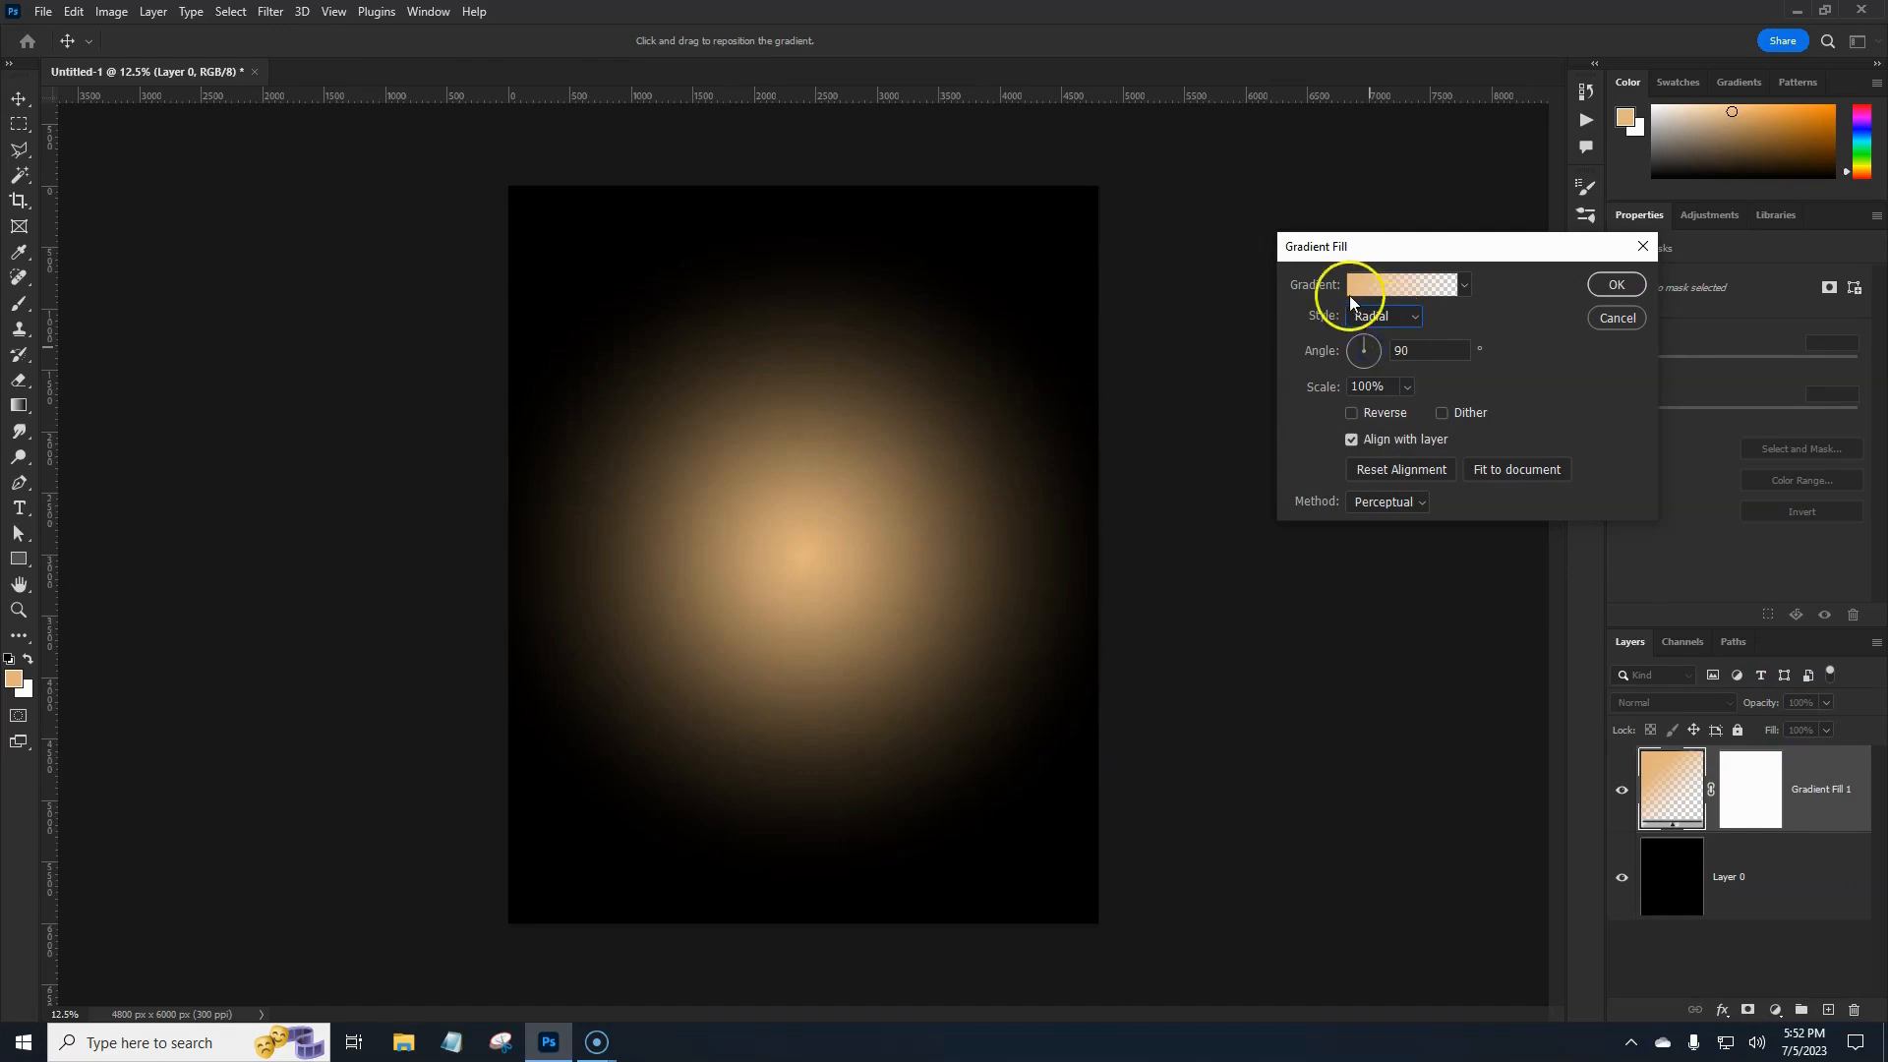
Load the Foreground to Background gradient preset and make its starting stop a bright red.
{"action": "left_click", "coordinate": [1367, 285]}
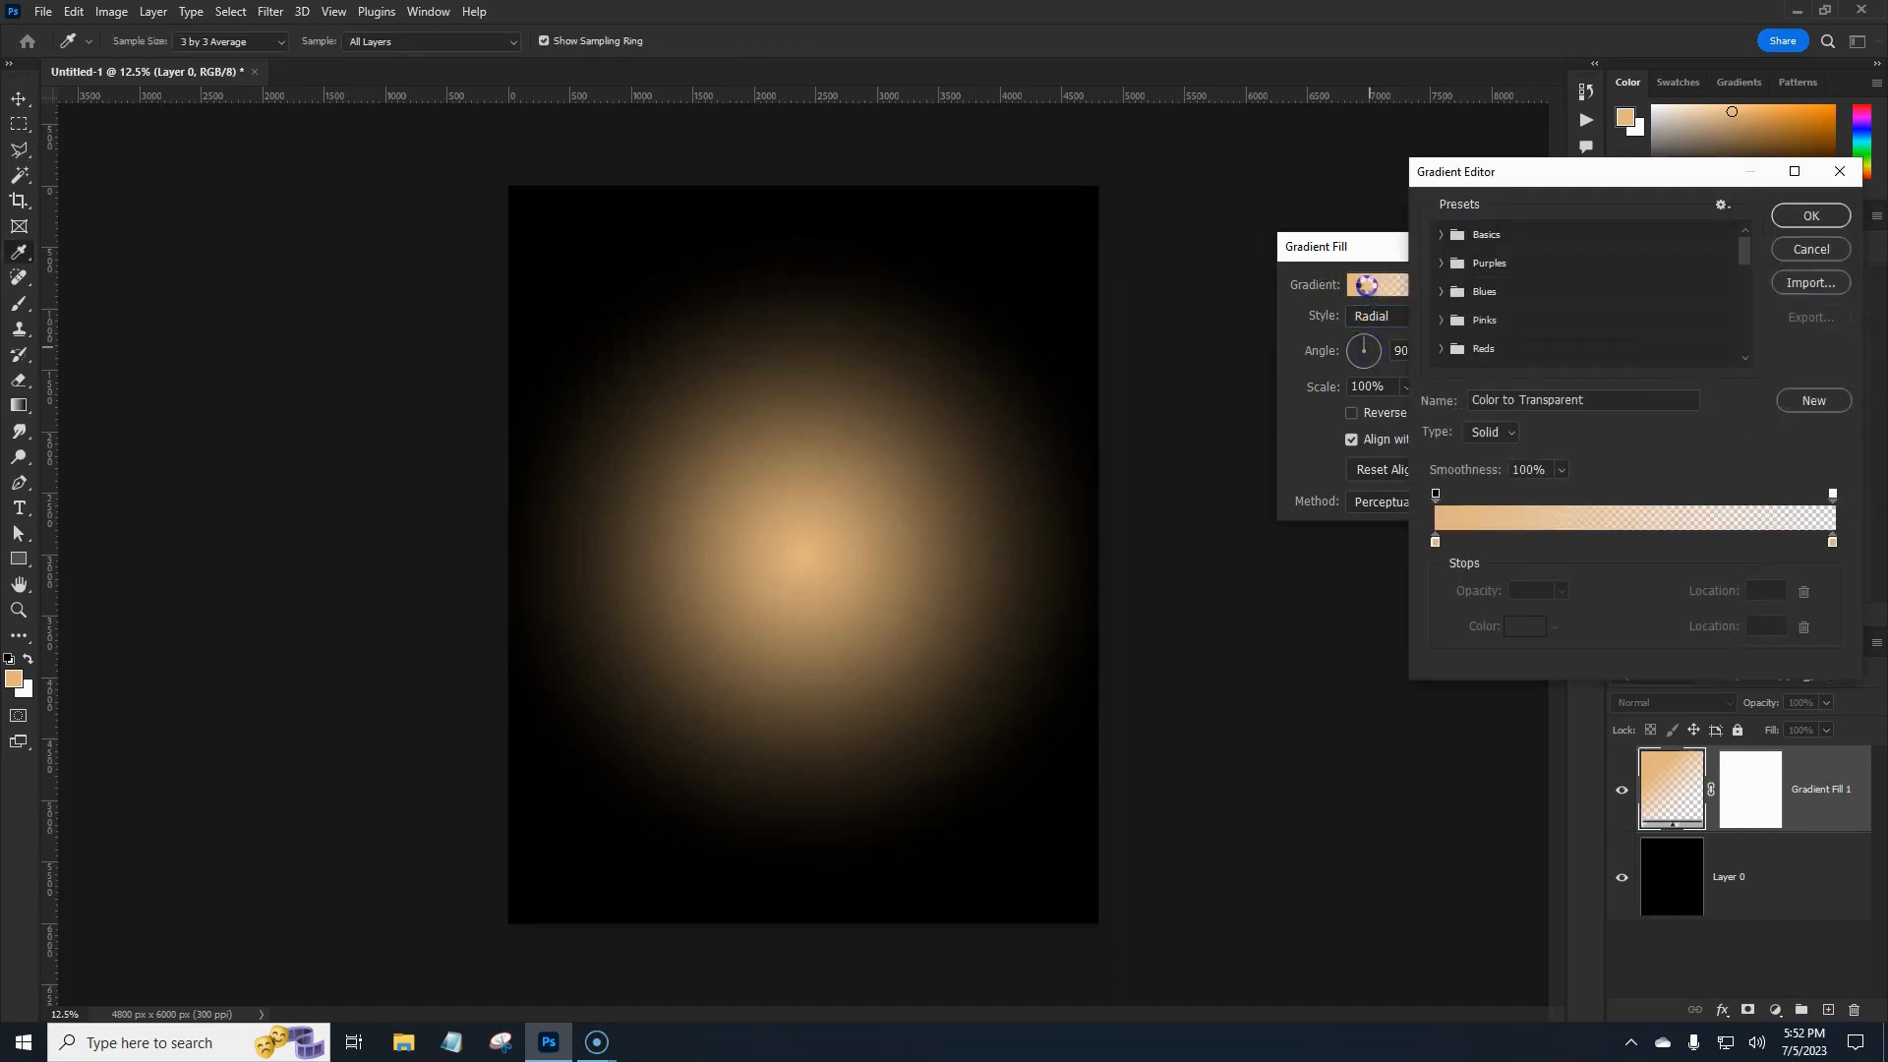
{"action": "left_click", "coordinate": [1441, 236]}
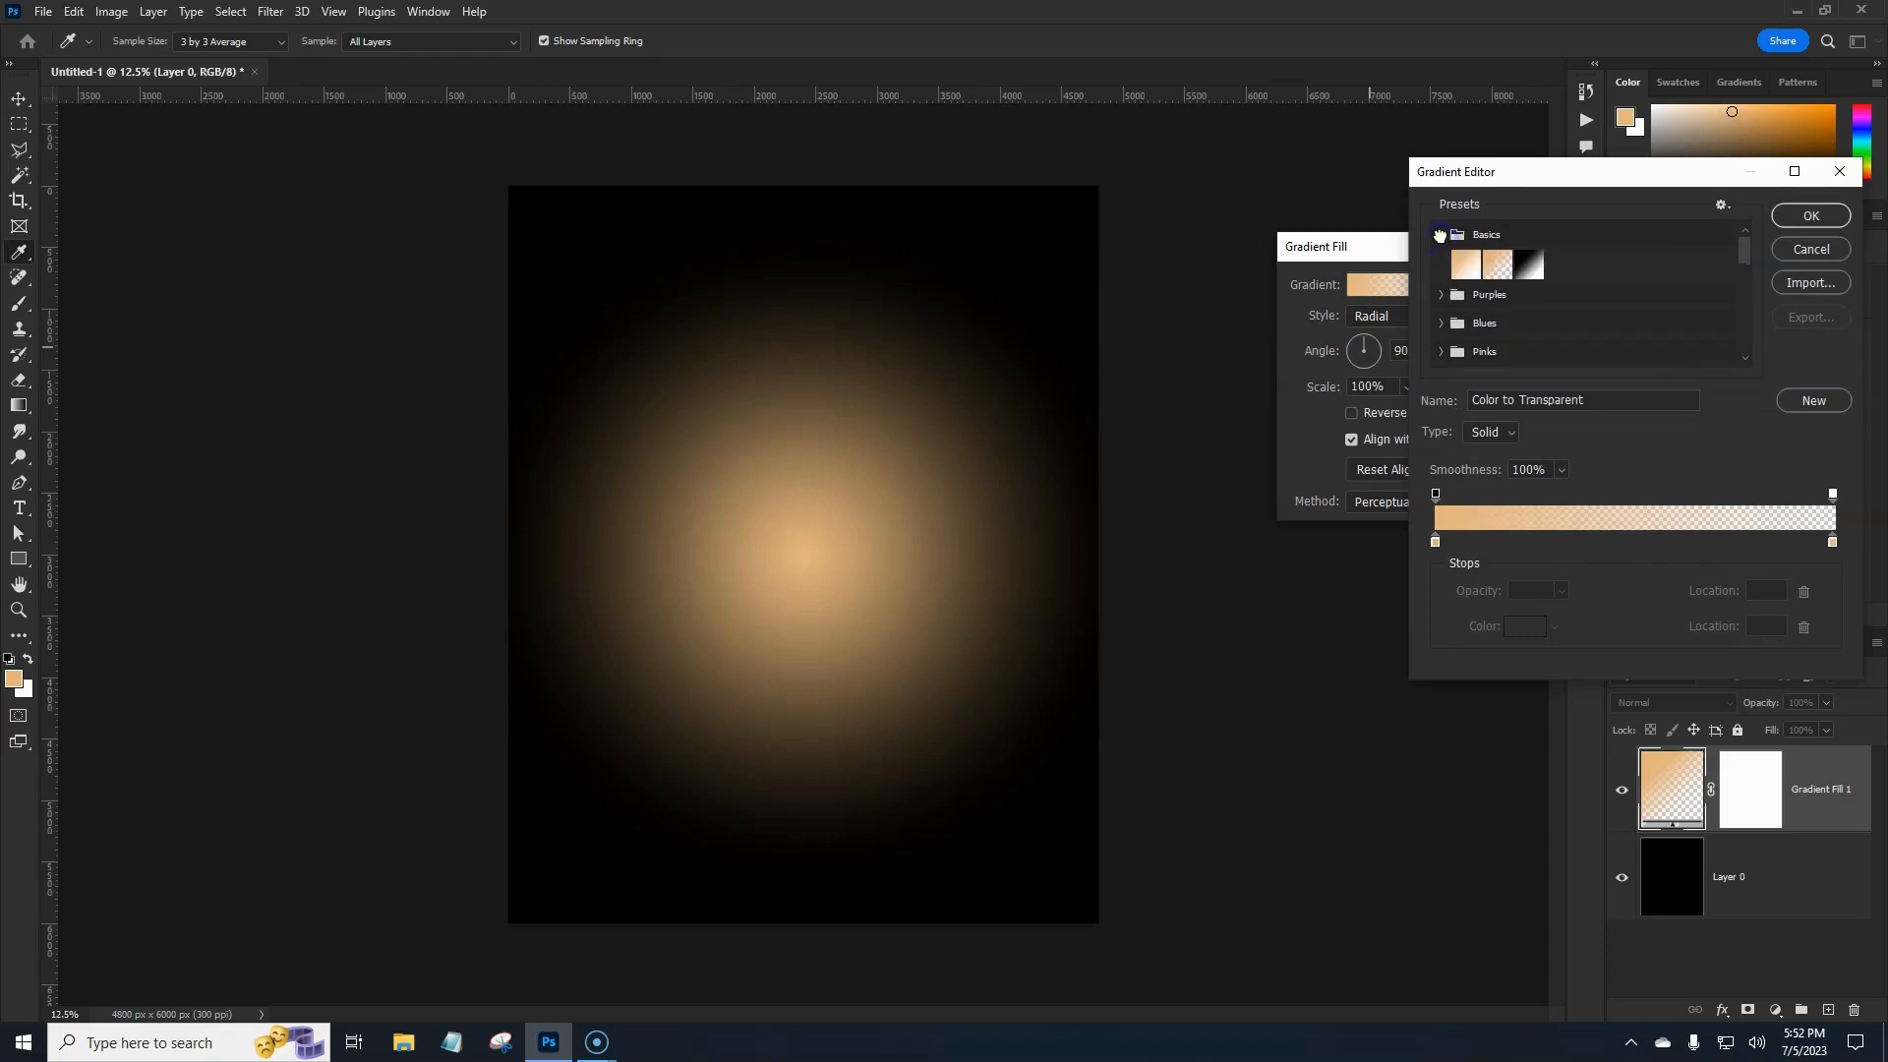
{"action": "left_click", "coordinate": [1464, 264]}
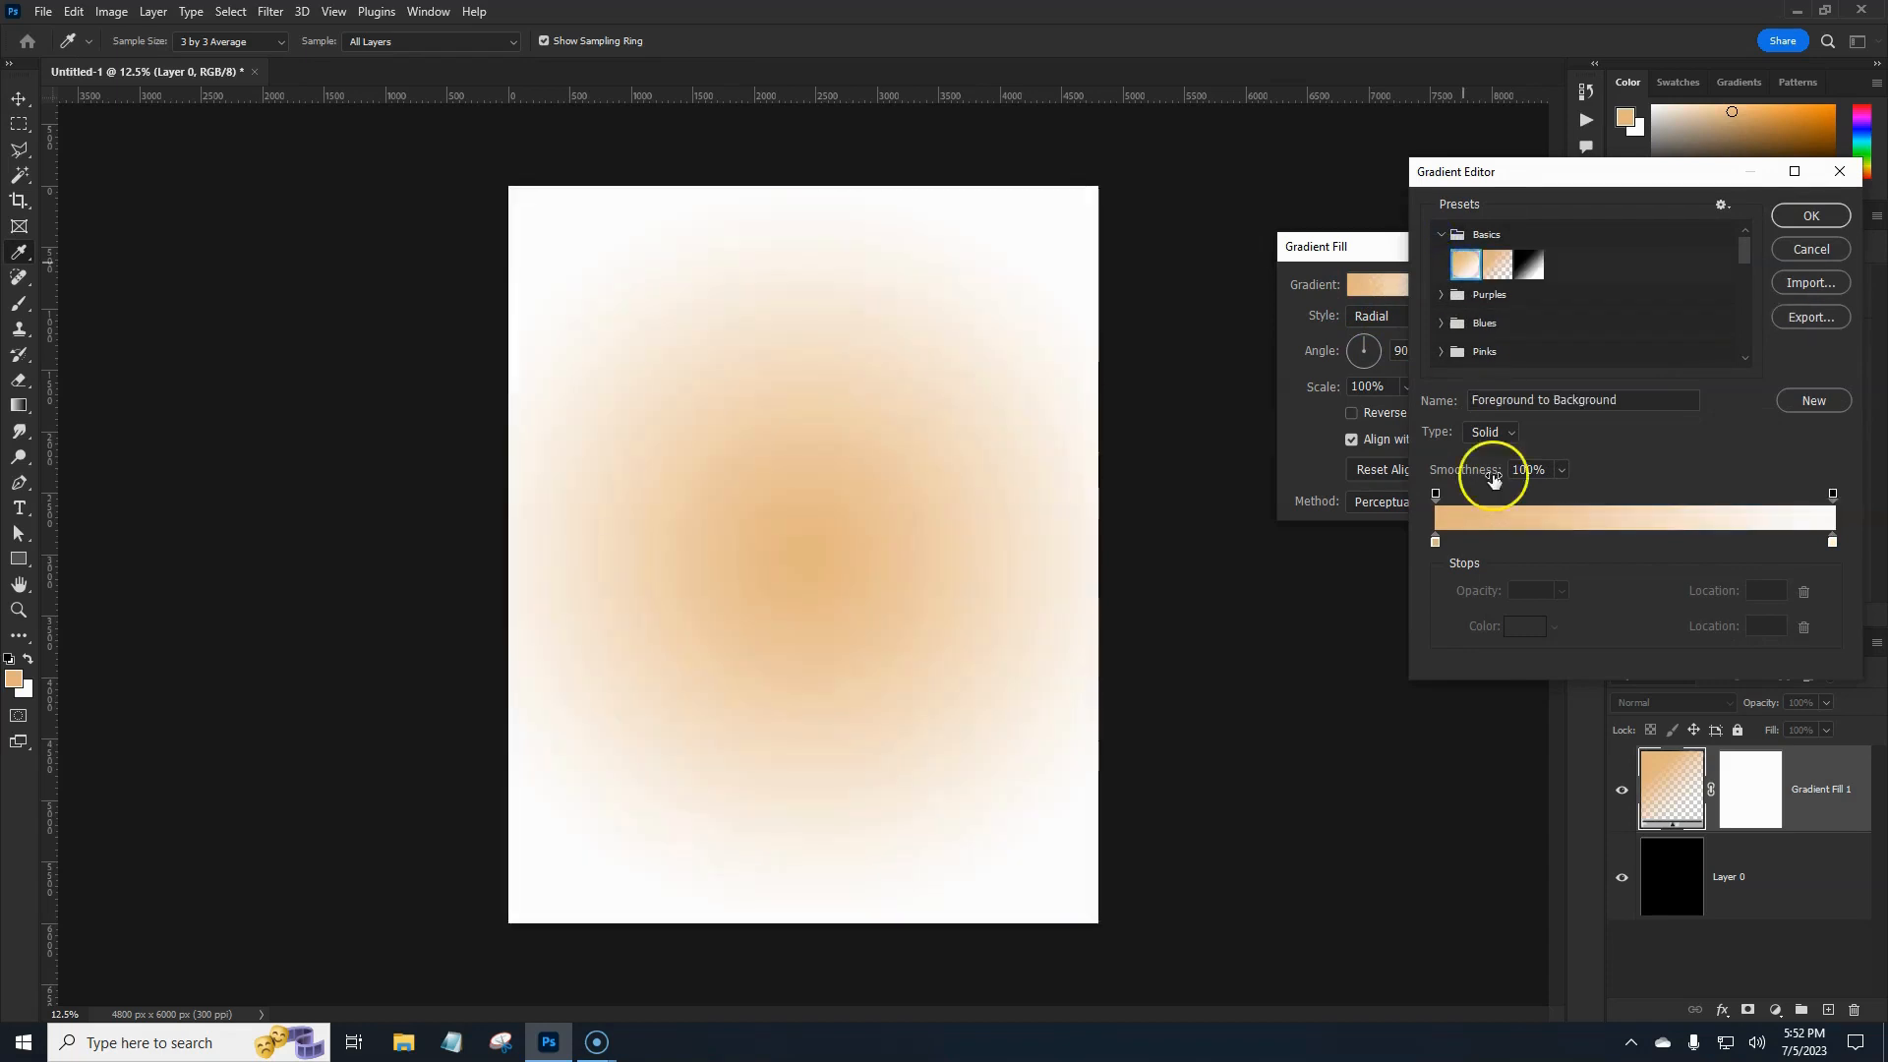
{"action": "left_click", "coordinate": [1436, 541]}
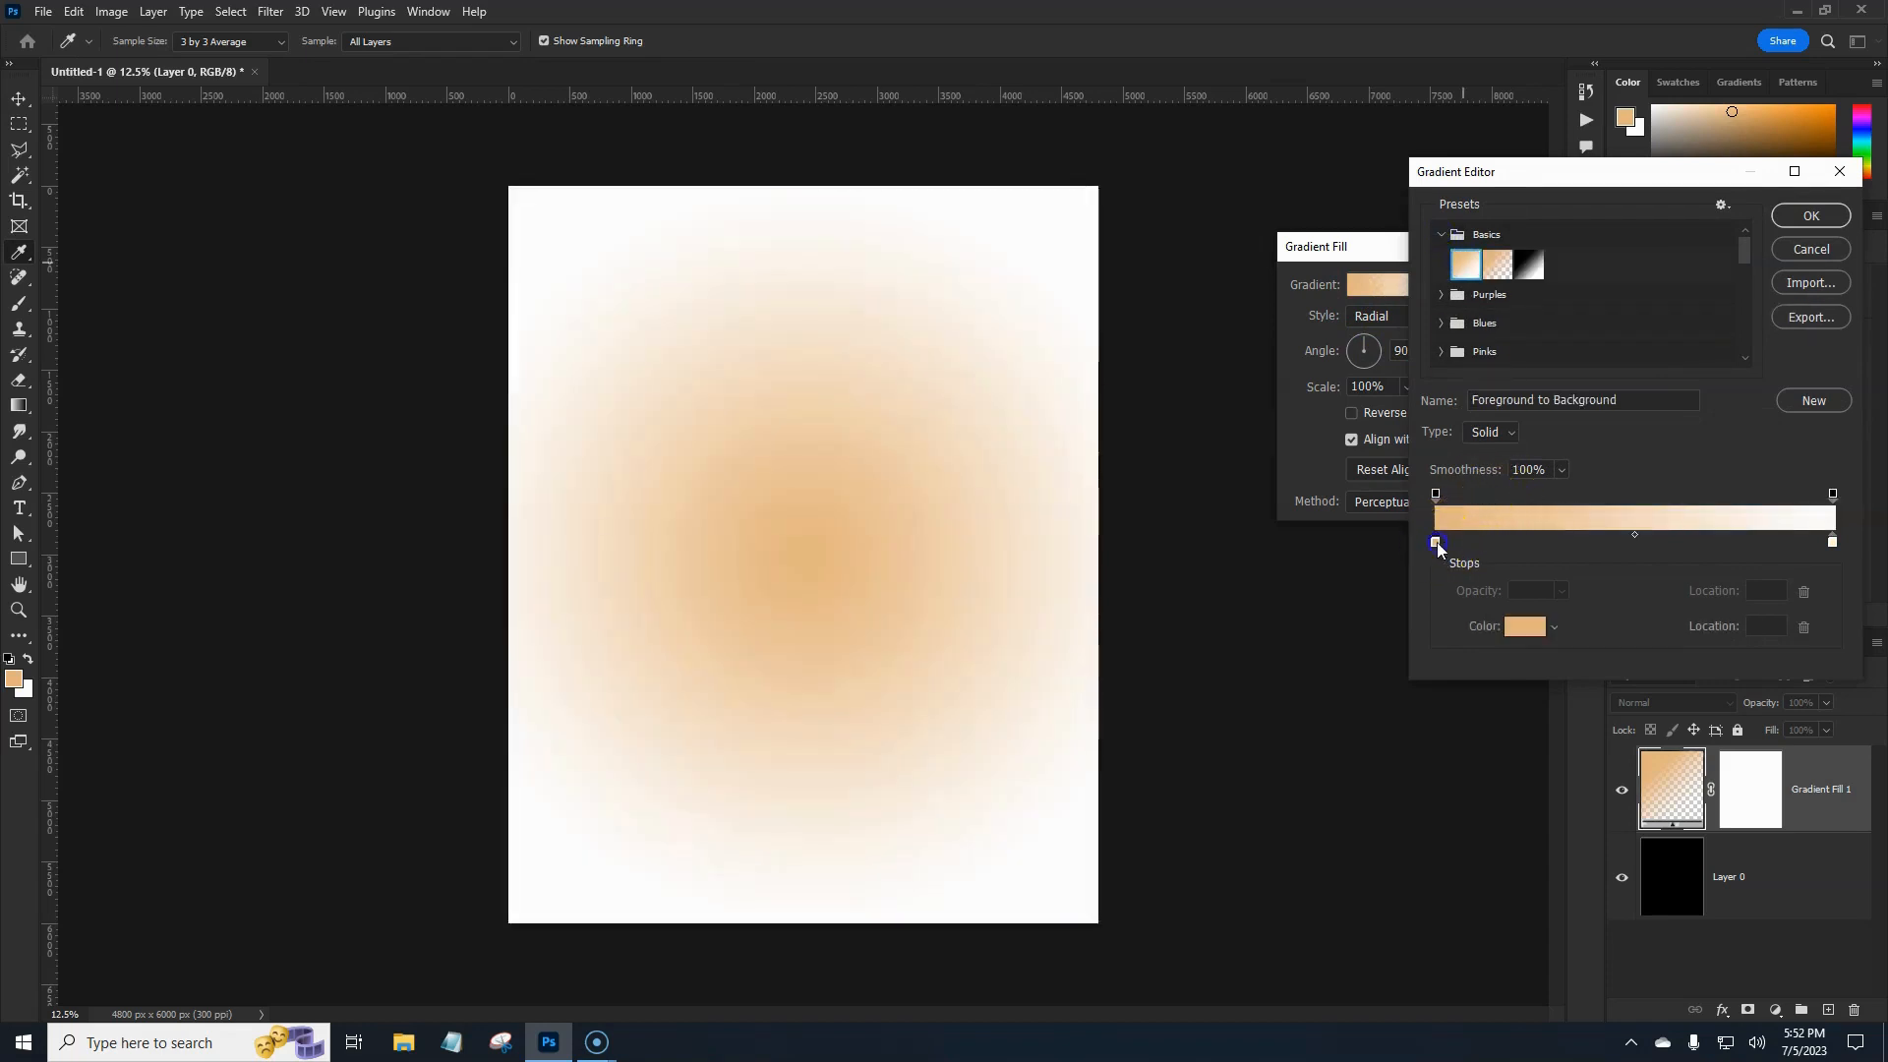
{"action": "left_click", "coordinate": [1519, 629]}
{"action": "left_click", "coordinate": [1639, 297]}
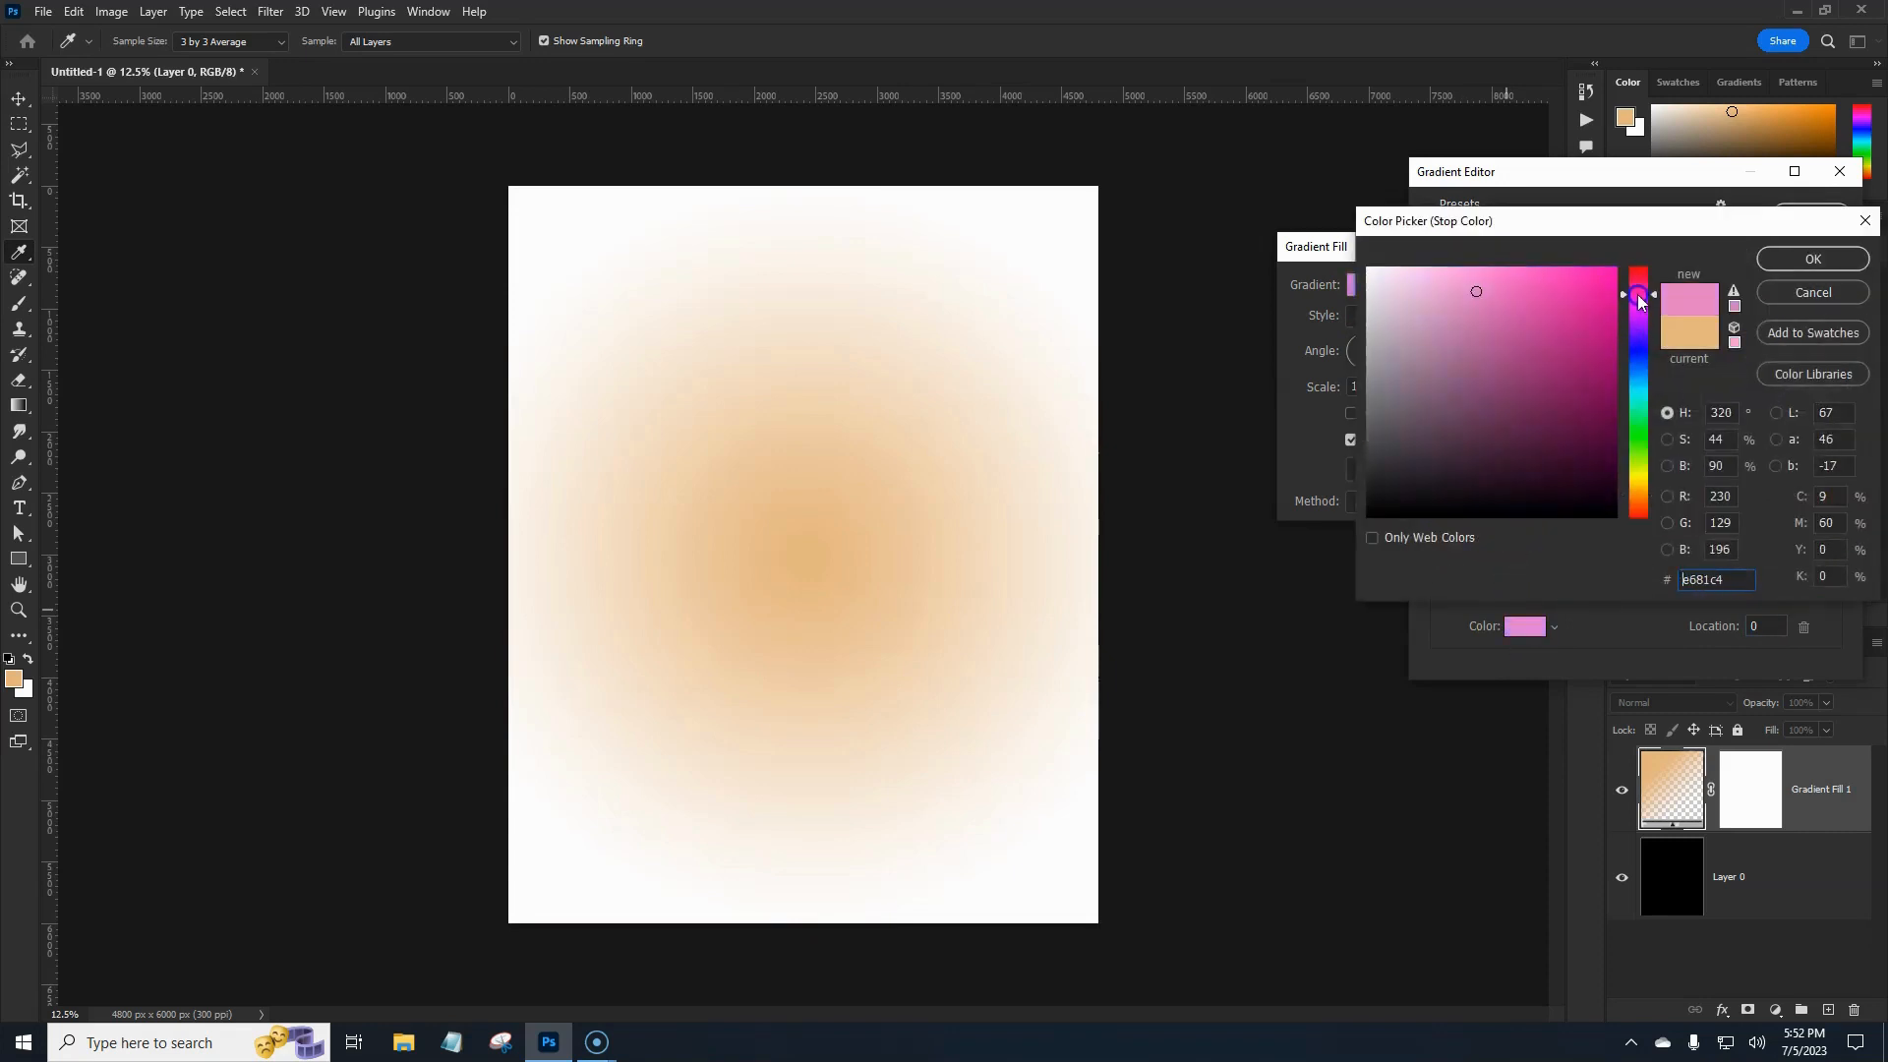
{"action": "left_click_drag", "start_coordinate": [1640, 307], "coordinate": [1645, 264]}
{"action": "left_click", "coordinate": [1571, 336]}
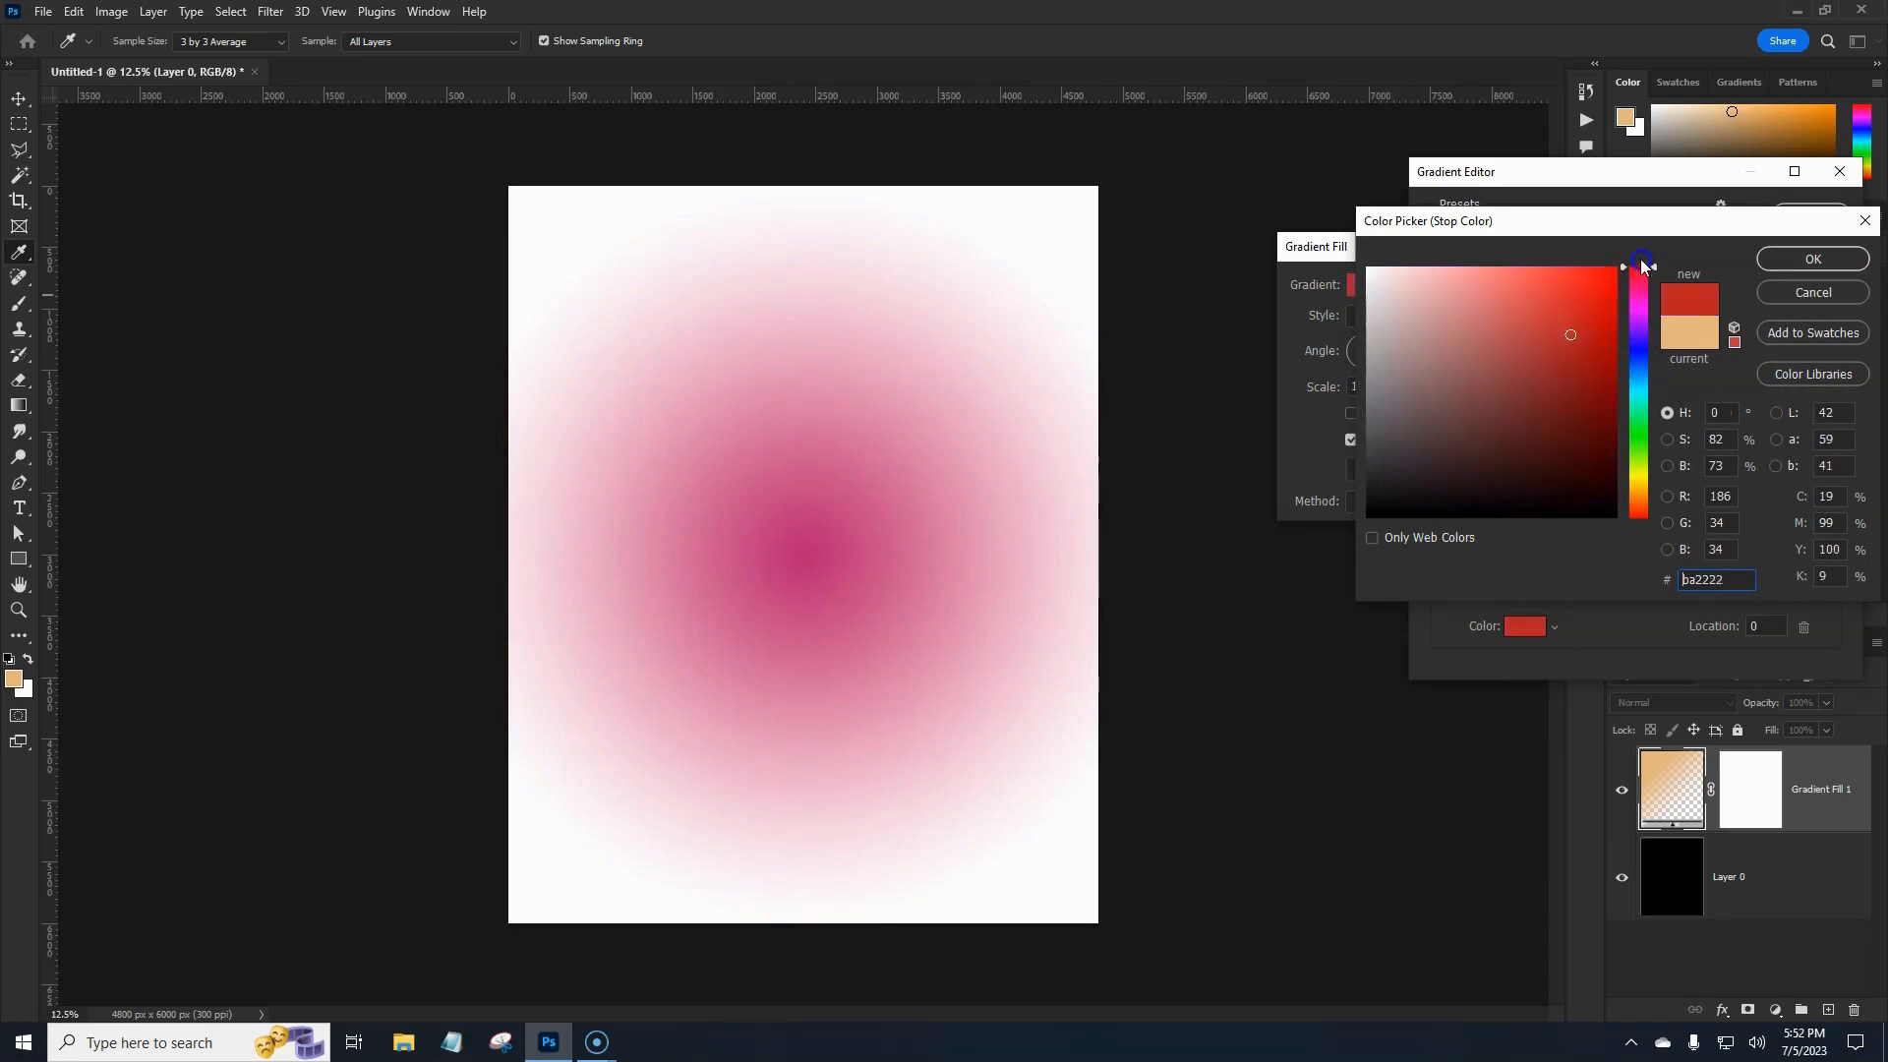
{"action": "left_click_drag", "start_coordinate": [1563, 339], "coordinate": [1569, 330]}
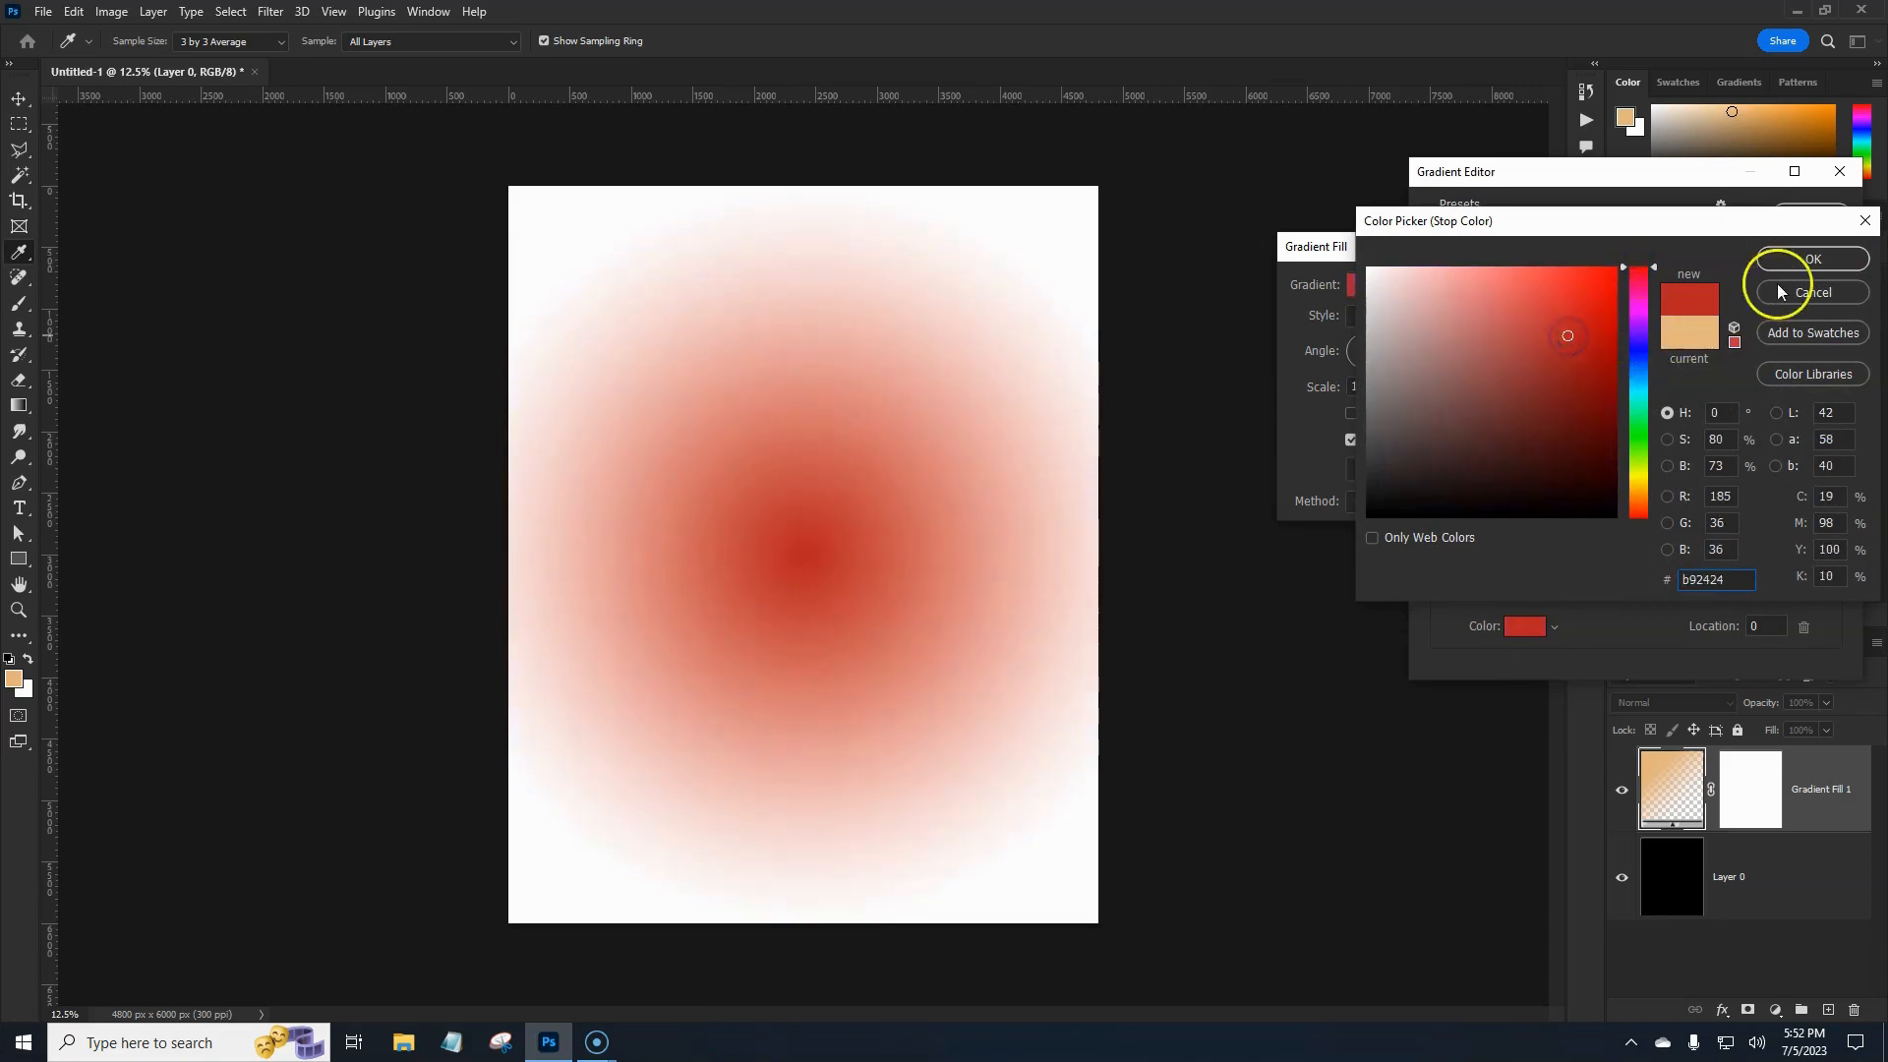
{"action": "left_click", "coordinate": [1812, 260]}
Make the gradient's end stop a deep dark red and accept the edited gradient.
{"action": "left_click", "coordinate": [1833, 543]}
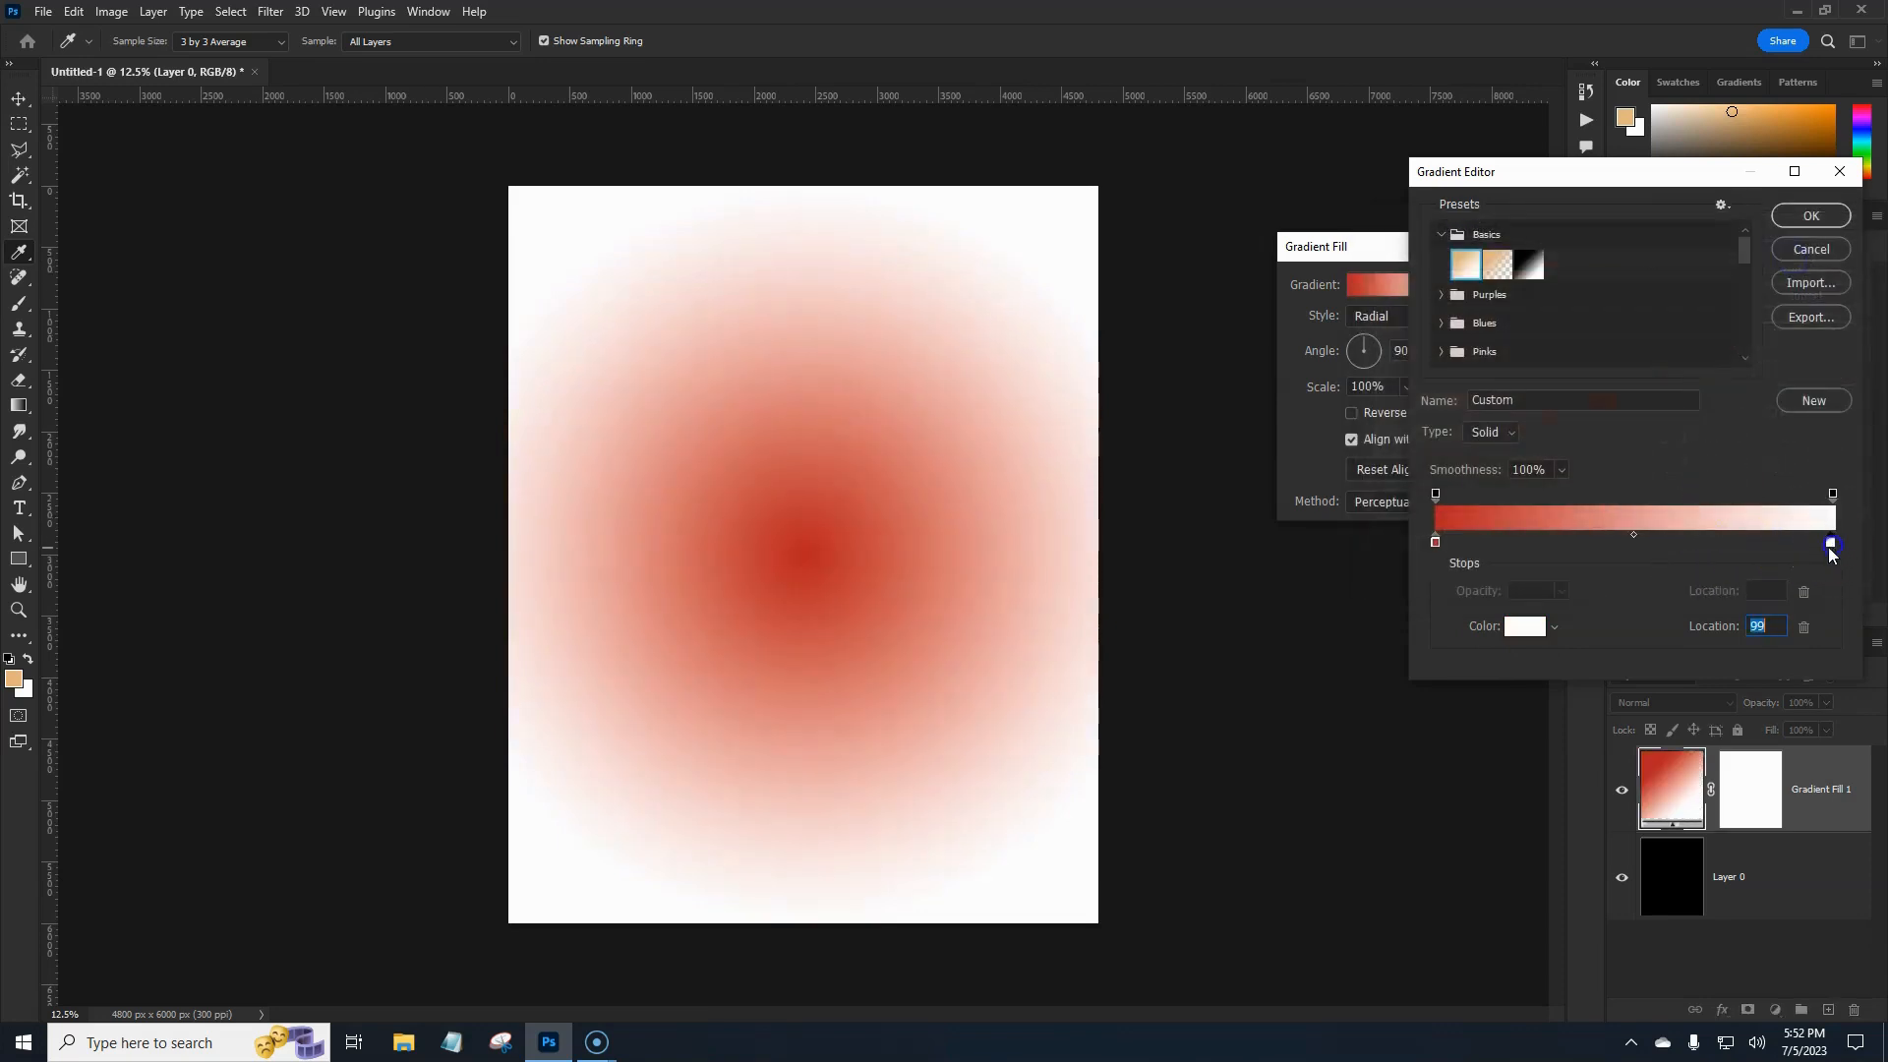
{"action": "left_click", "coordinate": [1524, 626]}
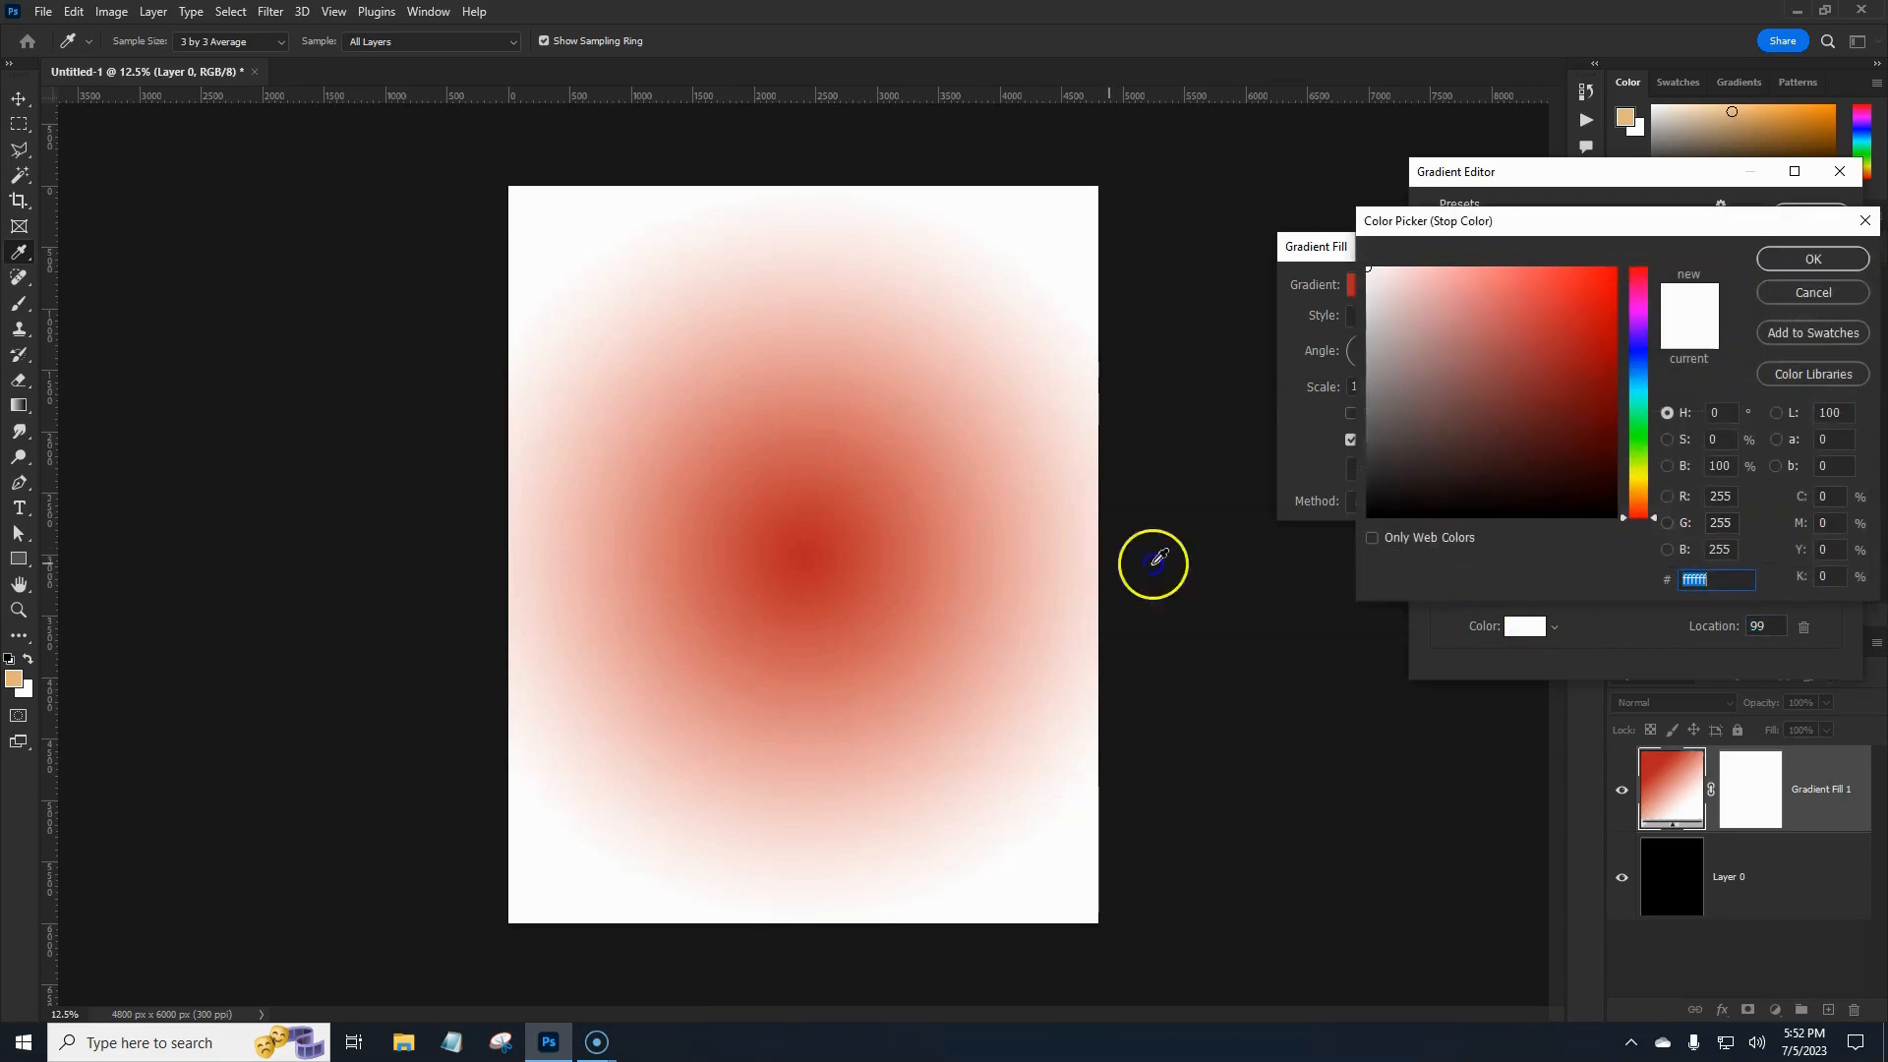
{"action": "left_click", "coordinate": [813, 552]}
{"action": "mouse_move", "coordinate": [1547, 380]}
{"action": "left_mouse_down"}
{"action": "mouse_move", "coordinate": [1568, 333]}
{"action": "mouse_move", "coordinate": [1578, 481]}
{"action": "left_mouse_up"}
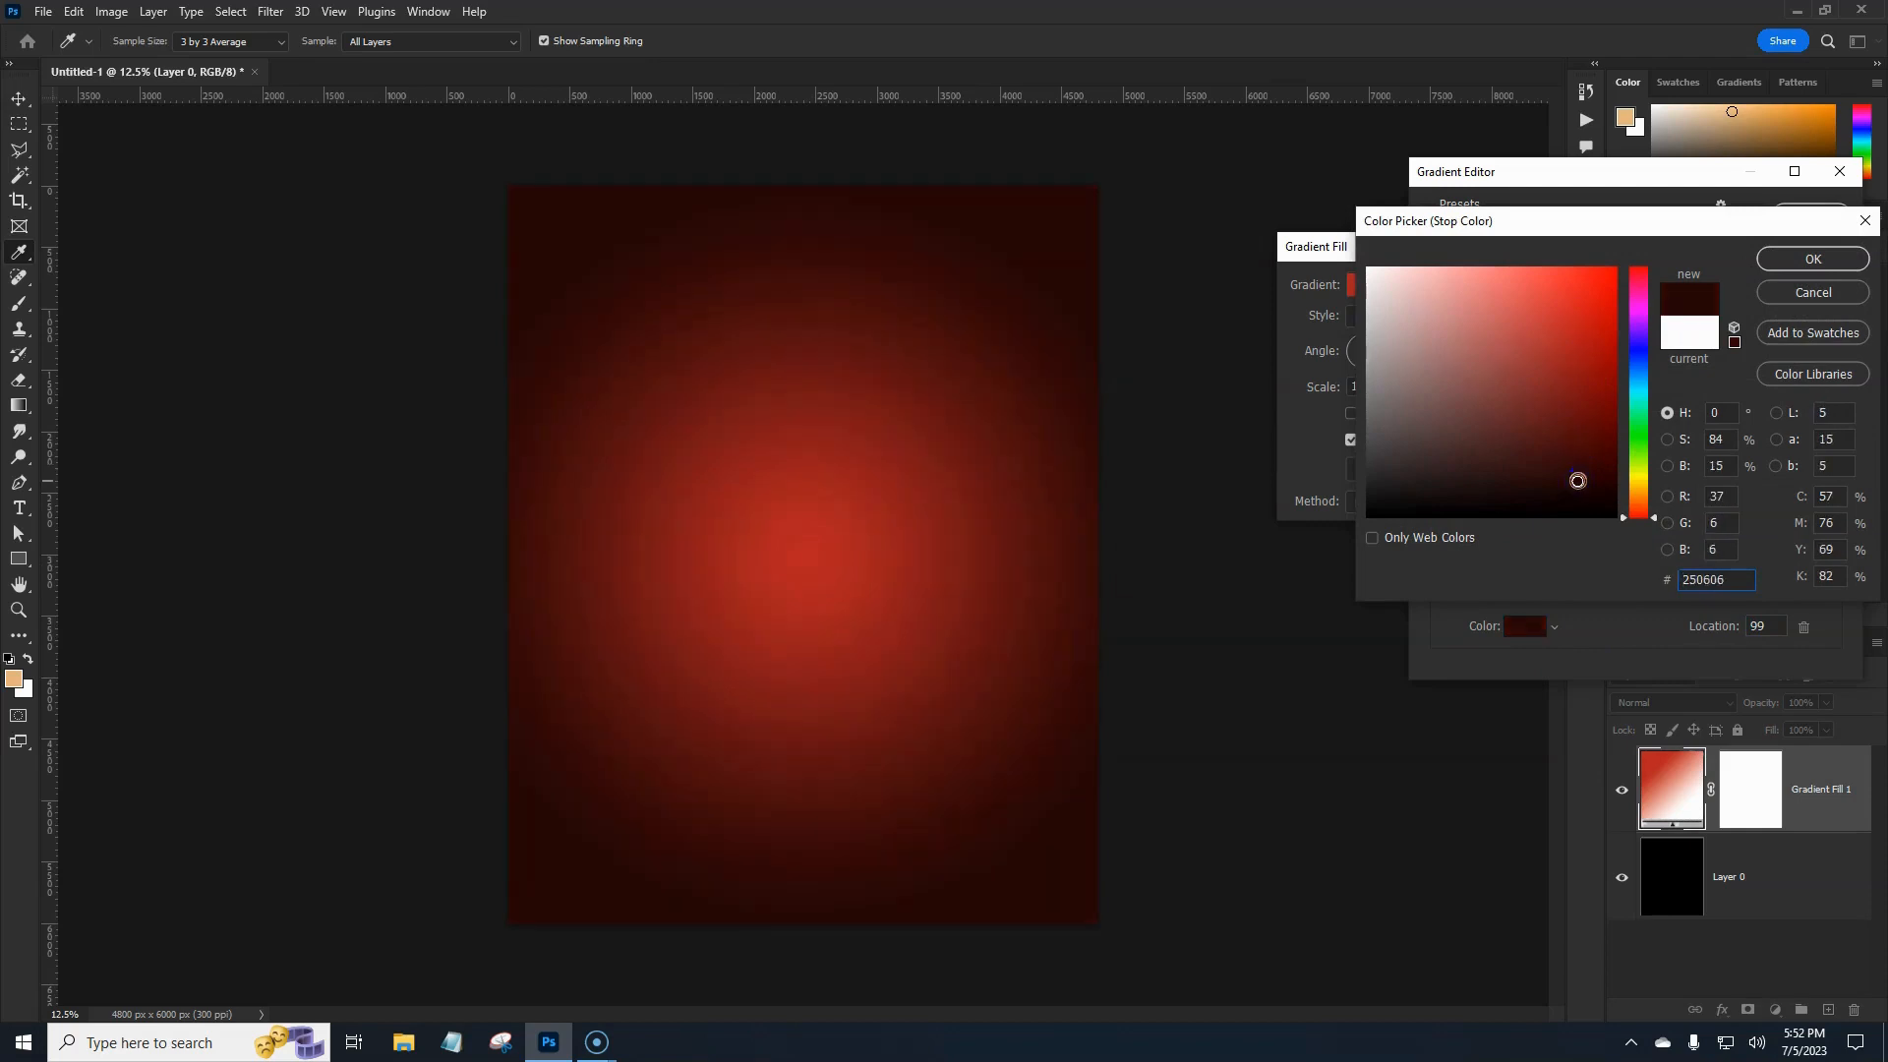
{"action": "left_click", "coordinate": [1815, 260]}
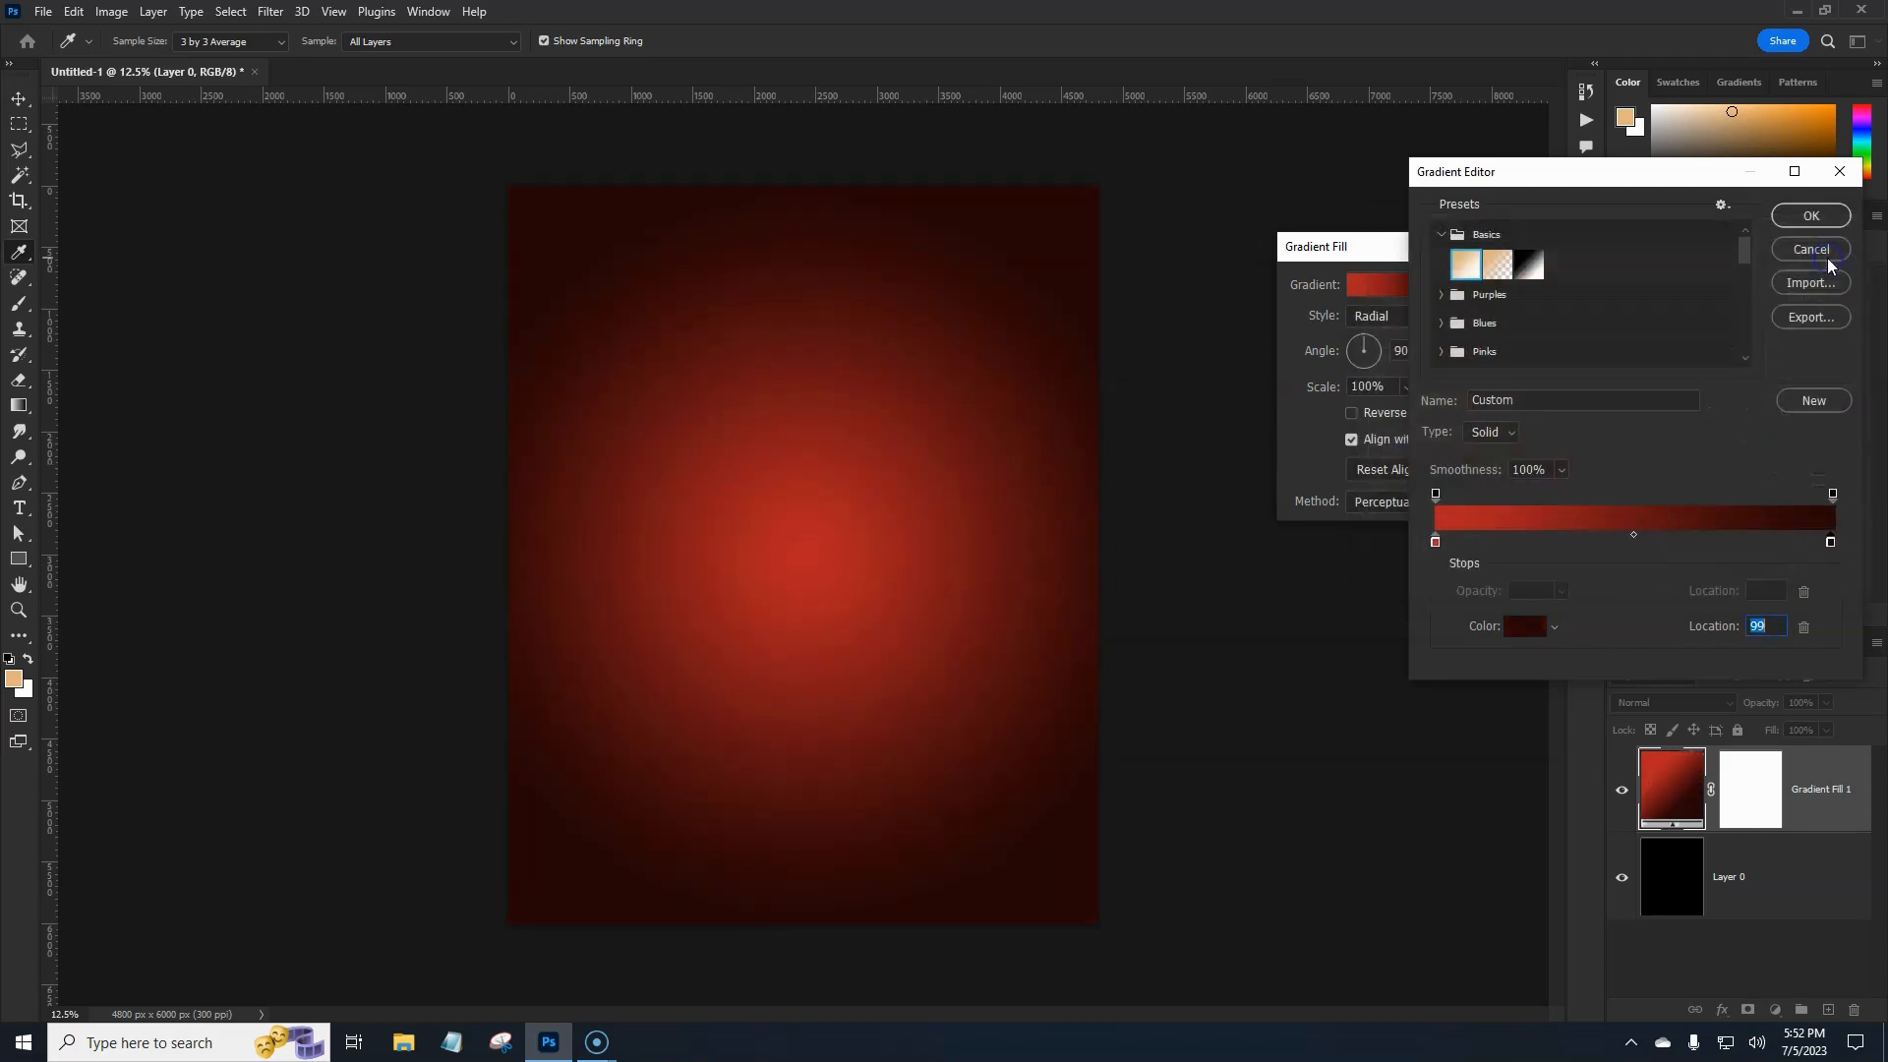
{"action": "left_click", "coordinate": [1803, 216]}
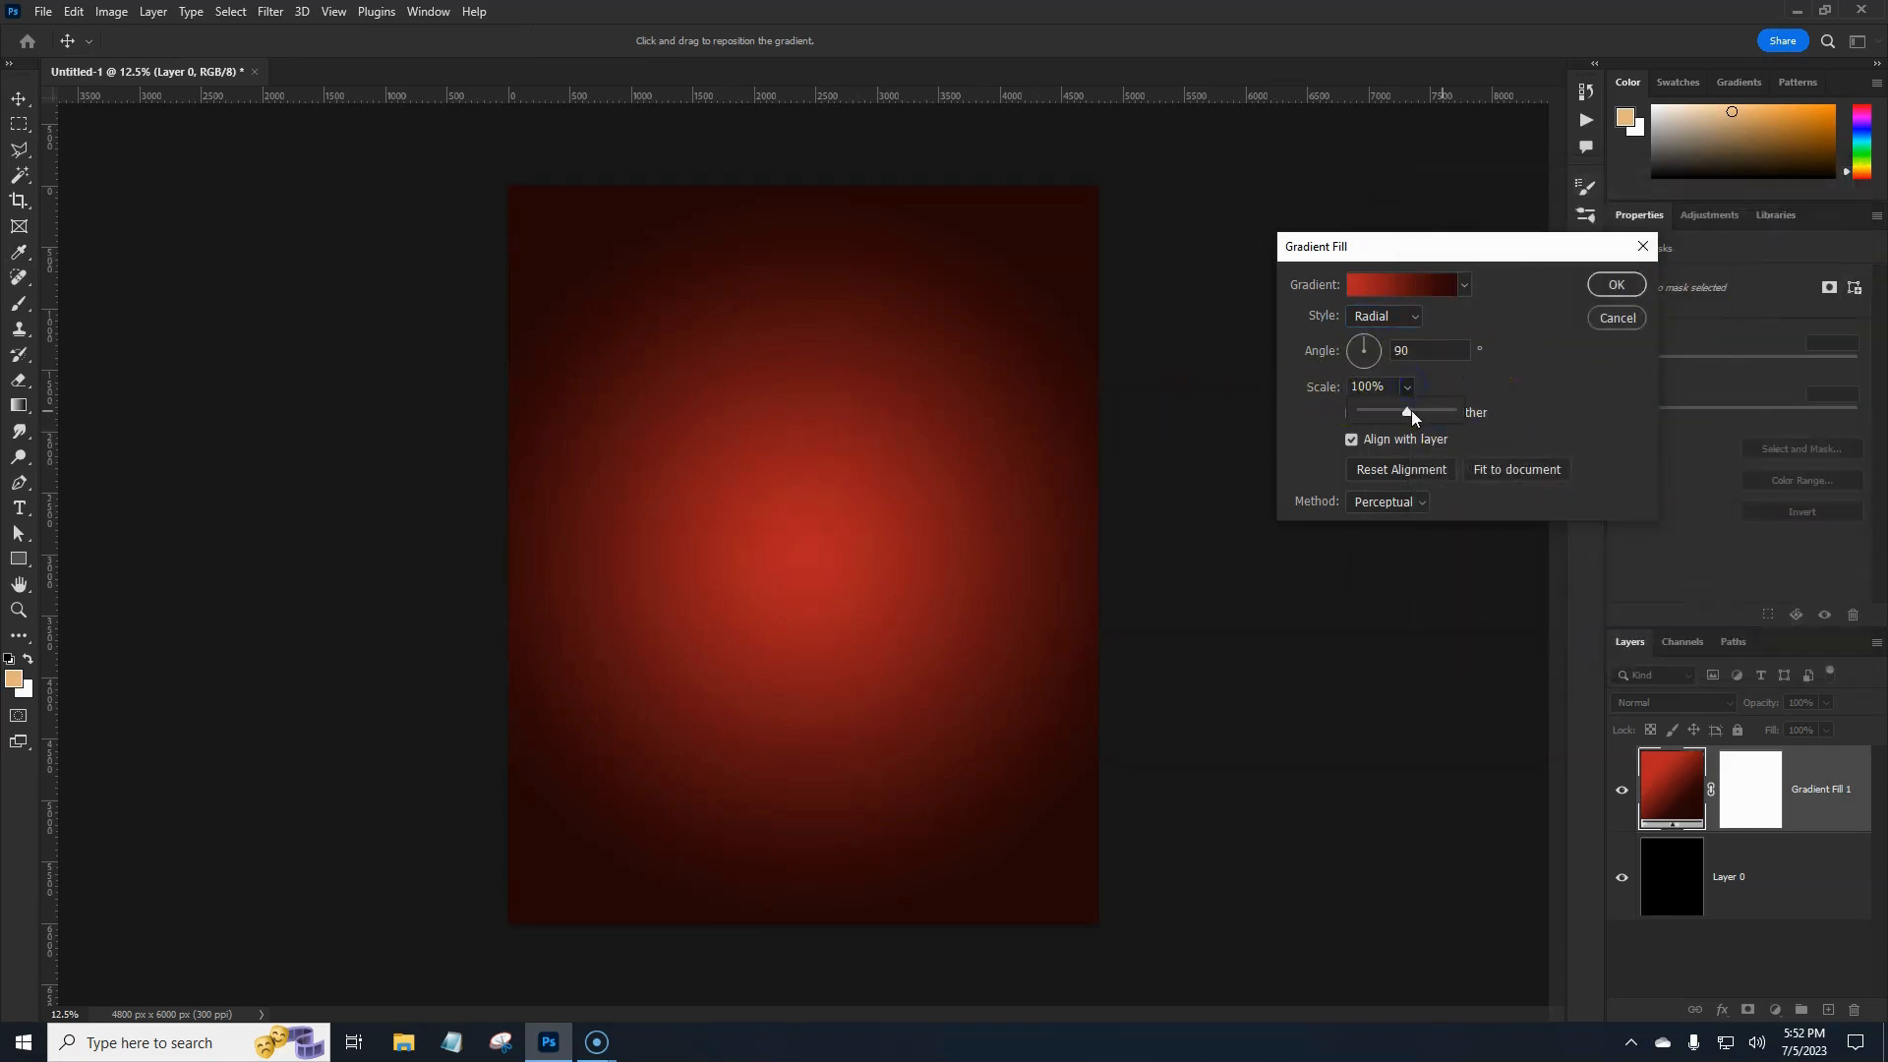
Set the radial gradient's scale to 110% and apply the Gradient Fill settings.
{"action": "left_click_drag", "start_coordinate": [1410, 411], "coordinate": [1414, 412]}
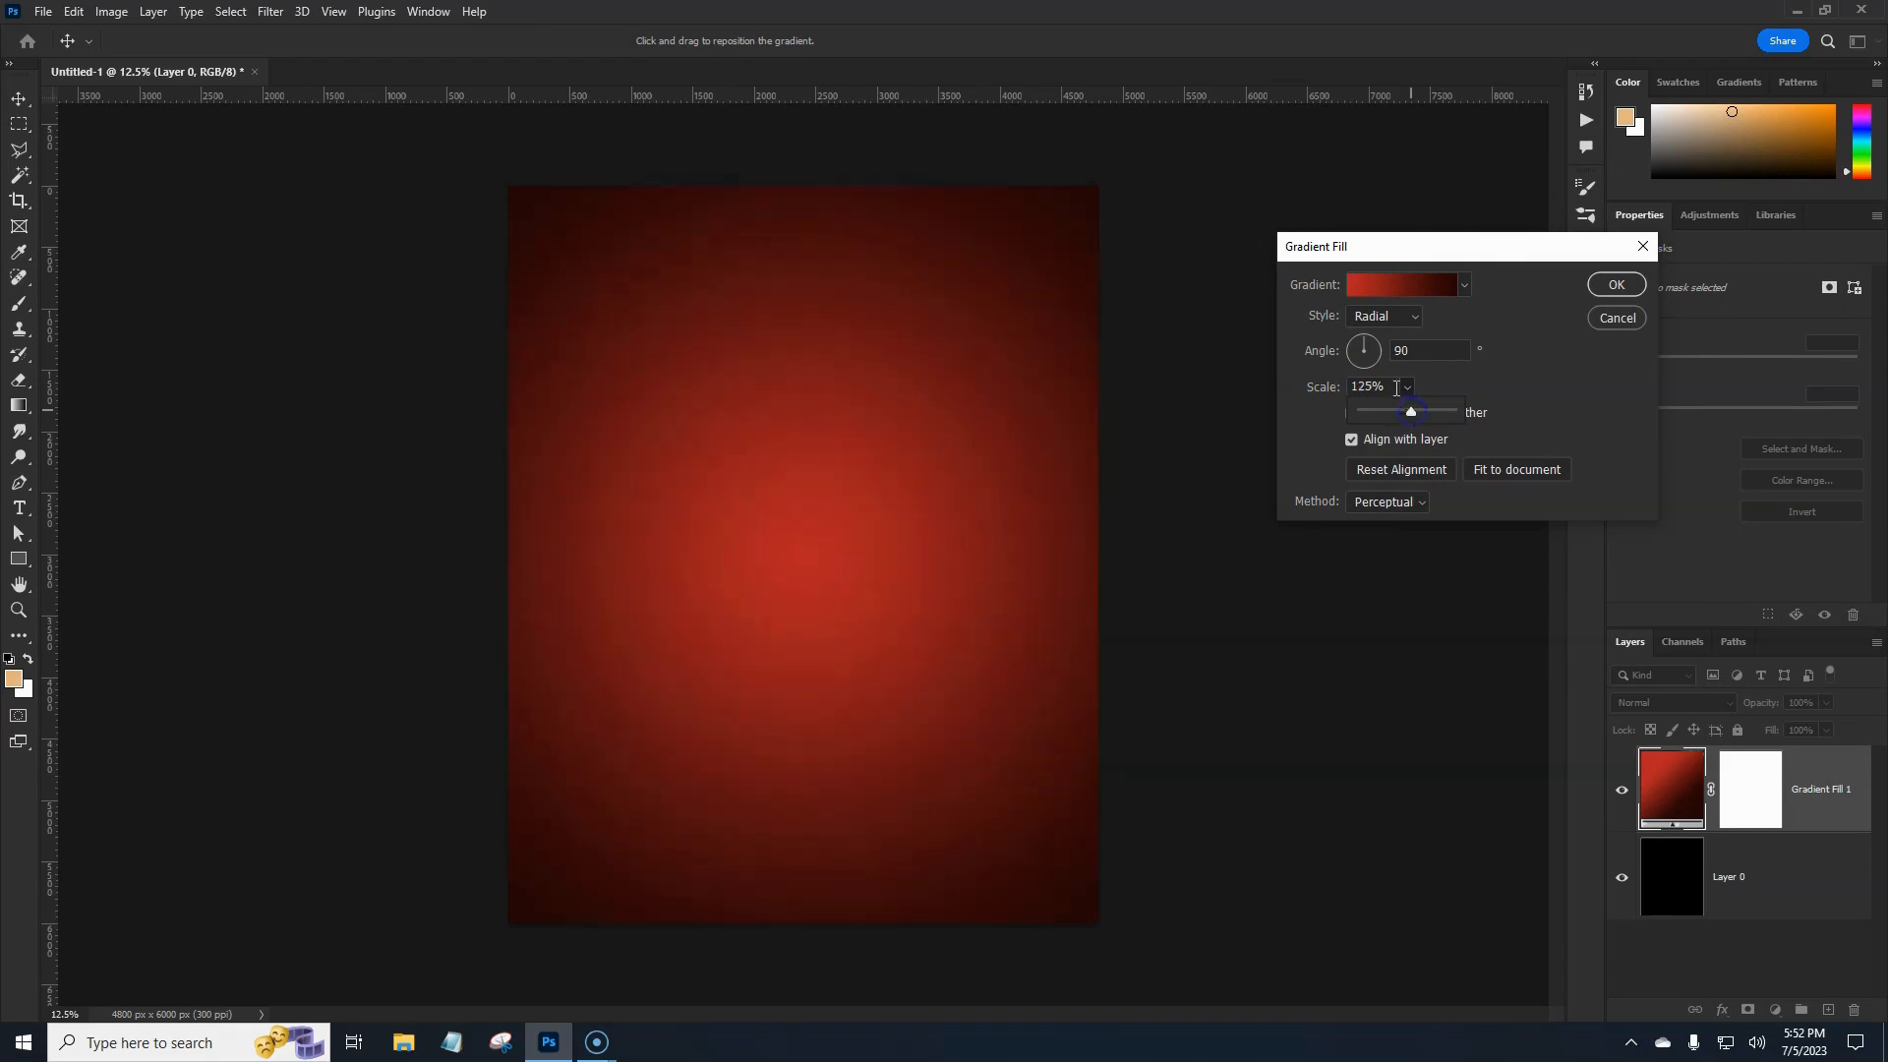
{"action": "double_click", "coordinate": [1362, 385]}
{"action": "type", "text": "10"}
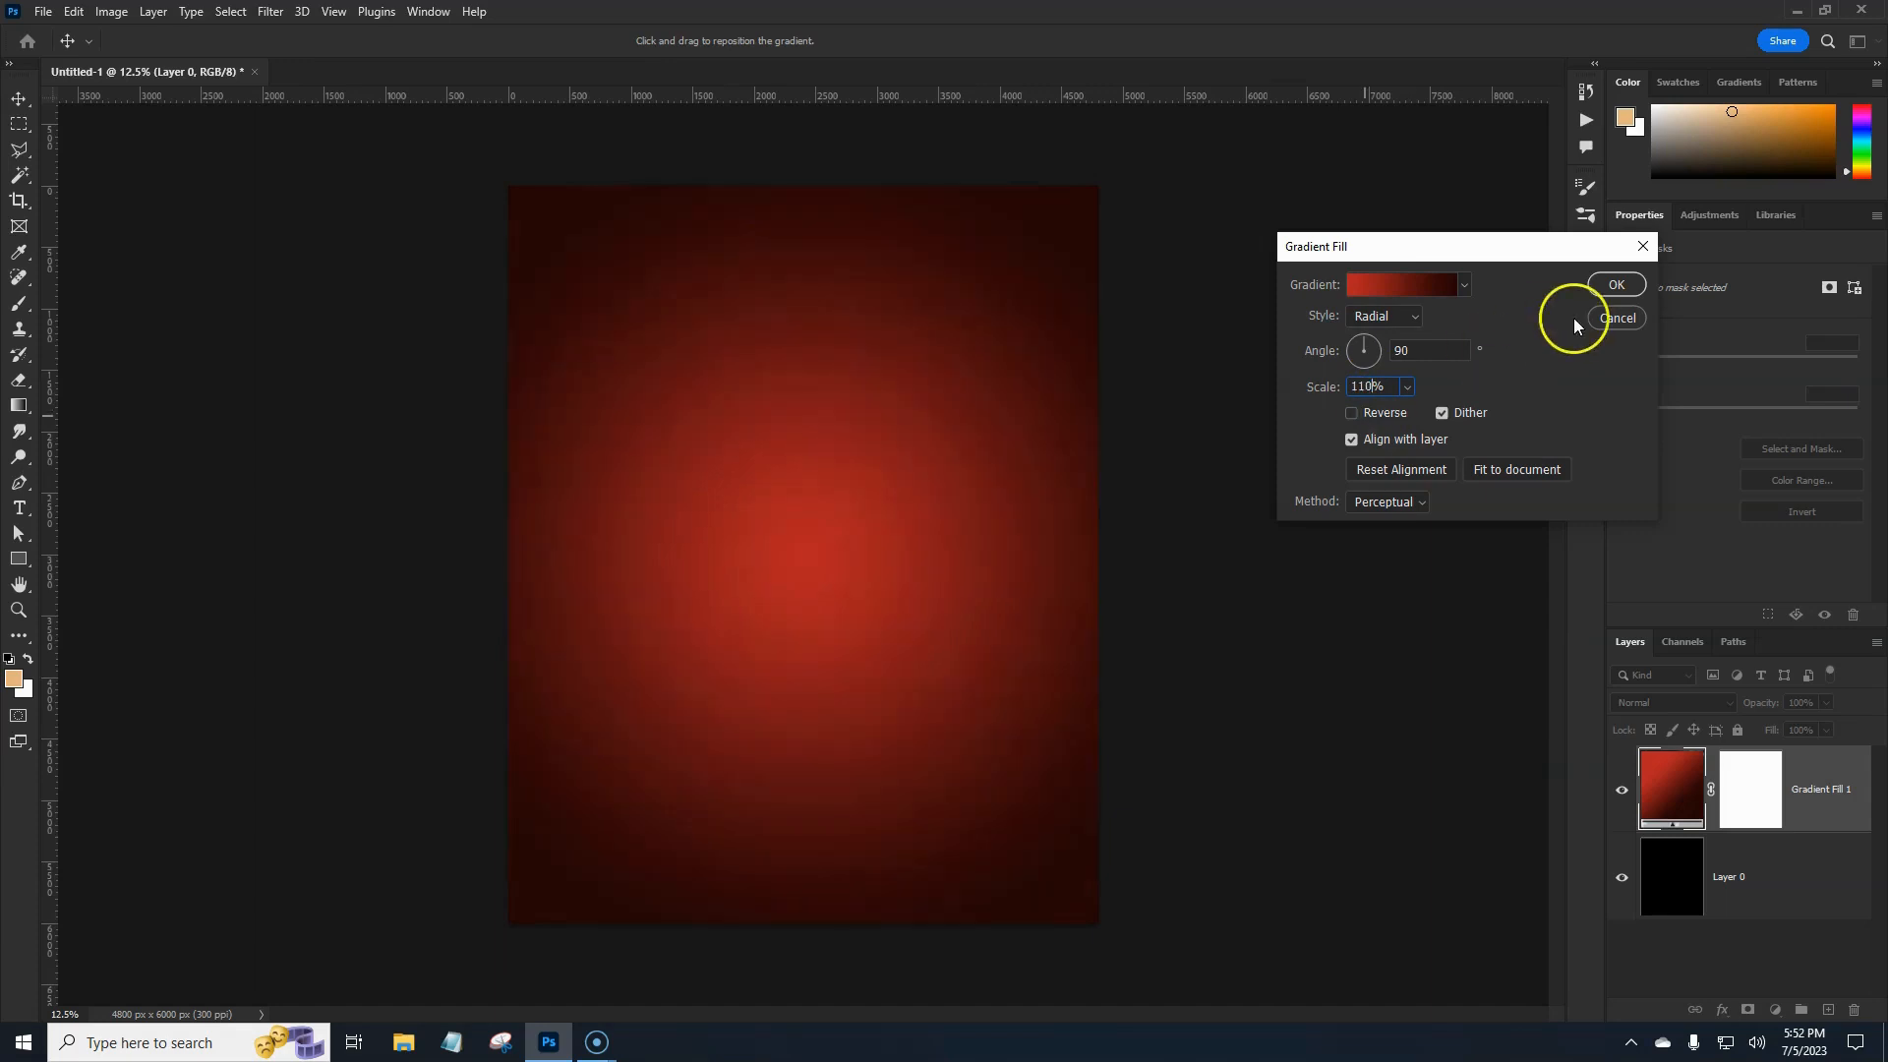
{"action": "left_click", "coordinate": [1616, 284]}
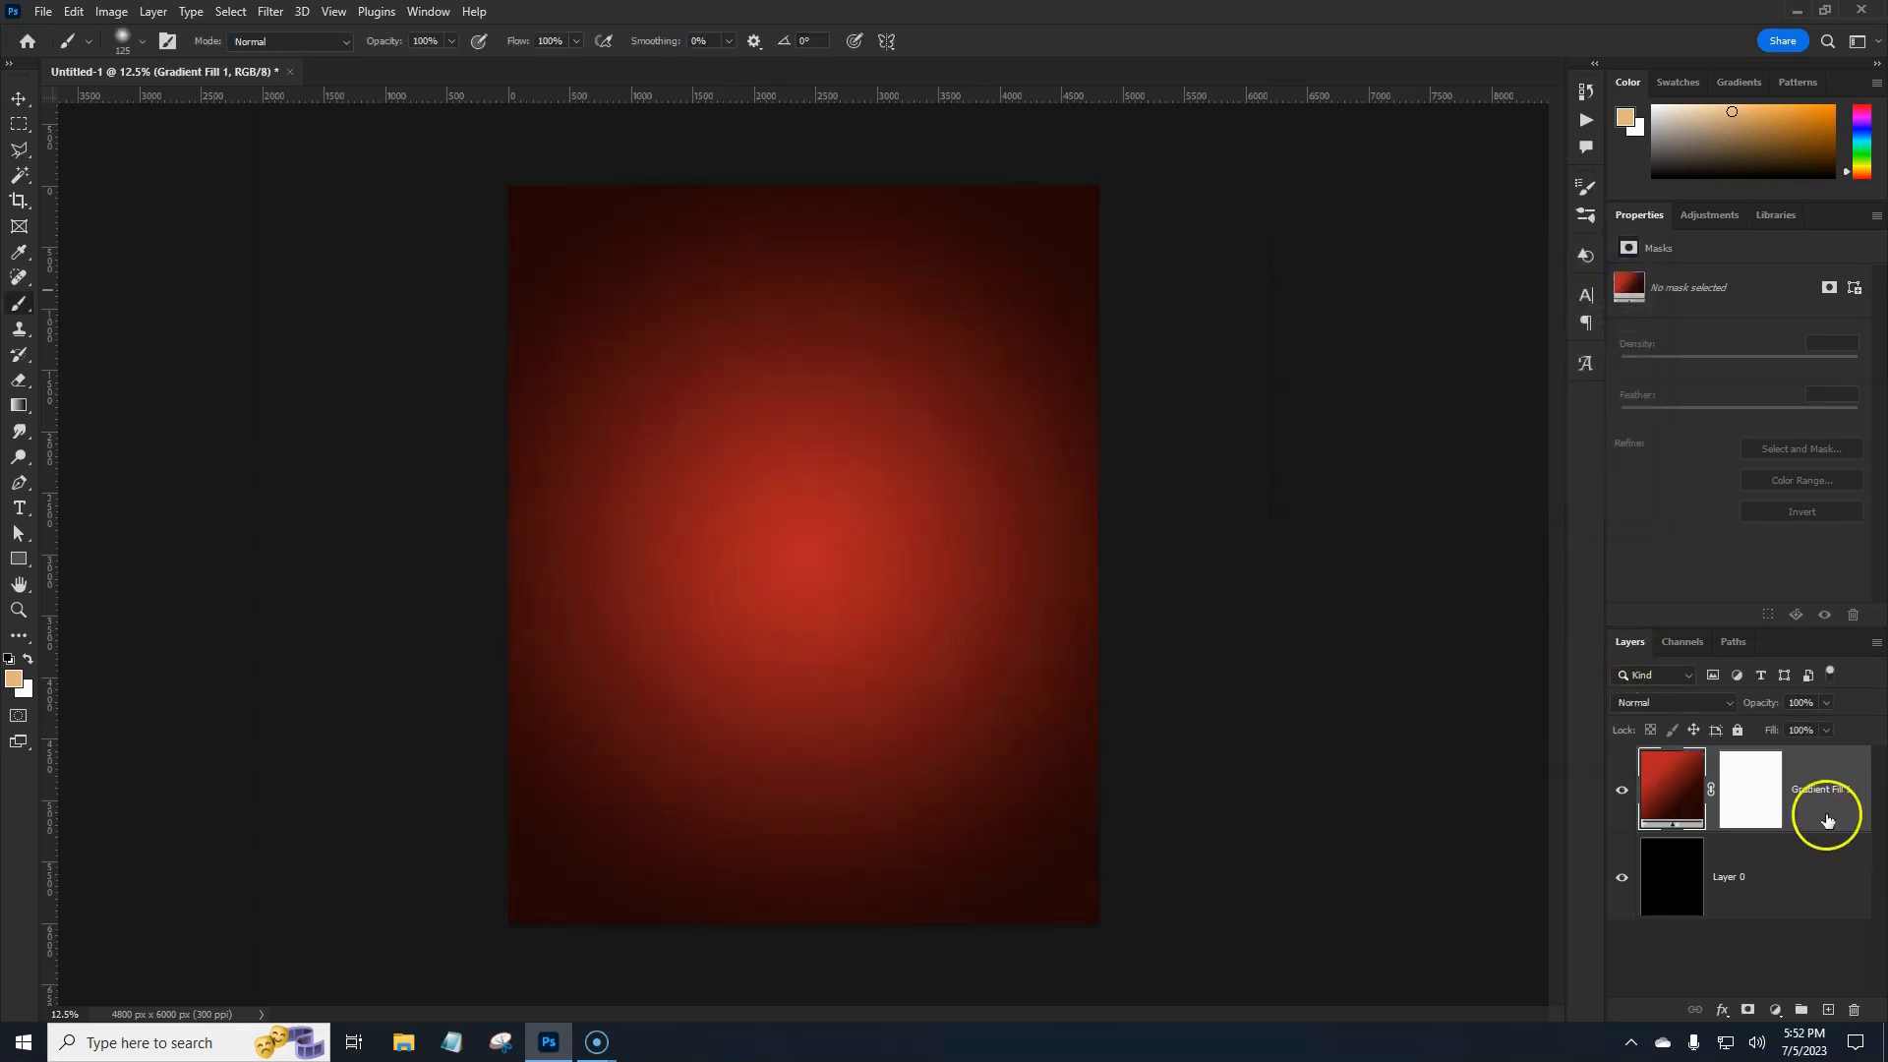
Delete Gradient Fill 1's layer mask and add a blank layer above it.
{"action": "left_click", "coordinate": [1745, 788]}
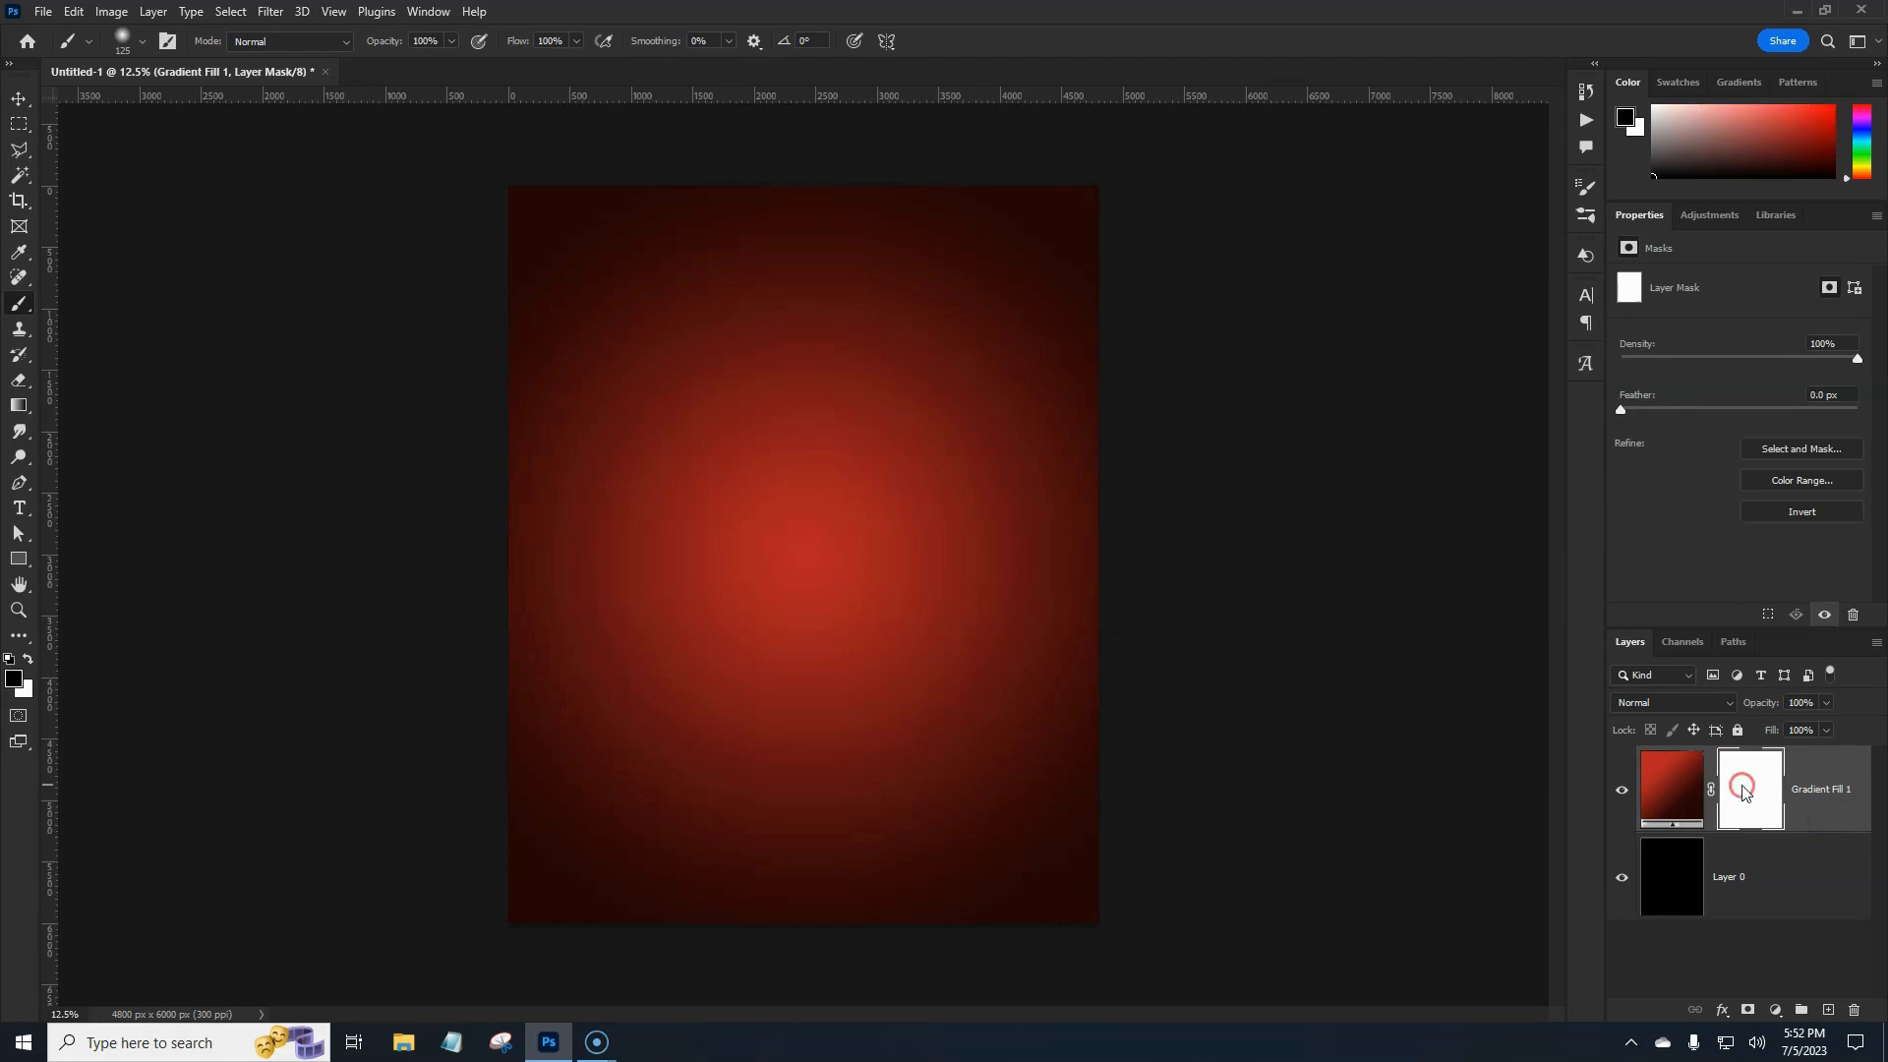
{"action": "right_click", "coordinate": [1744, 791]}
{"action": "left_click", "coordinate": [1735, 827]}
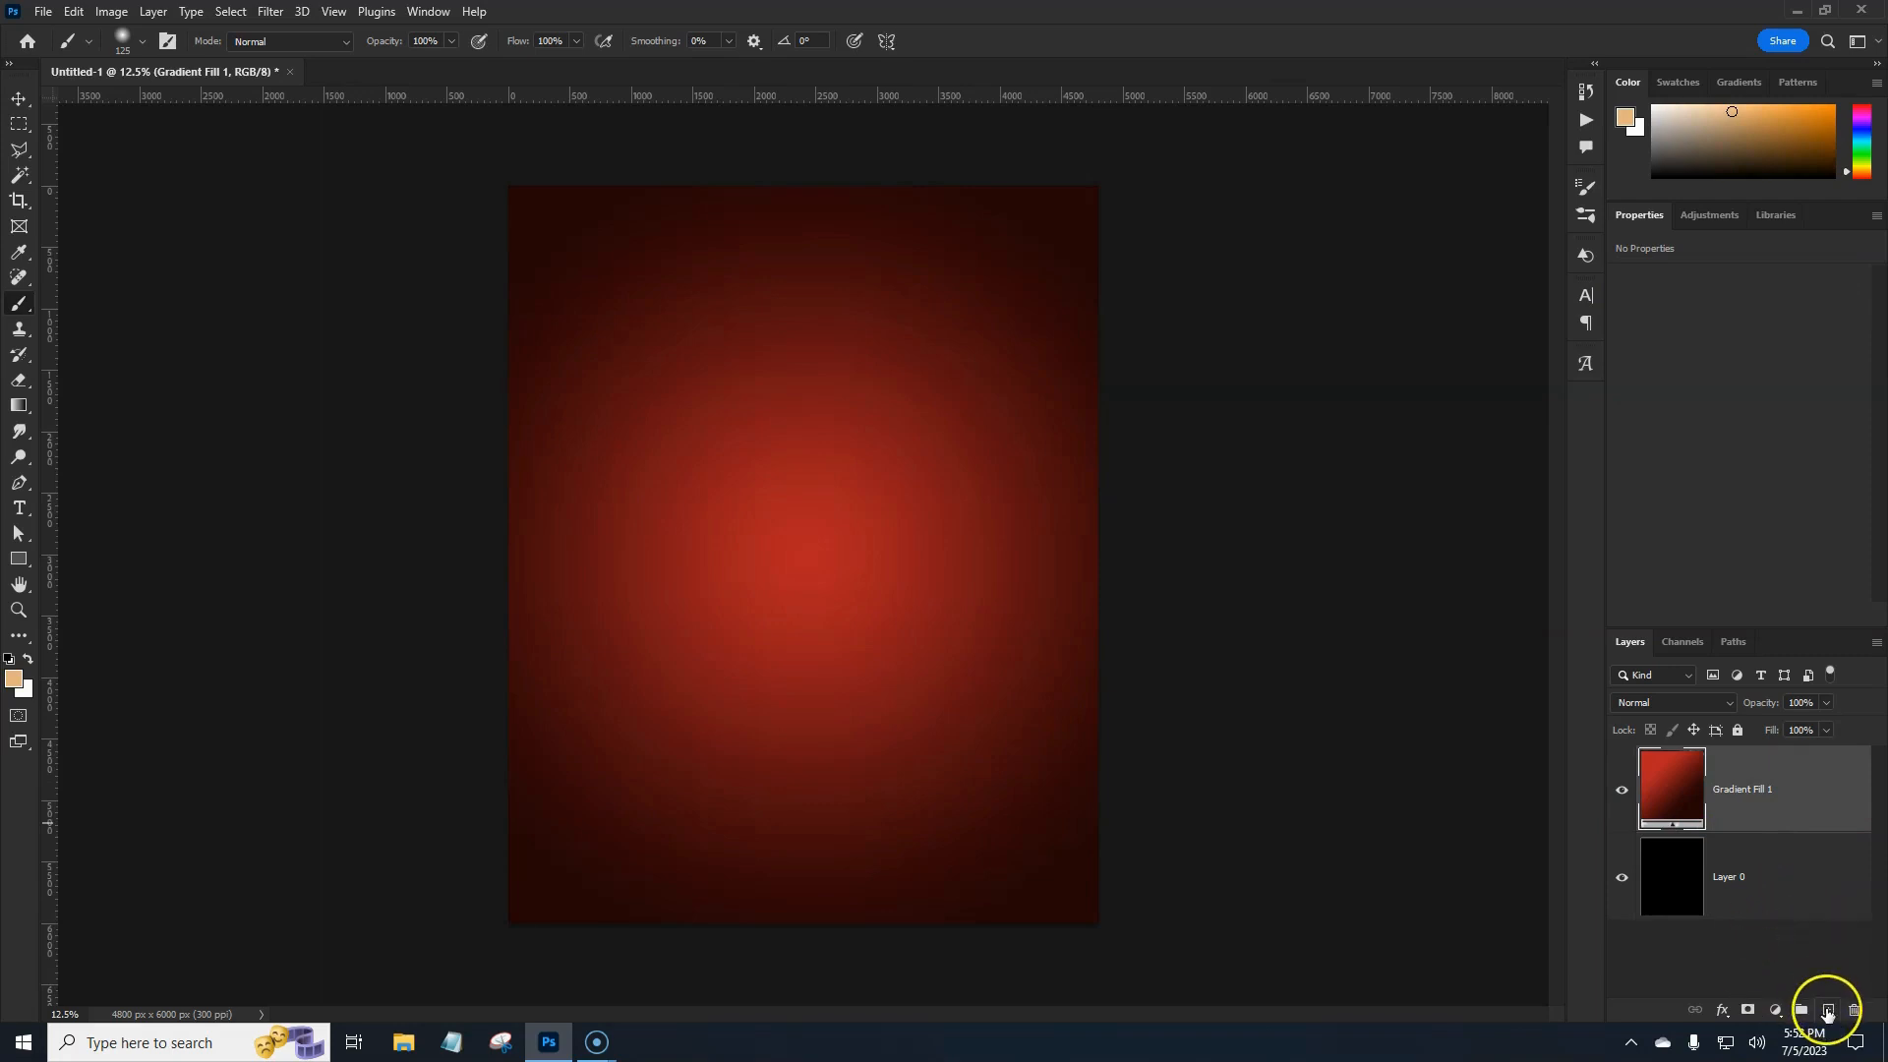
{"action": "left_click", "coordinate": [1828, 1011]}
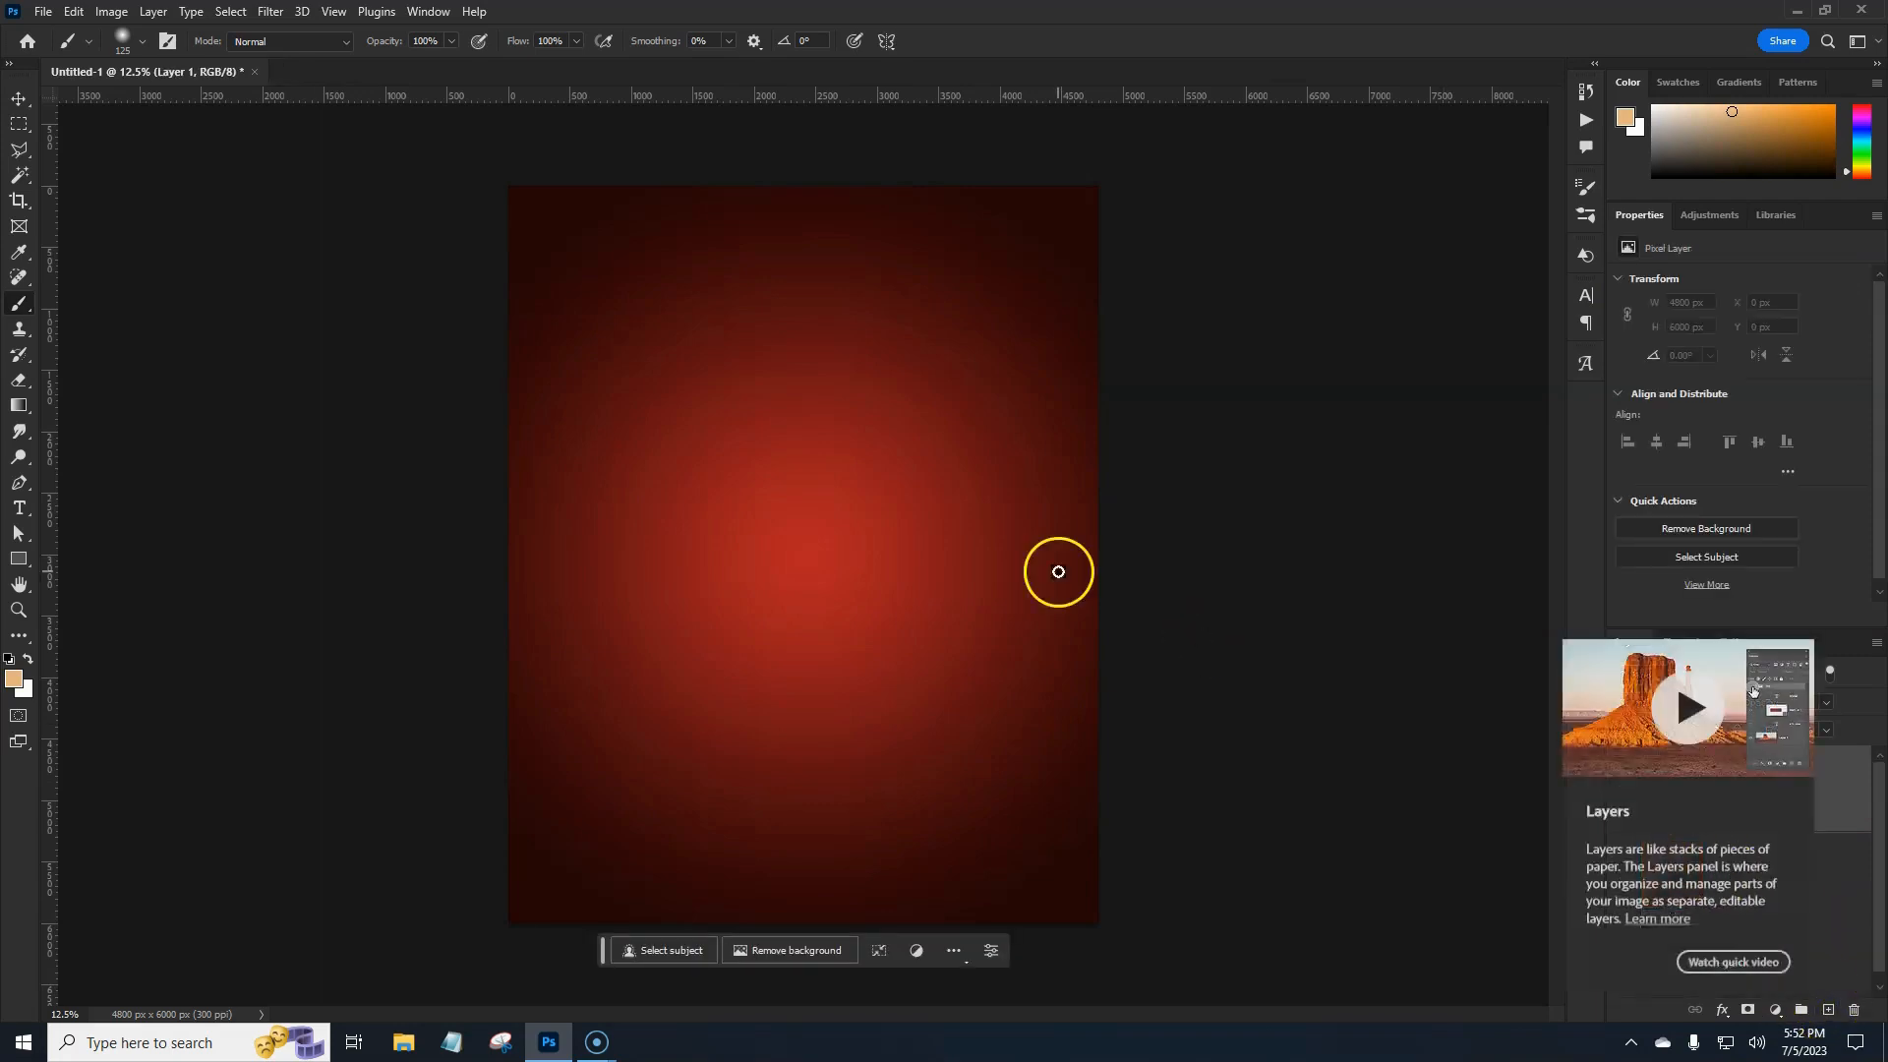
Switch to the Brush Tool and load A_Dust_Brush_08 from the Dust Brushes group.
{"action": "right_click", "coordinate": [16, 311]}
{"action": "left_click", "coordinate": [83, 303]}
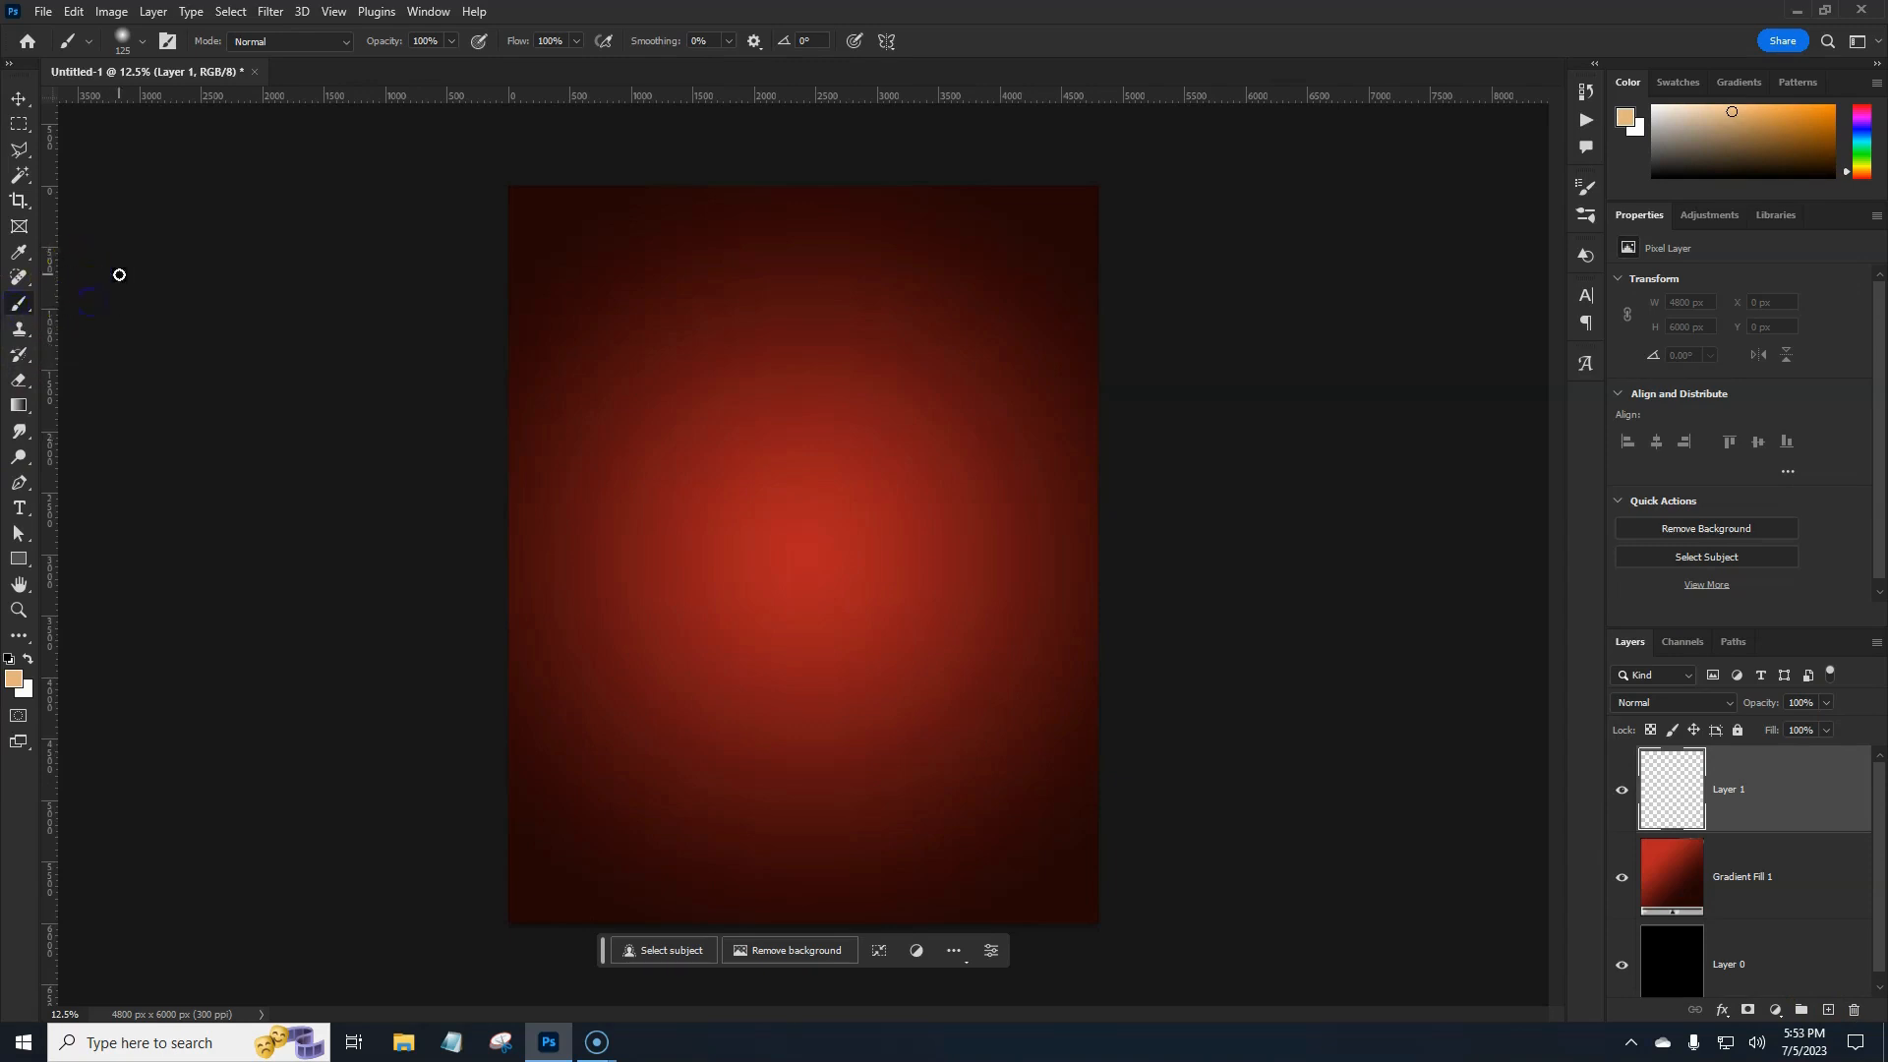
{"action": "left_click", "coordinate": [122, 41]}
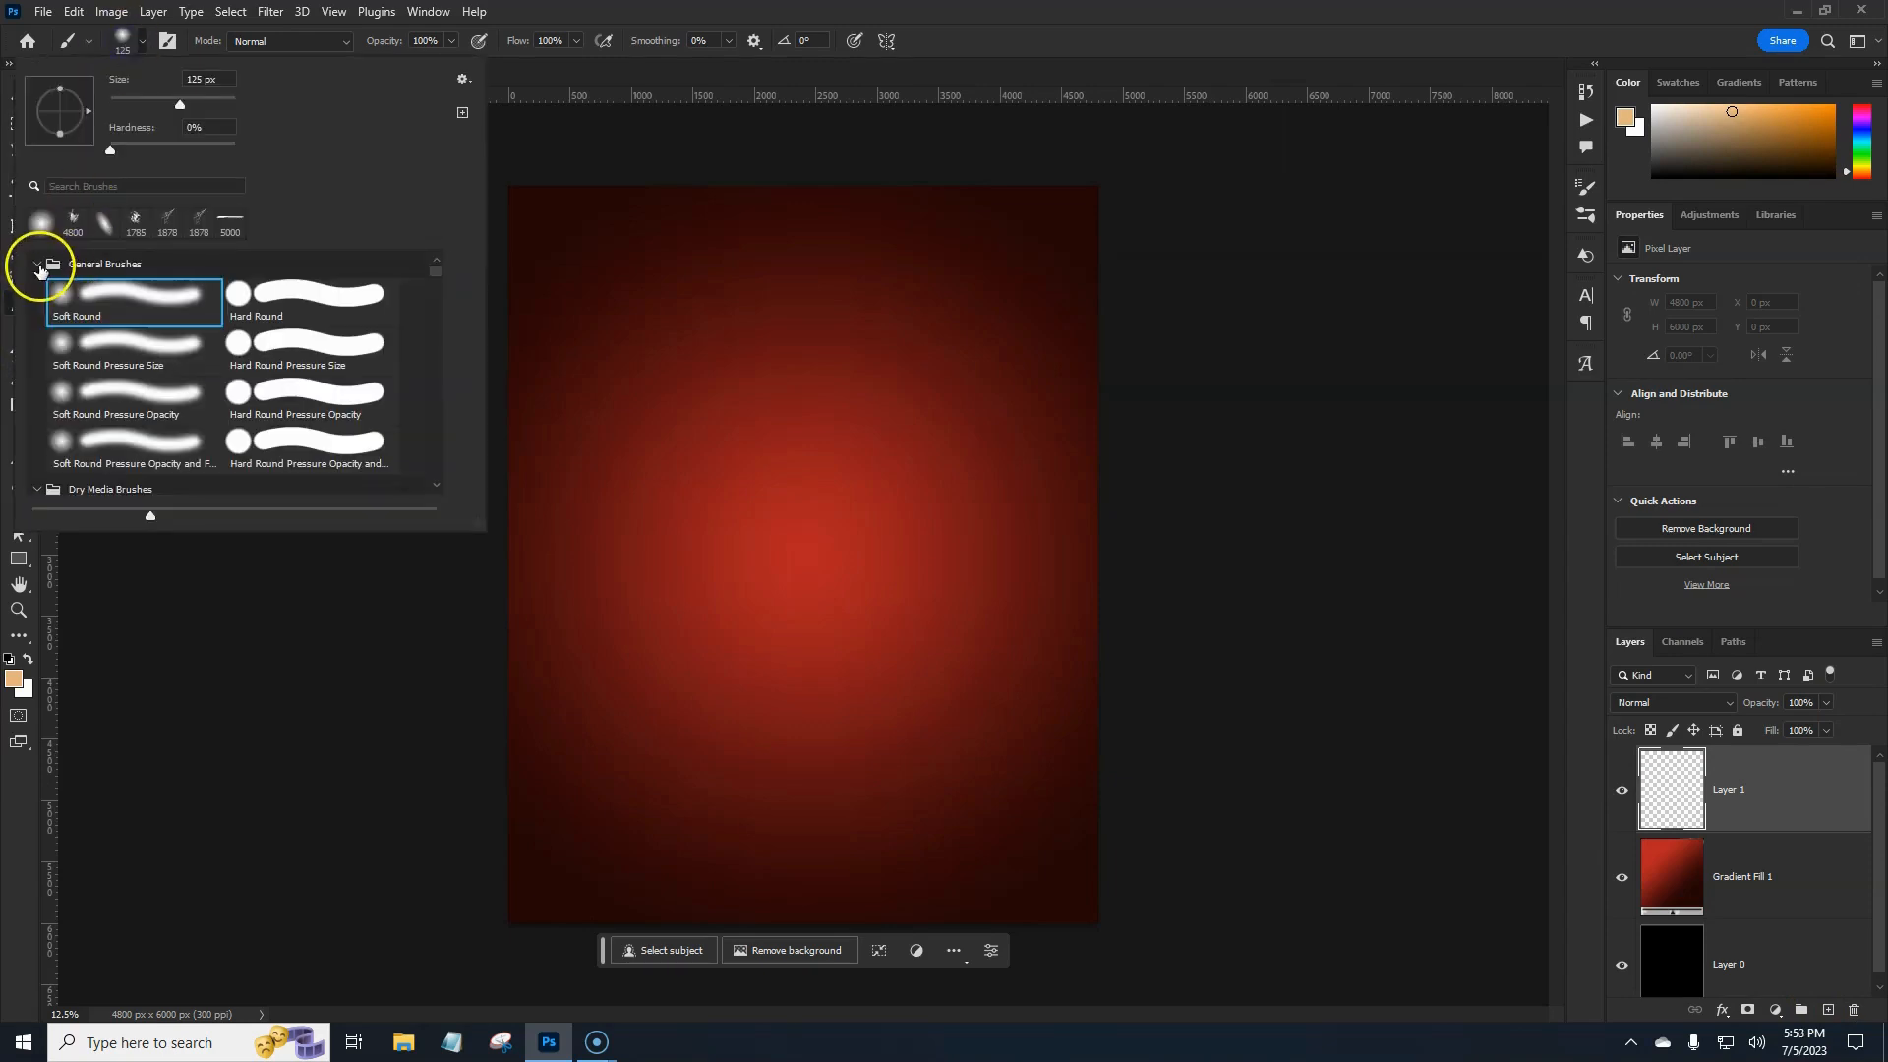
{"action": "left_click", "coordinate": [37, 266]}
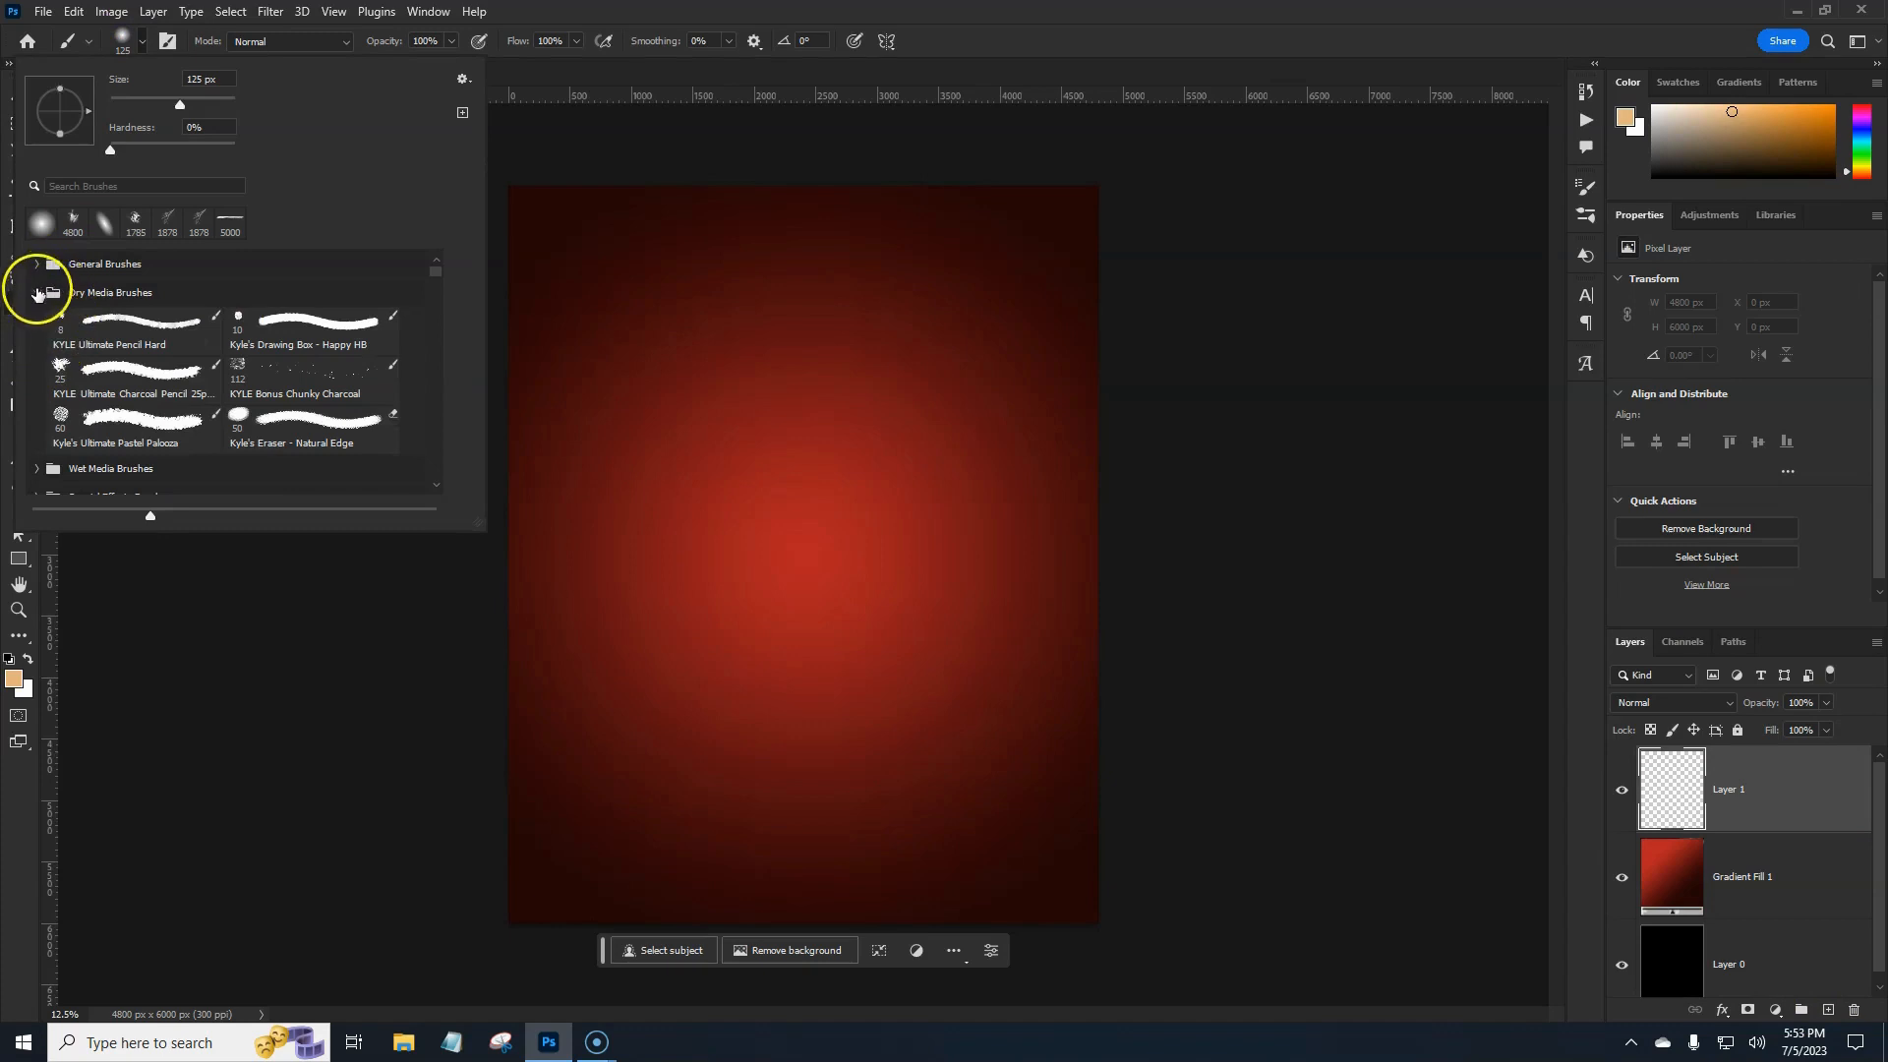
{"action": "left_click", "coordinate": [35, 293]}
{"action": "scroll", "coordinate": [69, 324], "scroll_direction": "down", "scroll_amount": 4}
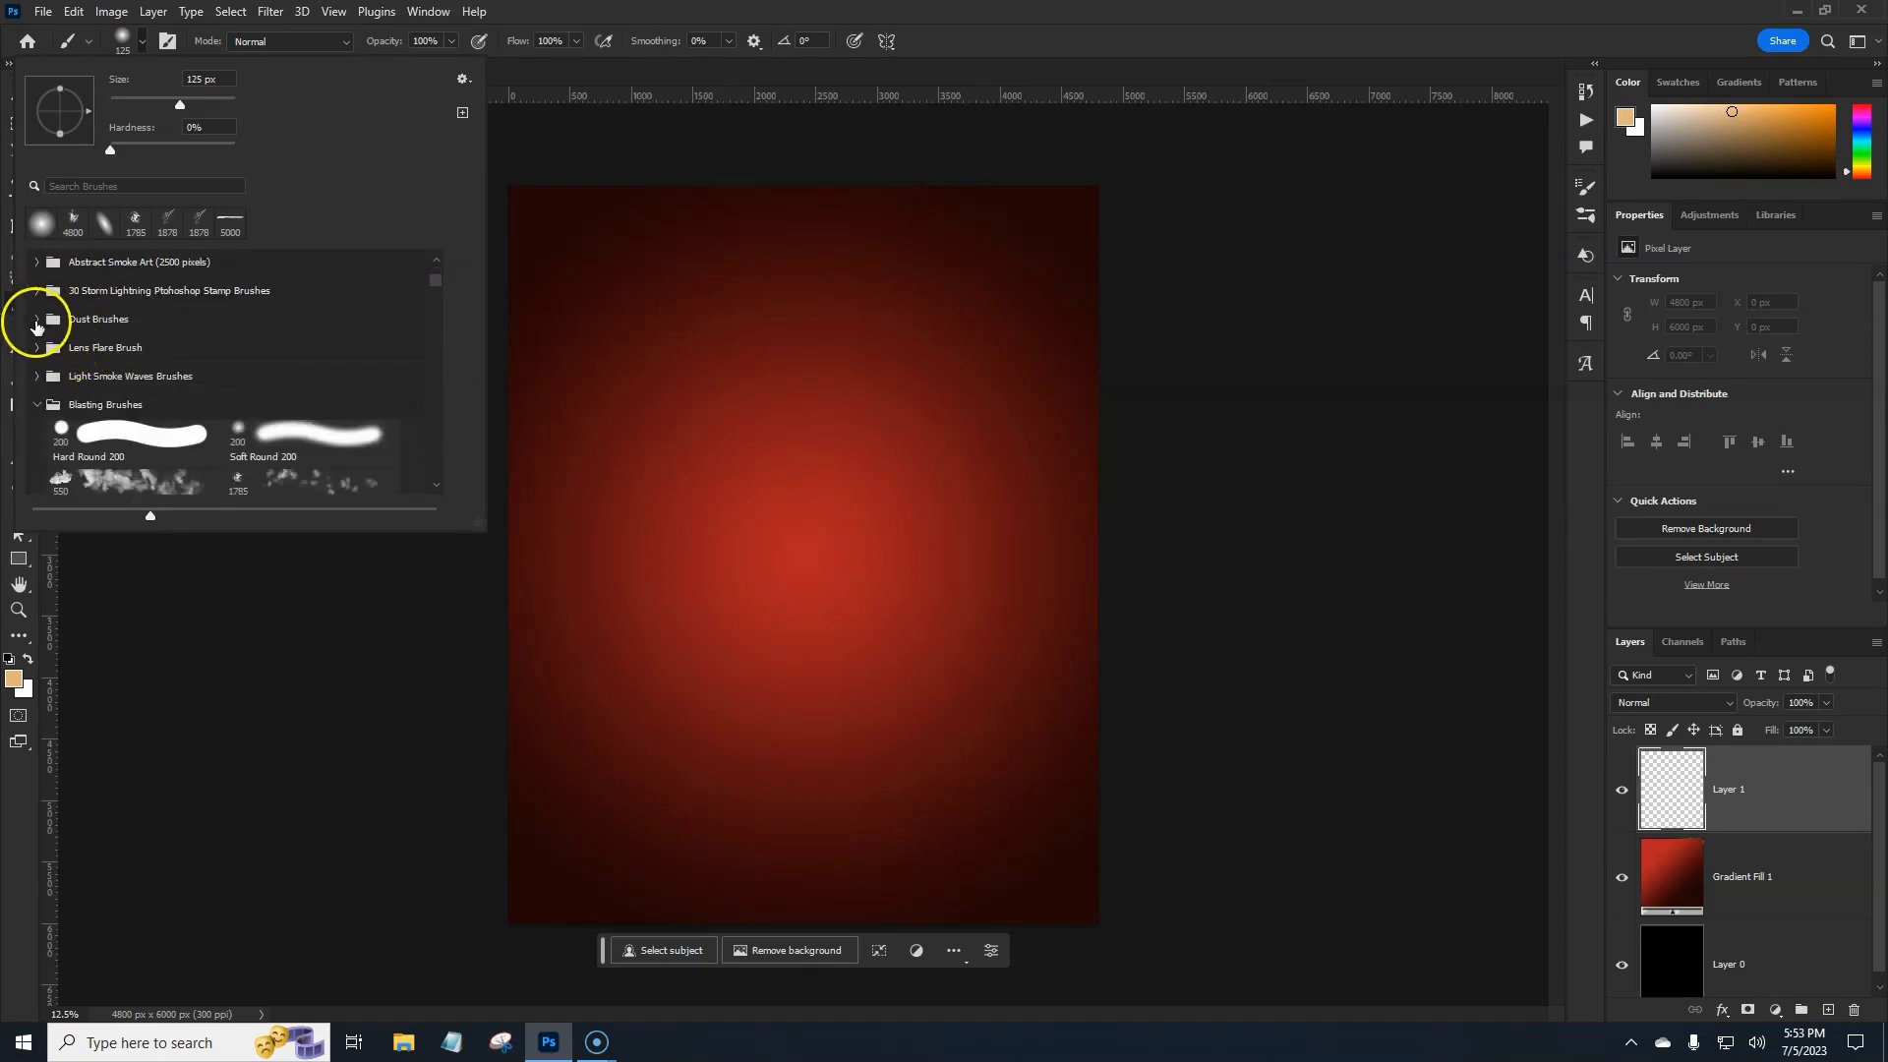
{"action": "left_click", "coordinate": [36, 320]}
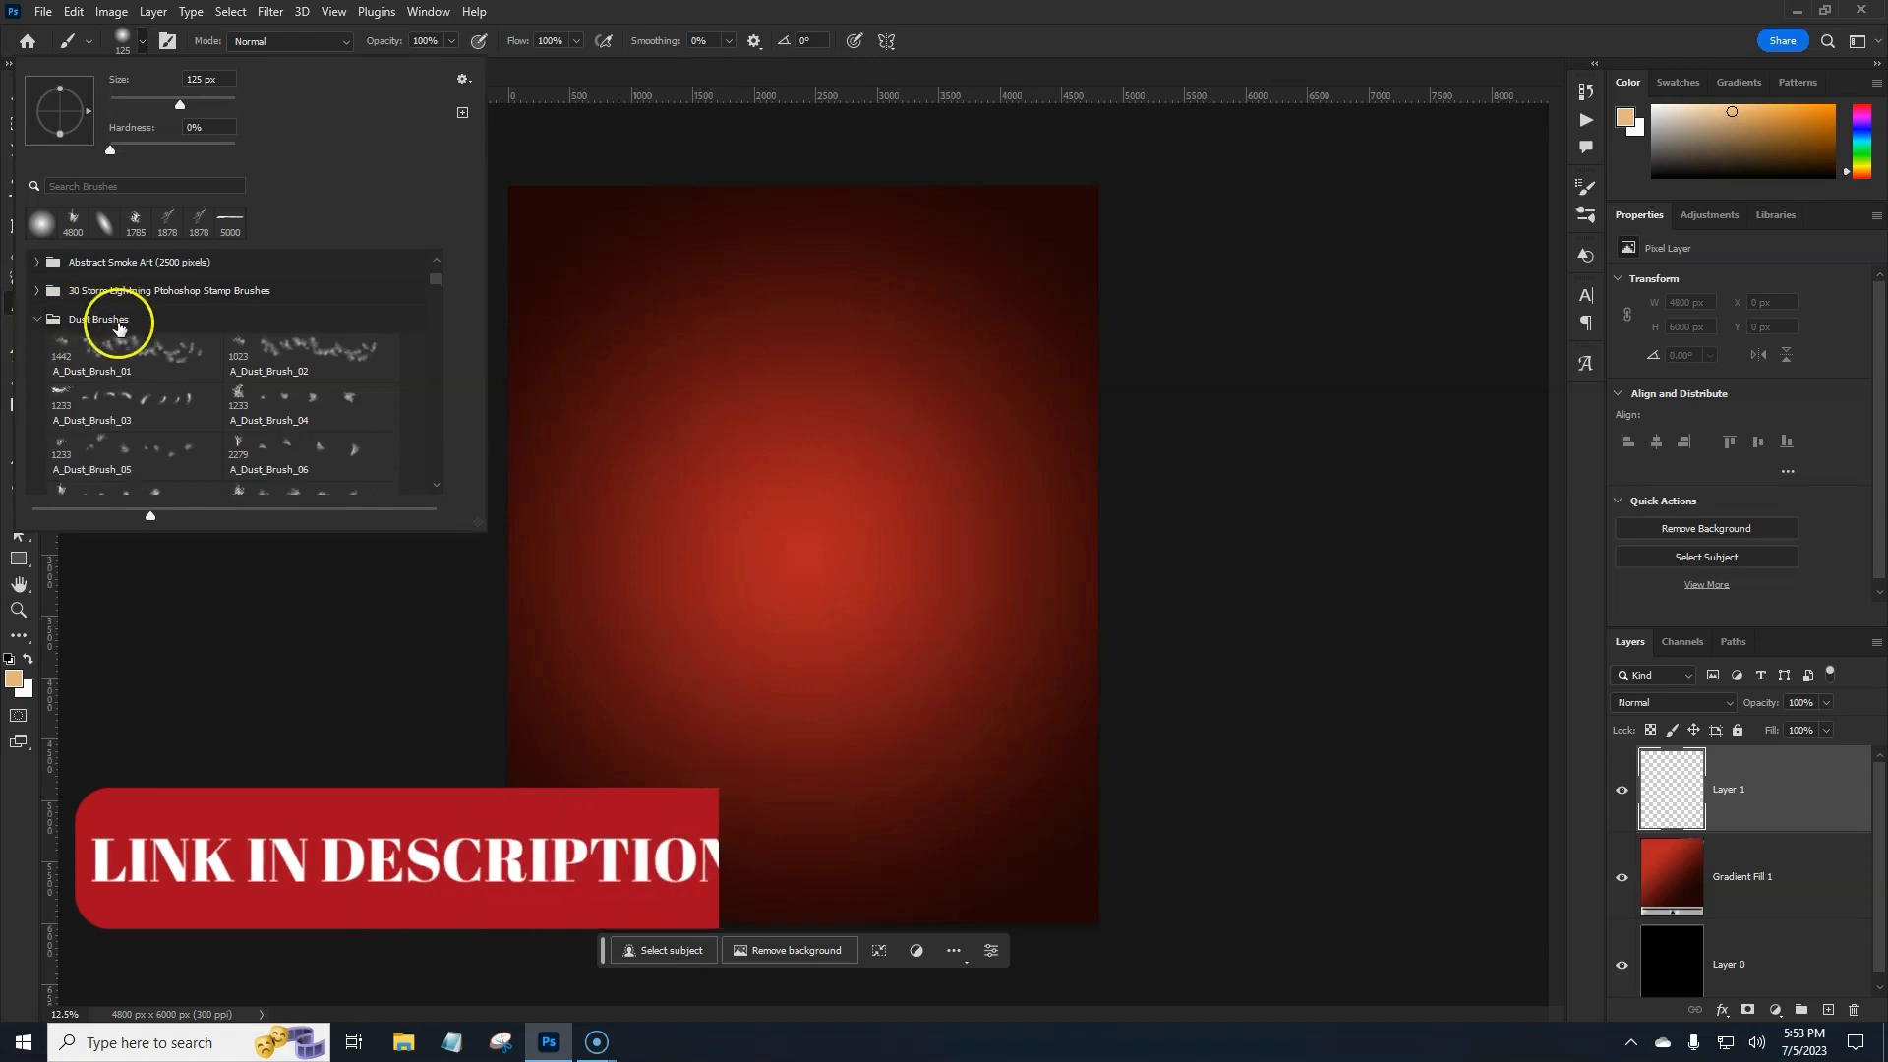
{"action": "scroll", "coordinate": [133, 369], "scroll_direction": "down", "scroll_amount": 3}
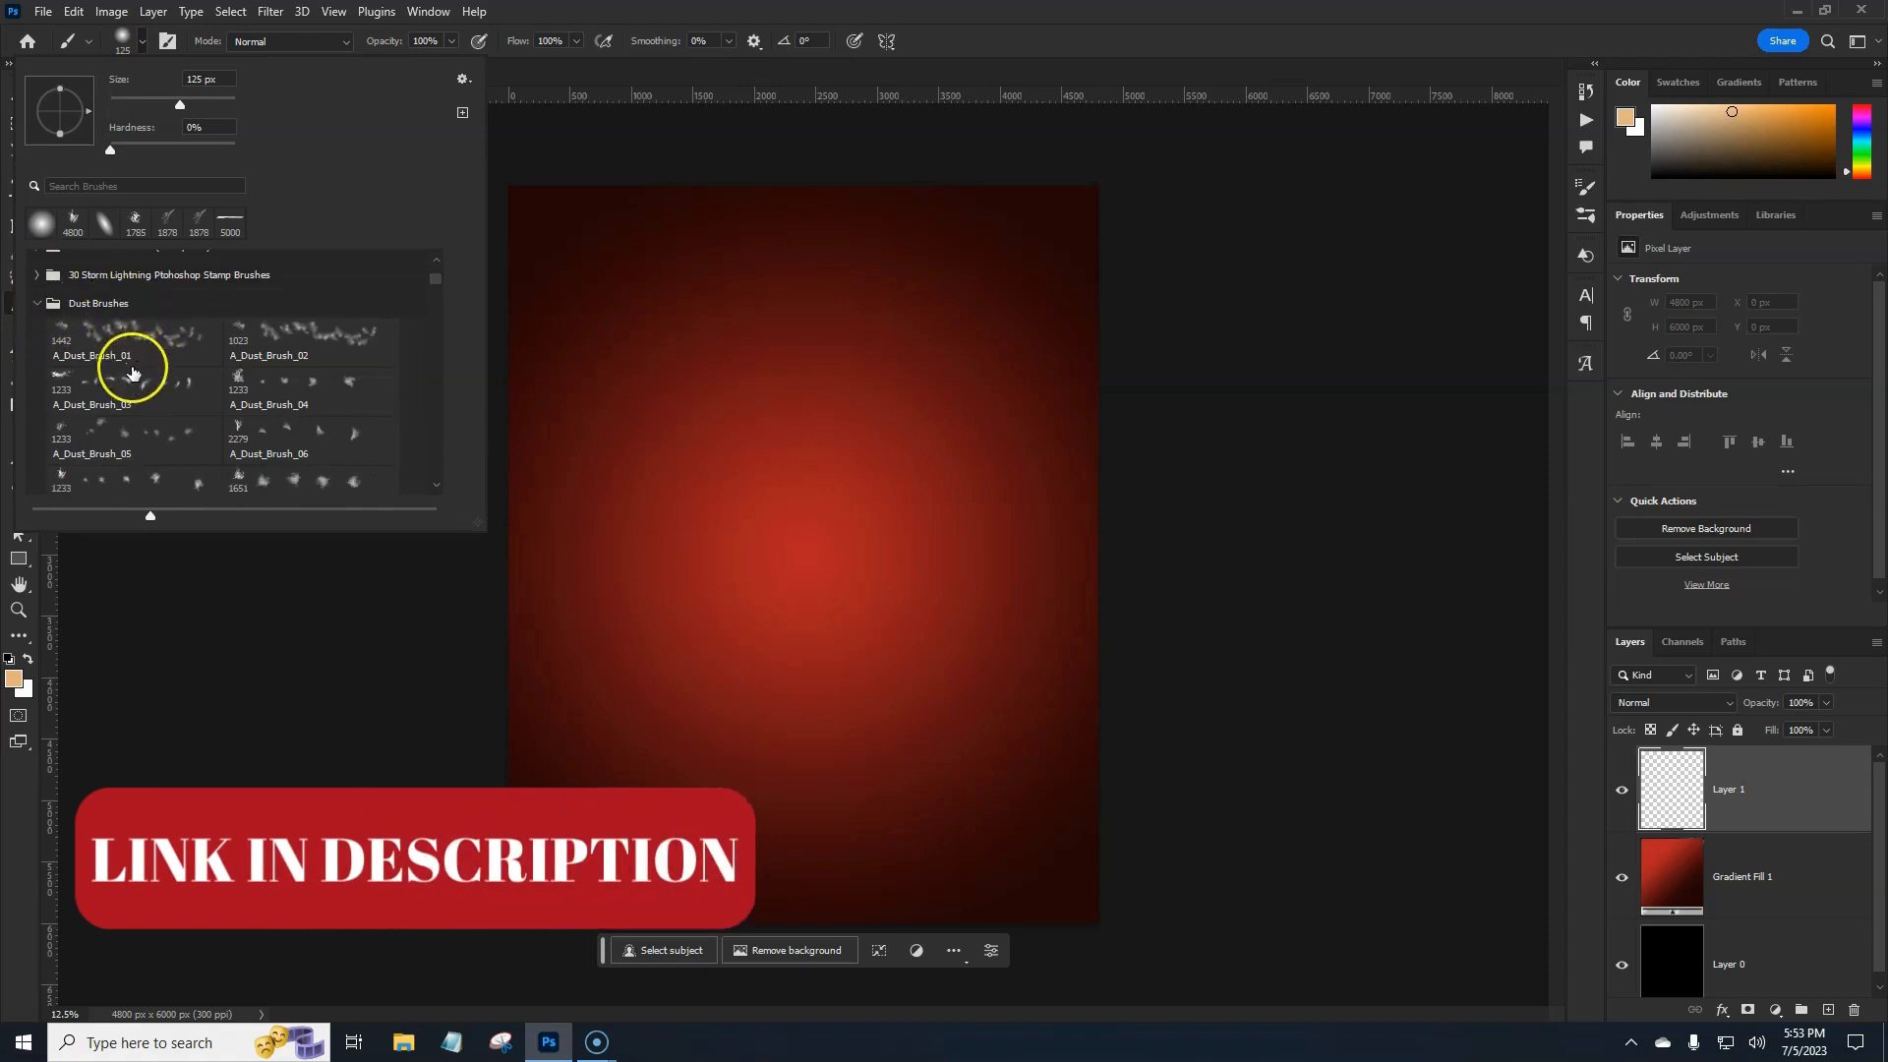
{"action": "scroll", "coordinate": [111, 462], "scroll_direction": "down", "scroll_amount": 1}
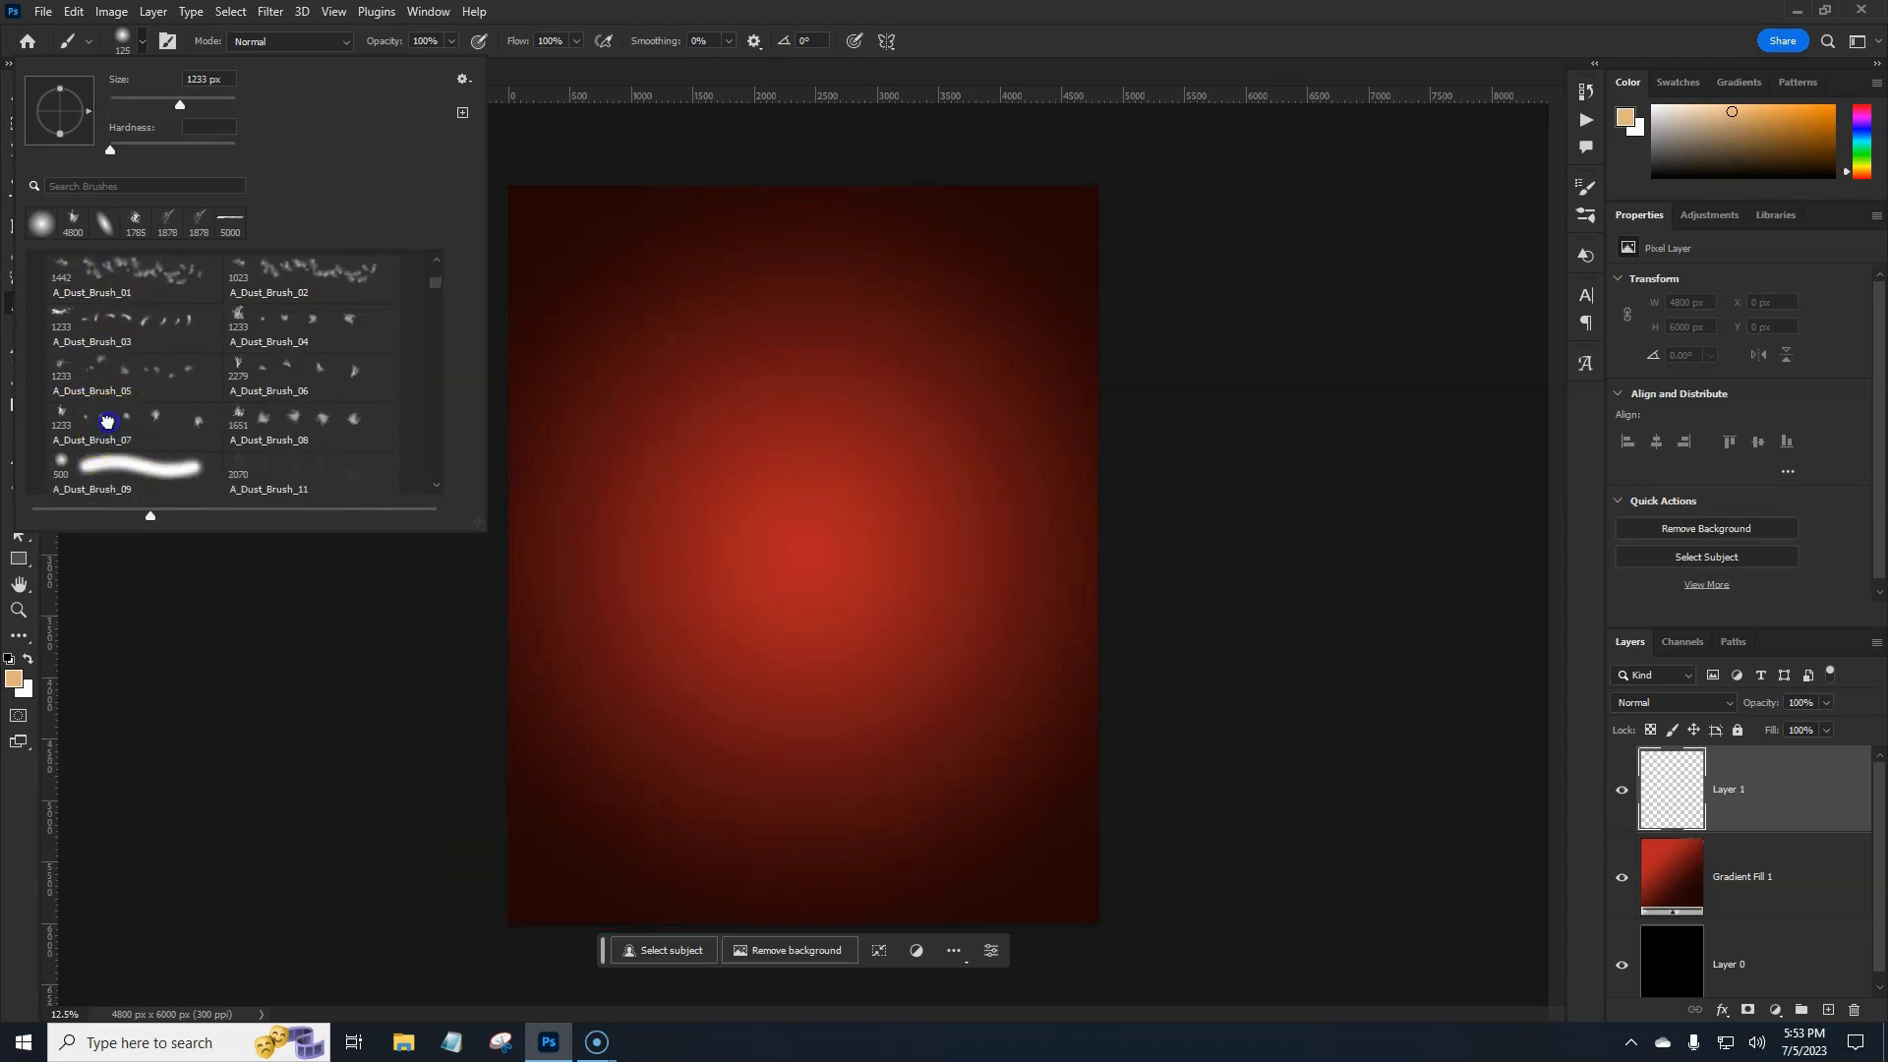
{"action": "left_click", "coordinate": [108, 430]}
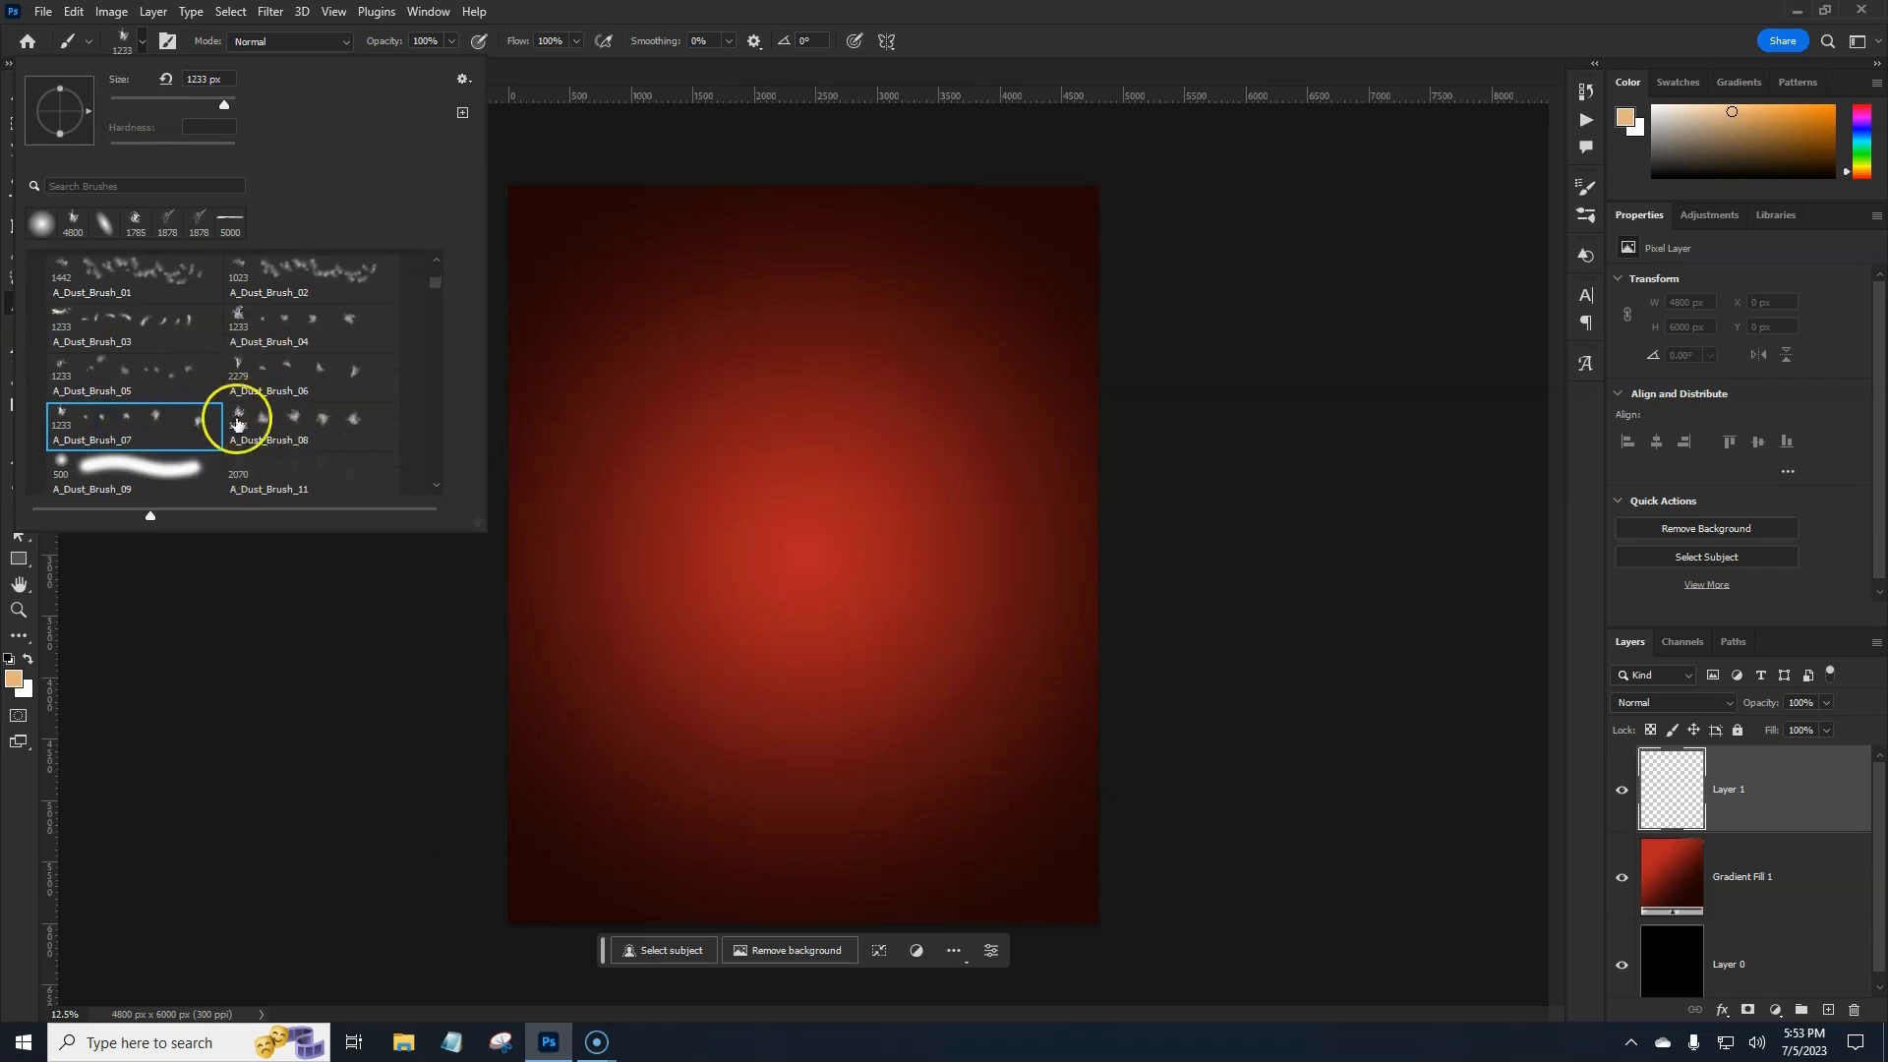
{"action": "left_click", "coordinate": [308, 430]}
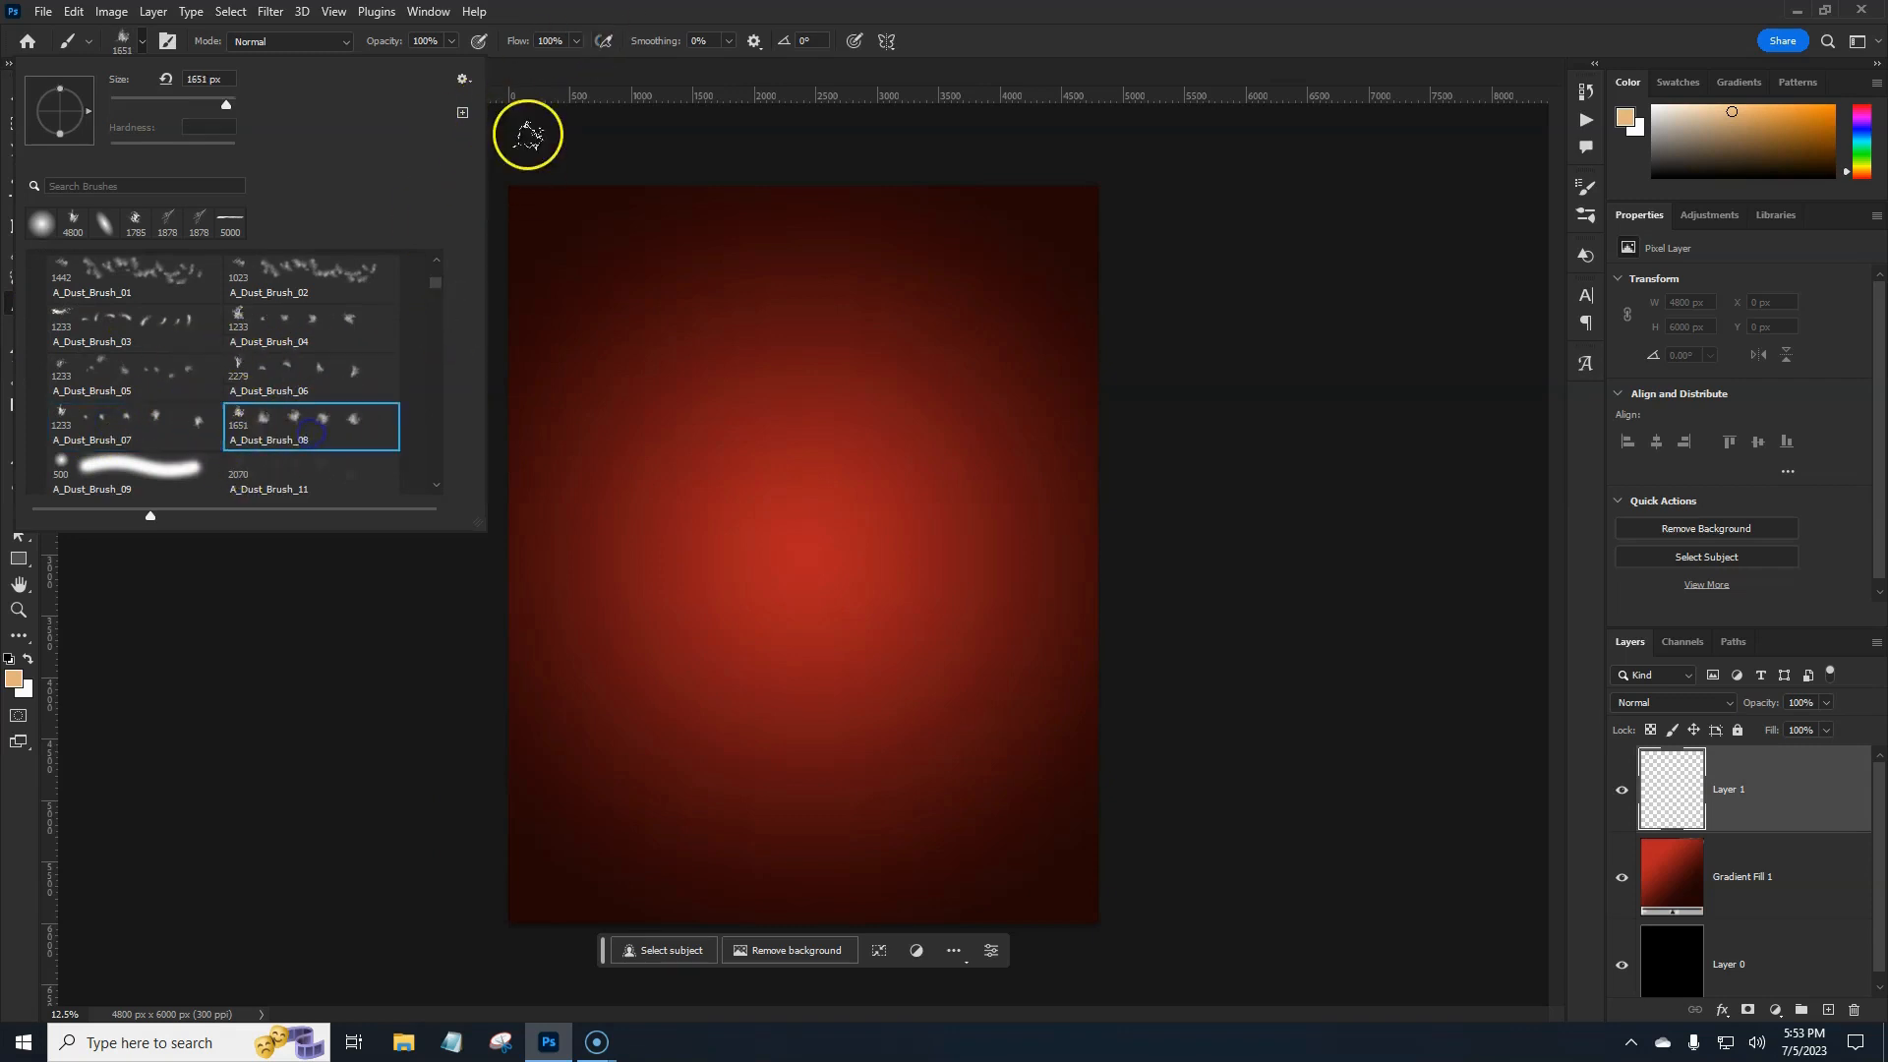
{"action": "left_click", "coordinate": [684, 9]}
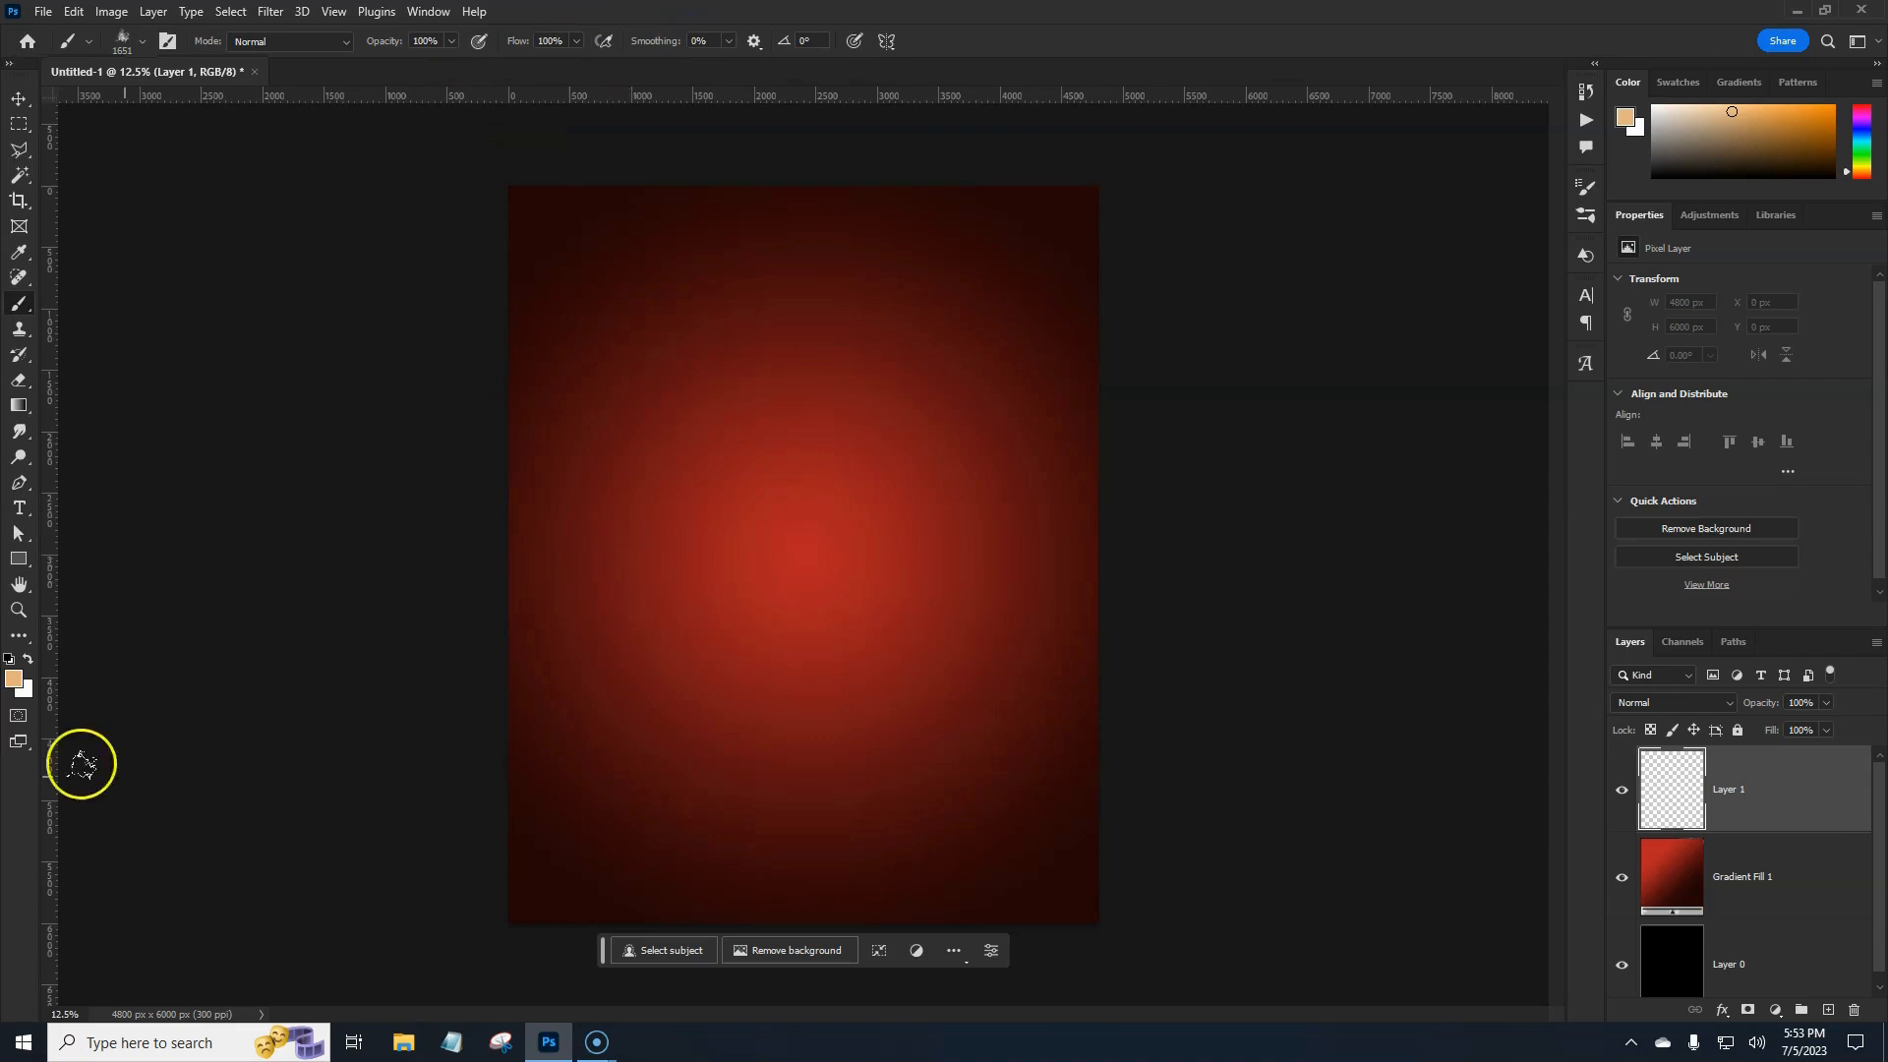
Make white the painting colour and stamp dust-brush smoke clouds across Layer 1.
{"action": "left_click", "coordinate": [28, 661]}
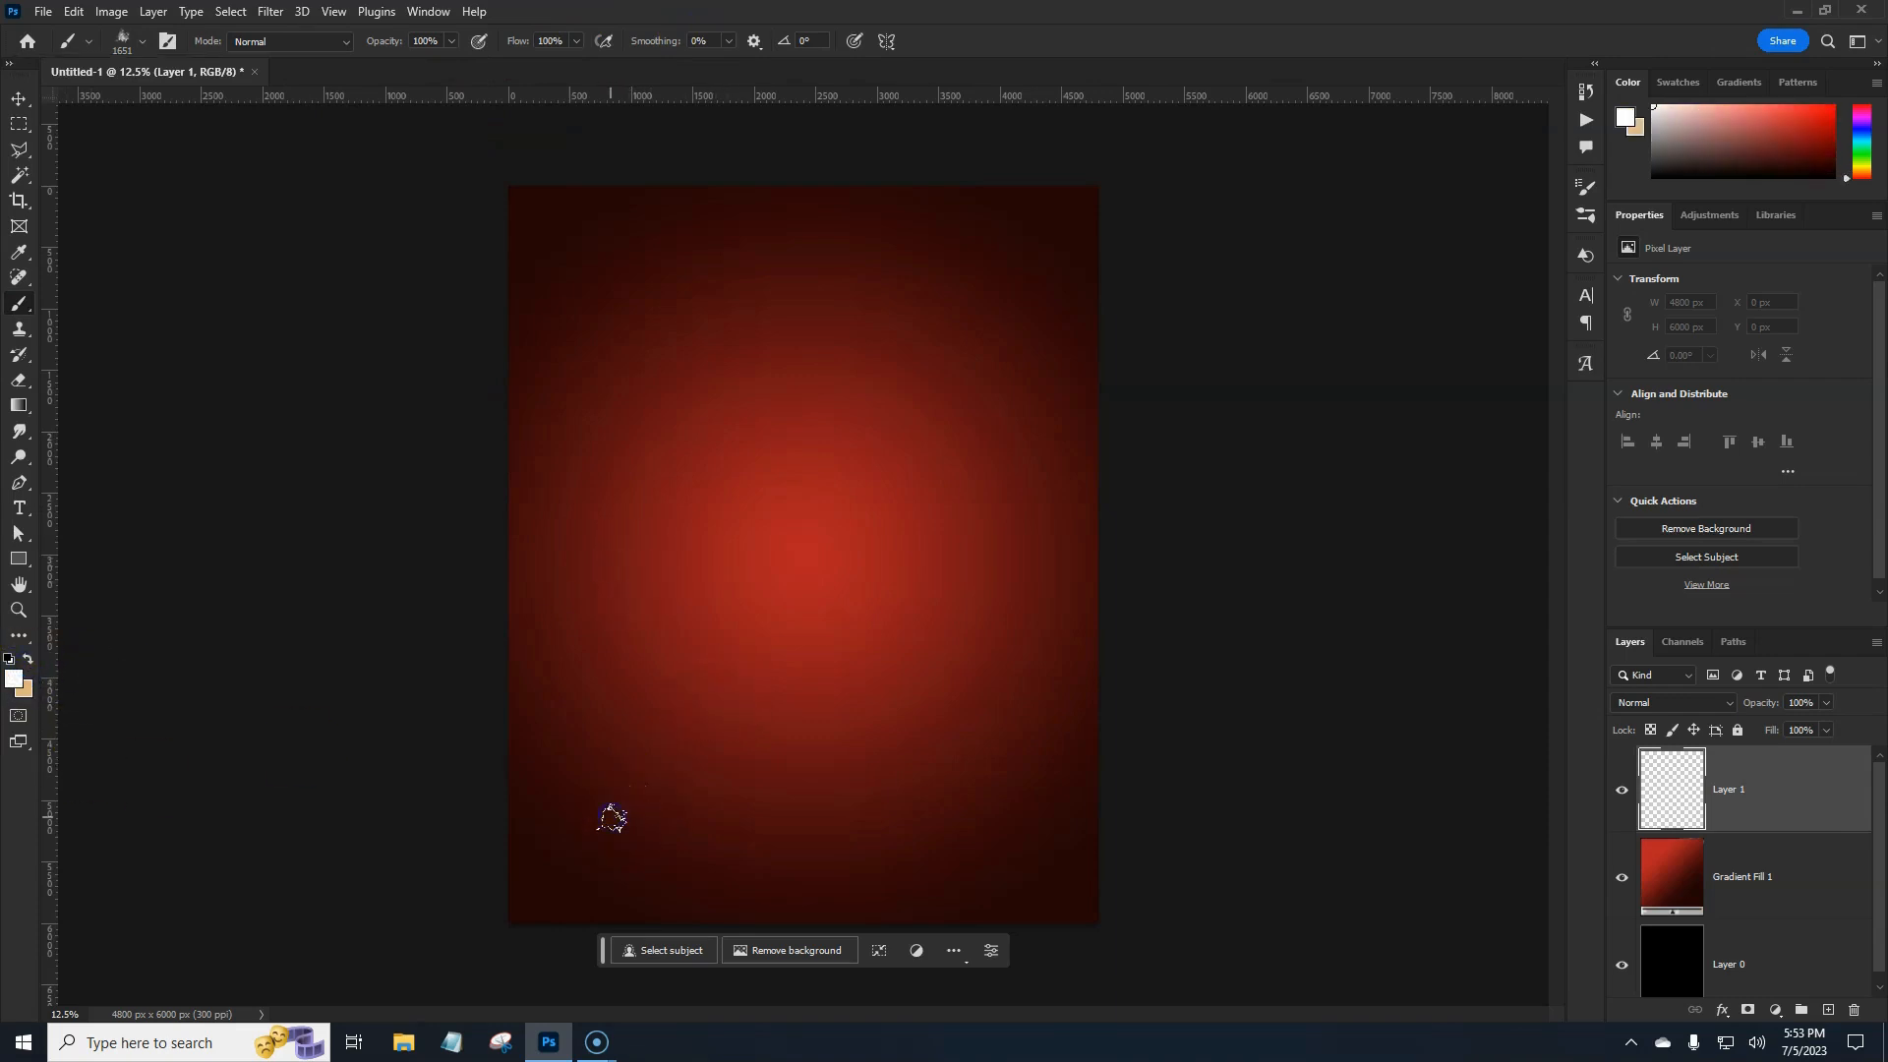
{"action": "mouse_move", "coordinate": [612, 817]}
{"action": "left_mouse_down"}
{"action": "mouse_move", "coordinate": [533, 848]}
{"action": "mouse_move", "coordinate": [687, 754]}
{"action": "mouse_move", "coordinate": [620, 692]}
{"action": "left_mouse_up"}
{"action": "left_click", "coordinate": [623, 687]}
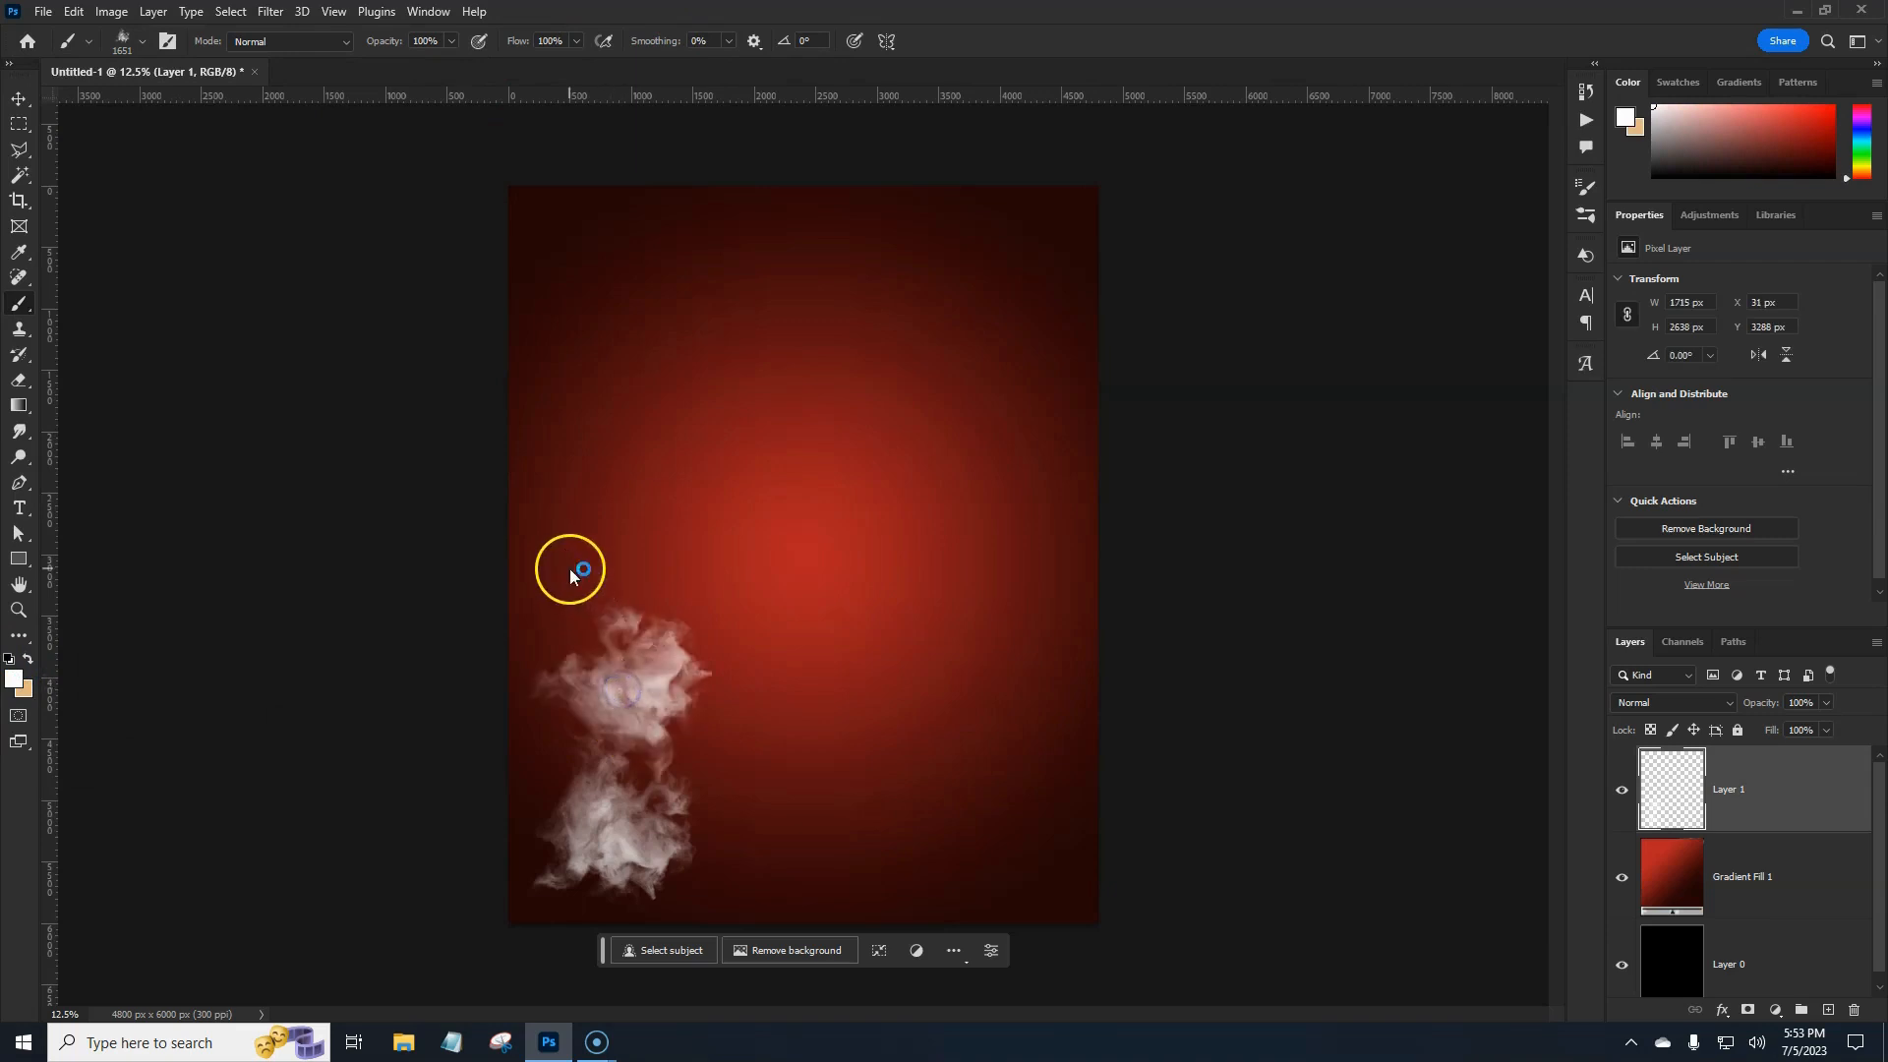
{"action": "left_click", "coordinate": [569, 560]}
{"action": "left_click", "coordinate": [735, 615]}
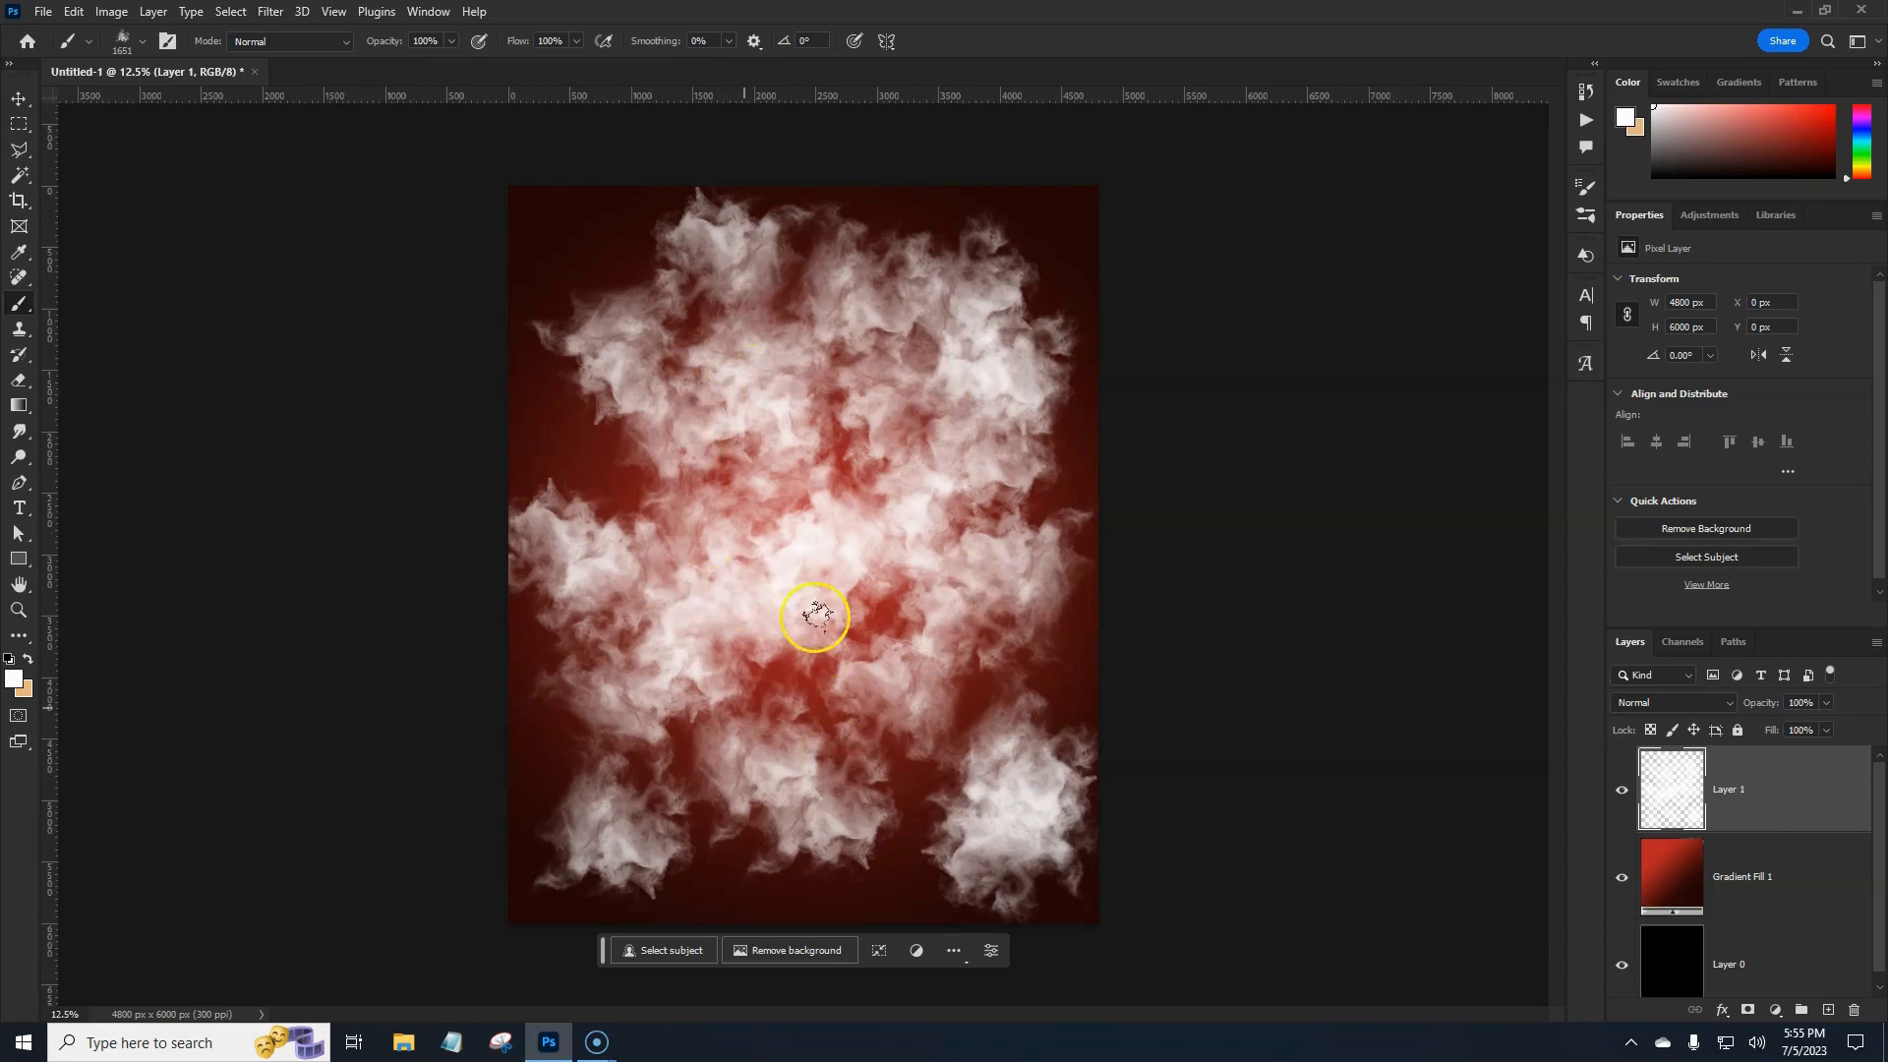
{"action": "left_click", "coordinate": [1774, 805]}
{"action": "left_click", "coordinate": [1778, 803]}
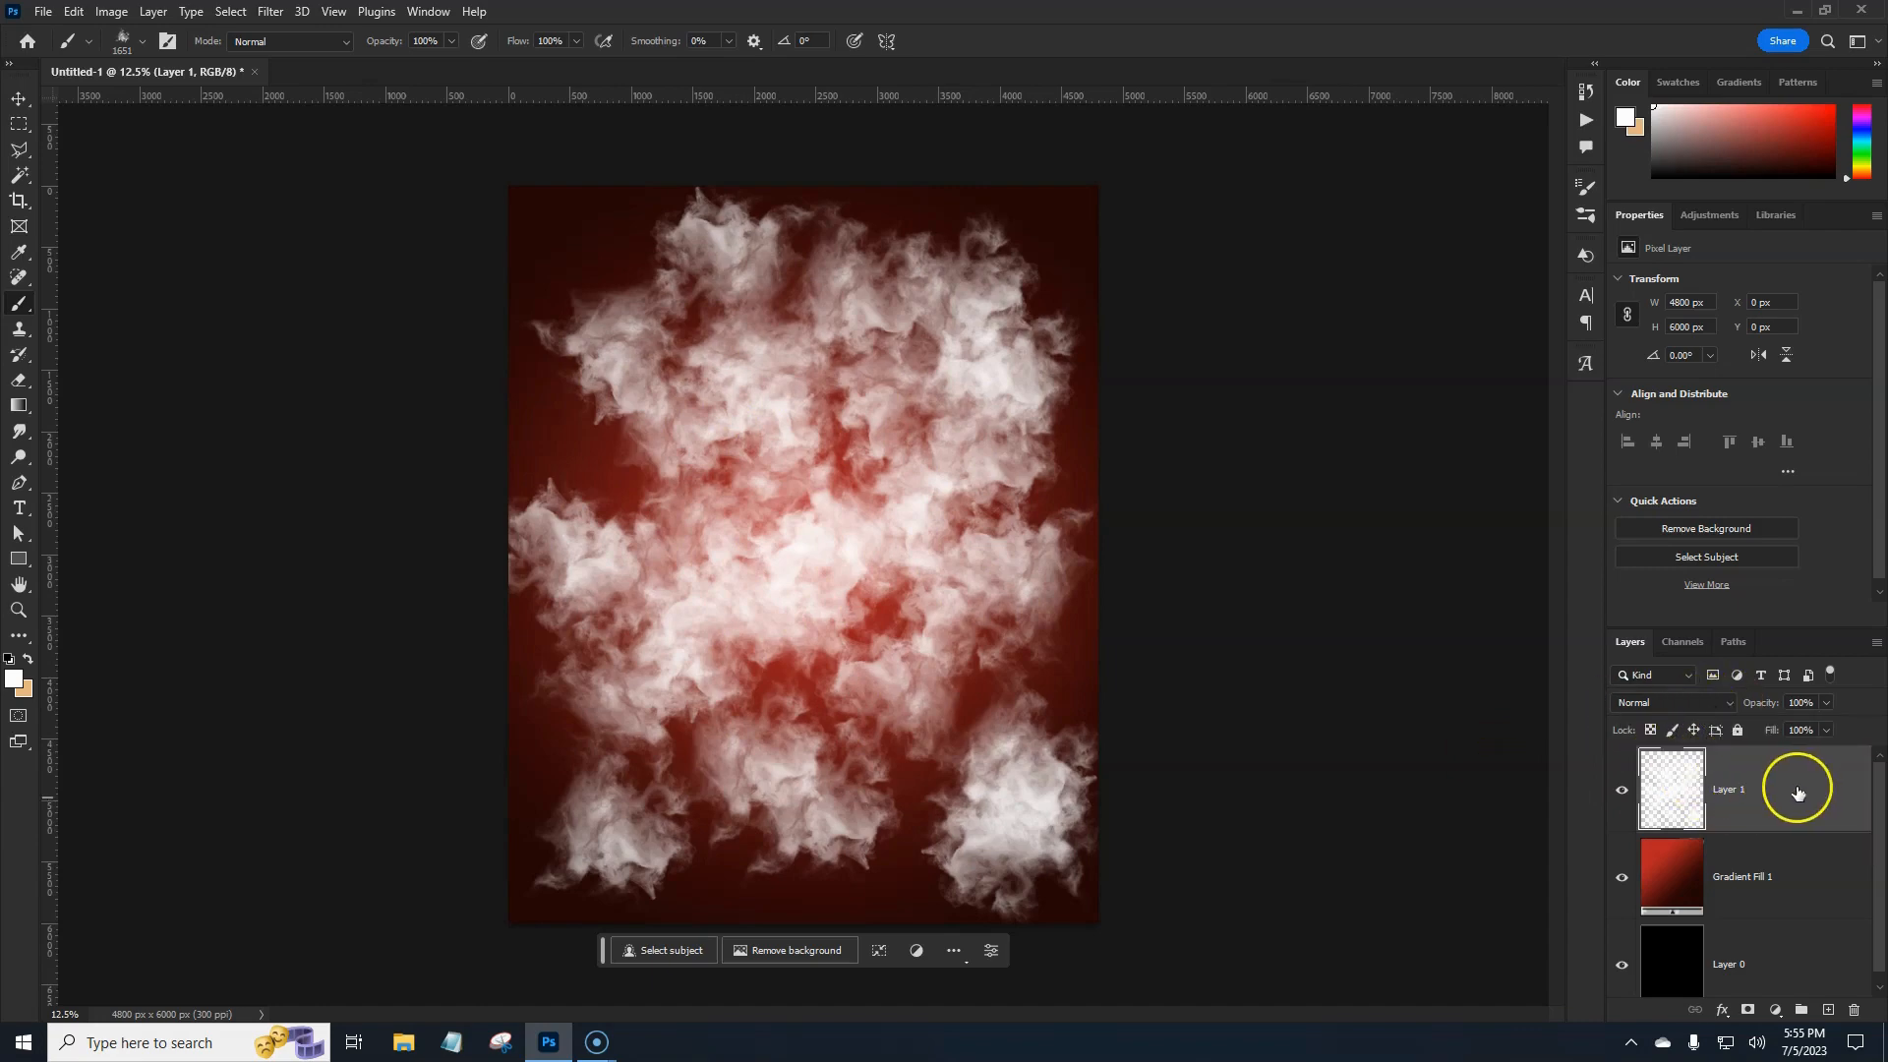
Duplicate the smoke layer, hide the copy below Gradient Fill 1, and set Layer 1 to Subtract.
{"action": "key", "text": "ctrl+j"}
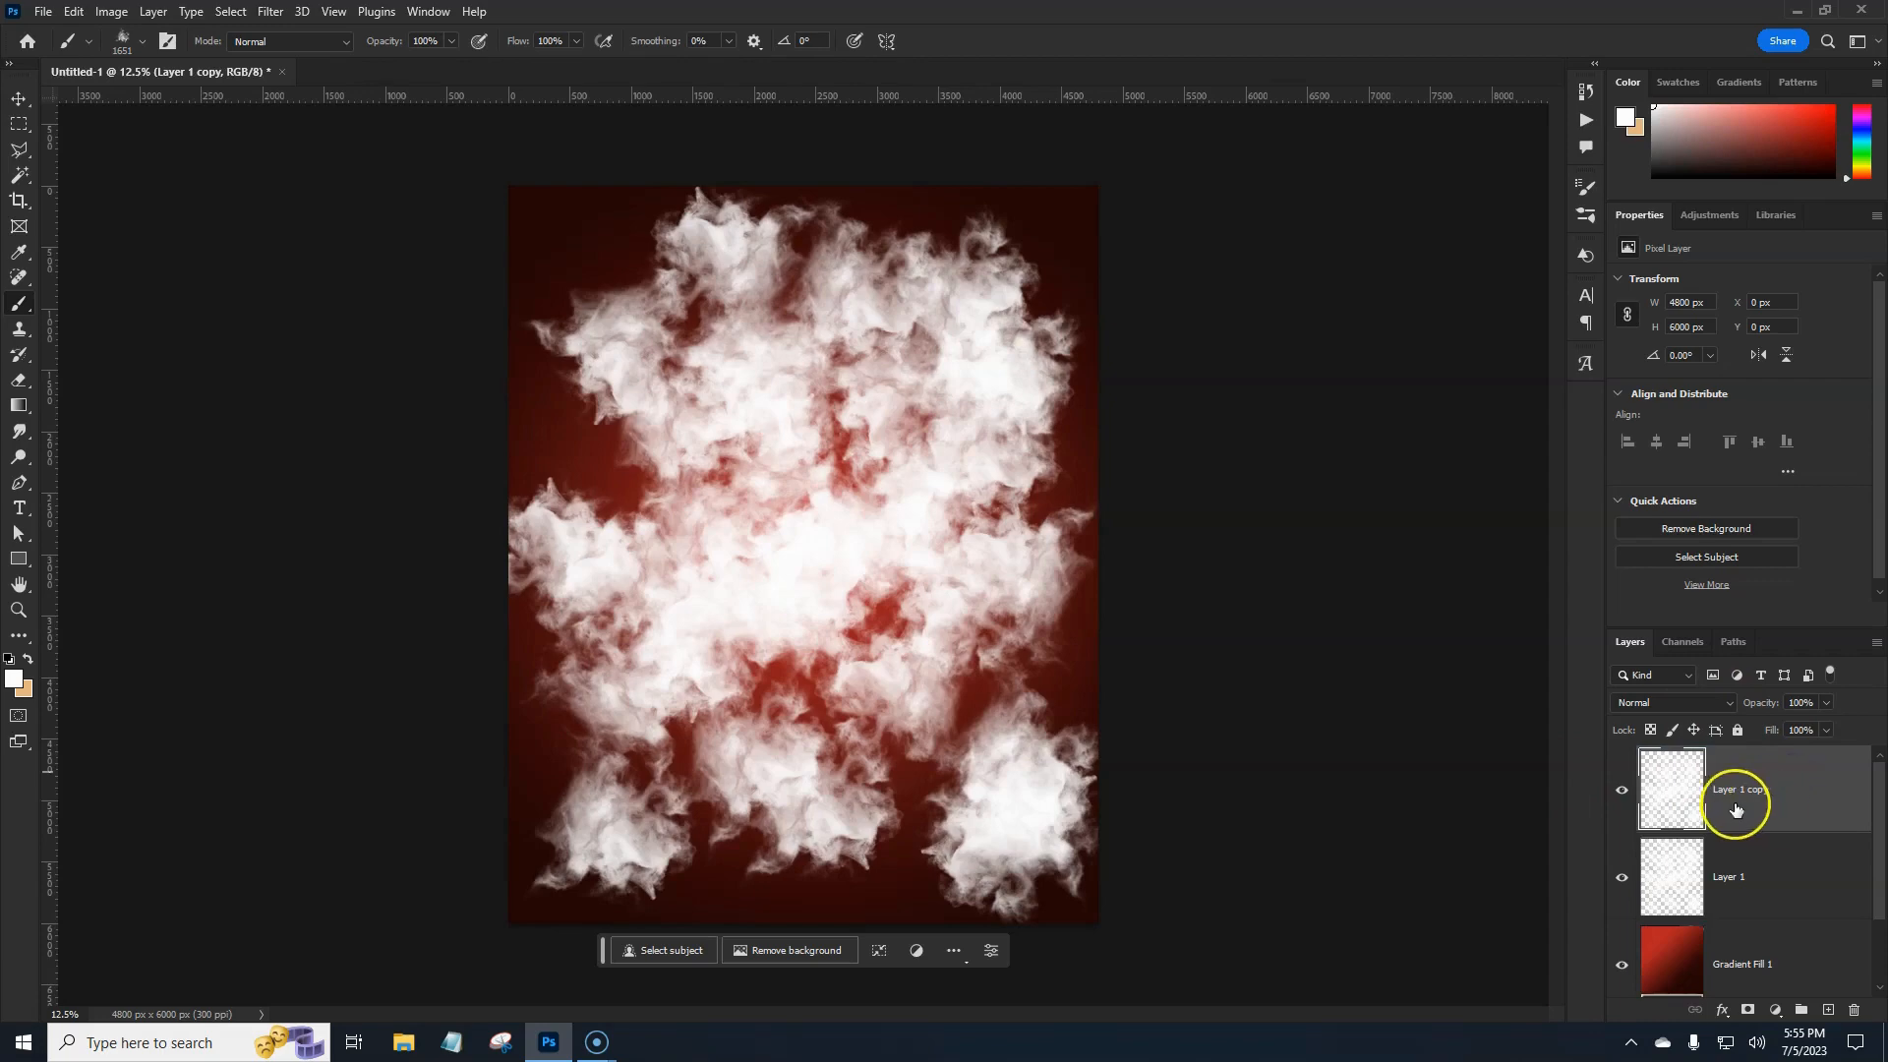
{"action": "left_click", "coordinate": [1623, 790]}
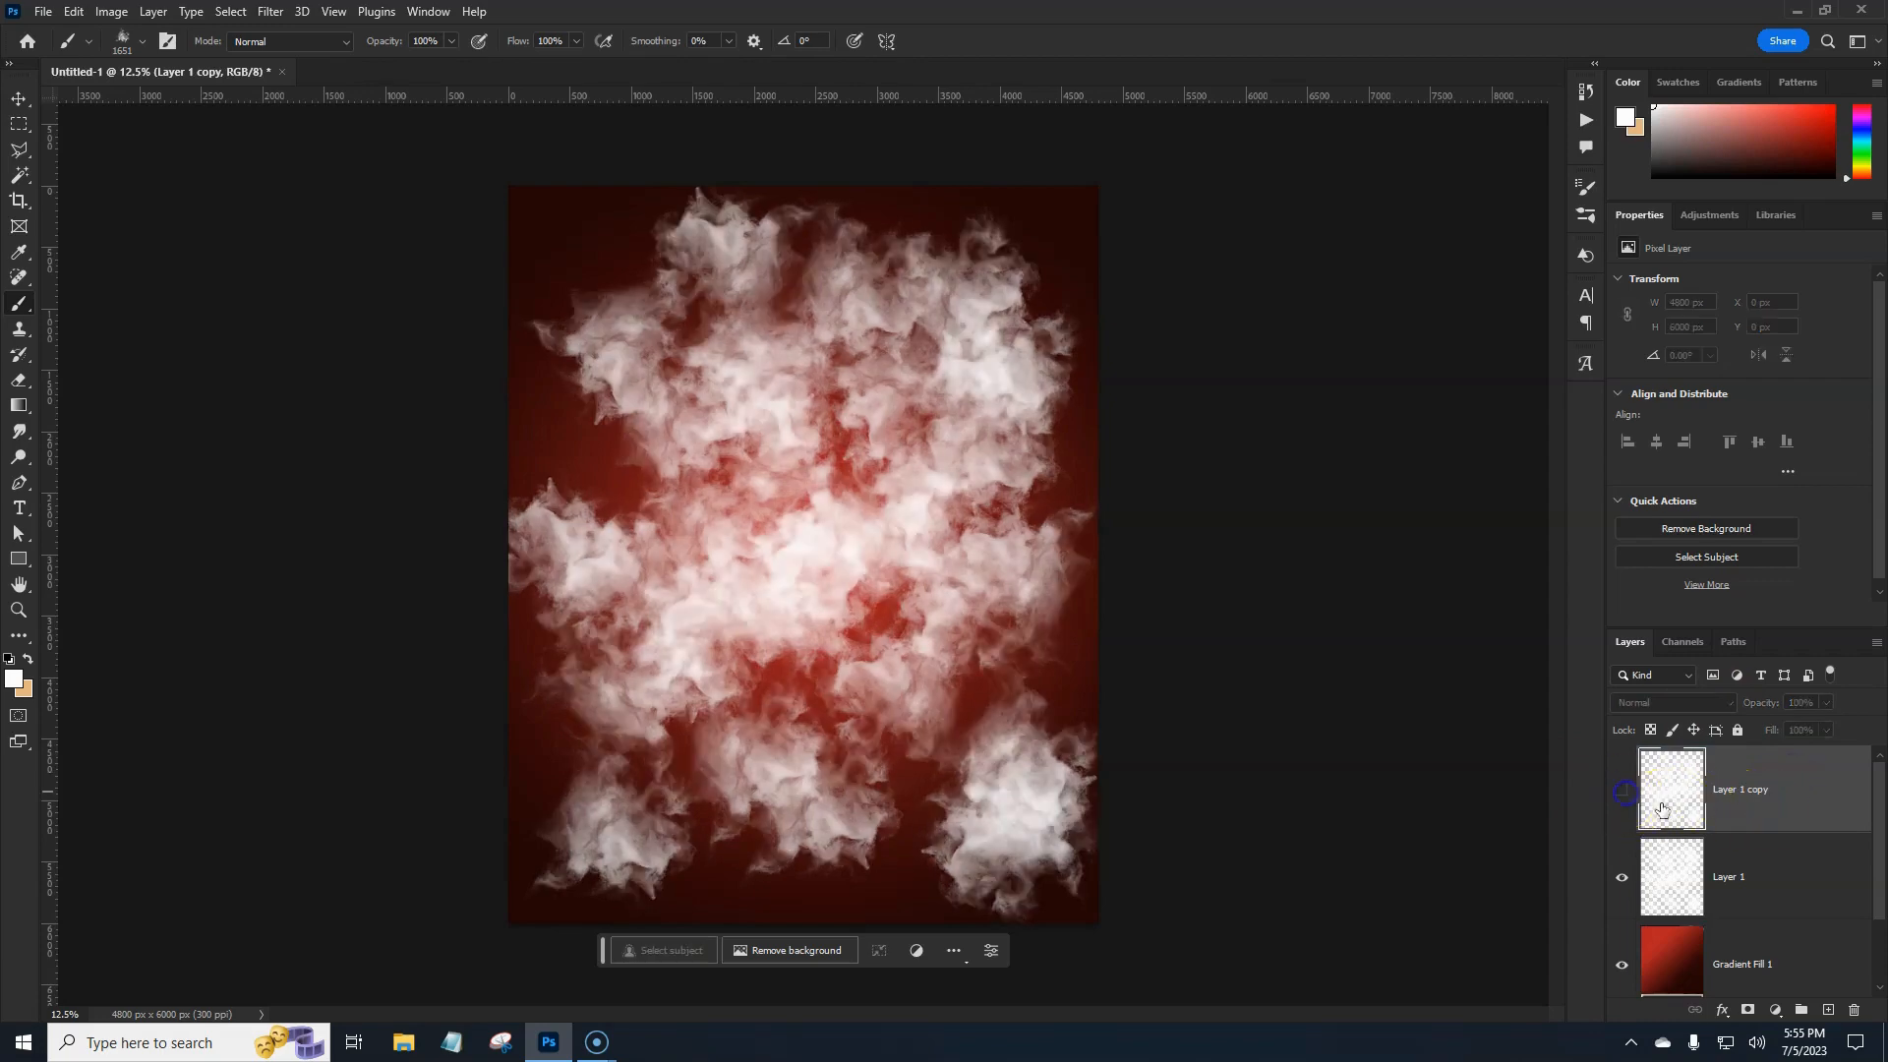
{"action": "left_click", "coordinate": [1770, 876]}
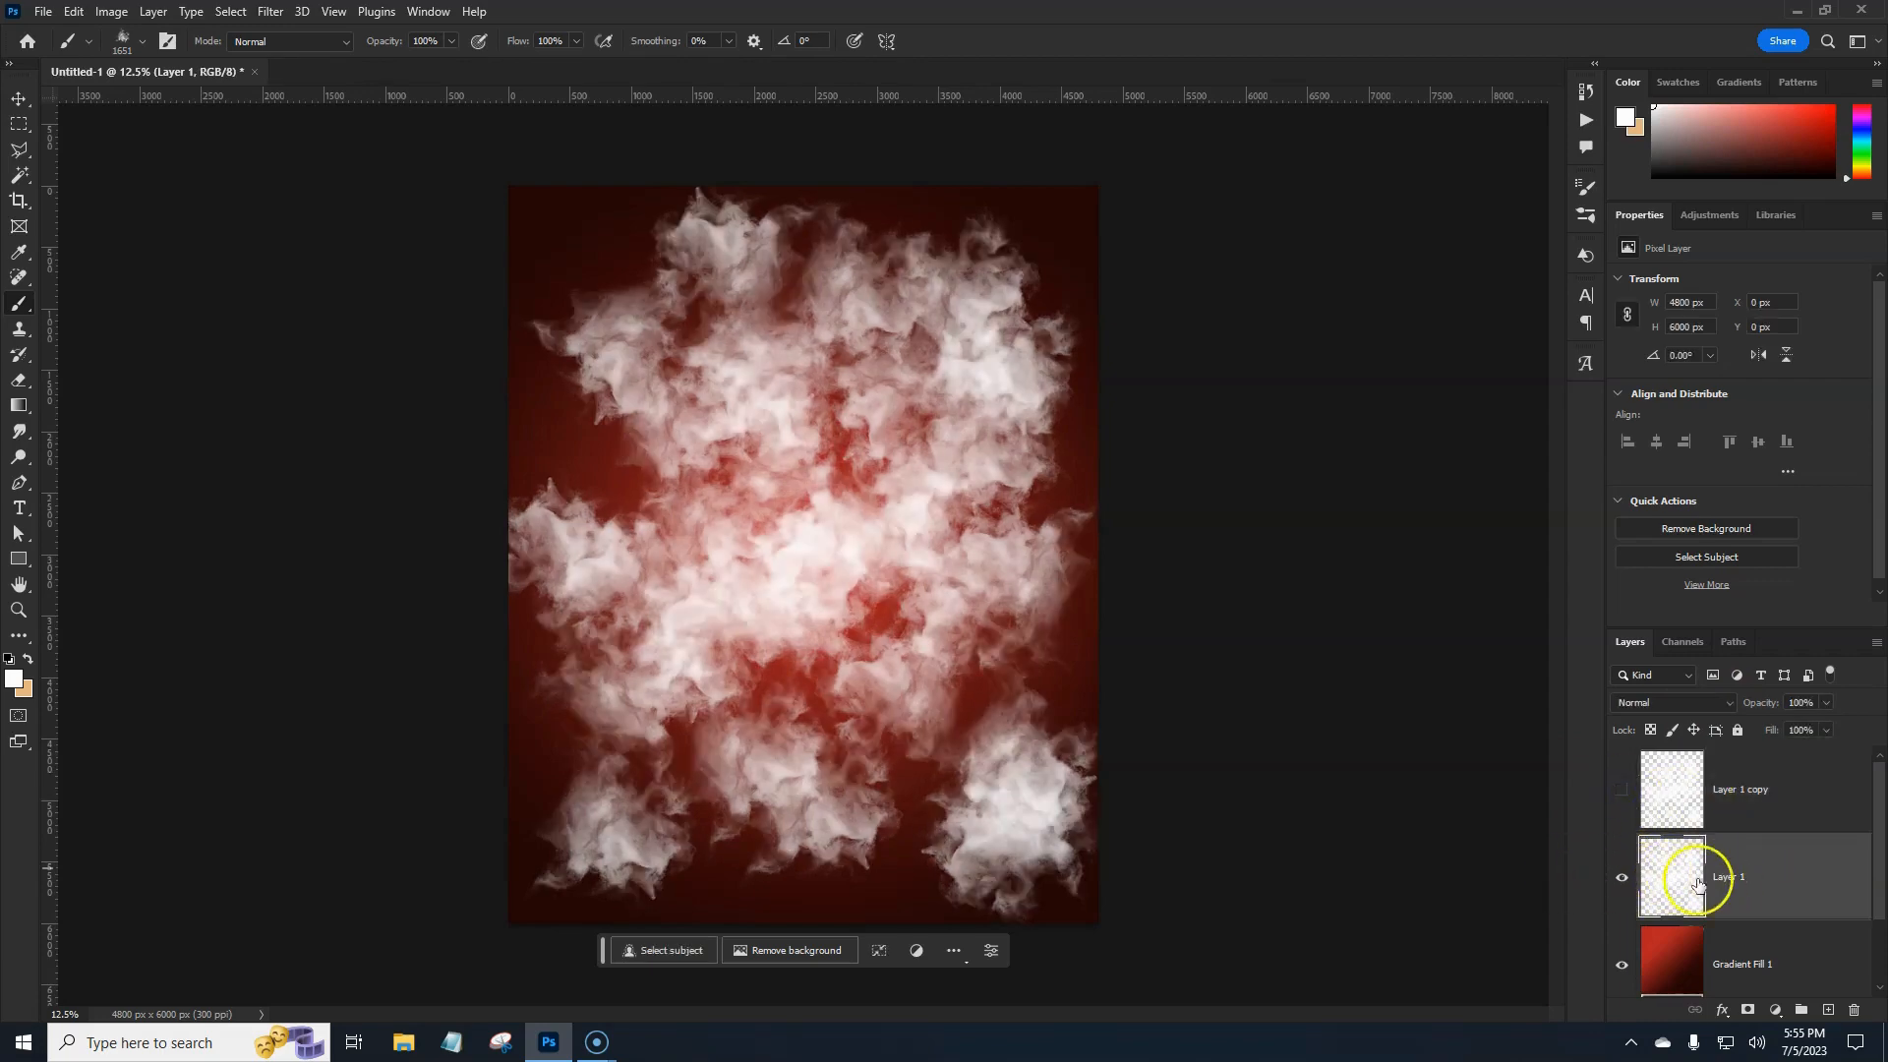
{"action": "left_click", "coordinate": [1715, 706]}
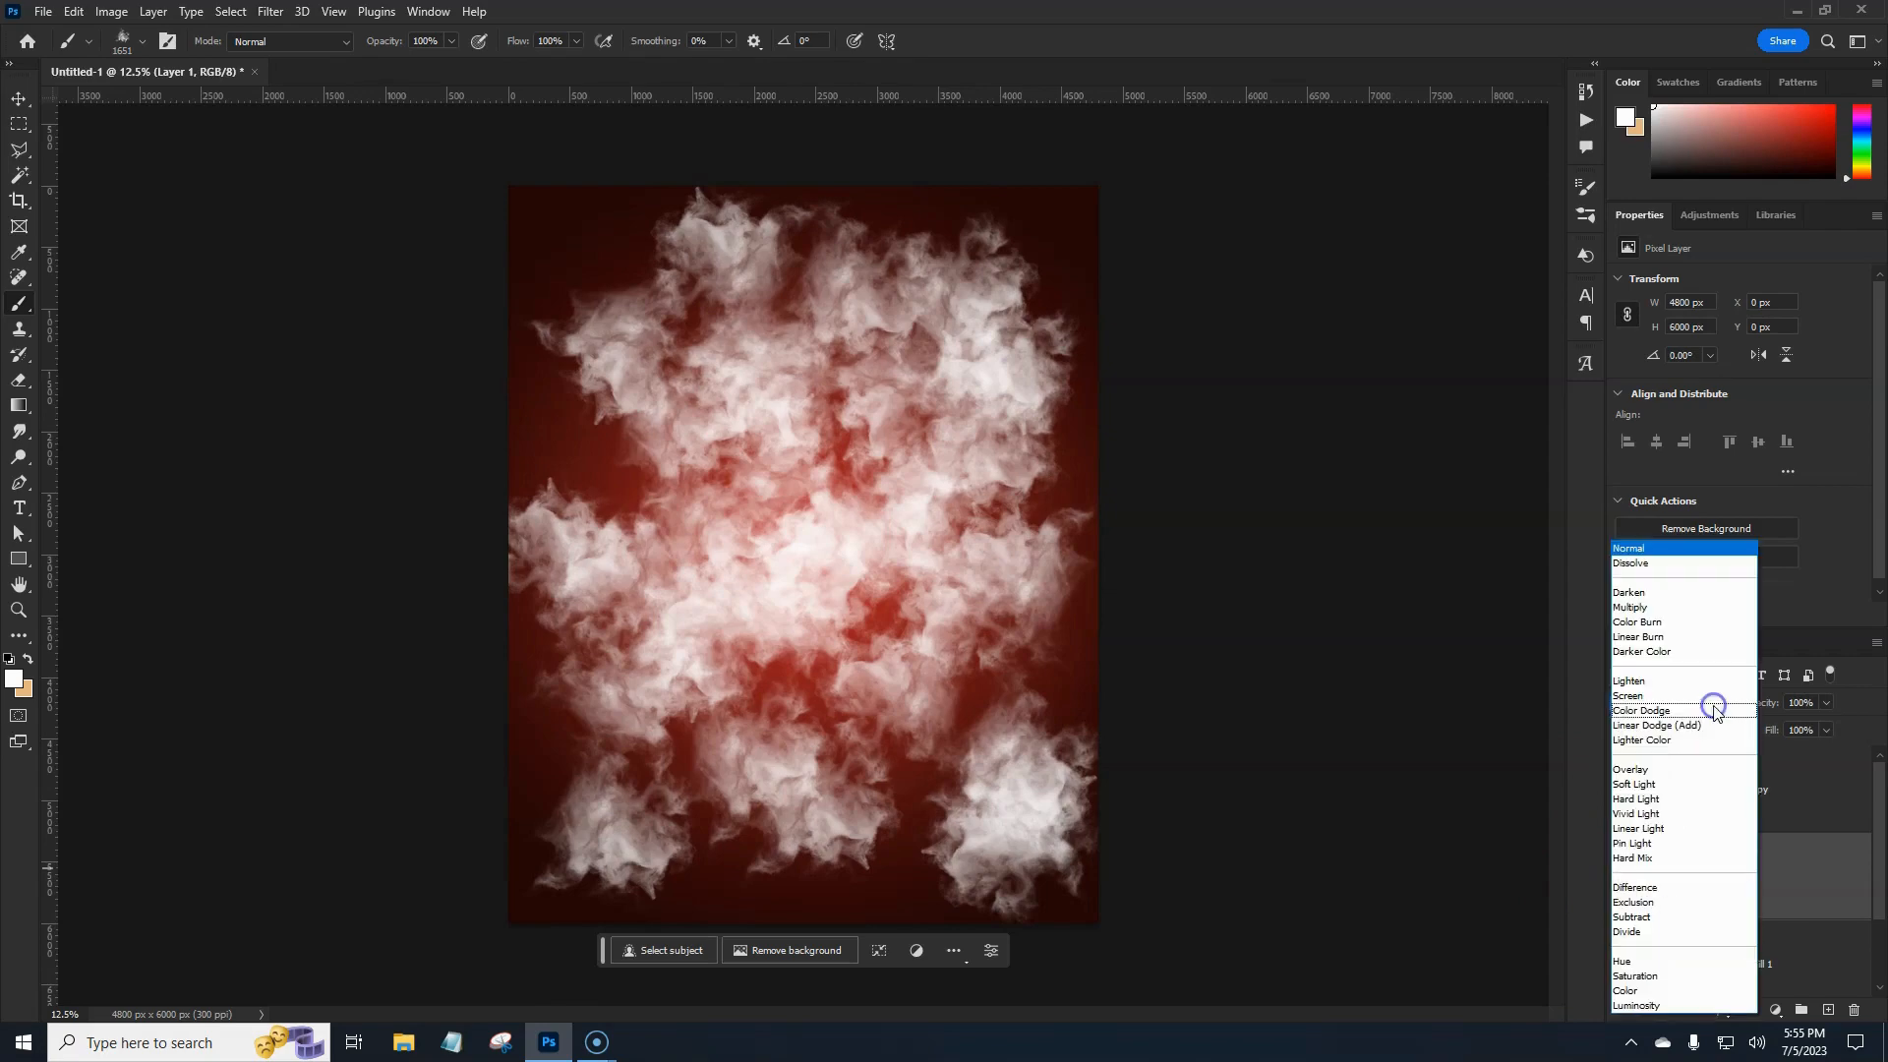
{"action": "left_click", "coordinate": [1647, 919]}
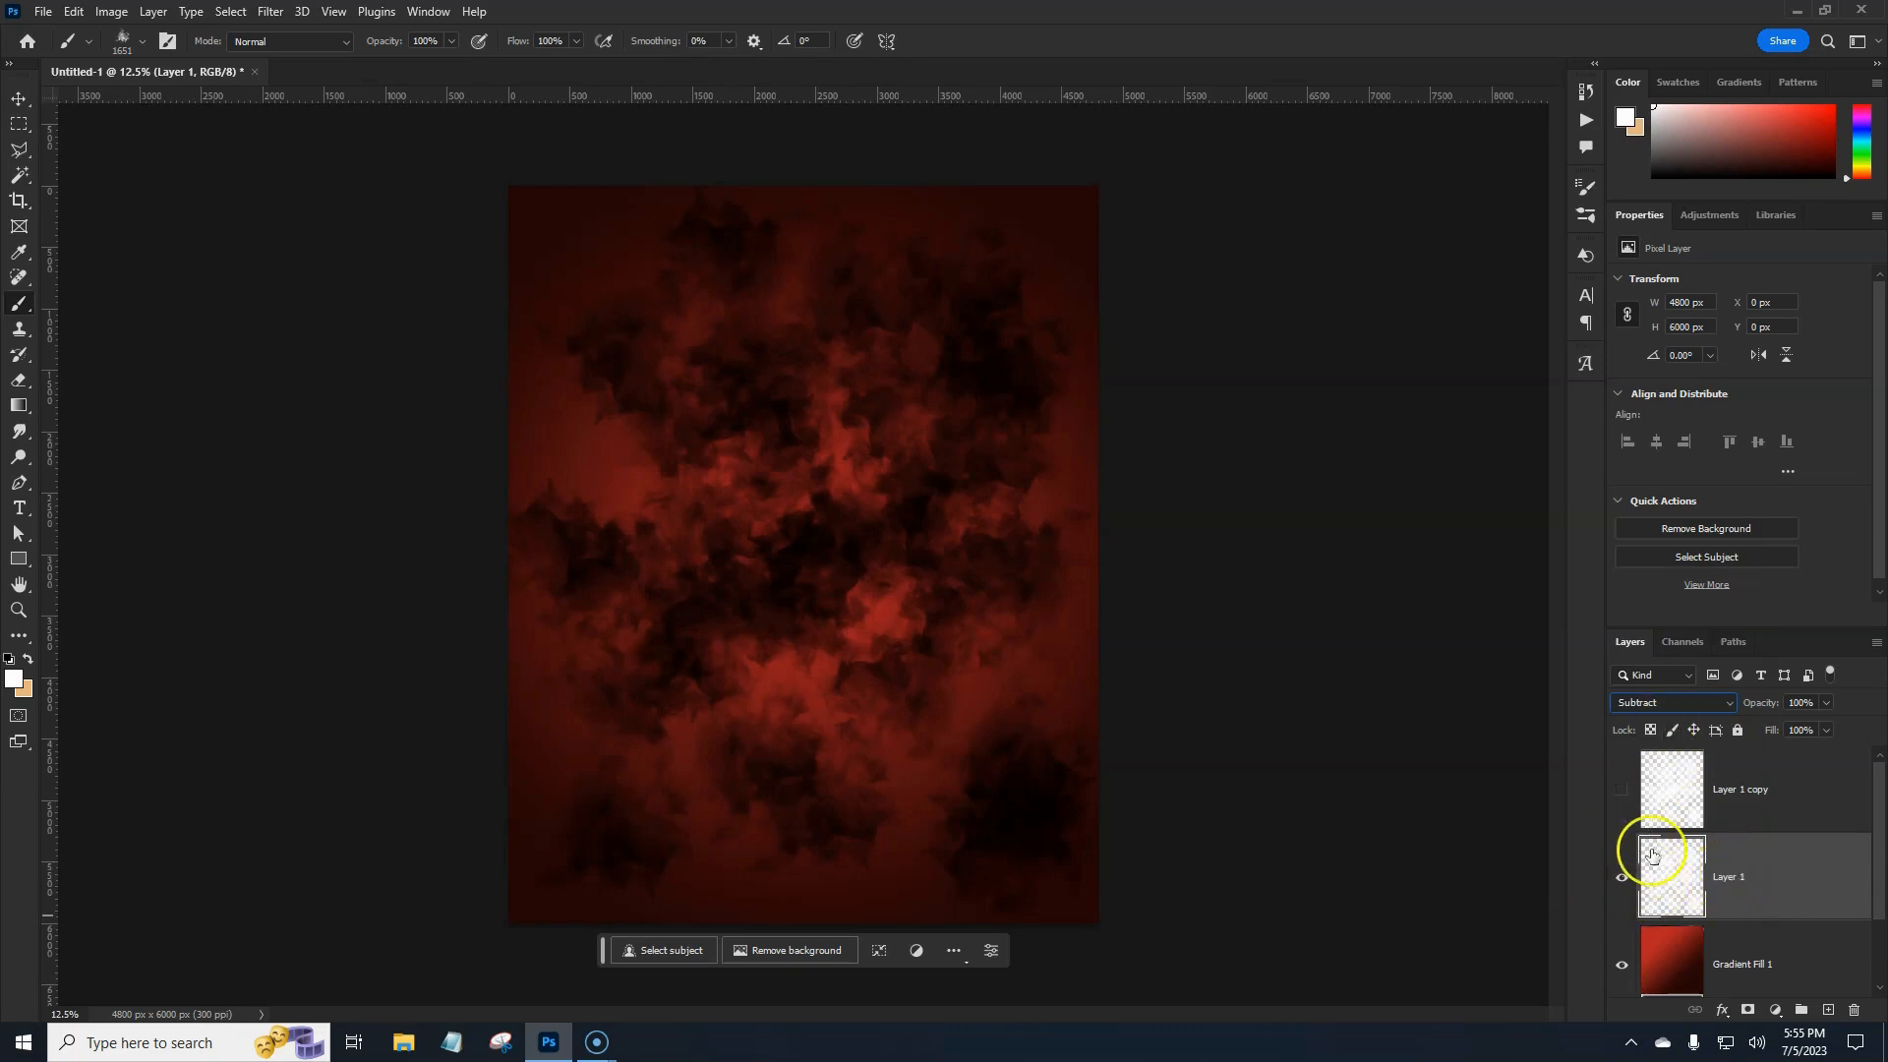
{"action": "left_click_drag", "start_coordinate": [1790, 793], "coordinate": [1882, 843]}
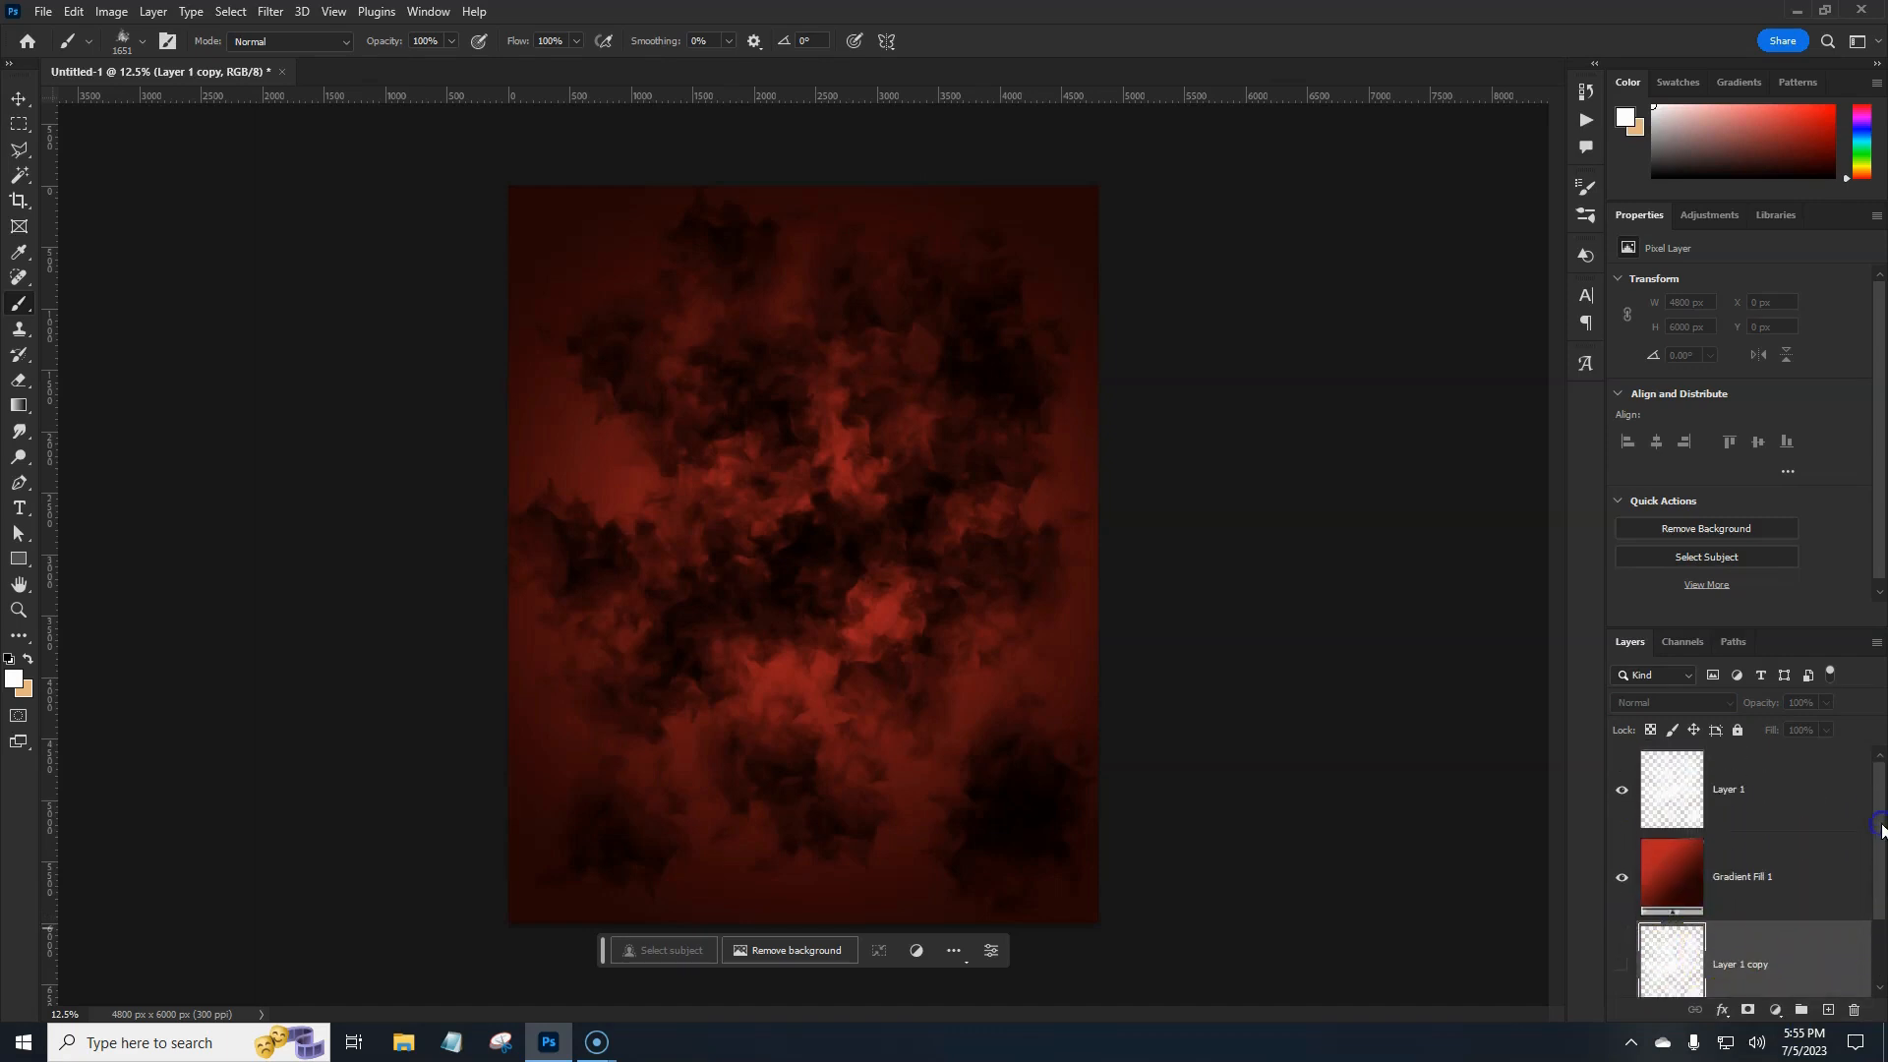
{"action": "left_click", "coordinate": [1804, 794]}
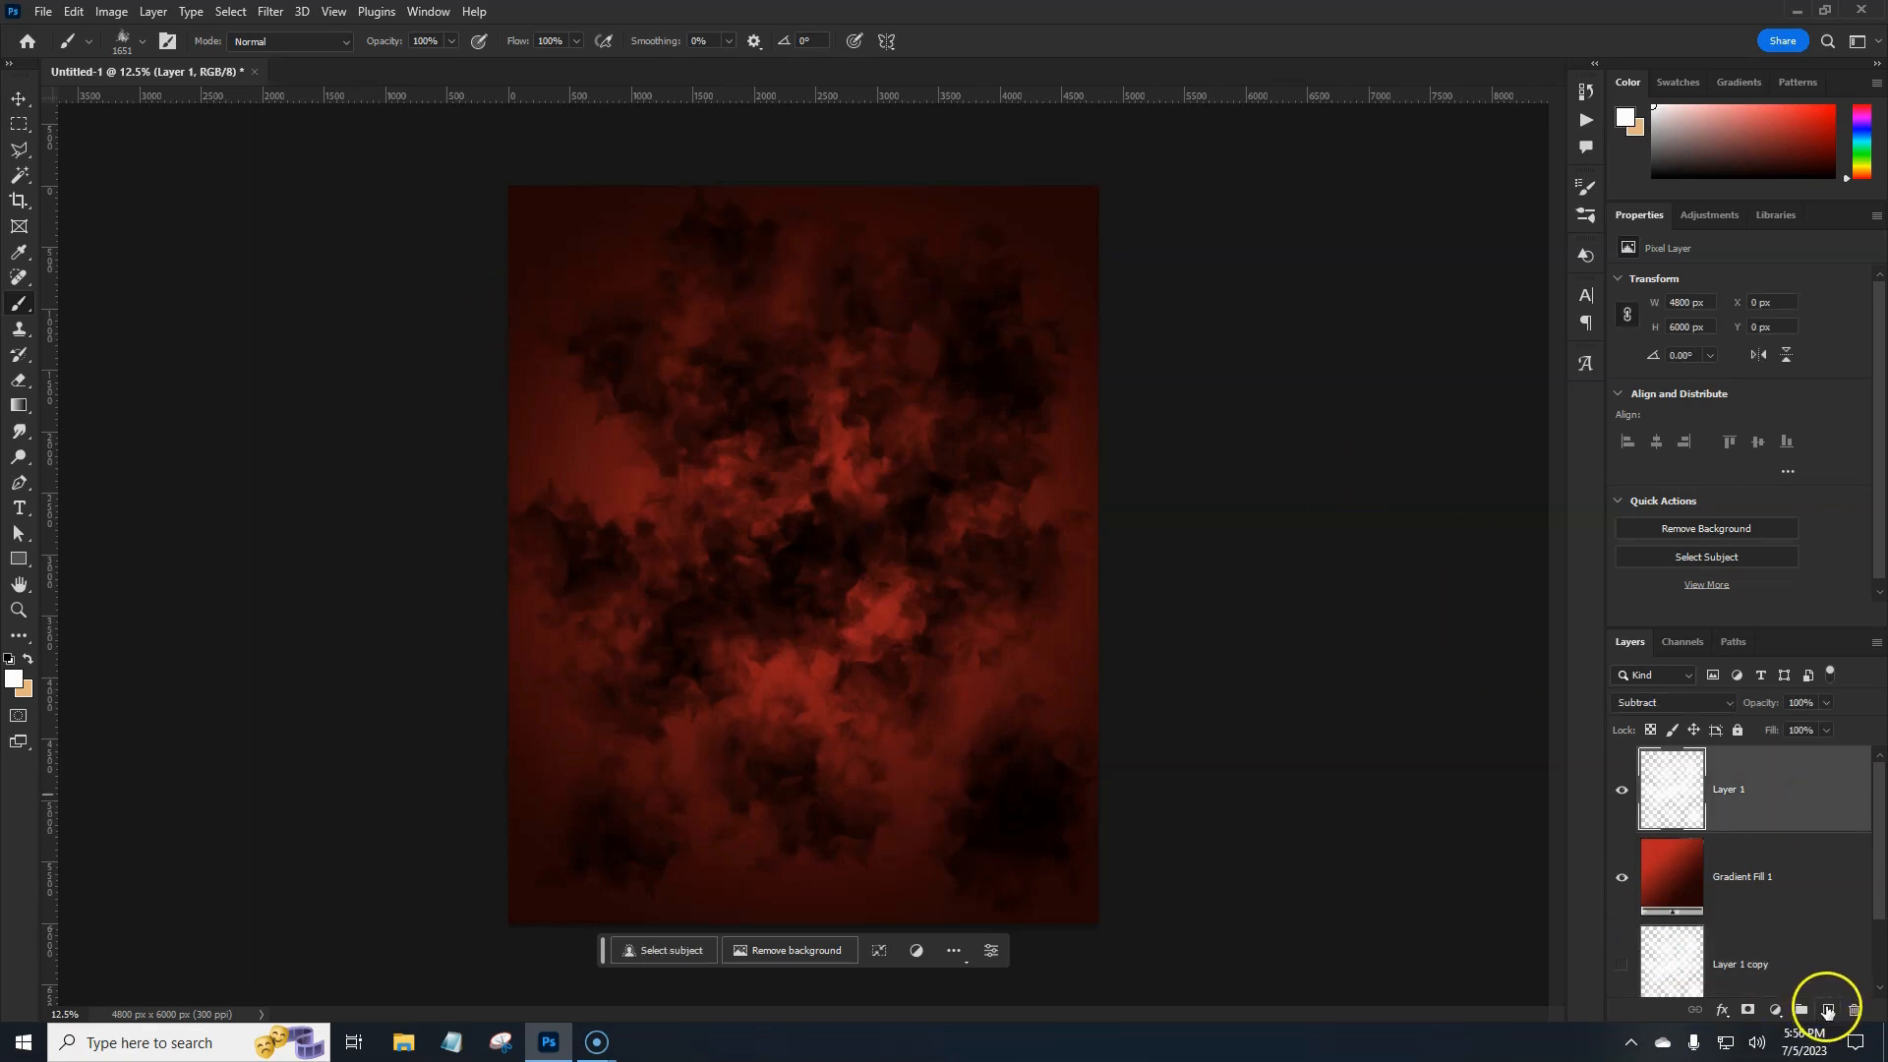
Add a new layer and set the Freeform Pen Tool to draw red-filled shapes.
{"action": "left_click", "coordinate": [1827, 1011]}
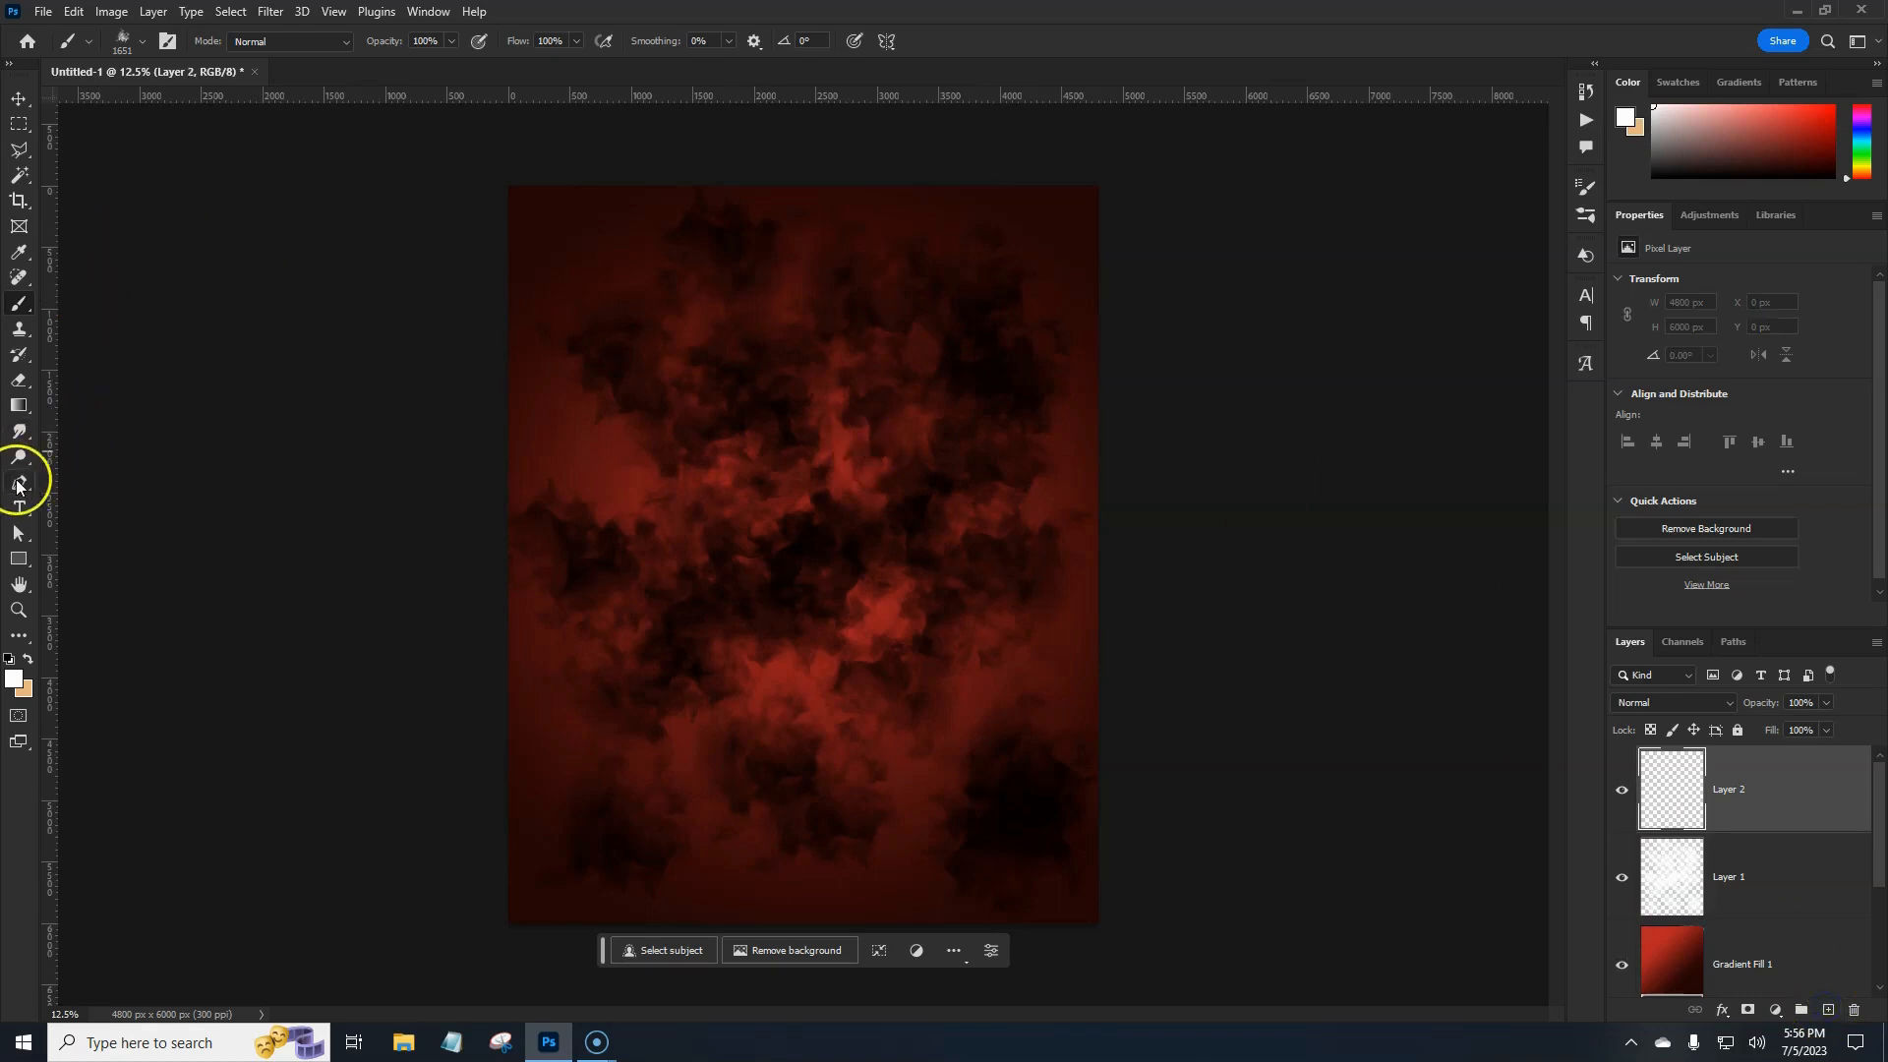
{"action": "left_click_drag", "start_coordinate": [20, 485], "coordinate": [96, 507]}
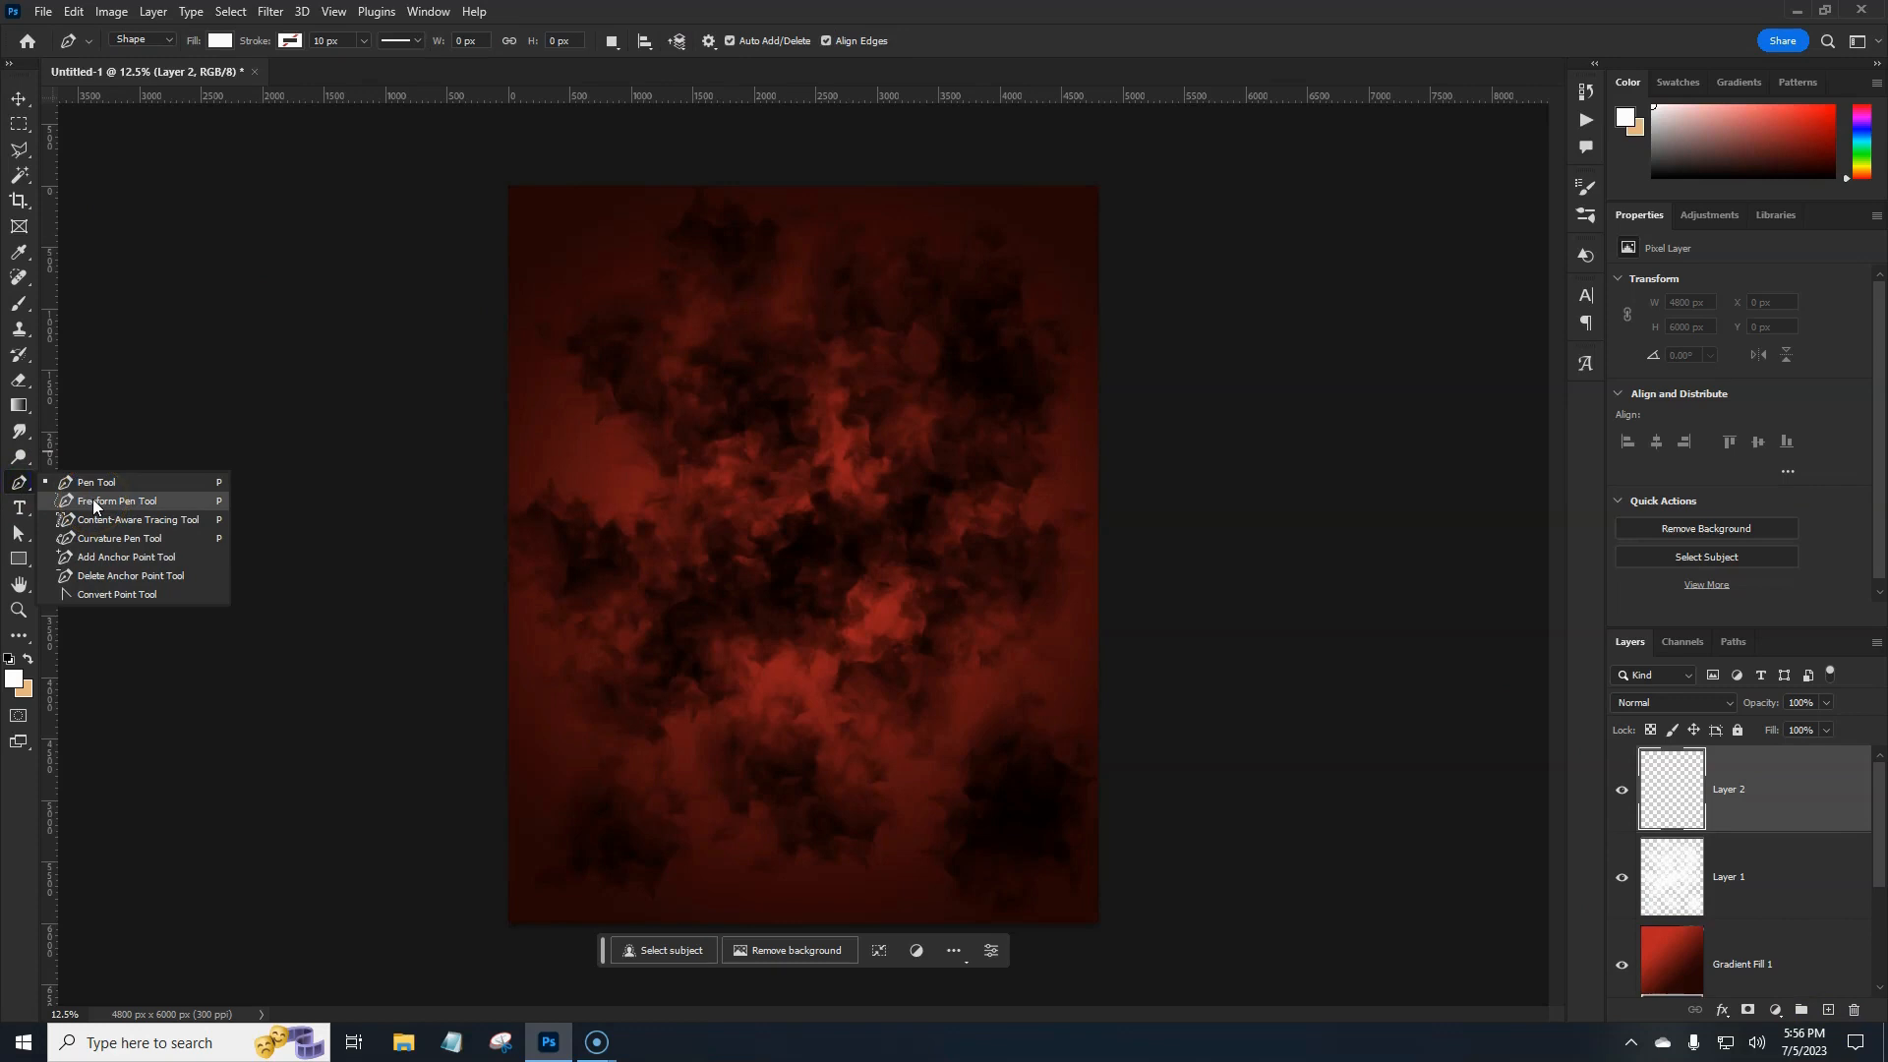
{"action": "left_click_drag", "start_coordinate": [94, 504], "coordinate": [95, 504]}
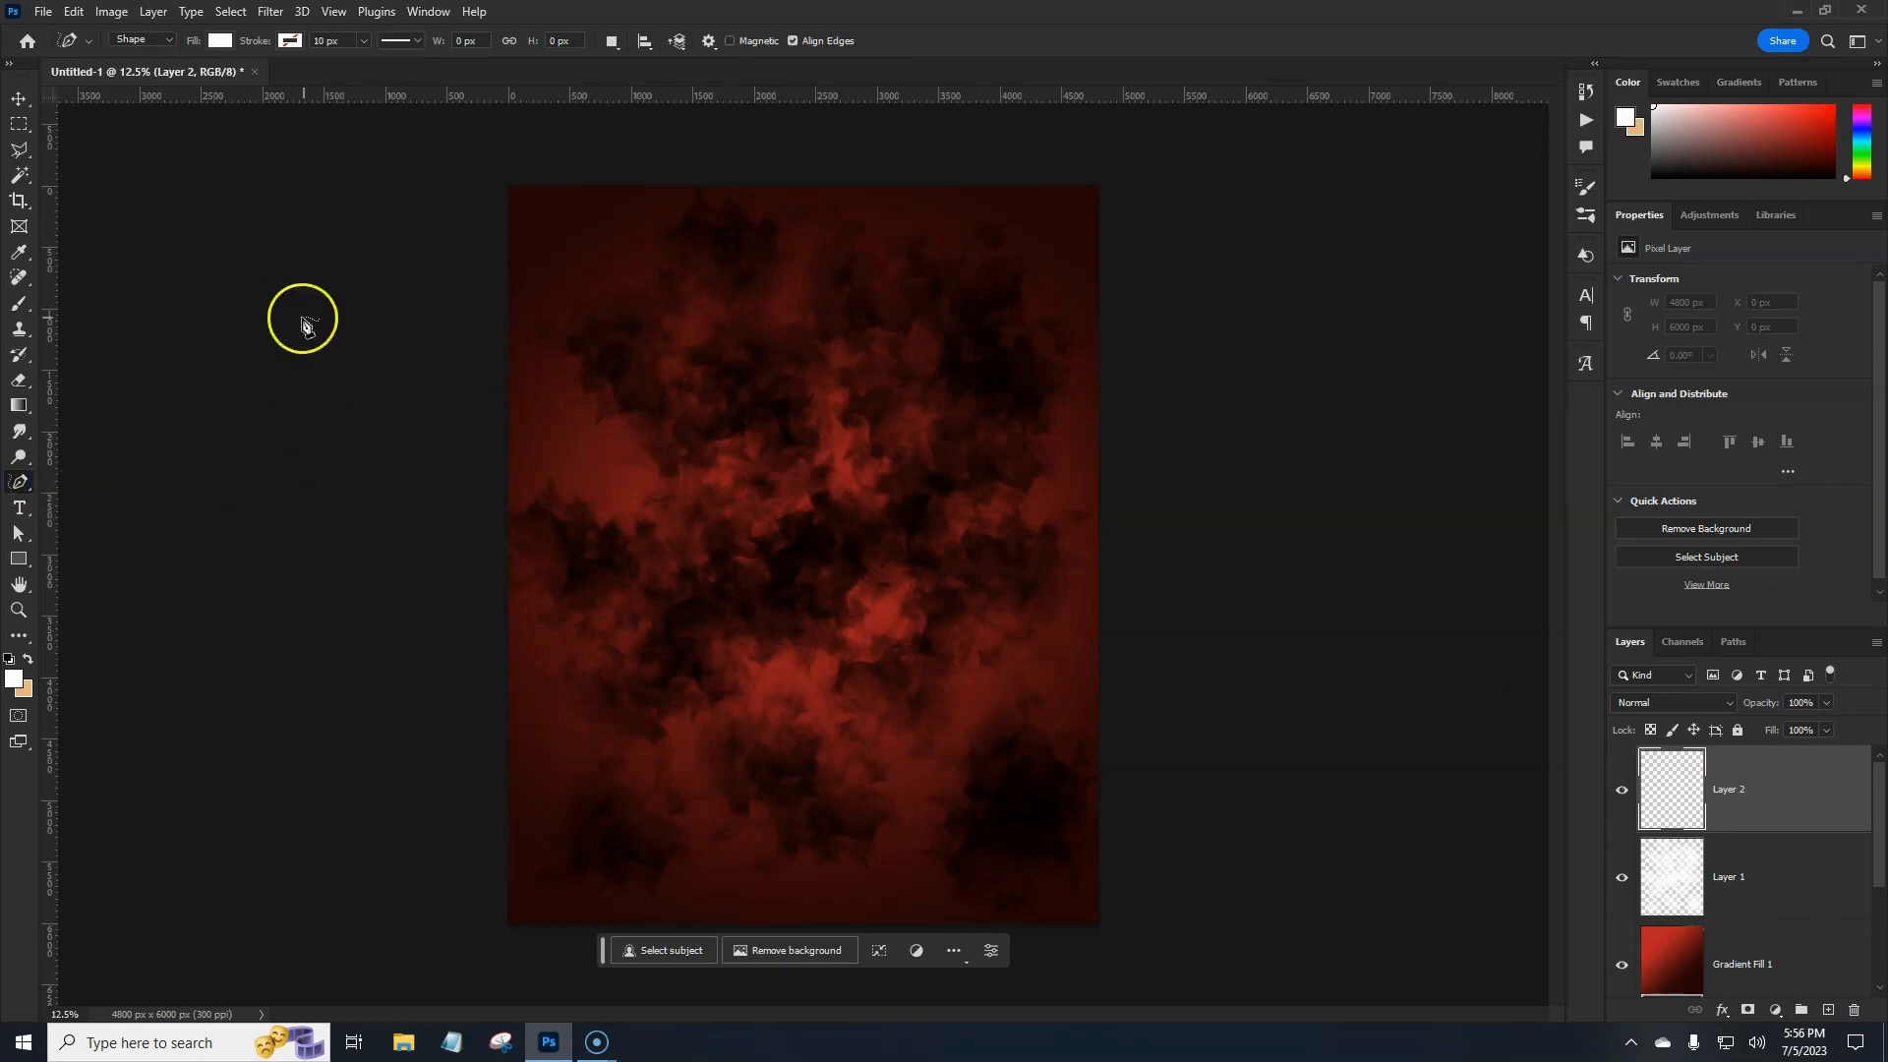
{"action": "left_click", "coordinate": [220, 41]}
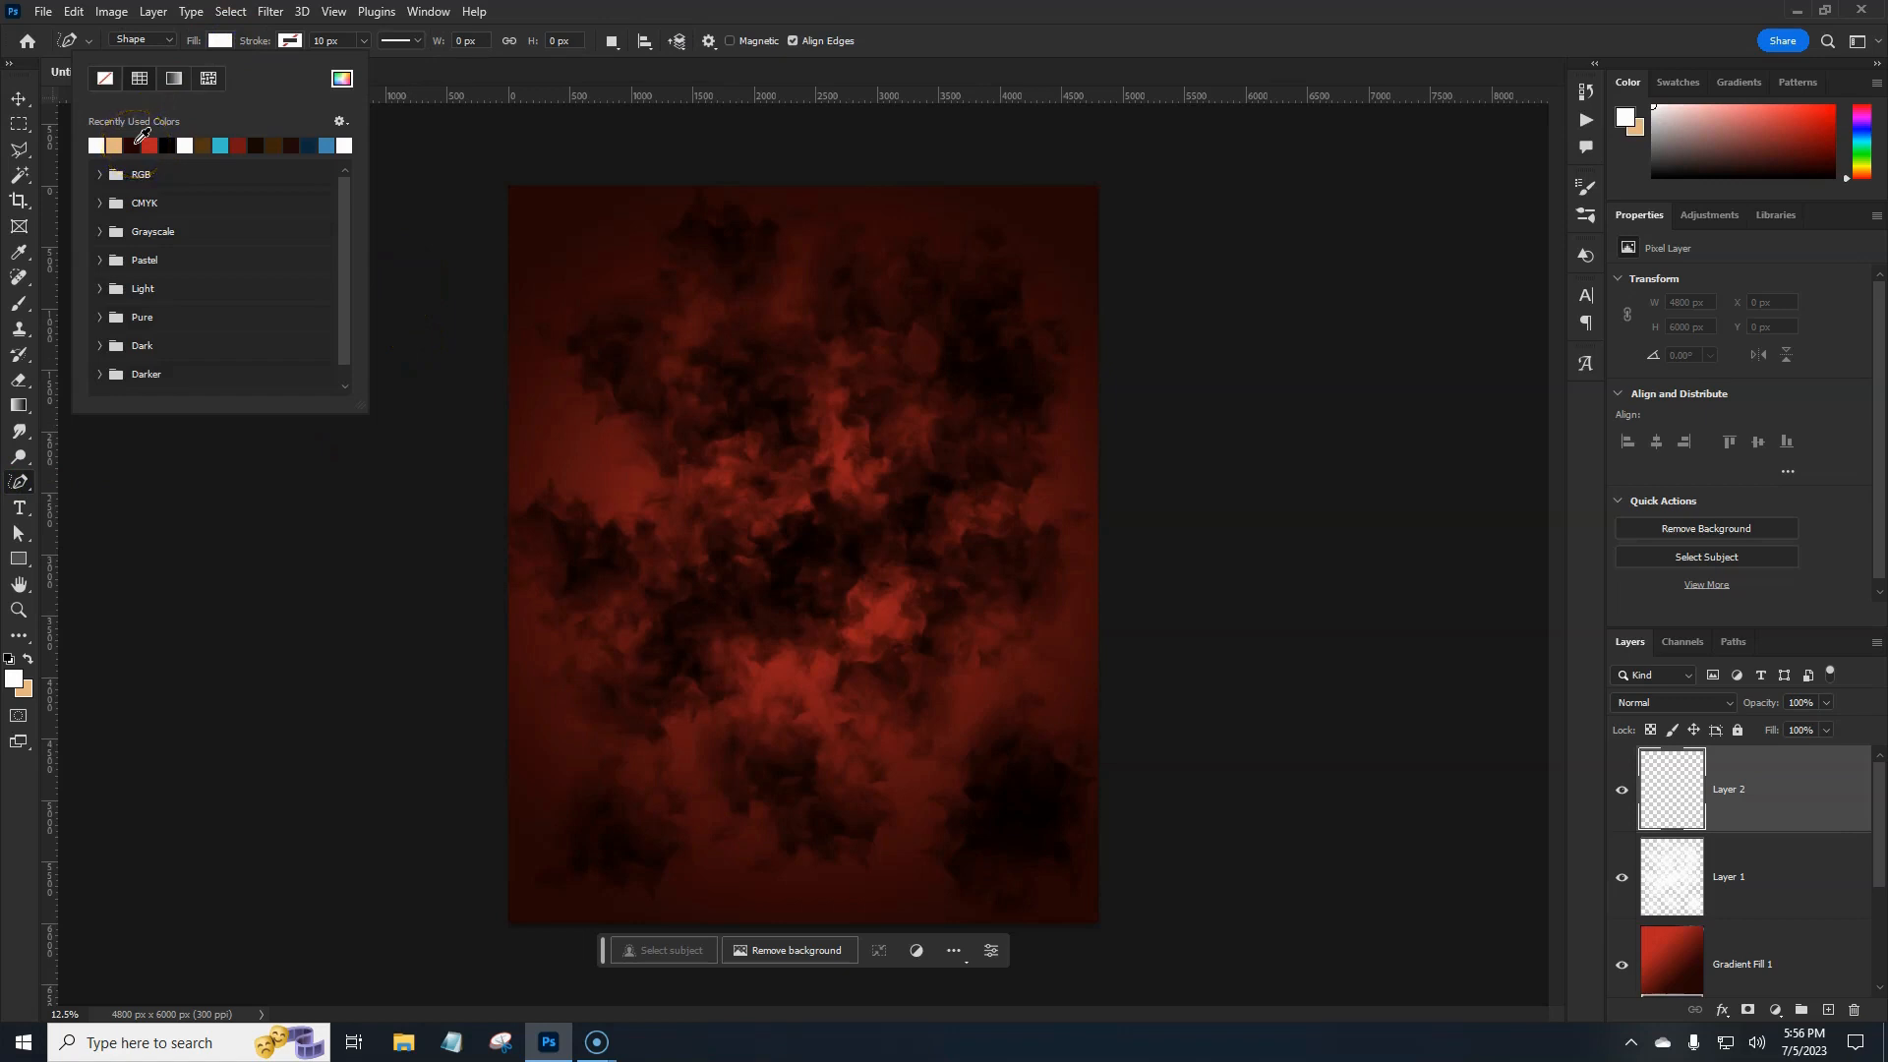
{"action": "left_click", "coordinate": [151, 144]}
{"action": "key", "text": "Return"}
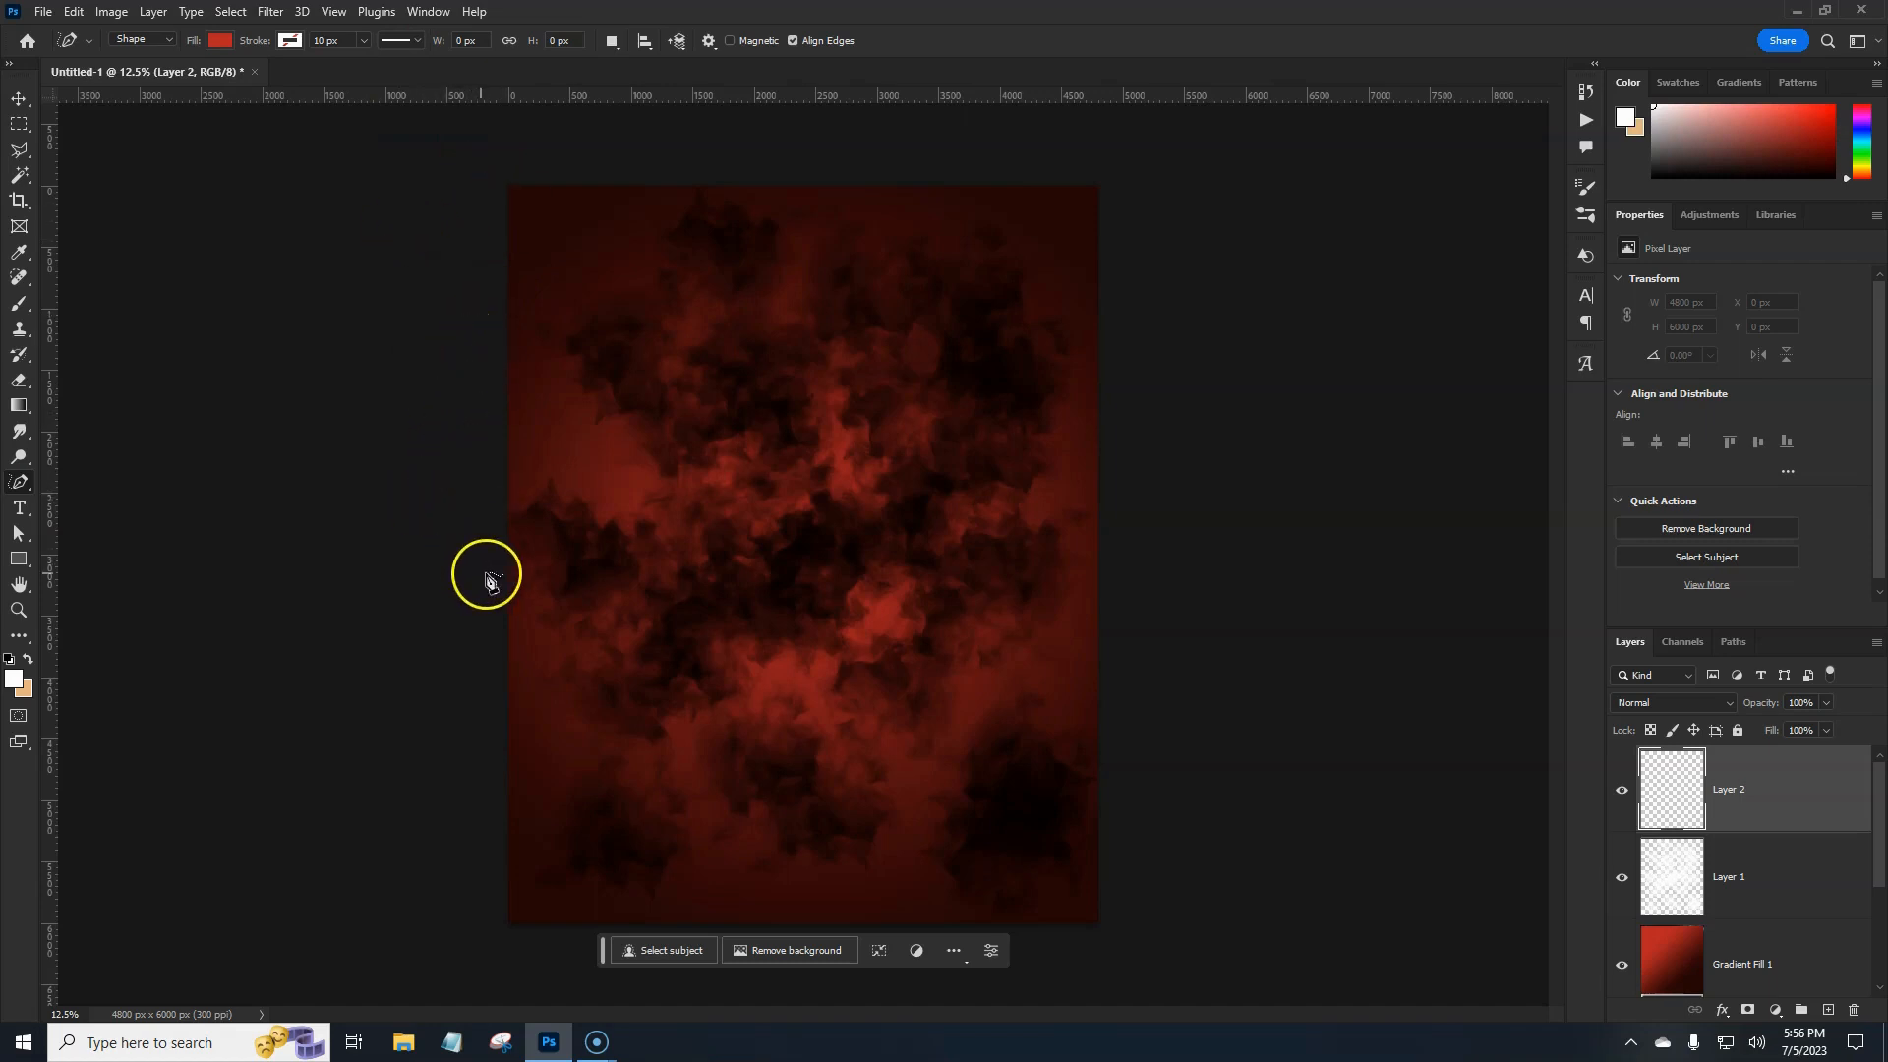
Draw three jagged red bands running diagonally down the poster.
{"action": "left_click", "coordinate": [486, 567]}
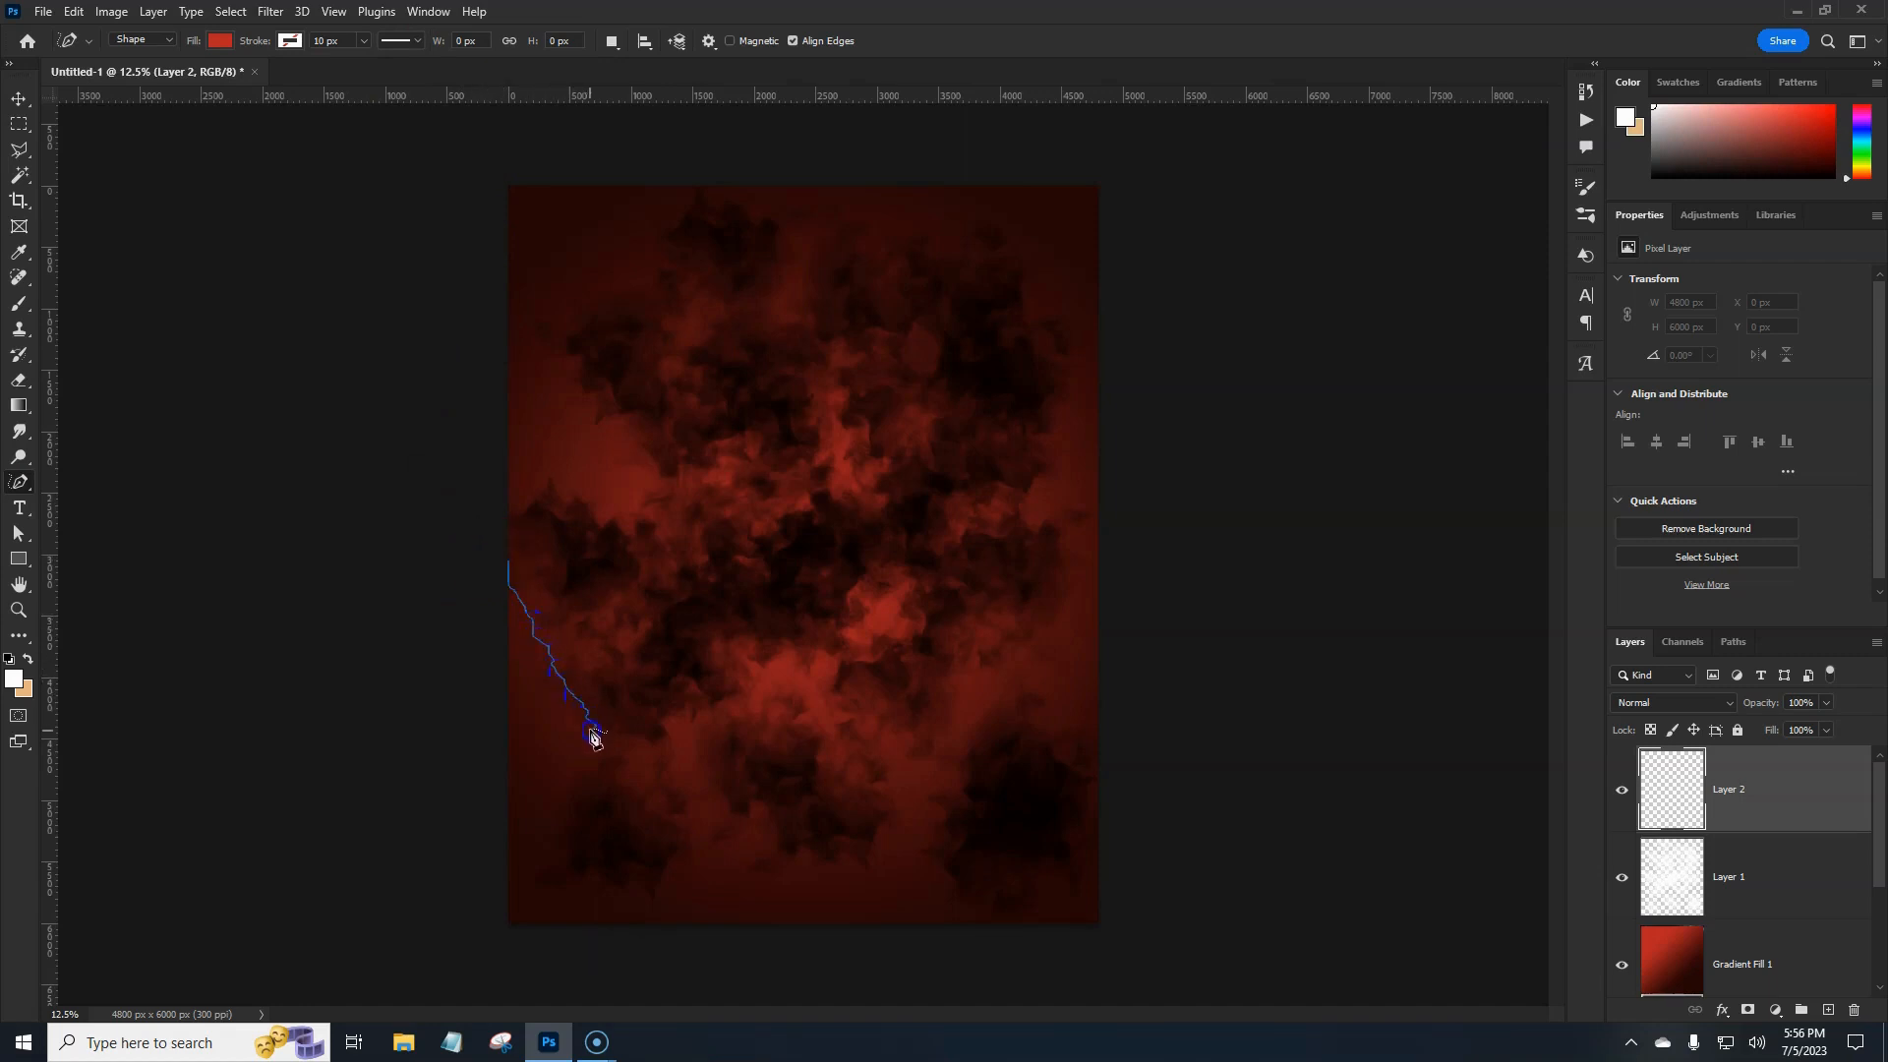
{"action": "mouse_move", "coordinate": [649, 818]}
{"action": "left_mouse_down"}
{"action": "mouse_move", "coordinate": [684, 942]}
{"action": "mouse_move", "coordinate": [408, 978]}
{"action": "left_mouse_up"}
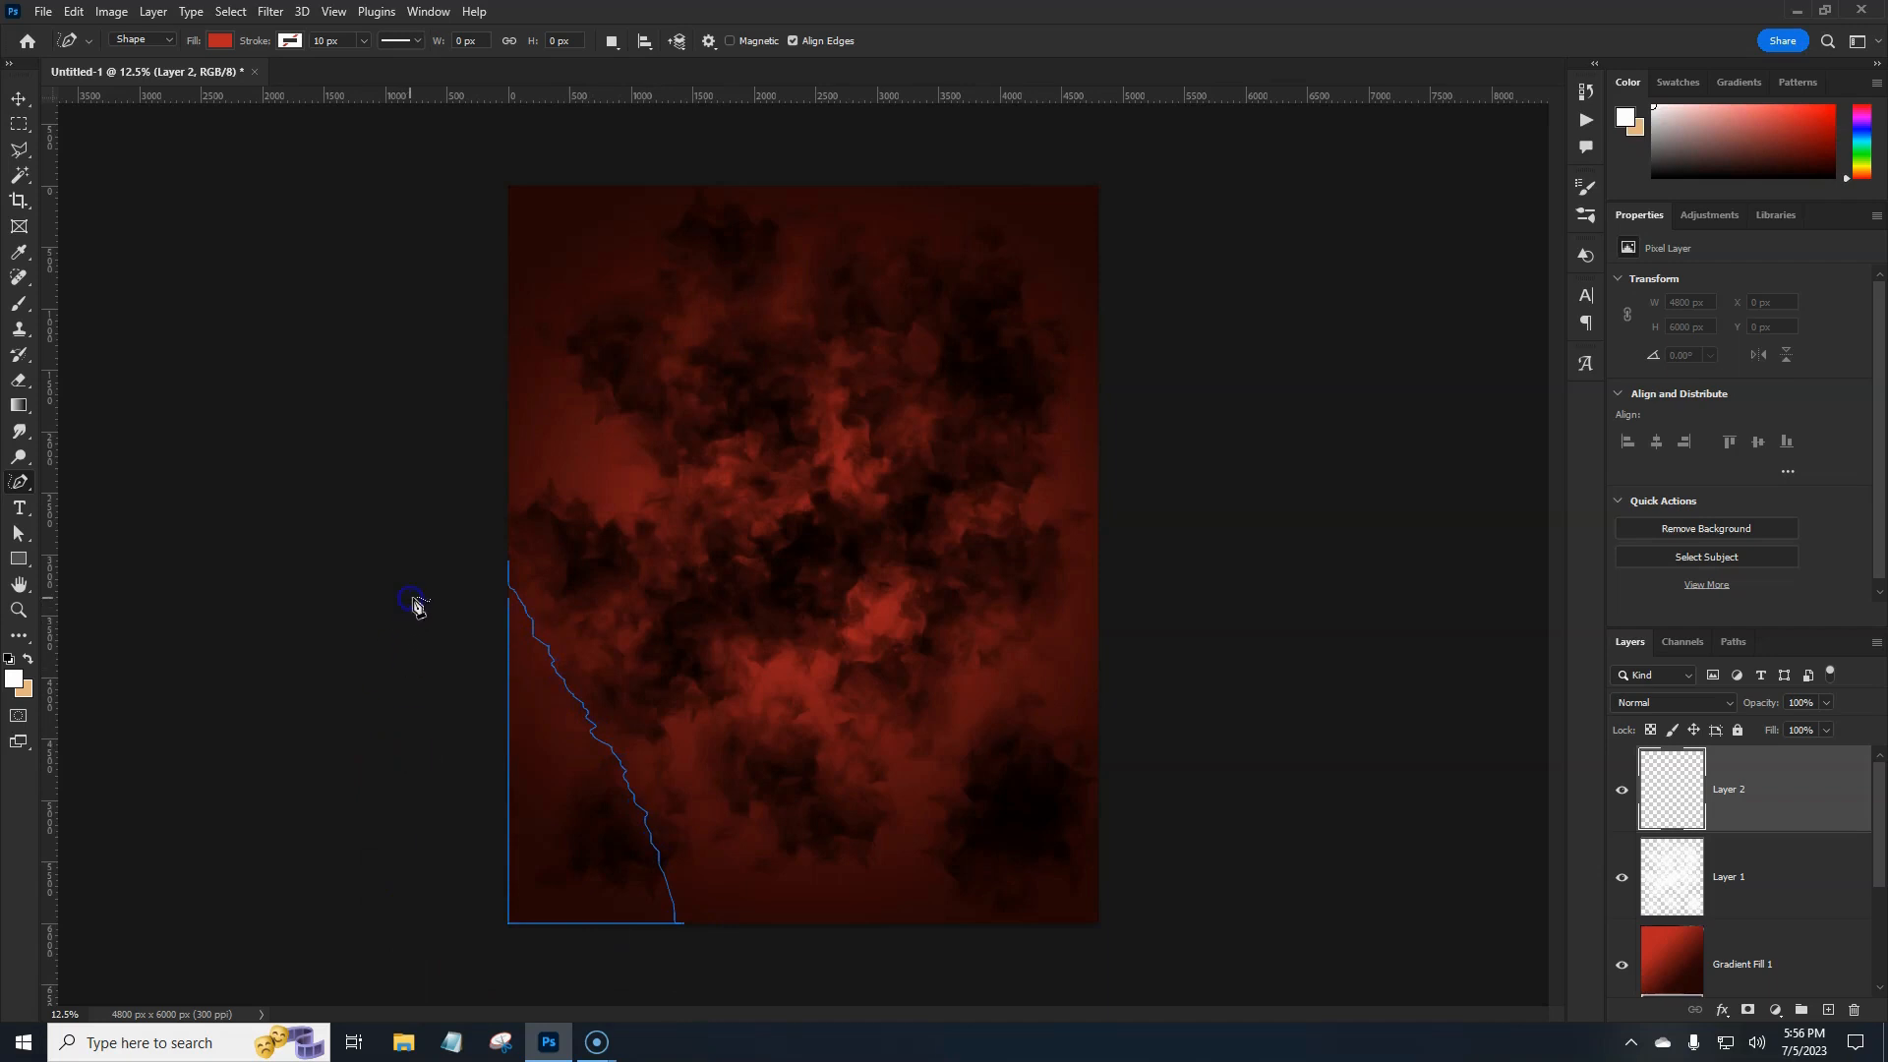
{"action": "left_click_drag", "start_coordinate": [415, 606], "coordinate": [415, 606]}
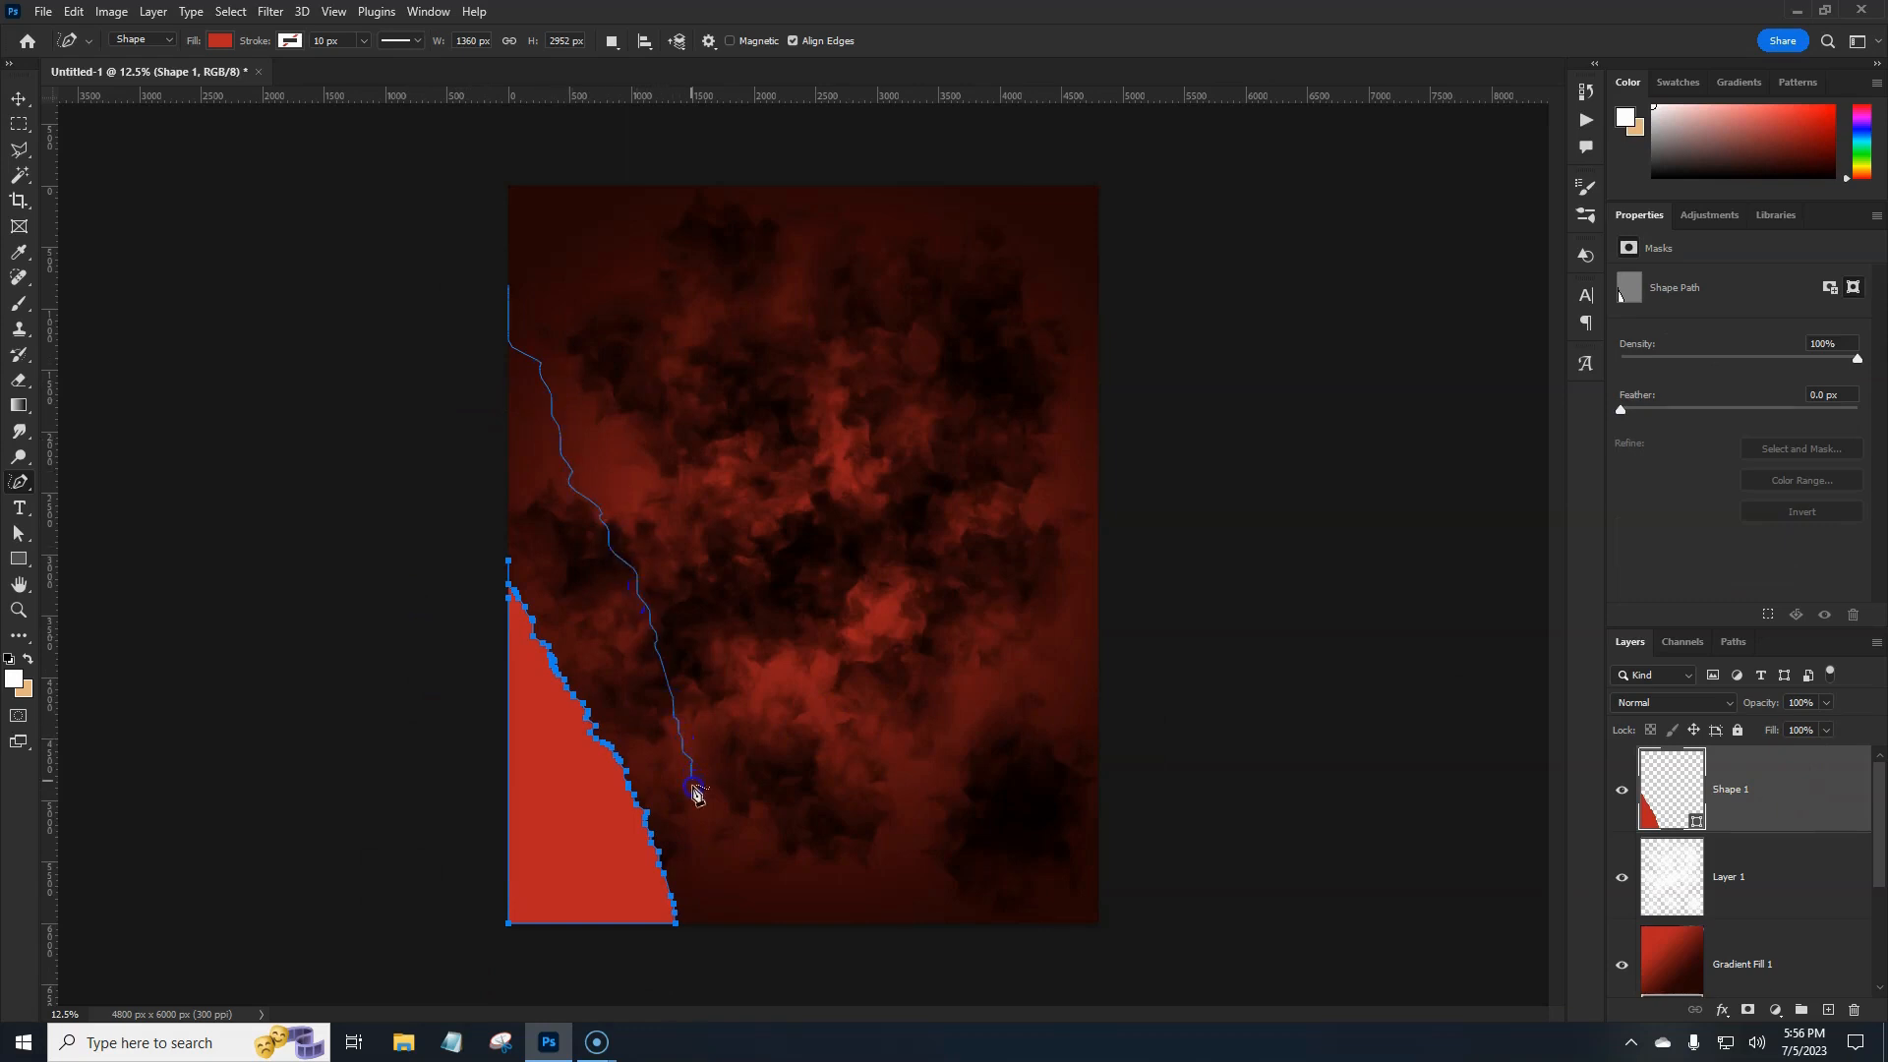
{"action": "mouse_move", "coordinate": [871, 799]}
{"action": "left_mouse_down"}
{"action": "mouse_move", "coordinate": [788, 421]}
{"action": "mouse_move", "coordinate": [675, 210]}
{"action": "mouse_move", "coordinate": [578, 160]}
{"action": "mouse_move", "coordinate": [489, 253]}
{"action": "mouse_move", "coordinate": [488, 283]}
{"action": "left_mouse_up"}
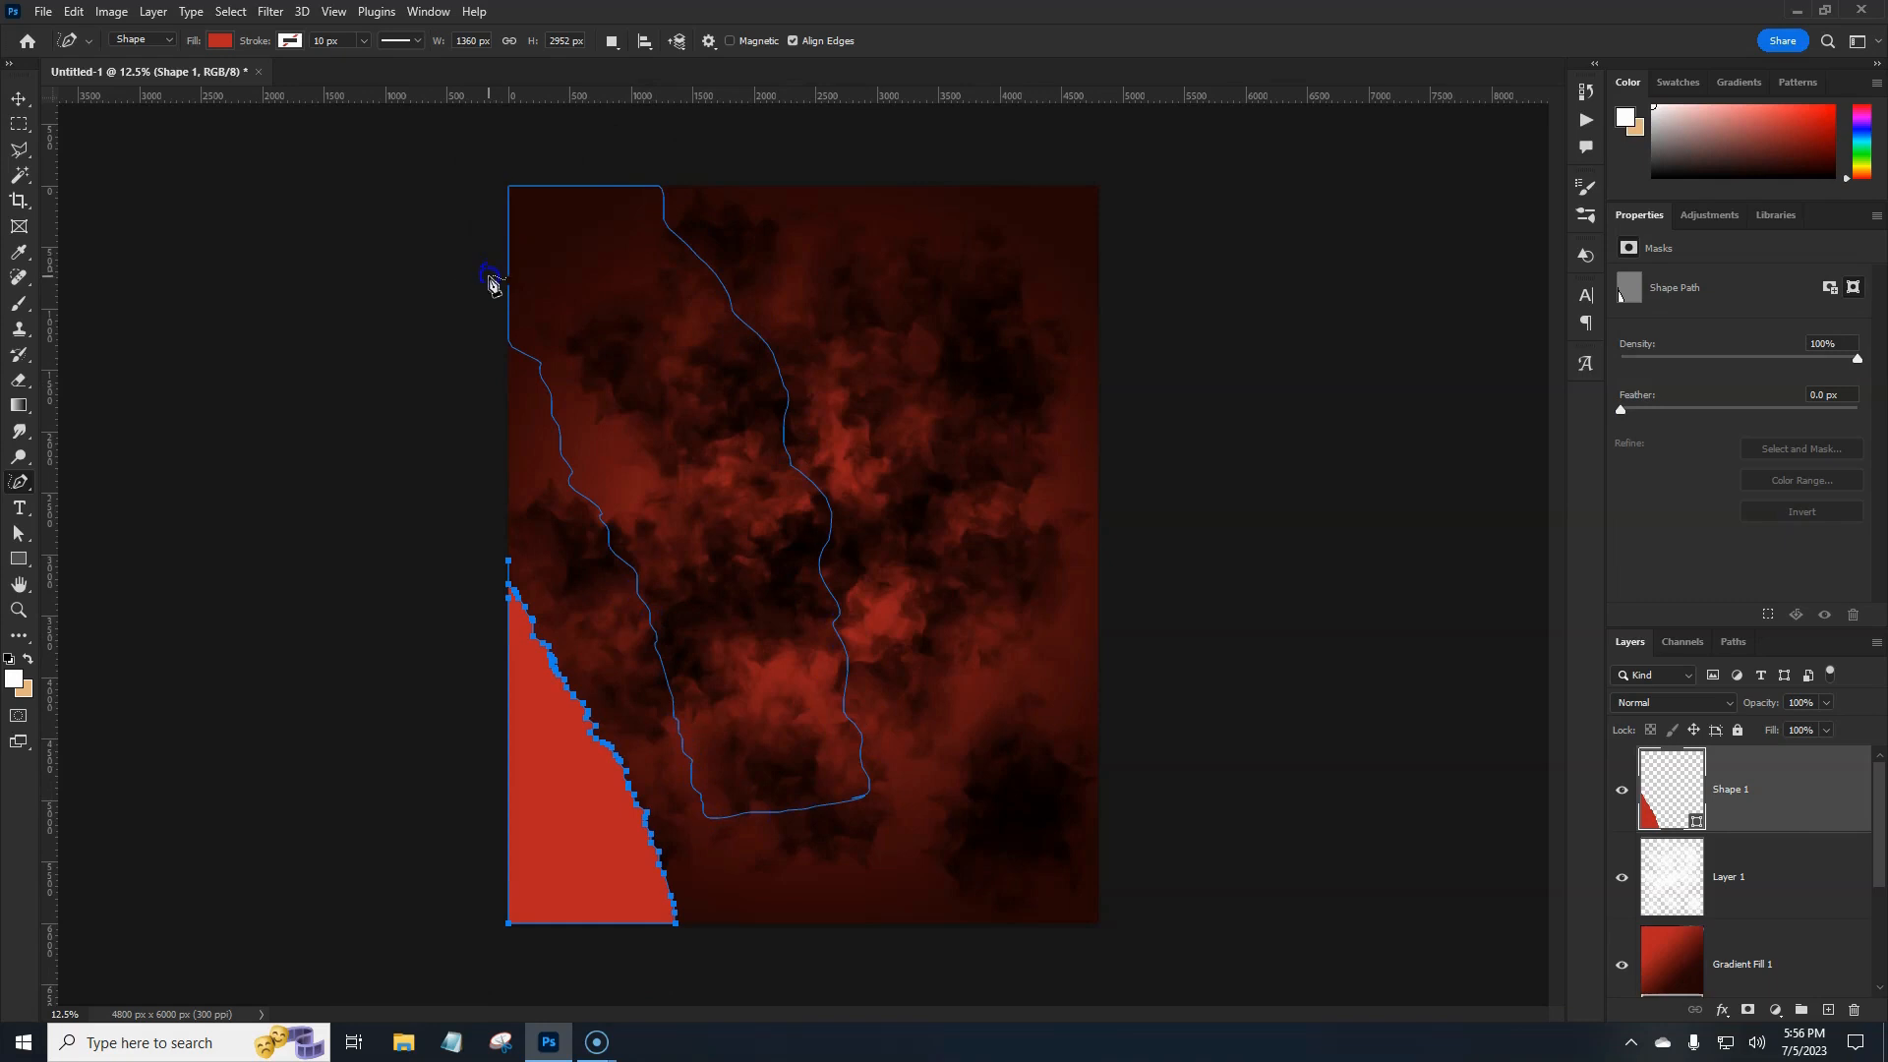
{"action": "mouse_move", "coordinate": [814, 172]}
{"action": "left_mouse_down"}
{"action": "mouse_move", "coordinate": [856, 321]}
{"action": "mouse_move", "coordinate": [933, 454]}
{"action": "mouse_move", "coordinate": [961, 733]}
{"action": "left_mouse_up"}
{"action": "mouse_move", "coordinate": [1003, 876]}
{"action": "left_mouse_down"}
{"action": "mouse_move", "coordinate": [1189, 887]}
{"action": "mouse_move", "coordinate": [1224, 708]}
{"action": "mouse_move", "coordinate": [1196, 246]}
{"action": "mouse_move", "coordinate": [1144, 213]}
{"action": "mouse_move", "coordinate": [1044, 242]}
{"action": "mouse_move", "coordinate": [969, 231]}
{"action": "left_mouse_up"}
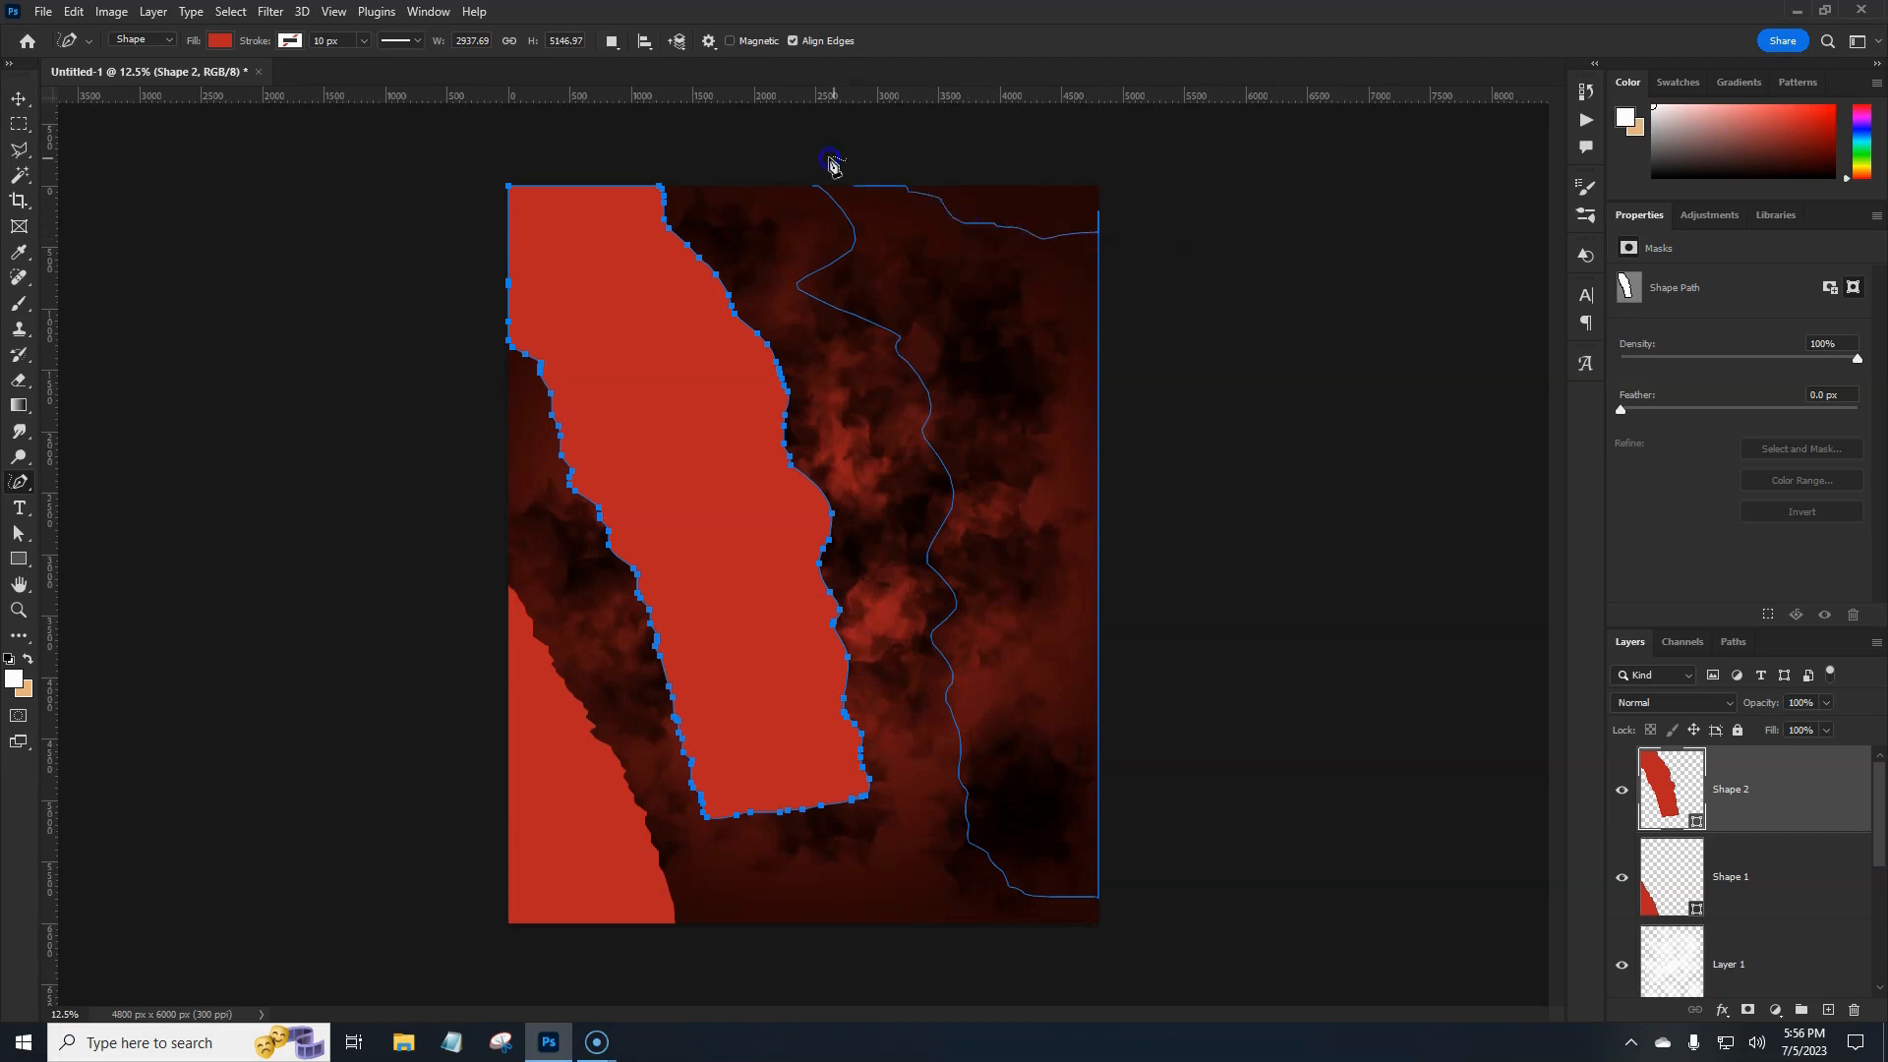
{"action": "left_click_drag", "start_coordinate": [831, 162], "coordinate": [815, 160]}
Select Shape 1, Shape 2 and Shape 3 together in the Layers panel.
{"action": "left_click", "coordinate": [1778, 774]}
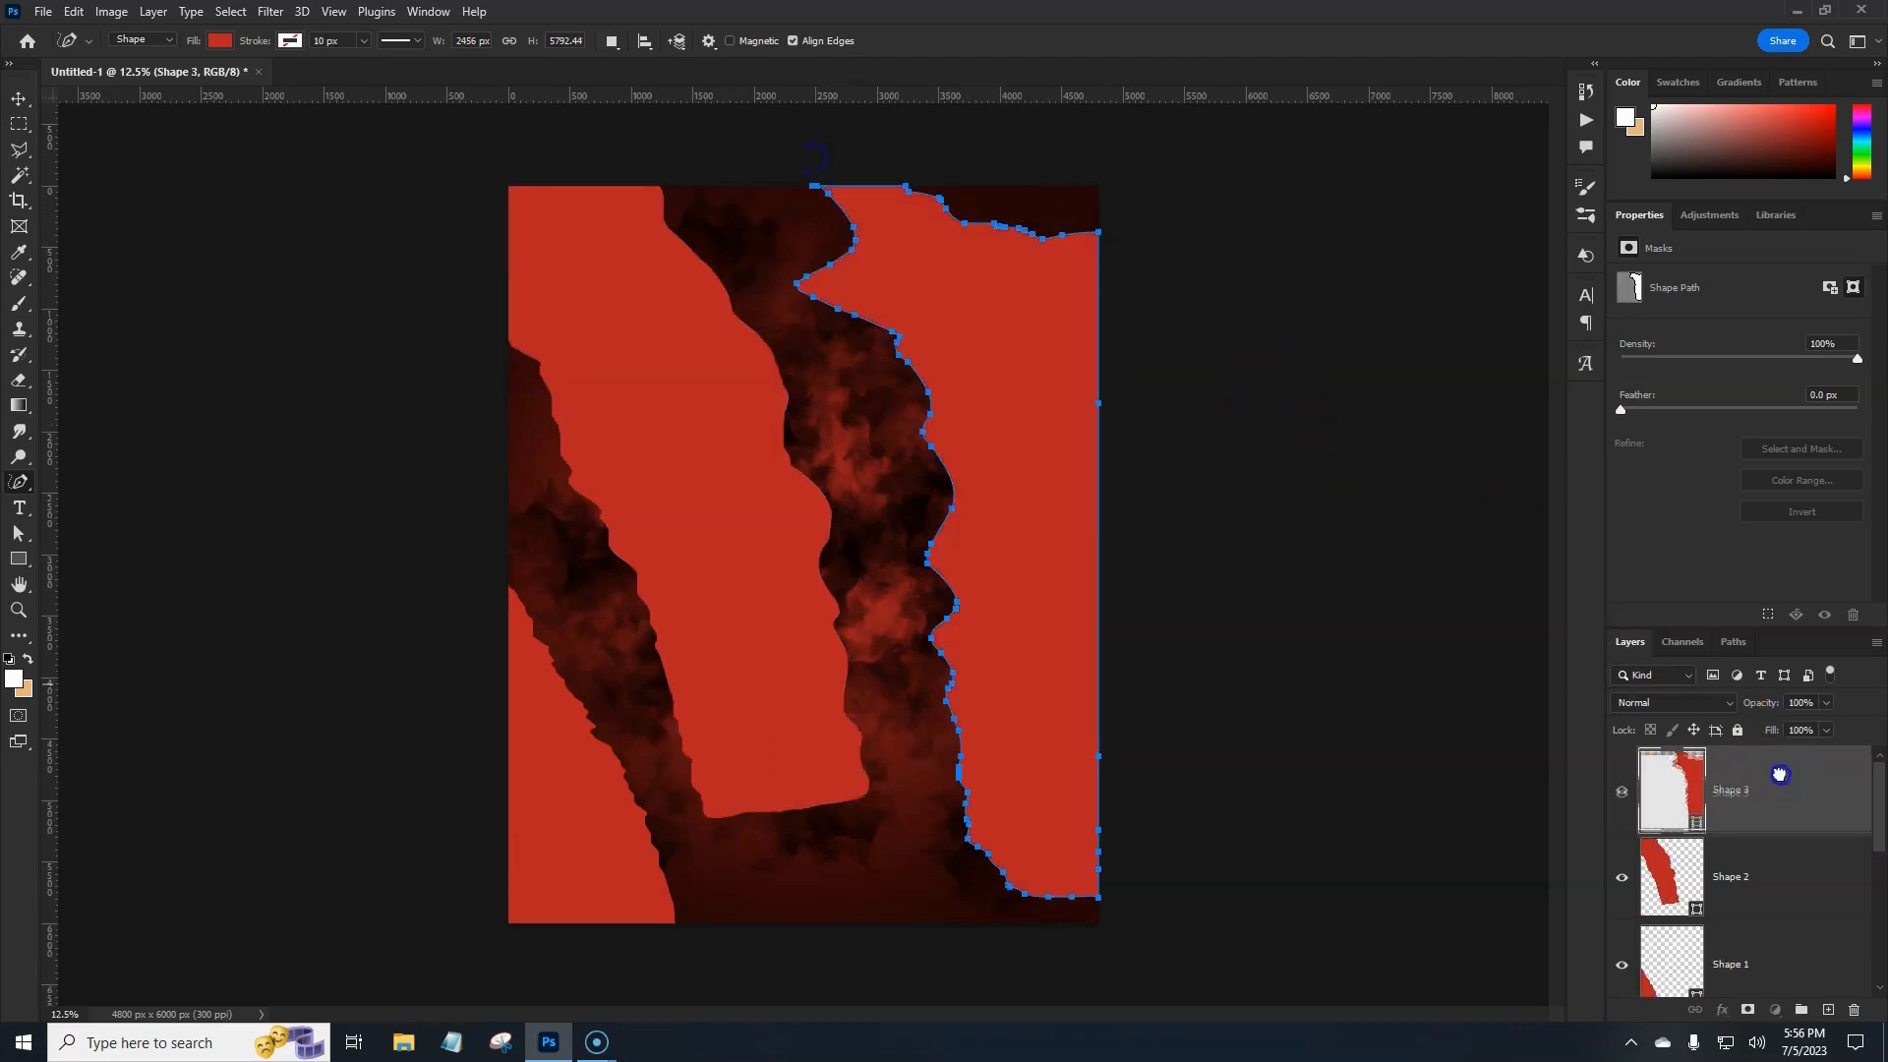
{"action": "left_click", "coordinate": [1755, 788]}
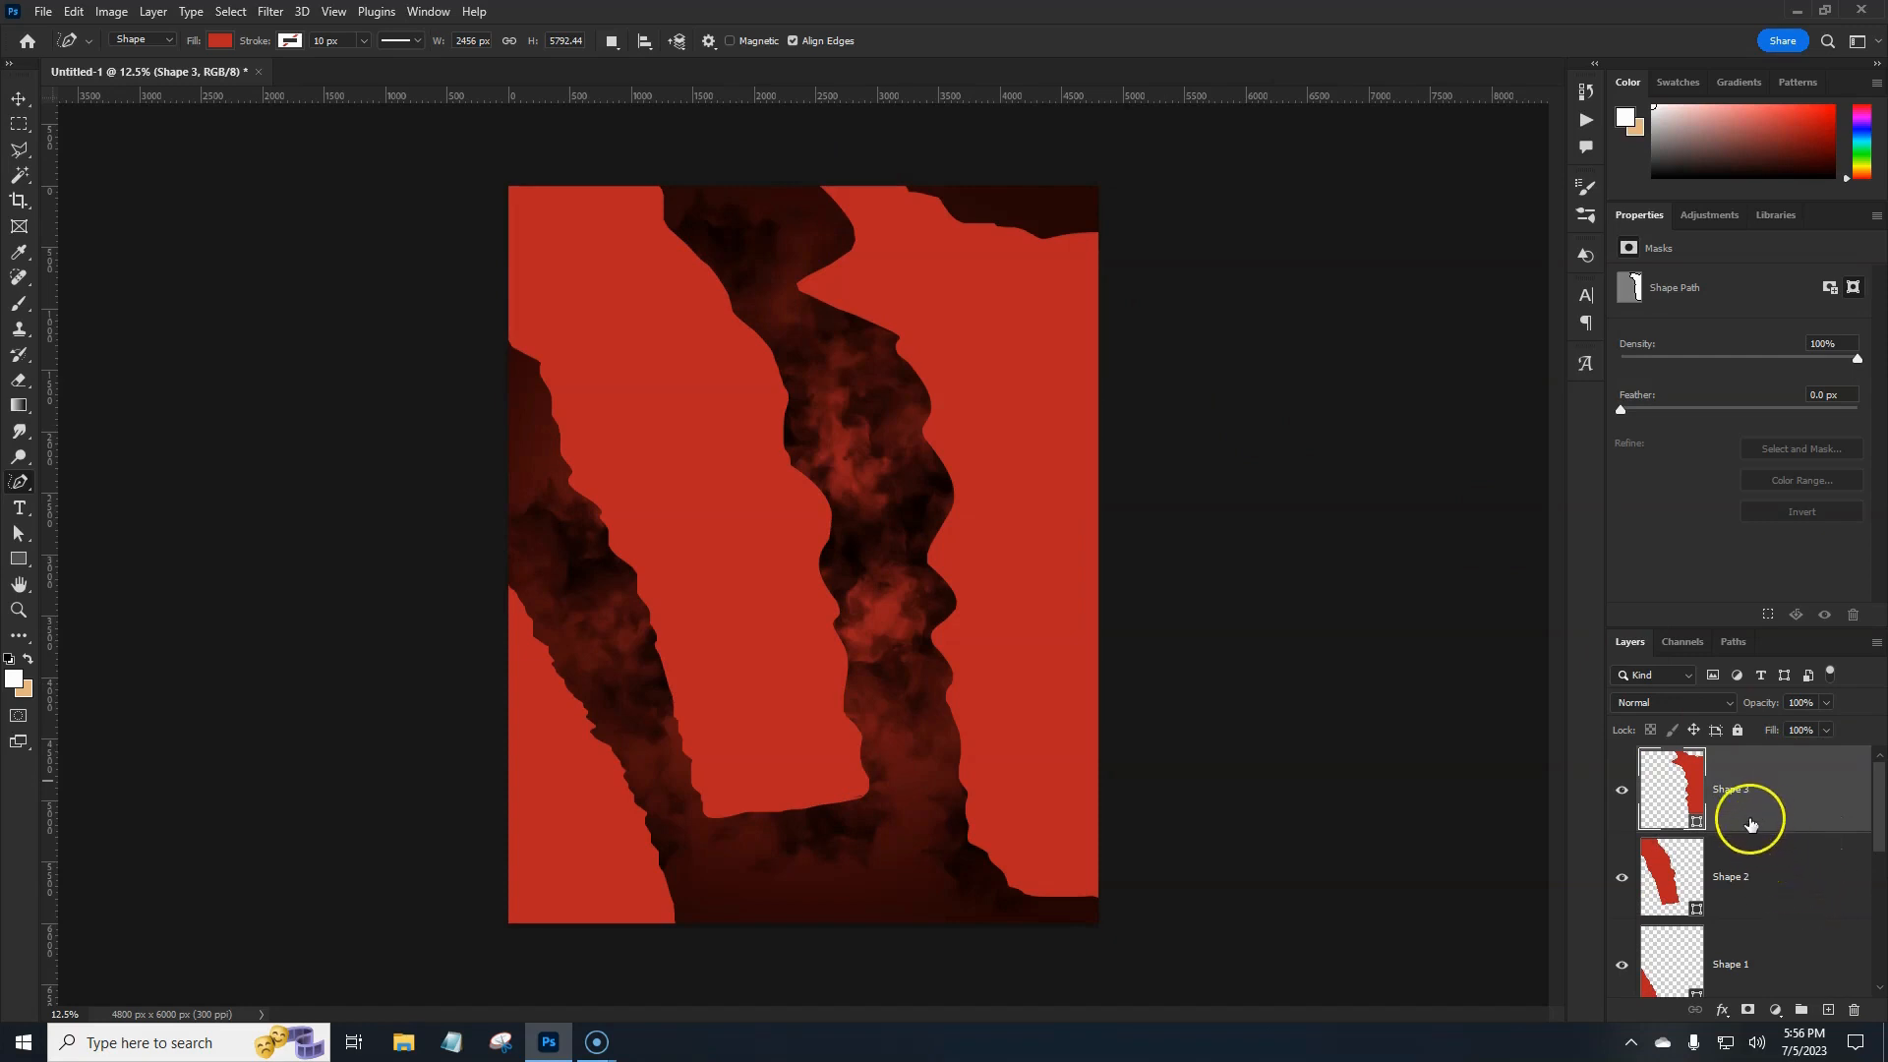
{"action": "left_click", "coordinate": [1798, 945], "text": "shift"}
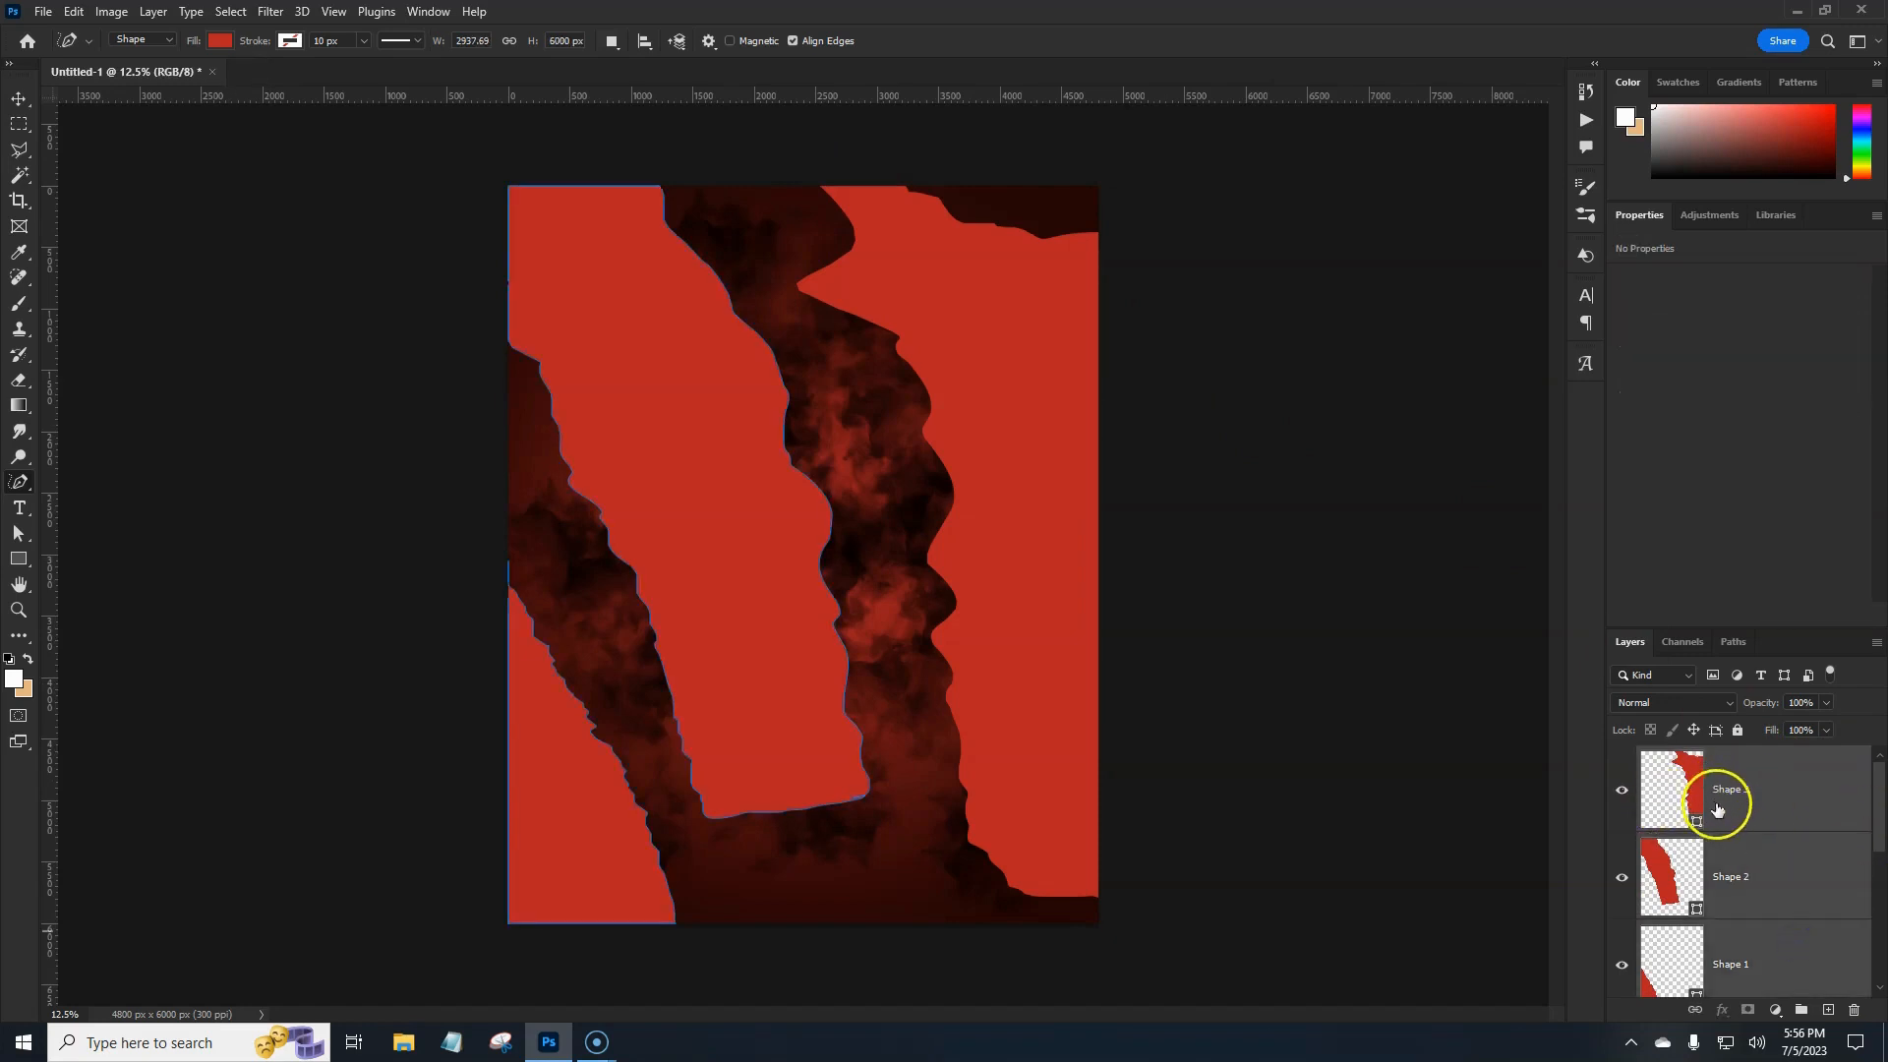
{"action": "left_click", "coordinate": [1780, 793]}
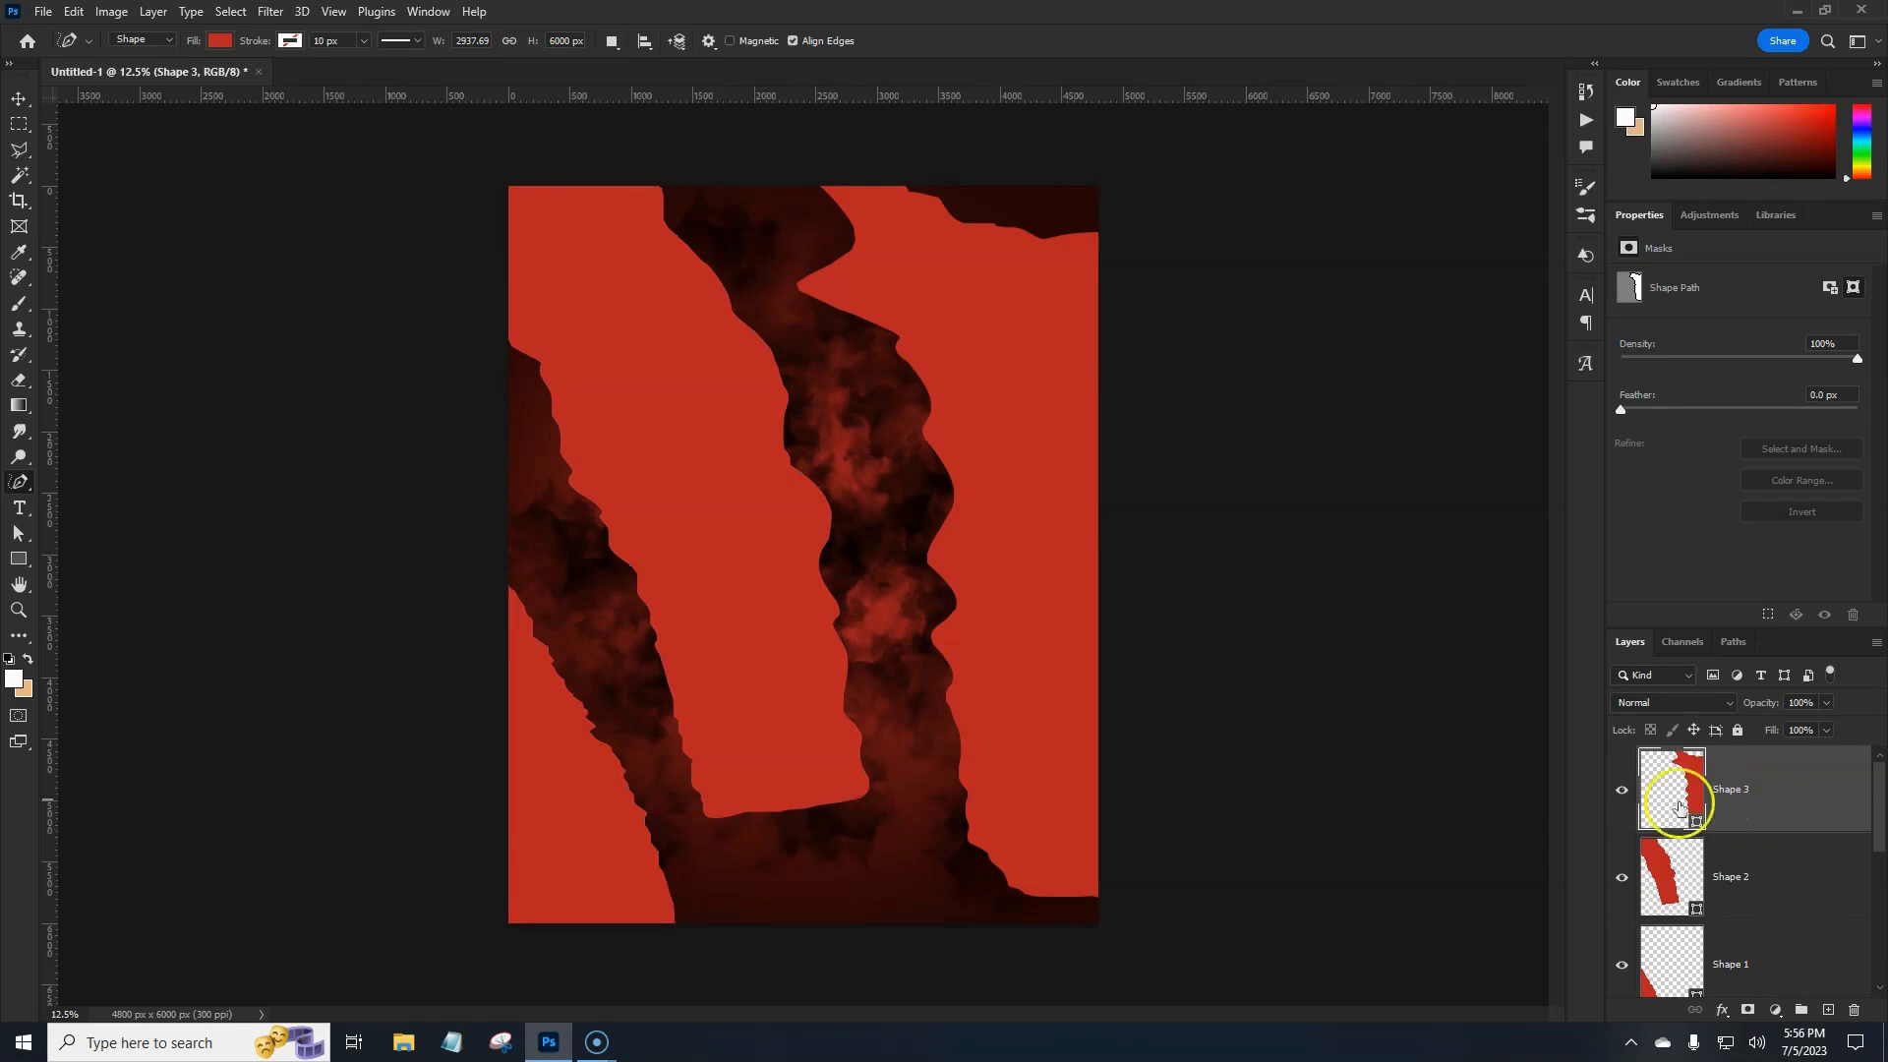
{"action": "left_click", "coordinate": [1787, 951], "text": "shift"}
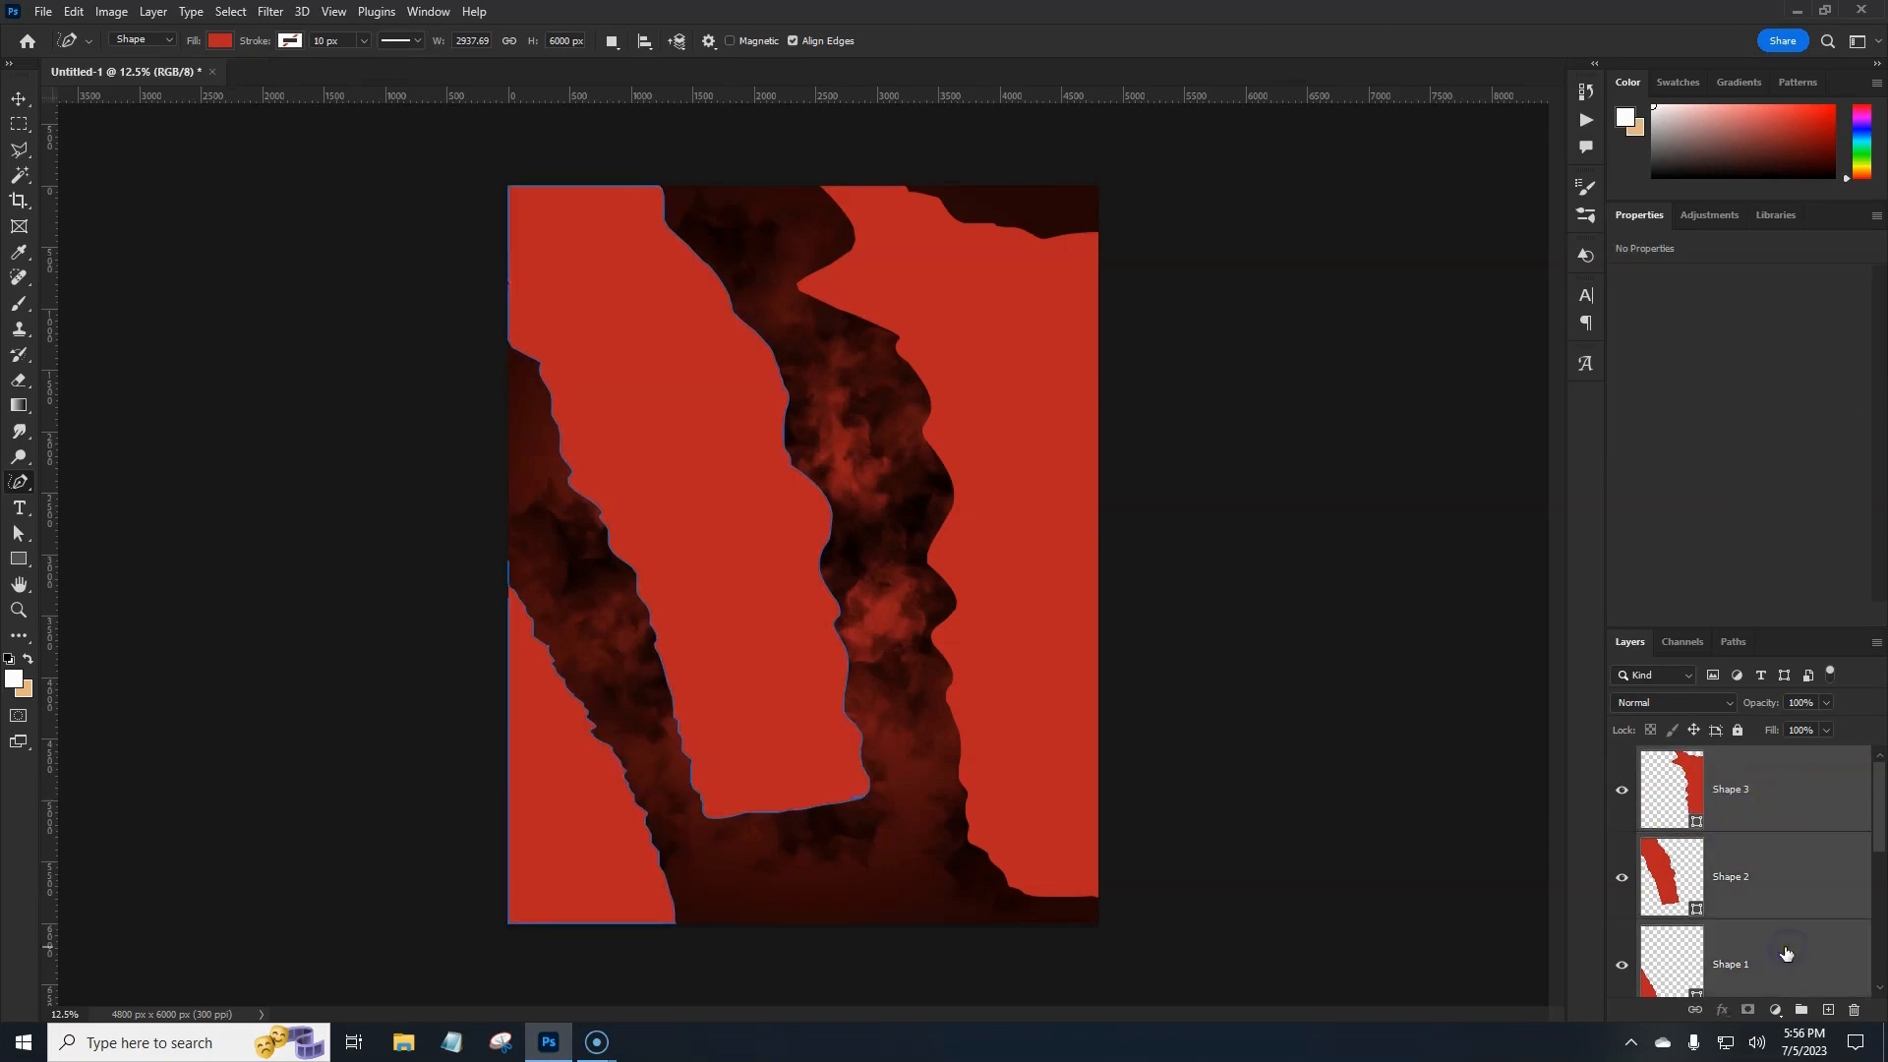
Merge the three red shape layers into a single Shape 3 layer.
{"action": "right_click", "coordinate": [1782, 946]}
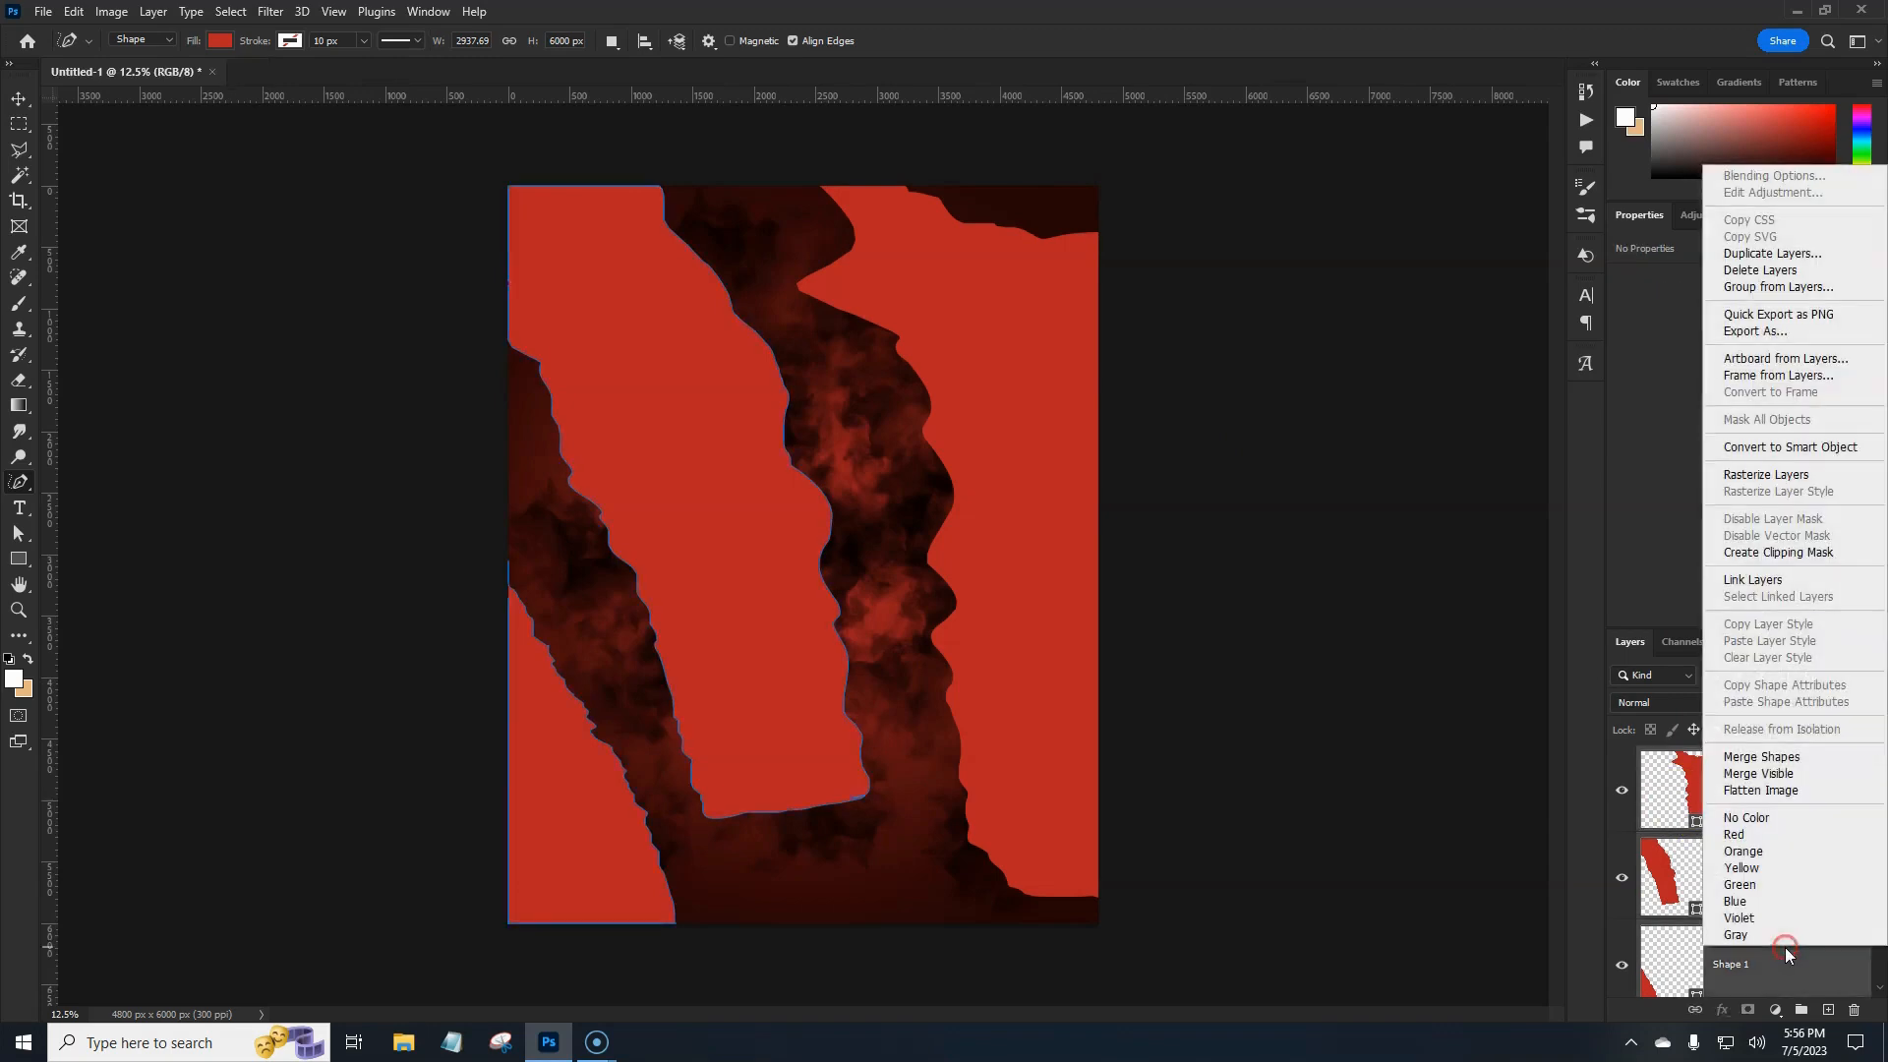
{"action": "left_click", "coordinate": [1778, 555]}
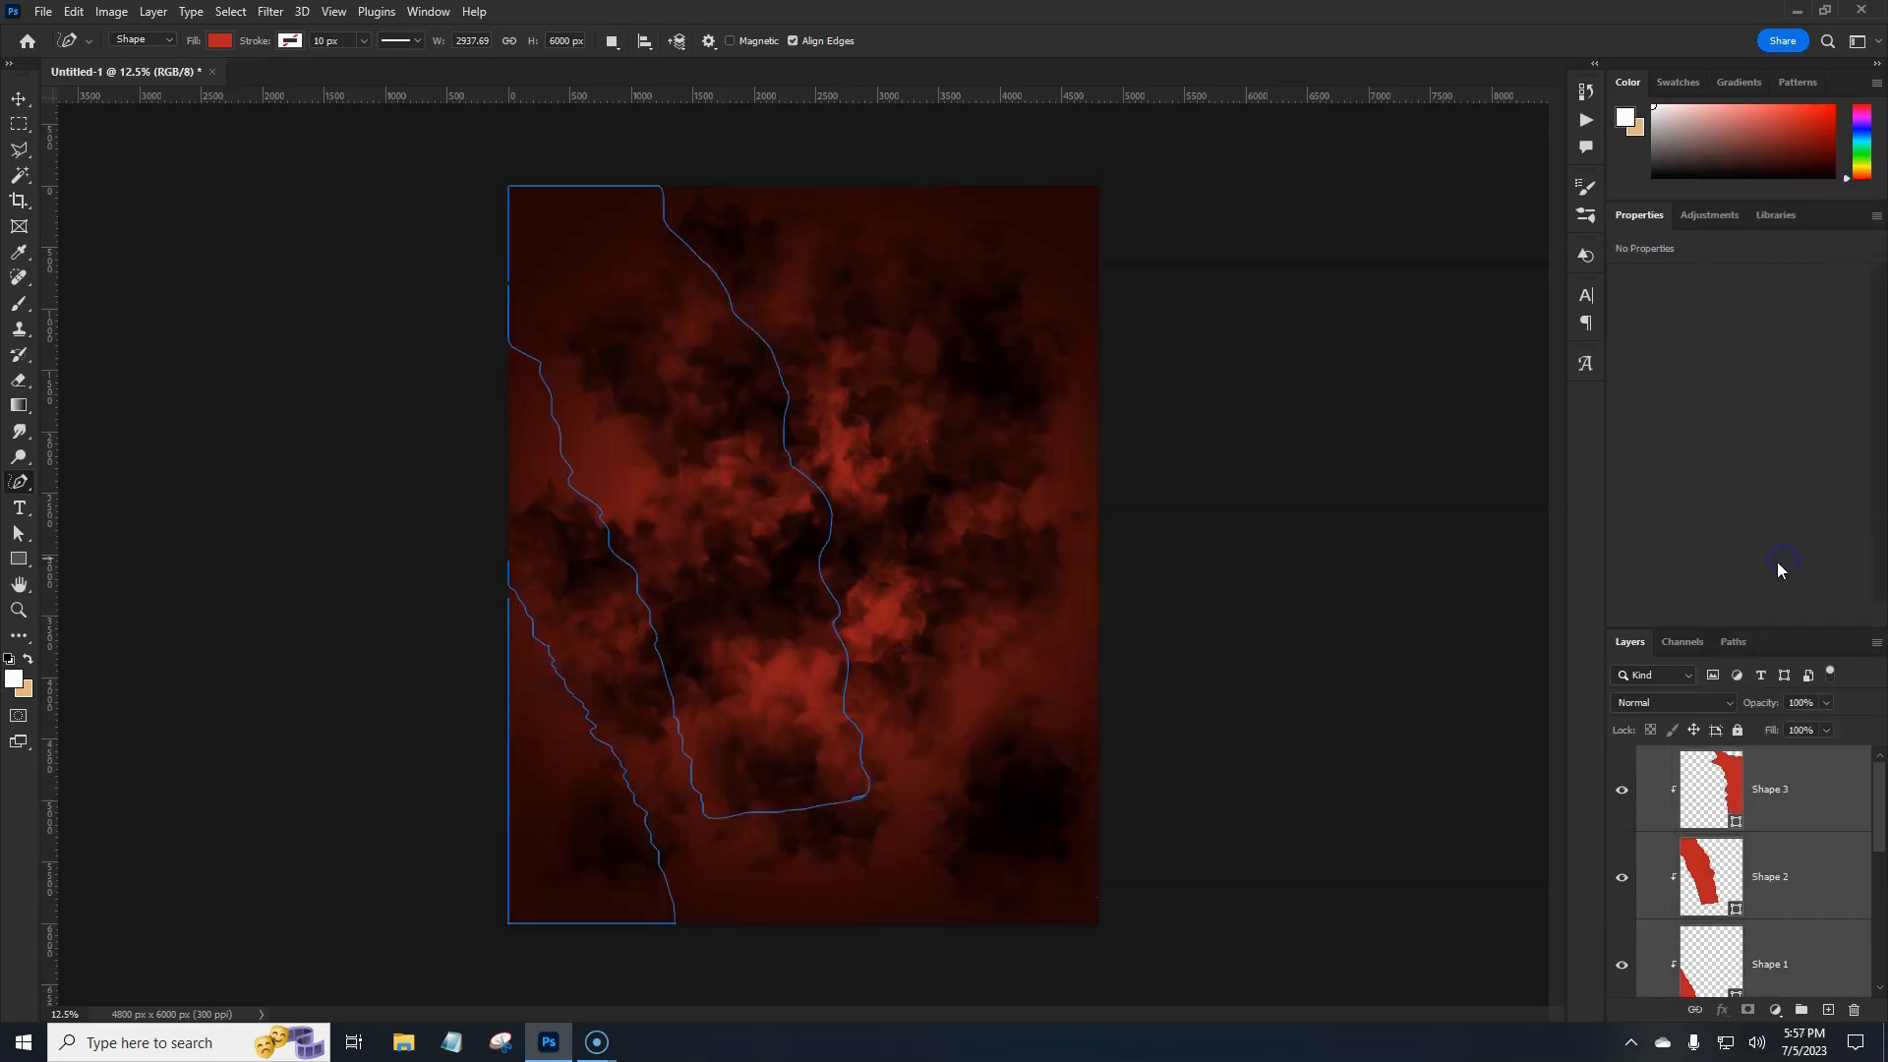
{"action": "key", "text": "ctrl+z"}
{"action": "right_click", "coordinate": [1808, 878]}
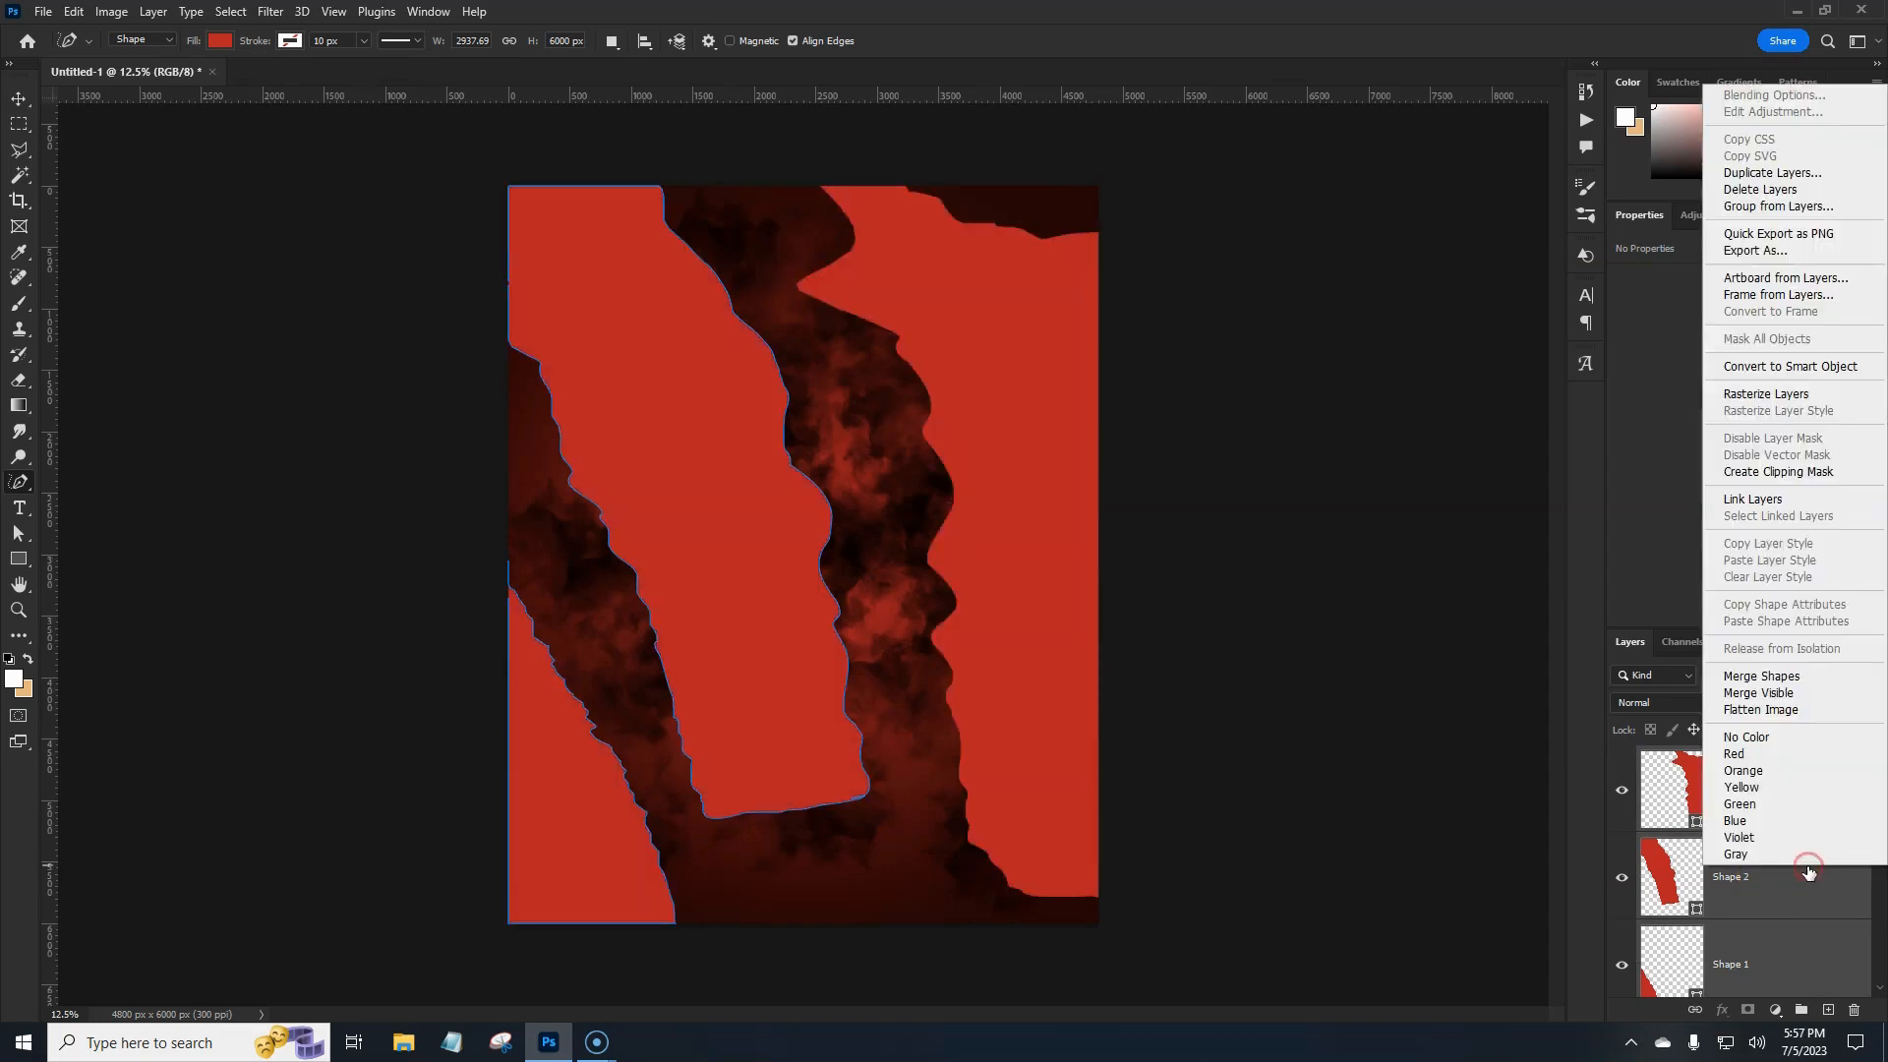
{"action": "left_click", "coordinate": [1760, 676]}
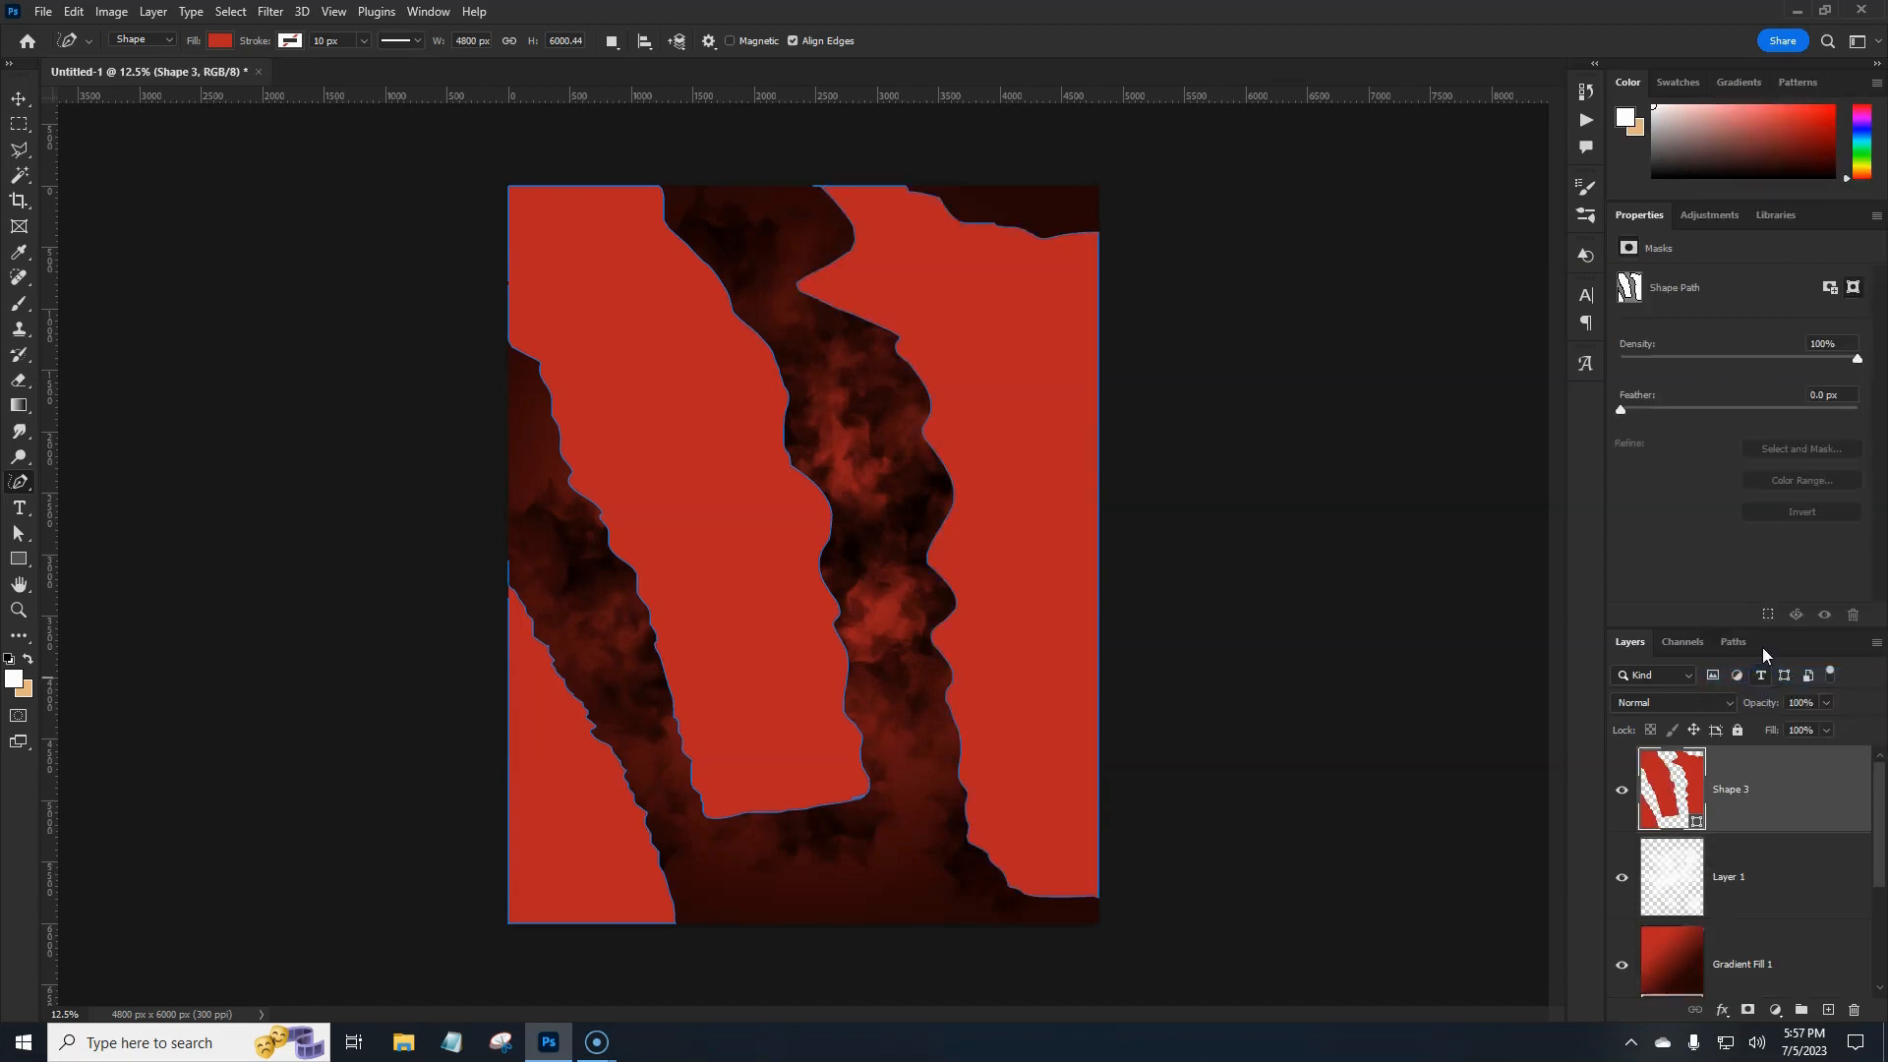
Set the merged Shape 3 stripe layer's blend mode to Multiply.
{"action": "left_click", "coordinate": [1781, 779]}
{"action": "left_click", "coordinate": [1708, 699]}
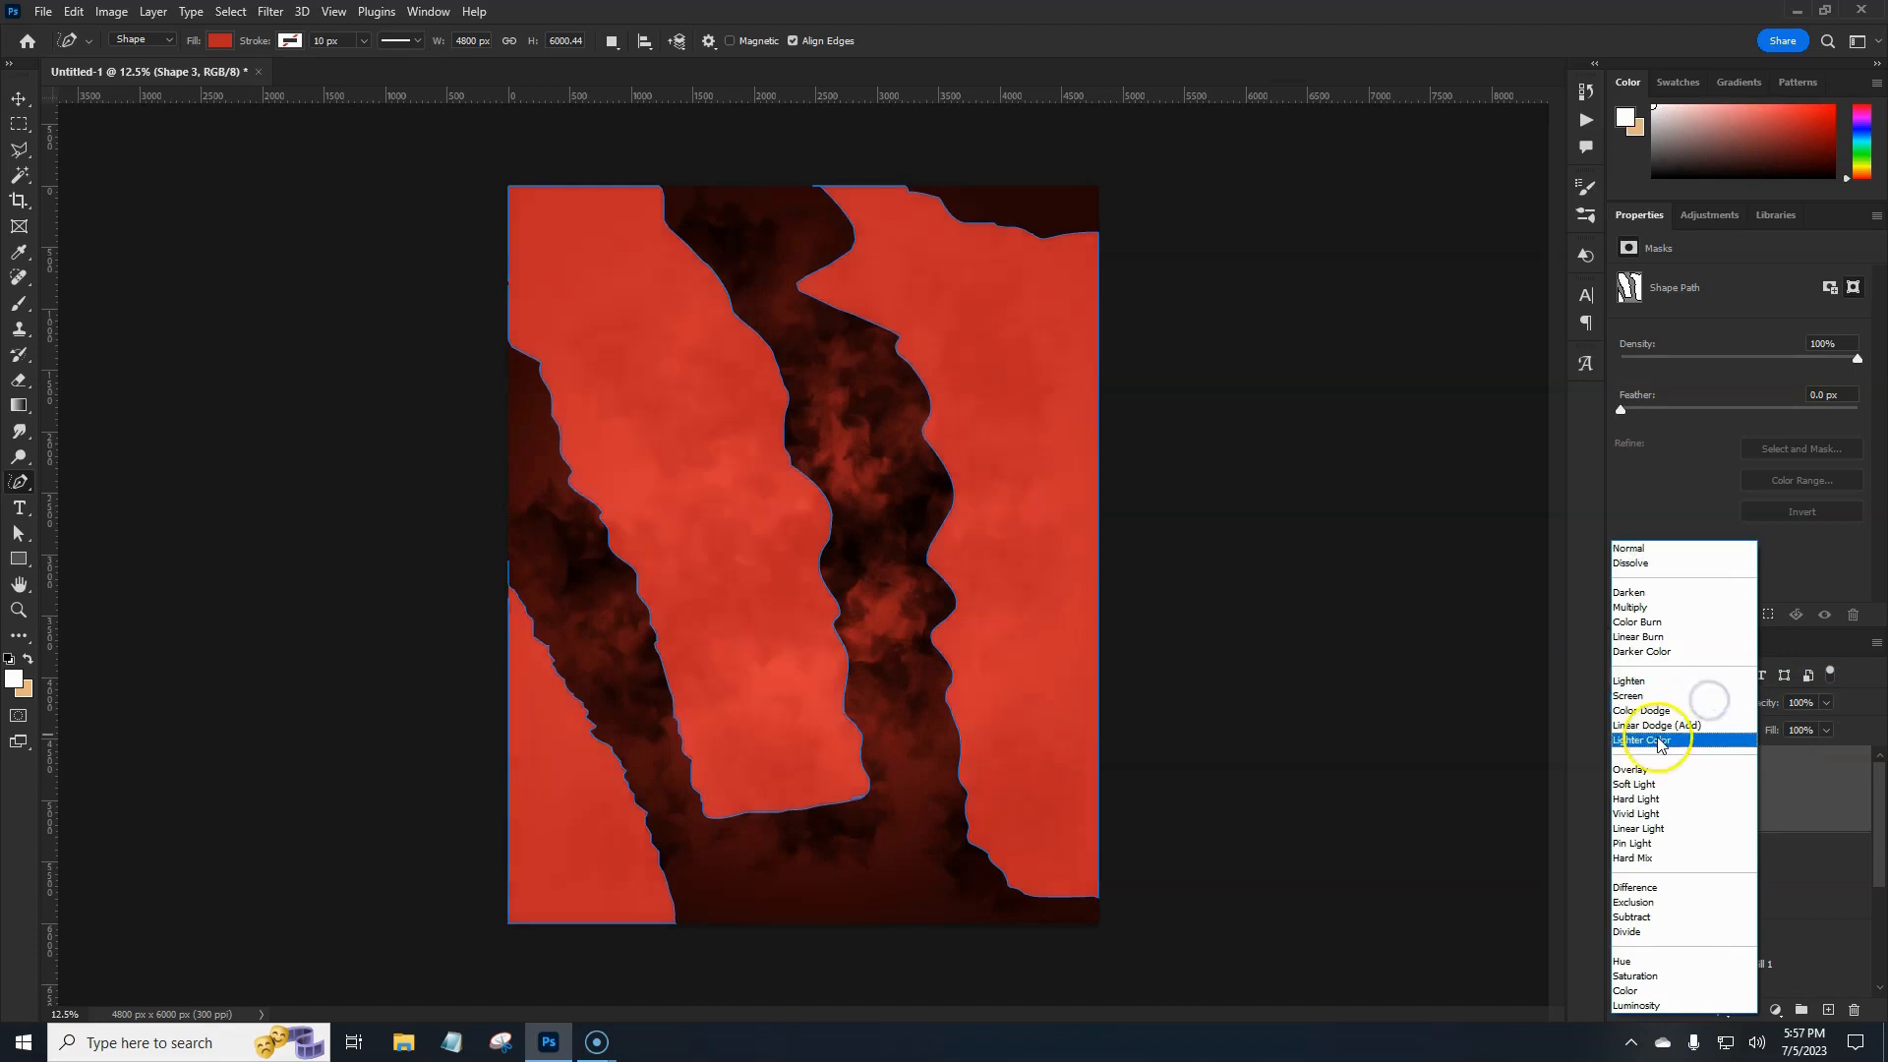
{"action": "left_click", "coordinate": [1648, 770]}
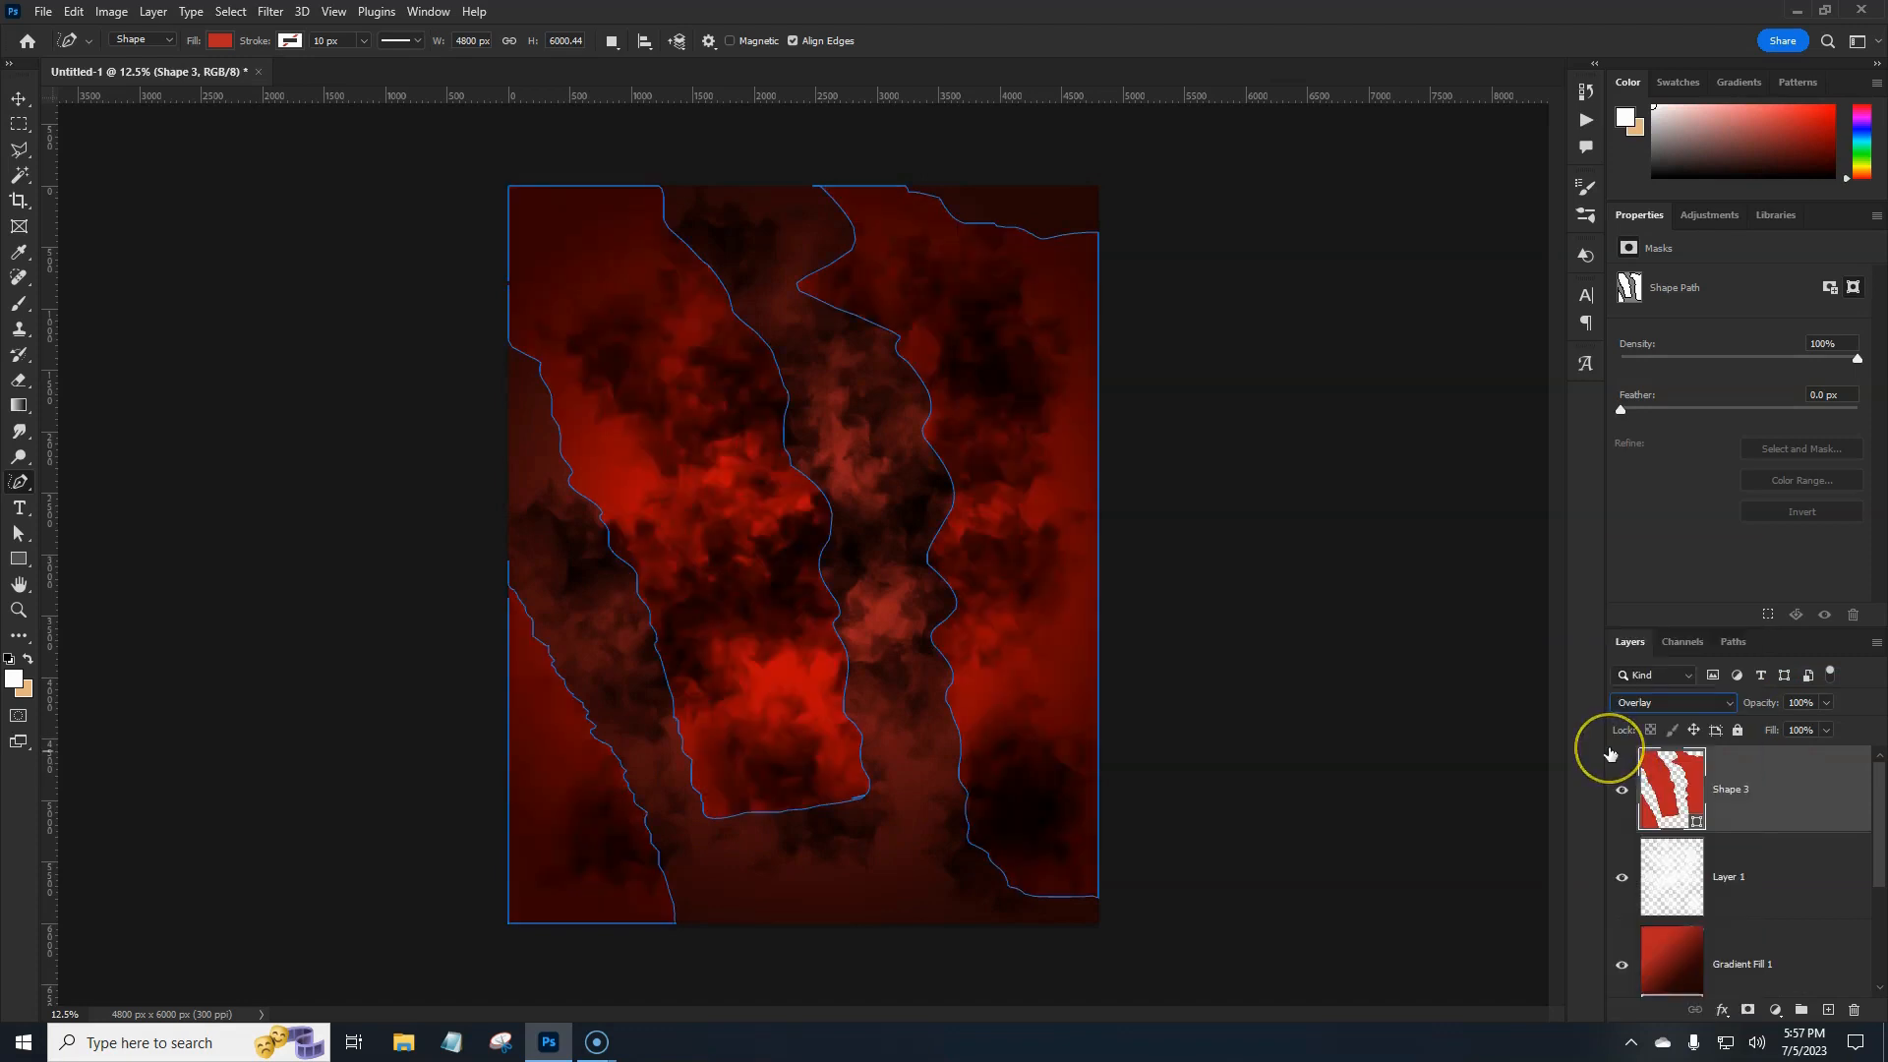
{"action": "left_click", "coordinate": [1819, 887]}
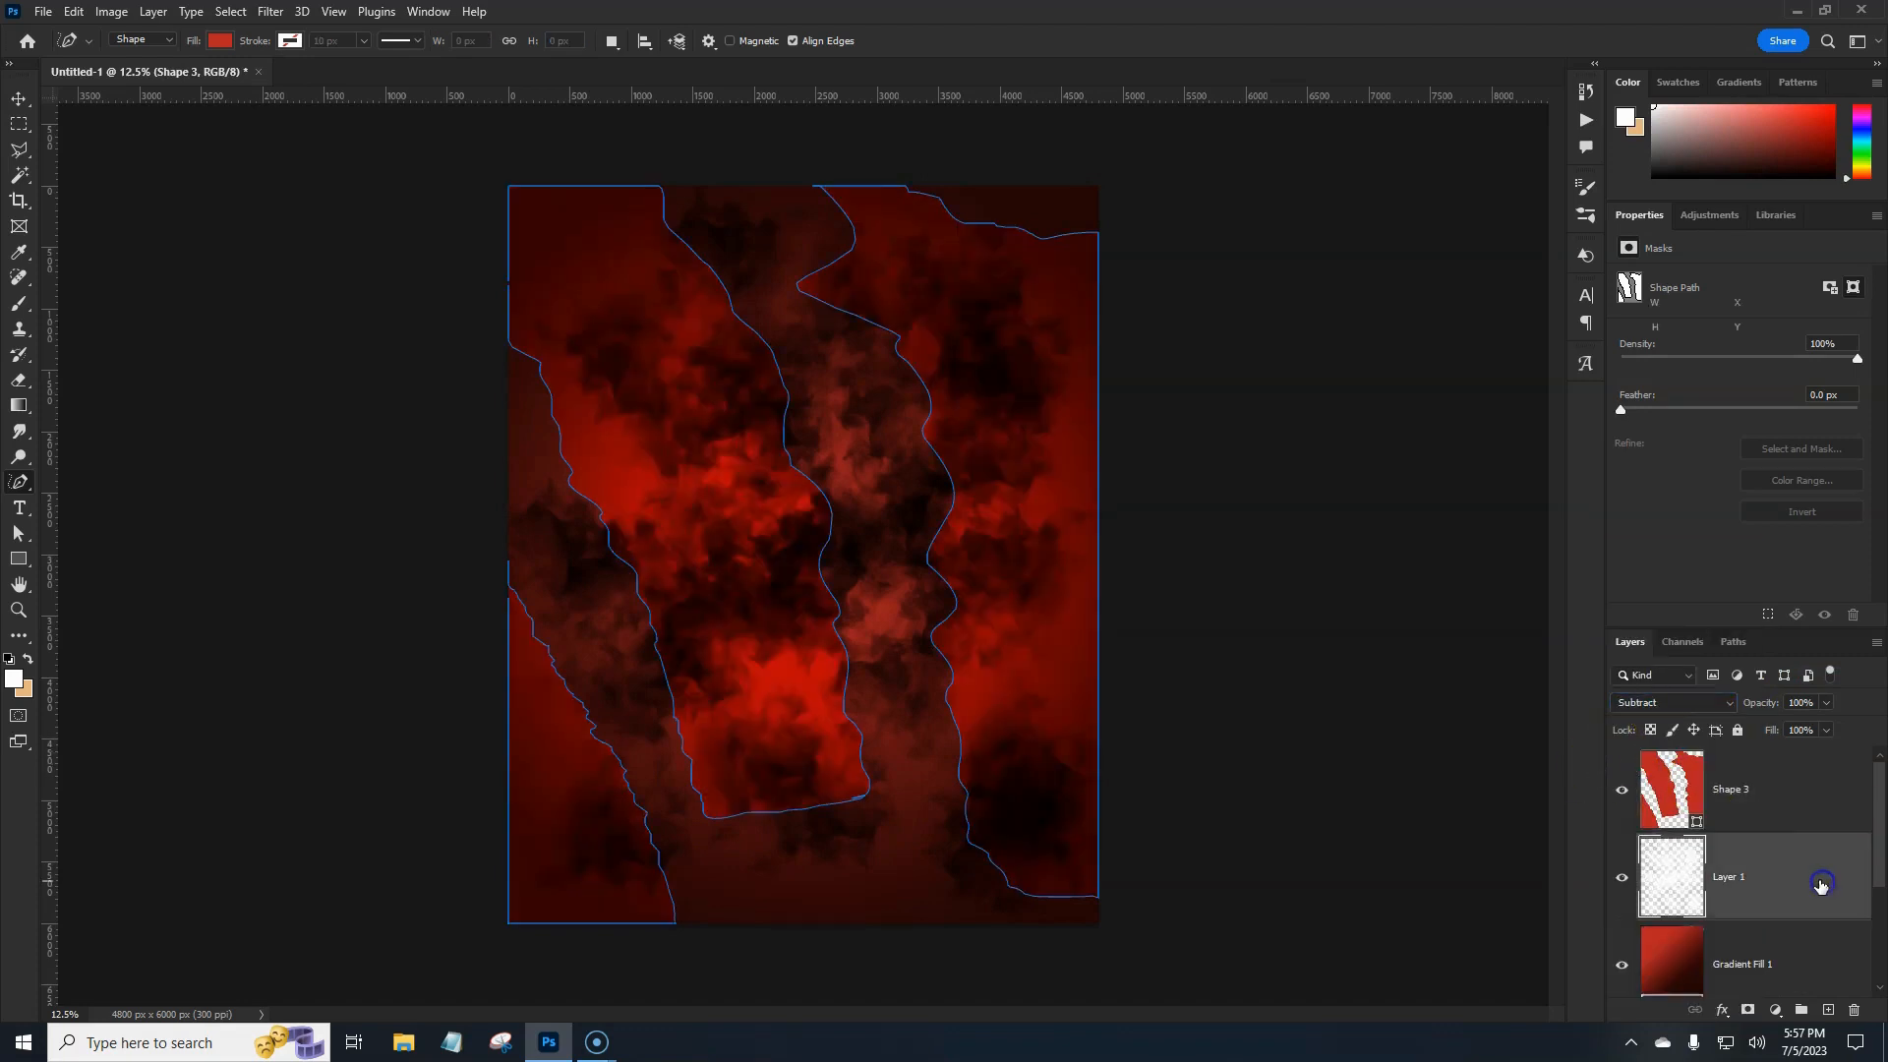
{"action": "left_click", "coordinate": [1795, 805]}
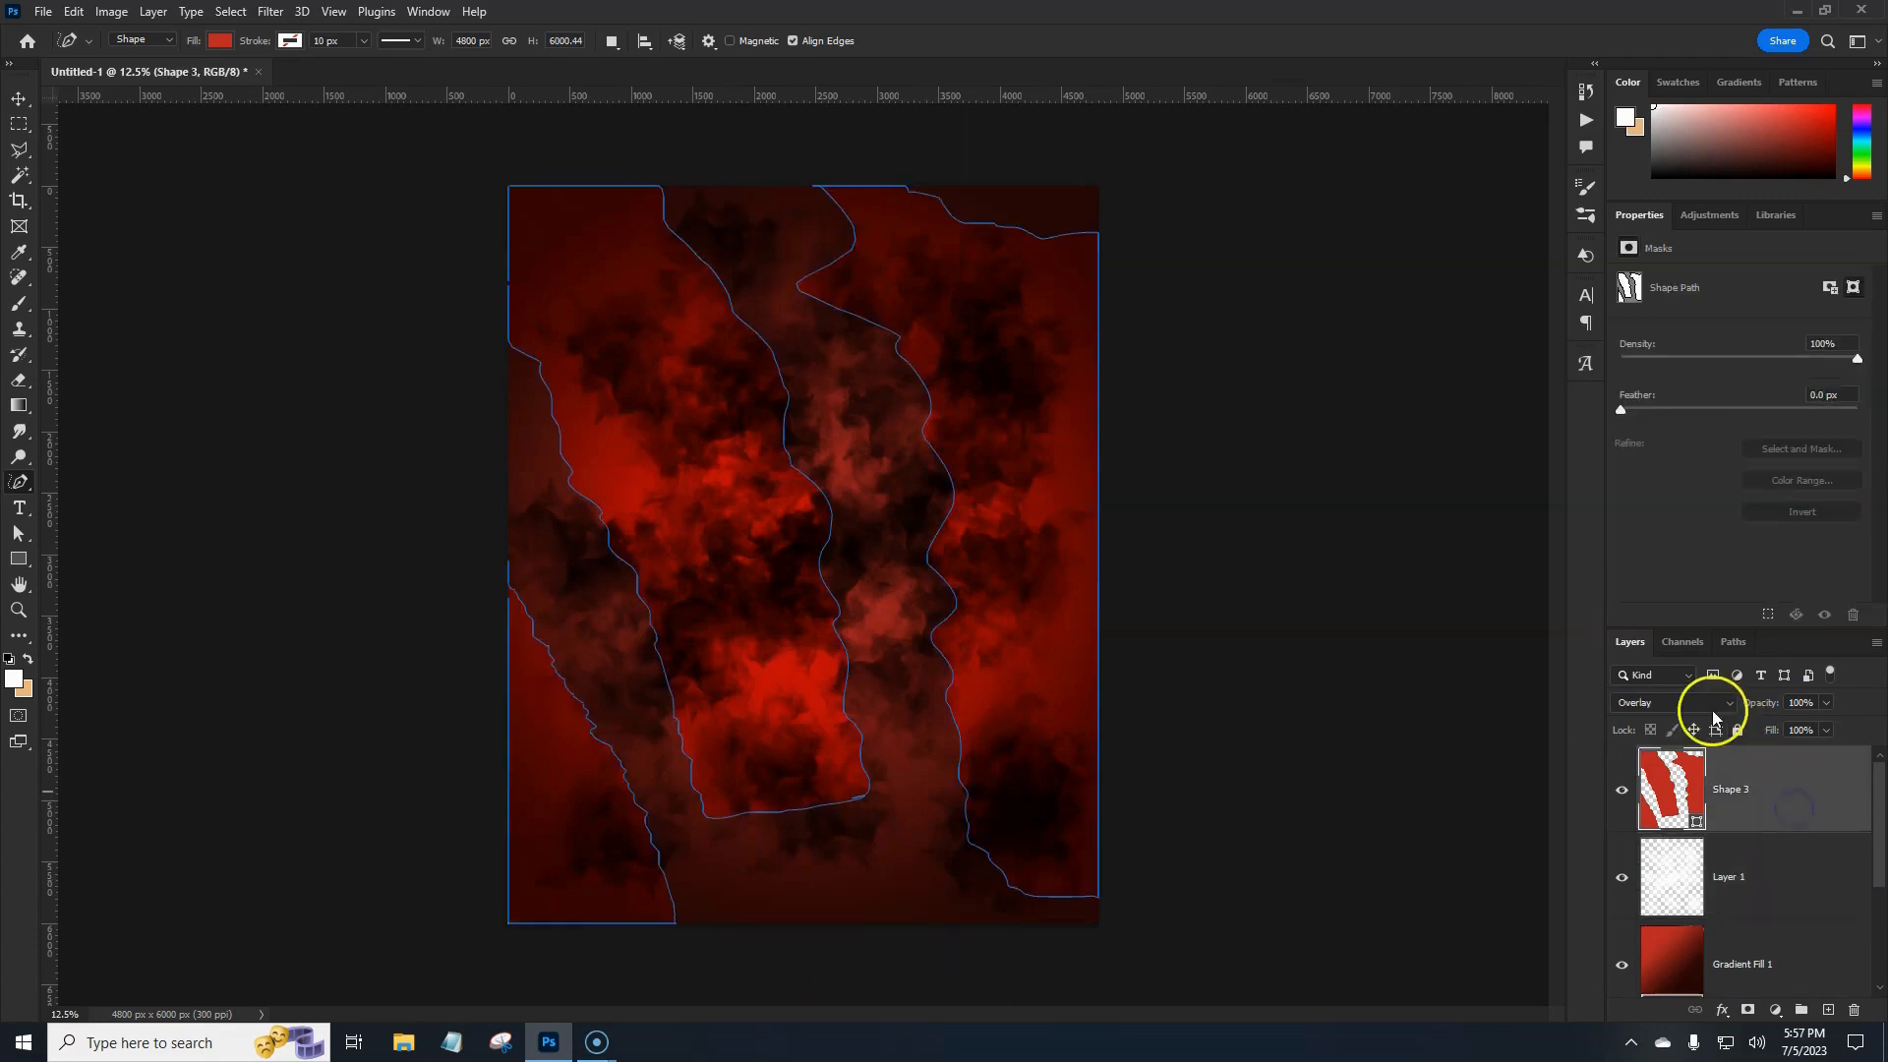
{"action": "left_click", "coordinate": [1673, 702]}
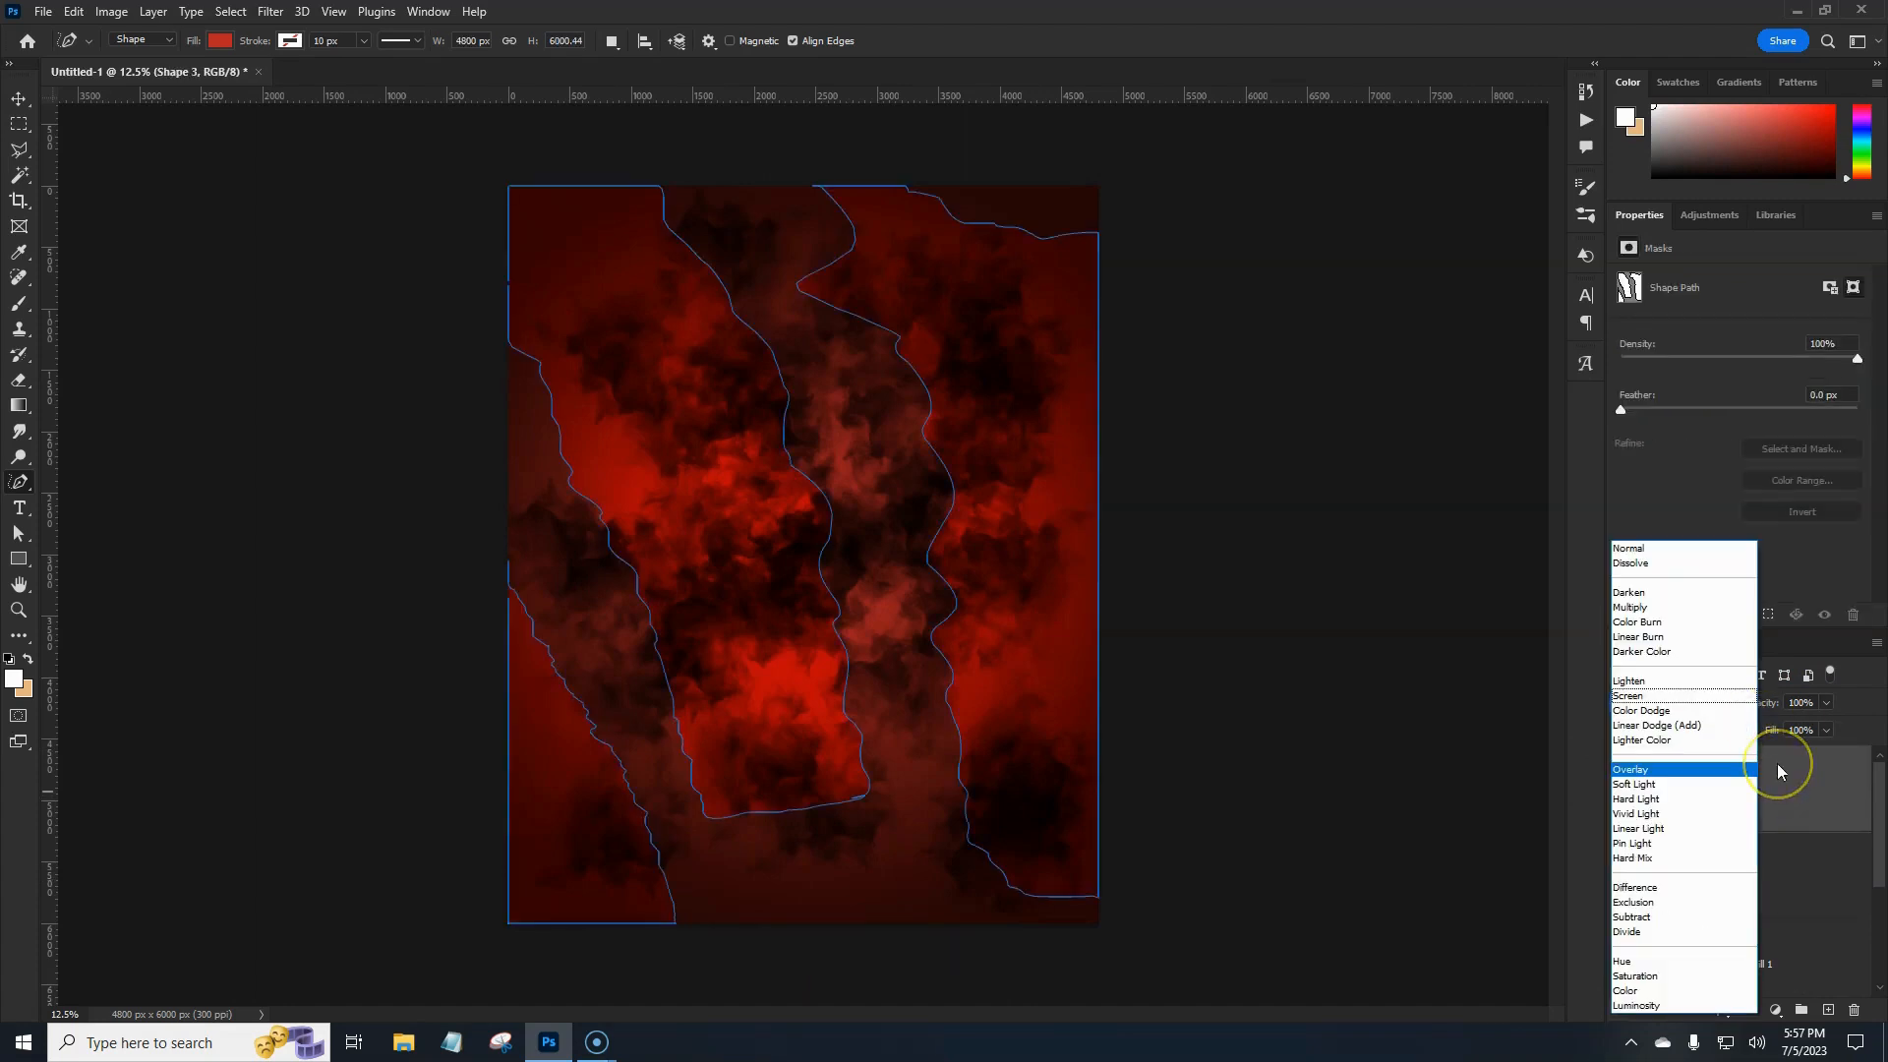
{"action": "key", "text": "Up"}
{"action": "key", "text": "Up"}
{"action": "key", "text": "Up"}
{"action": "key", "text": "Up"}
{"action": "key", "text": "Up"}
{"action": "key", "text": "Up"}
{"action": "key", "text": "Up"}
{"action": "key", "text": "Up"}
{"action": "key", "text": "Up"}
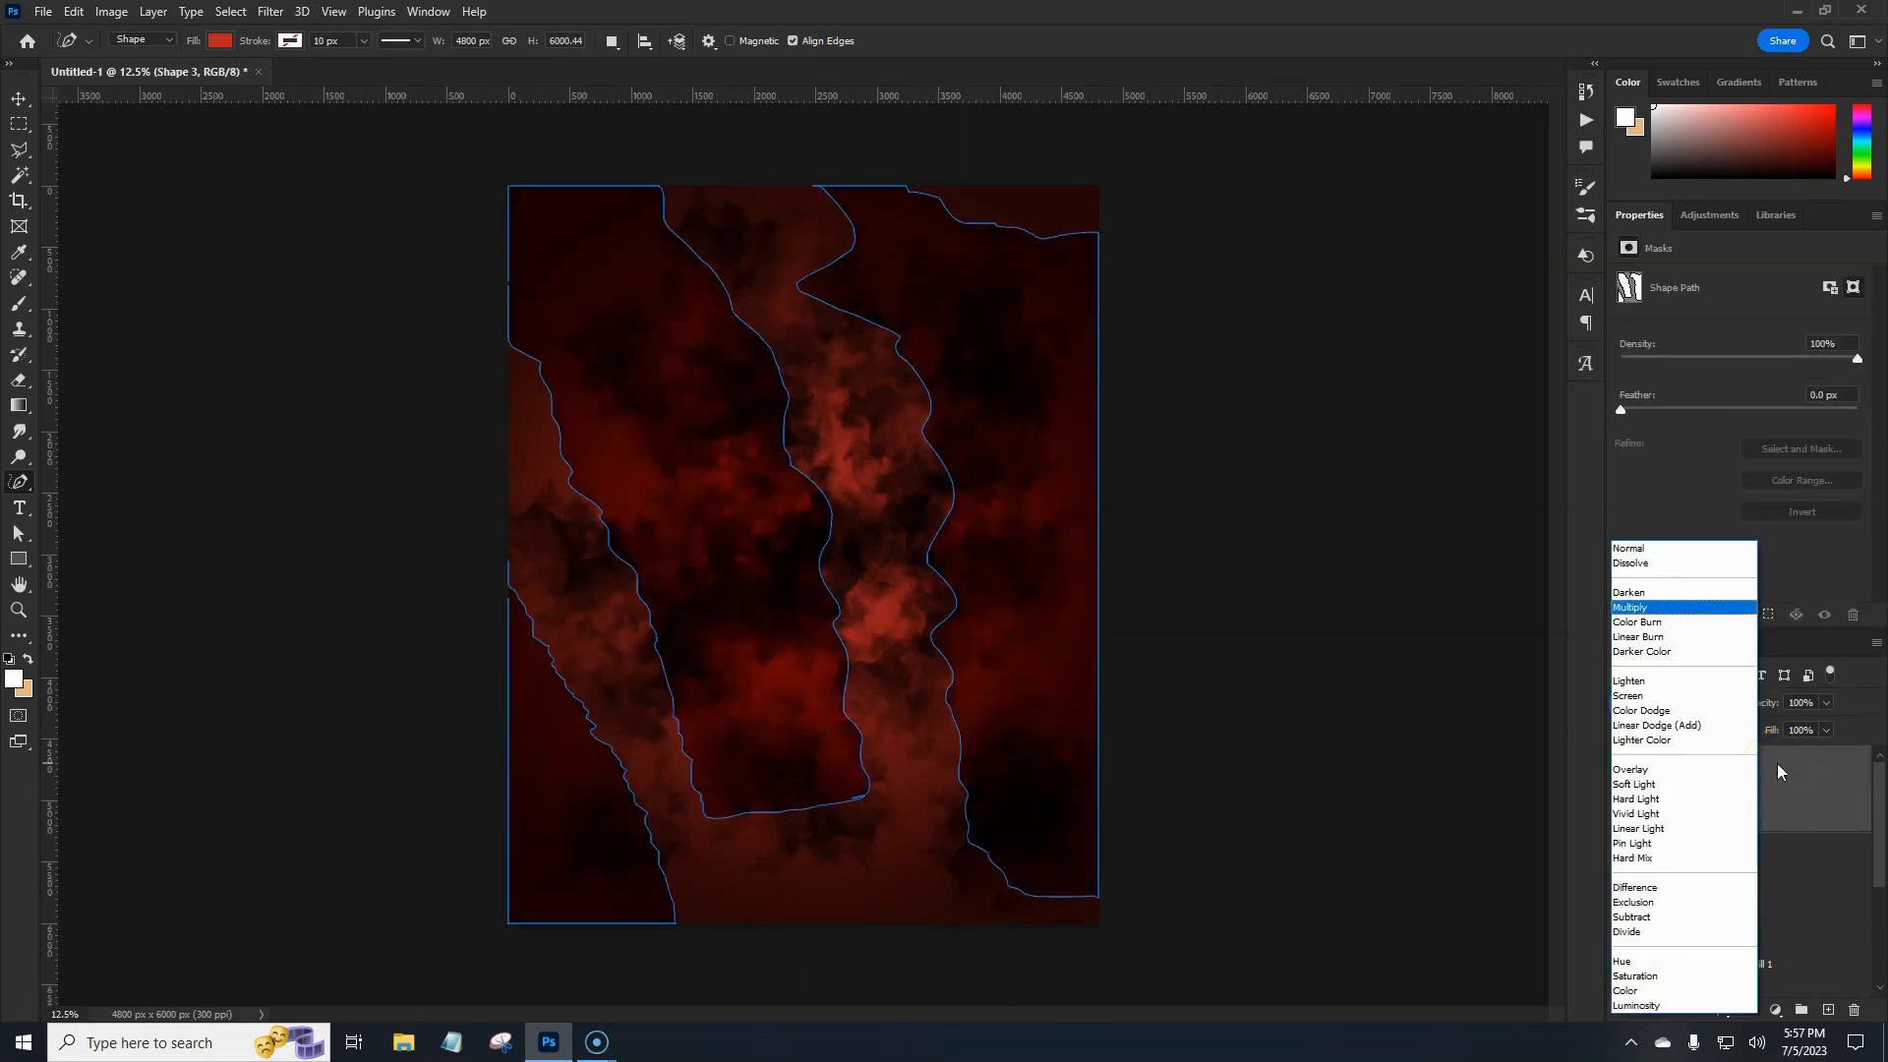
{"action": "left_click", "coordinate": [1825, 828]}
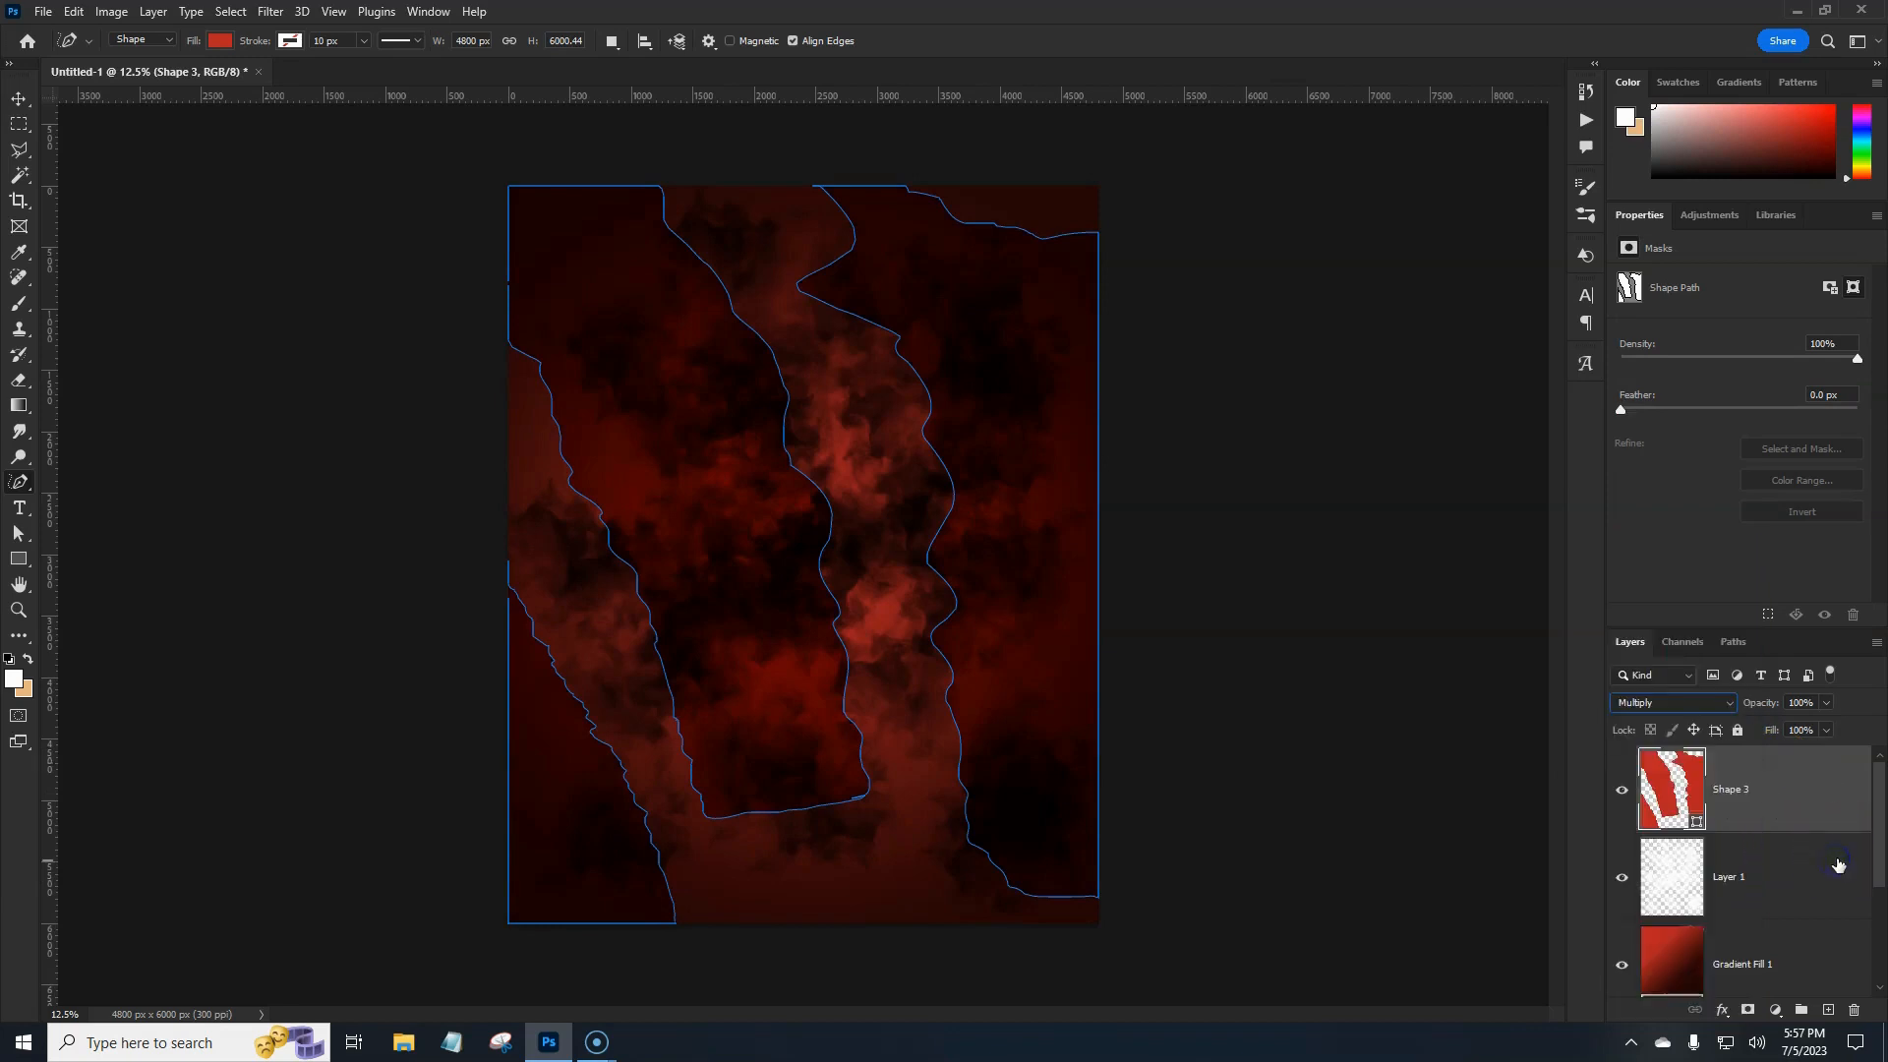
Duplicate Shape 3 and lower the copy's opacity to 86%.
{"action": "left_click", "coordinate": [1838, 865]}
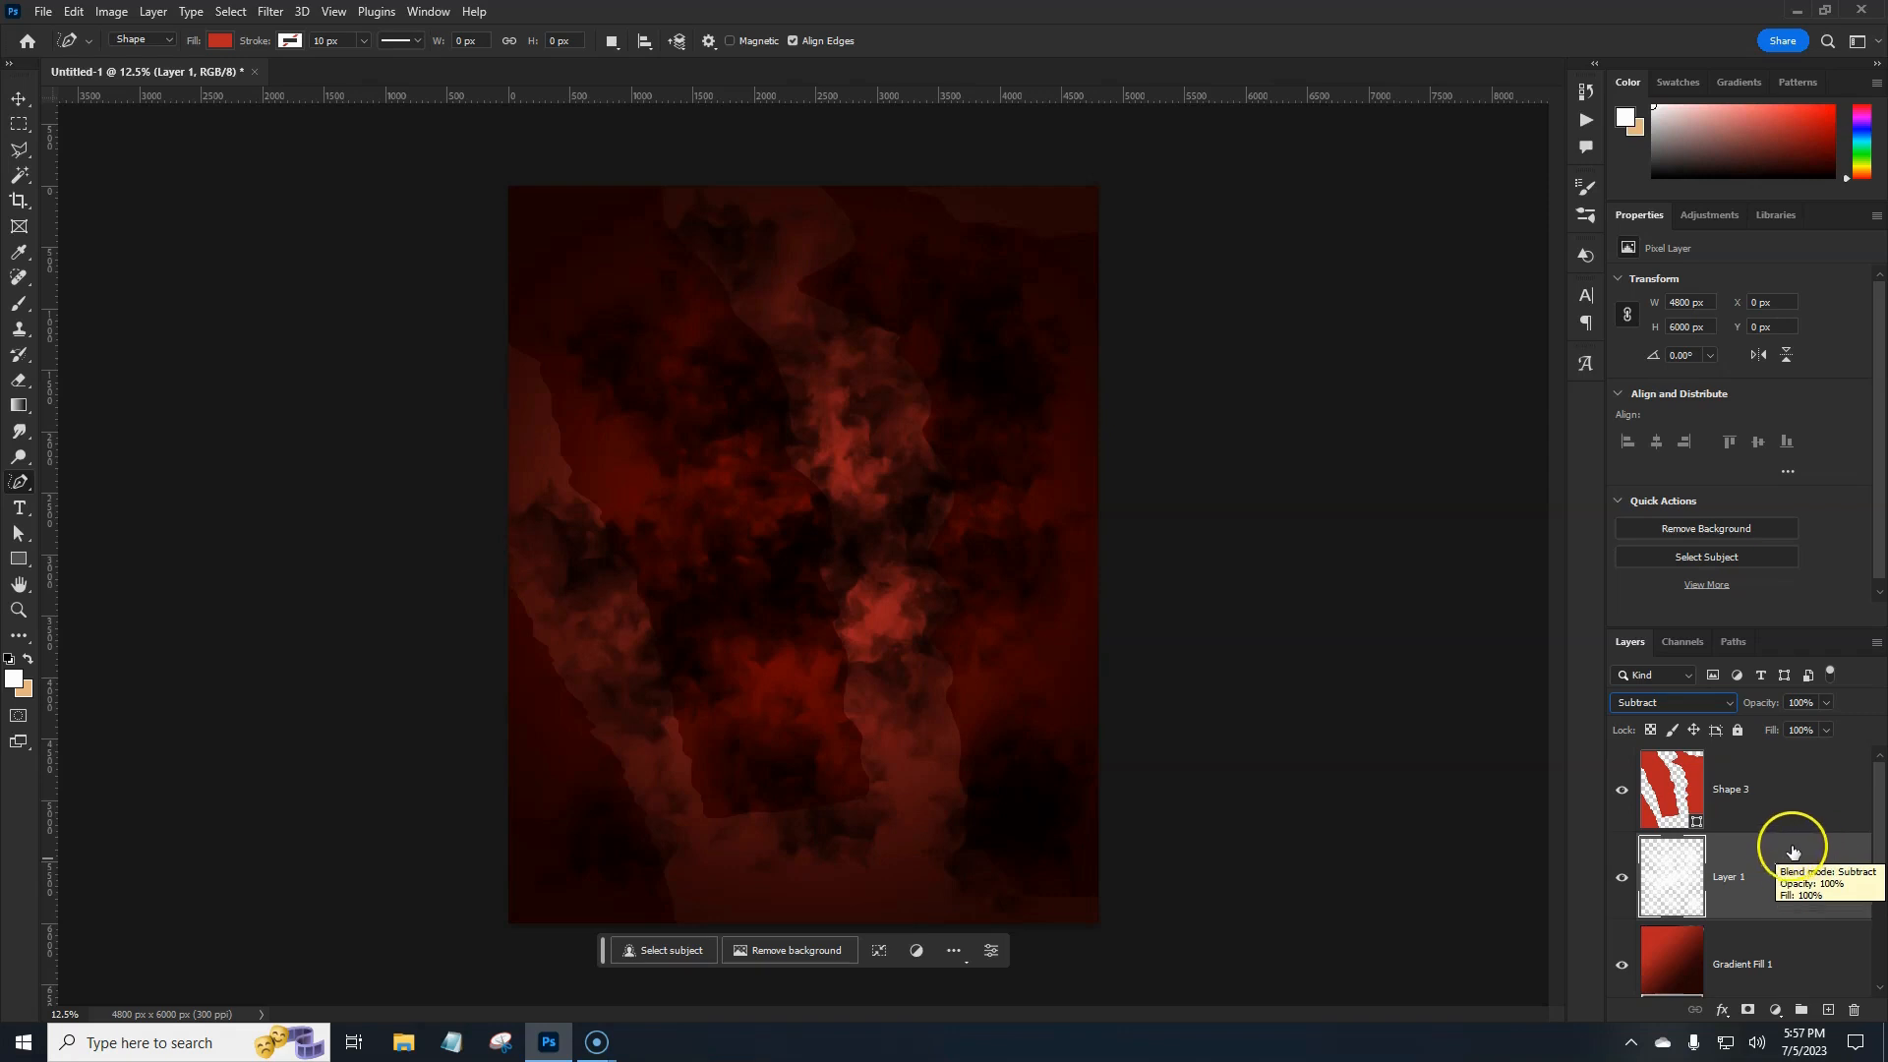
{"action": "left_click", "coordinate": [1770, 803]}
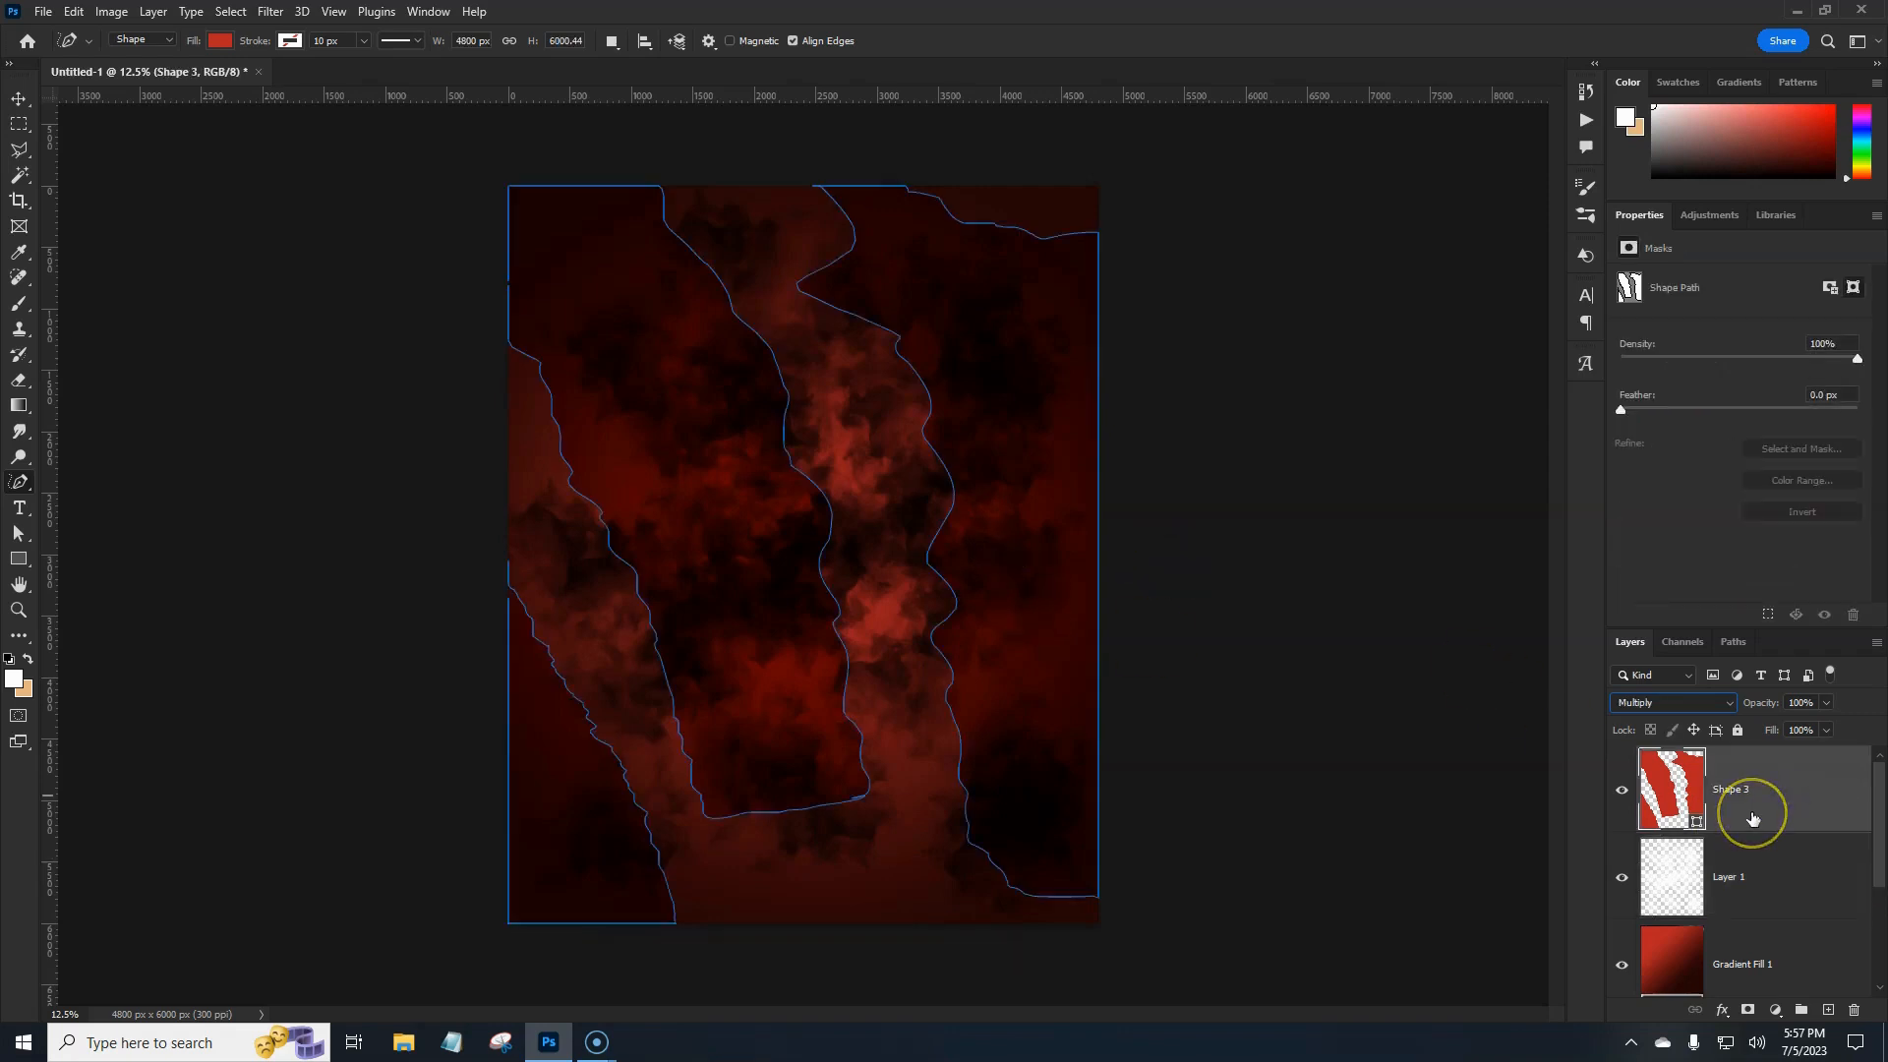
{"action": "key", "text": "ctrl+j"}
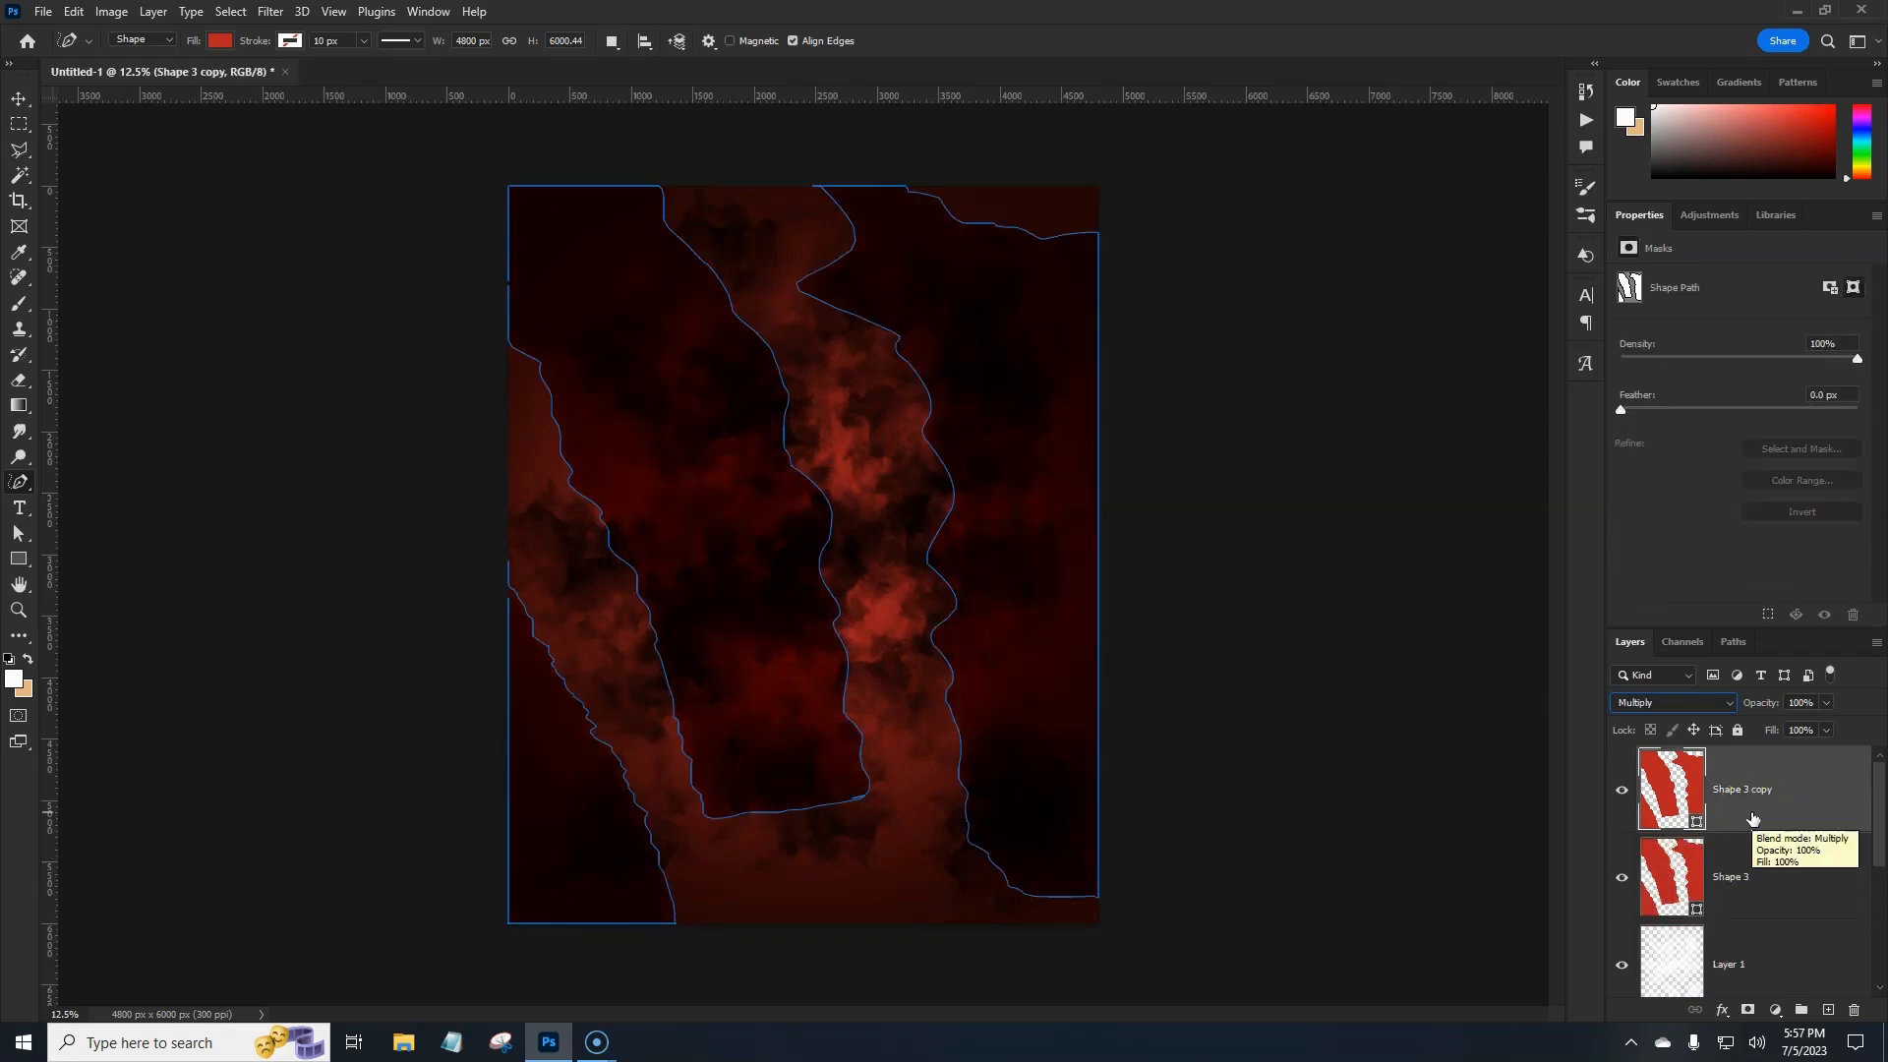
{"action": "left_click", "coordinate": [1798, 879]}
{"action": "left_click", "coordinate": [1801, 794]}
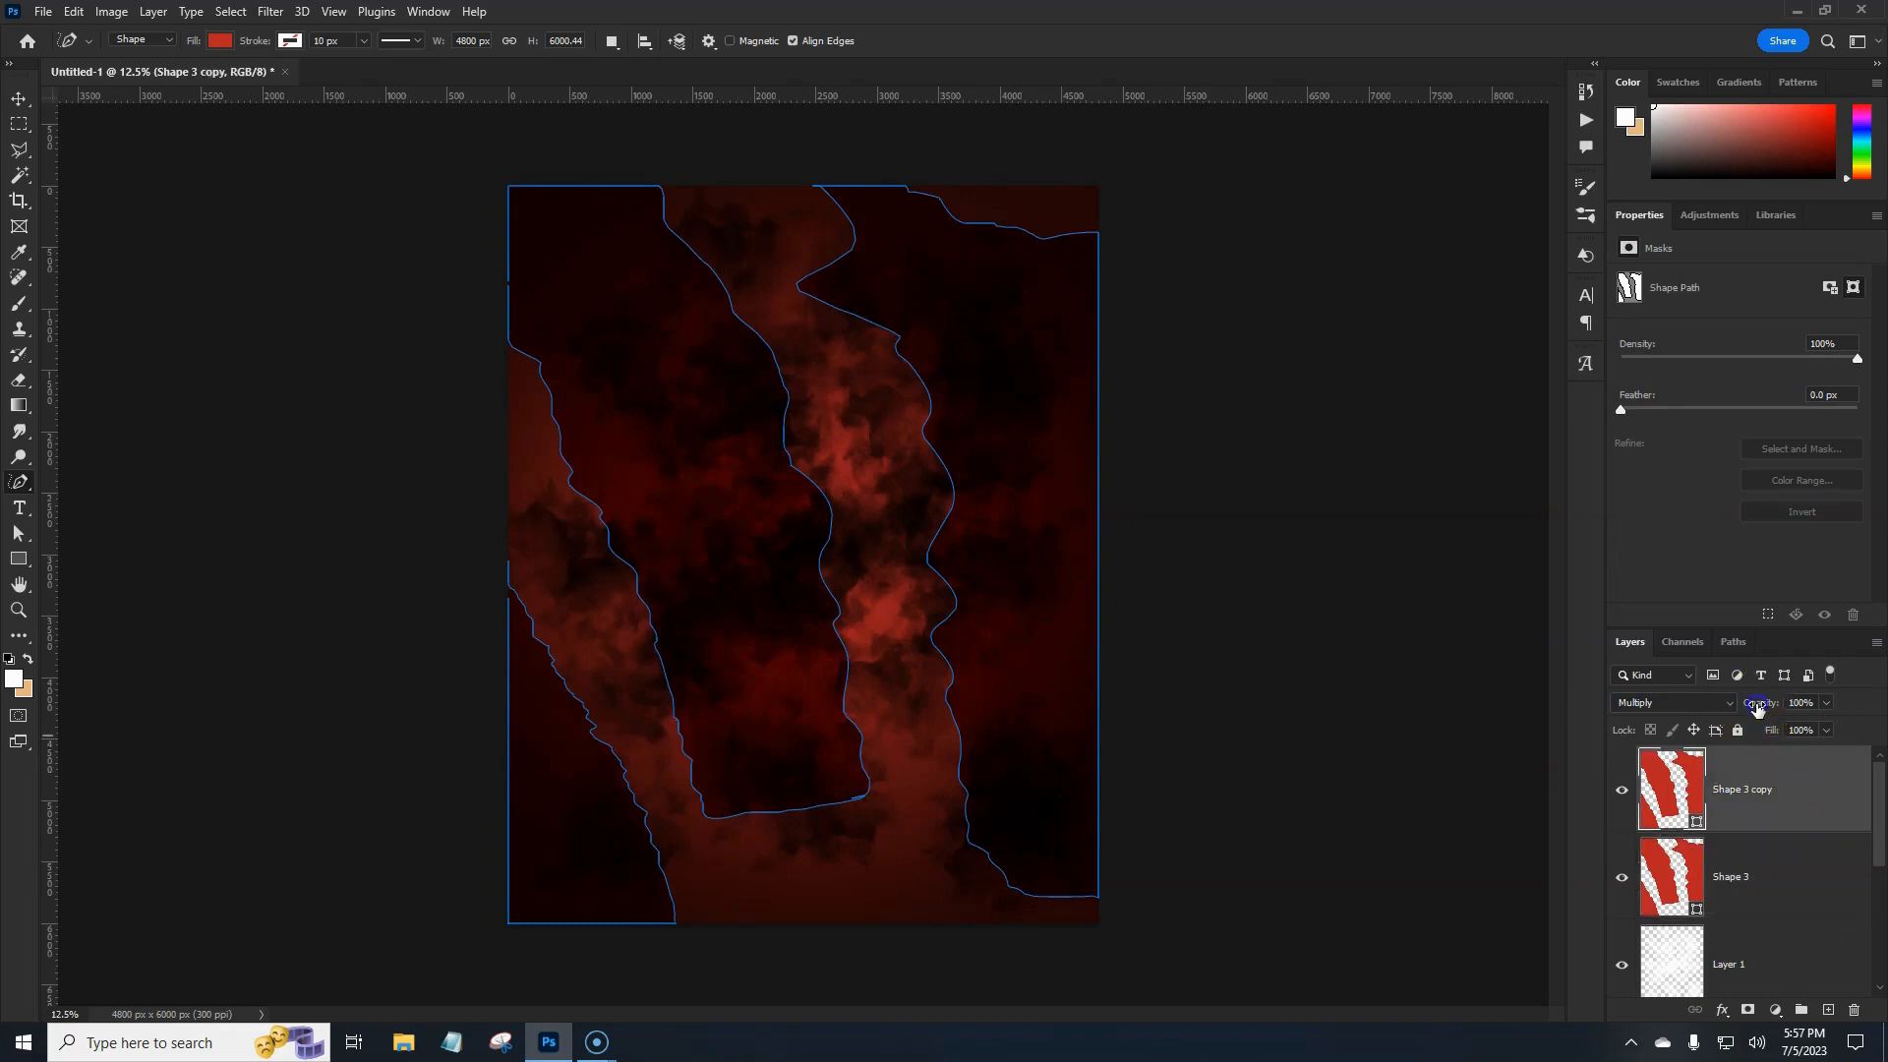
{"action": "left_click_drag", "start_coordinate": [1742, 709], "coordinate": [1744, 709]}
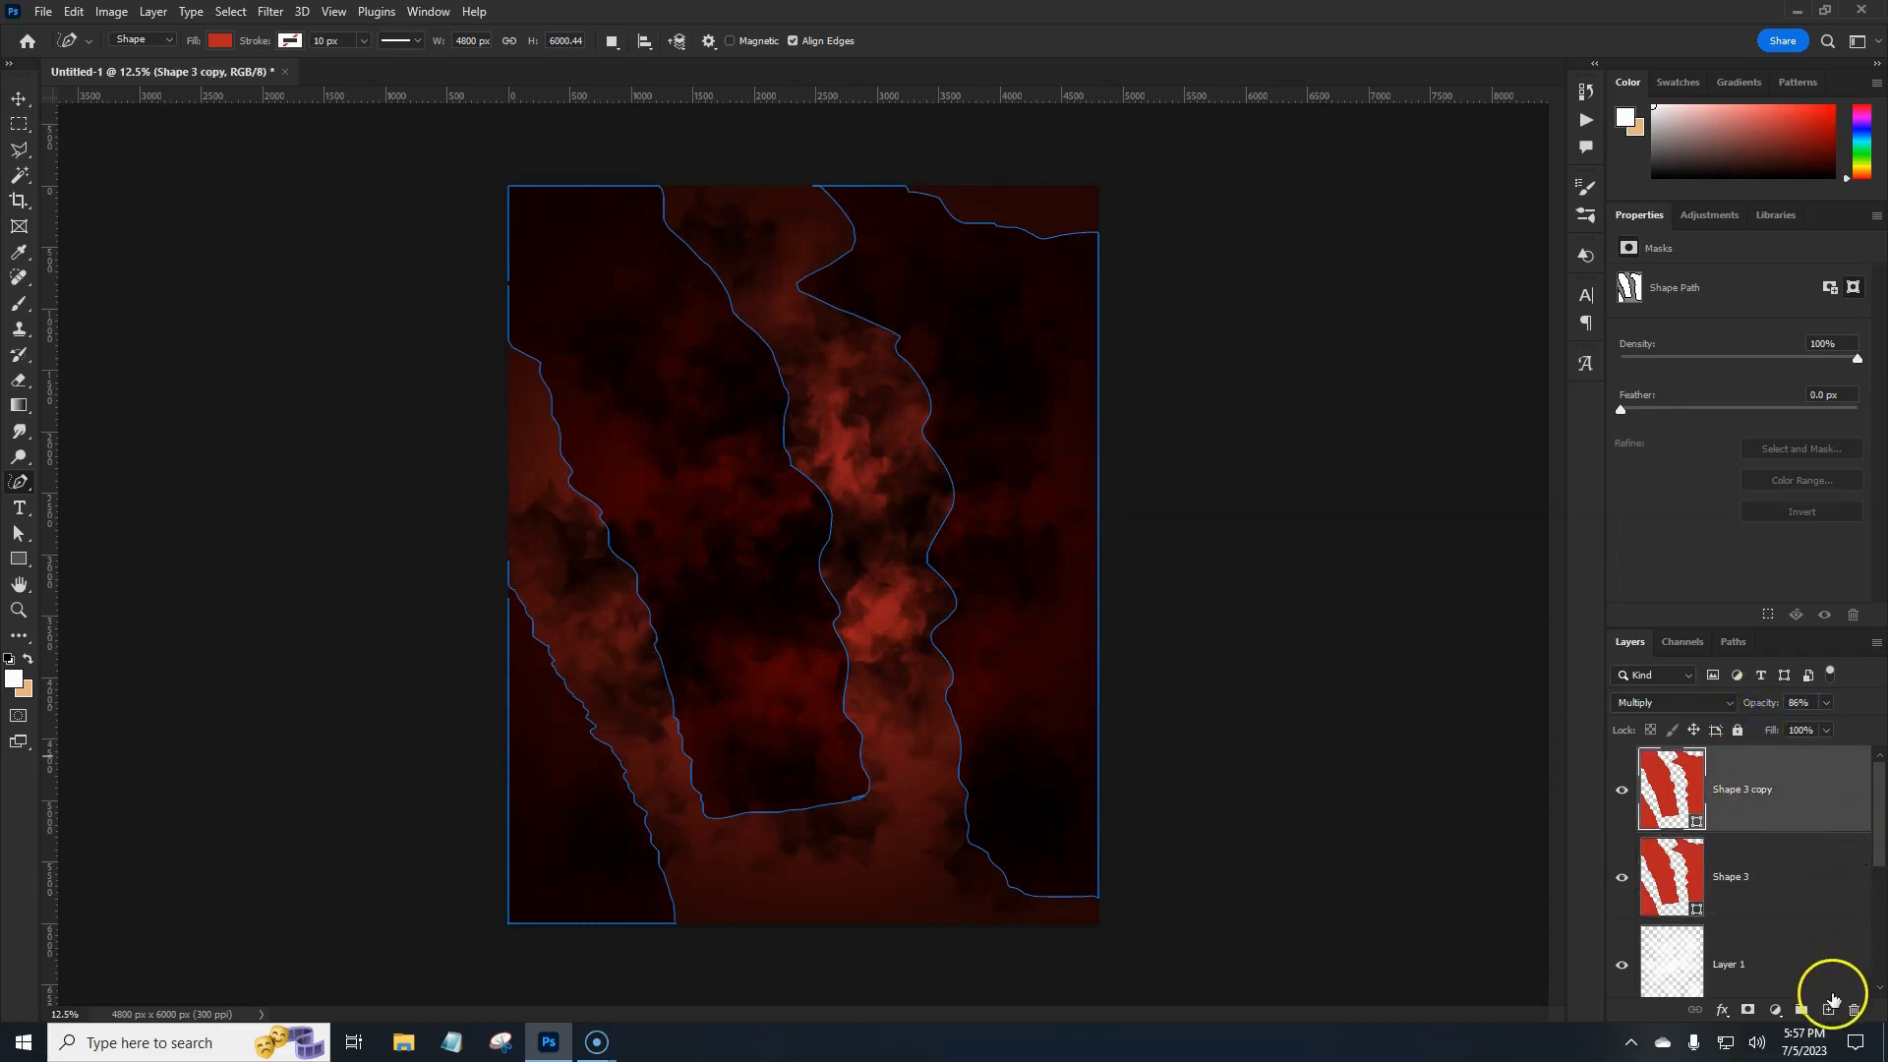
Select the Horizontal Type Tool with the a Atmospheric font.
{"action": "left_click", "coordinate": [28, 515]}
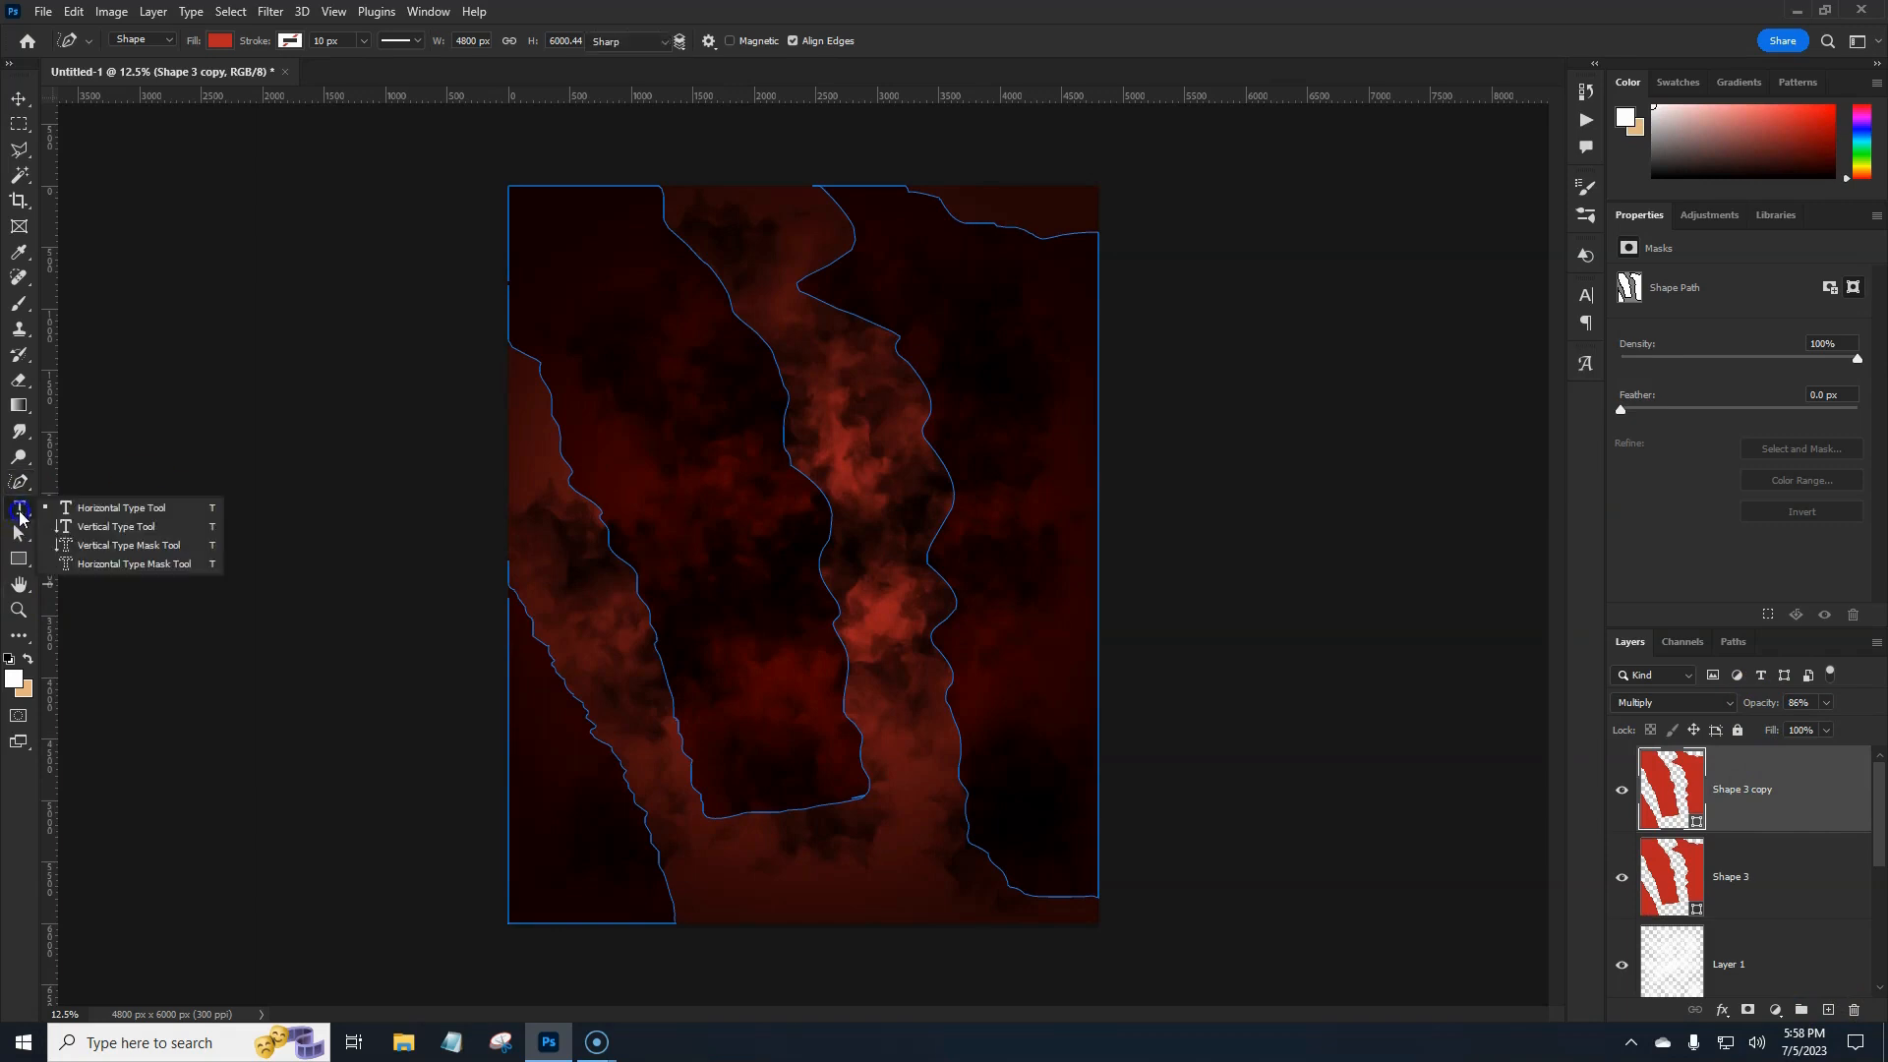
{"action": "left_click", "coordinate": [84, 506]}
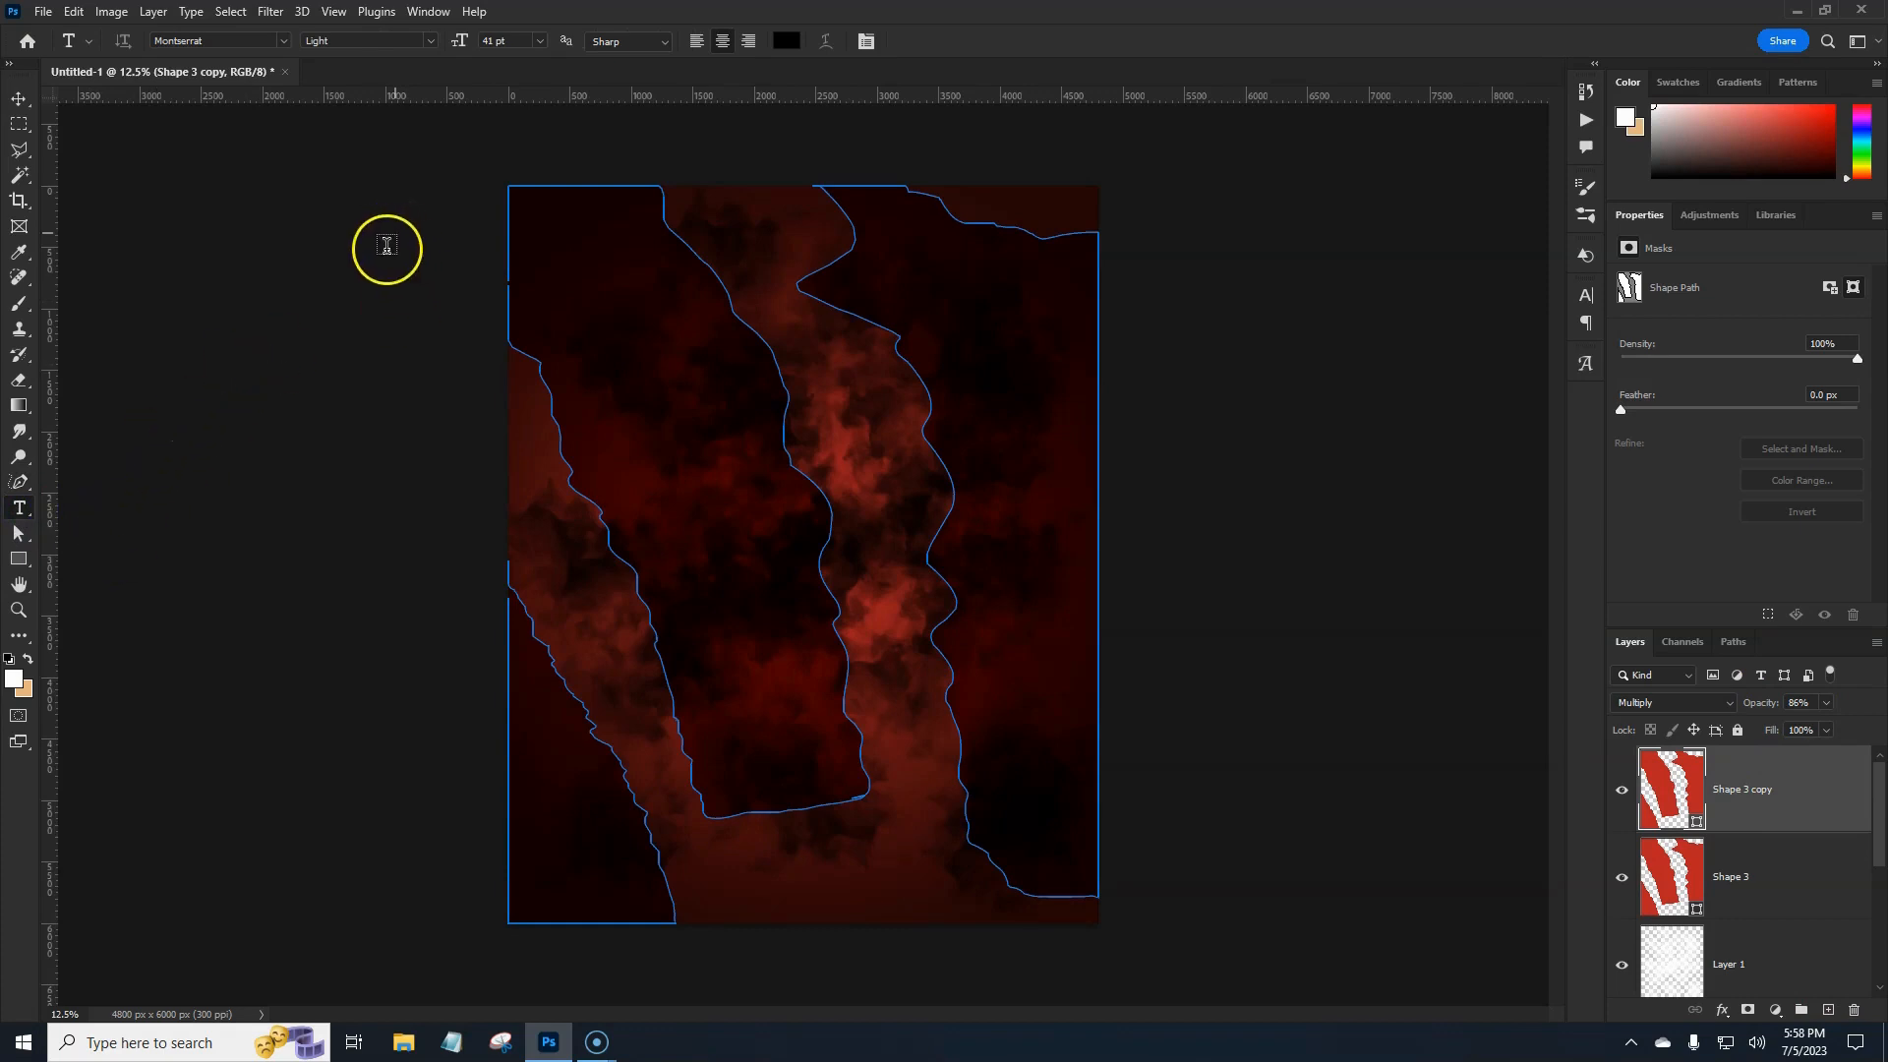
{"action": "left_click", "coordinate": [283, 43]}
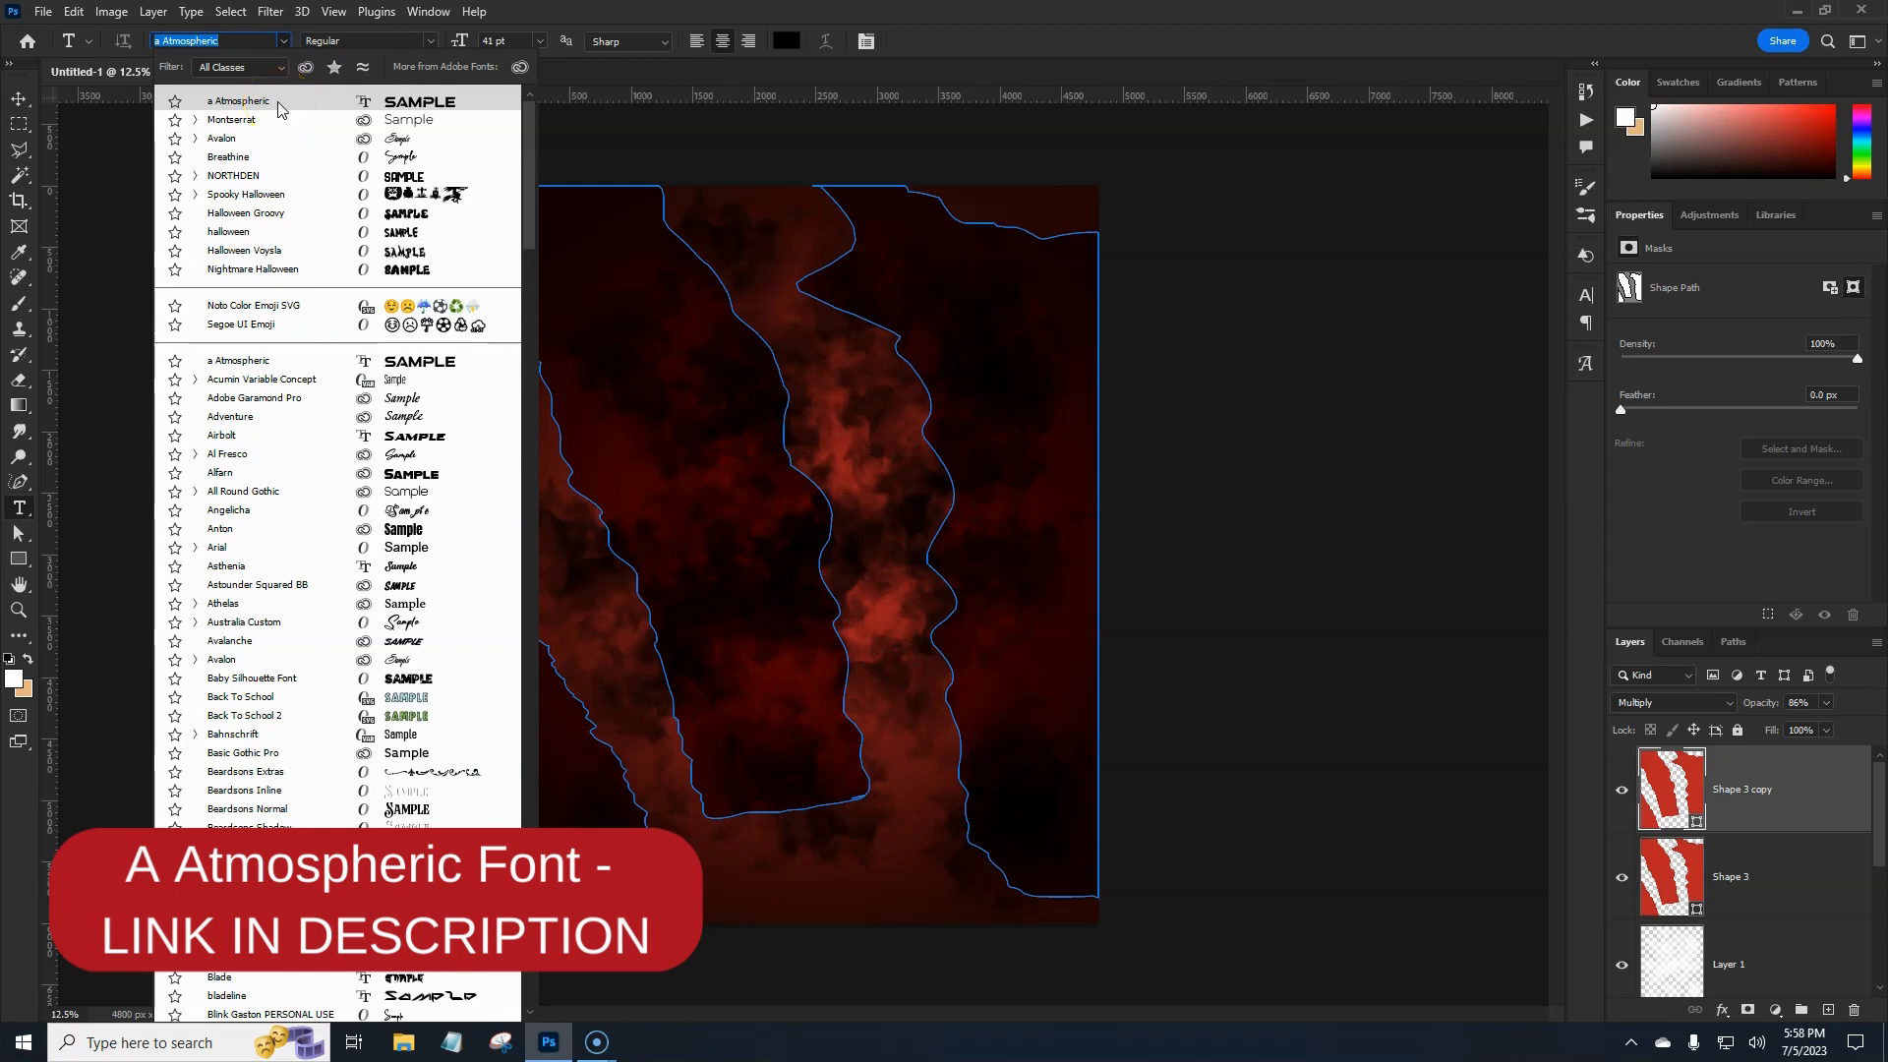
{"action": "left_click", "coordinate": [279, 104]}
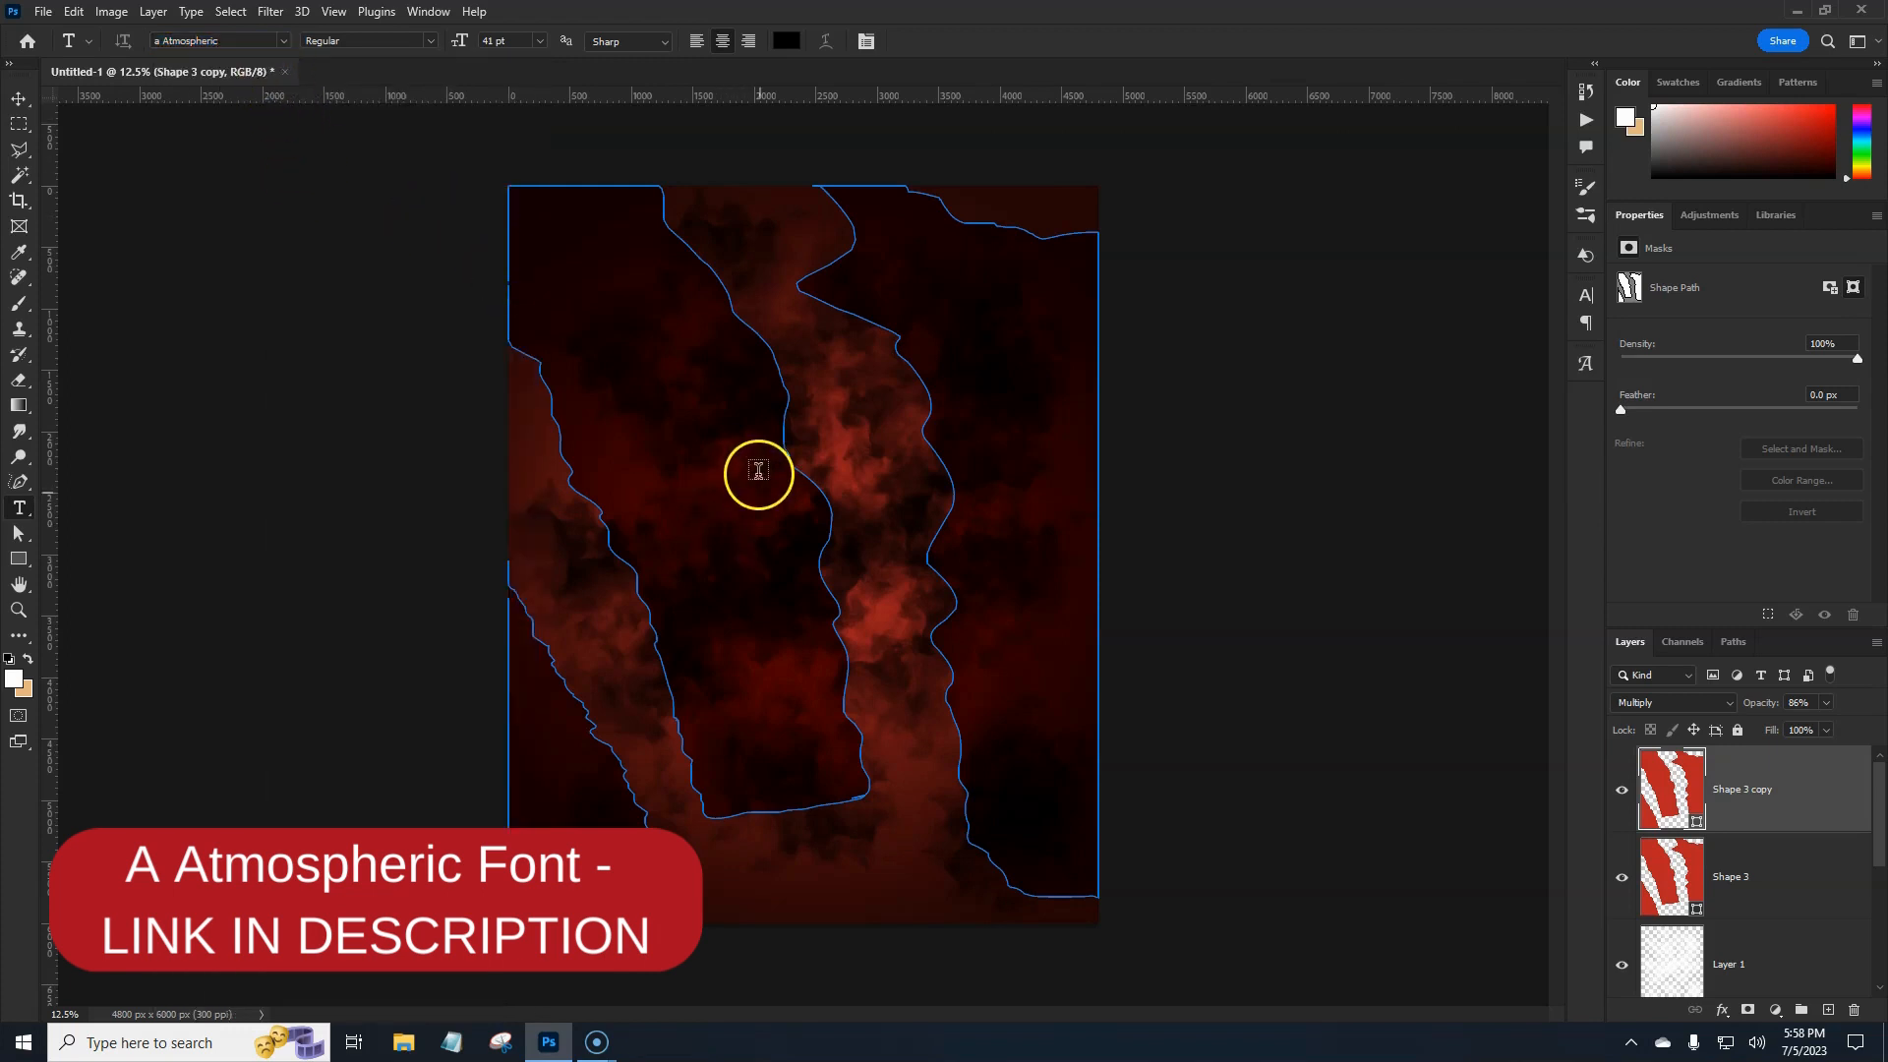
Set the text colour to white and start a text line at the poster centre.
{"action": "left_click", "coordinate": [781, 47]}
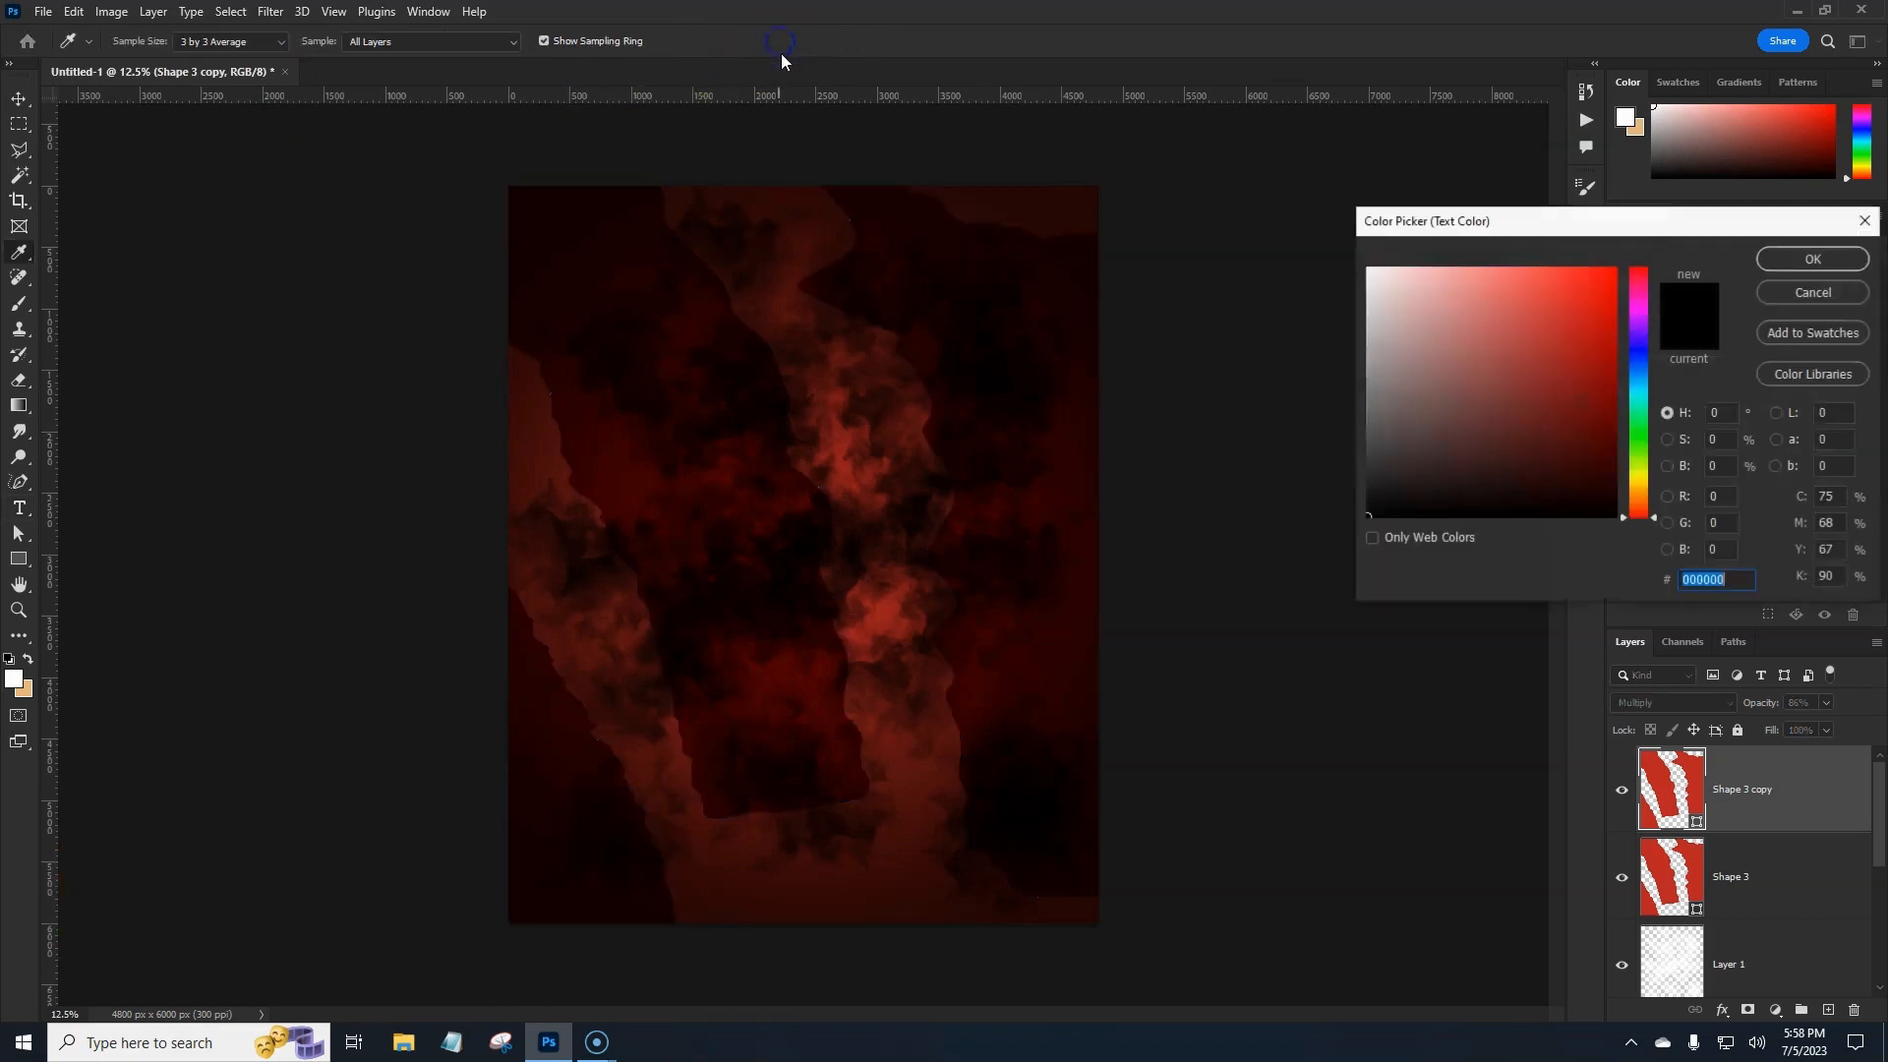
{"action": "left_click_drag", "start_coordinate": [1425, 337], "coordinate": [1369, 262]}
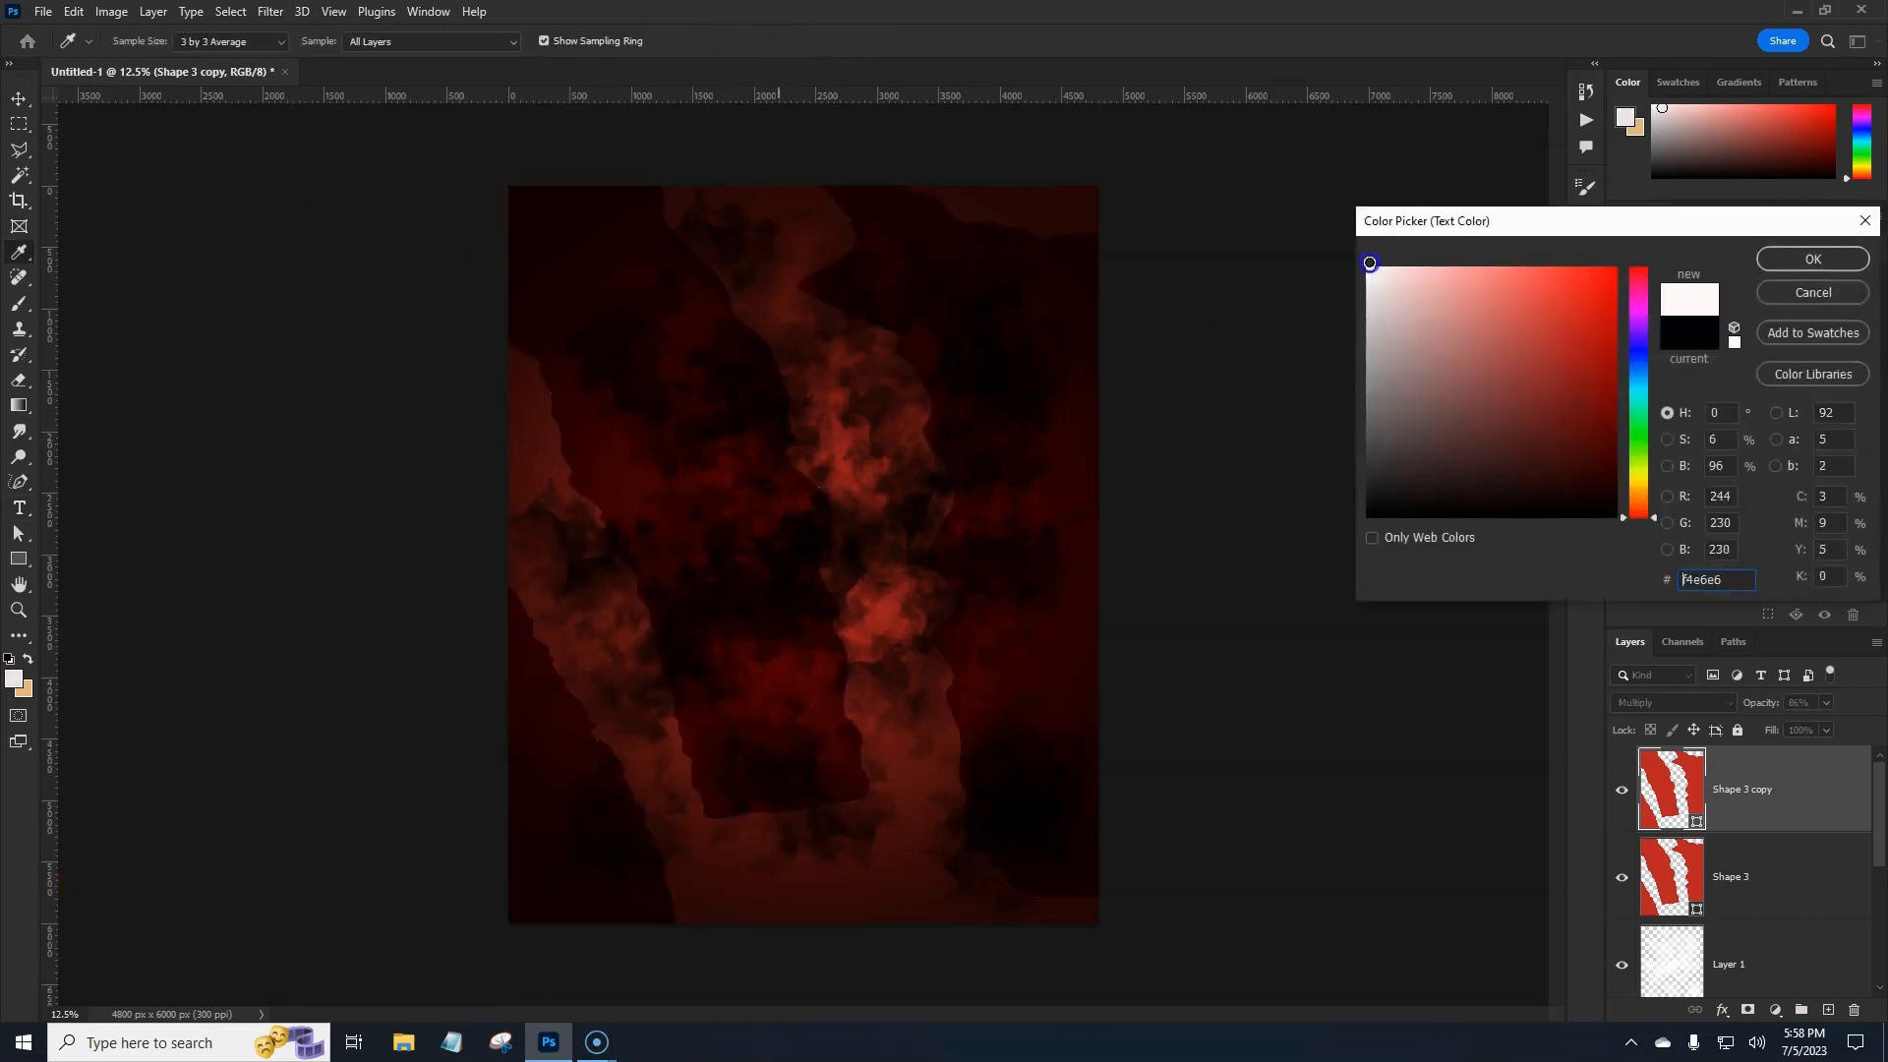
{"action": "left_click", "coordinate": [1839, 262]}
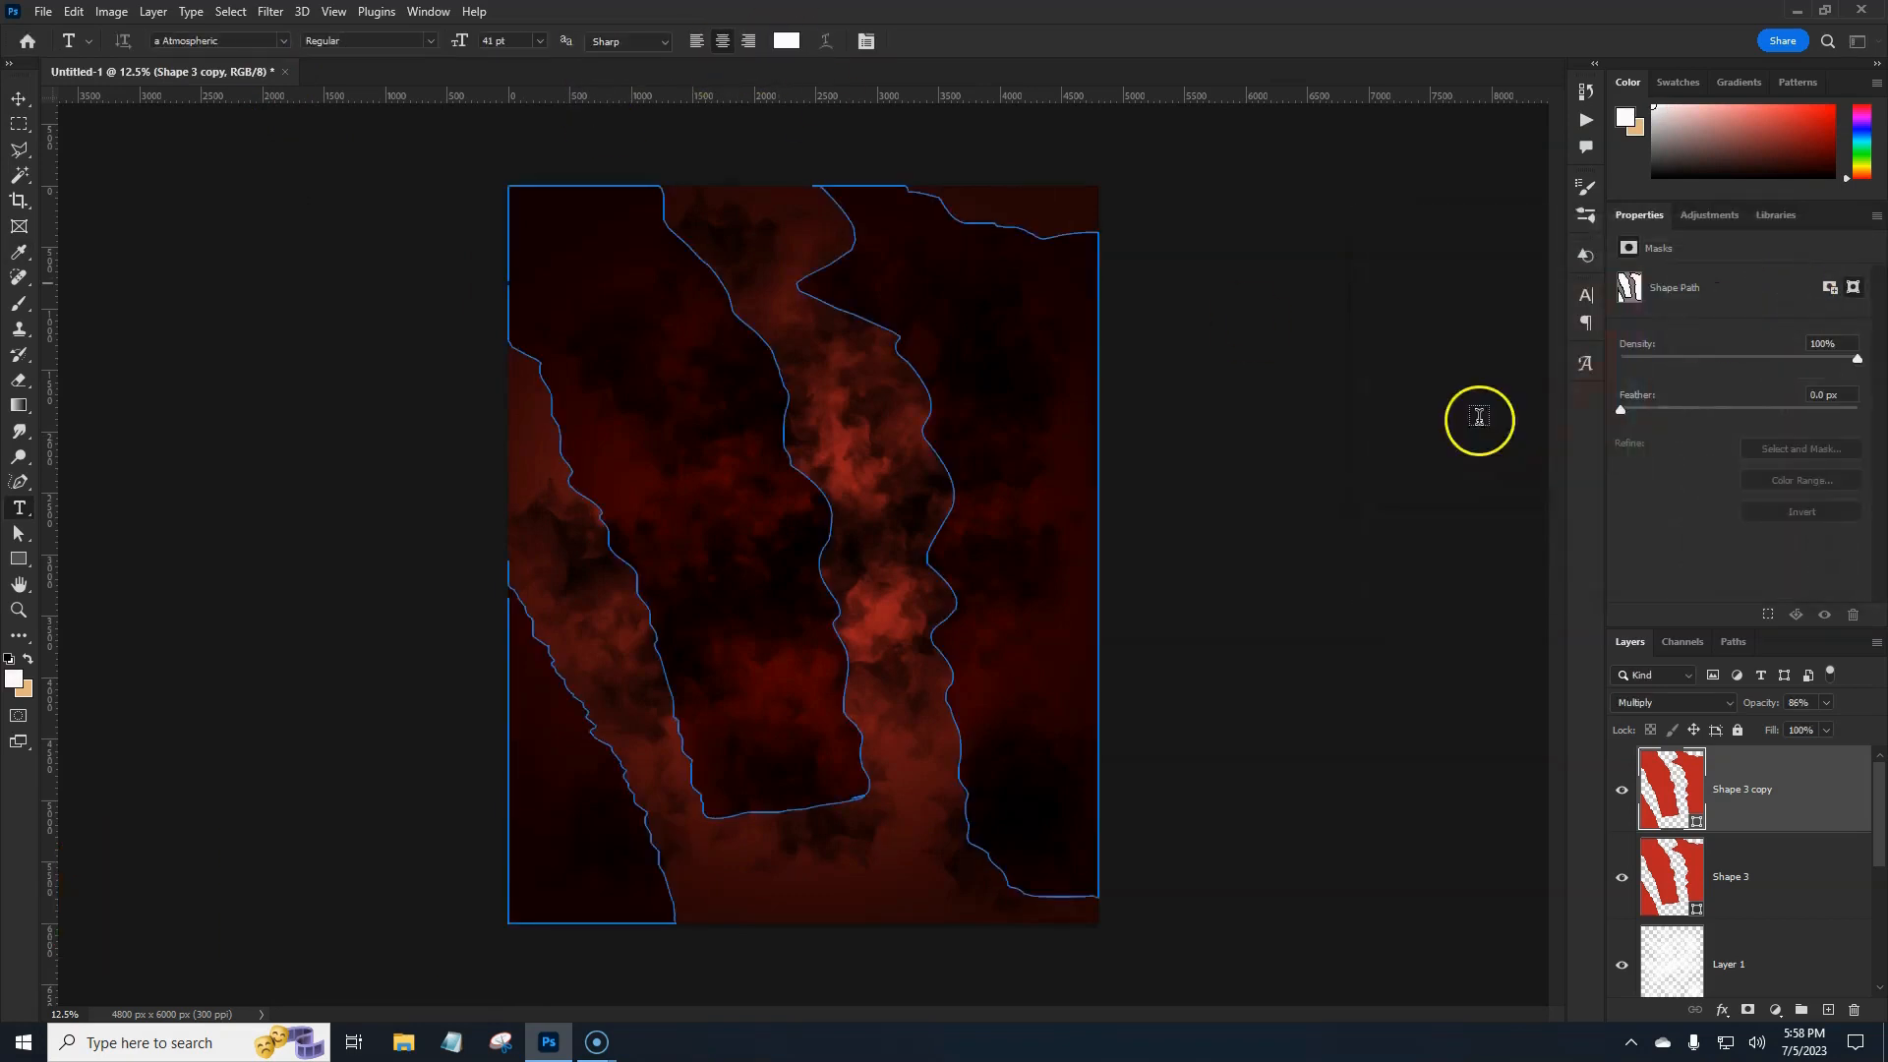
{"action": "left_click", "coordinate": [795, 523]}
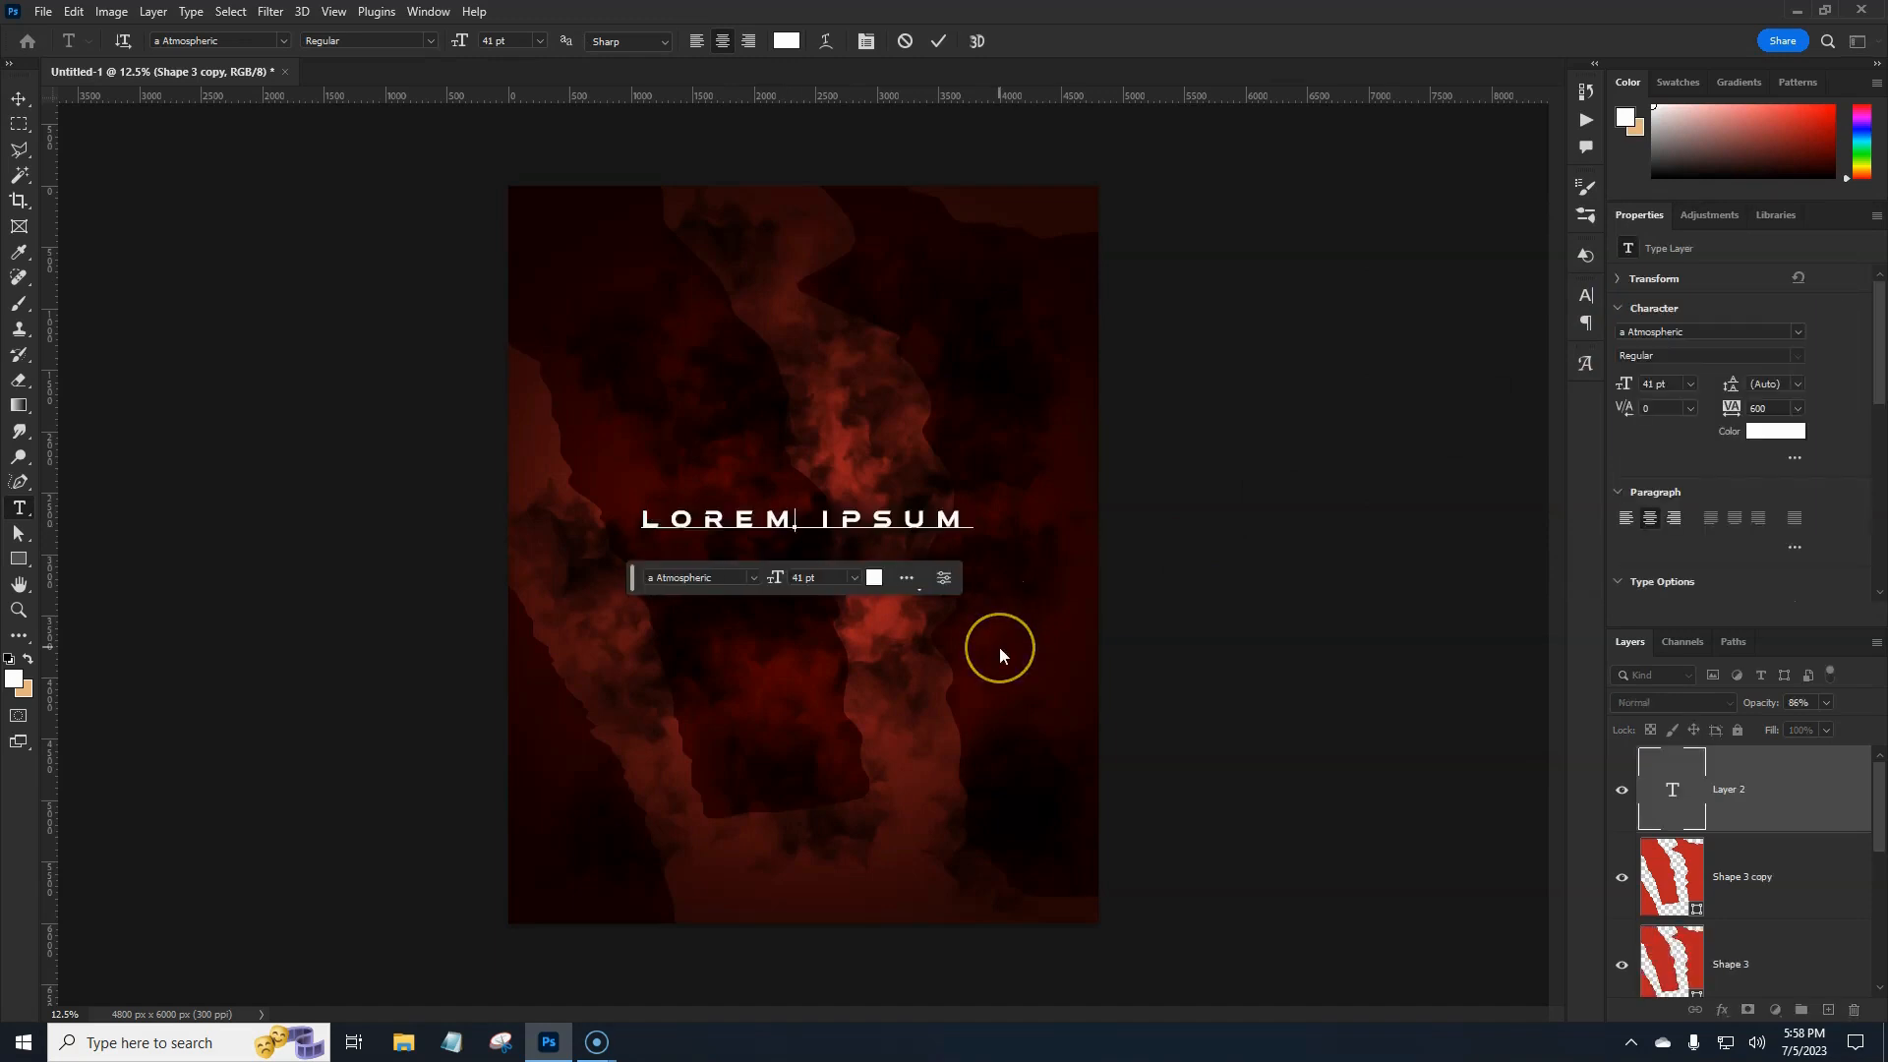
Replace the placeholder with '99' and enlarge it with Free Transform.
{"action": "key", "text": "BackSpace"}
{"action": "type", "text": "99"}
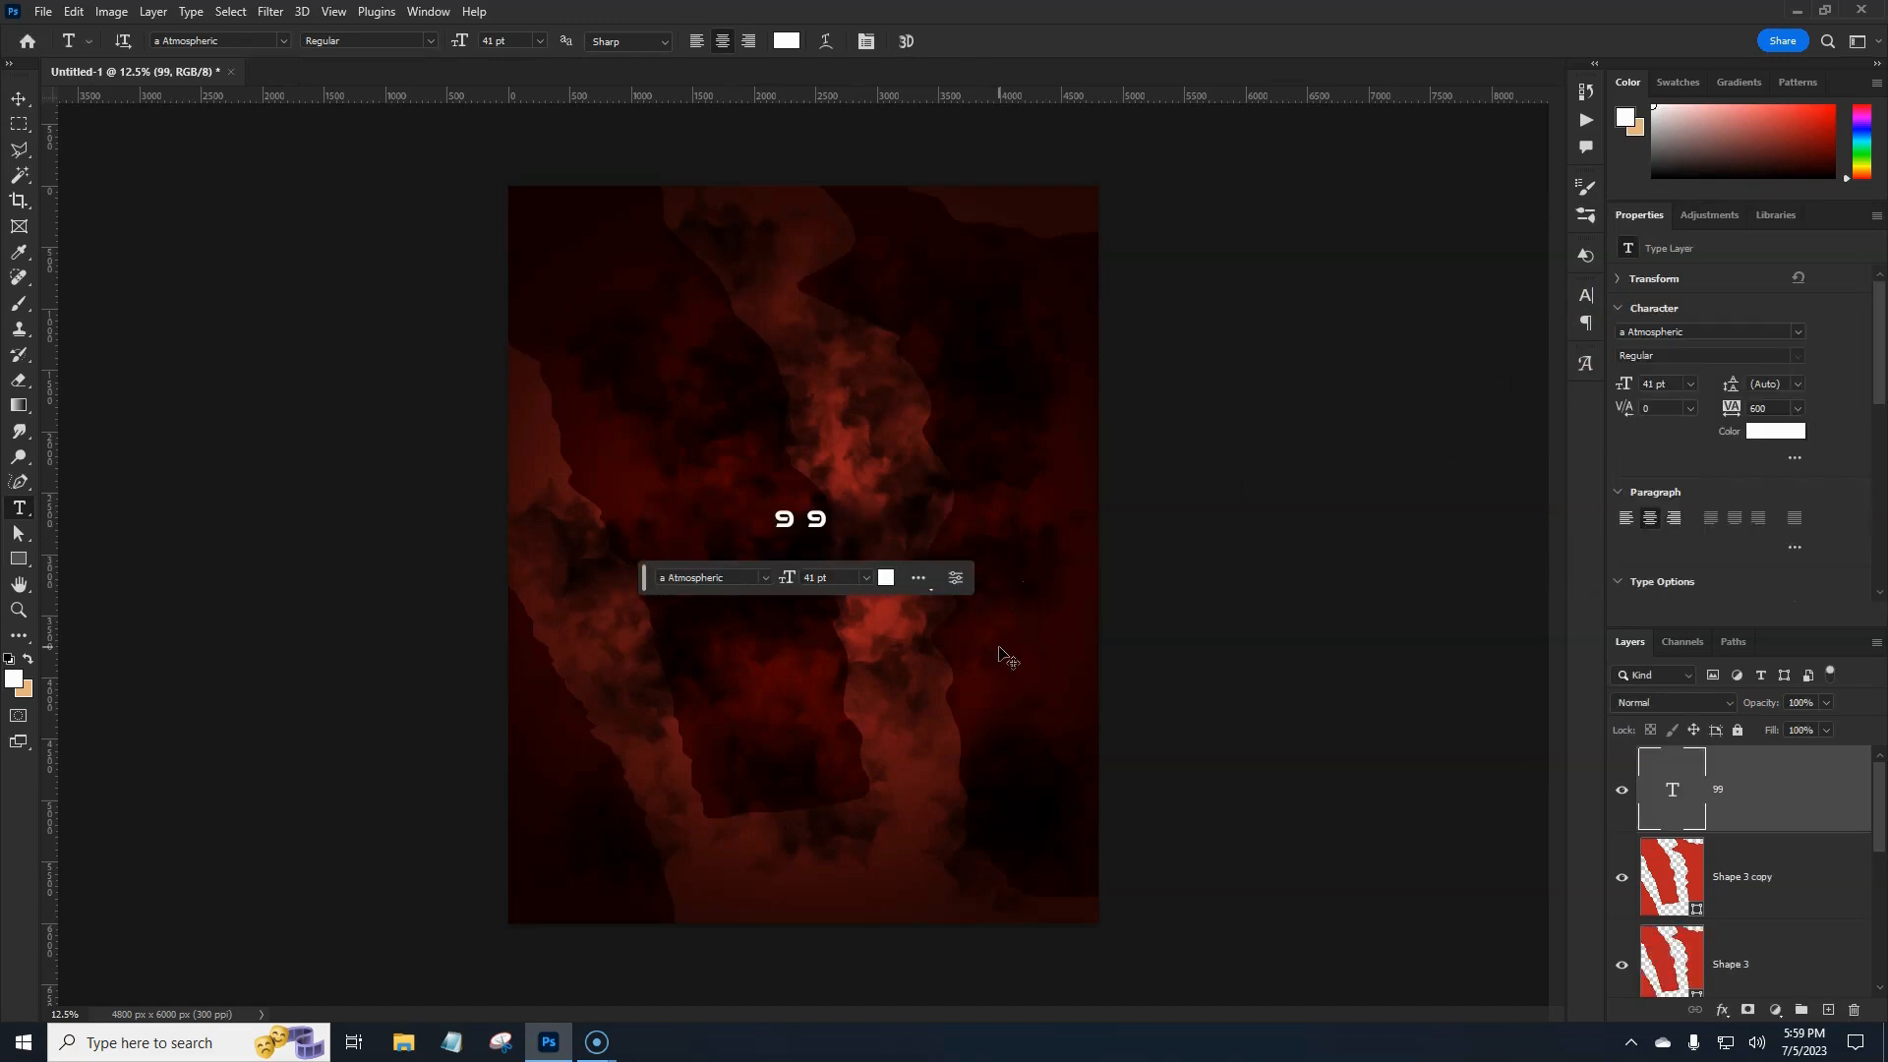
{"action": "key", "text": "ctrl+t"}
{"action": "left_click", "coordinate": [862, 525]}
{"action": "left_click_drag", "start_coordinate": [862, 526], "coordinate": [1083, 514]}
{"action": "key", "text": "Return"}
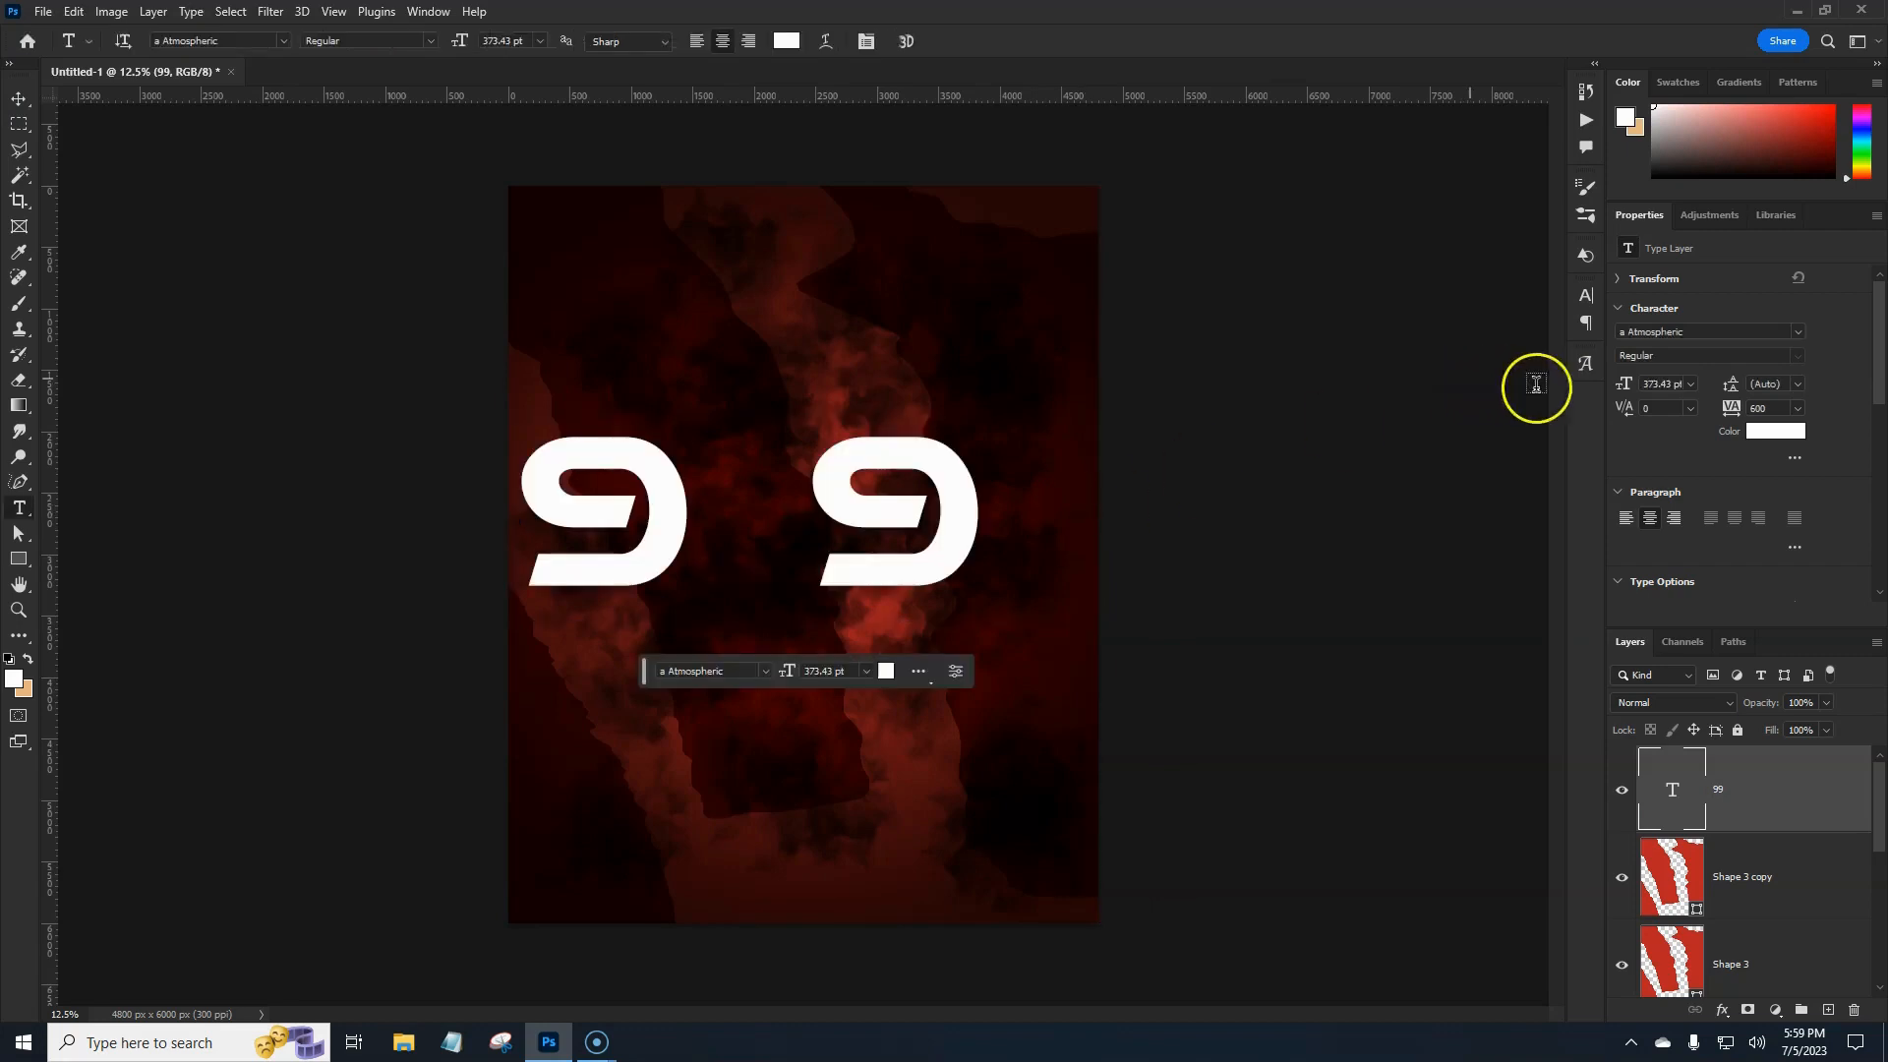
Set the 99's tracking to 0 and scale it up to about 552 pt.
{"action": "left_click", "coordinate": [1798, 408]}
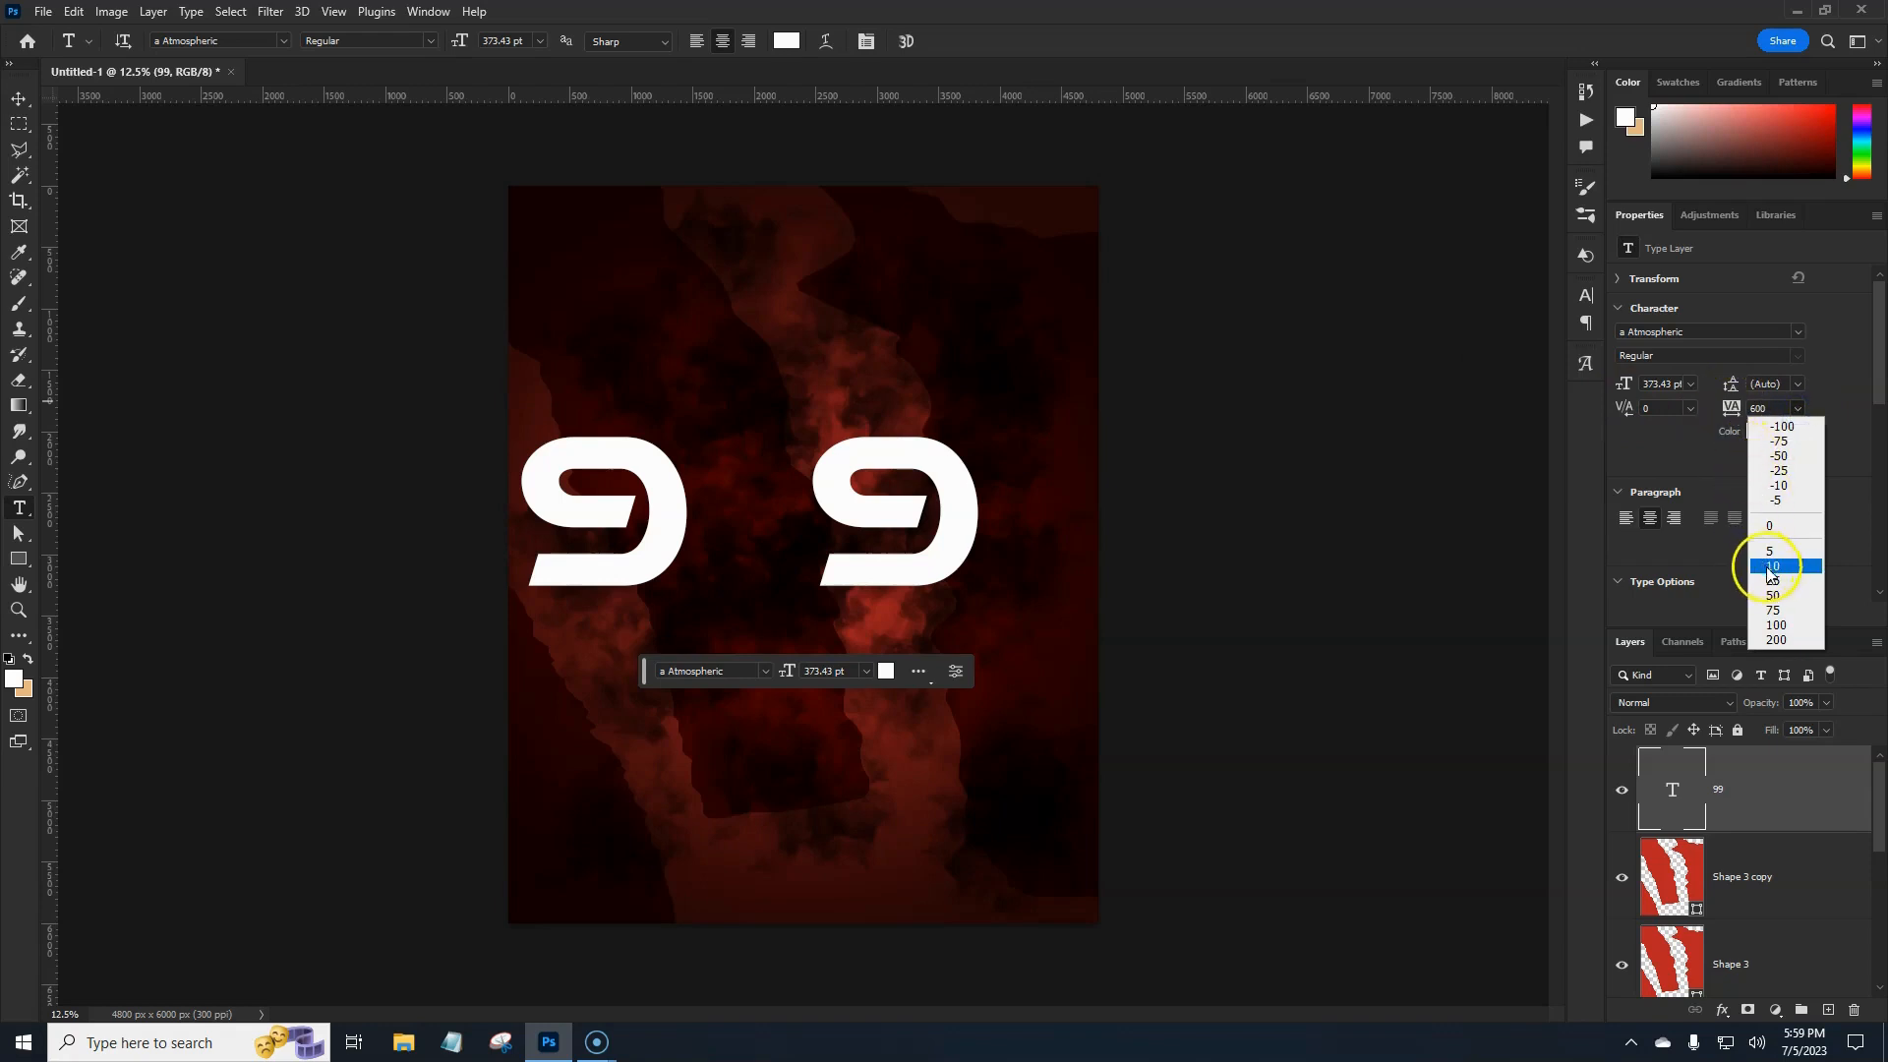
{"action": "left_click", "coordinate": [1770, 526]}
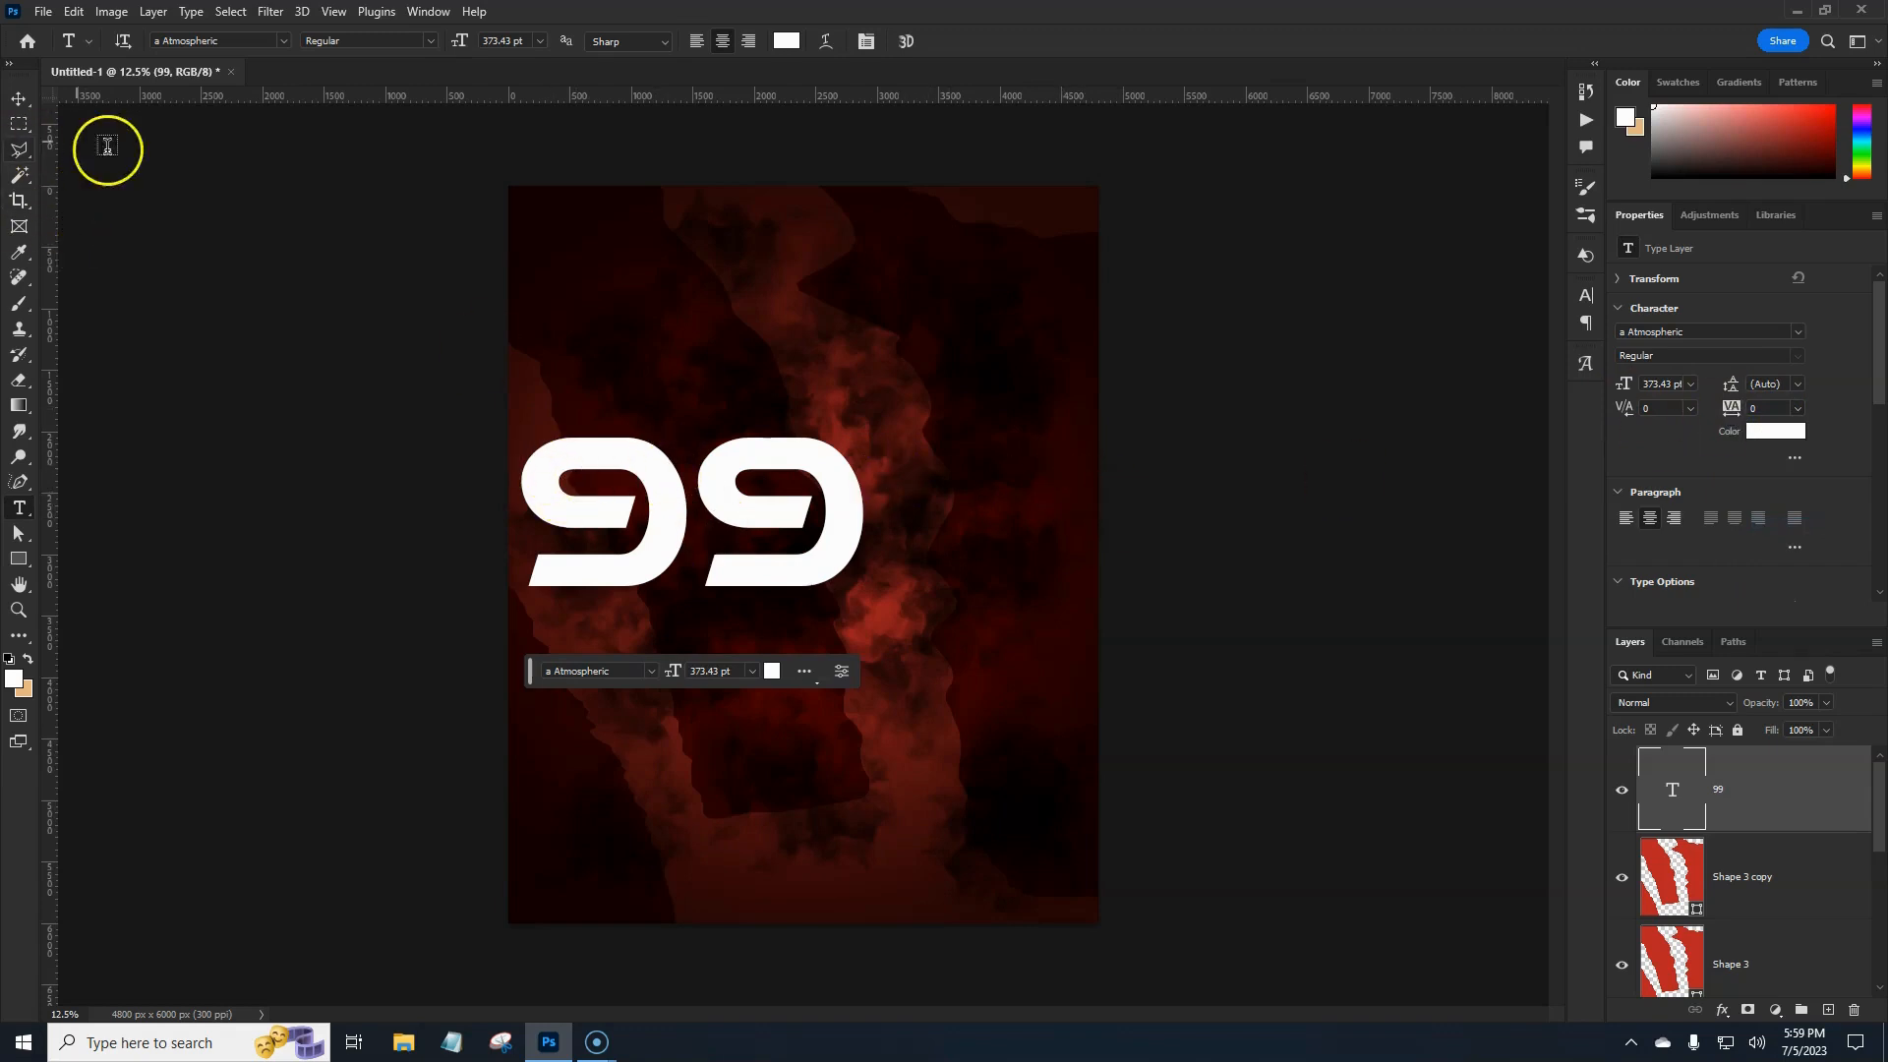
{"action": "key", "text": "ctrl+t"}
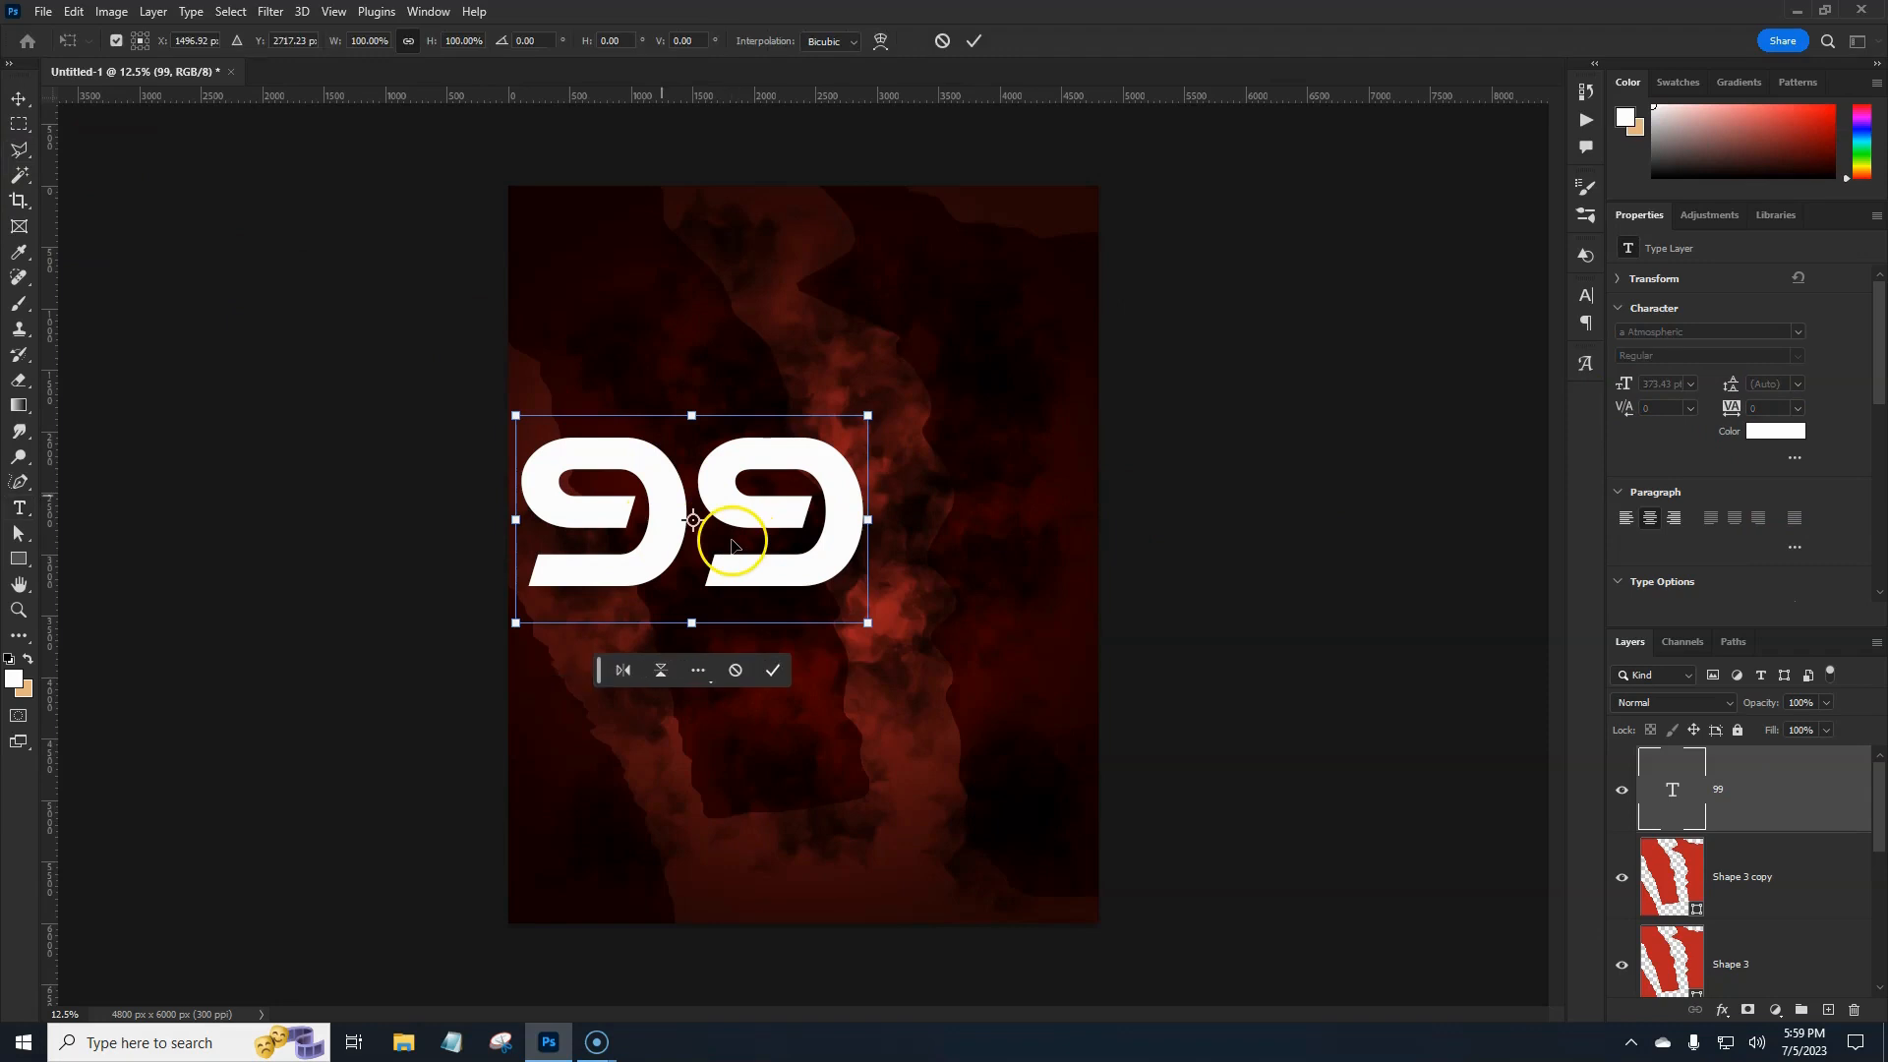
{"action": "left_click_drag", "start_coordinate": [941, 515], "coordinate": [953, 516]}
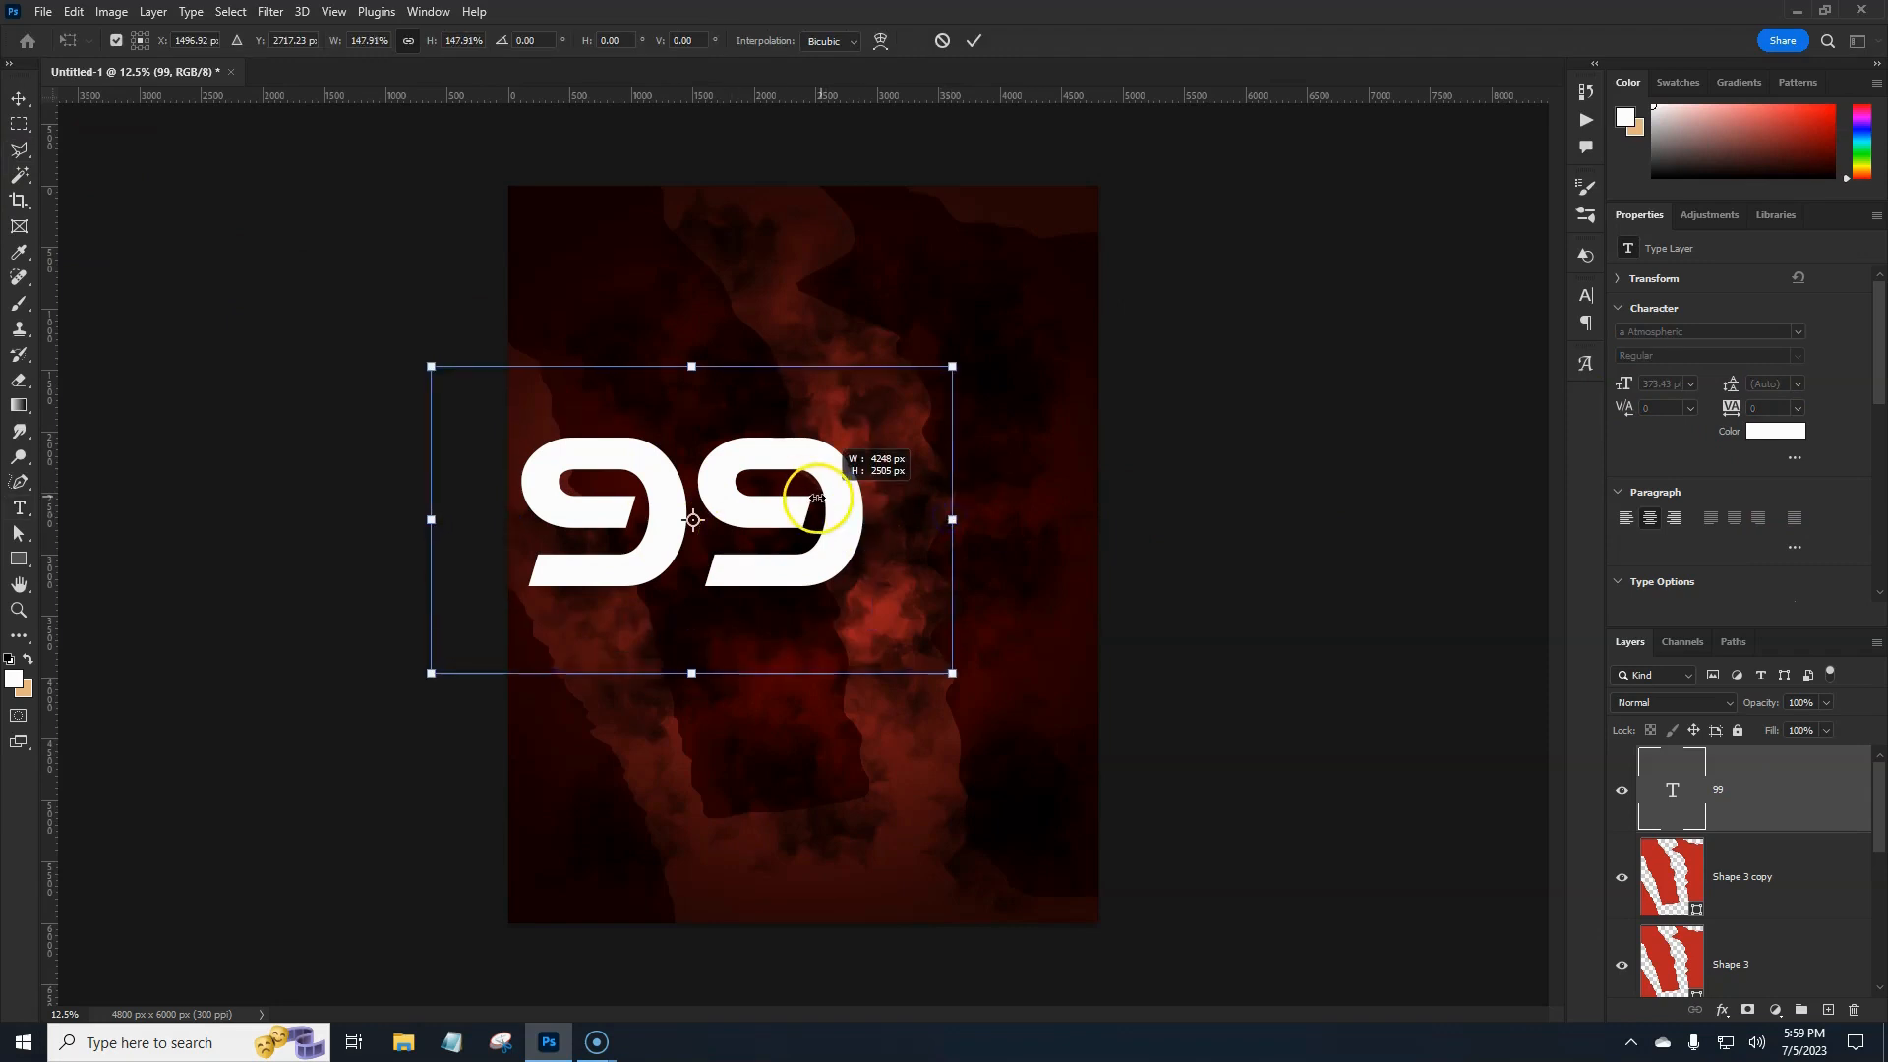
{"action": "key", "text": "Return"}
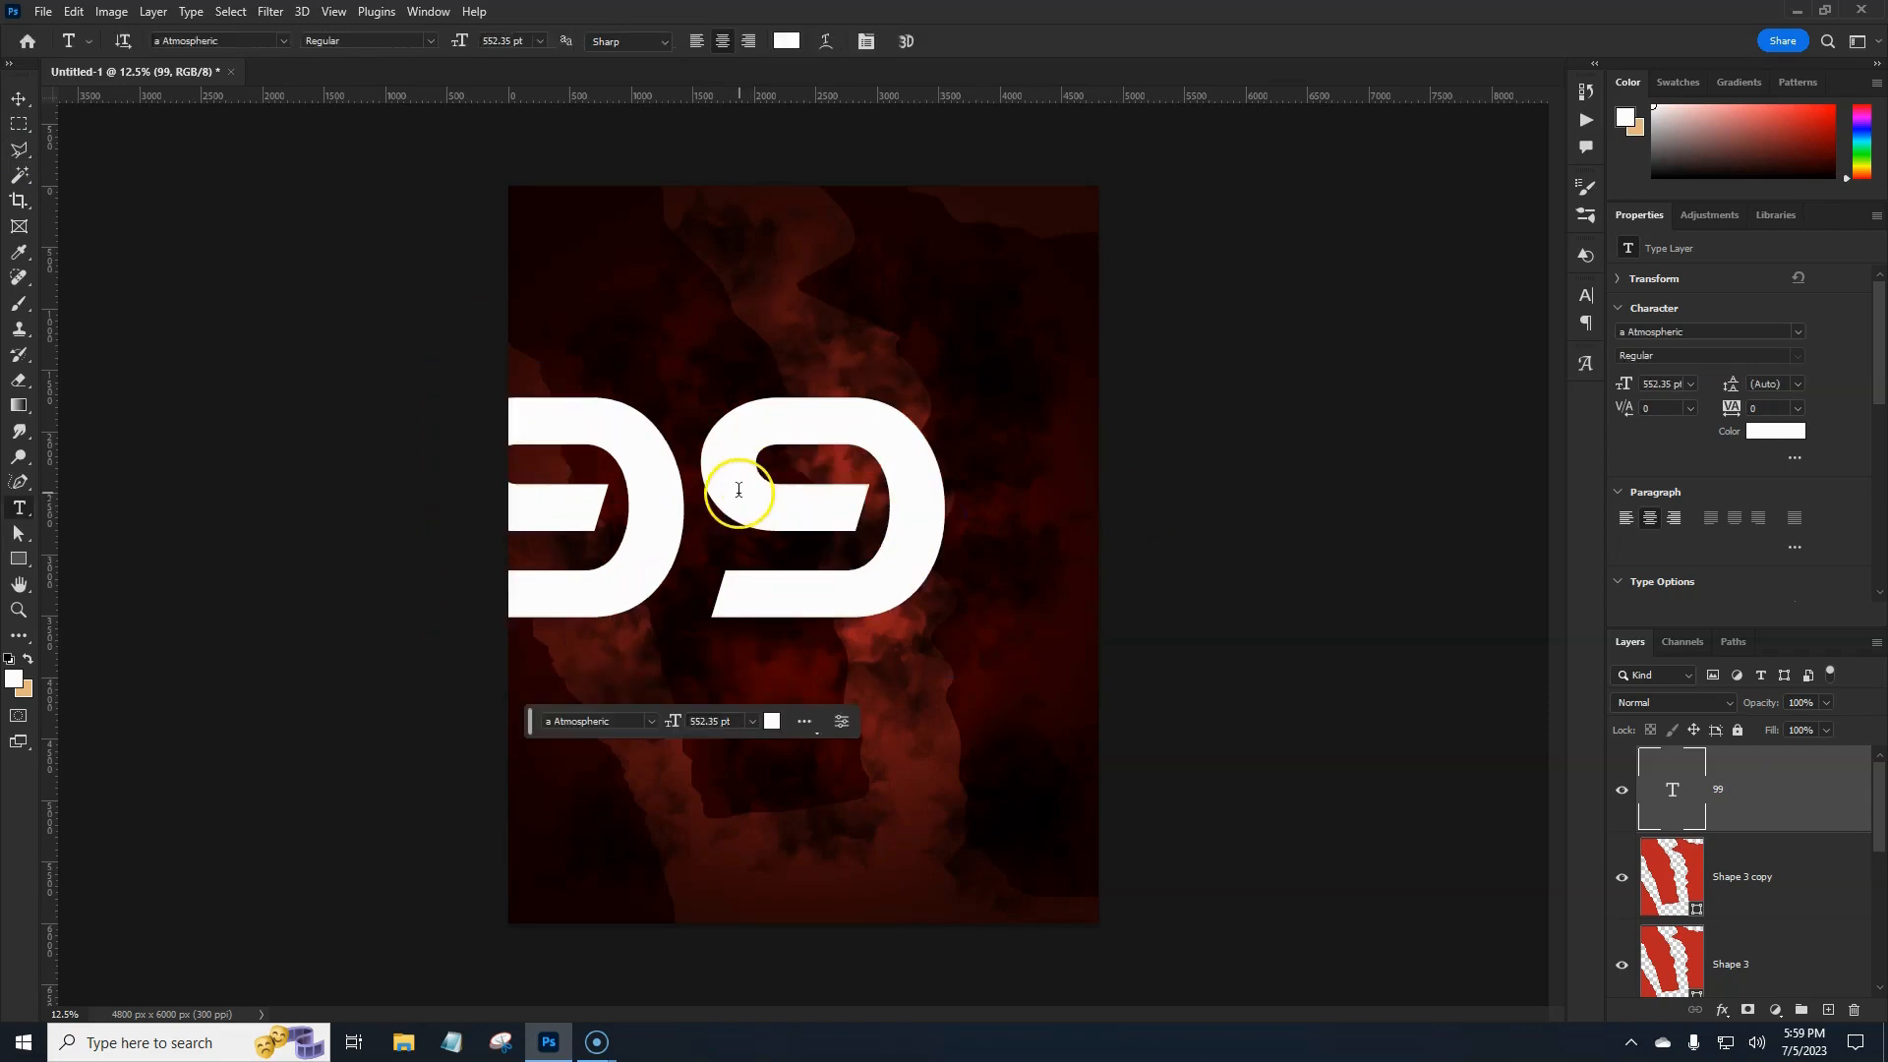
Align the 99 layer to the canvas's horizontal and vertical centres with the Move tool.
{"action": "left_click", "coordinate": [18, 100]}
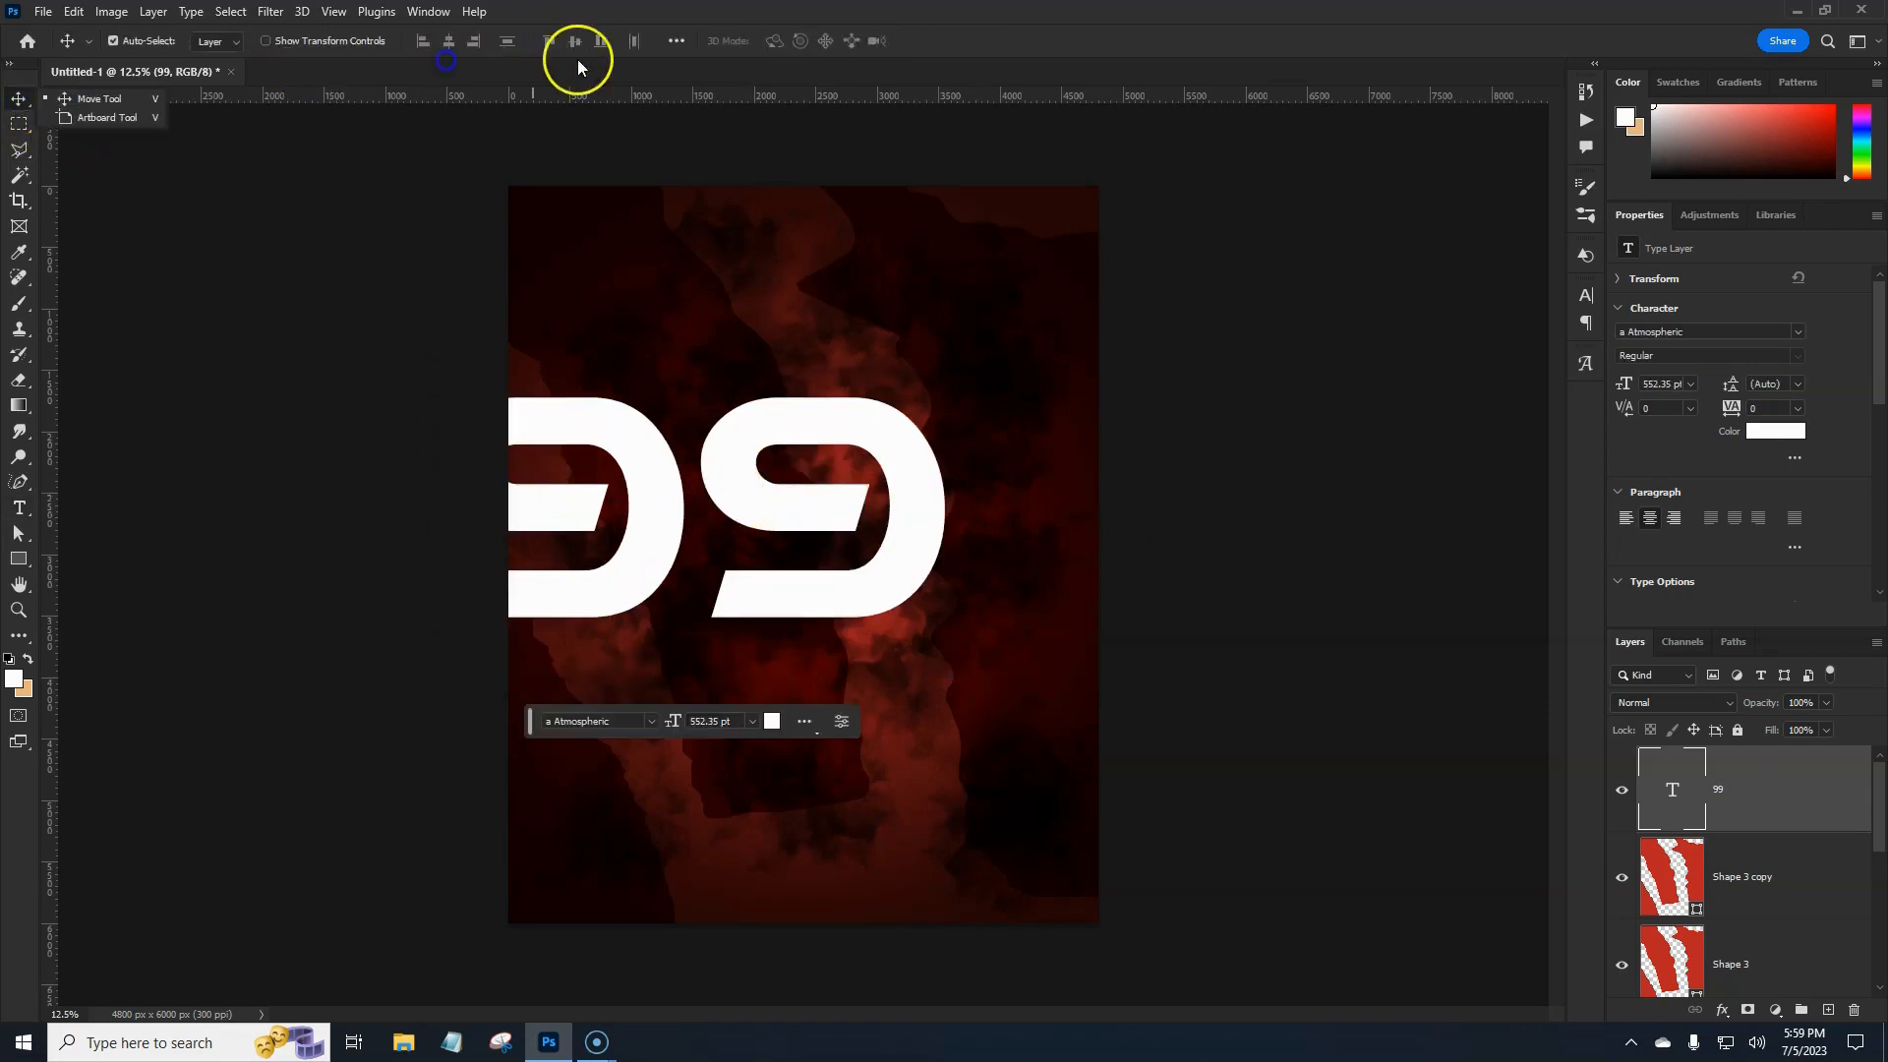
{"action": "left_click", "coordinate": [674, 42]}
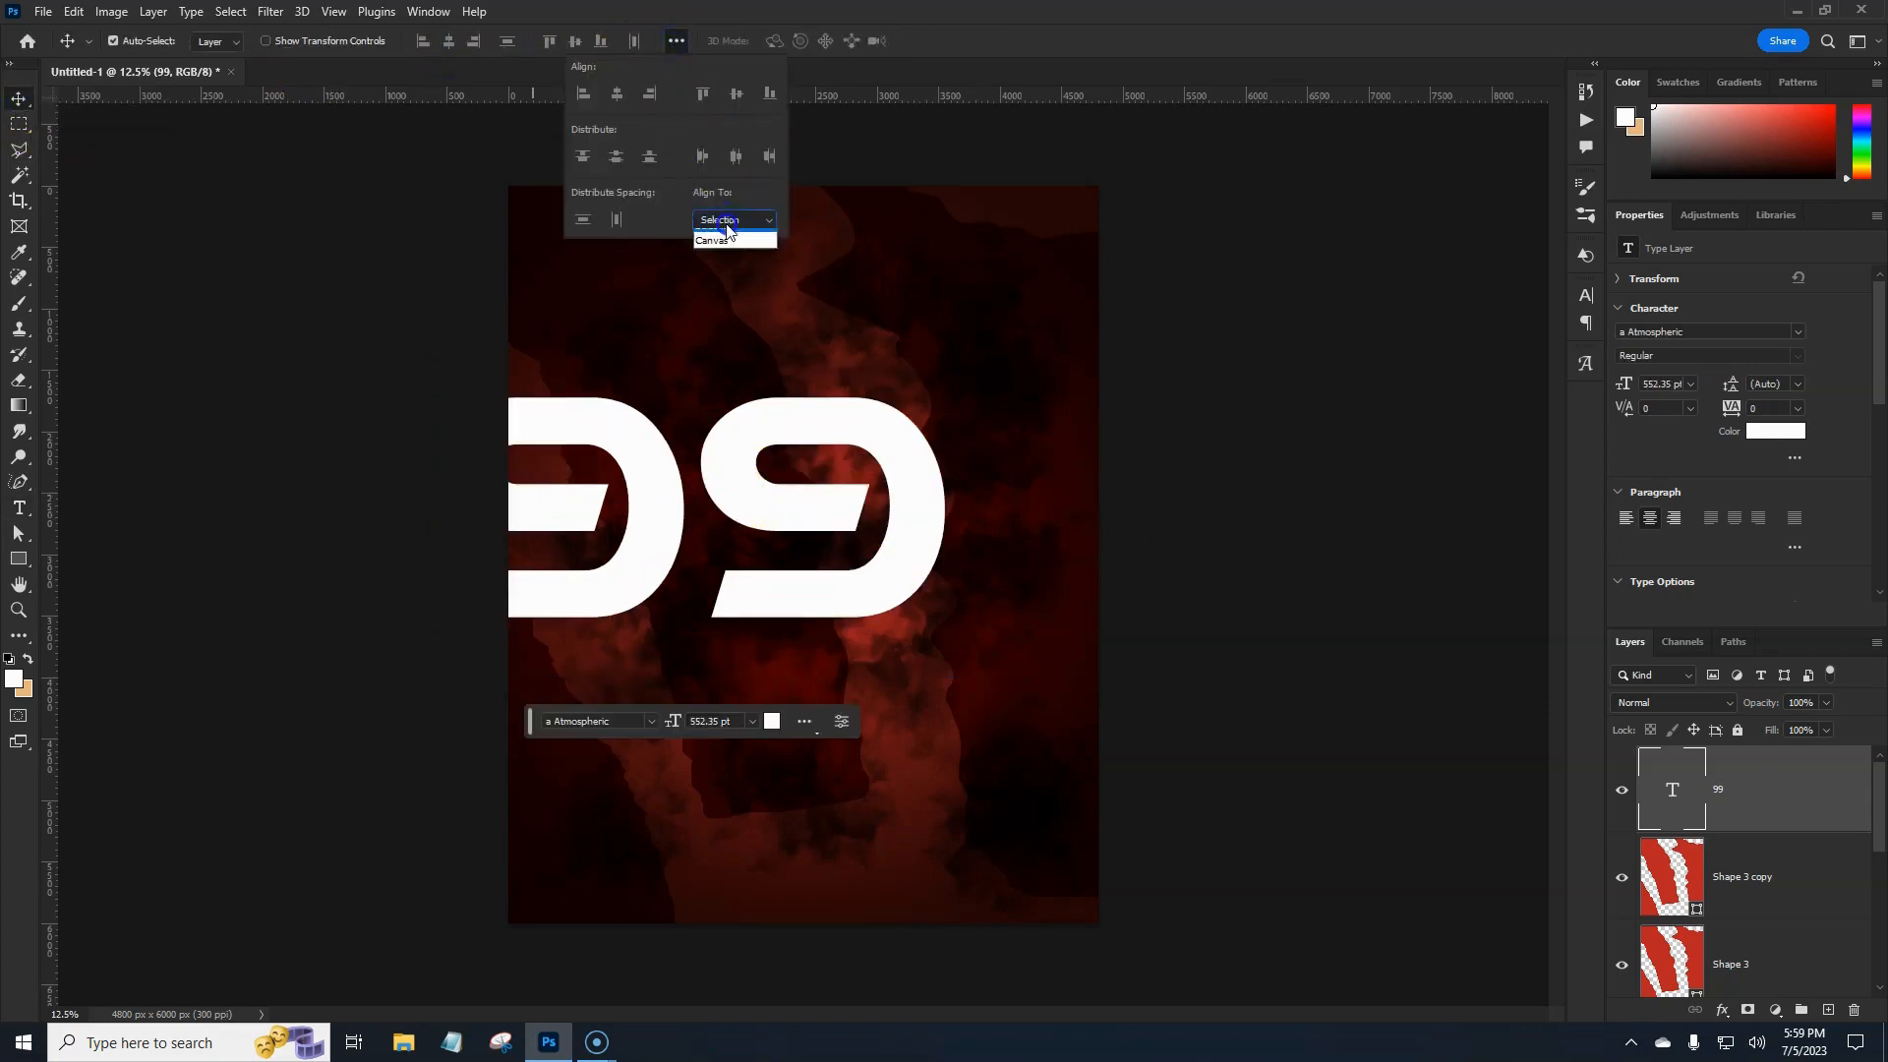
{"action": "left_click", "coordinate": [720, 252]}
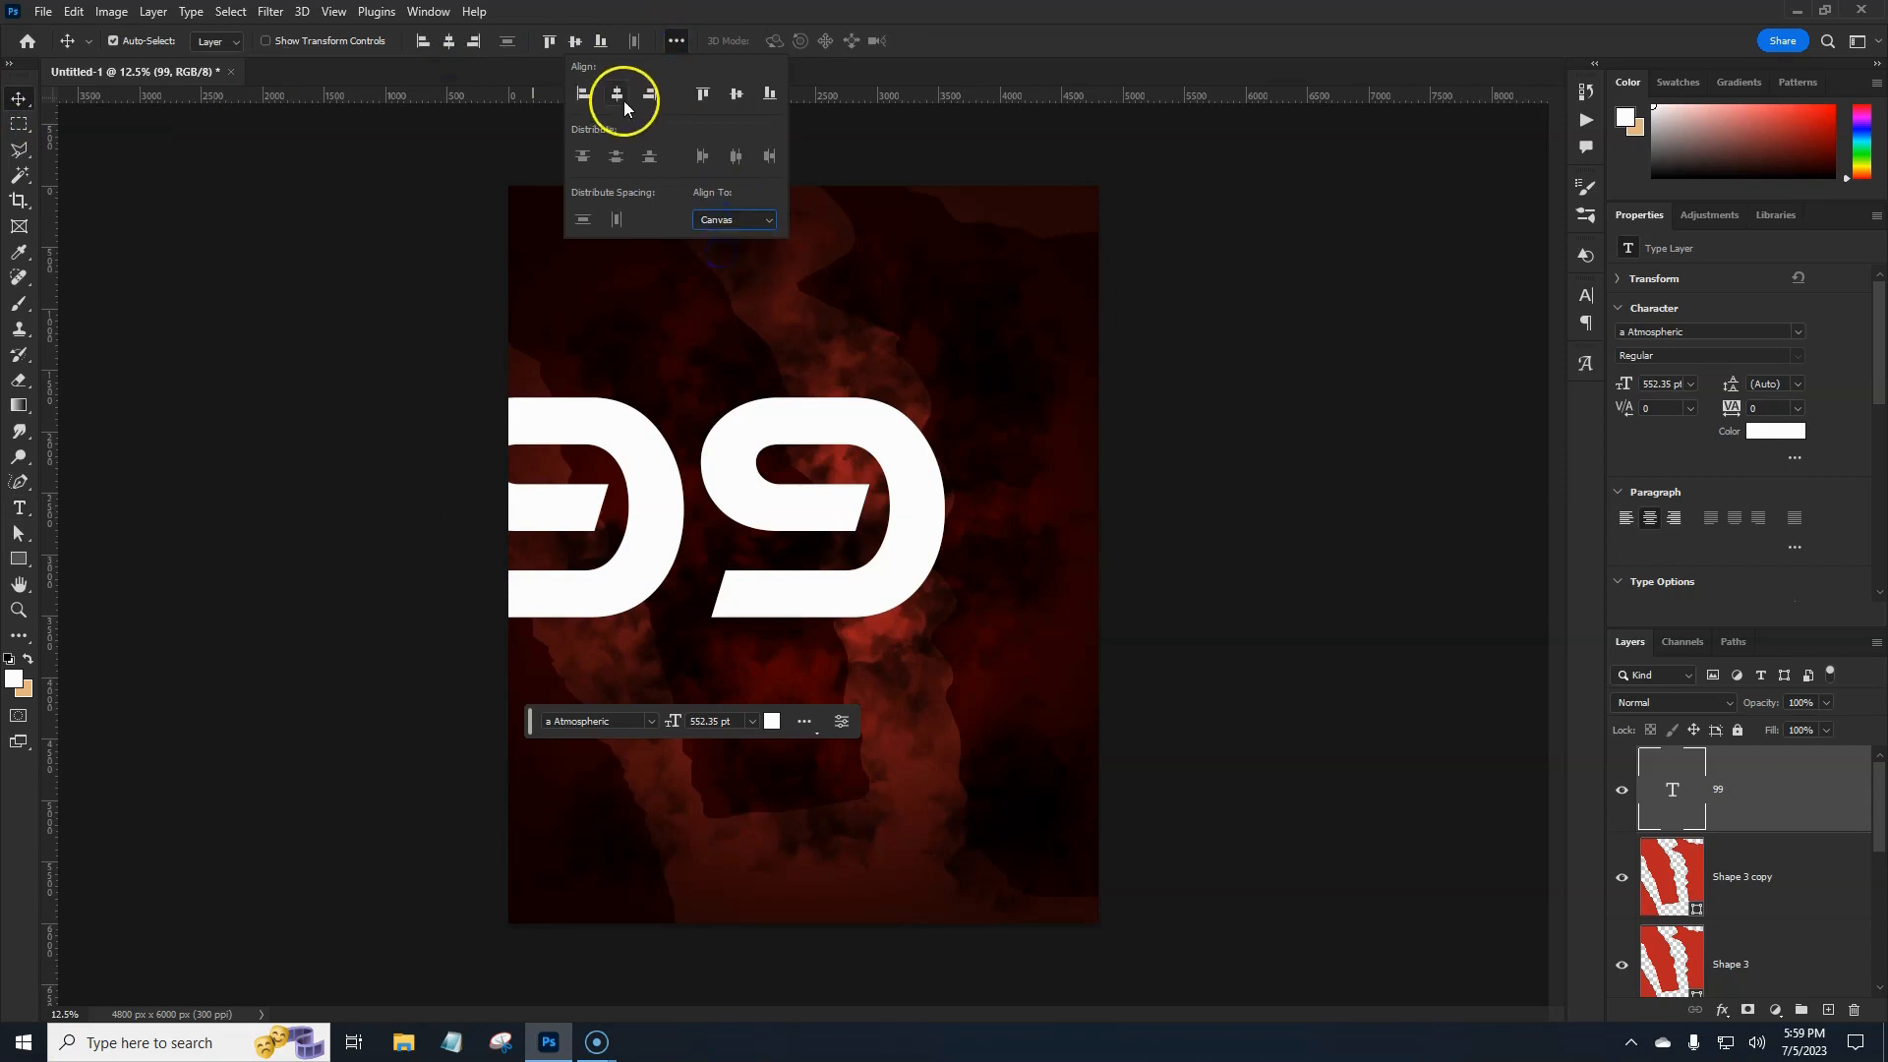
{"action": "left_click", "coordinate": [998, 32]}
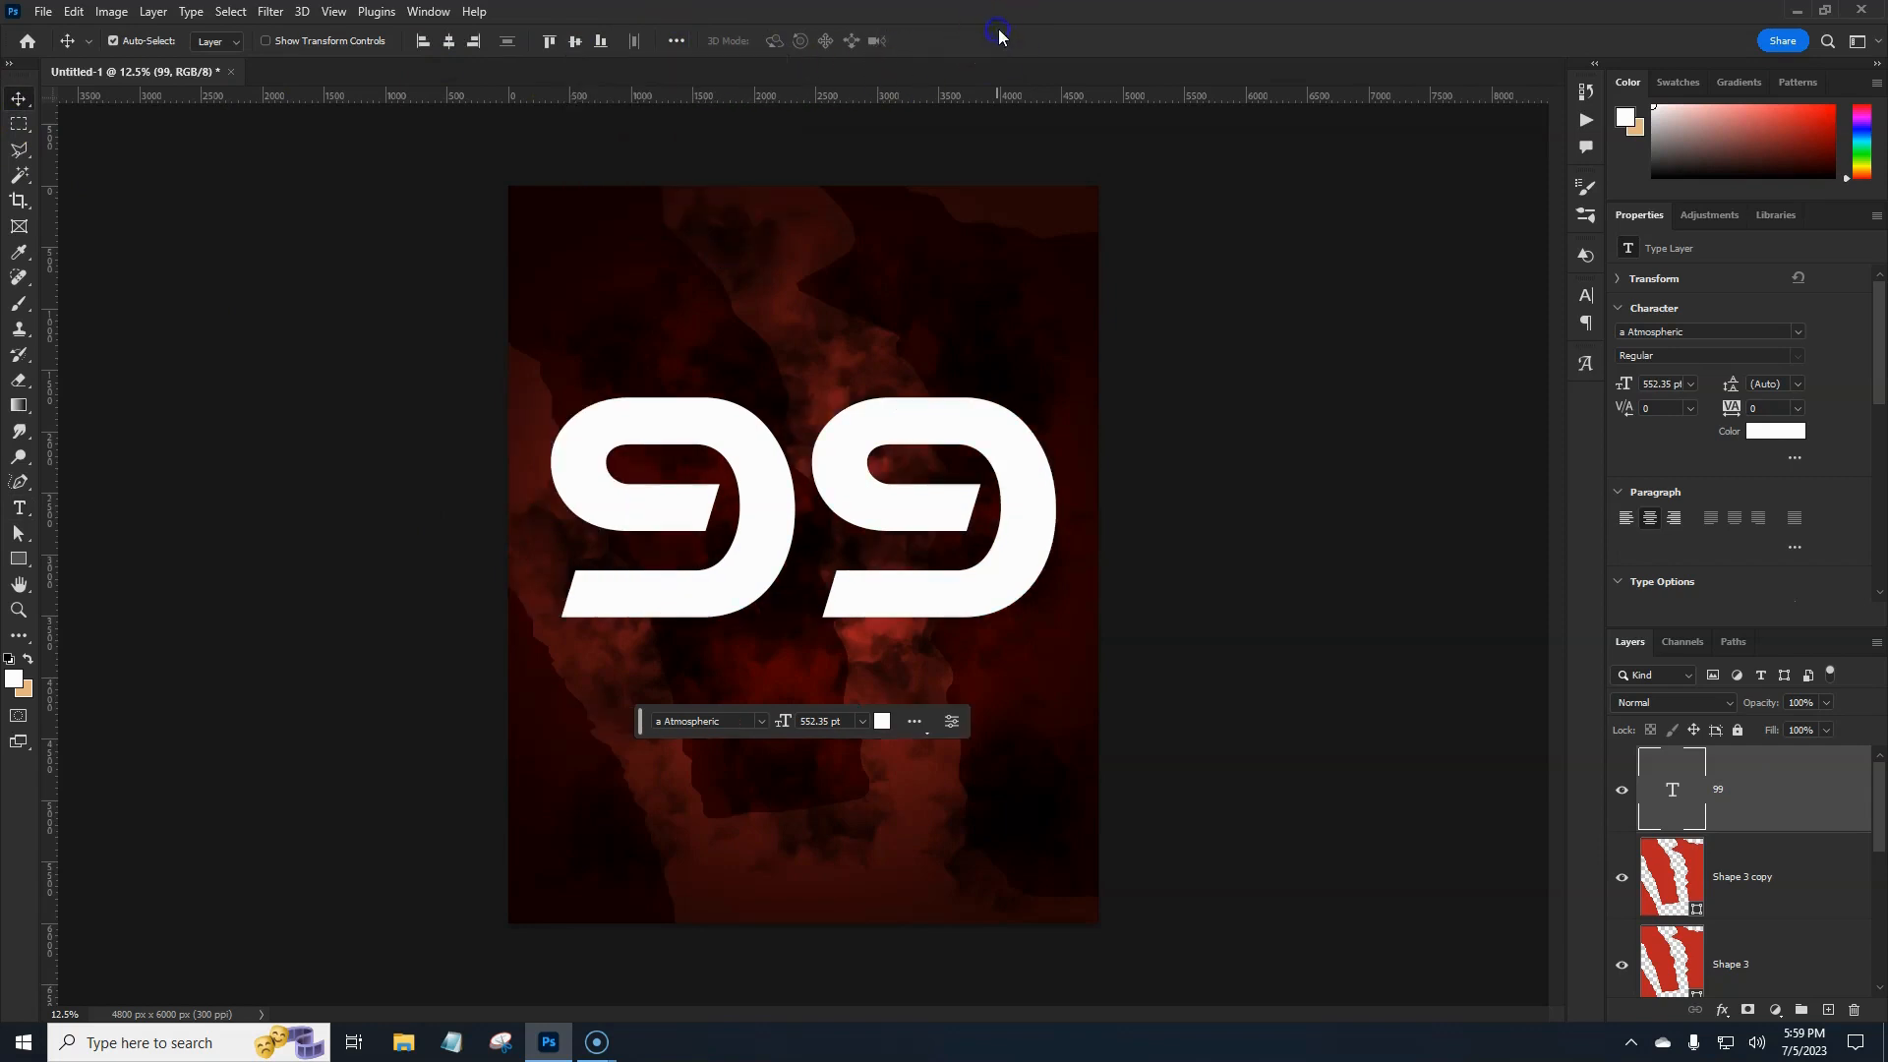
{"action": "right_click", "coordinate": [1787, 808]}
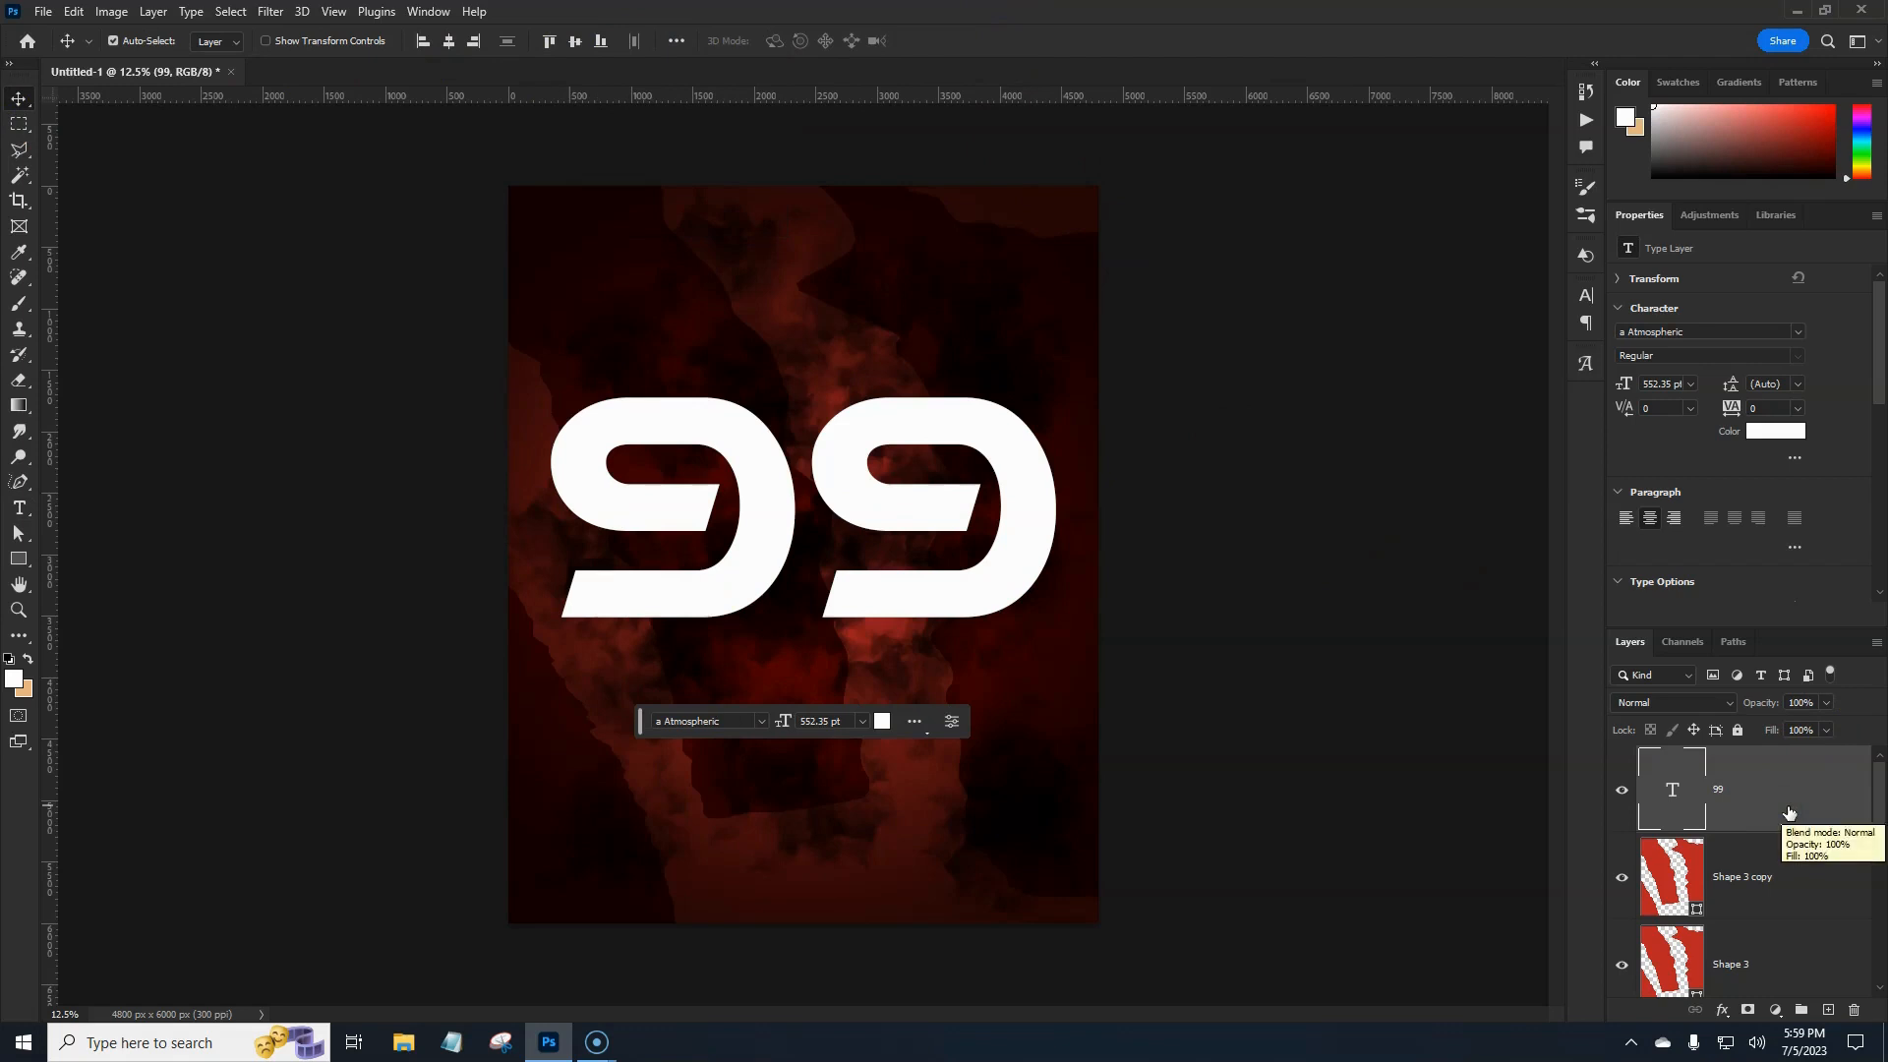
{"action": "left_click", "coordinate": [575, 41]}
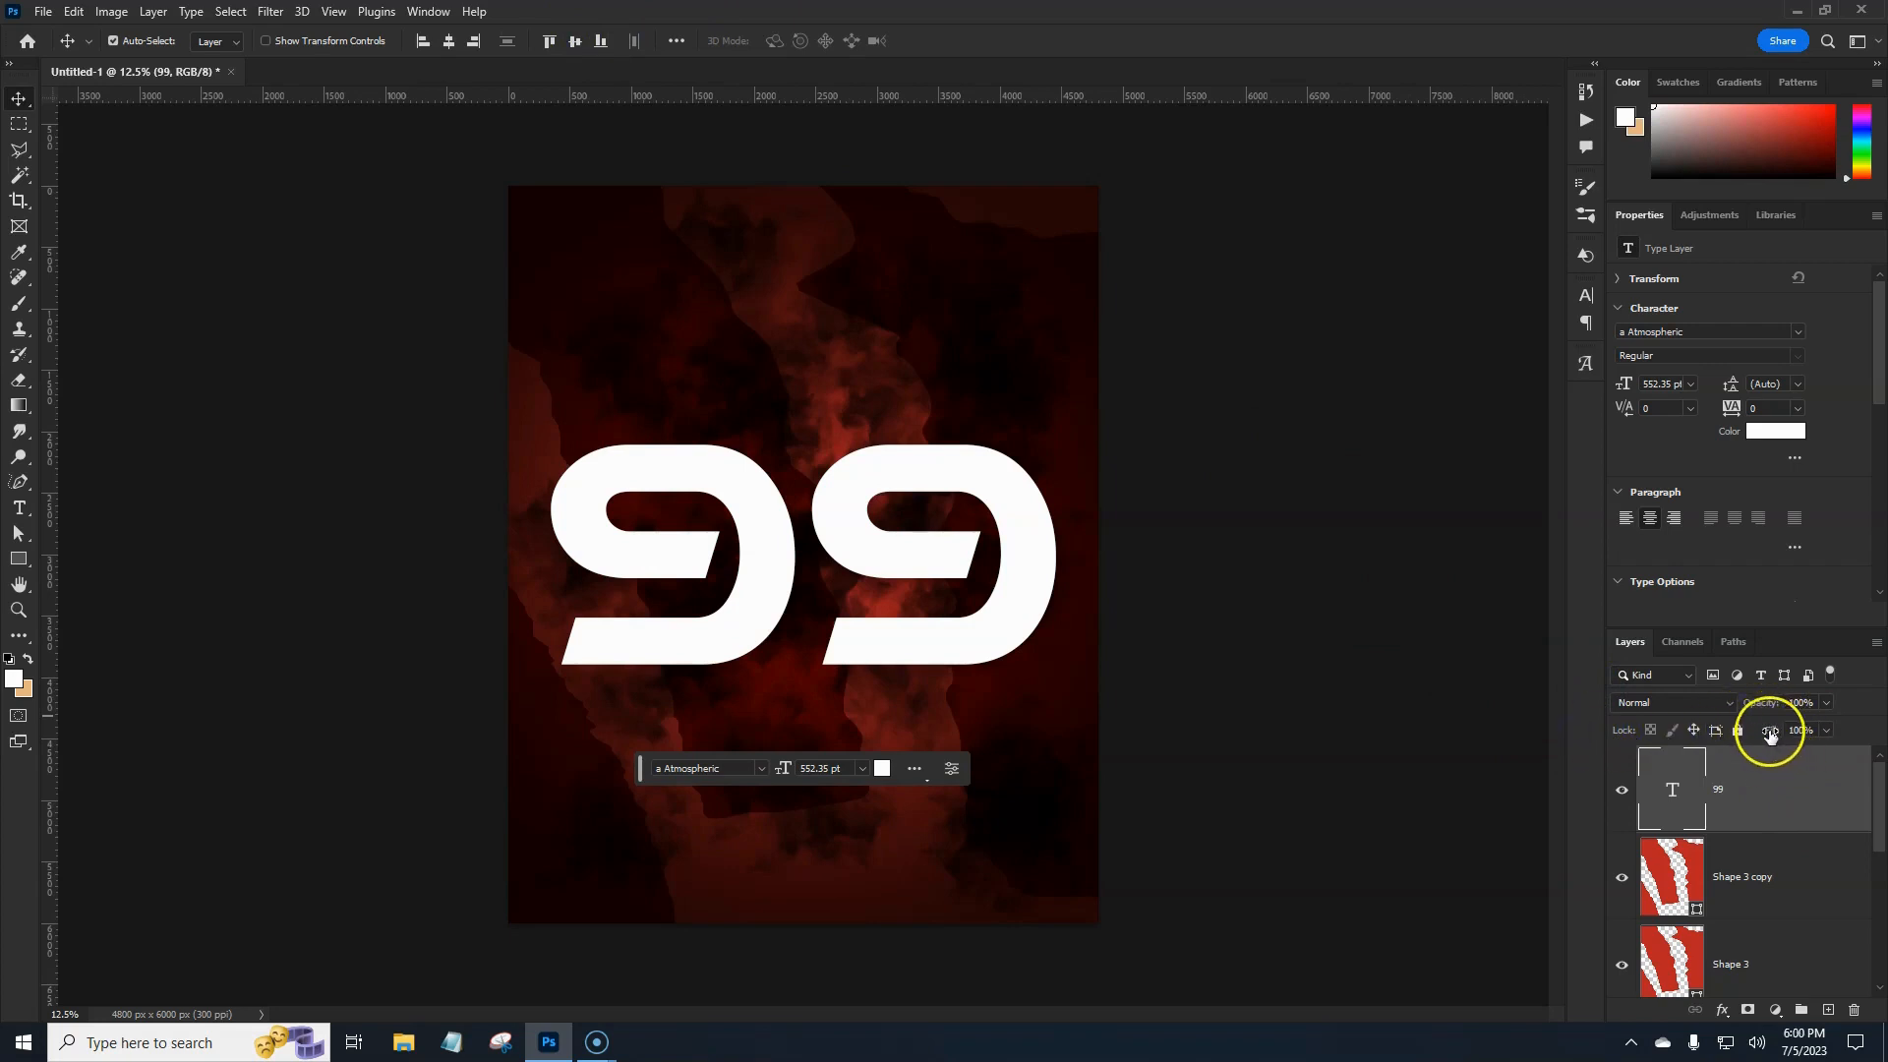
Set the 99 layer's fill to 0% and add a default Bevel & Emboss with a spiky gloss contour.
{"action": "left_click_drag", "start_coordinate": [1785, 733], "coordinate": [1597, 729]}
{"action": "left_click", "coordinate": [1717, 787]}
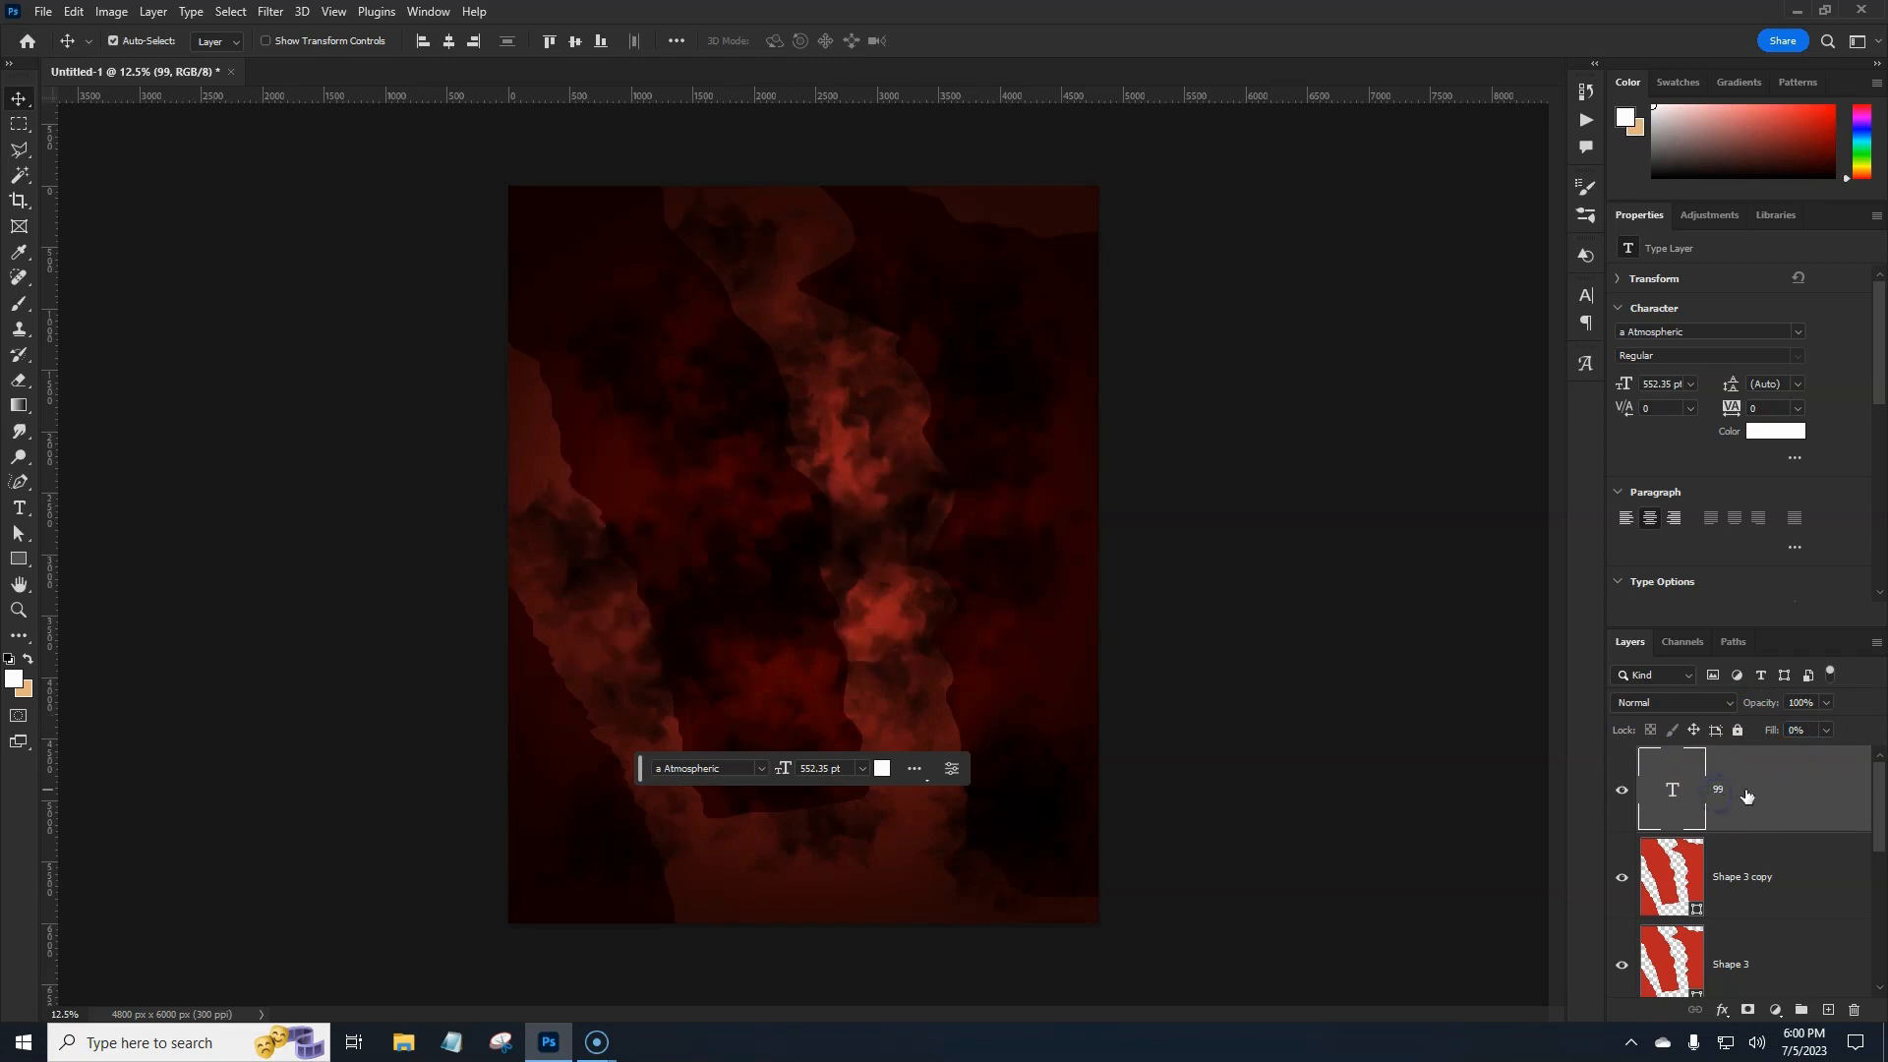
{"action": "left_click", "coordinate": [1799, 780]}
{"action": "double_click", "coordinate": [1799, 784]}
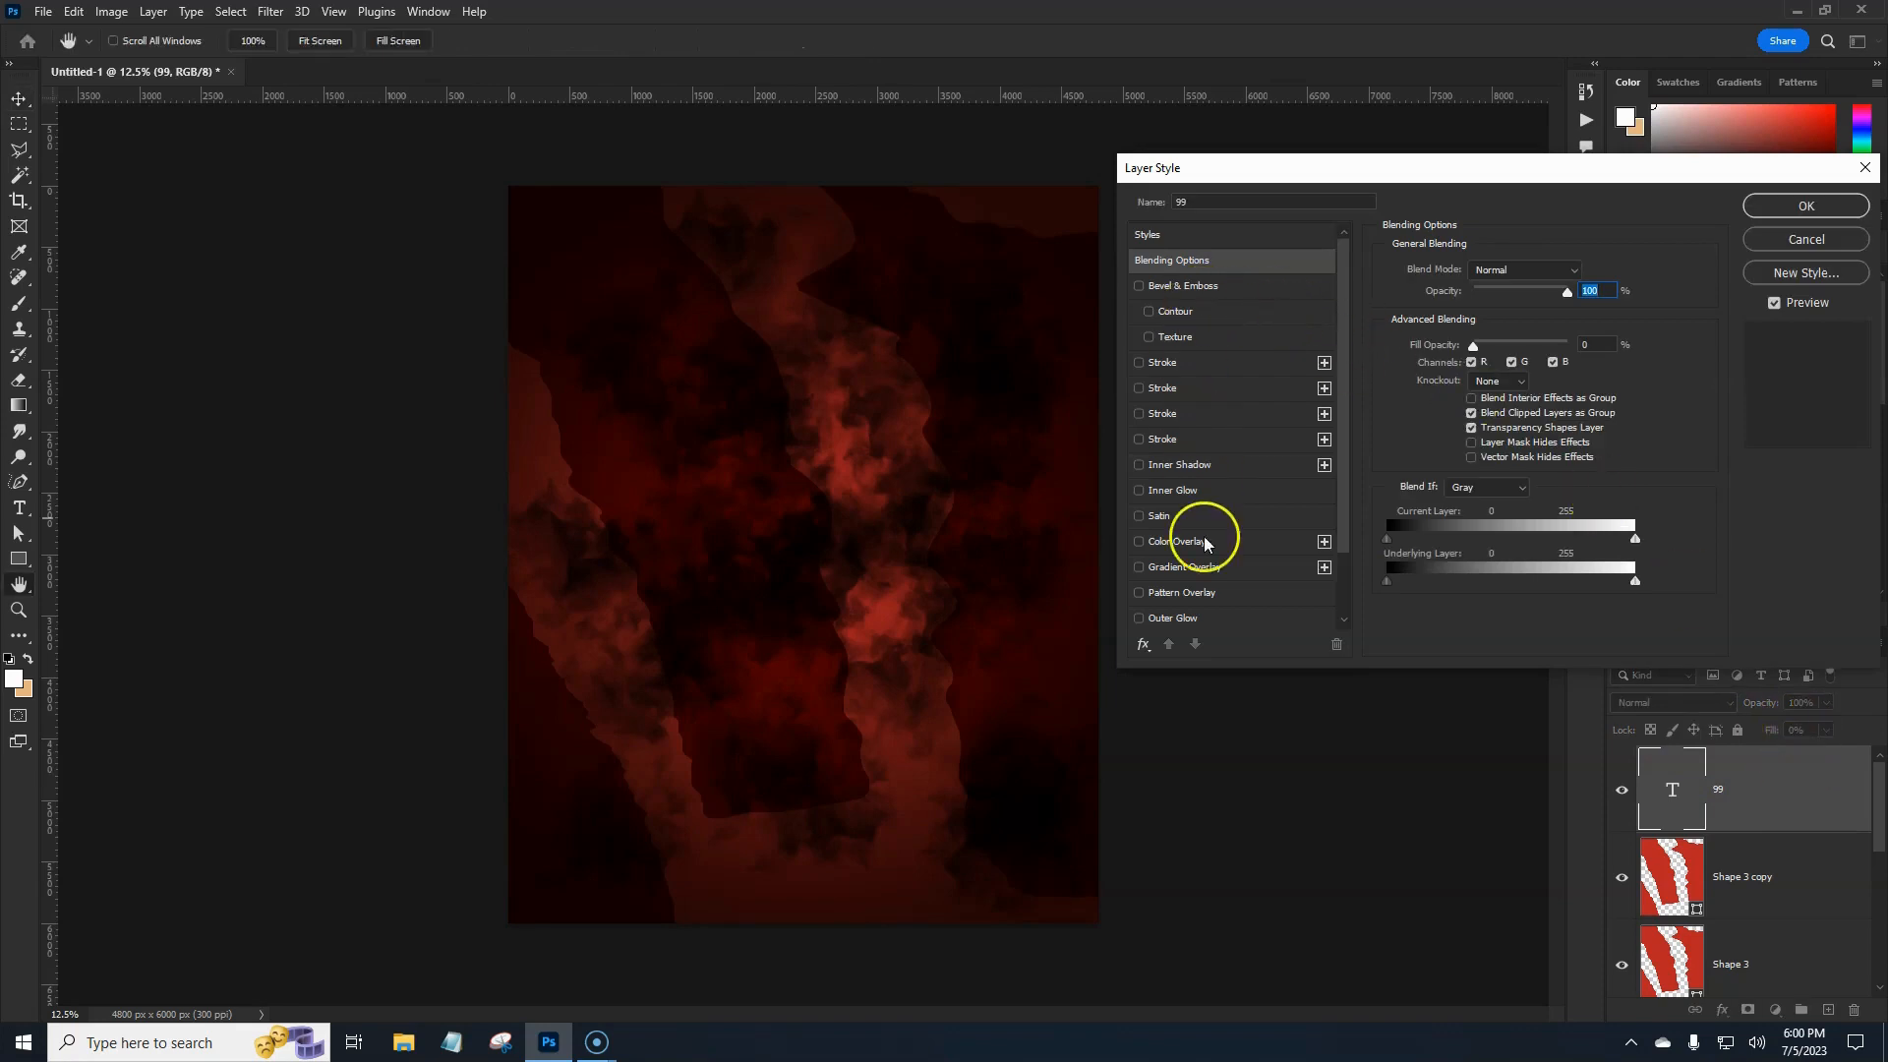
{"action": "left_click", "coordinate": [1182, 288]}
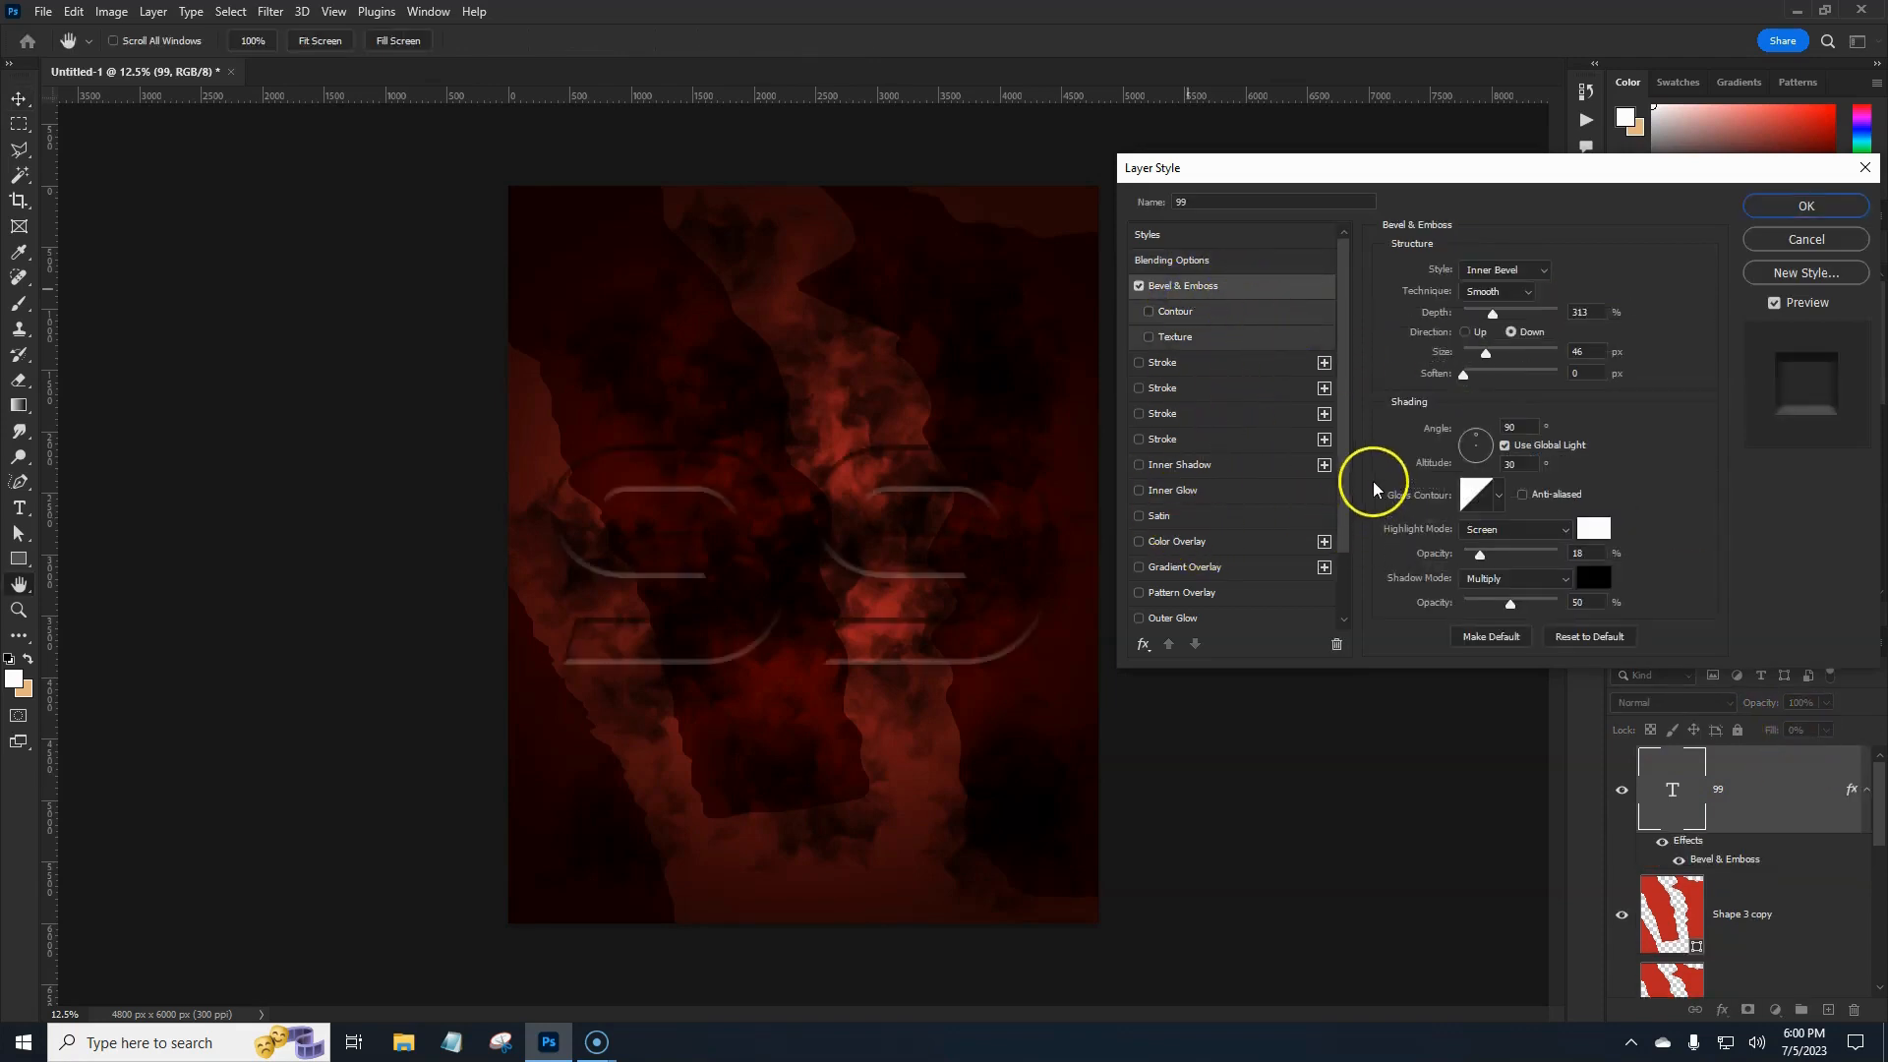
{"action": "left_click", "coordinate": [1574, 637]}
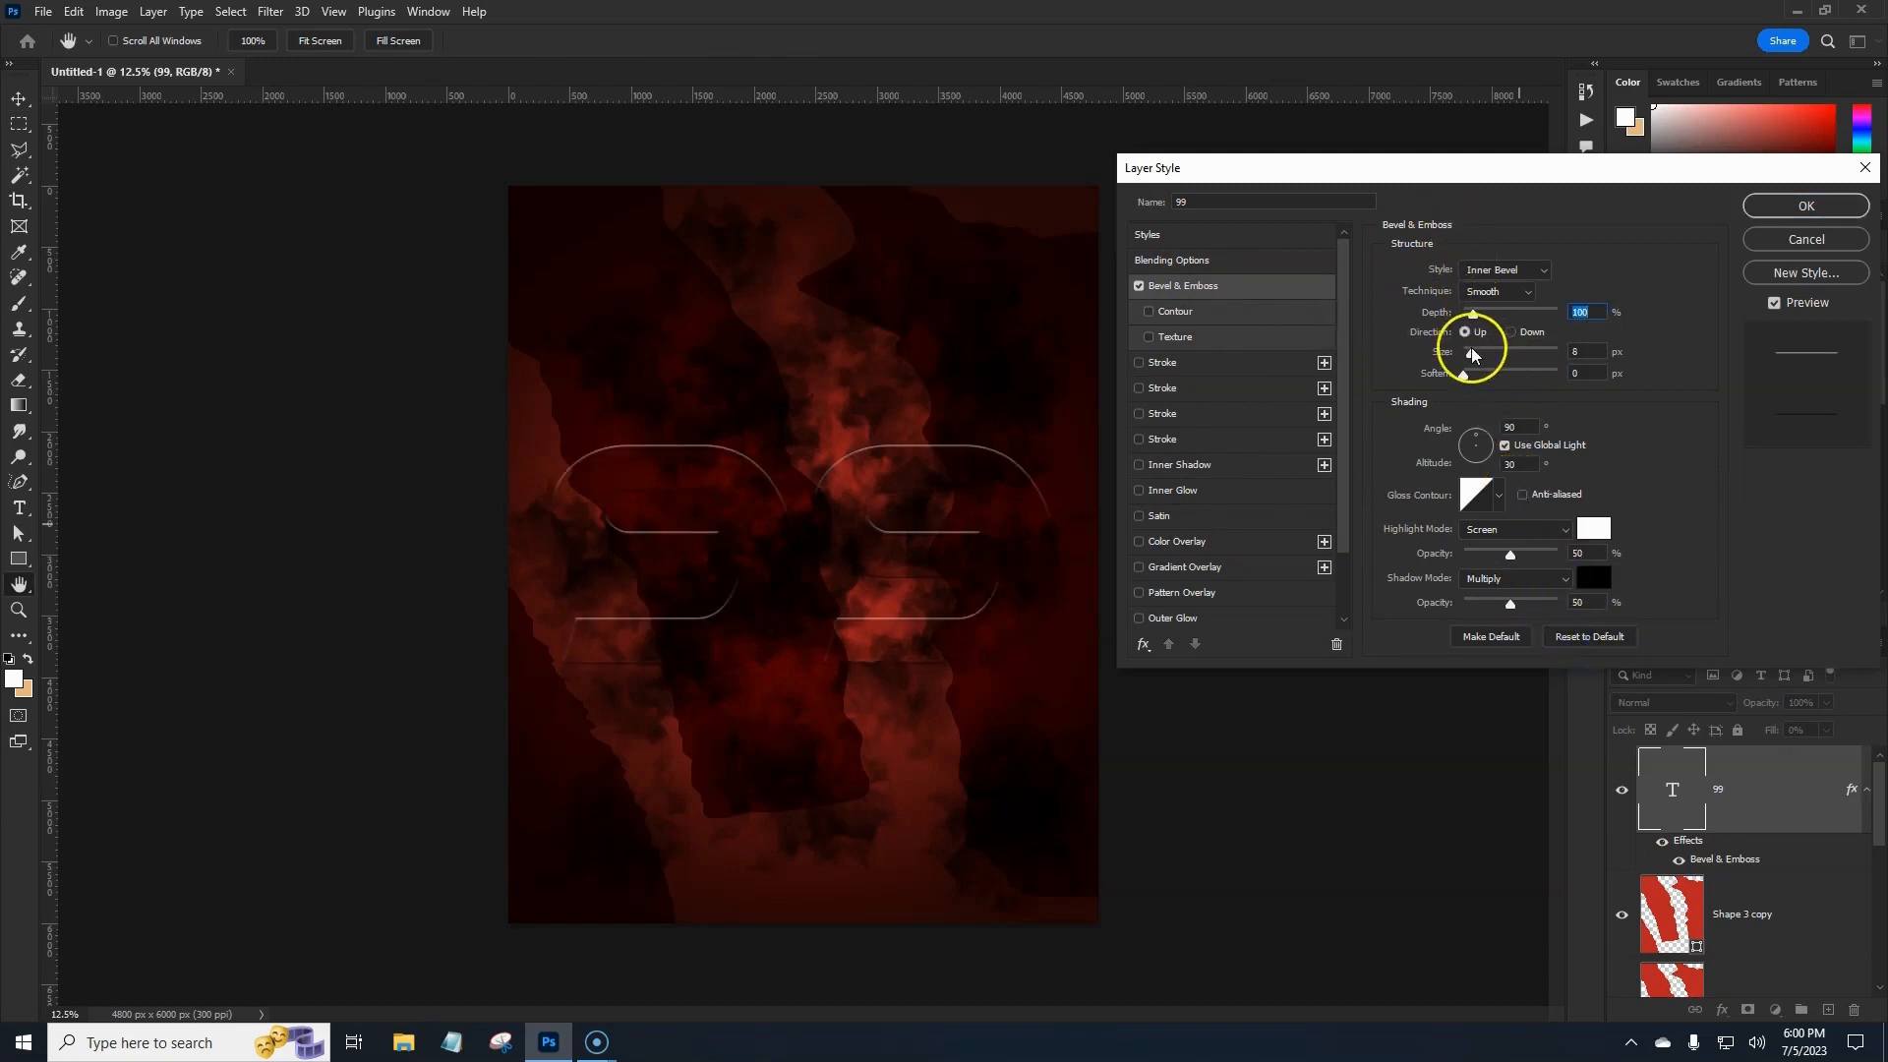
{"action": "left_click", "coordinate": [1499, 500]}
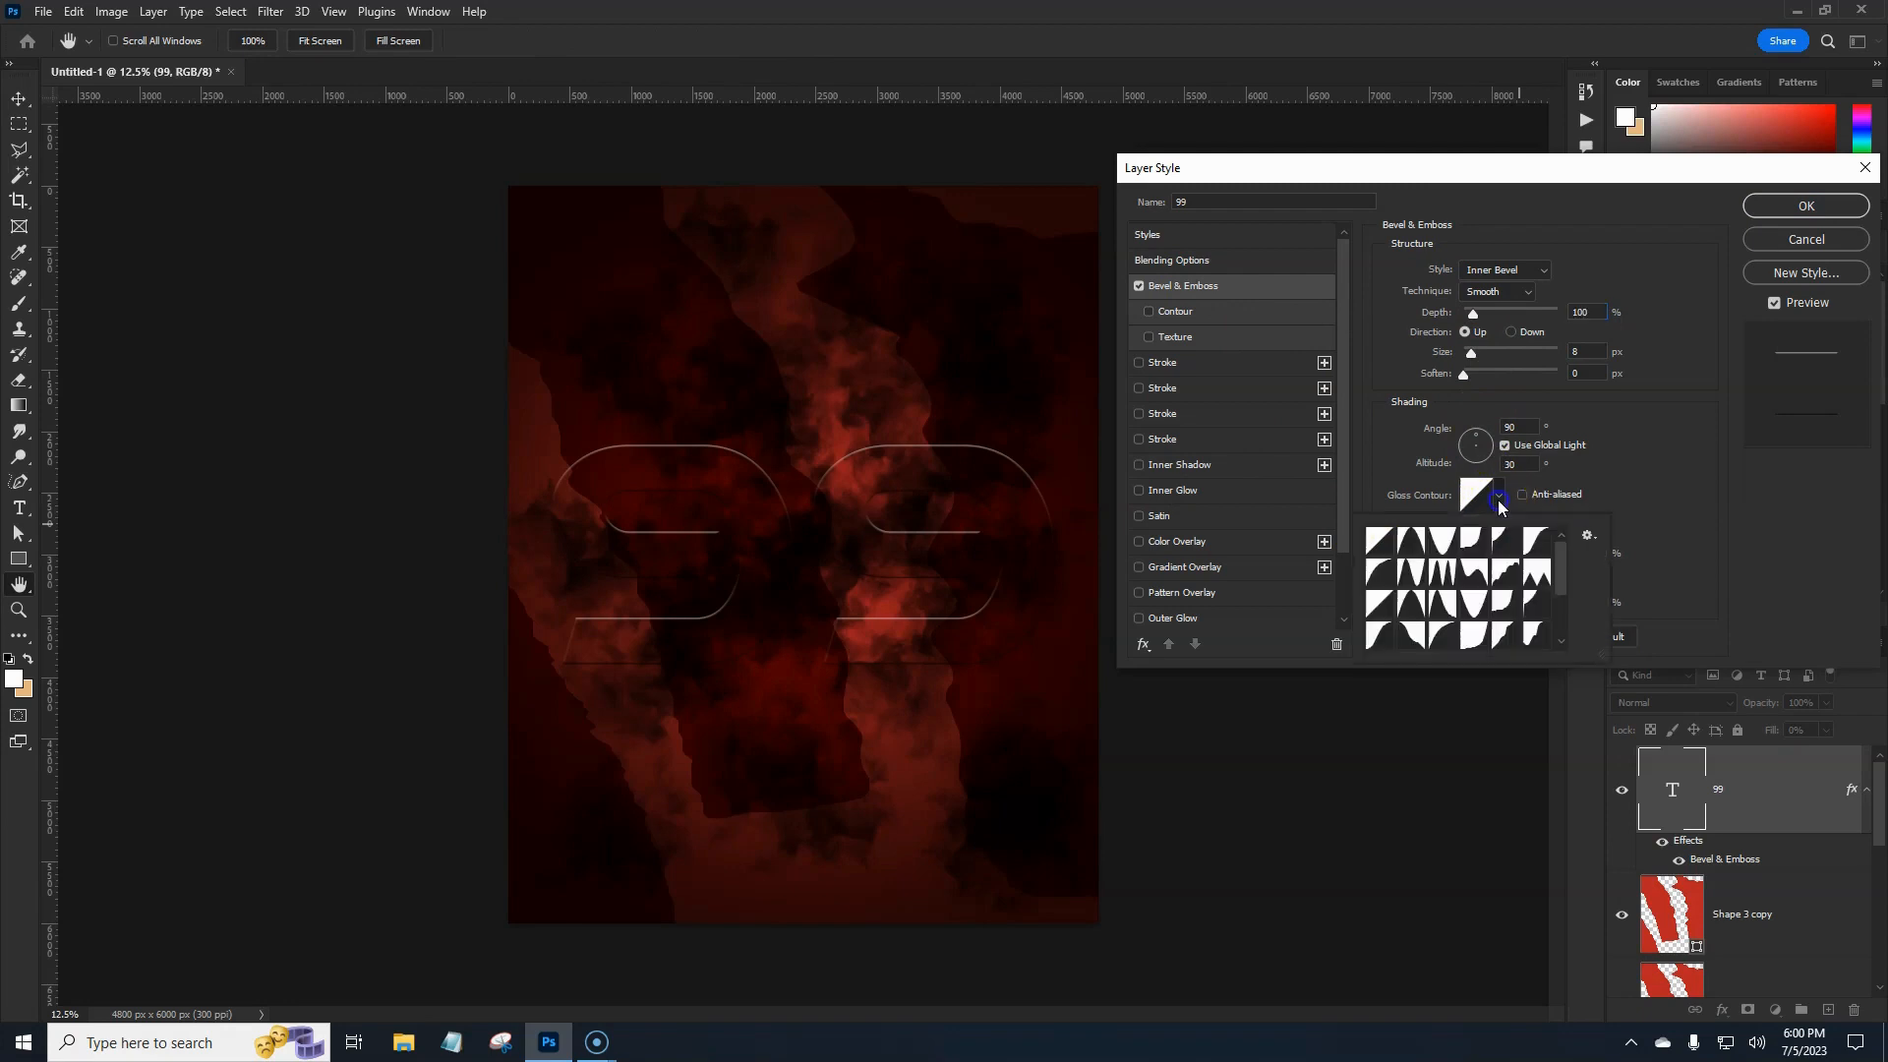
{"action": "left_click", "coordinate": [1443, 575]}
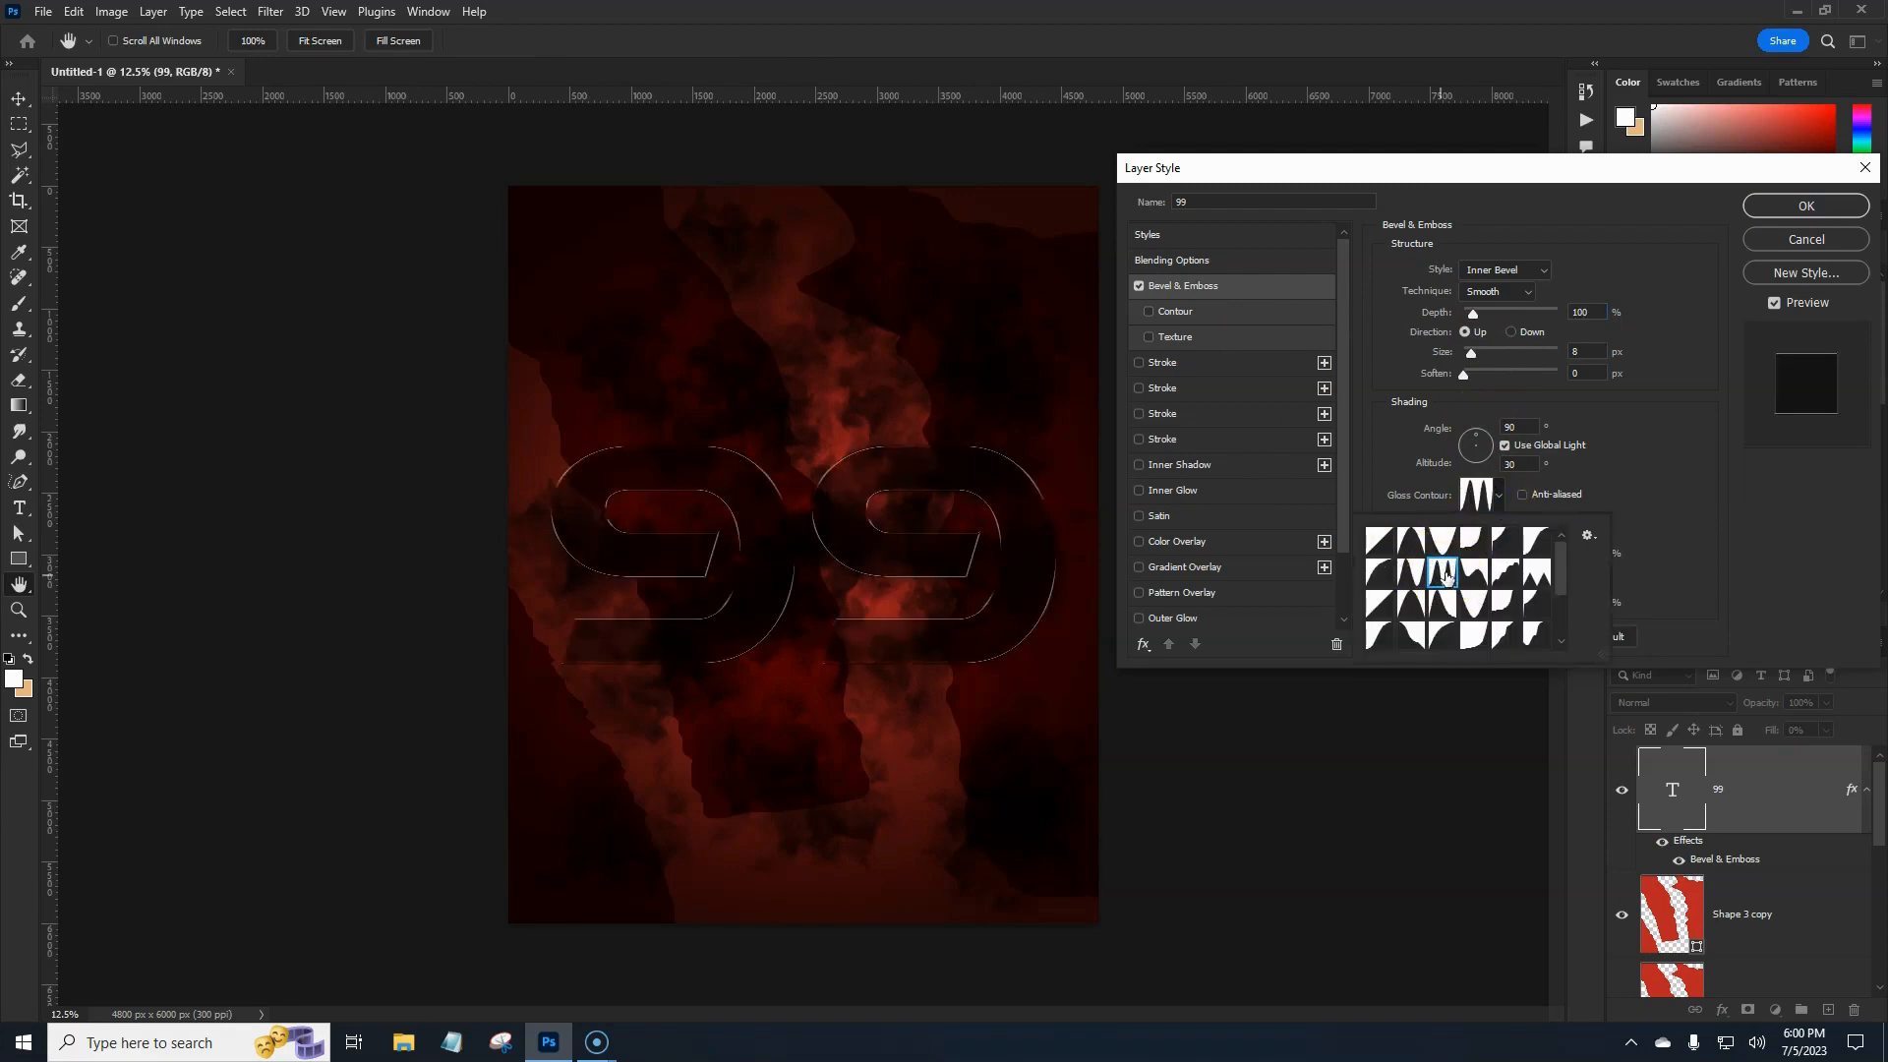
{"action": "left_click", "coordinate": [1669, 402]}
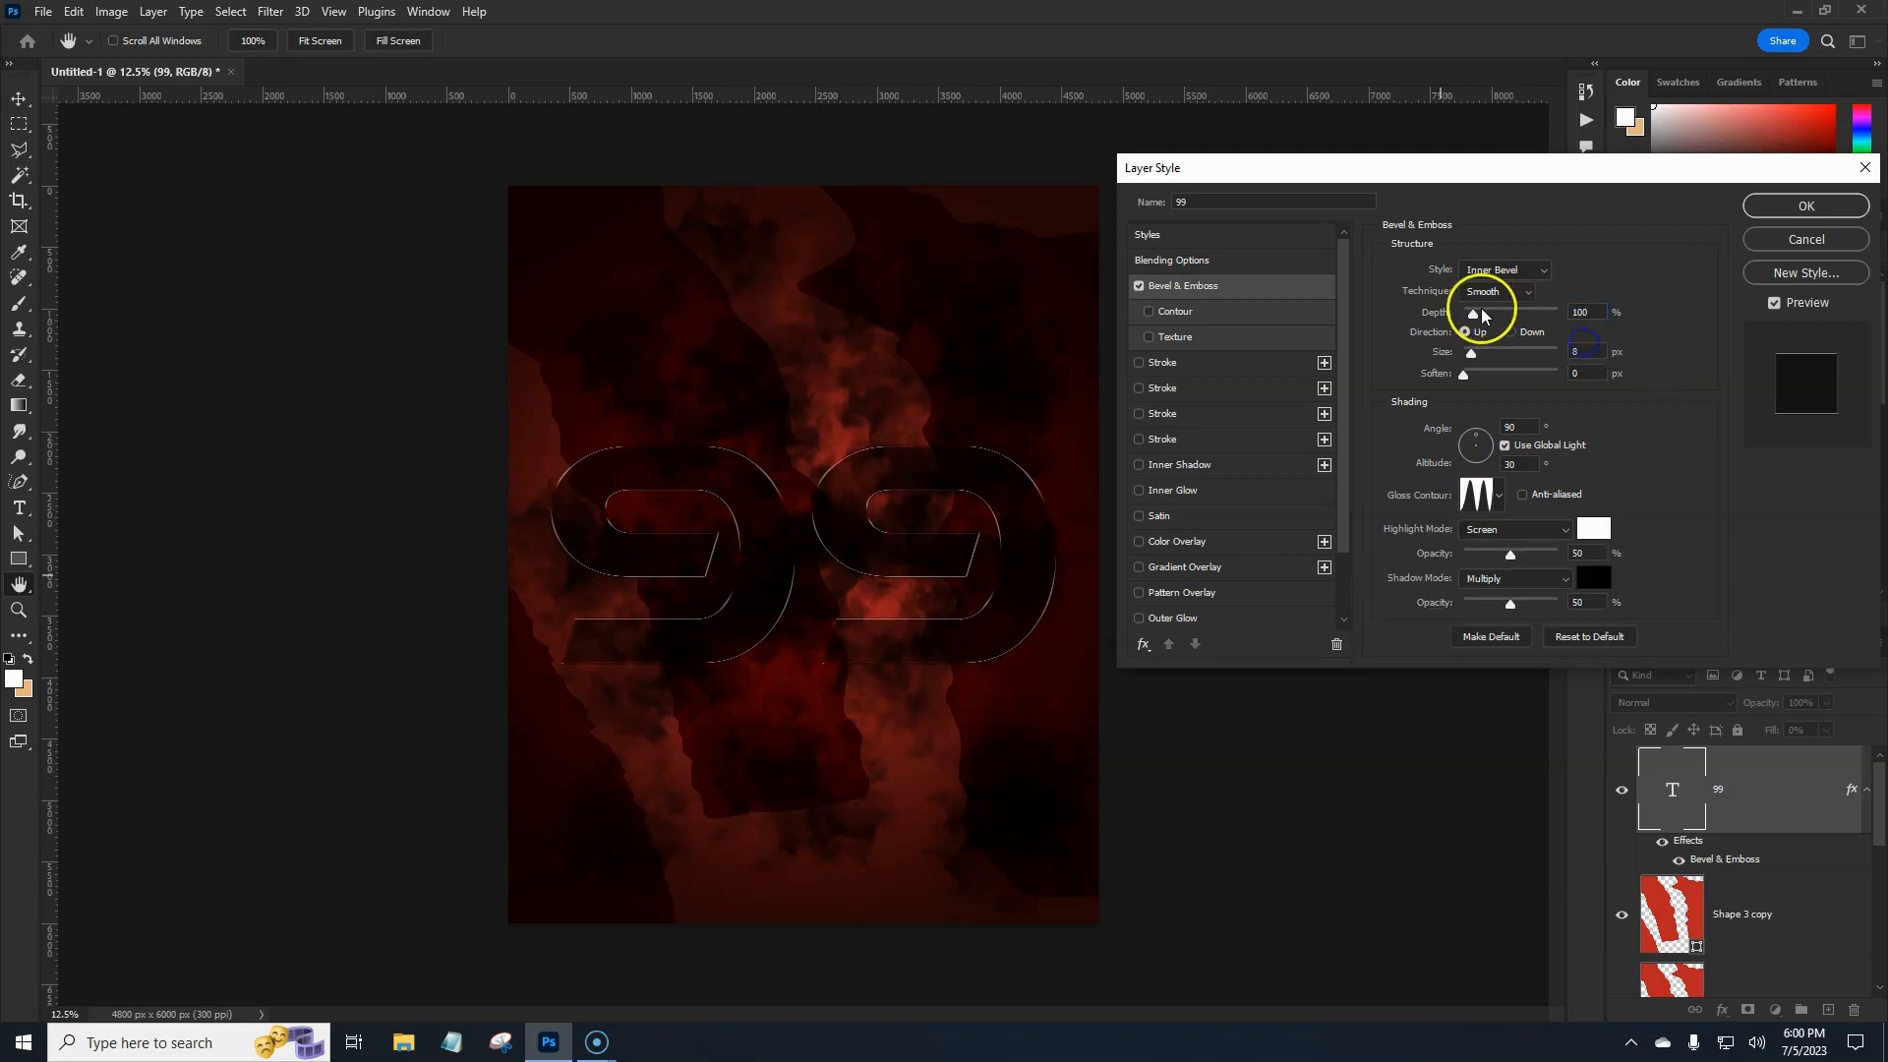
Set the bevel to depth 376%, size 59 px and soften 2 px, then brighten the highlights.
{"action": "left_click_drag", "start_coordinate": [1475, 315], "coordinate": [1491, 350]}
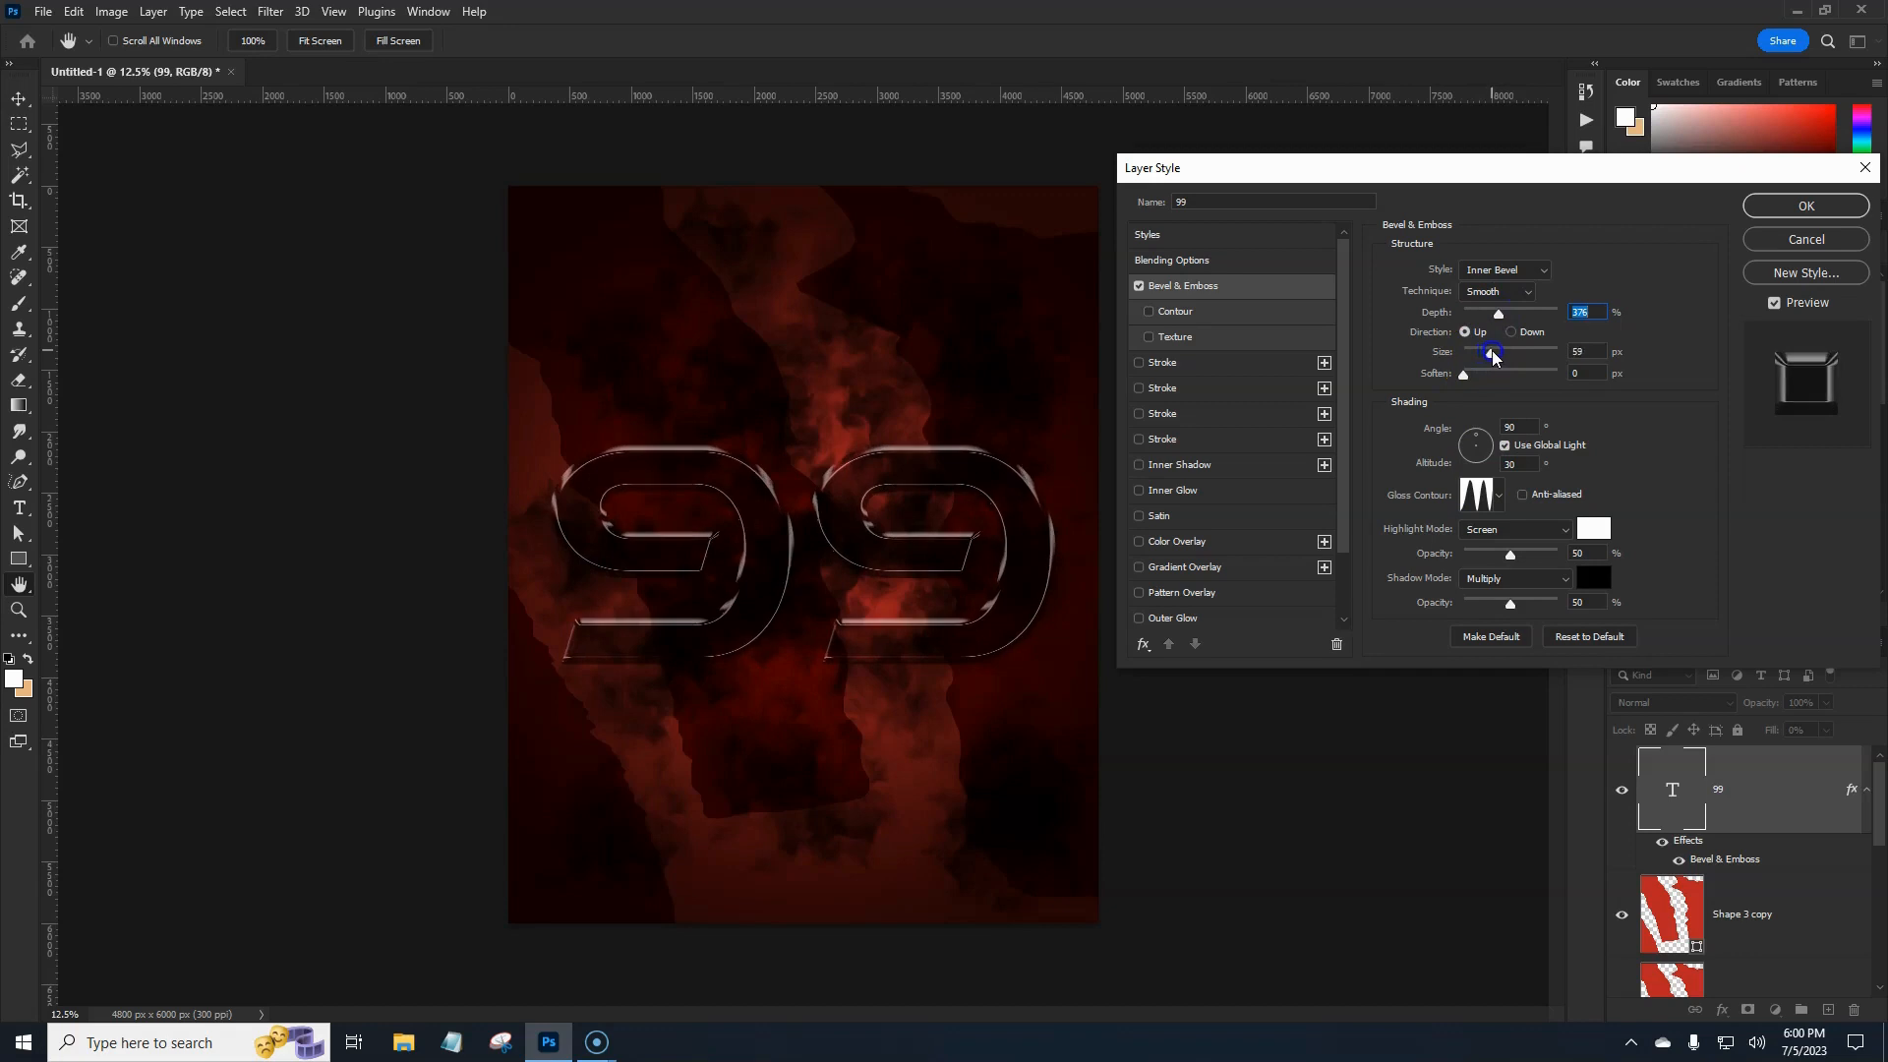
{"action": "left_click_drag", "start_coordinate": [1491, 350], "coordinate": [1493, 350]}
{"action": "left_click_drag", "start_coordinate": [1465, 376], "coordinate": [1470, 378]}
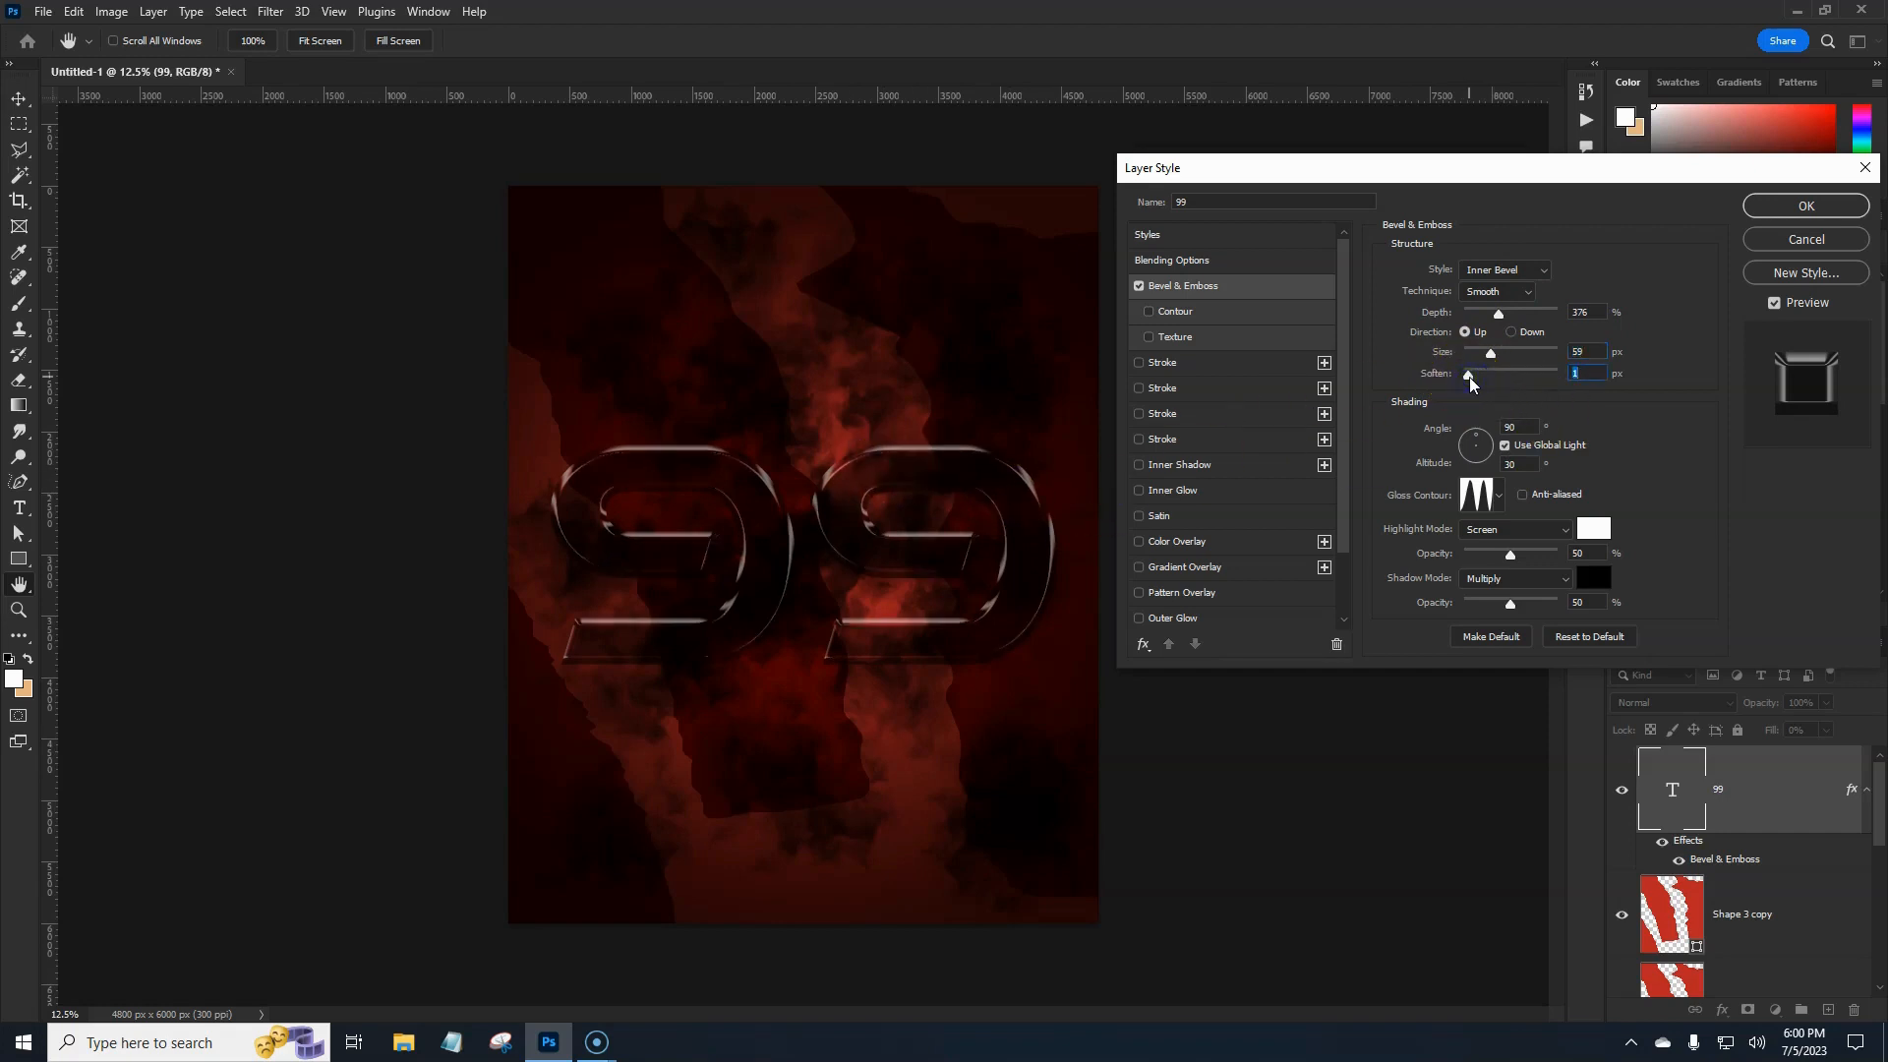
{"action": "left_click_drag", "start_coordinate": [1470, 377], "coordinate": [1474, 379]}
{"action": "left_click_drag", "start_coordinate": [1513, 557], "coordinate": [1538, 557]}
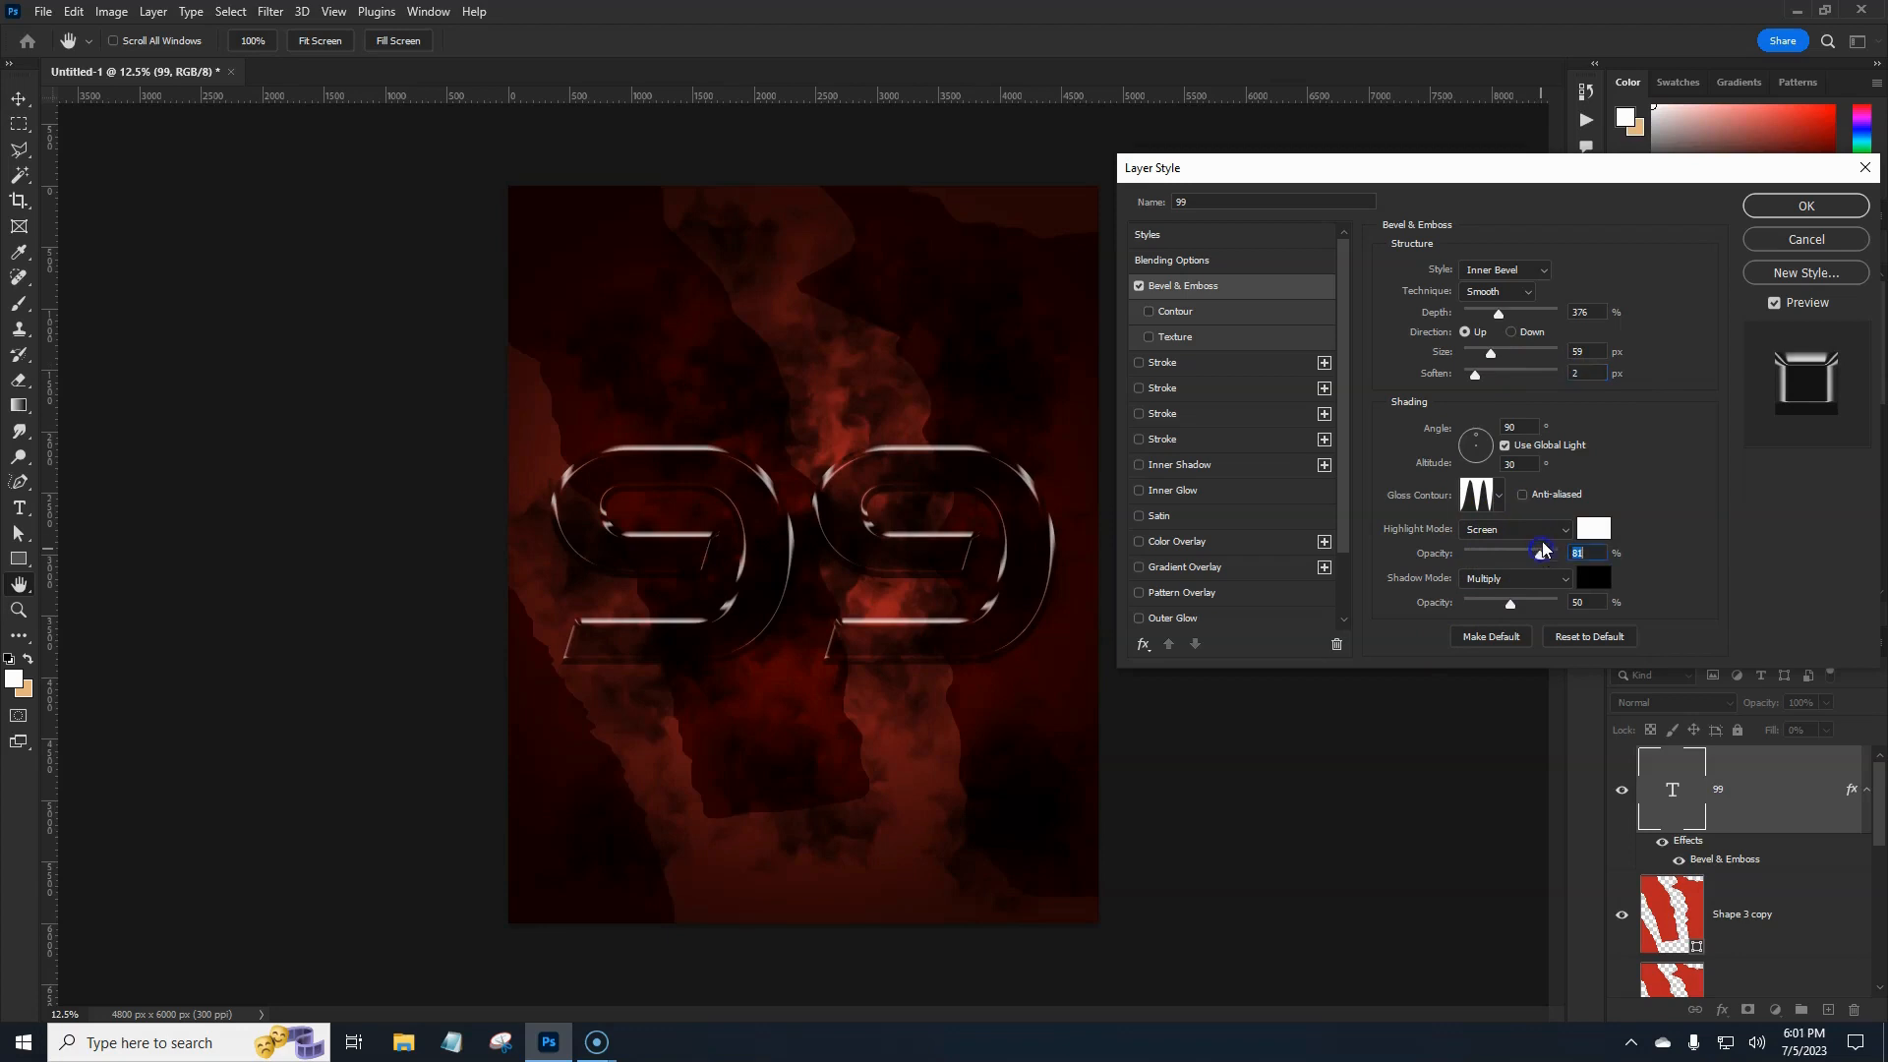
{"action": "left_click", "coordinate": [1589, 529]}
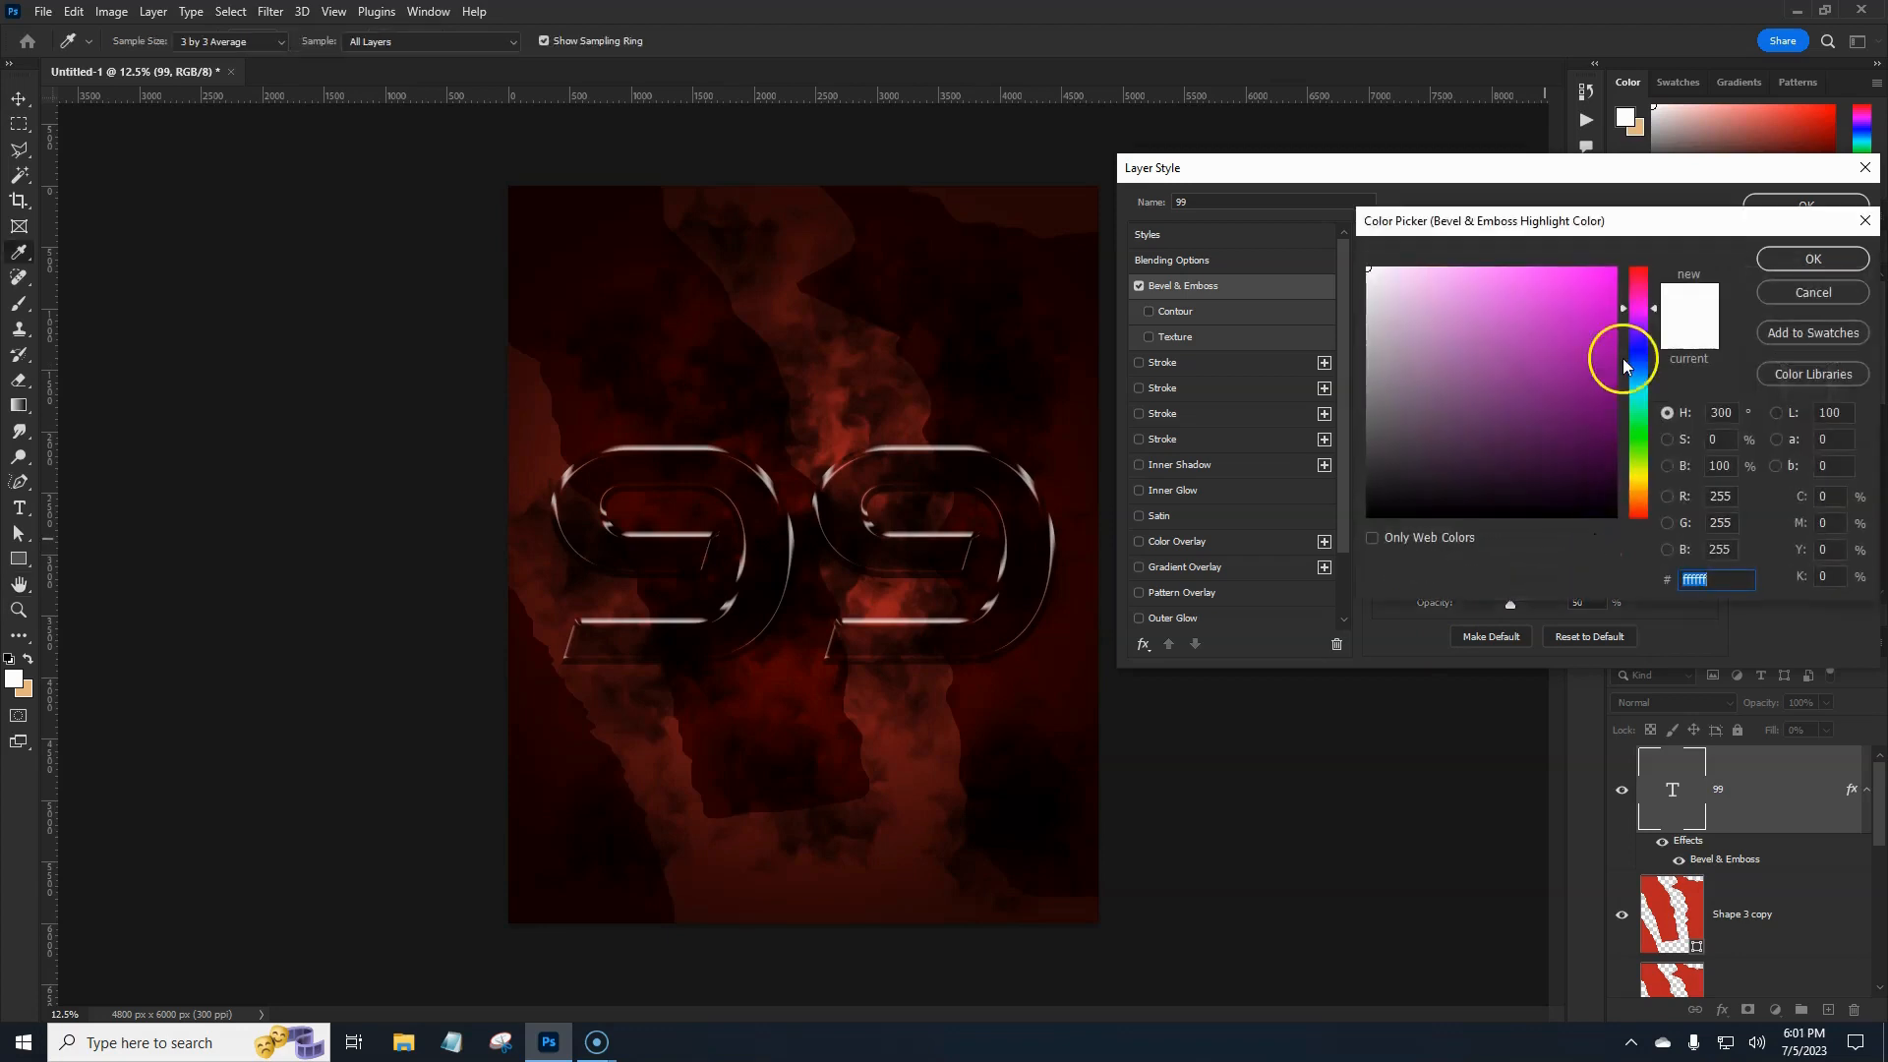
Set the 99's bevel highlight to red f95050 at 100% opacity, cut shadow opacity to about 16%, and apply.
{"action": "left_click_drag", "start_coordinate": [1639, 304], "coordinate": [1639, 263]}
{"action": "mouse_move", "coordinate": [1519, 283]}
{"action": "left_mouse_down"}
{"action": "mouse_move", "coordinate": [1504, 278]}
{"action": "mouse_move", "coordinate": [1547, 274]}
{"action": "left_mouse_up"}
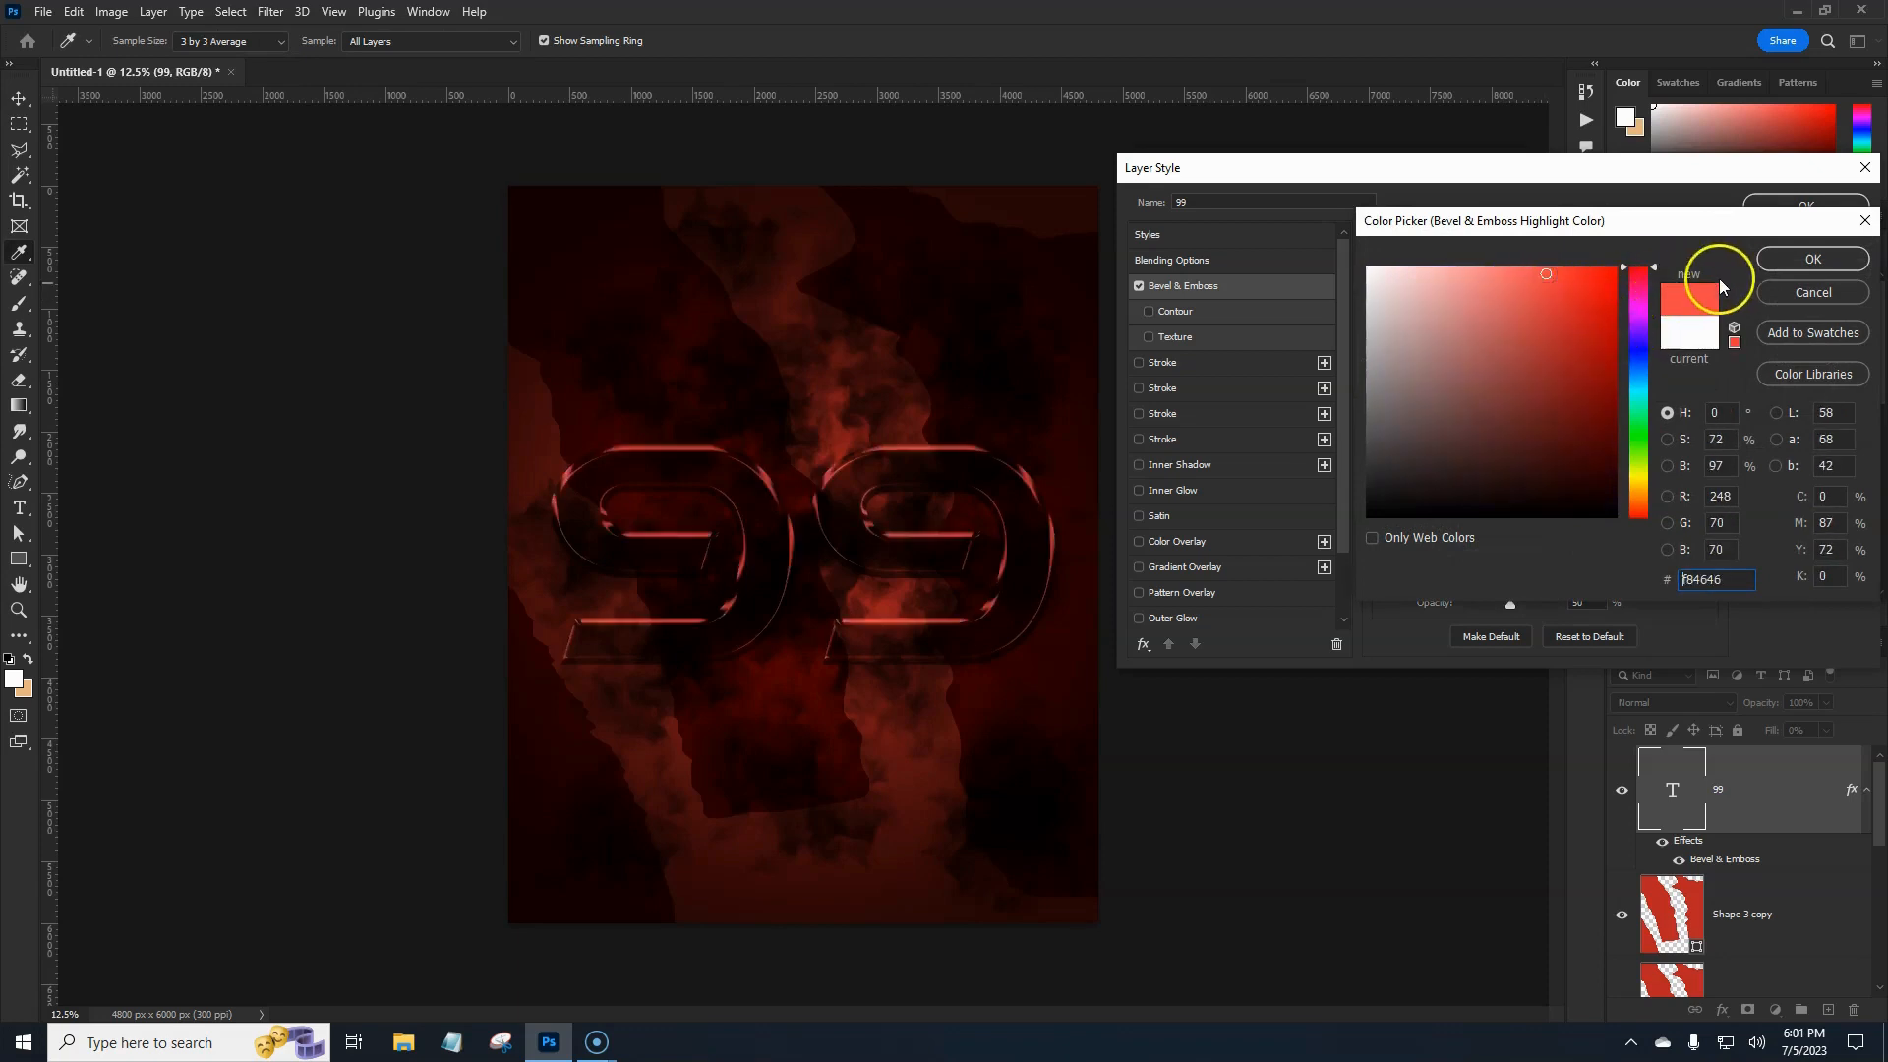
{"action": "left_click", "coordinate": [1779, 263]}
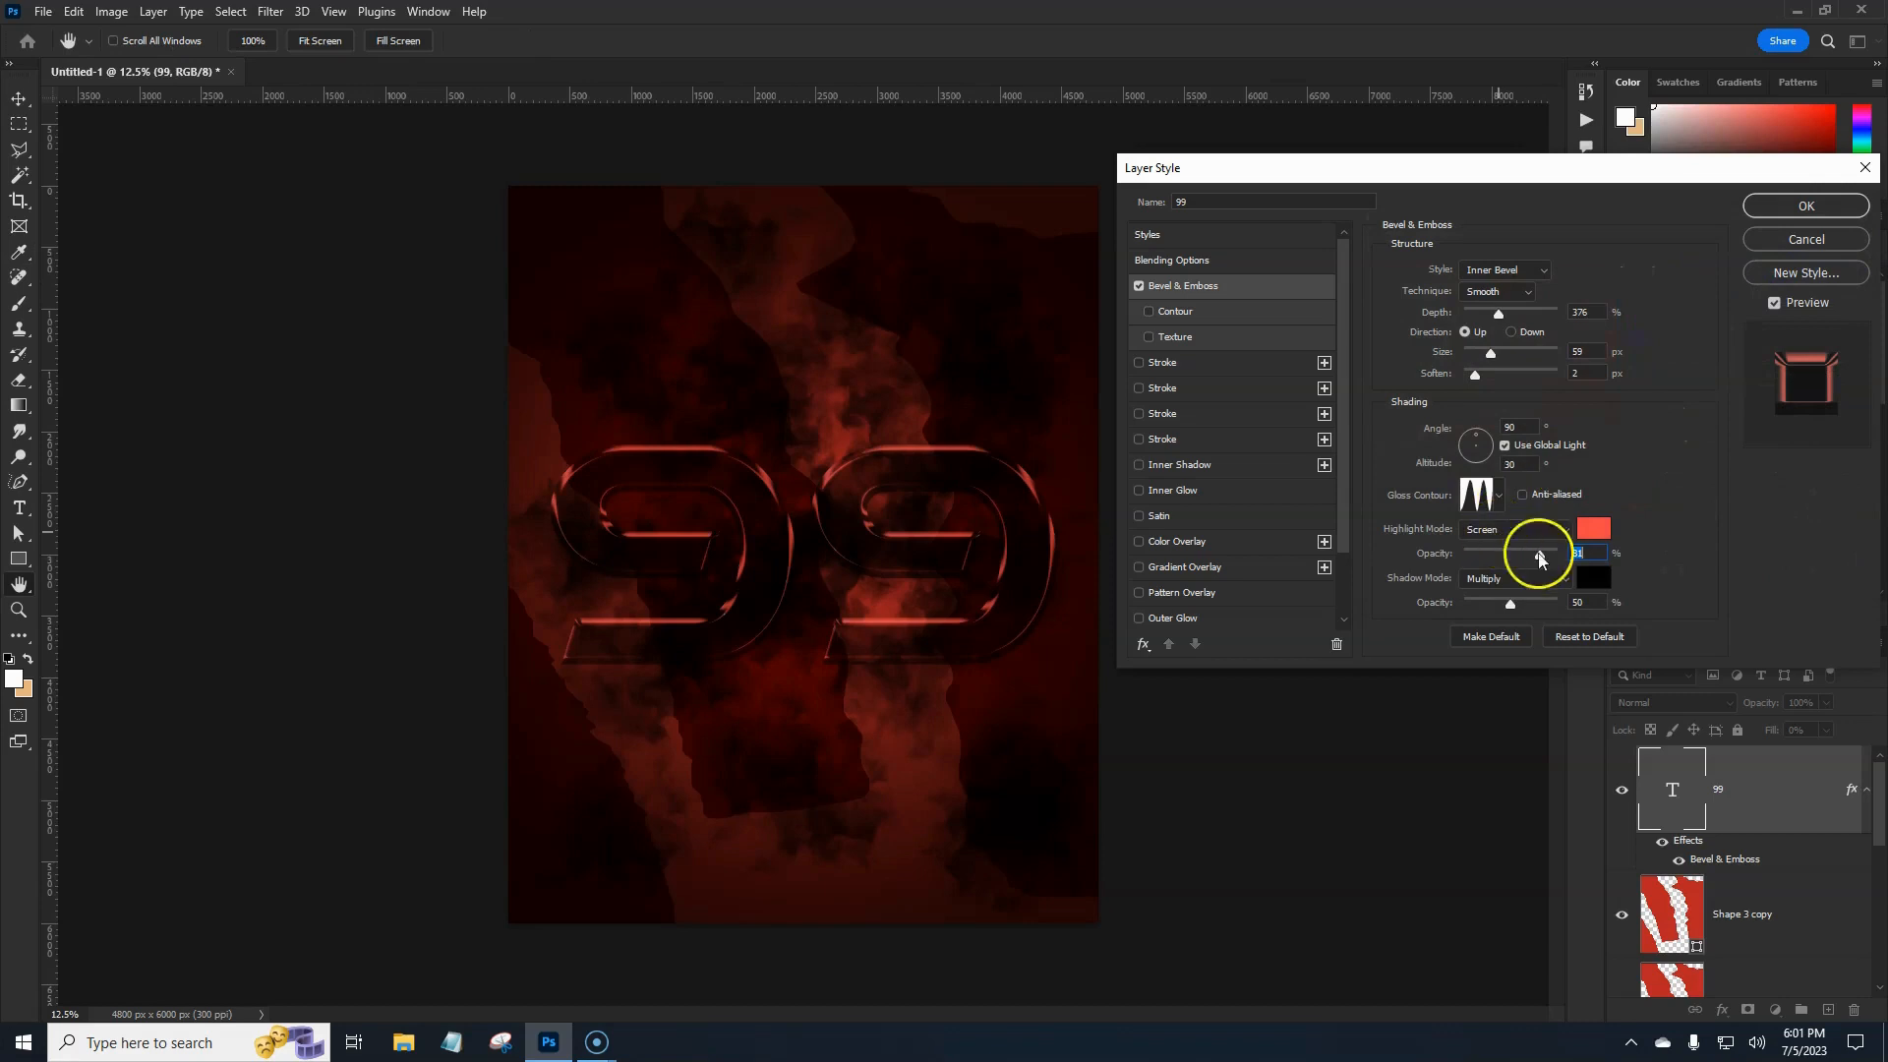
{"action": "left_click_drag", "start_coordinate": [1540, 554], "coordinate": [1556, 554]}
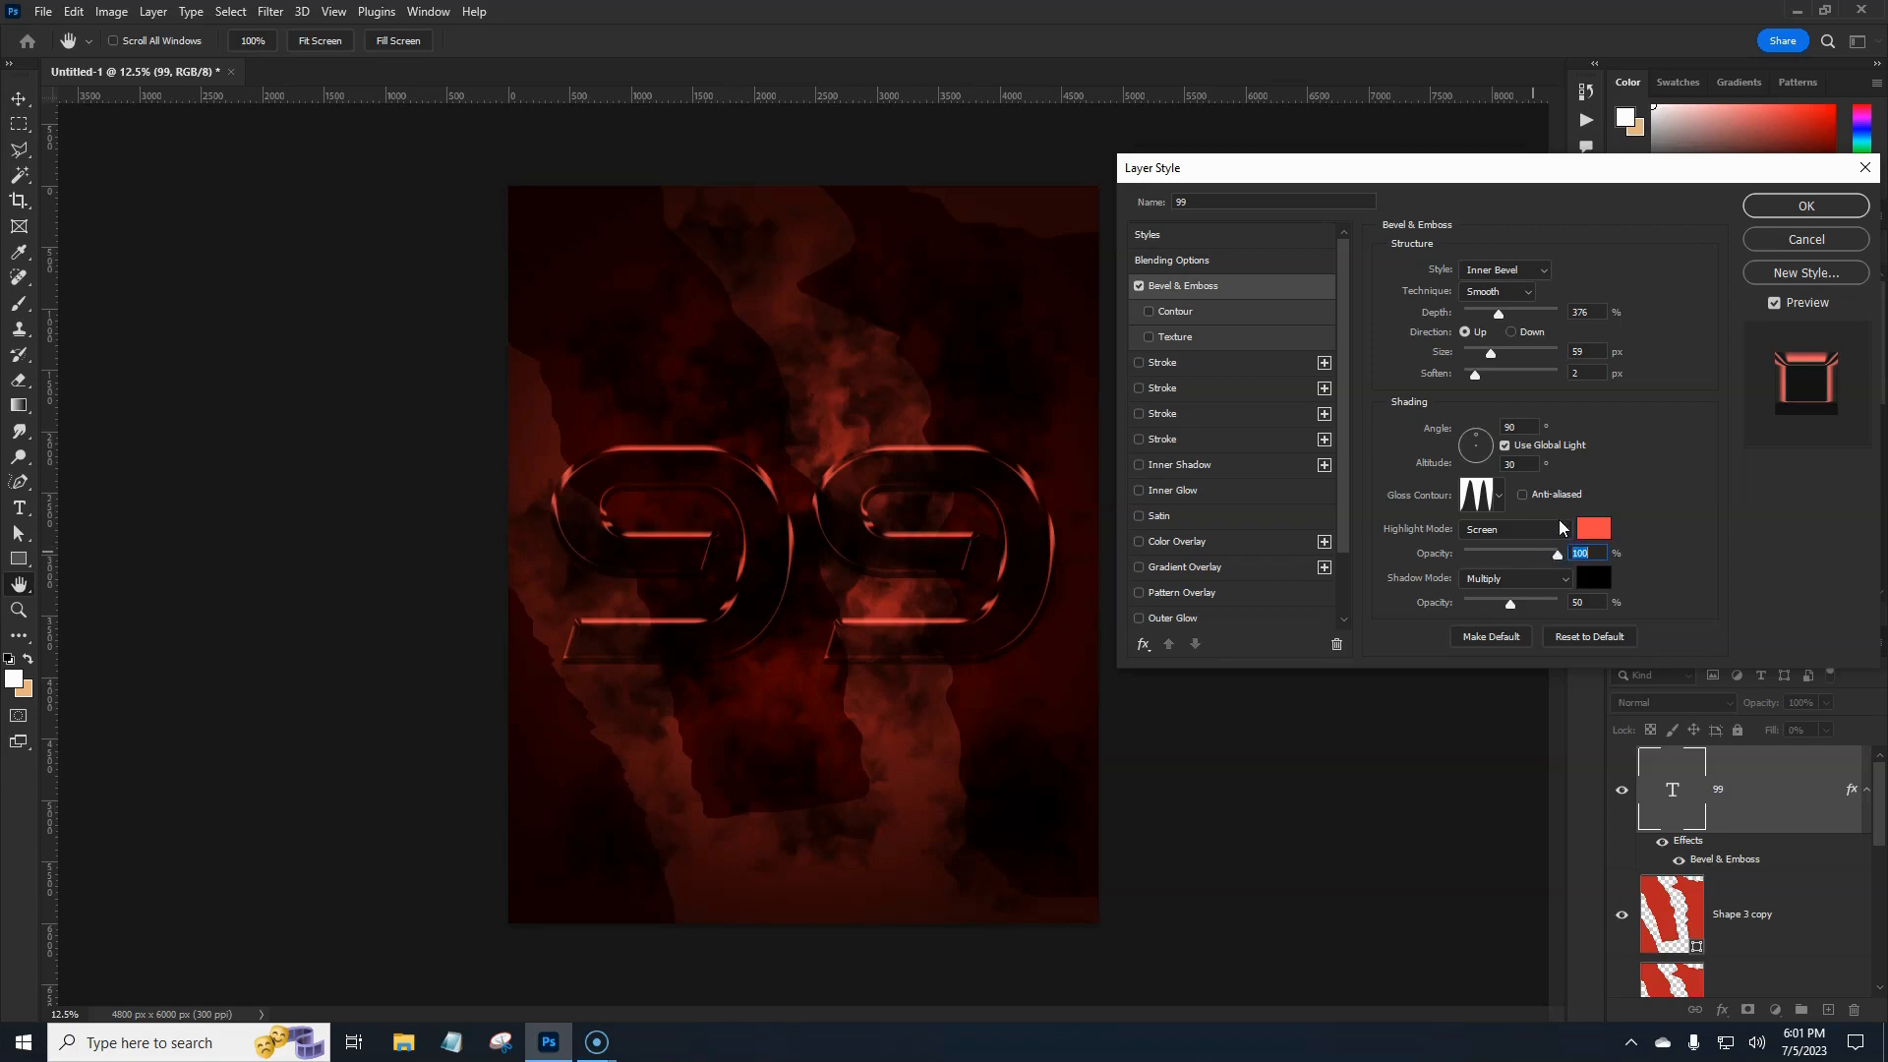
{"action": "mouse_move", "coordinate": [1510, 605]}
{"action": "left_mouse_down"}
{"action": "mouse_move", "coordinate": [1474, 612]}
{"action": "mouse_move", "coordinate": [1551, 612]}
{"action": "mouse_move", "coordinate": [1484, 610]}
{"action": "left_mouse_up"}
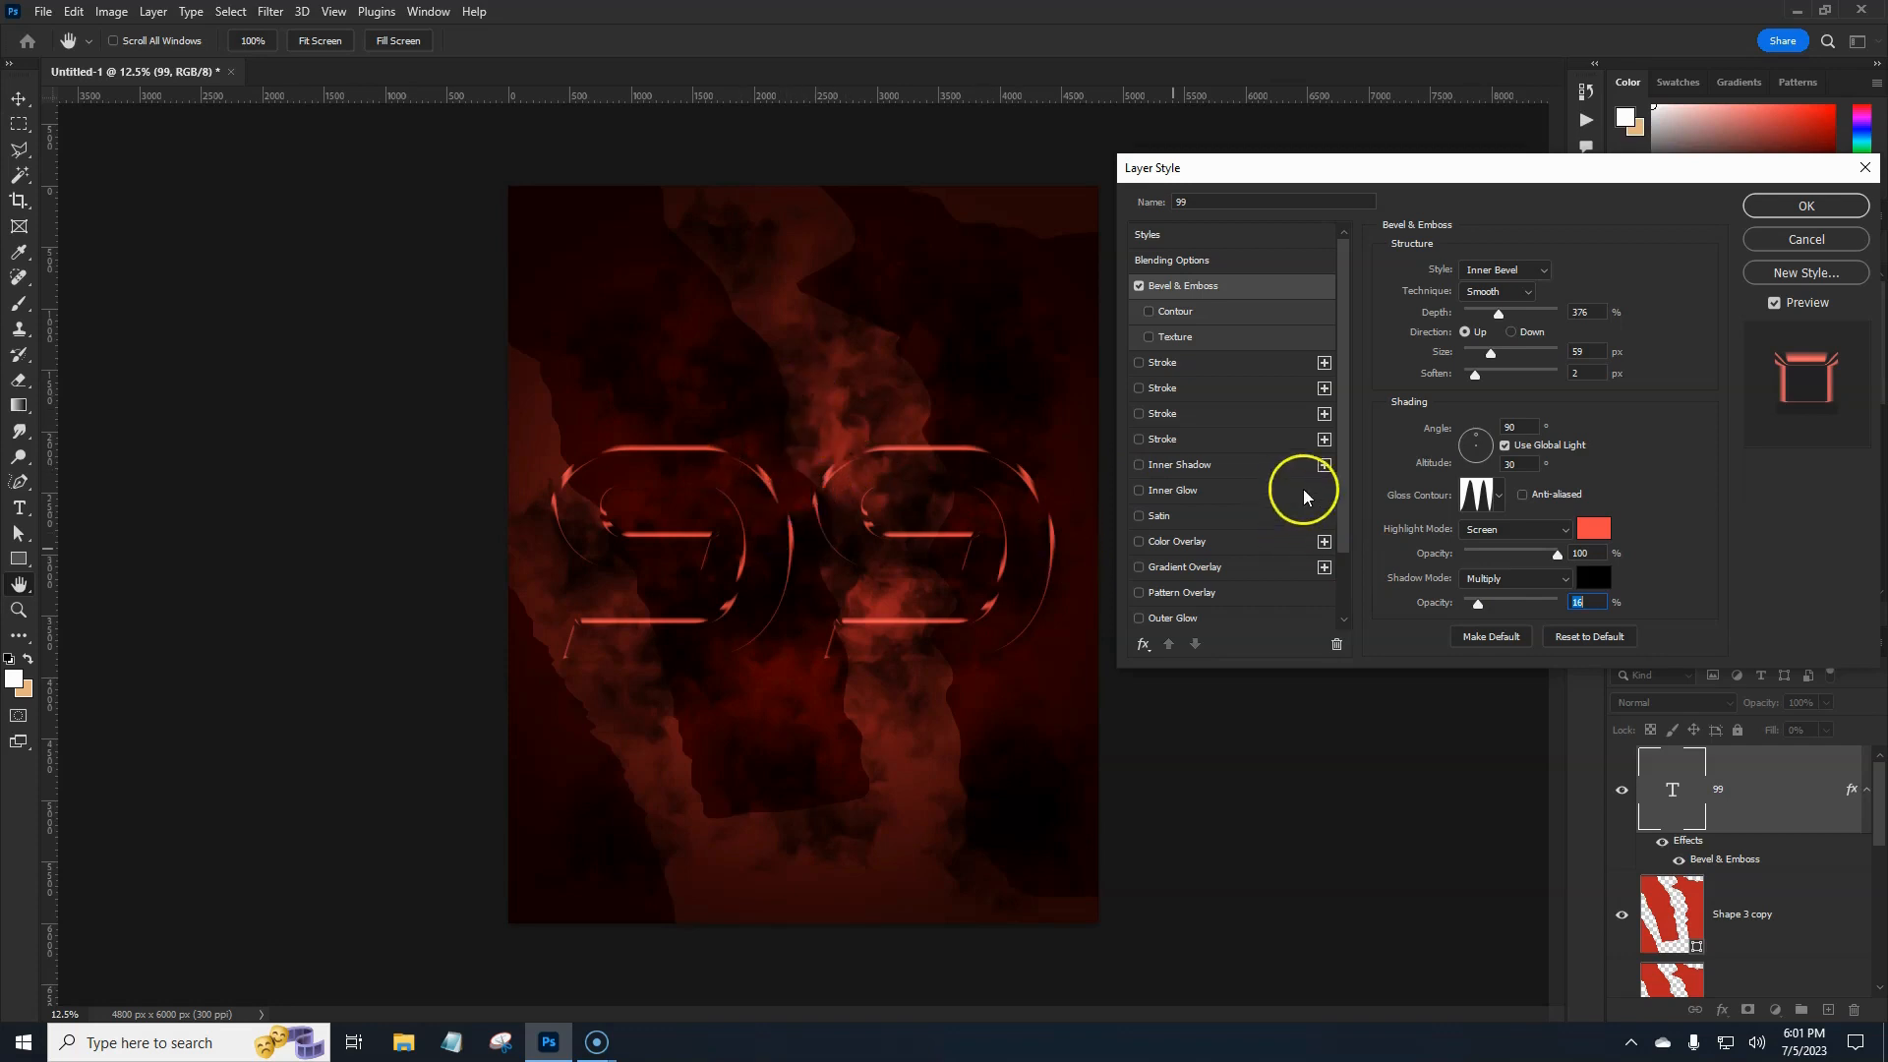
{"action": "left_click", "coordinate": [1808, 208]}
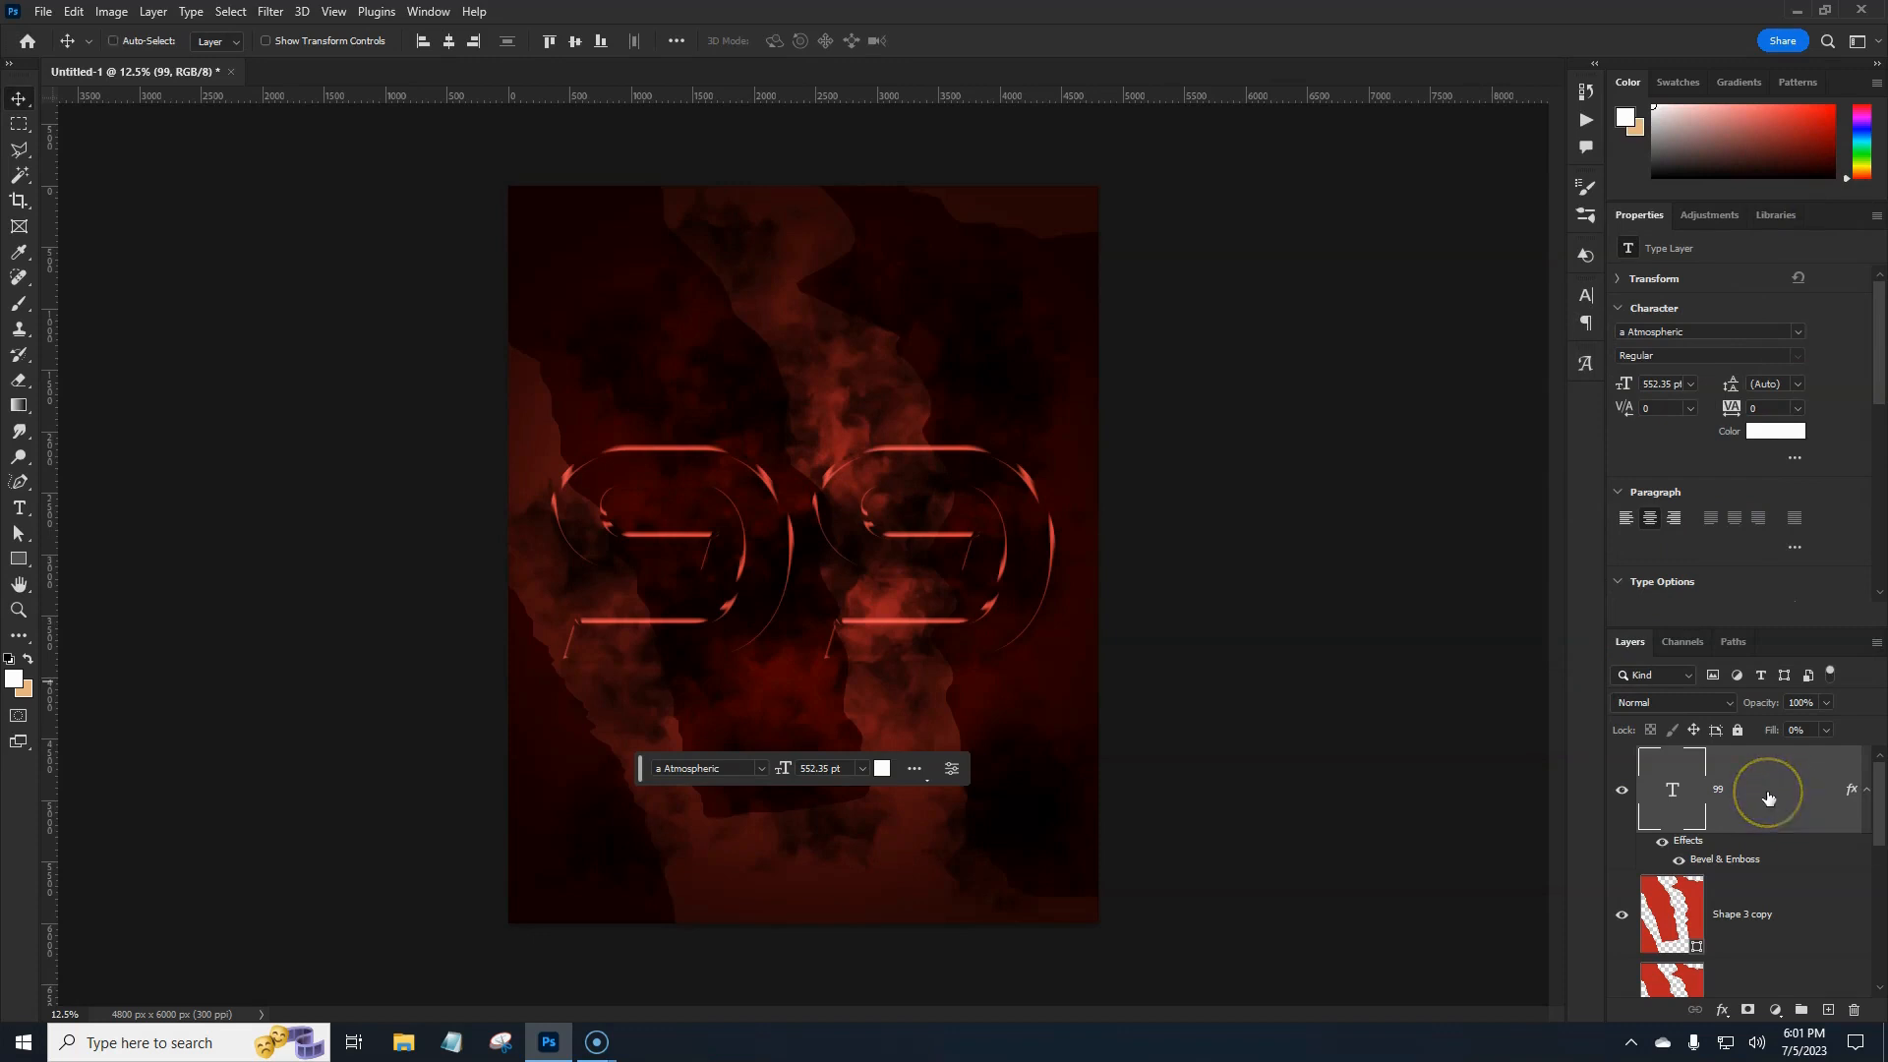
Free-transform the 99, raising its top edge and lowering its bottom edge, then commit.
{"action": "key", "text": "ctrl+t"}
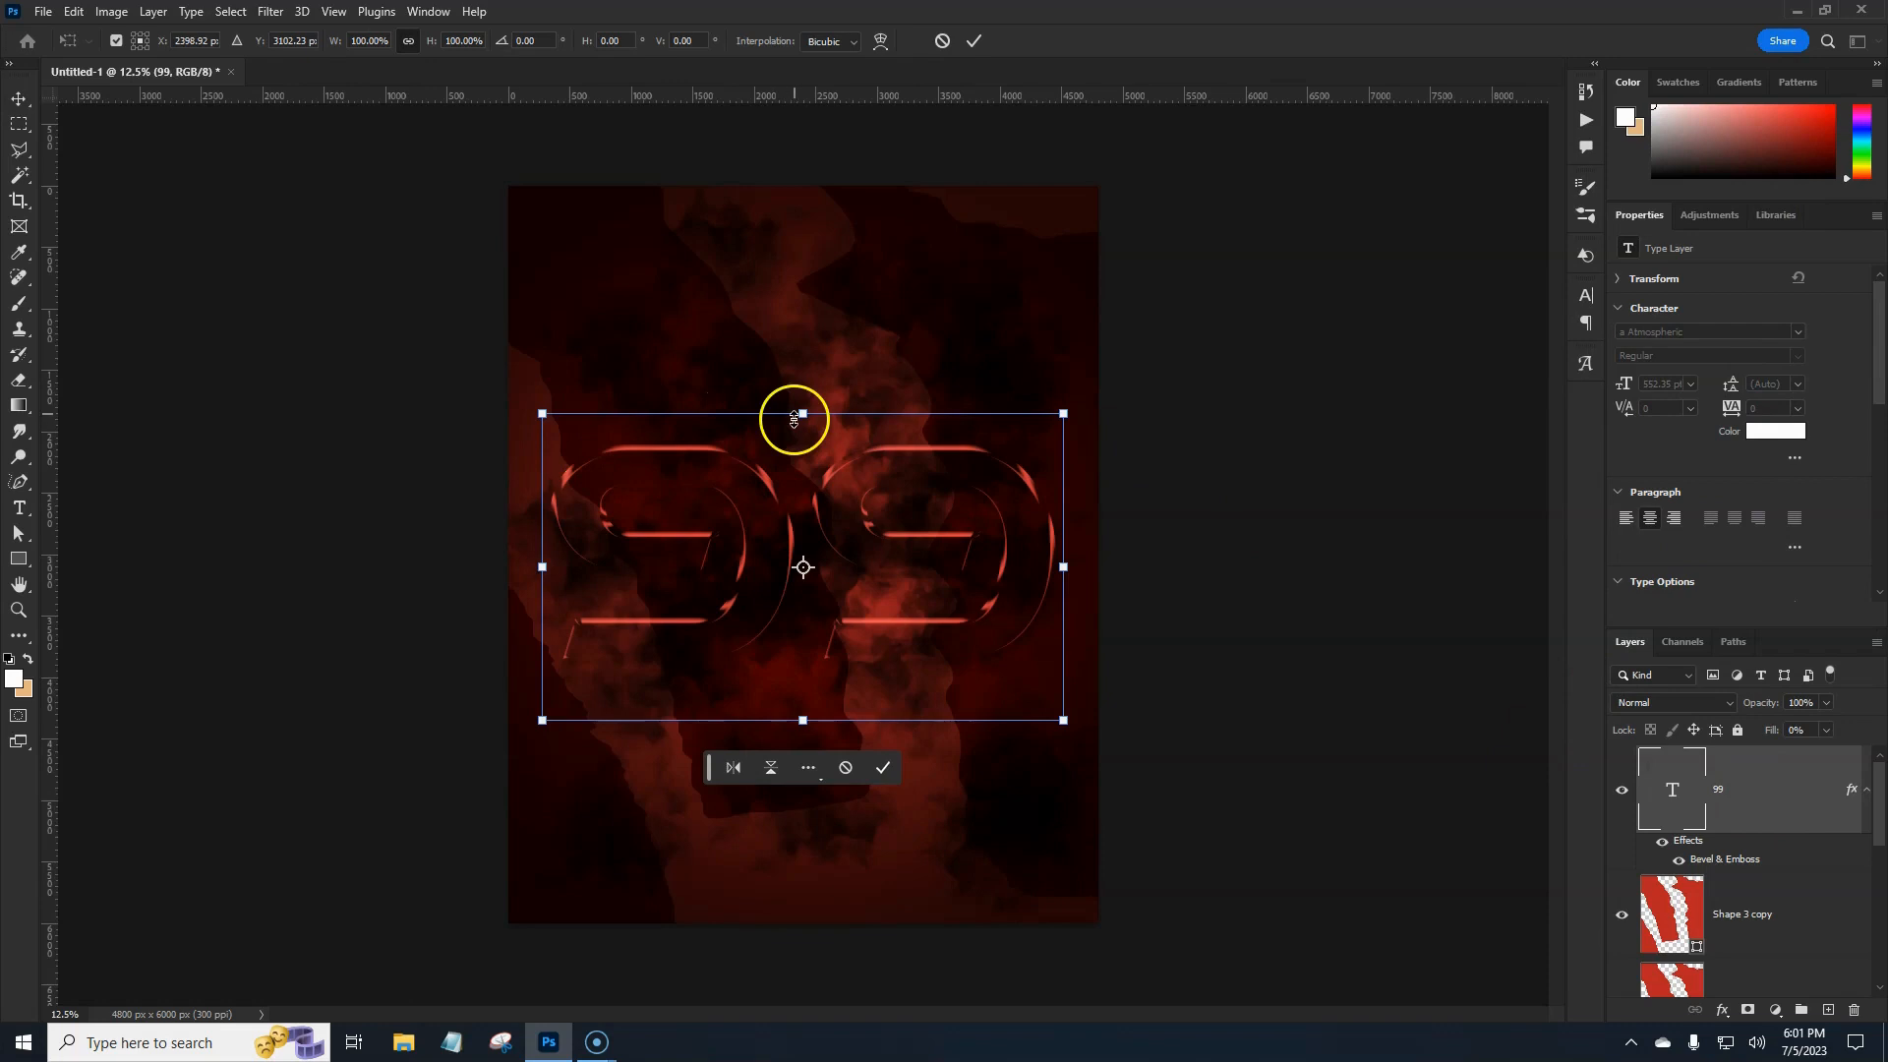
{"action": "left_click_drag", "start_coordinate": [804, 412], "coordinate": [803, 329]}
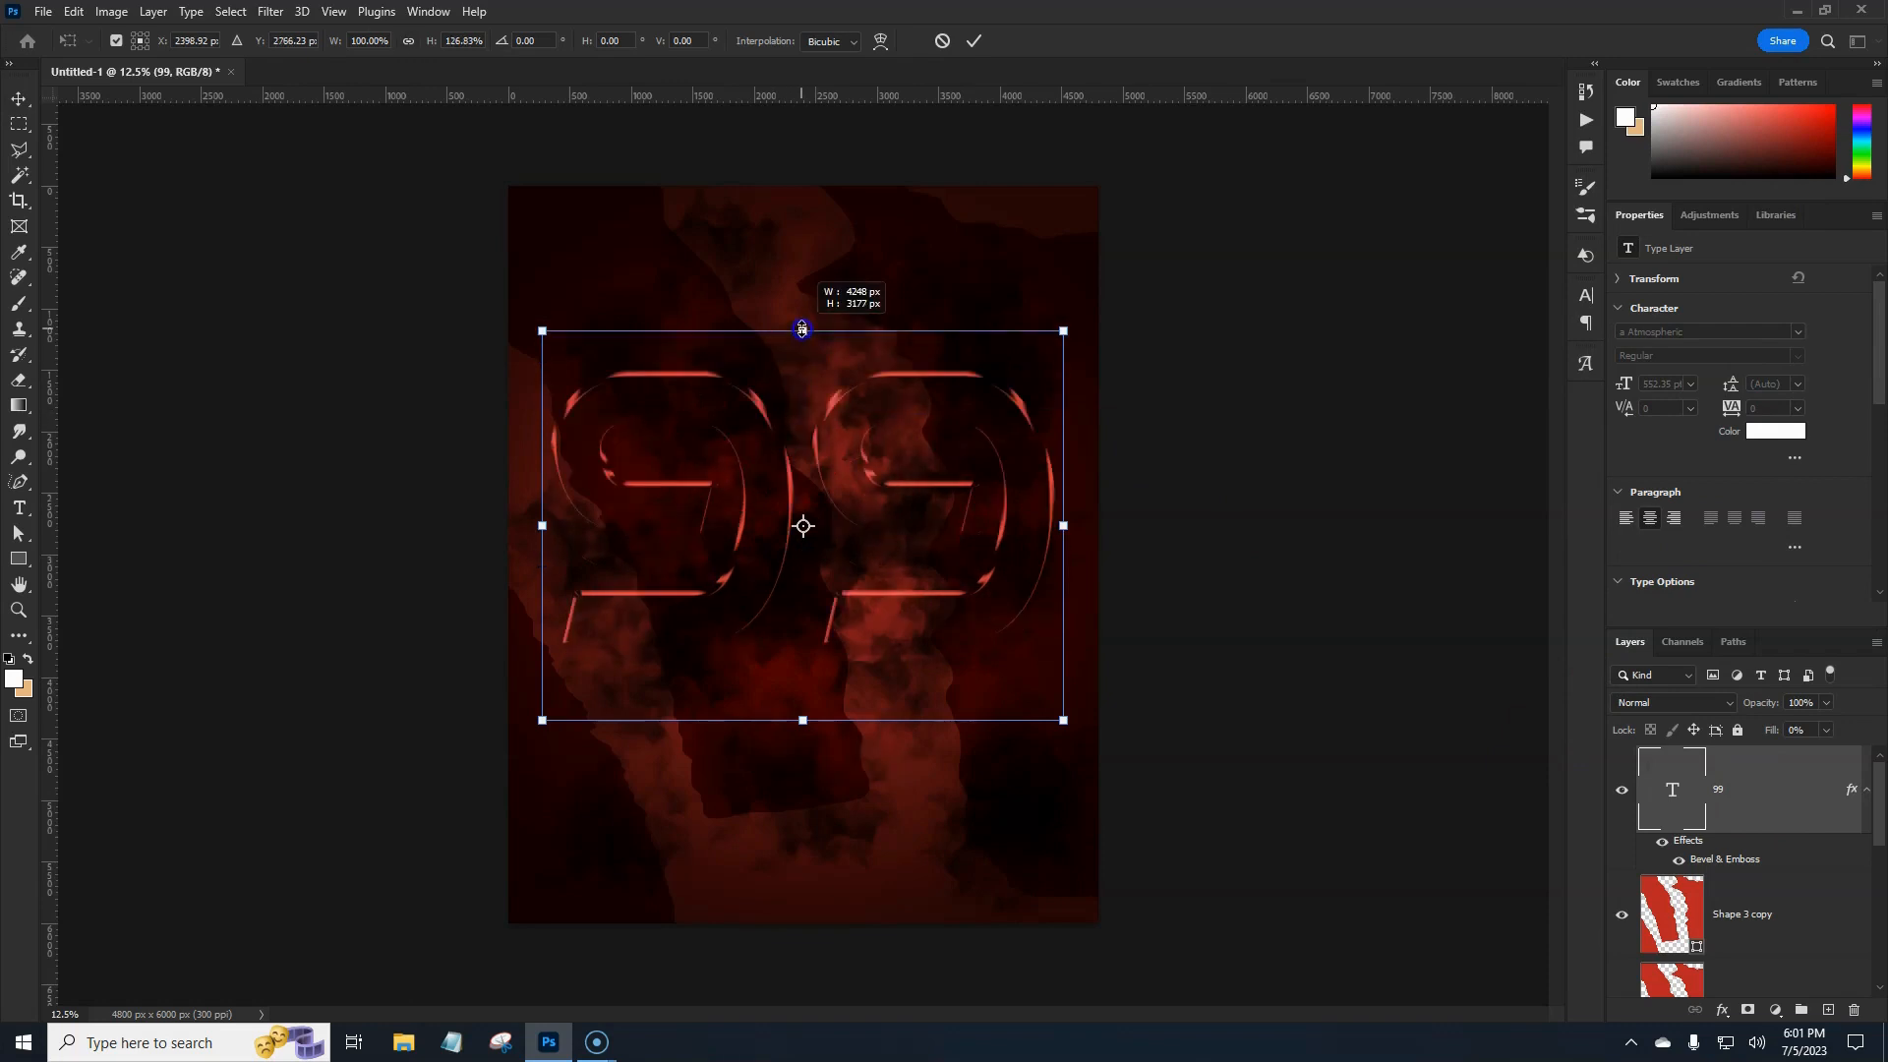
{"action": "left_click_drag", "start_coordinate": [803, 330], "coordinate": [802, 330]}
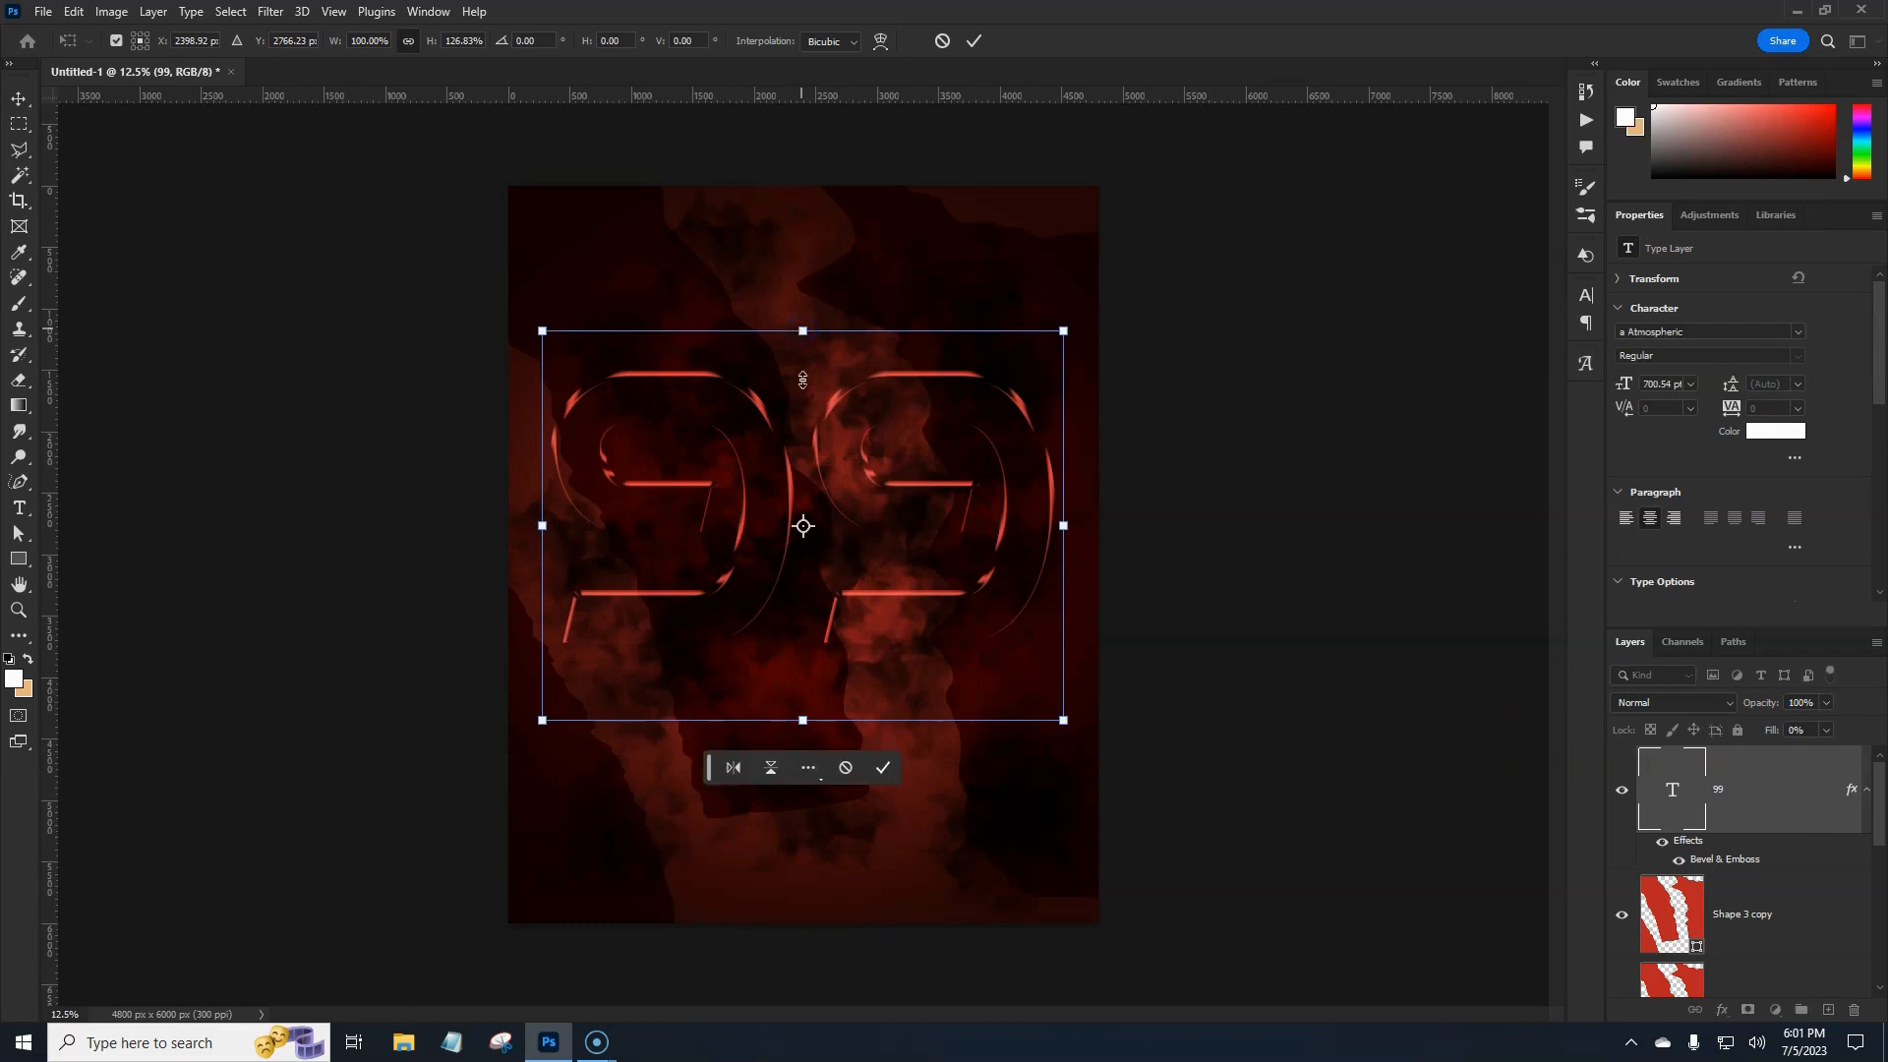
{"action": "left_click_drag", "start_coordinate": [802, 720], "coordinate": [805, 785]}
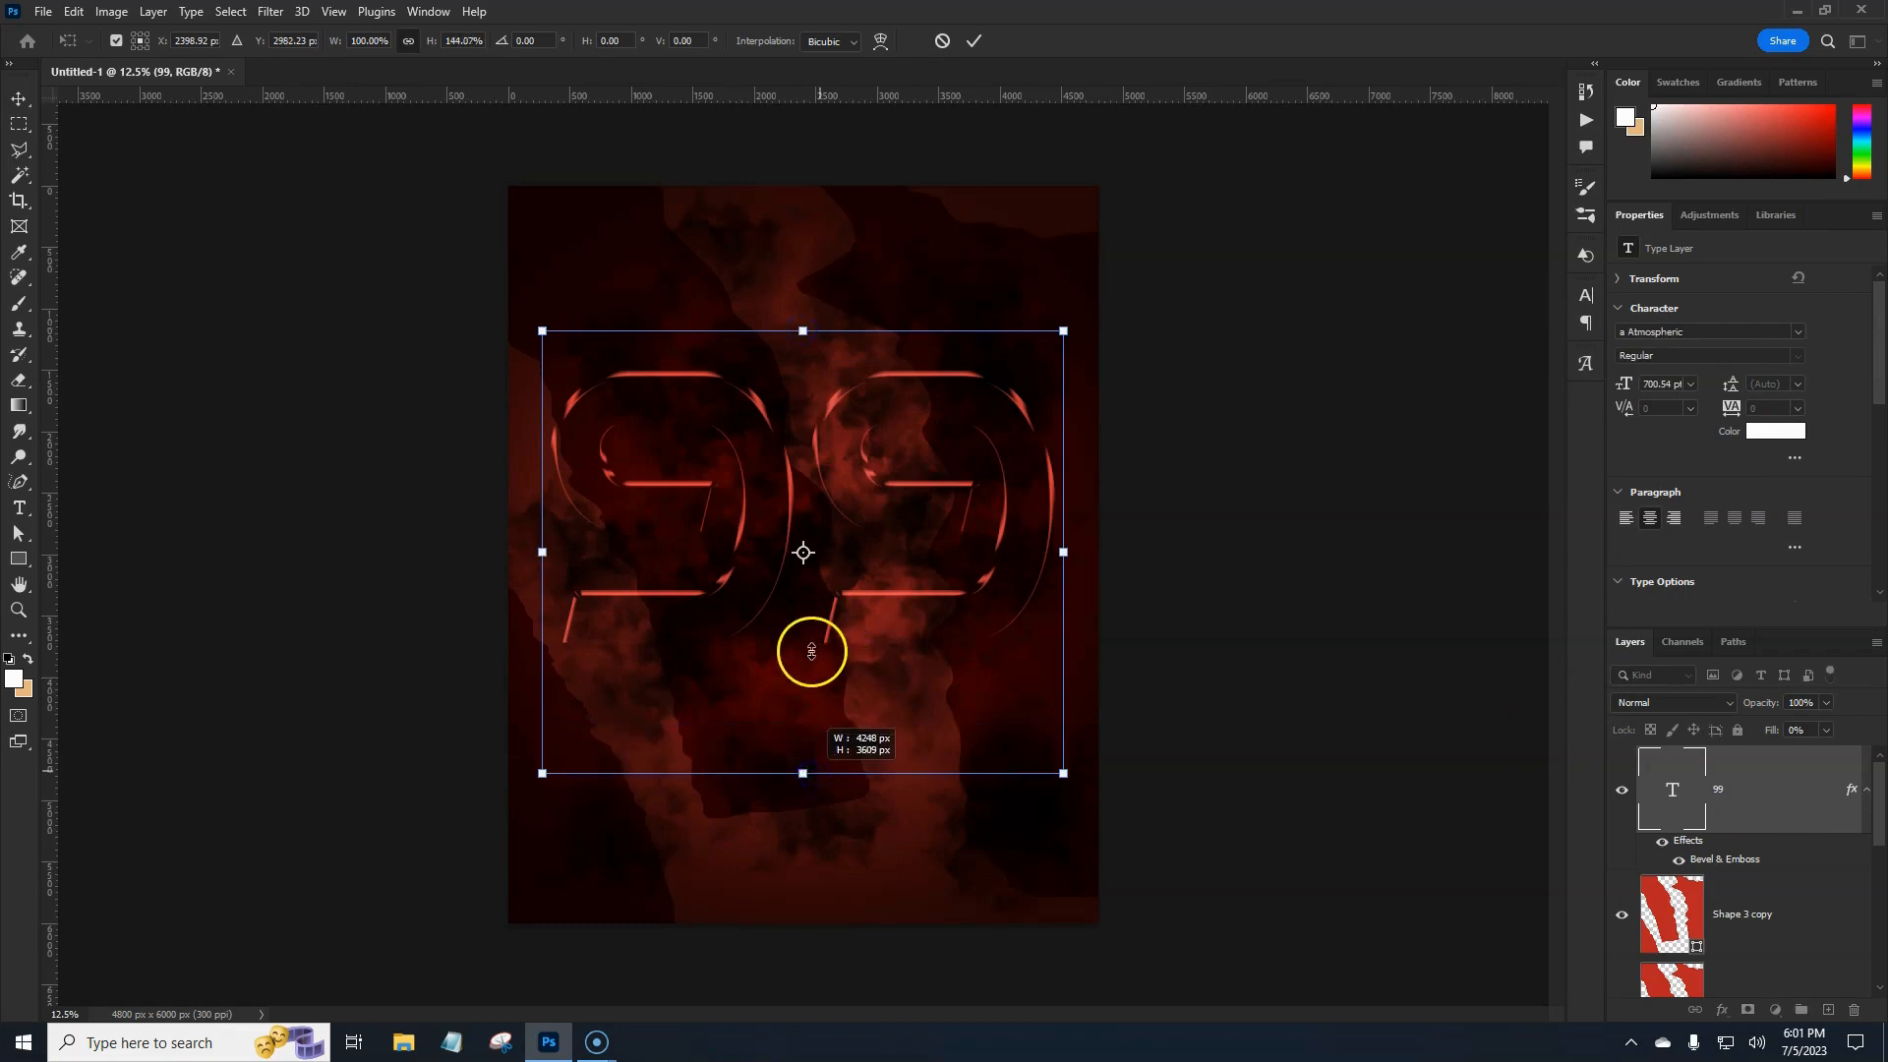
{"action": "key", "text": "Return"}
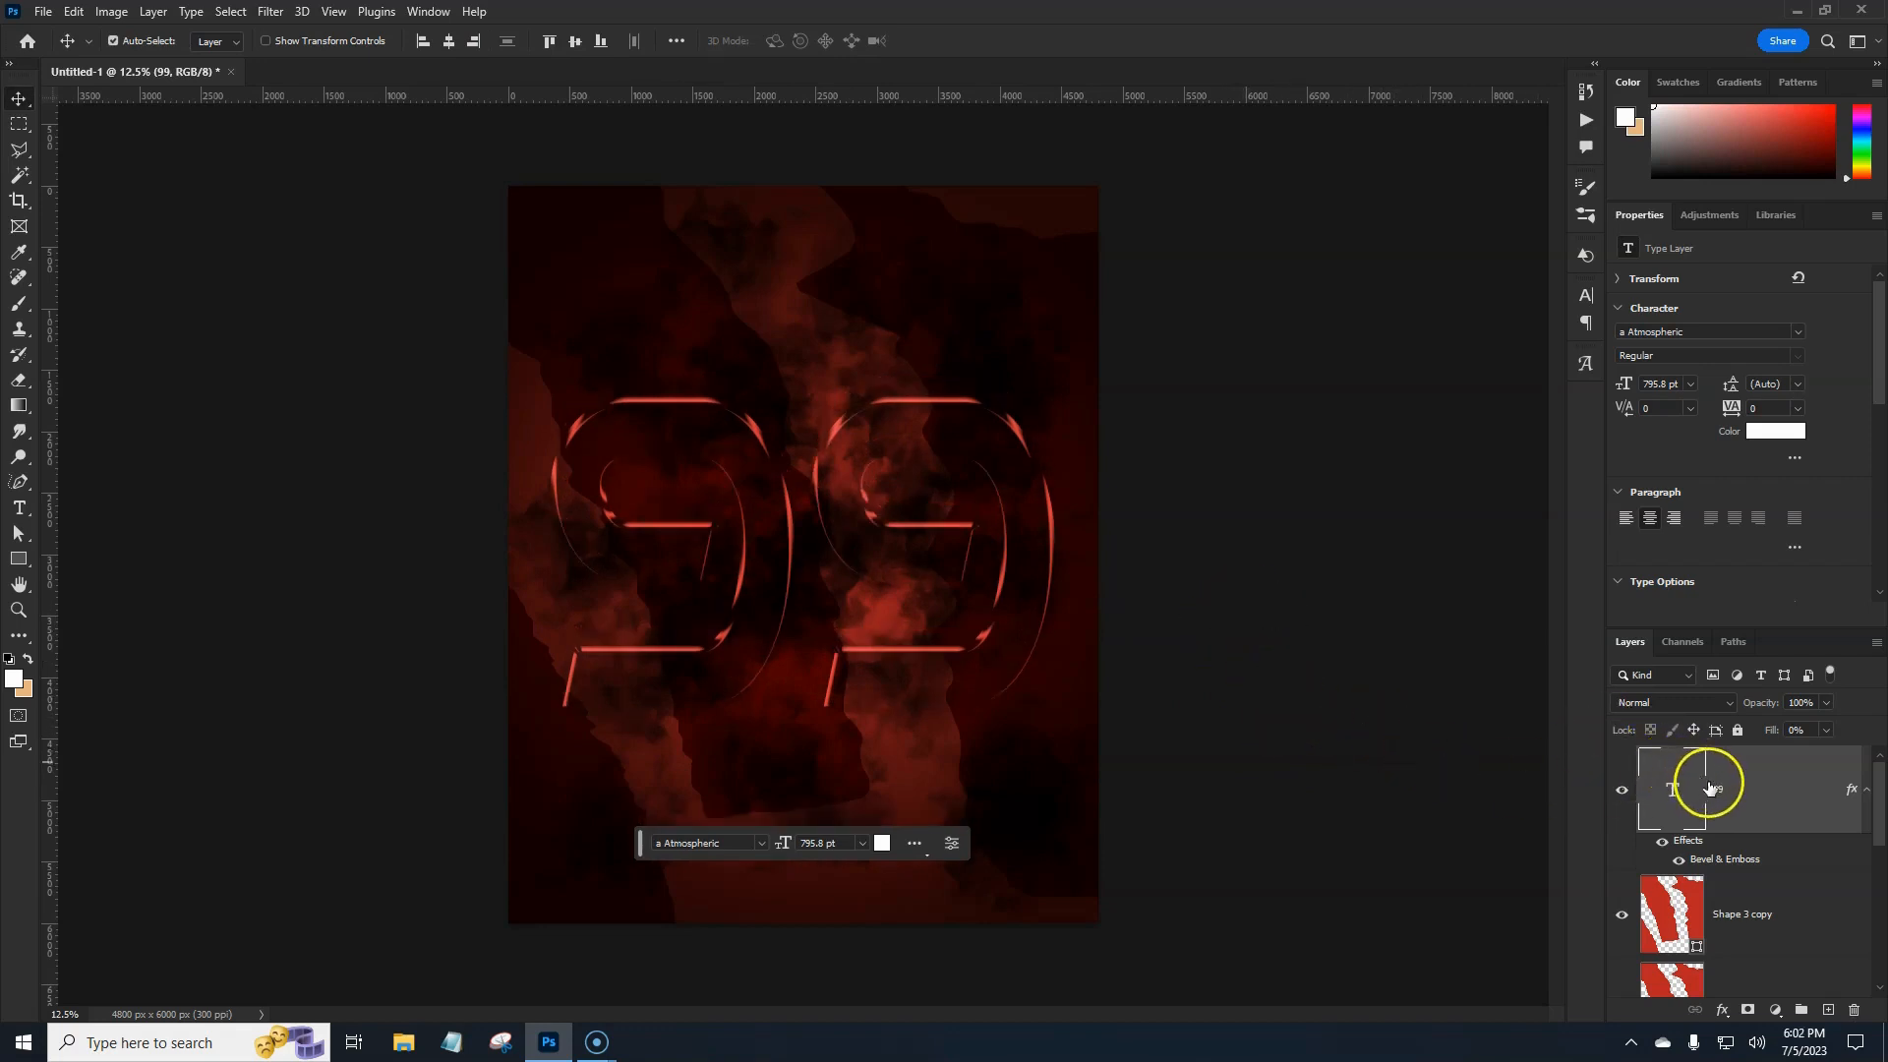
Place the basketball player photo as an embedded layer and rasterize it.
{"action": "left_click", "coordinate": [42, 12]}
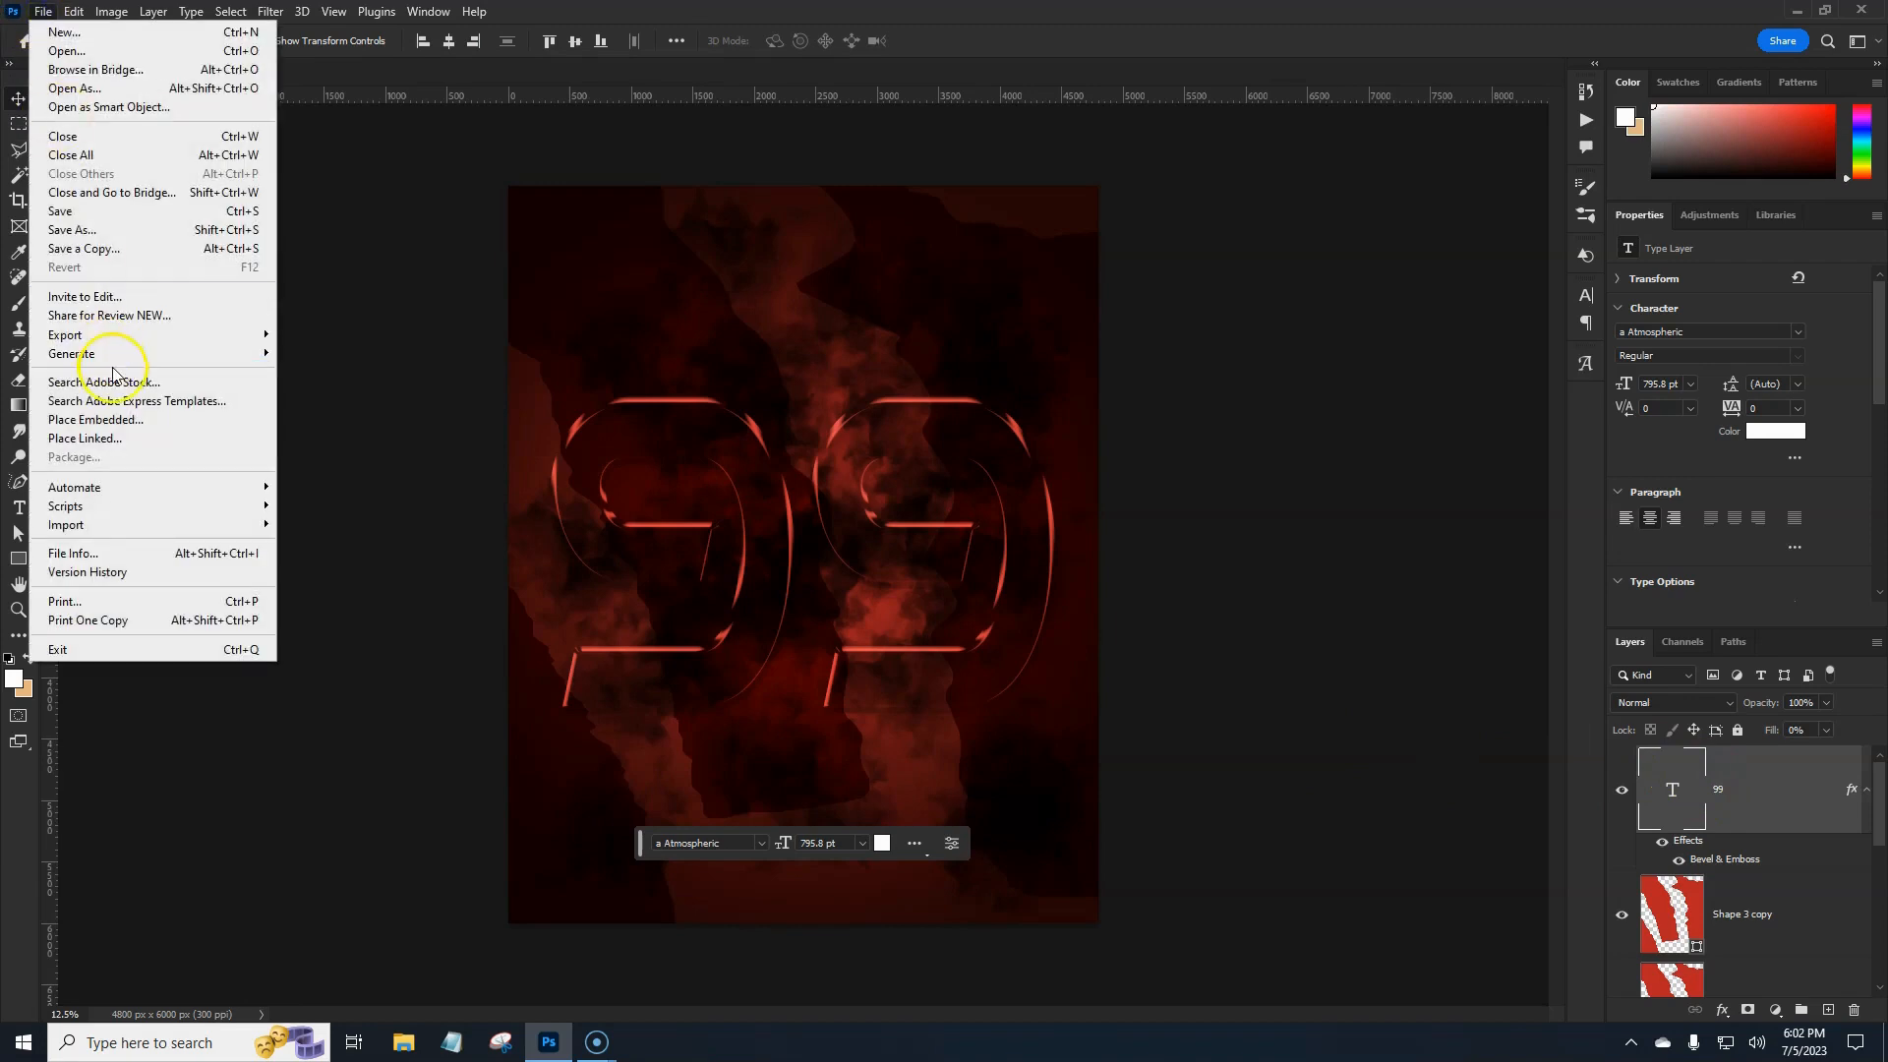
{"action": "left_click", "coordinate": [127, 419]}
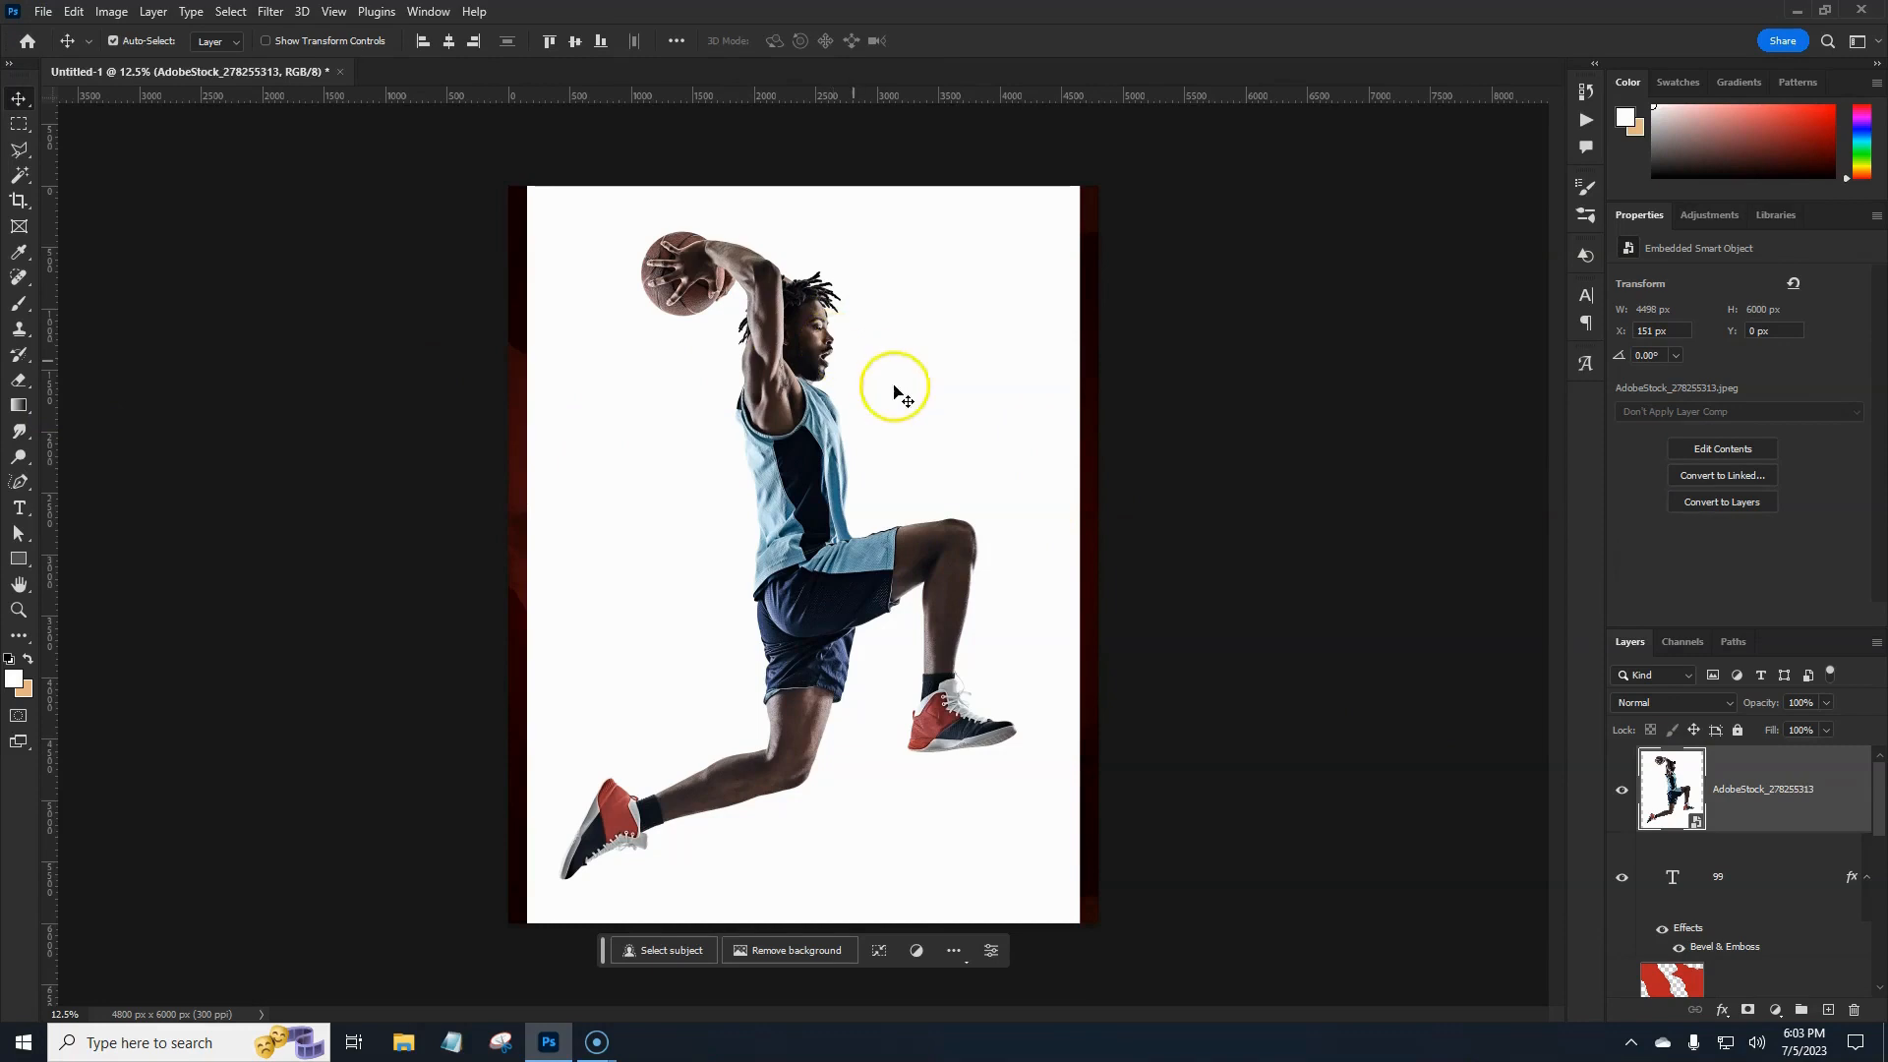
{"action": "right_click", "coordinate": [1757, 812]}
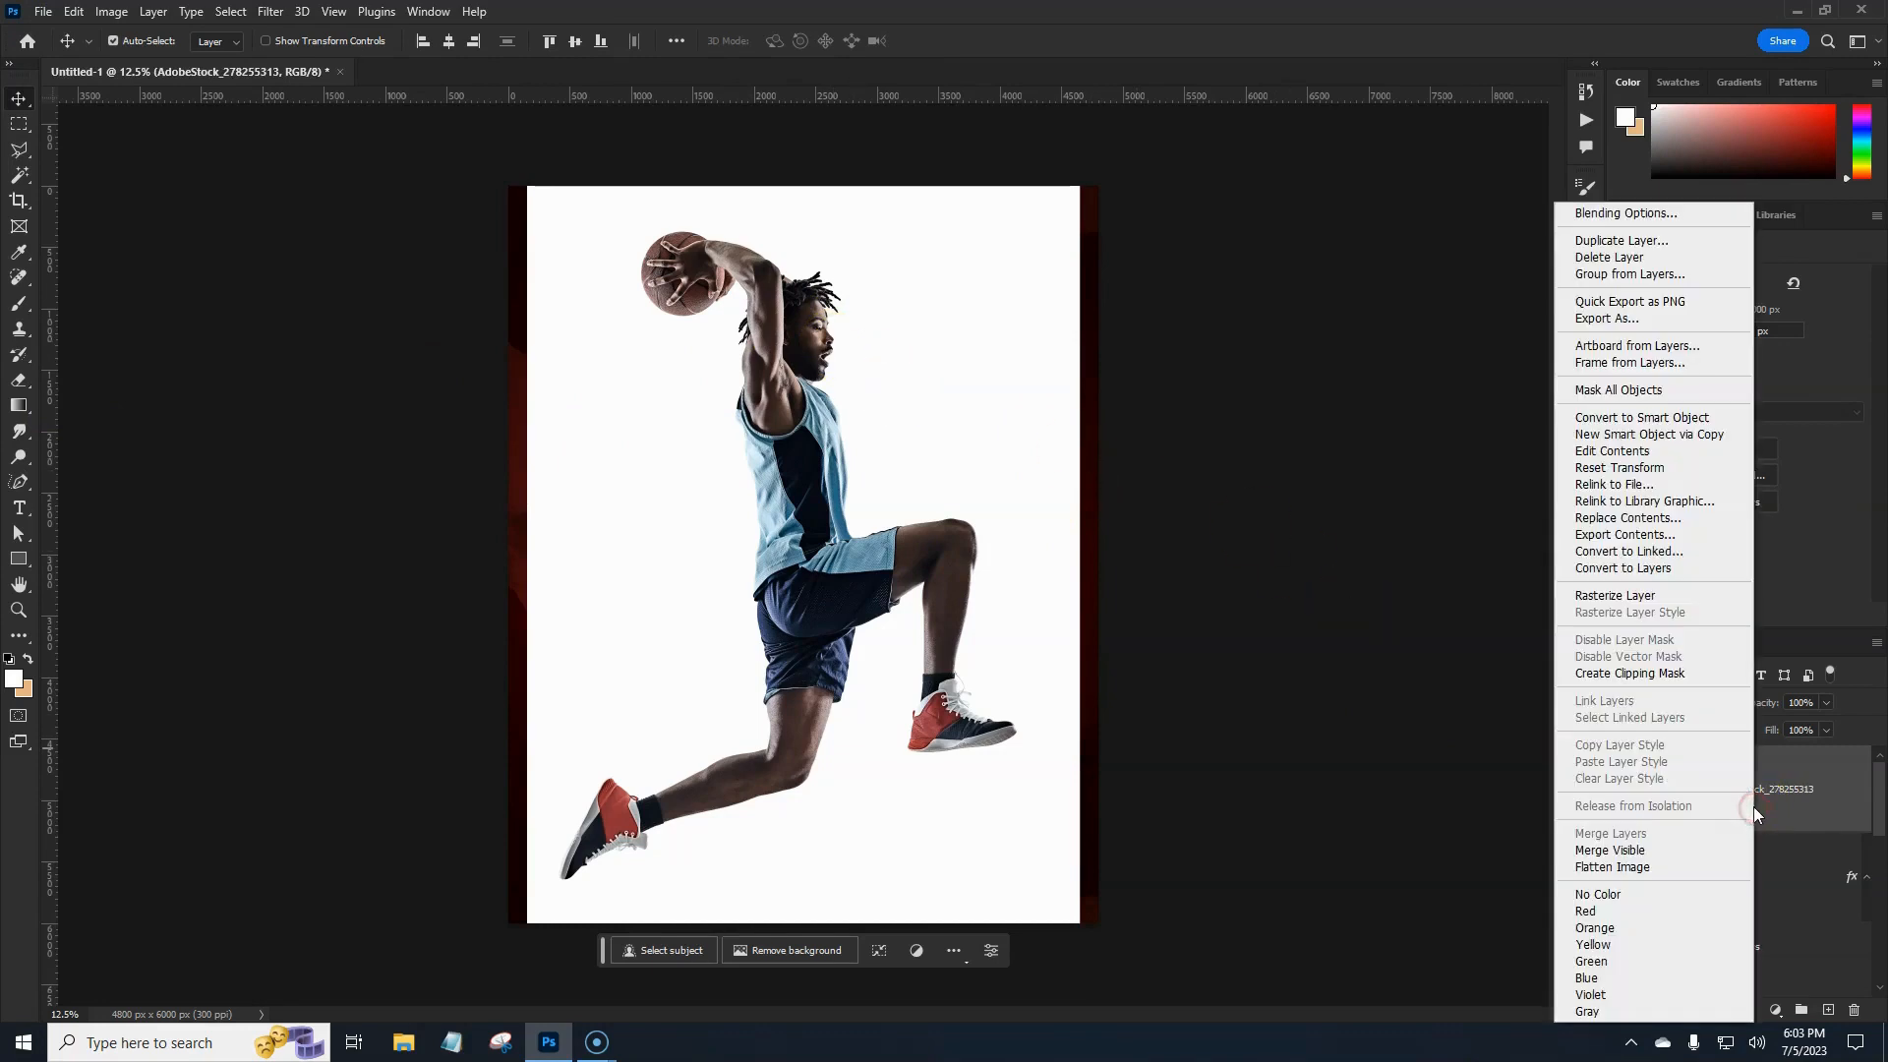
{"action": "left_click", "coordinate": [1638, 596]}
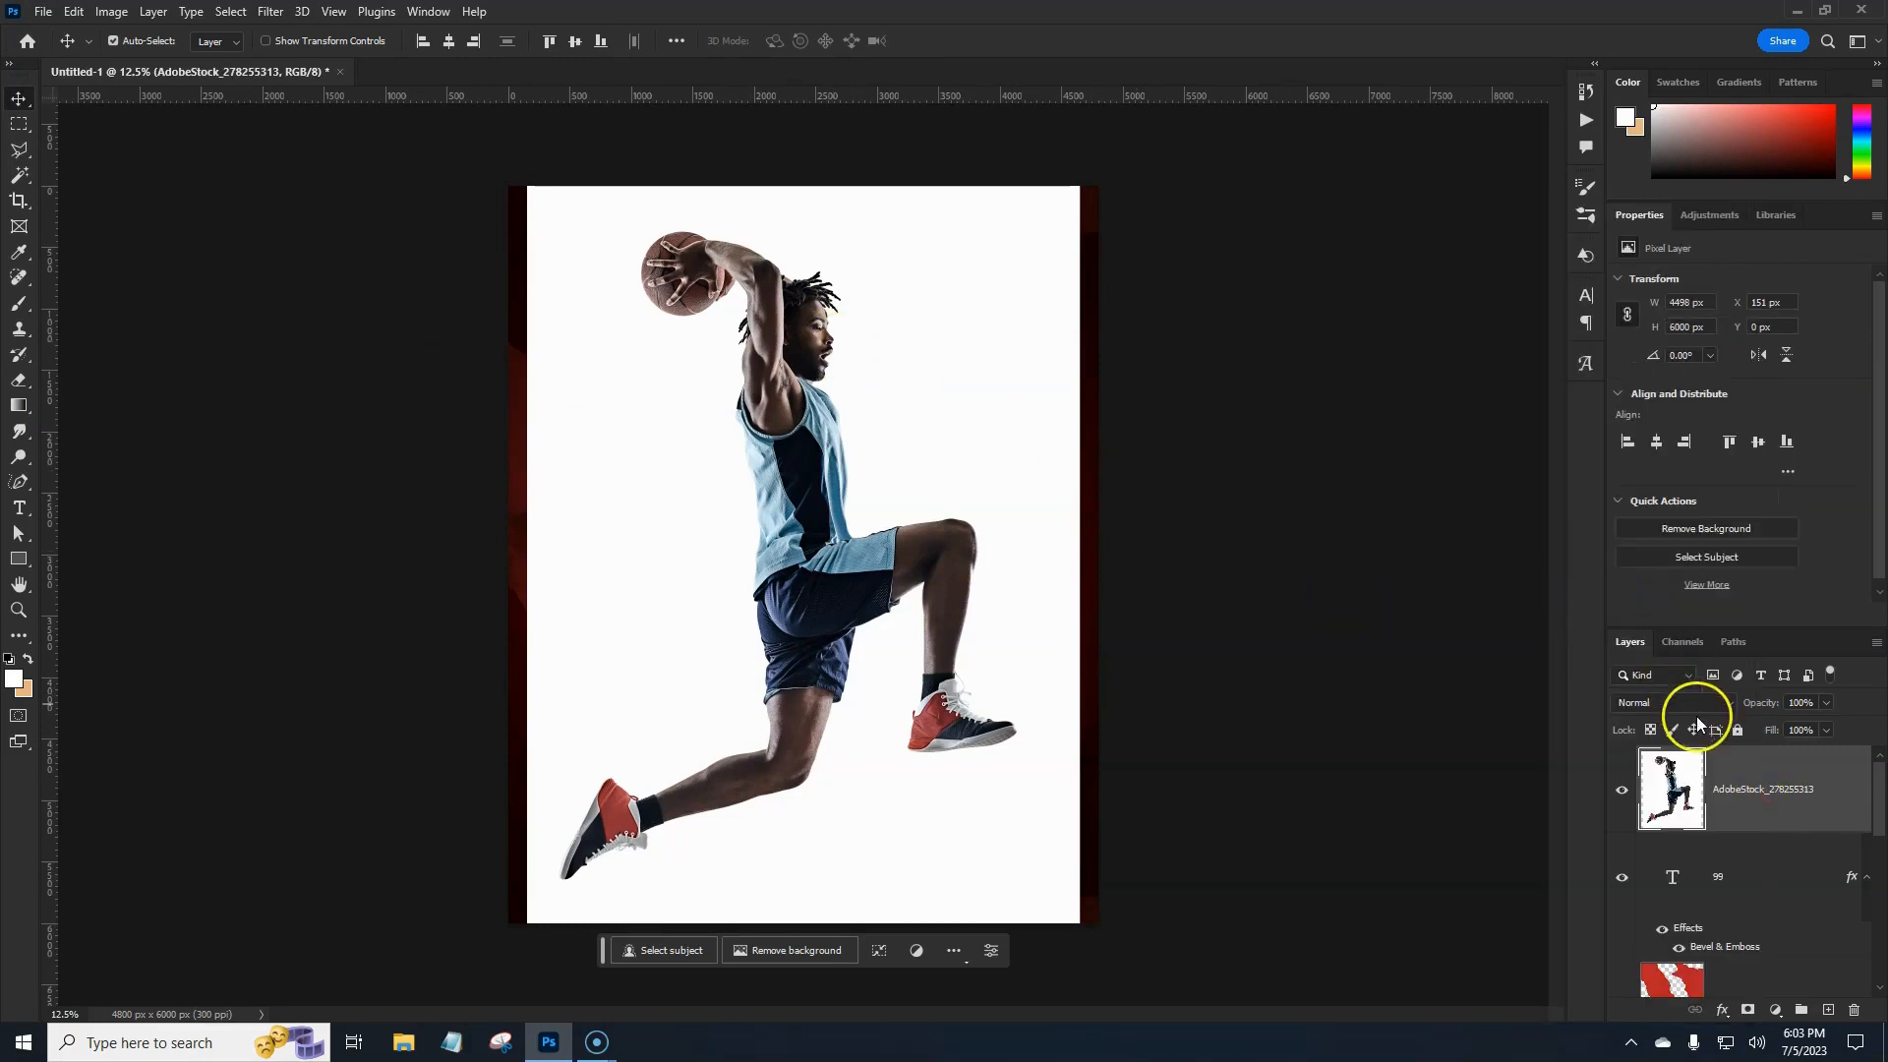
Magic Wand the photo's white background and add a layer mask to hide it.
{"action": "left_click", "coordinate": [21, 179]}
{"action": "left_click", "coordinate": [21, 180]}
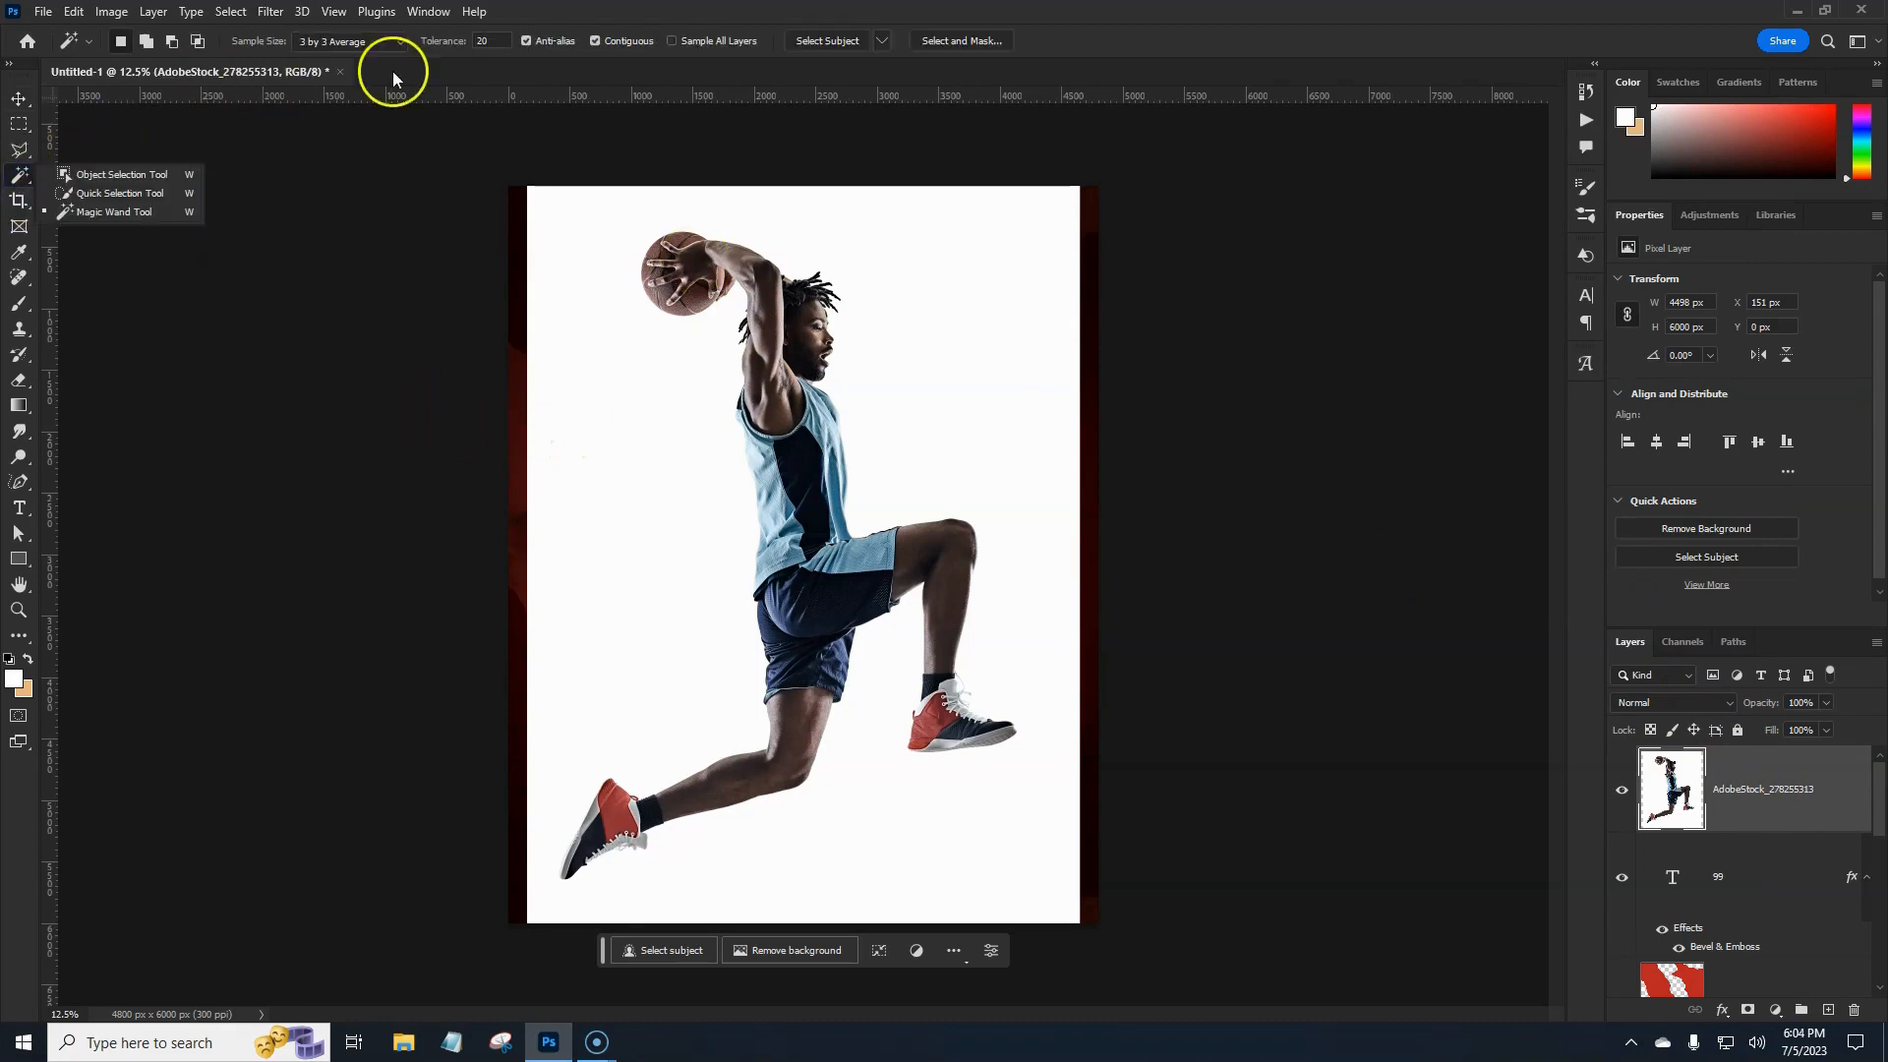
{"action": "left_click", "coordinate": [660, 491]}
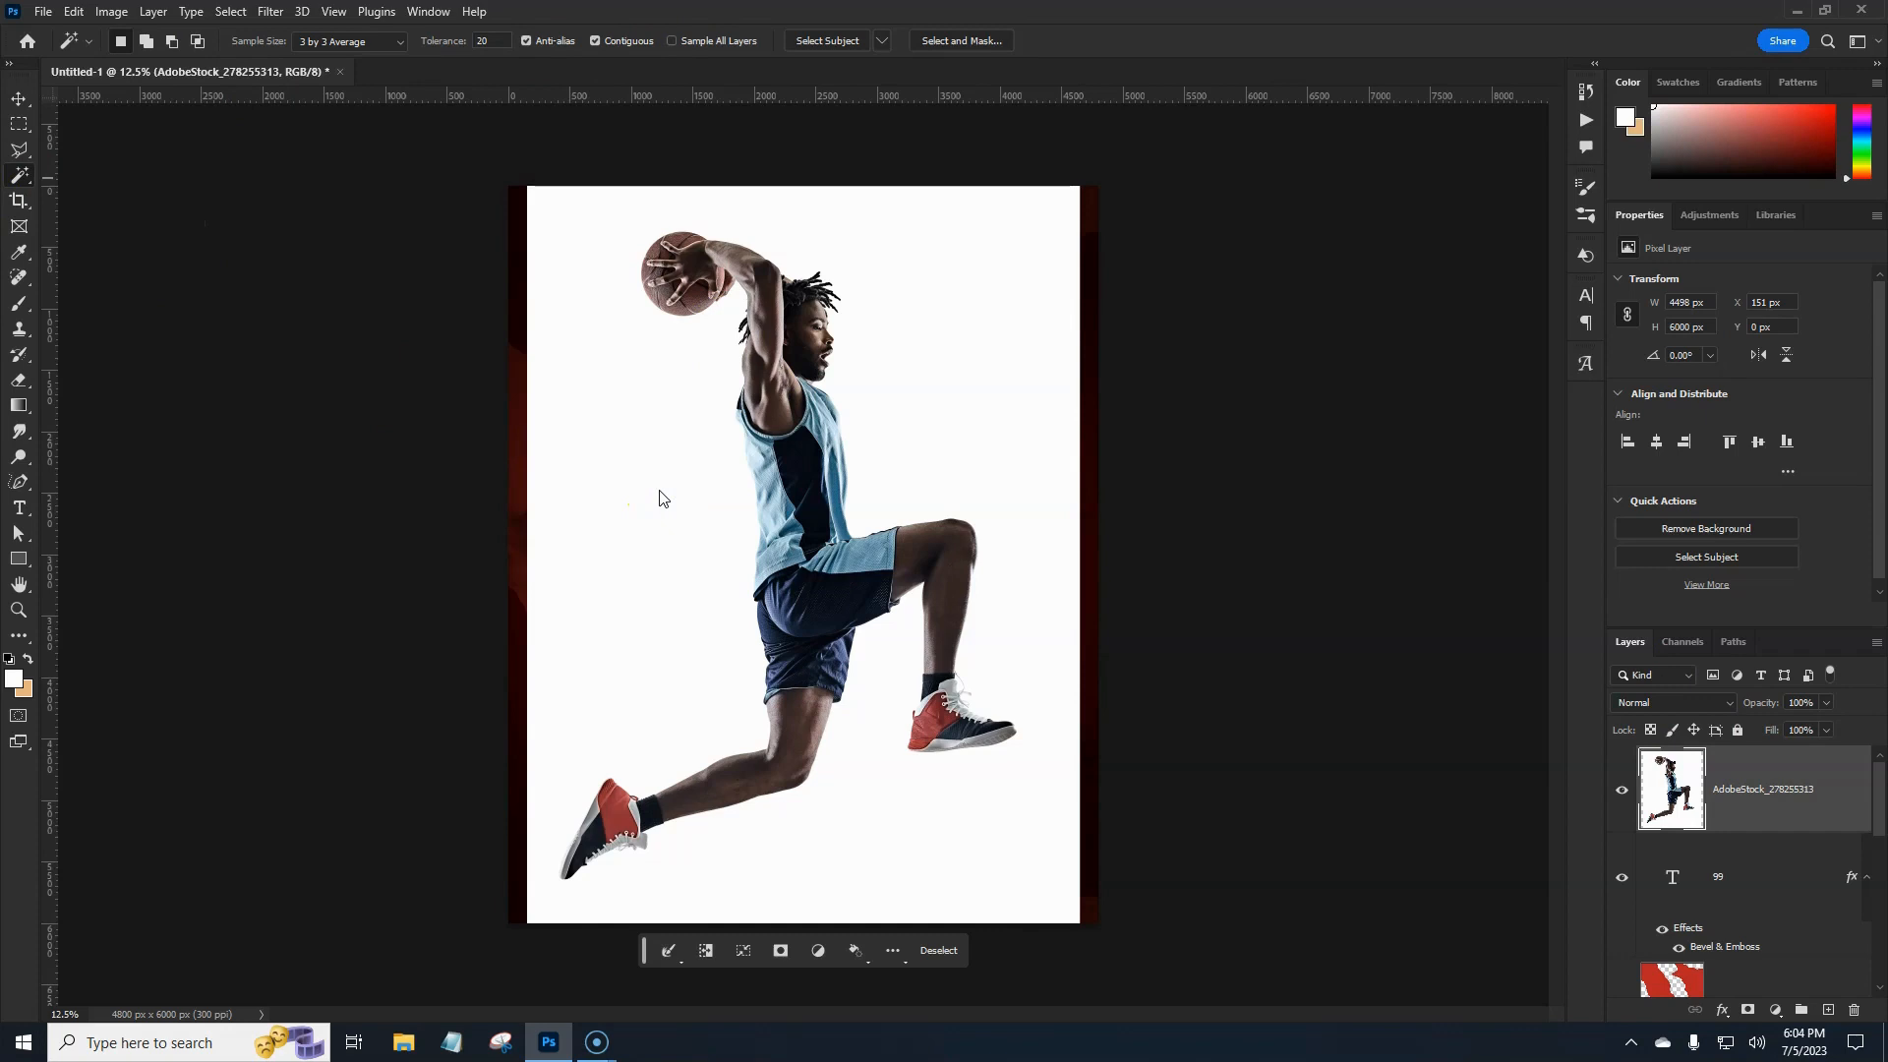
{"action": "left_click", "coordinate": [748, 367]}
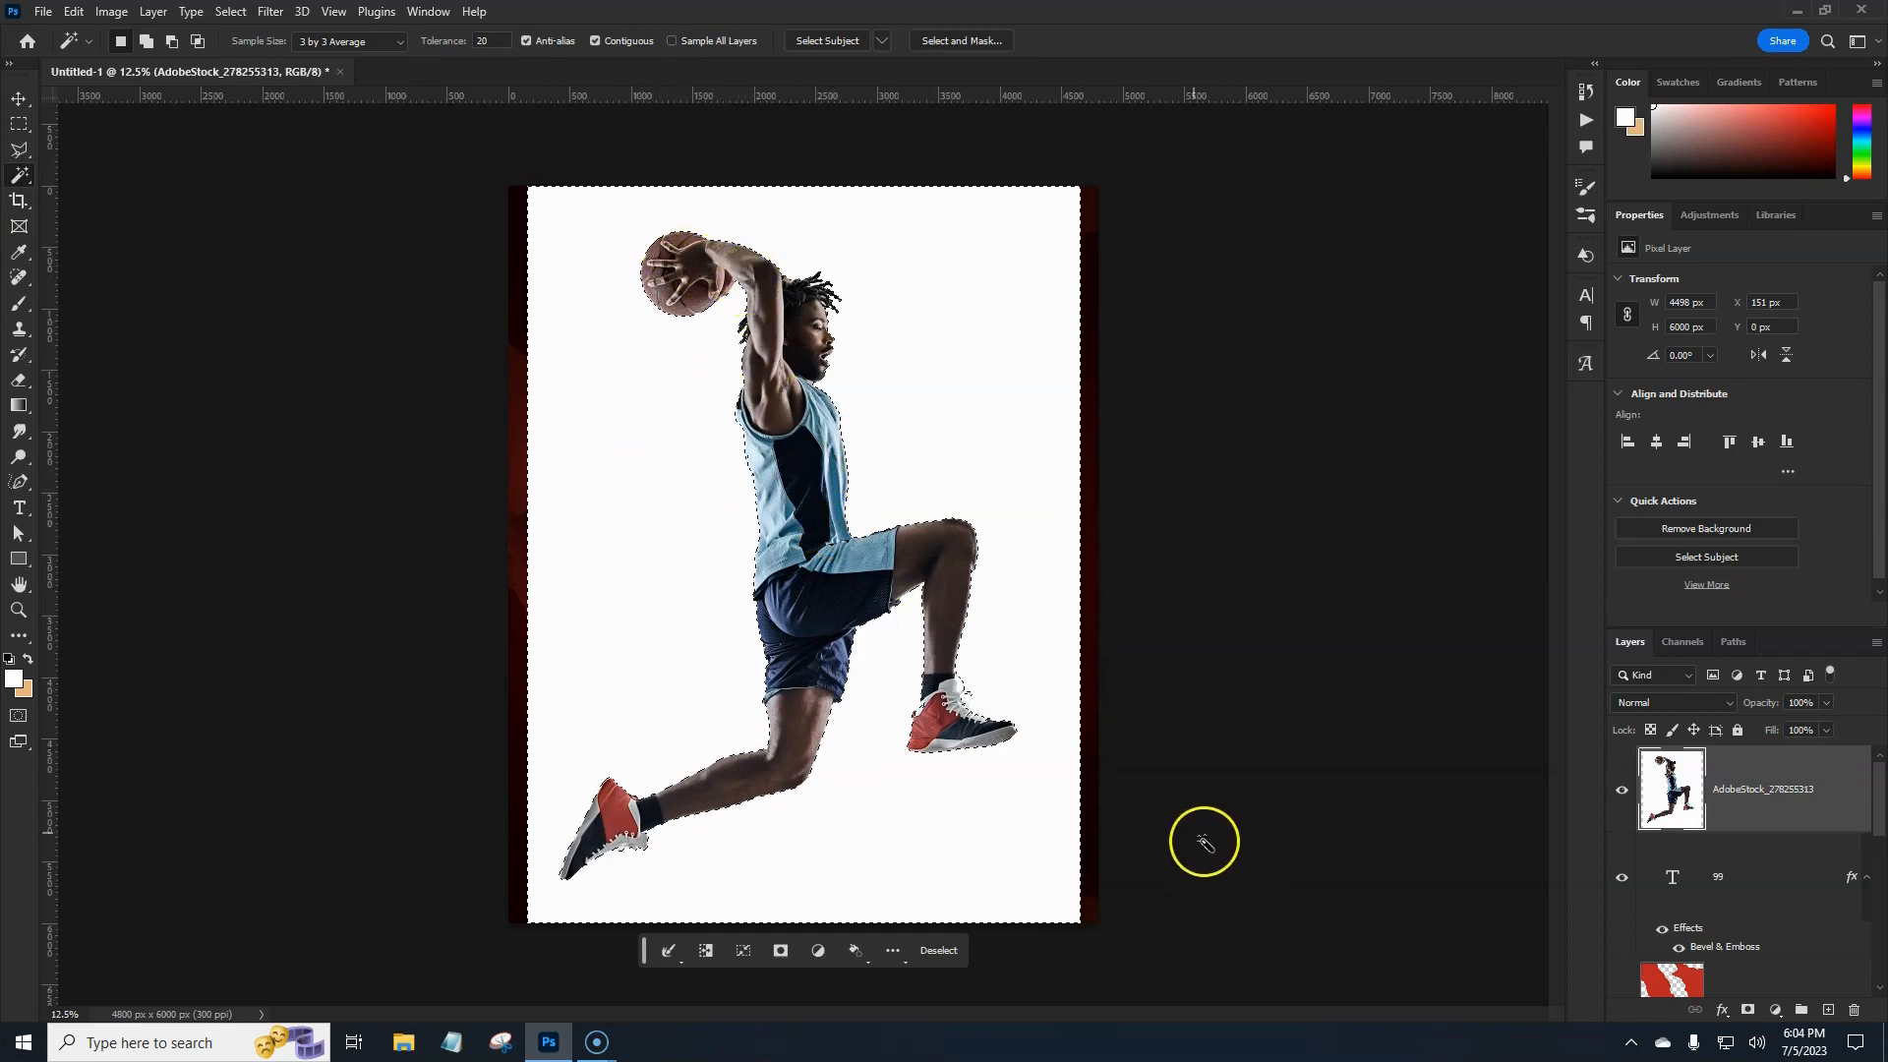
{"action": "left_click", "coordinate": [1748, 1013]}
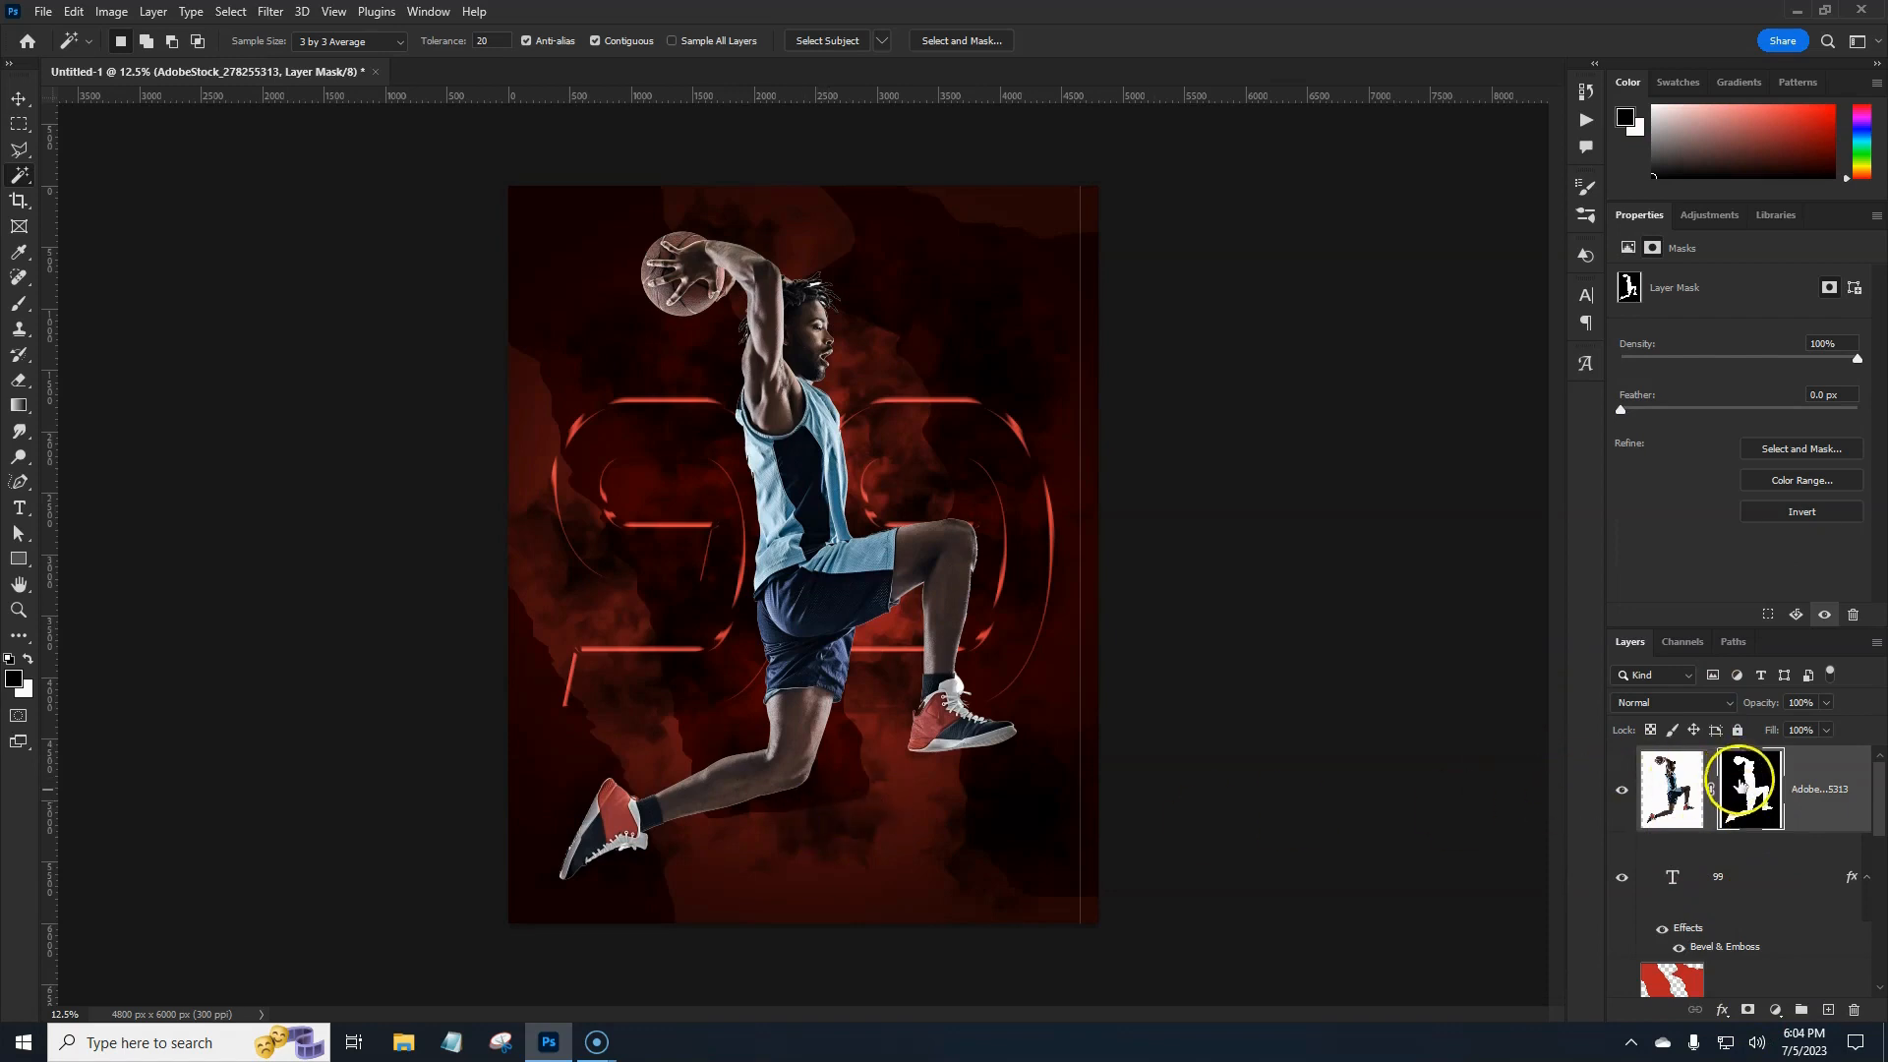
Run Filter > Other > Minimum with a 3.5 px radius on the player's mask.
{"action": "left_click", "coordinate": [268, 12]}
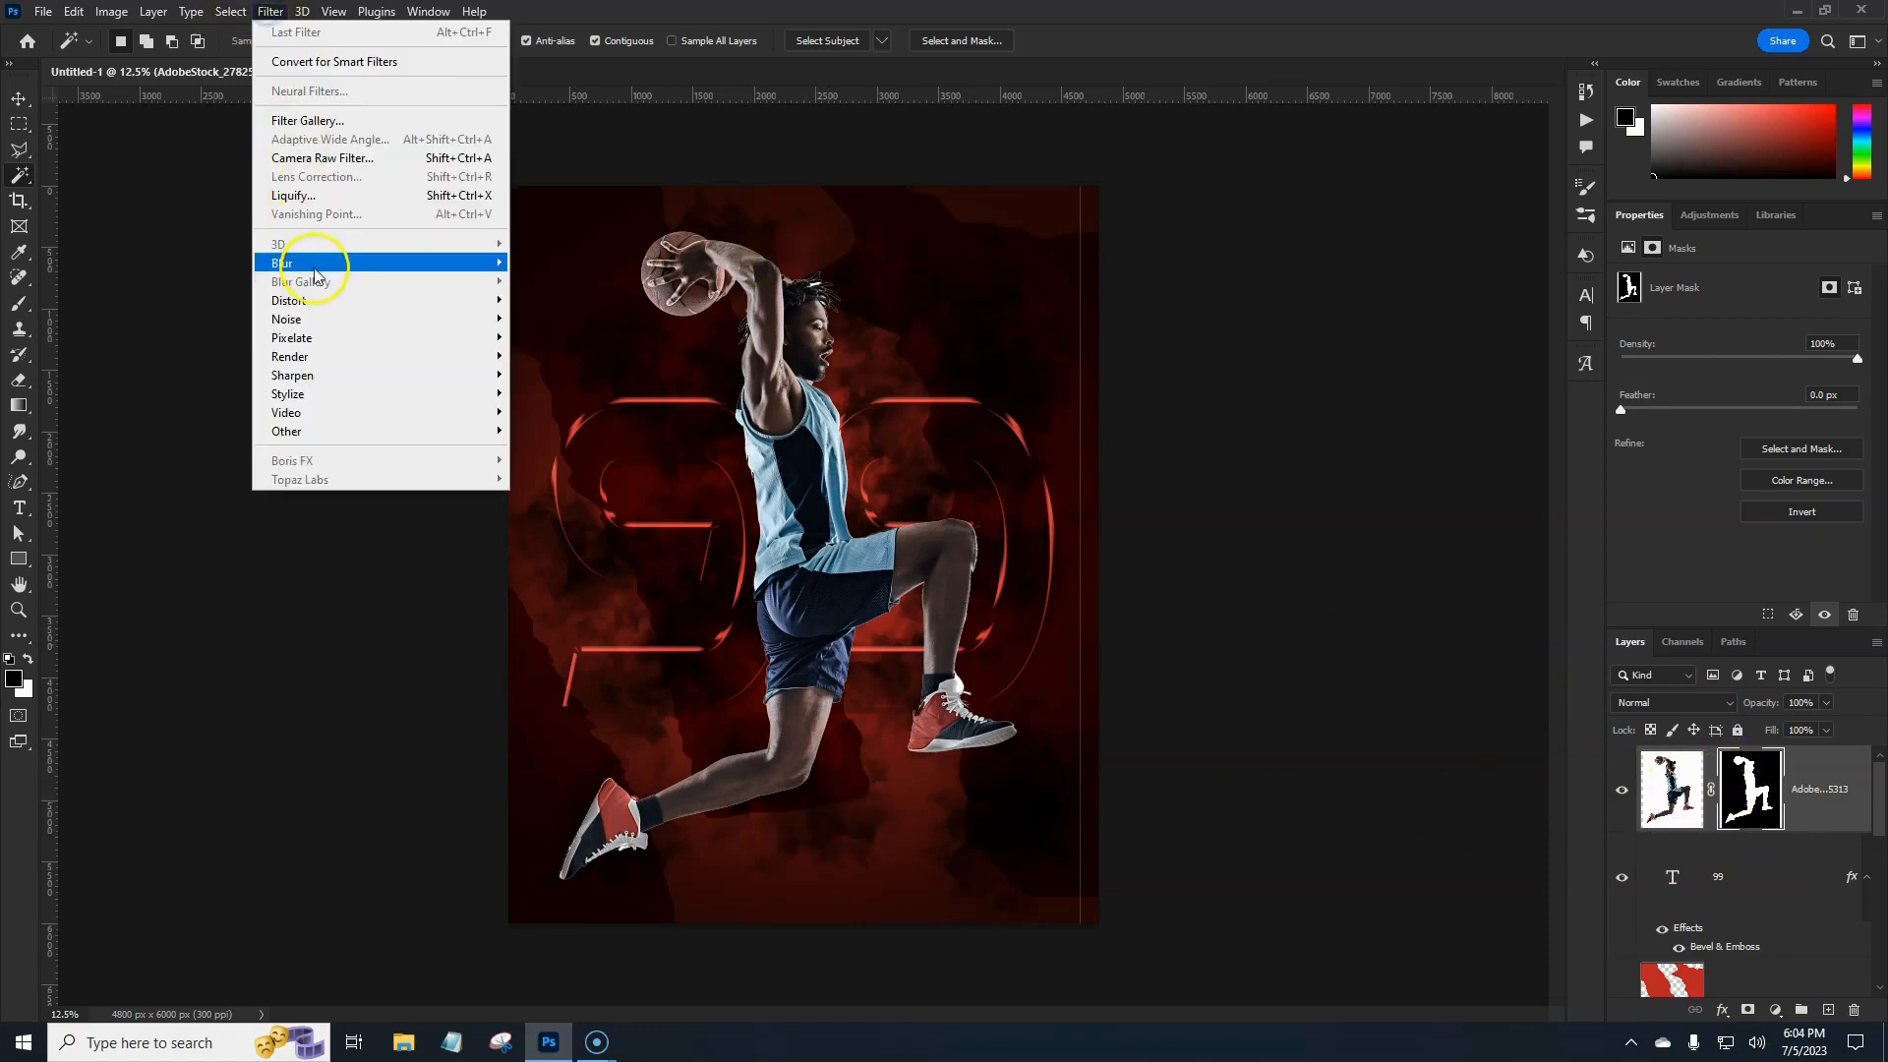
{"action": "mouse_move", "coordinate": [334, 431]}
{"action": "left_click", "coordinate": [558, 506]}
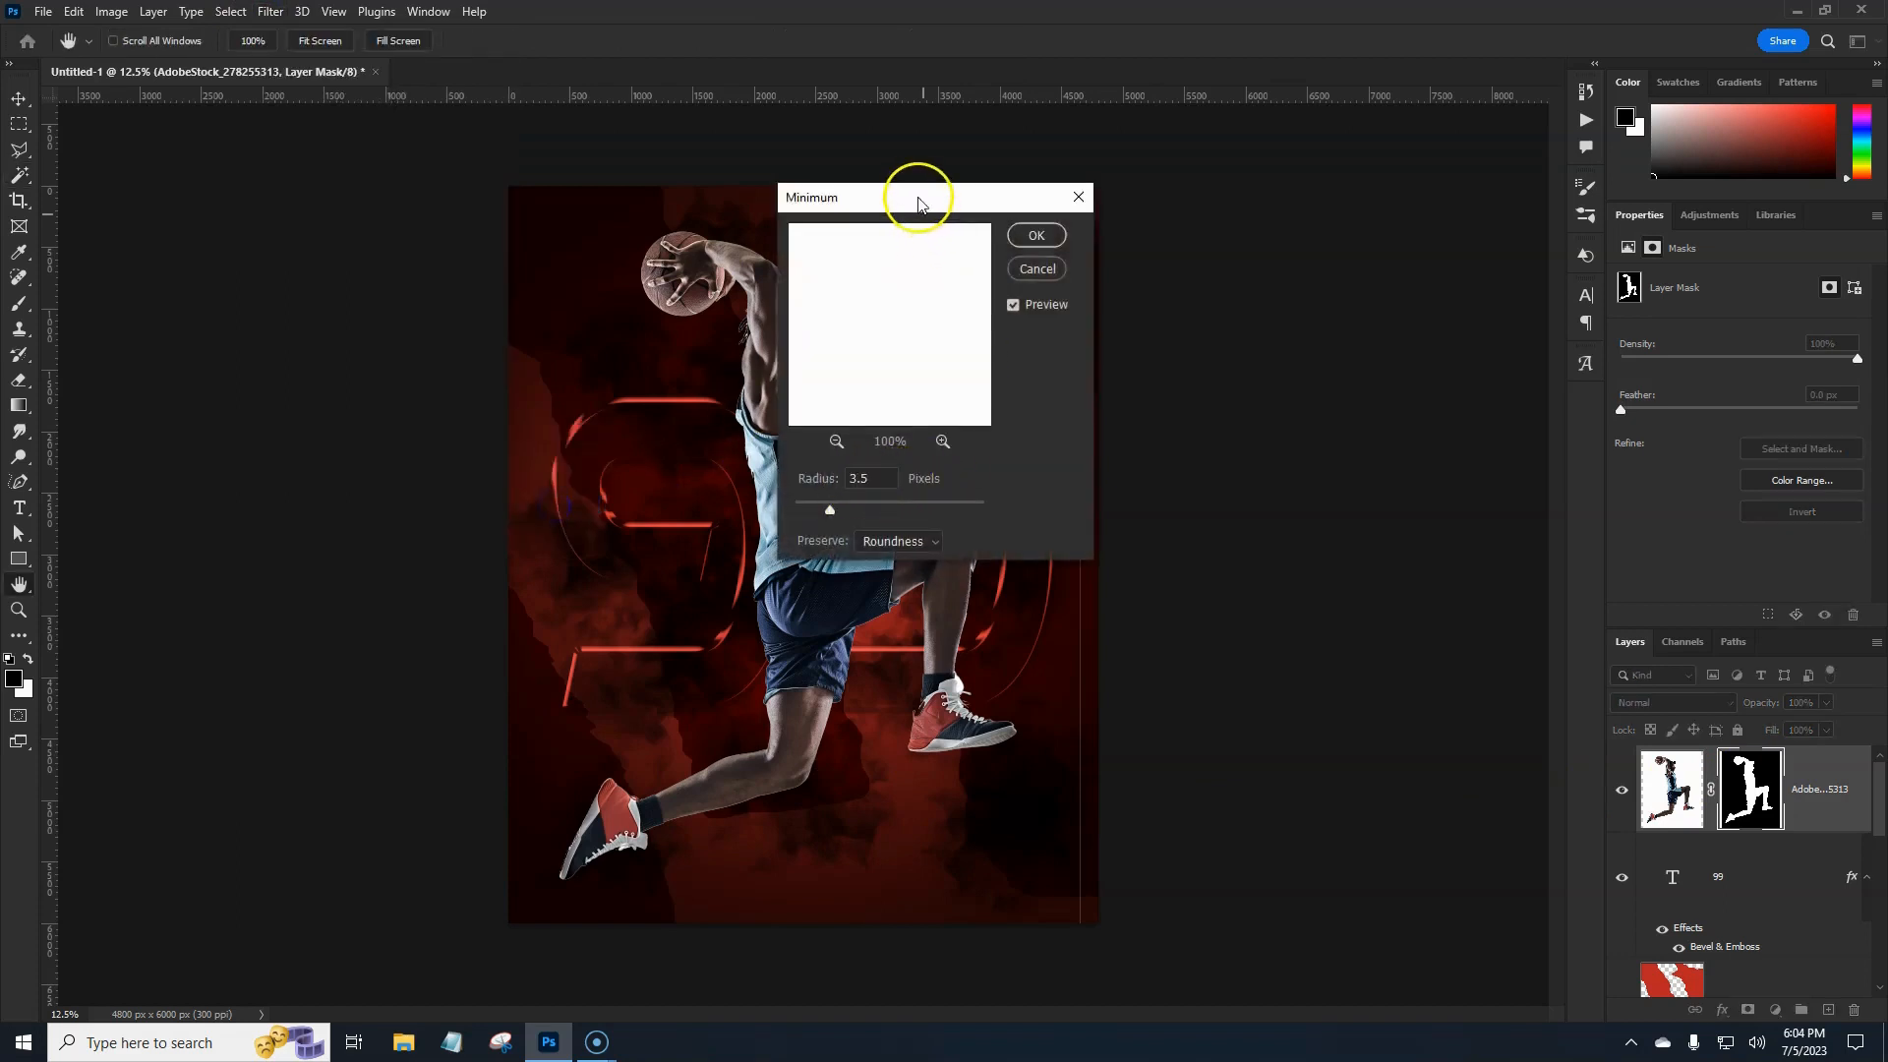
{"action": "left_click_drag", "start_coordinate": [918, 202], "coordinate": [1199, 188]}
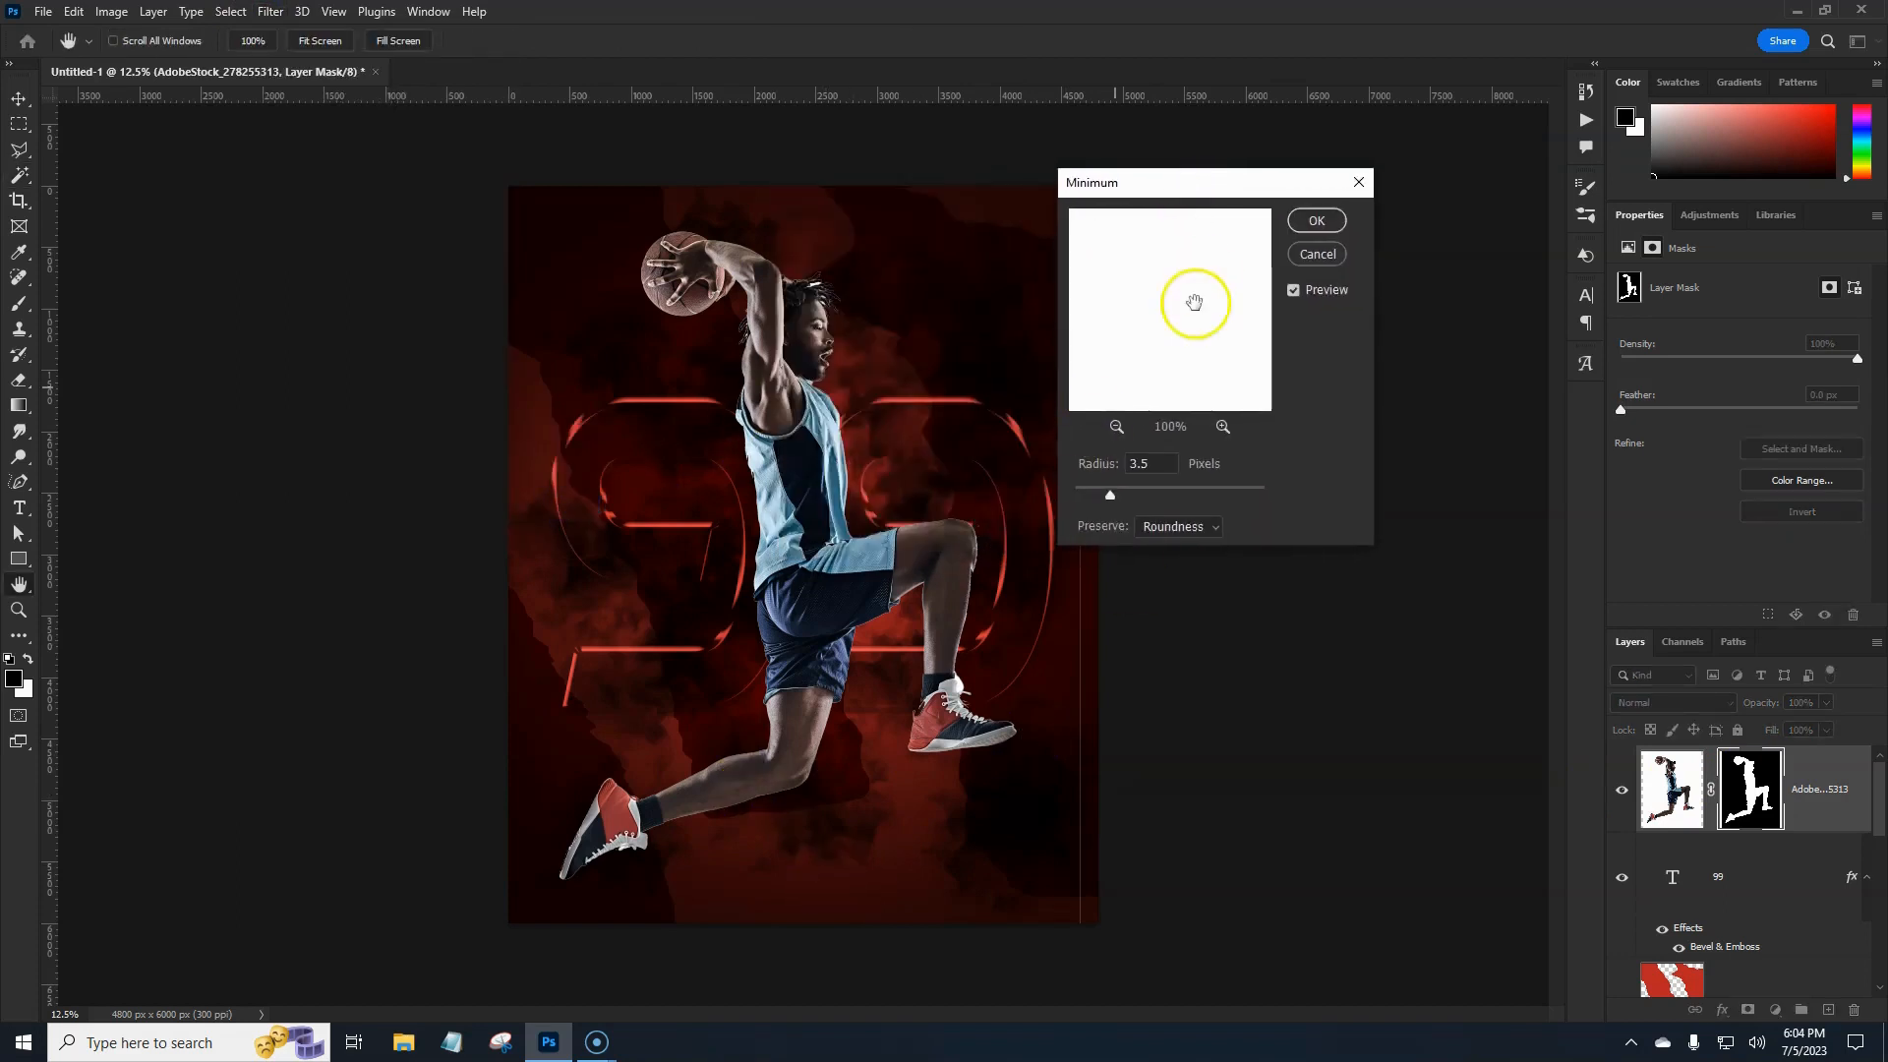
{"action": "left_click", "coordinate": [1305, 221]}
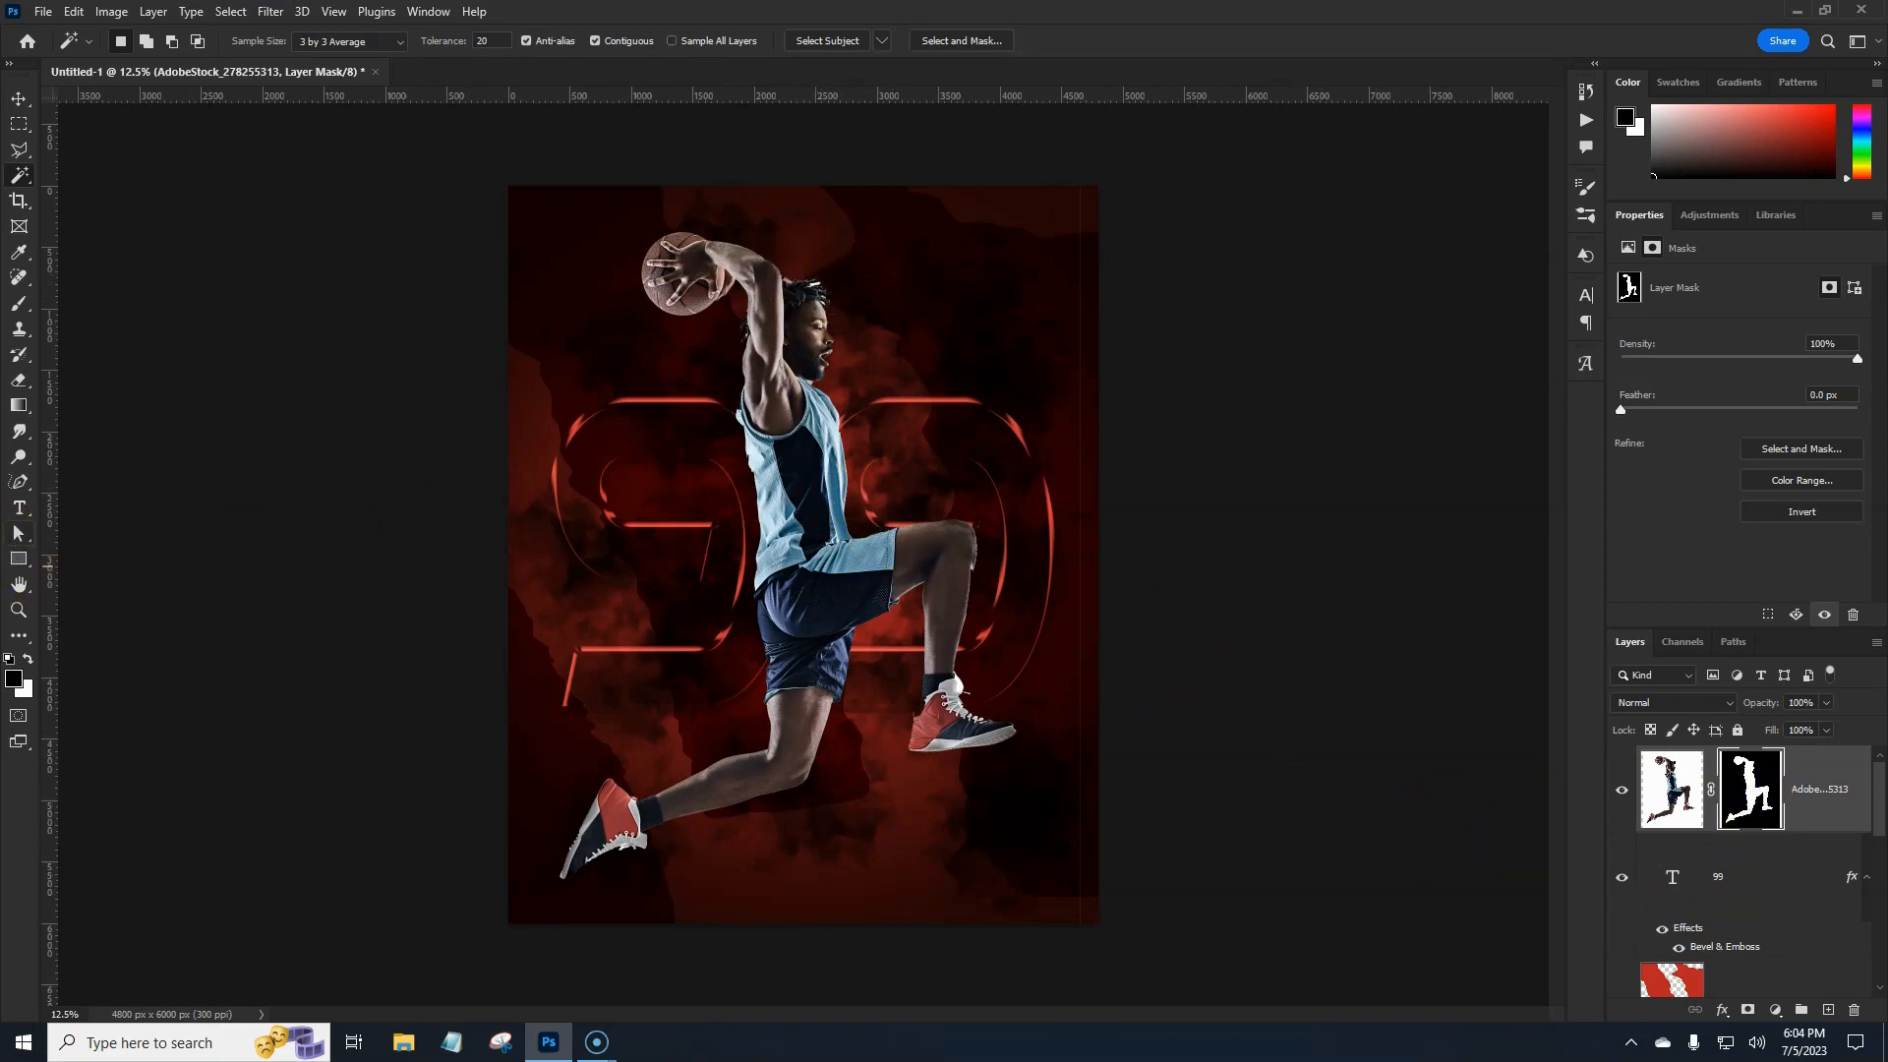
{"action": "key", "text": "b"}
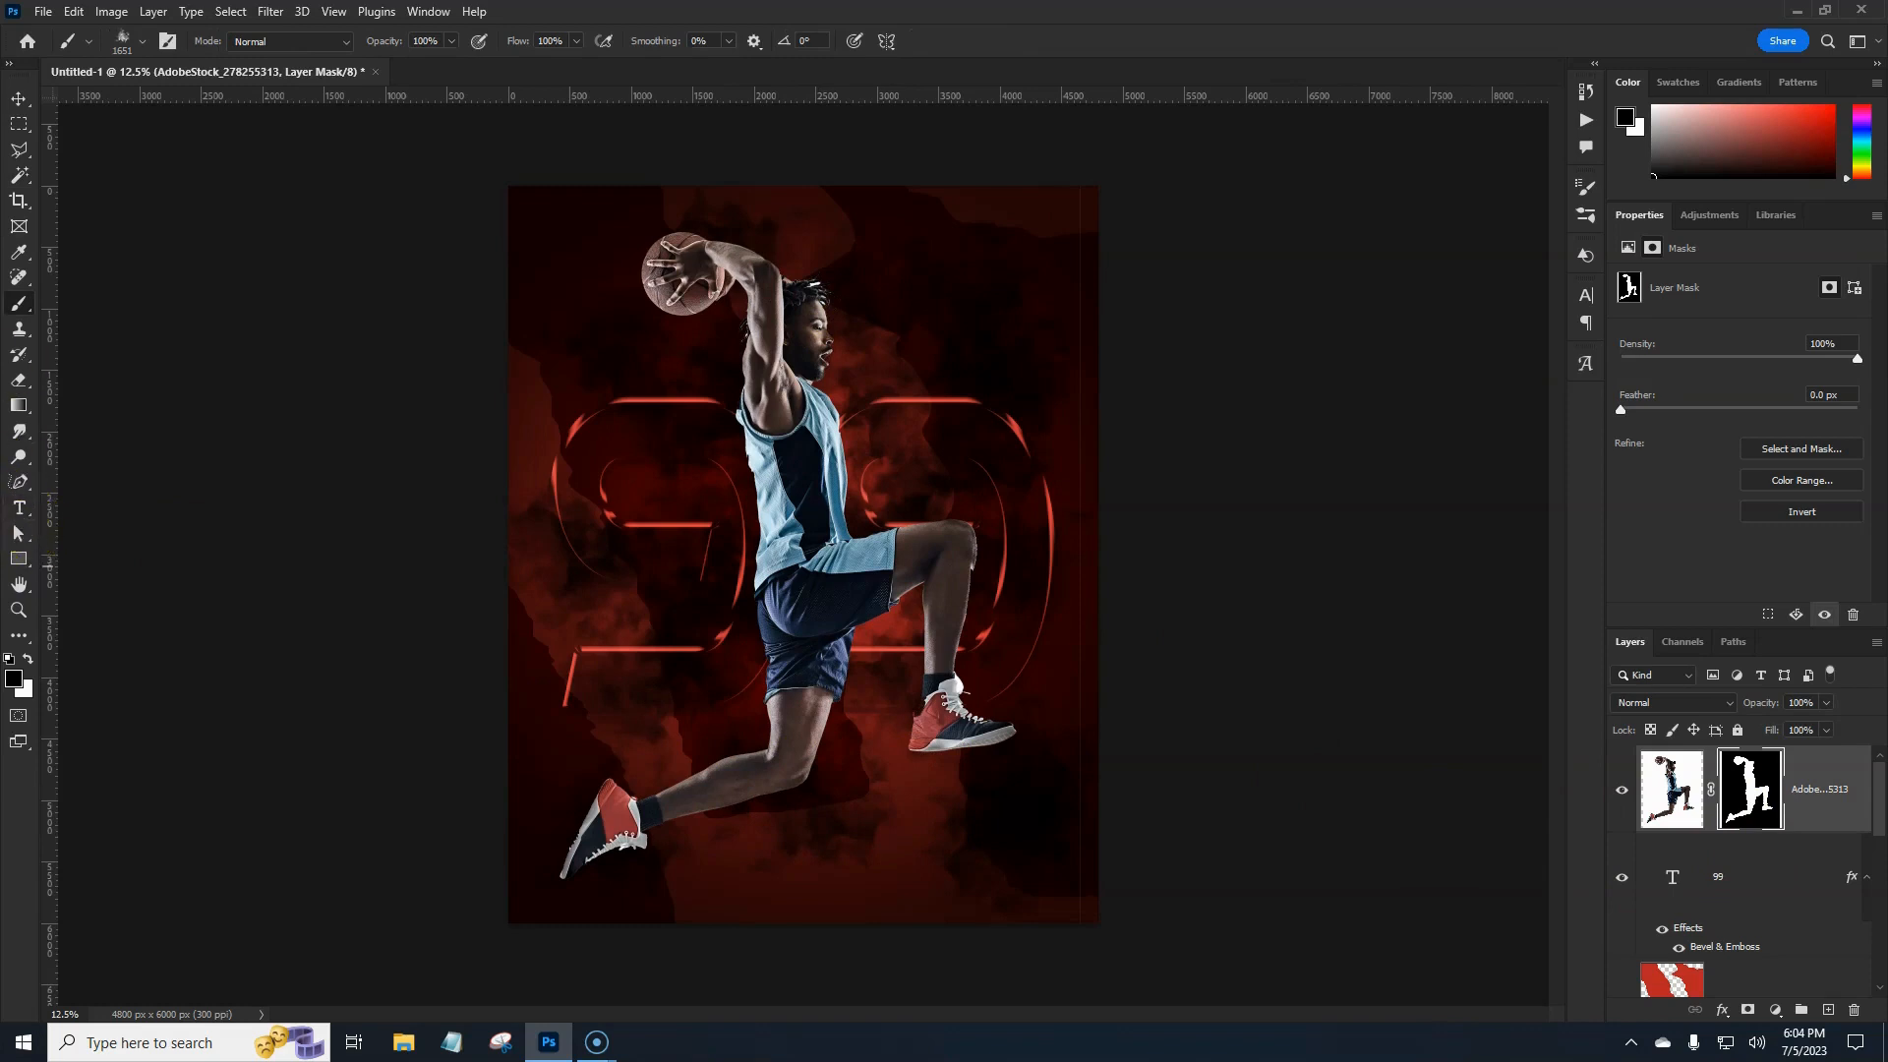
Paint black on the mask to erase the faint line along the right edge.
{"action": "left_click", "coordinate": [122, 41]}
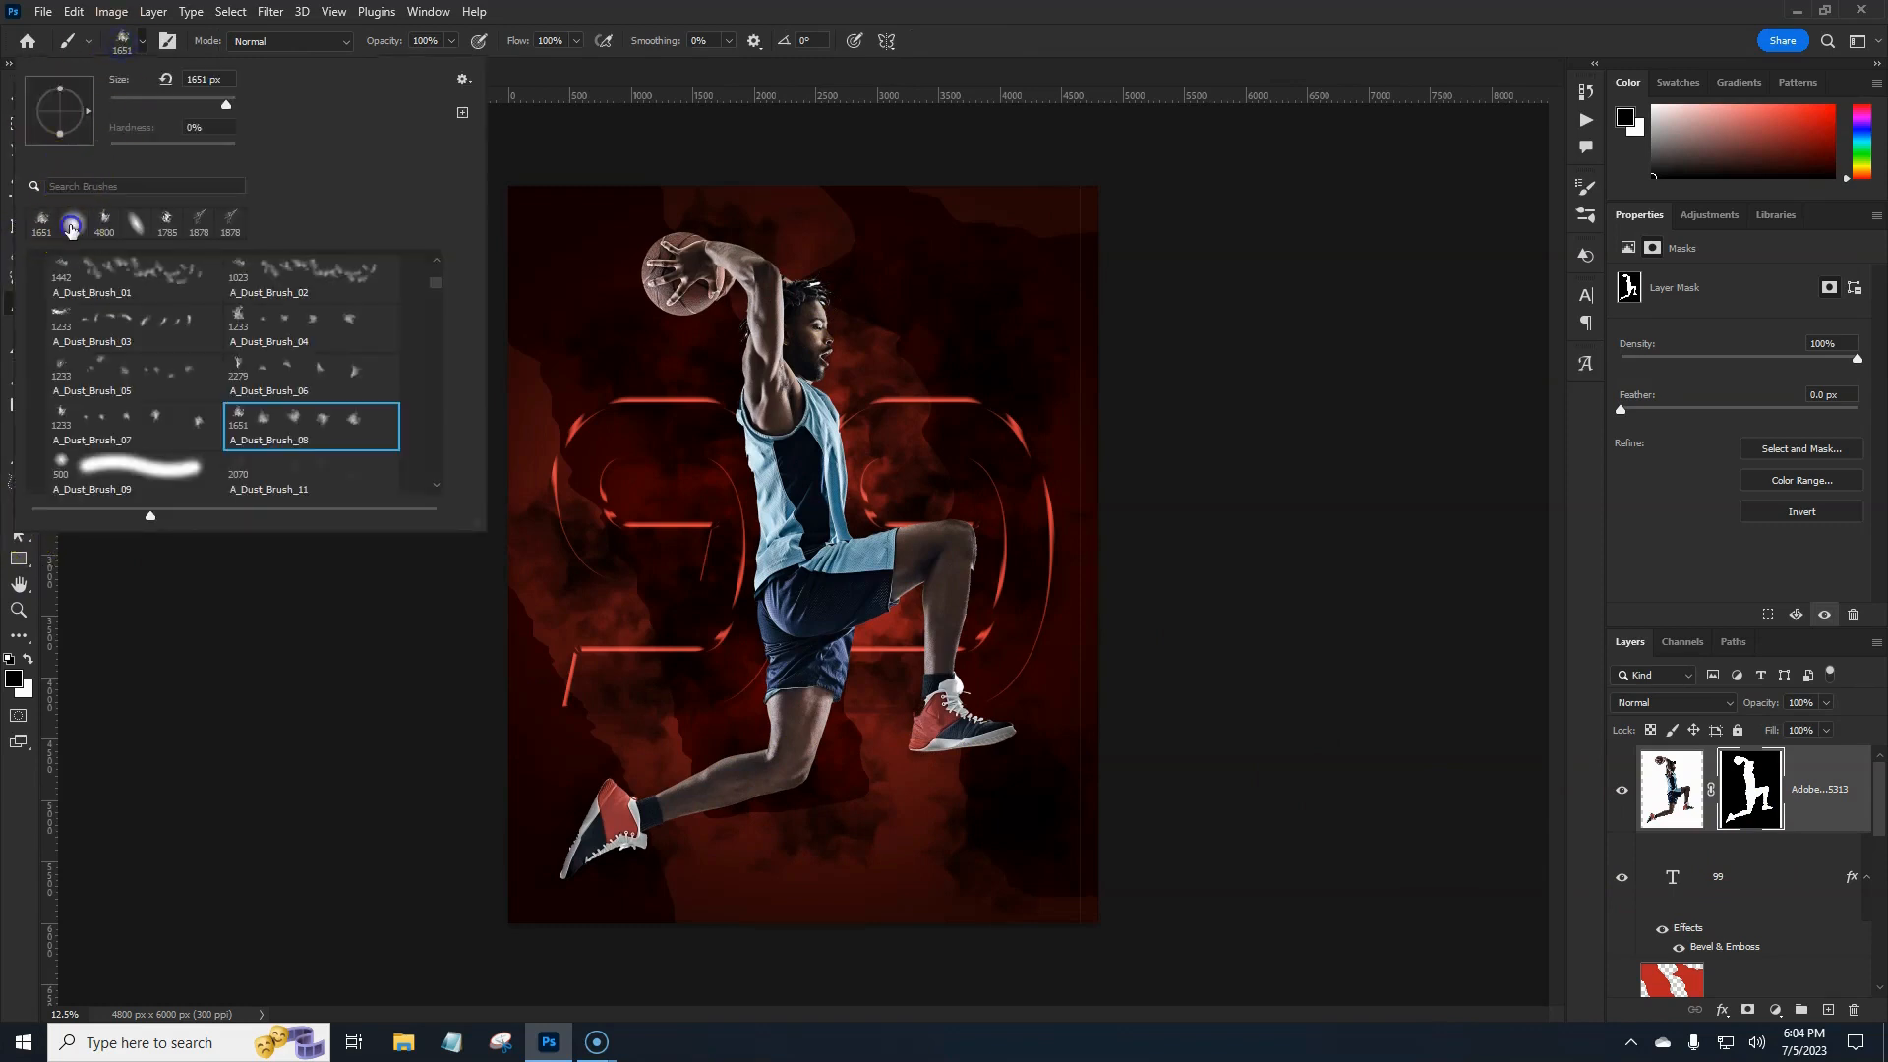
{"action": "left_click", "coordinate": [1153, 10]}
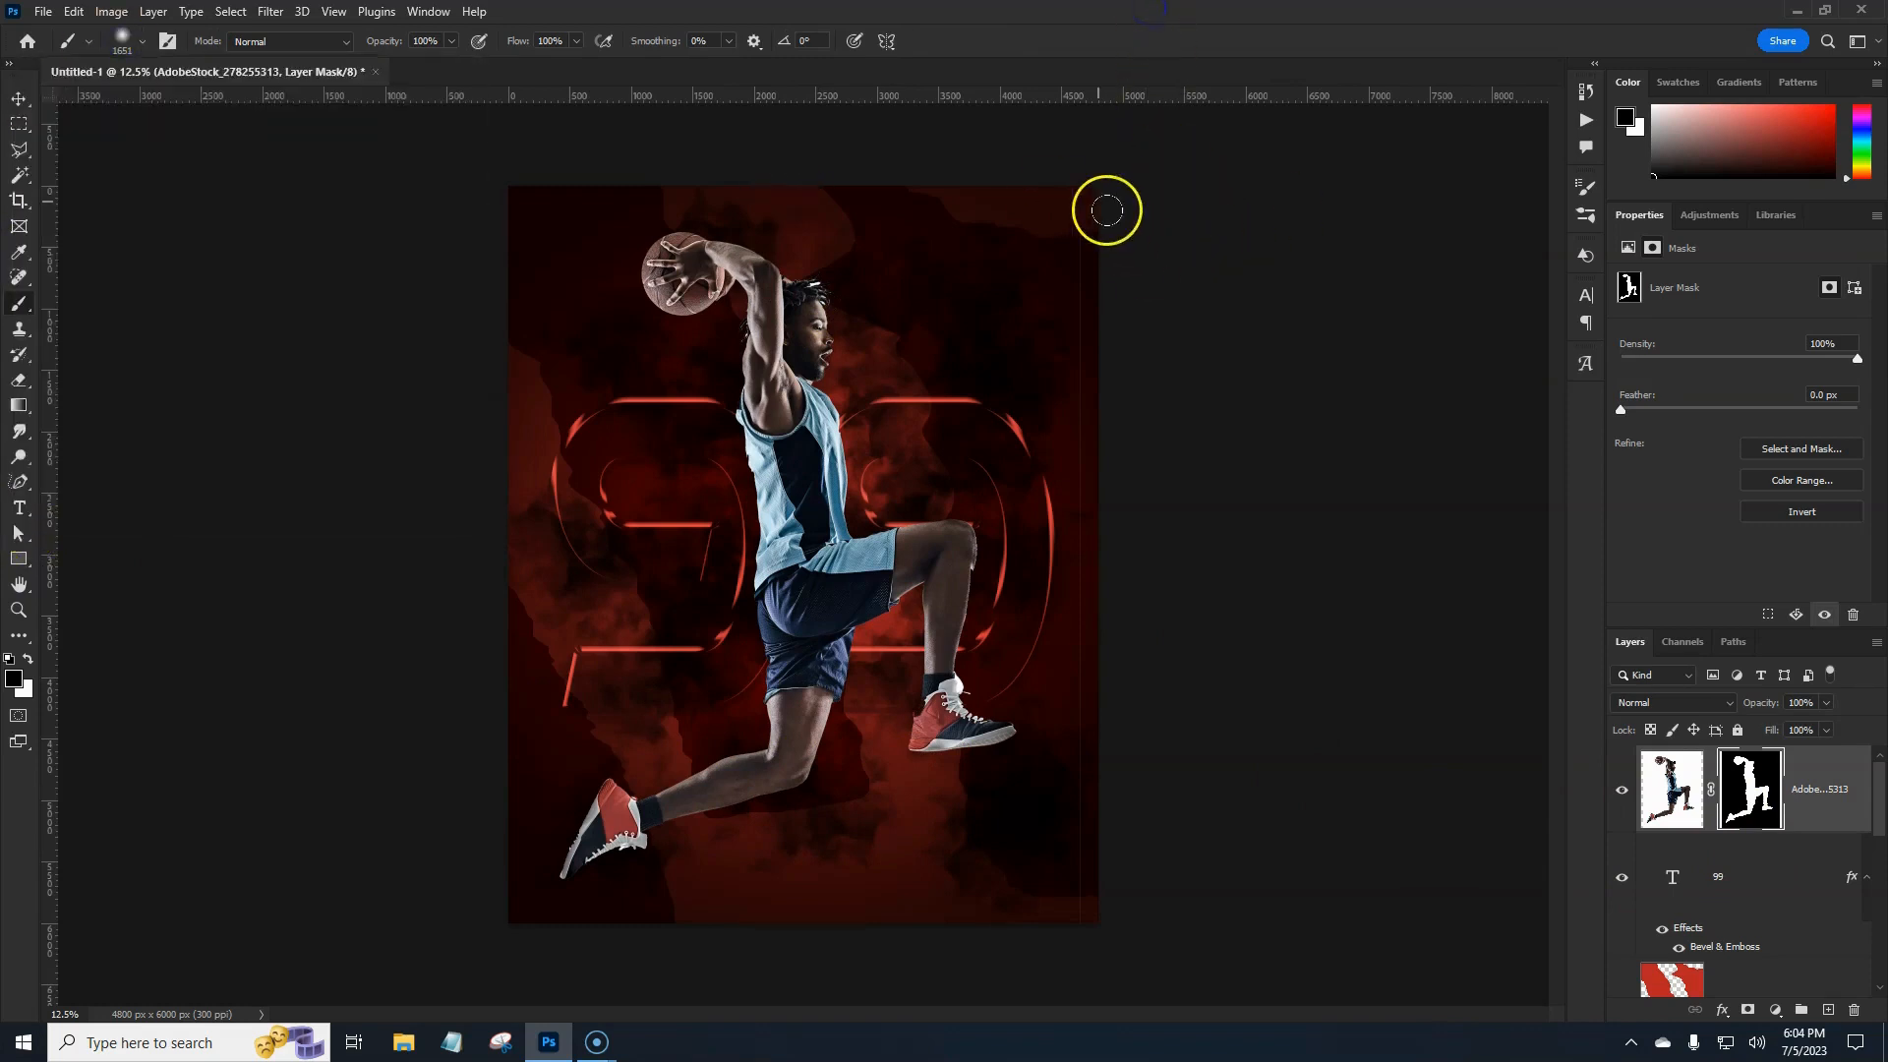
{"action": "mouse_move", "coordinate": [1100, 192]}
{"action": "left_mouse_down"}
{"action": "mouse_move", "coordinate": [1140, 395]}
{"action": "mouse_move", "coordinate": [1103, 926]}
{"action": "mouse_move", "coordinate": [1126, 331]}
{"action": "left_mouse_up"}
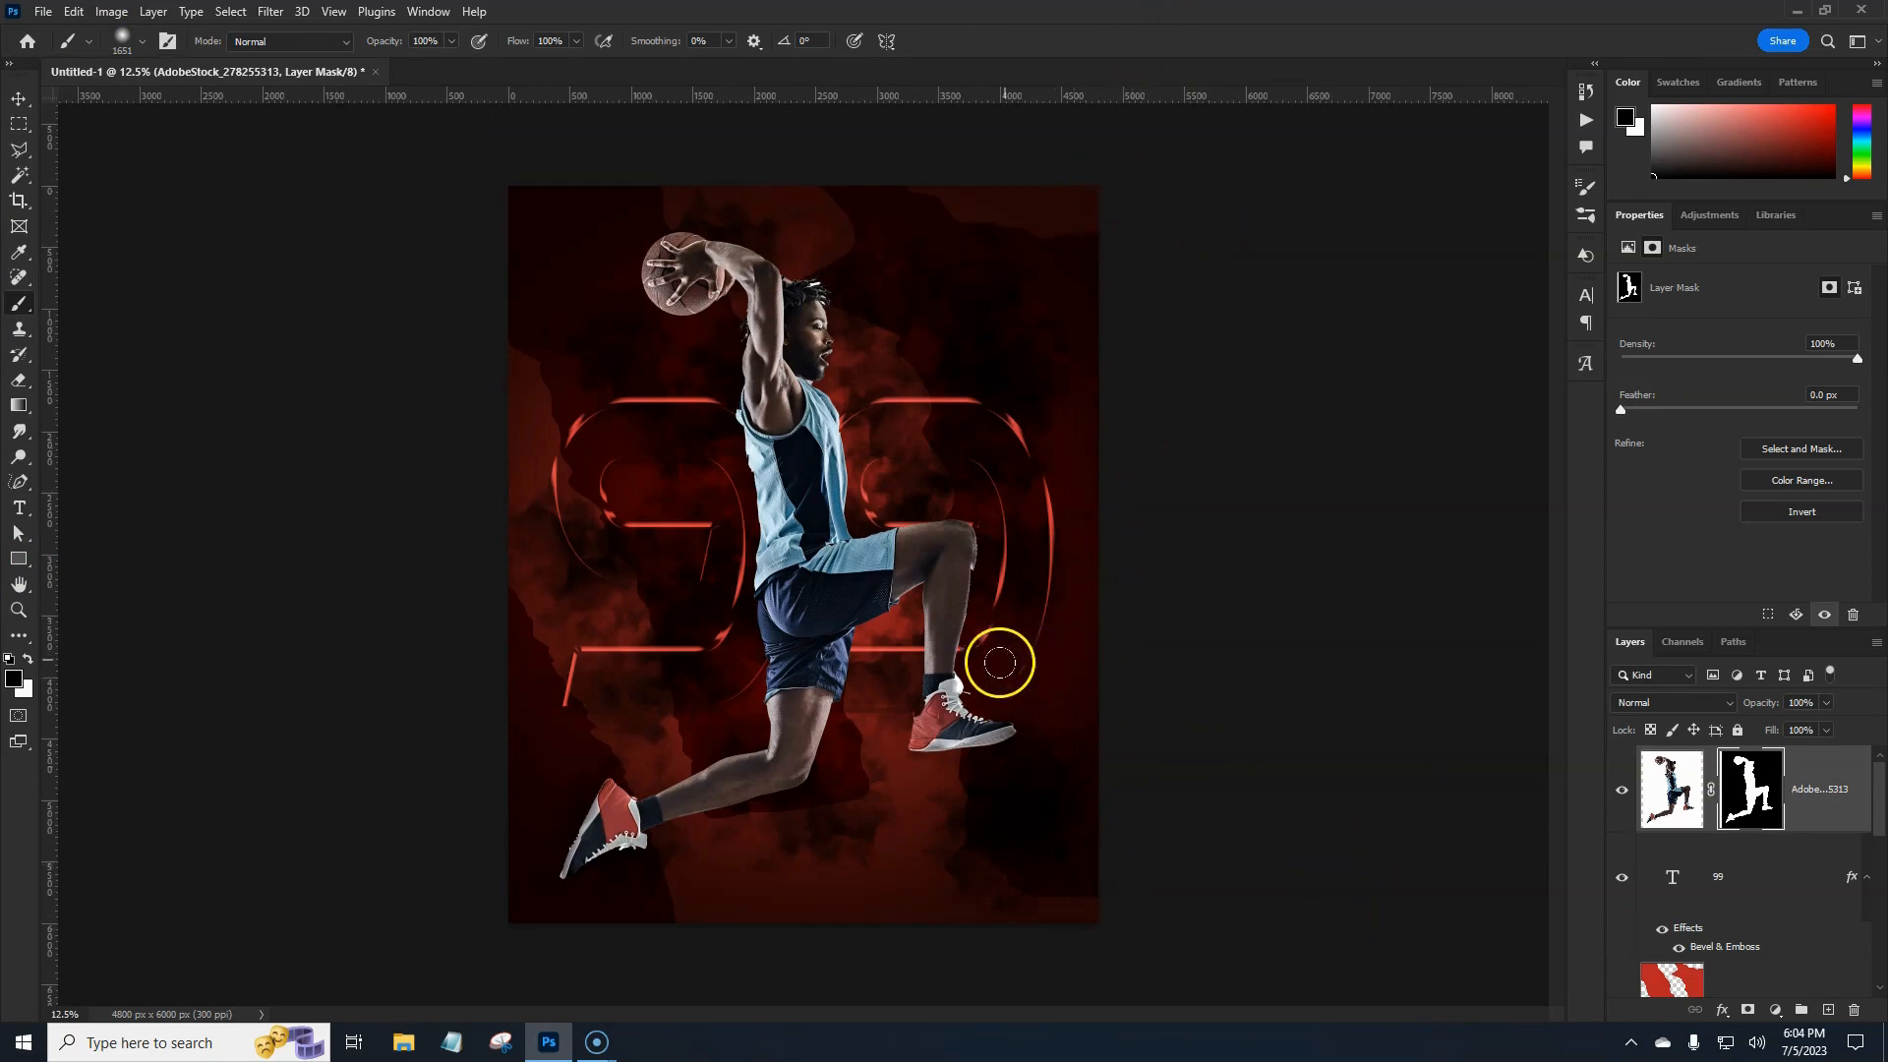
{"action": "scroll", "coordinate": [972, 654], "scroll_direction": "up", "scroll_amount": 1}
{"action": "scroll", "coordinate": [972, 654], "scroll_direction": "up", "scroll_amount": 3}
{"action": "scroll", "coordinate": [973, 603], "scroll_direction": "up", "scroll_amount": 1}
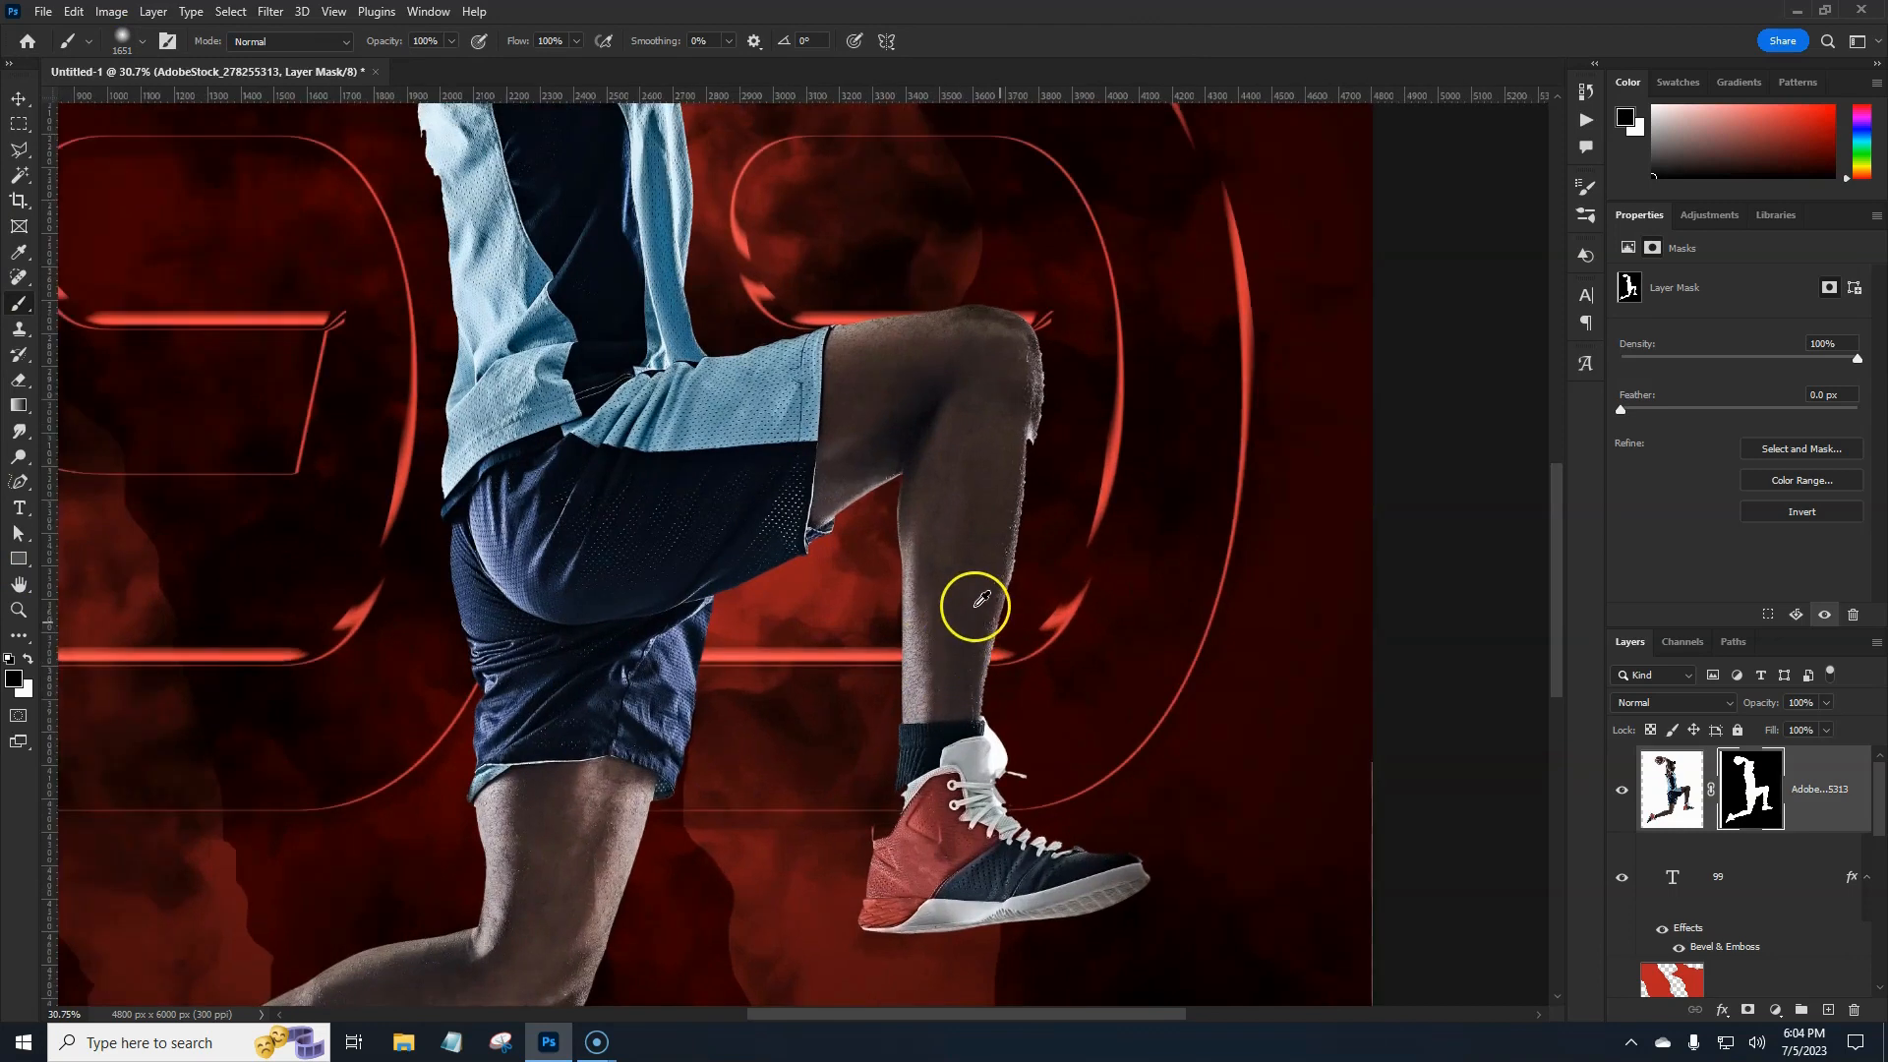
With a 150 px white brush, paint back the player's leg edge on the mask.
{"action": "left_click_drag", "start_coordinate": [957, 455], "coordinate": [971, 653]}
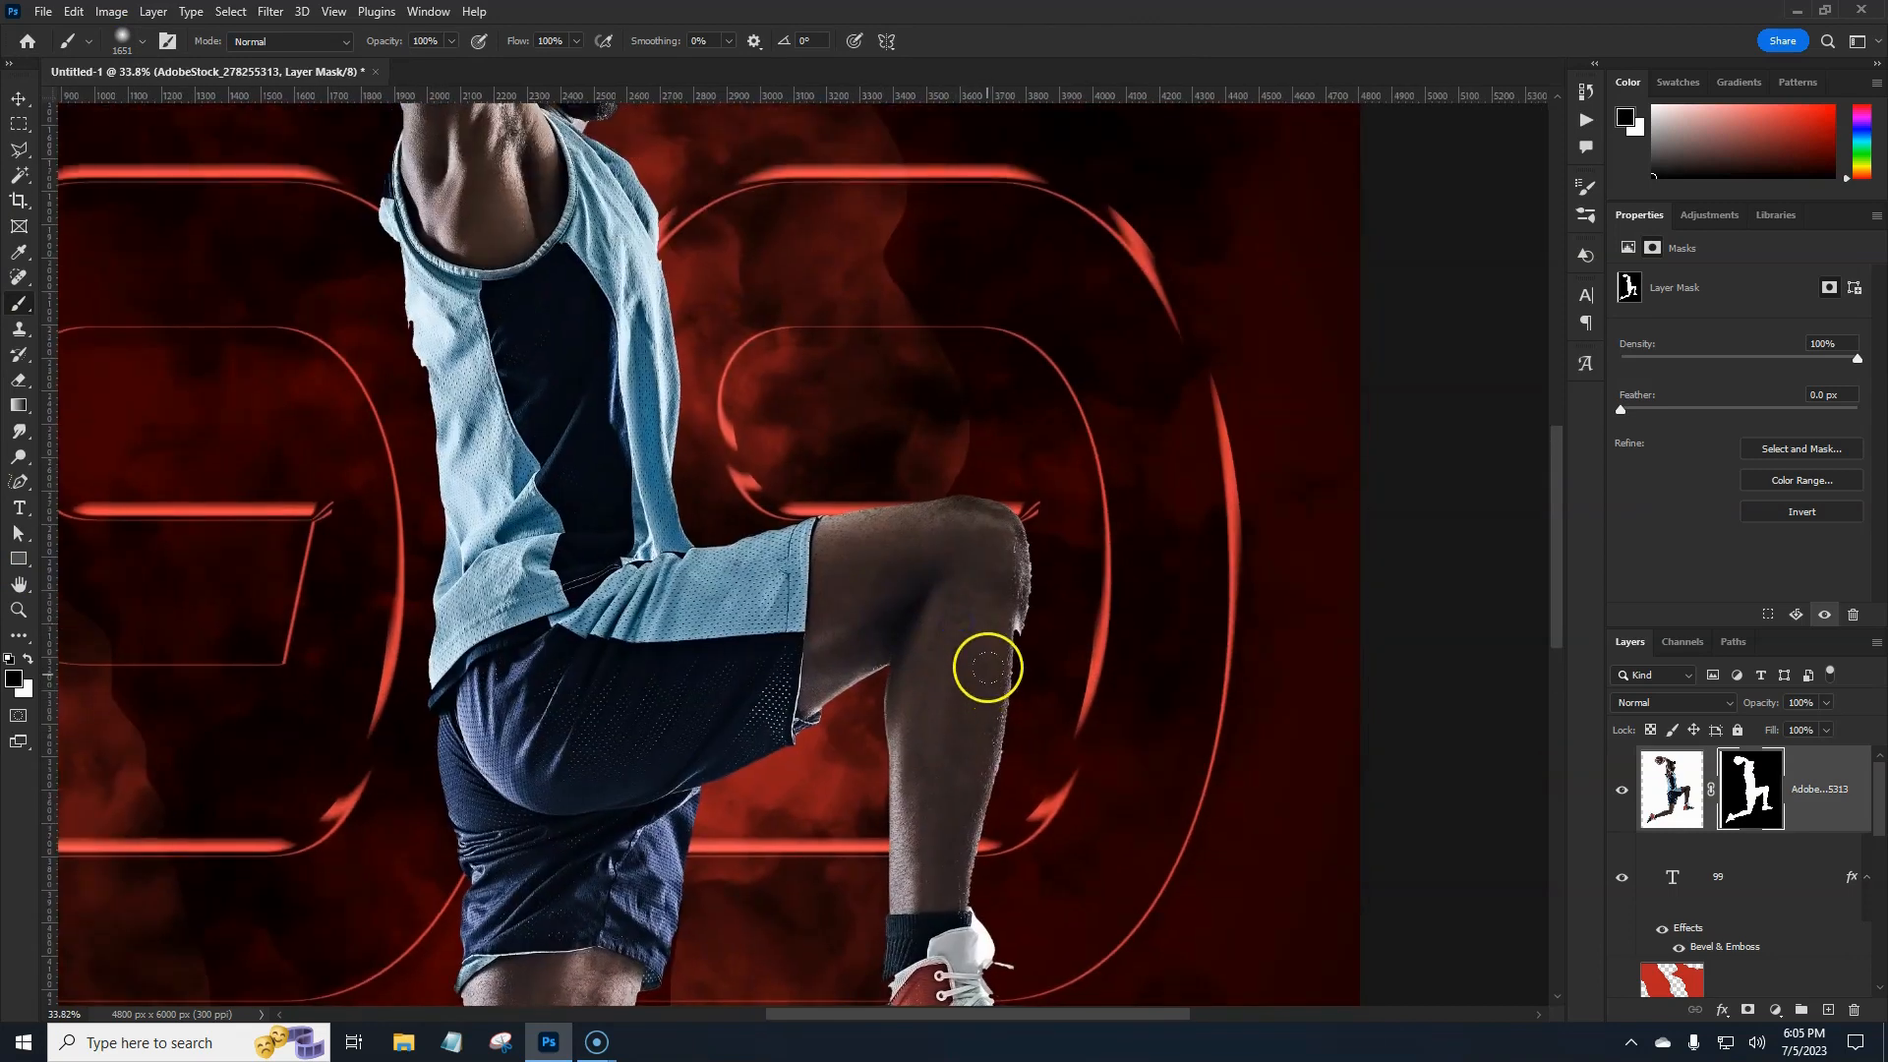
{"action": "key", "text": "bracketleft"}
{"action": "key", "text": "bracketleft"}
{"action": "key", "text": "bracketleft"}
{"action": "key", "text": "bracketleft"}
{"action": "key", "text": "bracketleft"}
{"action": "key", "text": "bracketleft"}
{"action": "key", "text": "bracketleft"}
{"action": "key", "text": "bracketleft"}
{"action": "key", "text": "bracketleft"}
{"action": "key", "text": "bracketleft"}
{"action": "key", "text": "bracketleft"}
{"action": "key", "text": "bracketleft"}
{"action": "key", "text": "bracketleft"}
{"action": "key", "text": "bracketleft"}
{"action": "key", "text": "bracketleft"}
{"action": "key", "text": "bracketleft"}
{"action": "key", "text": "bracketleft"}
{"action": "key", "text": "bracketleft"}
{"action": "key", "text": "bracketleft"}
{"action": "key", "text": "bracketleft"}
{"action": "key", "text": "bracketleft"}
{"action": "key", "text": "bracketleft"}
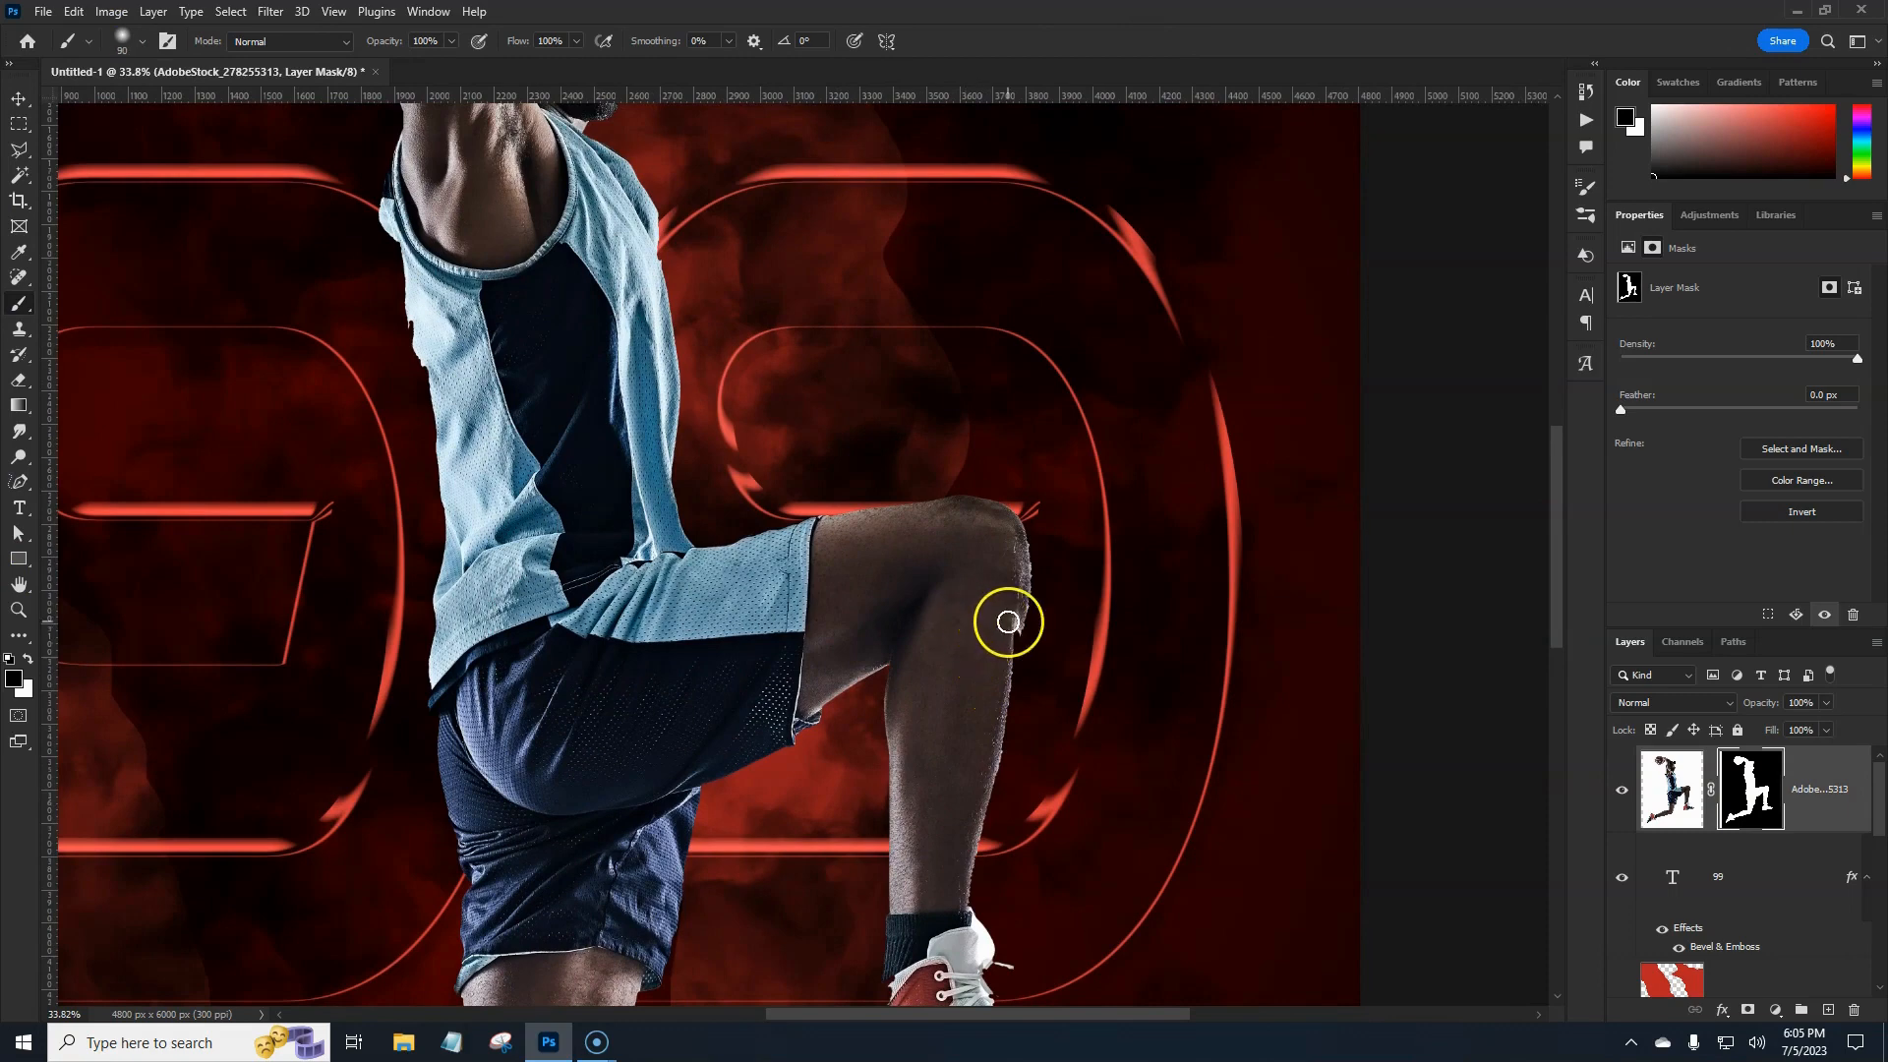
{"action": "key", "text": "x"}
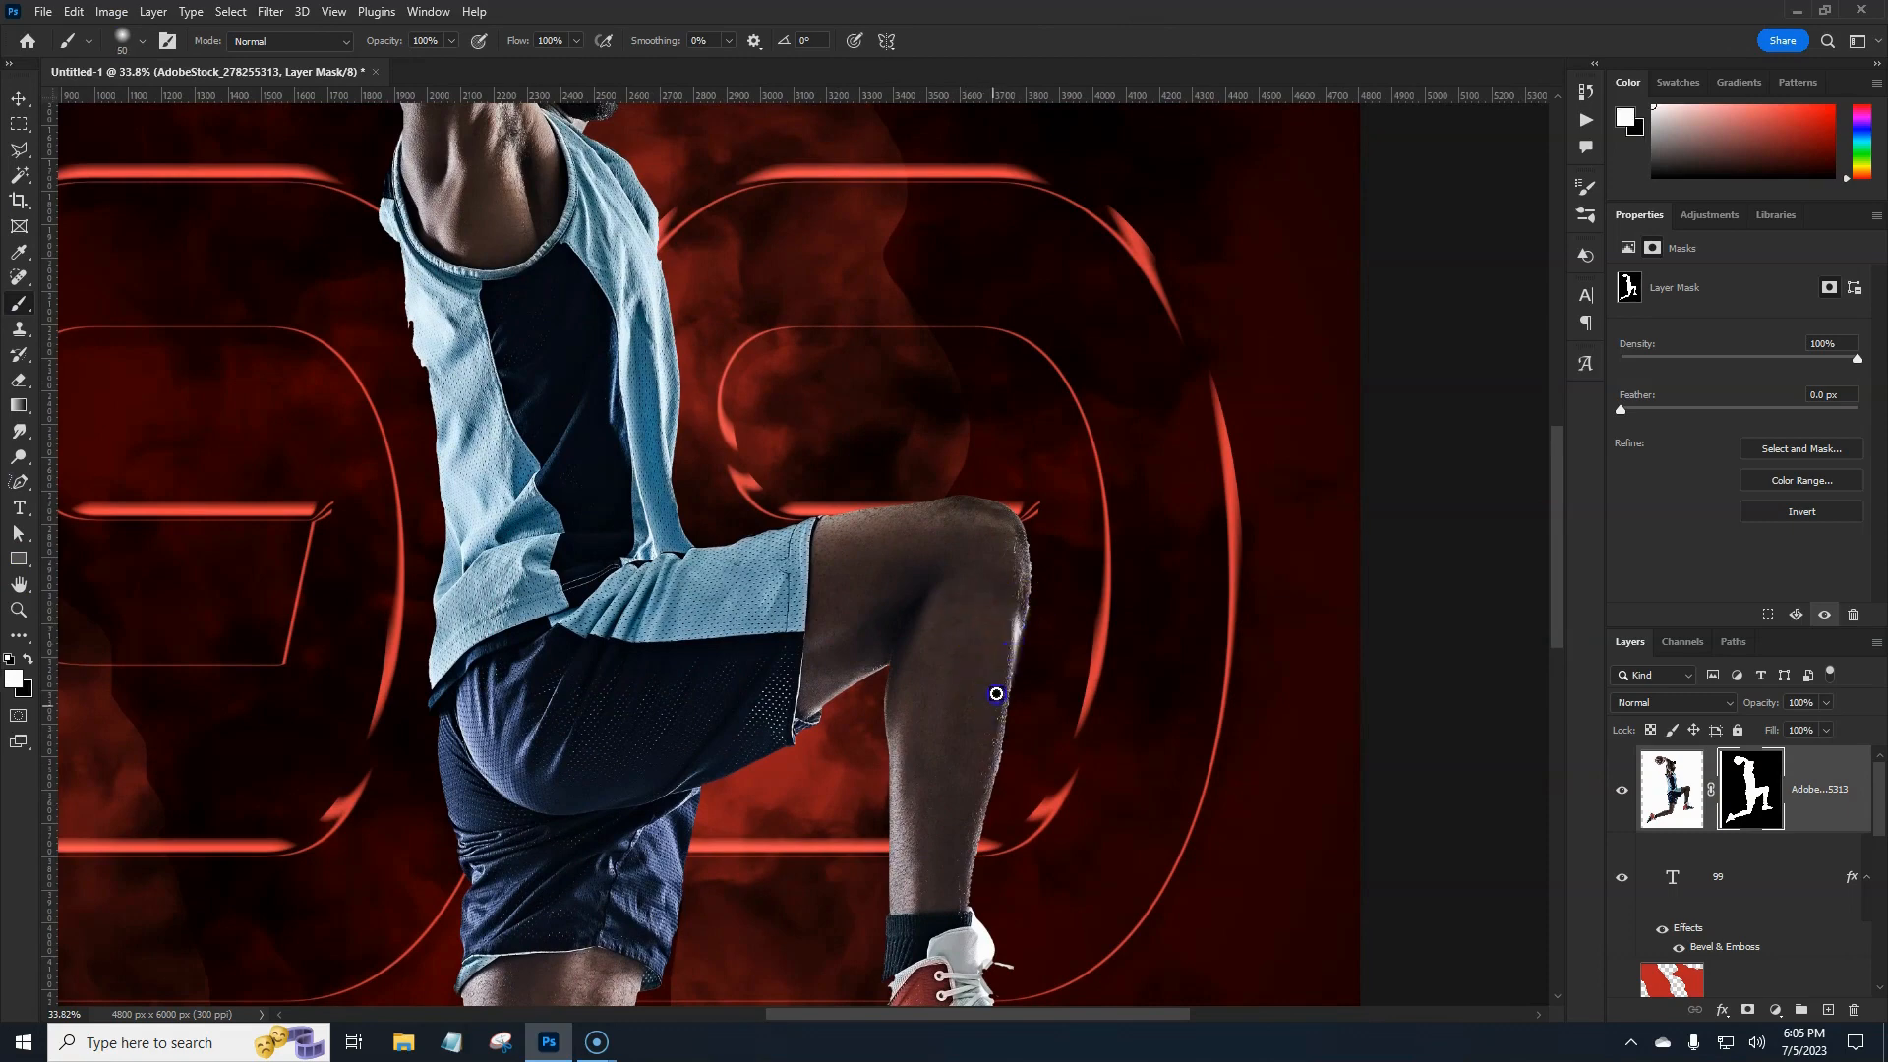
{"action": "mouse_move", "coordinate": [1052, 669]}
{"action": "left_mouse_down"}
{"action": "mouse_move", "coordinate": [866, 640]}
{"action": "mouse_move", "coordinate": [1068, 801]}
{"action": "mouse_move", "coordinate": [1023, 898]}
{"action": "left_mouse_up"}
{"action": "left_click_drag", "start_coordinate": [880, 638], "coordinate": [883, 706]}
{"action": "left_click_drag", "start_coordinate": [836, 611], "coordinate": [932, 916]}
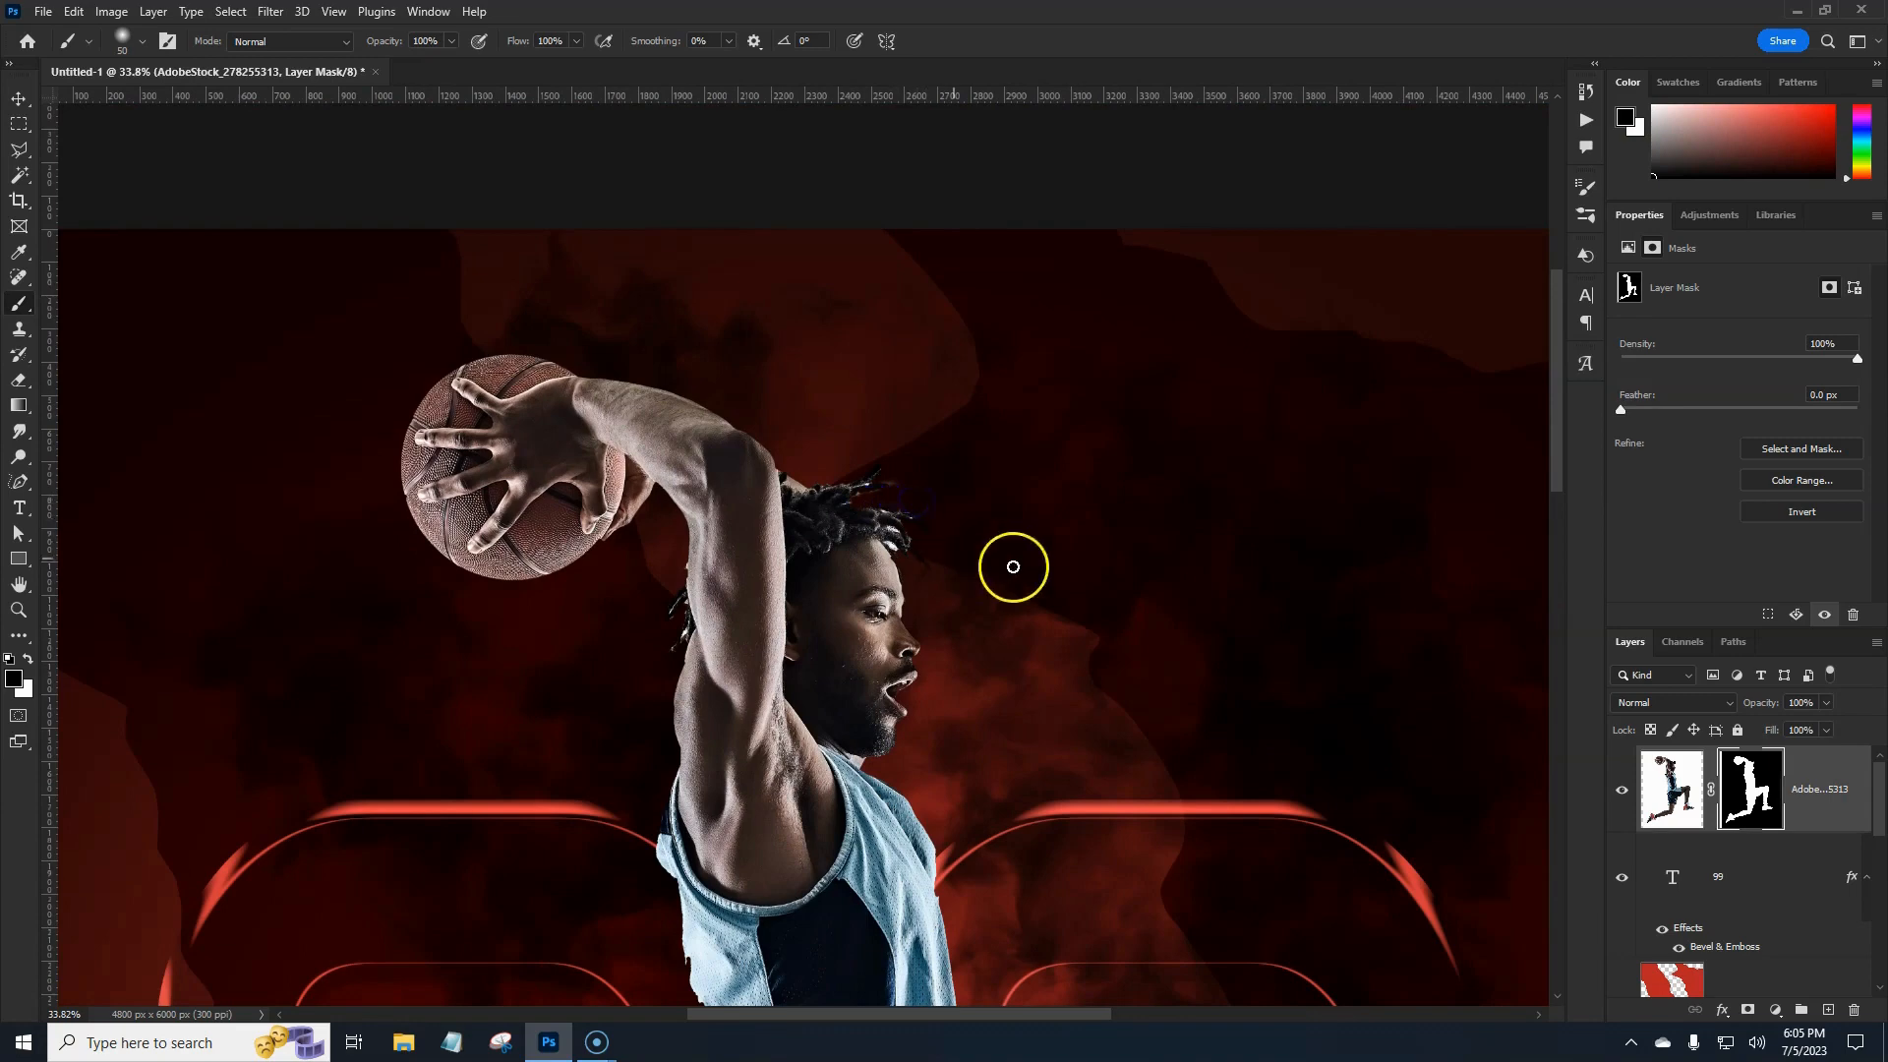
{"action": "left_click_drag", "start_coordinate": [877, 737], "coordinate": [931, 558]}
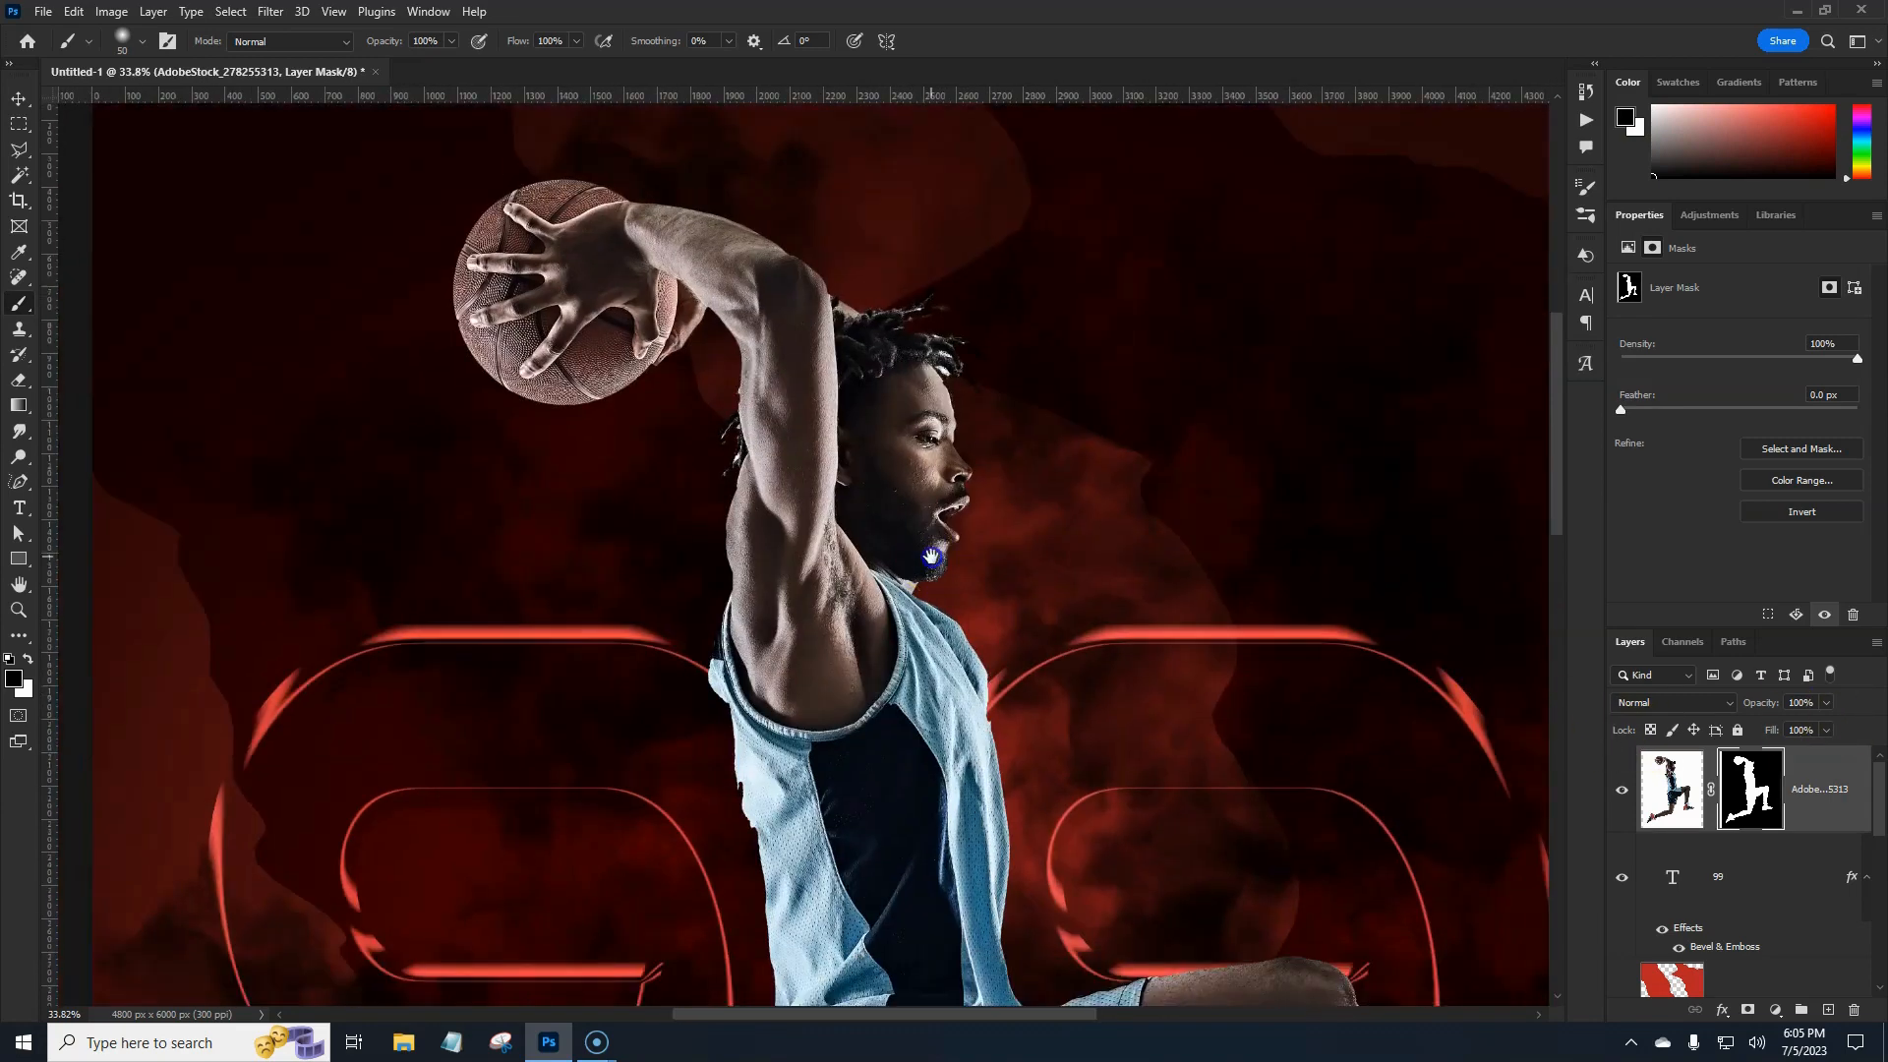
{"action": "scroll", "coordinate": [903, 587], "scroll_direction": "down", "scroll_amount": 7}
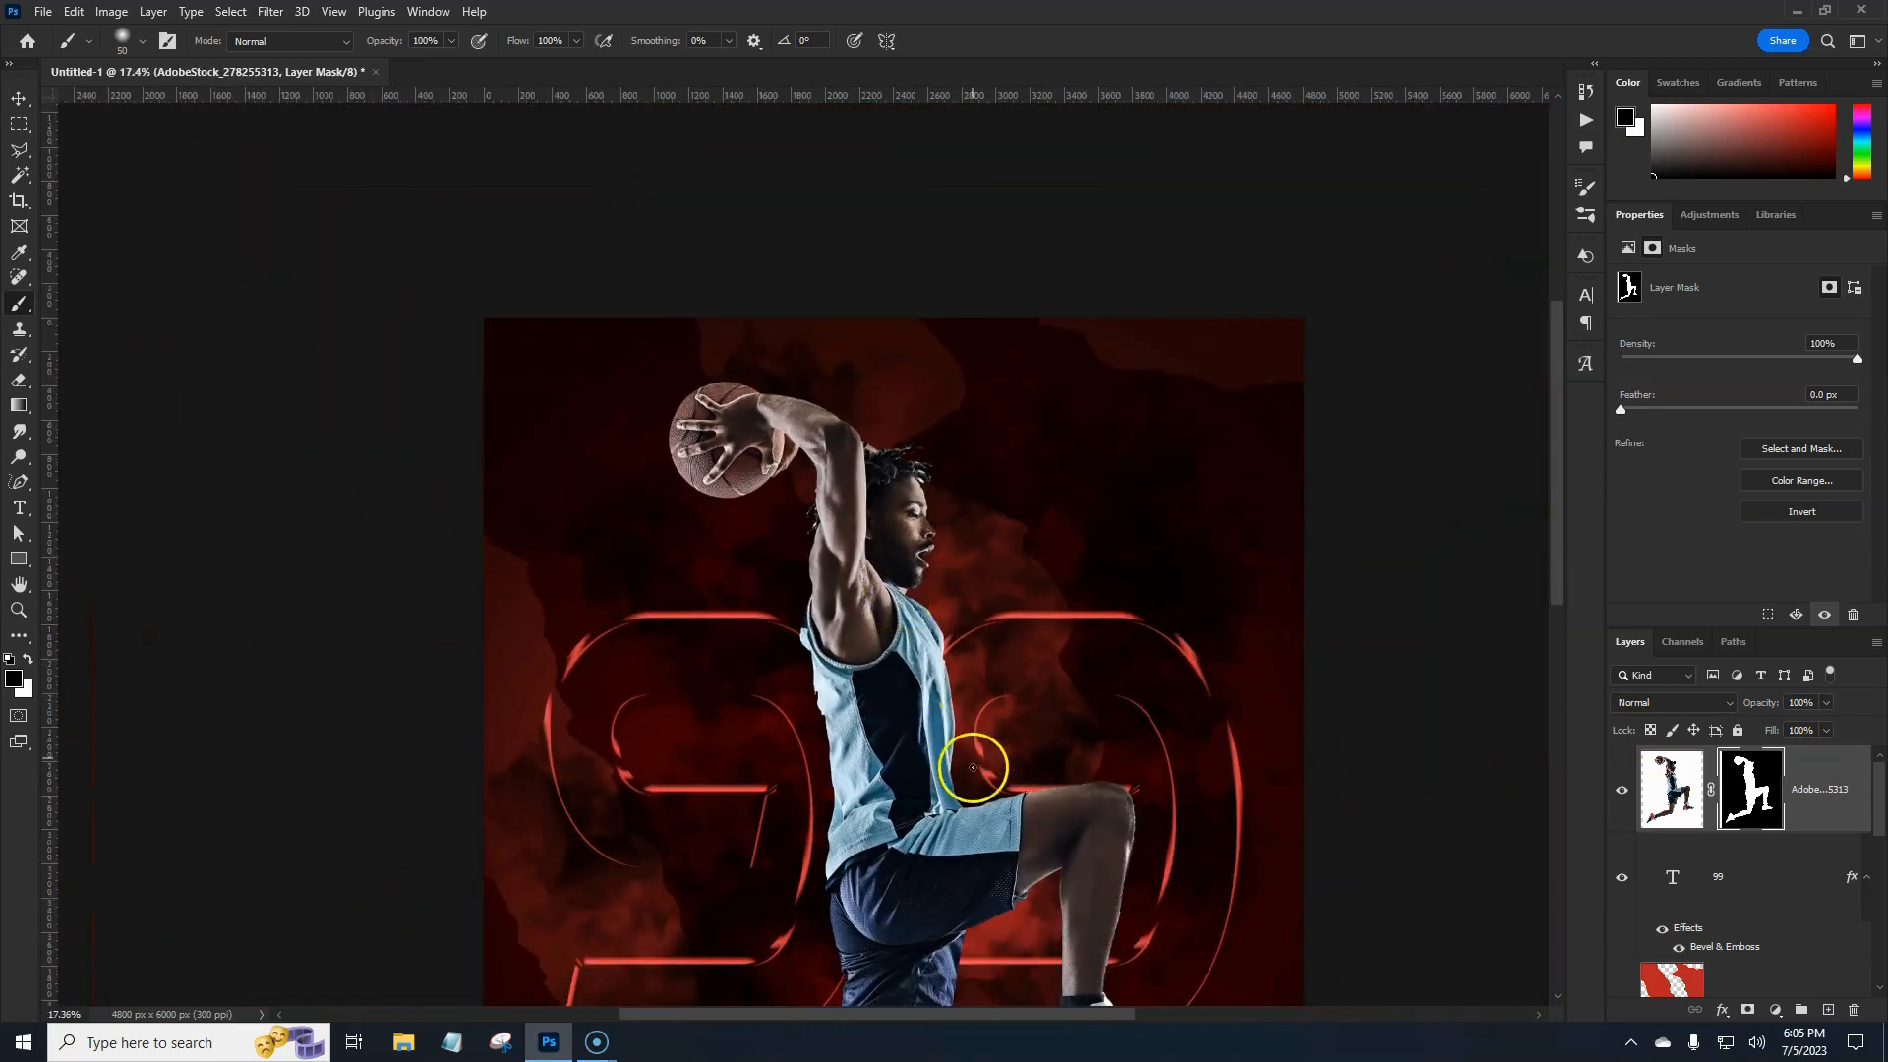
{"action": "left_click_drag", "start_coordinate": [961, 775], "coordinate": [906, 566]}
{"action": "scroll", "coordinate": [935, 593], "scroll_direction": "down", "scroll_amount": 1}
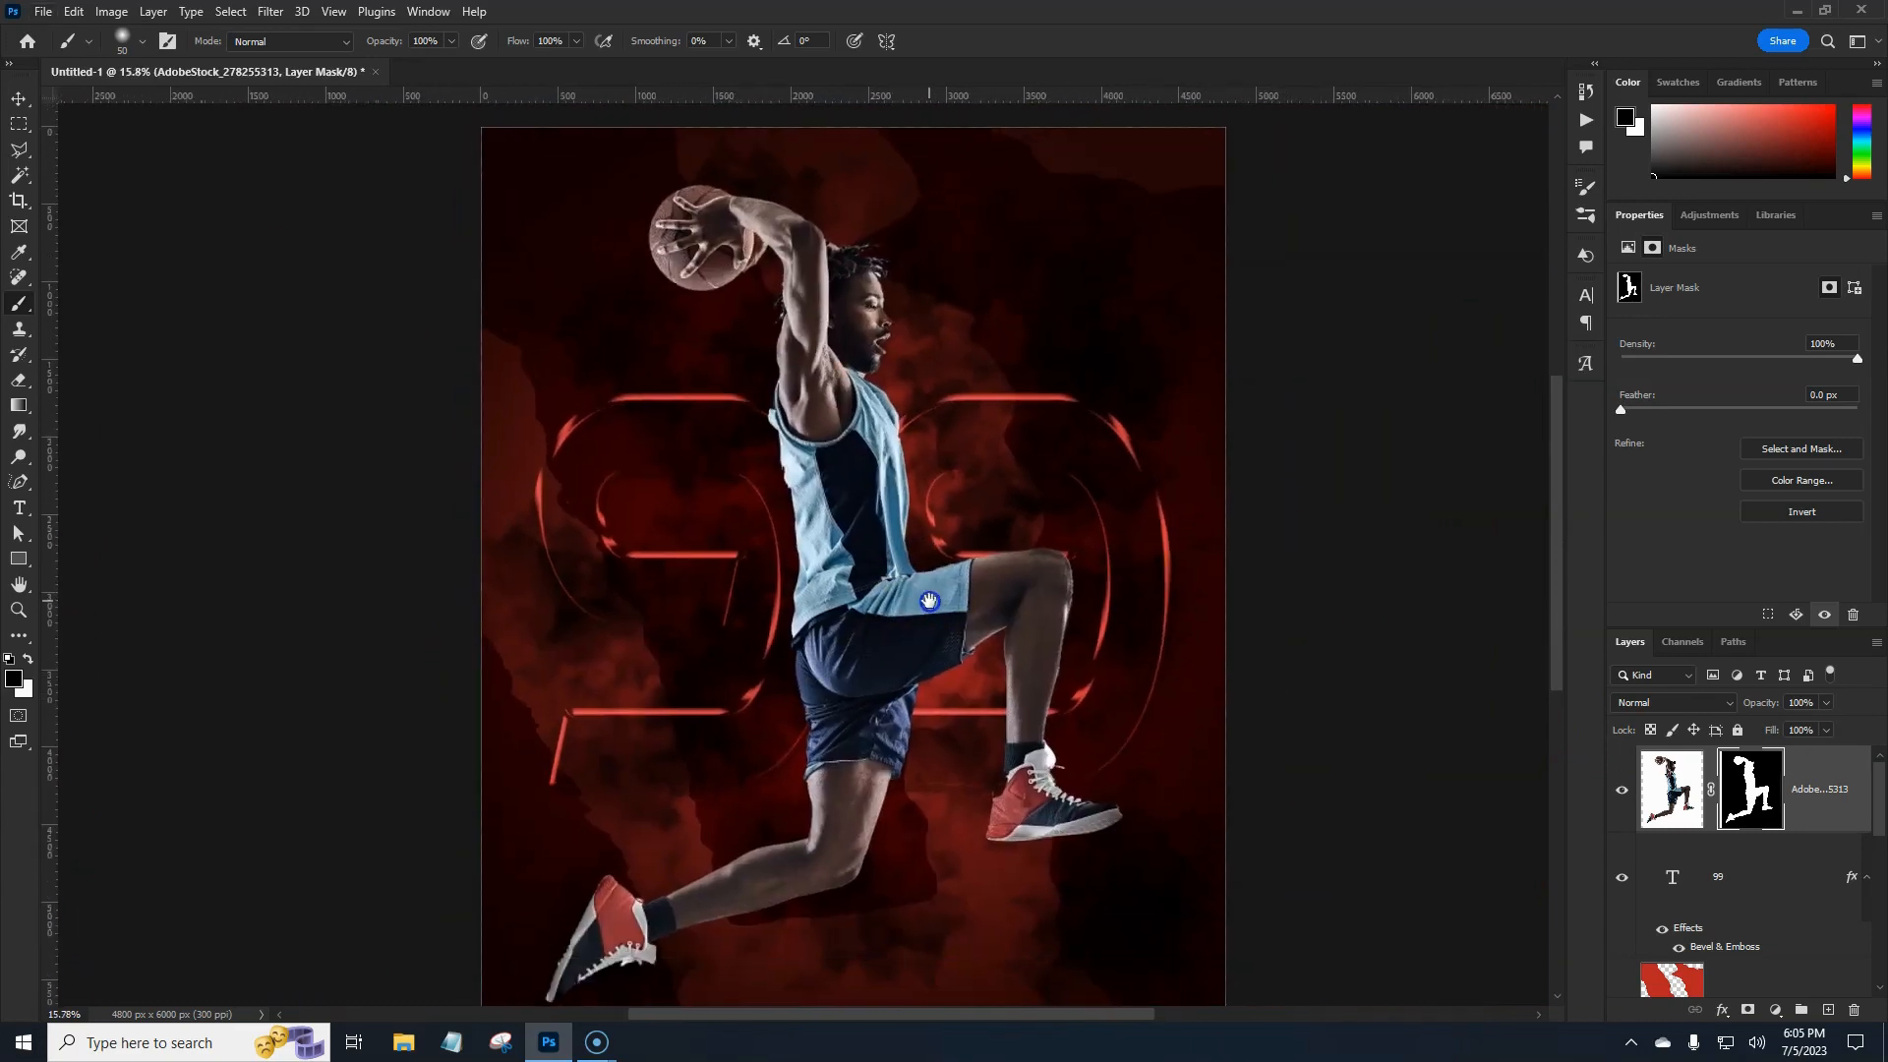
{"action": "scroll", "coordinate": [951, 649], "scroll_direction": "down", "scroll_amount": 1}
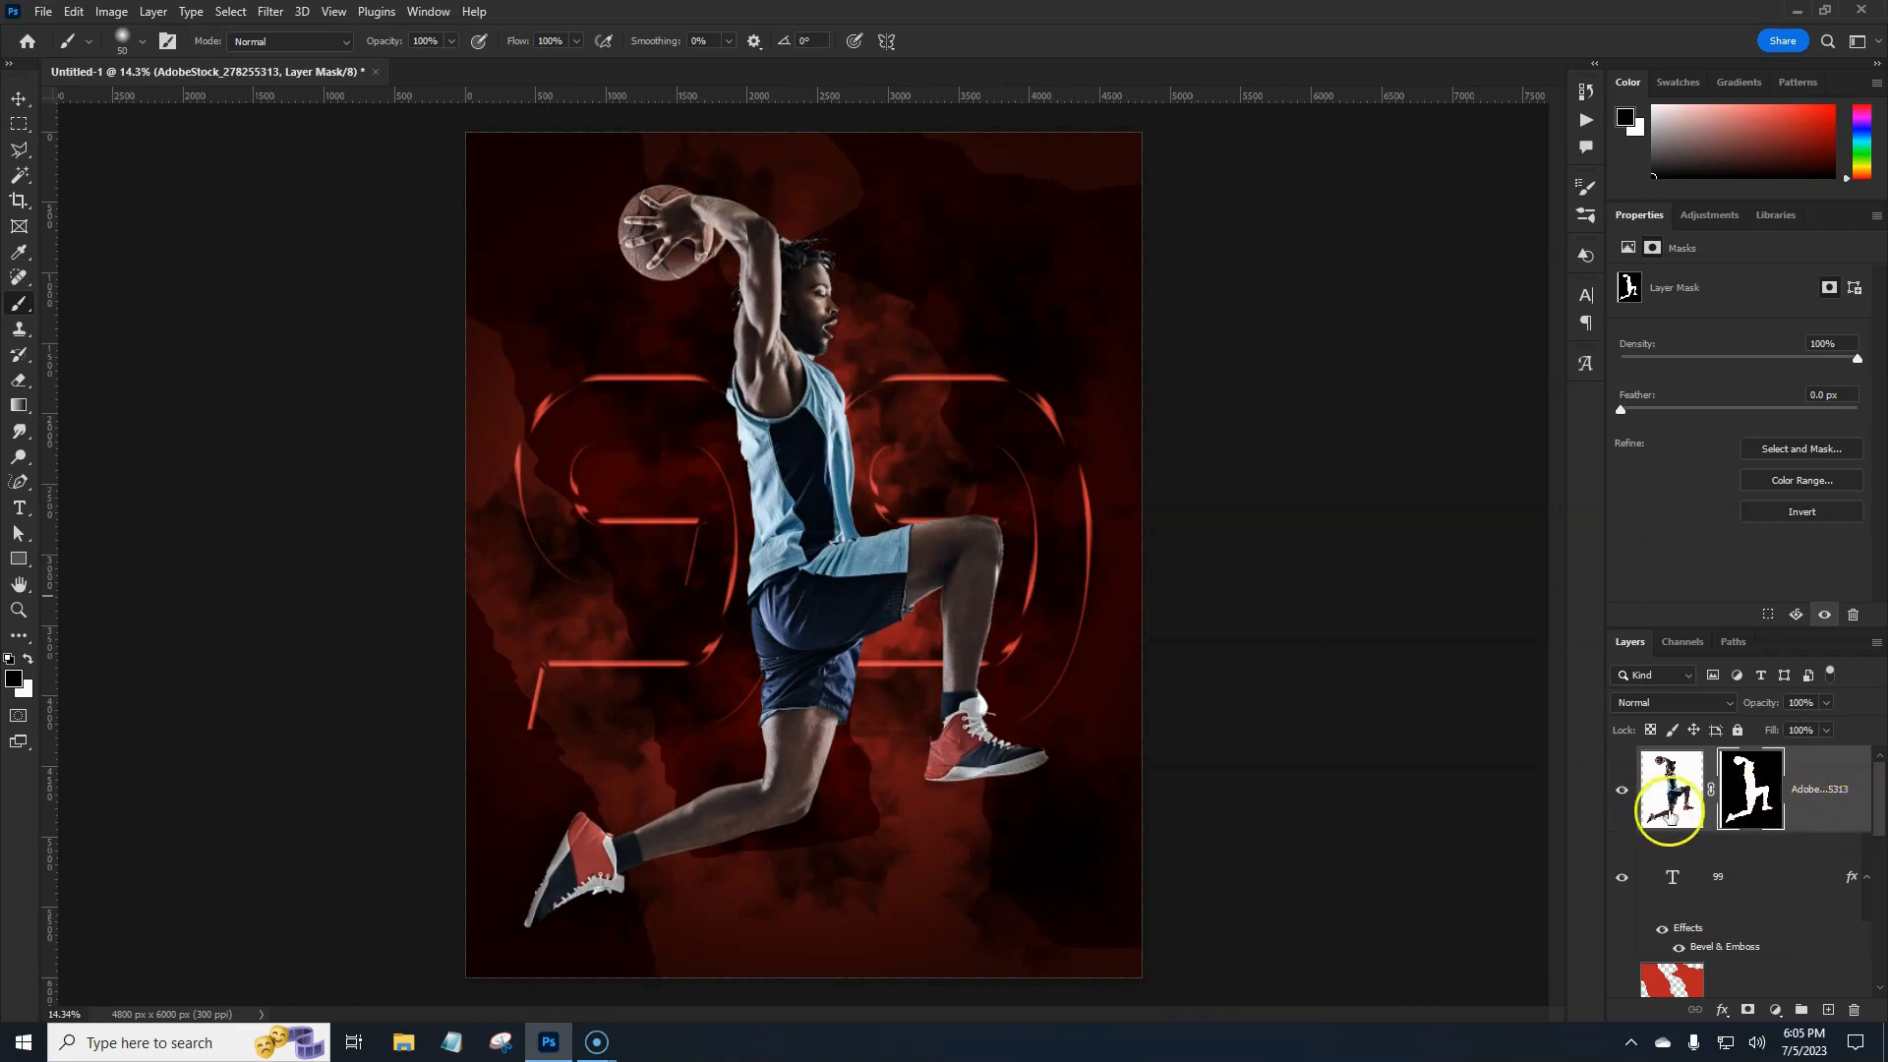
Apply the layer mask permanently to the player layer.
{"action": "left_click", "coordinate": [1747, 808]}
{"action": "right_click", "coordinate": [1747, 808]}
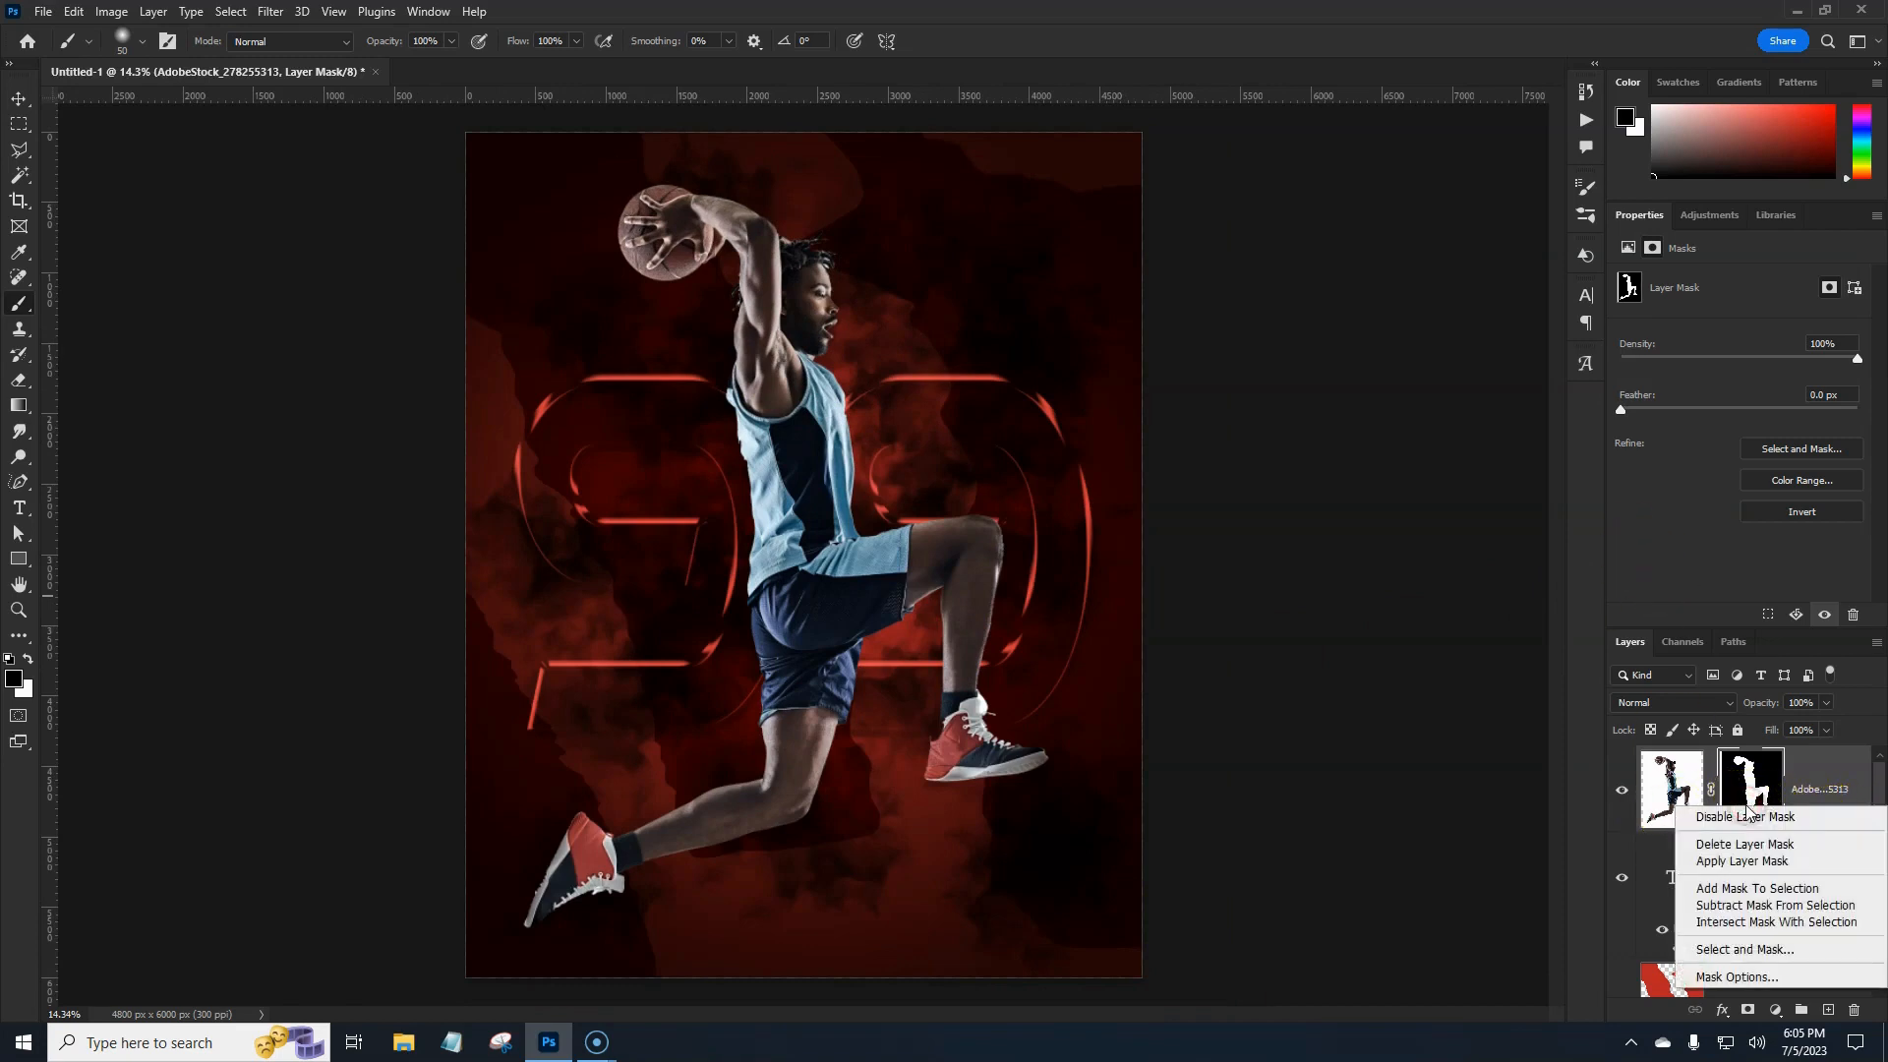
{"action": "left_click", "coordinate": [1733, 867]}
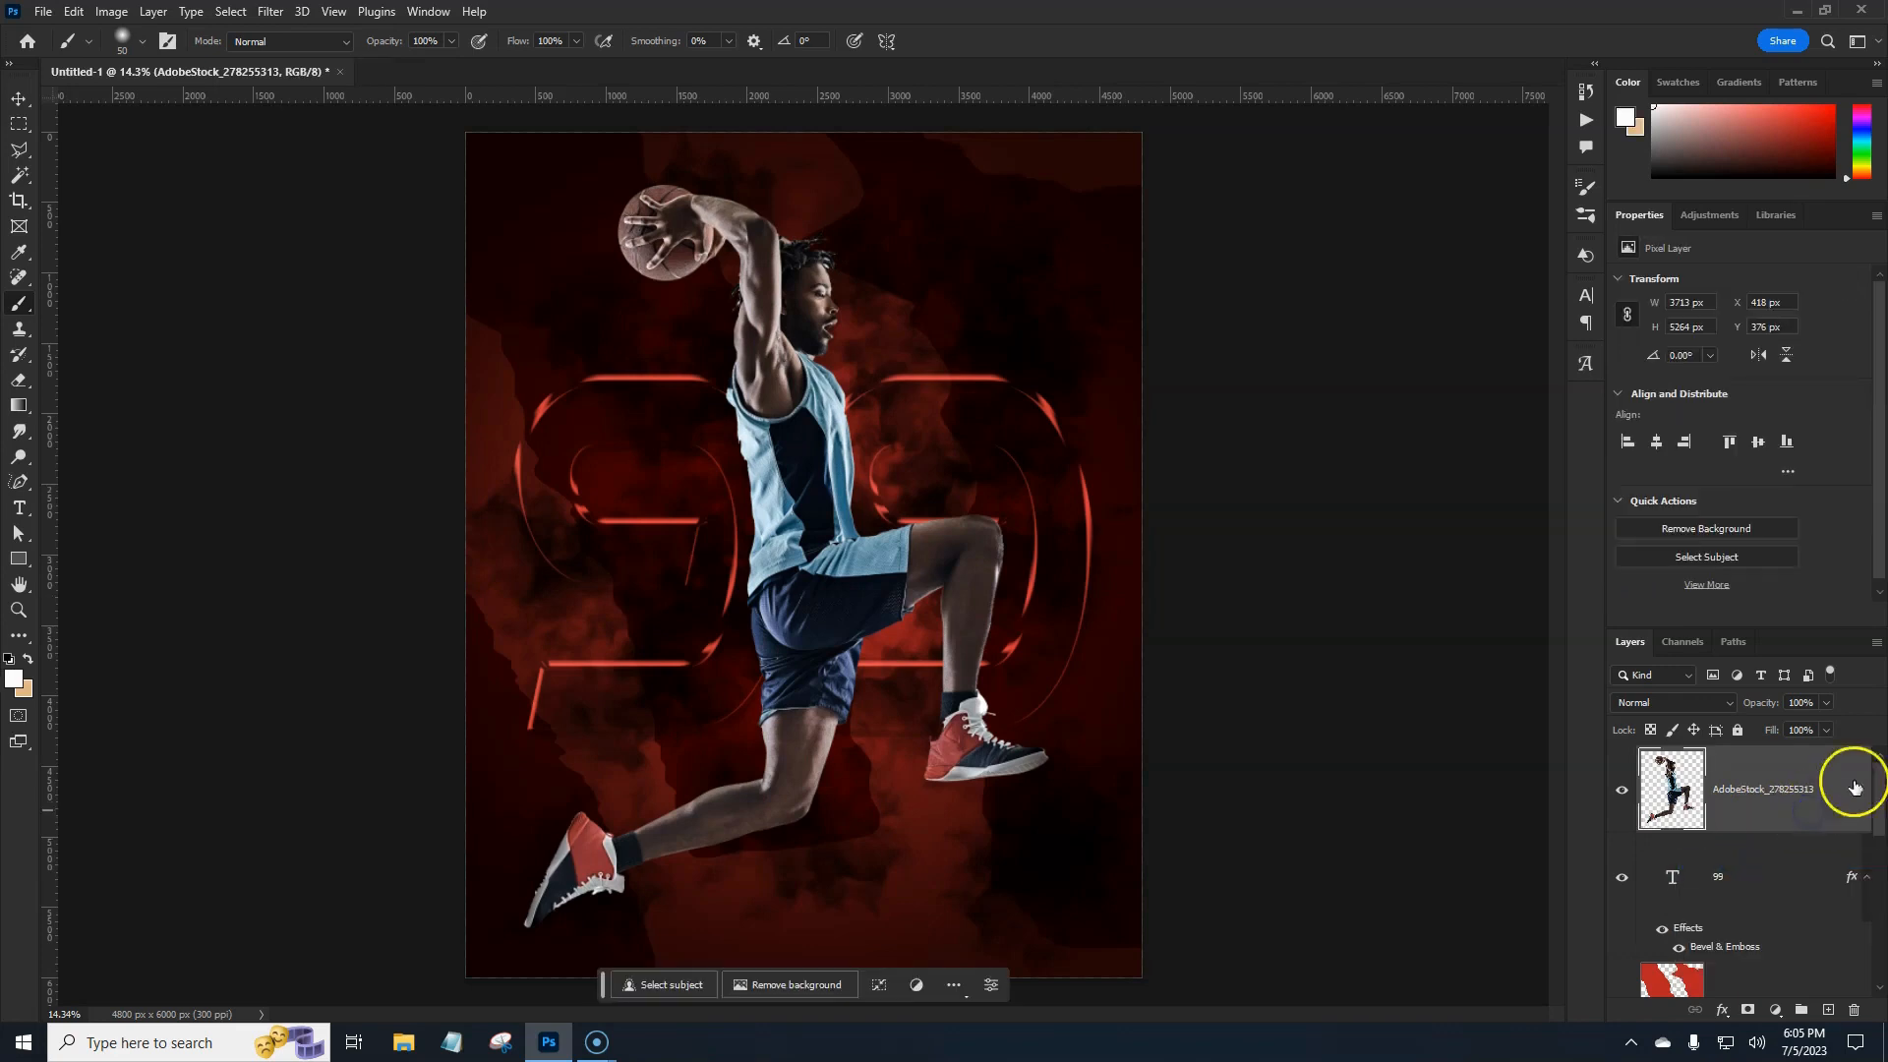
{"action": "right_click", "coordinate": [1772, 815]}
Scale the player down to about 85%, roughly 3155 × 4474 px.
{"action": "key", "text": "ctrl+t"}
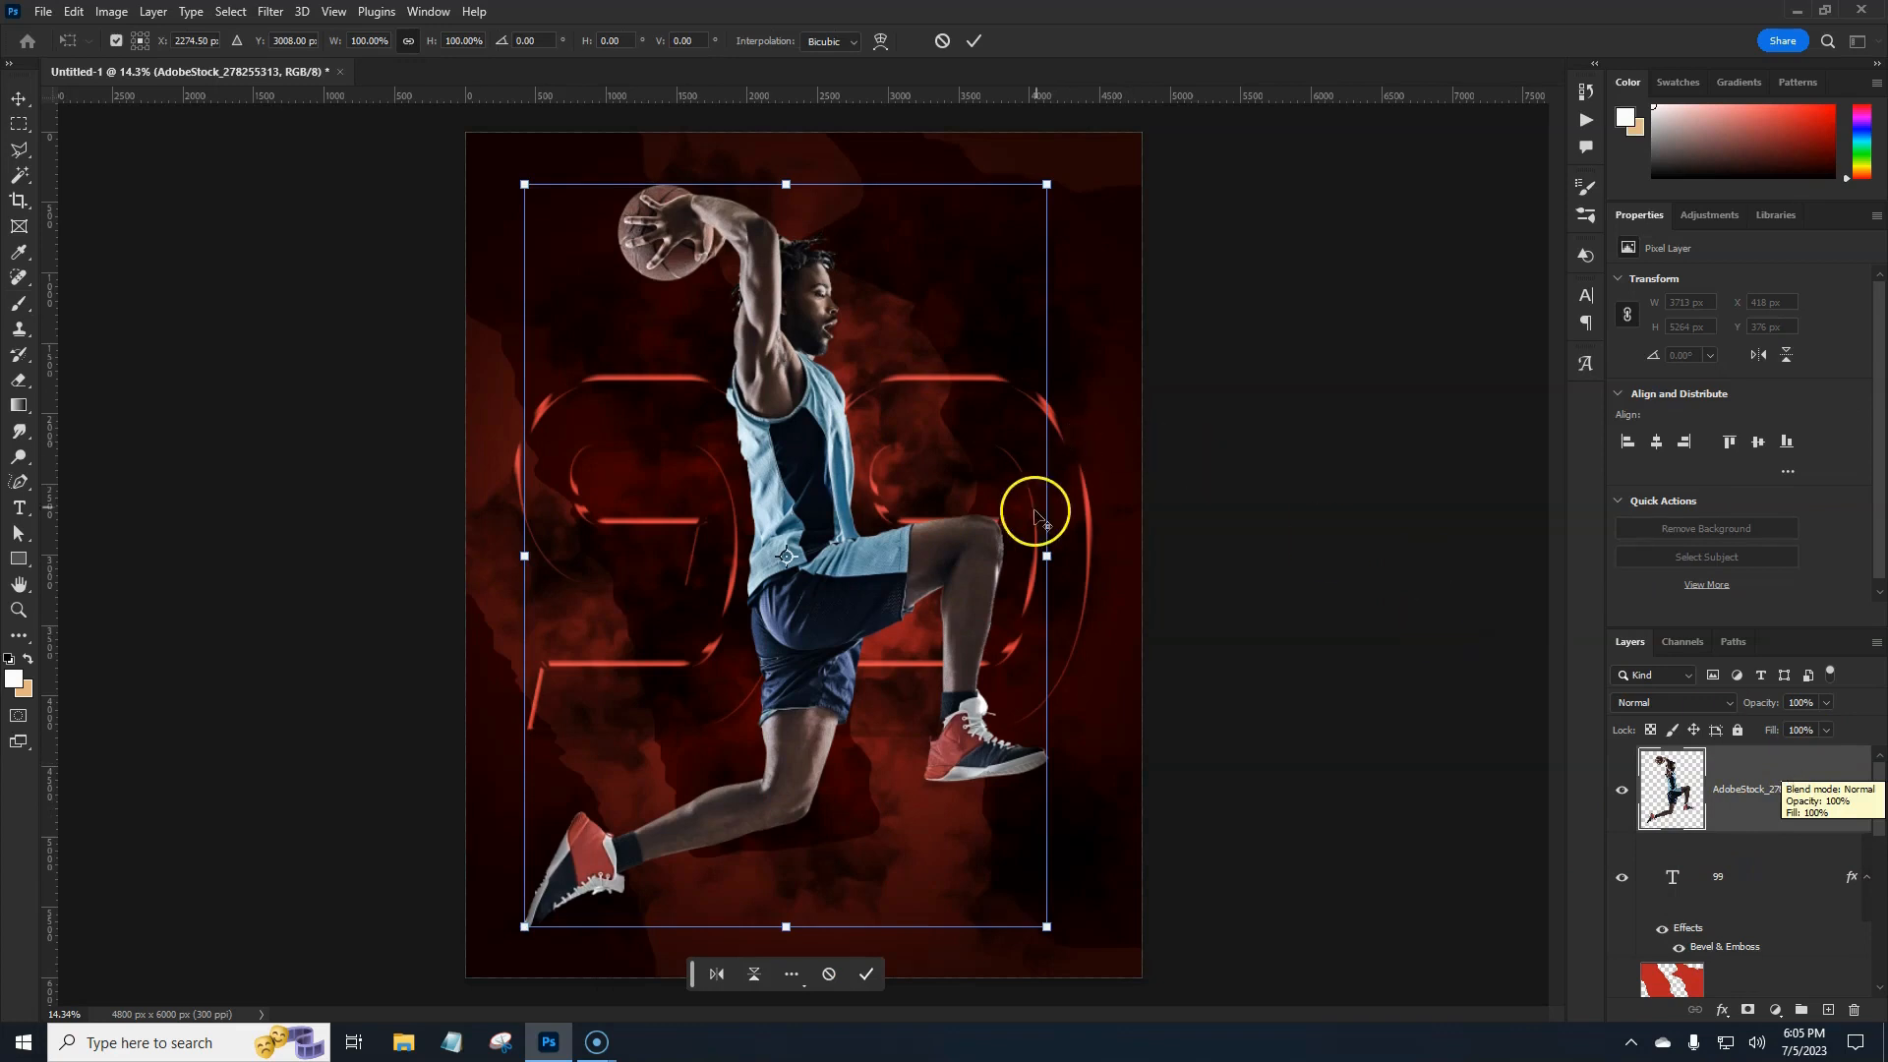
{"action": "left_click_drag", "start_coordinate": [1046, 555], "coordinate": [1006, 554]}
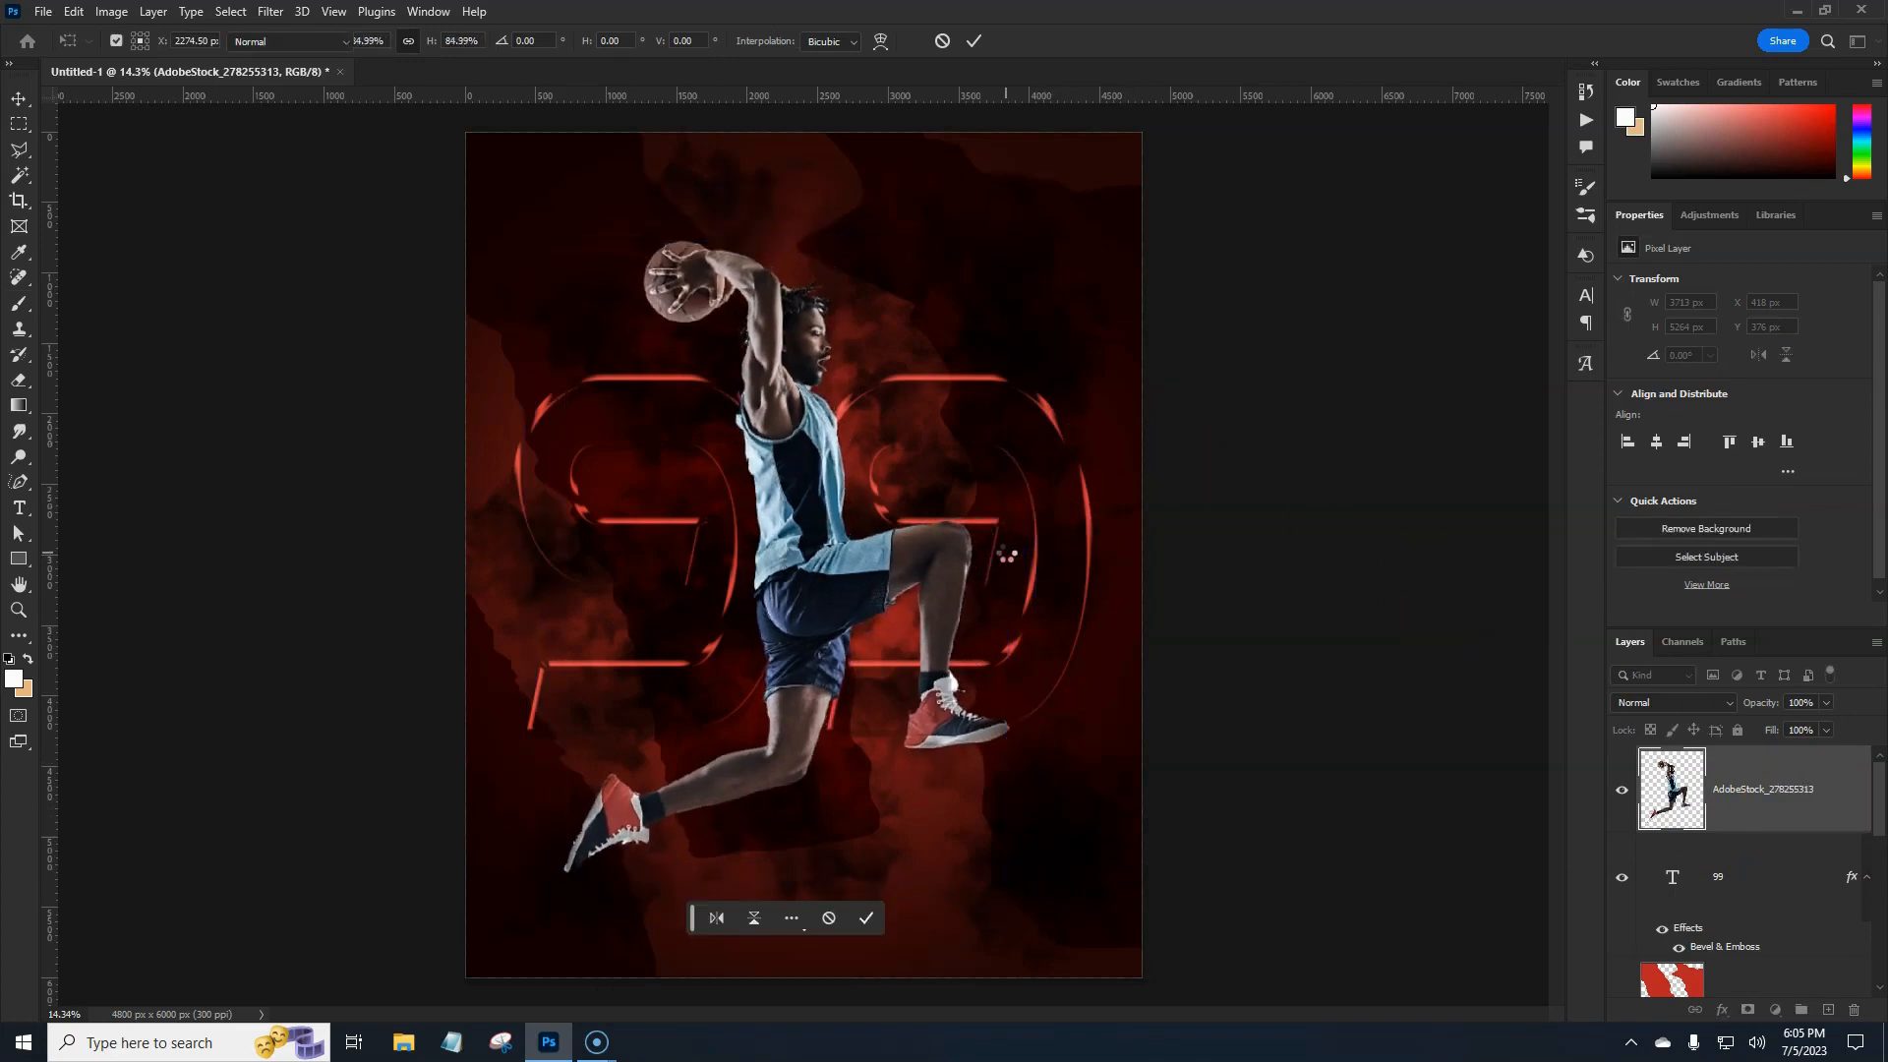
{"action": "key", "text": "b"}
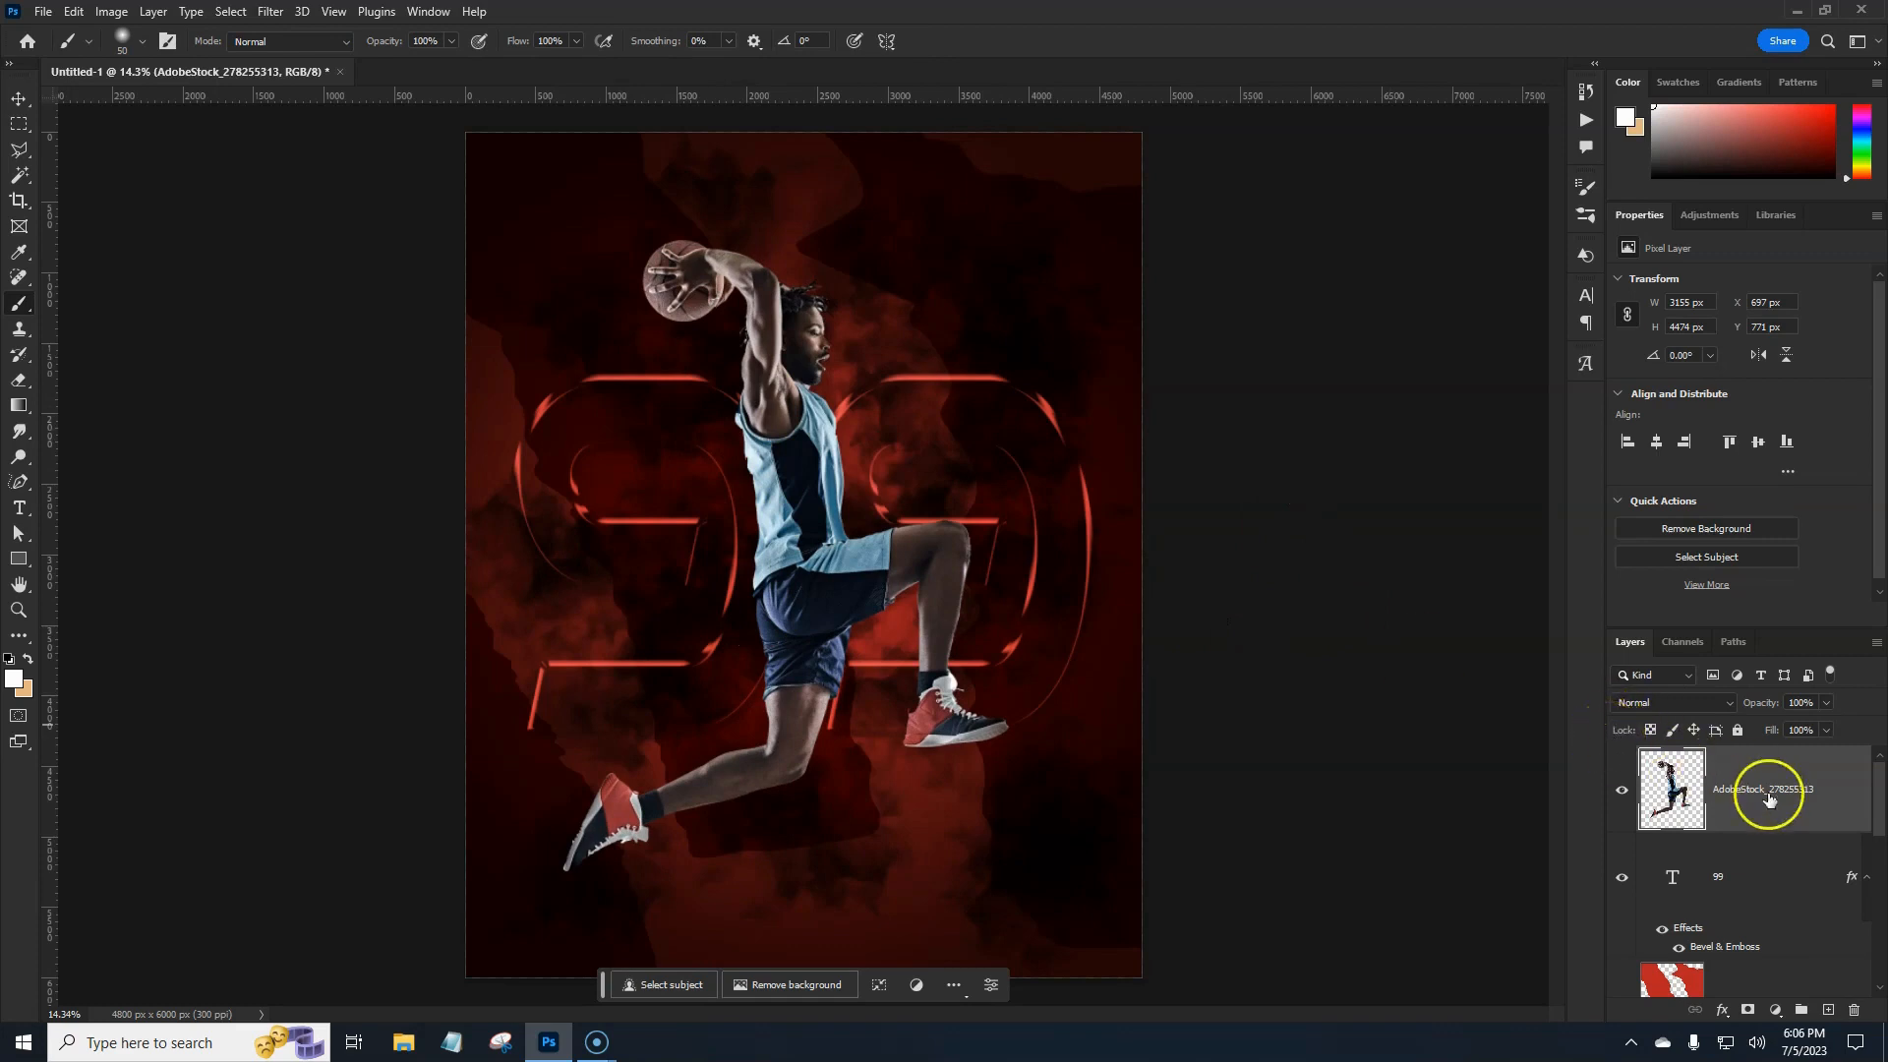
{"action": "left_click", "coordinate": [19, 509]}
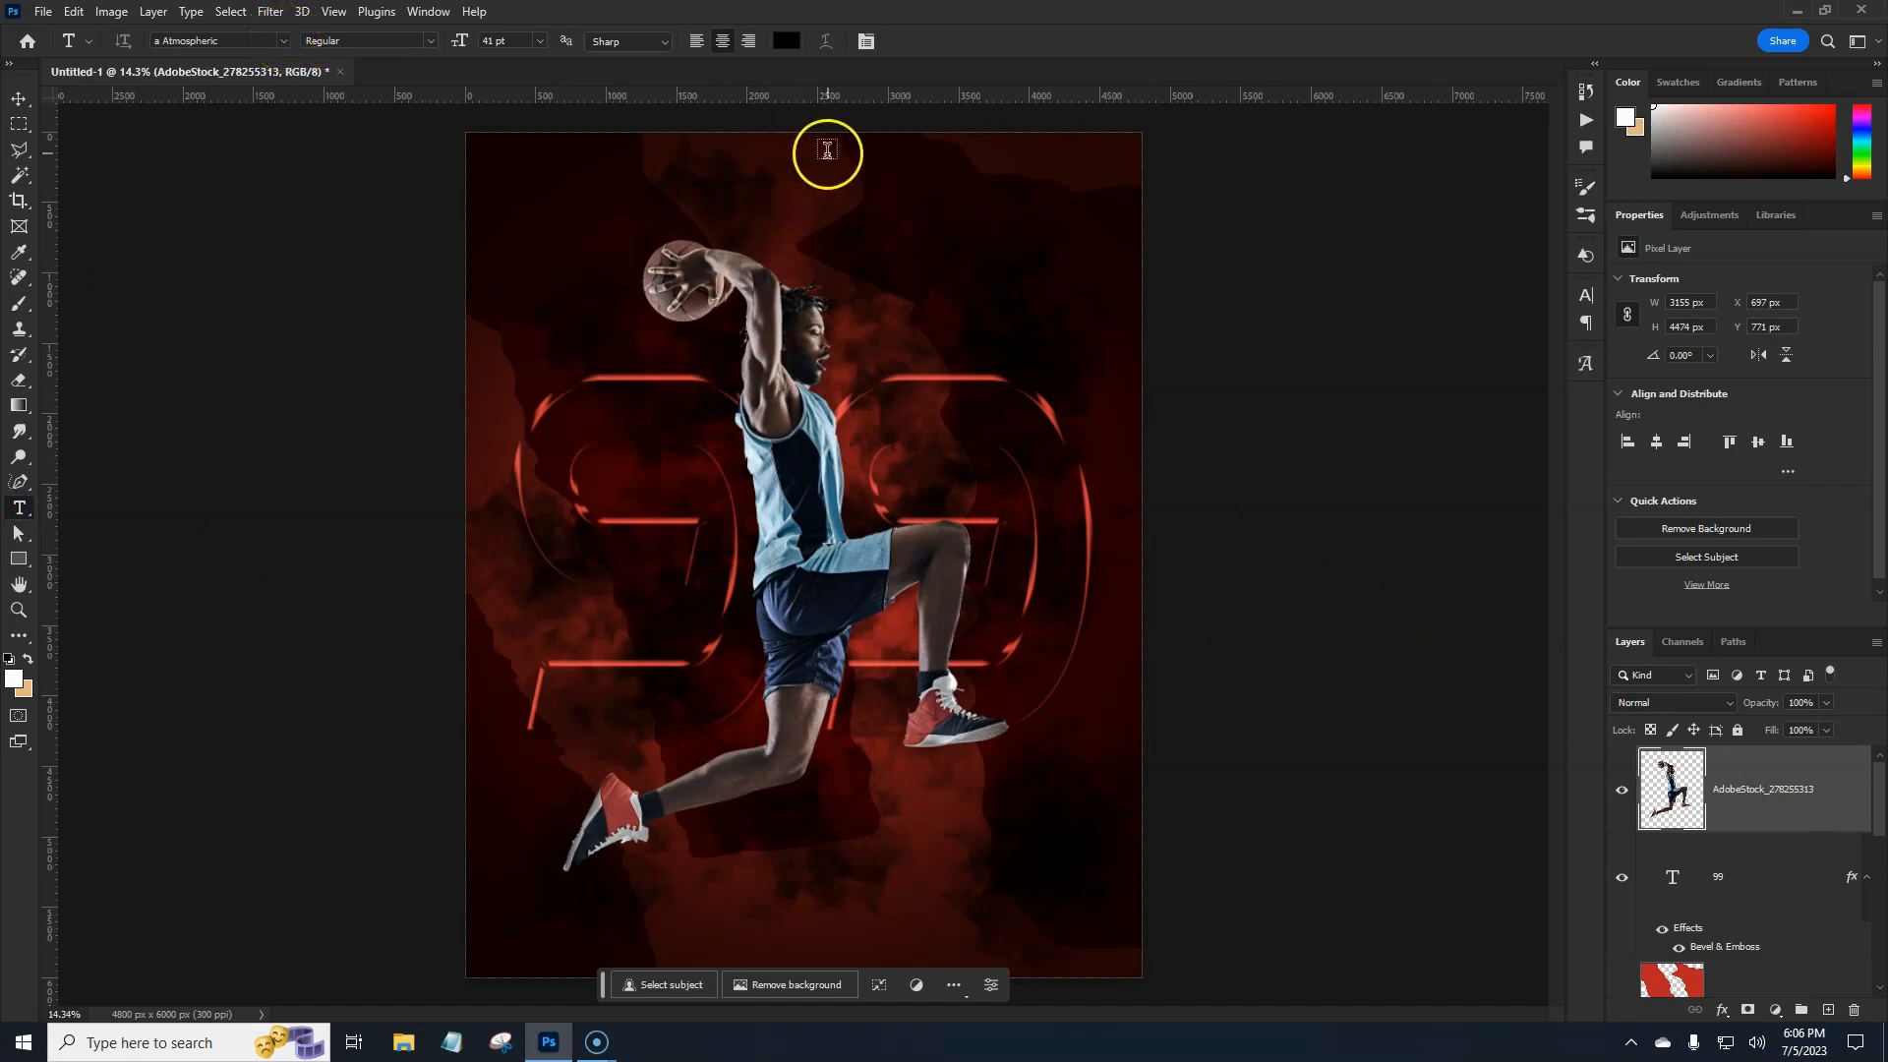
Add white text 'LAUREL HIGH SCHOOL' near the top centre of the poster.
{"action": "left_click", "coordinate": [786, 41]}
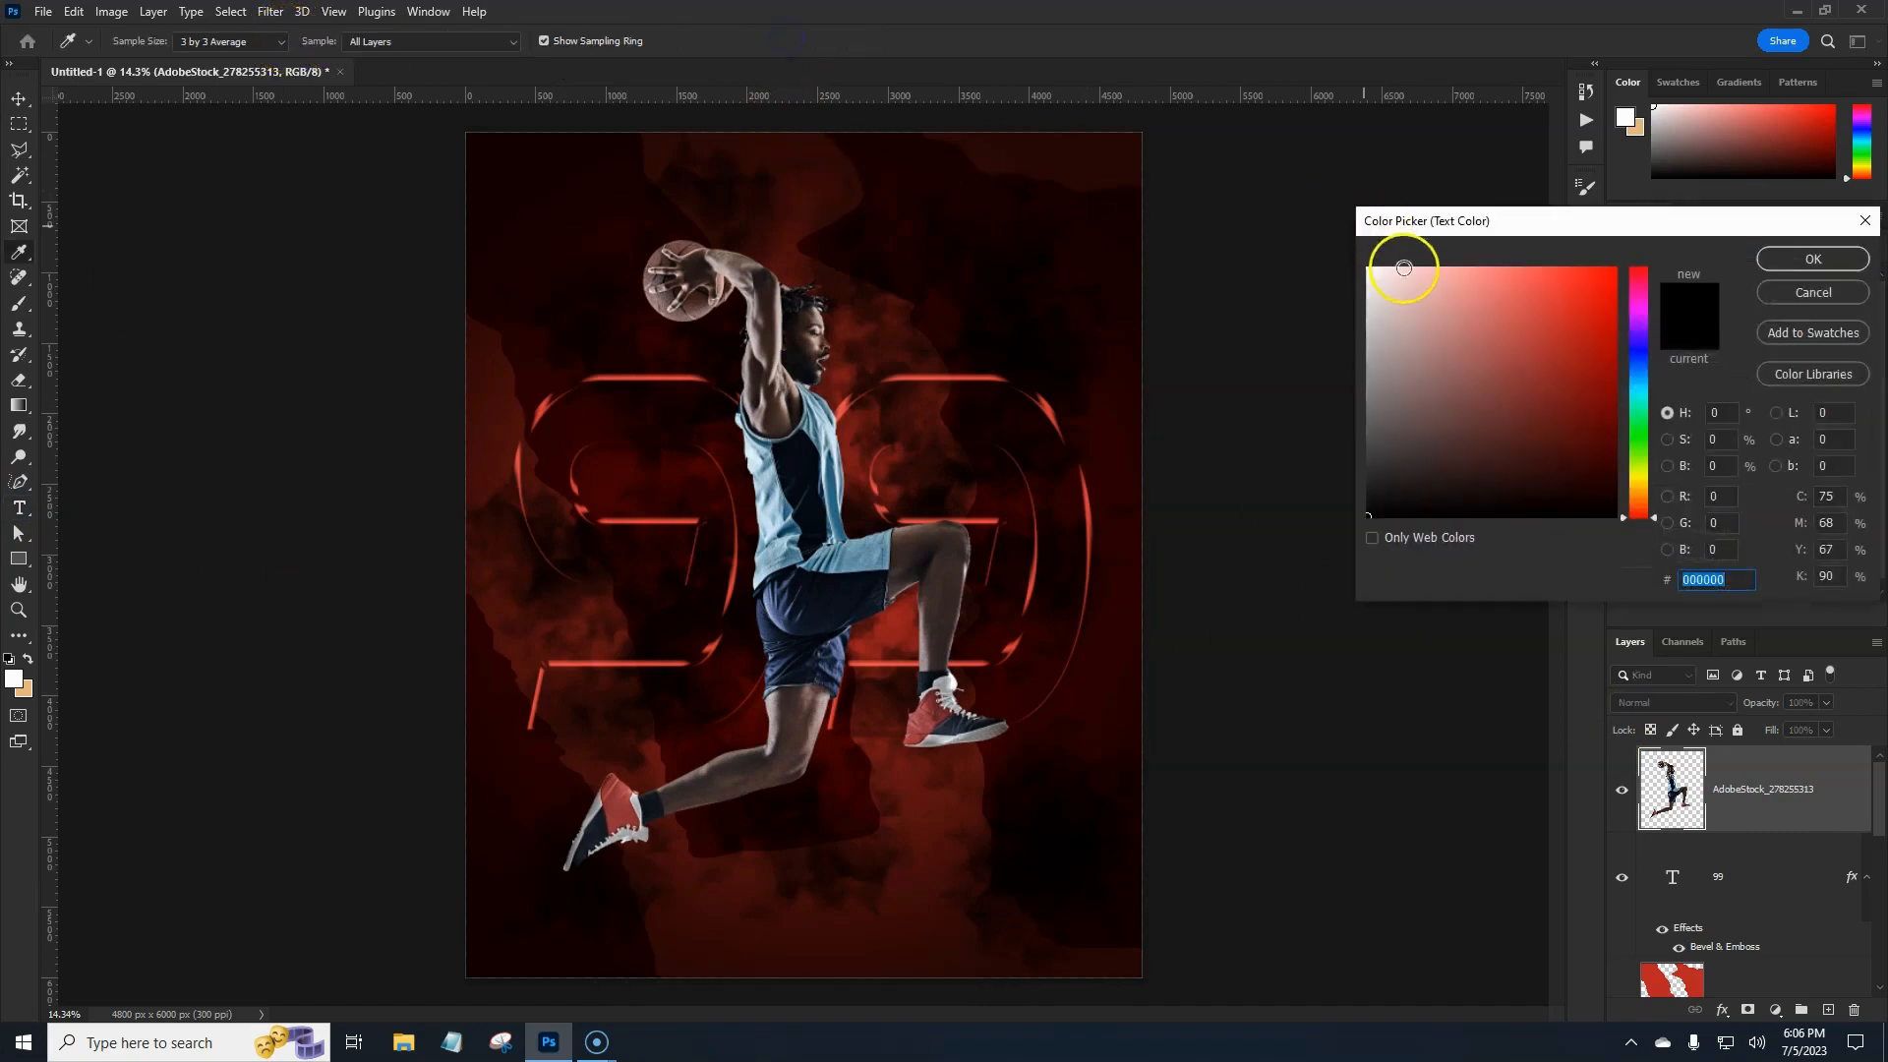
{"action": "left_click_drag", "start_coordinate": [1402, 264], "coordinate": [1359, 234]}
{"action": "left_click", "coordinate": [1812, 259]}
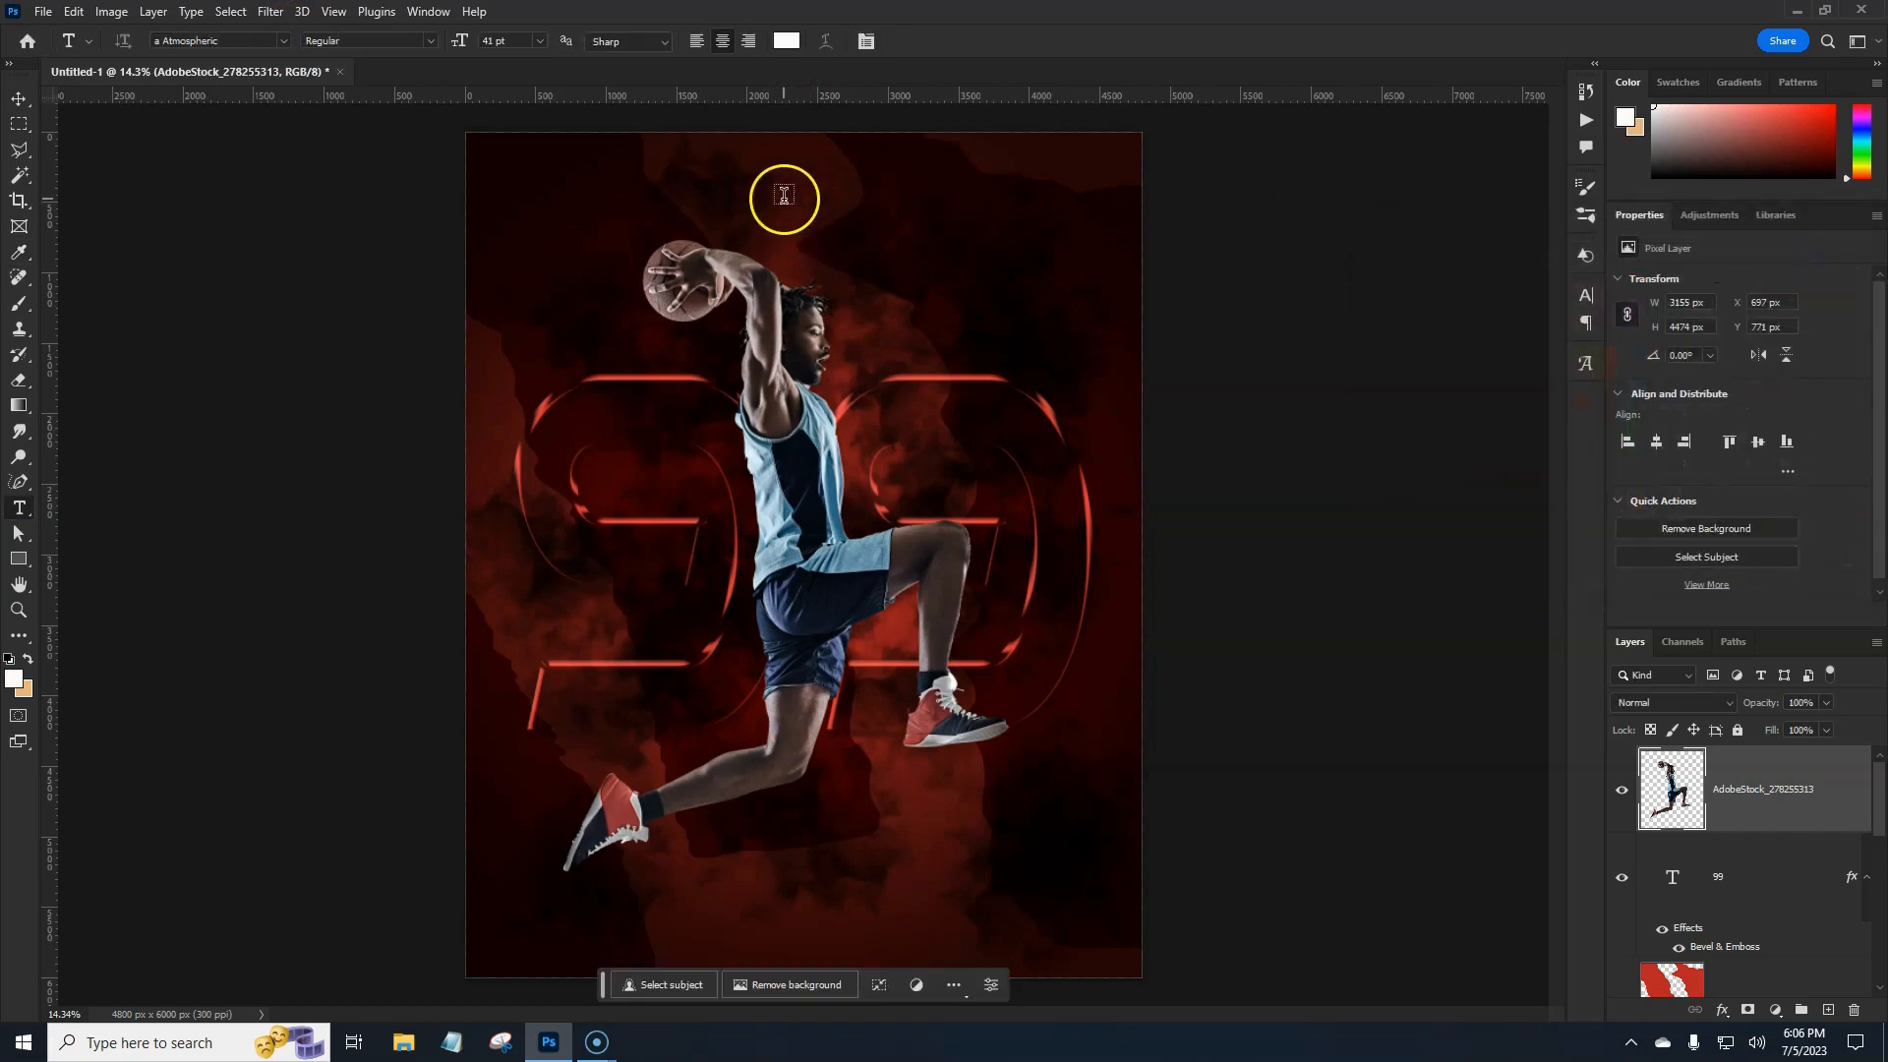
{"action": "left_click", "coordinate": [789, 199]}
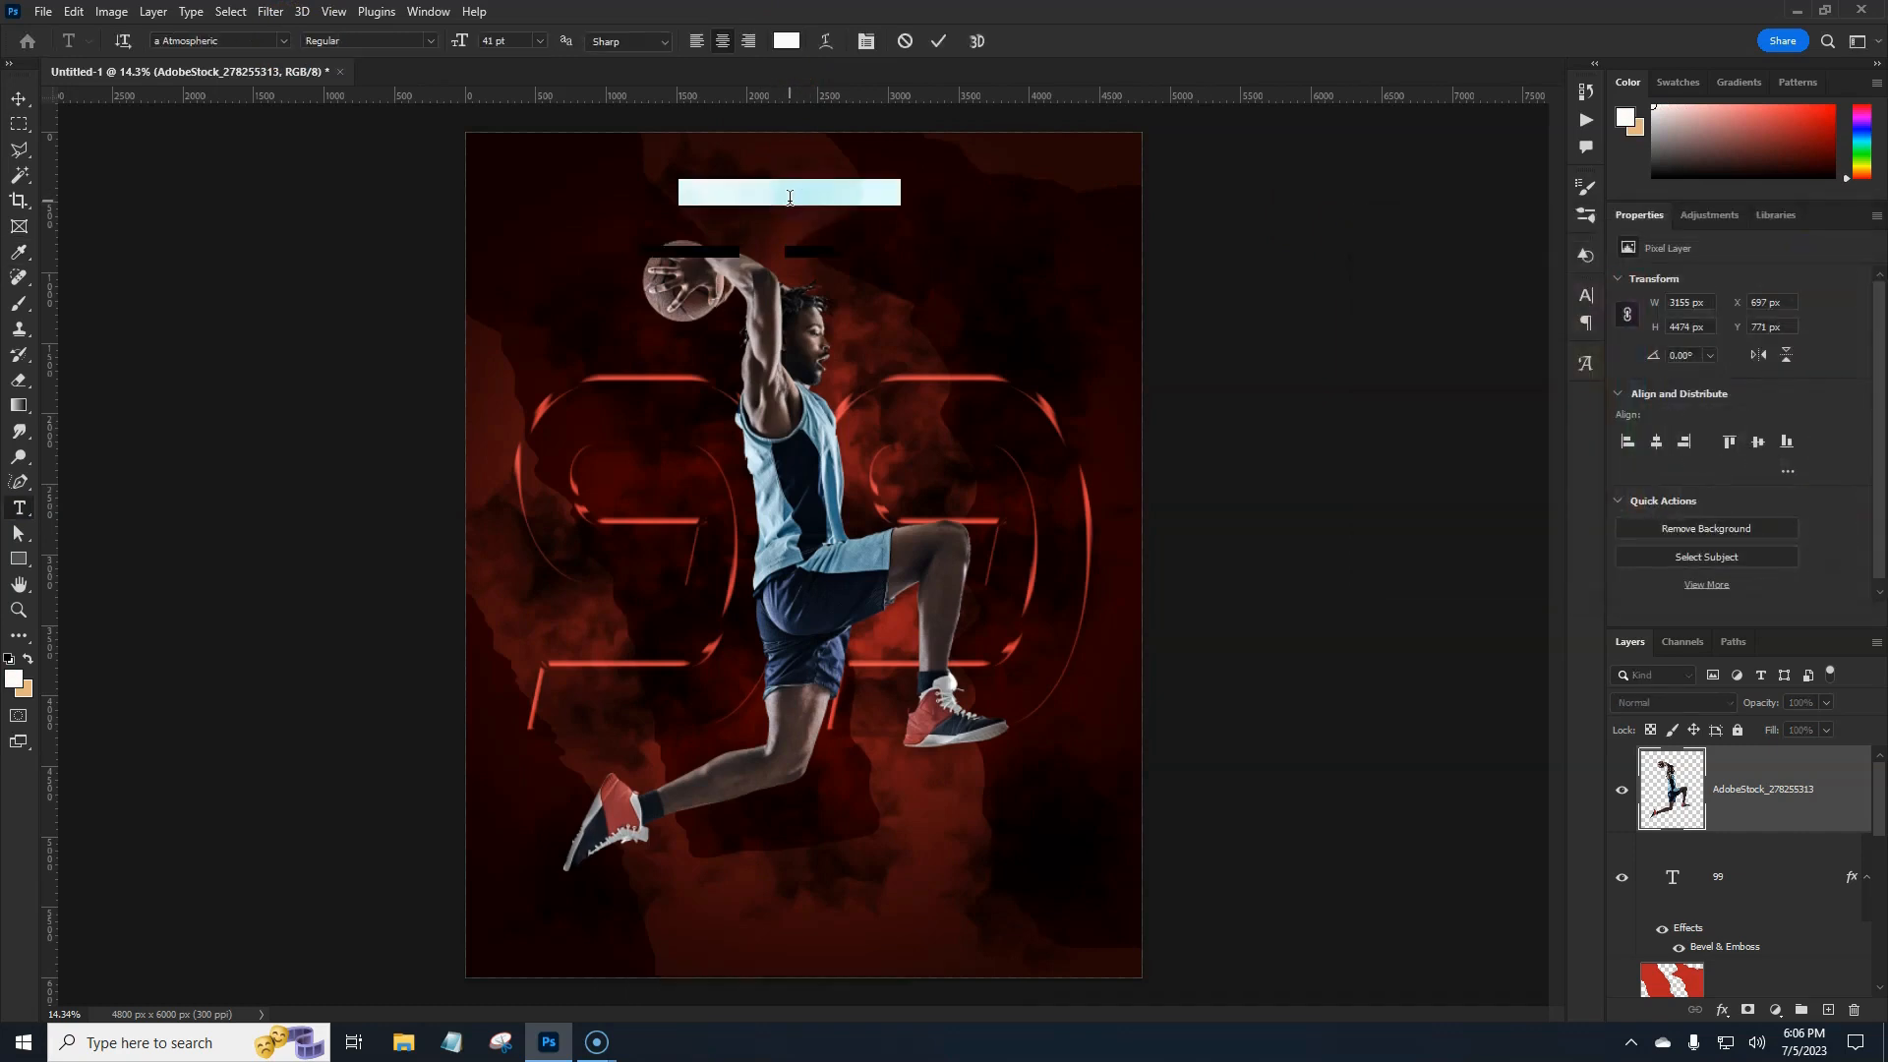
{"action": "key", "text": "BackSpace"}
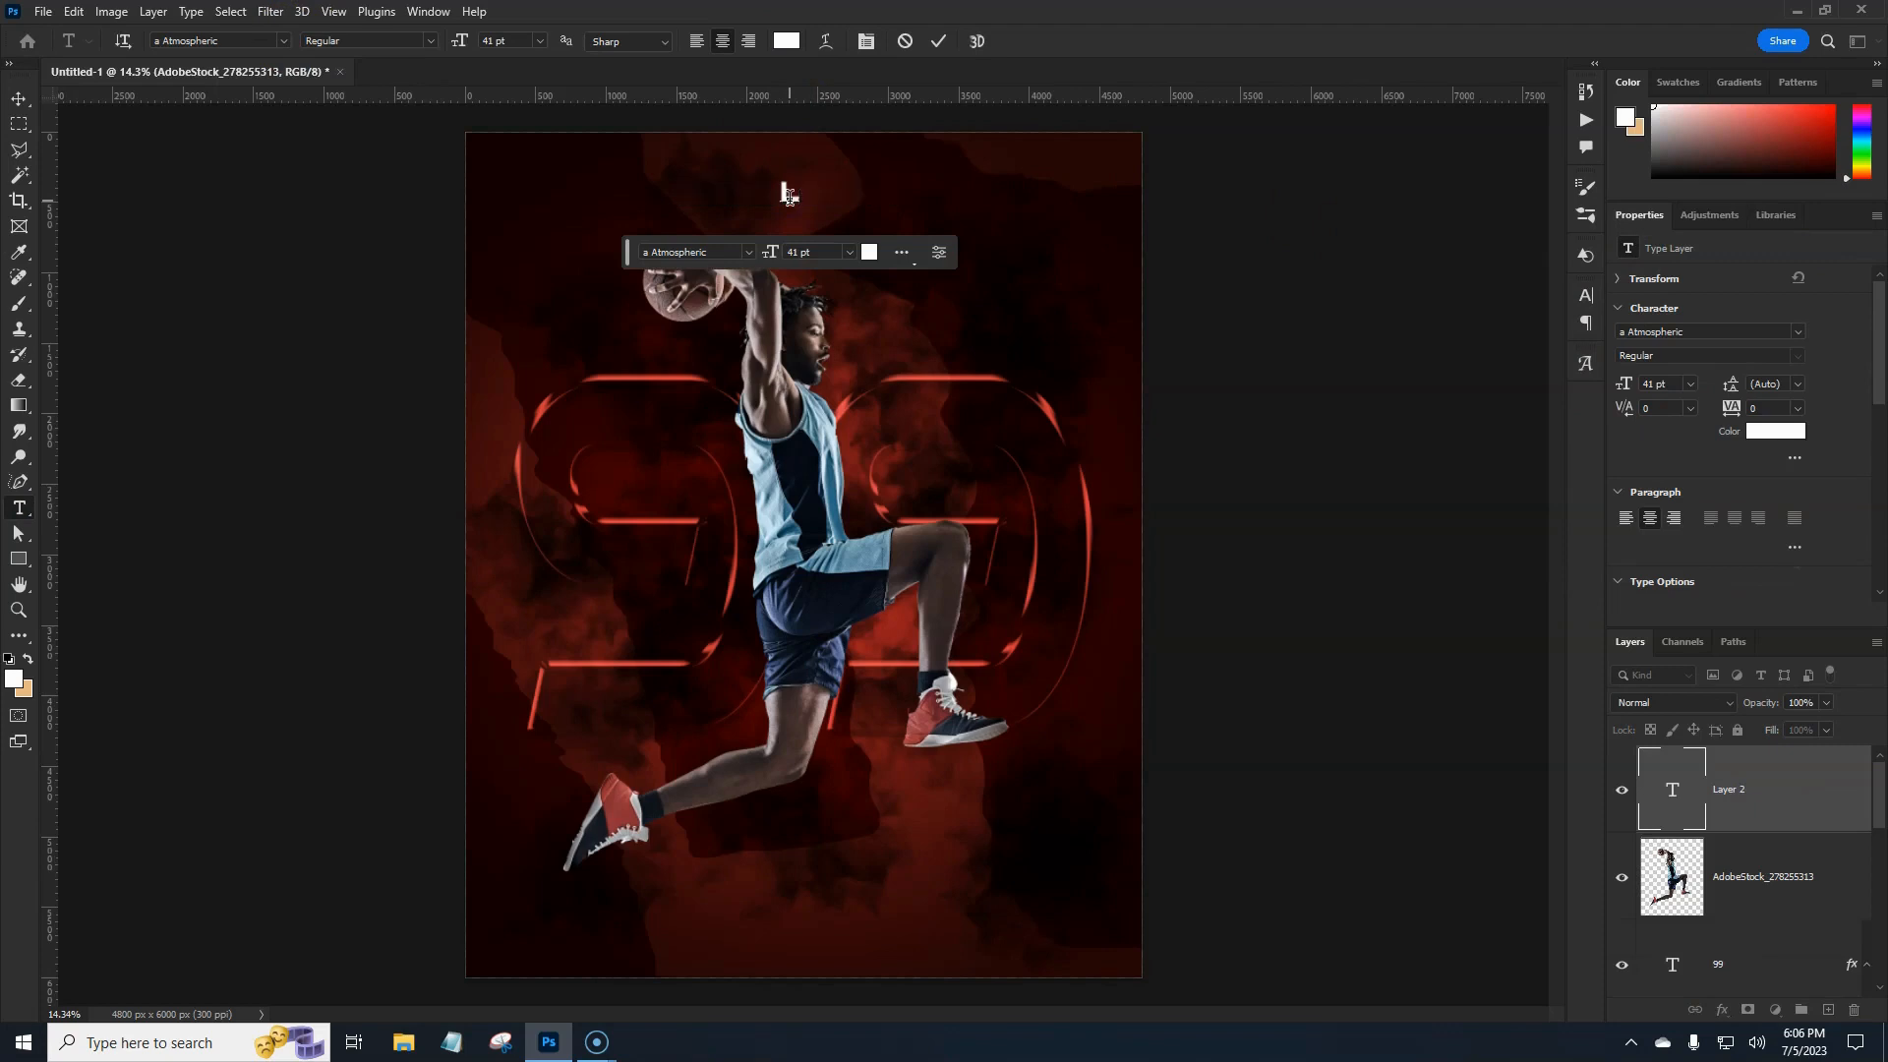
{"action": "type", "text": "LAUREL HIGH"}
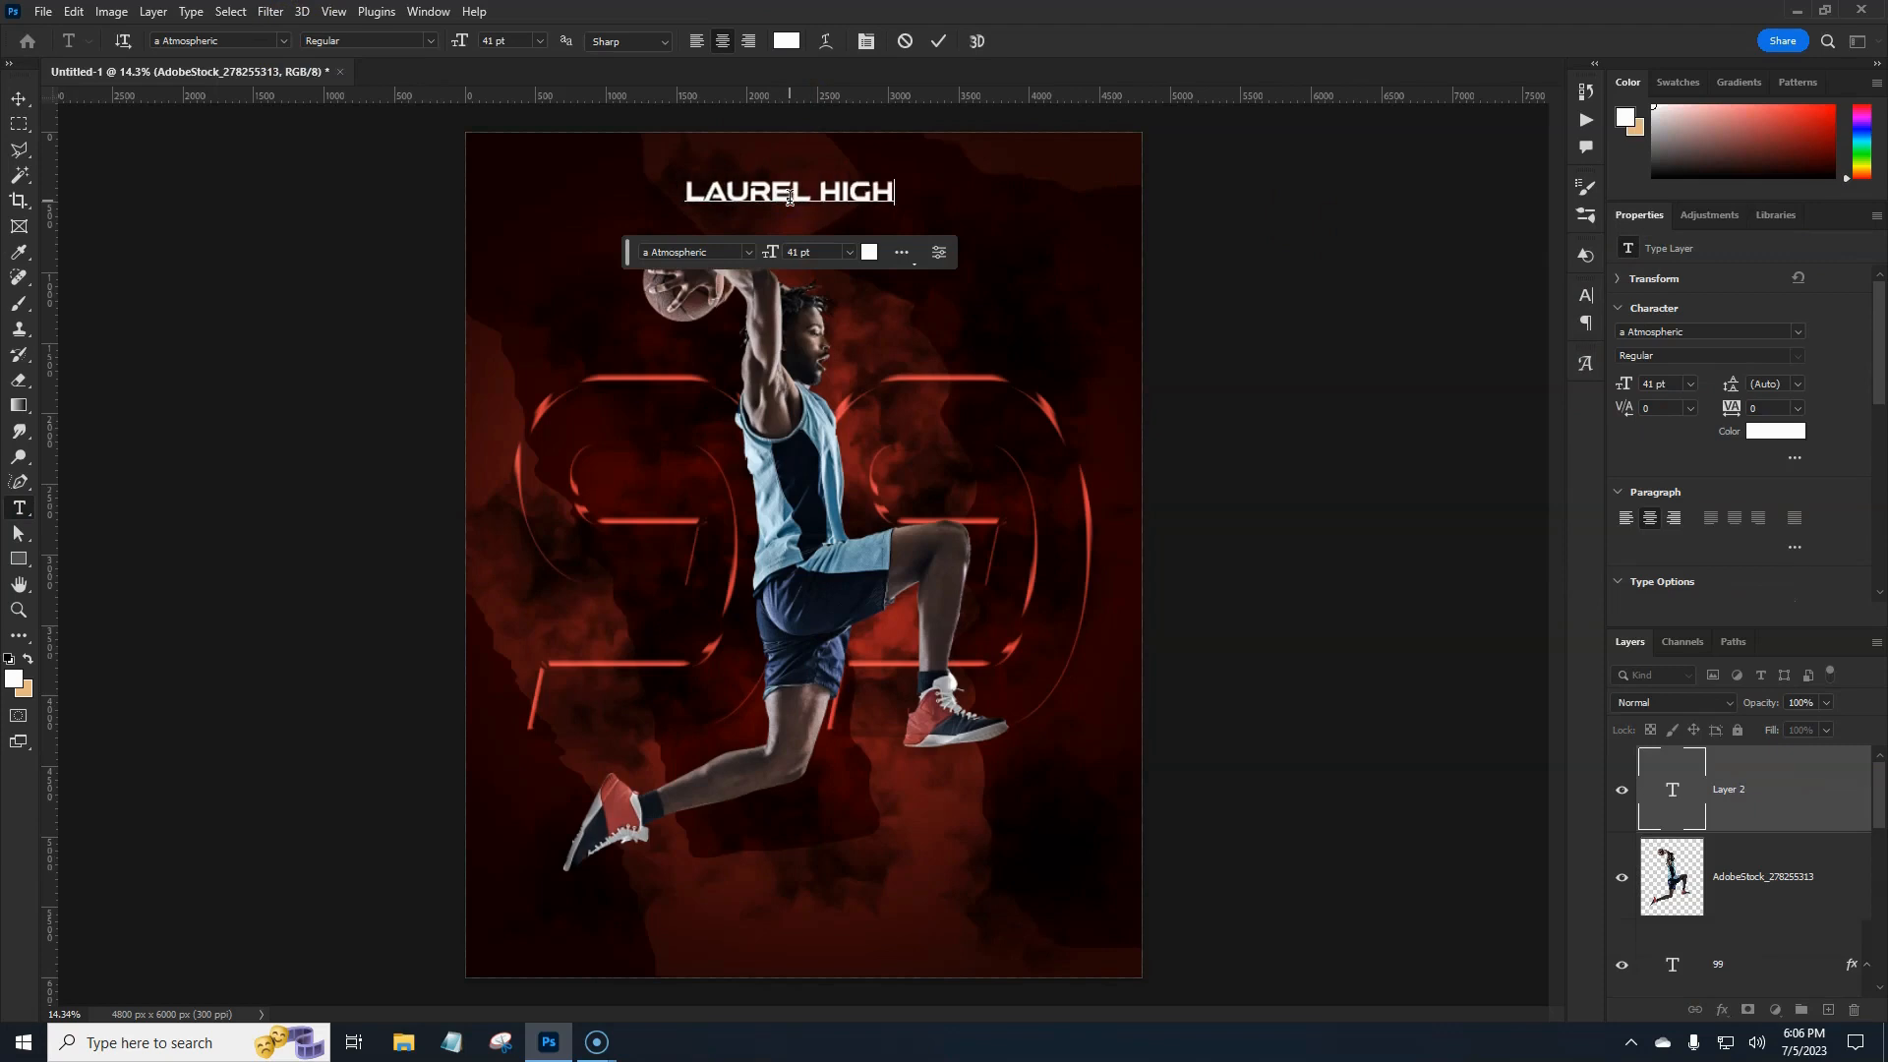
{"action": "type", "text": " SCHO"}
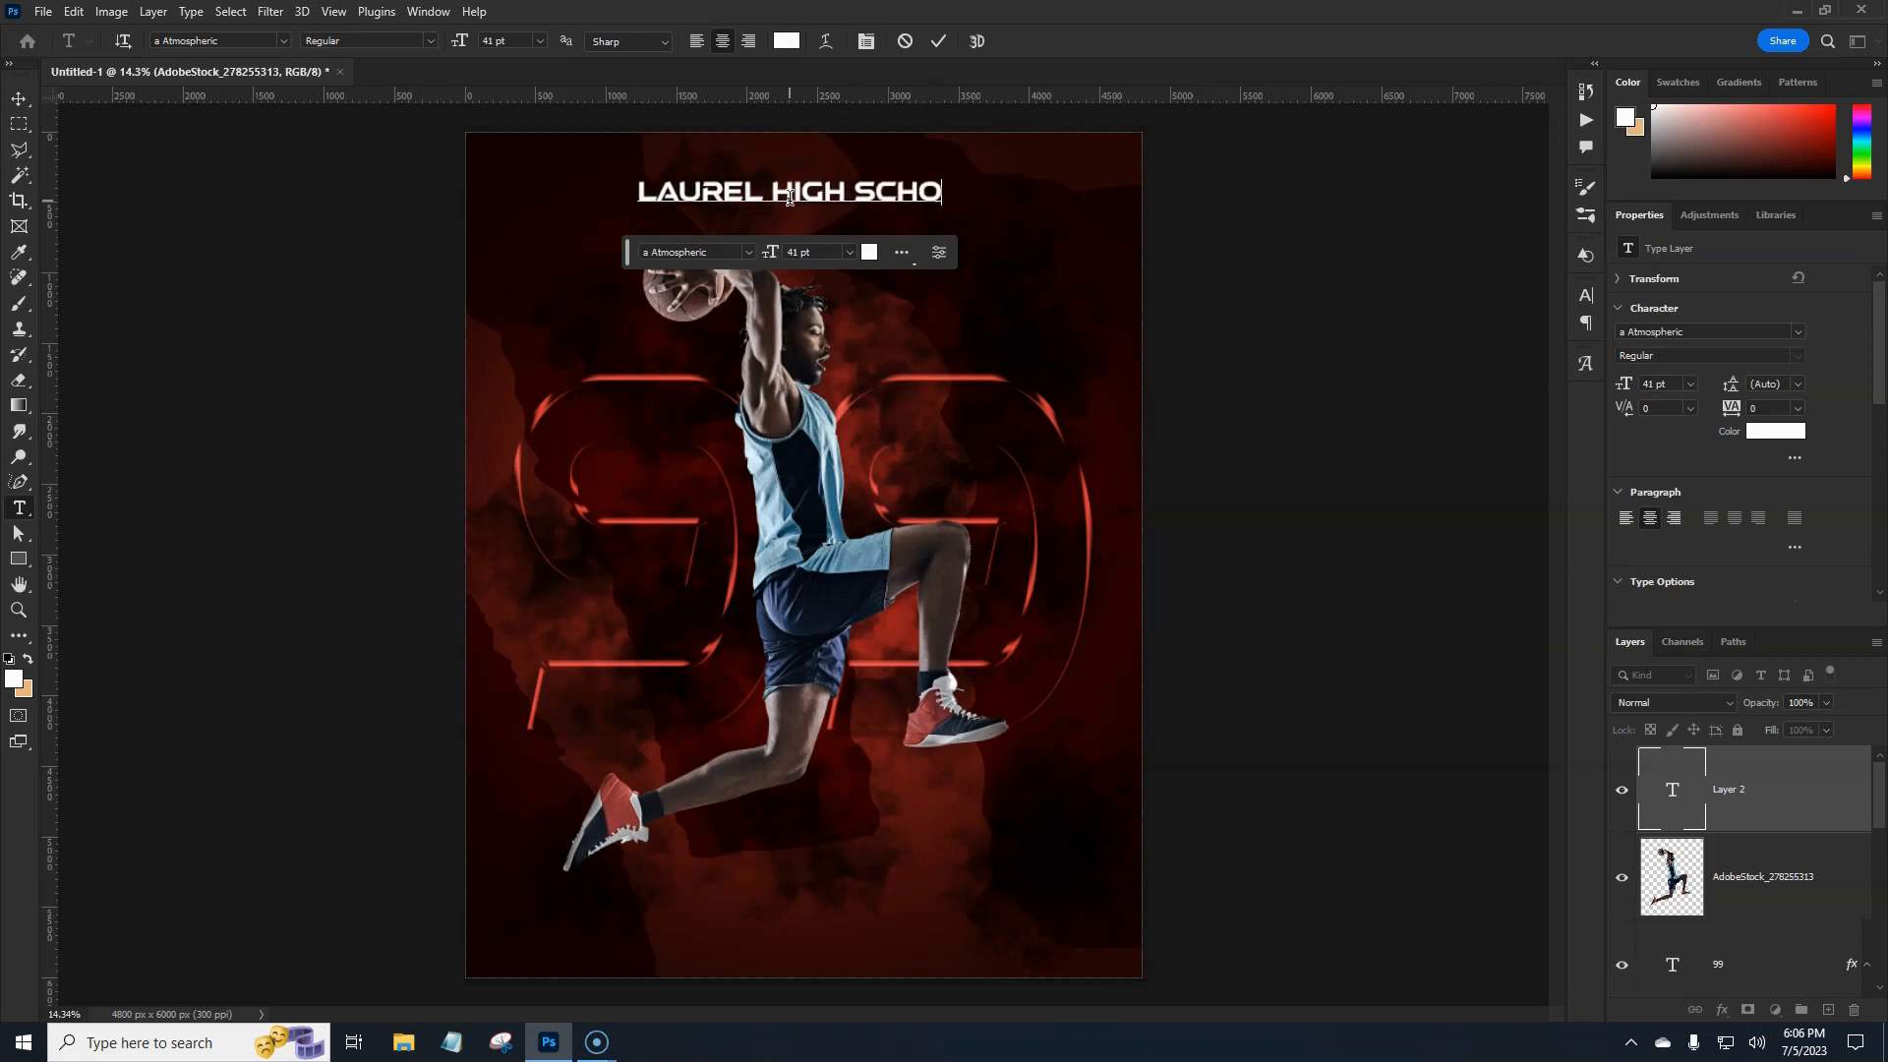
{"action": "type", "text": "OL"}
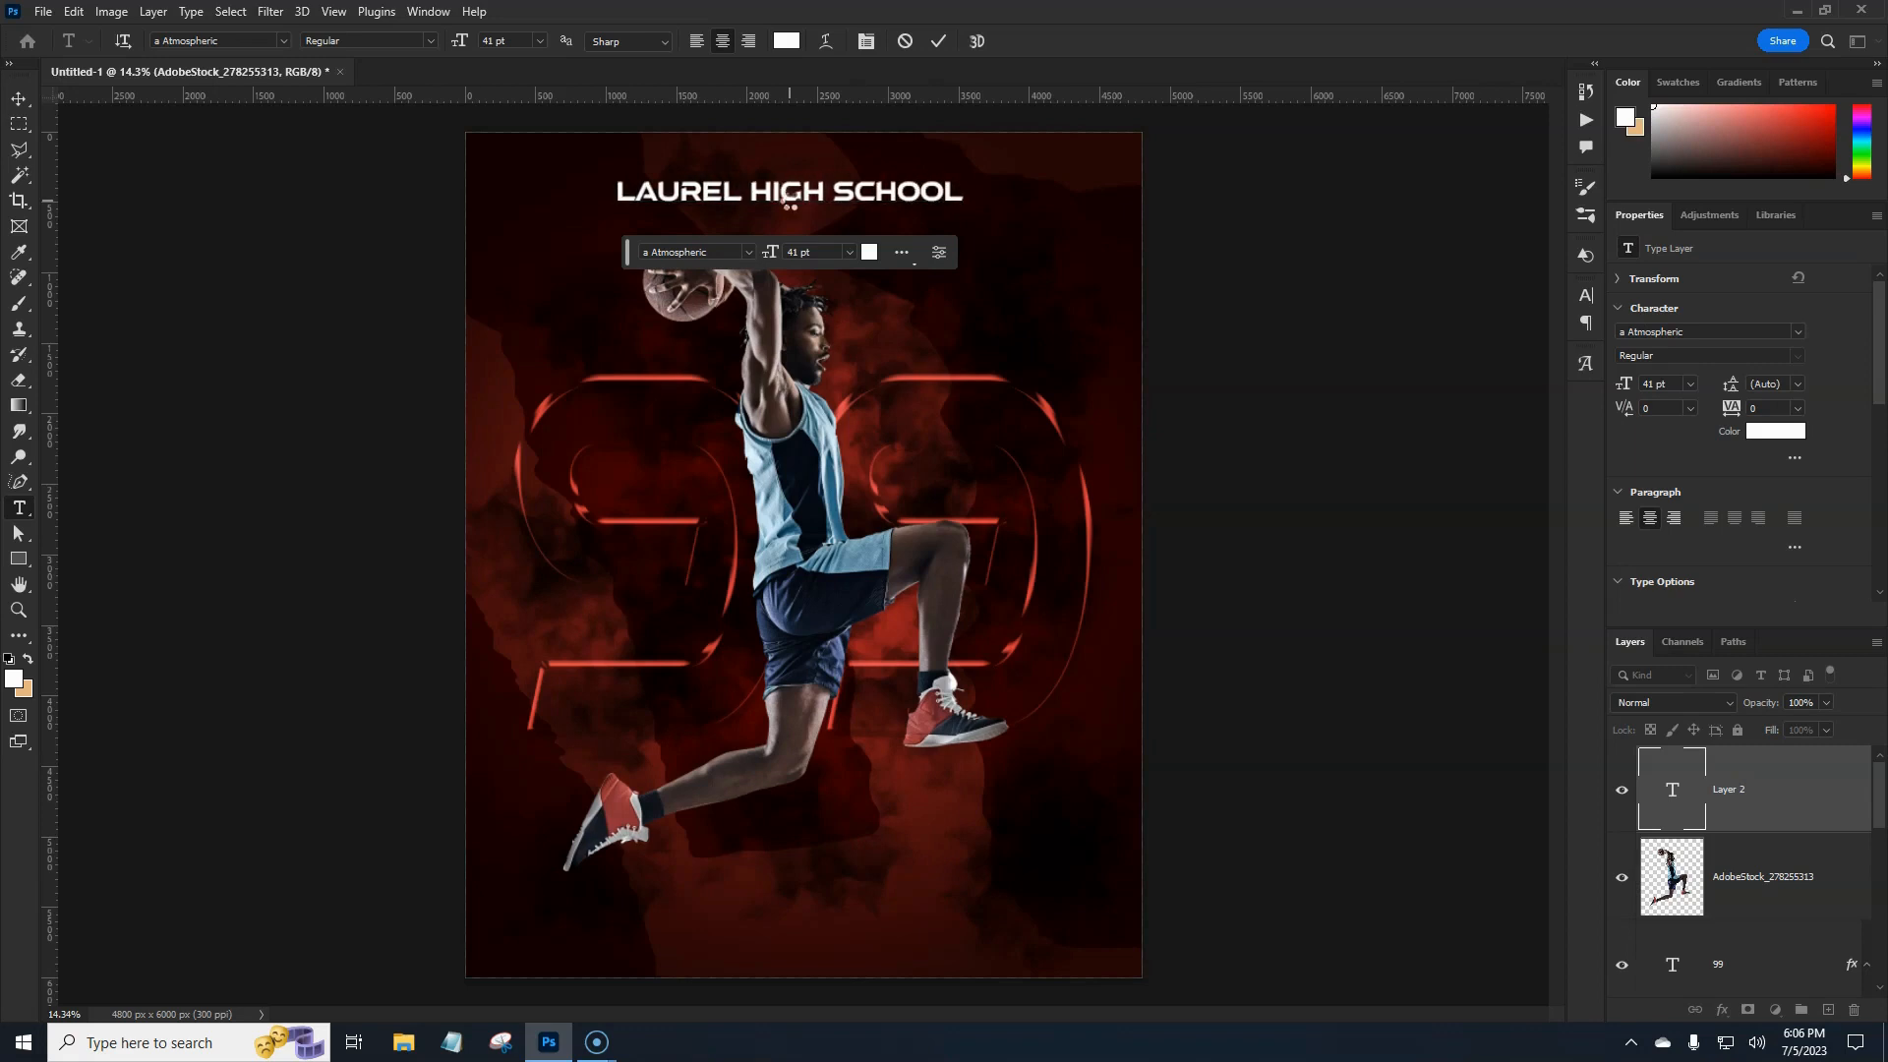
{"action": "key", "text": "ctrl+Return"}
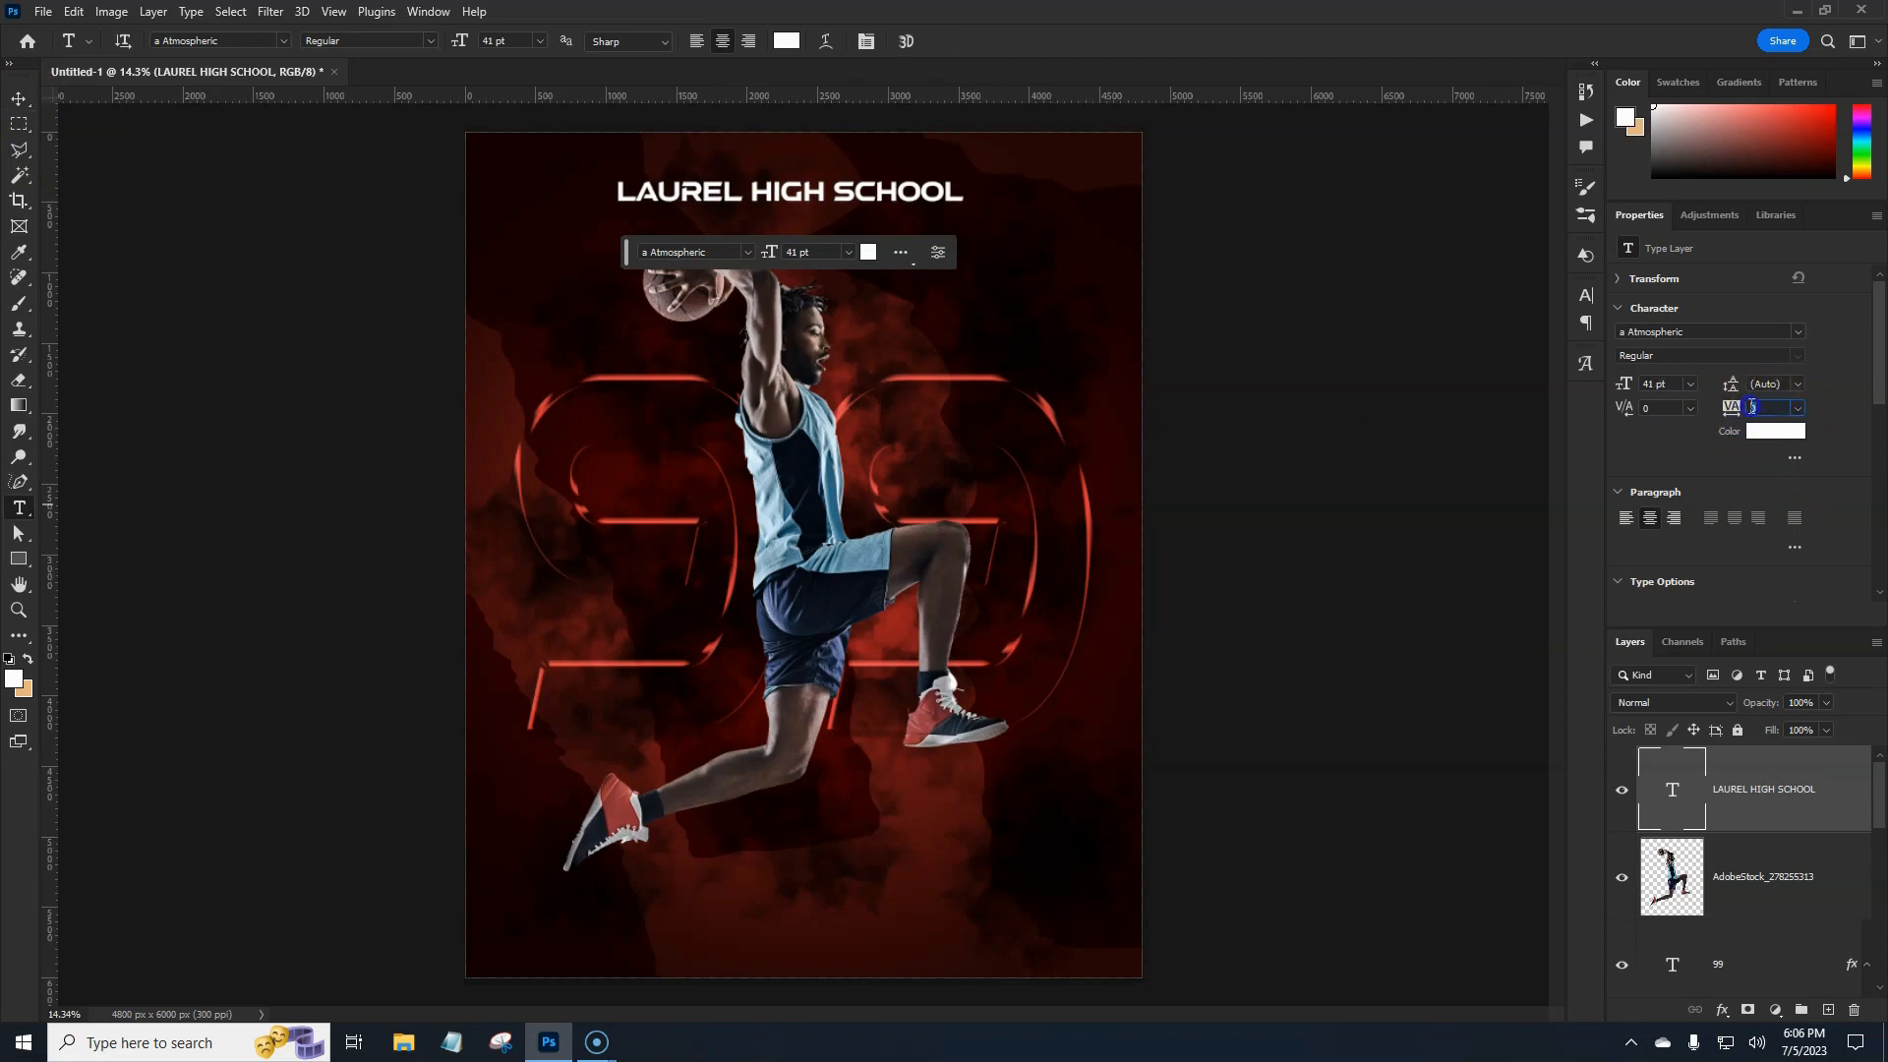
Set the header's tracking to 450, then widen it to 600.
{"action": "left_click", "coordinate": [1780, 434]}
{"action": "key", "text": "Return"}
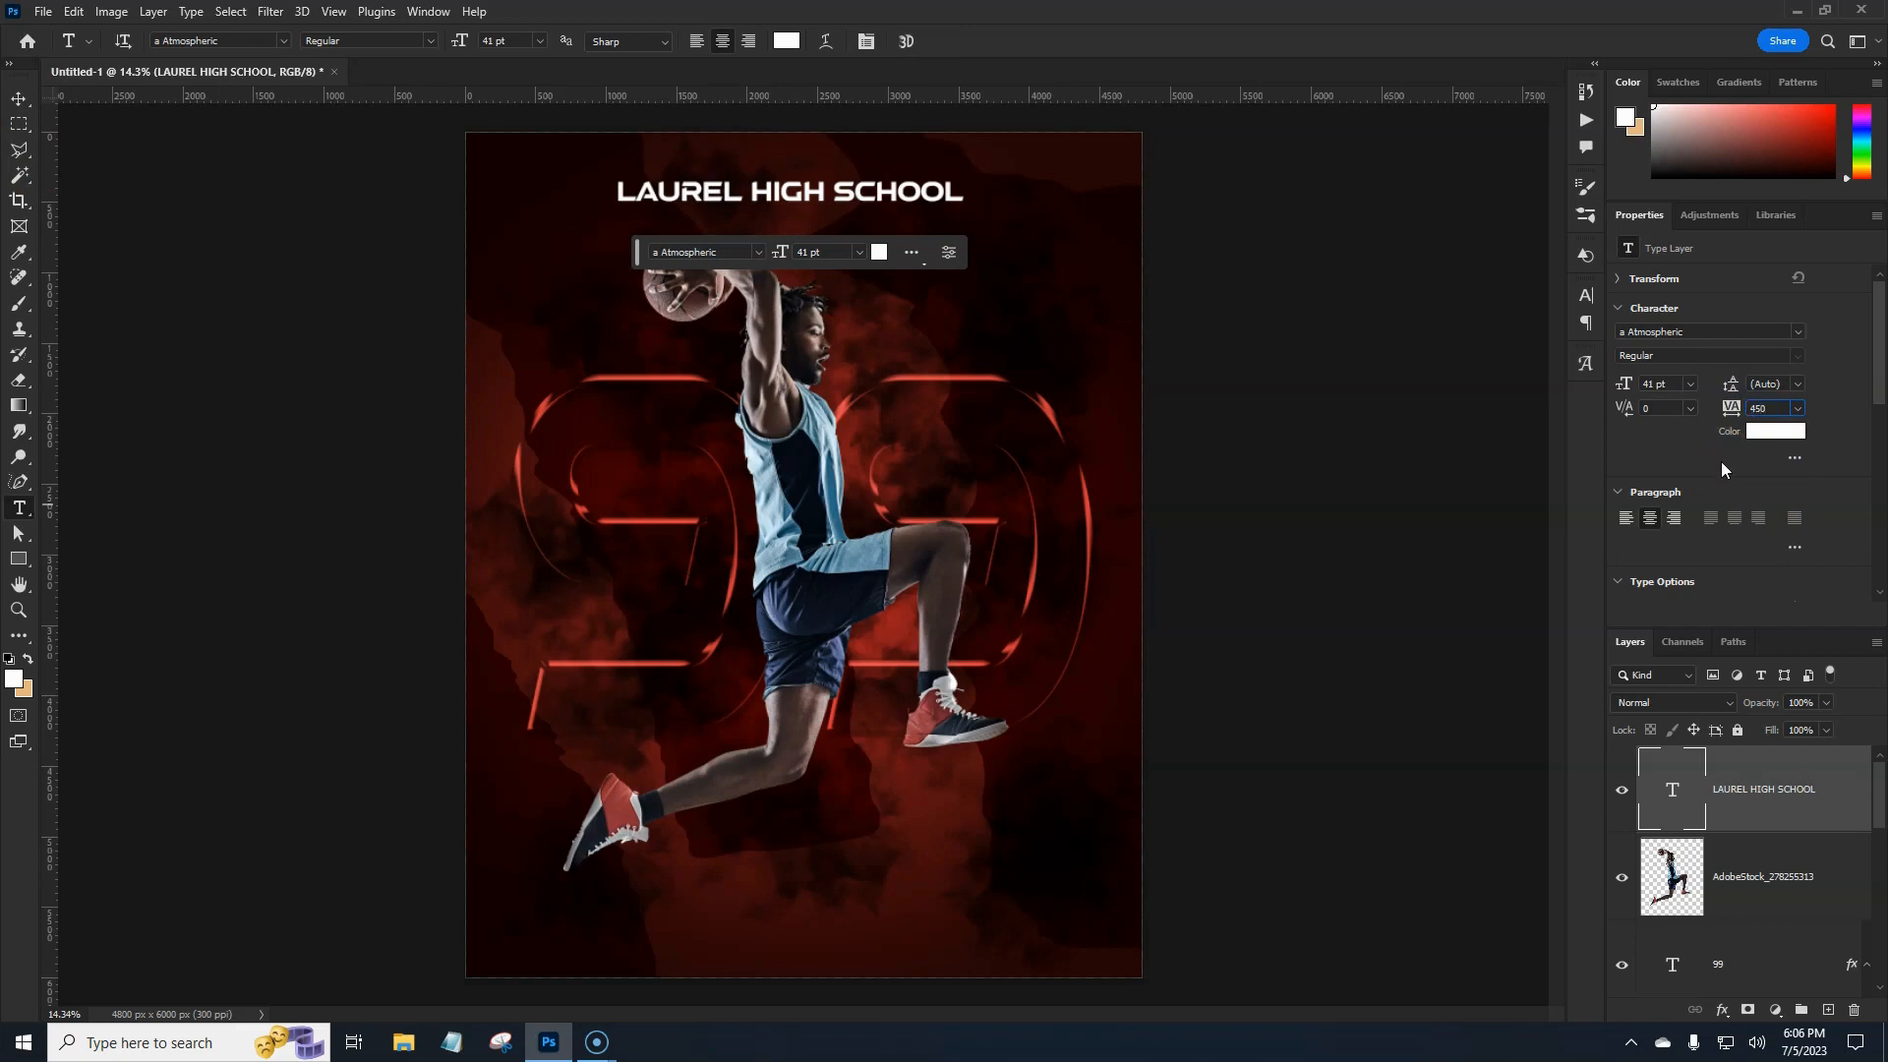
{"action": "left_click", "coordinate": [1760, 410]}
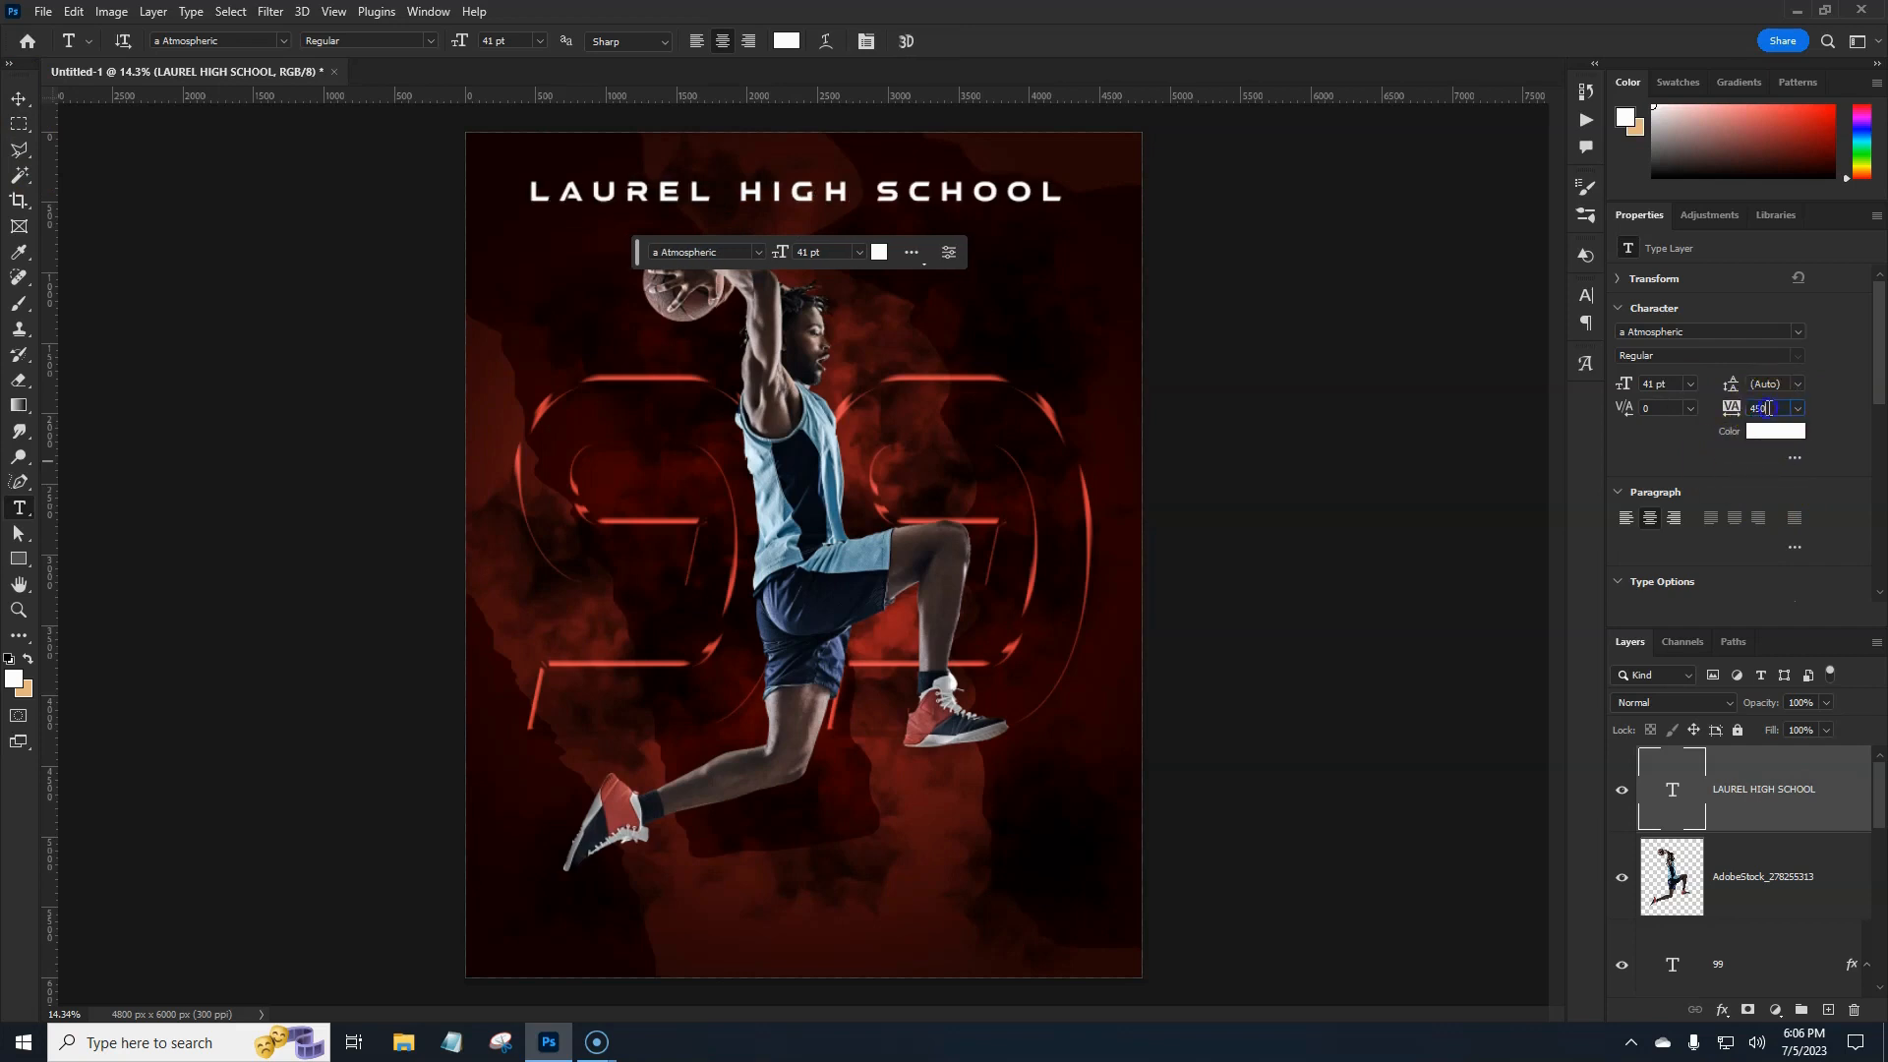
{"action": "type", "text": "600"}
{"action": "left_click", "coordinate": [1686, 438]}
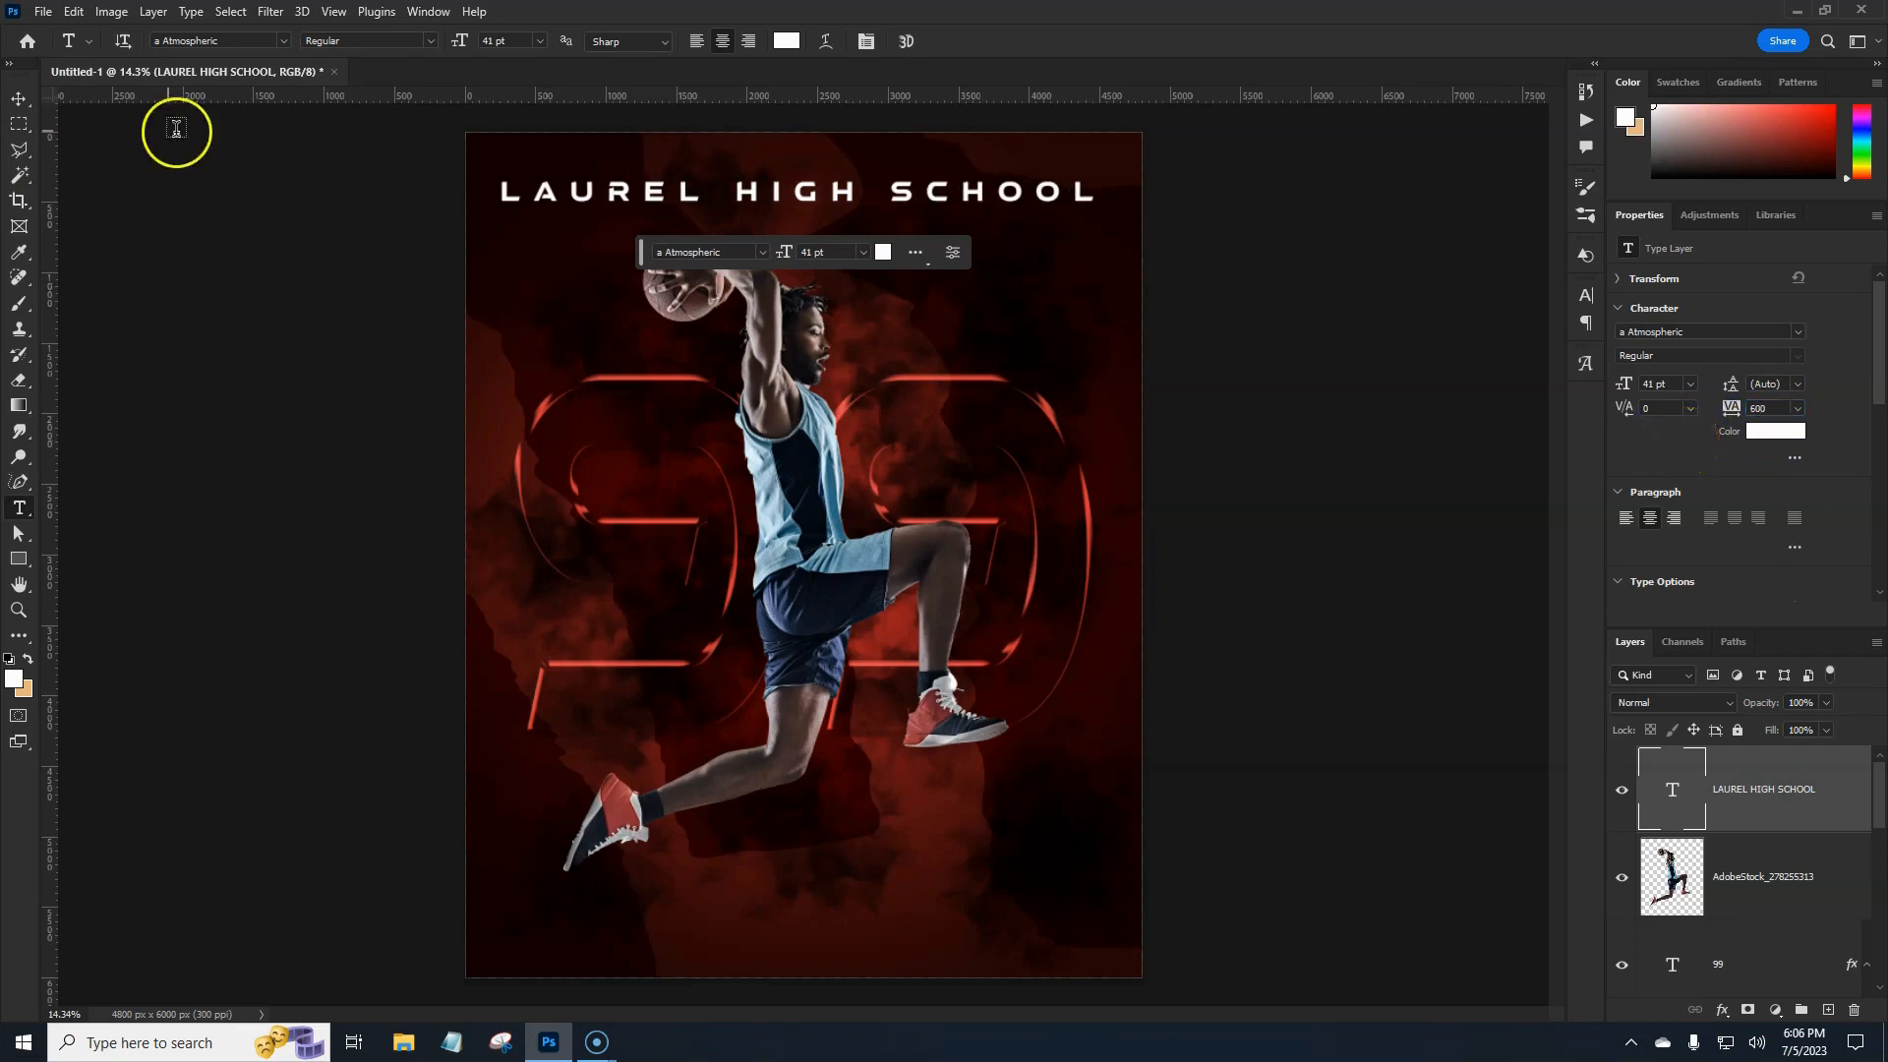
Centre the LAUREL HIGH SCHOOL header horizontally and duplicate its text layer.
{"action": "left_click", "coordinate": [19, 98]}
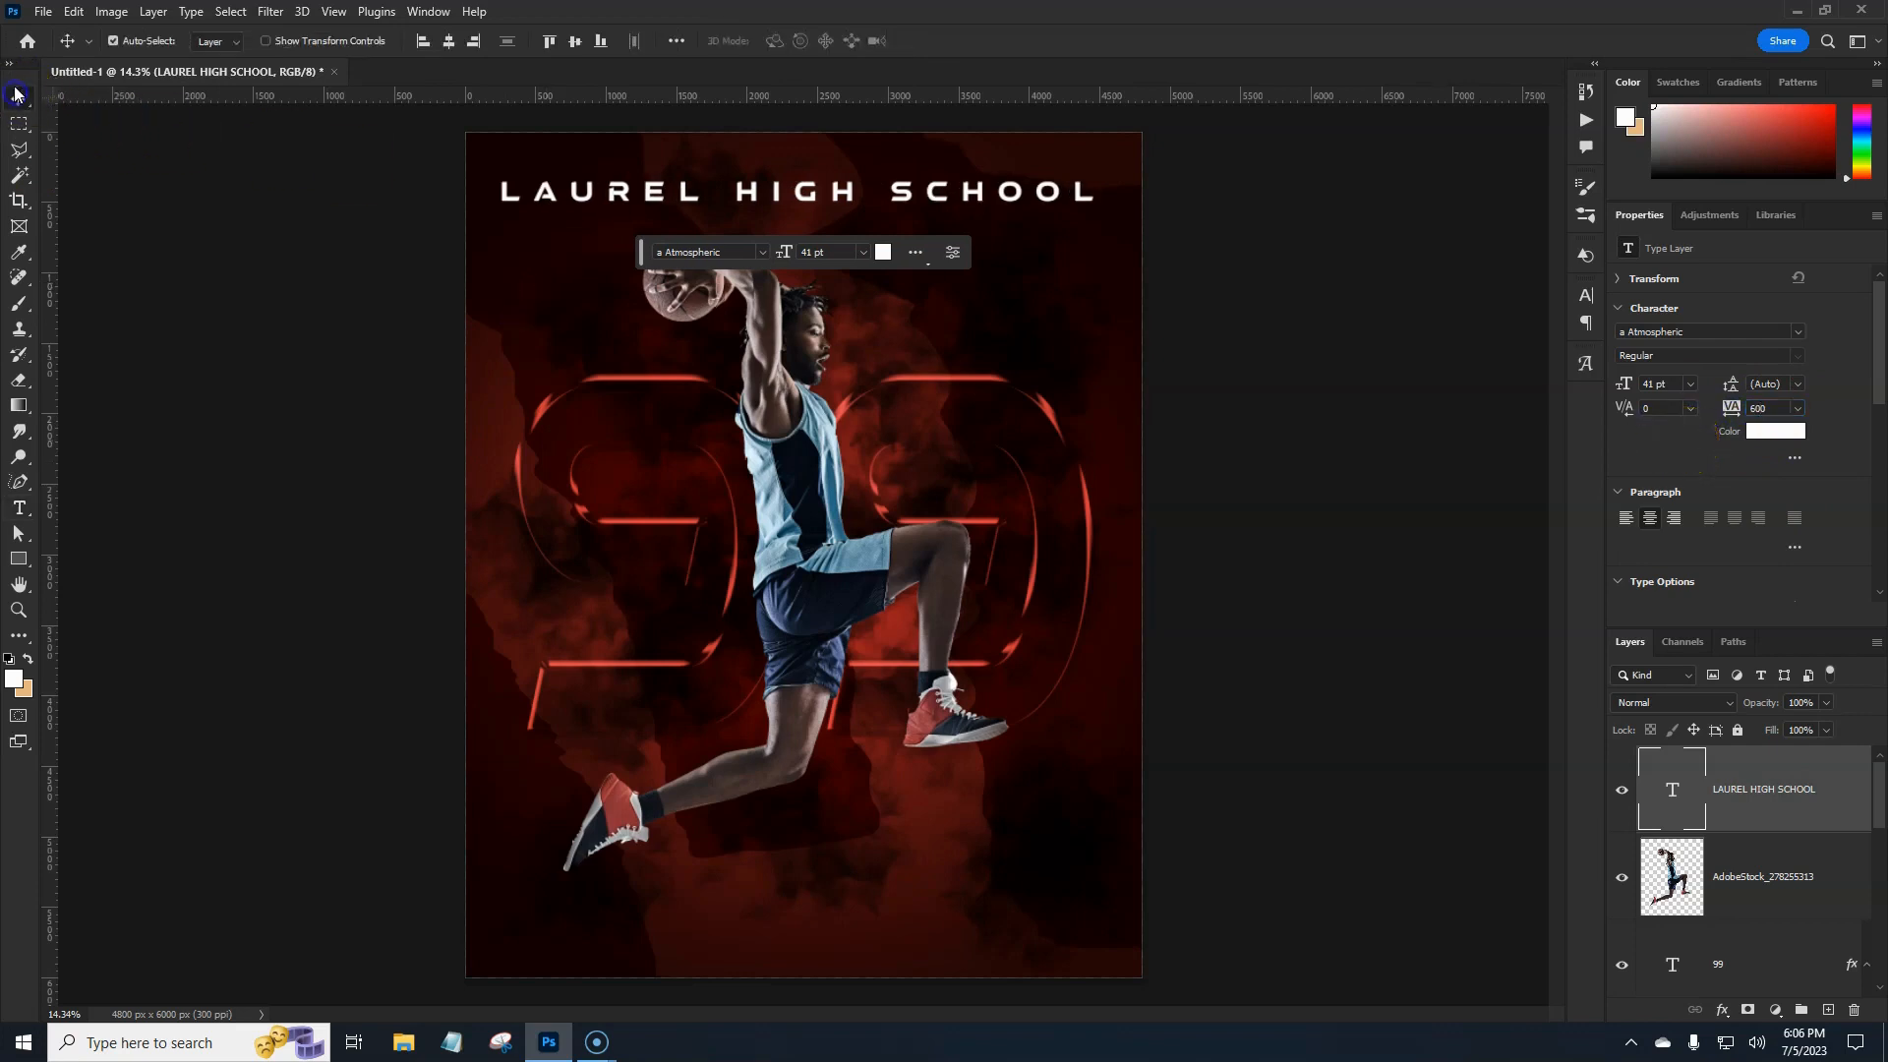
{"action": "left_click", "coordinate": [448, 40]}
{"action": "left_click", "coordinate": [1818, 793]}
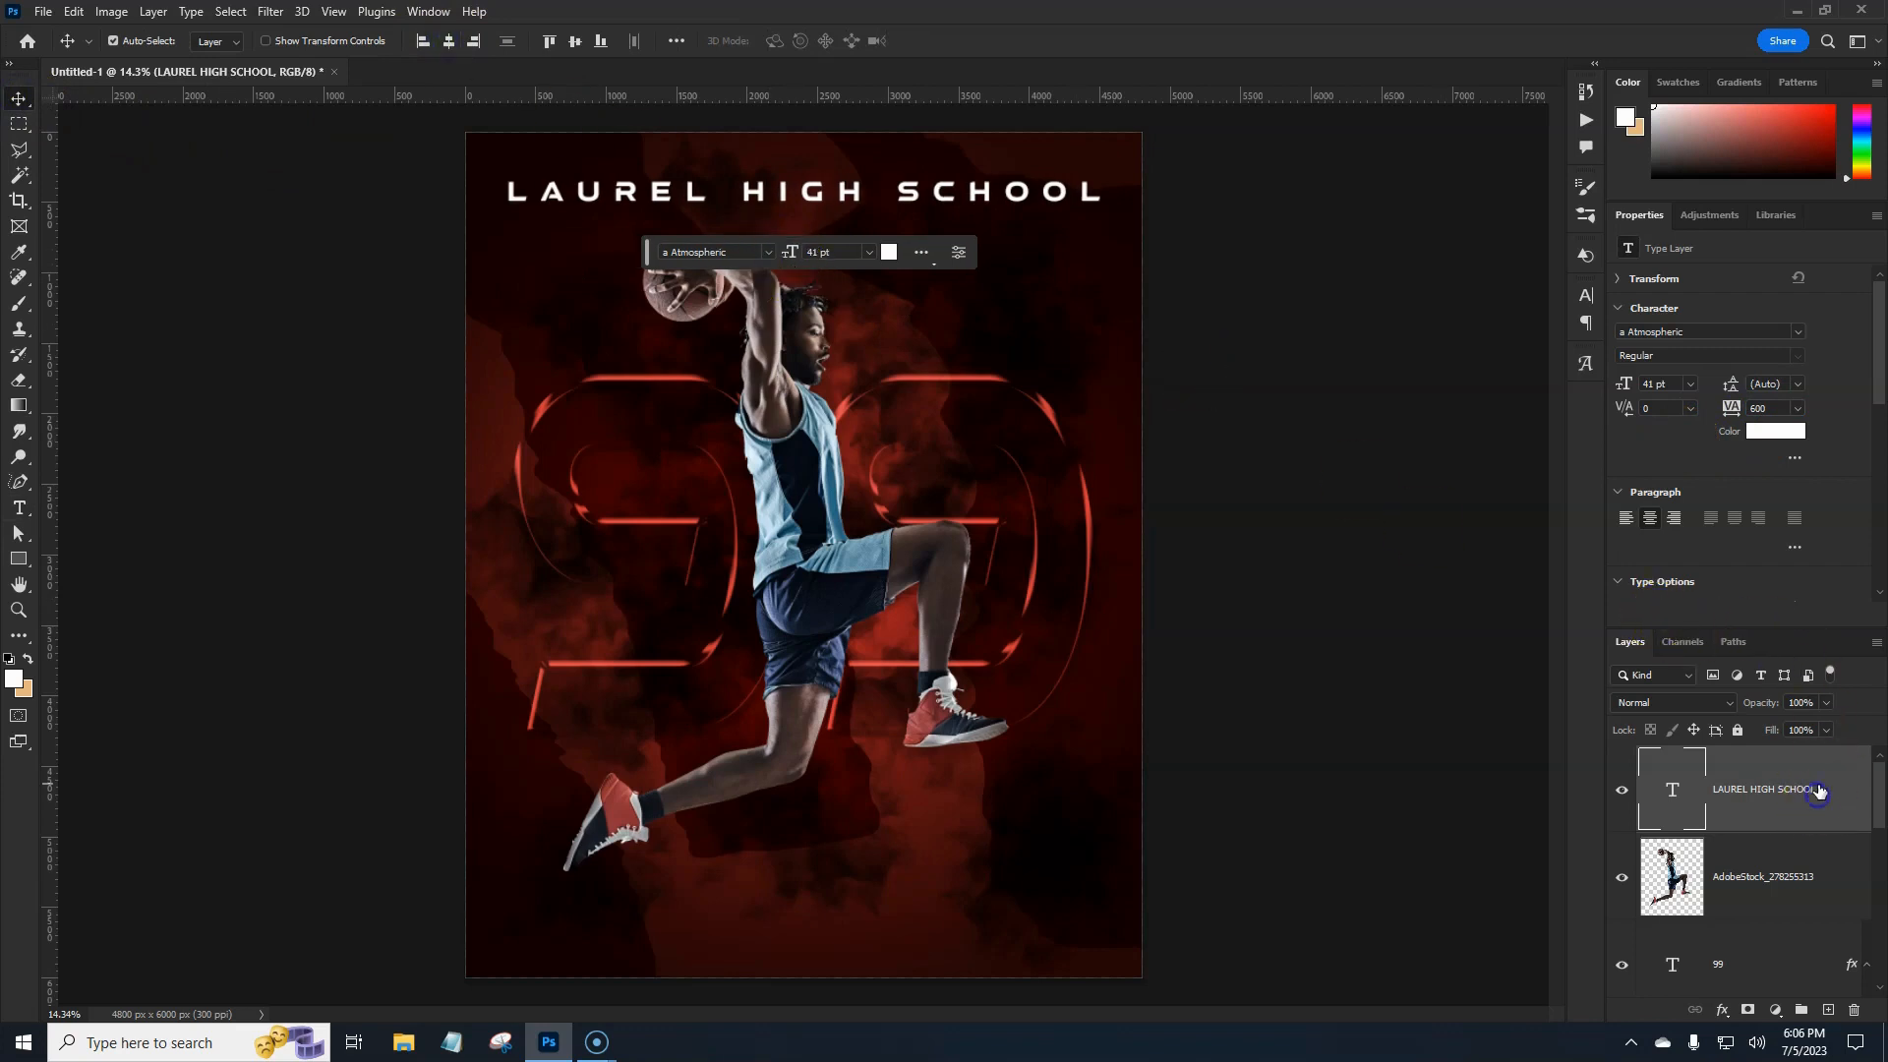
{"action": "left_click_drag", "start_coordinate": [1832, 776], "coordinate": [1832, 765]}
Retype the duplicated header as '2023-2024'.
{"action": "left_click", "coordinate": [1675, 794]}
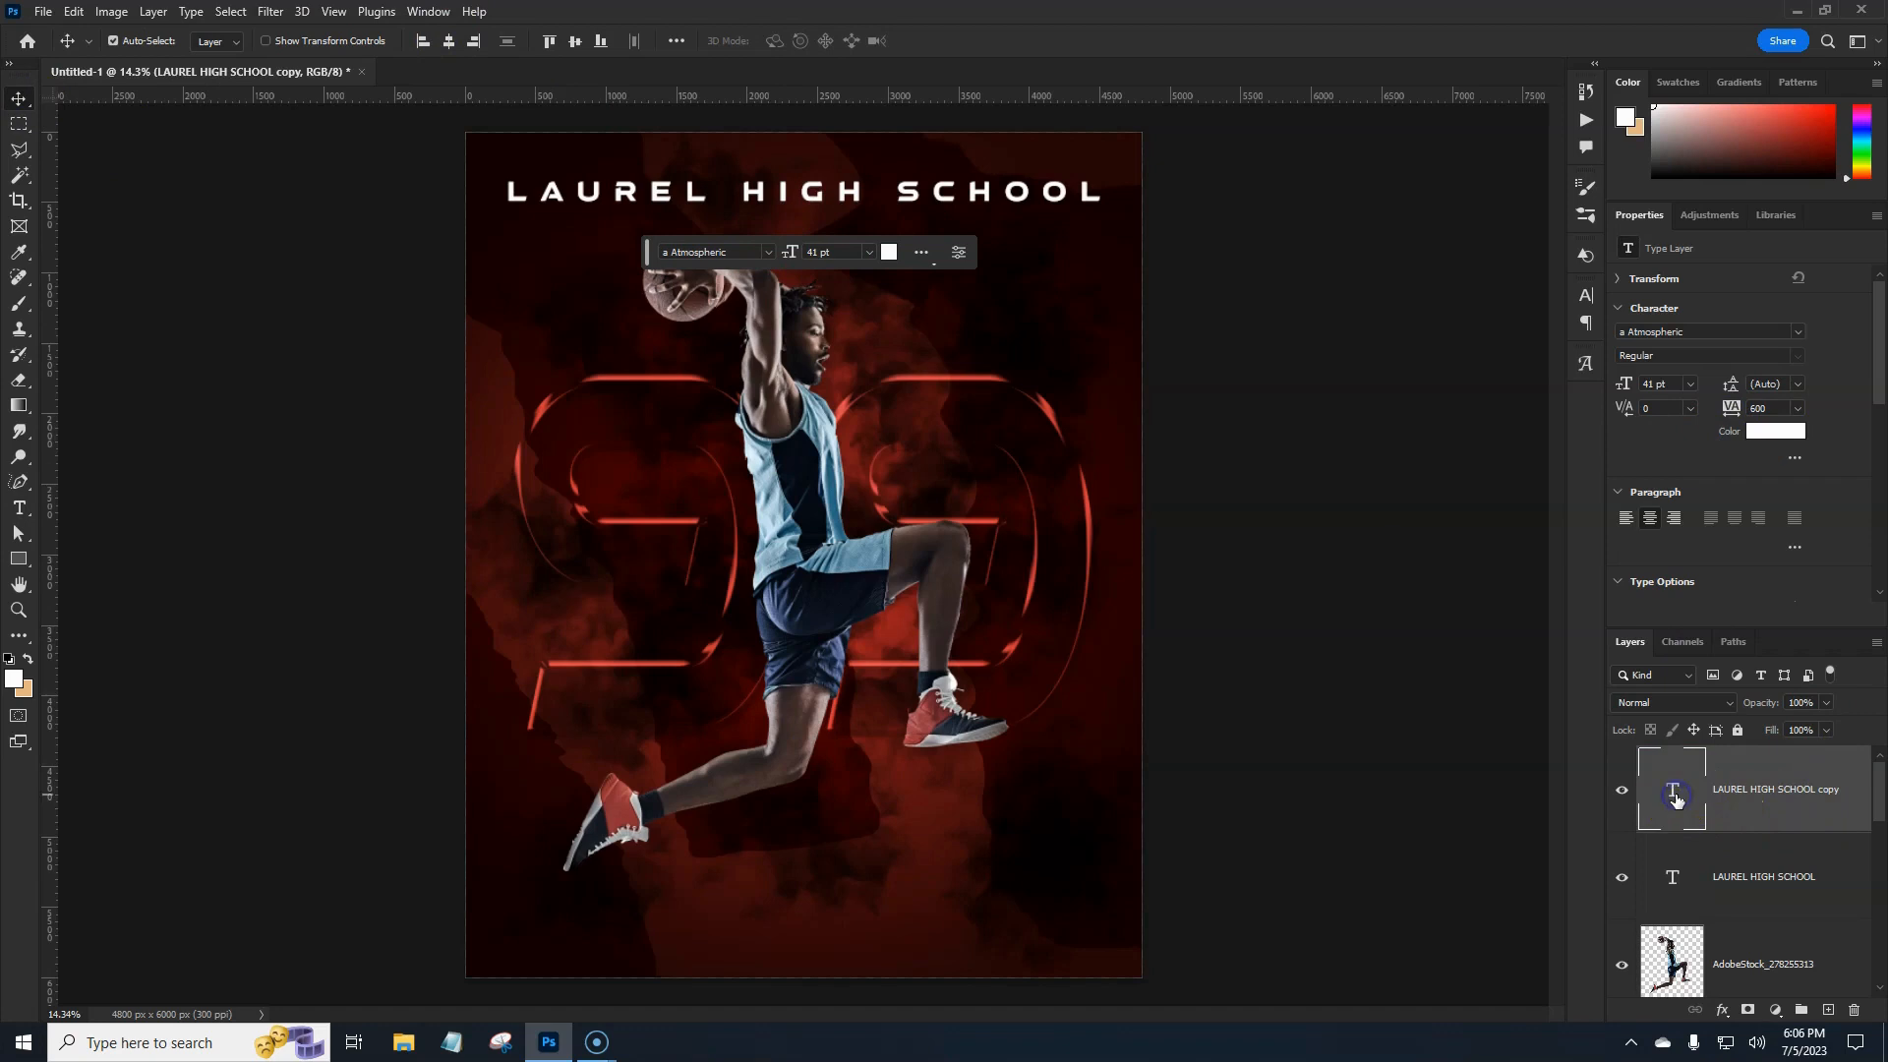
{"action": "double_click", "coordinate": [1675, 793]}
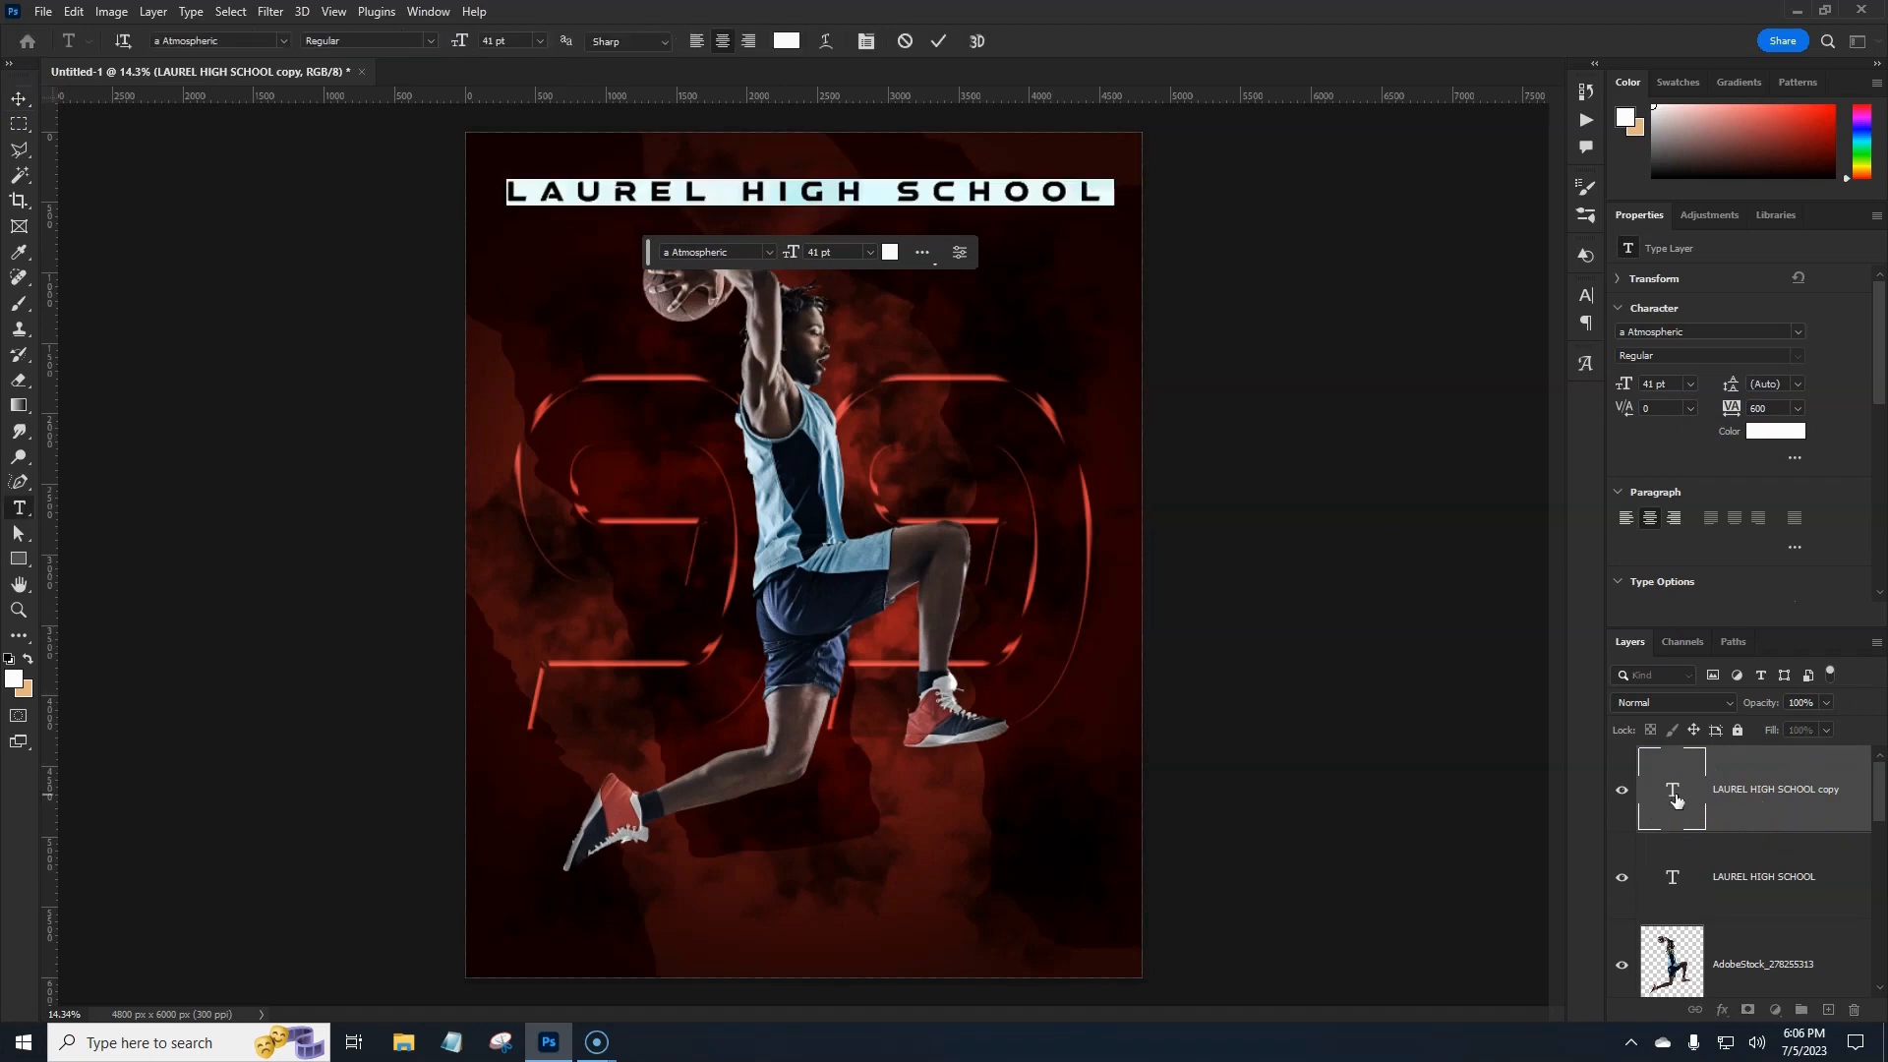
{"action": "type", "text": "2023"}
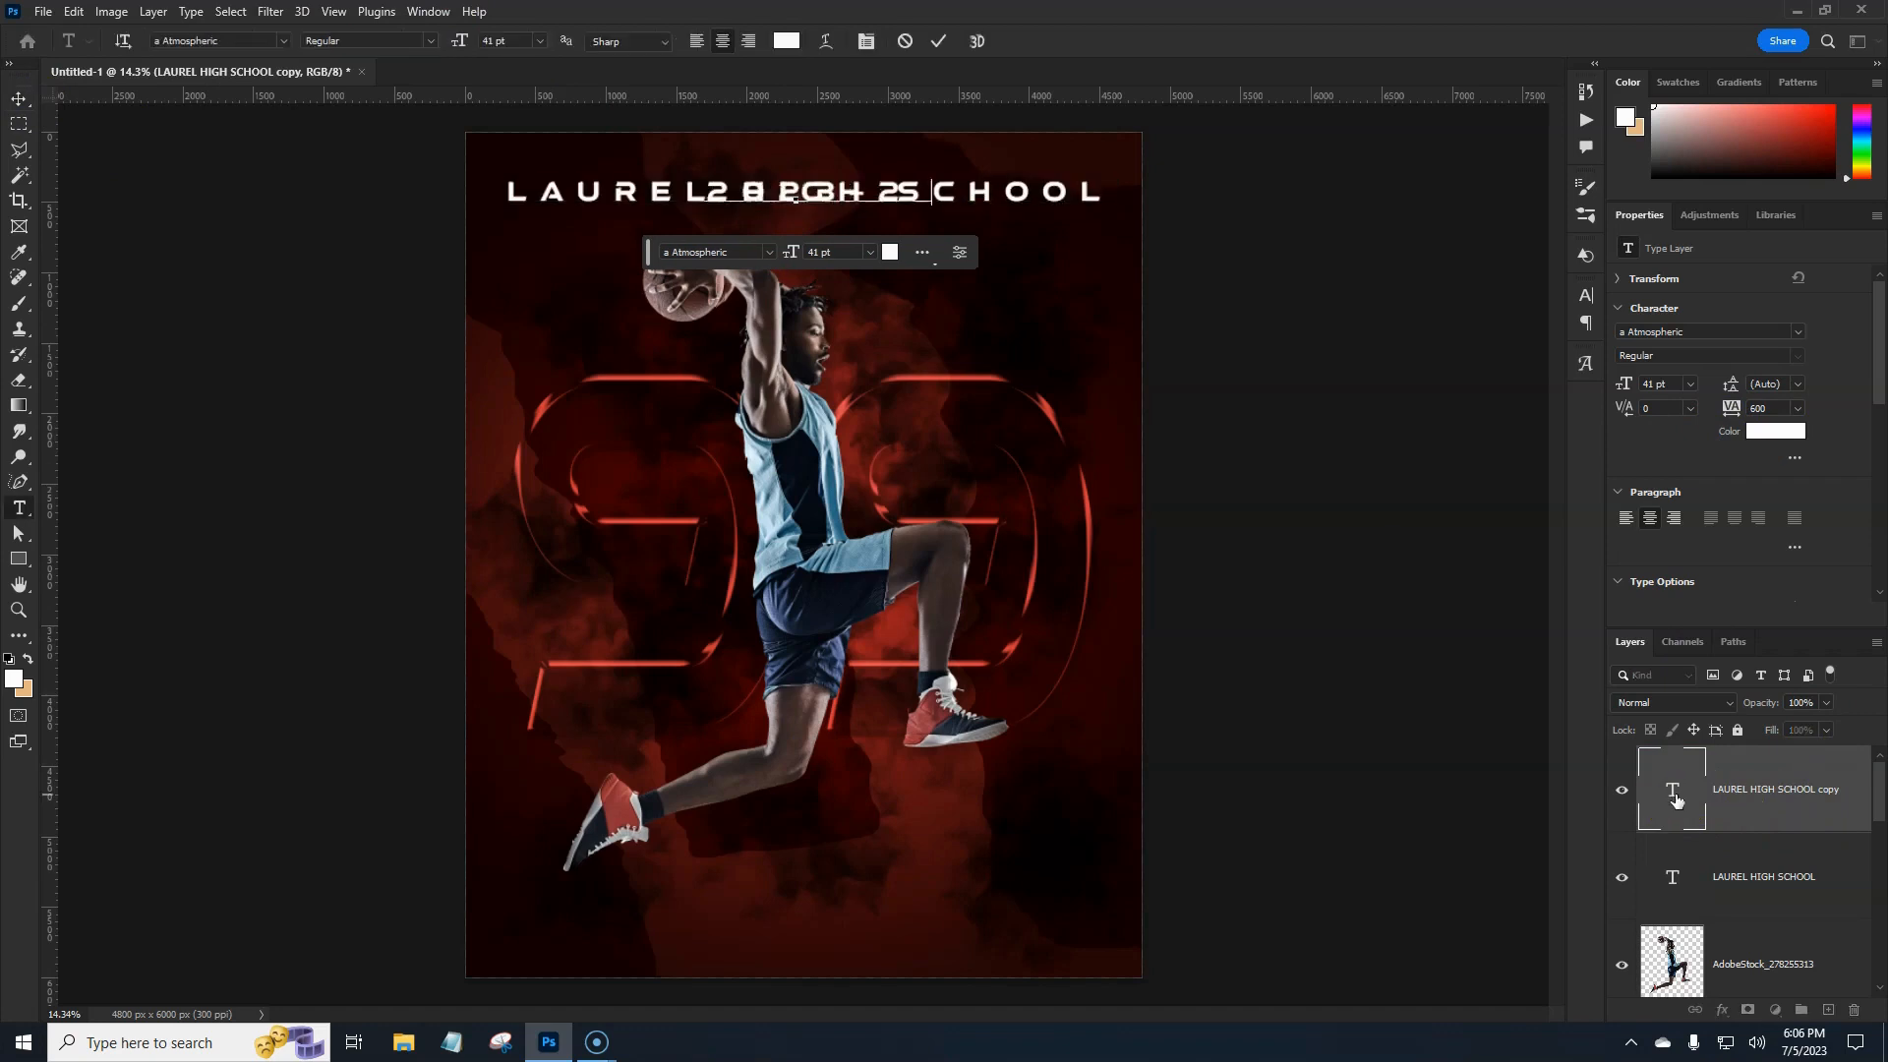
{"action": "type", "text": "-2024"}
{"action": "key", "text": "ctrl+Return"}
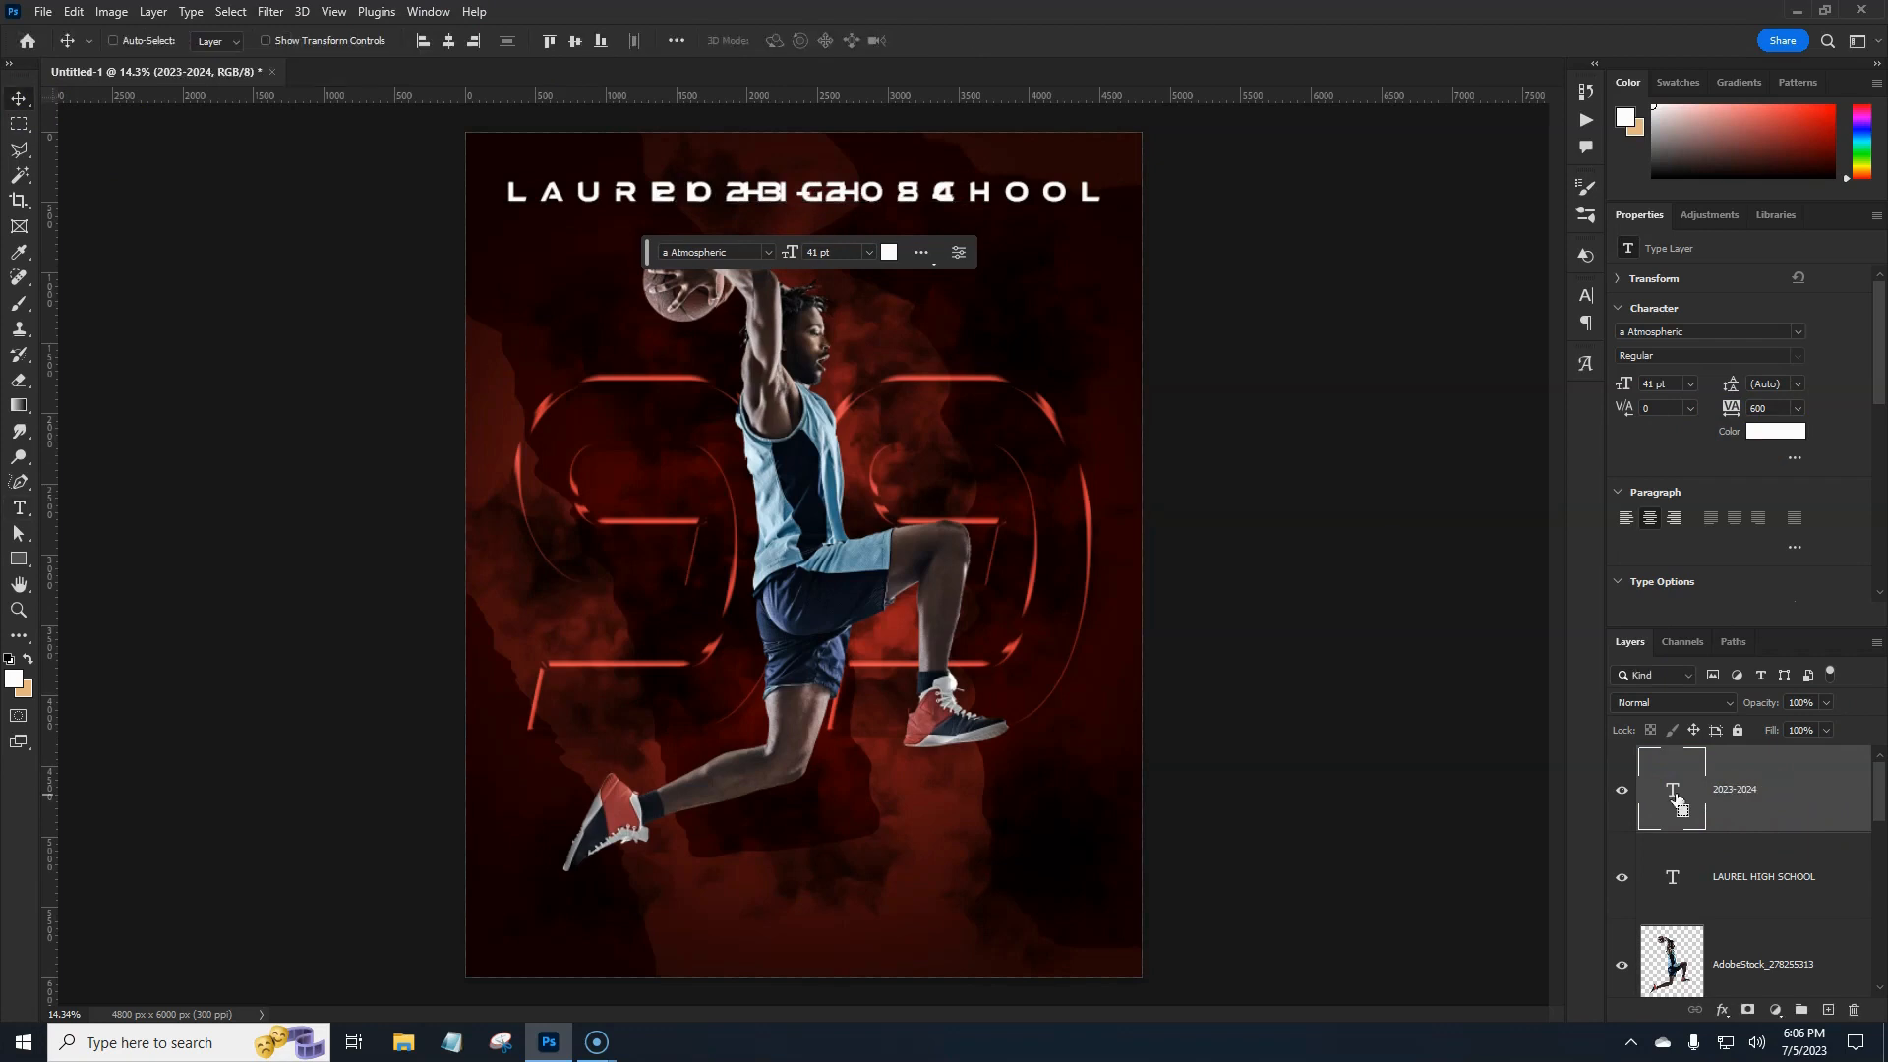
Nudge the 2023-2024 line down to sit just beneath the school name.
{"action": "key", "text": "ctrl+t"}
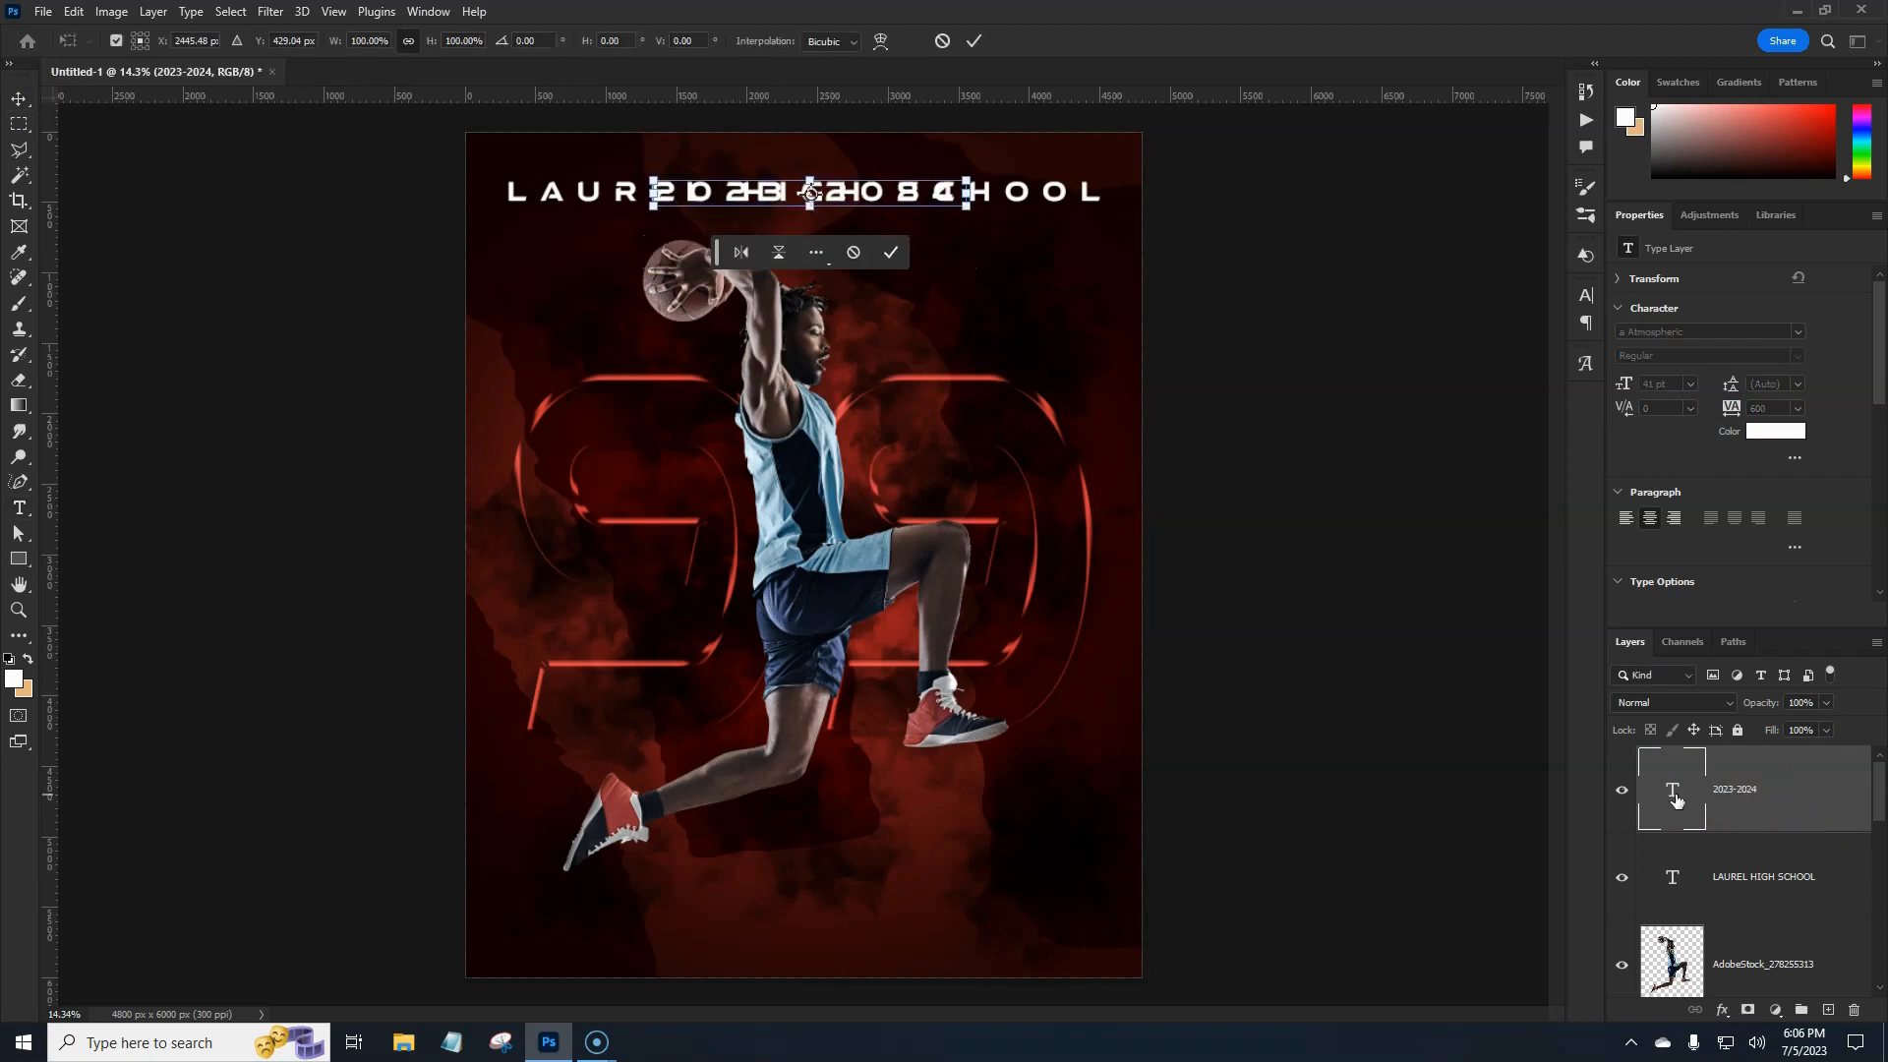
{"action": "key", "text": "shift+Down"}
{"action": "key", "text": "shift+Down"}
{"action": "key", "text": "shift+Down"}
{"action": "key", "text": "shift+Down"}
{"action": "key", "text": "shift+Down"}
{"action": "key", "text": "shift+Down"}
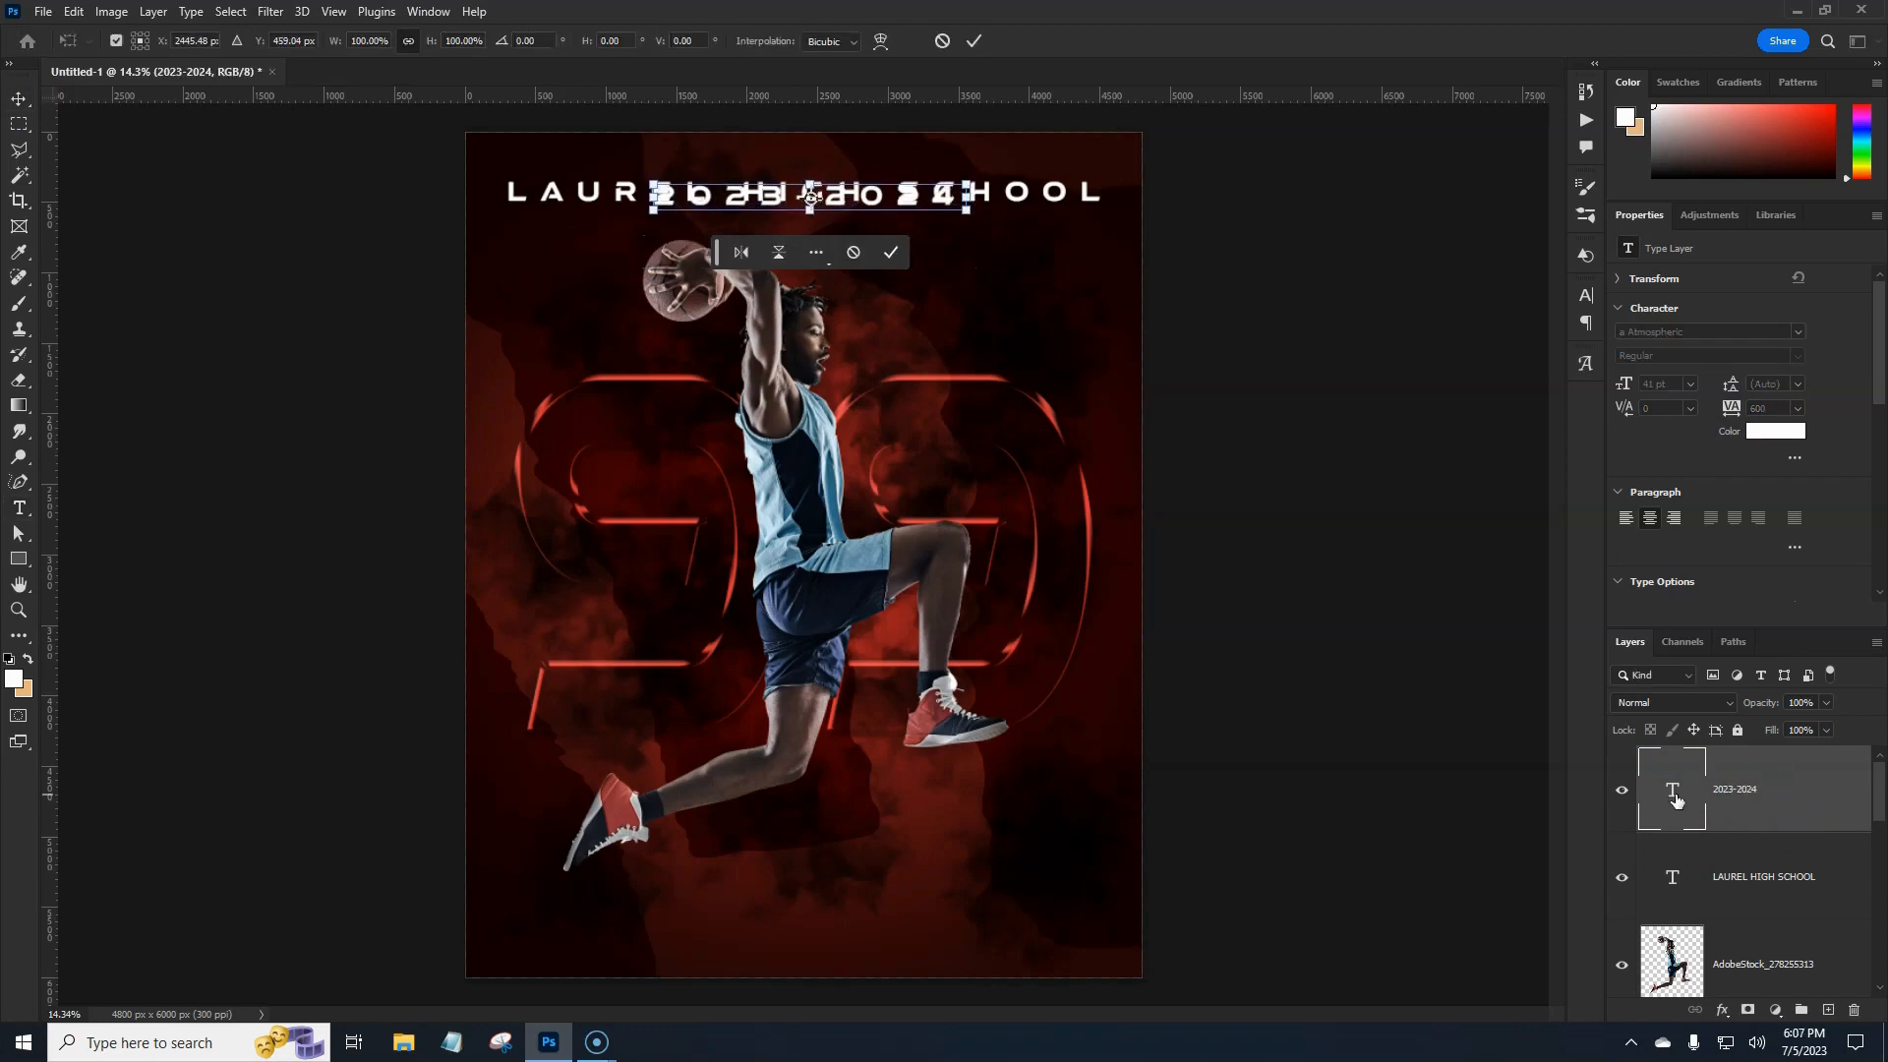
{"action": "key", "text": "shift+Down"}
{"action": "key", "text": "shift+Down"}
{"action": "key", "text": "shift+Down"}
{"action": "key", "text": "shift+Down"}
{"action": "key", "text": "shift+Down"}
{"action": "key", "text": "shift+Down"}
{"action": "key", "text": "shift+Down"}
{"action": "key", "text": "shift+Down"}
{"action": "key", "text": "shift+Down"}
{"action": "key", "text": "shift+Down"}
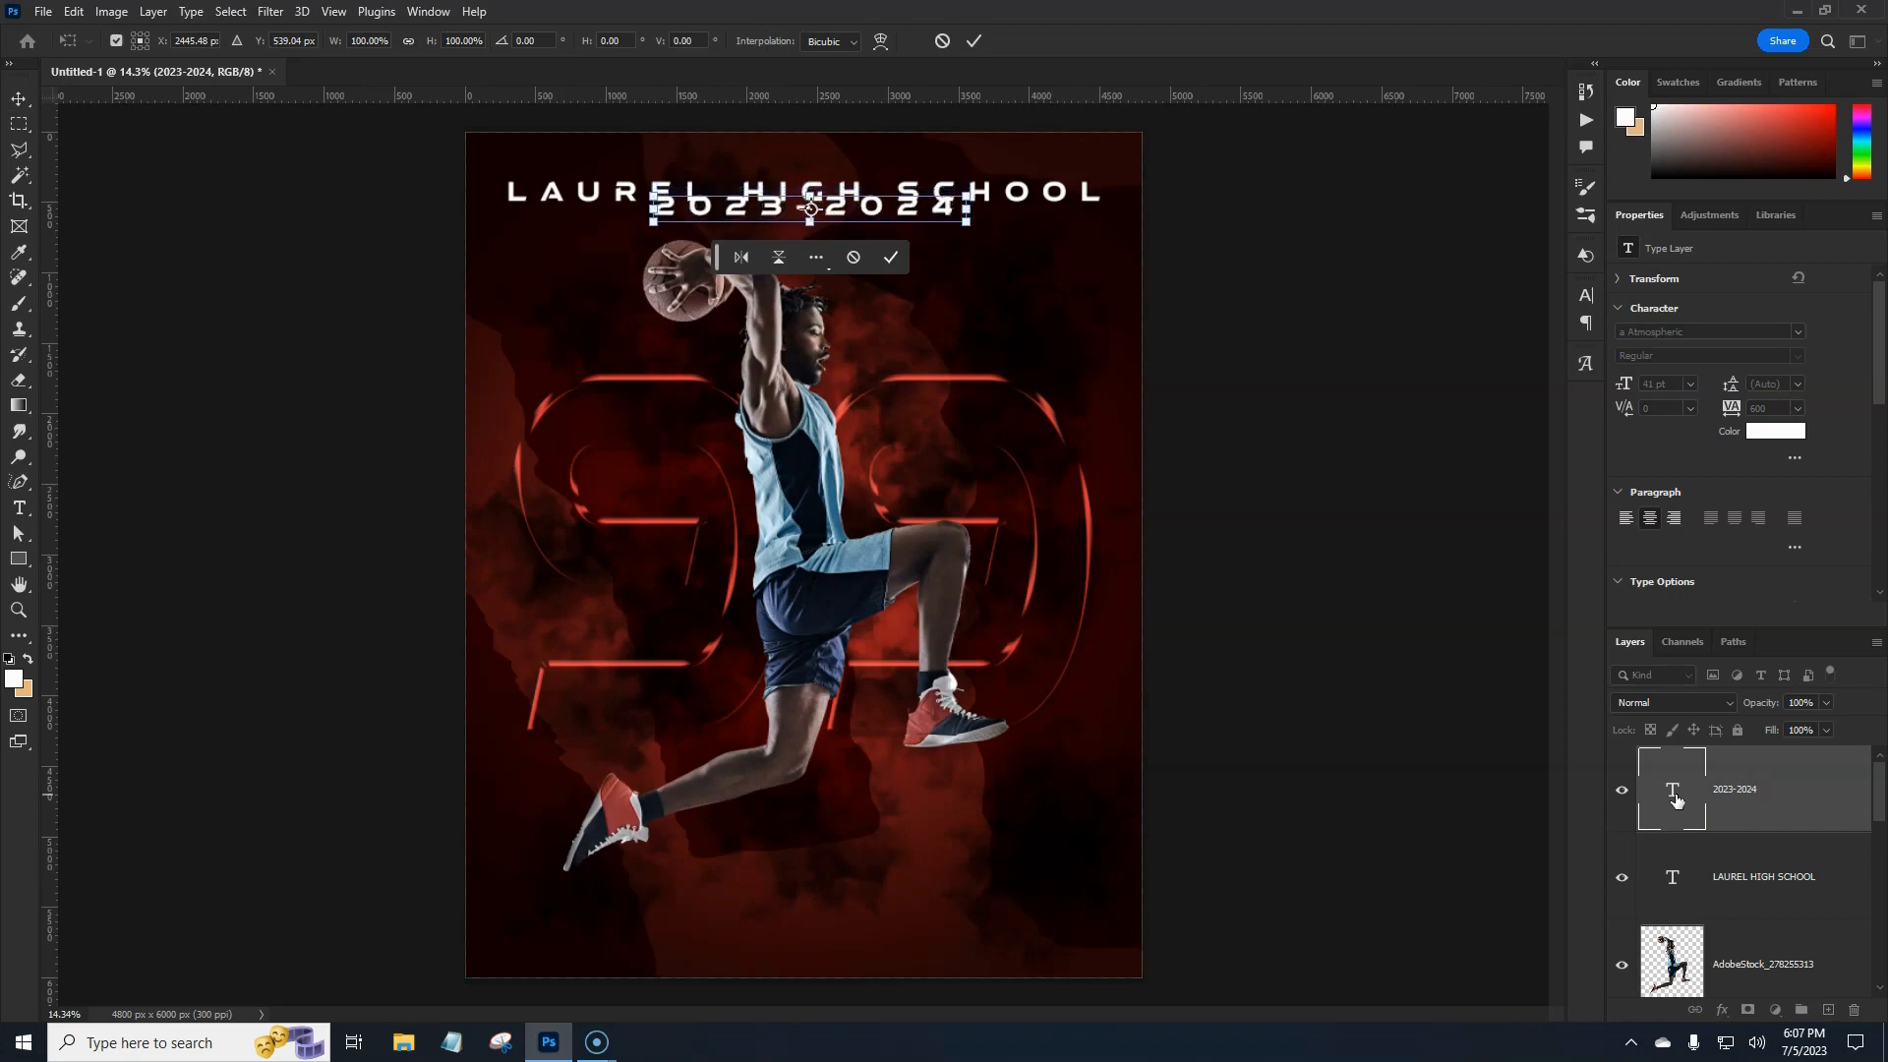
{"action": "key", "text": "shift+Down"}
{"action": "key", "text": "shift+Down"}
{"action": "key", "text": "shift+Down"}
{"action": "key", "text": "shift+Down"}
{"action": "key", "text": "shift+Down"}
{"action": "key", "text": "shift+Down"}
{"action": "key", "text": "shift+Down"}
{"action": "key", "text": "shift+Down"}
{"action": "key", "text": "shift+Down"}
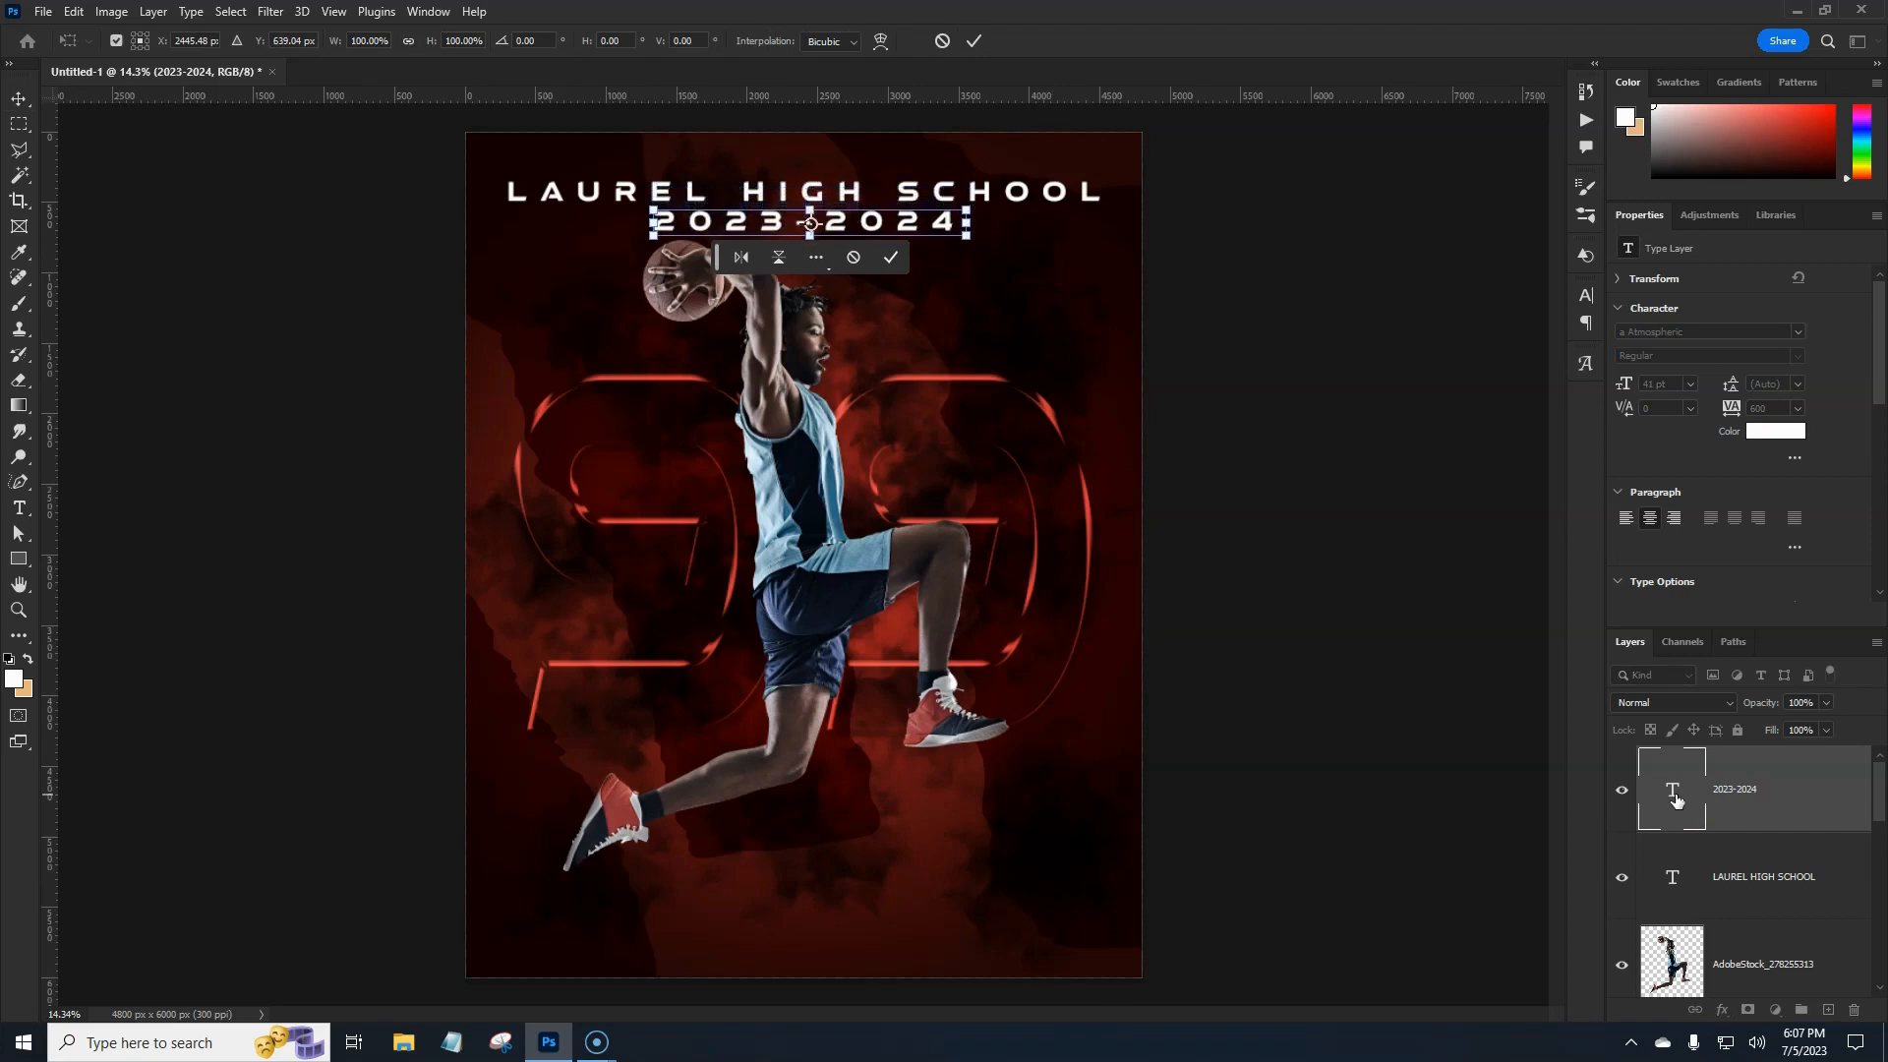
{"action": "key", "text": "shift+Down"}
{"action": "key", "text": "shift+Down"}
{"action": "key", "text": "shift+Down"}
{"action": "key", "text": "shift+Down"}
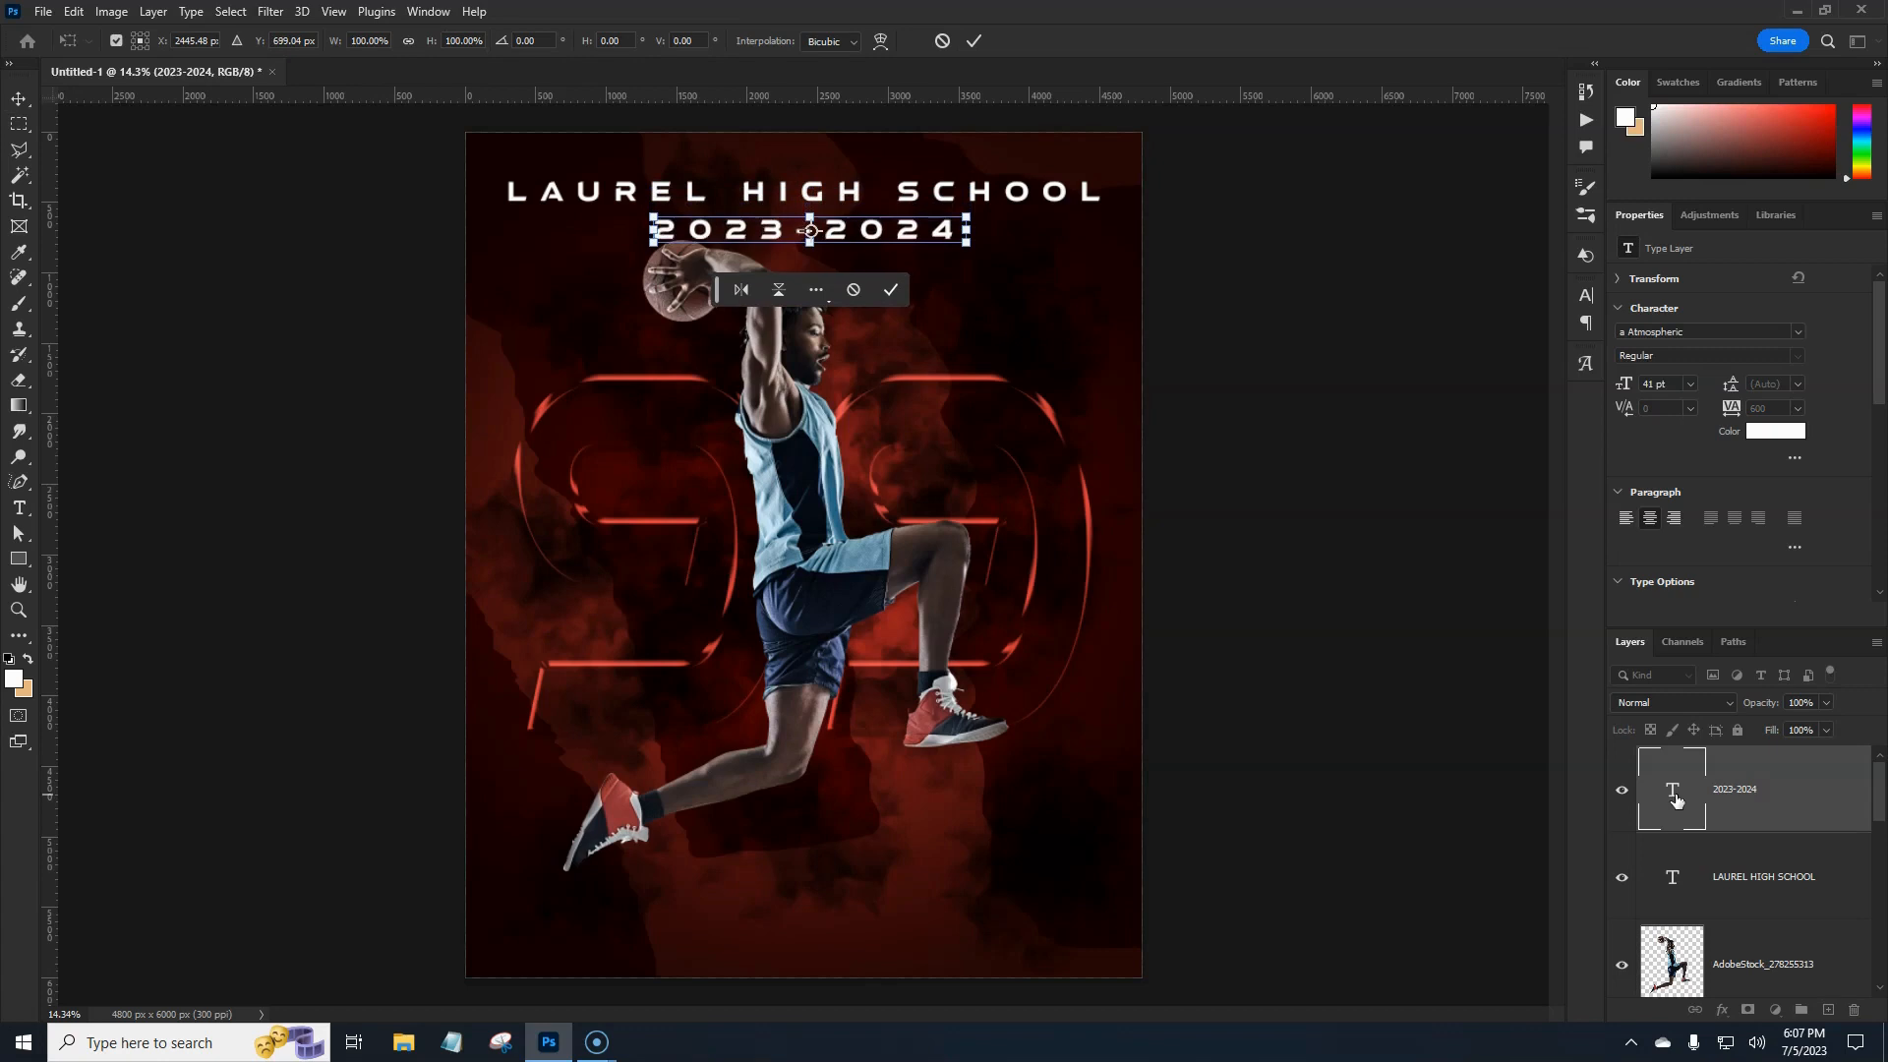
{"action": "key", "text": "shift+Up"}
{"action": "key", "text": "shift+Up"}
{"action": "key", "text": "shift+Up"}
{"action": "key", "text": "shift+Up"}
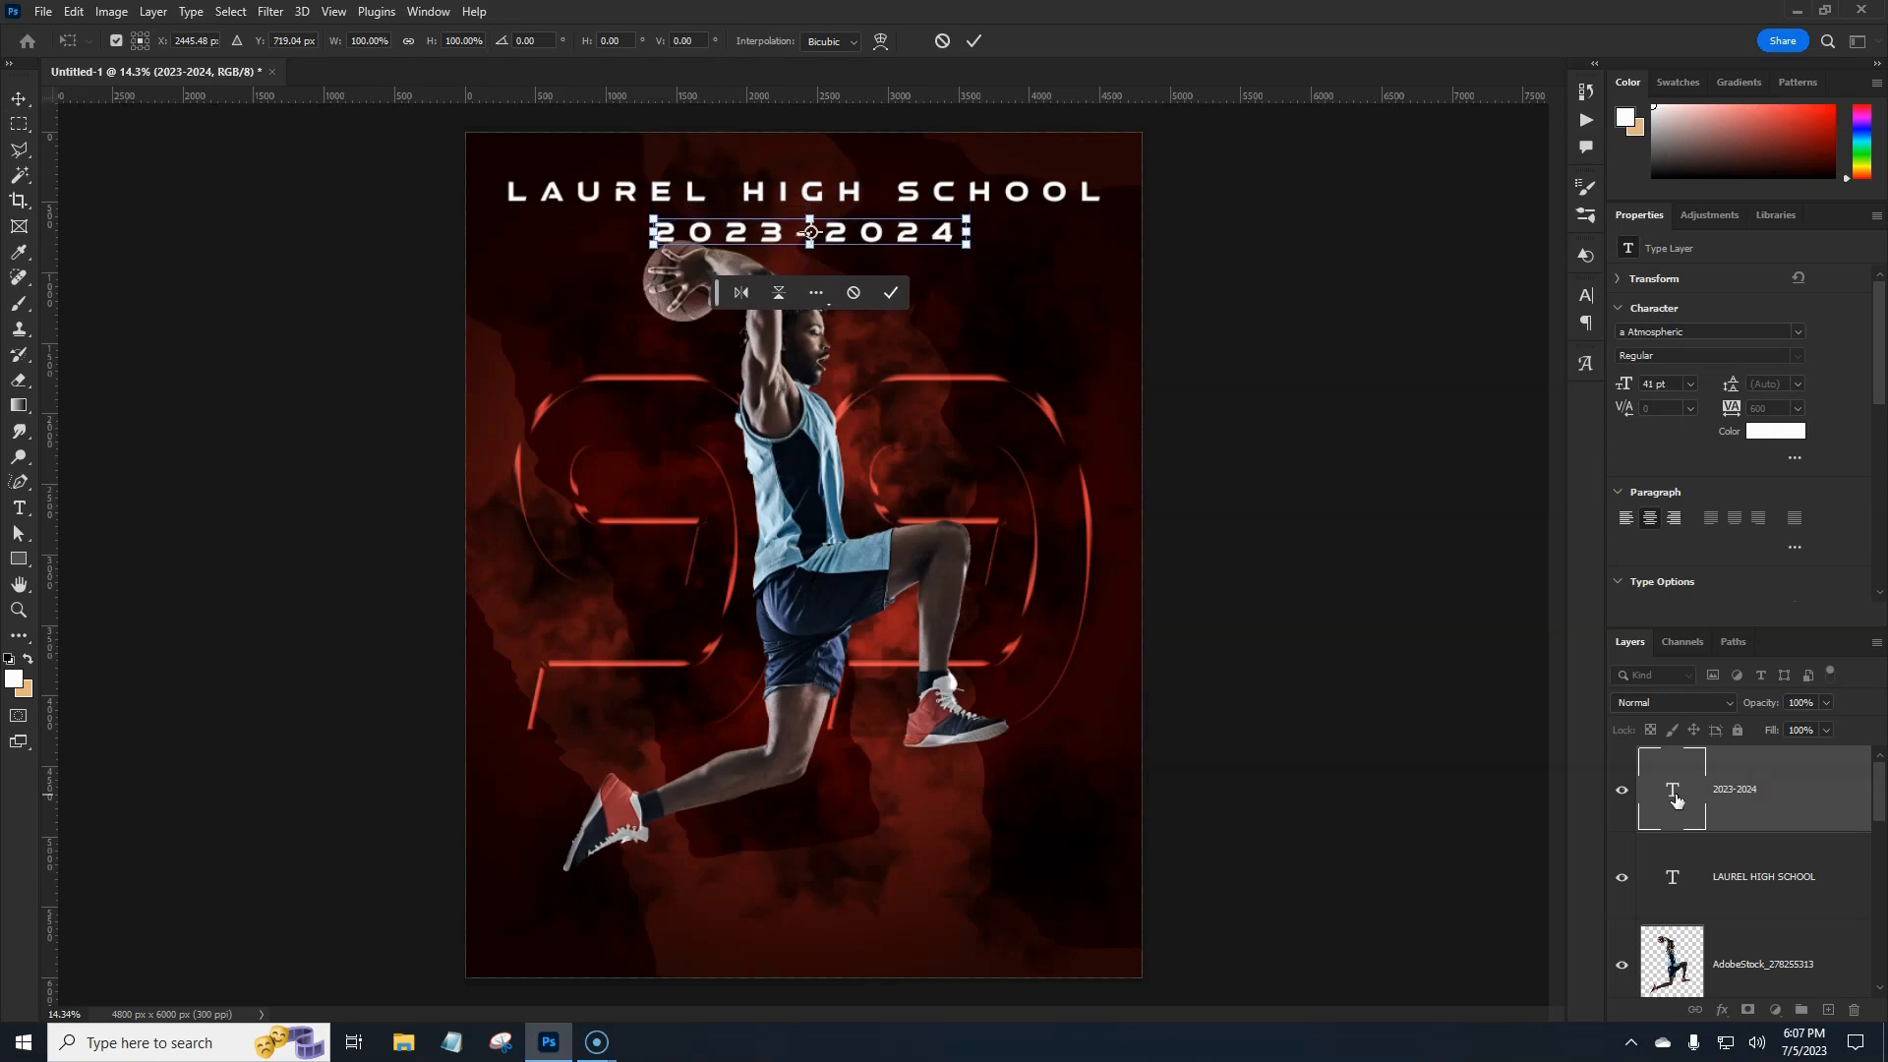
{"action": "key", "text": "Return"}
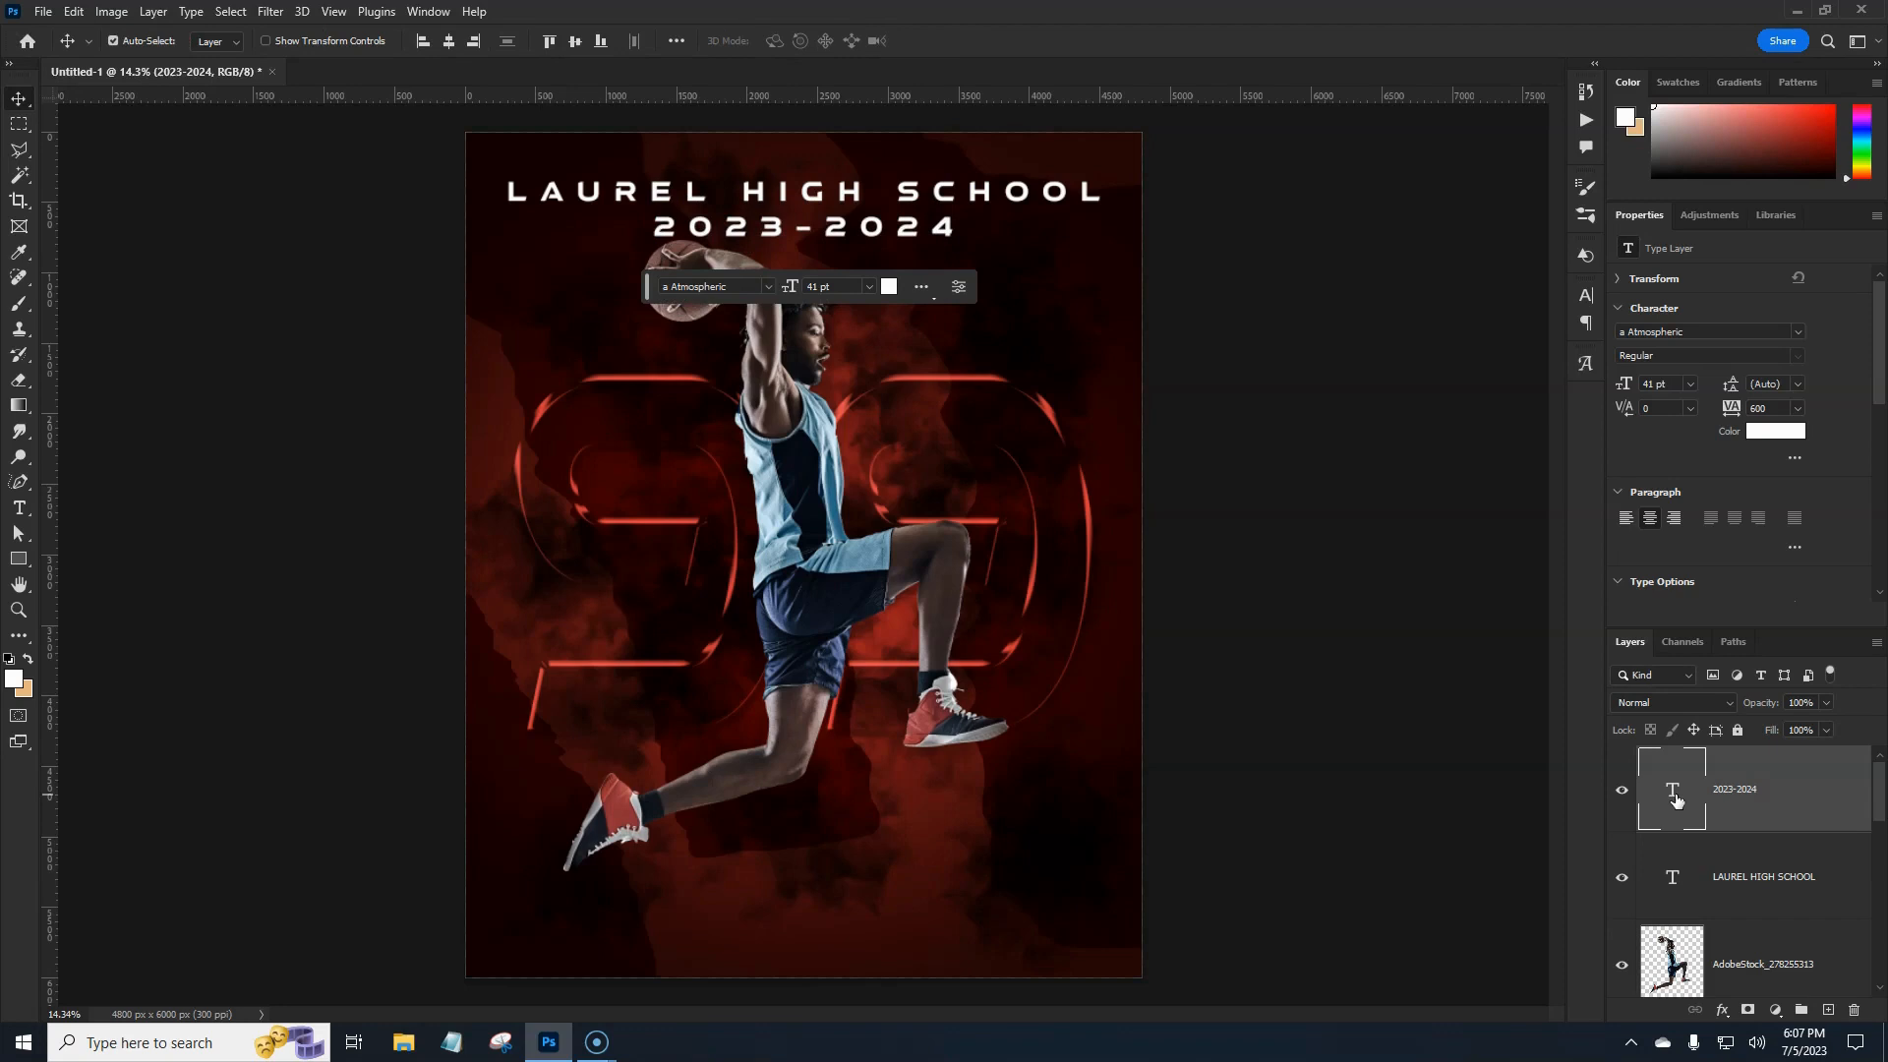
Set the 2023-2024 line to Montserrat Light.
{"action": "left_click", "coordinate": [1779, 872]}
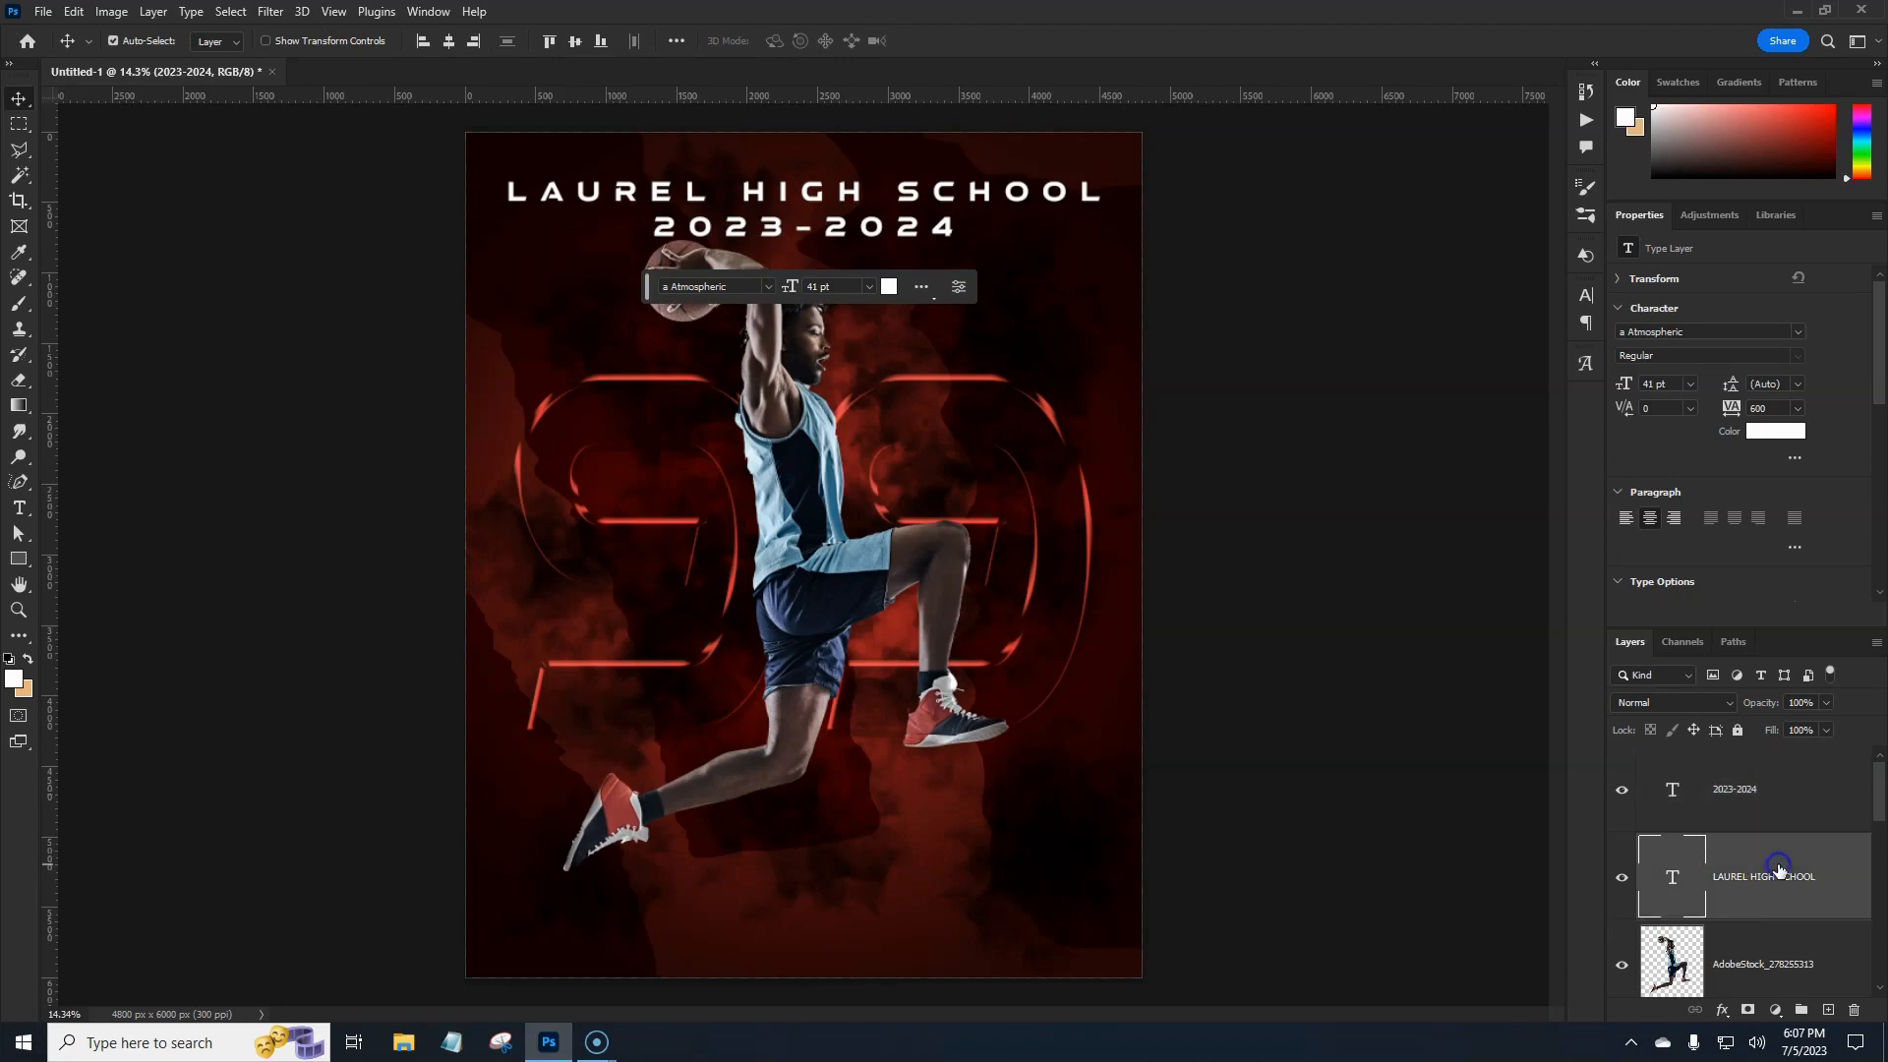
{"action": "left_click", "coordinate": [1795, 807]}
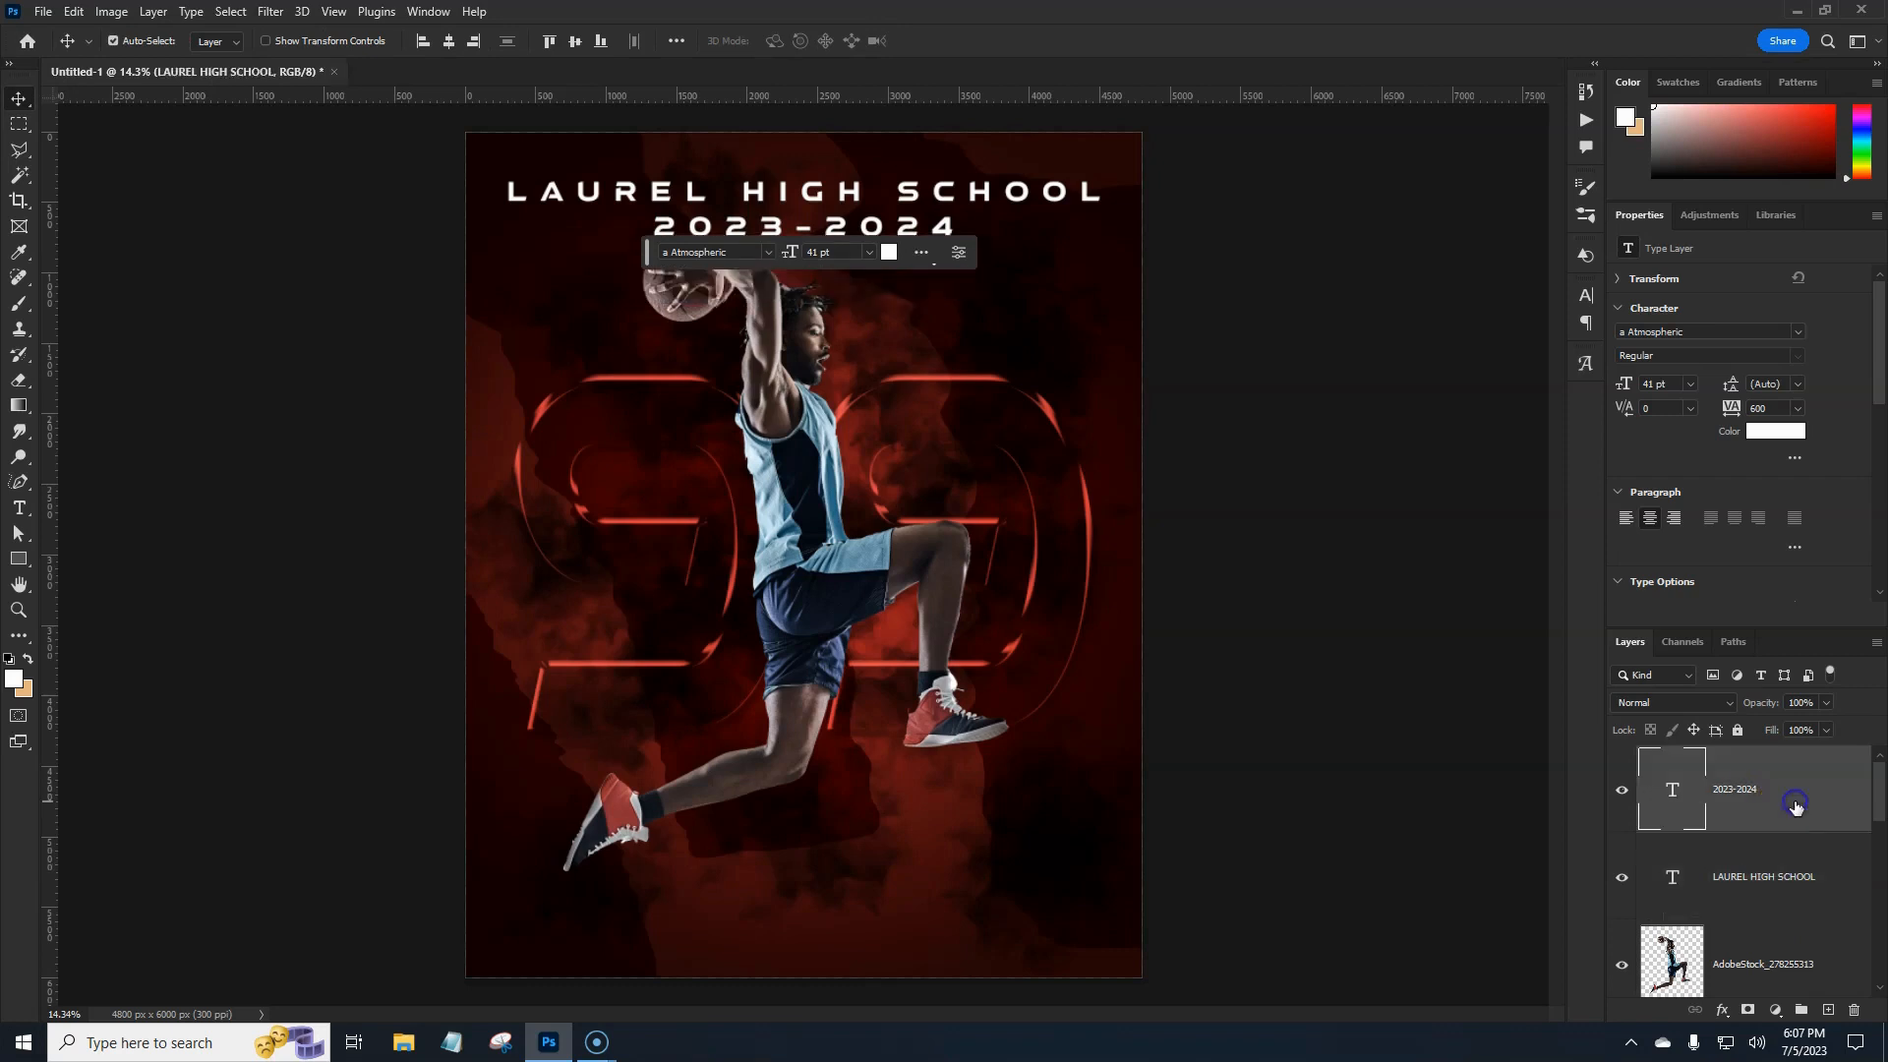
{"action": "left_click", "coordinate": [1796, 333]}
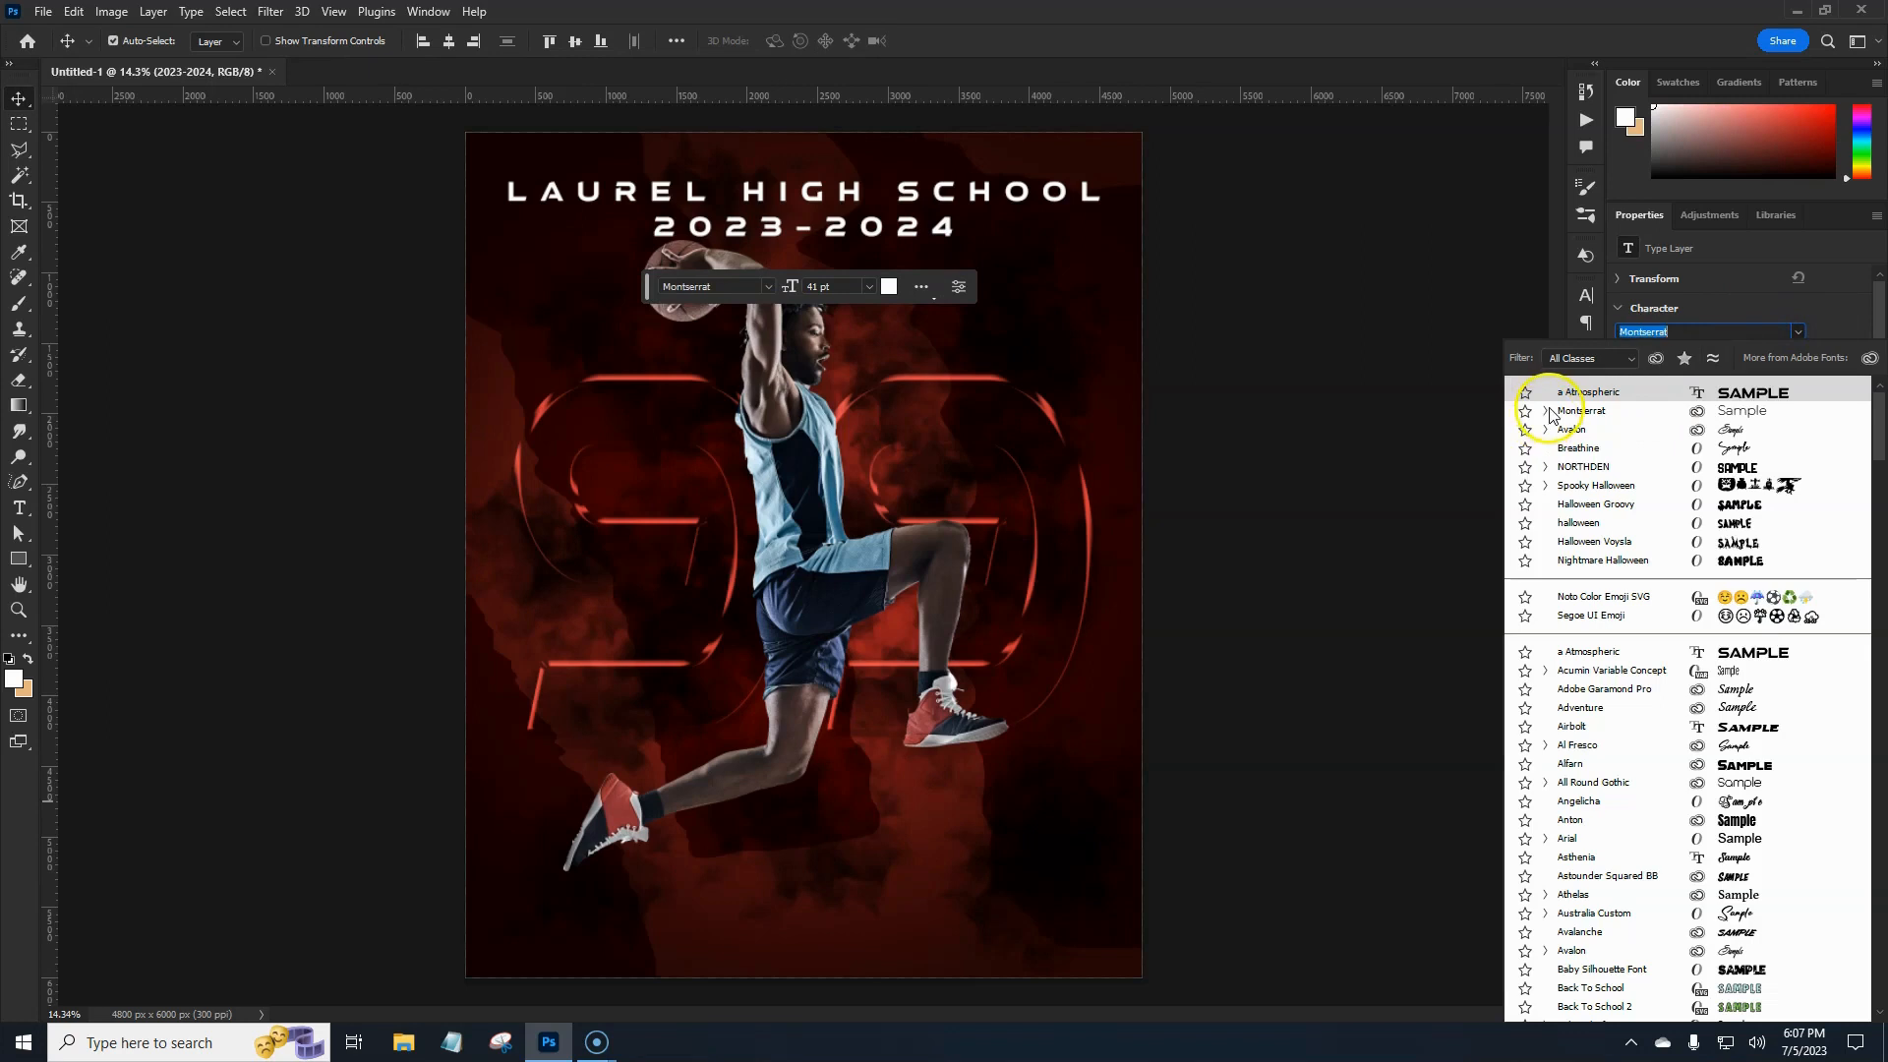
{"action": "left_click", "coordinate": [1545, 411]}
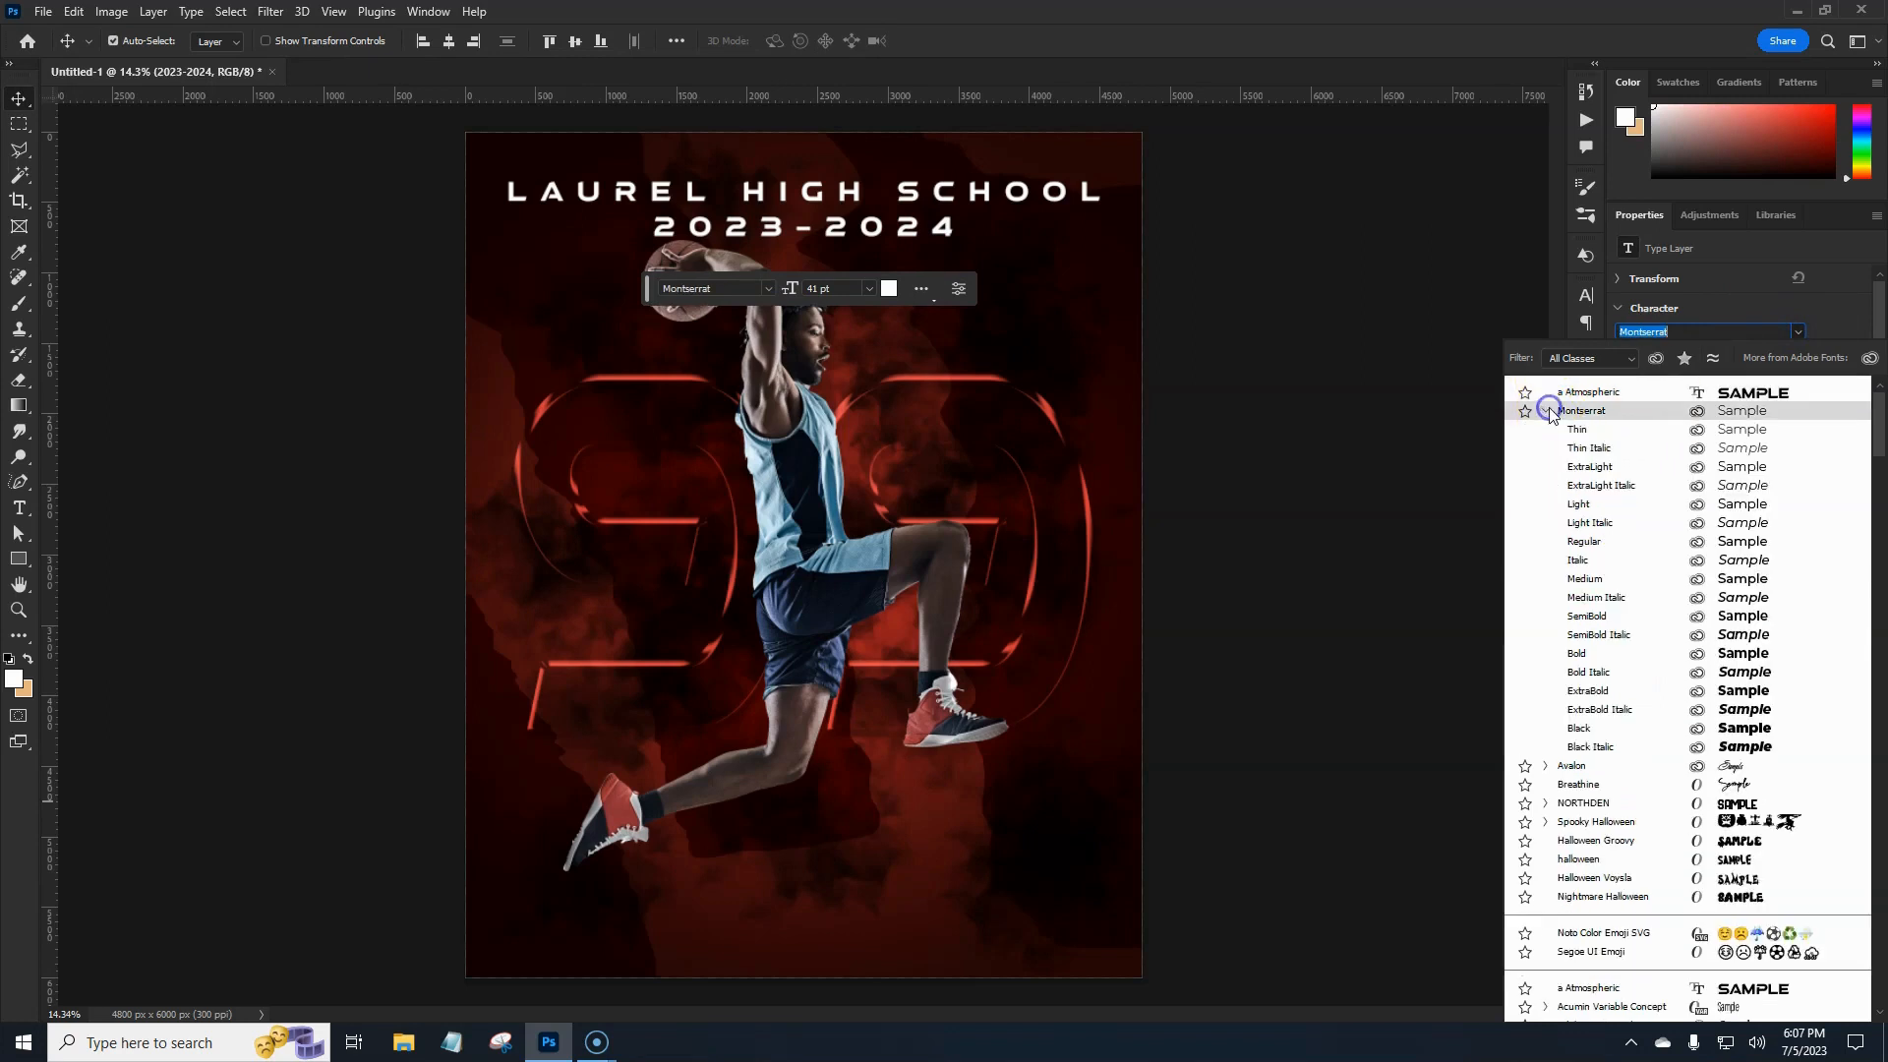
{"action": "left_click", "coordinate": [1590, 507]}
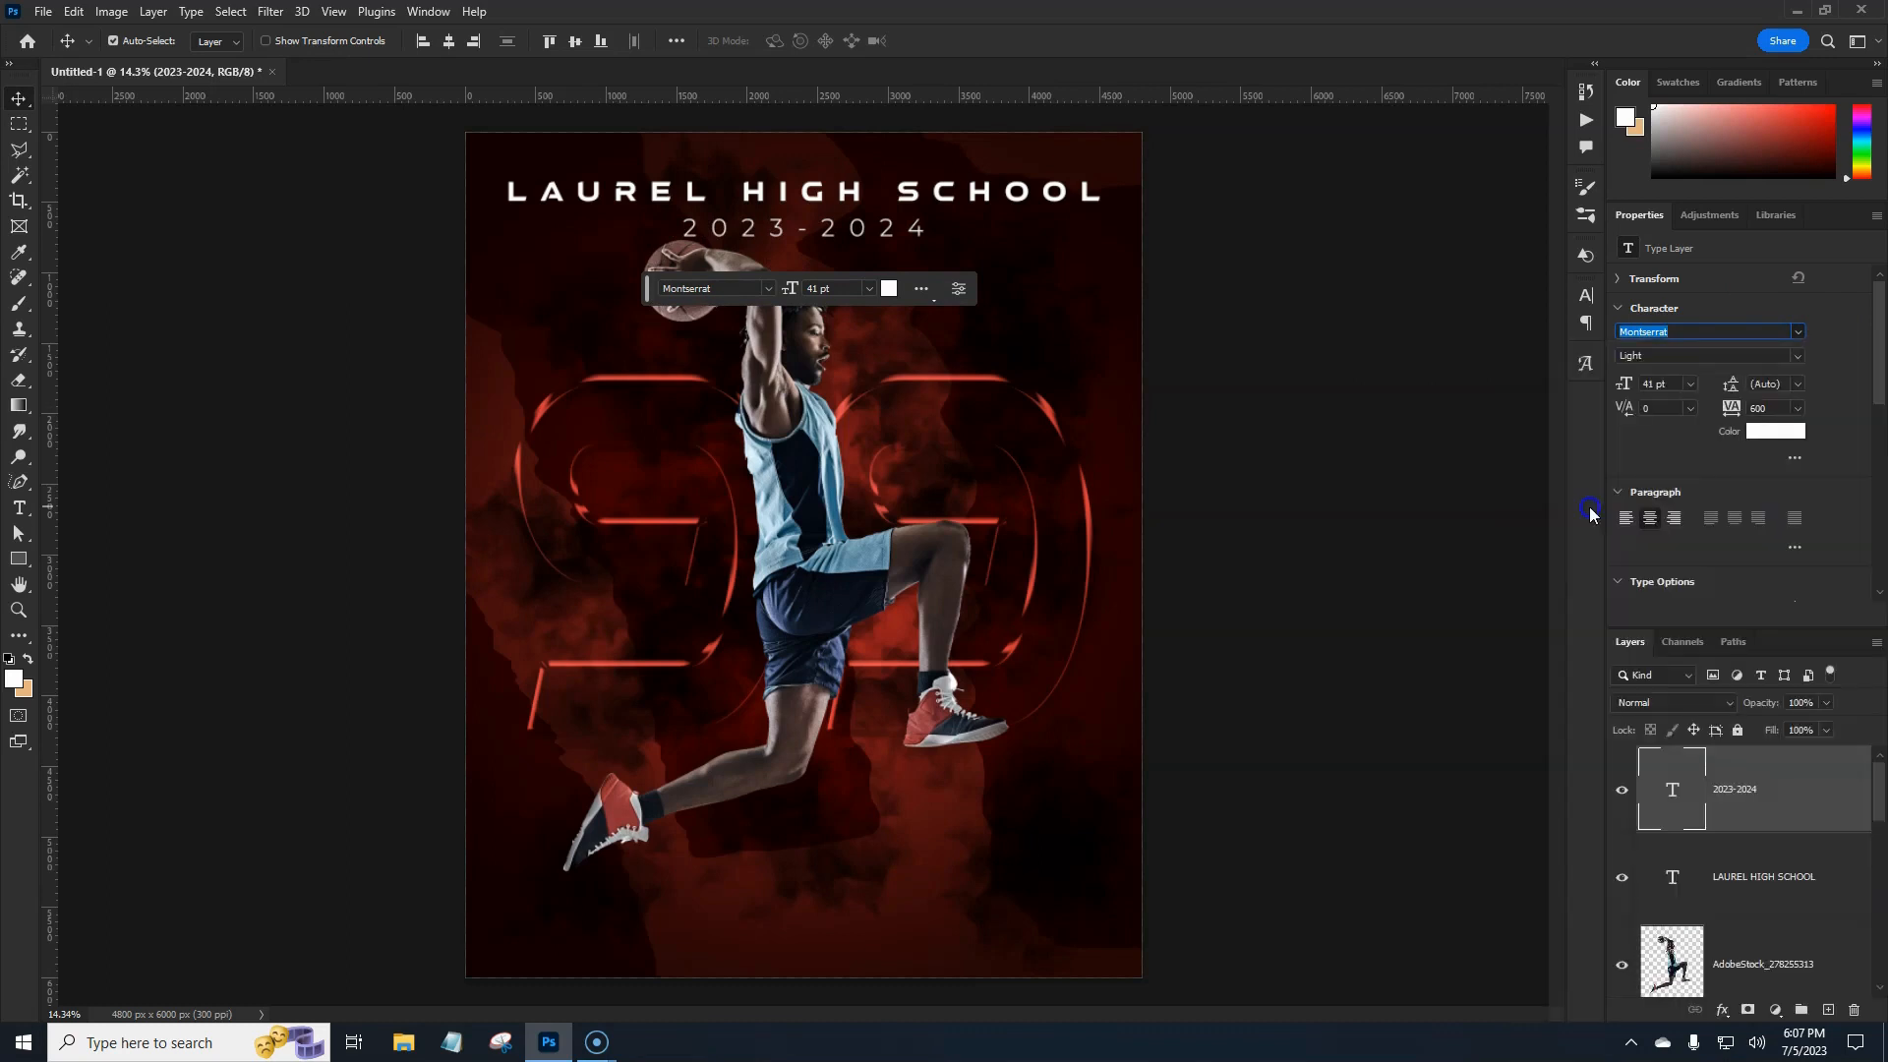
Set LAUREL HIGH SCHOOL to Montserrat Regular.
{"action": "left_click", "coordinate": [1762, 865]}
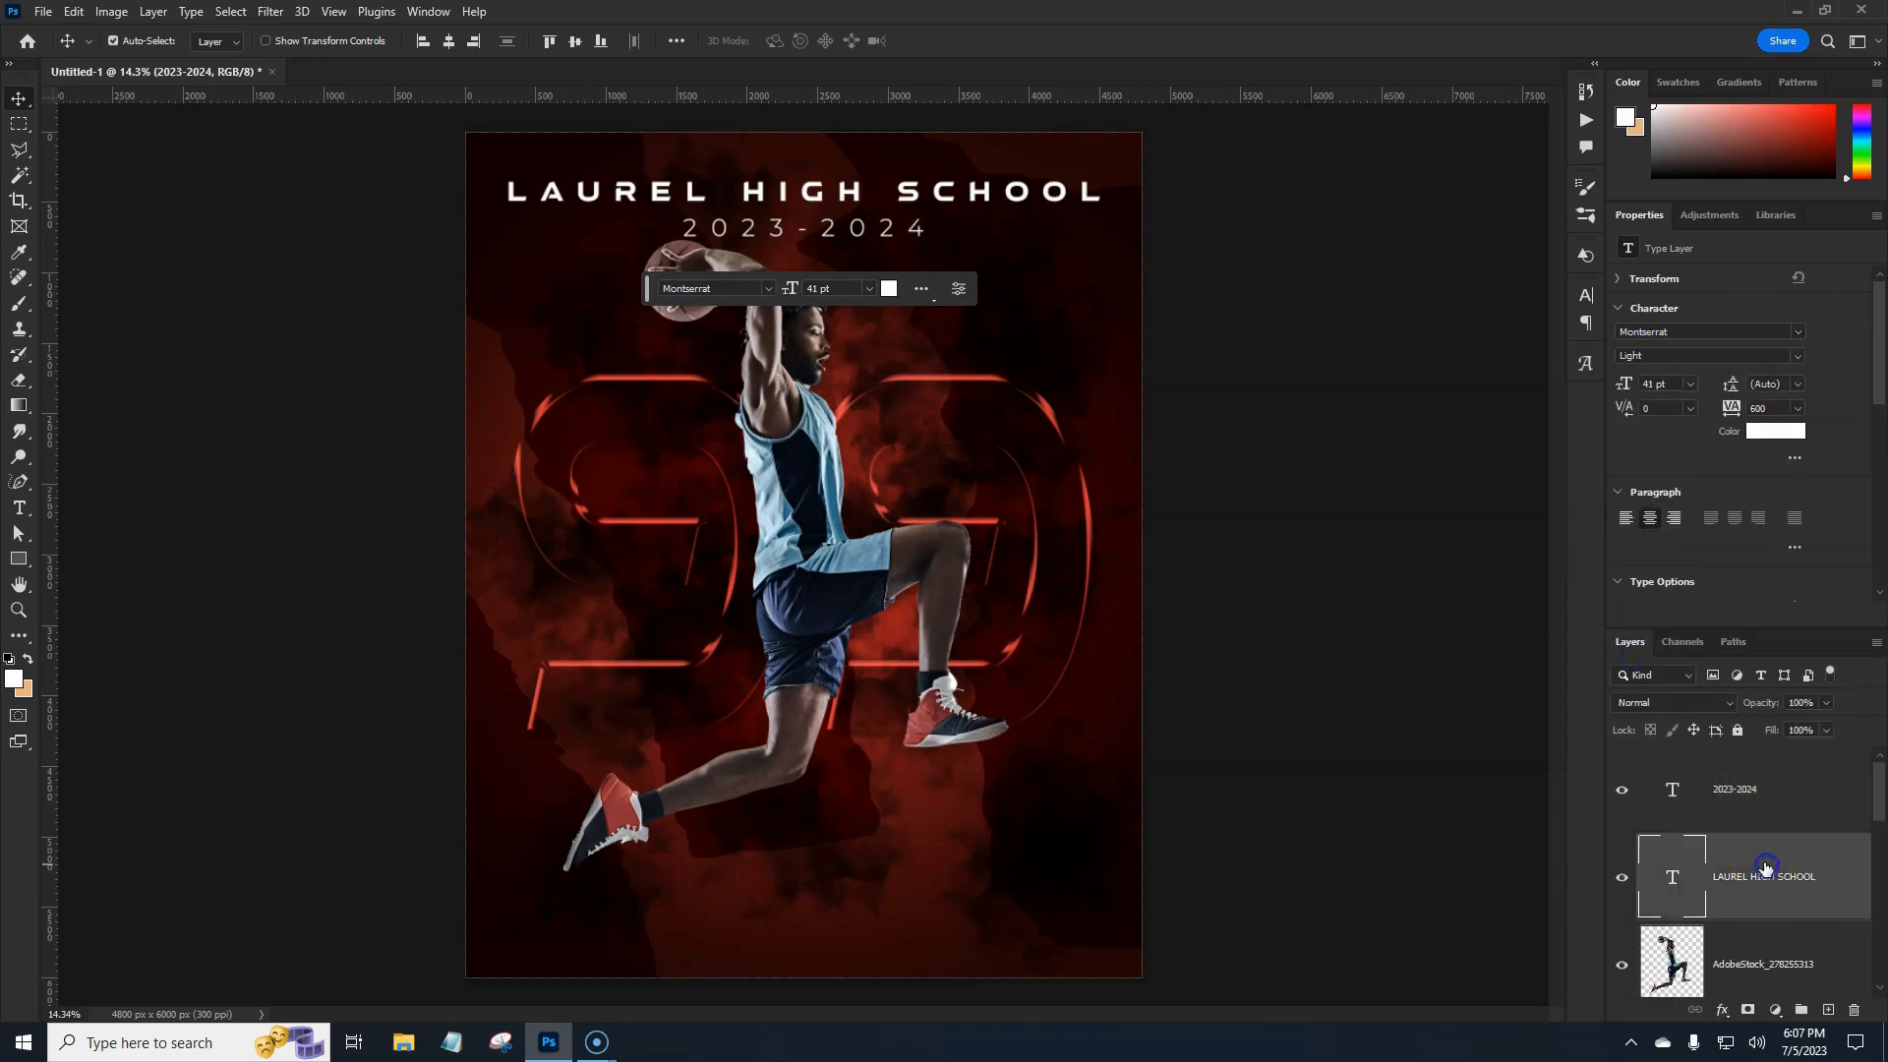
{"action": "left_click", "coordinate": [1799, 332]}
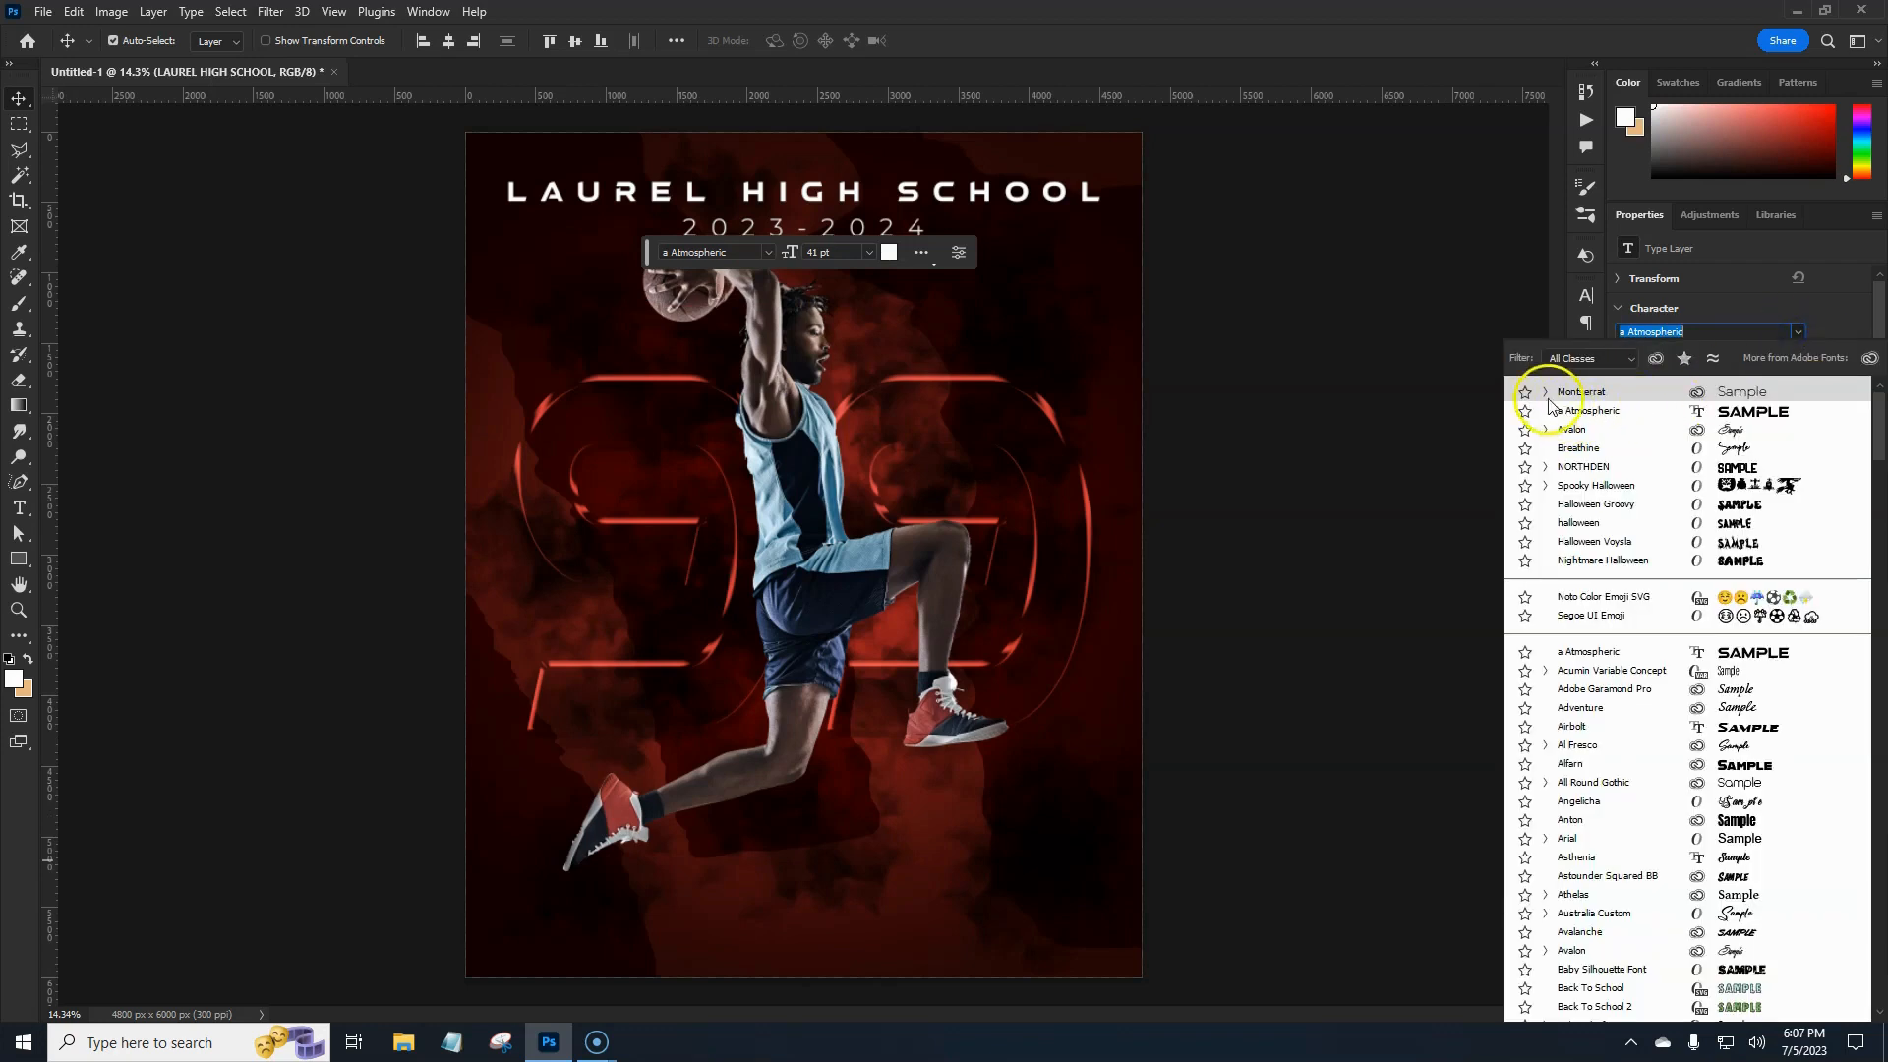
{"action": "left_click", "coordinate": [1549, 393]}
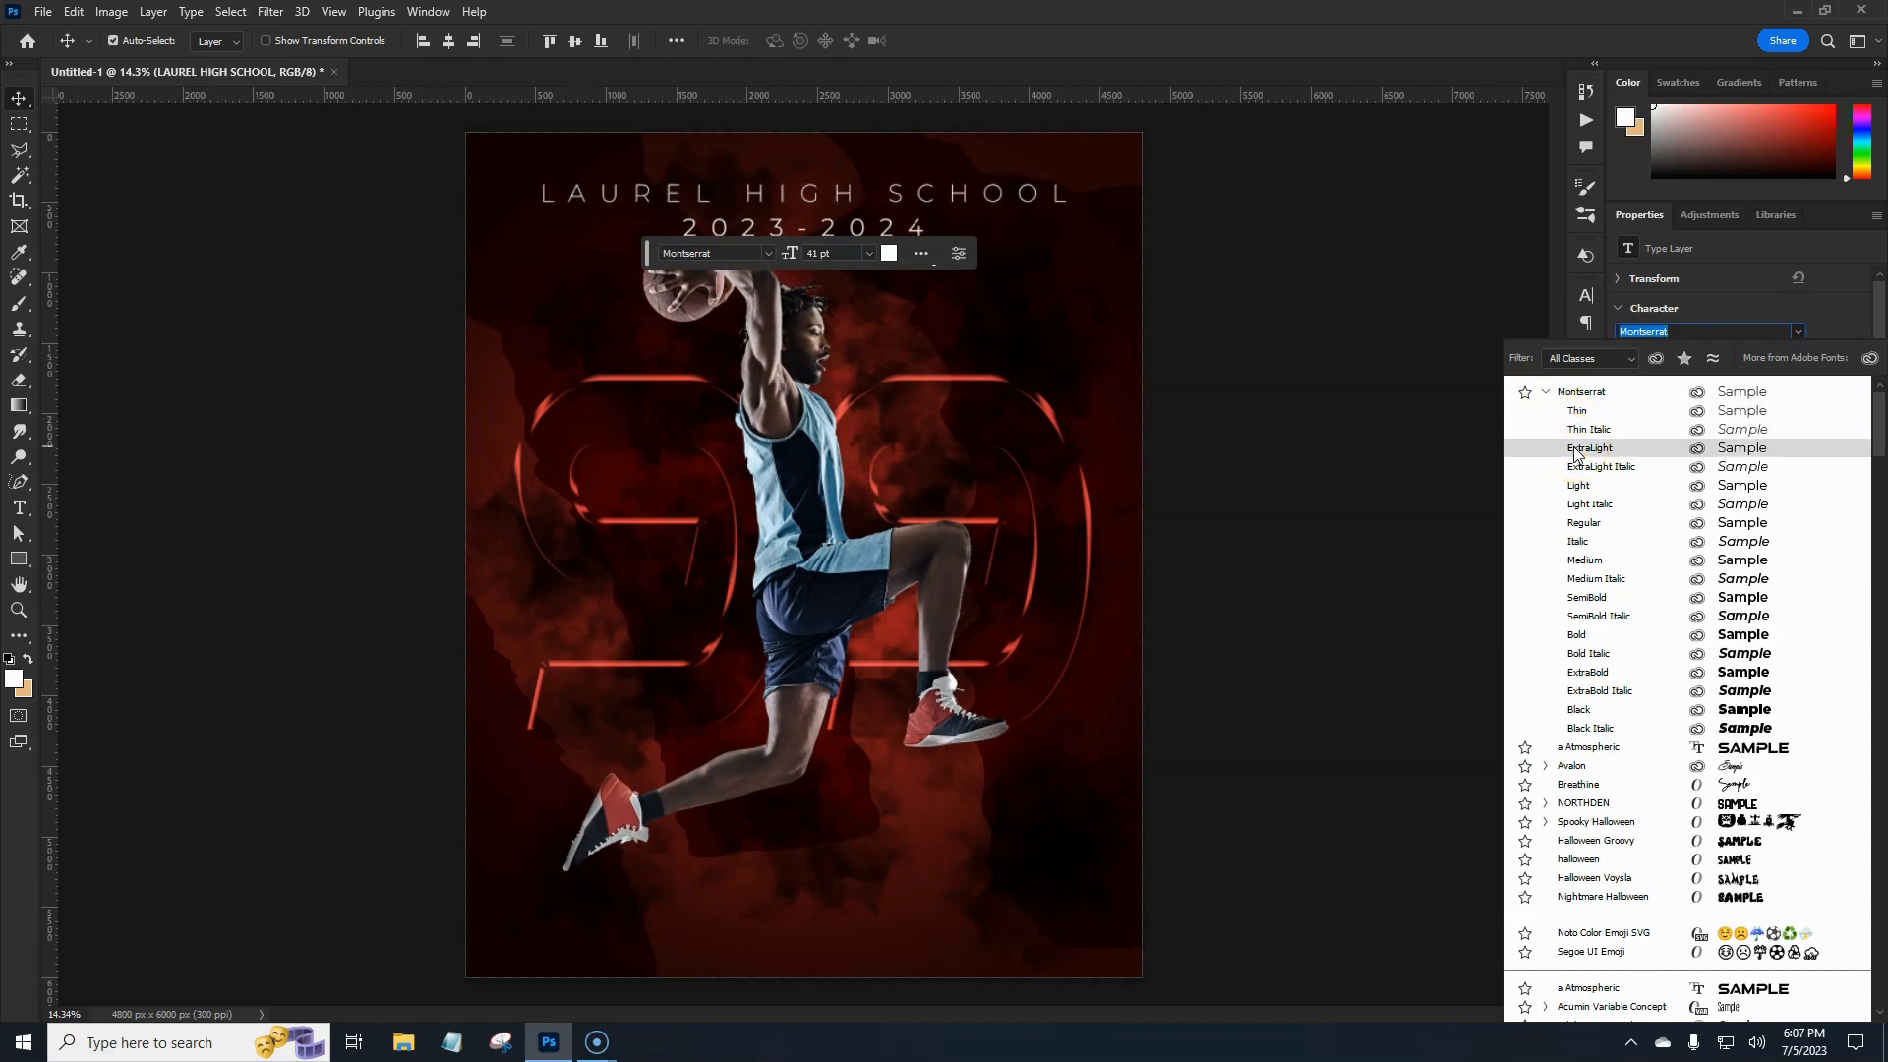
{"action": "left_click", "coordinate": [1582, 524]}
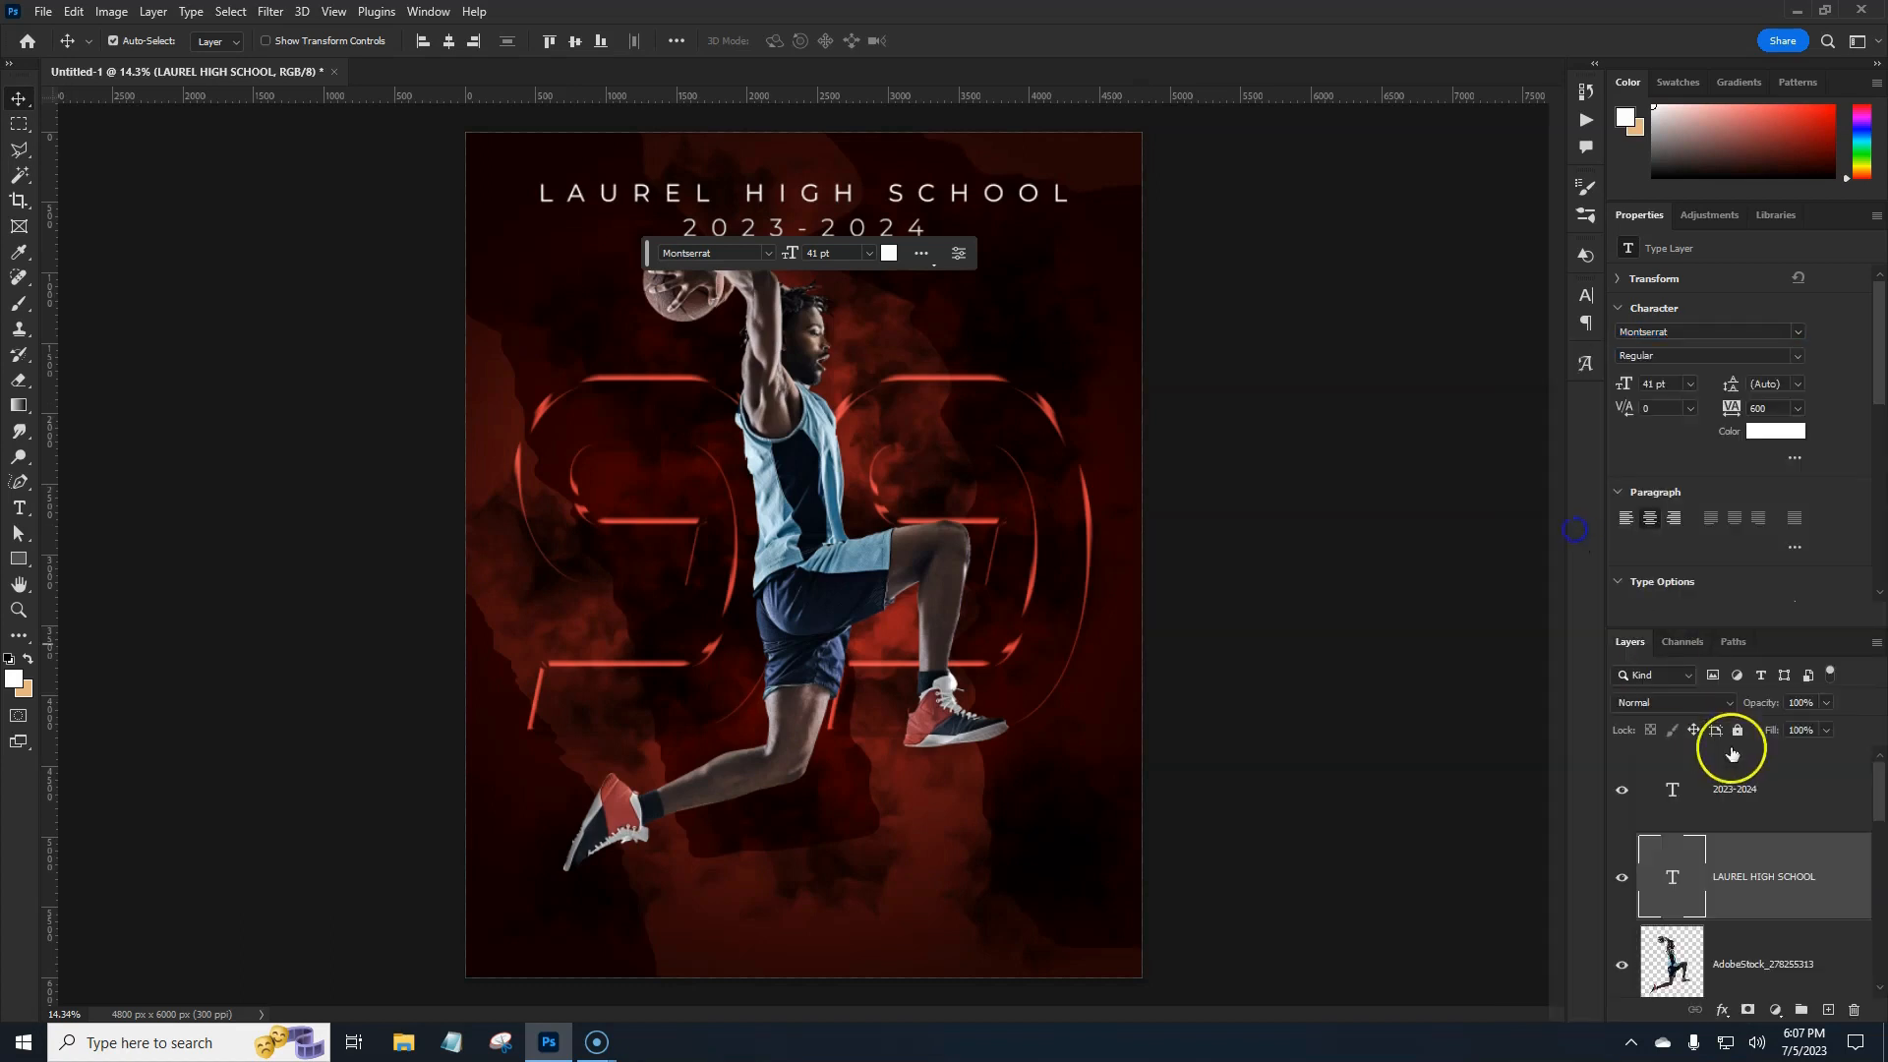
Adjust the 2023-2024 line's font weight and compare it with the school title.
{"action": "left_click", "coordinate": [1771, 788]}
{"action": "left_click", "coordinate": [1798, 357]}
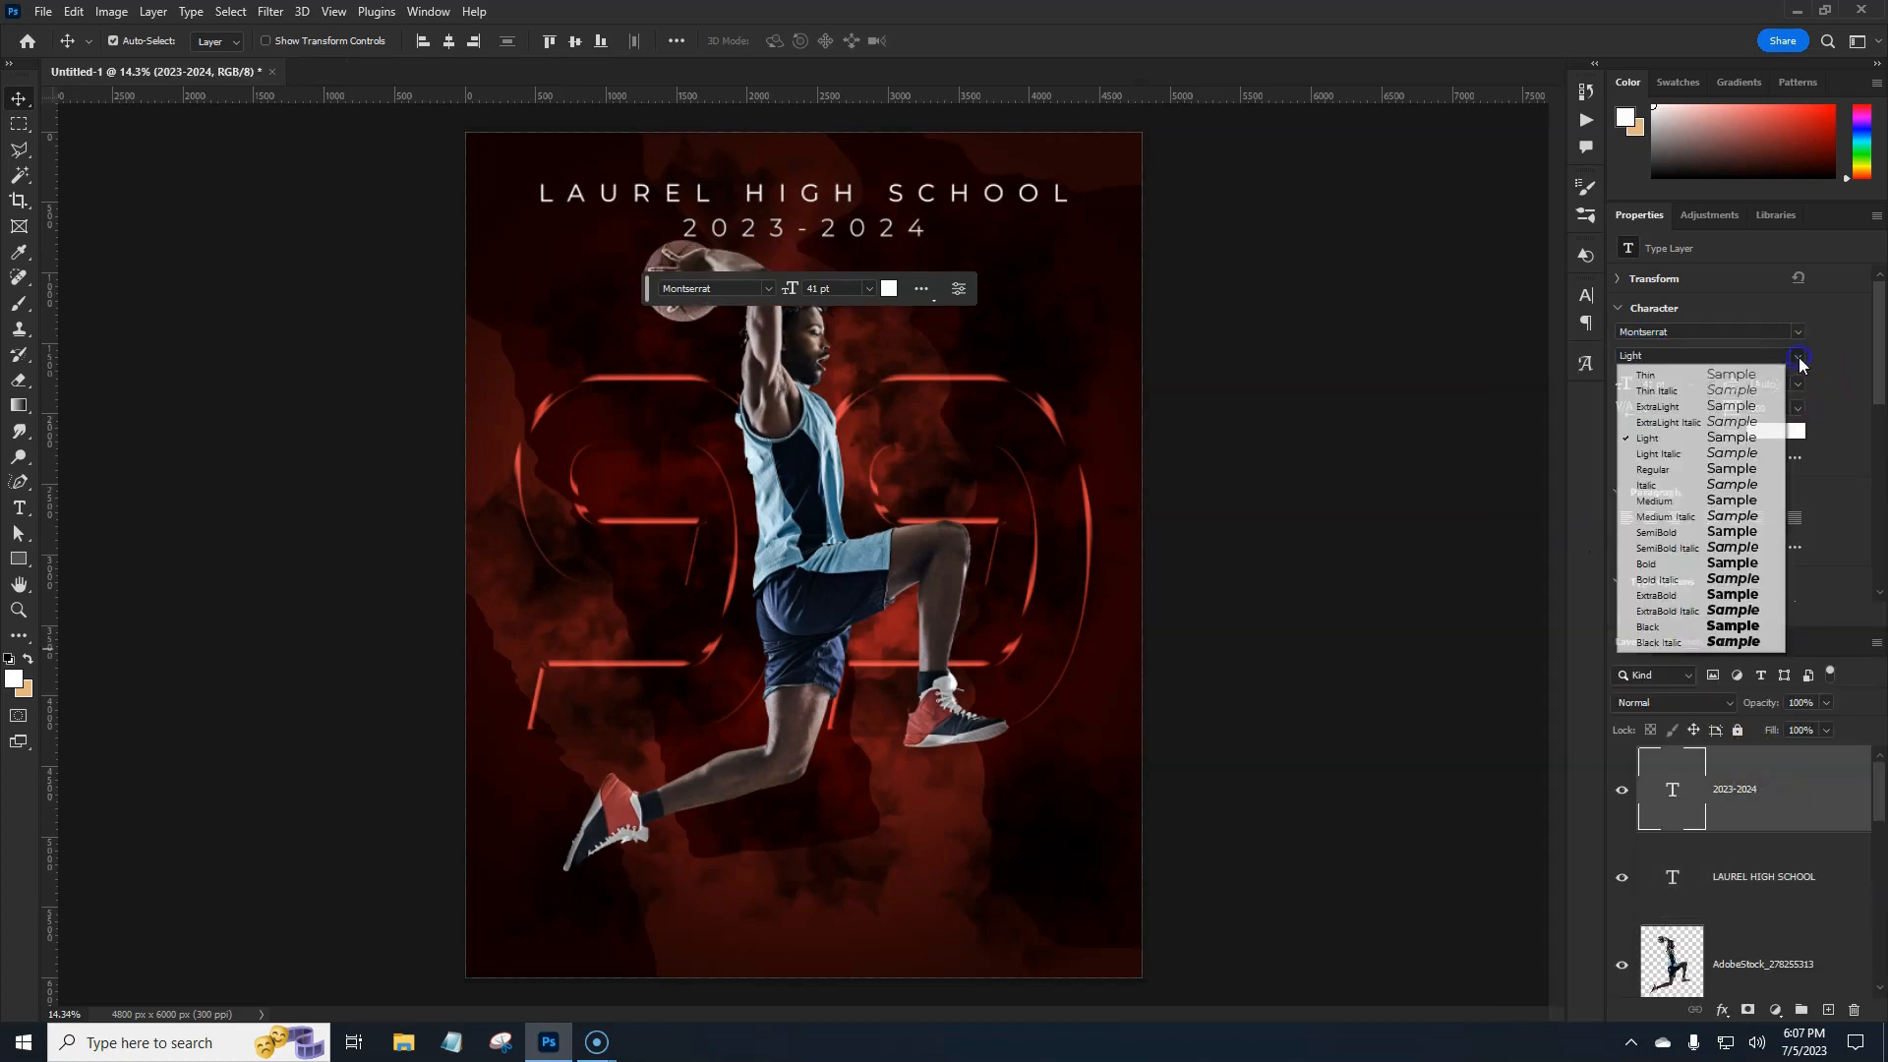
{"action": "left_click", "coordinate": [1662, 472]}
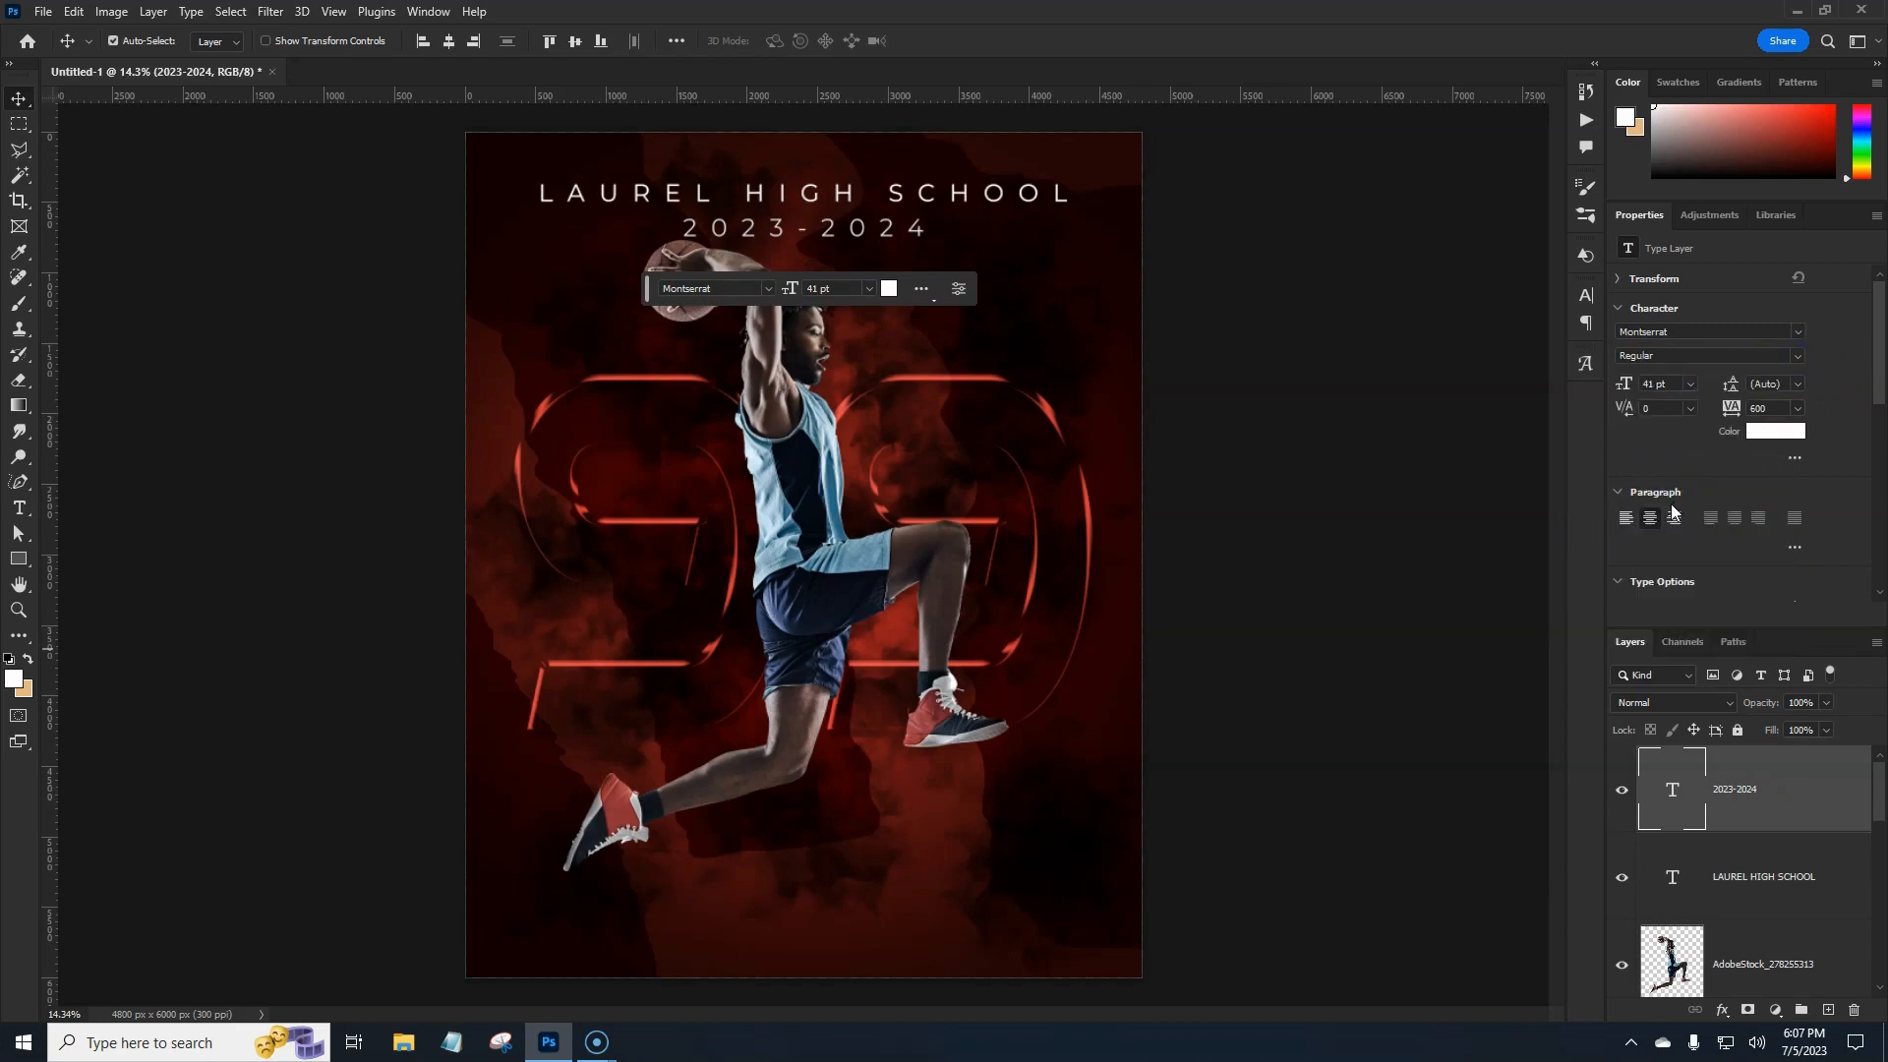
{"action": "left_click", "coordinate": [1803, 820]}
{"action": "left_click", "coordinate": [1818, 865]}
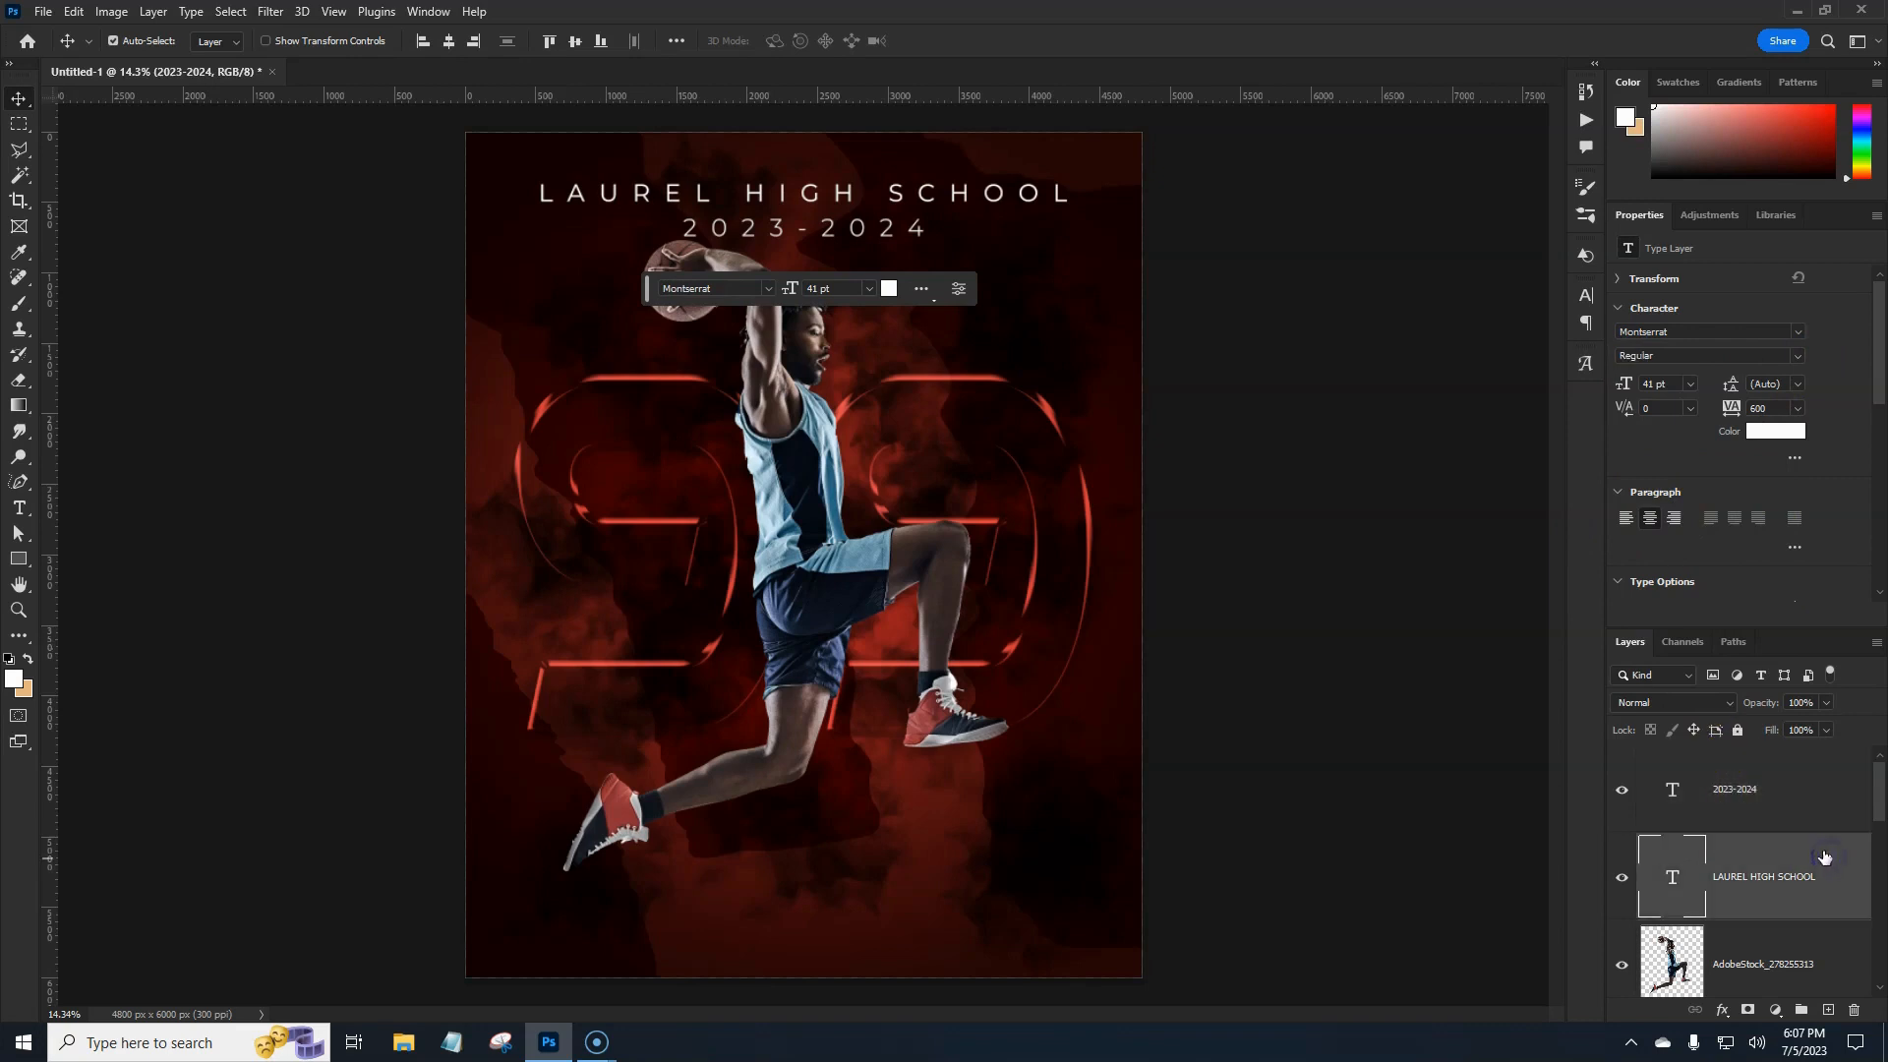
{"action": "left_click", "coordinate": [1815, 808]}
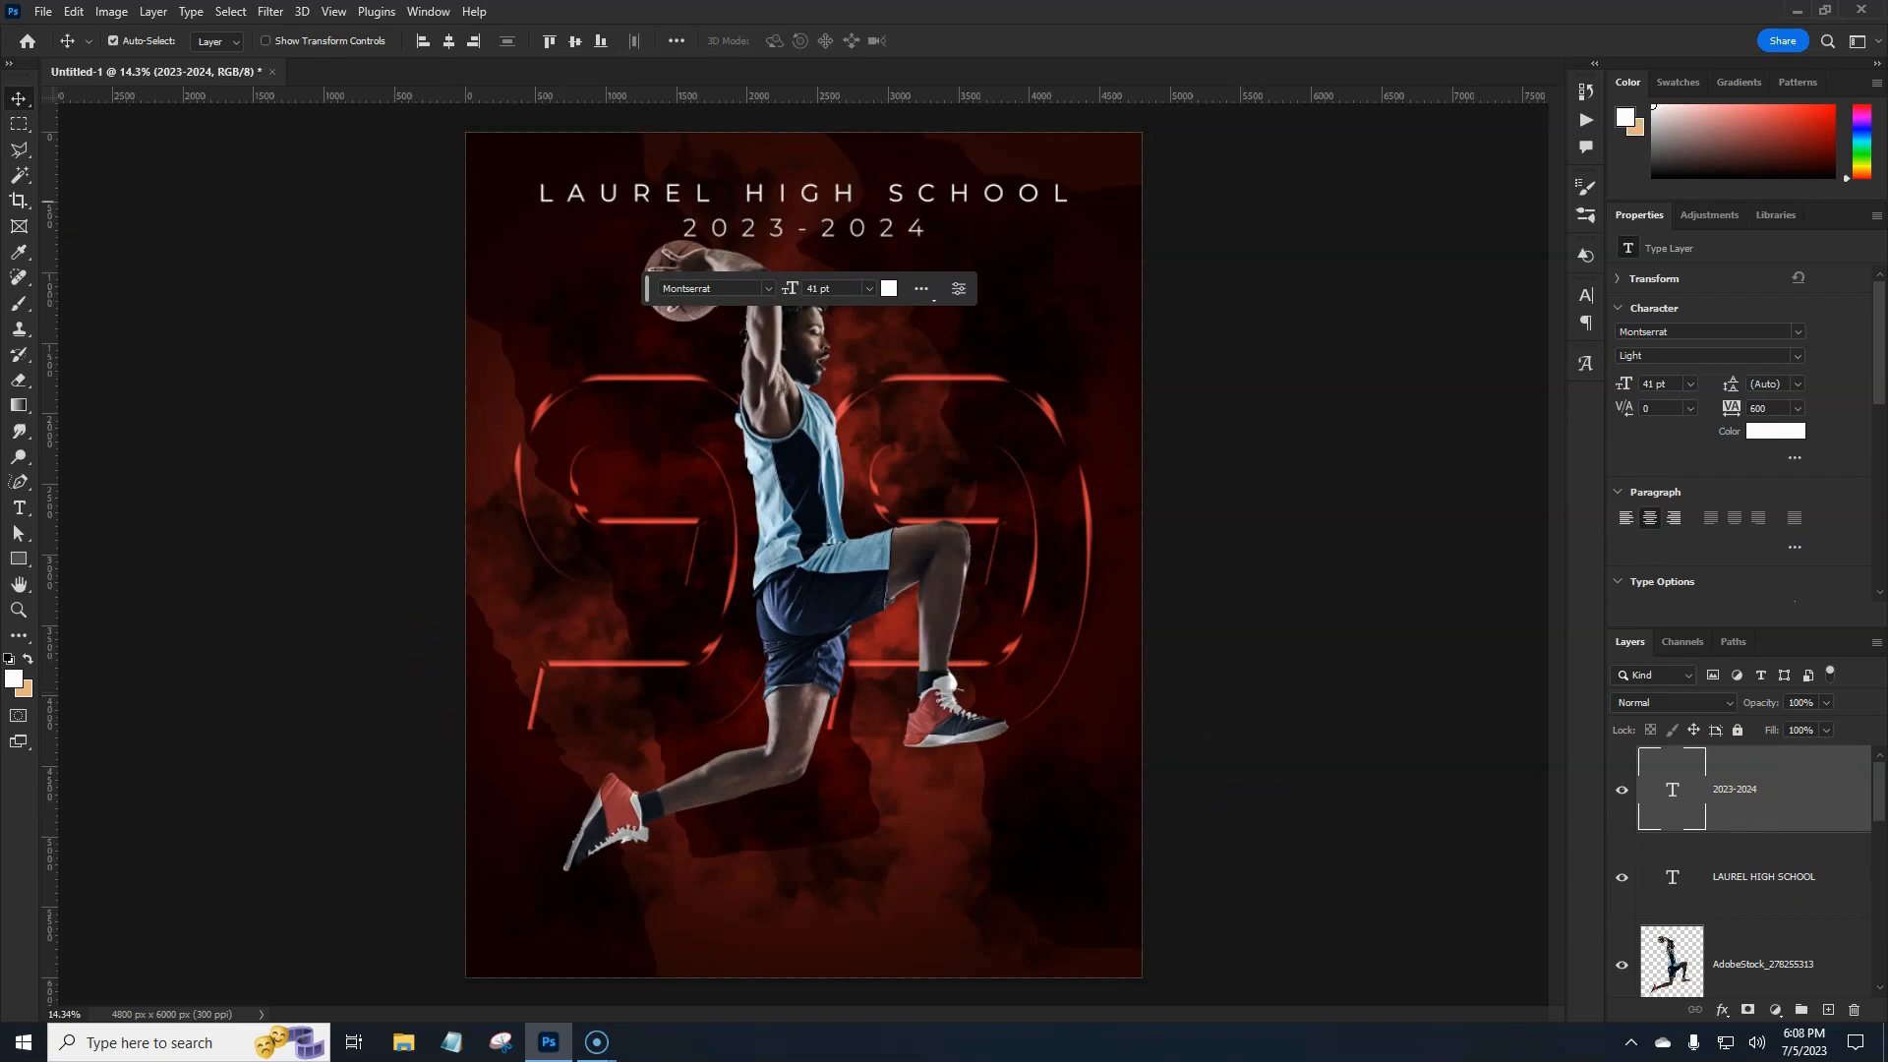
{"action": "left_click", "coordinate": [19, 507]}
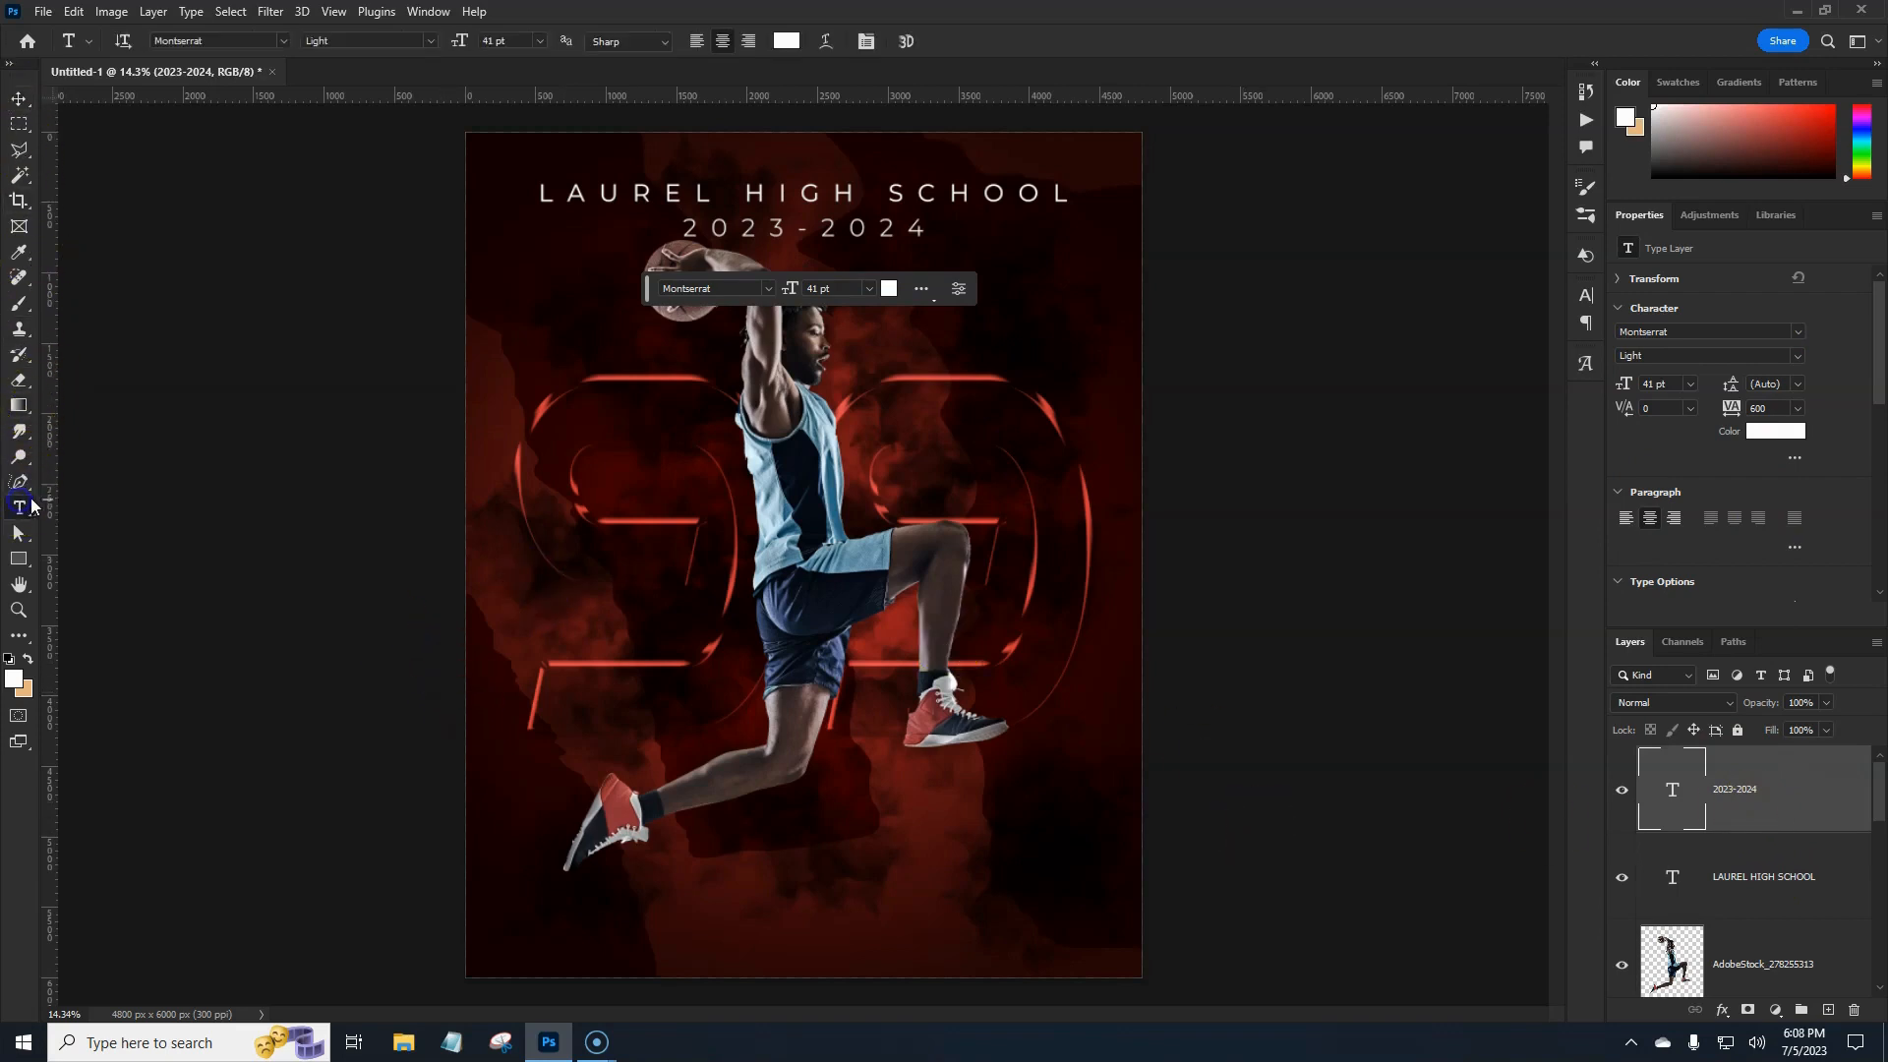
Add 'BASKETBALL' text at the poster bottom and centre it horizontally.
{"action": "left_click", "coordinate": [811, 882]}
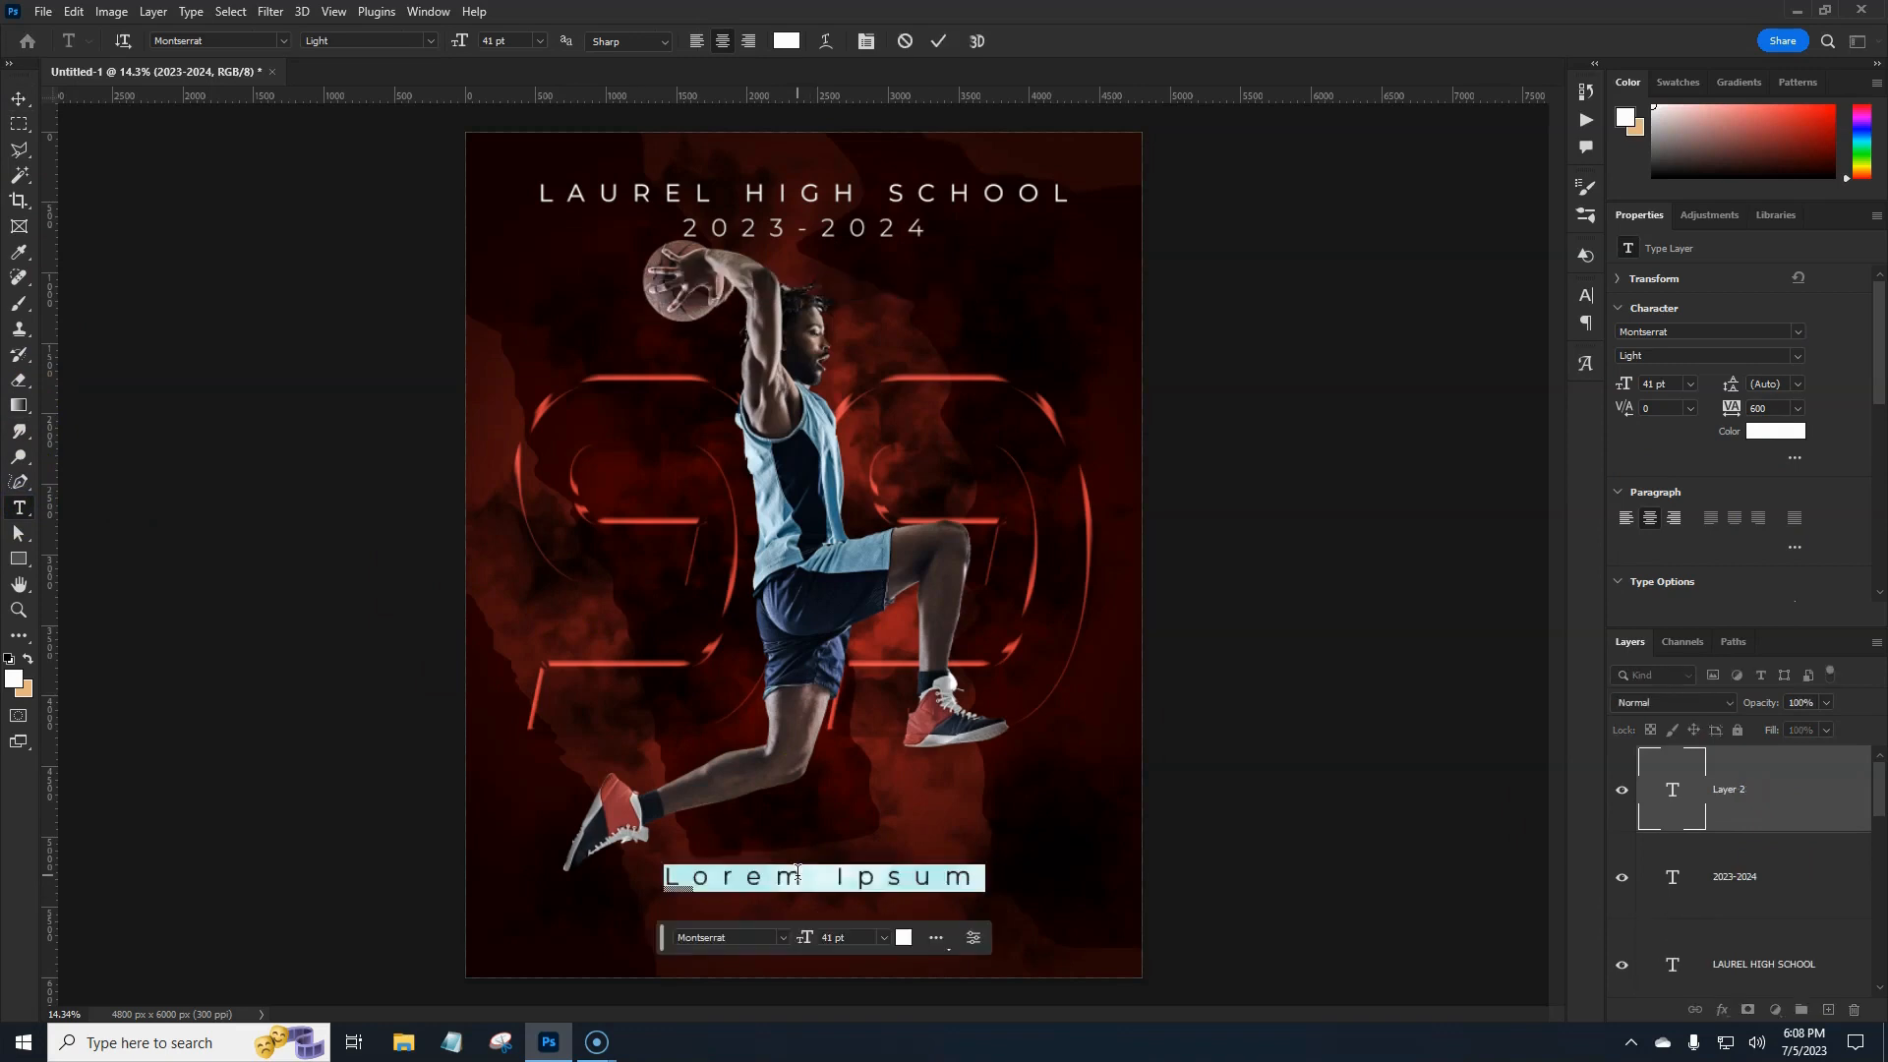
{"action": "type", "text": "BASKE"}
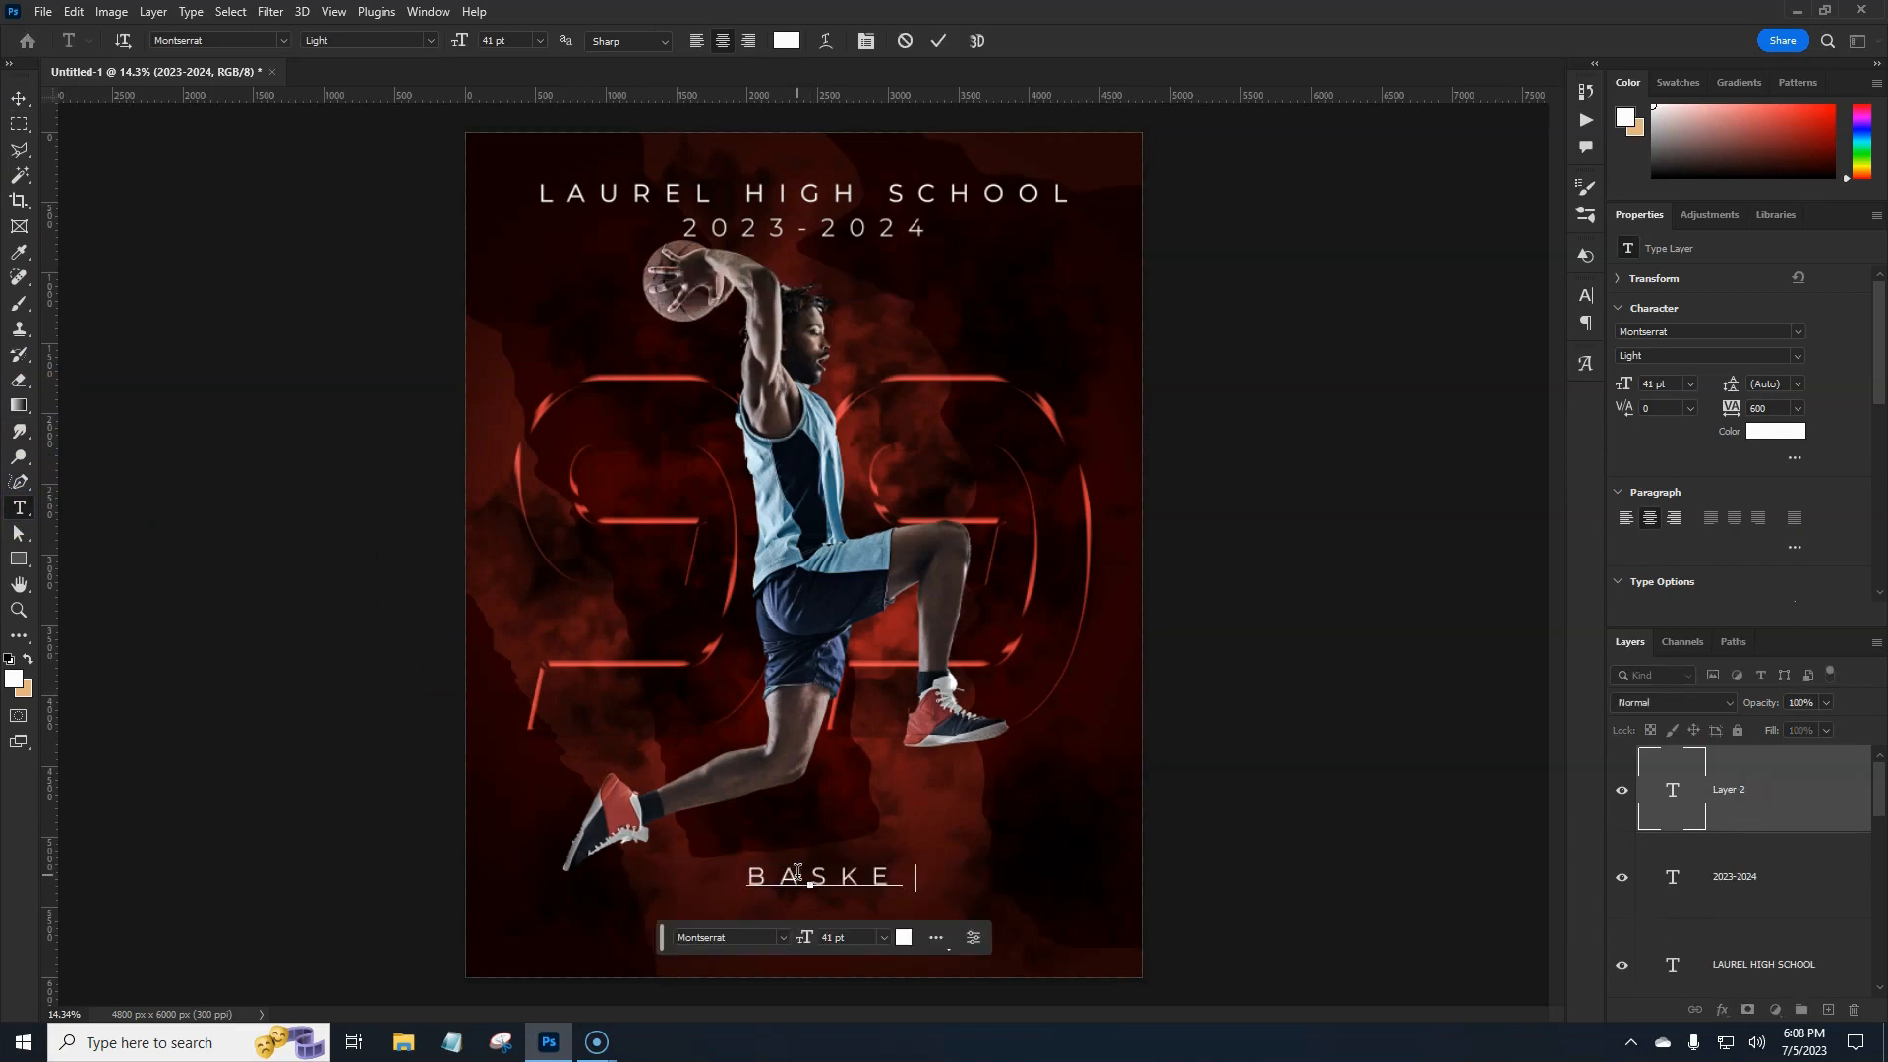
{"action": "type", "text": "TBALL"}
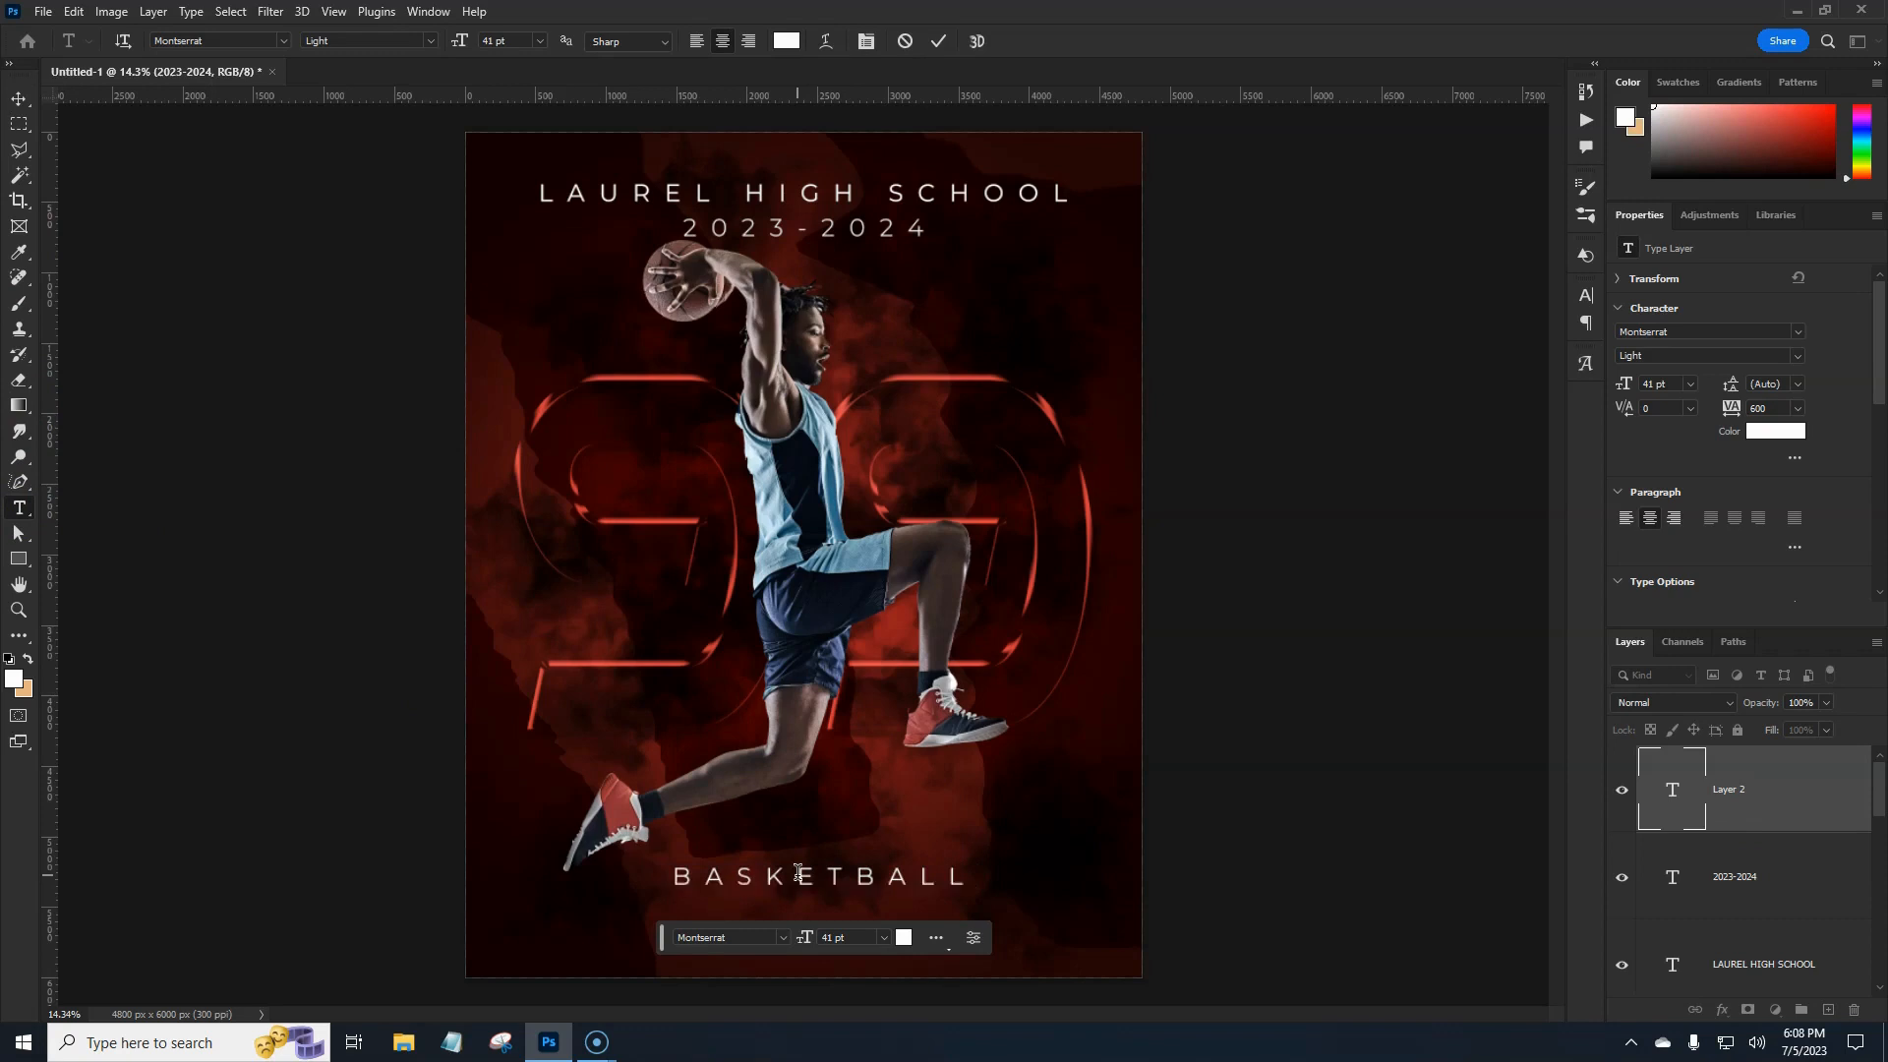
{"action": "left_click", "coordinate": [695, 898]}
{"action": "left_click", "coordinate": [19, 99]}
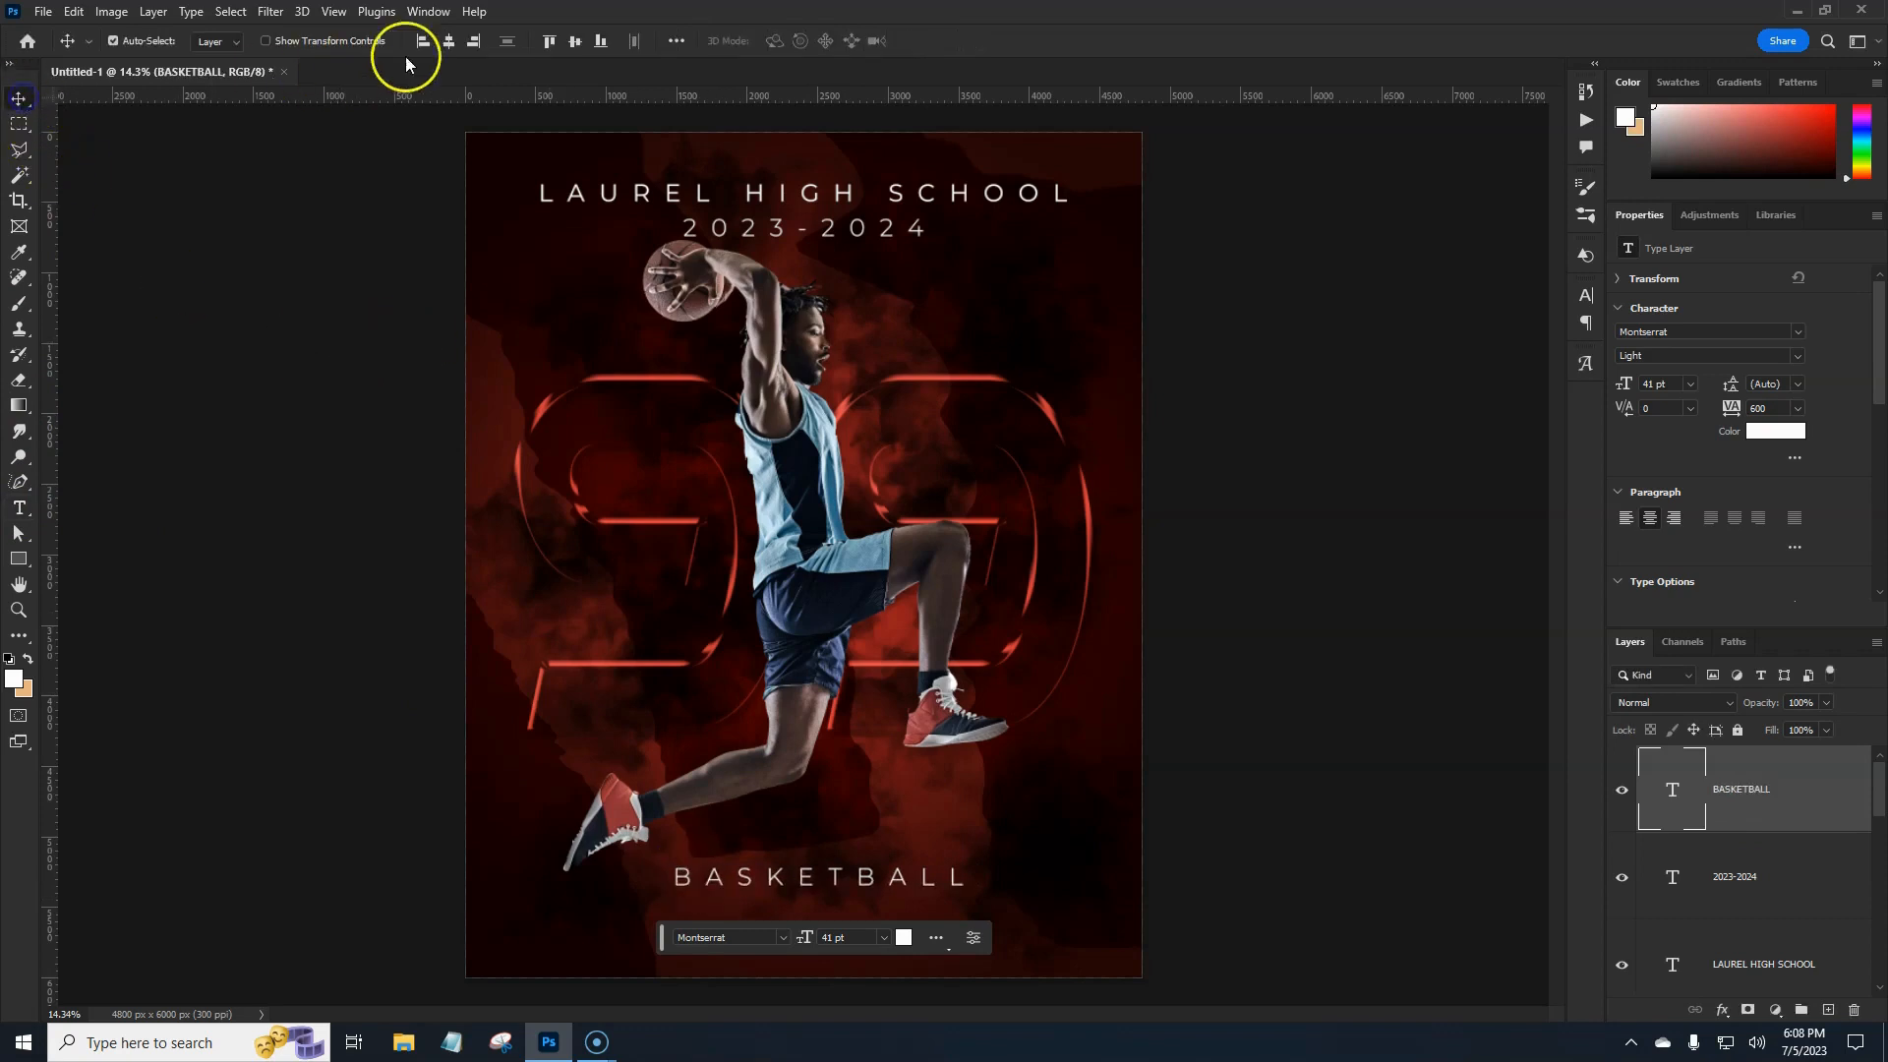
{"action": "left_click", "coordinate": [448, 42]}
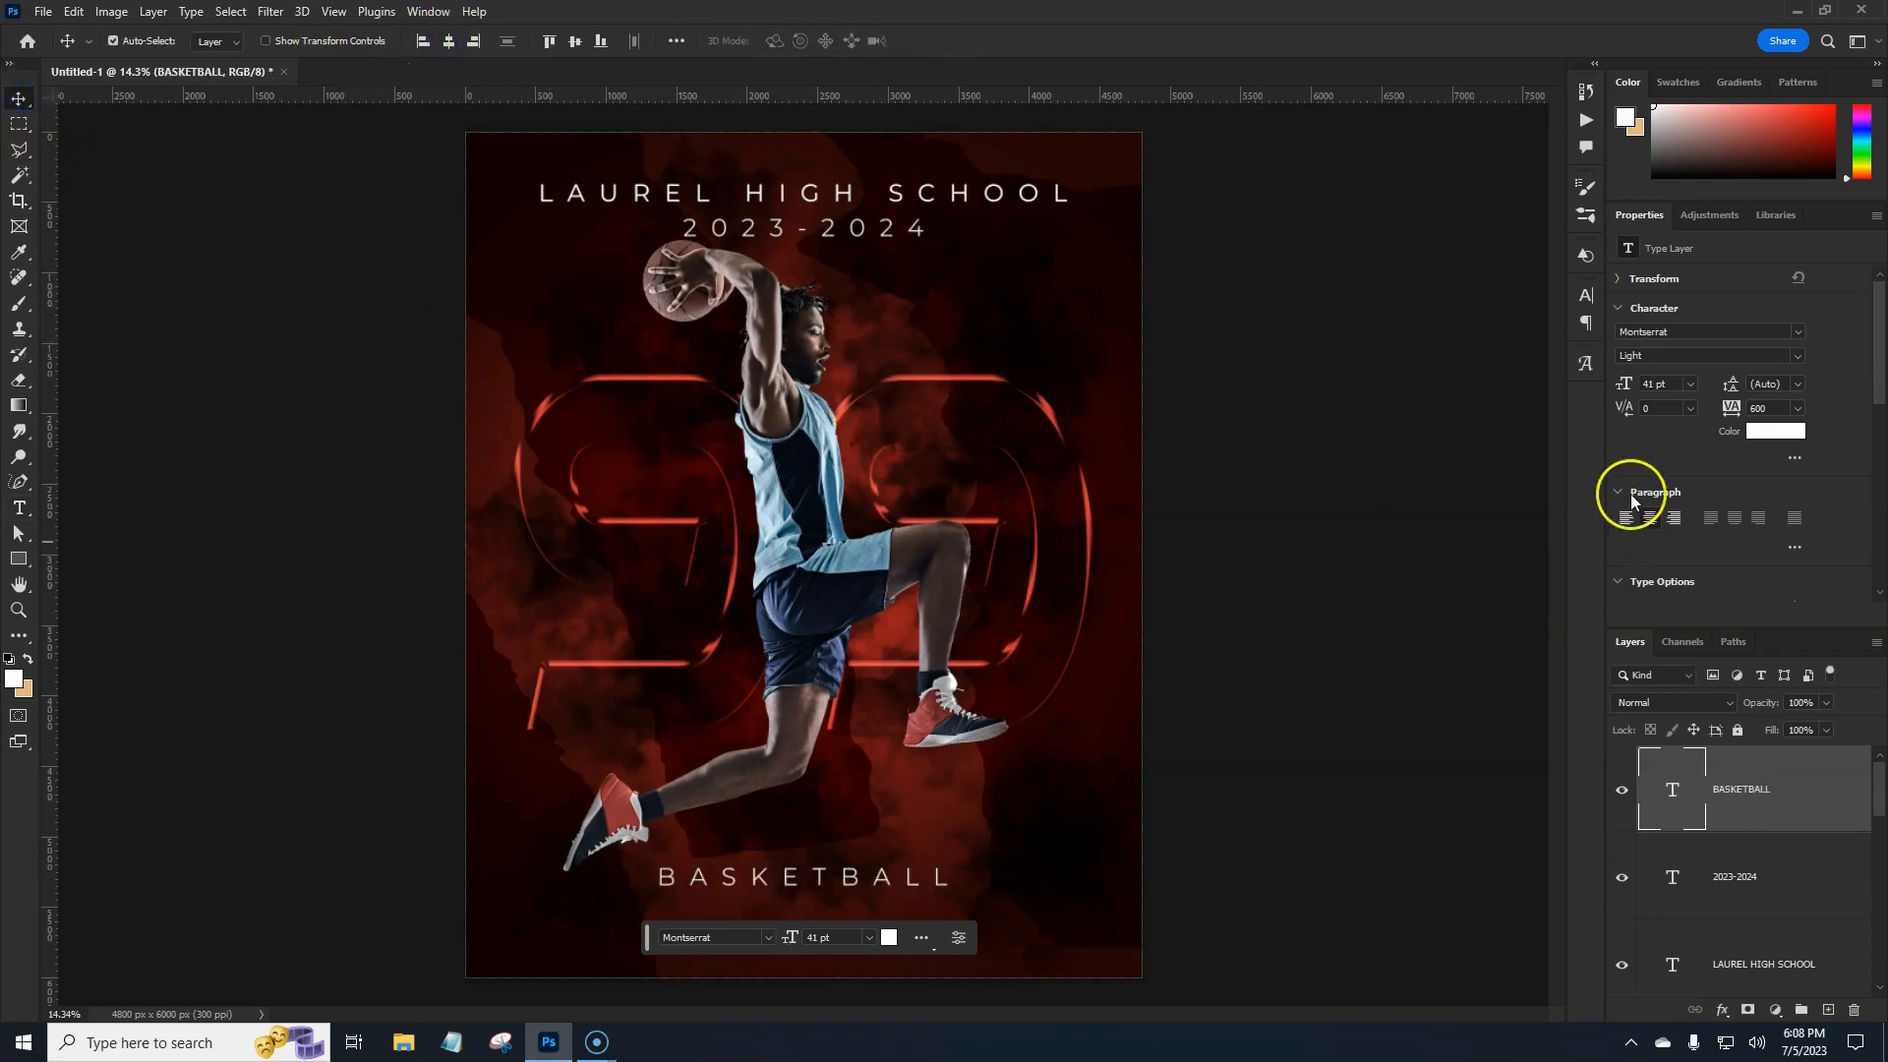
Make BASKETBALL bold with tracking 1400 and re-centre it.
{"action": "left_click", "coordinate": [1799, 360]}
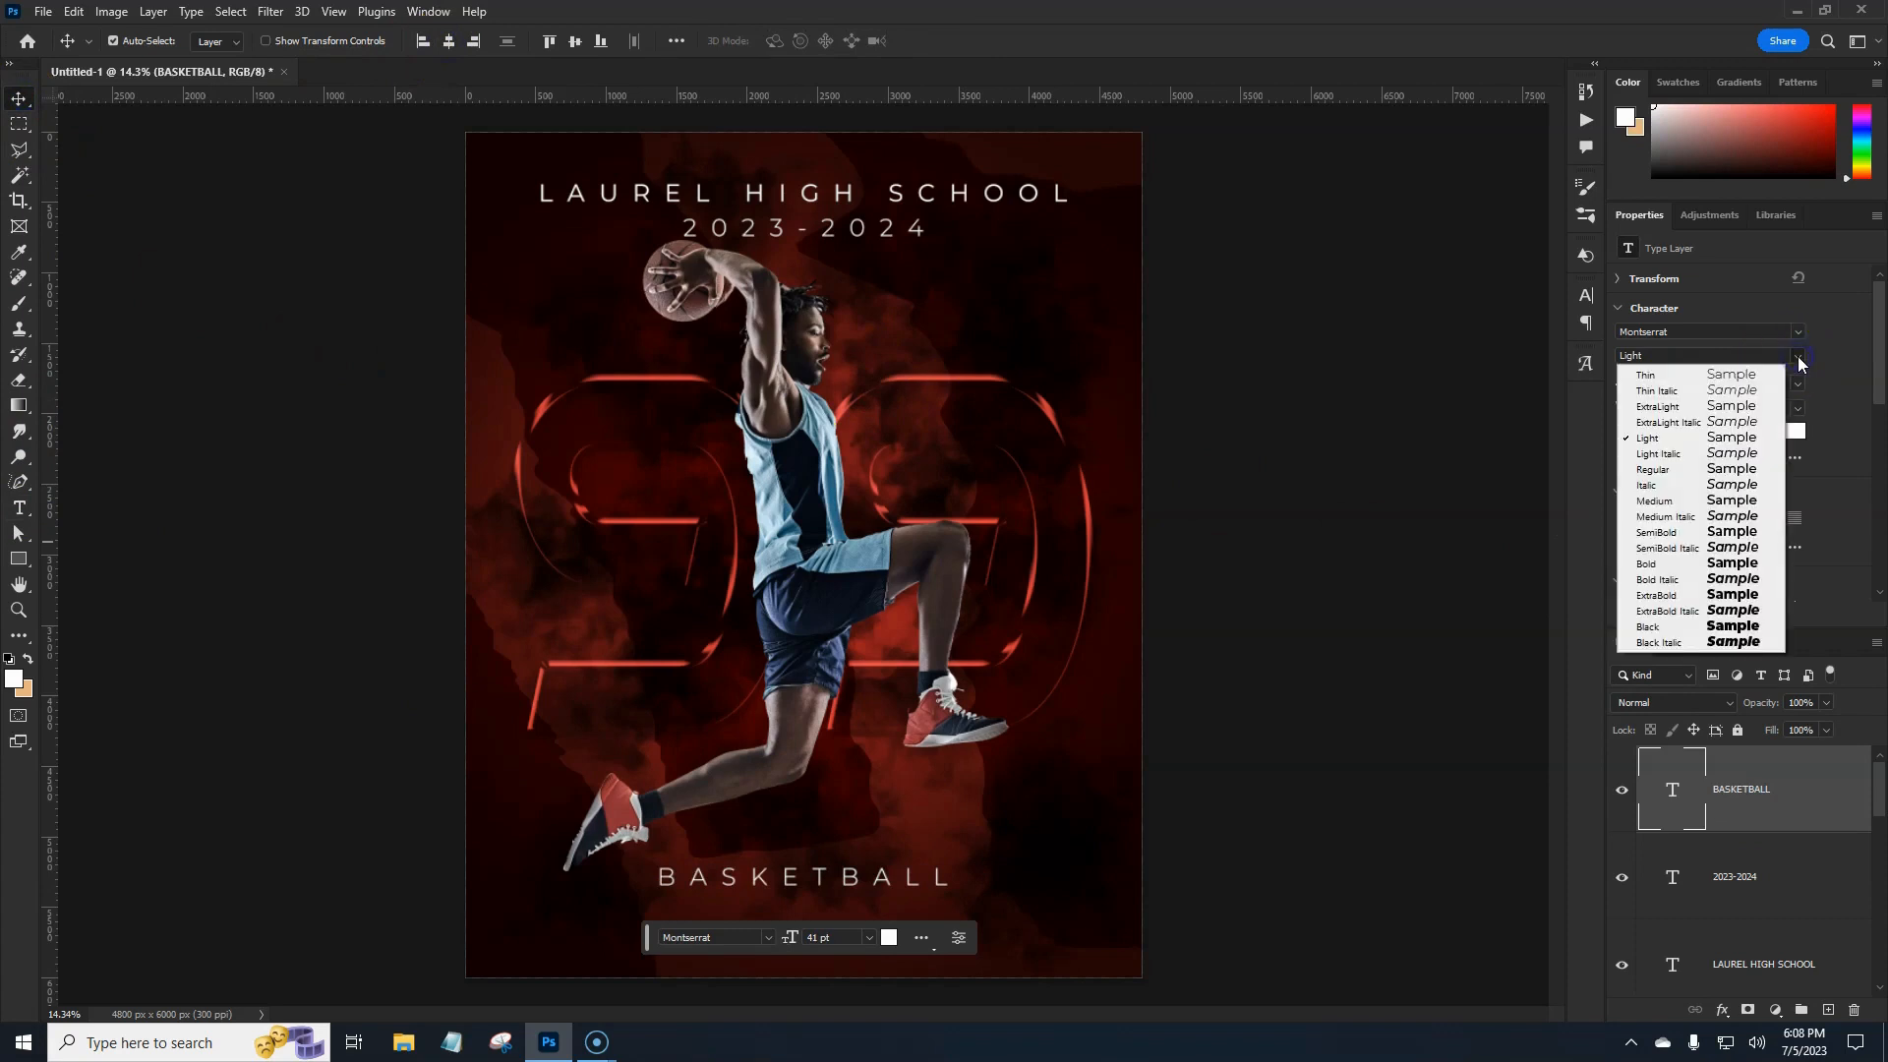
{"action": "left_click", "coordinate": [1728, 567]}
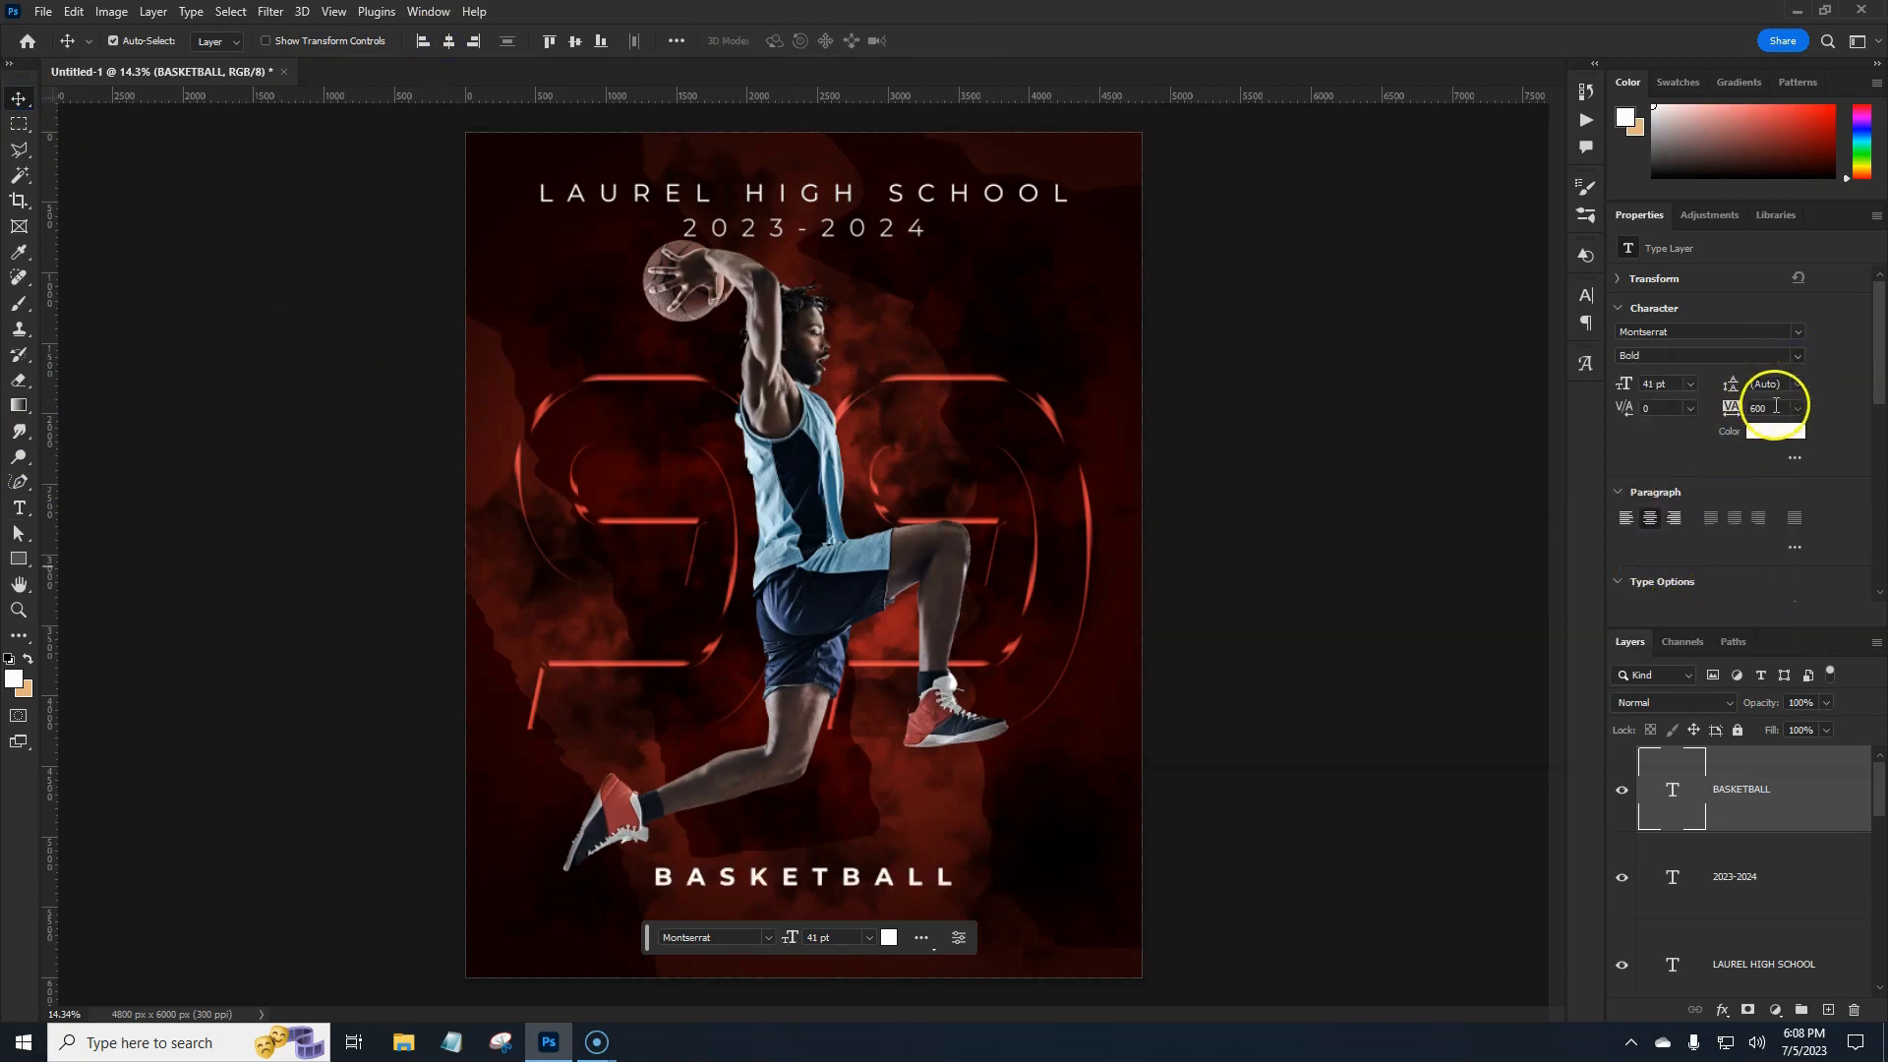
{"action": "type", "text": "1100"}
{"action": "key", "text": "Return"}
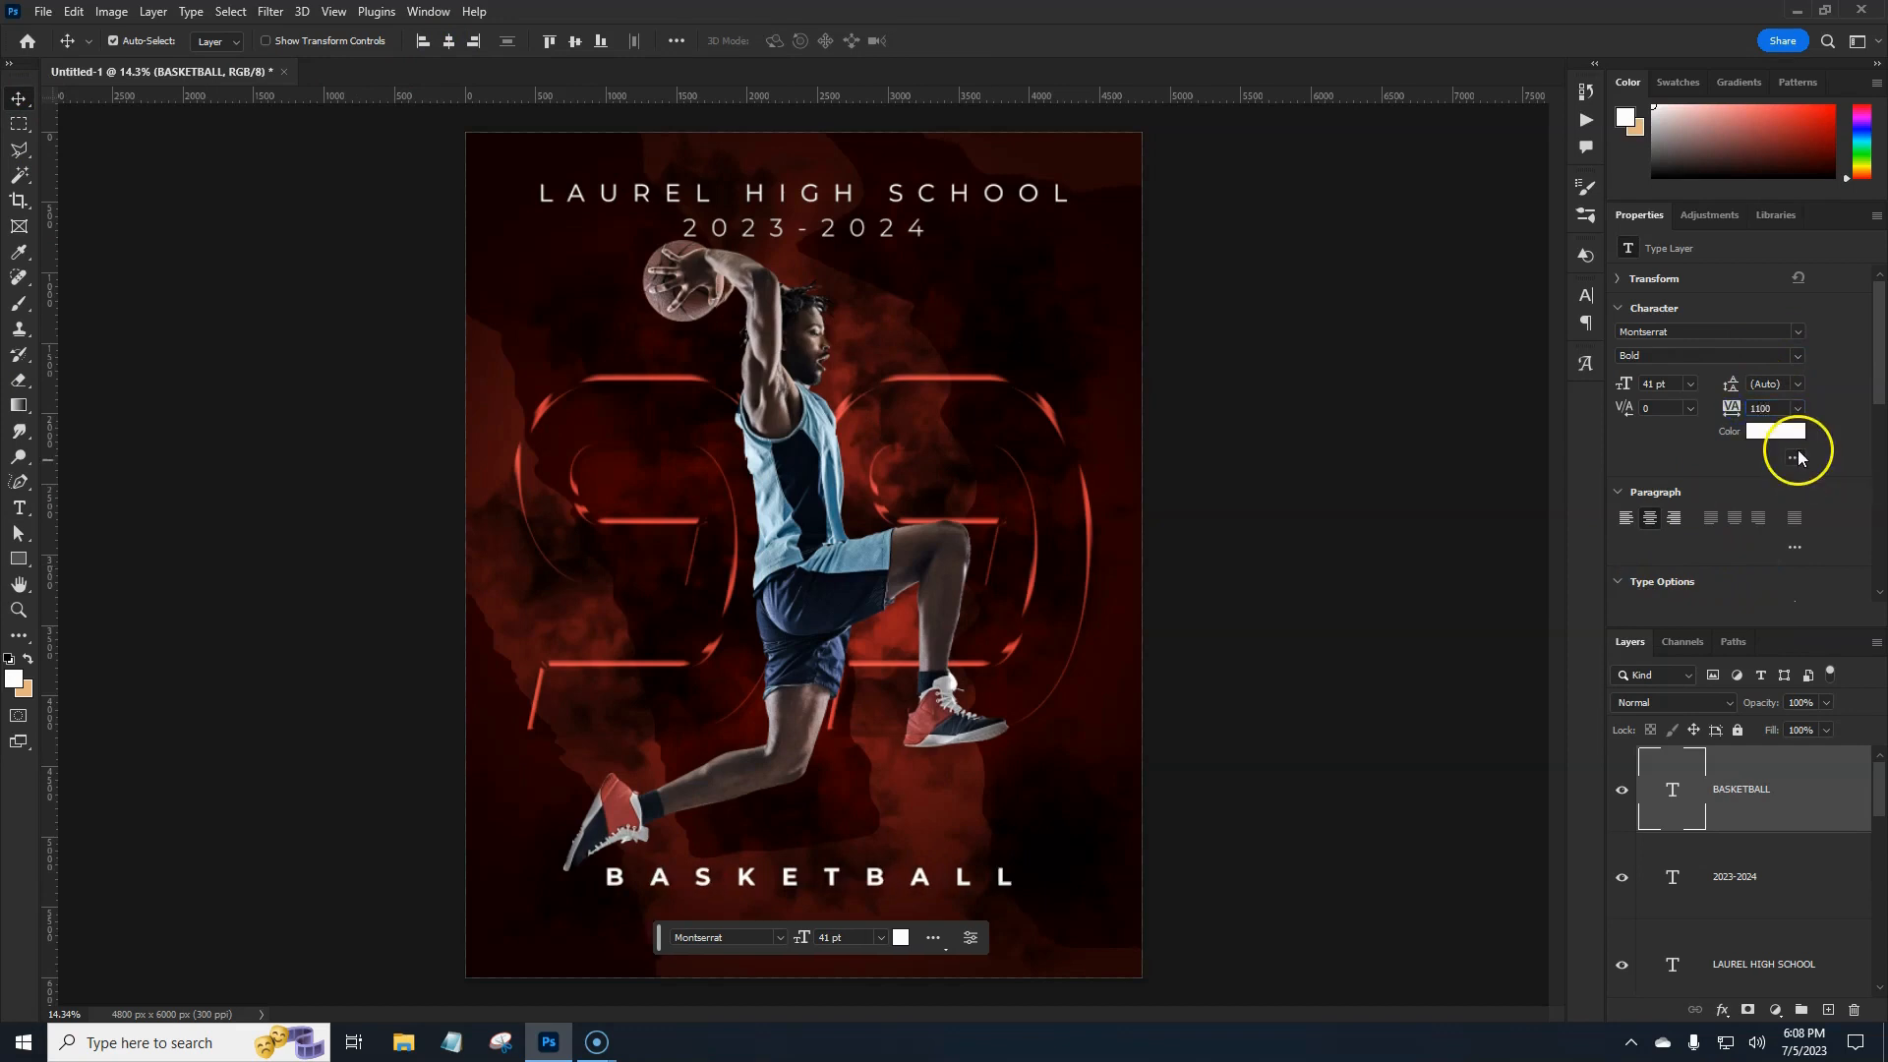
{"action": "left_click", "coordinate": [1777, 409]}
{"action": "type", "text": "1400"}
{"action": "key", "text": "Return"}
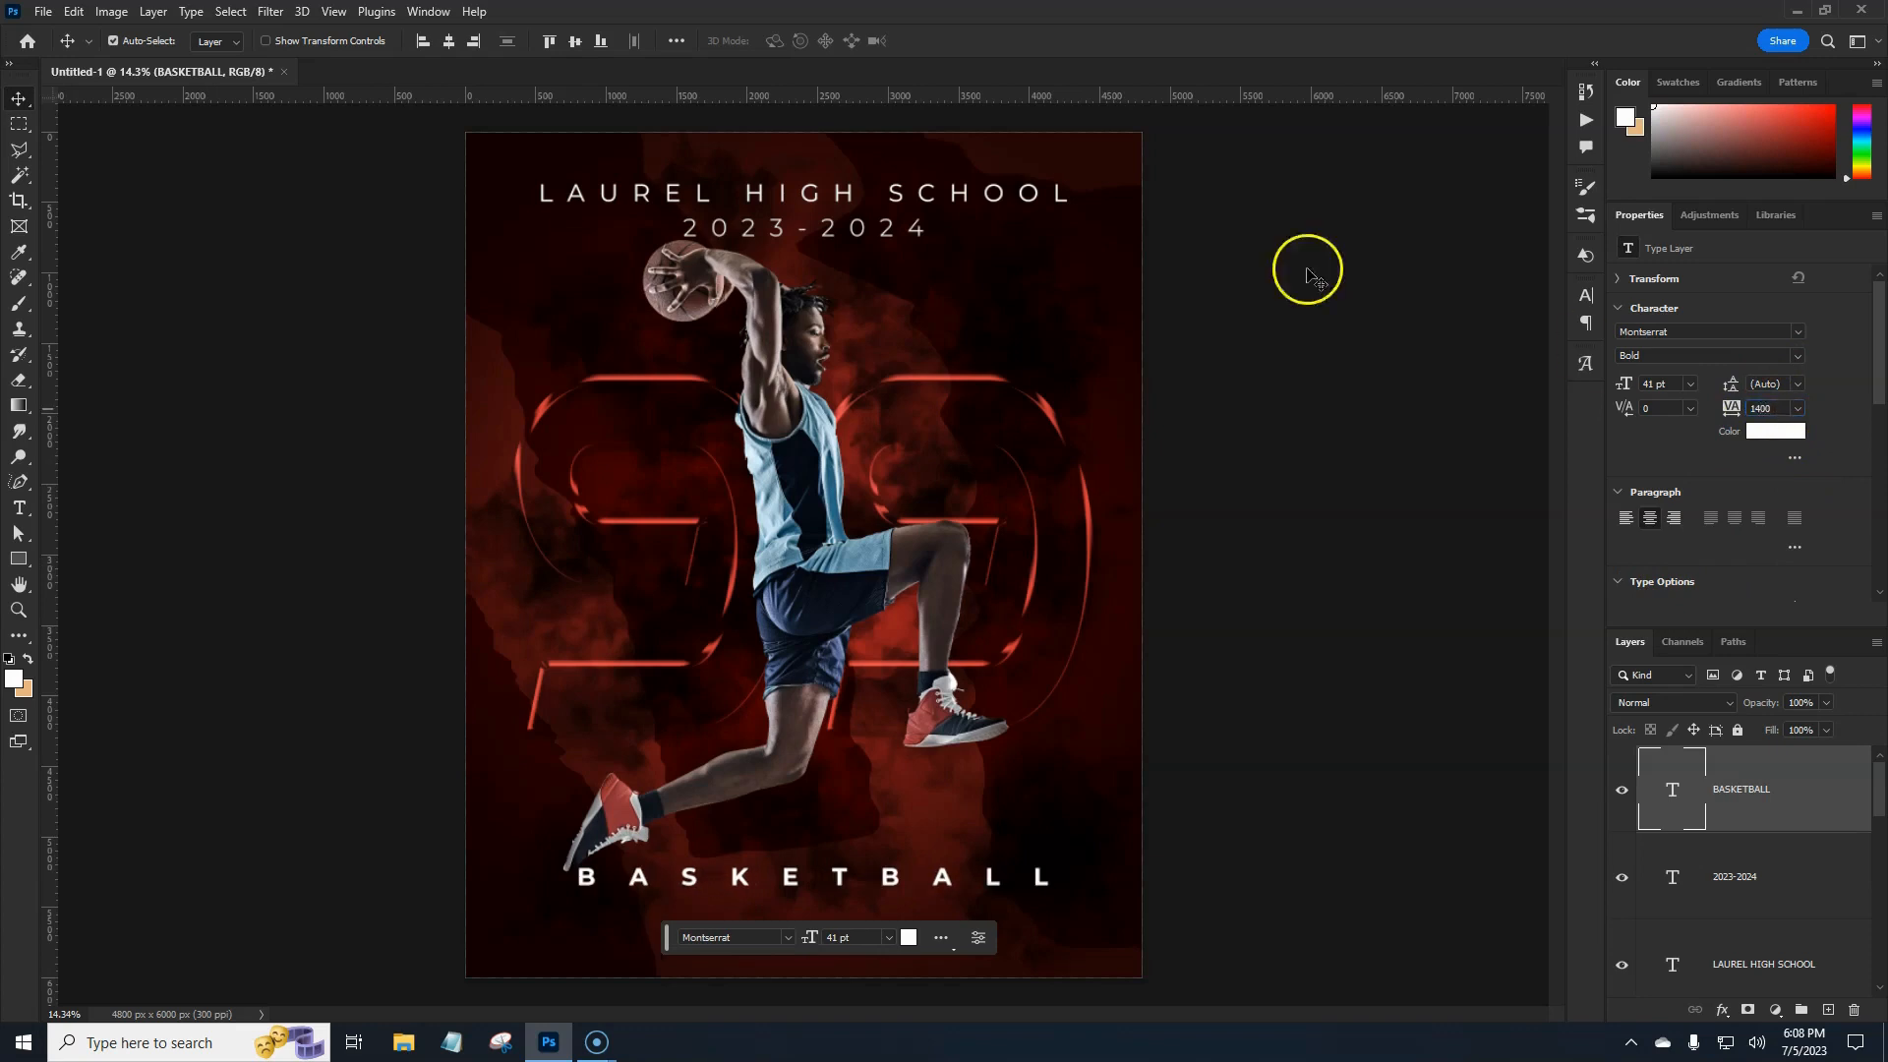
{"action": "left_click", "coordinate": [447, 46]}
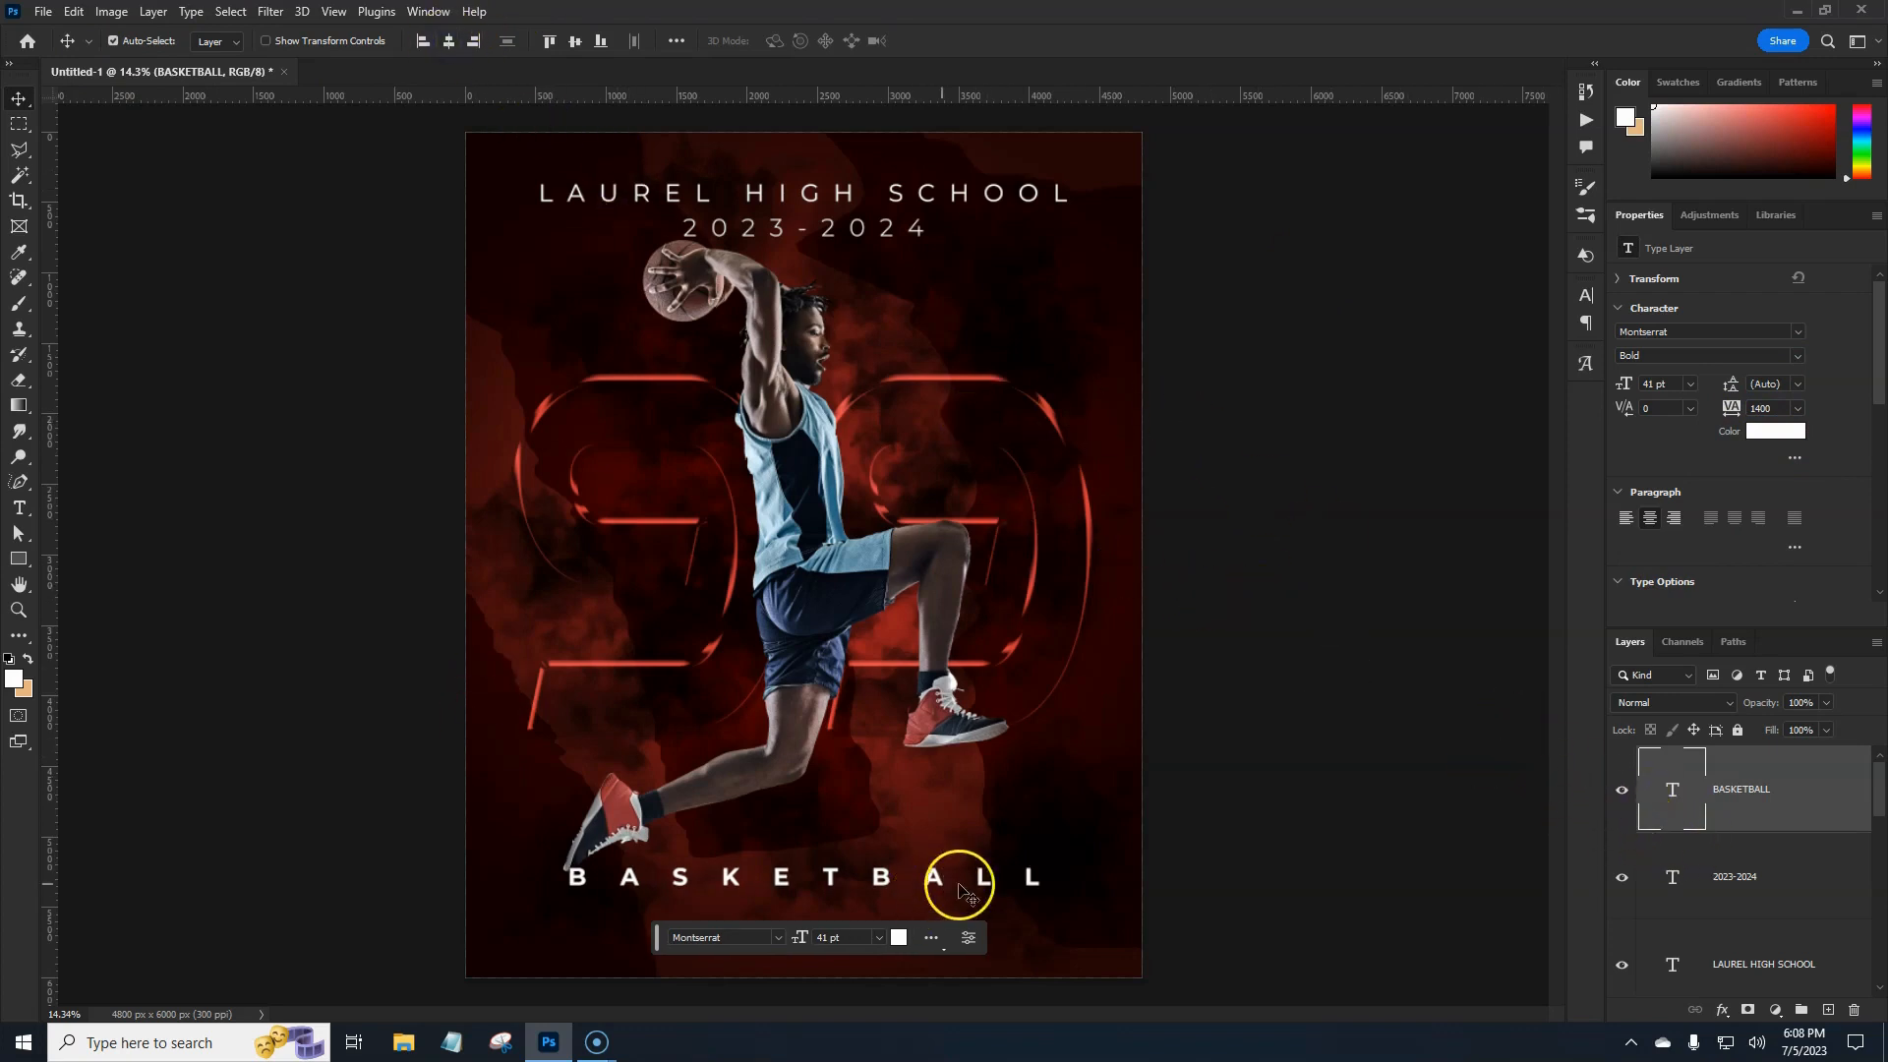
Select the background layers from Layer 0 through Shape 3 copy to group as 'bg elements'.
{"action": "left_click_drag", "start_coordinate": [1879, 803], "coordinate": [1883, 872]}
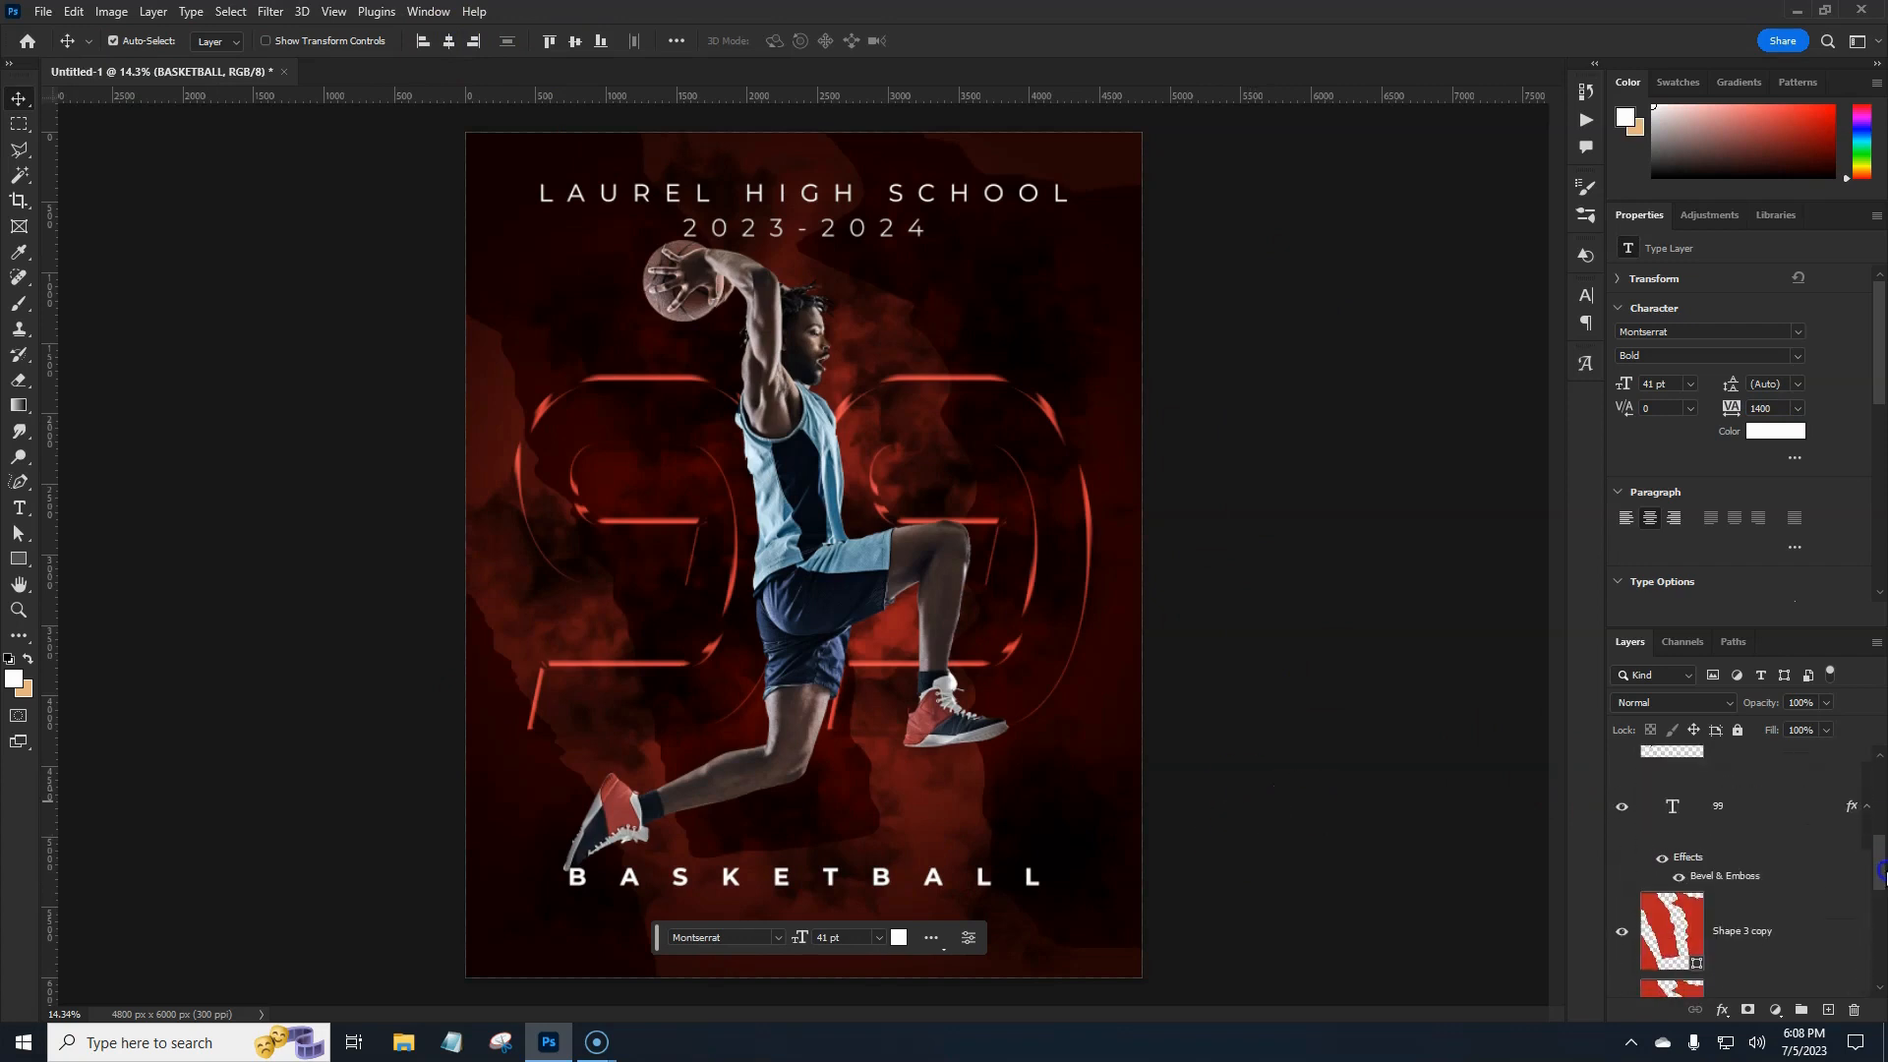
{"action": "left_click", "coordinate": [1795, 920]}
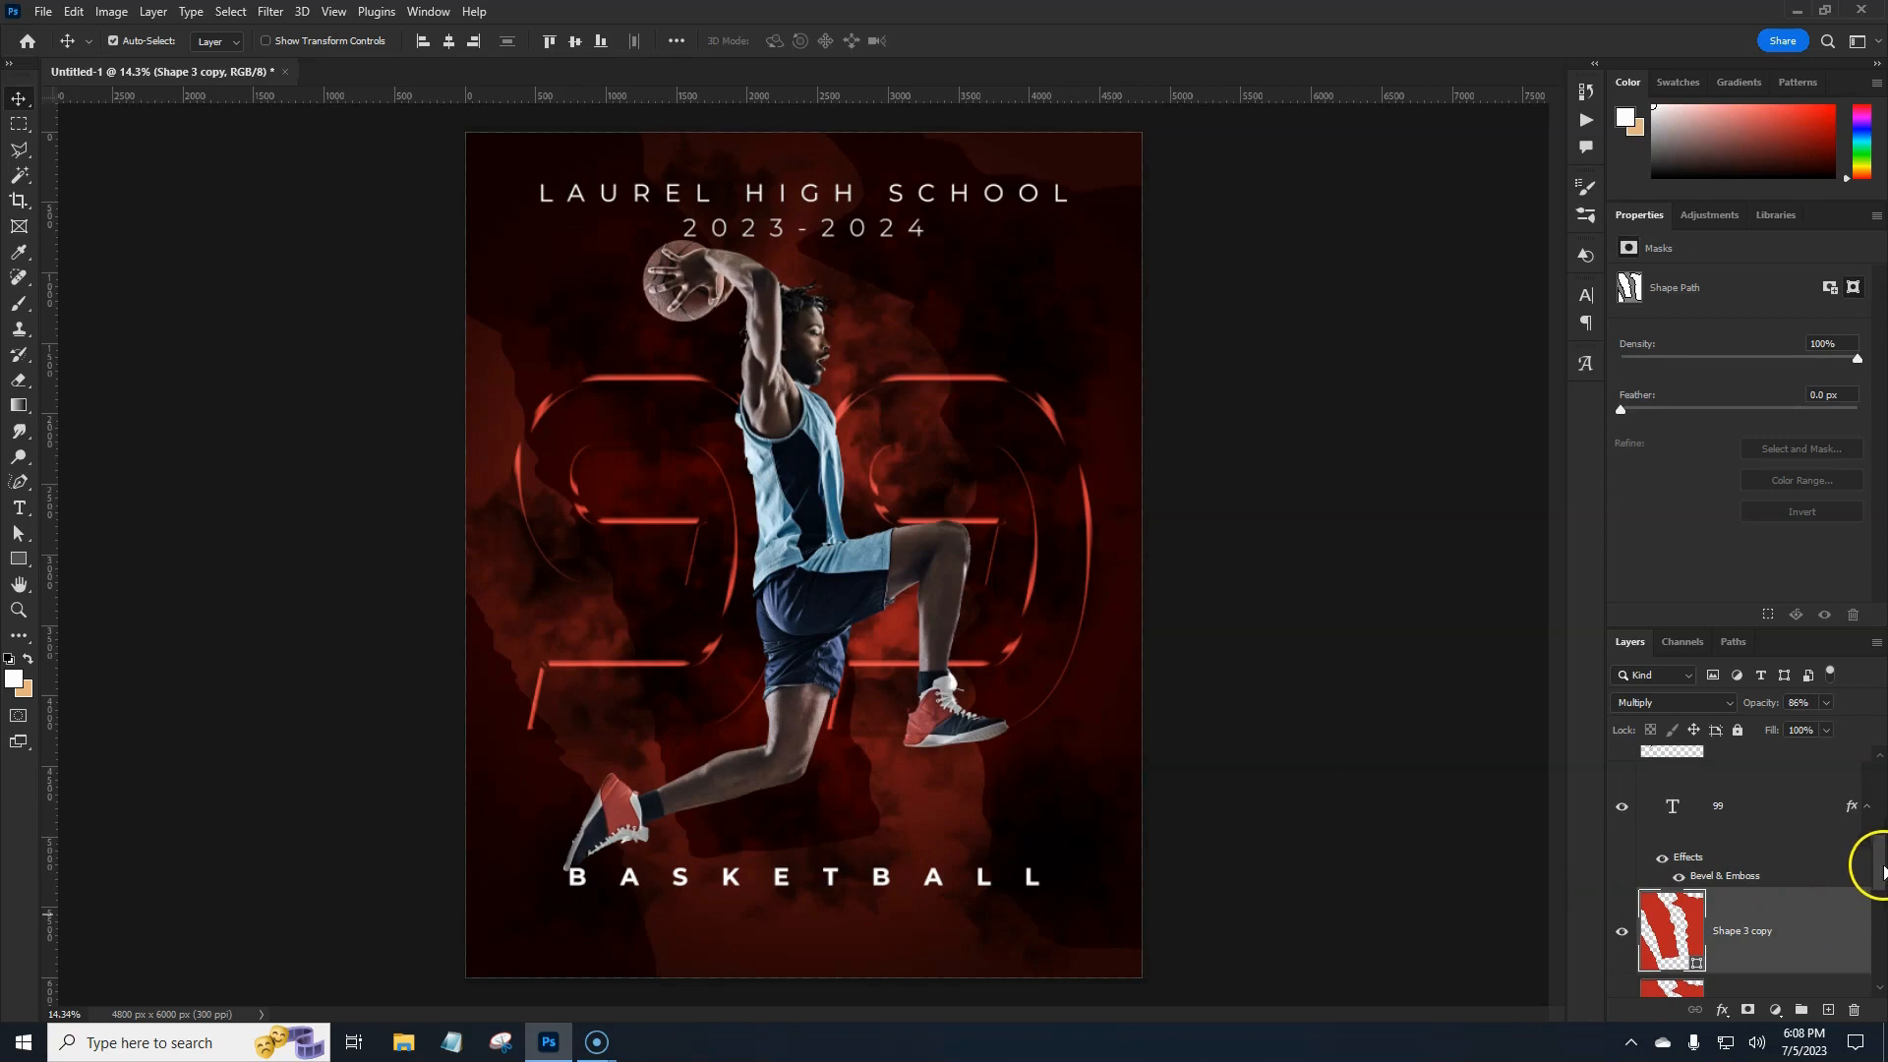
{"action": "left_click_drag", "start_coordinate": [1880, 871], "coordinate": [1801, 1011]}
{"action": "left_click", "coordinate": [1842, 979]}
{"action": "left_click", "coordinate": [1800, 847], "text": "shift"}
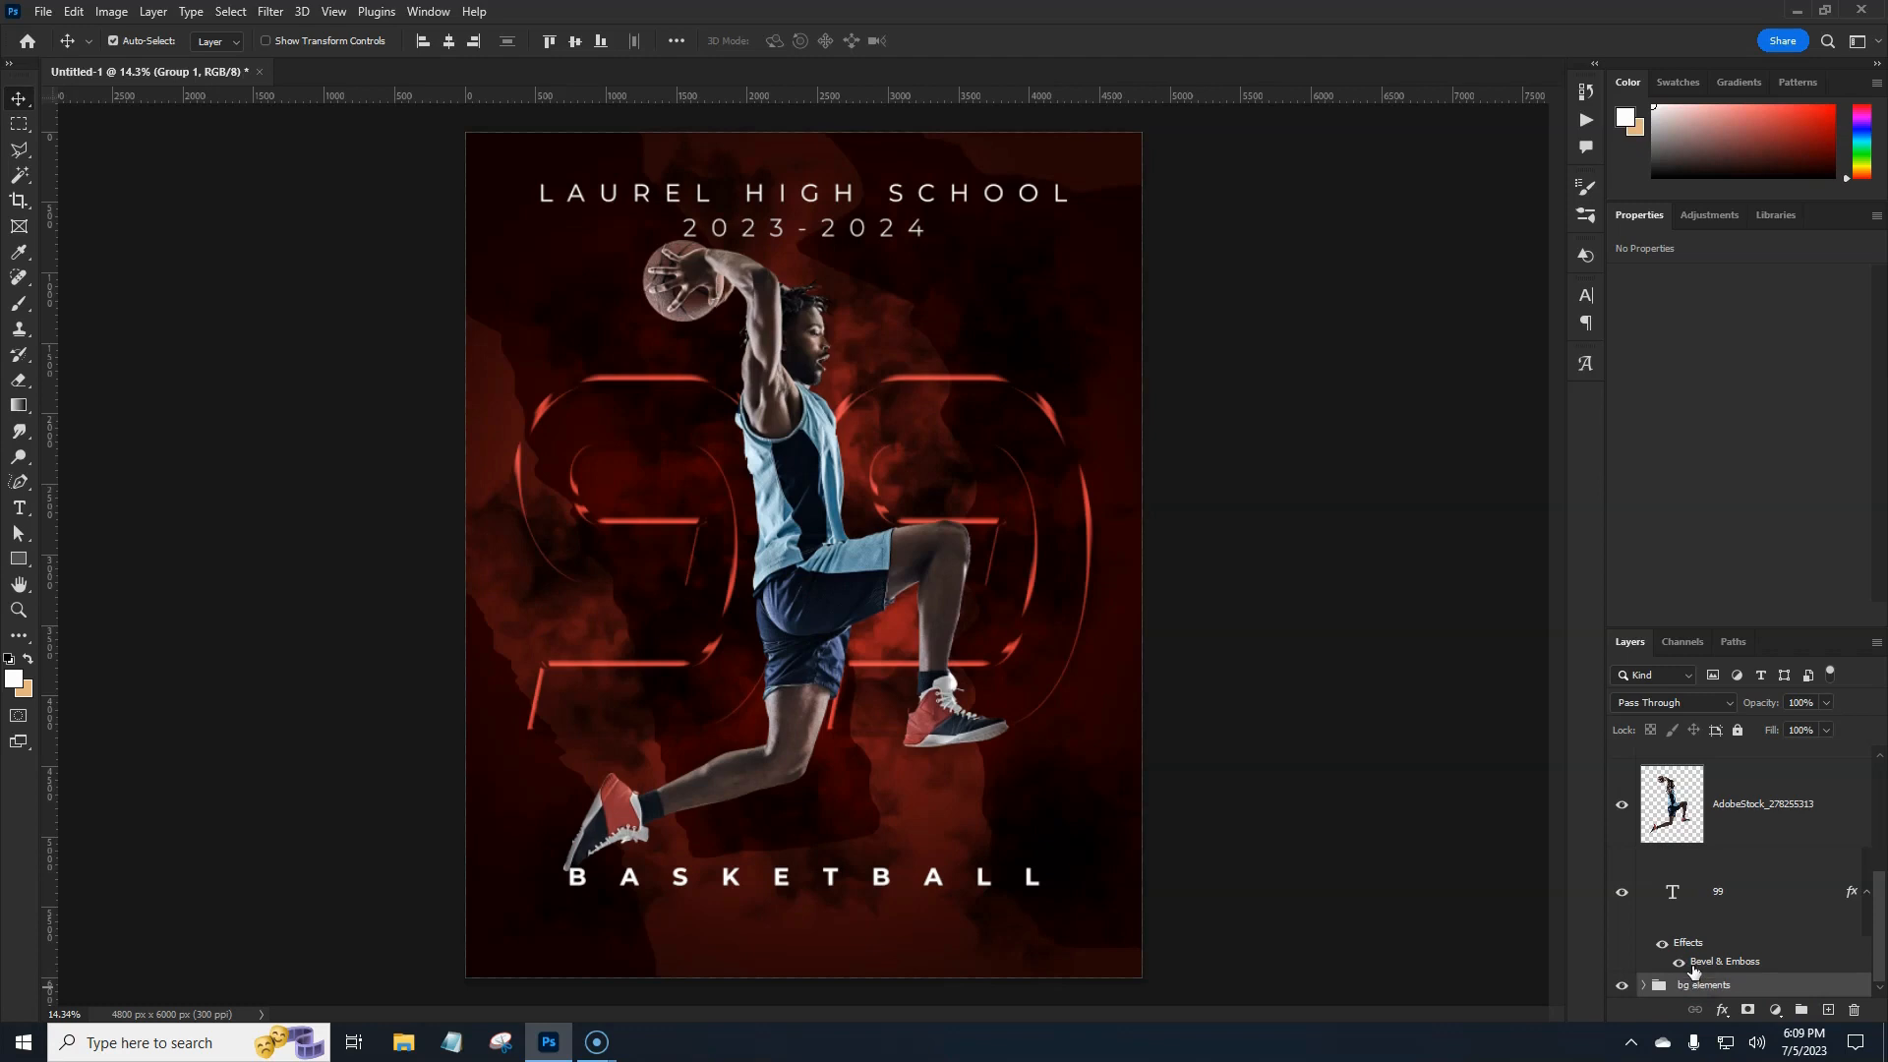
Select the bg elements group, browse the Legacy Patterns and More folder in a Pattern Fill, then cancel.
{"action": "left_click", "coordinate": [1728, 973]}
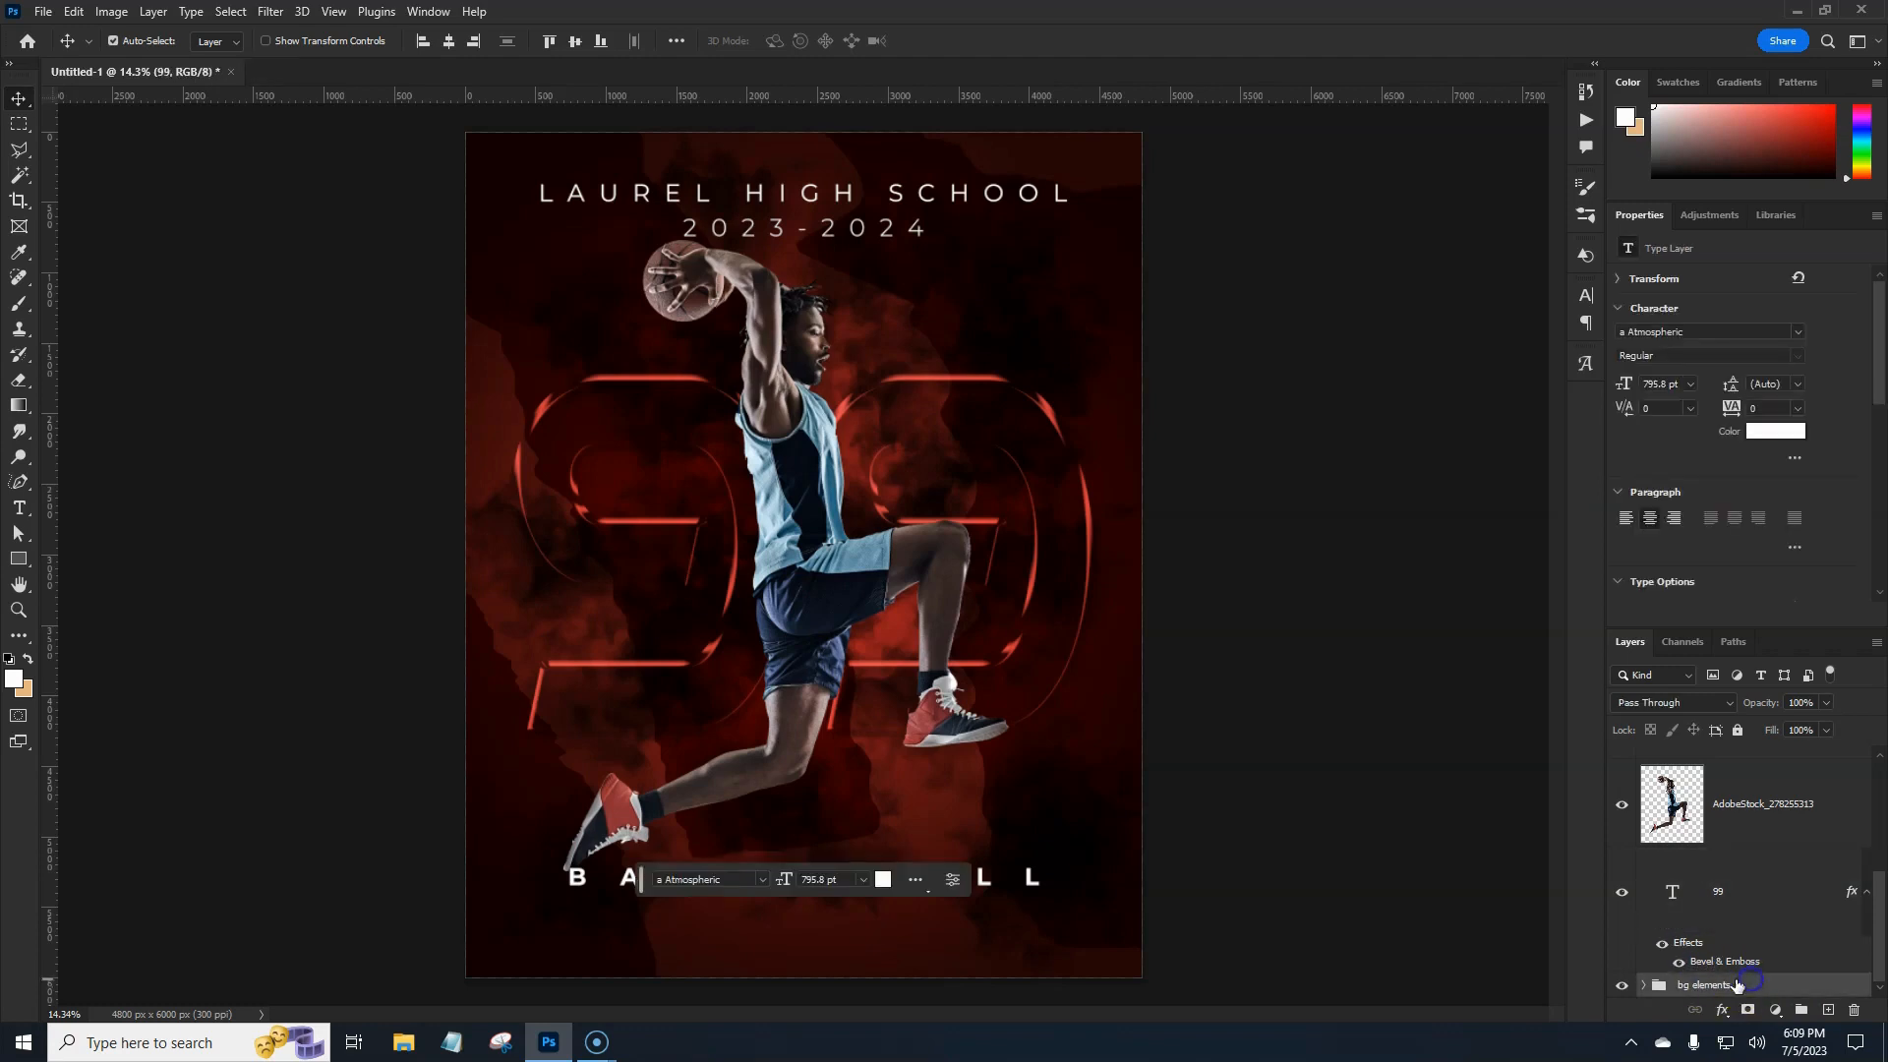
{"action": "left_click", "coordinate": [1737, 984]}
{"action": "left_click", "coordinate": [1775, 1010]}
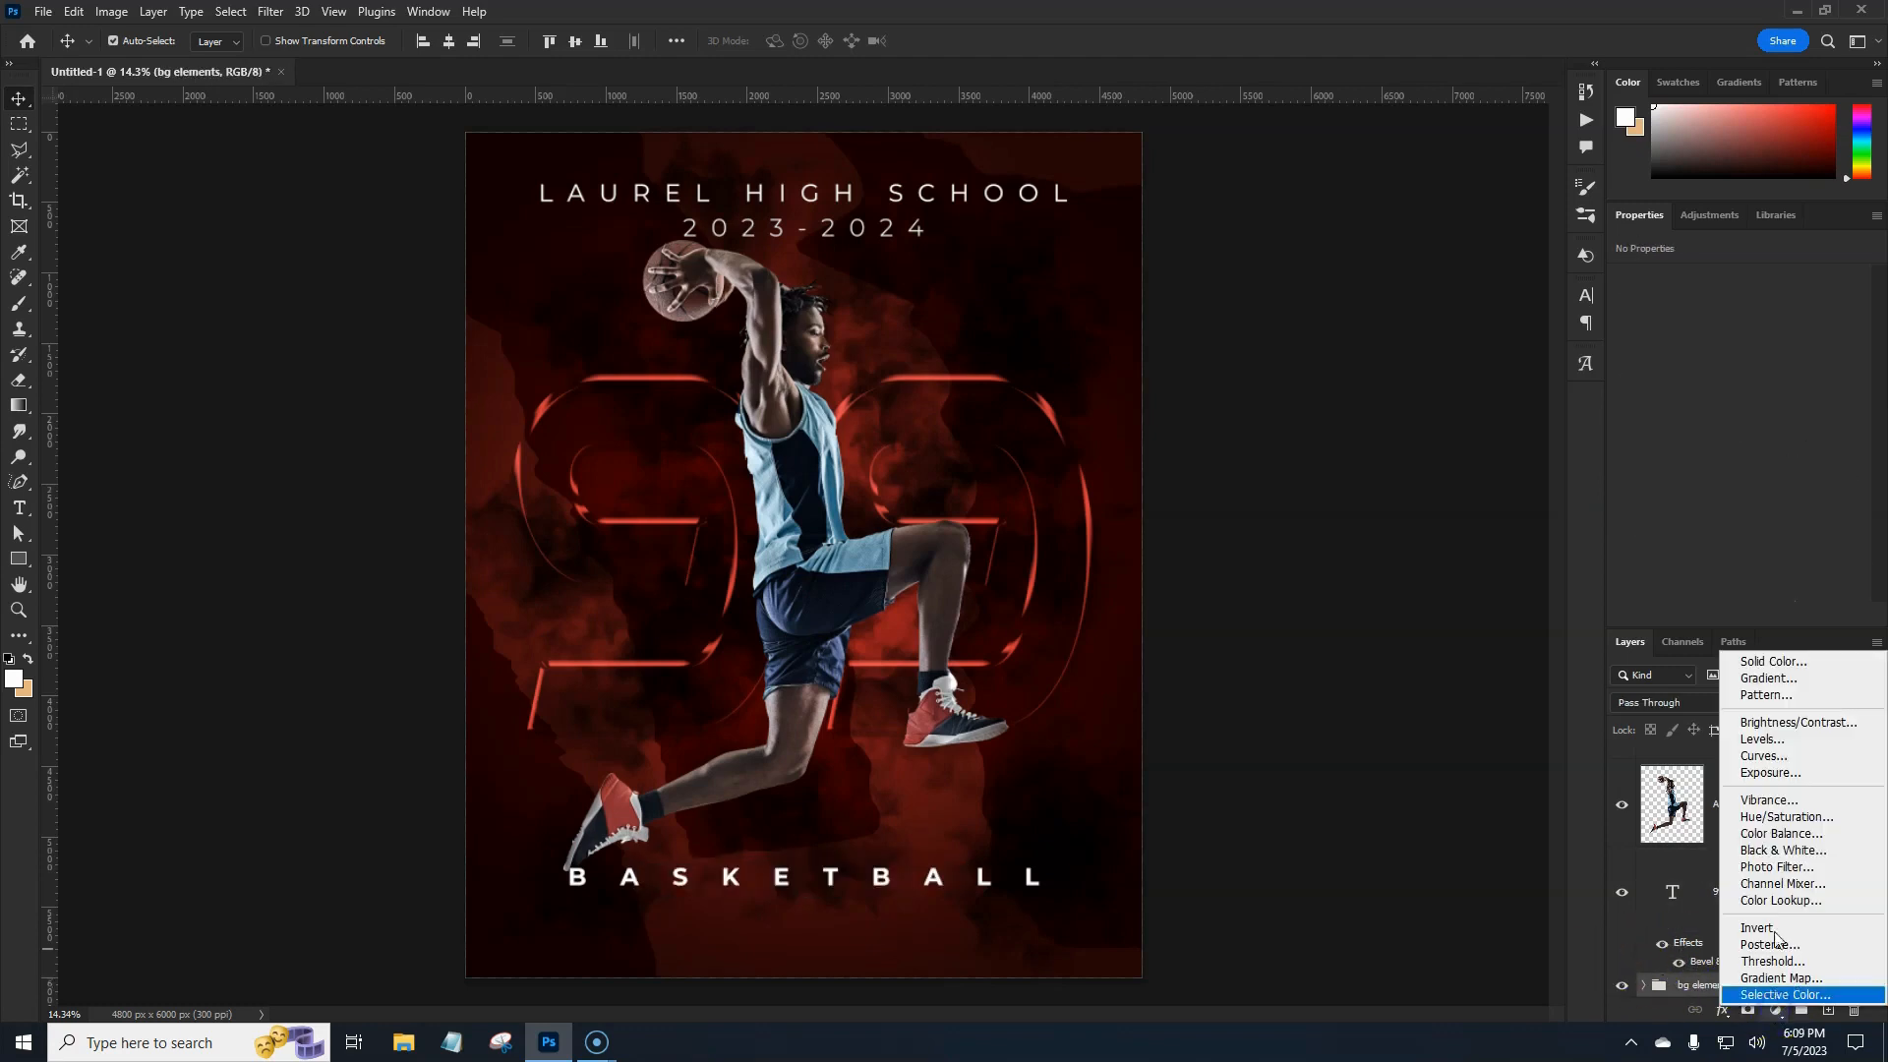
{"action": "left_click", "coordinate": [1767, 700]}
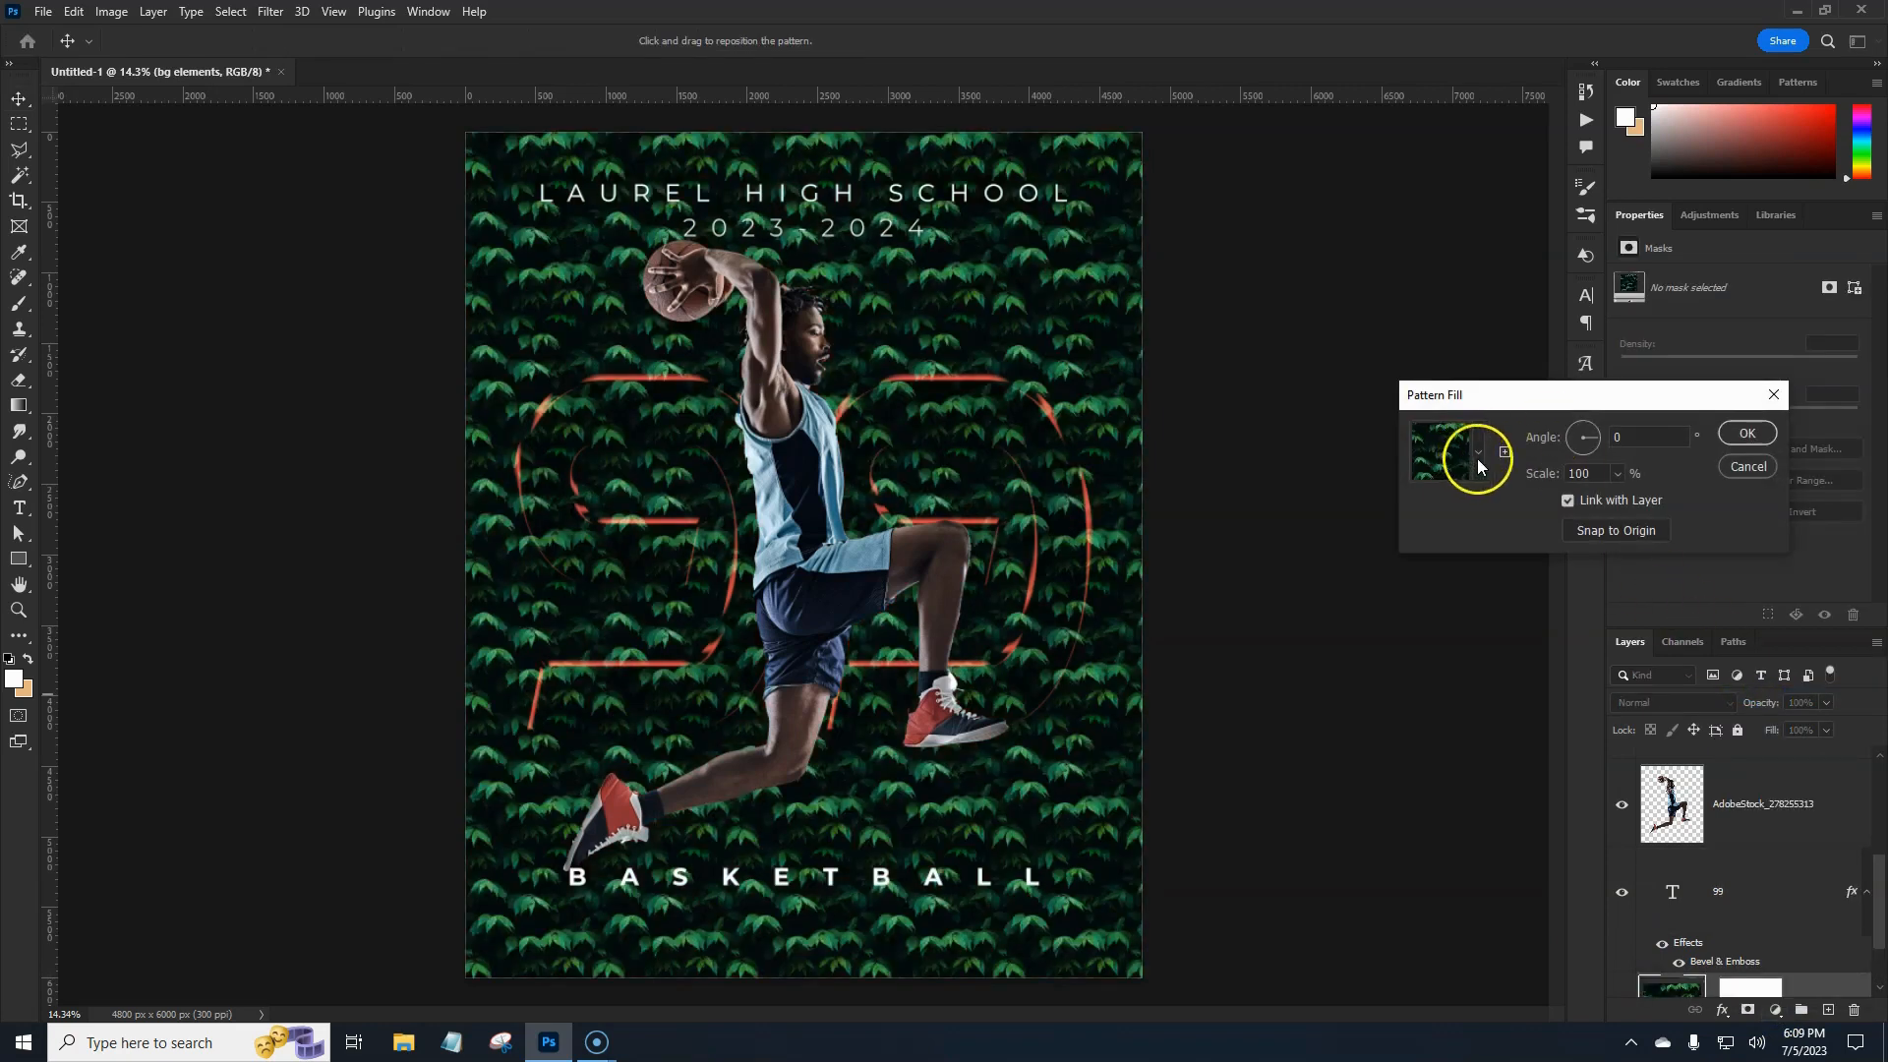
{"action": "left_click", "coordinate": [1478, 458]}
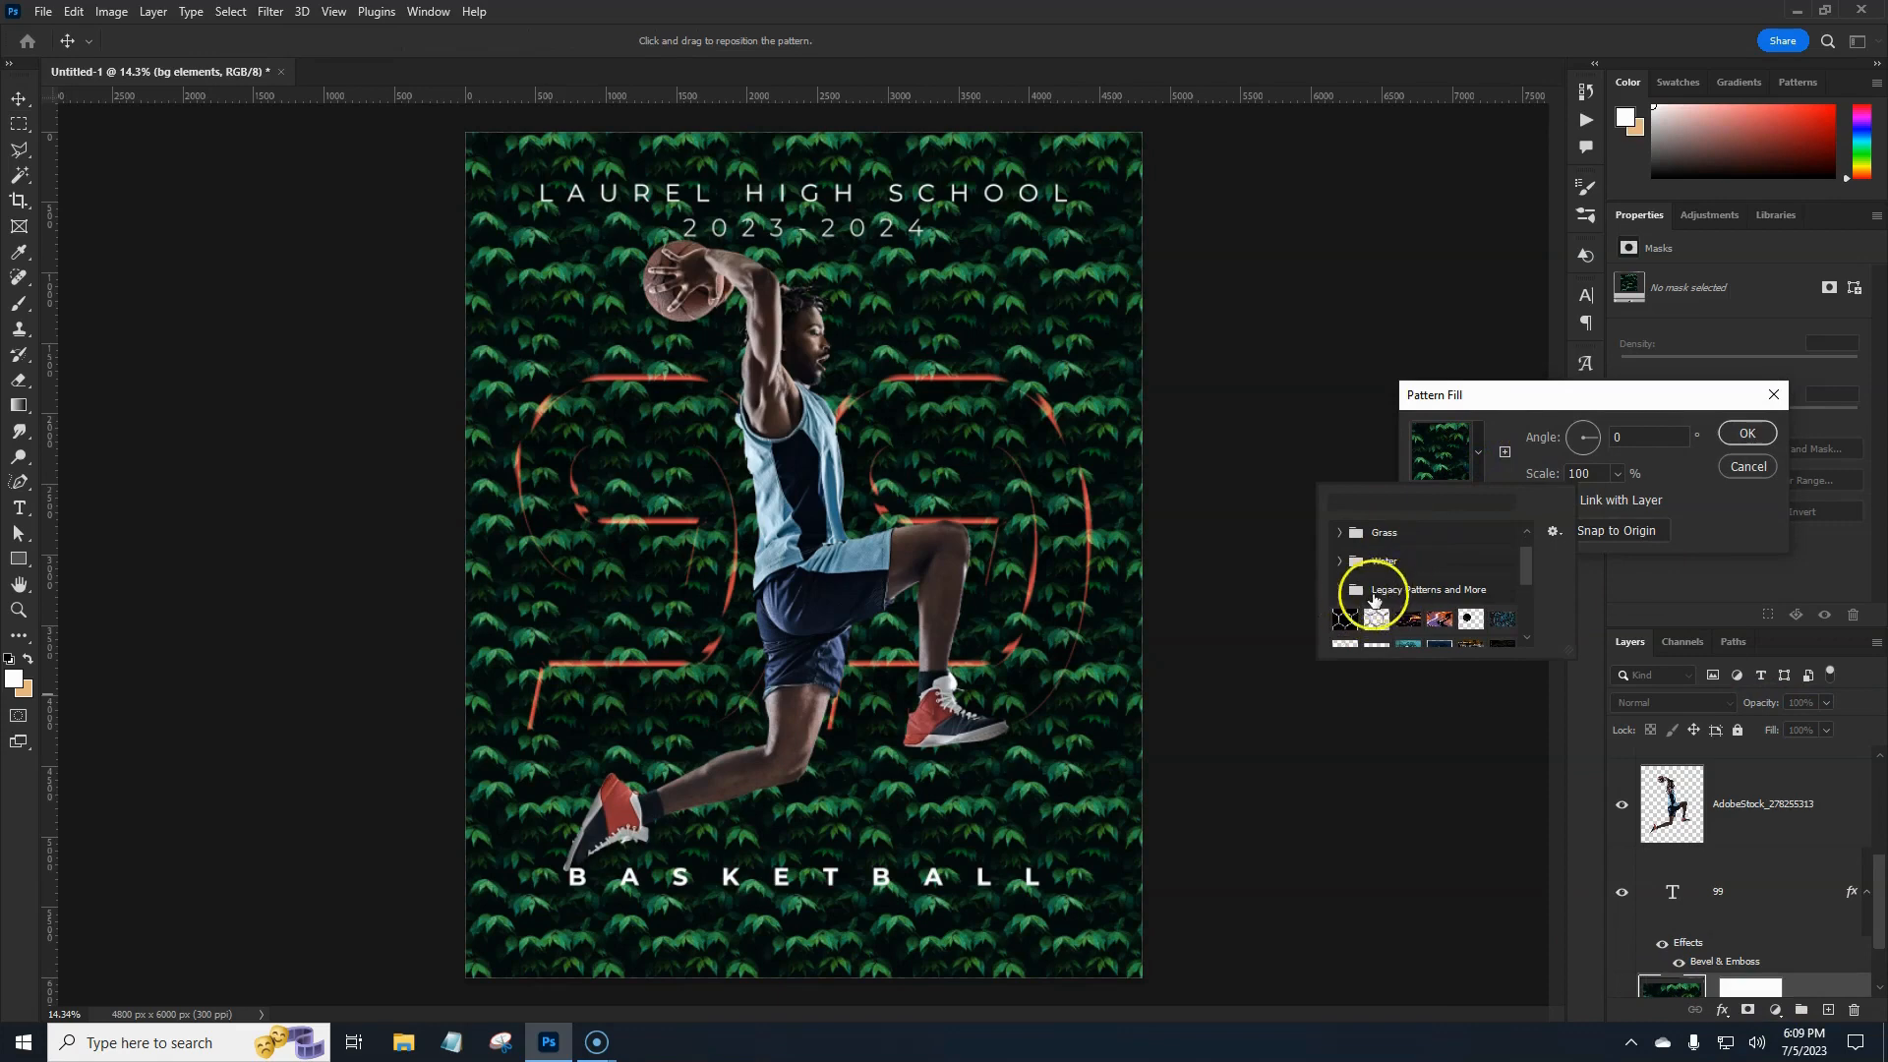
{"action": "left_click", "coordinate": [1339, 590]}
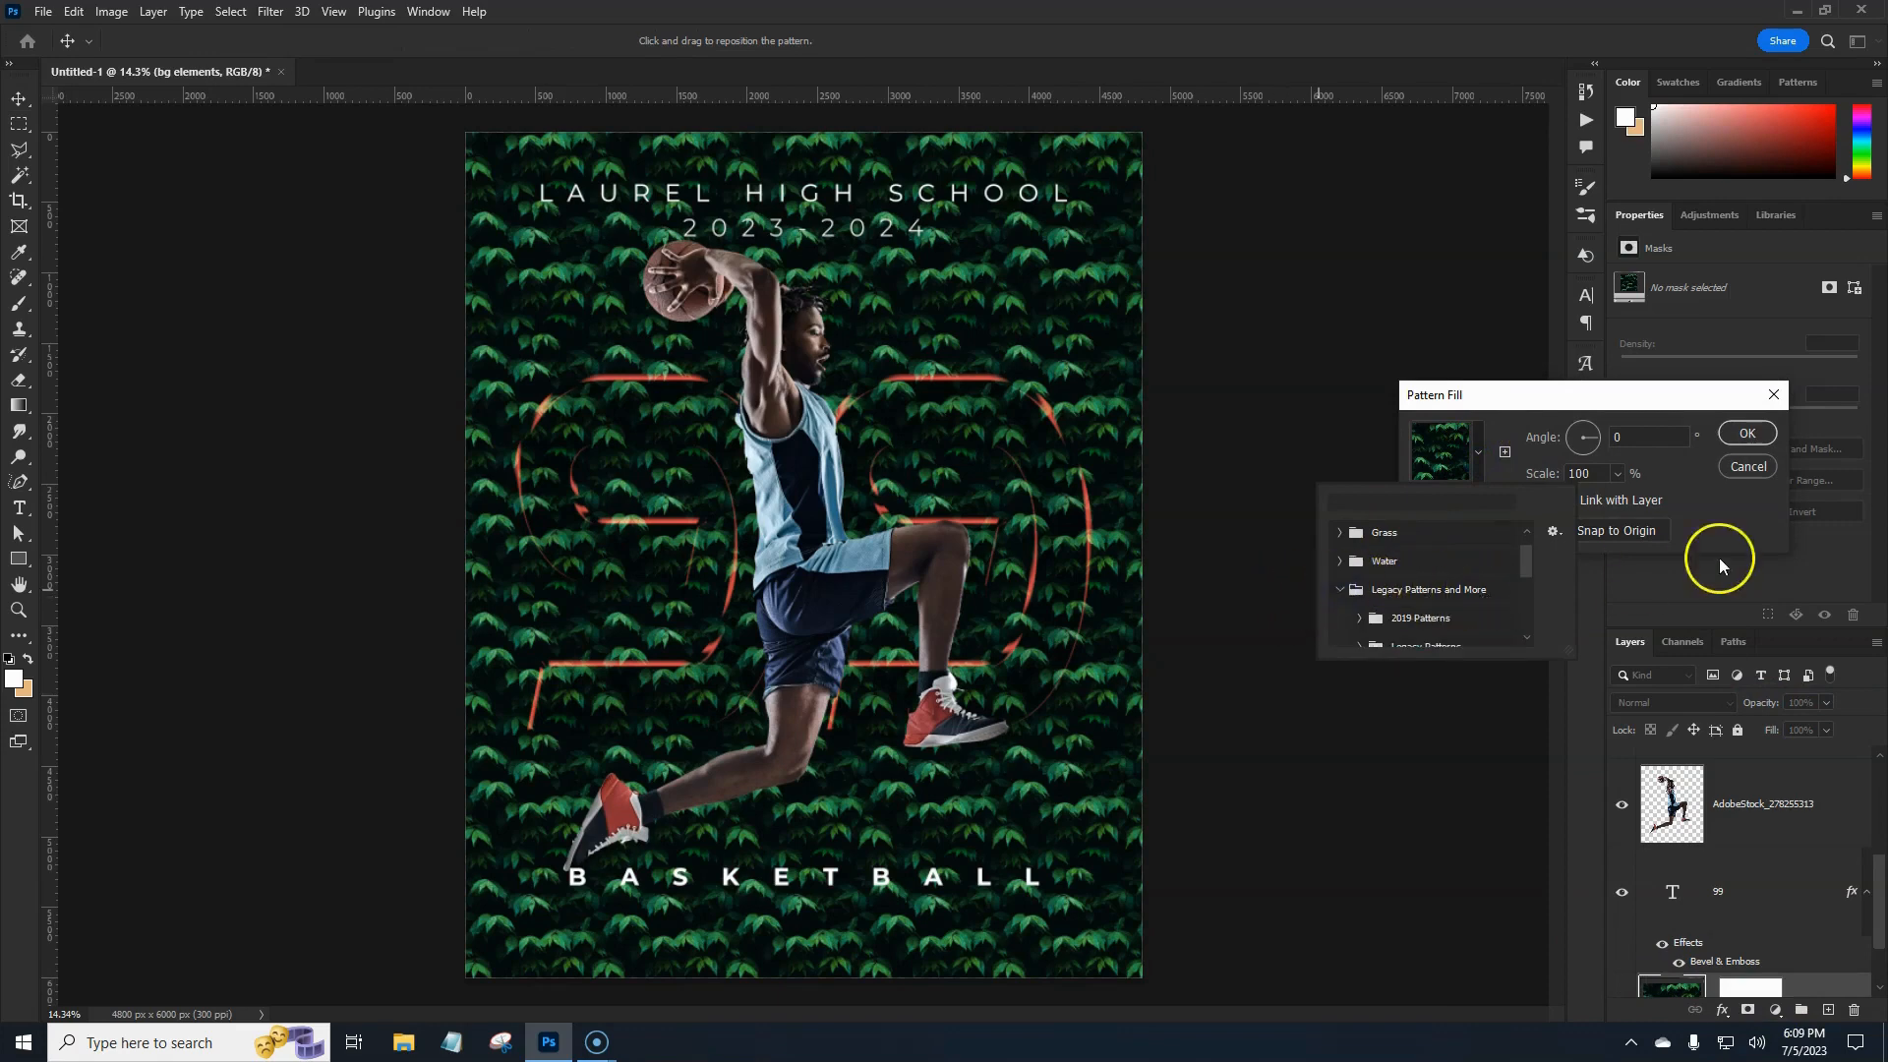
{"action": "left_click", "coordinate": [1747, 467]}
Show the Patterns panel via Window and load the Legacy Patterns and More sets.
{"action": "left_click", "coordinate": [428, 11]}
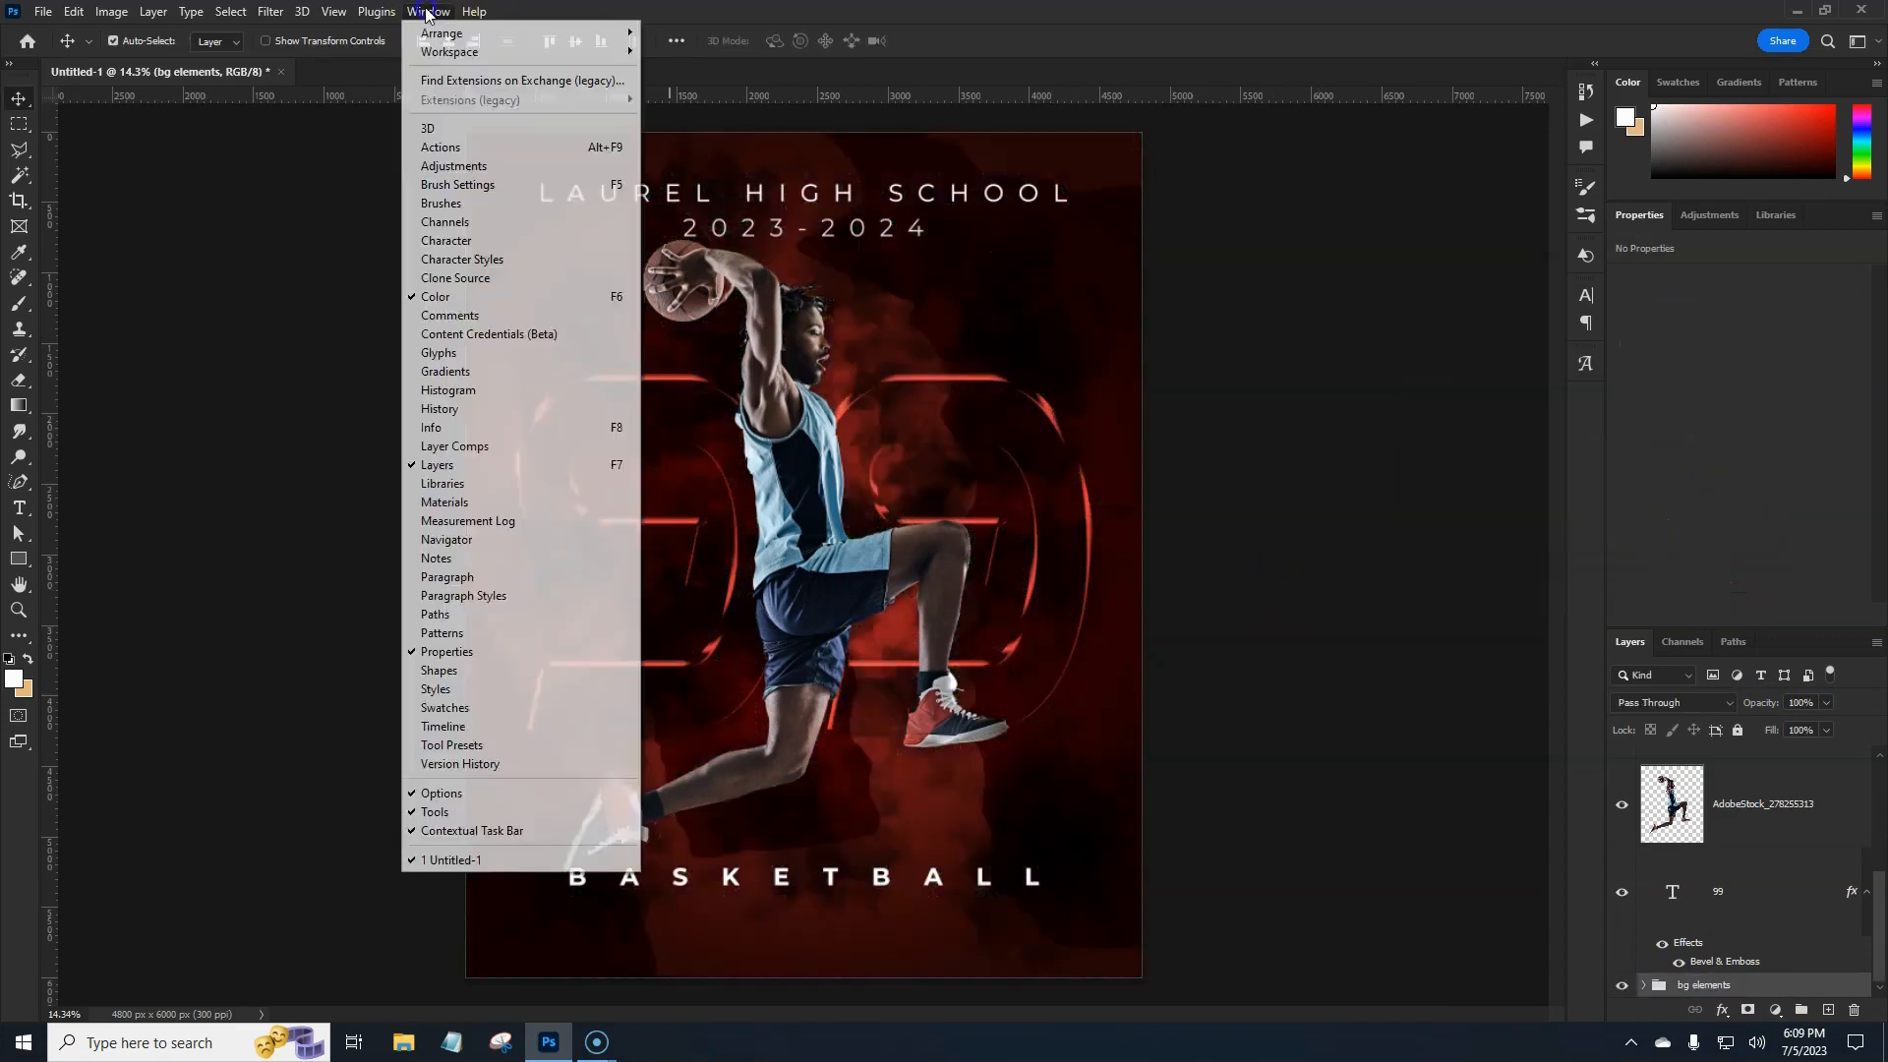
{"action": "left_click", "coordinate": [462, 632]}
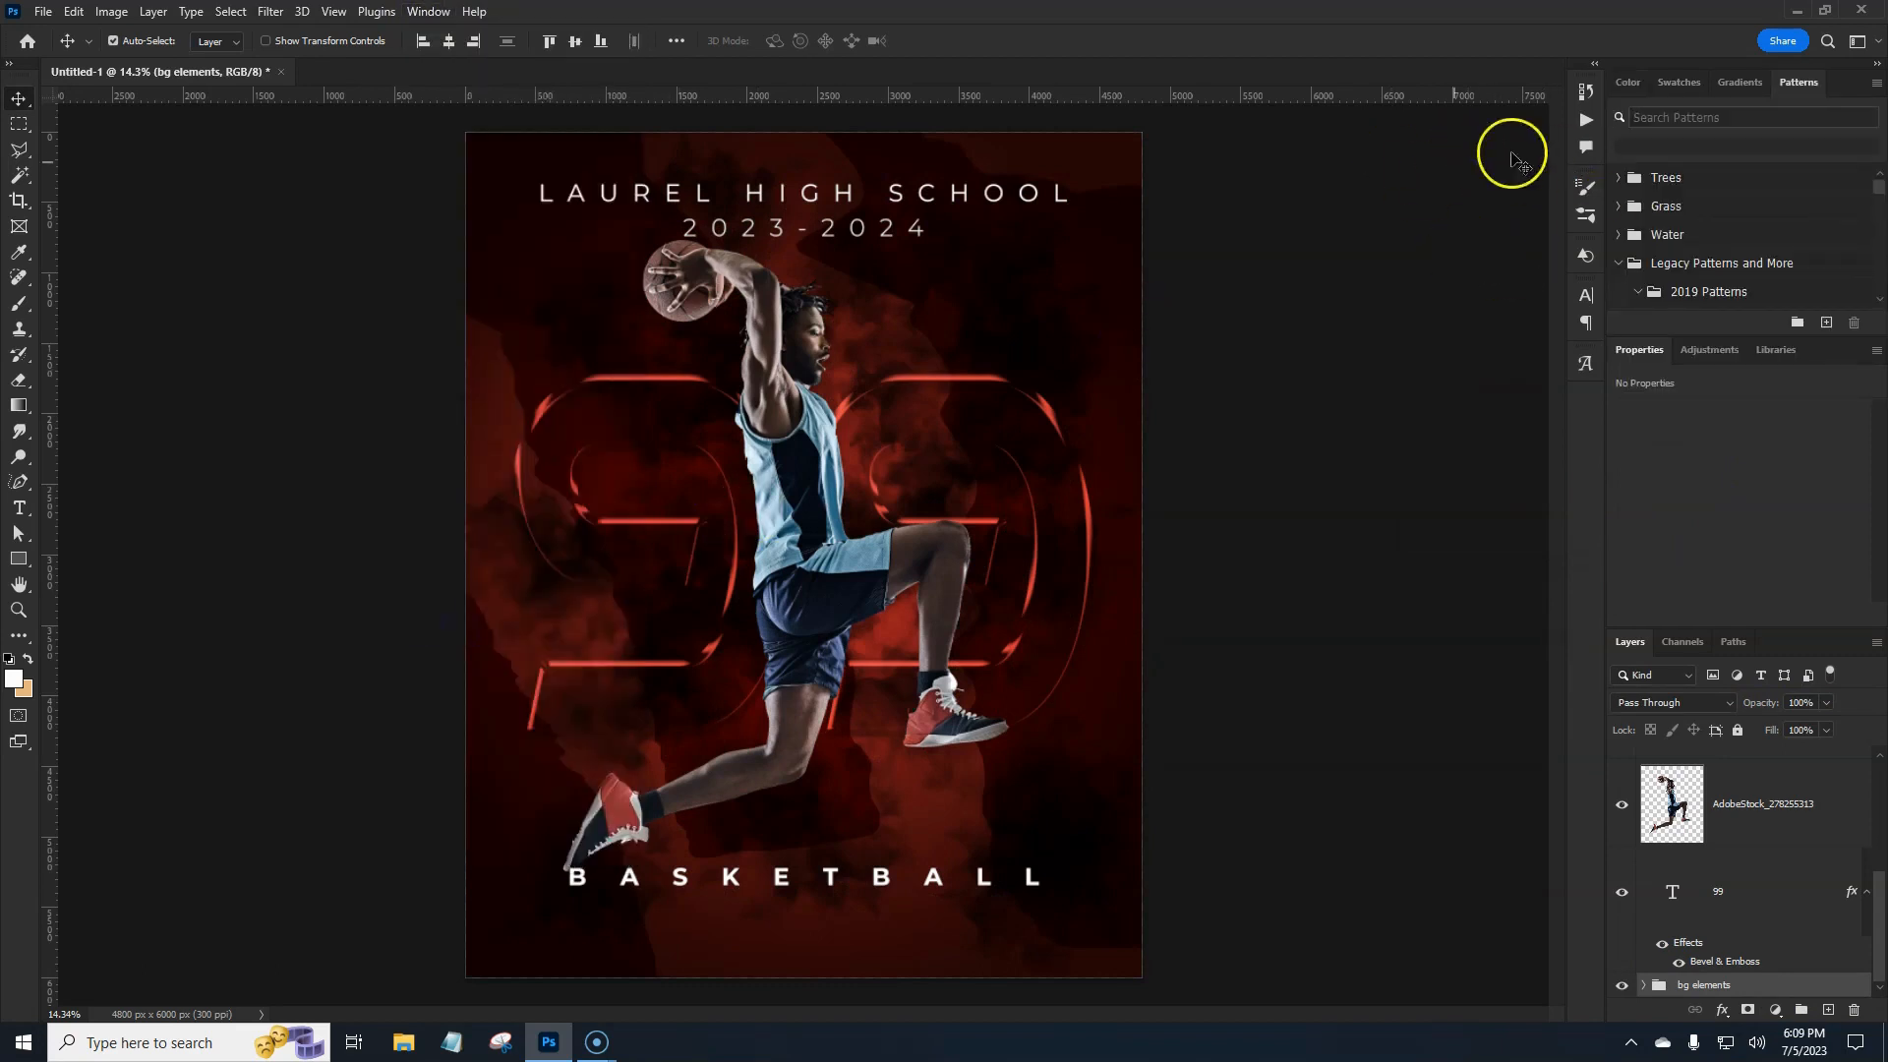
{"action": "left_click", "coordinate": [1877, 84]}
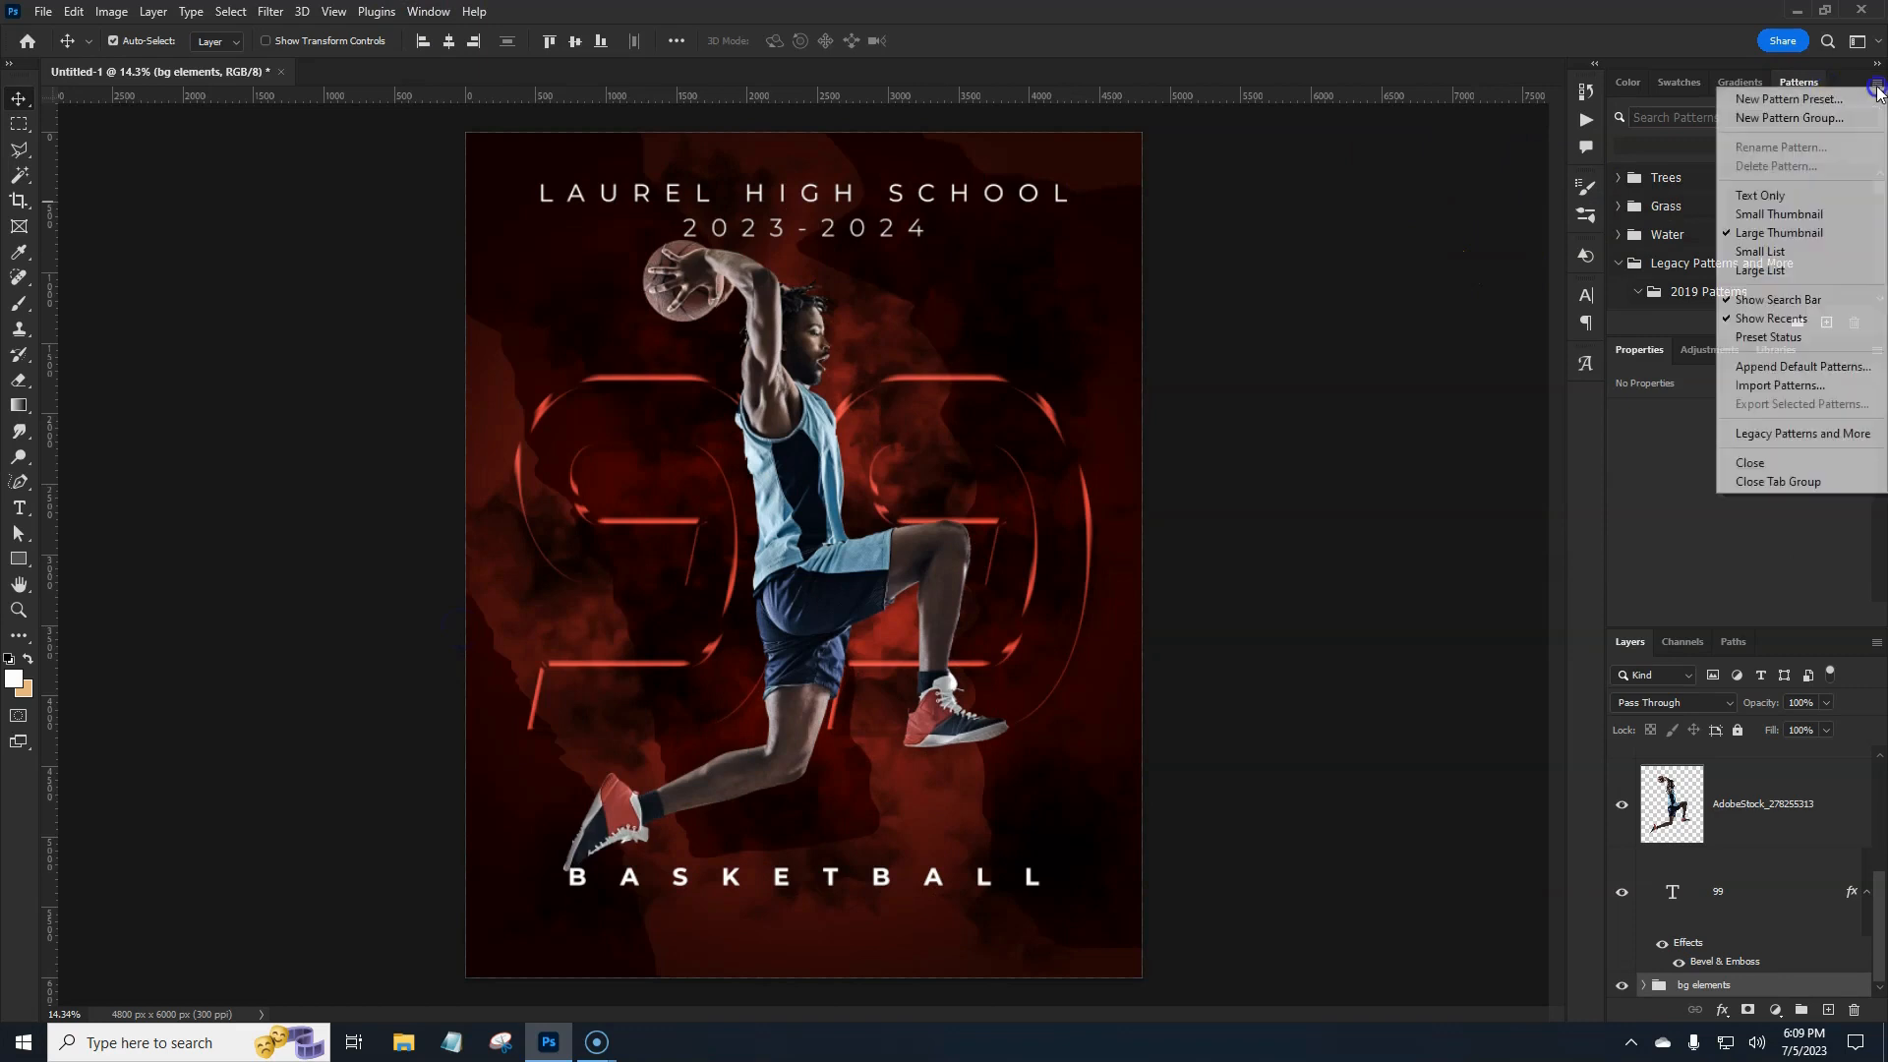
{"action": "left_click", "coordinate": [1783, 444]}
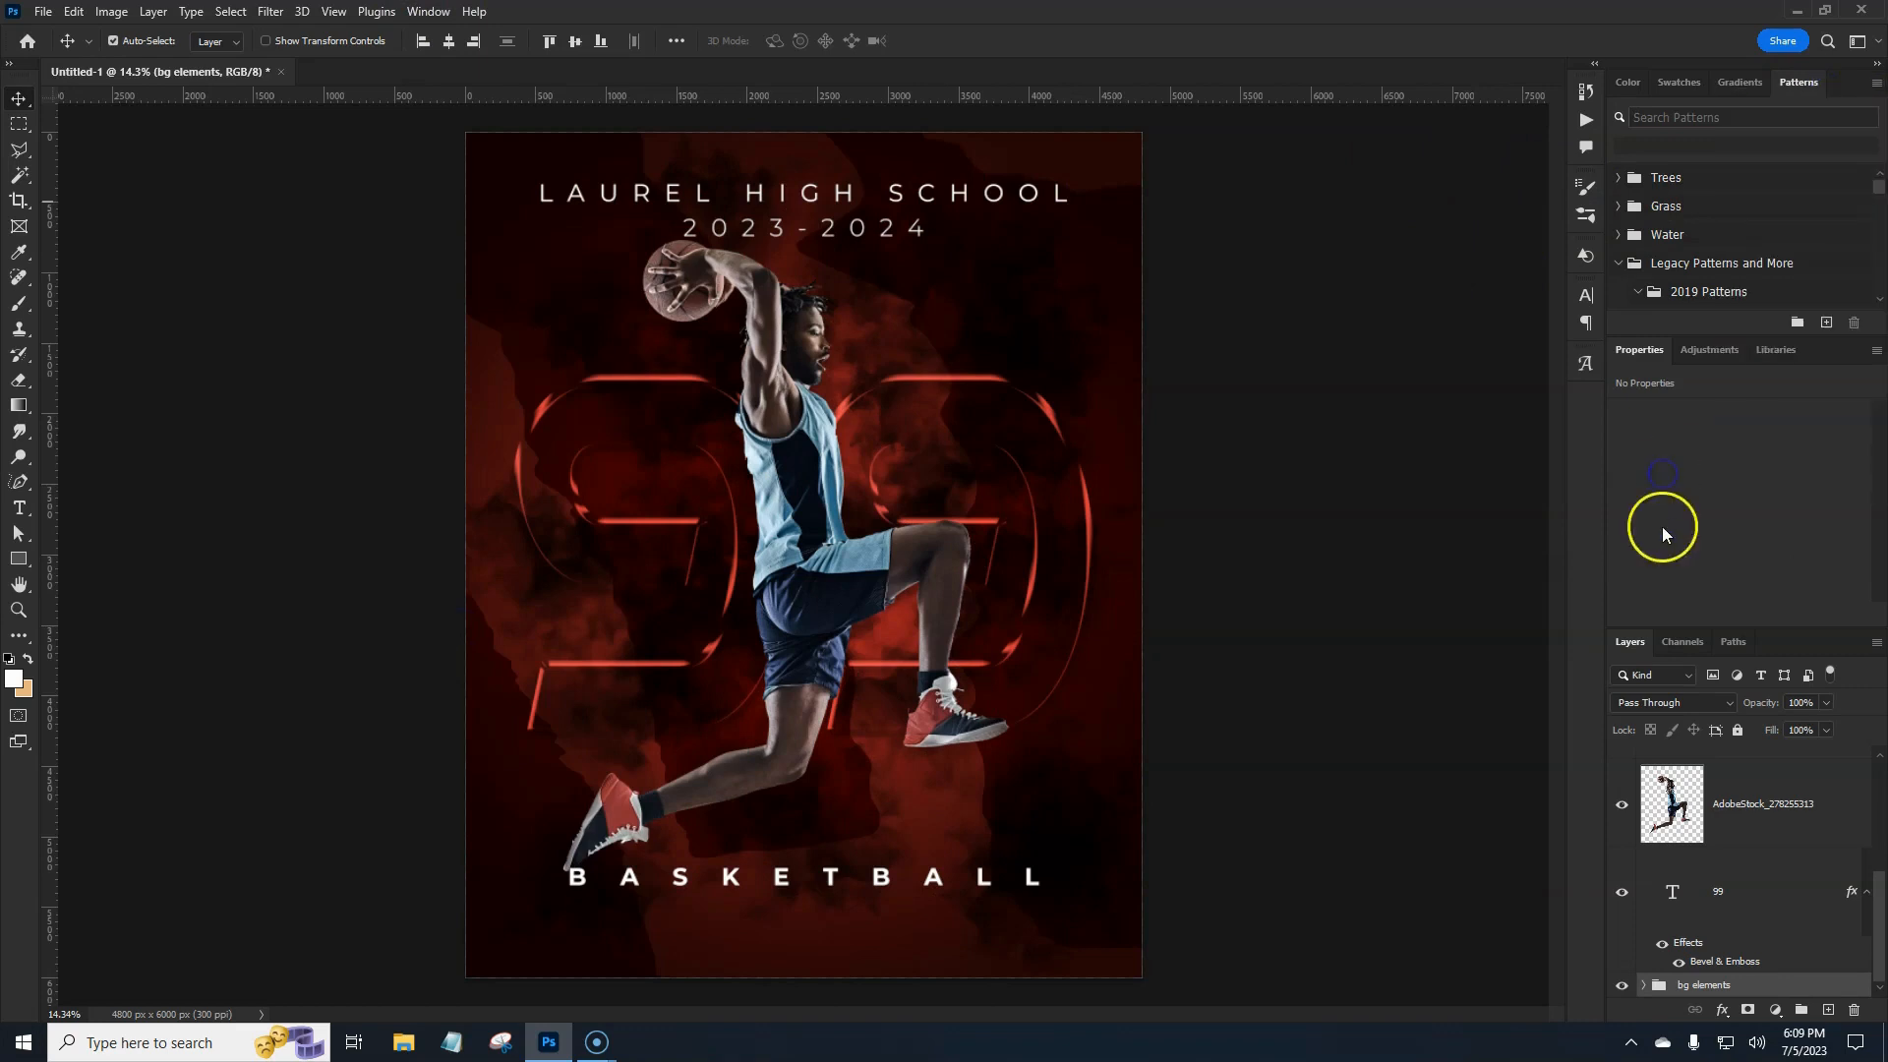
{"action": "left_click", "coordinate": [1775, 1010]}
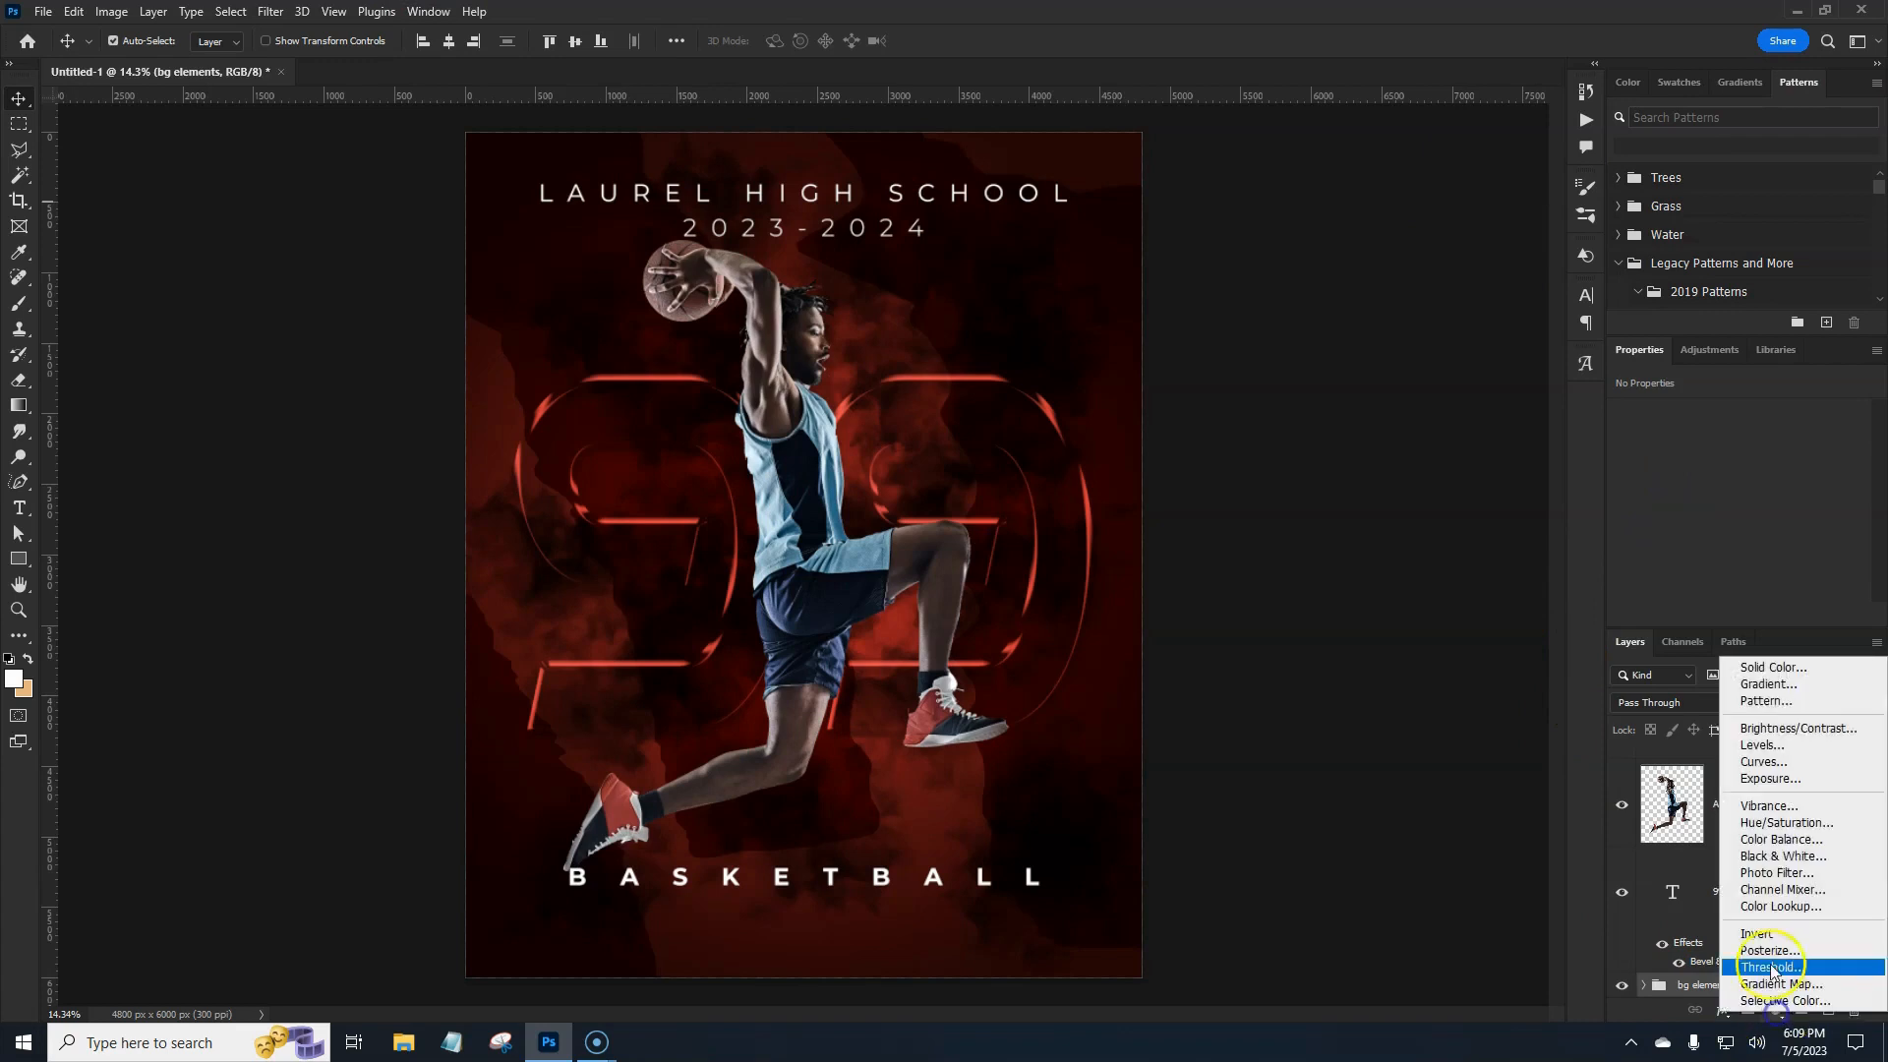
Add a Pattern Fill layer using a grey Legacy stone texture scaled to 583%.
{"action": "left_click", "coordinate": [1770, 701]}
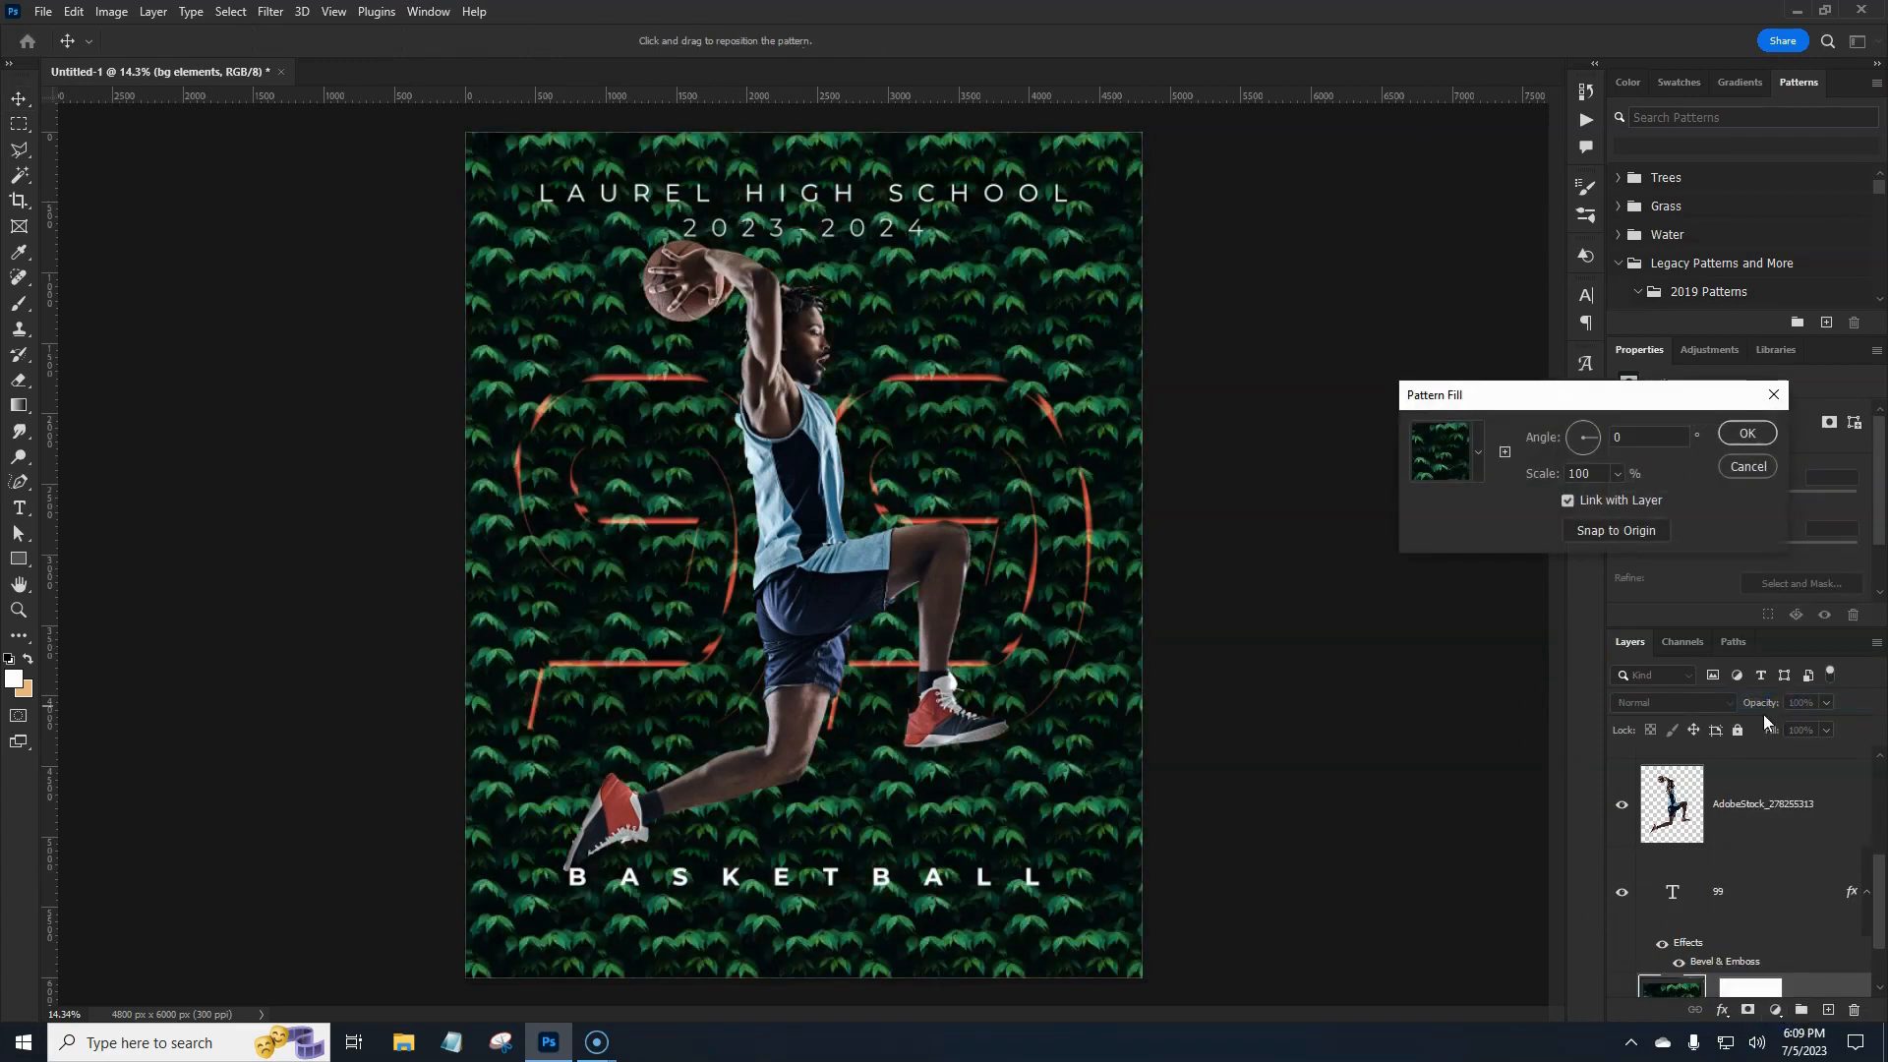
{"action": "left_click", "coordinate": [1479, 453]}
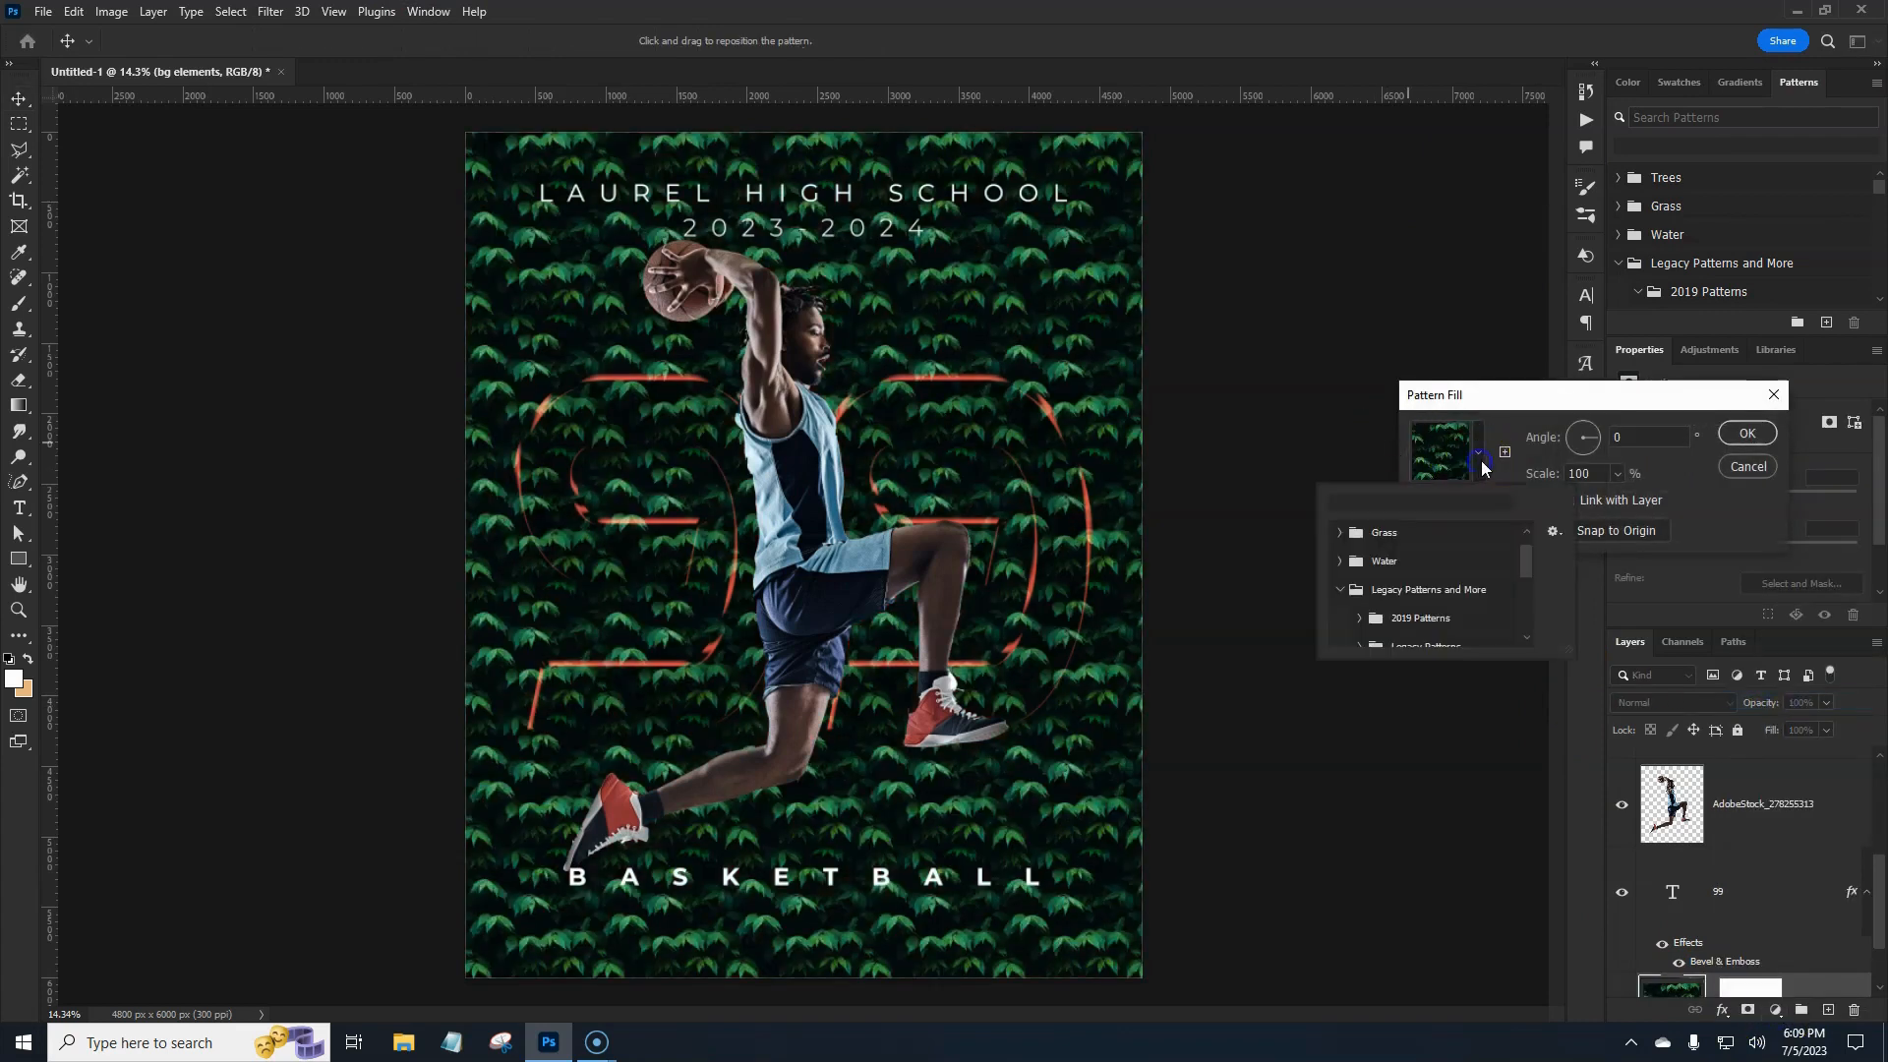
{"action": "scroll", "coordinate": [1428, 582], "scroll_direction": "down", "scroll_amount": 1}
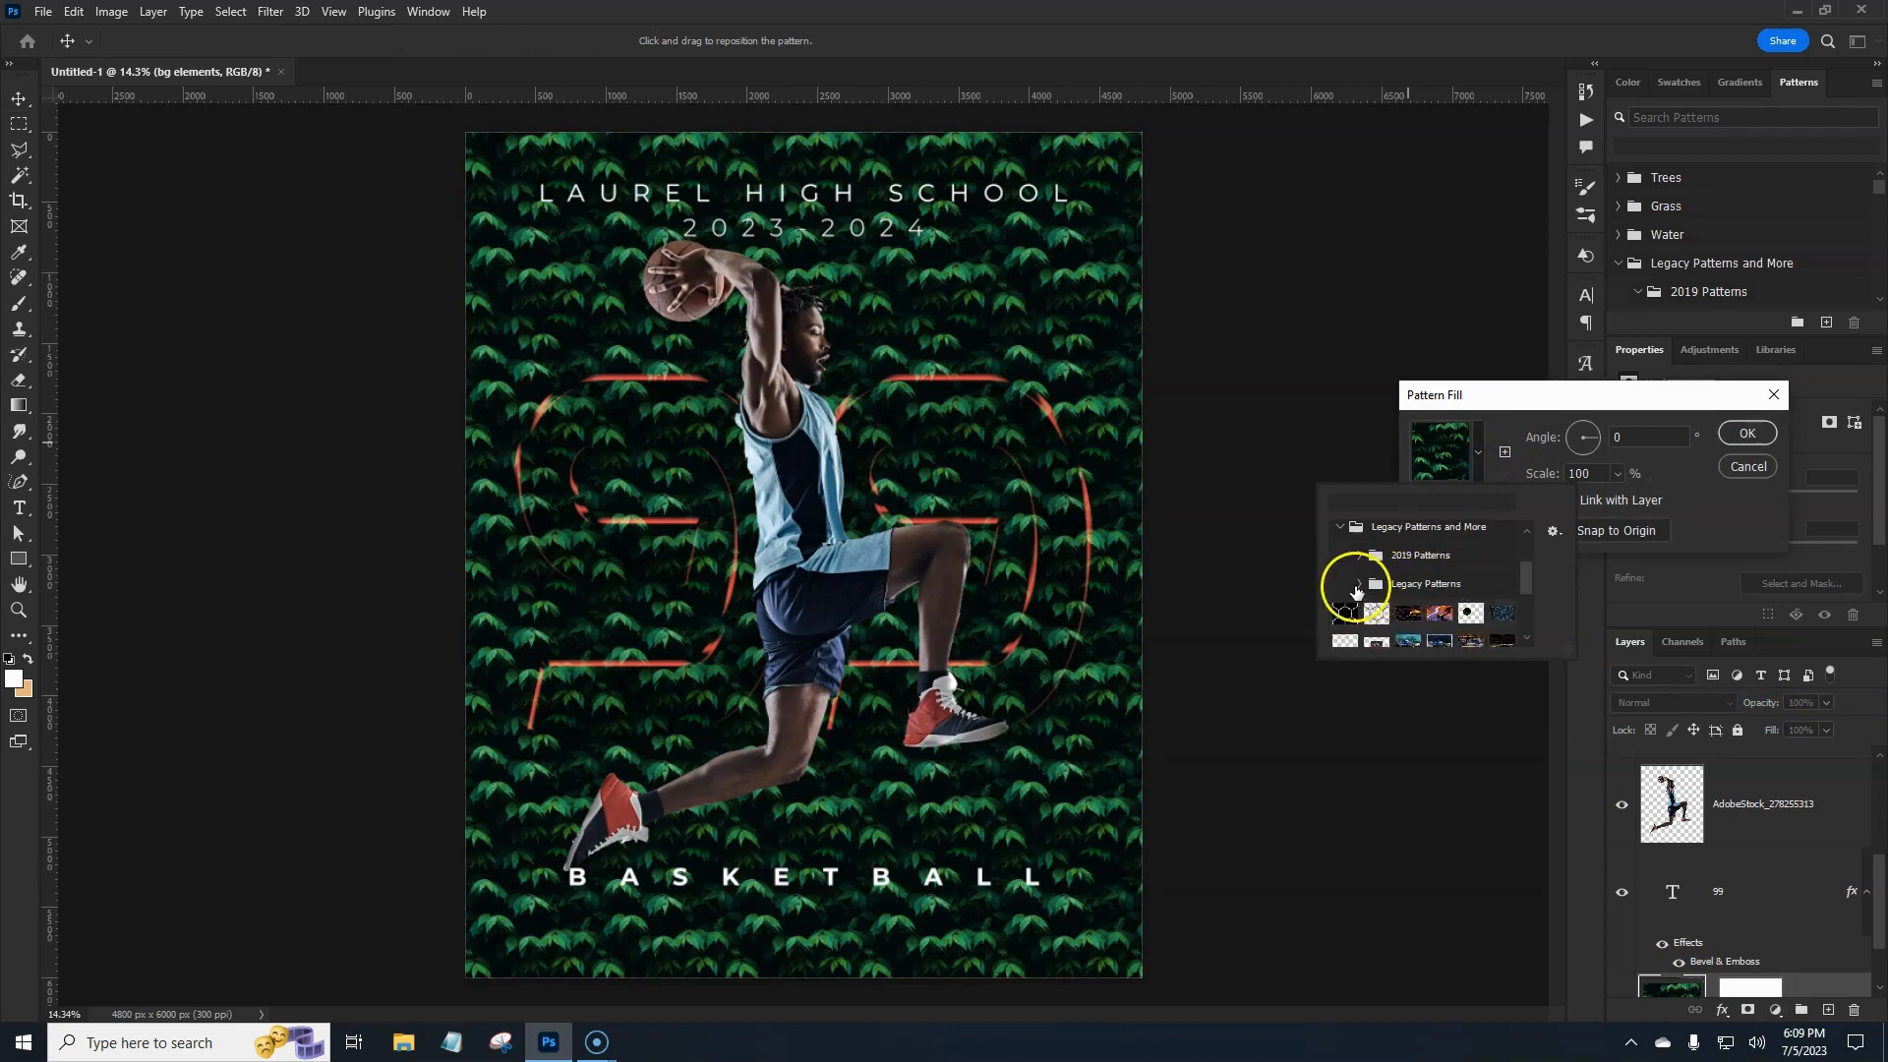
{"action": "left_click", "coordinate": [1364, 584]}
{"action": "scroll", "coordinate": [1366, 582], "scroll_direction": "down", "scroll_amount": 3}
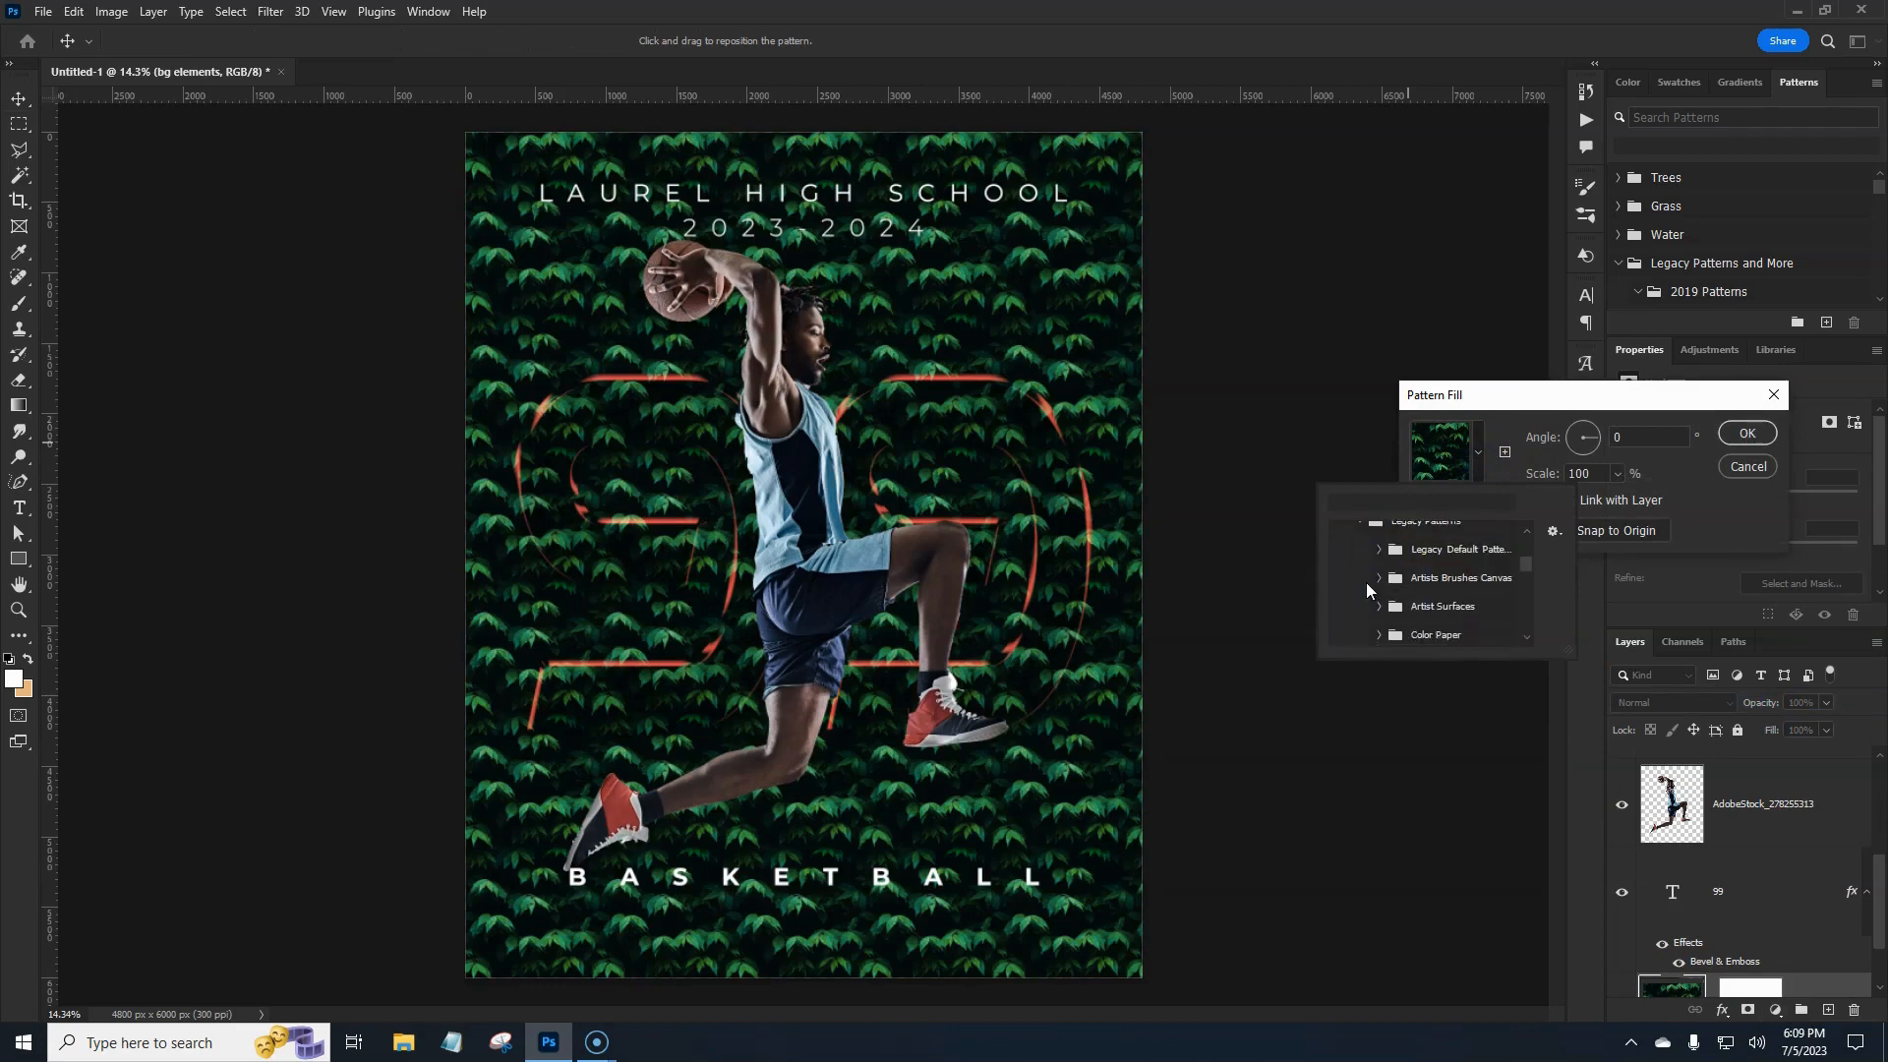
{"action": "left_click", "coordinate": [1403, 541]}
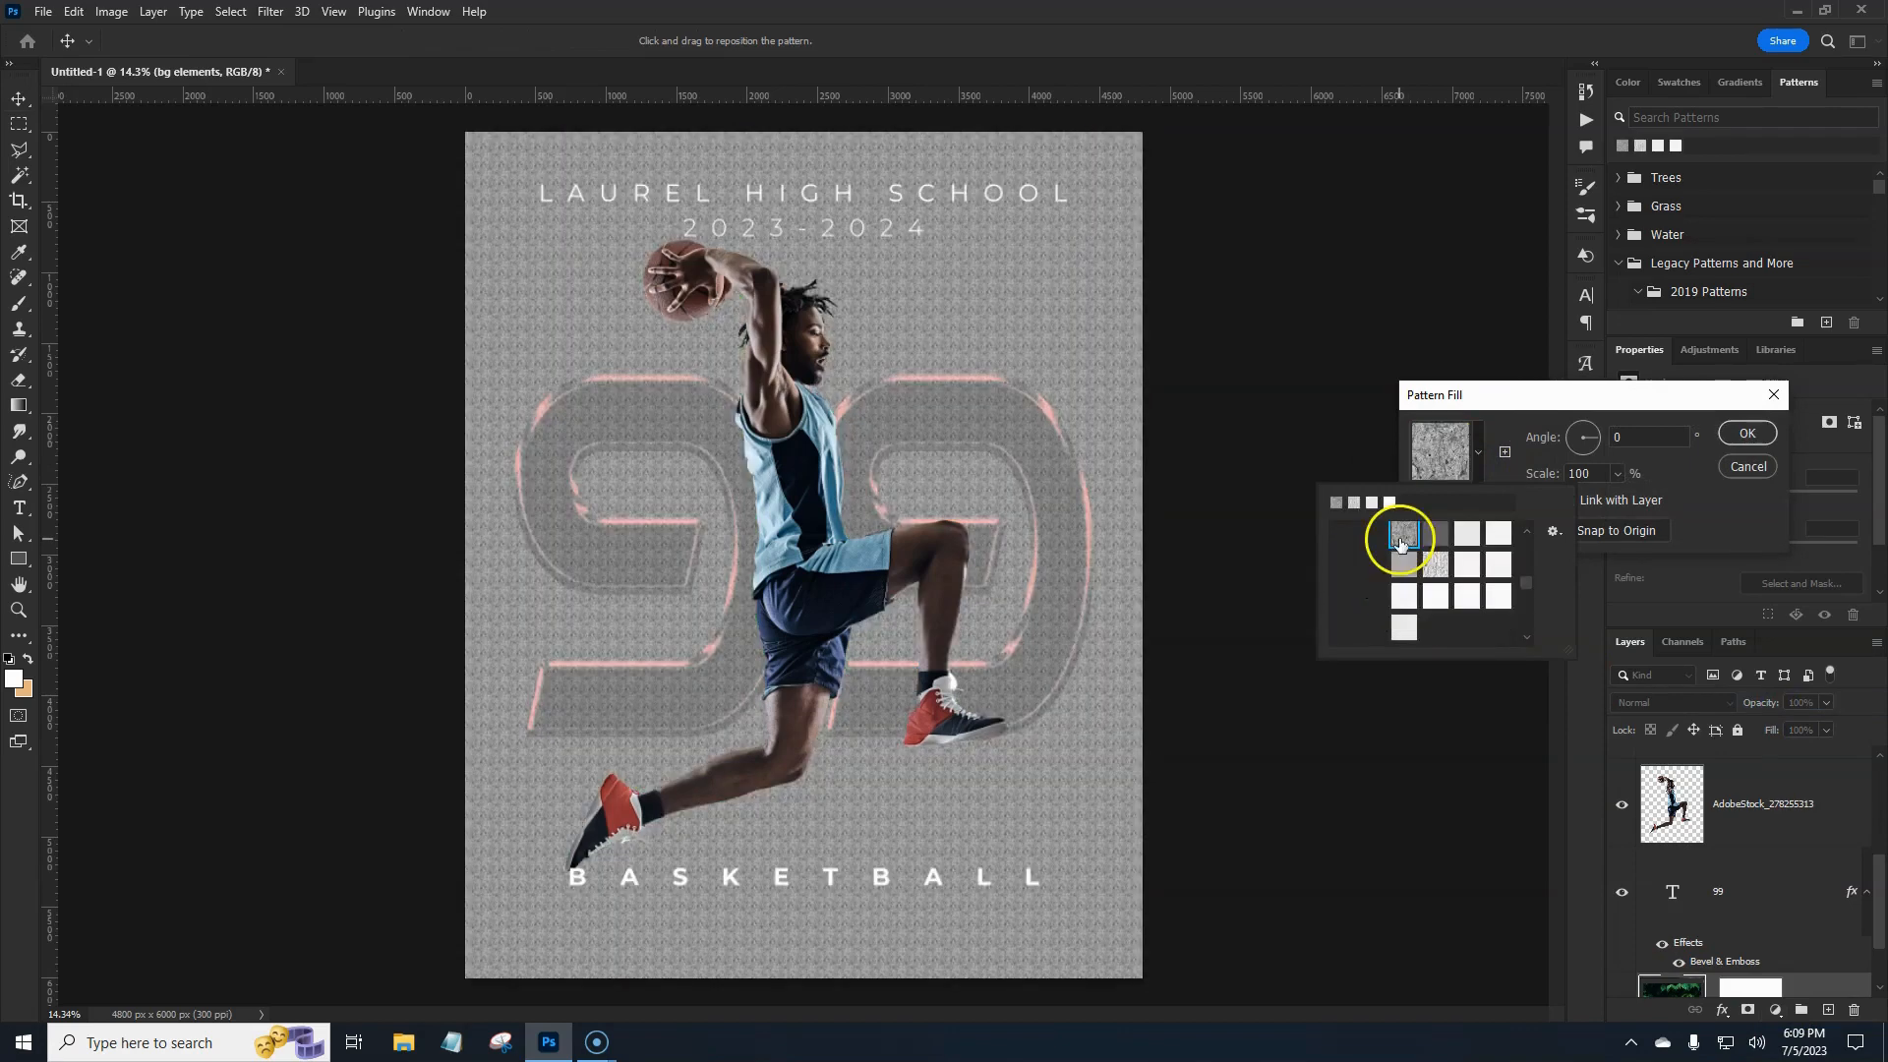
{"action": "left_click", "coordinate": [1672, 492]}
{"action": "left_click", "coordinate": [1617, 474]}
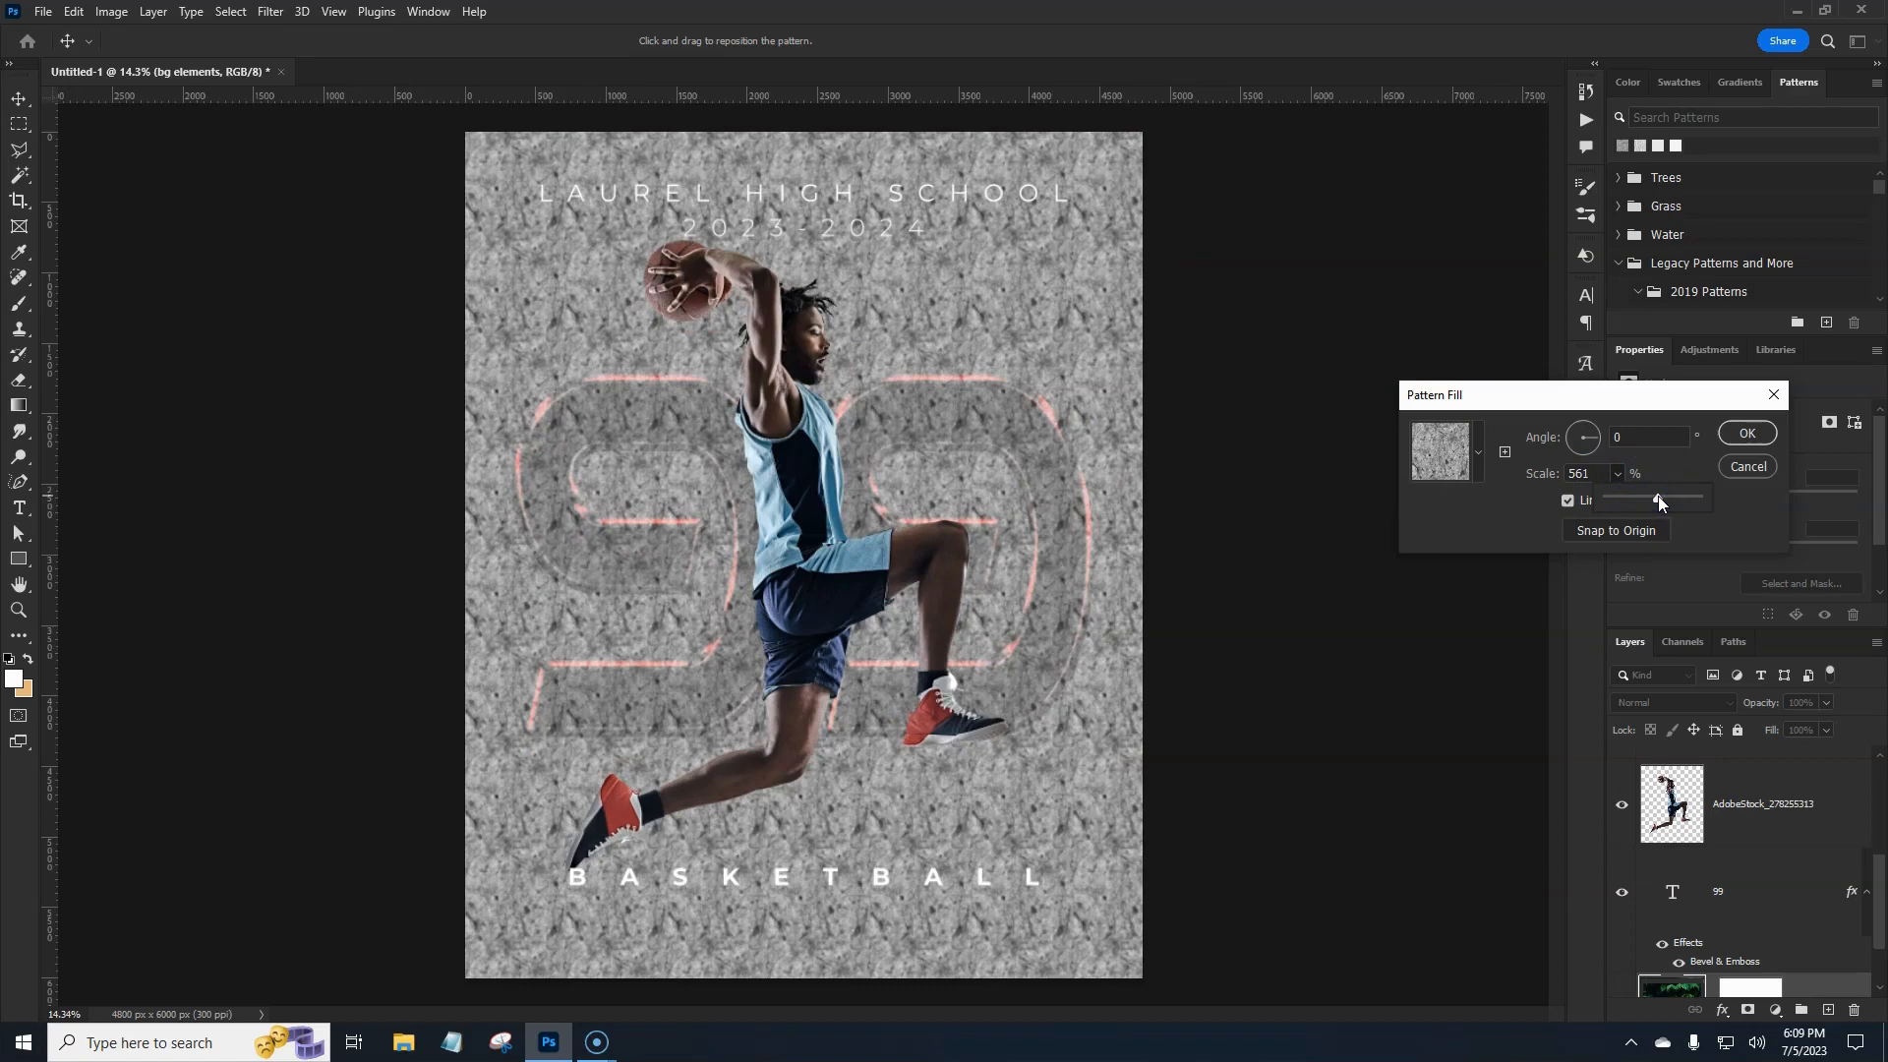
{"action": "left_click_drag", "start_coordinate": [1659, 495], "coordinate": [1661, 499]}
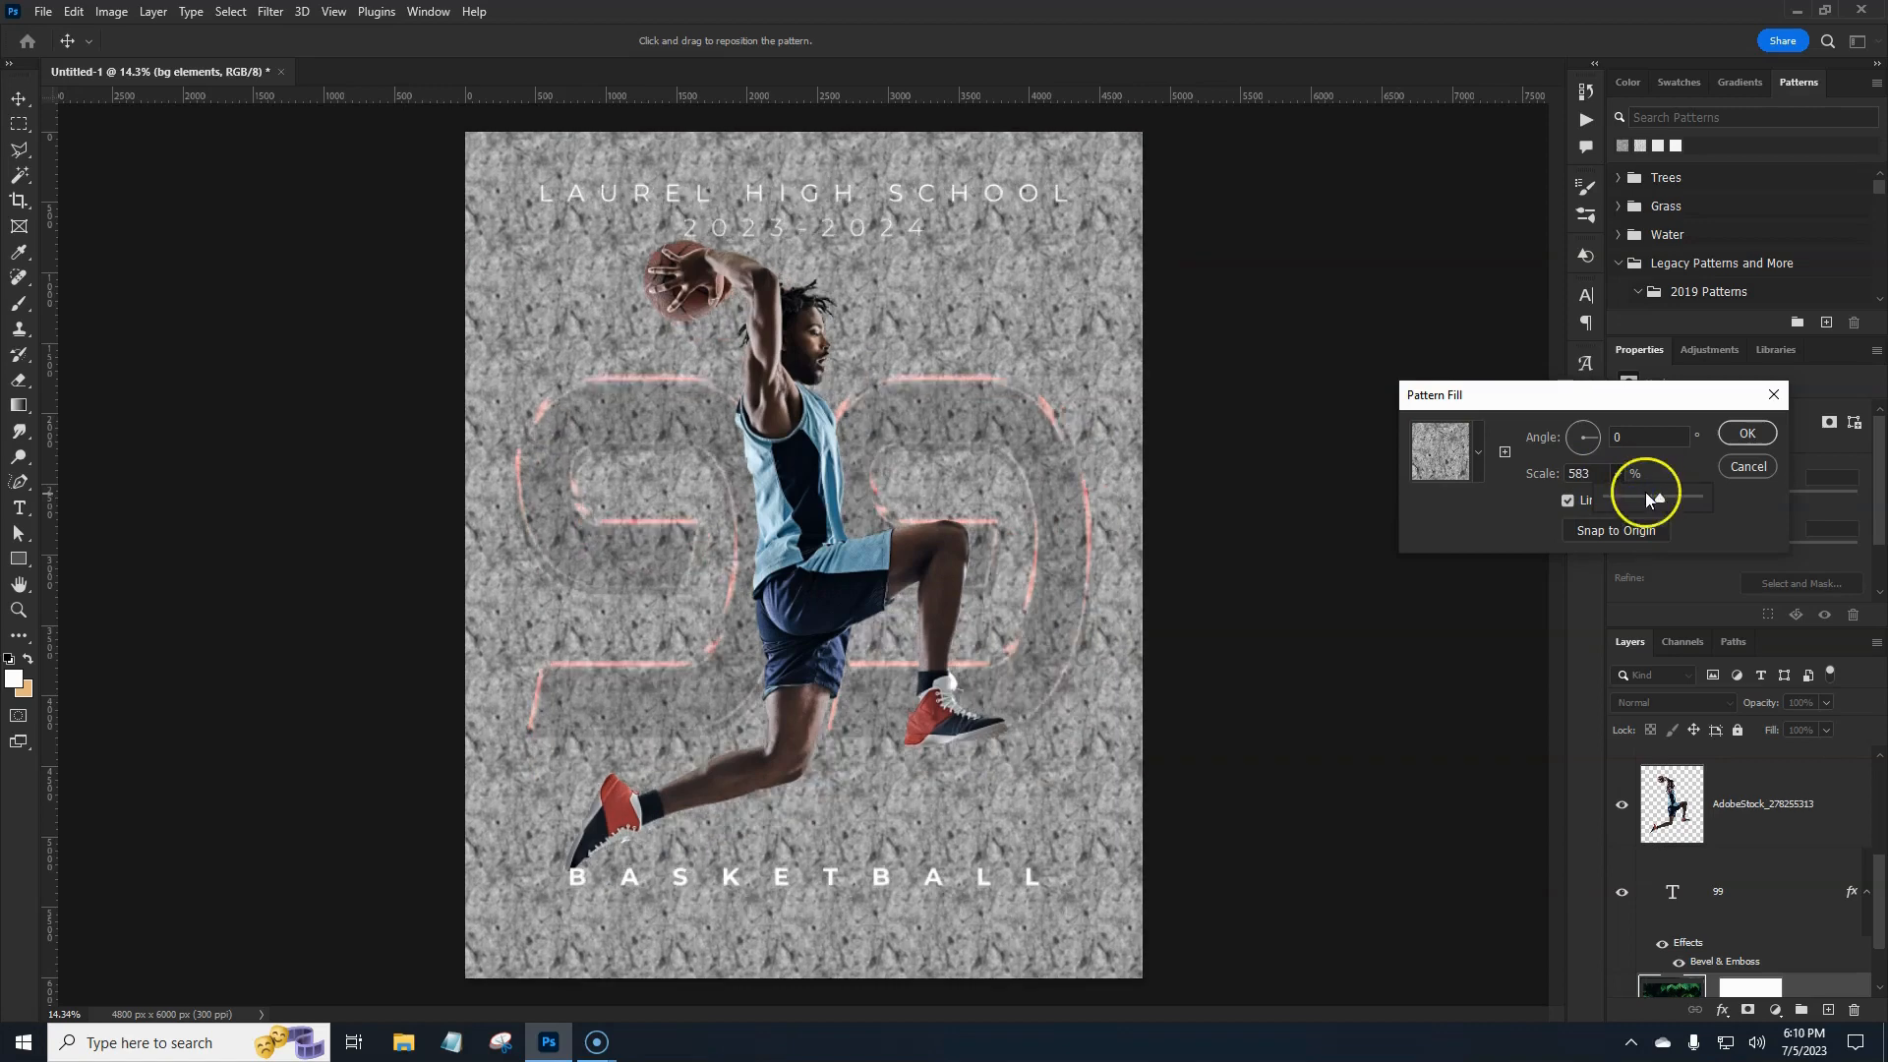
{"action": "left_click", "coordinate": [1748, 434]}
{"action": "left_click", "coordinate": [1752, 433]}
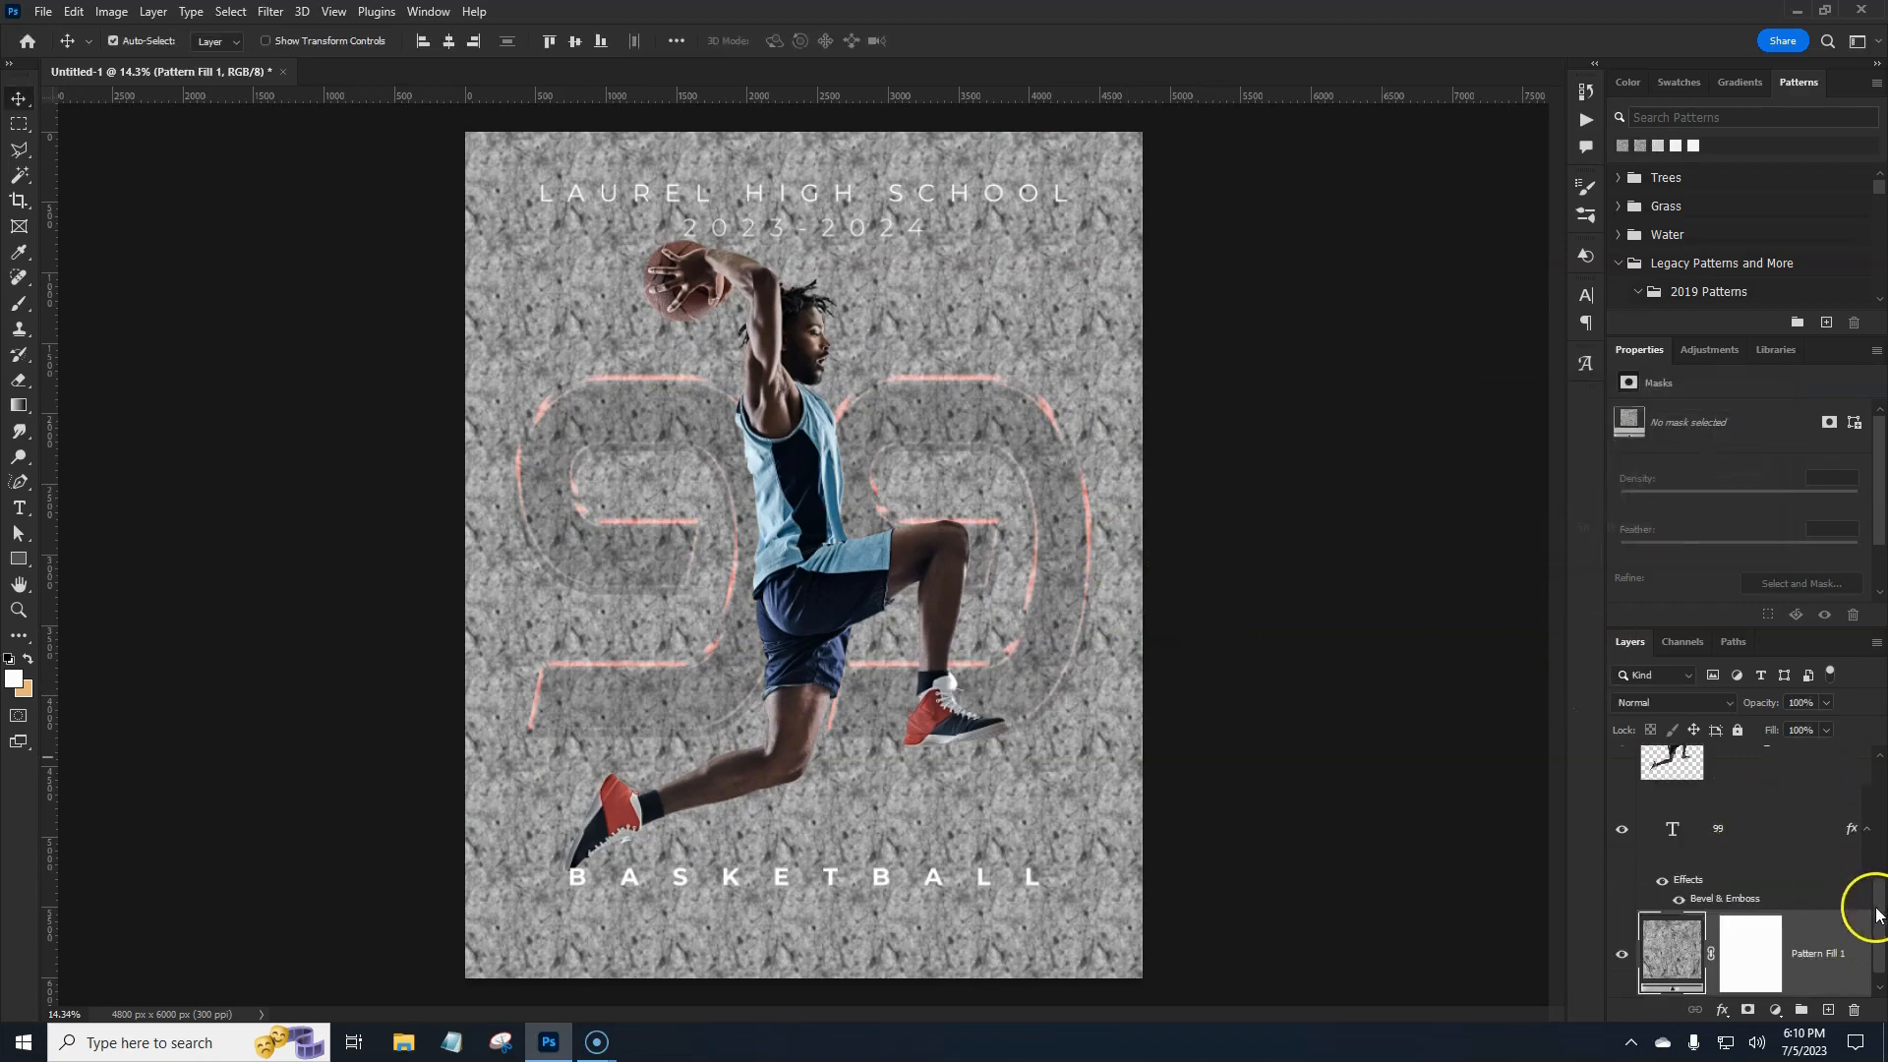
{"action": "scroll", "coordinate": [1849, 940], "scroll_direction": "down", "scroll_amount": 1}
Apply and then release a clipping mask on the stone texture layer.
{"action": "right_click", "coordinate": [1828, 962]}
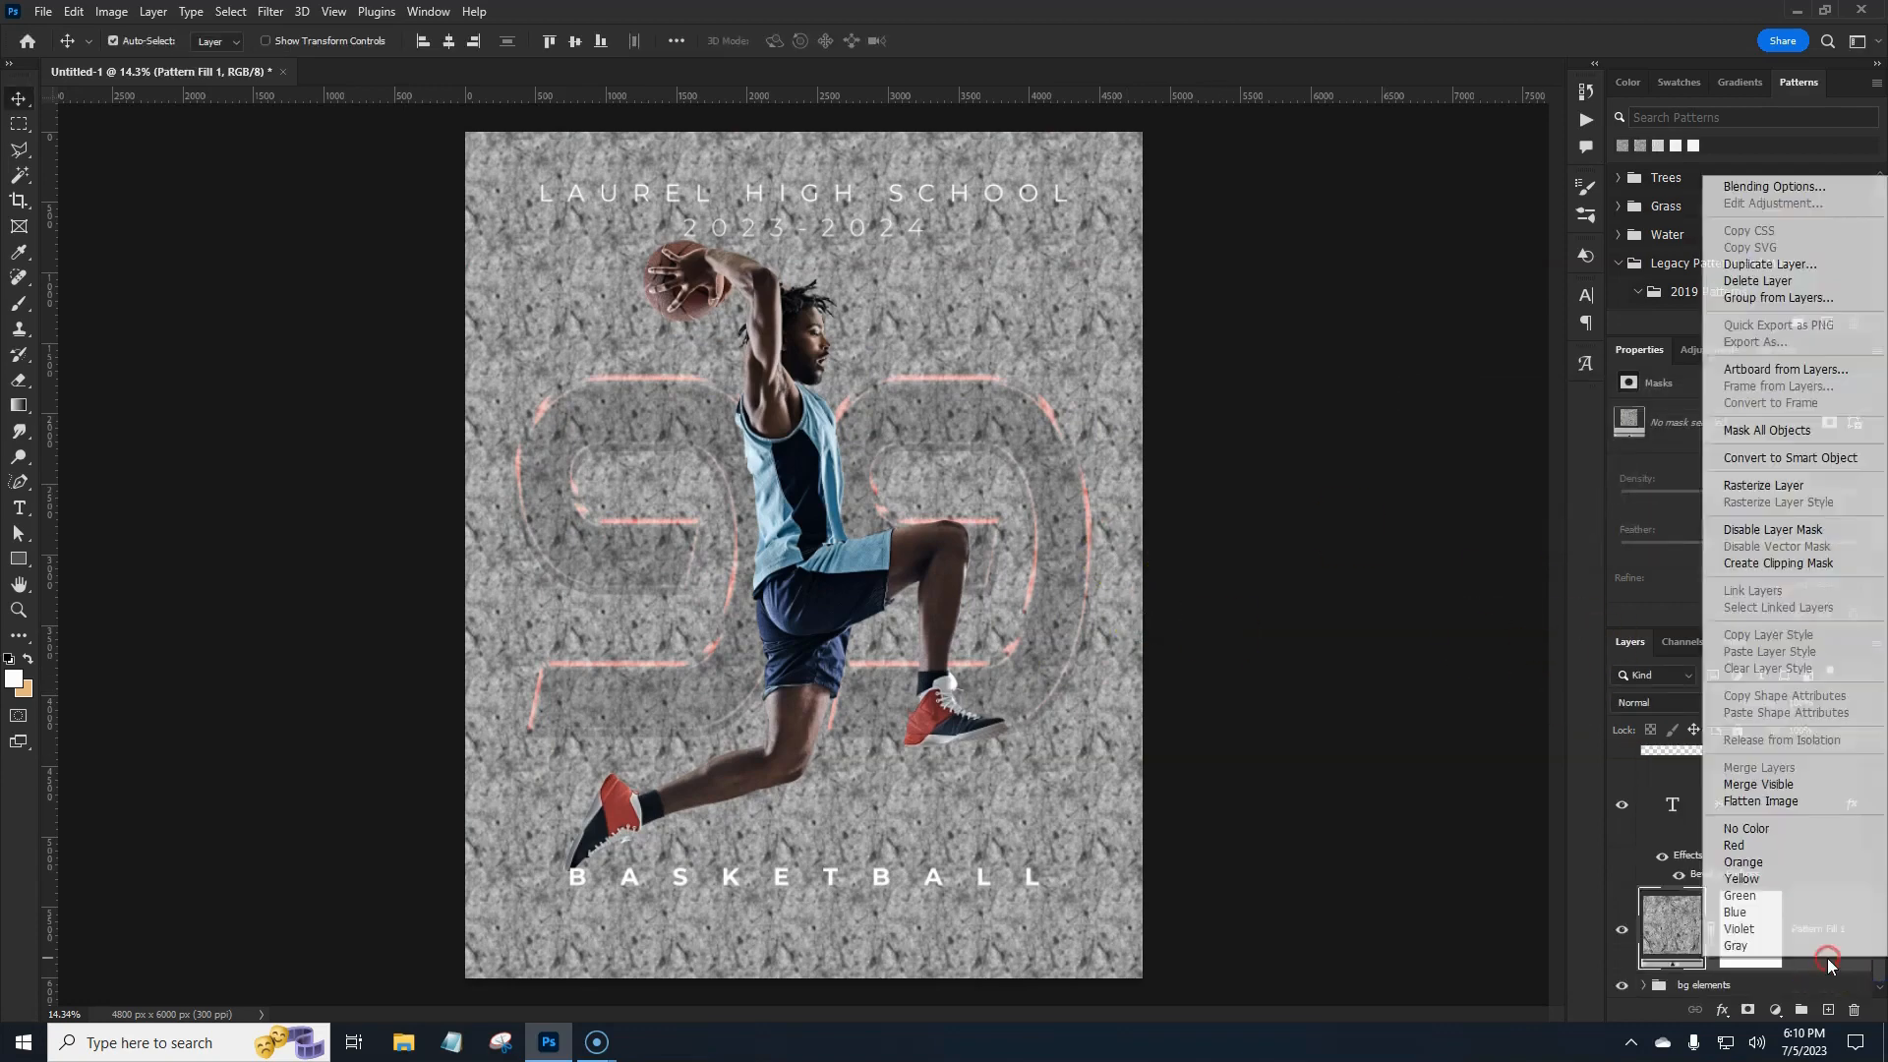
{"action": "left_click", "coordinate": [1745, 563]}
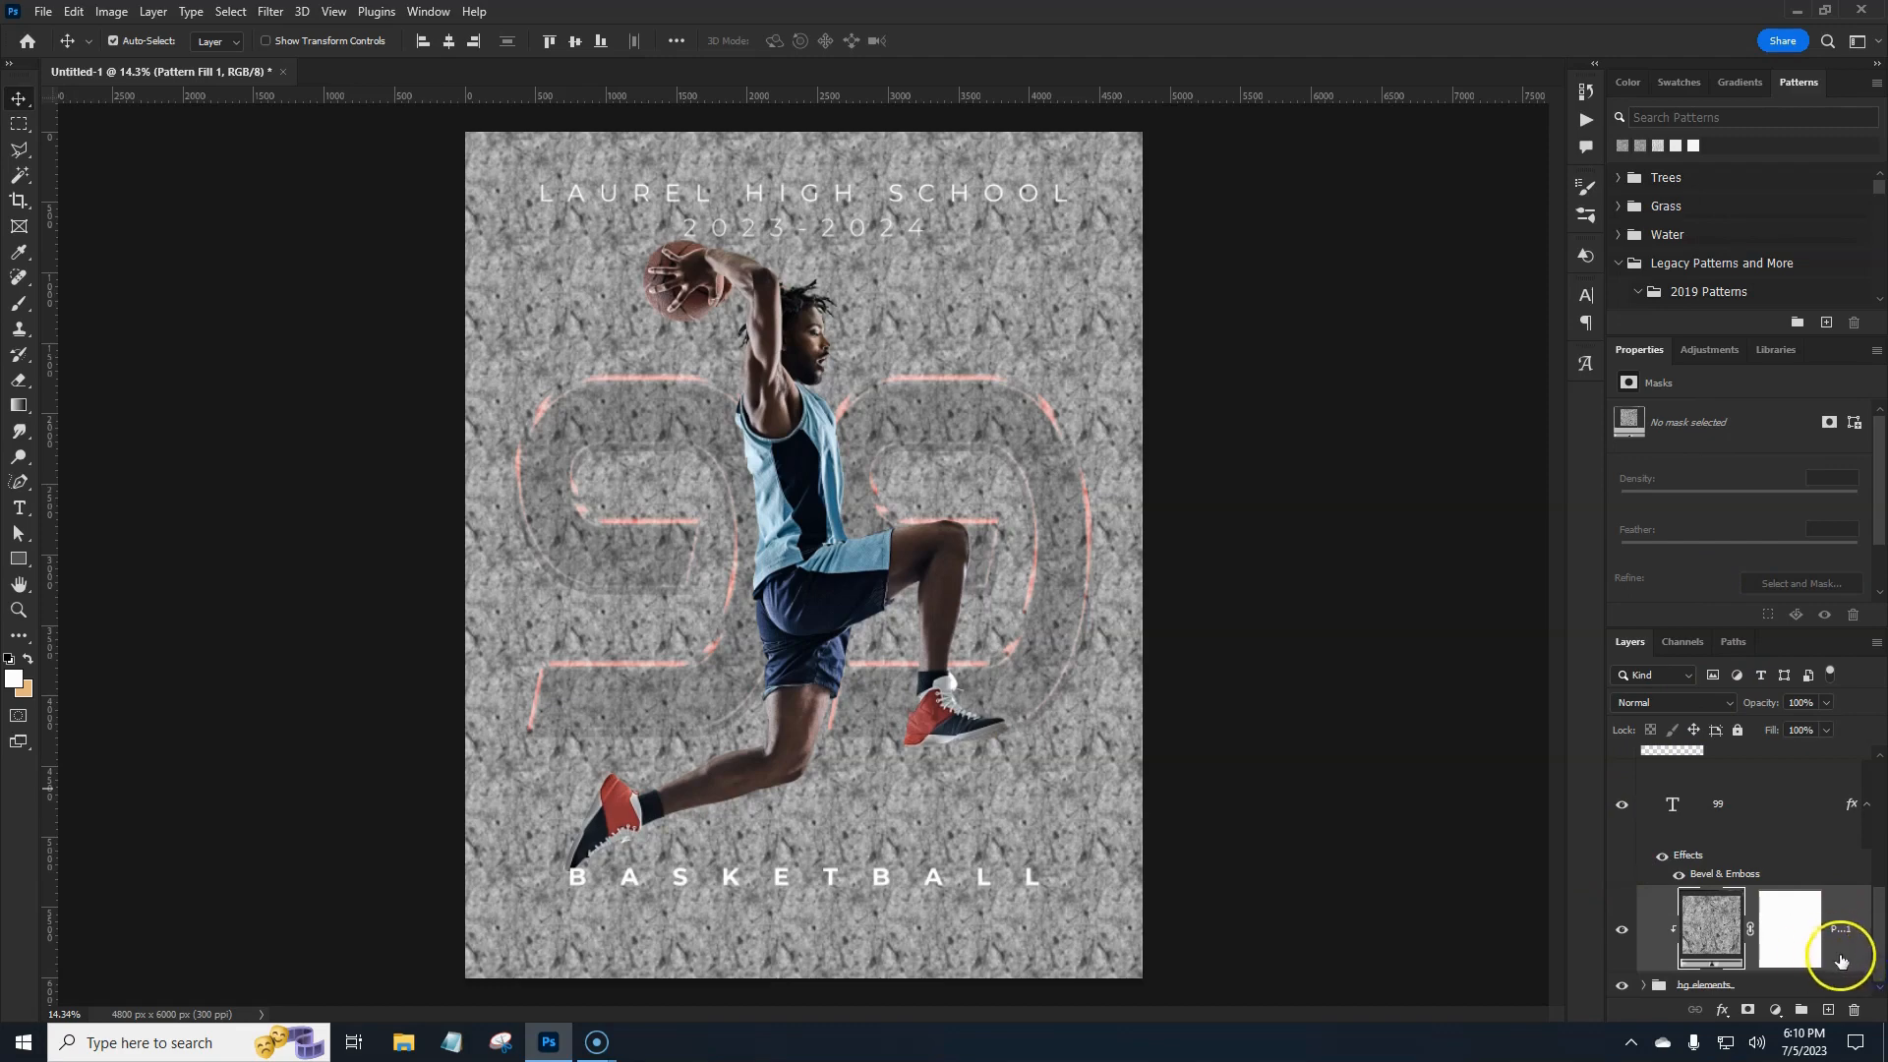
{"action": "right_click", "coordinate": [1837, 939]}
{"action": "left_click", "coordinate": [1782, 558]}
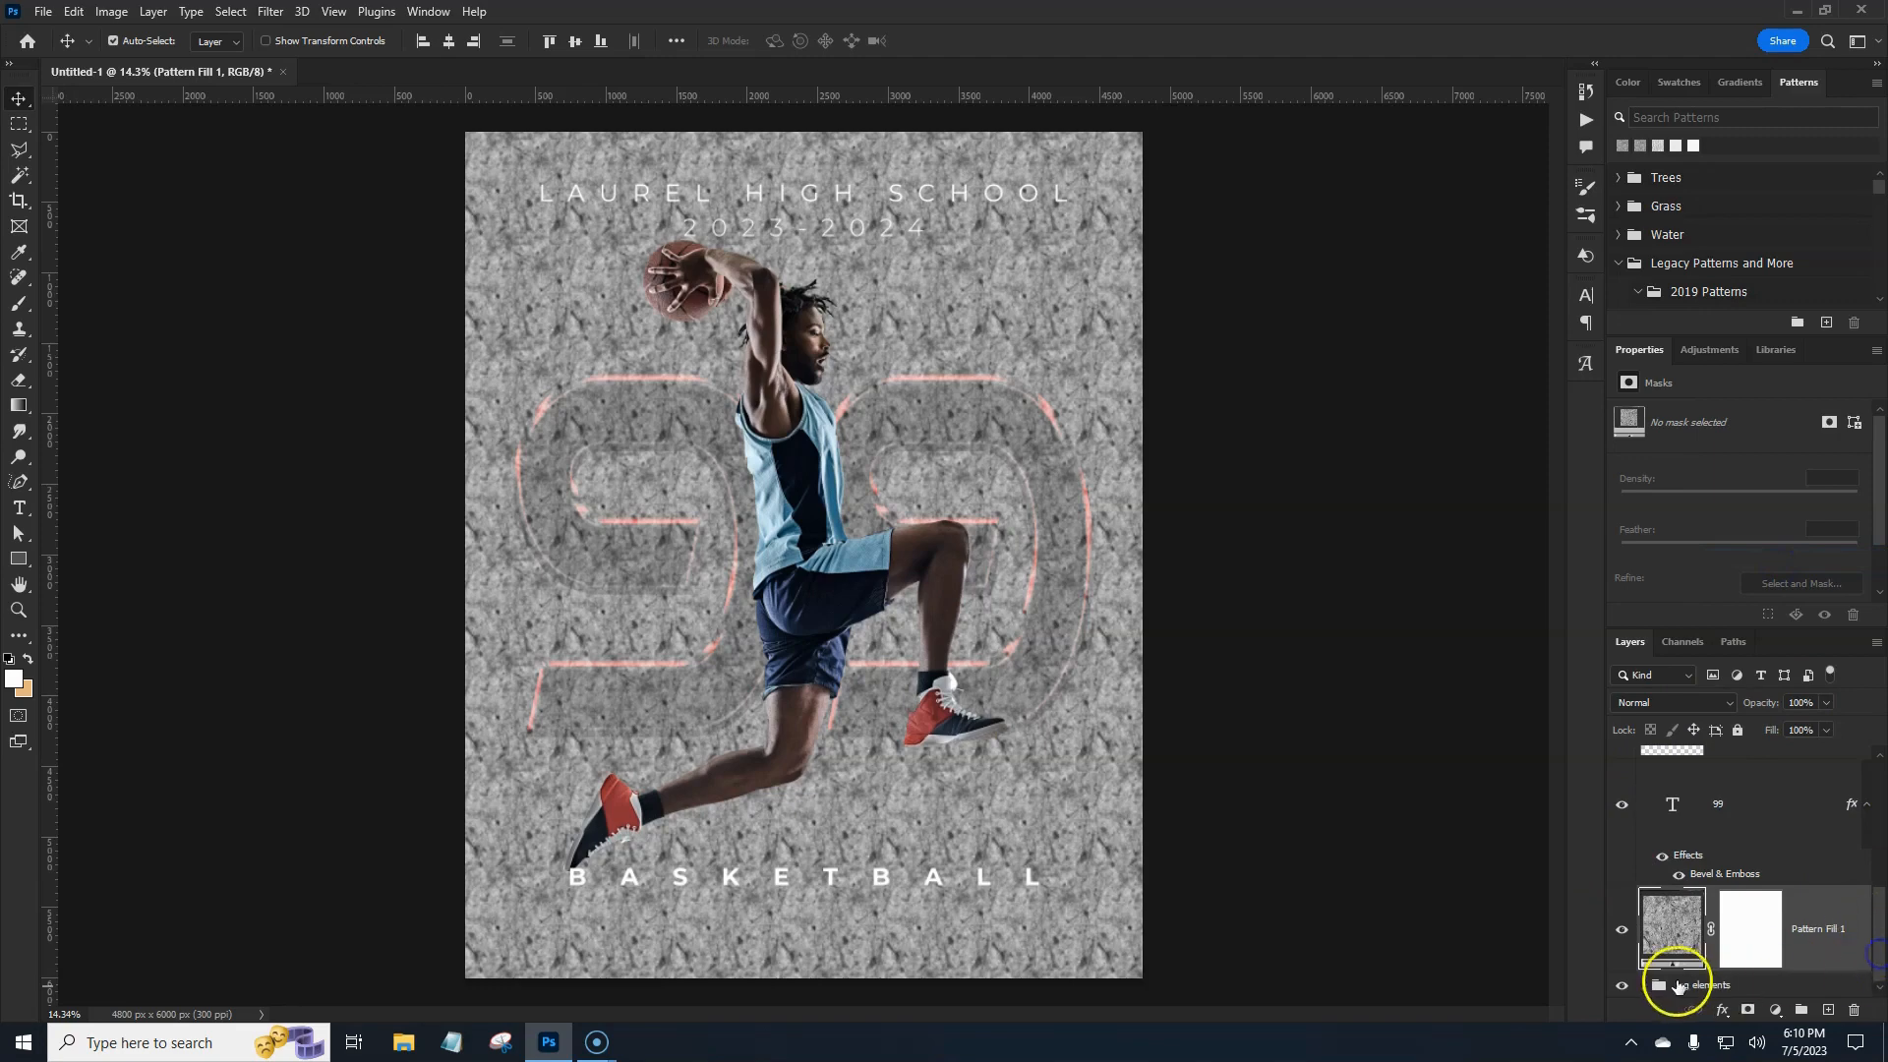
Move Pattern Fill 1 into the bg elements group and set its blend mode to Overlay.
{"action": "left_click", "coordinate": [1644, 986]}
{"action": "left_click_drag", "start_coordinate": [1688, 928], "coordinate": [1805, 825]}
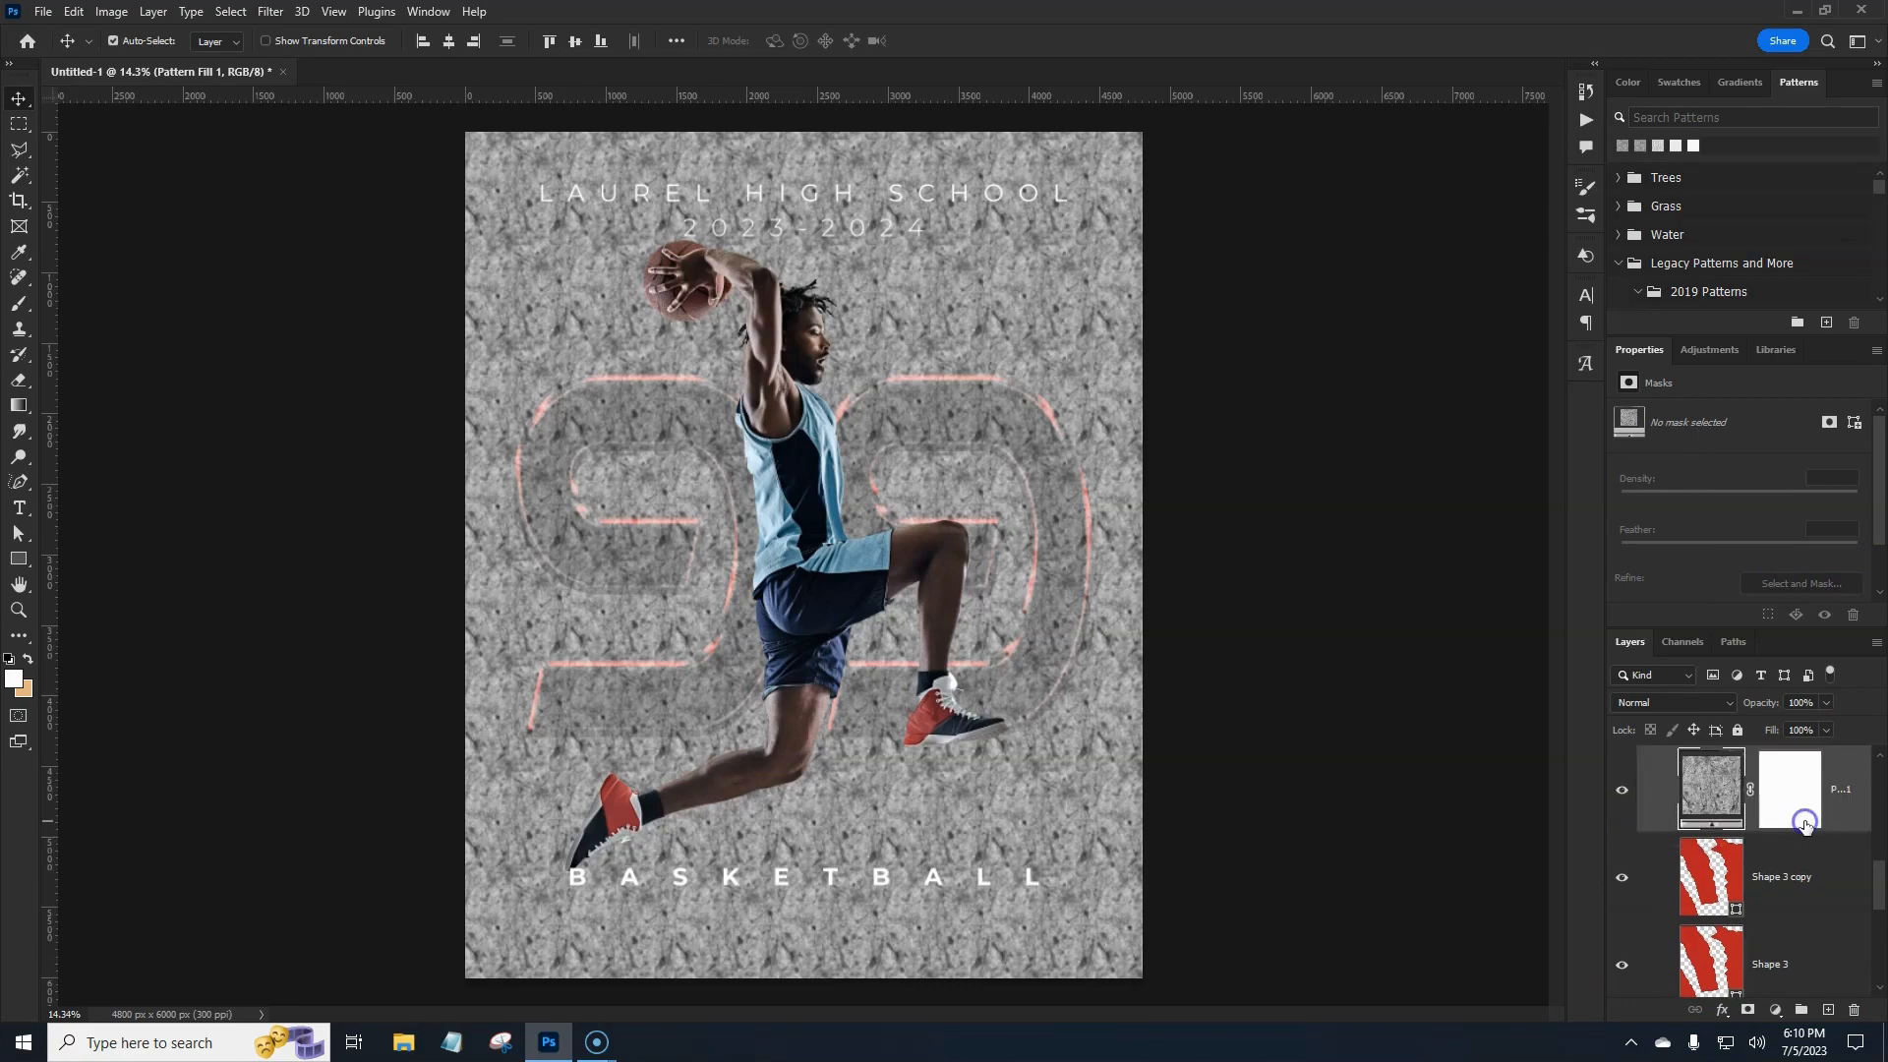
{"action": "left_click", "coordinate": [1709, 702]}
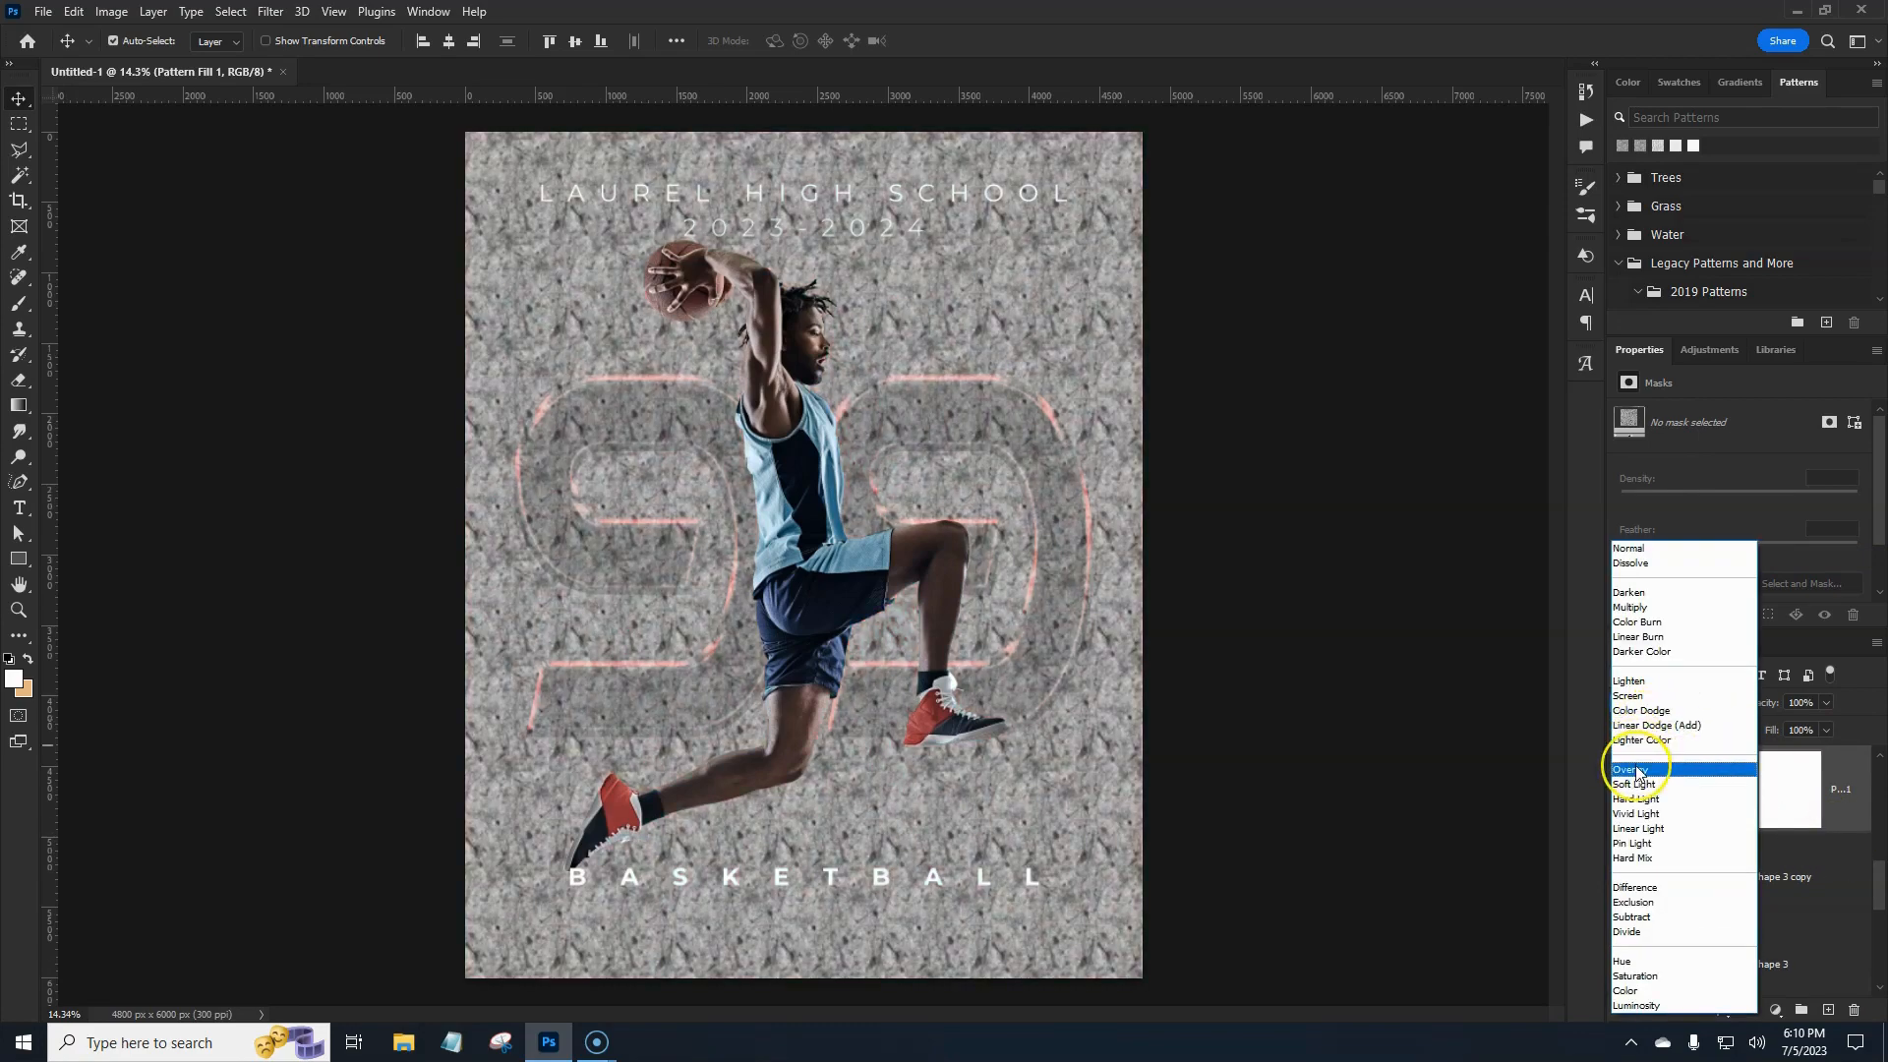
{"action": "left_click", "coordinate": [1638, 773]}
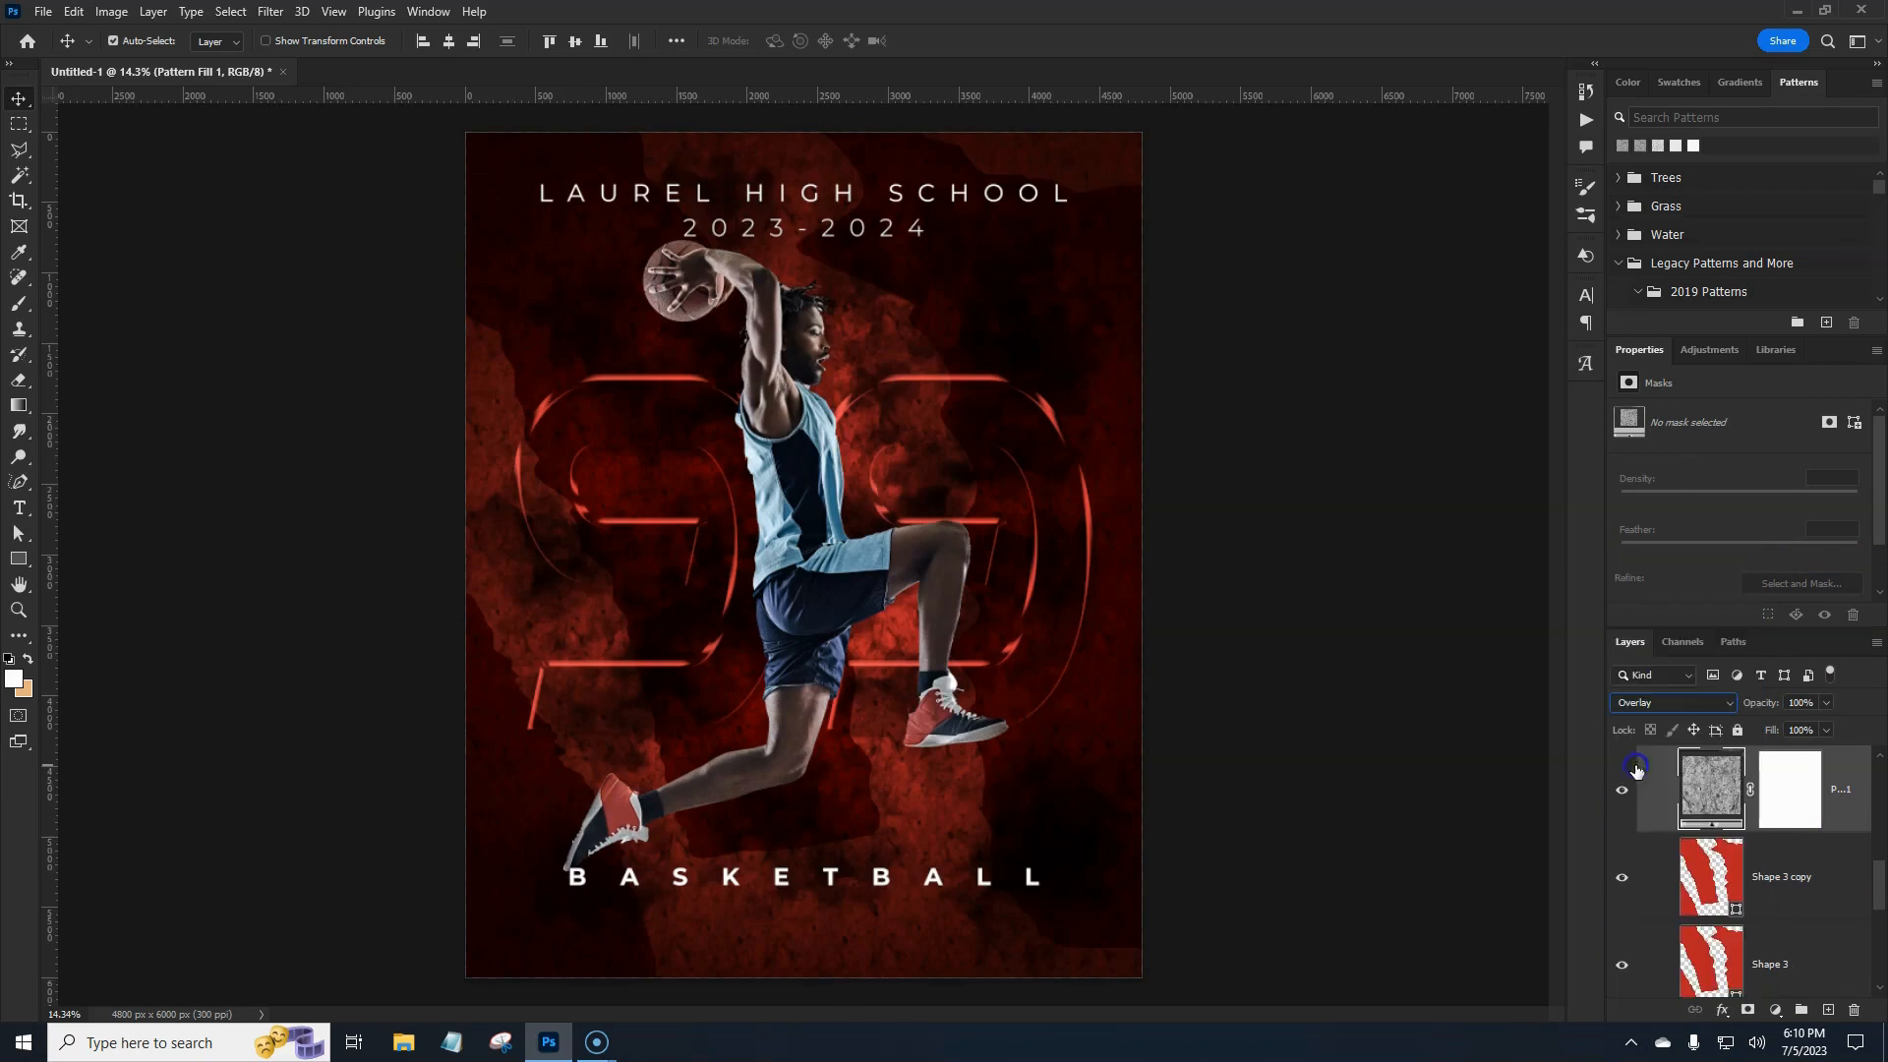
{"action": "left_click", "coordinate": [1624, 799]}
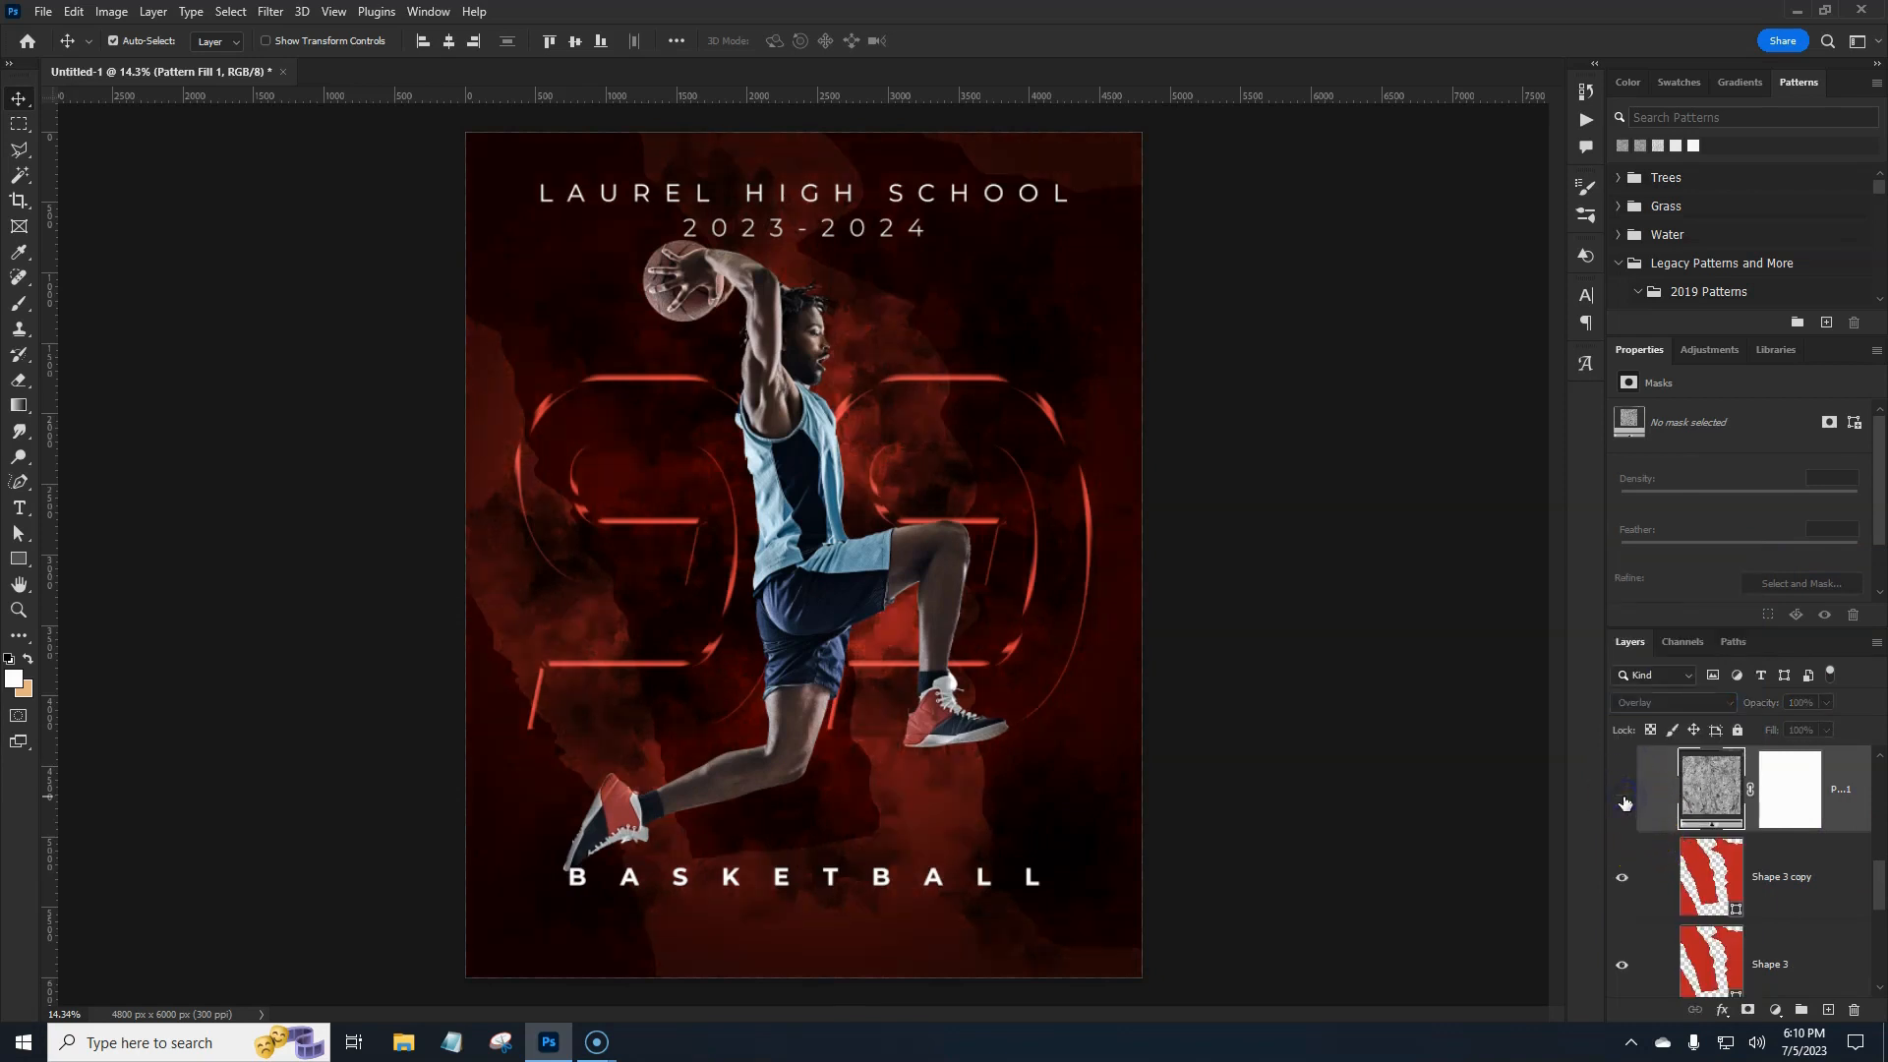
{"action": "left_click", "coordinate": [1624, 800]}
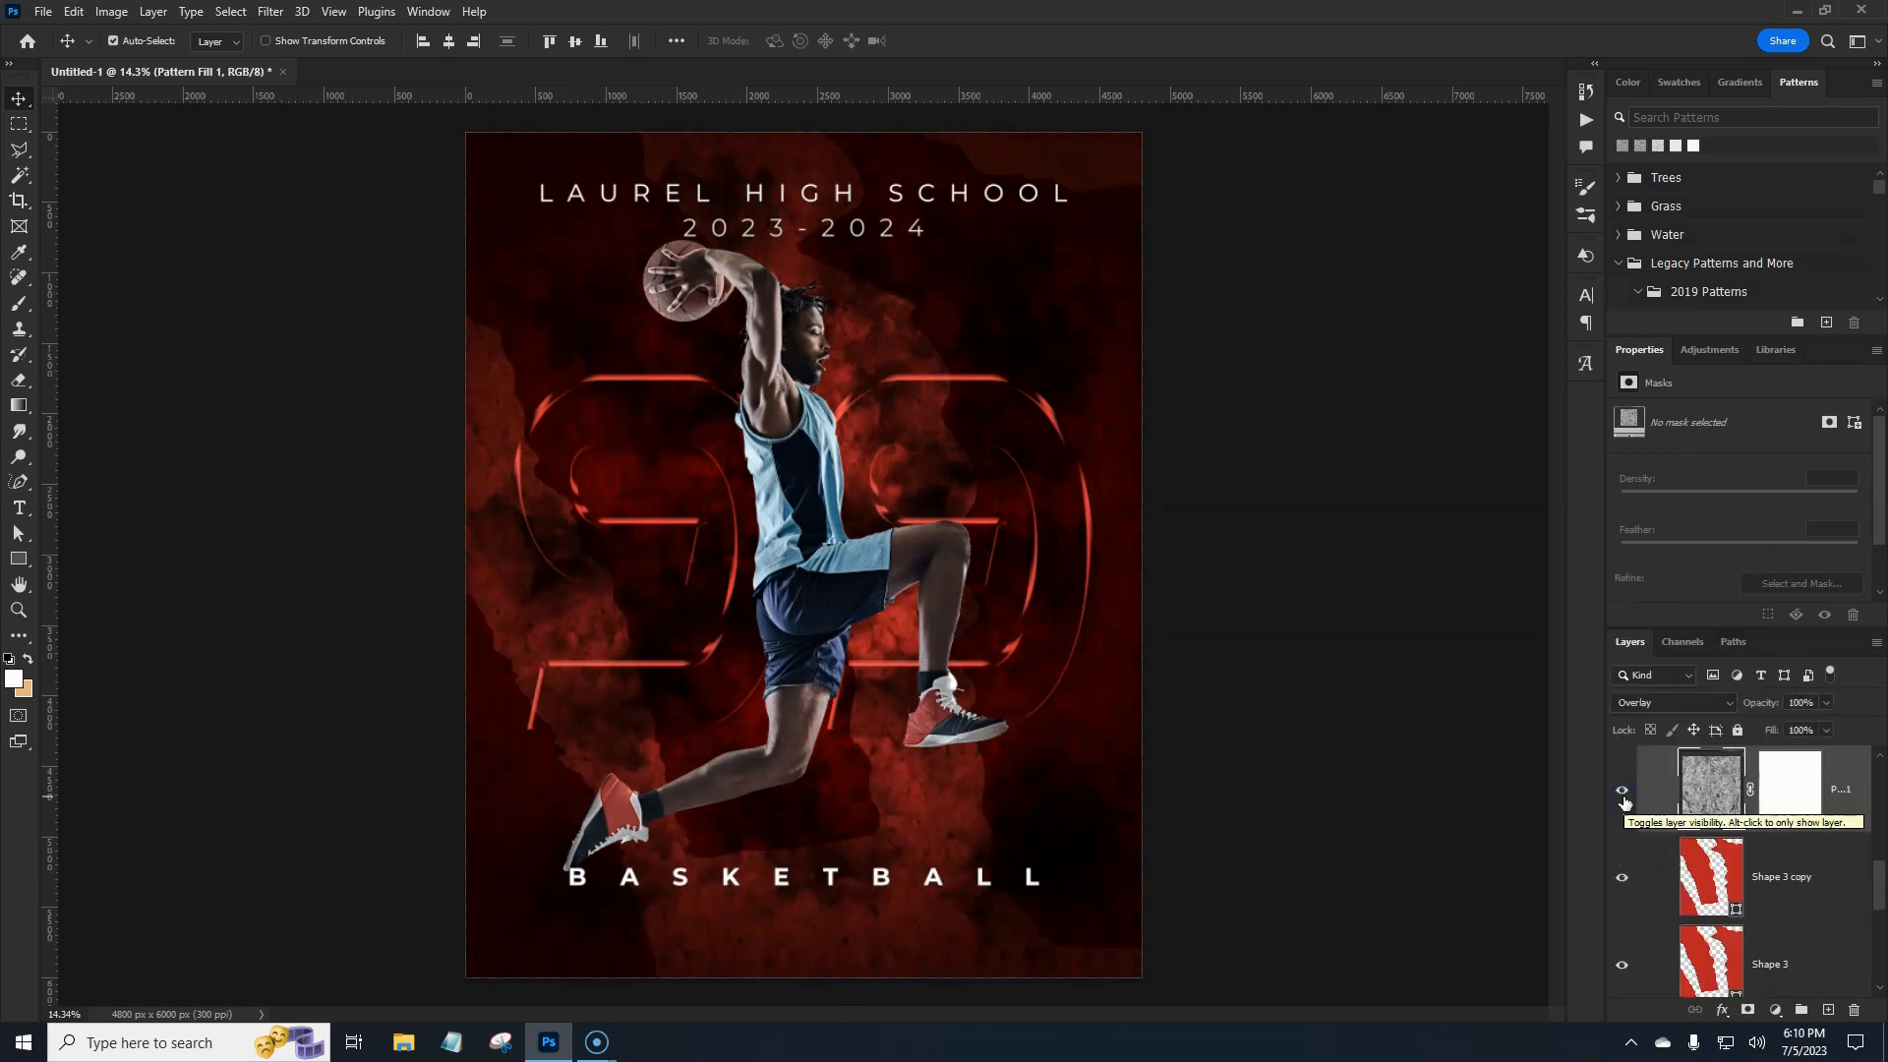
{"action": "left_click", "coordinate": [1809, 861]}
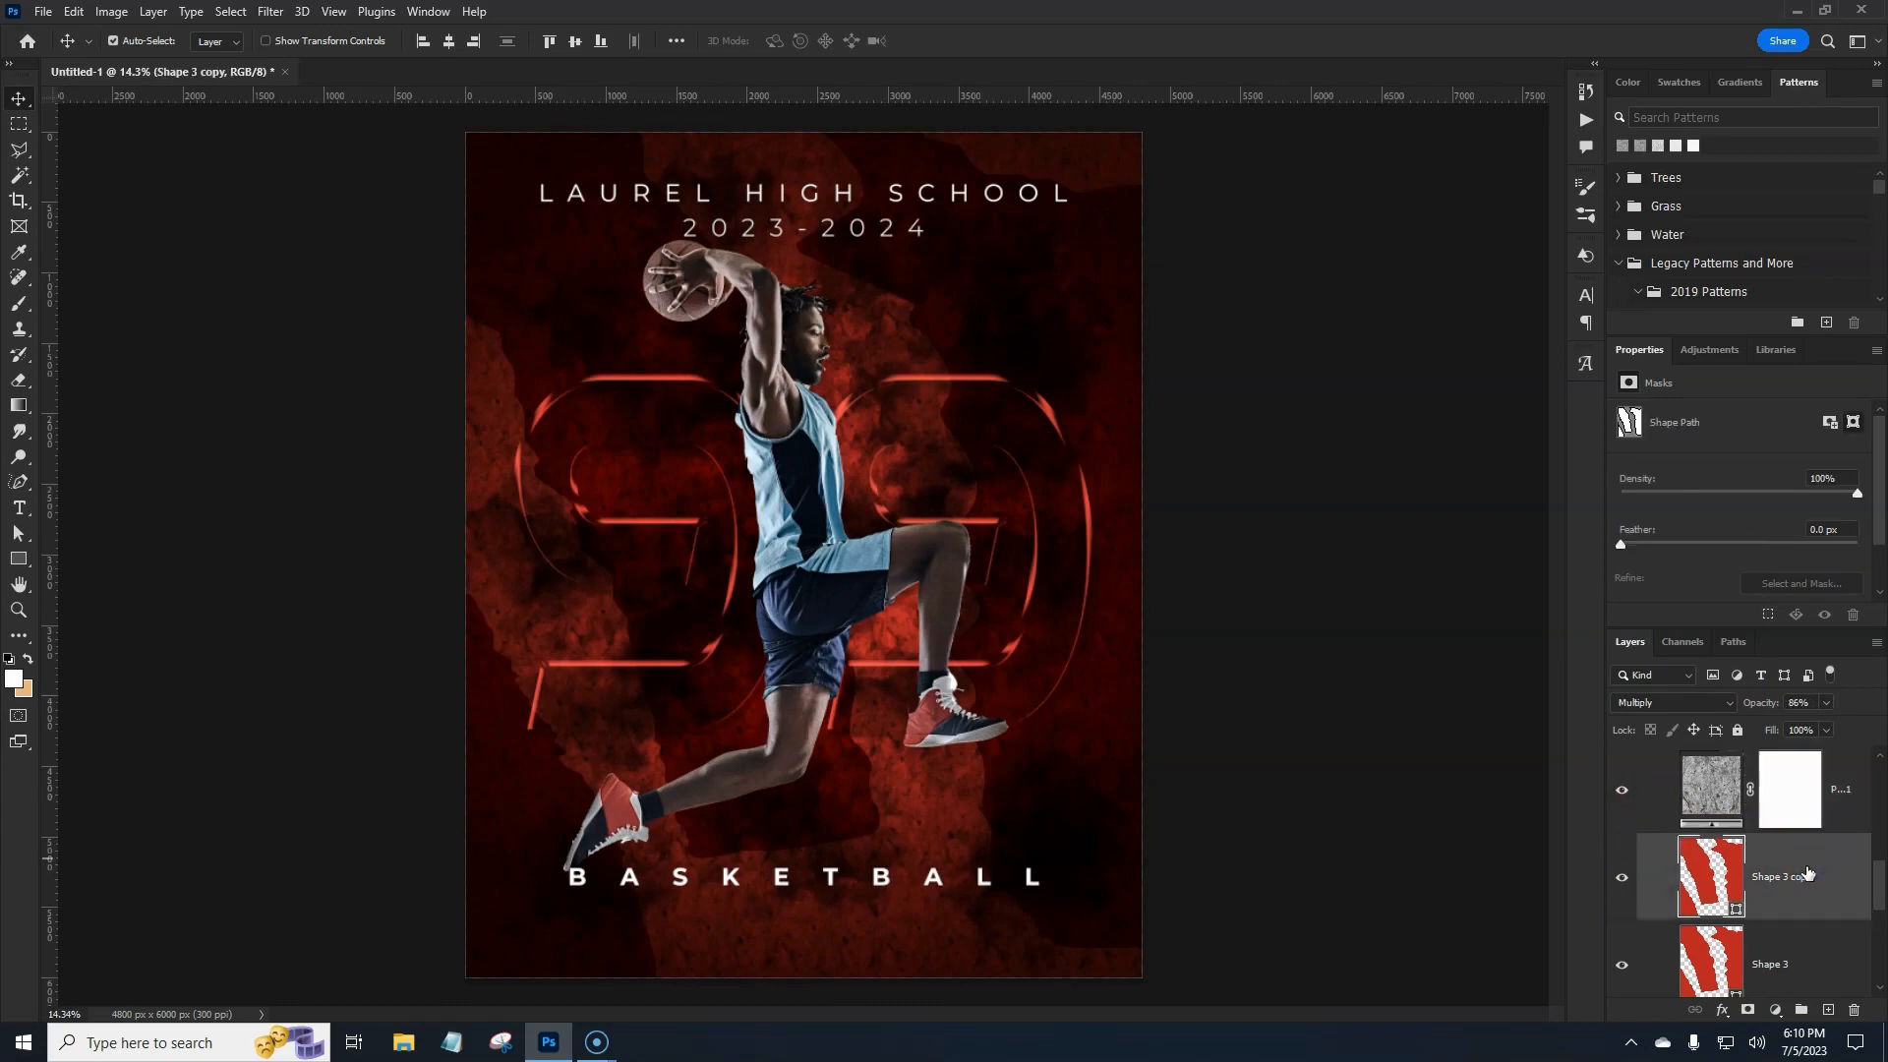
Add a second pattern fill layer using the cracked-dirt texture from 2019 Patterns > Dirt.
{"action": "left_click", "coordinate": [1775, 1011]}
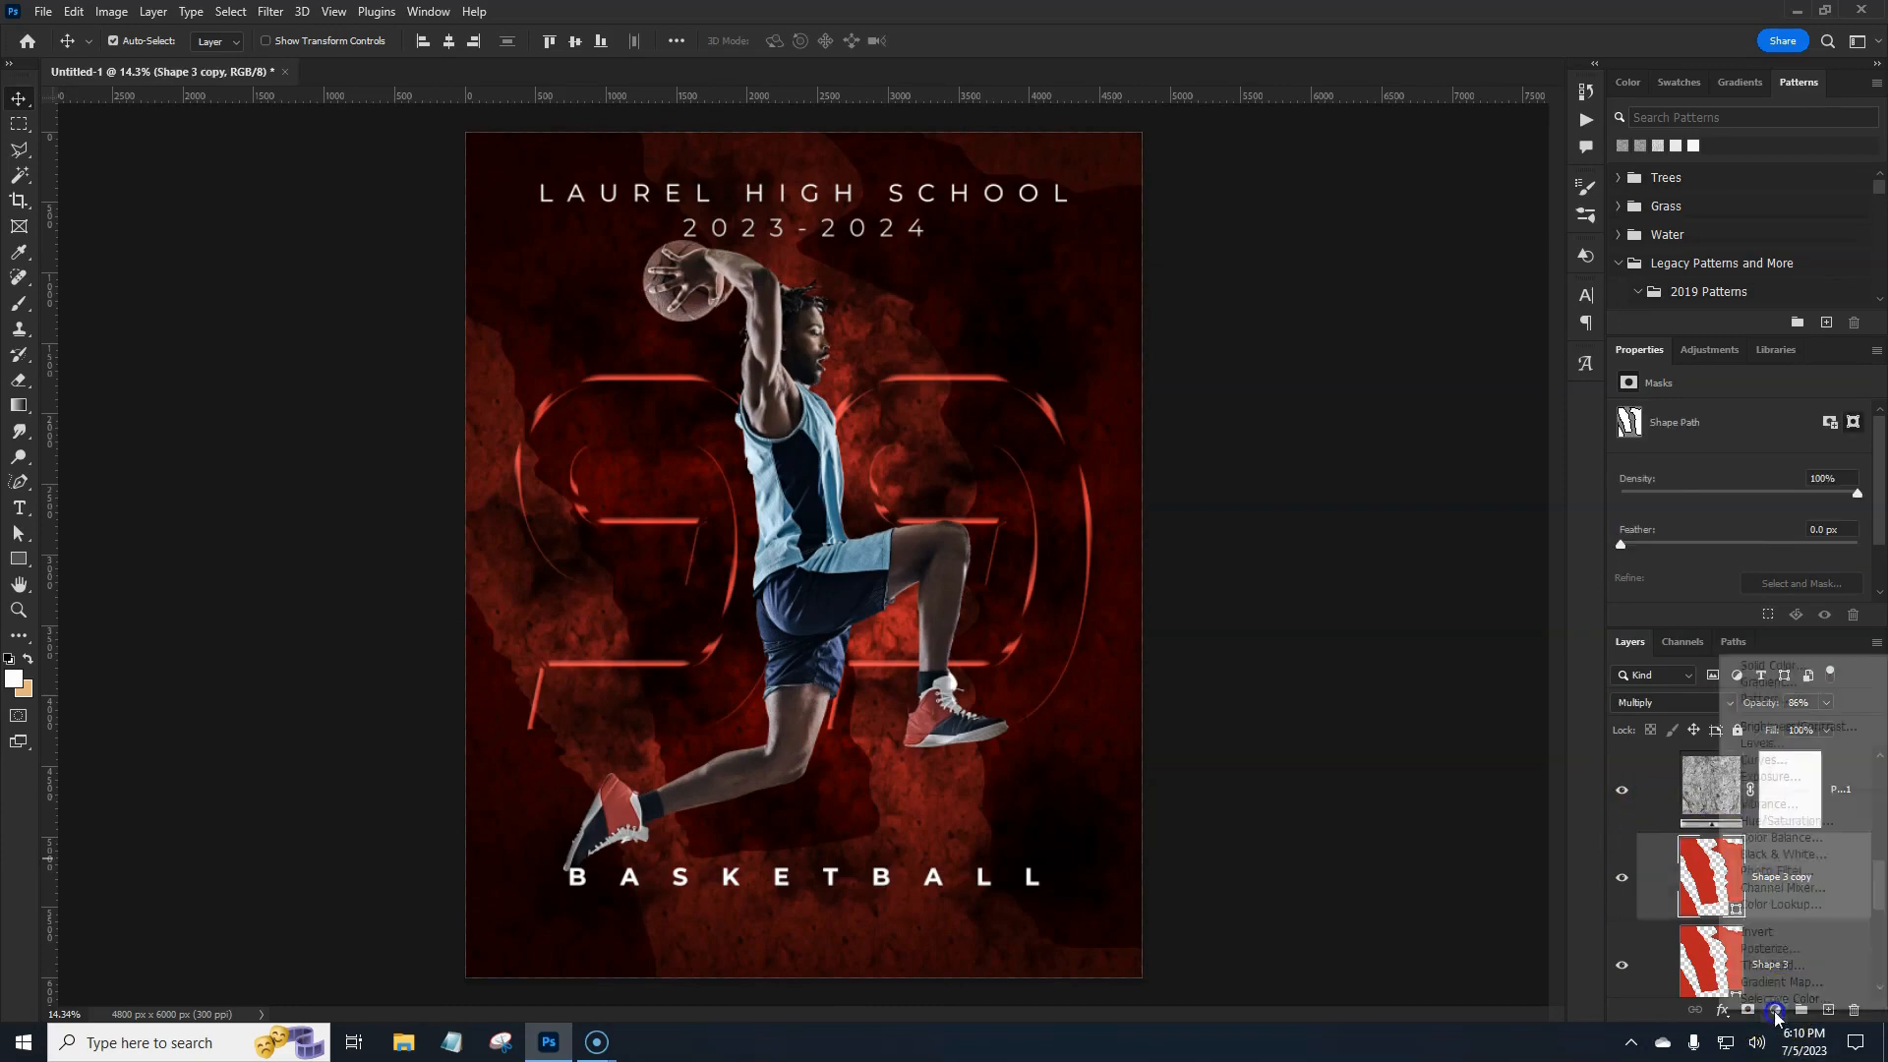
{"action": "left_click", "coordinate": [1768, 698]}
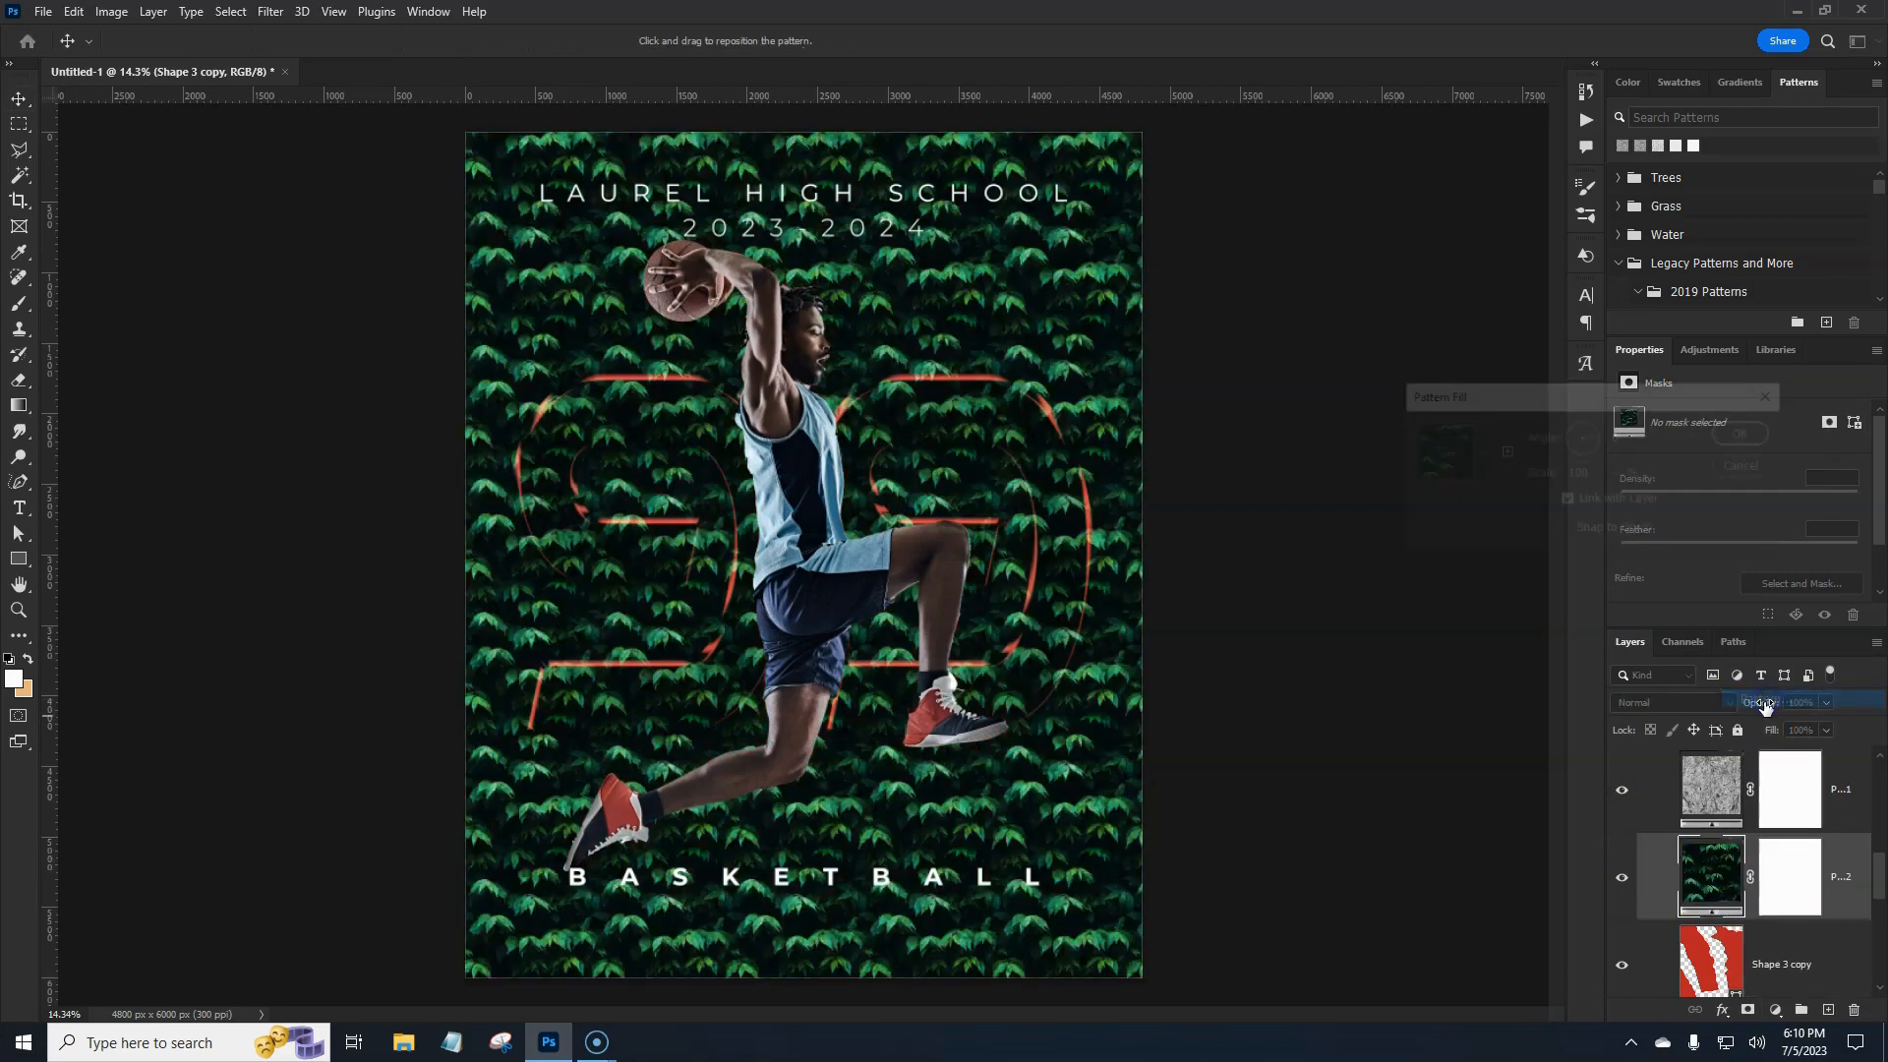
{"action": "left_click", "coordinate": [1480, 455]}
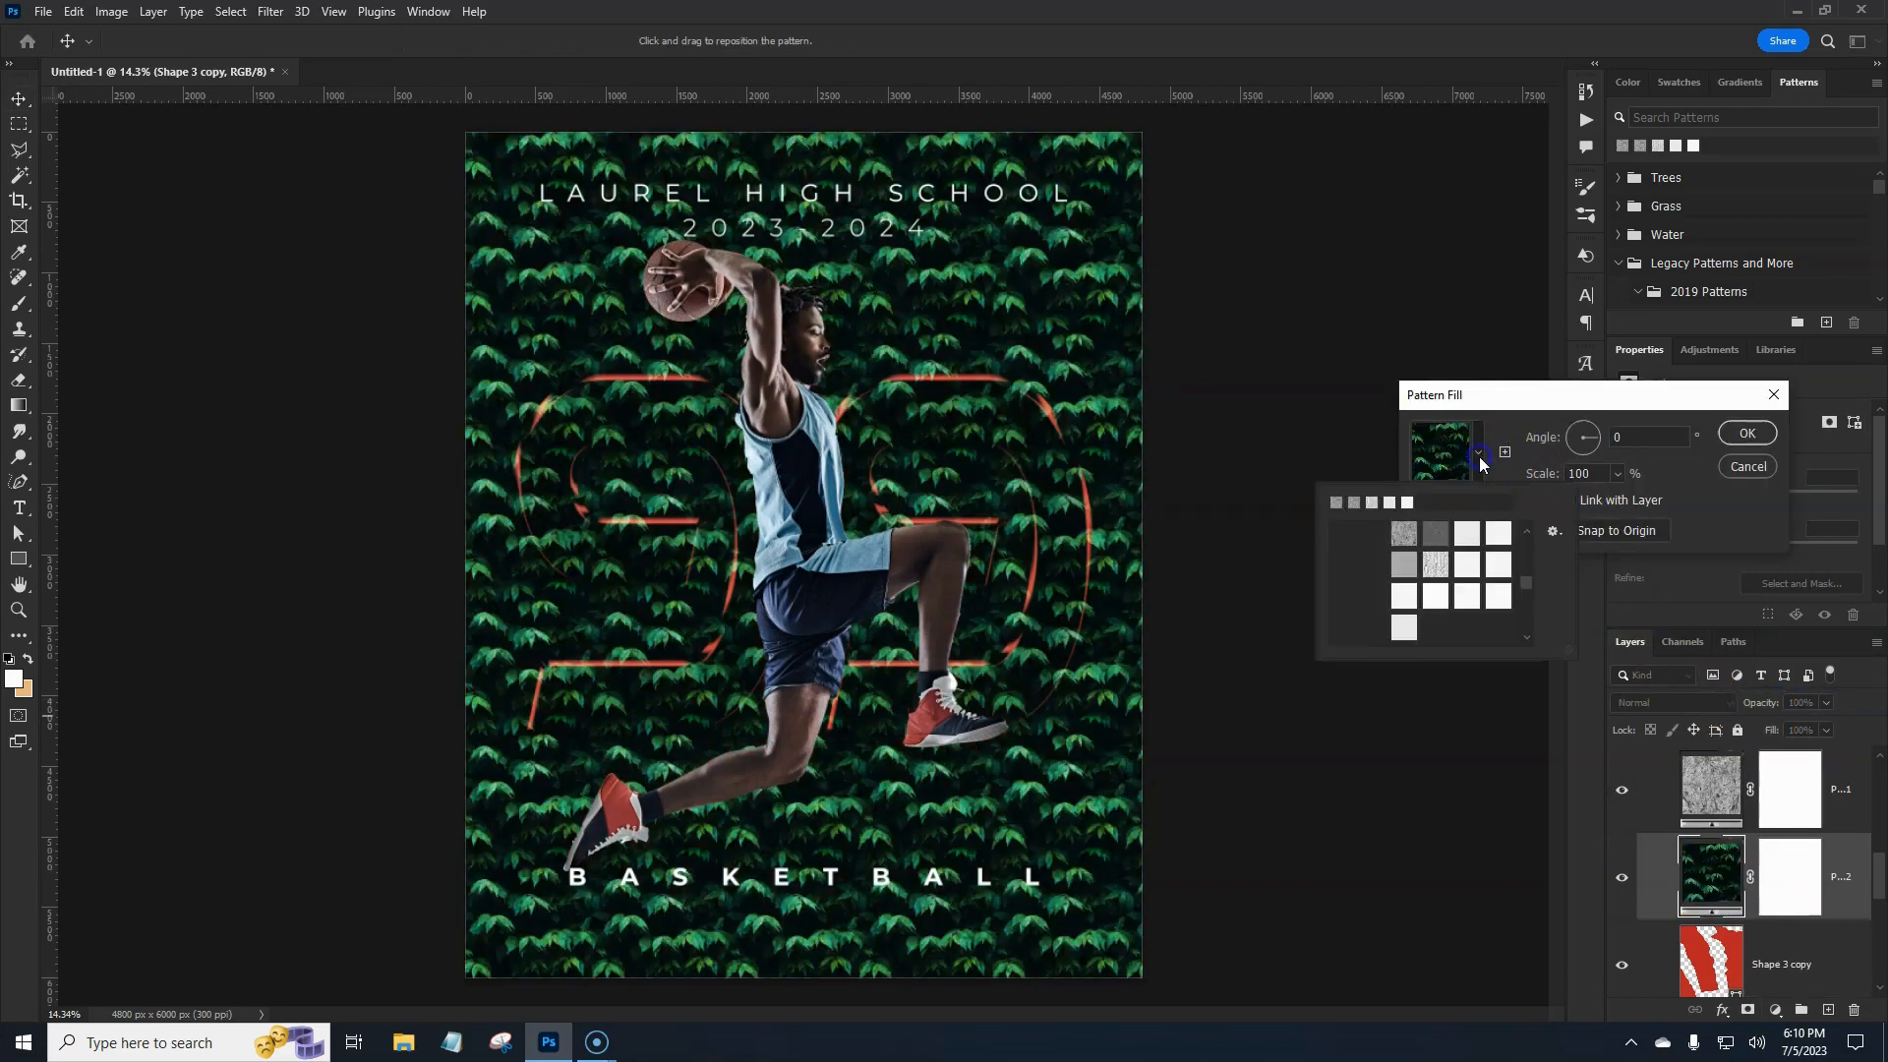
{"action": "scroll", "coordinate": [1403, 600], "scroll_direction": "up", "scroll_amount": 5}
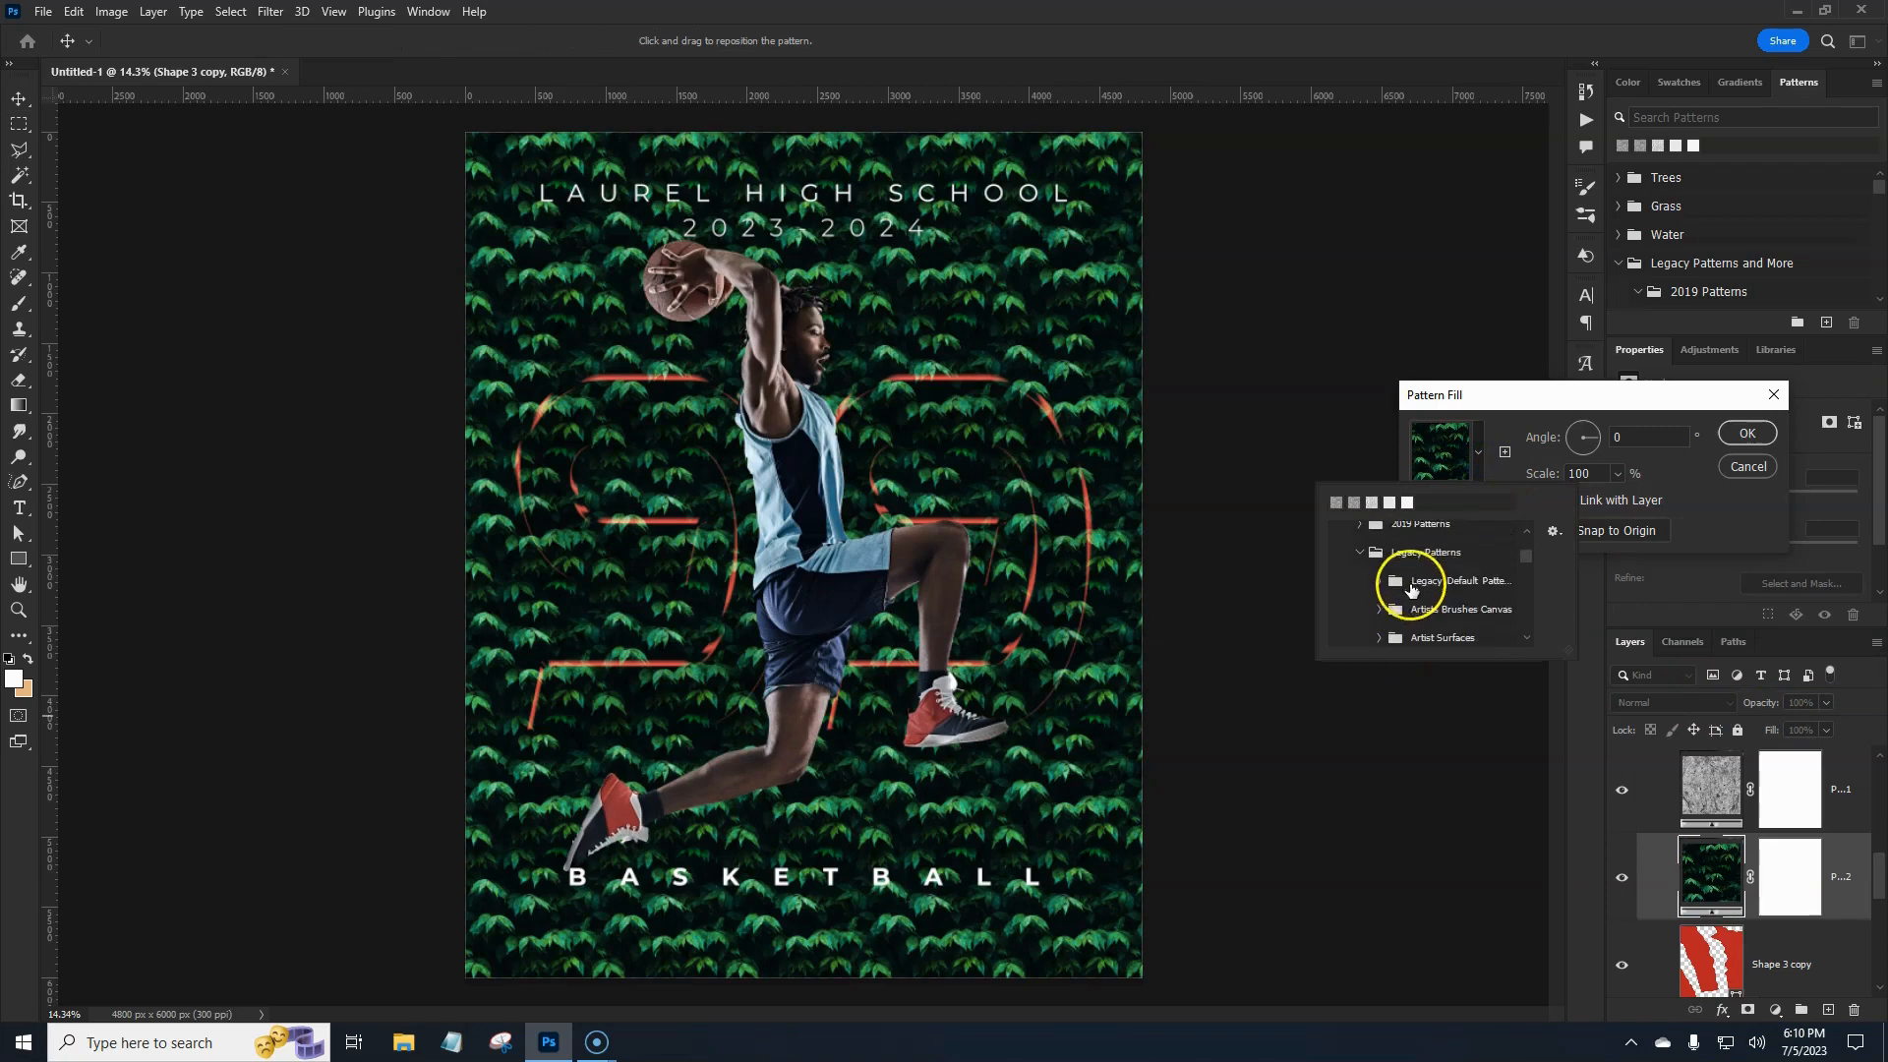
{"action": "scroll", "coordinate": [1397, 580], "scroll_direction": "up", "scroll_amount": 2}
{"action": "left_click", "coordinate": [1360, 586]}
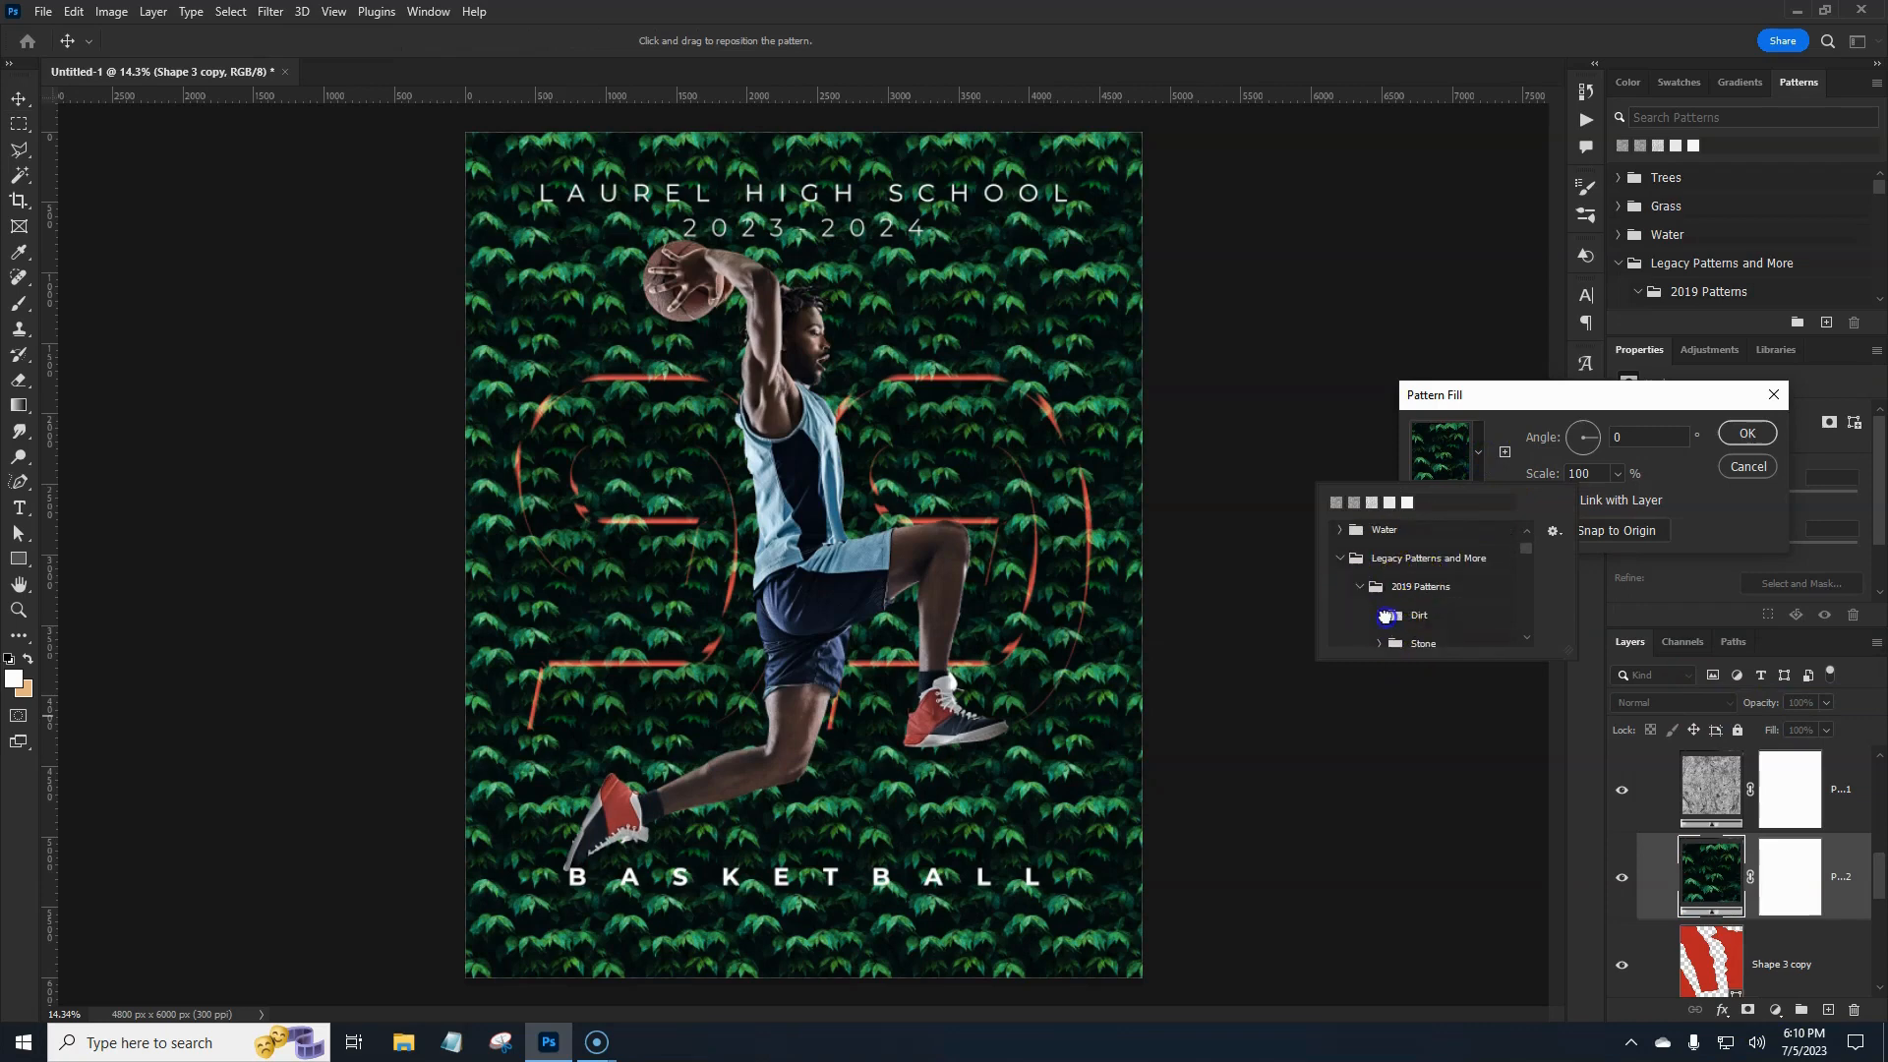
{"action": "left_click", "coordinate": [1387, 616]}
{"action": "left_click", "coordinate": [1443, 635]}
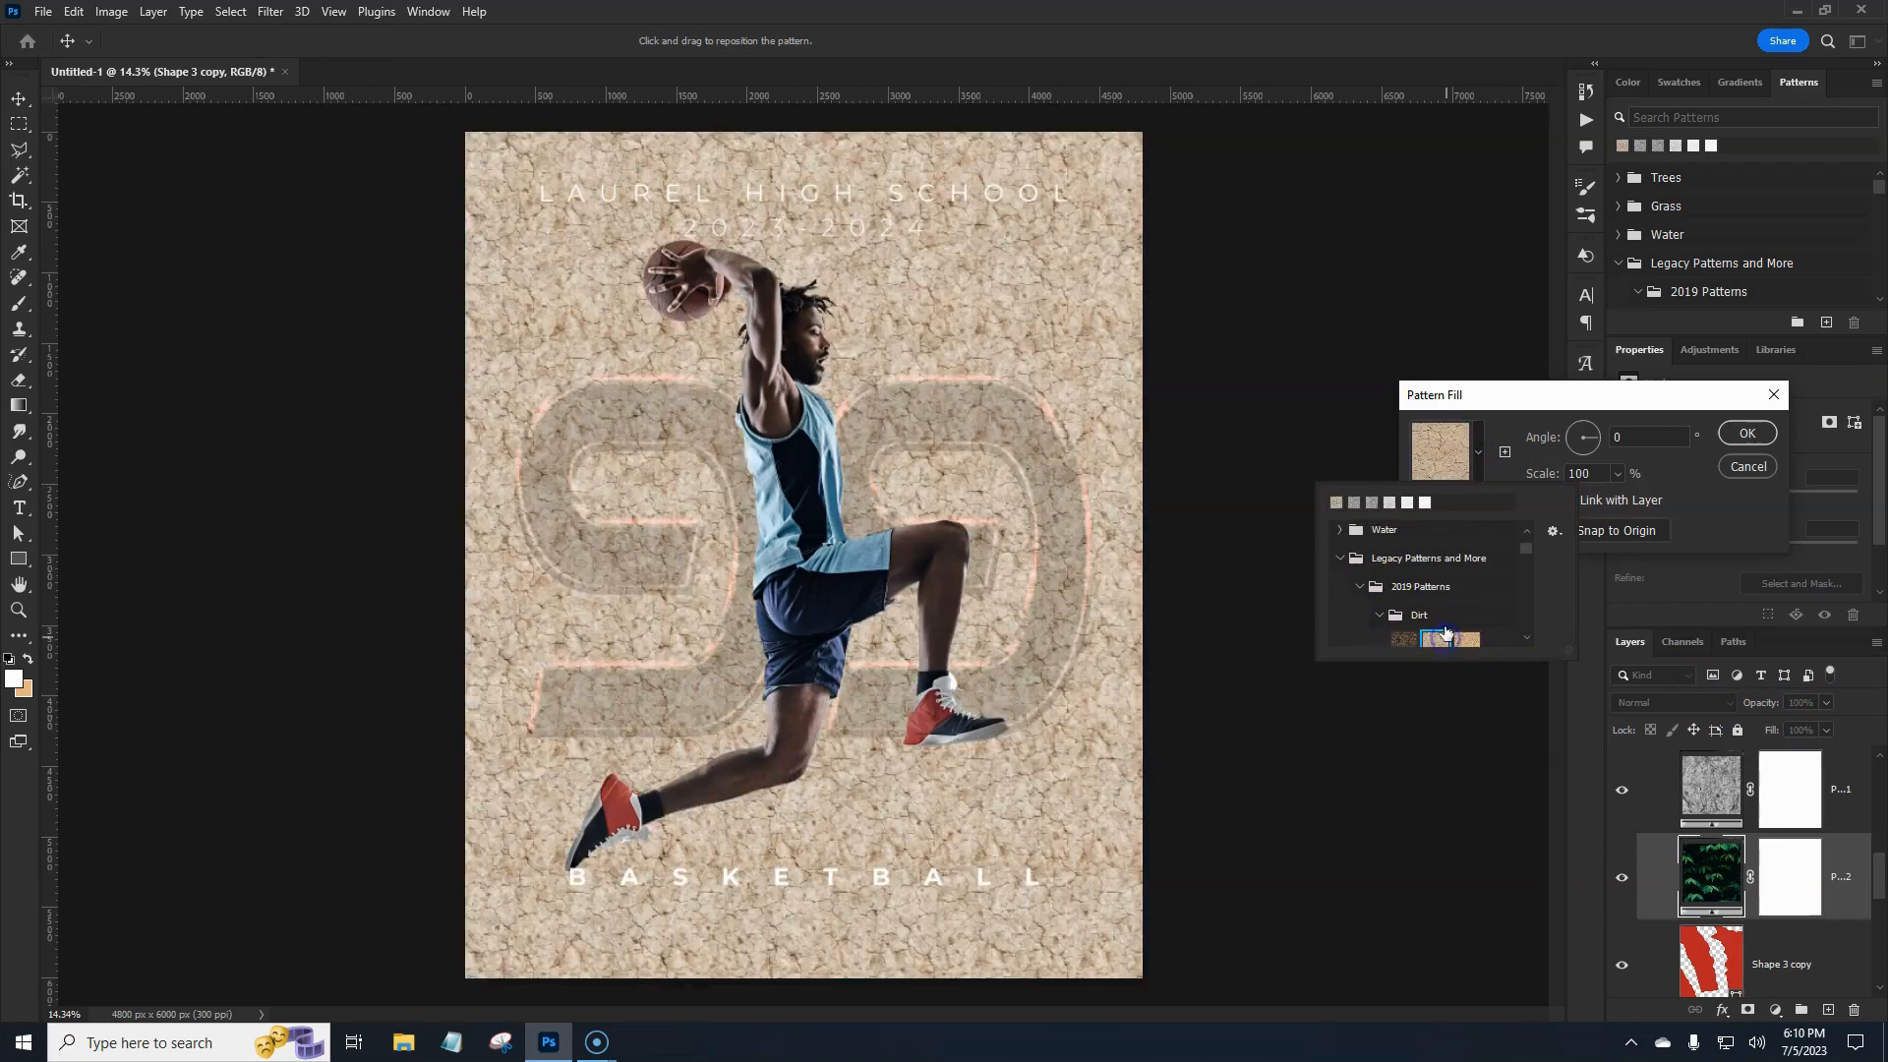
{"action": "left_click", "coordinate": [1705, 452]}
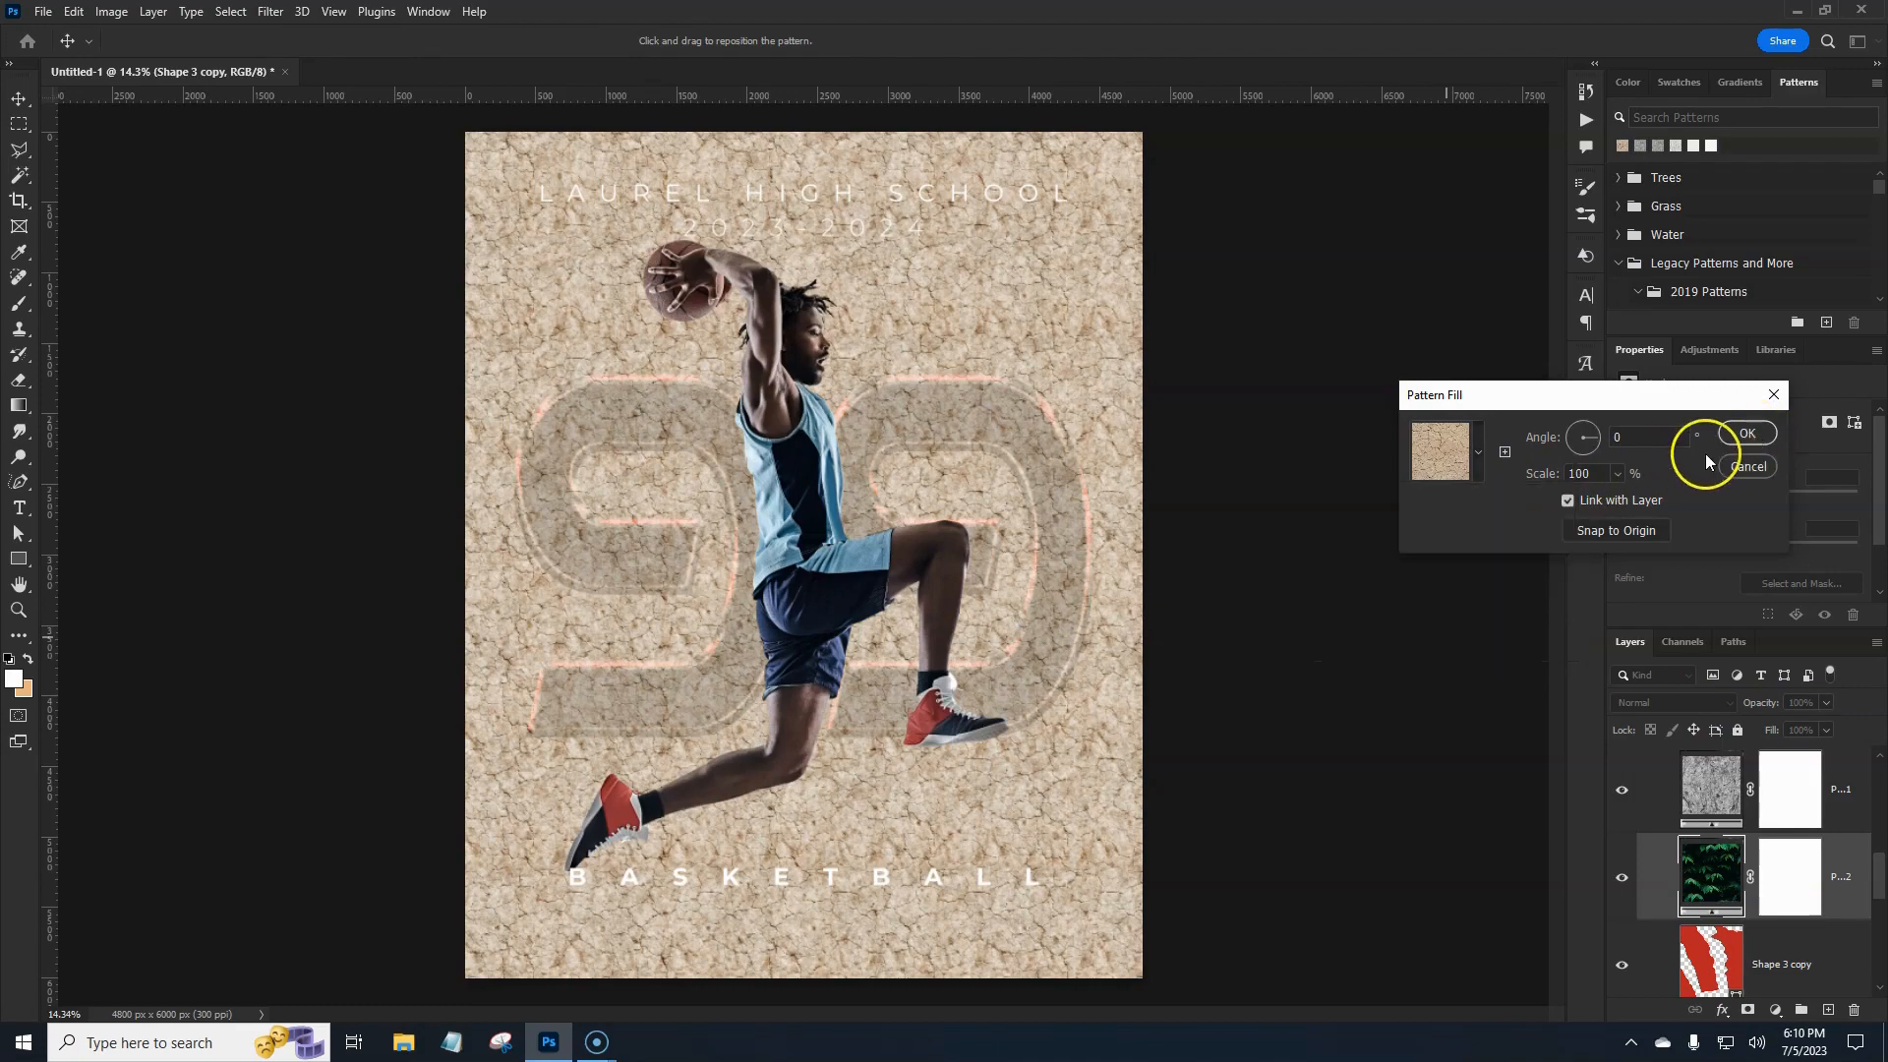
Scale the dirt pattern to 243% and confirm the fill layer.
{"action": "left_click", "coordinate": [1617, 473]}
{"action": "left_click_drag", "start_coordinate": [1636, 500], "coordinate": [1613, 503]}
{"action": "left_click", "coordinate": [1747, 432]}
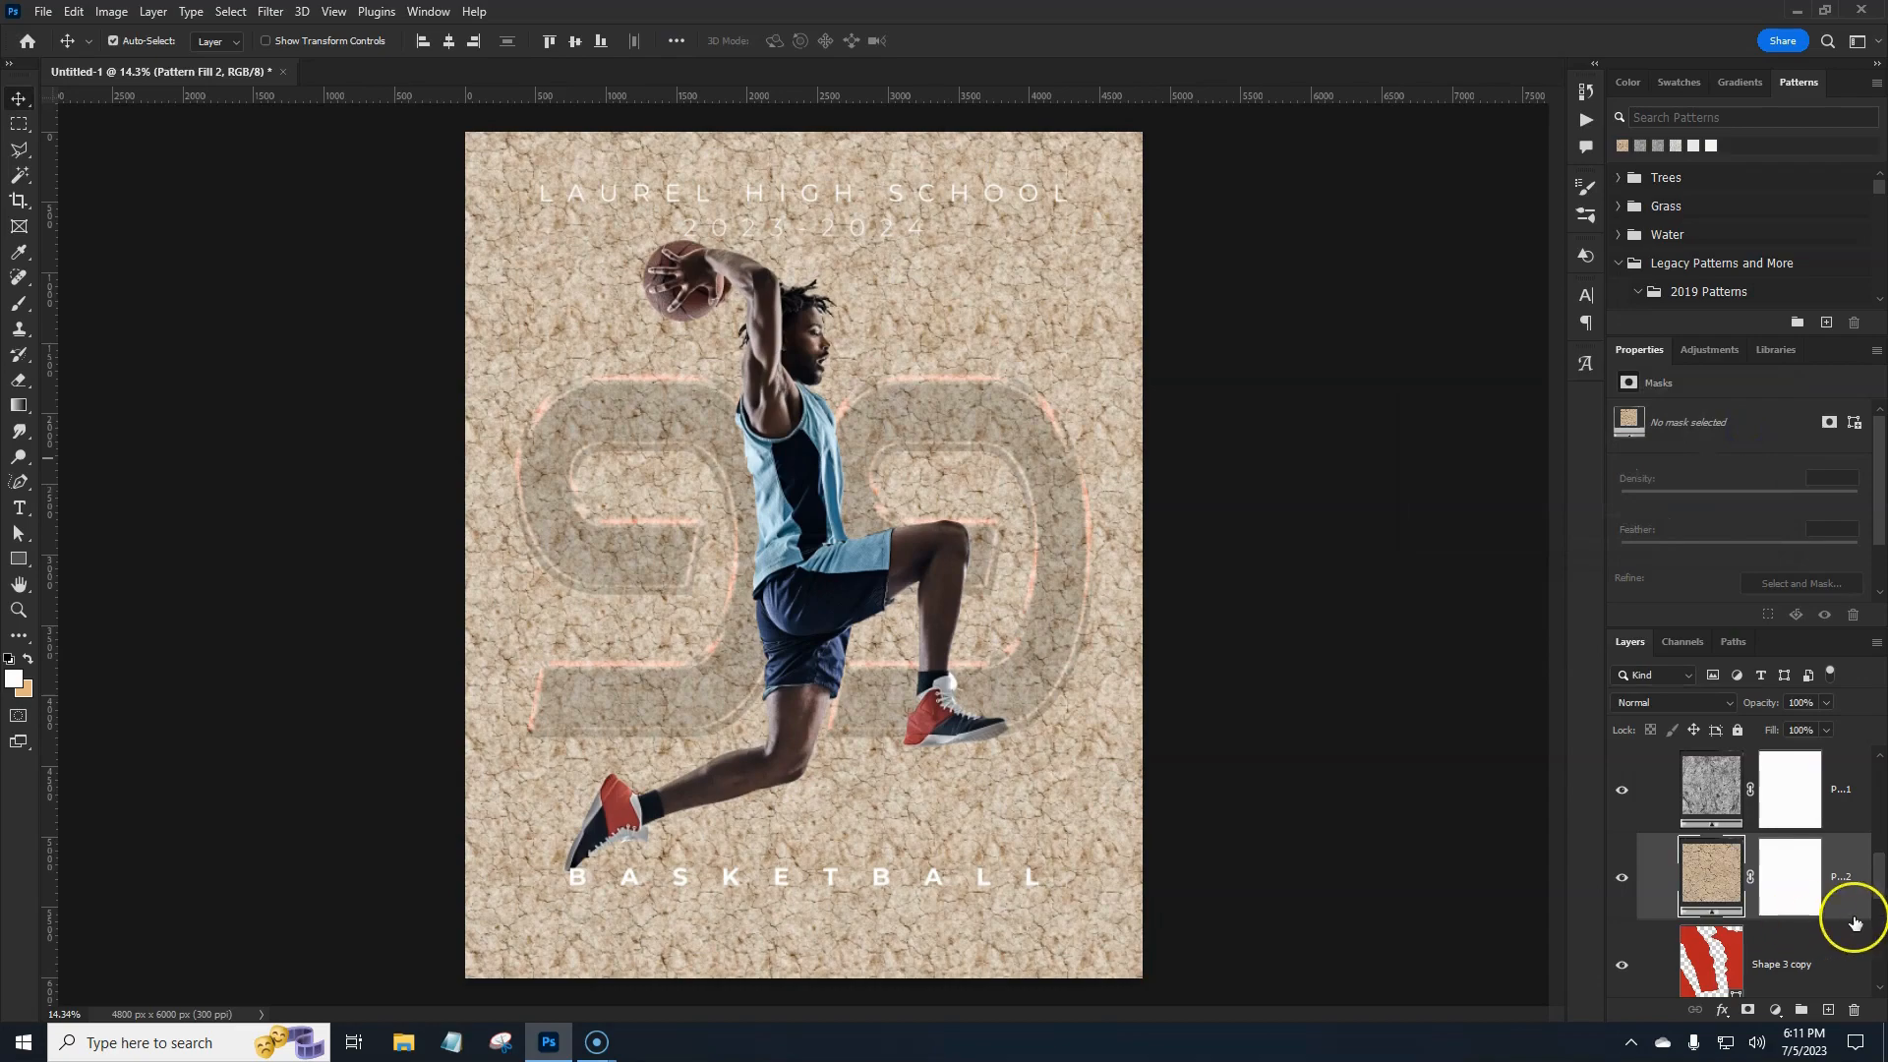
{"action": "left_click", "coordinate": [1720, 710]}
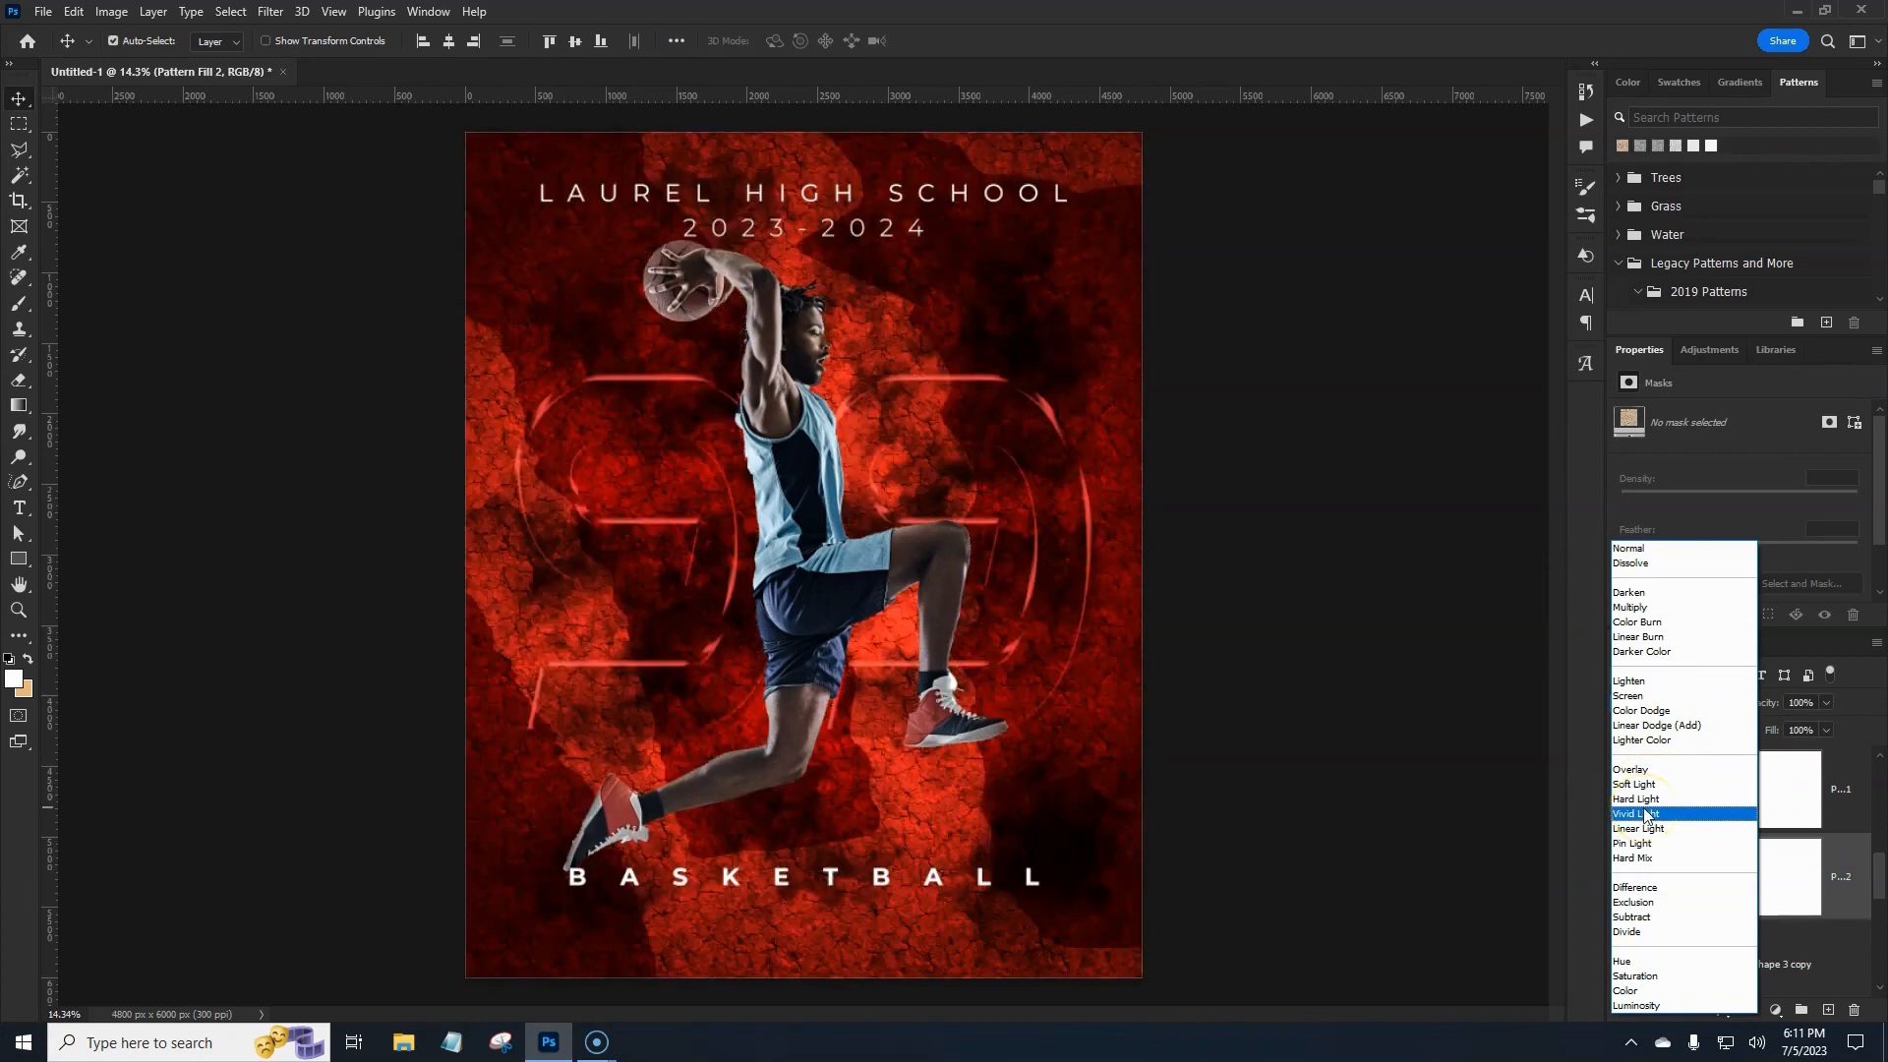
Blend both the dirt and stone pattern fills as Vivid Light, lowering the stone layer's opacity to 61%.
{"action": "left_click", "coordinate": [1646, 814]}
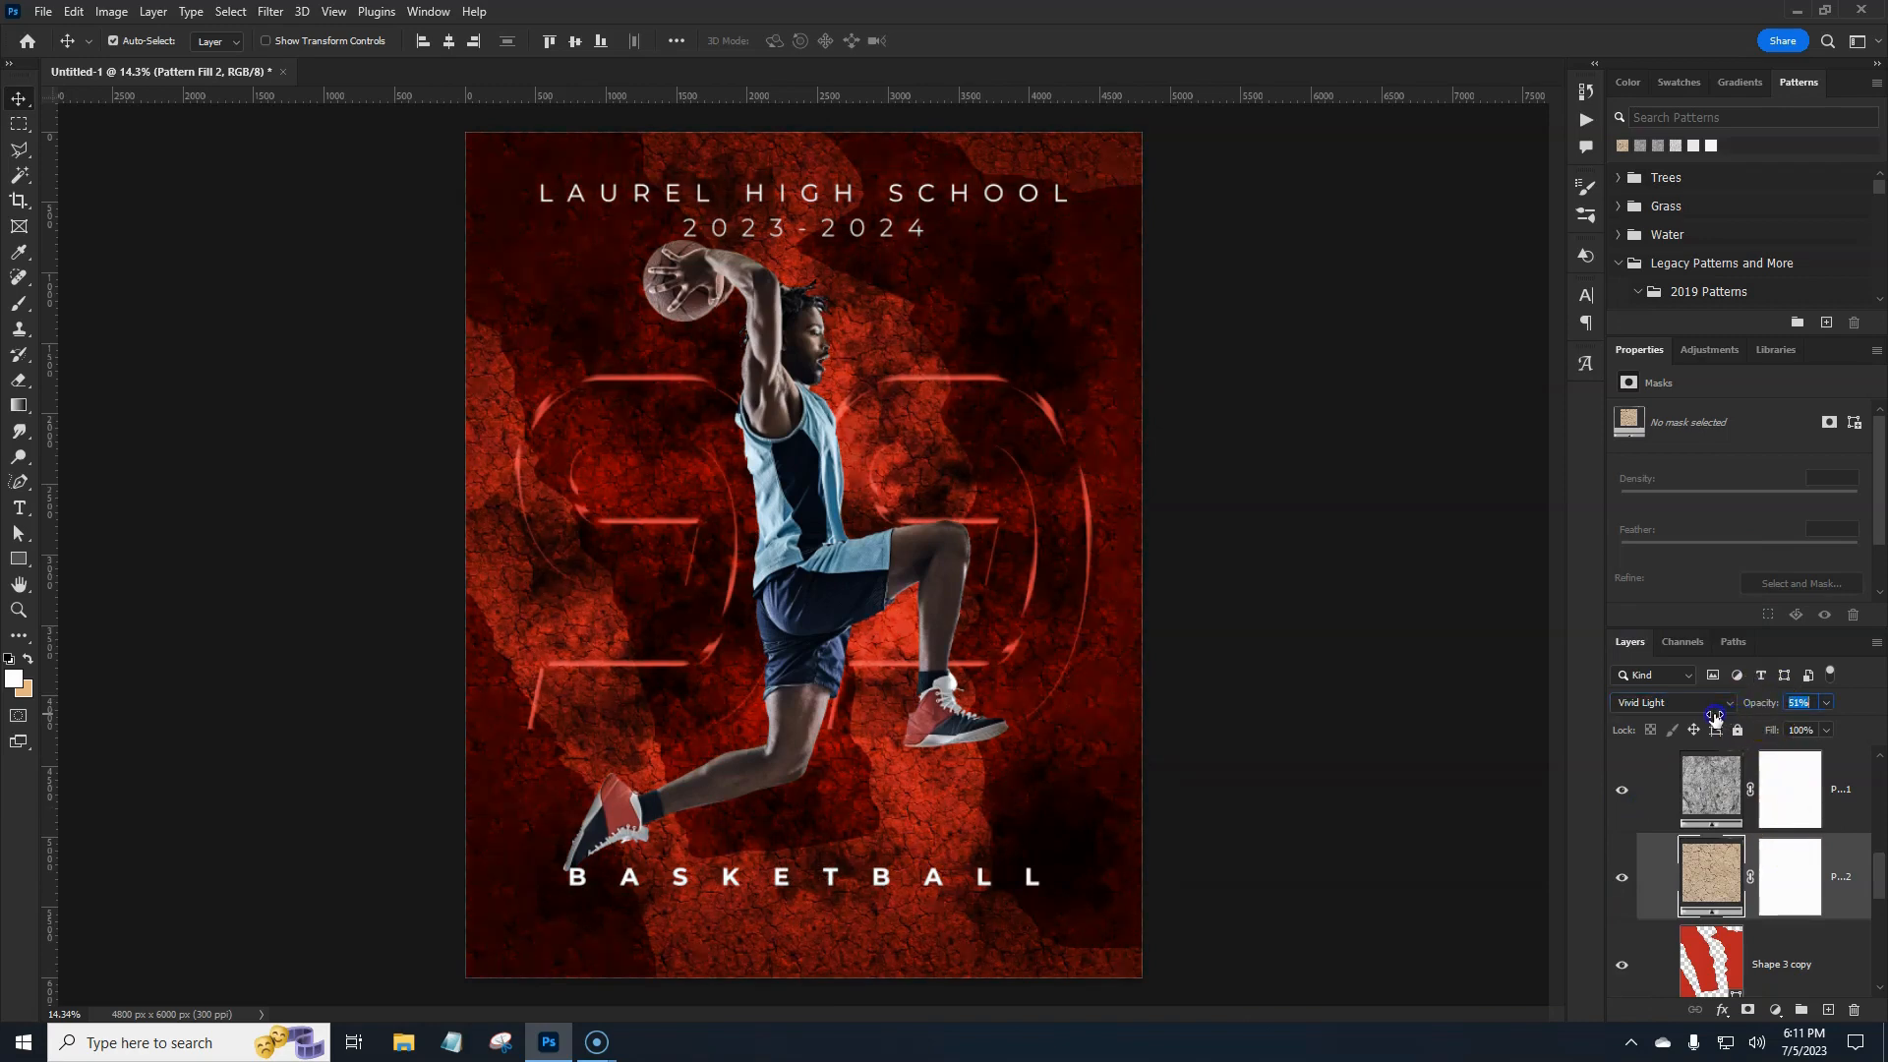
{"action": "left_click", "coordinate": [1861, 811]}
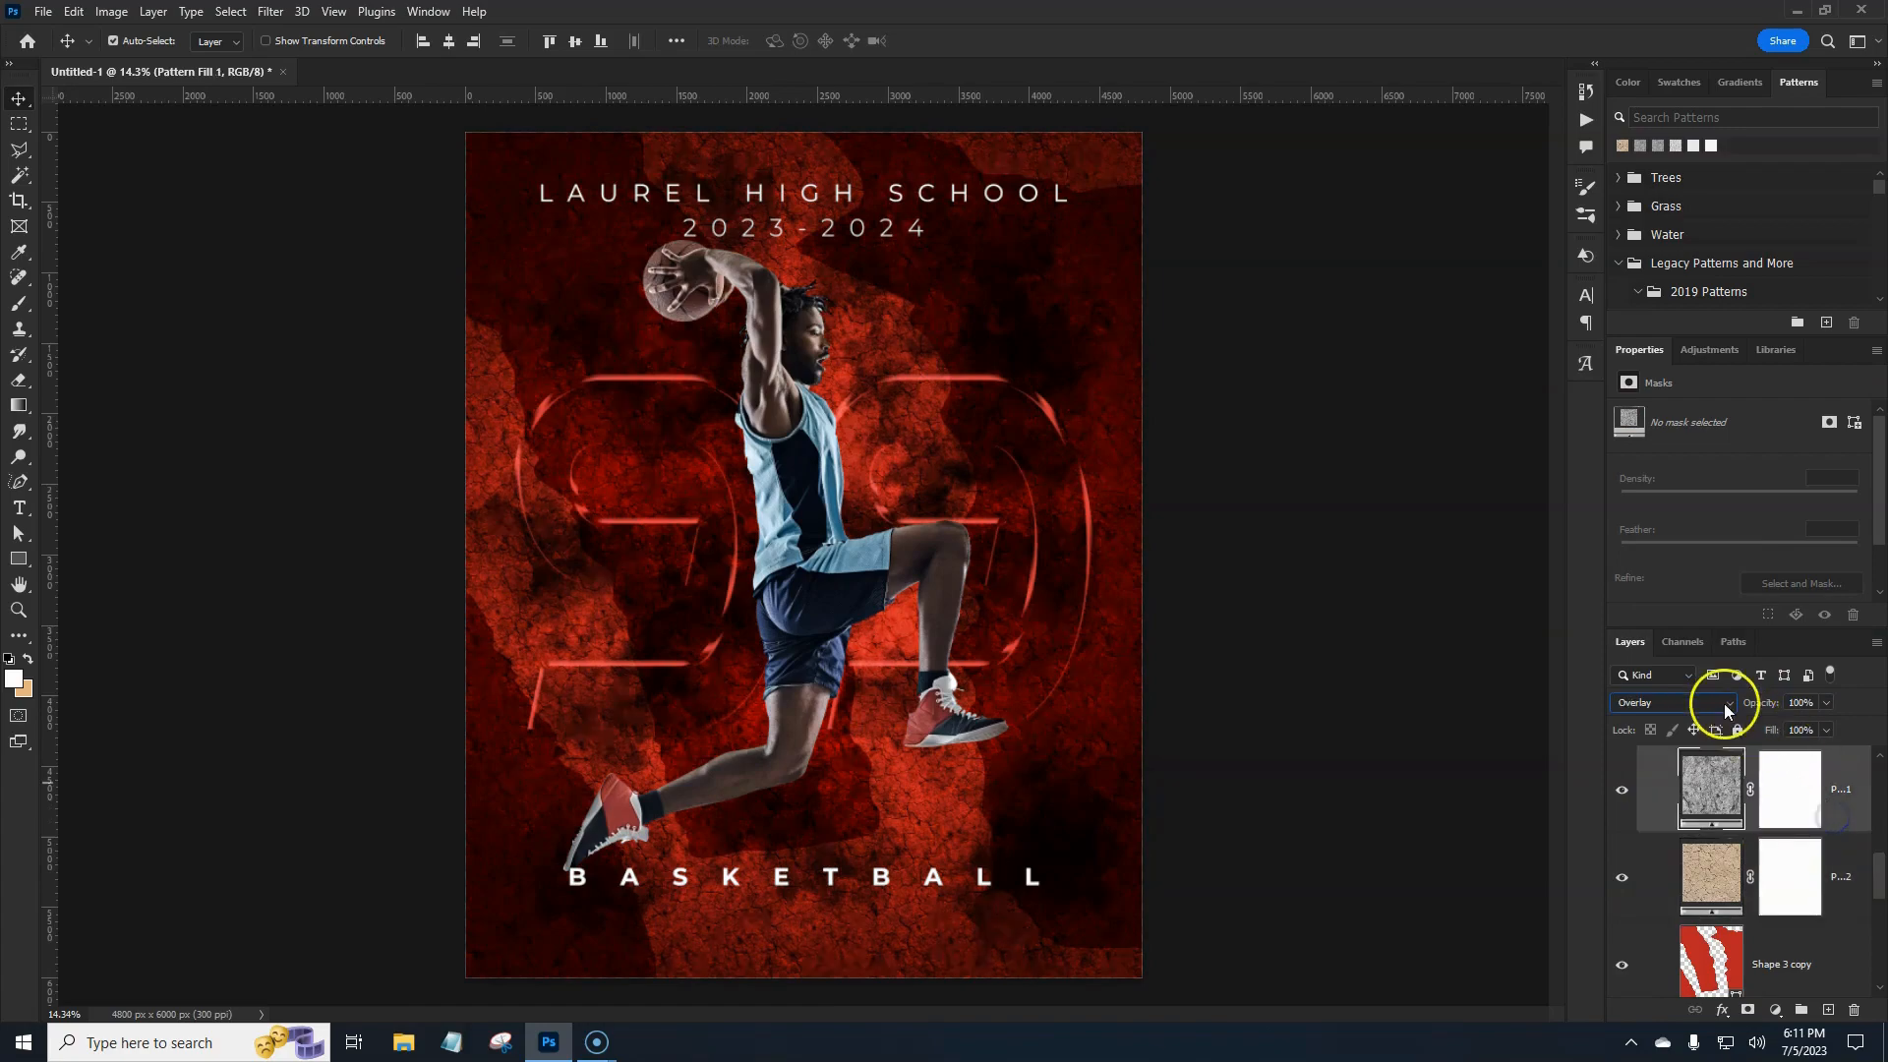
{"action": "left_click", "coordinate": [1725, 704]}
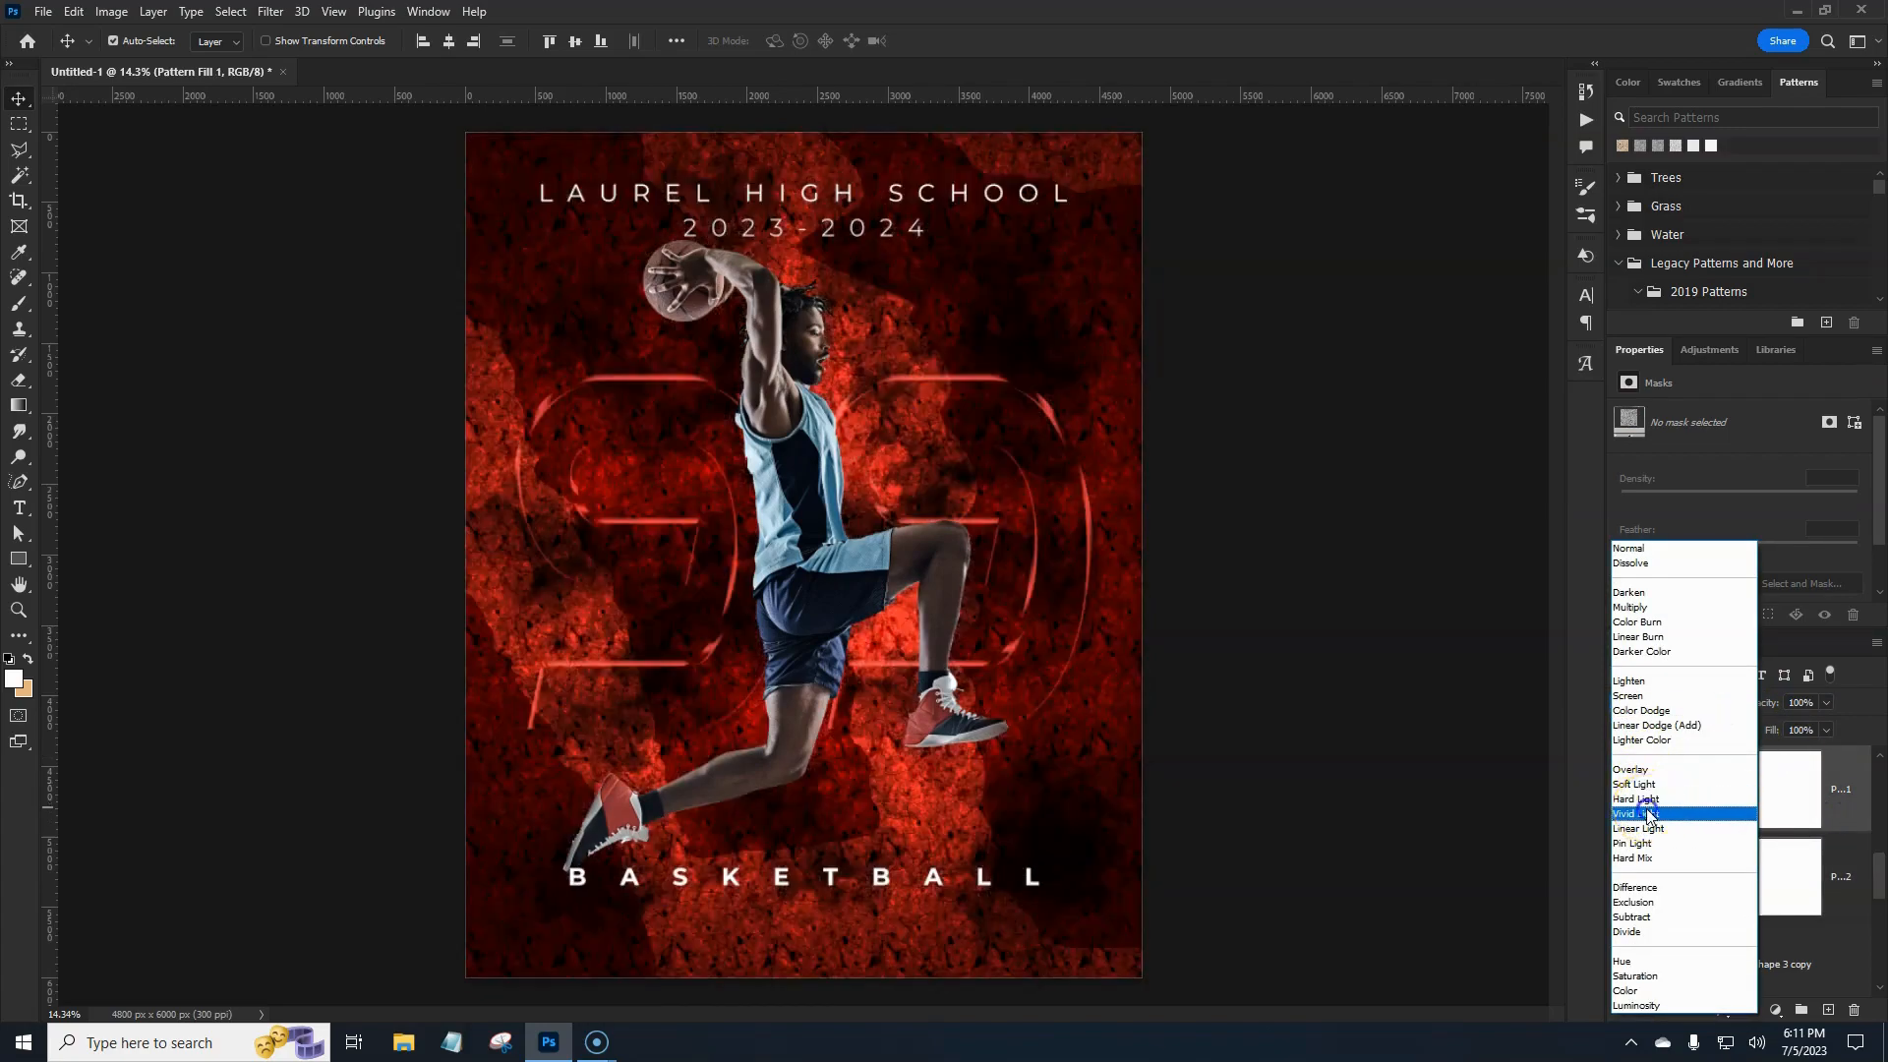
{"action": "left_click", "coordinate": [1648, 814]}
{"action": "left_click_drag", "start_coordinate": [1774, 704], "coordinate": [1730, 705]}
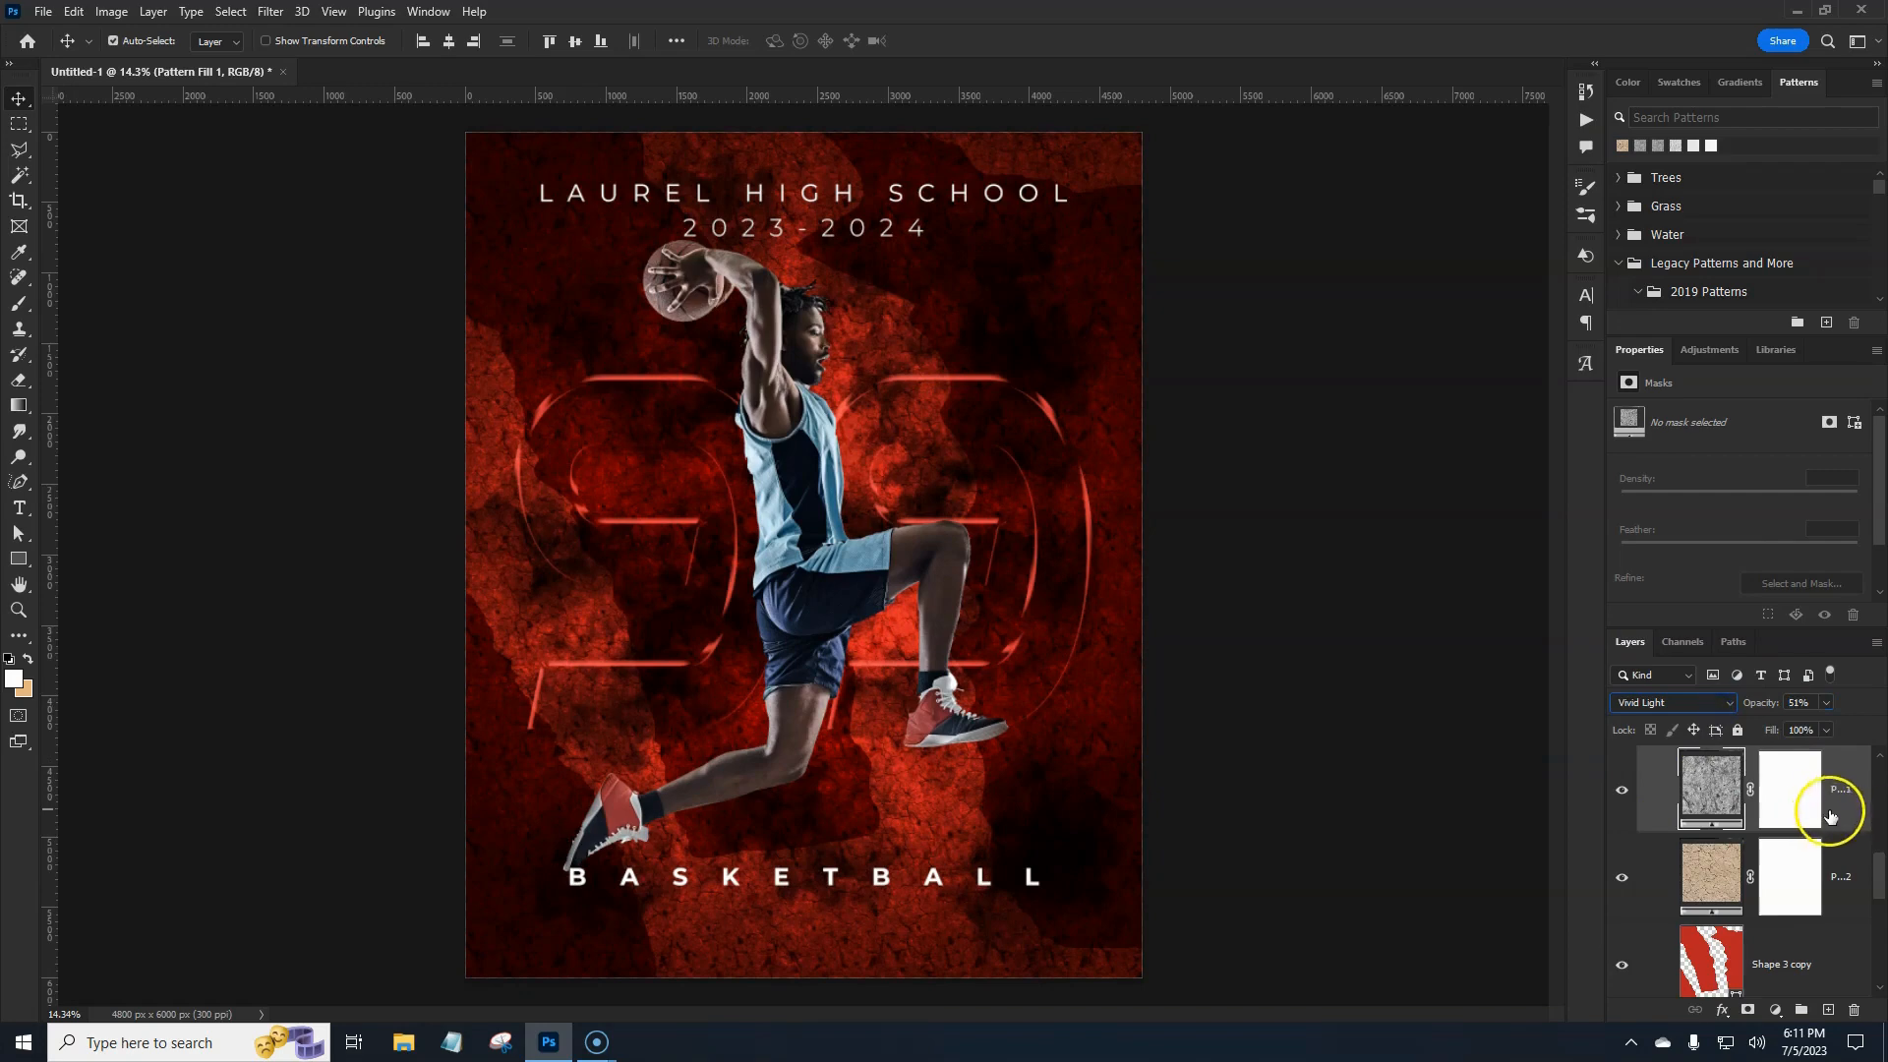
Collapse the bg elements group below Pattern Fill 2 and select the BASKETBALL text layer.
{"action": "left_click", "coordinate": [1840, 865]}
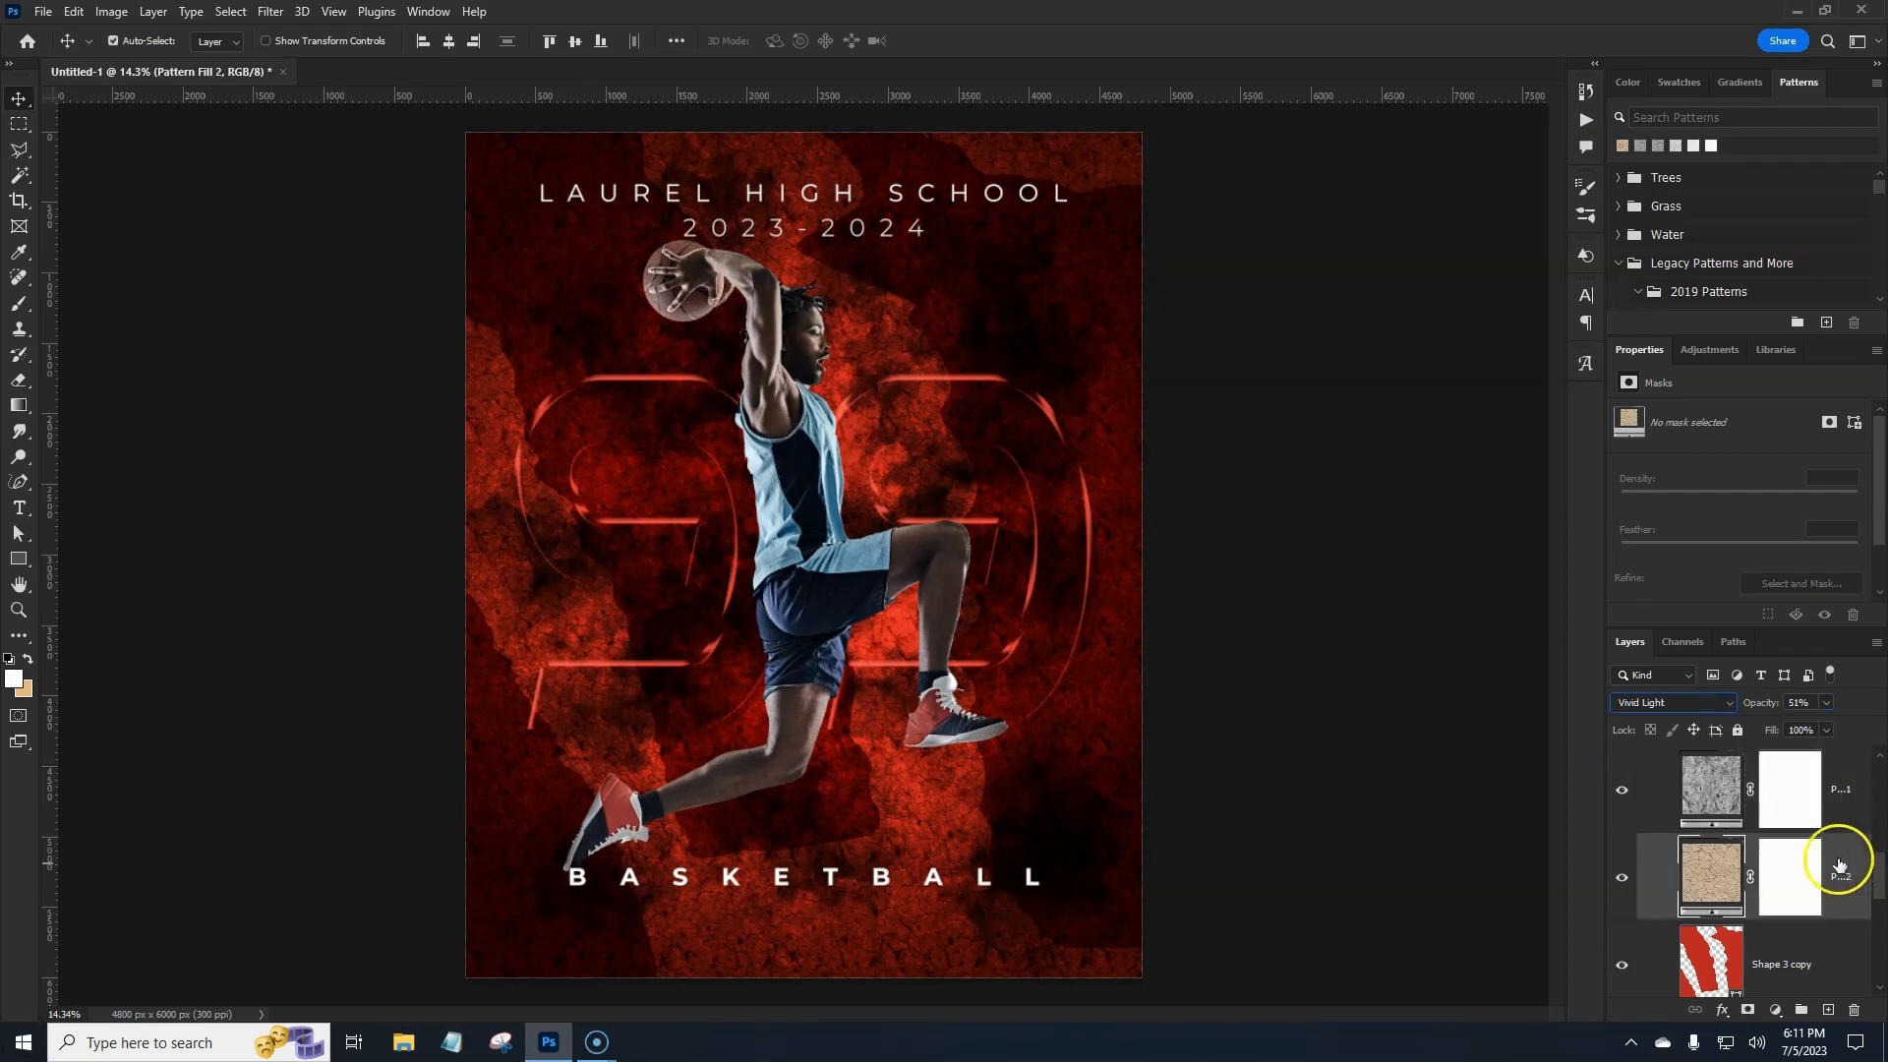
{"action": "left_click_drag", "start_coordinate": [1880, 885], "coordinate": [1882, 859]}
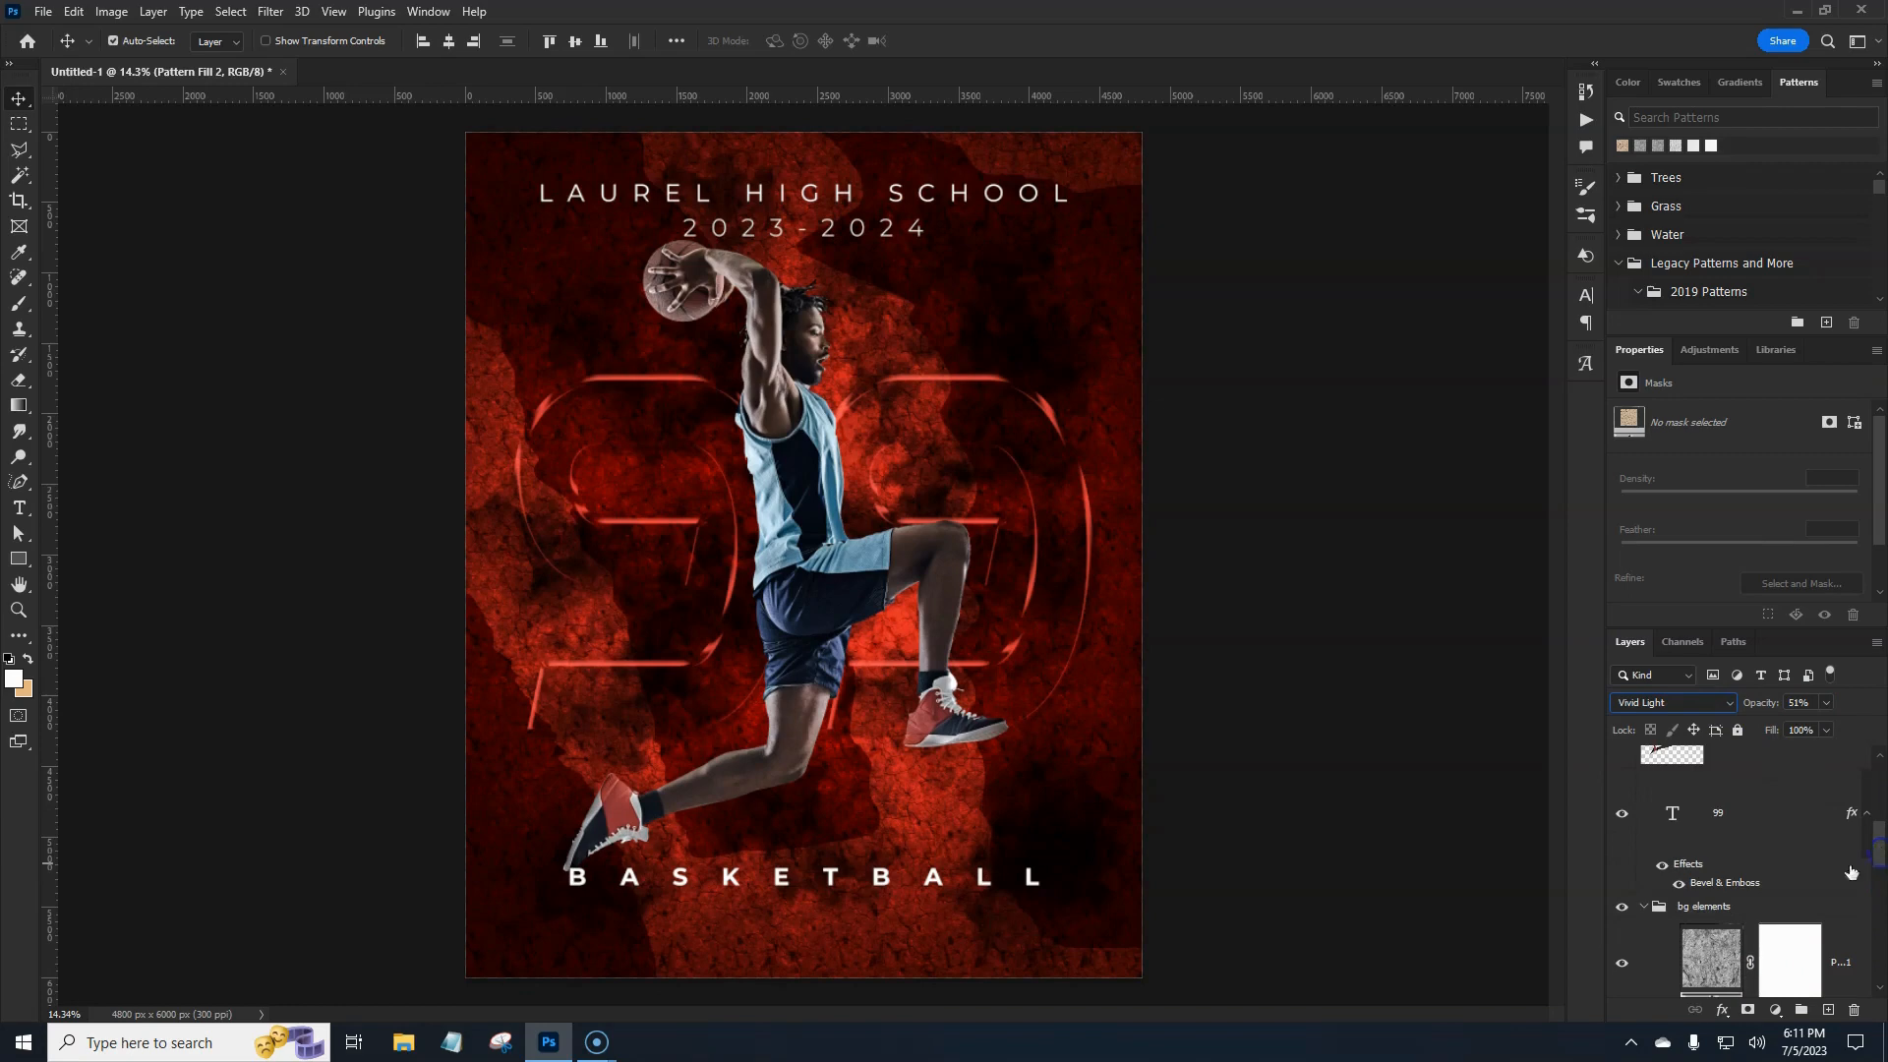
{"action": "left_click", "coordinate": [1643, 906]}
{"action": "scroll", "coordinate": [1770, 896], "scroll_direction": "up", "scroll_amount": 1}
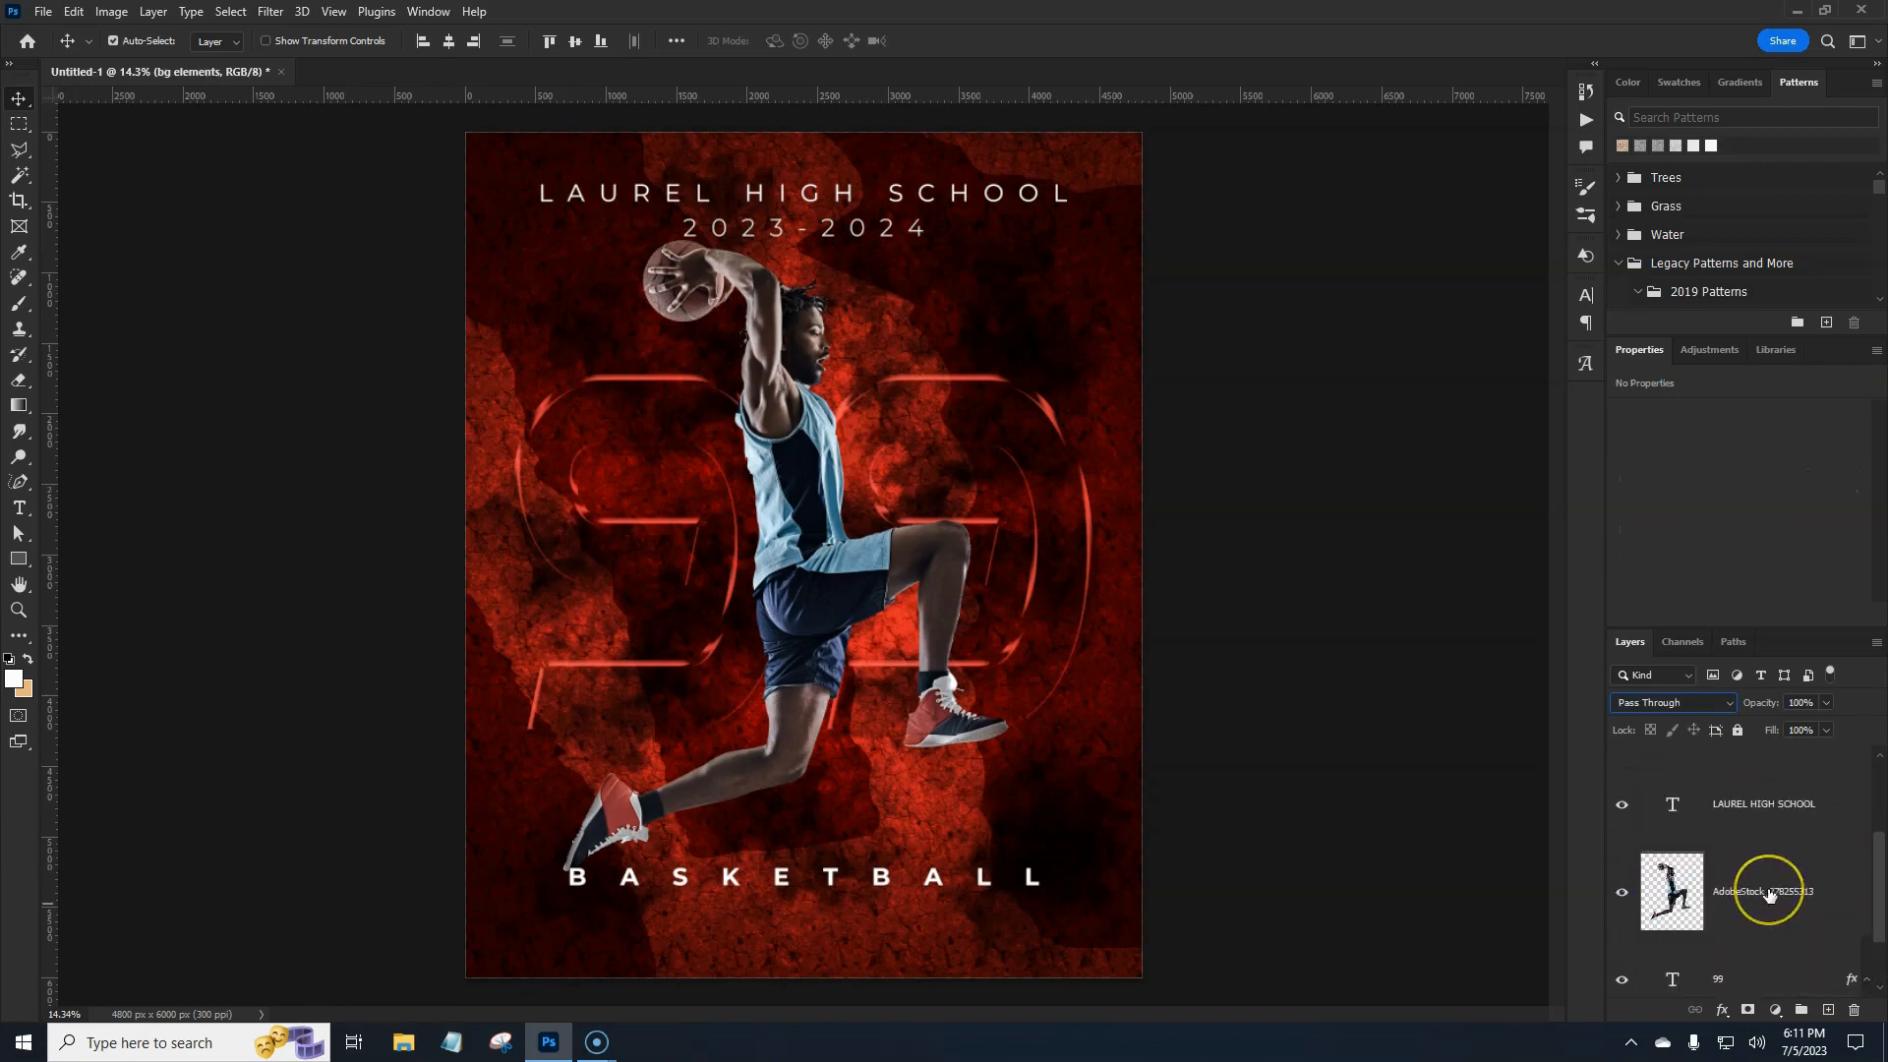
{"action": "scroll", "coordinate": [1771, 895], "scroll_direction": "up", "scroll_amount": 2}
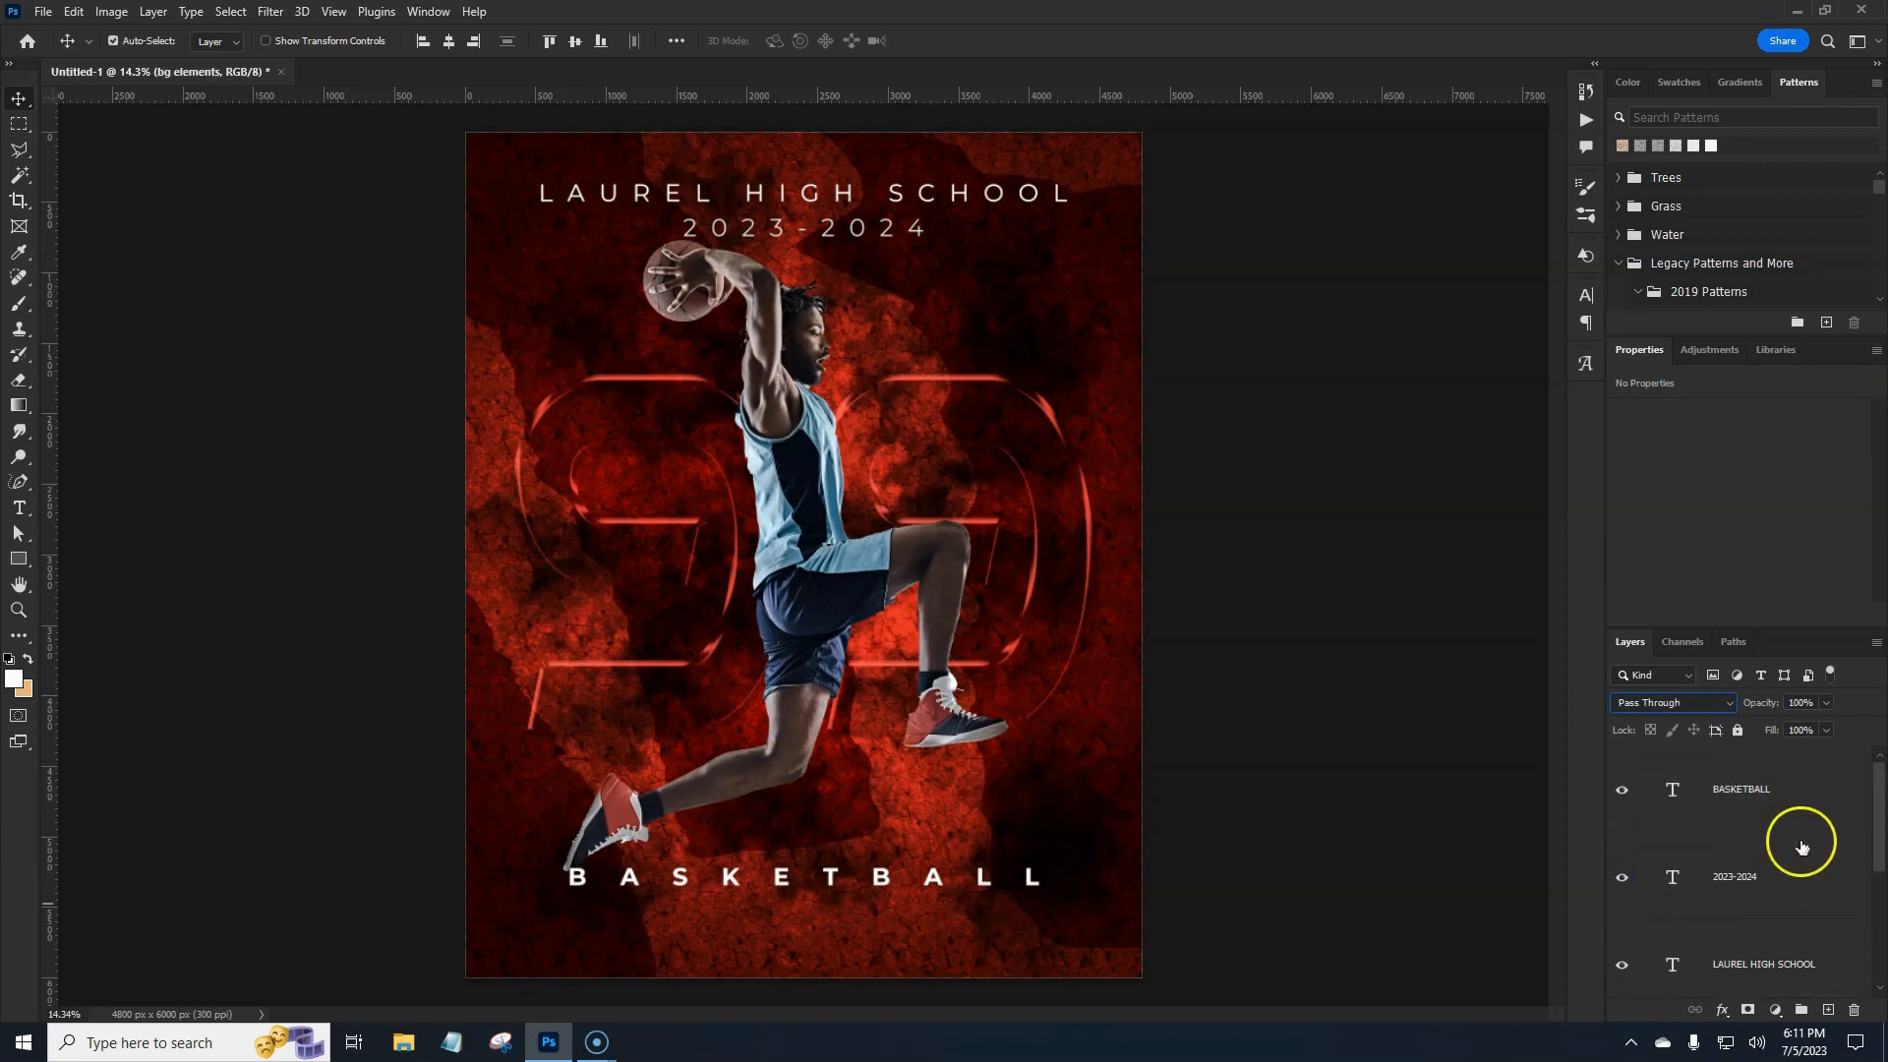
{"action": "left_click", "coordinate": [1811, 810]}
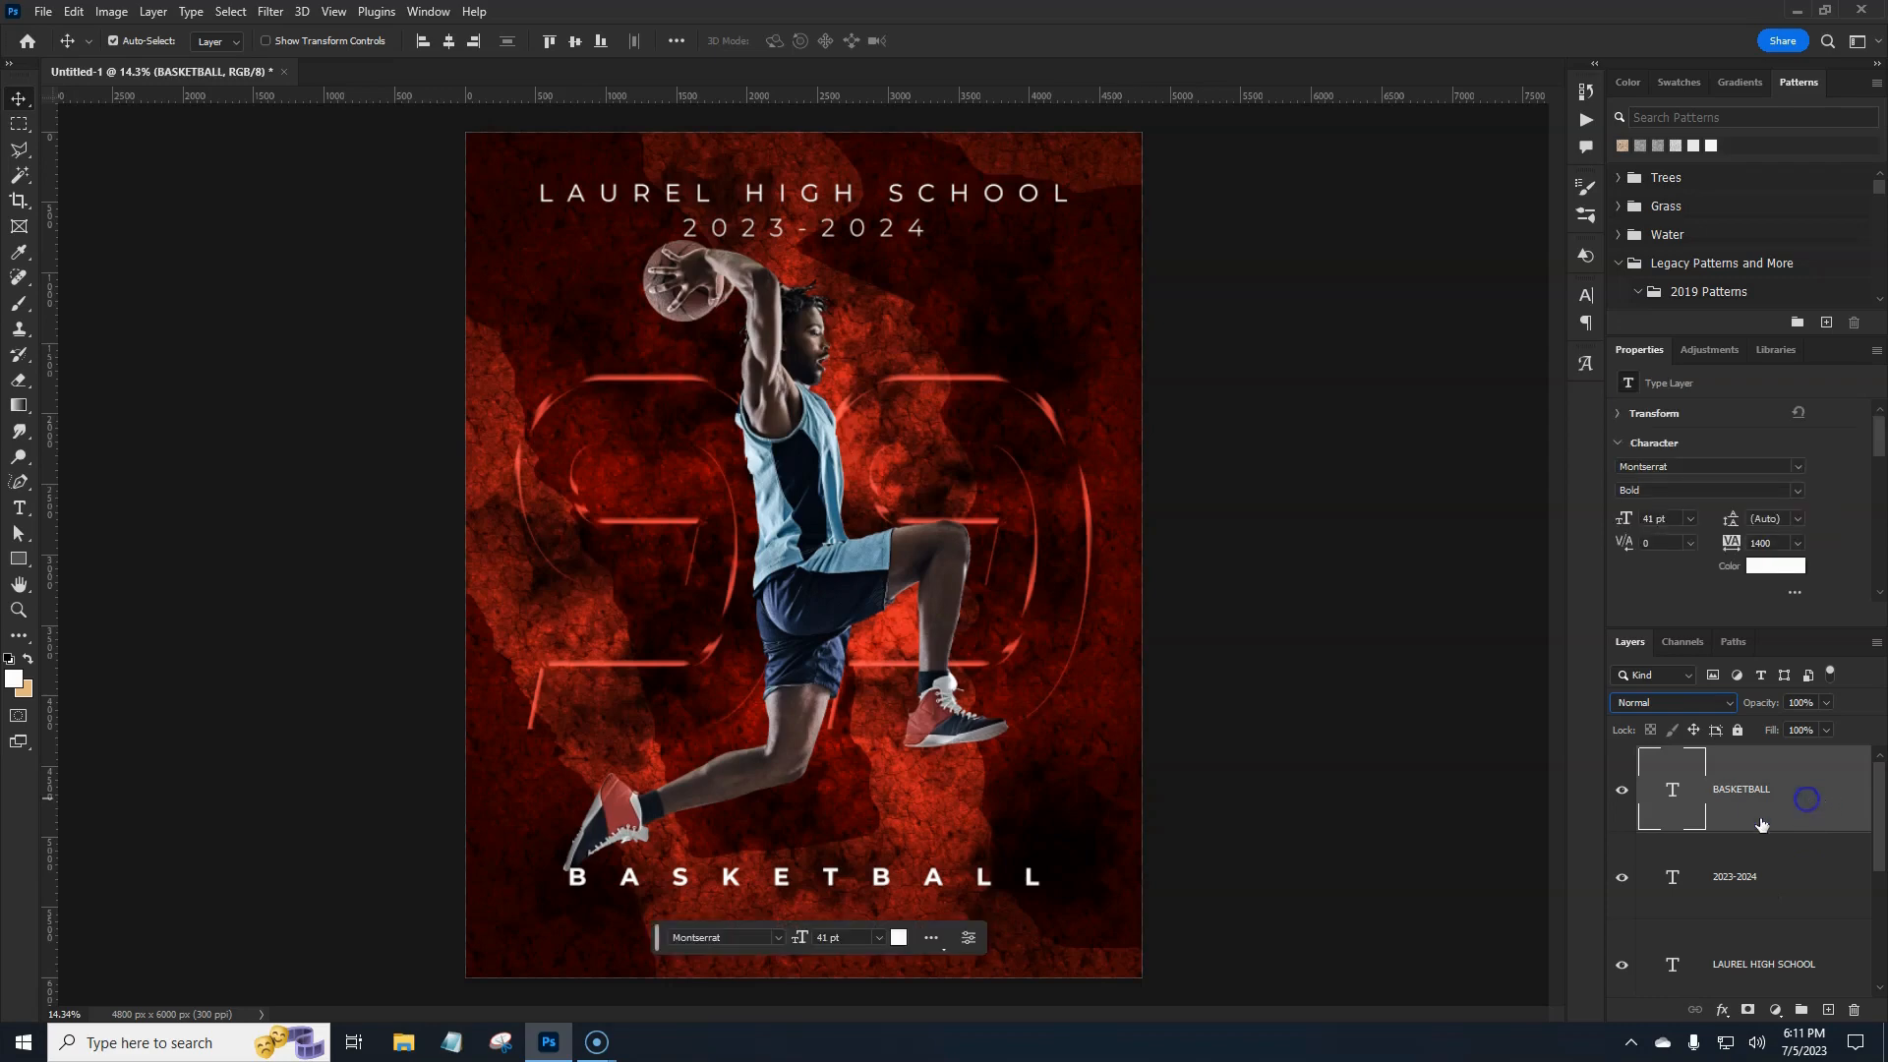
Fill a full-width rectangular strip over the BASKETBALL text with white on new Layer 2.
{"action": "left_click", "coordinate": [18, 126]}
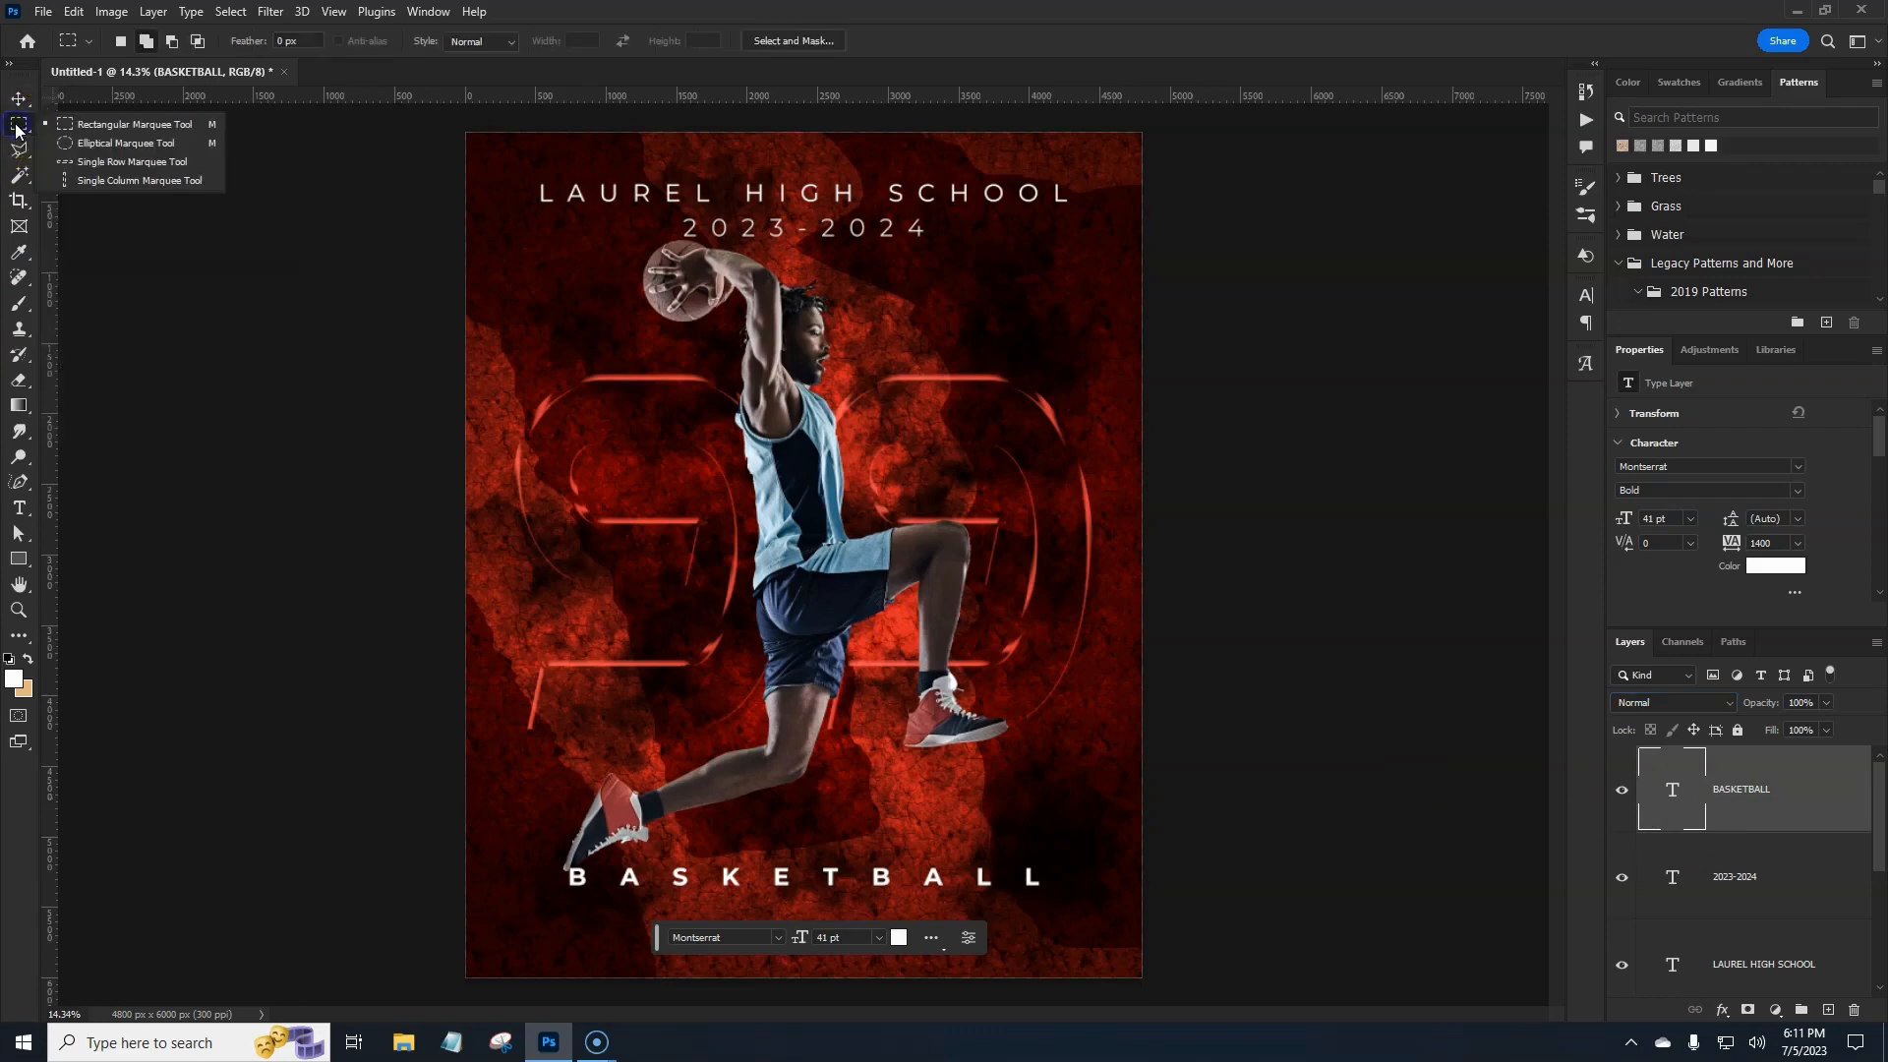
{"action": "left_click", "coordinate": [78, 128]}
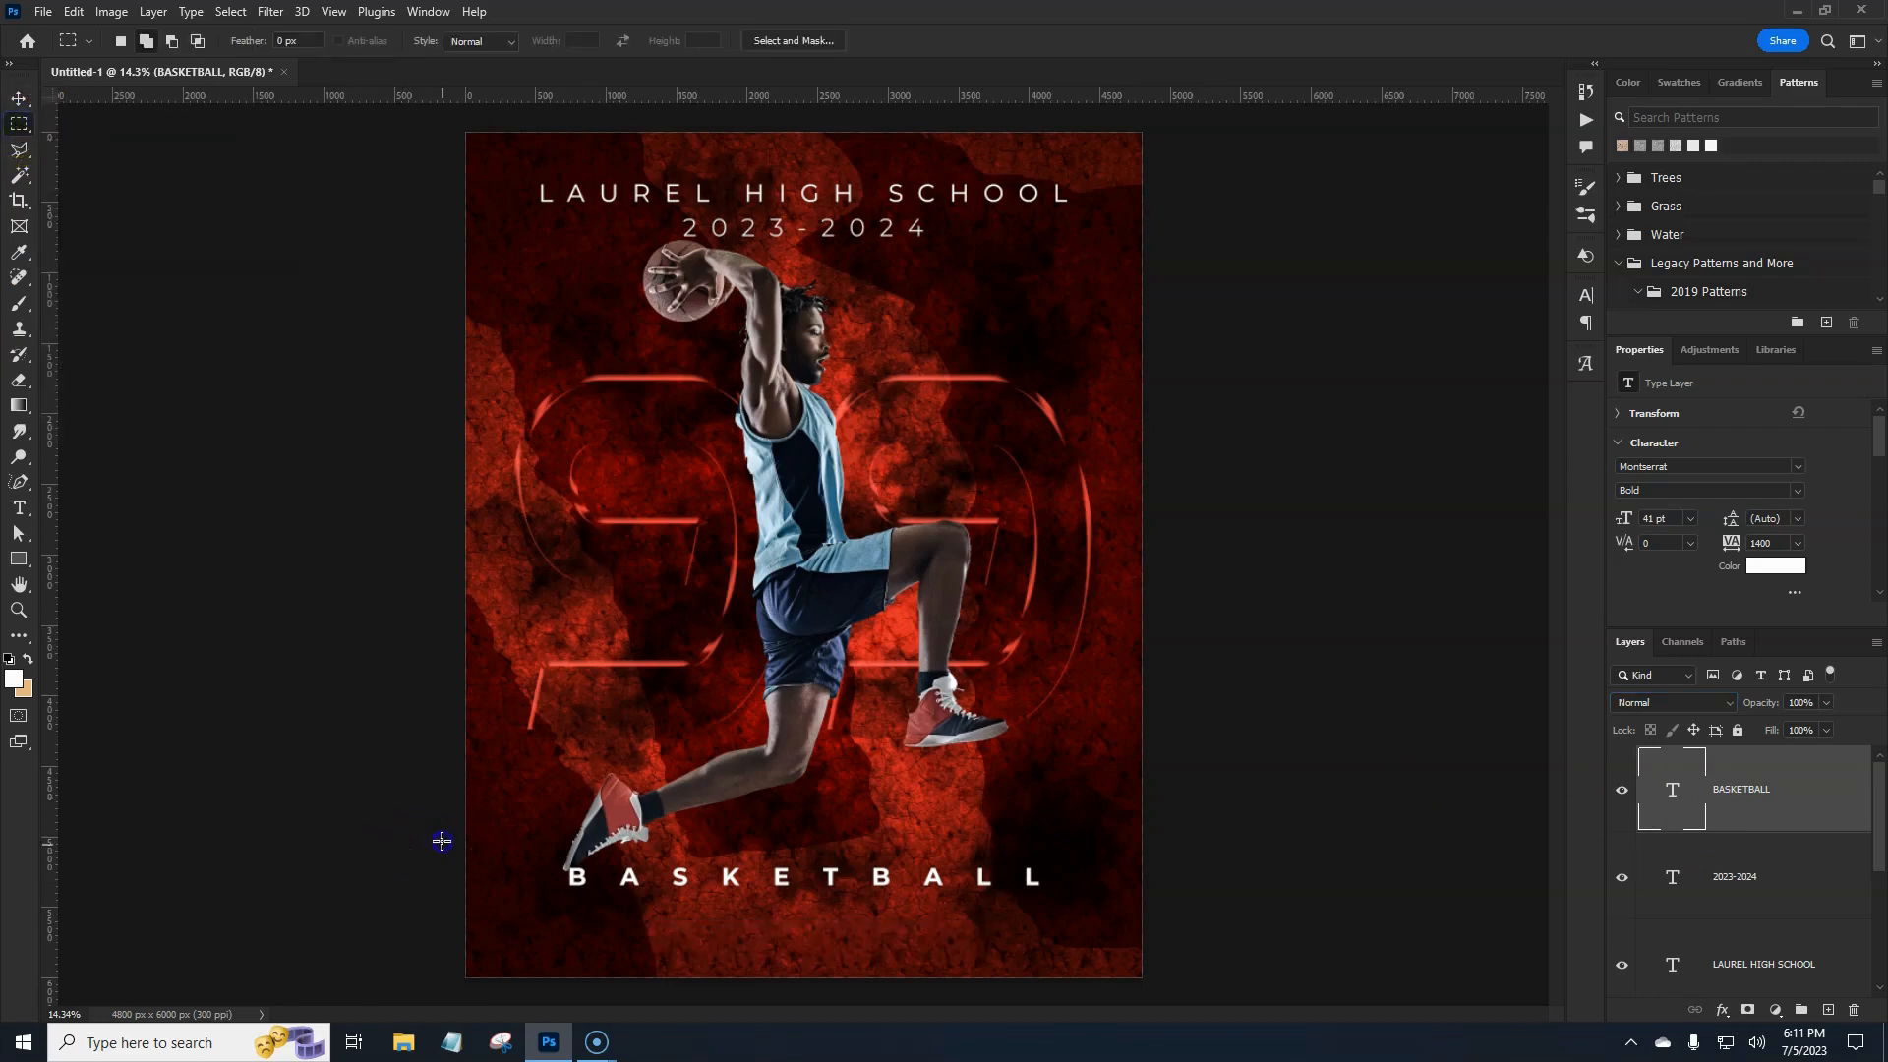
{"action": "left_click_drag", "start_coordinate": [438, 843], "coordinate": [1154, 913]}
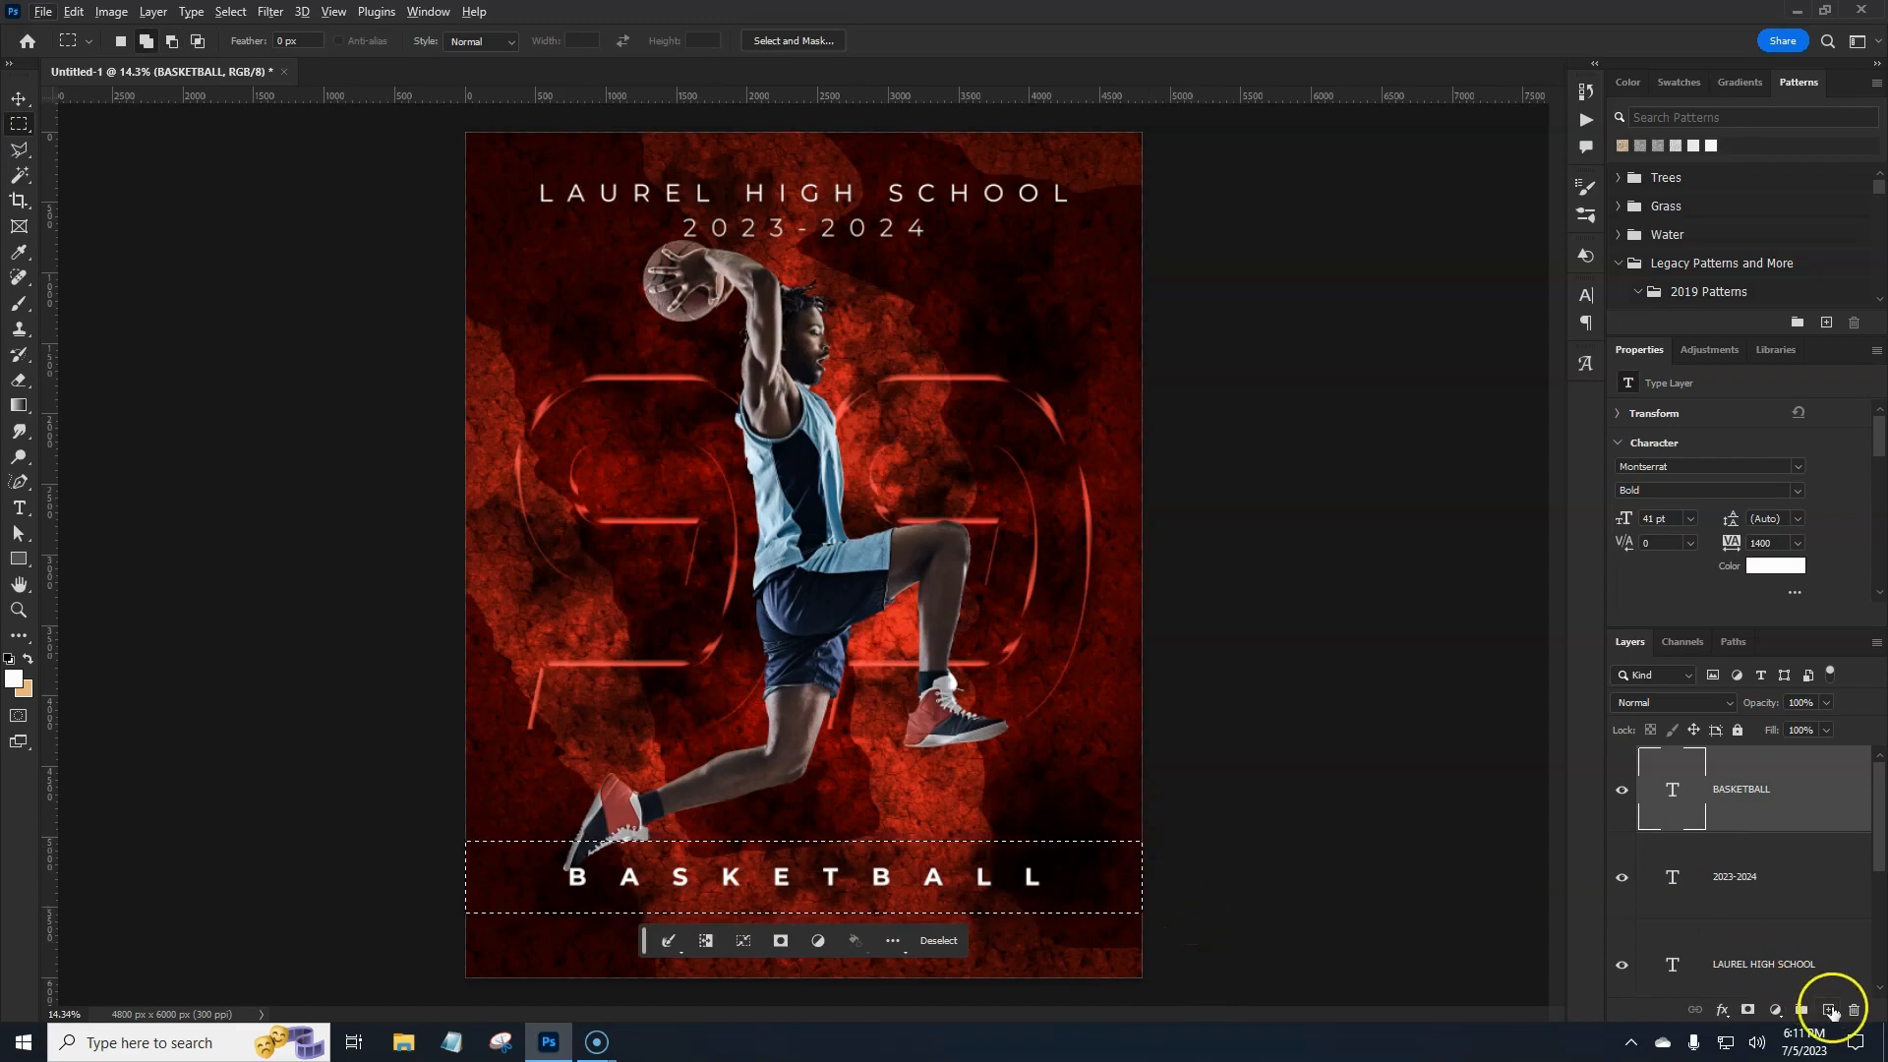
{"action": "left_click", "coordinate": [1829, 1010]}
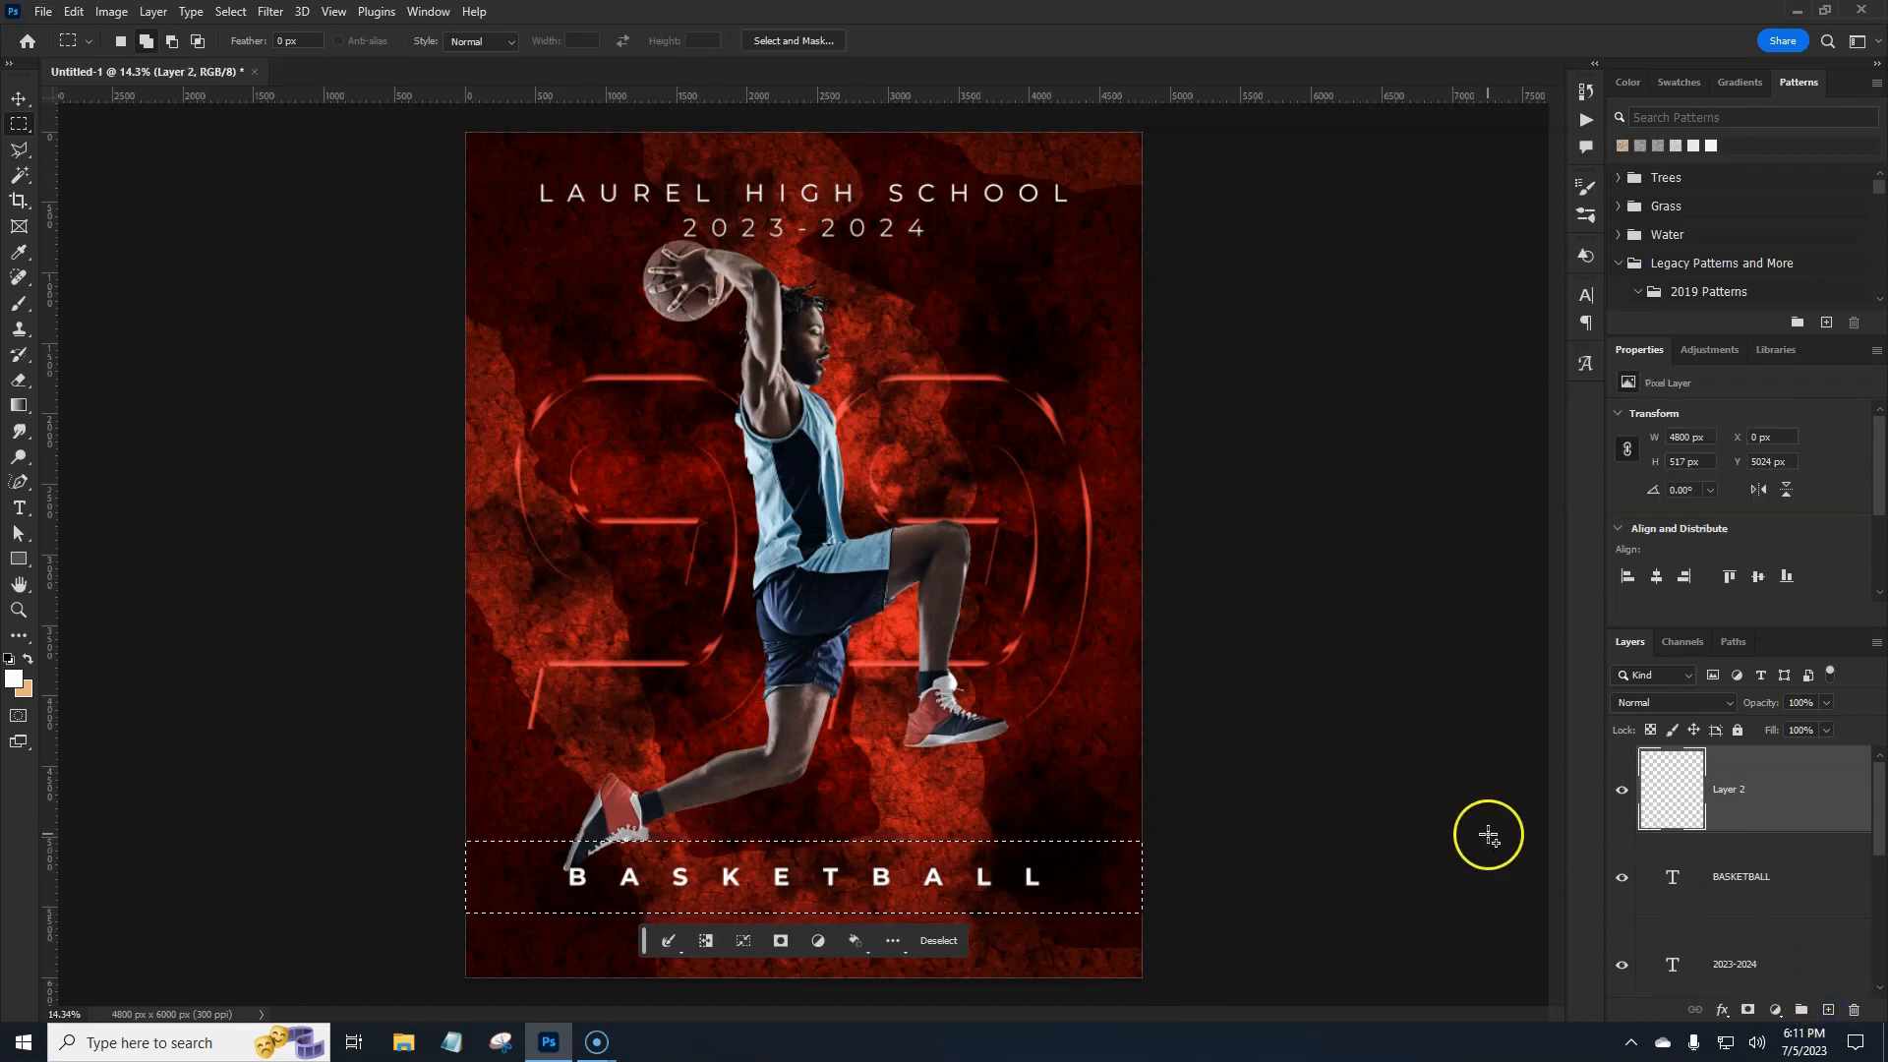
{"action": "key", "text": "alt+BackSpace"}
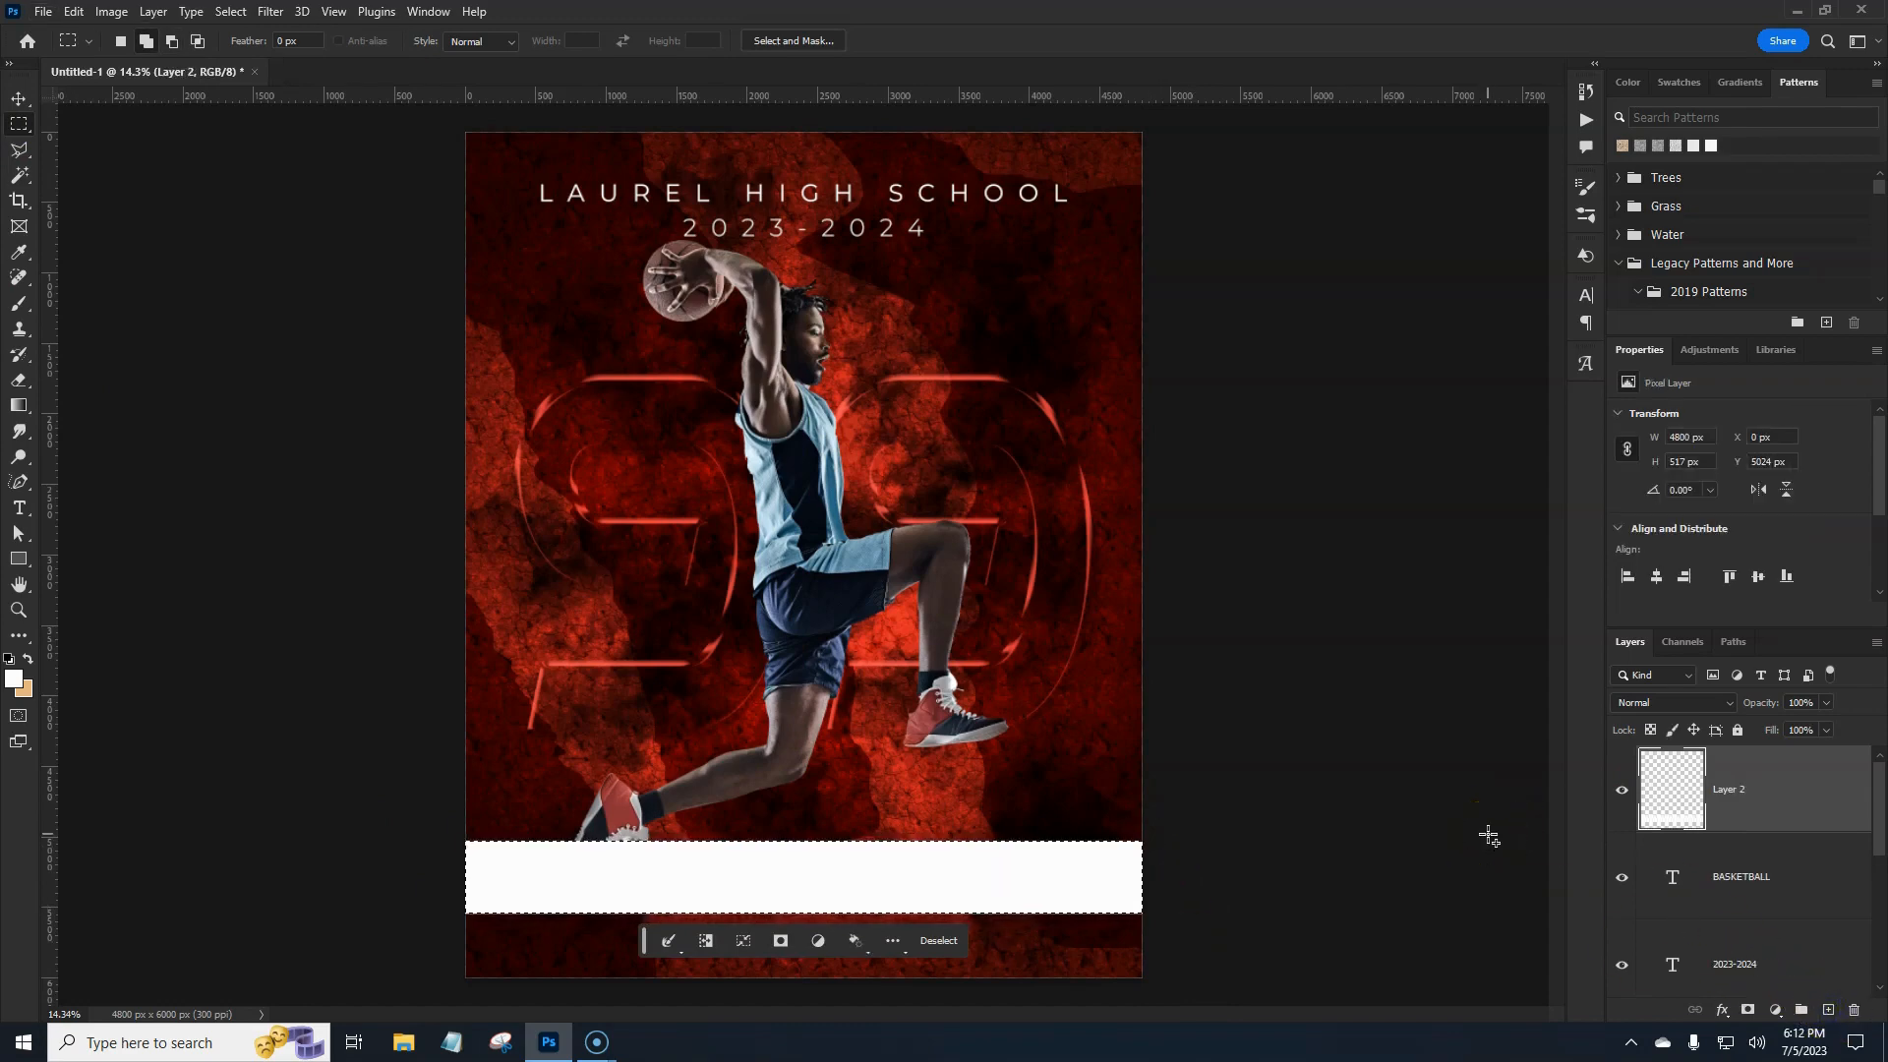
{"action": "key", "text": "ctrl+d"}
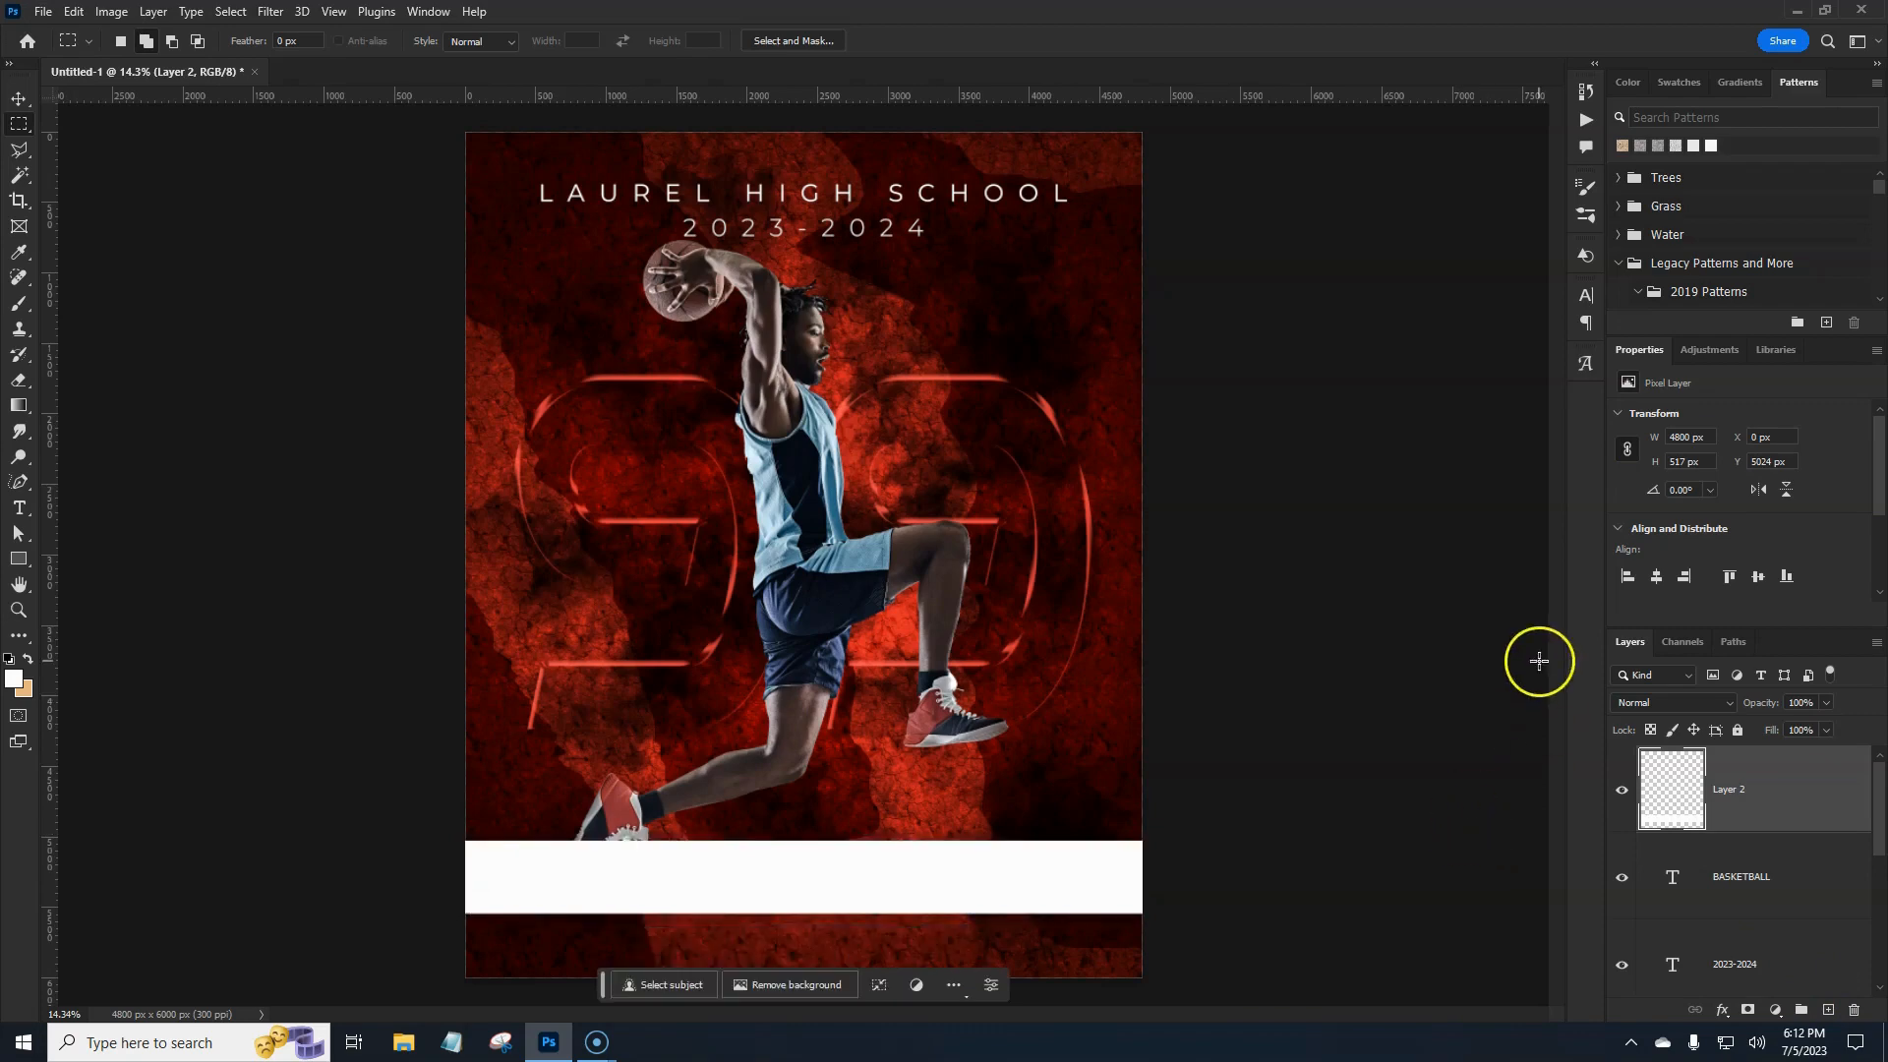
{"action": "left_click", "coordinate": [1789, 814]}
Add a Gradient Overlay to Layer 2 with a 90° angle.
{"action": "double_click", "coordinate": [1789, 819]}
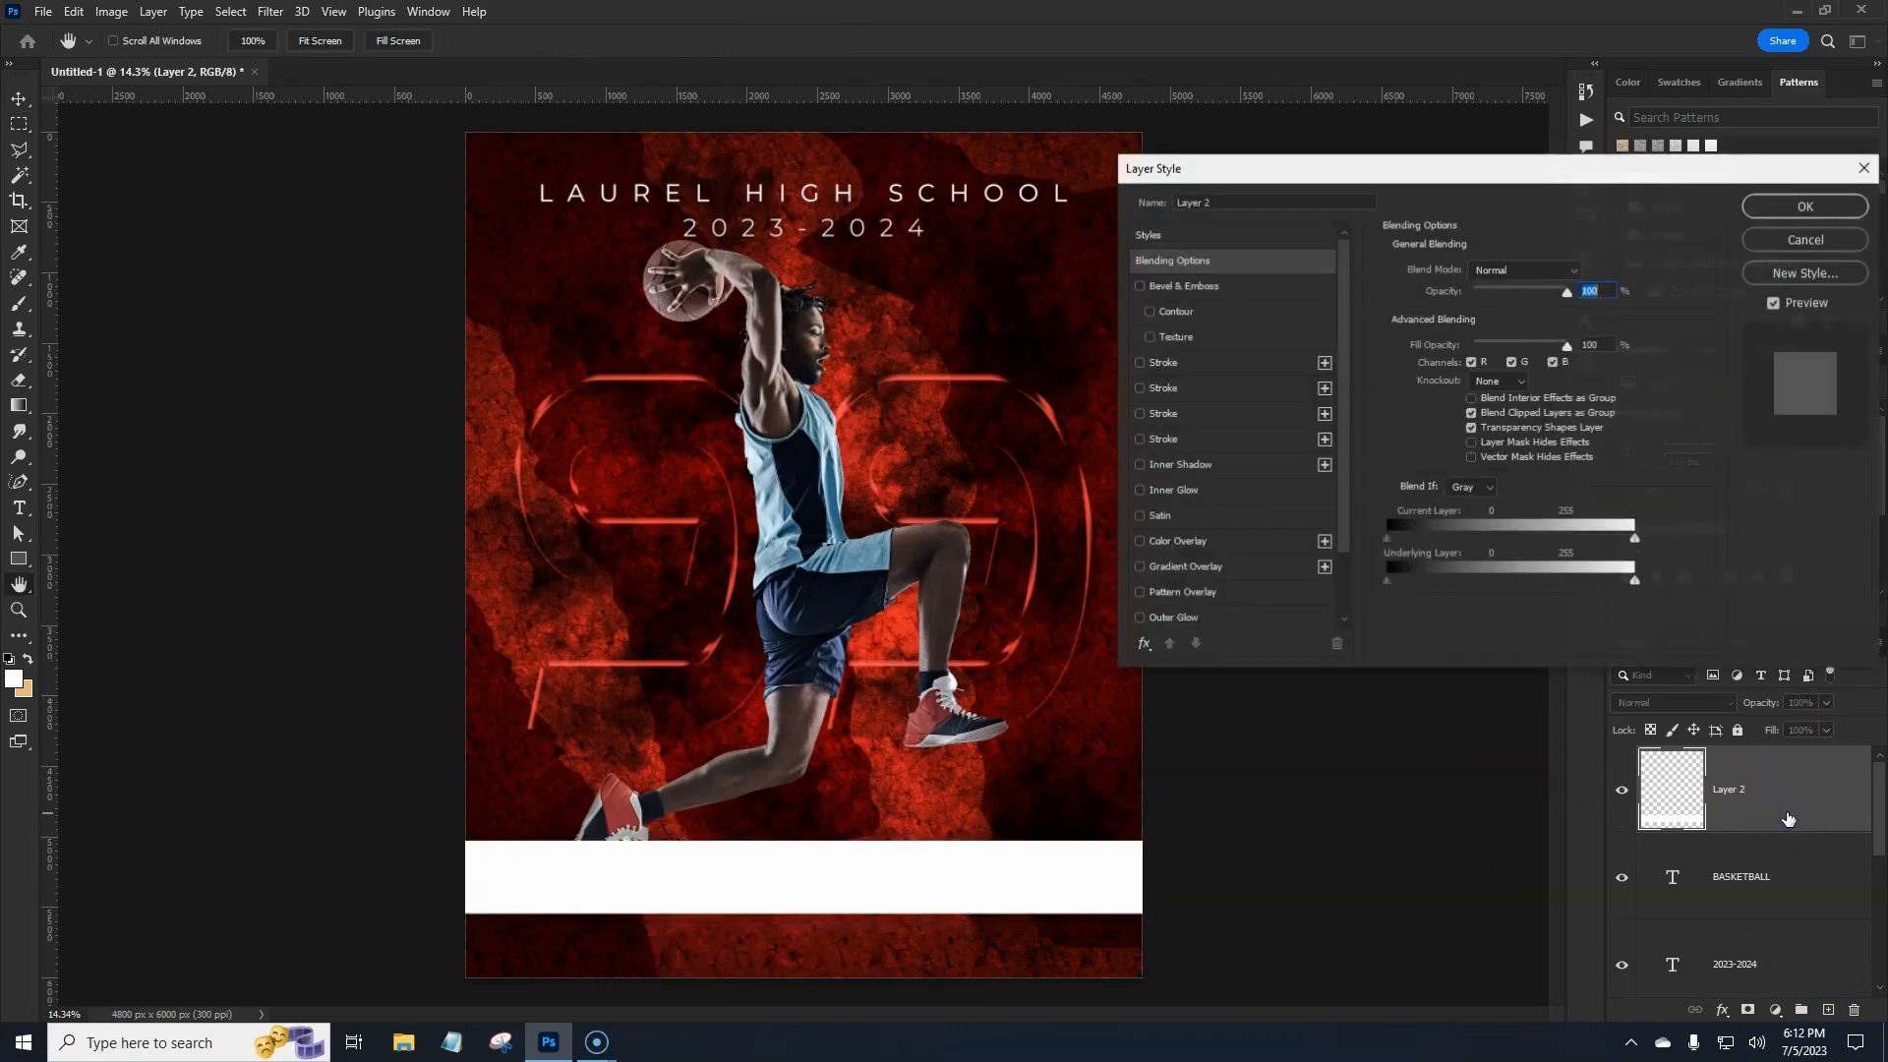
{"action": "left_click", "coordinate": [1200, 568]}
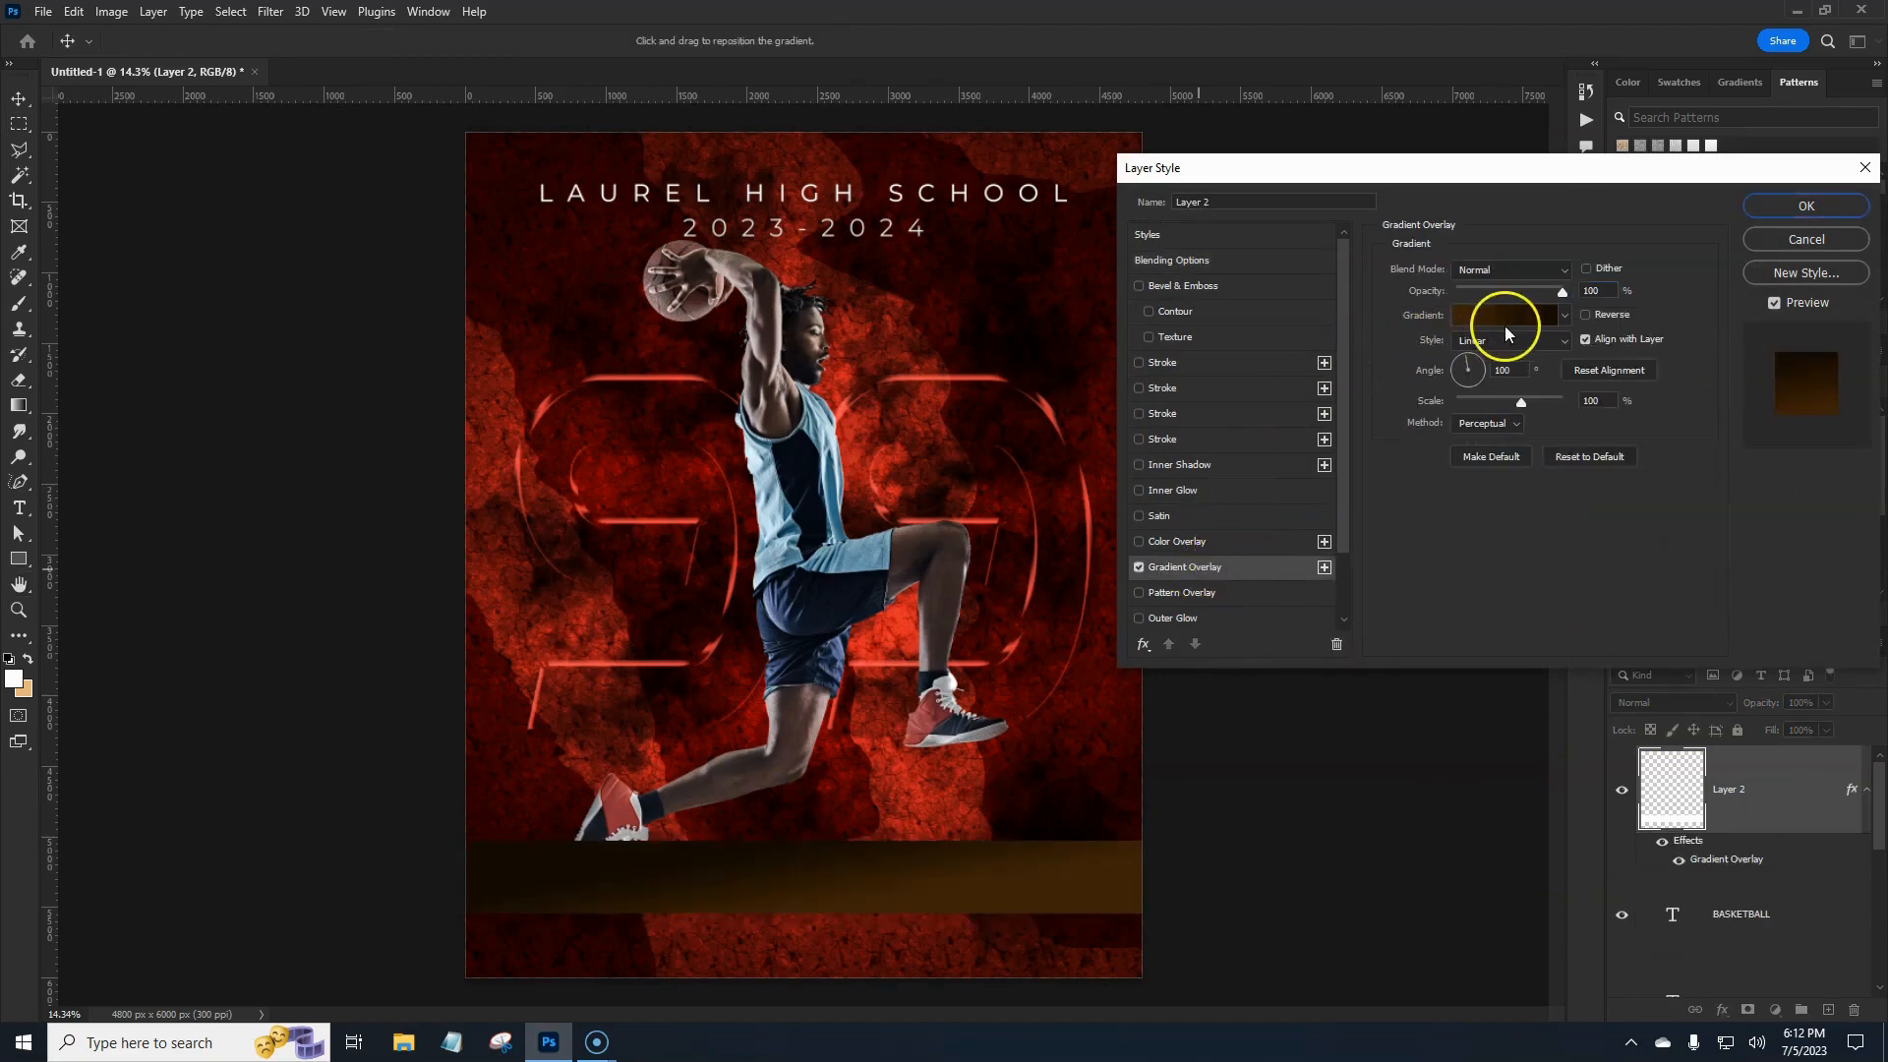
{"action": "left_click", "coordinate": [1505, 371]}
{"action": "type", "text": "90"}
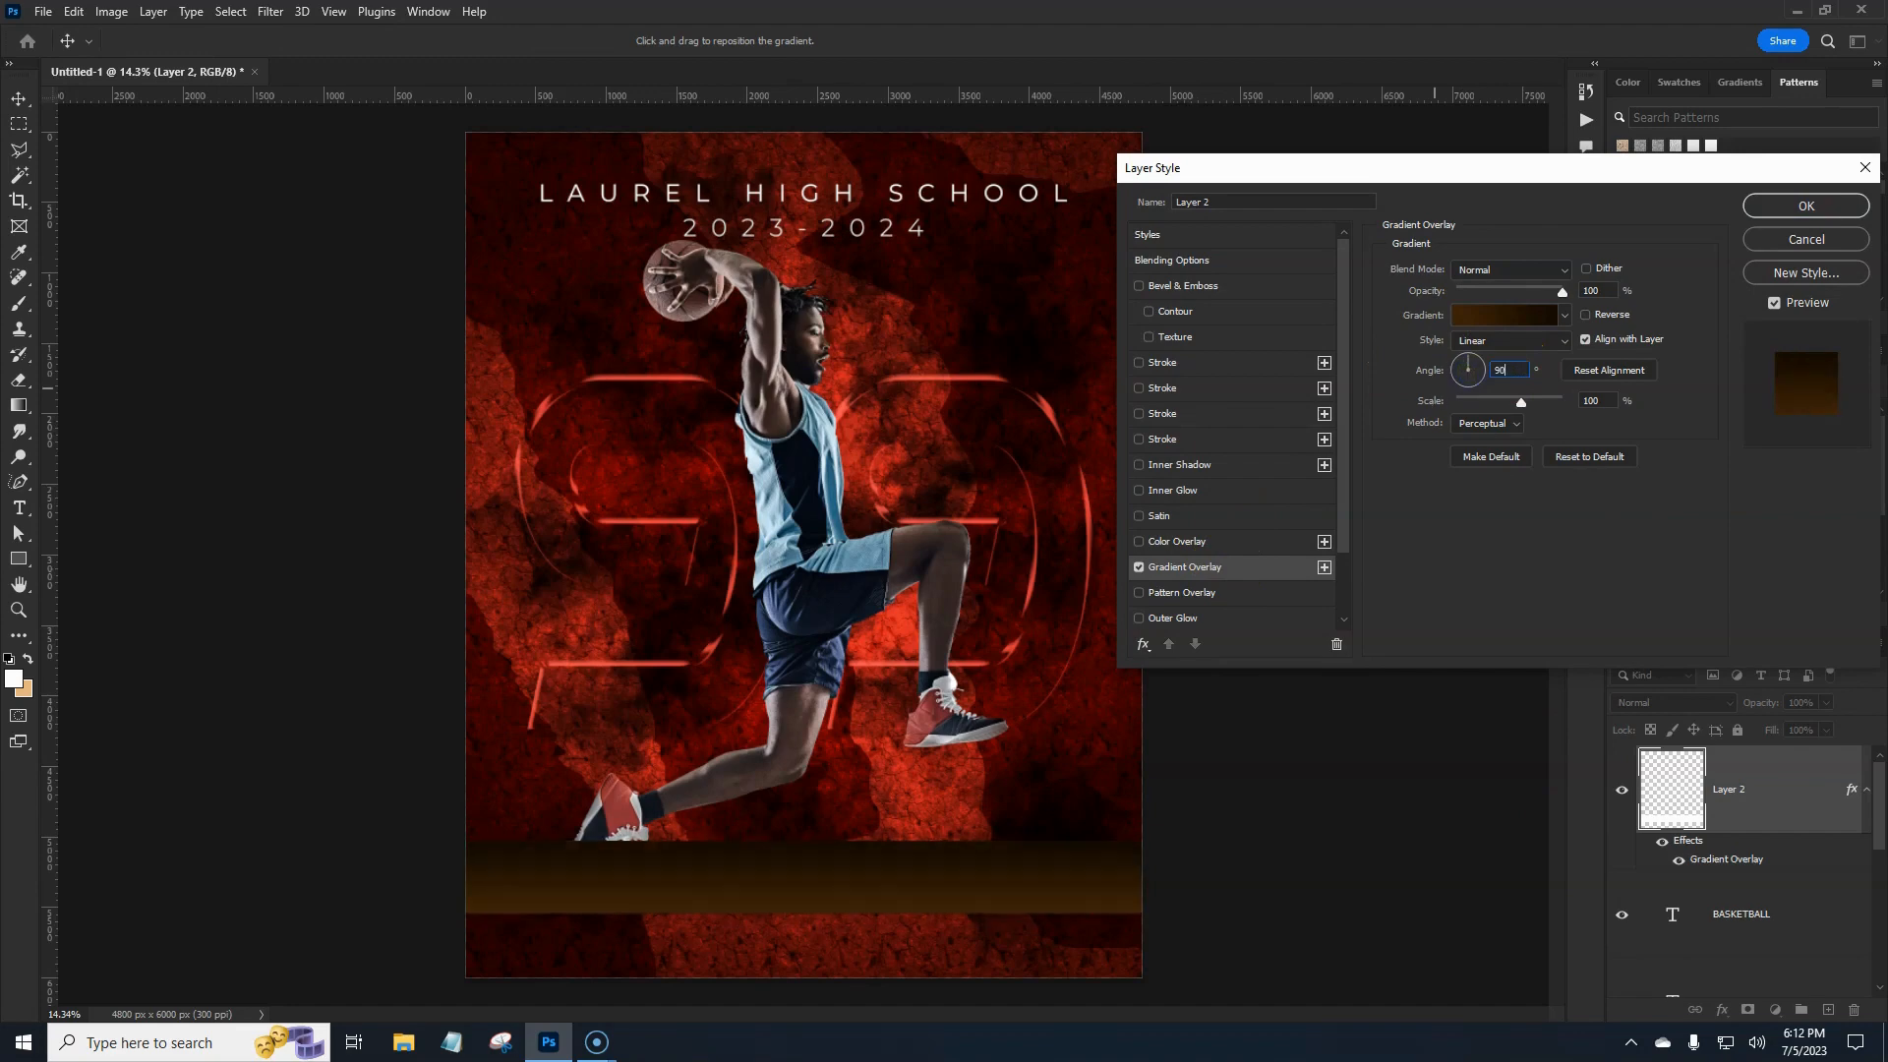
Set the gradient's left colour stop to medium blue #206d9e.
{"action": "left_click", "coordinate": [1472, 323]}
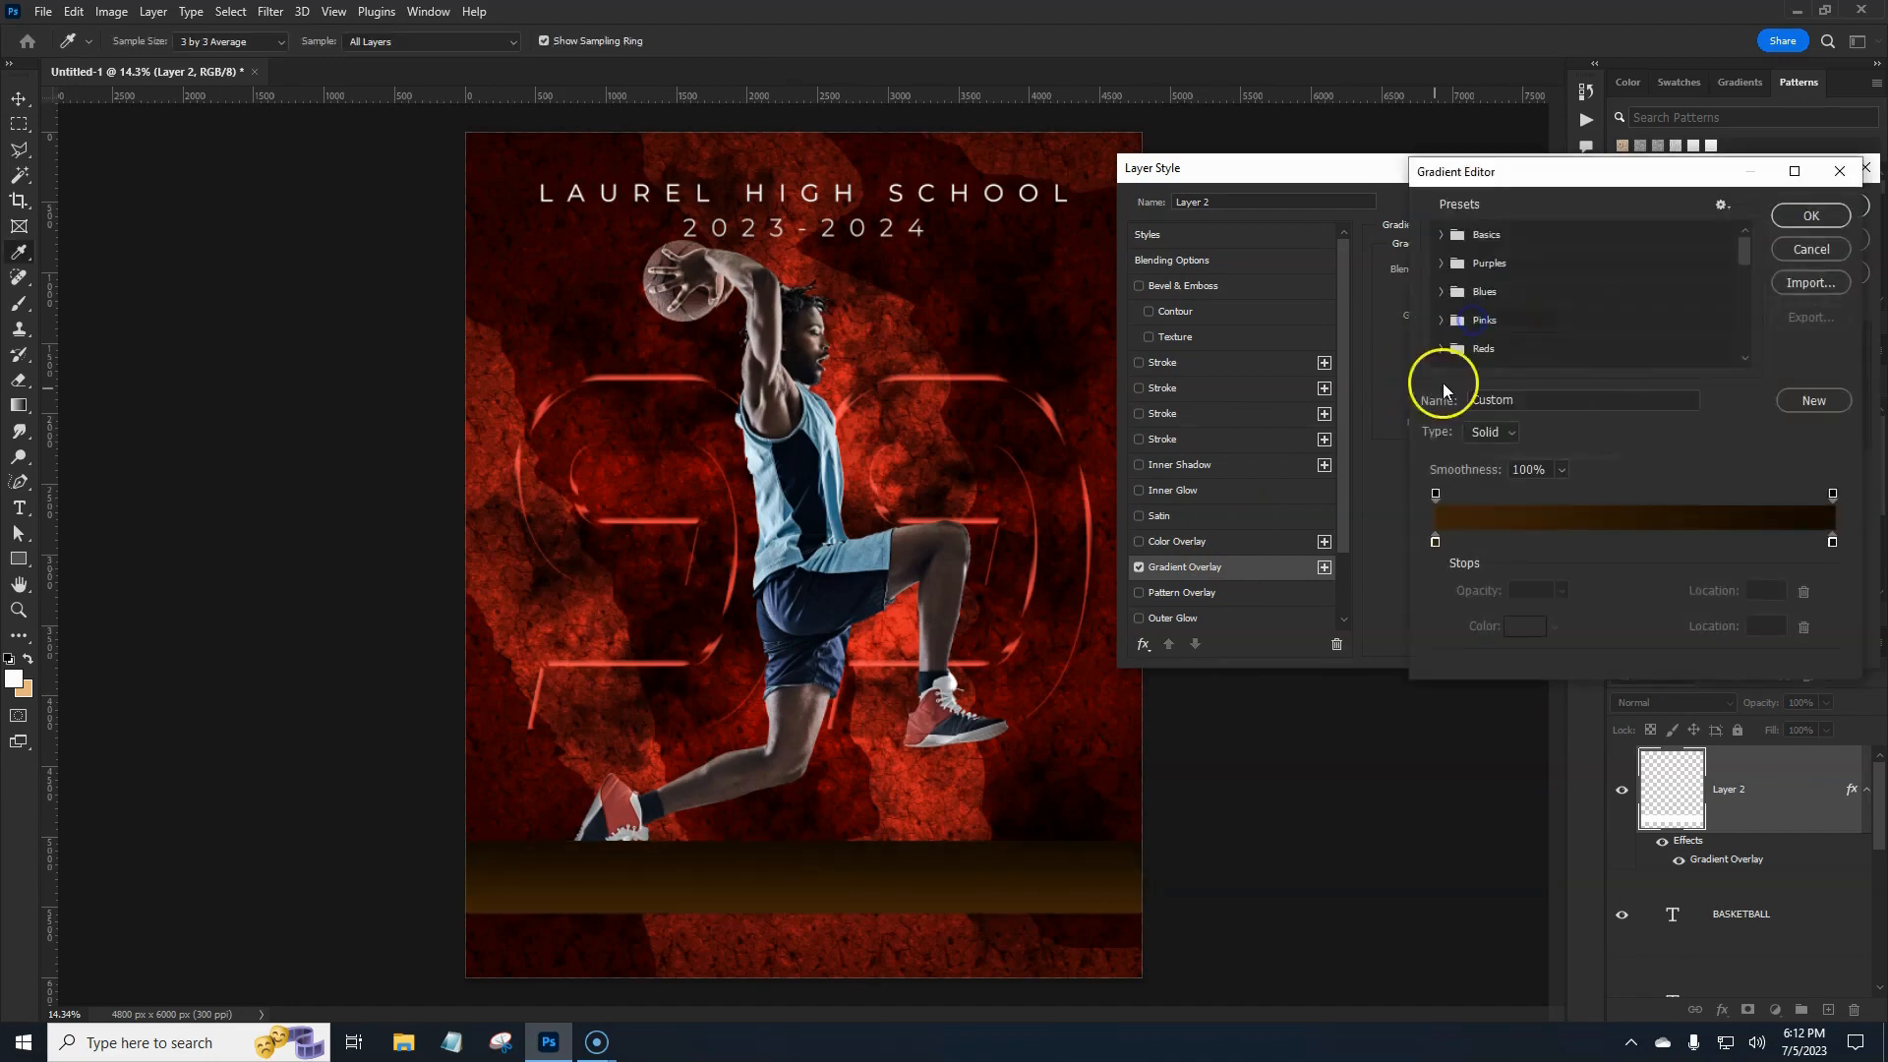
{"action": "left_click", "coordinate": [1434, 540]}
{"action": "left_click", "coordinate": [1520, 626]}
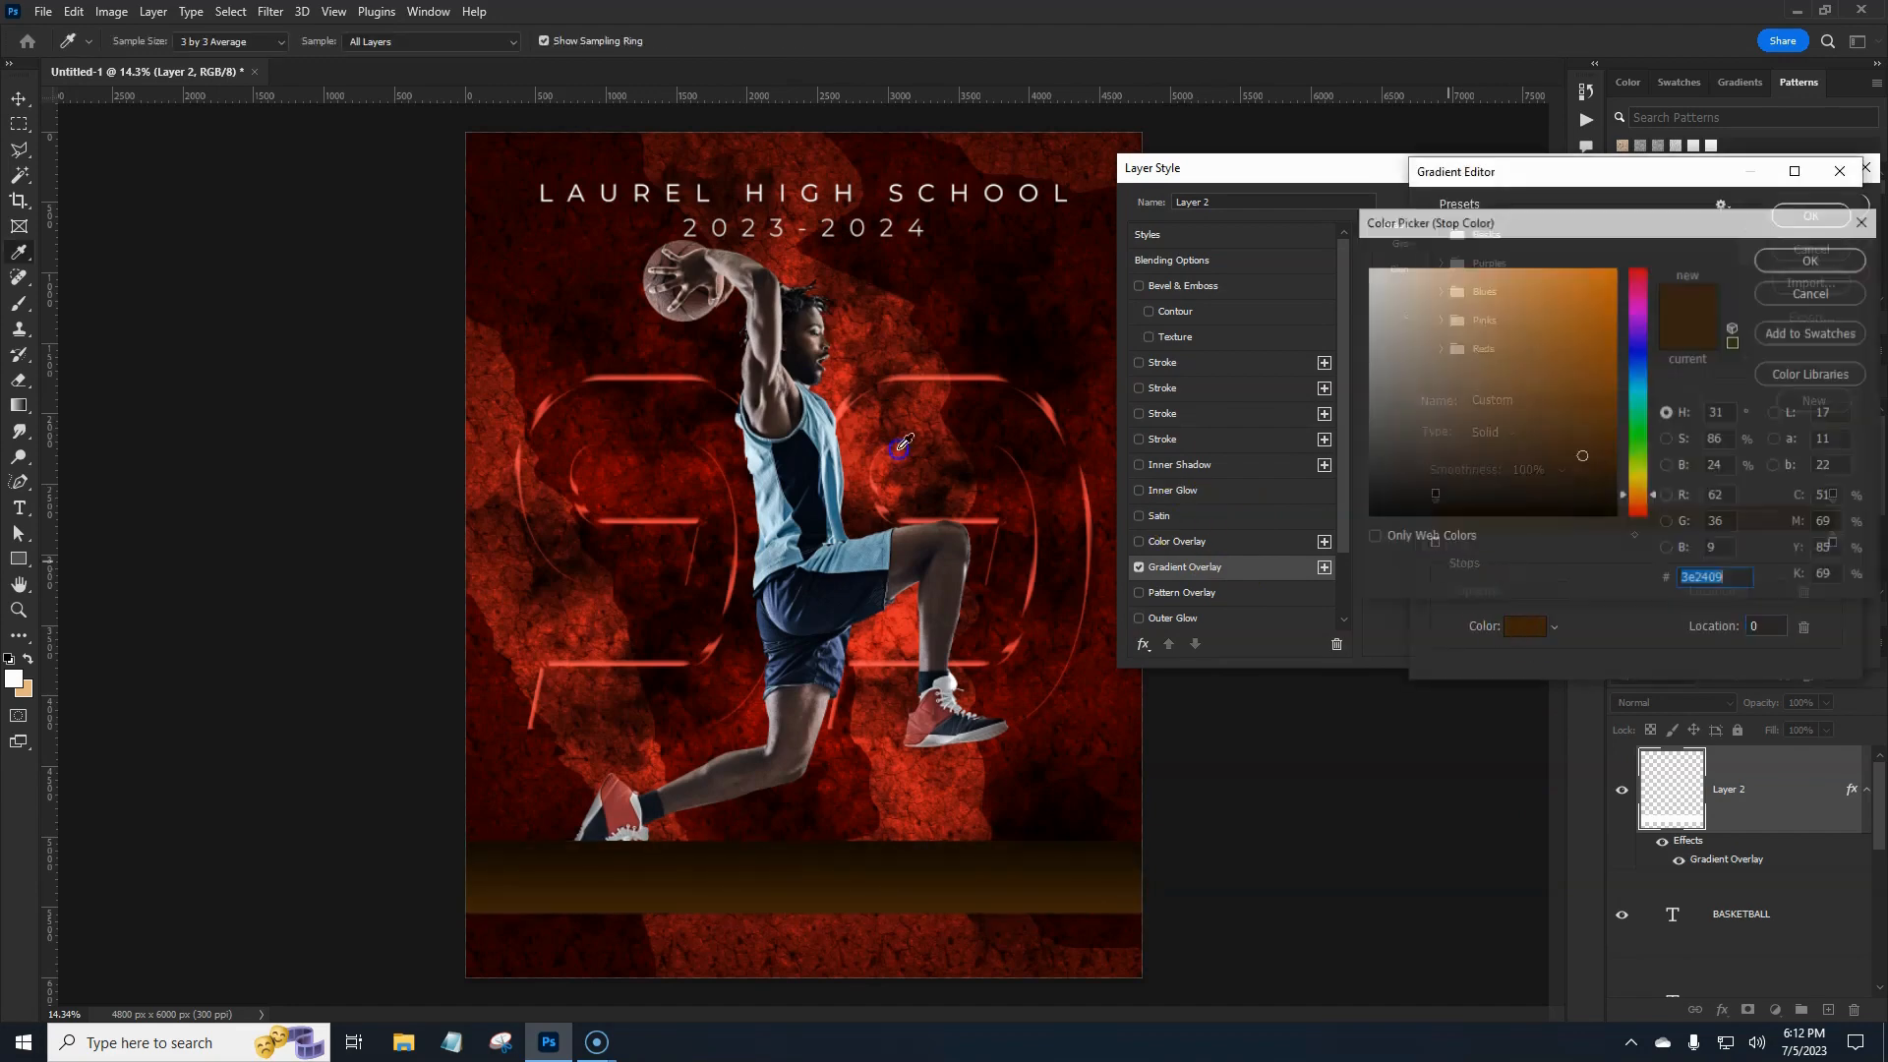
{"action": "left_click", "coordinate": [1081, 405]}
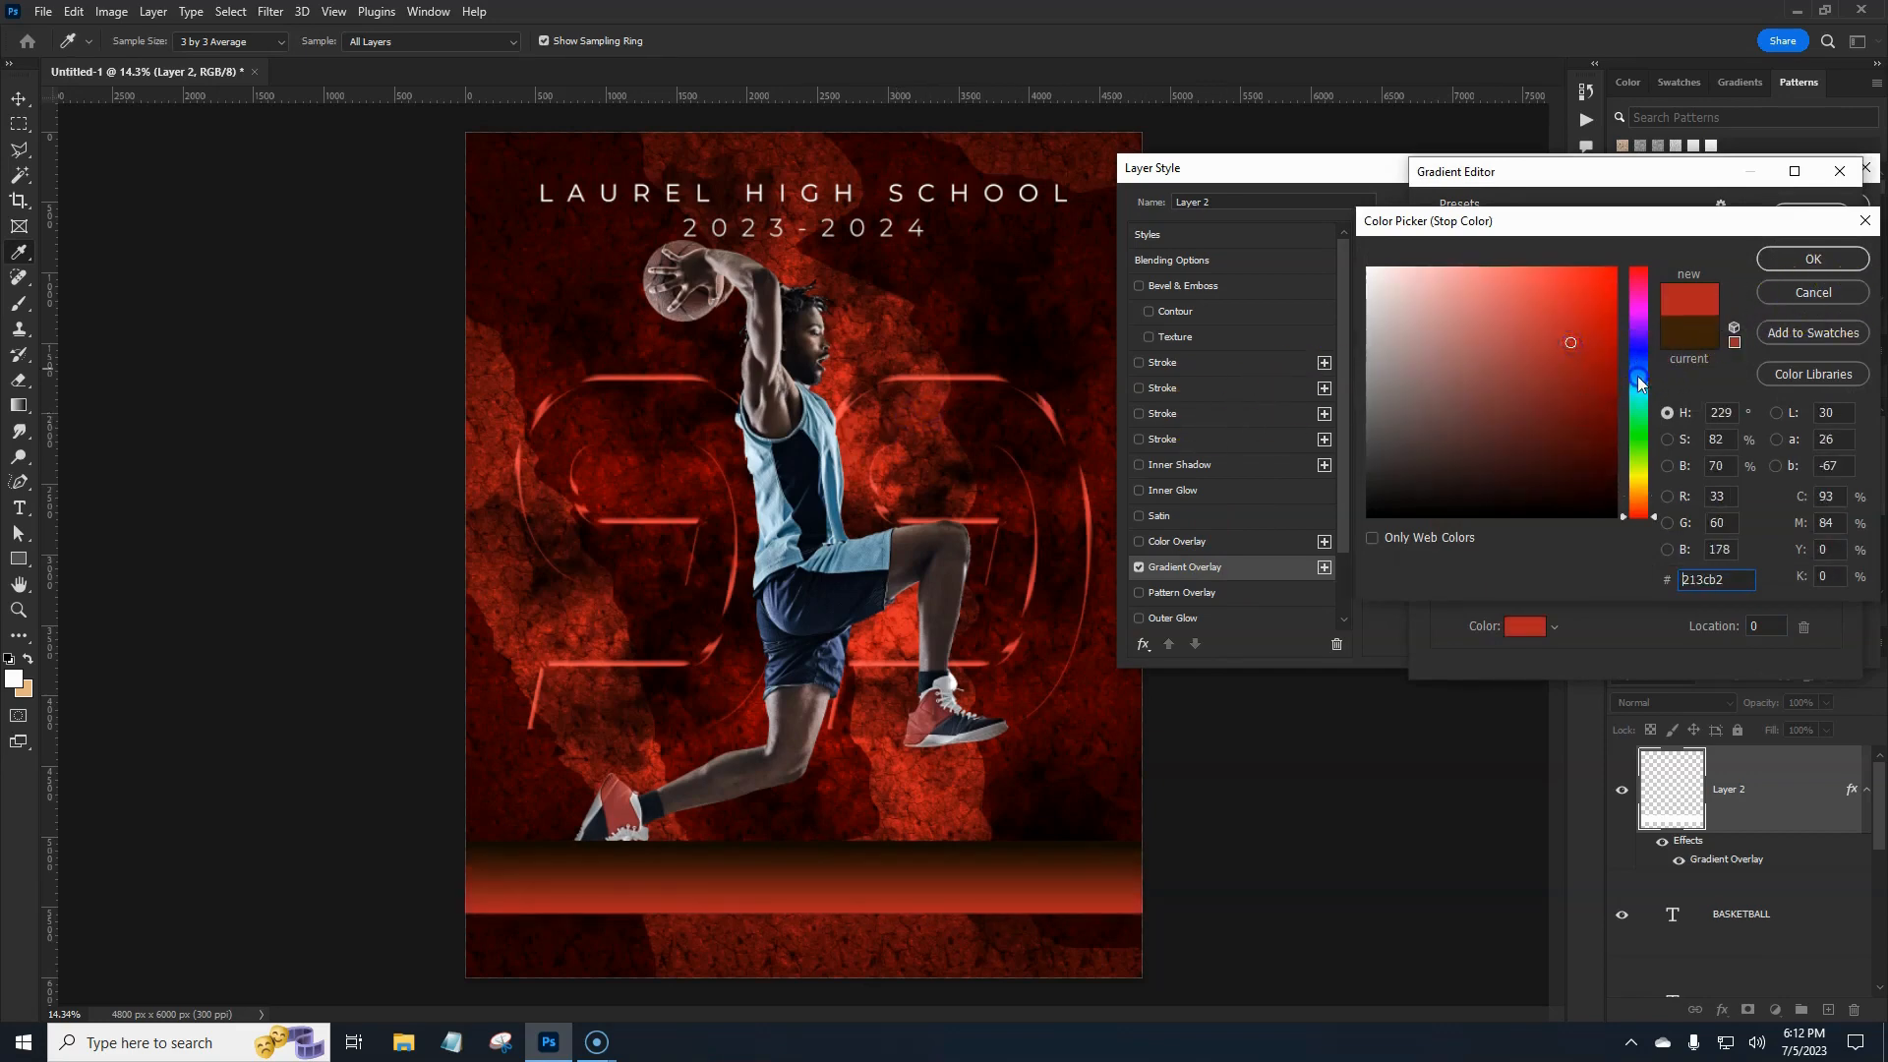
{"action": "left_click", "coordinate": [1638, 376]}
{"action": "left_click", "coordinate": [1568, 363]}
{"action": "left_click_drag", "start_coordinate": [1568, 363], "coordinate": [1567, 363]}
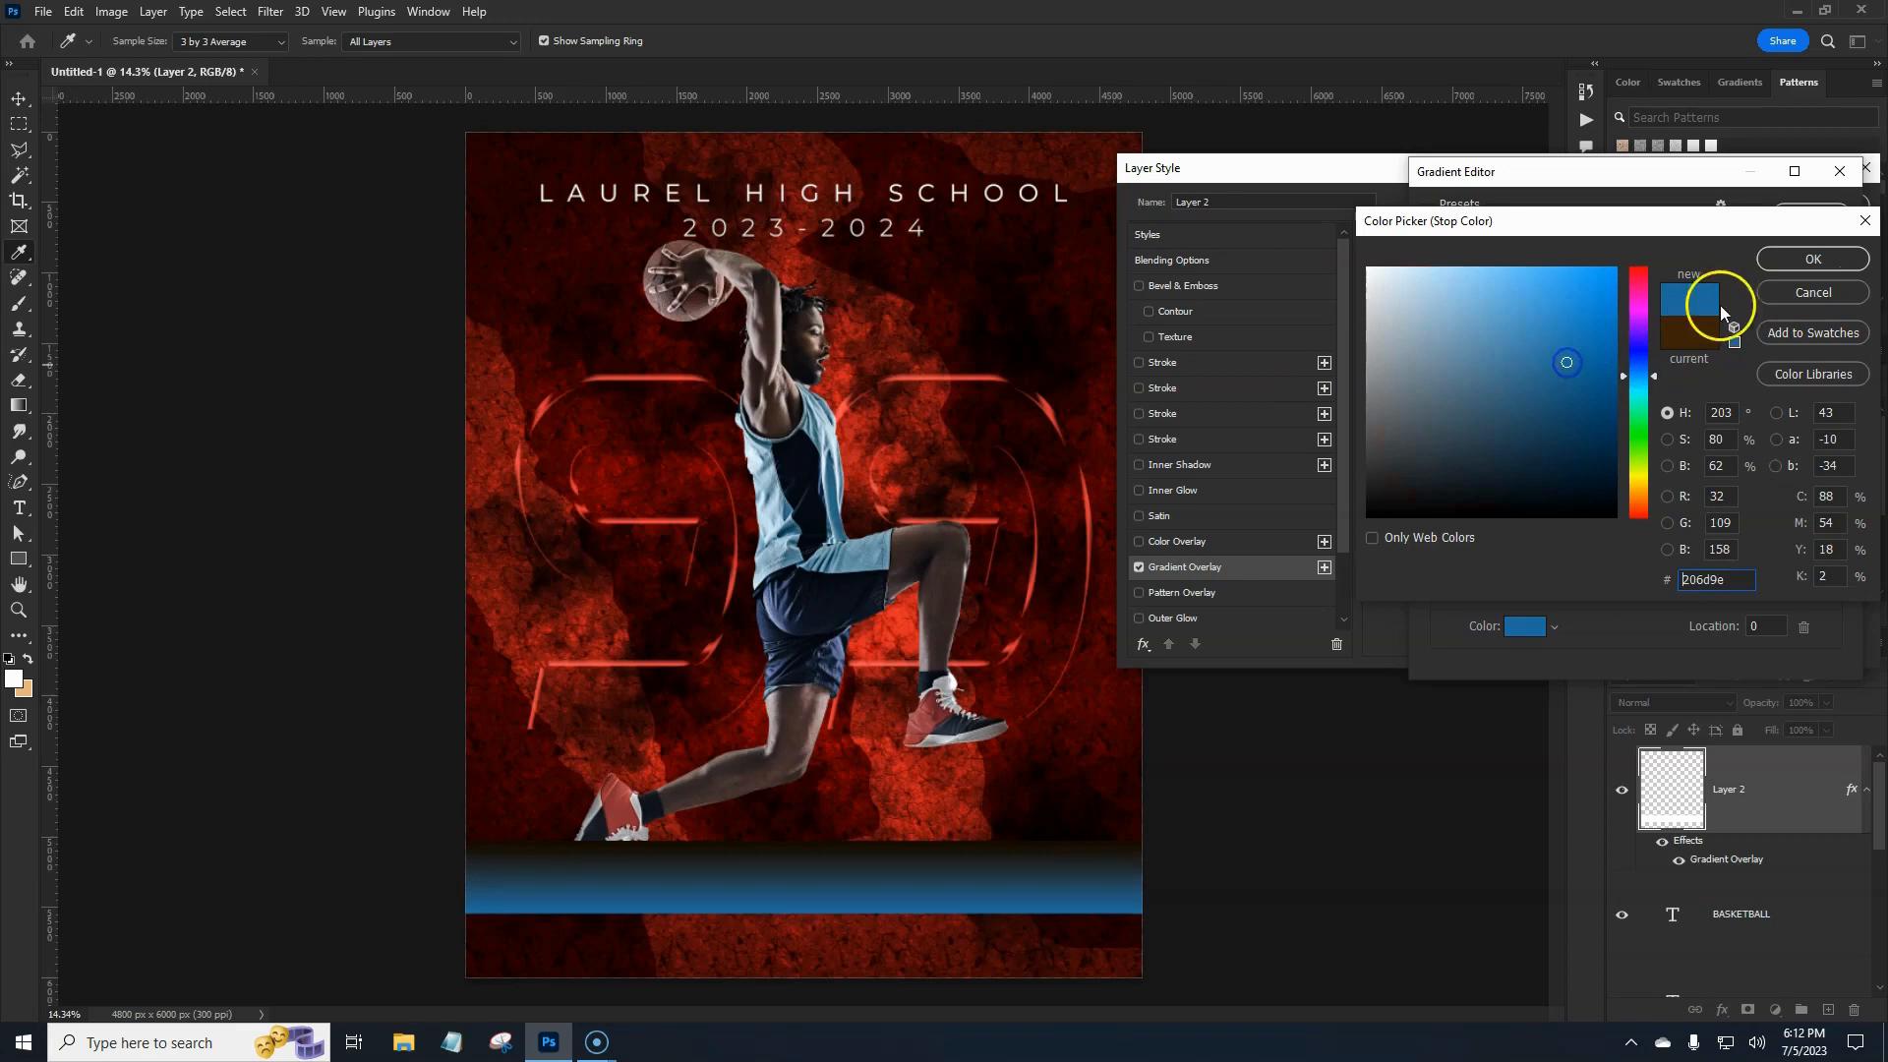
{"action": "left_click", "coordinate": [1799, 262]}
Set the gradient's right stop to dark navy and apply the overlay.
{"action": "left_click", "coordinate": [1830, 543]}
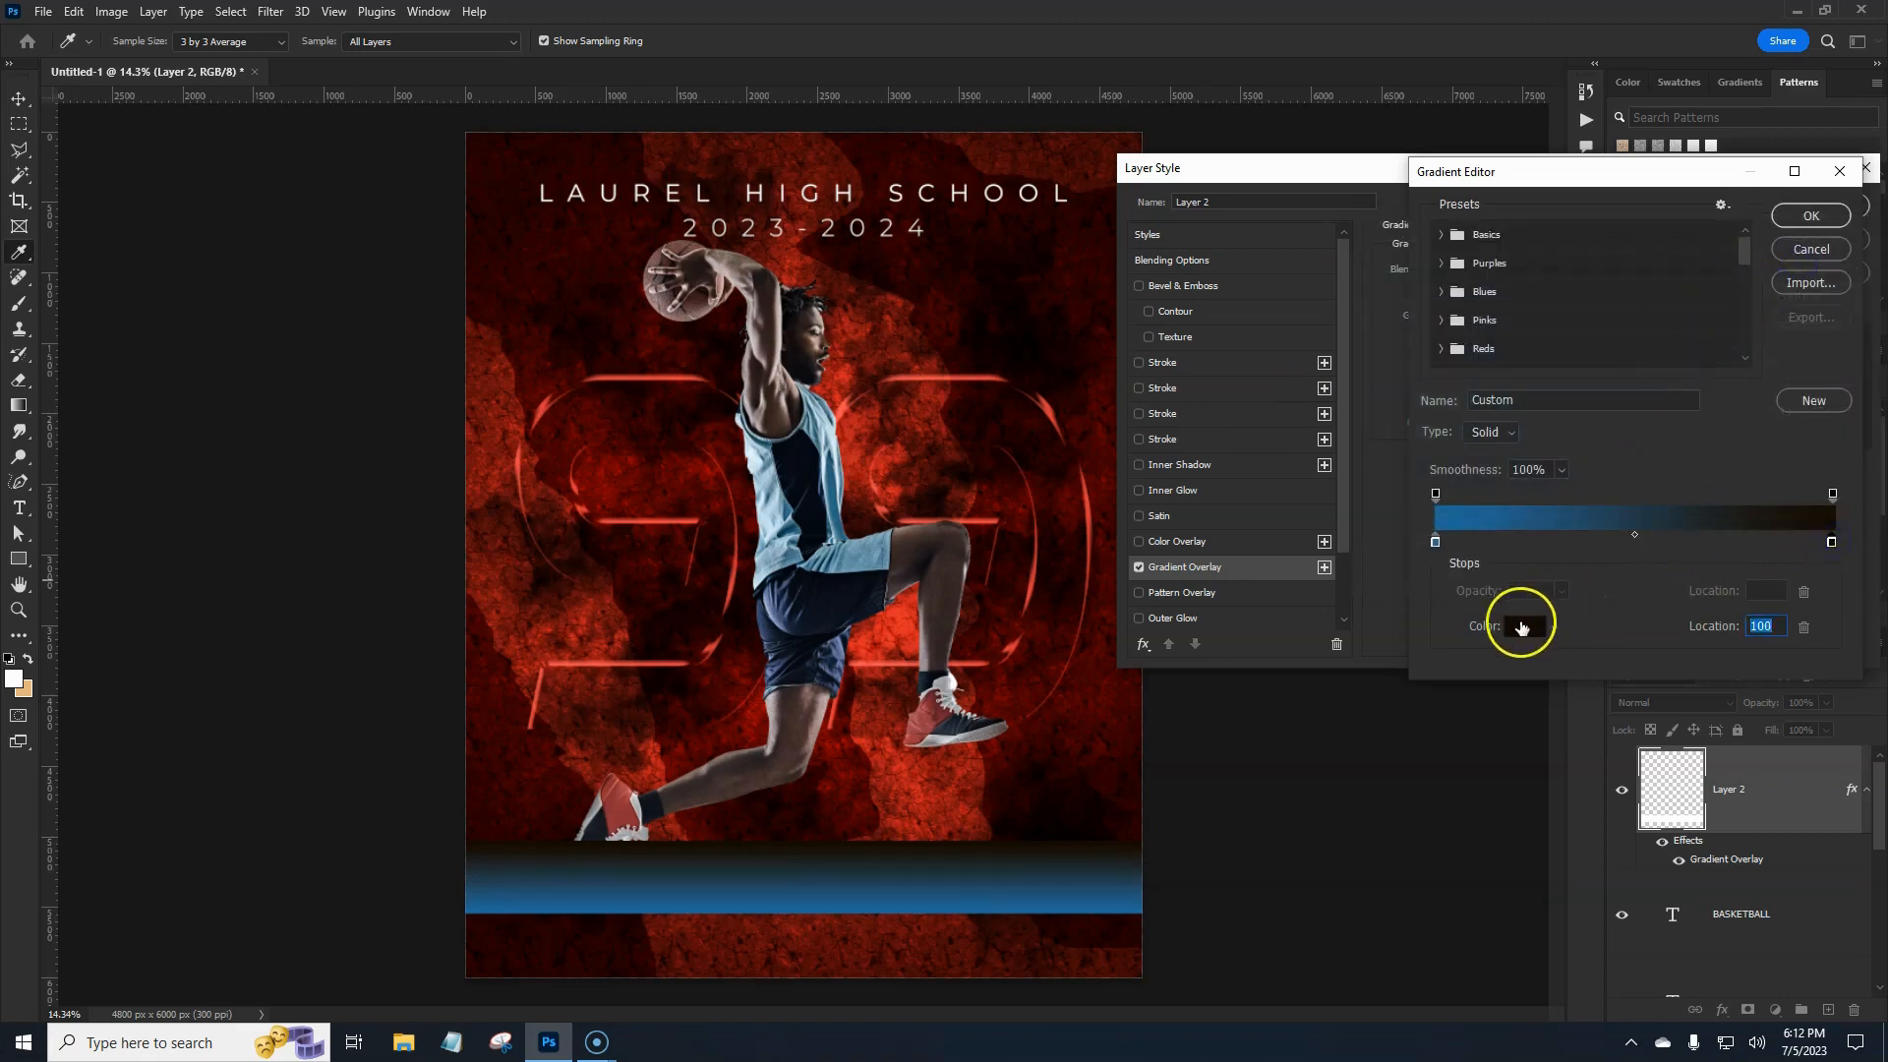
{"action": "left_click", "coordinate": [1522, 628]}
{"action": "type", "text": "ffffff"}
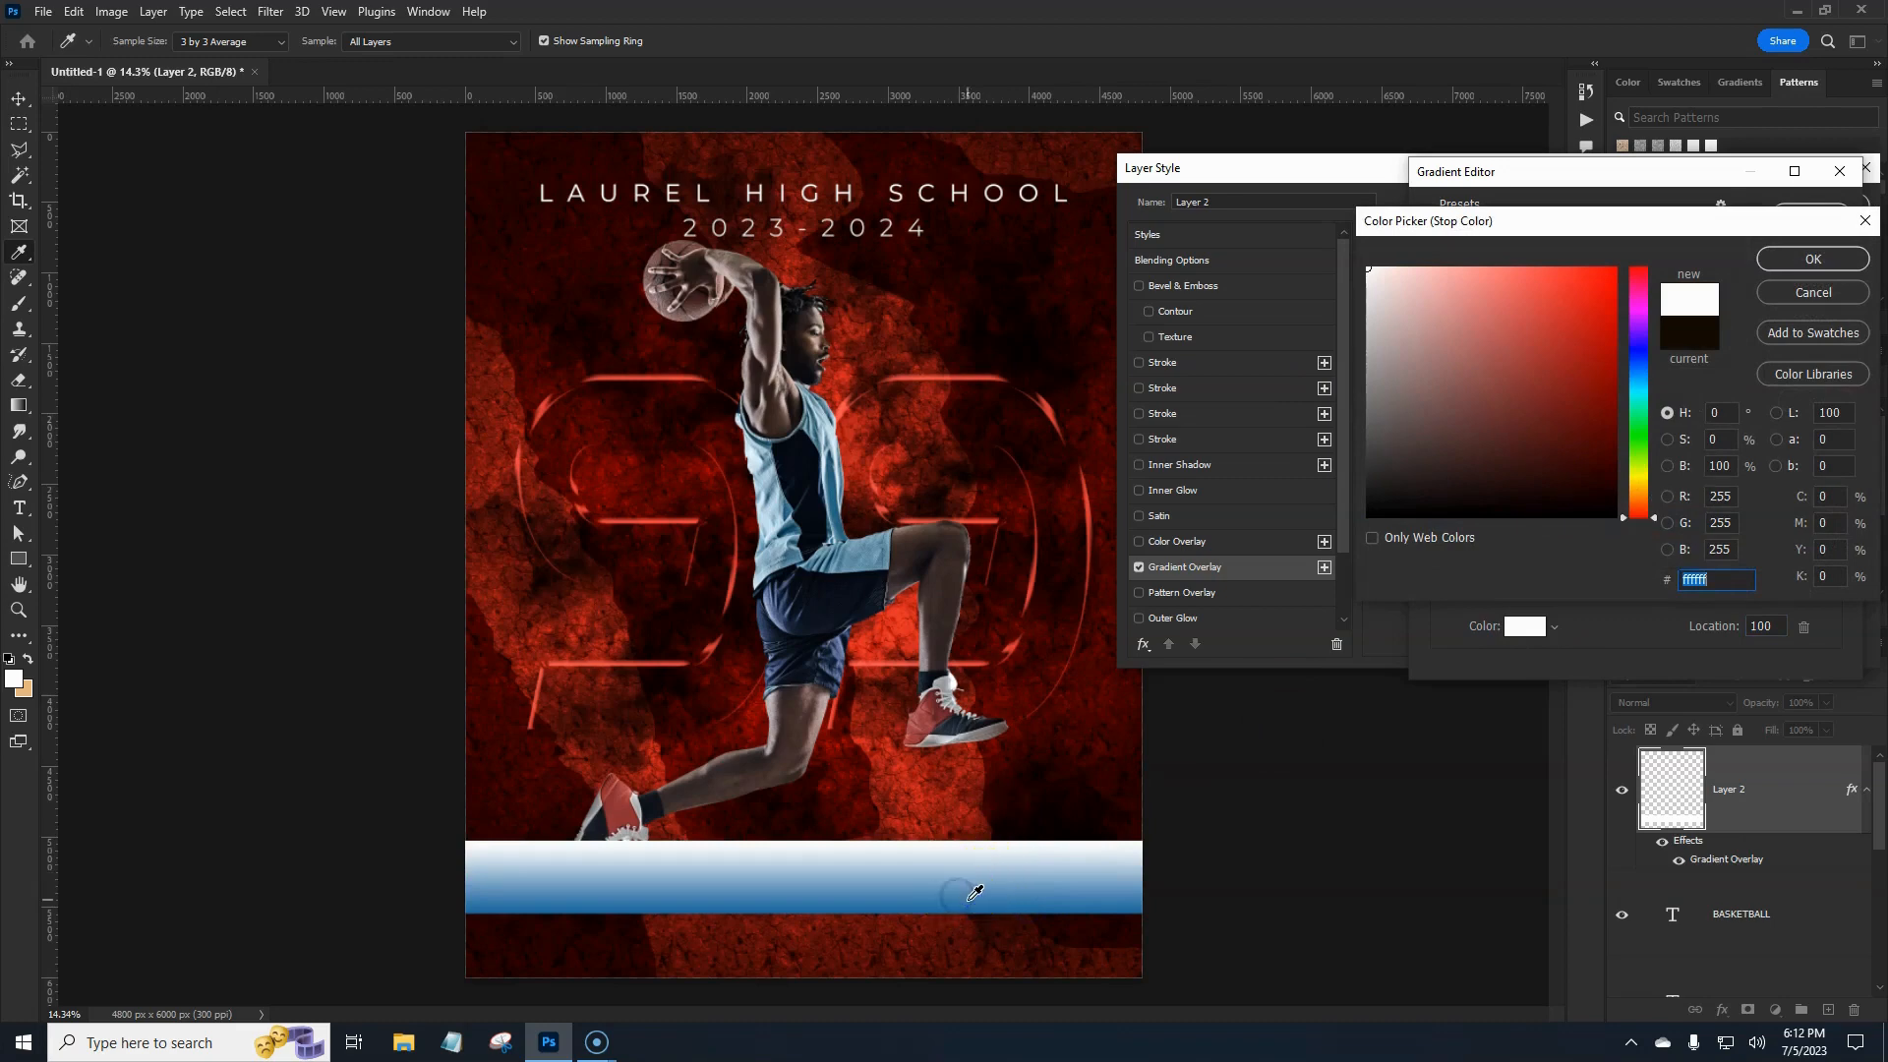
{"action": "left_click", "coordinate": [1639, 363]}
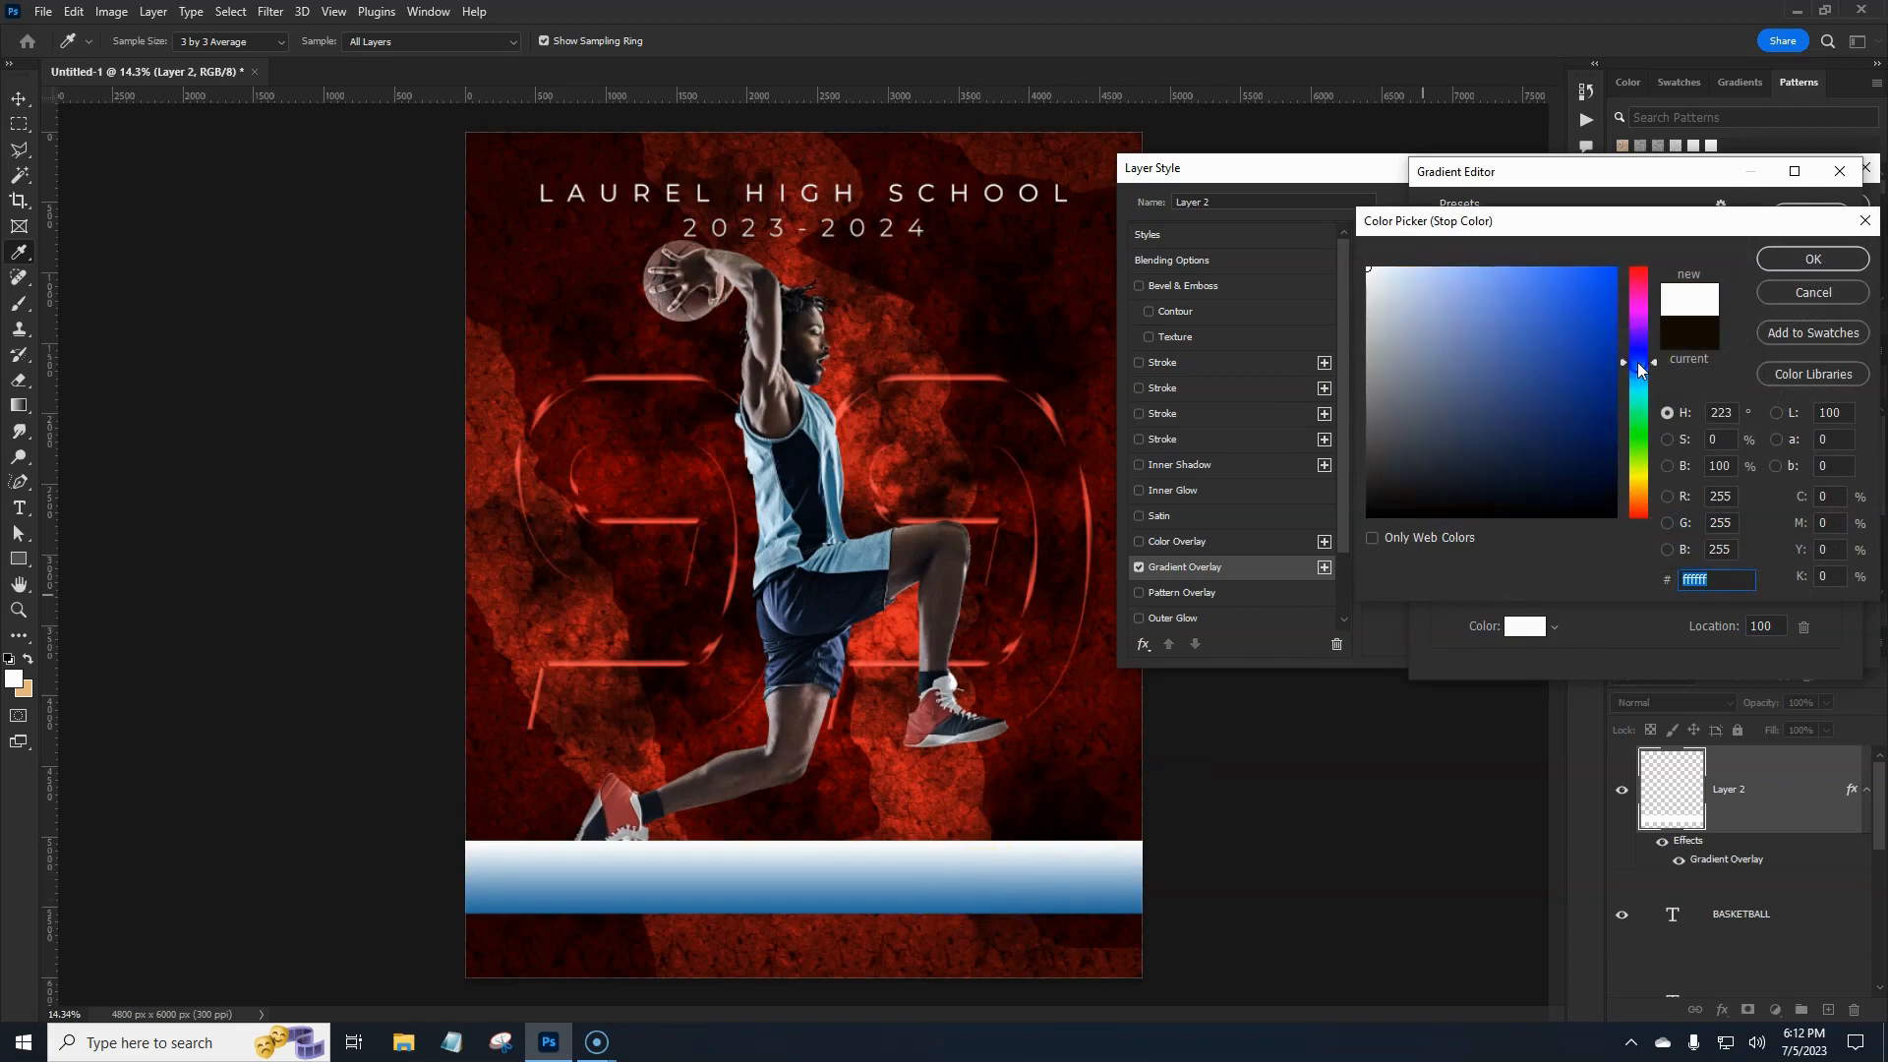
{"action": "left_click_drag", "start_coordinate": [1578, 411], "coordinate": [1558, 473]}
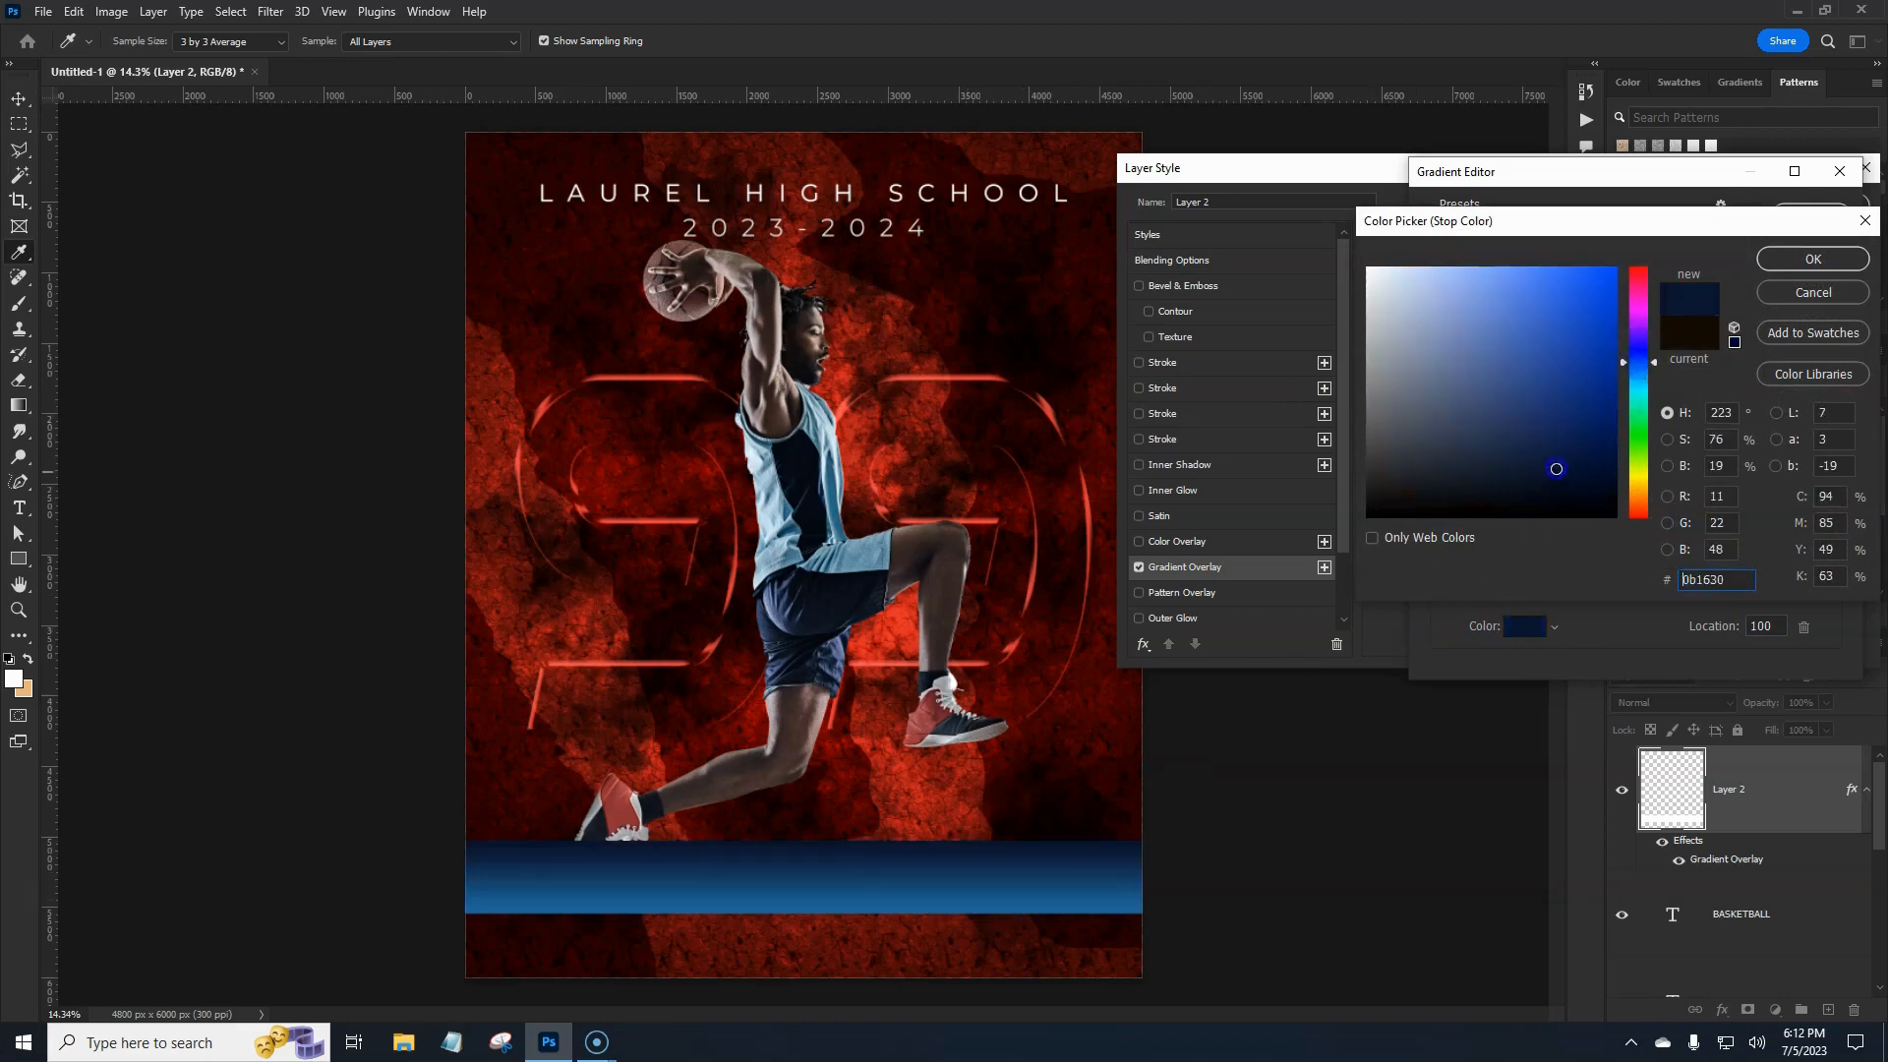
{"action": "left_click", "coordinate": [1831, 263]}
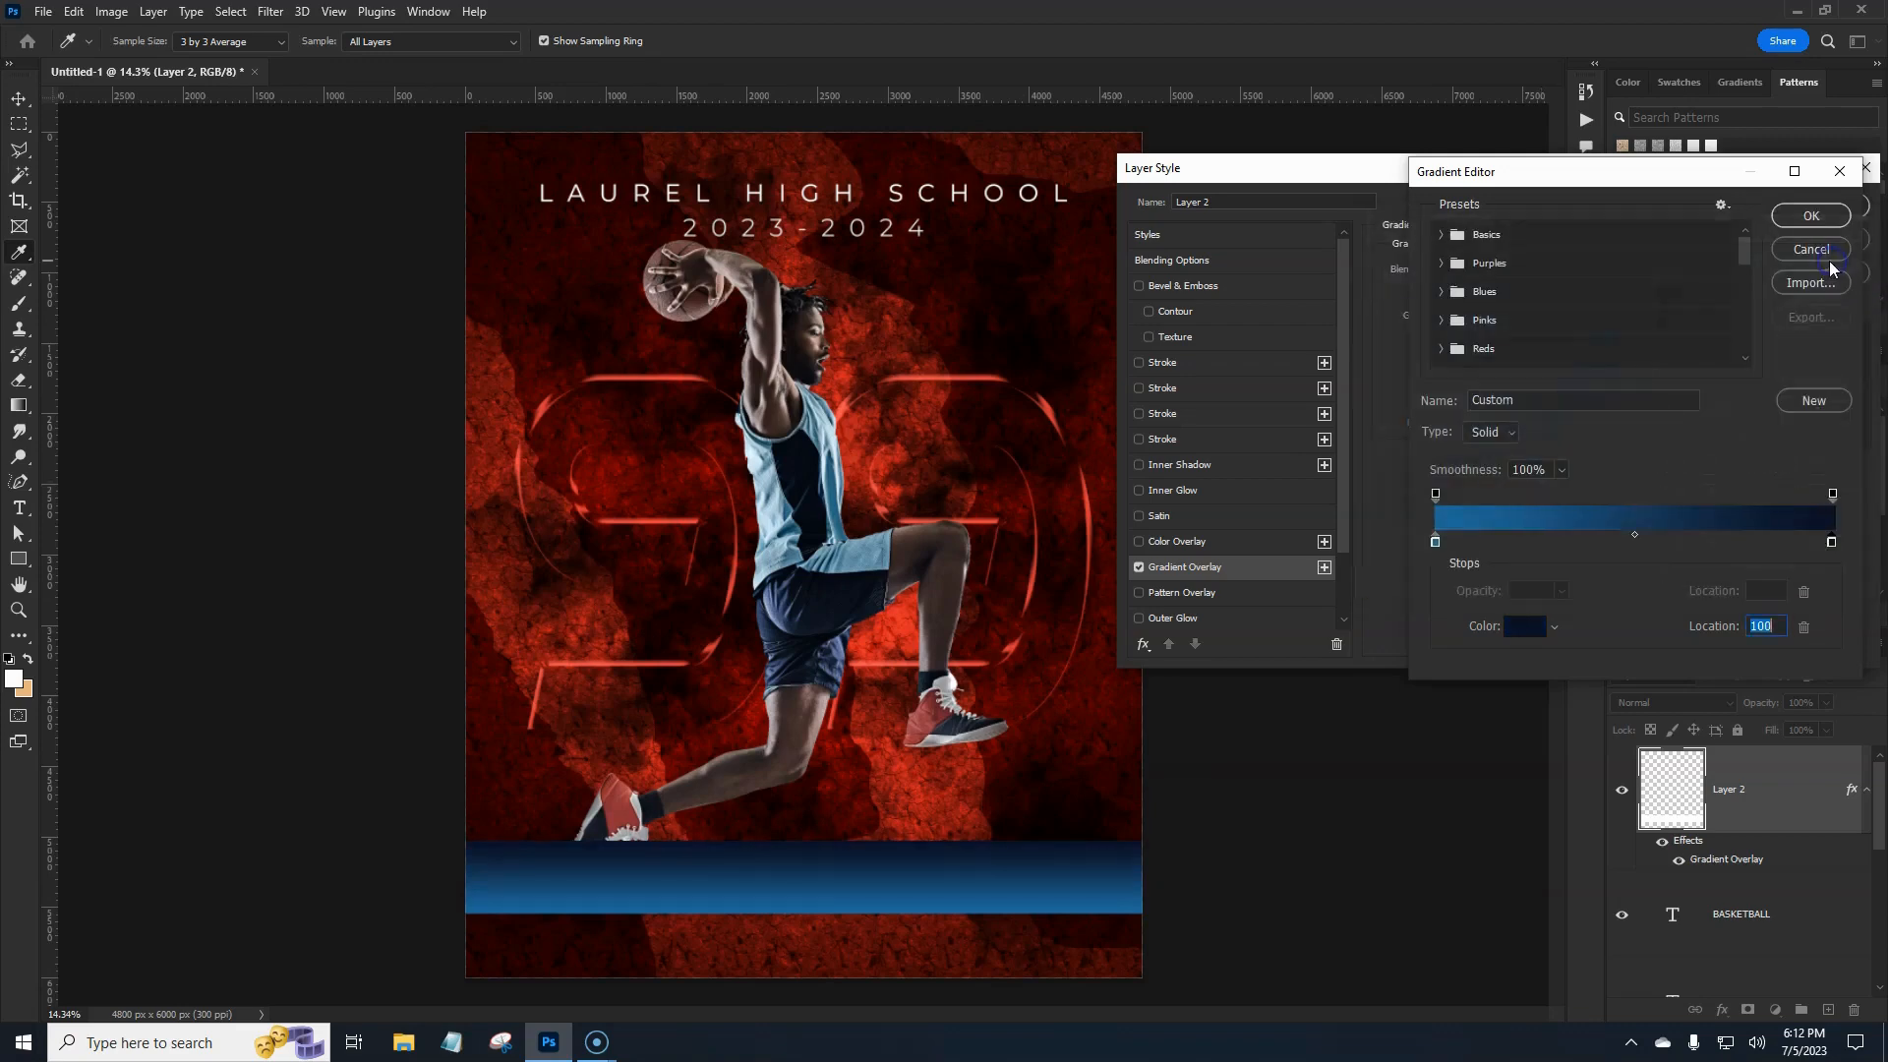
{"action": "left_click", "coordinate": [1810, 216]}
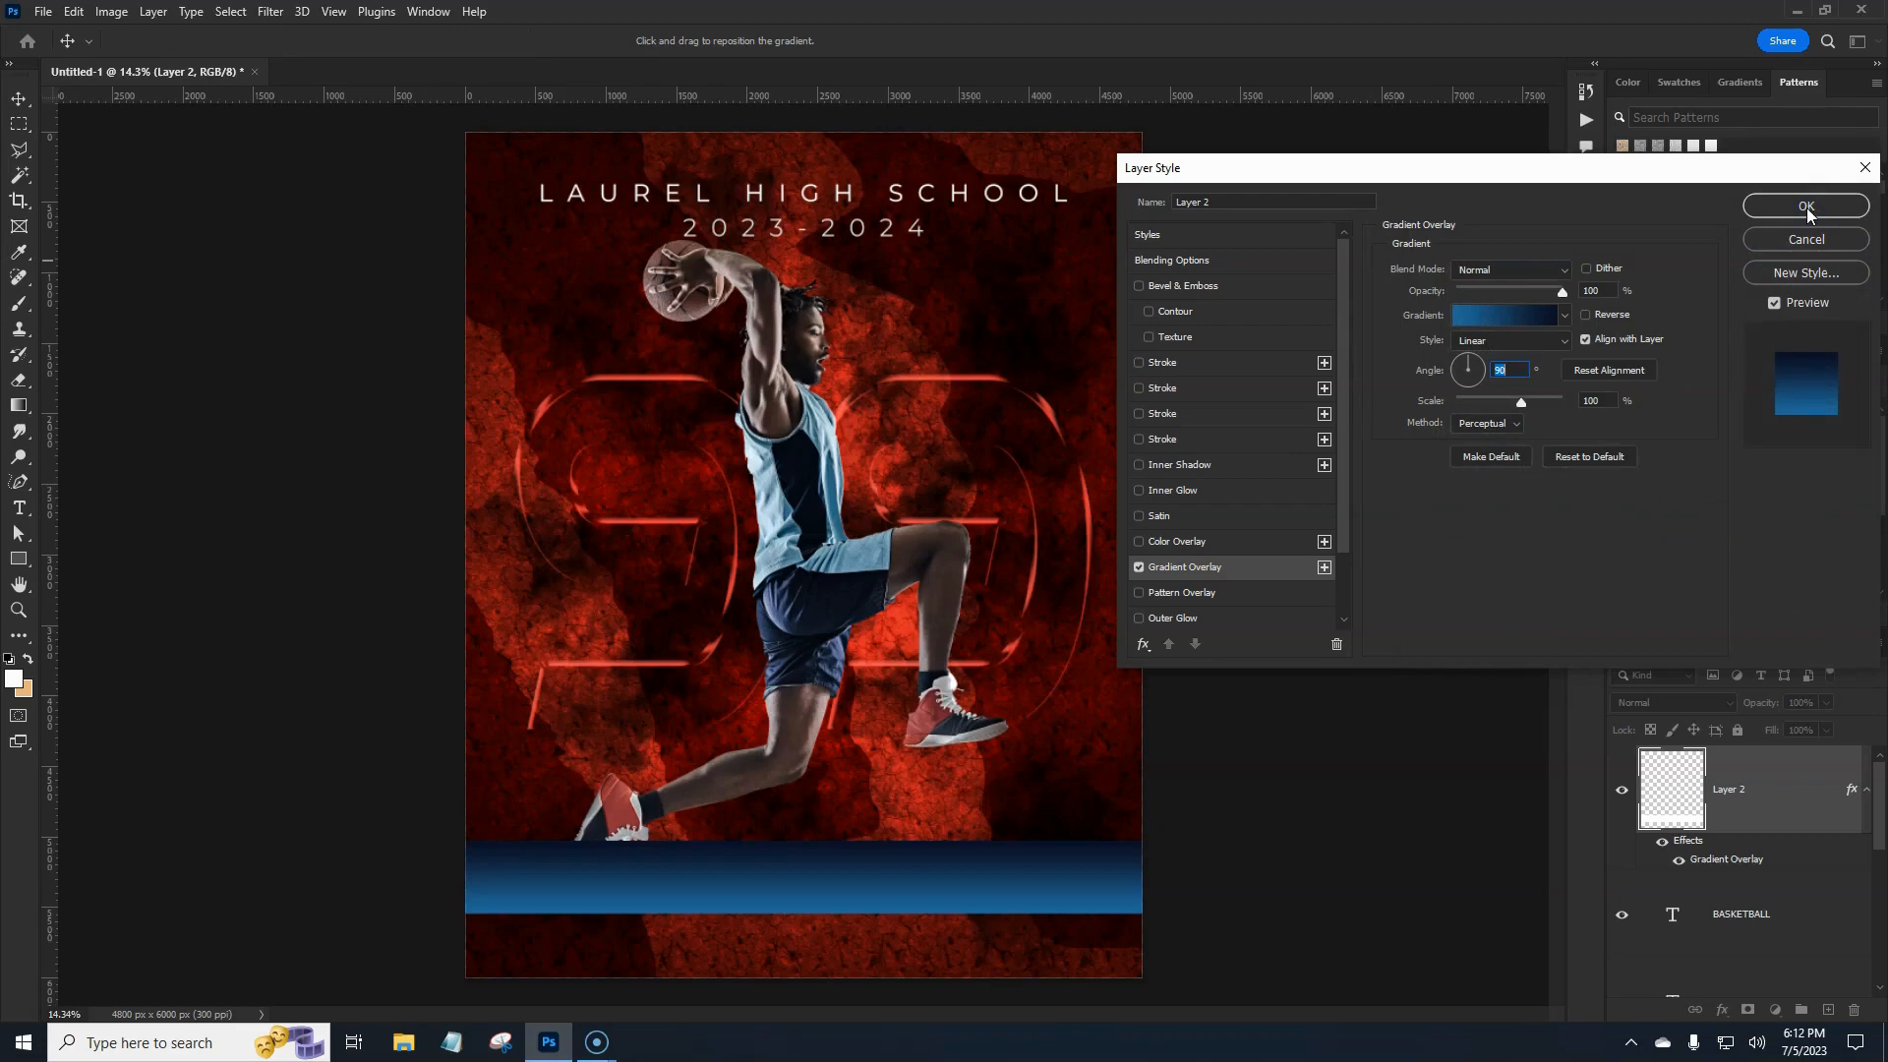
{"action": "left_click", "coordinate": [1808, 209]}
{"action": "key", "text": "m"}
{"action": "left_click", "coordinate": [1767, 788]}
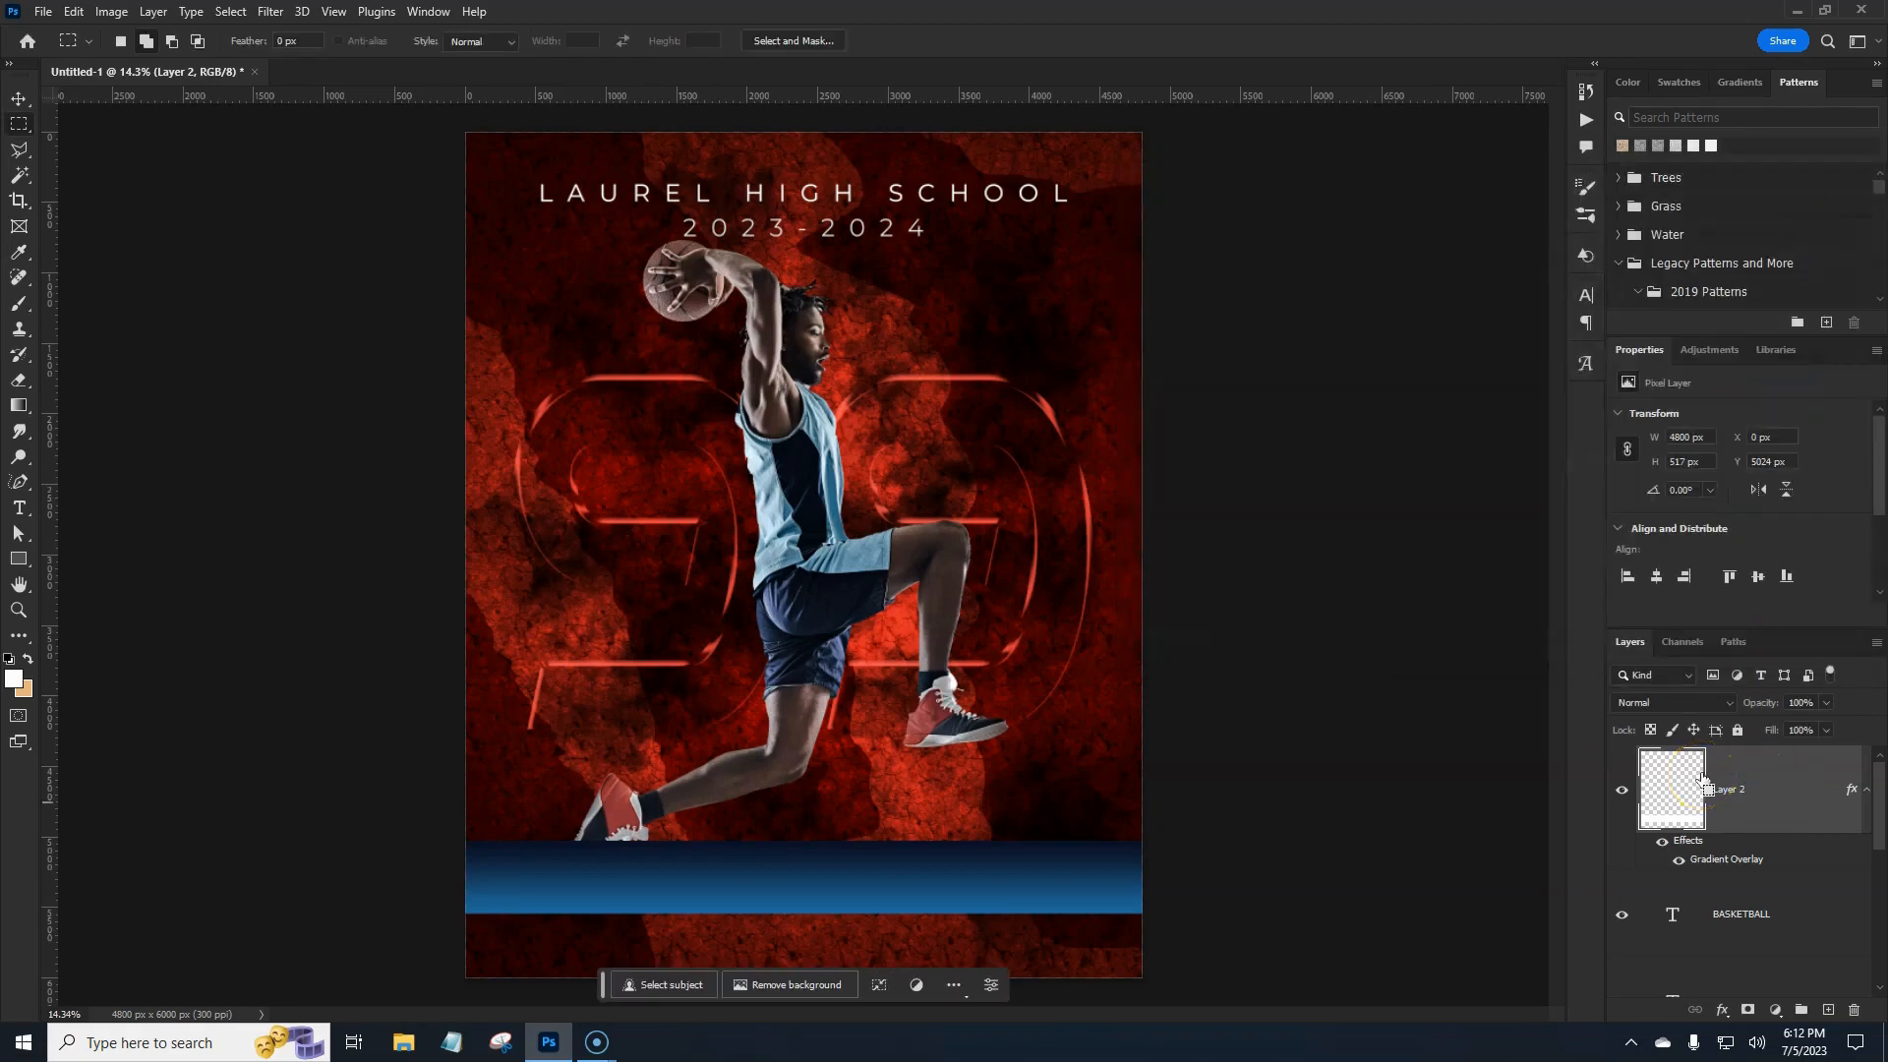
Move the band beneath BASKETBALL, duplicate it, and squash the copy into a thin strip.
{"action": "key", "text": "ctrl+bracketleft"}
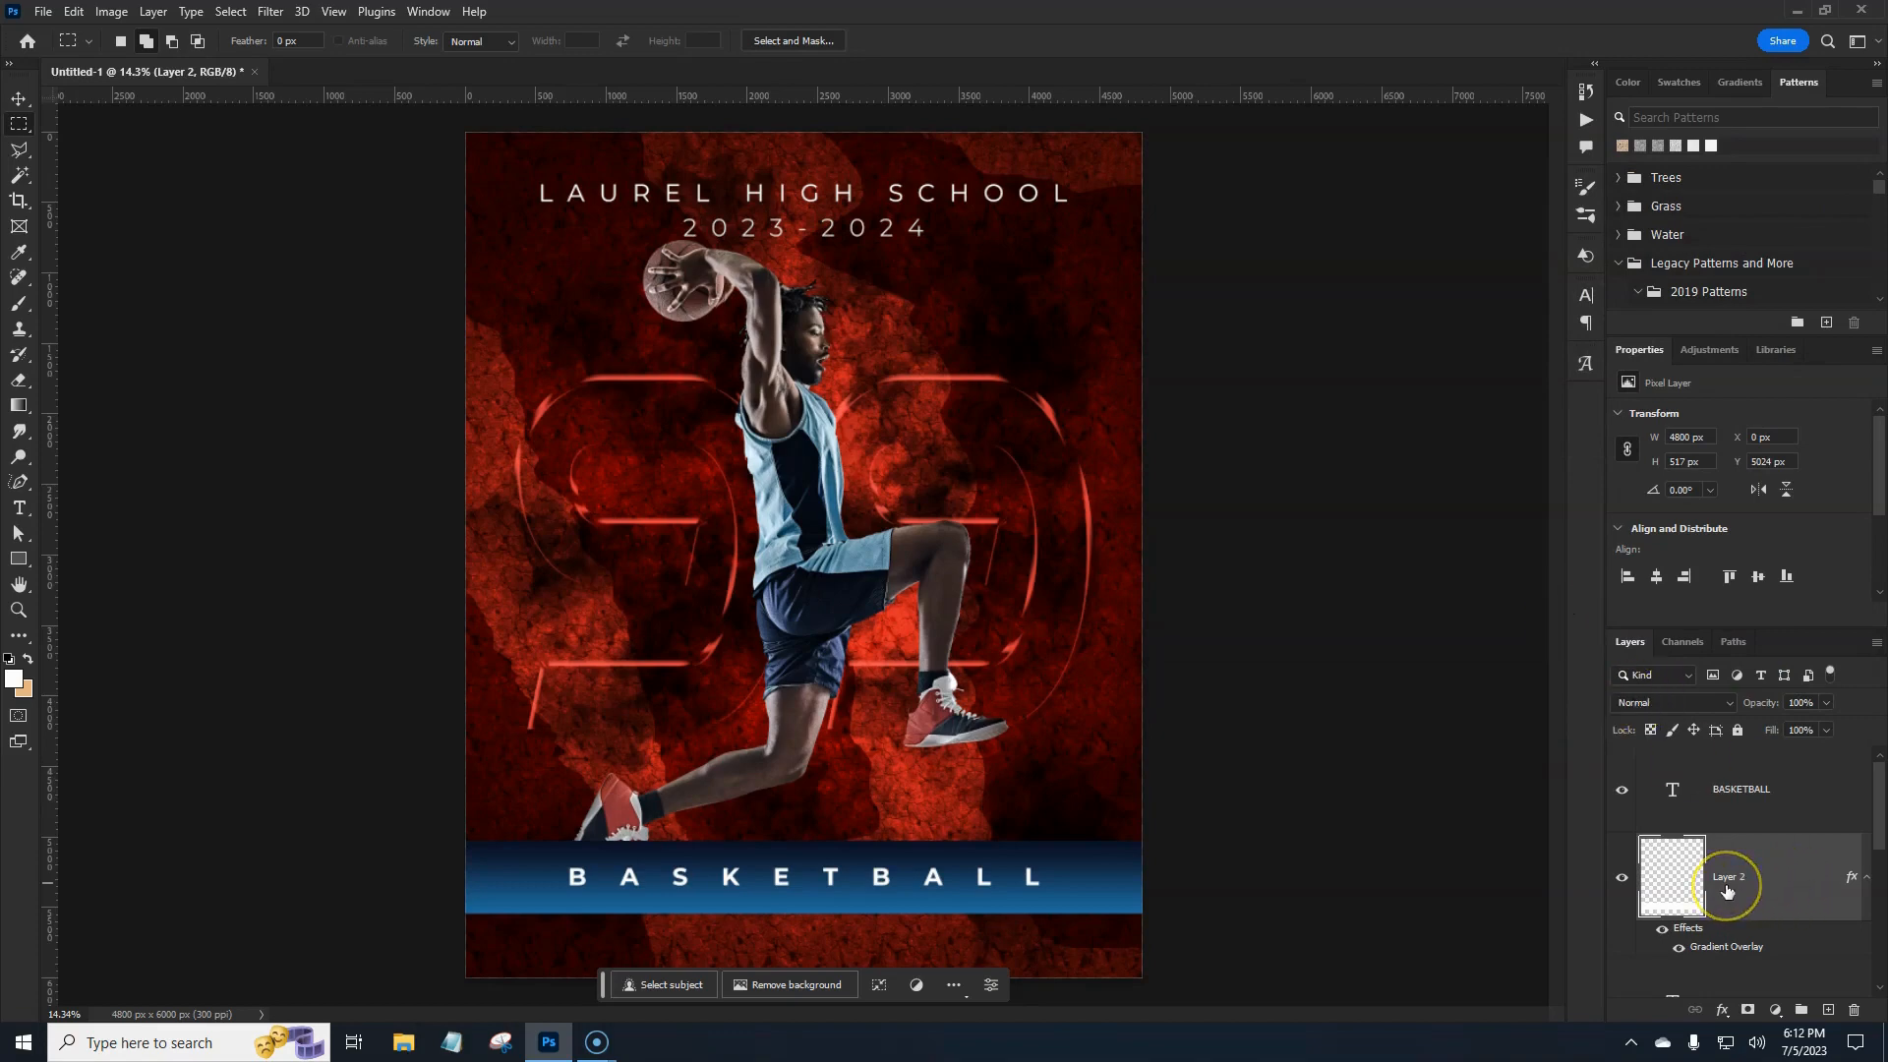
{"action": "key", "text": "ctrl+j"}
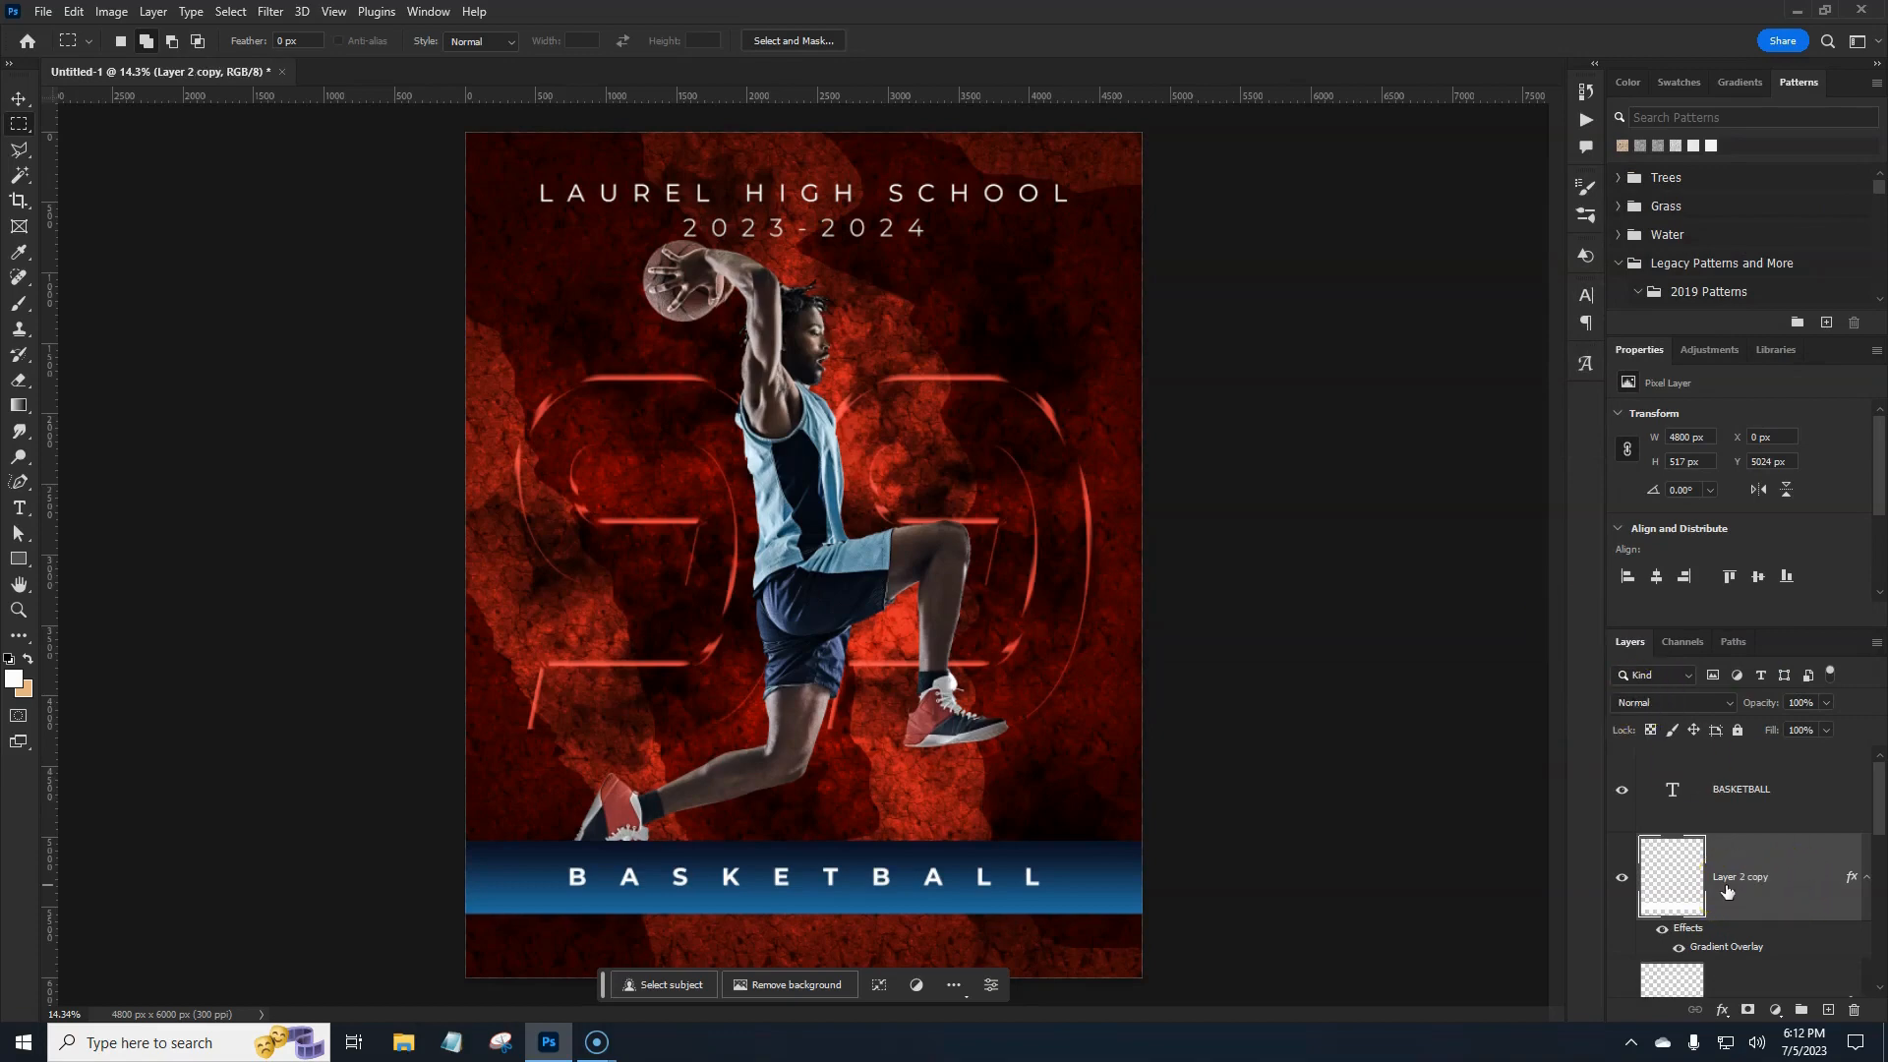
{"action": "key", "text": "ctrl+t"}
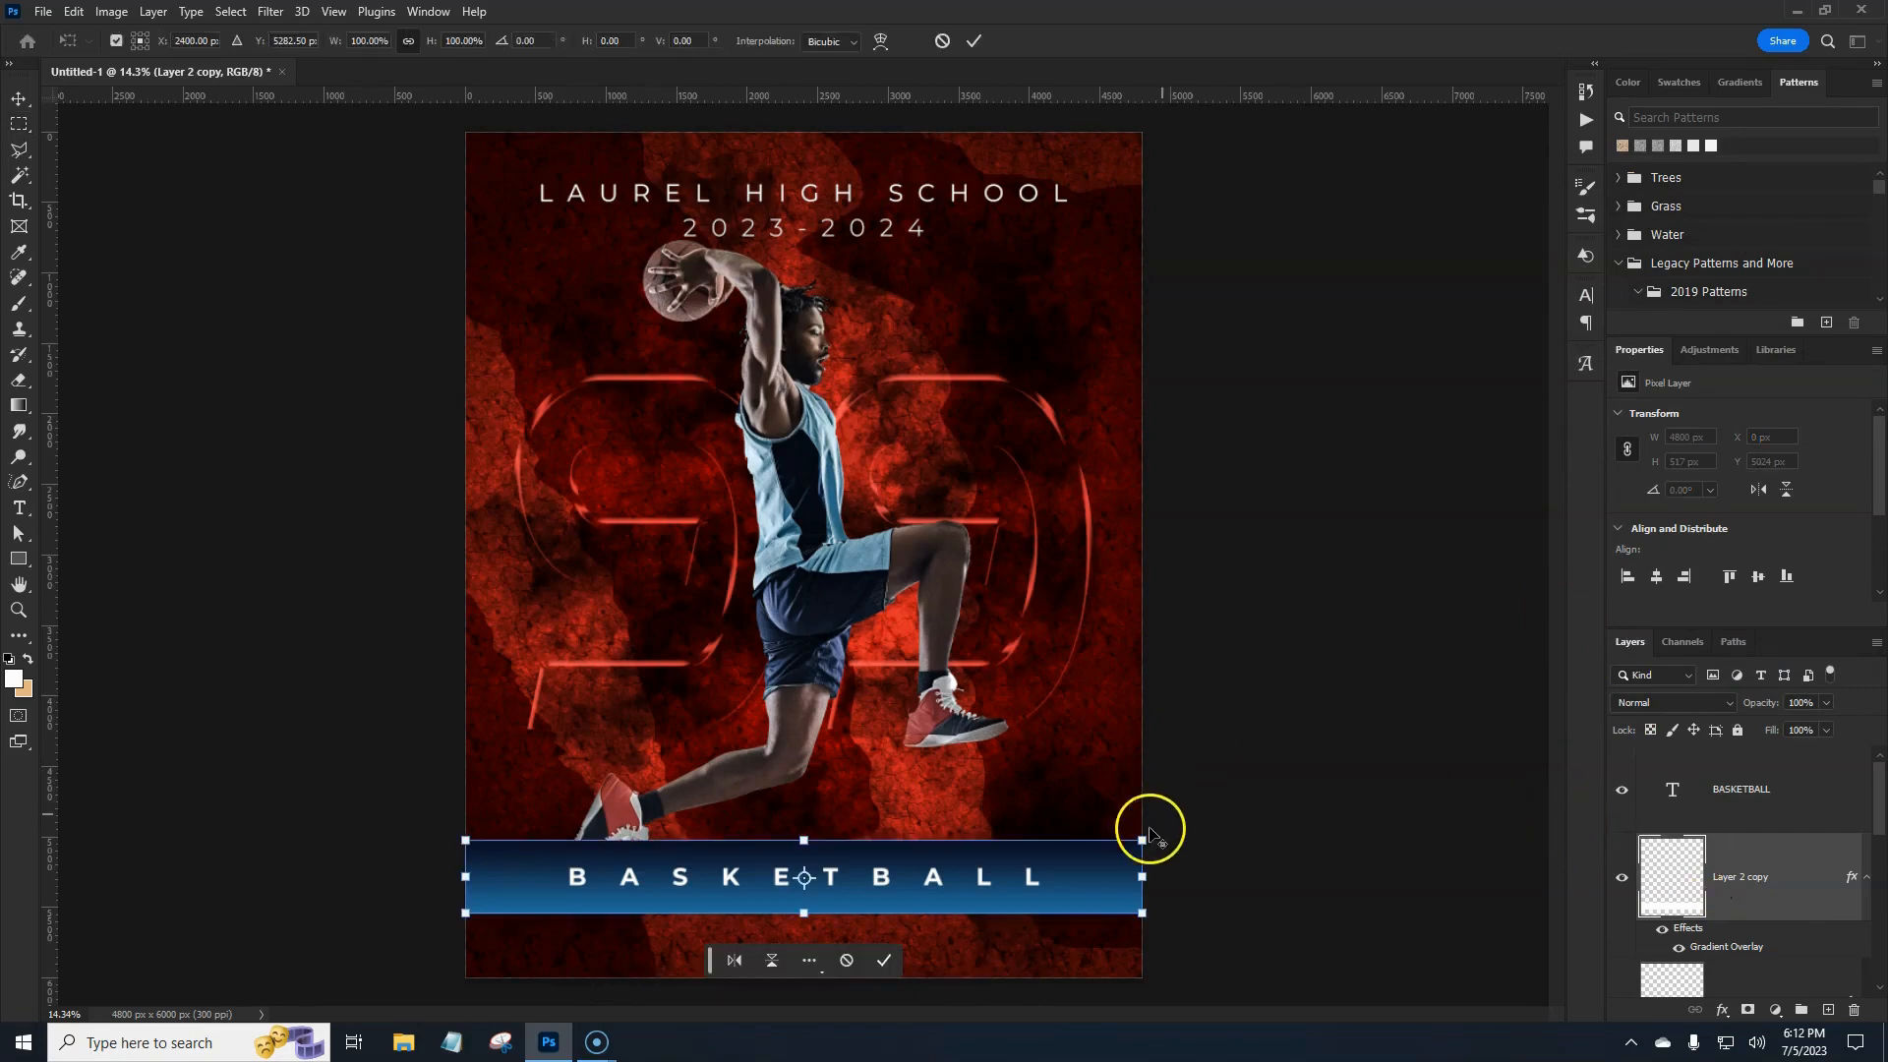
{"action": "left_click_drag", "start_coordinate": [1142, 877], "coordinate": [1045, 882]}
{"action": "left_click_drag", "start_coordinate": [805, 850], "coordinate": [805, 888]}
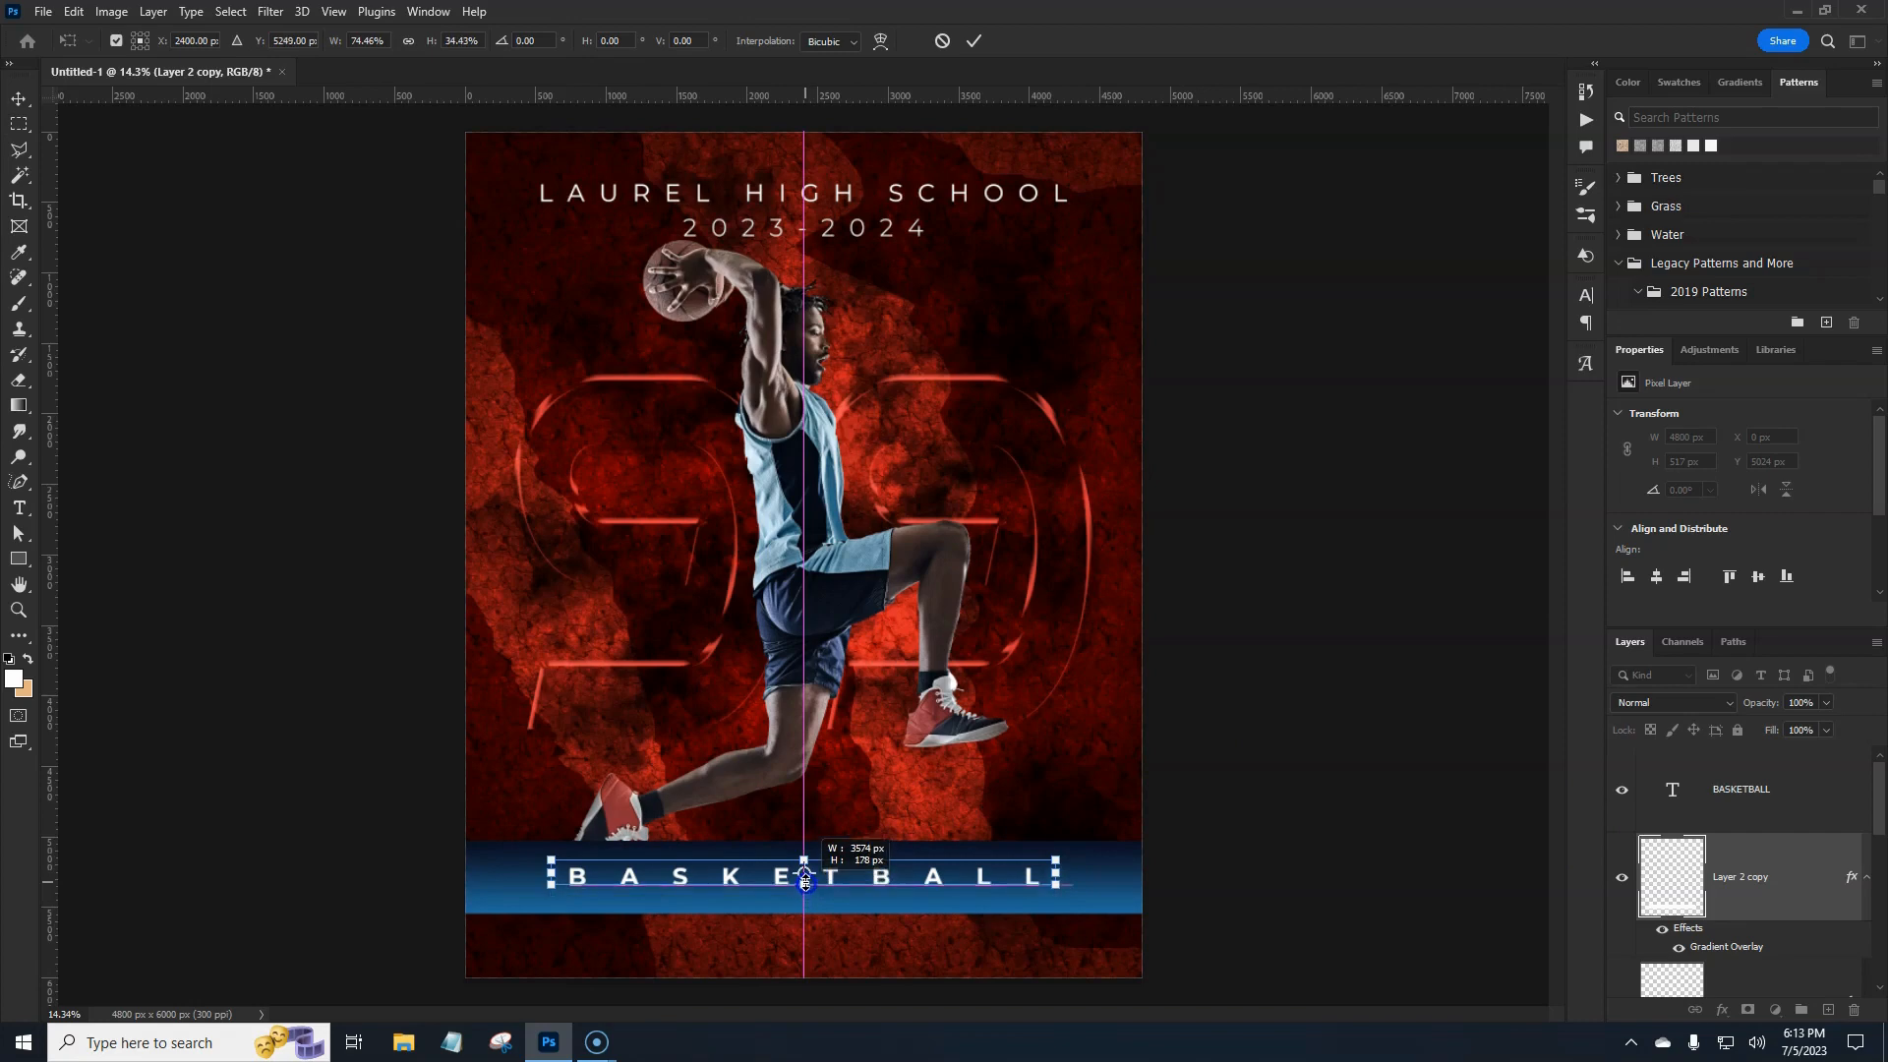
{"action": "left_click_drag", "start_coordinate": [804, 883], "coordinate": [804, 877]}
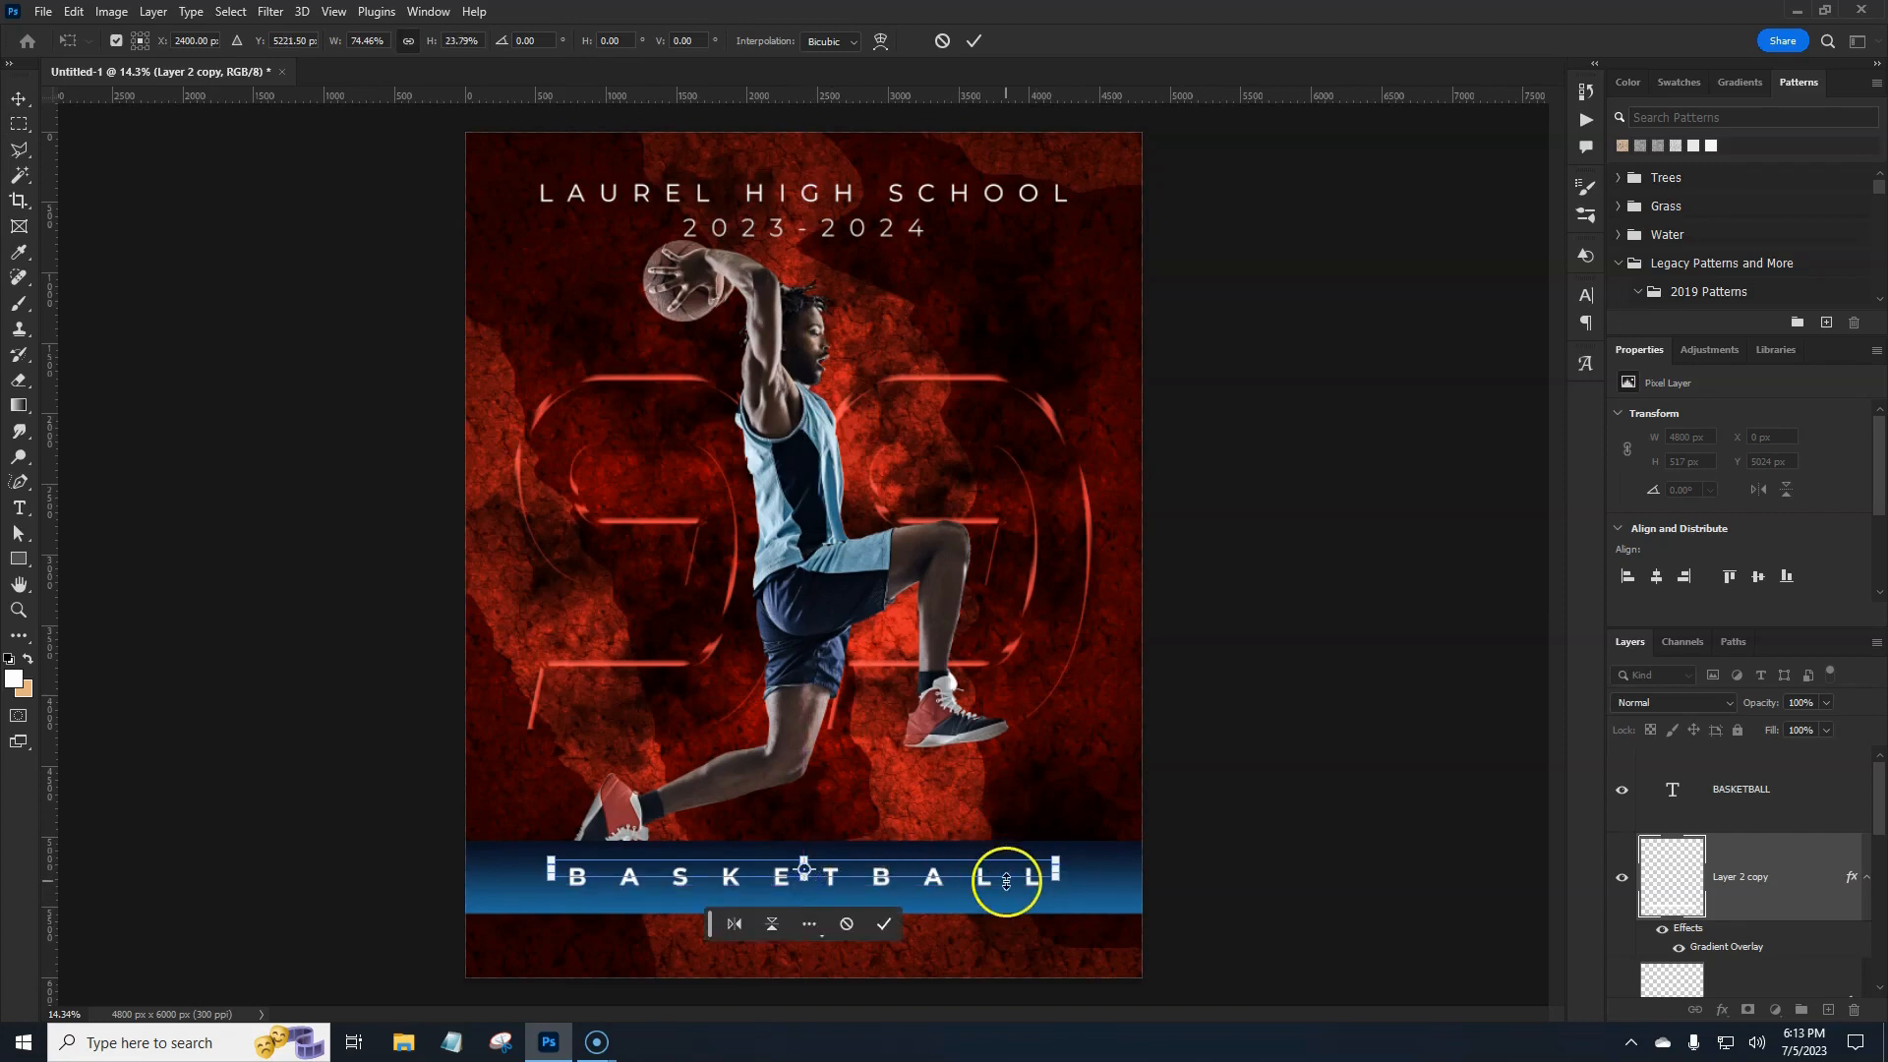
{"action": "left_click_drag", "start_coordinate": [1006, 881], "coordinate": [1007, 887]}
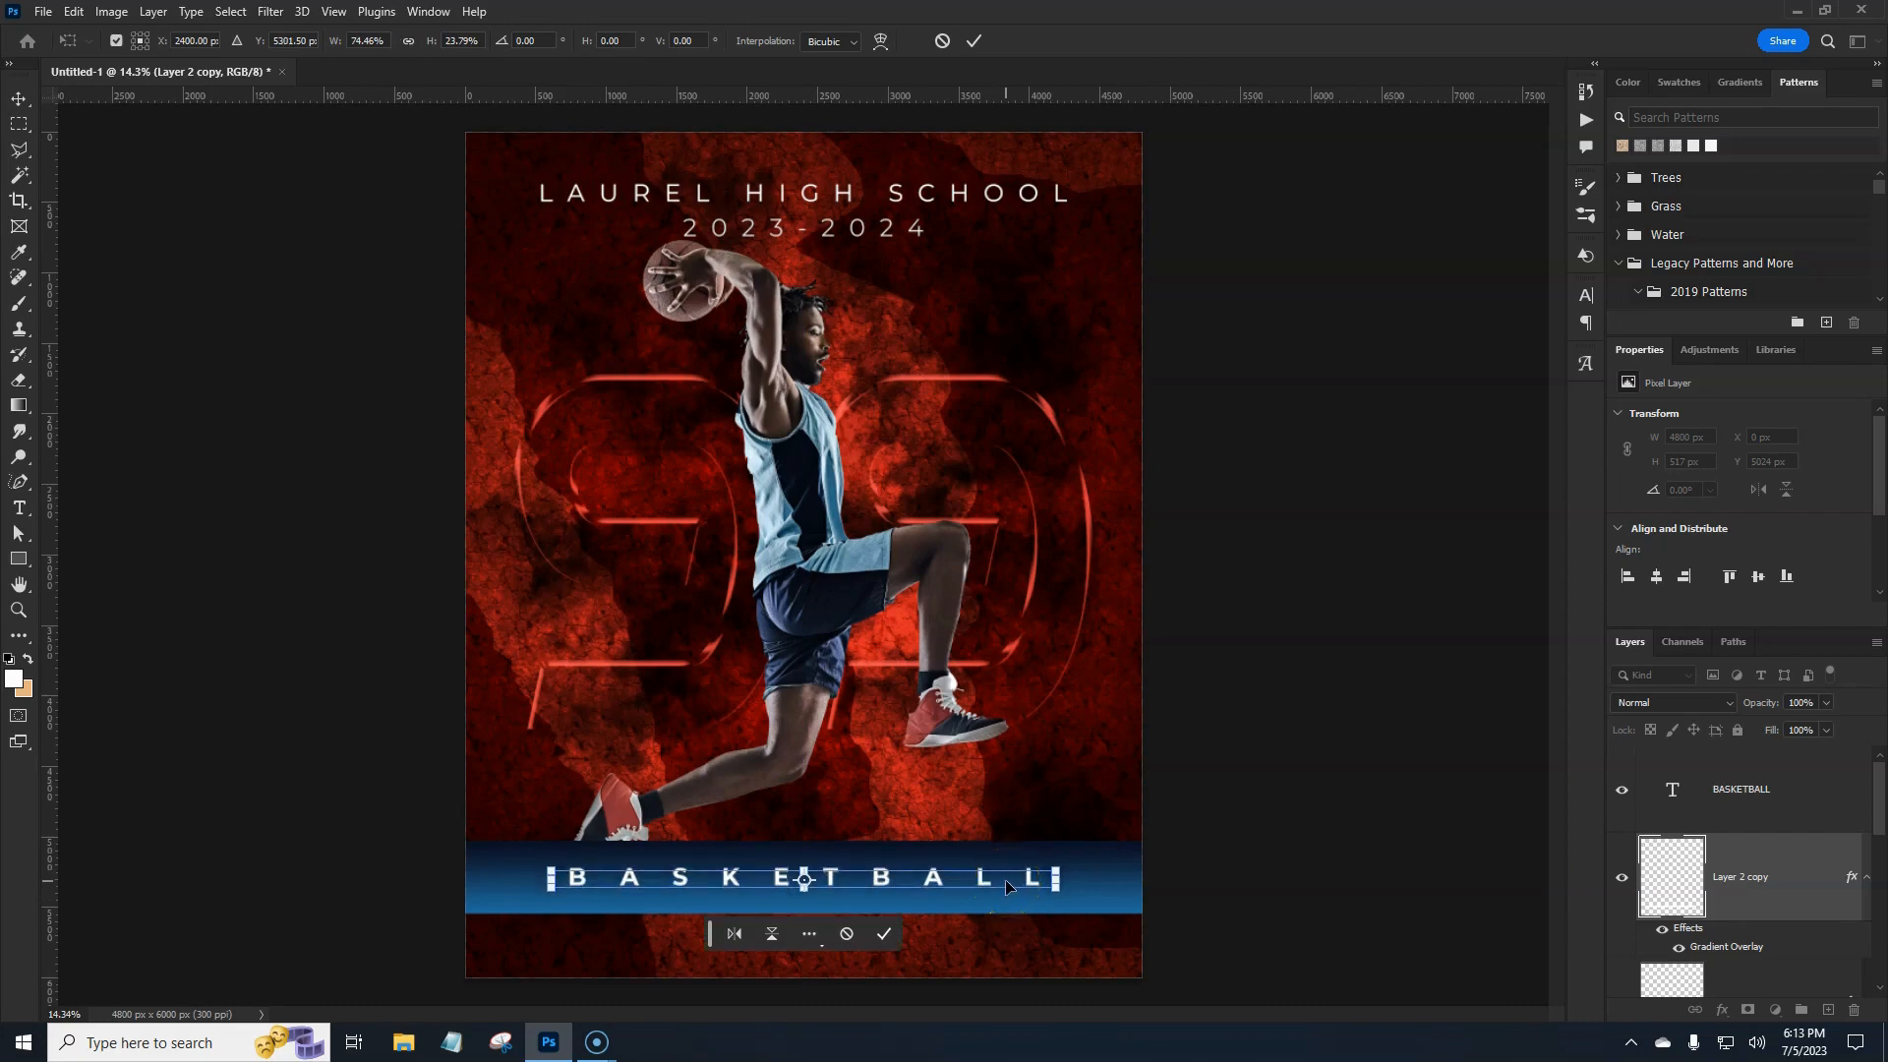
{"action": "key", "text": "shift+Down"}
{"action": "key", "text": "shift+Down"}
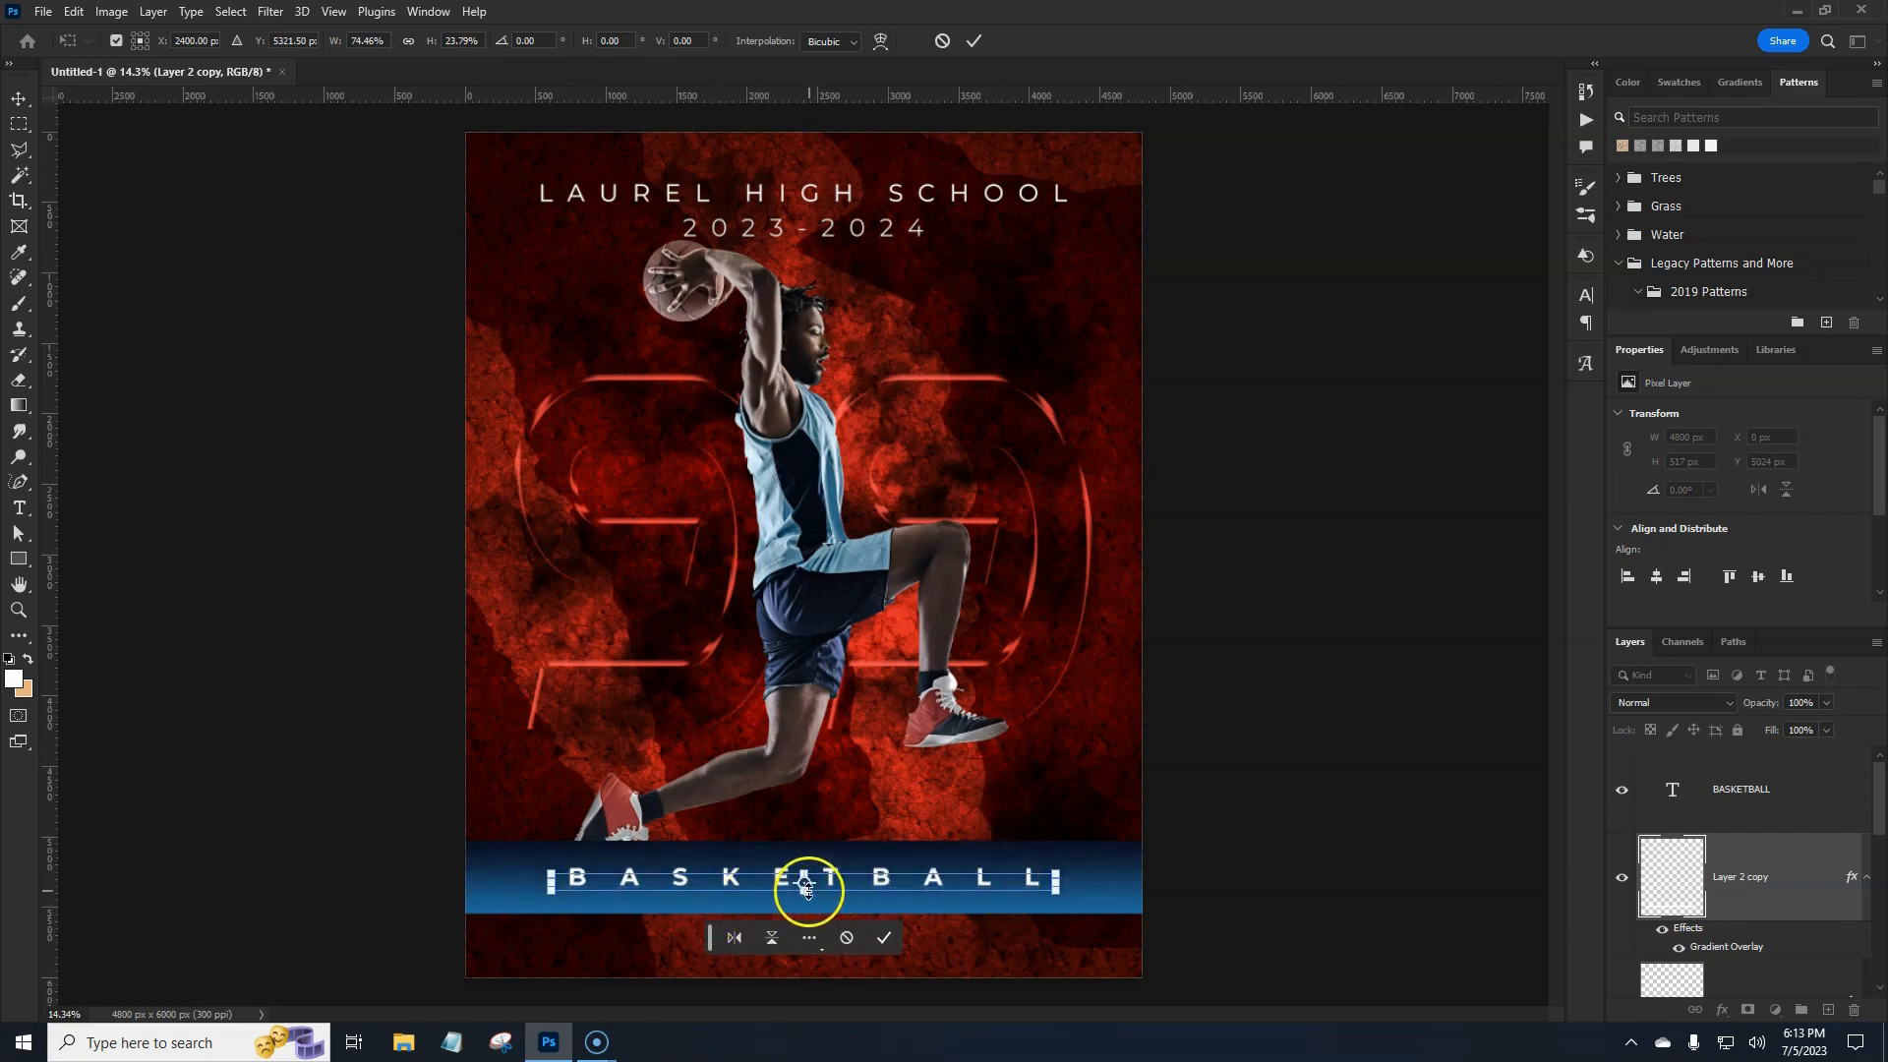
{"action": "left_click_drag", "start_coordinate": [806, 890], "coordinate": [807, 881]}
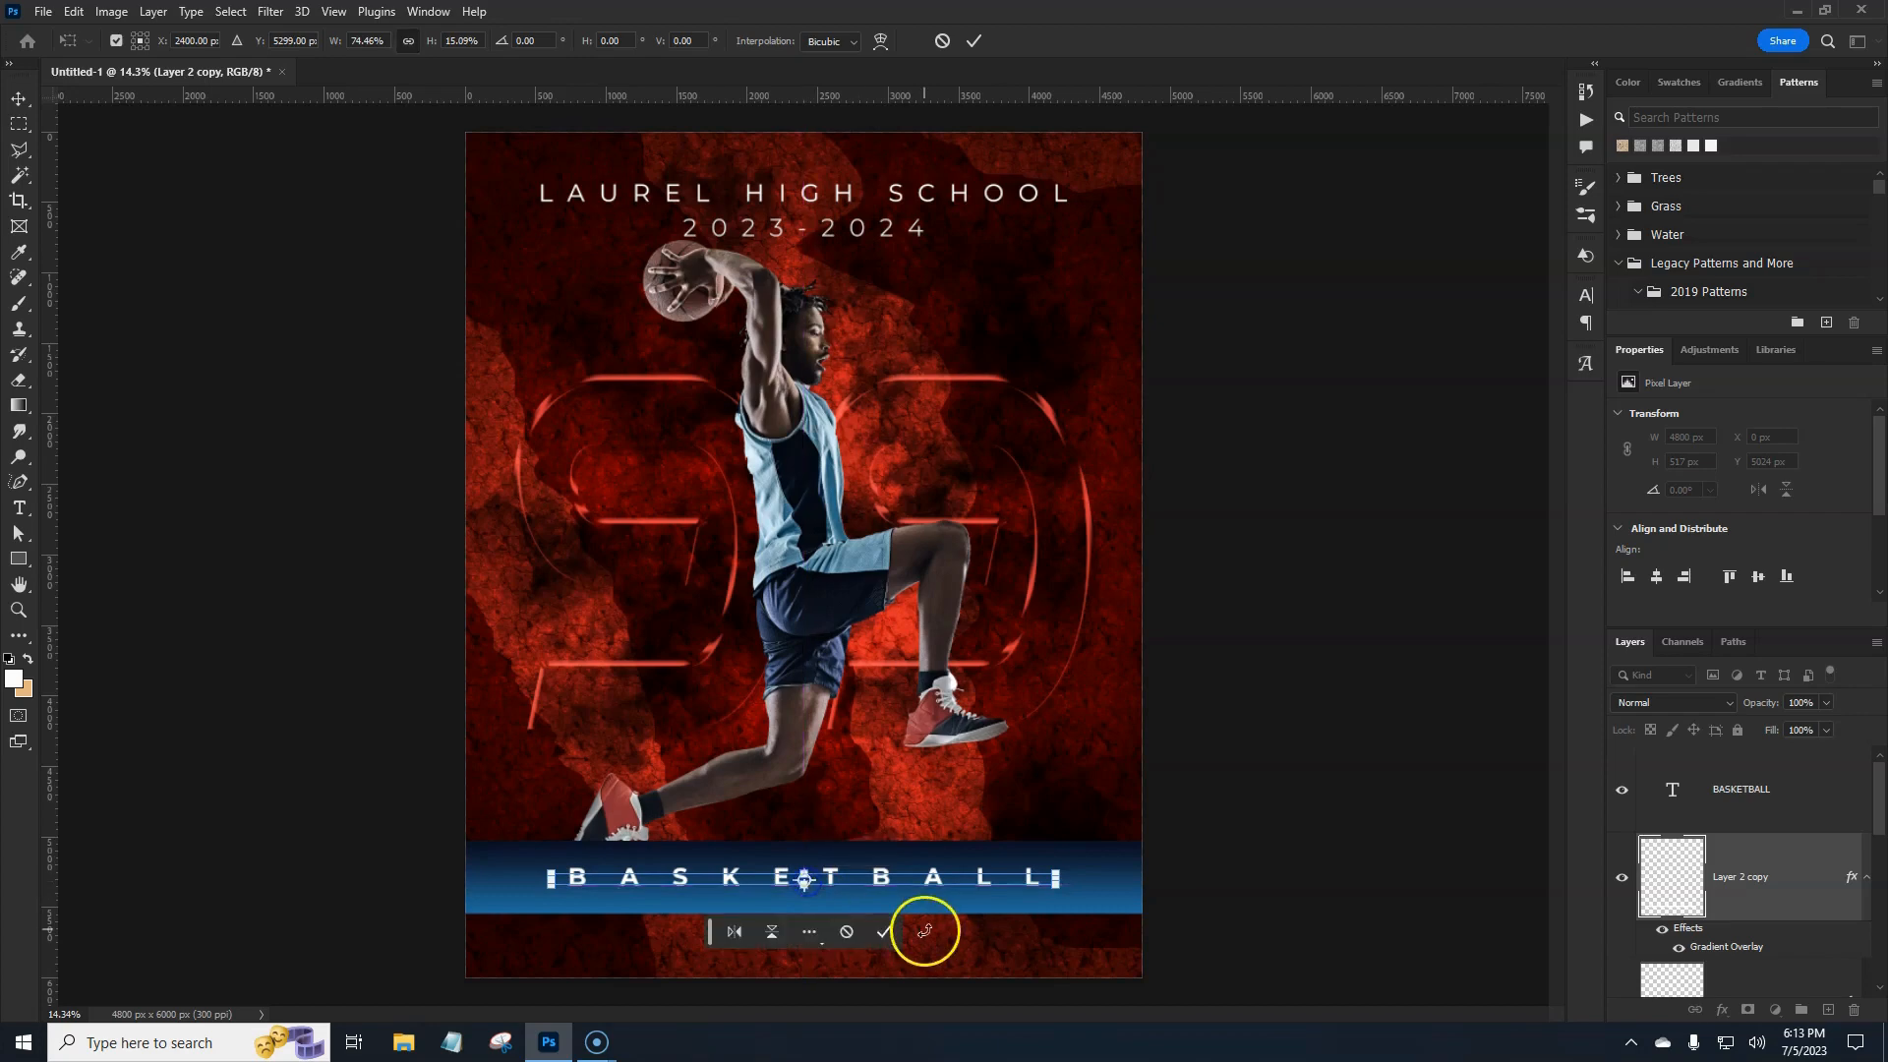
{"action": "key", "text": "shift+Up"}
{"action": "key", "text": "shift+Down"}
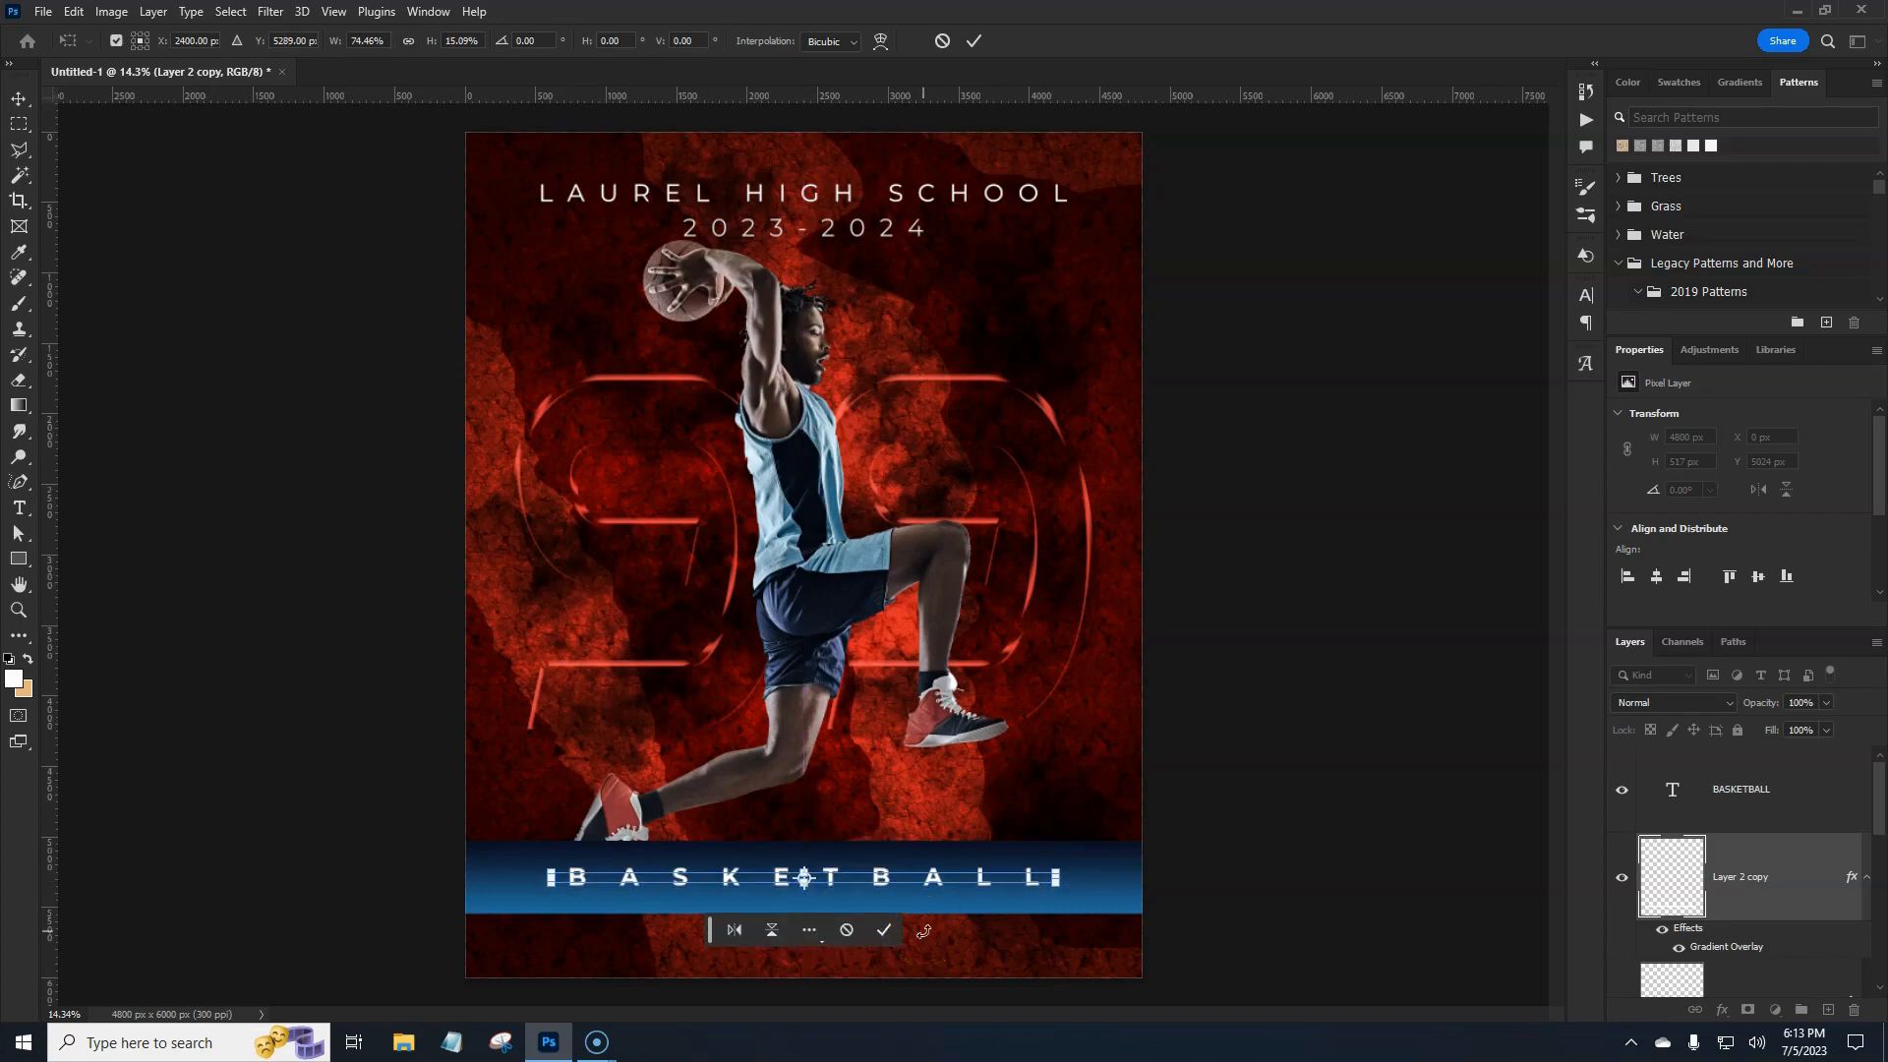
{"action": "key", "text": "Return"}
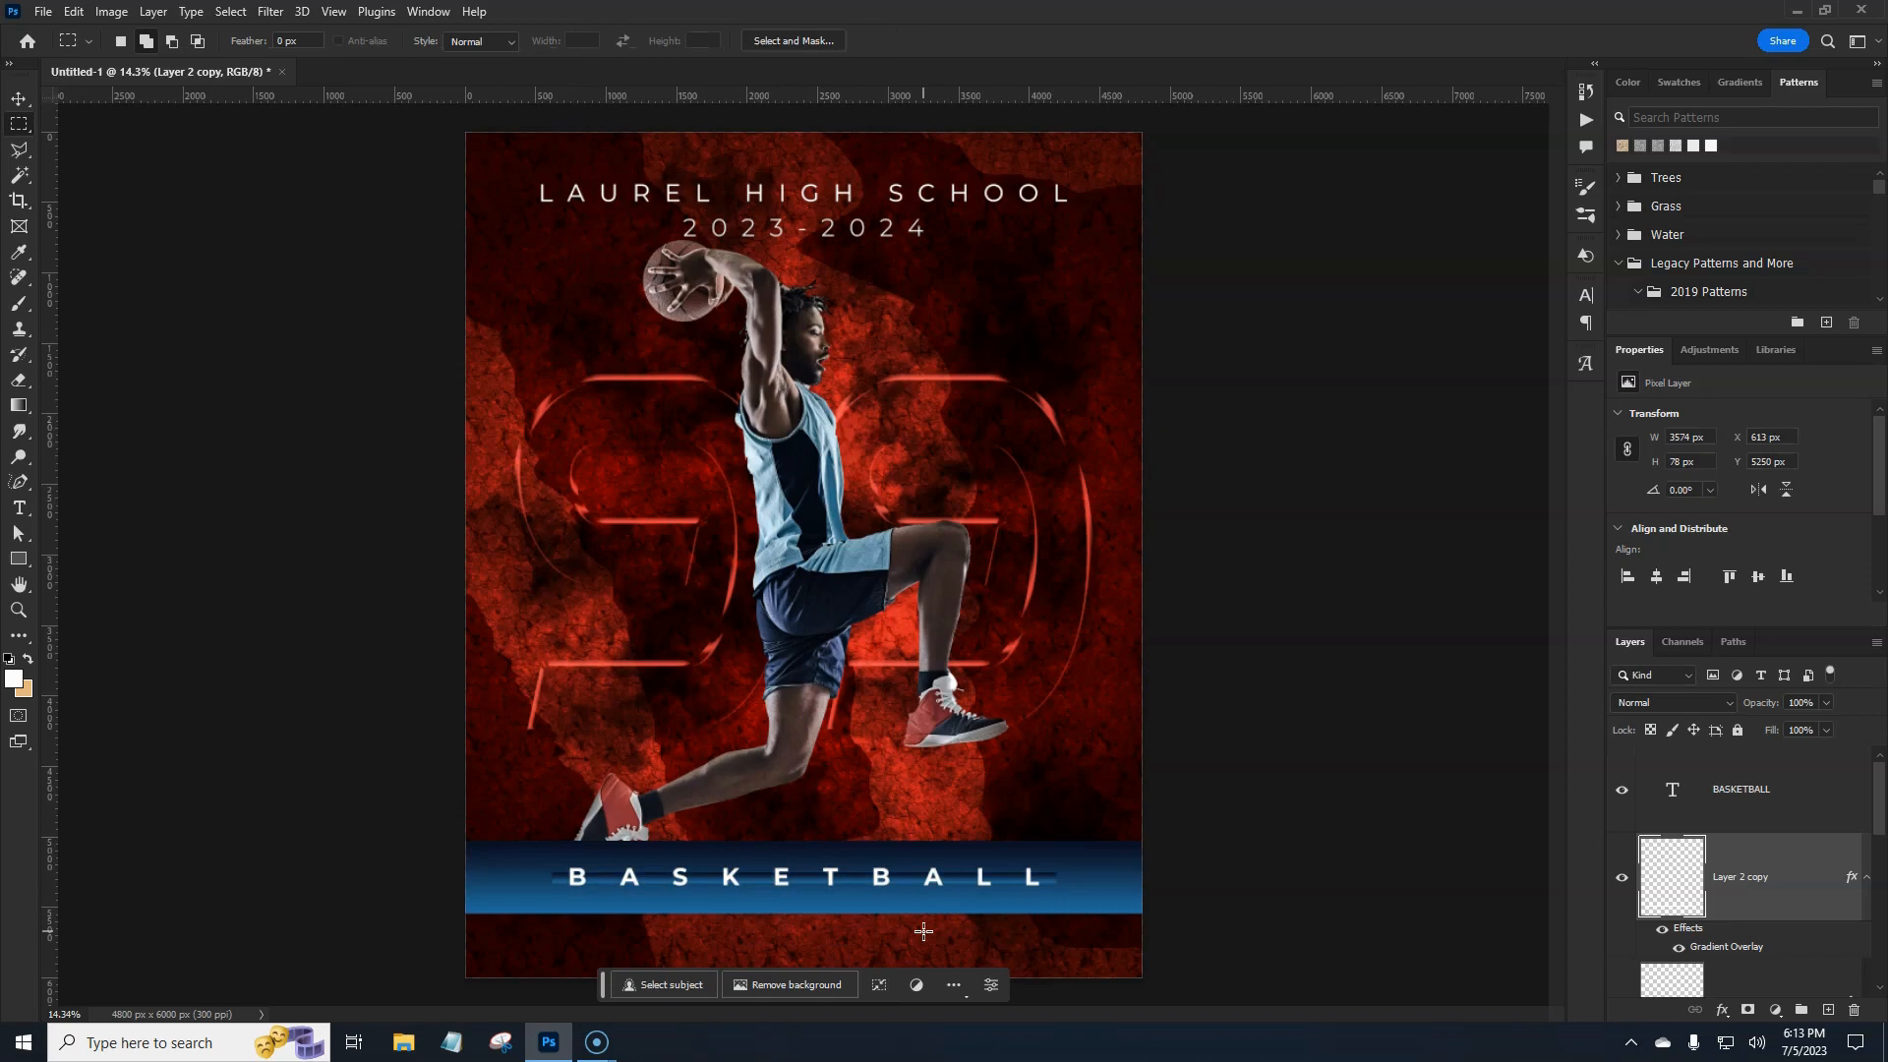
Shorten Layer 2's blue banner from the top to about 307 px tall.
{"action": "left_click", "coordinate": [1788, 983]}
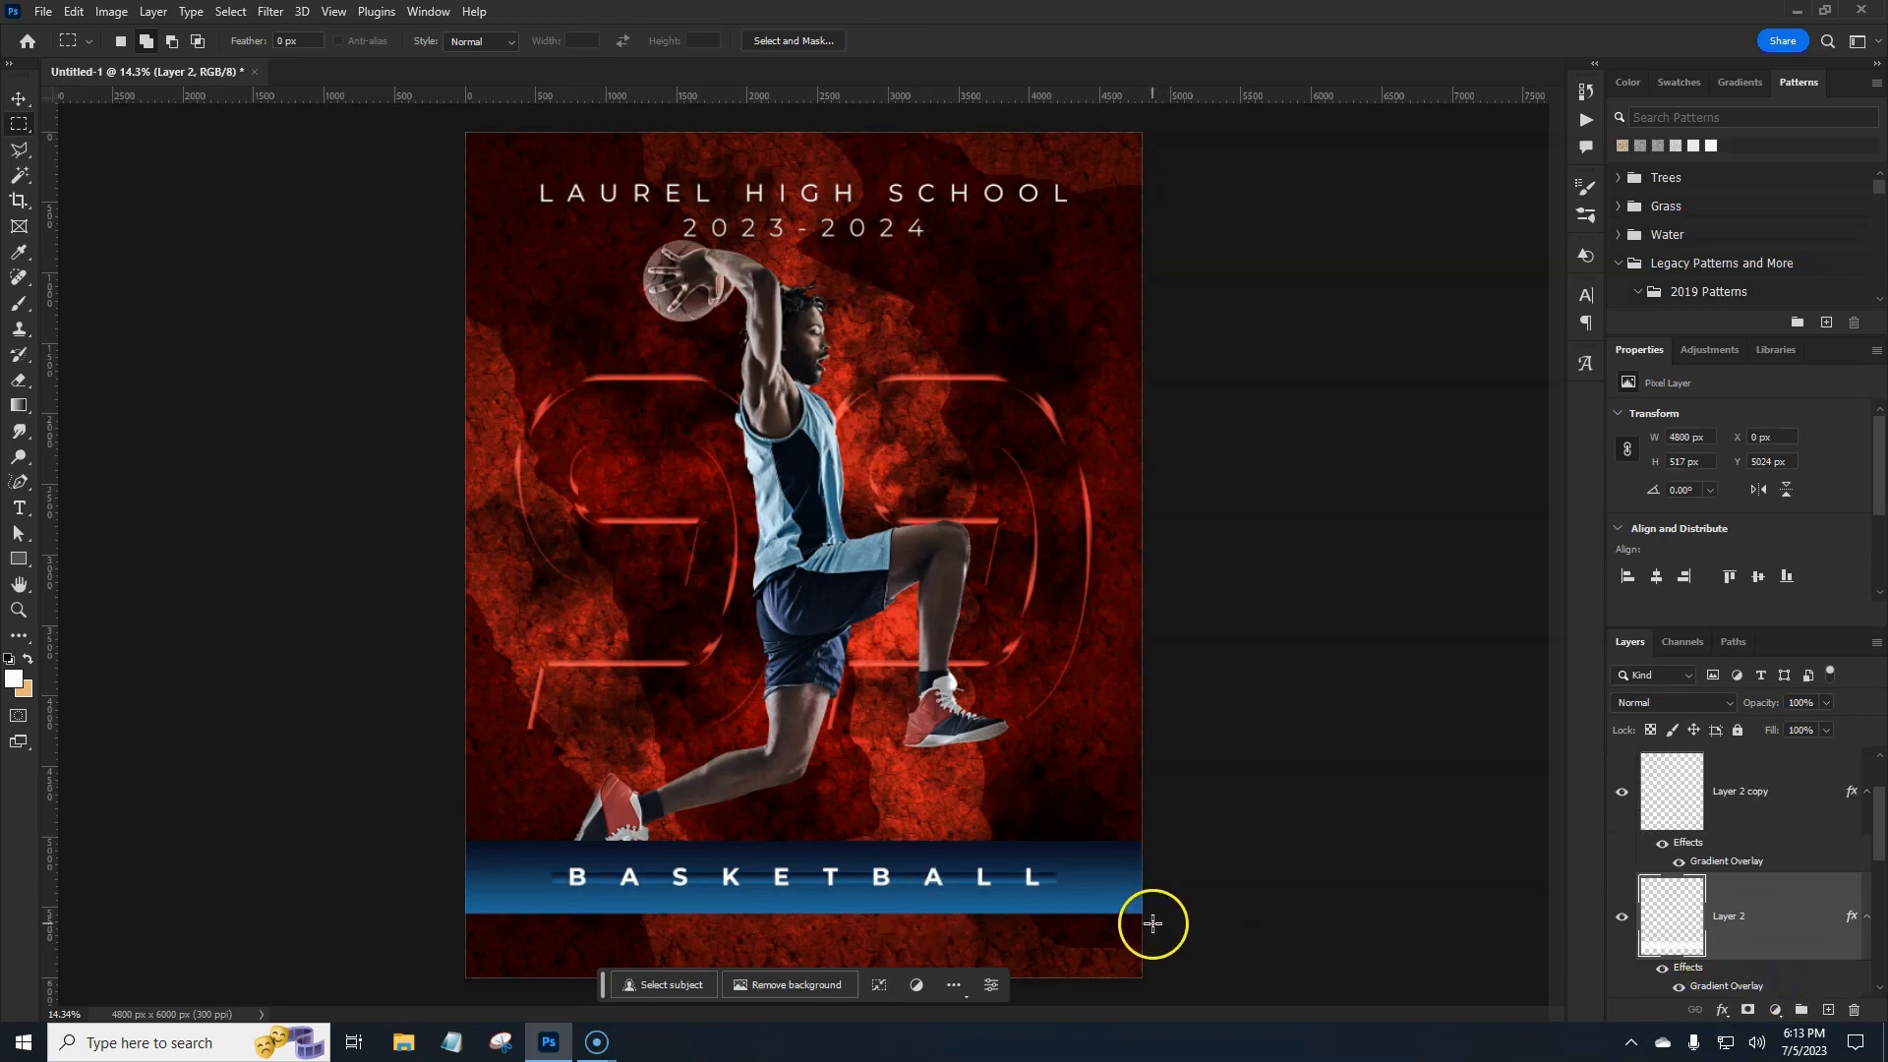
{"action": "key", "text": "ctrl+t"}
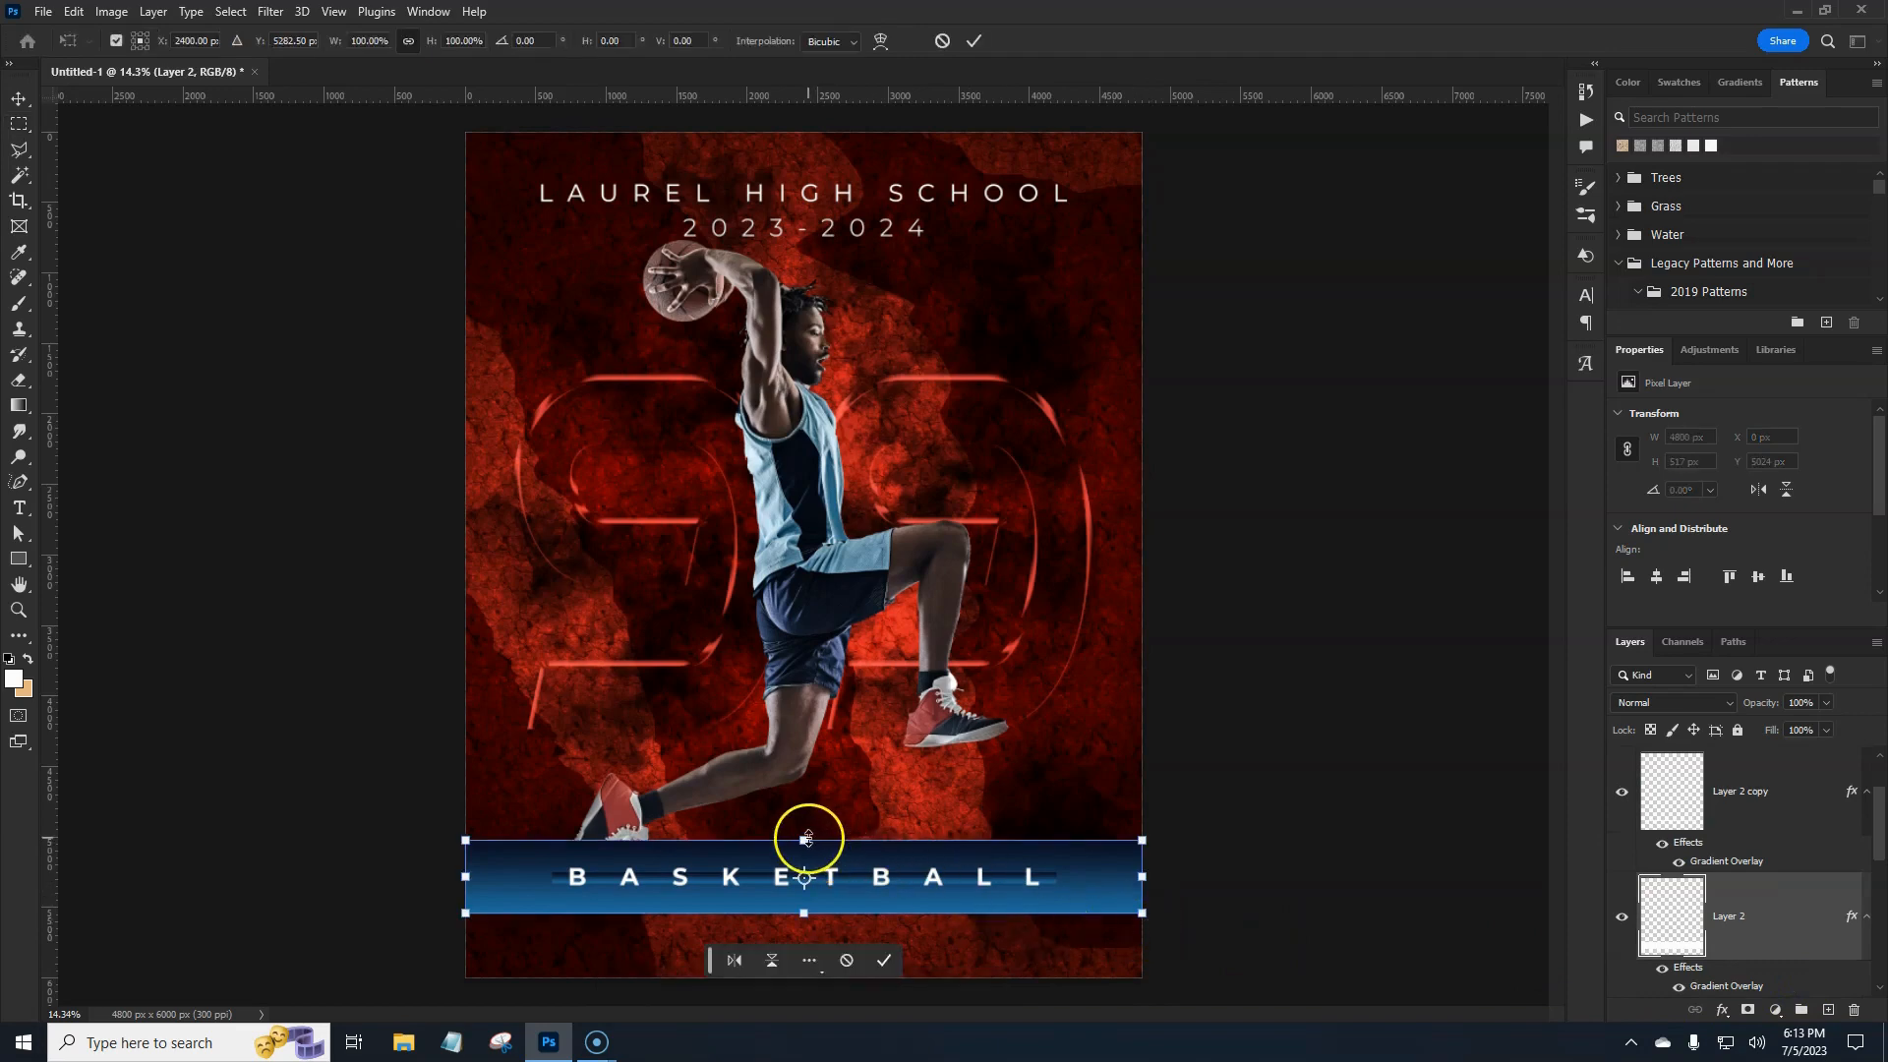
{"action": "left_click_drag", "start_coordinate": [805, 840], "coordinate": [808, 896]}
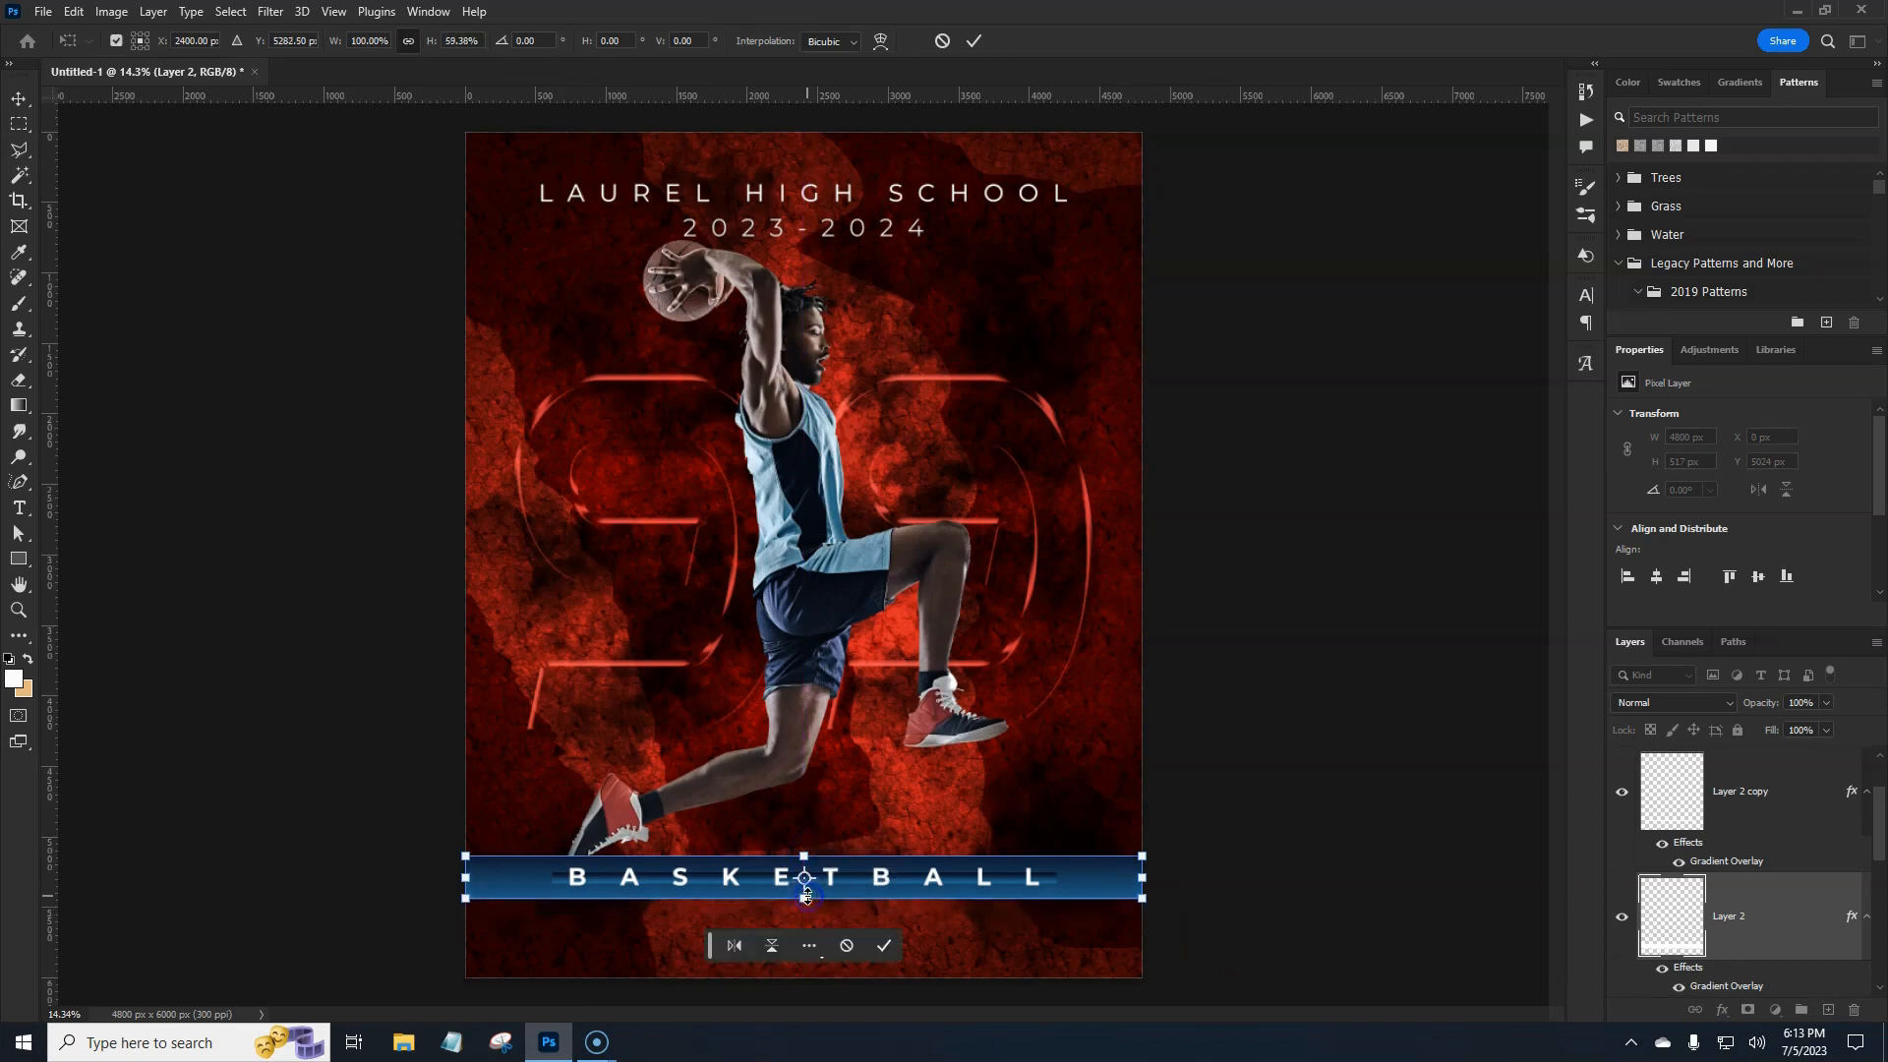
{"action": "key", "text": "Return"}
{"action": "key", "text": "m"}
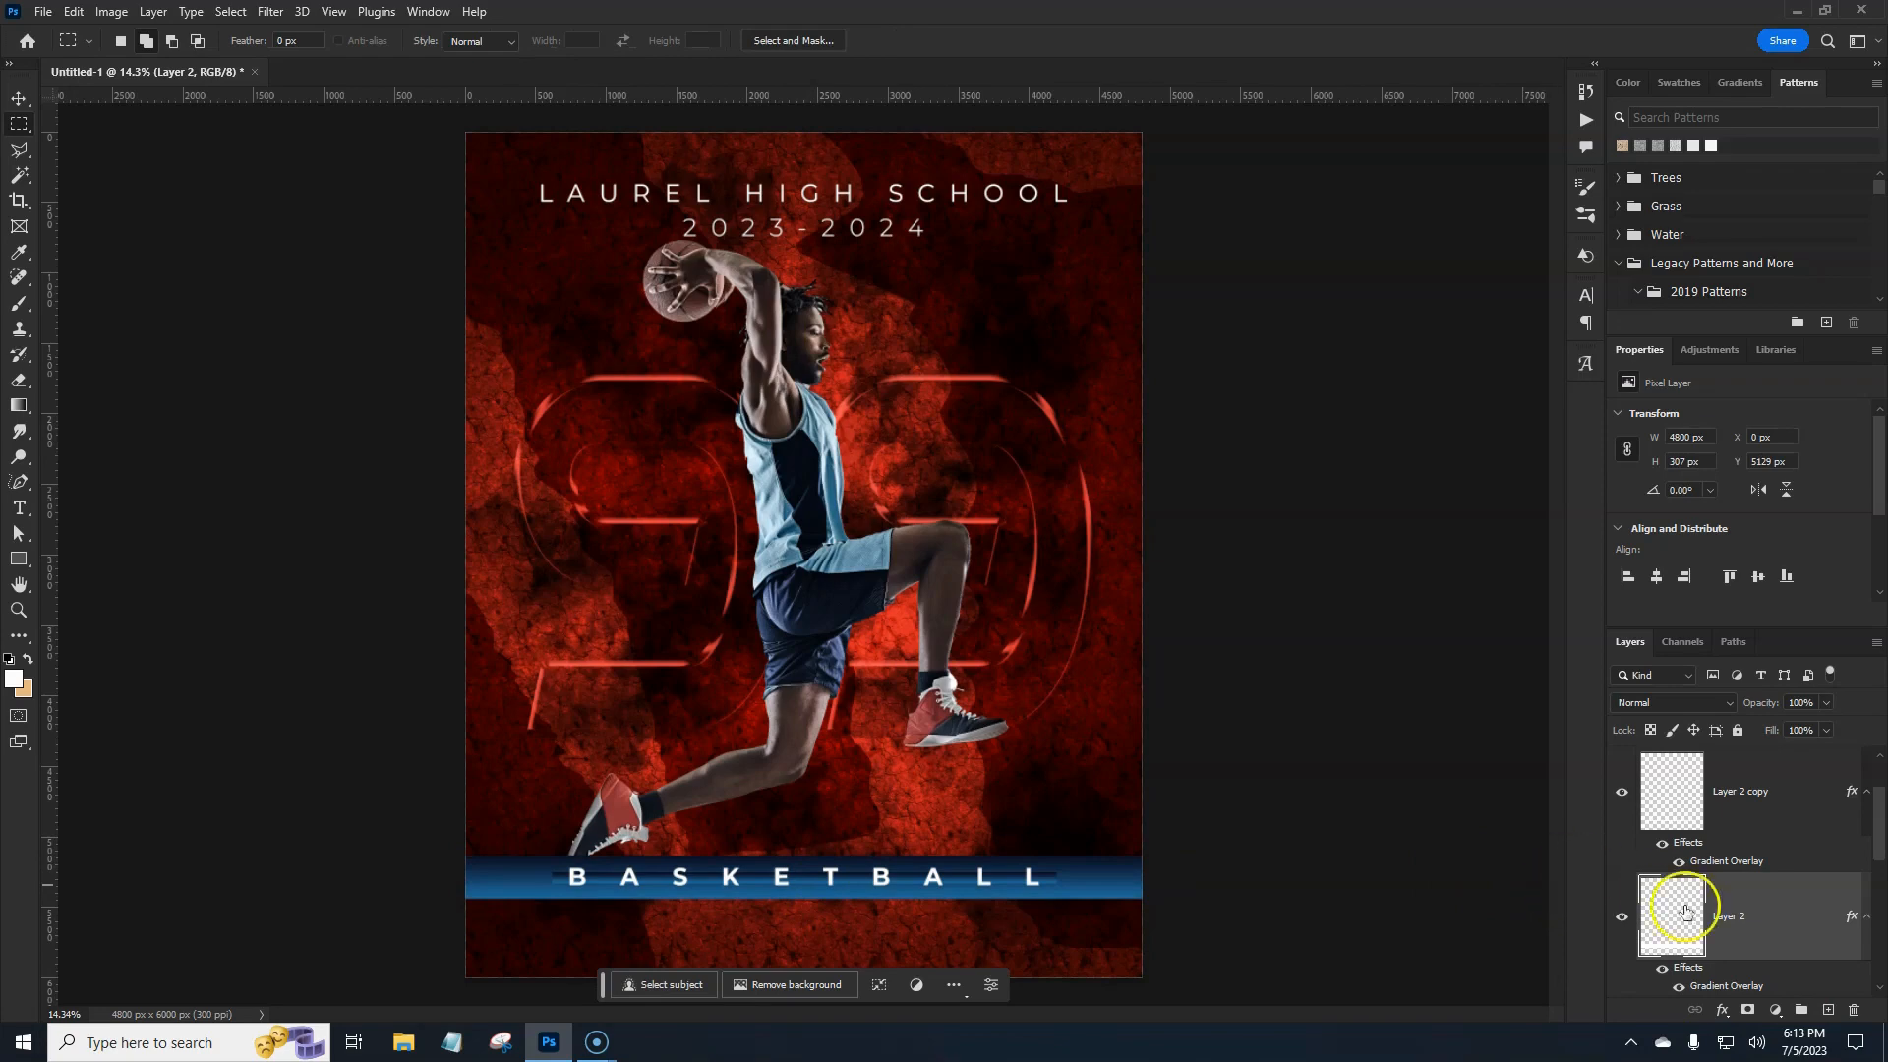
{"action": "left_click_drag", "start_coordinate": [1877, 846], "coordinate": [1882, 994]}
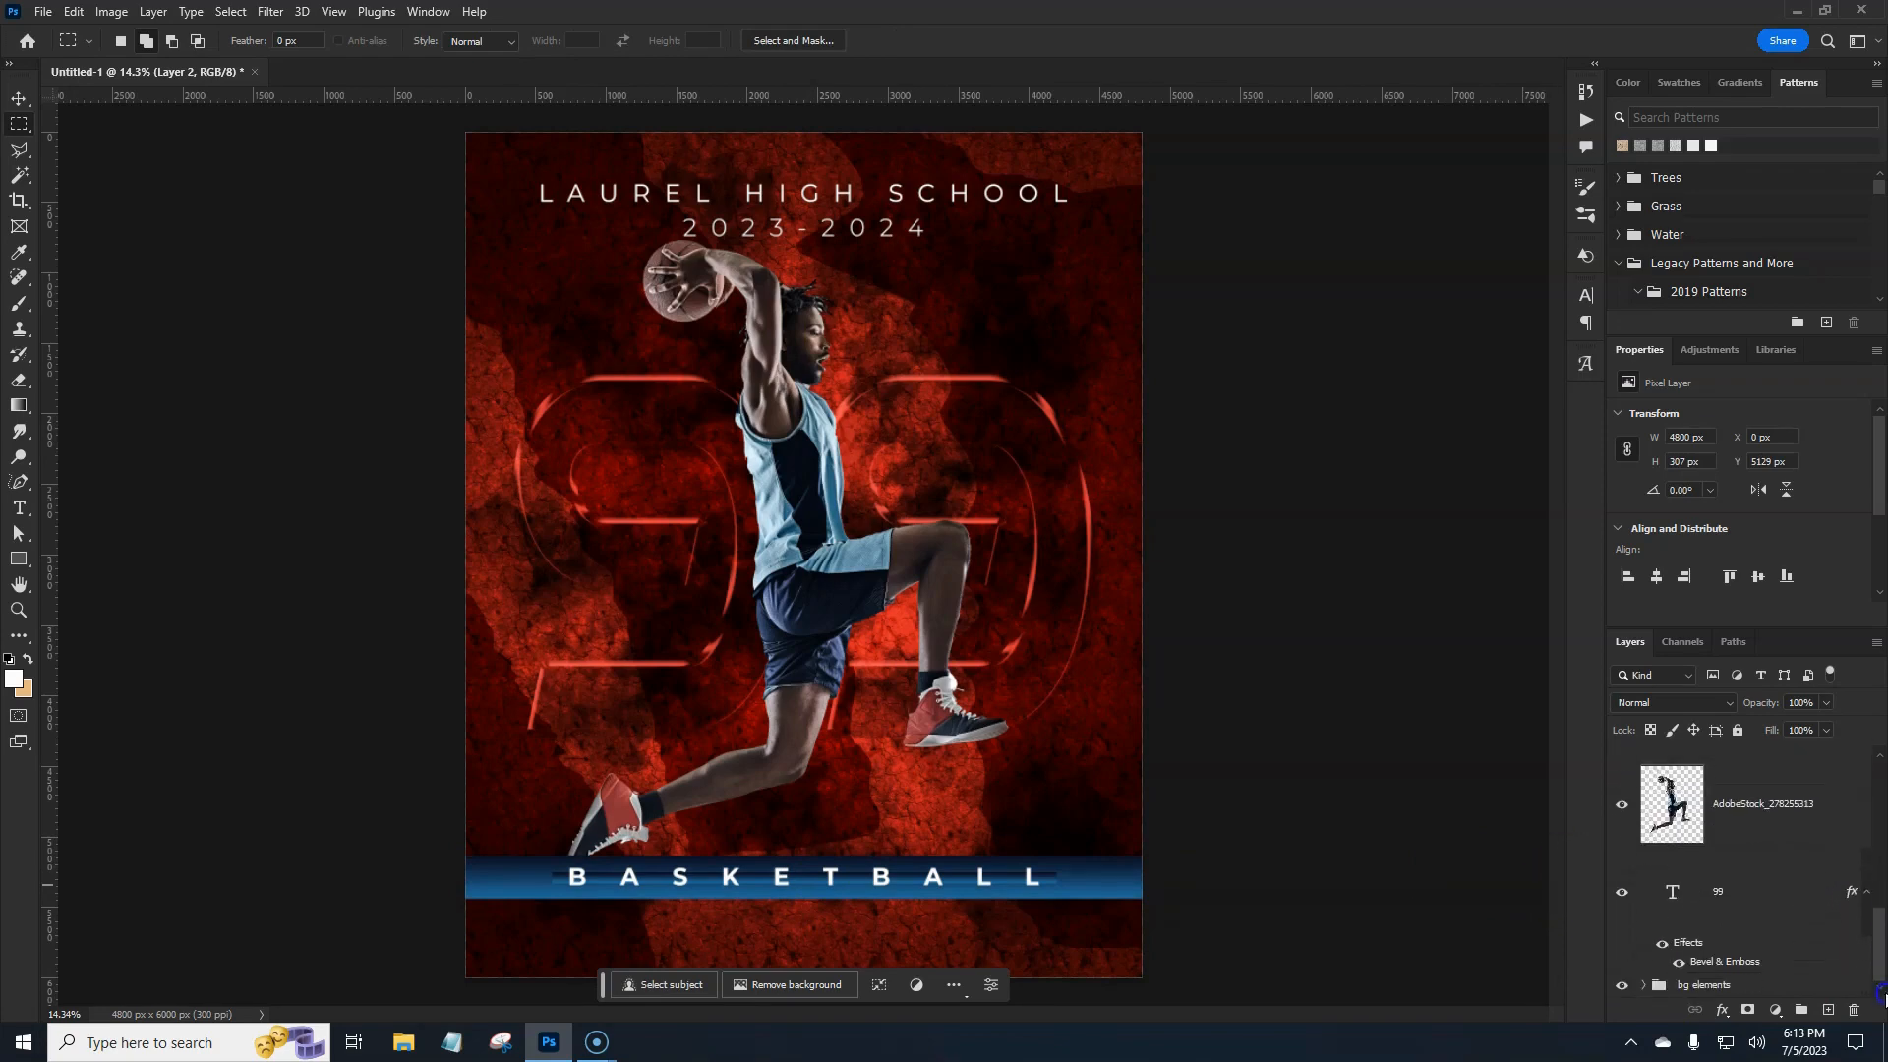
{"action": "left_click", "coordinate": [1644, 985]}
Bring the Layer 1 copy smoke layer to the top and add a layer mask.
{"action": "scroll", "coordinate": [1763, 893], "scroll_direction": "down", "scroll_amount": 5}
{"action": "scroll", "coordinate": [1757, 911], "scroll_direction": "down", "scroll_amount": 3}
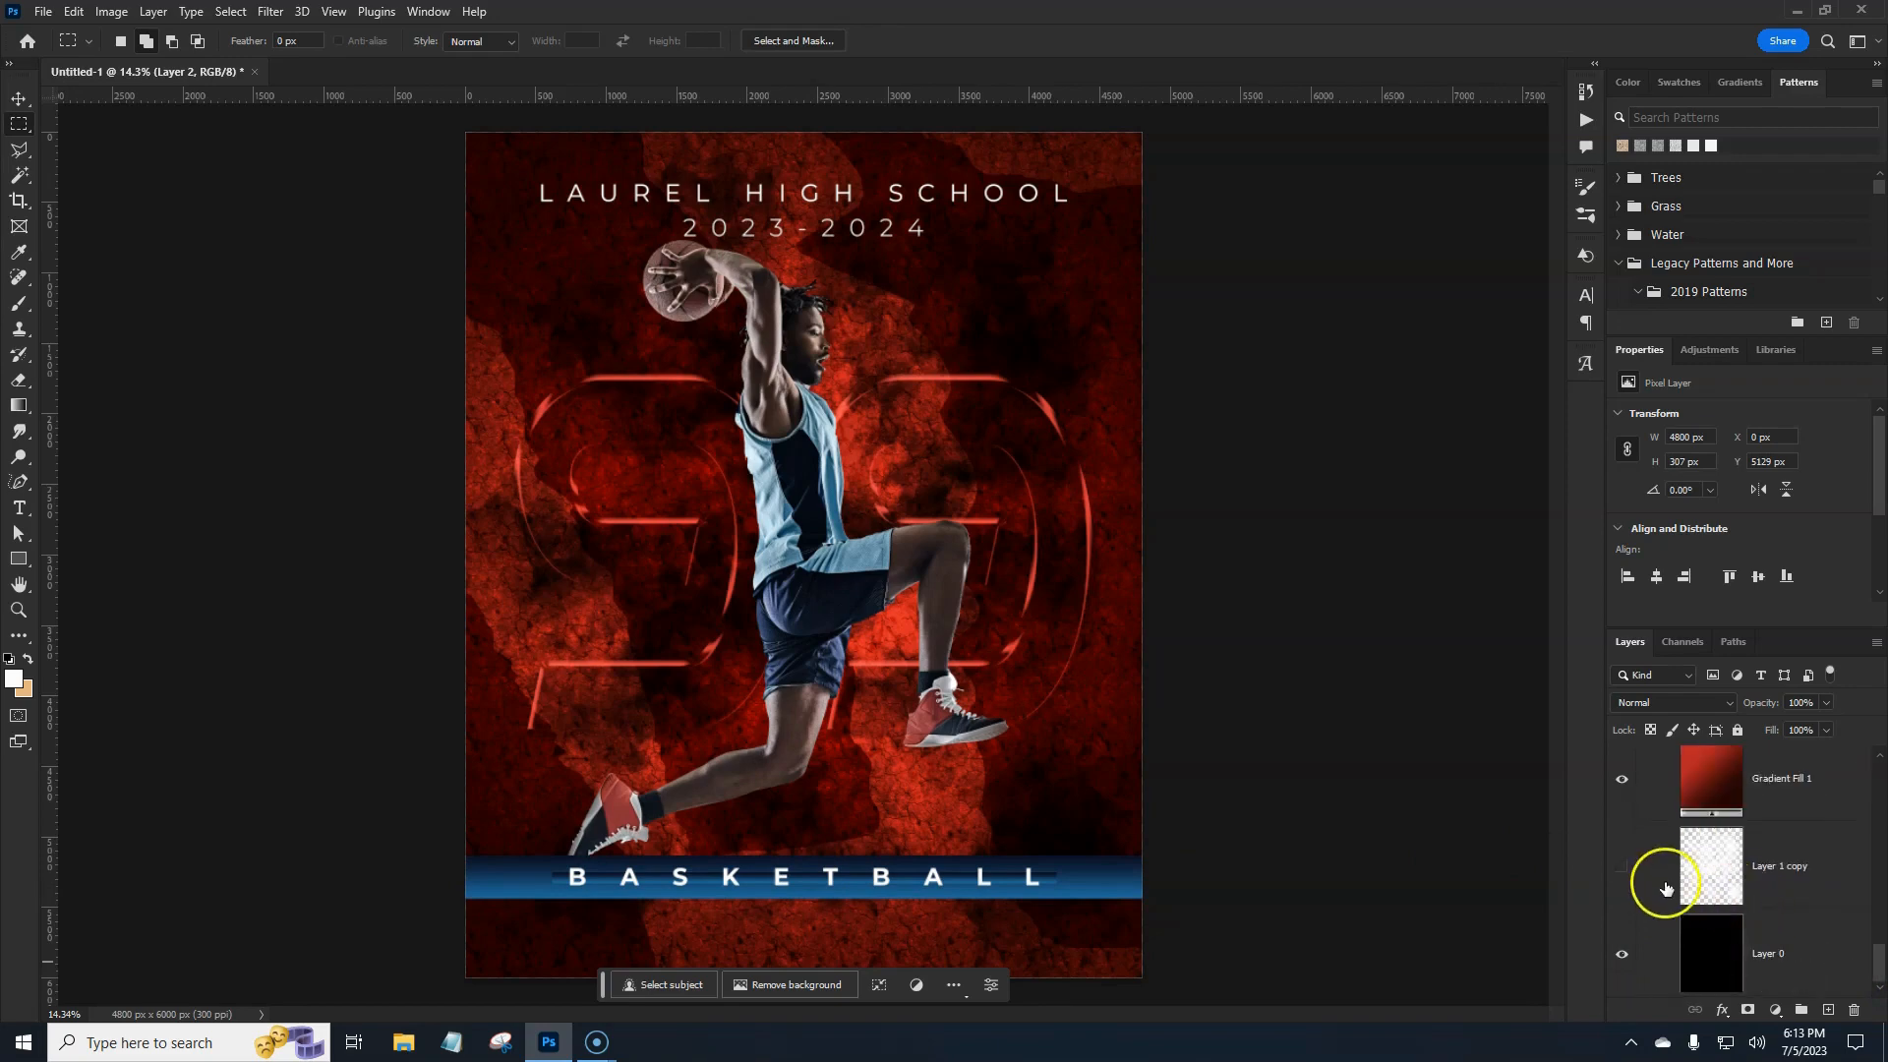
{"action": "left_click", "coordinate": [1823, 875]}
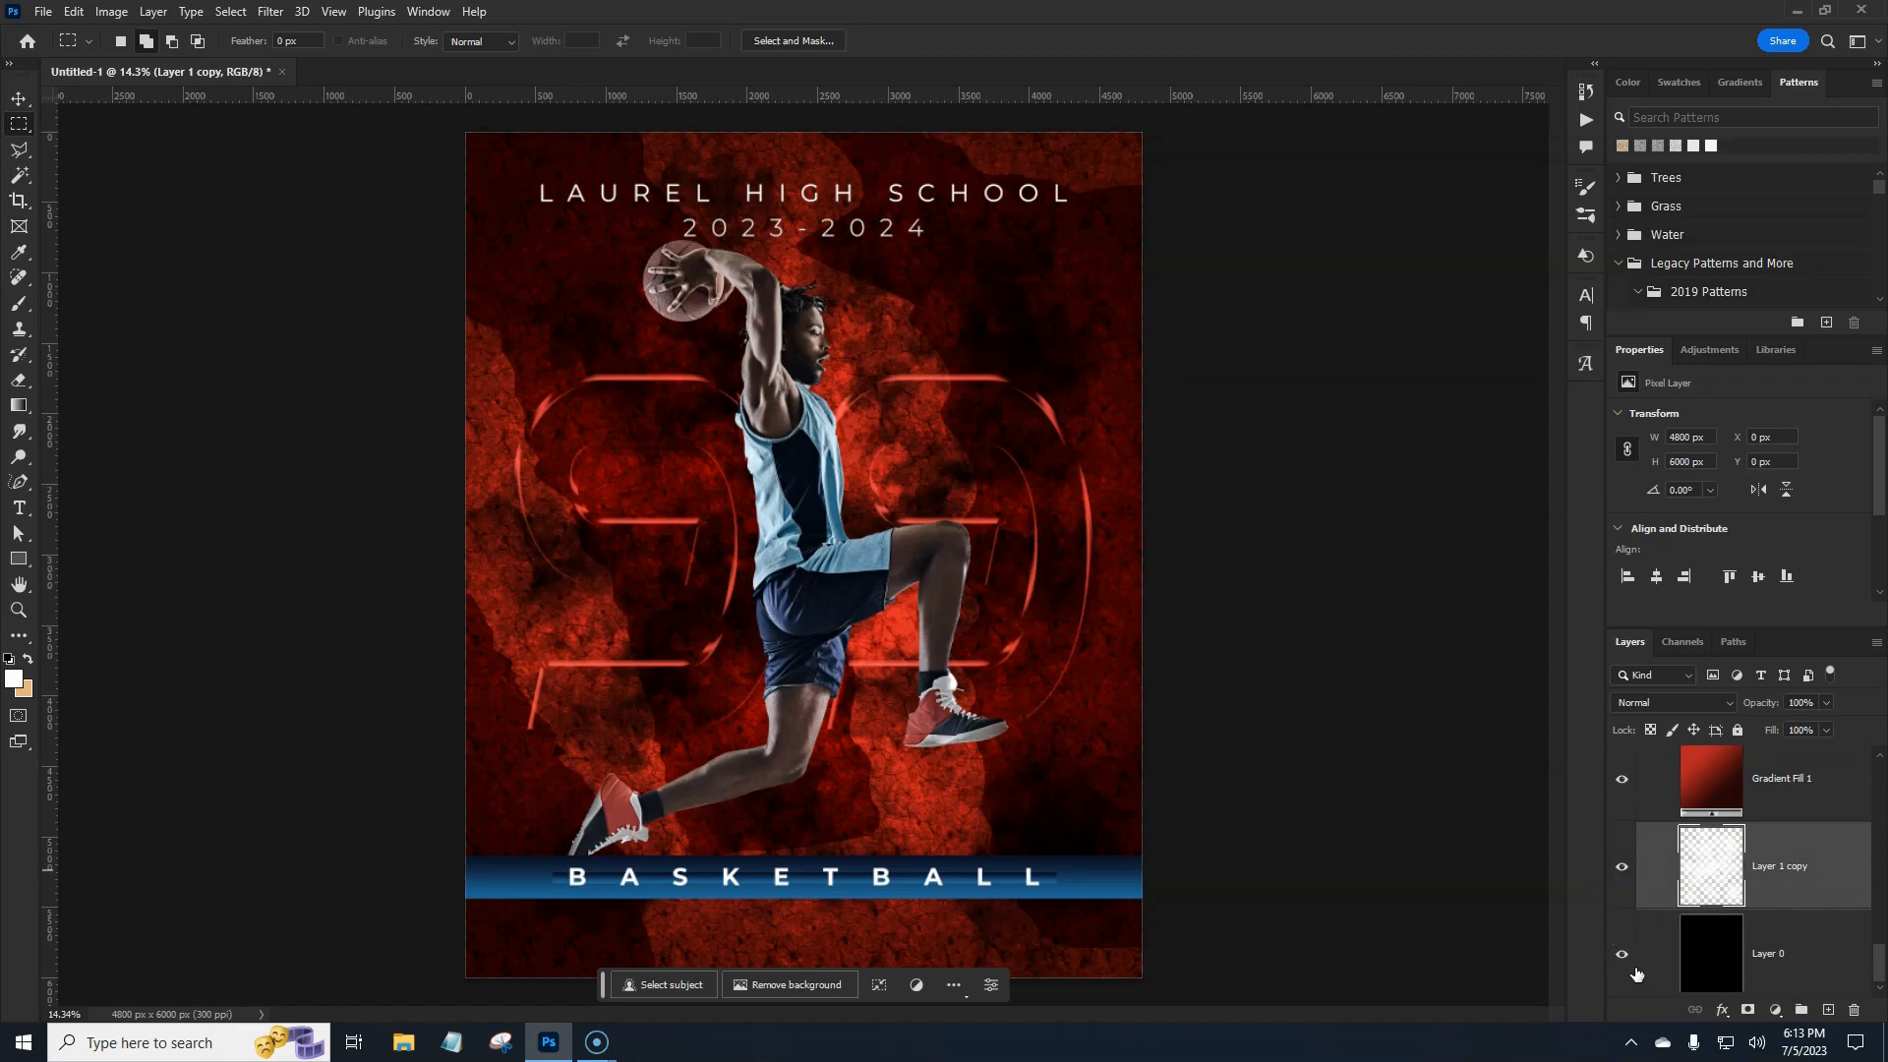
{"action": "key", "text": "ctrl+shift+]"}
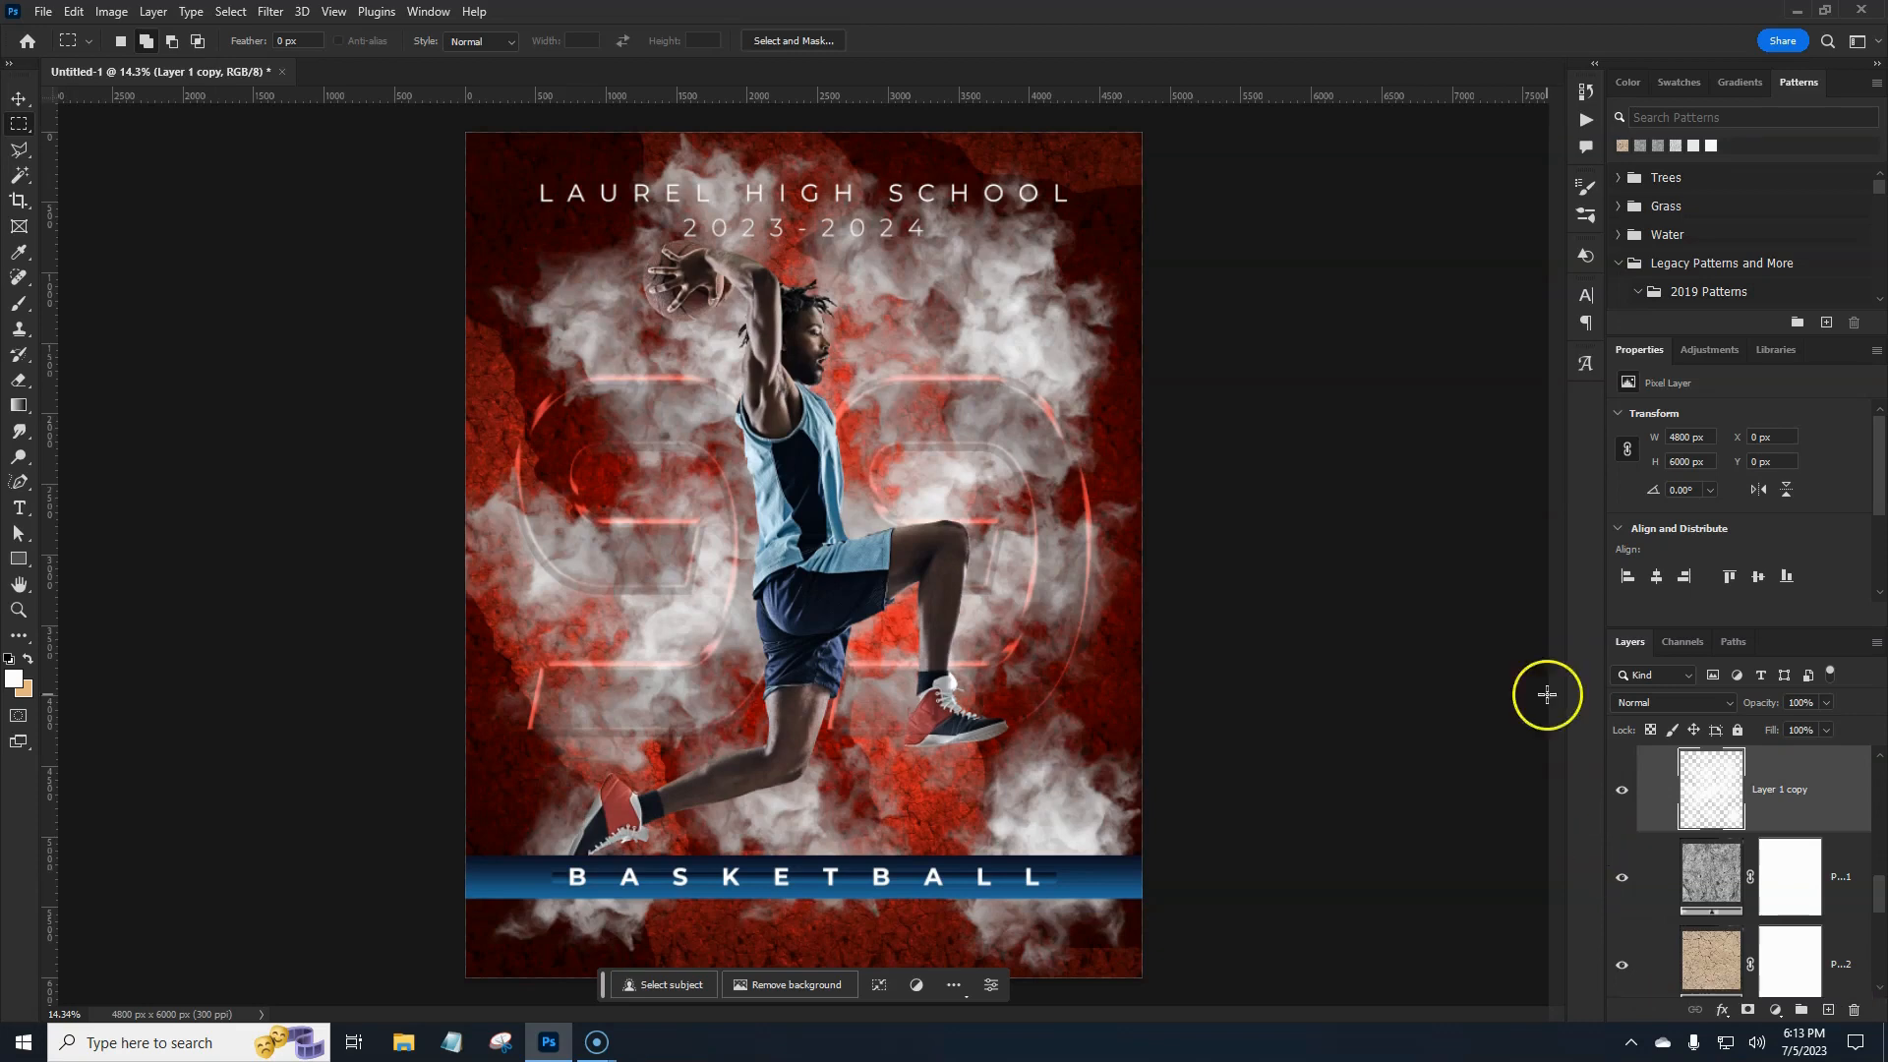
{"action": "left_click", "coordinate": [1747, 1011]}
Mask out the upper smoke with a 2200 px soft black brush, then apply the mask.
{"action": "key", "text": "b"}
{"action": "key", "text": "d"}
{"action": "key", "text": "x"}
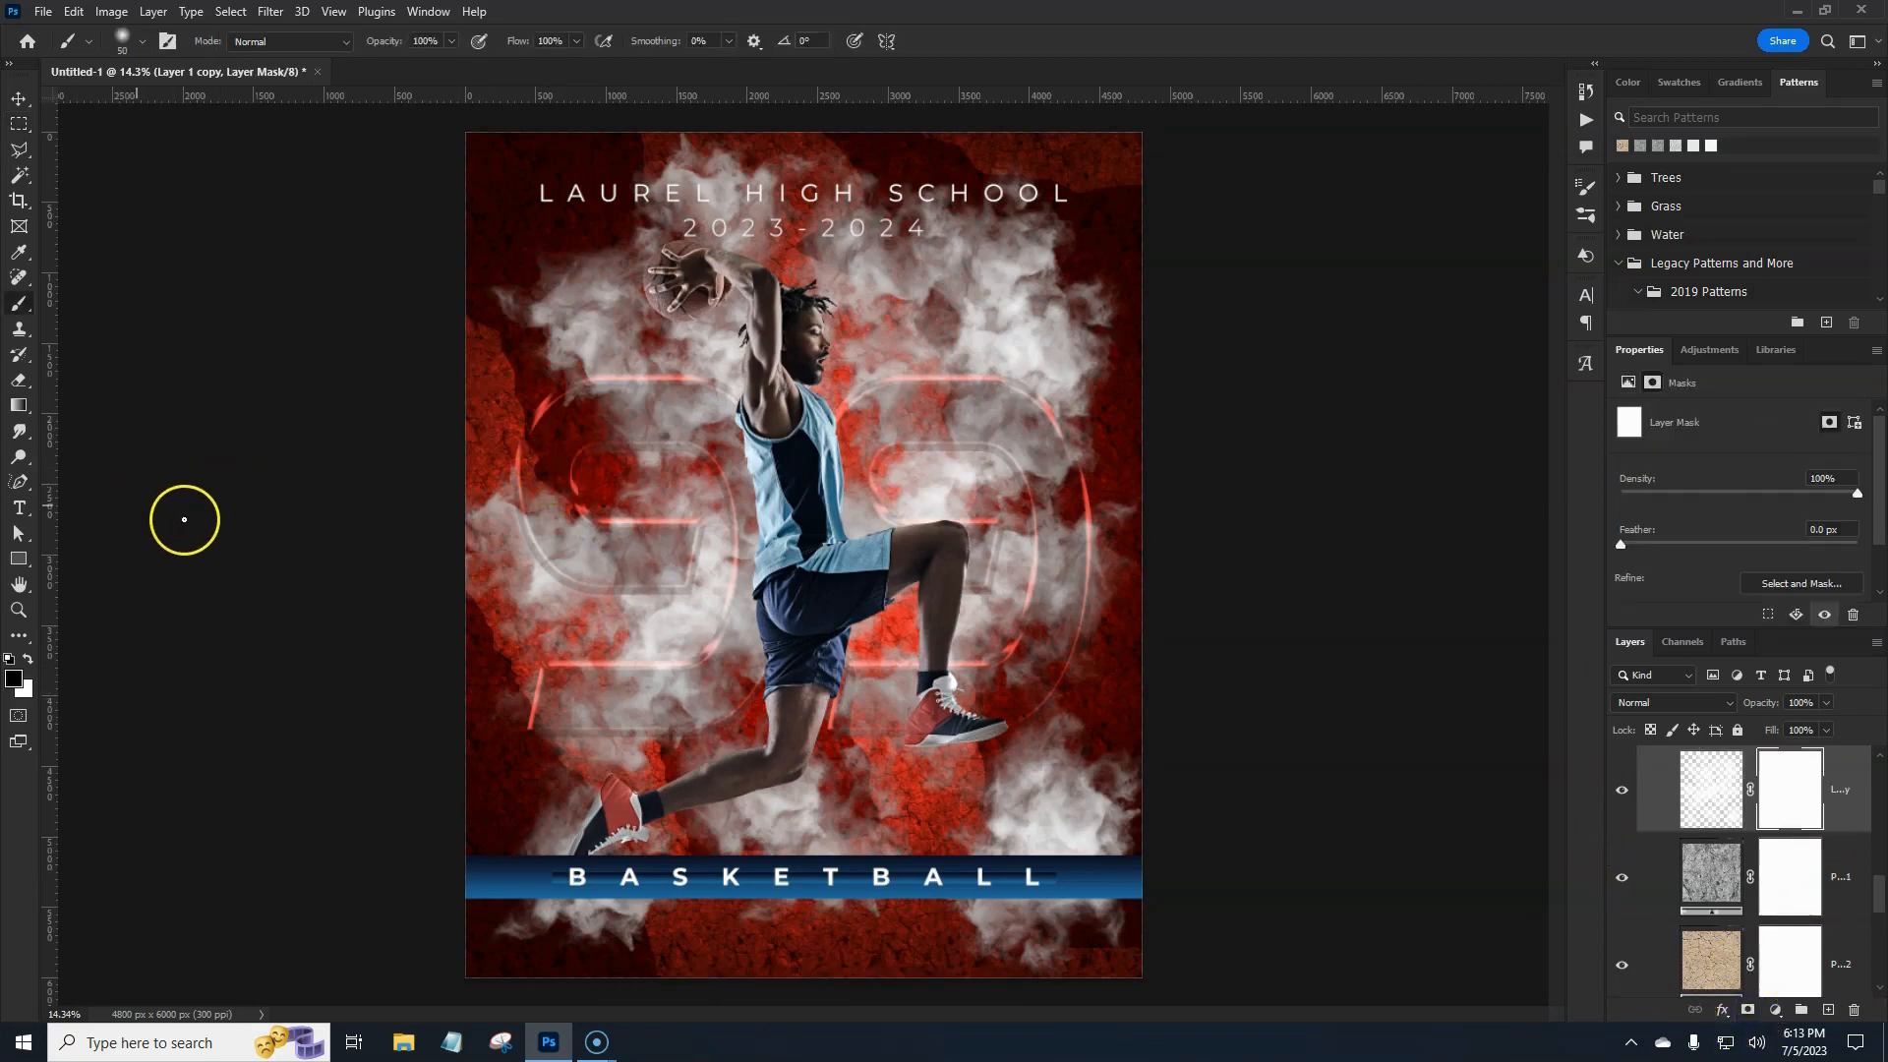
{"action": "left_click", "coordinate": [120, 41]}
{"action": "left_click", "coordinate": [41, 223]}
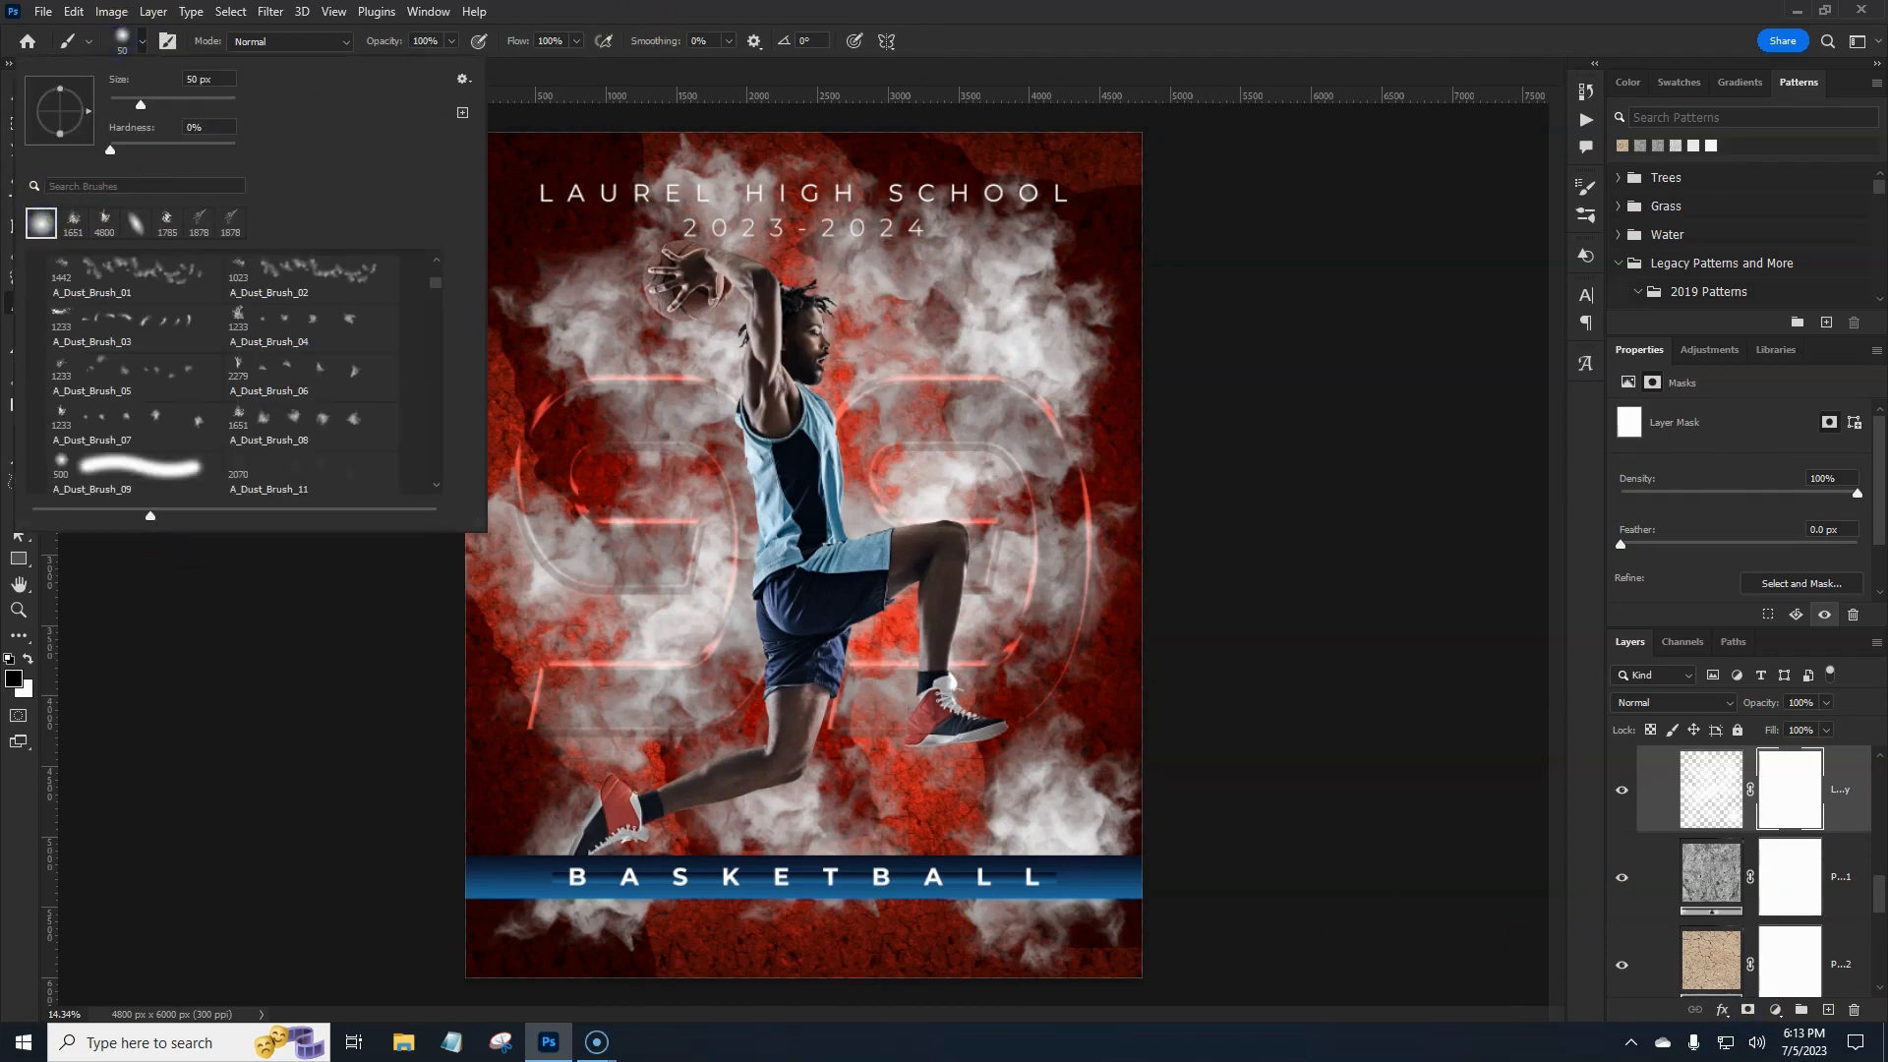
{"action": "left_click", "coordinate": [691, 91]}
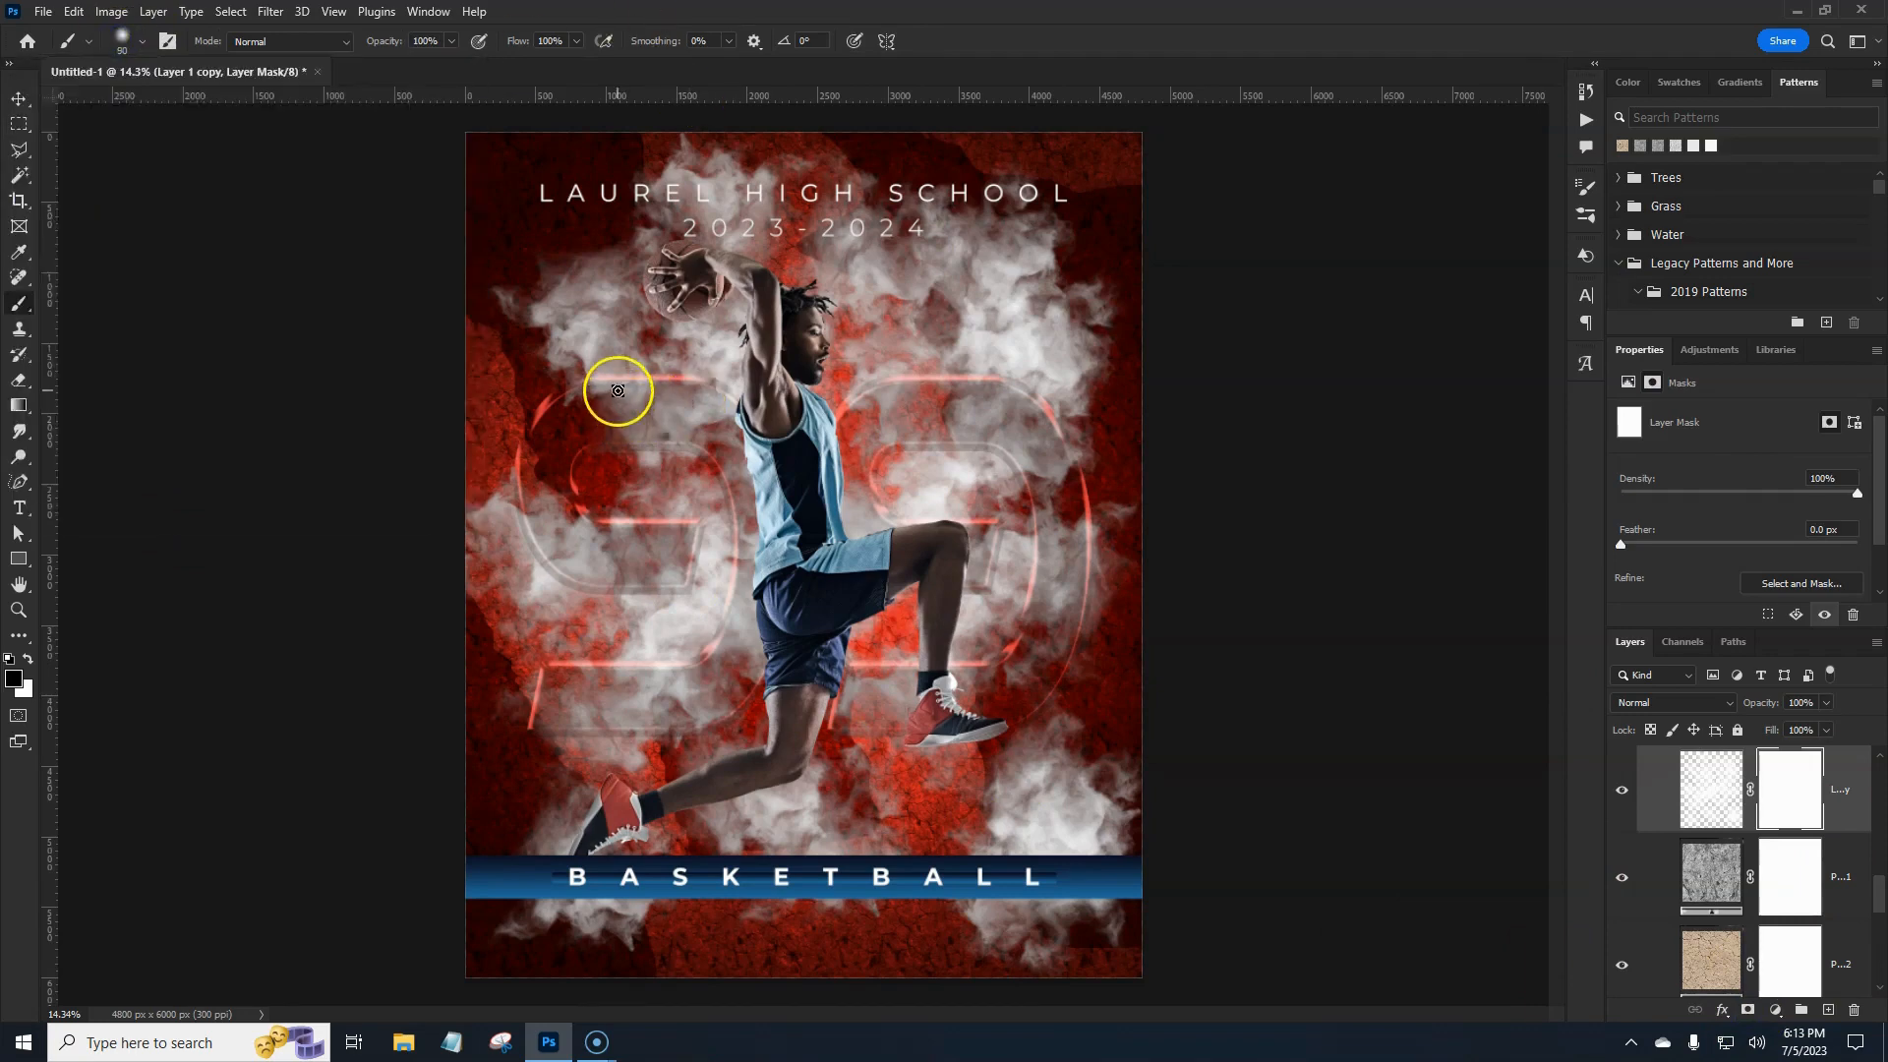
{"action": "key", "text": "bracketright"}
{"action": "key", "text": "bracketright"}
{"action": "key", "text": "bracketright"}
{"action": "key", "text": "bracketright"}
{"action": "key", "text": "bracketright"}
{"action": "key", "text": "bracketright"}
{"action": "key", "text": "bracketright"}
{"action": "key", "text": "bracketright"}
{"action": "key", "text": "bracketright"}
{"action": "key", "text": "bracketright"}
{"action": "key", "text": "bracketright"}
{"action": "key", "text": "bracketright"}
{"action": "key", "text": "bracketright"}
{"action": "key", "text": "bracketright"}
{"action": "key", "text": "bracketright"}
{"action": "key", "text": "bracketright"}
{"action": "key", "text": "bracketright"}
{"action": "key", "text": "bracketright"}
{"action": "key", "text": "bracketright"}
{"action": "key", "text": "bracketright"}
{"action": "mouse_move", "coordinate": [437, 228]}
{"action": "left_mouse_down"}
{"action": "mouse_move", "coordinate": [1091, 189]}
{"action": "mouse_move", "coordinate": [895, 216]}
{"action": "mouse_move", "coordinate": [1014, 251]}
{"action": "mouse_move", "coordinate": [520, 321]}
{"action": "mouse_move", "coordinate": [464, 371]}
{"action": "mouse_move", "coordinate": [1004, 464]}
{"action": "mouse_move", "coordinate": [689, 461]}
{"action": "mouse_move", "coordinate": [420, 568]}
{"action": "left_mouse_up"}
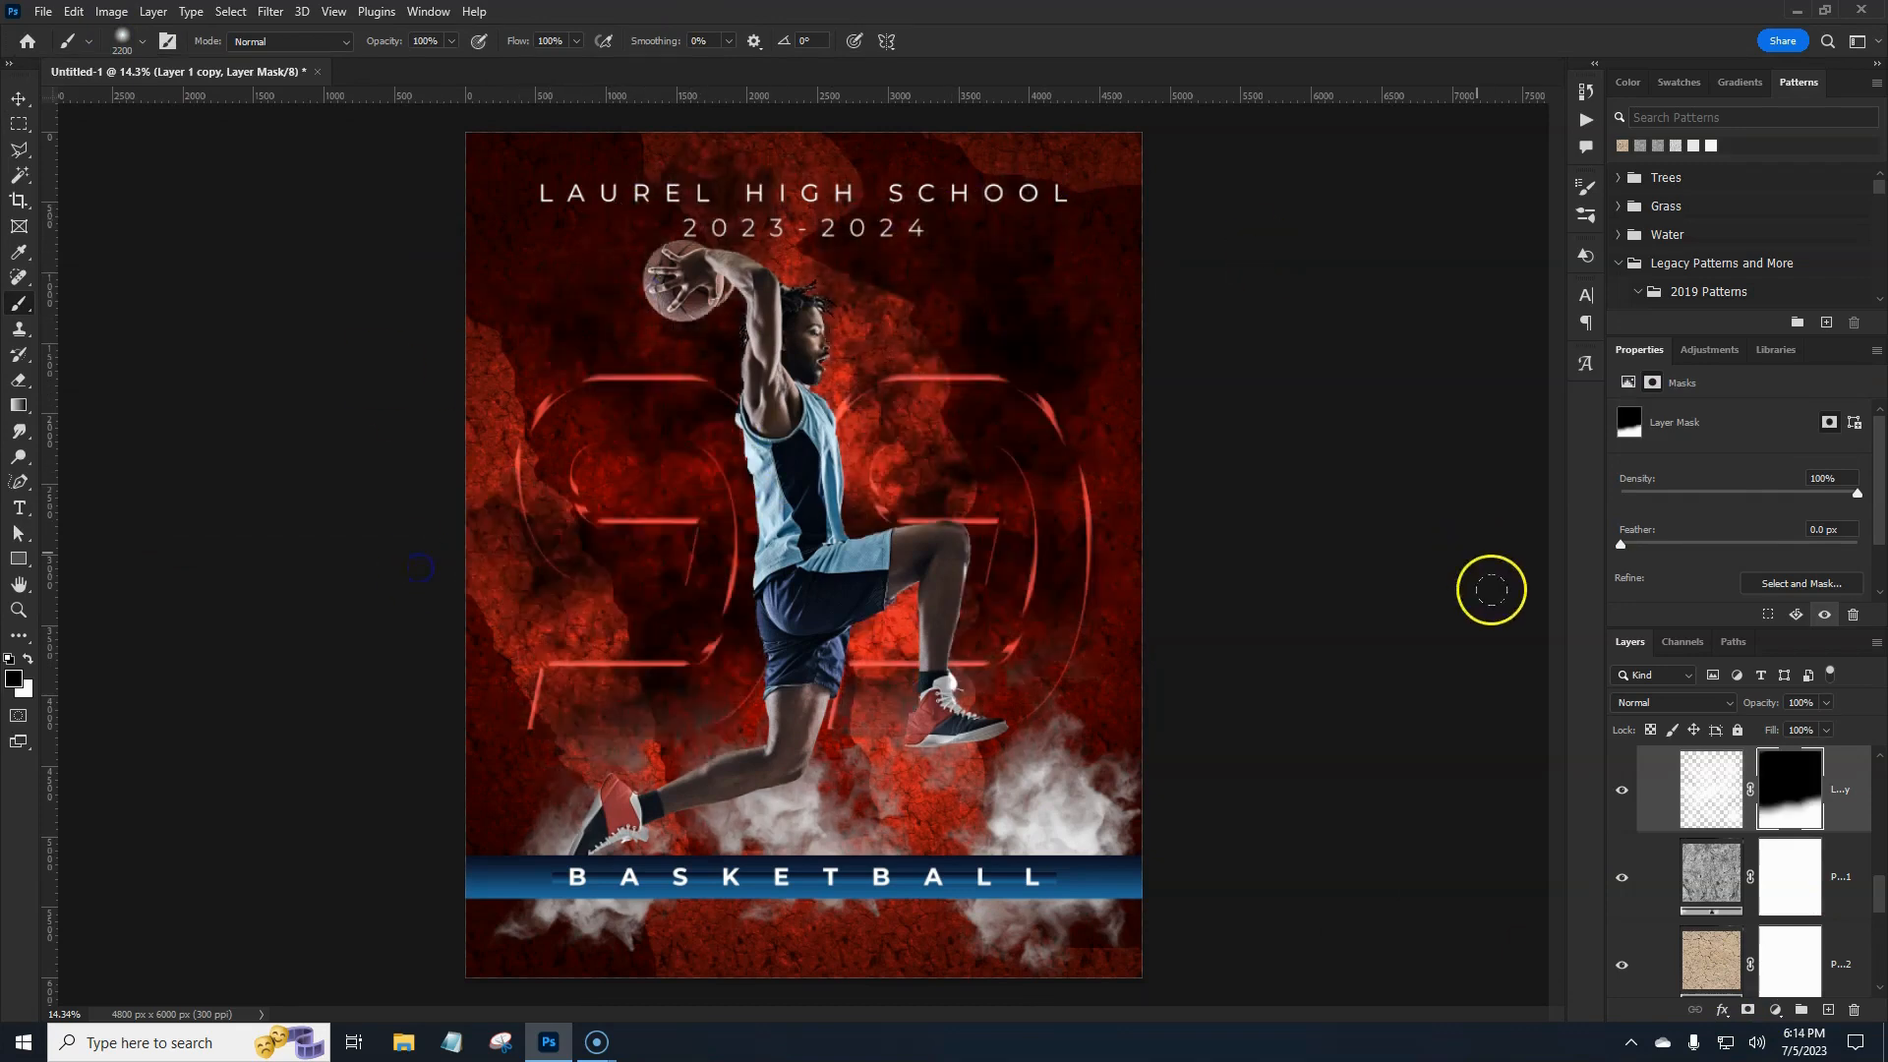
{"action": "right_click", "coordinate": [1778, 826]}
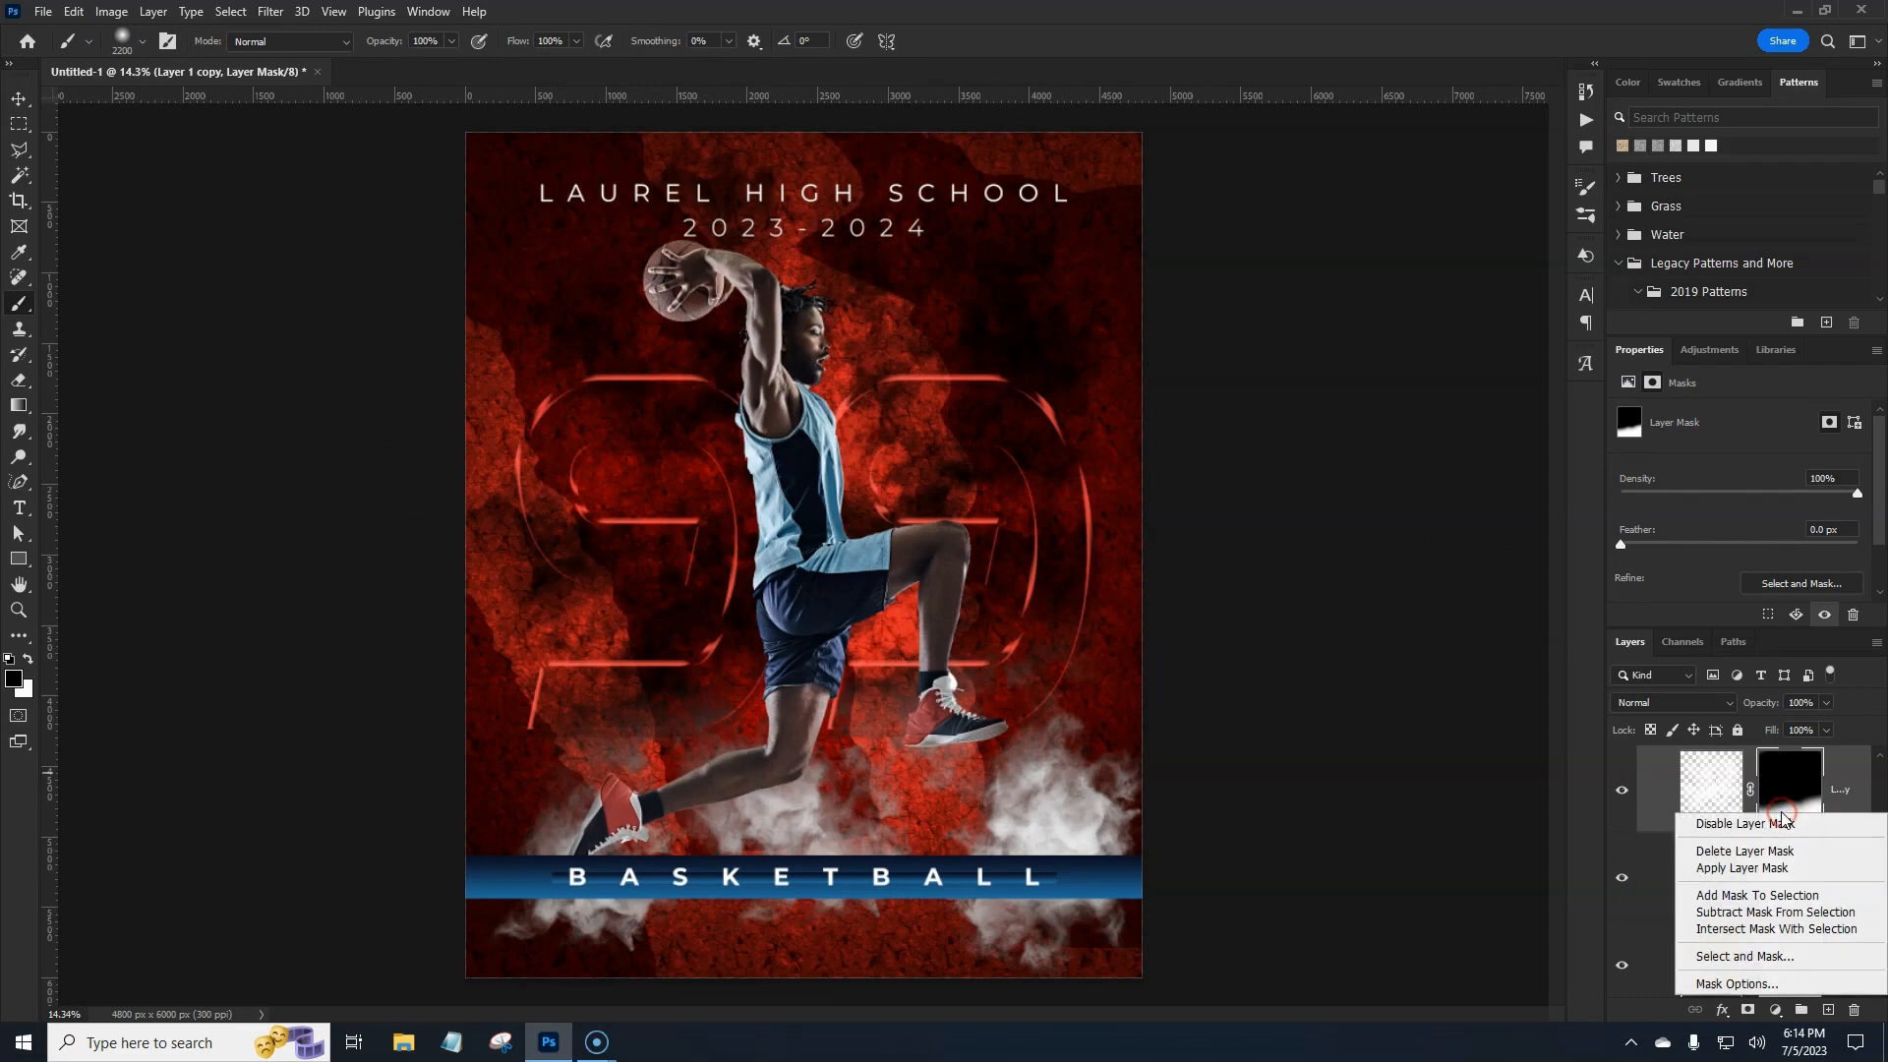
{"action": "left_click", "coordinate": [1787, 873]}
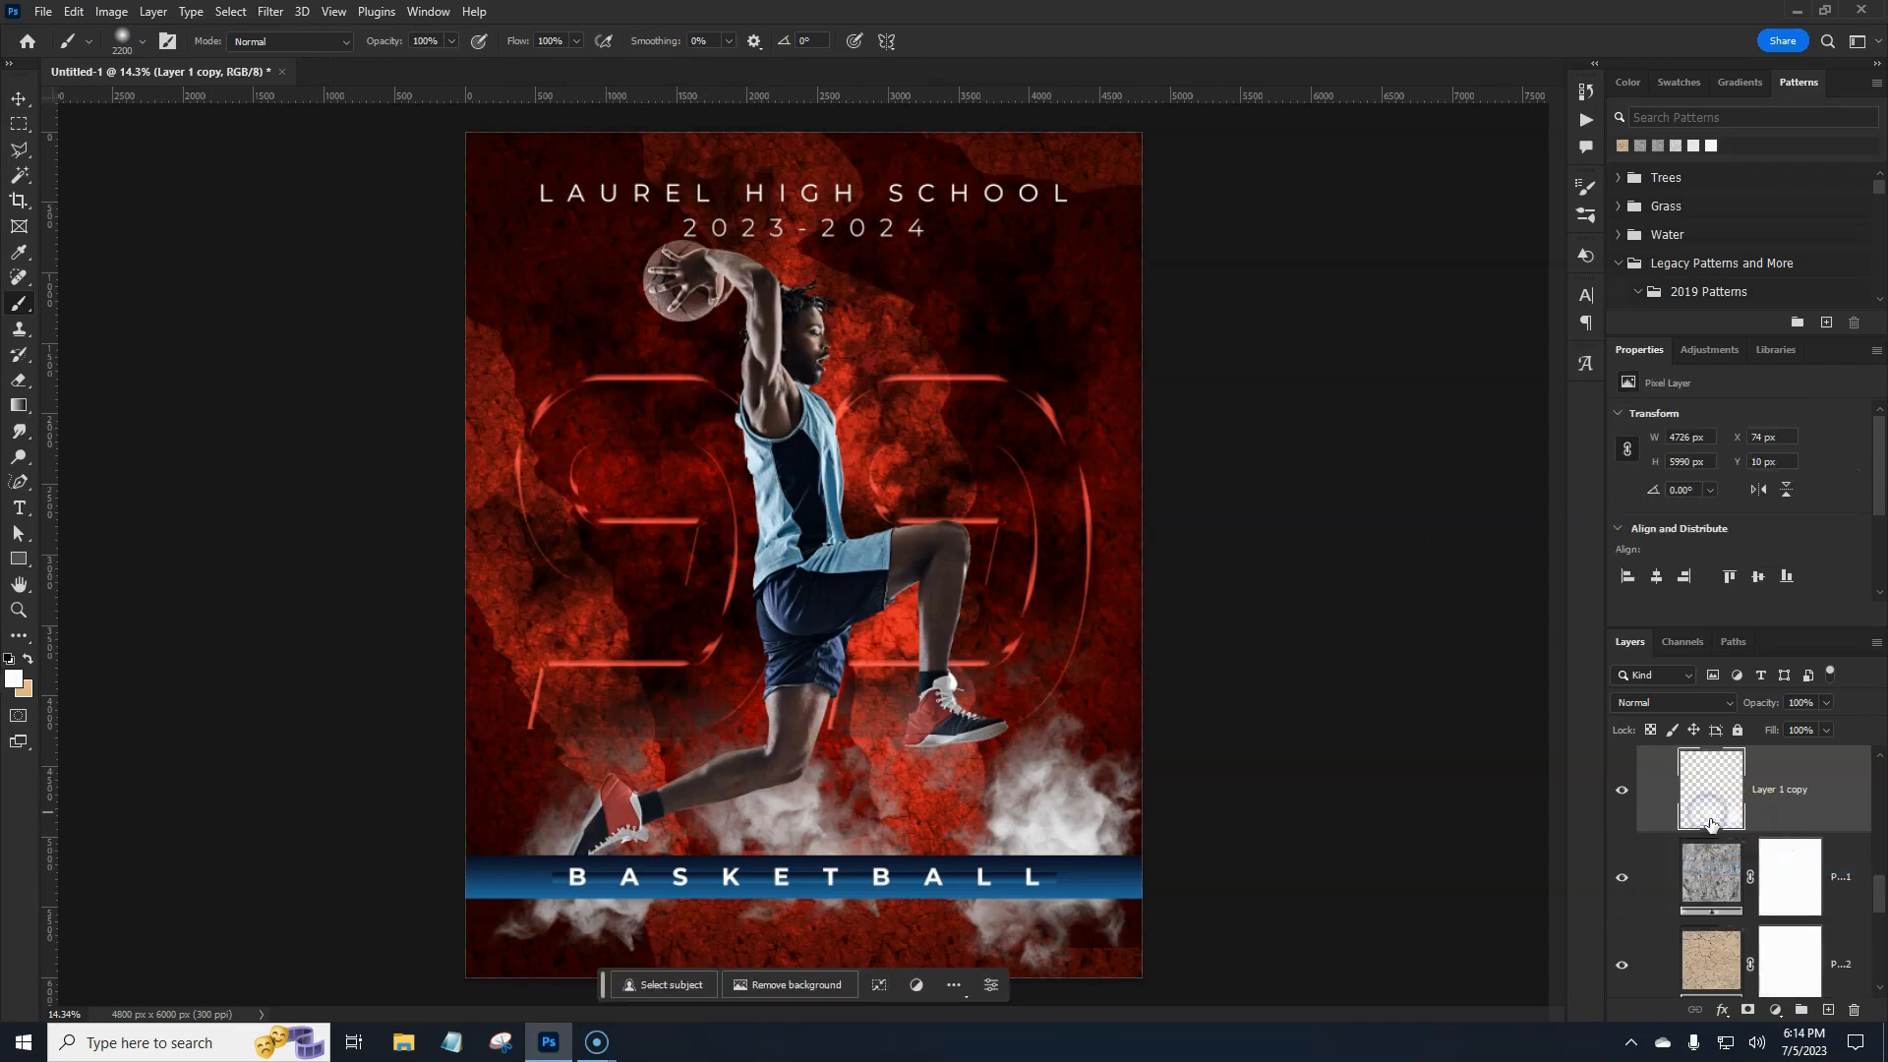
Scale the smoke layer to 88.6% and reposition it slightly up and left.
{"action": "key", "text": "ctrl+t"}
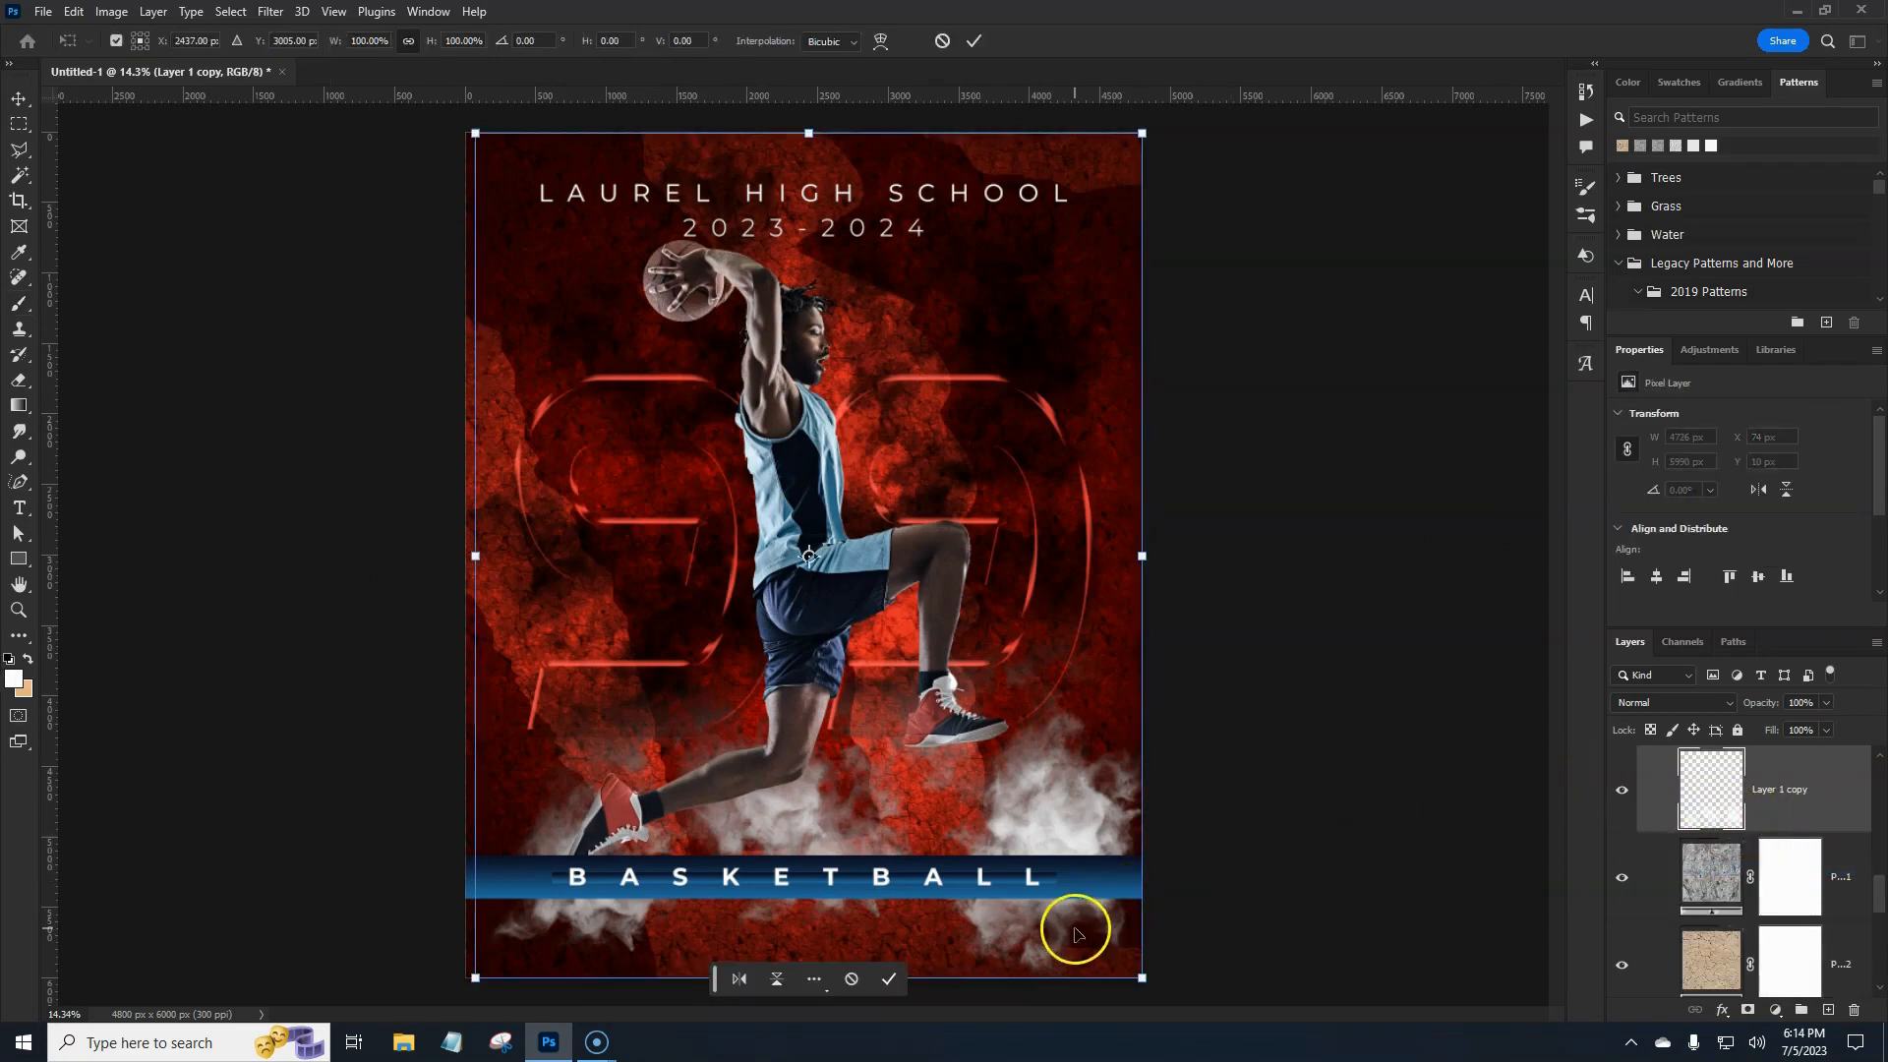
{"action": "left_click_drag", "start_coordinate": [1047, 927], "coordinate": [1024, 960]}
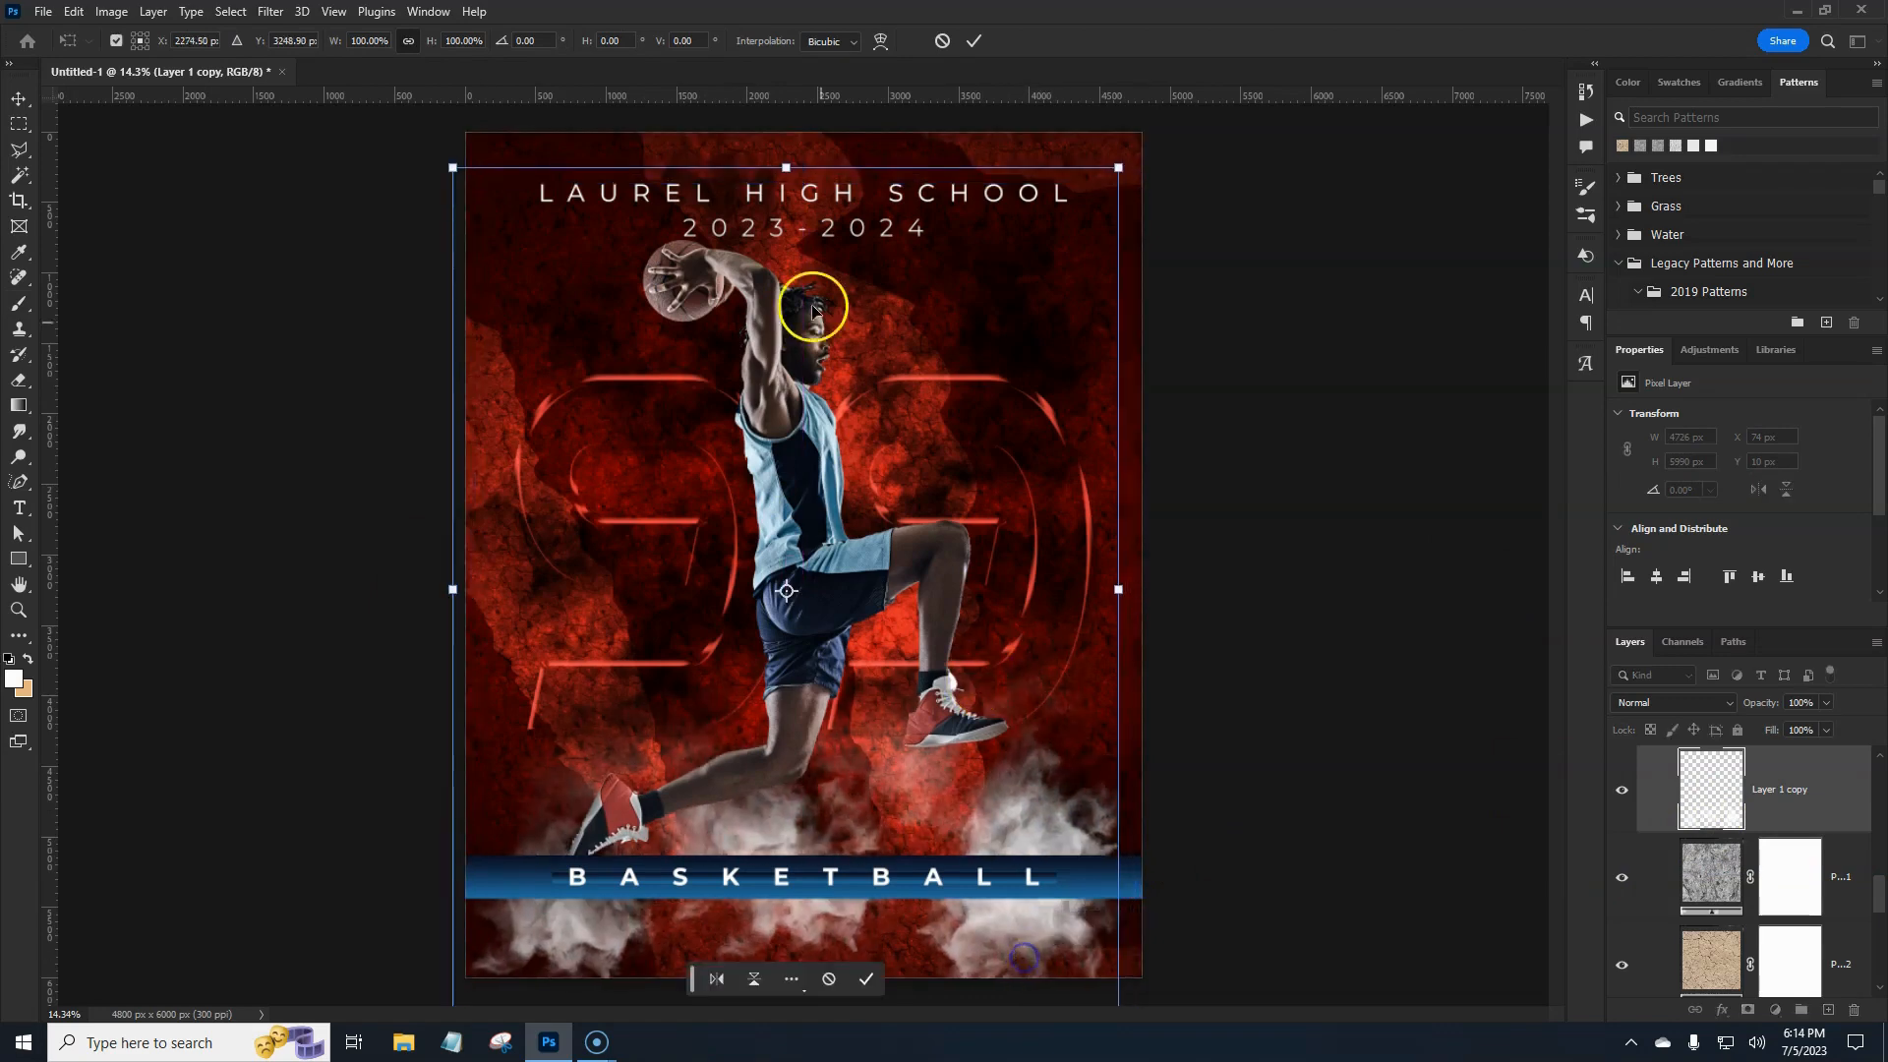
{"action": "left_click_drag", "start_coordinate": [795, 162], "coordinate": [773, 274]}
{"action": "left_click_drag", "start_coordinate": [864, 822], "coordinate": [810, 792]}
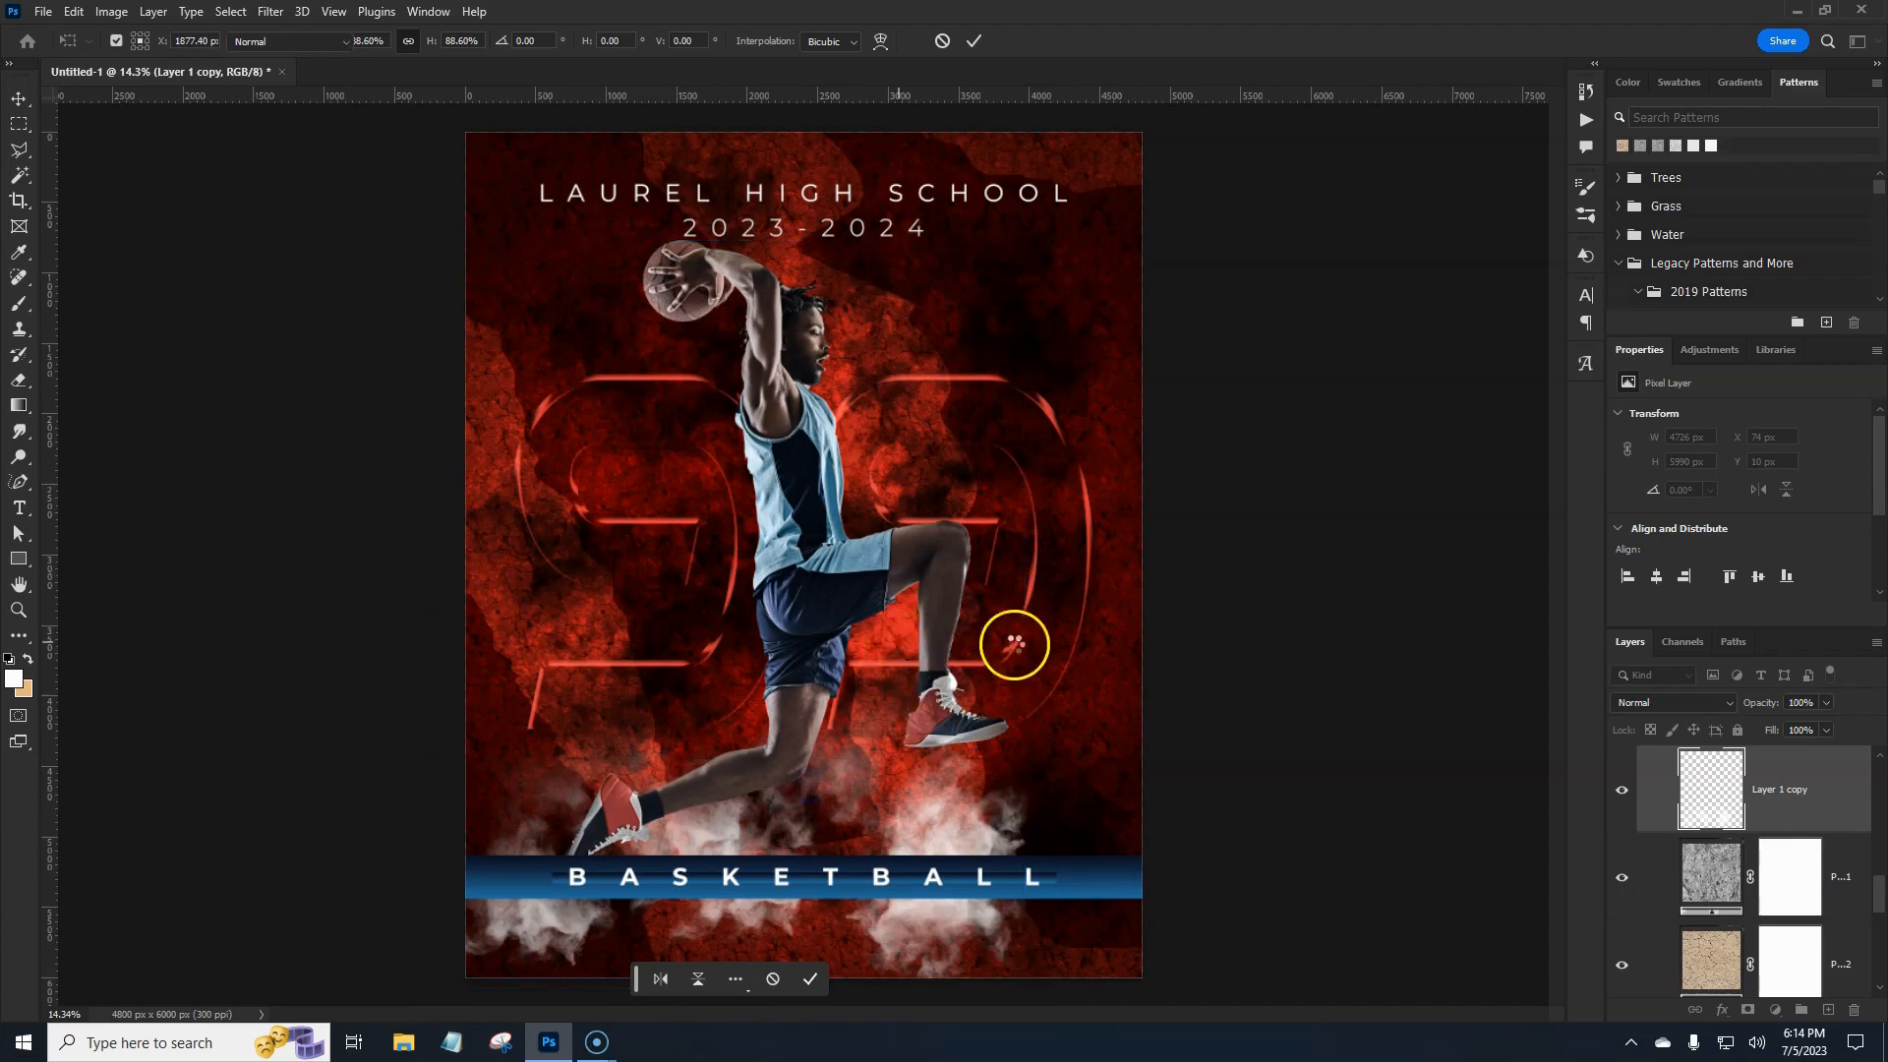
{"action": "key", "text": "Return"}
{"action": "key", "text": "b"}
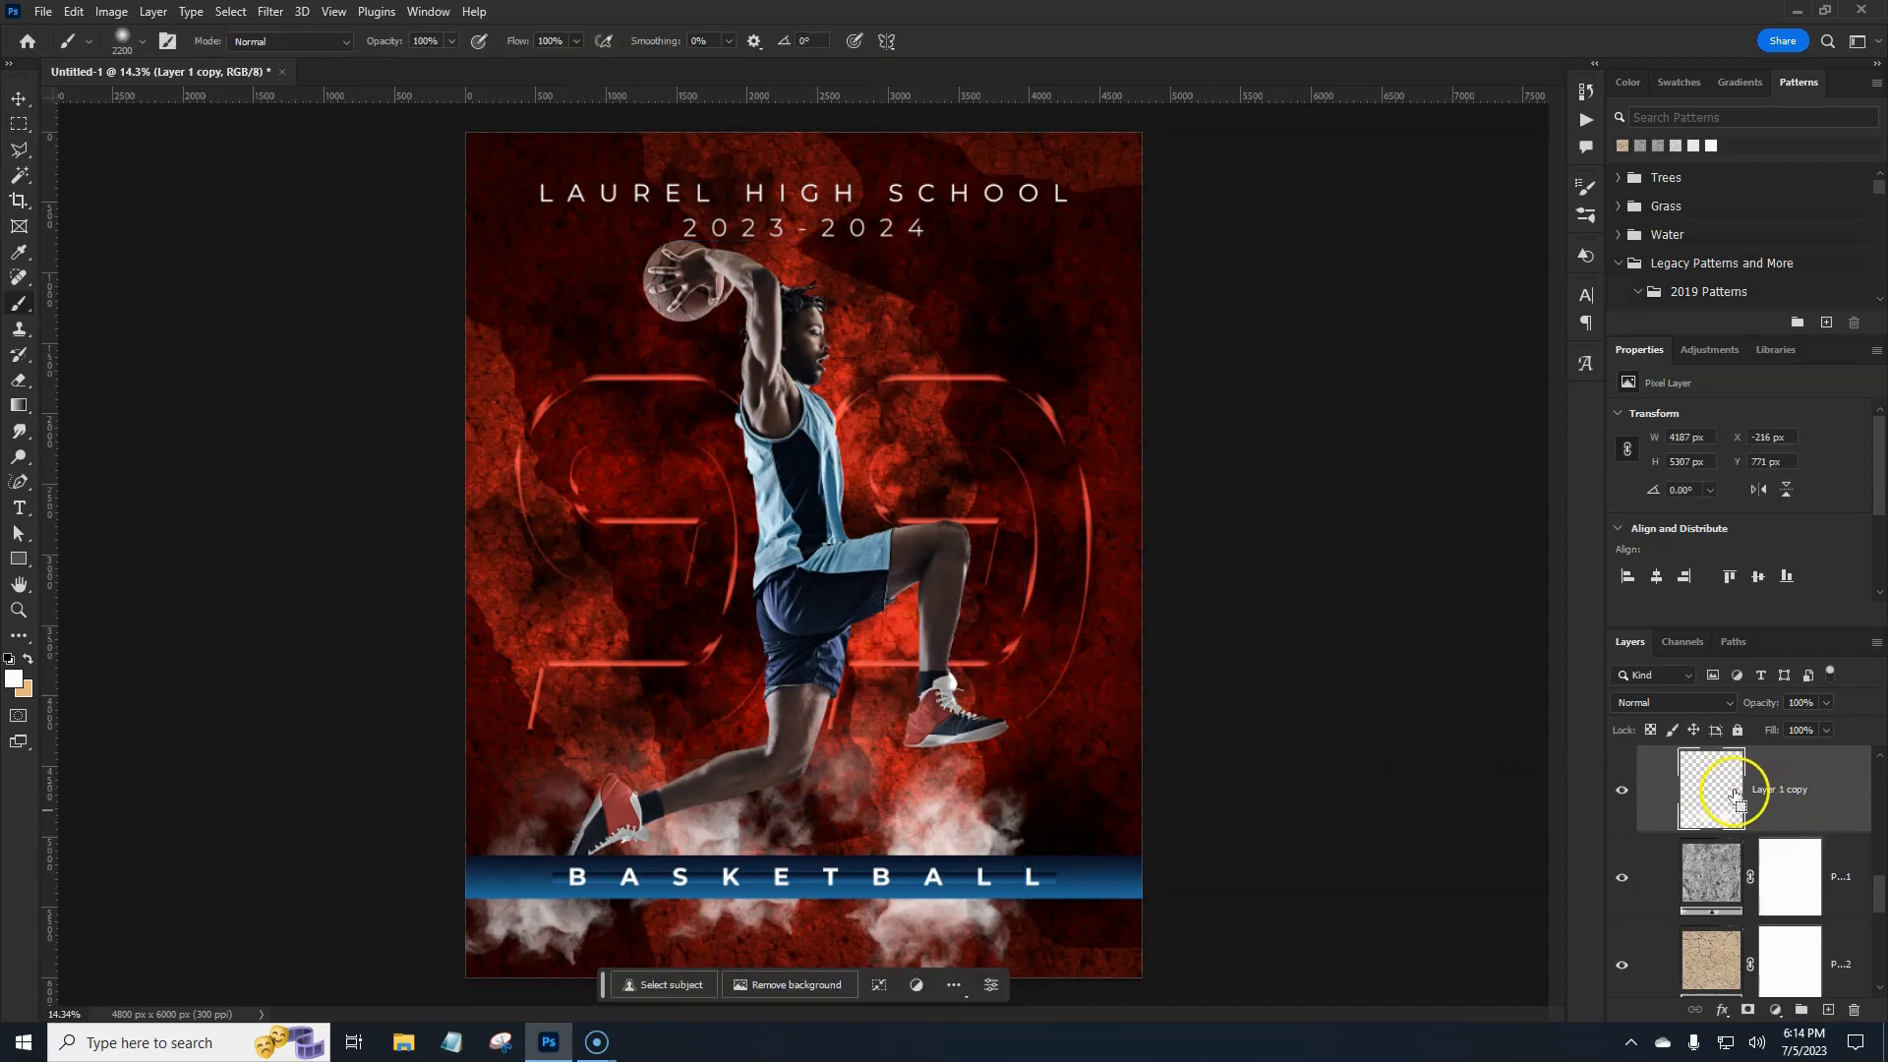
Duplicate the smoke, flip the copy horizontally, and shift it to the right.
{"action": "key", "text": "ctrl+j"}
{"action": "key", "text": "ctrl+t"}
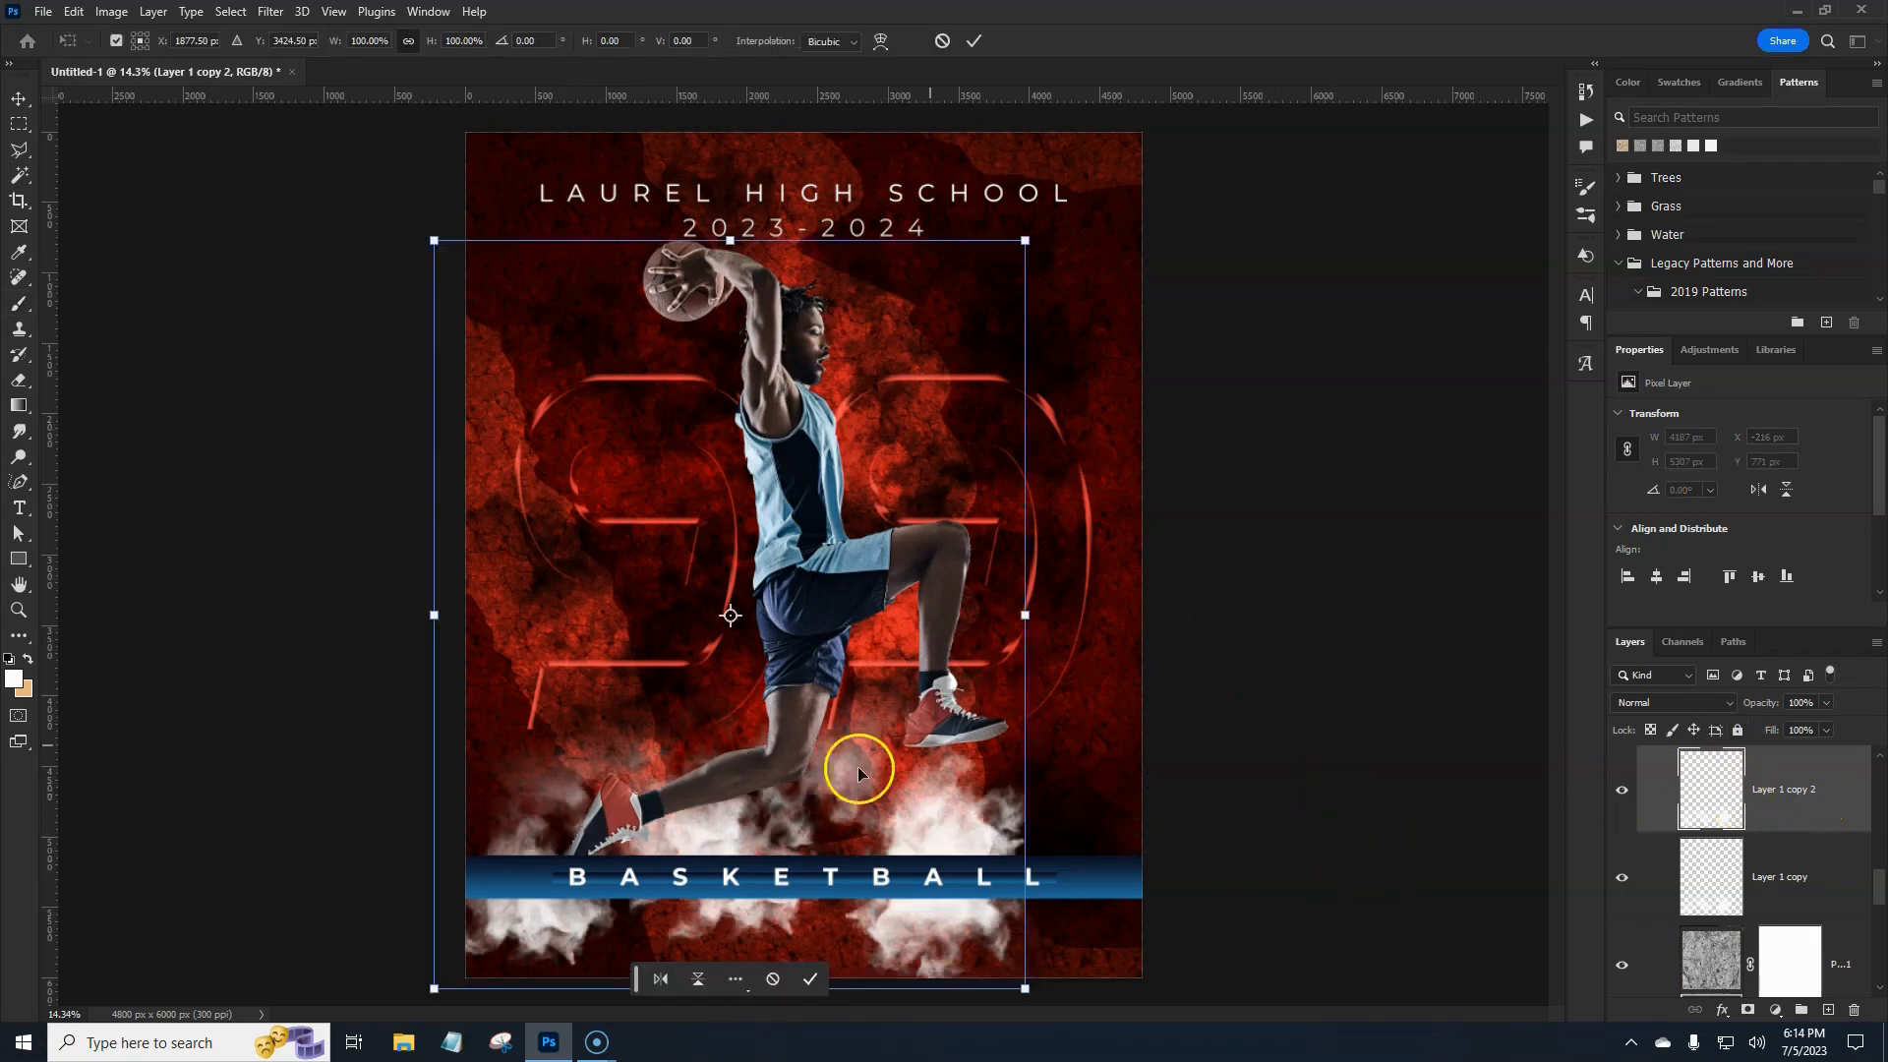
{"action": "right_click", "coordinate": [899, 806]}
{"action": "left_click", "coordinate": [959, 791]}
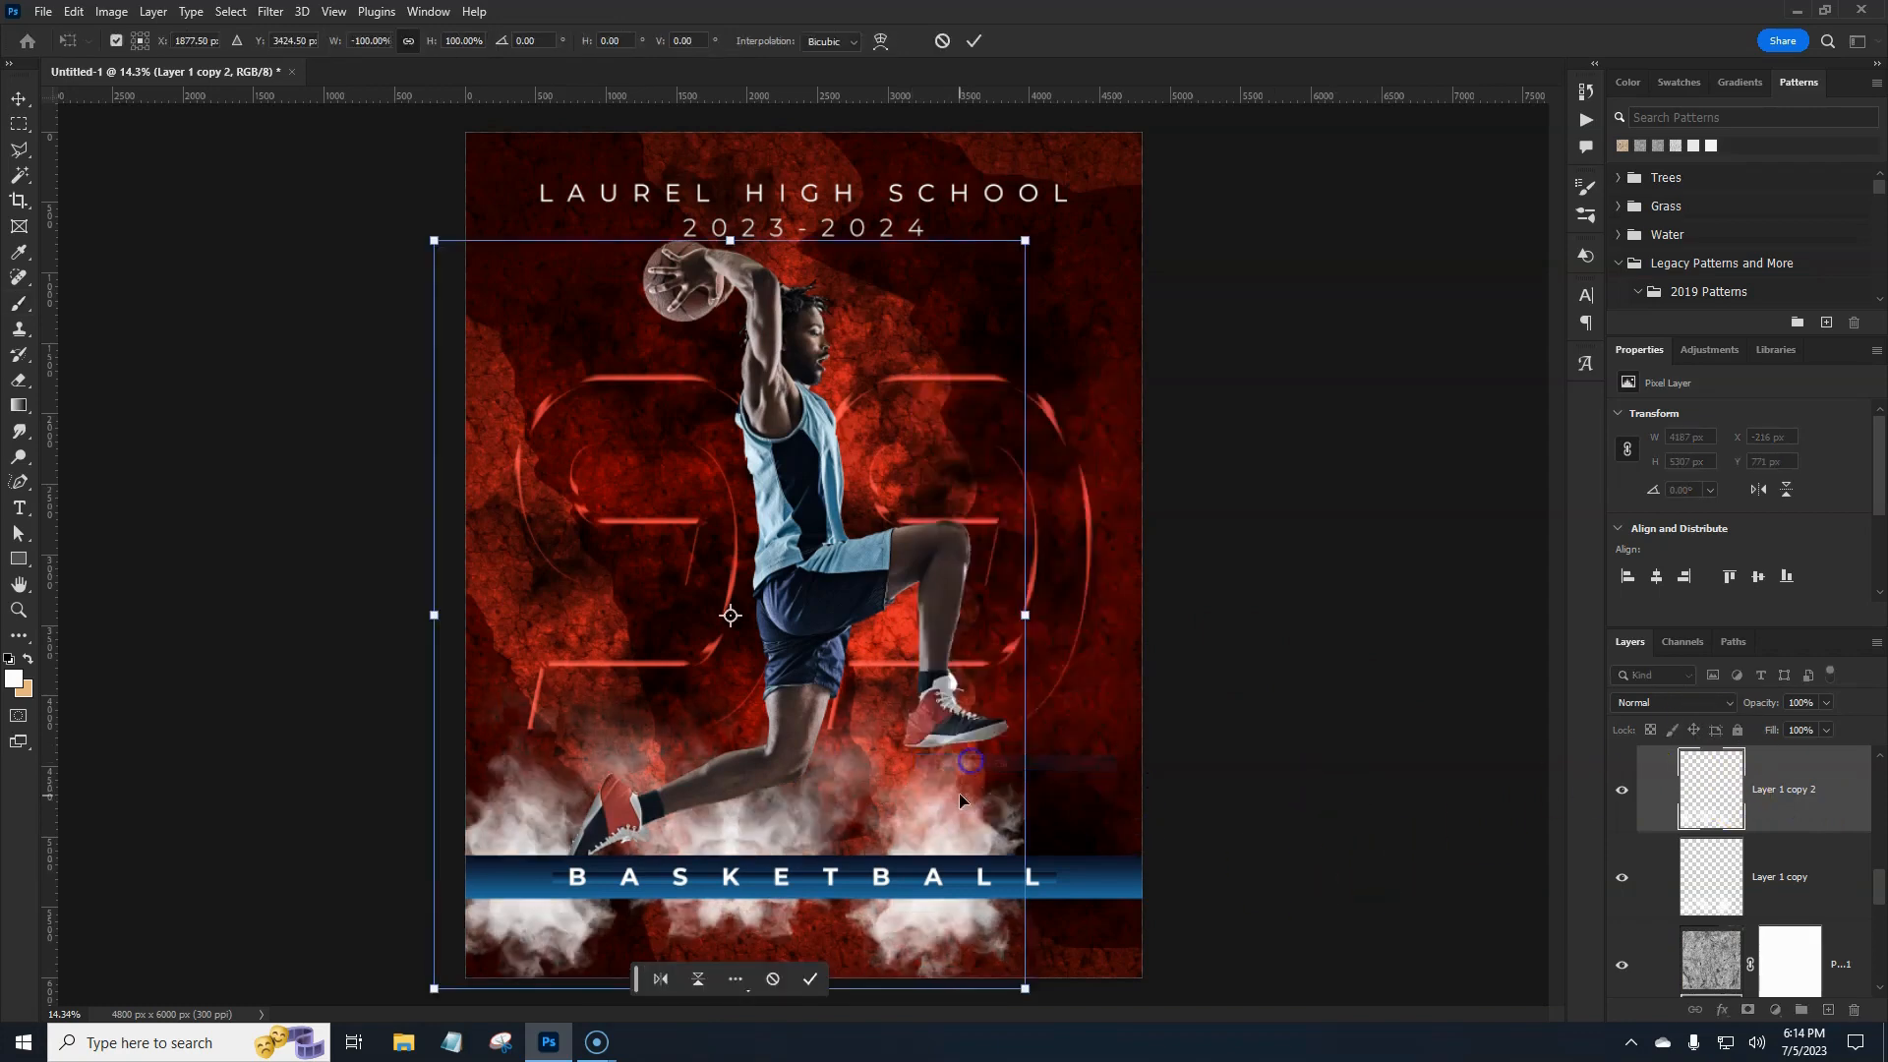
{"action": "mouse_move", "coordinate": [813, 825]}
{"action": "left_mouse_down"}
{"action": "mouse_move", "coordinate": [1166, 848]}
{"action": "mouse_move", "coordinate": [1121, 857]}
{"action": "left_mouse_up"}
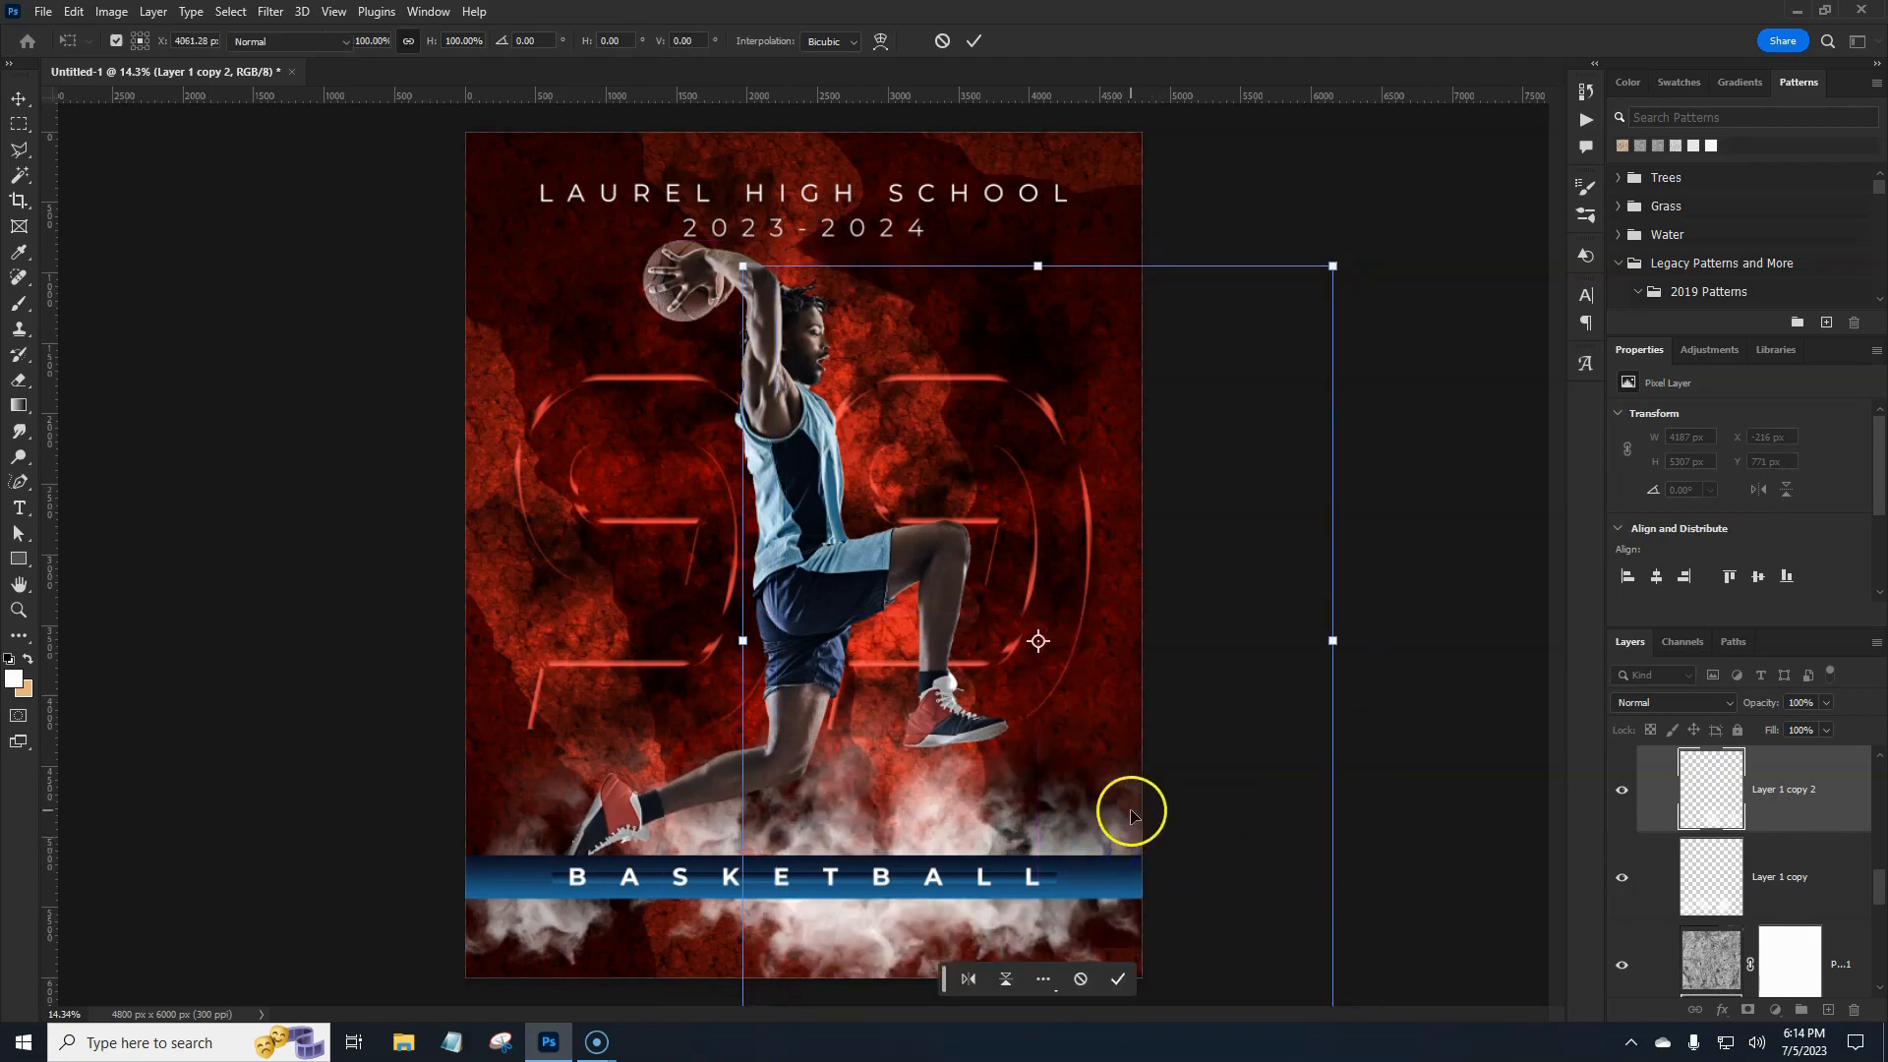
{"action": "key", "text": "Return"}
{"action": "key", "text": "b"}
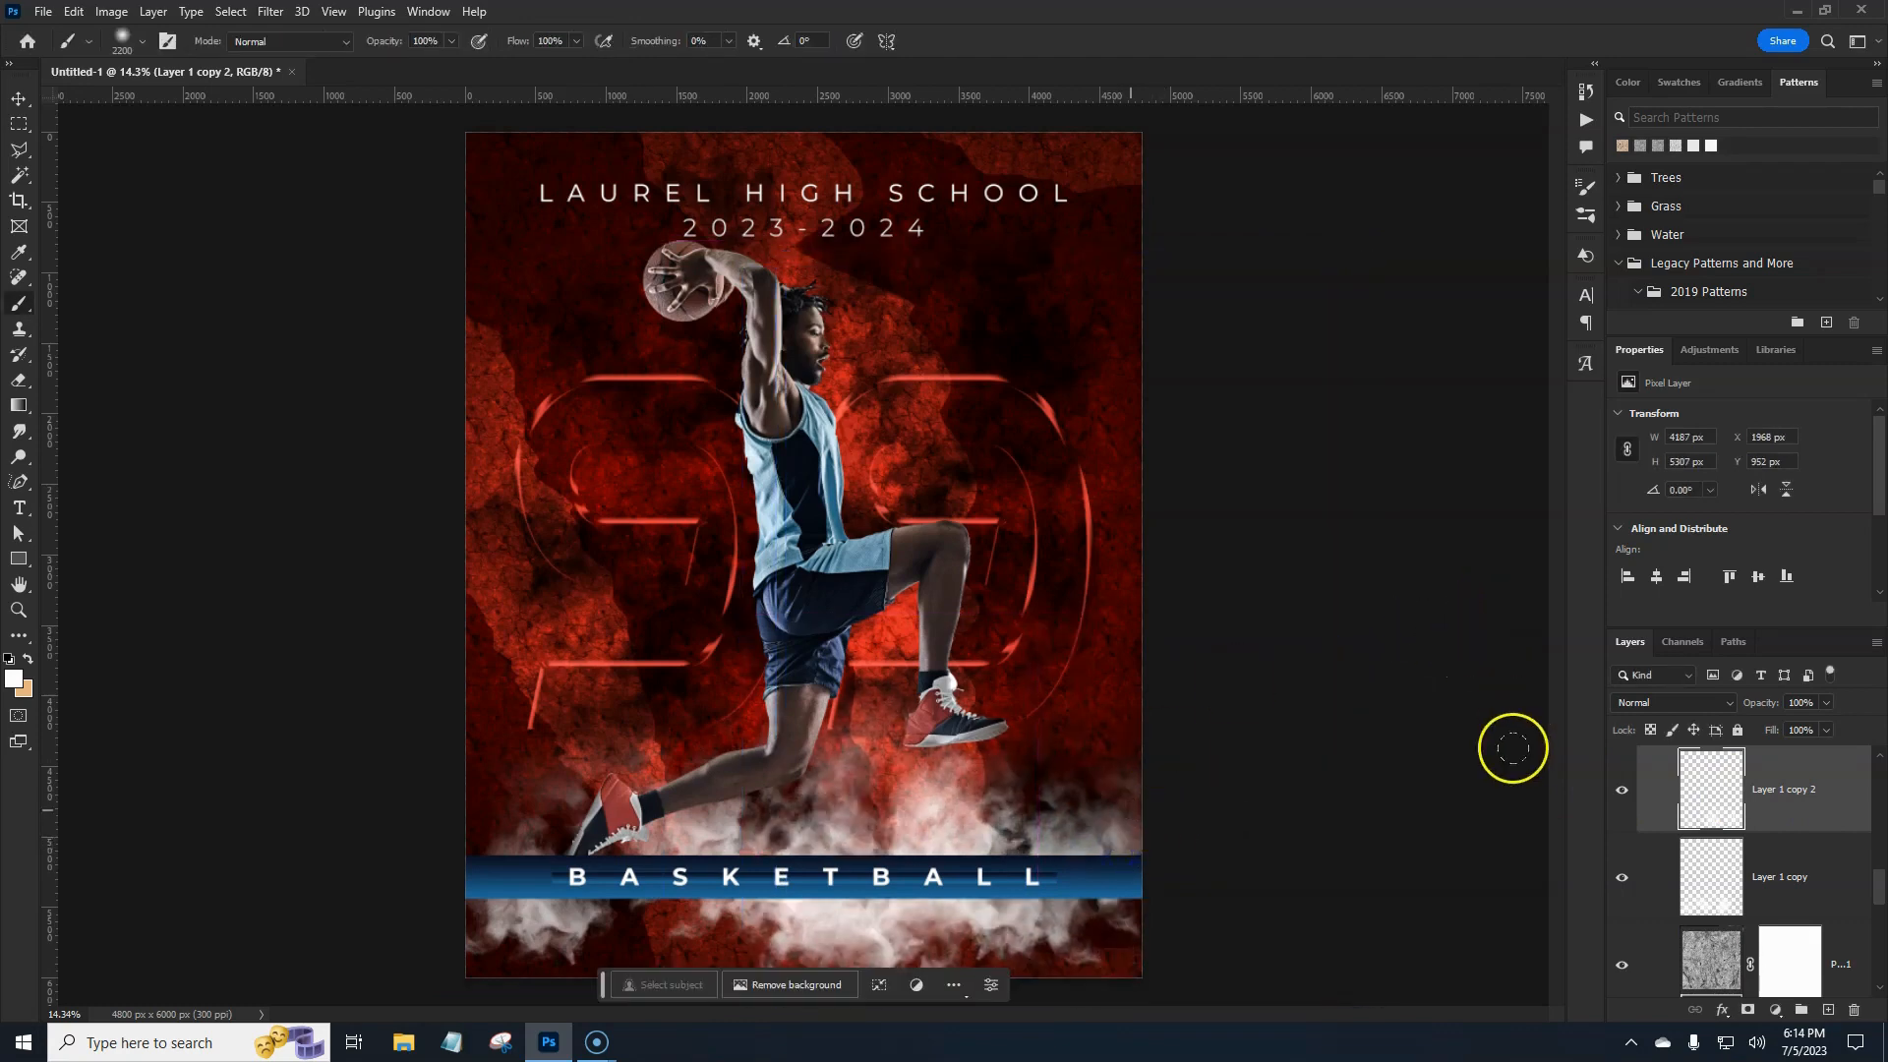
{"action": "left_click", "coordinate": [1806, 847], "text": "shift"}
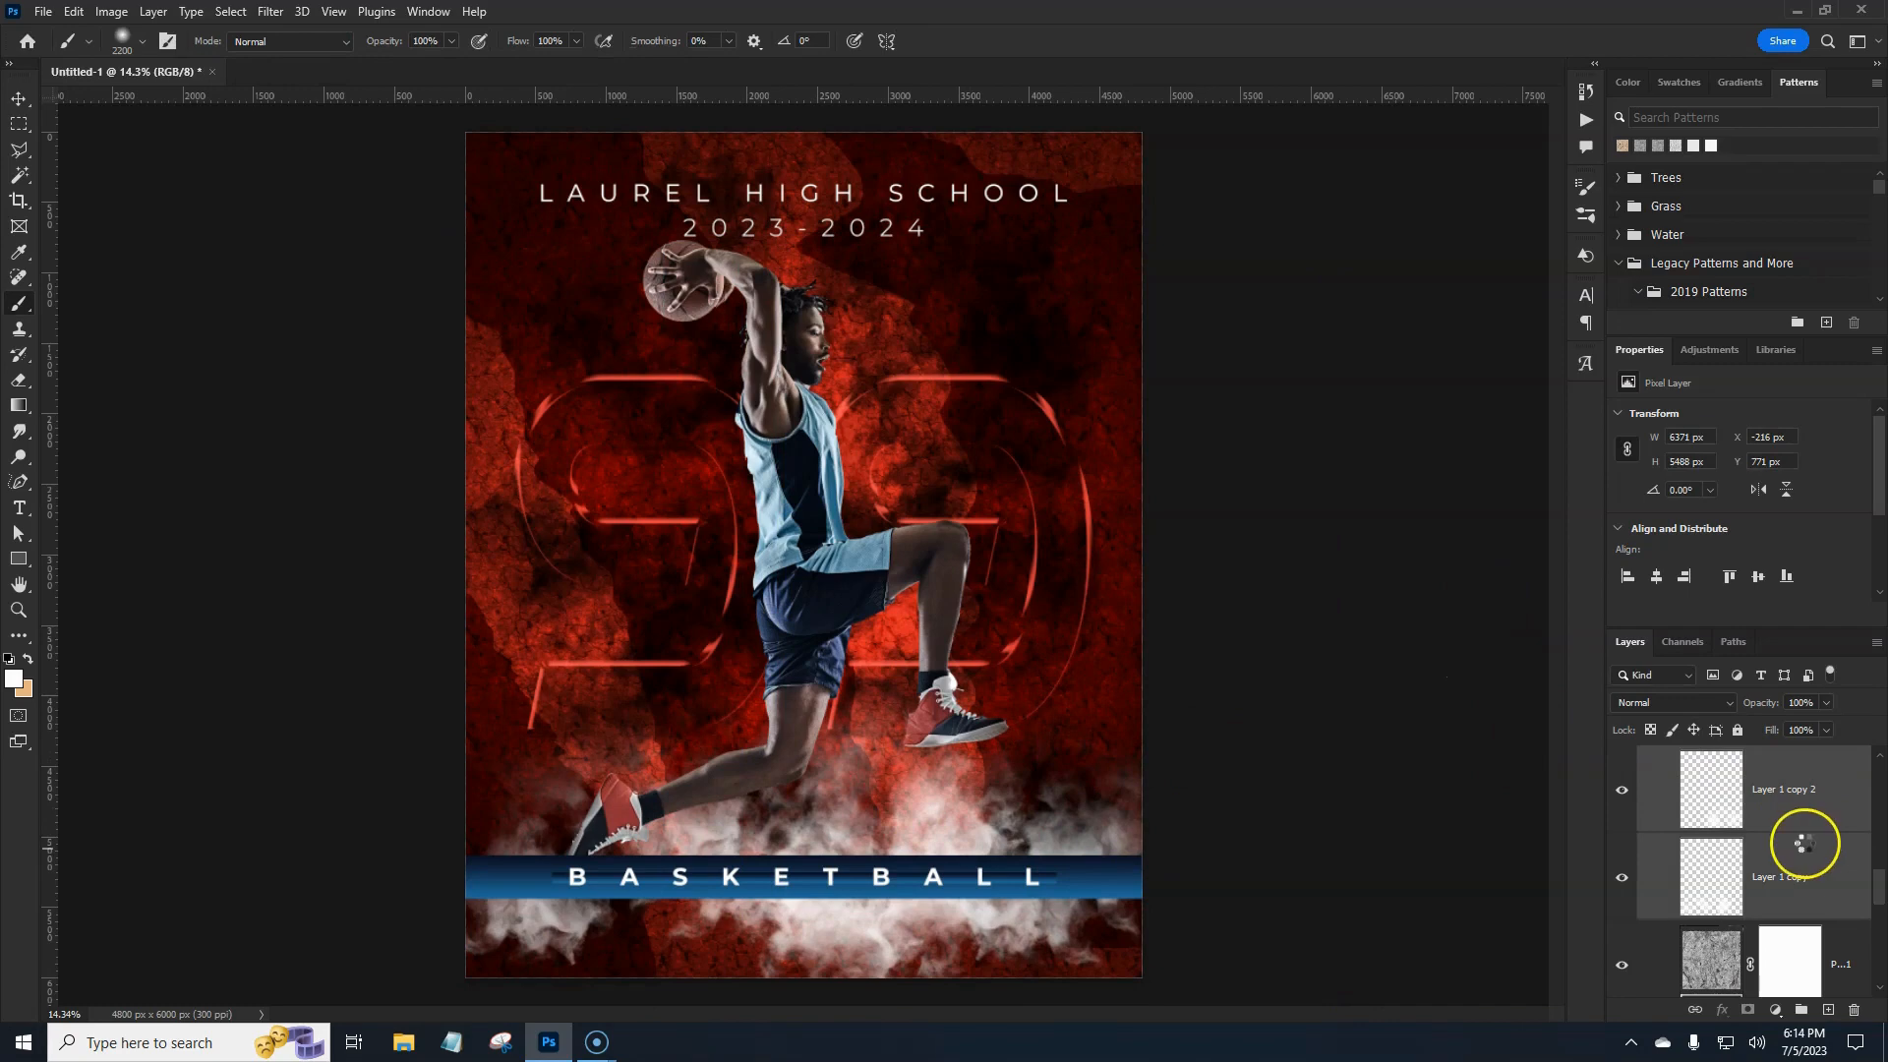
Merge the two smoke layers and add a clipped, colorized Hue/Saturation adjustment.
{"action": "key", "text": "ctrl+e"}
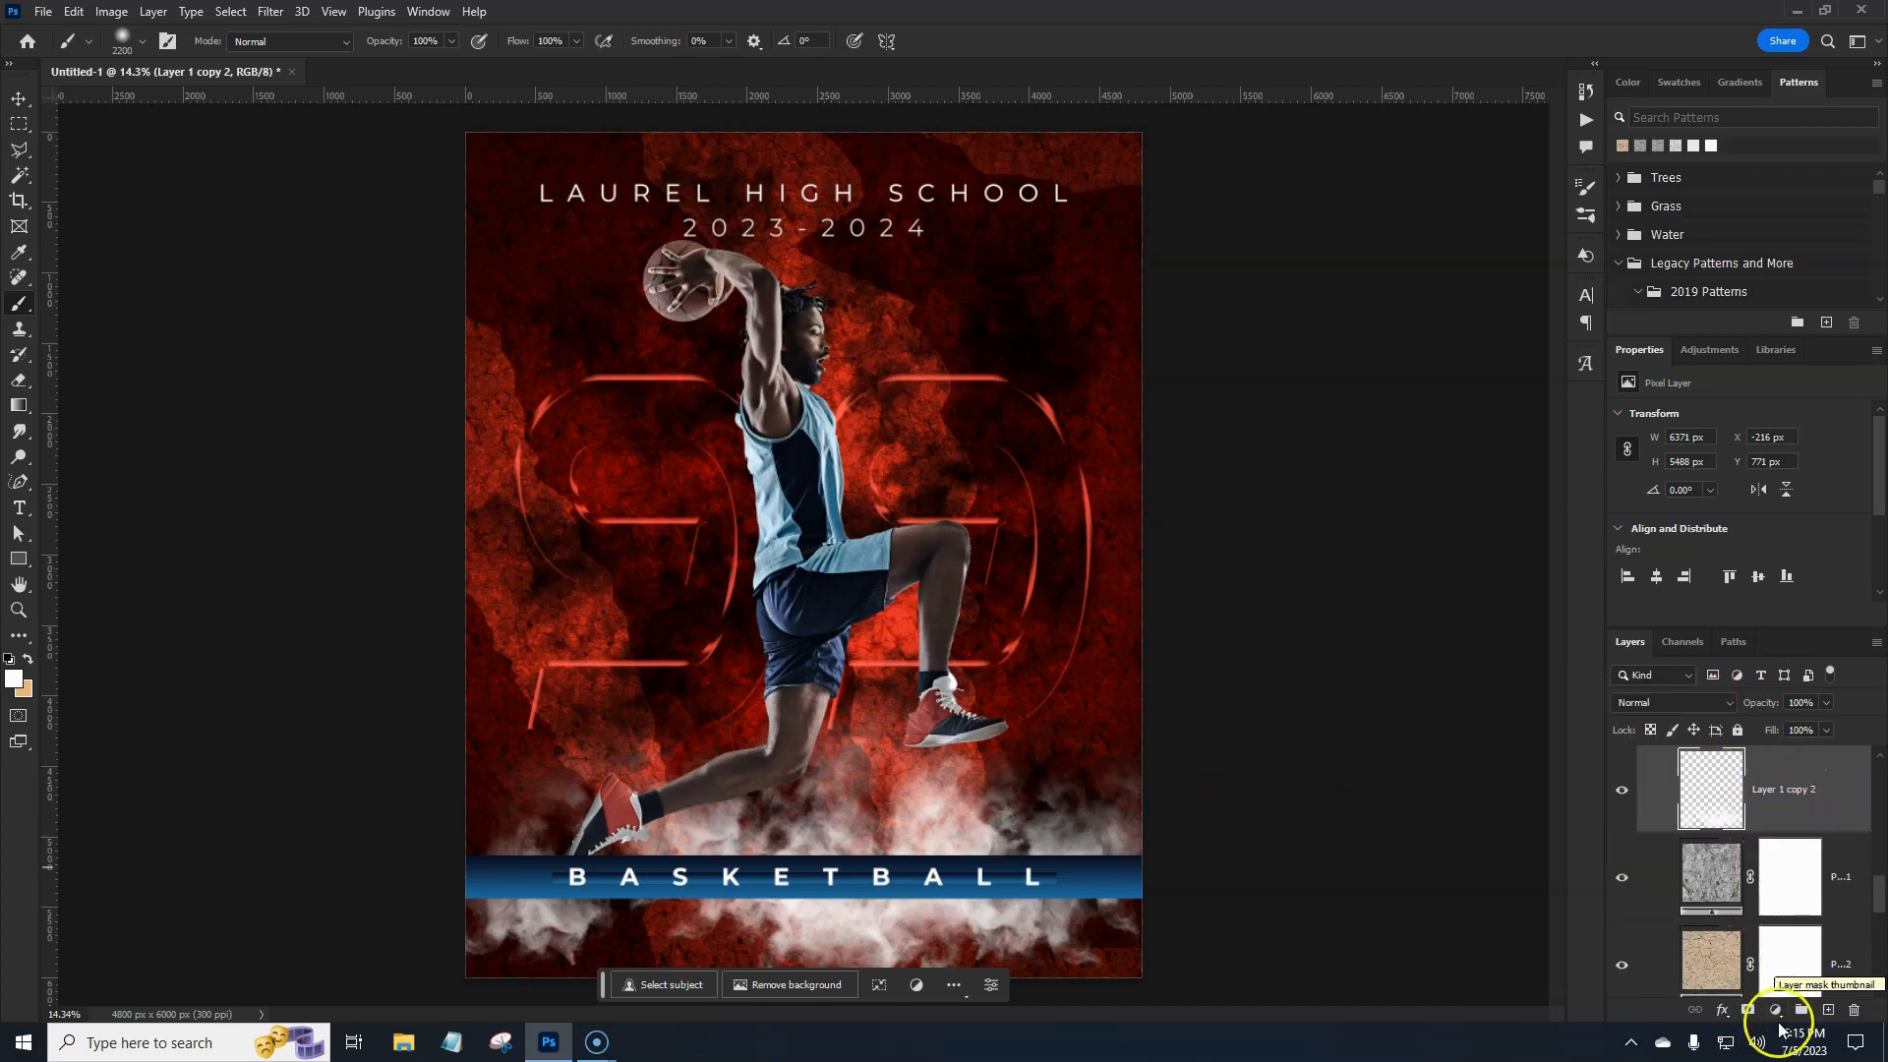
{"action": "left_click", "coordinate": [1777, 1011]}
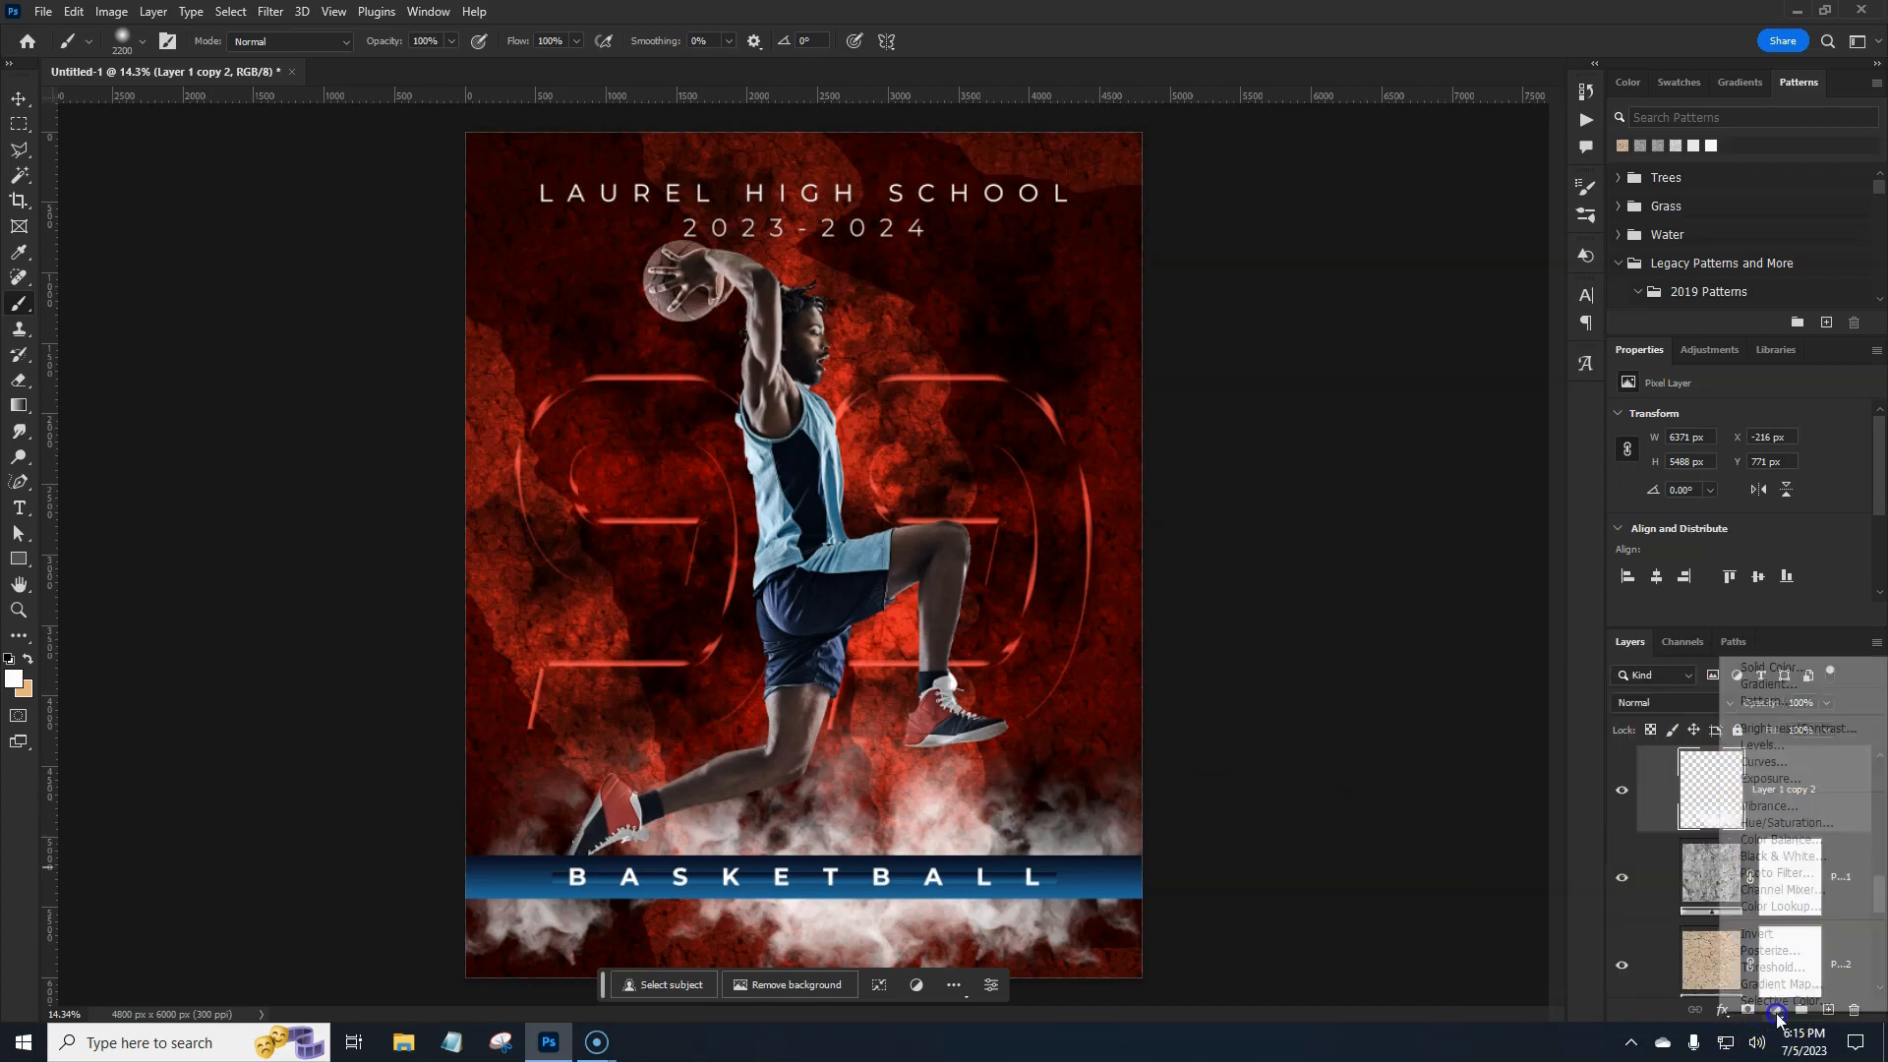
{"action": "left_click", "coordinate": [1776, 822]}
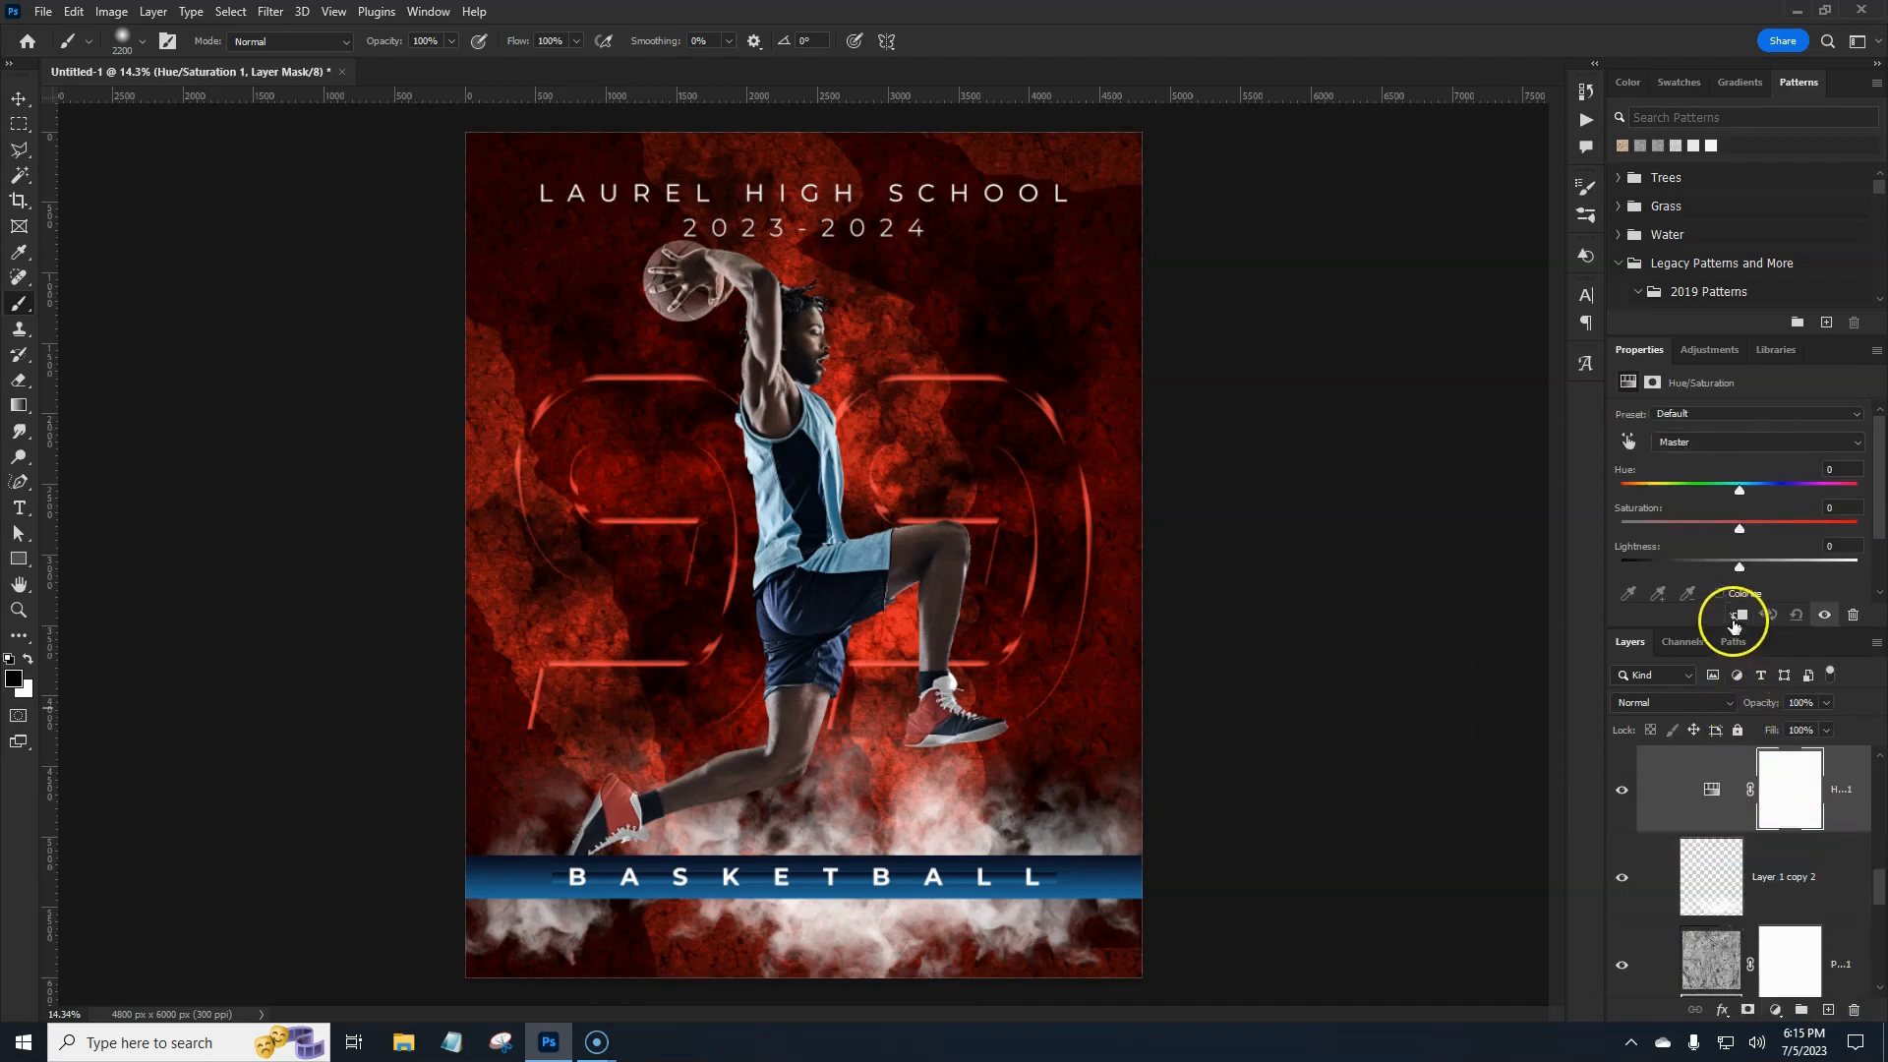
{"action": "left_click", "coordinate": [1737, 616]}
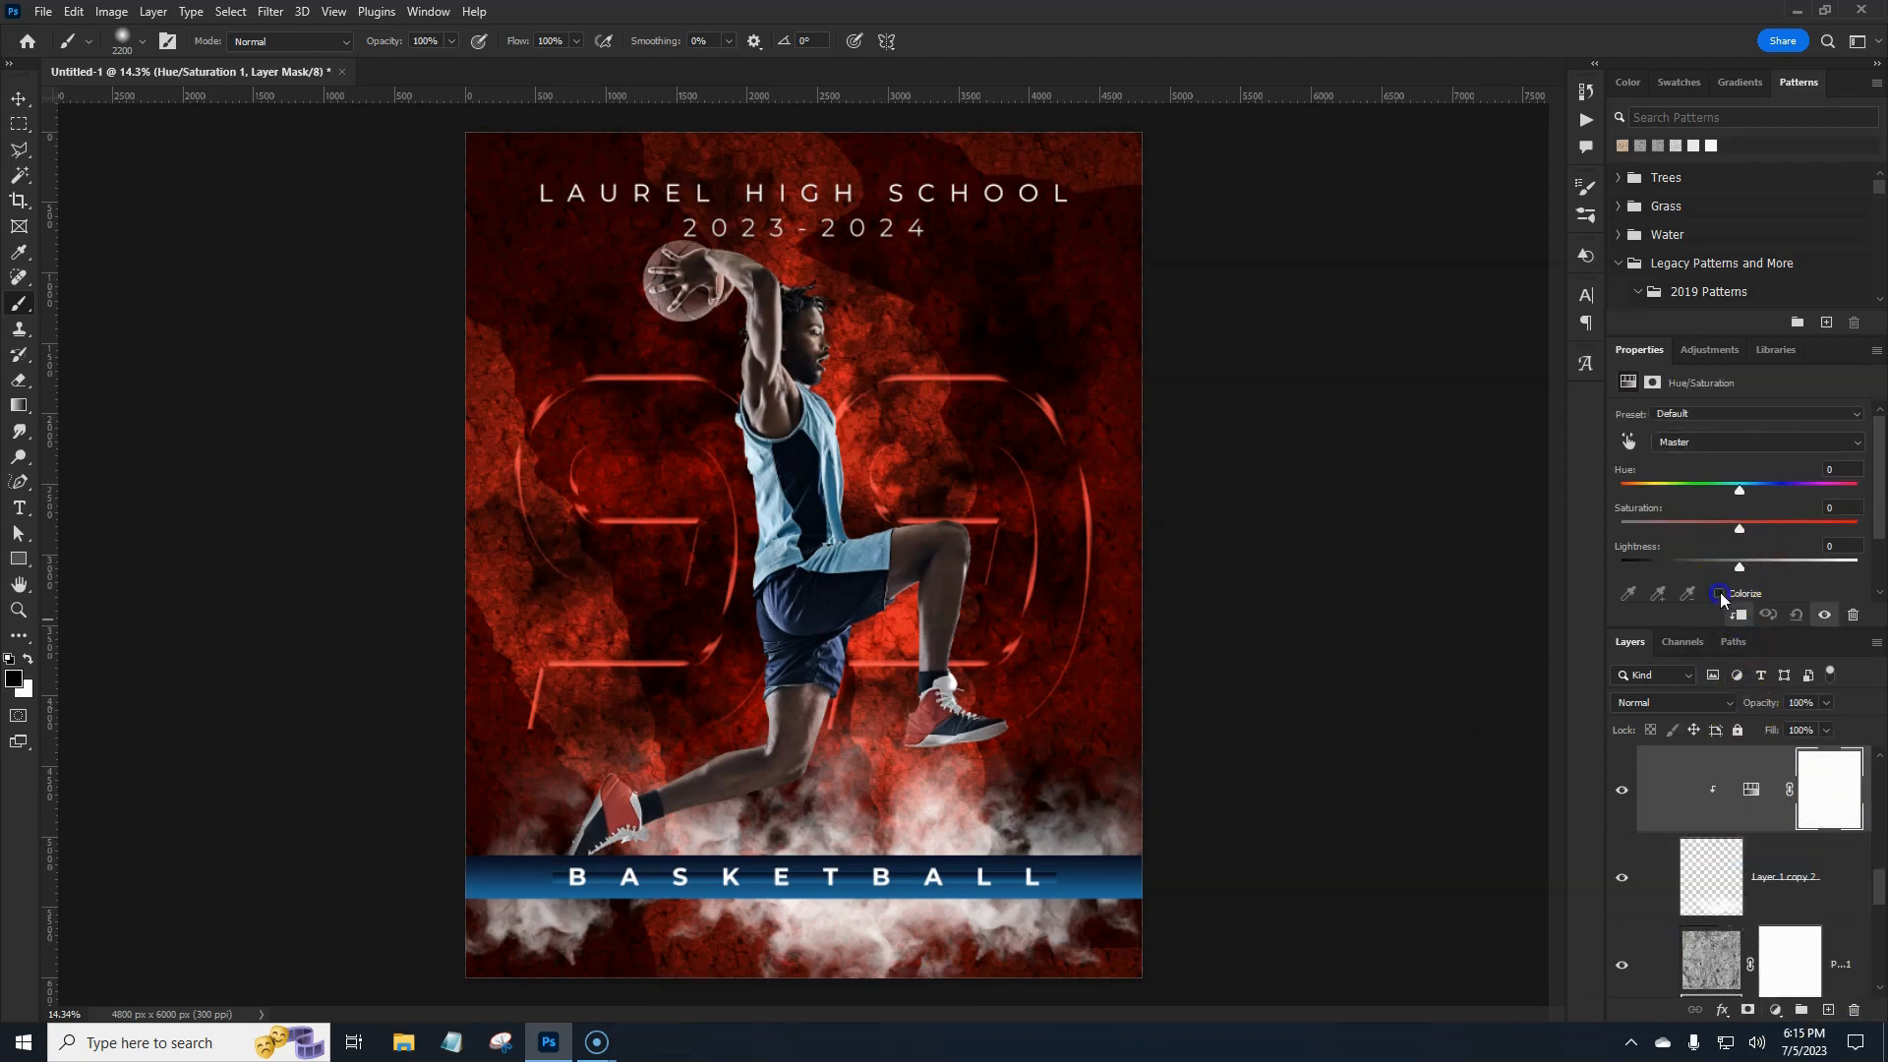
{"action": "left_click", "coordinate": [1720, 592]}
Set Hue 197, Saturation 70, Lightness -42 and merge the tint into the smoke.
{"action": "left_click_drag", "start_coordinate": [1786, 532], "coordinate": [1692, 580]}
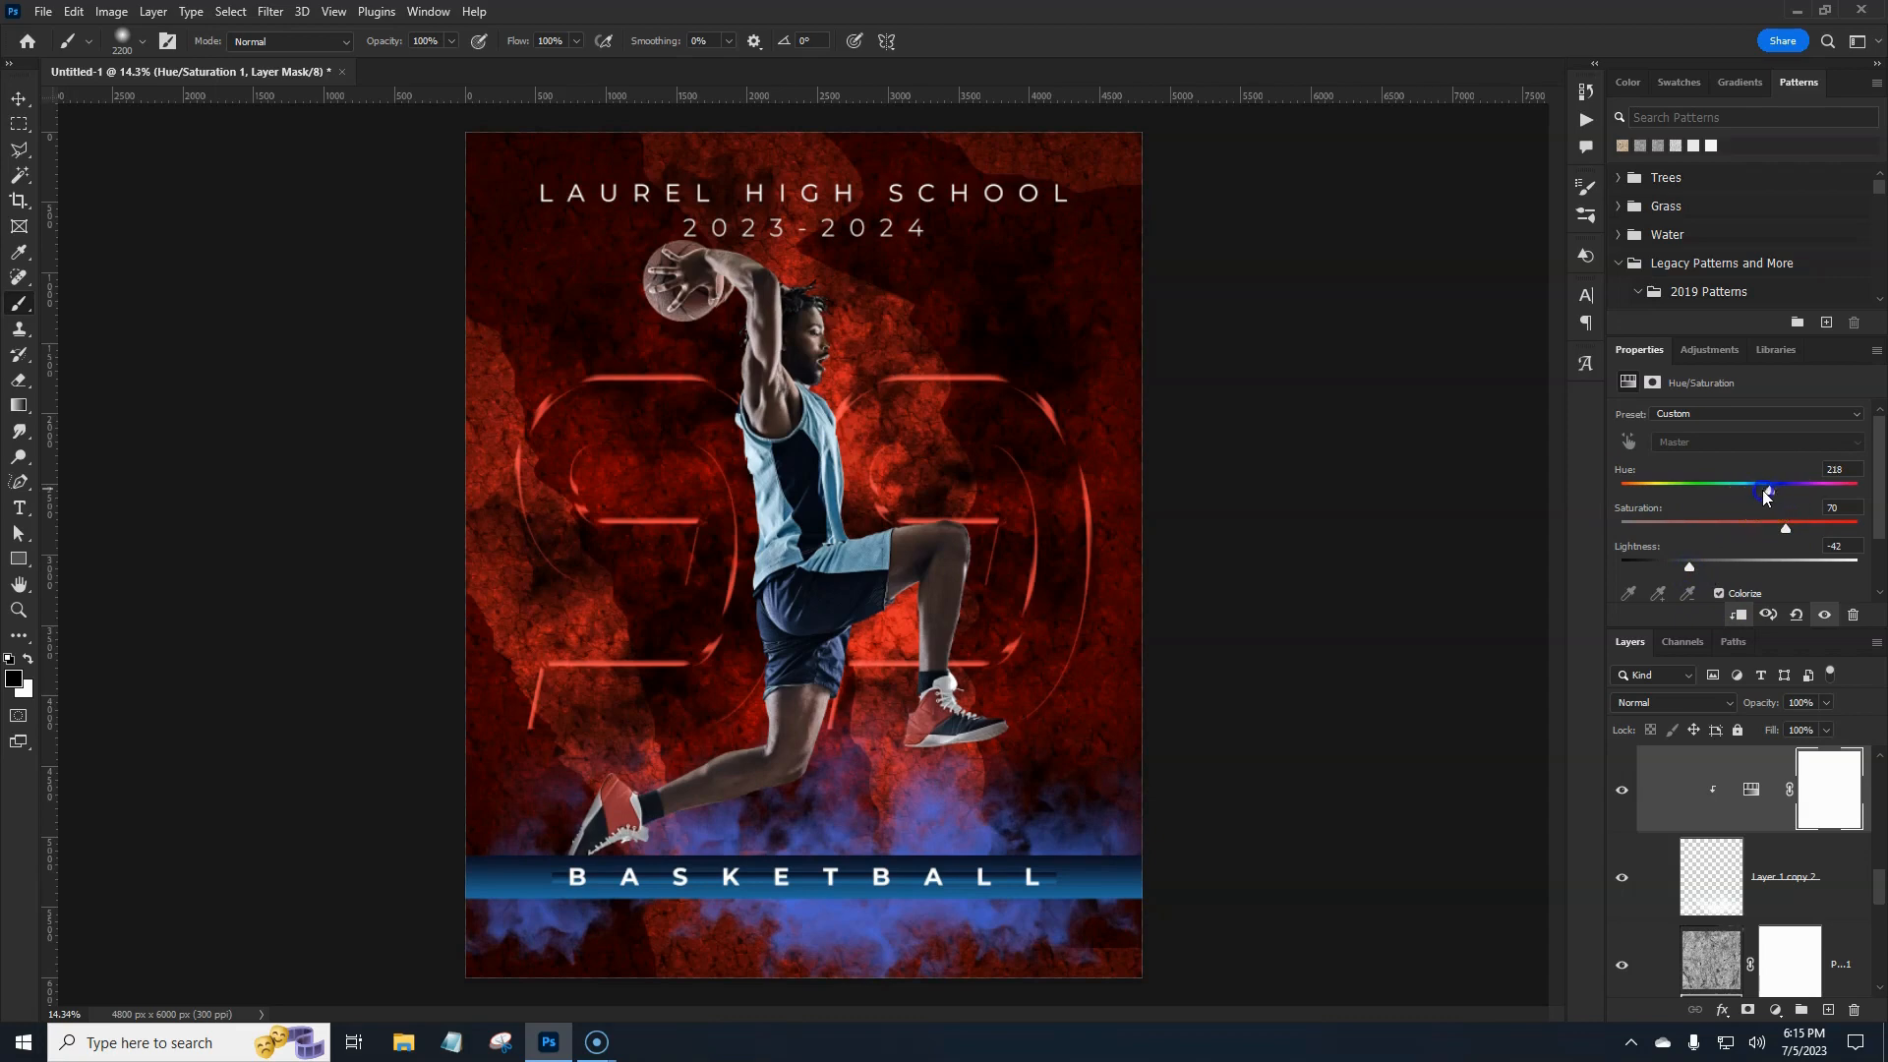
{"action": "left_click_drag", "start_coordinate": [1766, 498], "coordinate": [1759, 502]}
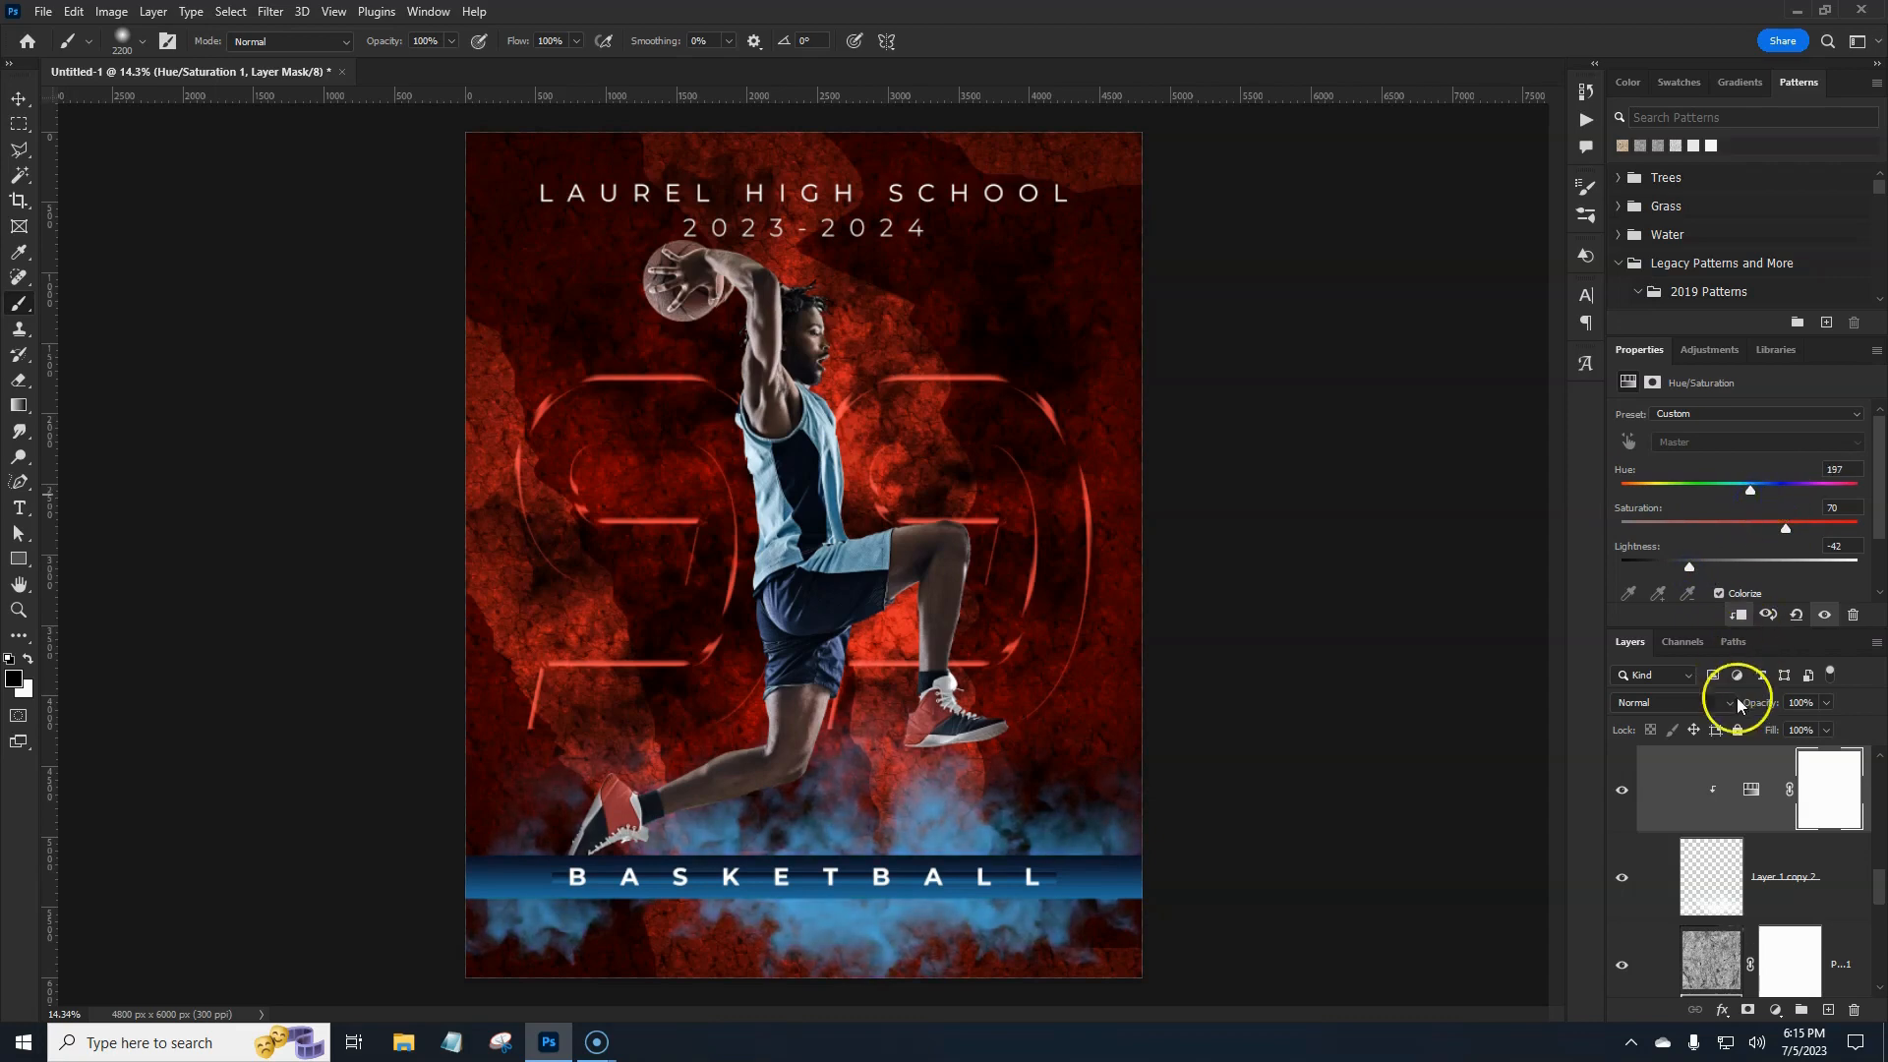
{"action": "left_click", "coordinate": [1845, 893]}
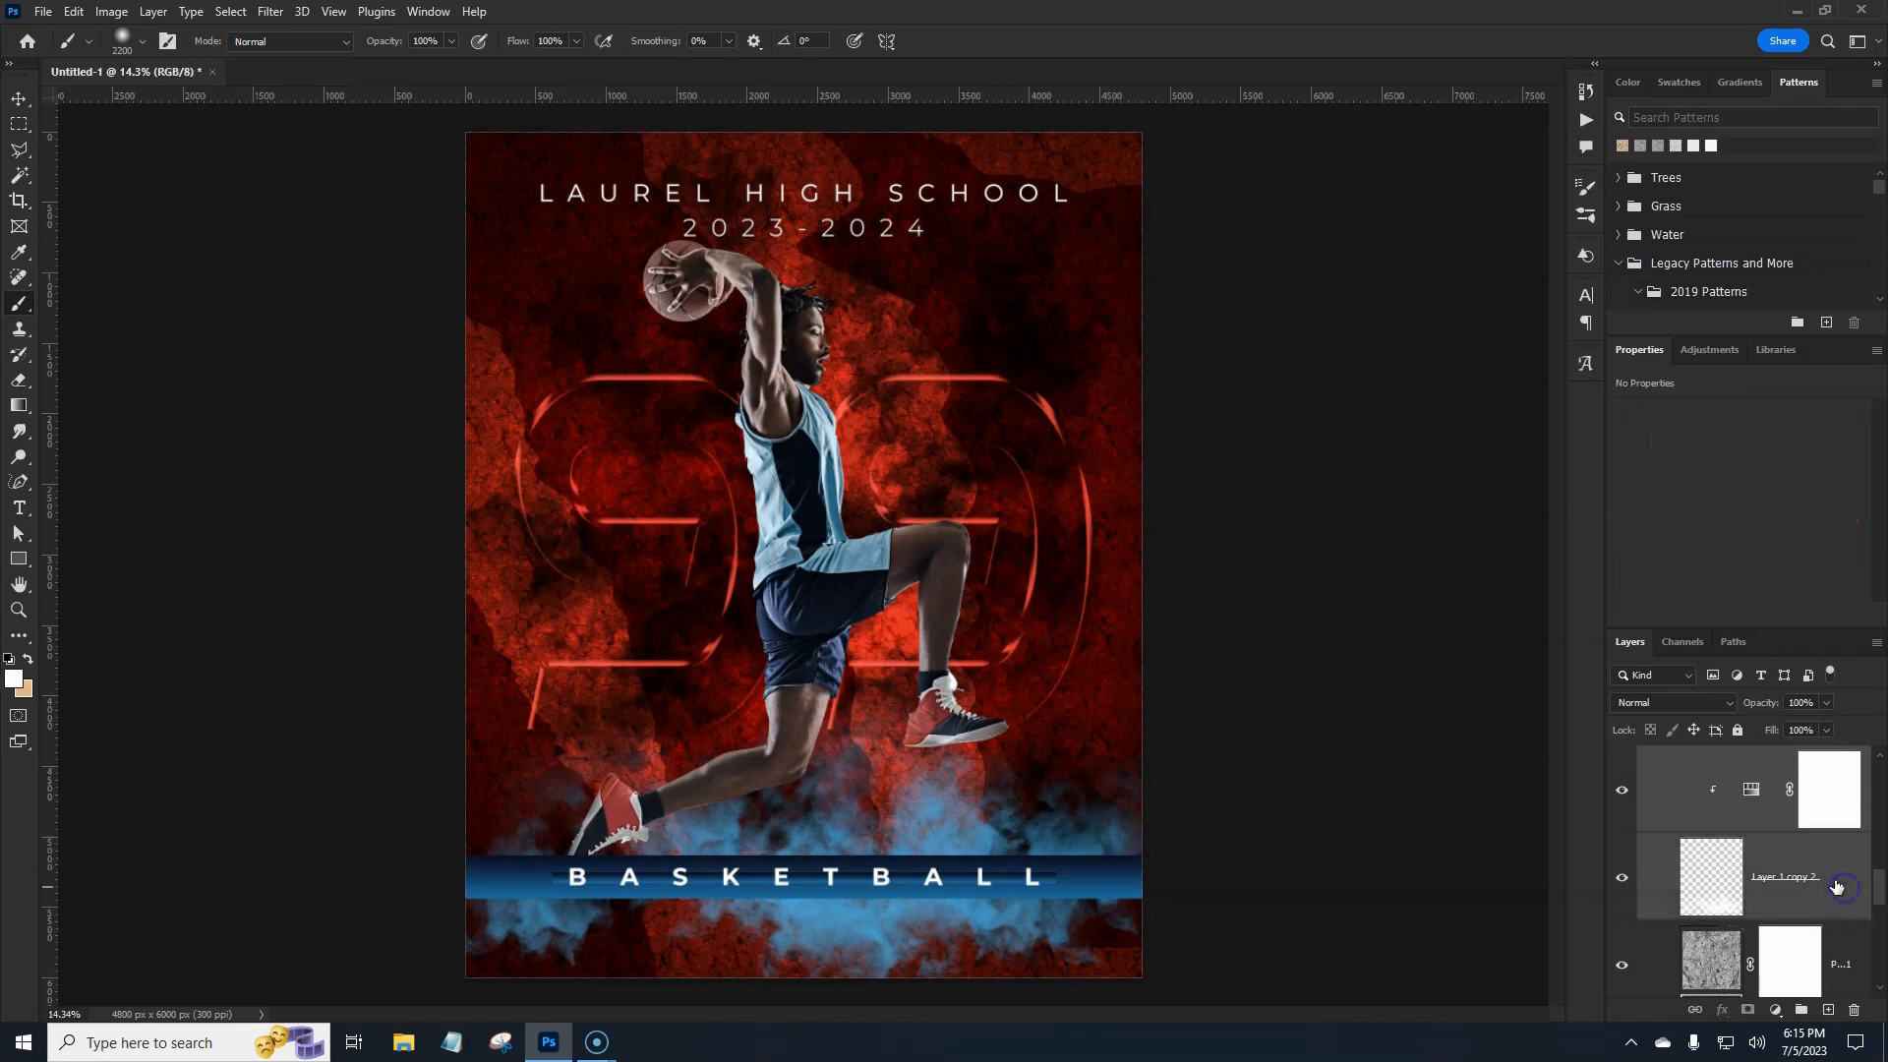
{"action": "left_click_drag", "start_coordinate": [1738, 852], "coordinate": [1736, 842]}
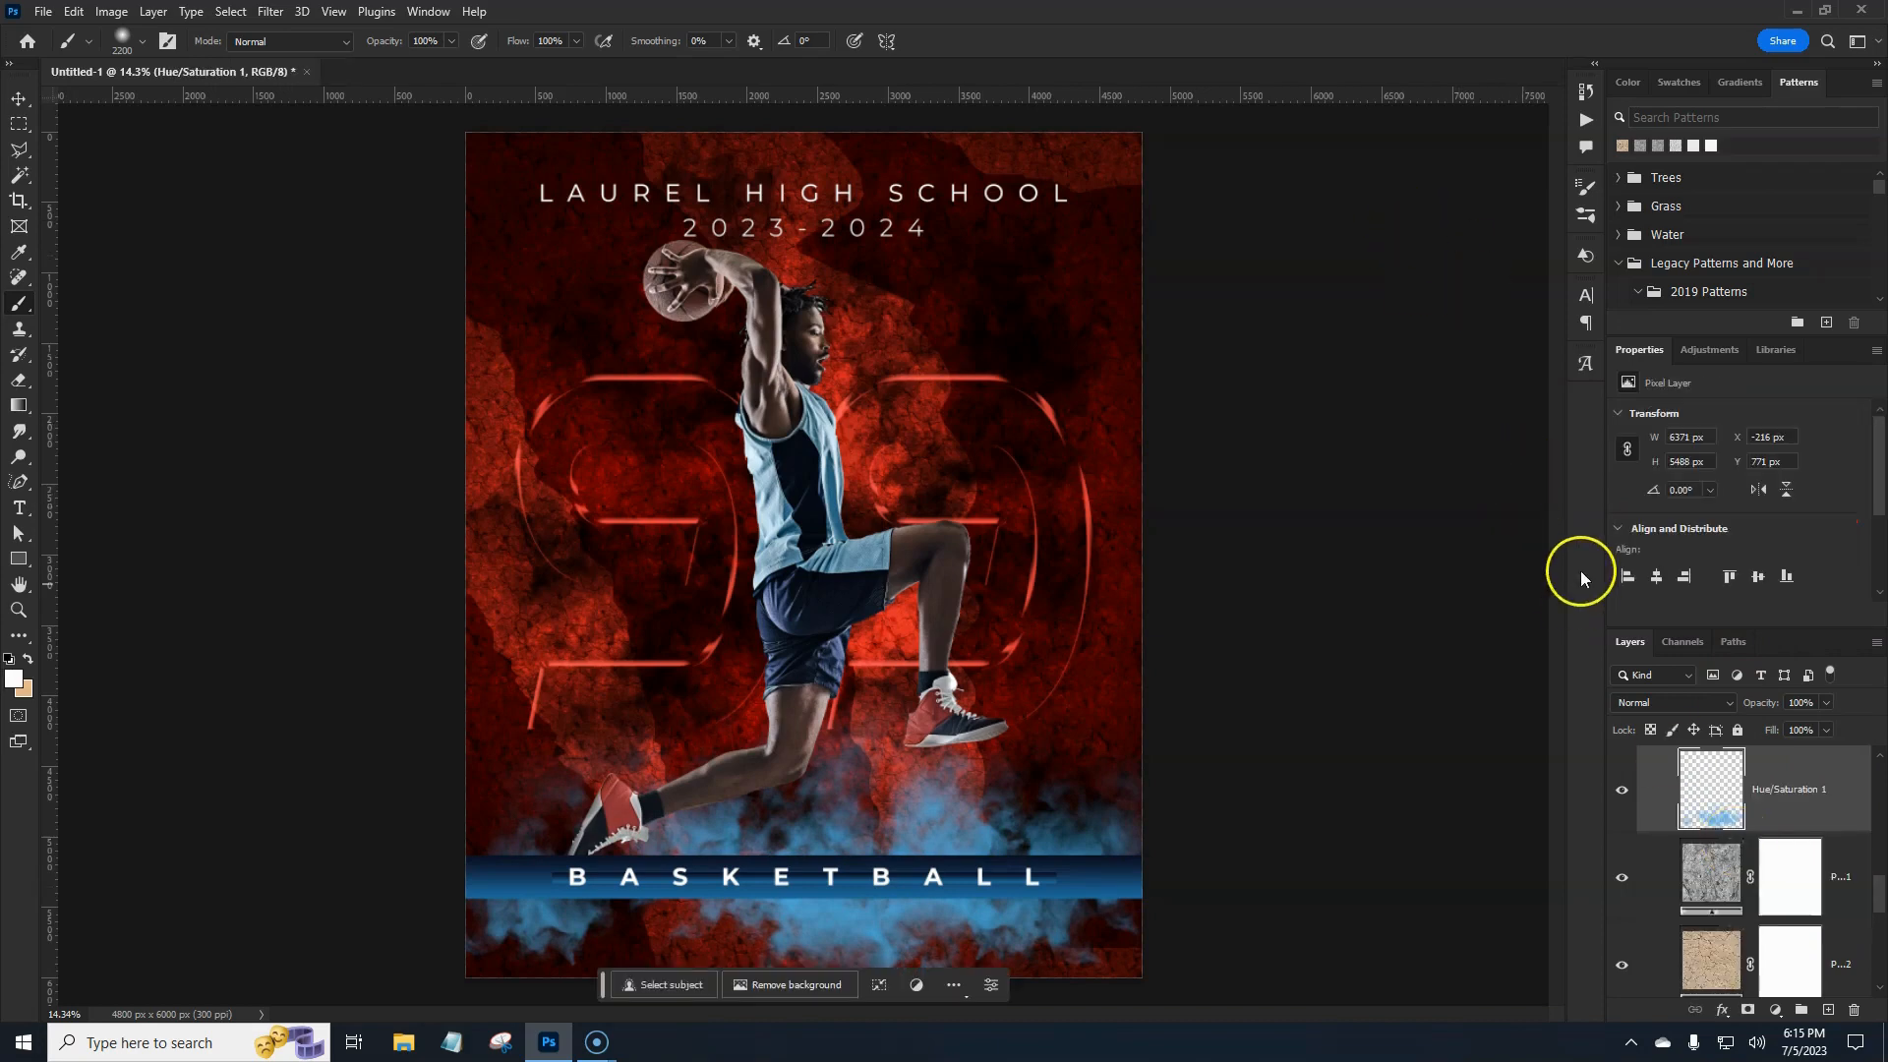
Add a new empty layer above the 99 number layer.
{"action": "left_click_drag", "start_coordinate": [1881, 893], "coordinate": [1882, 767]}
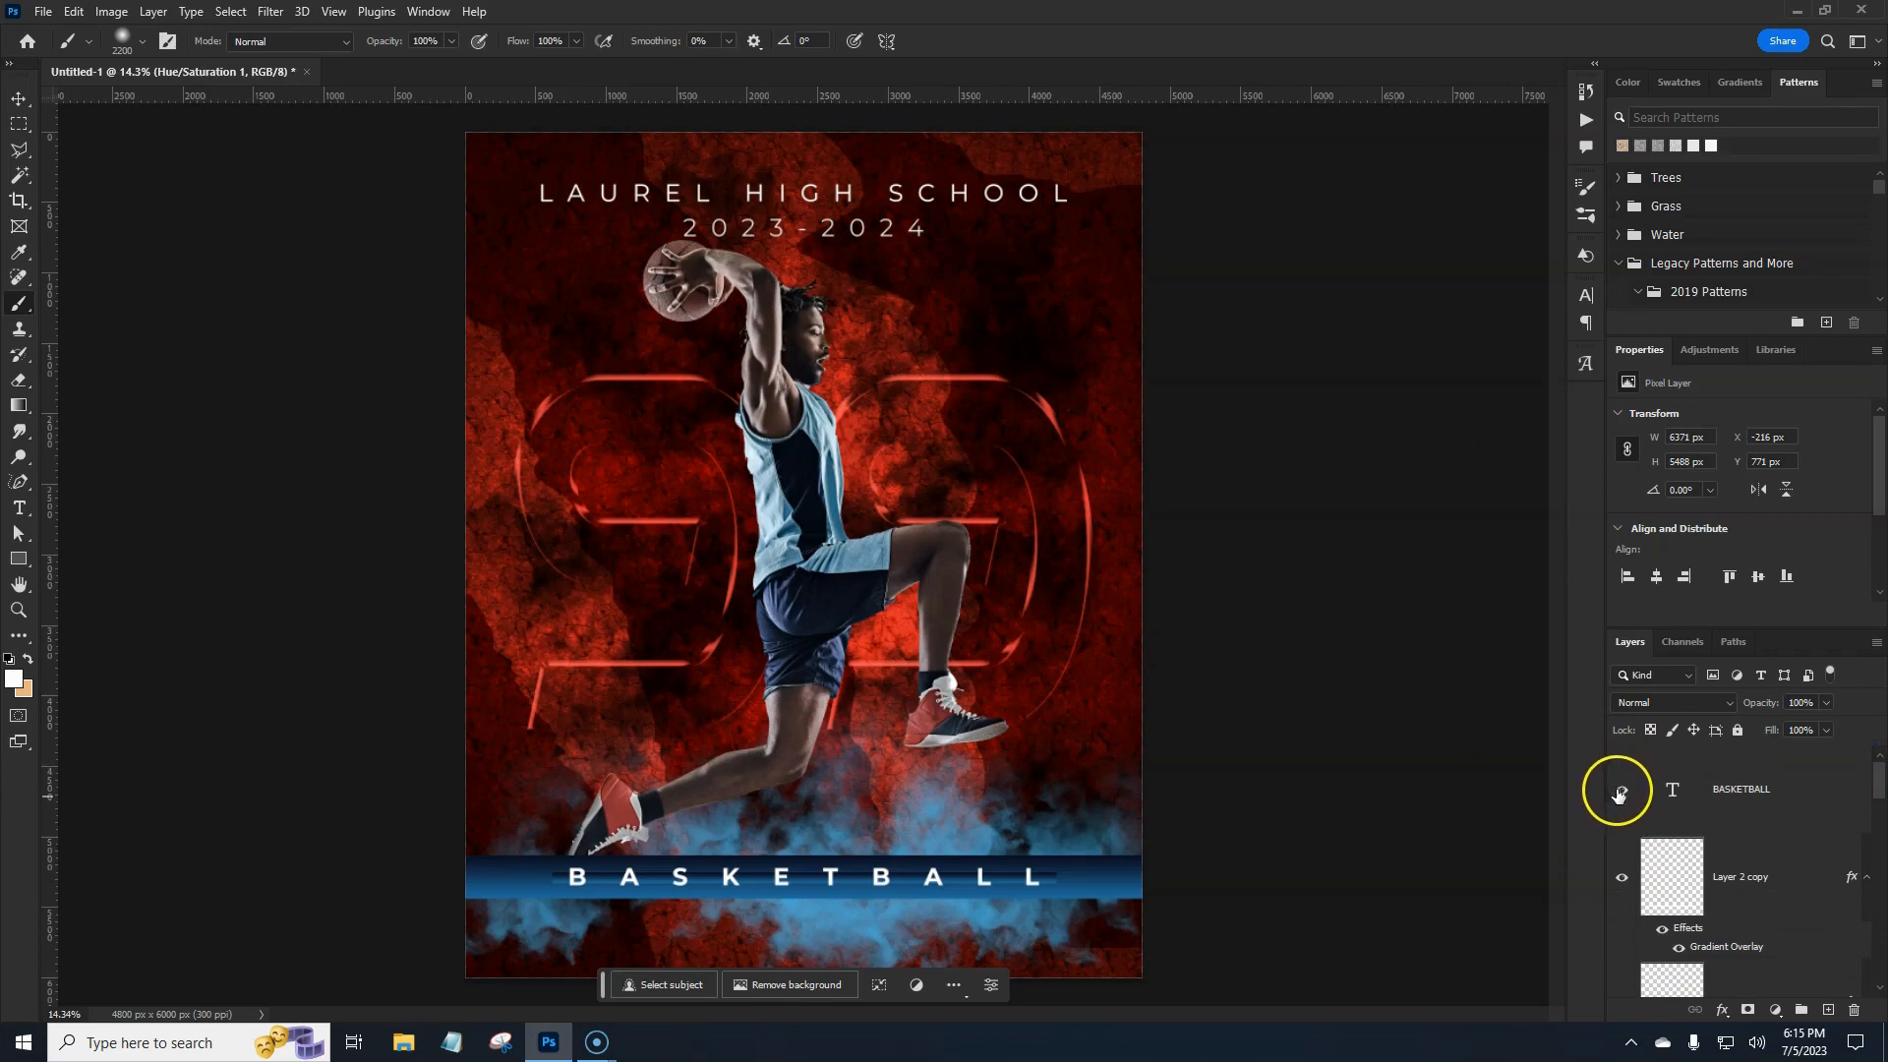
{"action": "scroll", "coordinate": [1746, 817], "scroll_direction": "down", "scroll_amount": 5}
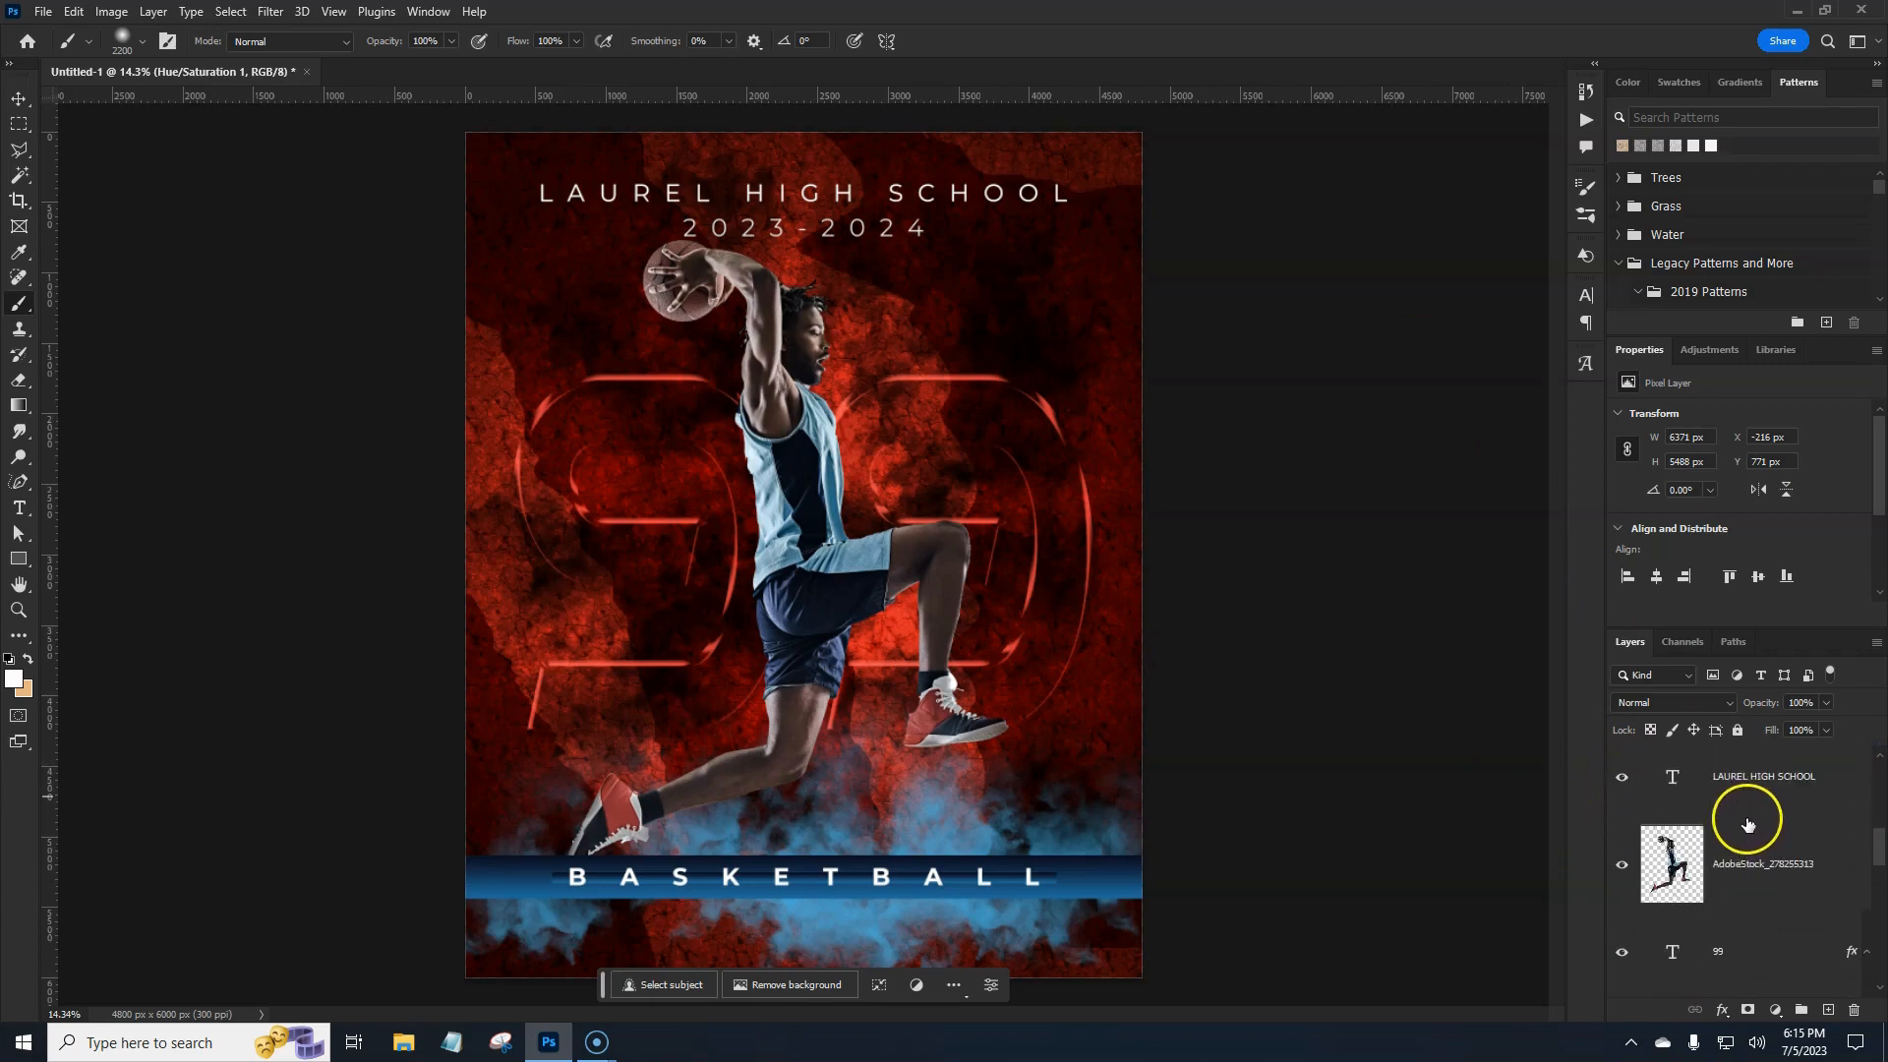
{"action": "left_click", "coordinate": [1754, 858]}
{"action": "left_click", "coordinate": [1764, 949]}
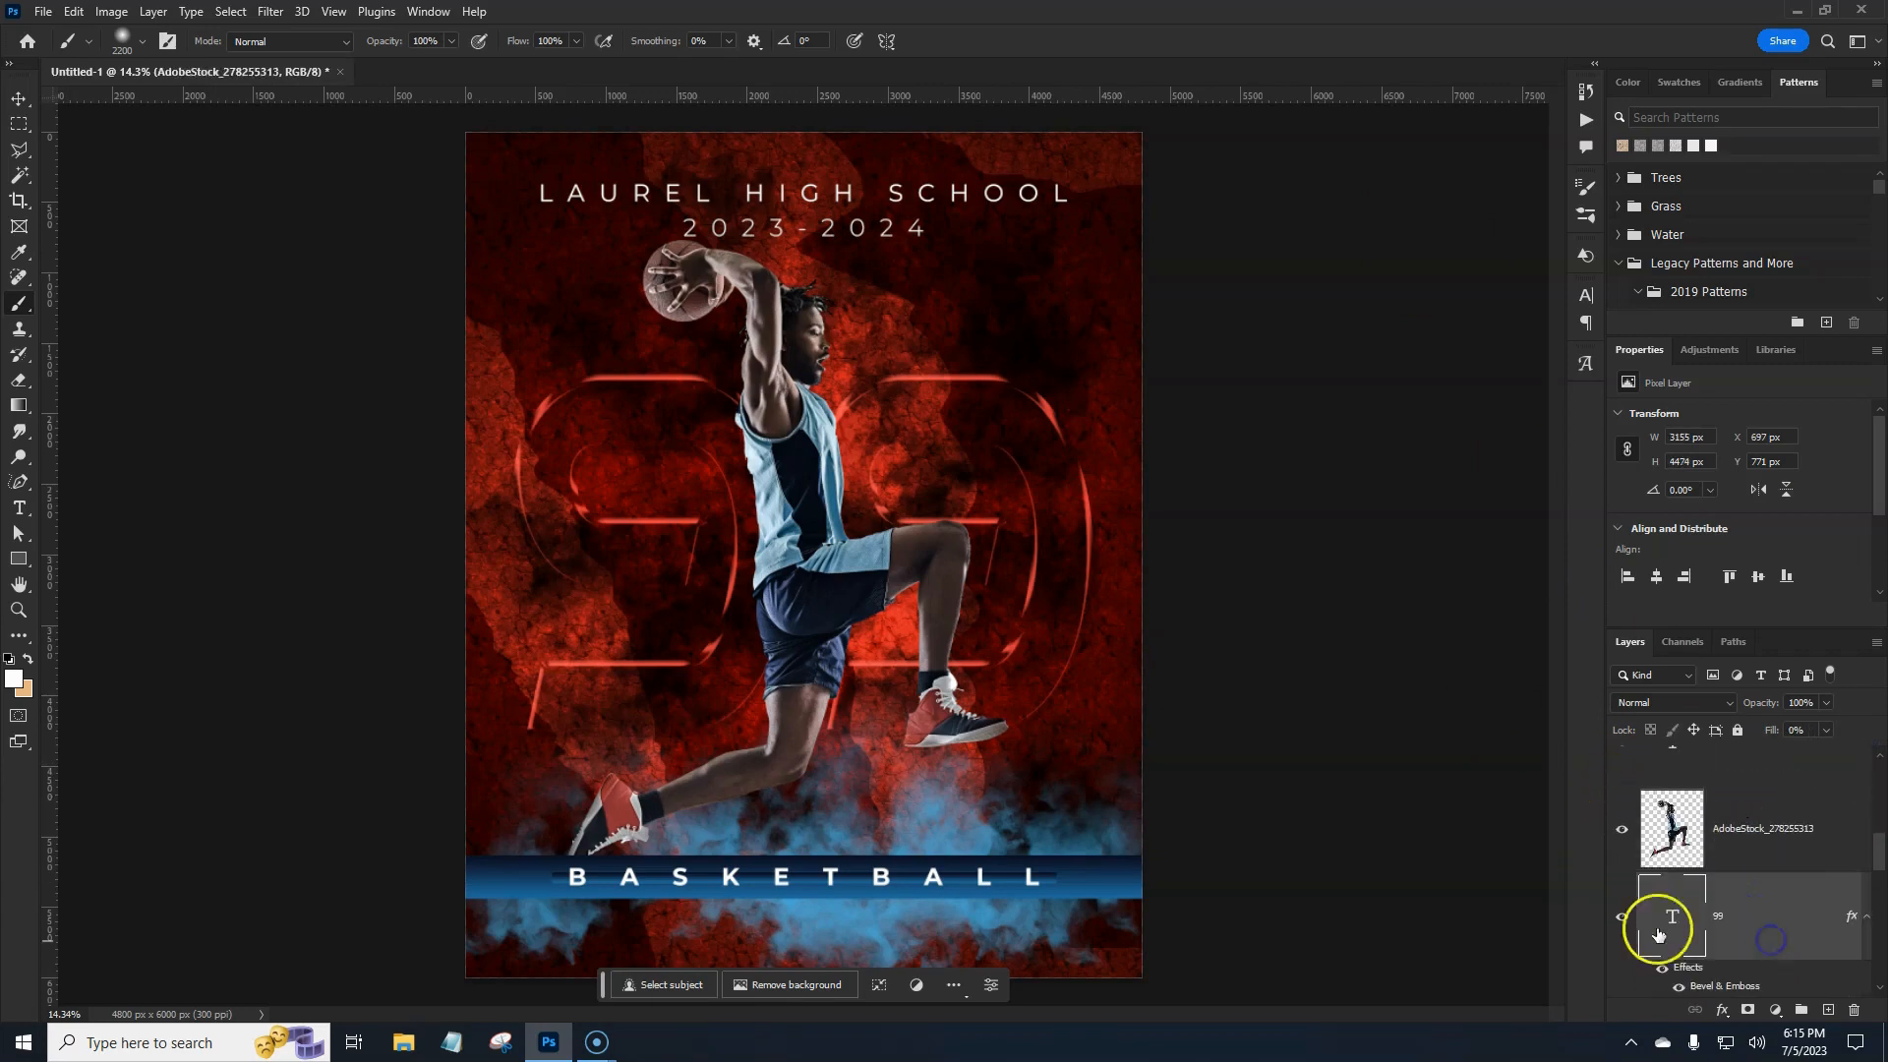
{"action": "left_click", "coordinate": [1829, 1010]}
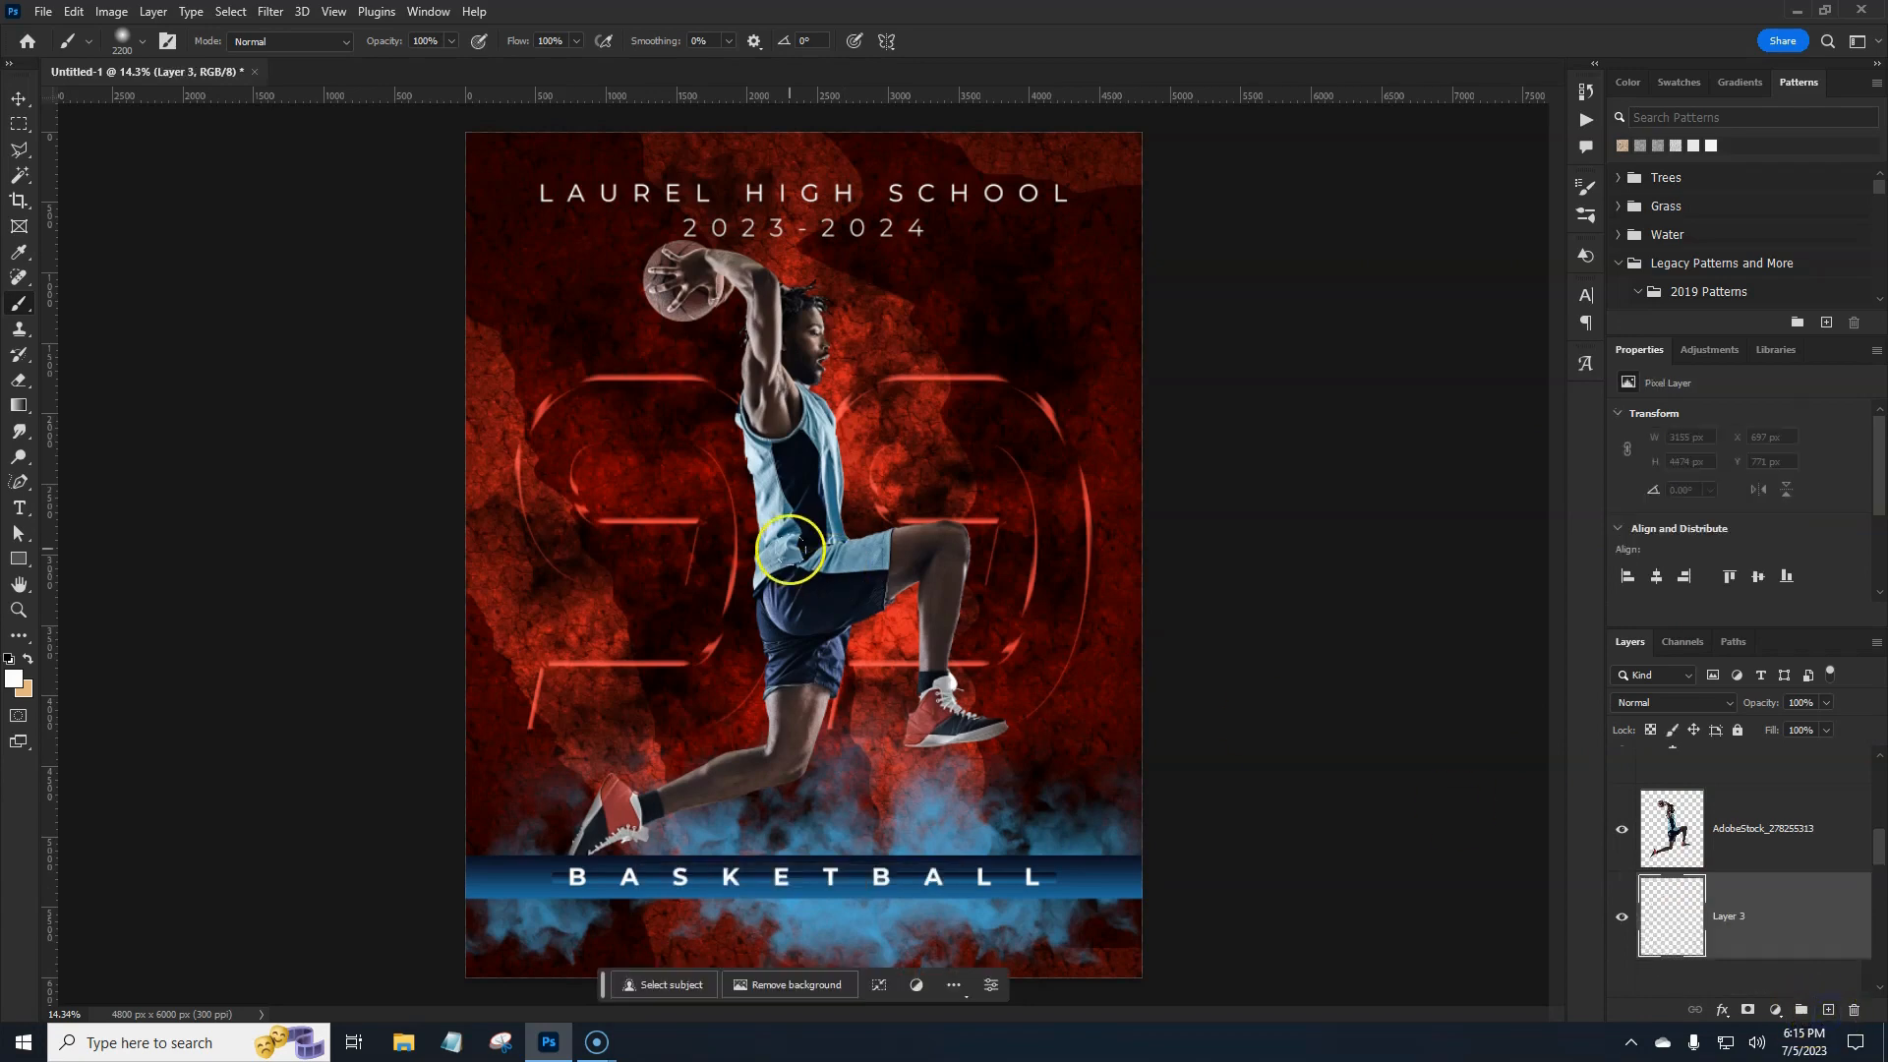
Choose the A_Dust_Brush_08 brush with dark red #a8312c as foreground colour.
{"action": "left_click", "coordinate": [120, 39]}
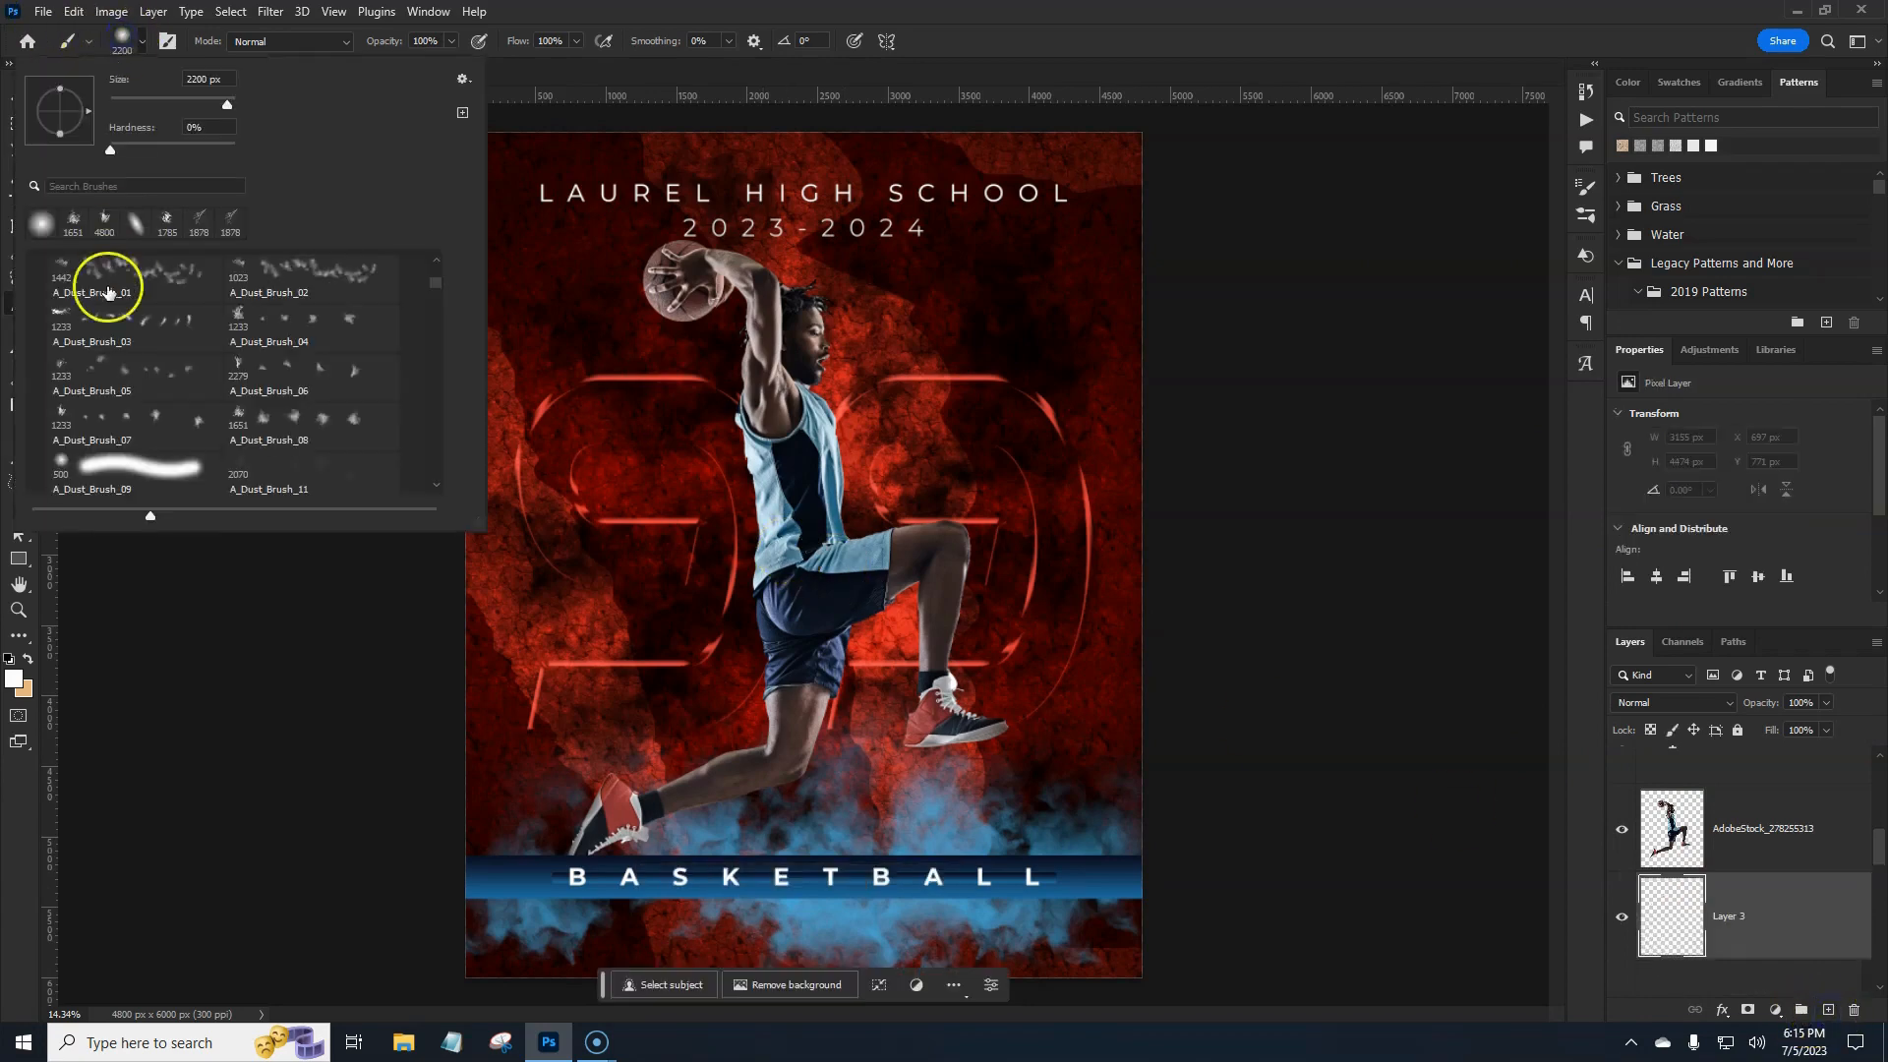
{"action": "left_click", "coordinate": [315, 425]}
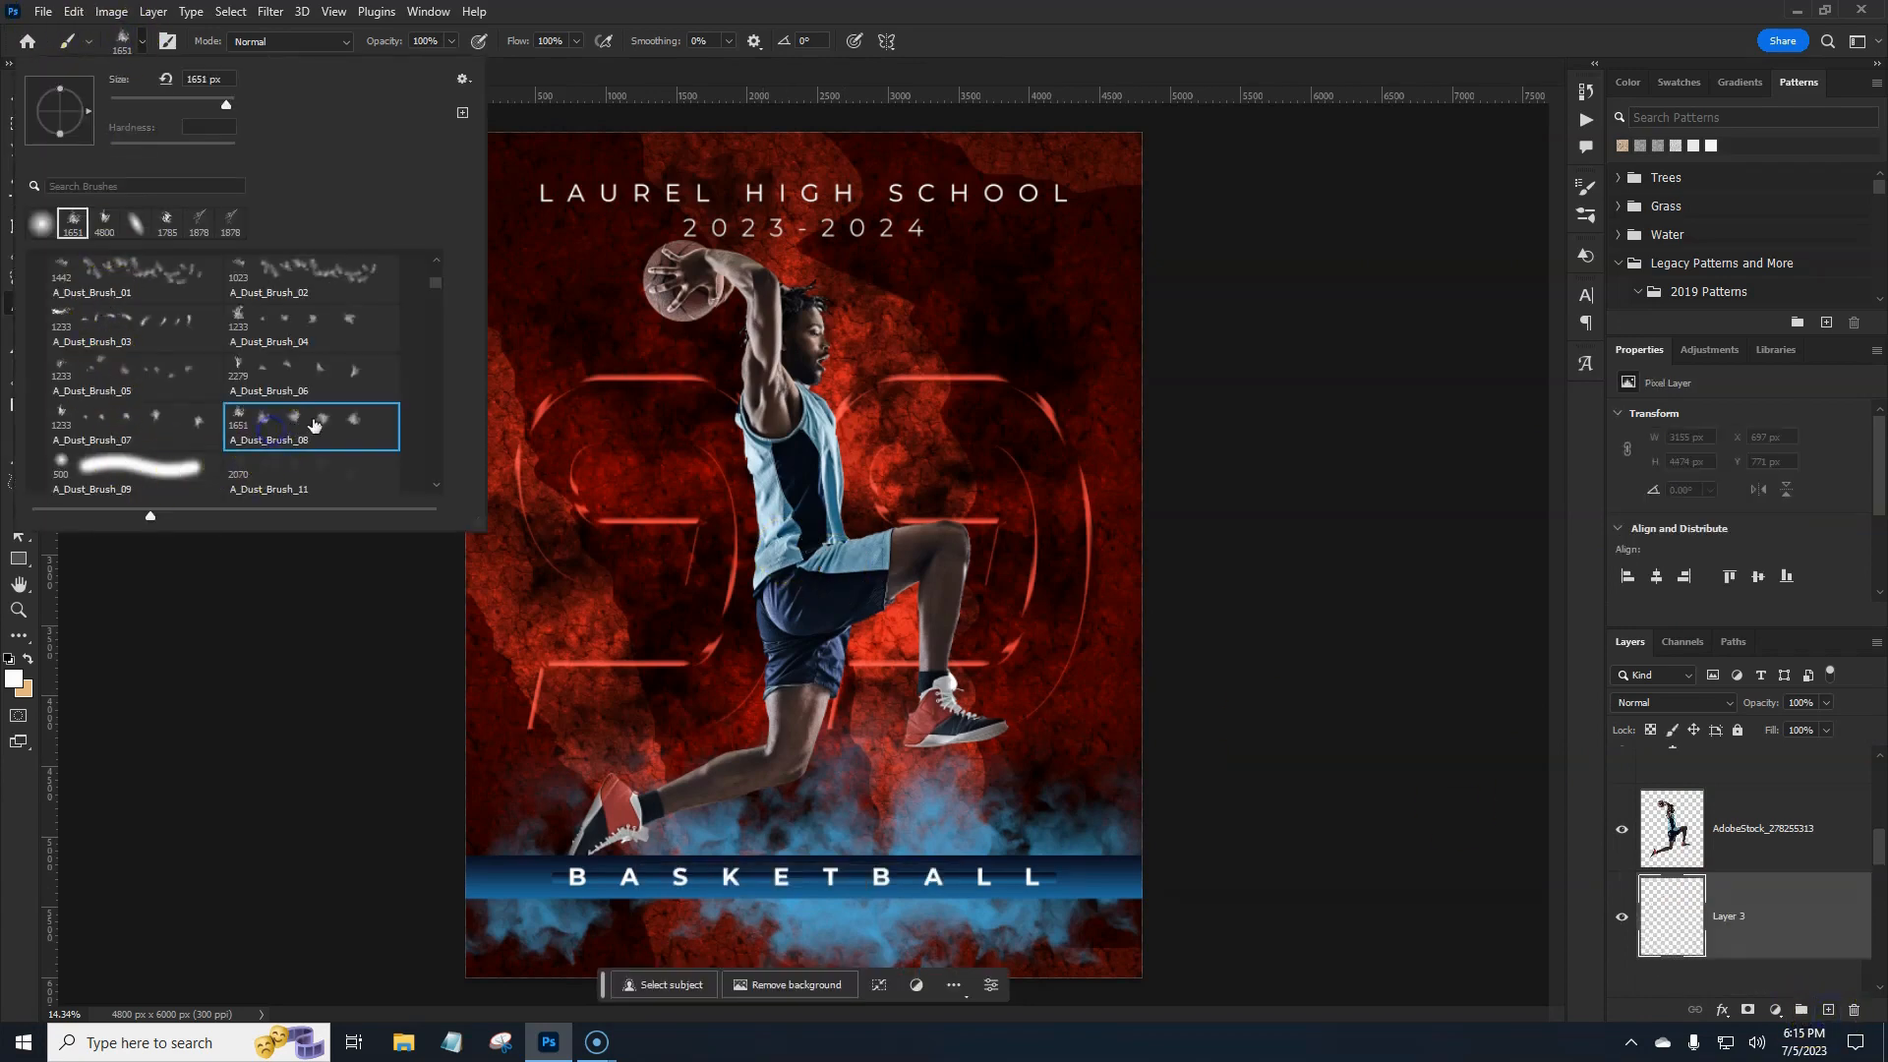
{"action": "left_click", "coordinate": [1042, 24]}
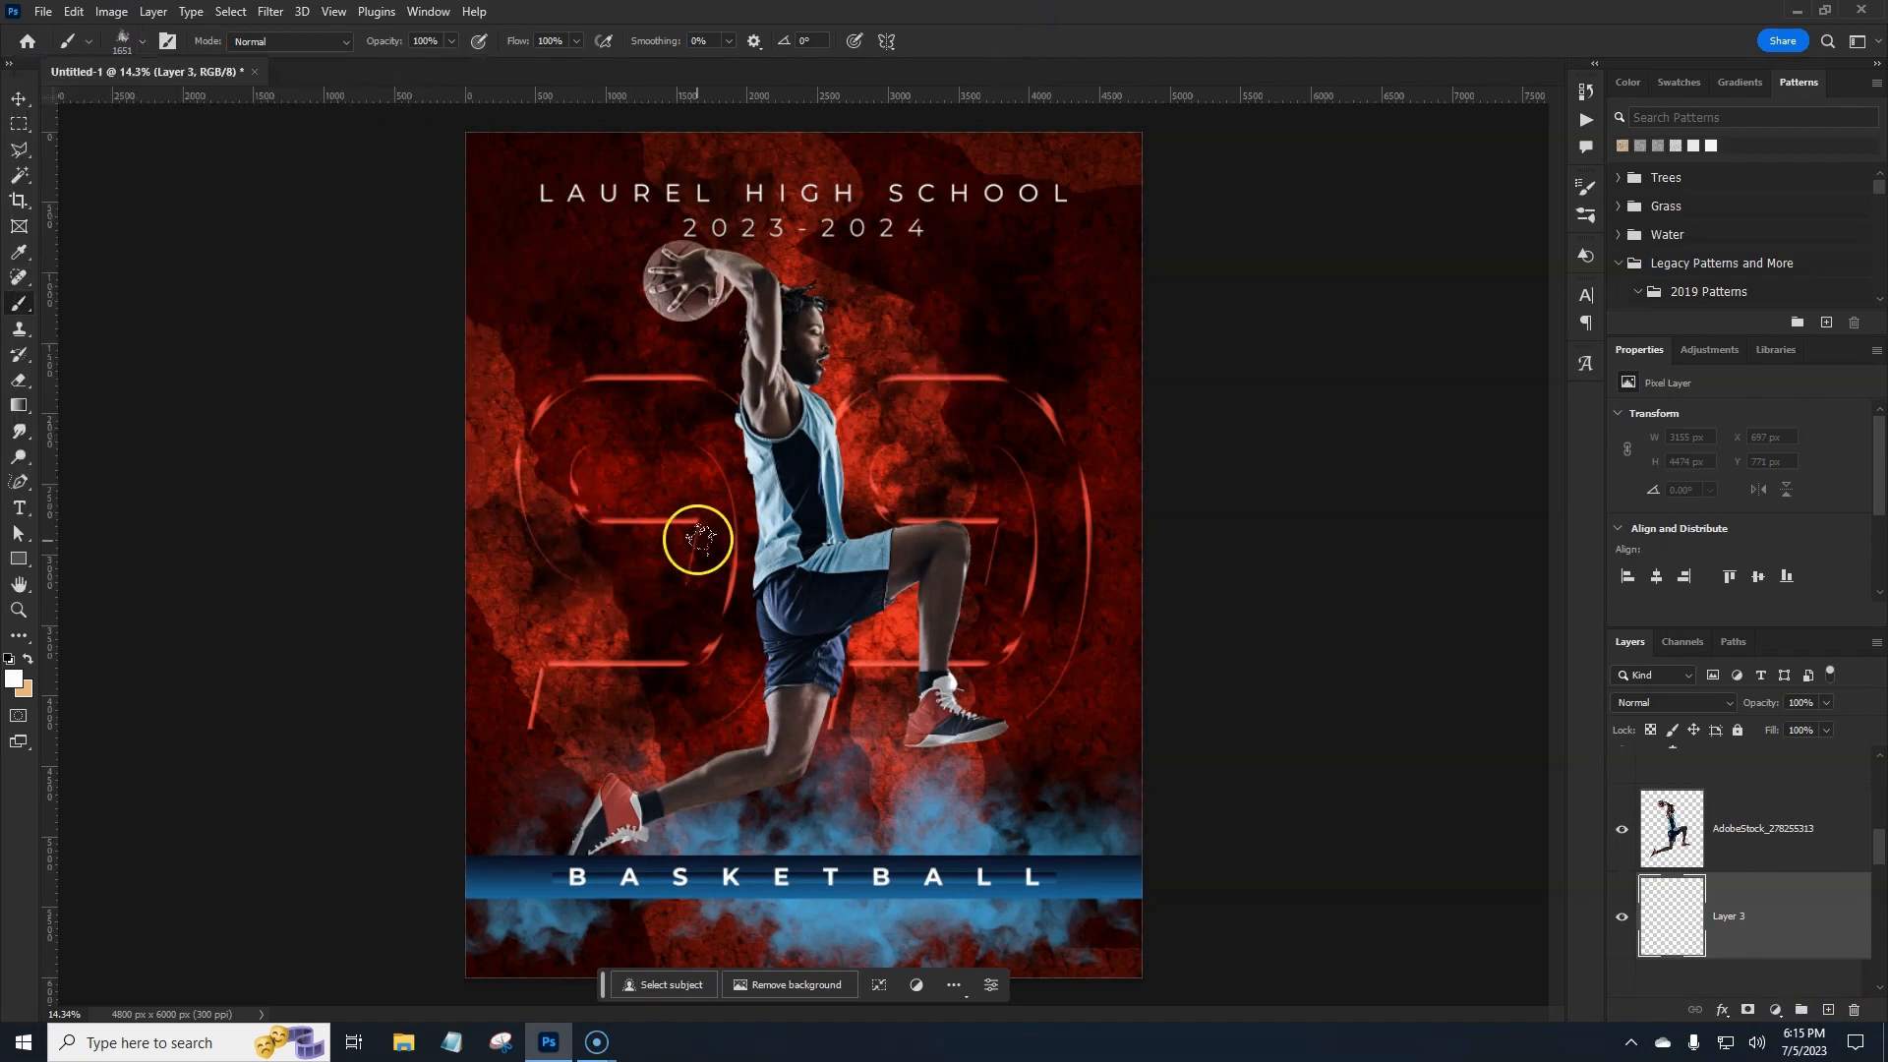
{"action": "left_click", "coordinate": [14, 679]}
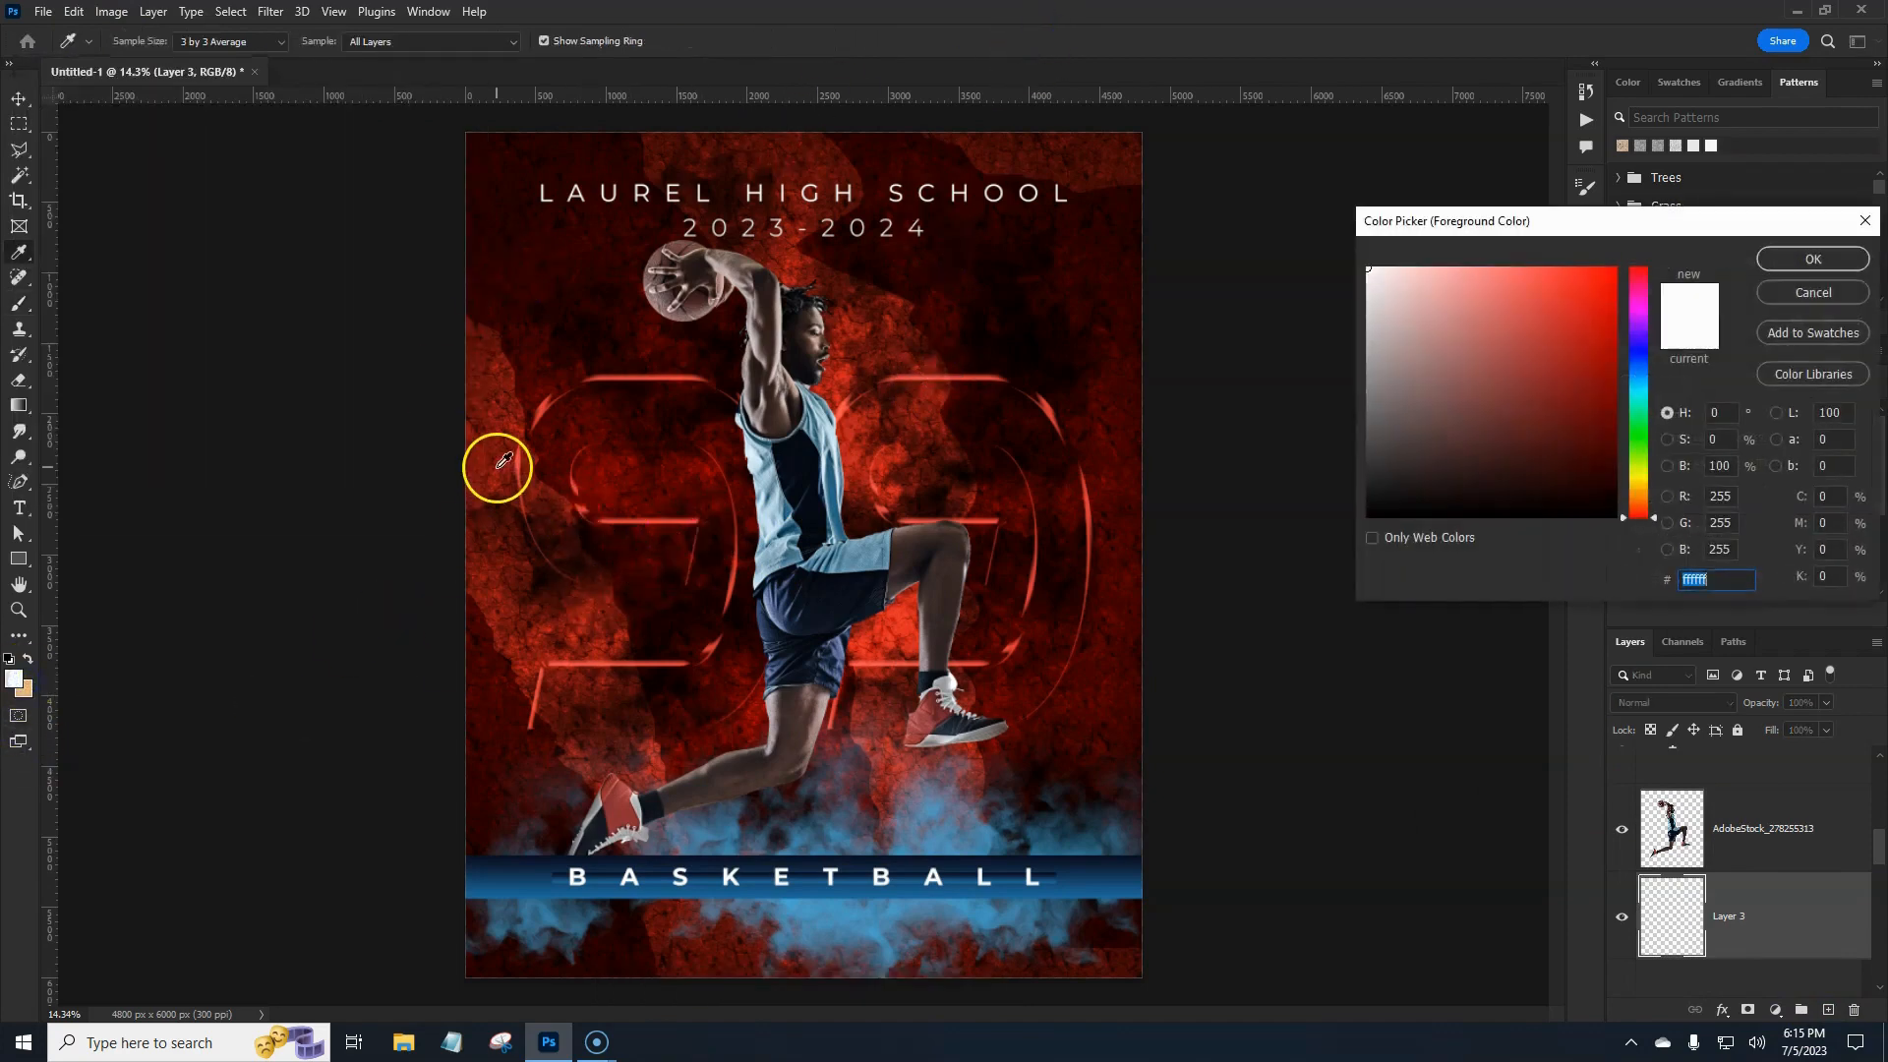
{"action": "left_click", "coordinate": [497, 466]}
{"action": "left_click", "coordinate": [1552, 354]}
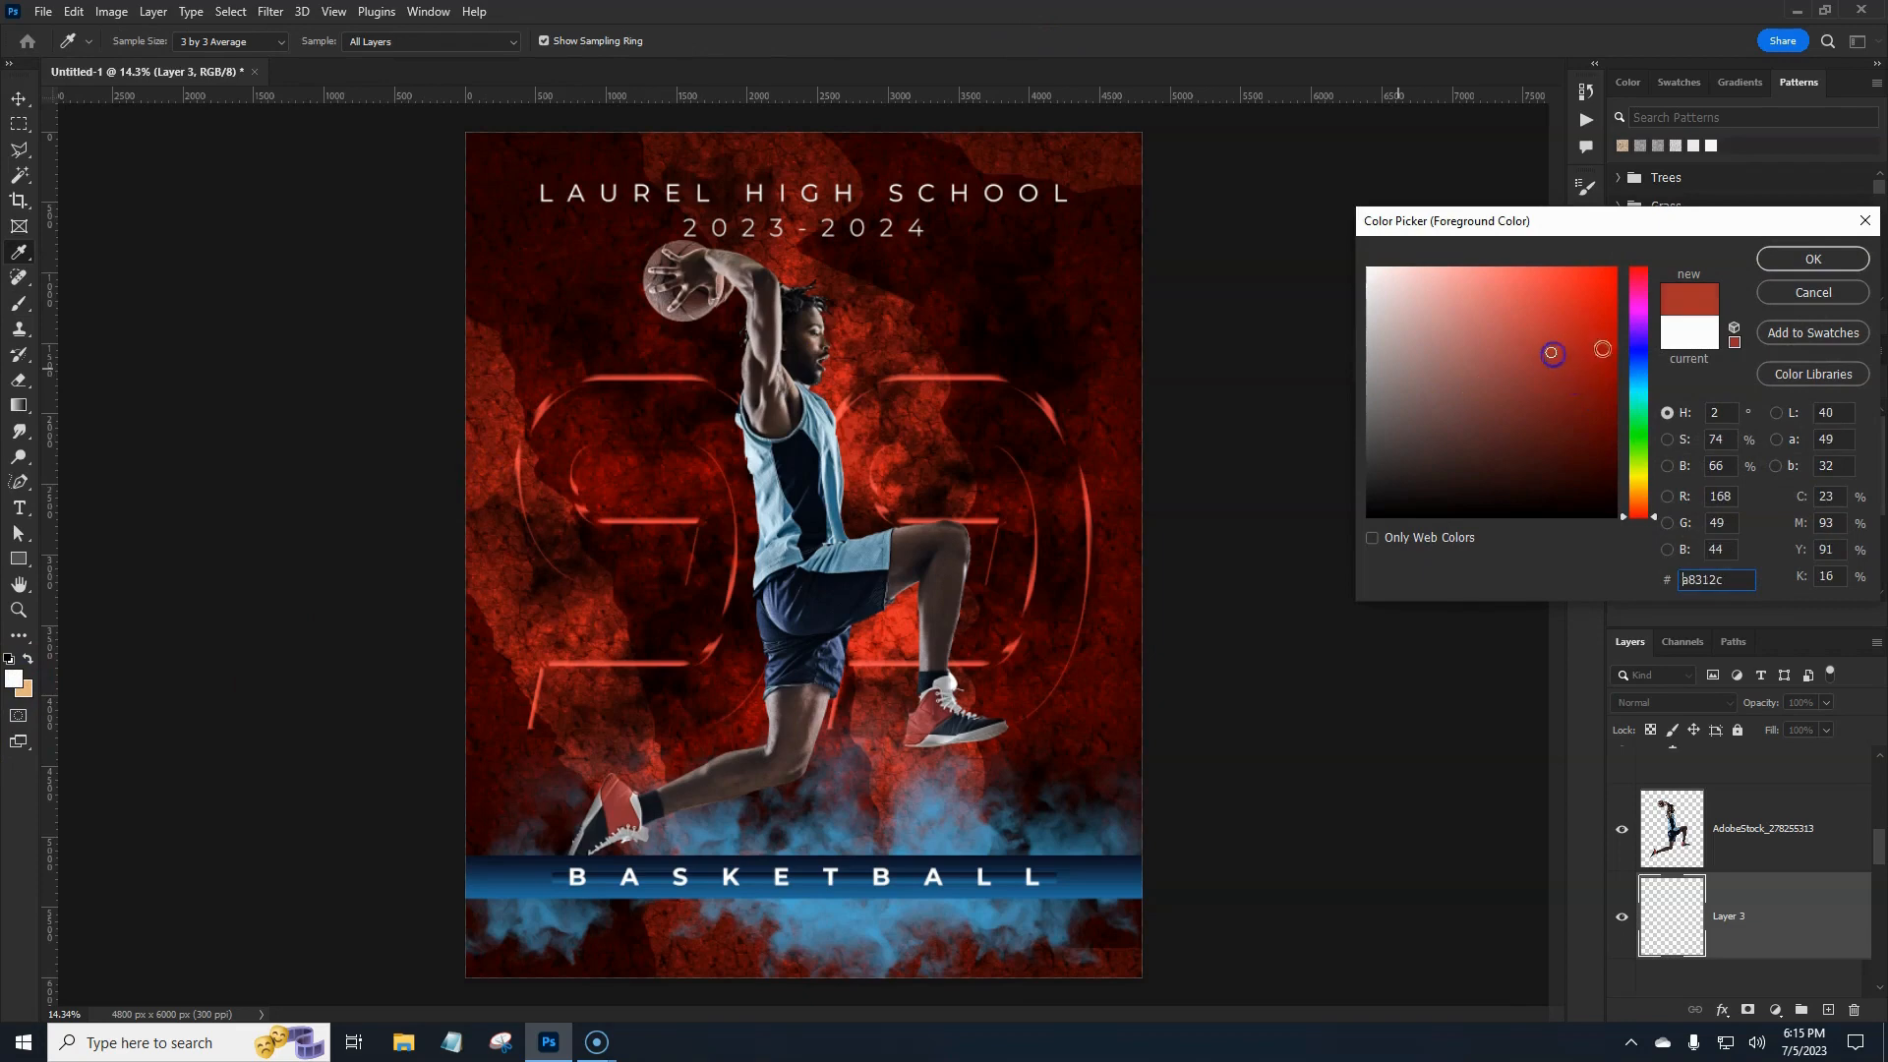
{"action": "left_click", "coordinate": [1808, 259]}
Paint dark red dust strokes behind and to the right of the player.
{"action": "left_click", "coordinate": [833, 456]}
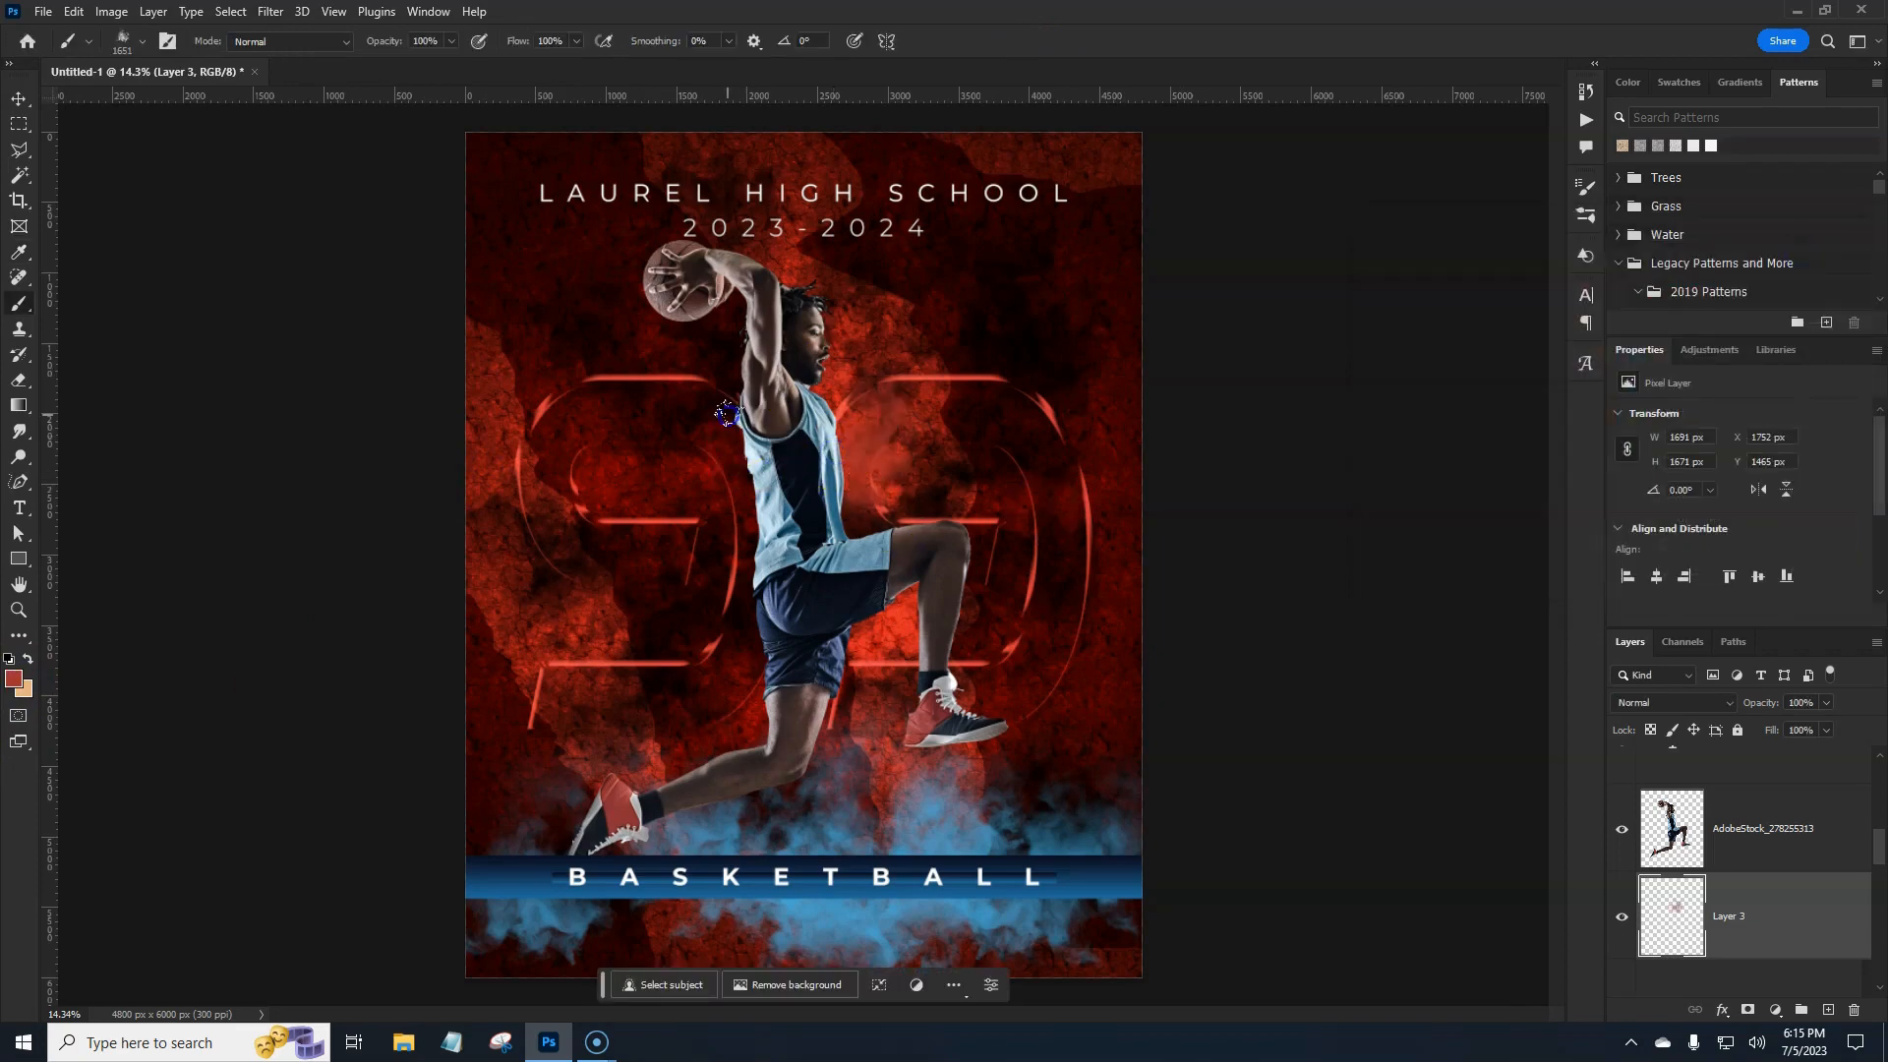
{"action": "mouse_move", "coordinate": [727, 413]}
{"action": "left_mouse_down"}
{"action": "mouse_move", "coordinate": [738, 677]}
{"action": "mouse_move", "coordinate": [801, 680]}
{"action": "mouse_move", "coordinate": [866, 623]}
{"action": "left_mouse_up"}
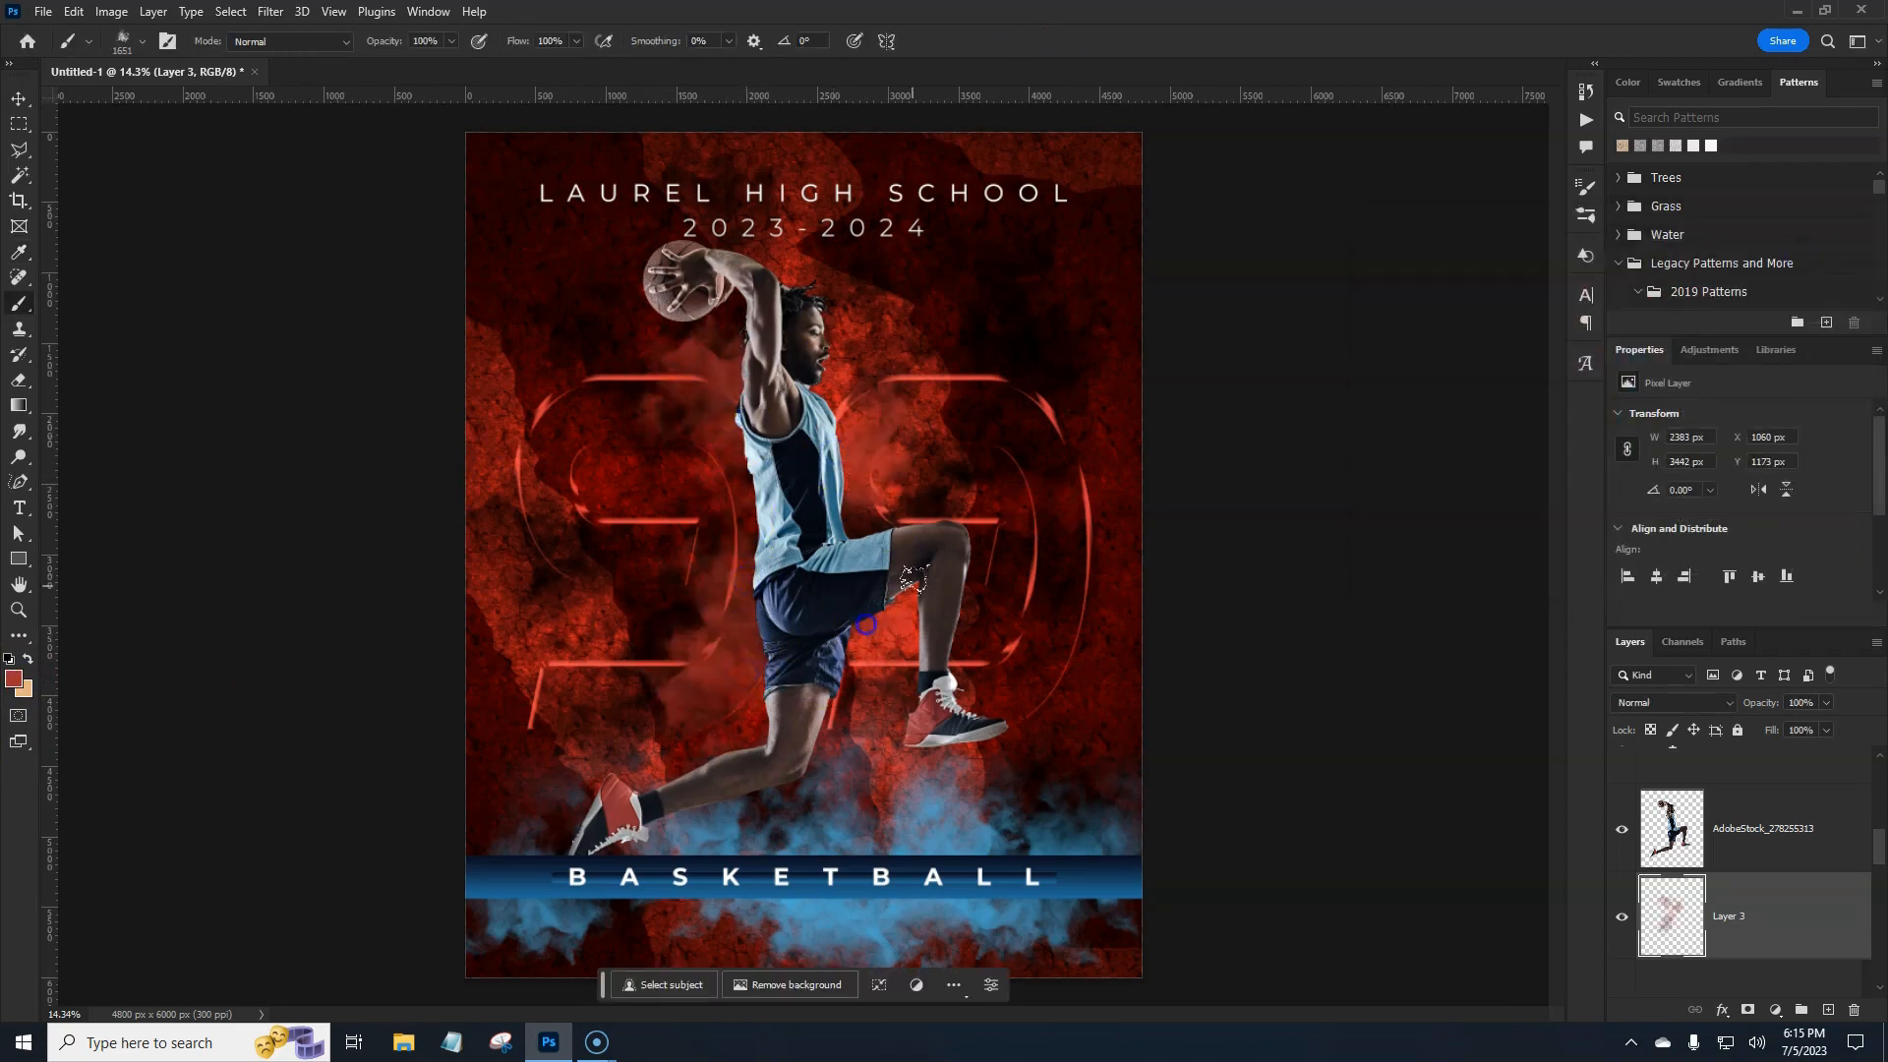
{"action": "left_click", "coordinate": [928, 558]}
{"action": "left_click", "coordinate": [849, 477]}
{"action": "left_click", "coordinate": [830, 397]}
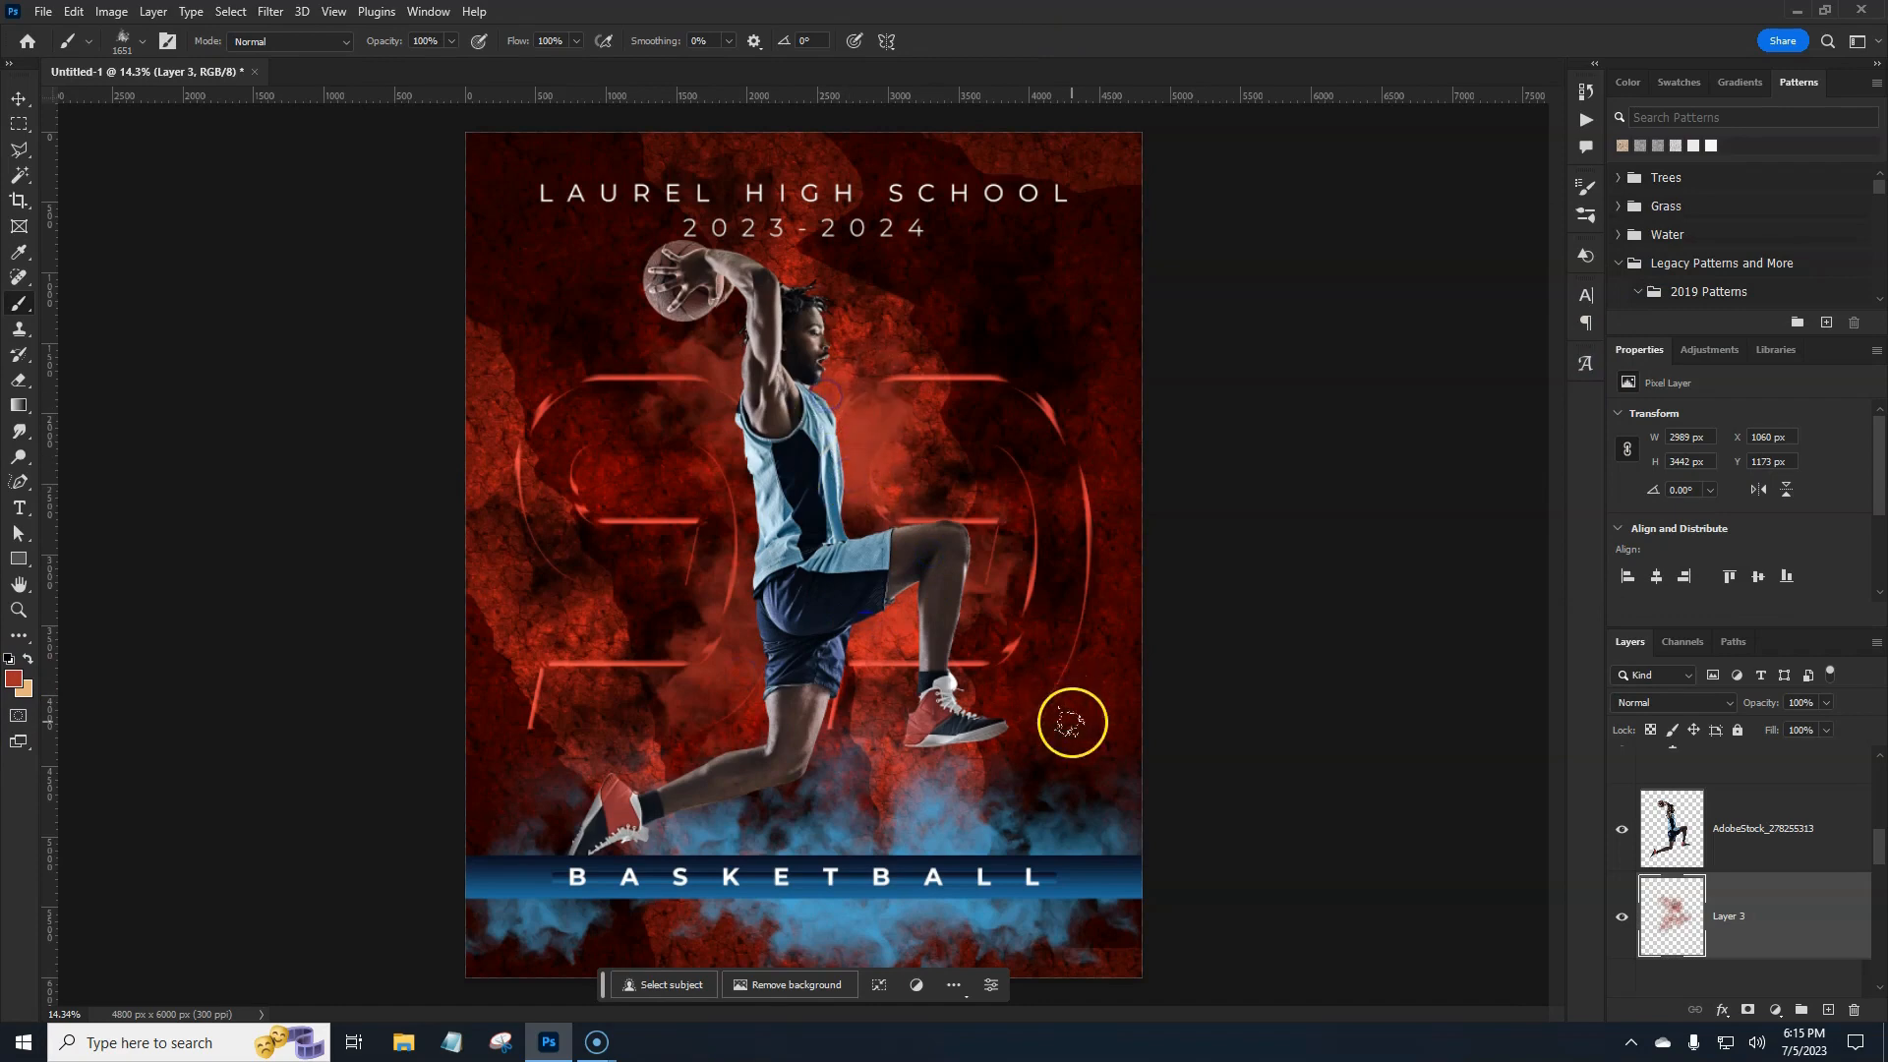
Give Layer 3 a near-white #fefbf9 Color Overlay in Normal mode at about 73% opacity.
{"action": "double_click", "coordinate": [1823, 926]}
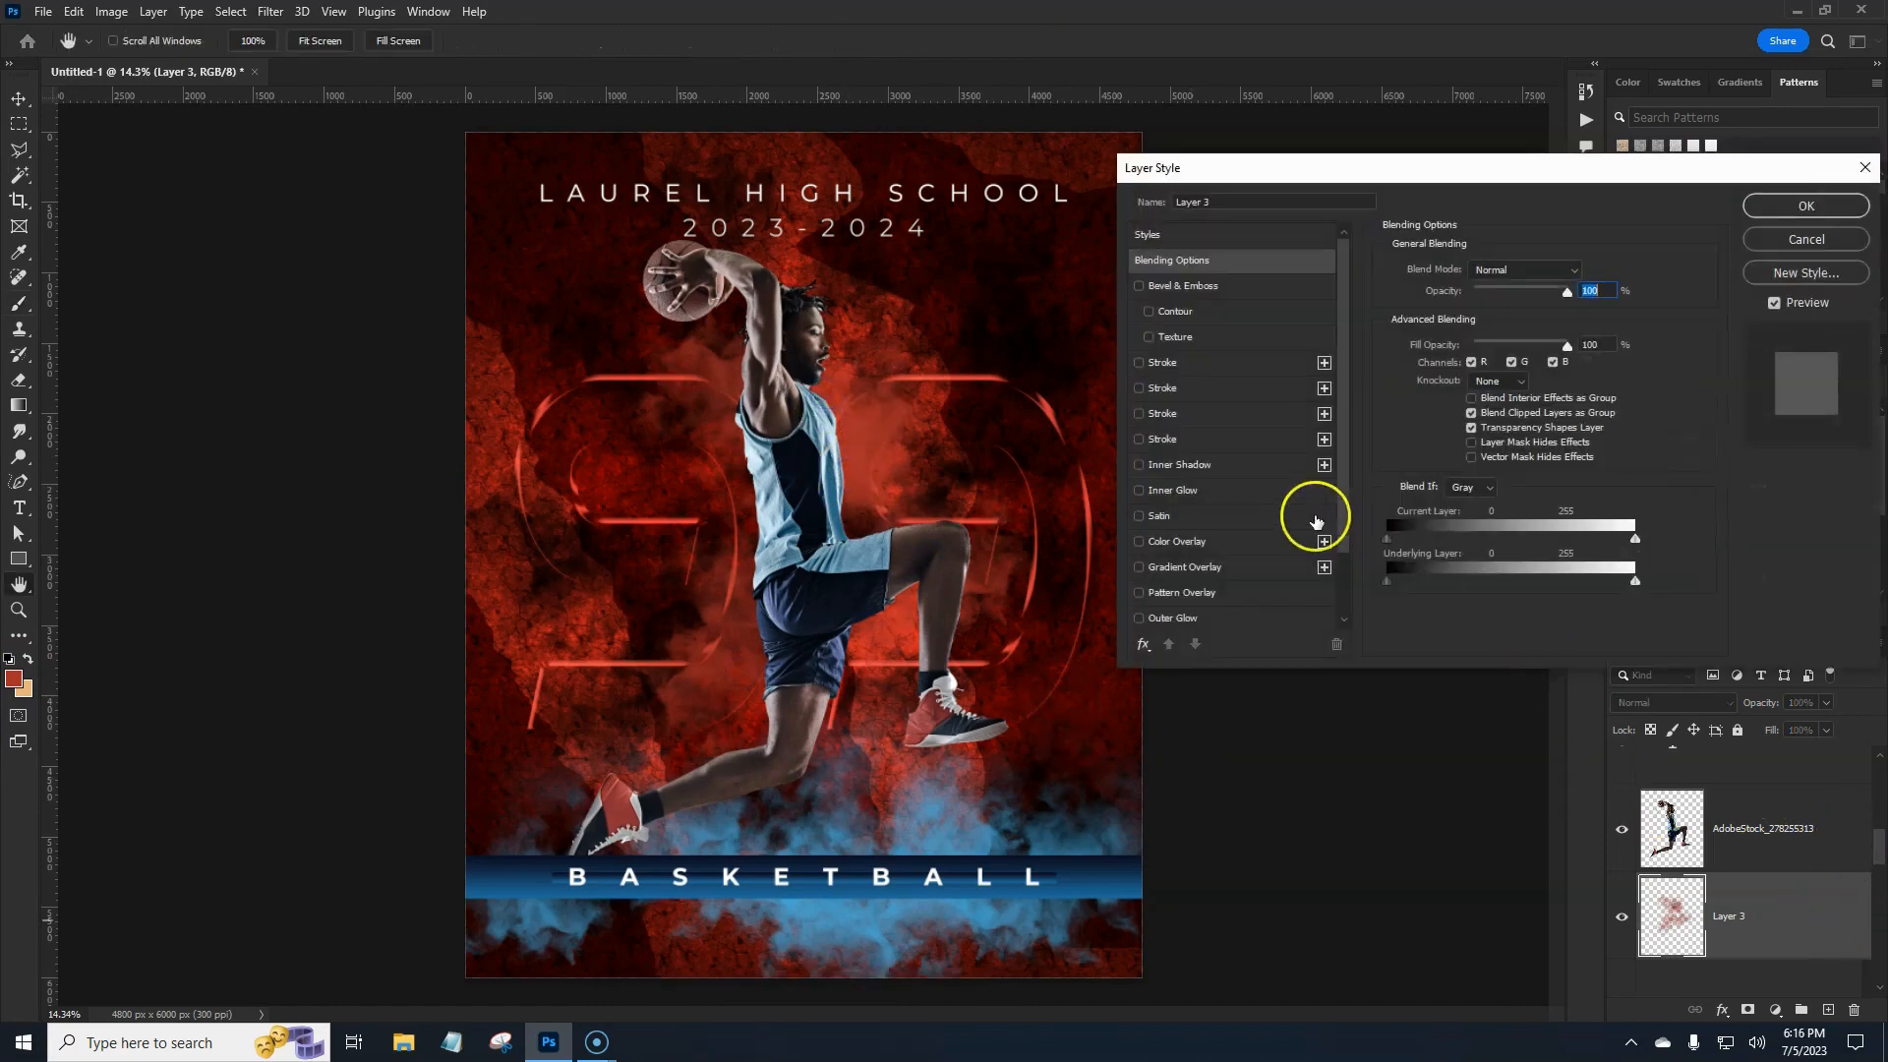
{"action": "left_click", "coordinate": [1193, 548]}
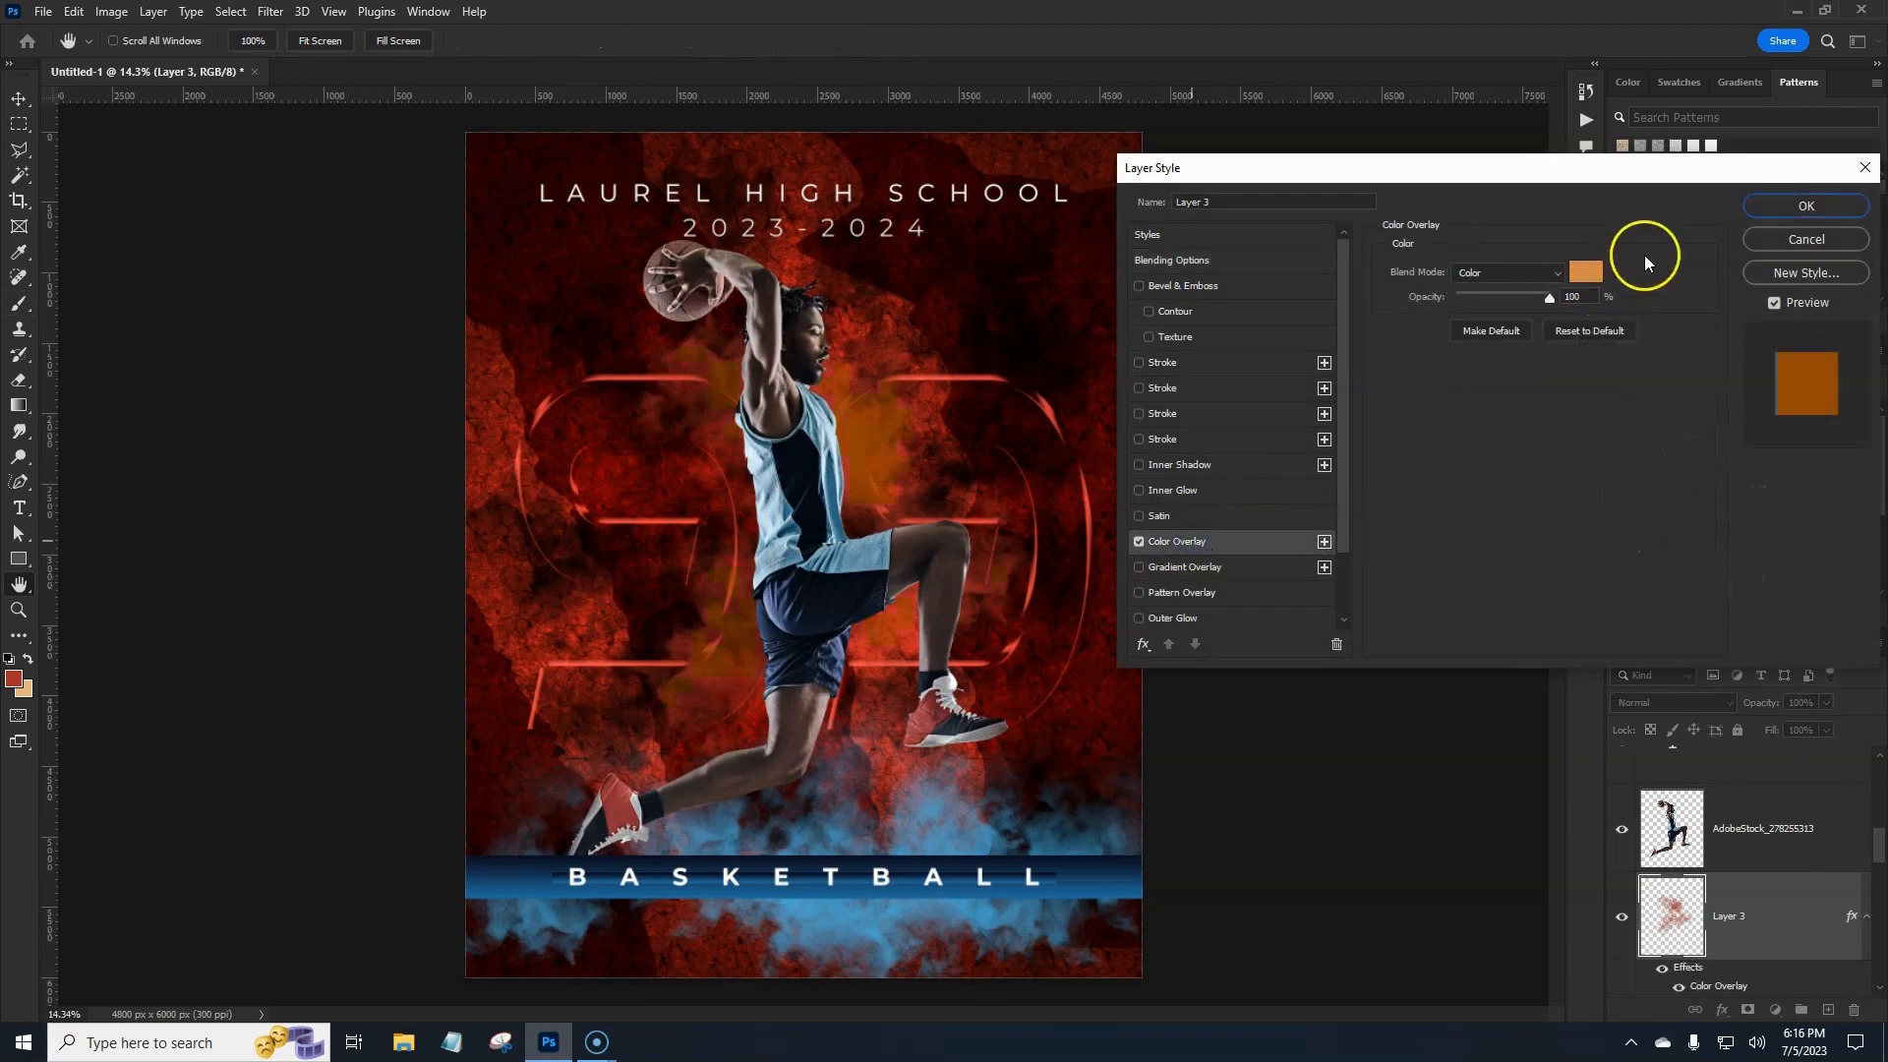
{"action": "left_click", "coordinate": [1584, 264]}
{"action": "left_click_drag", "start_coordinate": [1398, 377], "coordinate": [1371, 267]}
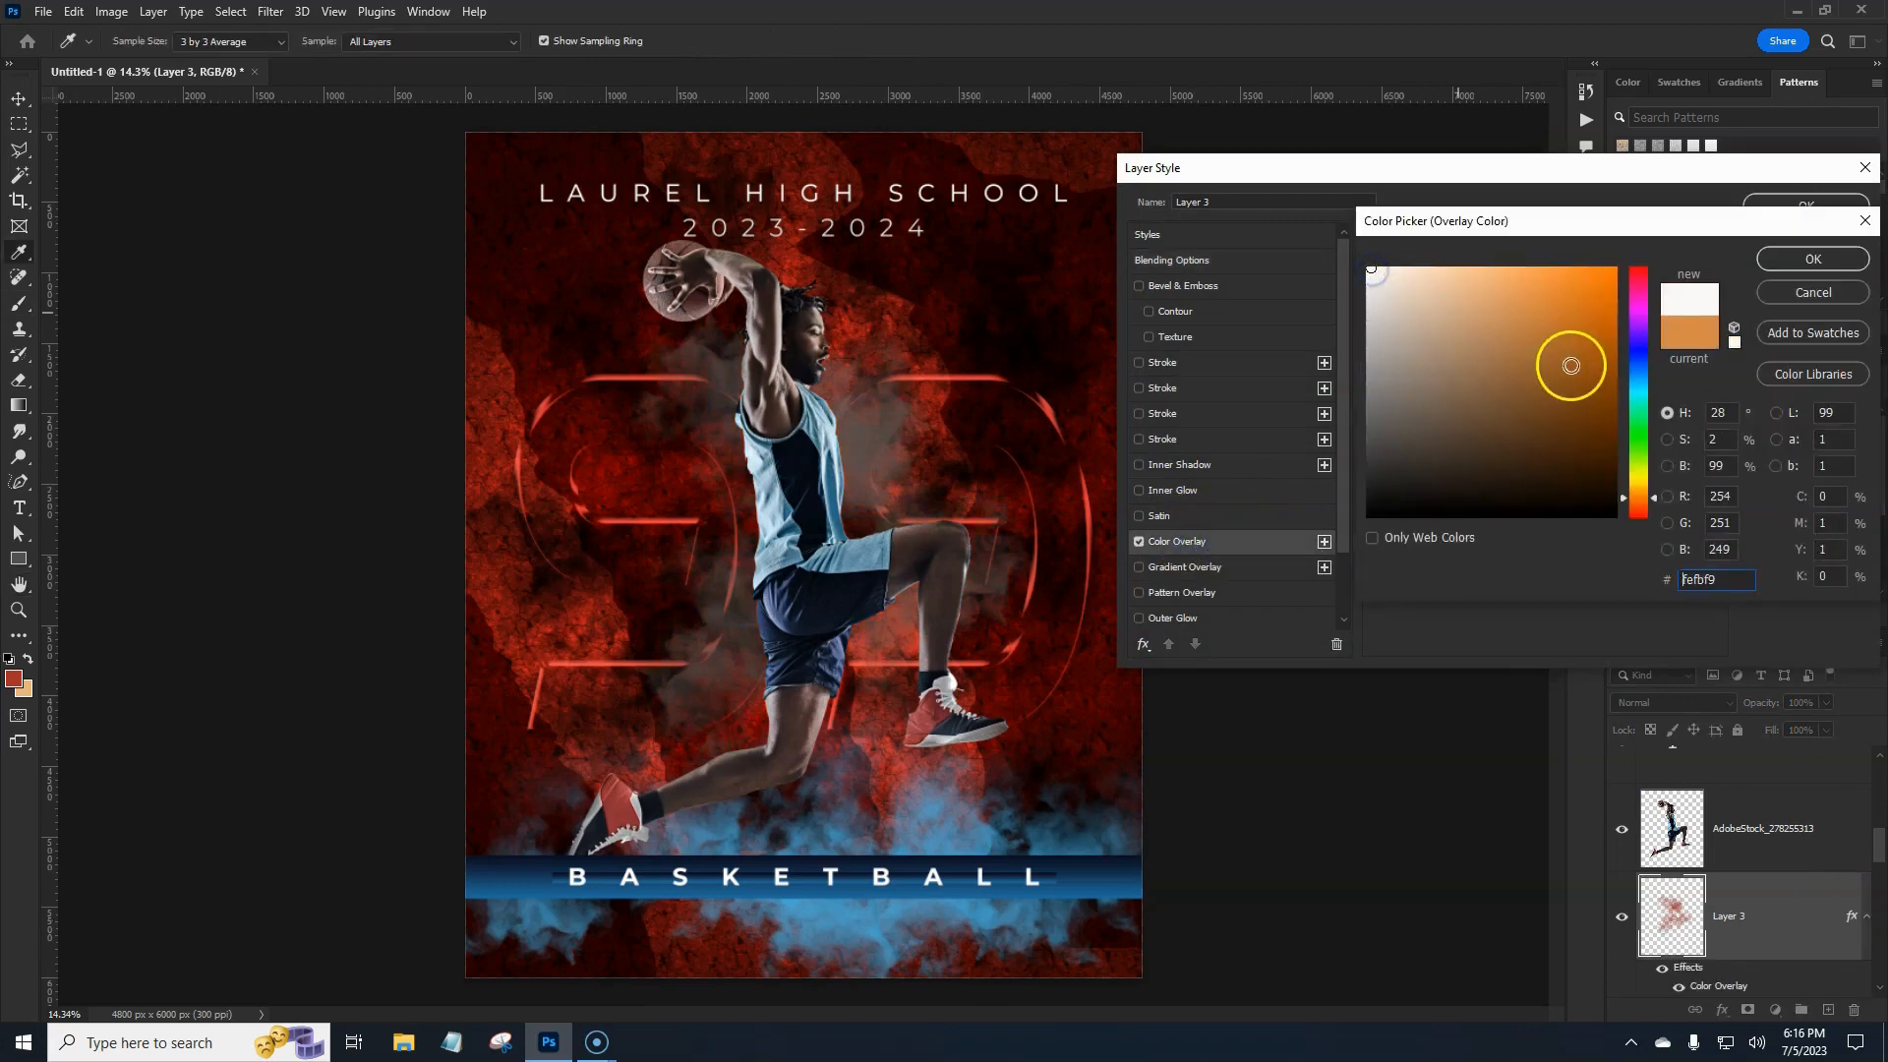
{"action": "left_click", "coordinate": [1805, 261]}
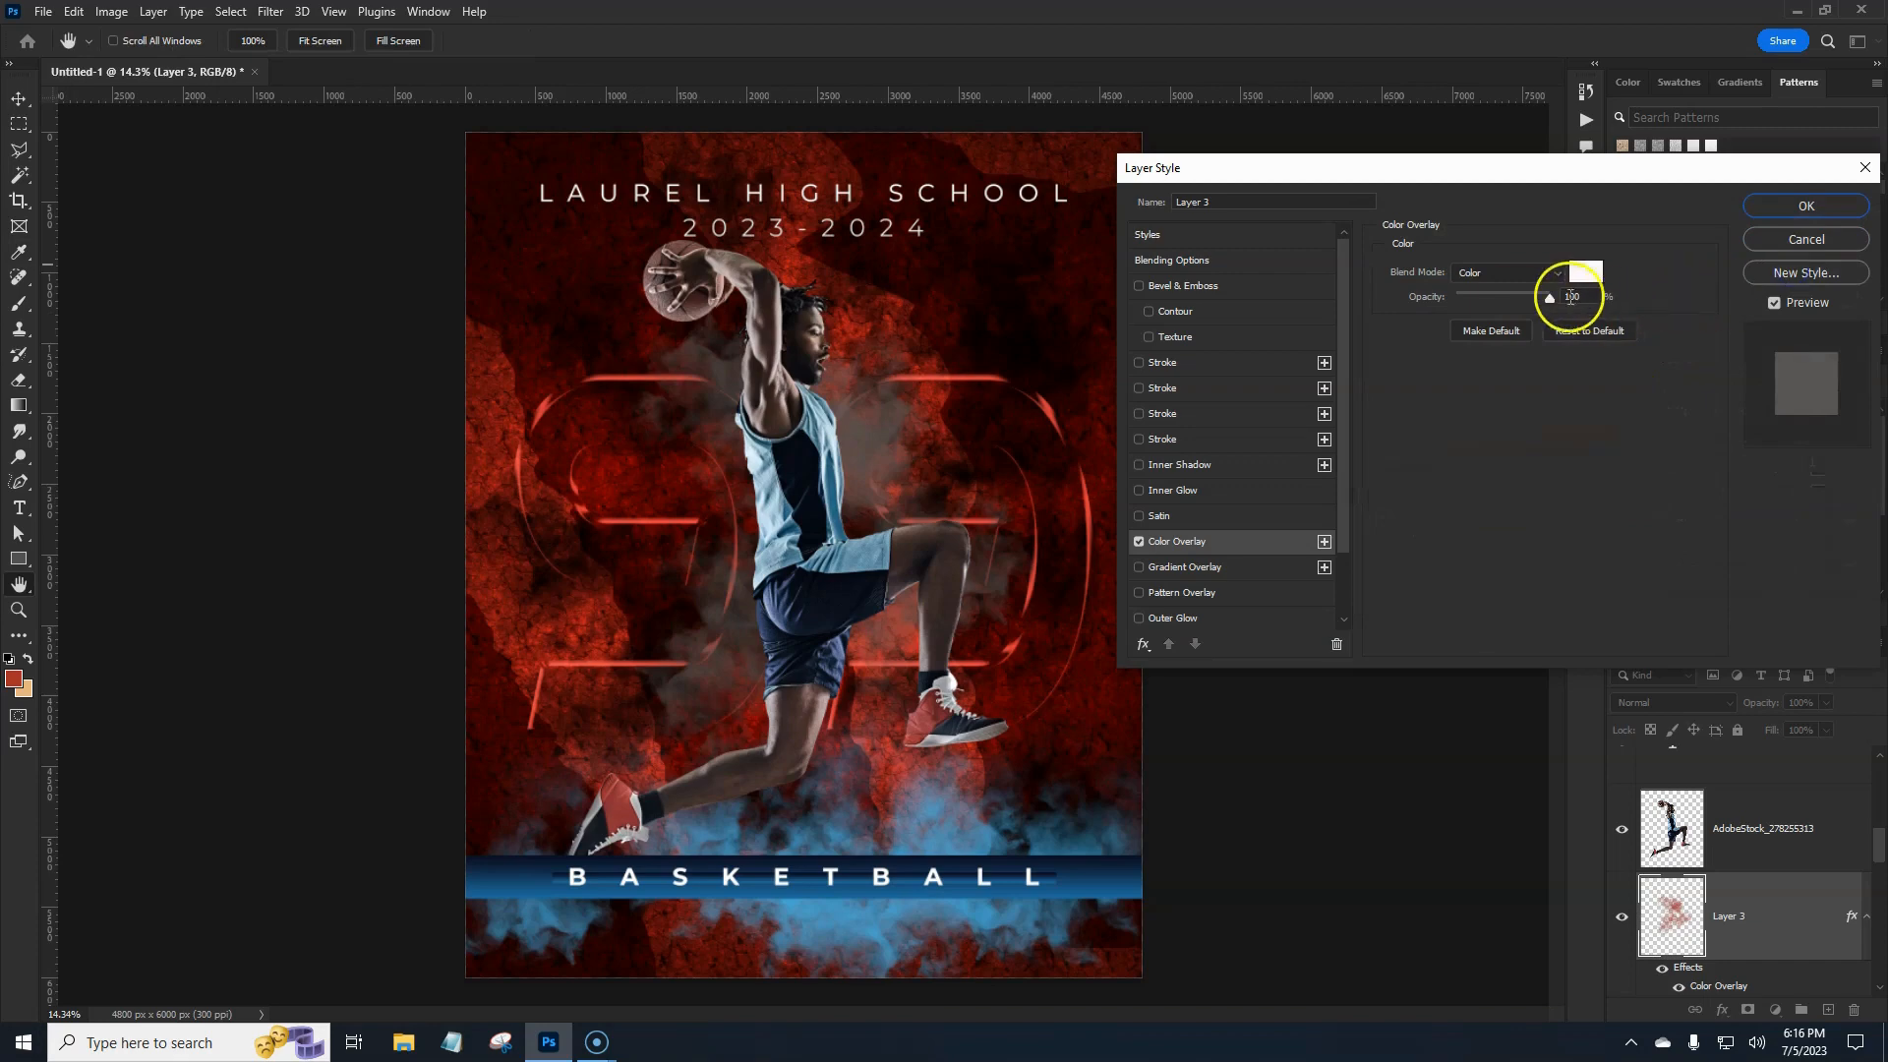
{"action": "left_click", "coordinate": [1552, 278]}
{"action": "left_click", "coordinate": [1519, 296]}
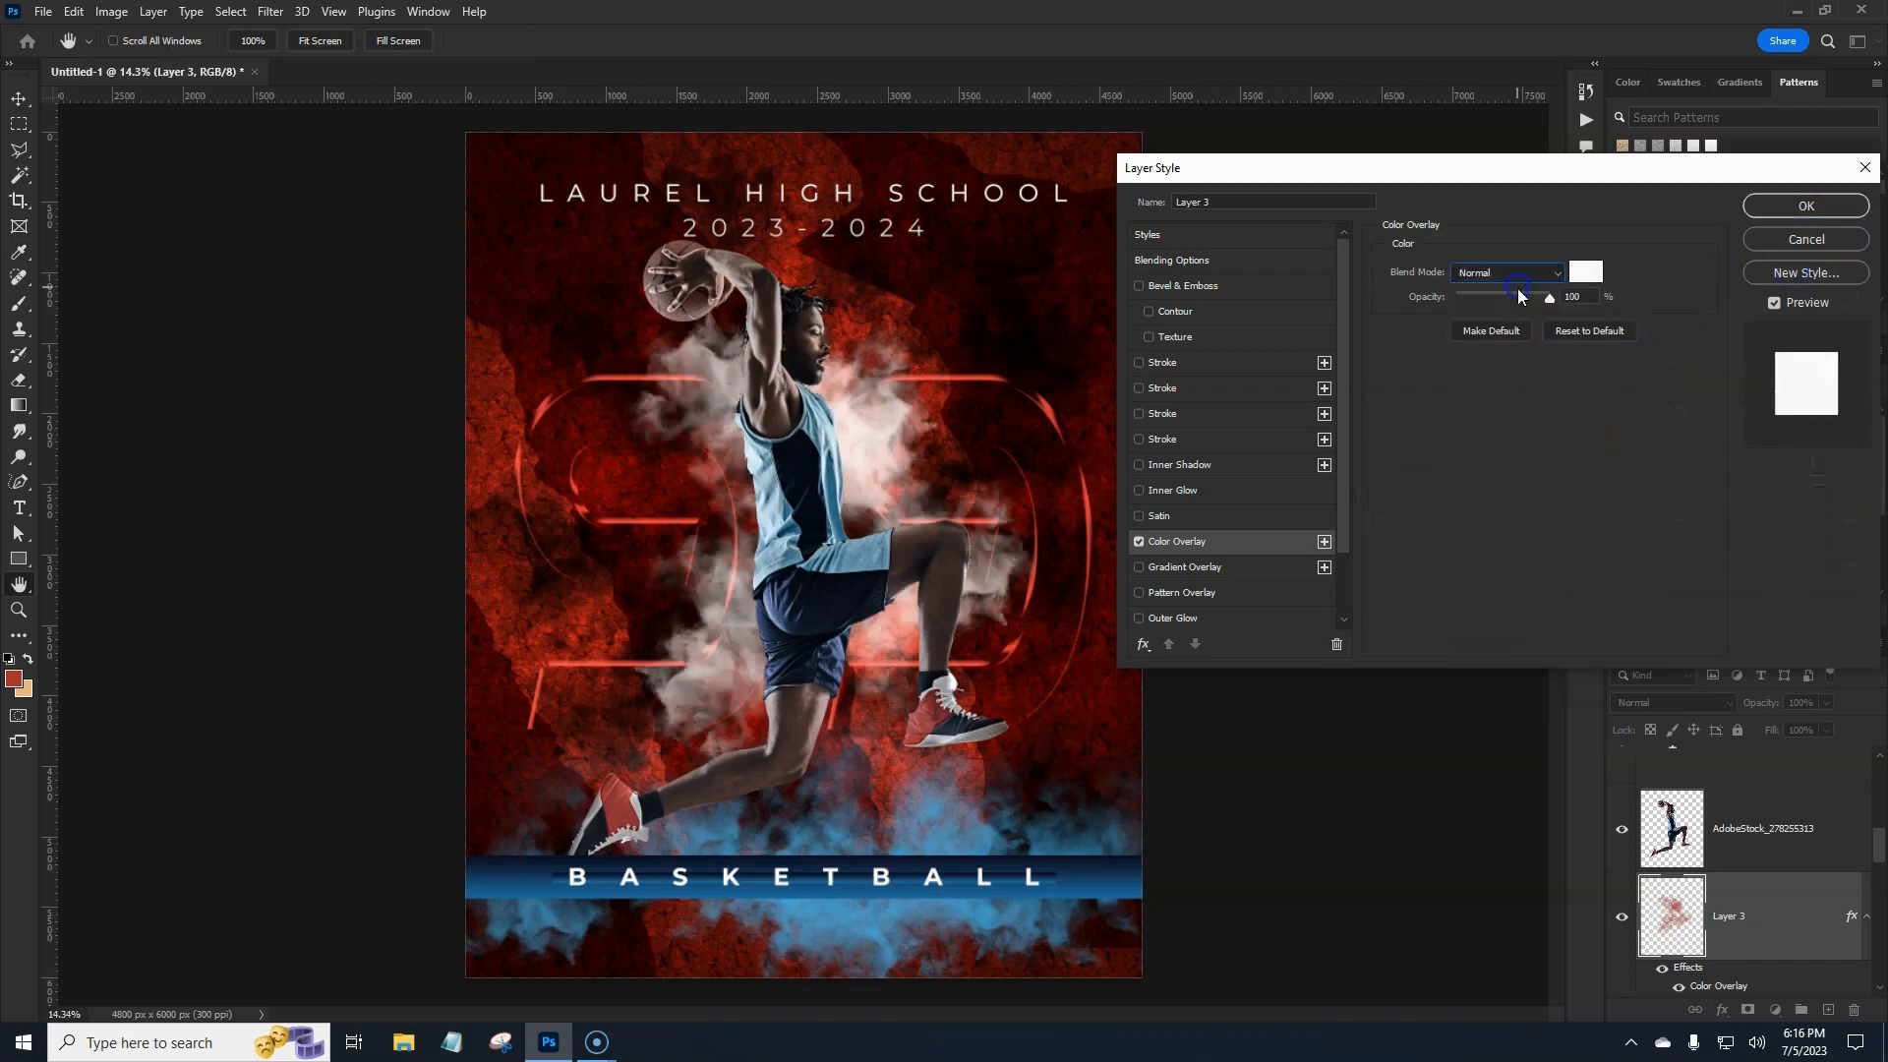
{"action": "left_click_drag", "start_coordinate": [1550, 297], "coordinate": [1526, 315]}
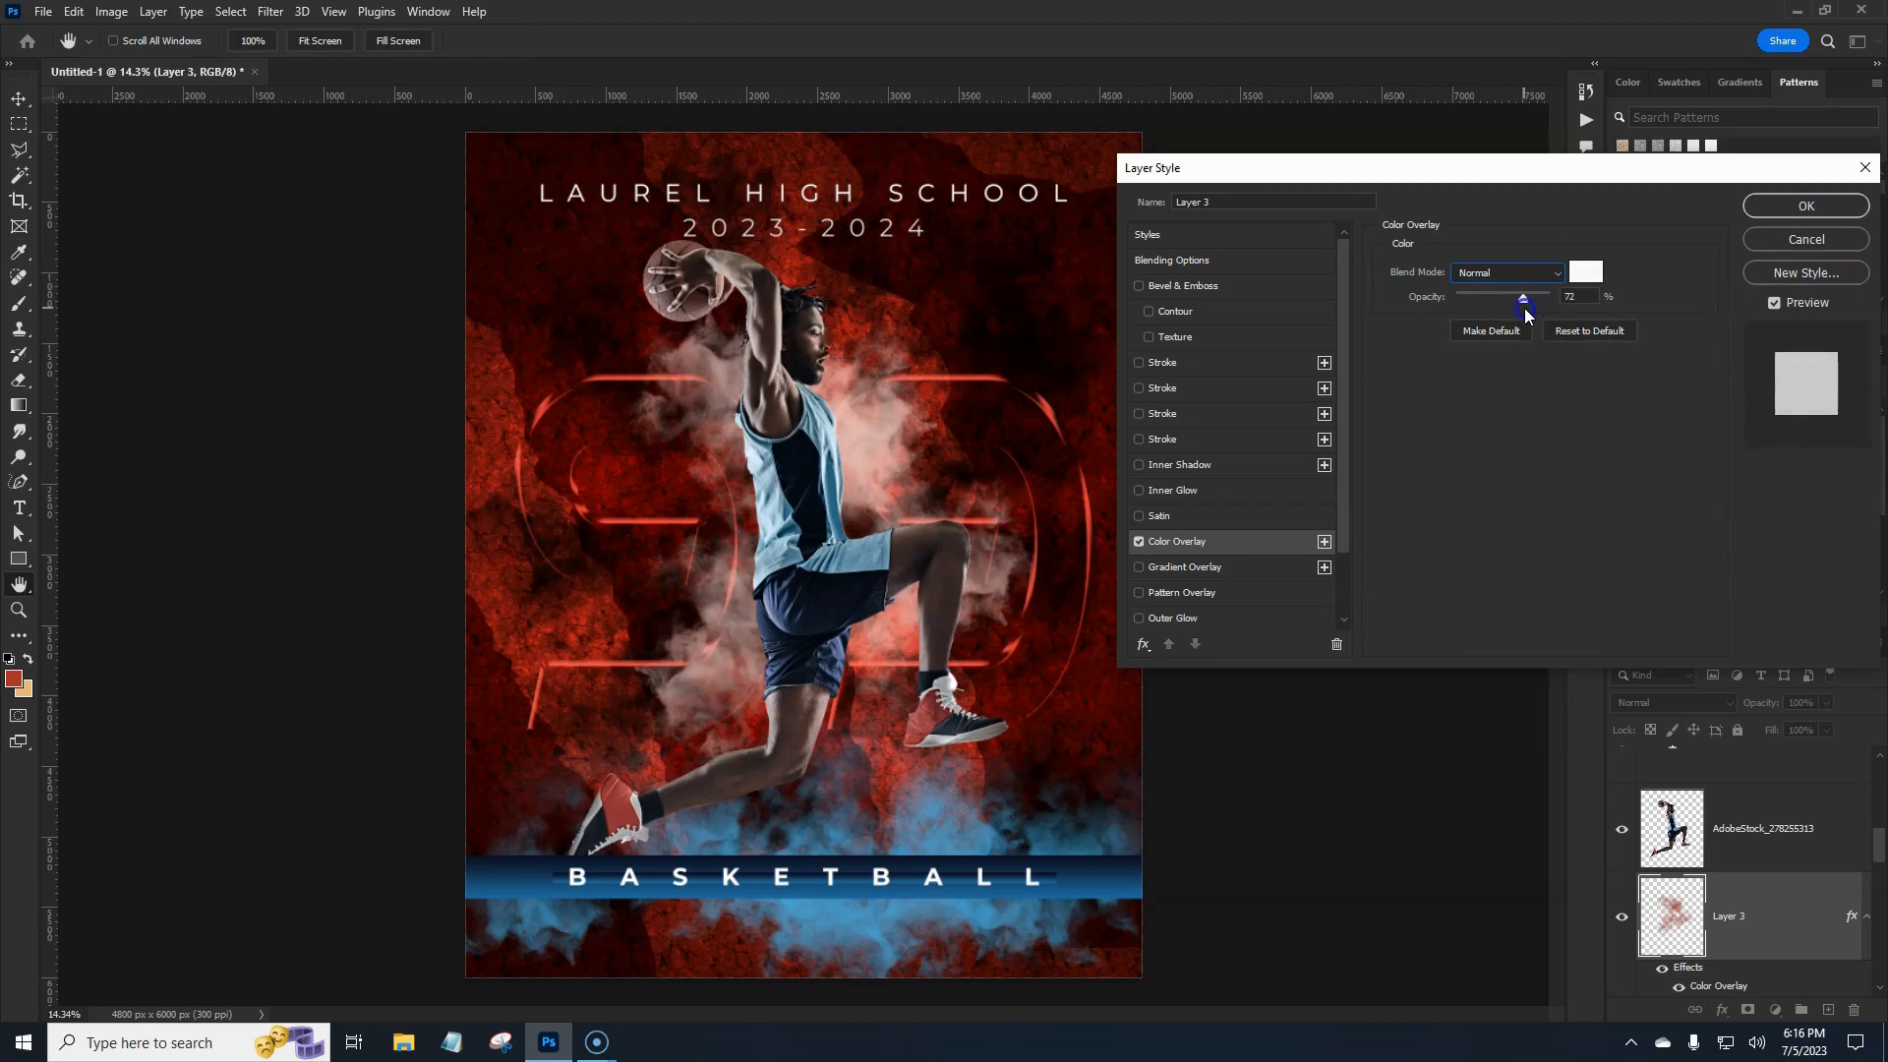
{"action": "left_click", "coordinate": [1824, 209]}
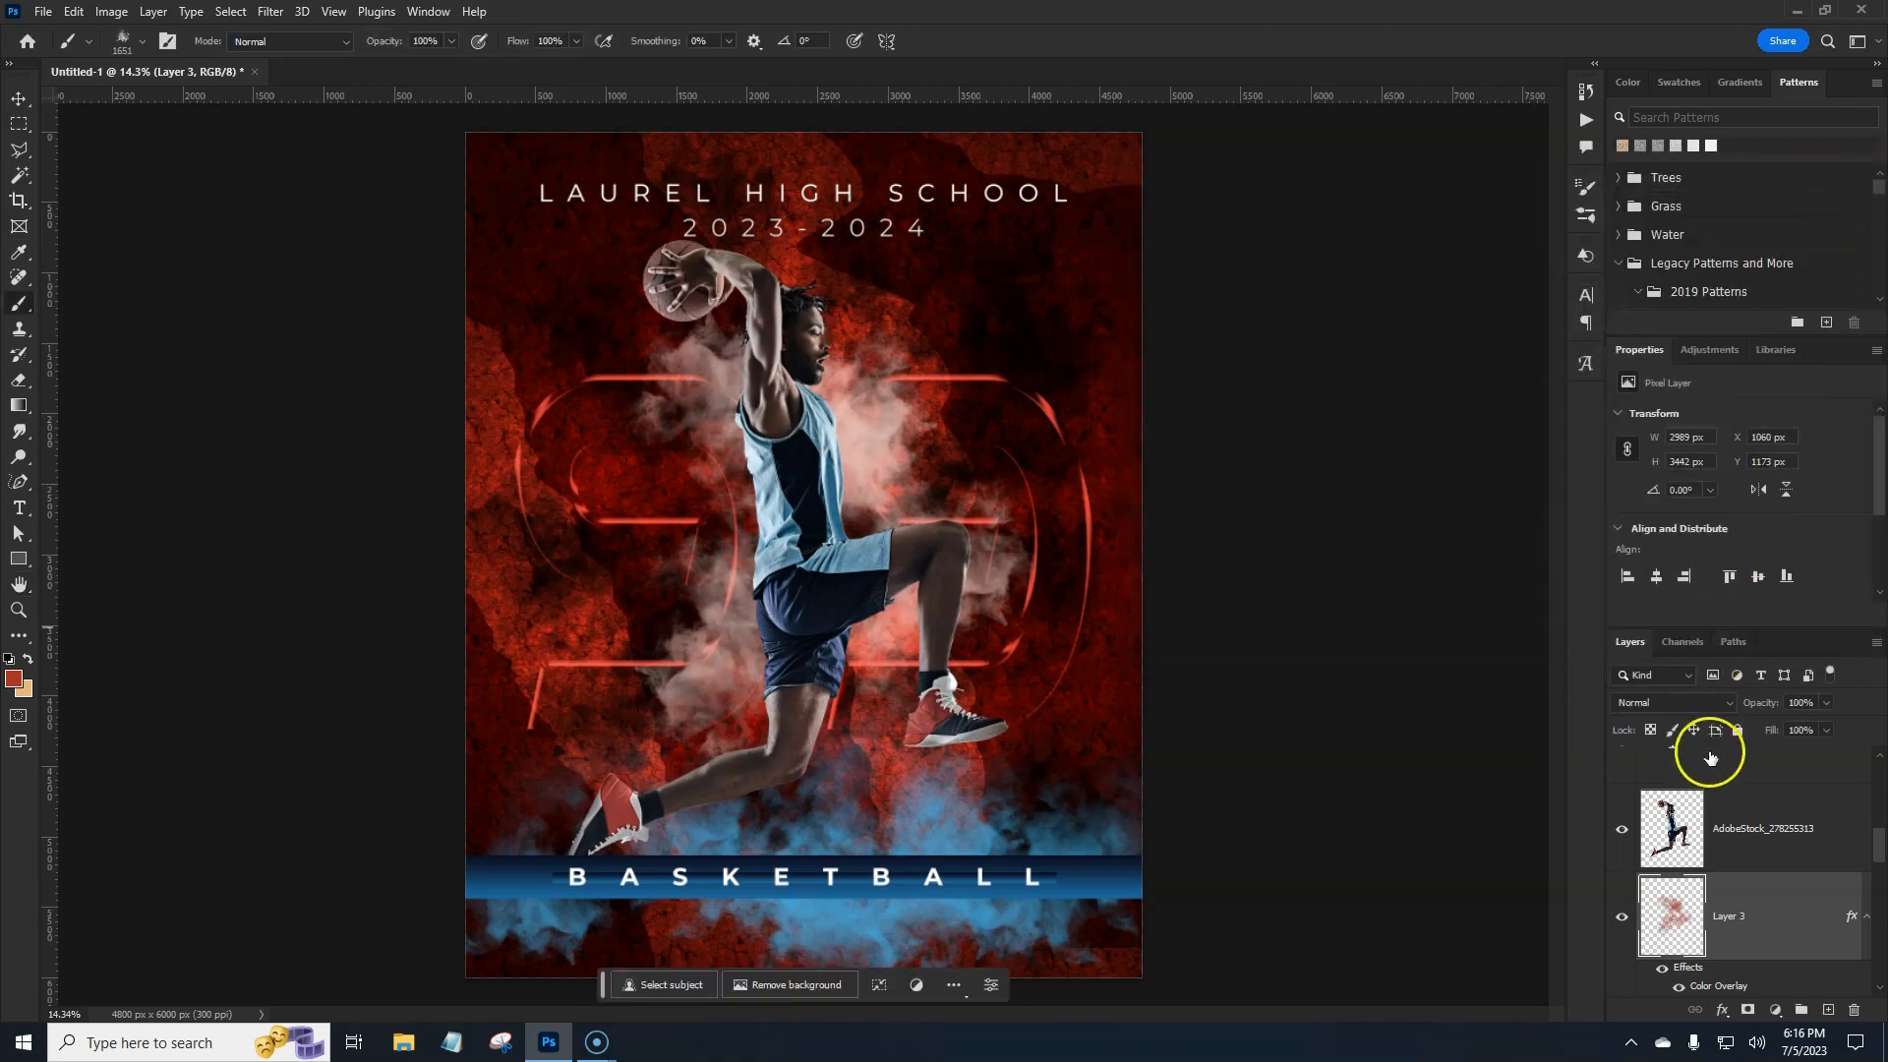
Rasterize Layer 3's style and soften it with a Gaussian Blur of about 44.3 px.
{"action": "right_click", "coordinate": [1791, 916]}
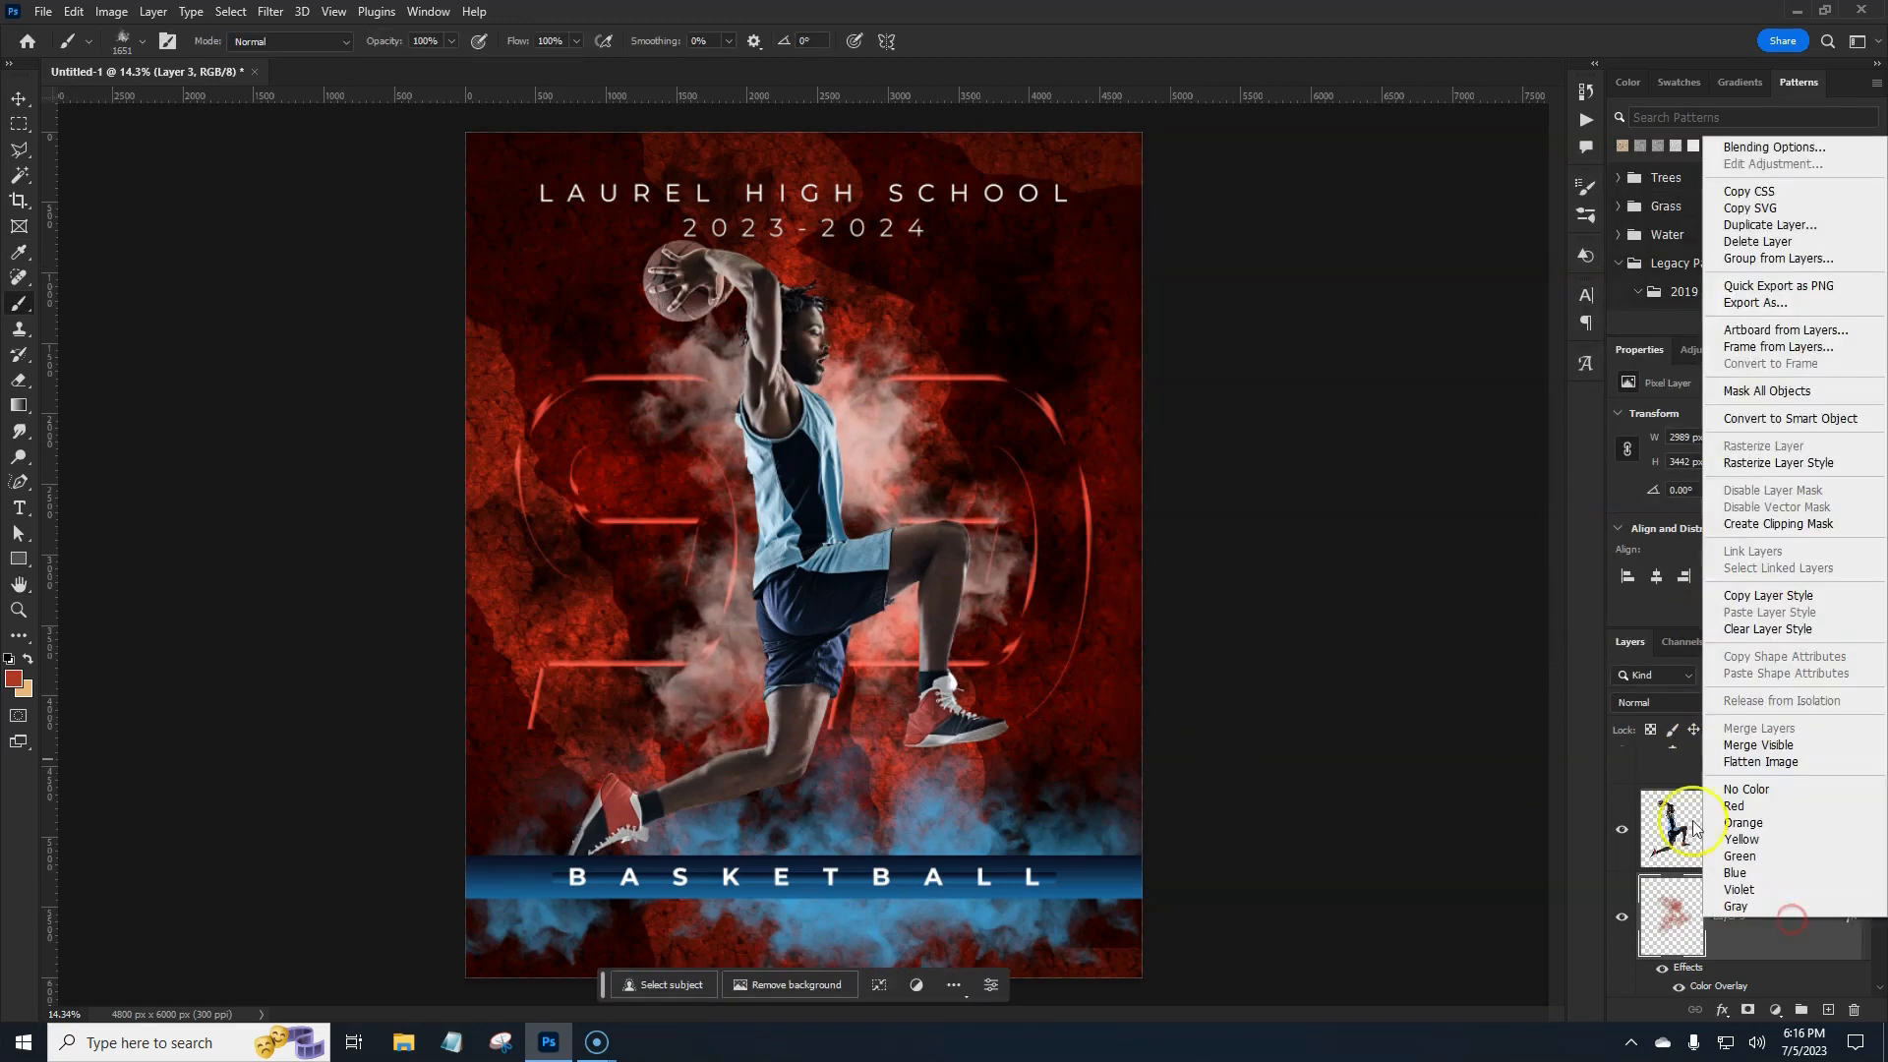
{"action": "left_click", "coordinate": [1776, 464]}
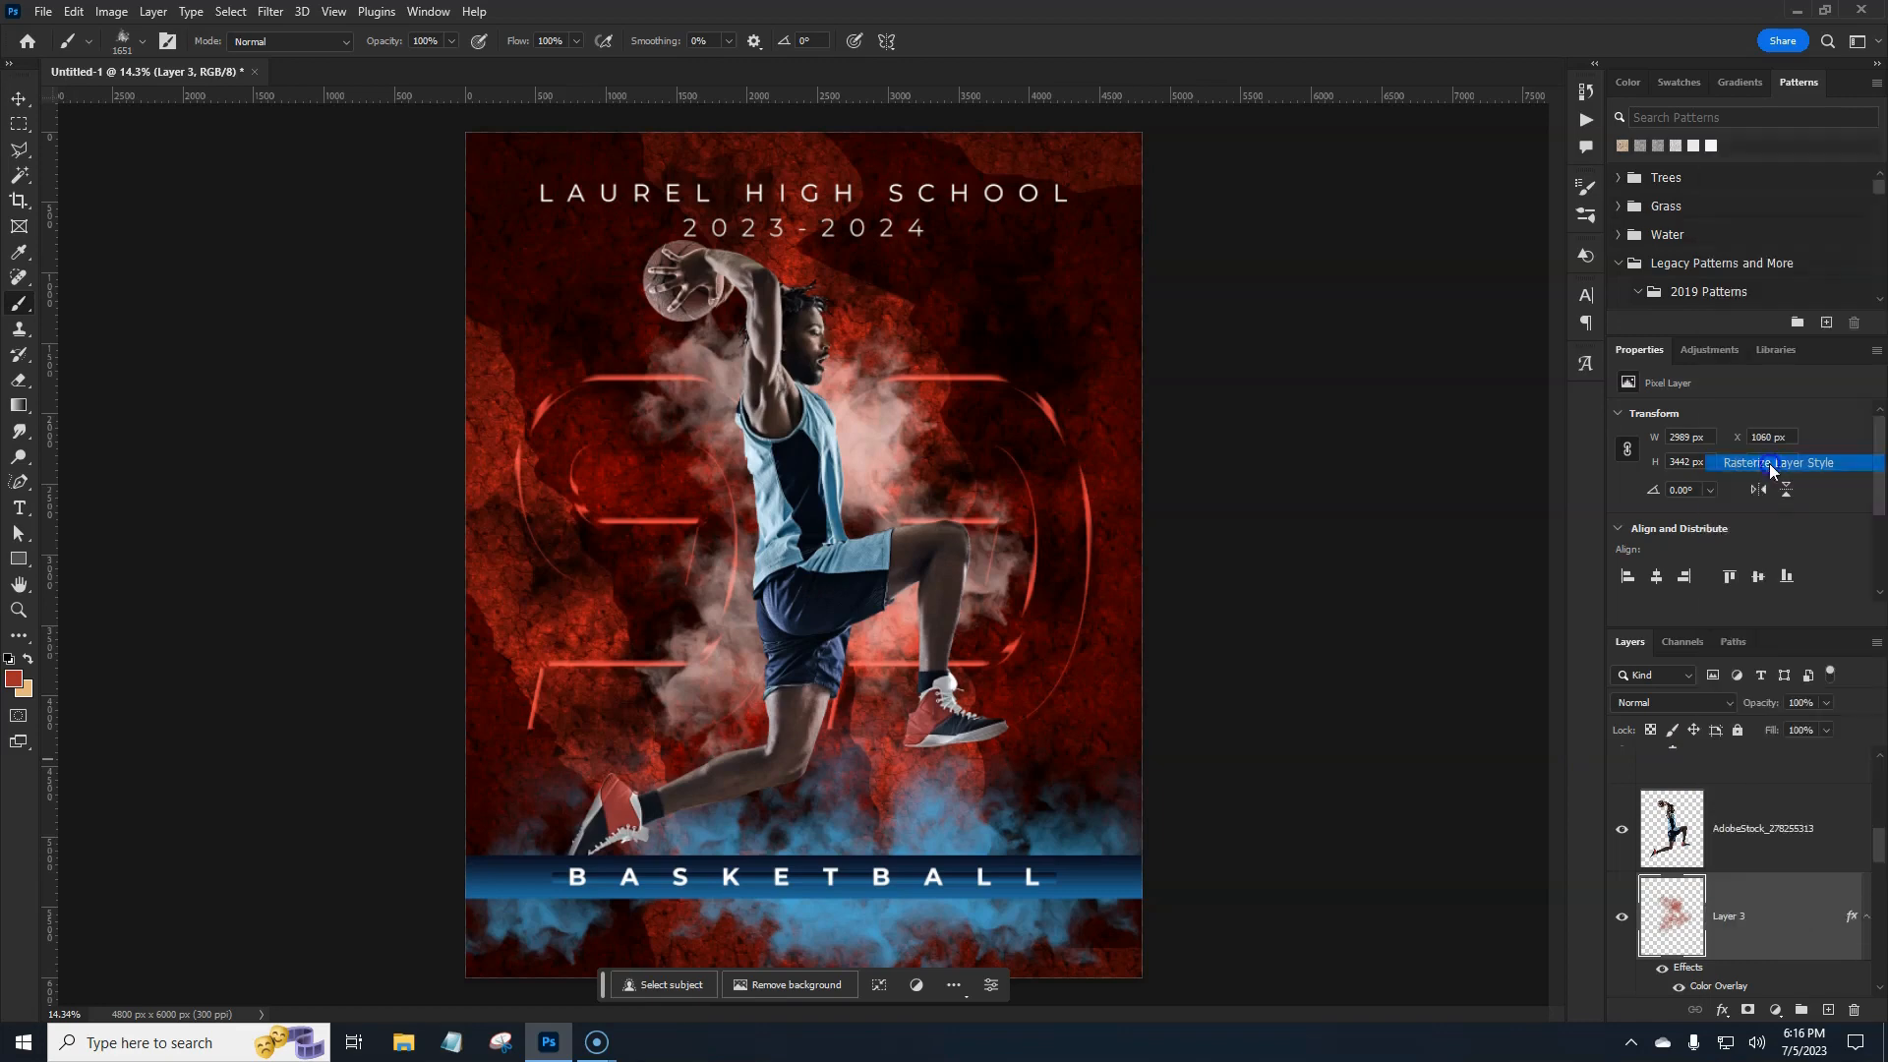
{"action": "left_click", "coordinate": [284, 20]}
{"action": "mouse_move", "coordinate": [291, 266]}
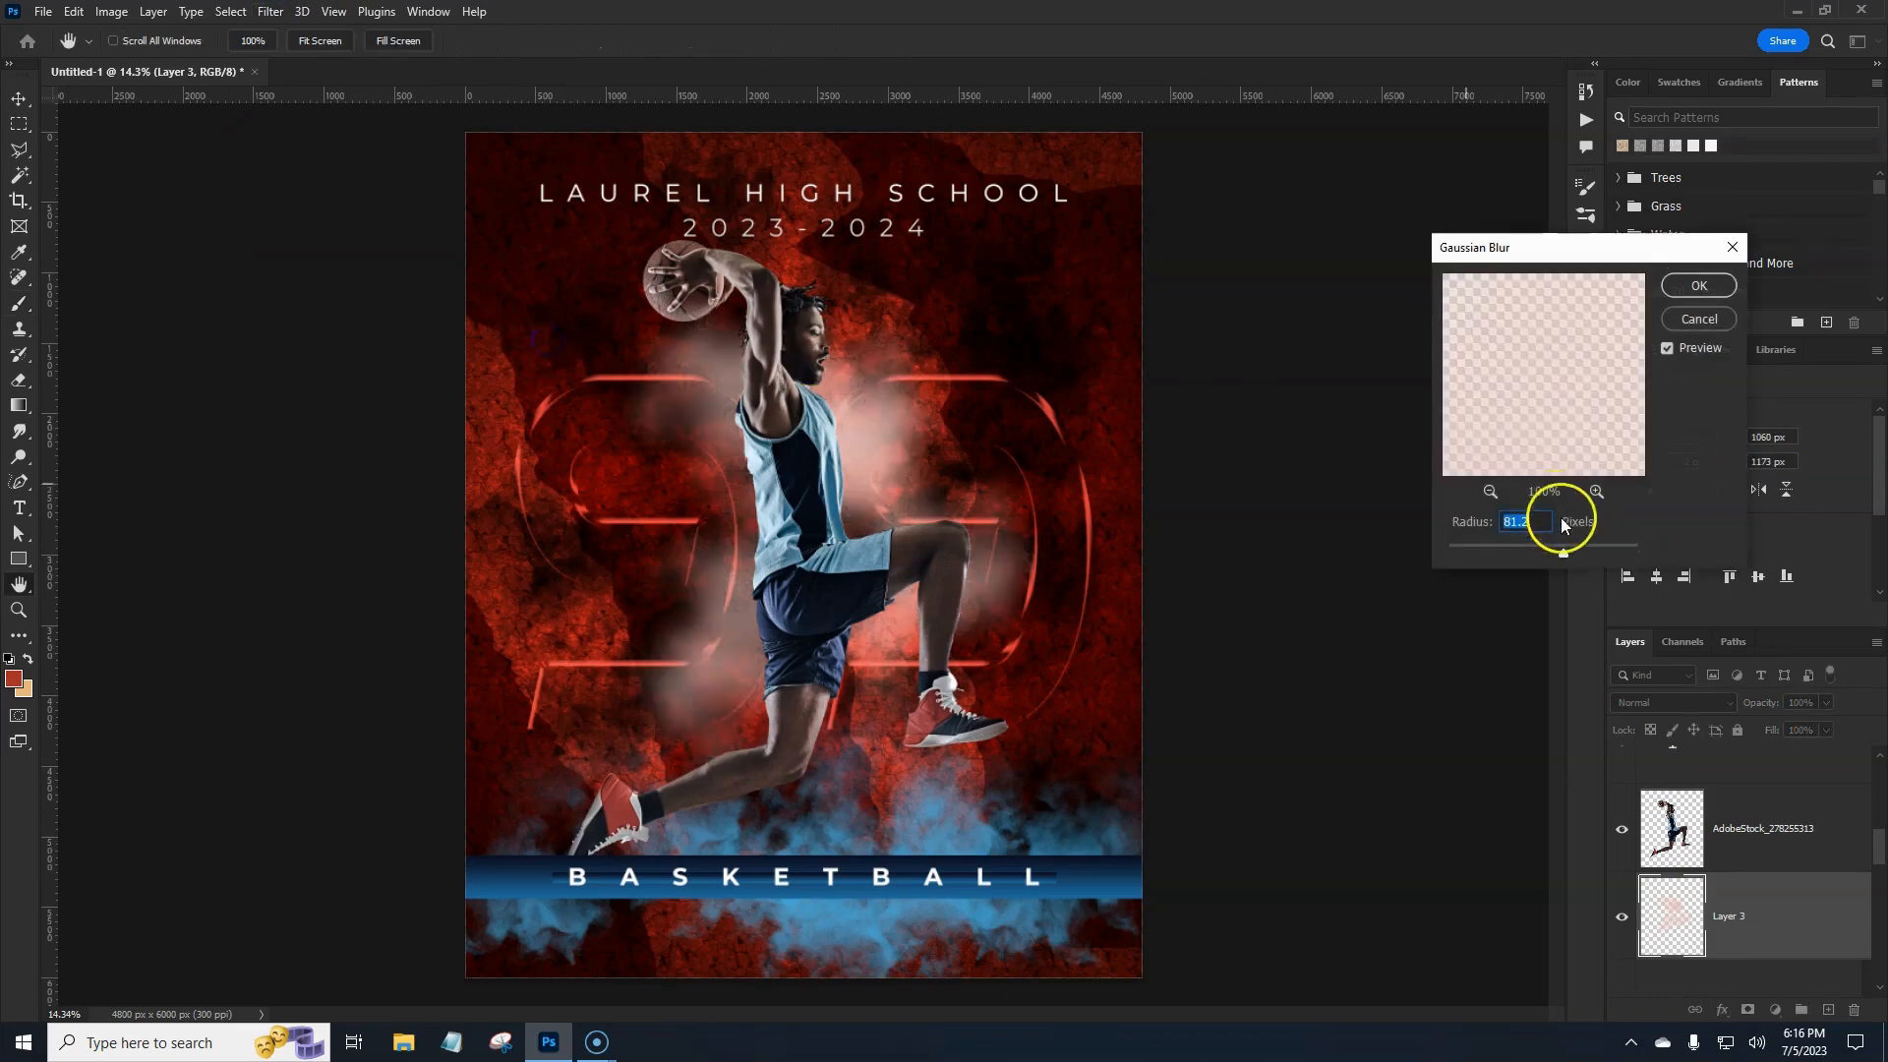
{"action": "left_click_drag", "start_coordinate": [1563, 553], "coordinate": [1554, 553]}
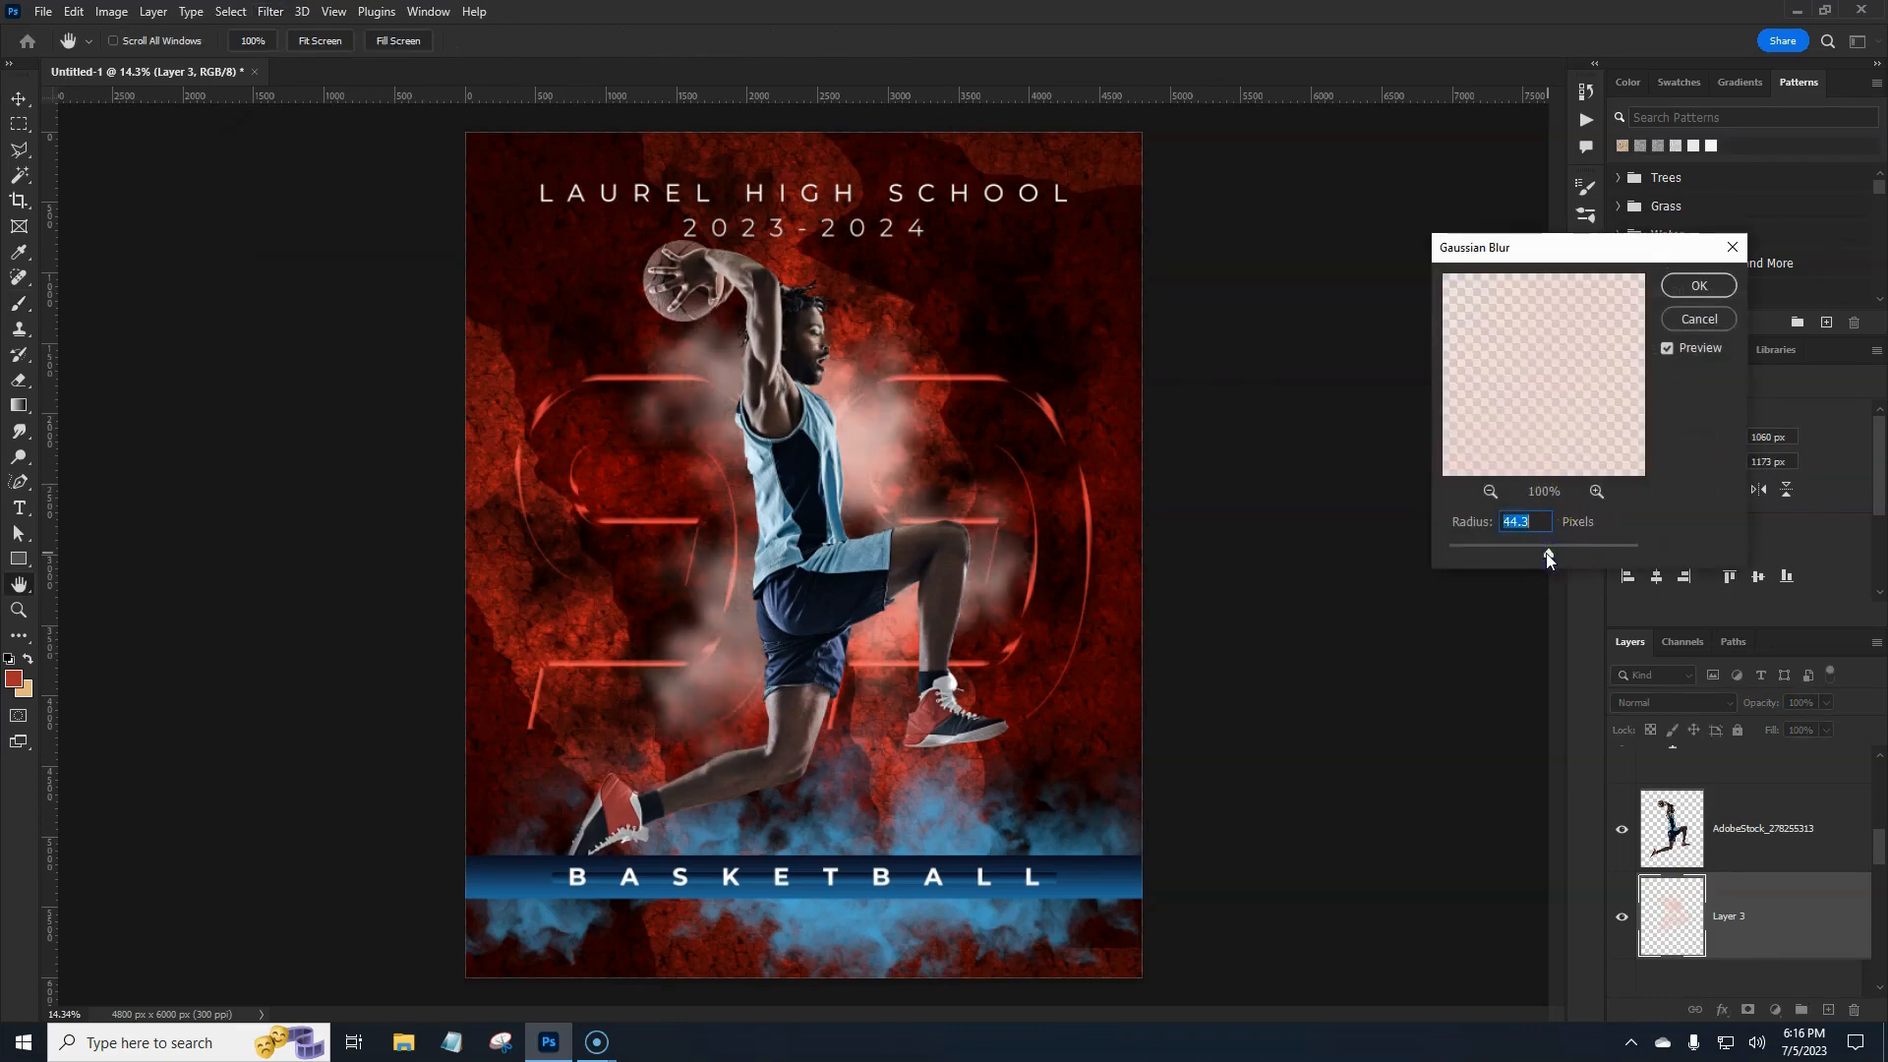
{"action": "left_click", "coordinate": [1699, 285]}
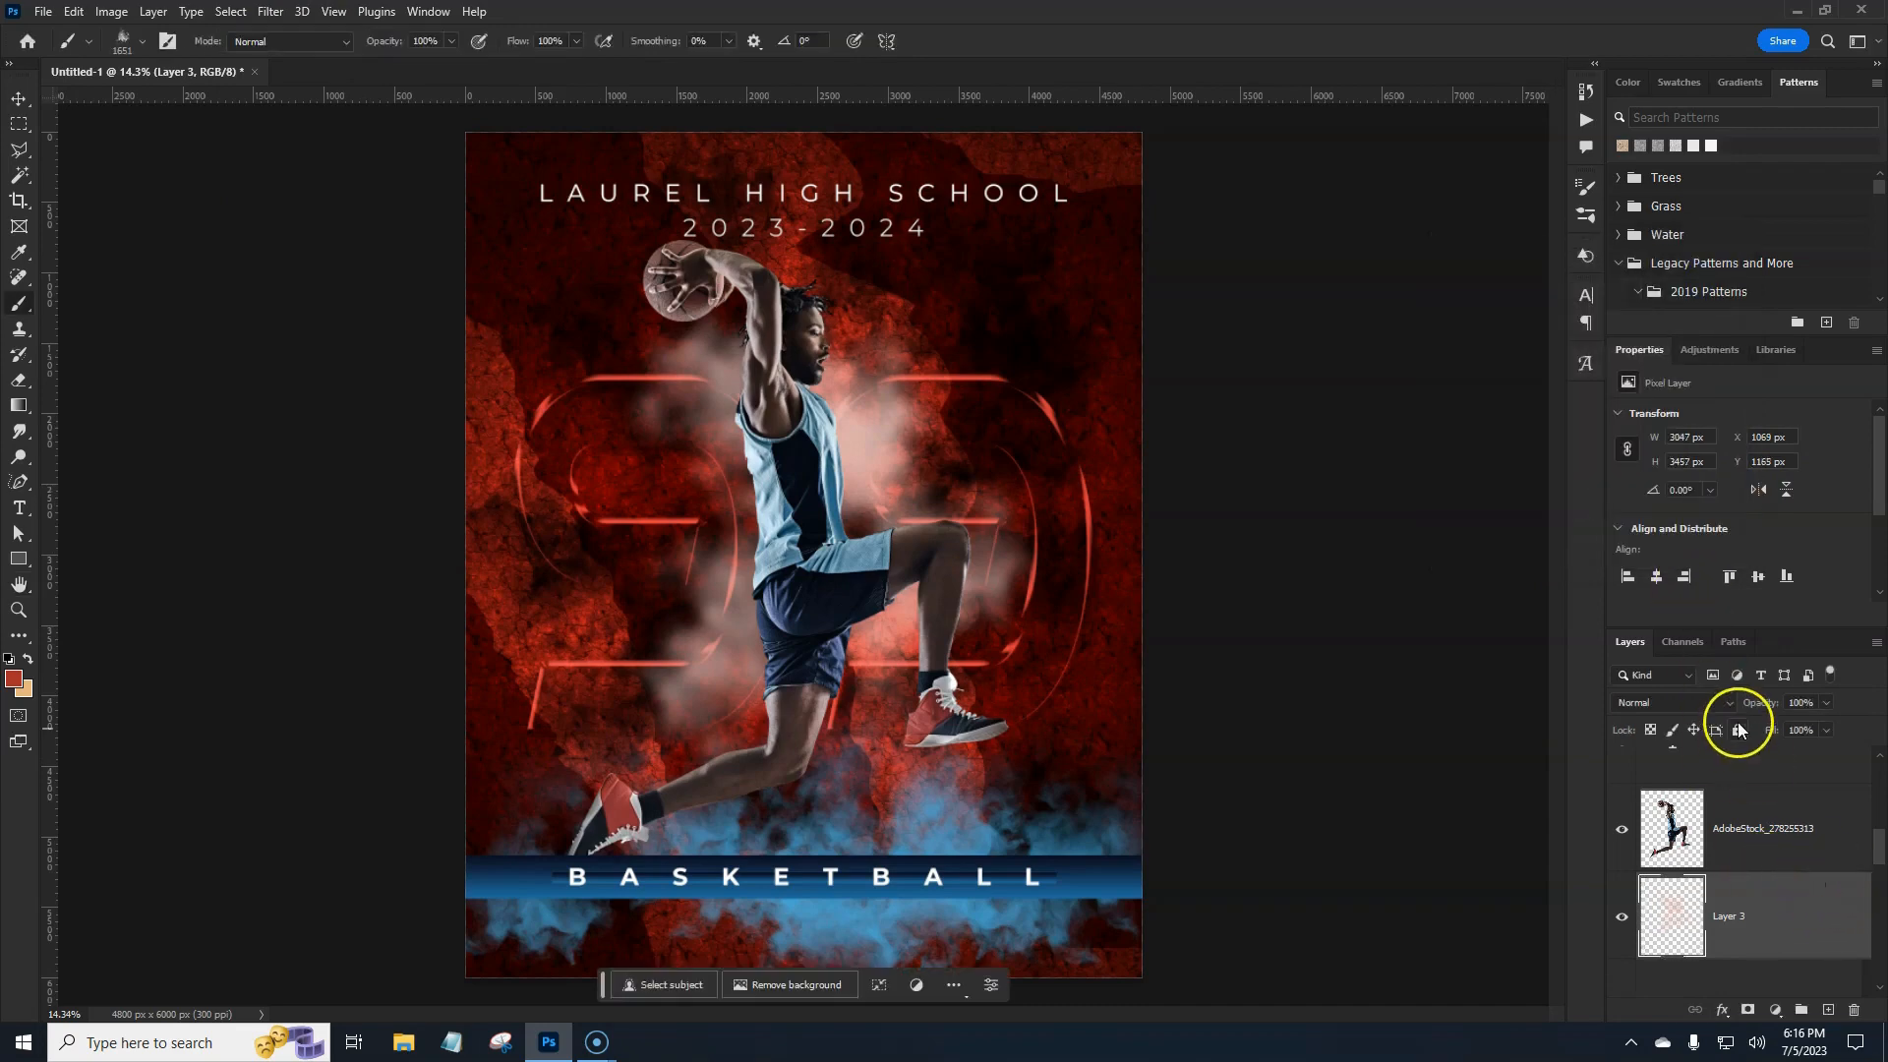
{"action": "left_click_drag", "start_coordinate": [1877, 846], "coordinate": [1879, 777]}
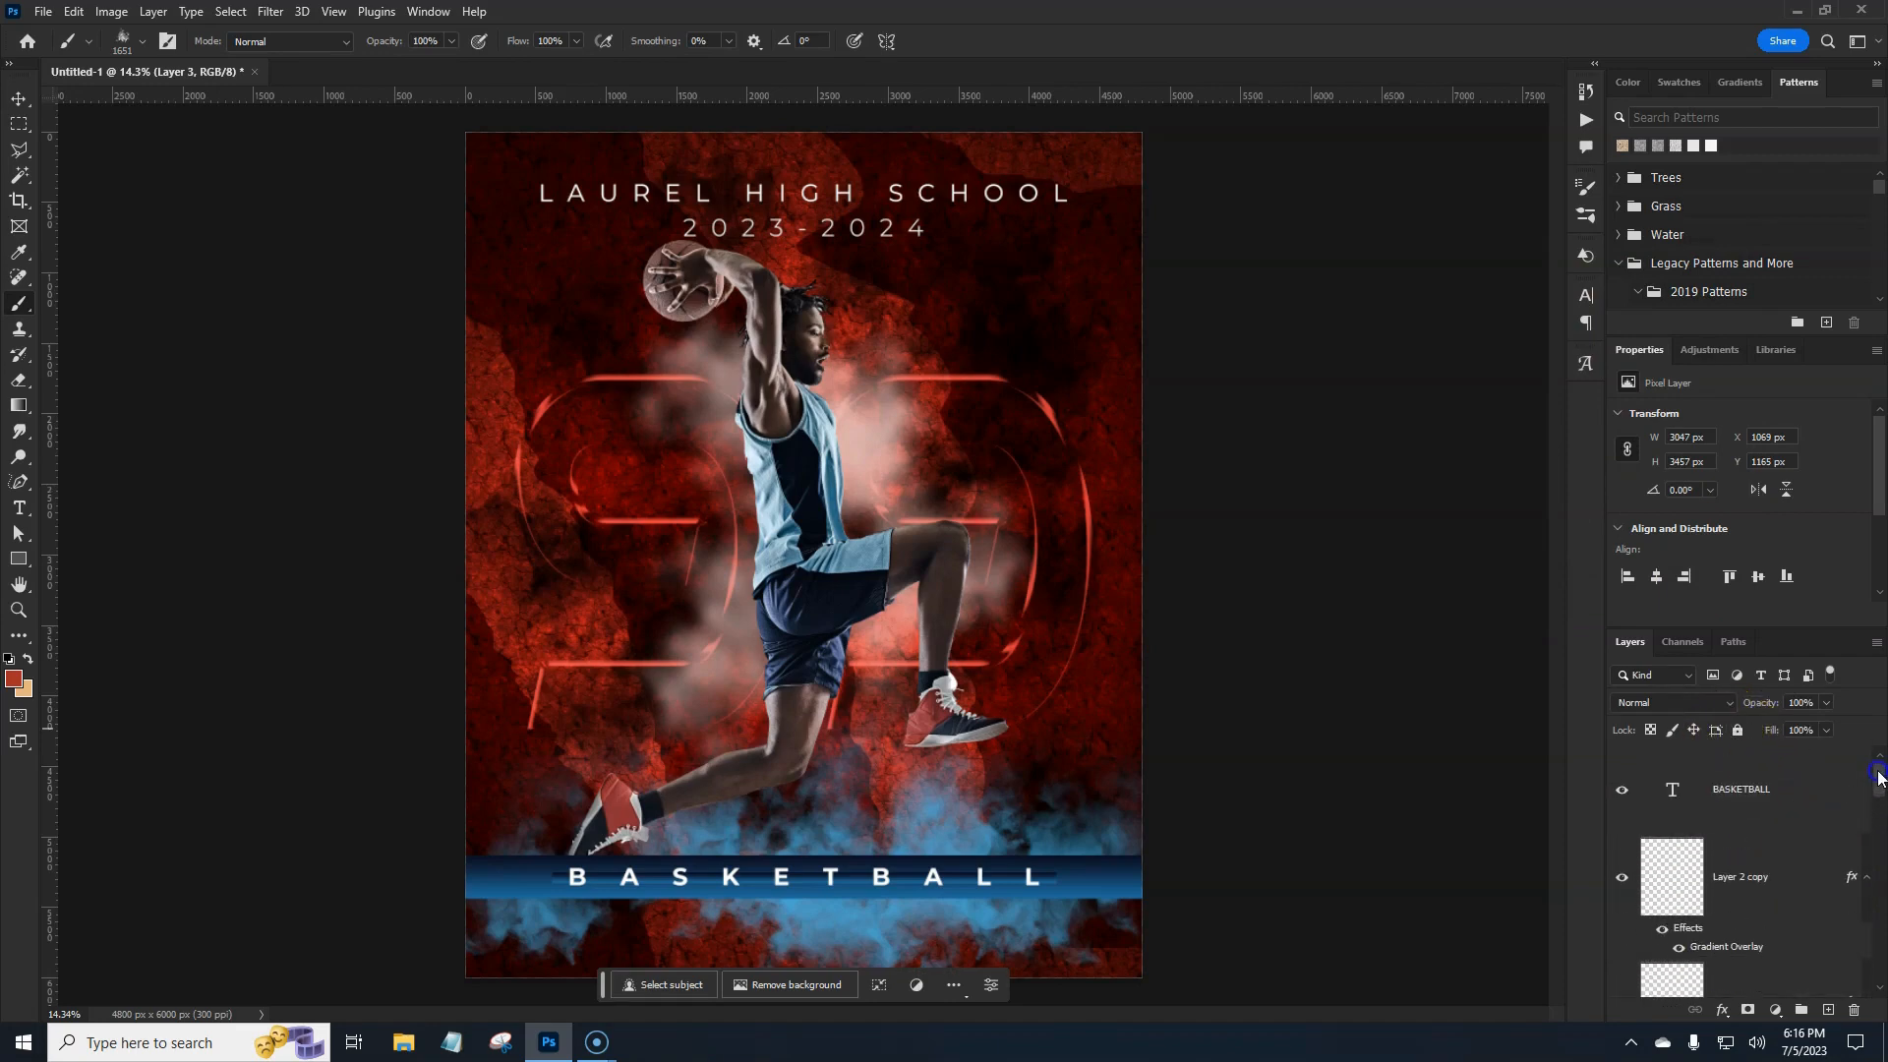
Draw a white-filled 1700 px circle with the Ellipse tool on the poster's left side.
{"action": "left_click", "coordinate": [1806, 789]}
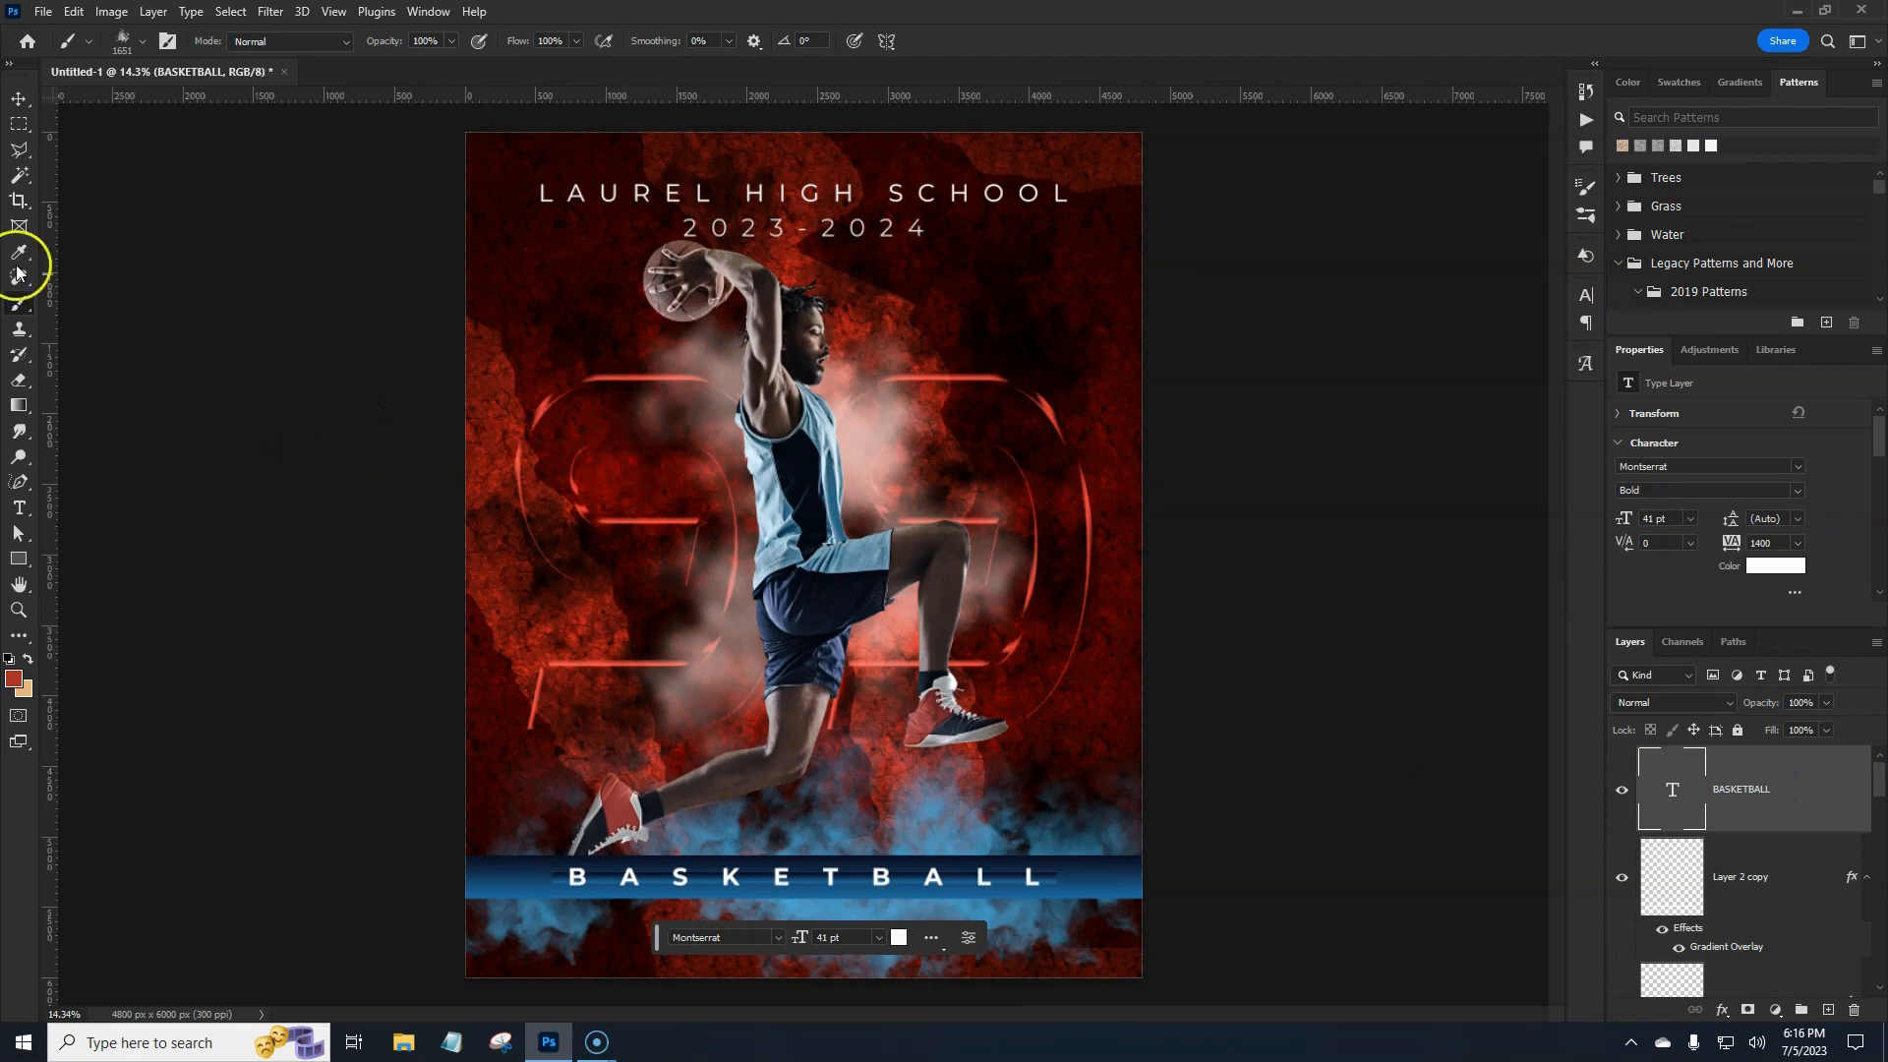
{"action": "left_click", "coordinate": [22, 565]}
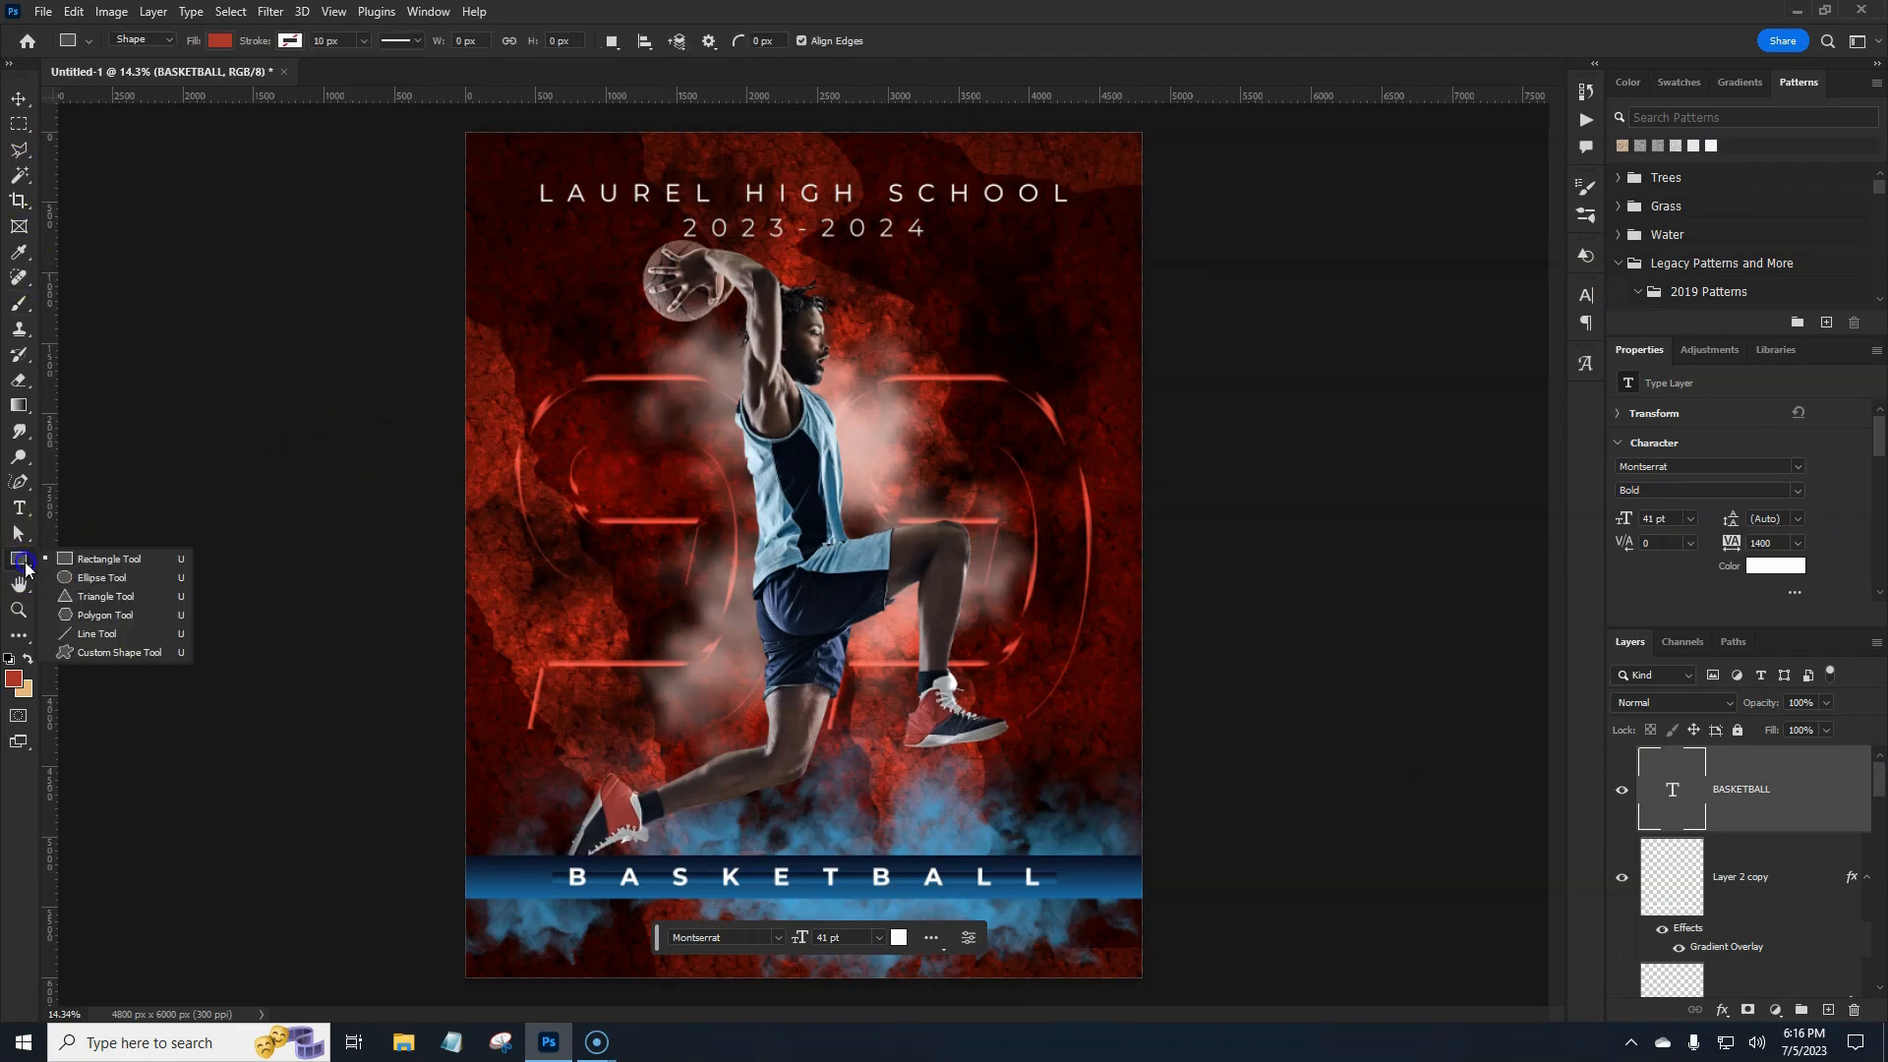
{"action": "left_click", "coordinate": [105, 576]}
{"action": "left_click", "coordinate": [221, 41]}
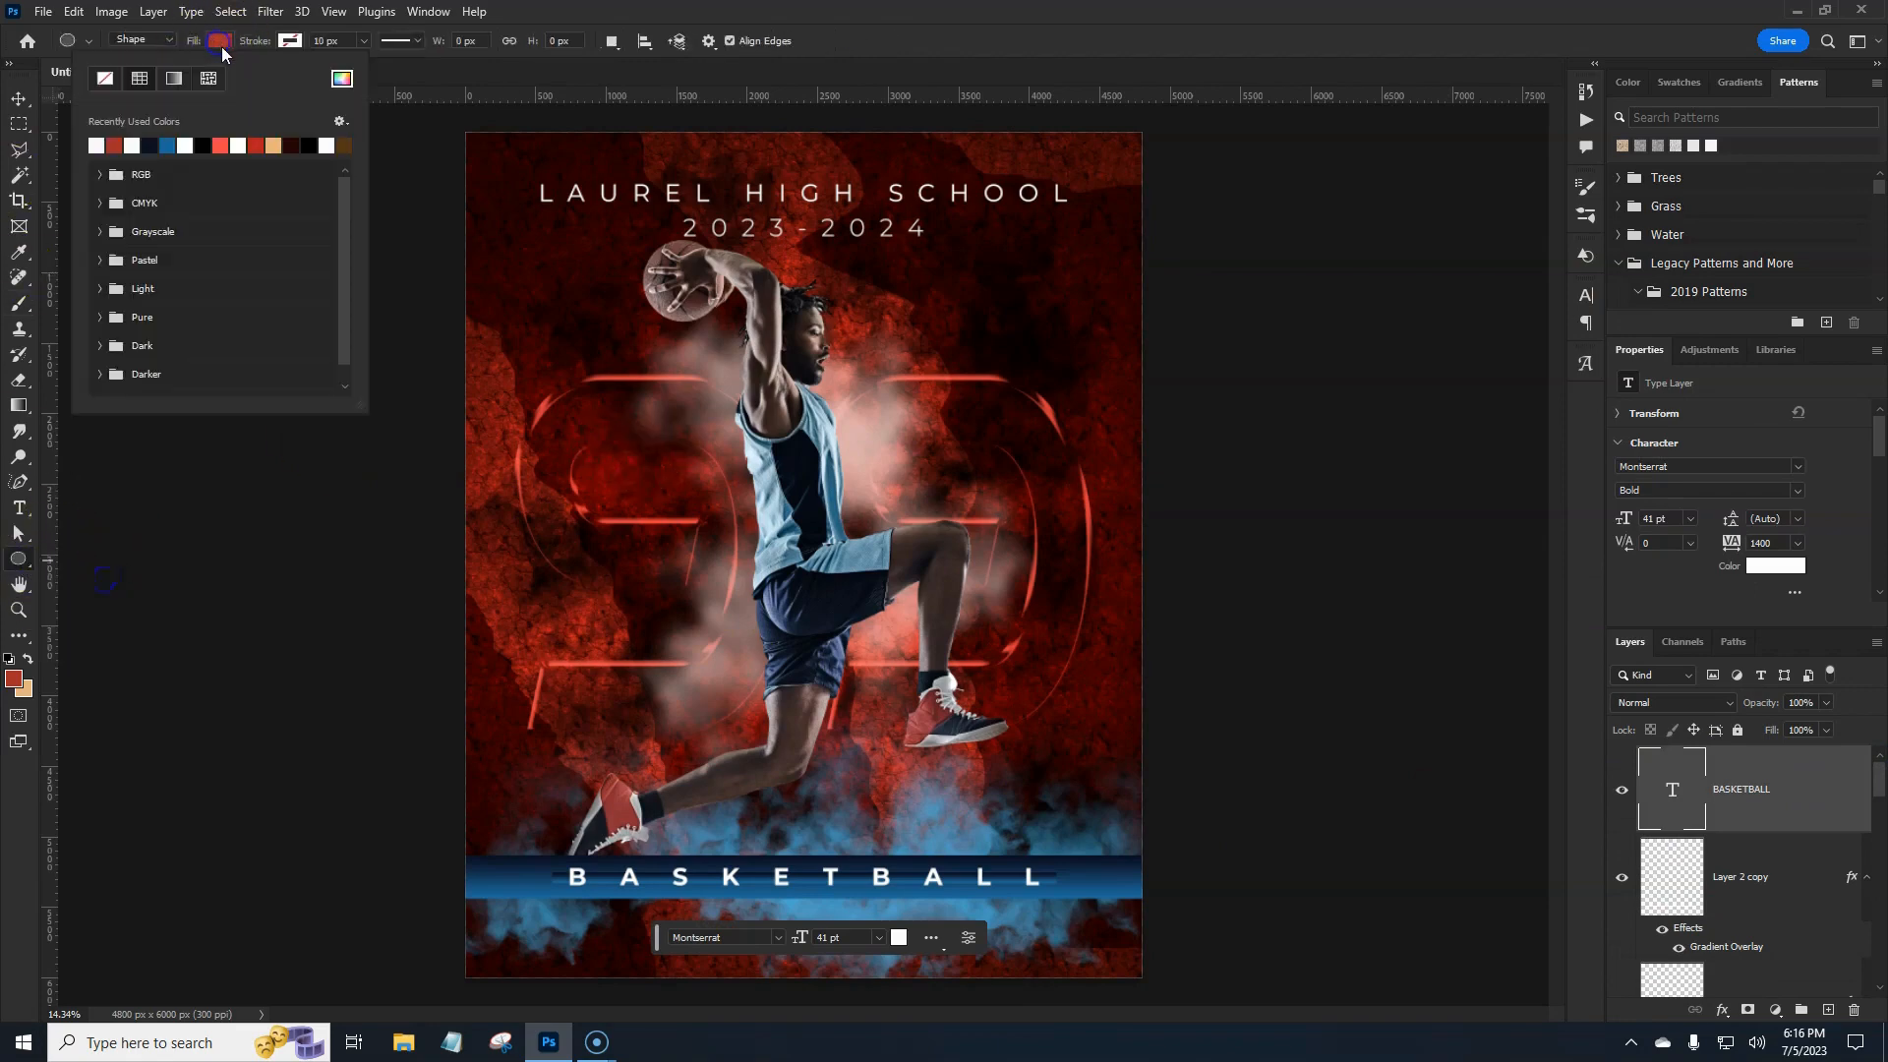
{"action": "left_click", "coordinate": [97, 146]}
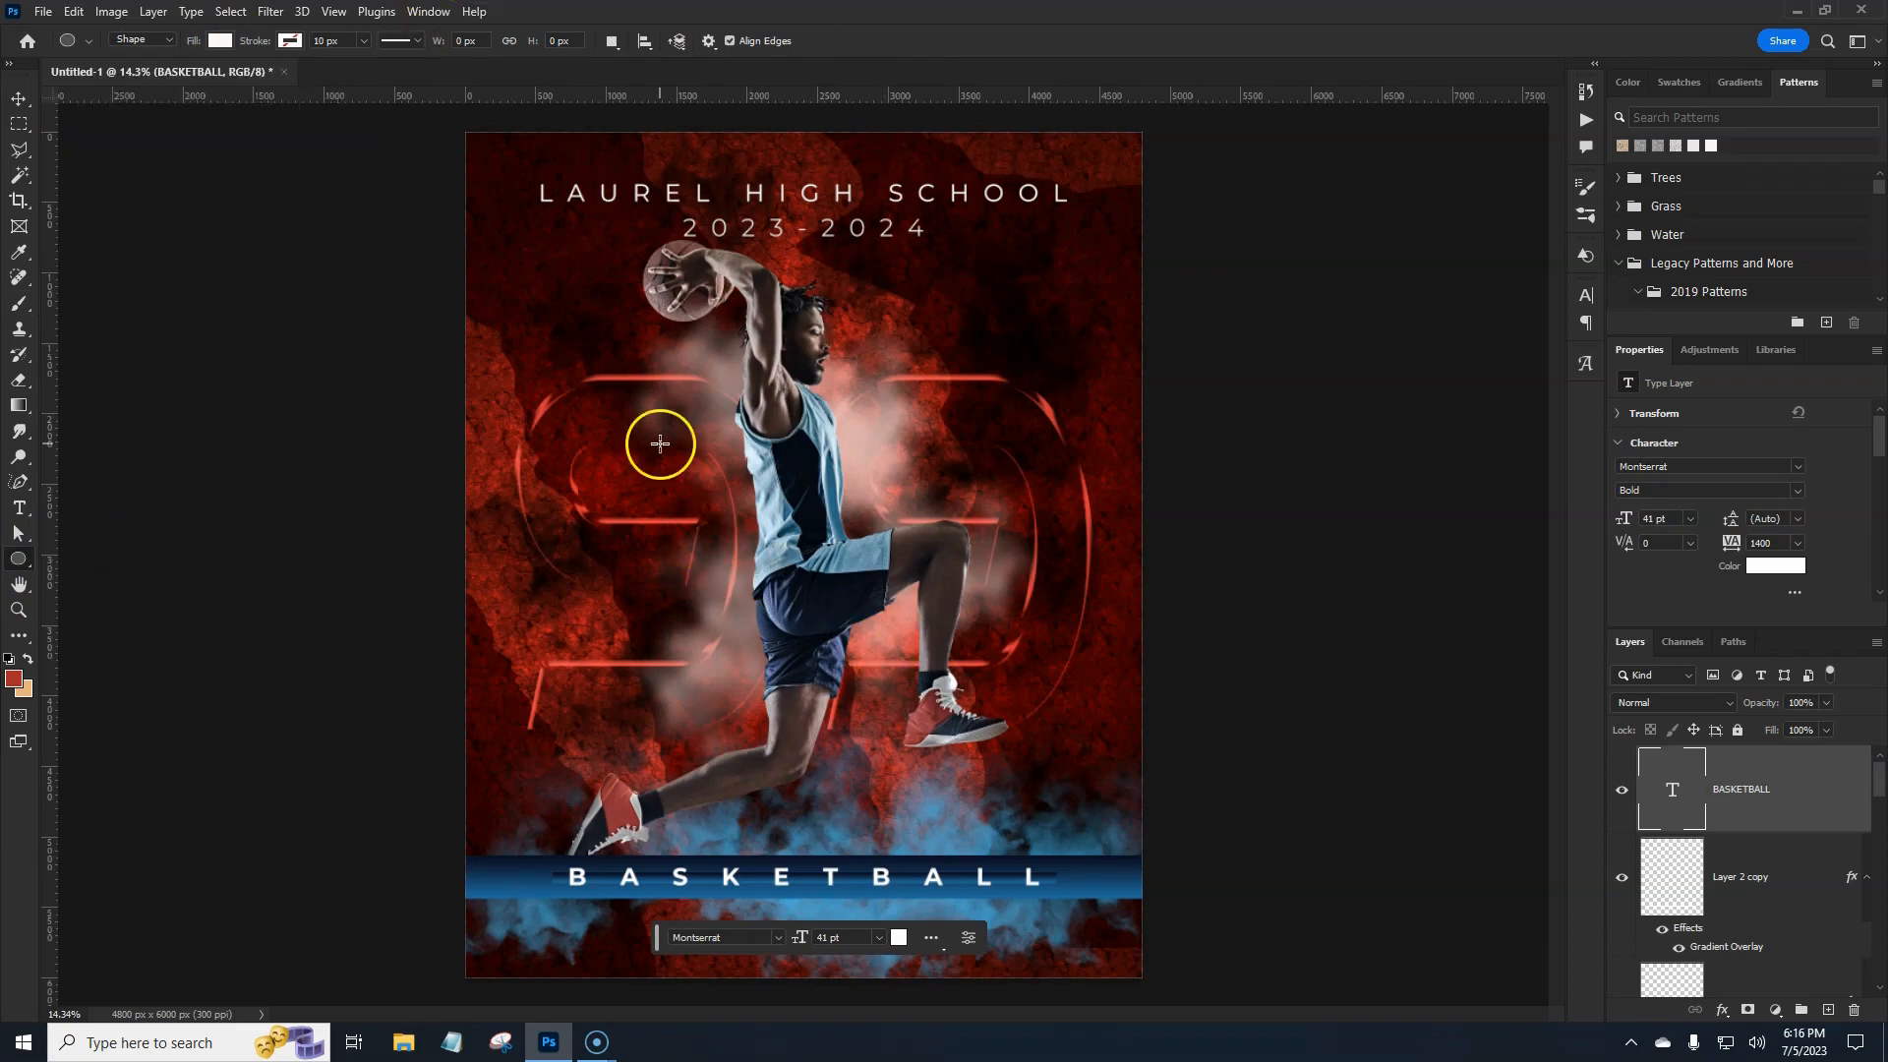
{"action": "left_click_drag", "start_coordinate": [617, 436], "coordinate": [842, 594]}
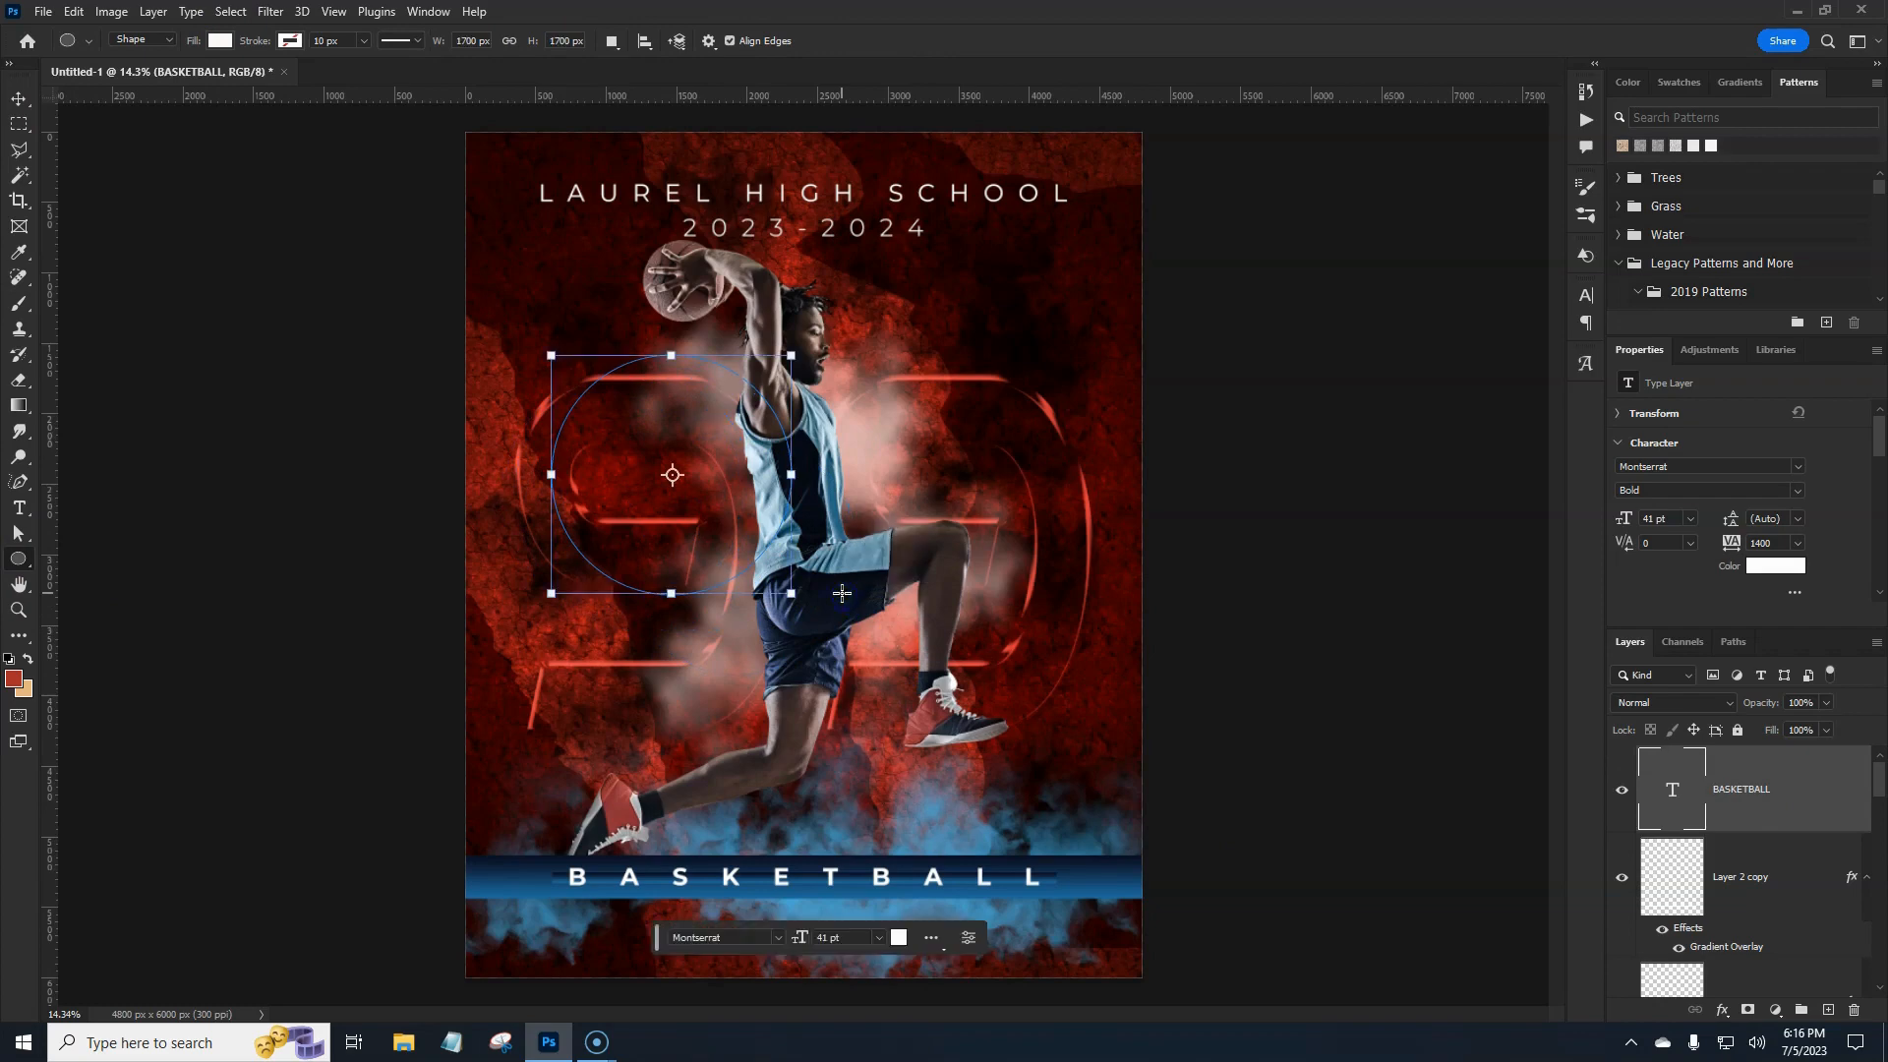
Select the circle's shape path in the Paths panel, then return to the Layers list.
{"action": "left_click", "coordinate": [1739, 645]}
{"action": "left_click", "coordinate": [1620, 681]}
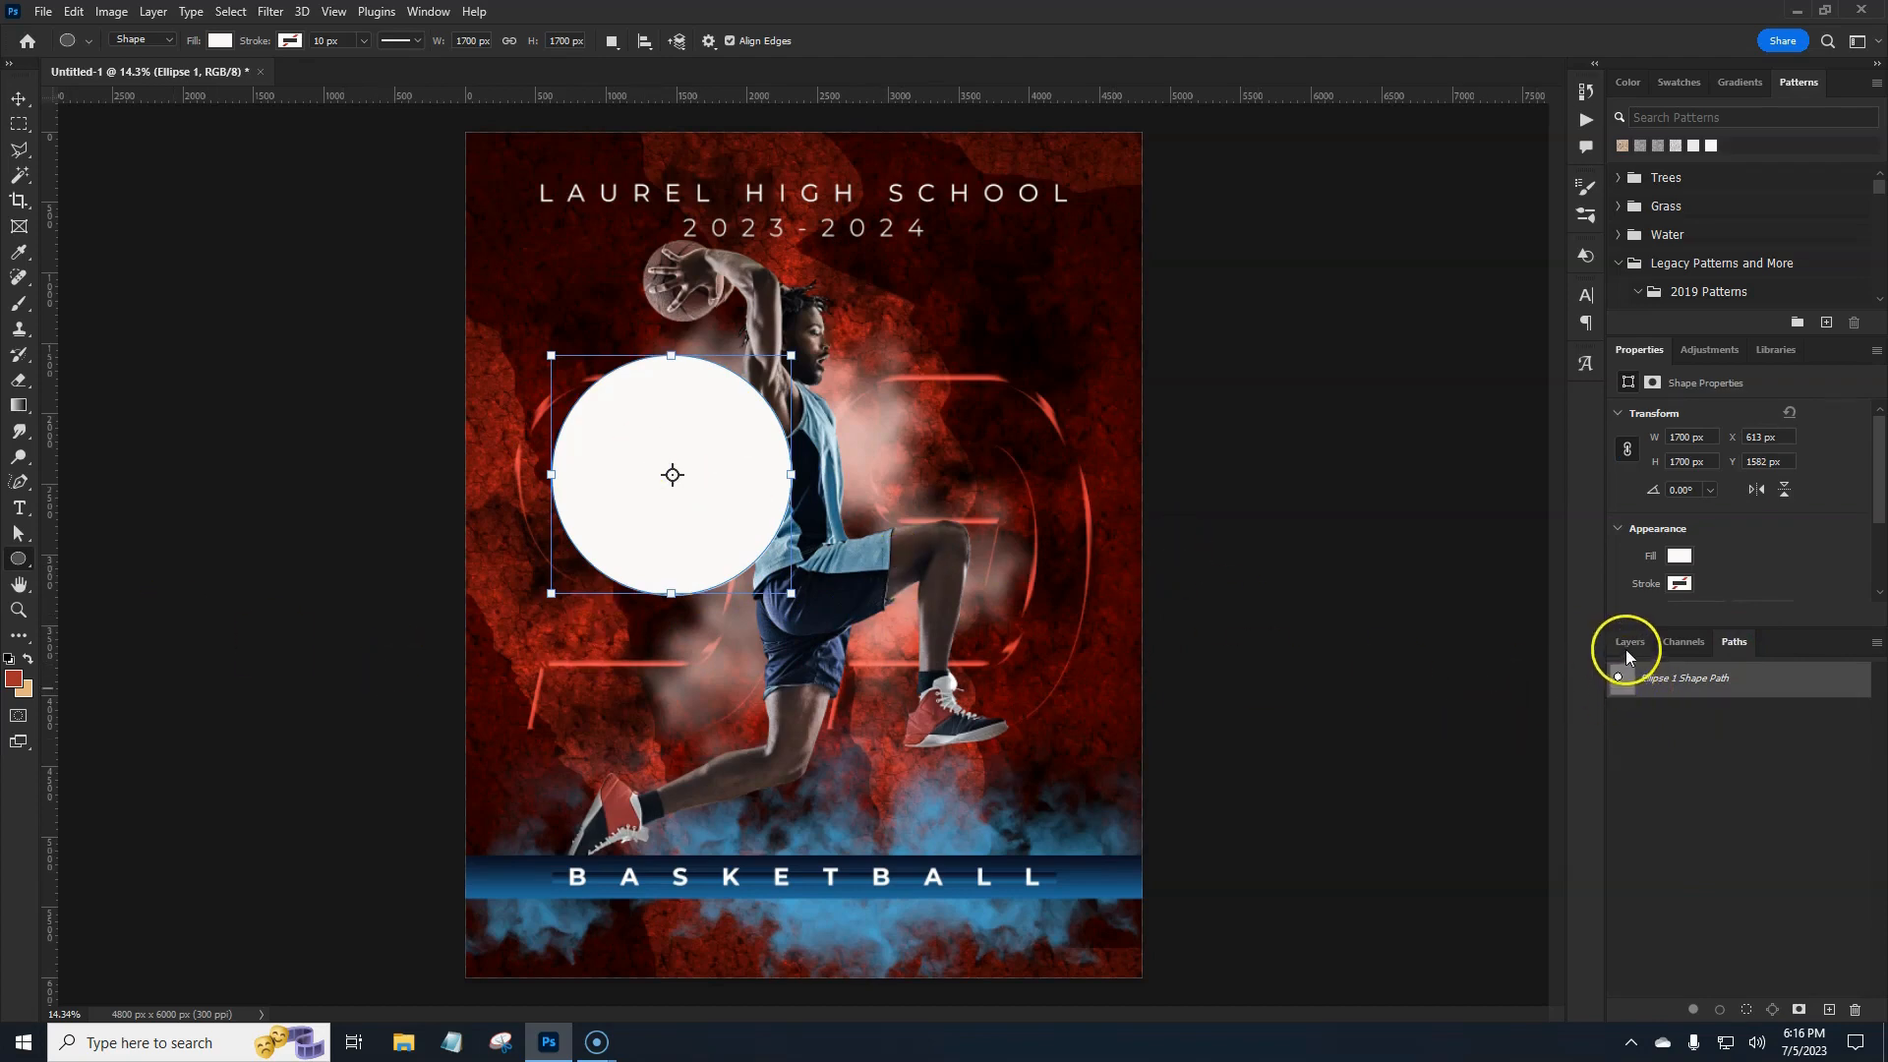
{"action": "left_click", "coordinate": [1629, 647]}
{"action": "left_click", "coordinate": [22, 508]}
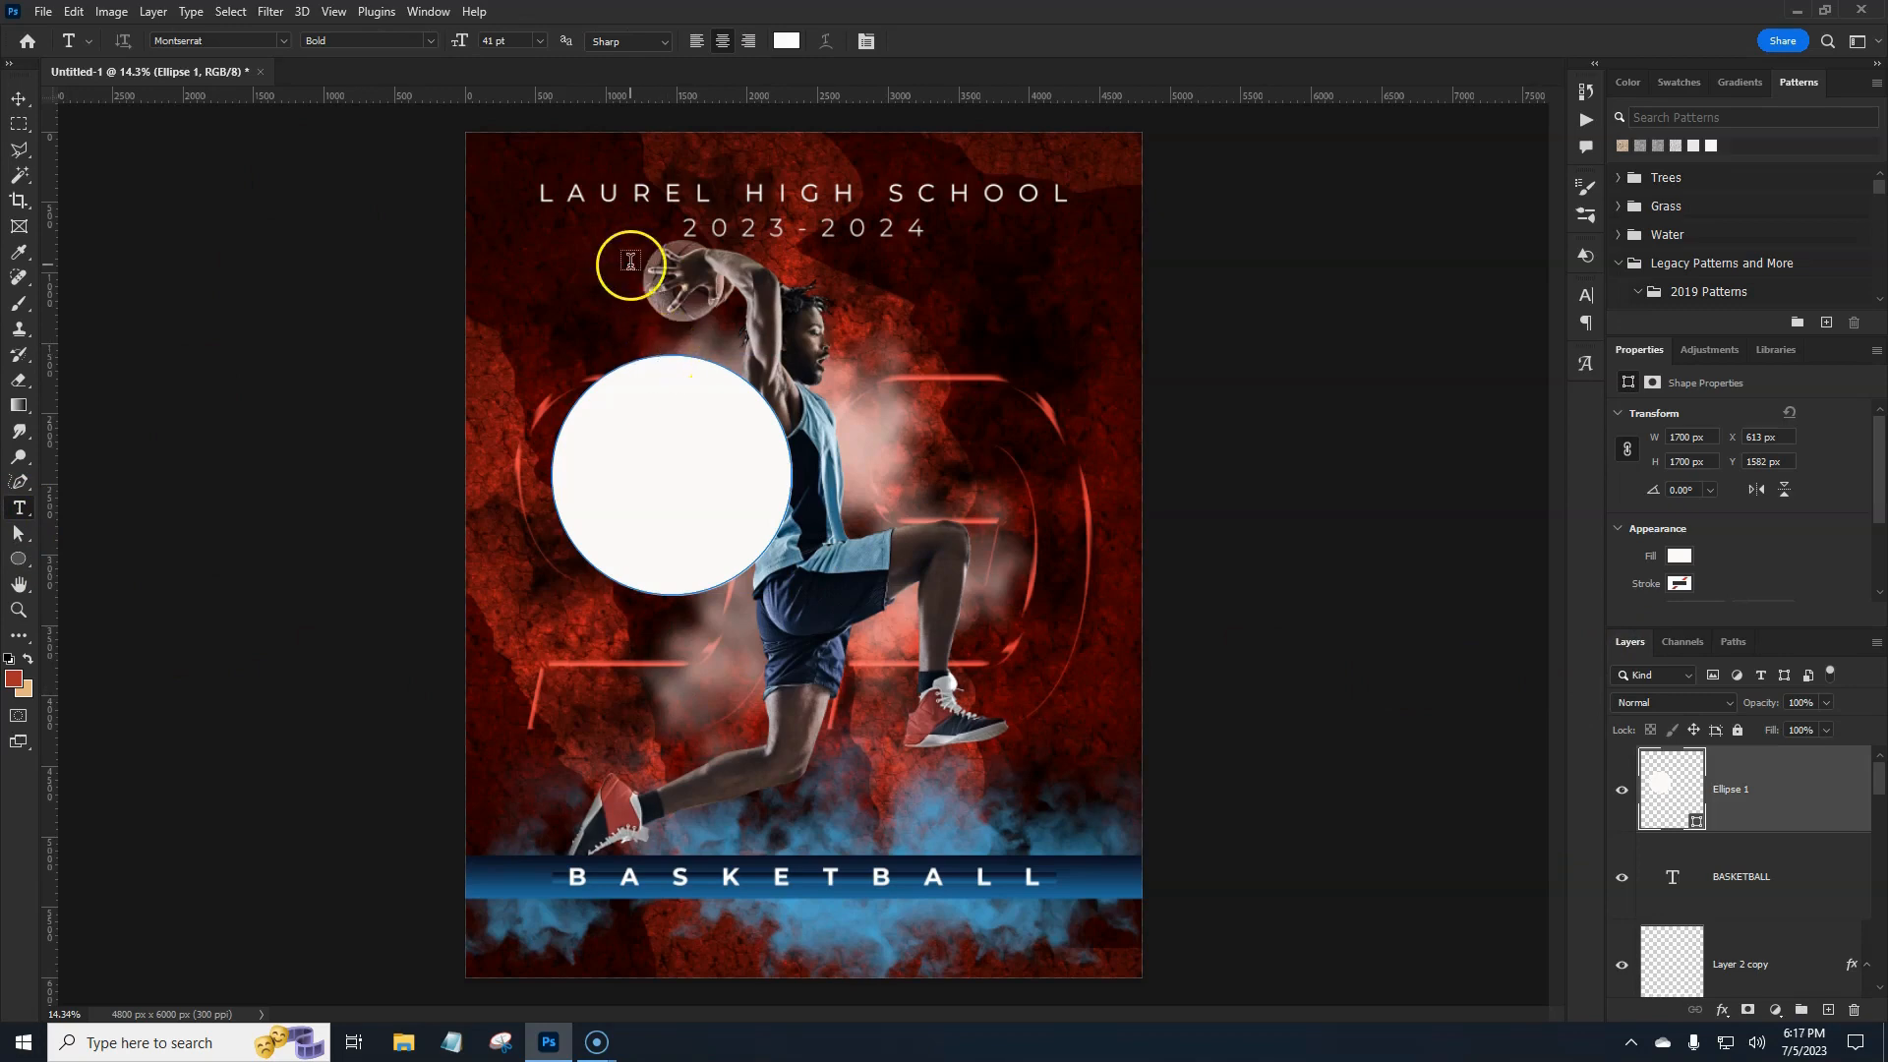
Type HOME OF THE WILDCATS along the circle's top edge and commit the text.
{"action": "left_click", "coordinate": [667, 354]}
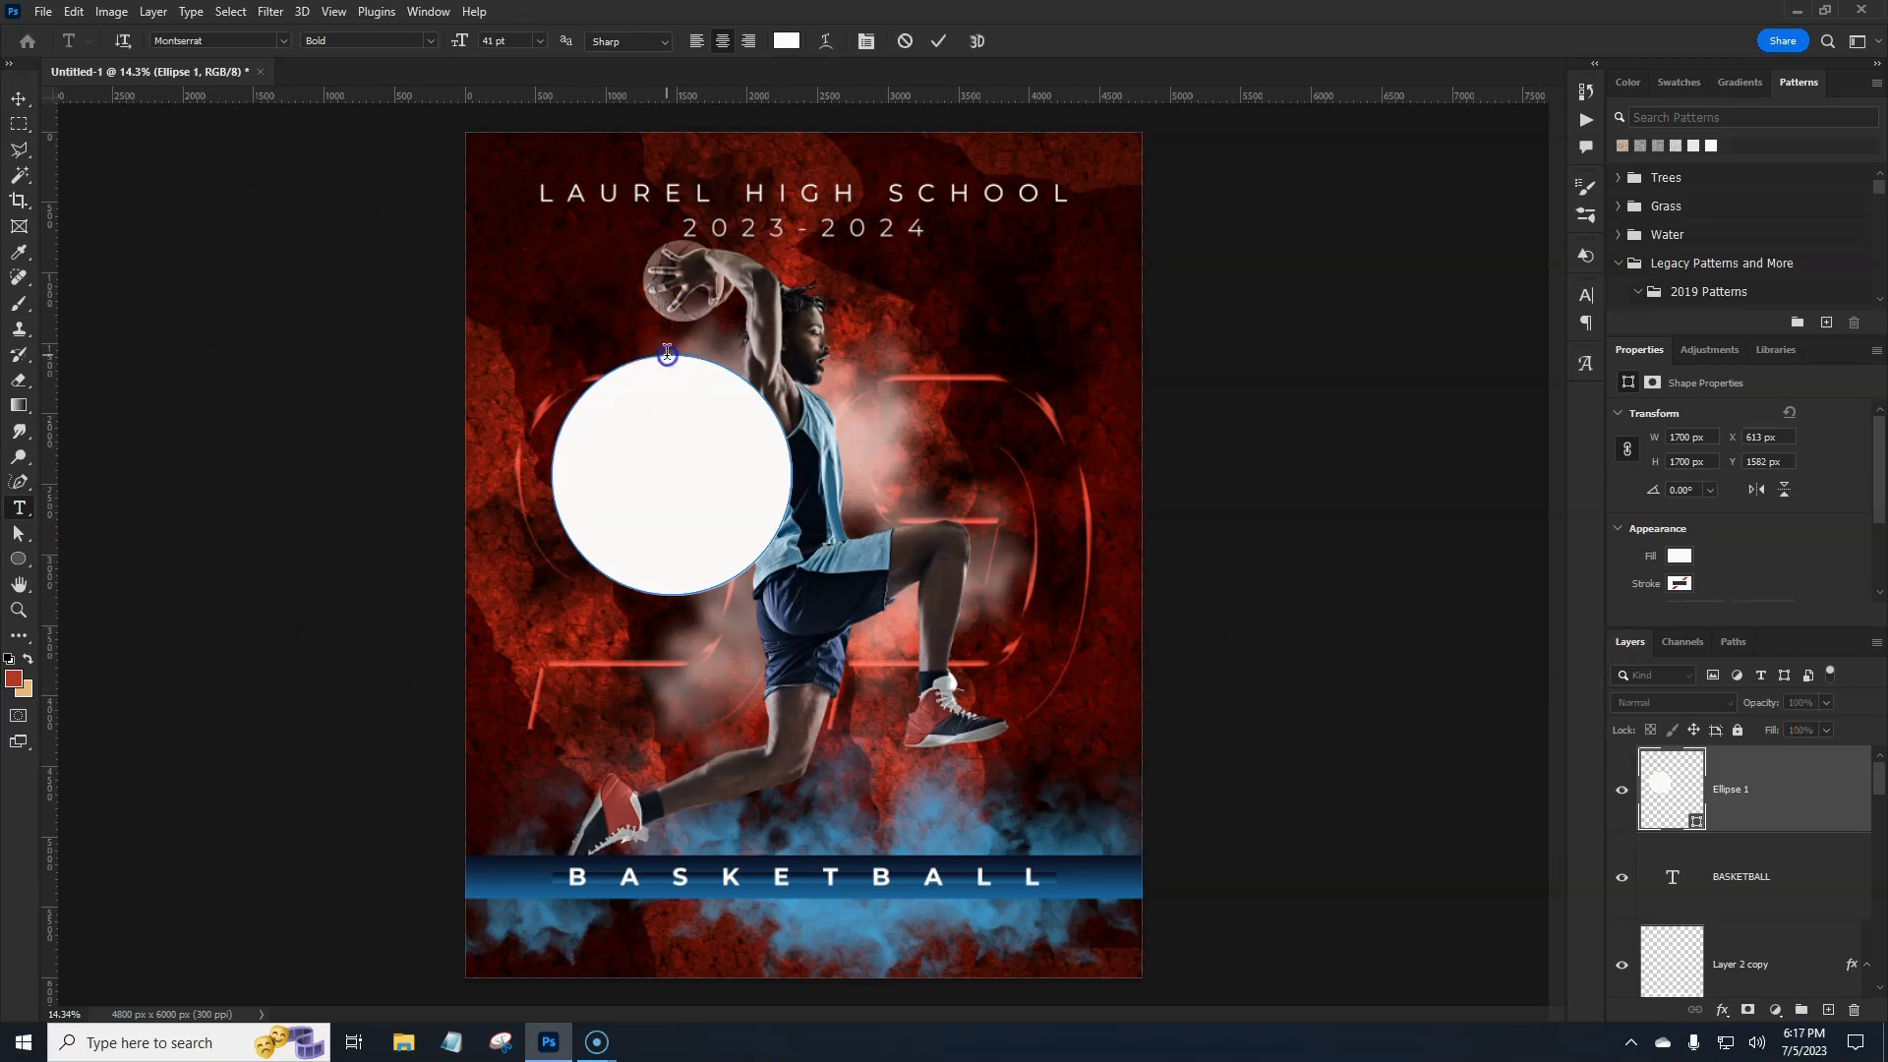
{"action": "key", "text": "BackSpace"}
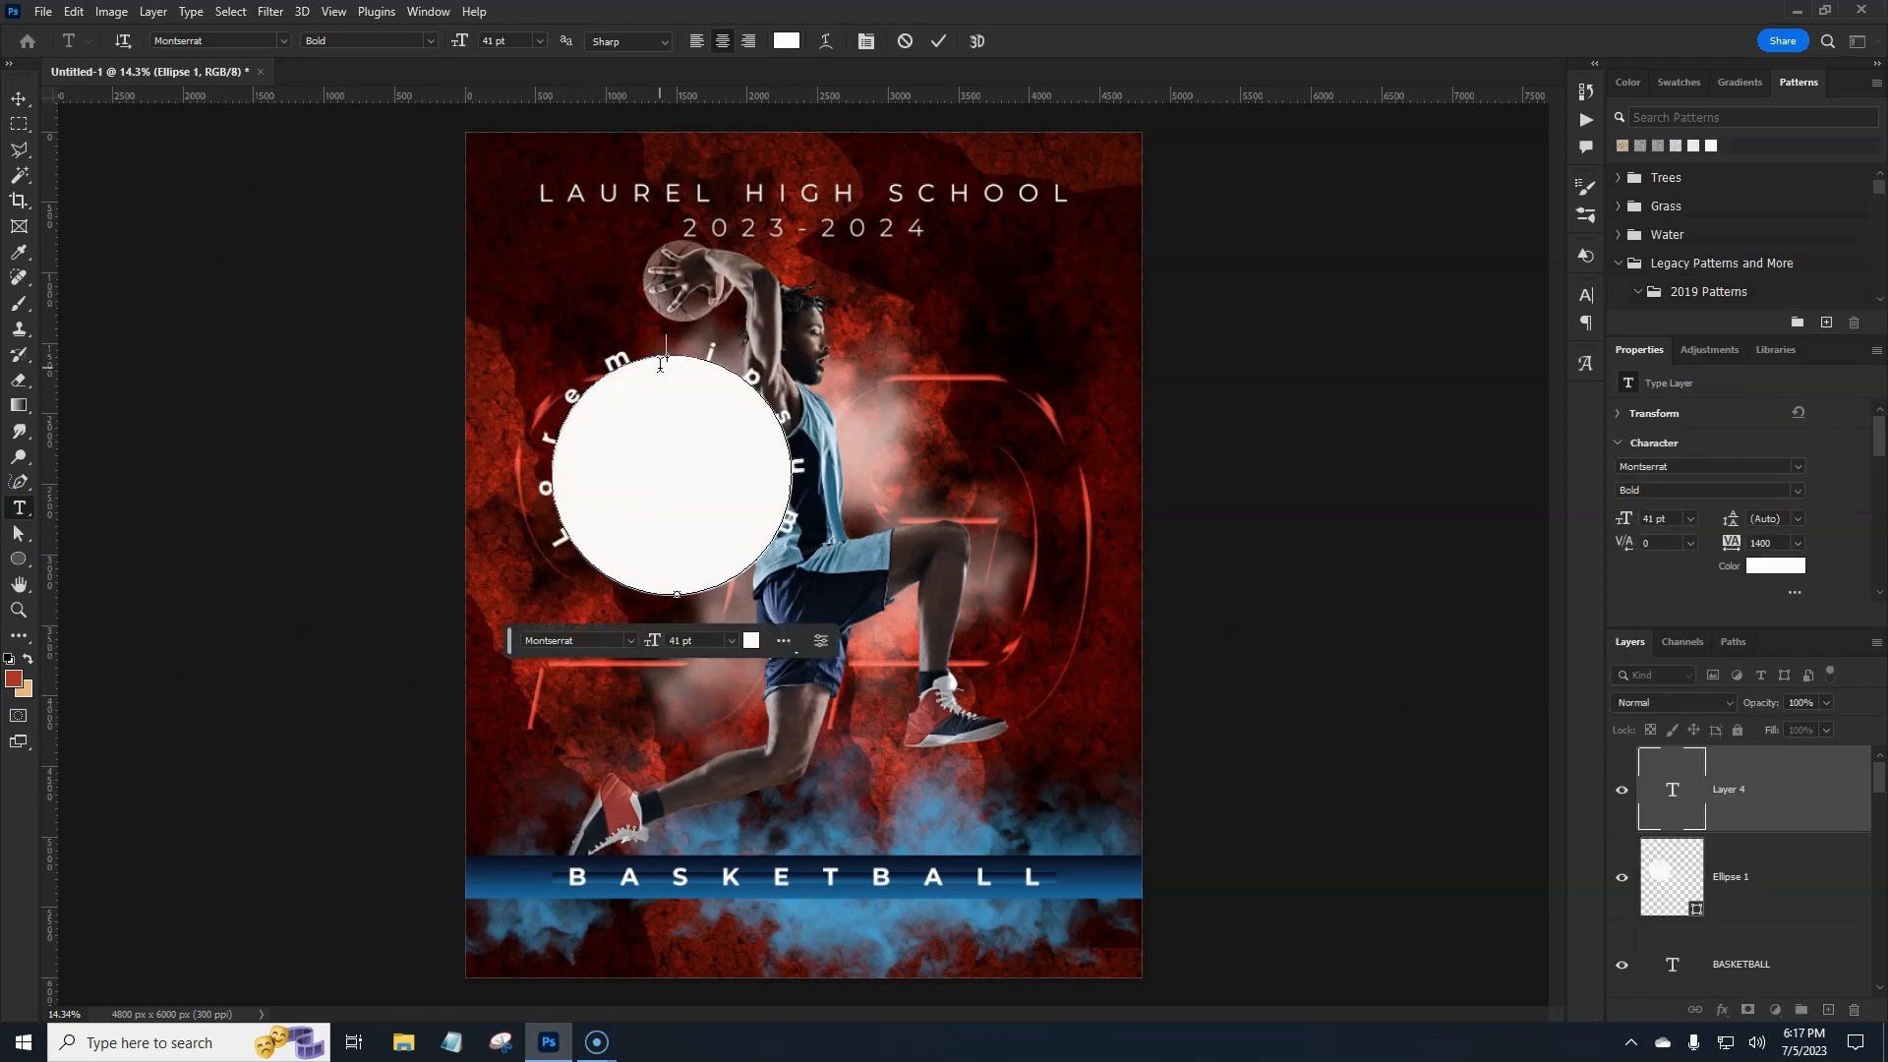
{"action": "type", "text": "HOME OF THE"}
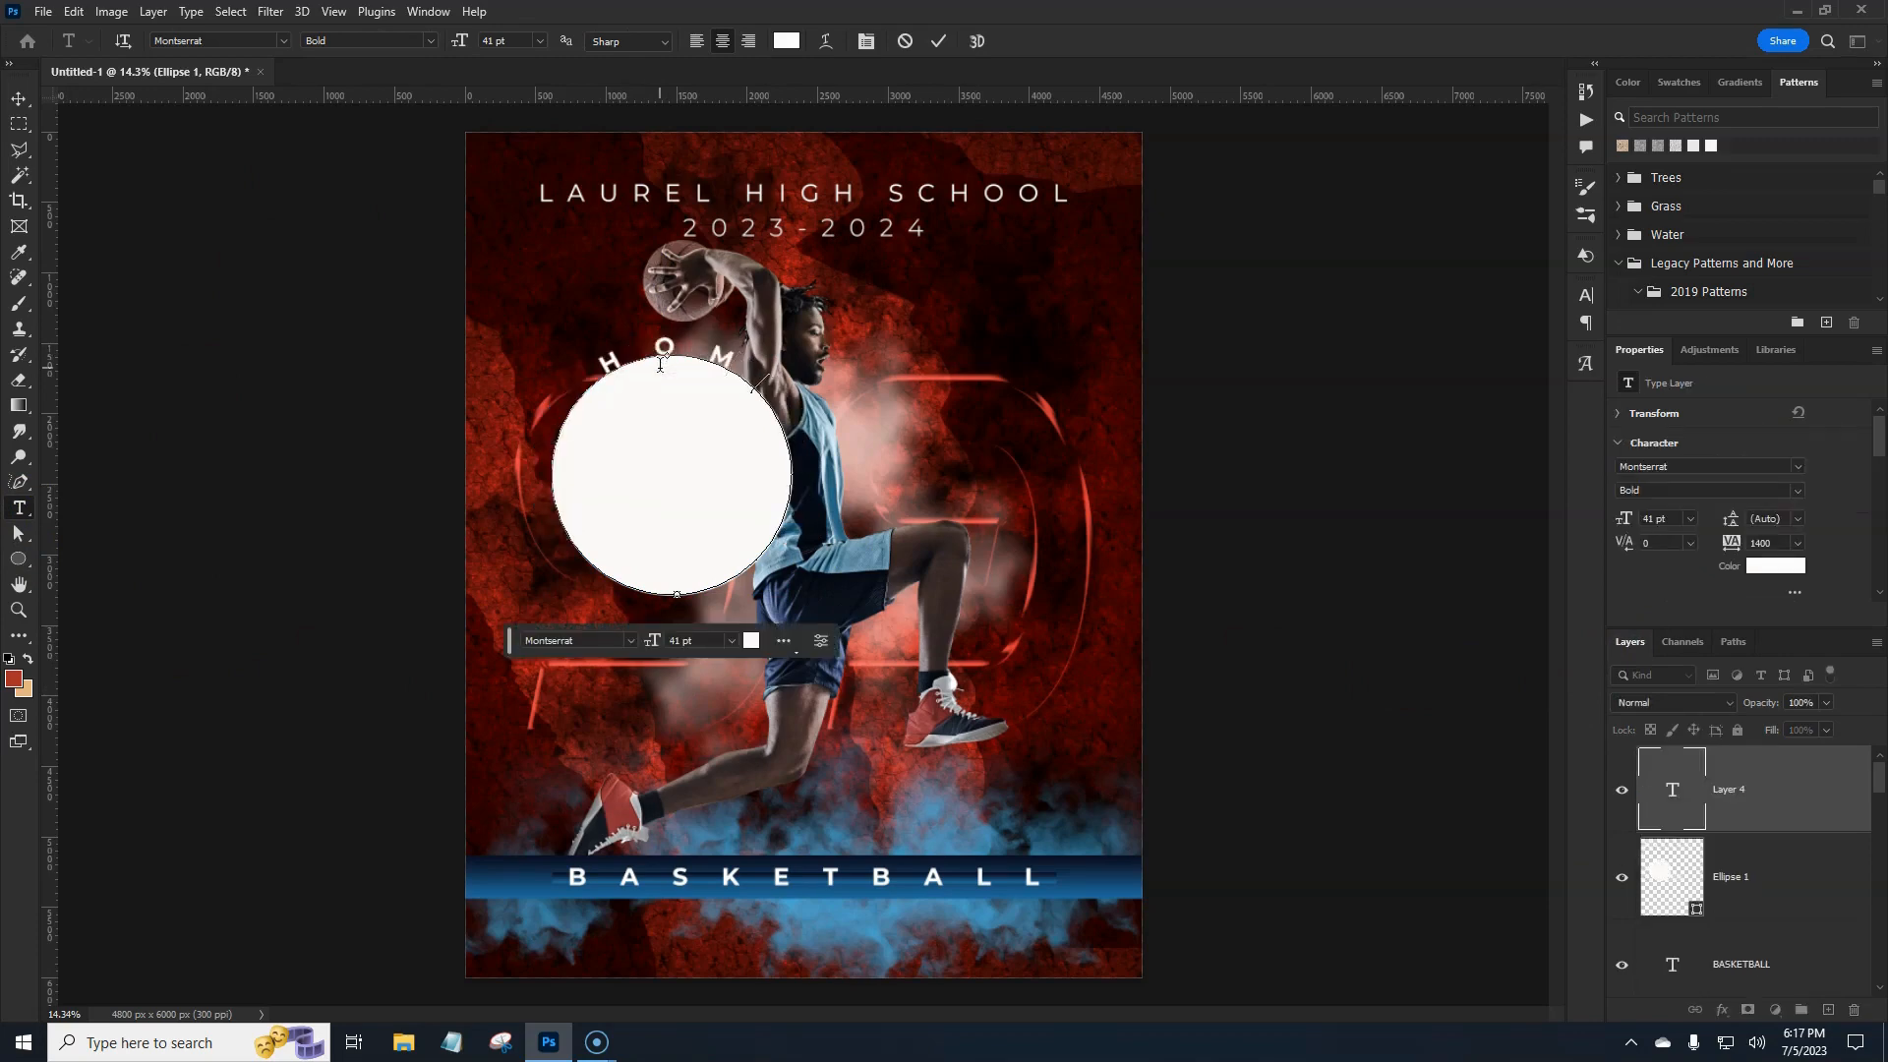
{"action": "type", "text": " WI"}
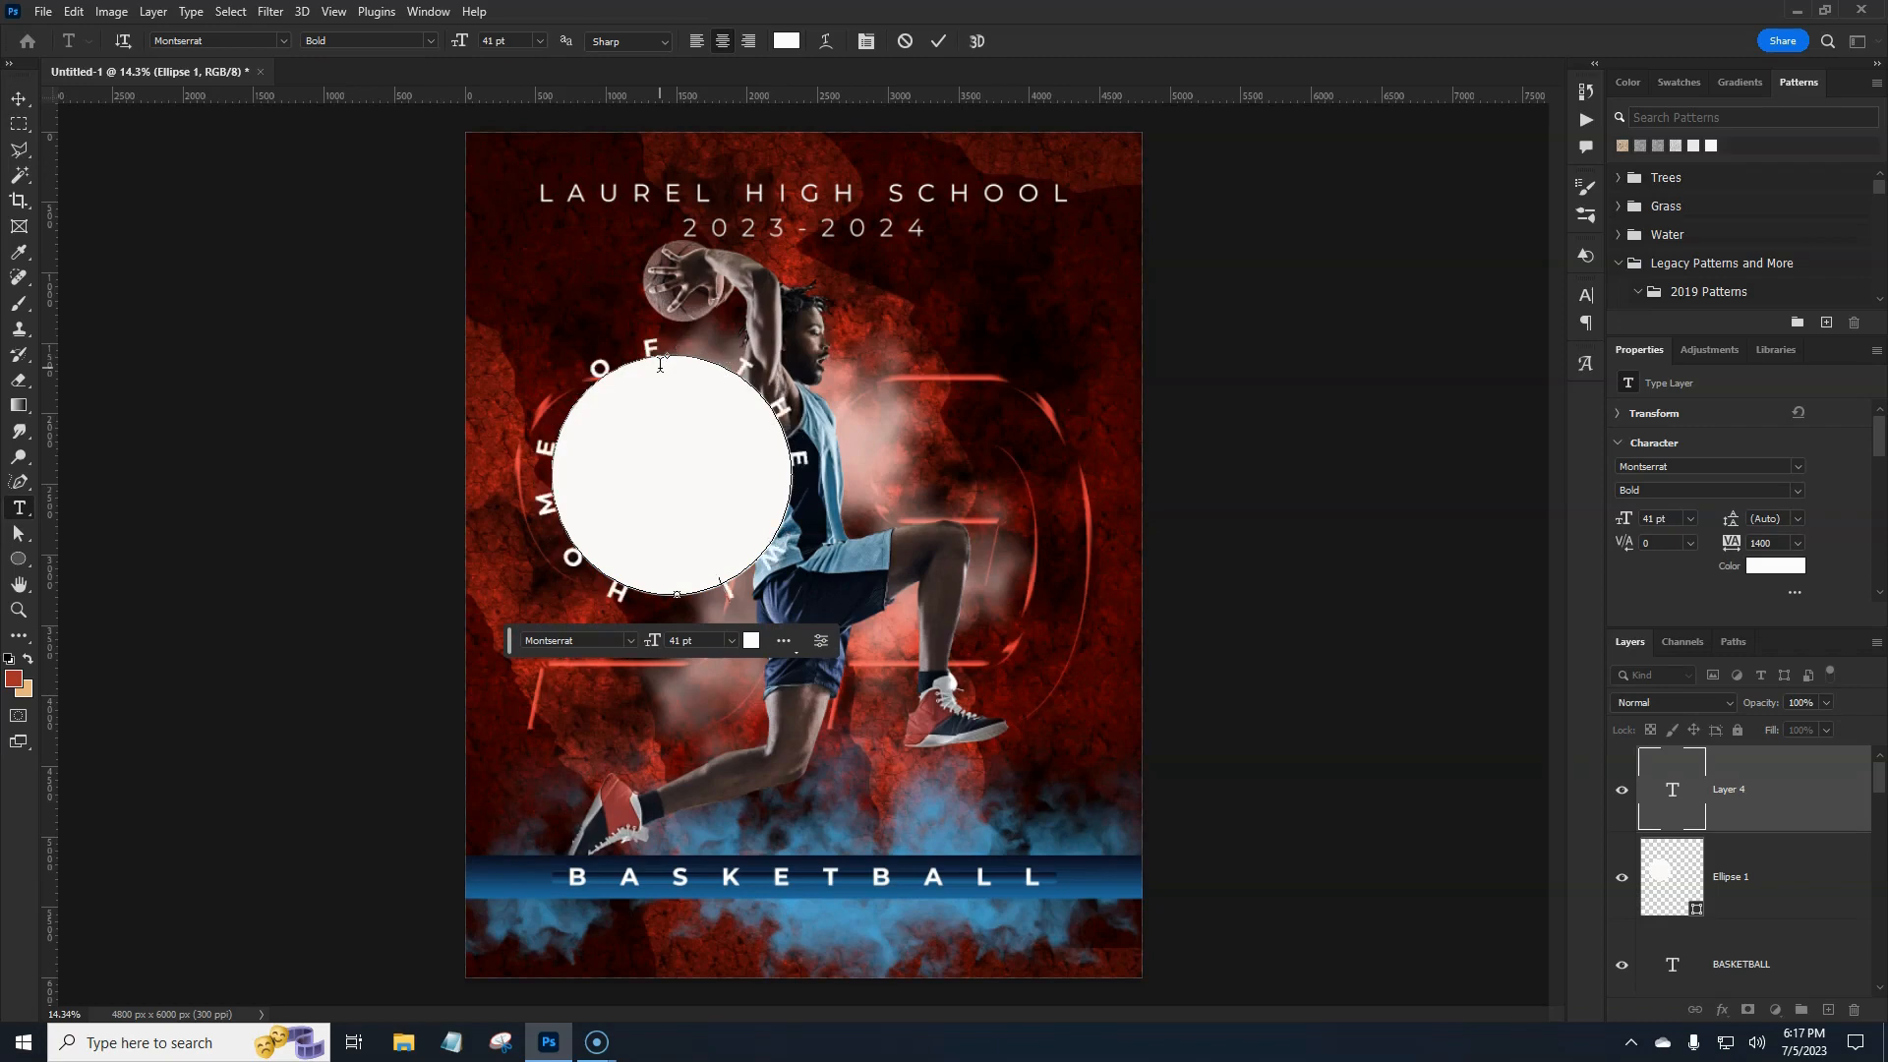
{"action": "key", "text": "BackSpace"}
{"action": "key", "text": "BackSpace"}
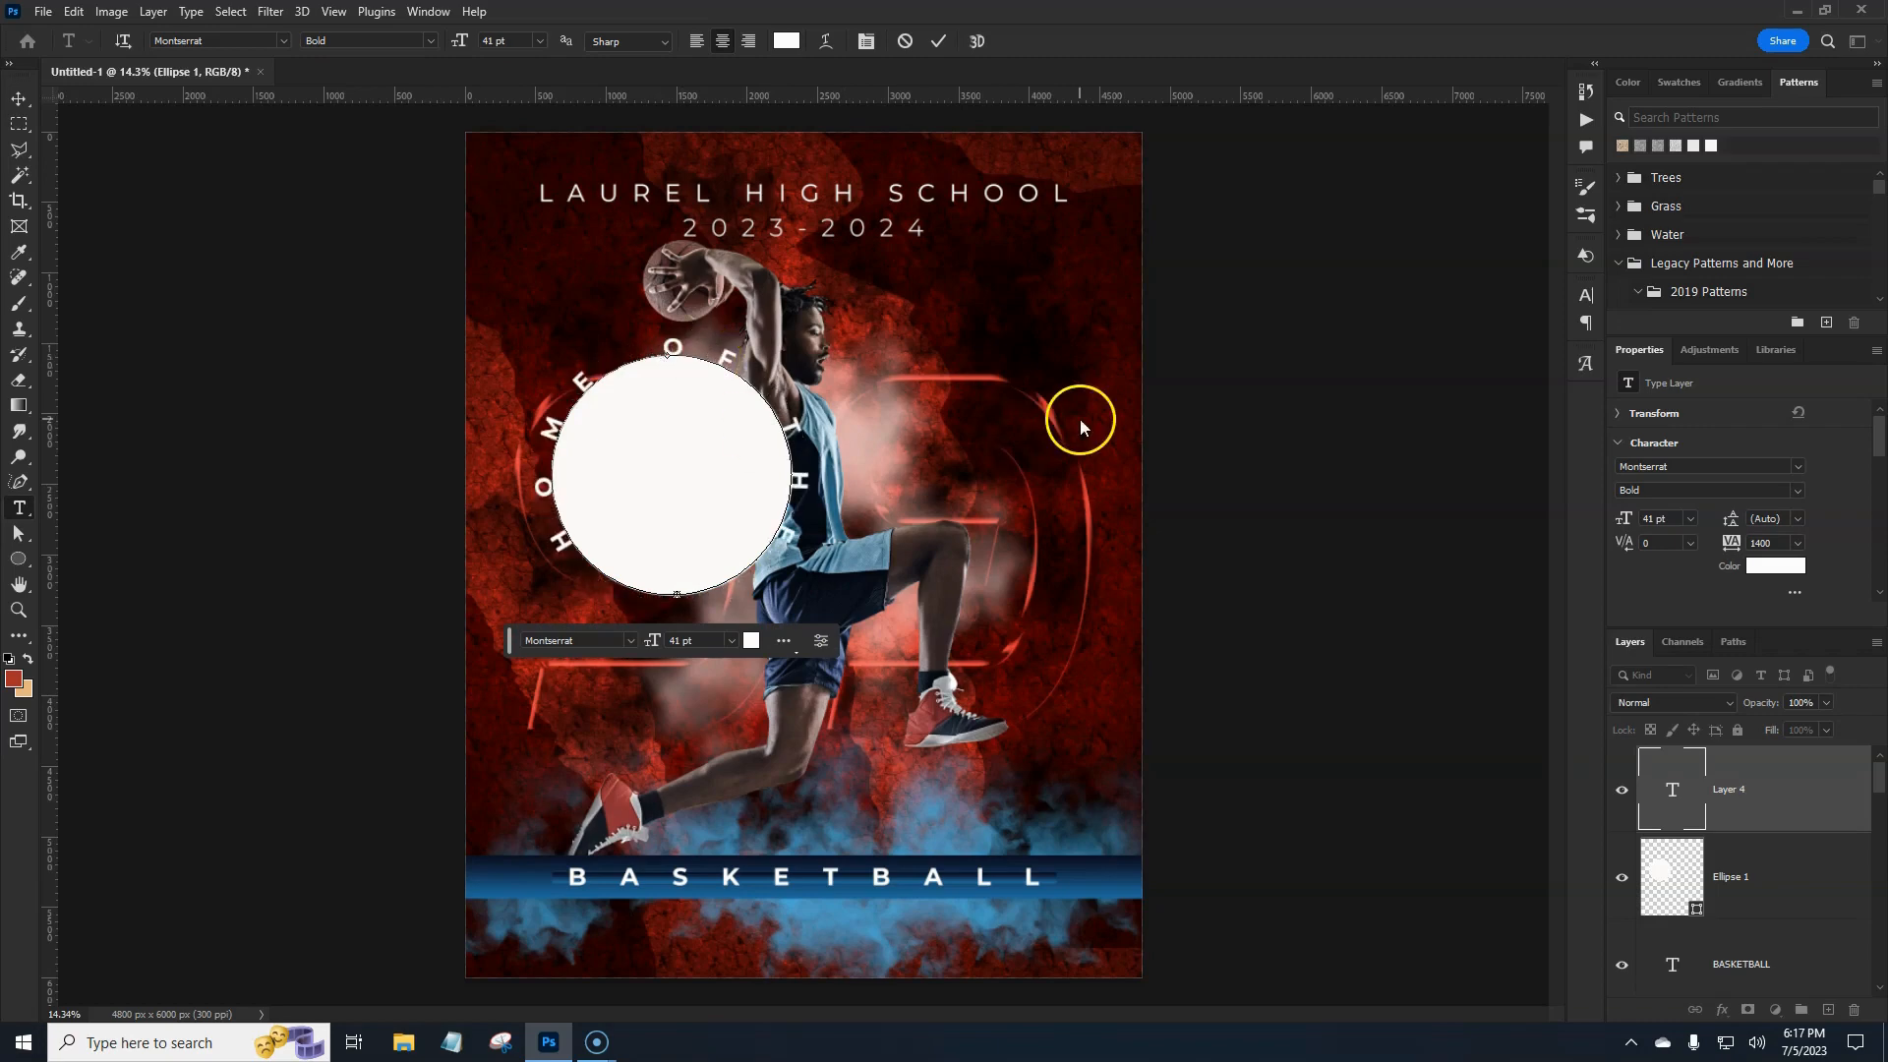
{"action": "left_click", "coordinate": [1750, 544]}
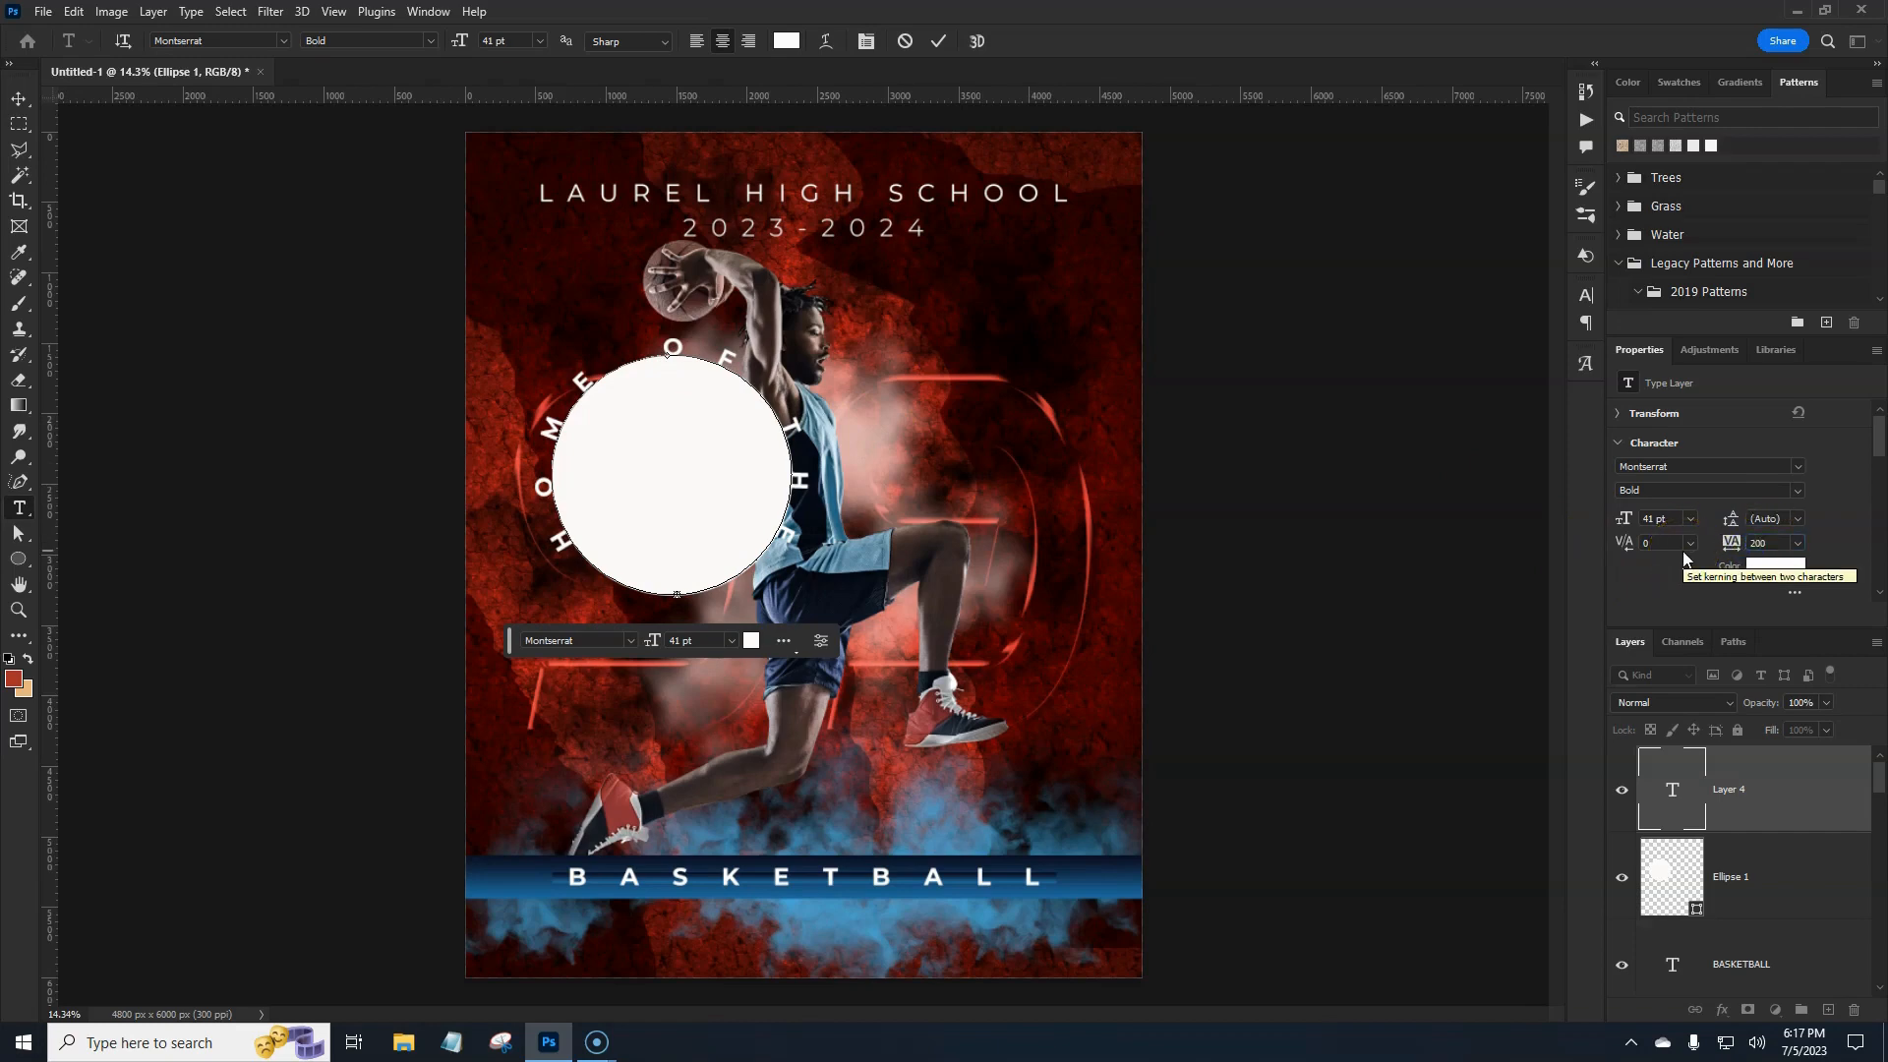
{"action": "key", "text": "ctrl+Return"}
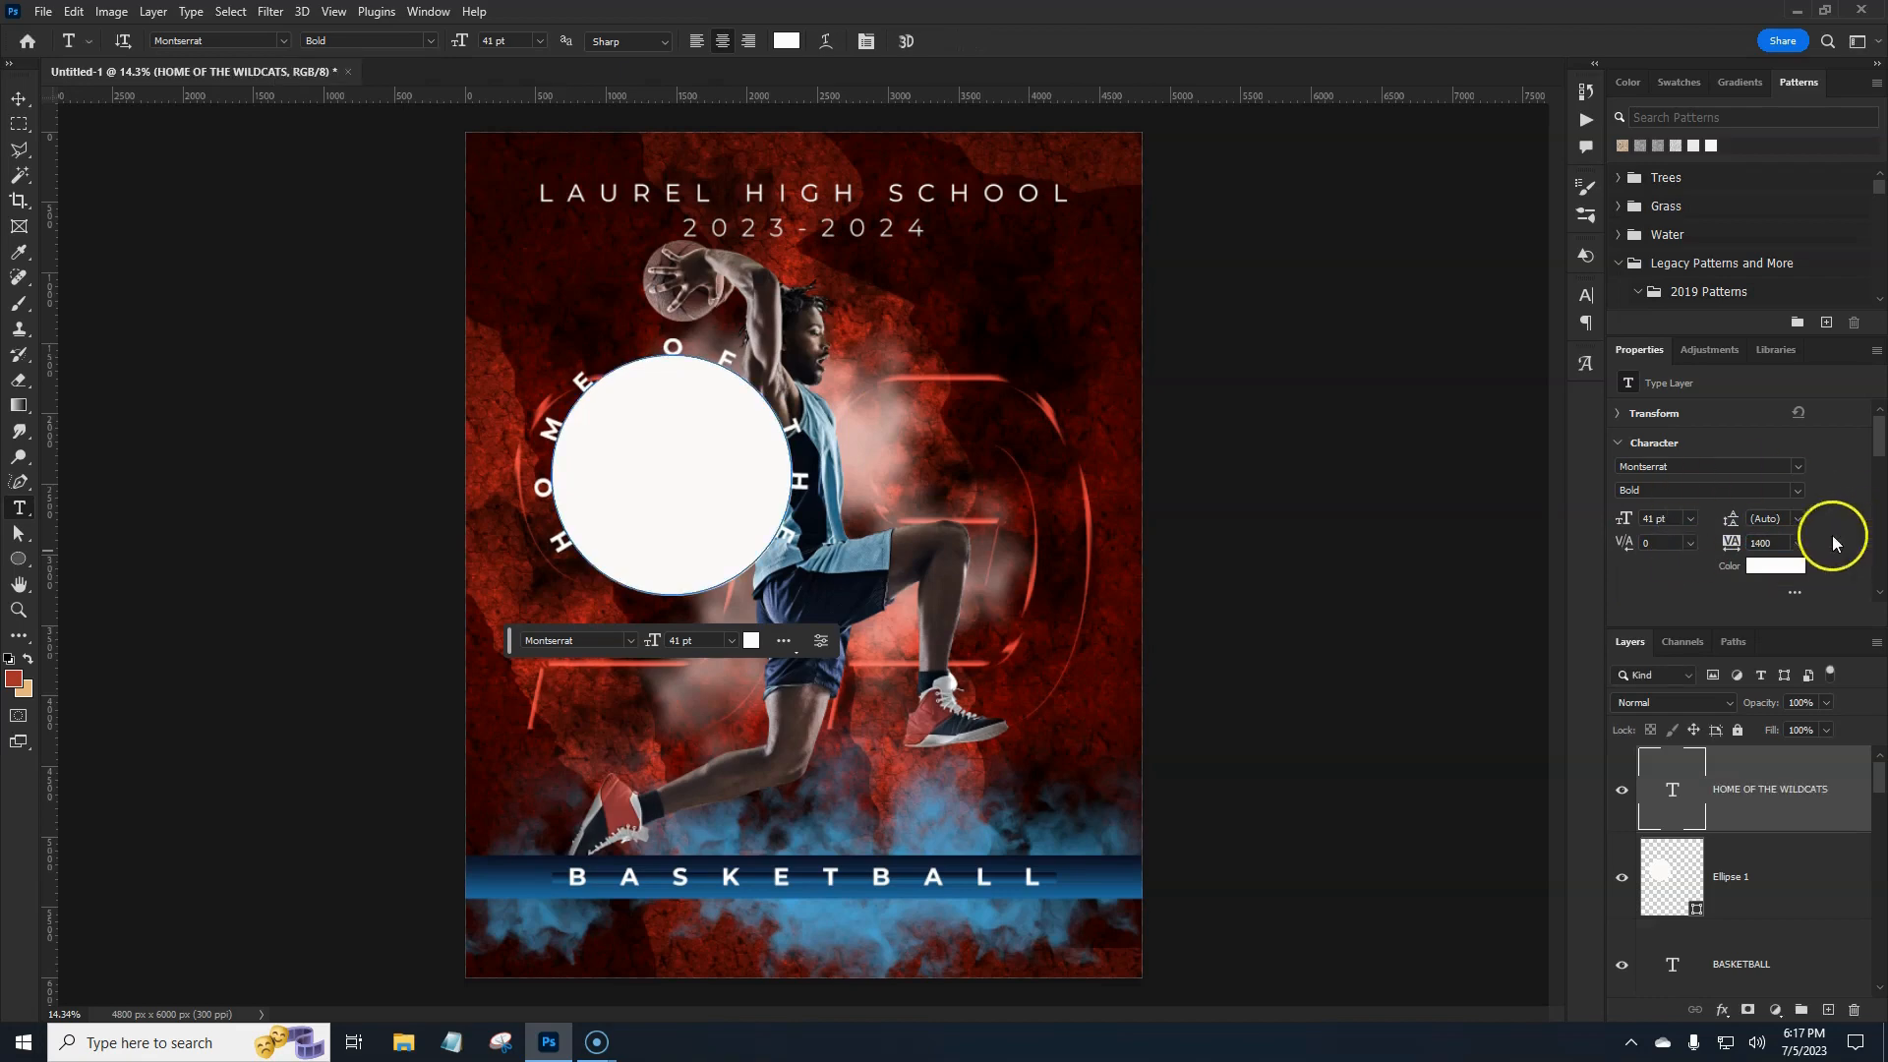
Set the curved text's tracking to 400 in the Character panel.
{"action": "left_click", "coordinate": [1778, 542]}
{"action": "key", "text": "Return"}
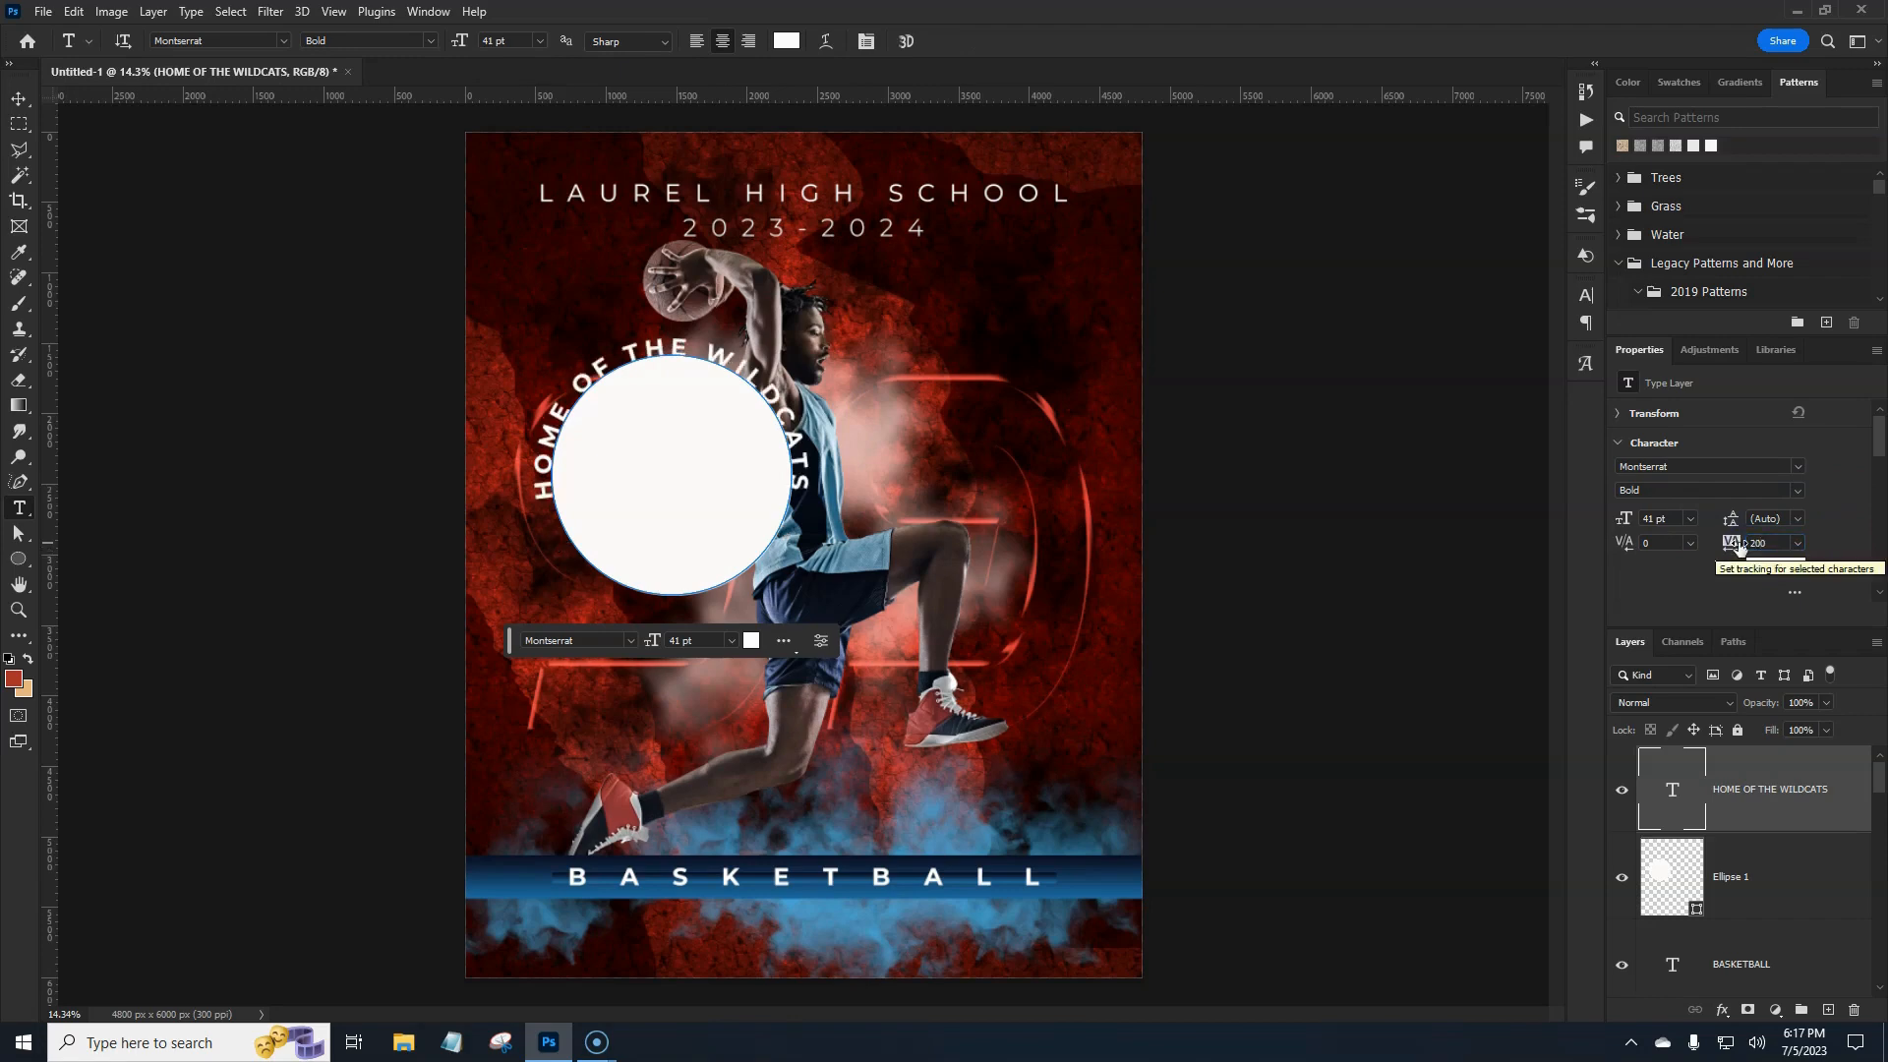
{"action": "left_click", "coordinate": [1768, 544]}
{"action": "key", "text": "Return"}
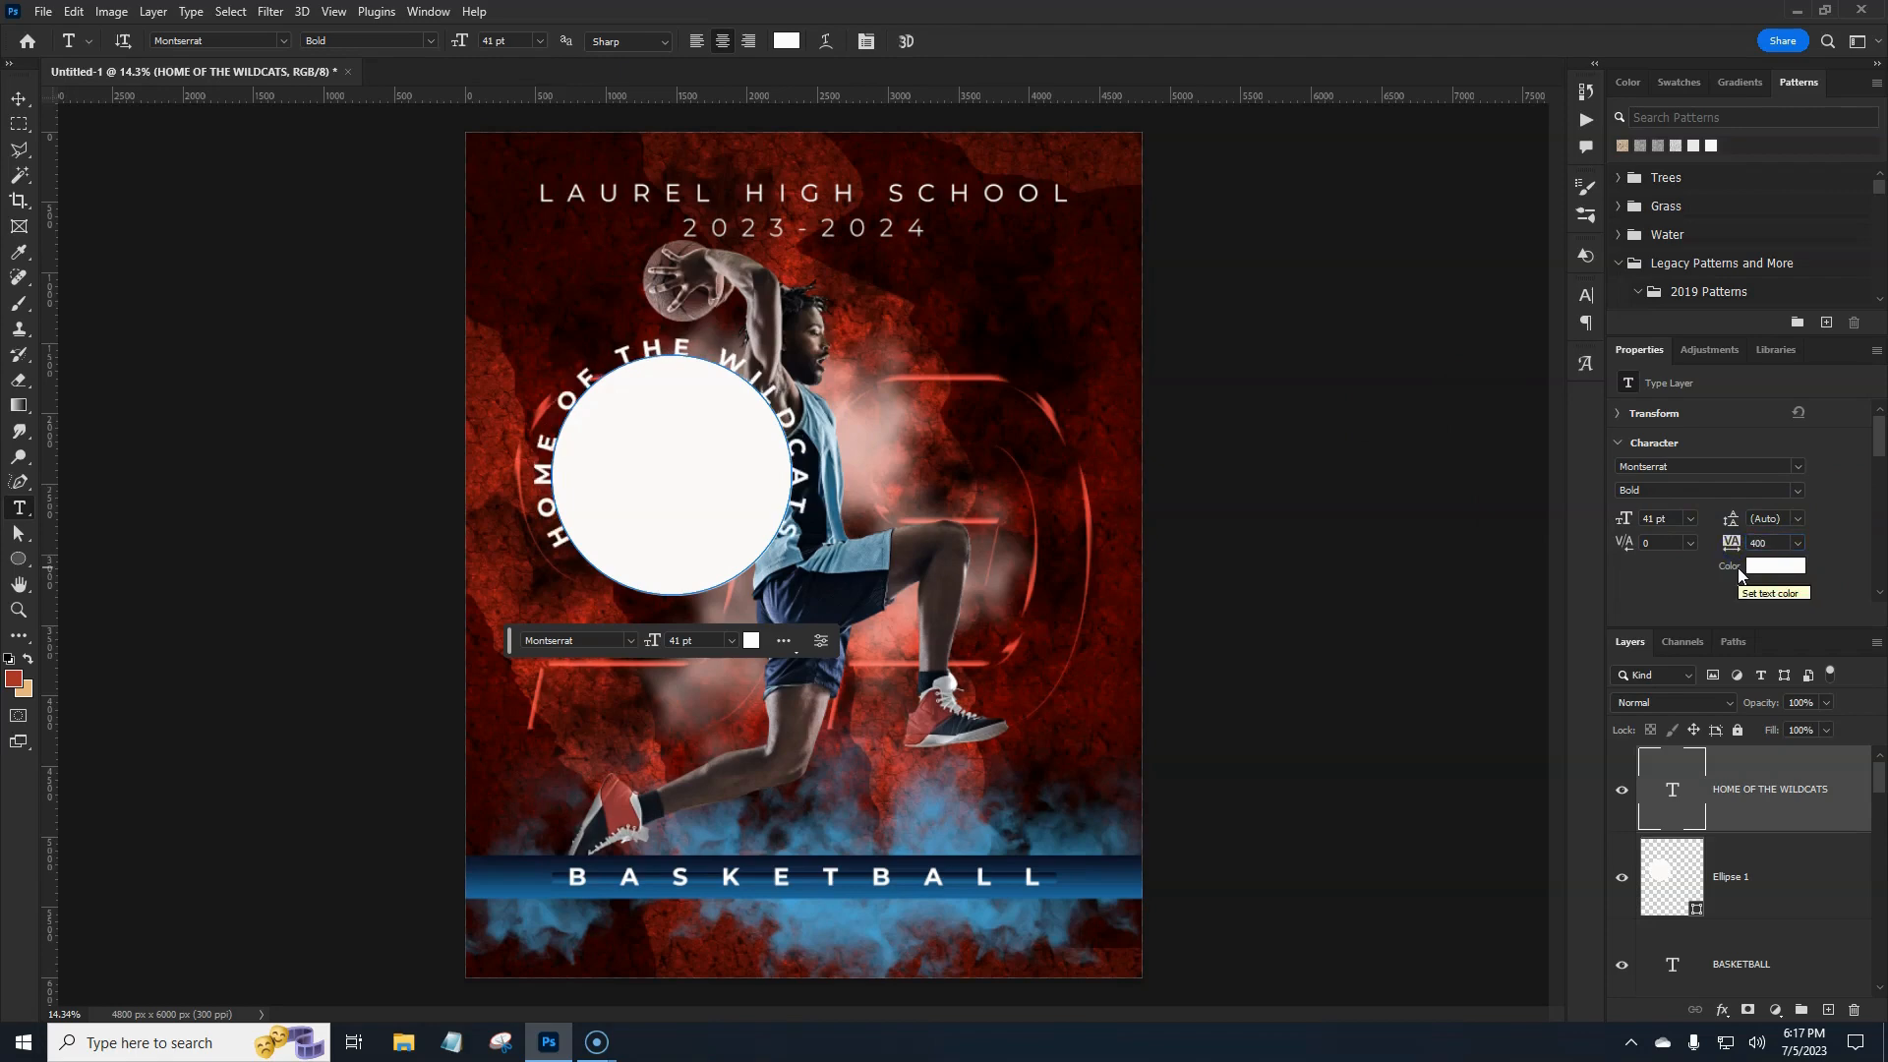
{"action": "left_click", "coordinate": [1728, 877]}
Hide the white Ellipse 1 circle and rotate the curved text by −45°.
{"action": "left_click", "coordinate": [1624, 878]}
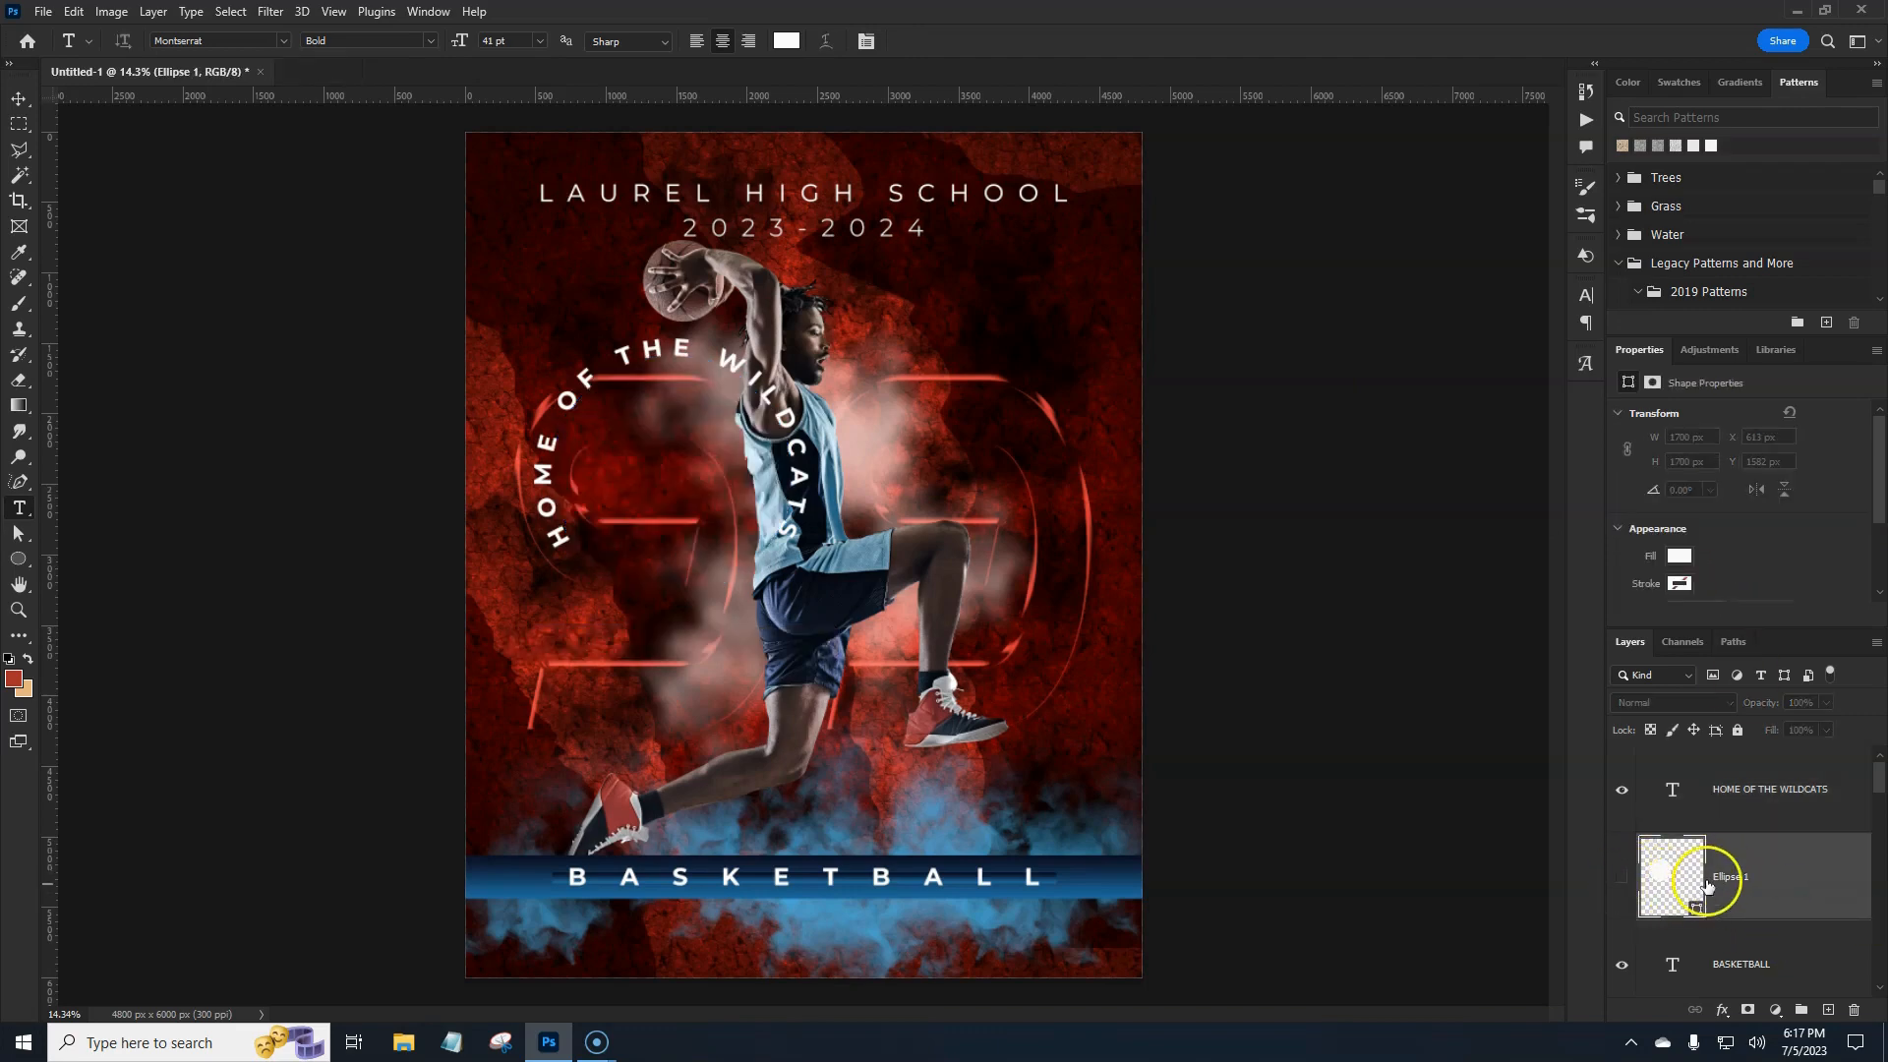
{"action": "left_click", "coordinate": [1813, 814]}
{"action": "left_click", "coordinate": [1677, 812]}
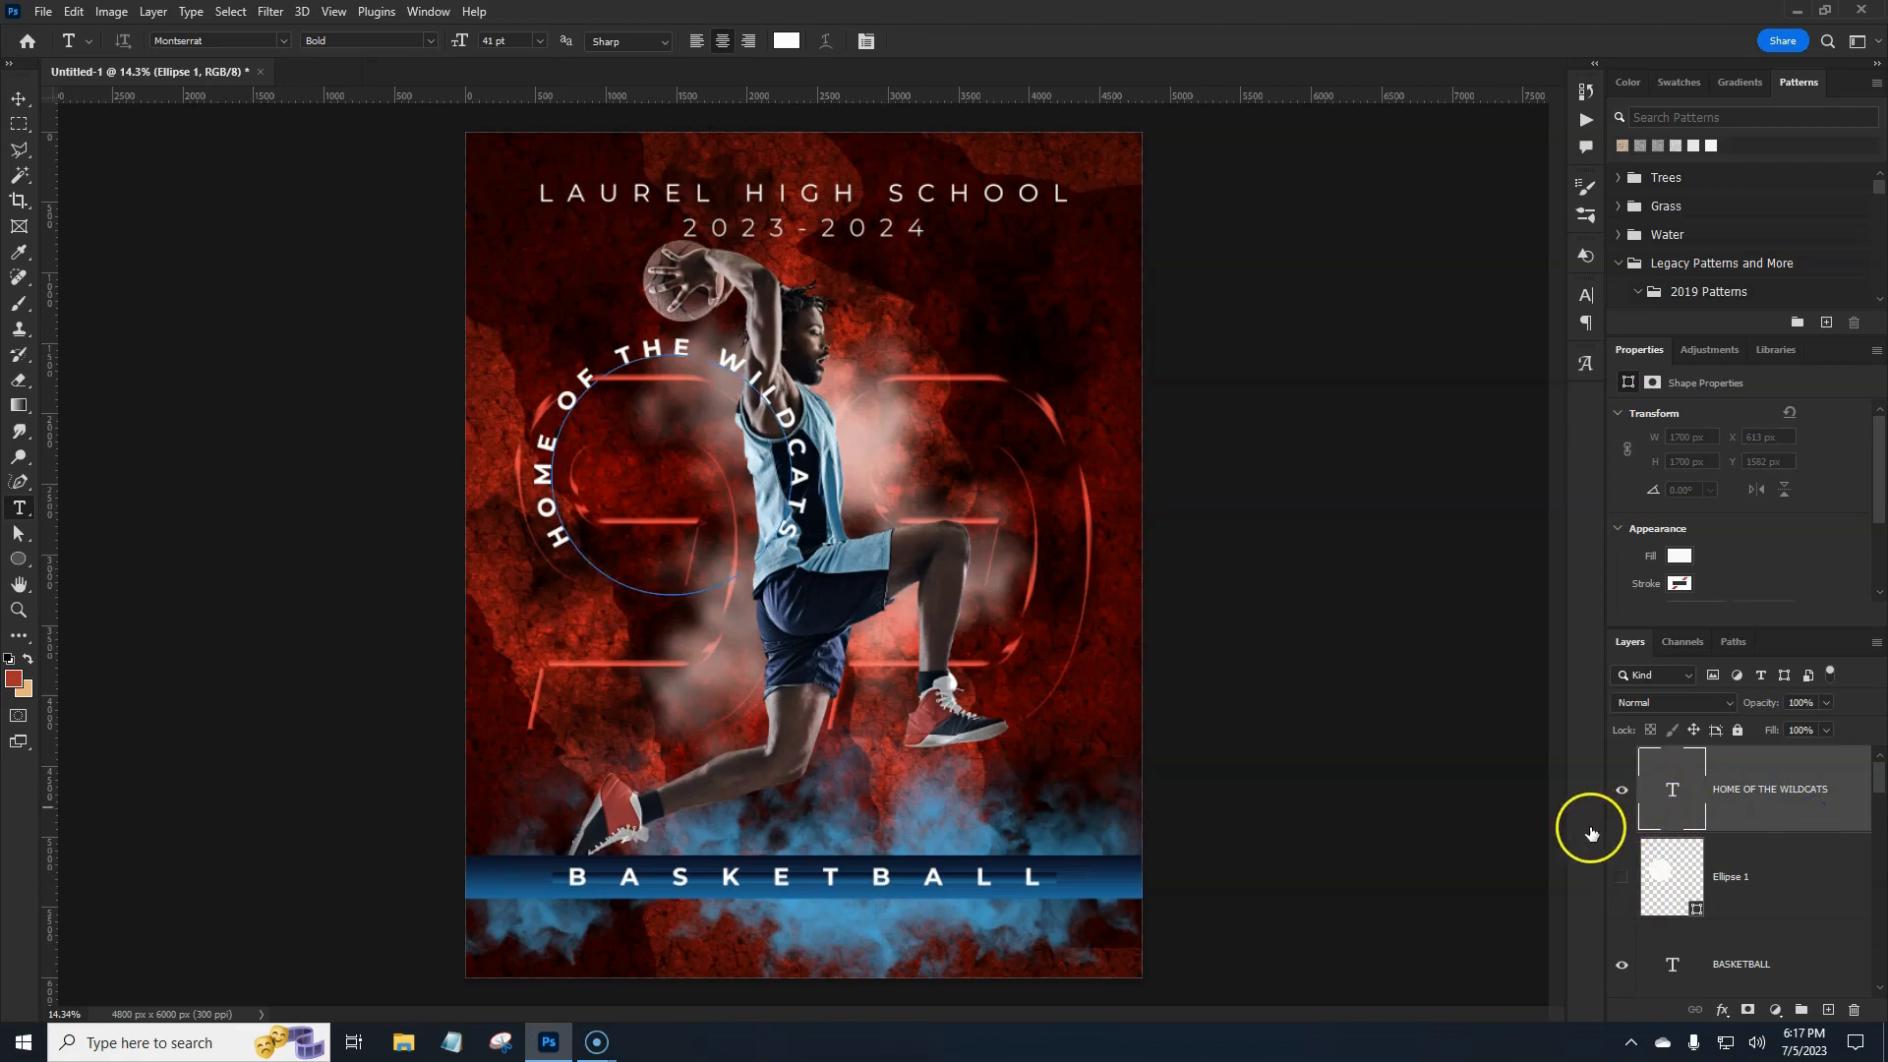
{"action": "key", "text": "ctrl+t"}
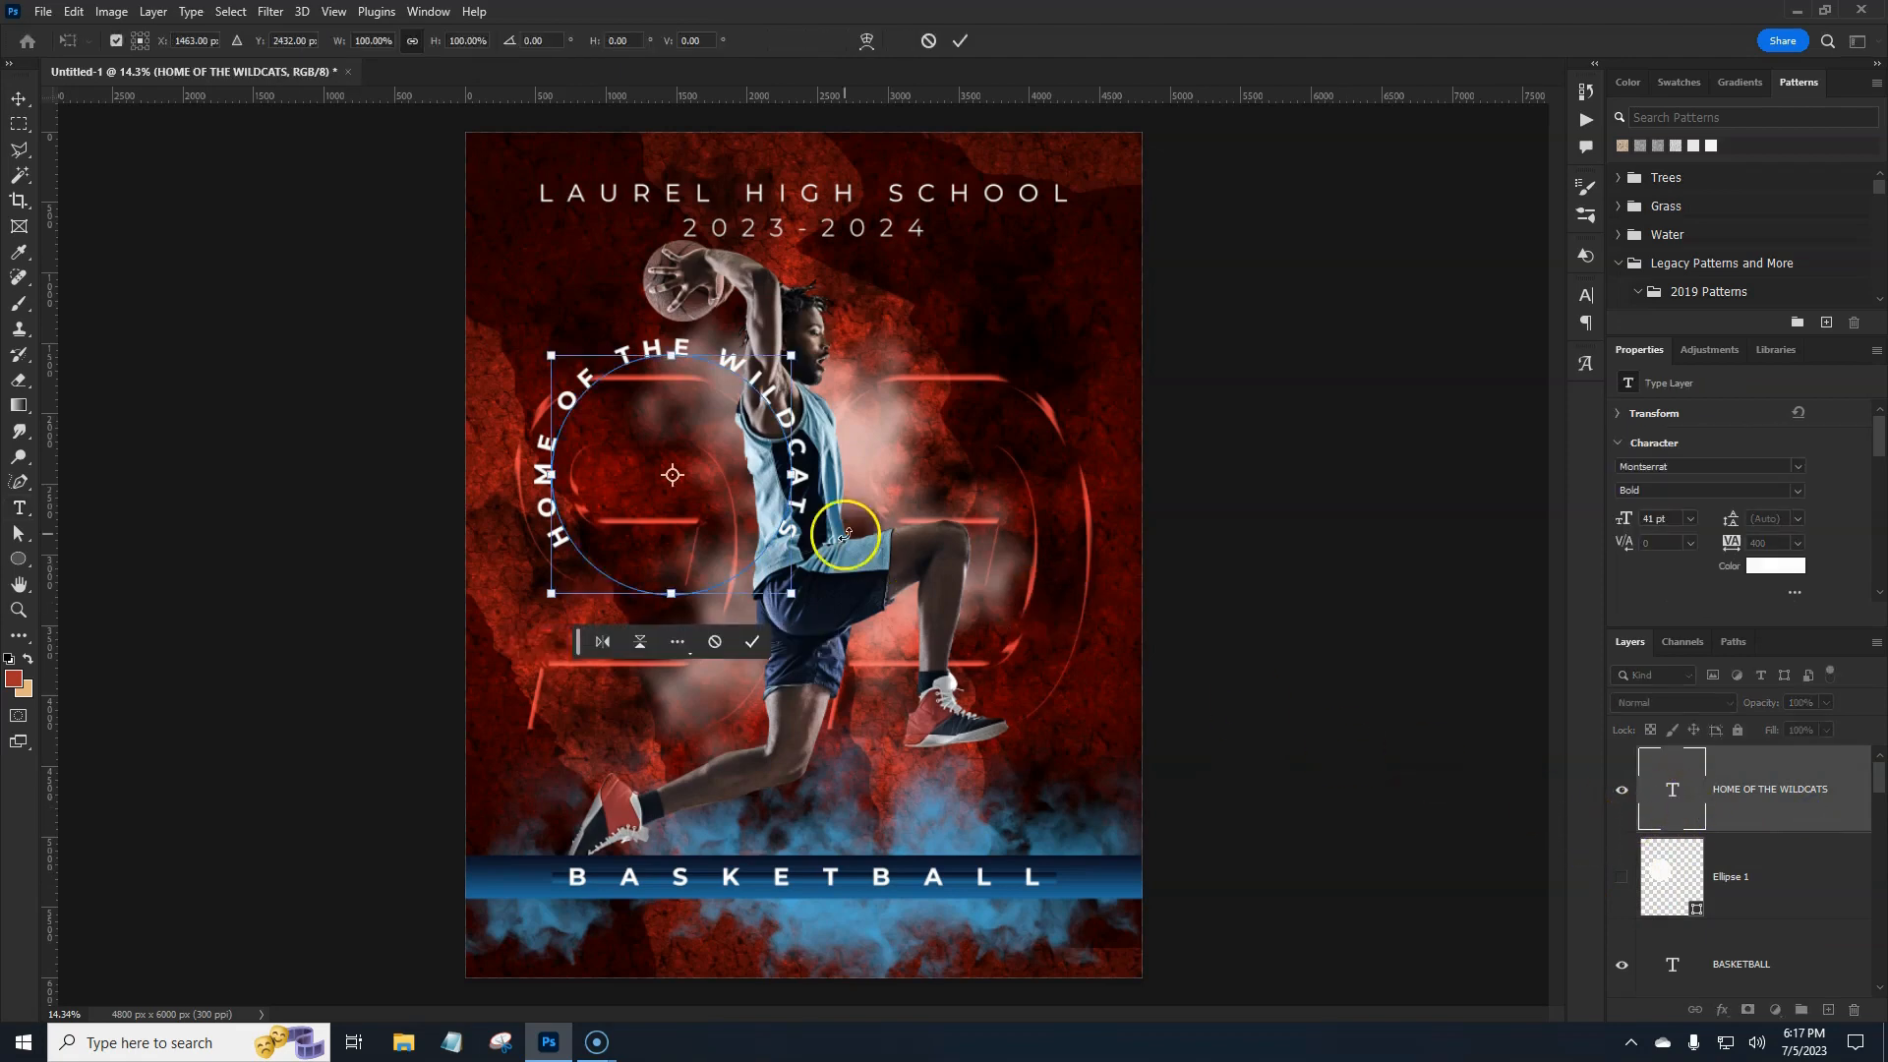
{"action": "left_click_drag", "start_coordinate": [814, 613], "coordinate": [848, 478]}
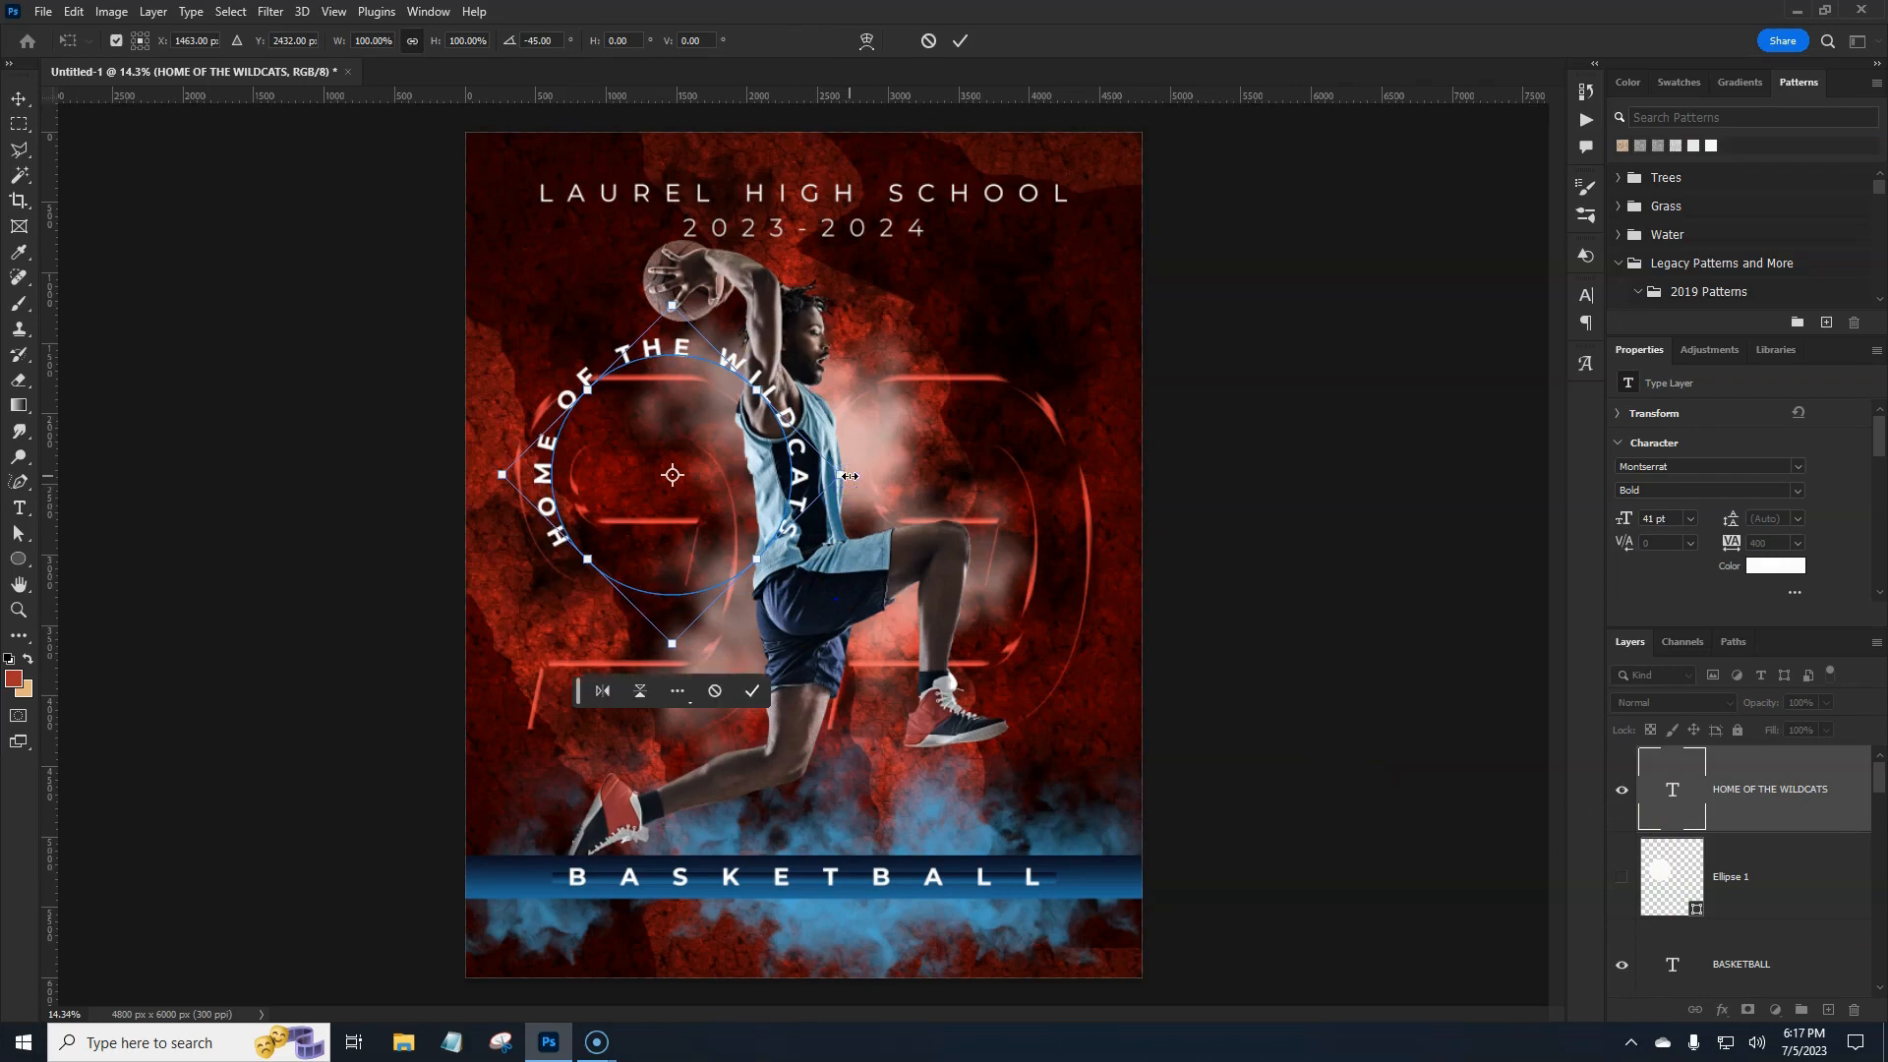
{"action": "key", "text": "Return"}
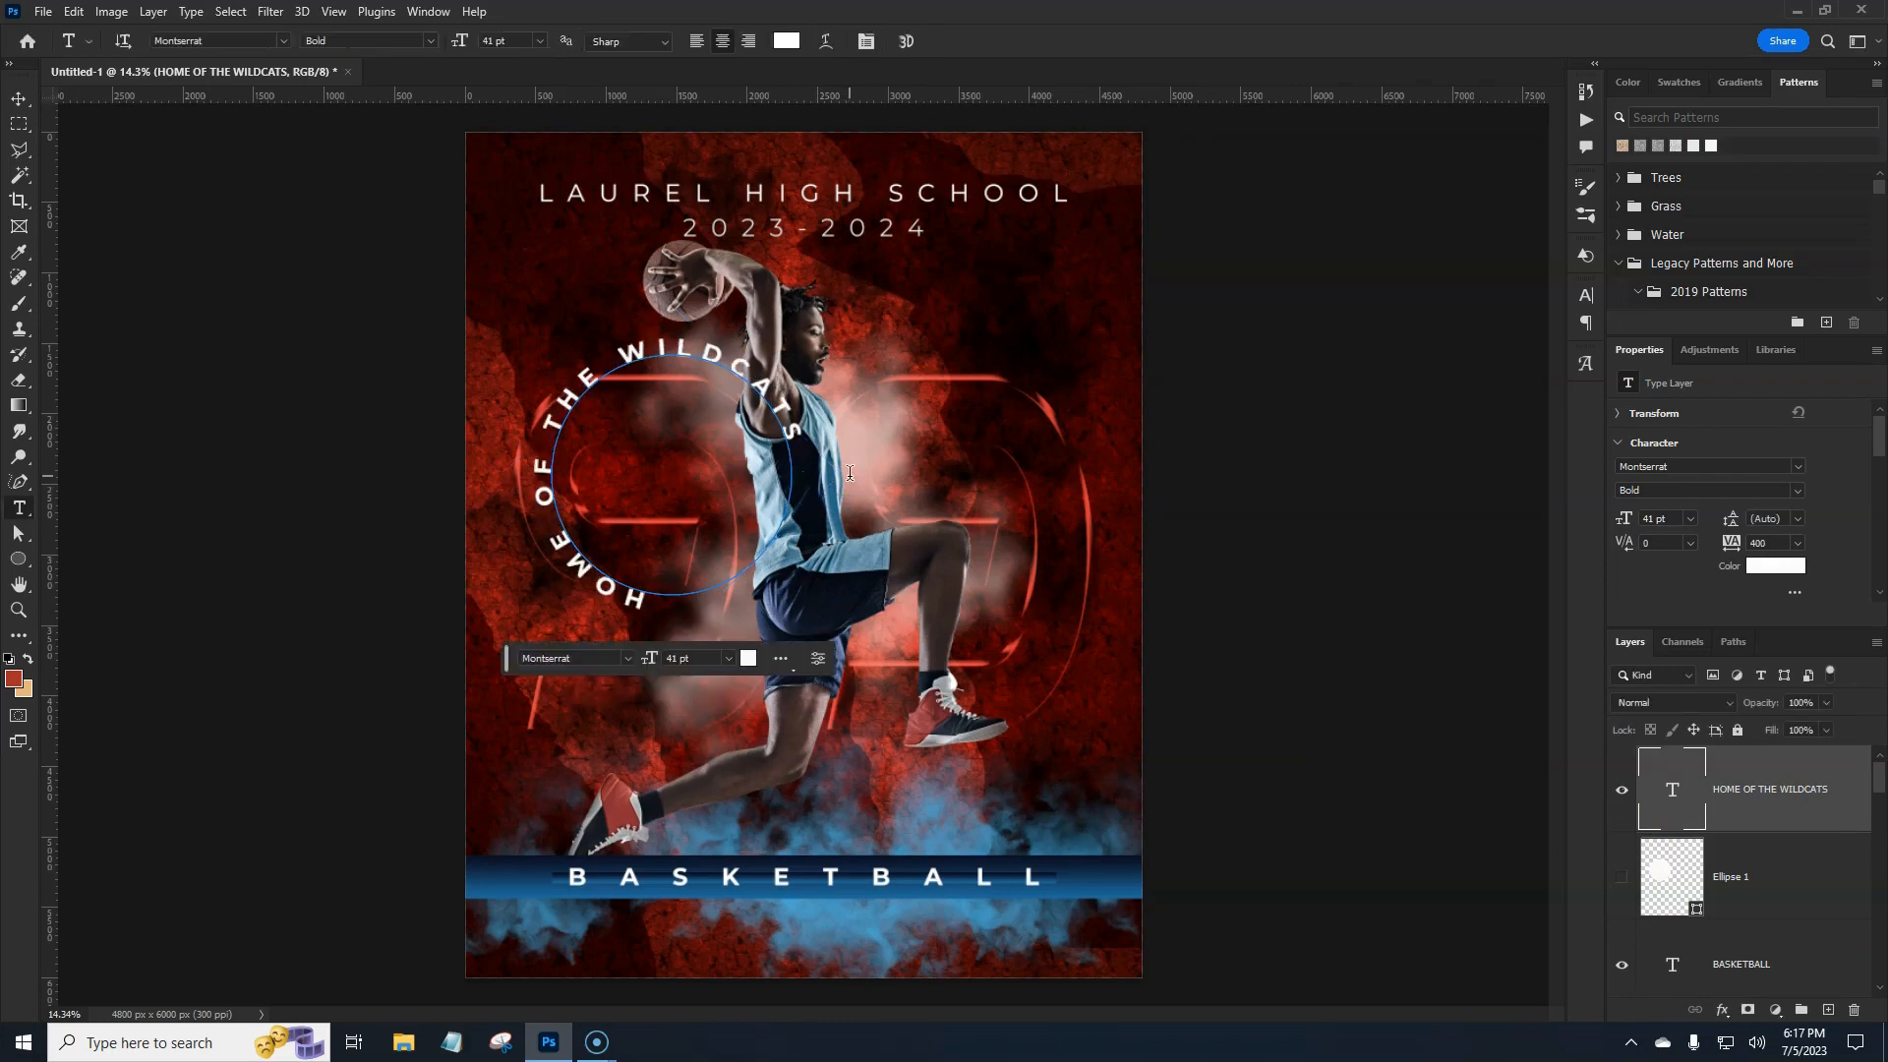
Move the curved HOME OF THE WILDCATS text right over the player.
{"action": "left_click", "coordinate": [860, 499]}
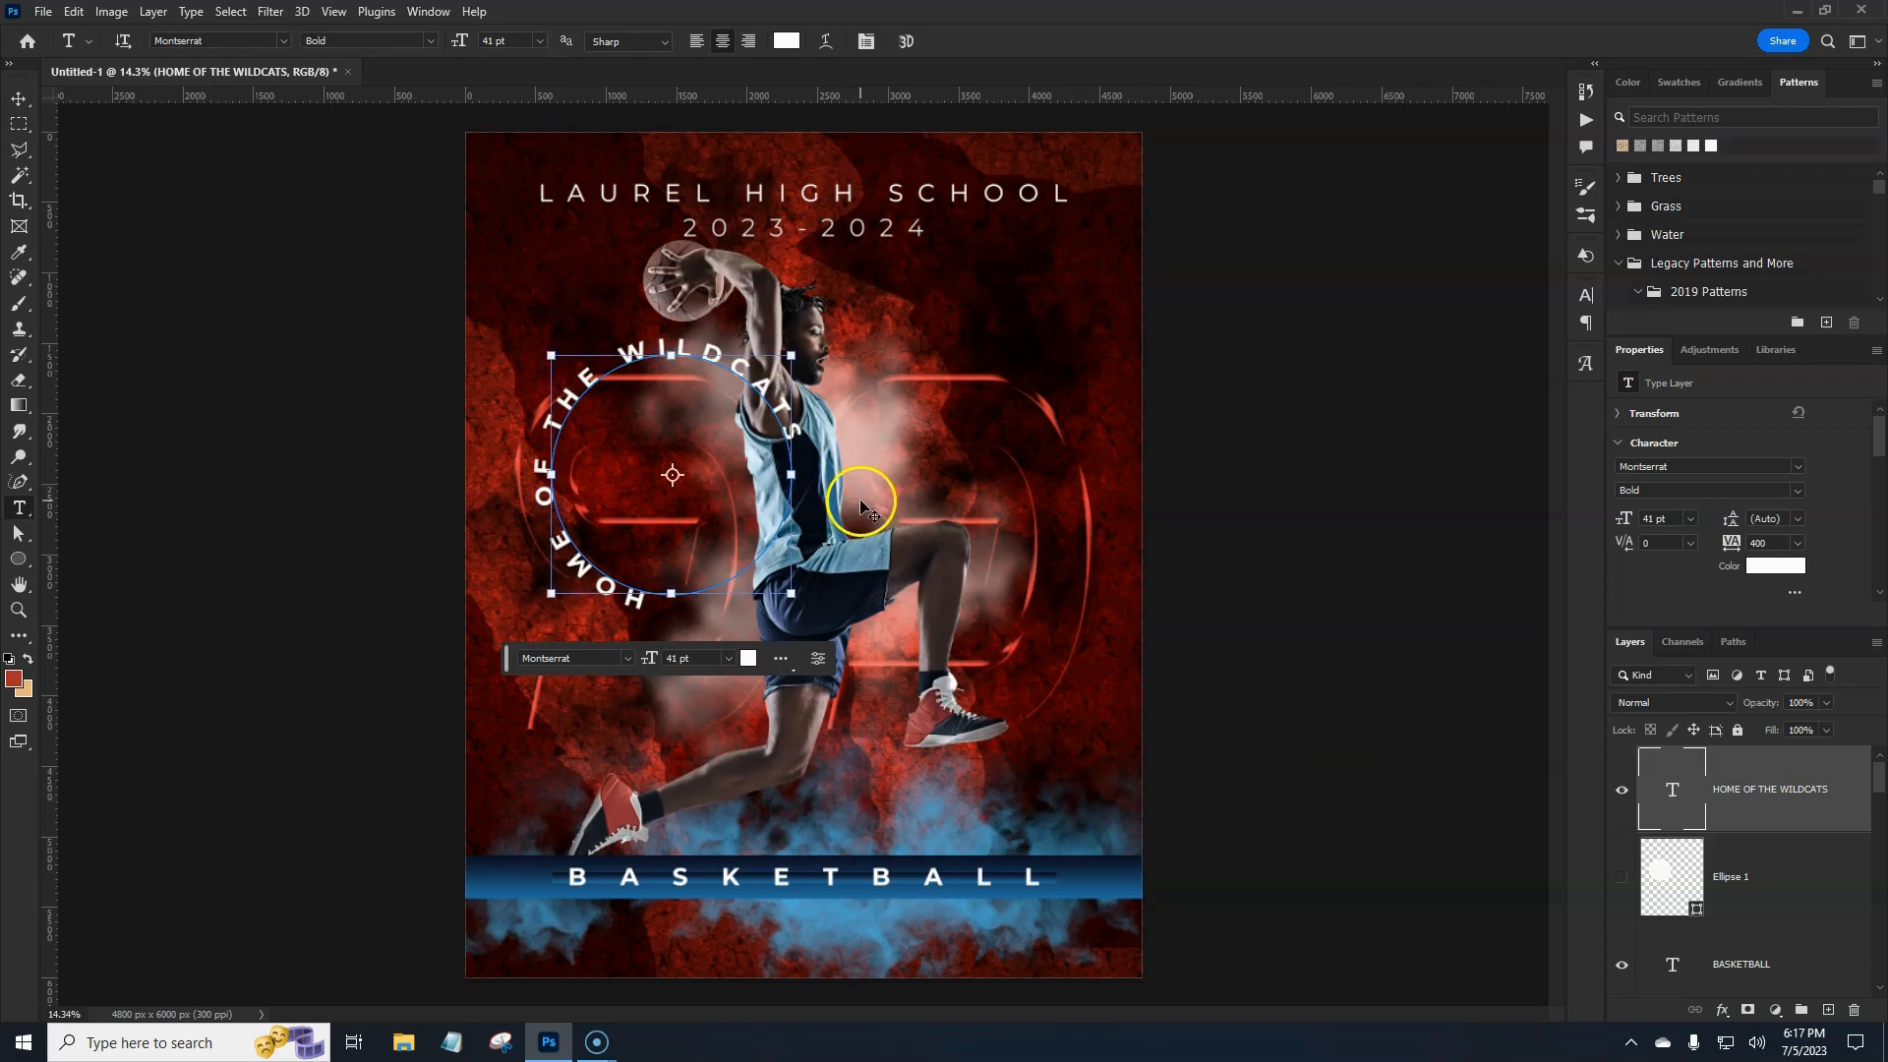
{"action": "key", "text": "ctrl+t"}
{"action": "left_click_drag", "start_coordinate": [671, 532], "coordinate": [769, 532]}
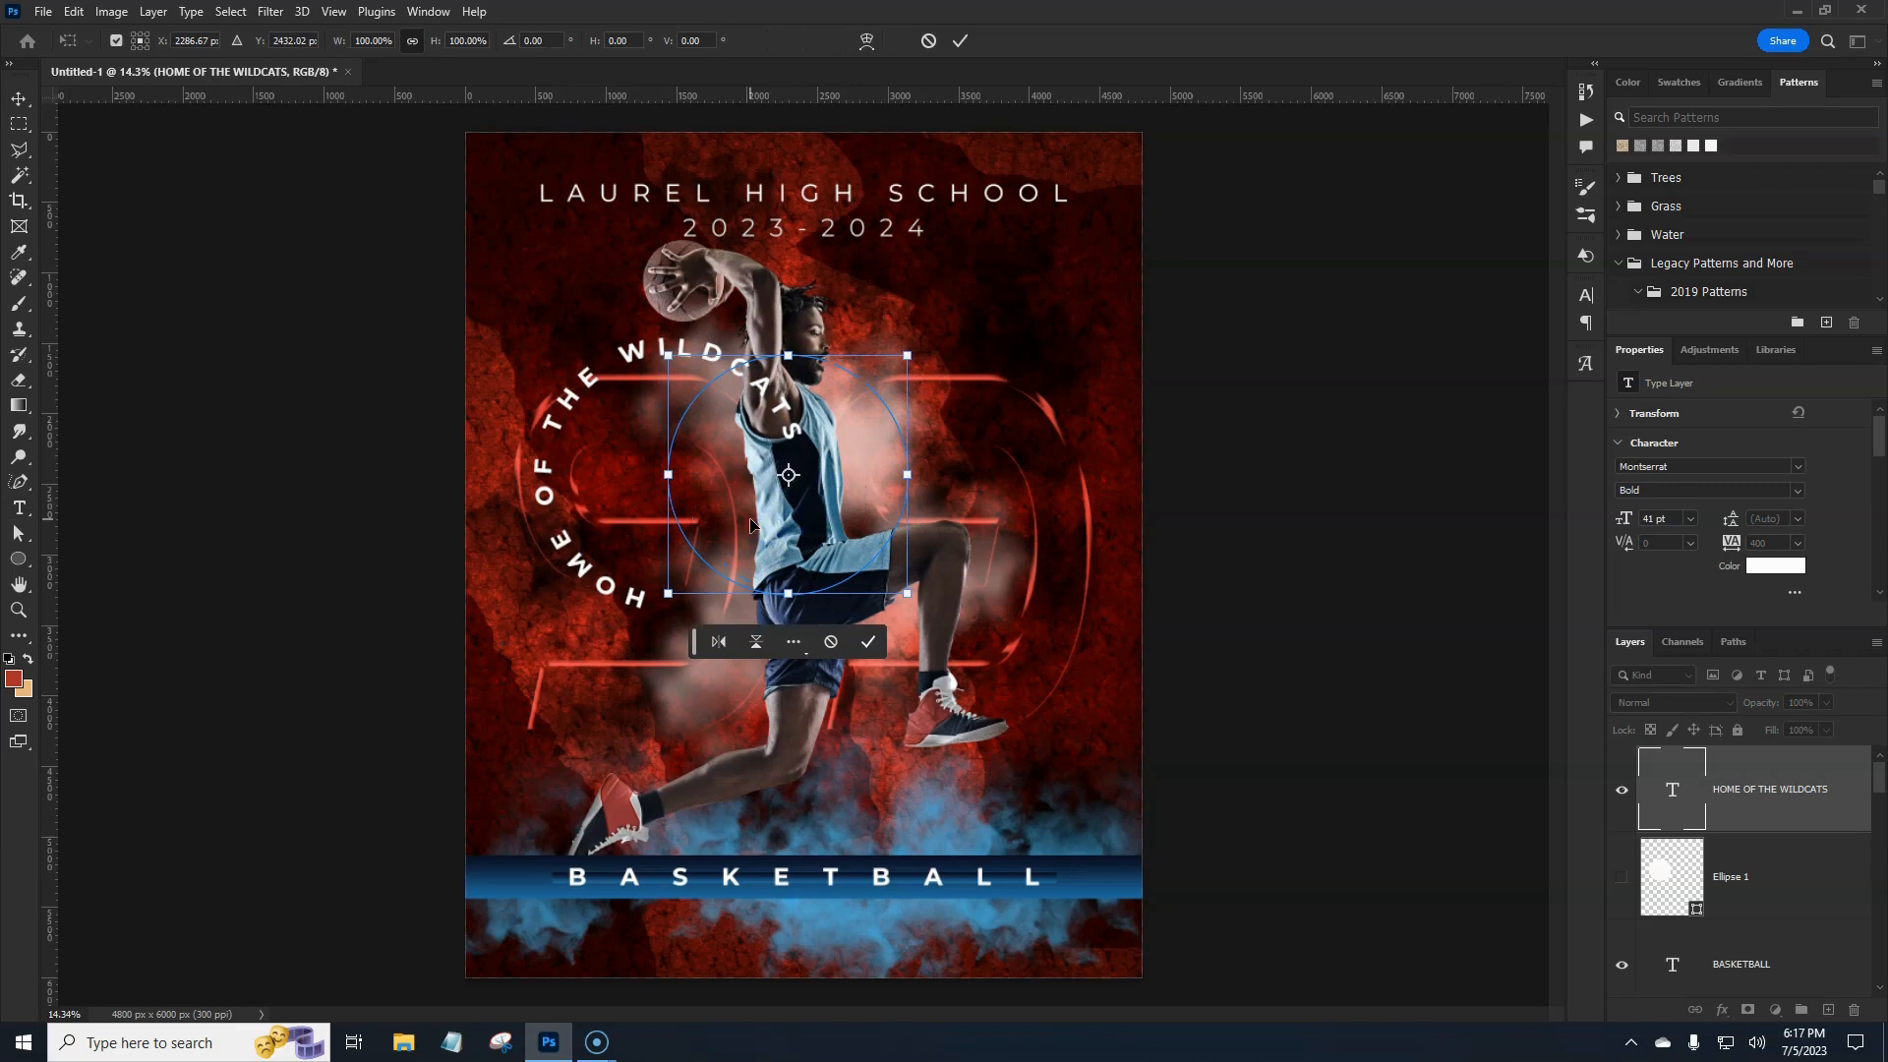
{"action": "key", "text": "Return"}
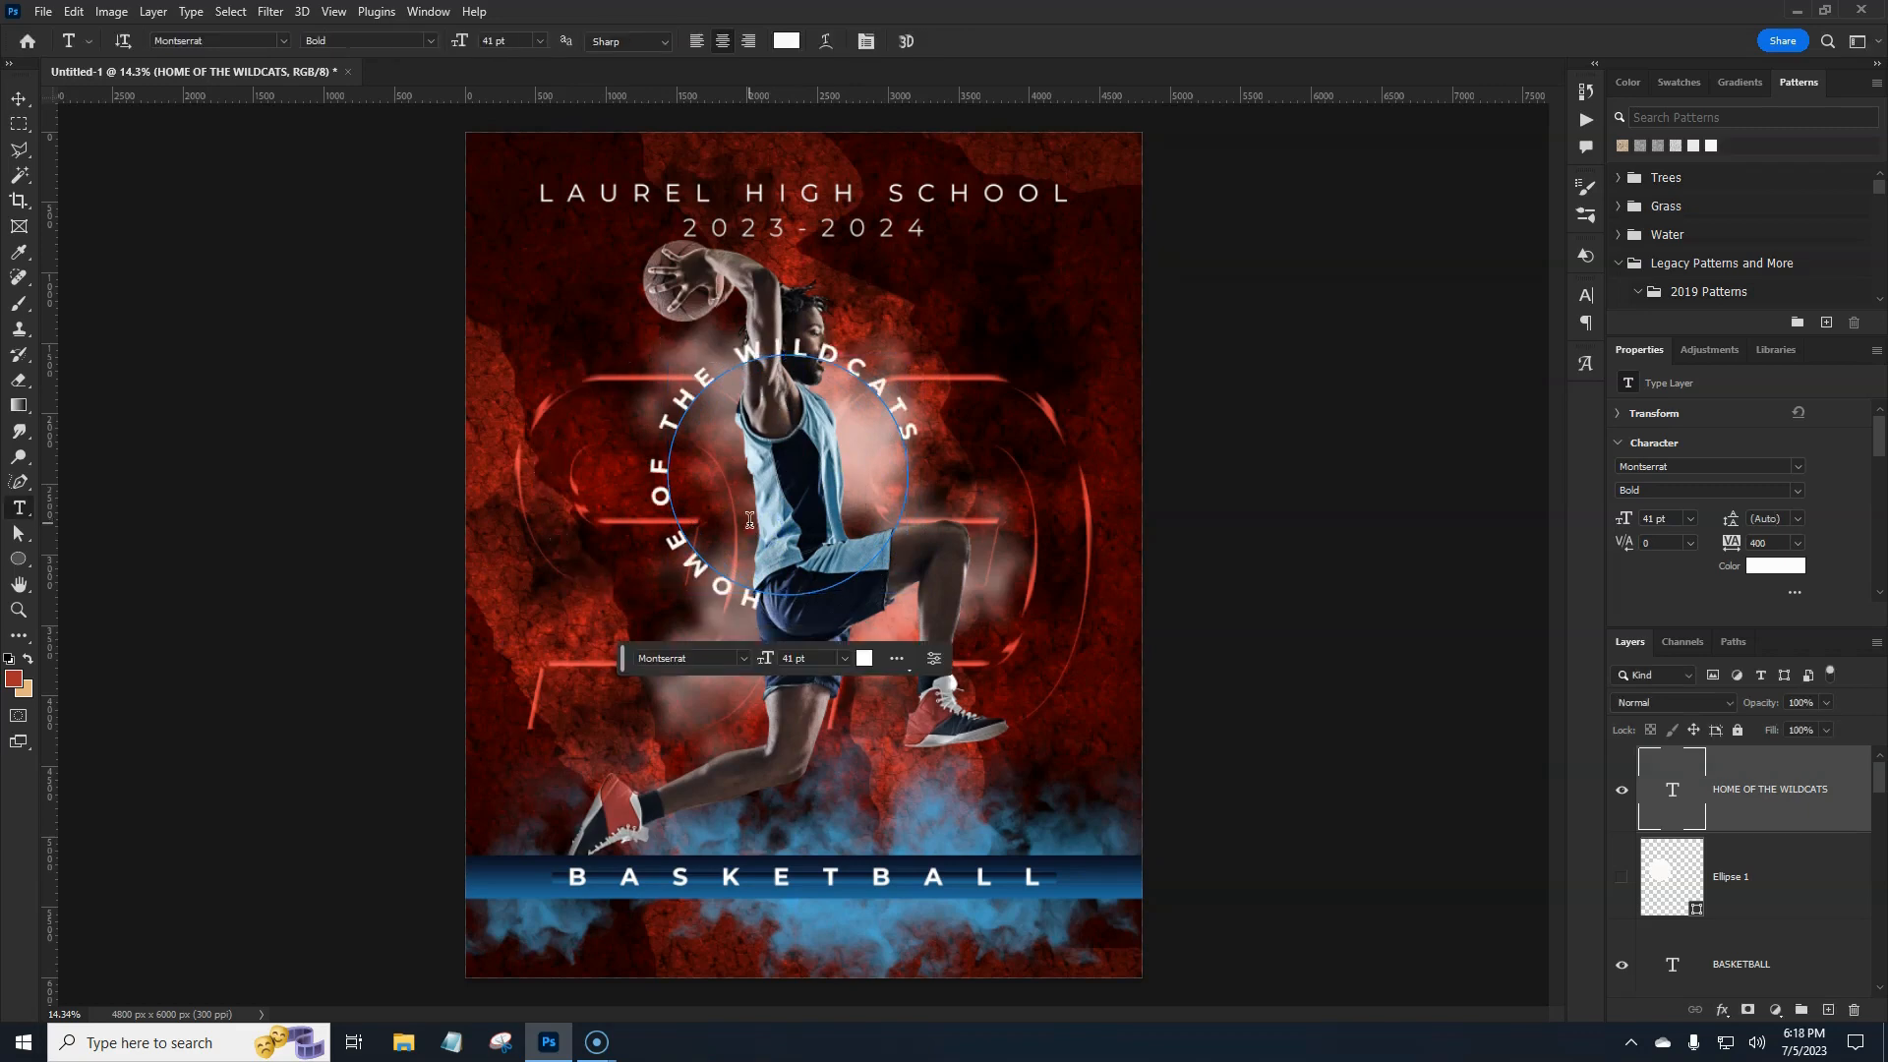
Nudge the curved text left five Shift+Left steps around the torso and hide the path outline.
{"action": "left_click", "coordinate": [733, 542]}
{"action": "key", "text": "ctrl+t"}
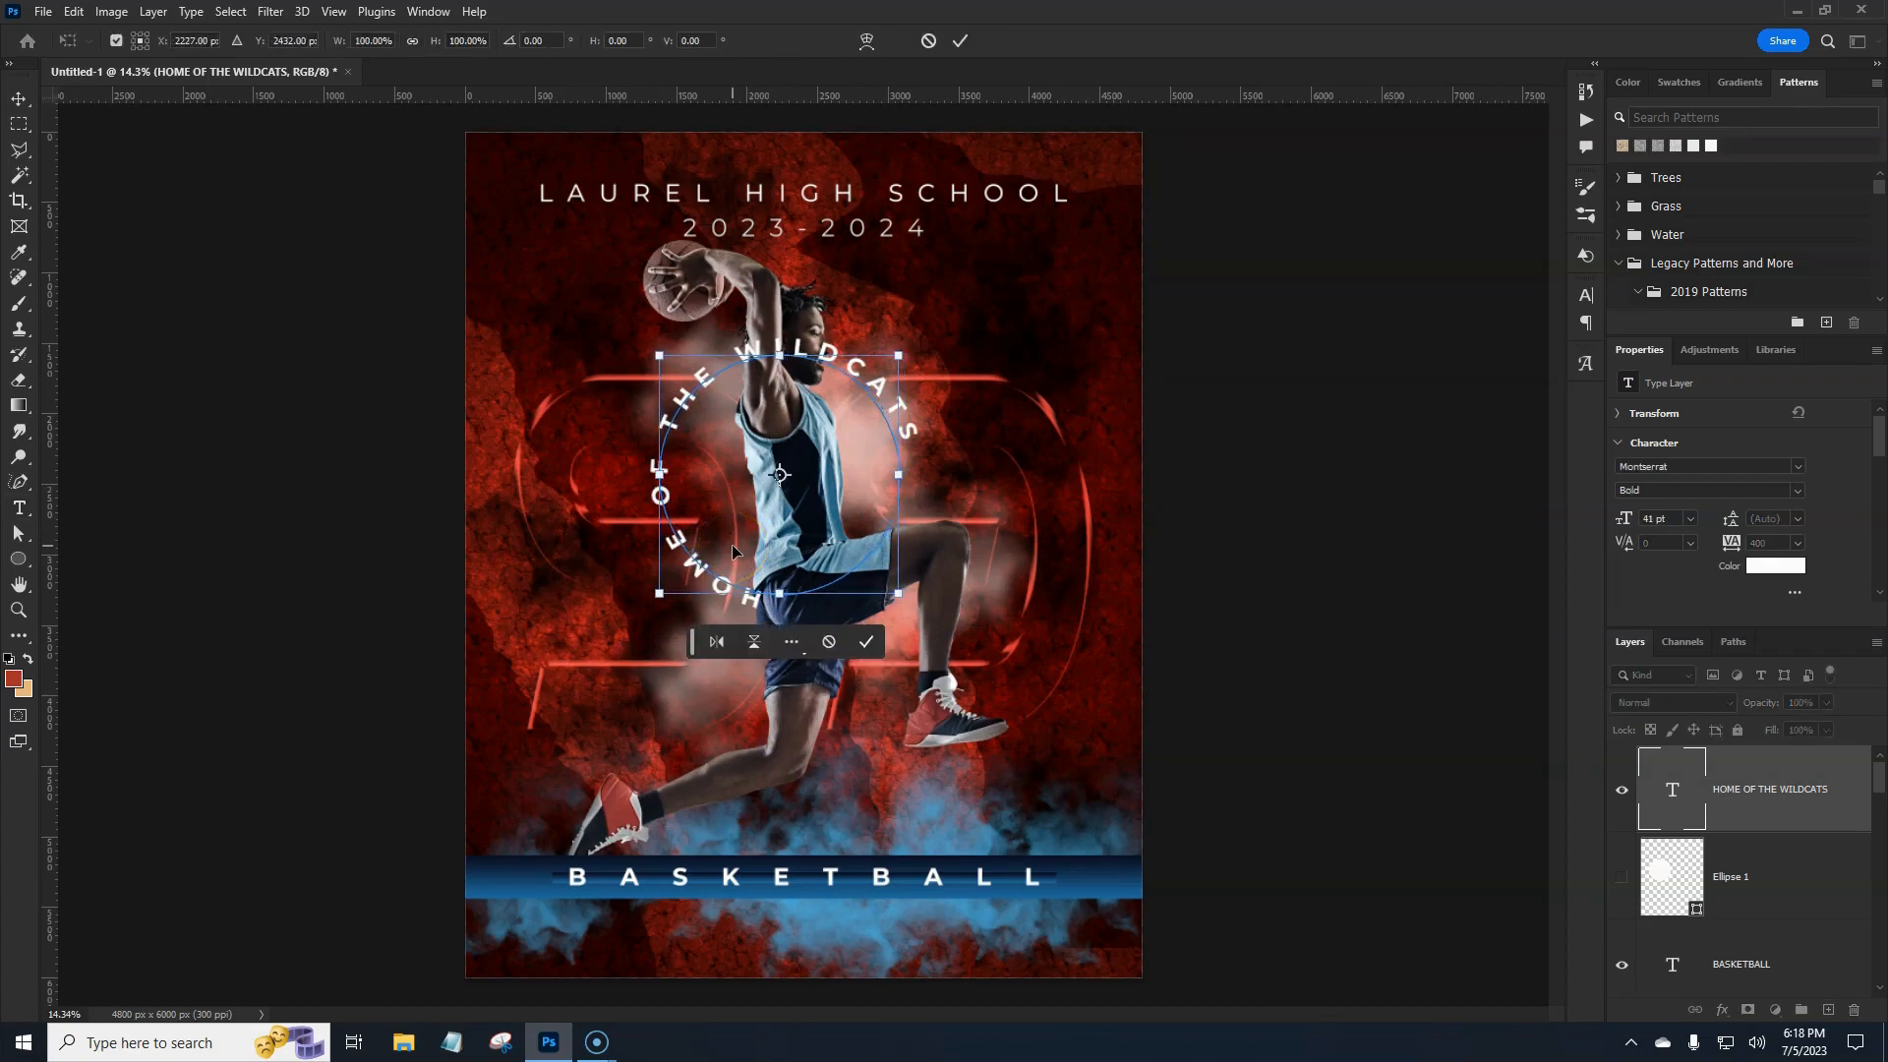
{"action": "key", "text": "shift+Left"}
{"action": "key", "text": "shift+Left"}
{"action": "key", "text": "shift+Left"}
{"action": "key", "text": "shift+Left"}
{"action": "key", "text": "shift+Left"}
{"action": "key", "text": "shift+Left"}
{"action": "key", "text": "shift+Left"}
{"action": "key", "text": "shift+Left"}
{"action": "key", "text": "shift+Left"}
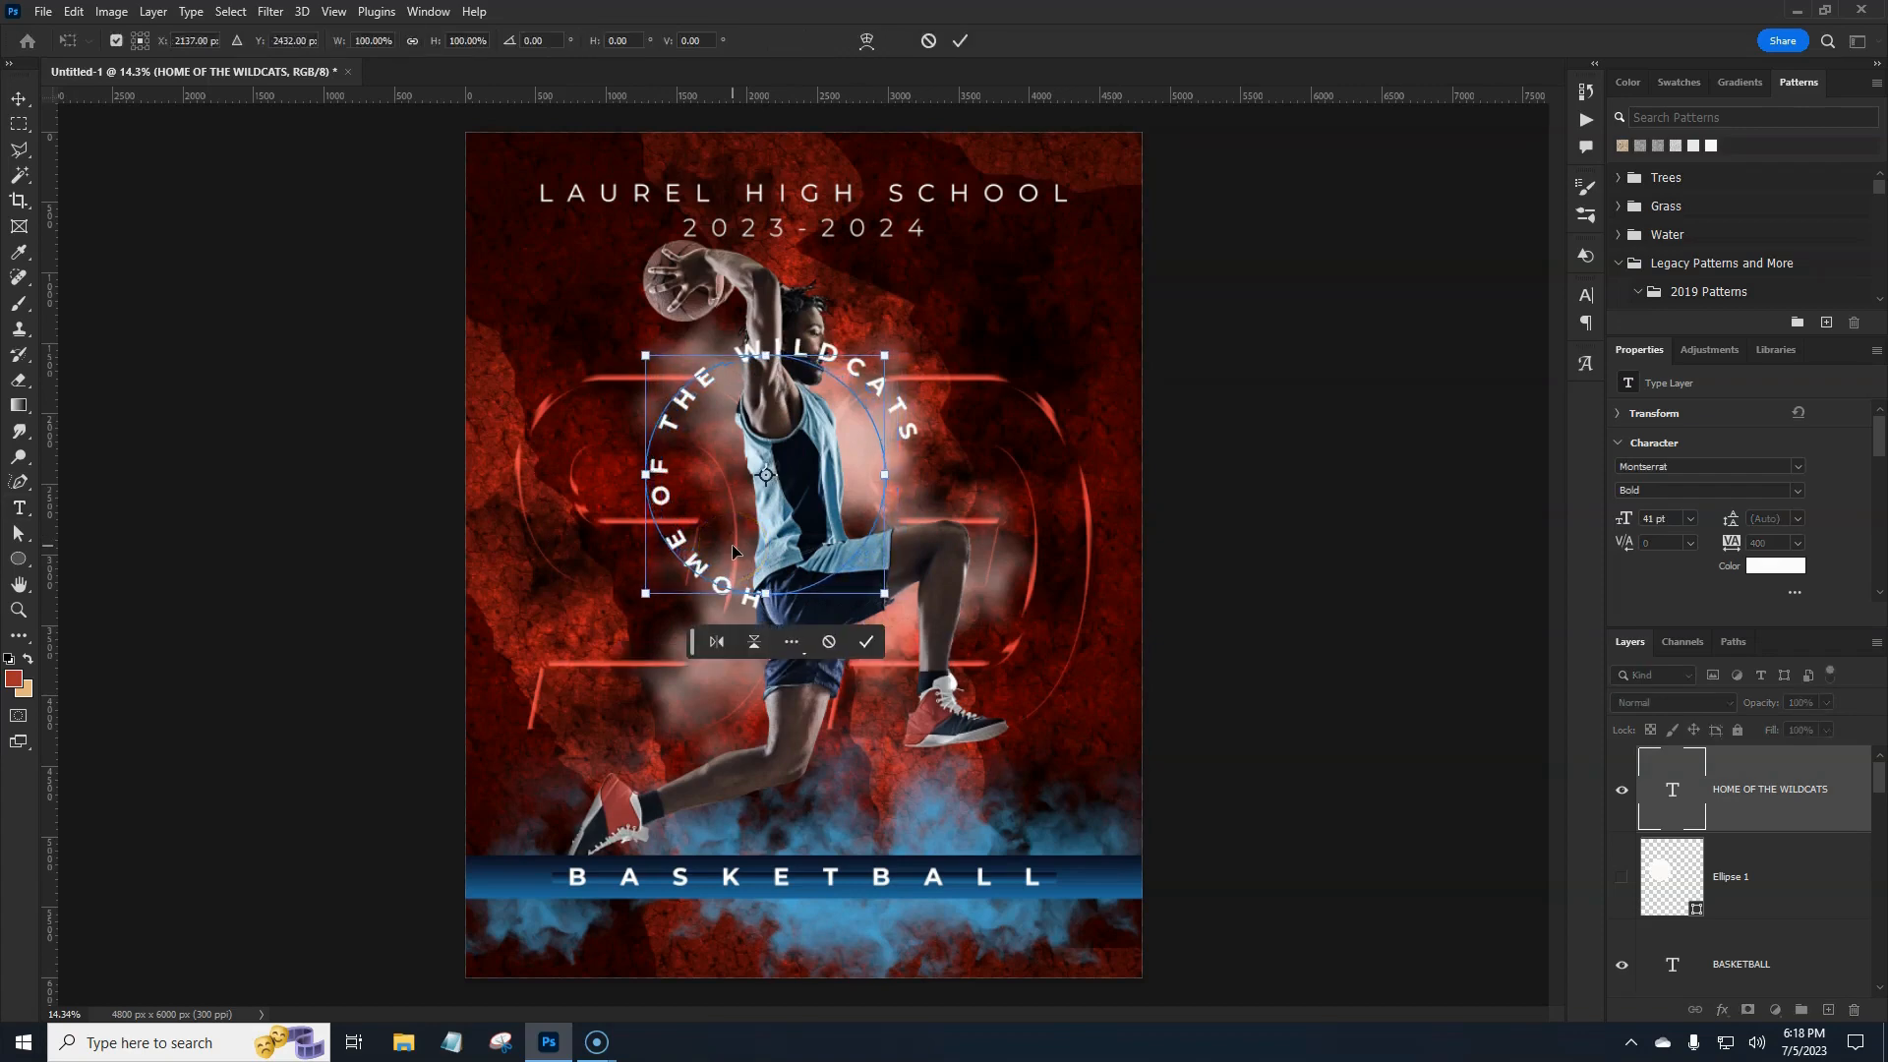
{"action": "key", "text": "shift+Left"}
{"action": "key", "text": "shift+Left"}
{"action": "key", "text": "shift+Left"}
{"action": "key", "text": "shift+Left"}
{"action": "key", "text": "shift+Left"}
{"action": "key", "text": "shift+Left"}
{"action": "key", "text": "shift+Left"}
{"action": "key", "text": "shift+Left"}
{"action": "key", "text": "shift+Left"}
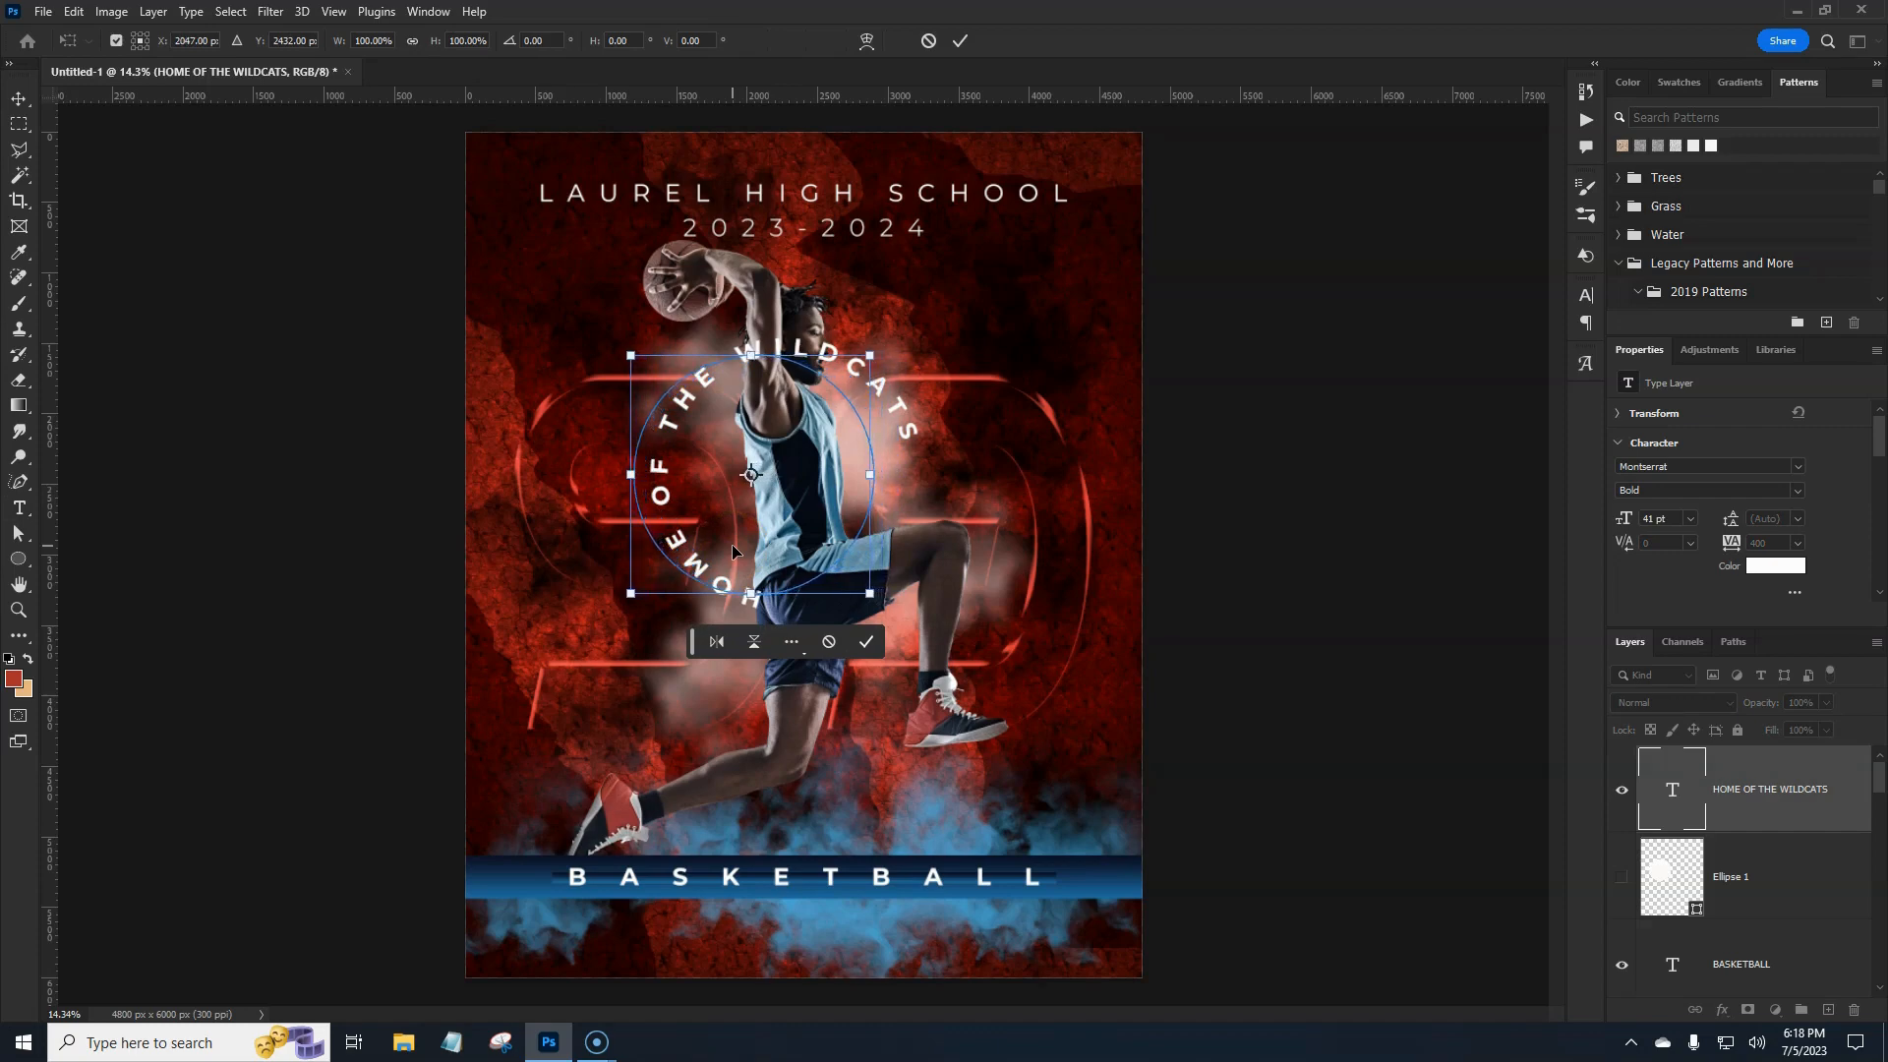
{"action": "key", "text": "shift+Left"}
{"action": "key", "text": "shift+Left"}
{"action": "key", "text": "shift+Left"}
{"action": "key", "text": "shift+Left"}
{"action": "key", "text": "shift+Left"}
{"action": "key", "text": "shift+Left"}
{"action": "key", "text": "shift+Left"}
{"action": "key", "text": "shift+Left"}
{"action": "key", "text": "shift+Left"}
{"action": "key", "text": "shift+Left"}
{"action": "key", "text": "shift+Left"}
{"action": "key", "text": "shift+Left"}
{"action": "key", "text": "shift+Left"}
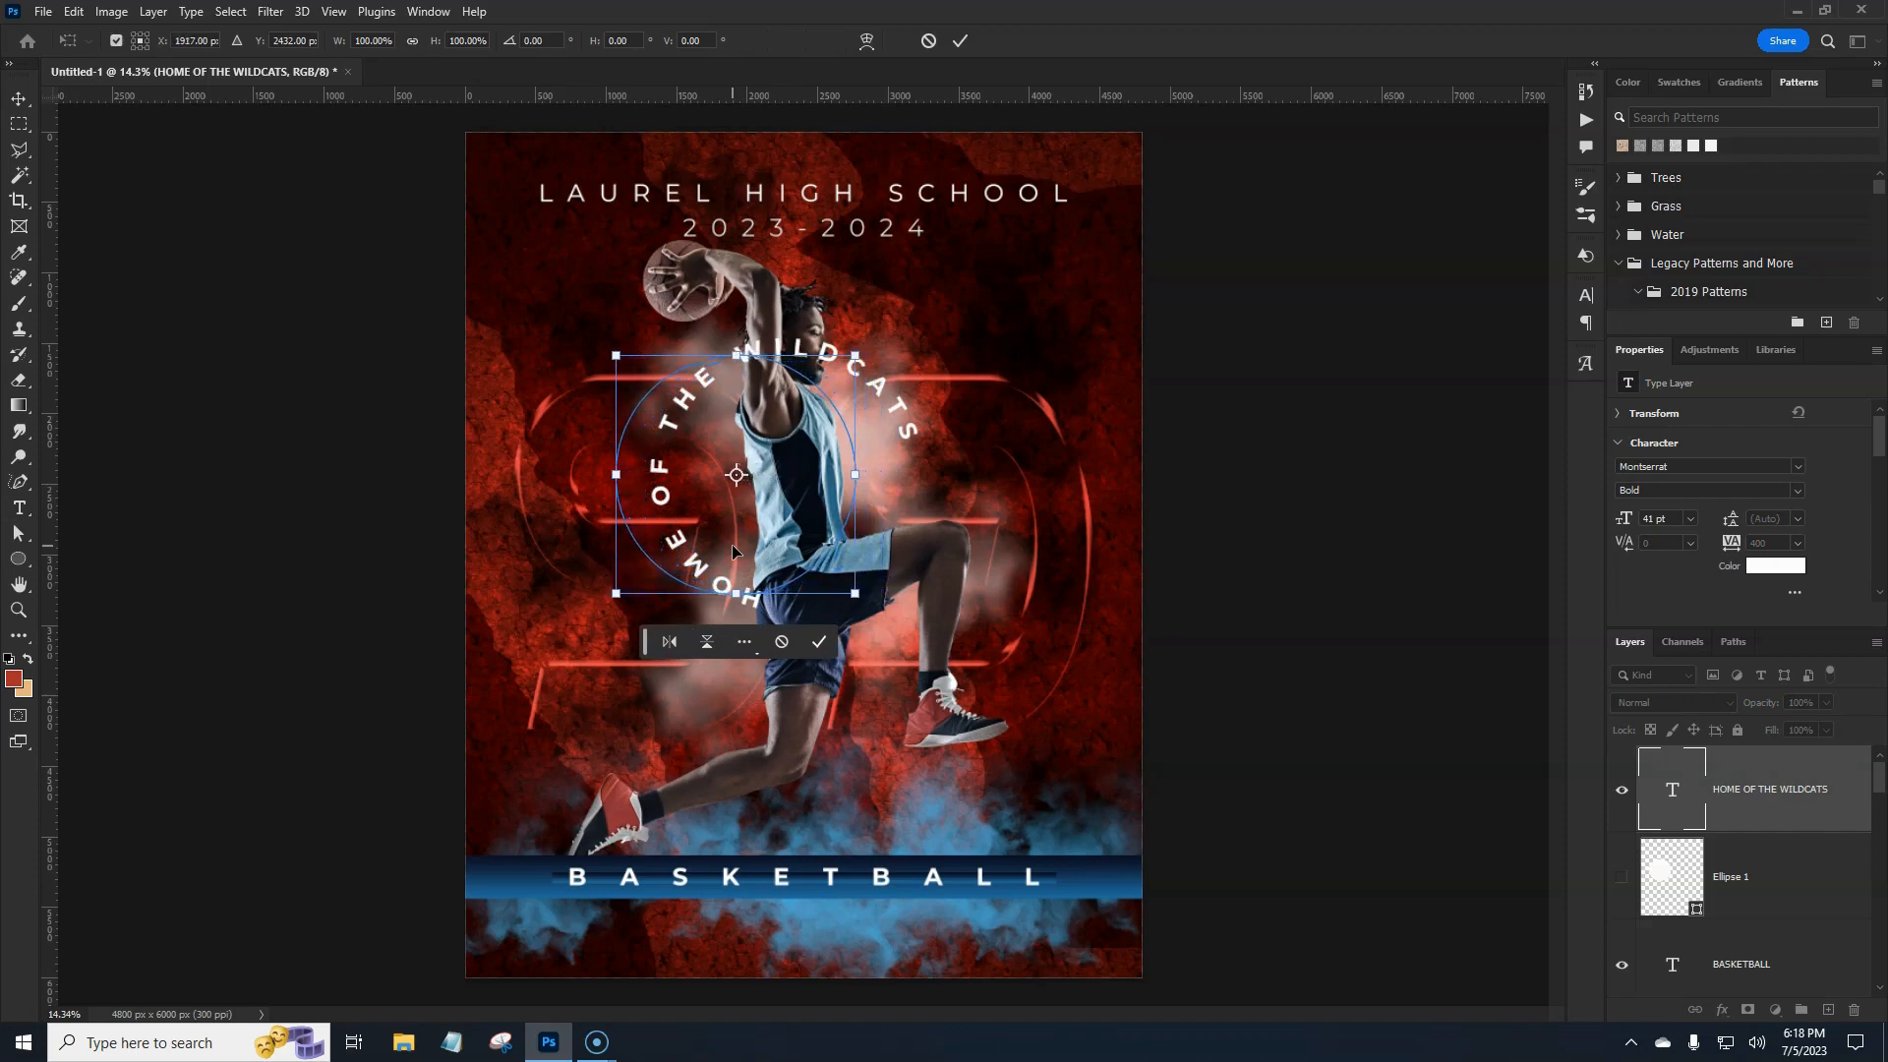
{"action": "key", "text": "shift+Left"}
{"action": "key", "text": "shift+Left"}
{"action": "key", "text": "shift+Left"}
{"action": "key", "text": "shift+Left"}
{"action": "key", "text": "shift+Left"}
{"action": "key", "text": "shift+Left"}
{"action": "key", "text": "shift+Left"}
{"action": "key", "text": "shift+Left"}
{"action": "key", "text": "shift+Left"}
{"action": "key", "text": "shift+Left"}
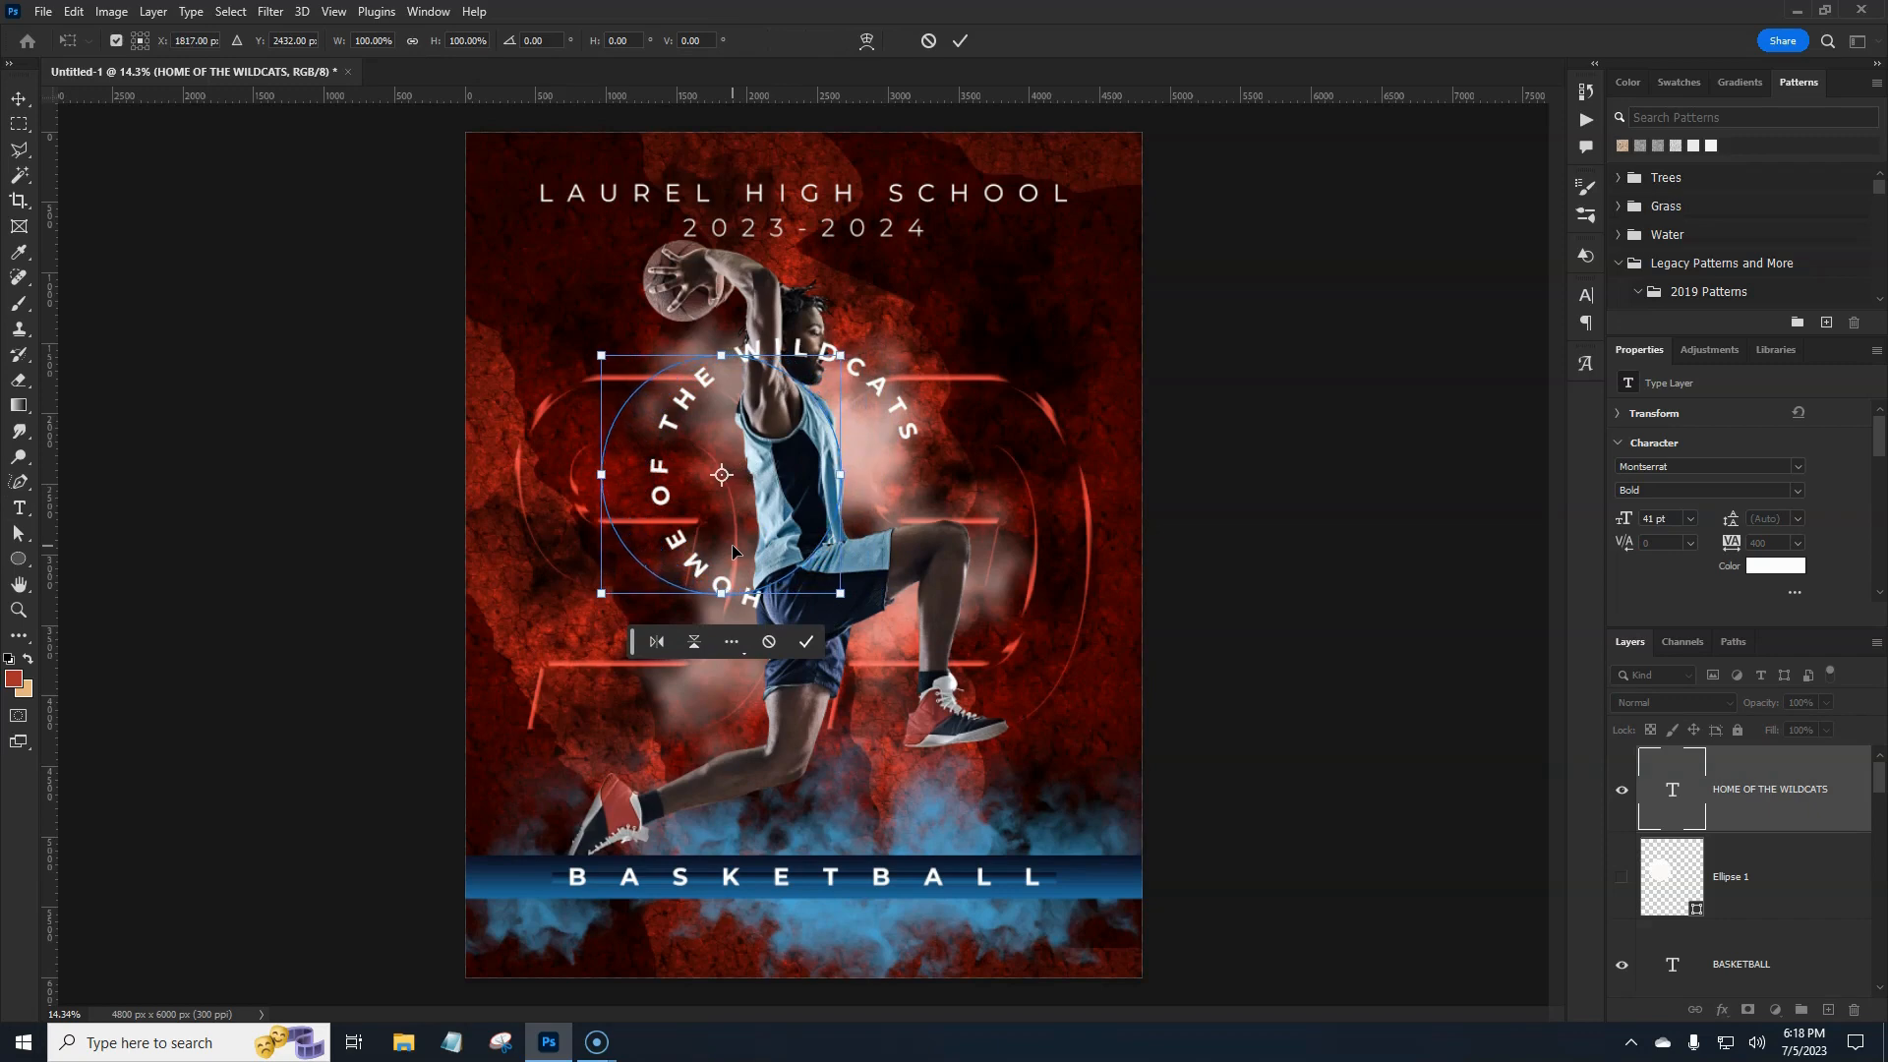
{"action": "key", "text": "shift+Left"}
{"action": "key", "text": "shift+Left"}
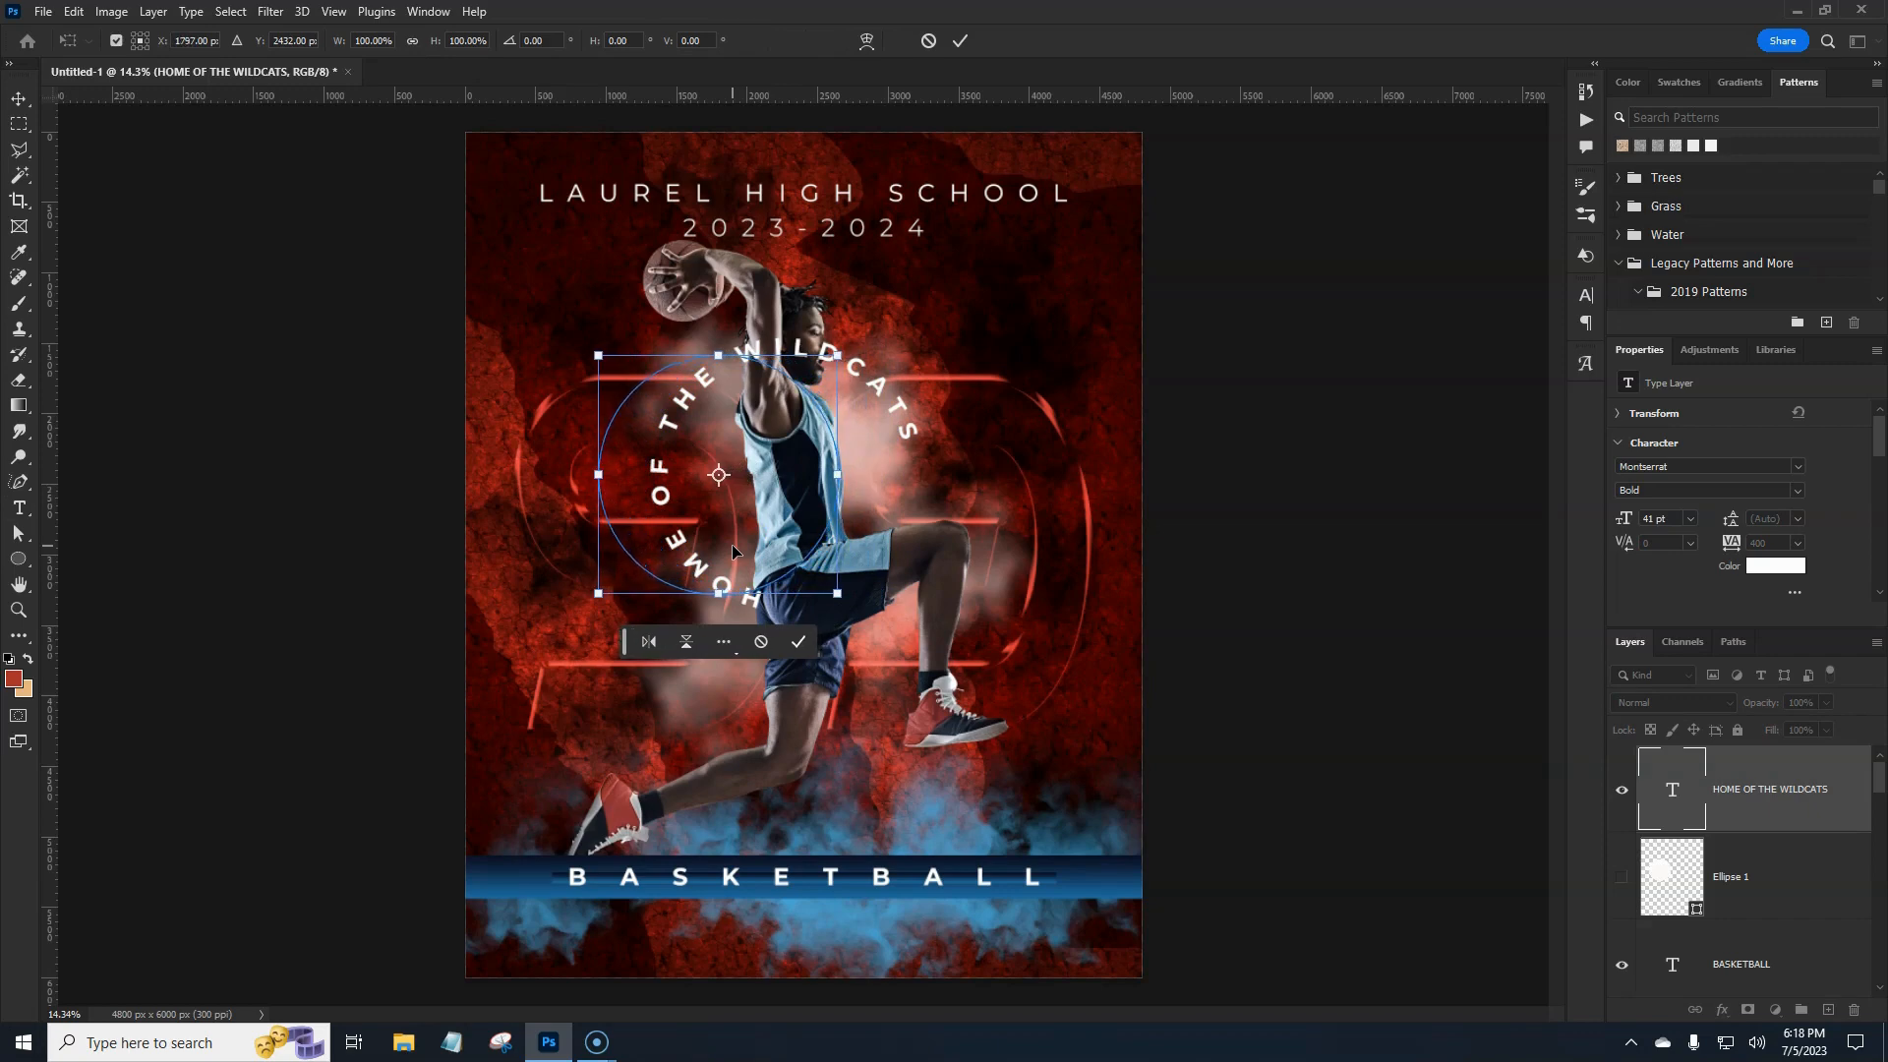
{"action": "key", "text": "Return"}
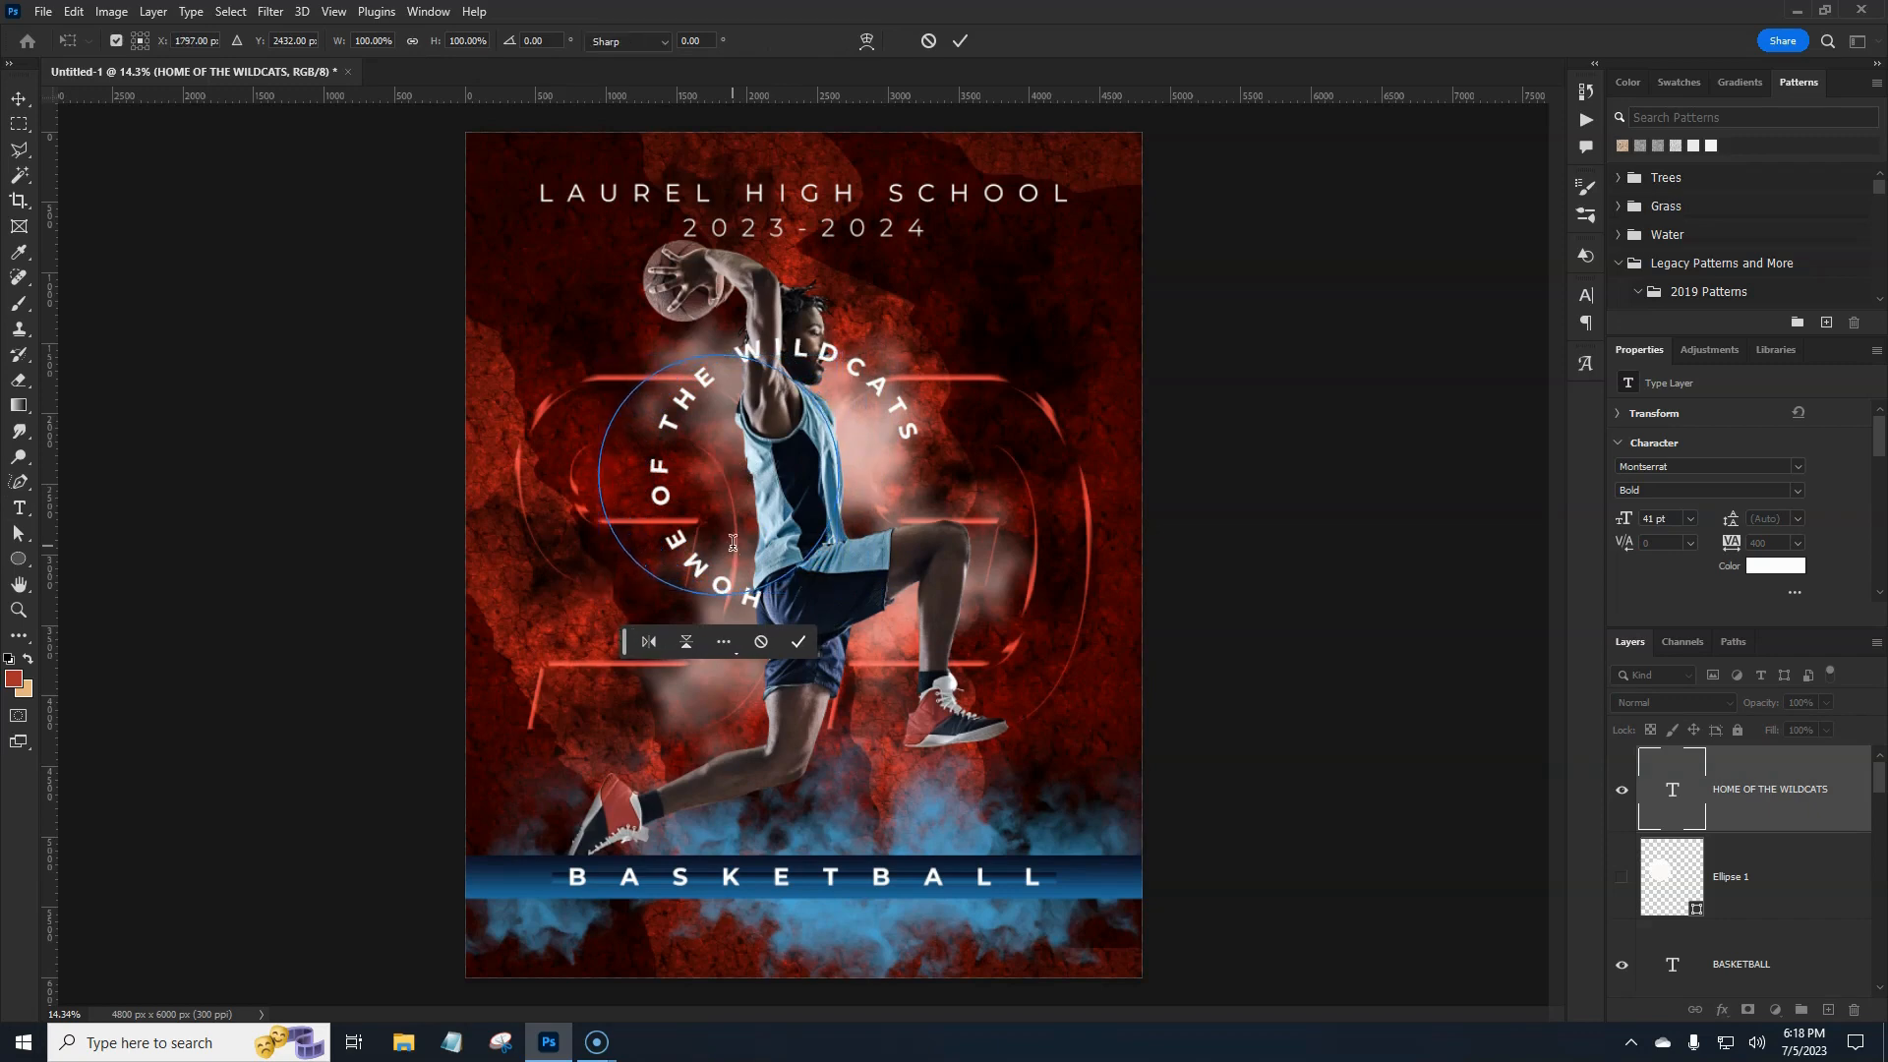
{"action": "key", "text": "ctrl+h"}
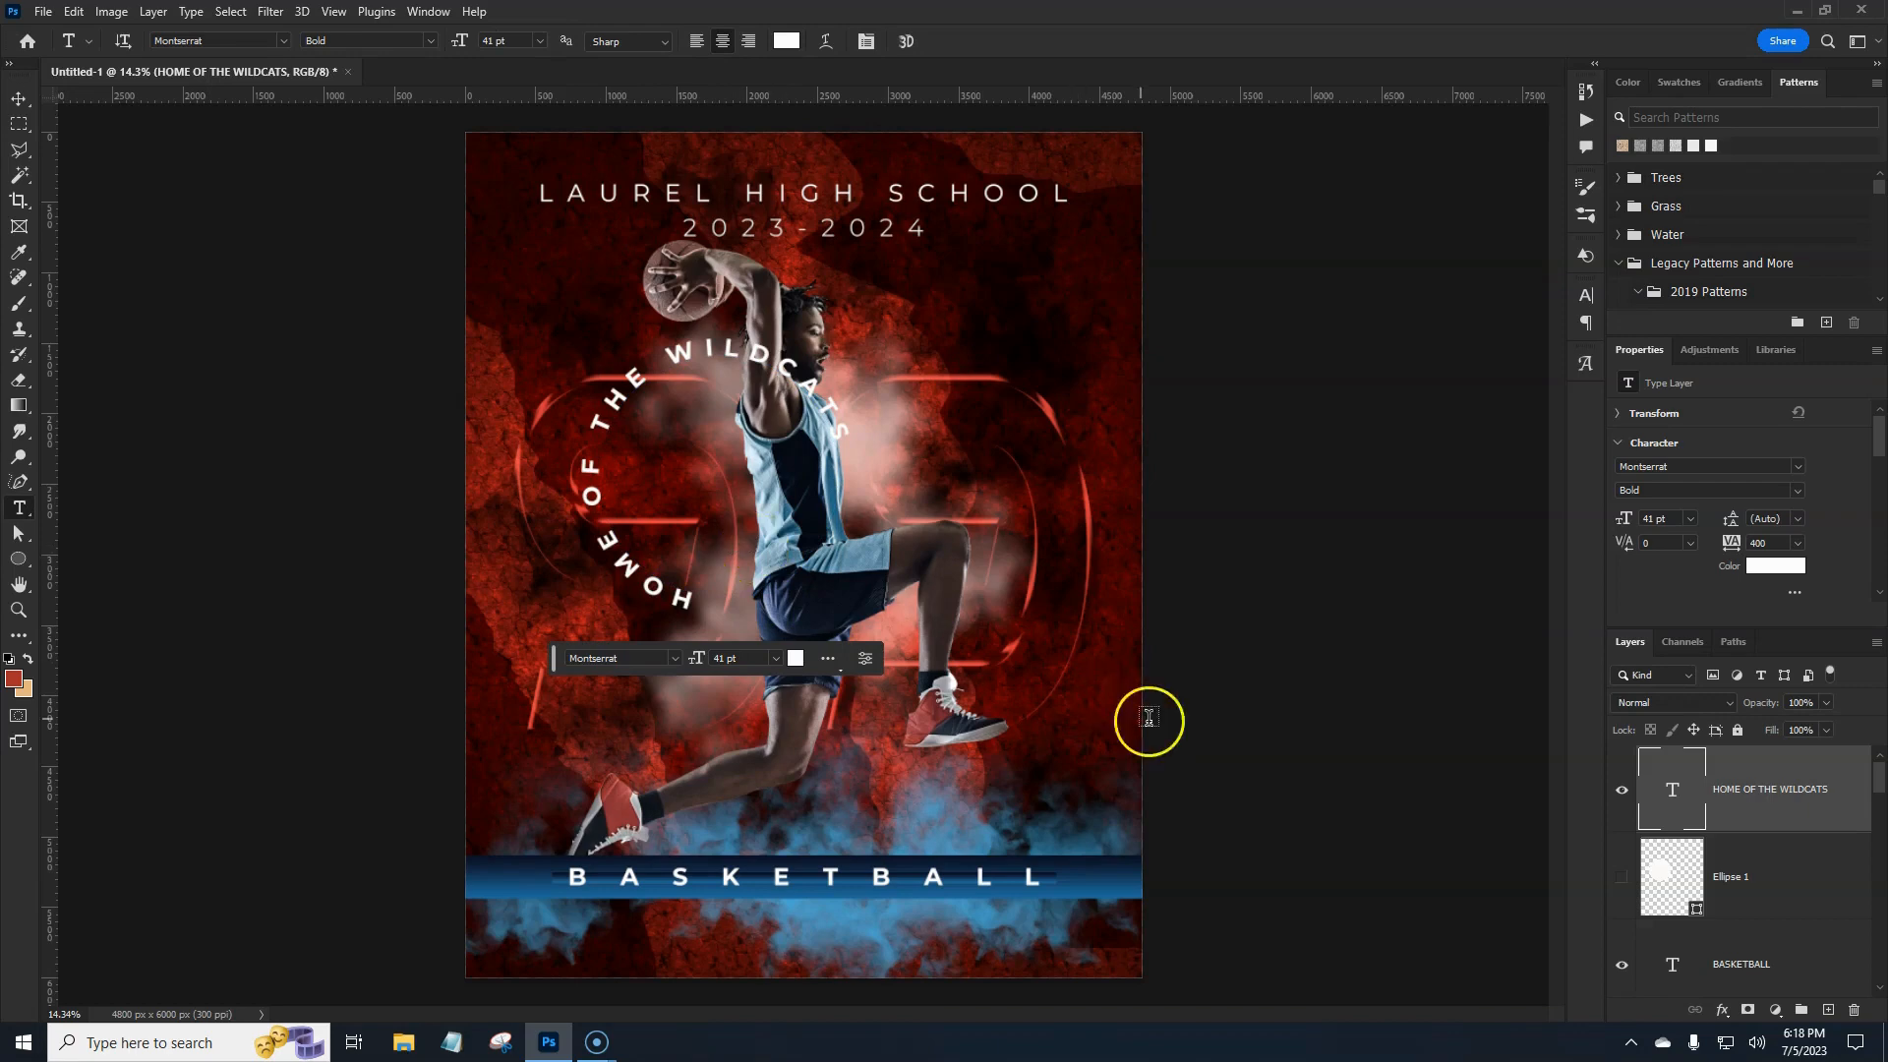
Place the basketball image embedded and scale it to about 68.5% inside the curved text.
{"action": "left_click", "coordinate": [1813, 865]}
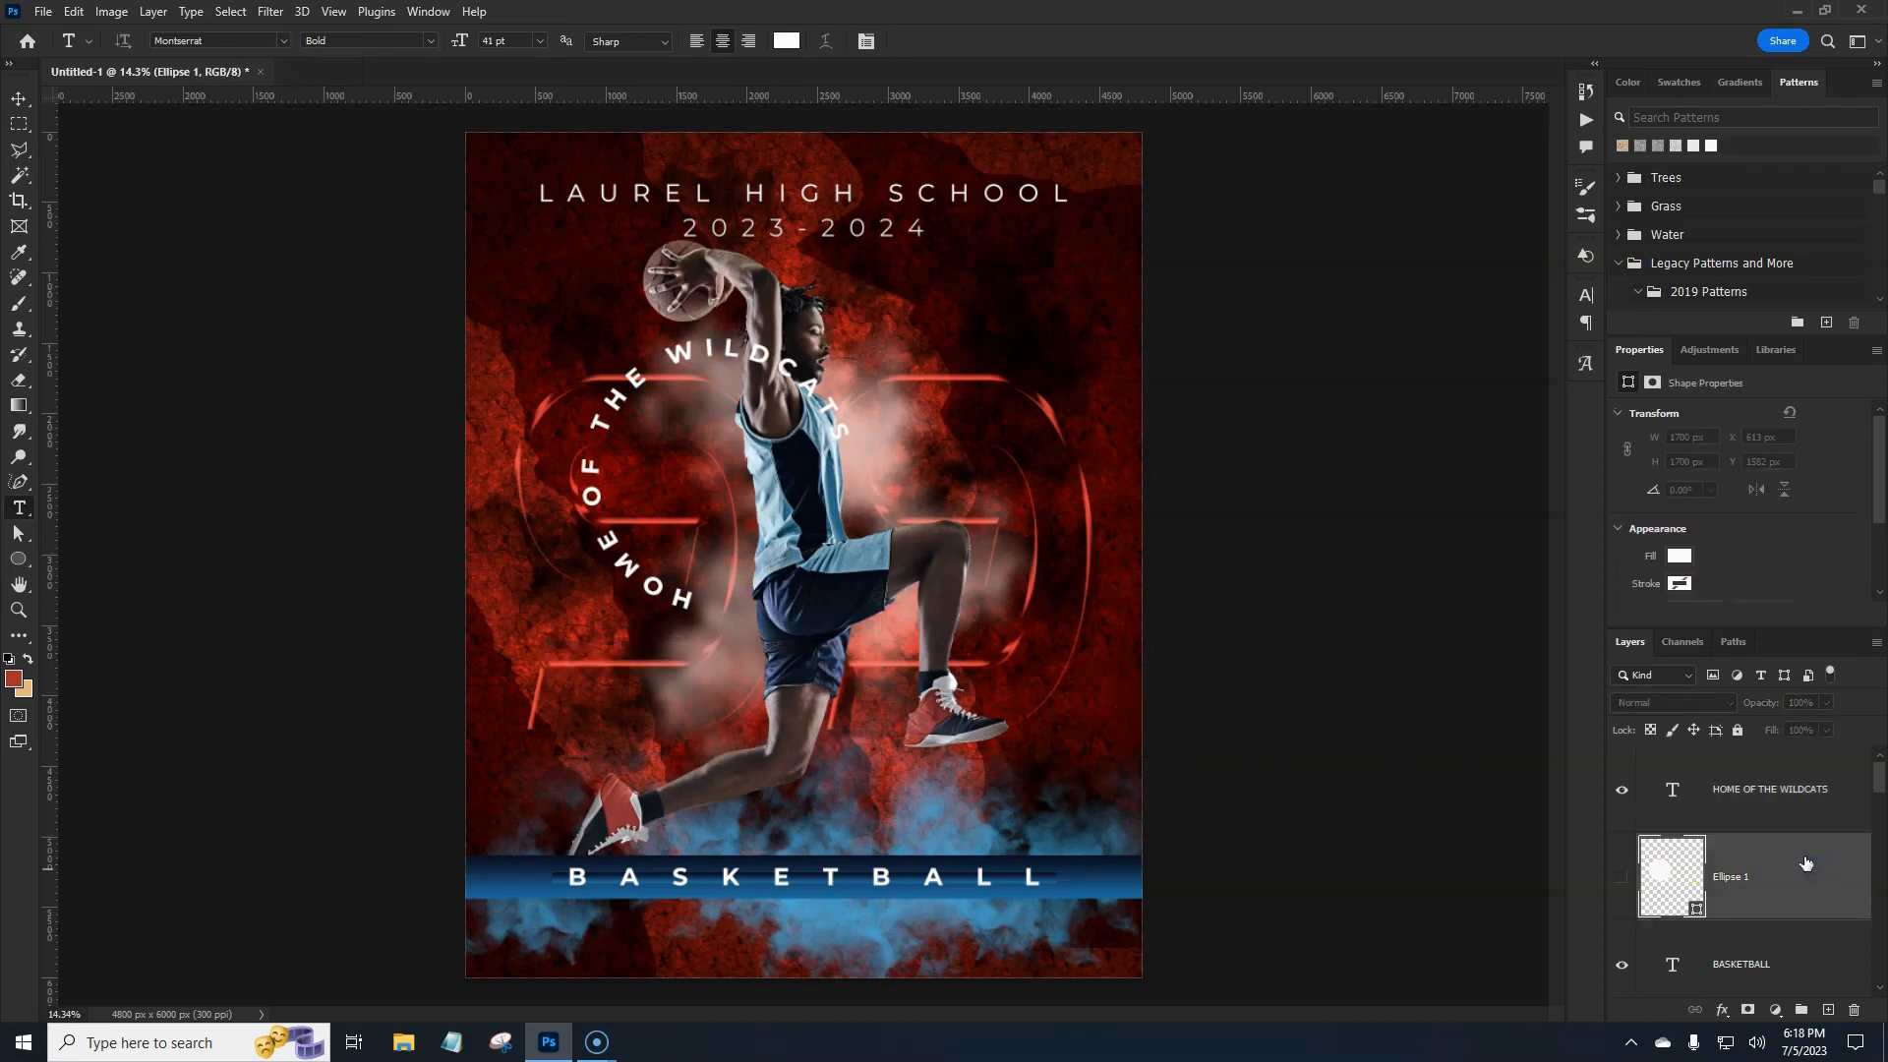
{"action": "left_click", "coordinate": [42, 12]}
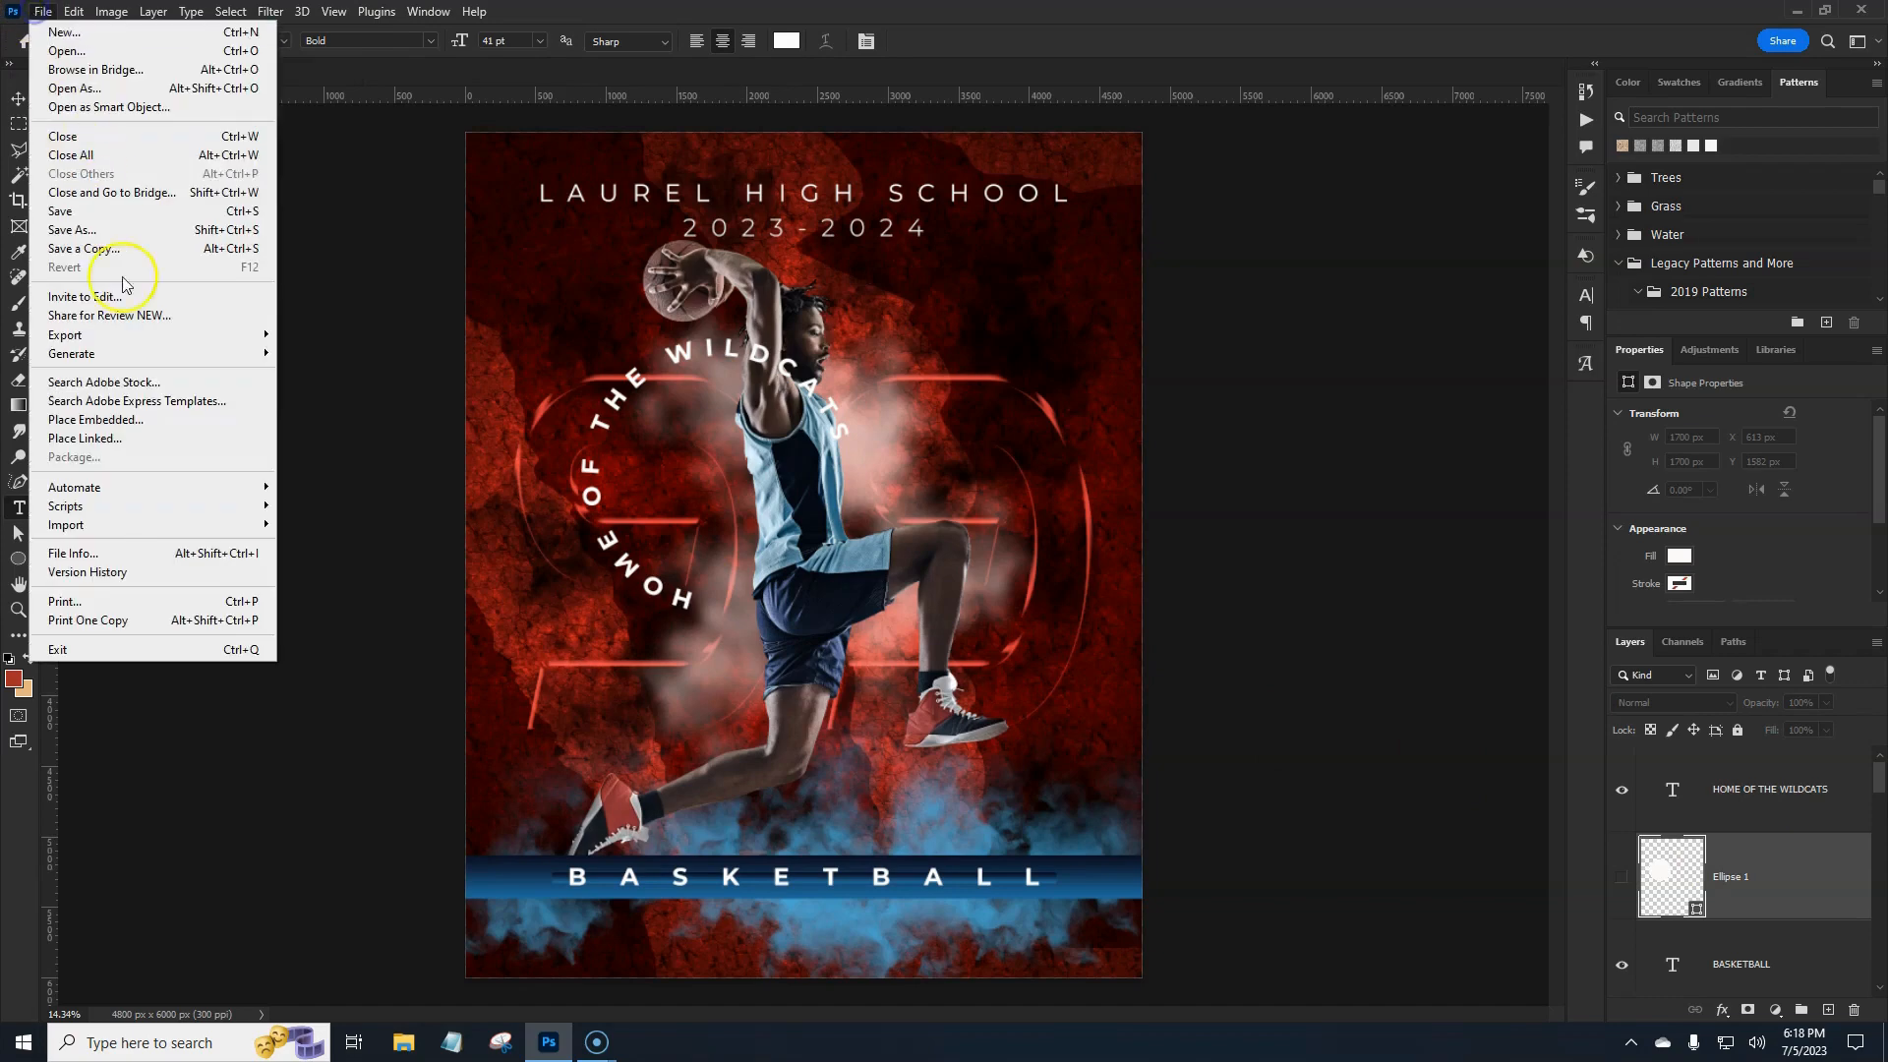
{"action": "left_click", "coordinate": [124, 419]}
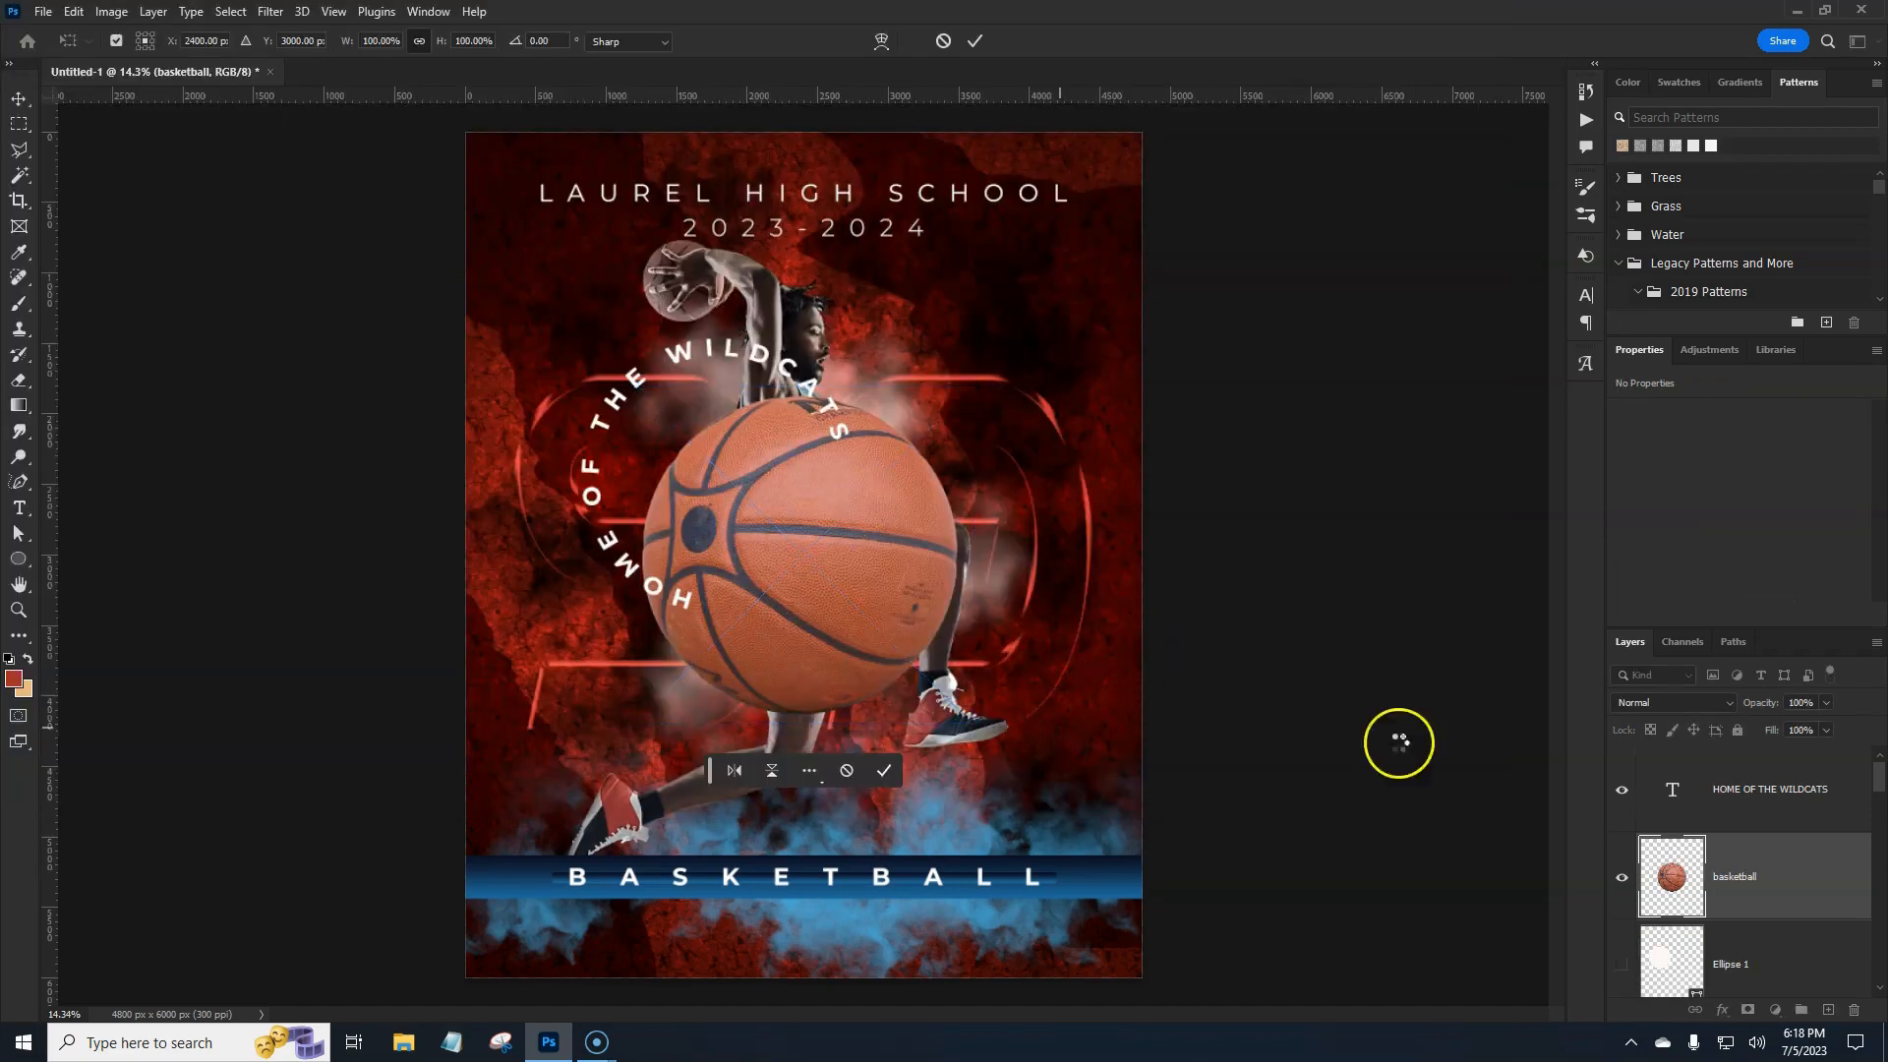
{"action": "key", "text": "Return"}
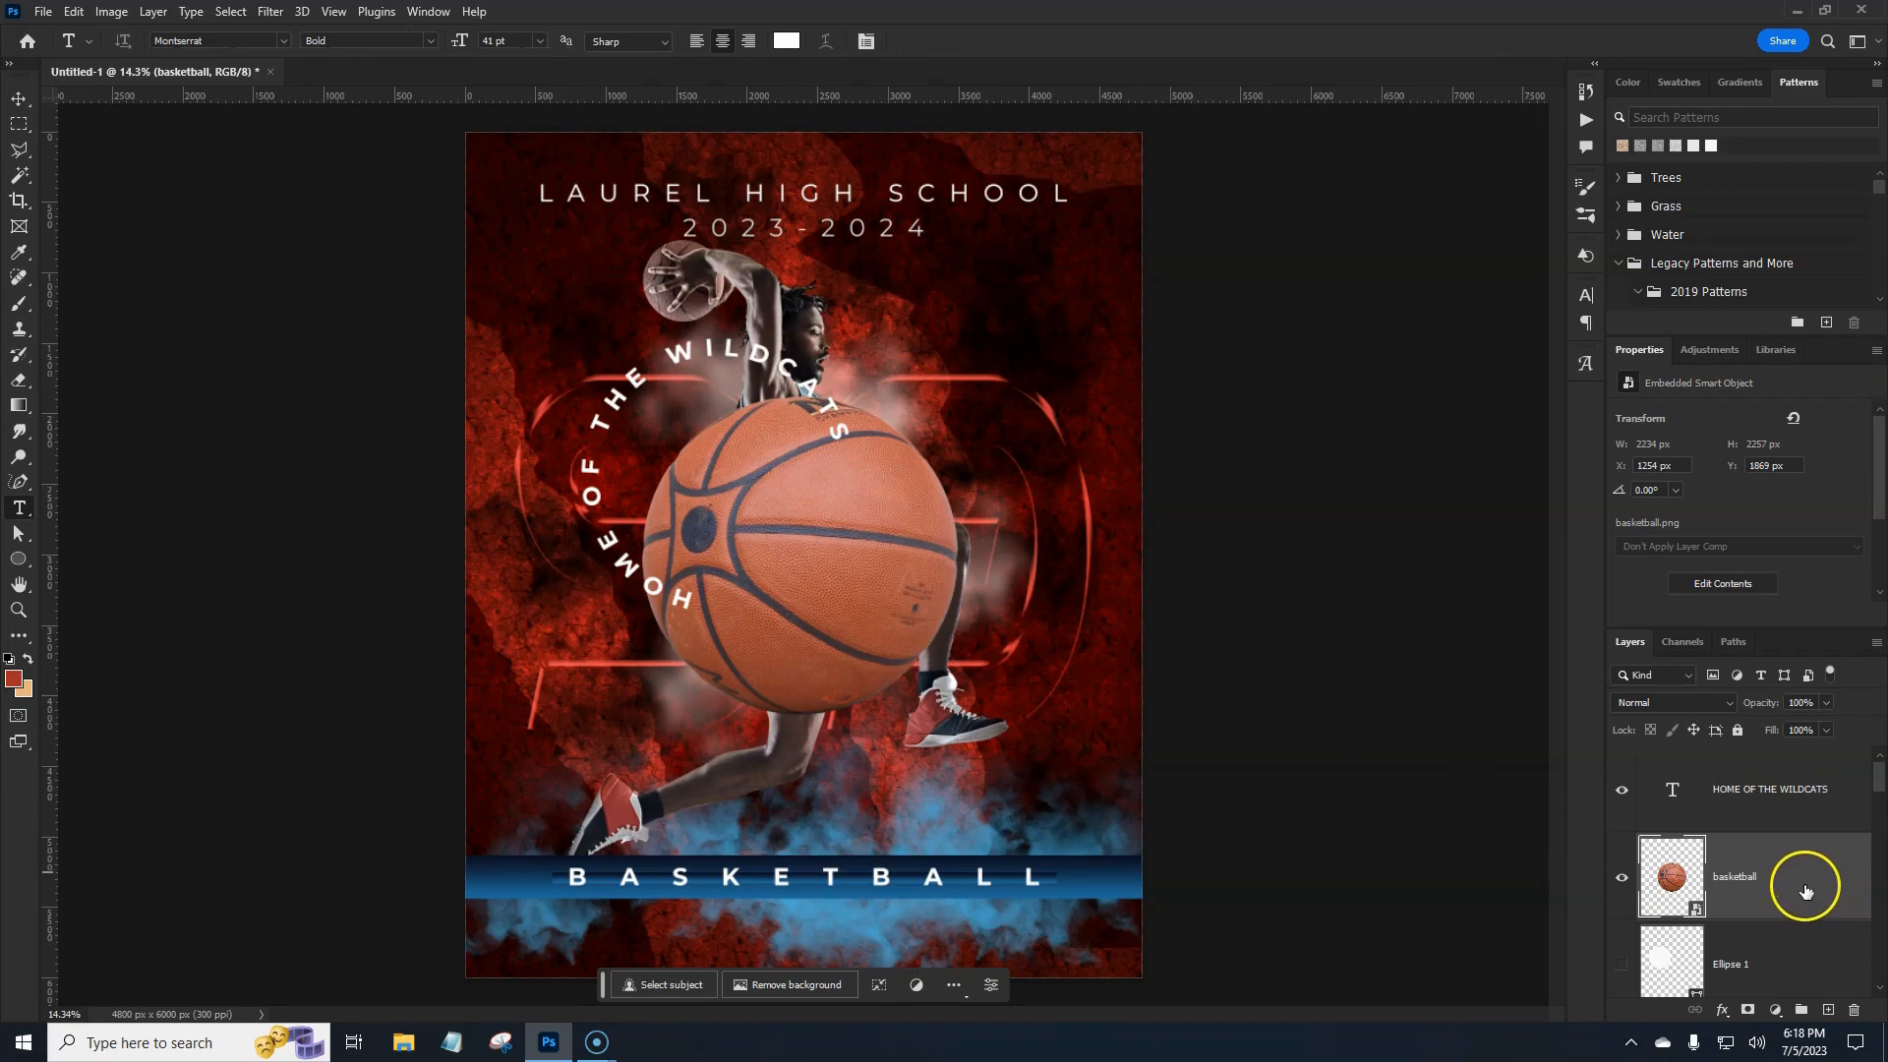
{"action": "right_click", "coordinate": [1806, 891]}
{"action": "key", "text": "ctrl+t"}
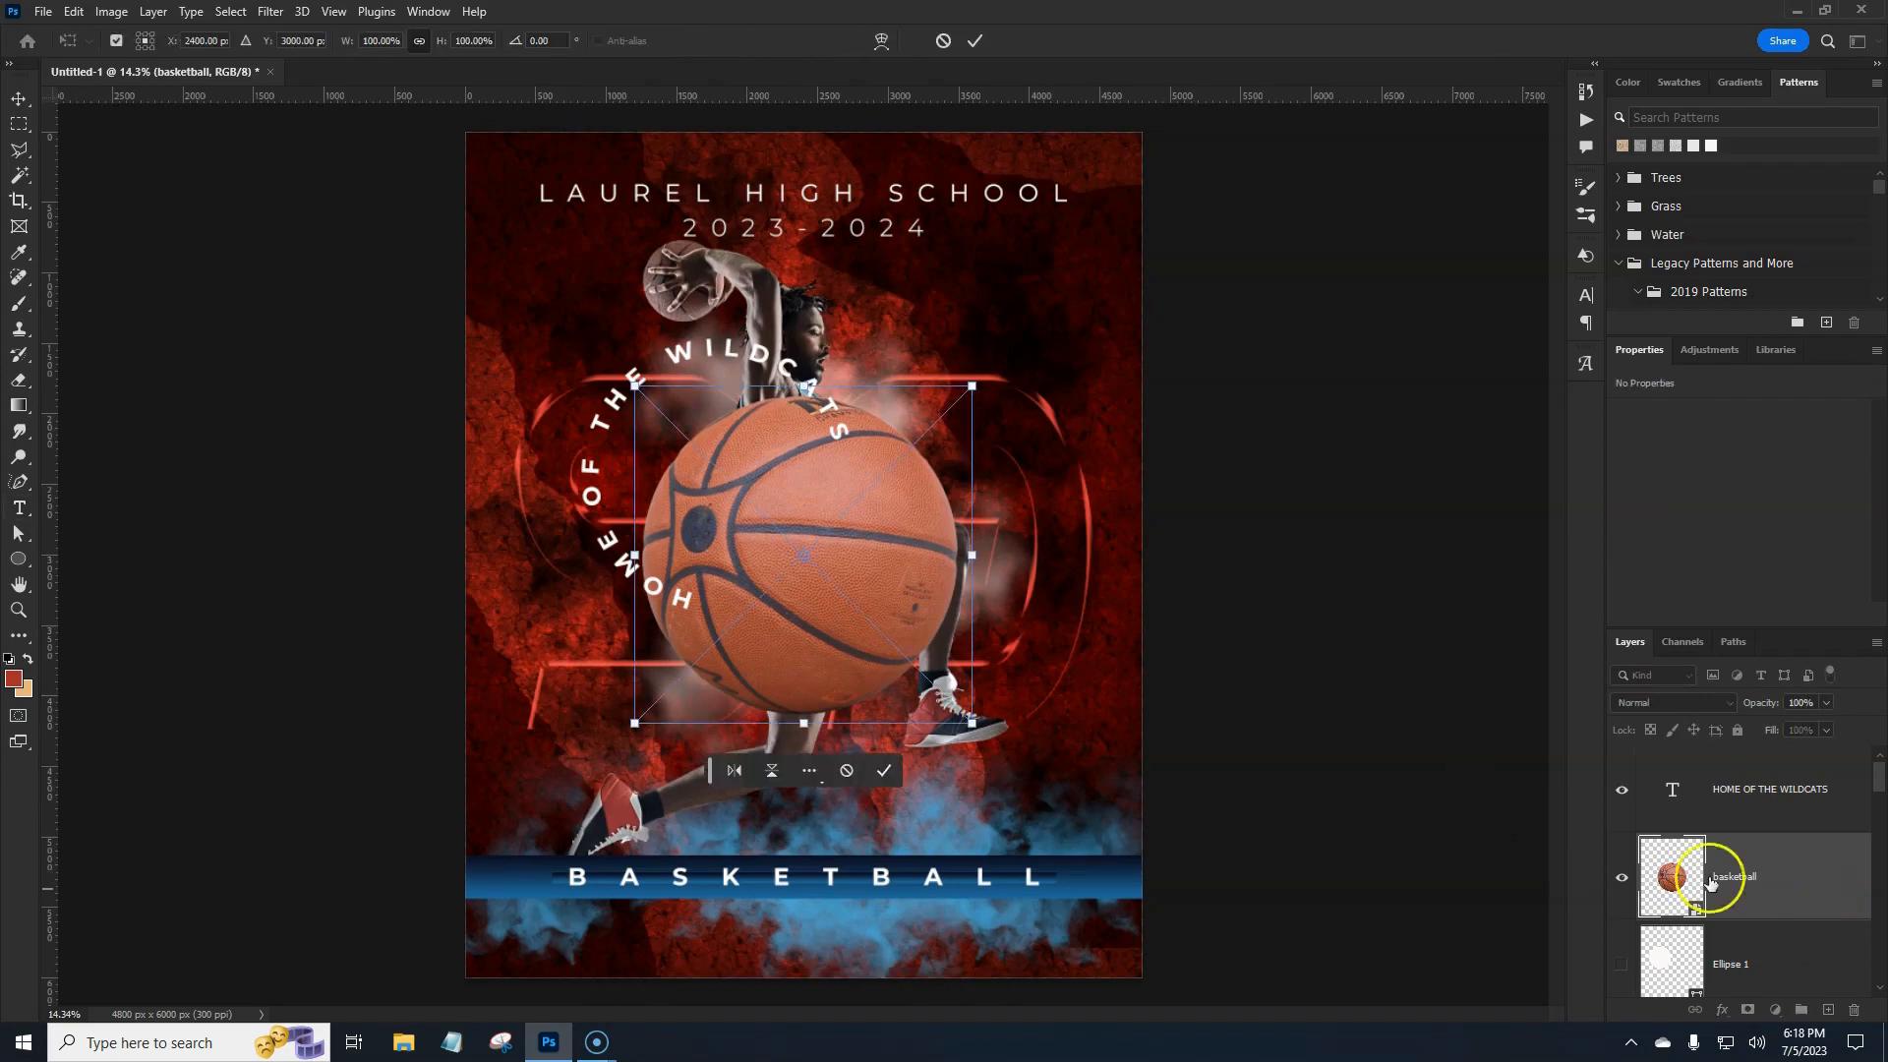
{"action": "left_click_drag", "start_coordinate": [970, 556], "coordinate": [835, 475]}
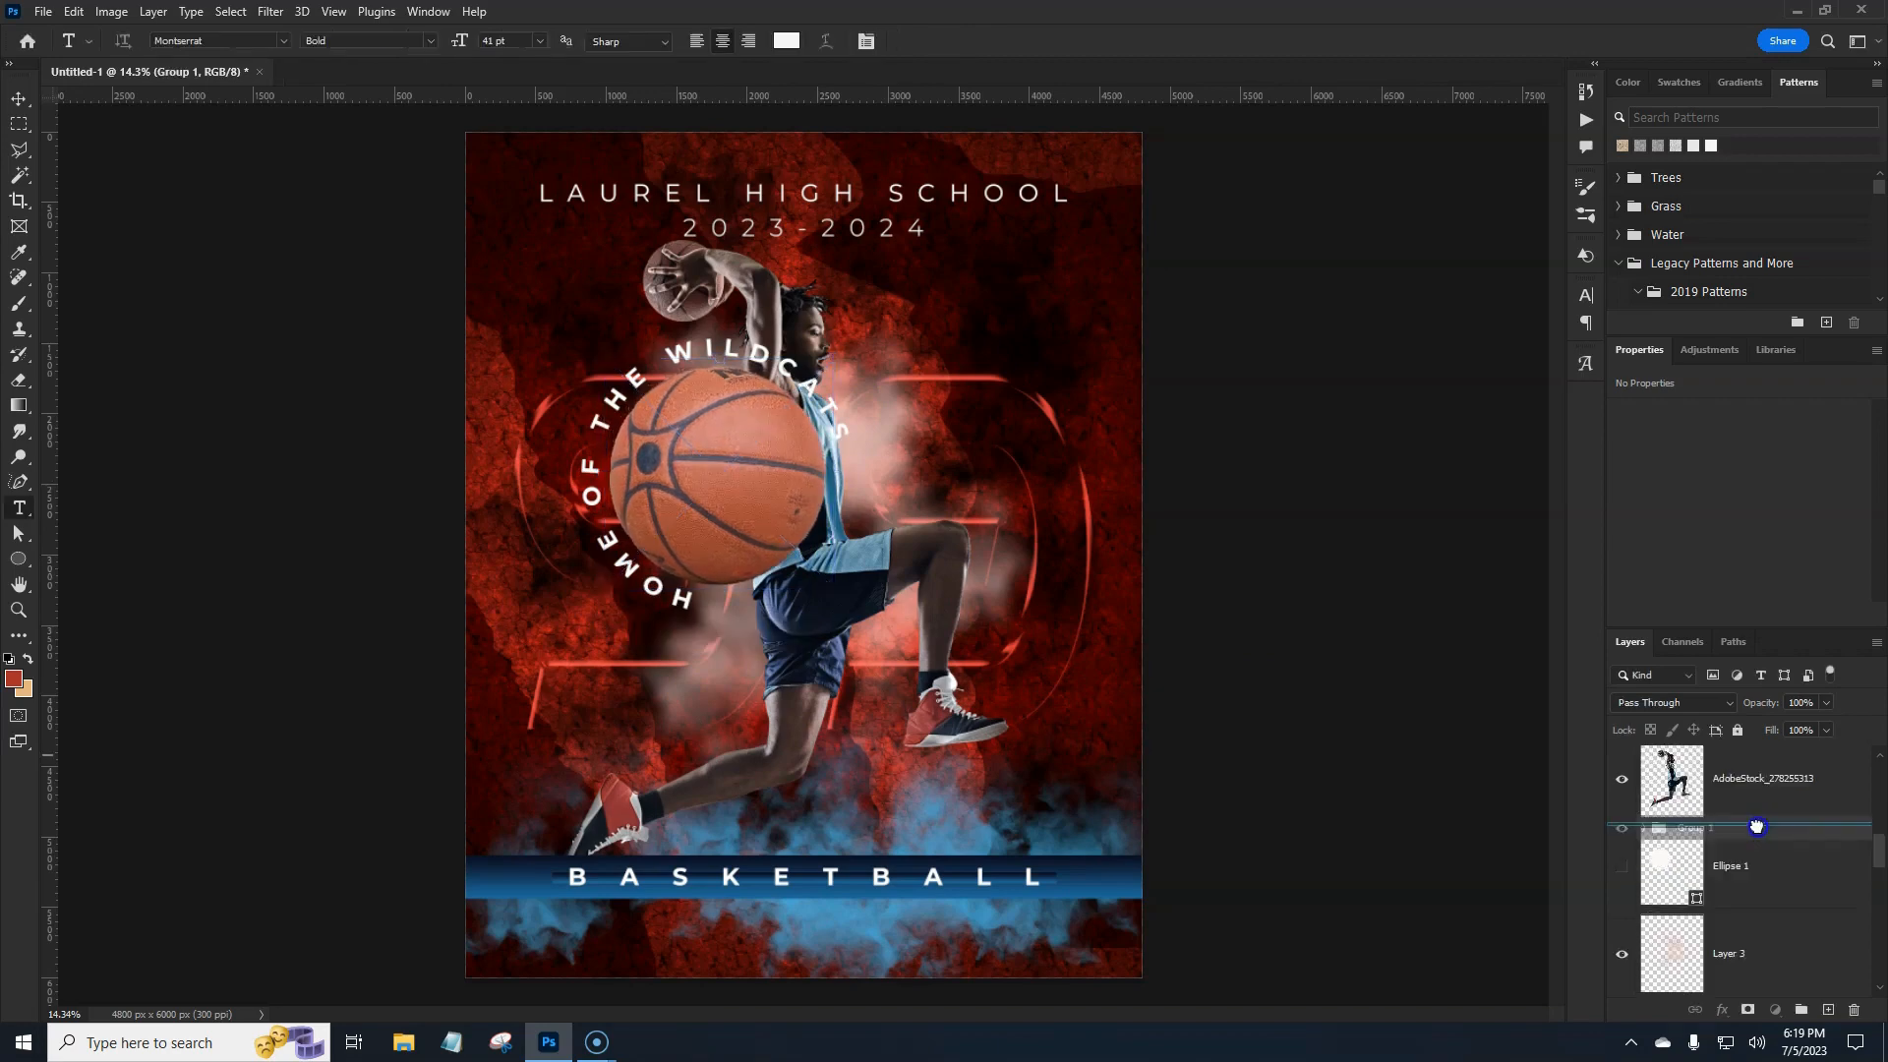
Move Group 1 below the player layer, shift it left and rotate it −30°.
{"action": "left_click_drag", "start_coordinate": [1758, 826], "coordinate": [1757, 827]}
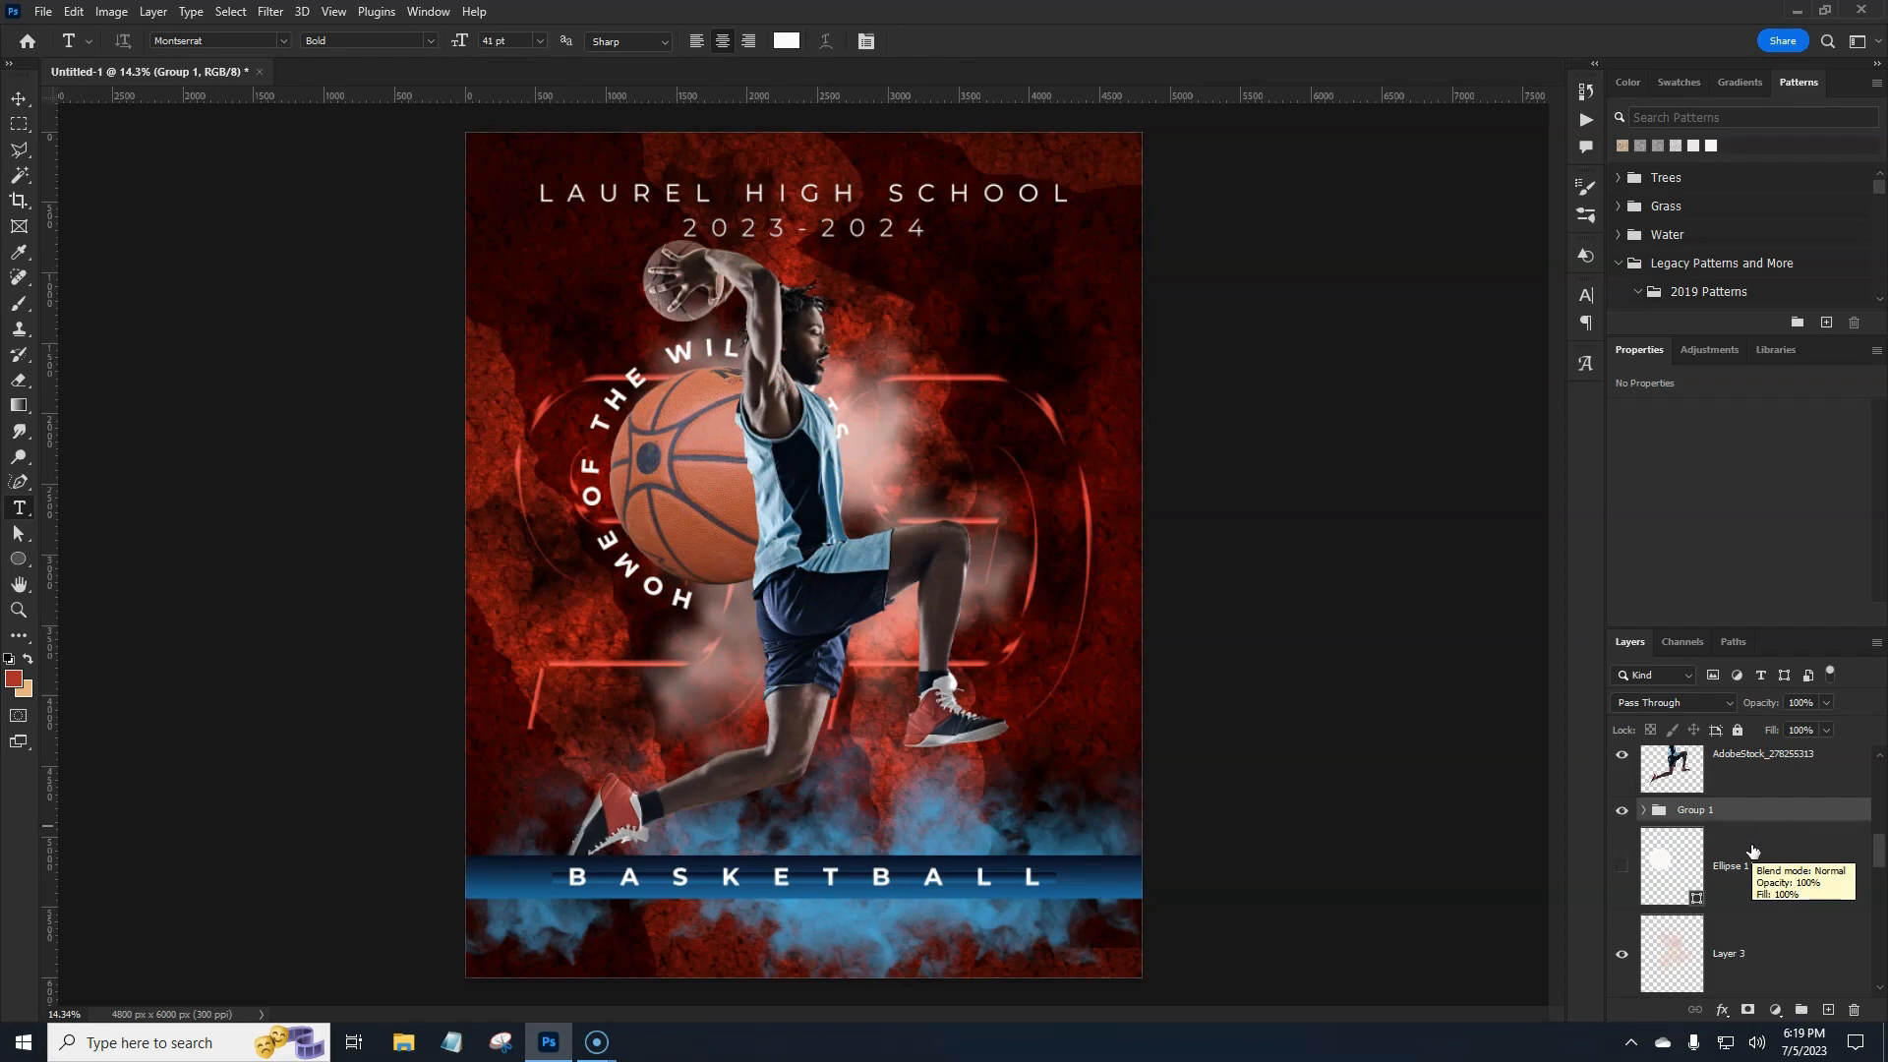
{"action": "key", "text": "ctrl+t"}
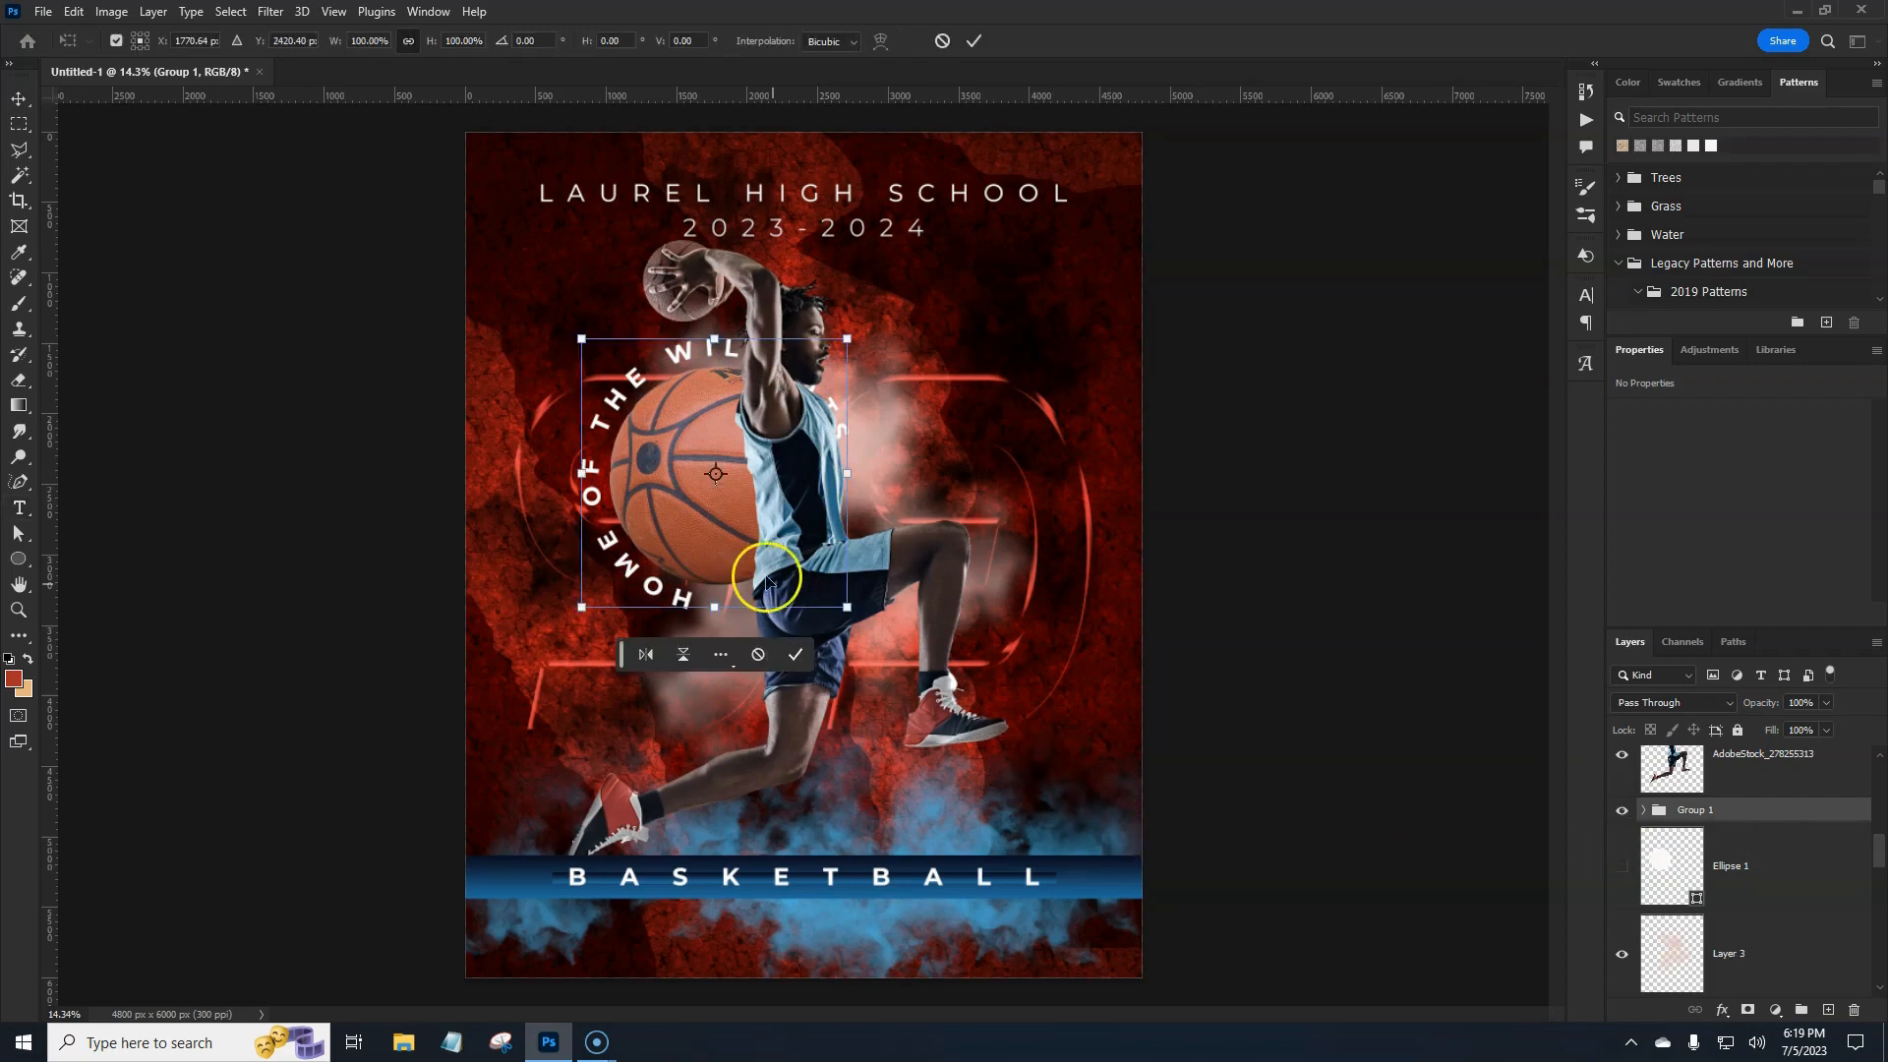
{"action": "left_click_drag", "start_coordinate": [678, 532], "coordinate": [613, 531]}
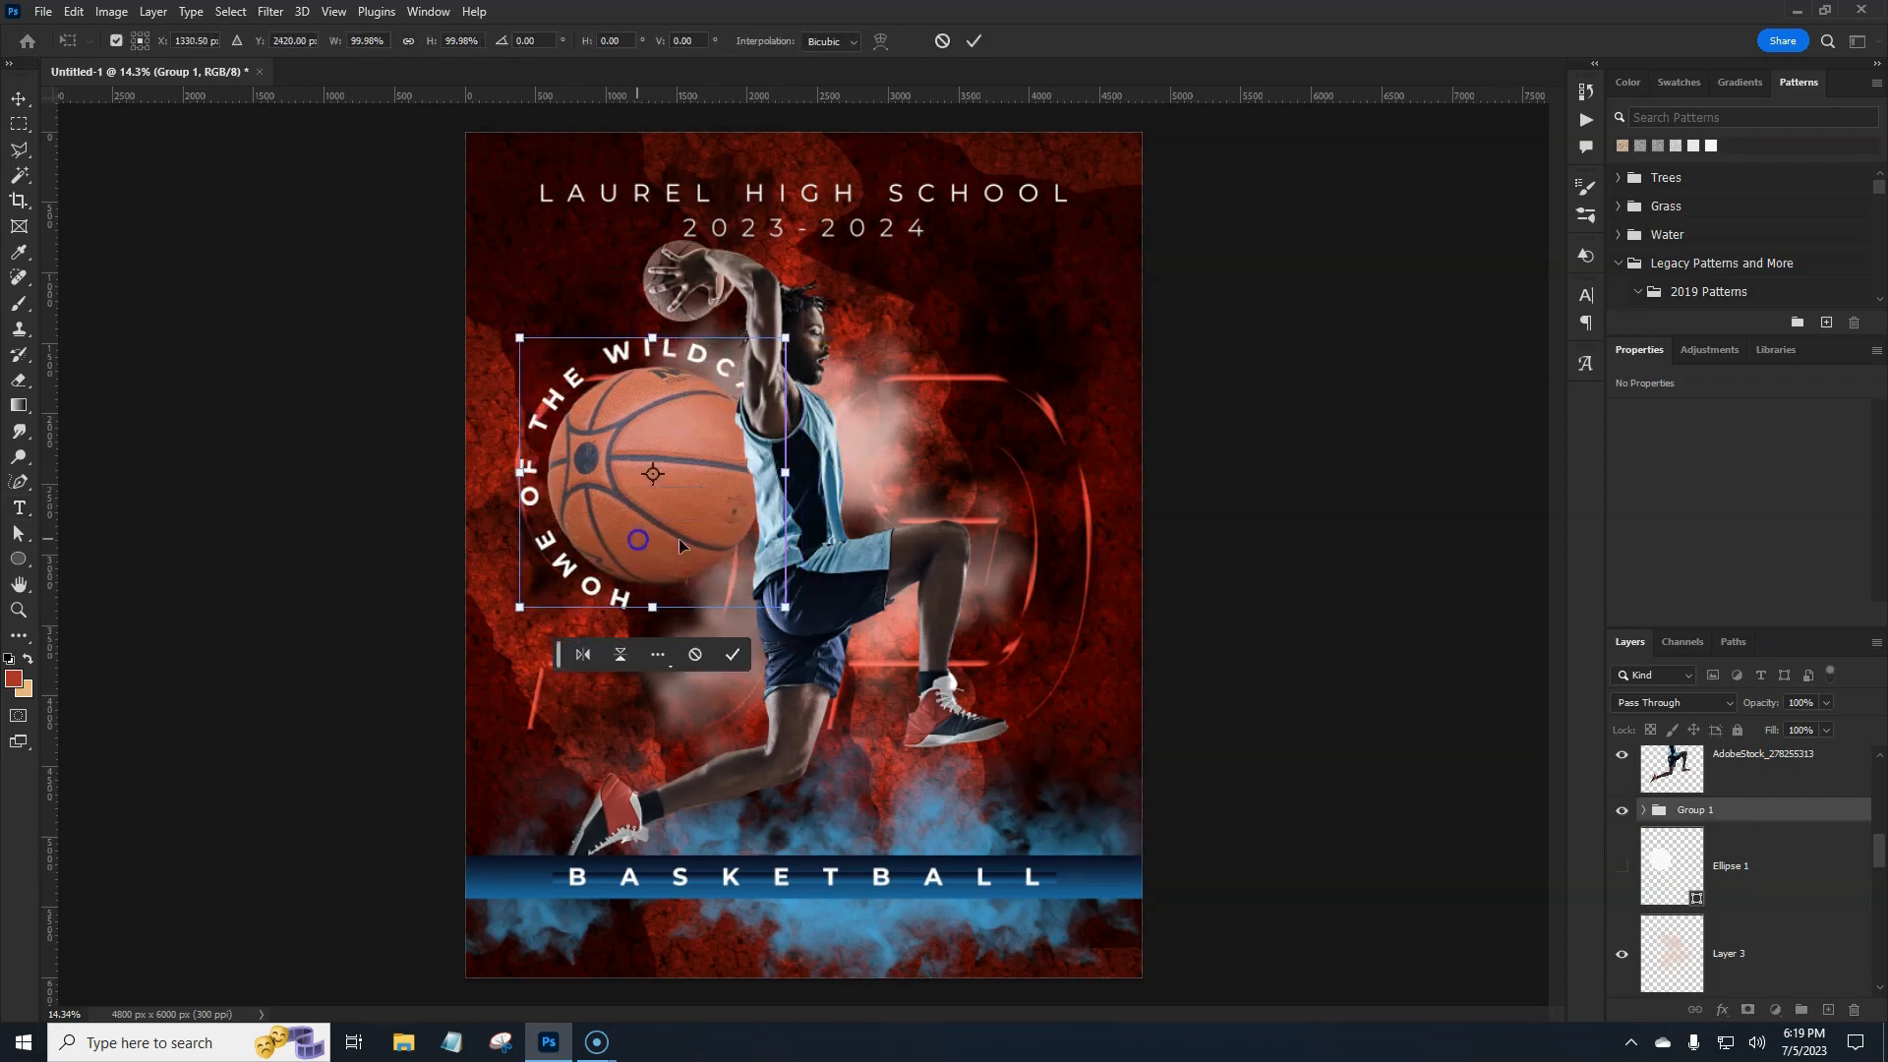
{"action": "left_click_drag", "start_coordinate": [808, 621], "coordinate": [830, 537]}
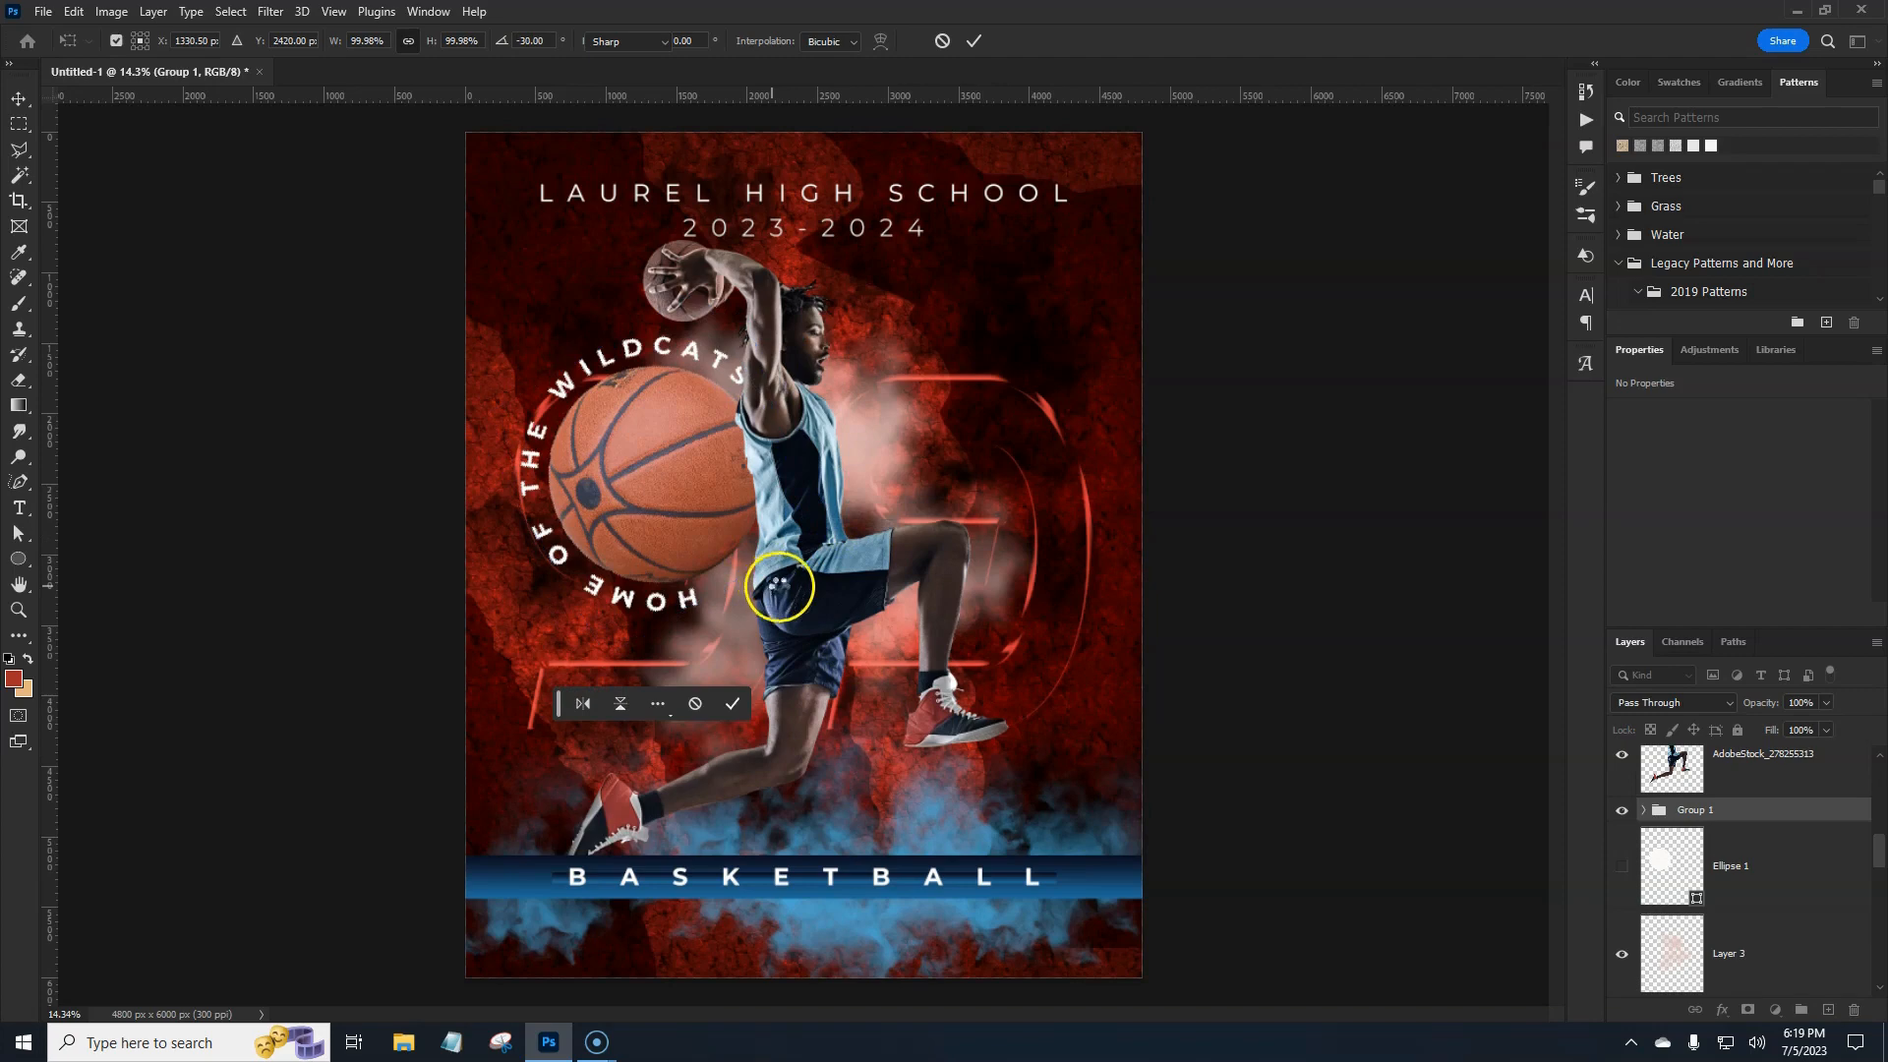
{"action": "key", "text": "Return"}
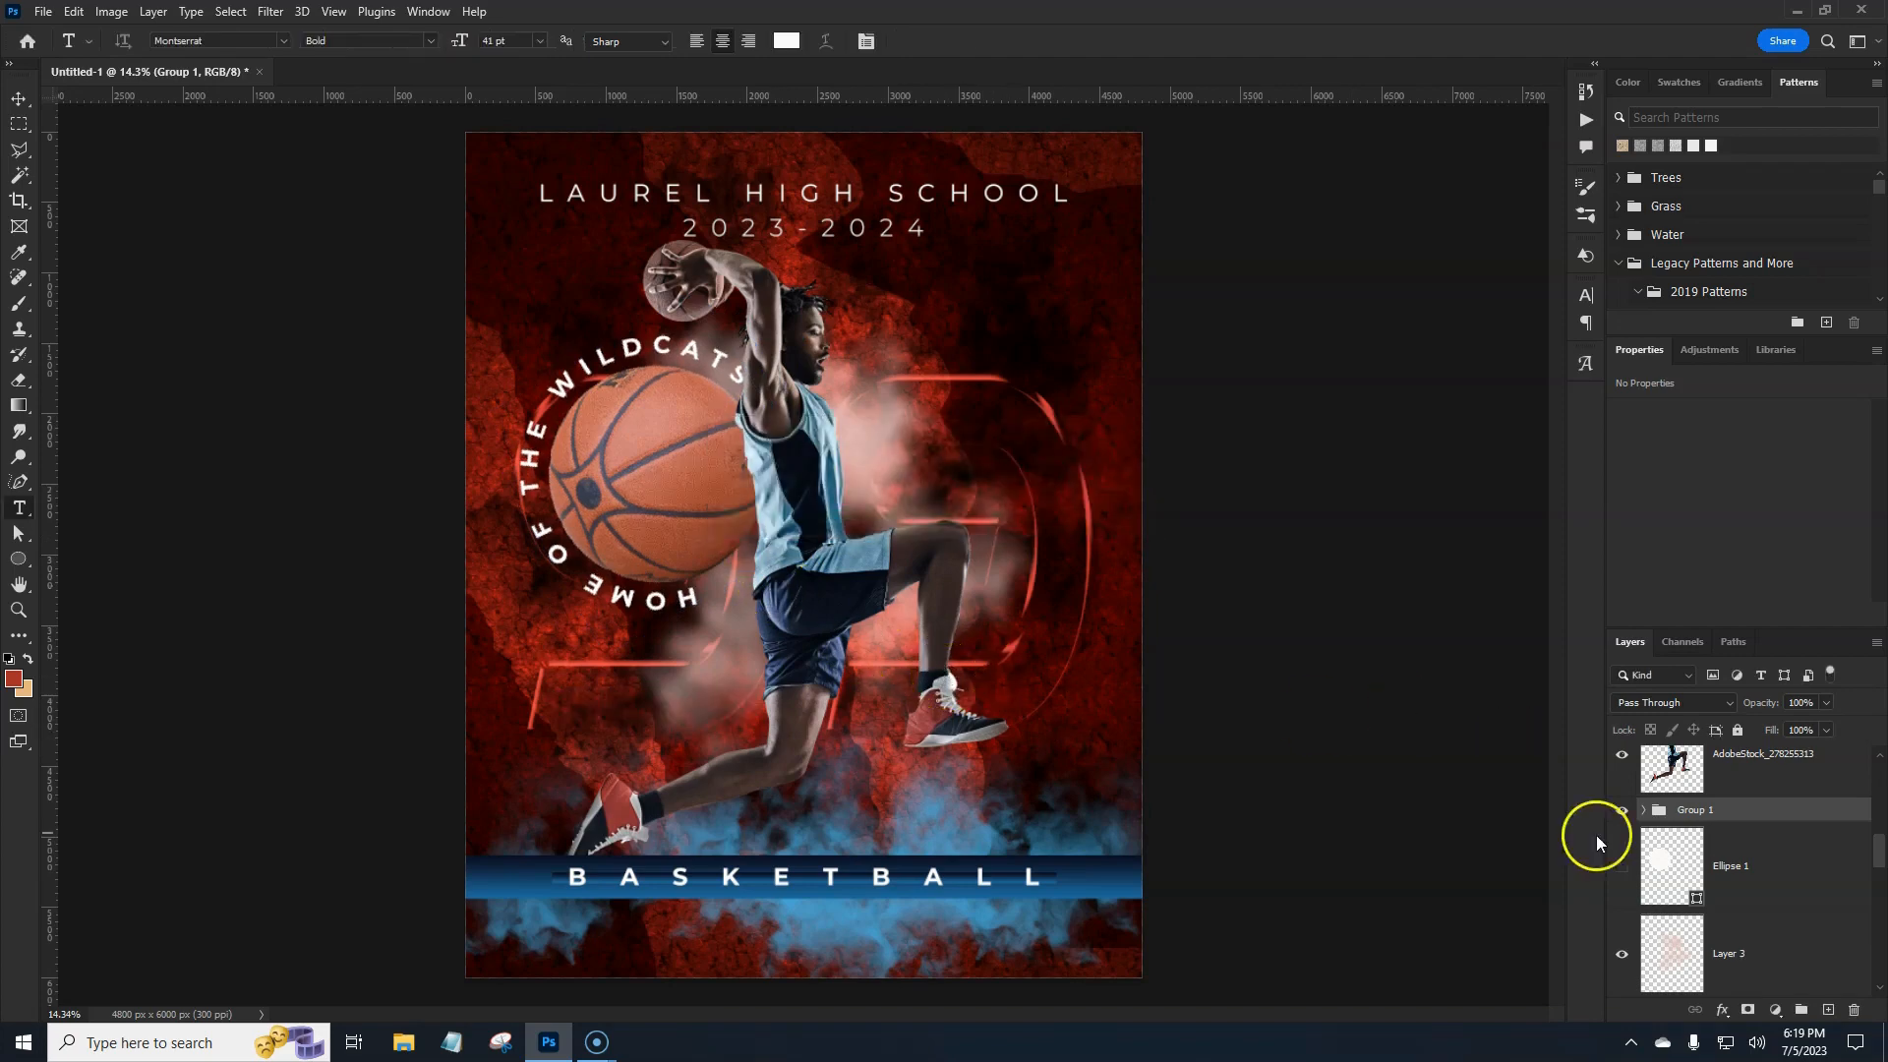
Lower the basketball layer's opacity inside Group 1 to 40%.
{"action": "left_click", "coordinate": [1644, 809]}
{"action": "left_click", "coordinate": [1830, 939]}
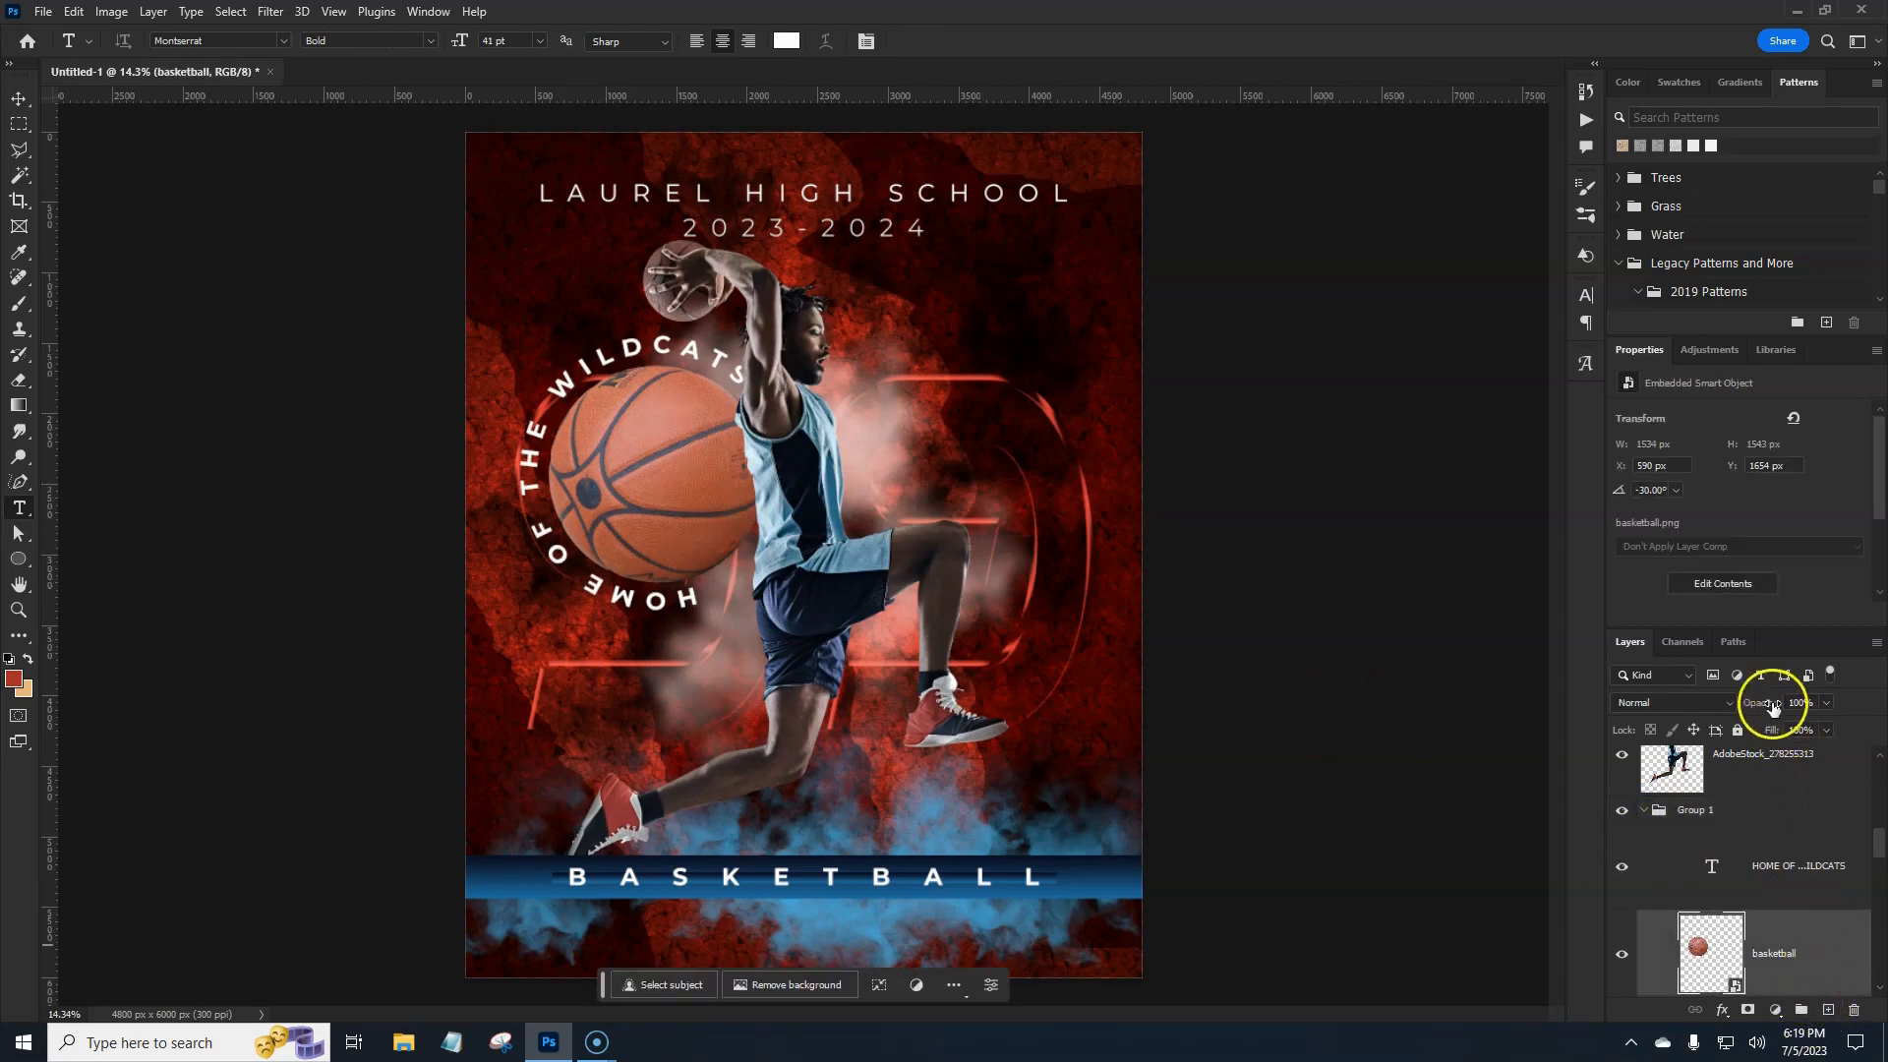
{"action": "left_click_drag", "start_coordinate": [1761, 703], "coordinate": [1715, 710]}
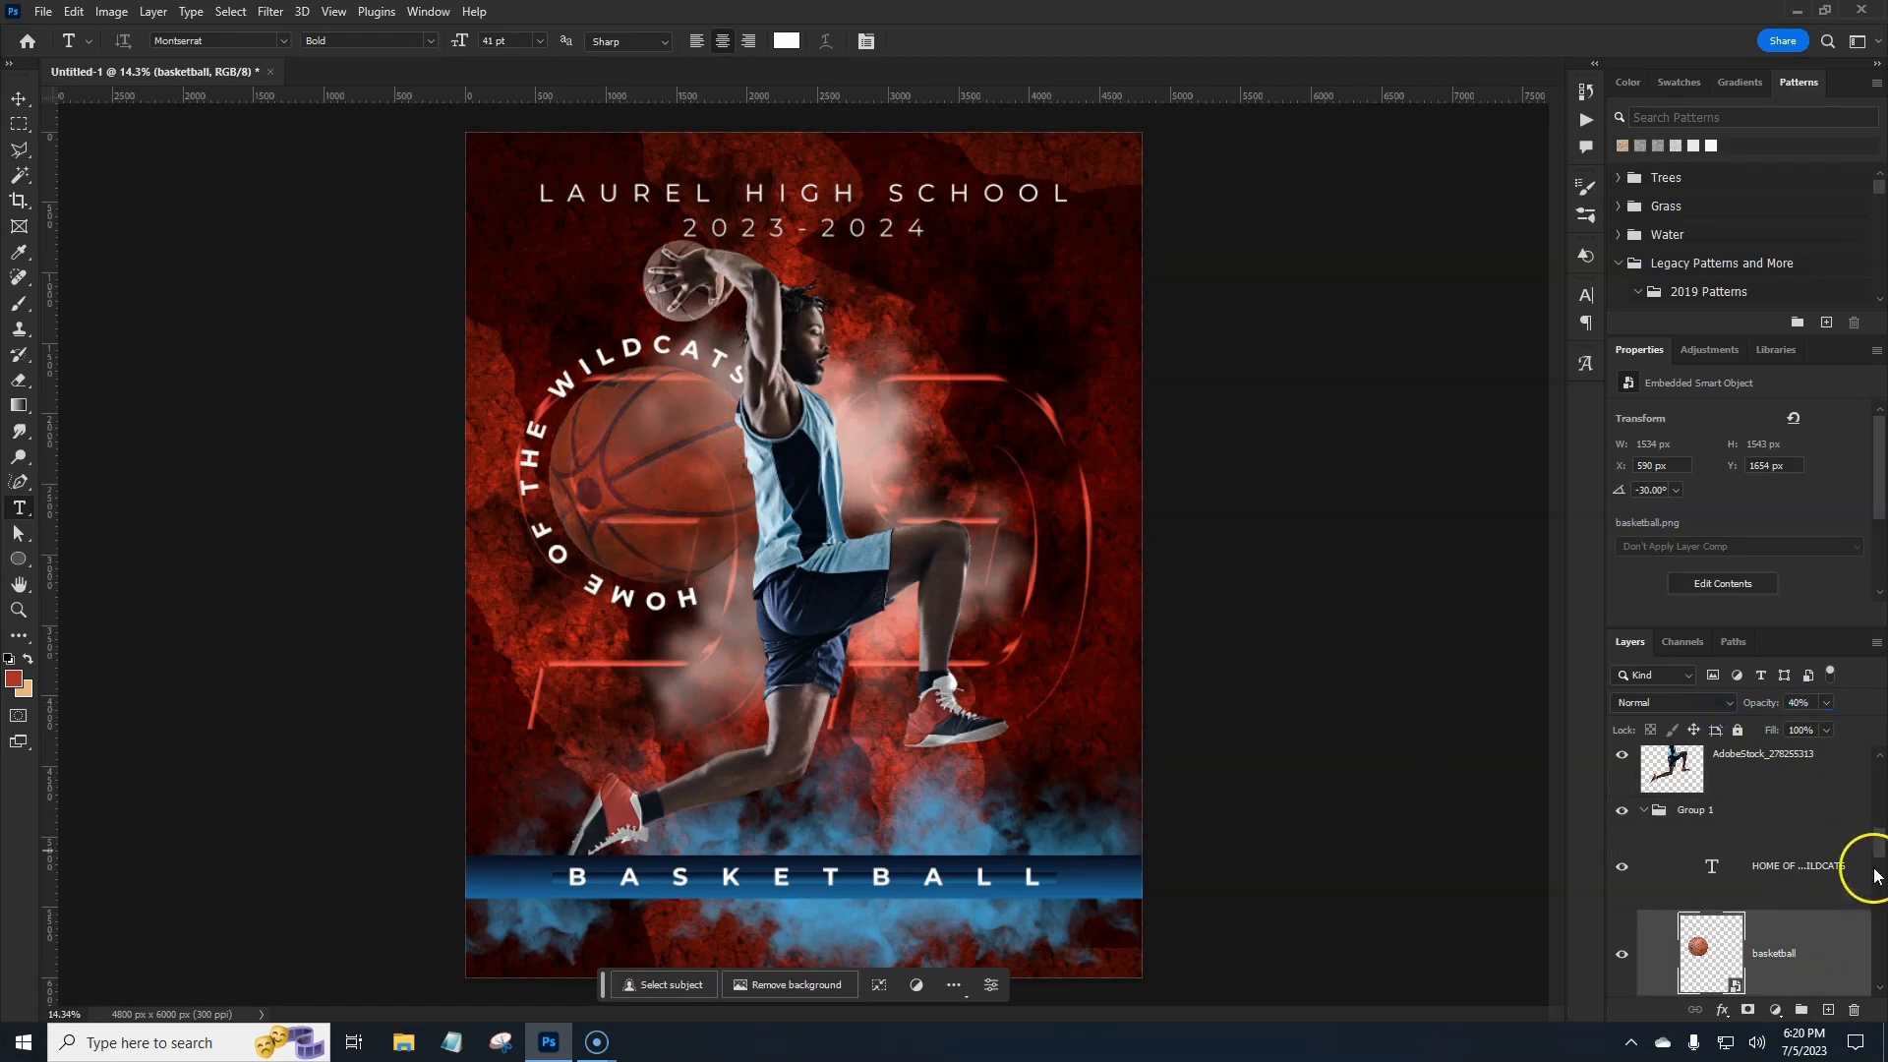
{"action": "left_click_drag", "start_coordinate": [1879, 848], "coordinate": [1880, 736]}
{"action": "left_click", "coordinate": [1791, 801]}
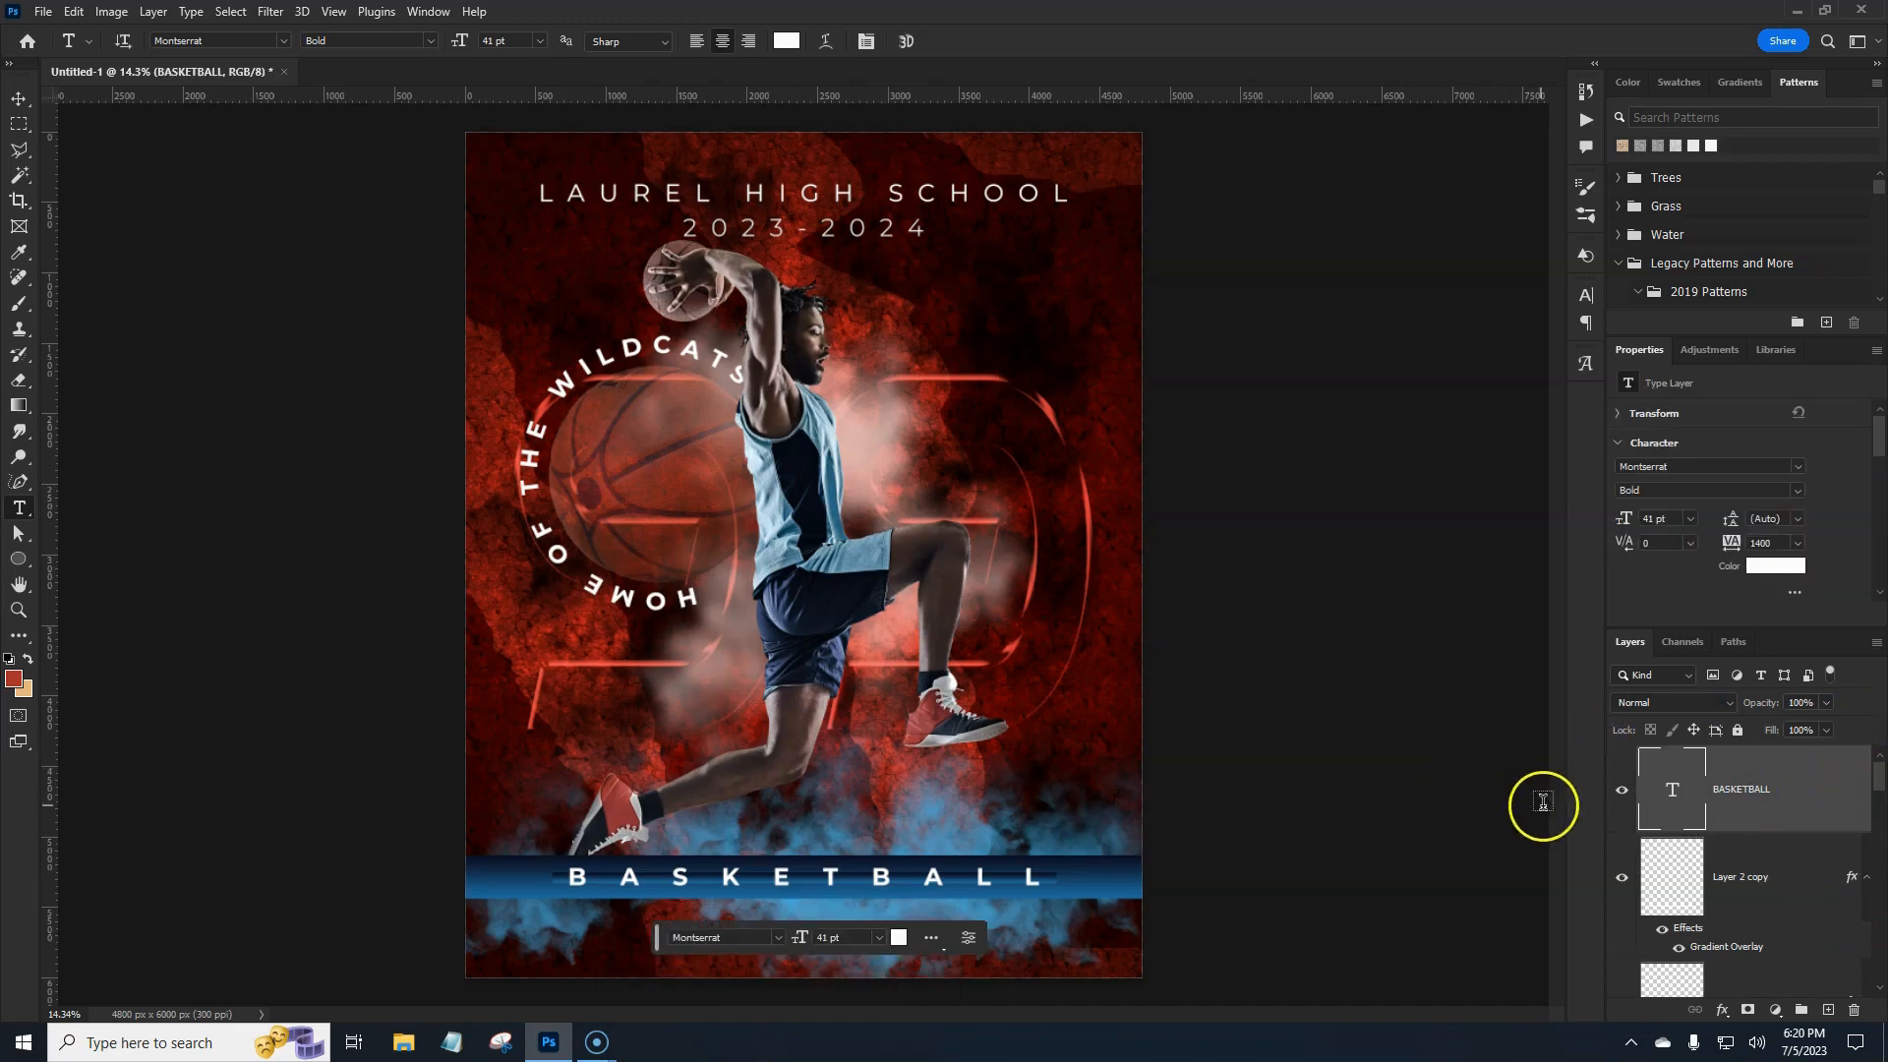
Stamp all visible layers into a new top Layer 4 with Ctrl+Alt+Shift+E.
{"action": "left_click", "coordinate": [1622, 83]}
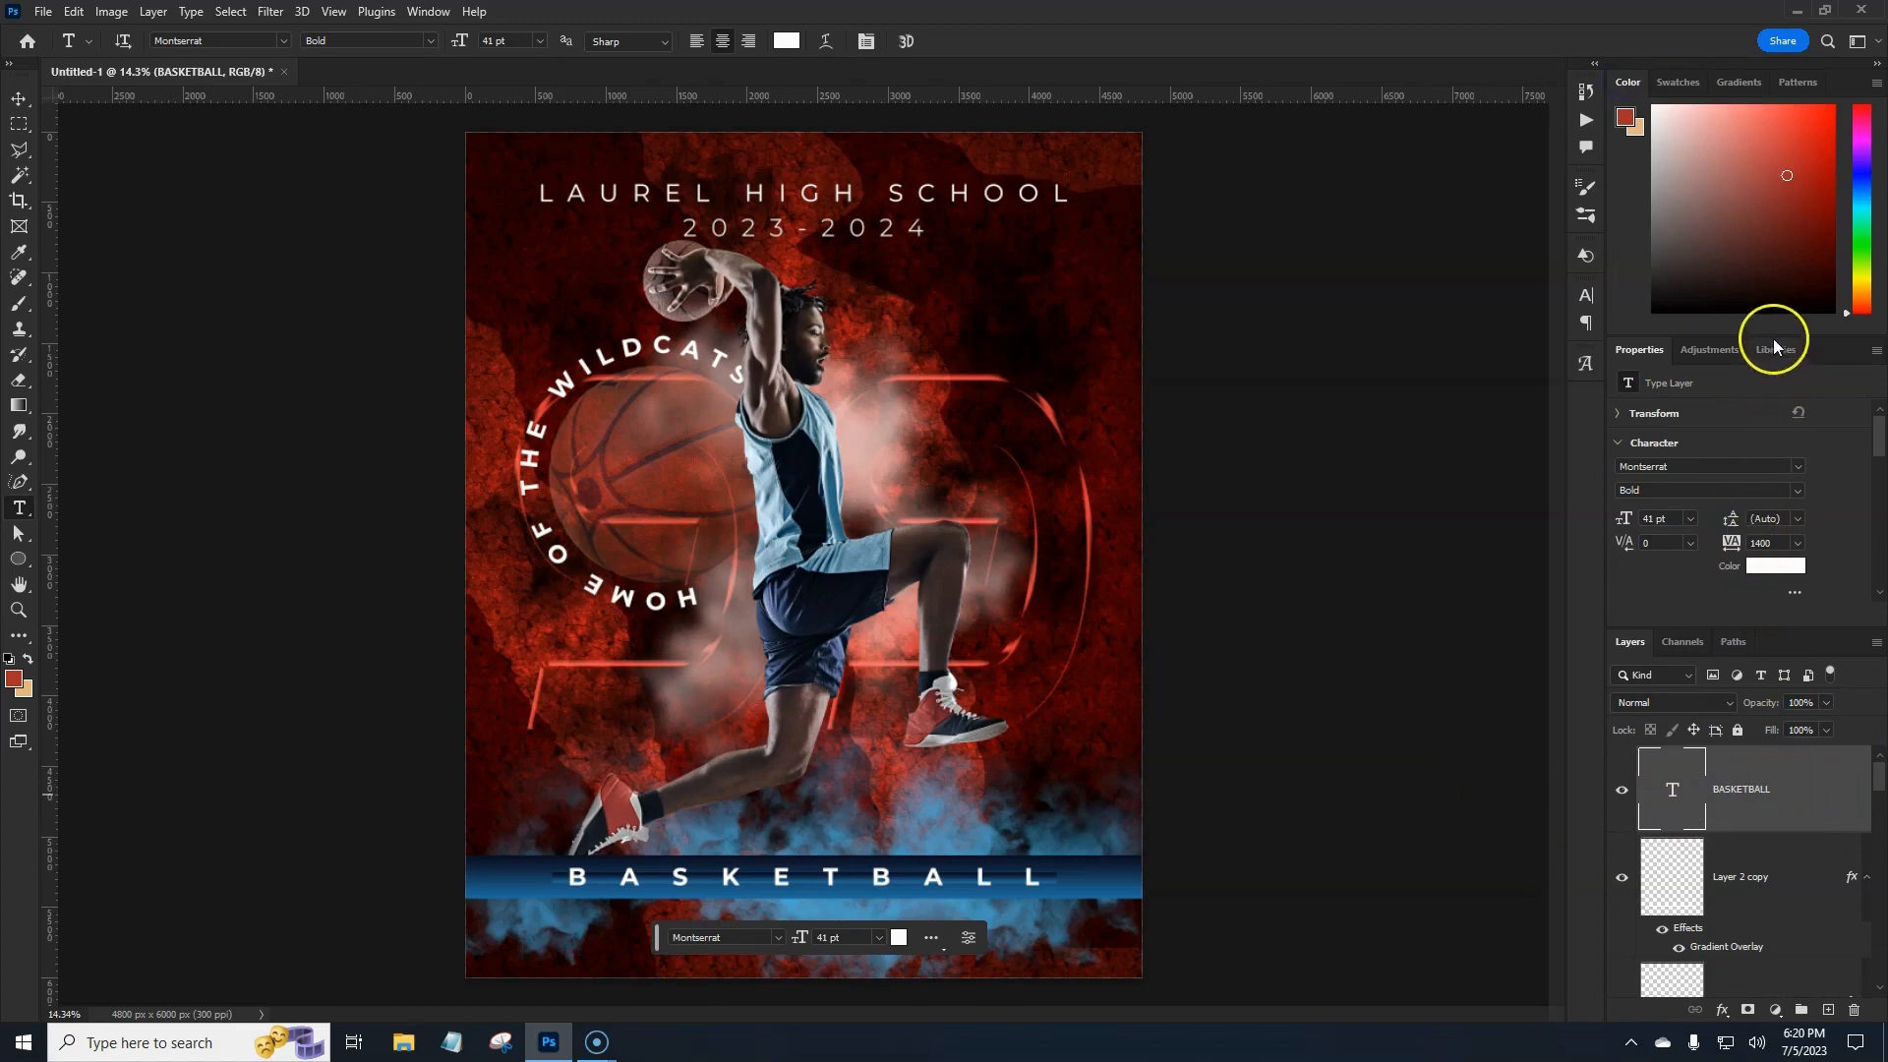
{"action": "left_click_drag", "start_coordinate": [1780, 627], "coordinate": [1754, 441]}
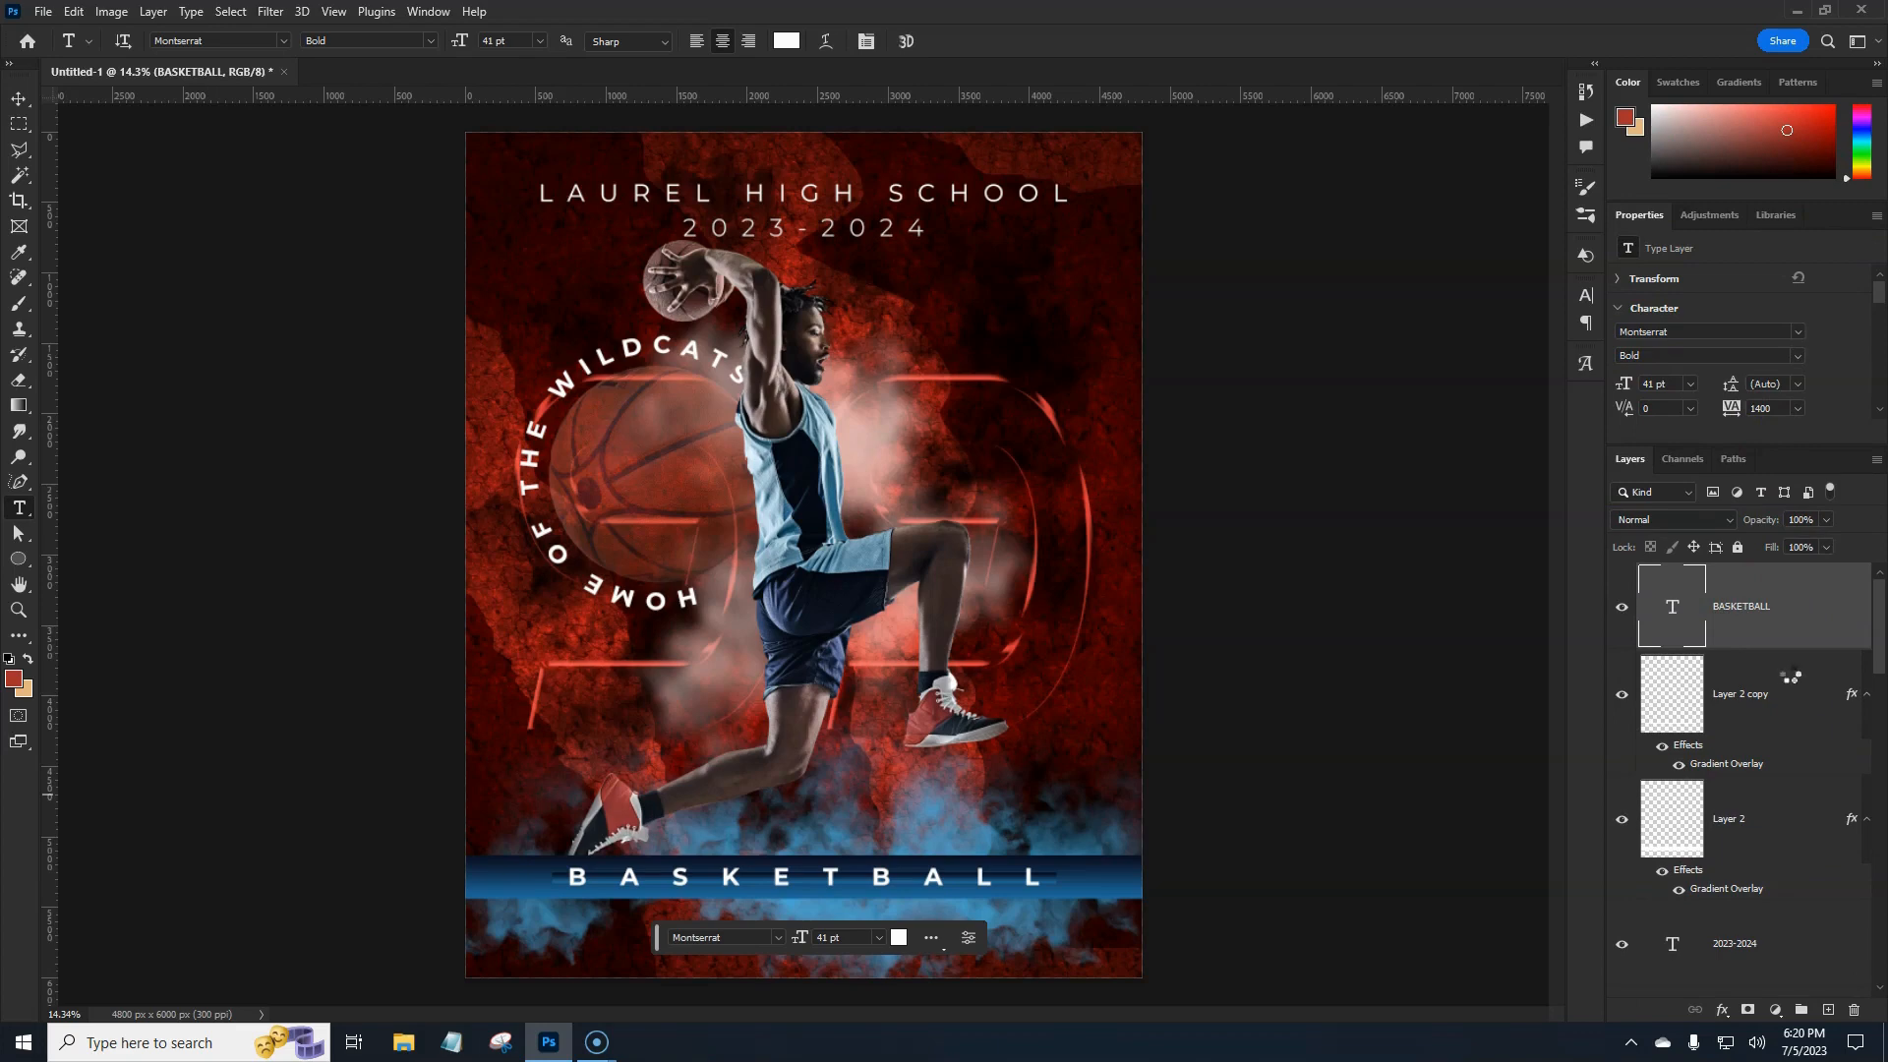
{"action": "key", "text": "ctrl+alt+shift+e"}
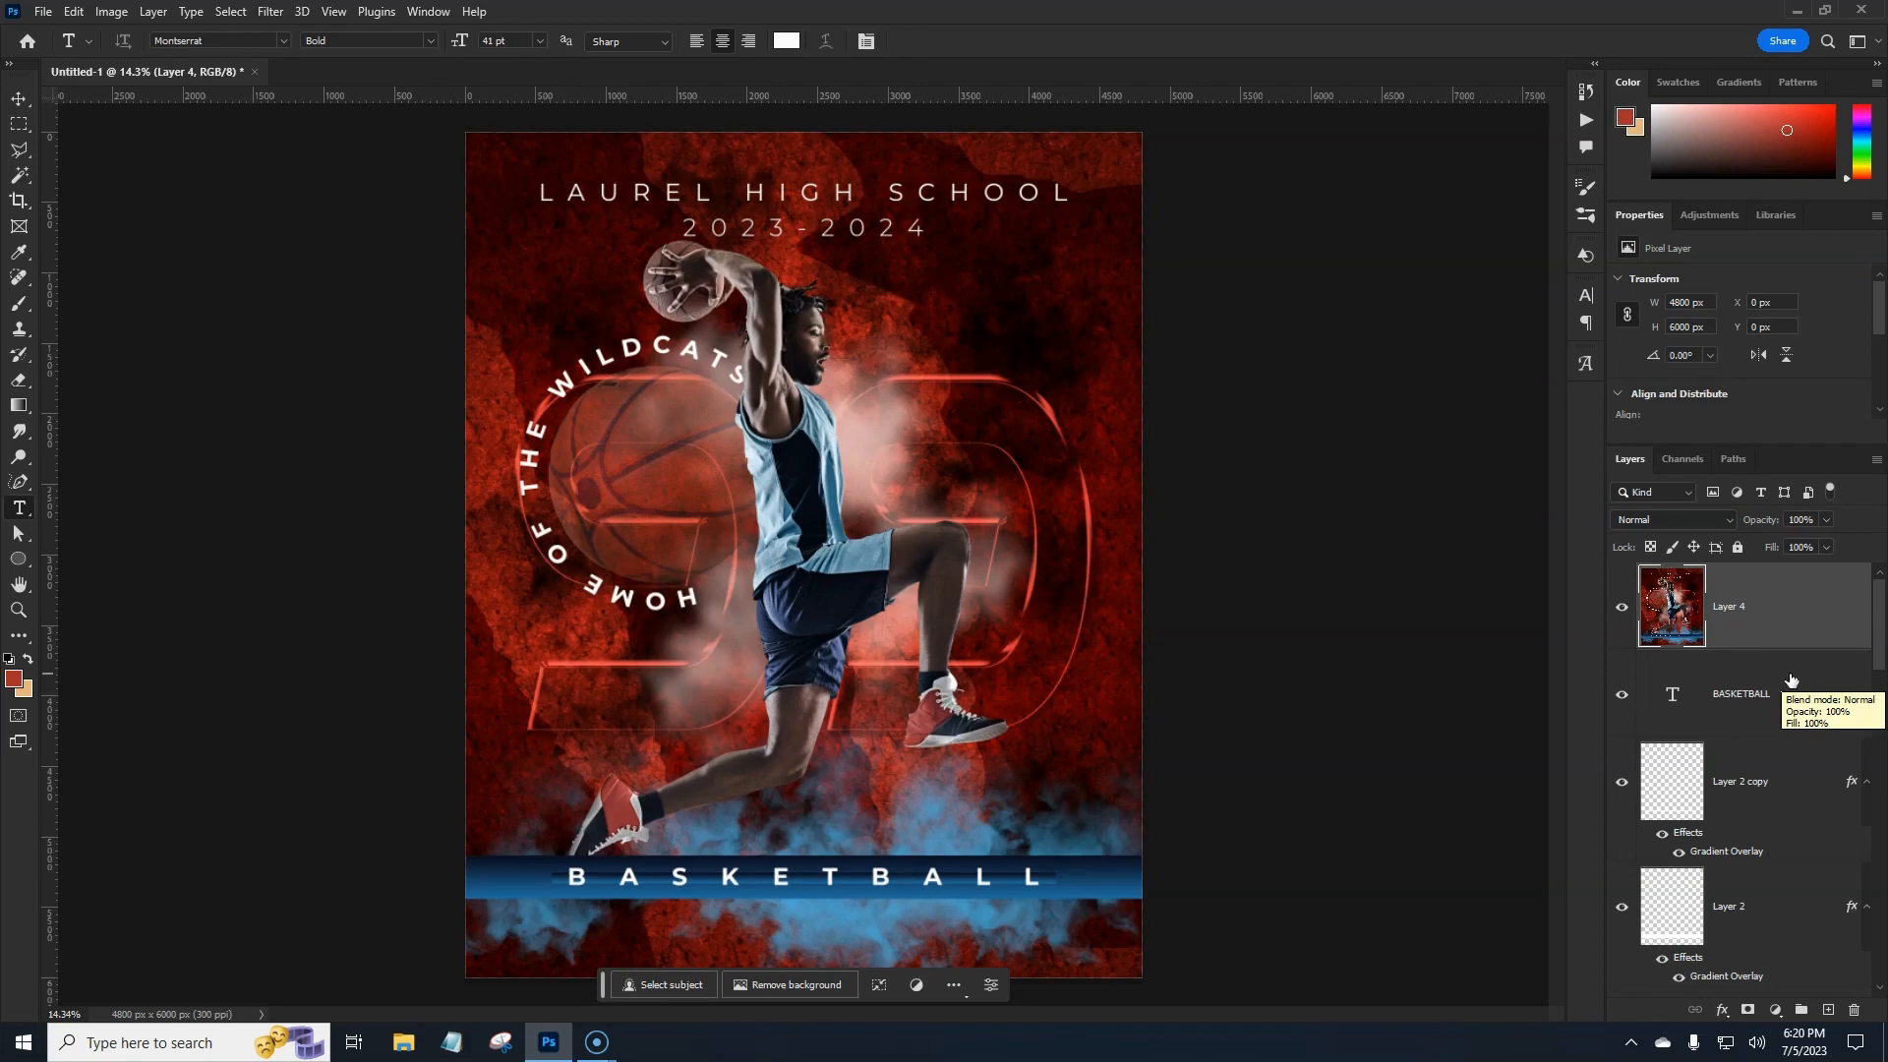
{"action": "left_click", "coordinate": [1777, 1012]}
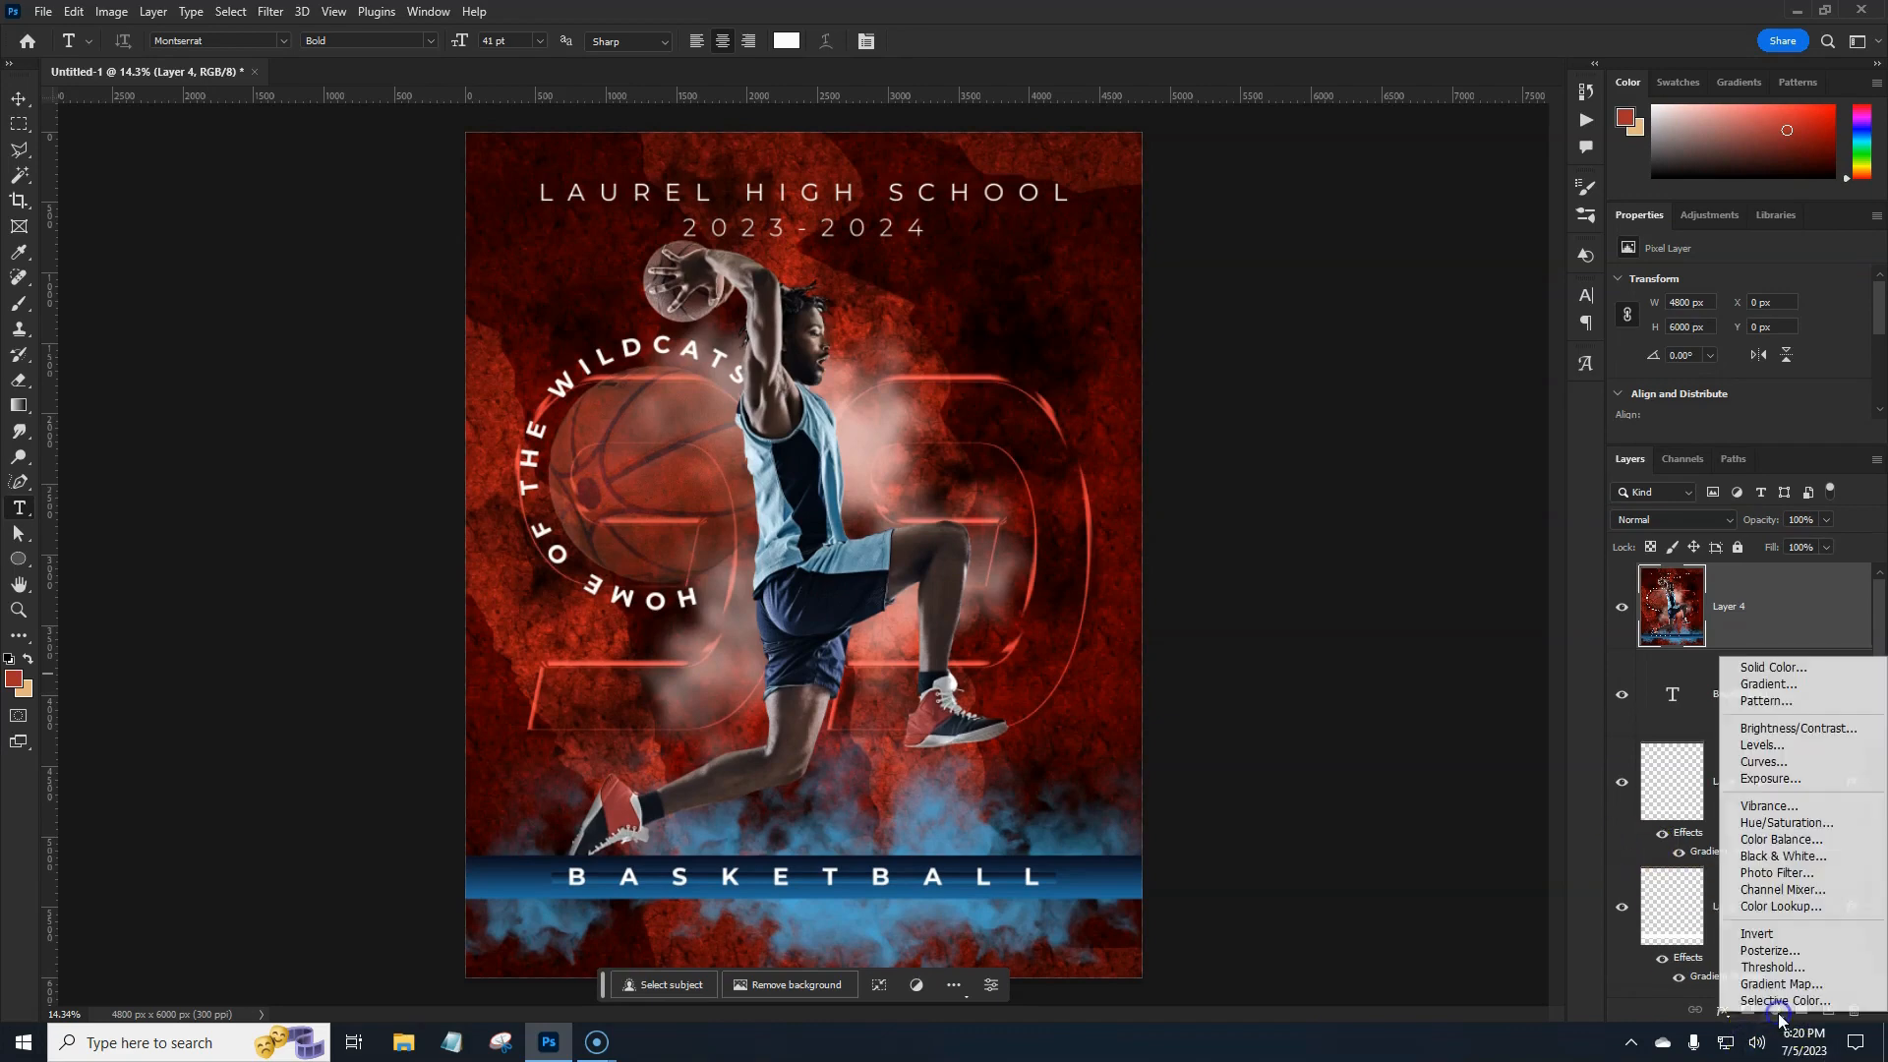
Add a clipped Colorize Hue/Saturation with blue hue, Saturation 69, Lightness +10, merged into Layer 4.
{"action": "left_click", "coordinate": [1786, 822]}
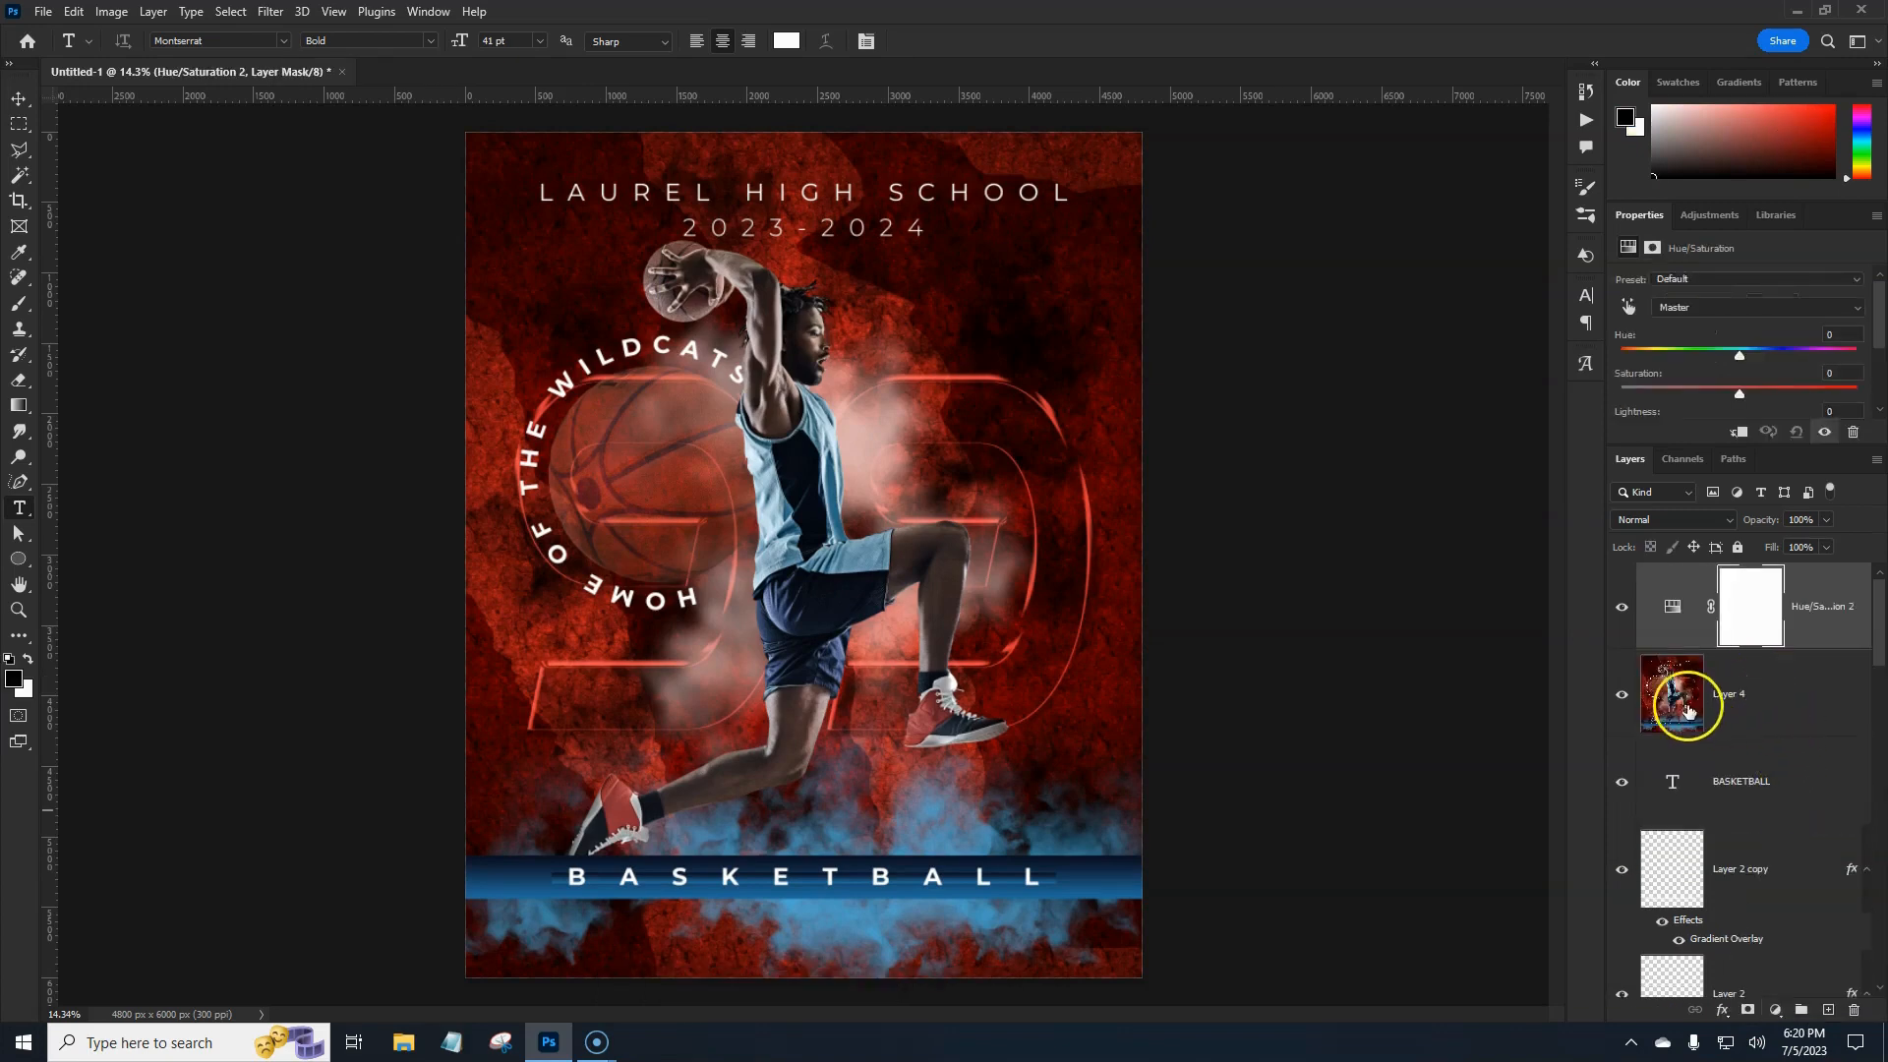
{"action": "left_click", "coordinate": [1737, 433]}
{"action": "scroll", "coordinate": [1785, 403], "scroll_direction": "down", "scroll_amount": 2}
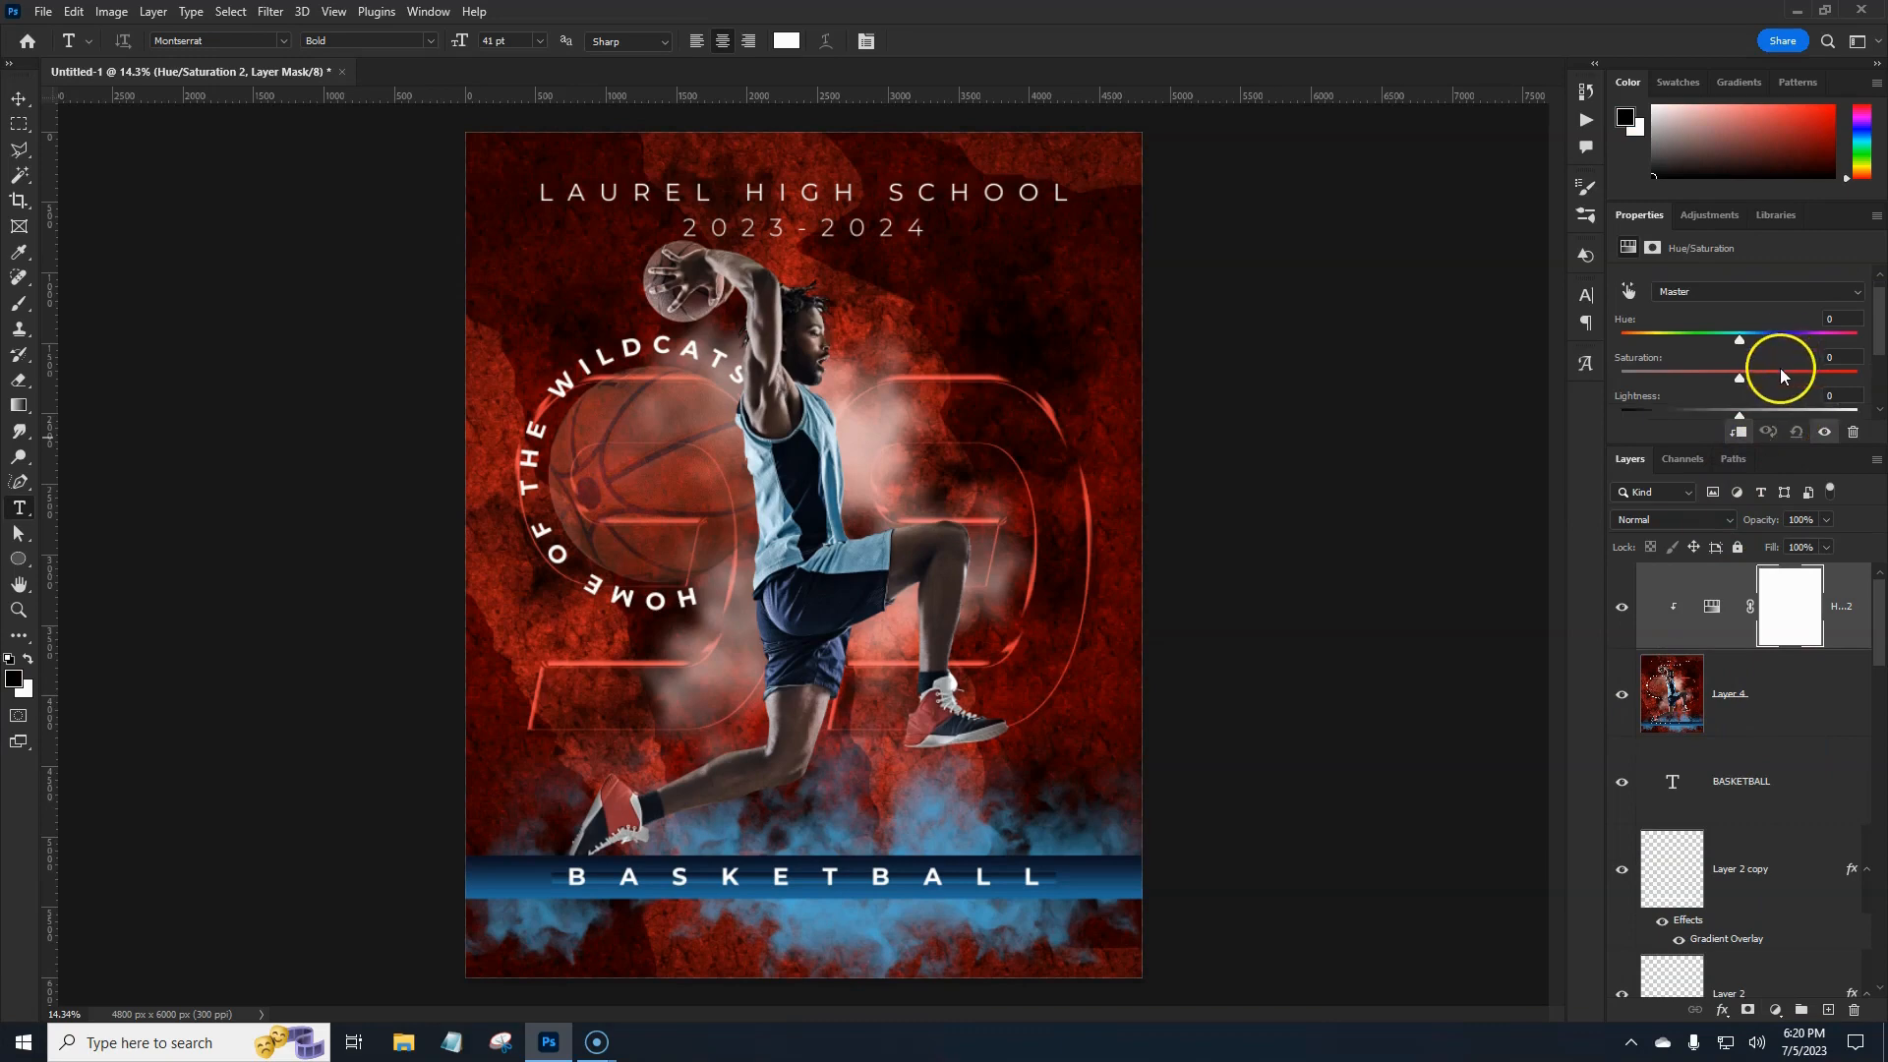
{"action": "left_click", "coordinate": [1717, 380]}
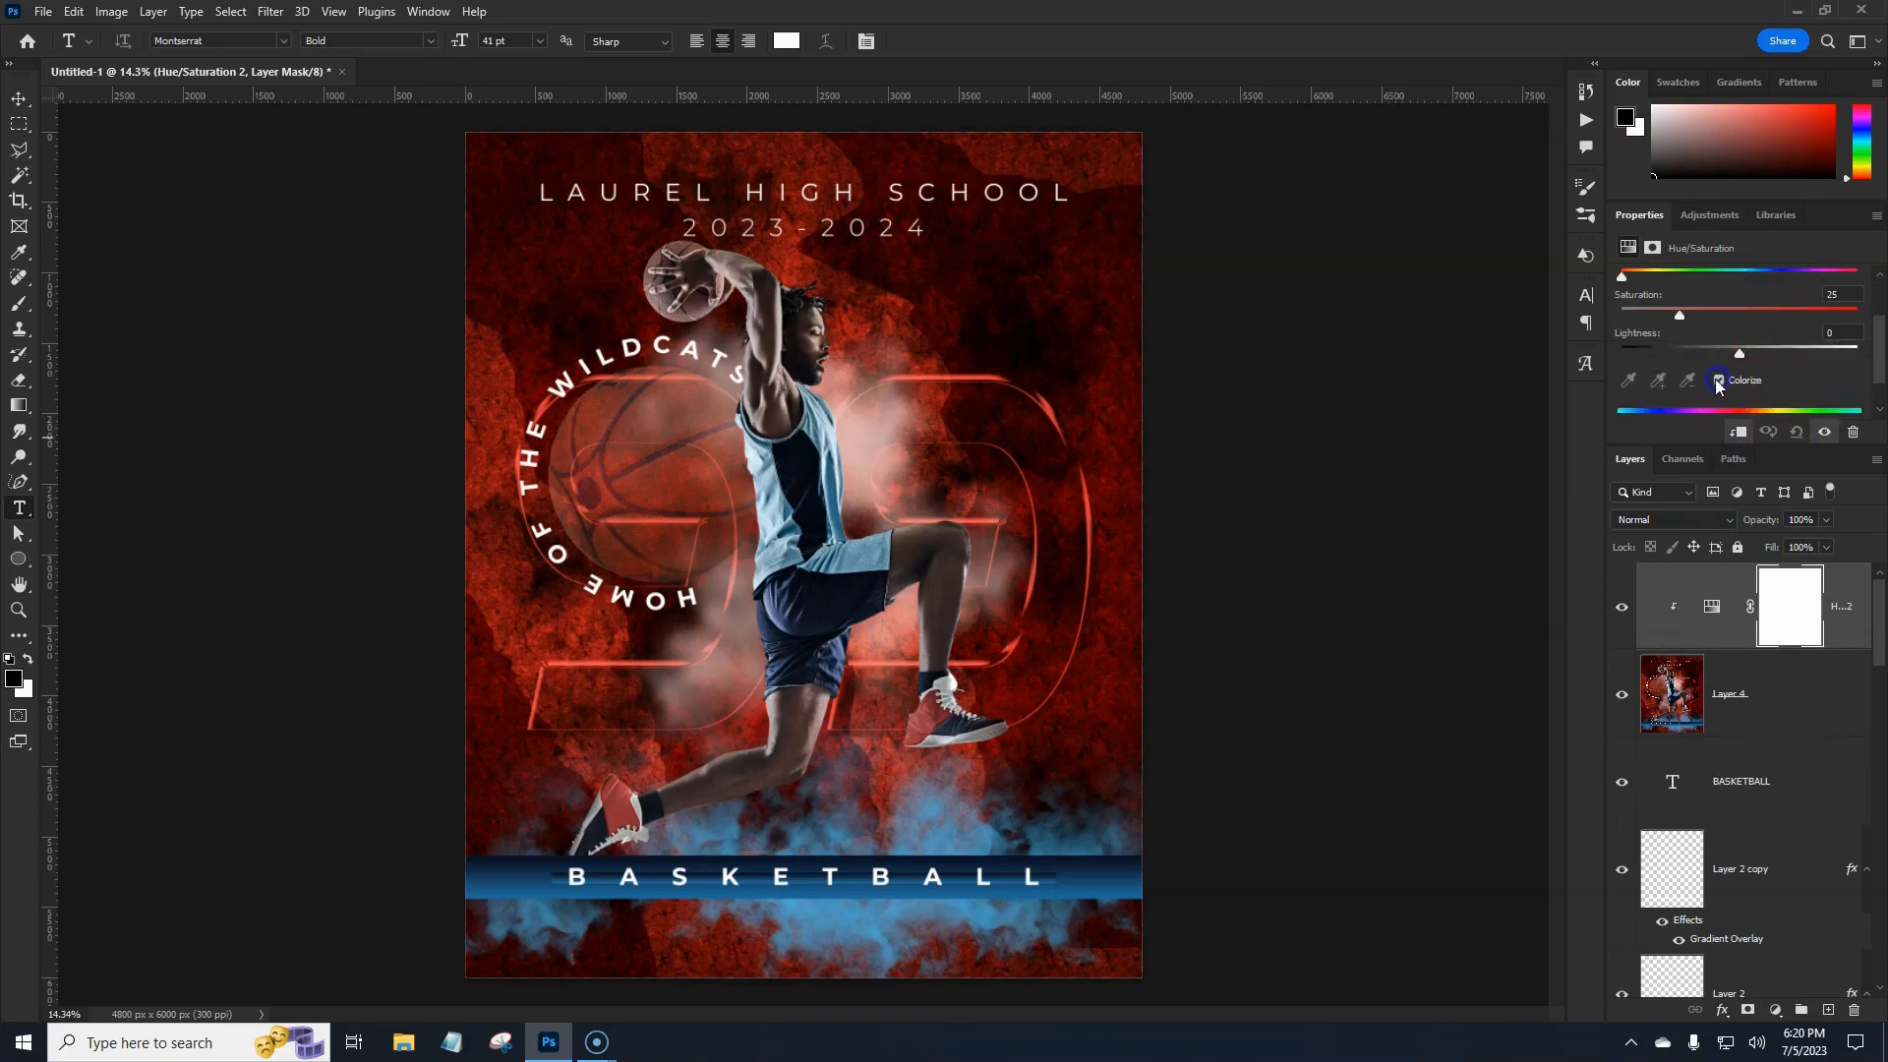
{"action": "left_click_drag", "start_coordinate": [1740, 352], "coordinate": [1700, 356]}
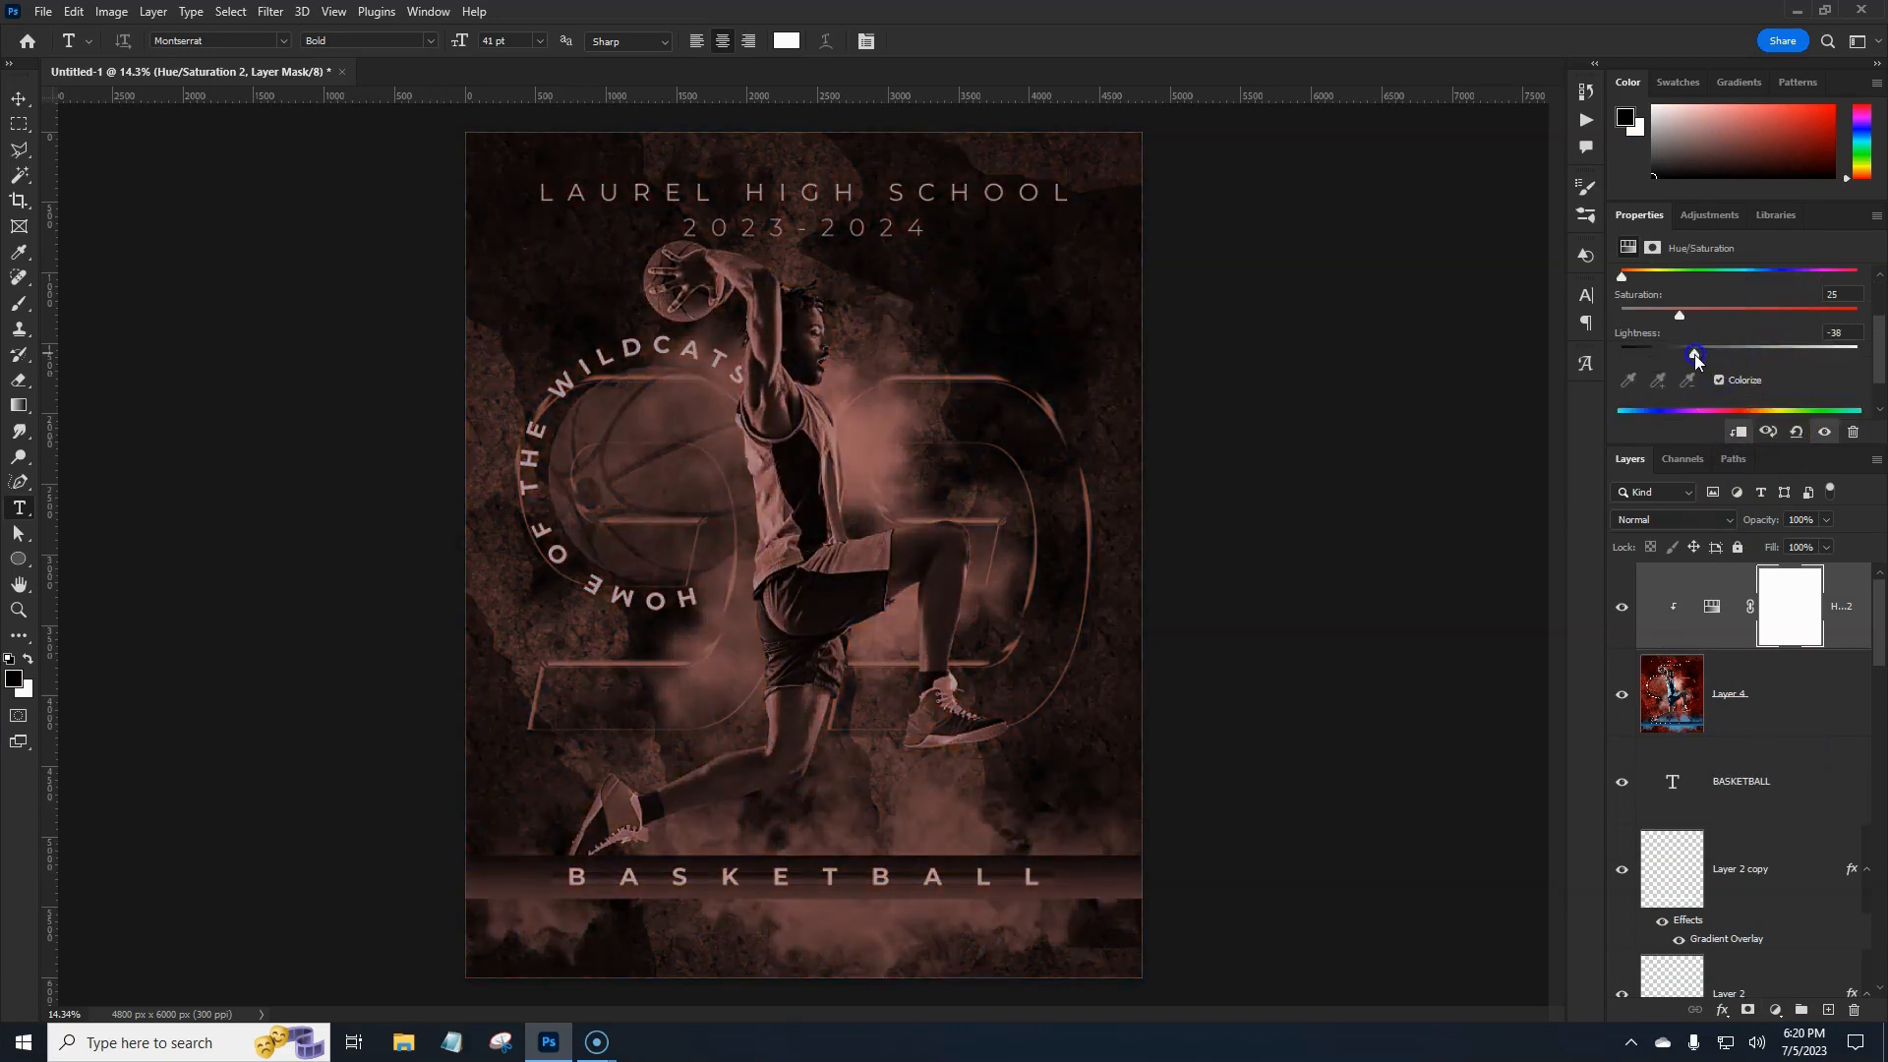
{"action": "left_click_drag", "start_coordinate": [1636, 277], "coordinate": [1766, 354]}
{"action": "left_click_drag", "start_coordinate": [1772, 277], "coordinate": [1743, 359]}
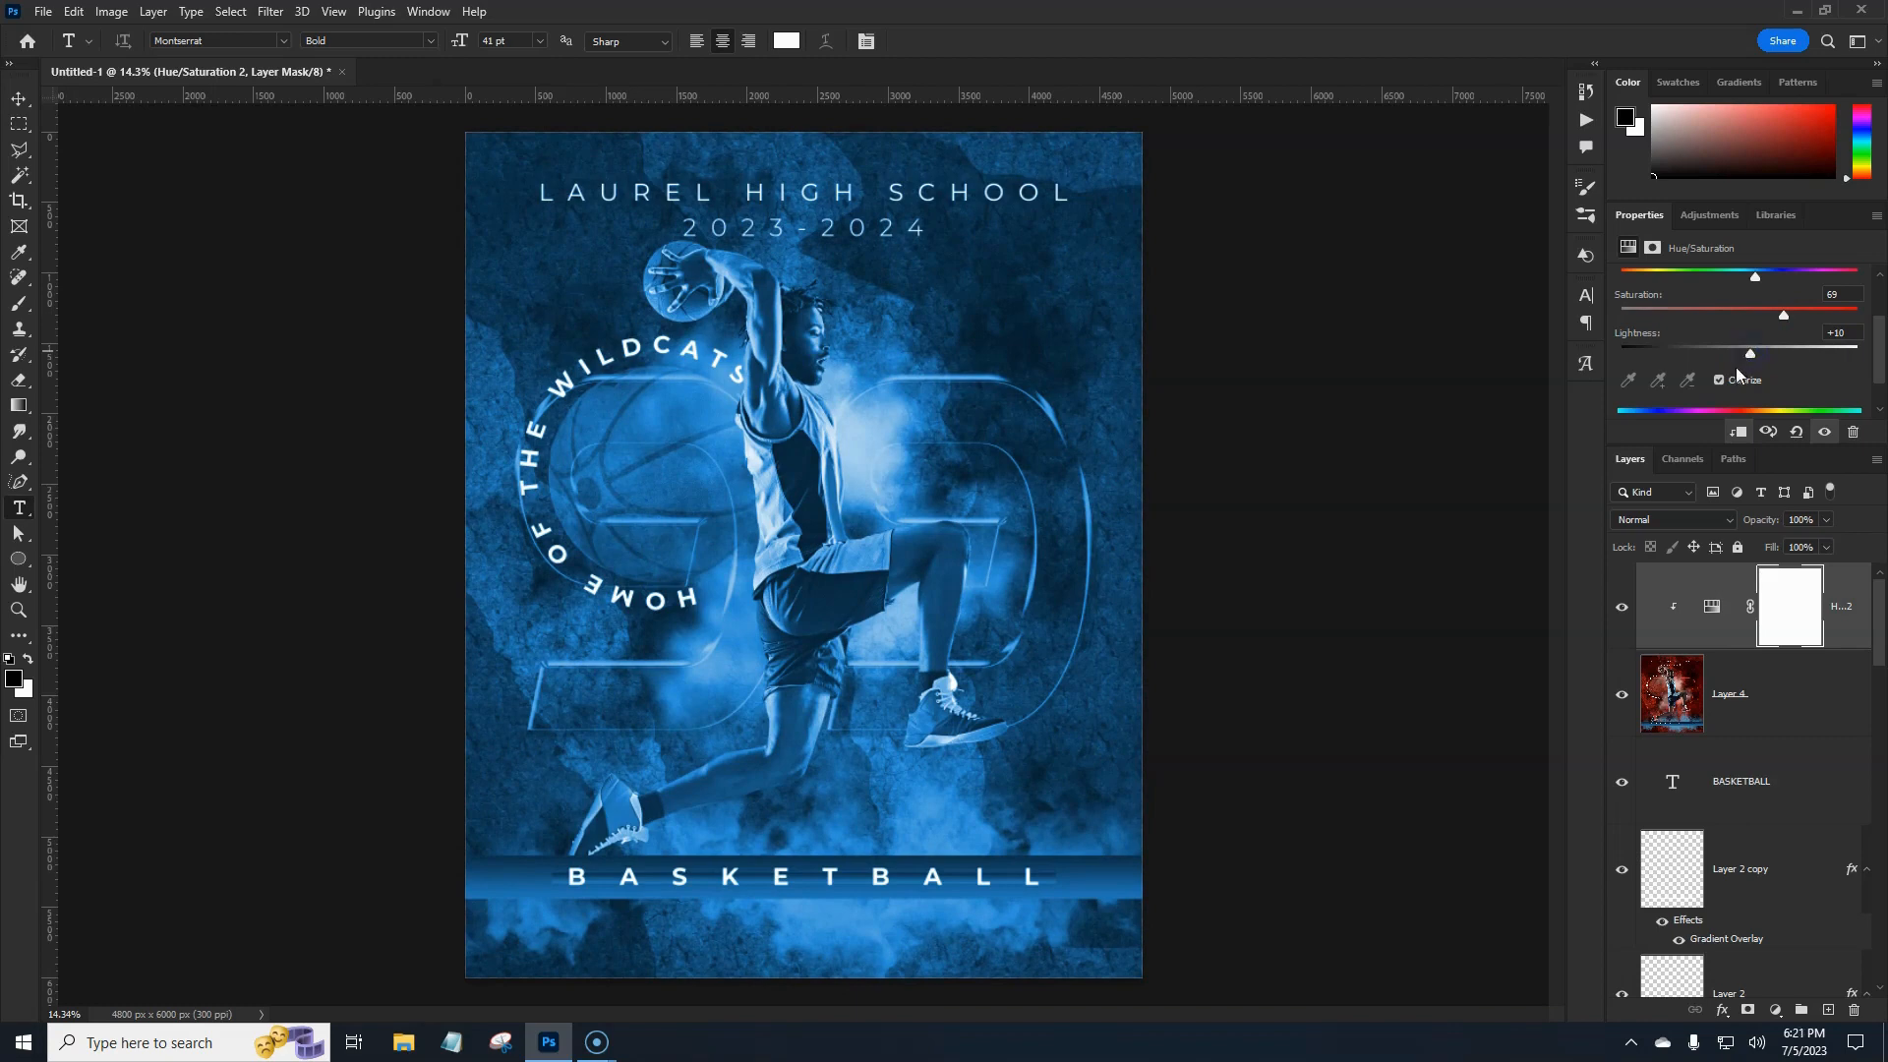
{"action": "left_click", "coordinate": [1793, 691], "text": "shift"}
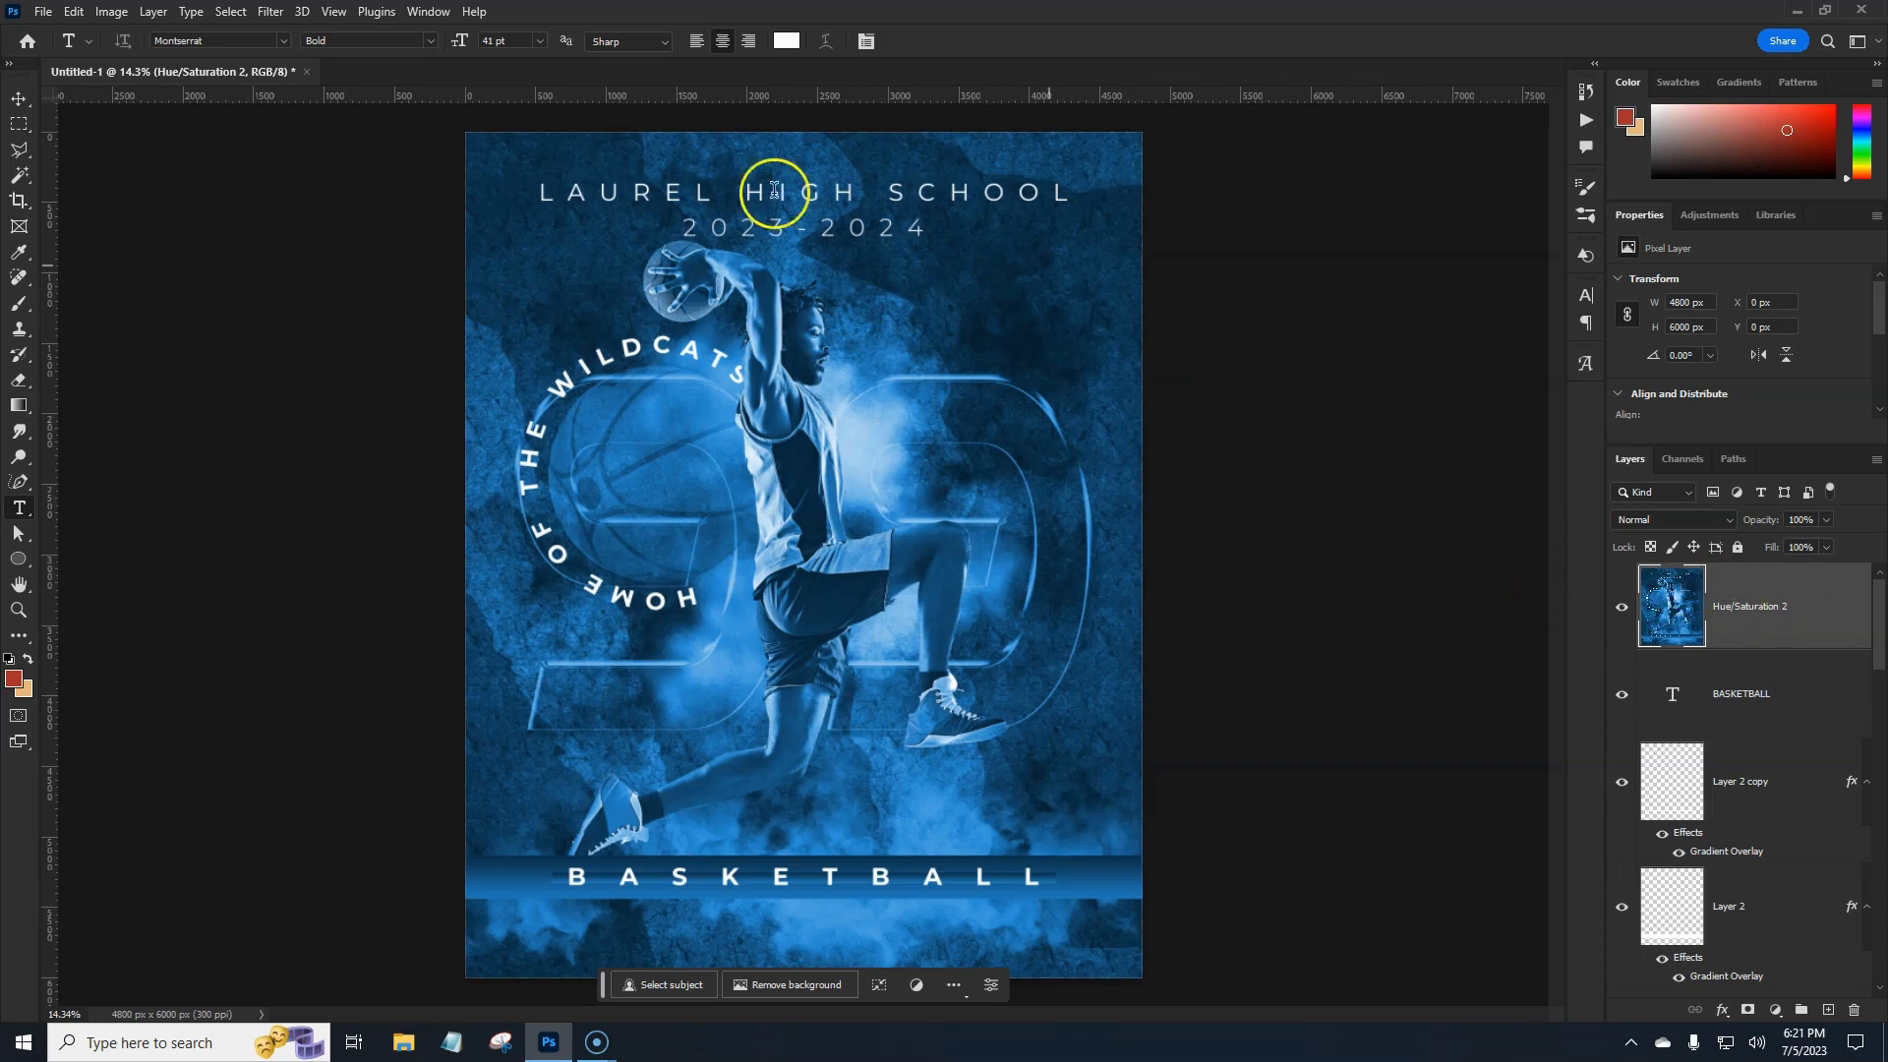
Open Path Blur and bend the left blur path into a vertical curve along the left edge.
{"action": "left_click", "coordinate": [269, 12]}
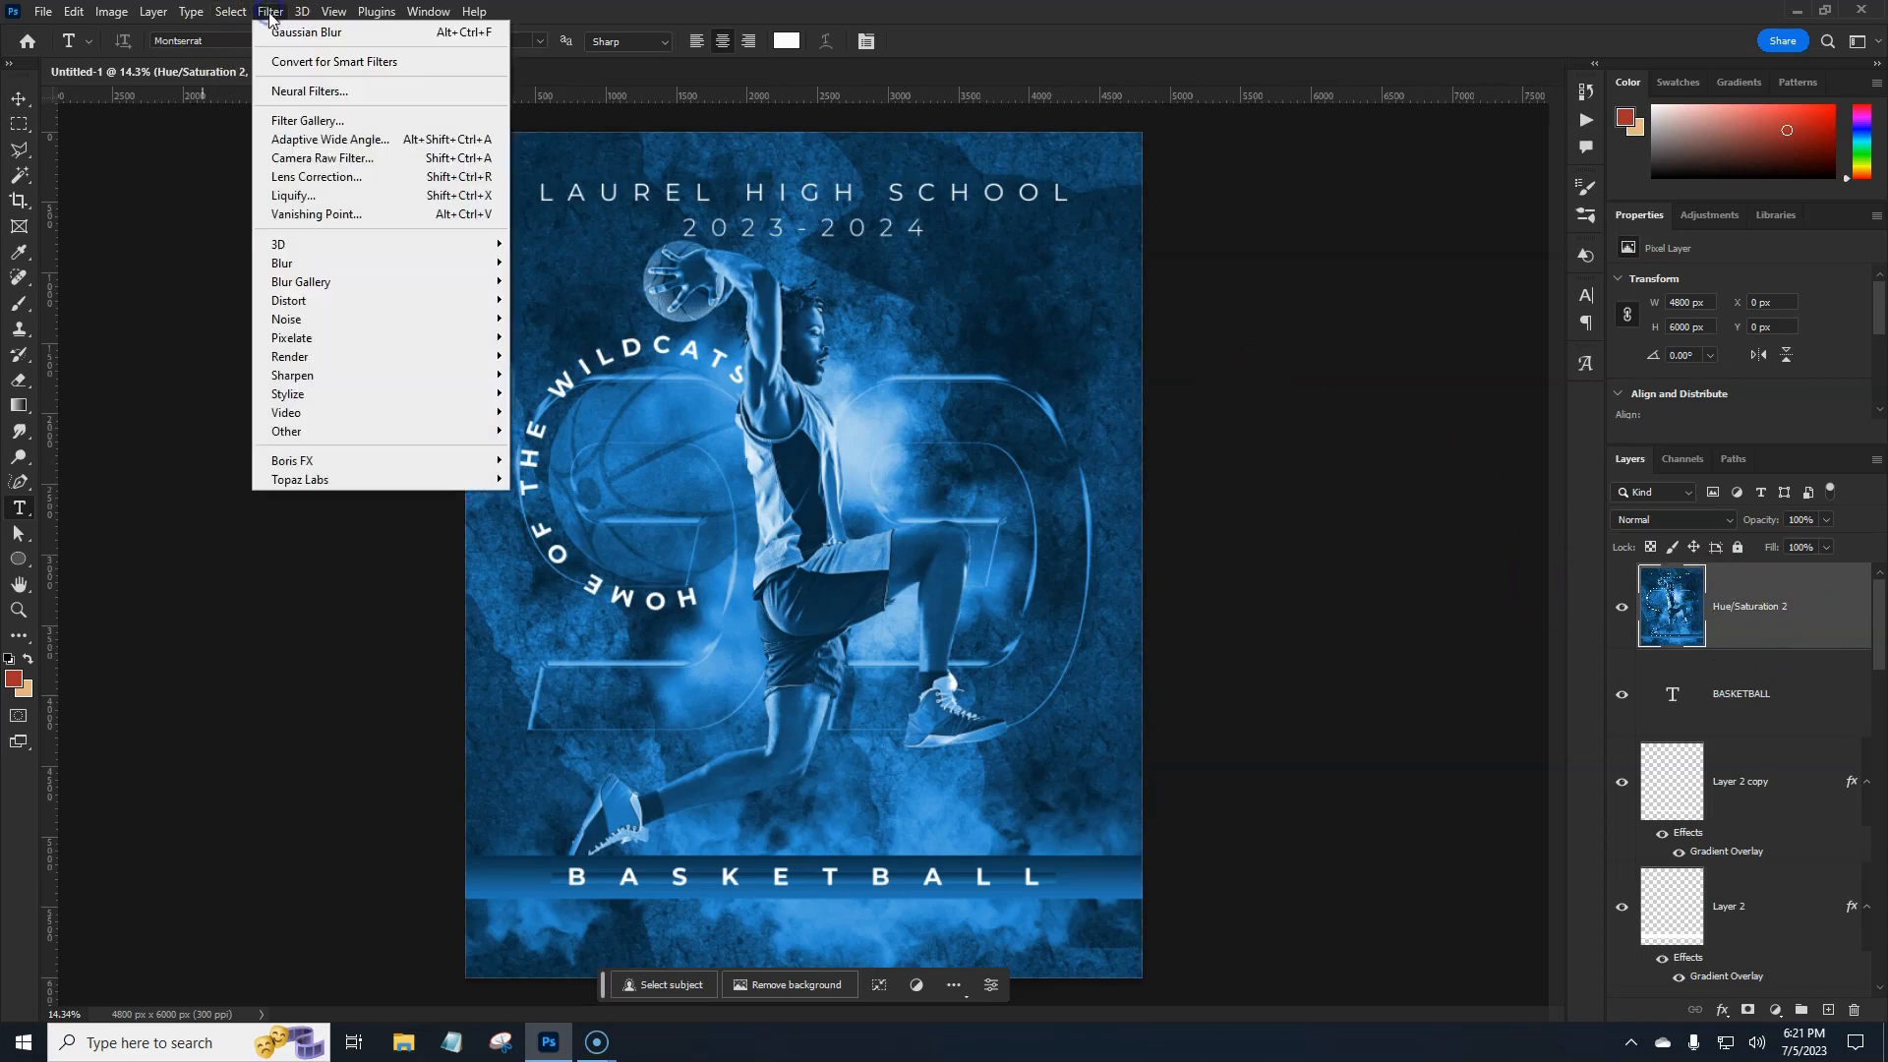
{"action": "mouse_move", "coordinate": [309, 281]}
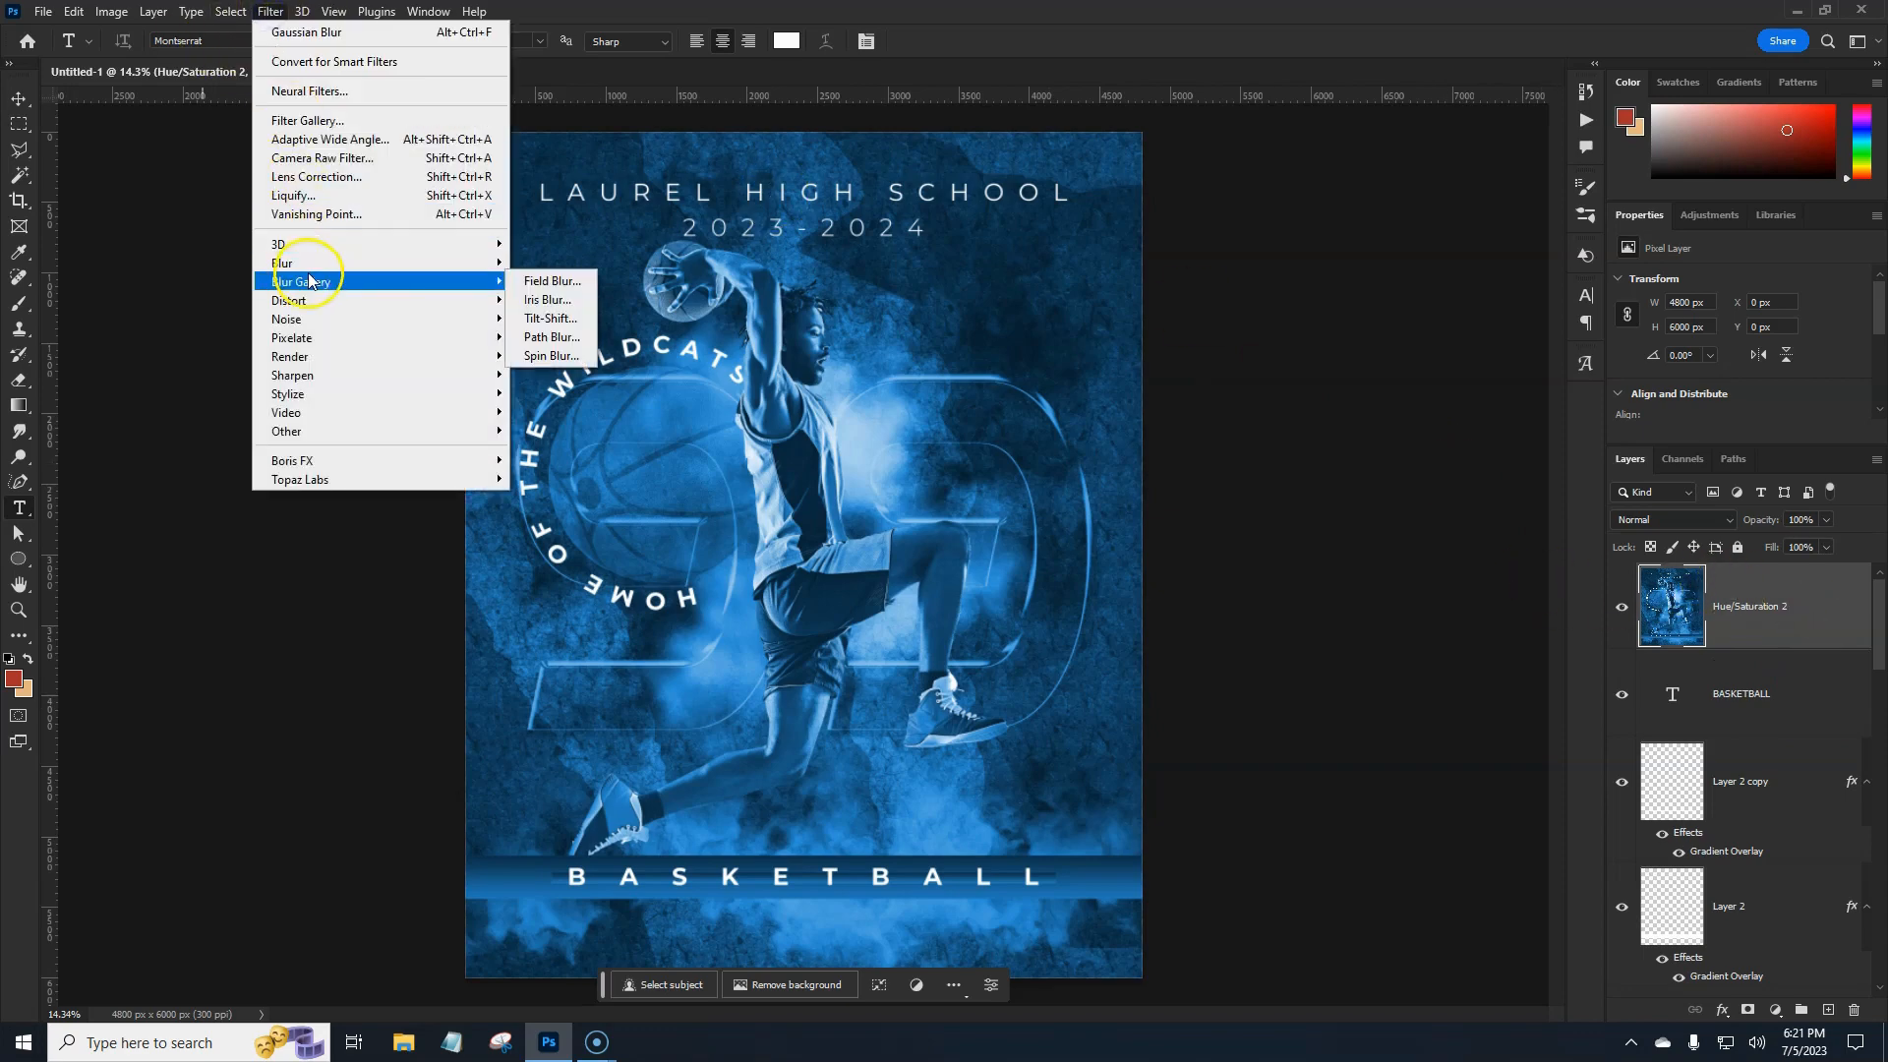
{"action": "left_click", "coordinate": [556, 339]}
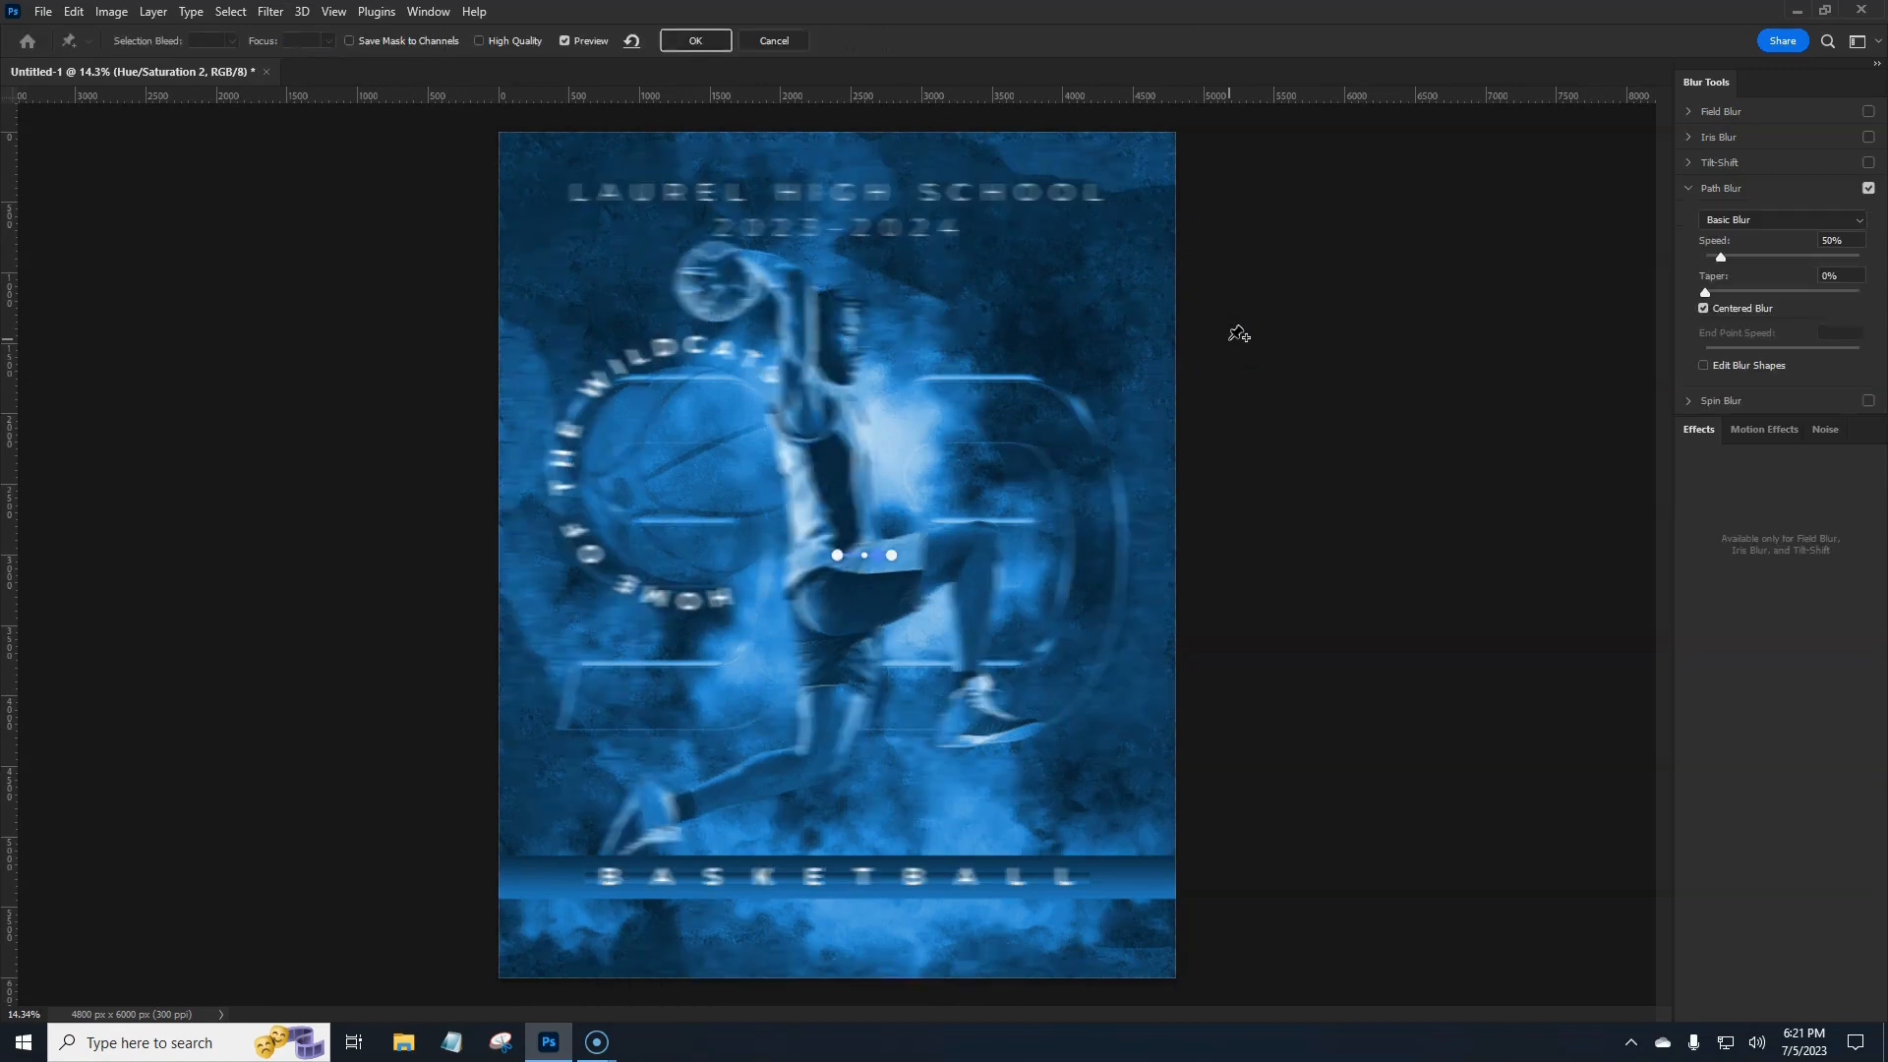
{"action": "left_click", "coordinate": [836, 557]}
{"action": "left_click_drag", "start_coordinate": [836, 570], "coordinate": [565, 944]}
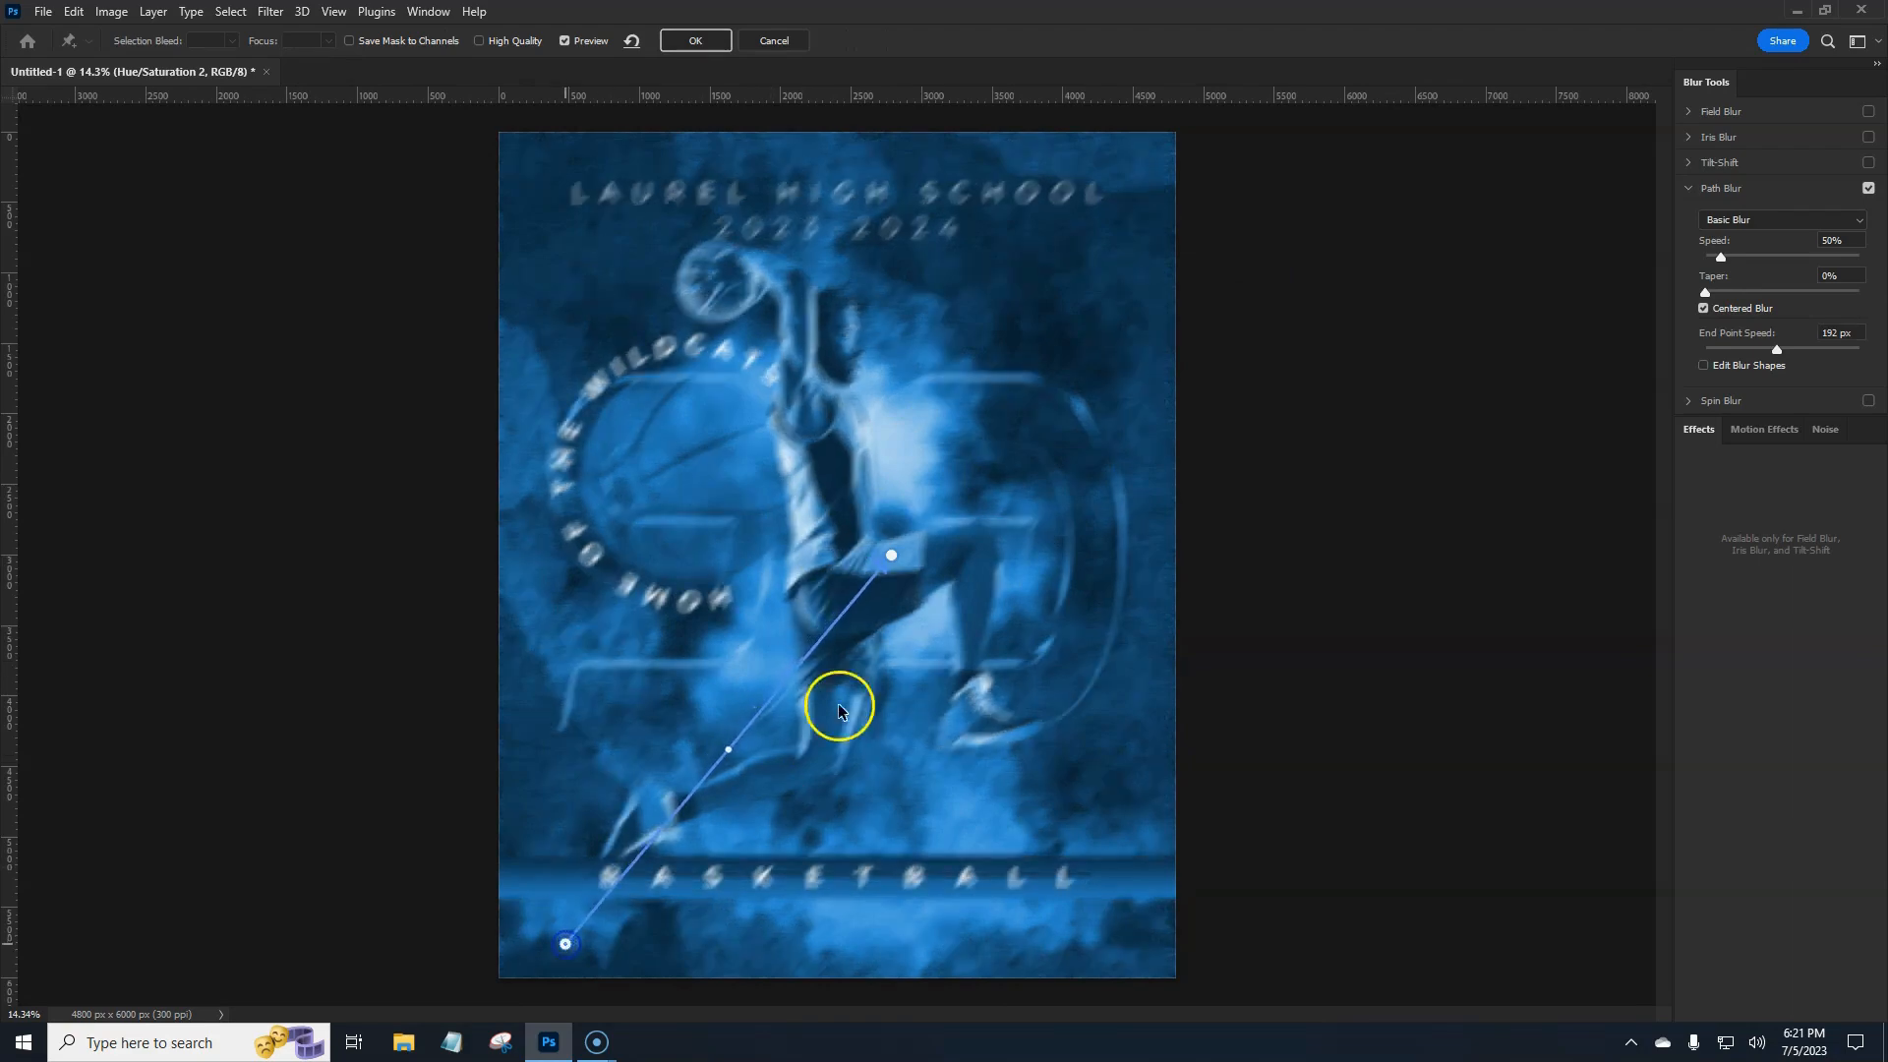
{"action": "left_click_drag", "start_coordinate": [892, 556], "coordinate": [668, 204]}
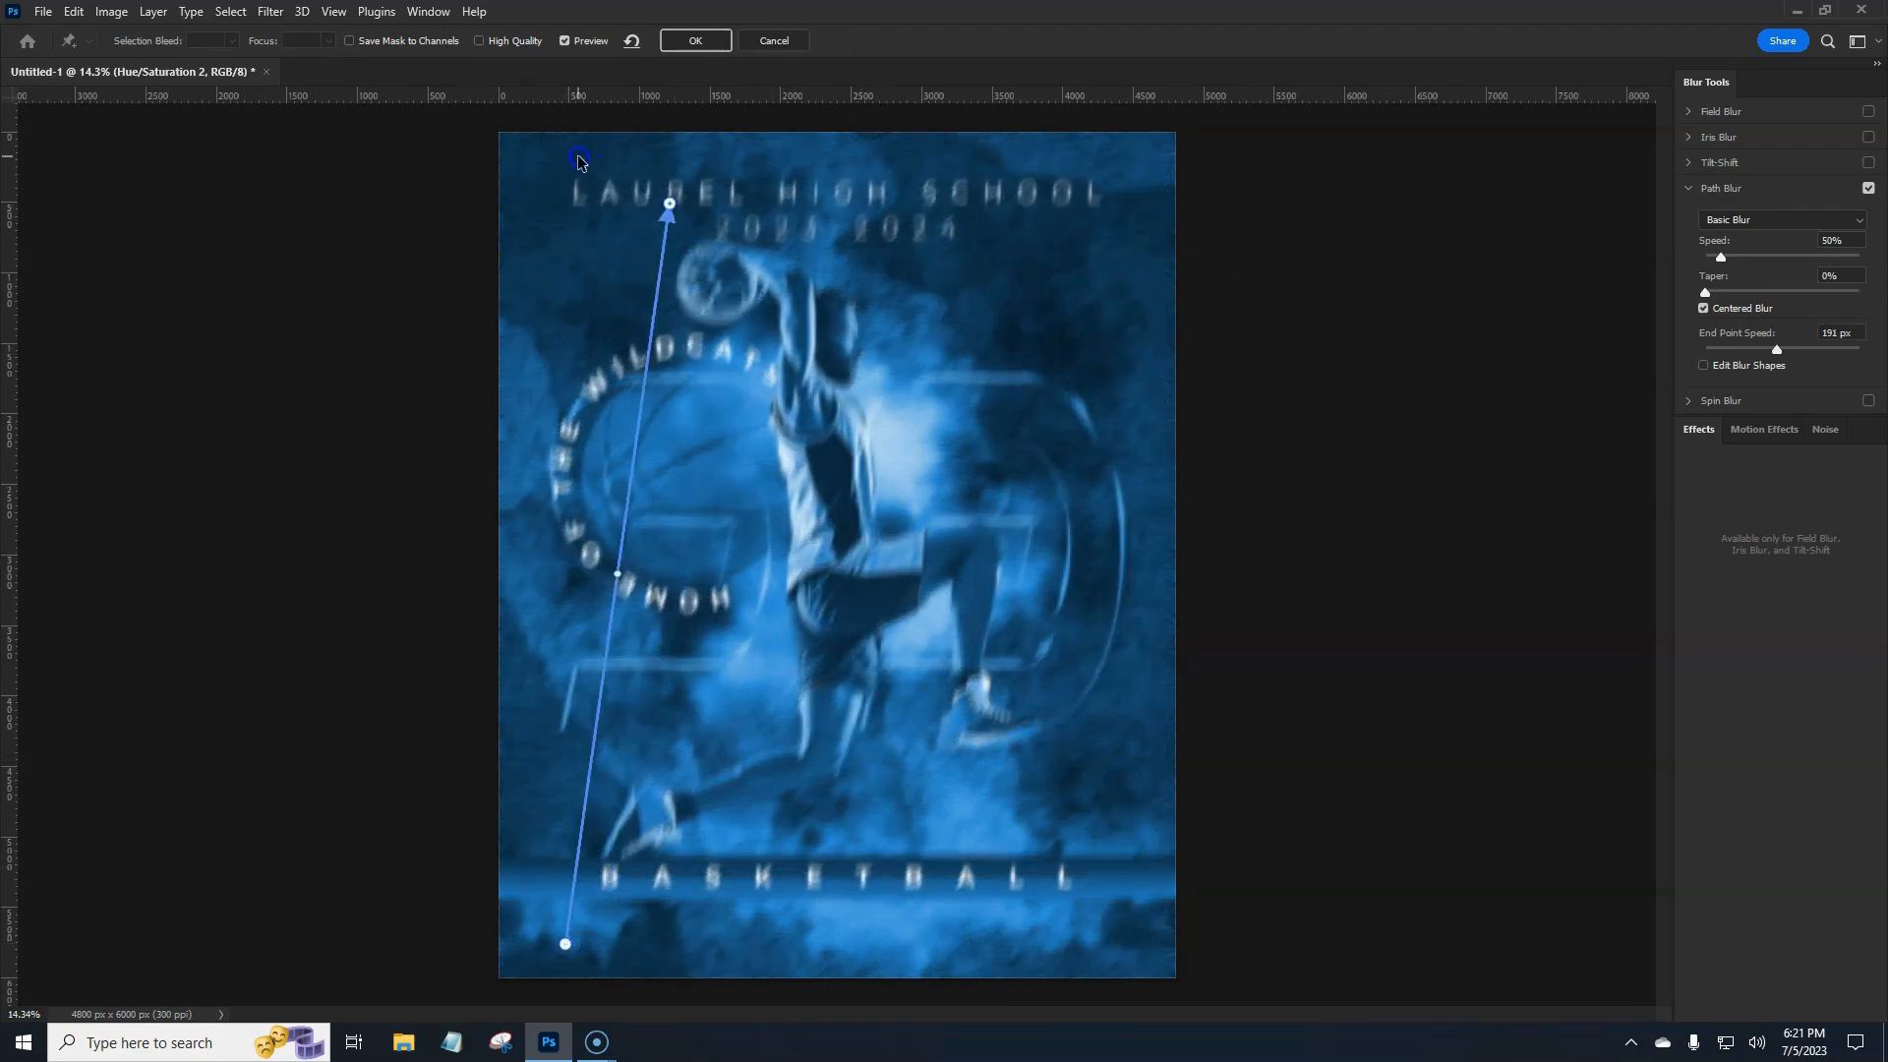
{"action": "left_click_drag", "start_coordinate": [579, 161], "coordinate": [568, 157]}
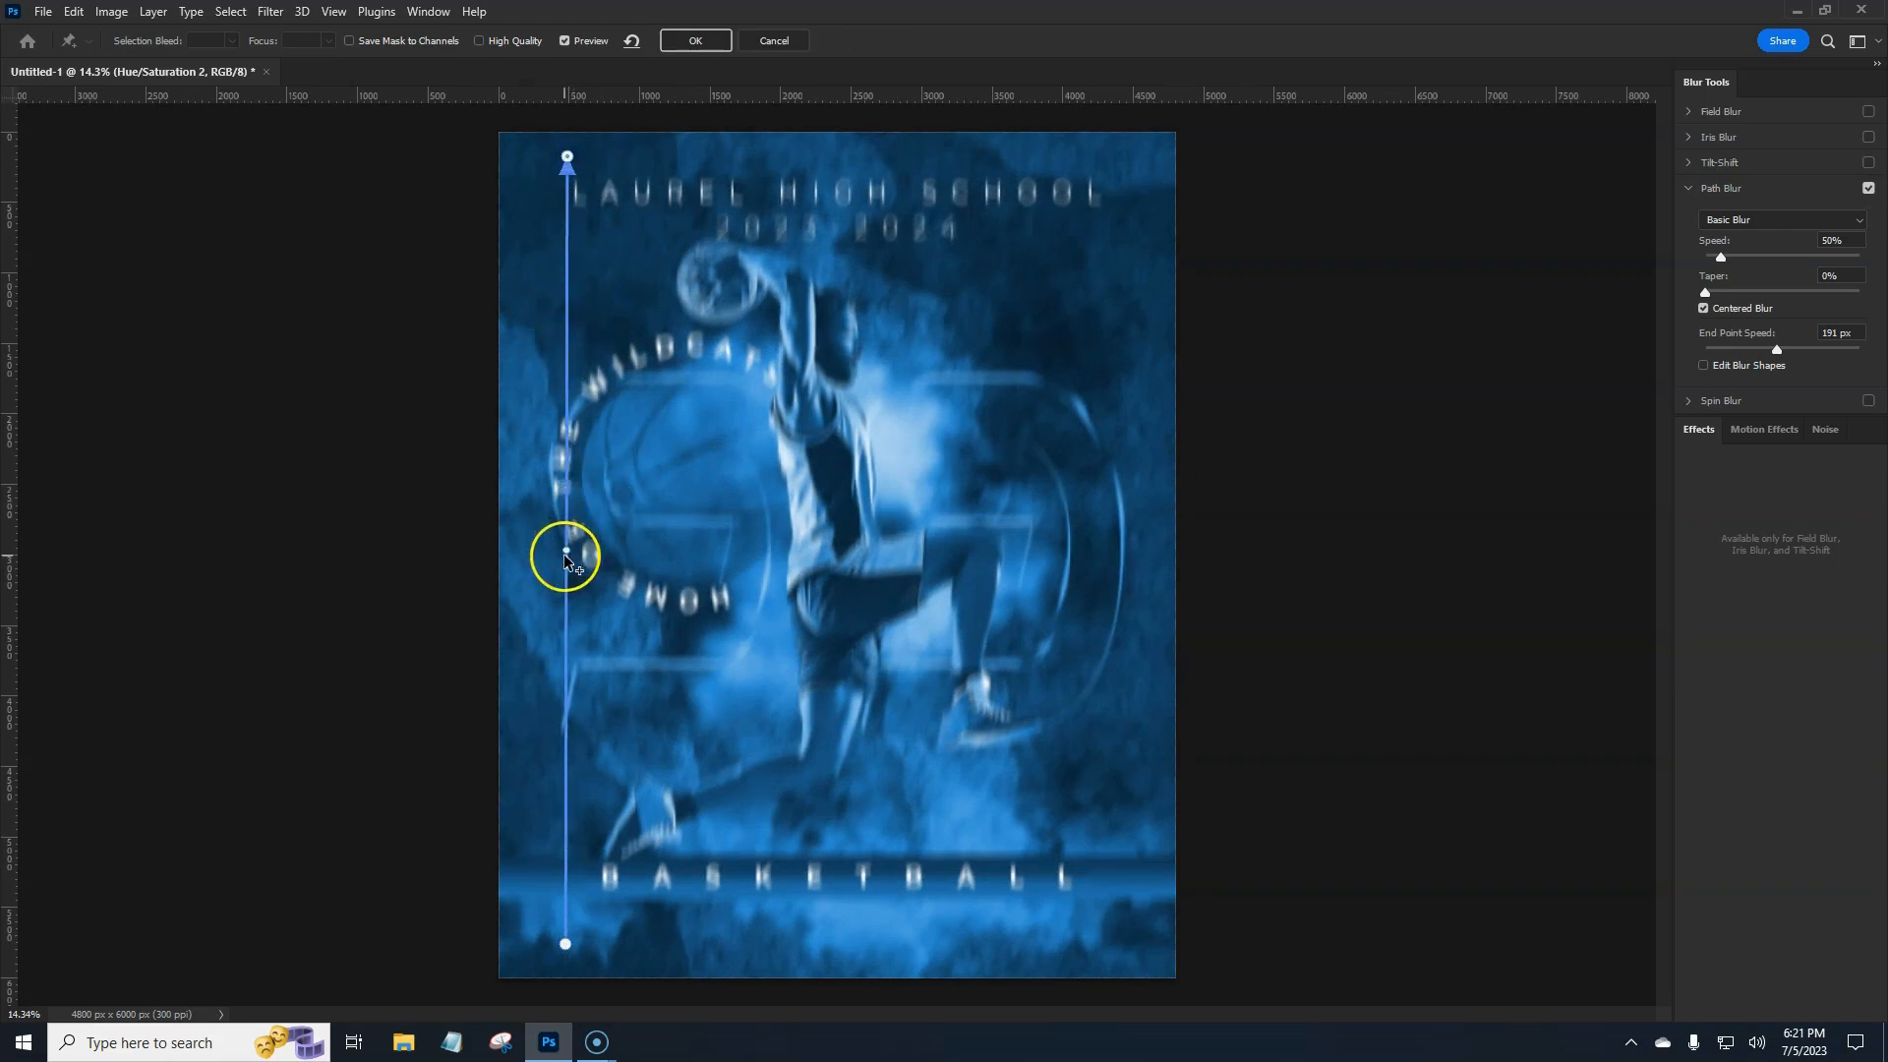
{"action": "left_click_drag", "start_coordinate": [567, 547], "coordinate": [782, 558]}
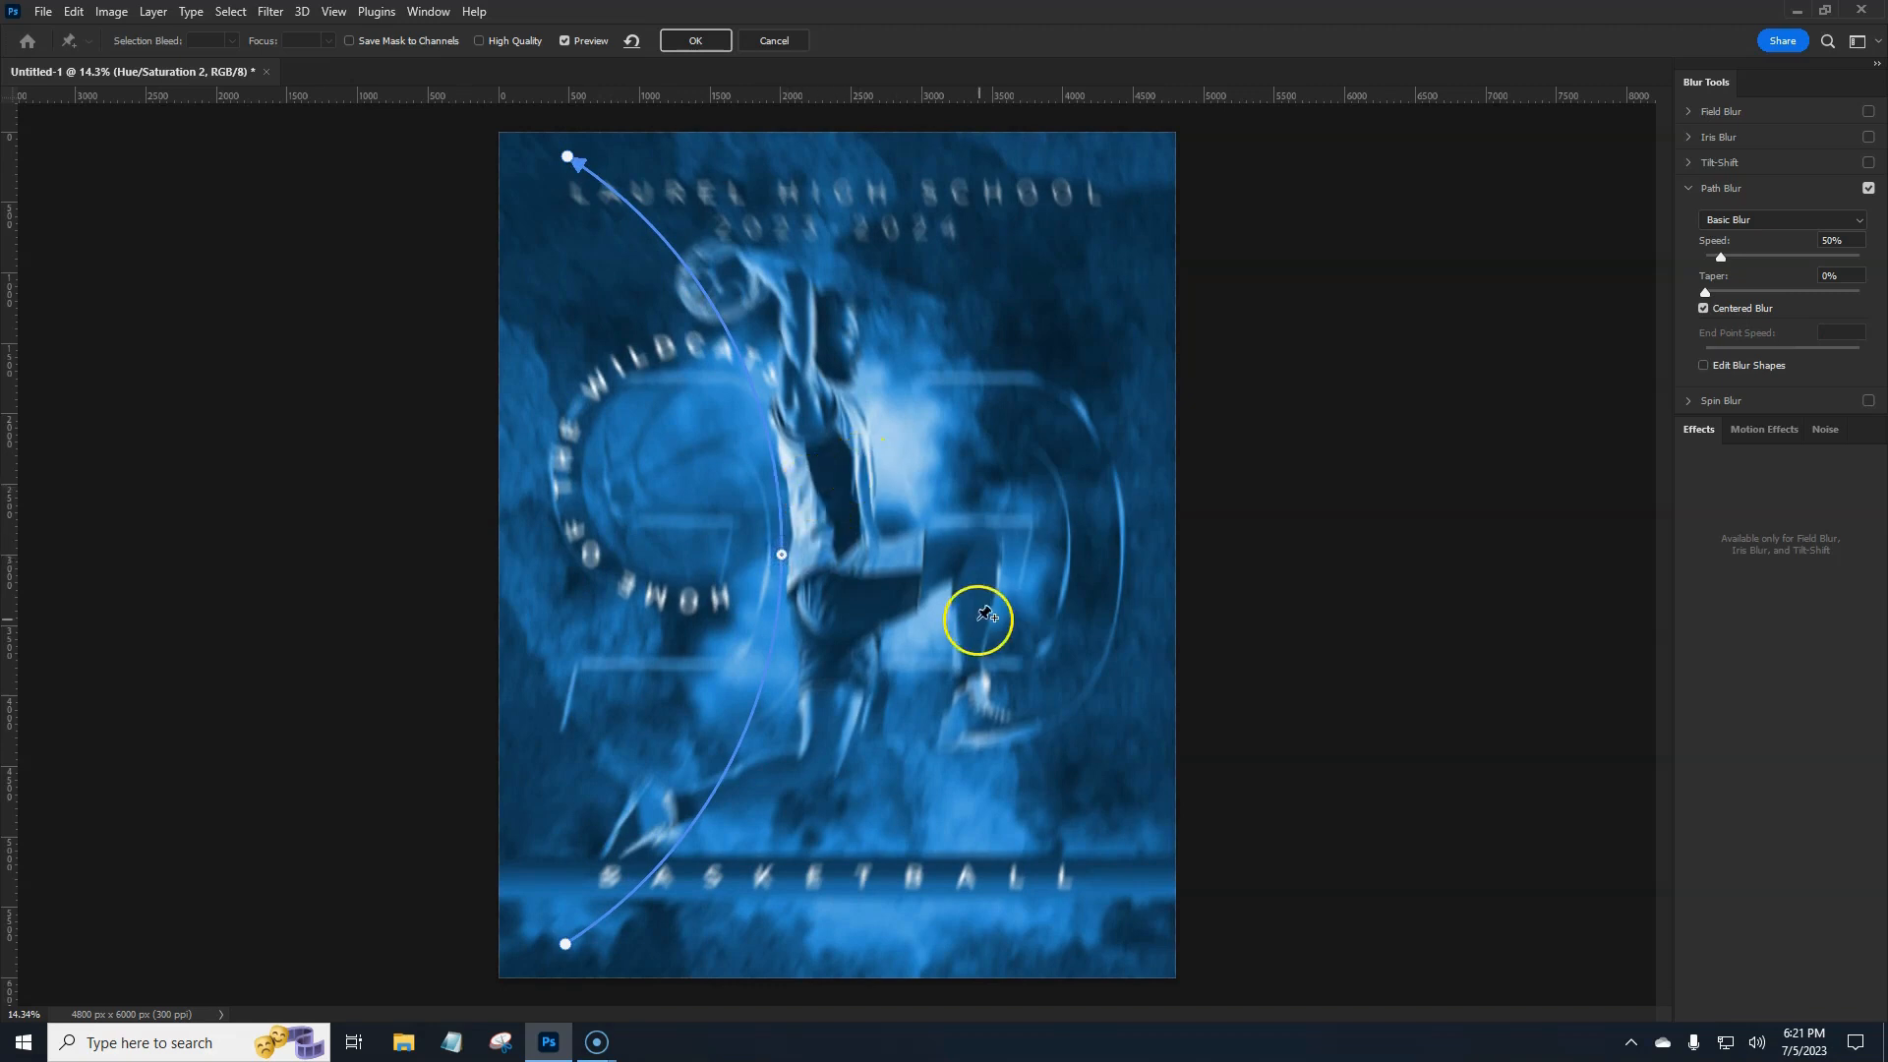
Add a second blur path on the right and bow it inward toward the player.
{"action": "left_click", "coordinate": [1129, 935]}
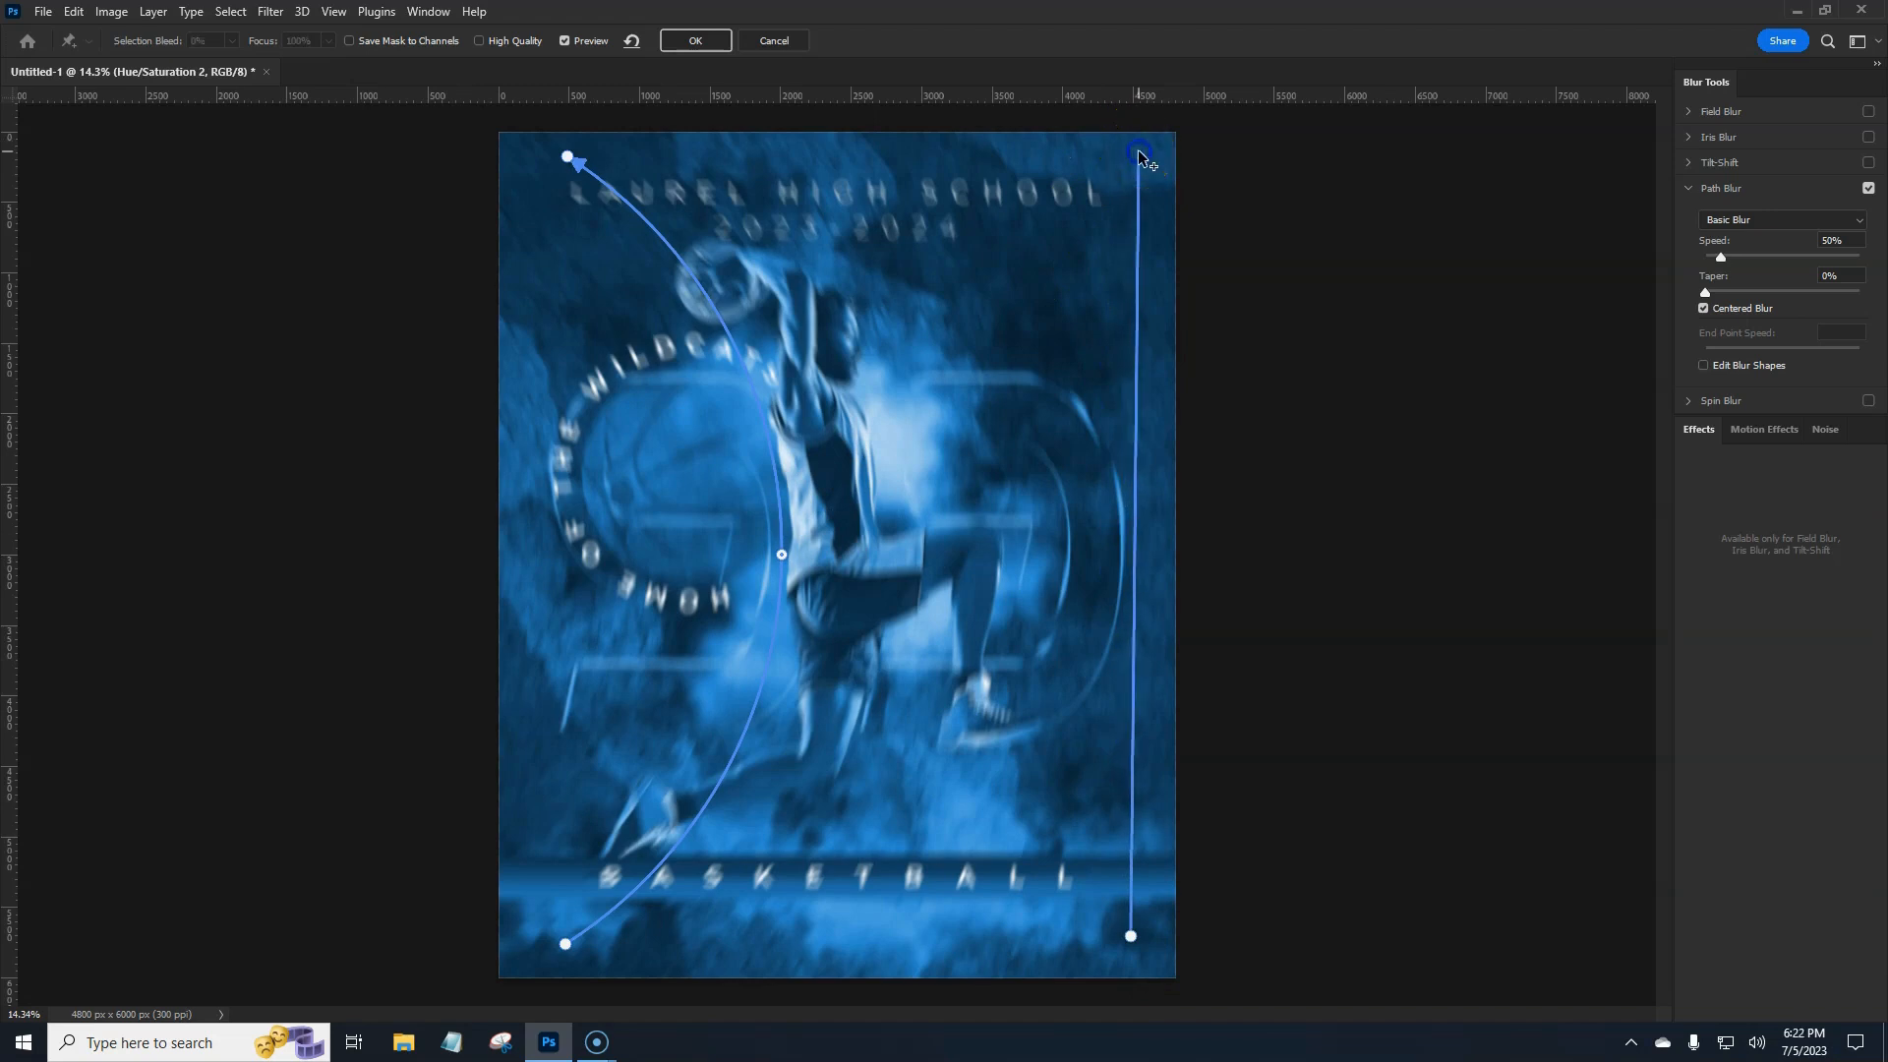
{"action": "mouse_move", "coordinate": [1139, 155]}
{"action": "left_mouse_down"}
{"action": "mouse_move", "coordinate": [1109, 219]}
{"action": "mouse_move", "coordinate": [1104, 198]}
{"action": "mouse_move", "coordinate": [1083, 215]}
{"action": "mouse_move", "coordinate": [1138, 156]}
{"action": "left_mouse_up"}
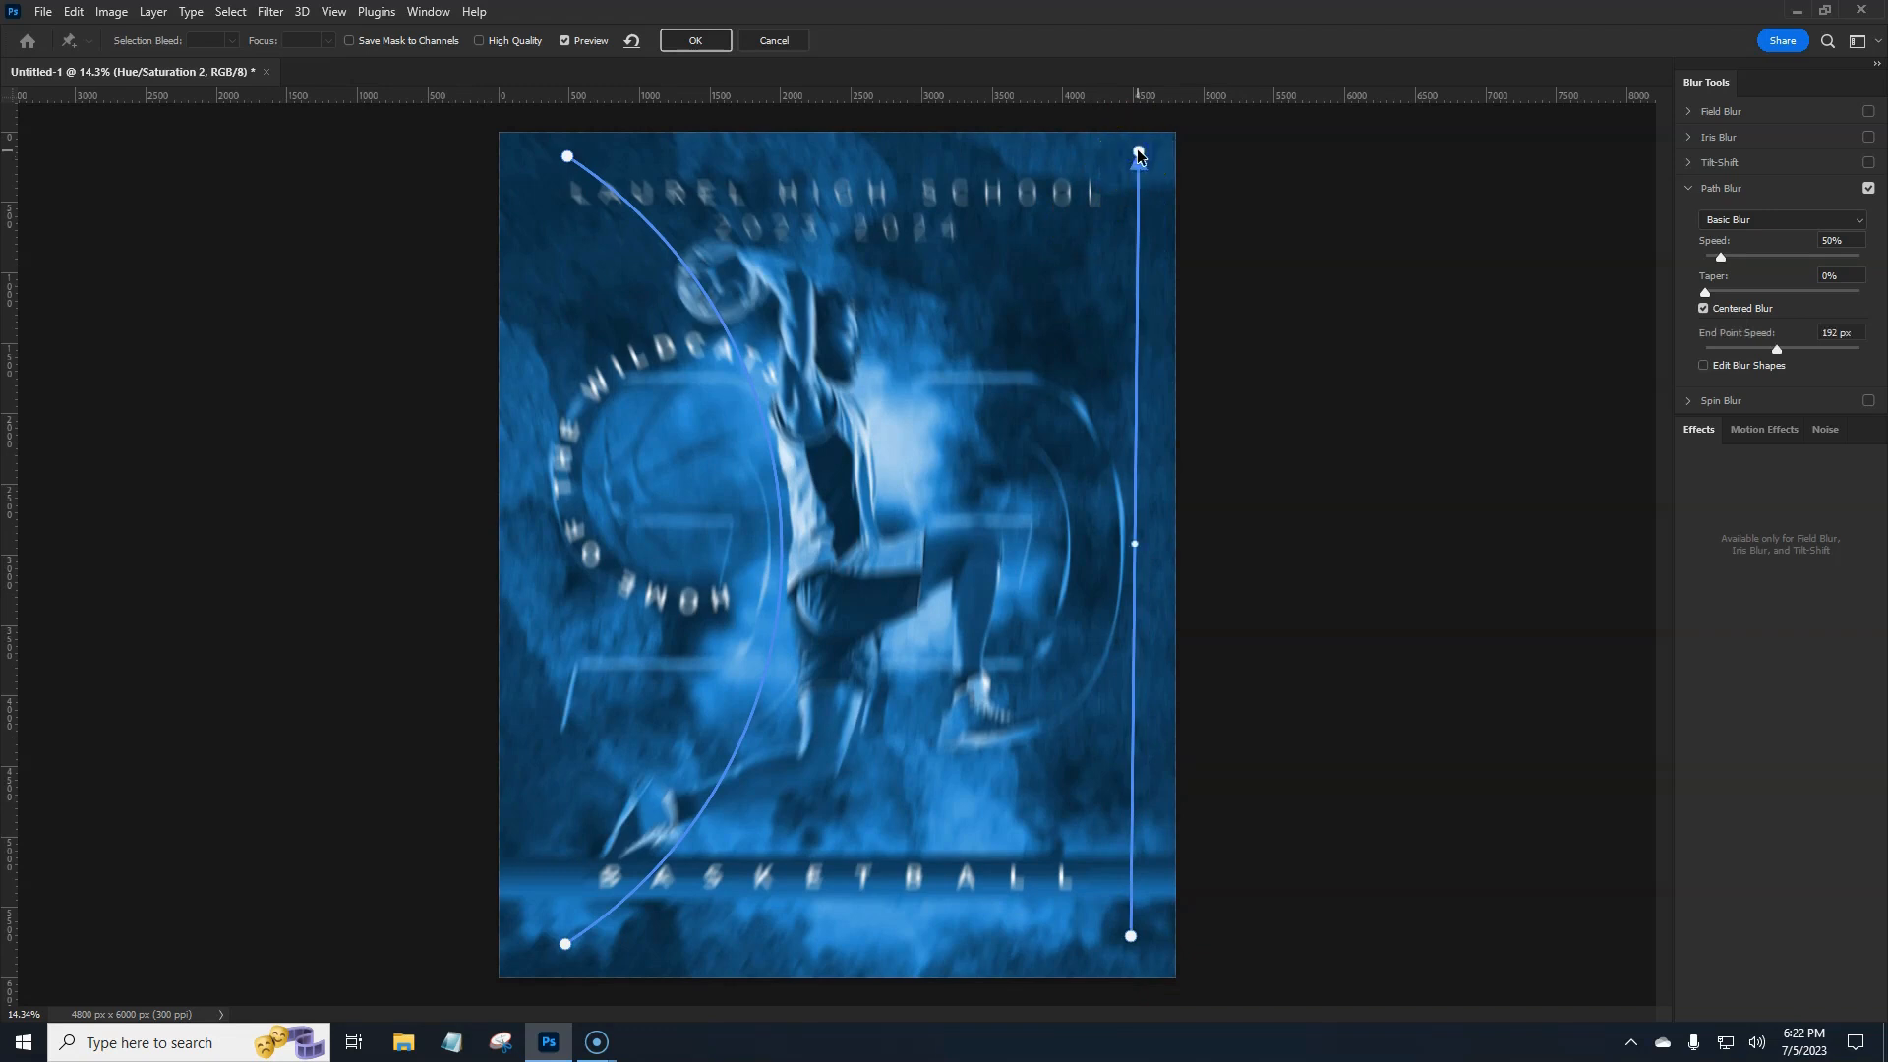
{"action": "left_click", "coordinate": [1139, 156]}
{"action": "left_click", "coordinate": [1135, 544]}
{"action": "left_click_drag", "start_coordinate": [1136, 545], "coordinate": [879, 572]}
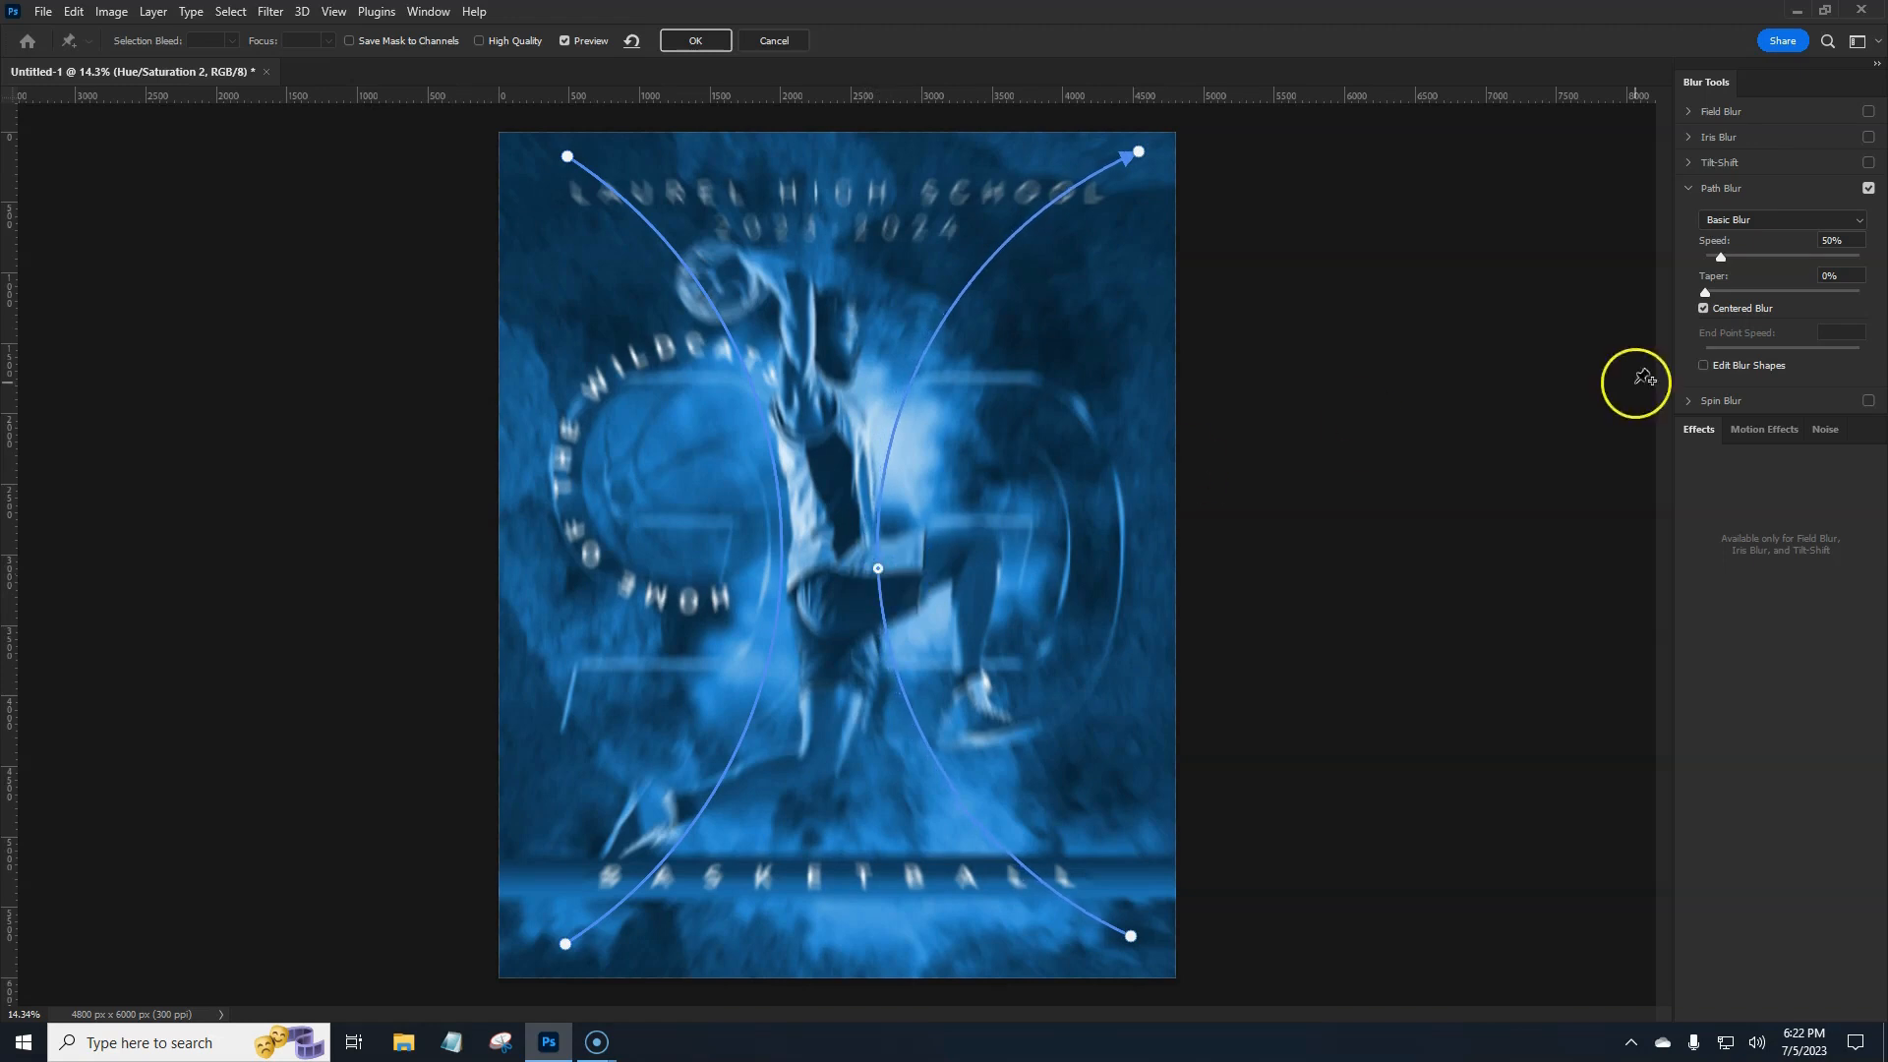
Uncheck Centered Blur, set Speed to 178%, enable High Quality and apply the blur.
{"action": "left_click", "coordinate": [1706, 310]}
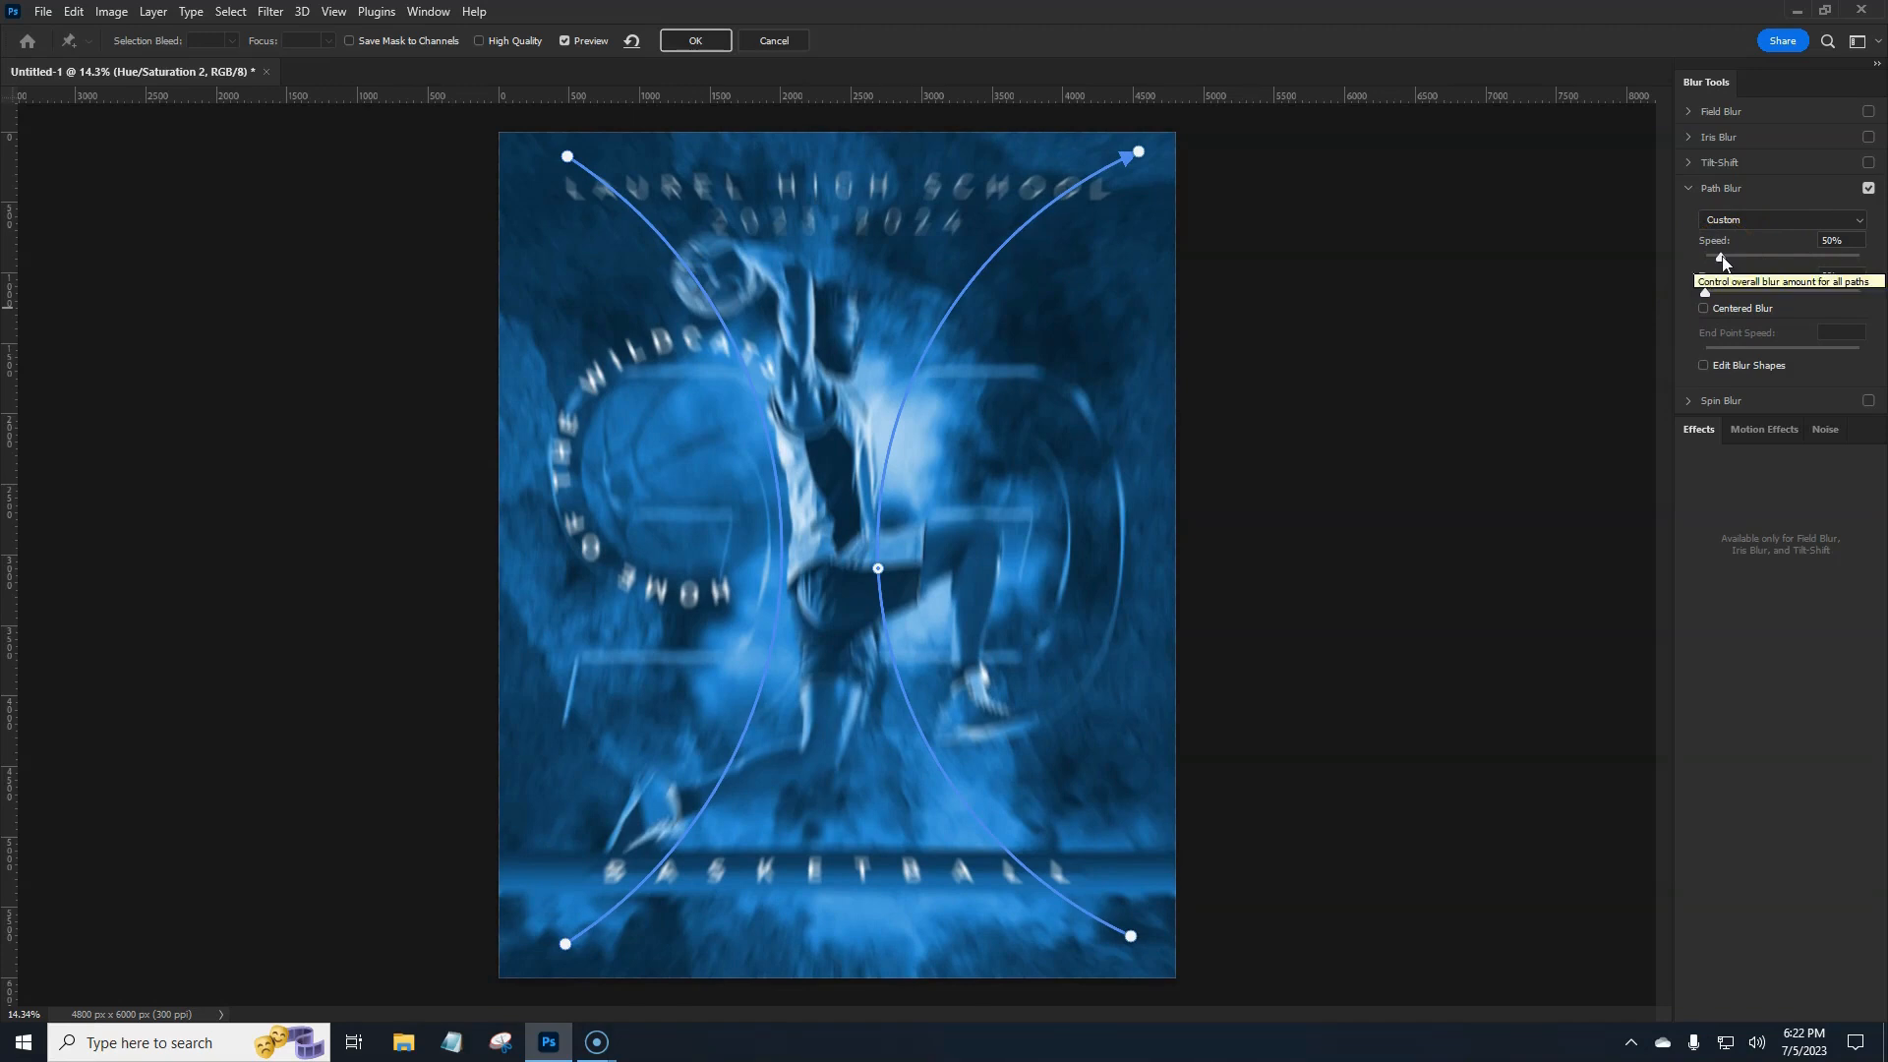
{"action": "left_click_drag", "start_coordinate": [1723, 258], "coordinate": [1778, 261]}
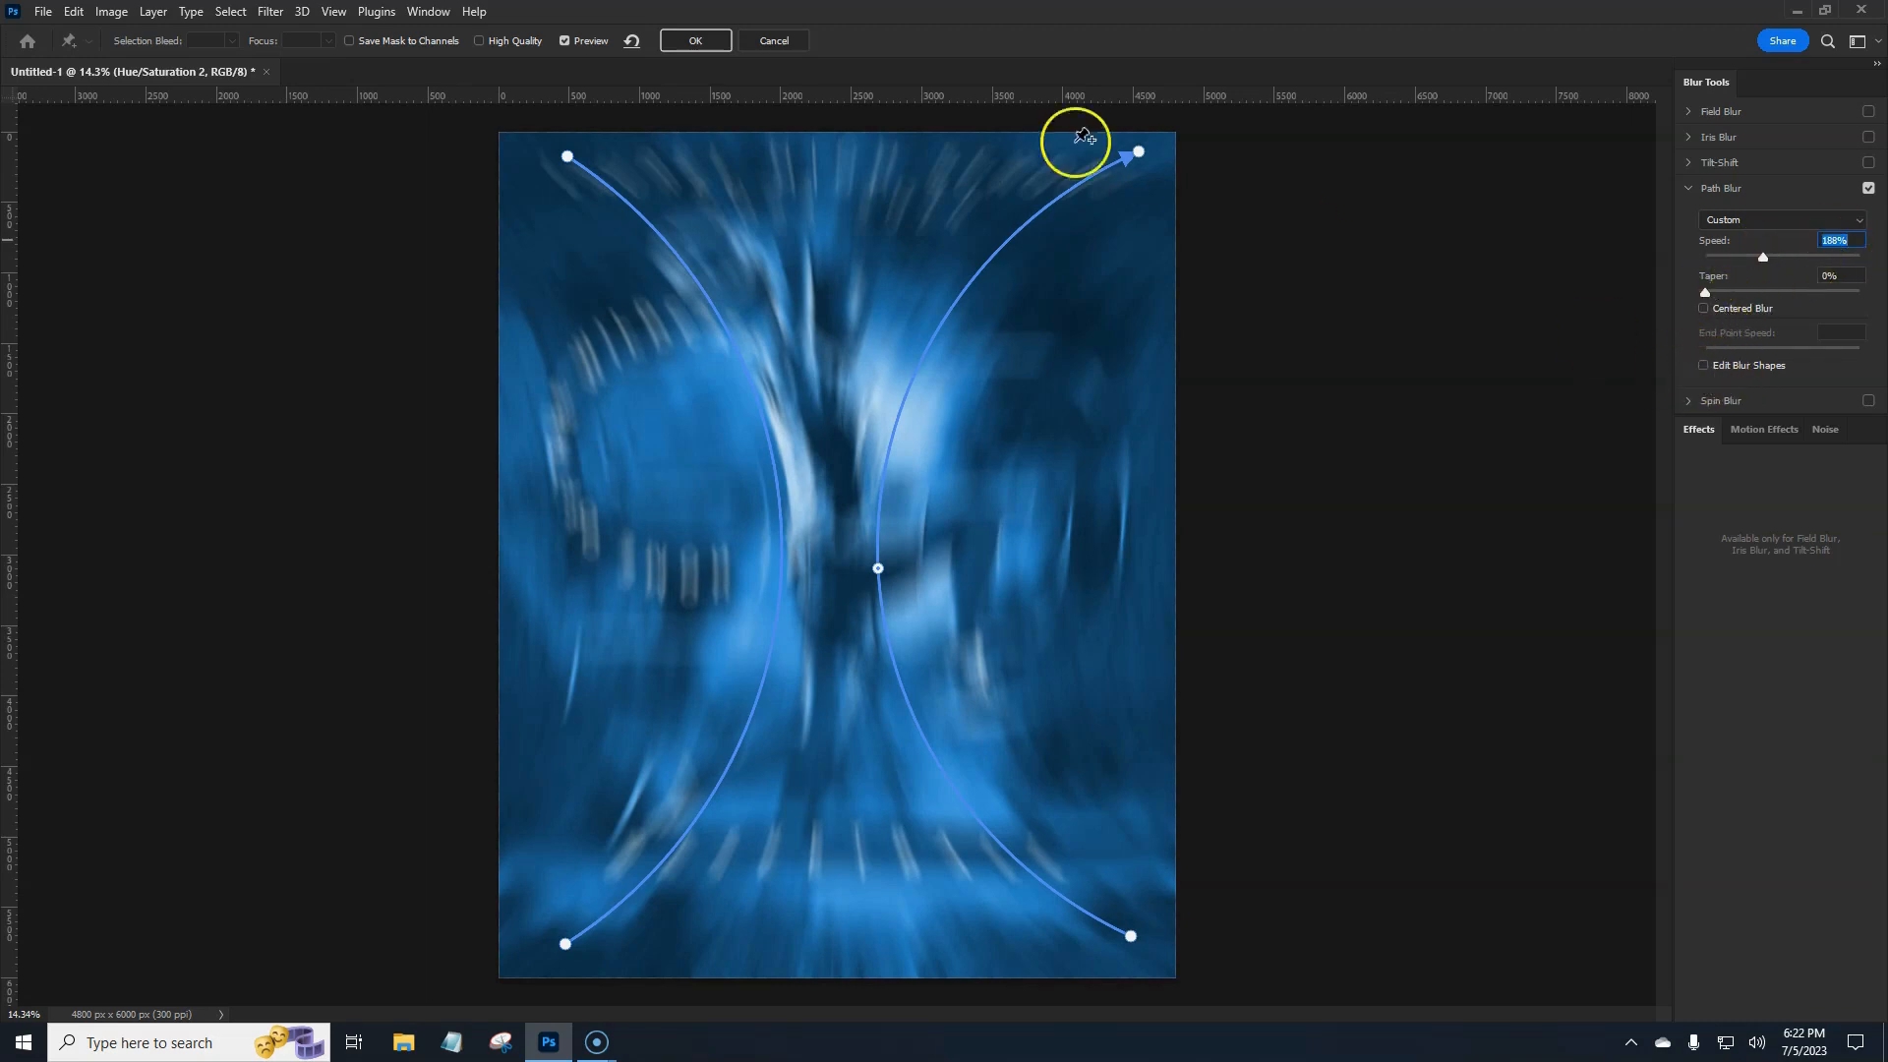
{"action": "left_click", "coordinate": [480, 41]}
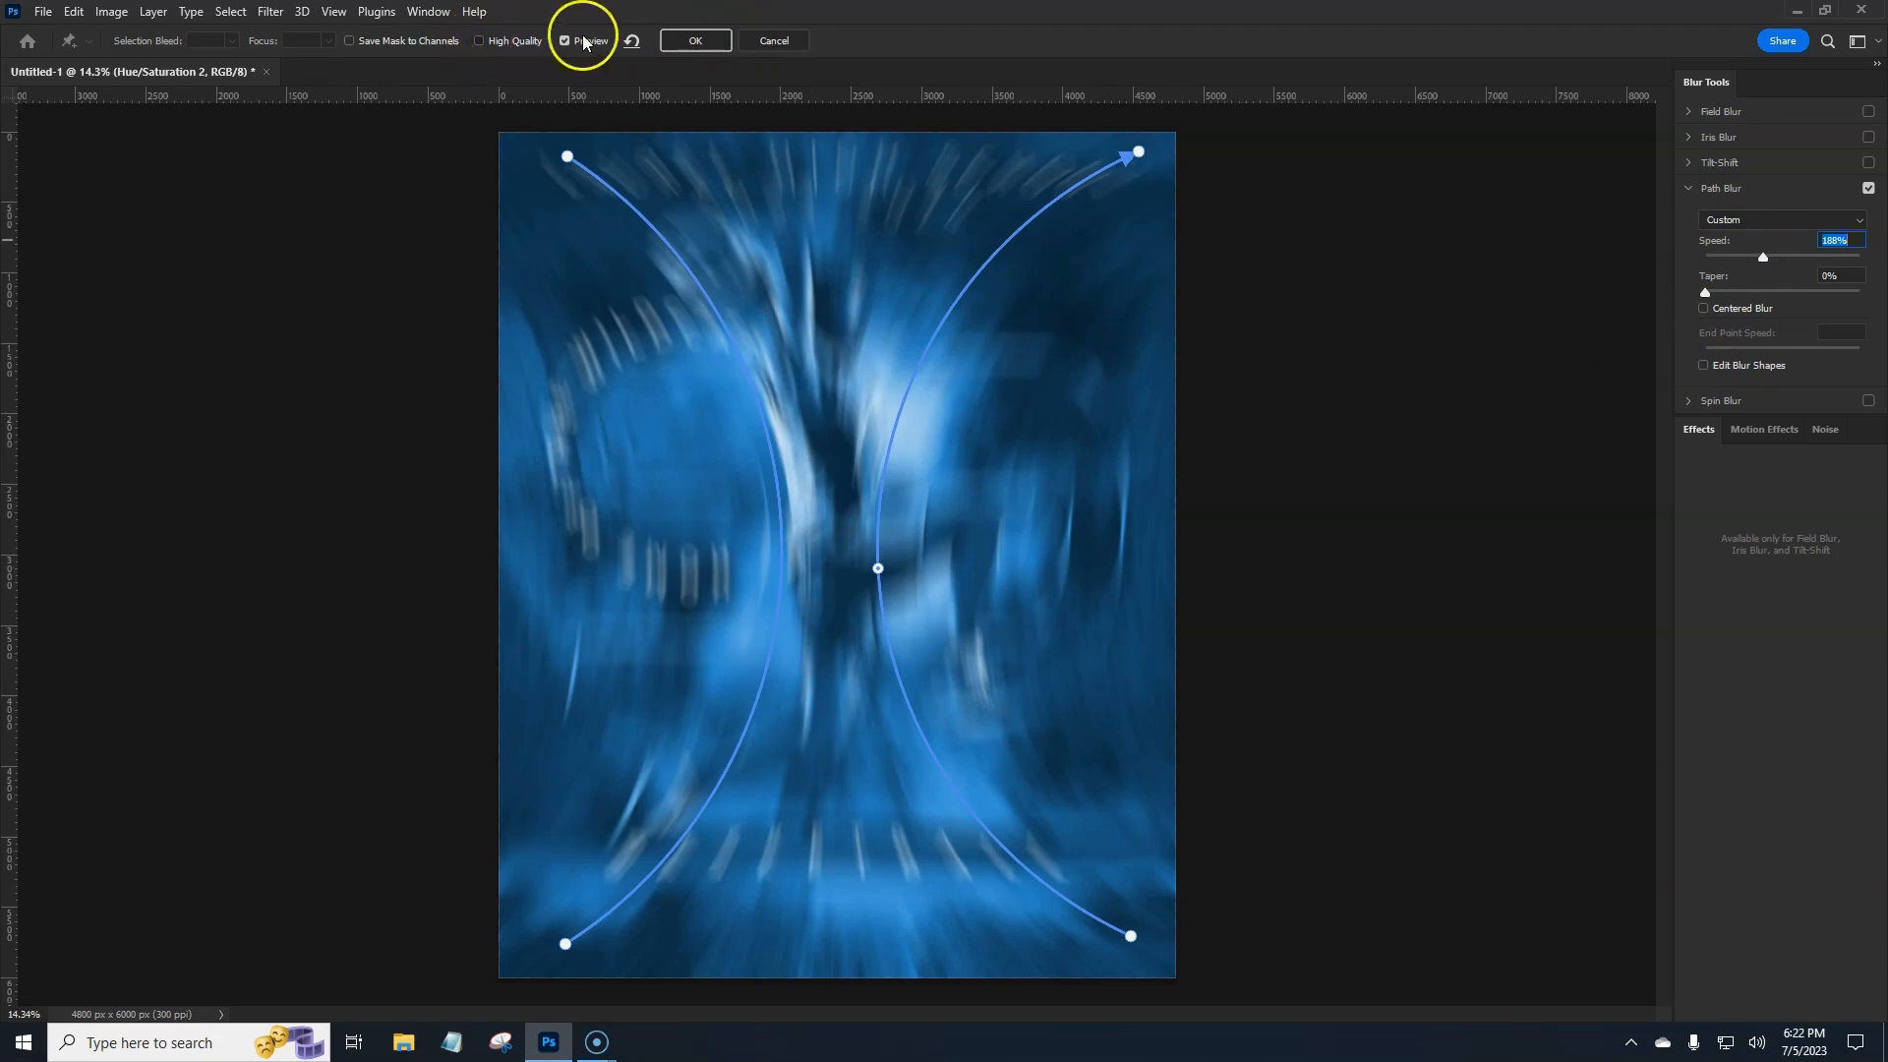
{"action": "left_click", "coordinate": [696, 41]}
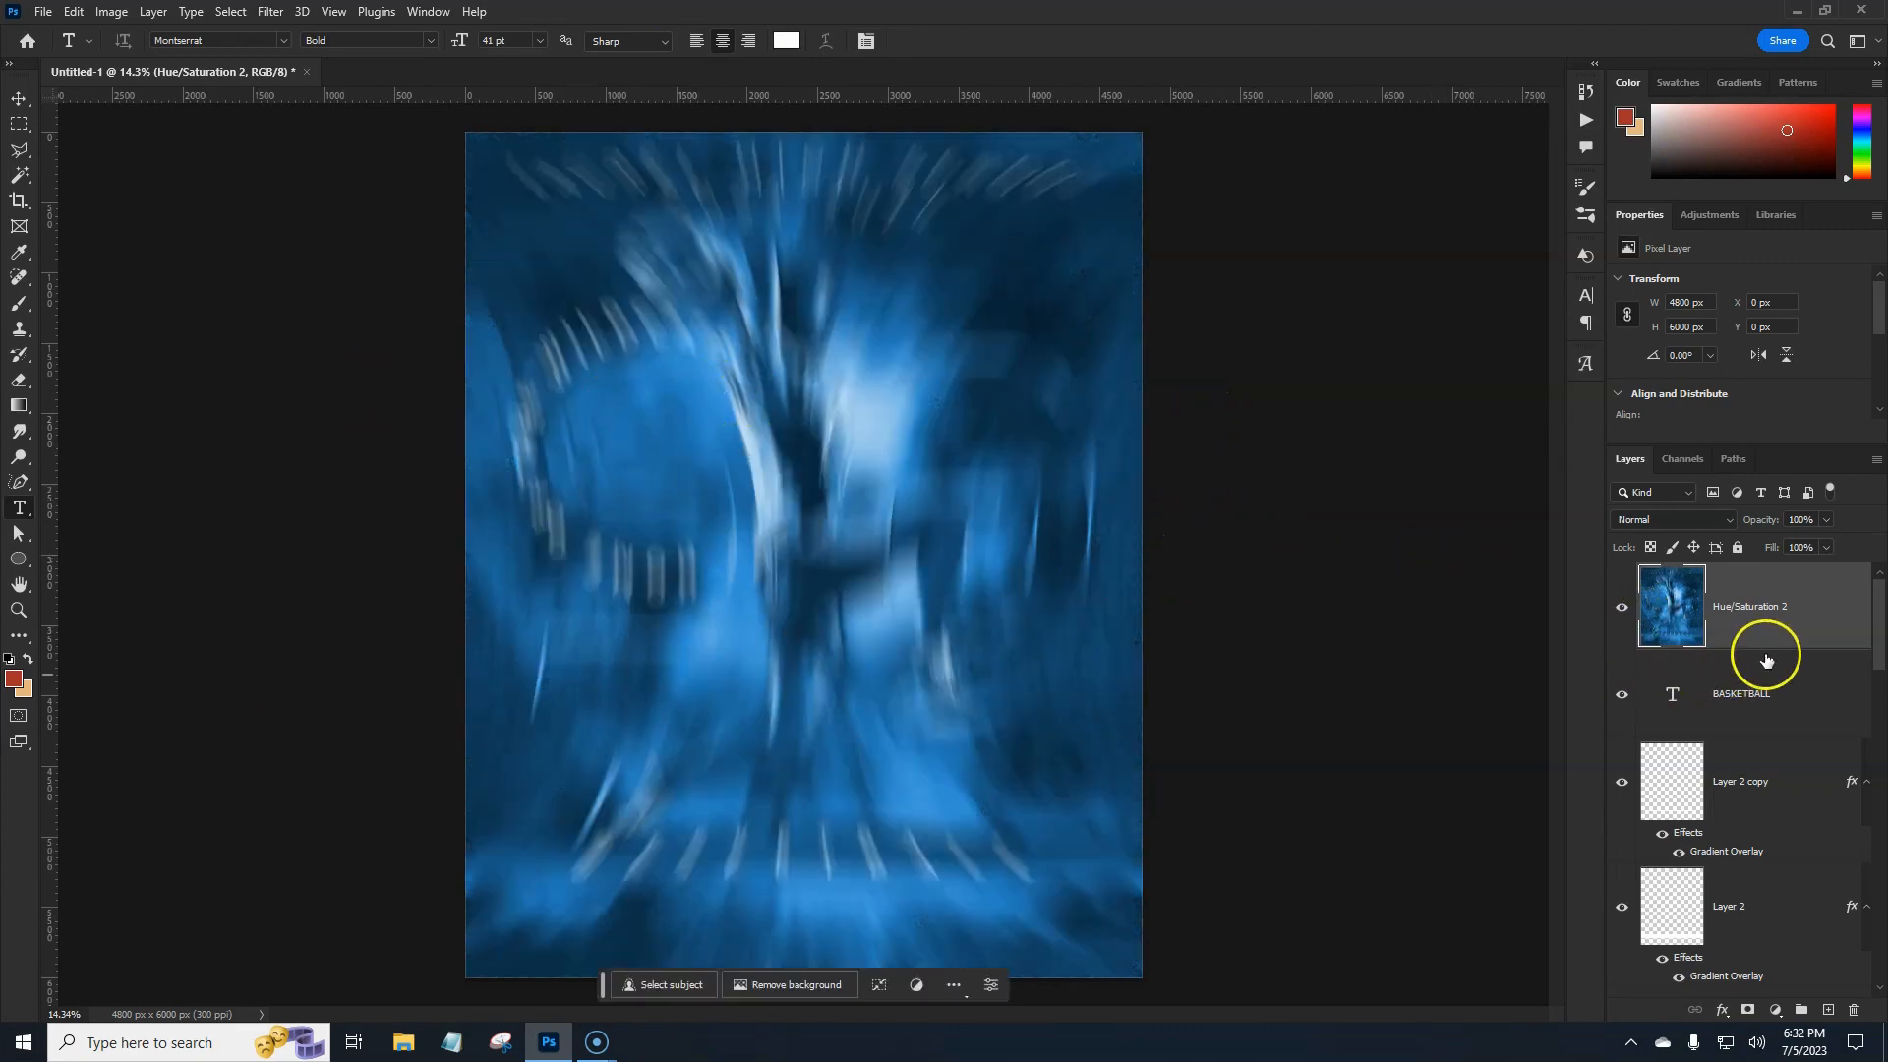
Bring the AdobeStock player photo layer to the top of the stack with Ctrl+Shift+].
{"action": "scroll", "coordinate": [1782, 693], "scroll_direction": "down", "scroll_amount": 5}
{"action": "left_click", "coordinate": [1782, 615]}
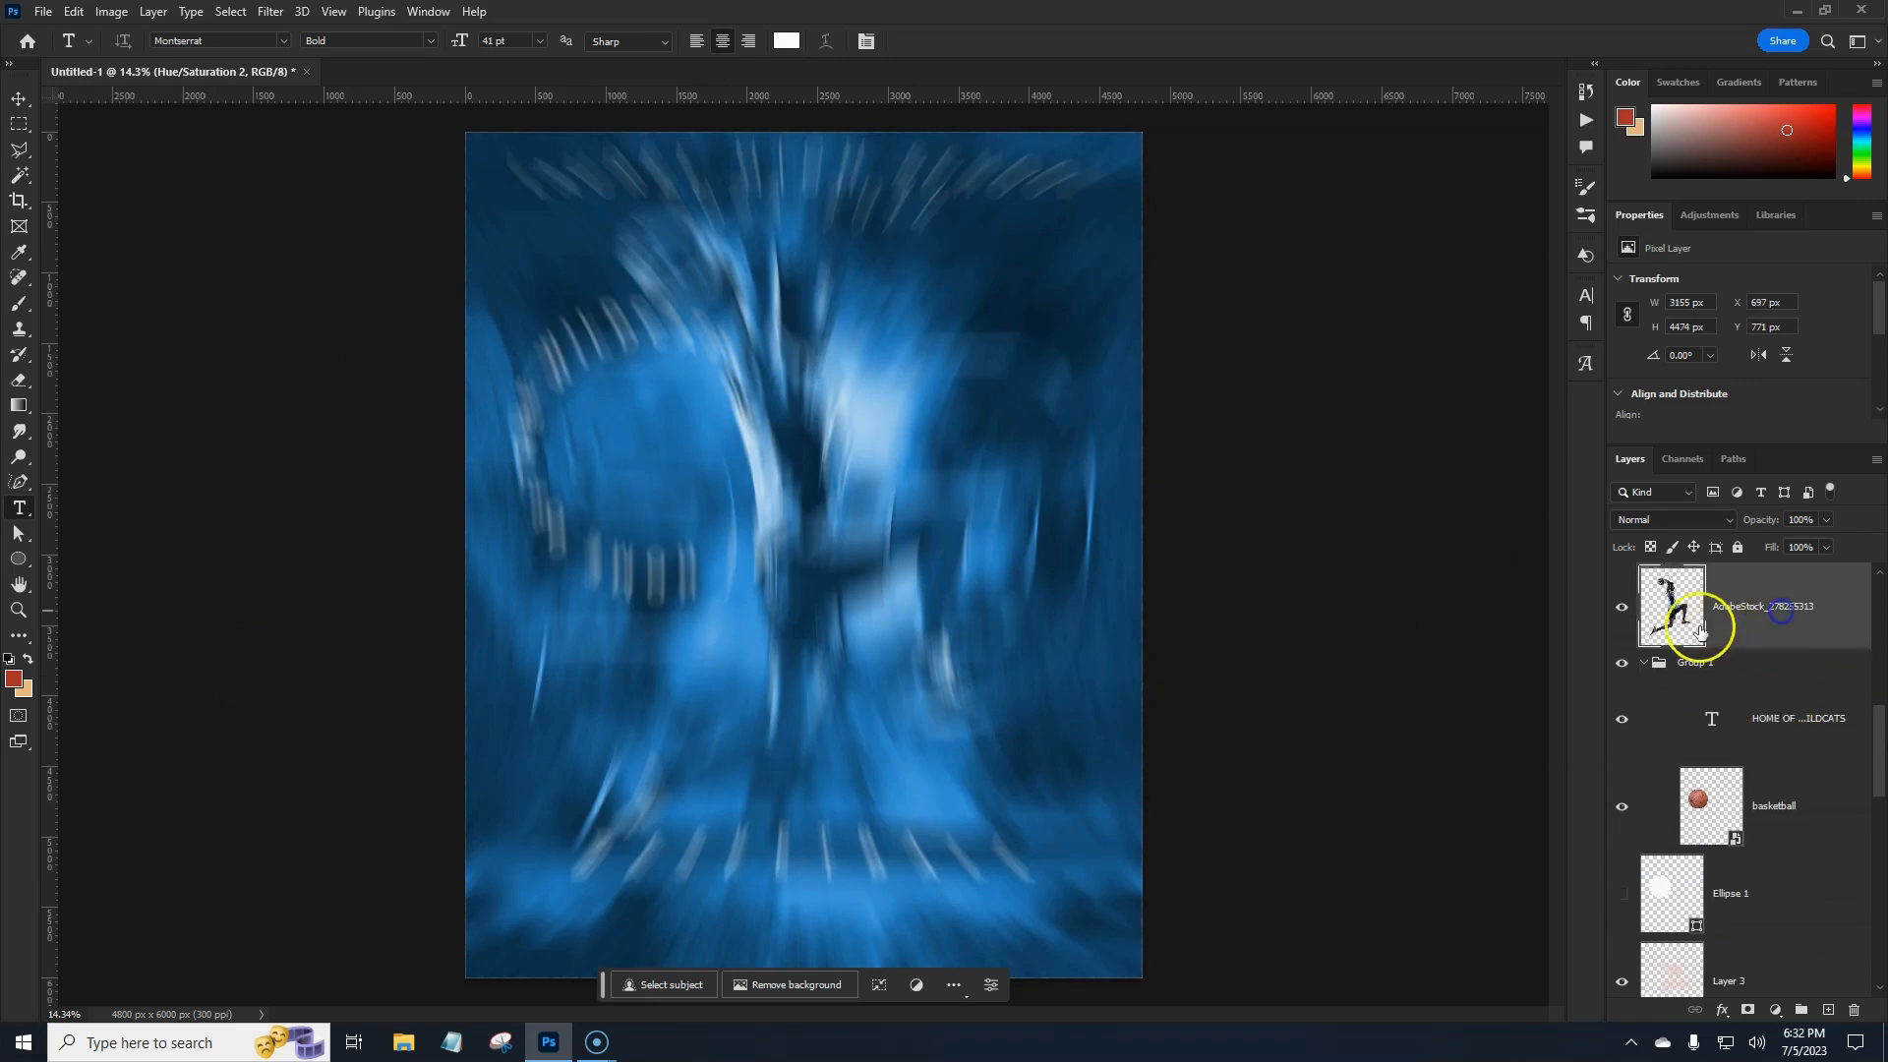
{"action": "scroll", "coordinate": [1827, 625], "scroll_direction": "up", "scroll_amount": 2}
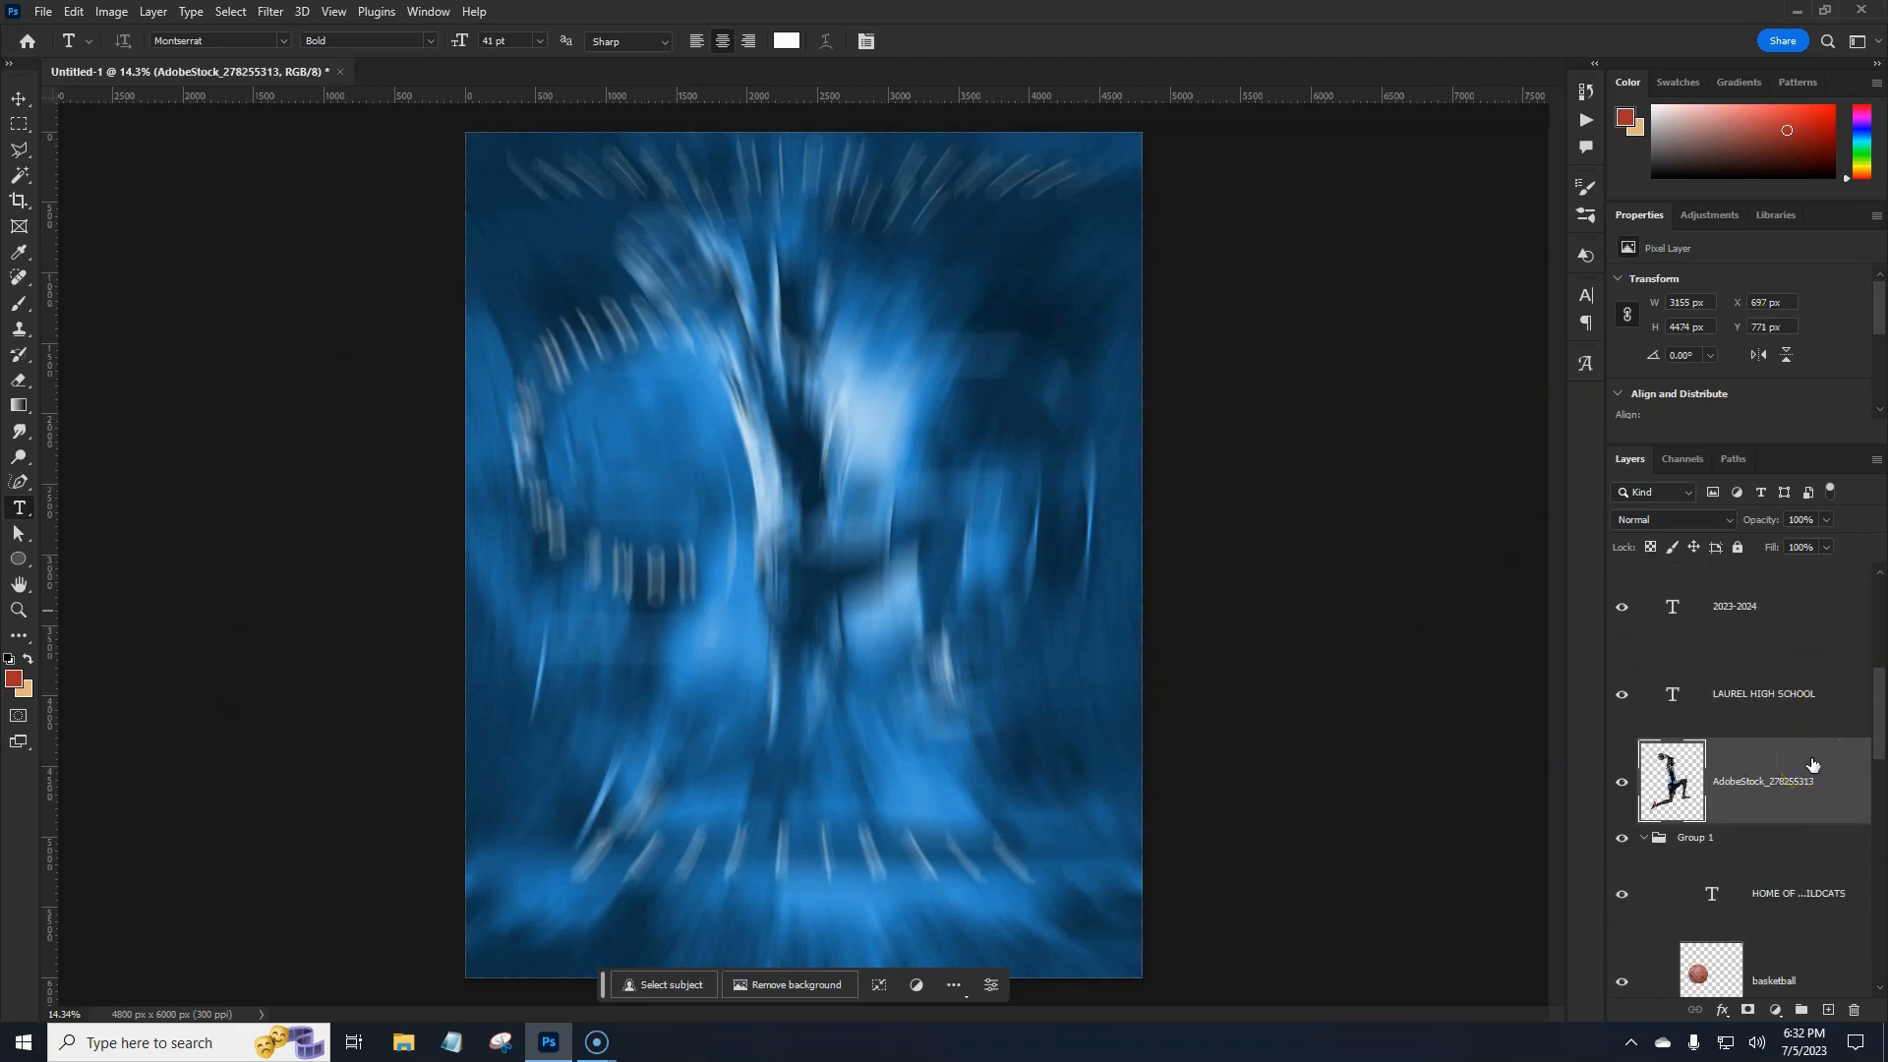
{"action": "key", "text": "ctrl+shift+bracketright"}
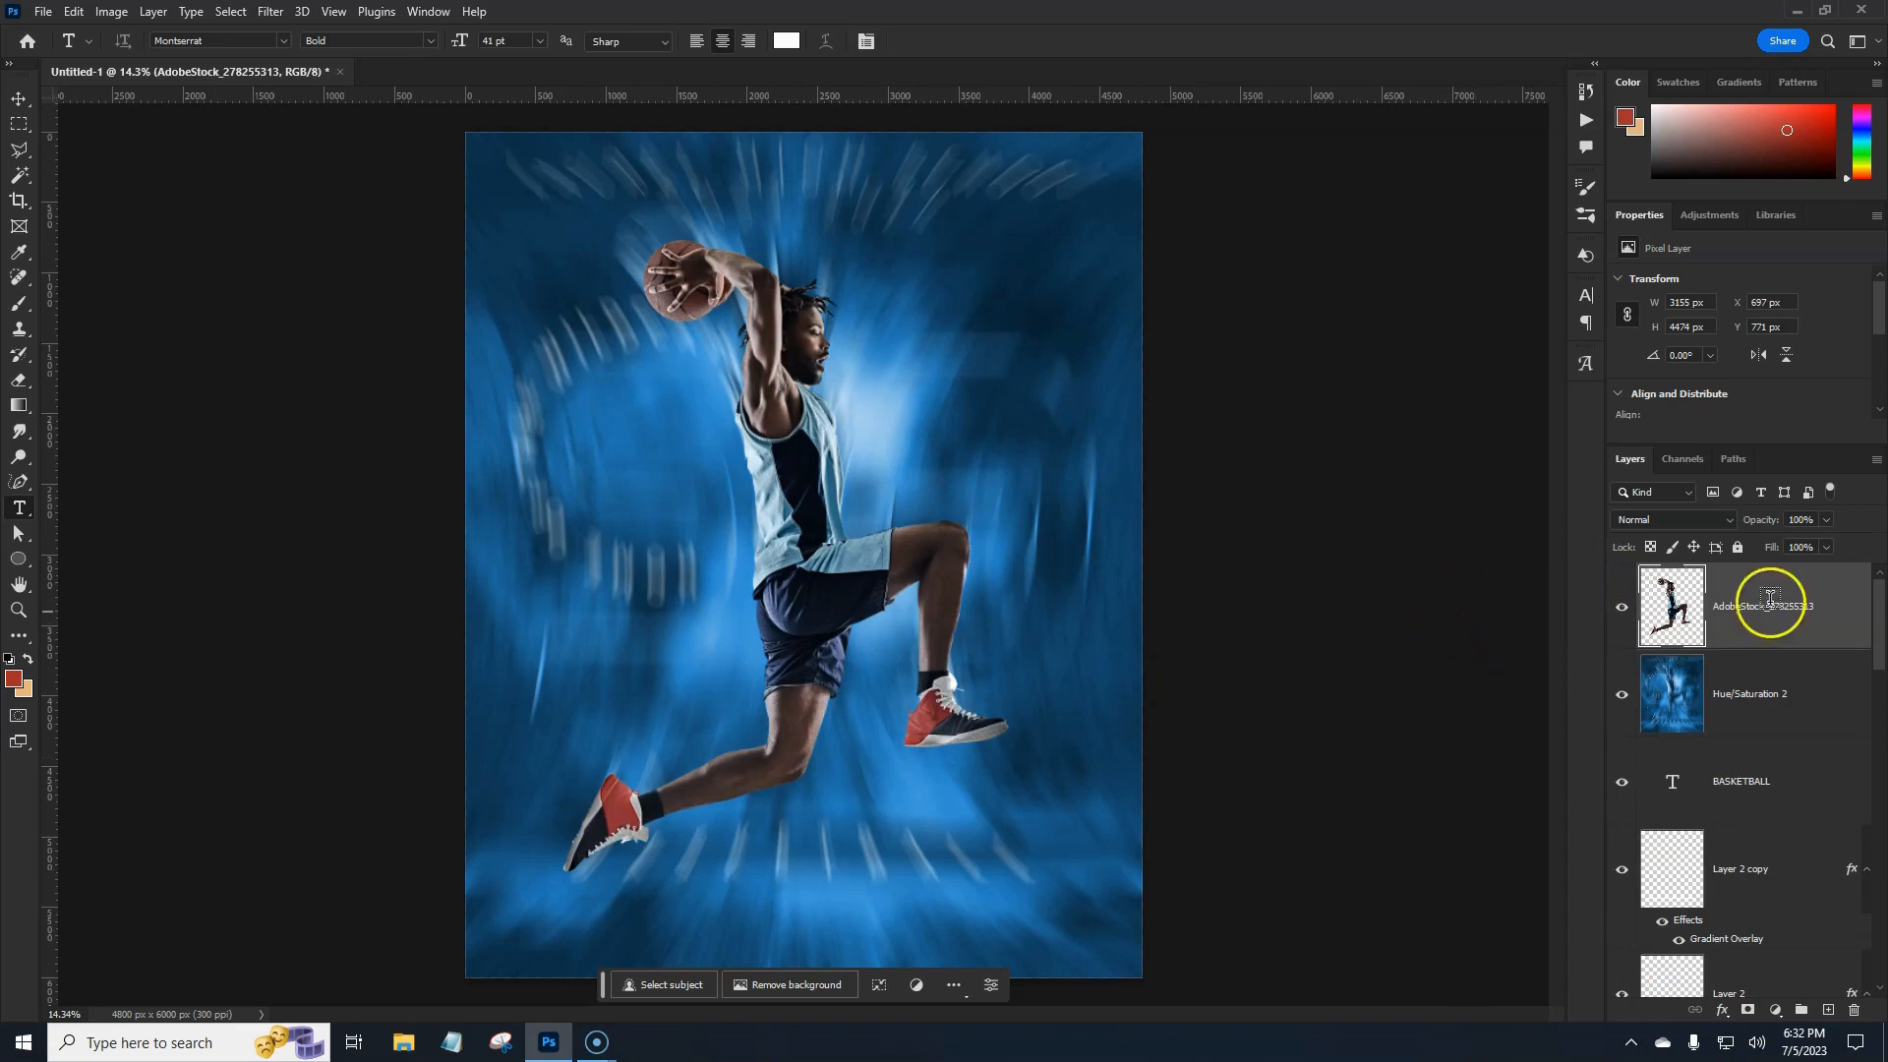
Add a new layer above the blurred background and pick a soft, flattened round brush.
{"action": "left_click", "coordinate": [1808, 697]}
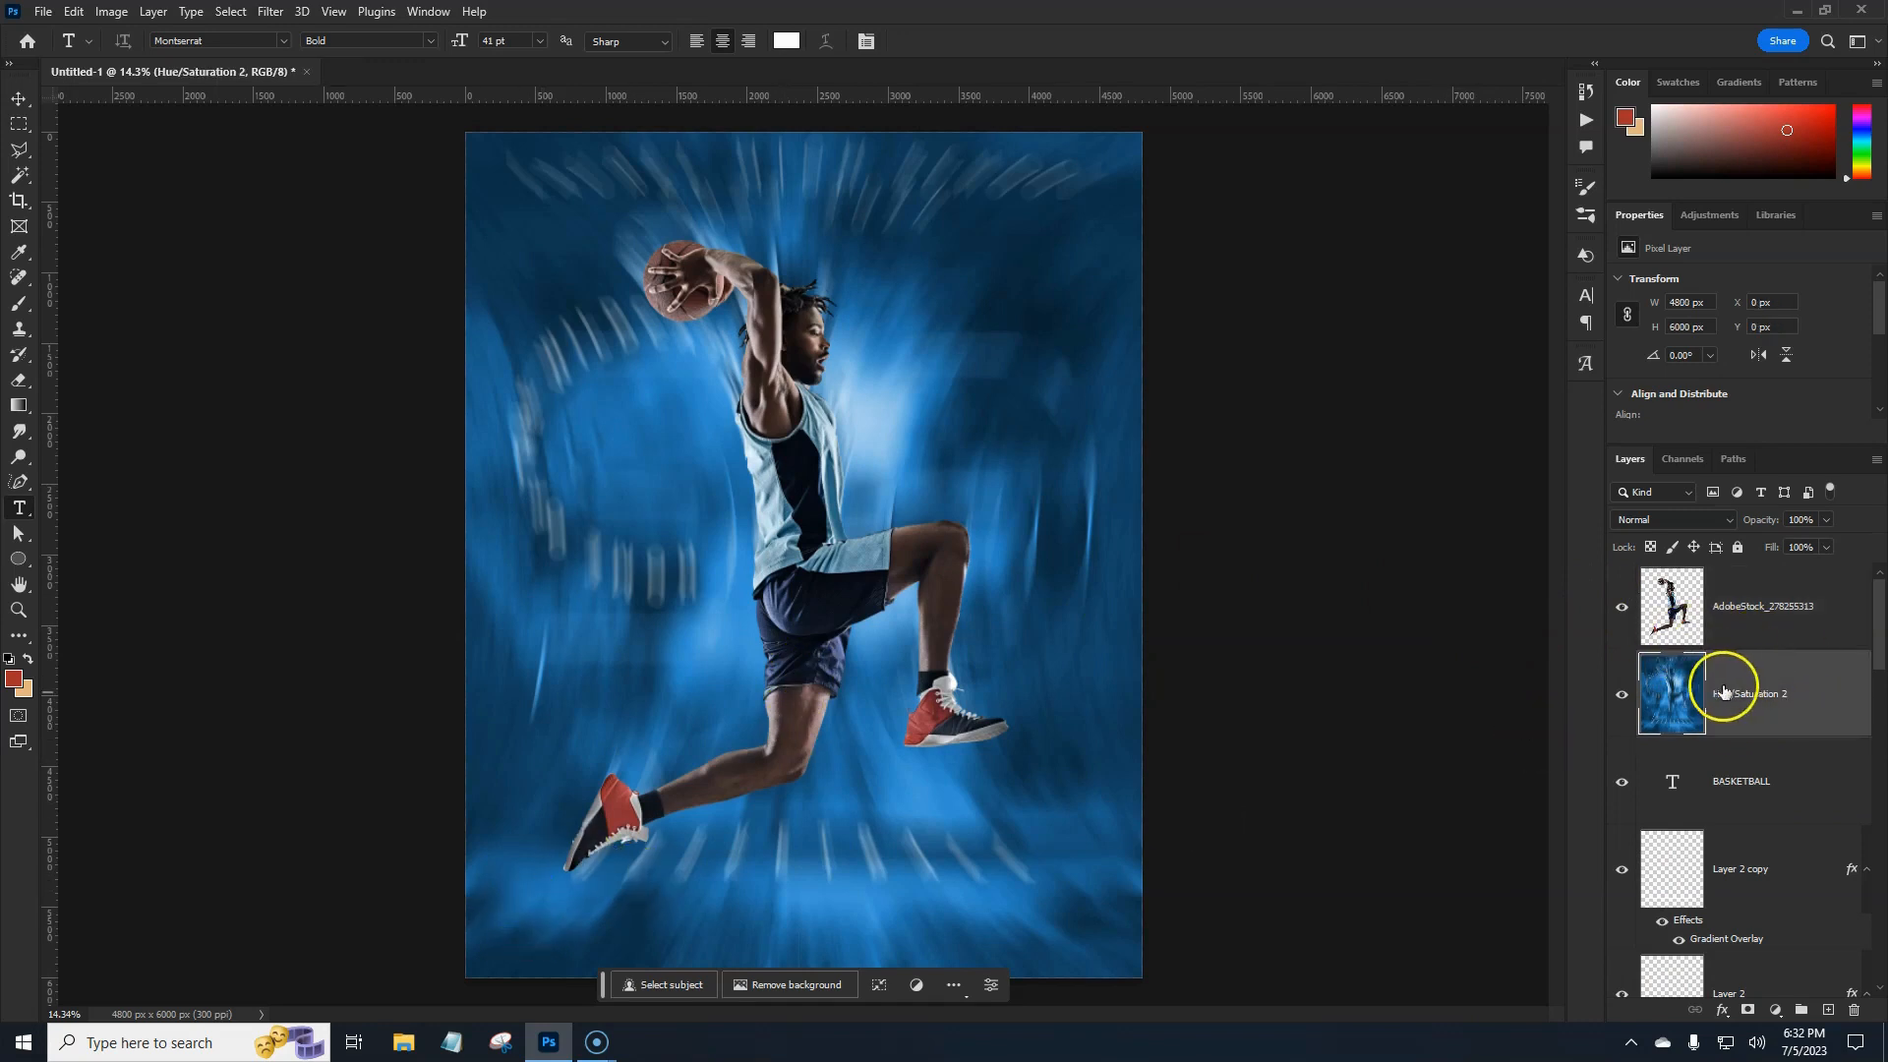
{"action": "left_click", "coordinate": [1828, 1010]}
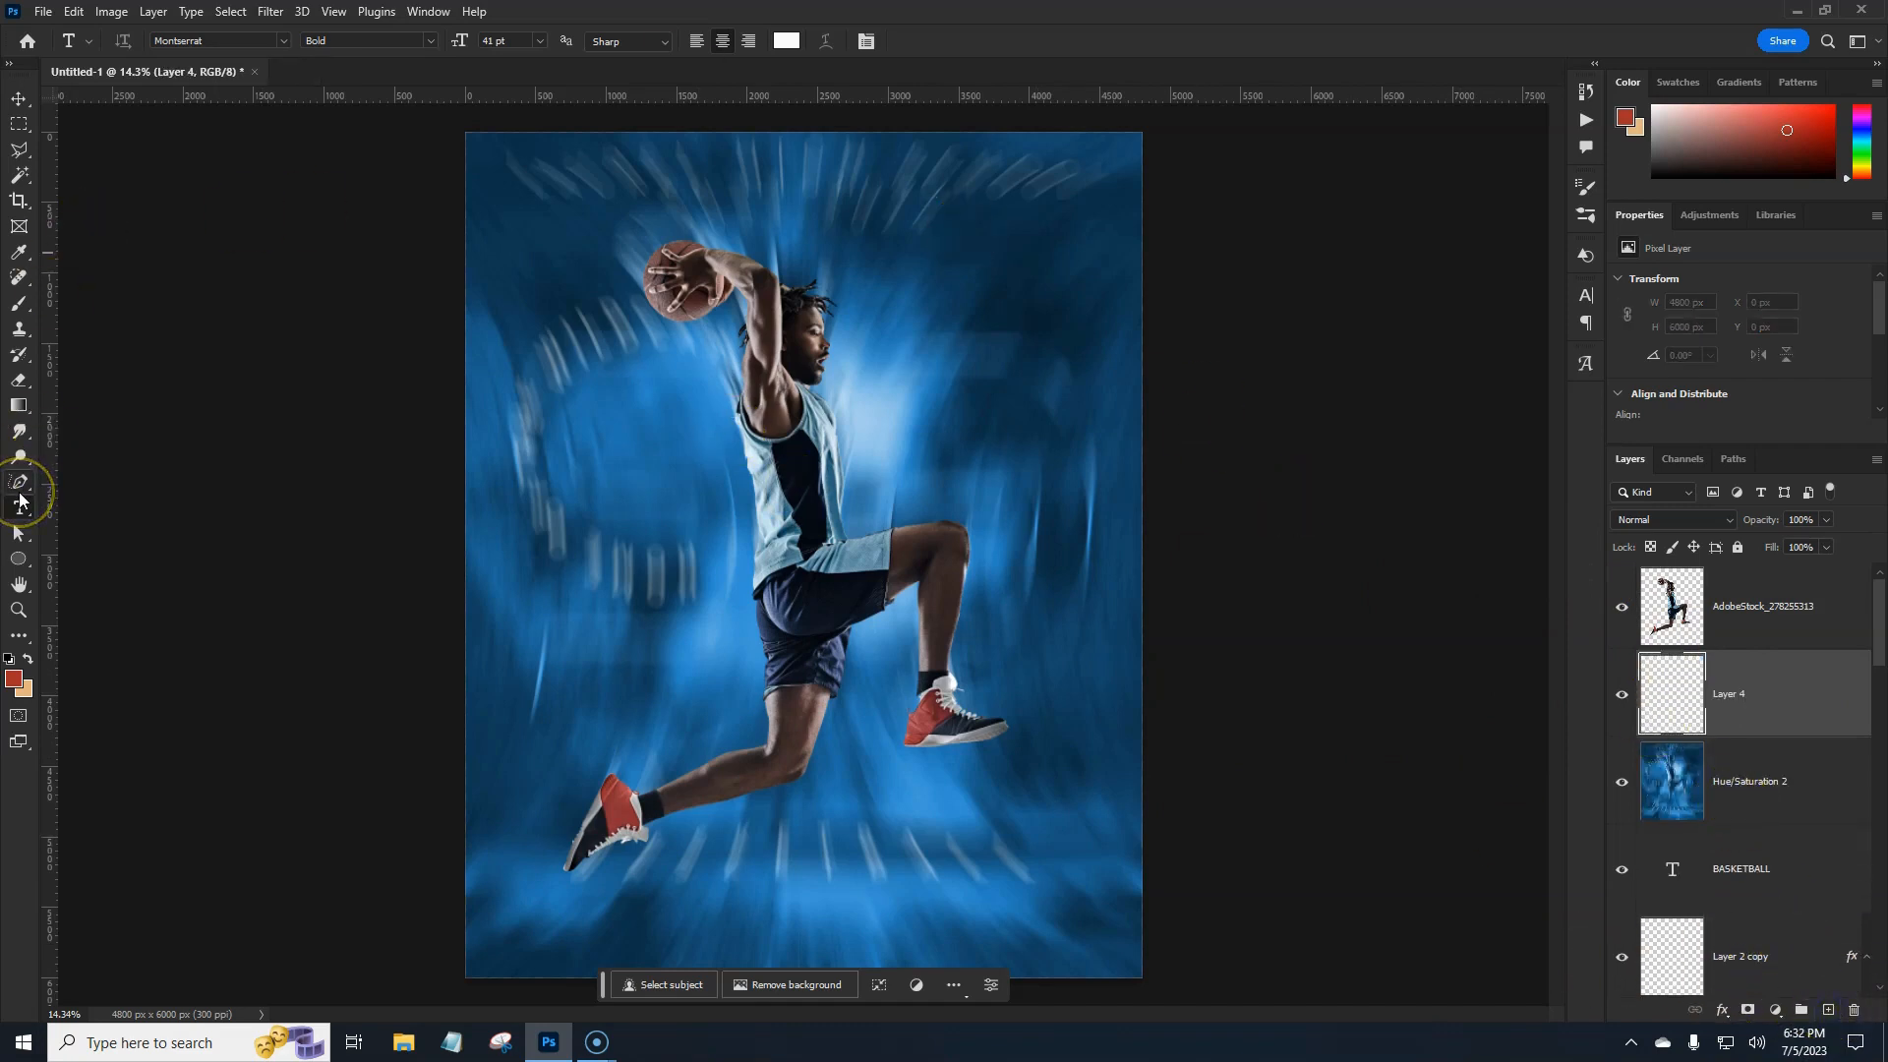
{"action": "key", "text": "b"}
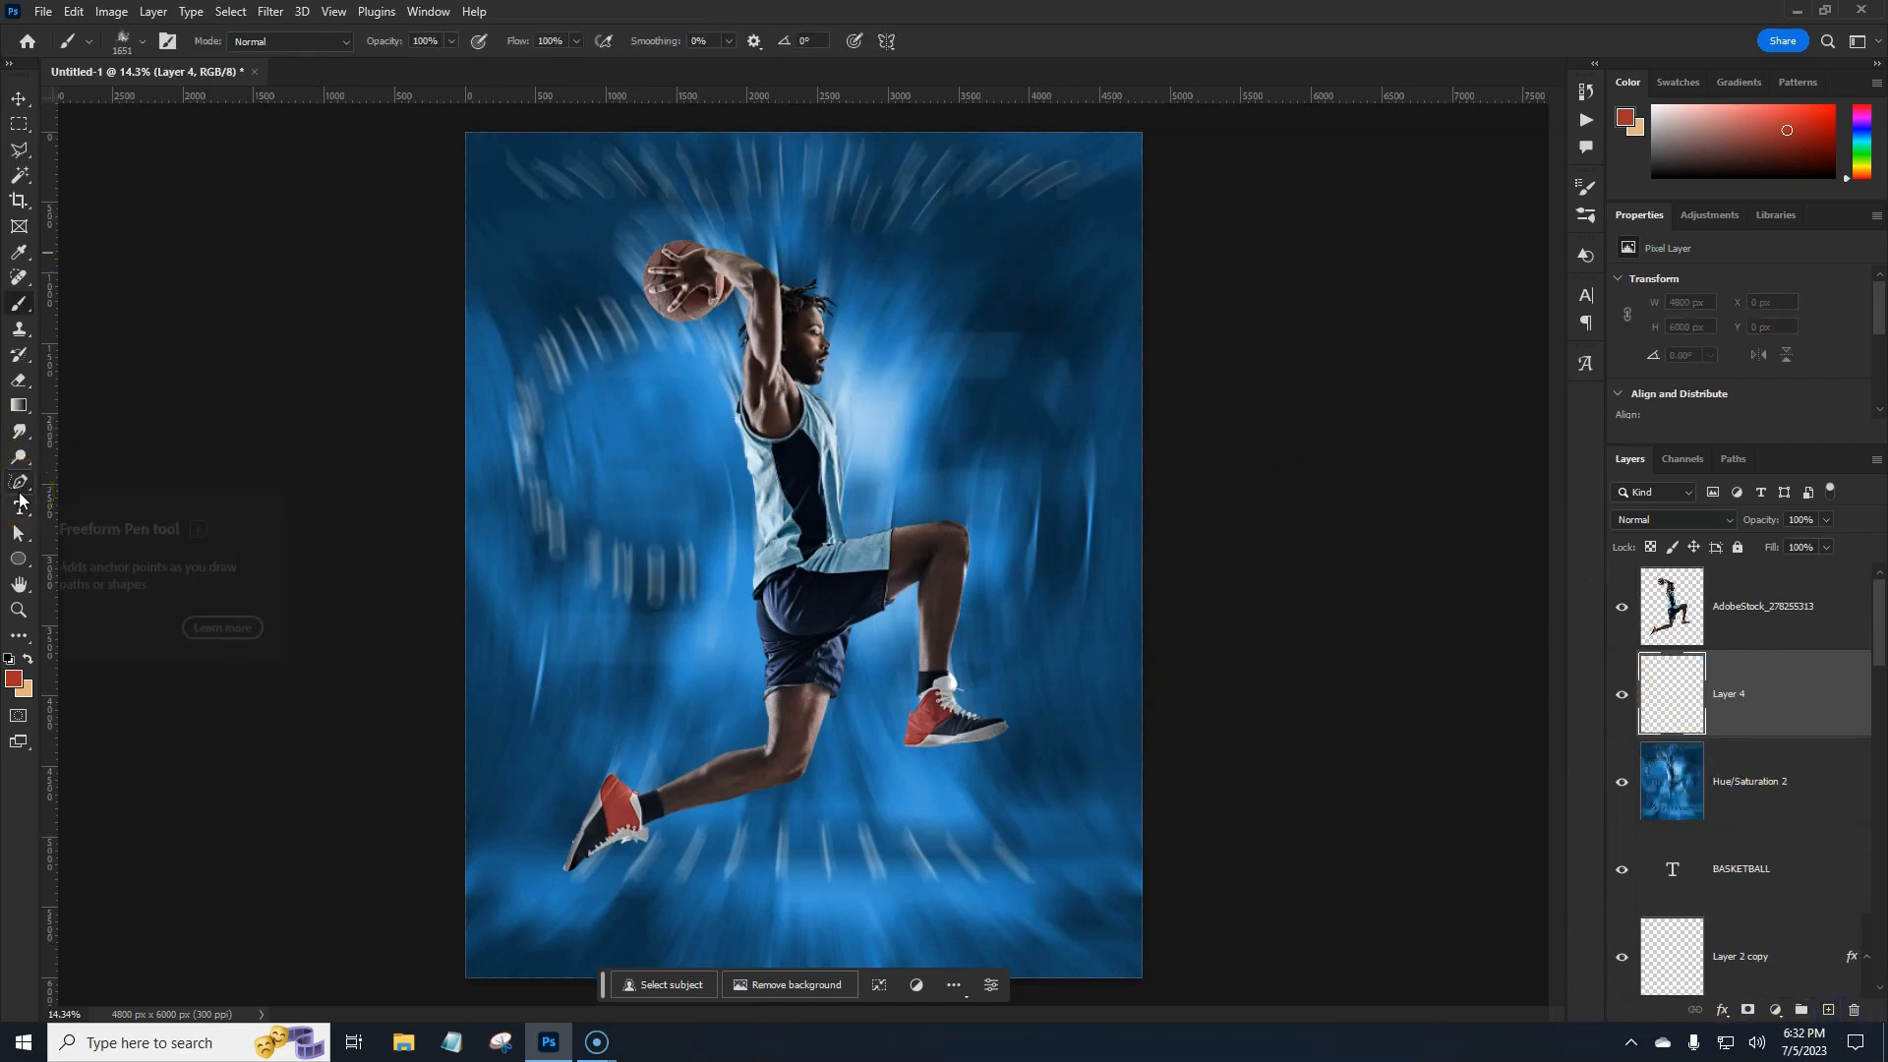
{"action": "left_click", "coordinate": [131, 46]}
{"action": "left_click", "coordinate": [41, 224]}
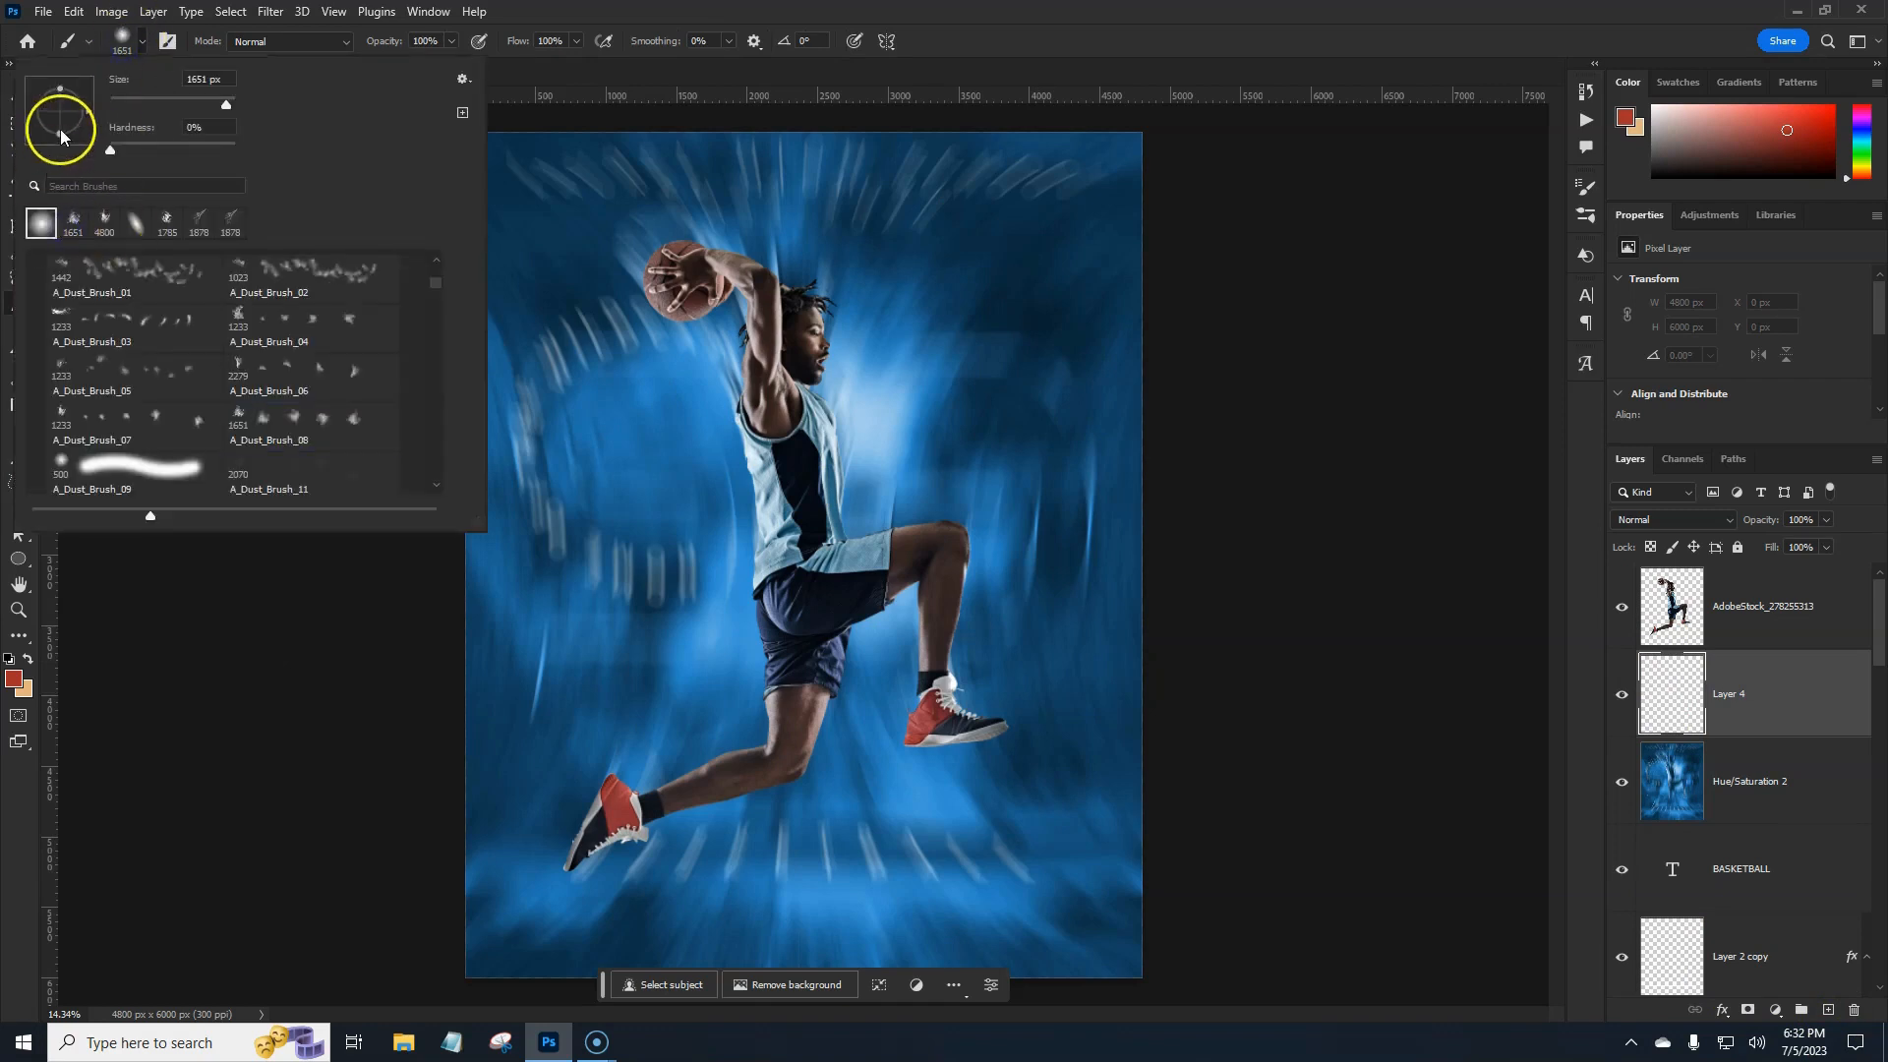
{"action": "left_click_drag", "start_coordinate": [61, 135], "coordinate": [86, 119]}
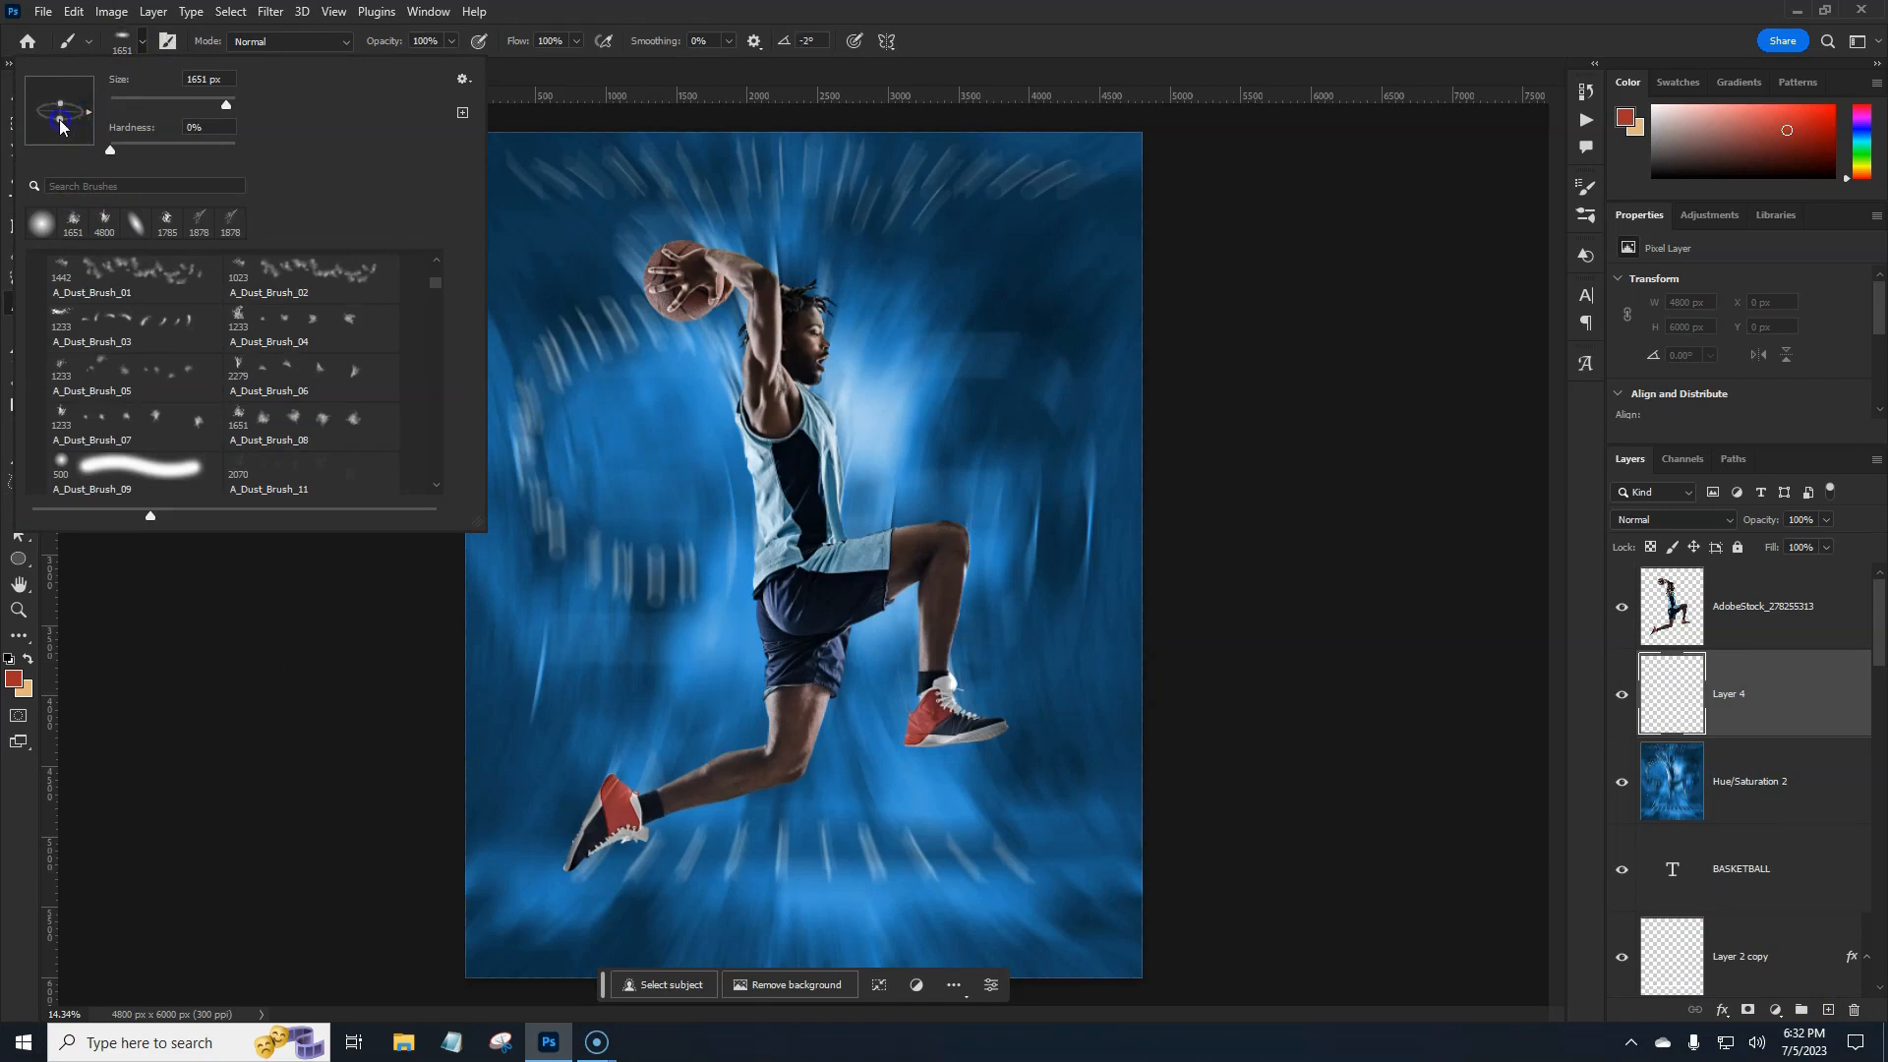
{"action": "left_click_drag", "start_coordinate": [88, 112], "coordinate": [89, 111]}
{"action": "left_click", "coordinate": [691, 9]}
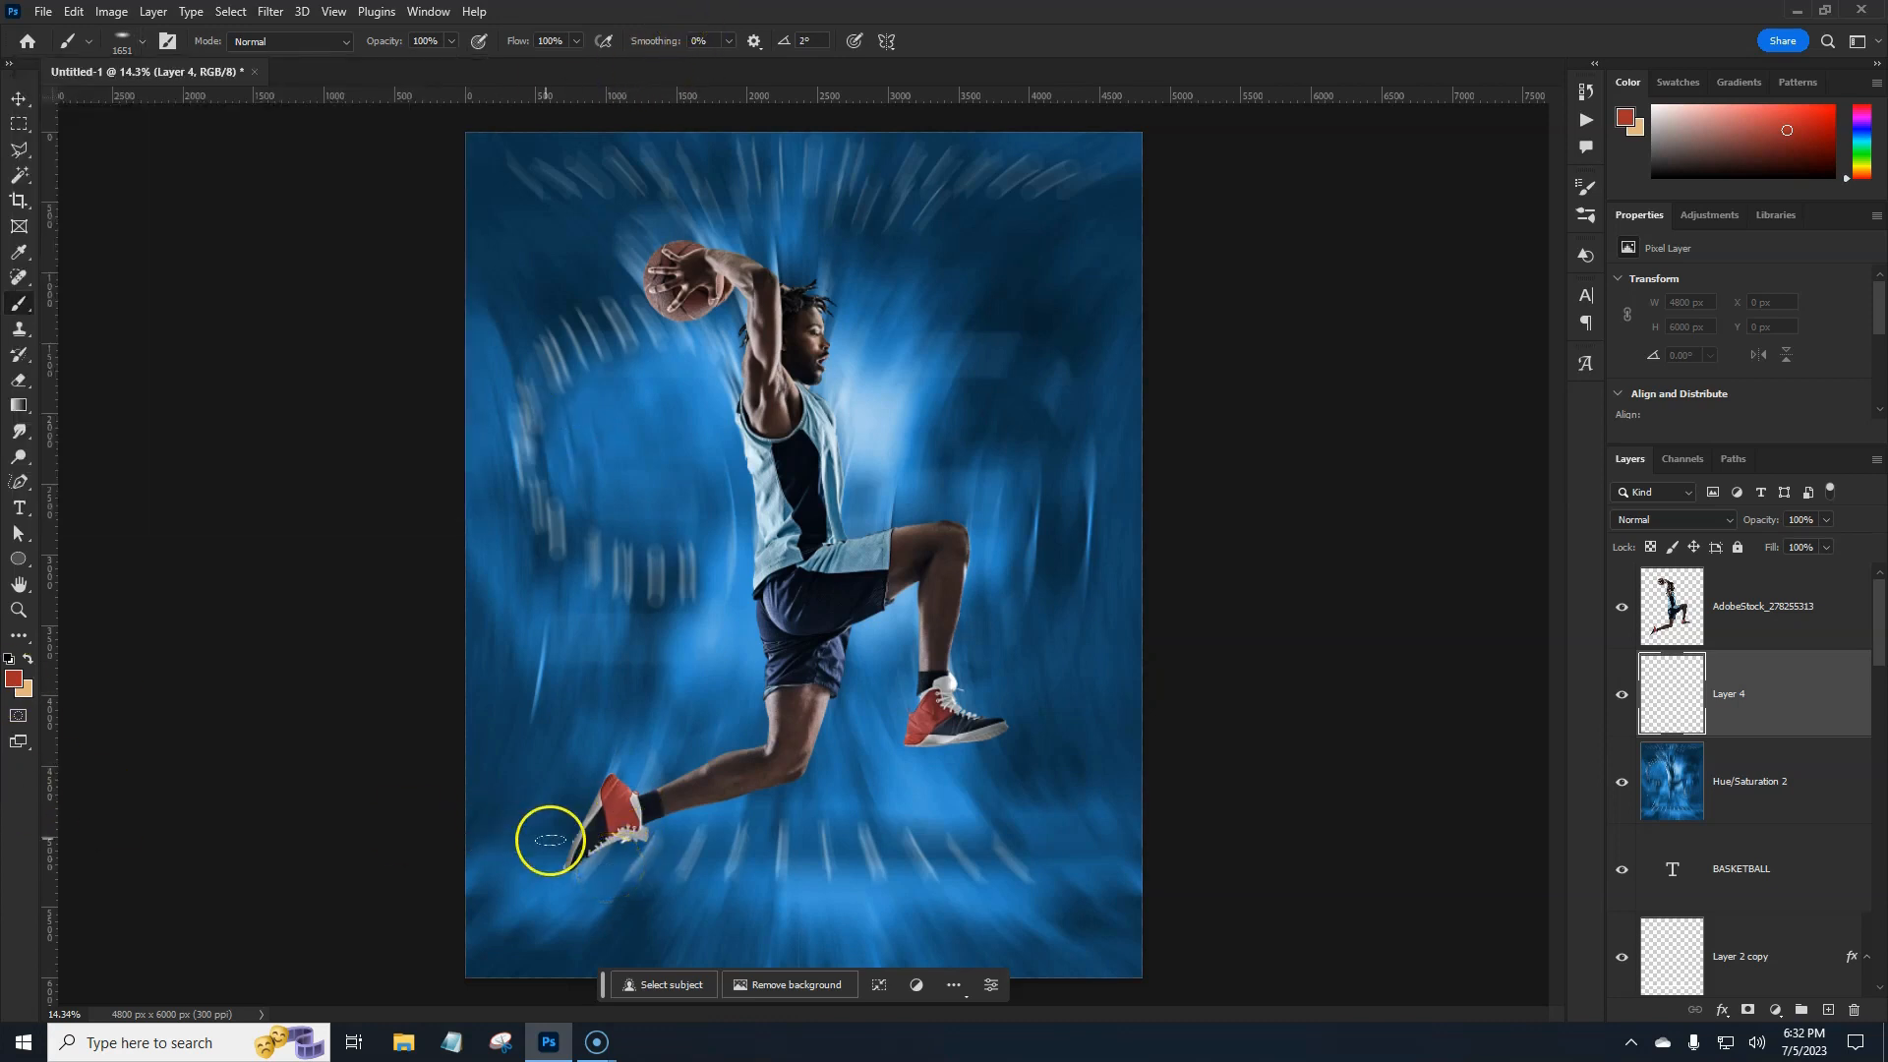
Paint black shadows under both shoes and lower the layer opacity to 57%.
{"action": "key", "text": "d"}
{"action": "left_click_drag", "start_coordinate": [550, 843], "coordinate": [590, 880]}
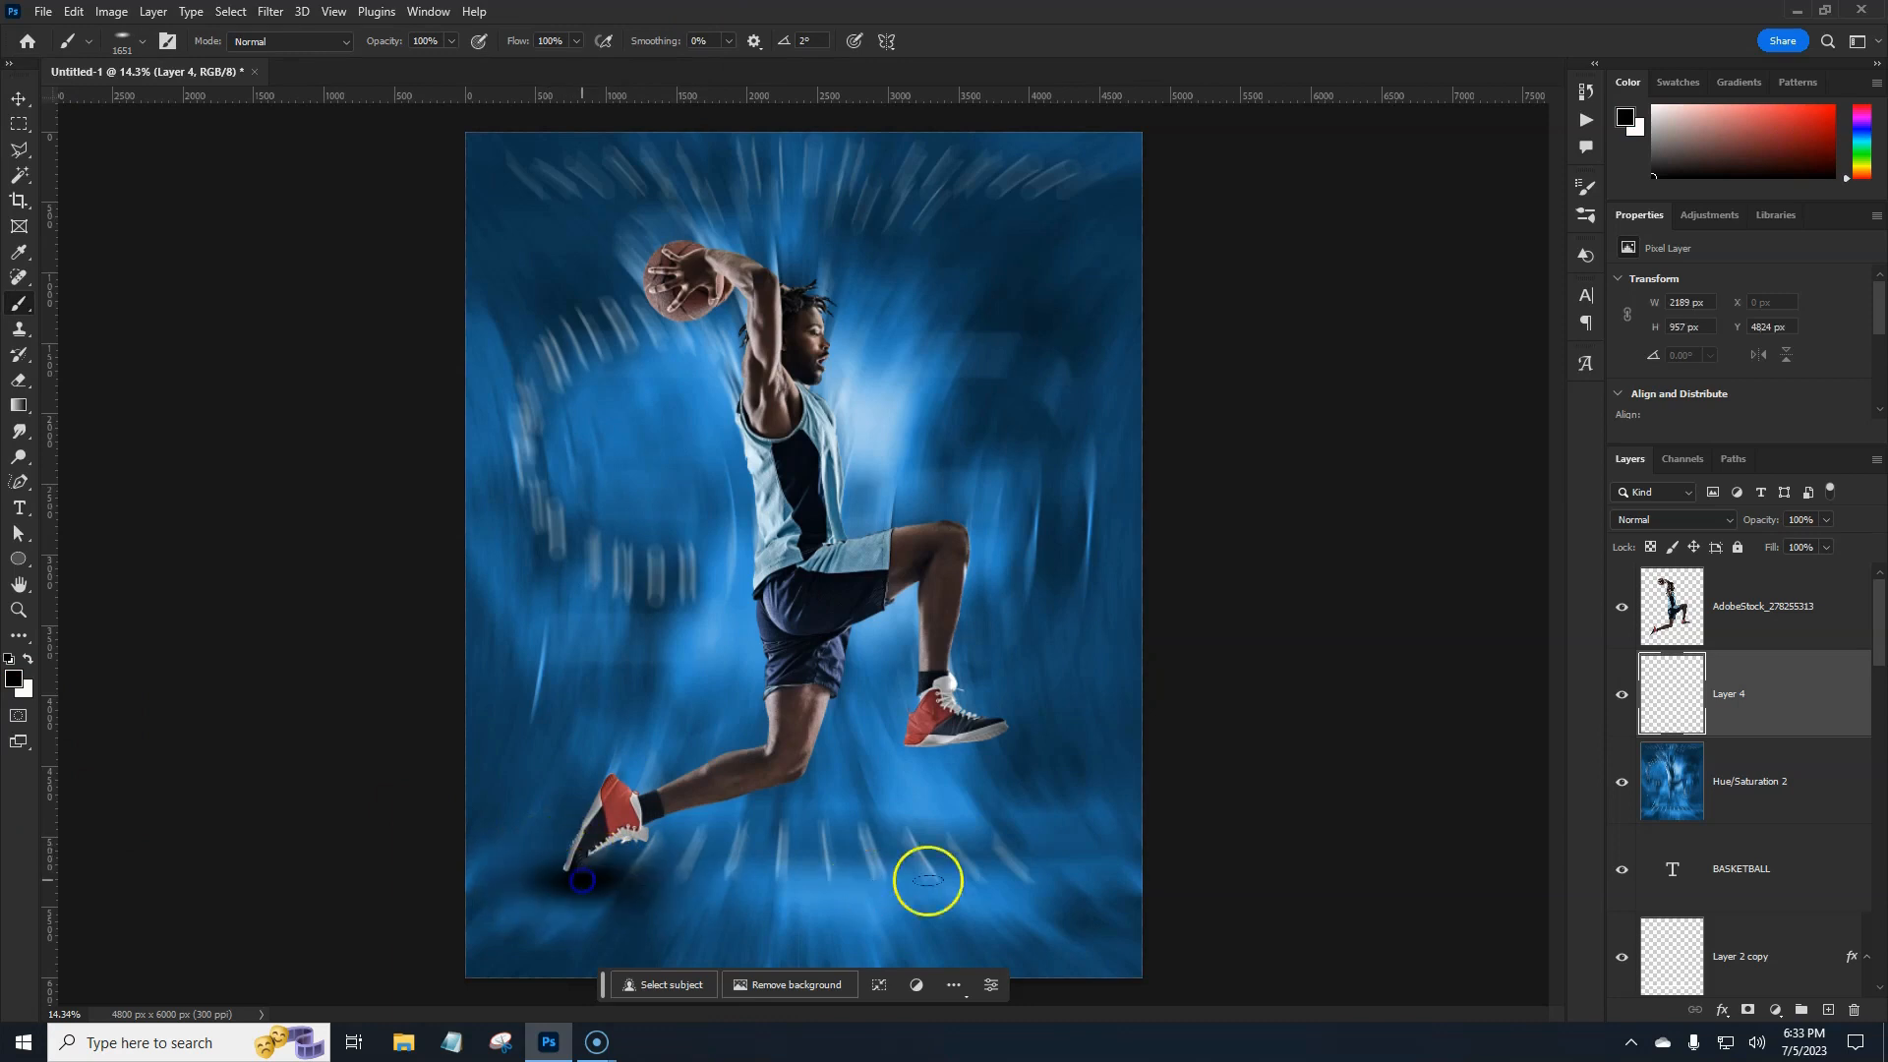
{"action": "left_click", "coordinate": [980, 861]}
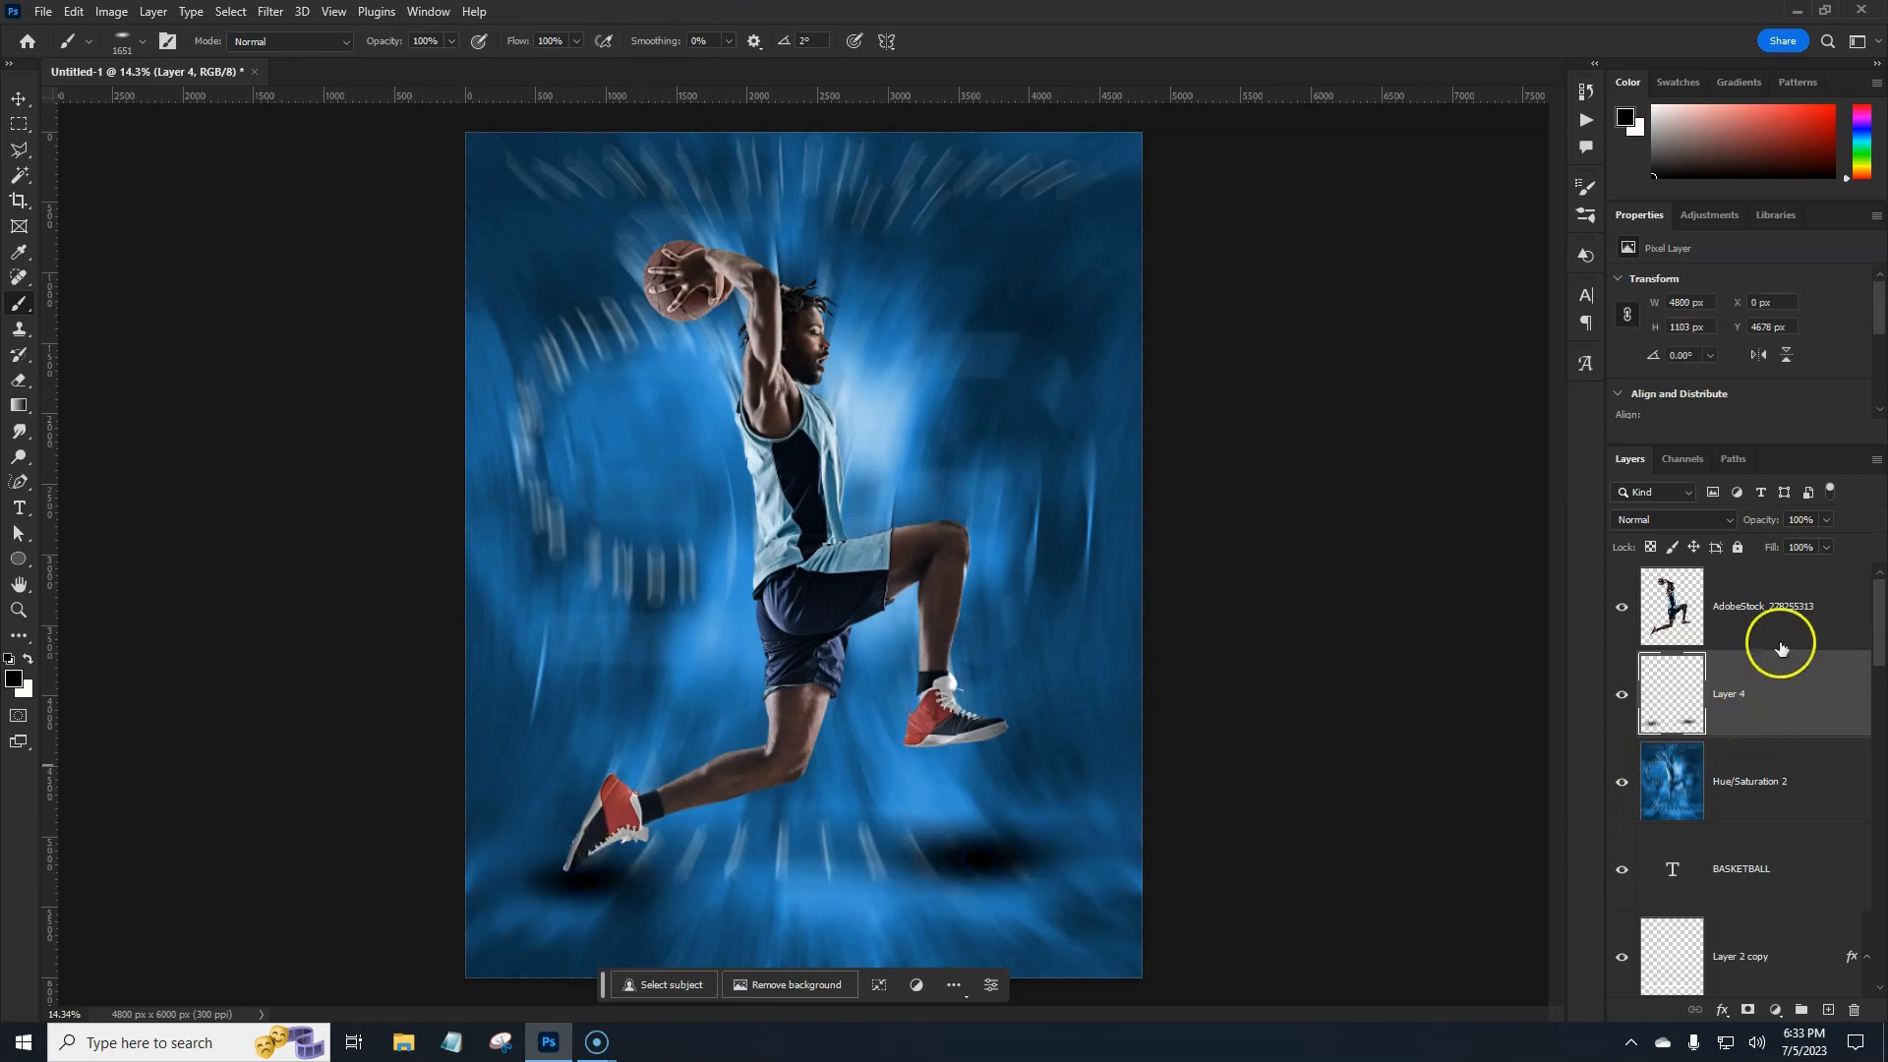
{"action": "left_click_drag", "start_coordinate": [1749, 528], "coordinate": [1737, 529]}
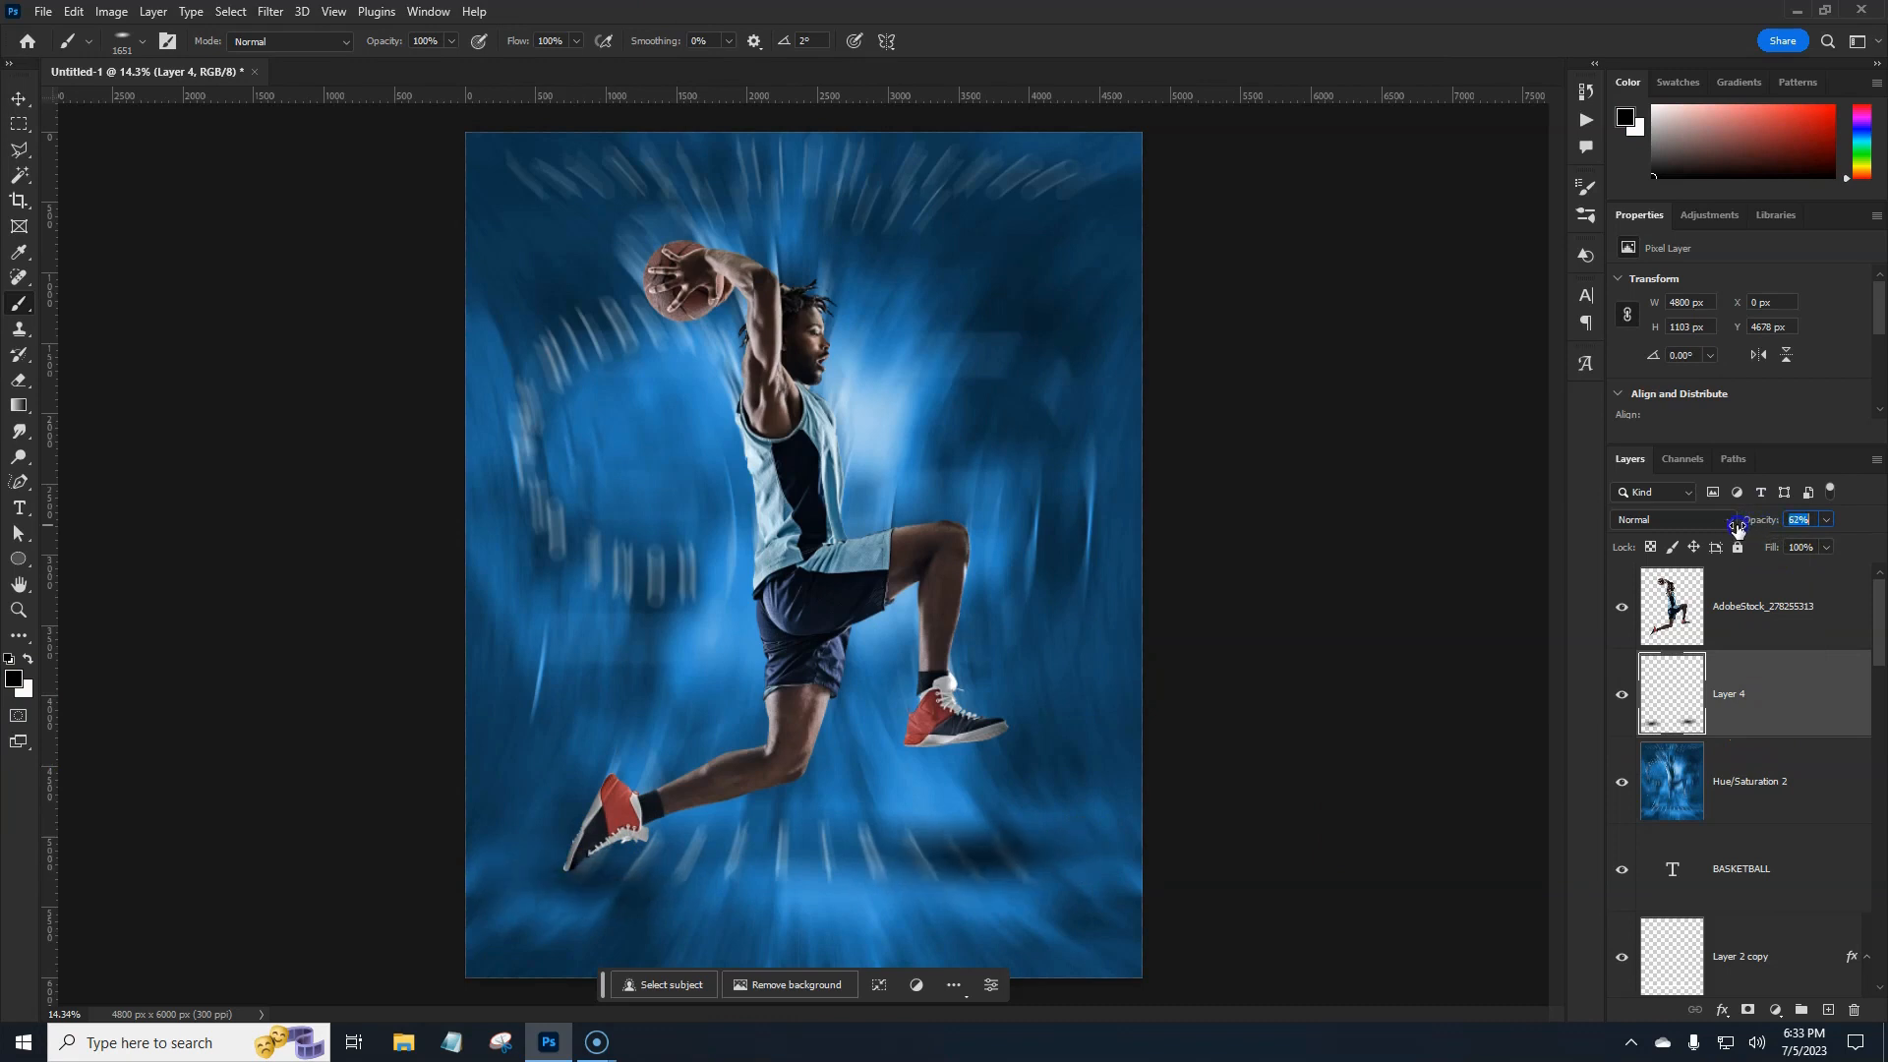
{"action": "left_click", "coordinate": [635, 910]}
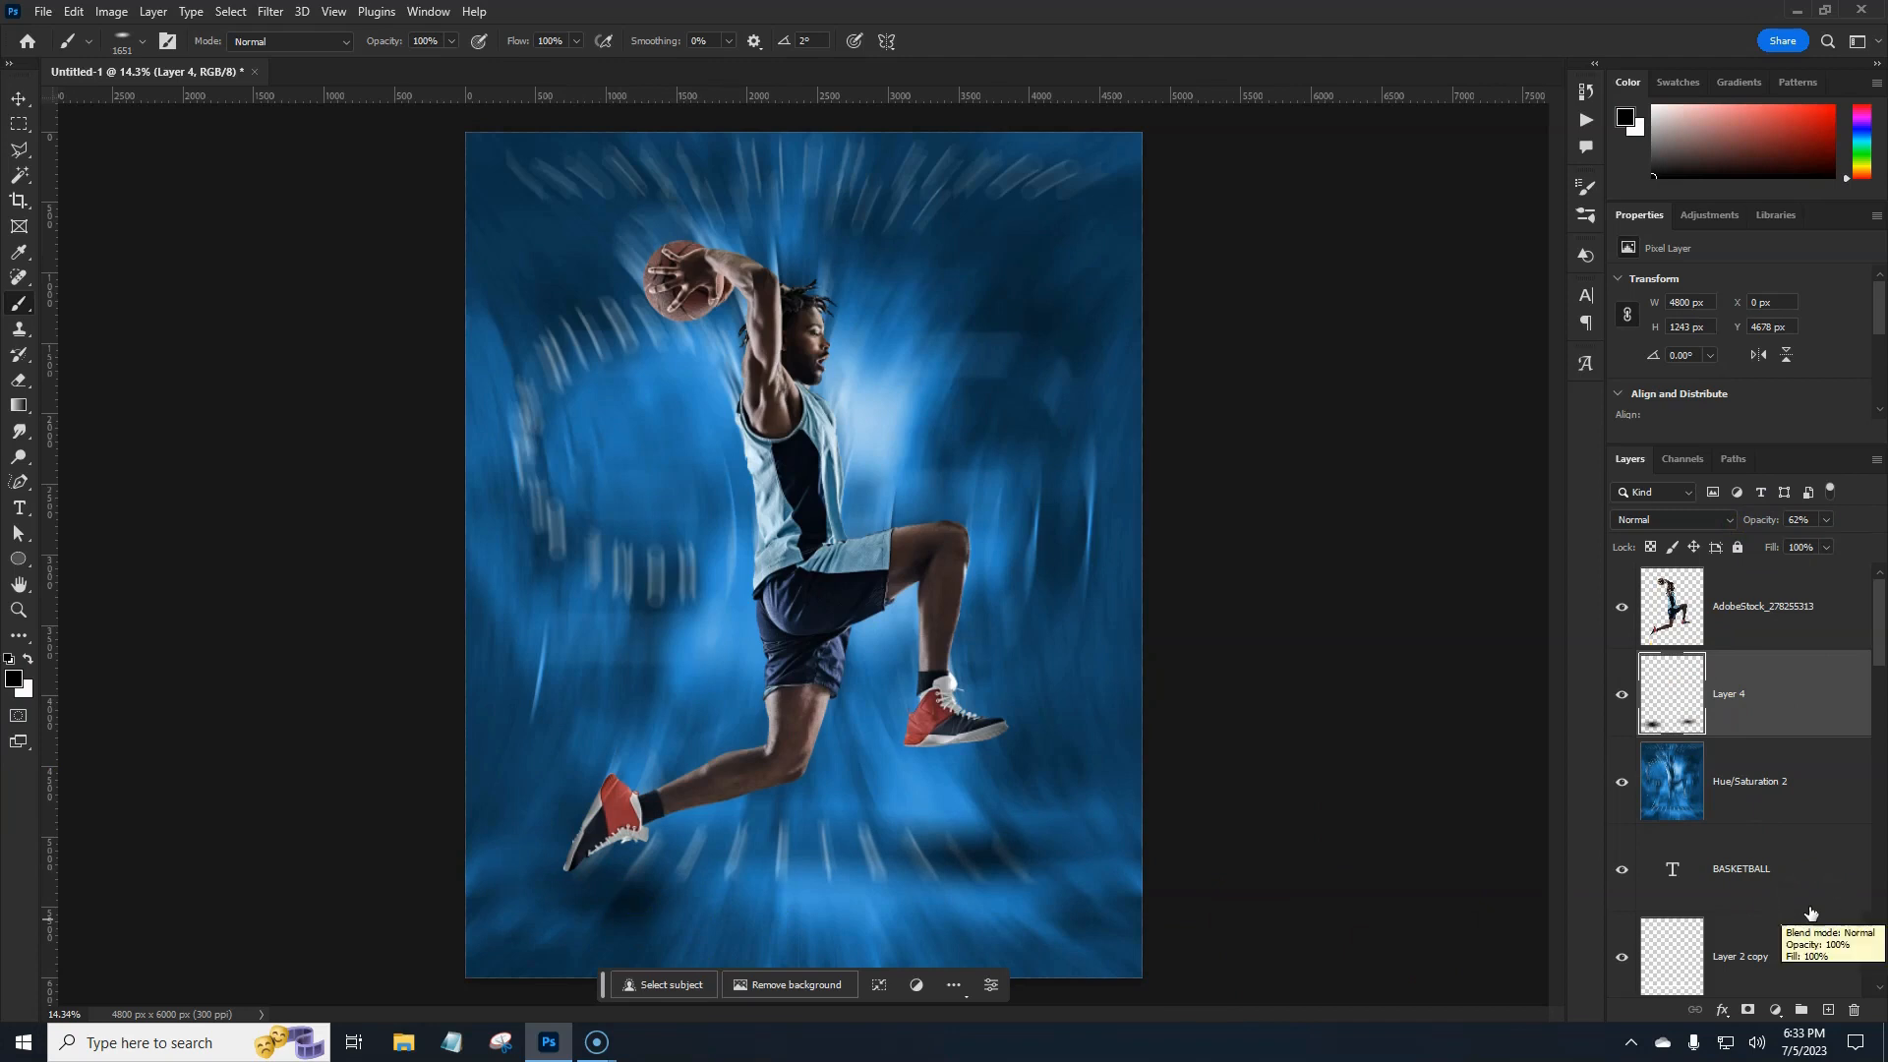
{"action": "left_click_drag", "start_coordinate": [1769, 526], "coordinate": [1758, 528]}
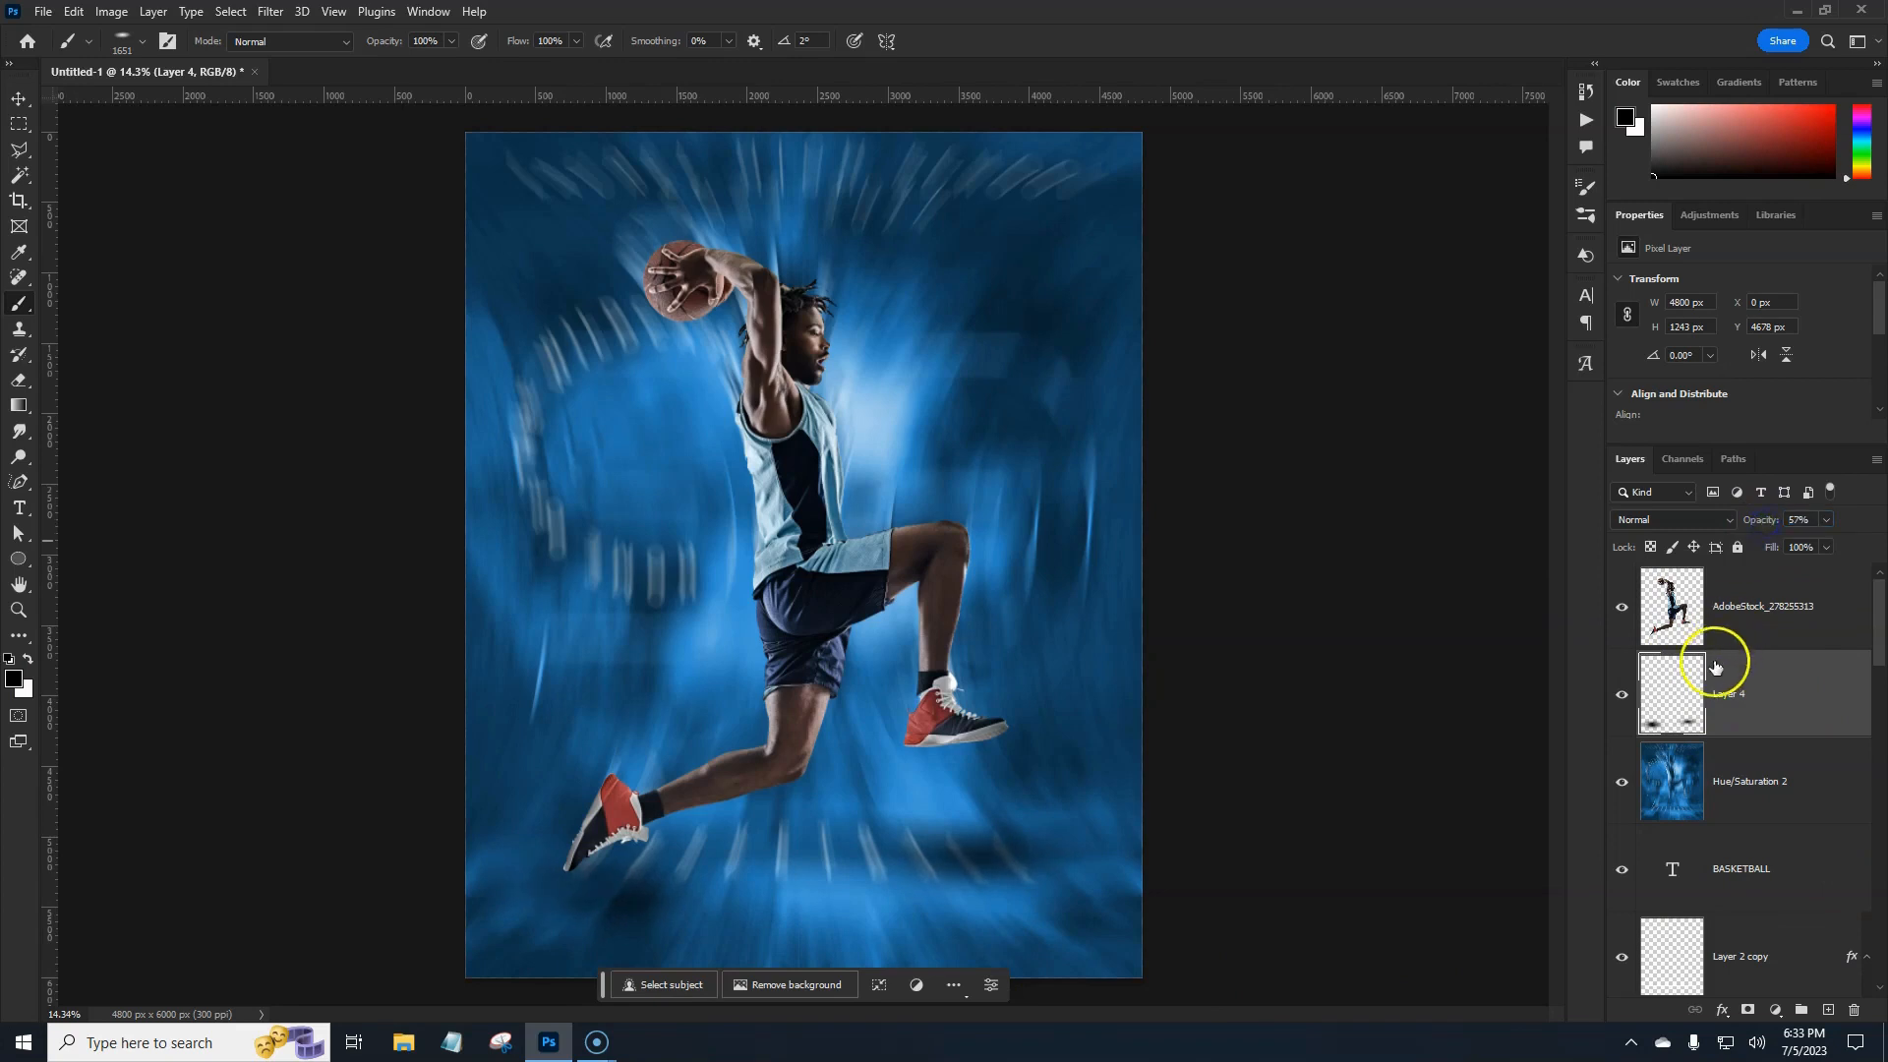
Rename the blurred Hue/Saturation 2 layer to 'blur bg'.
{"action": "left_click", "coordinate": [1743, 779]}
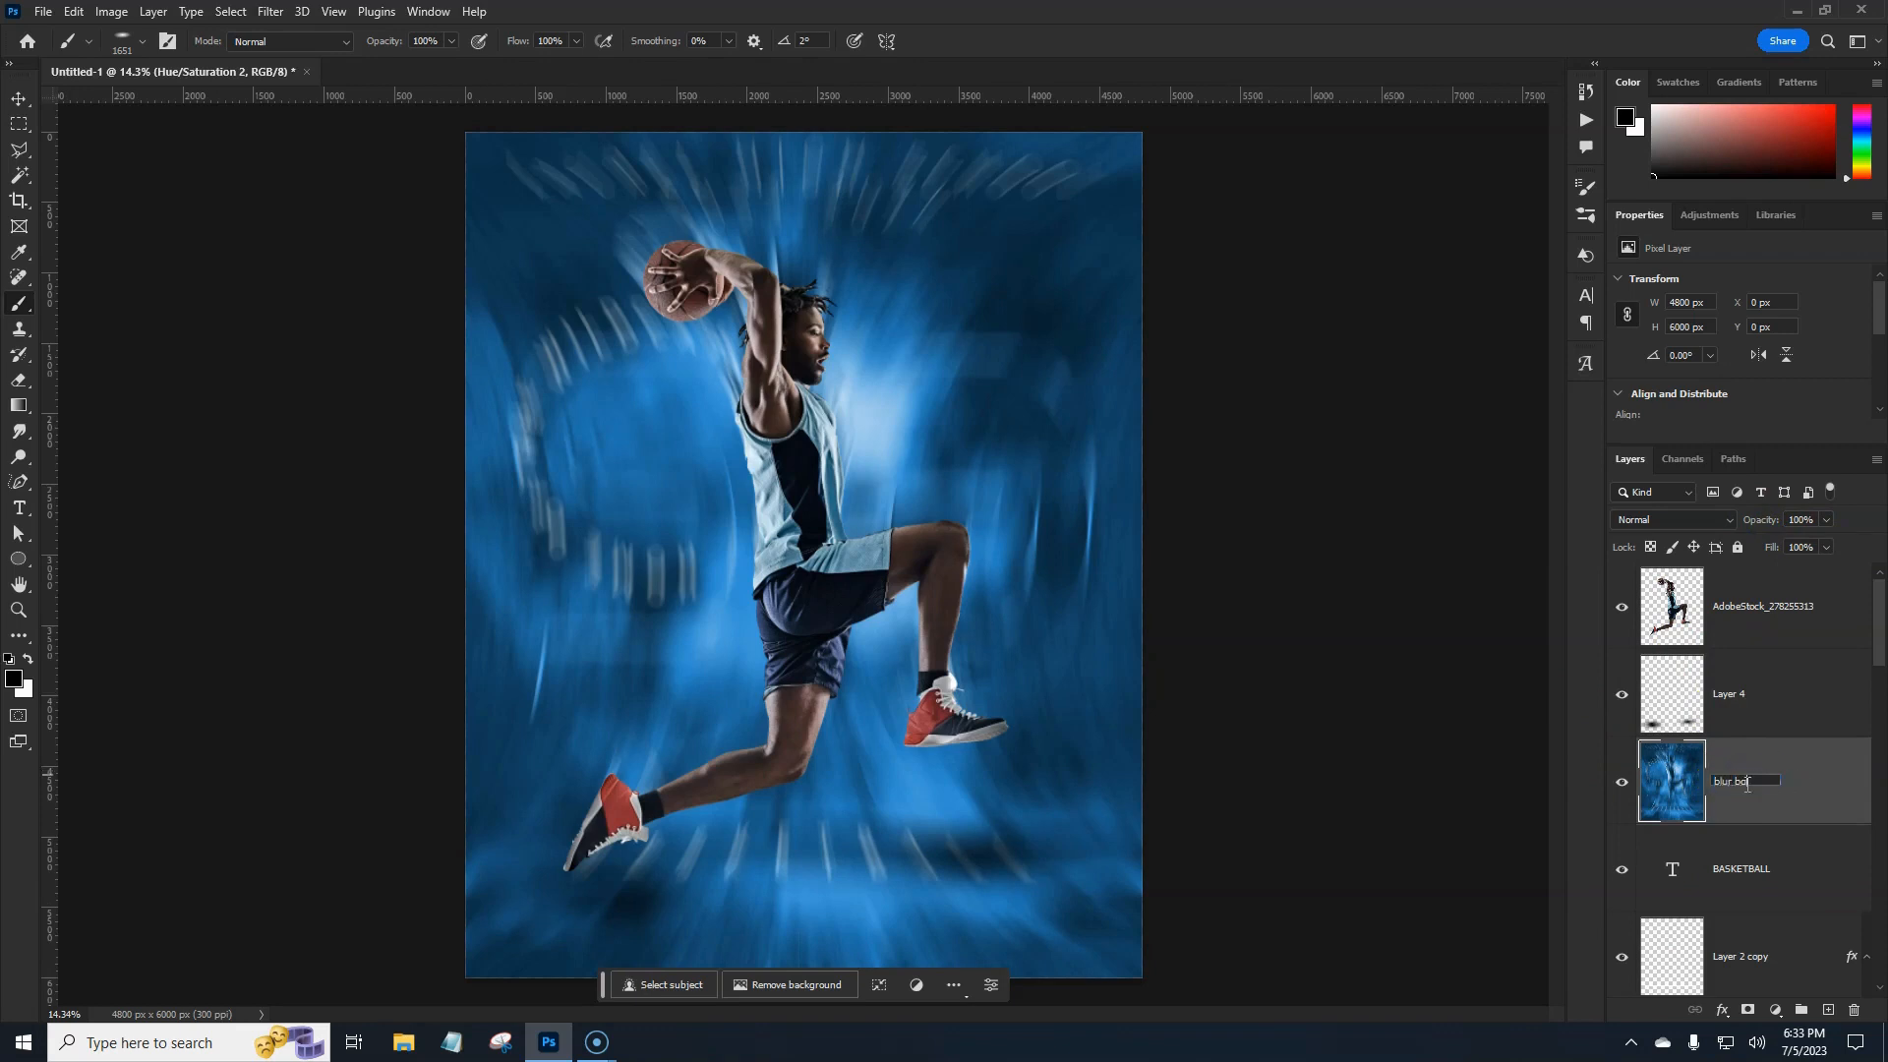
{"action": "type", "text": "blur bg"}
{"action": "key", "text": "Return"}
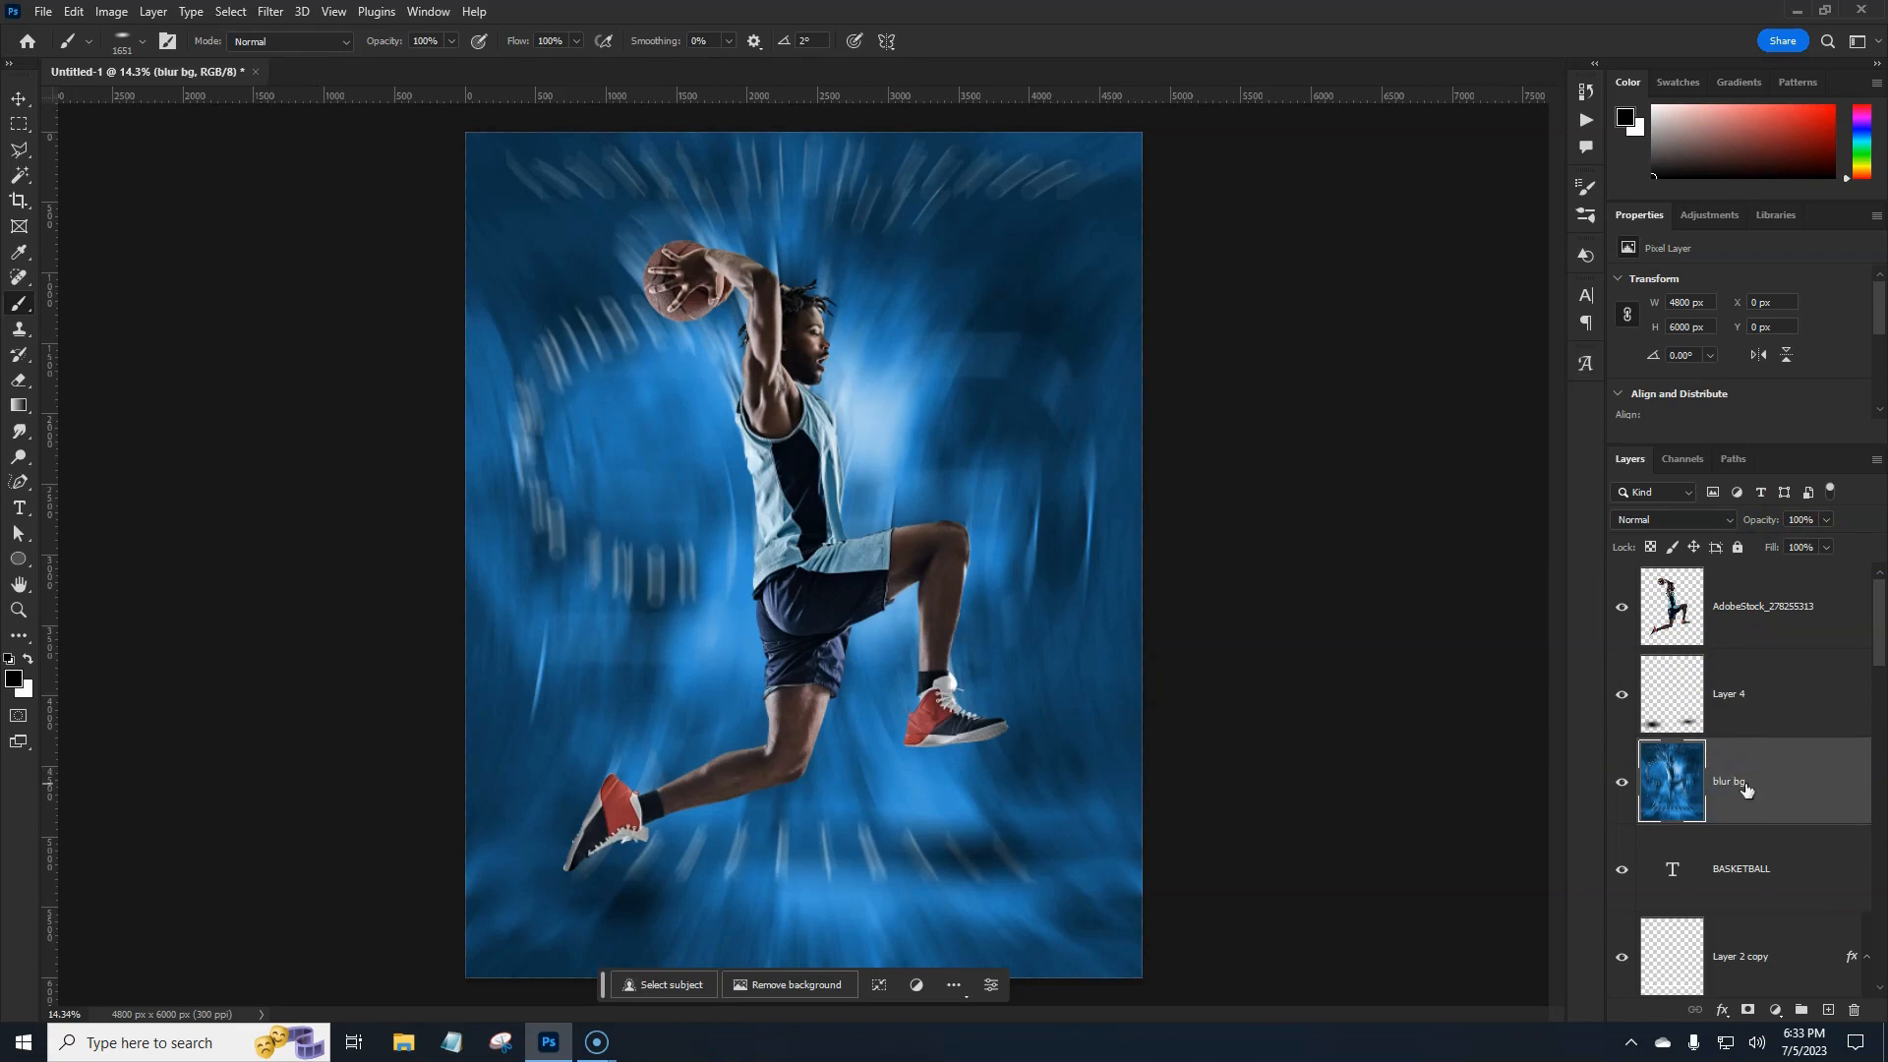
Place blur bg beneath BASKETBALL and move the BASKETBALL text layer to the top.
{"action": "mouse_move", "coordinate": [1790, 787]}
{"action": "left_mouse_down"}
{"action": "mouse_move", "coordinate": [1779, 725]}
{"action": "mouse_move", "coordinate": [1785, 751]}
{"action": "left_mouse_up"}
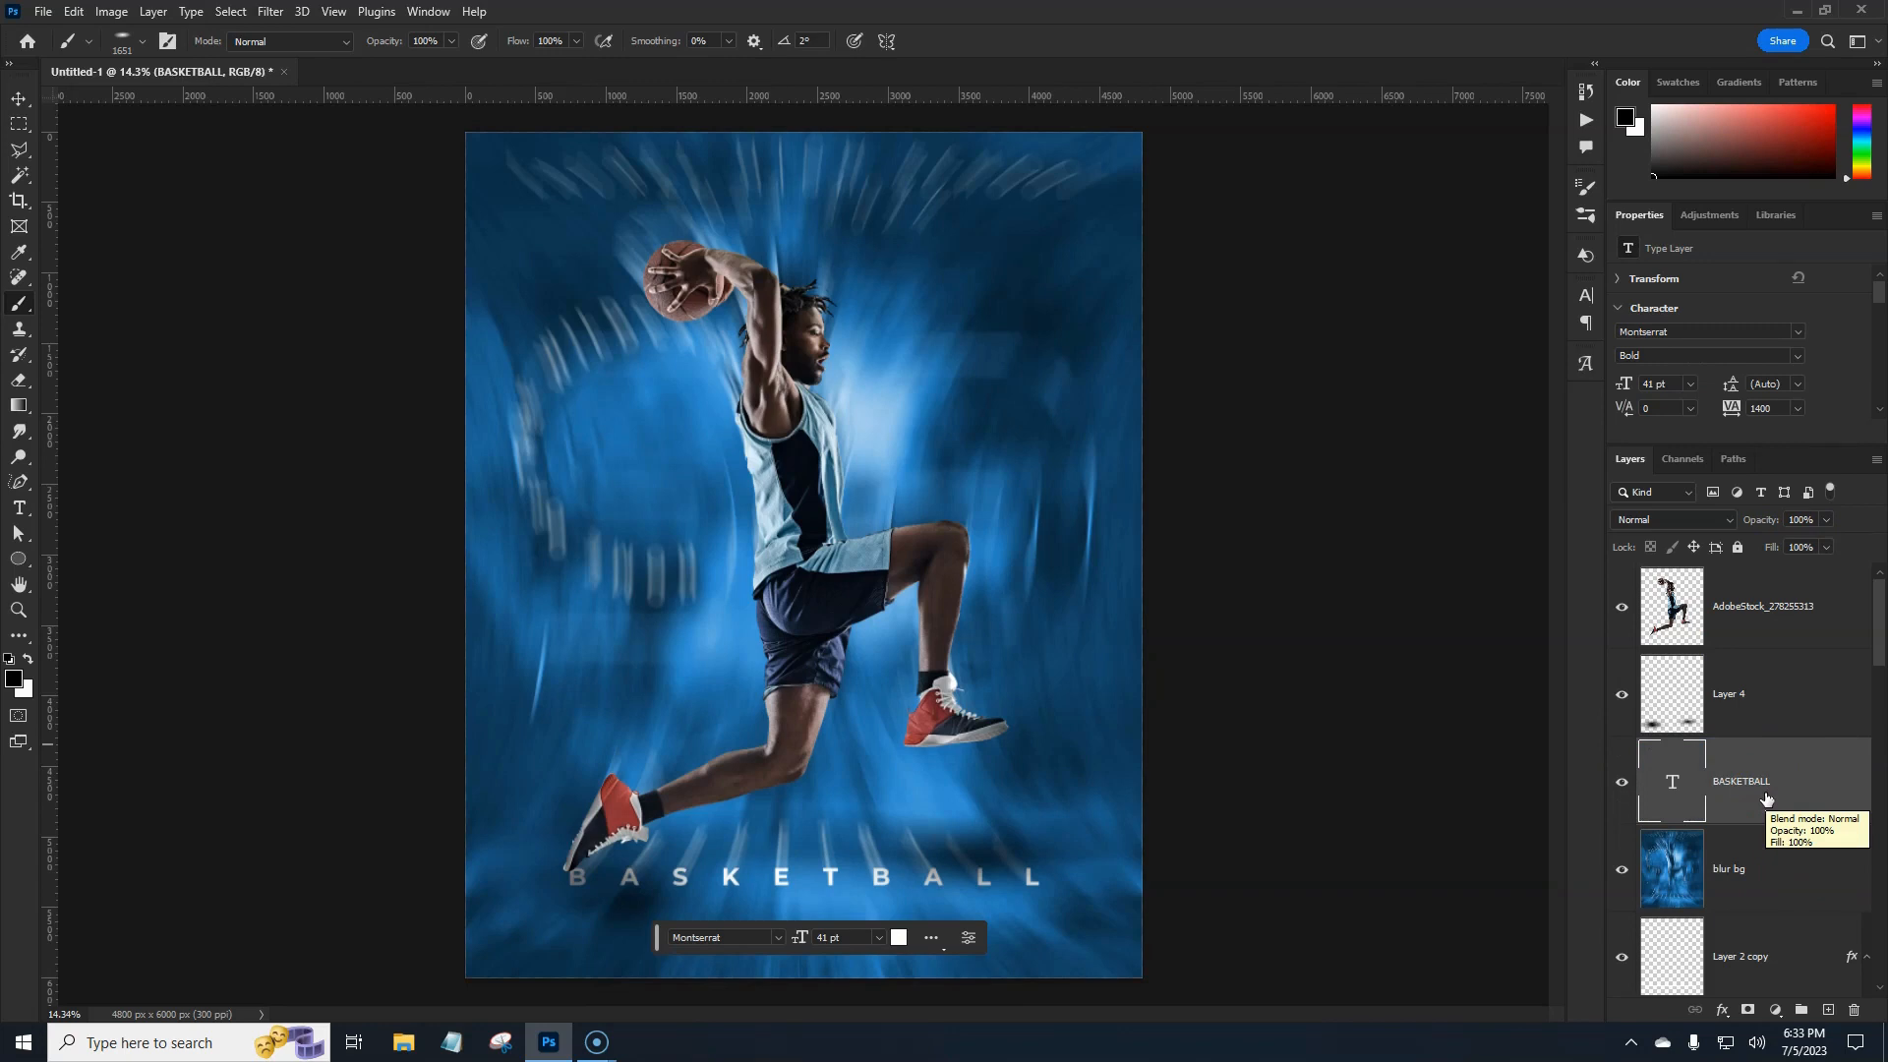
{"action": "left_click", "coordinate": [1808, 781]}
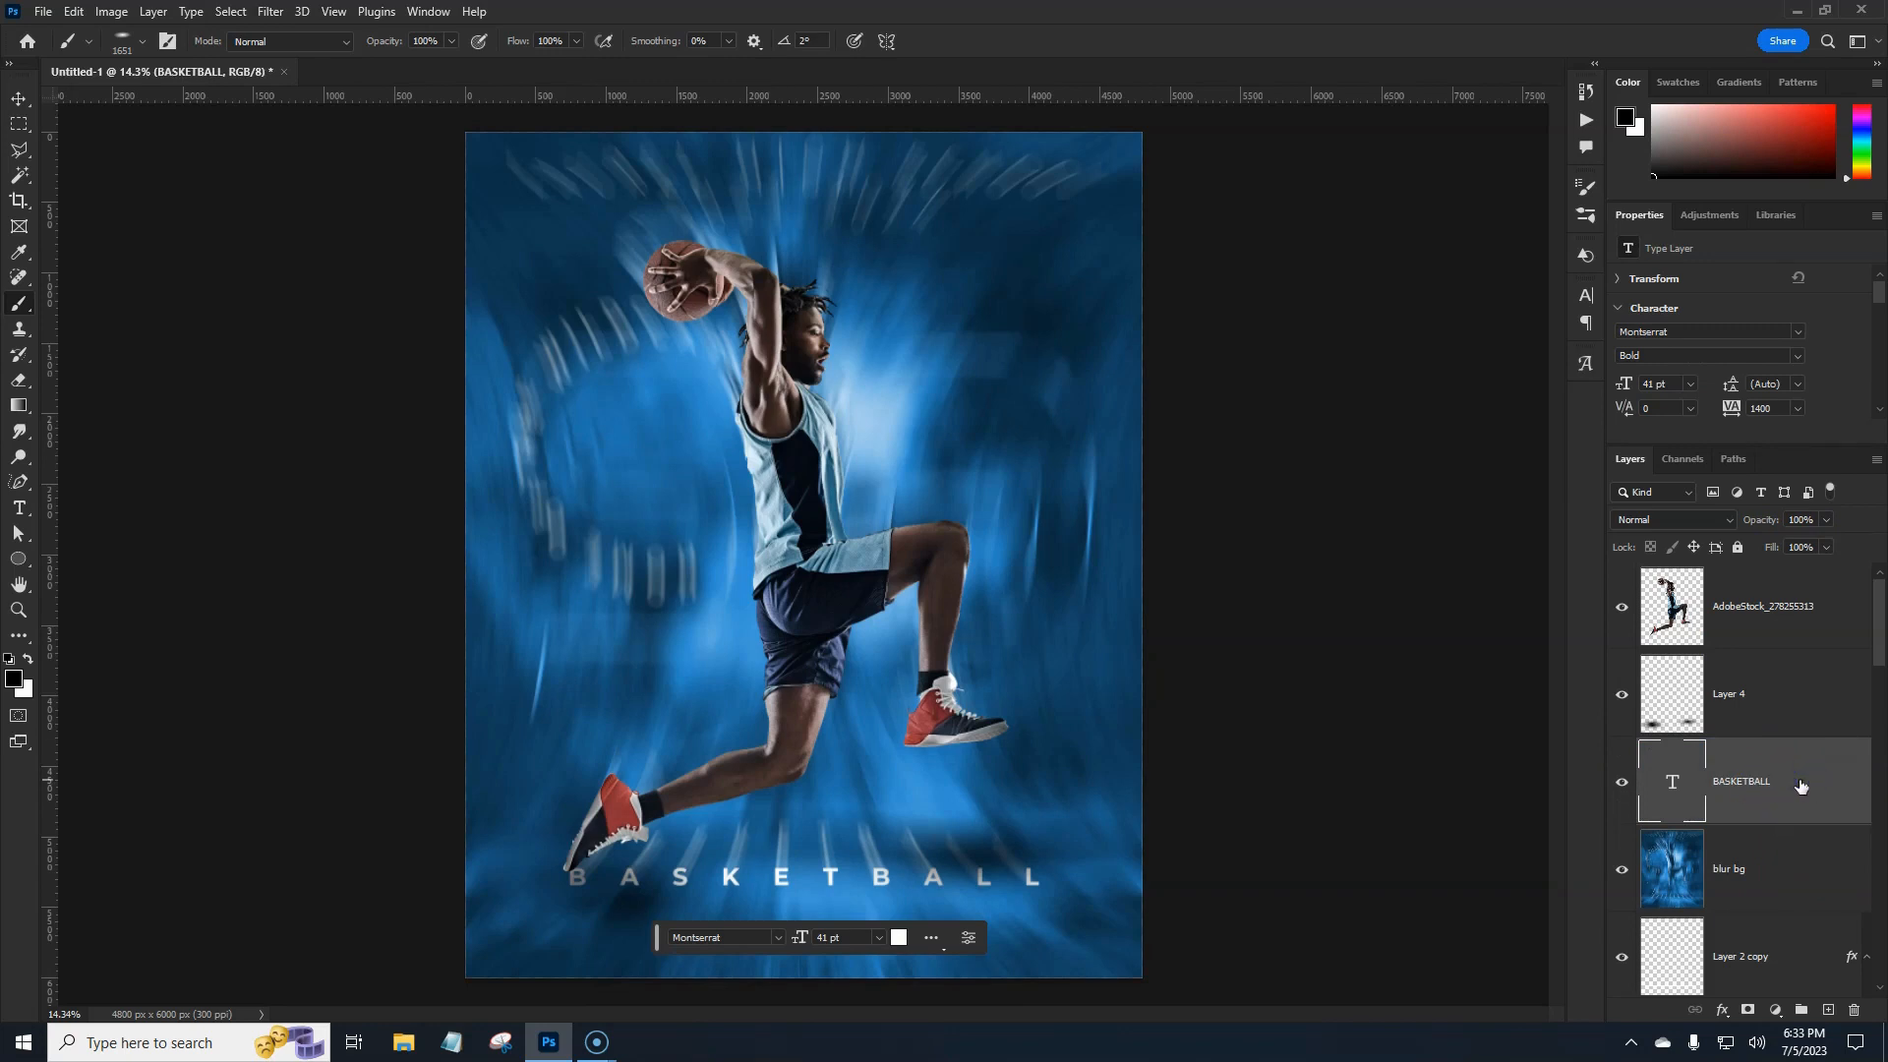
{"action": "key", "text": "ctrl+shift+bracketright"}
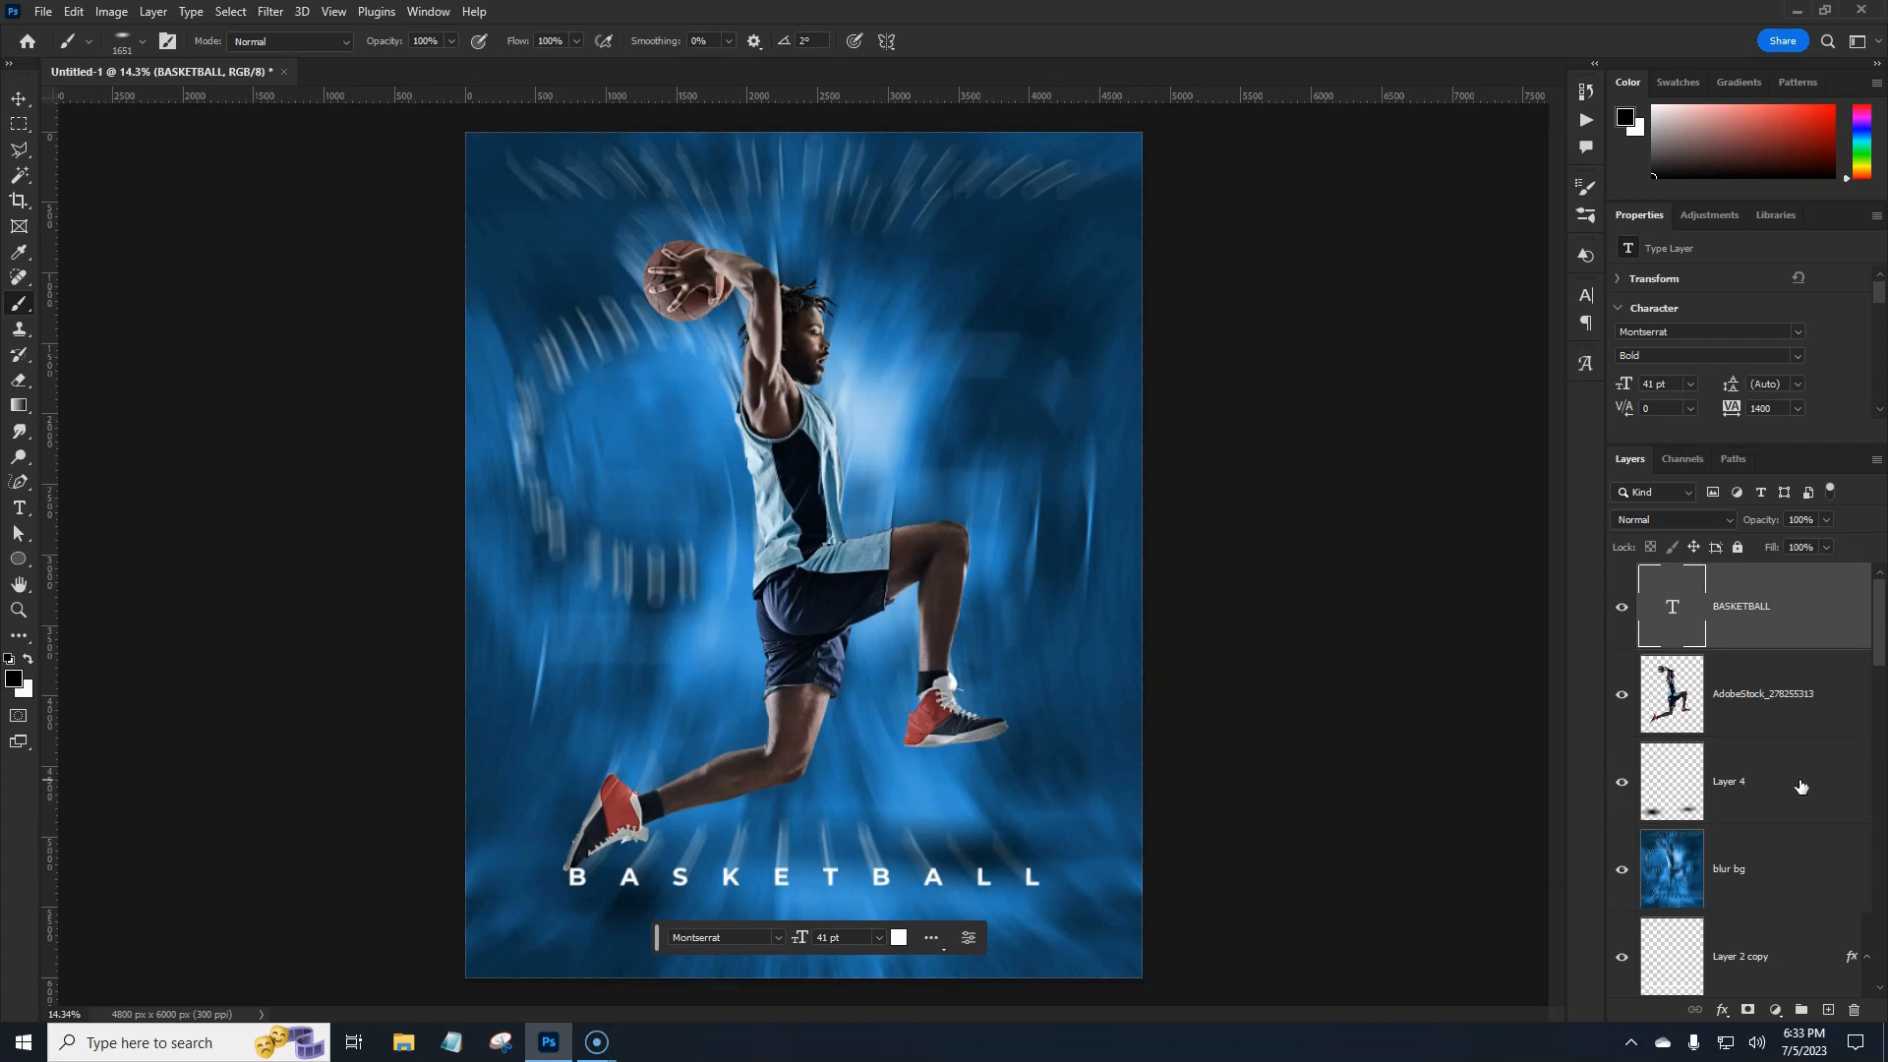
Select the LAUREL HIGH SCHOOL and 2023-2024 text layers, then the player photo layer.
{"action": "scroll", "coordinate": [1801, 787], "scroll_direction": "down", "scroll_amount": 4}
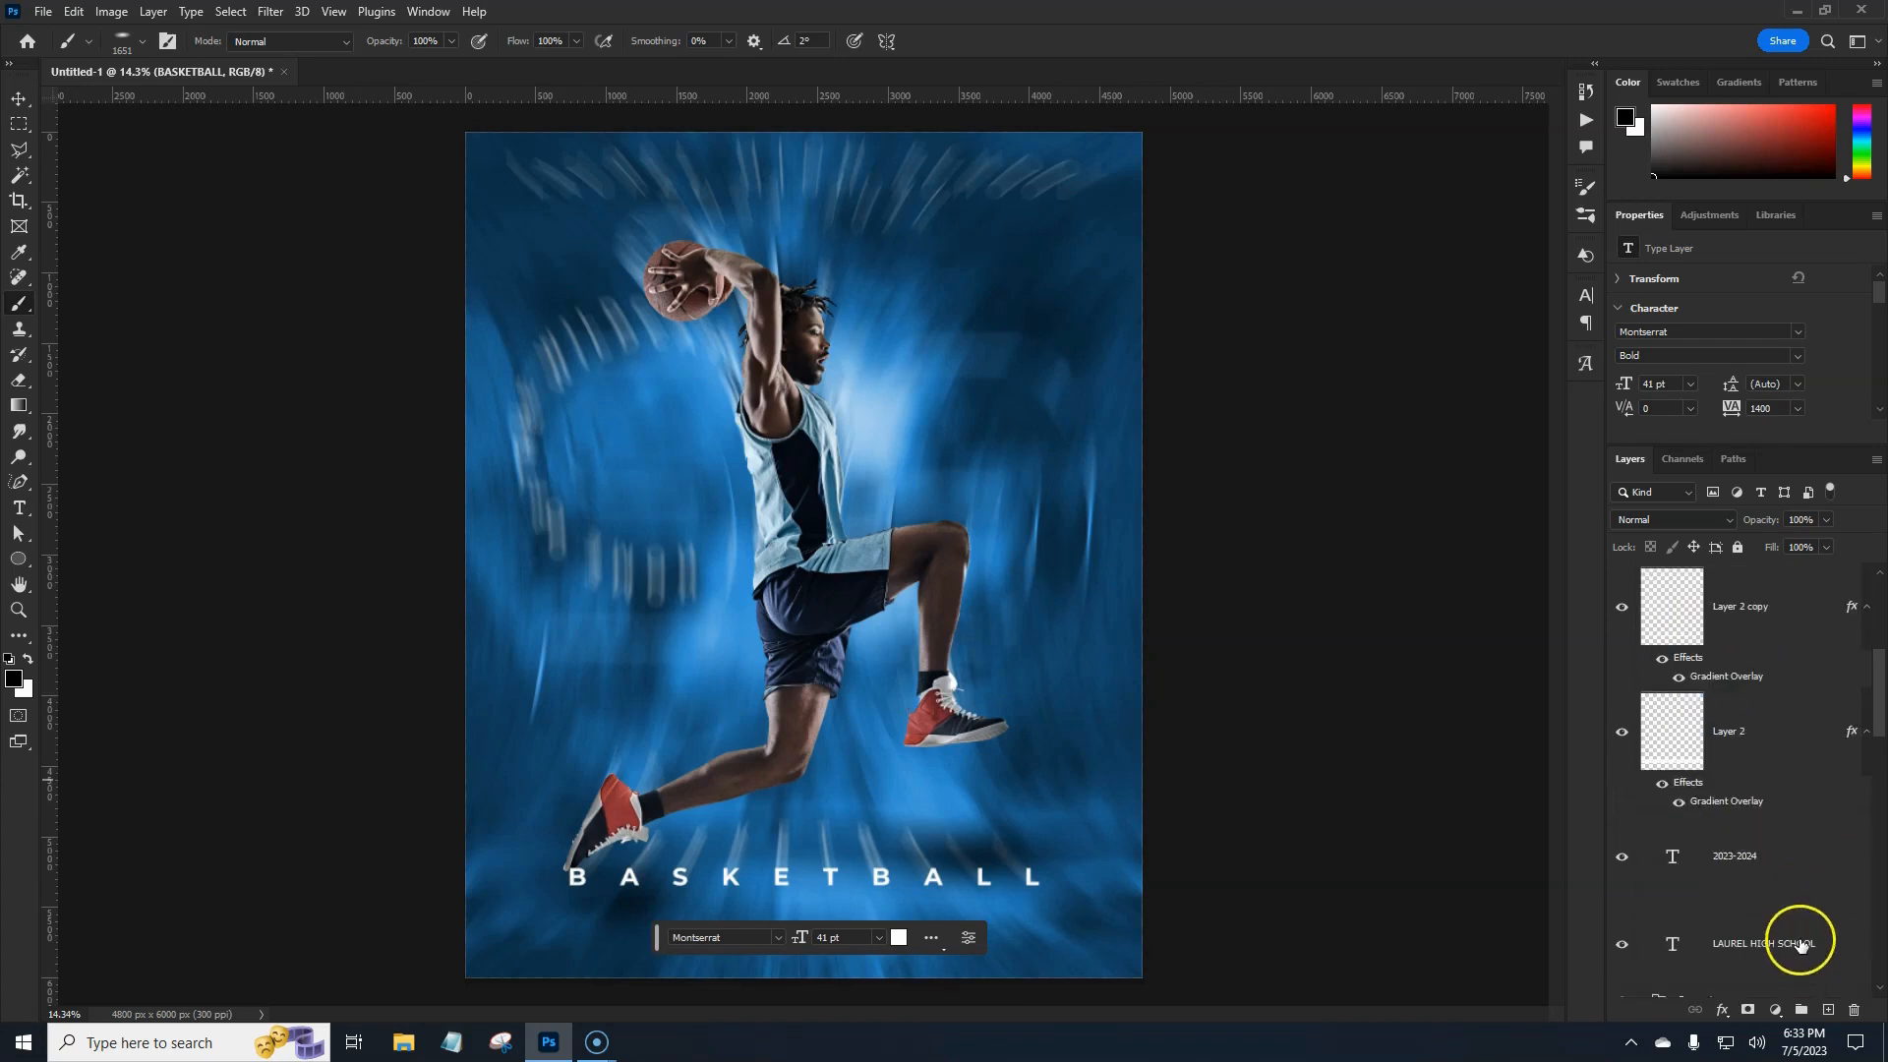
{"action": "left_click", "coordinate": [1800, 944]}
{"action": "left_click", "coordinate": [1783, 871], "text": "shift"}
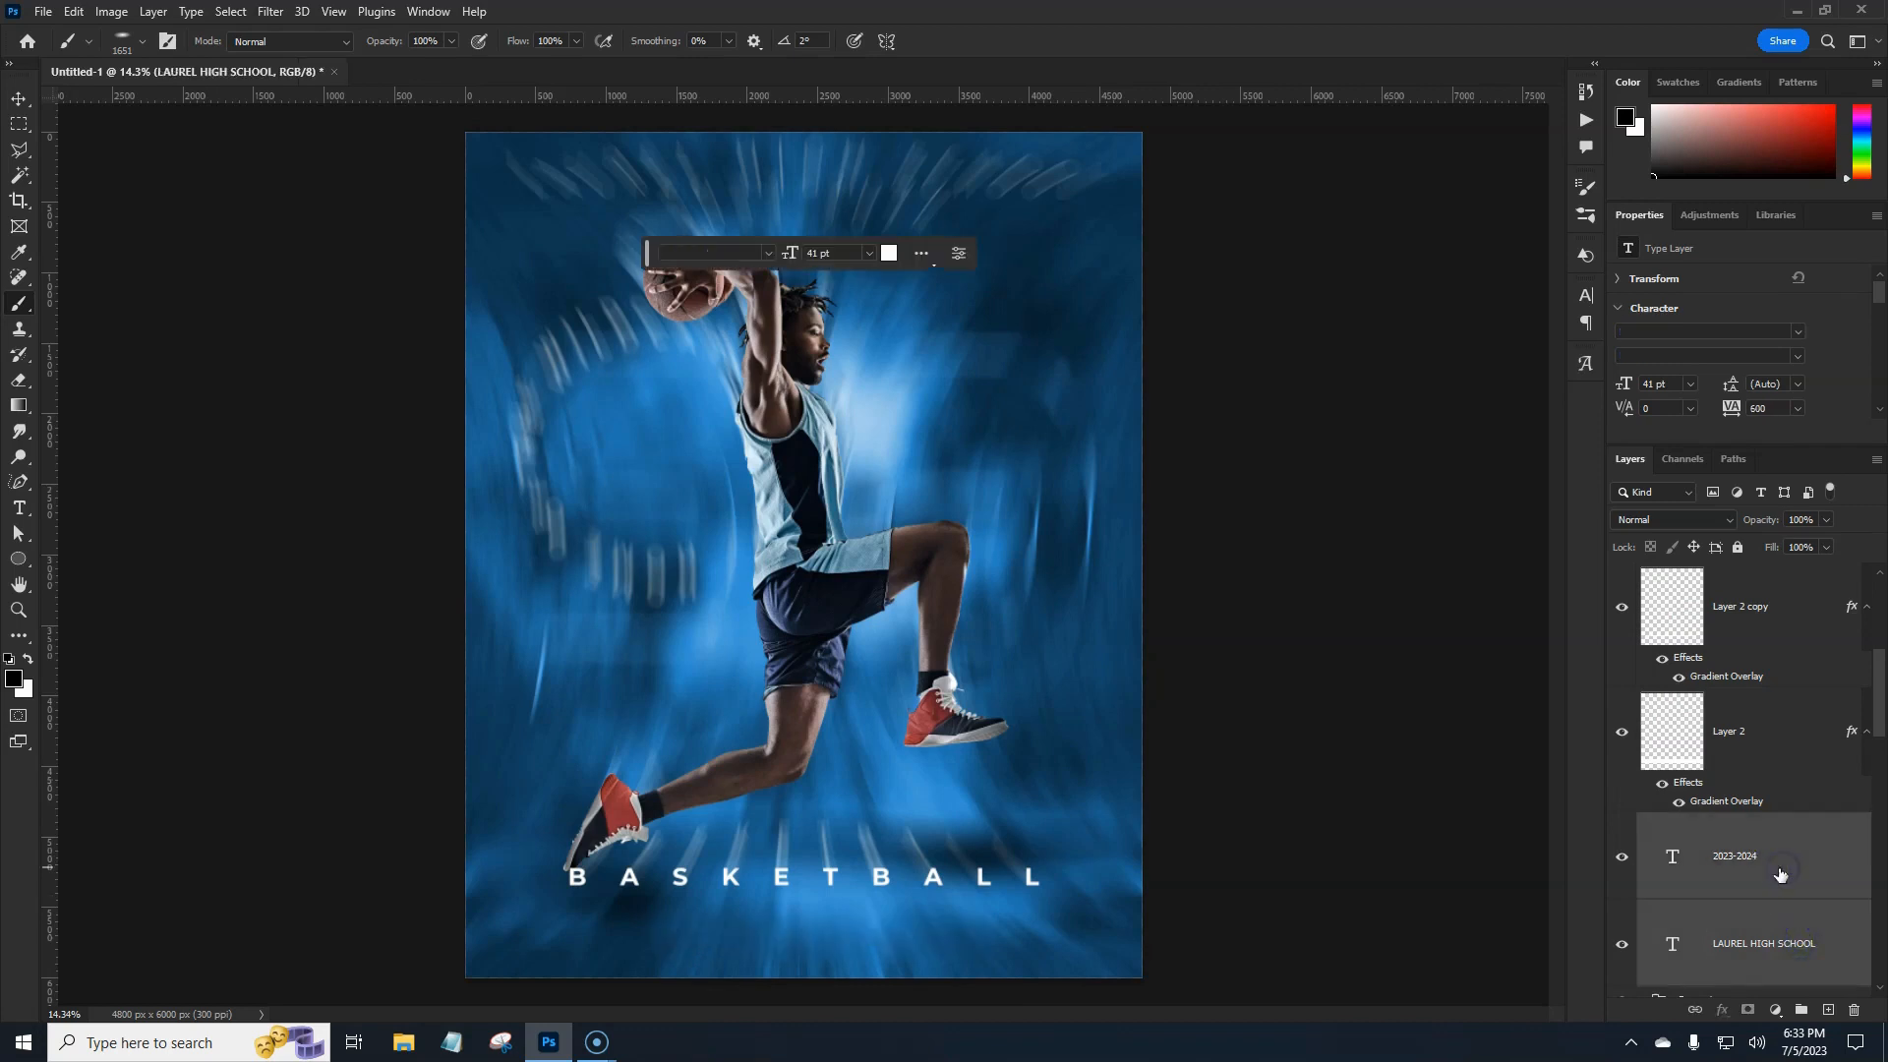
{"action": "scroll", "coordinate": [1770, 888], "scroll_direction": "down", "scroll_amount": 3}
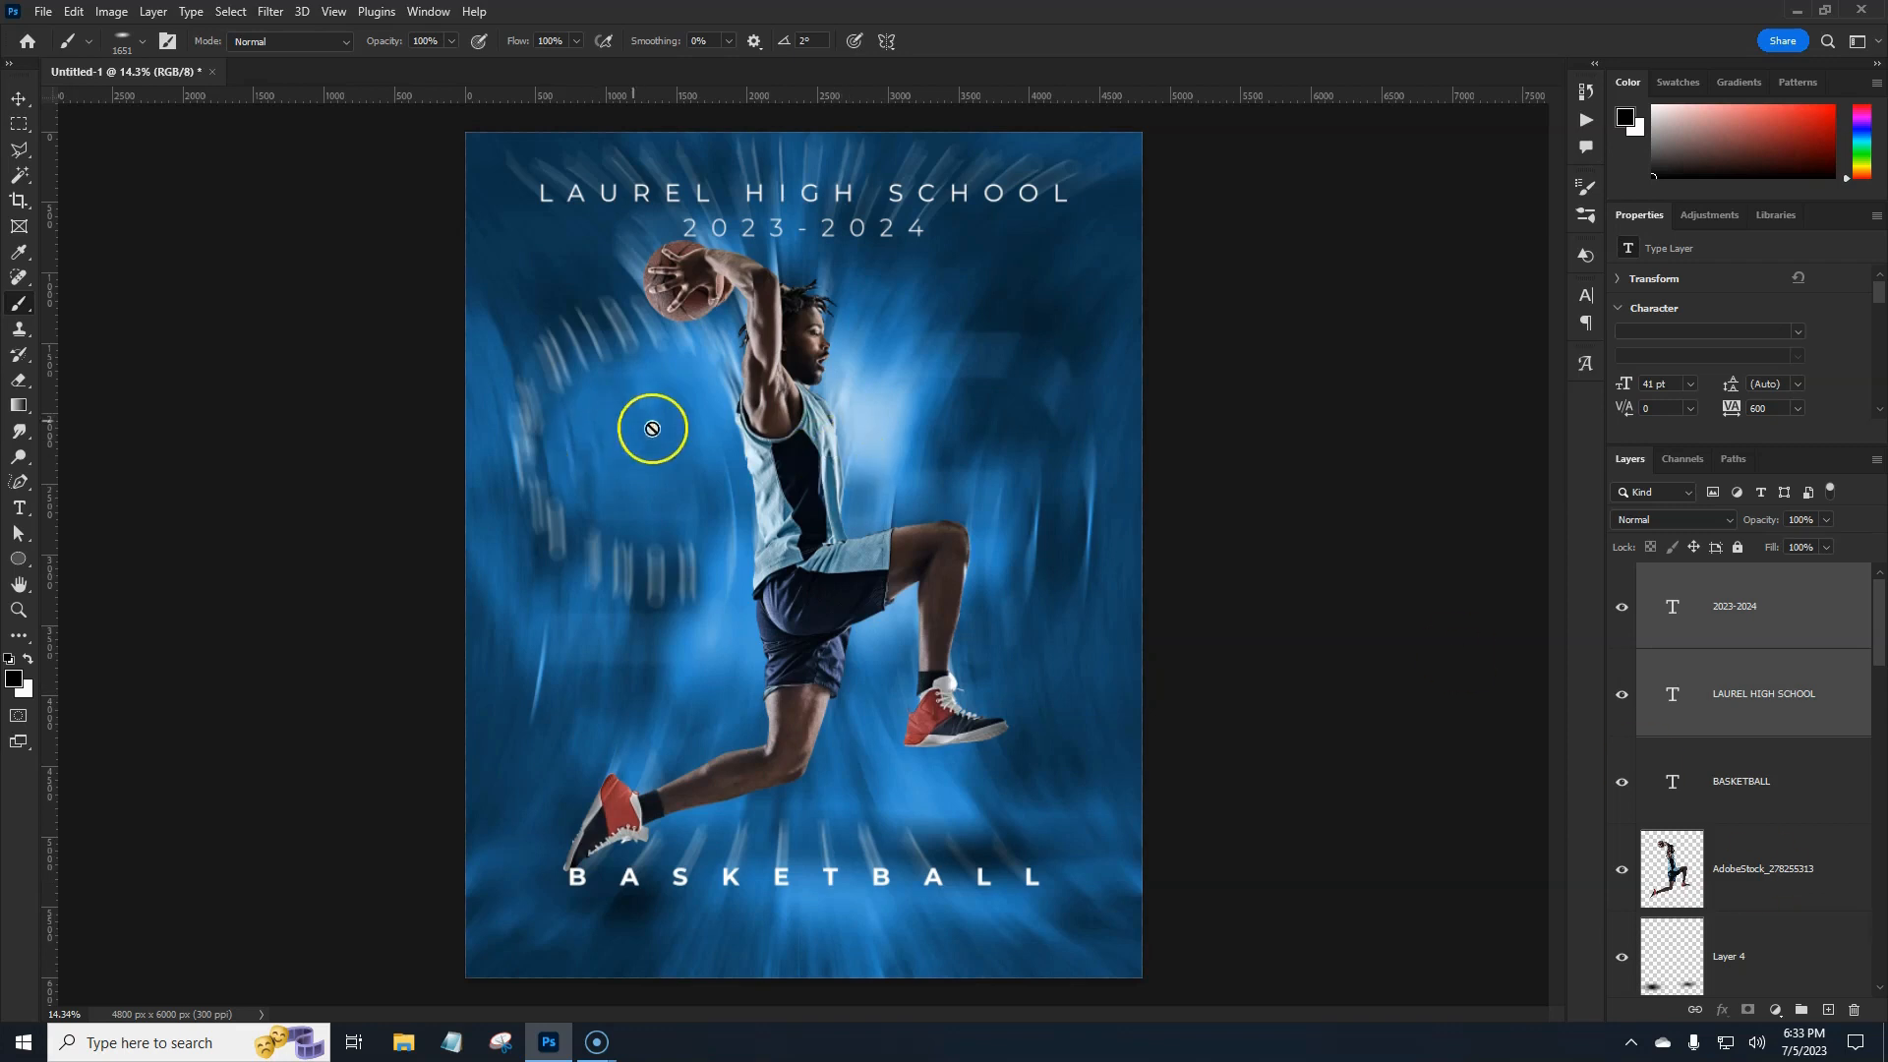
{"action": "left_click", "coordinate": [1765, 909]}
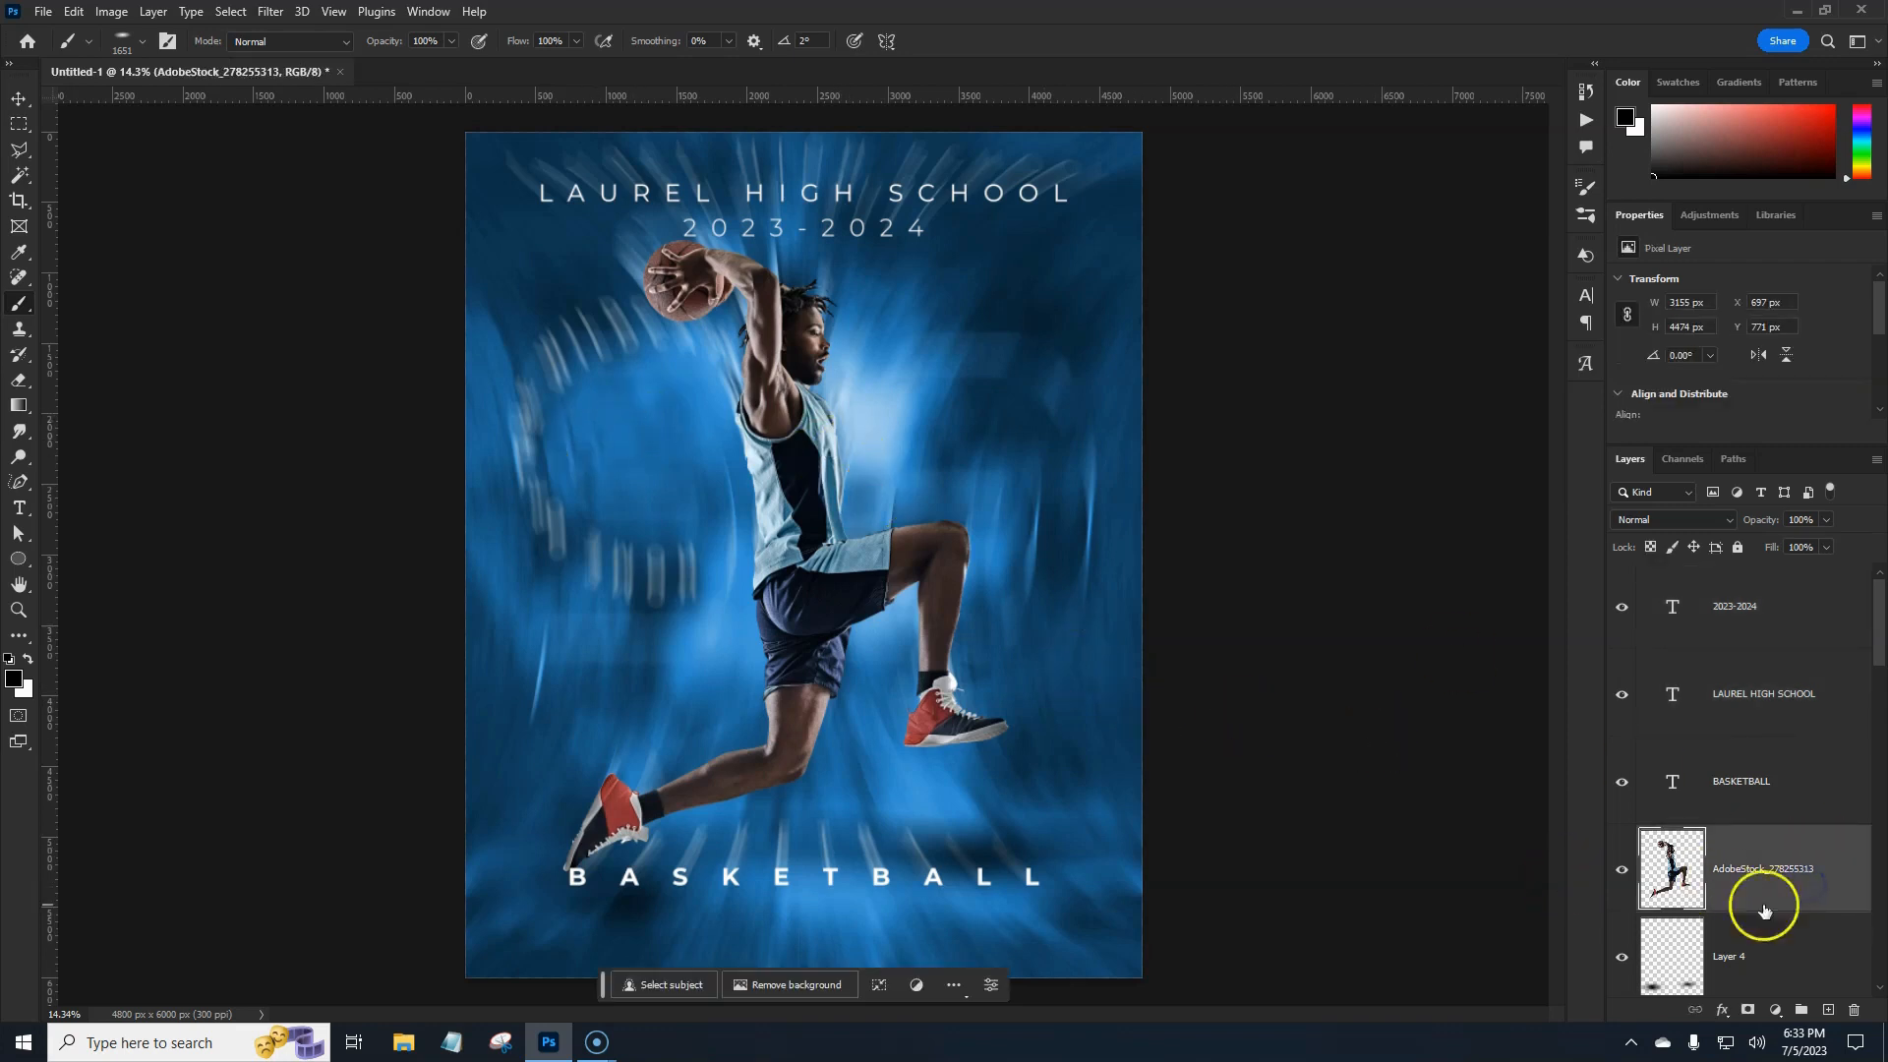
Add a new empty layer above the shadows and choose the A_Dust_Brush_08 brush.
{"action": "left_click", "coordinate": [1828, 1010]}
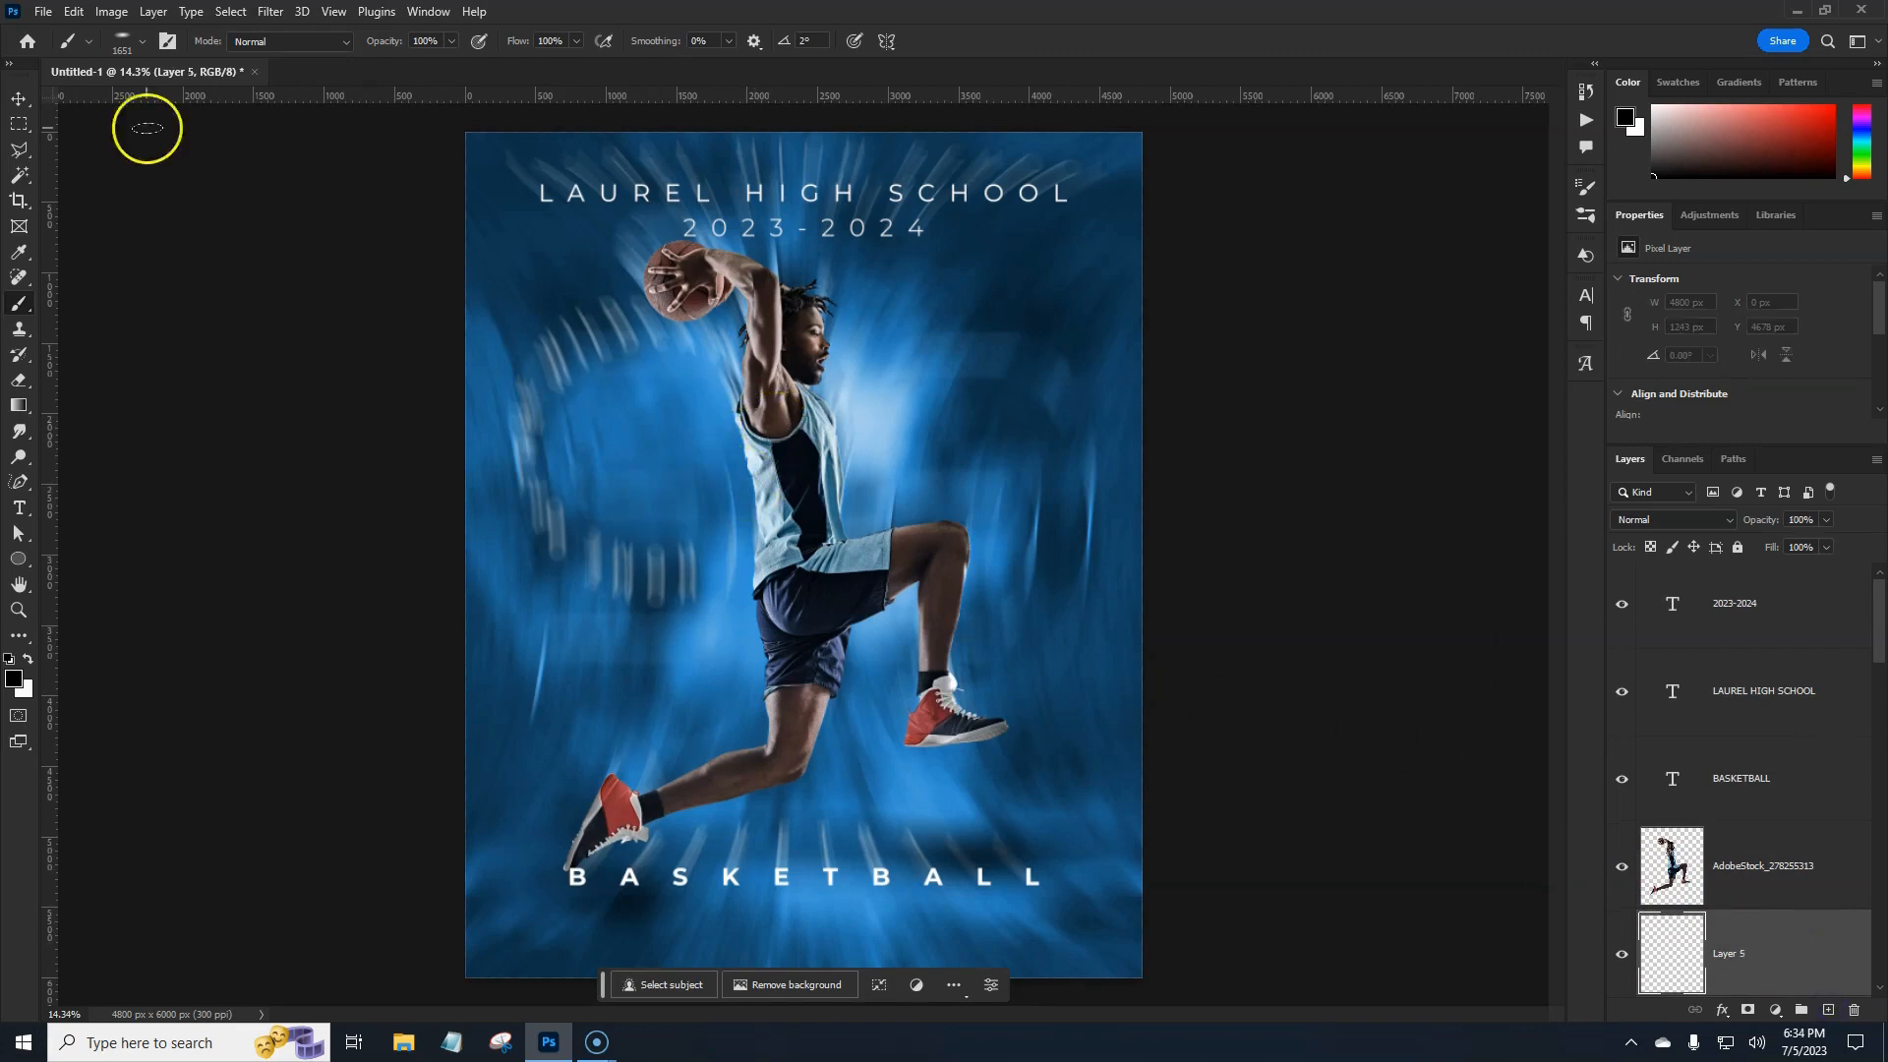
{"action": "left_click", "coordinate": [125, 42]}
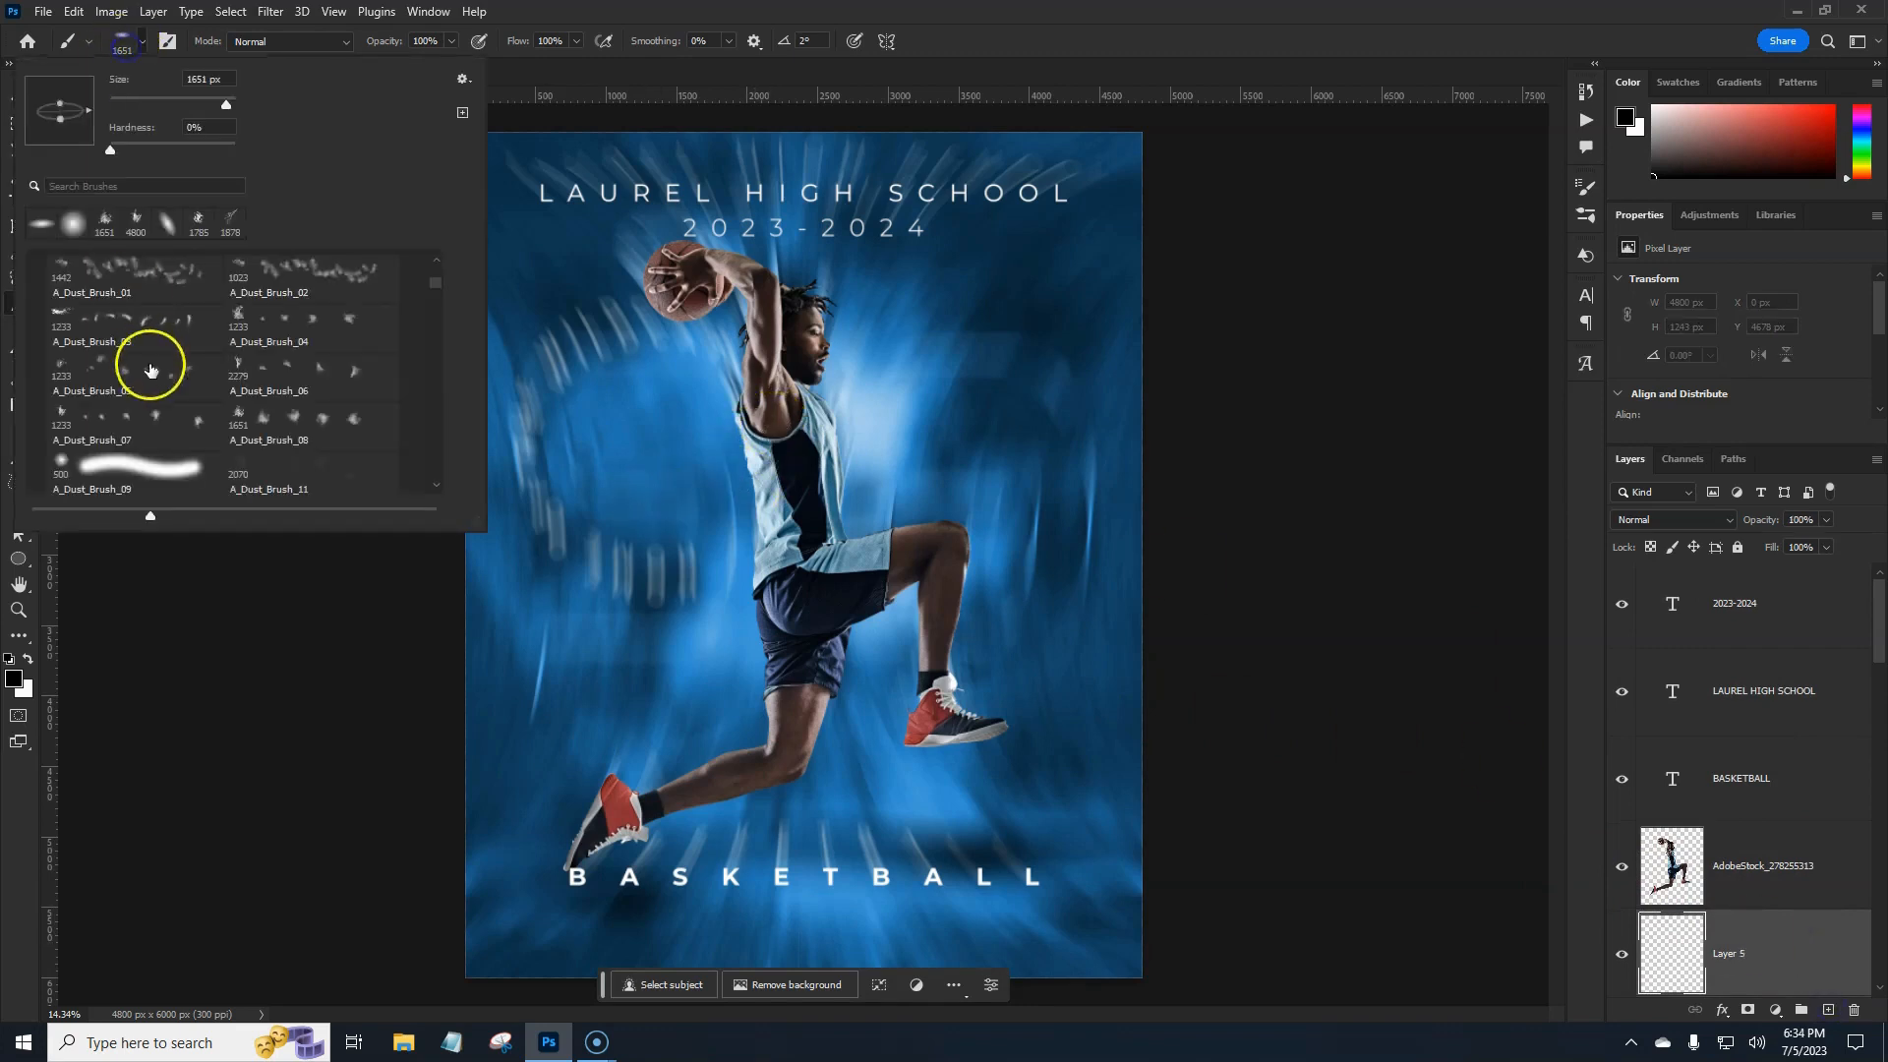
{"action": "left_click", "coordinate": [295, 429]}
{"action": "left_click", "coordinate": [756, 16]}
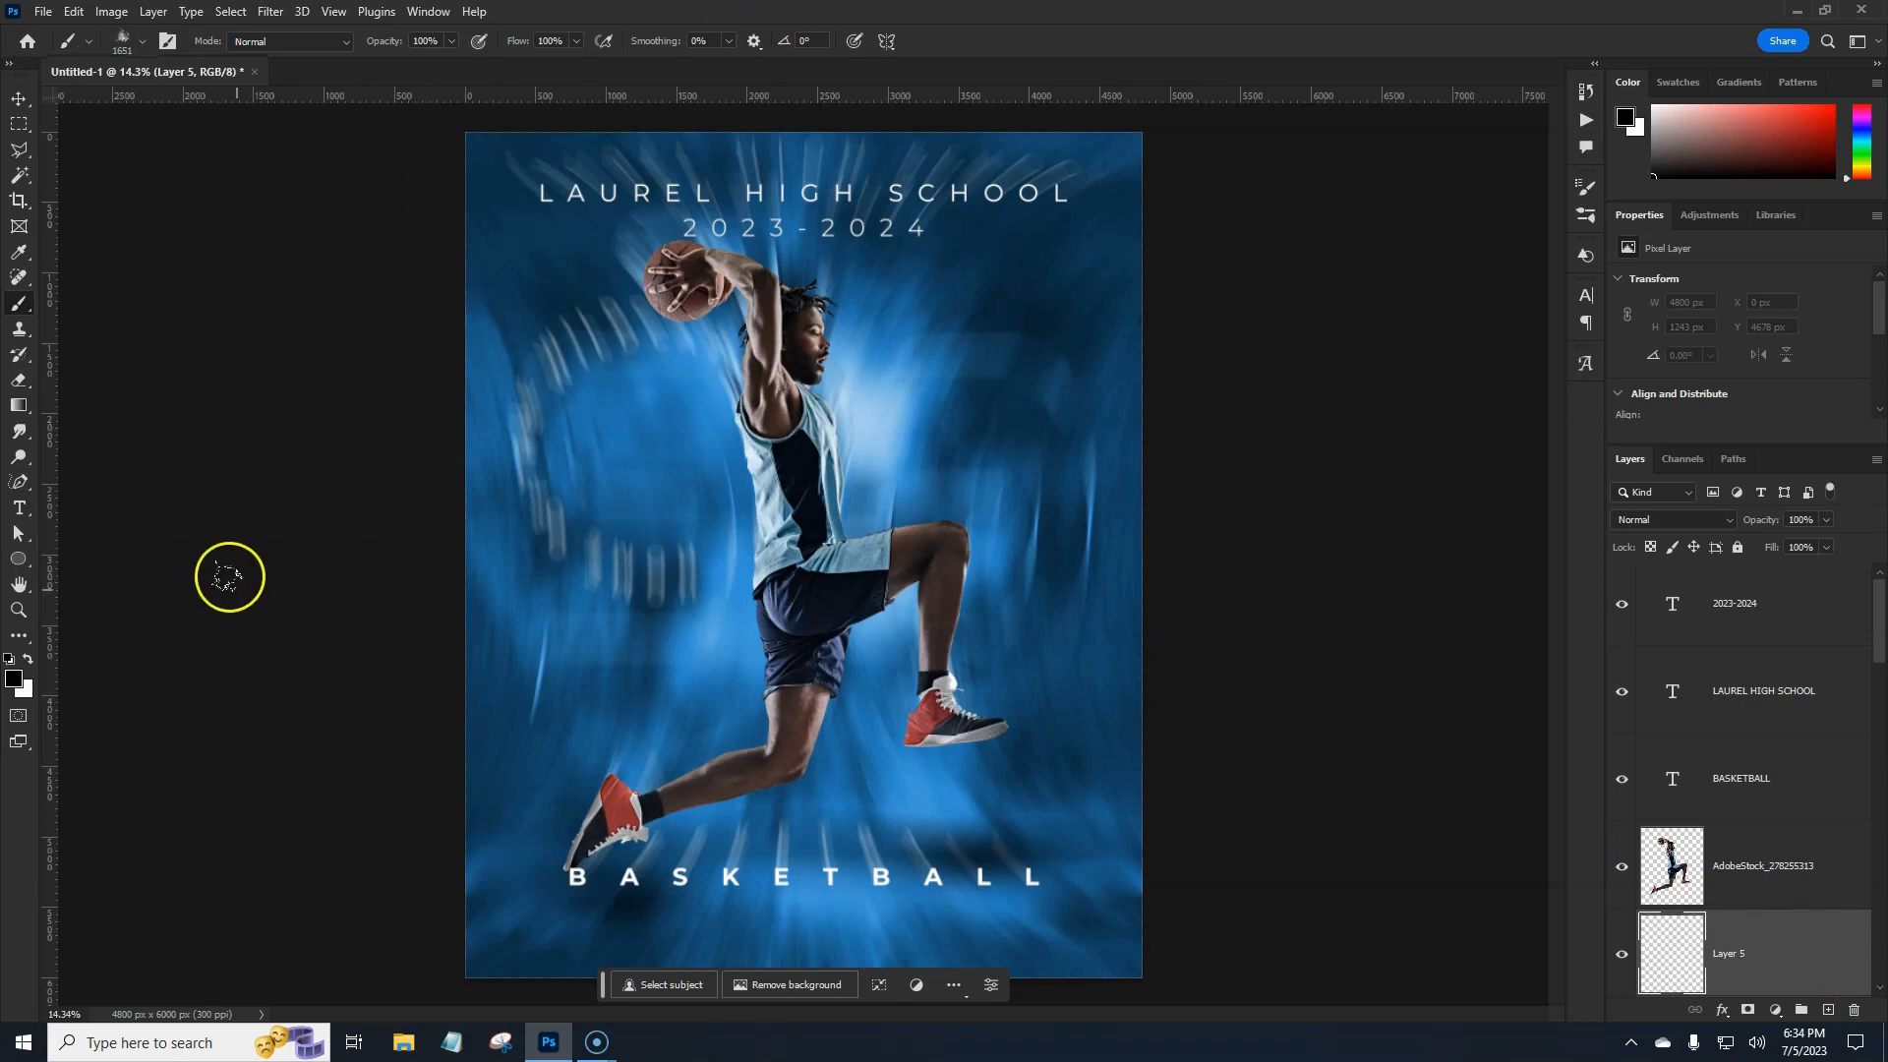
Set the foreground colour to a light blue sampled from the poster background.
{"action": "left_click", "coordinate": [27, 659]}
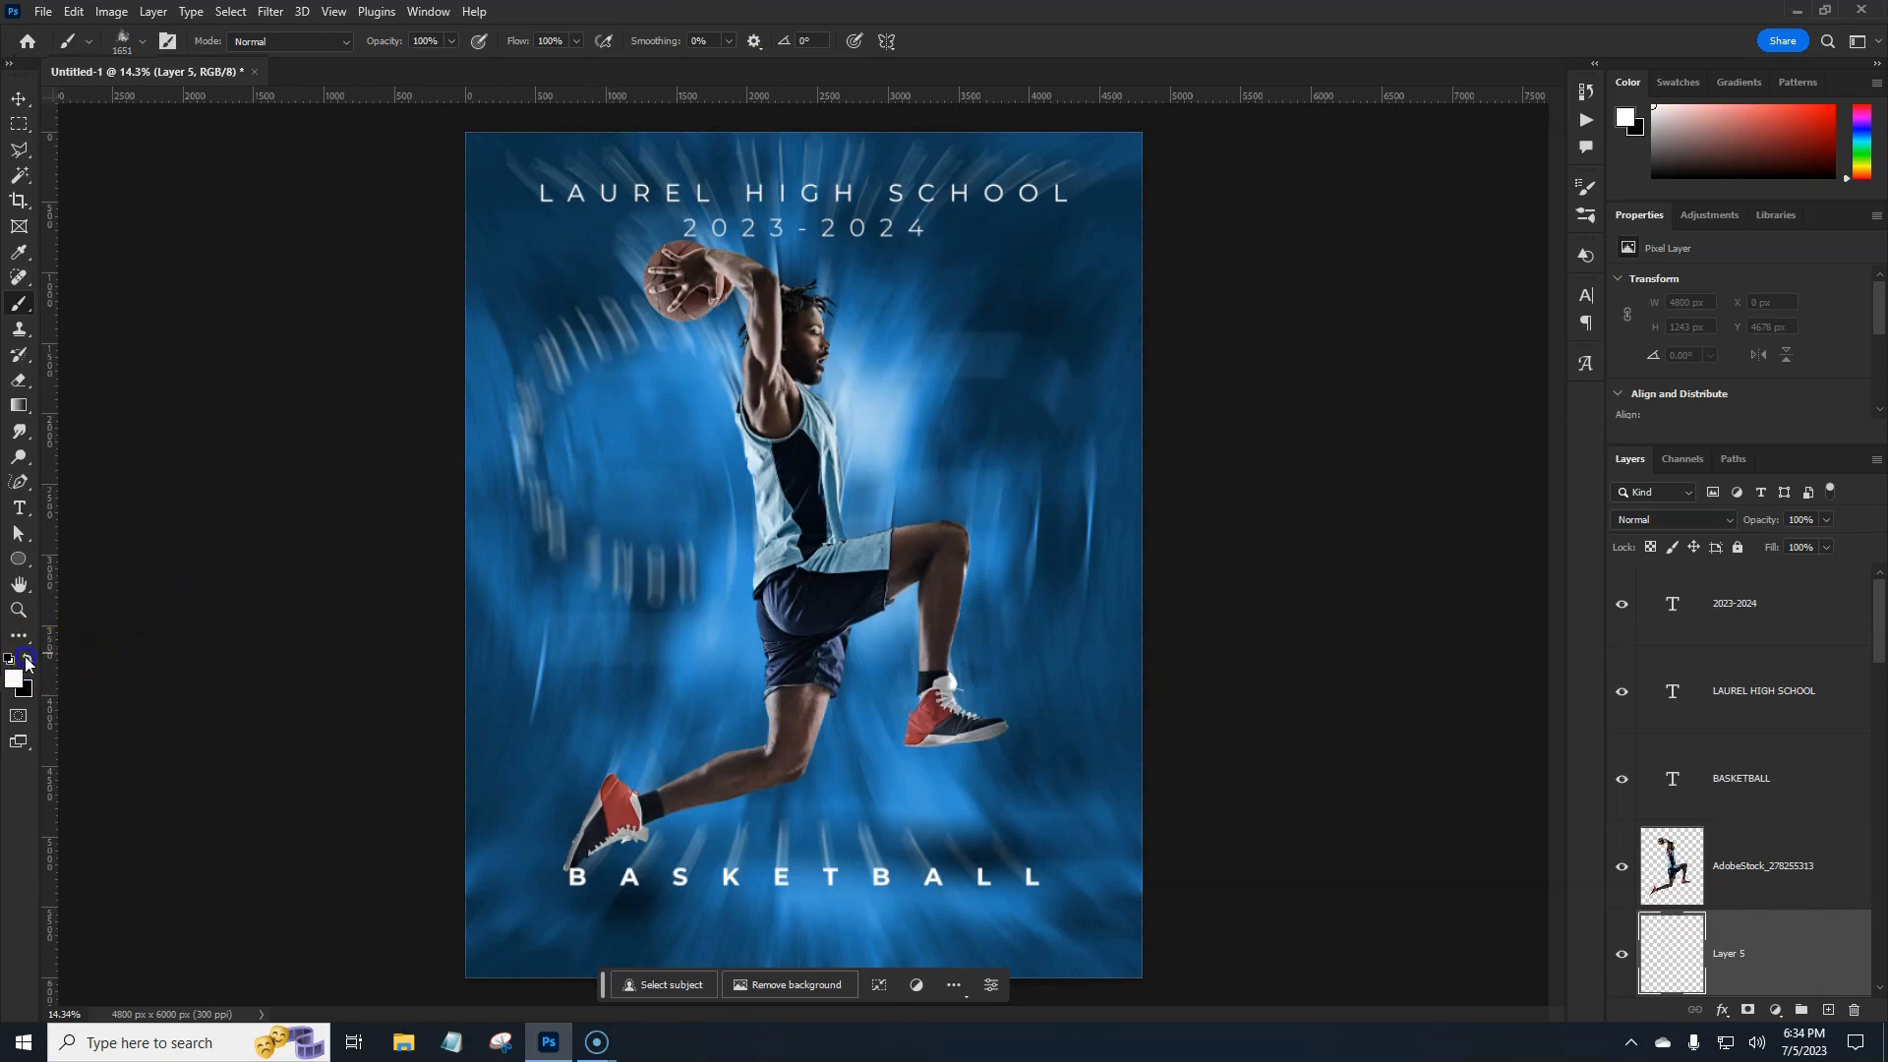
{"action": "left_click", "coordinate": [14, 679]}
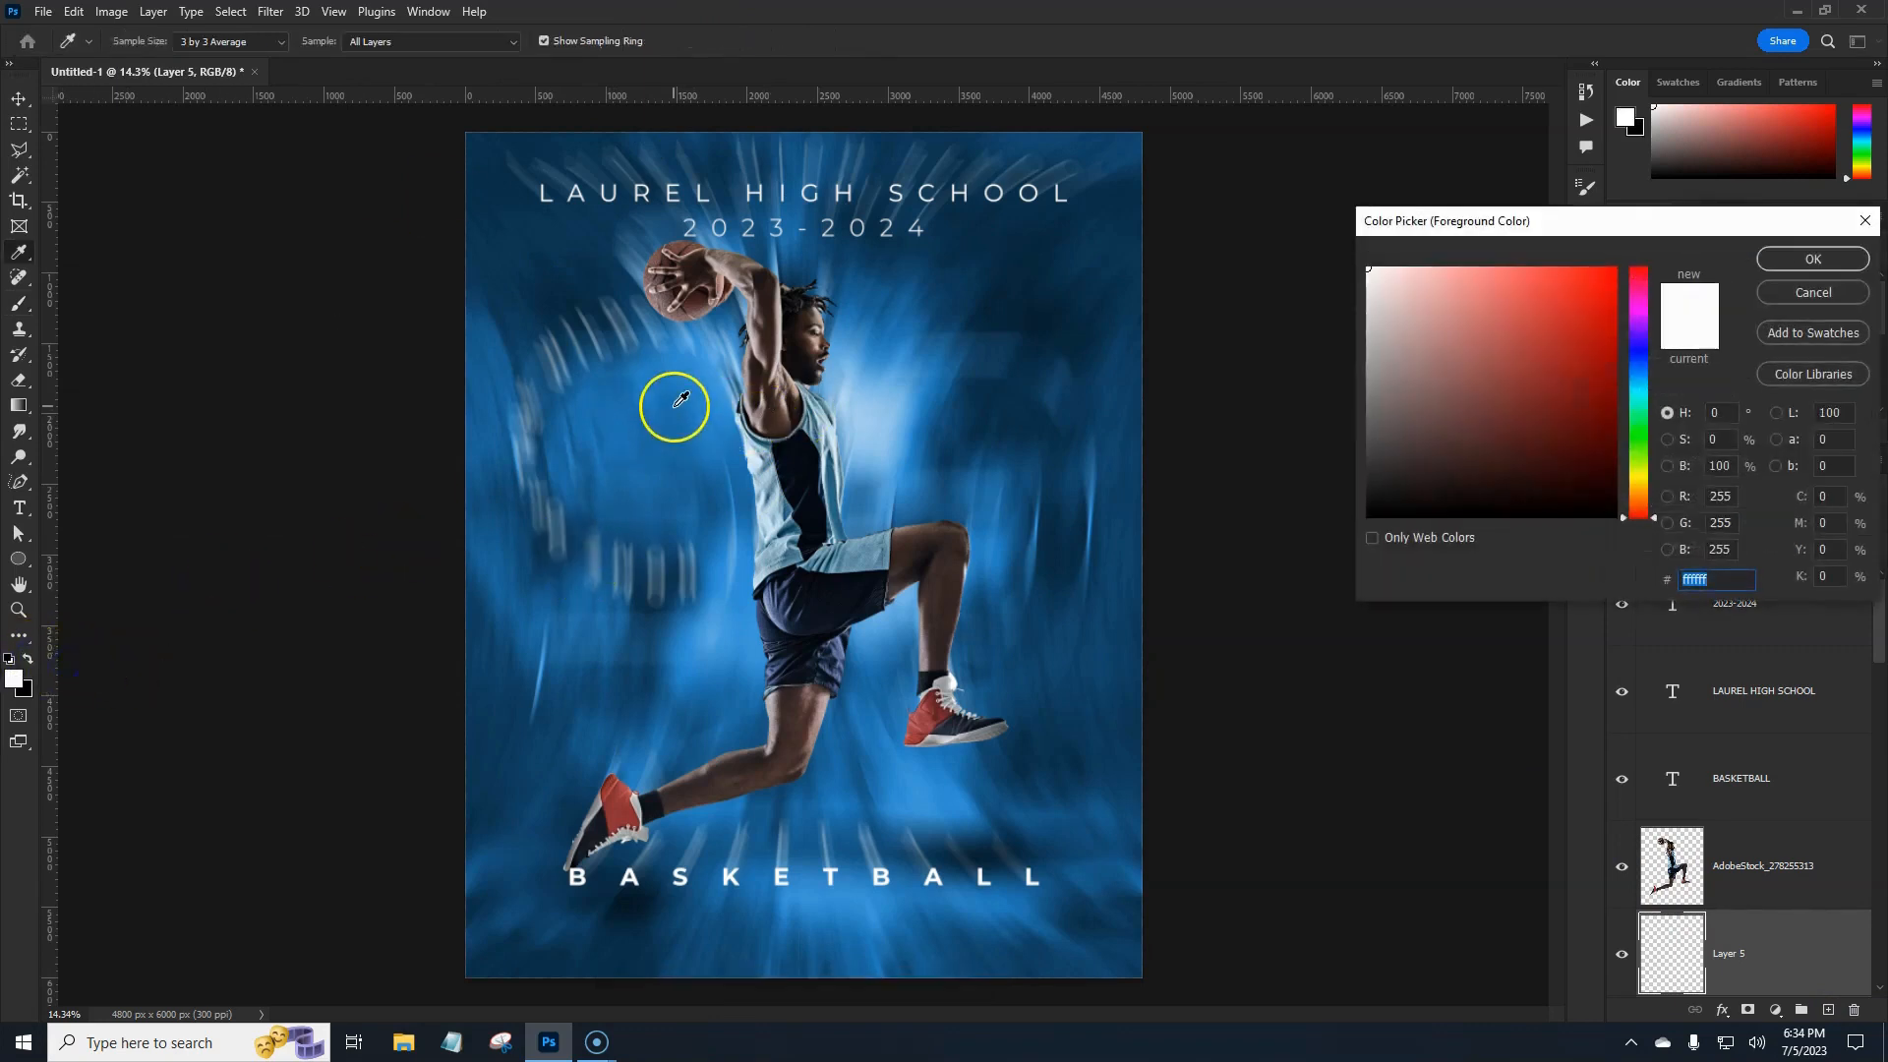
{"action": "left_click", "coordinate": [676, 405]}
{"action": "left_click_drag", "start_coordinate": [1568, 346], "coordinate": [1458, 277]}
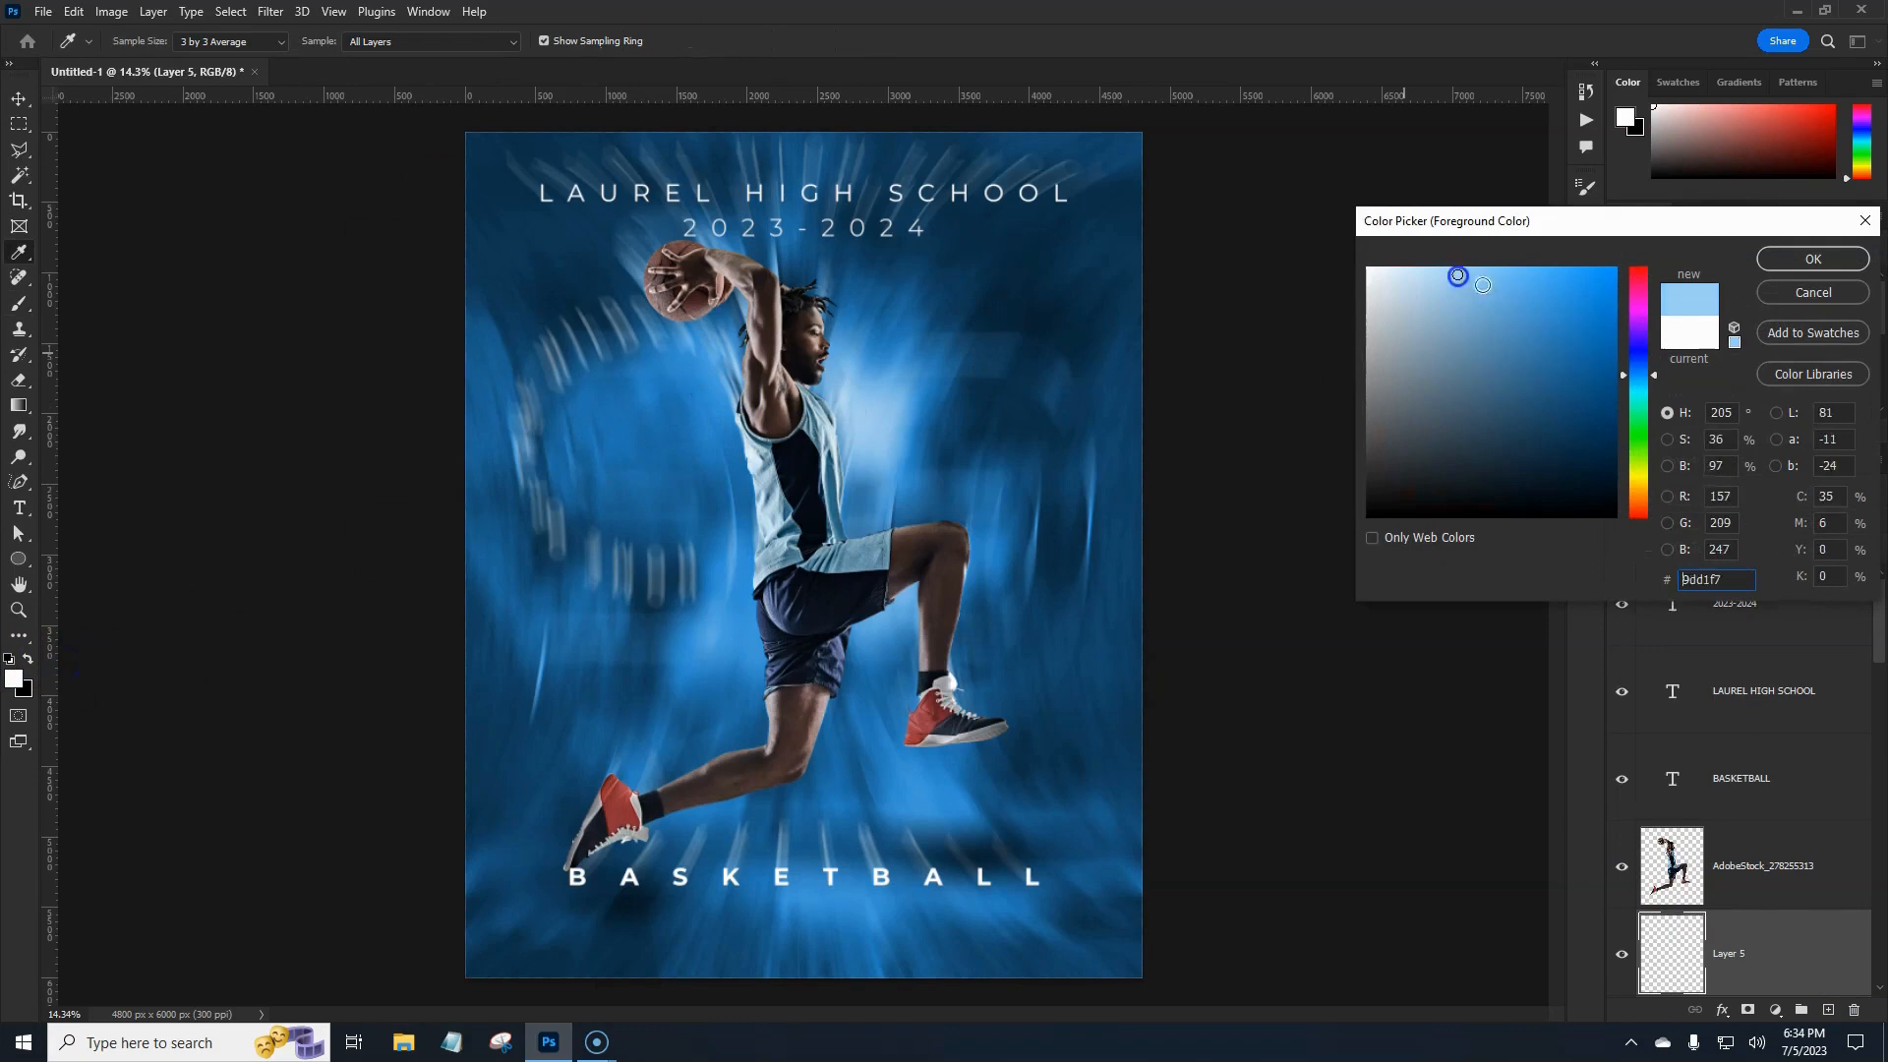
{"action": "left_click", "coordinate": [1812, 259]}
Paint light-blue smoke around the left calf and shoe and near the right shoe.
{"action": "key", "text": "b"}
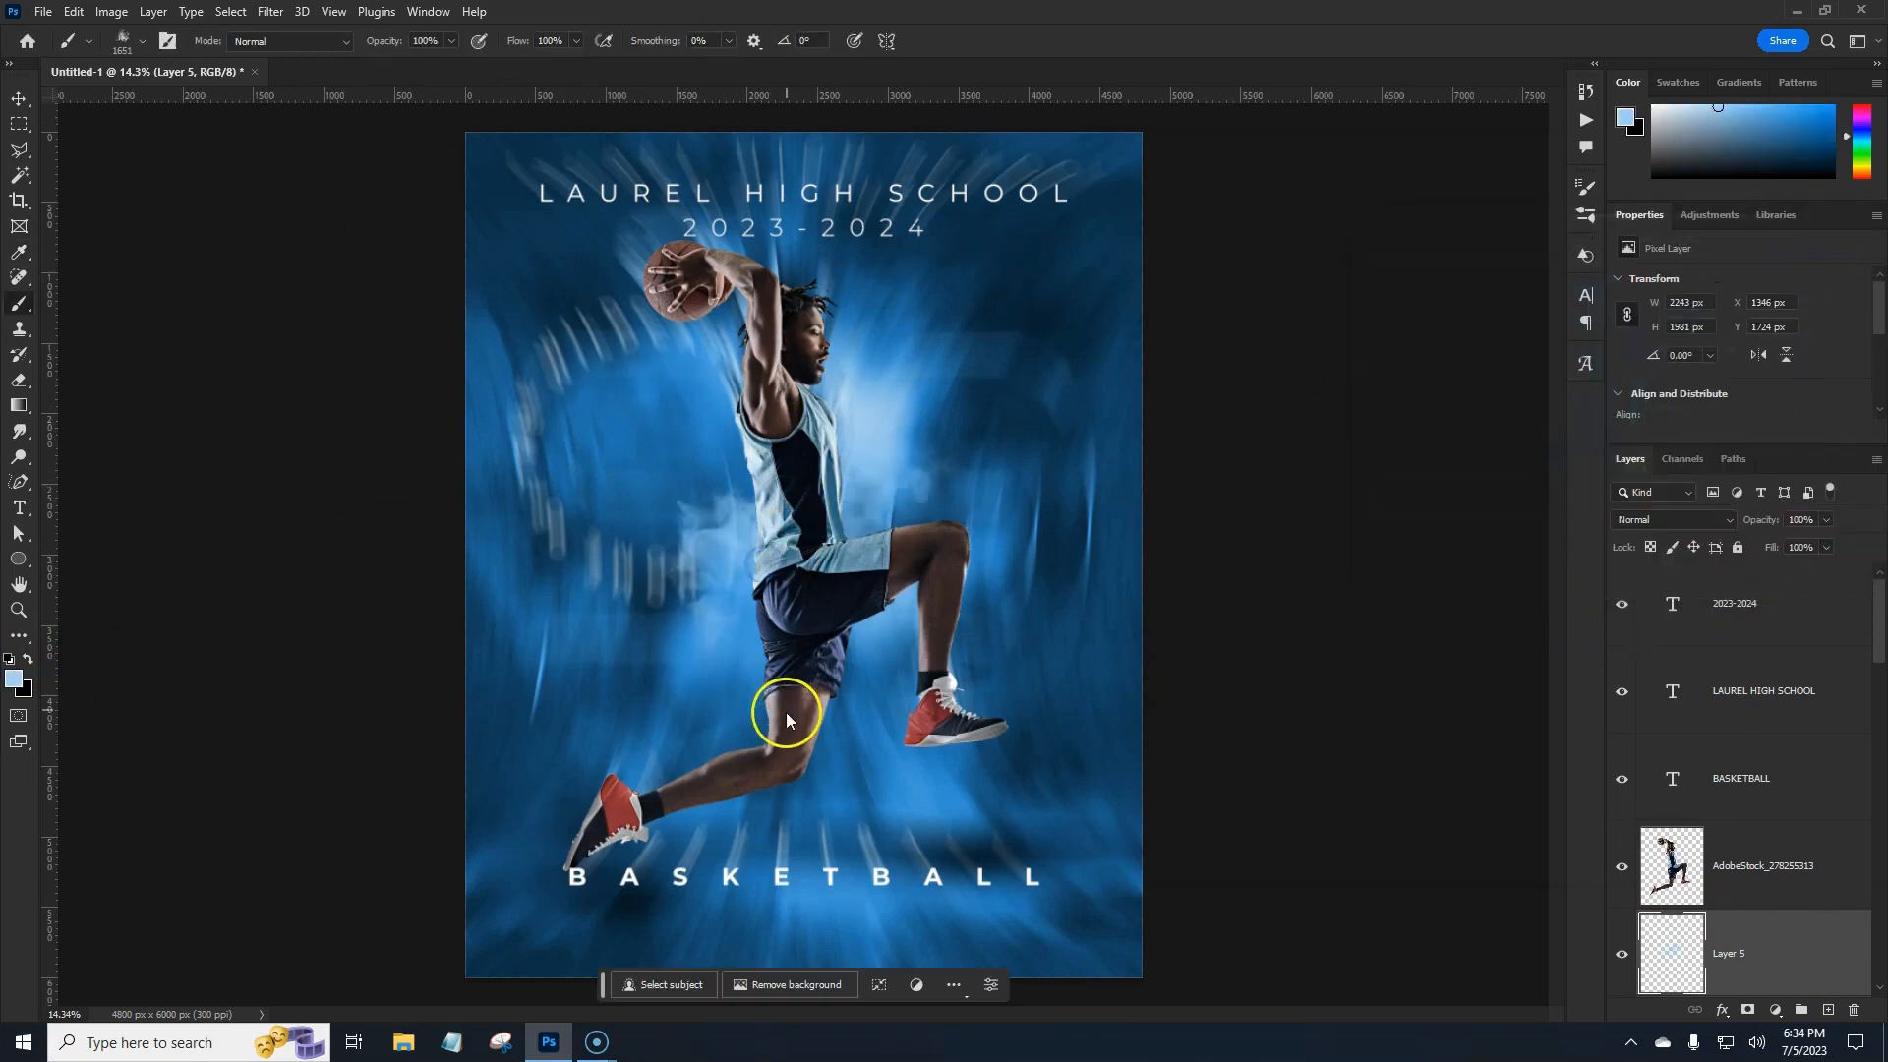
{"action": "mouse_move", "coordinate": [787, 718]}
{"action": "left_mouse_down"}
{"action": "mouse_move", "coordinate": [662, 813]}
{"action": "mouse_move", "coordinate": [645, 800]}
{"action": "mouse_move", "coordinate": [630, 856]}
{"action": "left_mouse_up"}
{"action": "left_click_drag", "start_coordinate": [994, 767], "coordinate": [1009, 728]}
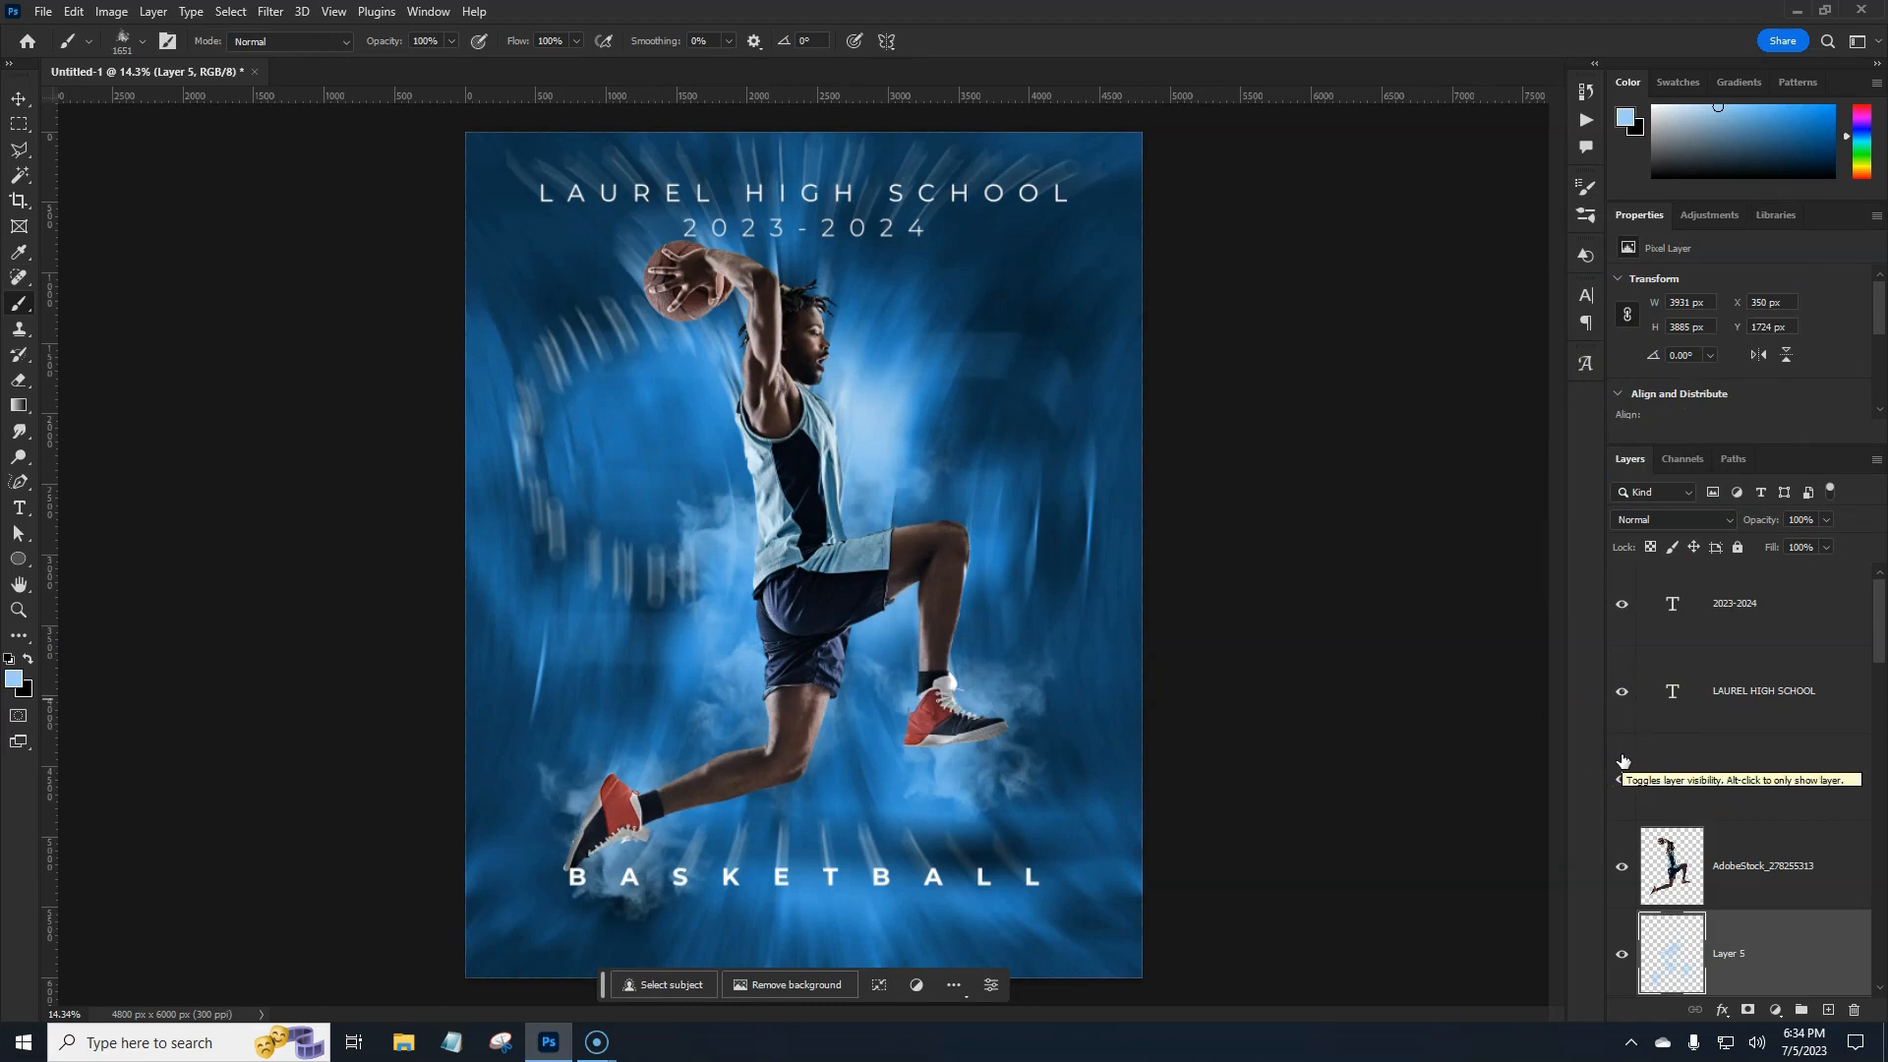
{"action": "left_click_drag", "start_coordinate": [1880, 627], "coordinate": [1880, 678]}
{"action": "left_click", "coordinate": [1719, 893]}
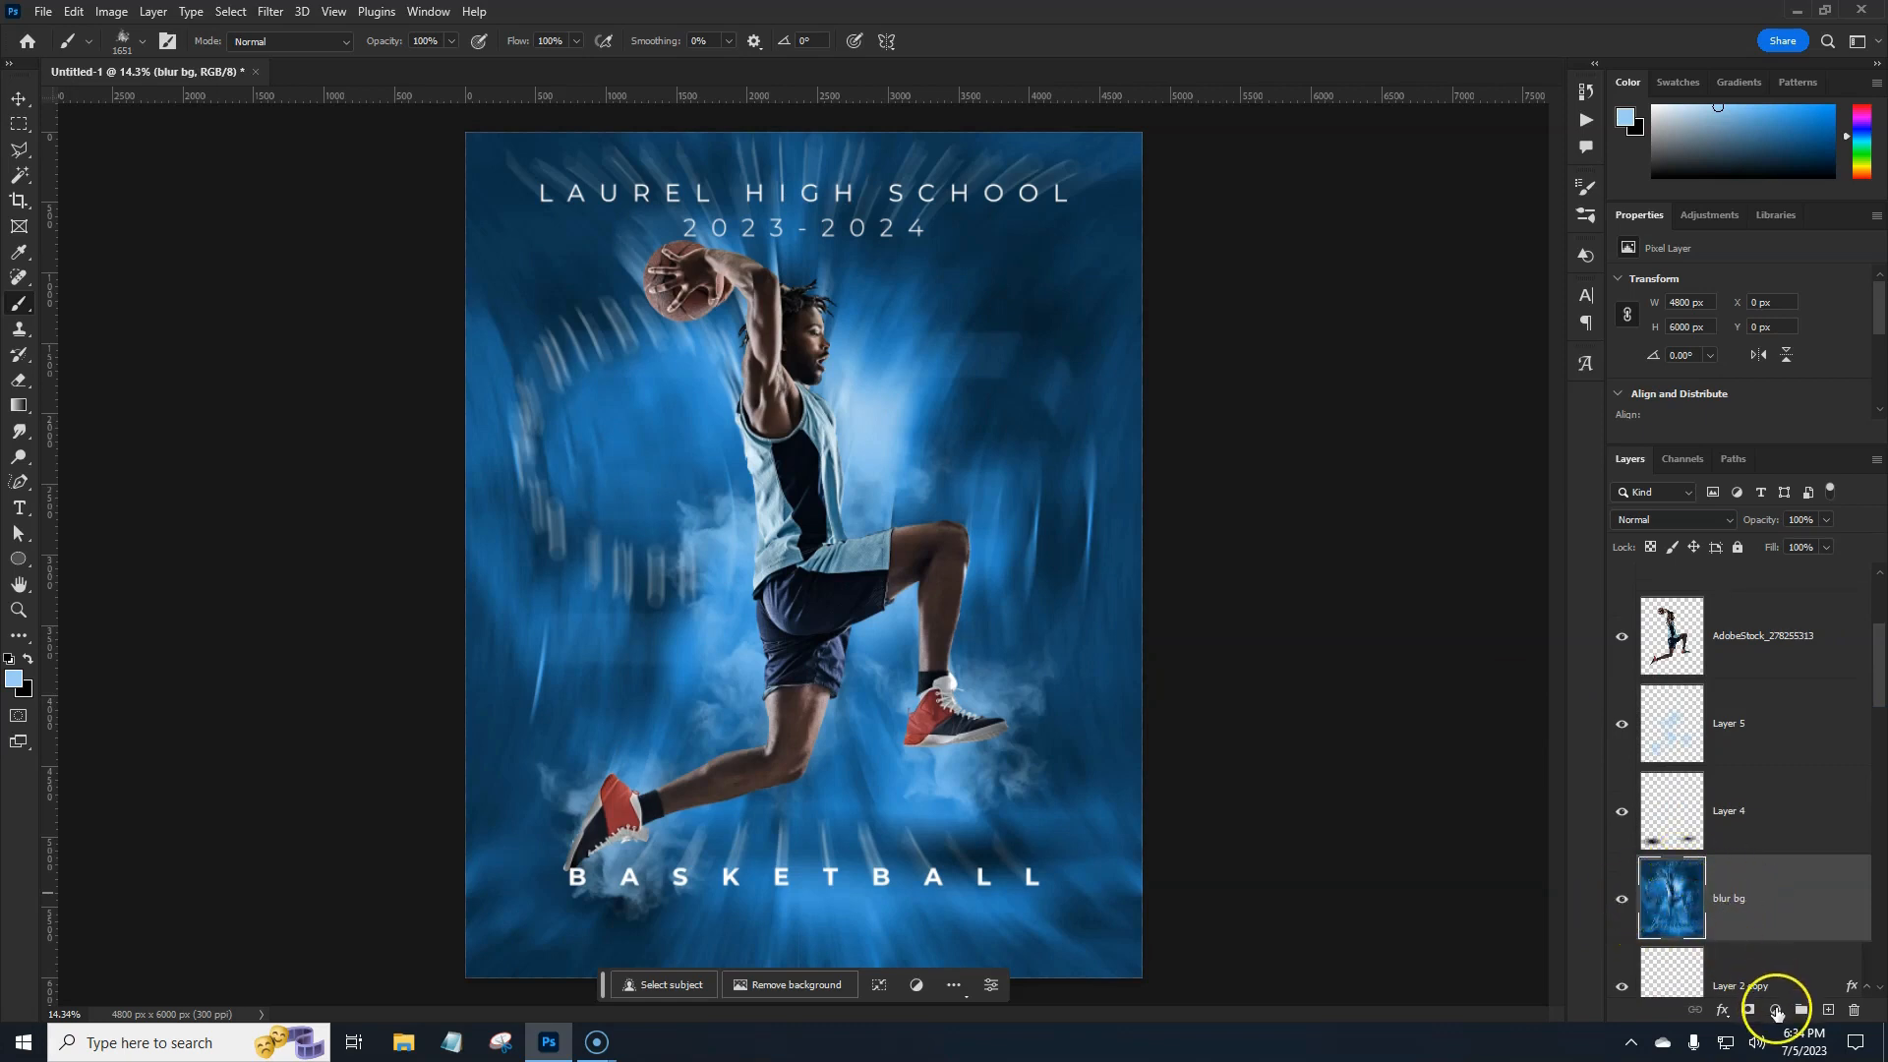
Add a colorized Hue/Saturation adjustment over blur bg at Hue 31, Saturation 51, Lightness -34.
{"action": "left_click", "coordinate": [1776, 1008]}
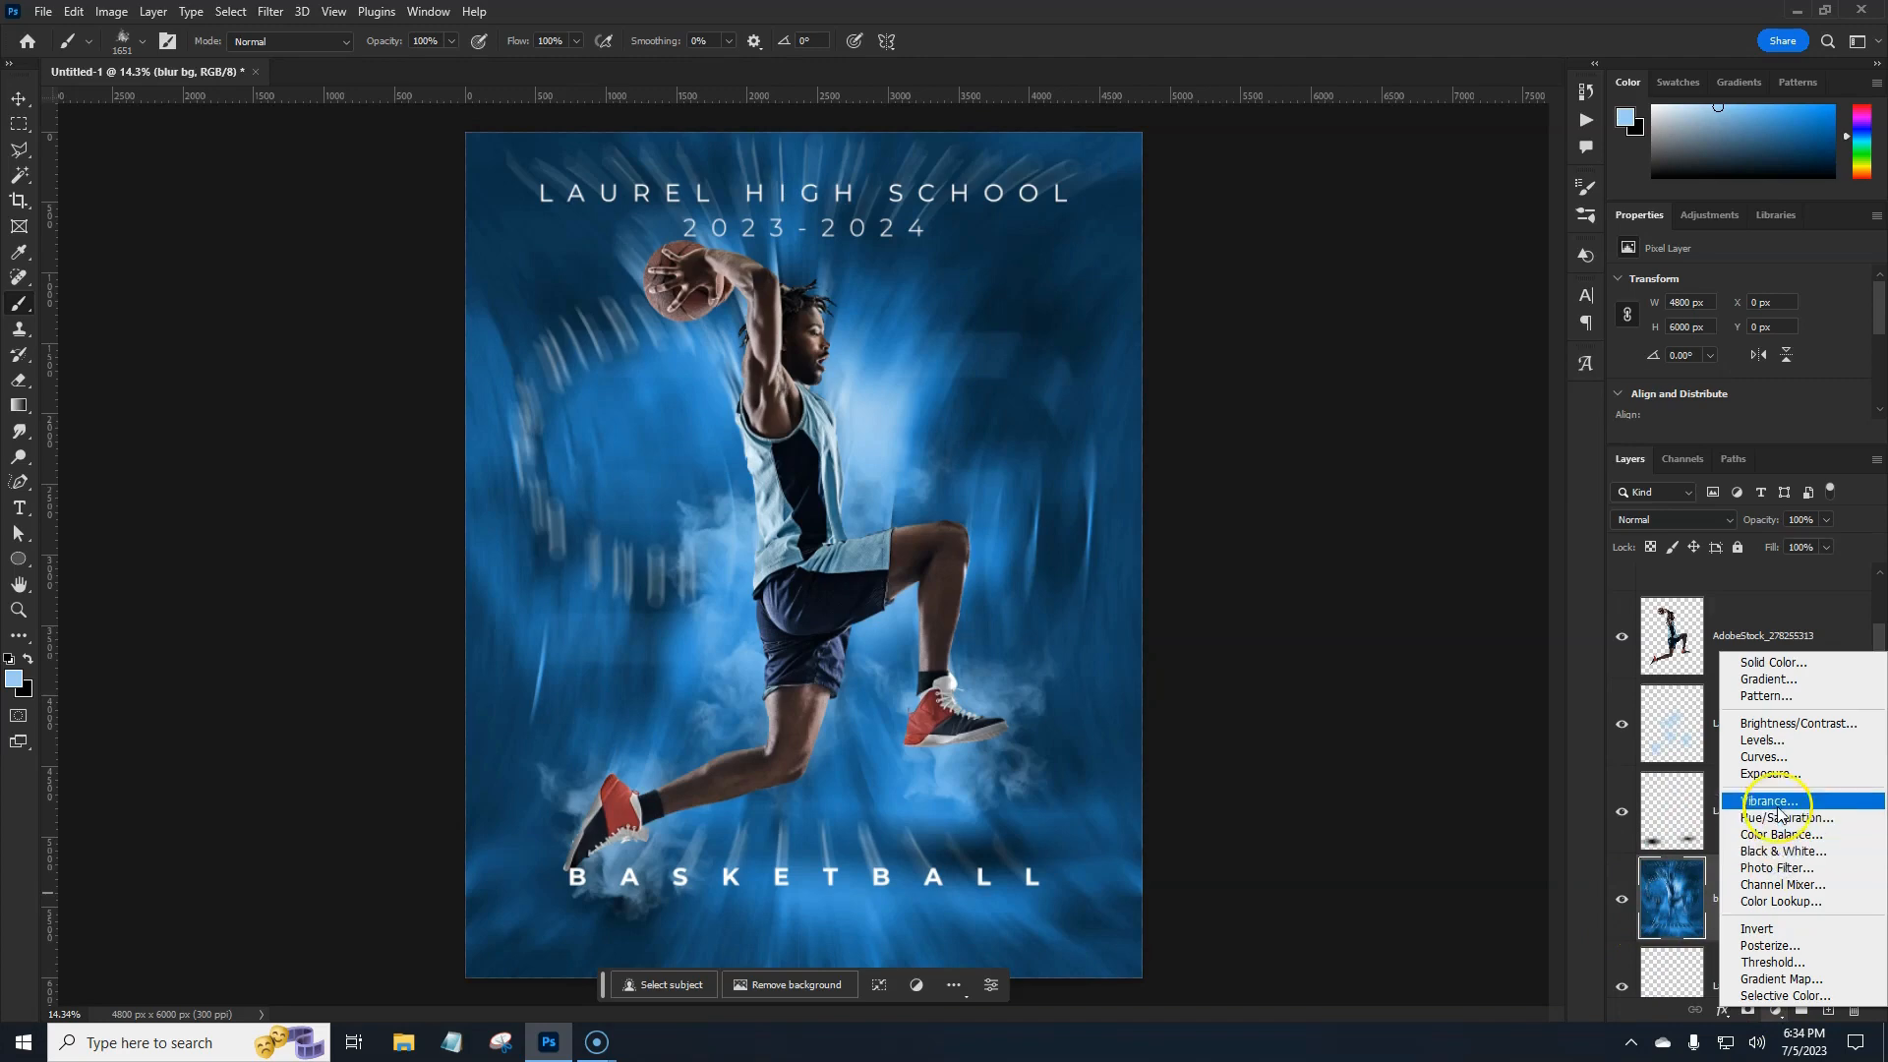
{"action": "left_click", "coordinate": [1782, 817]}
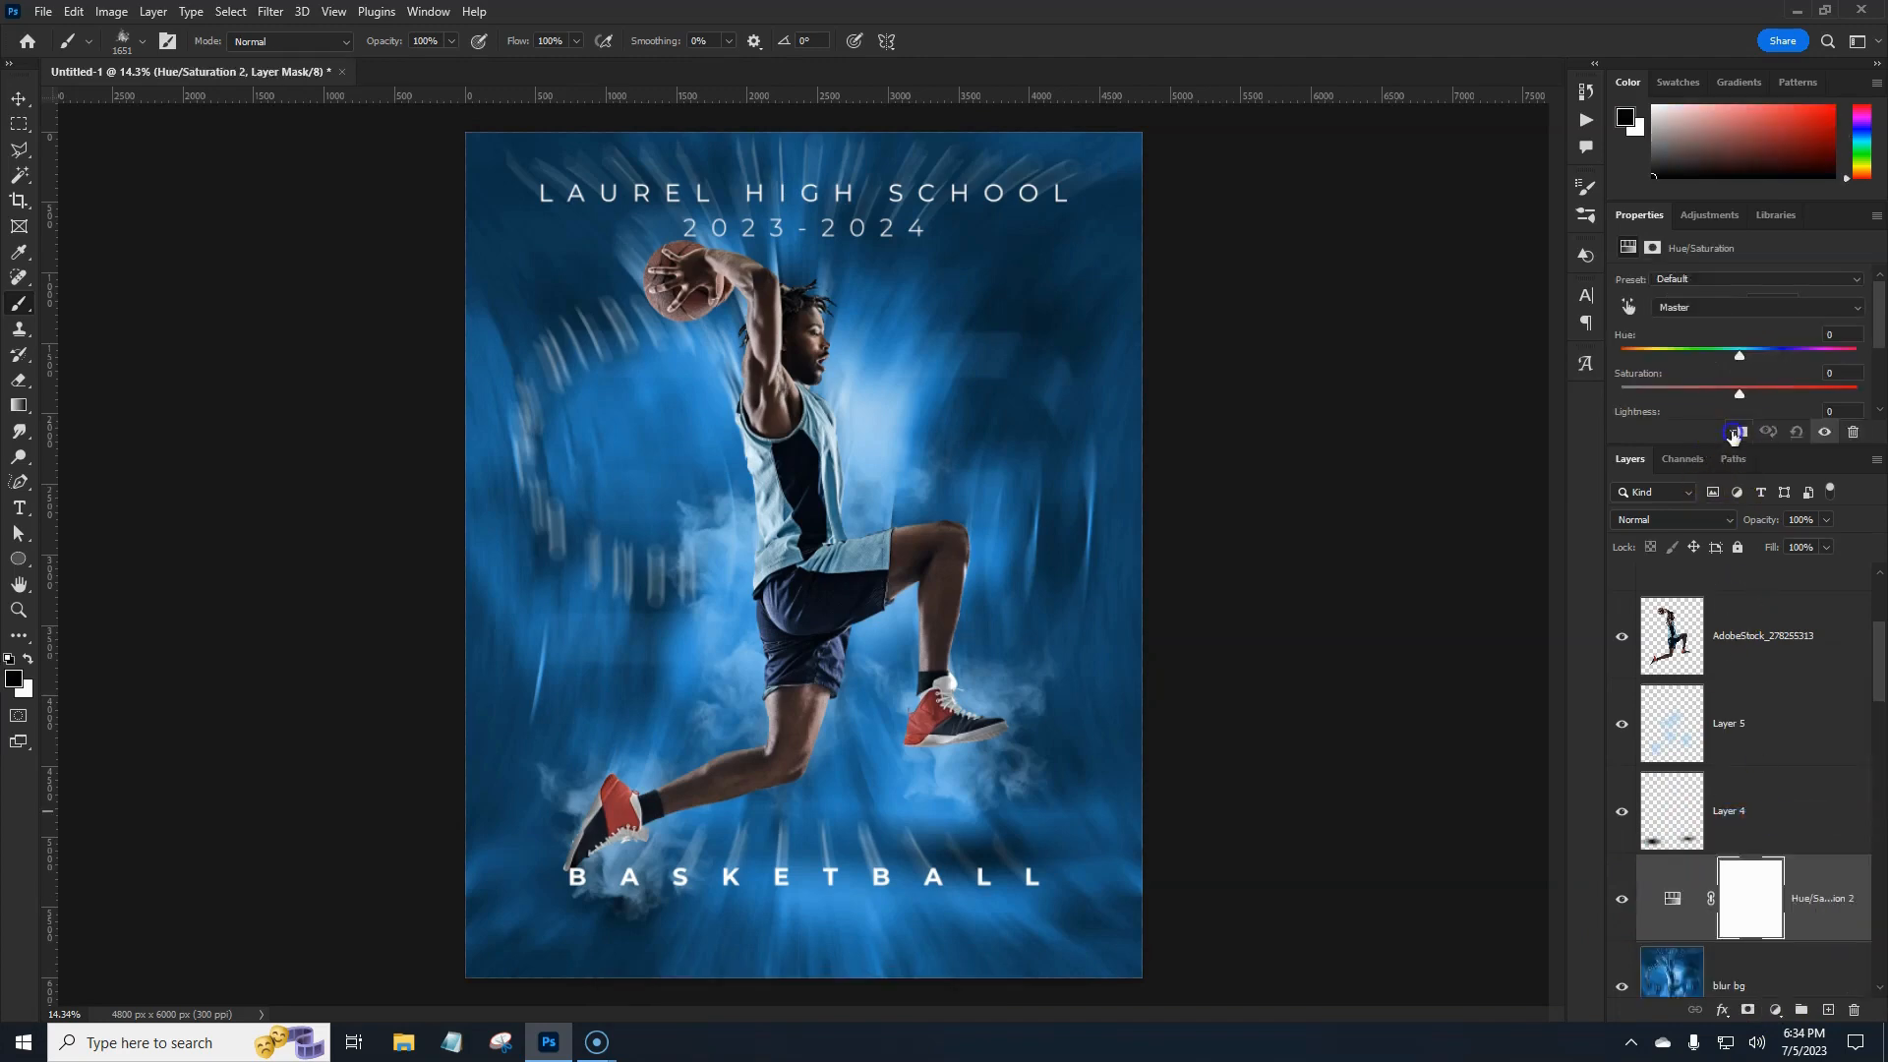
{"action": "left_click_drag", "start_coordinate": [1731, 449], "coordinate": [1778, 635]}
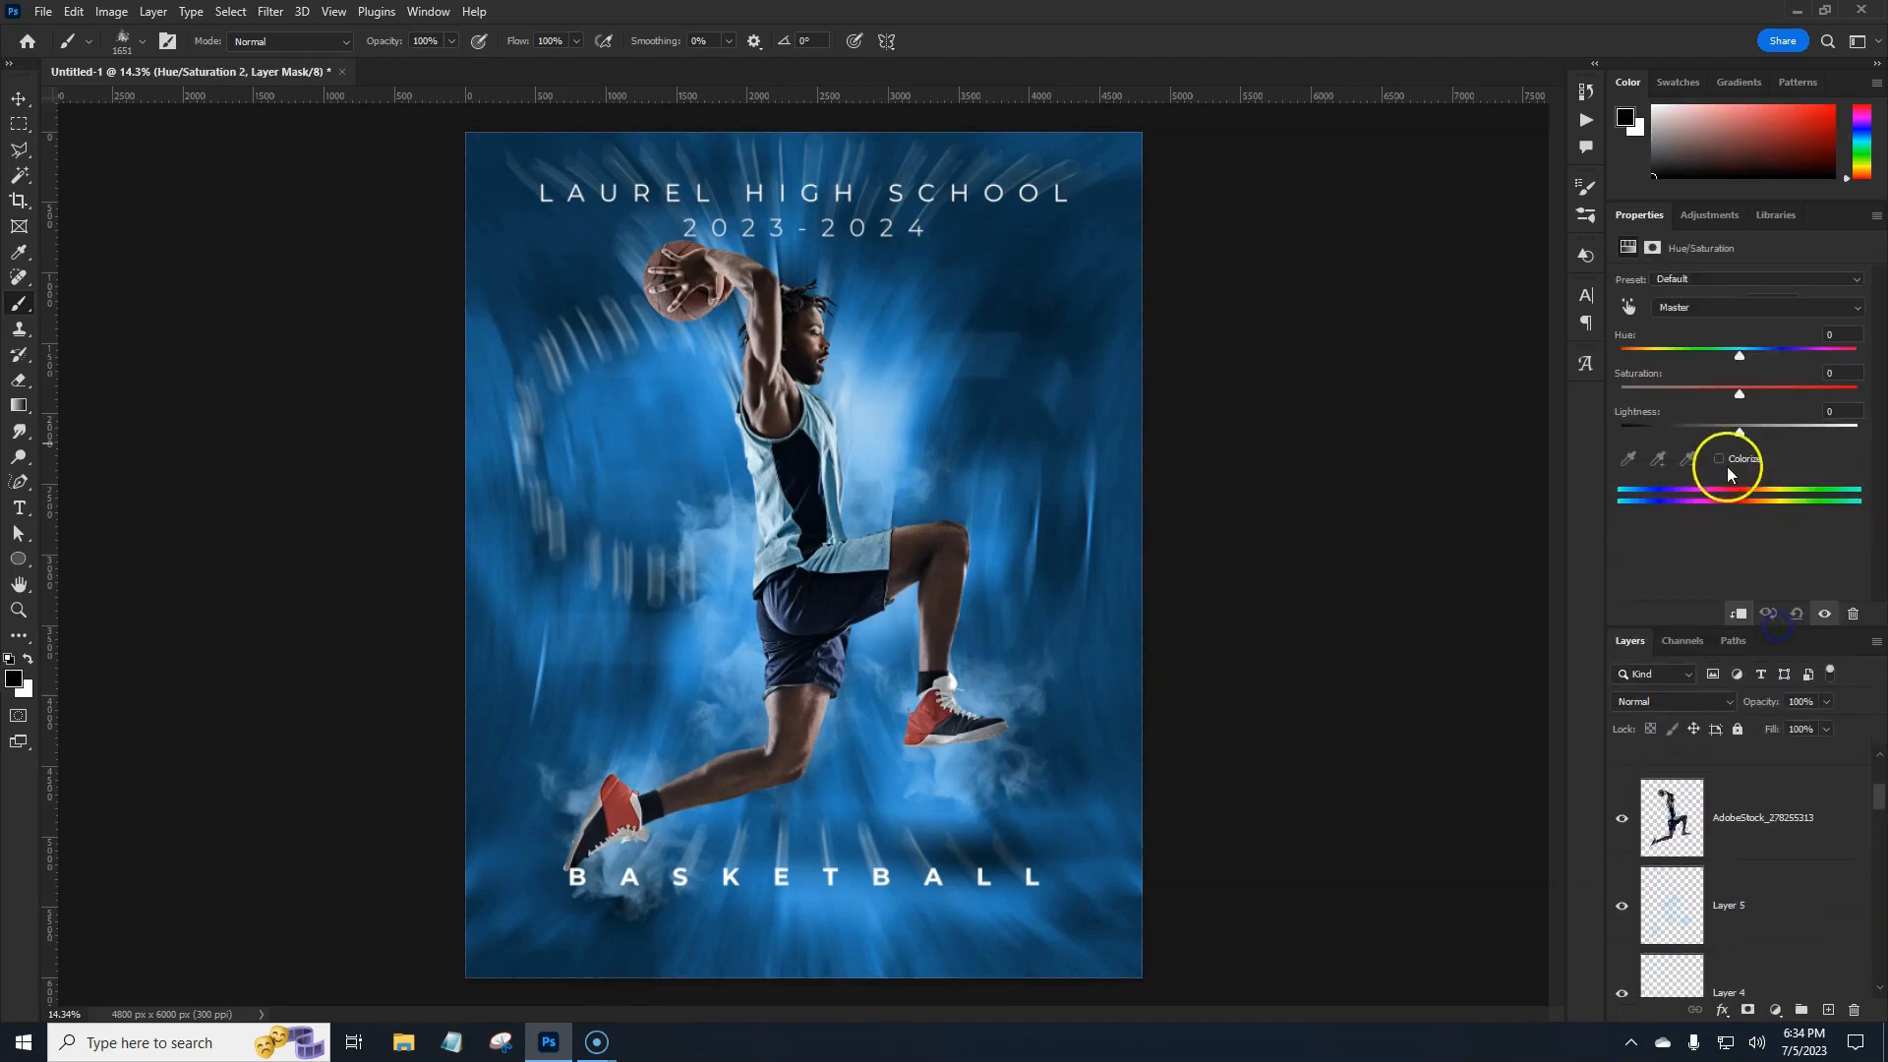
{"action": "left_click", "coordinate": [1720, 459]}
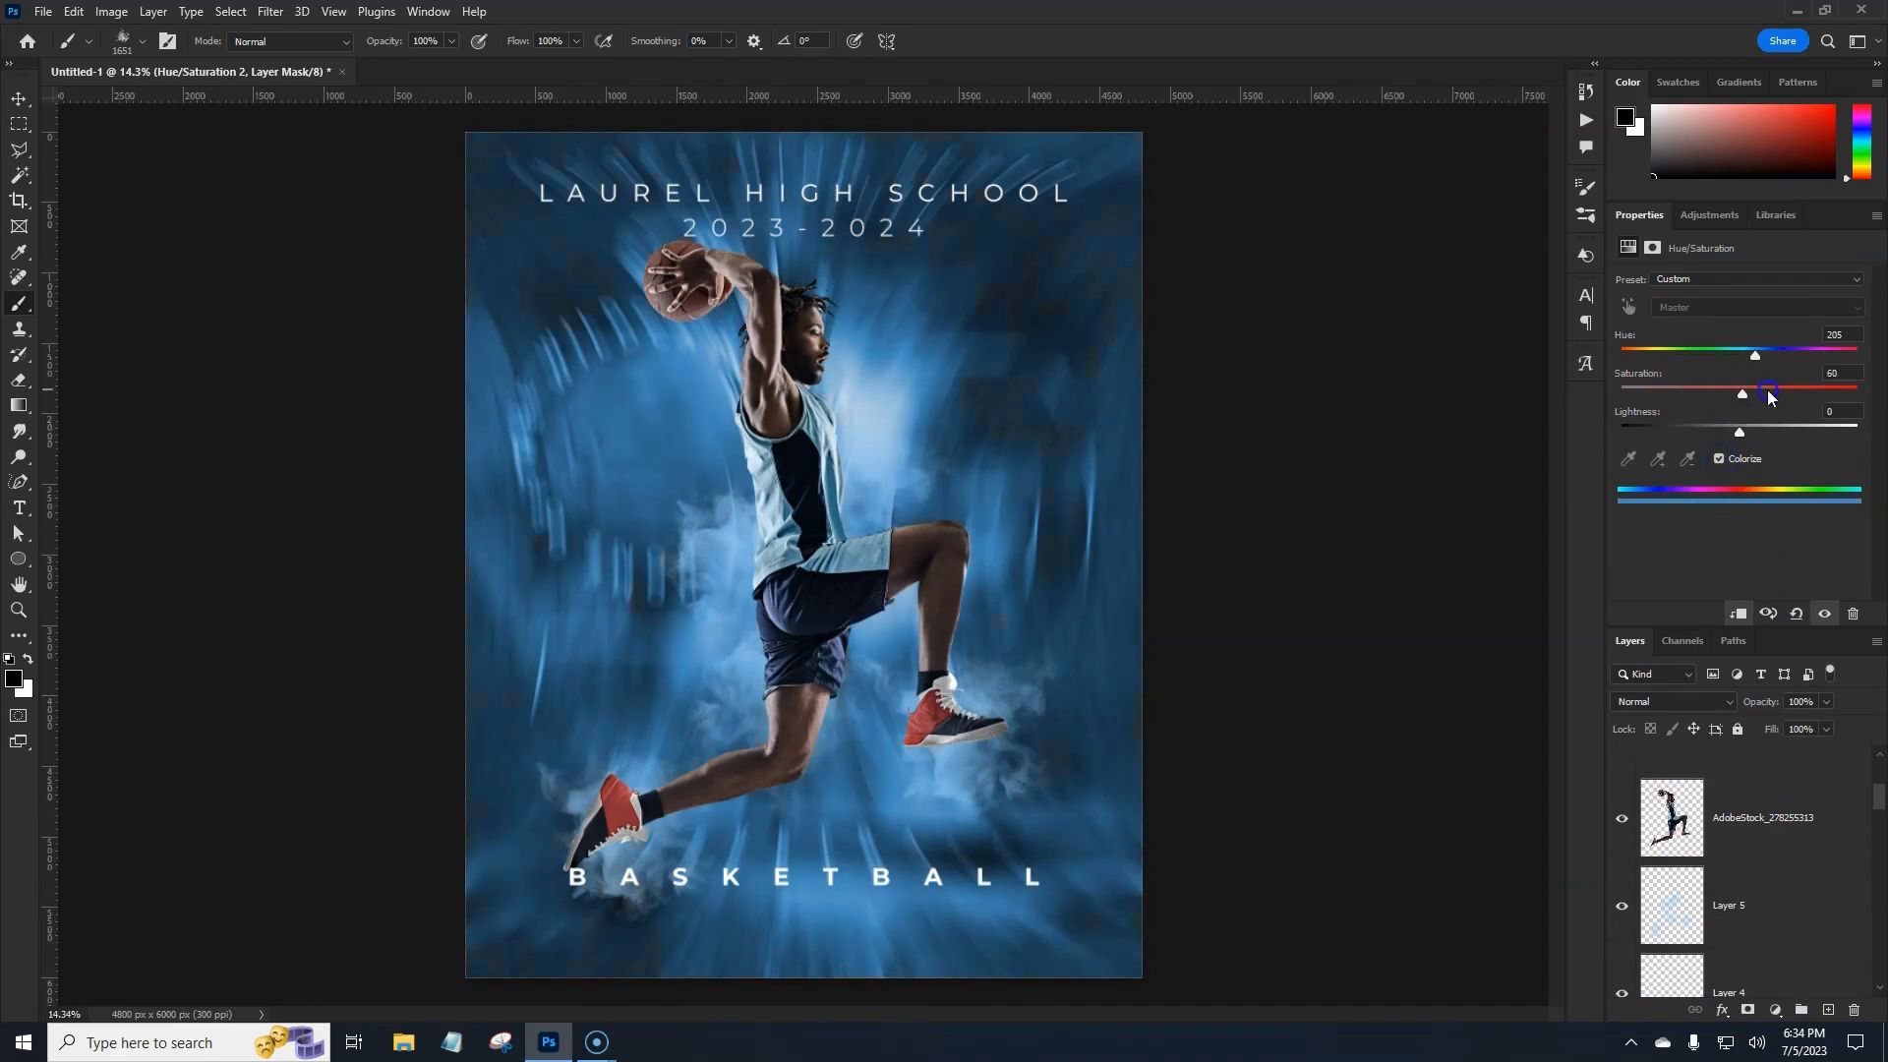
{"action": "left_click_drag", "start_coordinate": [1745, 438], "coordinate": [1709, 429]}
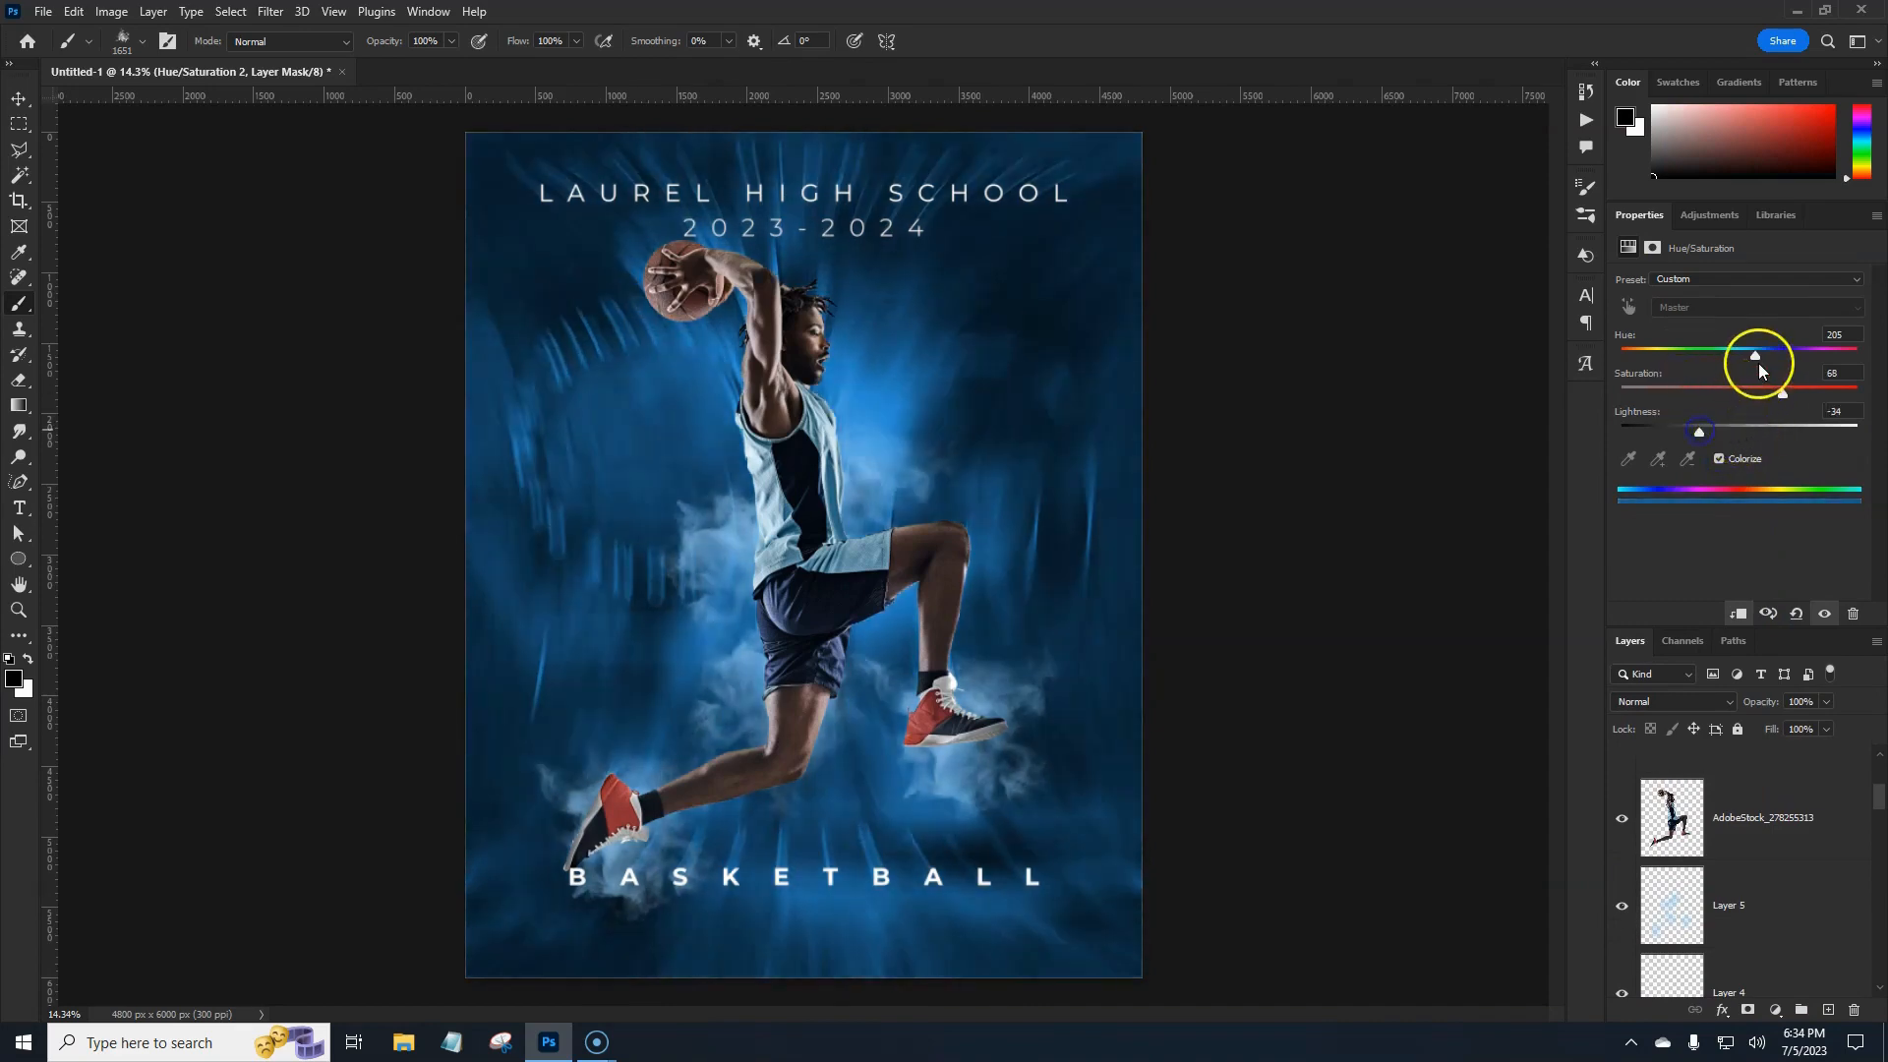
{"action": "left_click_drag", "start_coordinate": [1756, 356], "coordinate": [1650, 366]}
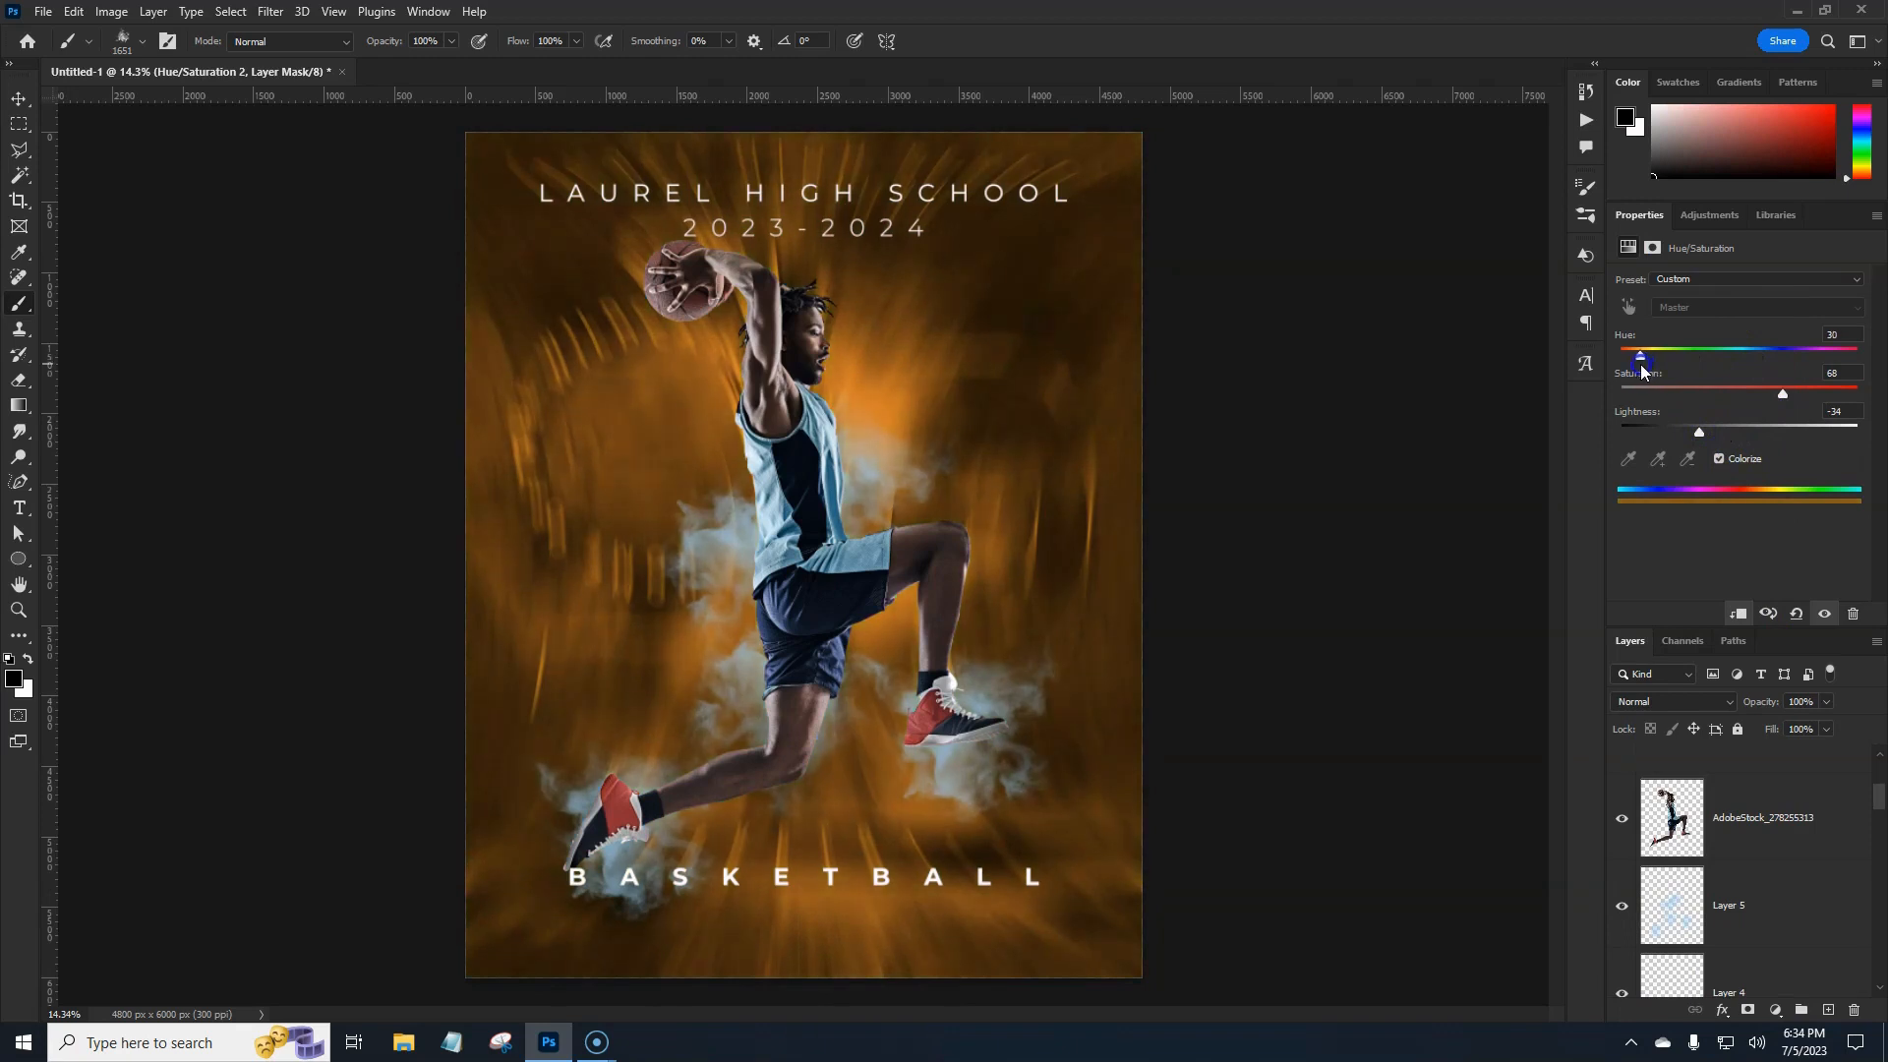
{"action": "left_click_drag", "start_coordinate": [1640, 364], "coordinate": [1642, 364]}
{"action": "left_click_drag", "start_coordinate": [1768, 389], "coordinate": [1757, 402]}
{"action": "left_click_drag", "start_coordinate": [1879, 798], "coordinate": [1883, 838]}
Paint out the orange tint on the adjustment's mask with a soft round, lower-flow brush.
{"action": "left_click", "coordinate": [1780, 782]}
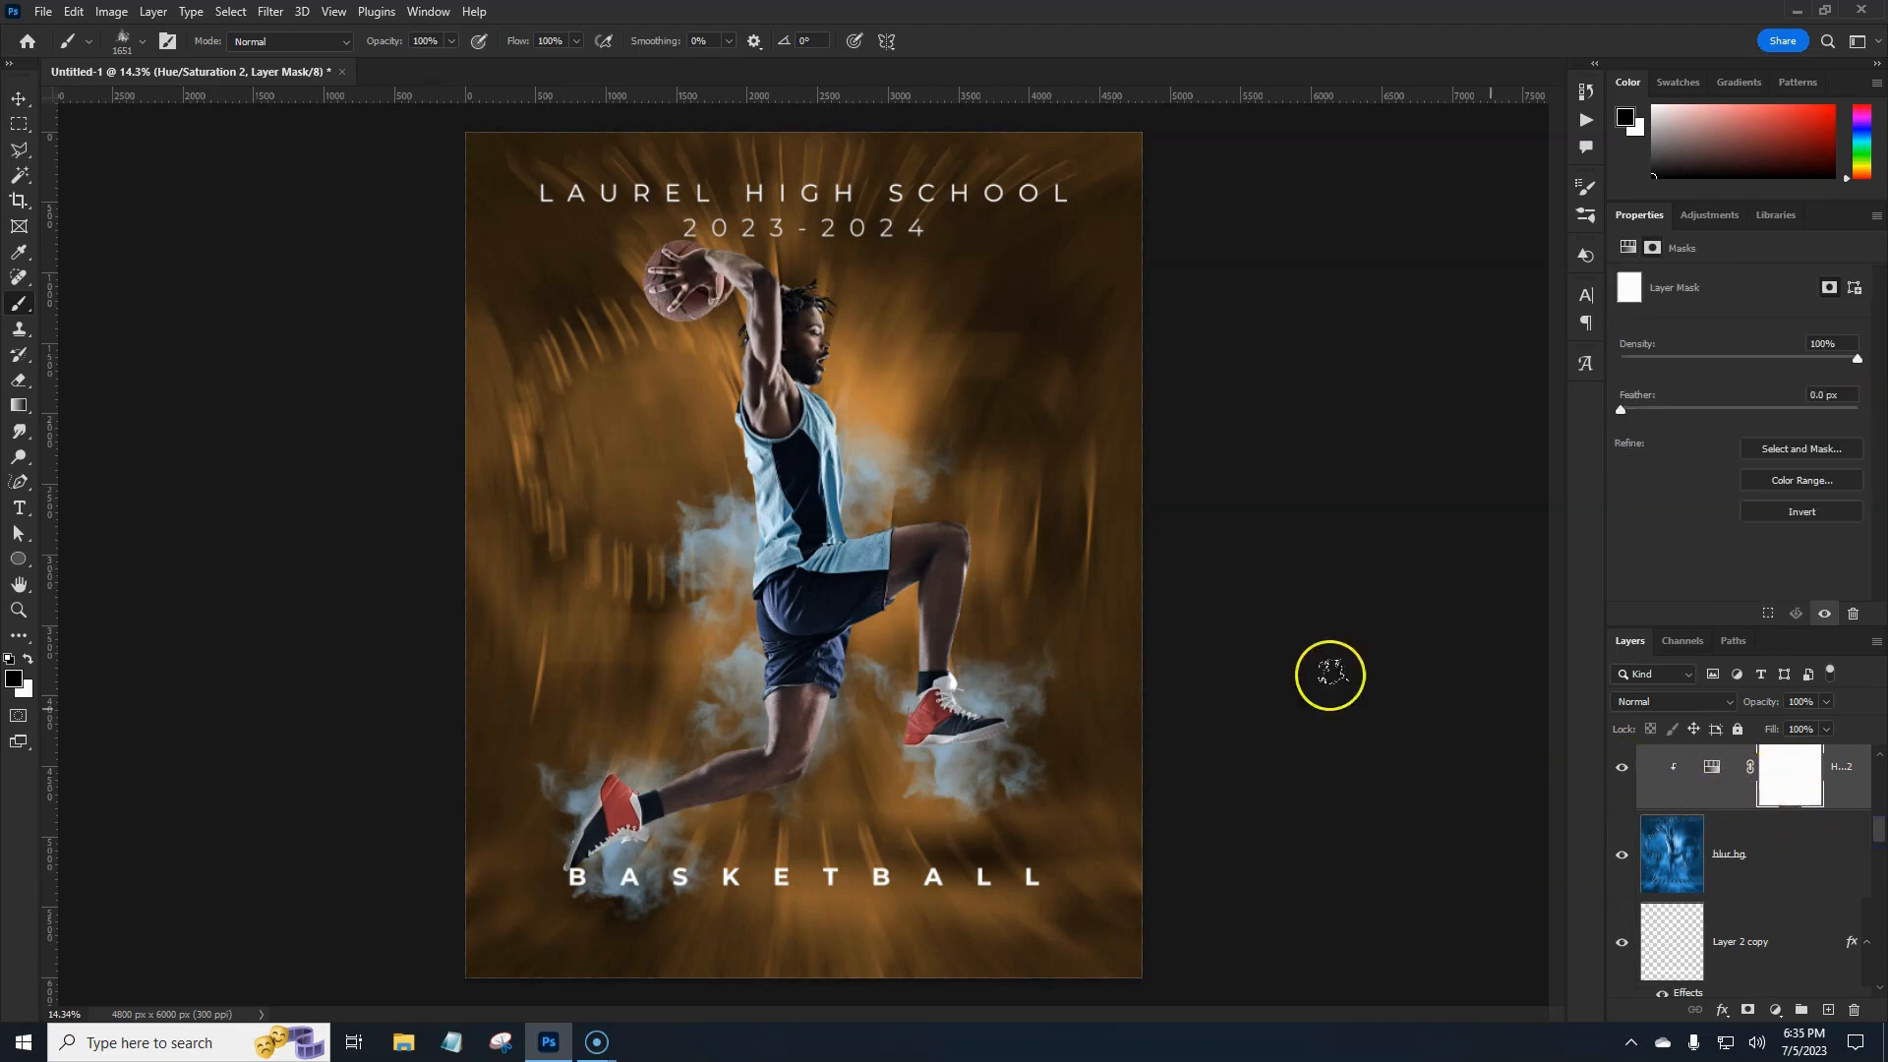
{"action": "left_click", "coordinate": [123, 47]}
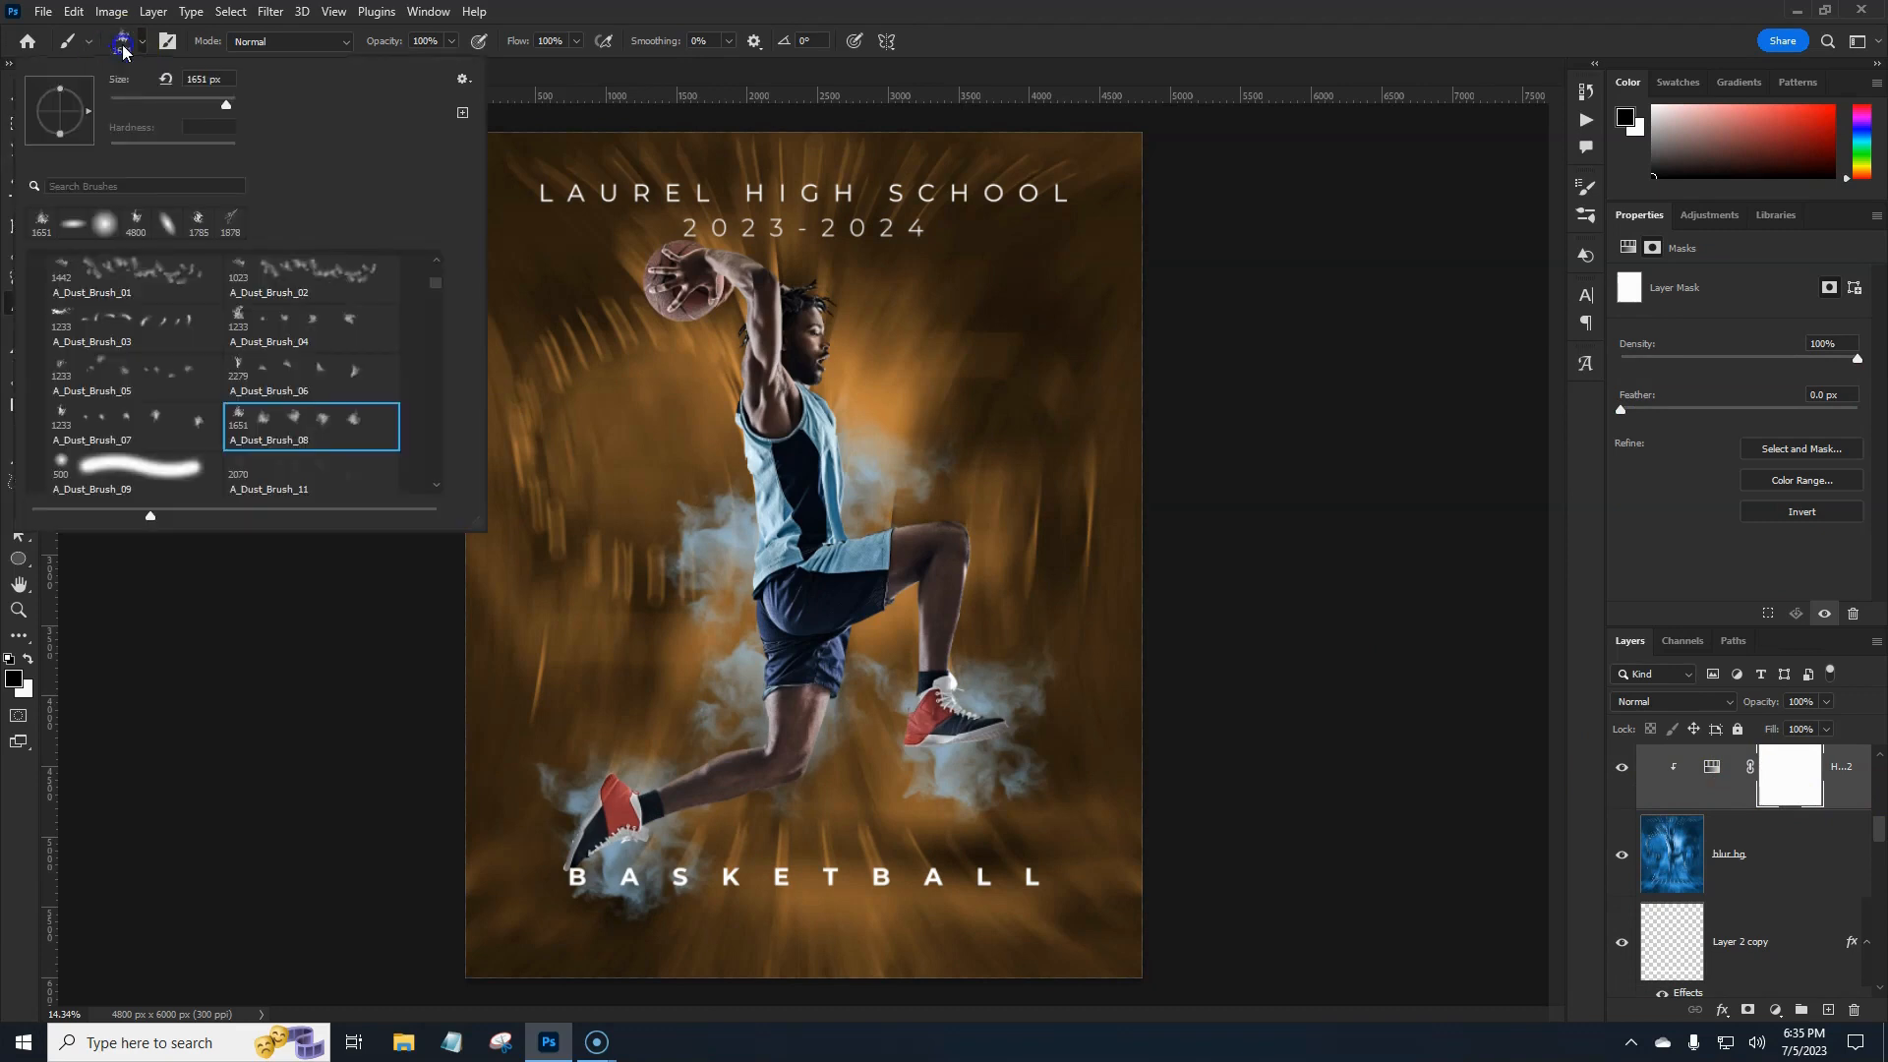
{"action": "double_click", "coordinate": [104, 223]}
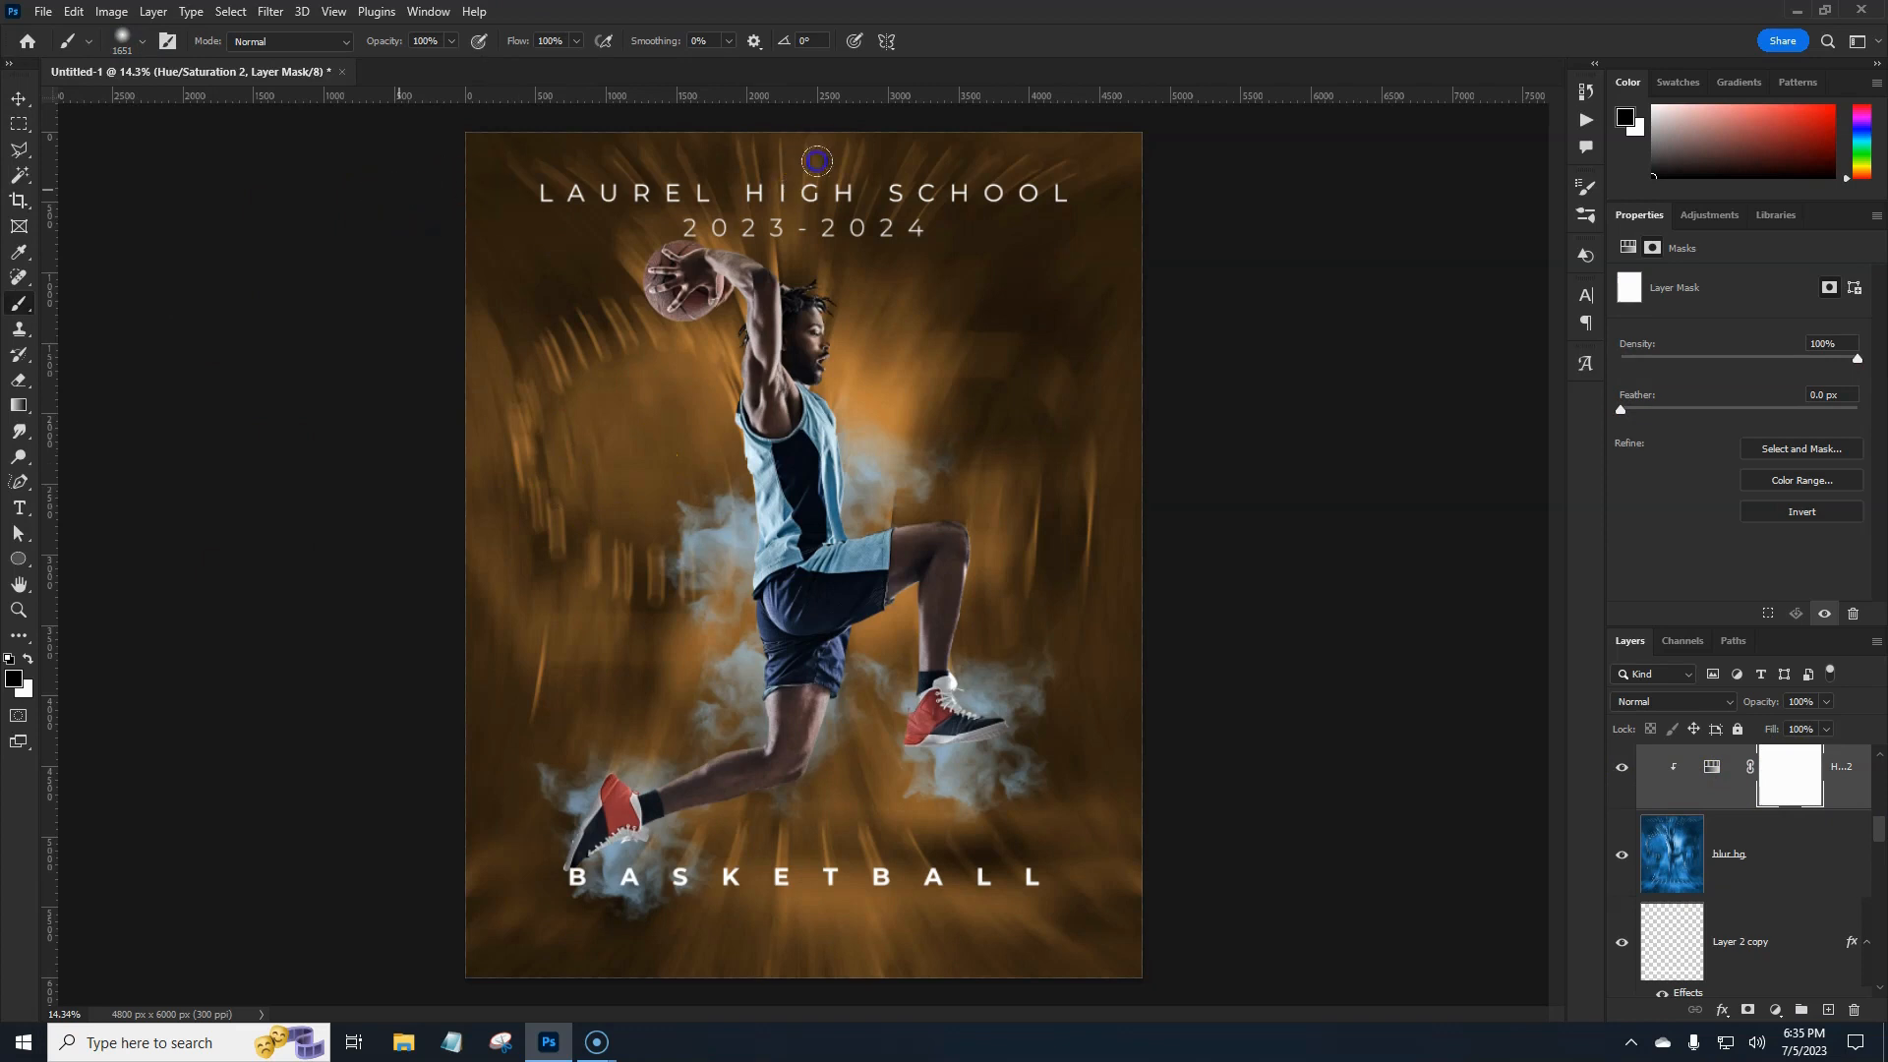
{"action": "mouse_move", "coordinate": [817, 162]}
{"action": "left_mouse_down"}
{"action": "mouse_move", "coordinate": [439, 320]}
{"action": "mouse_move", "coordinate": [1054, 422]}
{"action": "mouse_move", "coordinate": [969, 527]}
{"action": "mouse_move", "coordinate": [443, 725]}
{"action": "mouse_move", "coordinate": [1281, 662]}
{"action": "left_mouse_up"}
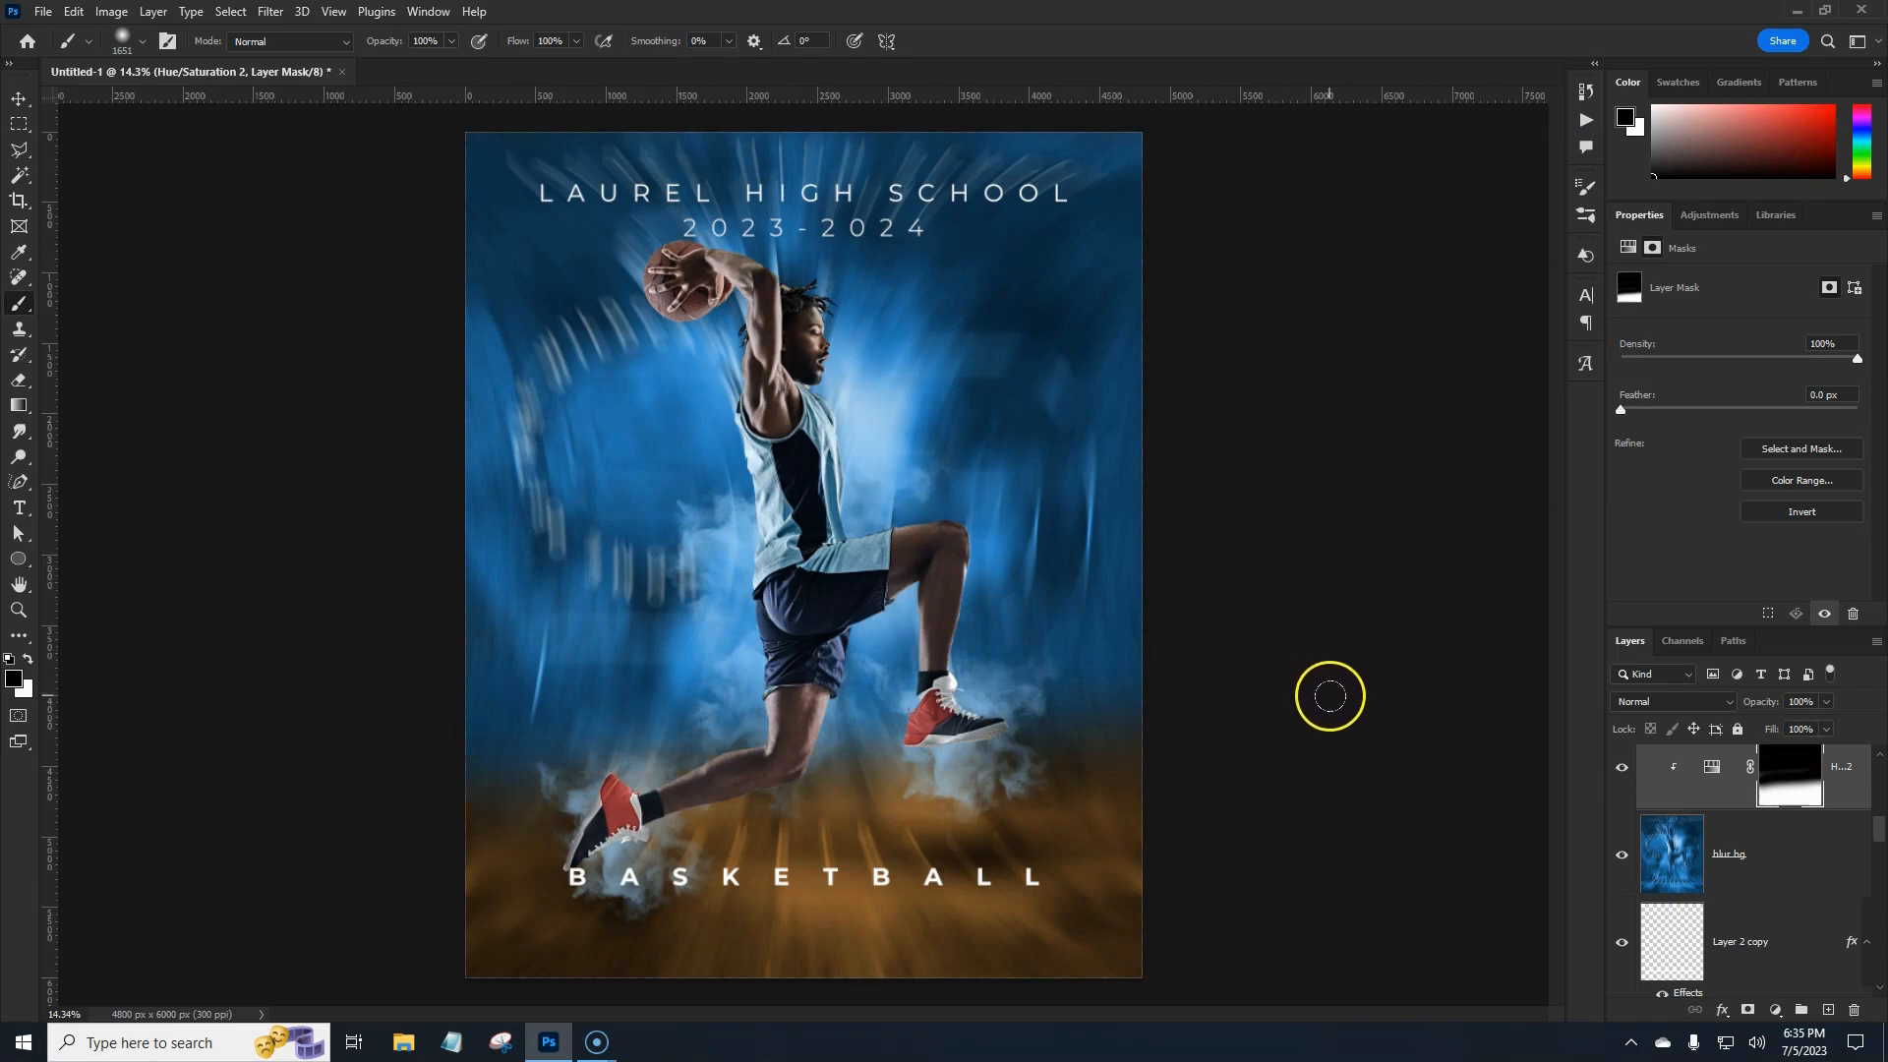
{"action": "left_click_drag", "start_coordinate": [526, 44], "coordinate": [484, 46]}
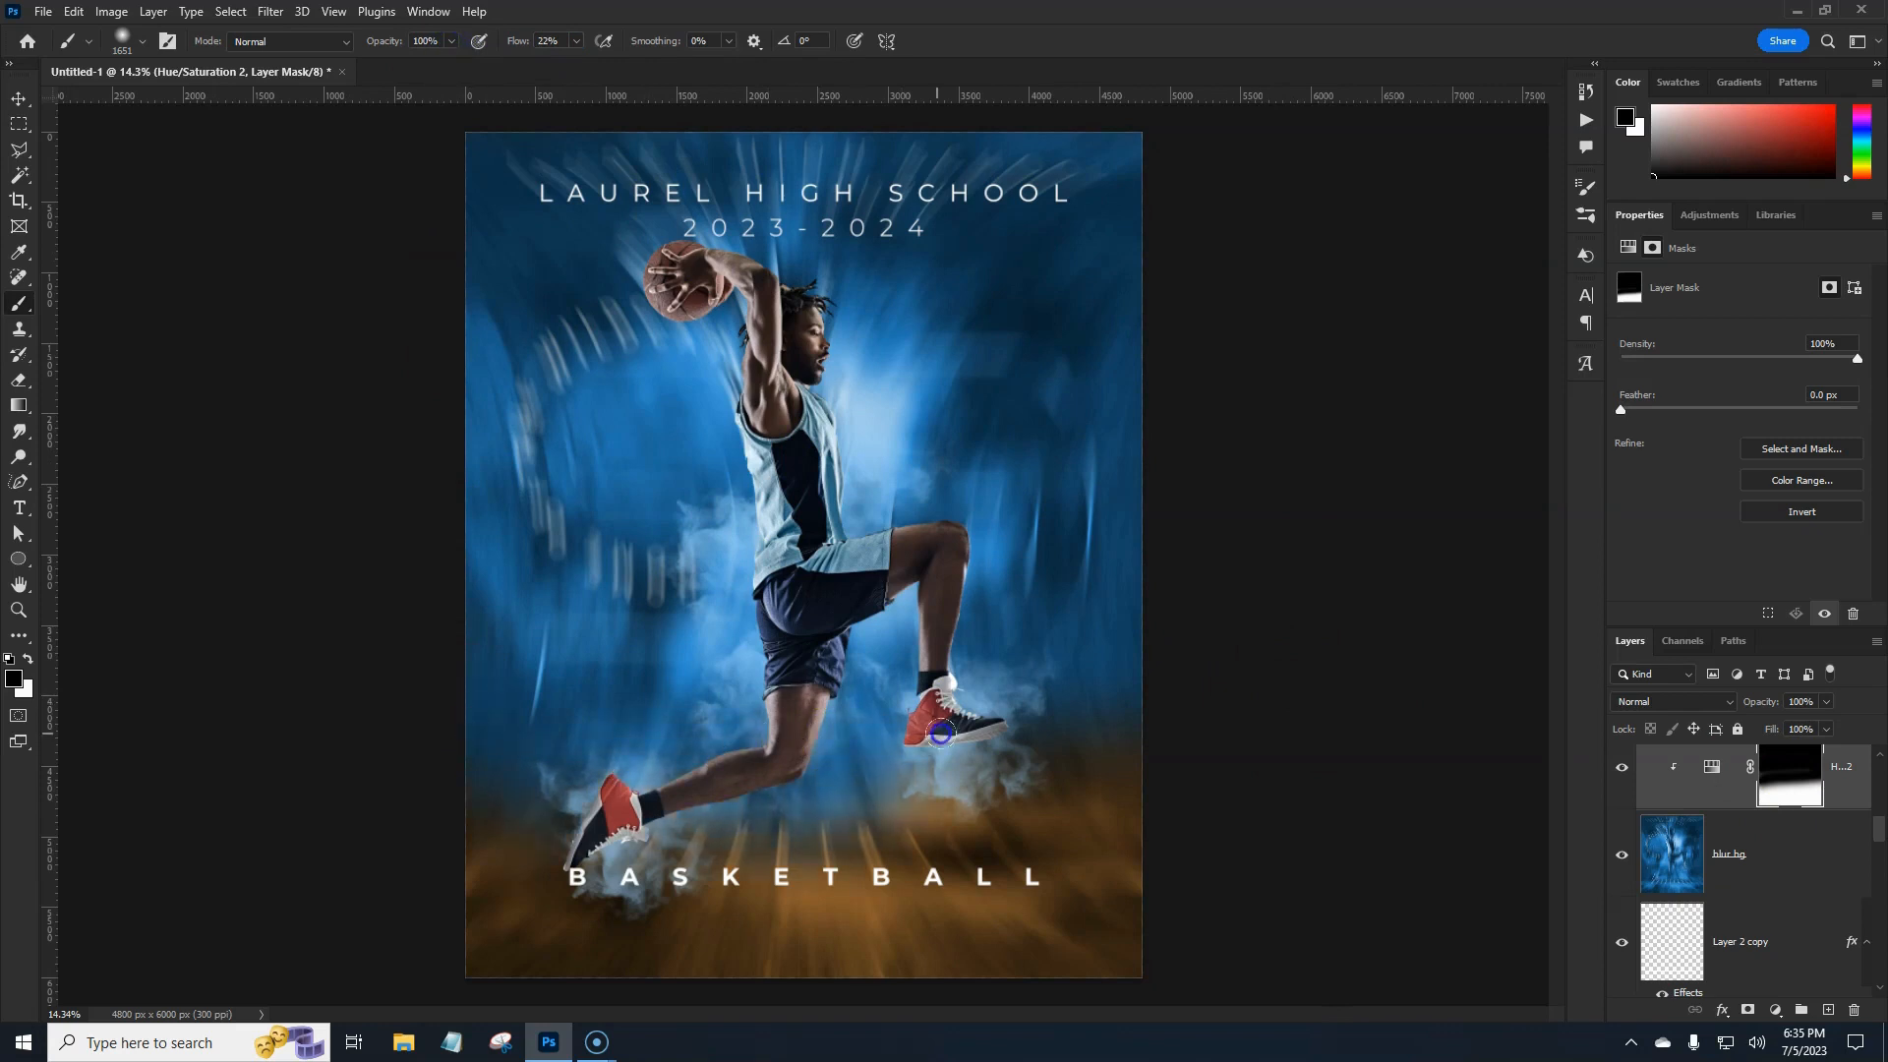
{"action": "left_click", "coordinate": [1104, 717]}
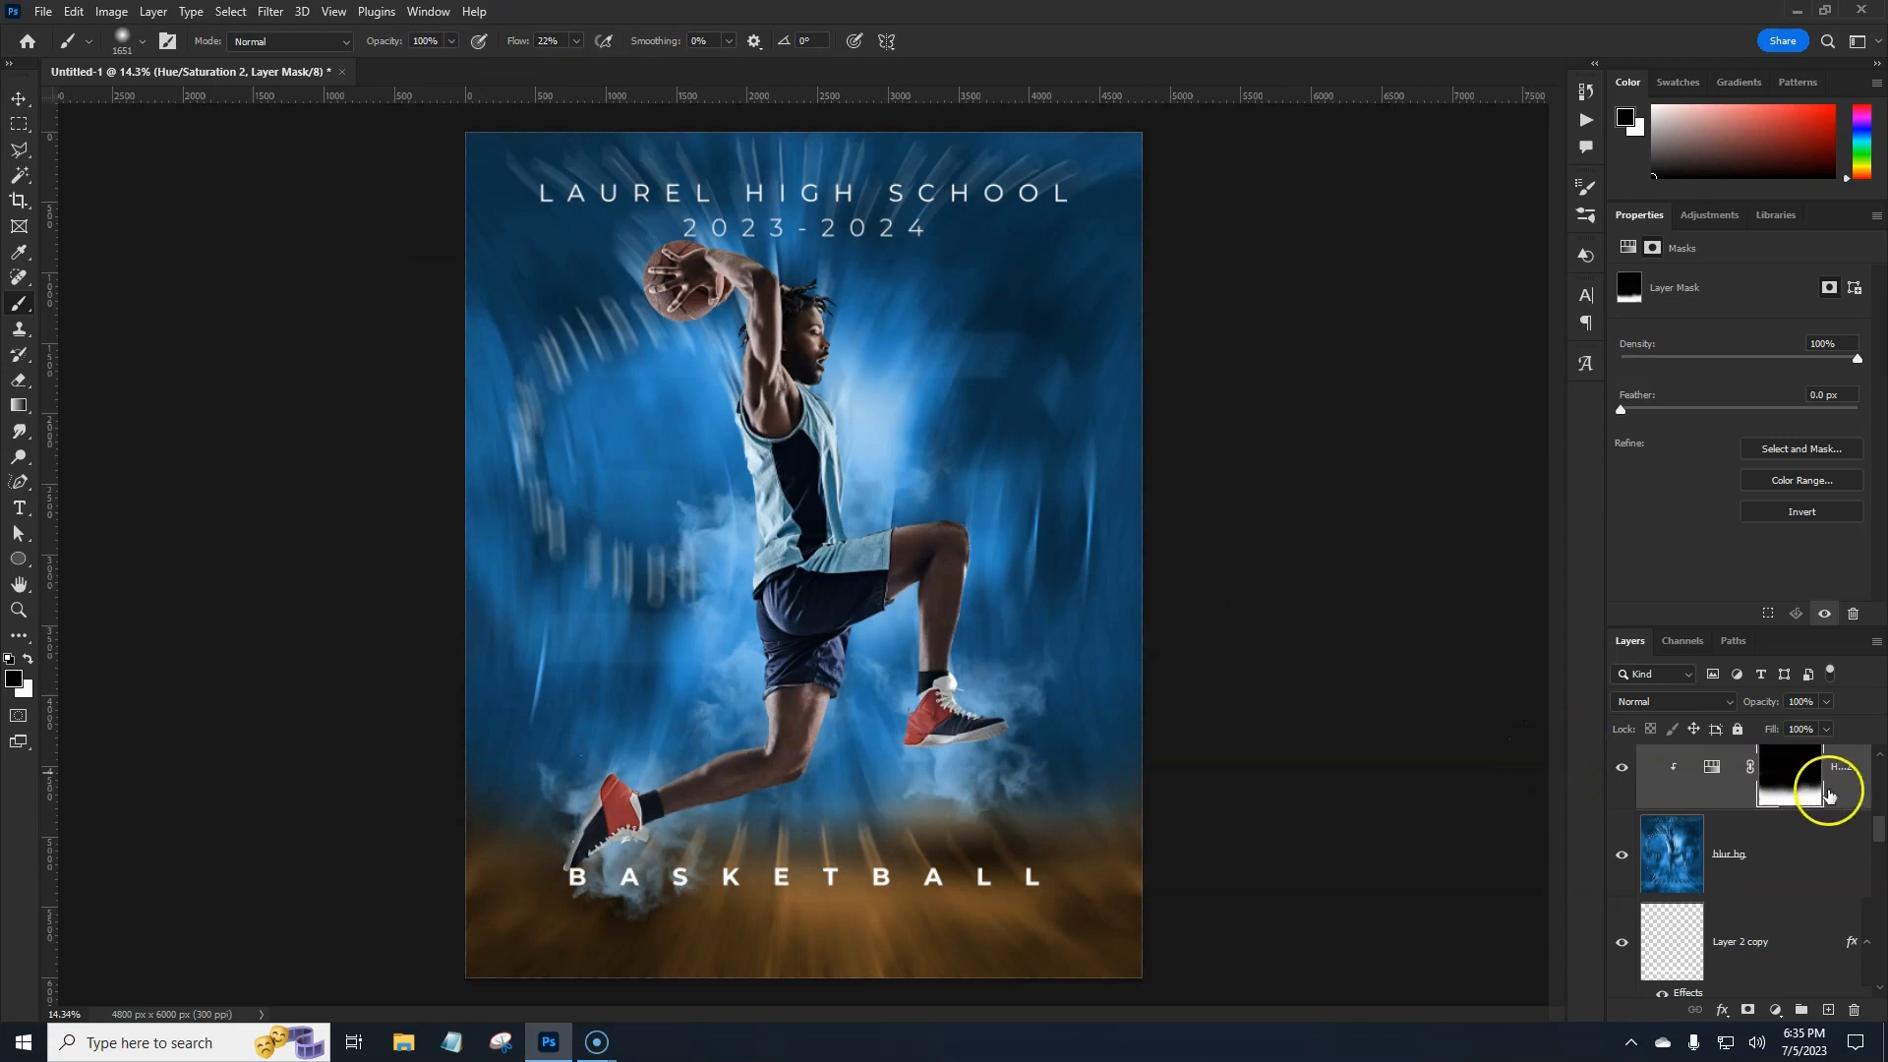
Delete the Hue/Saturation adjustment layer and select the 2023-2024 text layer.
{"action": "left_click_drag", "start_coordinate": [1845, 796], "coordinate": [1855, 1008]}
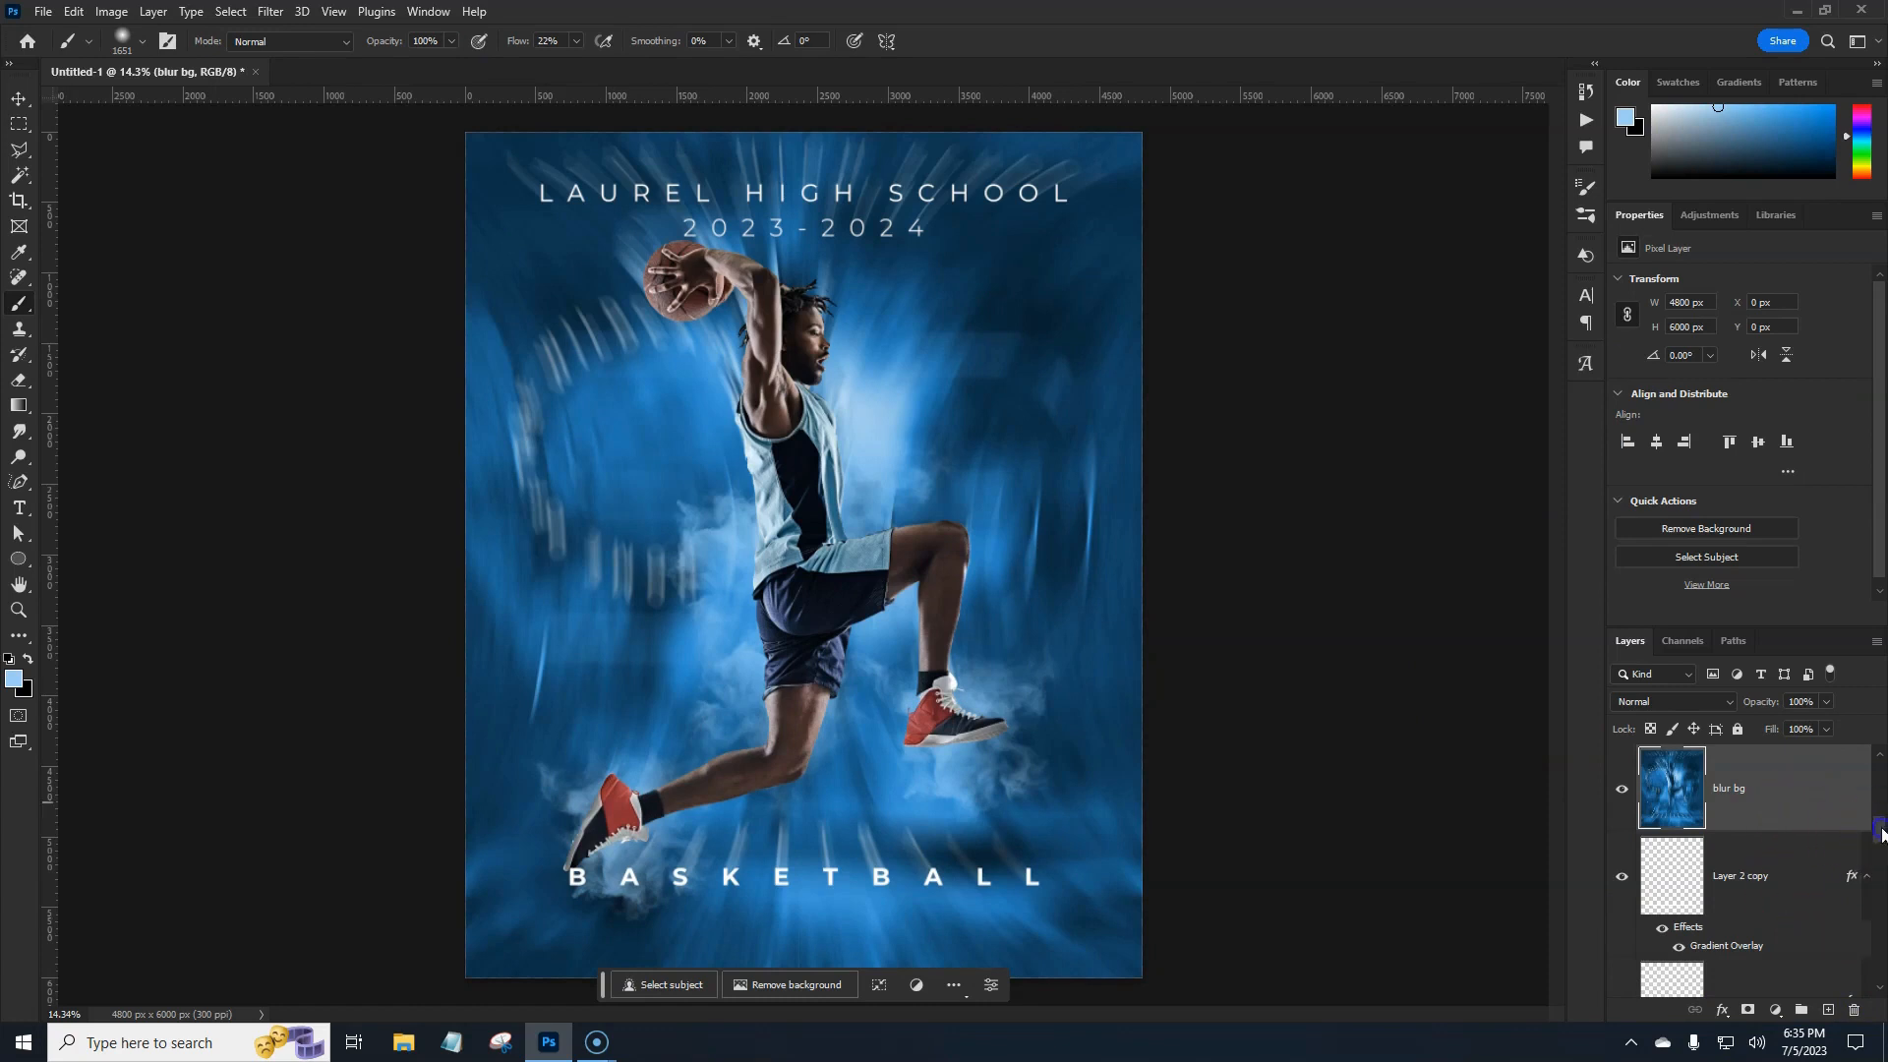
{"action": "left_click_drag", "start_coordinate": [1882, 834], "coordinate": [1879, 777]}
{"action": "left_click", "coordinate": [1813, 780]}
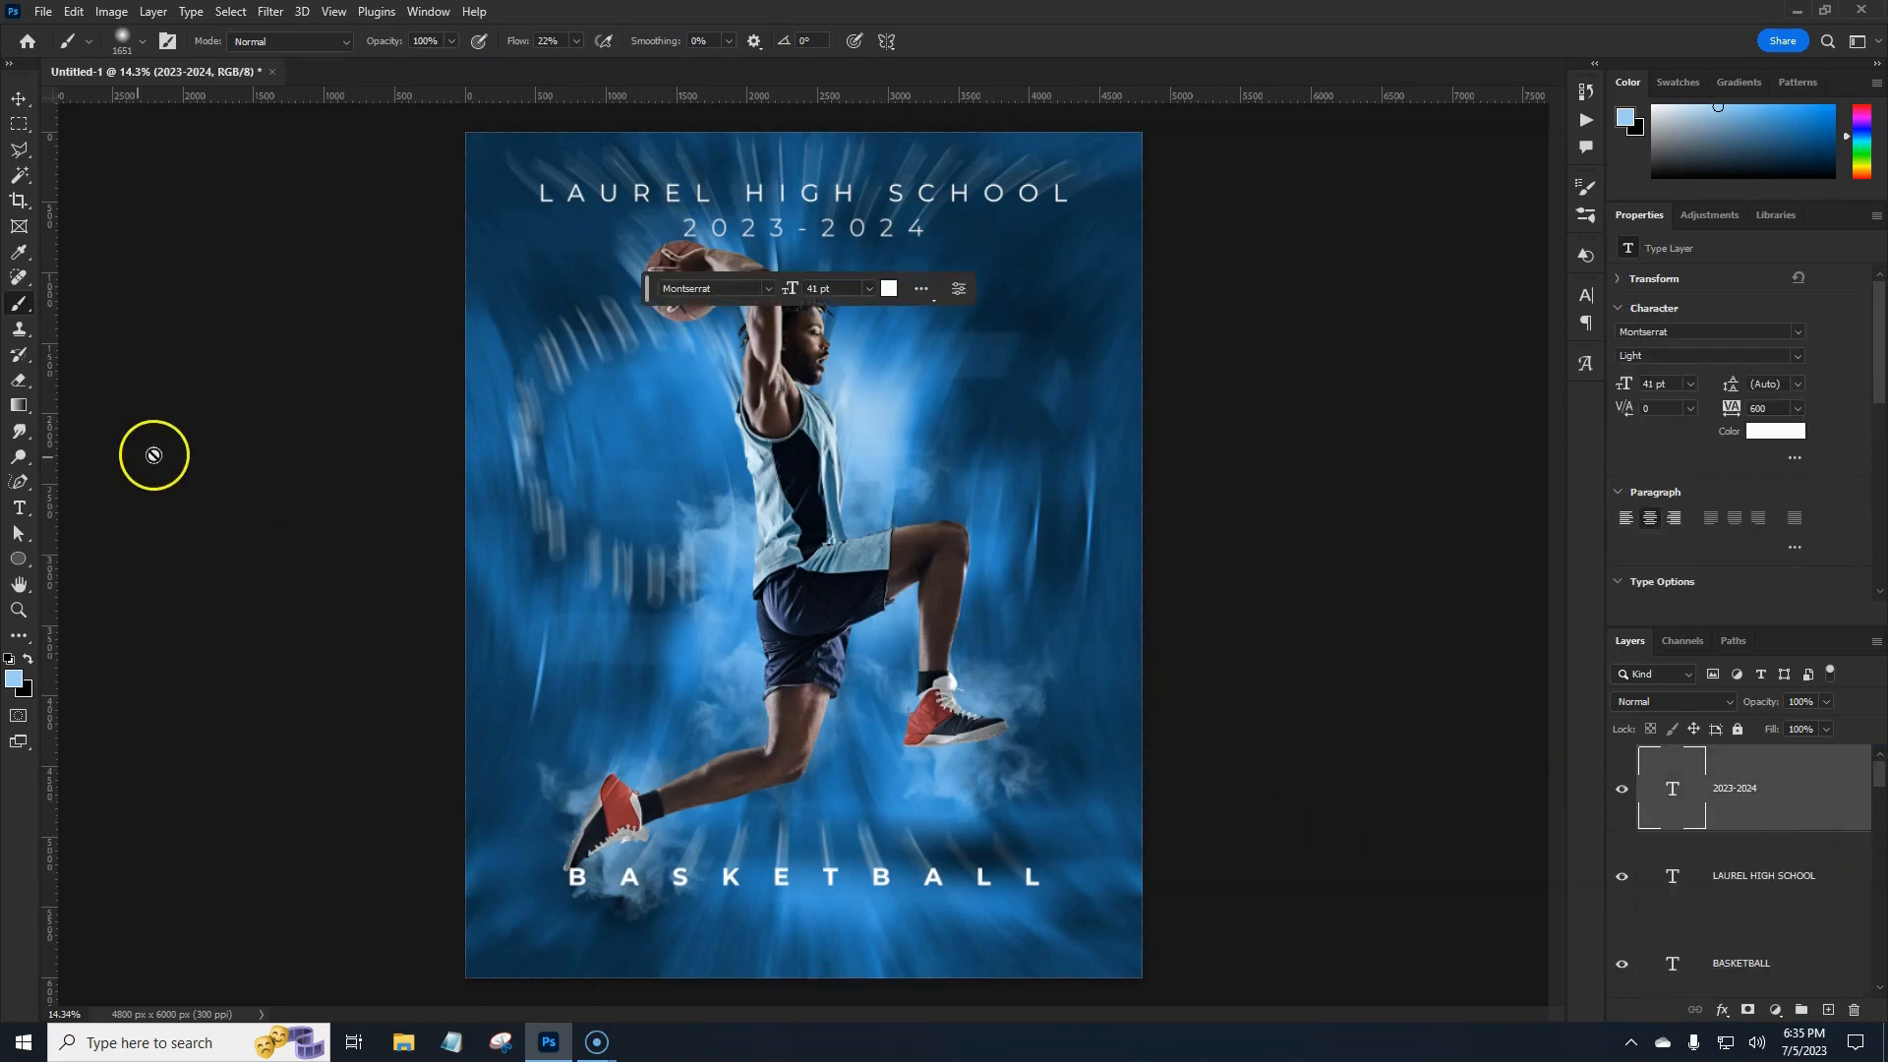
{"action": "left_click", "coordinate": [19, 559]}
{"action": "left_click", "coordinate": [92, 557]}
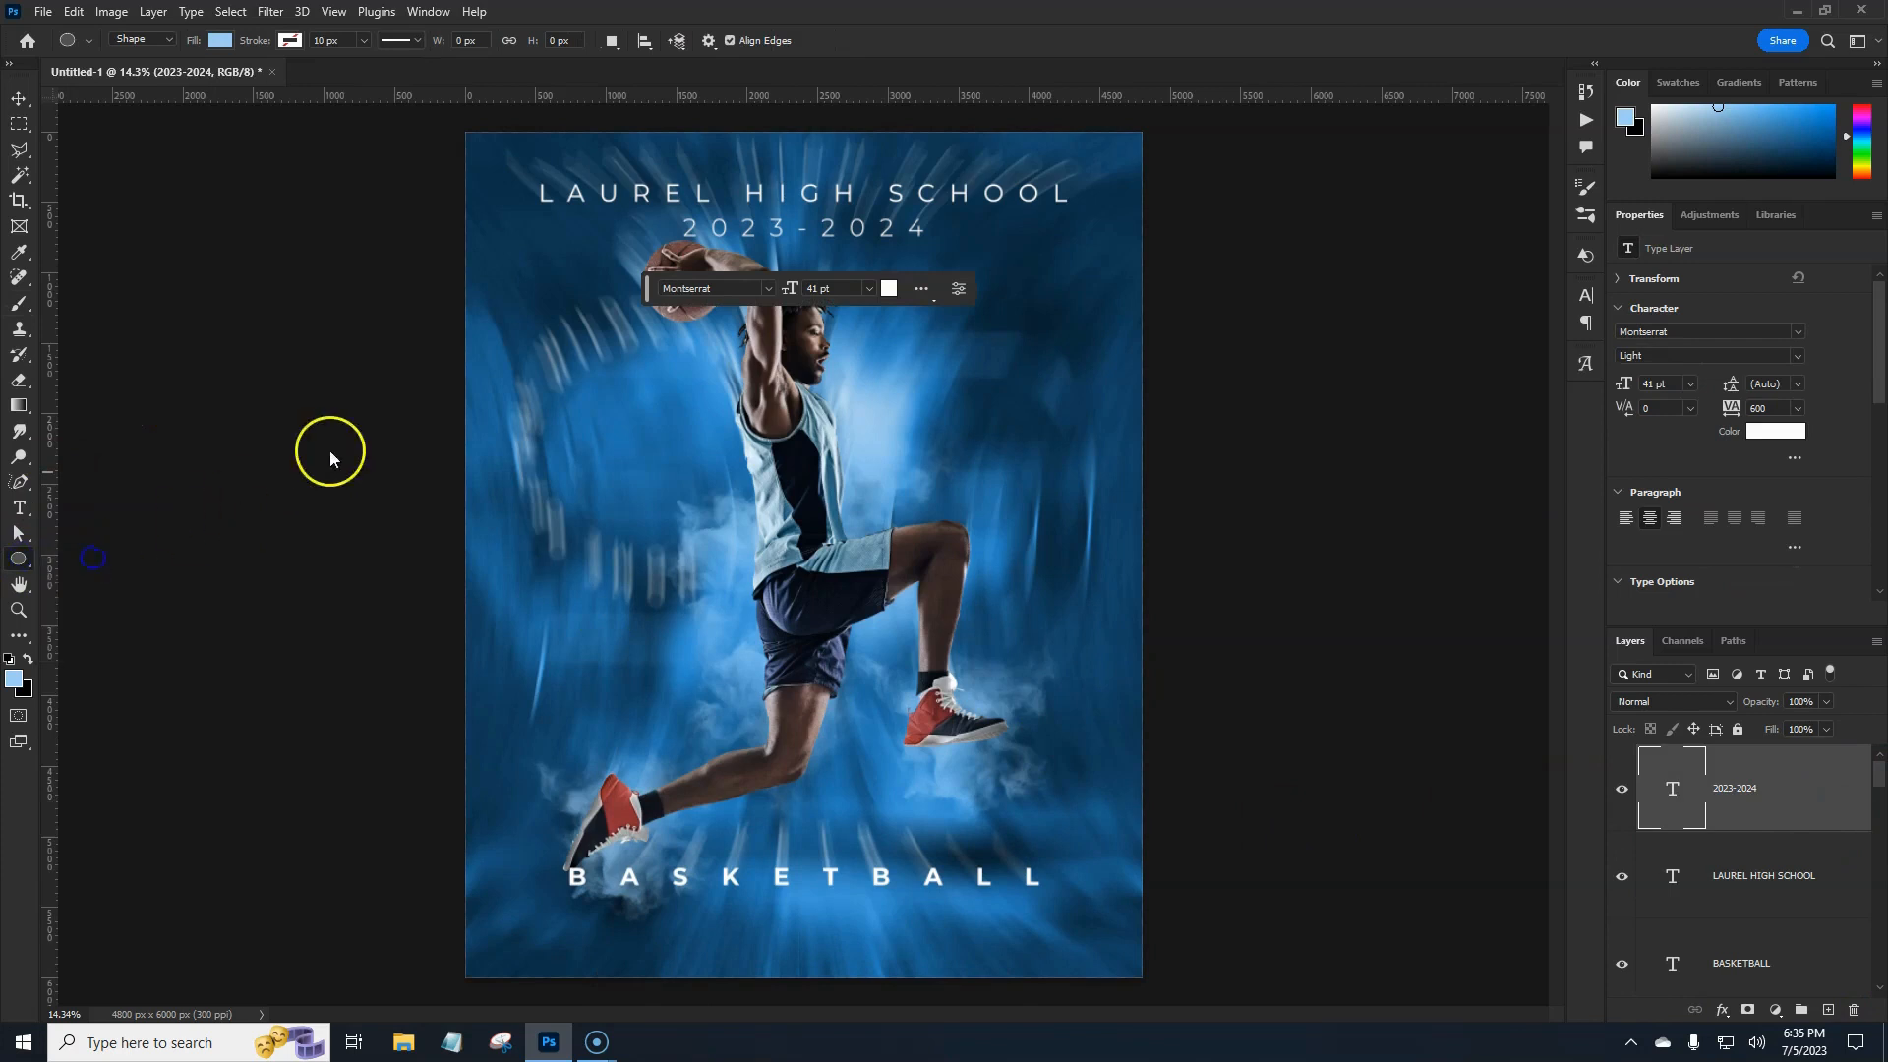
Draw a tall 503 × 3910 px light-blue rectangle down the poster's left side.
{"action": "left_click_drag", "start_coordinate": [480, 252], "coordinate": [549, 803]}
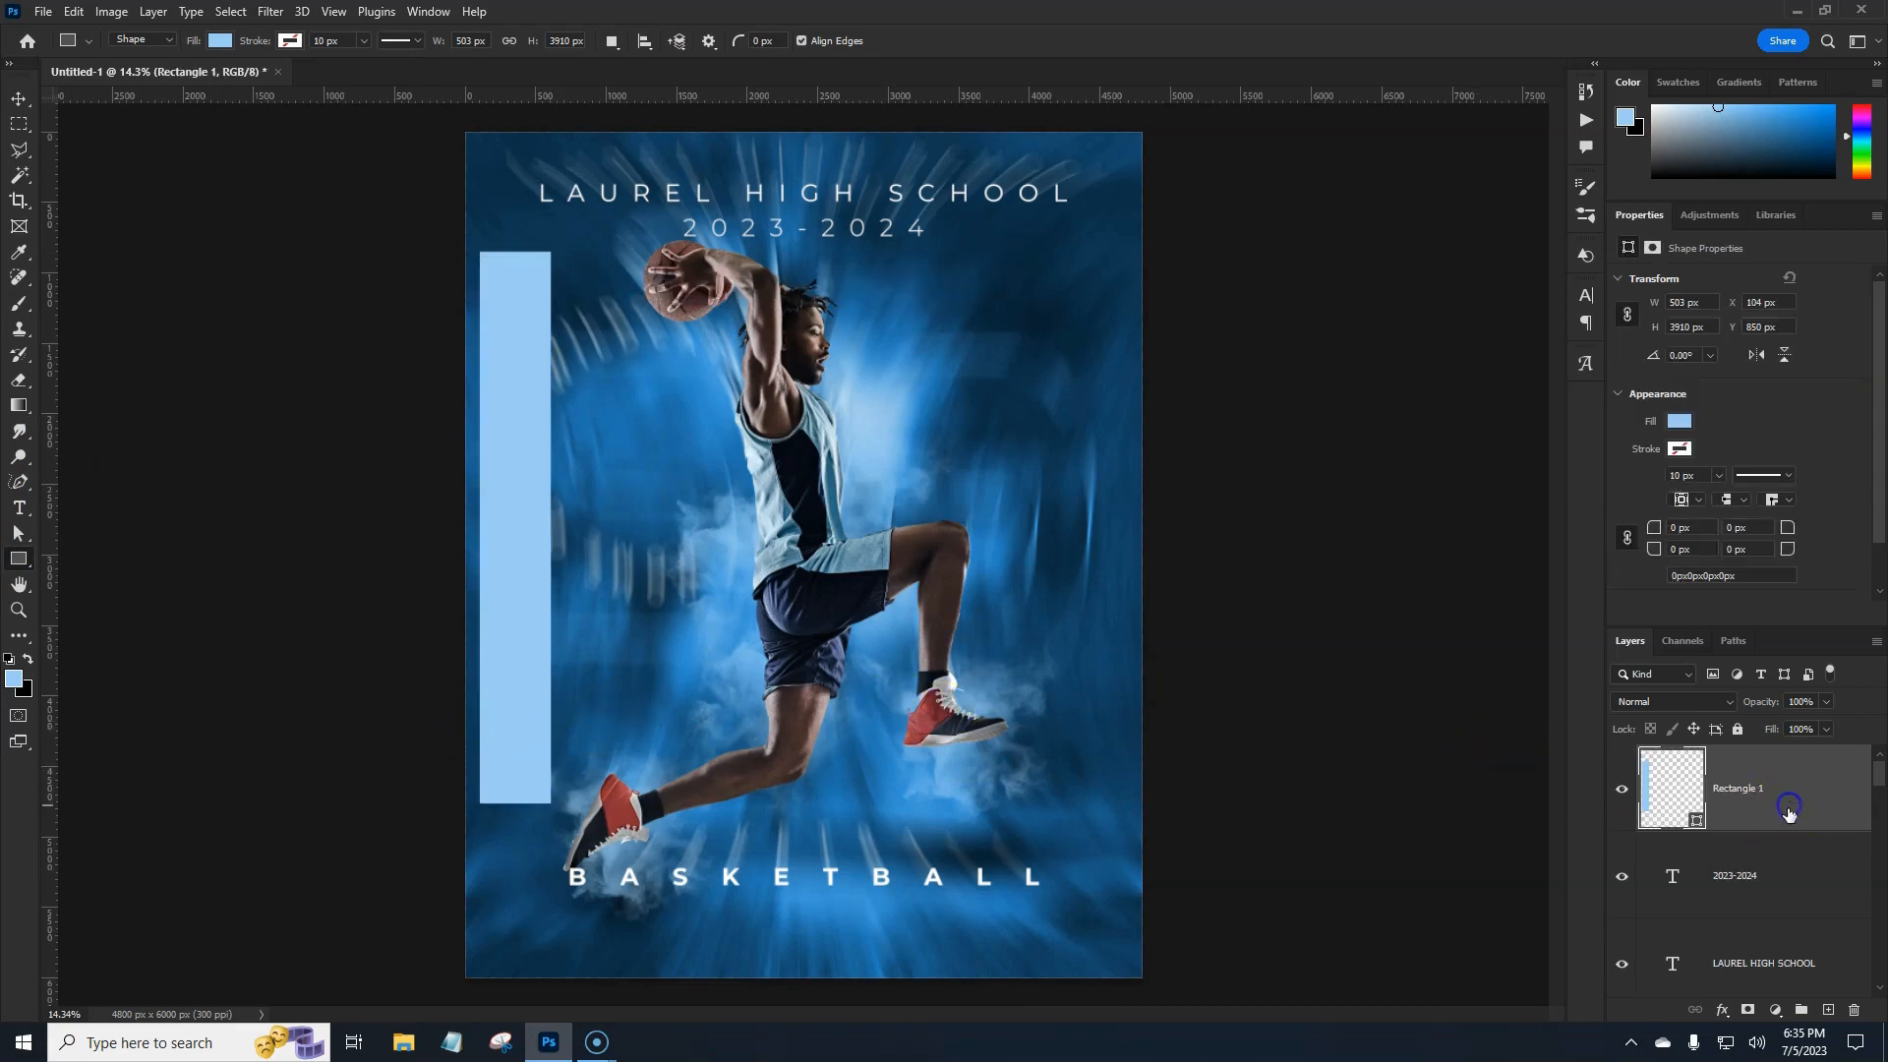
{"action": "left_click", "coordinate": [19, 508]}
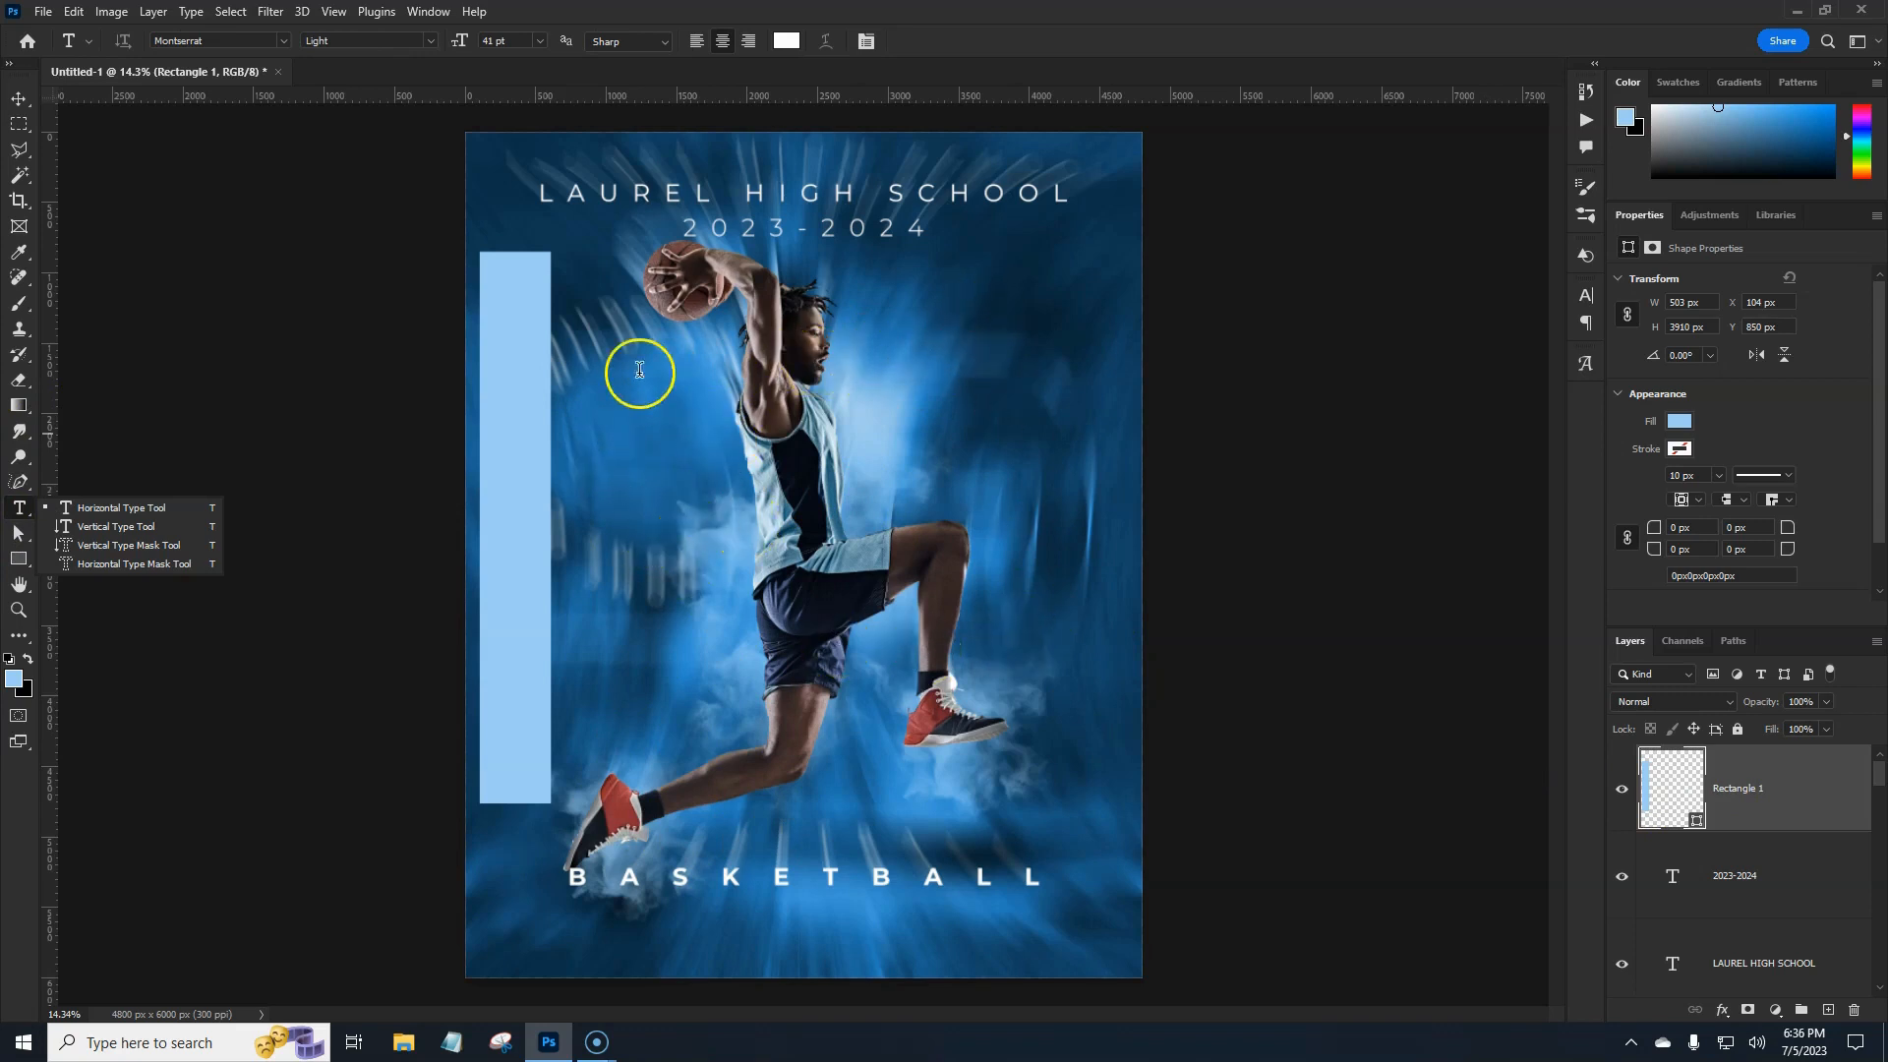
{"action": "left_click", "coordinate": [792, 946]}
{"action": "left_click", "coordinate": [792, 946]}
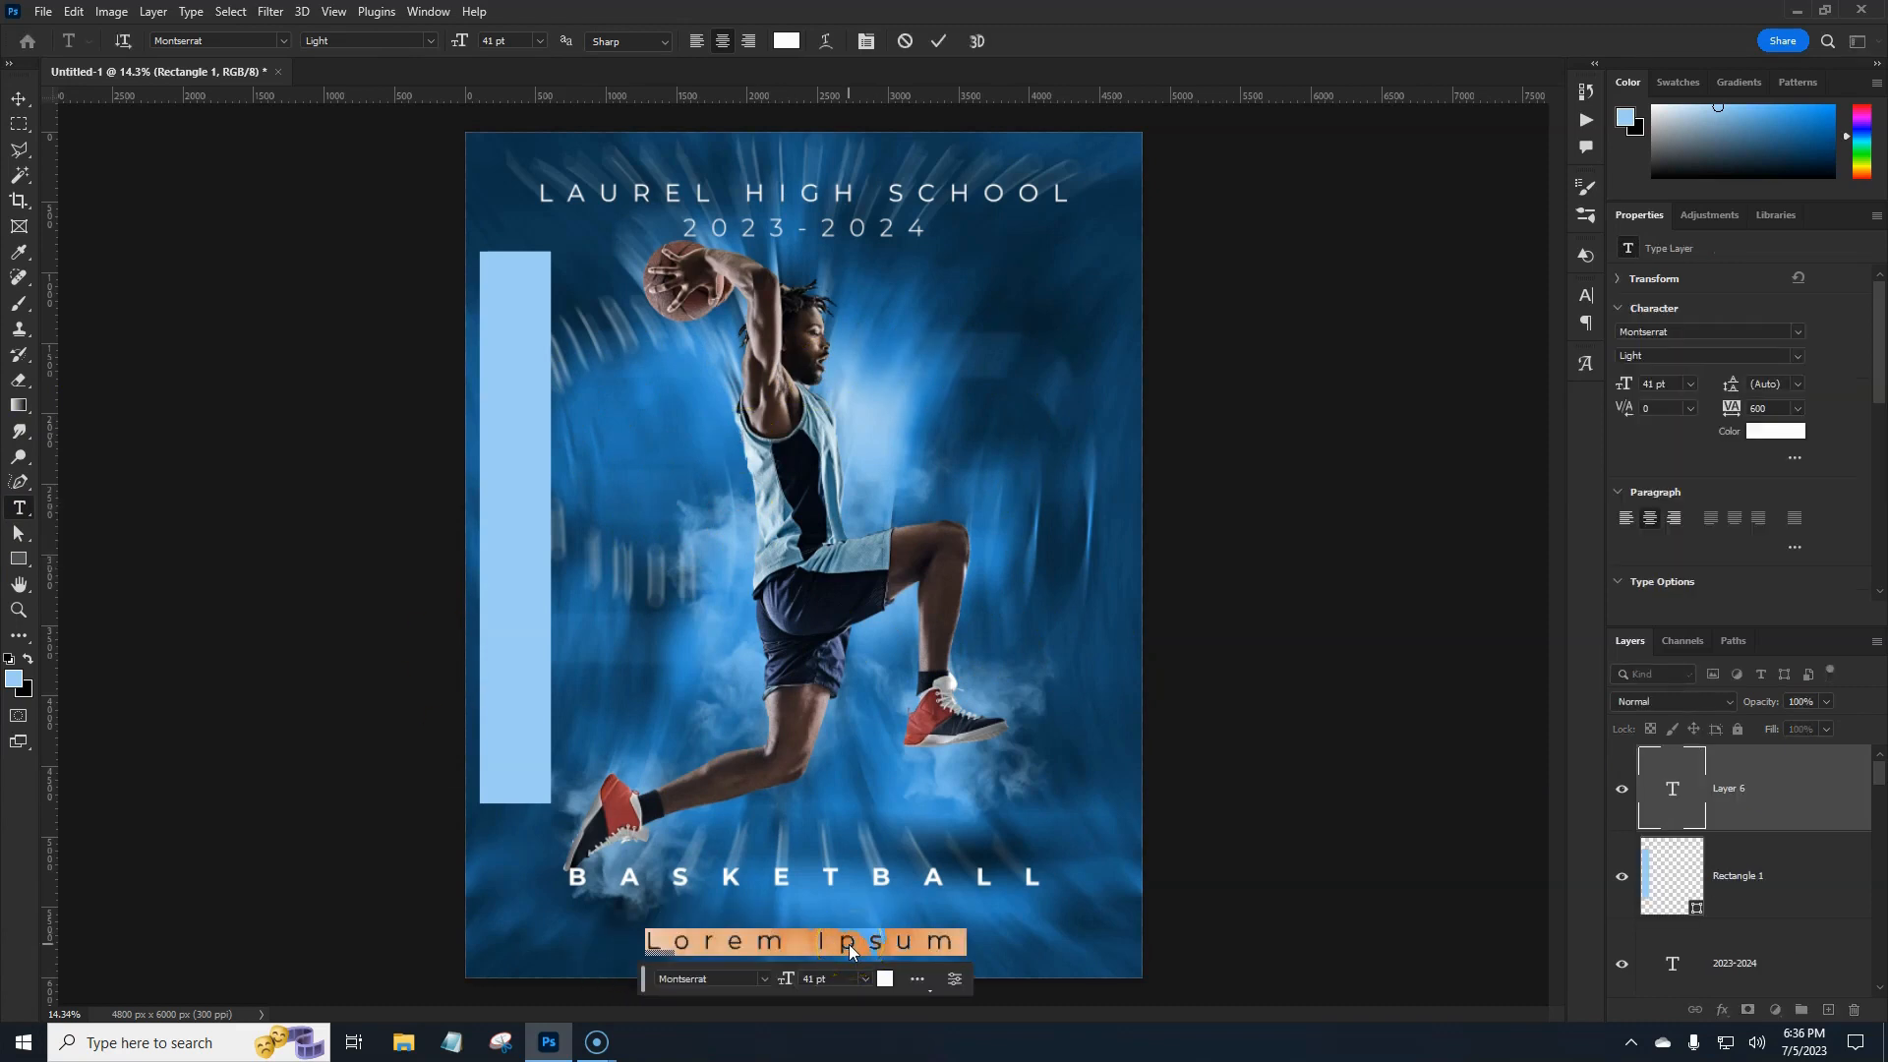
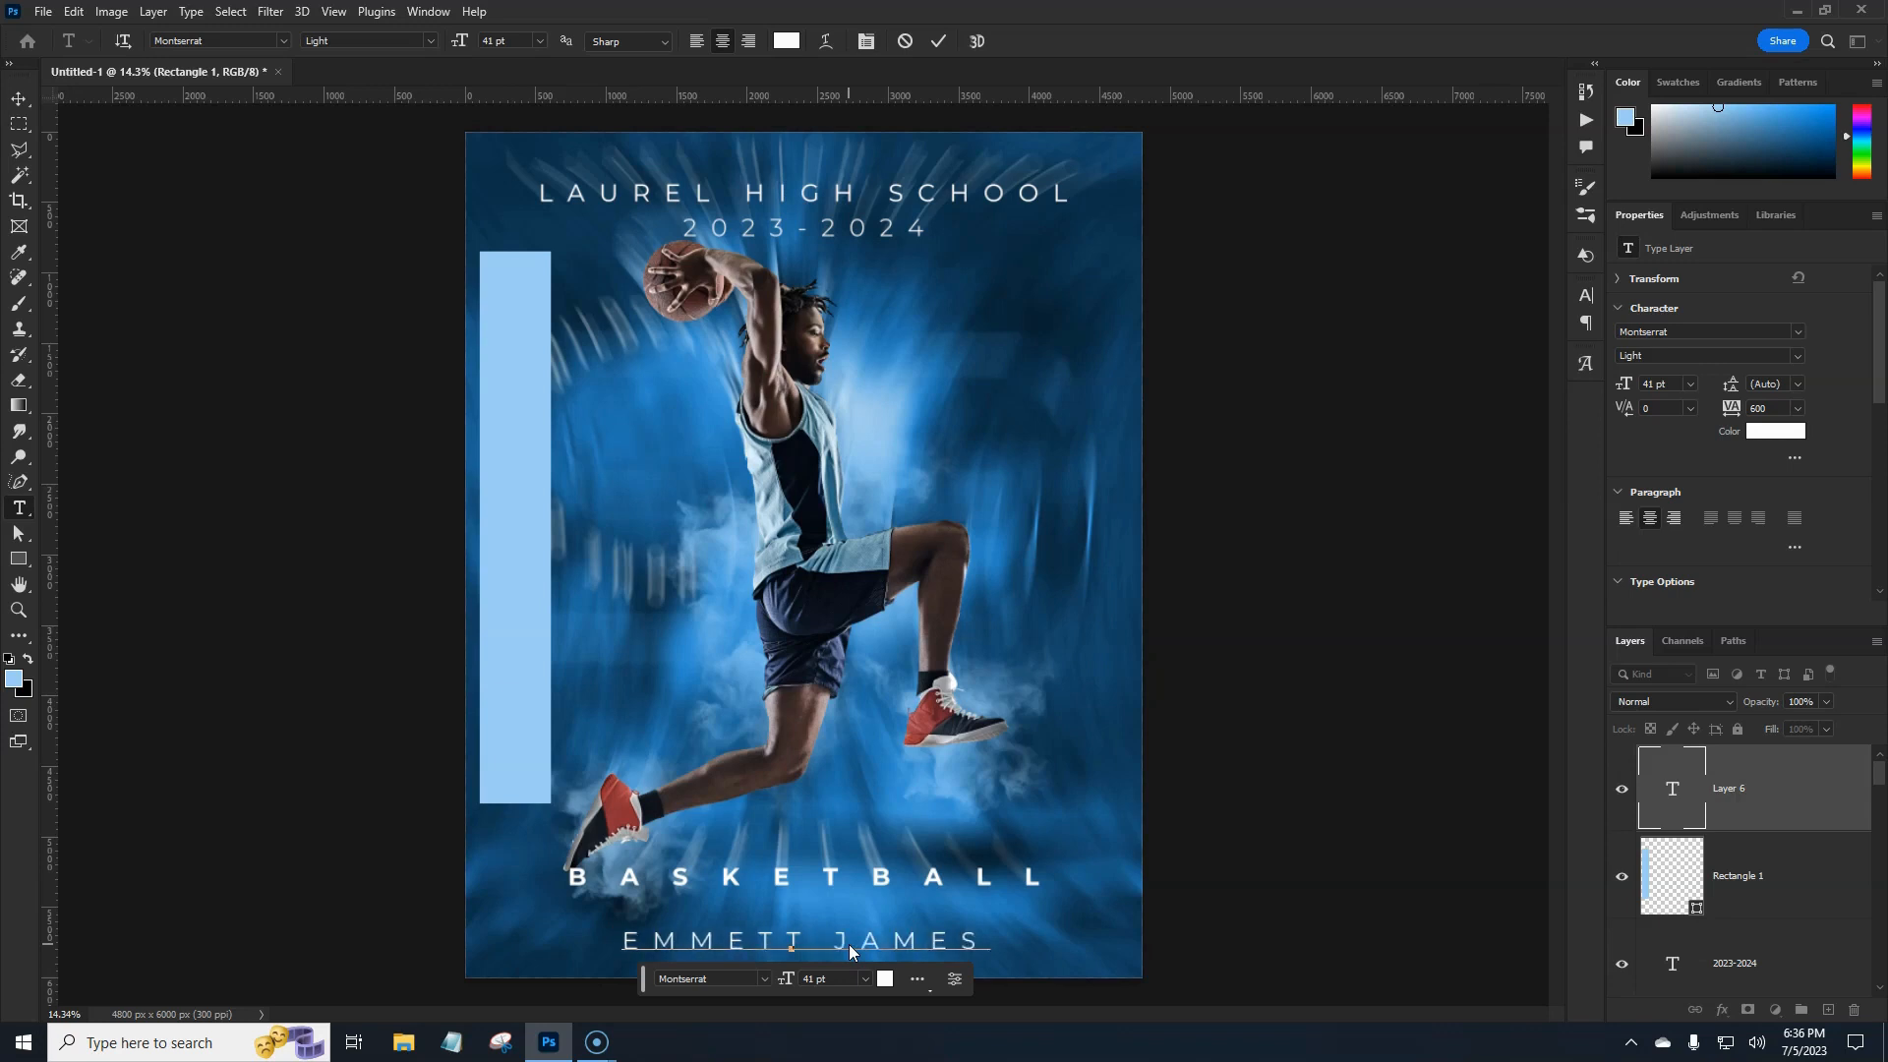
{"action": "key", "text": "ctrl+Return"}
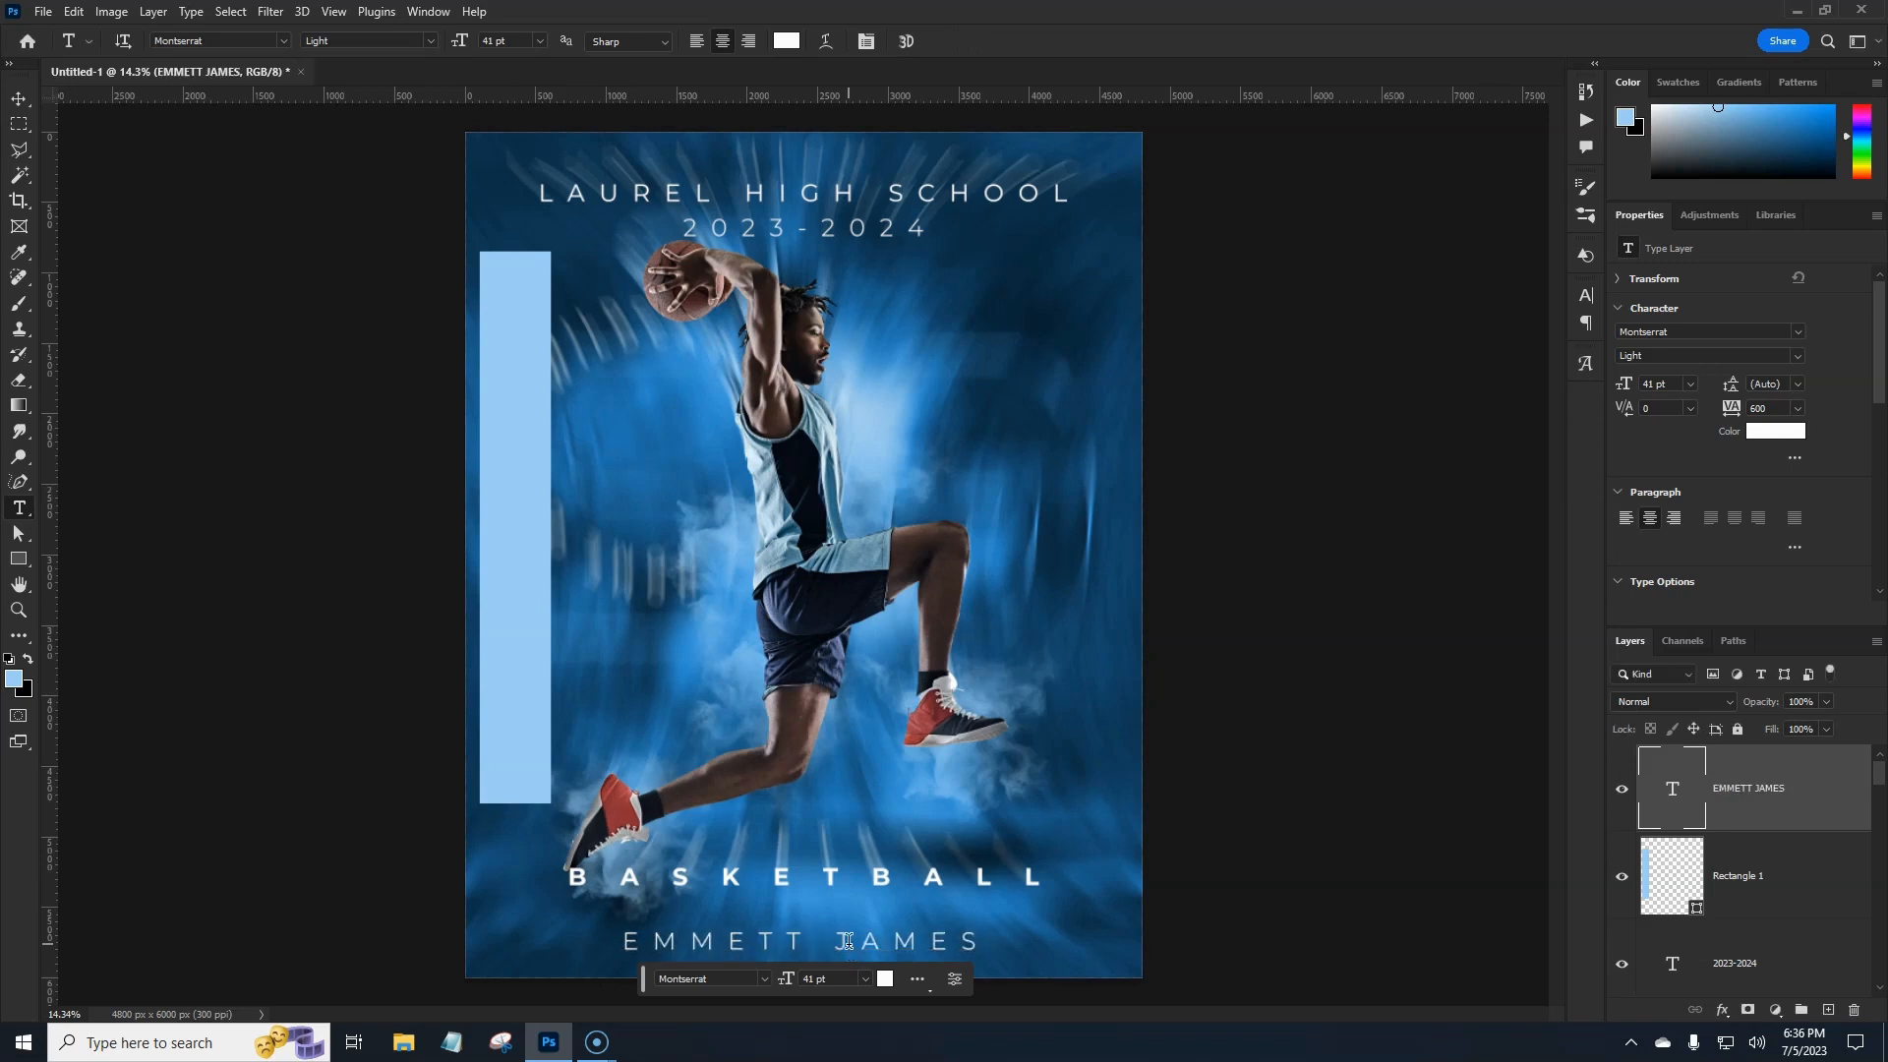
Rotate the name 90° counter-clockwise, move it onto the left bar and enlarge it.
{"action": "key", "text": "ctrl+t"}
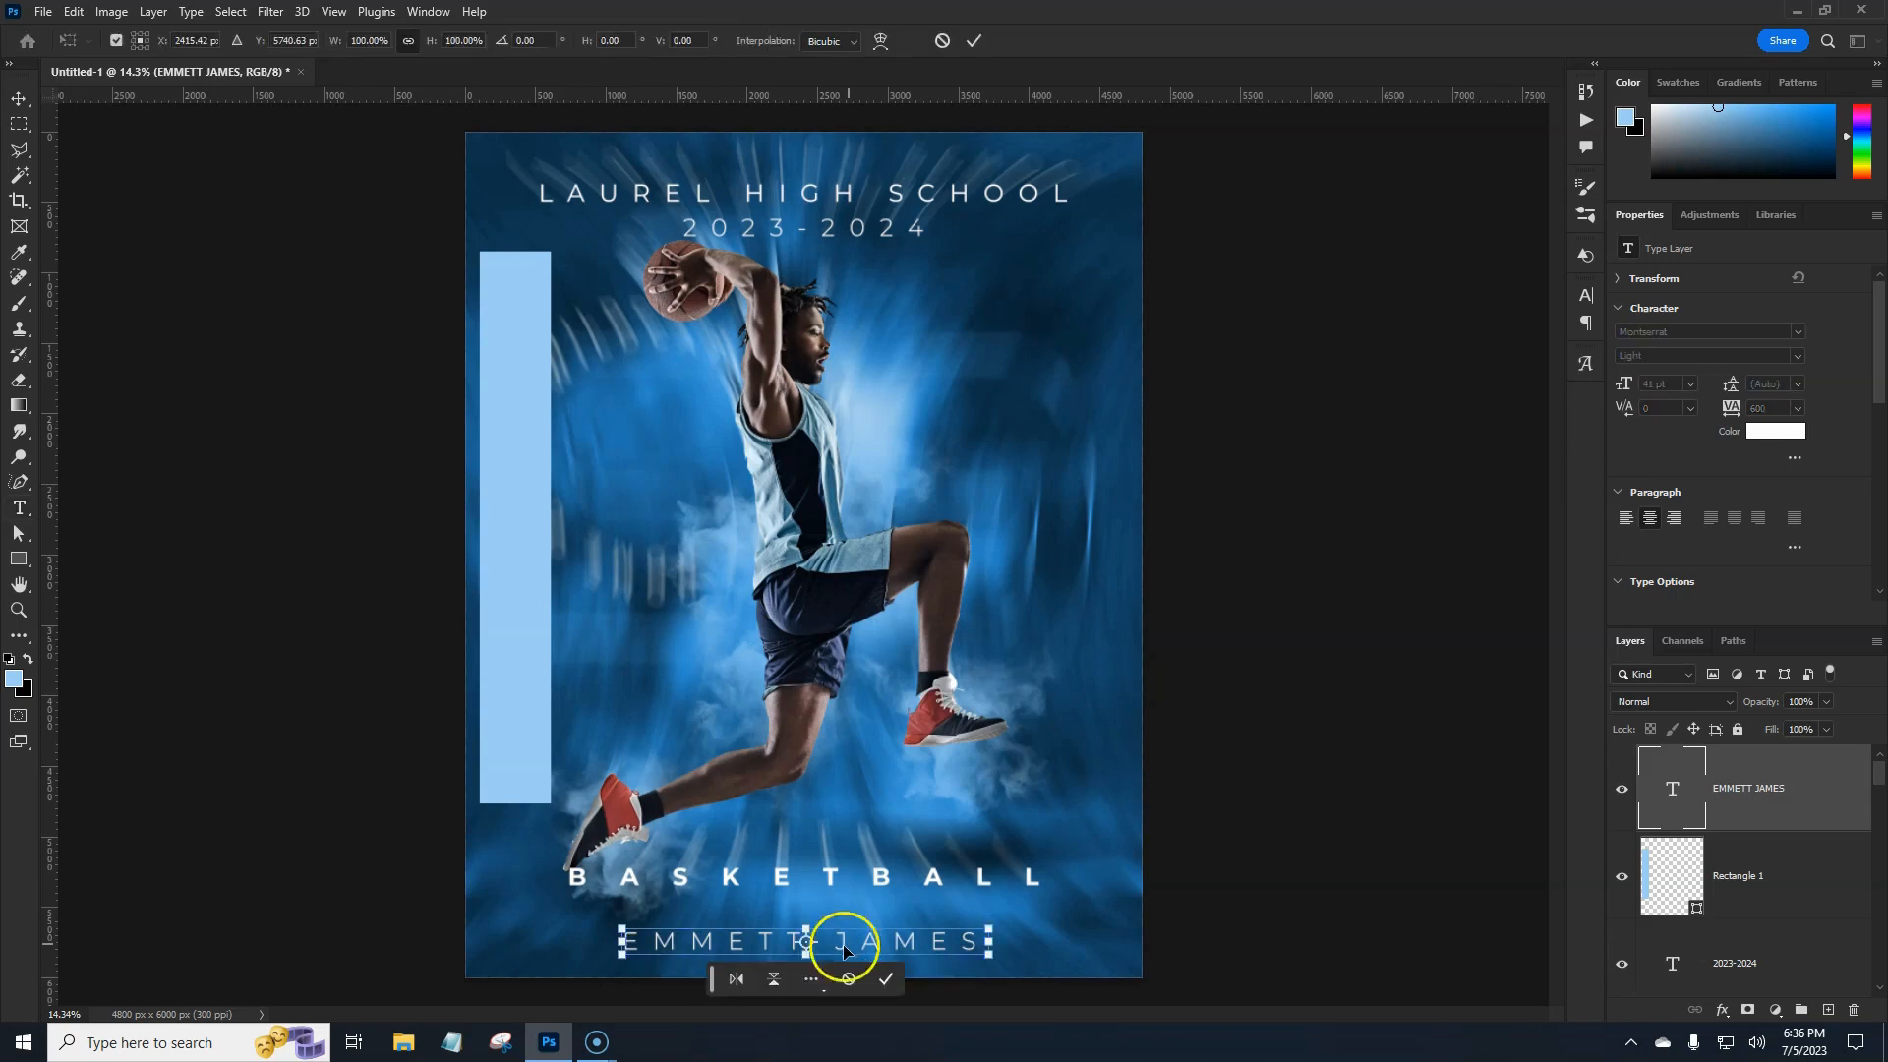
{"action": "right_click", "coordinate": [838, 948]}
{"action": "left_click", "coordinate": [909, 889]}
{"action": "left_click", "coordinate": [910, 890]}
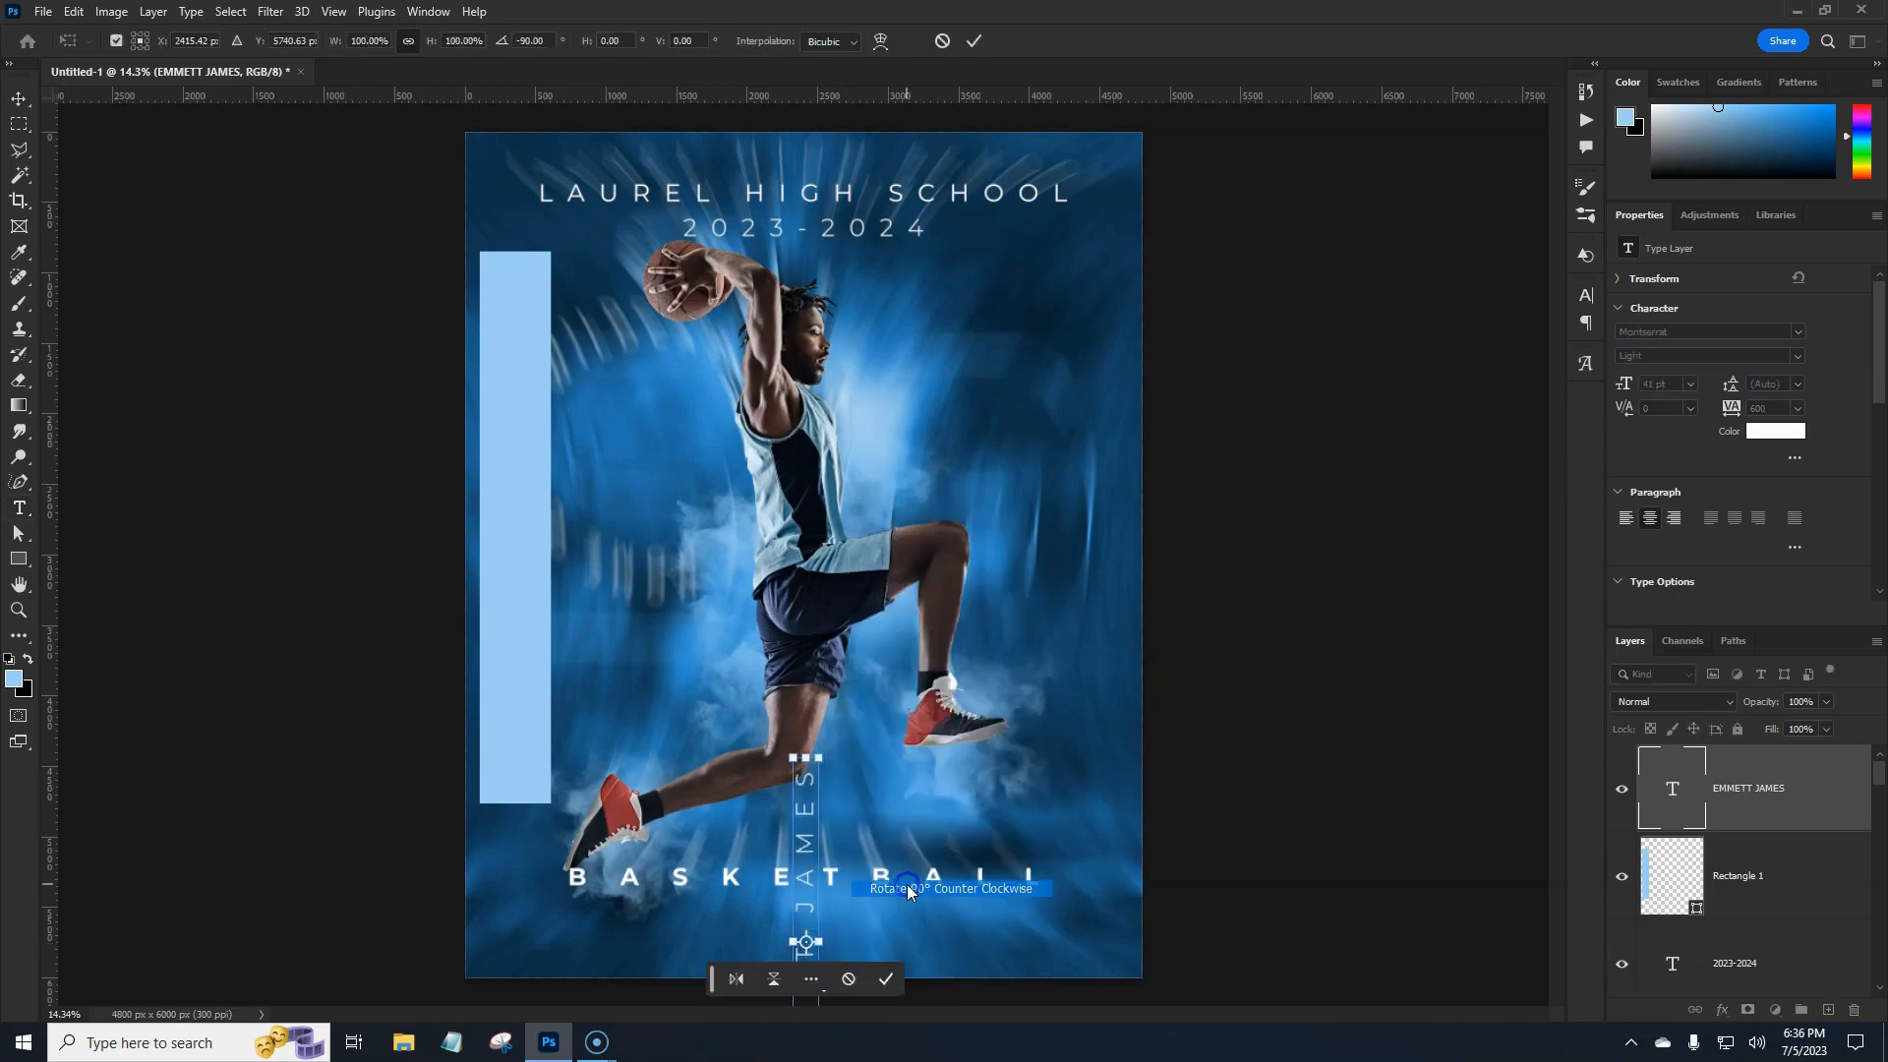
{"action": "left_click_drag", "start_coordinate": [815, 901], "coordinate": [515, 483]}
{"action": "left_click_drag", "start_coordinate": [514, 339], "coordinate": [517, 260]}
{"action": "key", "text": "Return"}
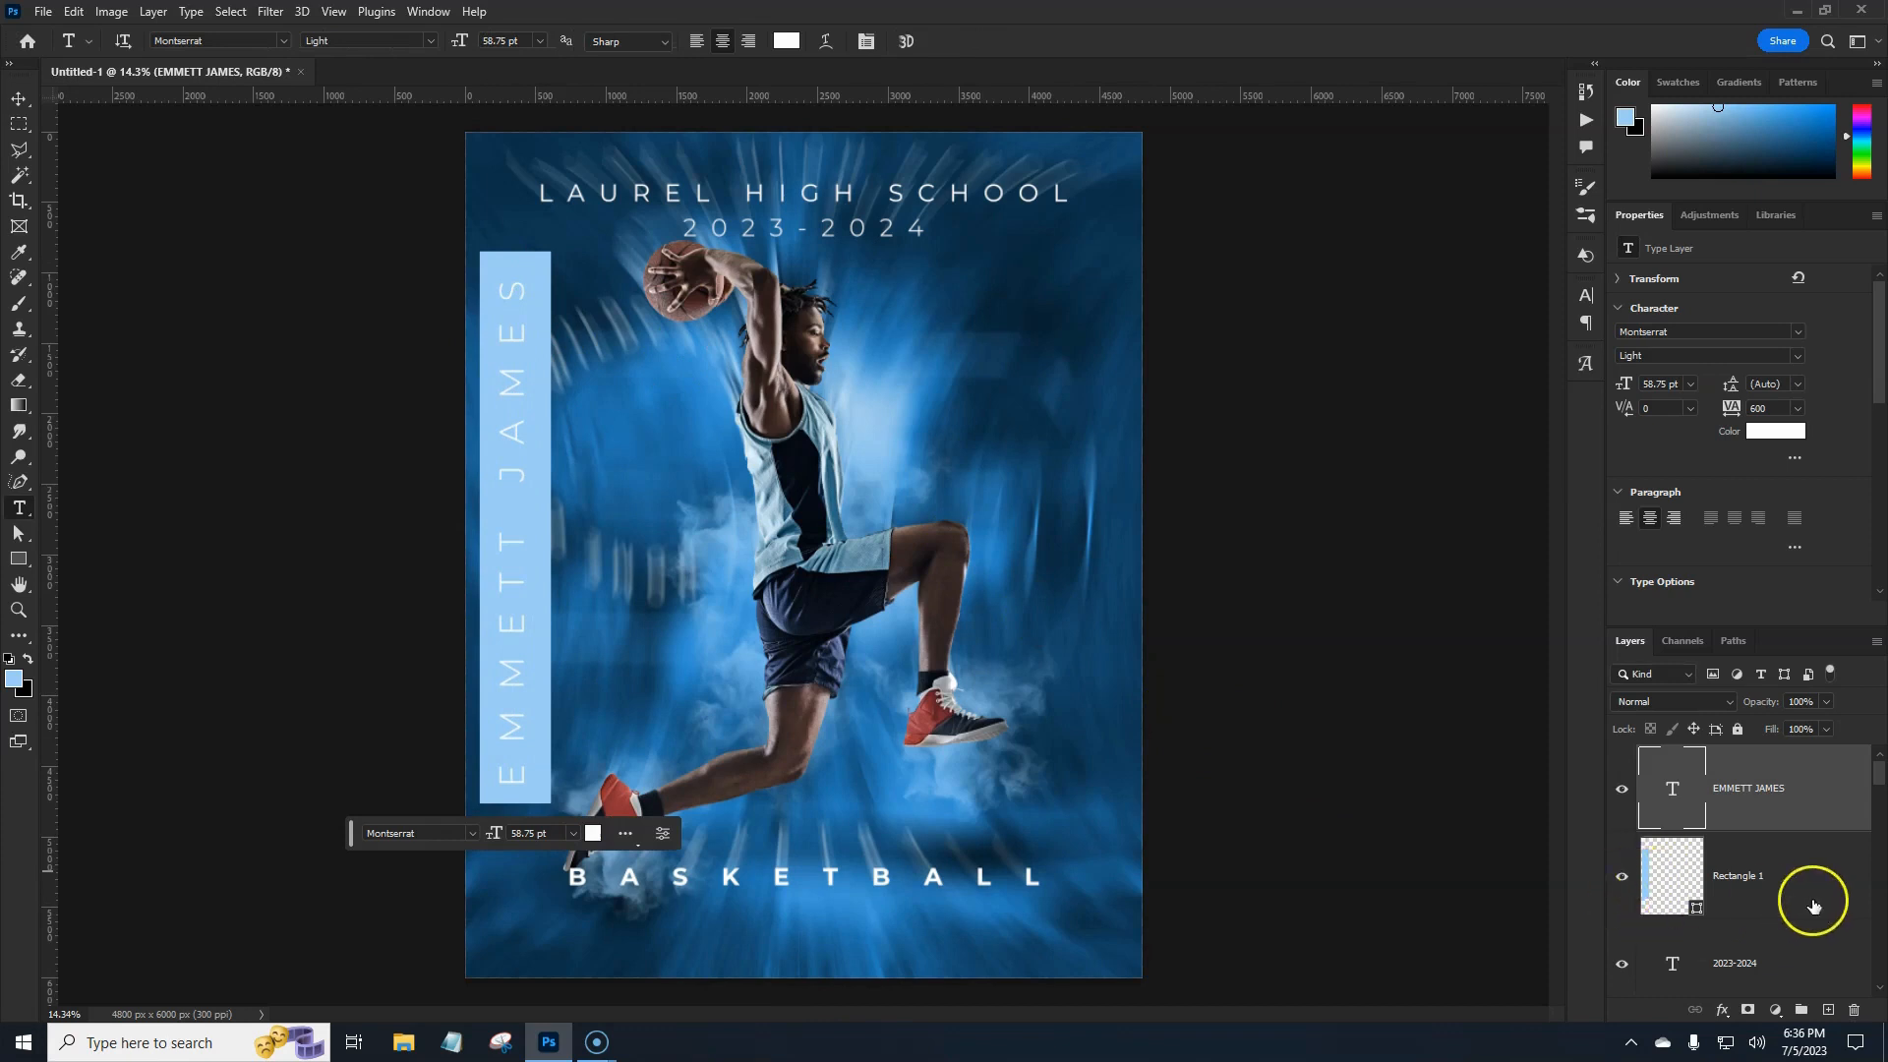
Recommit the name's position, toggle Rectangle 1's visibility, and open its layer style.
{"action": "left_click", "coordinate": [1770, 820]}
{"action": "key", "text": "ctrl+t"}
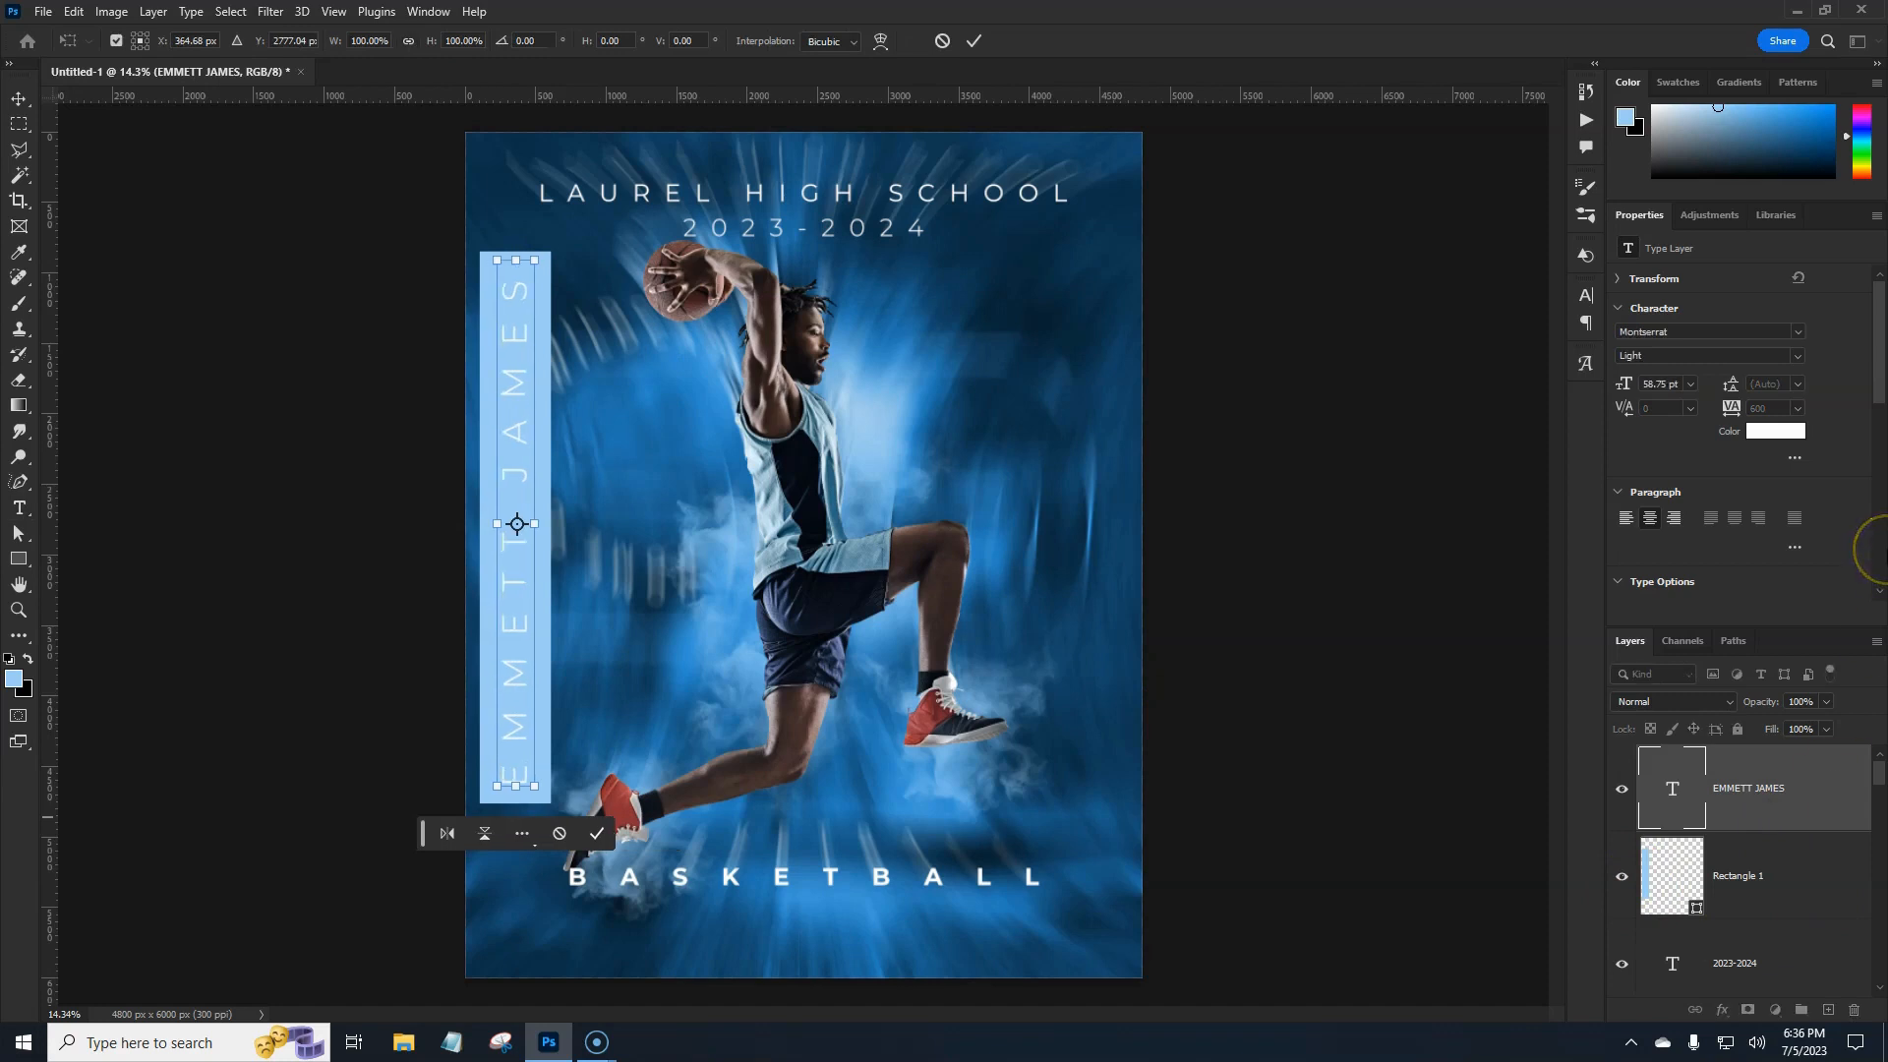
{"action": "key", "text": "Return"}
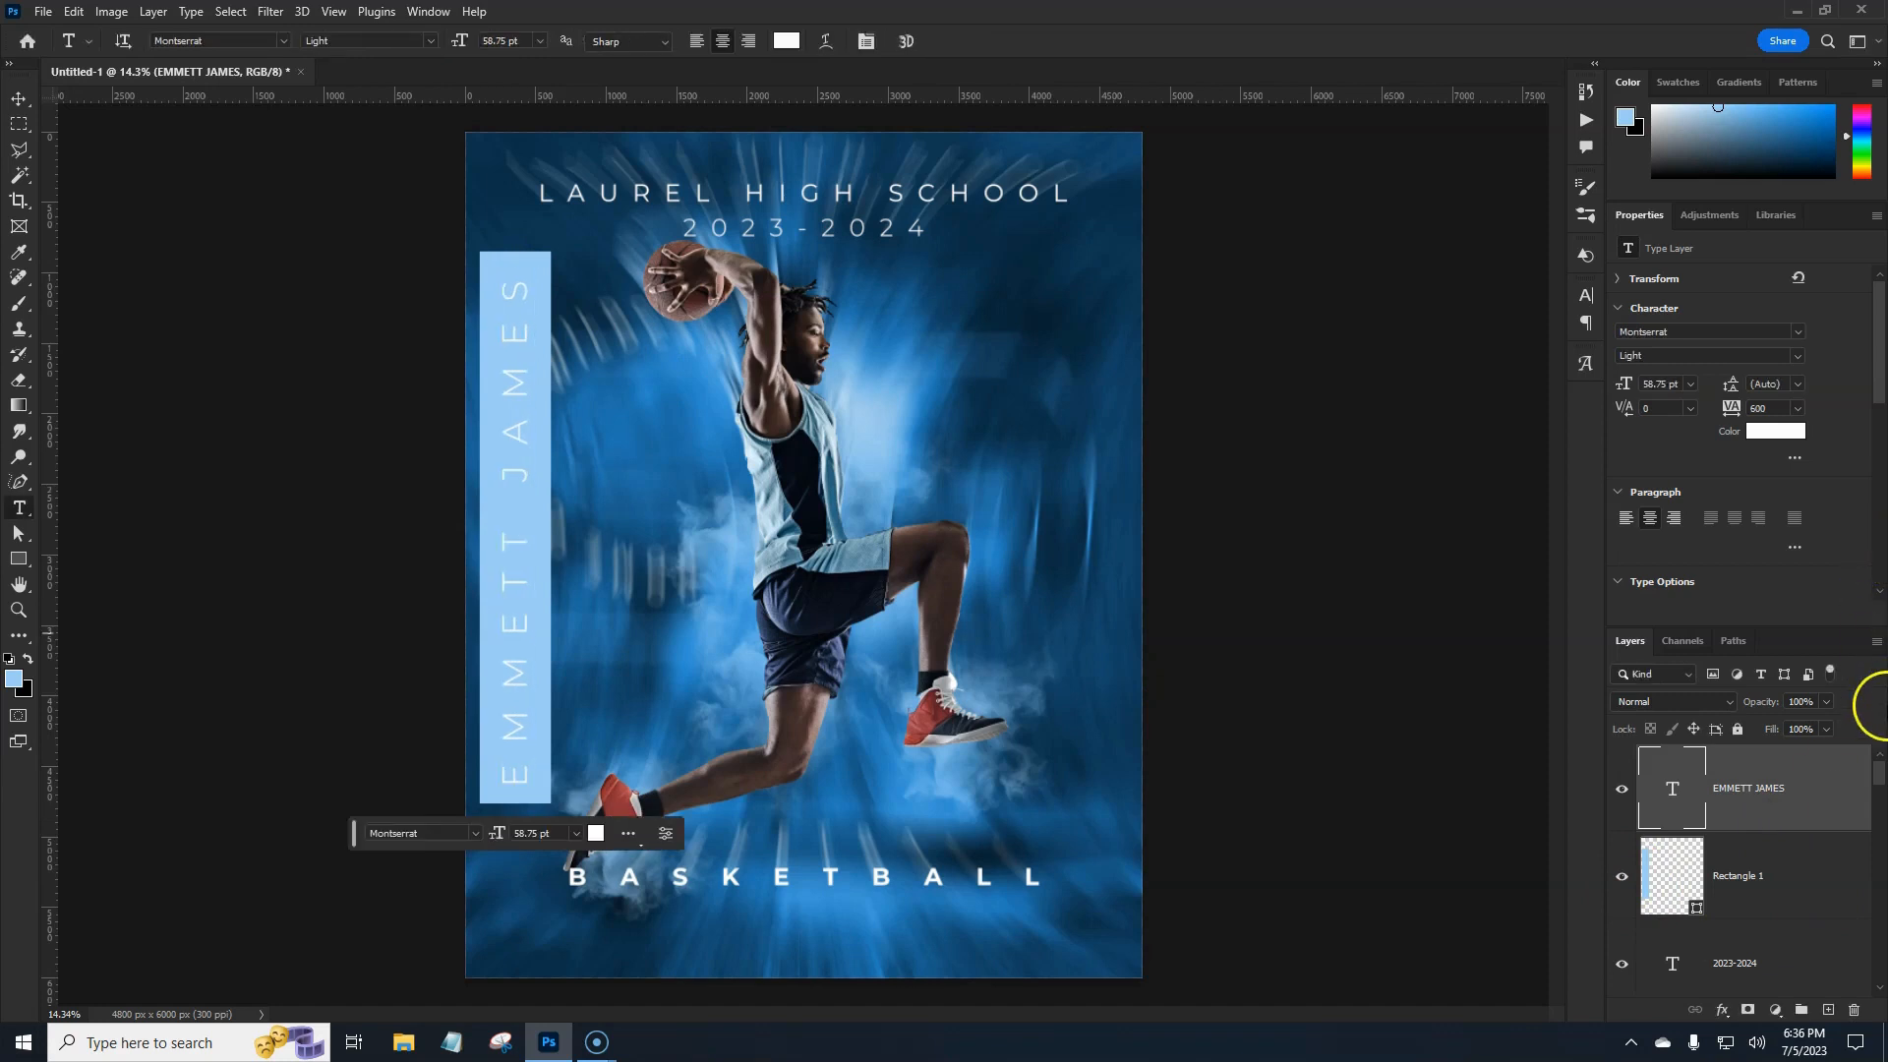
{"action": "left_click", "coordinate": [1624, 878]}
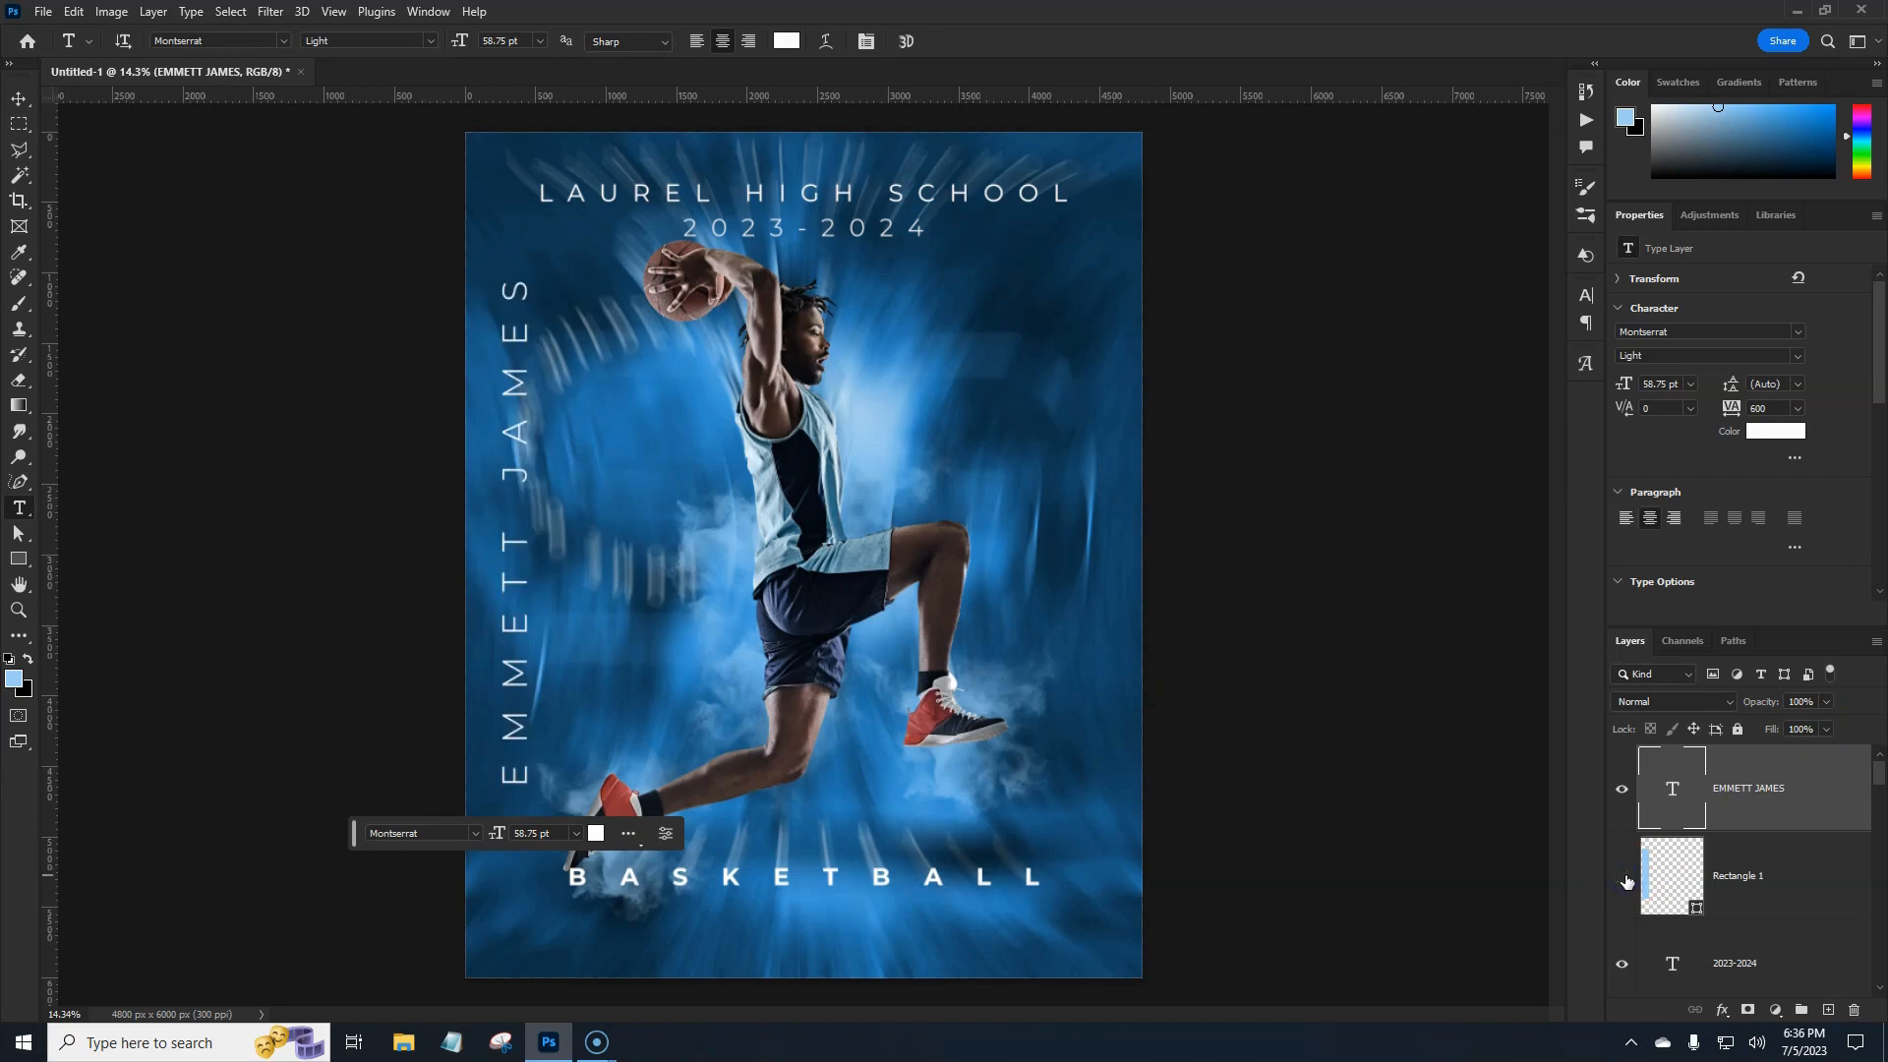
{"action": "left_click", "coordinate": [1625, 878]}
{"action": "left_click", "coordinate": [1791, 879]}
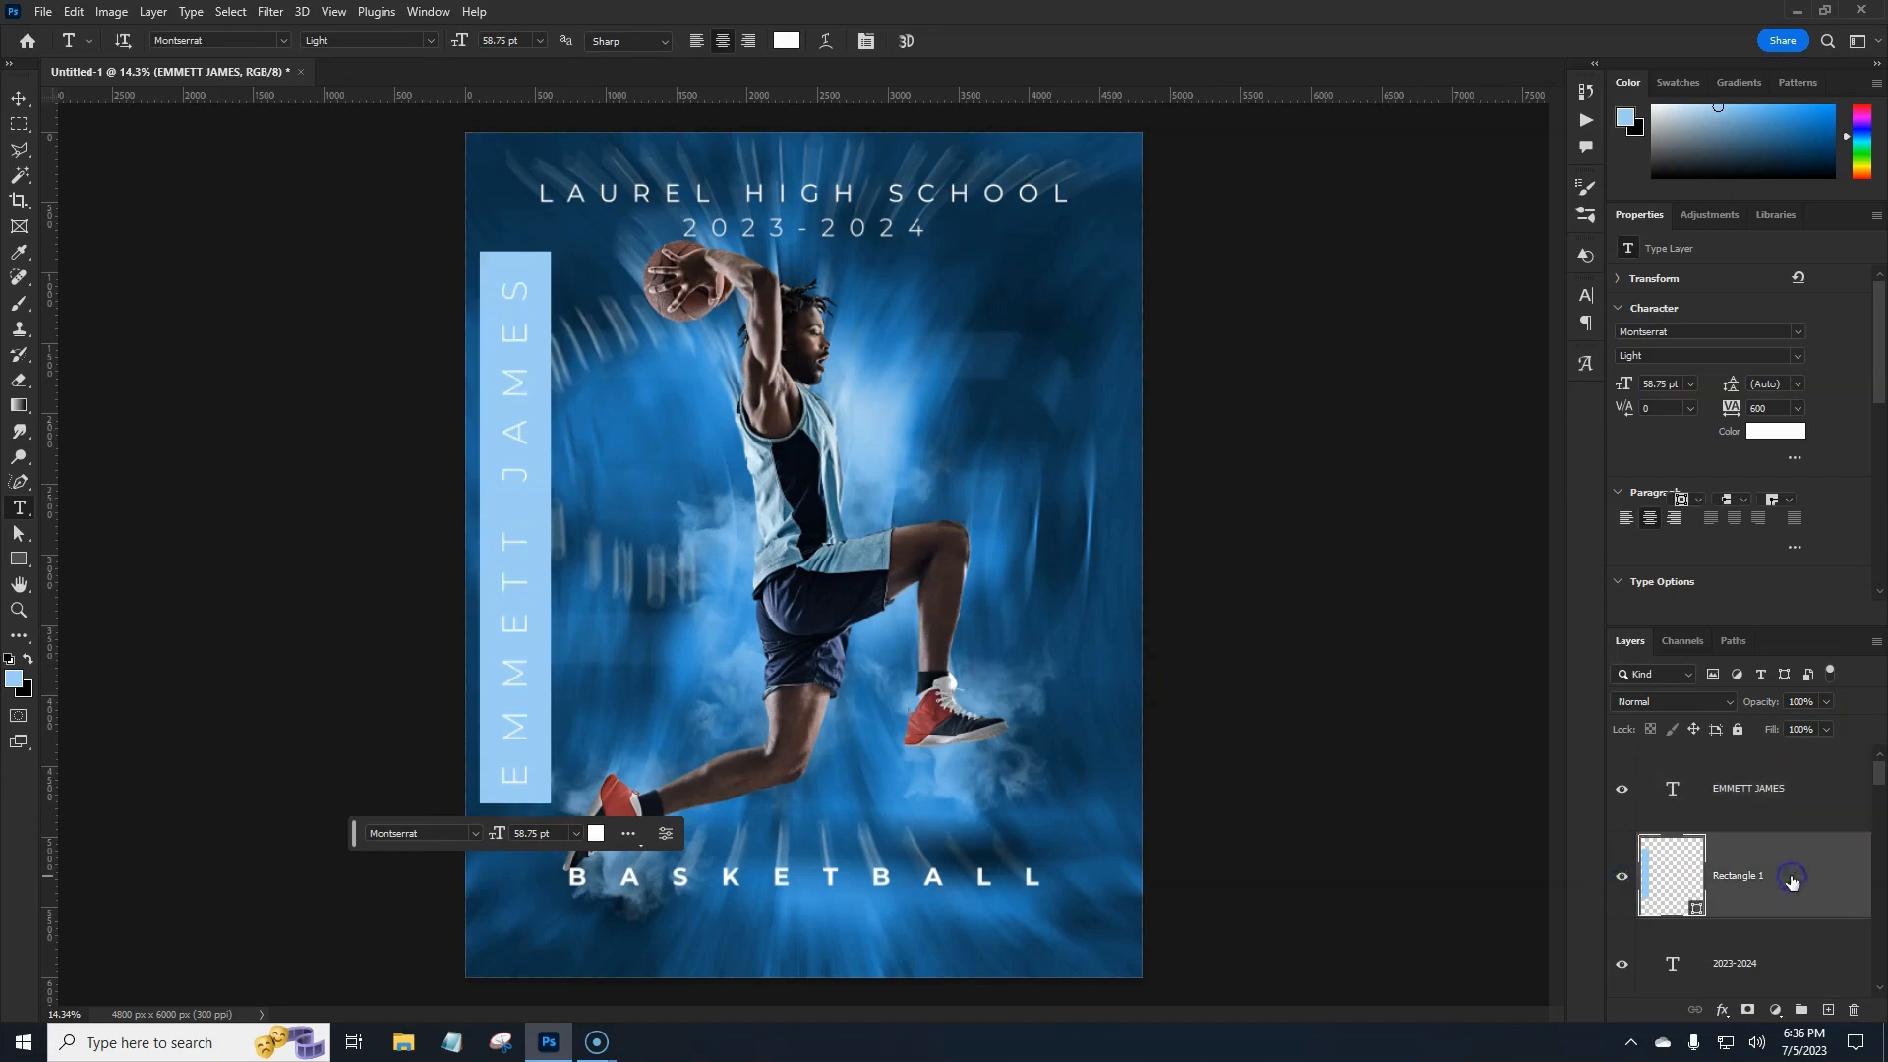
{"action": "double_click", "coordinate": [1791, 878]}
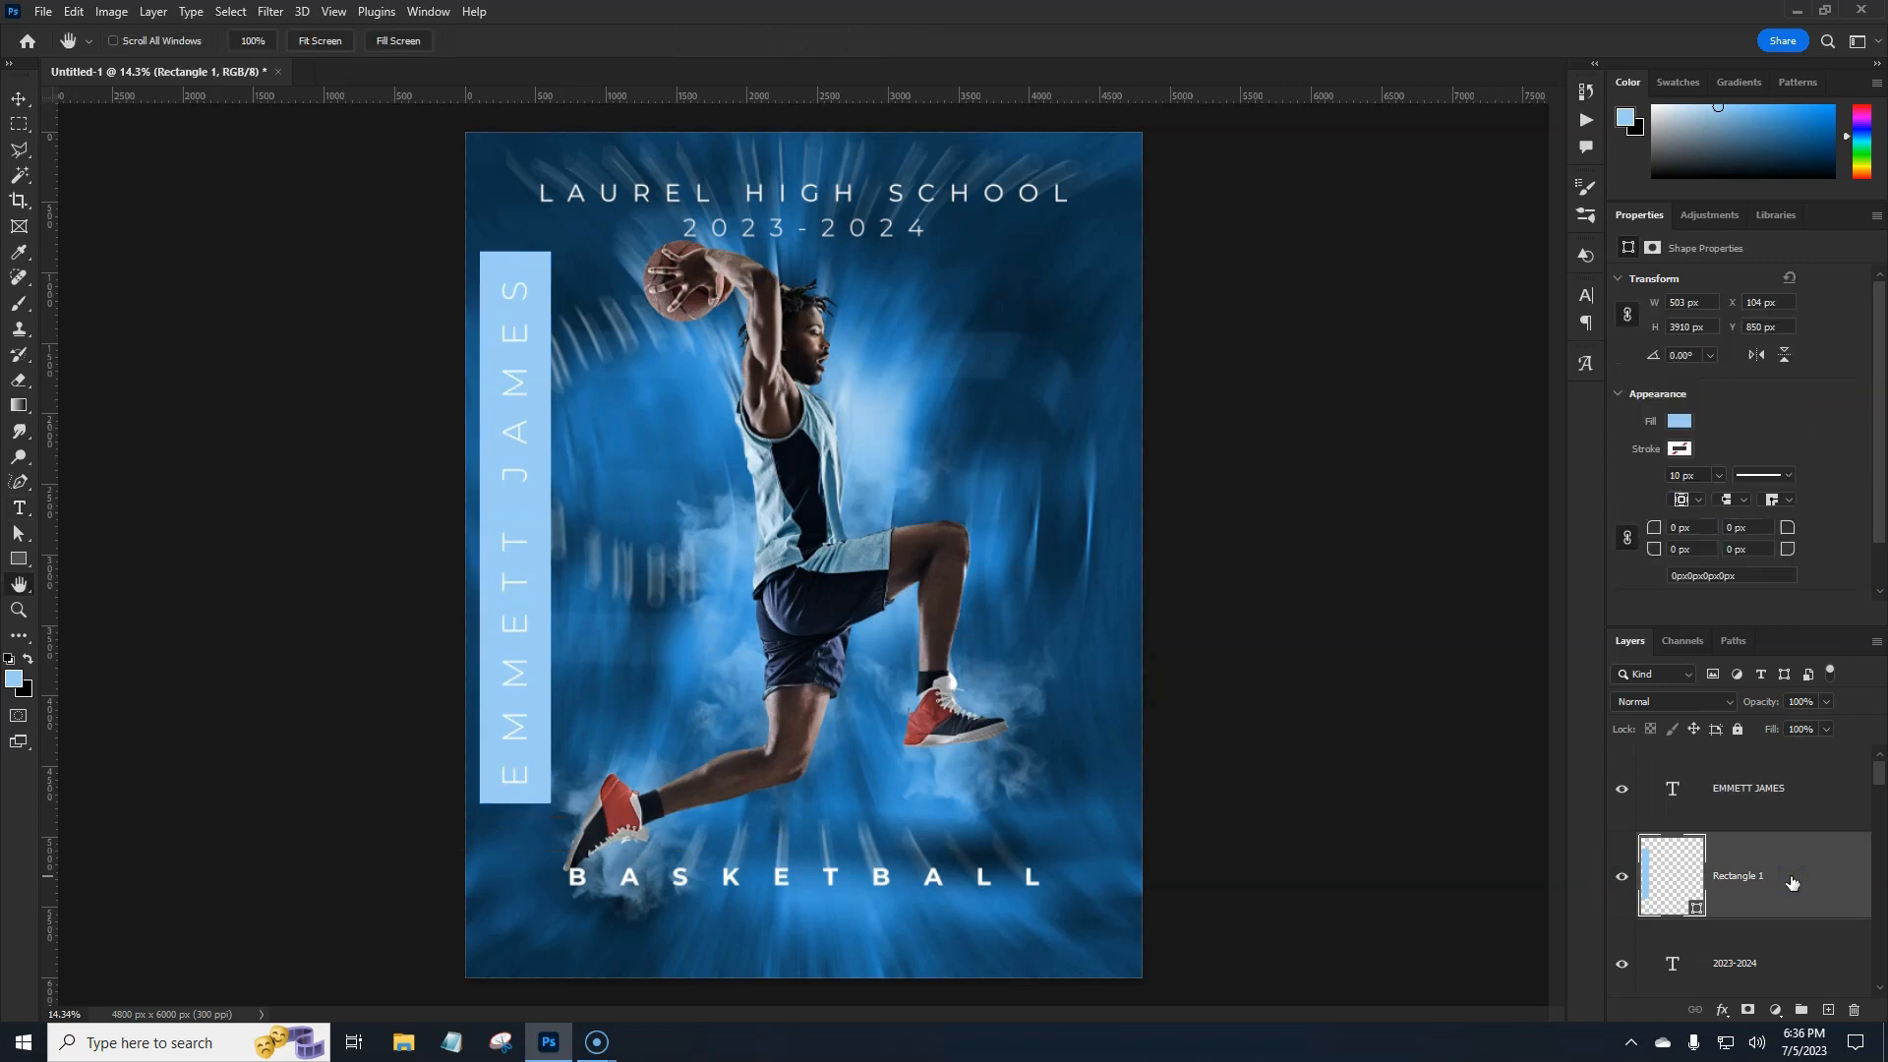
Give Rectangle 1 a navy Gradient Overlay and stretch it to the poster top (503 × 5060 px).
{"action": "left_click", "coordinate": [1242, 570]}
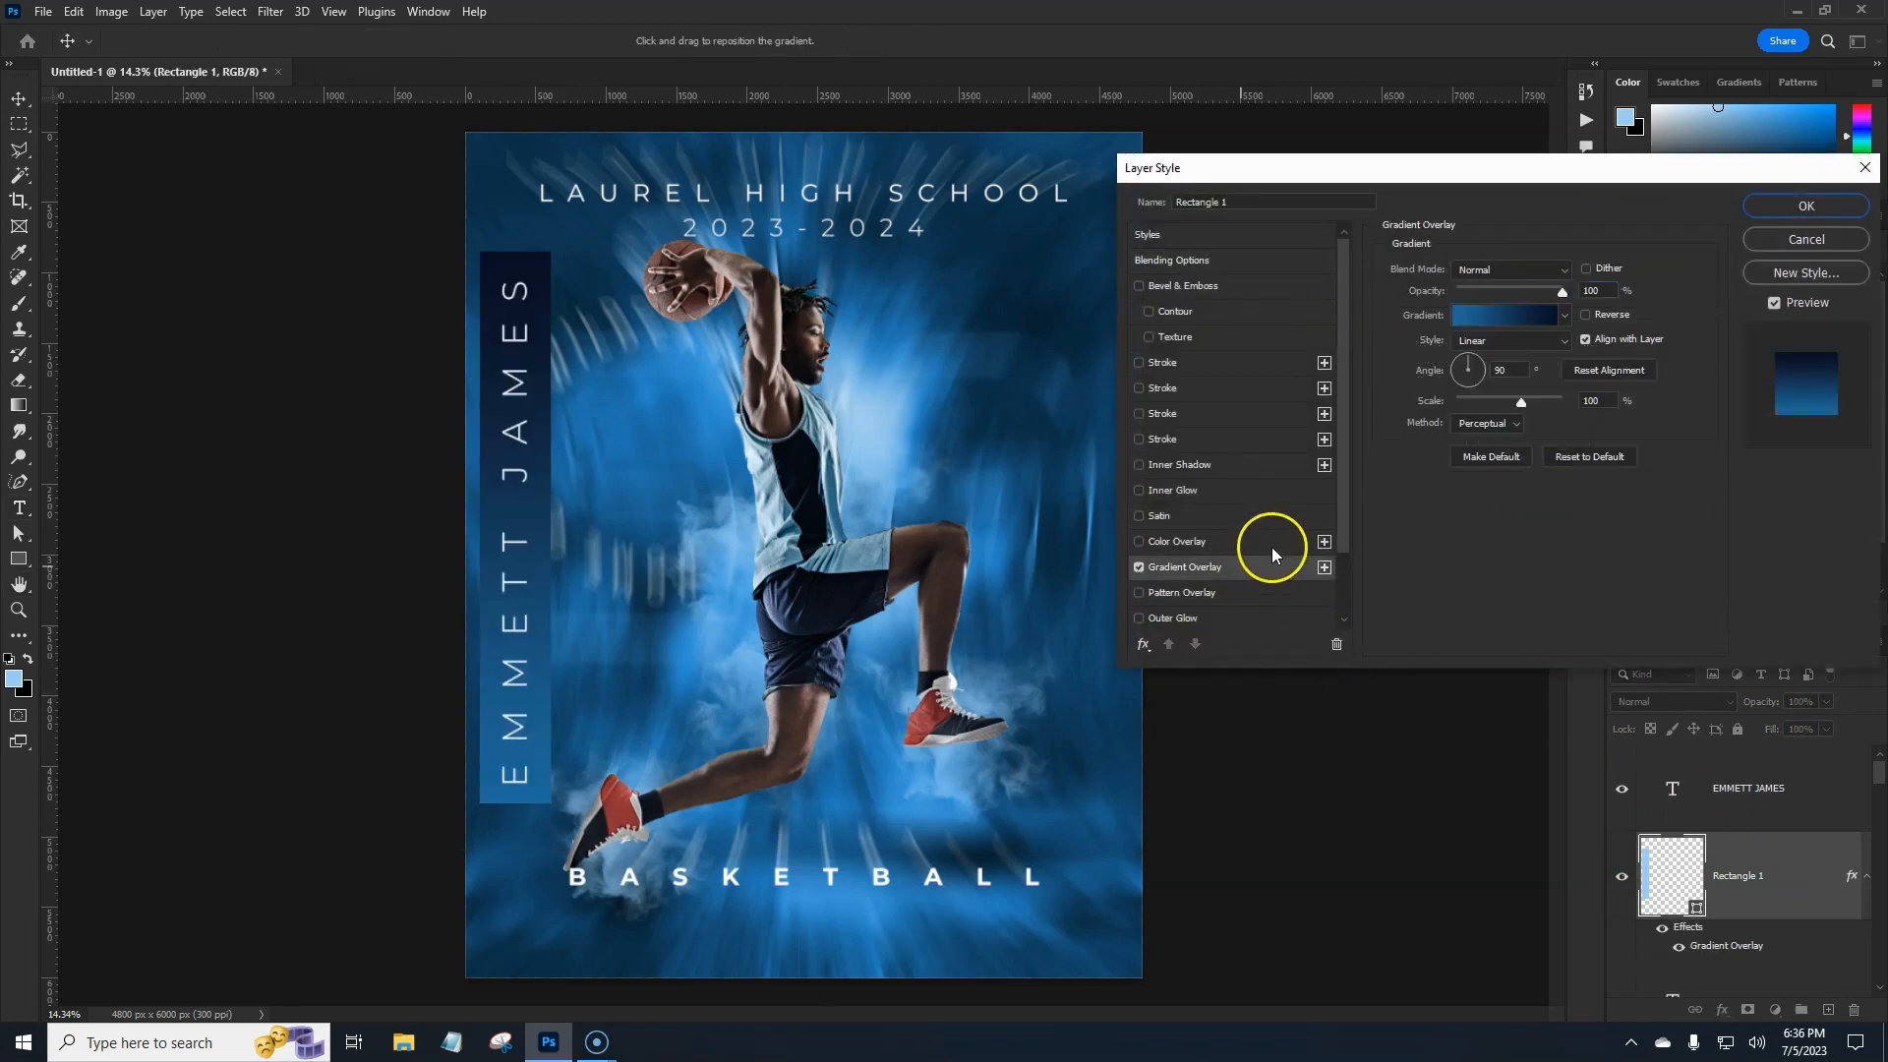
{"action": "left_click", "coordinate": [1806, 205]}
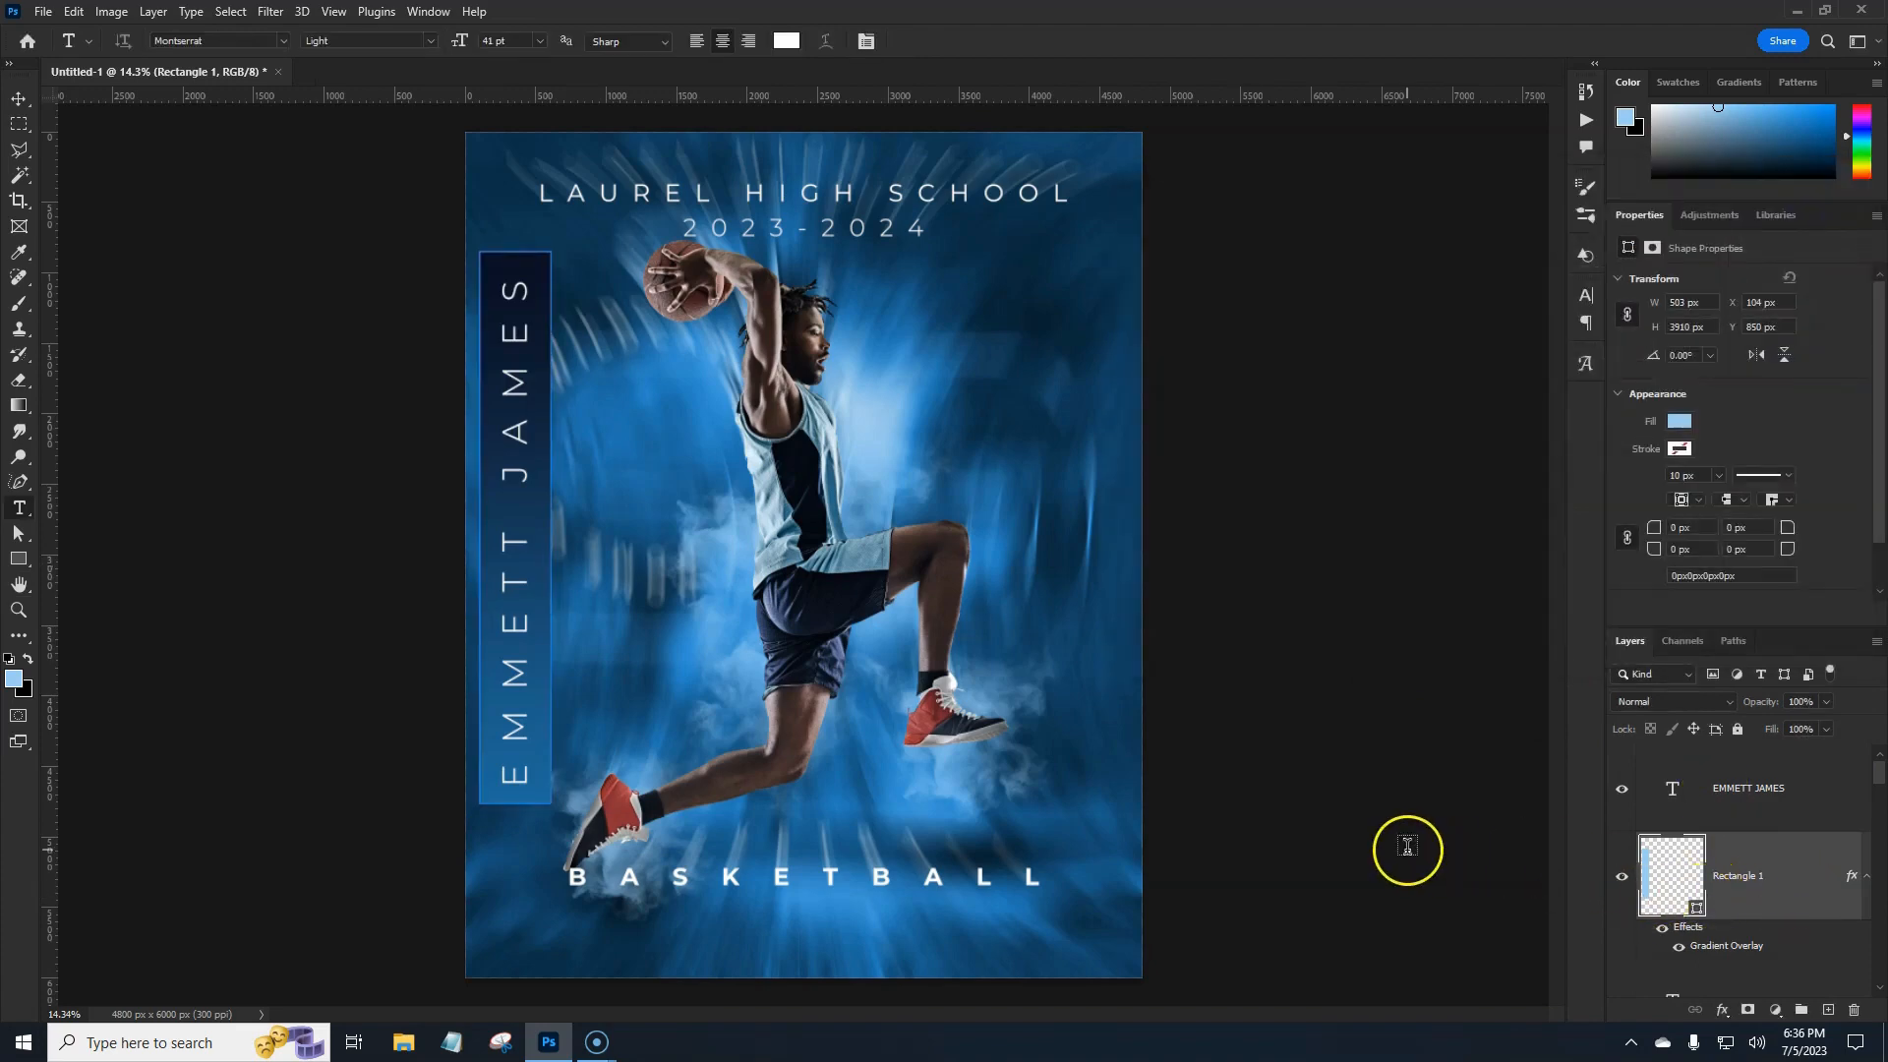
{"action": "key", "text": "ctrl+t"}
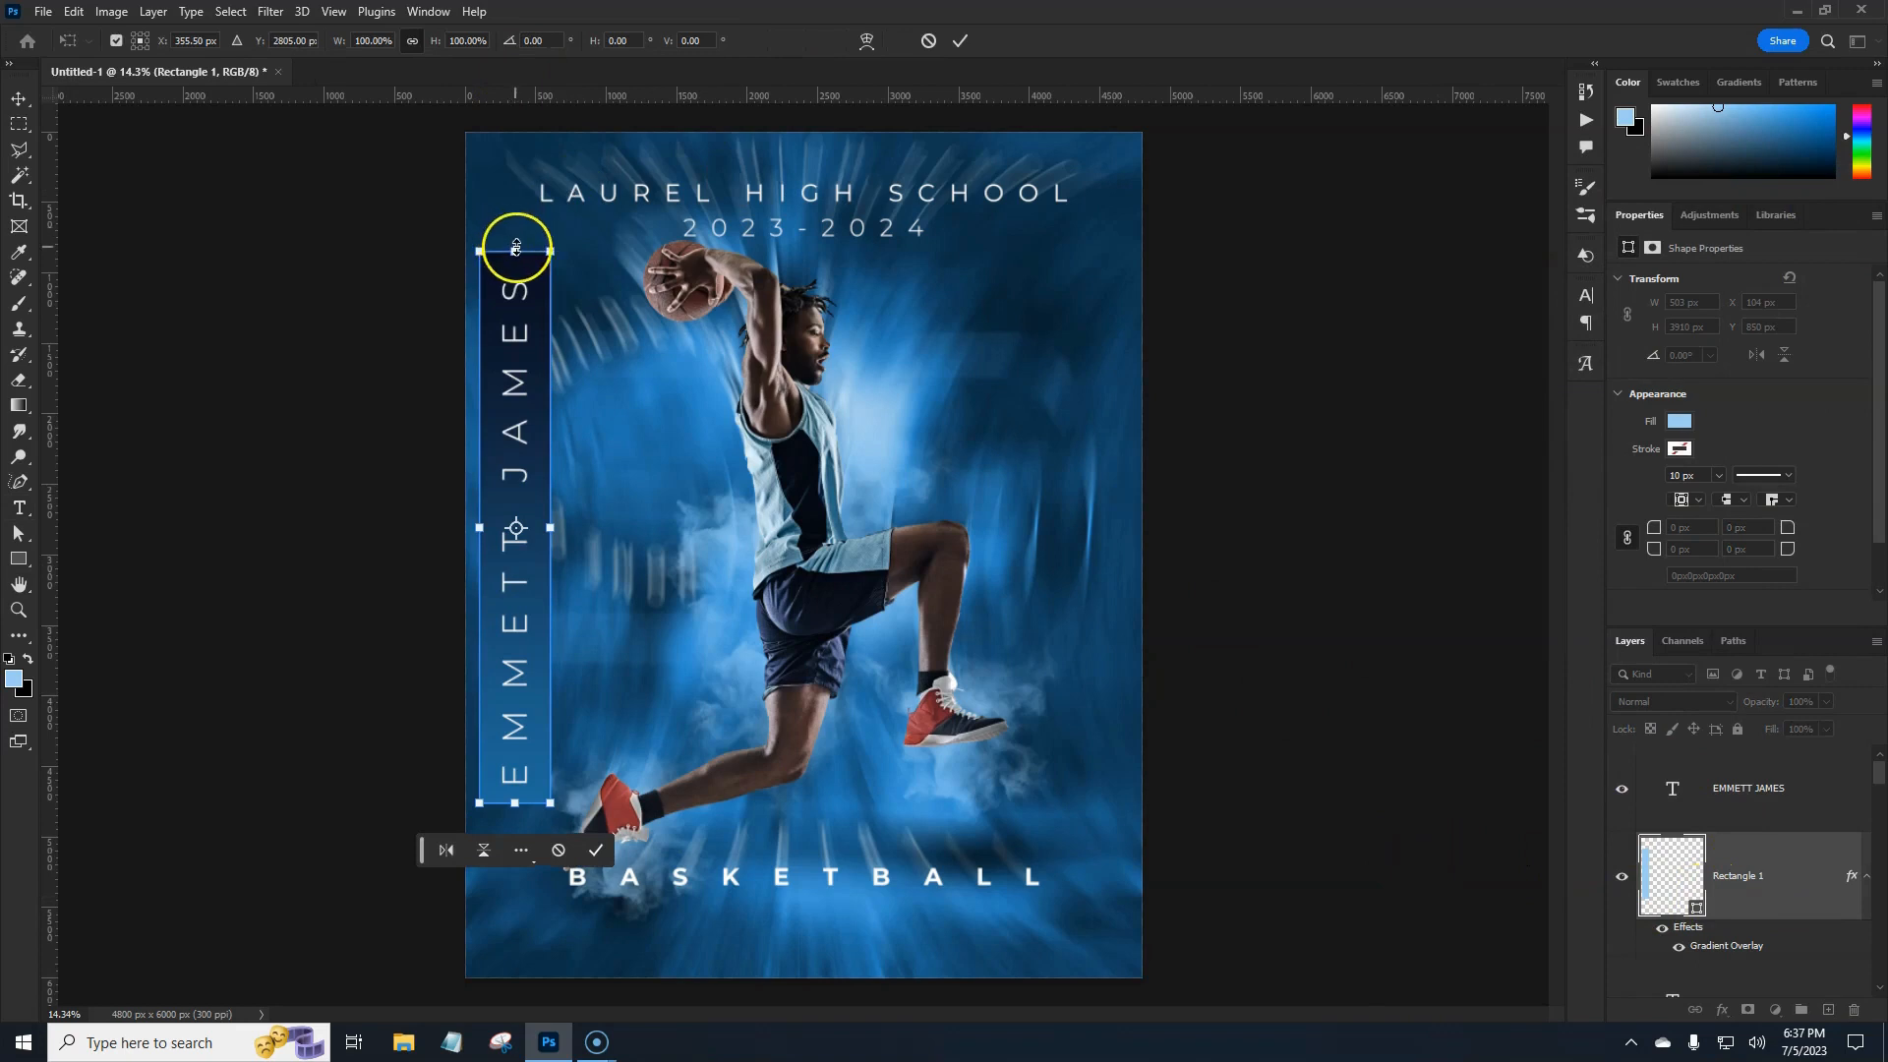
{"action": "left_click_drag", "start_coordinate": [516, 251], "coordinate": [518, 99]}
{"action": "key", "text": "t"}
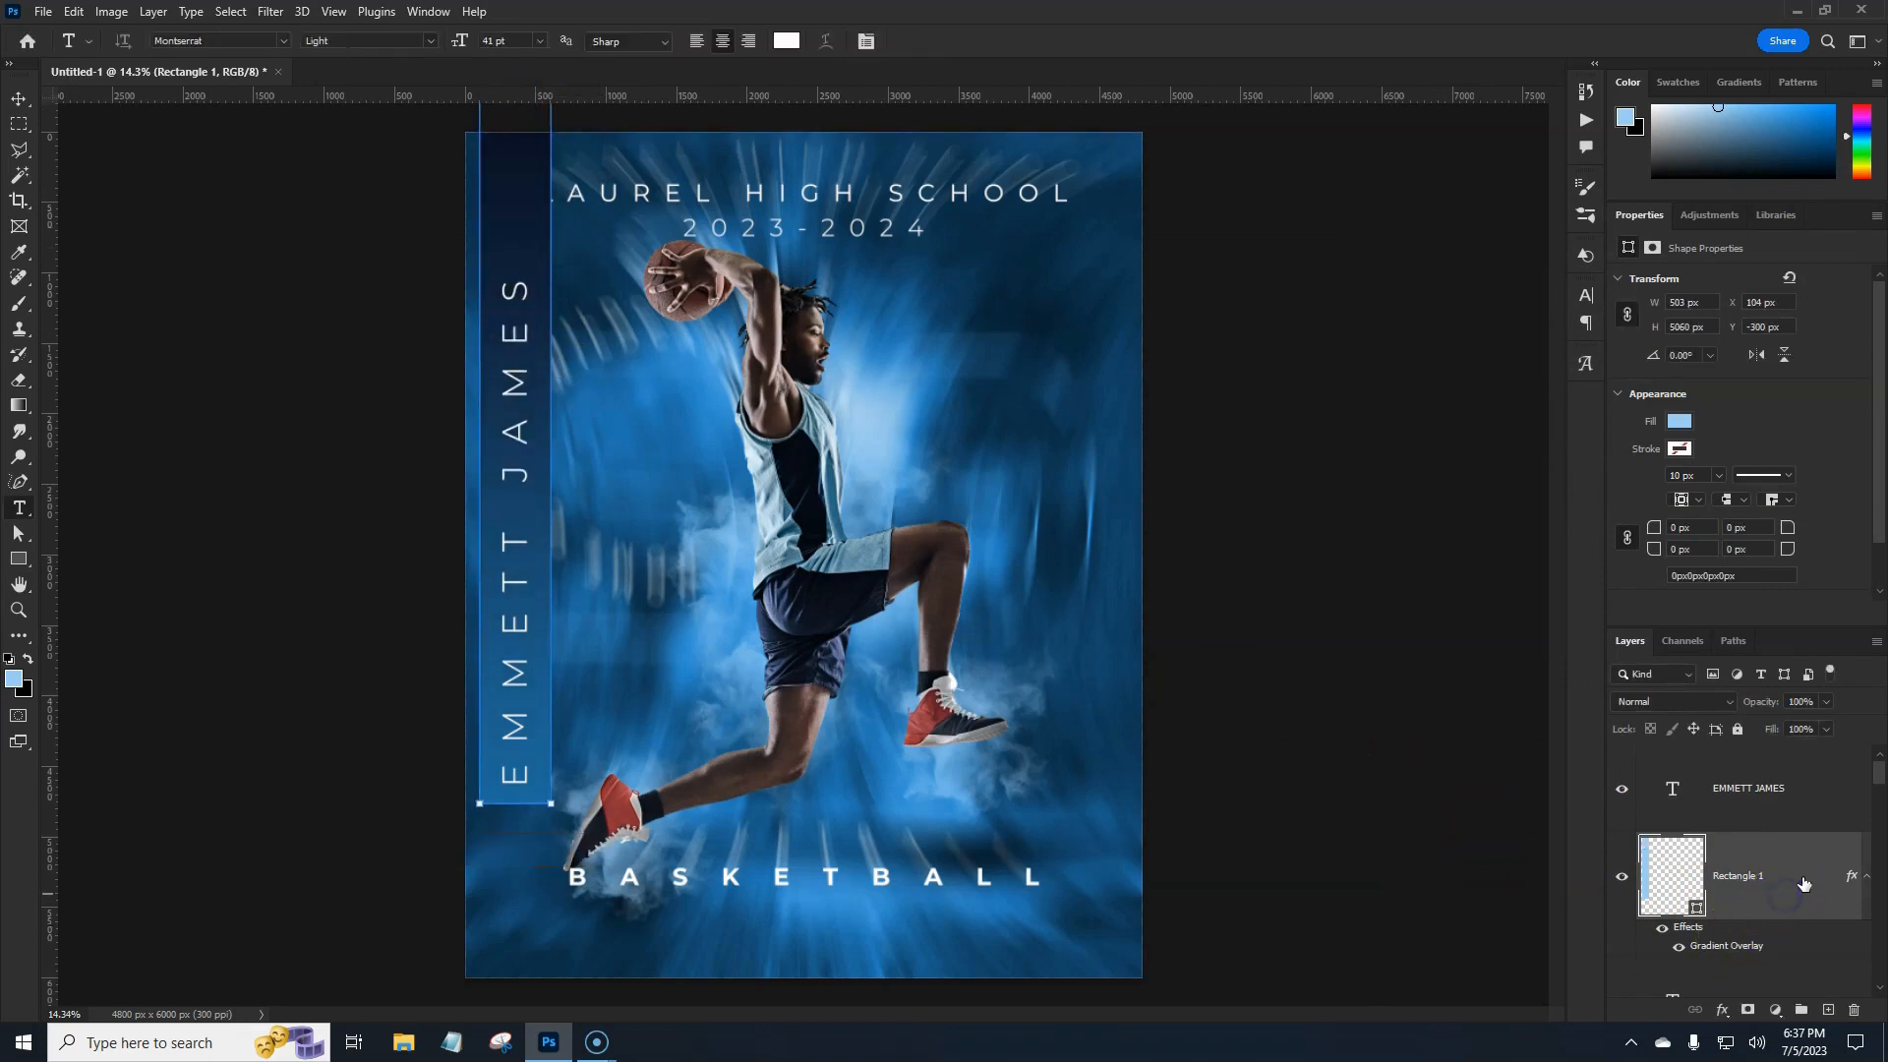
{"action": "left_click", "coordinate": [1803, 797]}
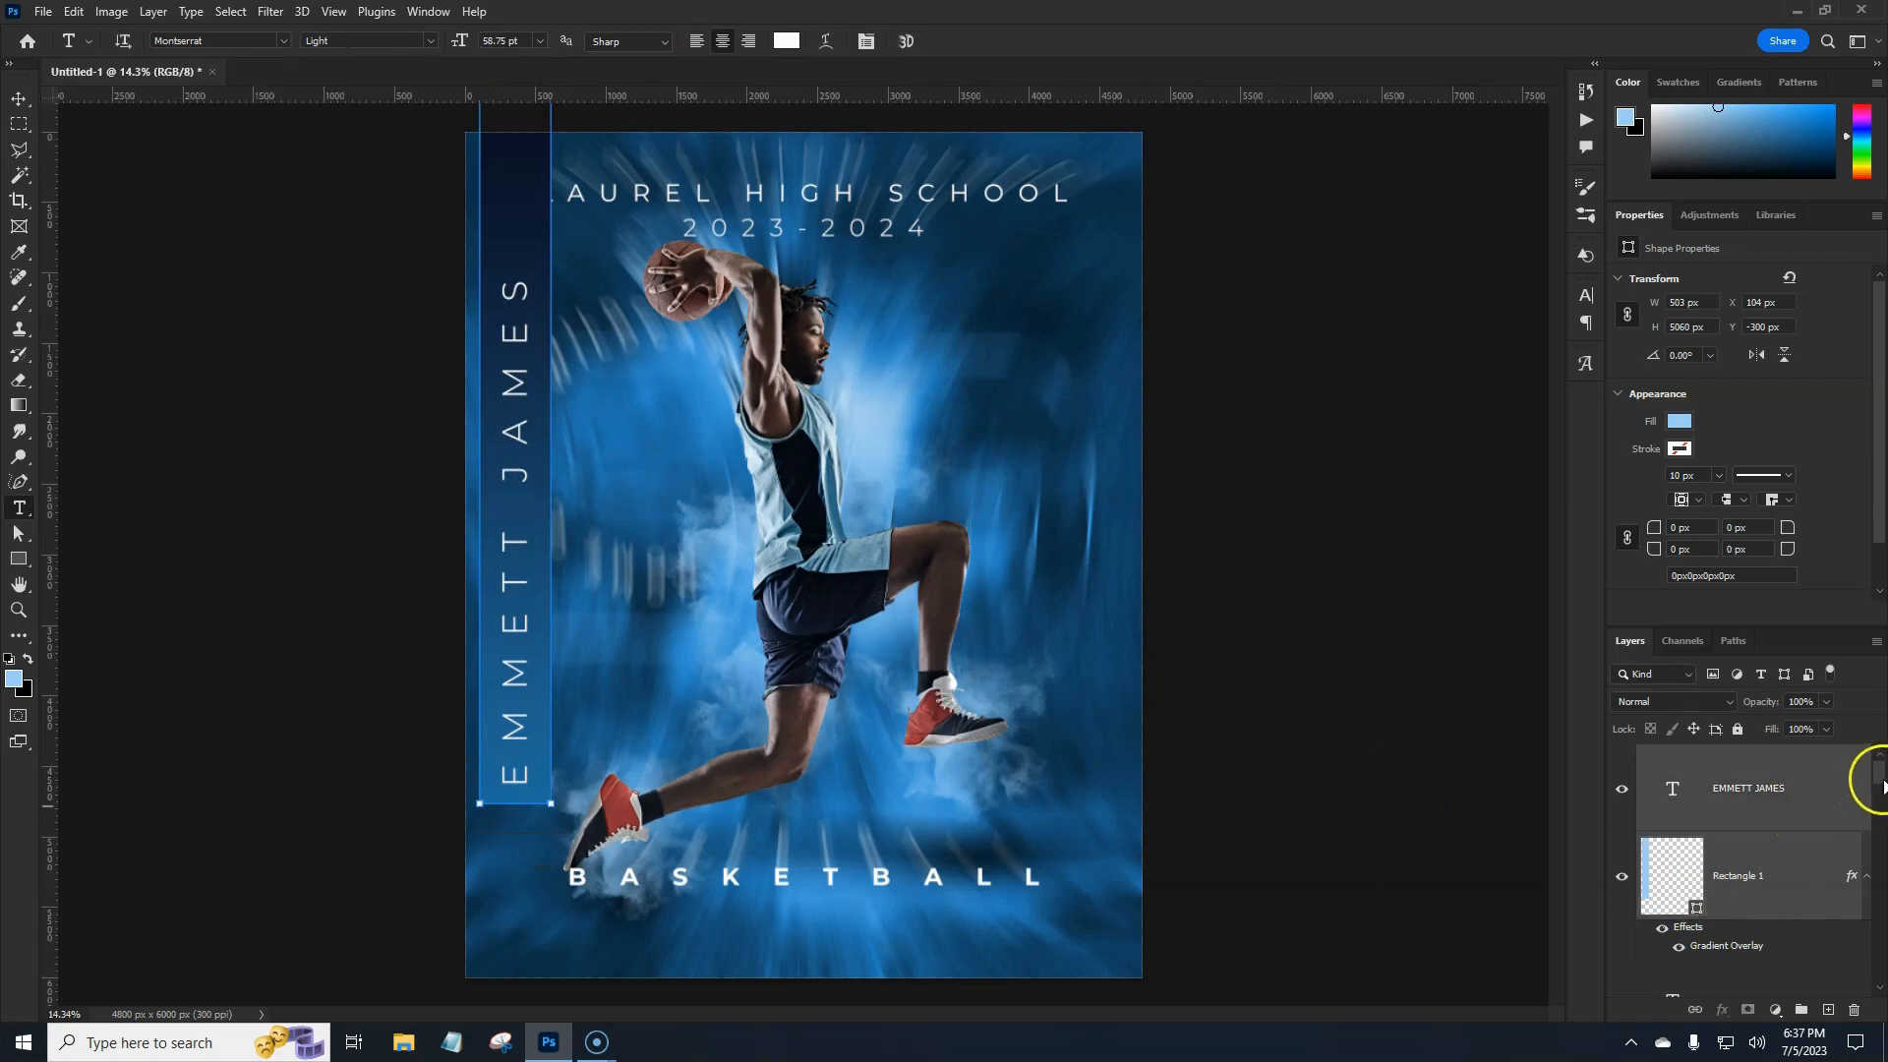
{"action": "left_click_drag", "start_coordinate": [1883, 784], "coordinate": [1802, 1000]}
{"action": "scroll", "coordinate": [1883, 800], "scroll_direction": "up", "scroll_amount": 1}
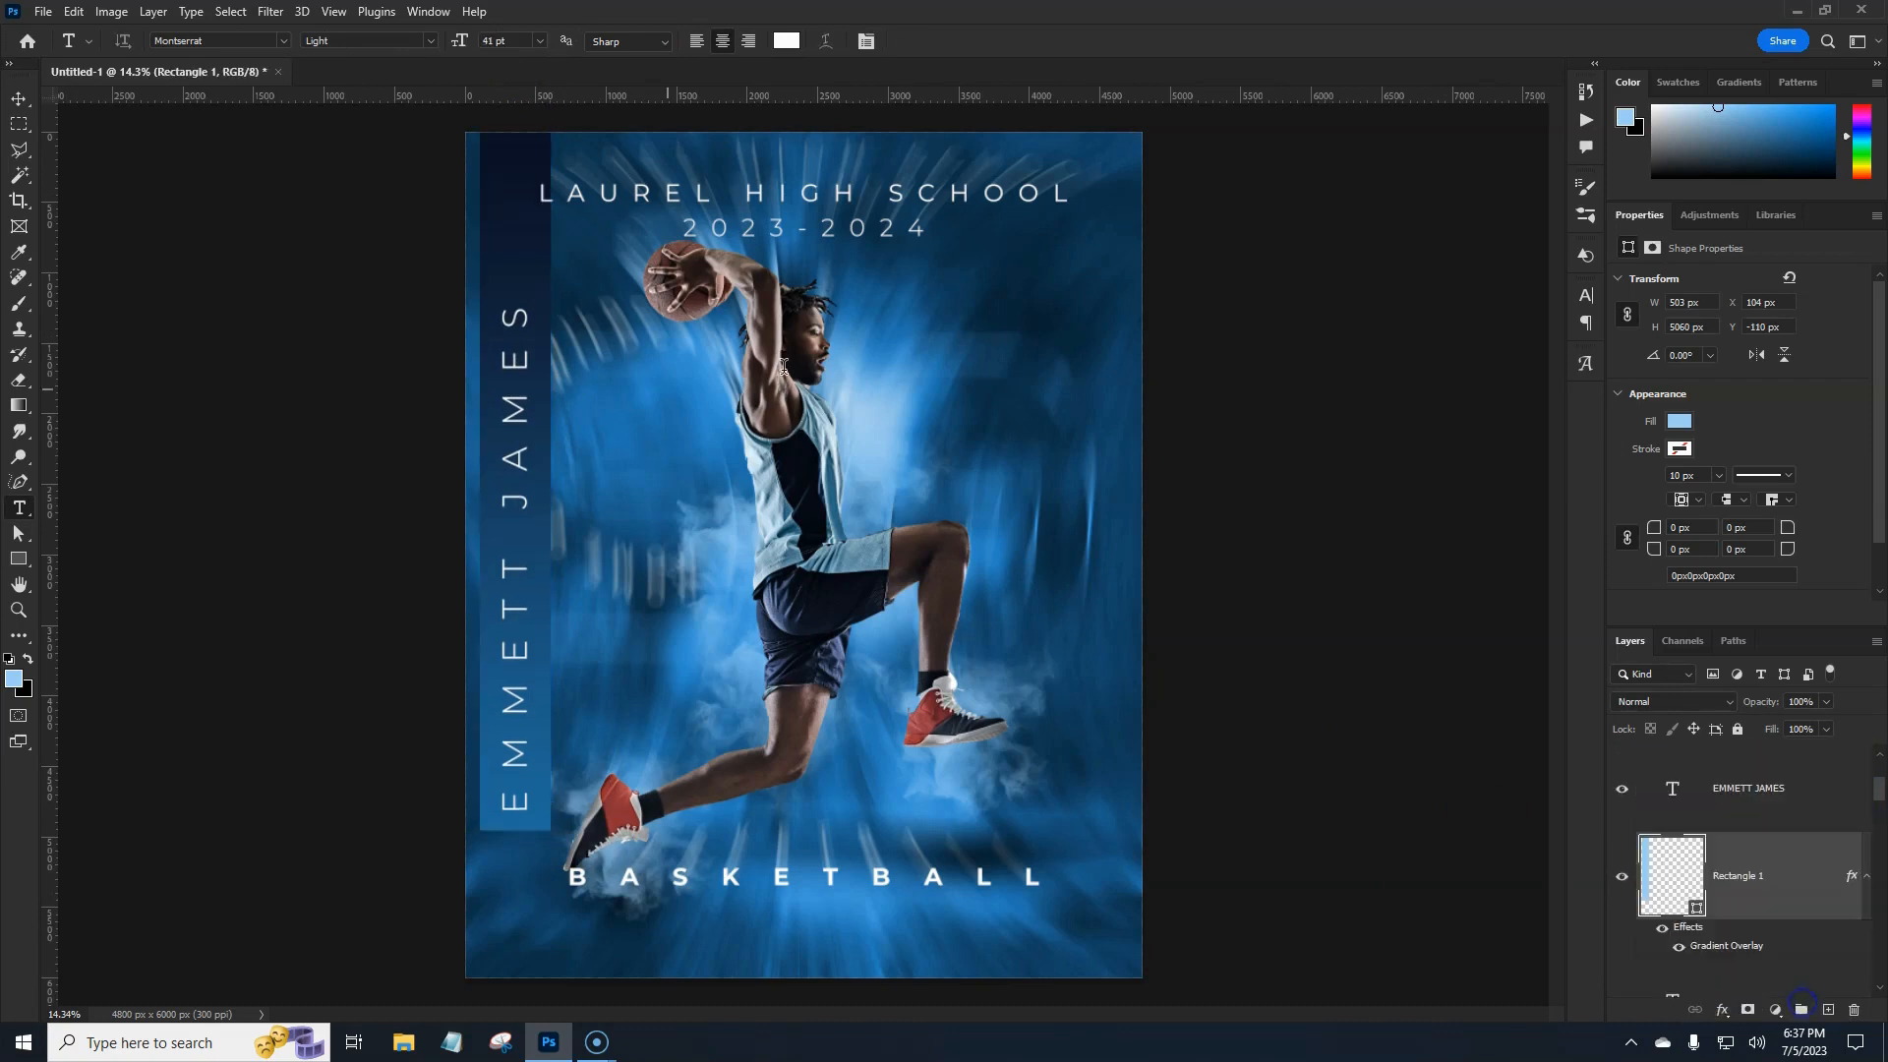
{"action": "left_click", "coordinate": [1800, 897]}
Duplicate Rectangle 1 and shrink the copy to 334 × 3364 px, nudged slightly down.
{"action": "key", "text": "ctrl+j"}
{"action": "key", "text": "ctrl+t"}
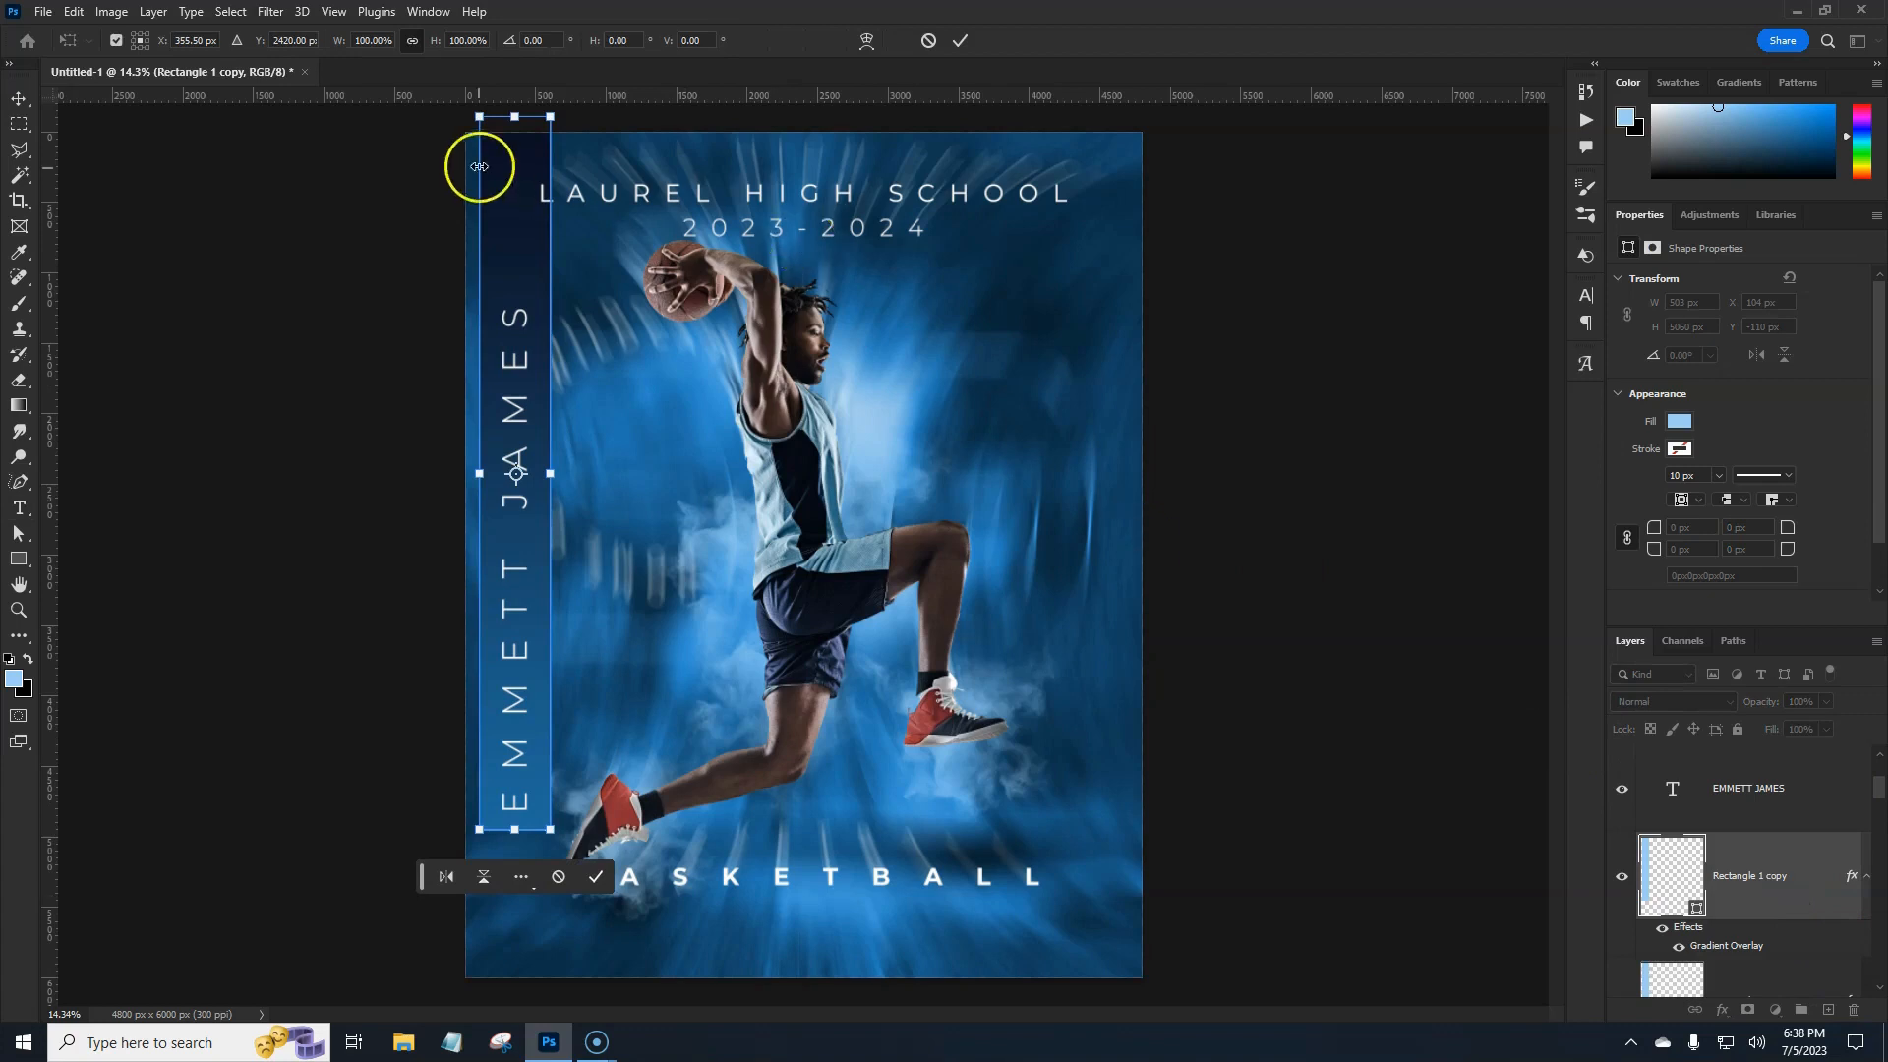
{"action": "left_click_drag", "start_coordinate": [515, 116], "coordinate": [512, 236]}
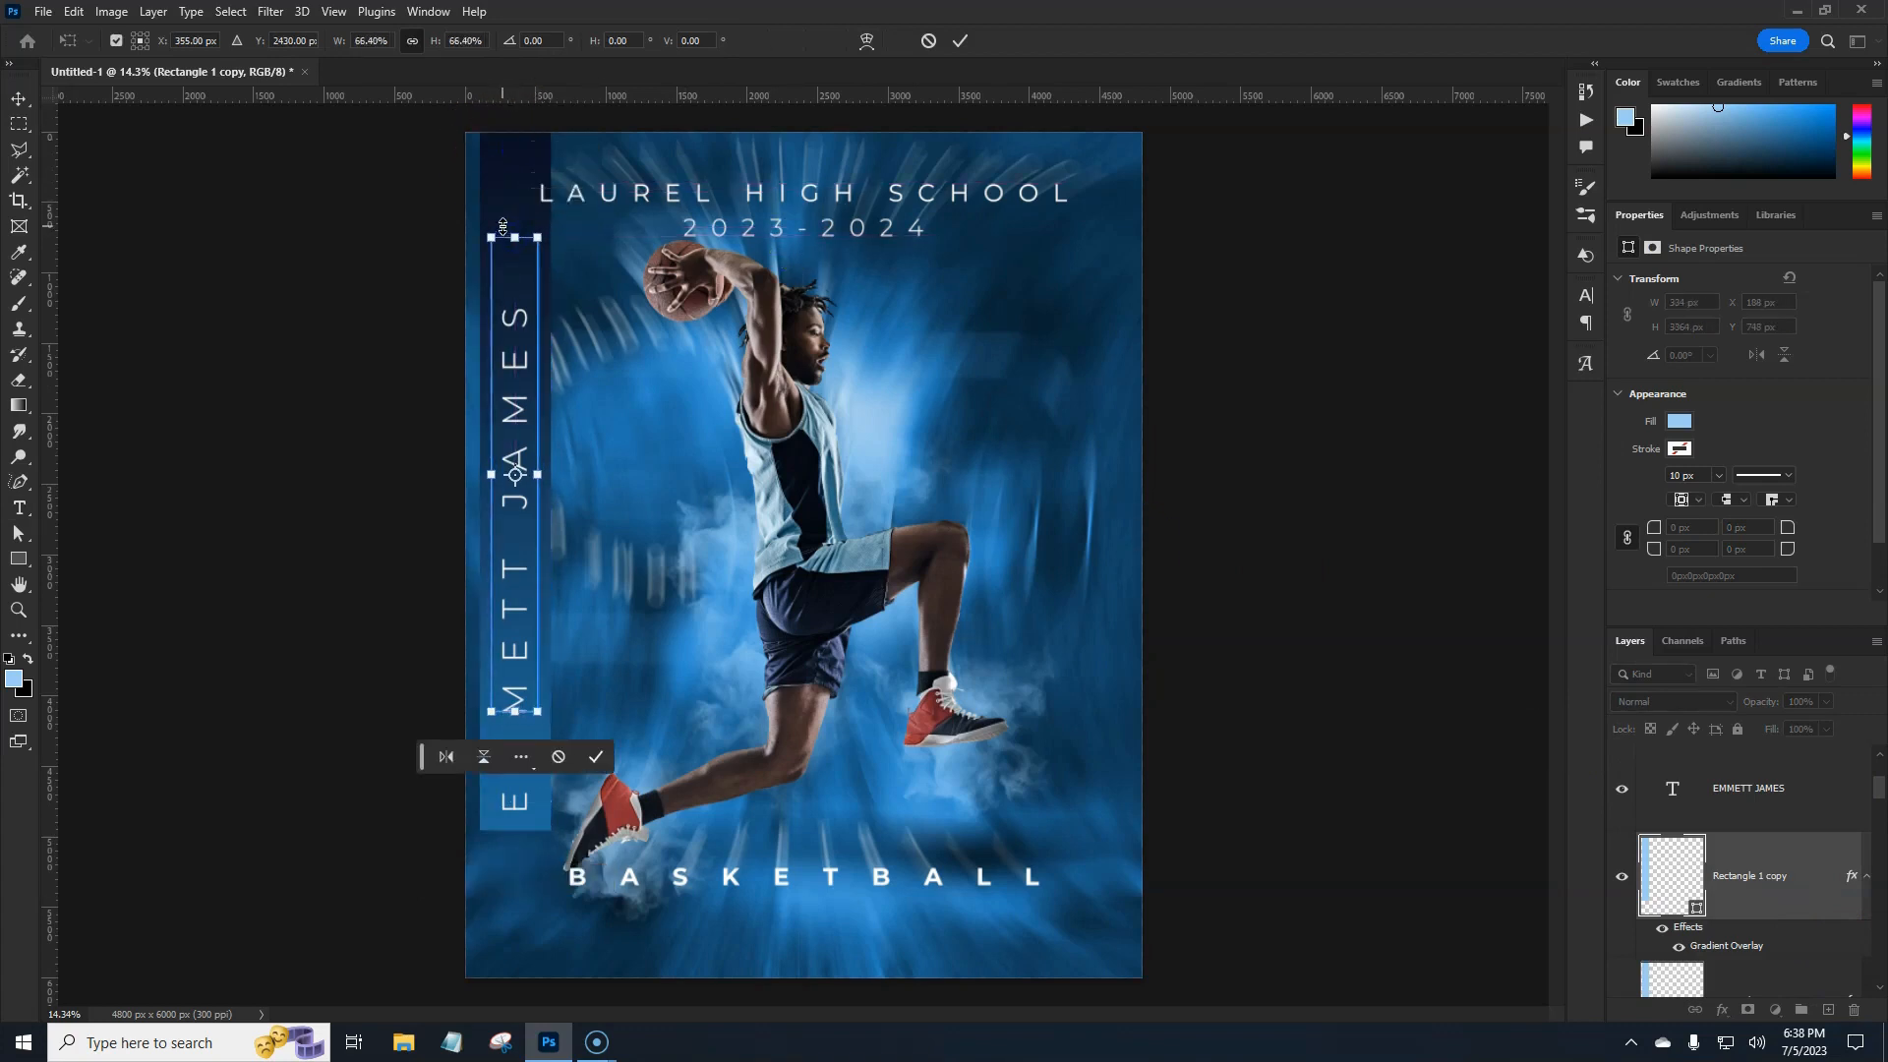
{"action": "key", "text": "shift+Down"}
{"action": "key", "text": "shift+Down"}
{"action": "key", "text": "shift+Down"}
{"action": "key", "text": "shift+Down"}
{"action": "key", "text": "shift+Down"}
{"action": "key", "text": "shift+Down"}
{"action": "key", "text": "shift+Down"}
{"action": "key", "text": "shift+Down"}
{"action": "key", "text": "shift+Down"}
{"action": "key", "text": "shift+Down"}
{"action": "key", "text": "shift+Down"}
{"action": "key", "text": "shift+Down"}
{"action": "key", "text": "shift+Down"}
{"action": "key", "text": "shift+Down"}
{"action": "key", "text": "shift+Down"}
{"action": "key", "text": "shift+Down"}
{"action": "key", "text": "shift+Down"}
{"action": "key", "text": "shift+Down"}
{"action": "key", "text": "shift+Down"}
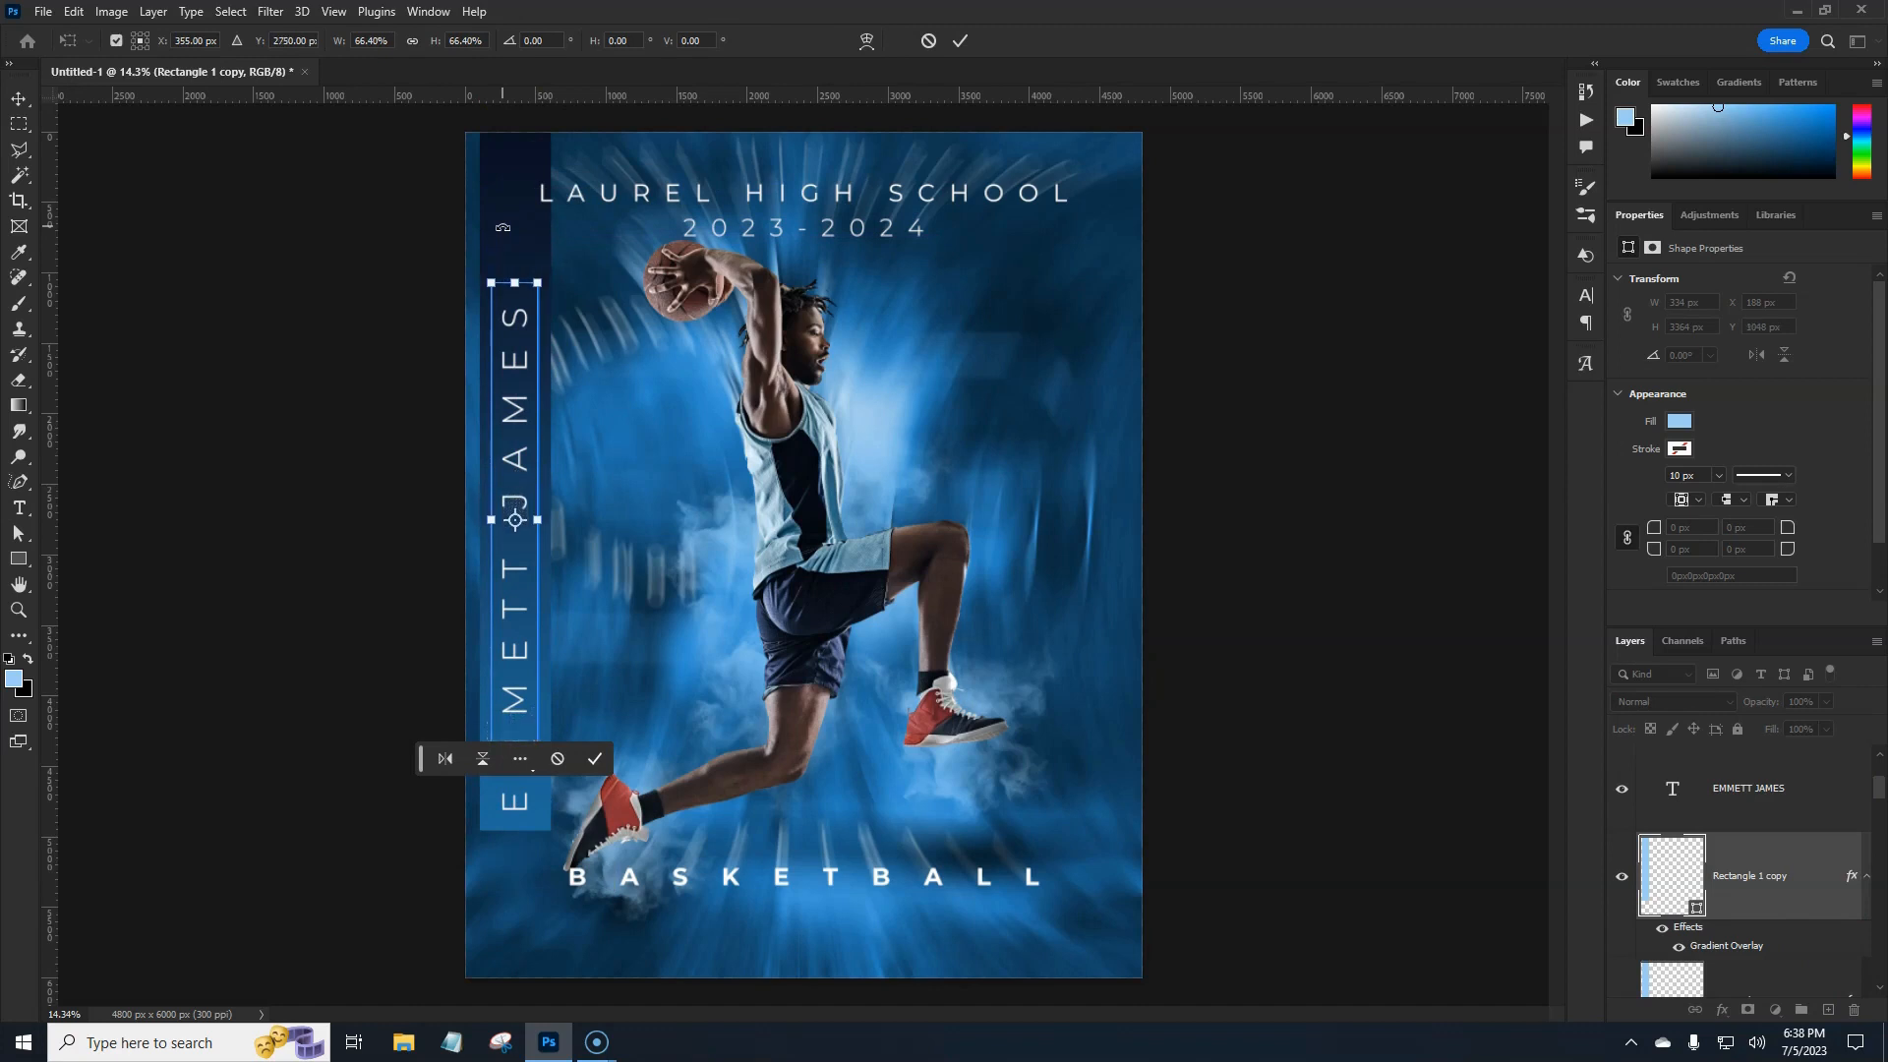
{"action": "key", "text": "Return"}
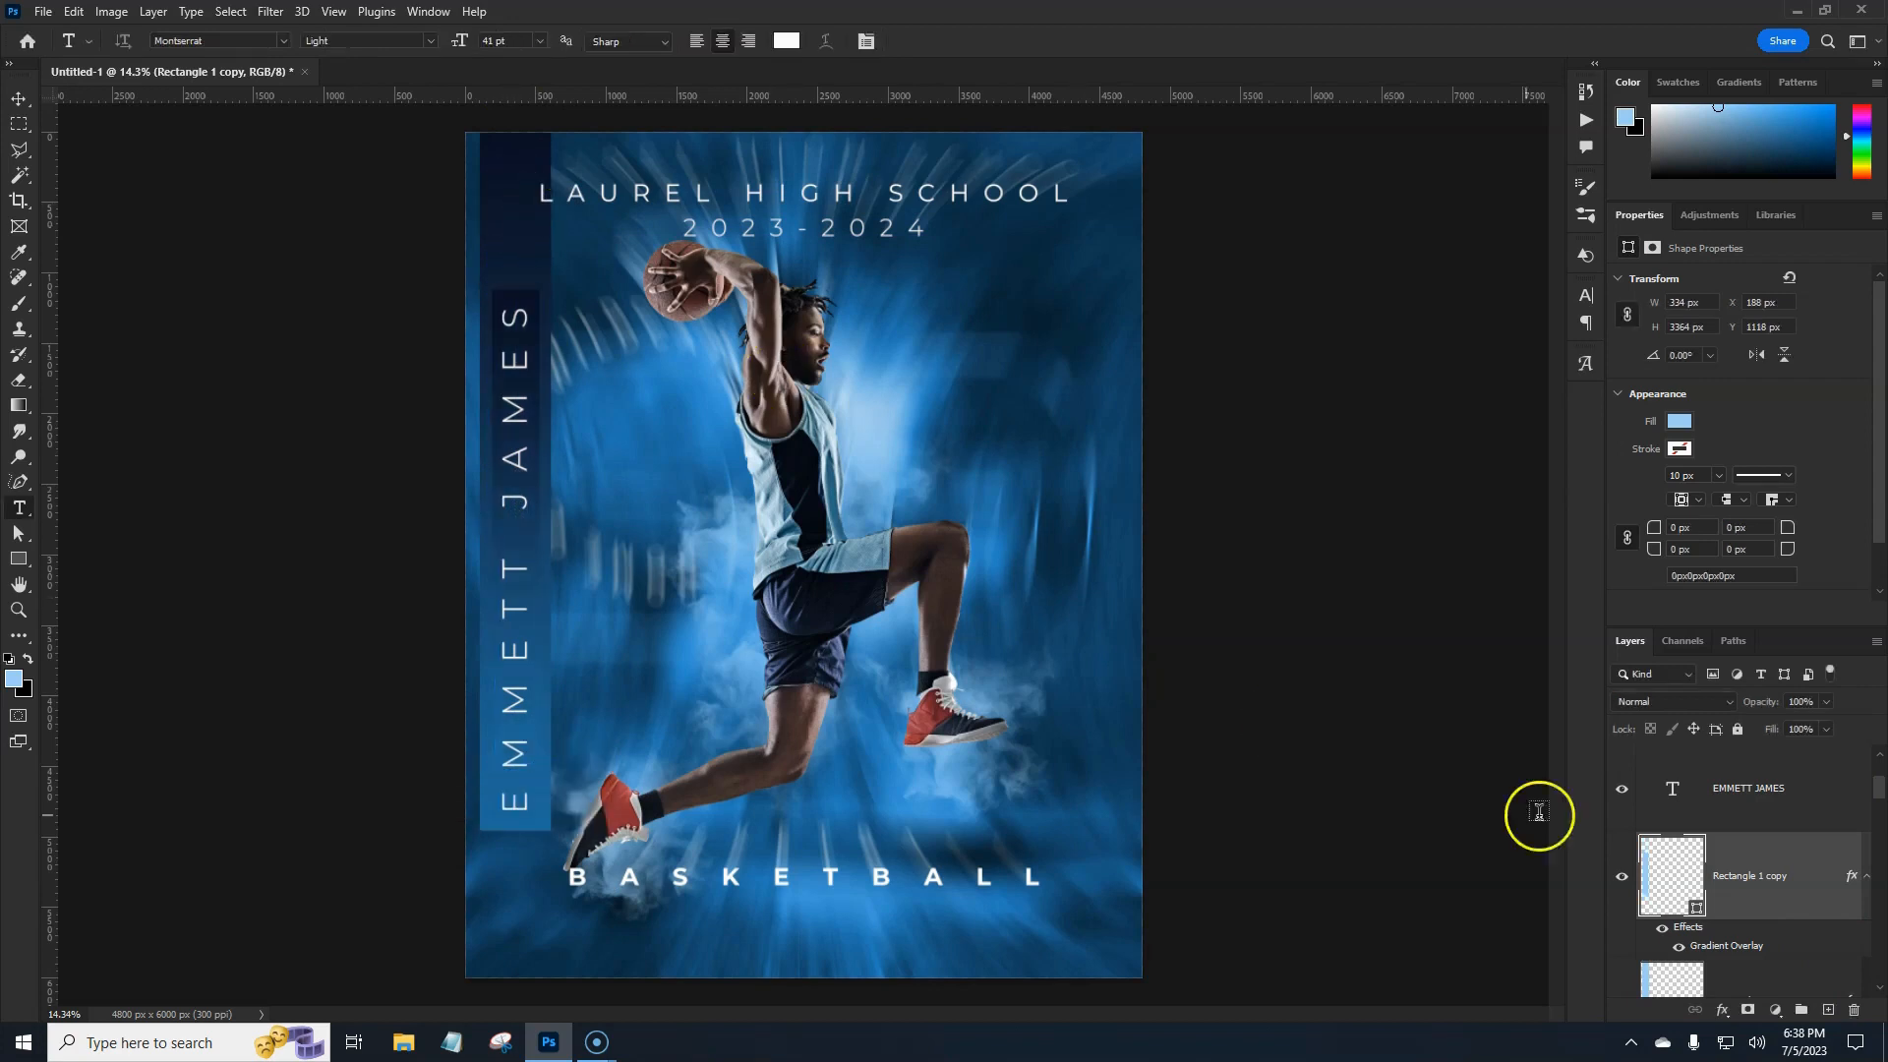
Reverse the Gradient Overlay direction on Rectangle 1 copy.
{"action": "double_click", "coordinate": [1773, 902]}
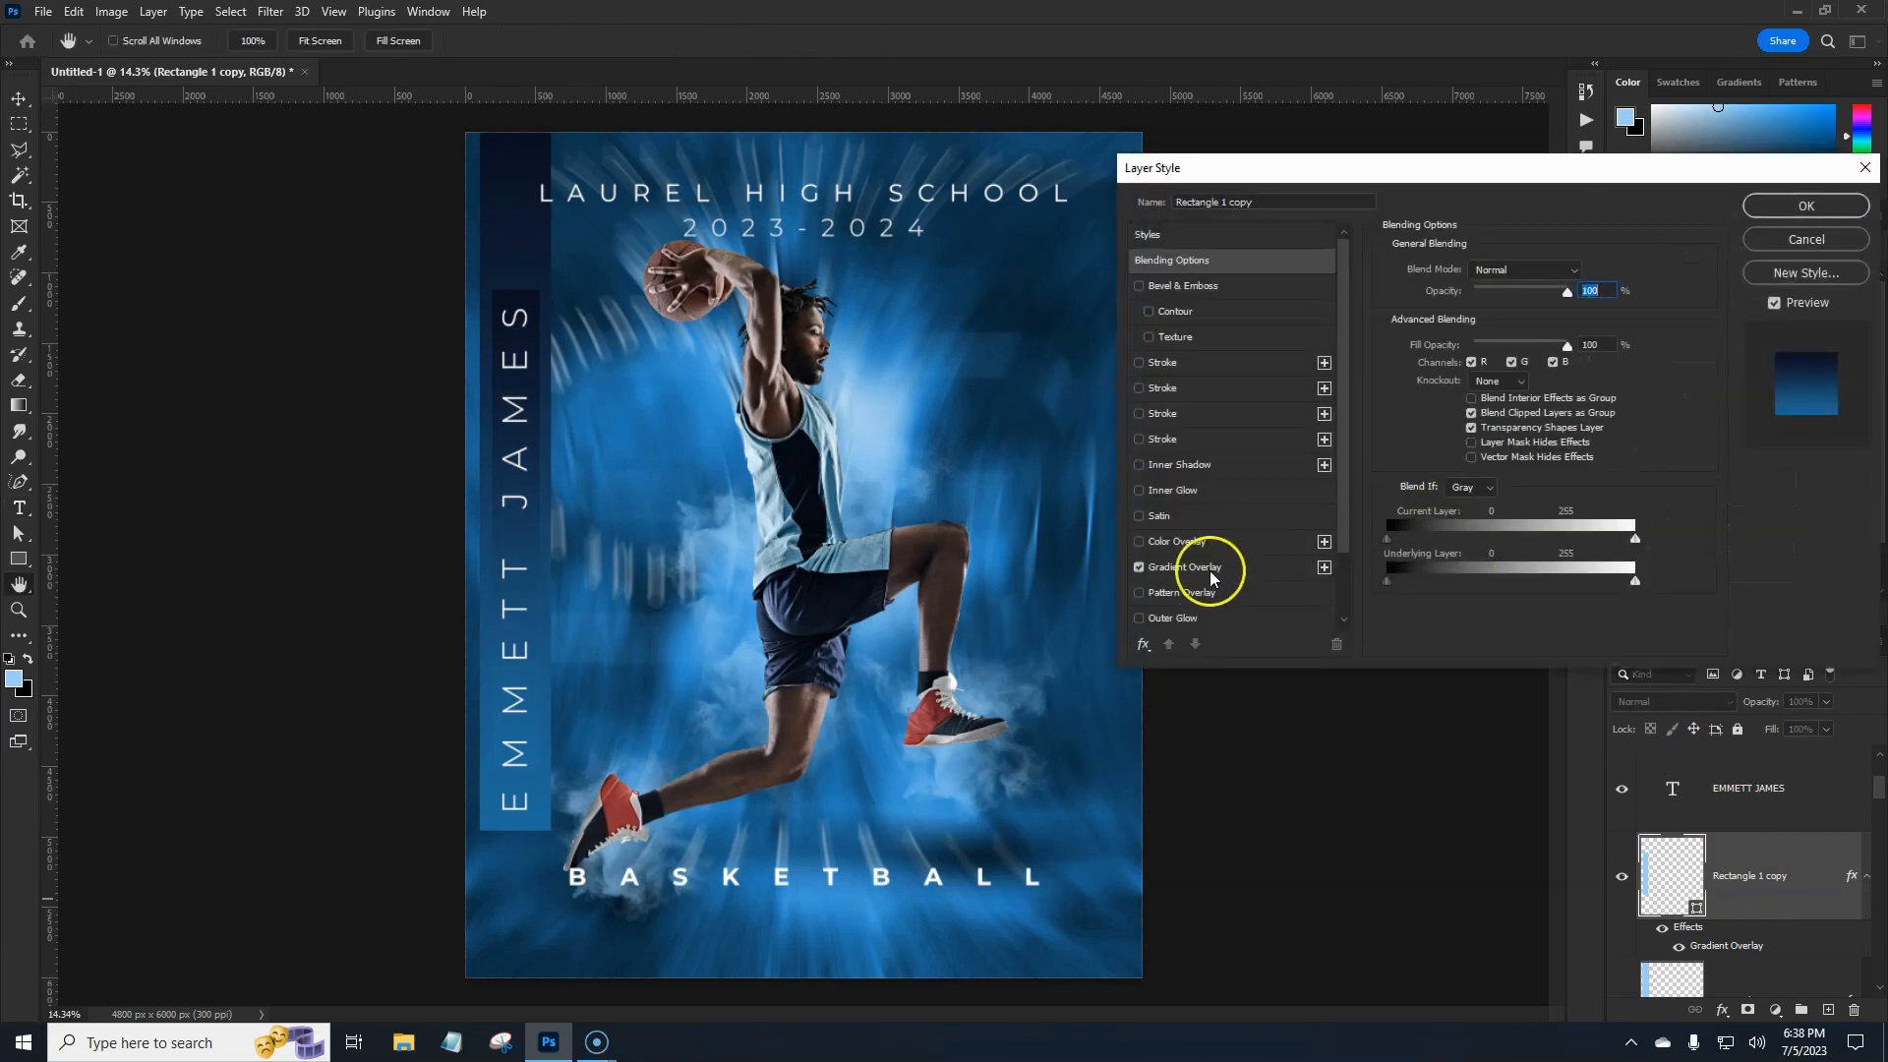
{"action": "left_click", "coordinate": [1210, 568]}
{"action": "left_click", "coordinate": [1587, 314]}
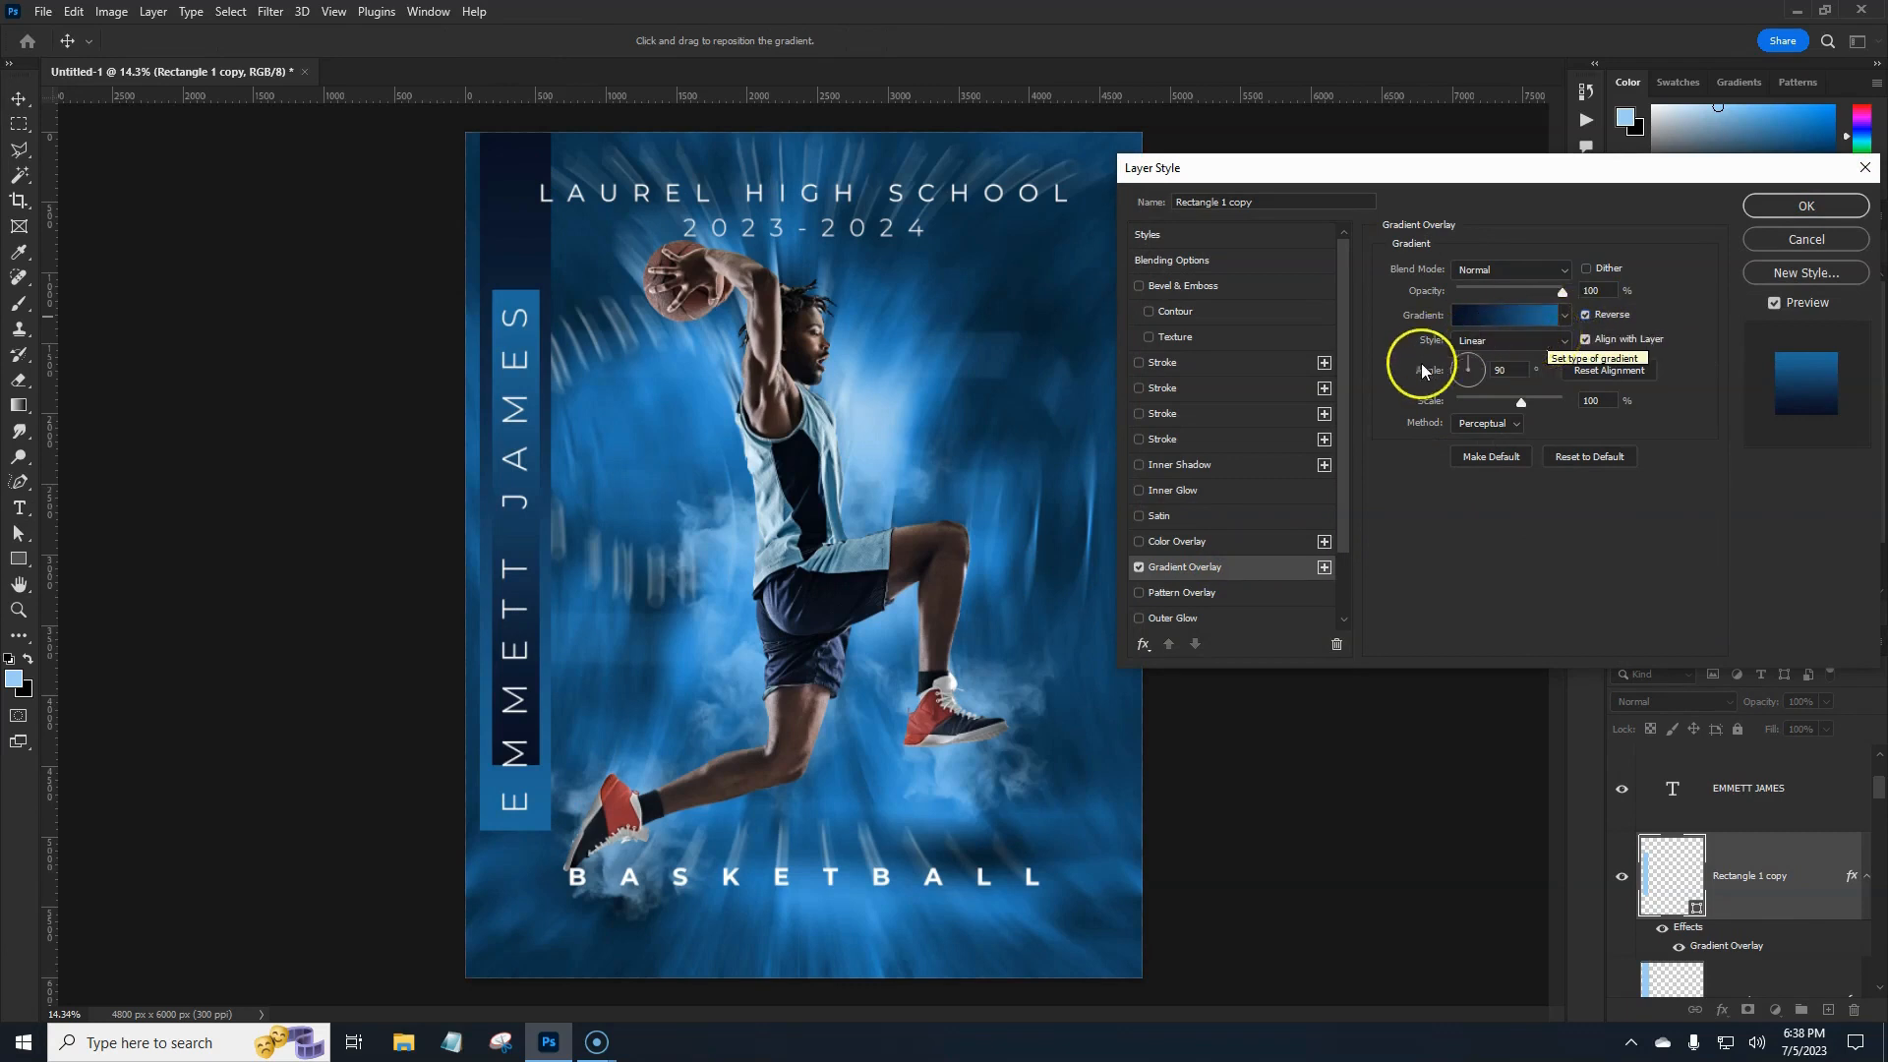
Add a Multiply drop shadow at 44% opacity, 108° angle, 93 px distance, 43 px size.
{"action": "scroll", "coordinate": [1240, 606], "scroll_direction": "down", "scroll_amount": 2}
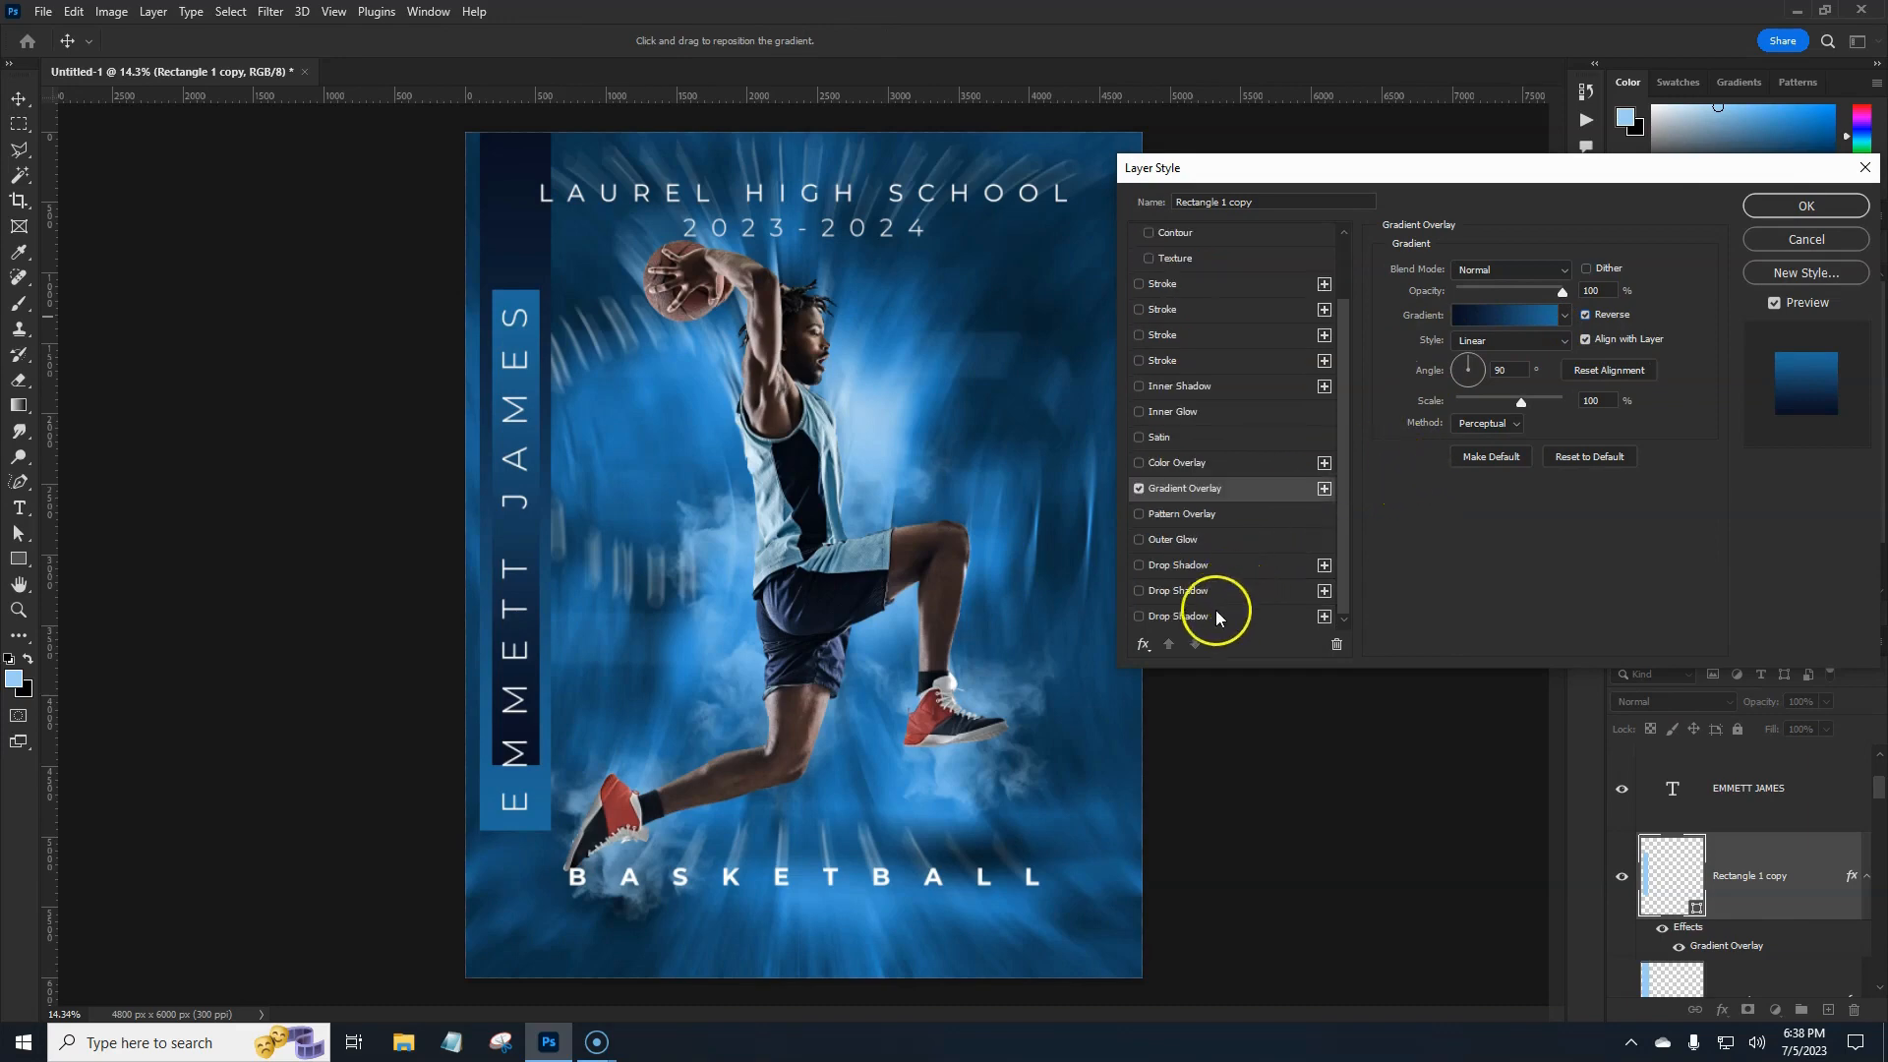
{"action": "left_click", "coordinate": [1196, 619]}
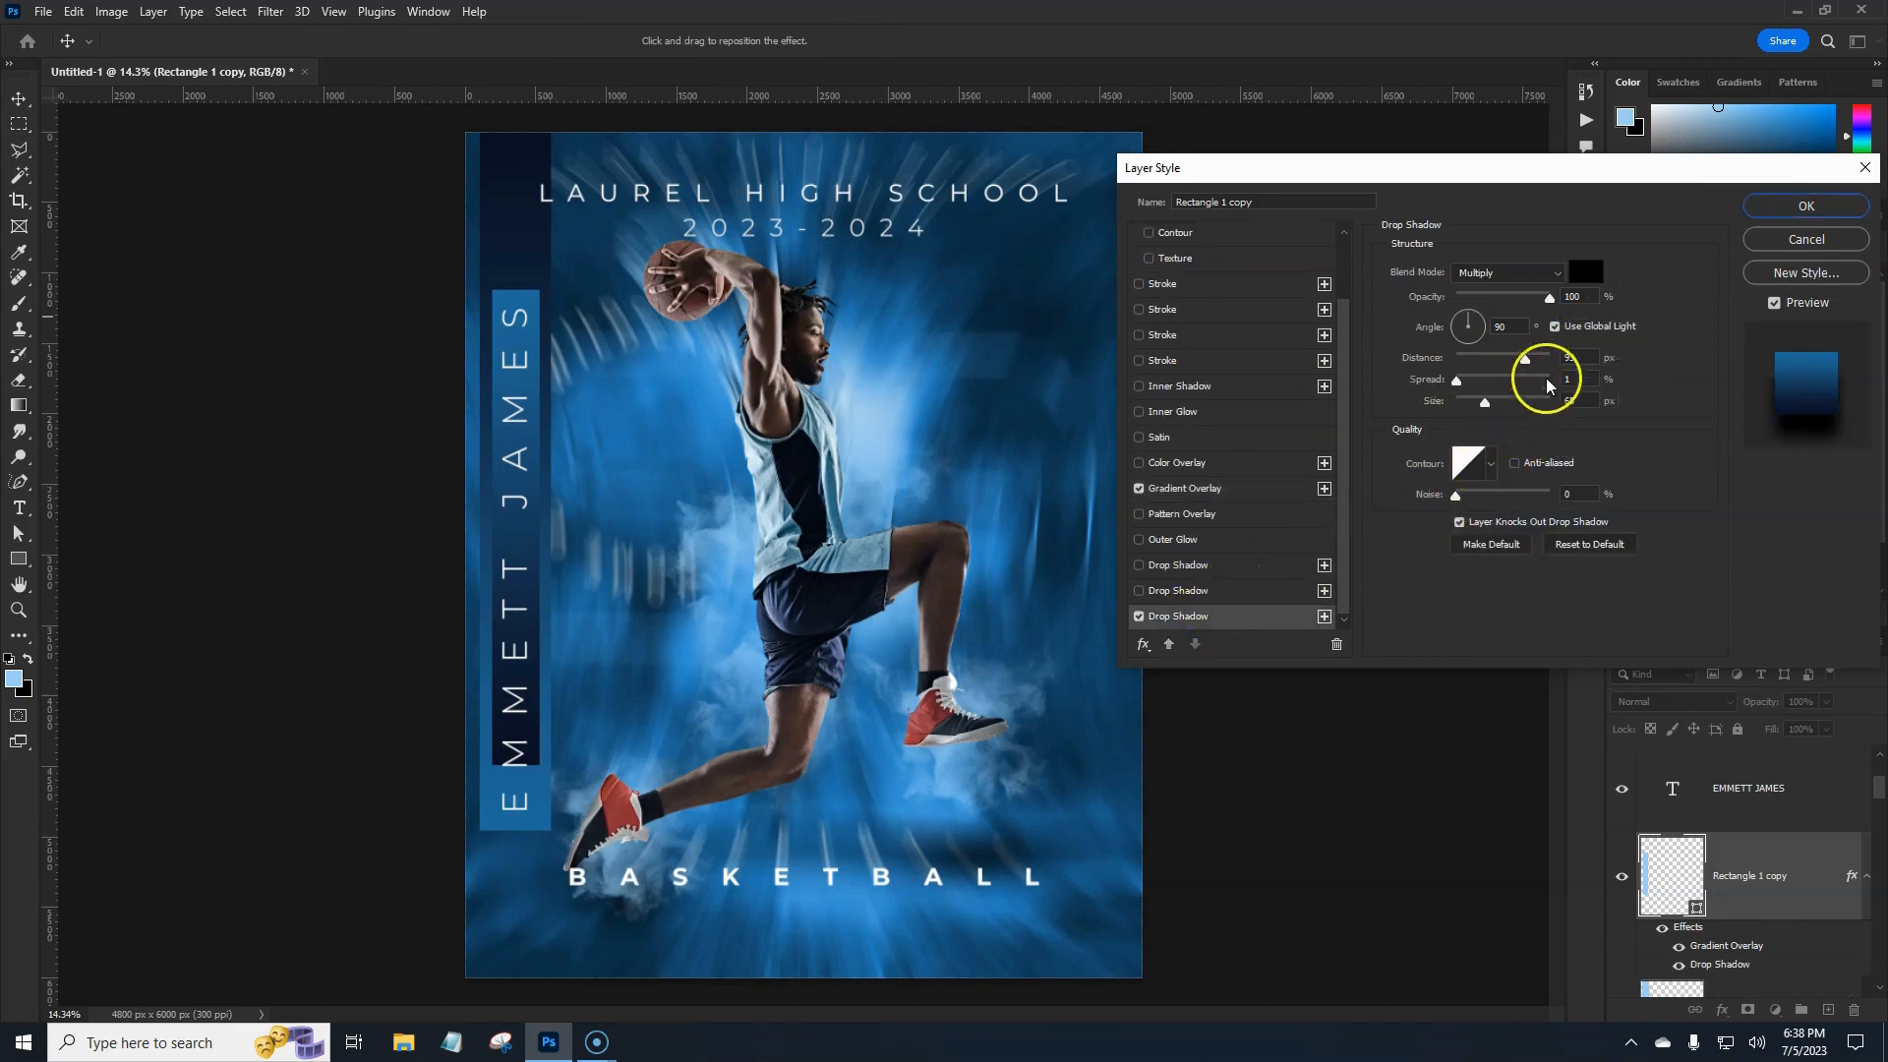
{"action": "left_click", "coordinate": [1576, 546]}
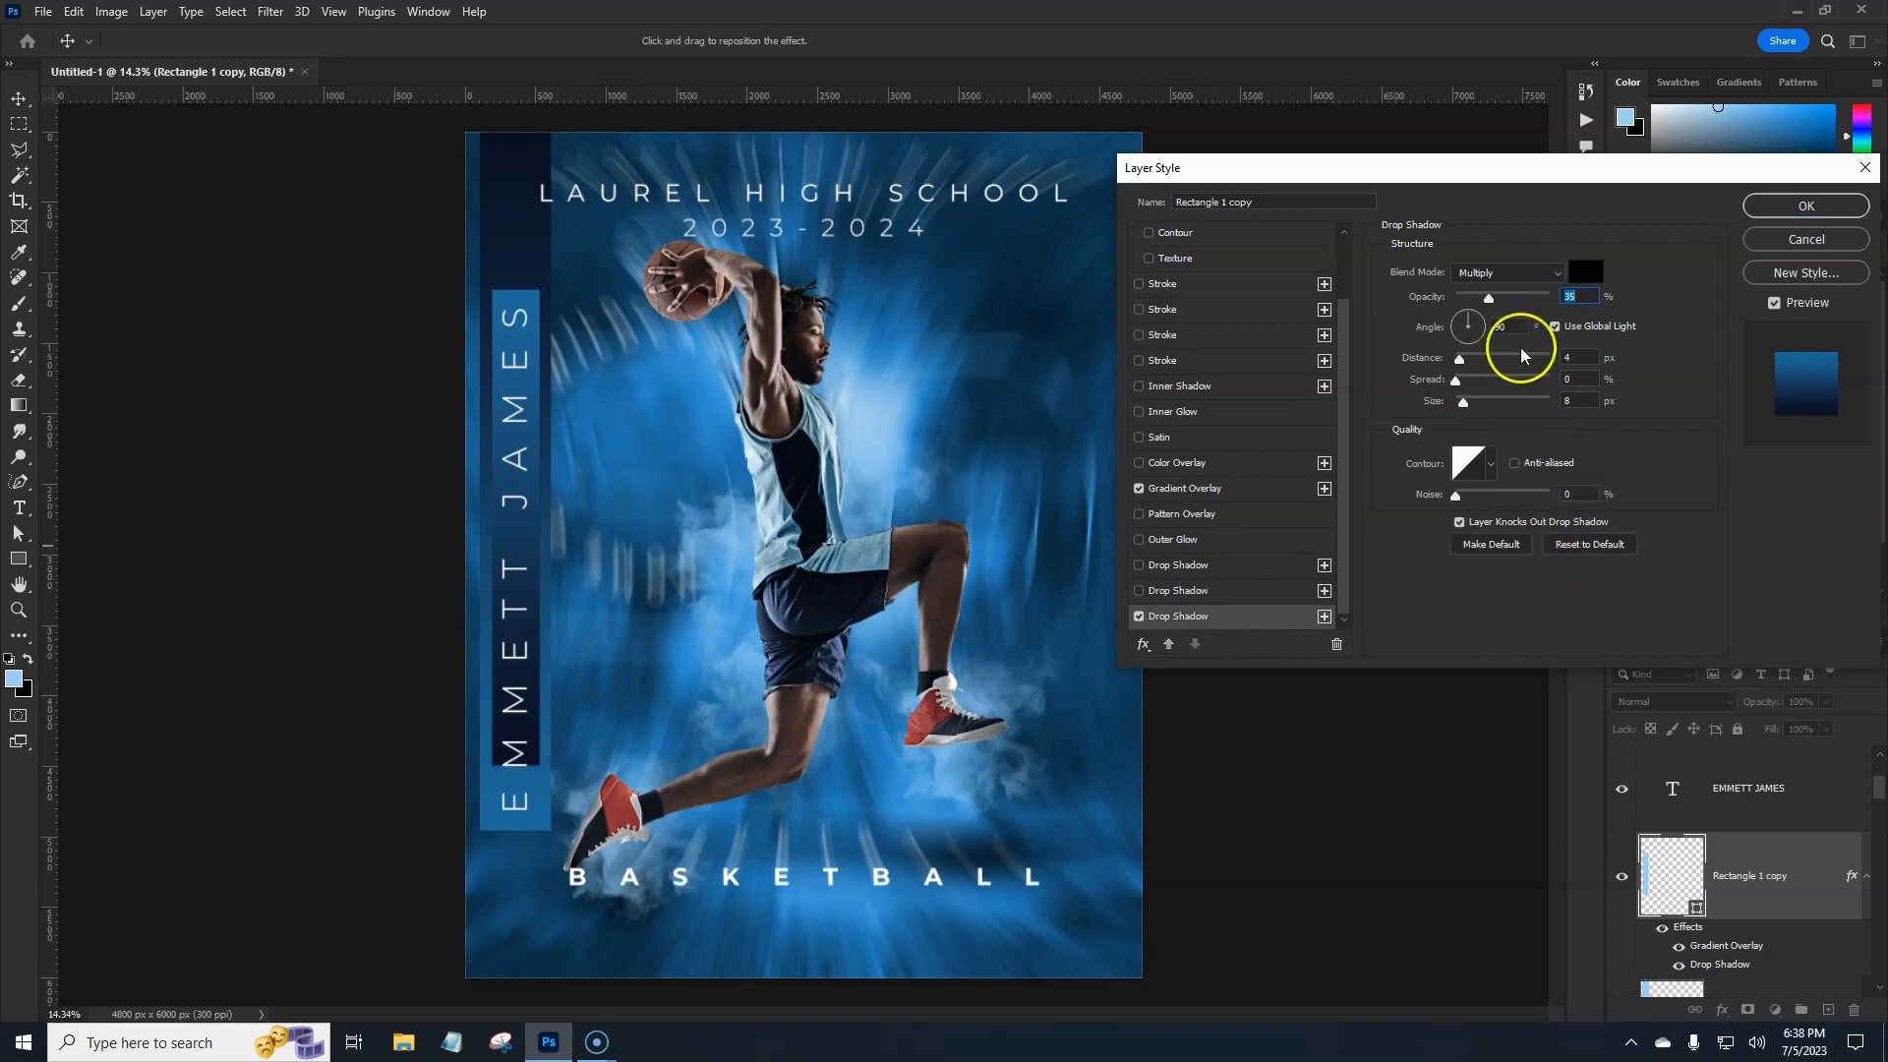
{"action": "left_click_drag", "start_coordinate": [529, 746], "coordinate": [533, 776]}
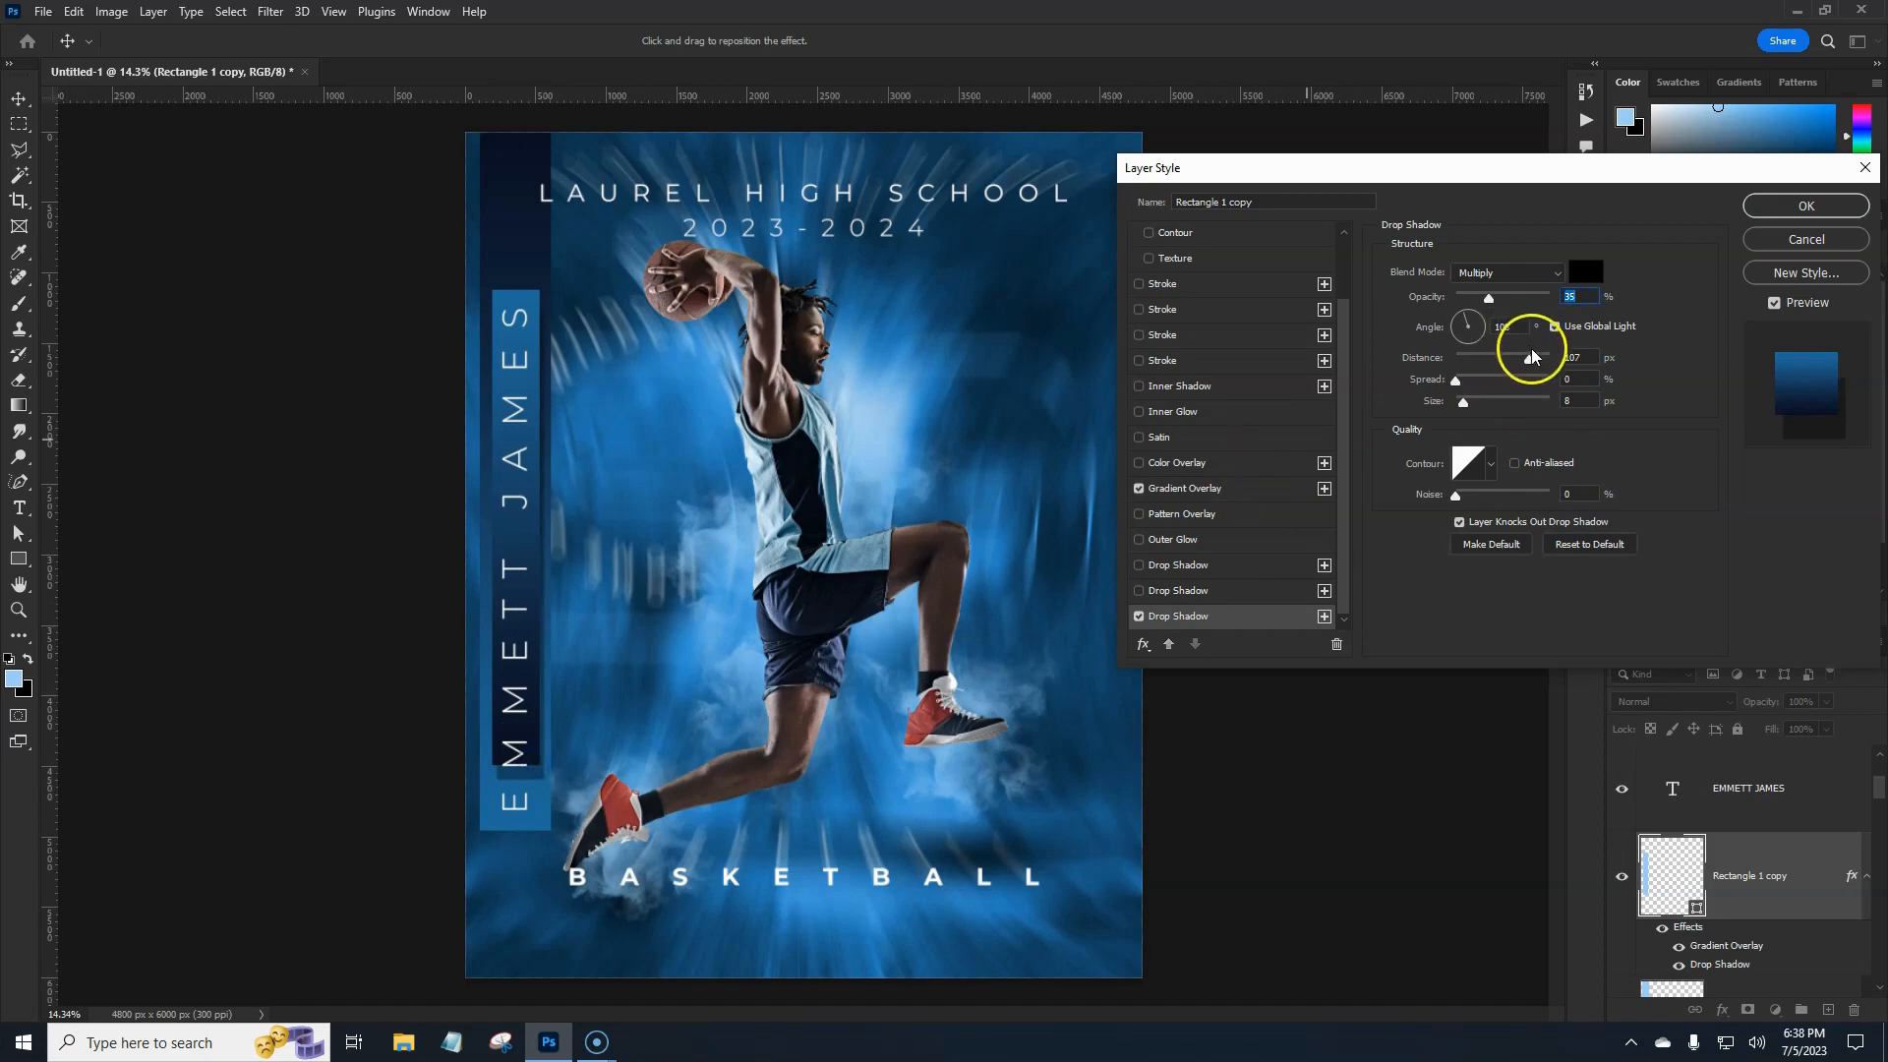
{"action": "left_click_drag", "start_coordinate": [1531, 357], "coordinate": [1511, 362]}
{"action": "left_click_drag", "start_coordinate": [1491, 295], "coordinate": [1510, 300]}
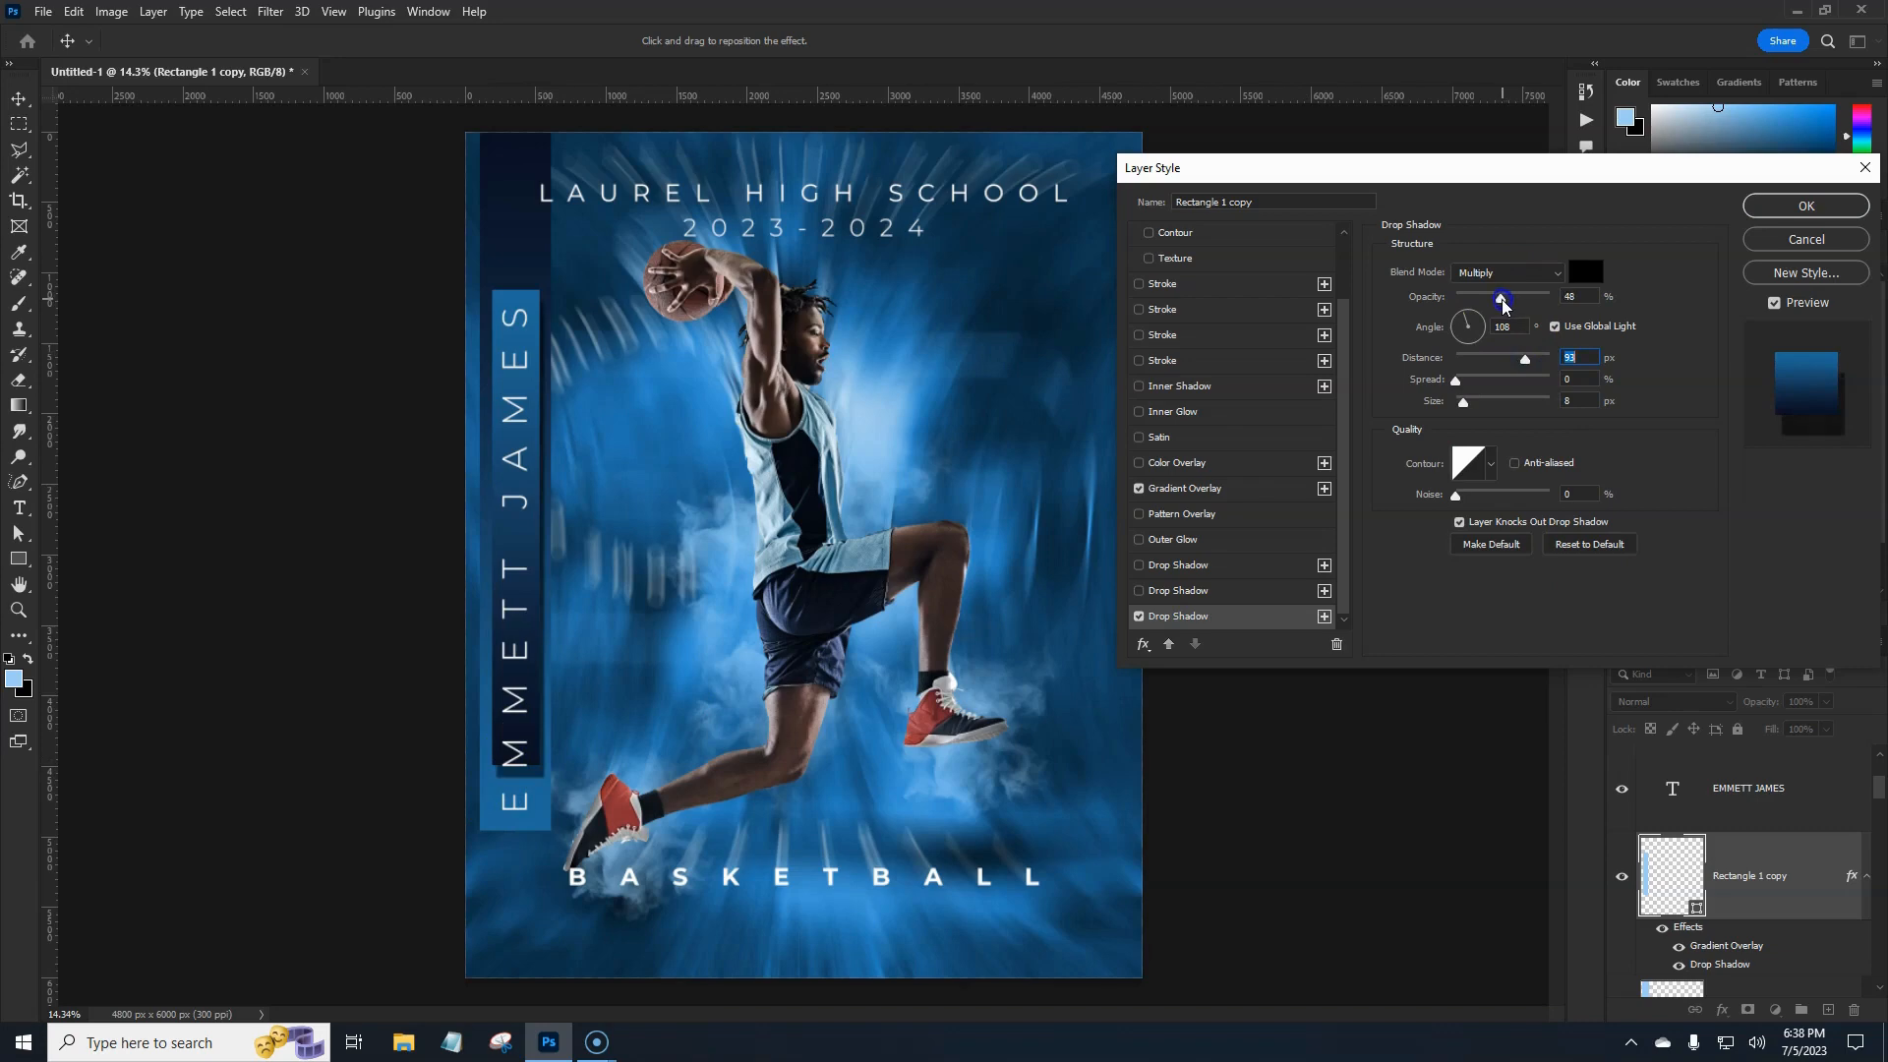
{"action": "left_click", "coordinate": [1479, 403]}
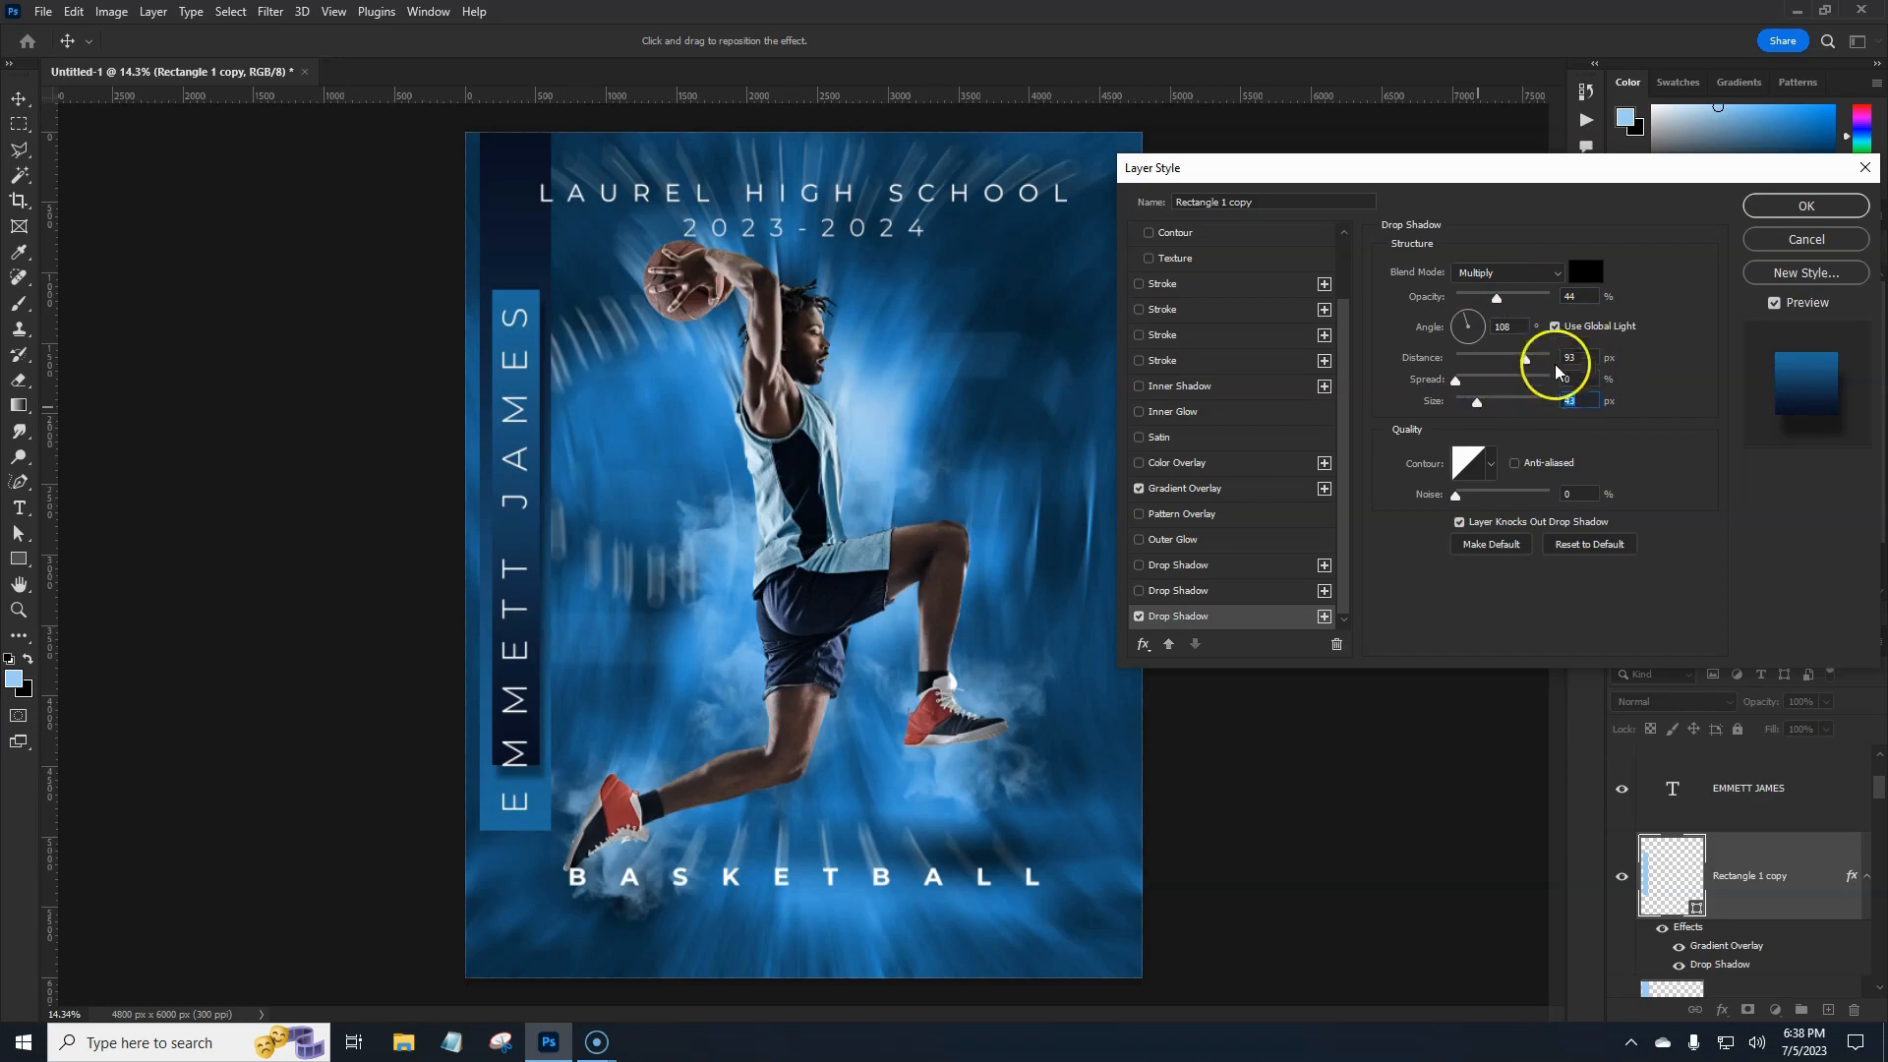
{"action": "left_click", "coordinate": [1806, 206]}
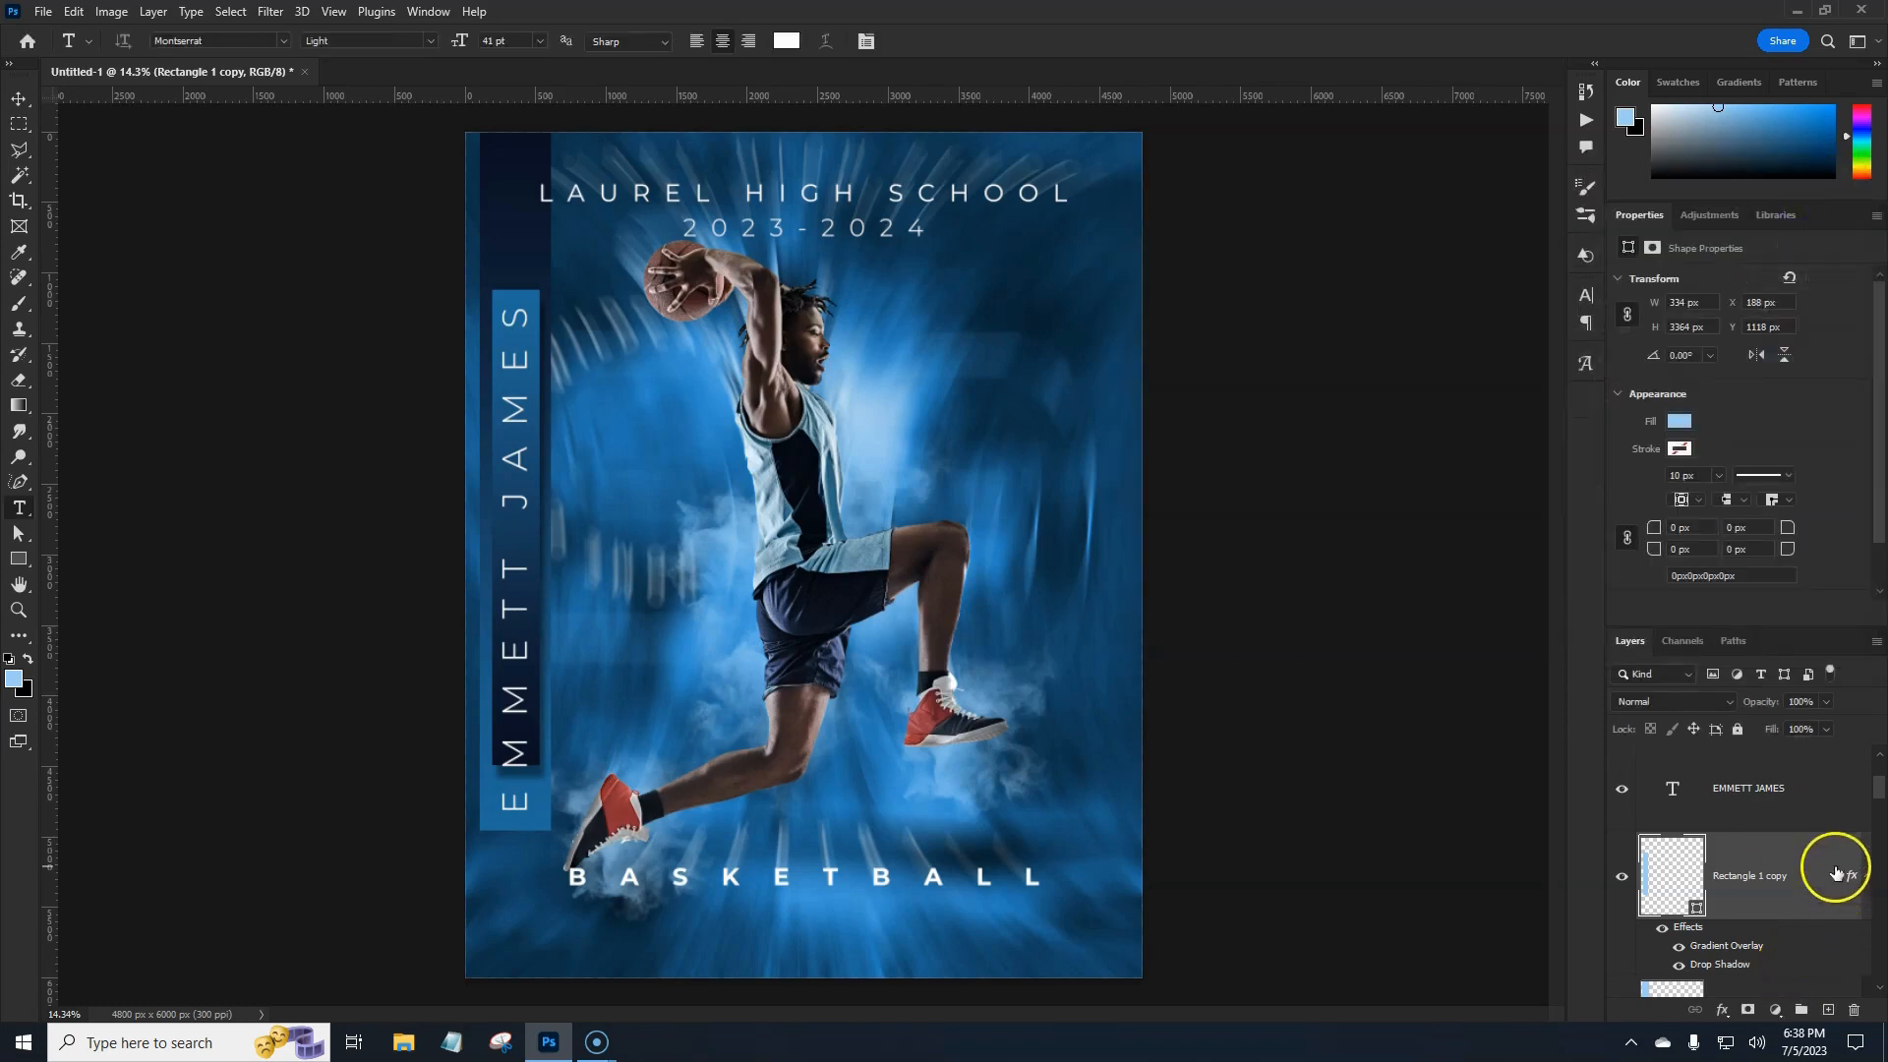
Attach a white layer mask to the outer Rectangle 1 gradient bar.
{"action": "scroll", "coordinate": [1825, 870], "scroll_direction": "down", "scroll_amount": 2}
{"action": "left_click", "coordinate": [1812, 843]}
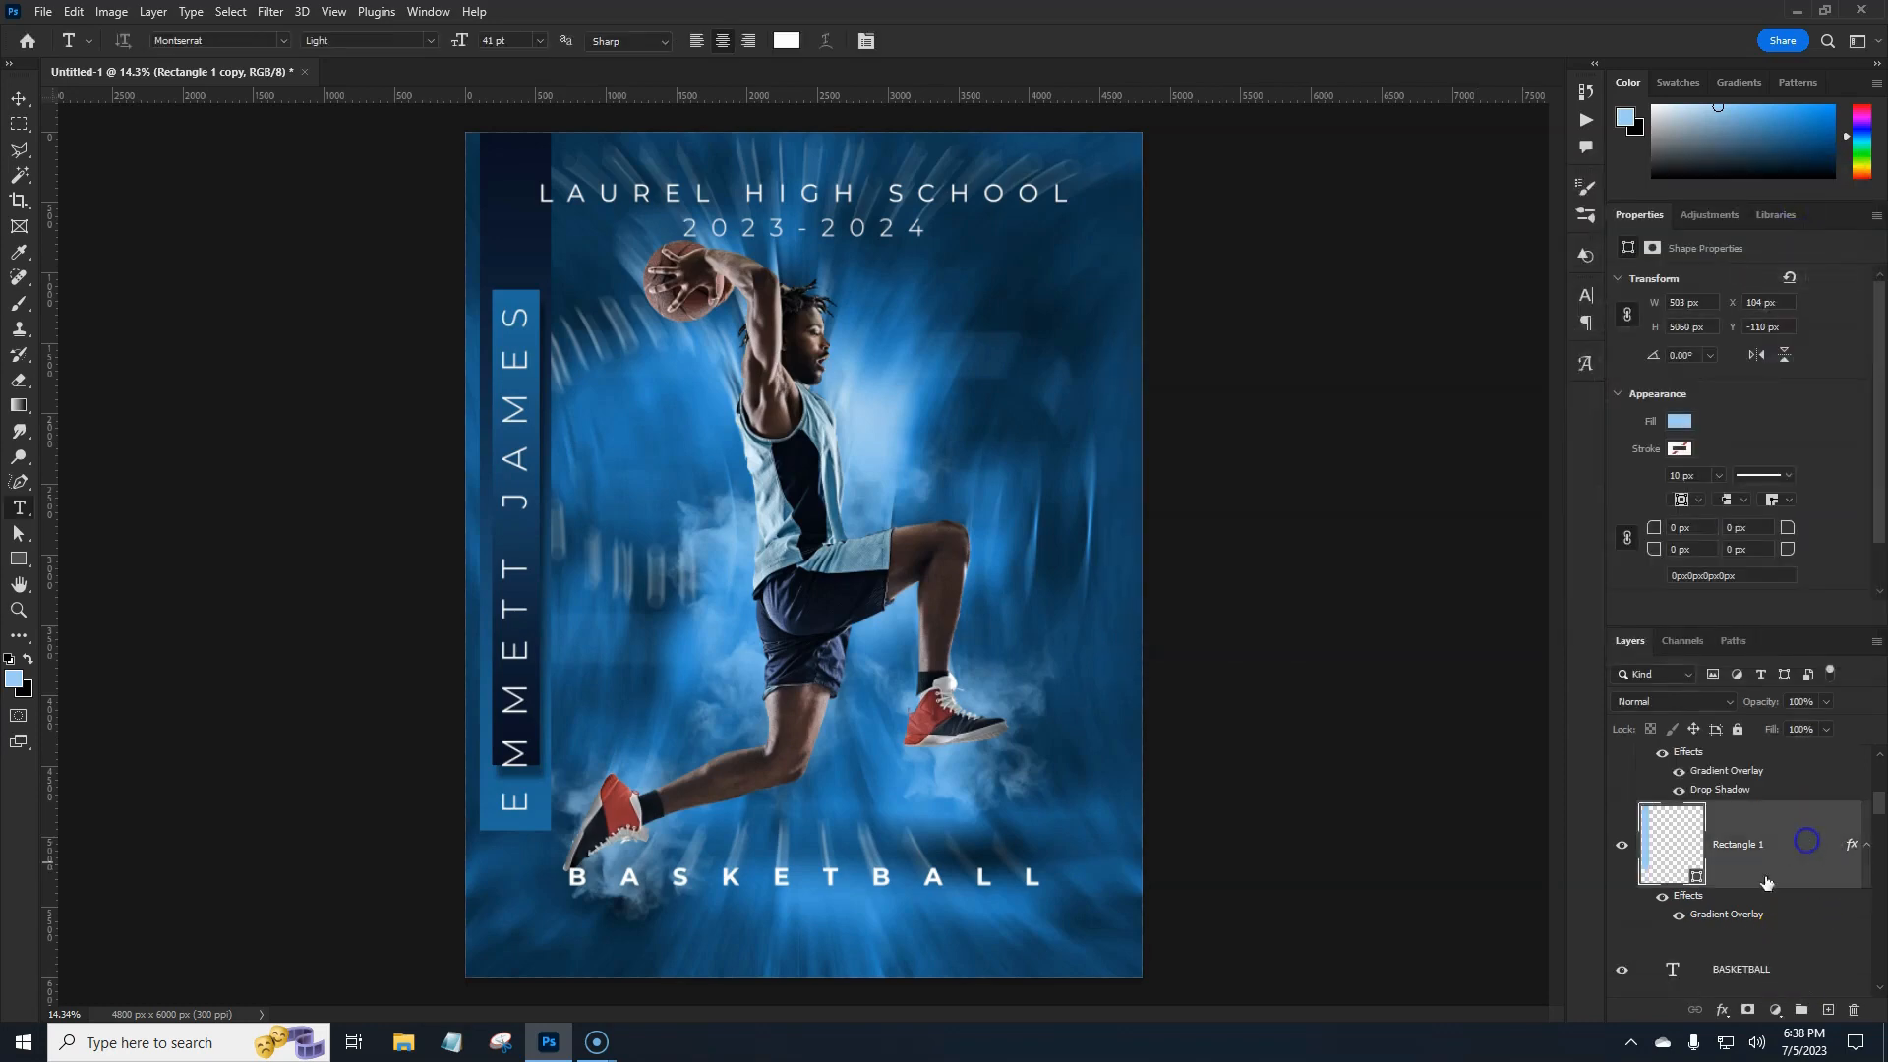
{"action": "left_click", "coordinate": [1747, 1010]}
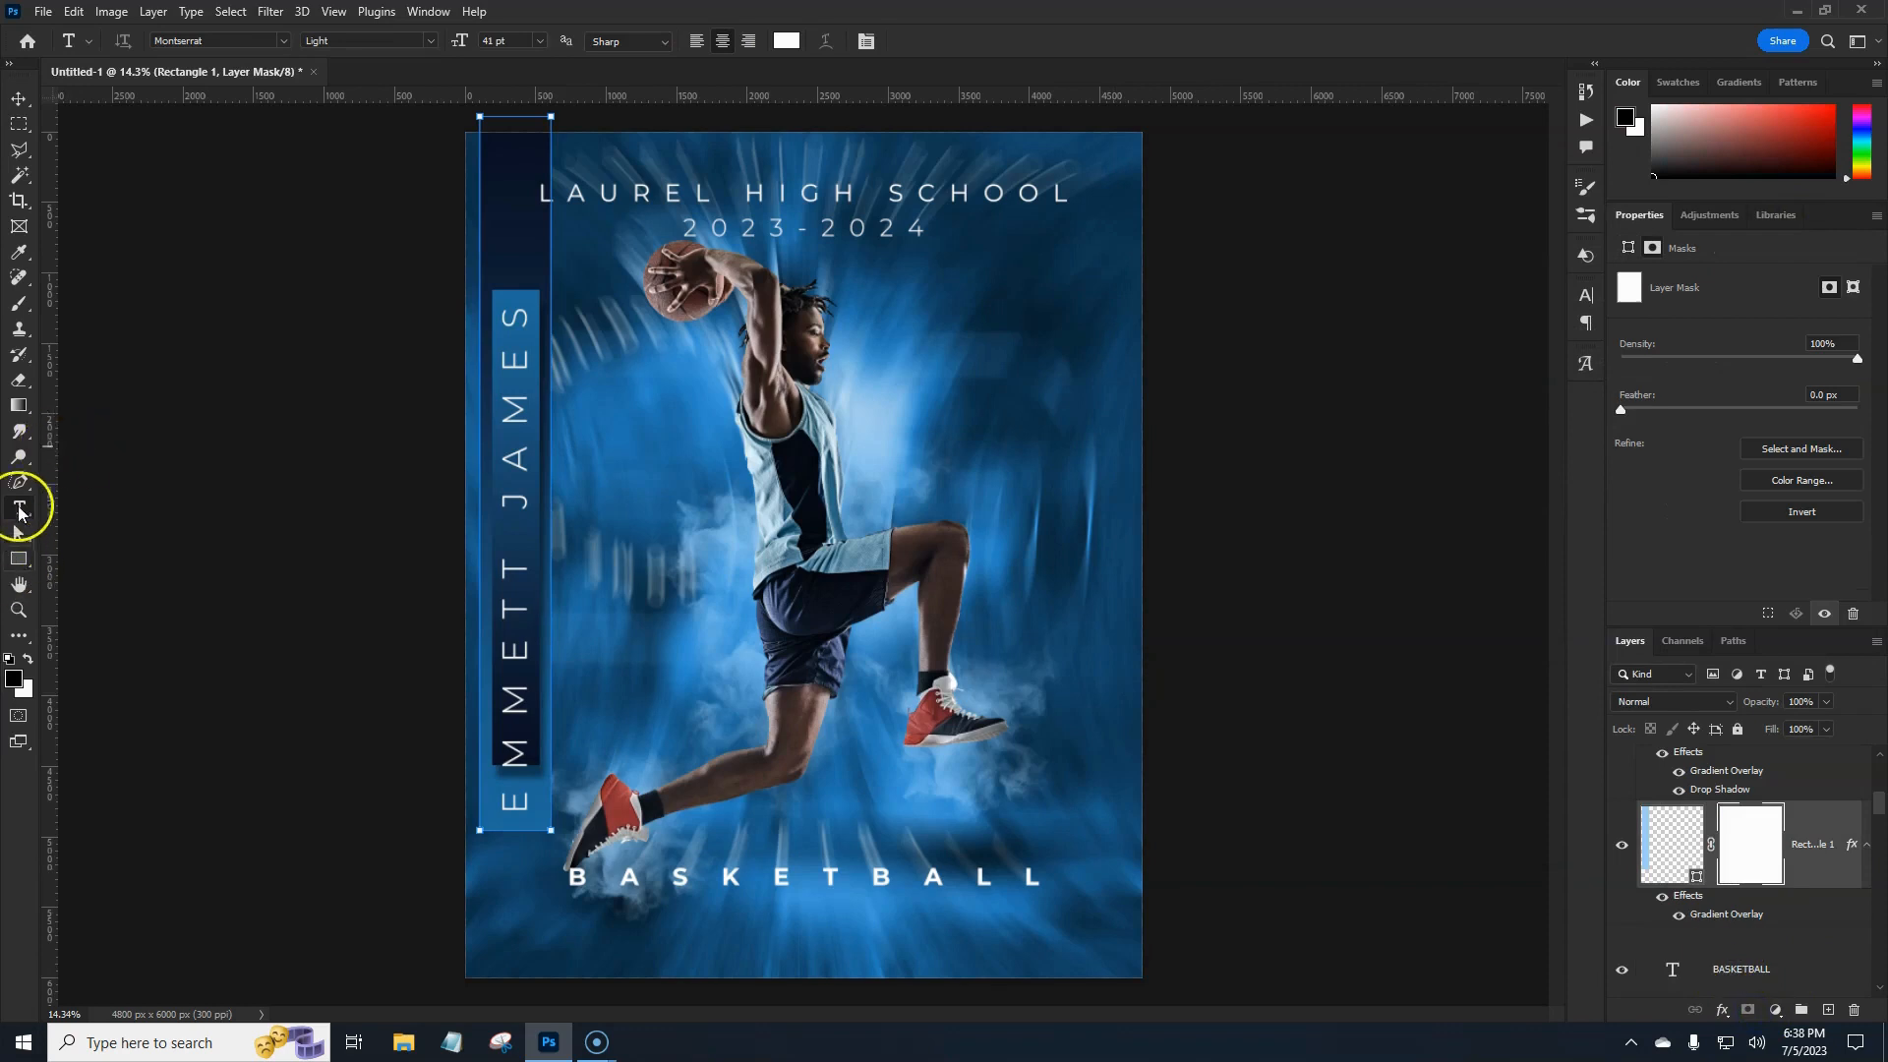
{"action": "left_click", "coordinate": [17, 307]}
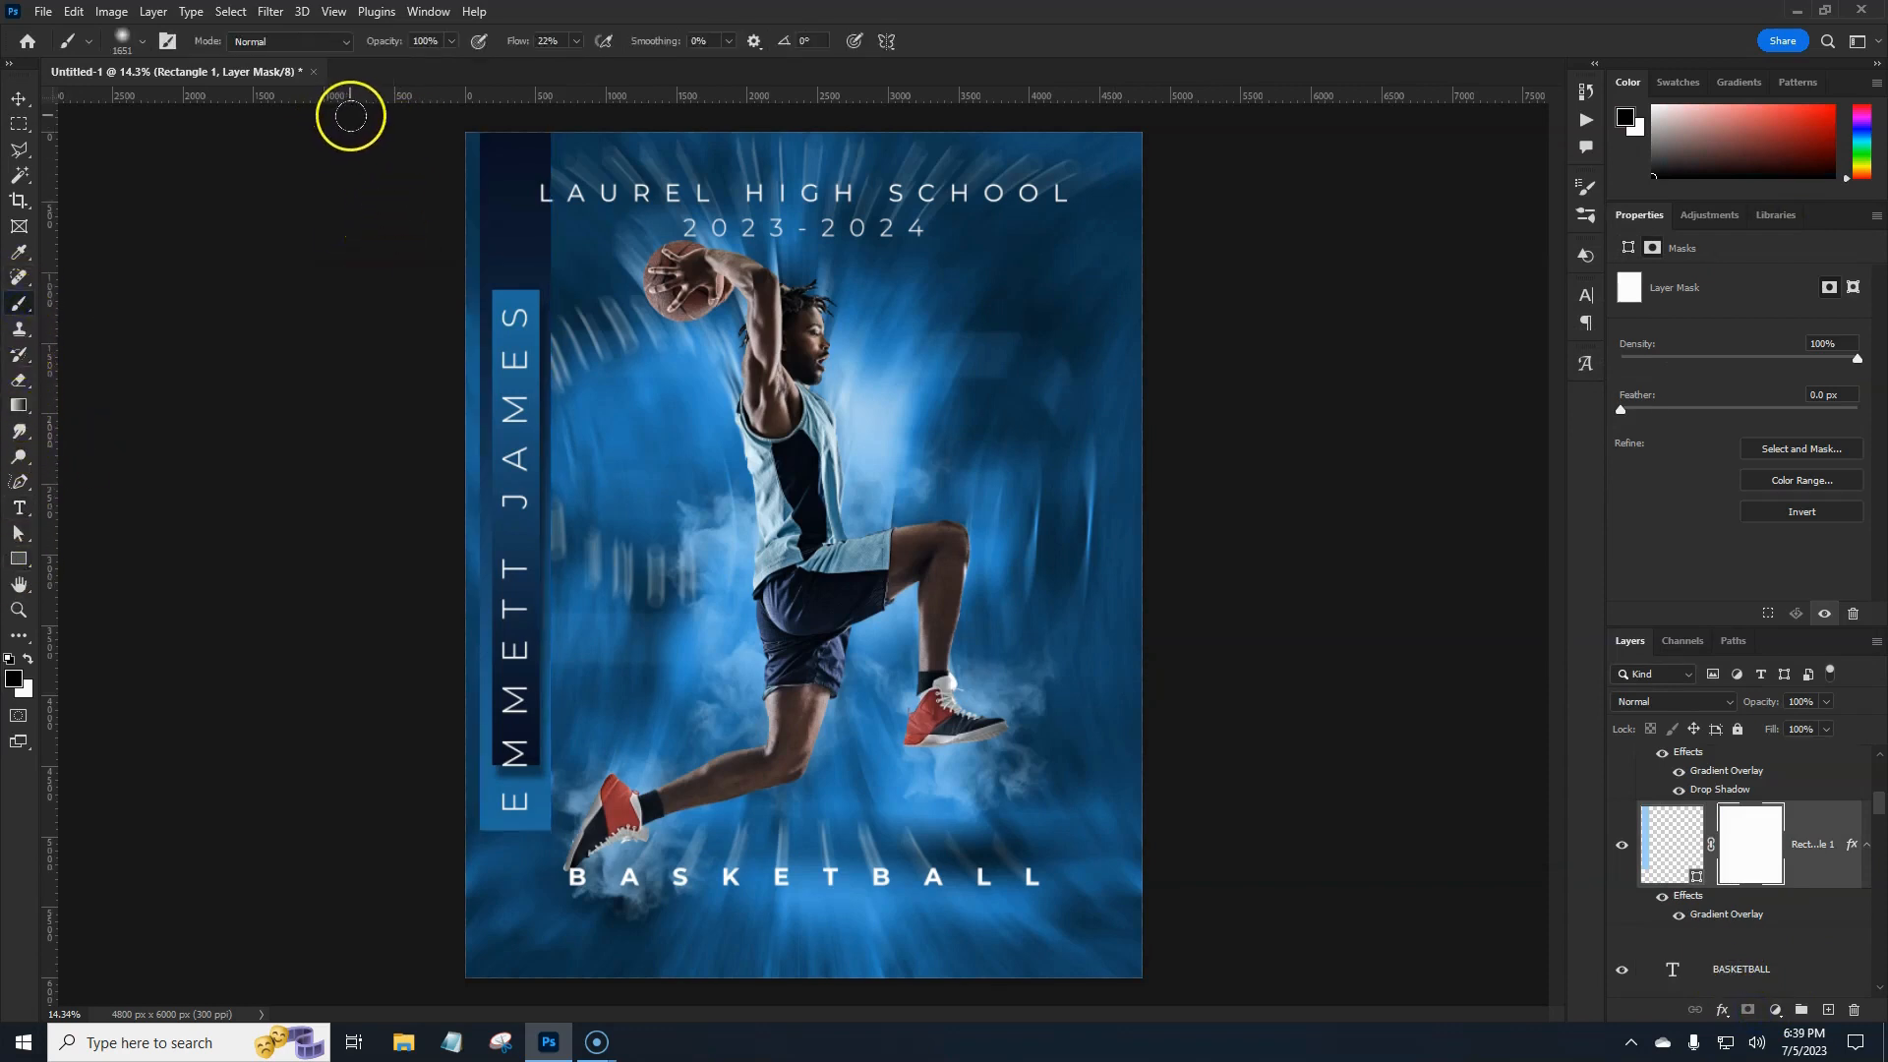
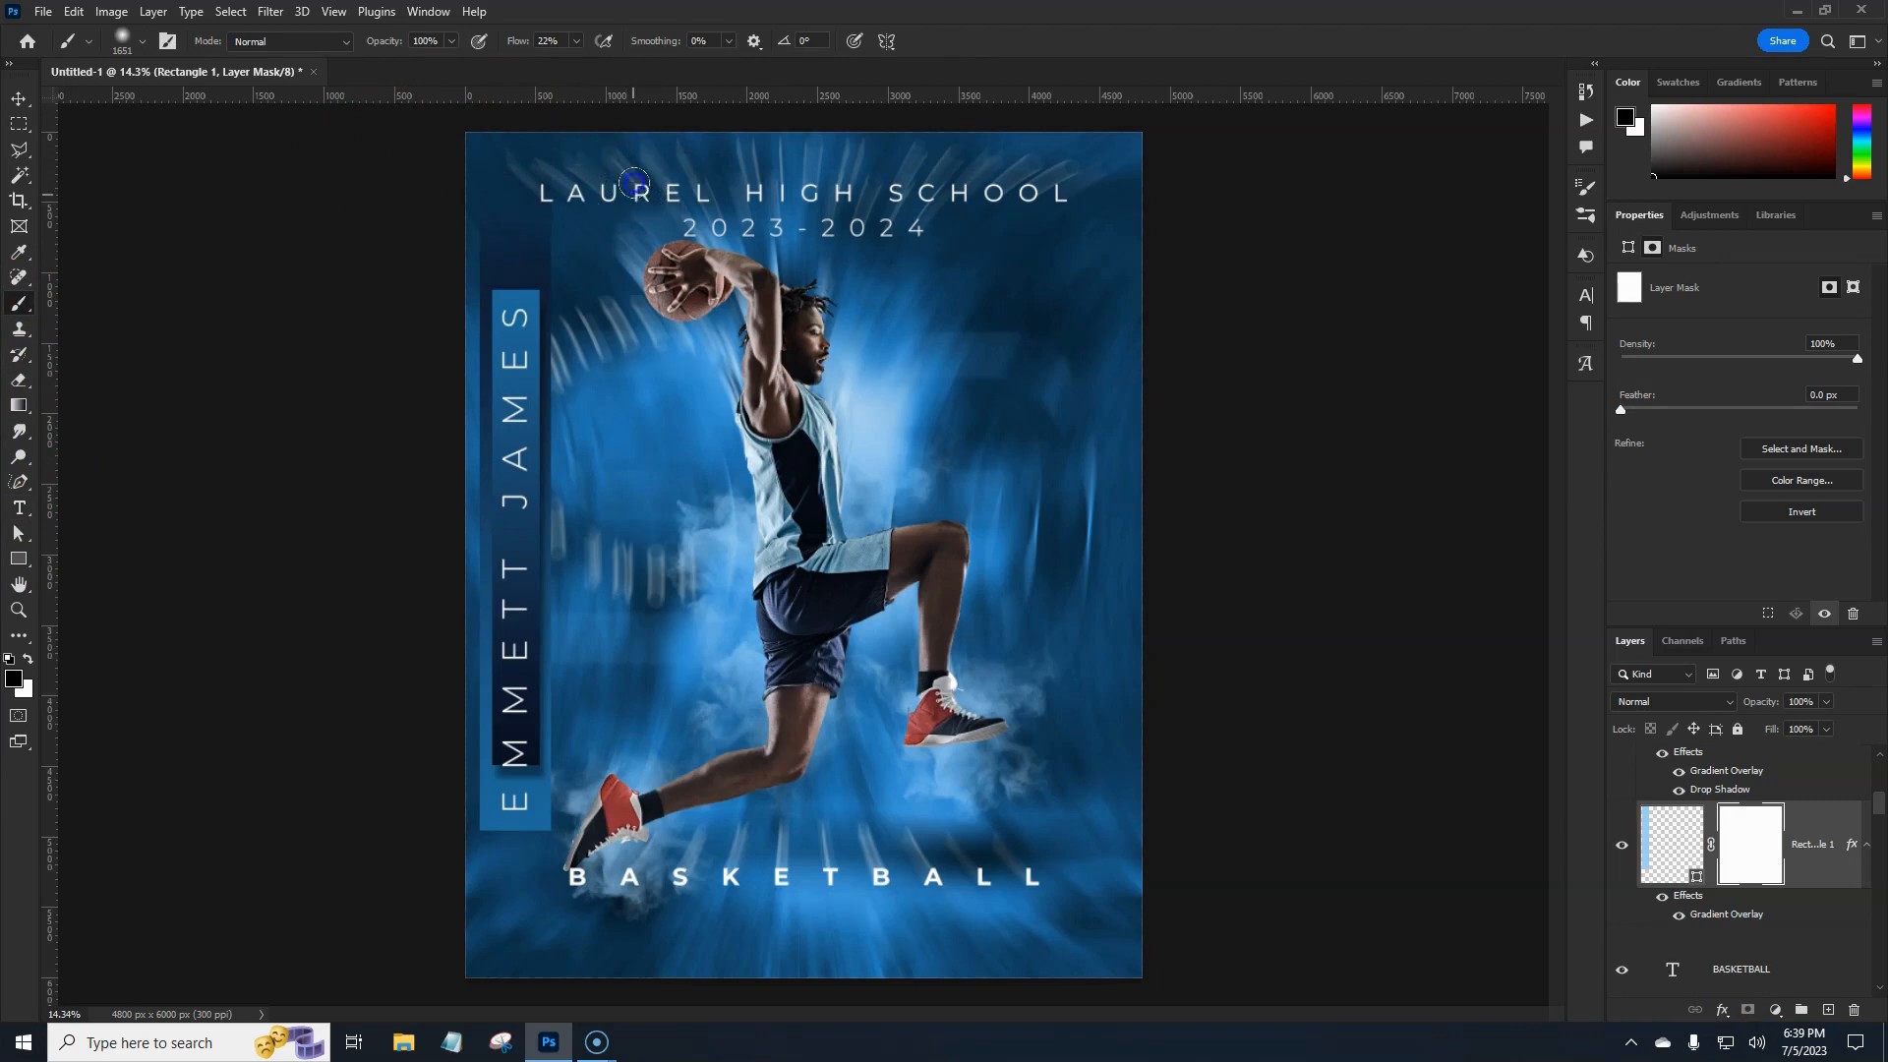
Paint black with a soft brush into the Rectangle 1 mask at the bottom of the name bar.
{"action": "left_click_drag", "start_coordinate": [570, 130], "coordinate": [536, 110]}
{"action": "left_click_drag", "start_coordinate": [372, 844], "coordinate": [429, 915]}
{"action": "left_click_drag", "start_coordinate": [472, 909], "coordinate": [458, 903]}
{"action": "left_click", "coordinate": [454, 897]}
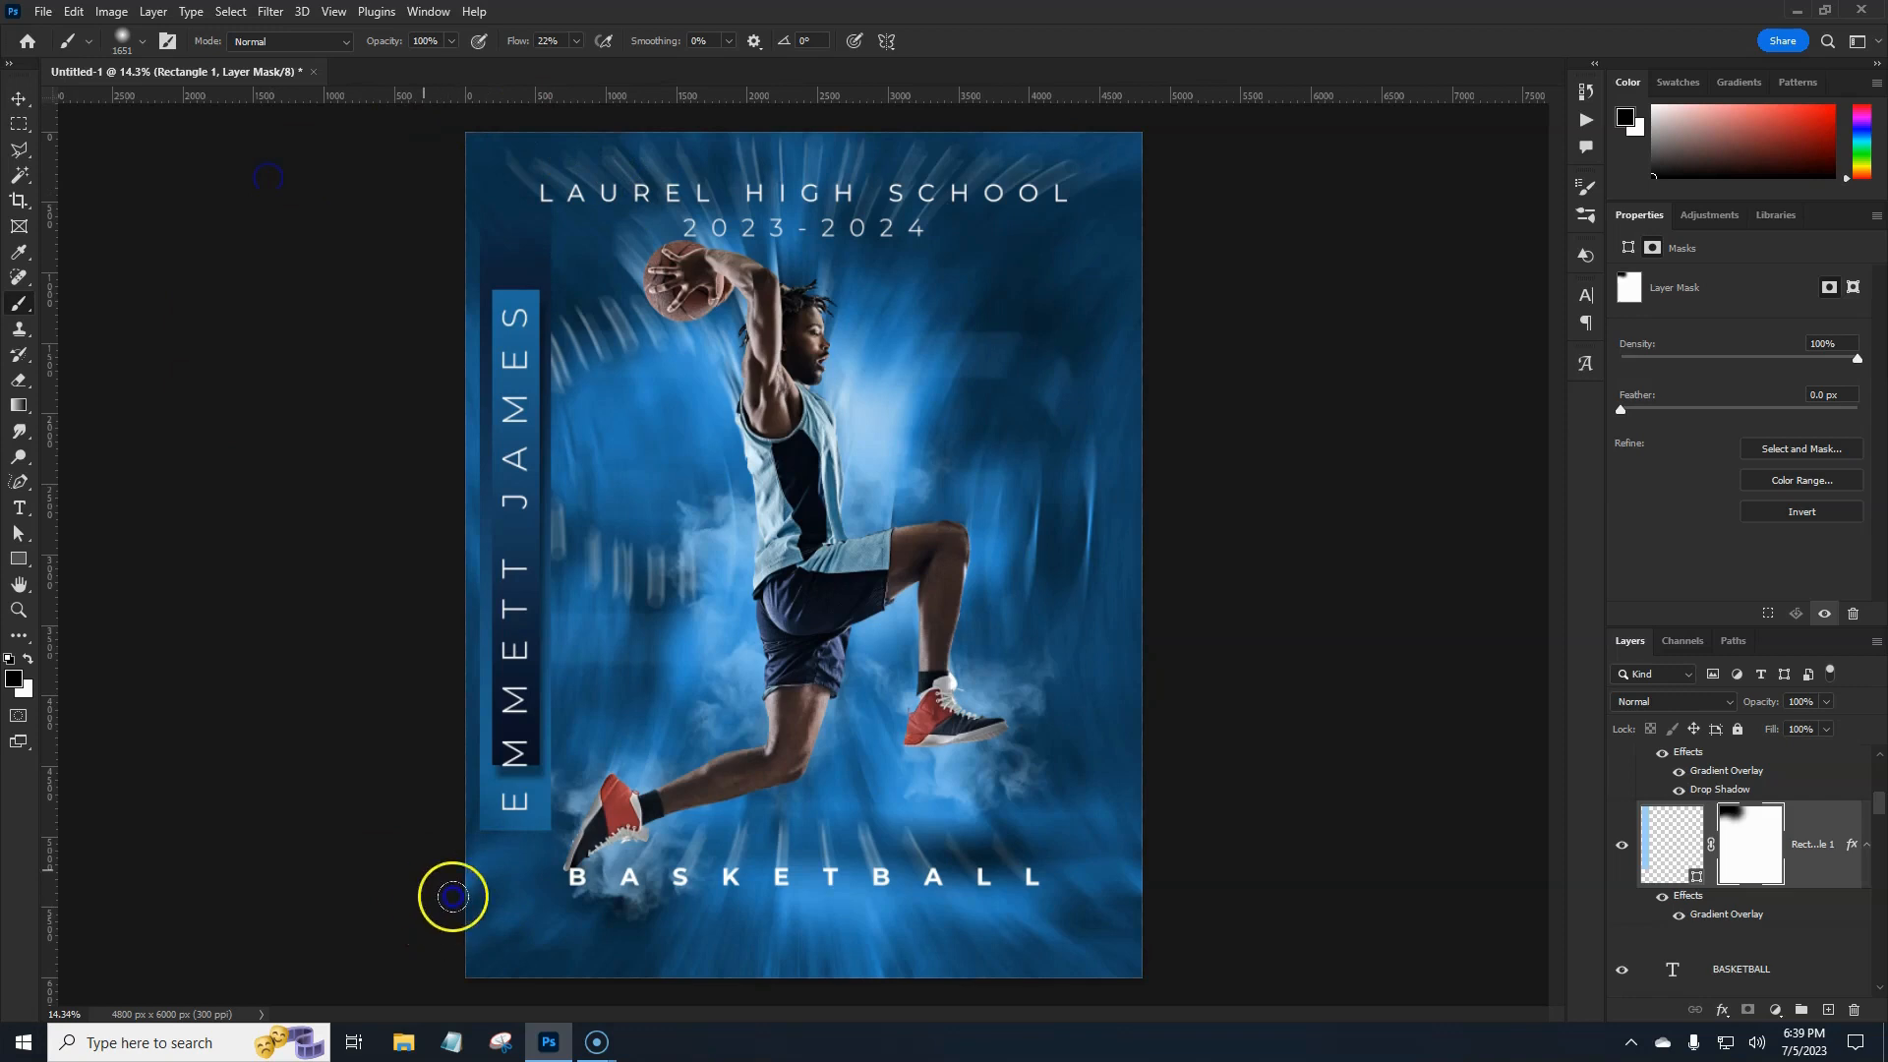
{"action": "left_click", "coordinate": [489, 931]}
{"action": "left_click", "coordinate": [513, 928]}
{"action": "left_click", "coordinate": [569, 915]}
{"action": "left_click", "coordinate": [520, 930]}
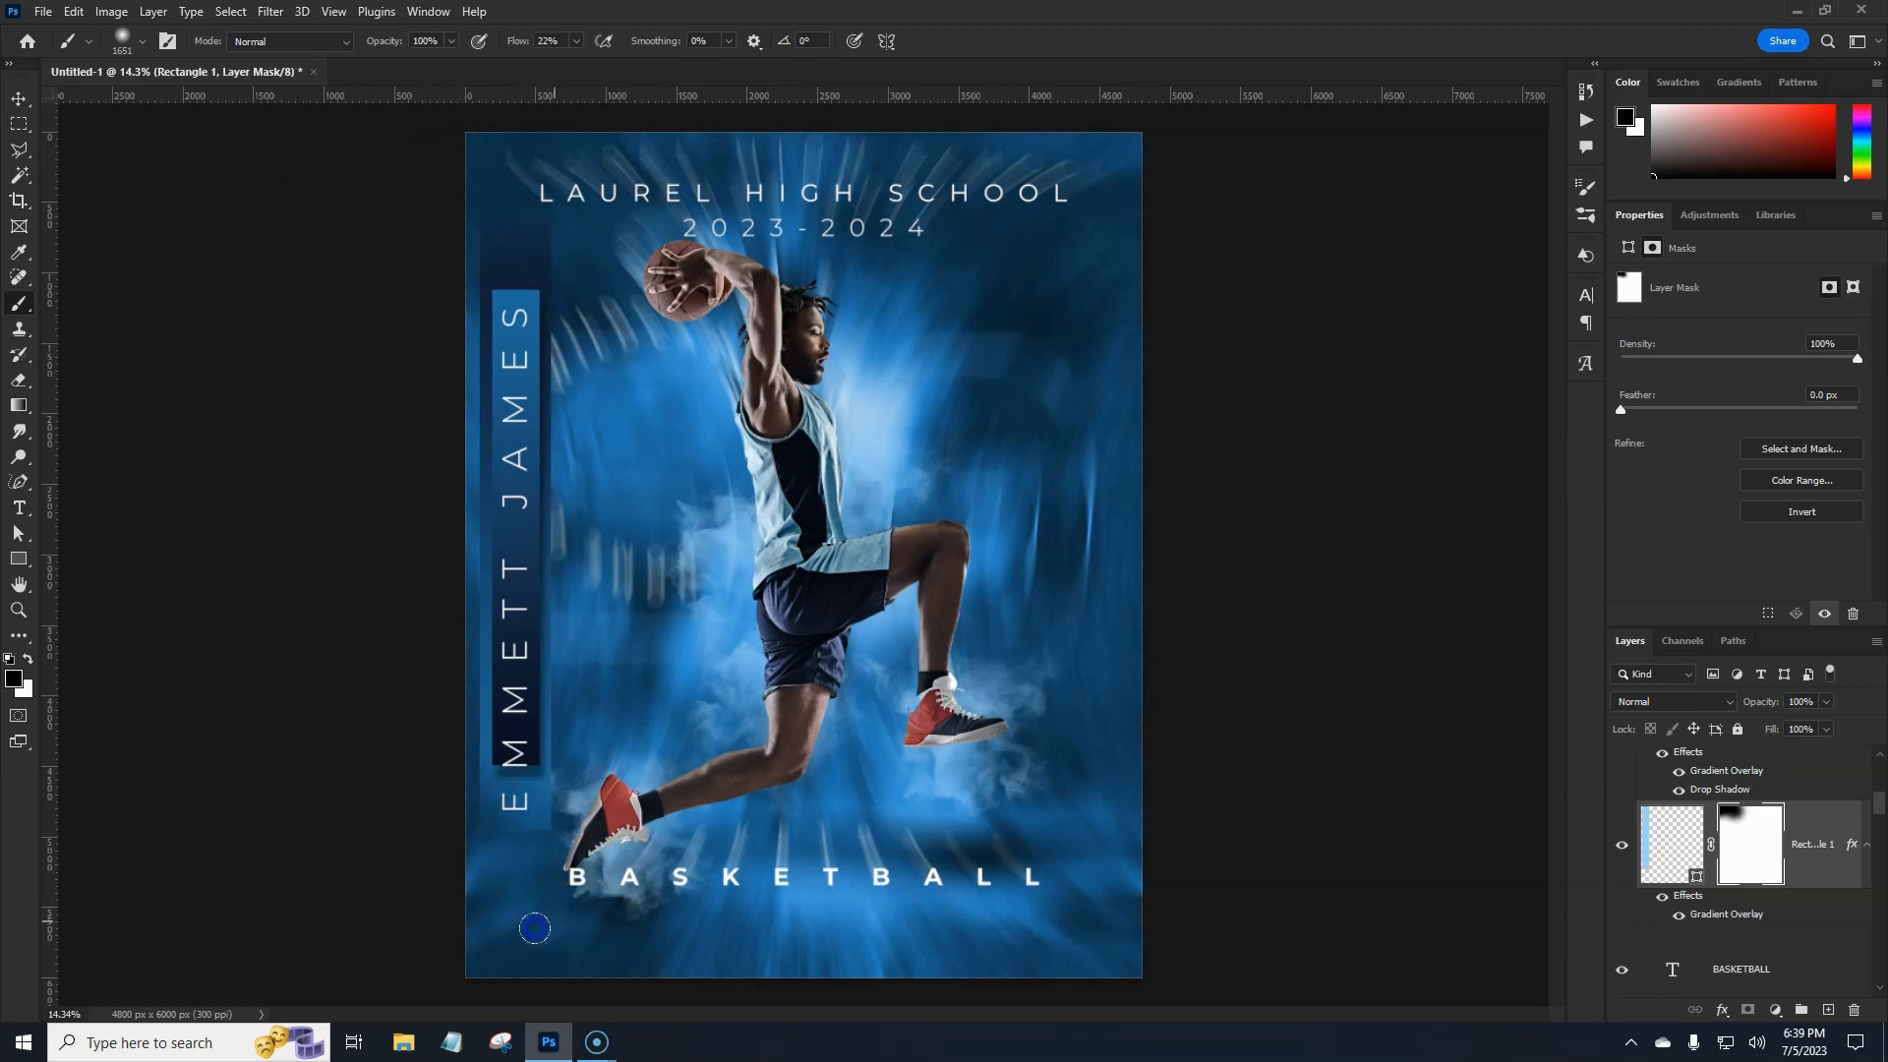
Dab more black into the mask's lower corners to soften the name bar's end further.
{"action": "left_click", "coordinate": [573, 894]}
{"action": "left_click", "coordinate": [492, 921]}
{"action": "left_click", "coordinate": [582, 918]}
{"action": "left_click", "coordinate": [495, 942]}
{"action": "left_click", "coordinate": [463, 911]}
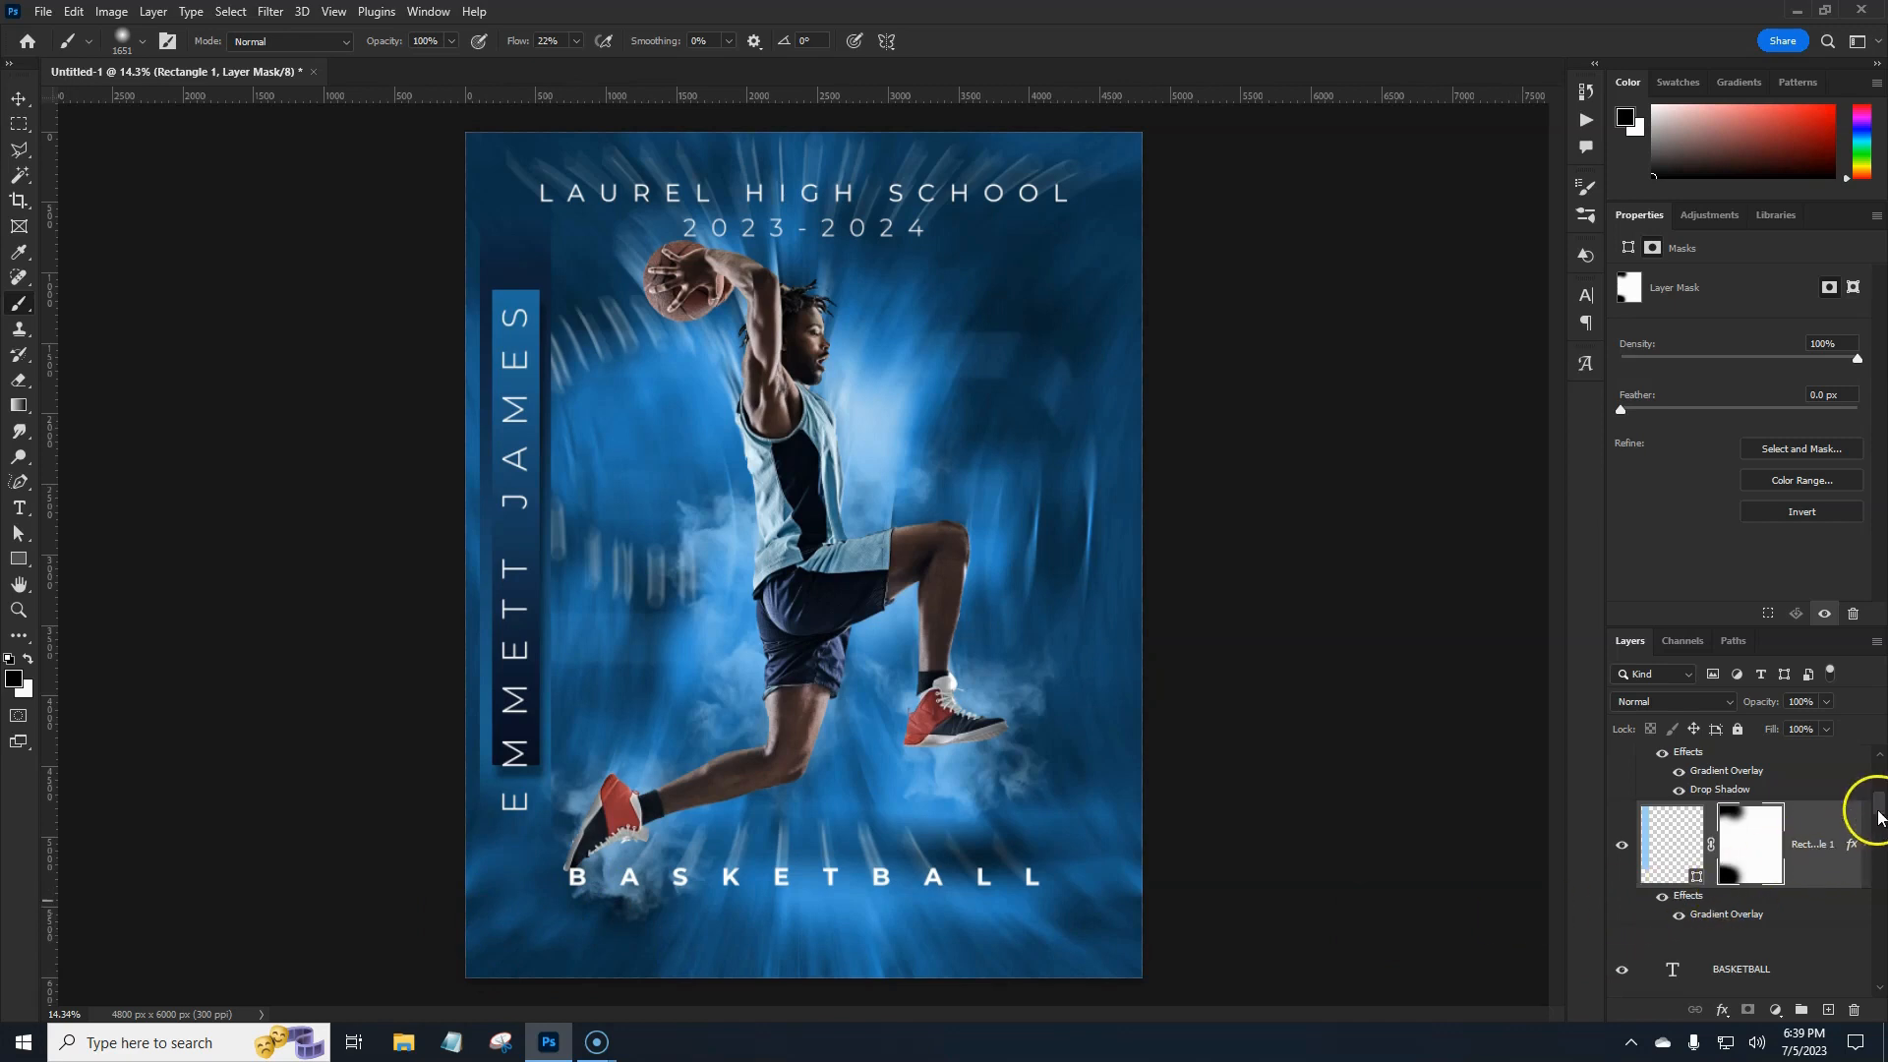
{"action": "left_click_drag", "start_coordinate": [1879, 810], "coordinate": [1880, 799]}
Stretch Rectangle 1 copy downward to about 114% height, 3832 px tall.
{"action": "left_click", "coordinate": [1792, 787]}
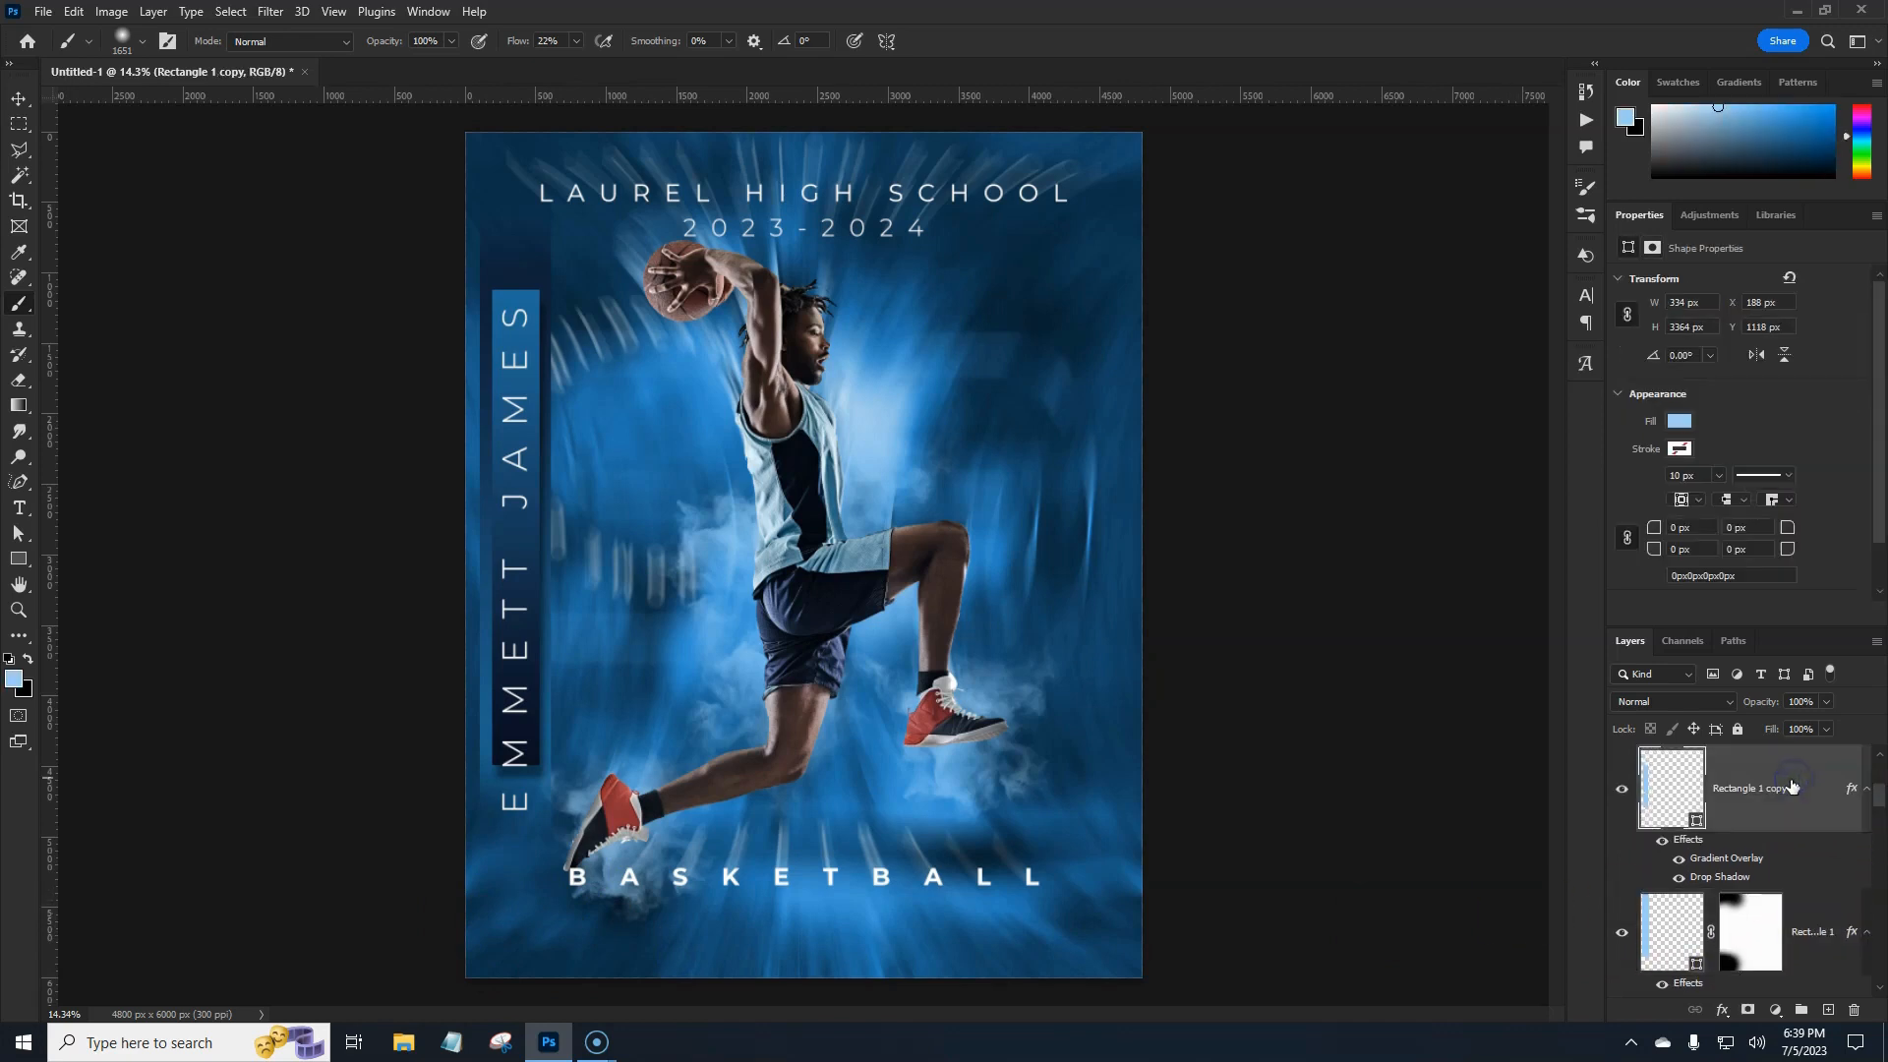
{"action": "key", "text": "ctrl+t"}
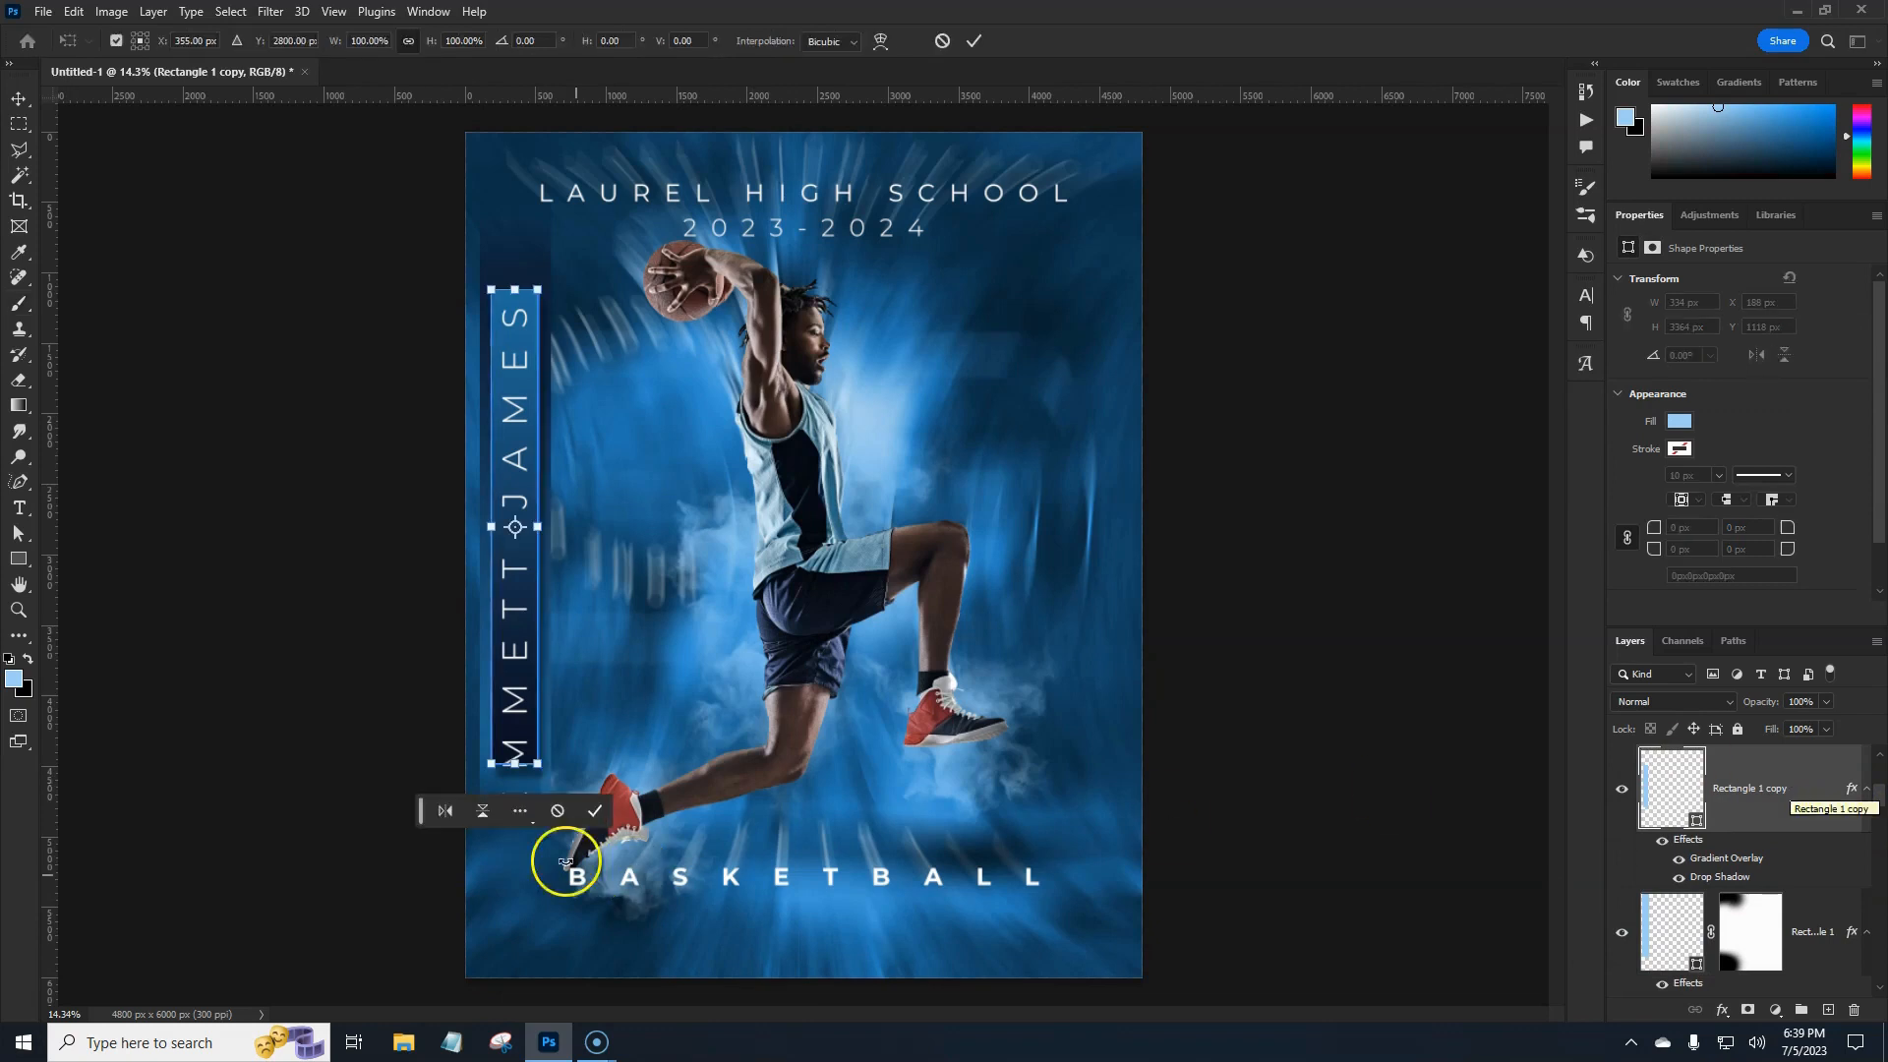
{"action": "mouse_move", "coordinate": [515, 764]}
{"action": "left_mouse_down"}
{"action": "mouse_move", "coordinate": [514, 851]}
{"action": "mouse_move", "coordinate": [511, 830]}
{"action": "left_mouse_up"}
{"action": "key", "text": "Return"}
{"action": "key", "text": "b"}
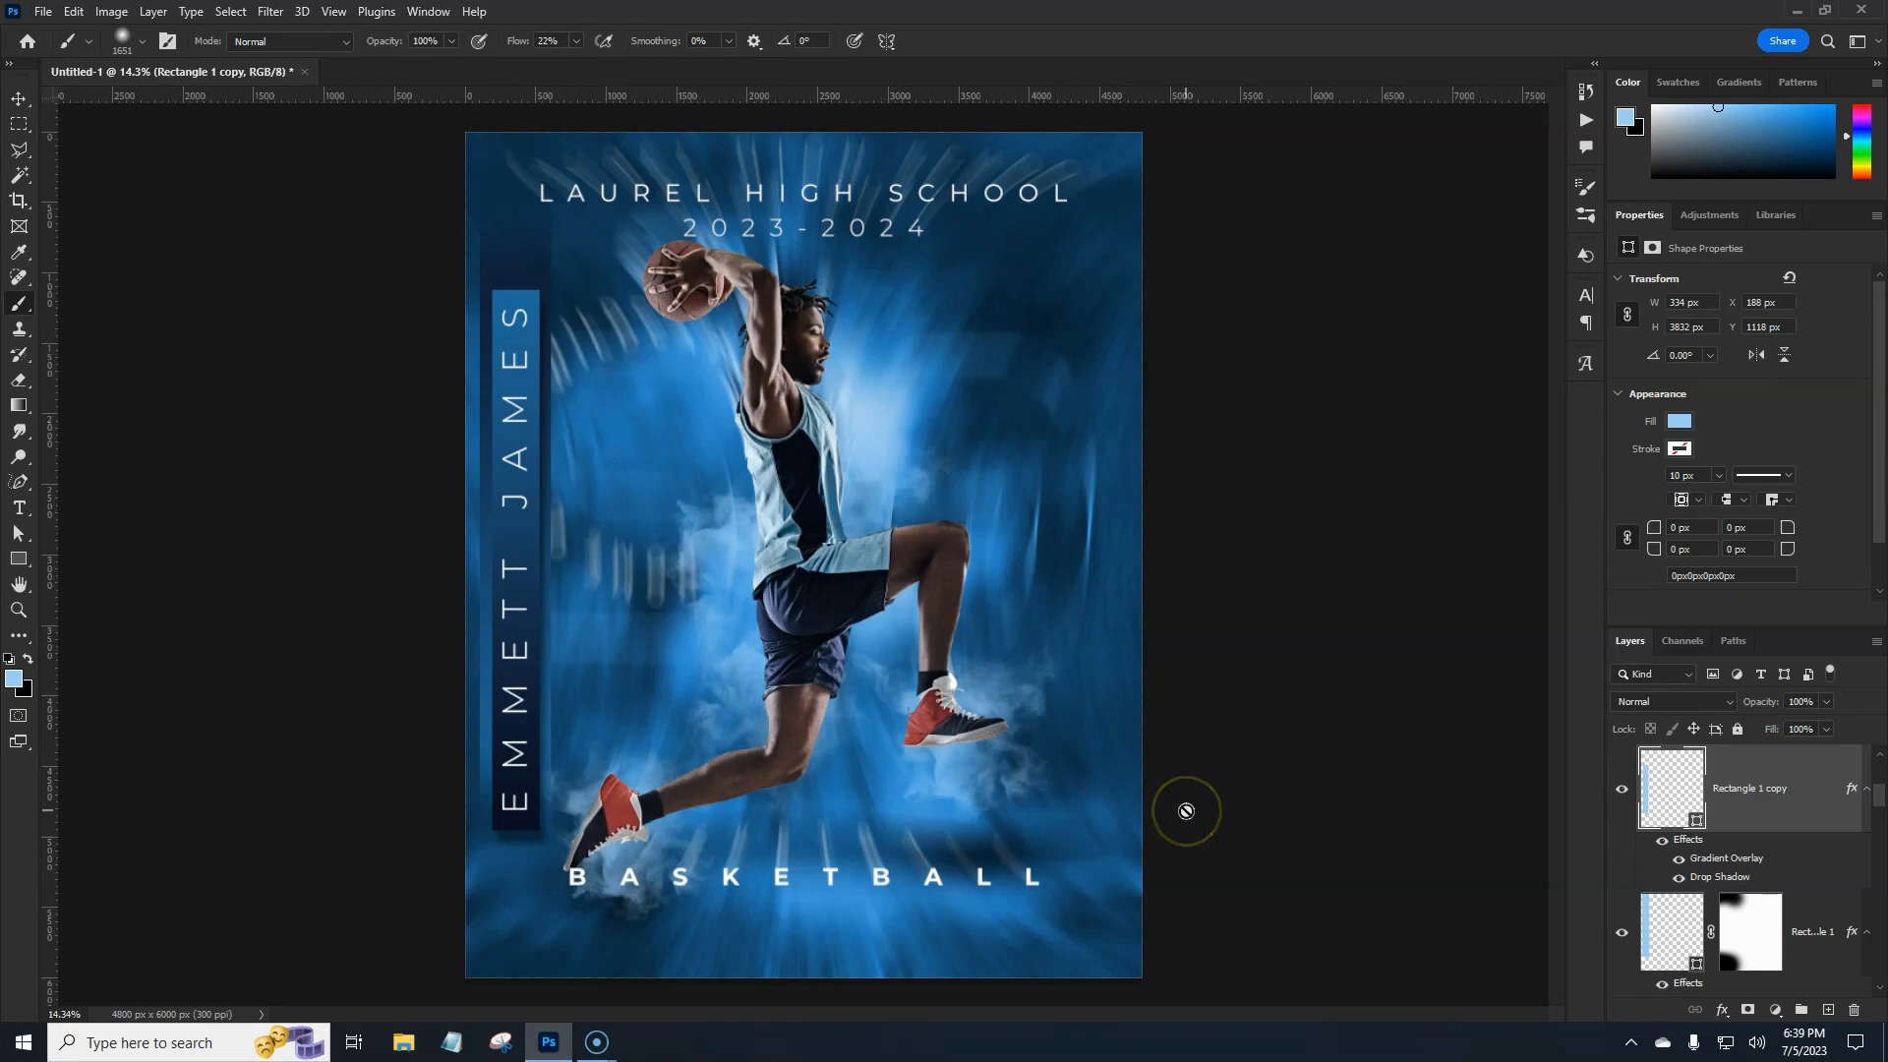
{"action": "scroll", "coordinate": [1802, 787], "scroll_direction": "up", "scroll_amount": 3}
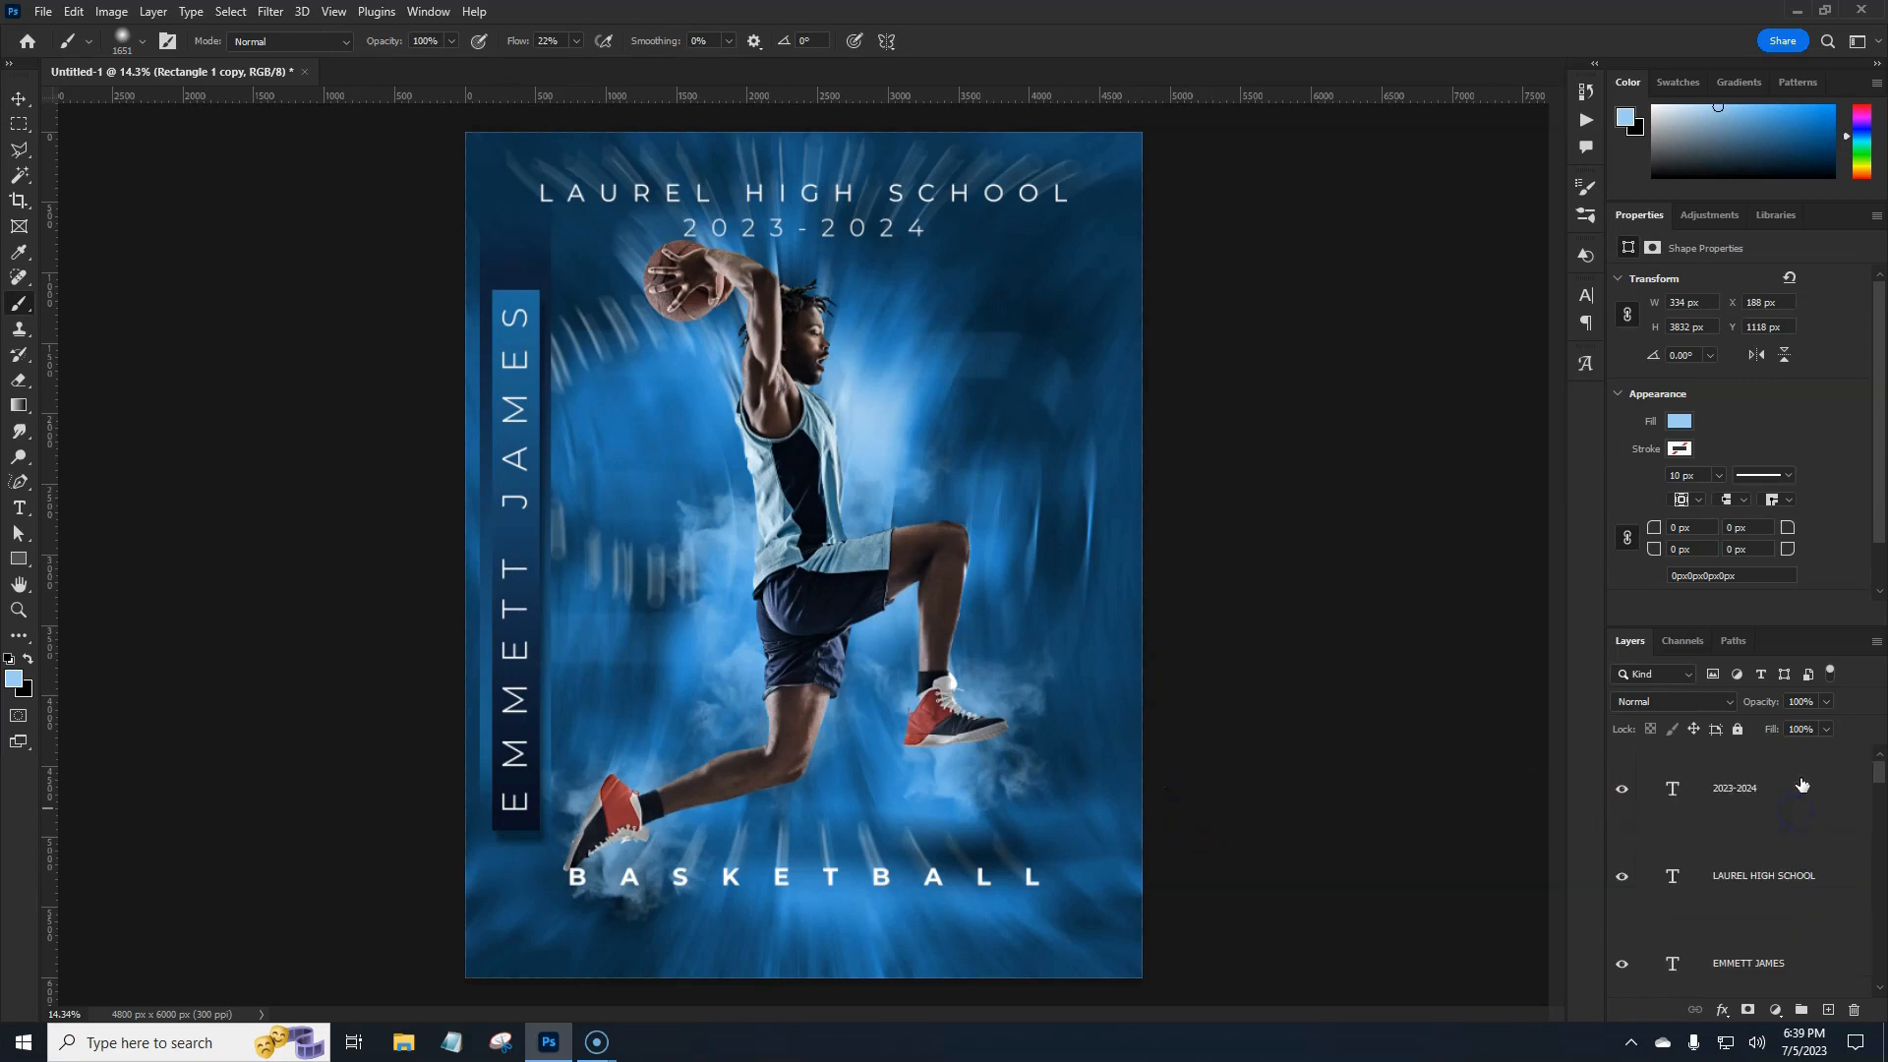
Add a new empty layer above the 2023-2024 text layer.
{"action": "left_click", "coordinate": [1802, 784]}
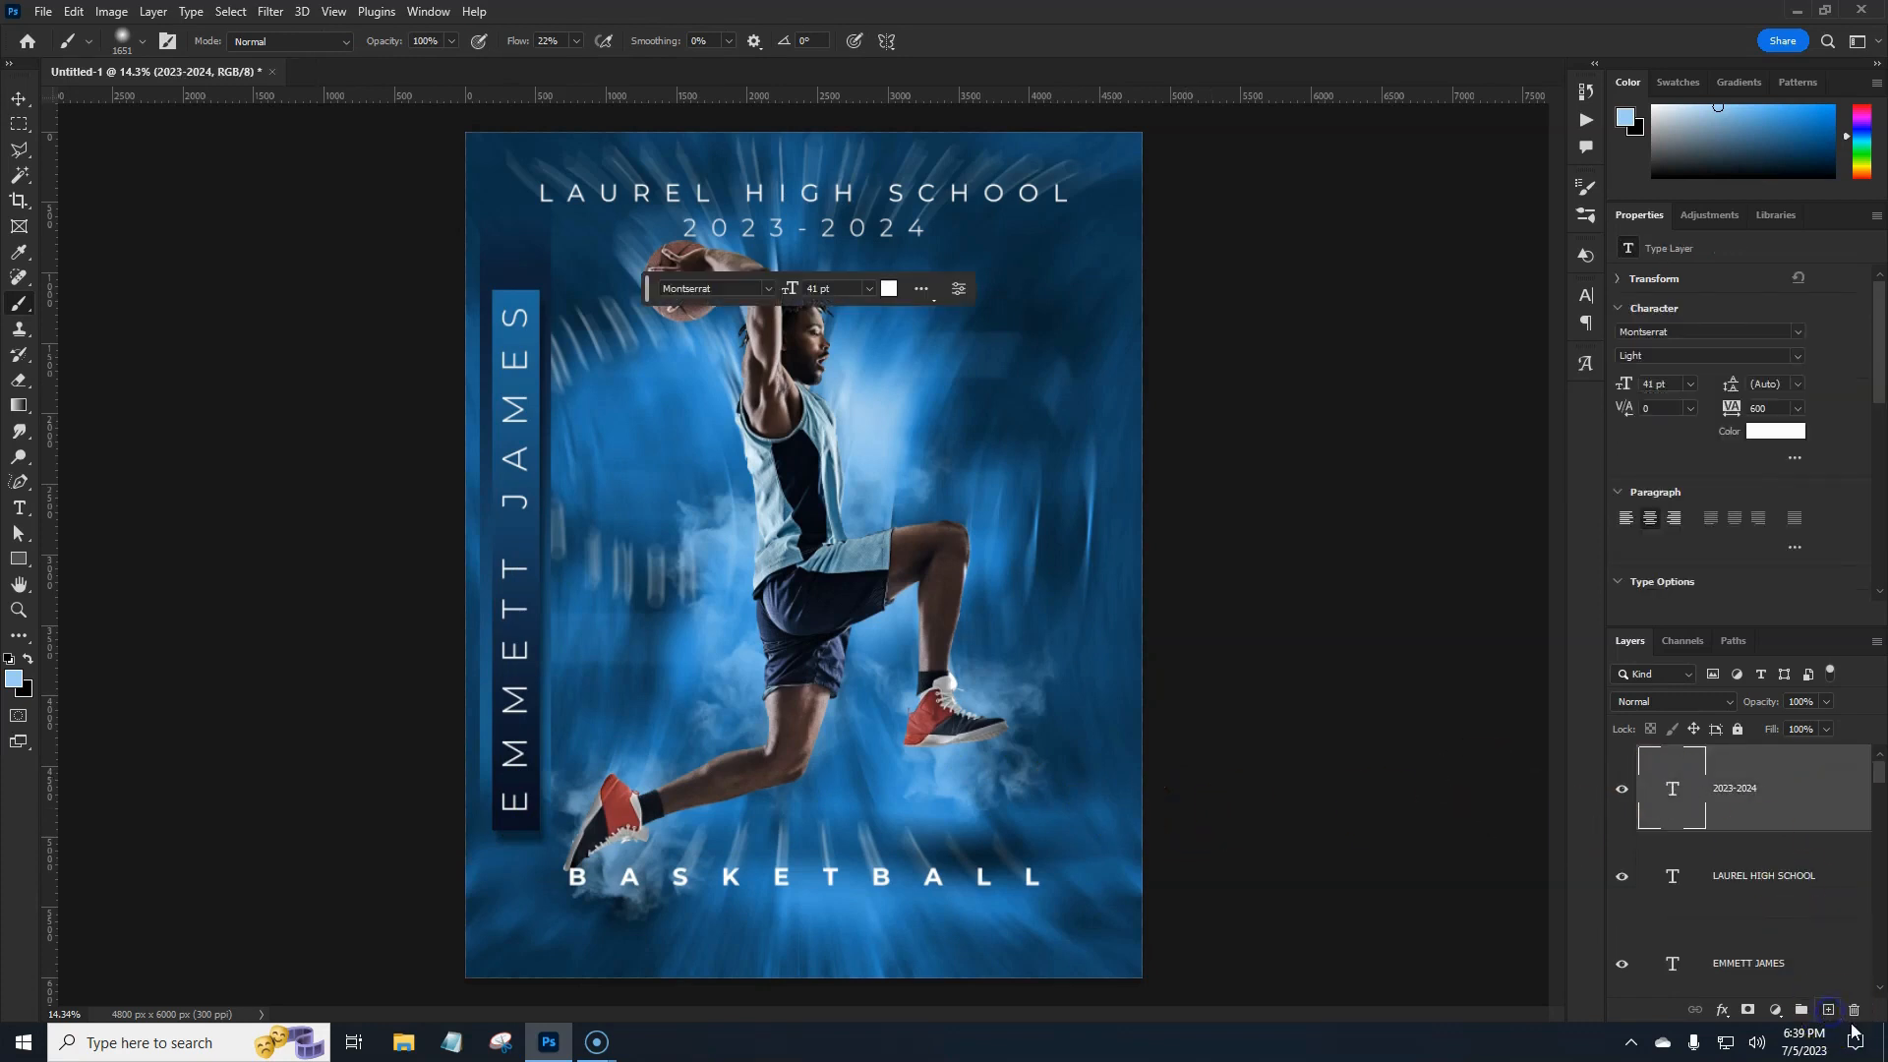
{"action": "left_click", "coordinate": [1829, 1011]}
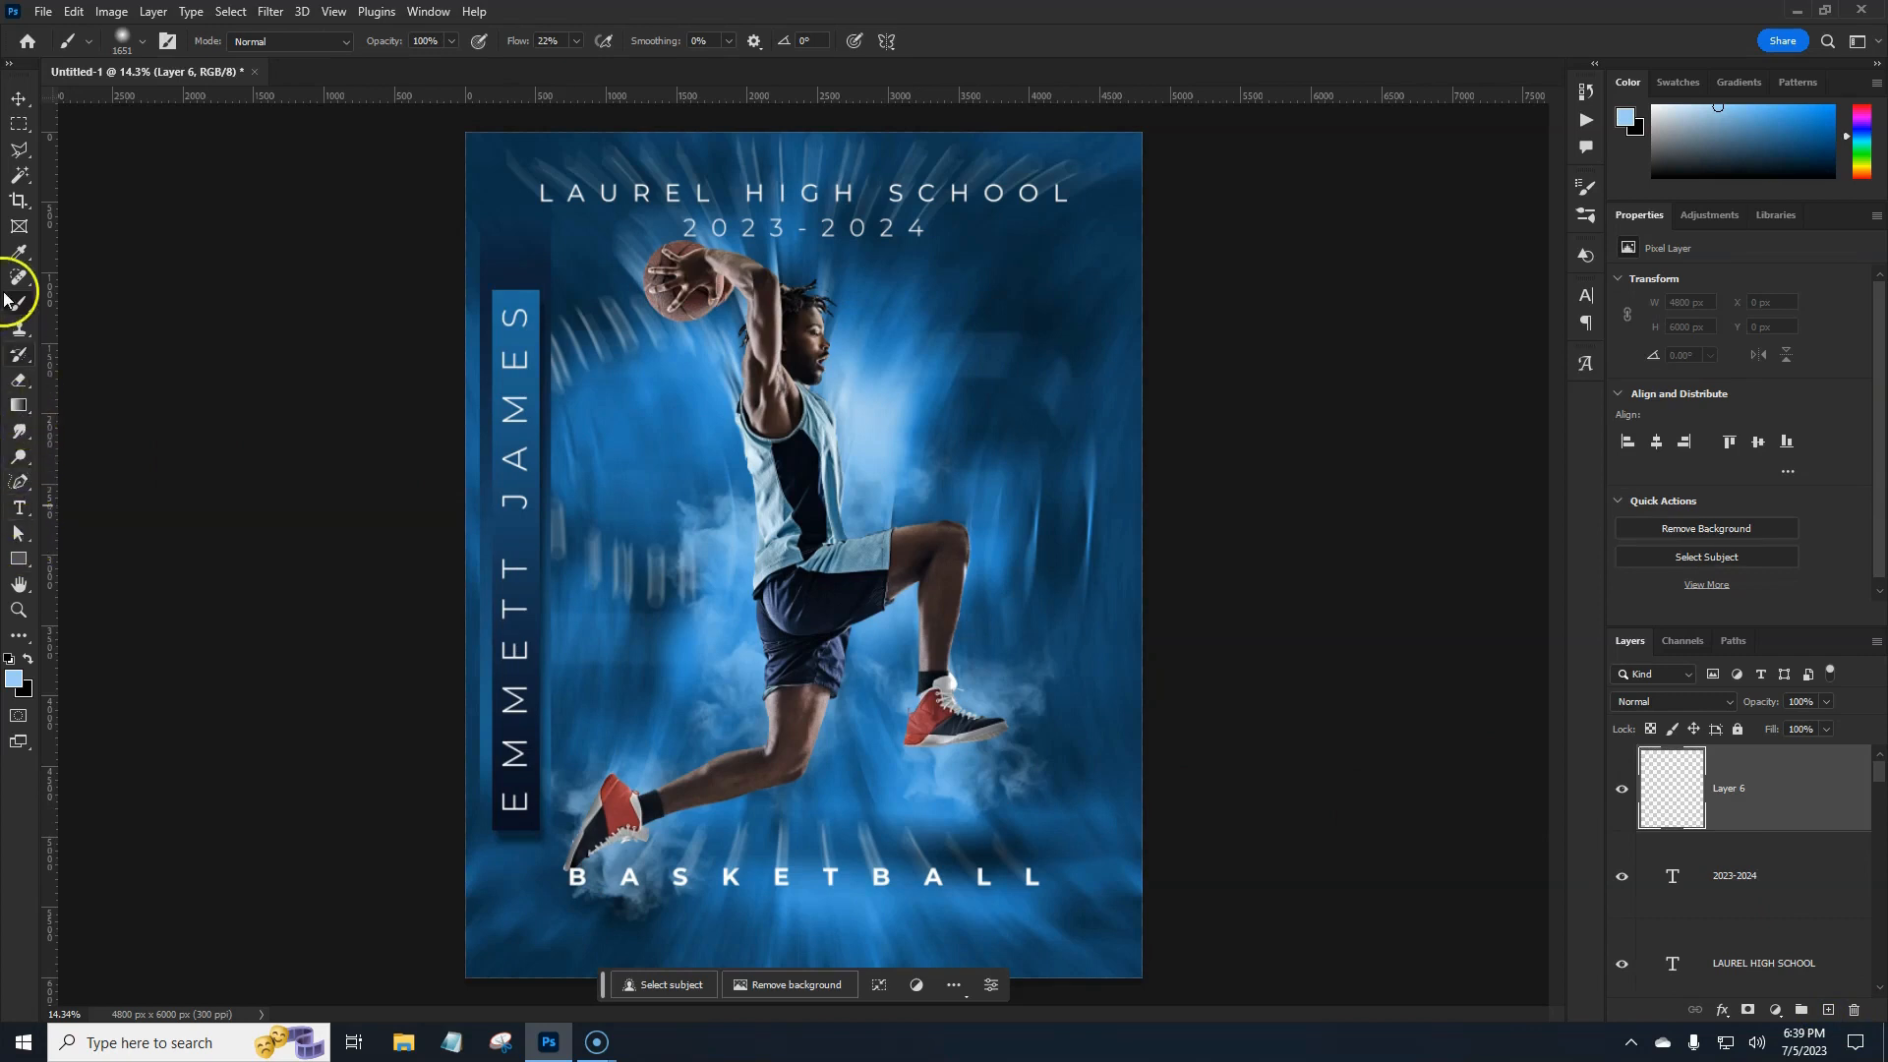
{"action": "left_click", "coordinate": [126, 41]}
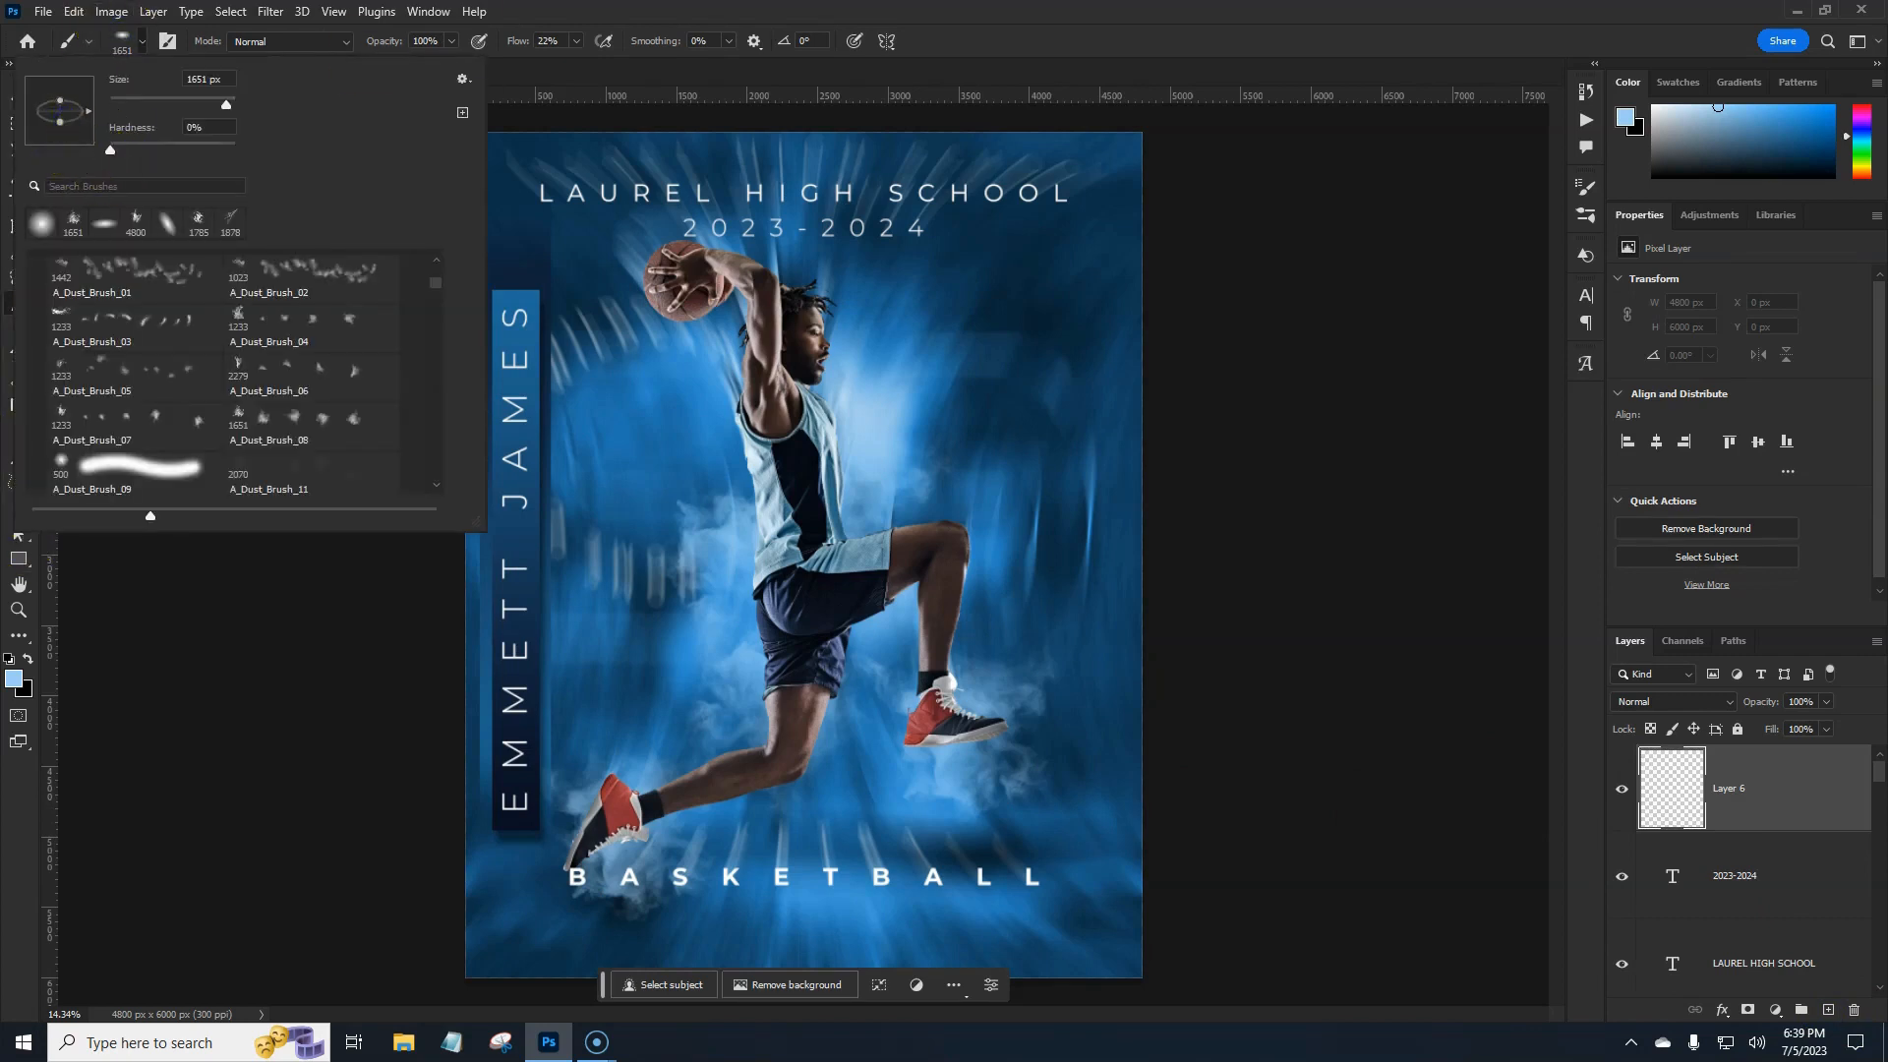
{"action": "key", "text": "Escape"}
Set the foreground colour to a deep red (c81b1b).
{"action": "left_click", "coordinate": [13, 679]}
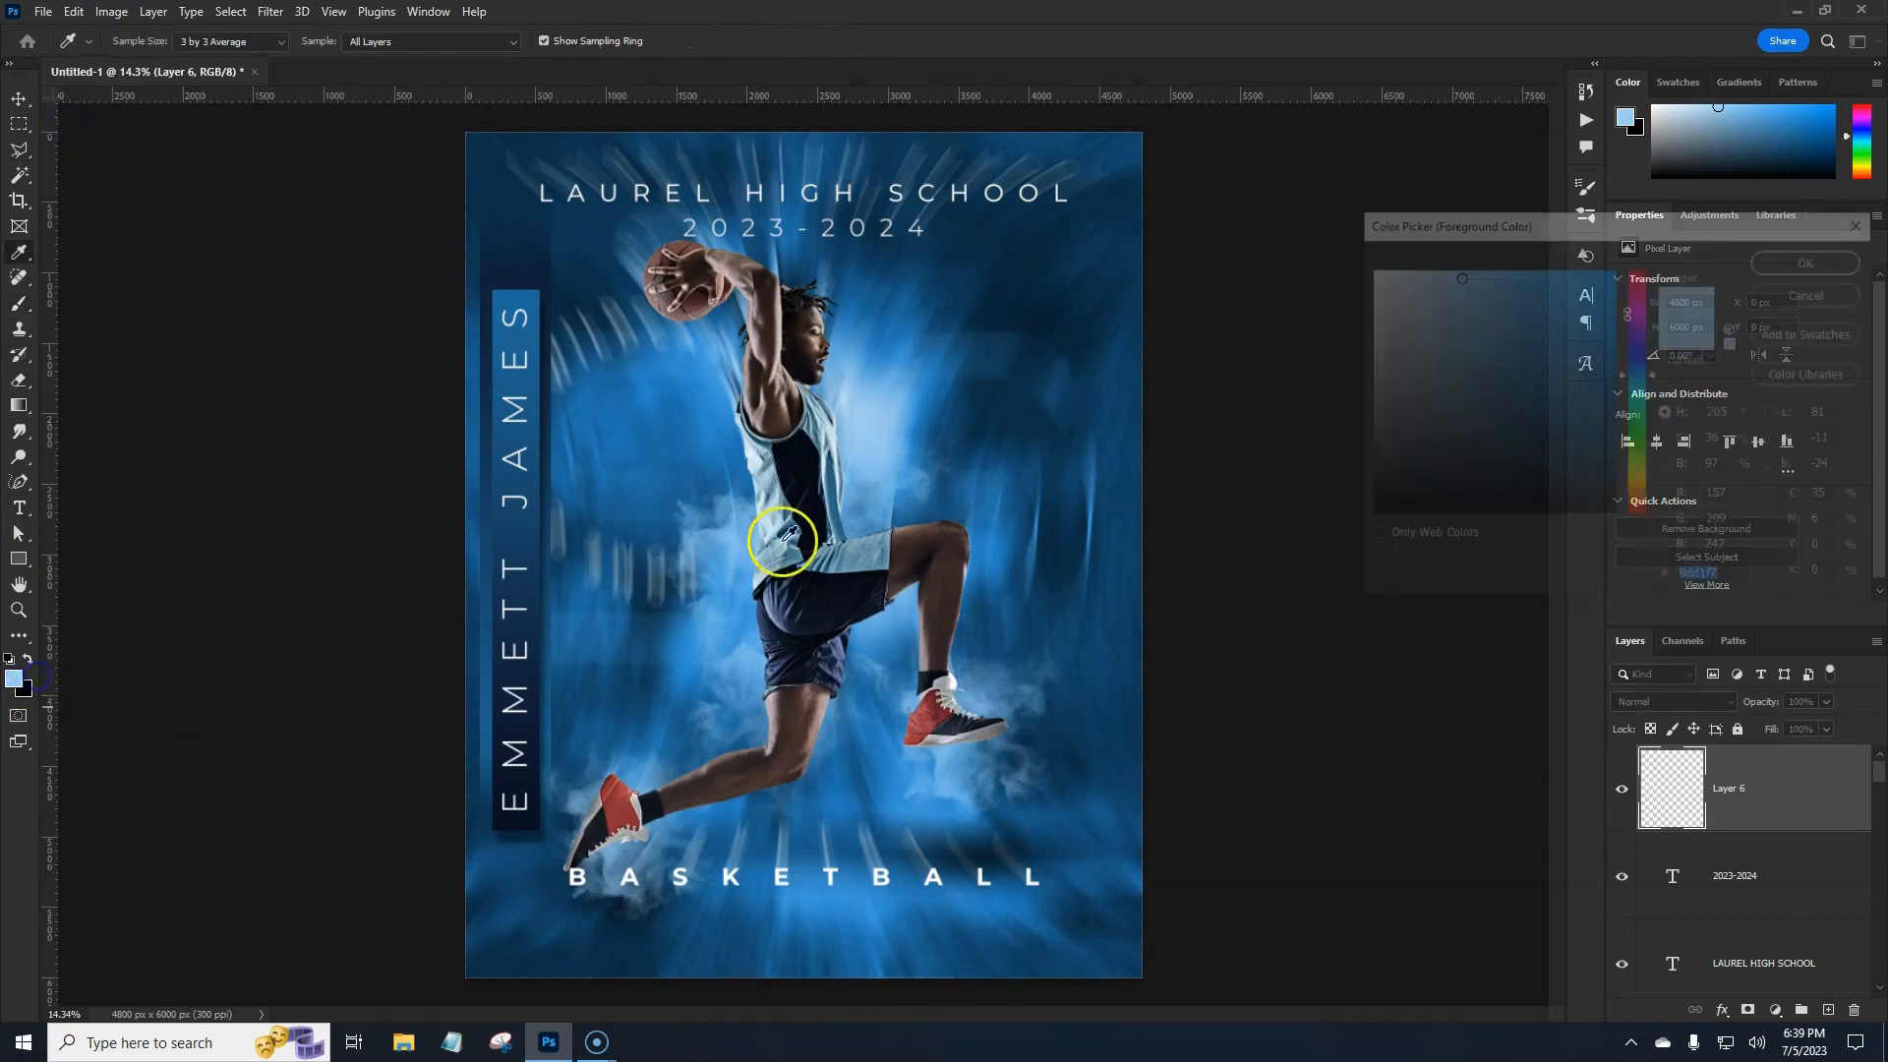
{"action": "left_click", "coordinate": [1573, 334]}
{"action": "left_click", "coordinate": [1638, 289]}
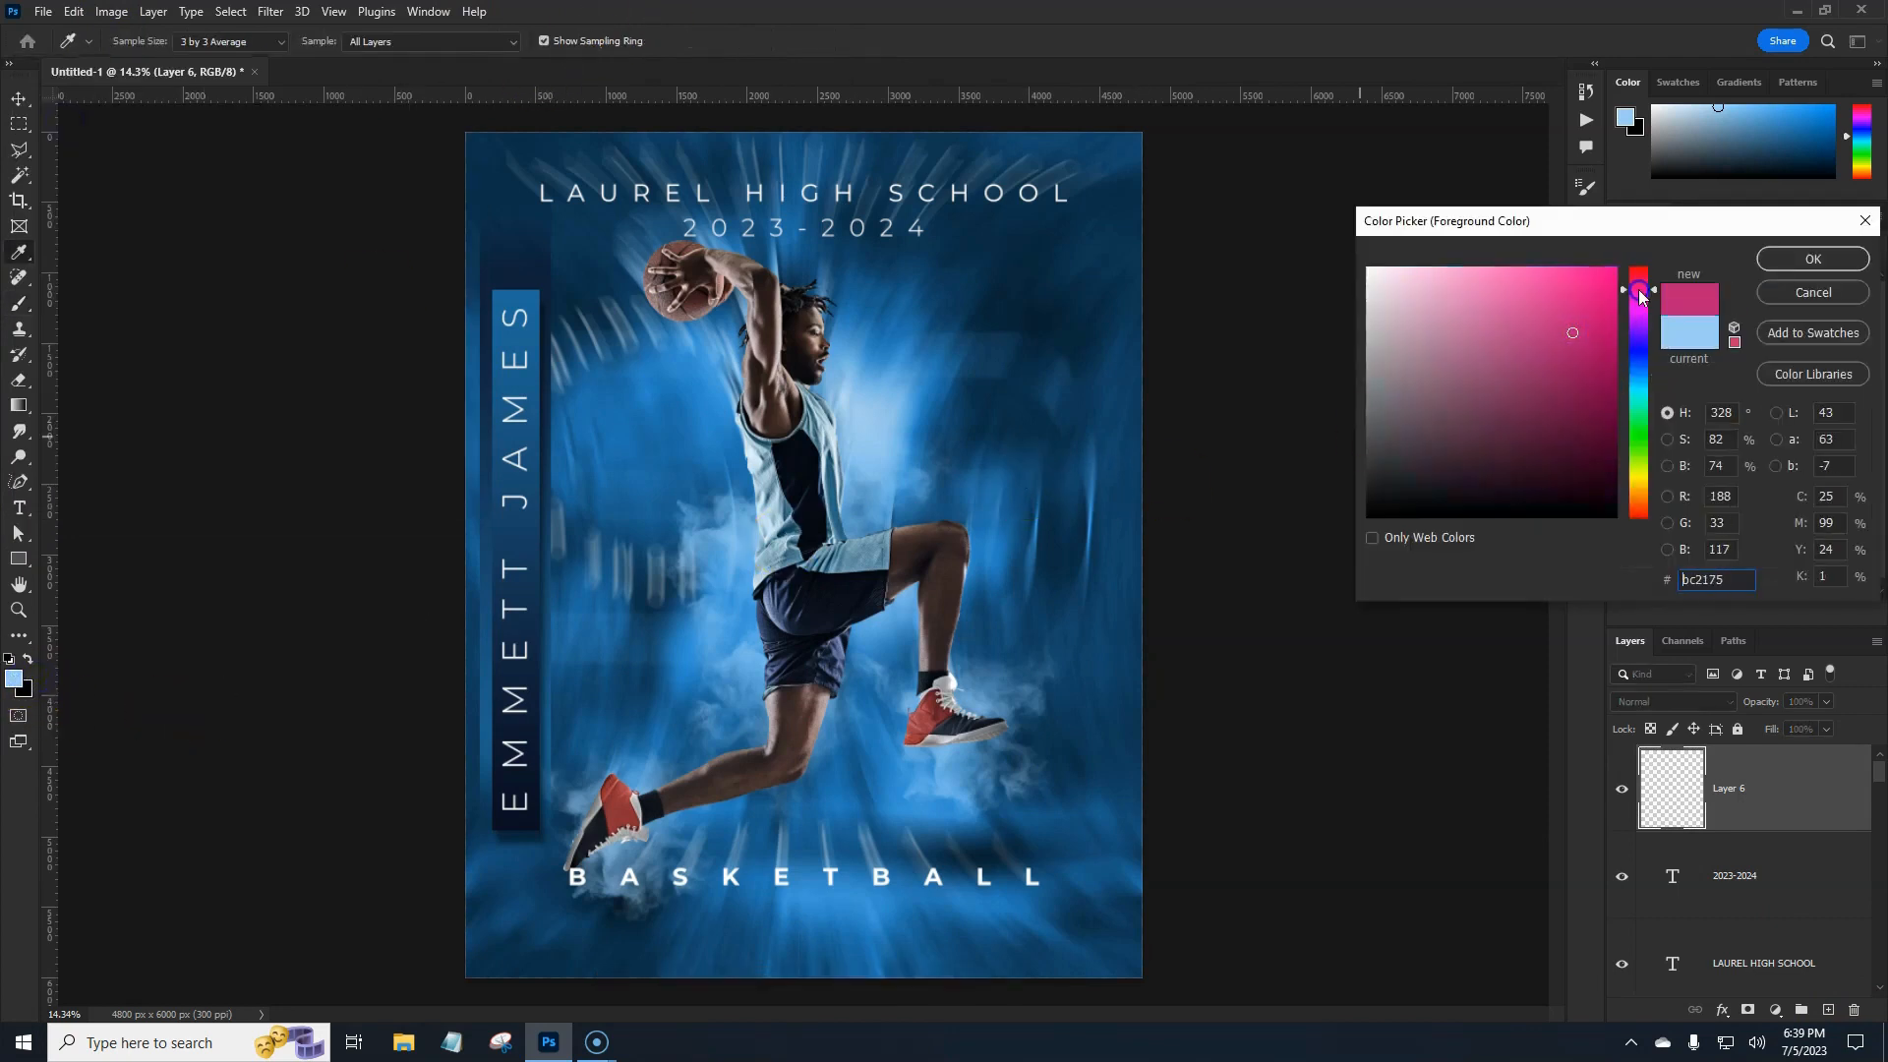
{"action": "left_click", "coordinate": [1582, 312]}
{"action": "left_click_drag", "start_coordinate": [1638, 302], "coordinate": [1637, 266]}
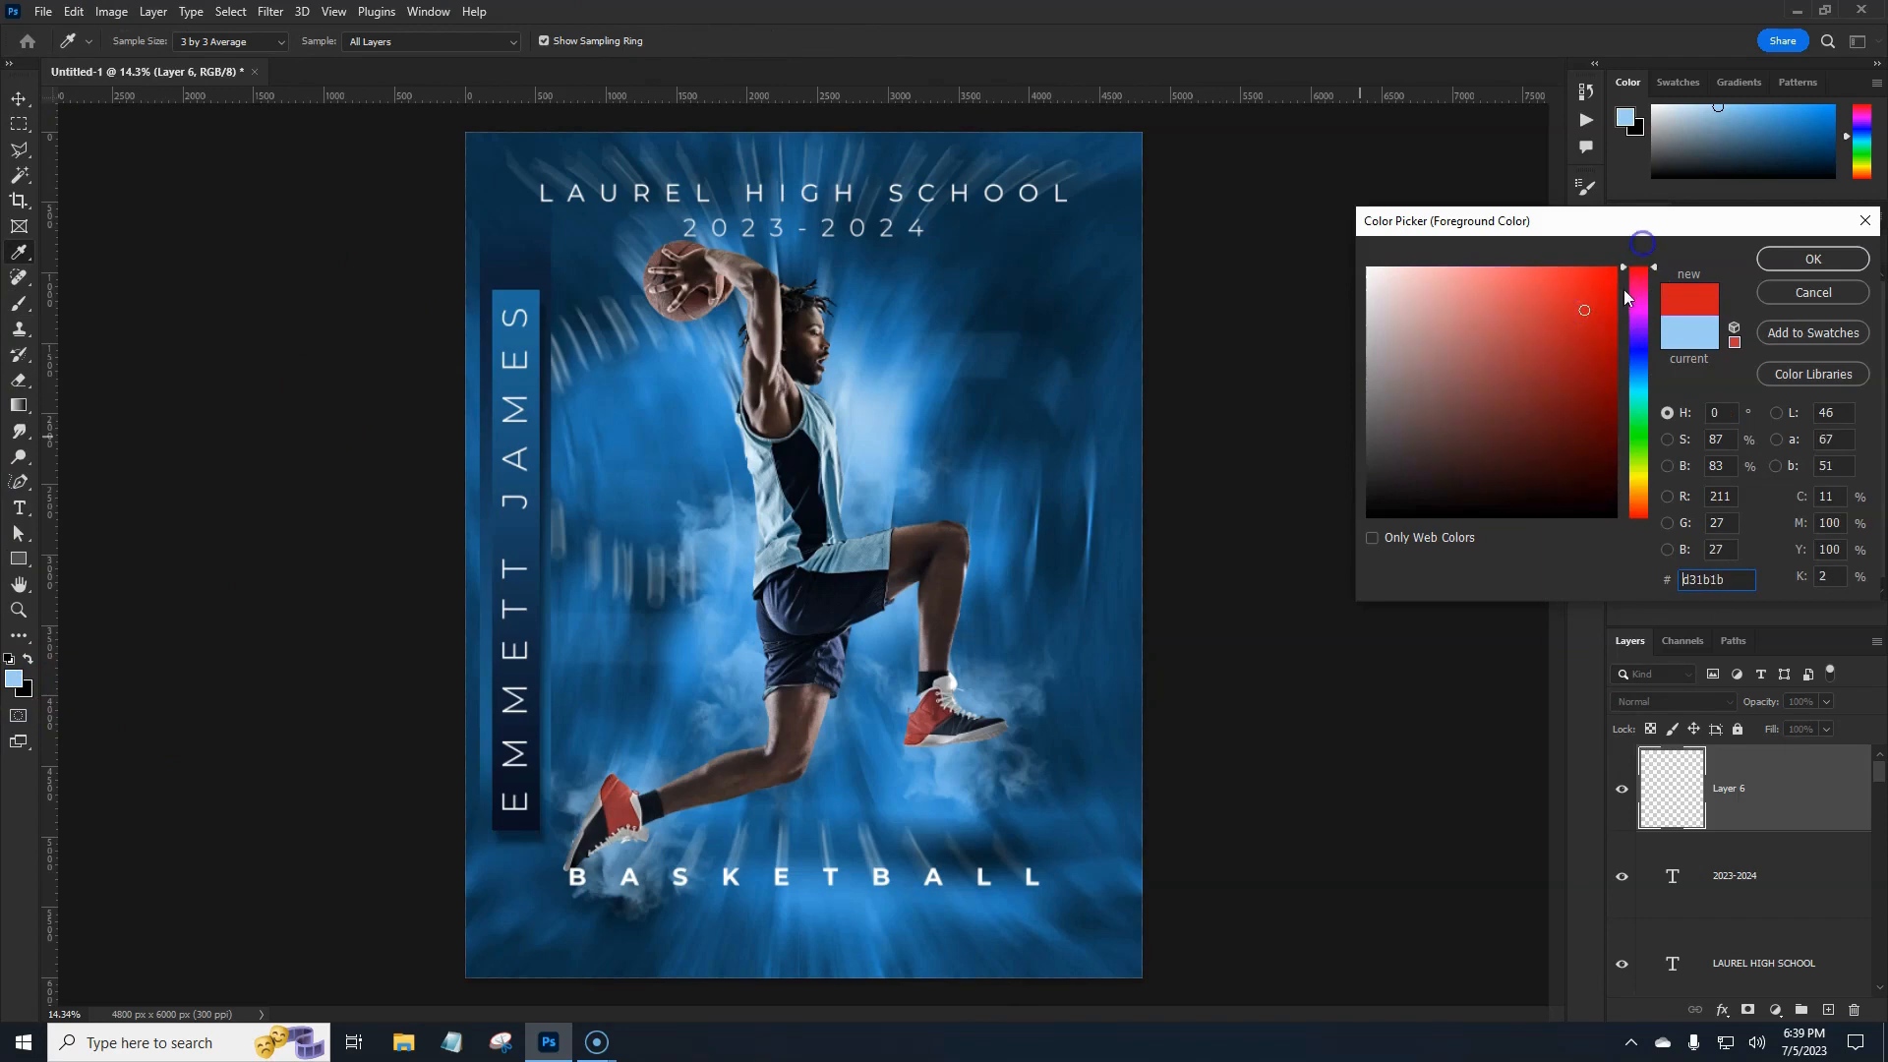
{"action": "left_click", "coordinate": [1584, 321]}
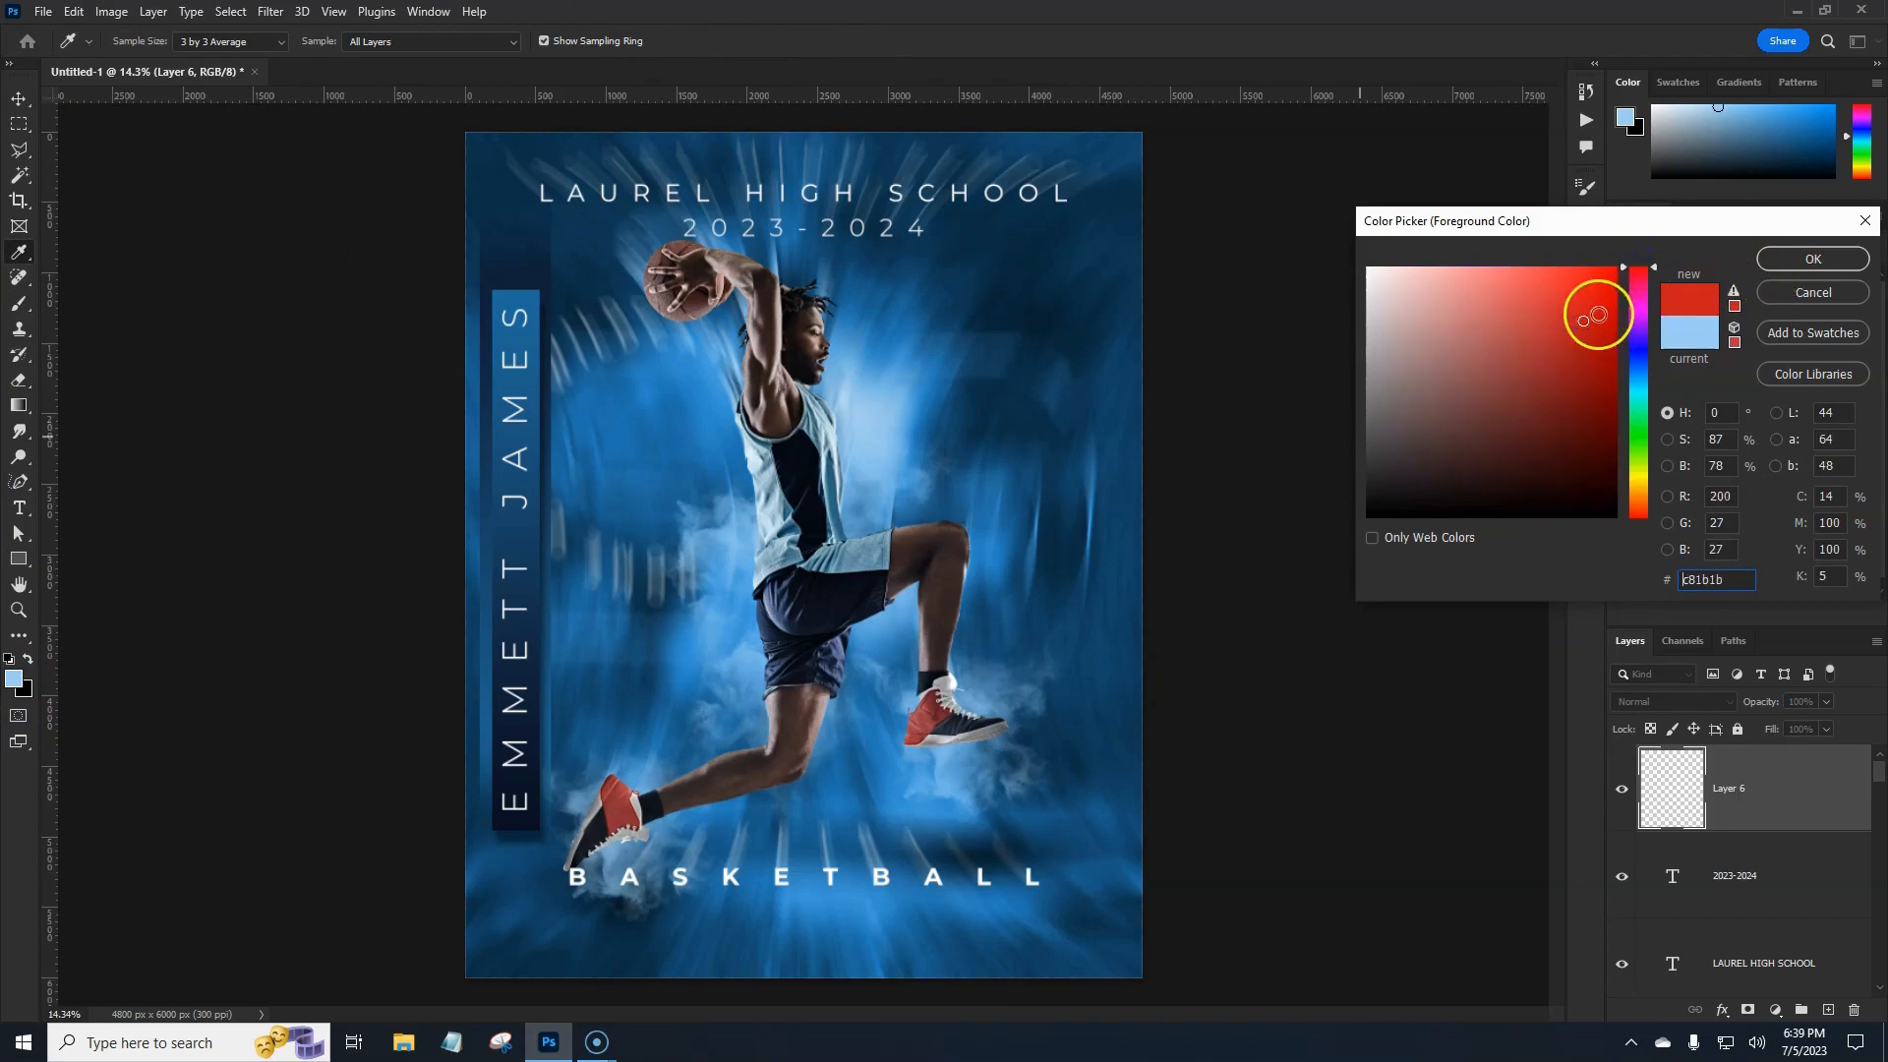
{"action": "left_click", "coordinate": [1576, 329]}
{"action": "left_click", "coordinate": [1800, 261]}
{"action": "key", "text": "b"}
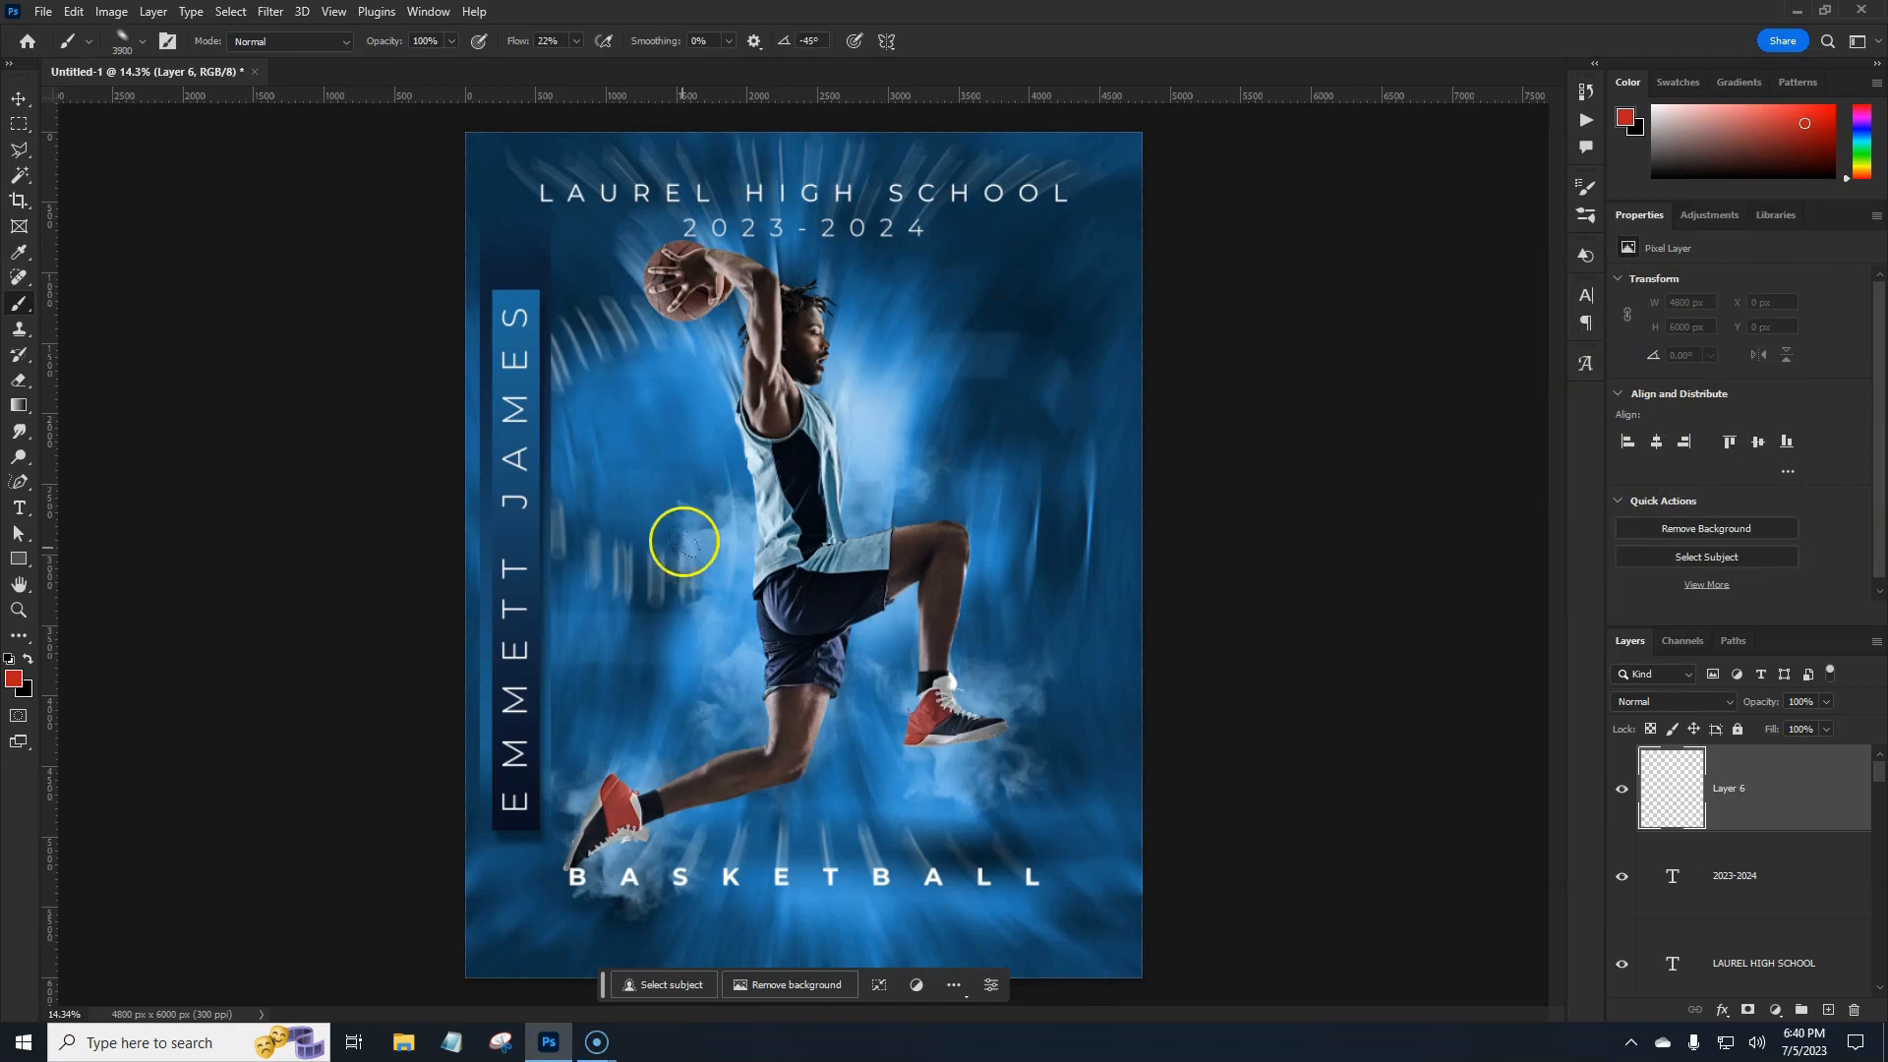
Enlarge the soft brush and rotate its tip angle, undoing a trial stroke.
{"action": "key", "text": "bracketright"}
{"action": "key", "text": "bracketright"}
{"action": "key", "text": "bracketright"}
{"action": "key", "text": "bracketright"}
{"action": "key", "text": "bracketright"}
{"action": "key", "text": "bracketright"}
{"action": "key", "text": "bracketright"}
{"action": "key", "text": "bracketright"}
{"action": "key", "text": "bracketright"}
{"action": "key", "text": "bracketright"}
{"action": "key", "text": "bracketright"}
{"action": "key", "text": "bracketright"}
{"action": "key", "text": "bracketright"}
{"action": "key", "text": "bracketright"}
{"action": "key", "text": "bracketright"}
{"action": "key", "text": "bracketright"}
{"action": "key", "text": "bracketright"}
{"action": "key", "text": "Right"}
{"action": "key", "text": "Right"}
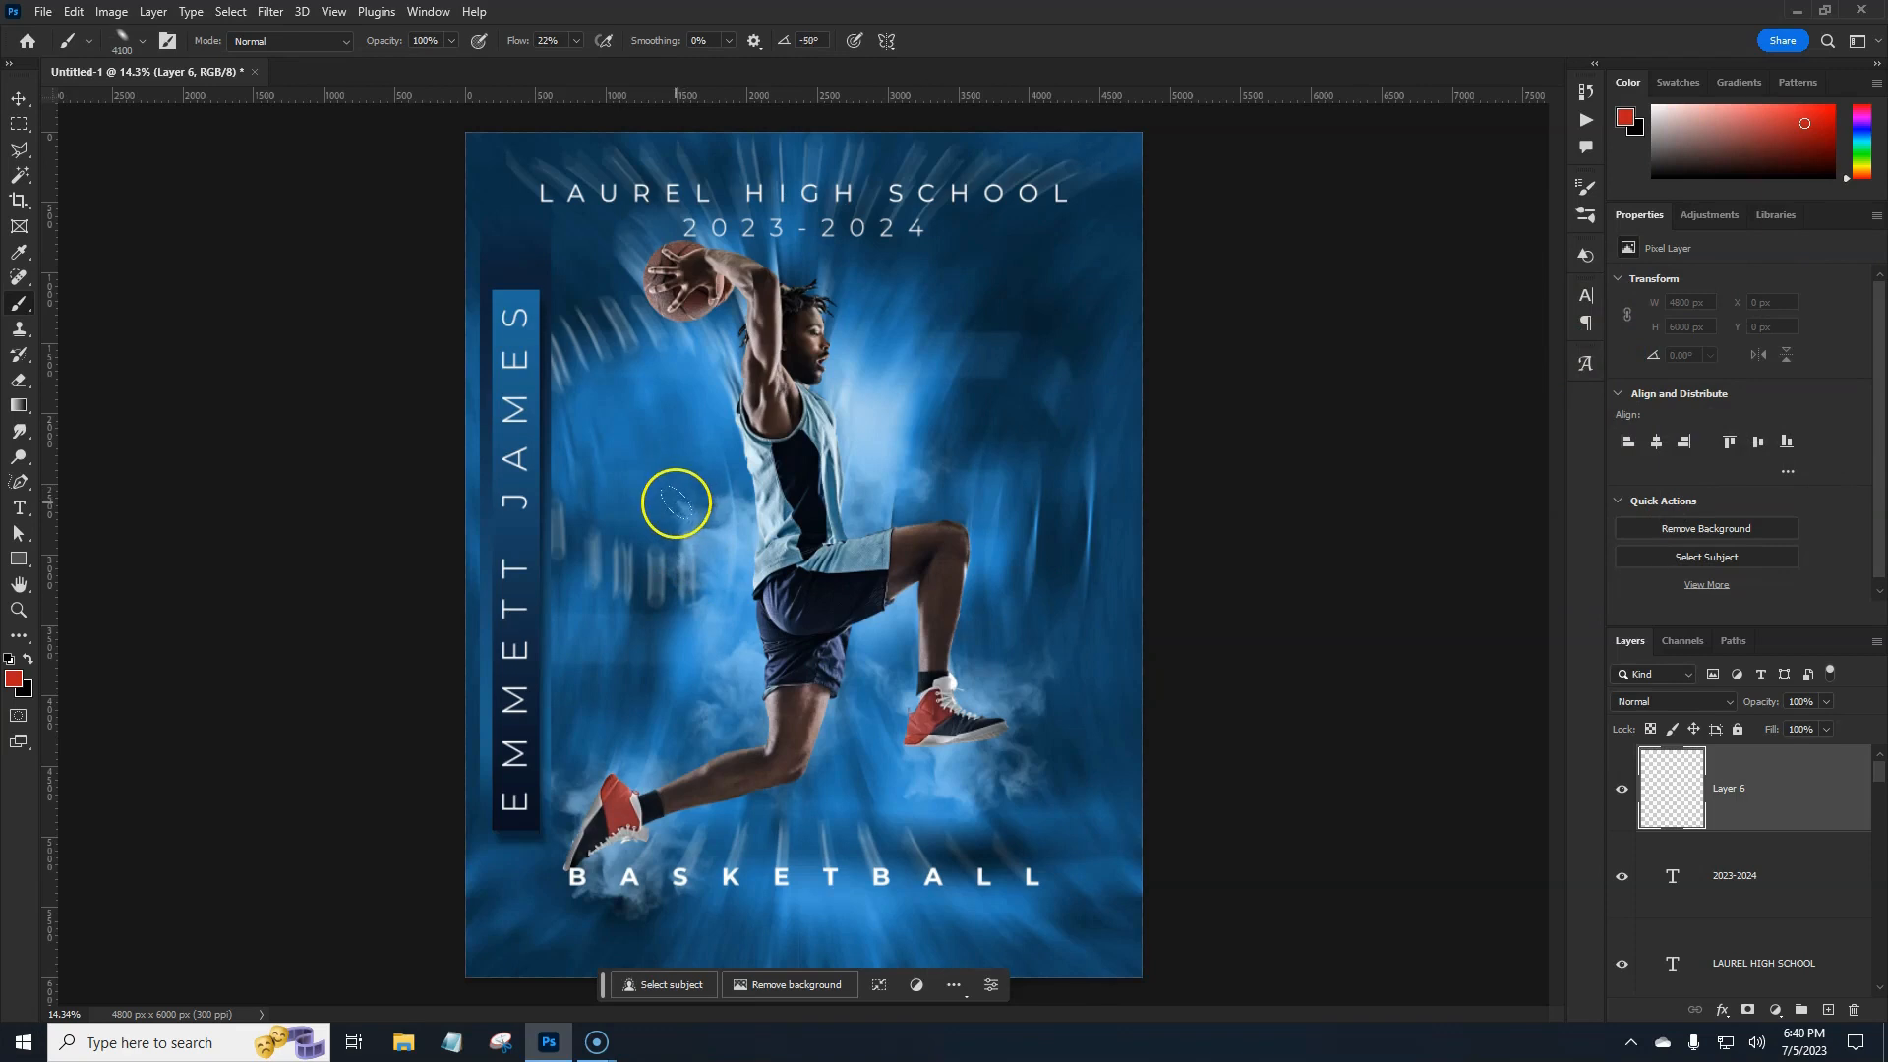
{"action": "key", "text": "Right"}
{"action": "key", "text": "Right"}
{"action": "key", "text": "Right"}
{"action": "key", "text": "Right"}
{"action": "key", "text": "Right"}
{"action": "mouse_move", "coordinate": [650, 513]}
{"action": "left_mouse_down"}
{"action": "mouse_move", "coordinate": [794, 474]}
{"action": "mouse_move", "coordinate": [712, 309]}
{"action": "mouse_move", "coordinate": [653, 307]}
{"action": "left_mouse_up"}
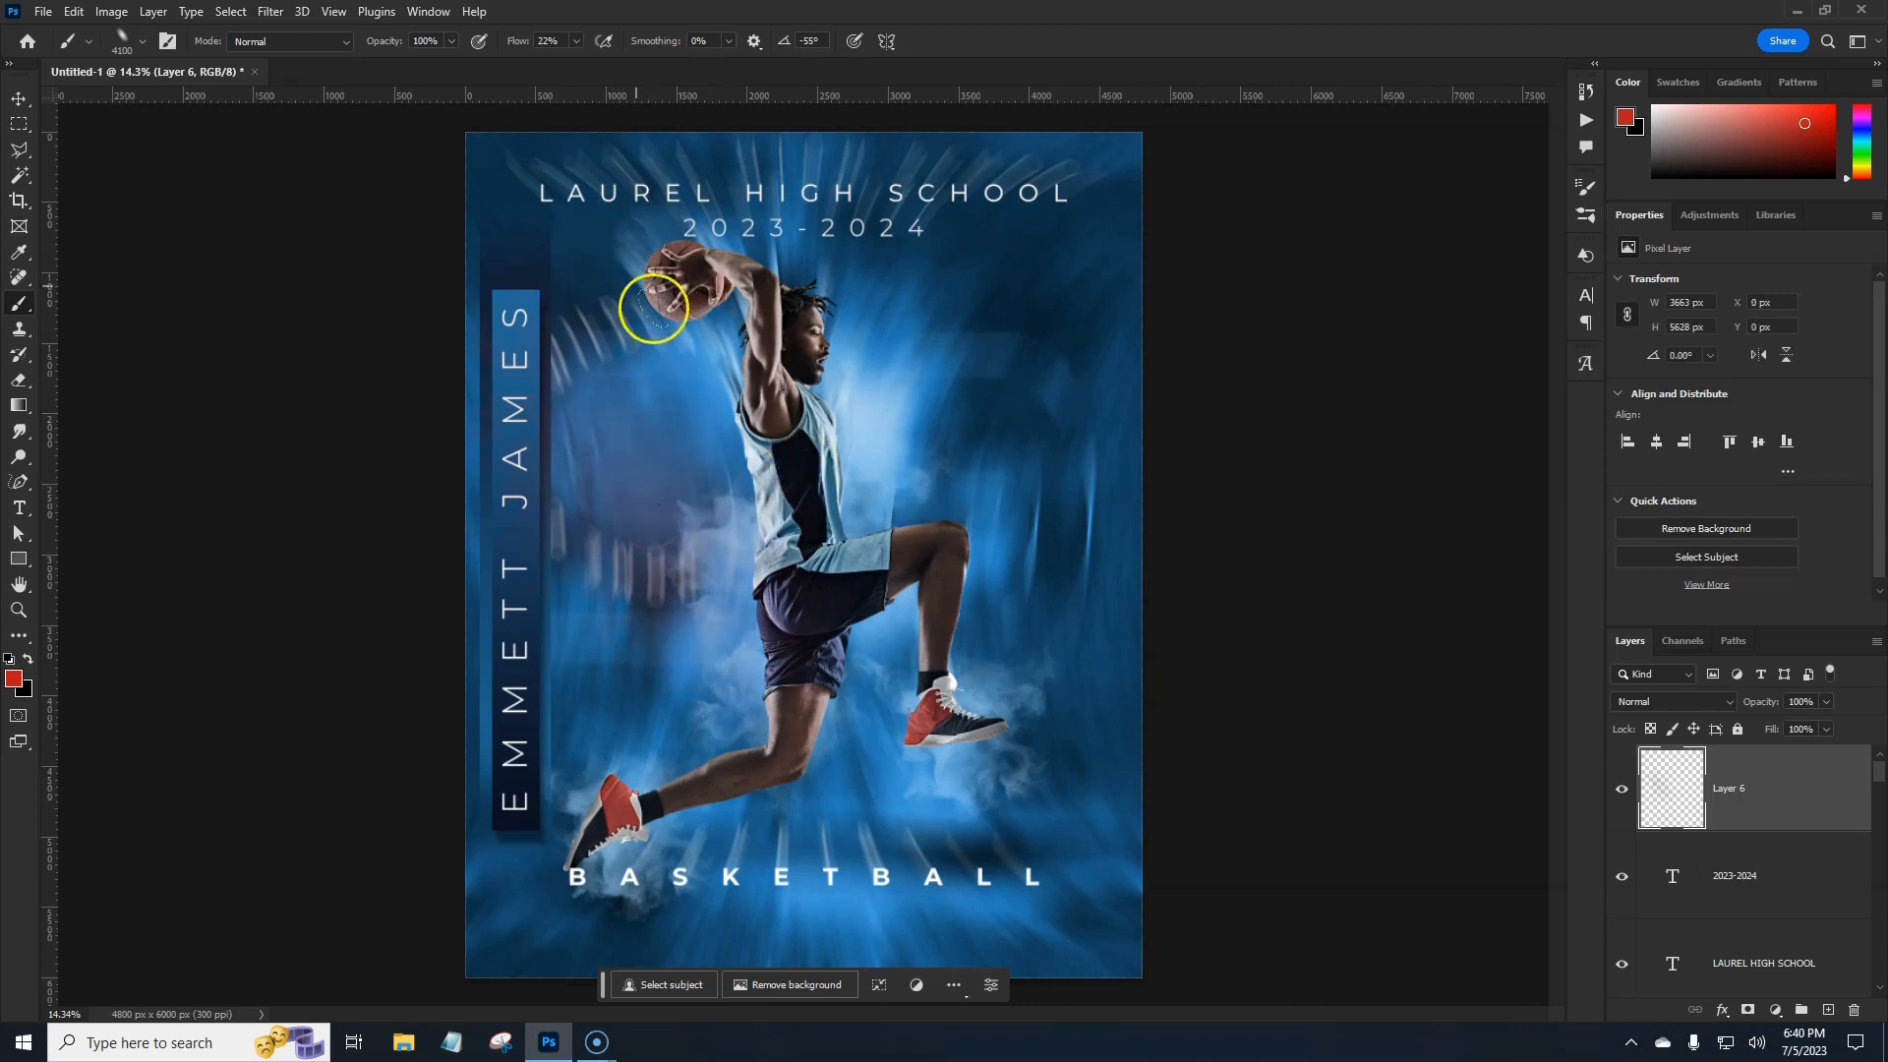
{"action": "key", "text": "ctrl+z"}
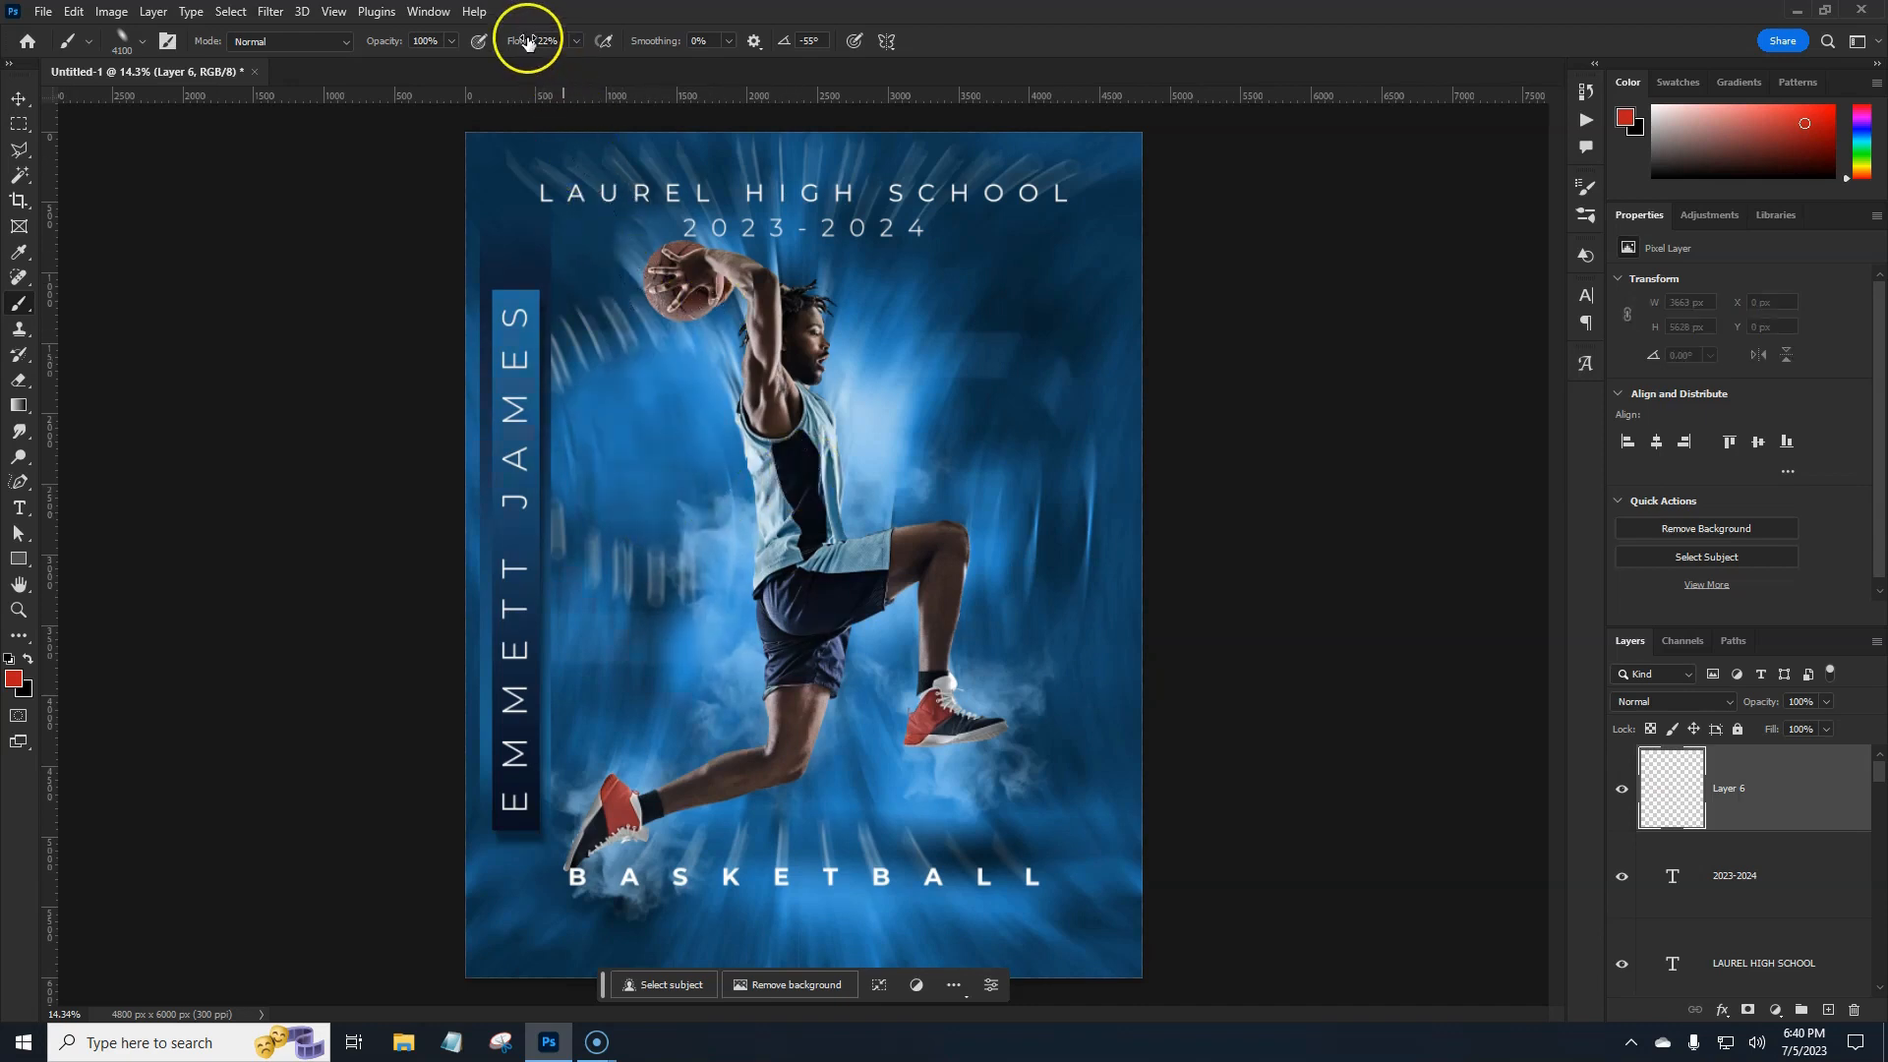
At 100% flow, paint red glows left of the player and to the upper right.
{"action": "left_click_drag", "start_coordinate": [528, 42], "coordinate": [717, 42]}
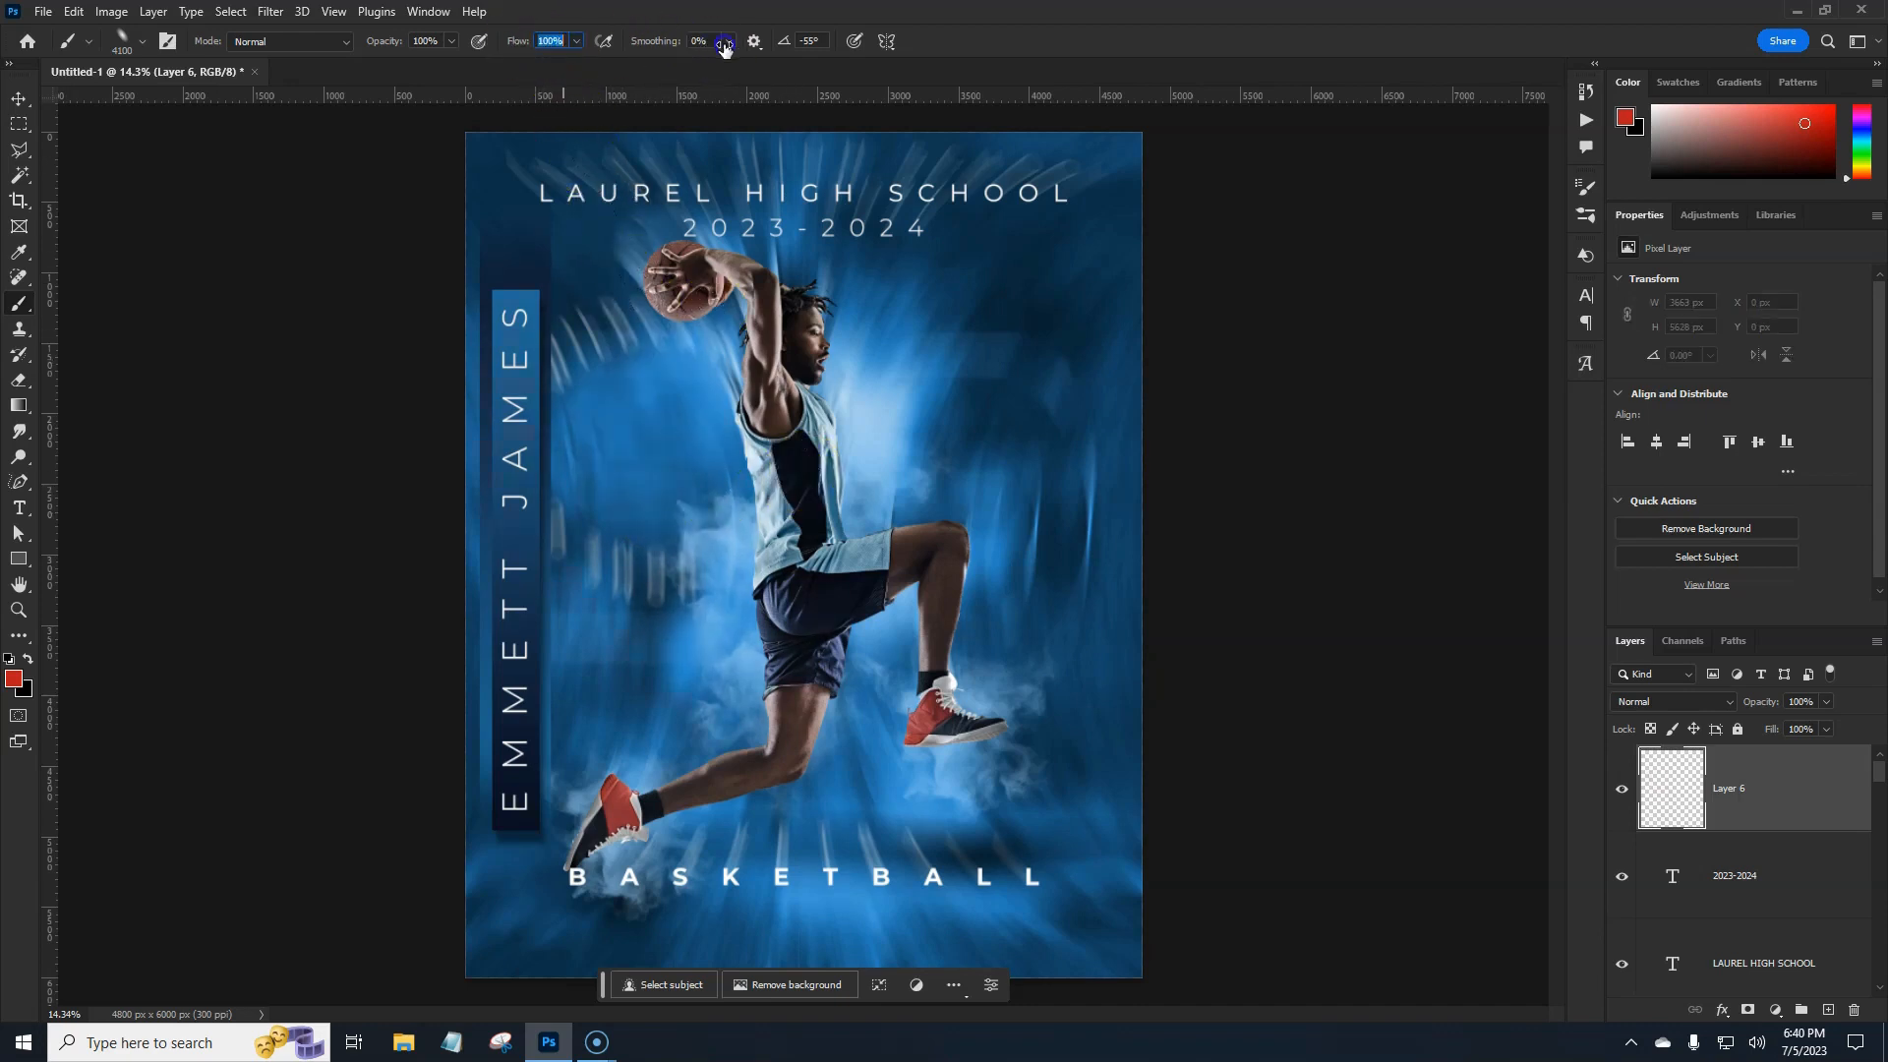
{"action": "left_click", "coordinate": [680, 545]}
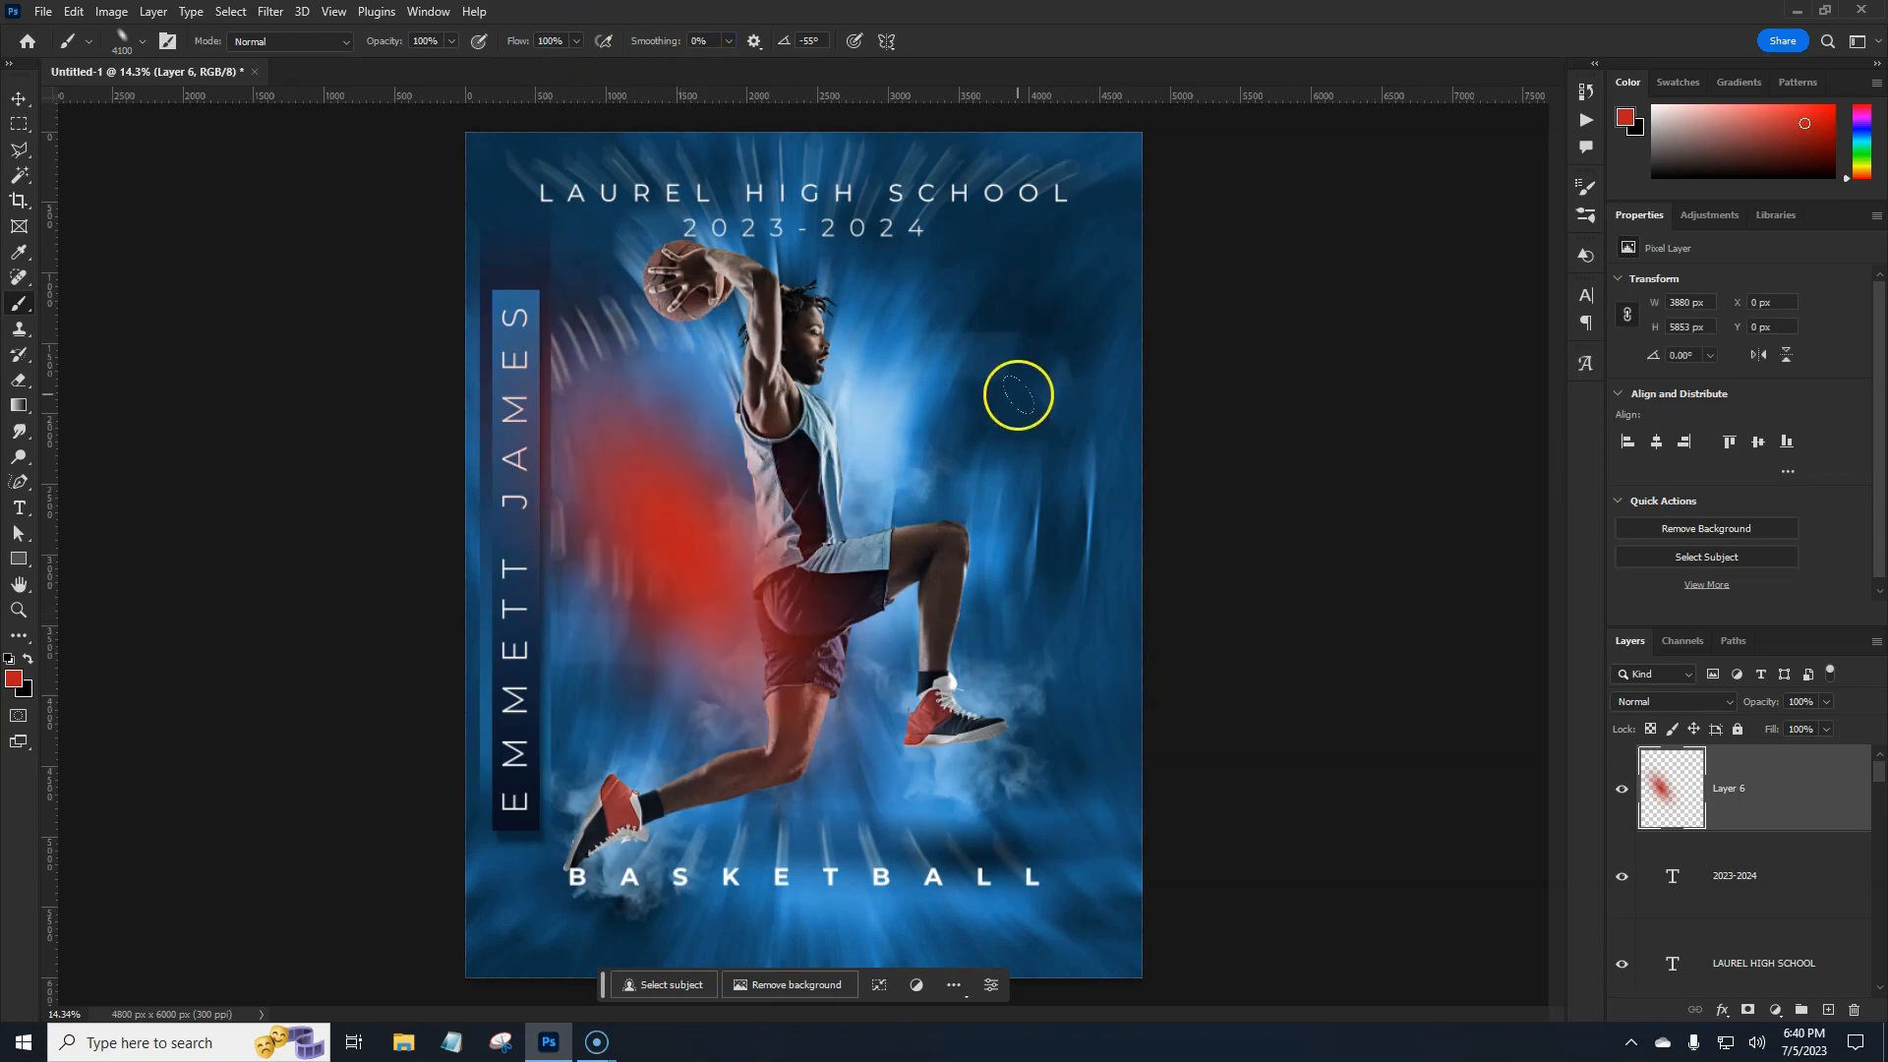
{"action": "key", "text": "bracketleft"}
{"action": "key", "text": "bracketleft"}
{"action": "key", "text": "bracketleft"}
{"action": "key", "text": "bracketleft"}
{"action": "left_click", "coordinate": [1020, 398]}
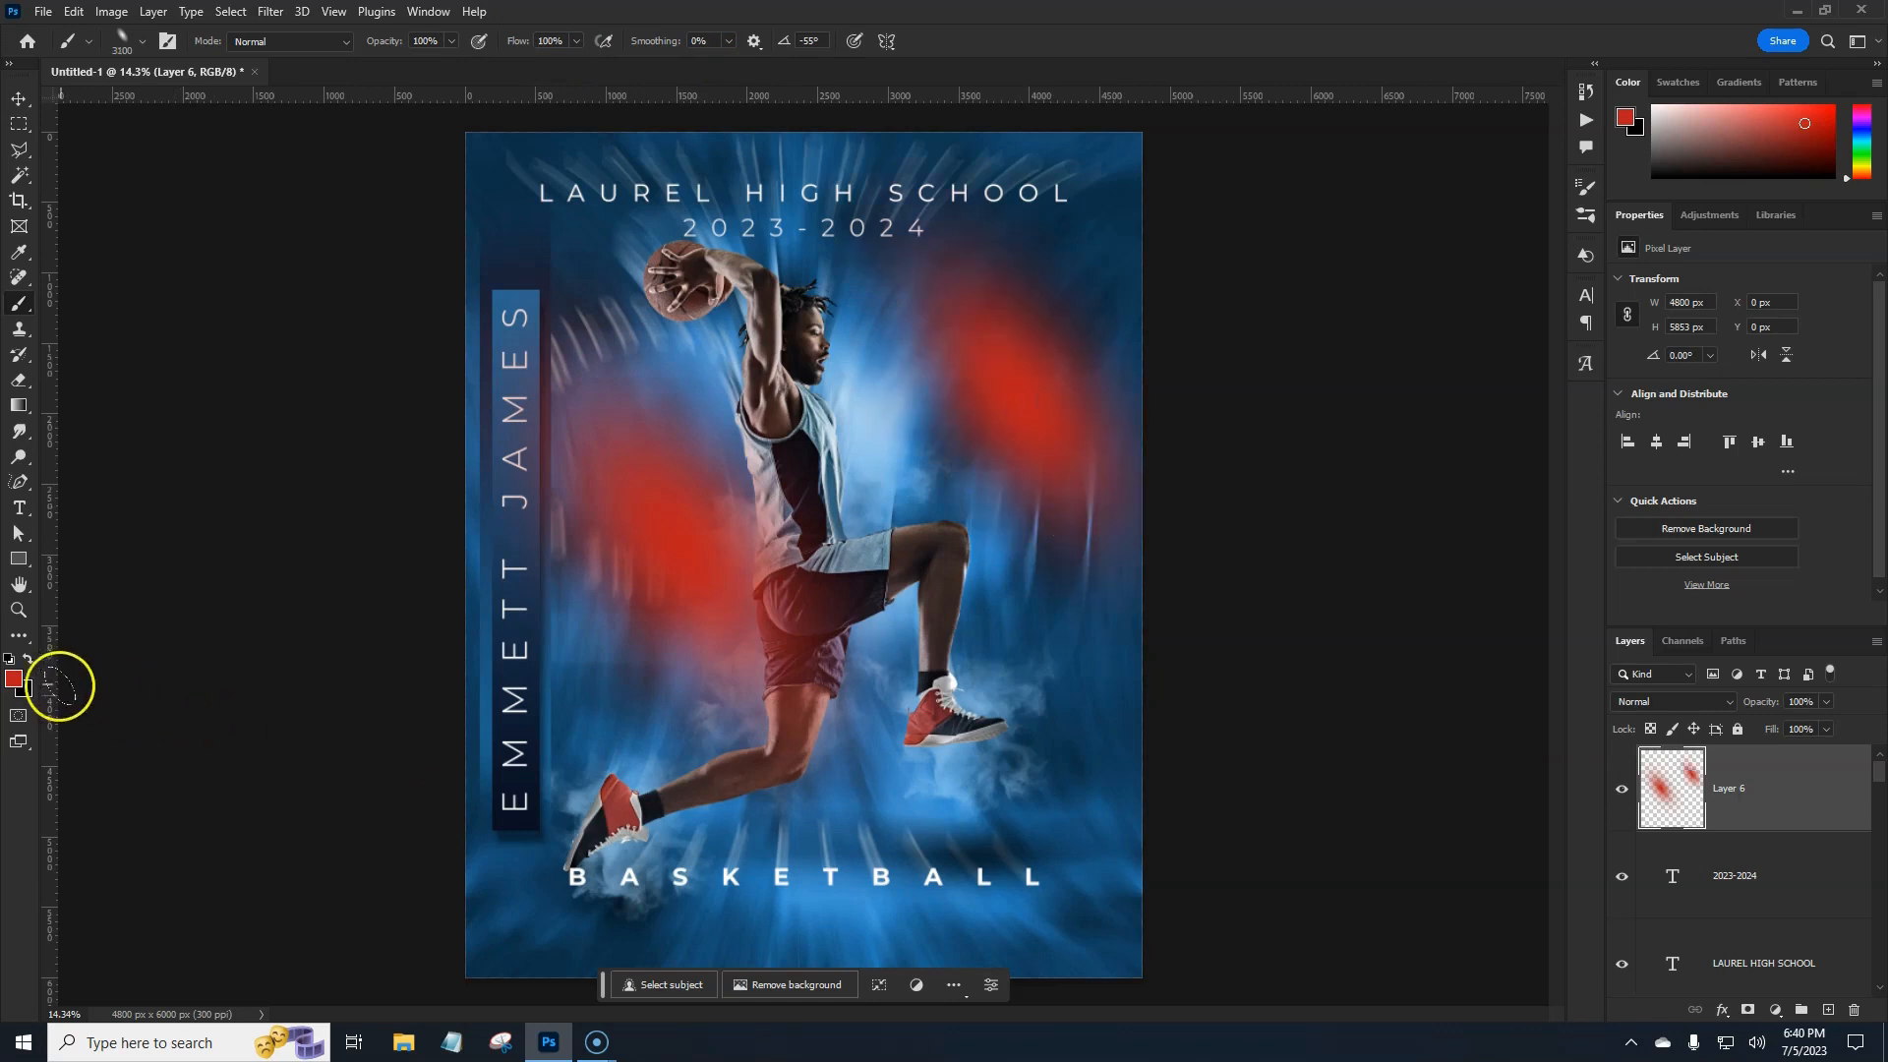
{"action": "left_click", "coordinate": [14, 679]}
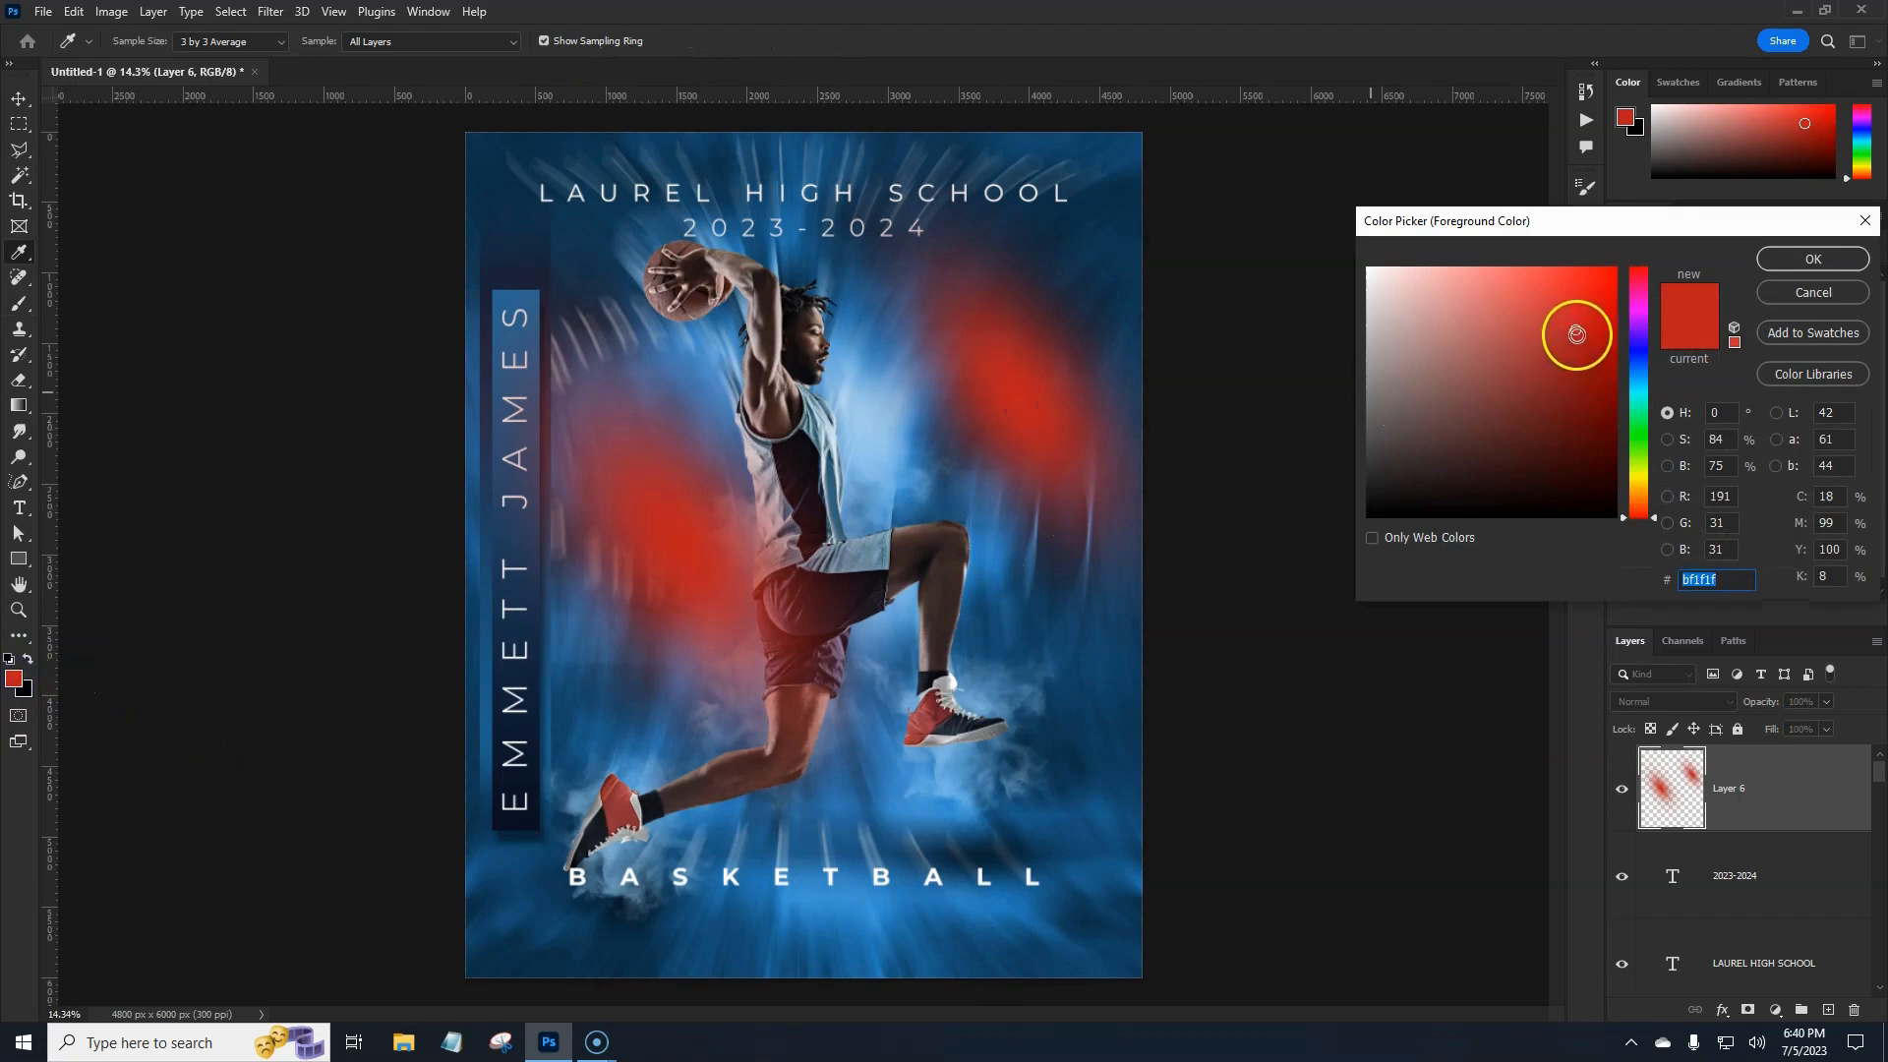
Set the foreground colour to a saturated orange (e16838).
{"action": "left_click", "coordinate": [1471, 297]}
{"action": "left_click_drag", "start_coordinate": [1641, 464], "coordinate": [1644, 499]}
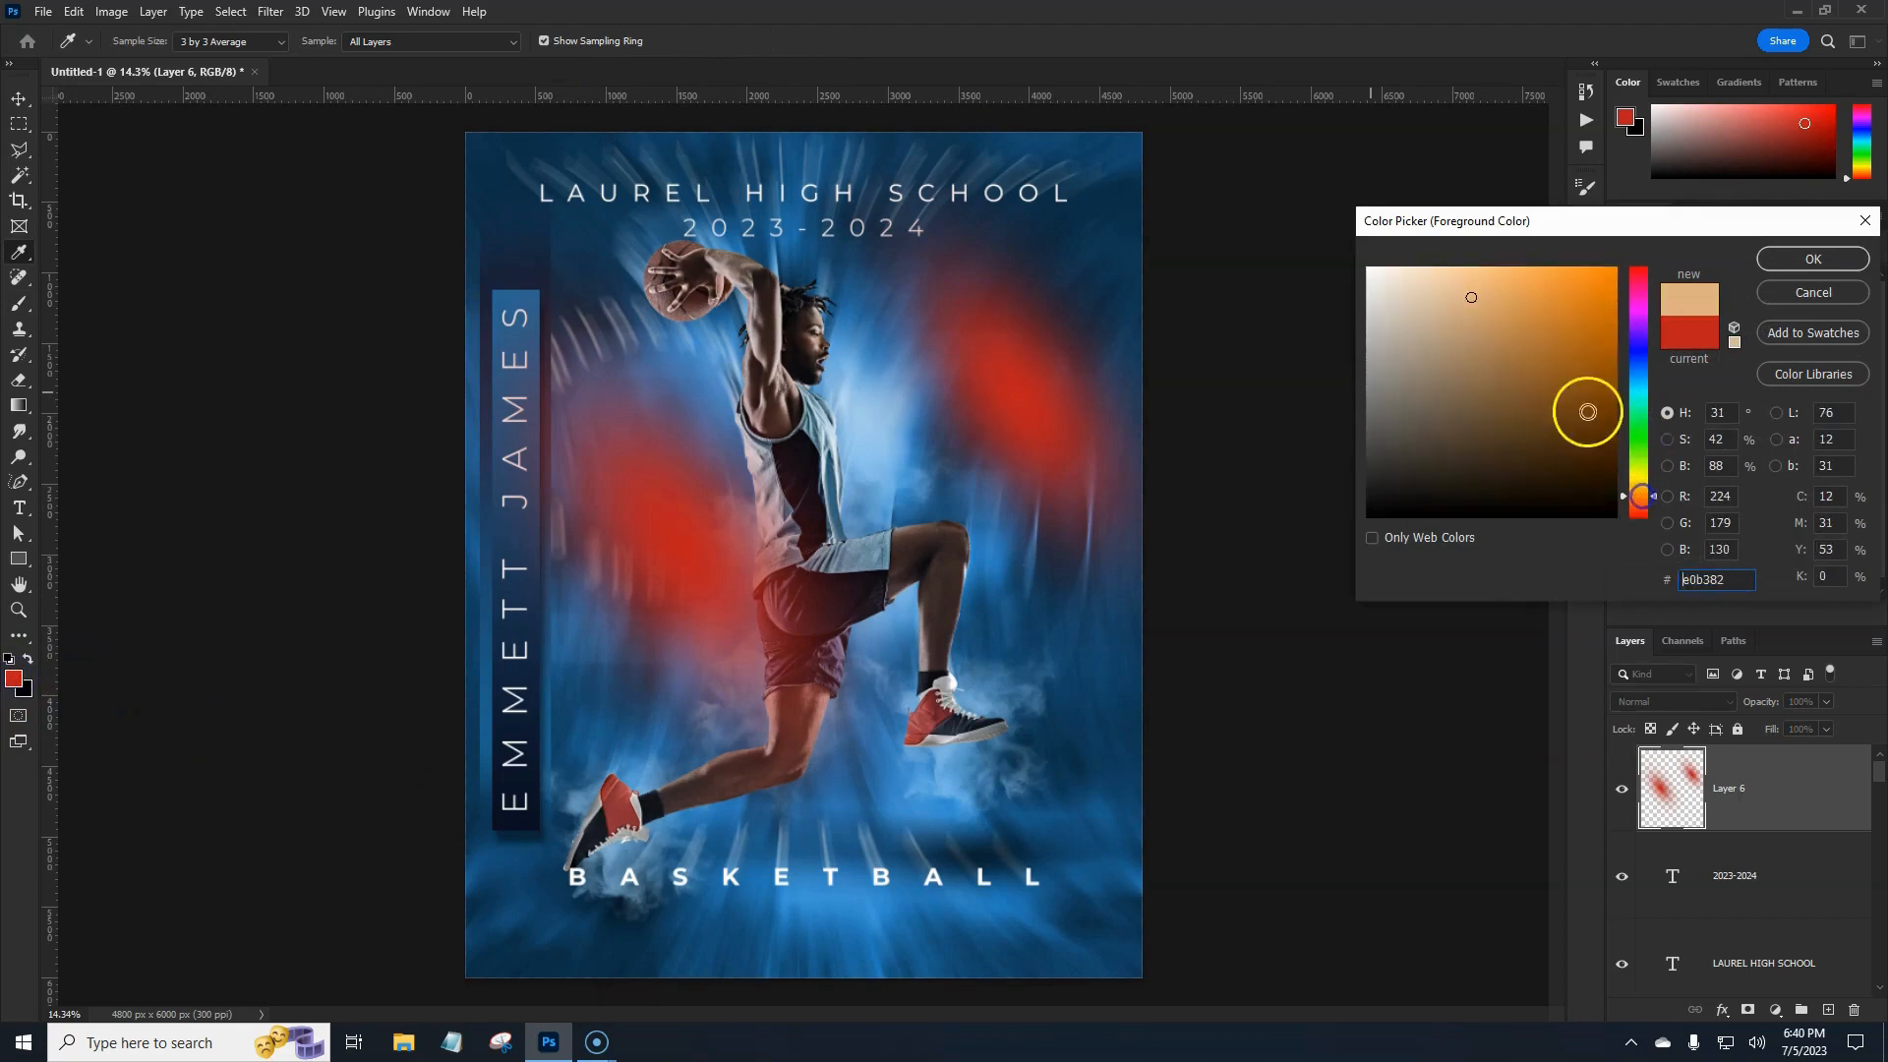
{"action": "mouse_move", "coordinate": [1462, 286]}
{"action": "left_mouse_down"}
{"action": "mouse_move", "coordinate": [1507, 341]}
{"action": "mouse_move", "coordinate": [1493, 290]}
{"action": "left_mouse_up"}
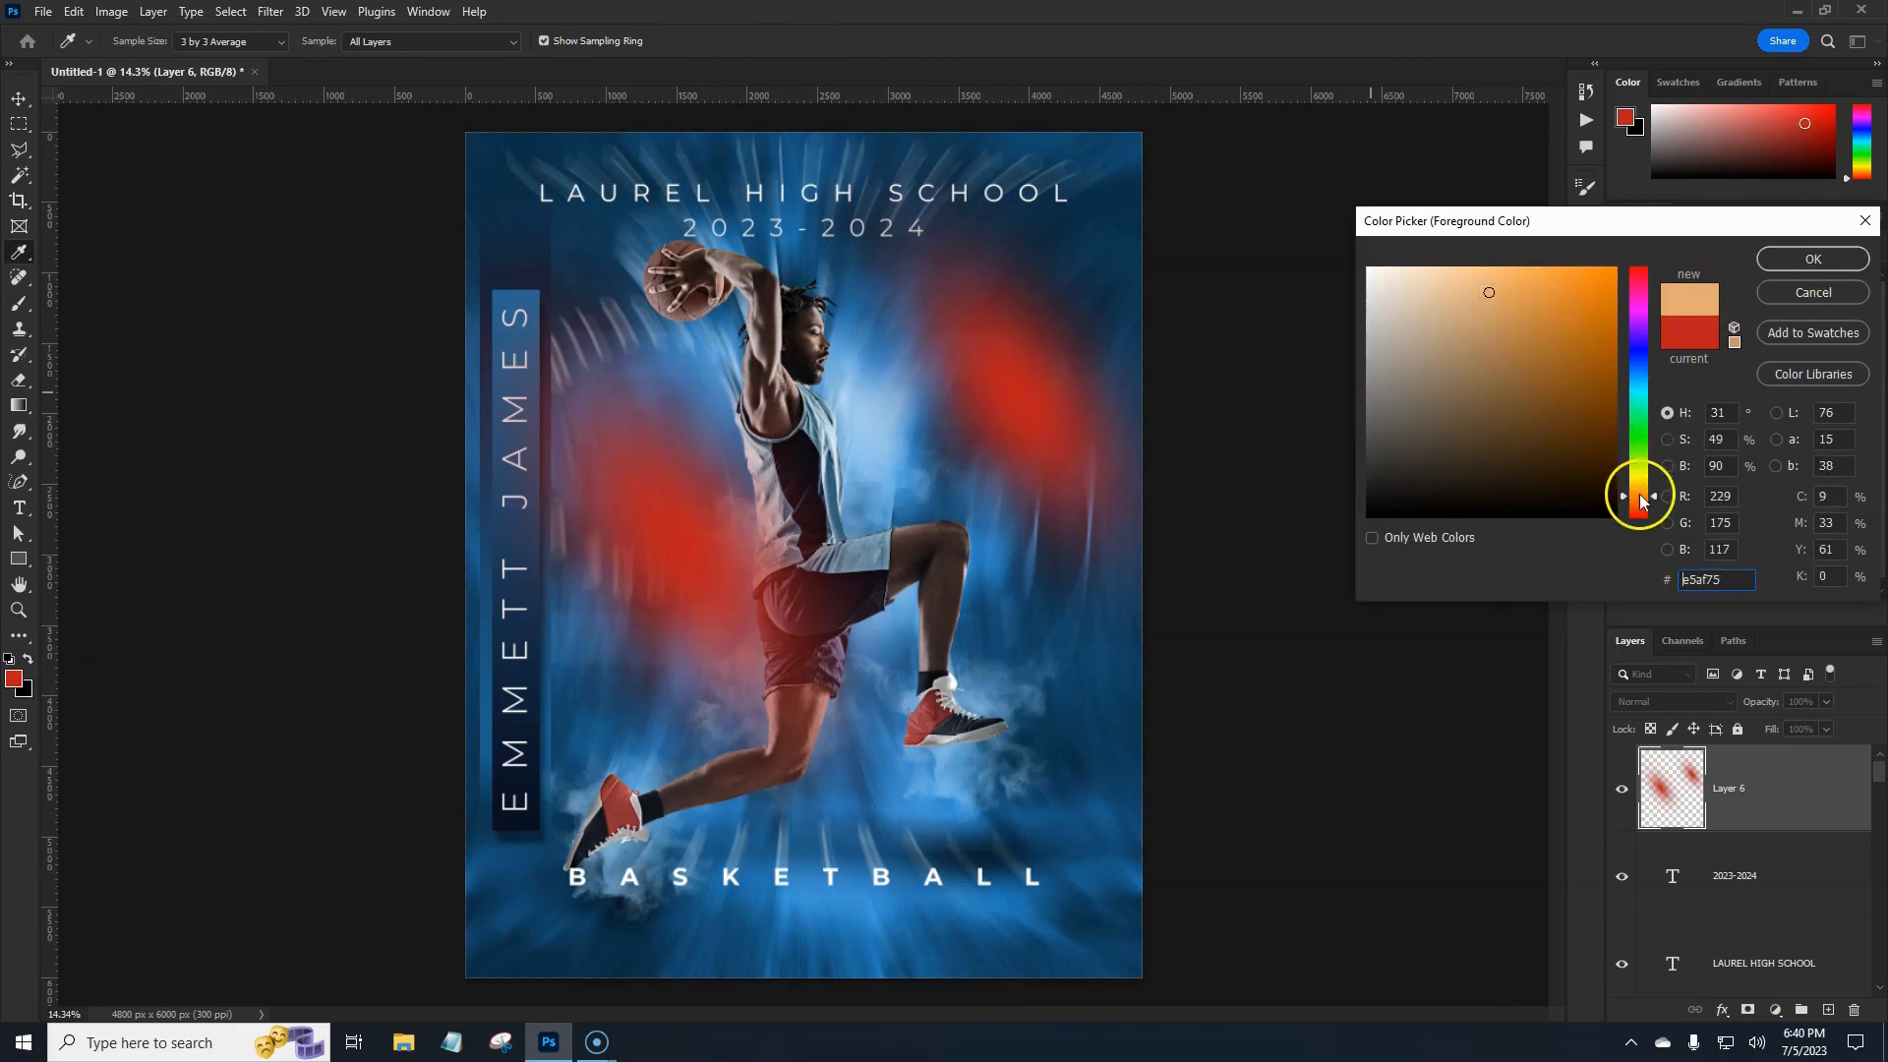
{"action": "left_click_drag", "start_coordinate": [1640, 494], "coordinate": [1646, 505]}
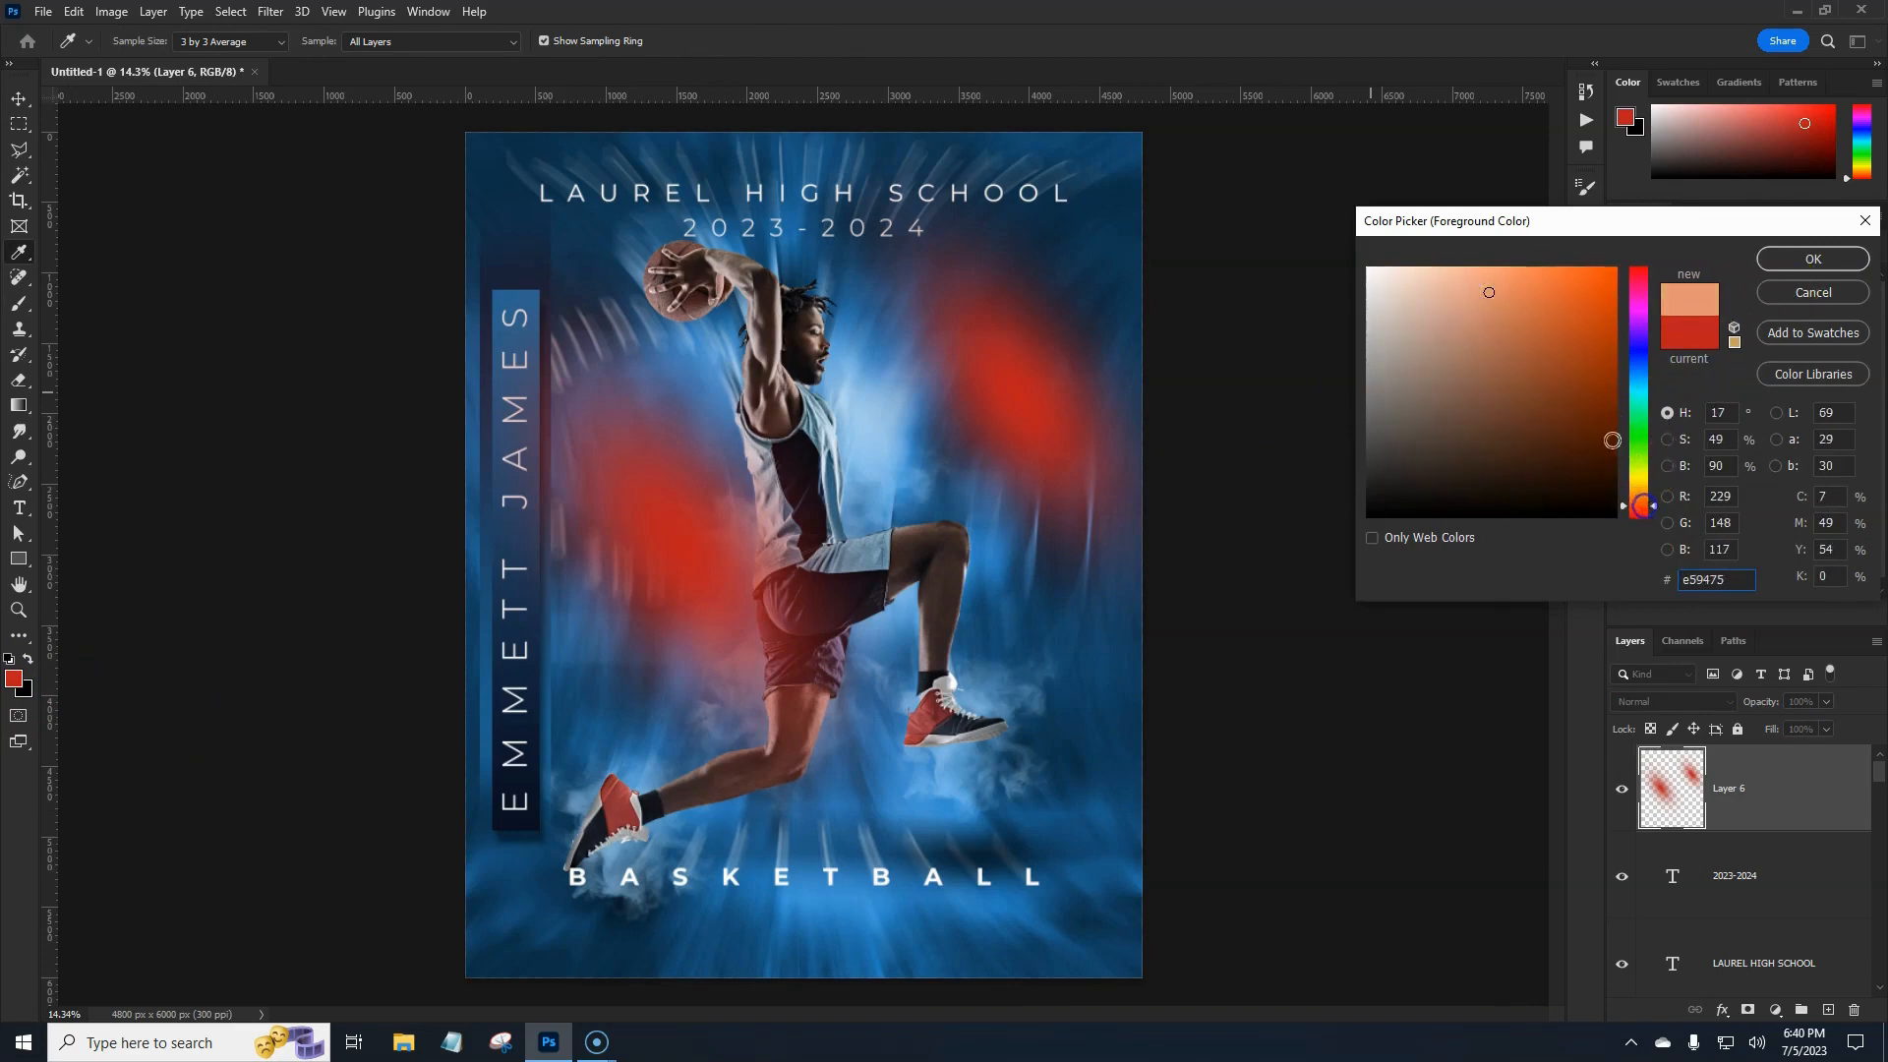
{"action": "left_click_drag", "start_coordinate": [1491, 290], "coordinate": [1554, 297]}
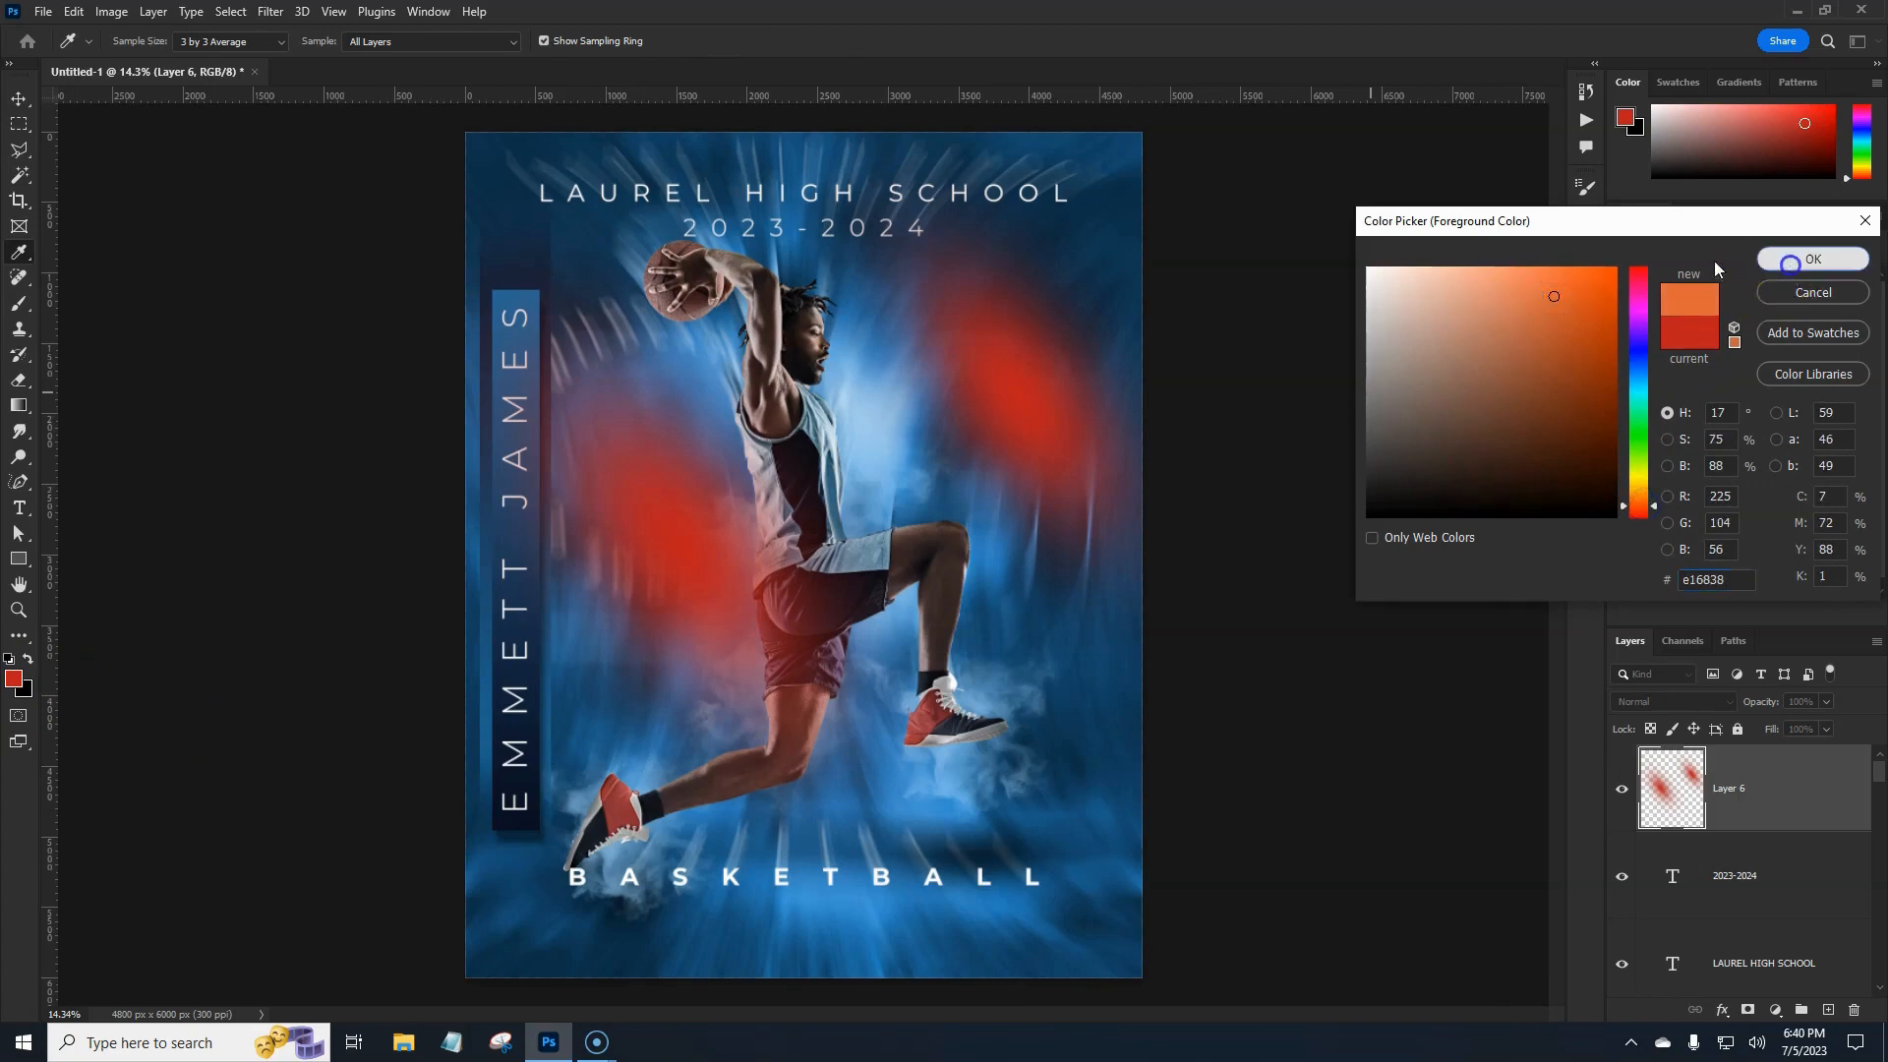
{"action": "left_click", "coordinate": [1812, 258]}
{"action": "key", "text": "b"}
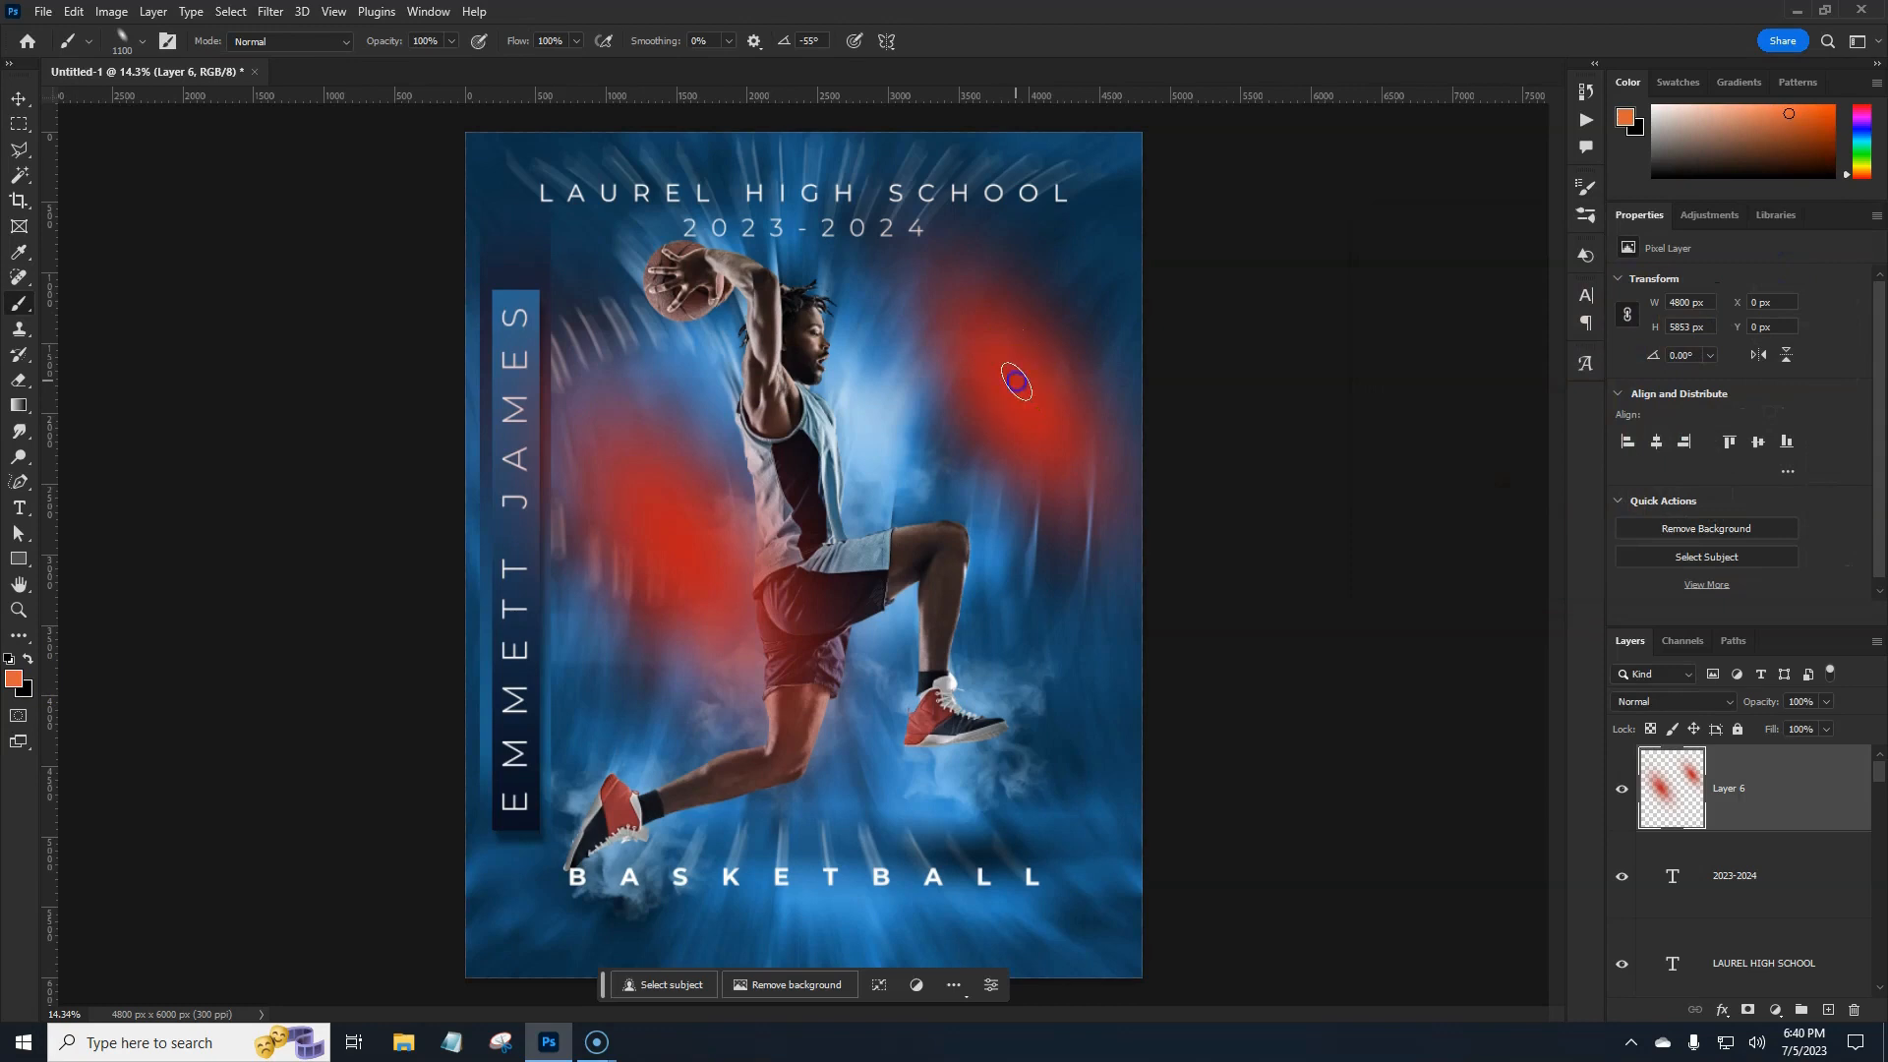
Dab orange highlights inside the upper-right and lower-left red glows.
{"action": "left_click", "coordinate": [1017, 381]}
{"action": "left_click", "coordinate": [668, 525]}
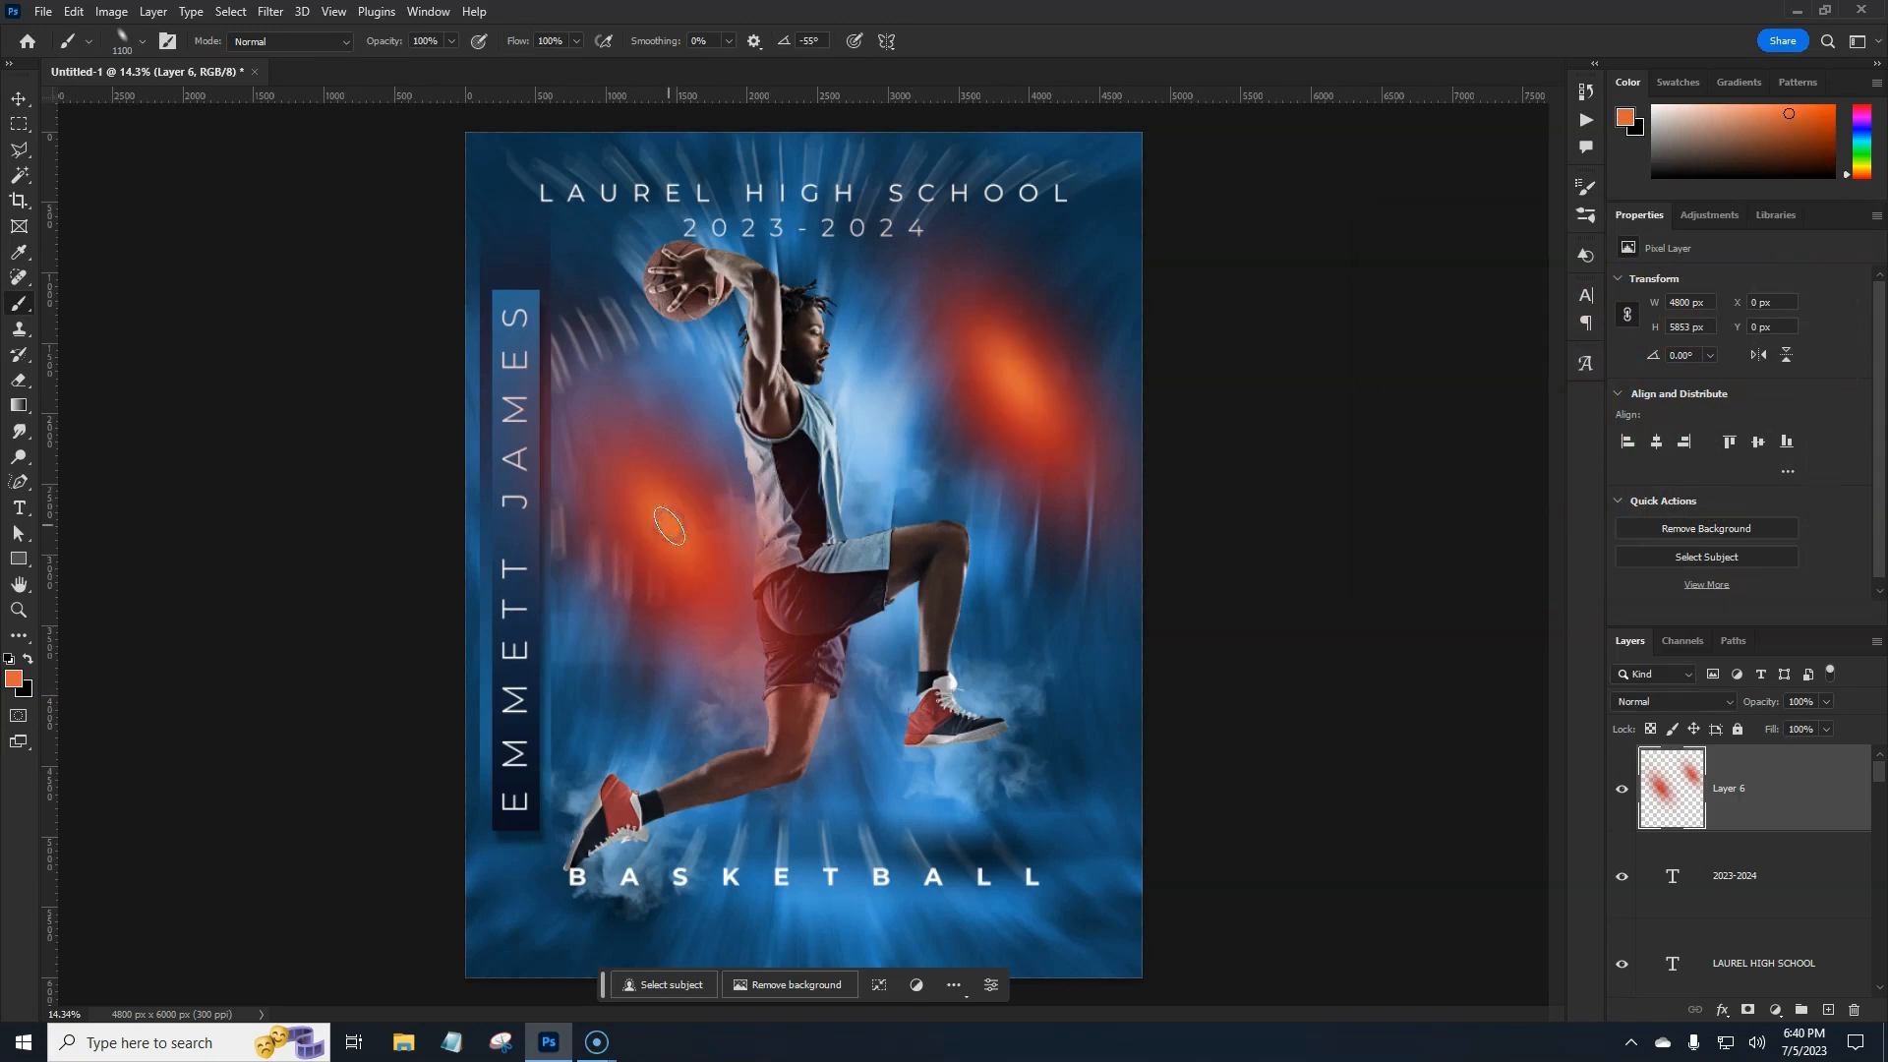
{"action": "left_click", "coordinate": [669, 526]}
{"action": "left_click", "coordinate": [1027, 393]}
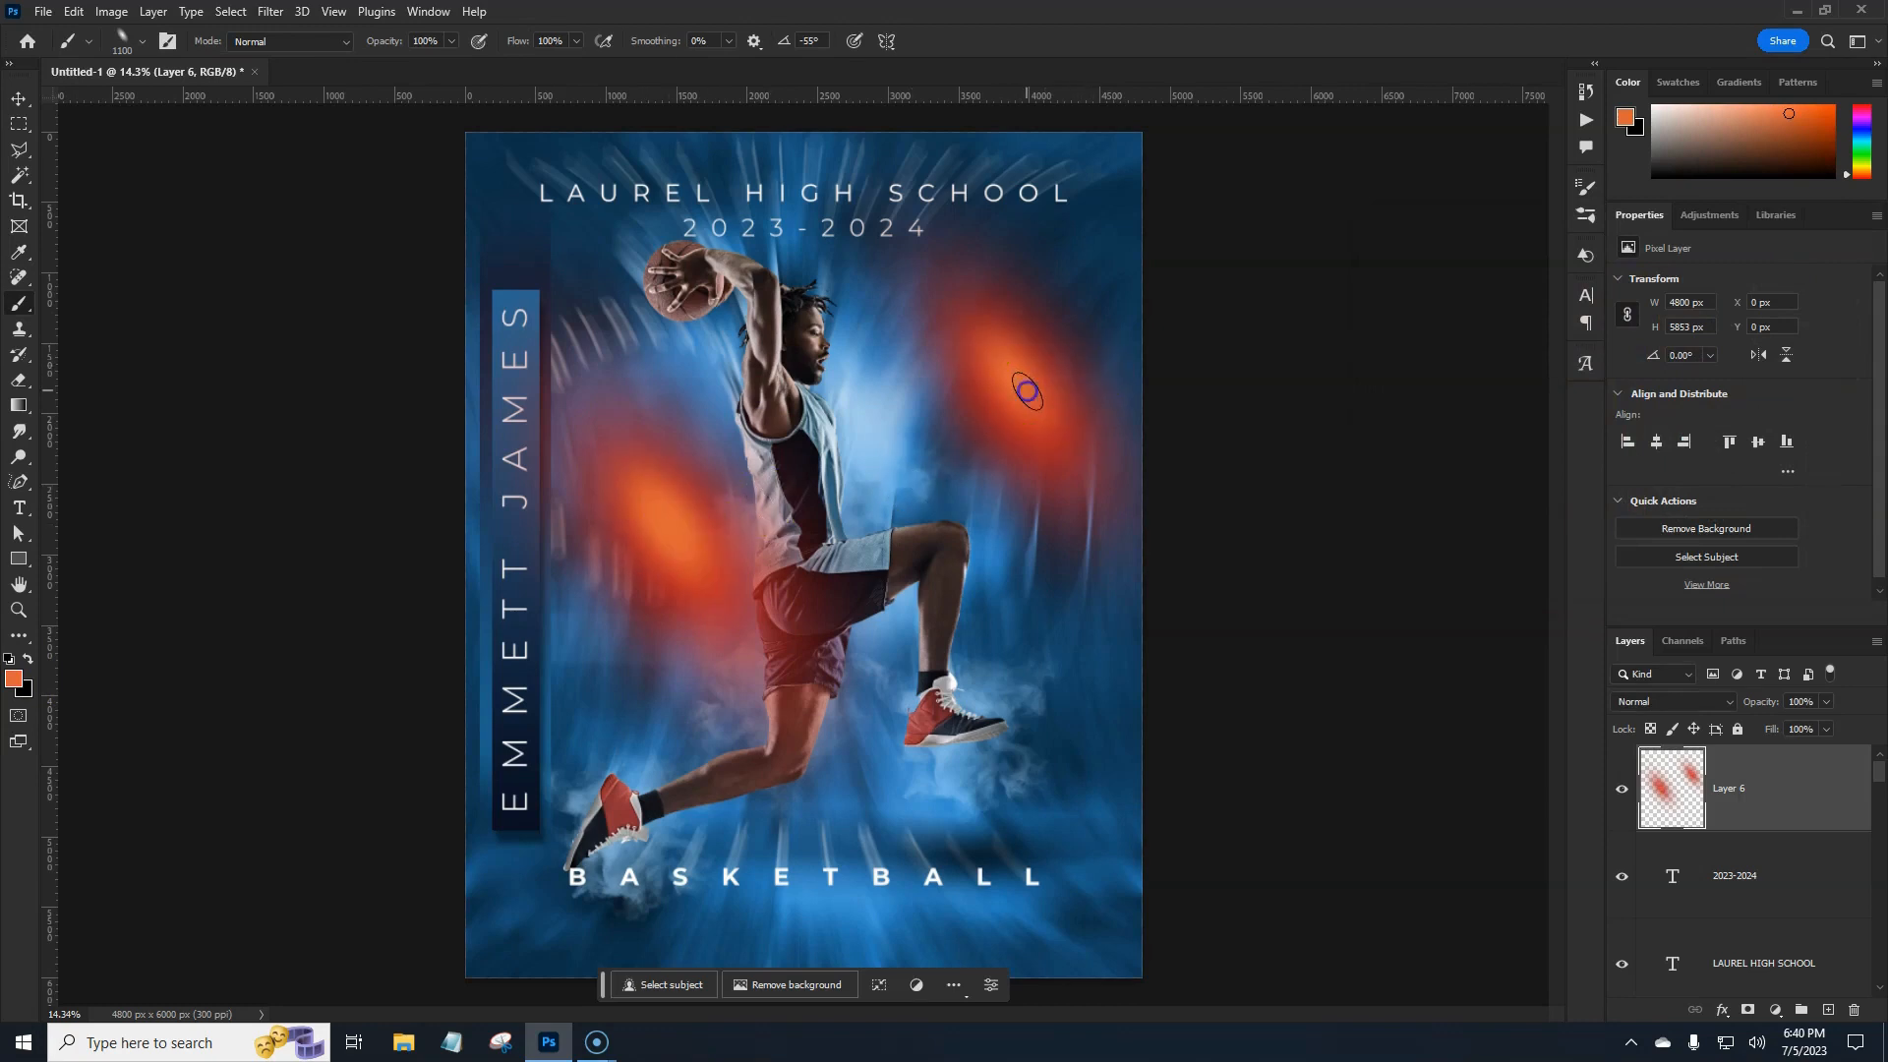
{"action": "left_click", "coordinate": [1027, 393]}
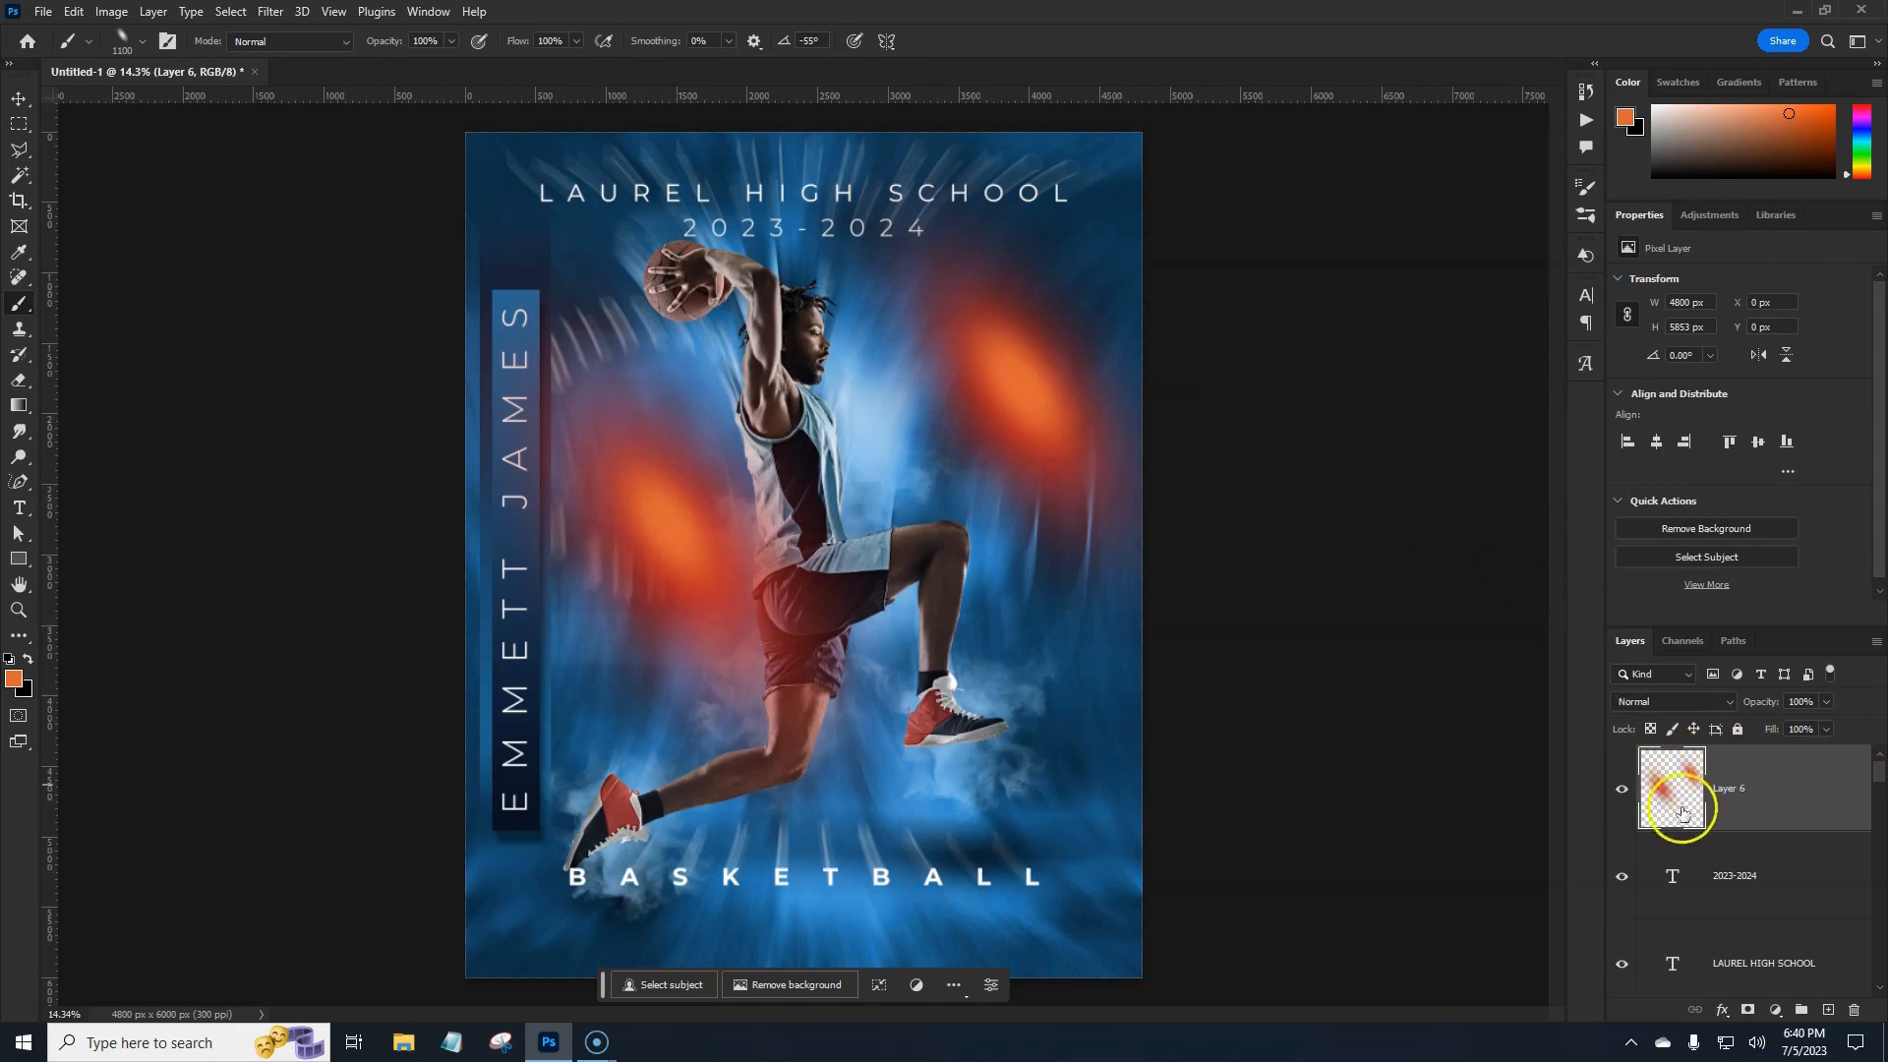
Use Liquify's Forward Warp to smear the glow blobs into curved streaks around the player.
{"action": "left_click", "coordinate": [271, 12]}
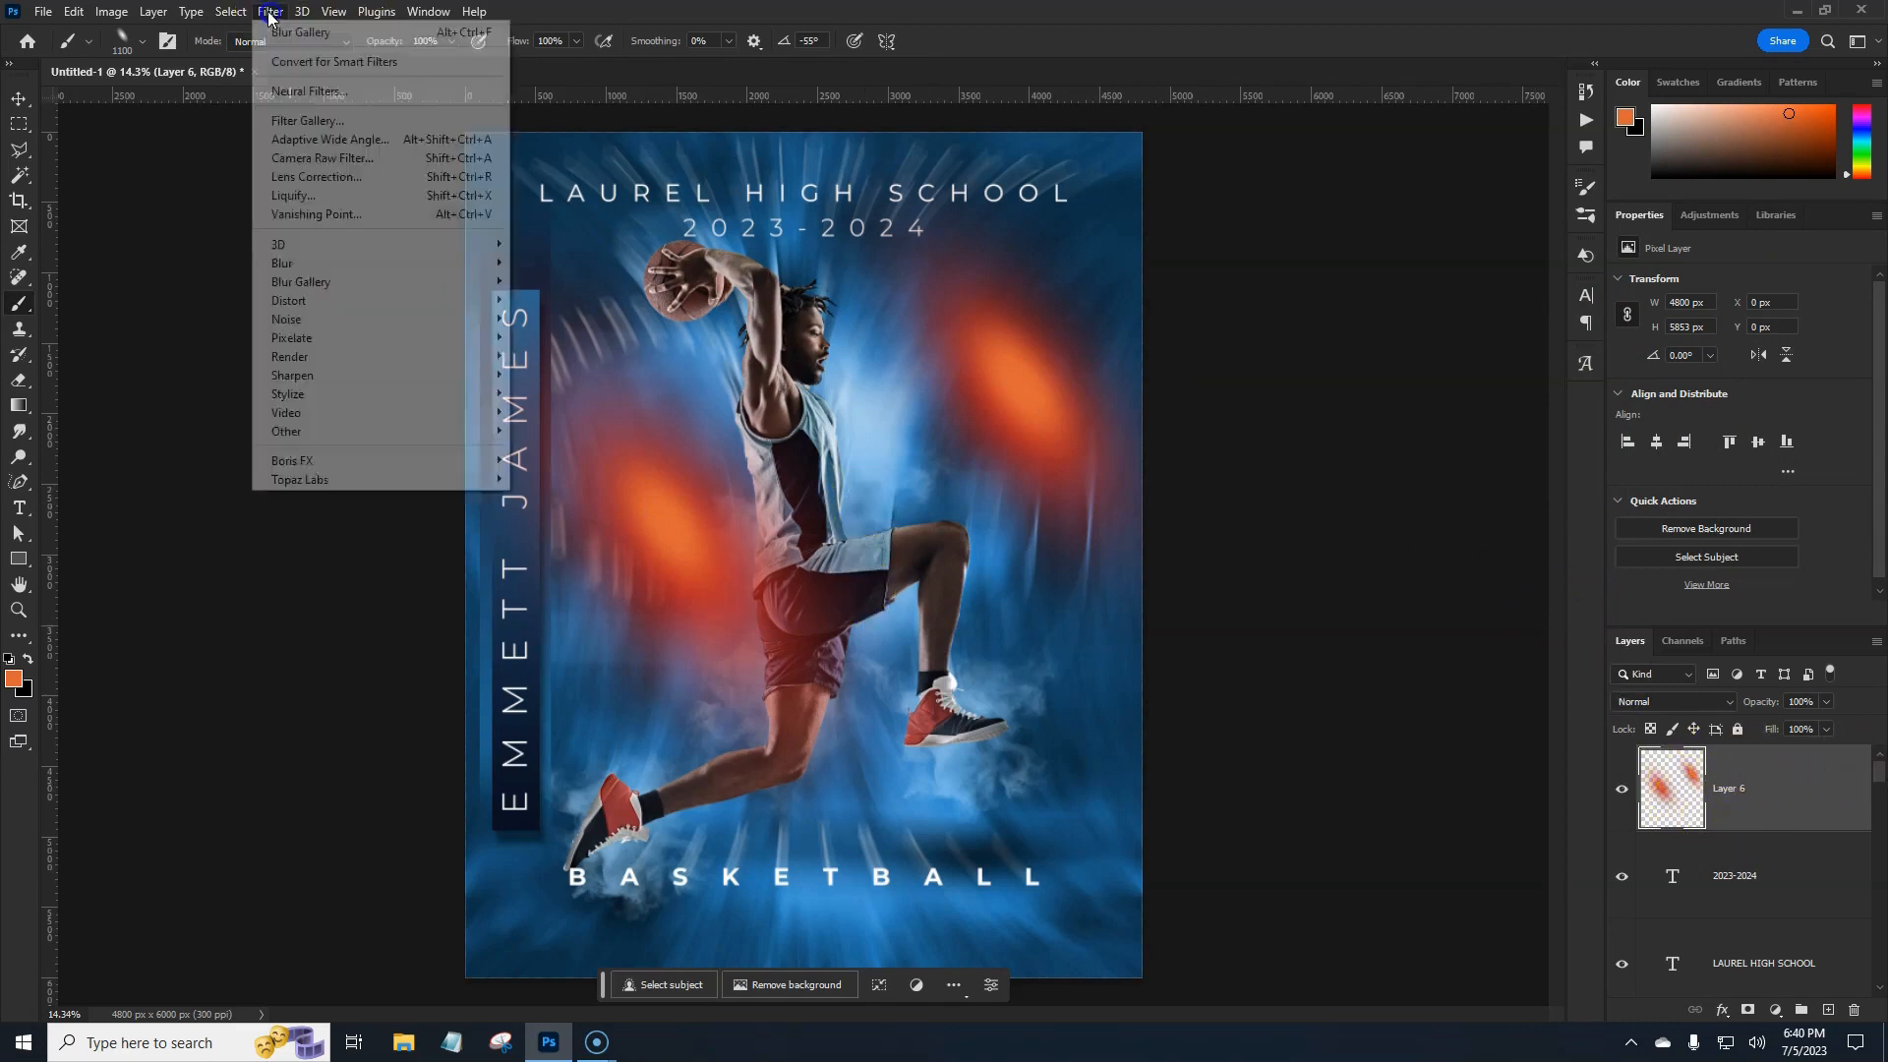
{"action": "left_click", "coordinate": [294, 195]}
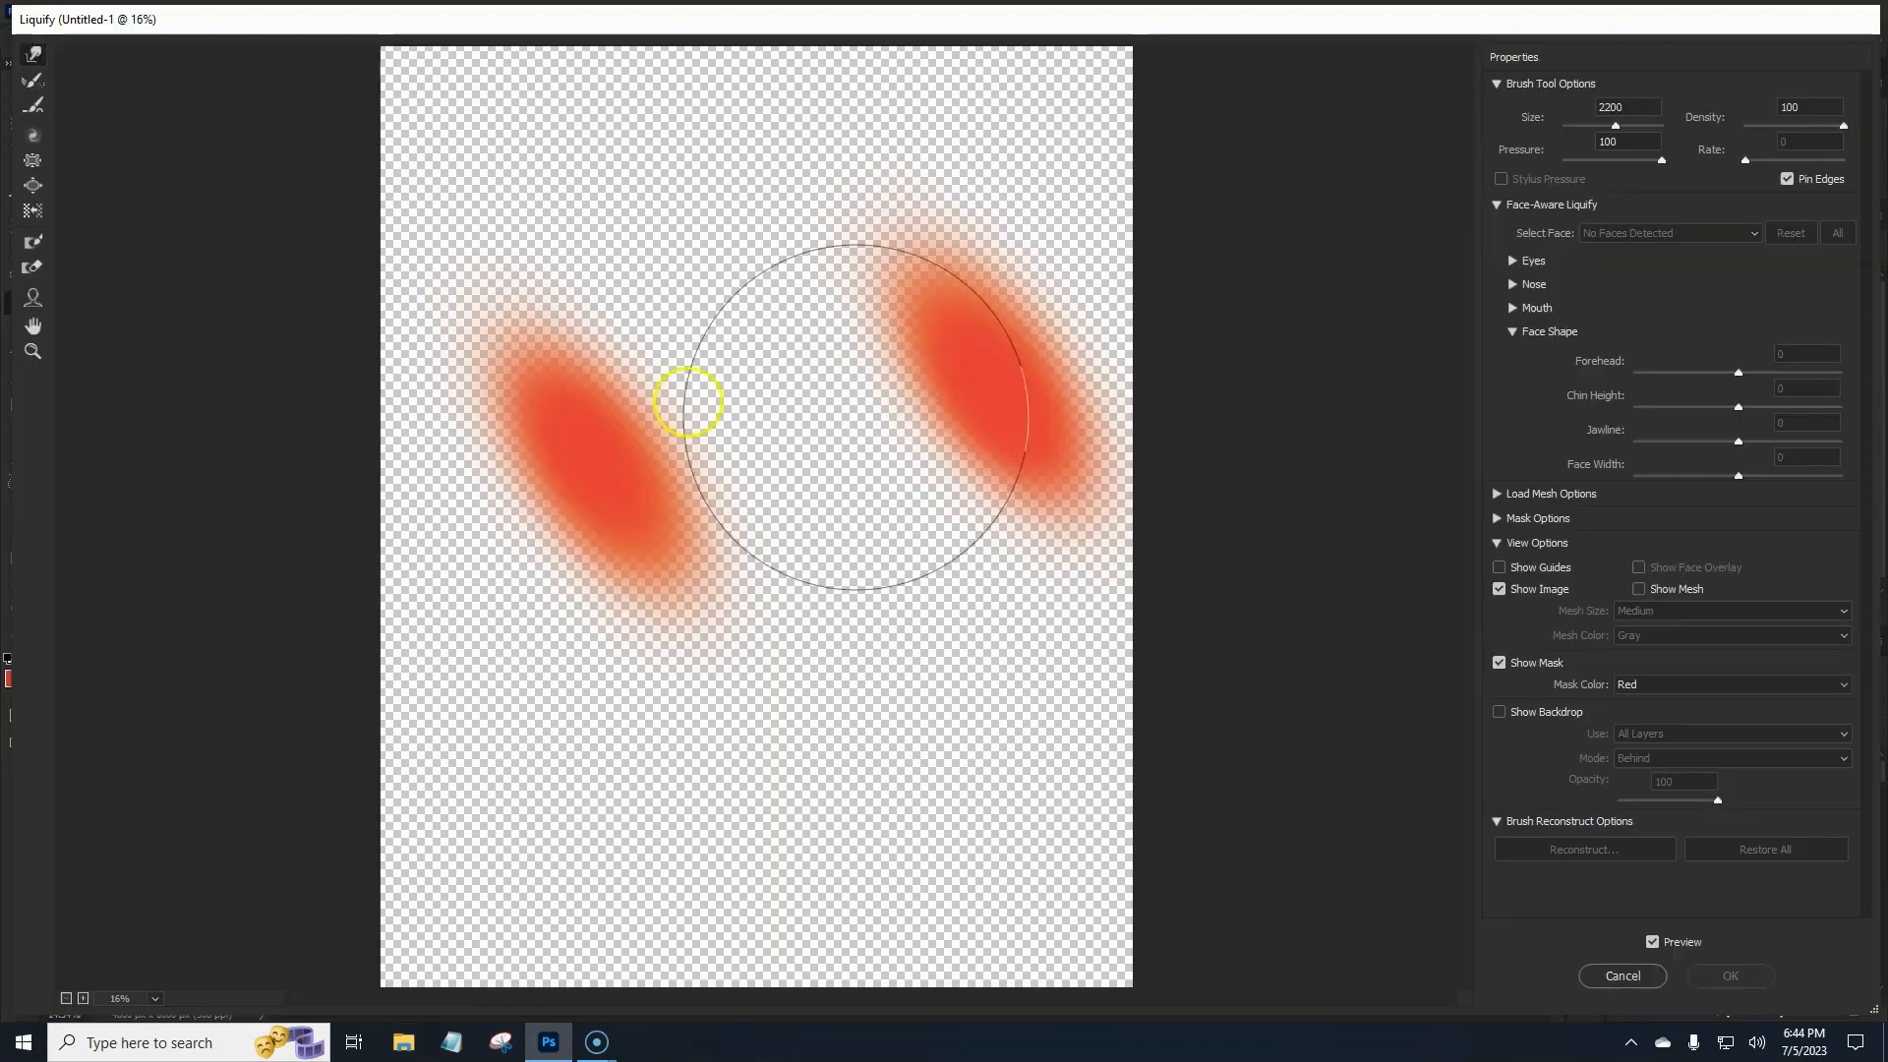
{"action": "mouse_move", "coordinate": [597, 472]}
{"action": "left_mouse_down"}
{"action": "mouse_move", "coordinate": [733, 186]}
{"action": "mouse_move", "coordinate": [868, 7]}
{"action": "mouse_move", "coordinate": [893, 6]}
{"action": "left_mouse_up"}
{"action": "mouse_move", "coordinate": [1130, 253]}
{"action": "left_mouse_down"}
{"action": "mouse_move", "coordinate": [713, 728]}
{"action": "mouse_move", "coordinate": [540, 854]}
{"action": "mouse_move", "coordinate": [278, 952]}
{"action": "left_mouse_up"}
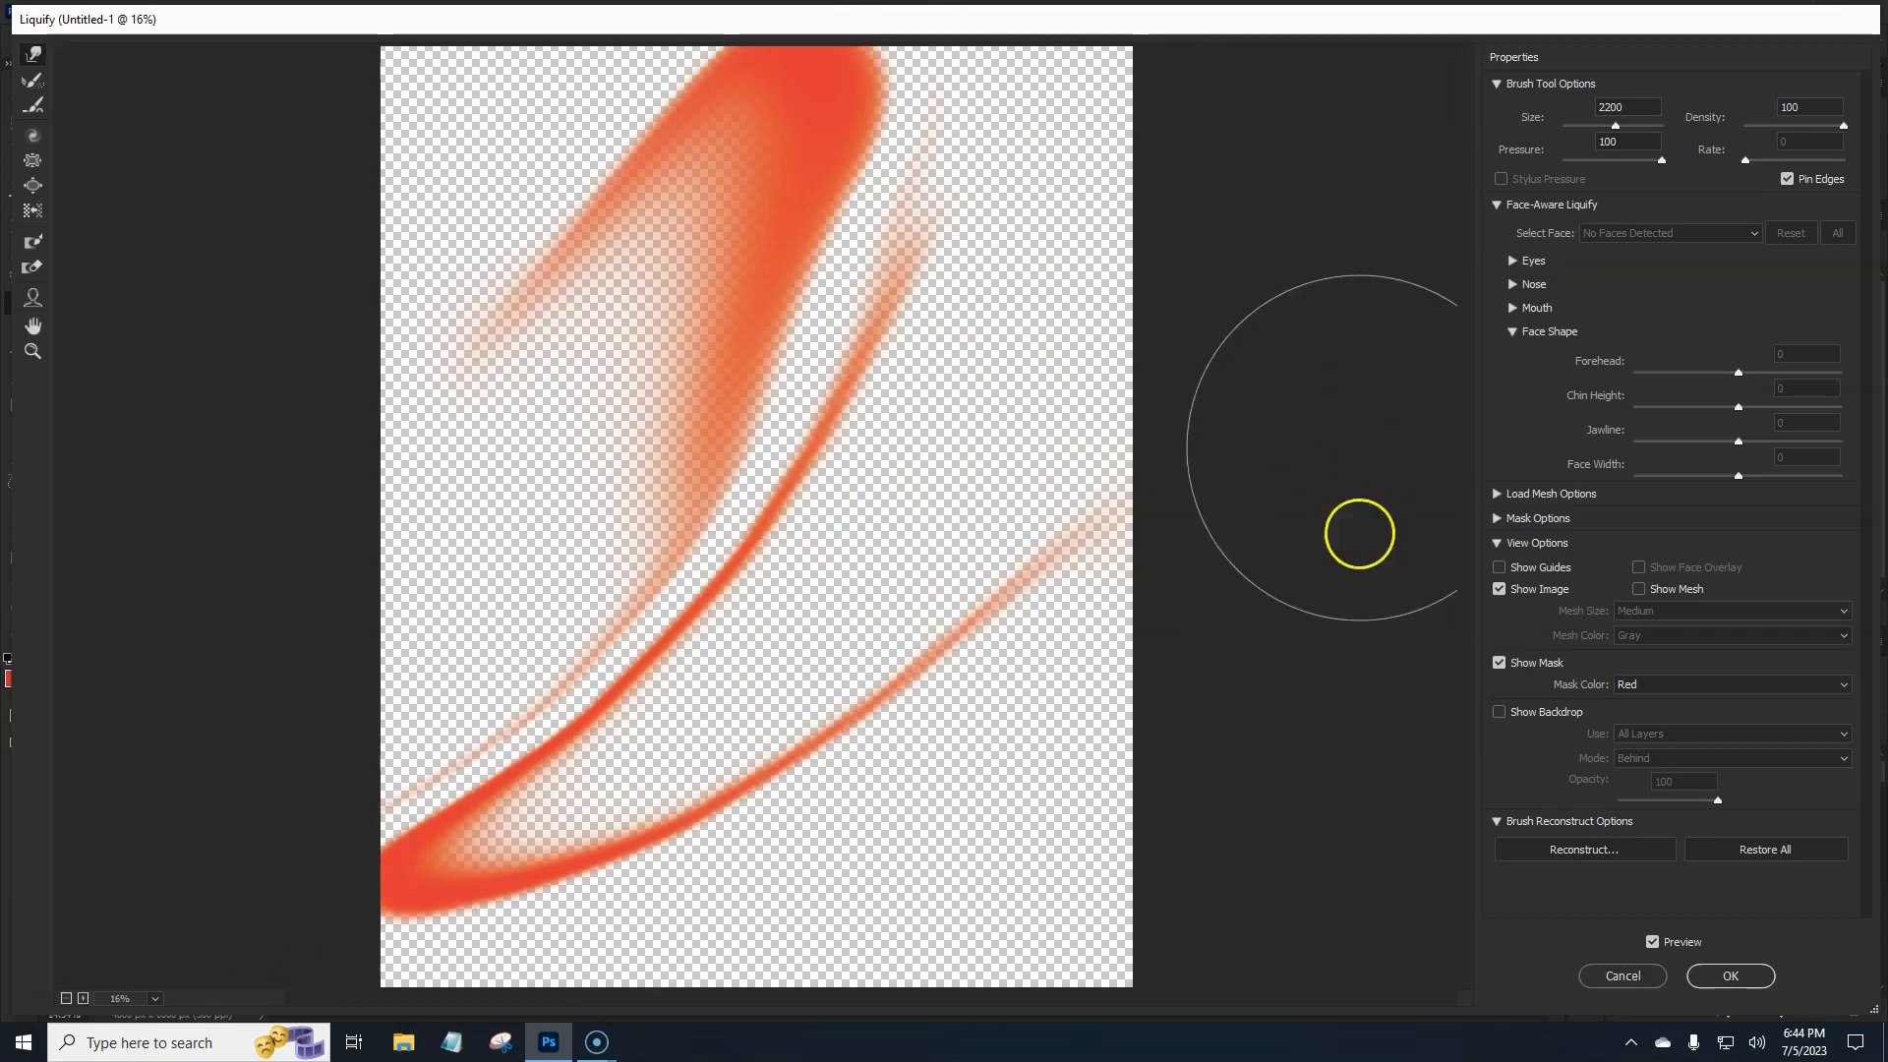
{"action": "left_click_drag", "start_coordinate": [572, 347], "coordinate": [715, 163]}
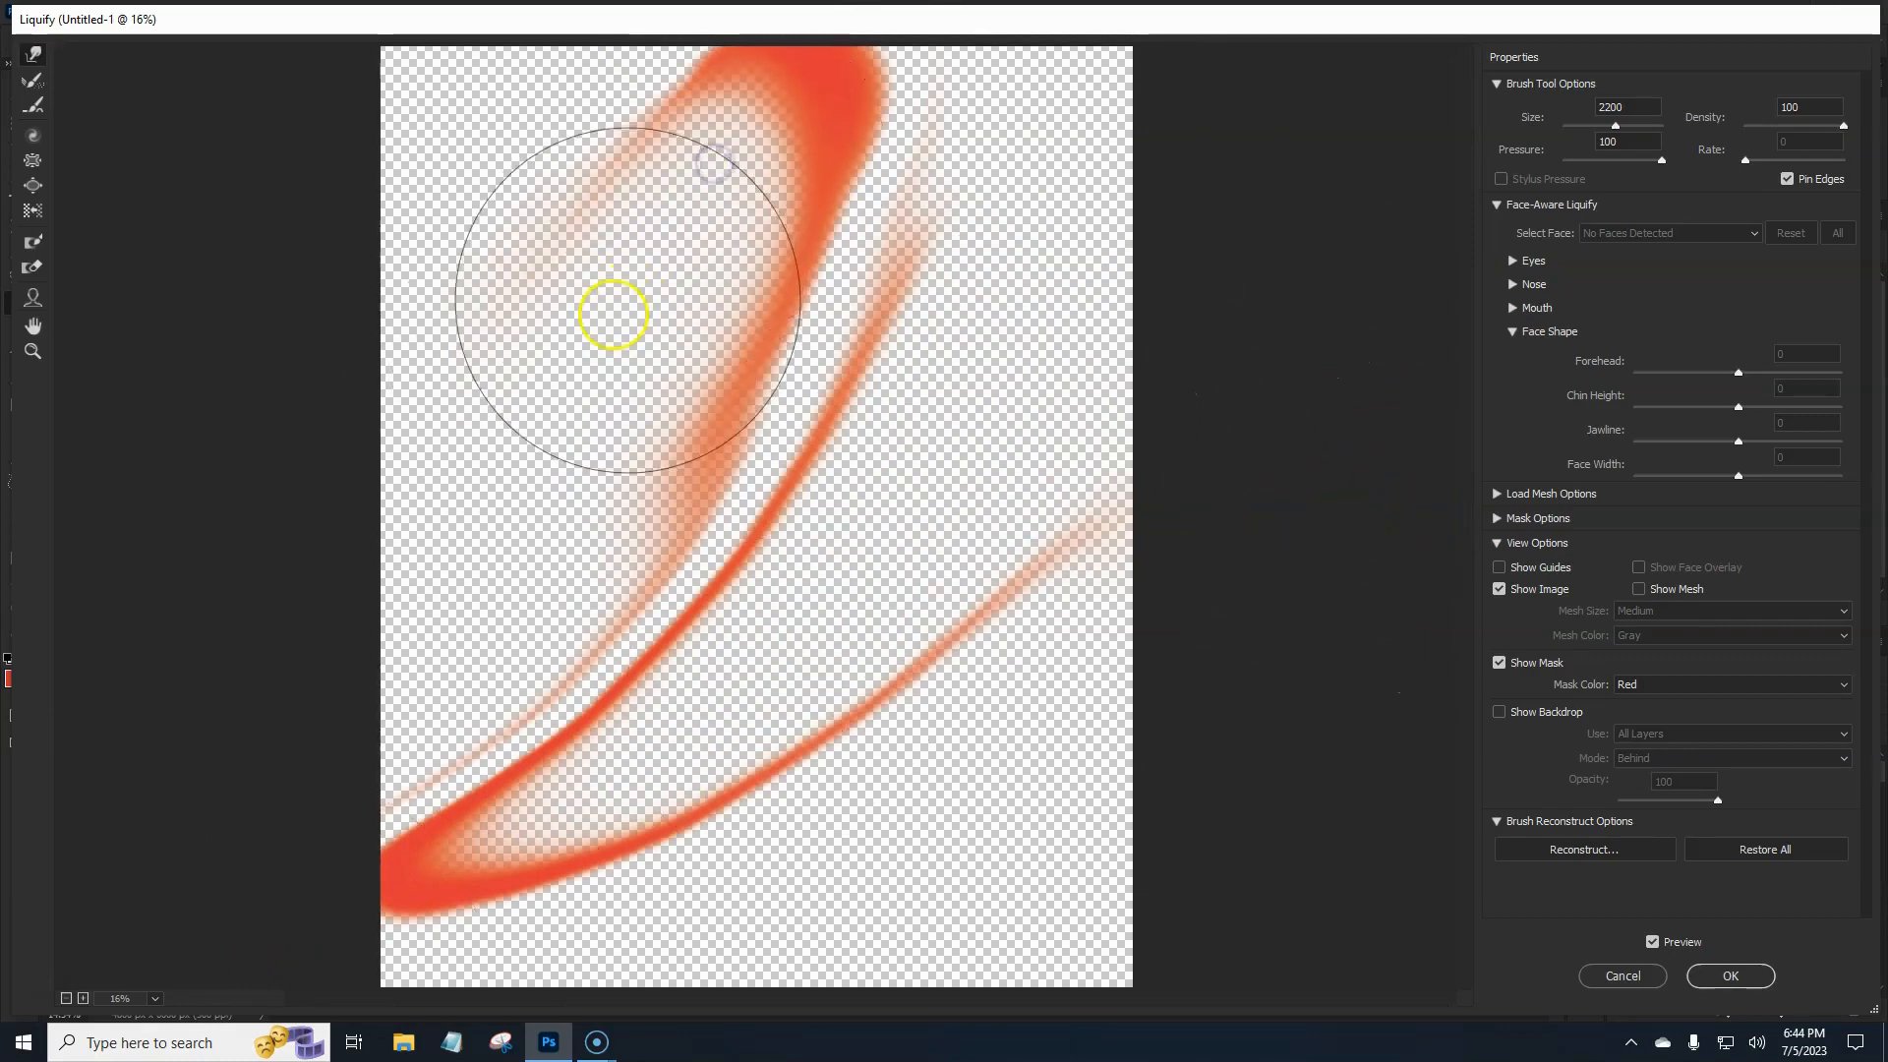
{"action": "left_click", "coordinate": [1734, 978]}
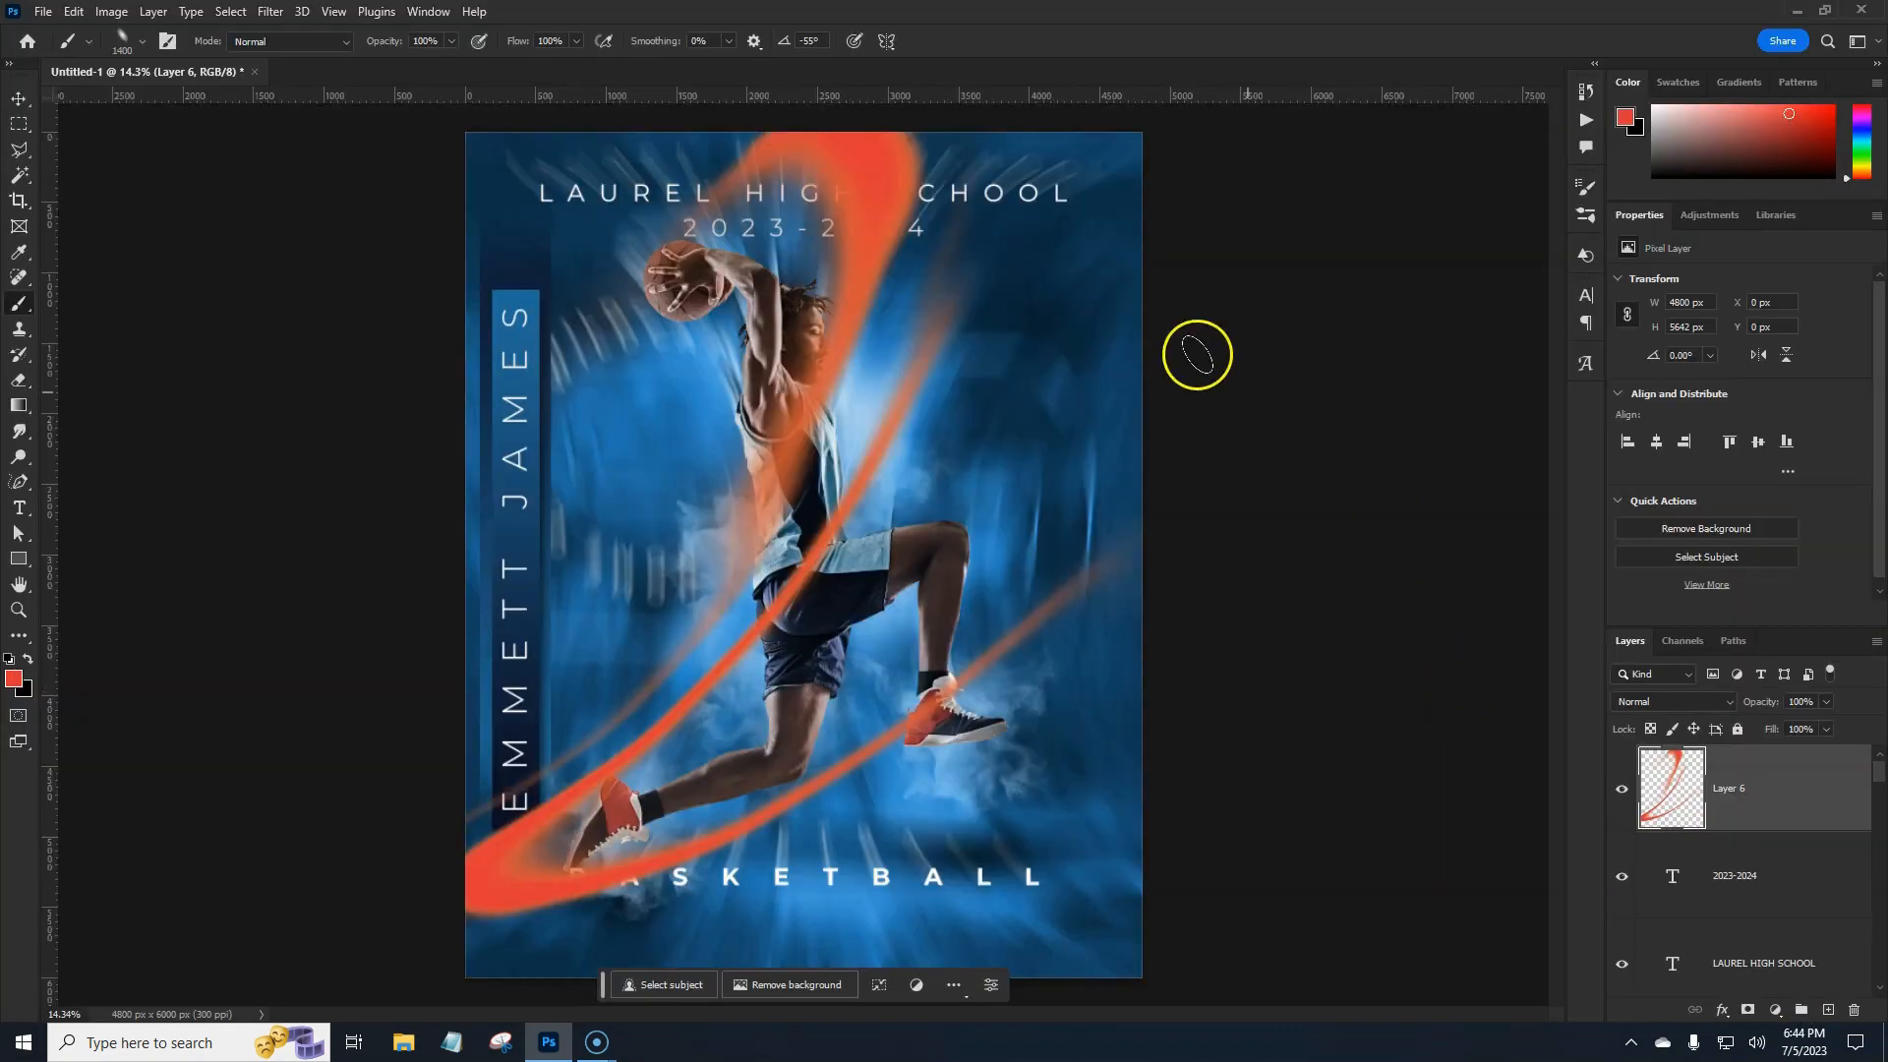
Set Layer 6's blend mode to Color Dodge after previewing Linear Dodge (Add).
{"action": "left_click", "coordinate": [1725, 703]}
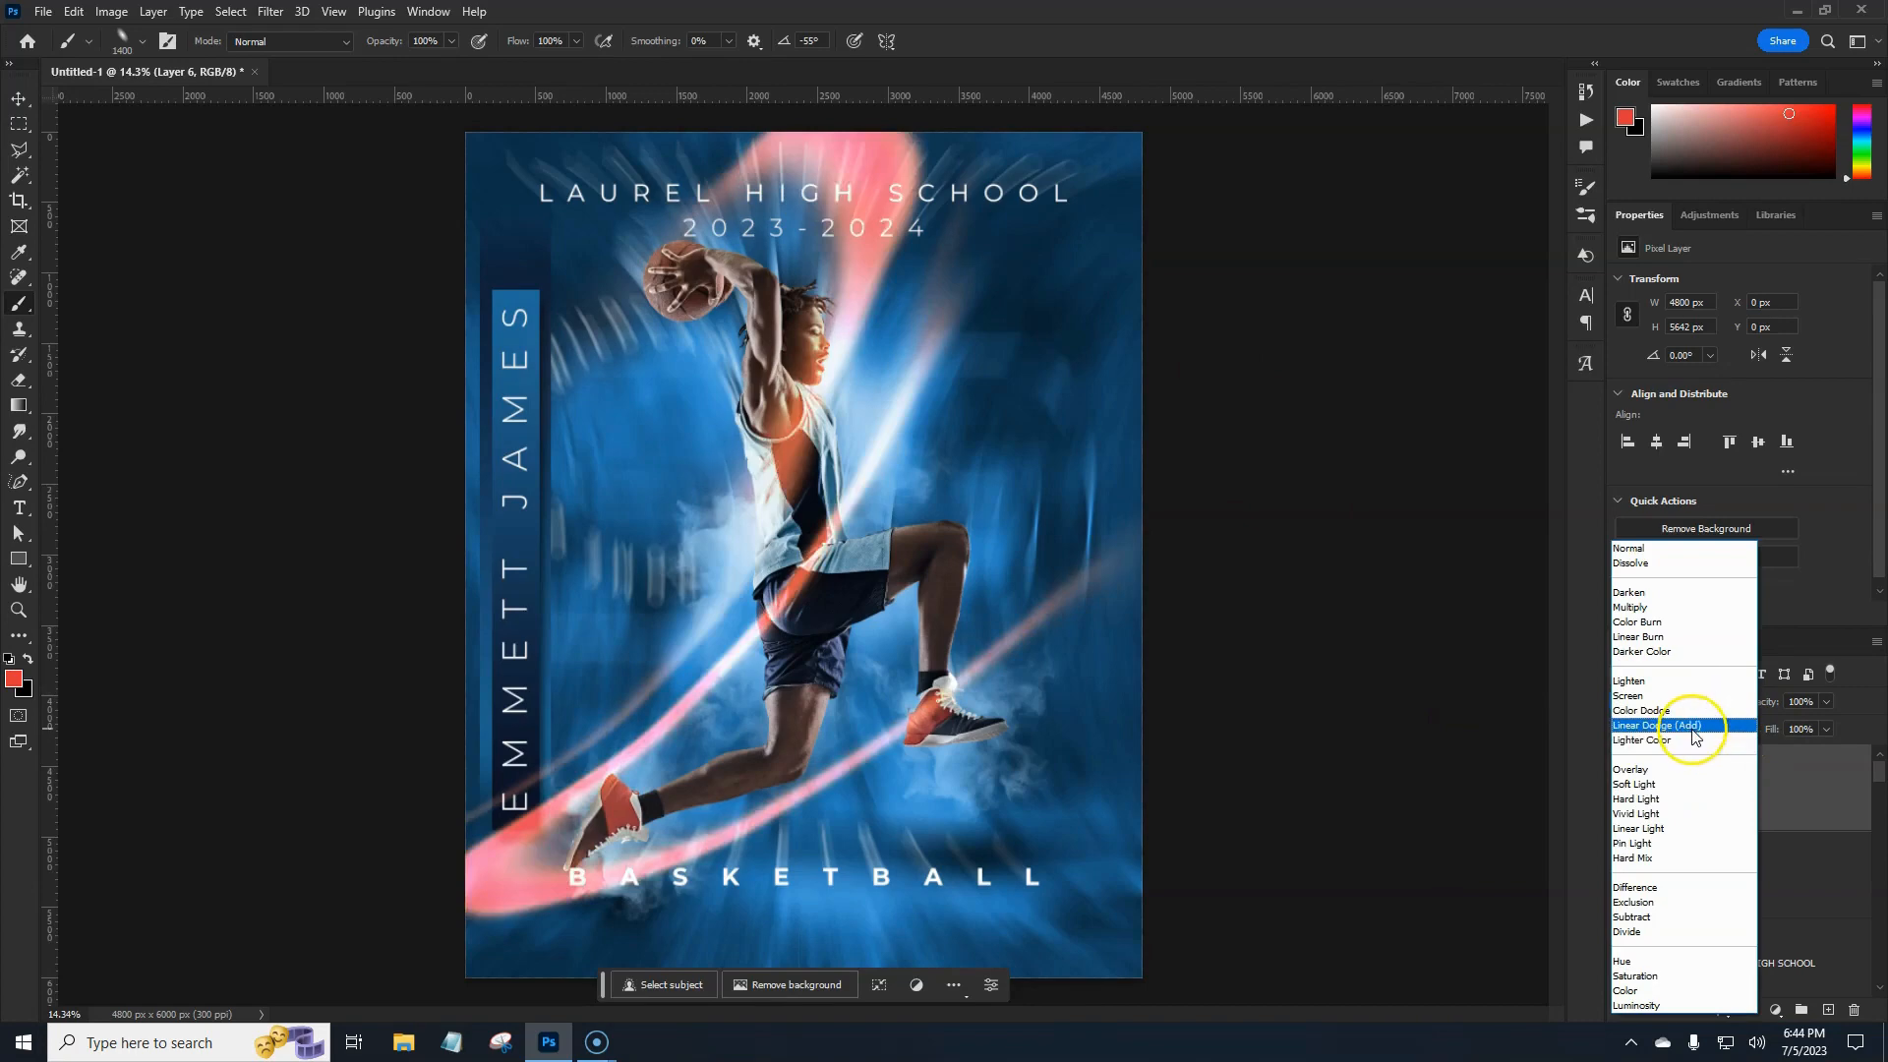
{"action": "left_click", "coordinate": [1693, 734]}
{"action": "left_click", "coordinate": [1692, 705]}
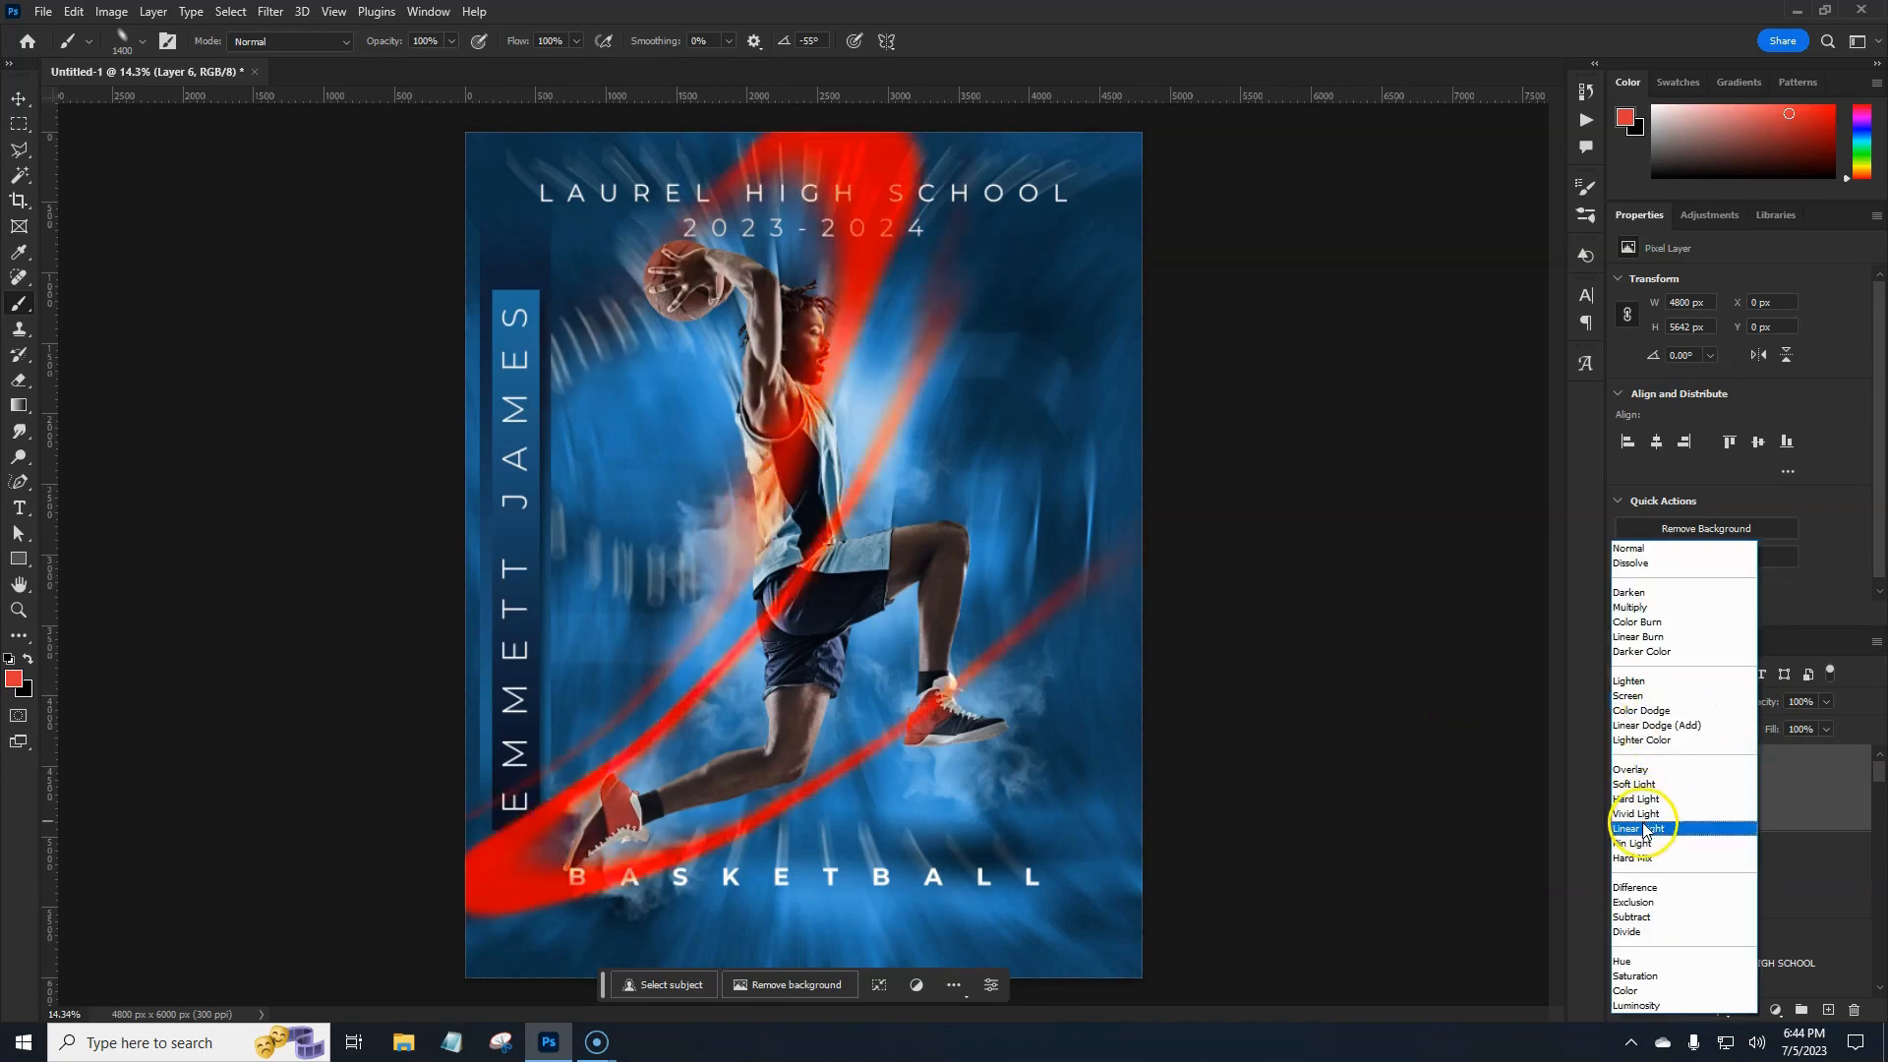
{"action": "left_click", "coordinate": [1631, 711]}
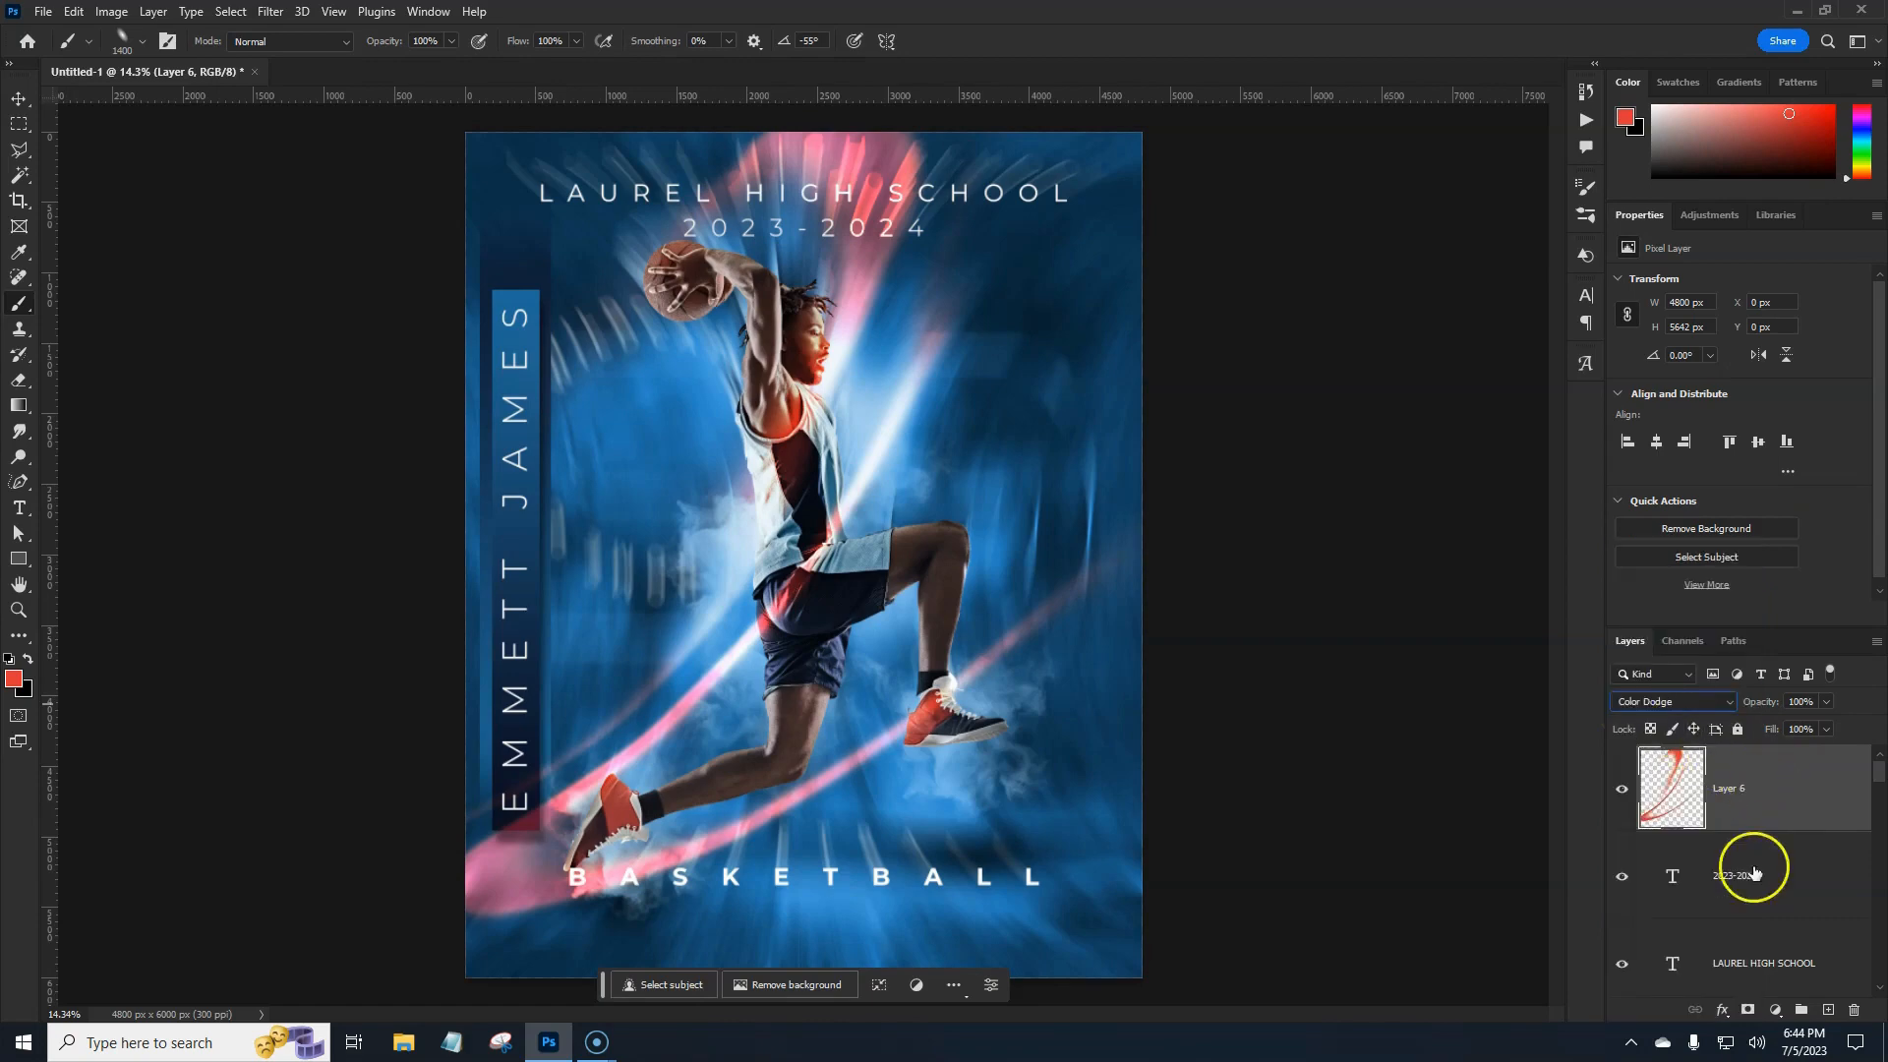
Add a layer mask to Layer 6 and paint out the streaks over the player, shoe and ball.
{"action": "left_click", "coordinate": [1740, 1010]}
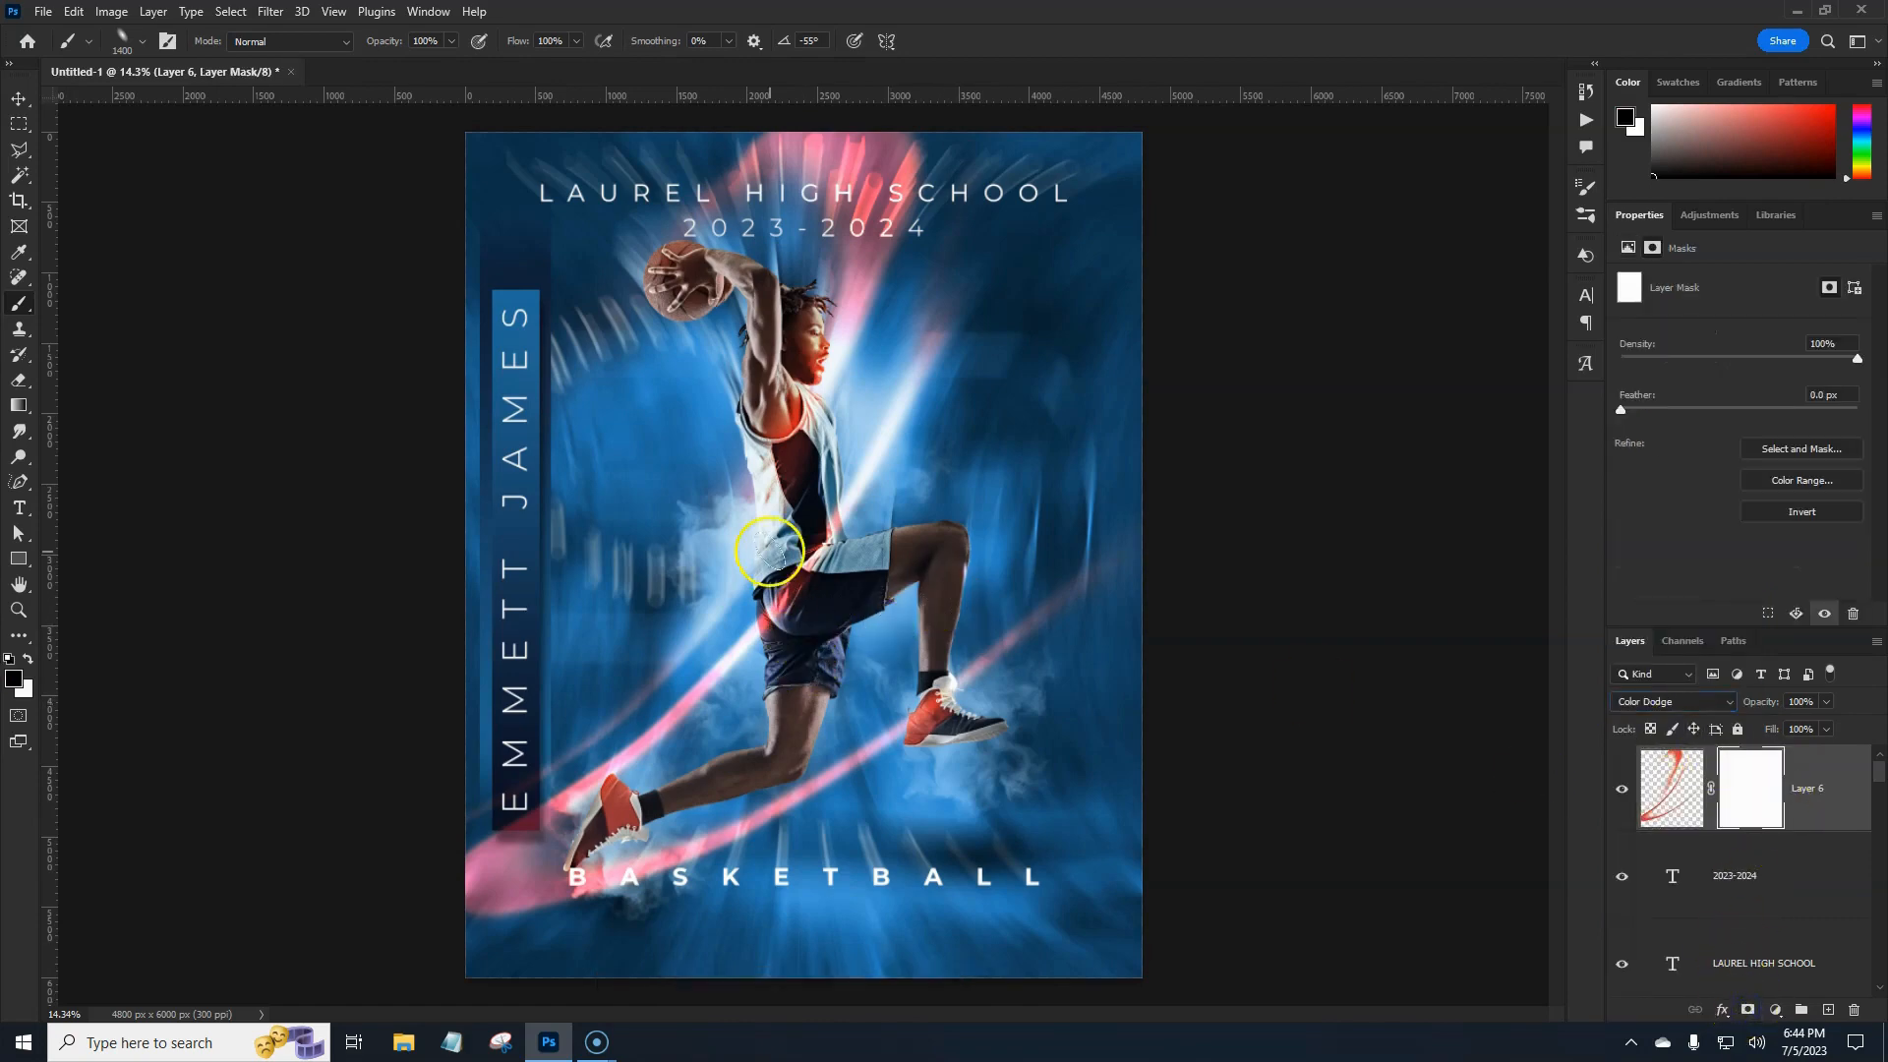
{"action": "mouse_move", "coordinate": [756, 531]}
{"action": "left_mouse_down"}
{"action": "mouse_move", "coordinate": [848, 675]}
{"action": "mouse_move", "coordinate": [818, 603]}
{"action": "mouse_move", "coordinate": [765, 557]}
{"action": "left_mouse_up"}
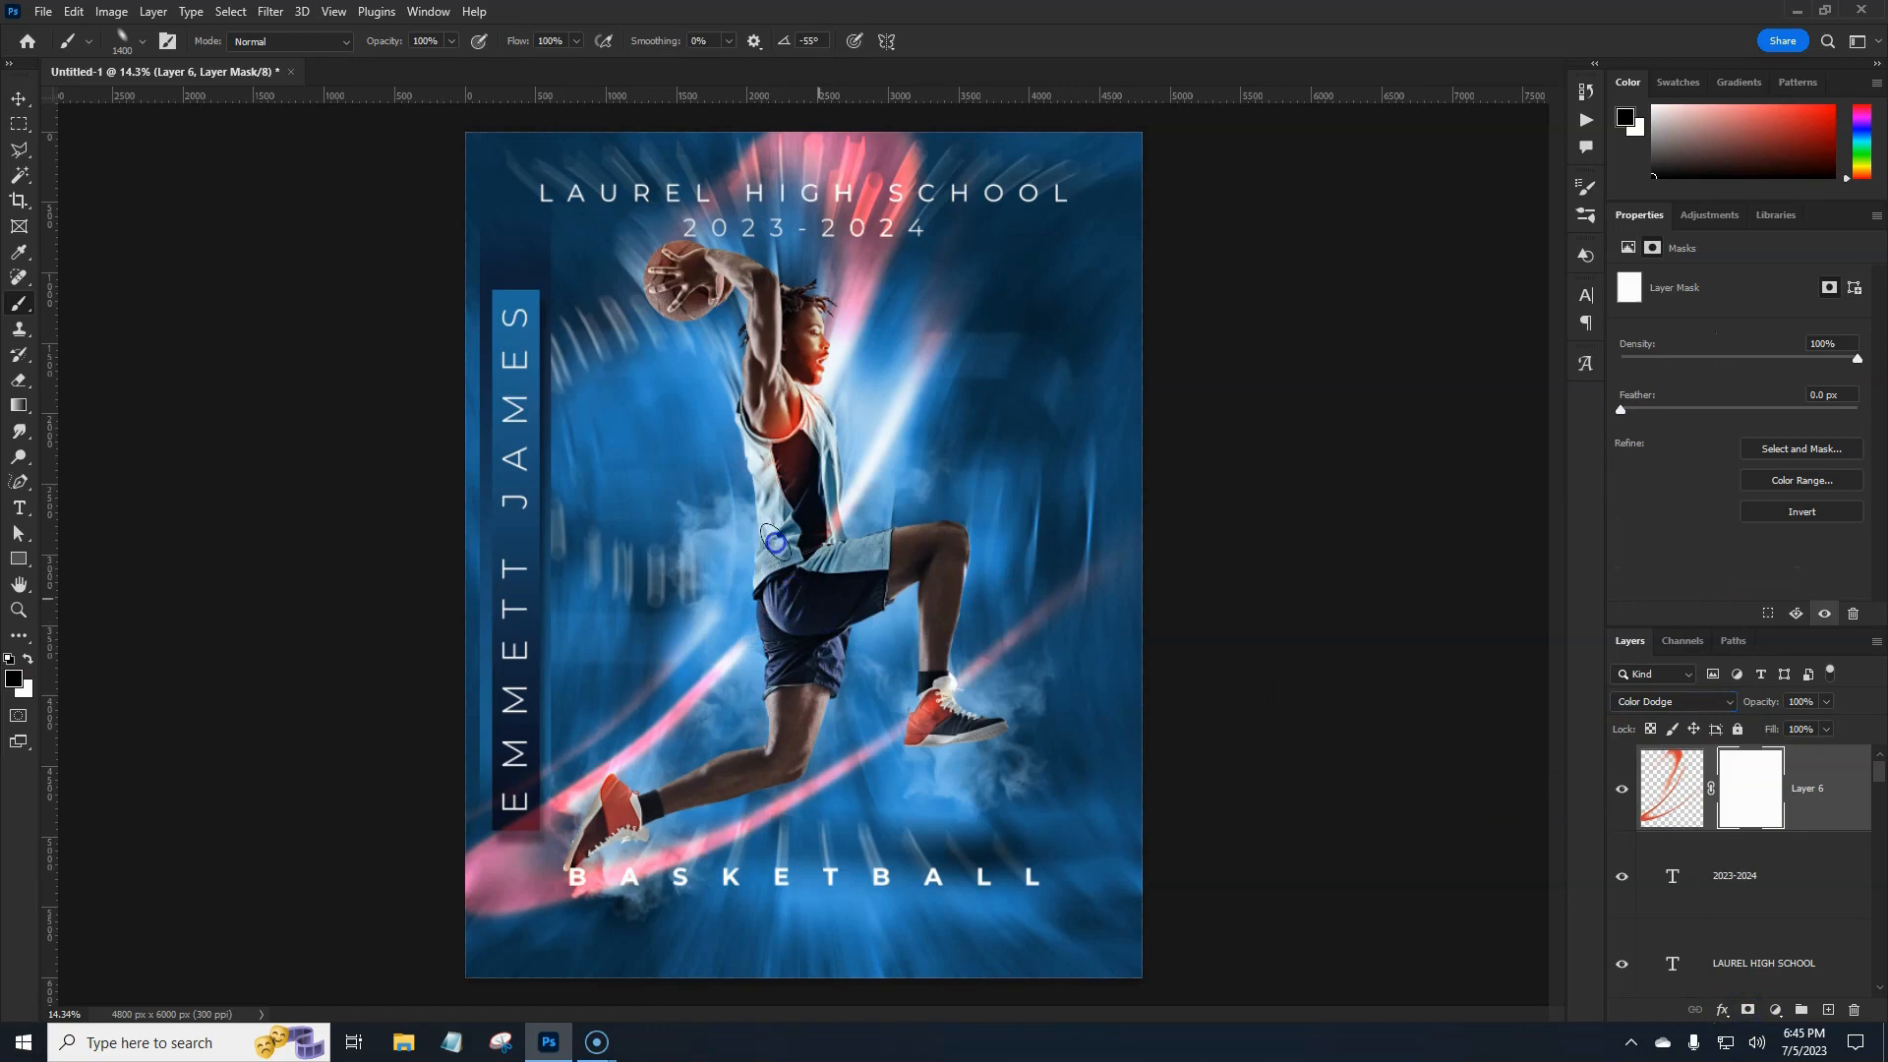
{"action": "mouse_move", "coordinate": [981, 666]}
{"action": "left_mouse_down"}
{"action": "mouse_move", "coordinate": [897, 708]}
{"action": "mouse_move", "coordinate": [966, 773]}
{"action": "mouse_move", "coordinate": [1073, 815]}
{"action": "mouse_move", "coordinate": [1053, 766]}
{"action": "mouse_move", "coordinate": [981, 722]}
{"action": "mouse_move", "coordinate": [1018, 753]}
{"action": "mouse_move", "coordinate": [985, 725]}
{"action": "mouse_move", "coordinate": [1014, 803]}
{"action": "mouse_move", "coordinate": [646, 927]}
{"action": "mouse_move", "coordinate": [568, 838]}
{"action": "mouse_move", "coordinate": [433, 913]}
{"action": "left_mouse_up"}
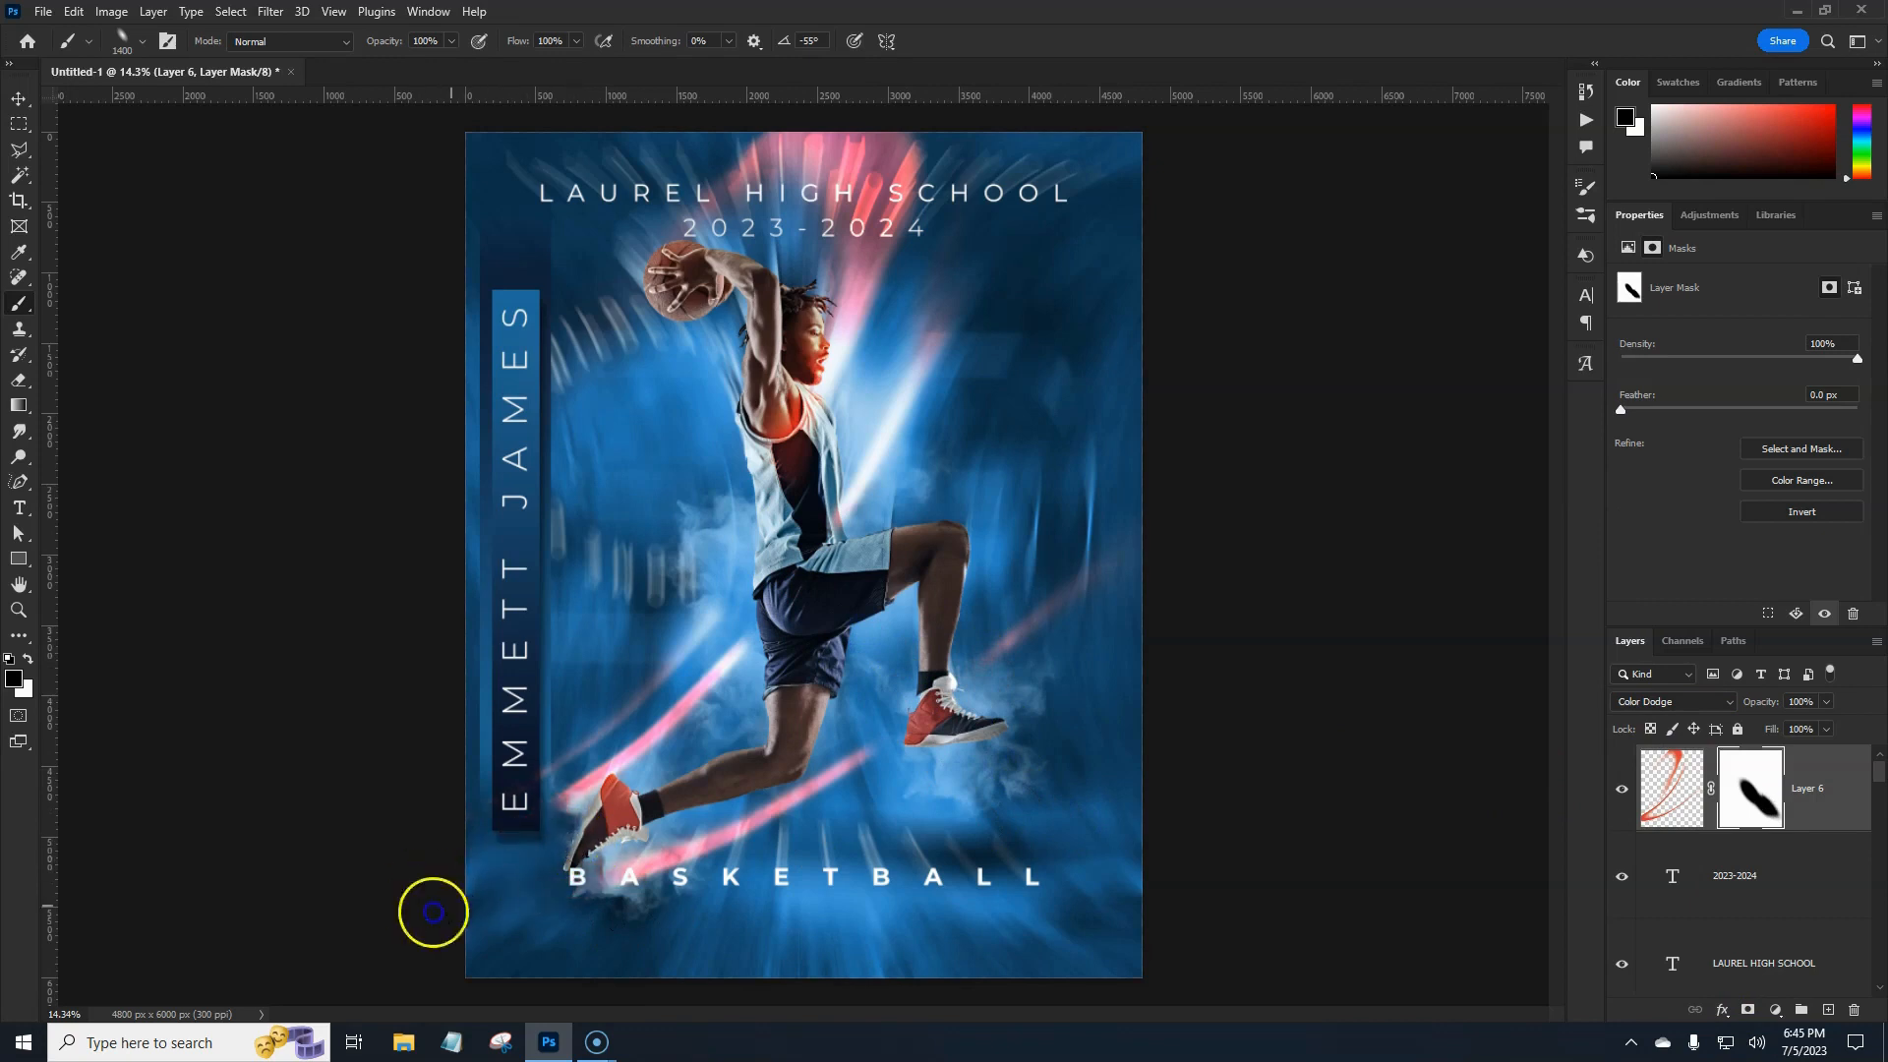
{"action": "mouse_move", "coordinate": [558, 859]}
{"action": "left_mouse_down"}
{"action": "mouse_move", "coordinate": [680, 893]}
{"action": "mouse_move", "coordinate": [606, 941]}
{"action": "mouse_move", "coordinate": [840, 855]}
{"action": "mouse_move", "coordinate": [690, 929]}
{"action": "mouse_move", "coordinate": [856, 848]}
{"action": "mouse_move", "coordinate": [834, 867]}
{"action": "mouse_move", "coordinate": [880, 722]}
{"action": "mouse_move", "coordinate": [804, 607]}
{"action": "mouse_move", "coordinate": [715, 390]}
{"action": "left_mouse_up"}
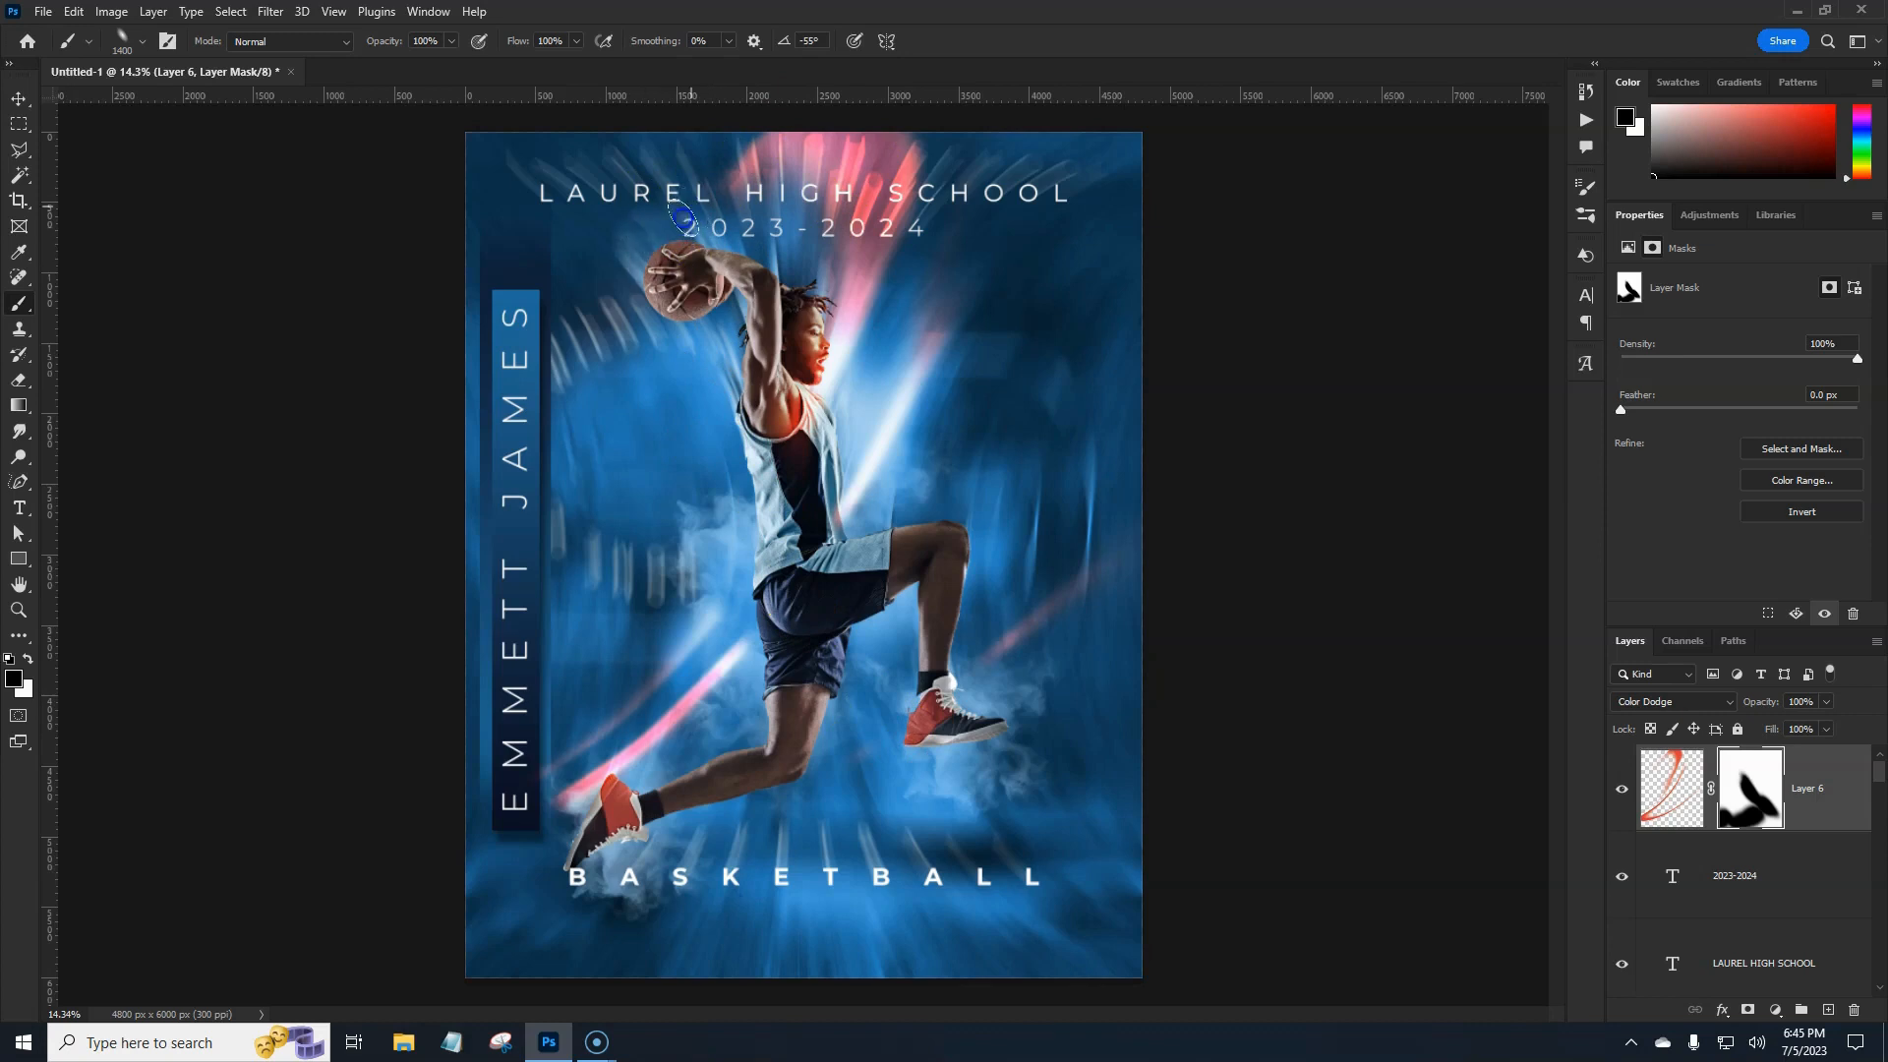
{"action": "left_click_drag", "start_coordinate": [683, 217], "coordinate": [682, 209]}
At lower brush flow, softly fade the glow's upper-right edge in the mask.
{"action": "left_click_drag", "start_coordinate": [506, 45], "coordinate": [521, 42]}
{"action": "left_click_drag", "start_coordinate": [905, 135], "coordinate": [949, 127]}
{"action": "mouse_move", "coordinate": [891, 128]}
{"action": "left_mouse_down"}
{"action": "mouse_move", "coordinate": [825, 101]}
{"action": "mouse_move", "coordinate": [717, 115]}
{"action": "mouse_move", "coordinate": [866, 105]}
{"action": "left_mouse_up"}
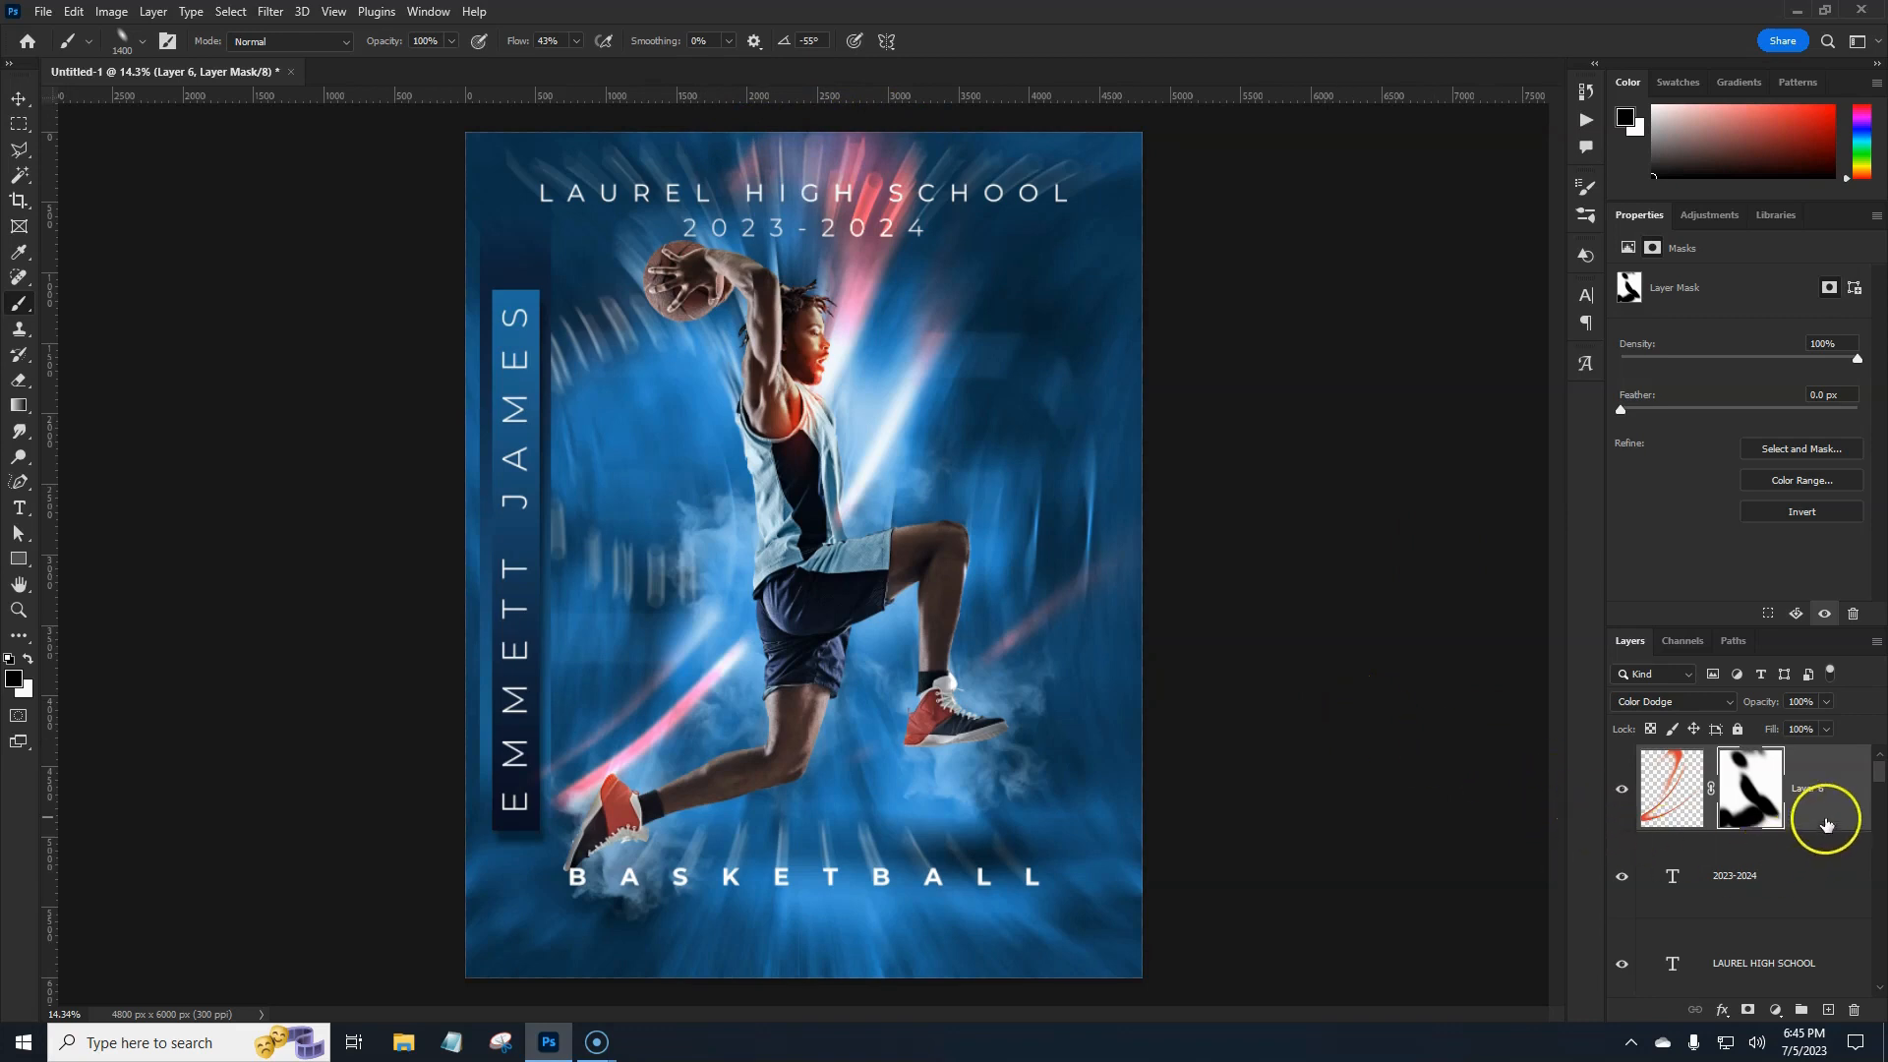
Apply Layer 6's mask and clip a Colorize Hue/Saturation adjustment (Hue 360, Saturation 25) to it.
{"action": "right_click", "coordinate": [1753, 815]}
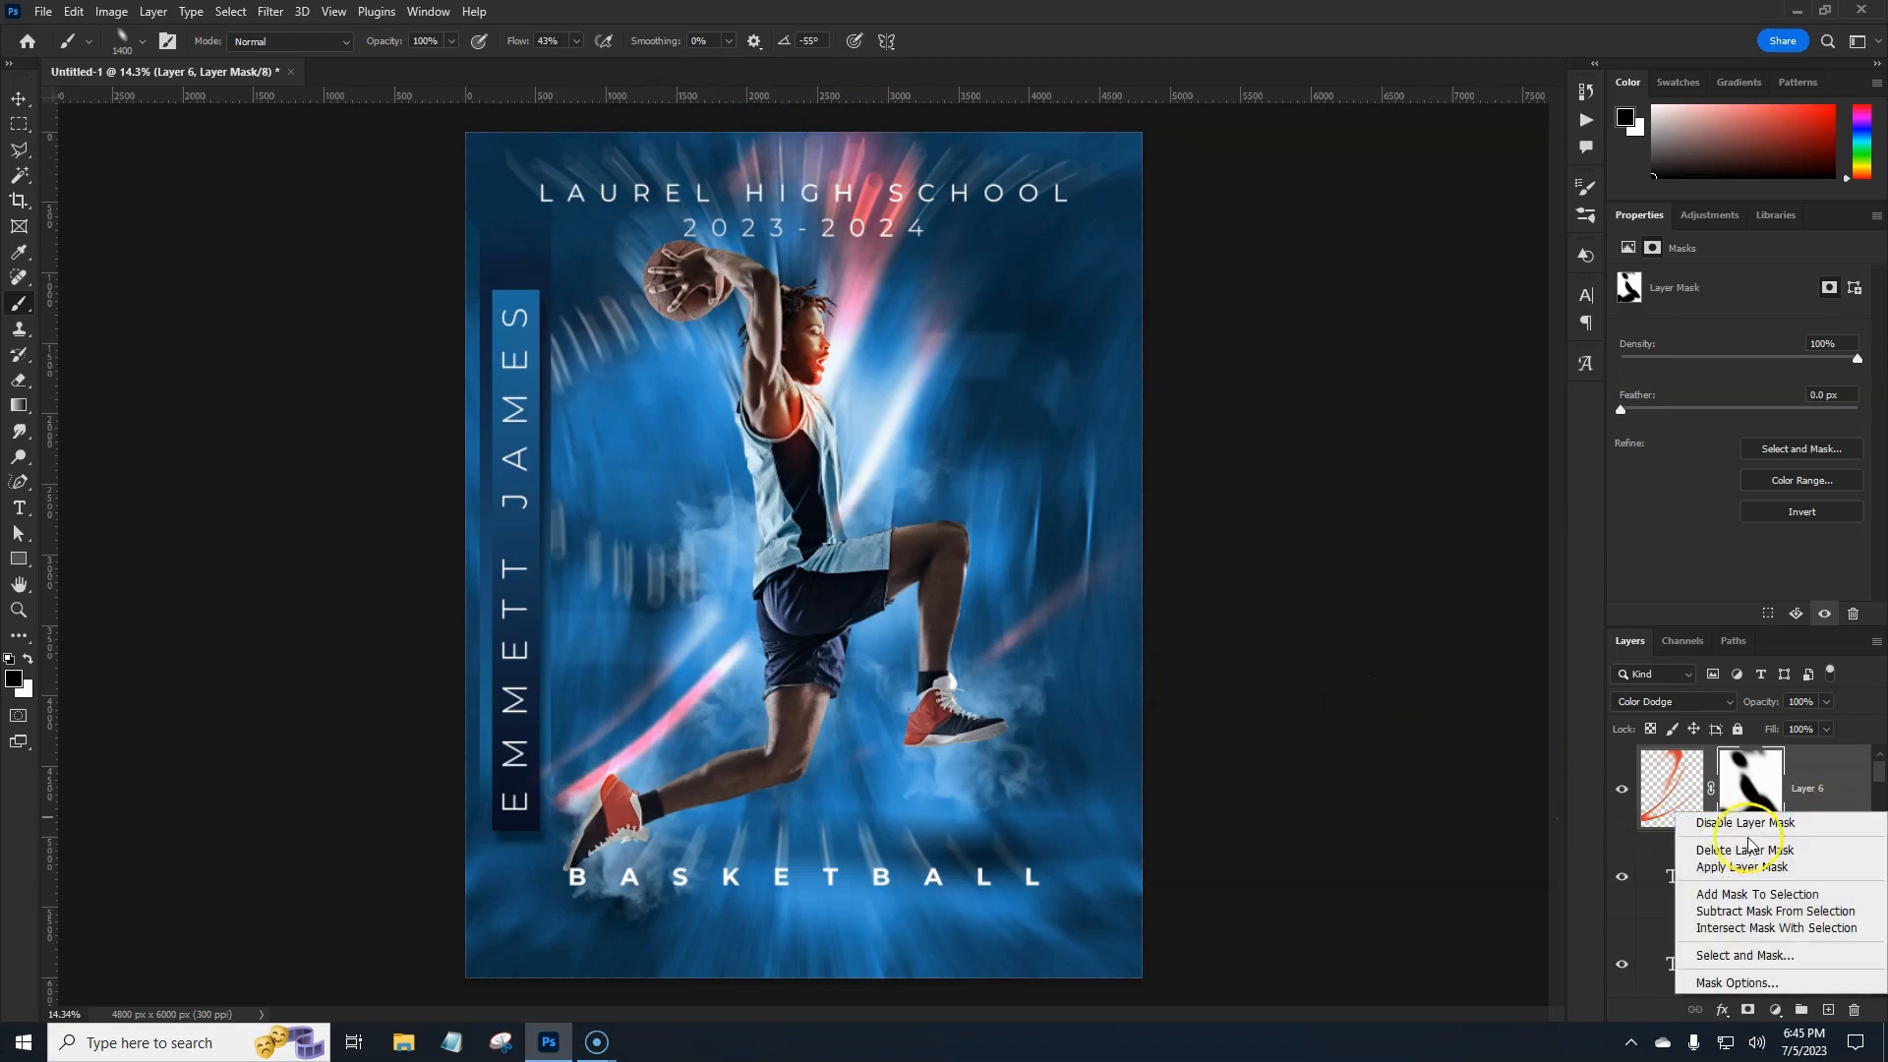
{"action": "left_click", "coordinate": [1752, 862]}
{"action": "left_click", "coordinate": [1775, 1010]}
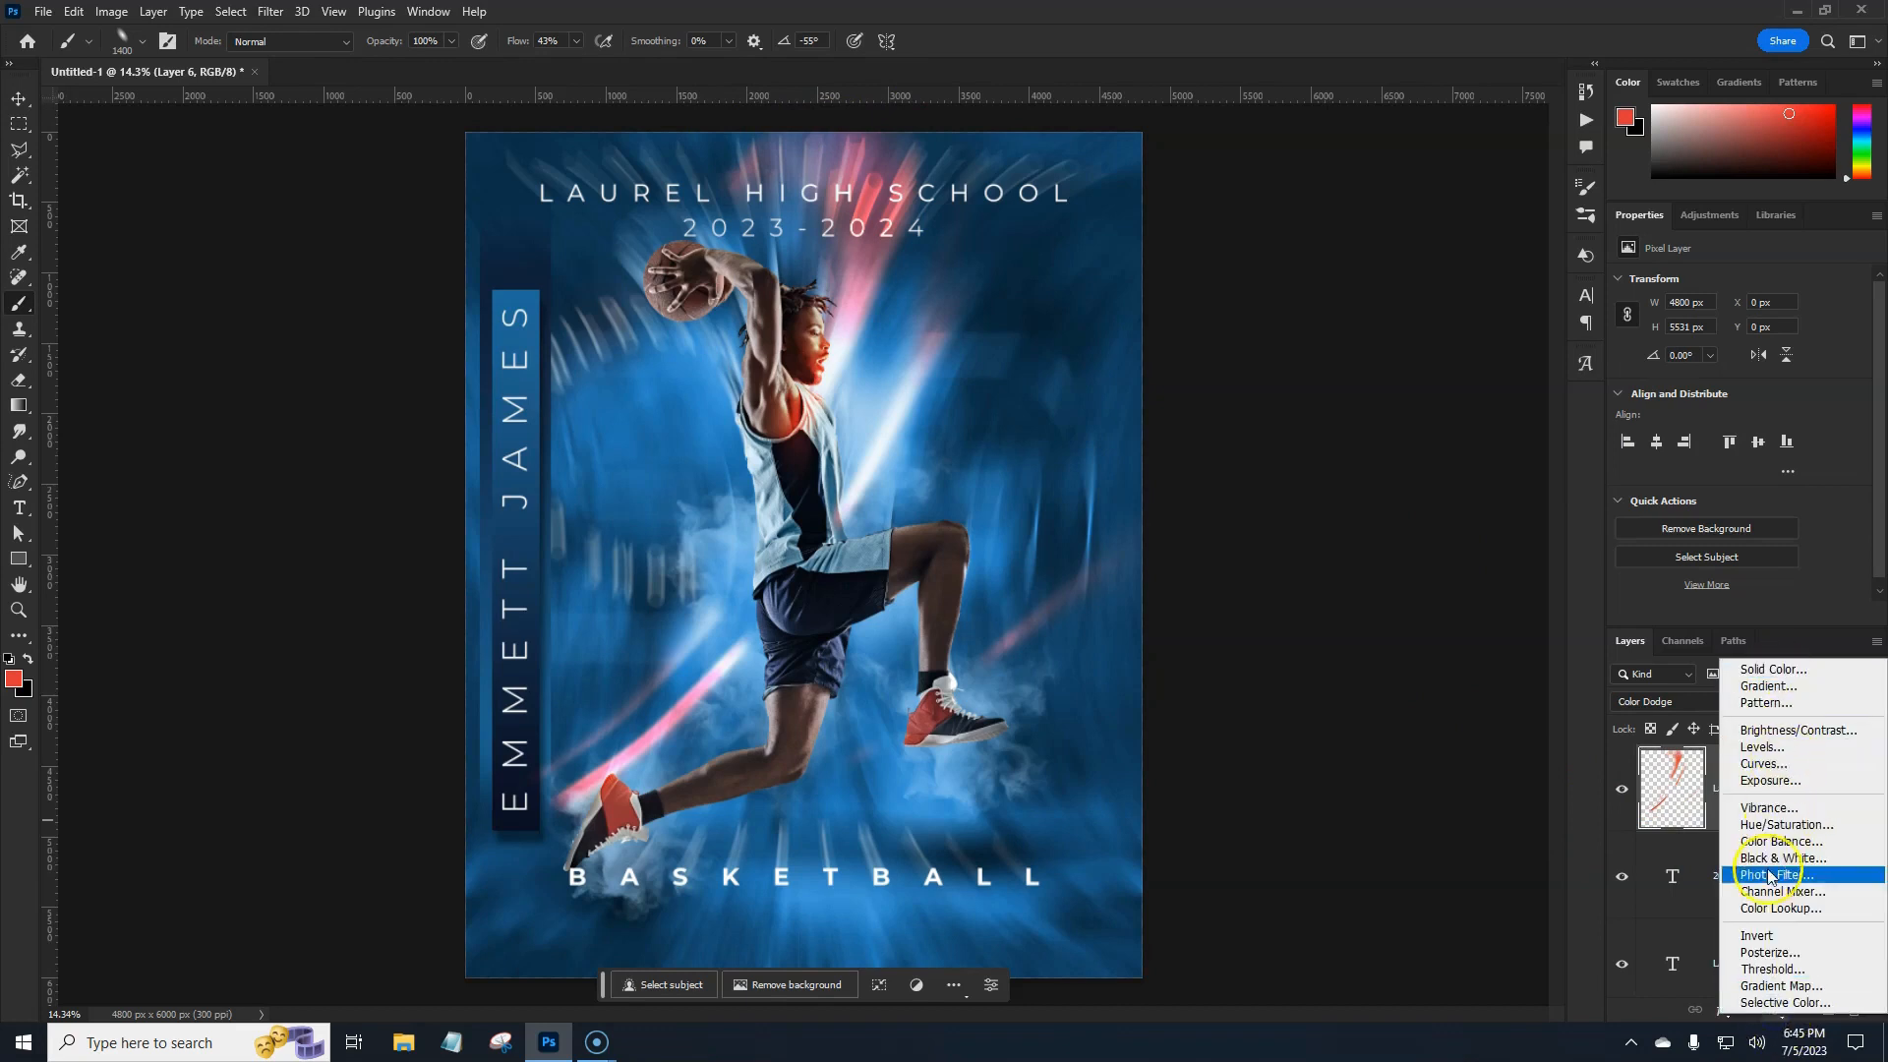
{"action": "left_click", "coordinate": [1774, 829]}
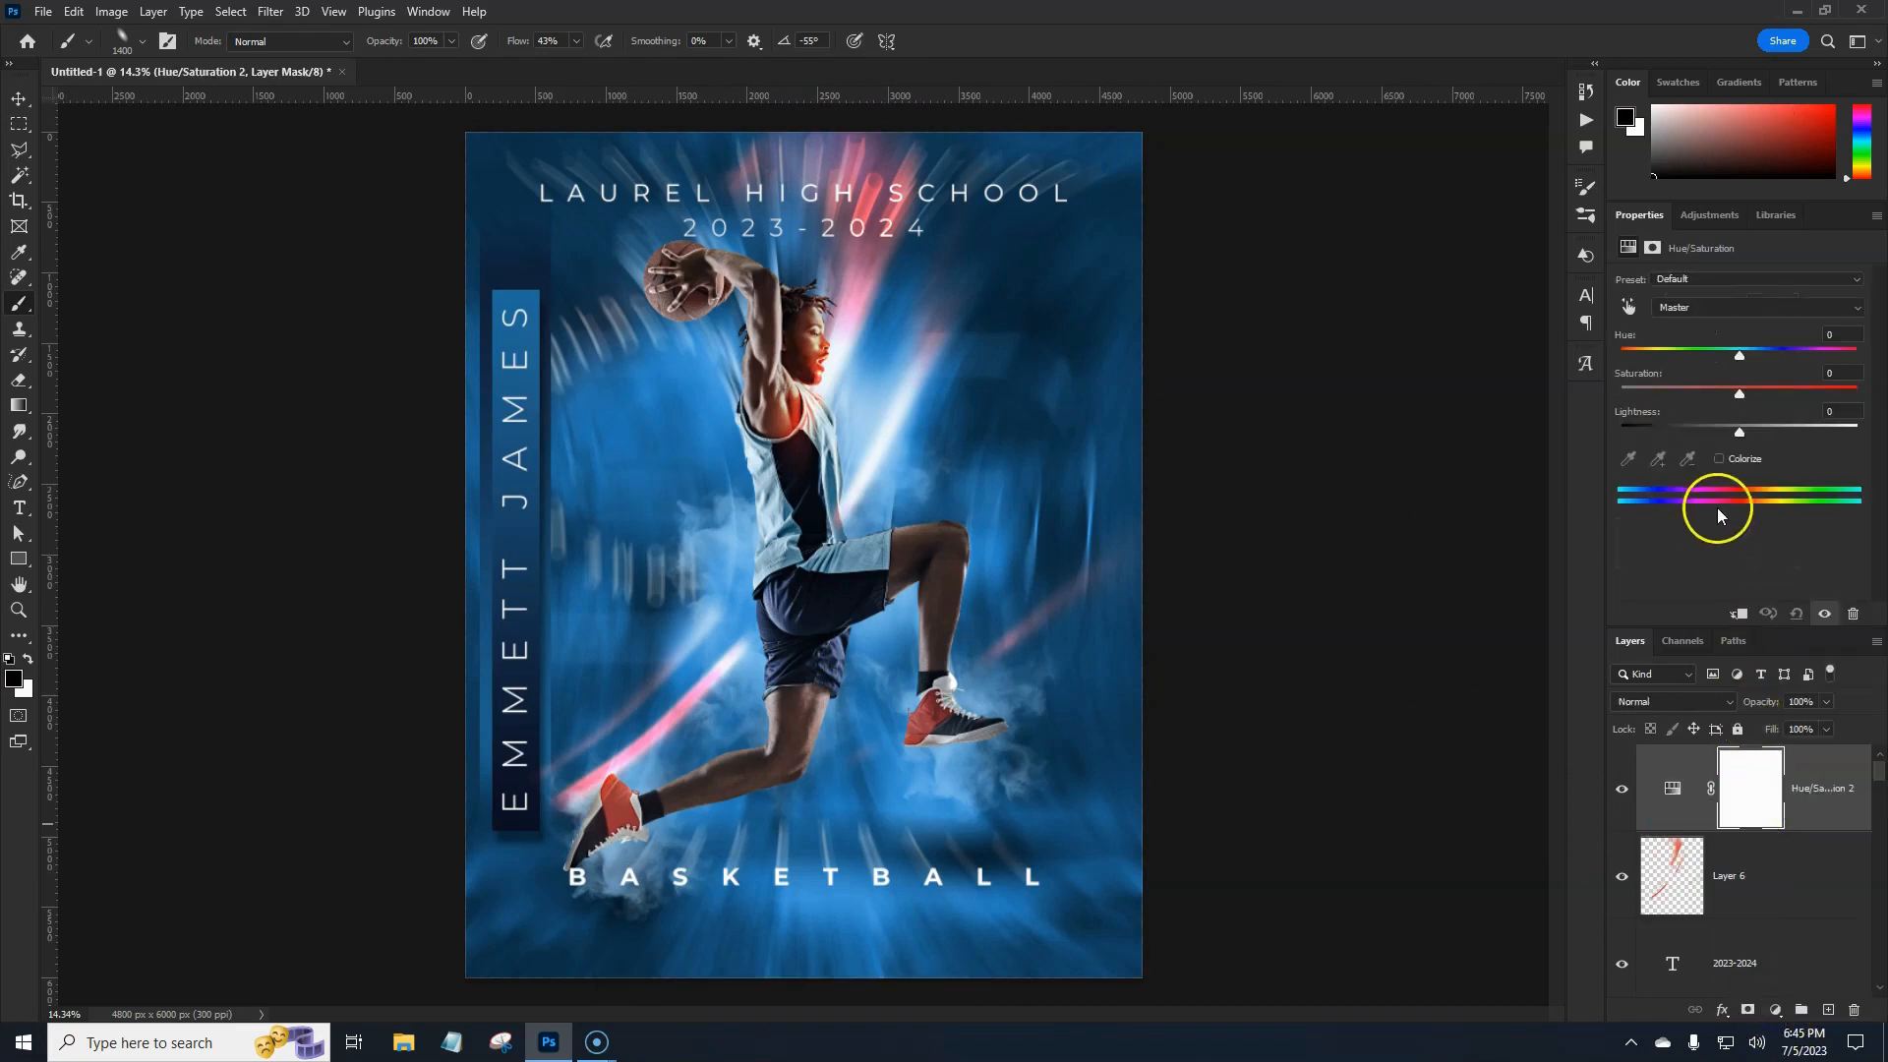
{"action": "left_click", "coordinate": [1719, 458]}
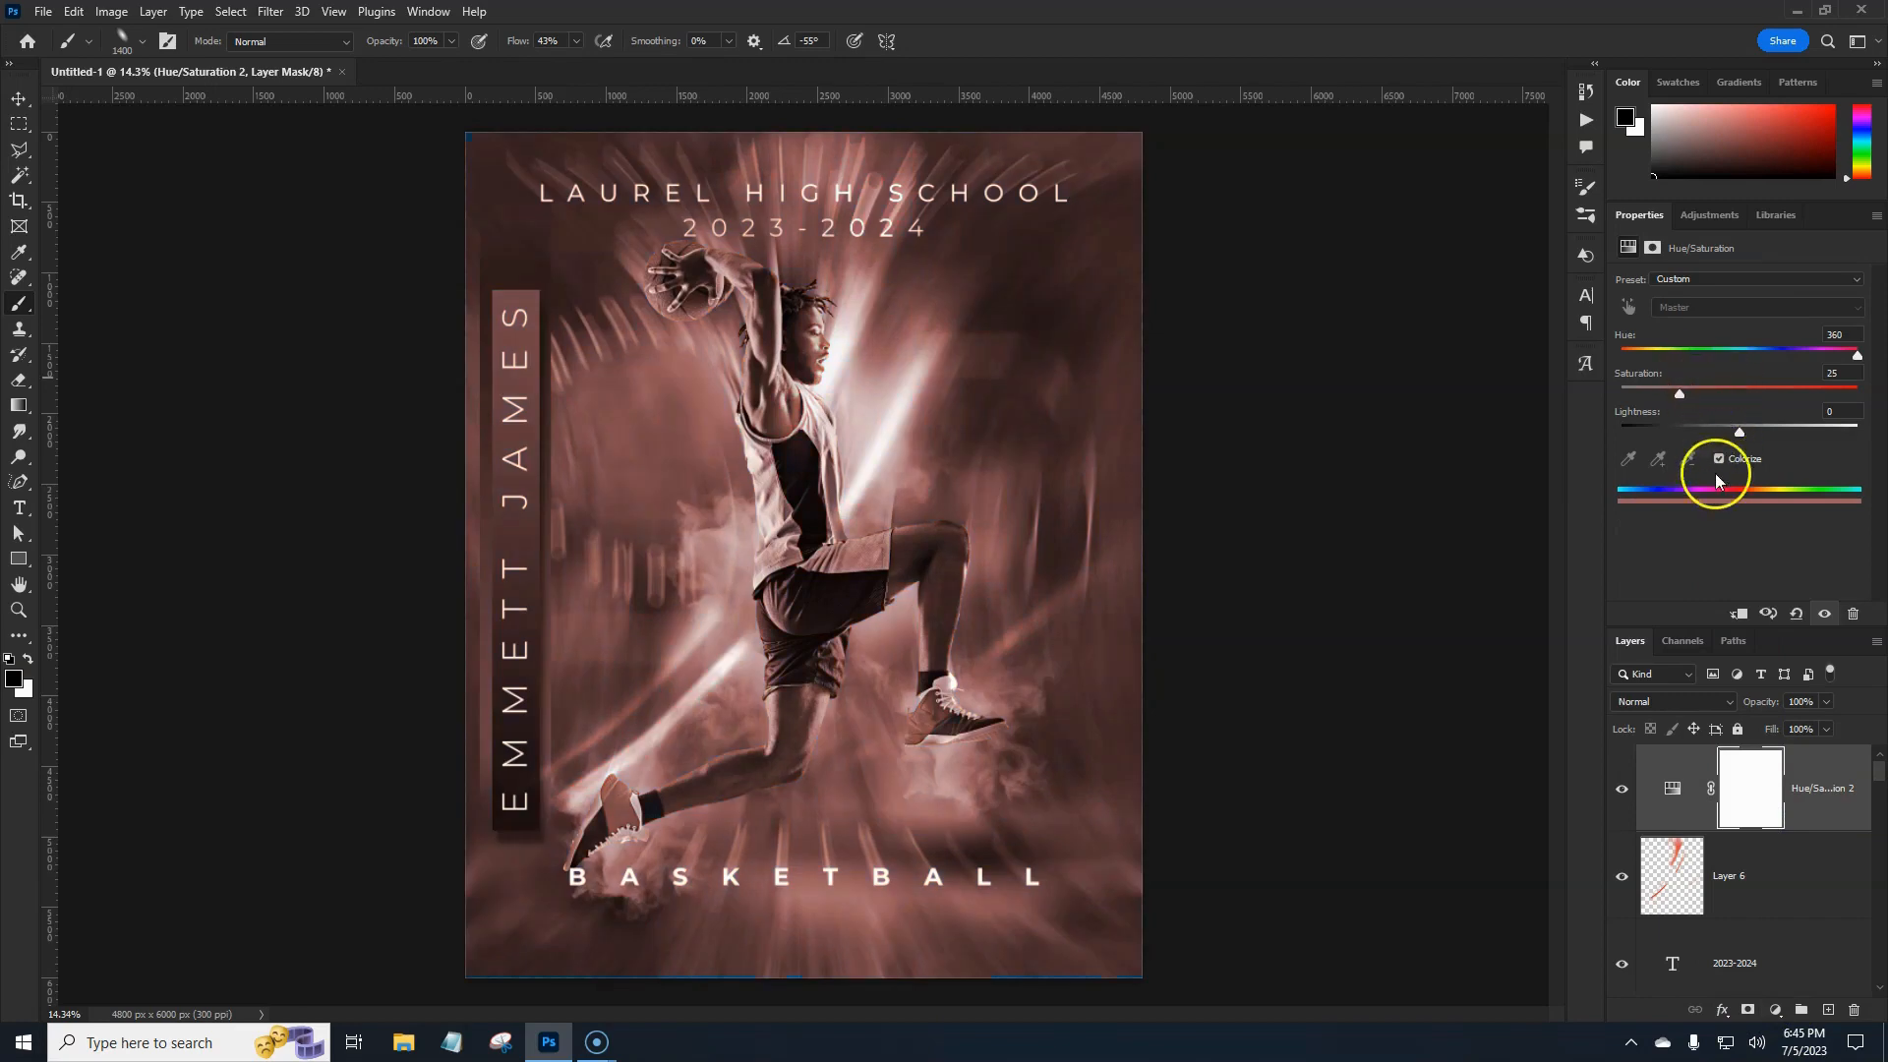
{"action": "left_click", "coordinate": [1738, 613]}
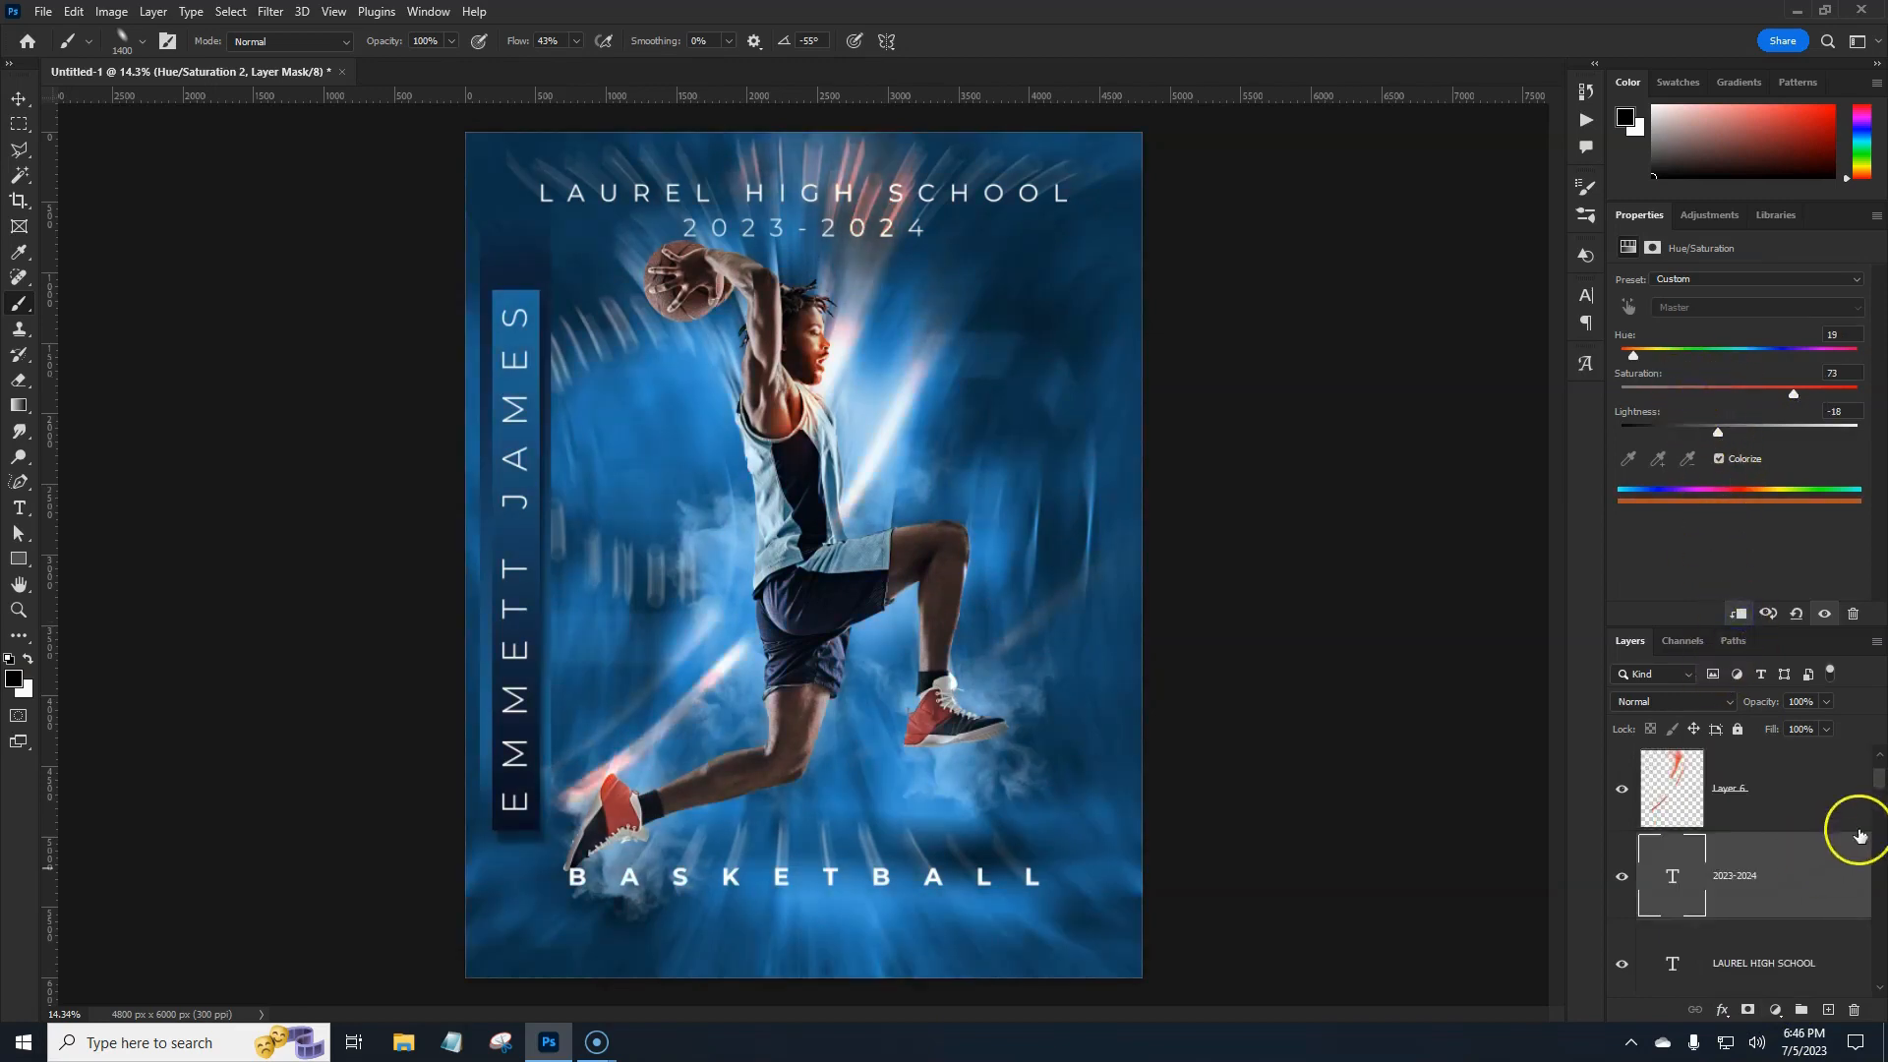
Nudge the Rectangle 1 name bar up to Y −300 px with Free Transform.
{"action": "left_click", "coordinate": [1860, 836]}
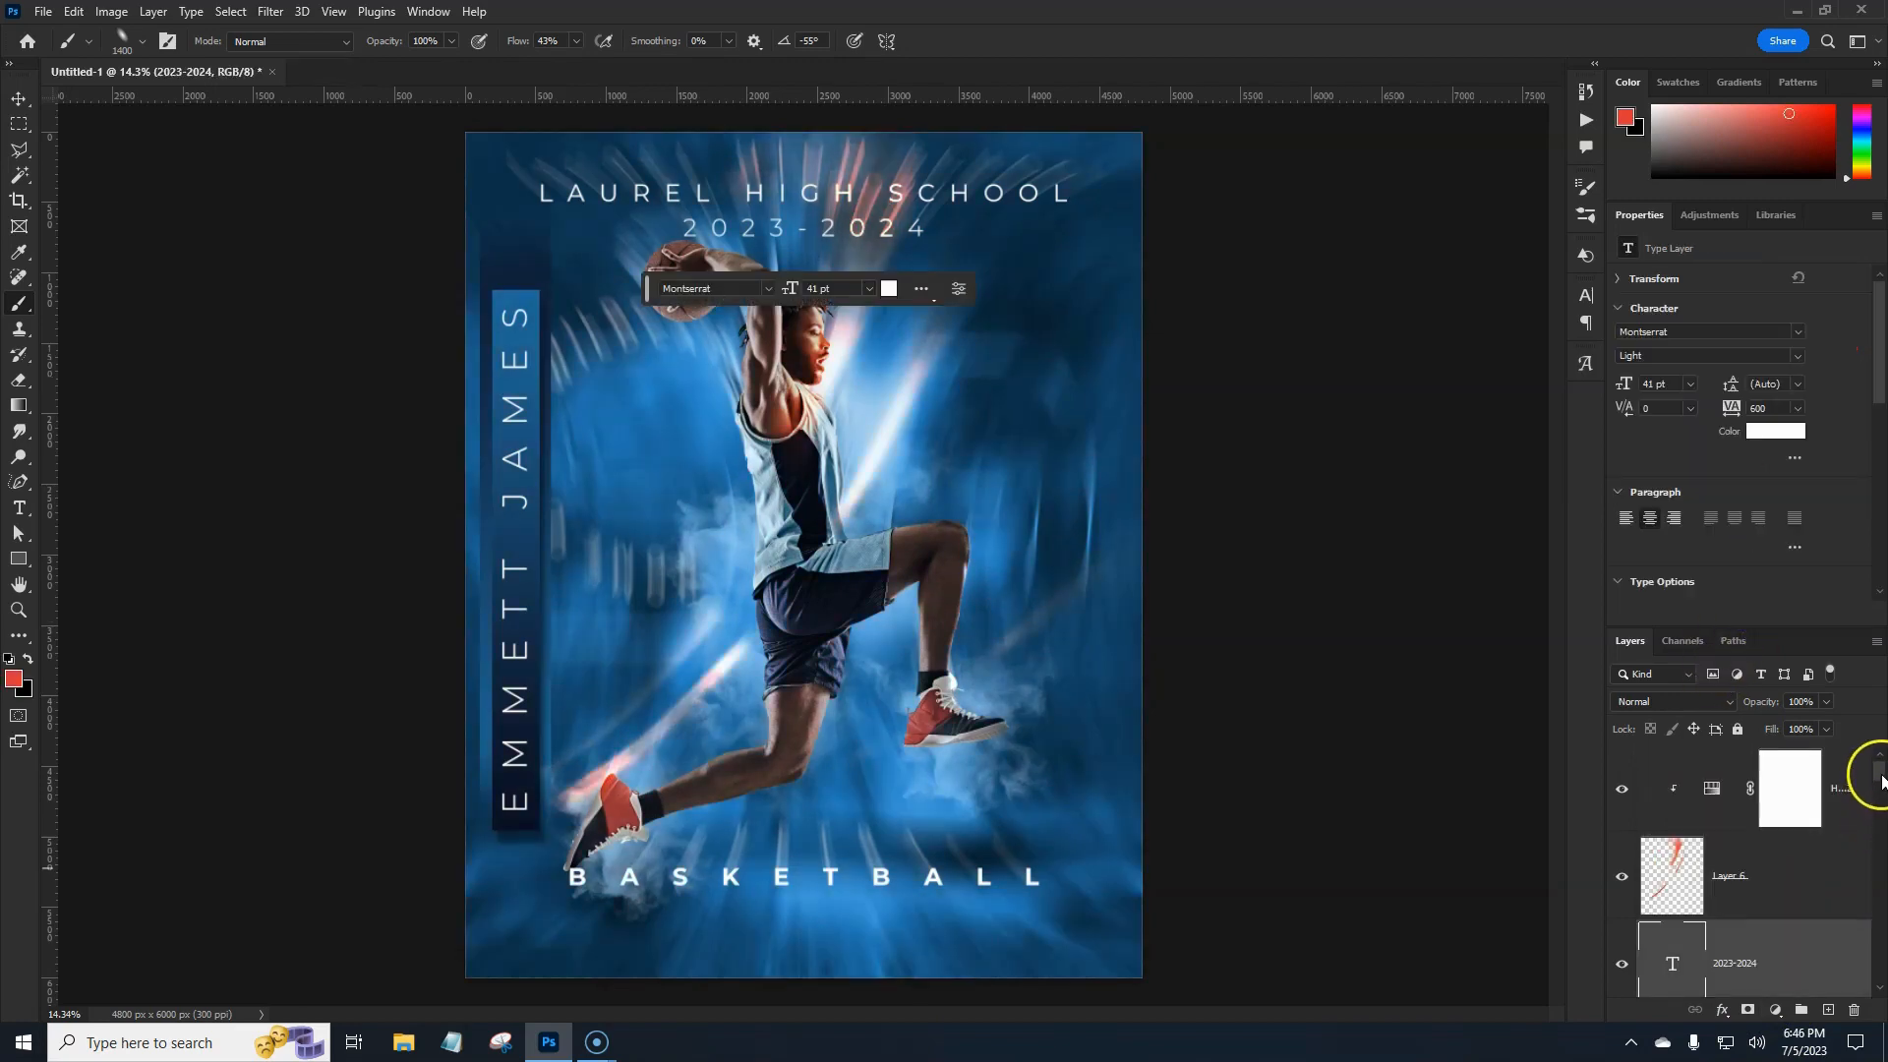
{"action": "left_click_drag", "start_coordinate": [1879, 777], "coordinate": [1880, 820]}
{"action": "left_click", "coordinate": [1827, 834]}
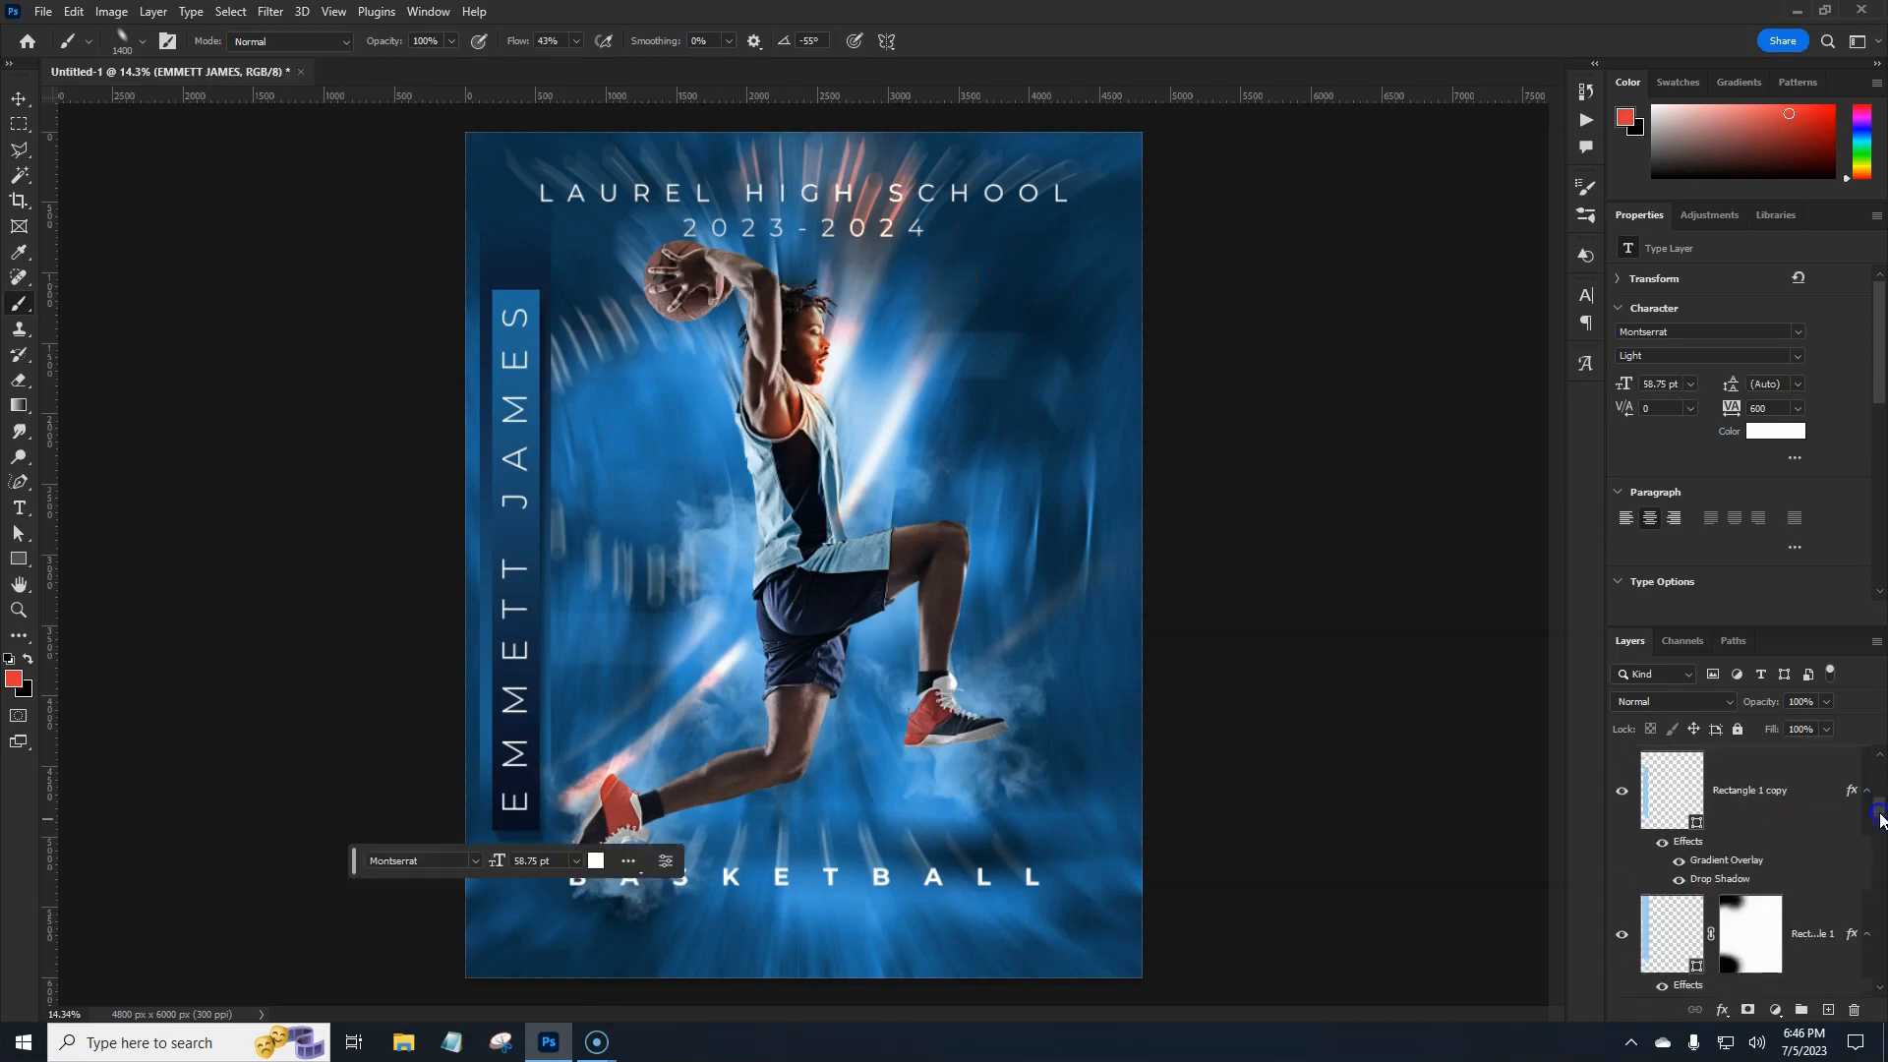
{"action": "left_click", "coordinate": [1815, 929]}
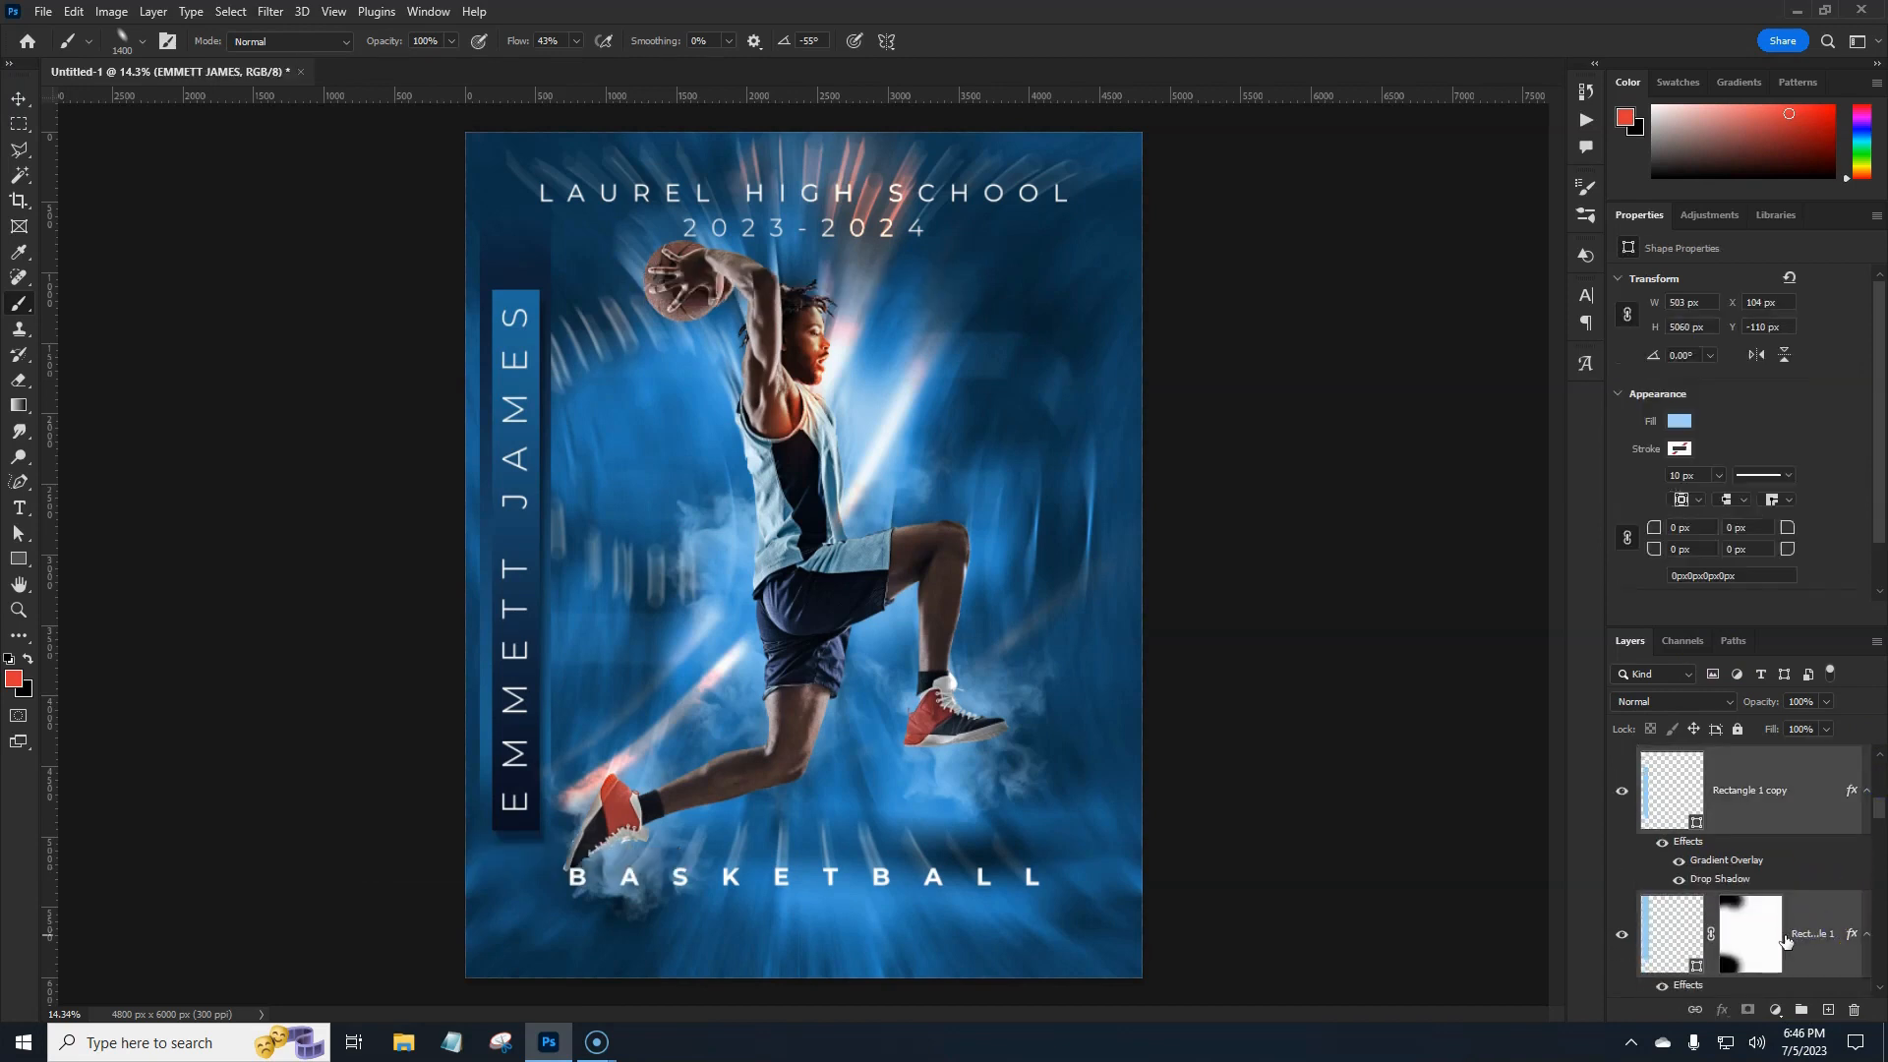
{"action": "key", "text": "ctrl+t"}
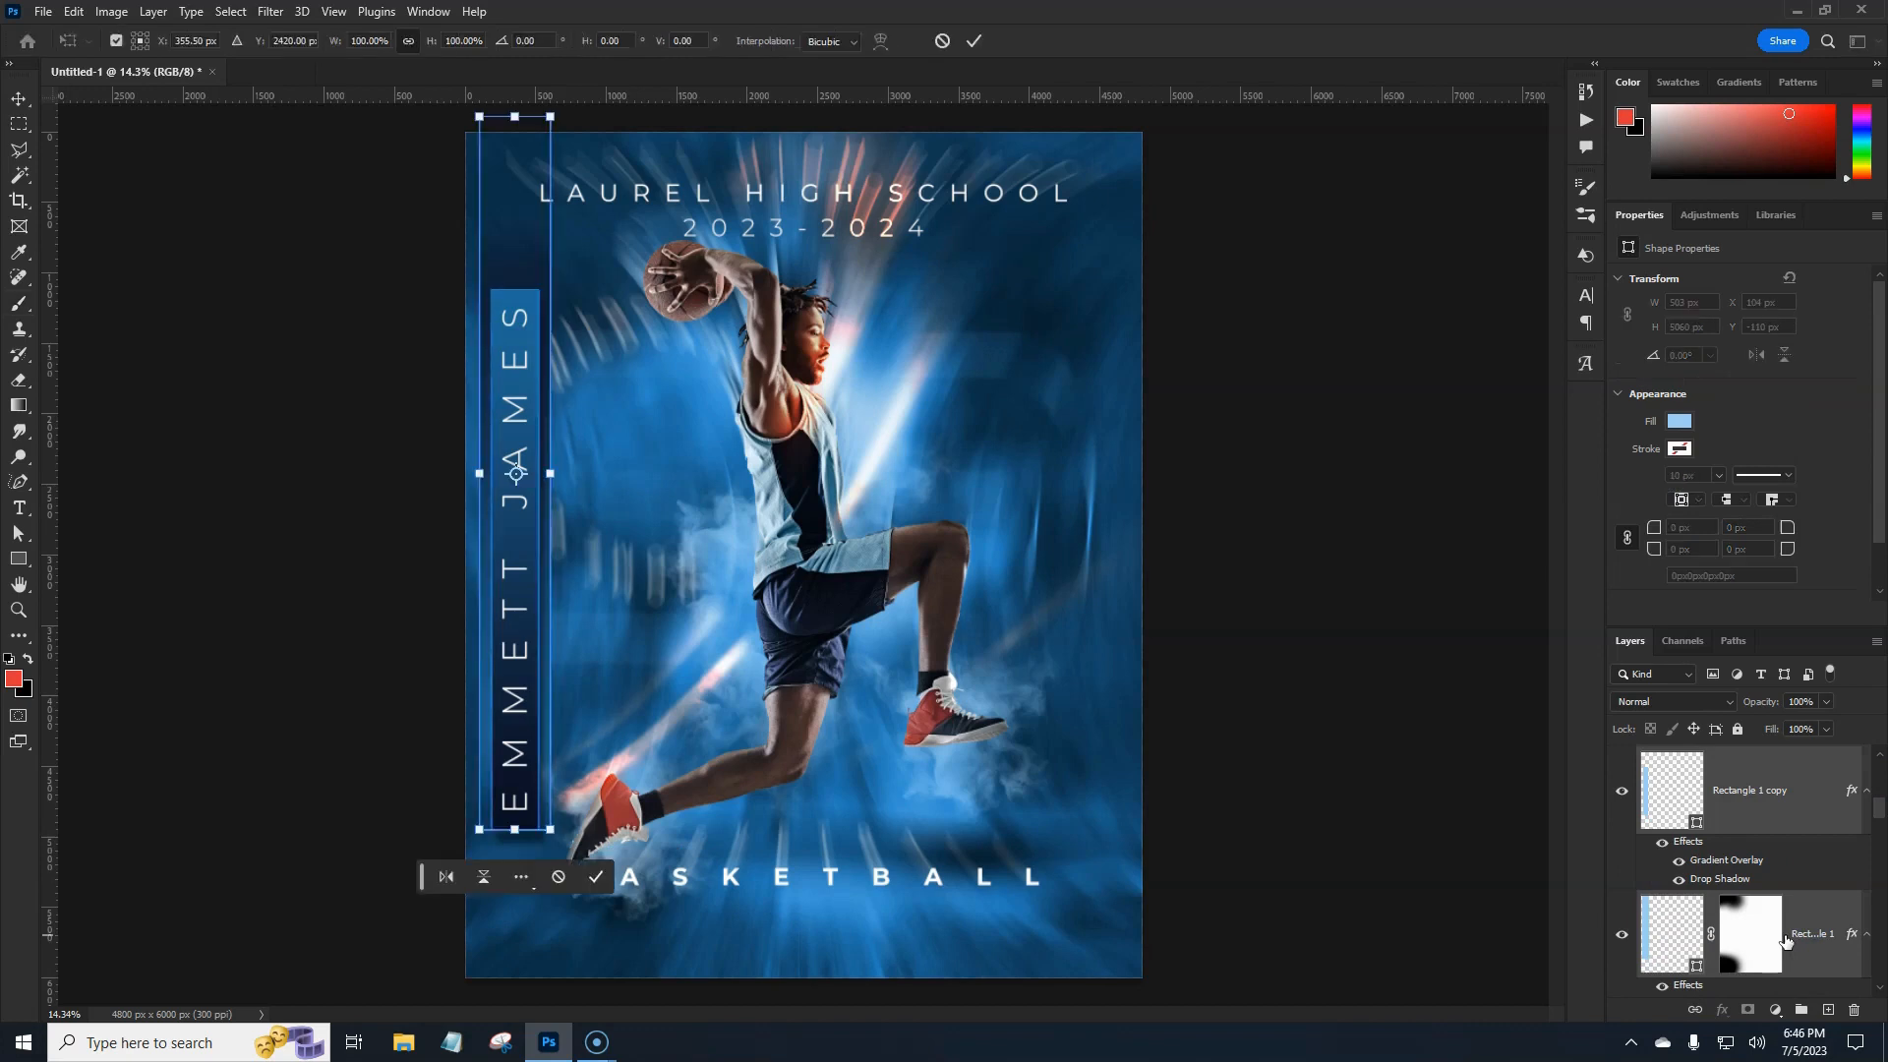
{"action": "key", "text": "shift+Up"}
{"action": "key", "text": "shift+Up"}
{"action": "key", "text": "shift+Up"}
{"action": "key", "text": "shift+Up"}
{"action": "key", "text": "shift+Up"}
{"action": "key", "text": "shift+Up"}
{"action": "key", "text": "shift+Up"}
{"action": "key", "text": "shift+Up"}
{"action": "key", "text": "shift+Up"}
{"action": "key", "text": "shift+Up"}
{"action": "key", "text": "shift+Up"}
{"action": "key", "text": "shift+Up"}
{"action": "key", "text": "shift+Up"}
{"action": "key", "text": "shift+Up"}
{"action": "key", "text": "shift+Up"}
{"action": "key", "text": "shift+Up"}
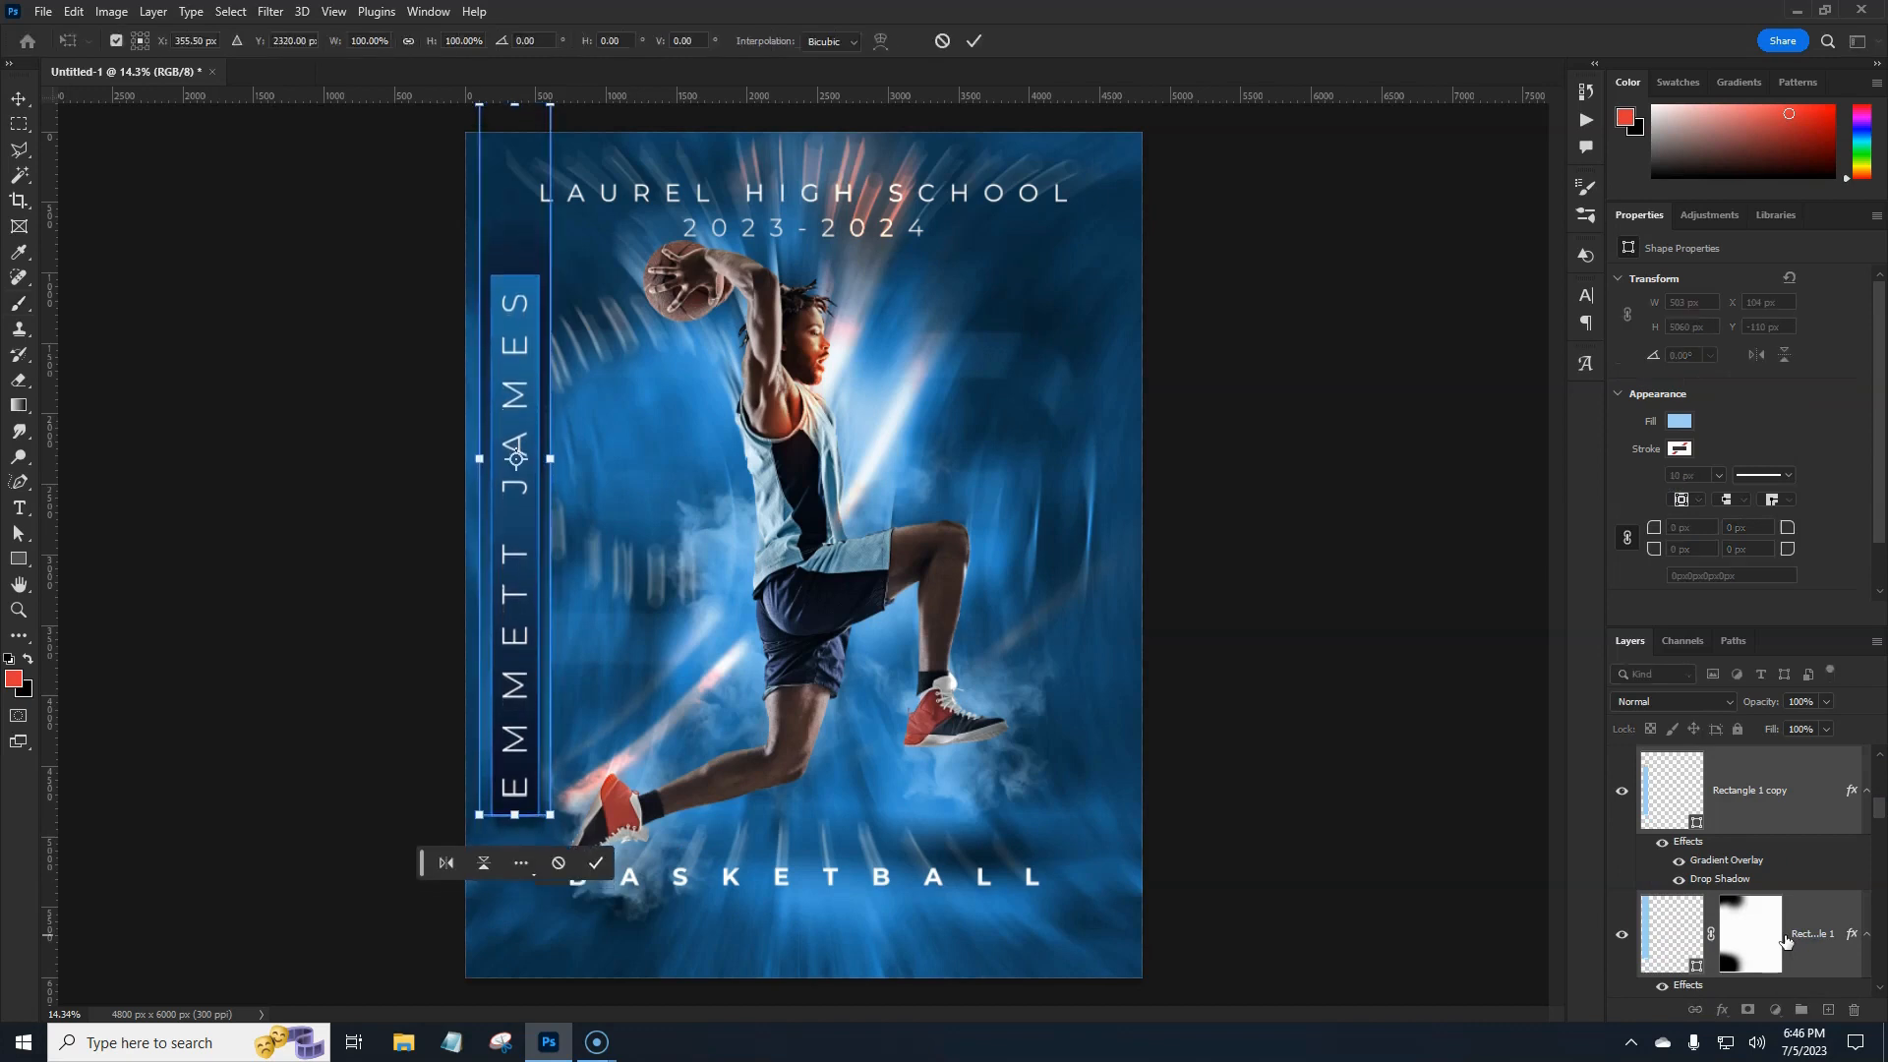
{"action": "key", "text": "shift+Up"}
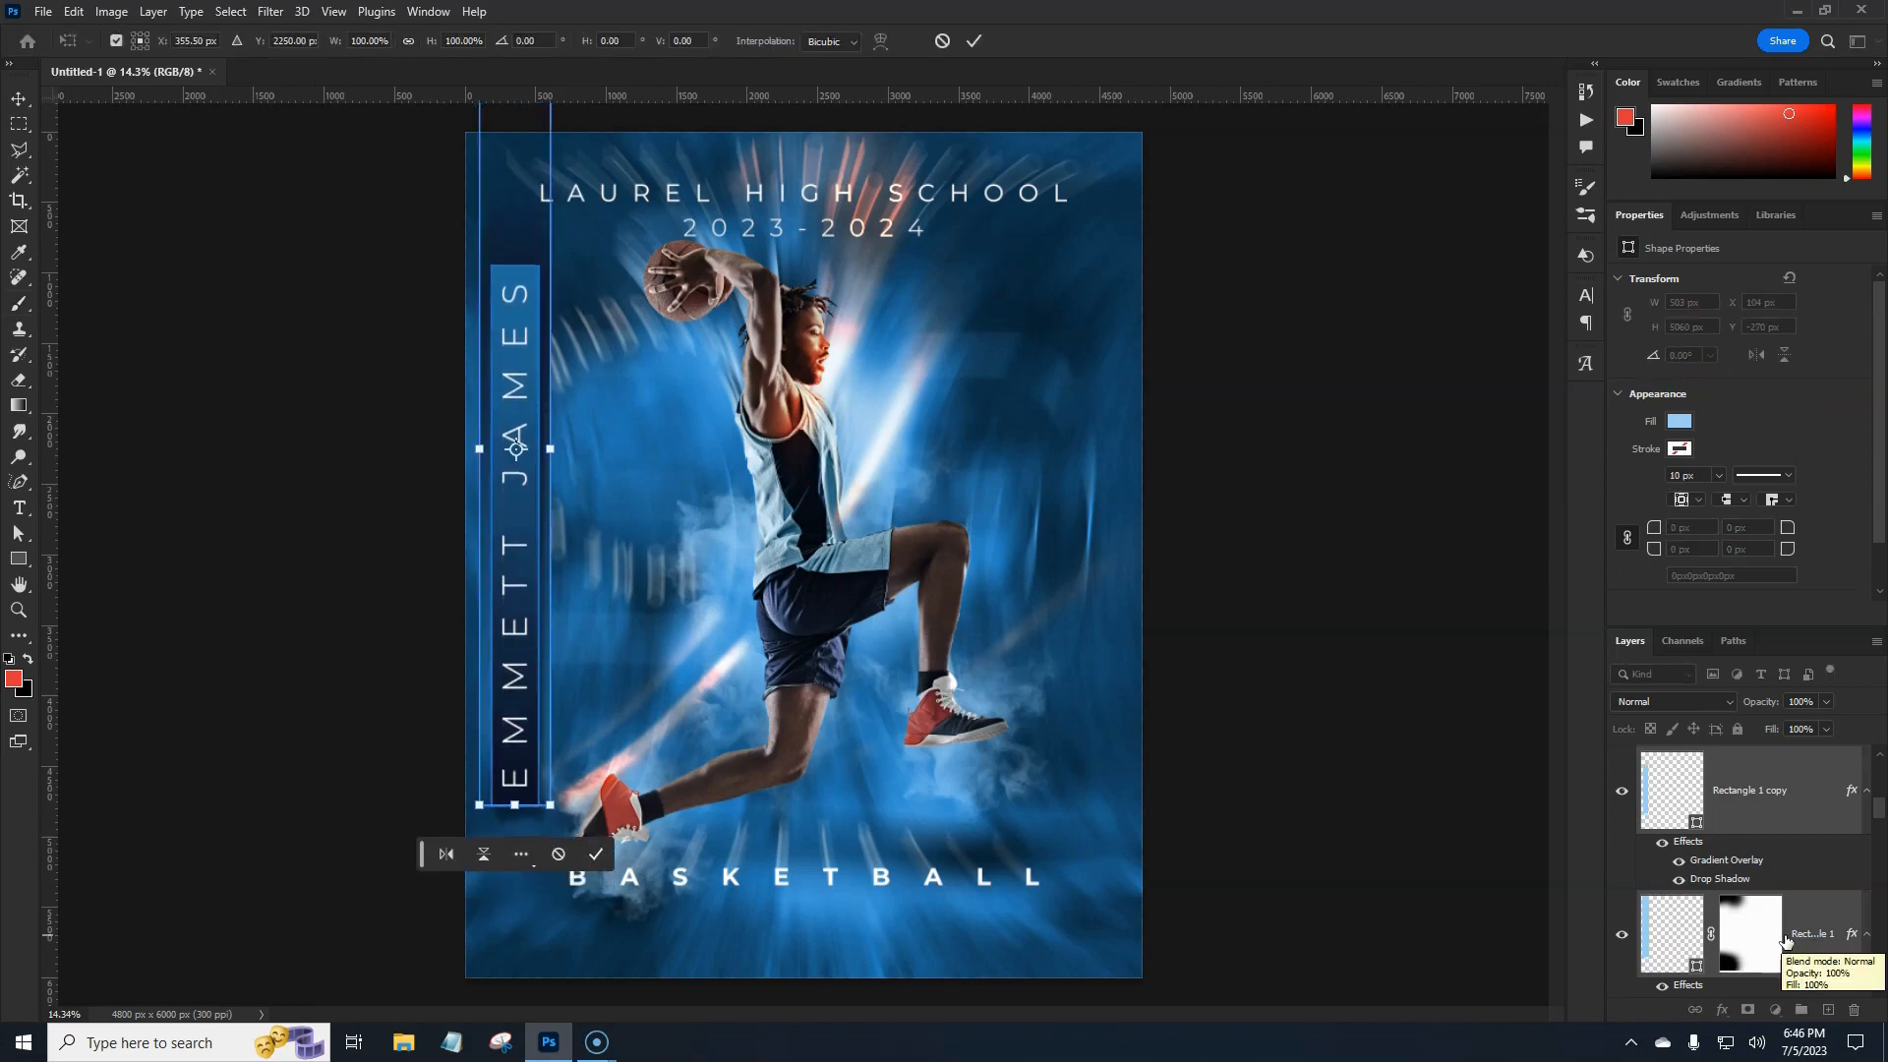
{"action": "key", "text": "shift+Up"}
{"action": "key", "text": "shift+Up"}
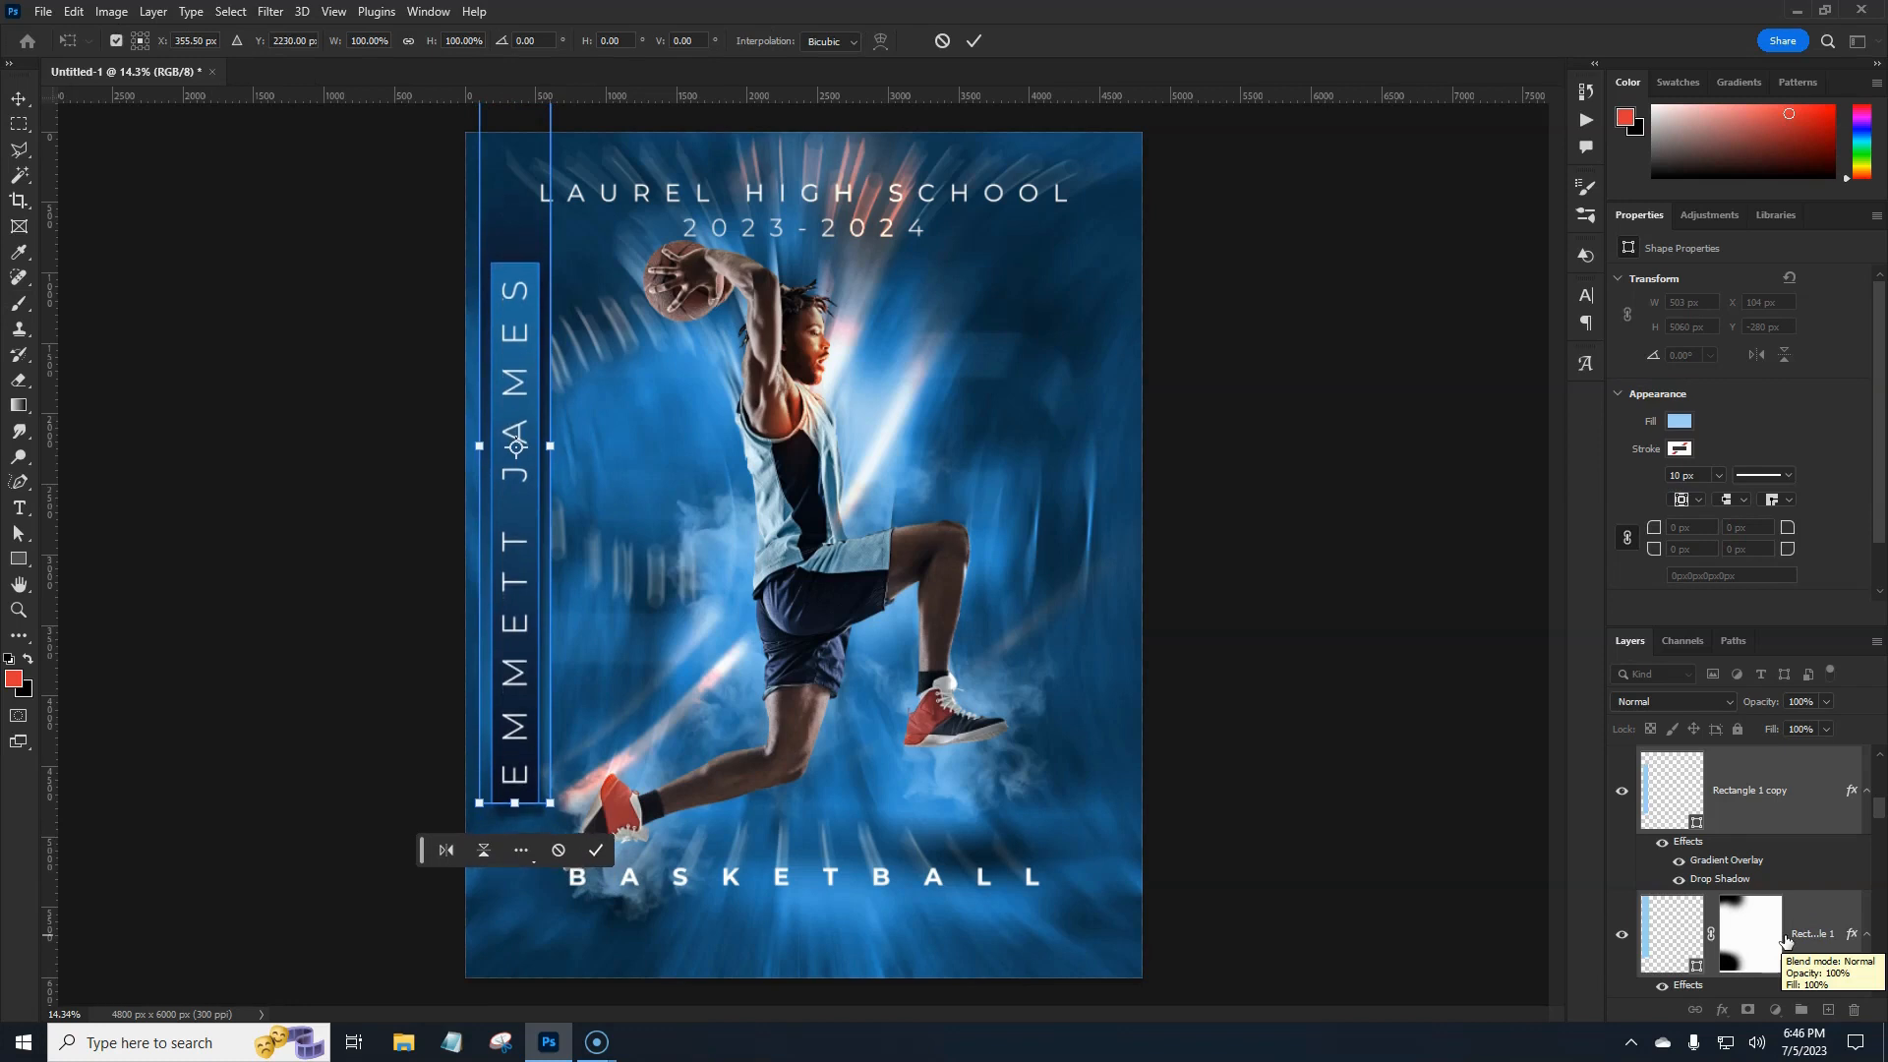
{"action": "key", "text": "Return"}
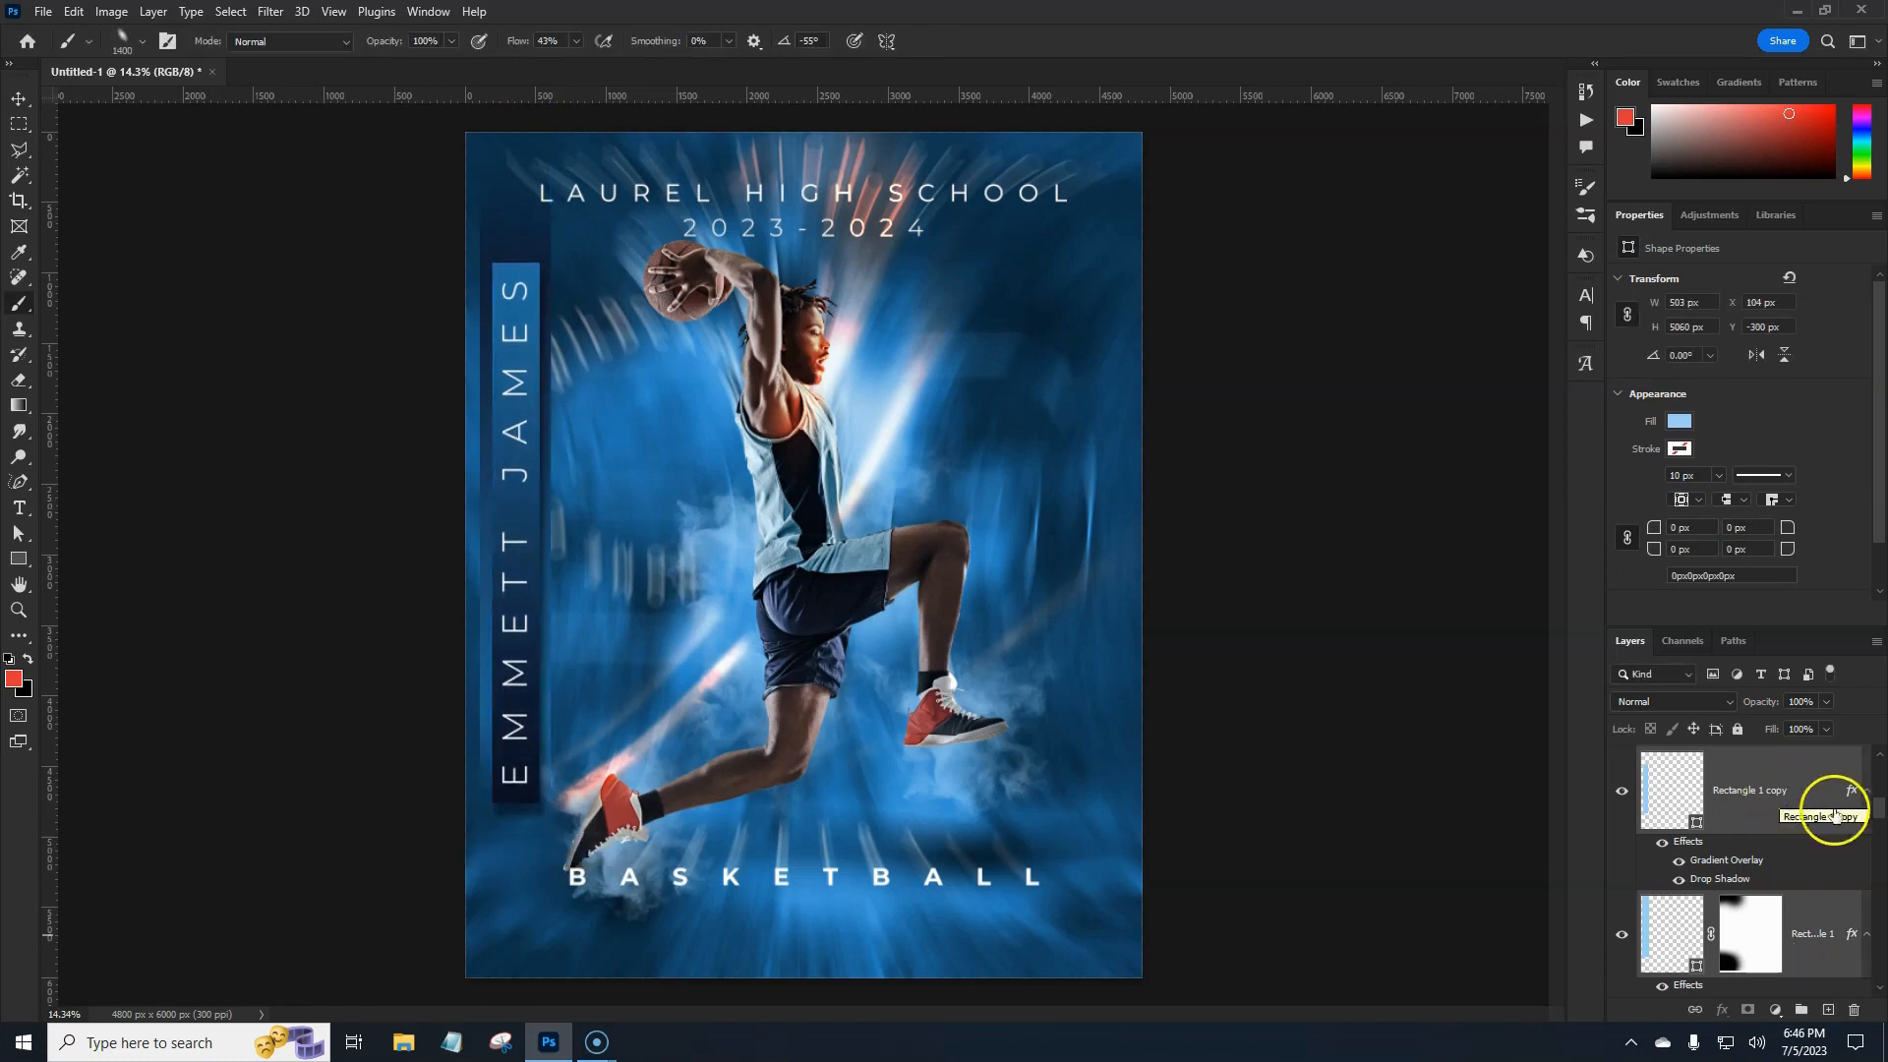
{"action": "scroll", "coordinate": [1819, 922], "scroll_direction": "down", "scroll_amount": 2}
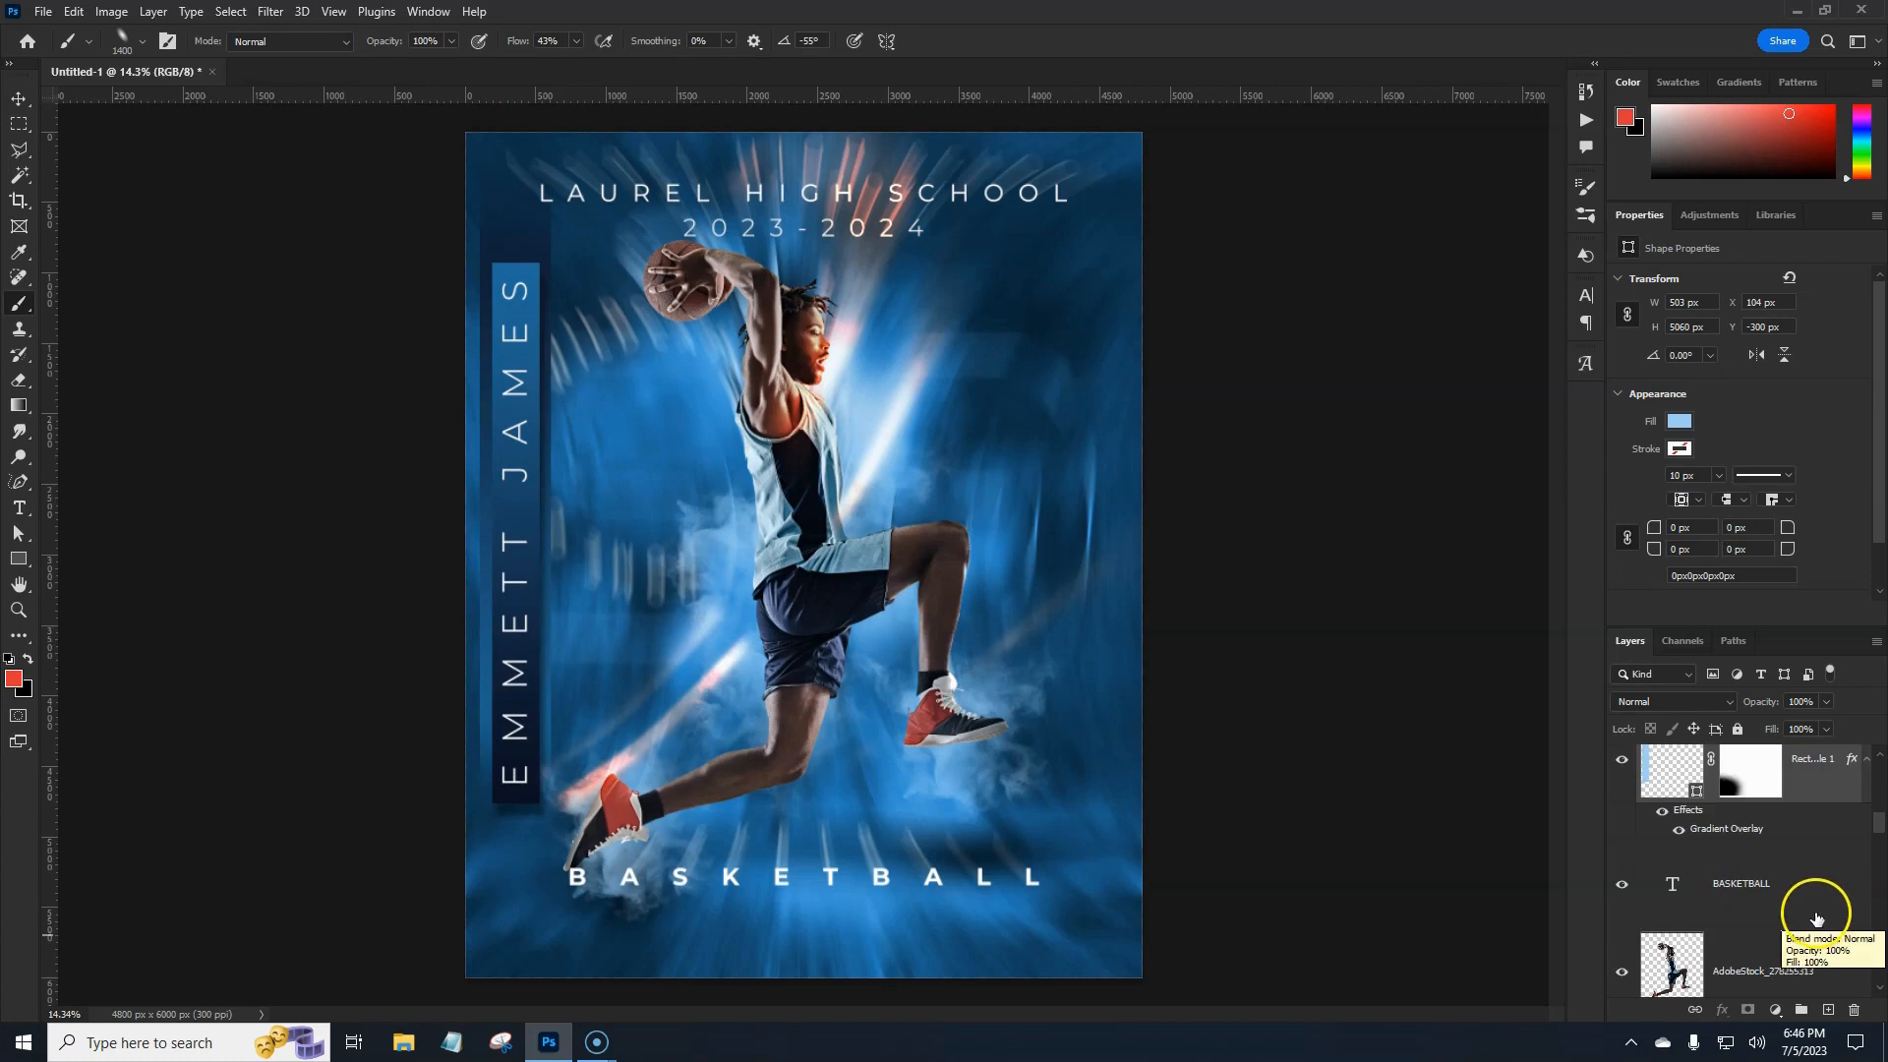
{"action": "scroll", "coordinate": [1821, 926], "scroll_direction": "down", "scroll_amount": 3}
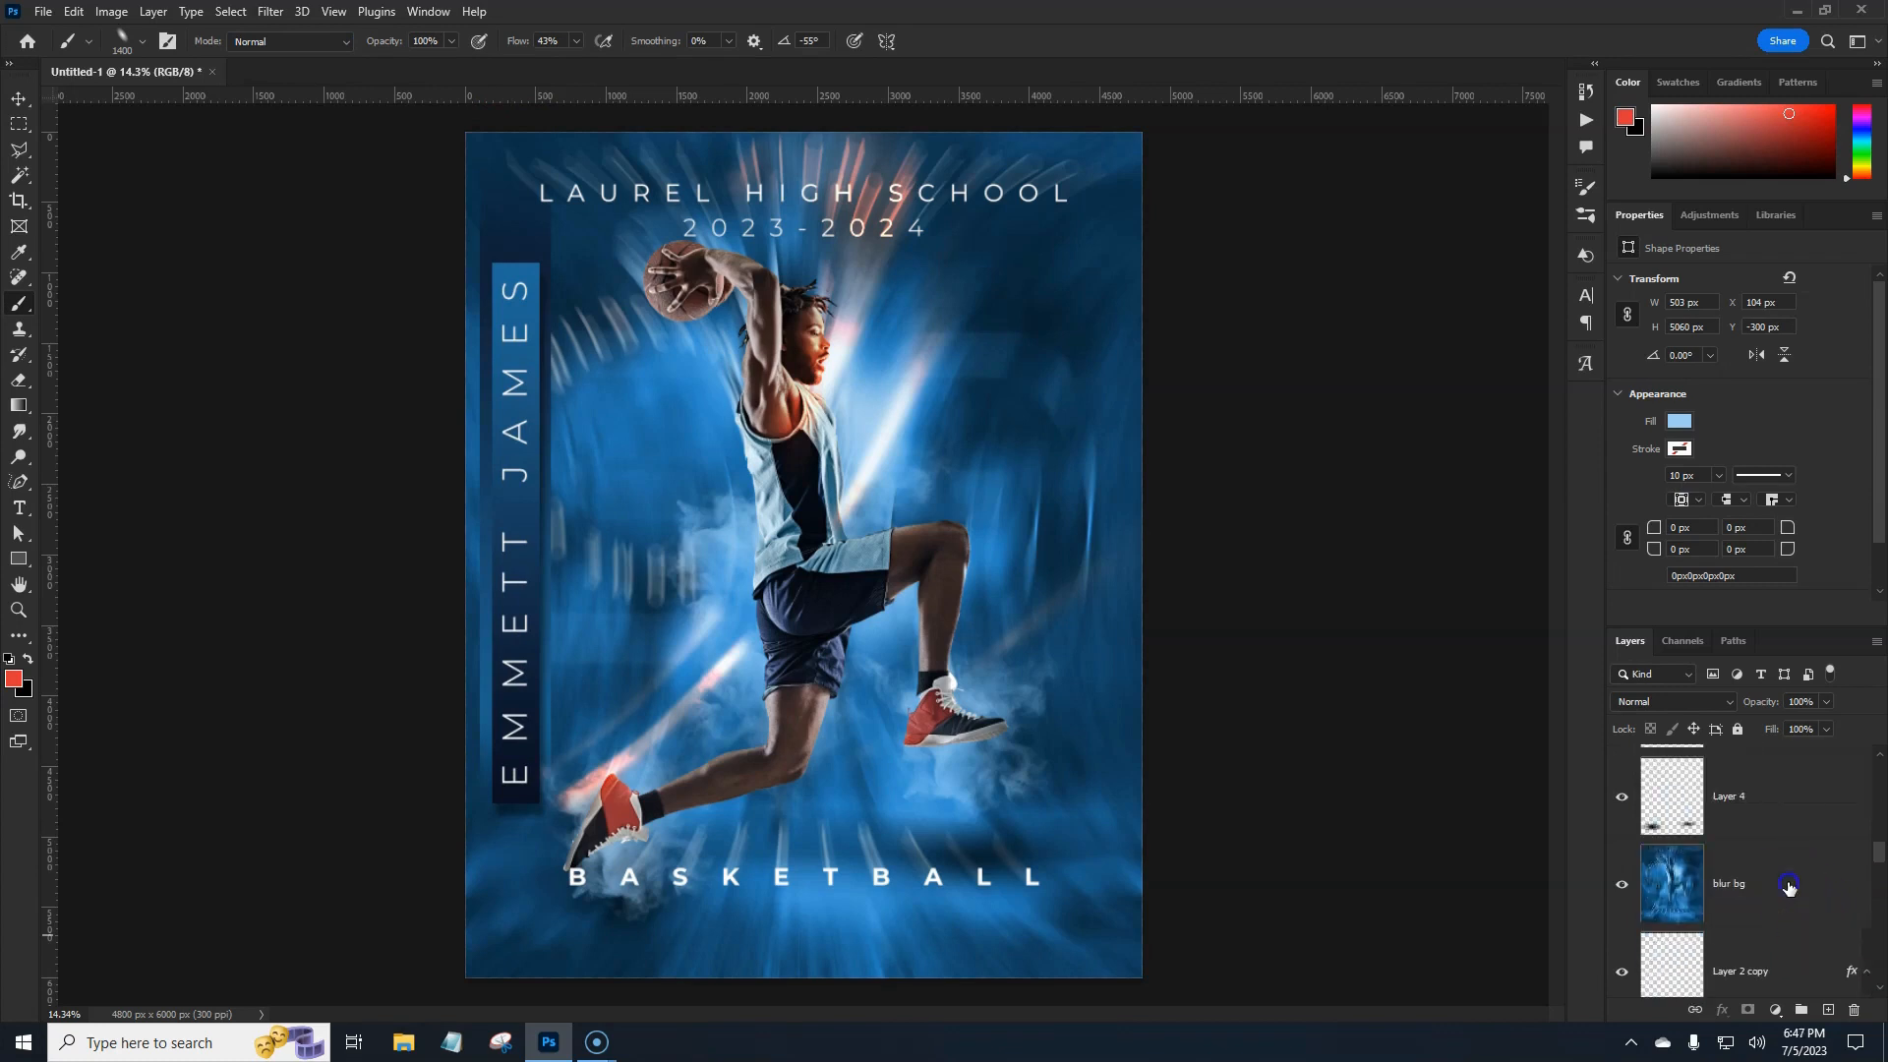
Add a Dirt crack pattern fill layer above the blur bg layer.
{"action": "left_click", "coordinate": [1672, 880]}
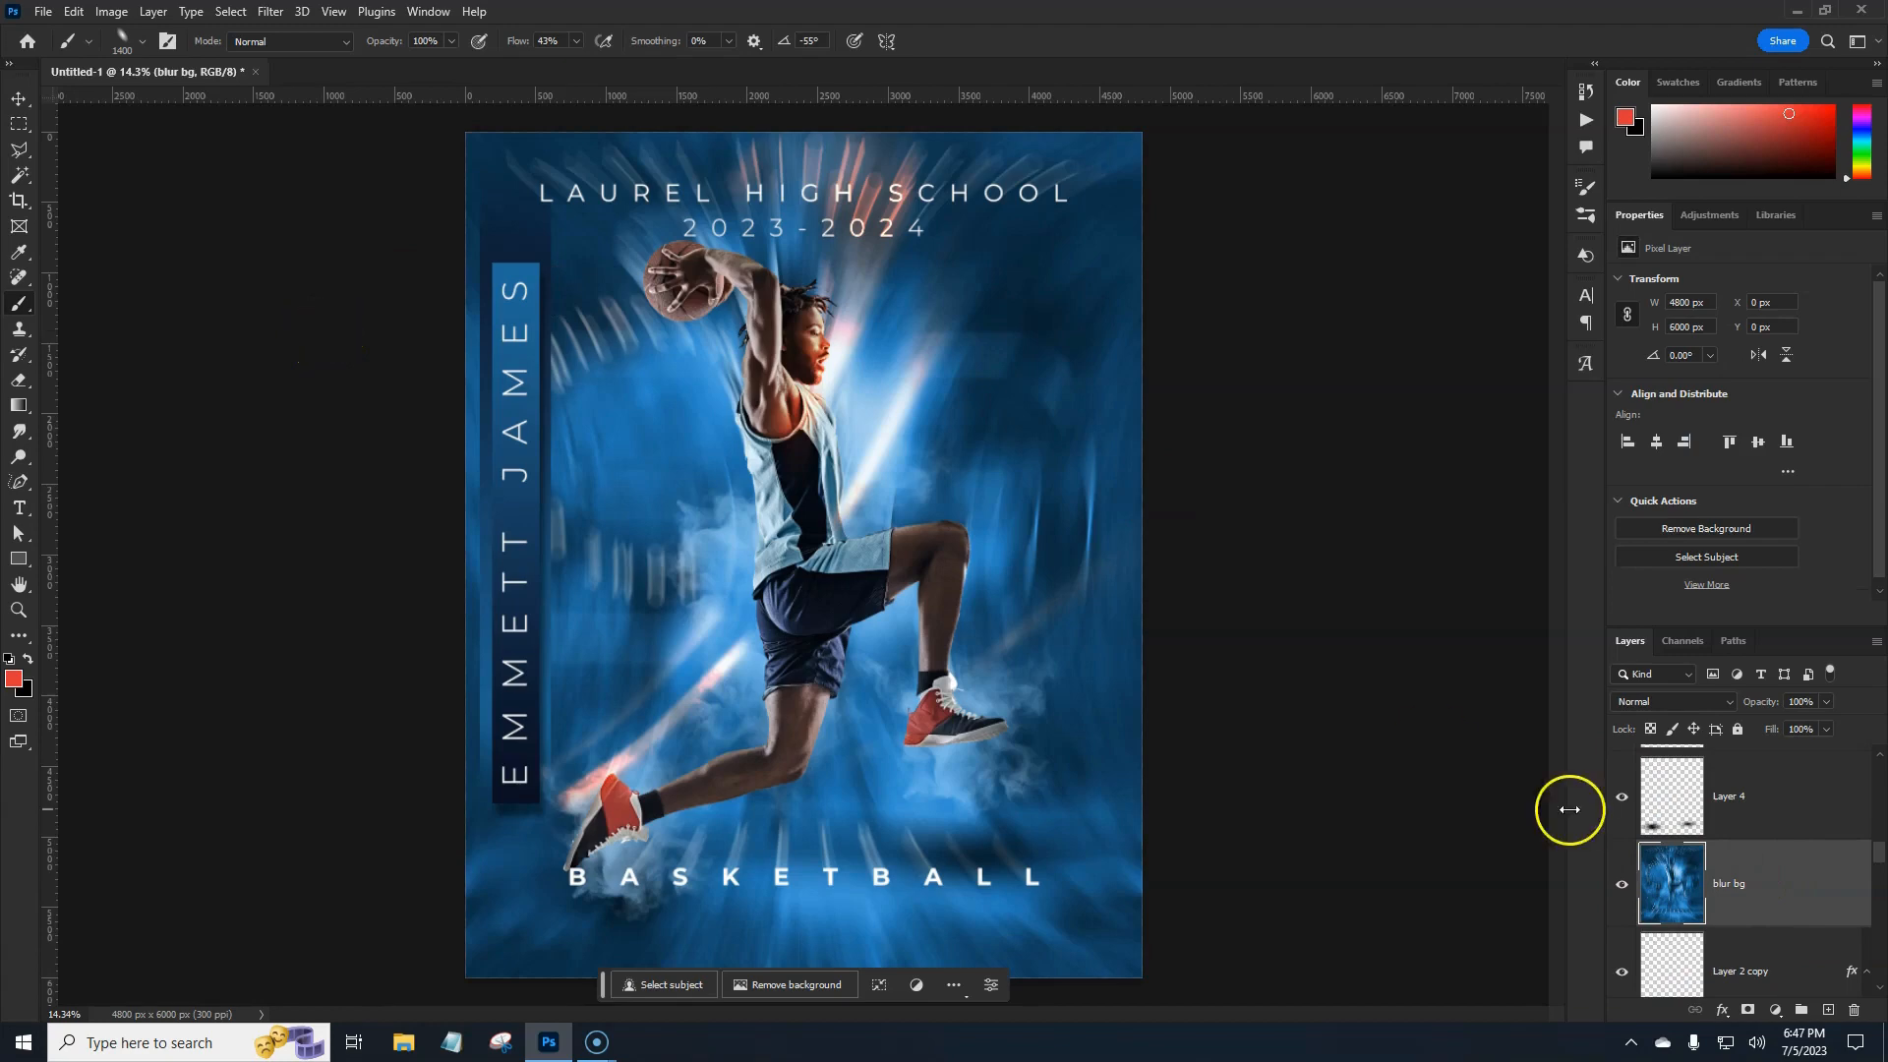
{"action": "left_click", "coordinate": [1776, 1010]}
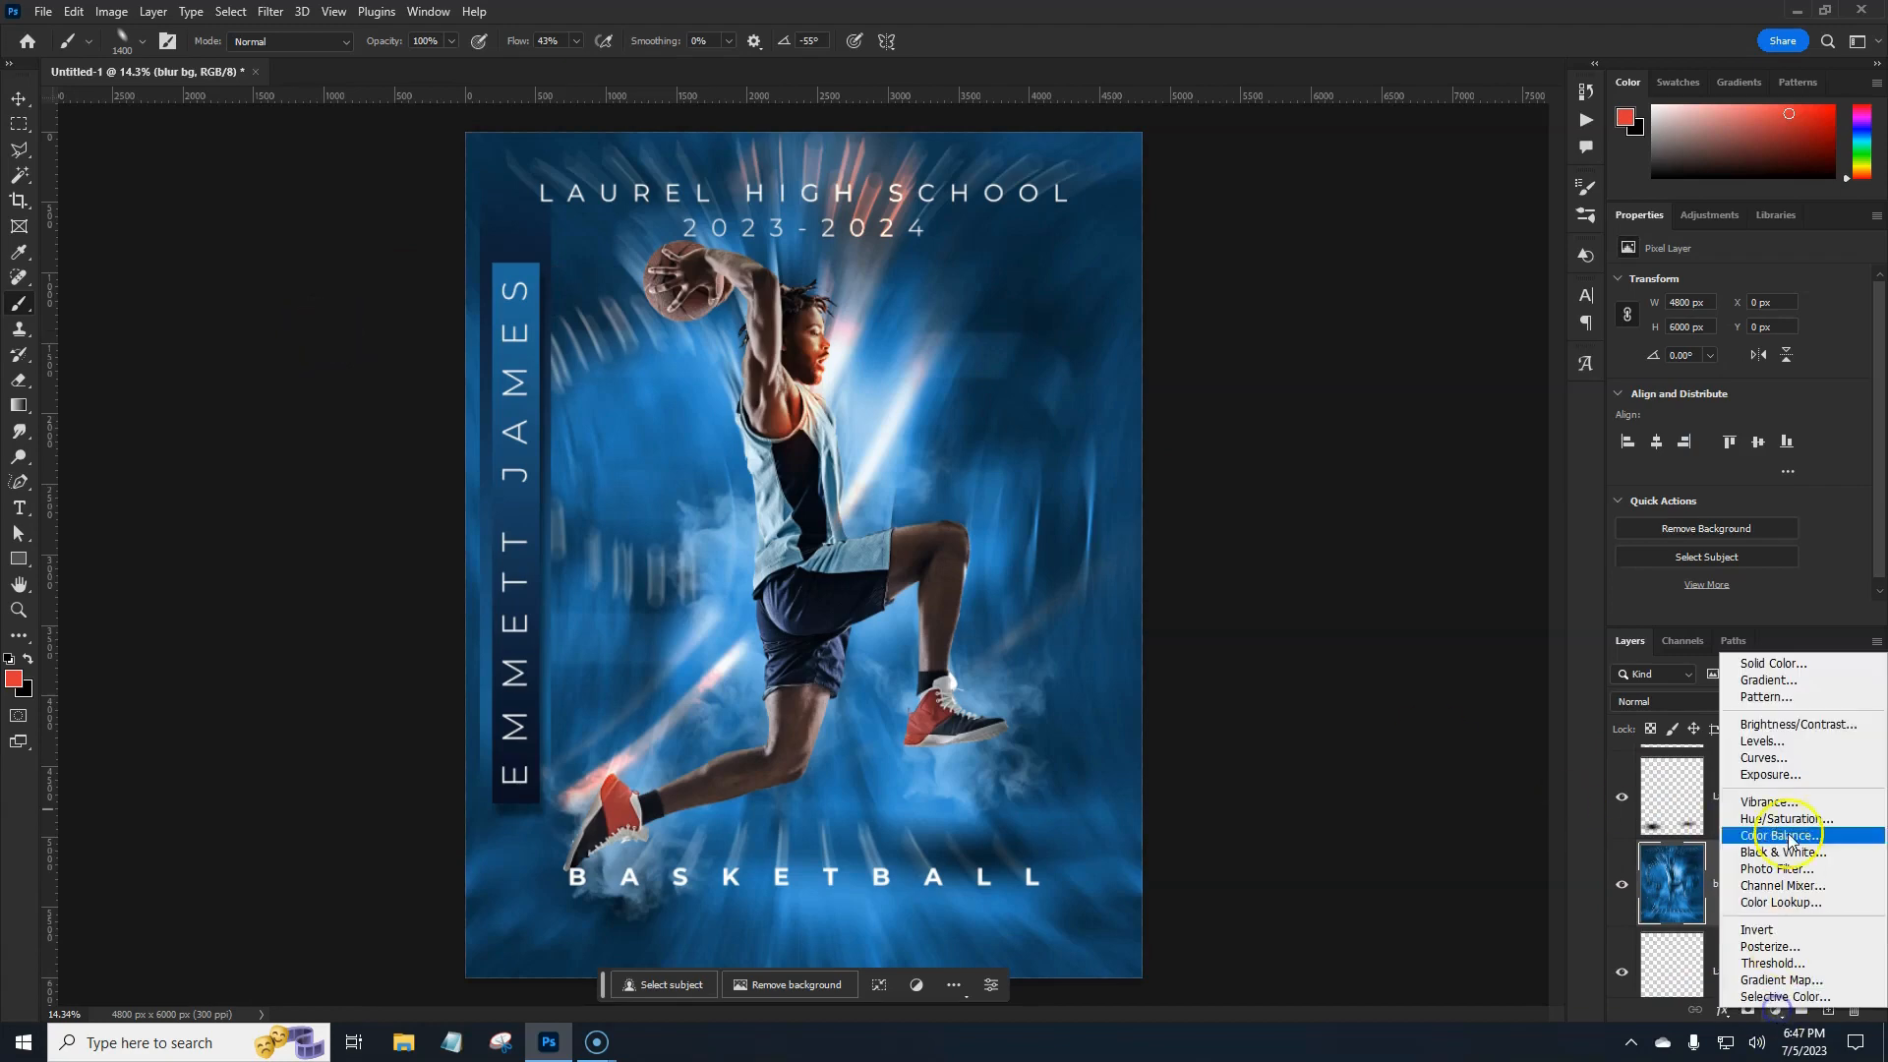
{"action": "left_click", "coordinate": [1770, 698]}
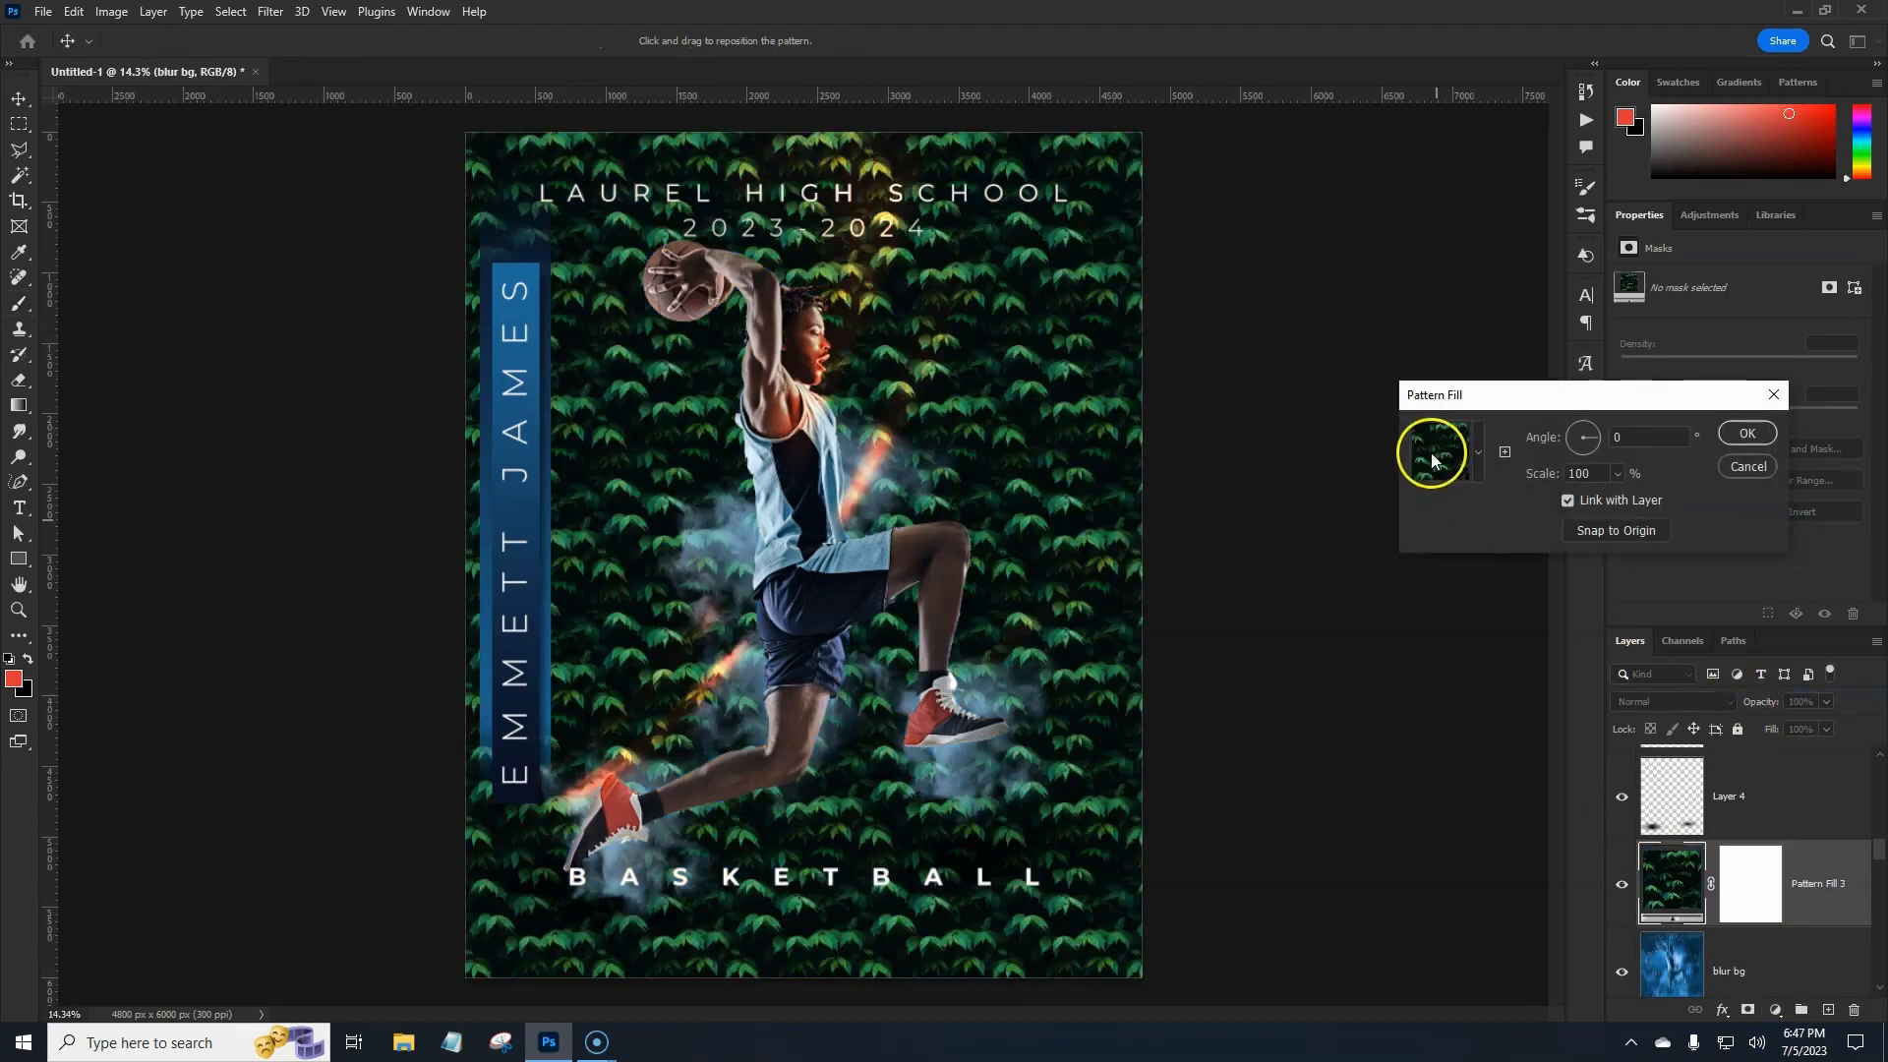
{"action": "left_click", "coordinate": [1470, 452]}
{"action": "left_click", "coordinate": [1484, 456]}
{"action": "left_click", "coordinate": [1436, 640]}
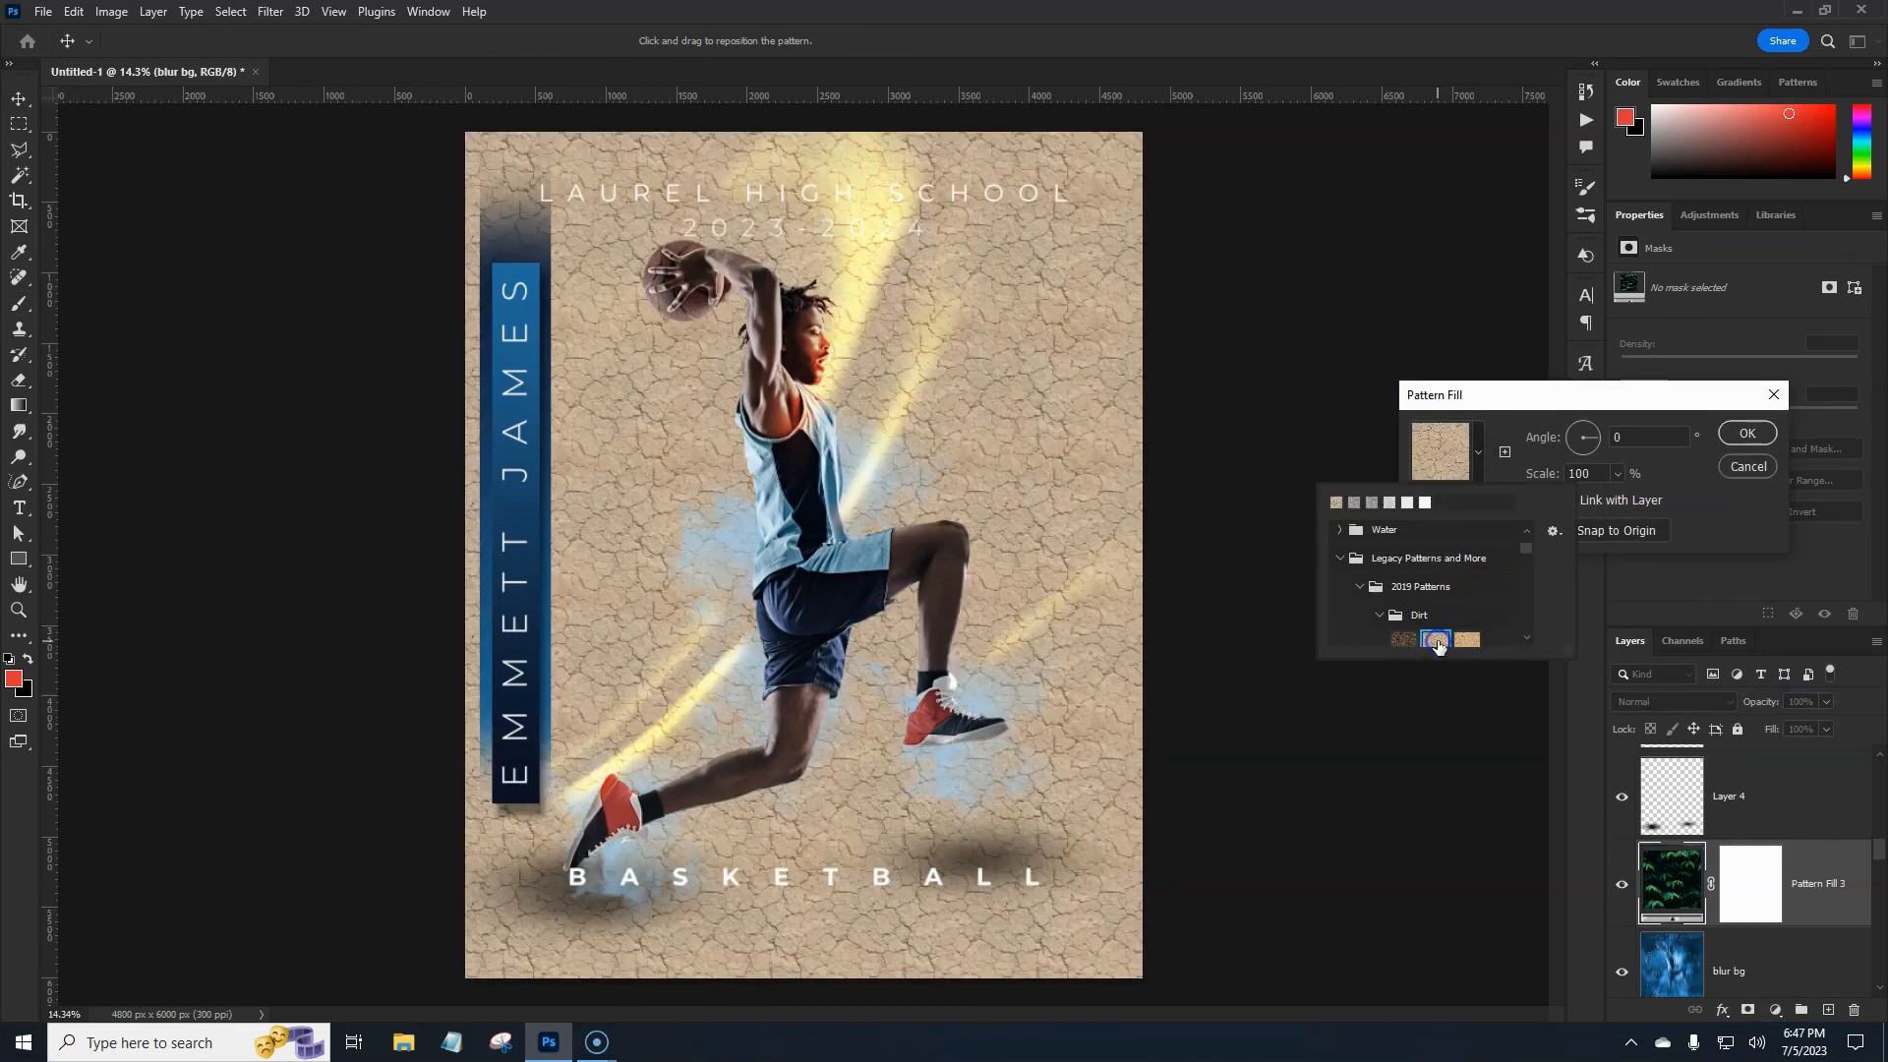
{"action": "left_click", "coordinate": [1748, 433]}
{"action": "left_click", "coordinate": [1748, 433]}
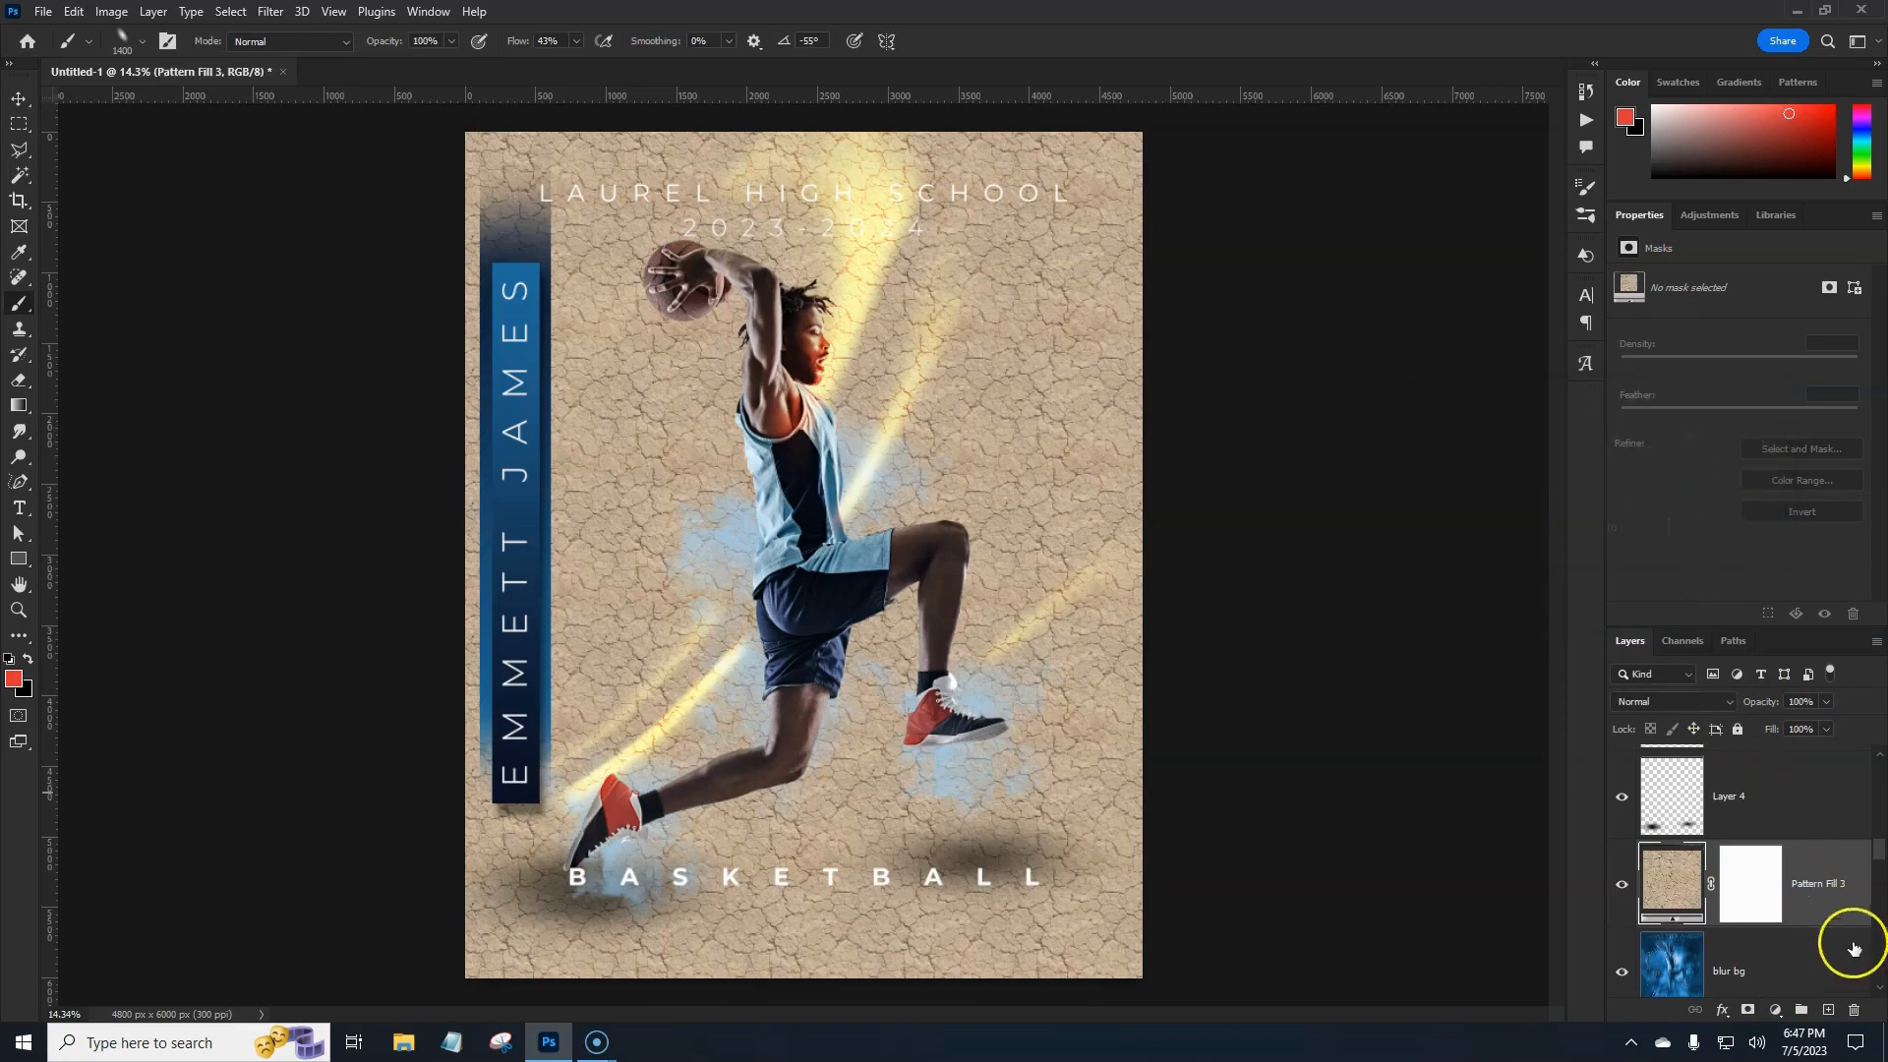
Set the pattern fill layer's blend mode to Multiply.
{"action": "left_click", "coordinate": [1713, 703]}
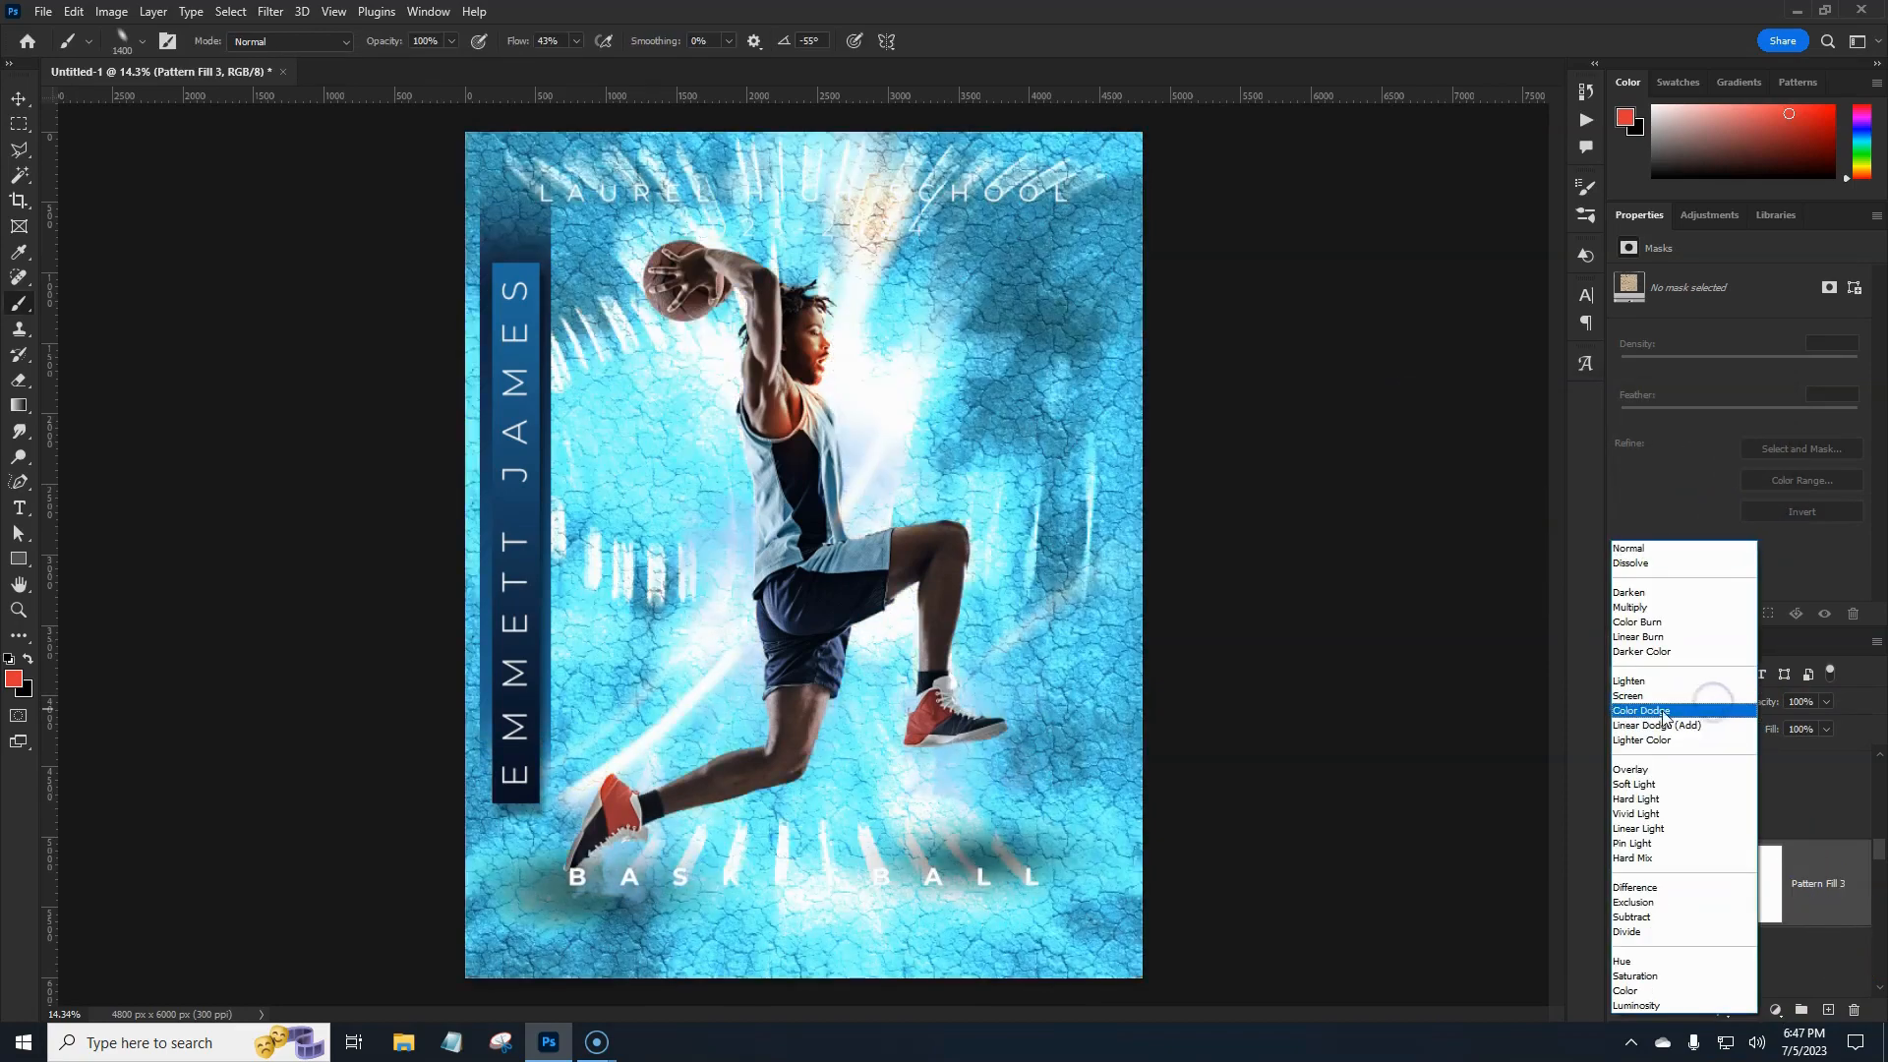
{"action": "left_click", "coordinate": [1629, 608]}
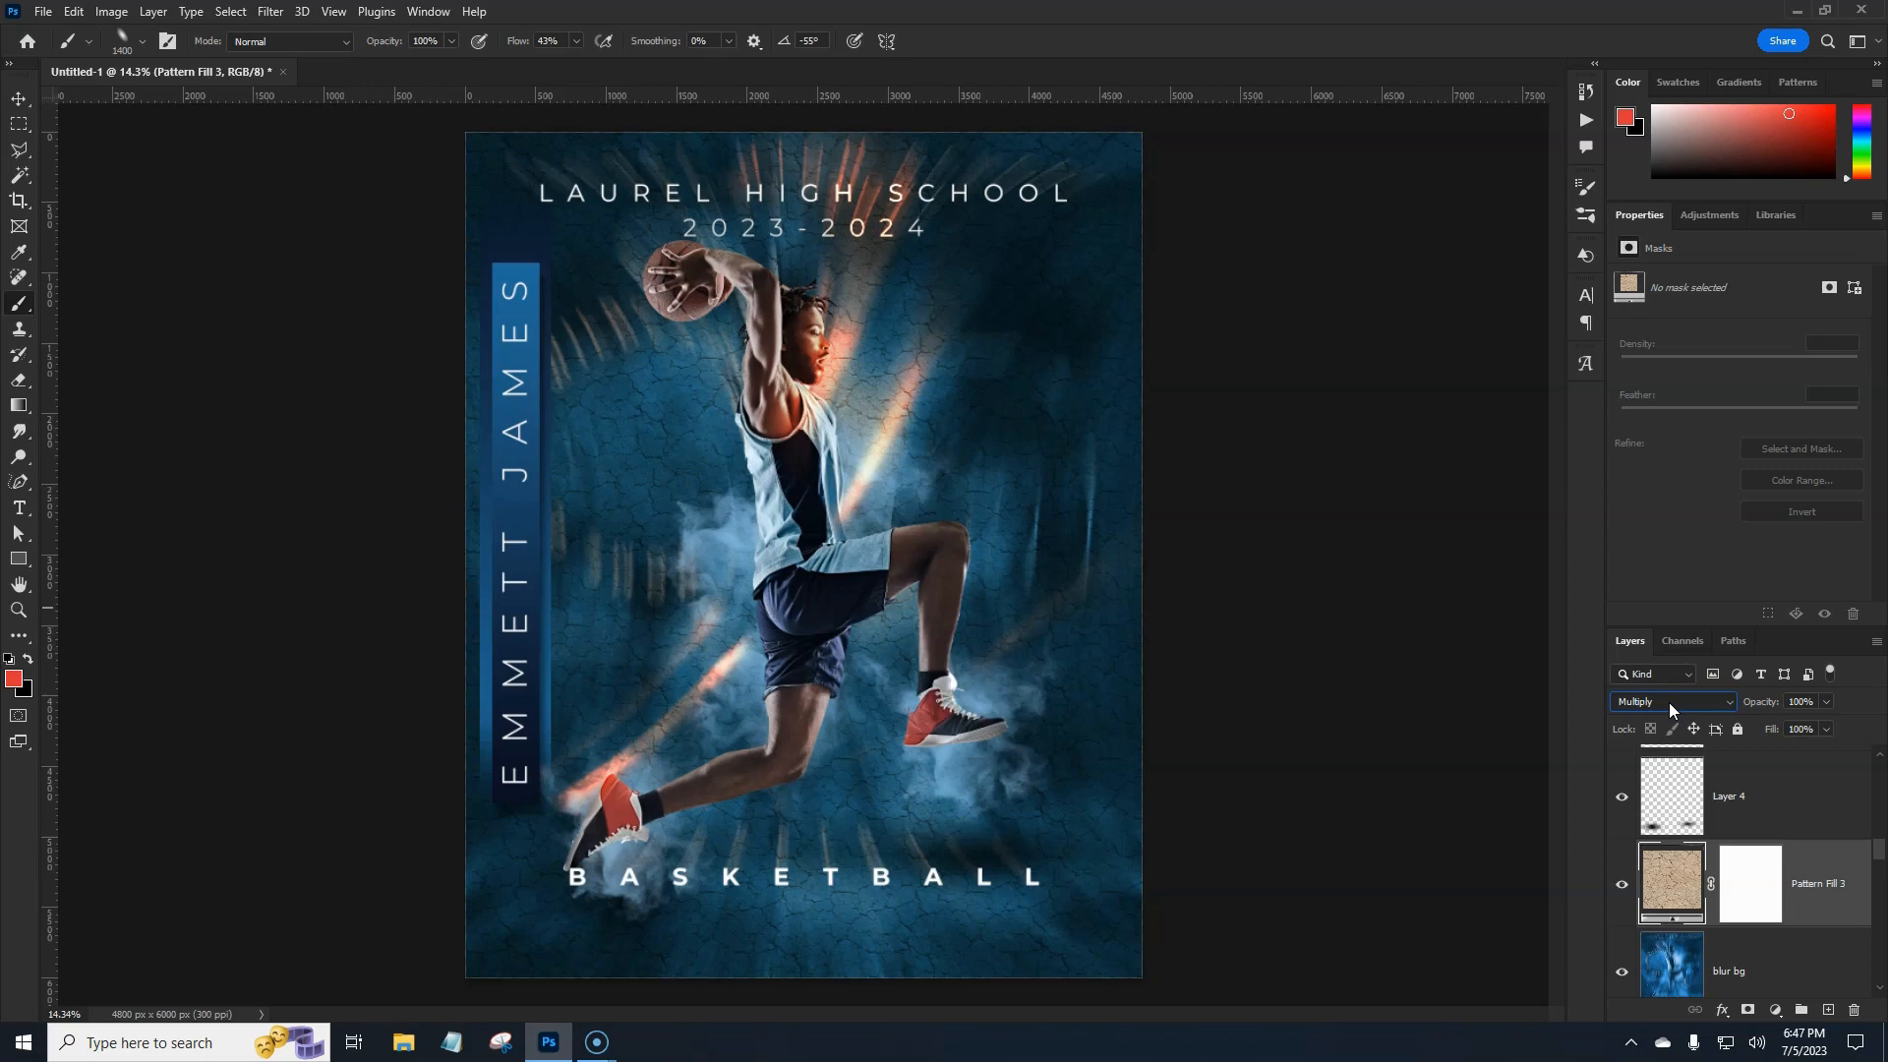
{"action": "left_click", "coordinate": [897, 482]}
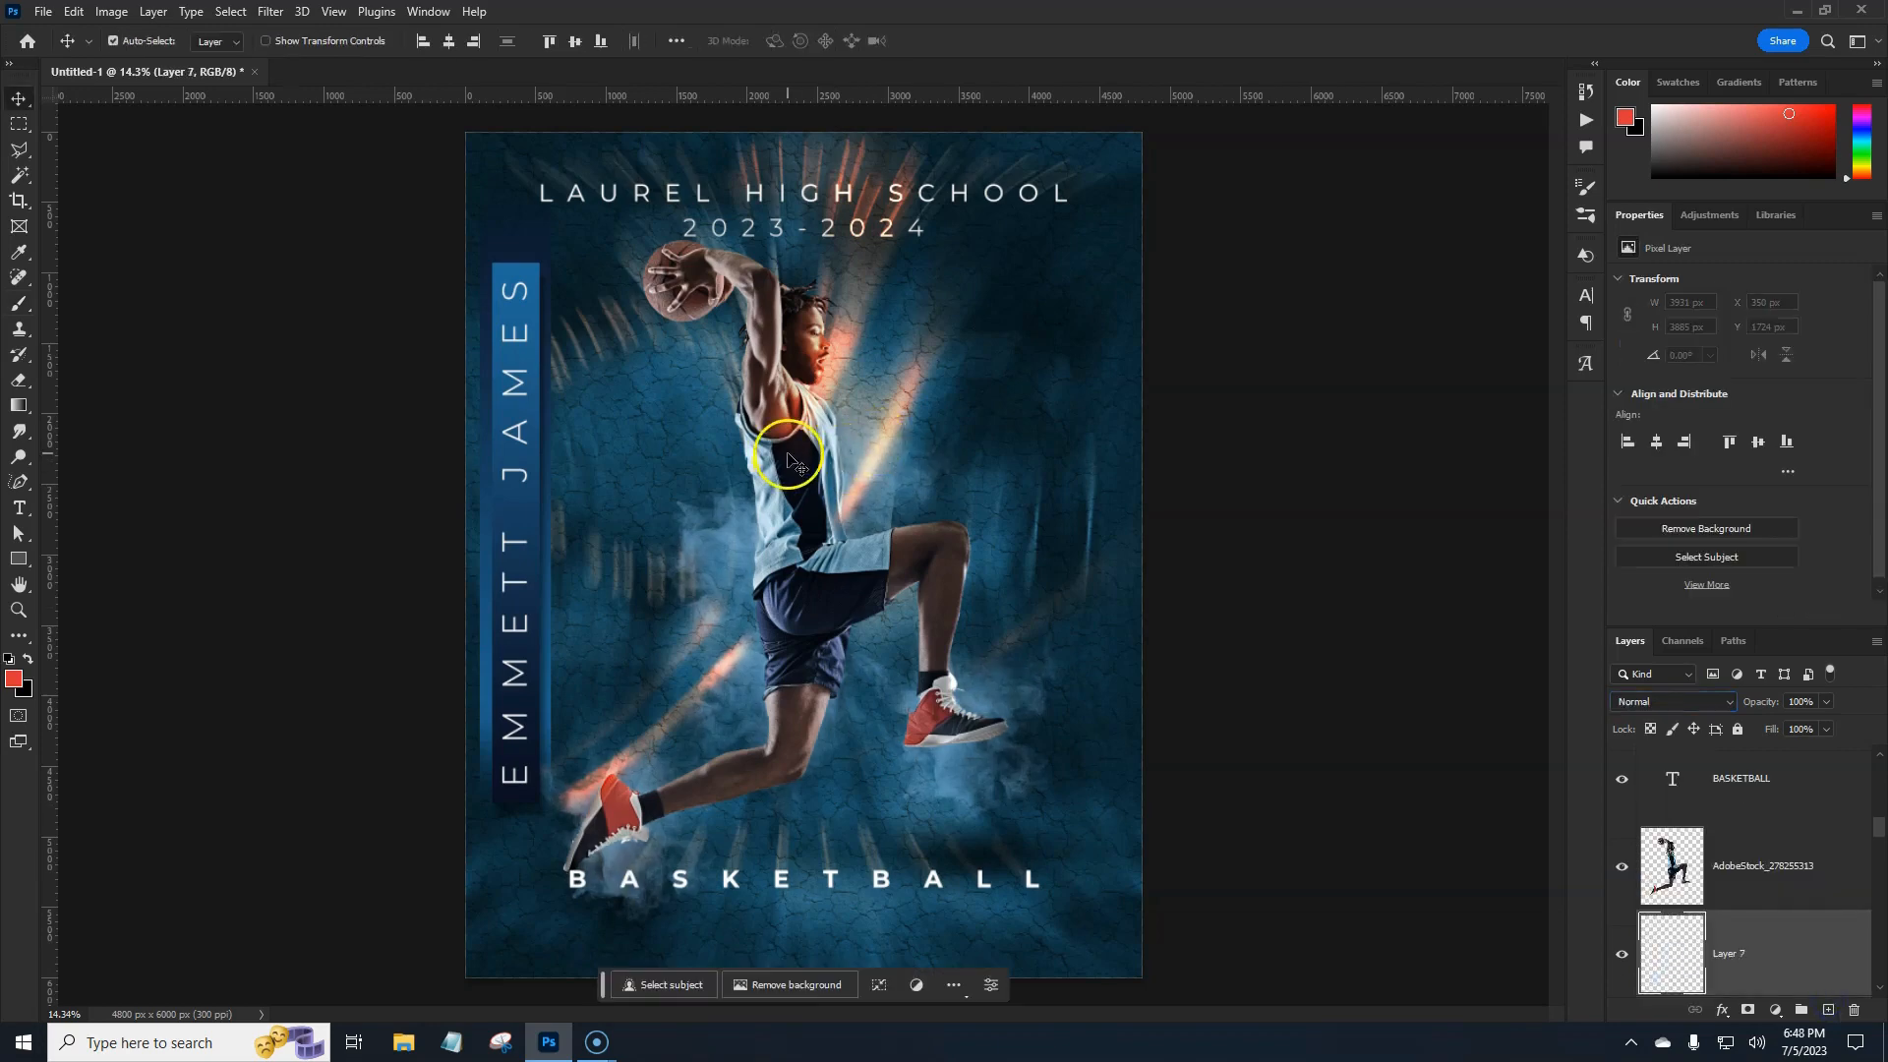
Choose preset 6 from the 30 Storm Lightning stamp brushes.
{"action": "key", "text": "b"}
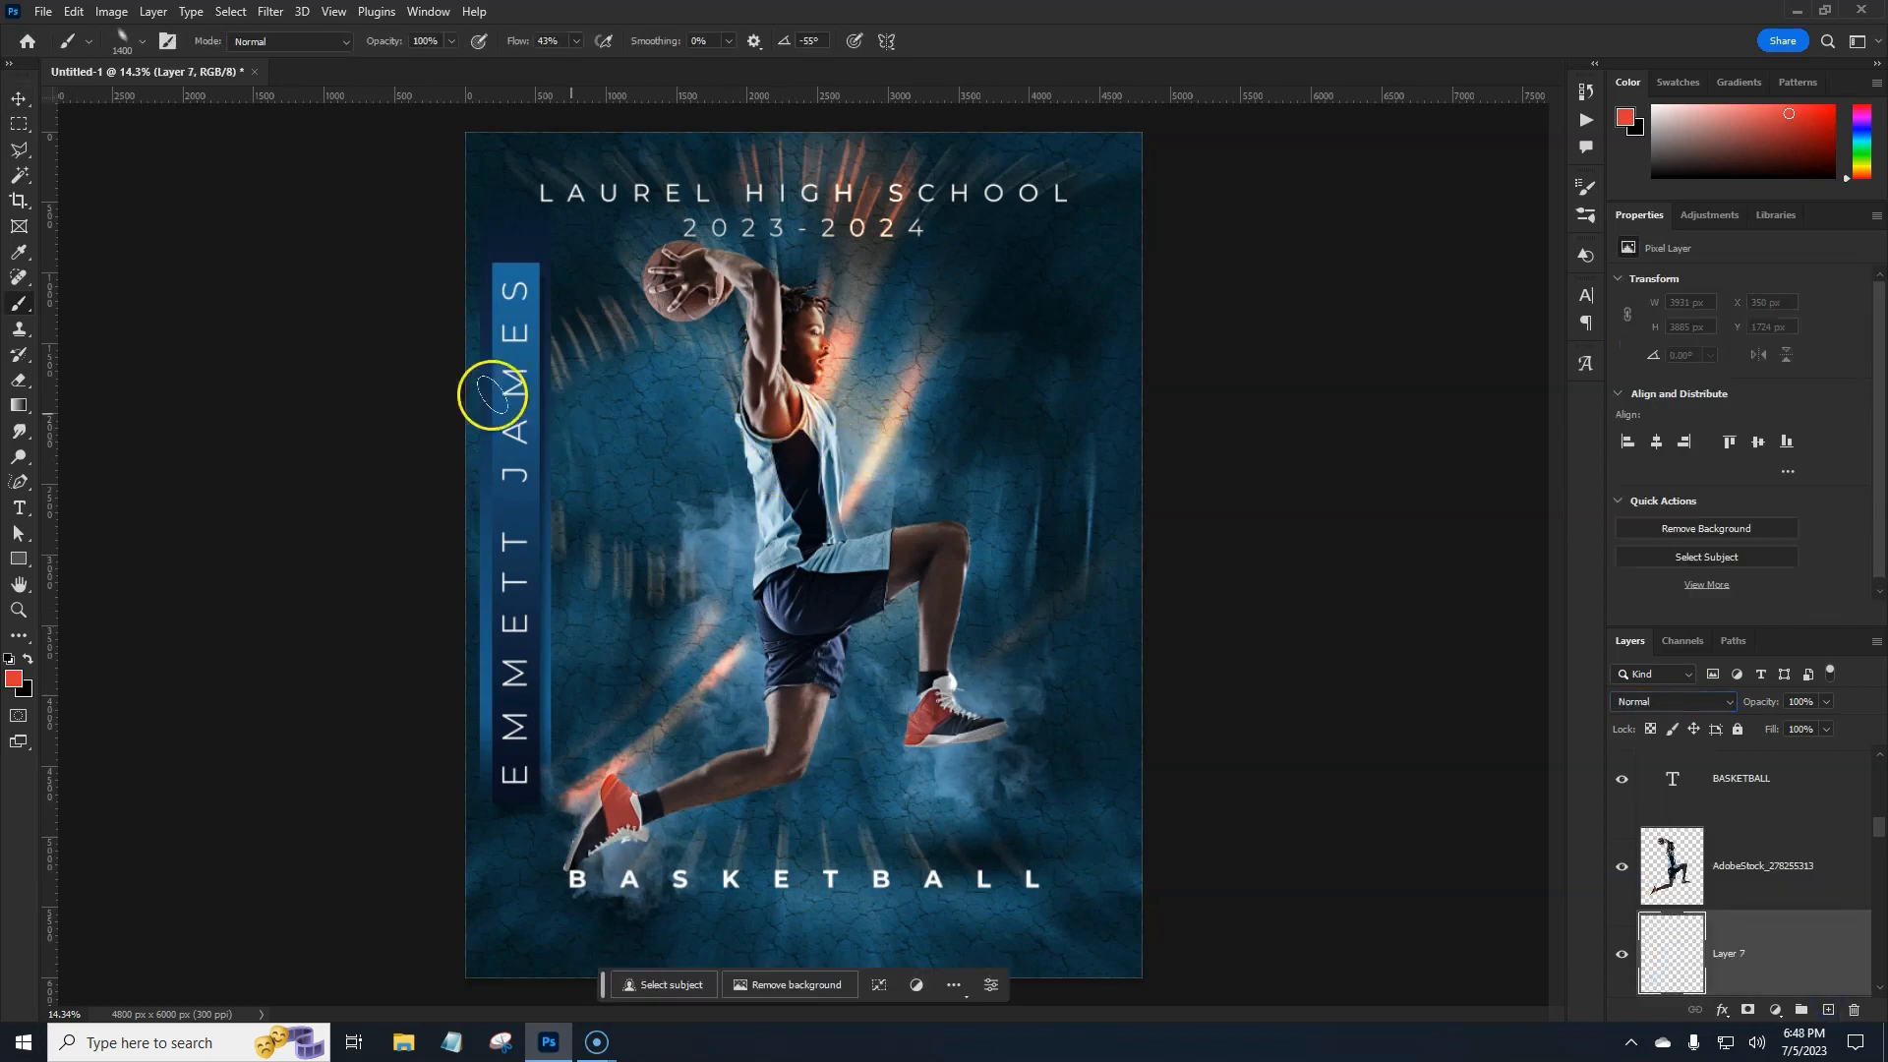
{"action": "left_click", "coordinate": [129, 41]}
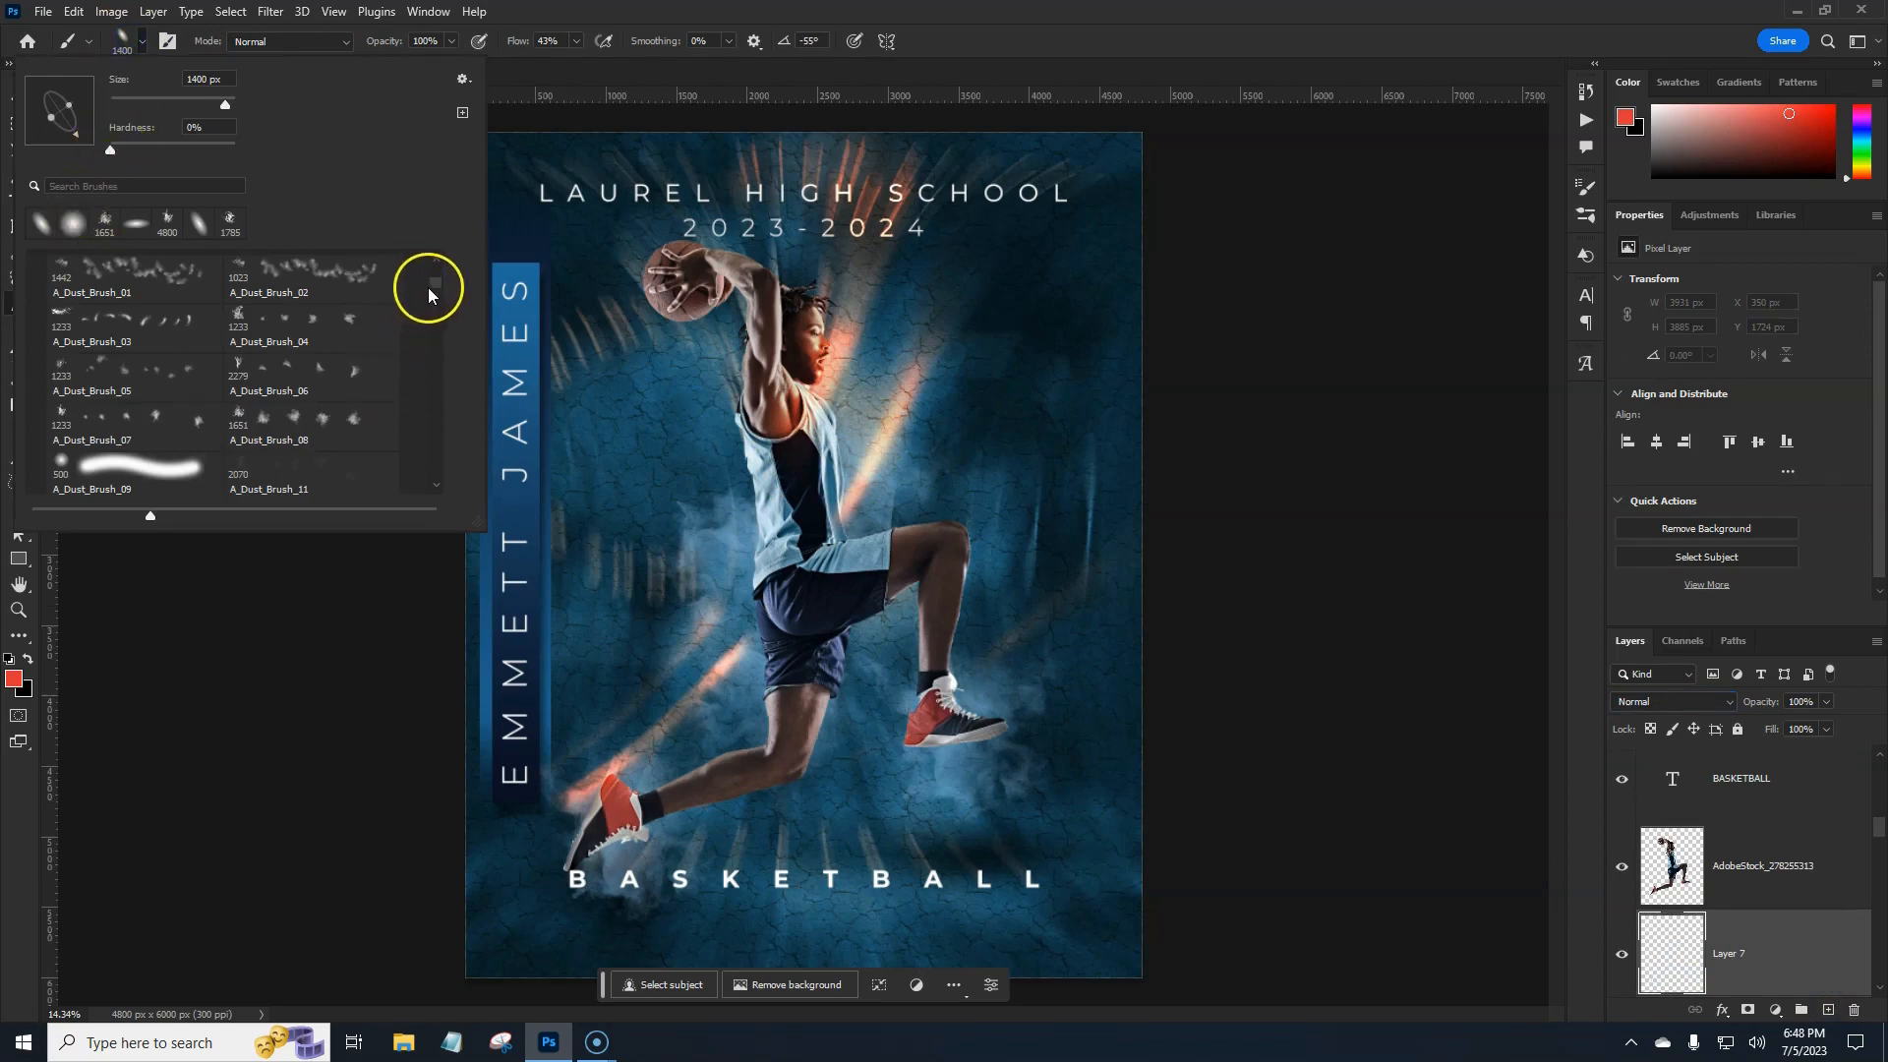
{"action": "left_click", "coordinate": [431, 278]}
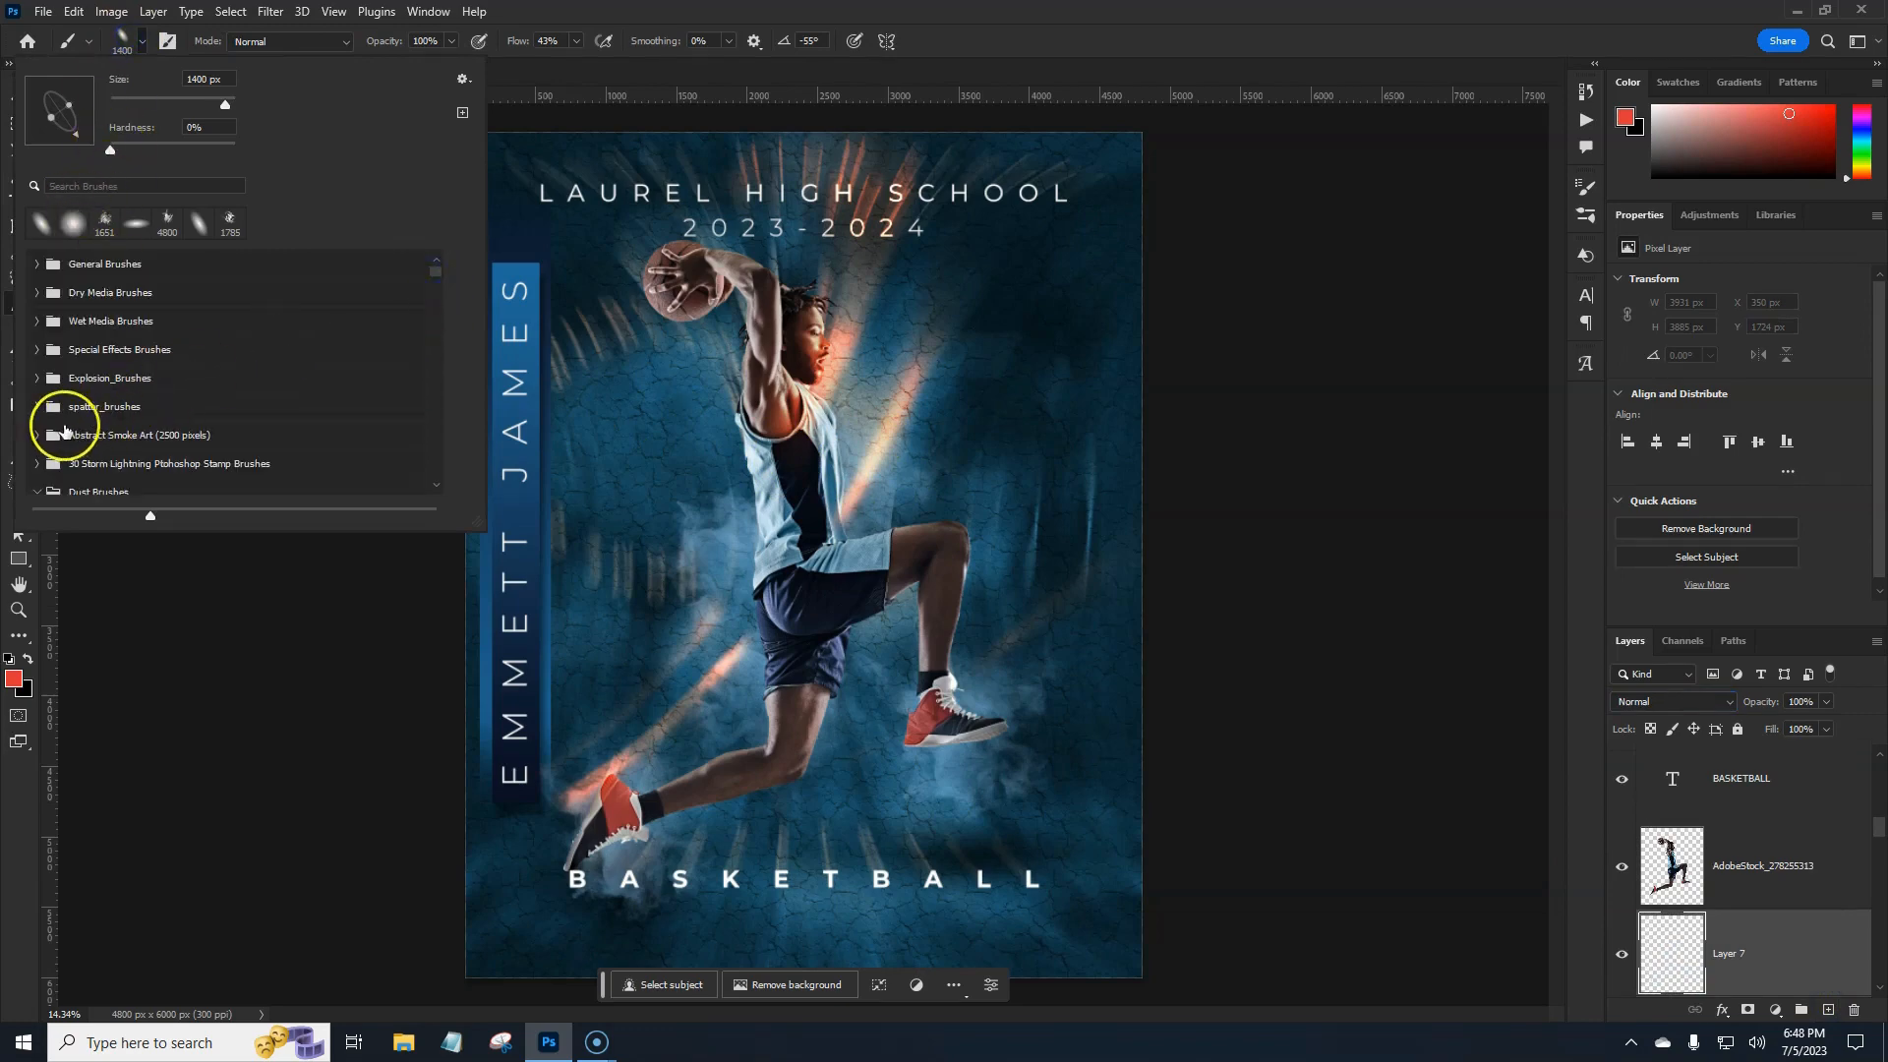
{"action": "scroll", "coordinate": [64, 430], "scroll_direction": "down", "scroll_amount": 1}
{"action": "left_click", "coordinate": [38, 447]}
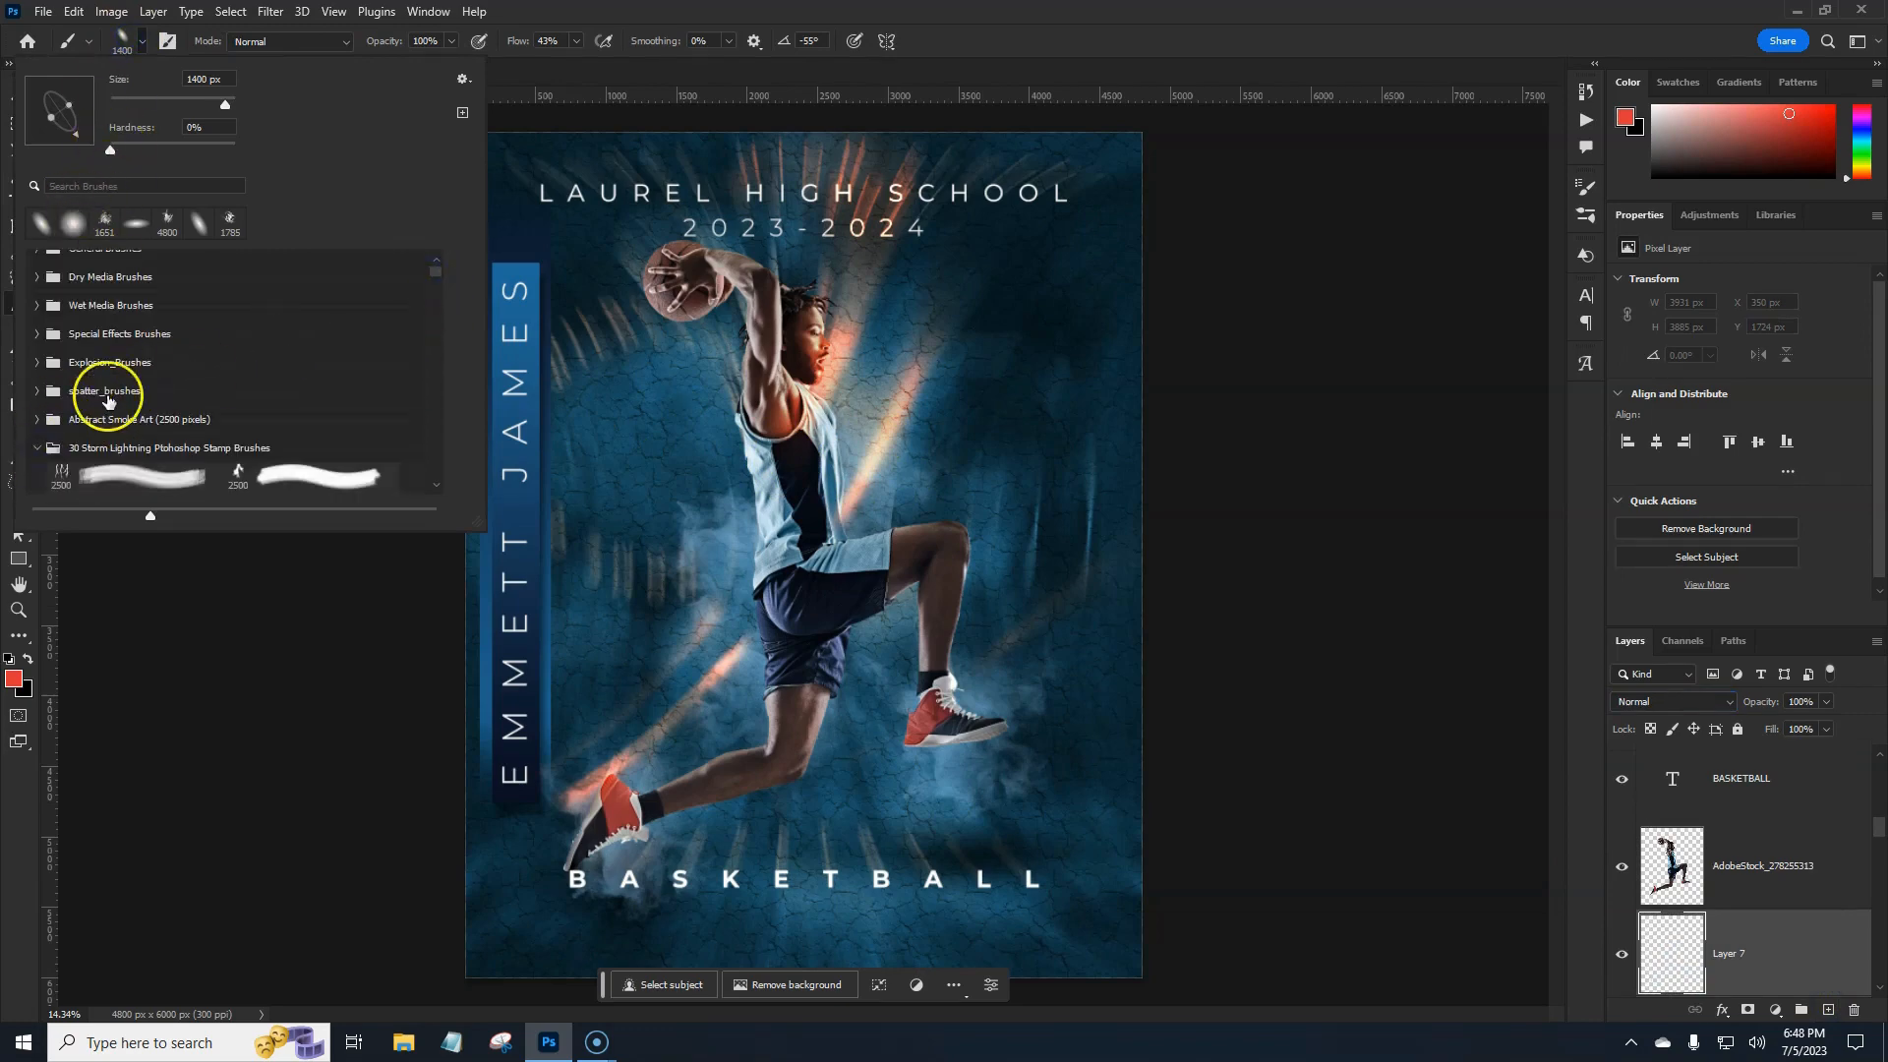
{"action": "scroll", "coordinate": [190, 400], "scroll_direction": "down", "scroll_amount": 6}
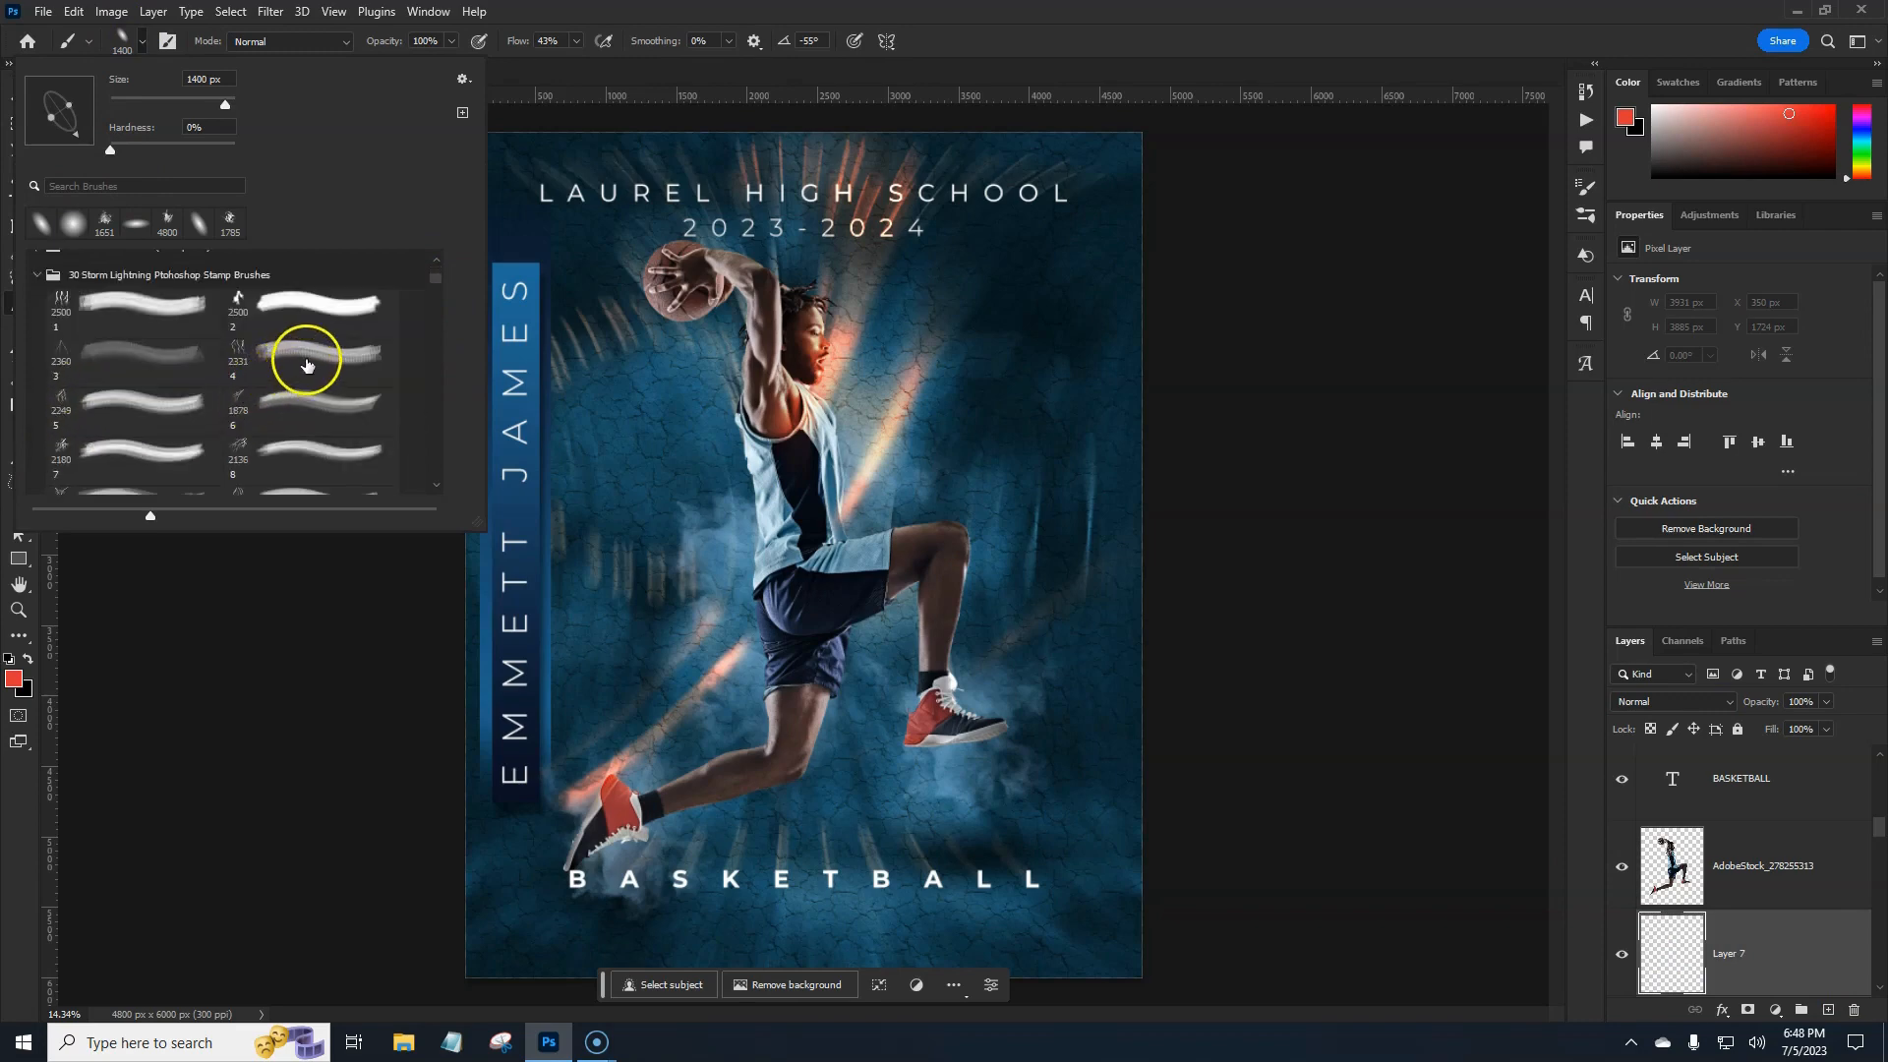
{"action": "left_click", "coordinate": [291, 403]}
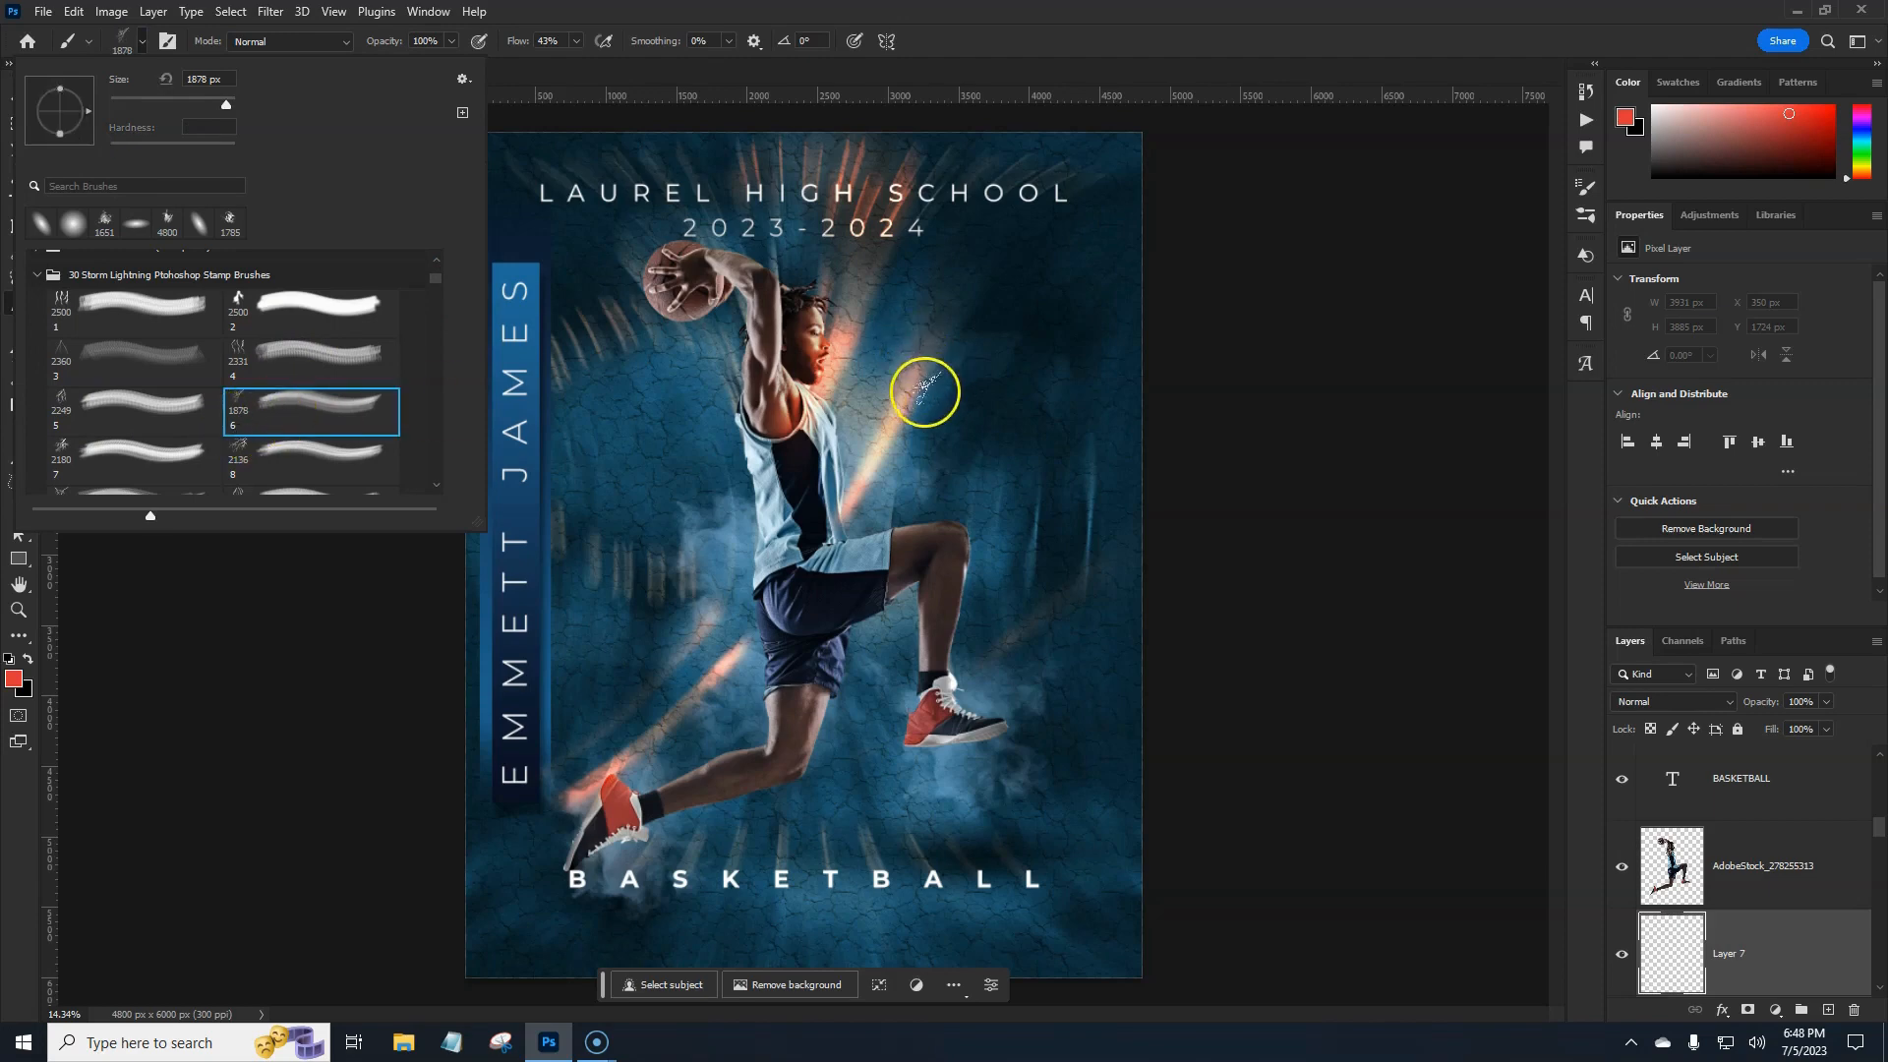
{"action": "left_click", "coordinate": [976, 51]}
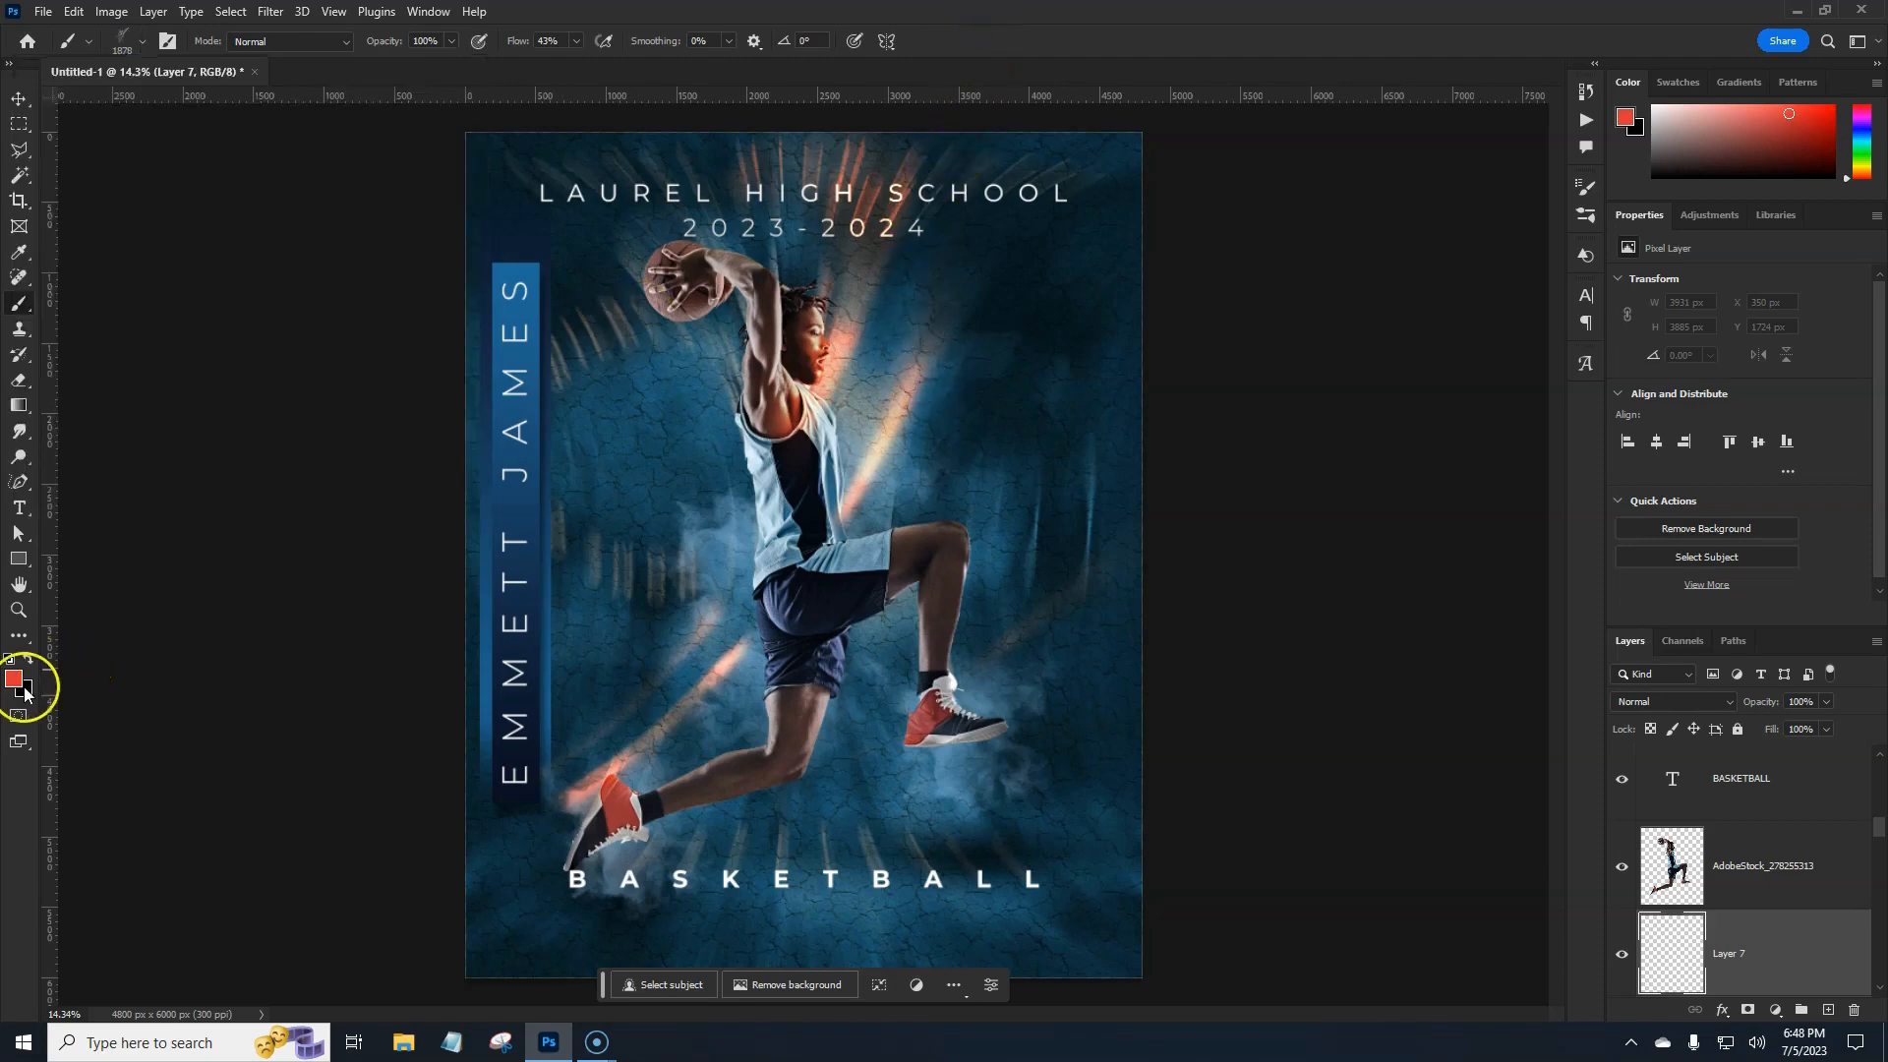
Stamp white lightning bolts at the upper right and bottom-left at 100% flow.
{"action": "key", "text": "x"}
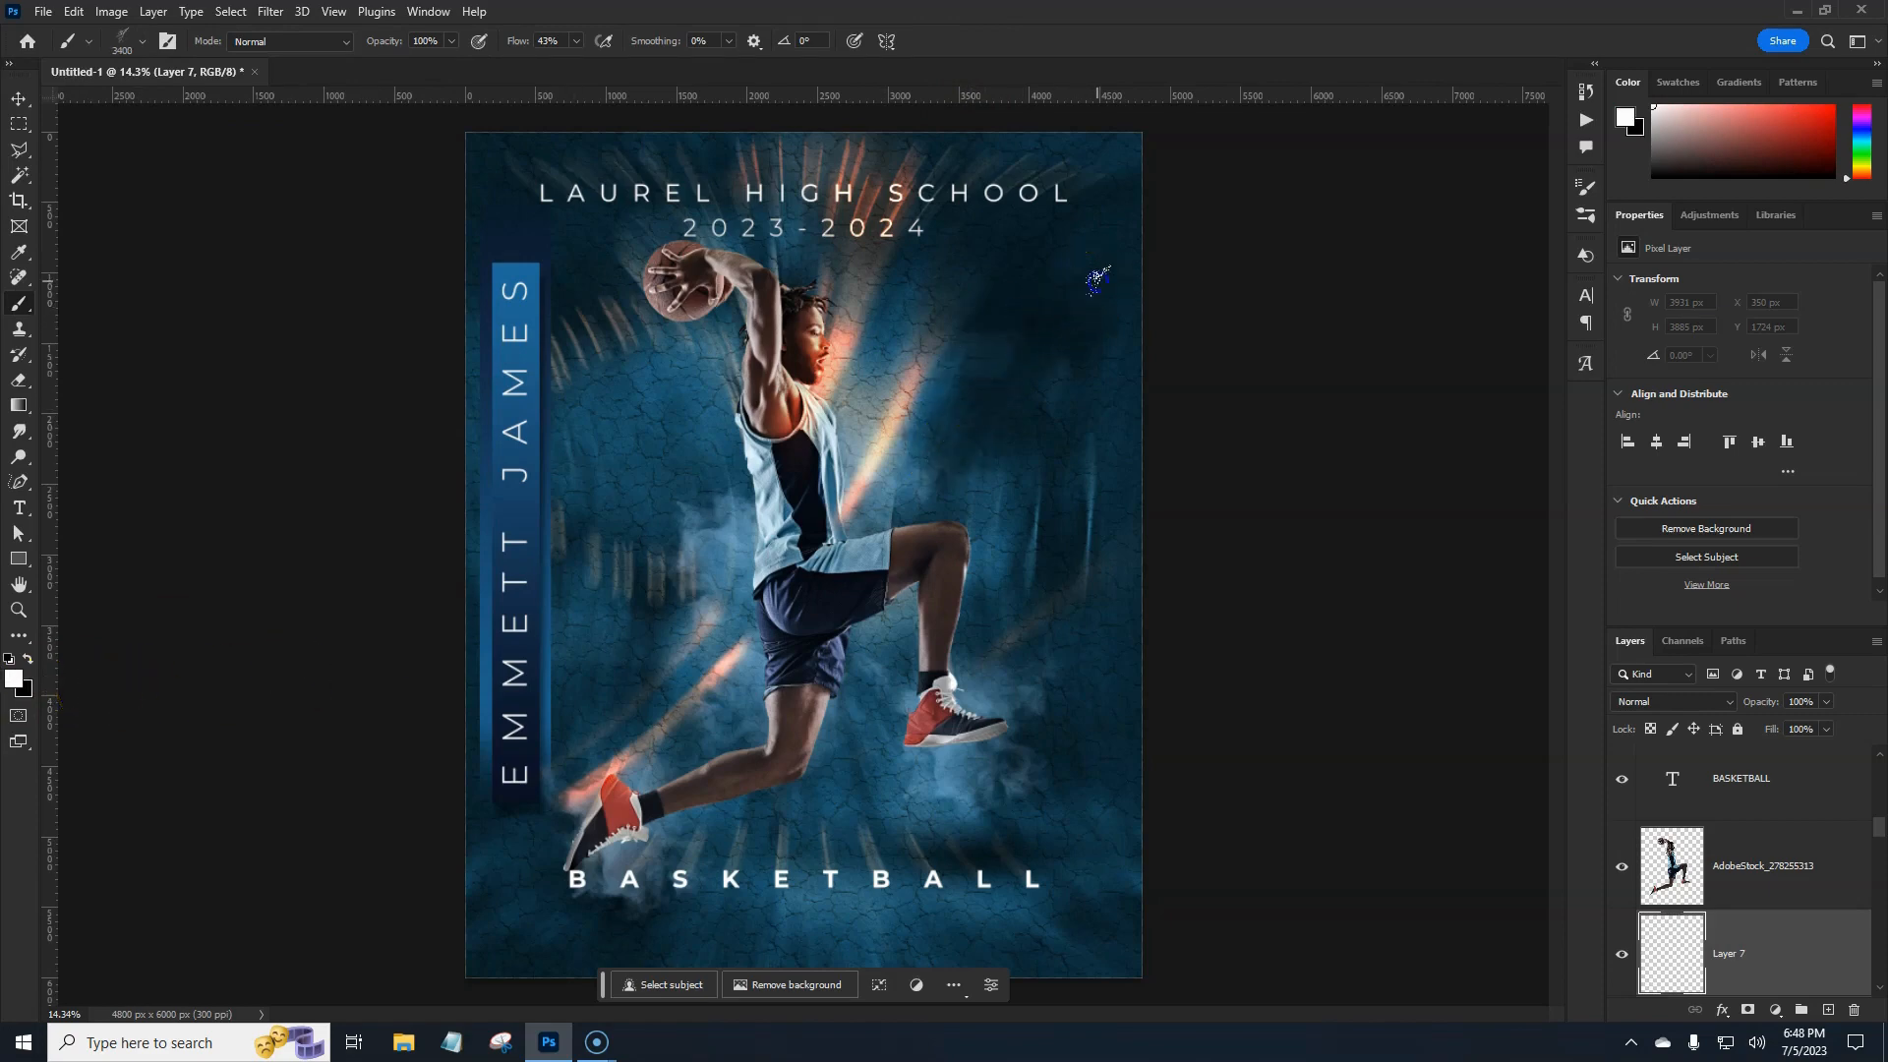
{"action": "left_click", "coordinate": [1126, 284]}
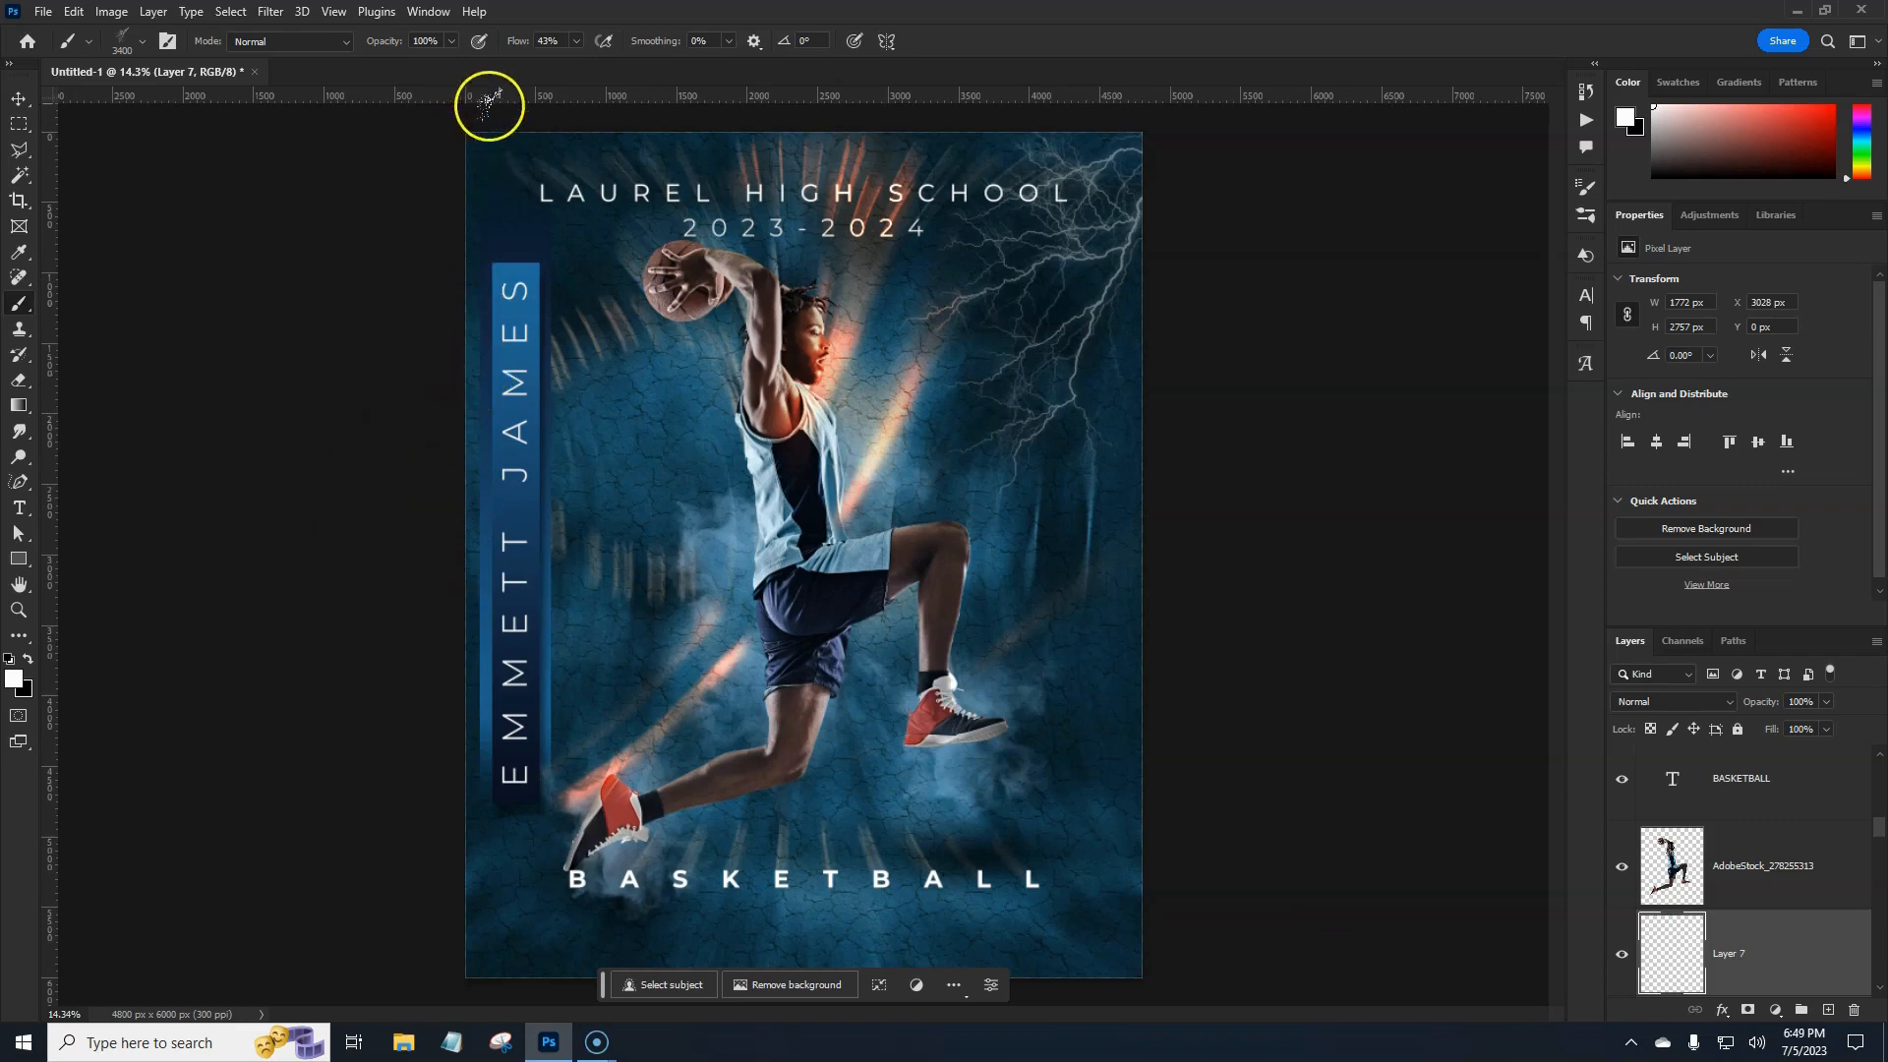
{"action": "left_click_drag", "start_coordinate": [519, 41], "coordinate": [621, 41]}
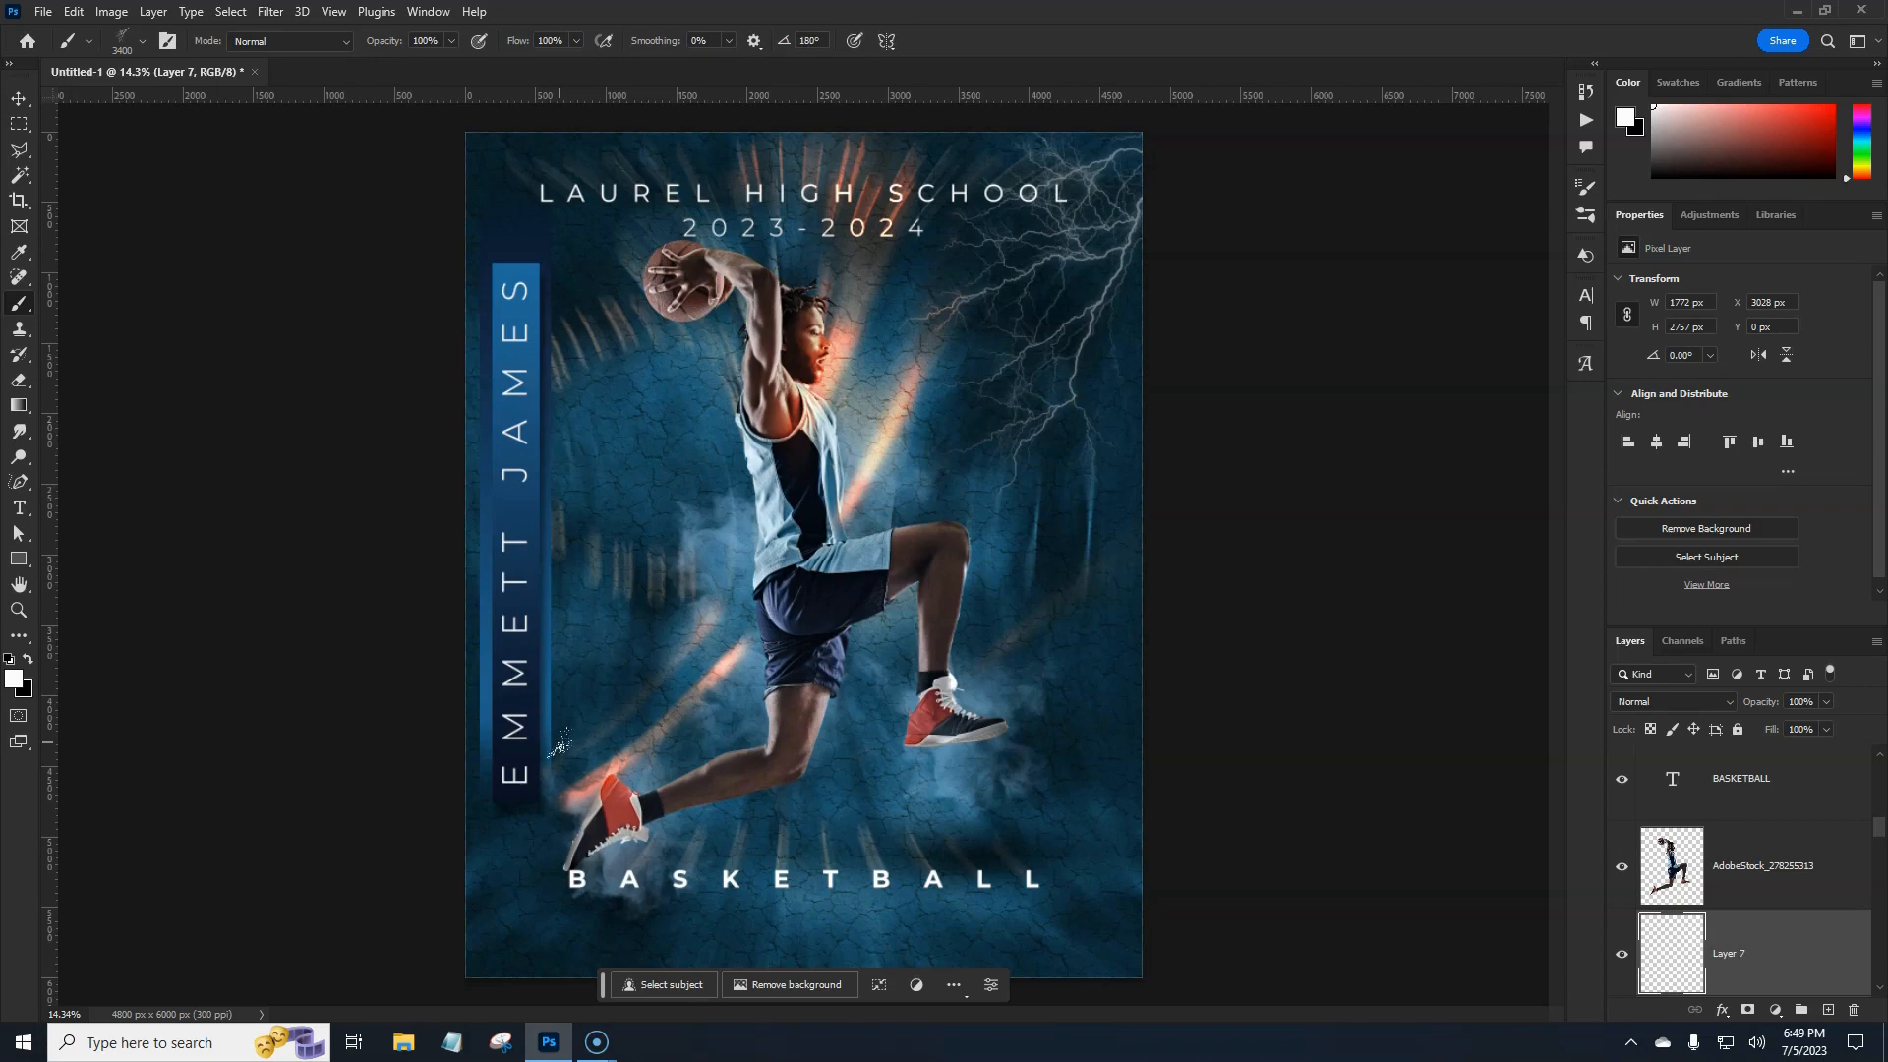
{"action": "left_click", "coordinate": [467, 920]}
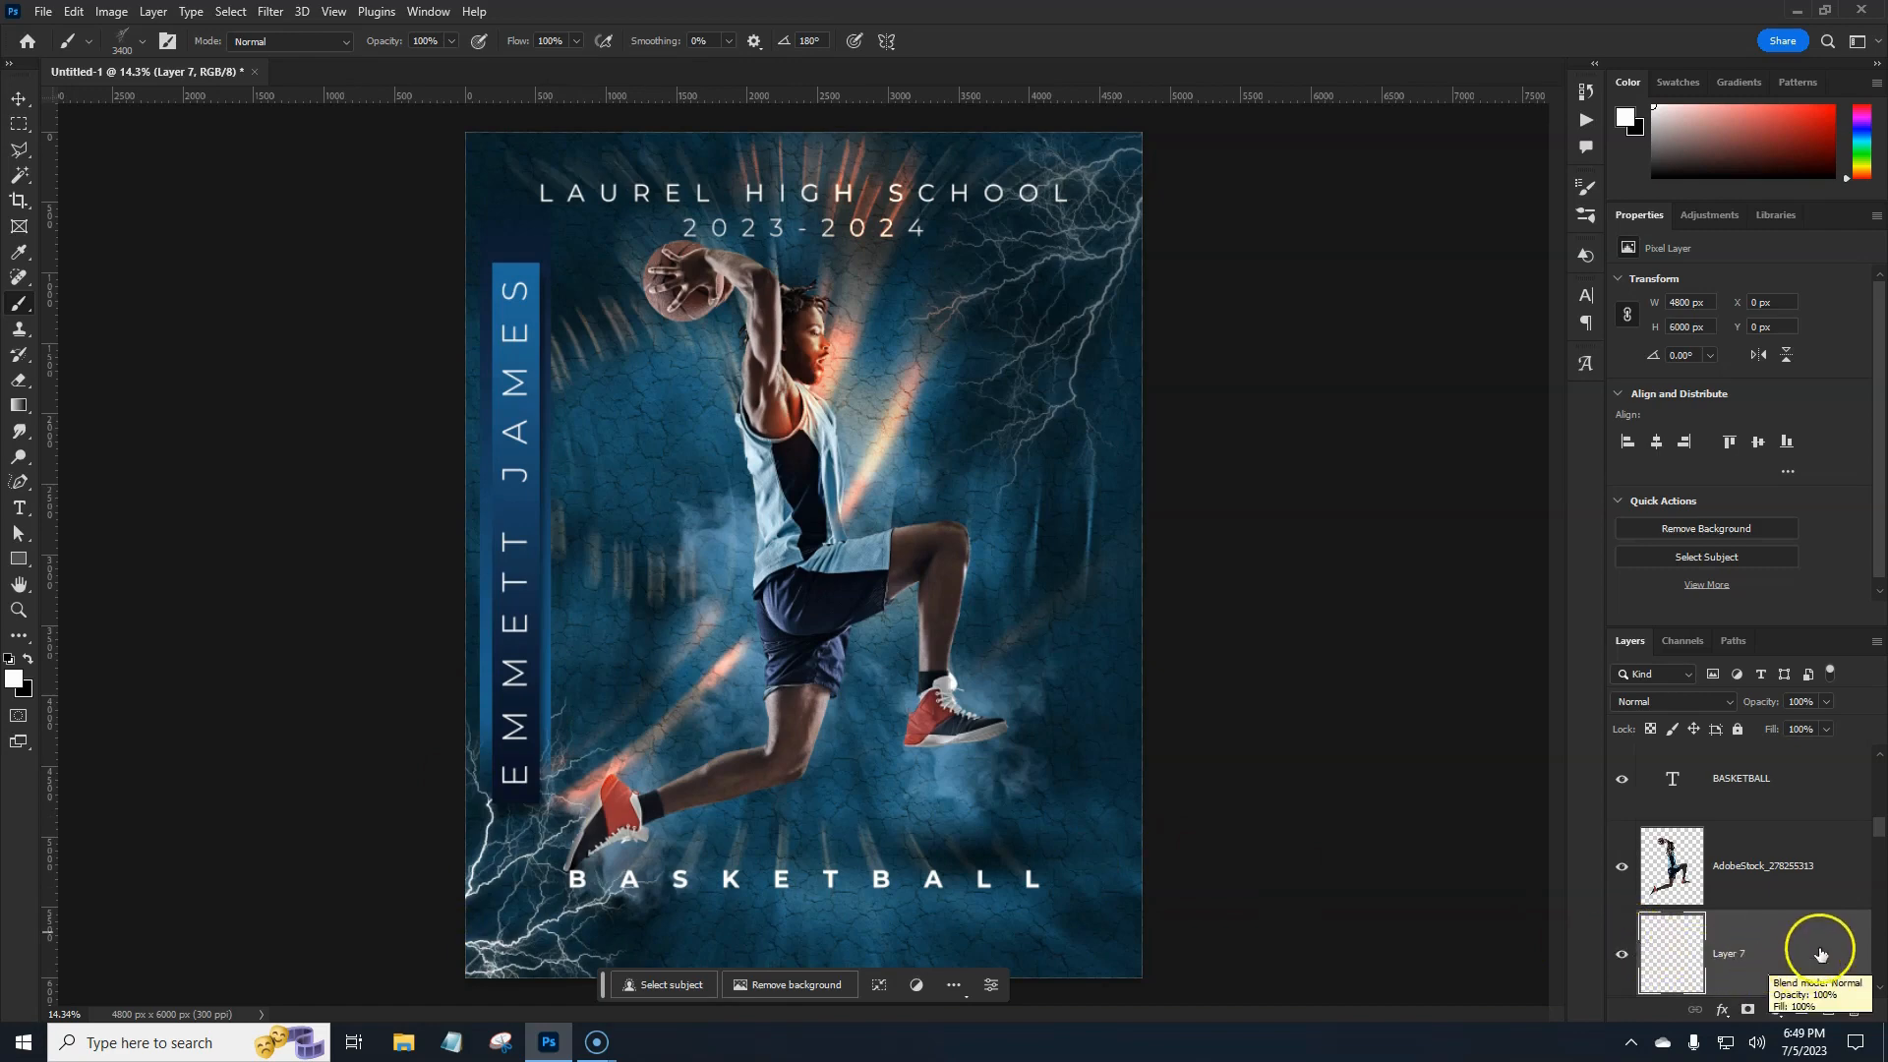
Add an empty Layer 8 and delete Layer 7 with its lightning.
{"action": "scroll", "coordinate": [1873, 843], "scroll_direction": "down", "scroll_amount": 1}
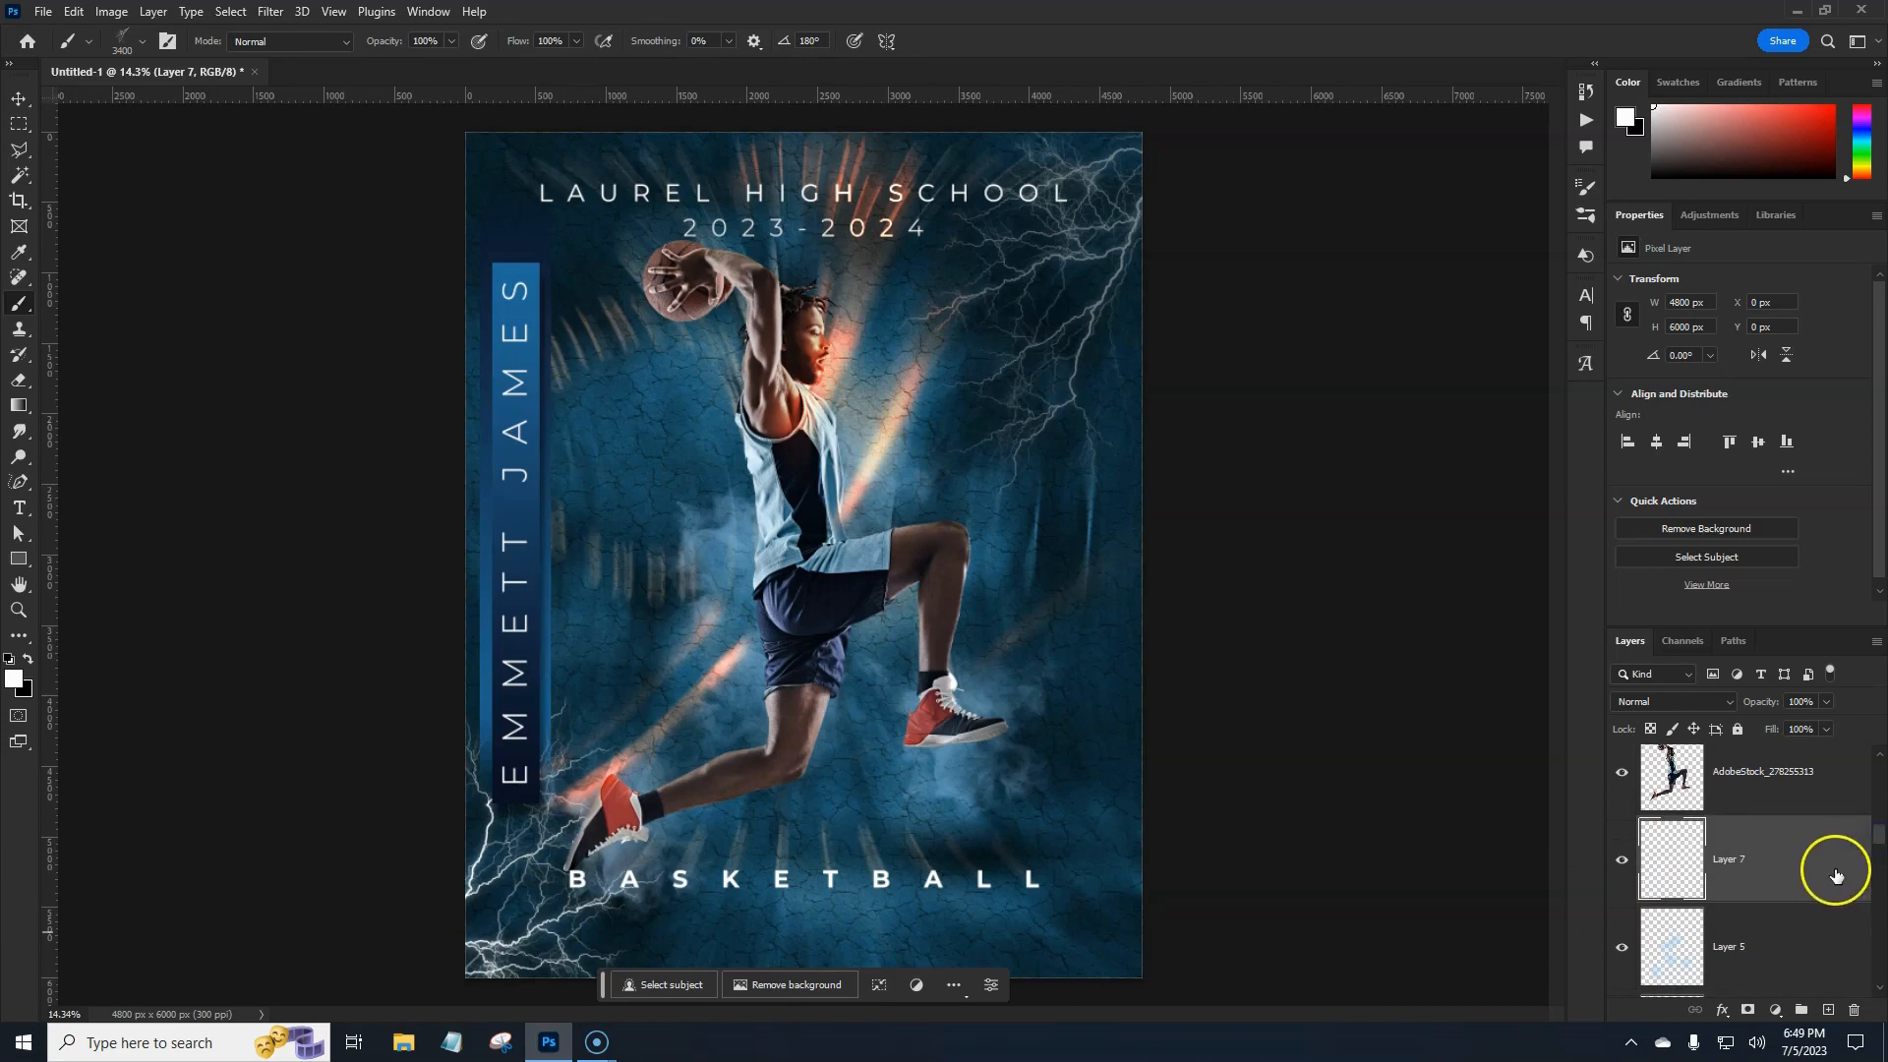
{"action": "left_click", "coordinate": [1828, 1010]}
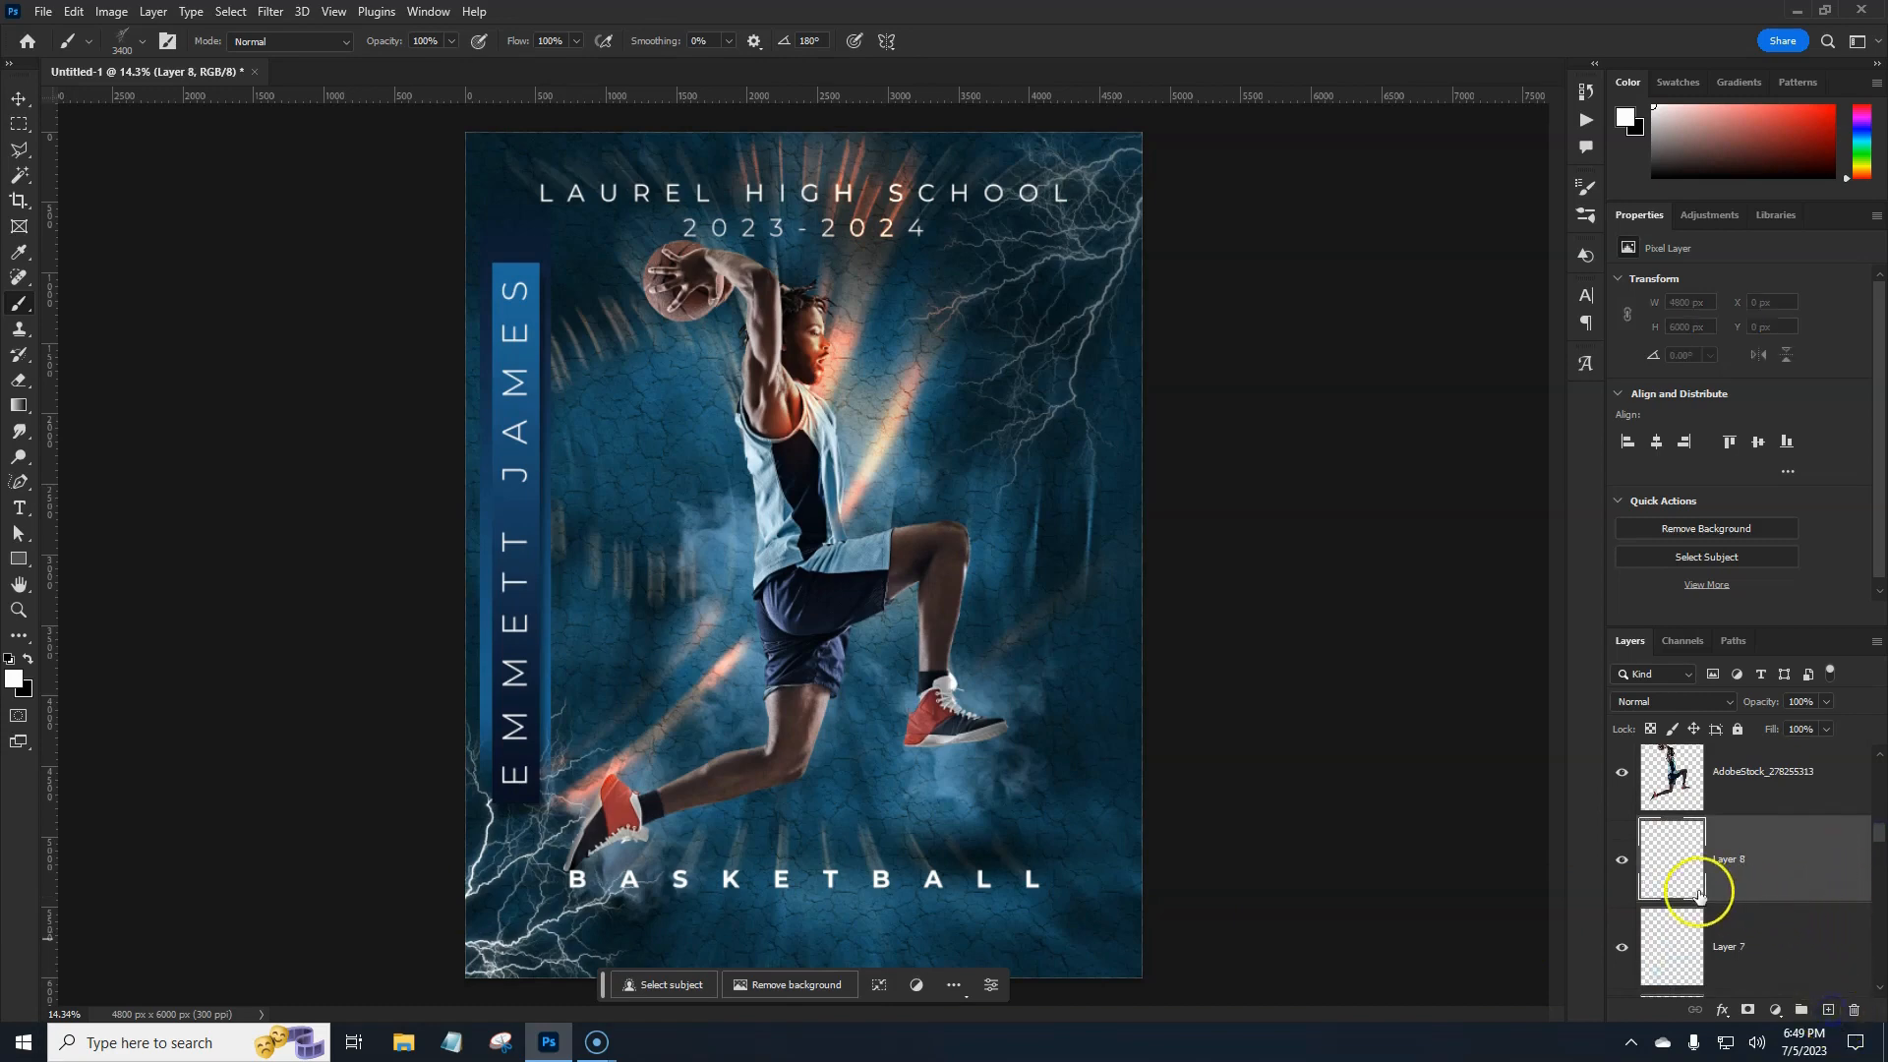
{"action": "left_click_drag", "start_coordinate": [1771, 941], "coordinate": [1854, 1010]}
Stamp lightning at the lower left and upper right on Layer 5, then select Layer 8.
{"action": "left_click", "coordinate": [443, 920]}
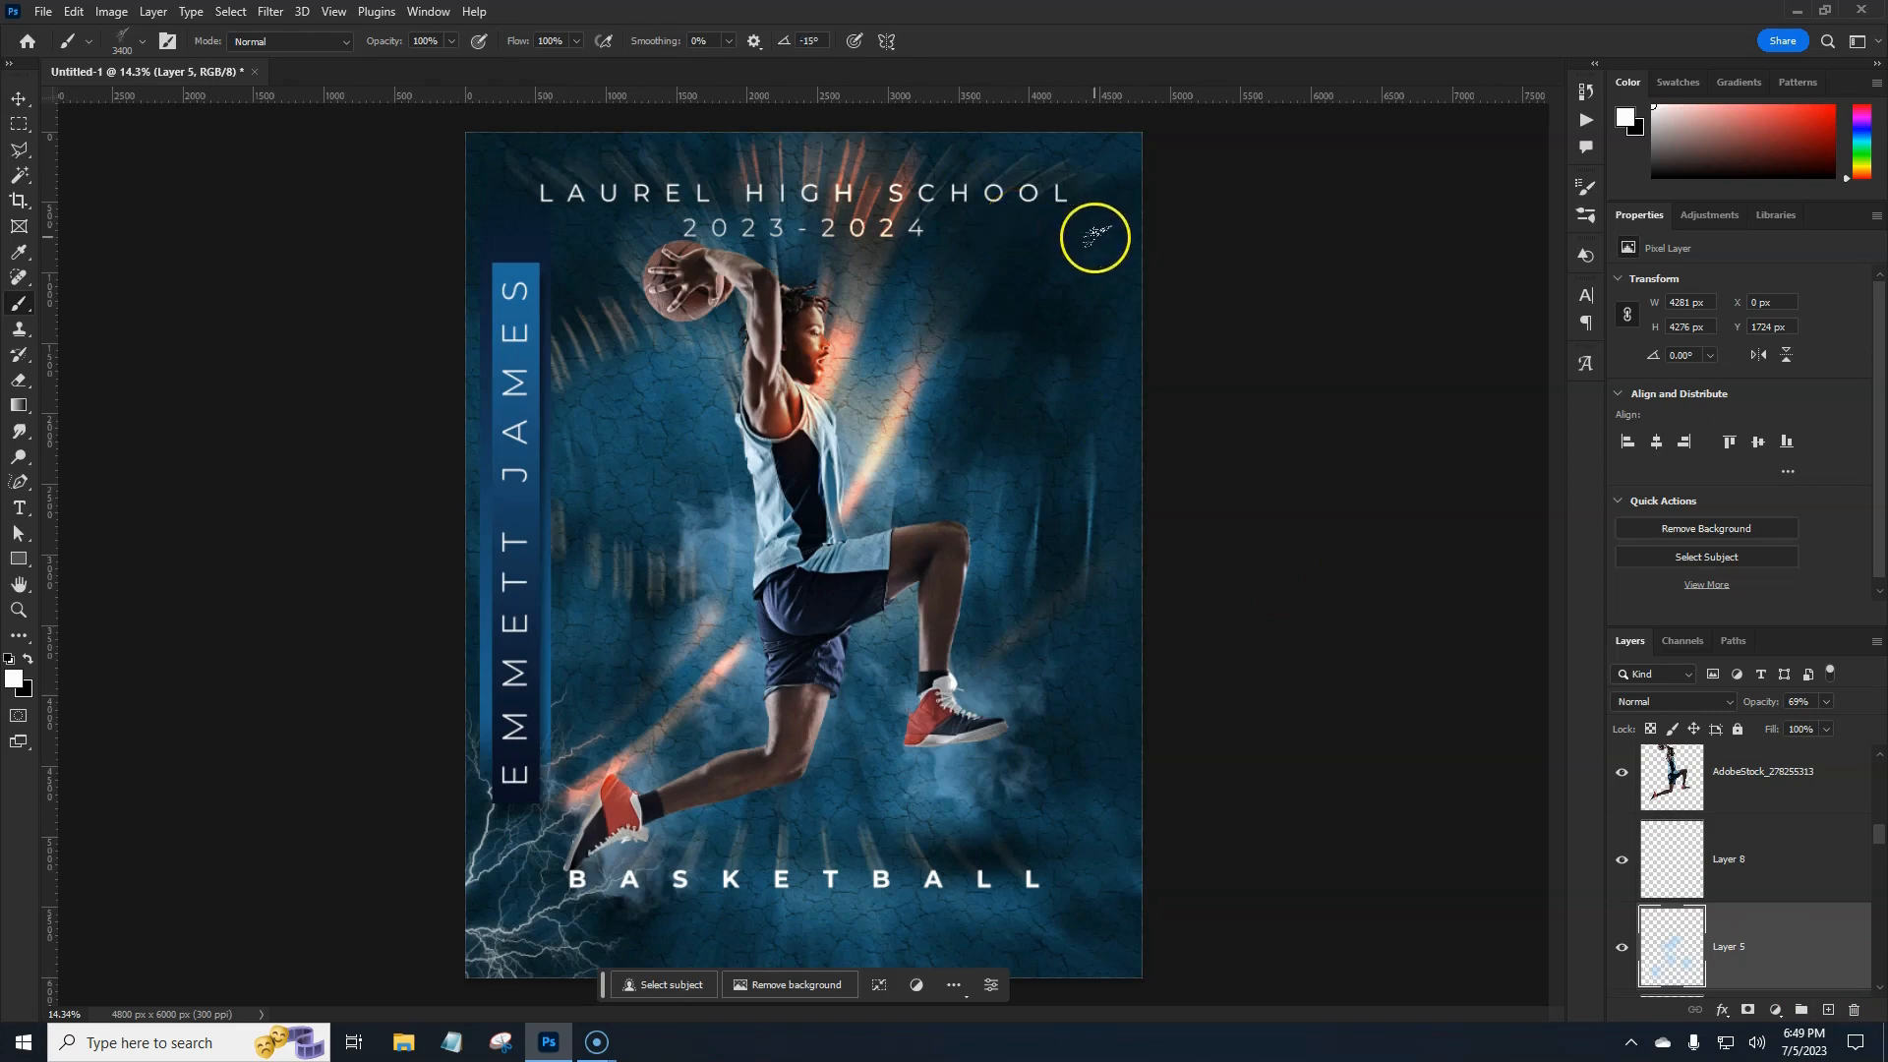
{"action": "left_click", "coordinate": [1097, 236]}
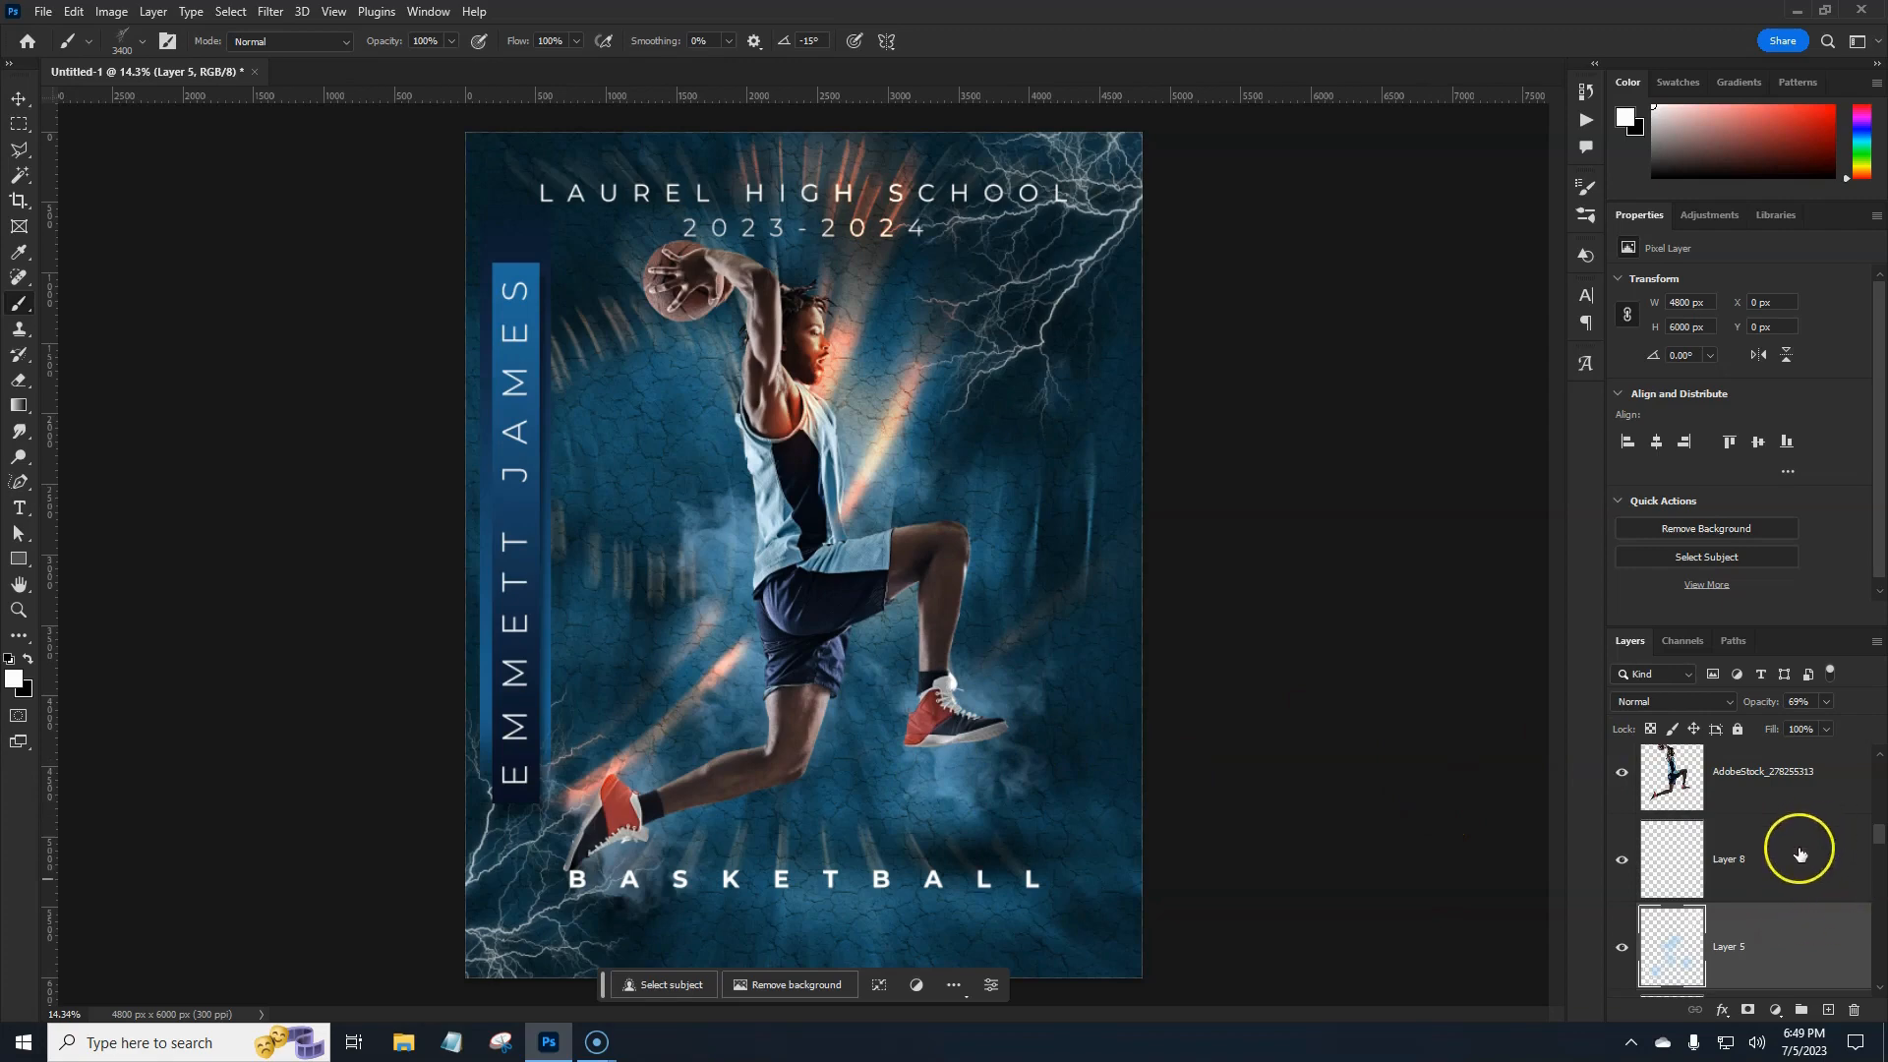
{"action": "left_click", "coordinate": [1790, 855]}
Pick a soft round brush and set Layer 8 to Linear Dodge (Add).
{"action": "left_click", "coordinate": [124, 44]}
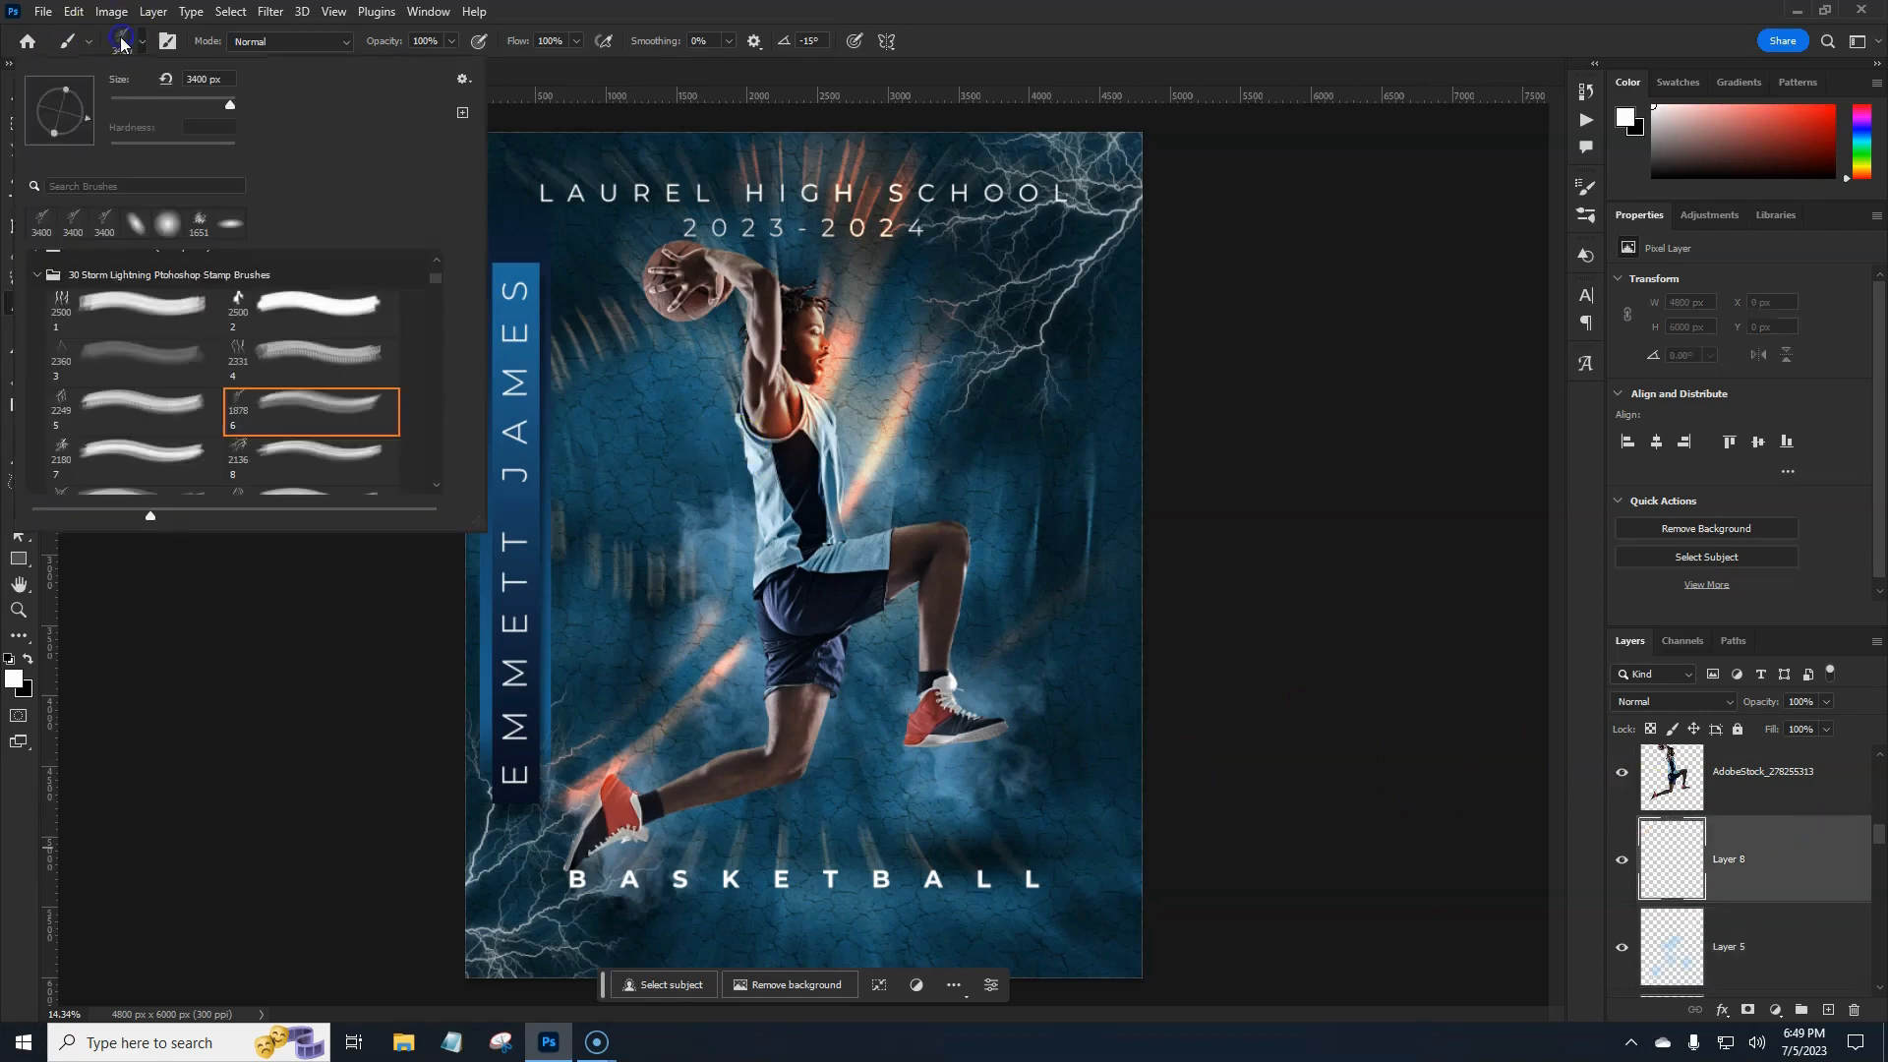
{"action": "left_click", "coordinate": [167, 219]}
{"action": "left_click", "coordinate": [641, 10]}
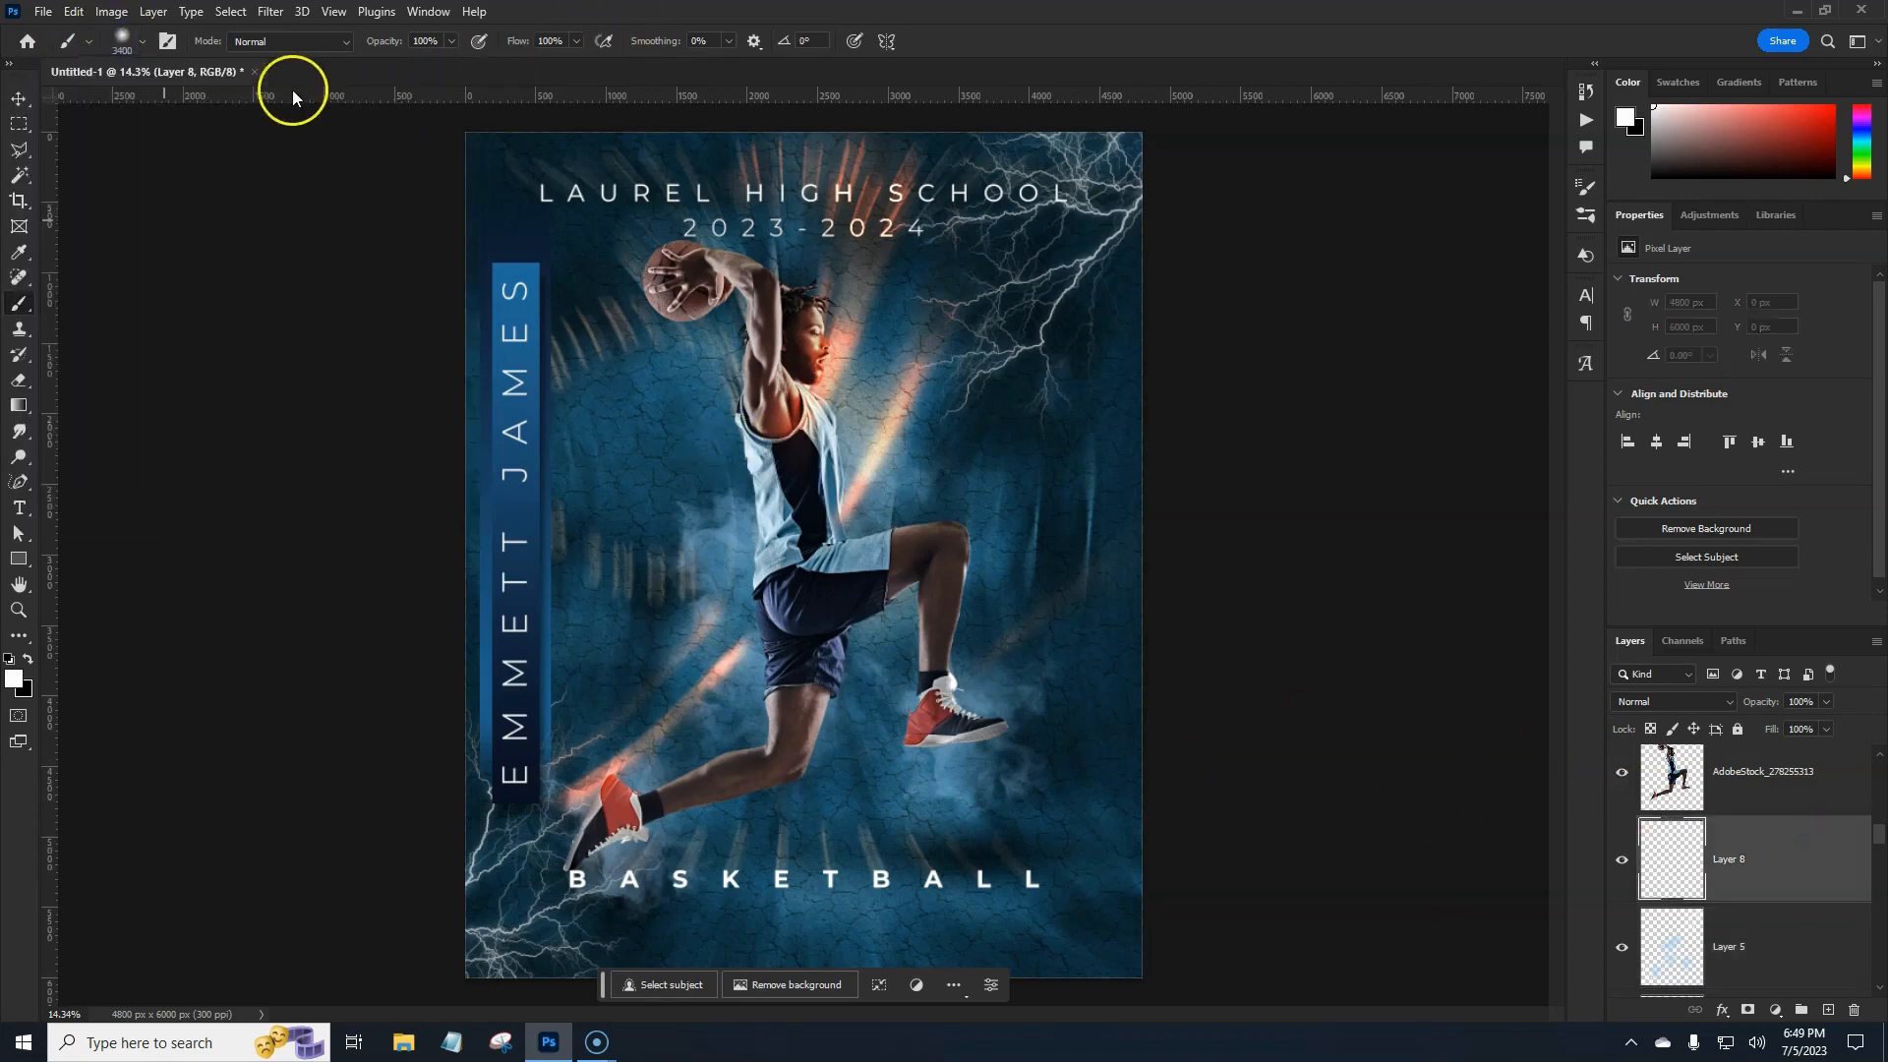
{"action": "left_click", "coordinate": [1716, 704]}
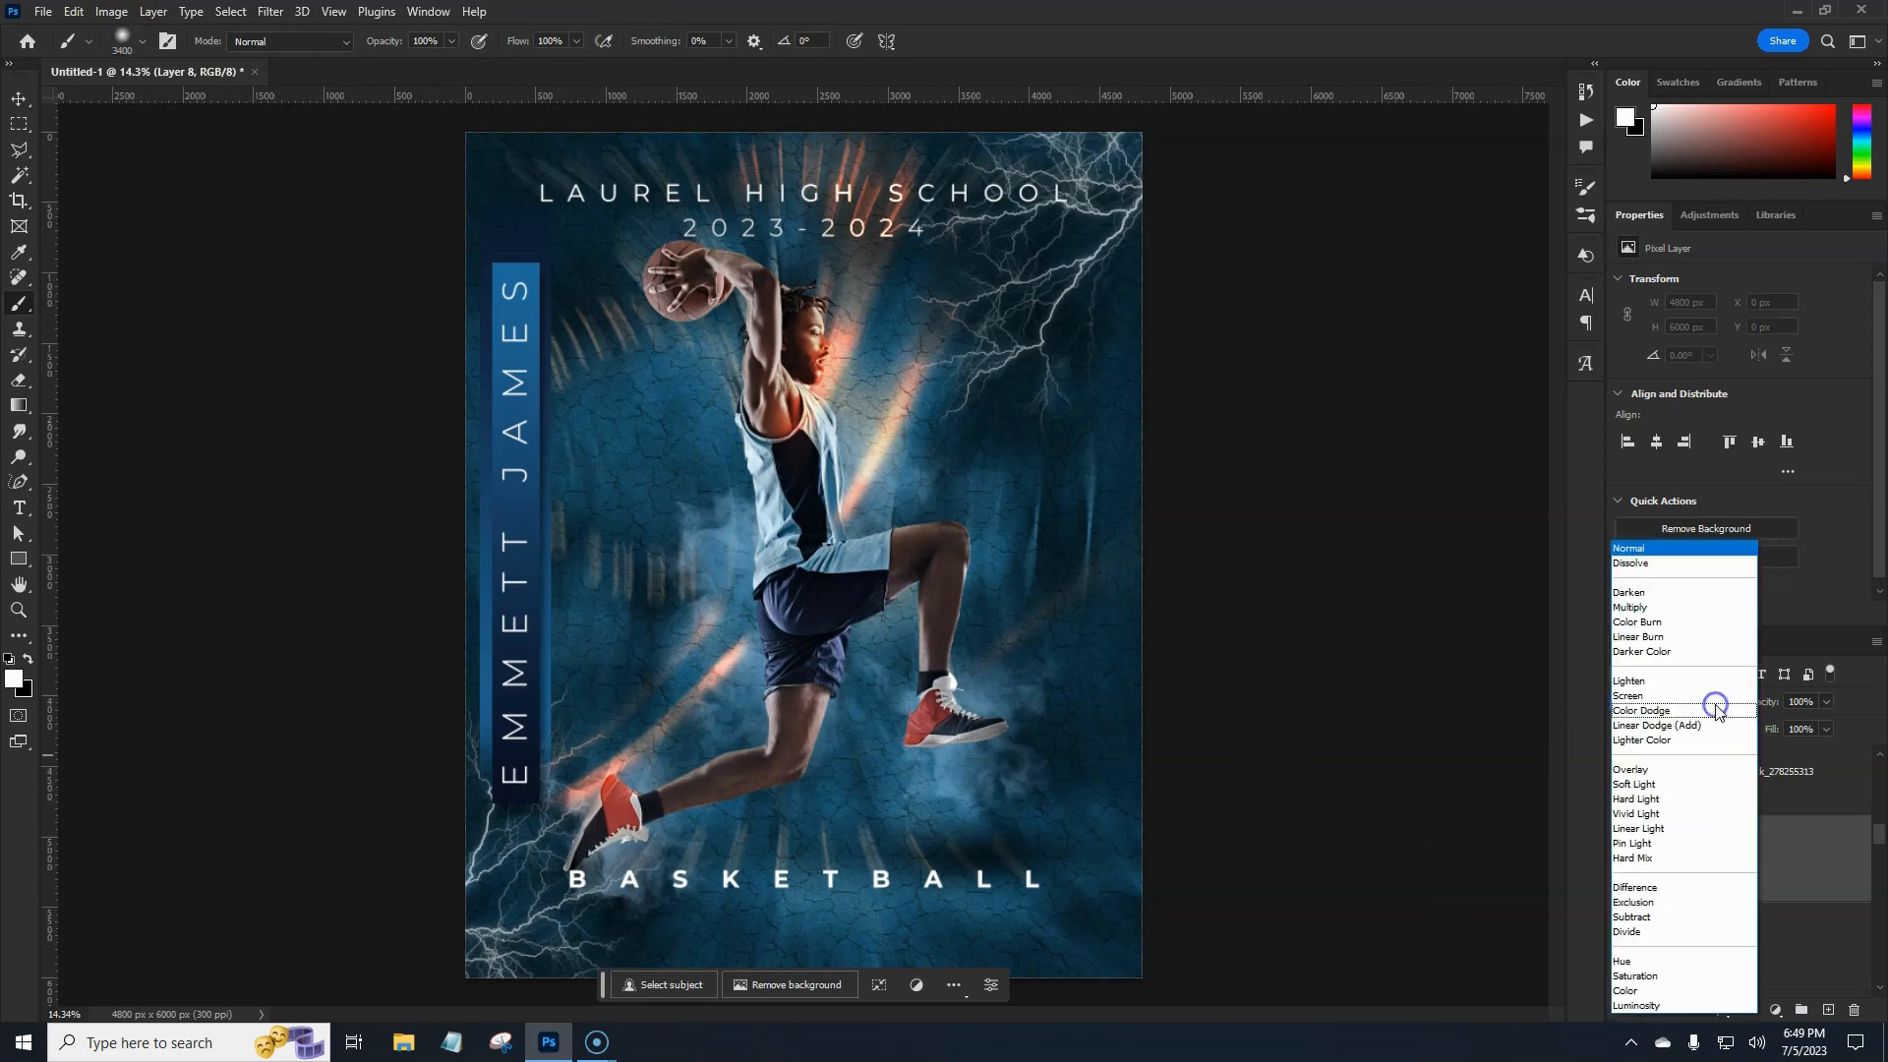
{"action": "left_click", "coordinate": [1667, 717]}
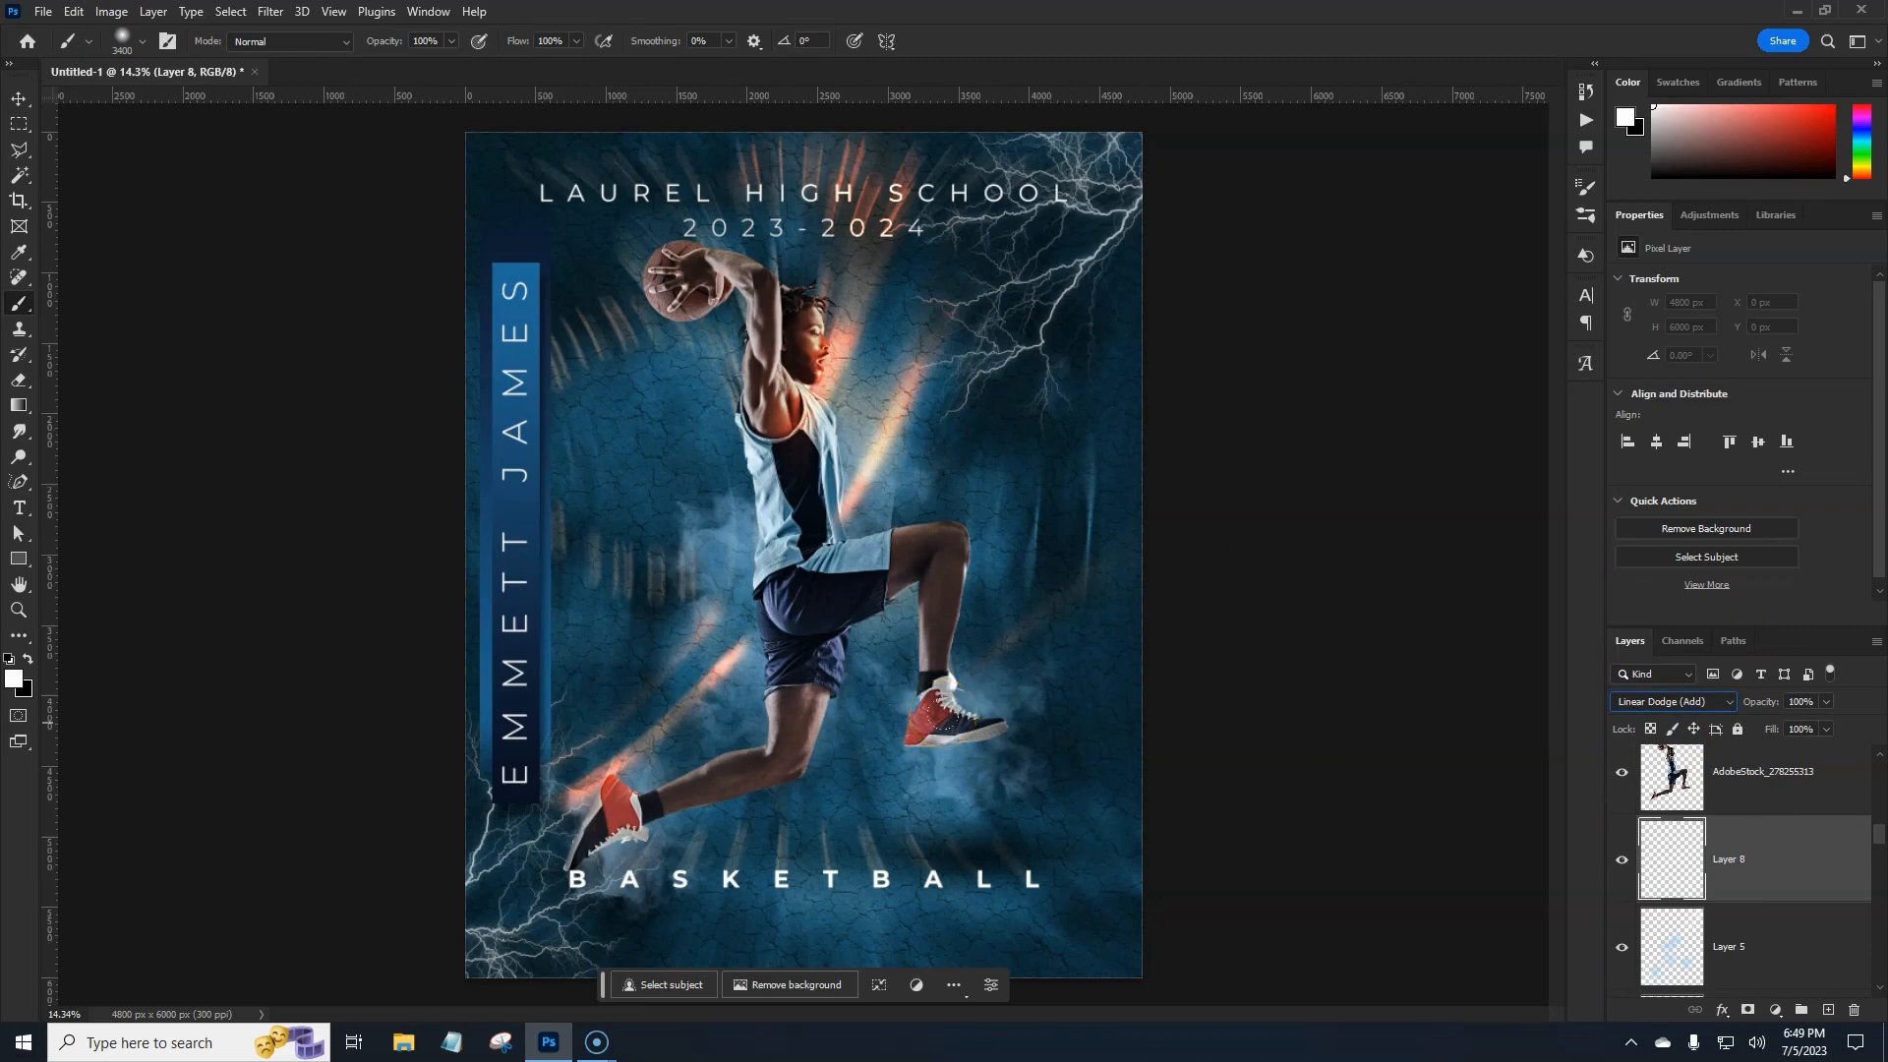
Enlarge the brush to 1000 px and paint white glows around both sneakers.
{"action": "left_click", "coordinate": [143, 40]}
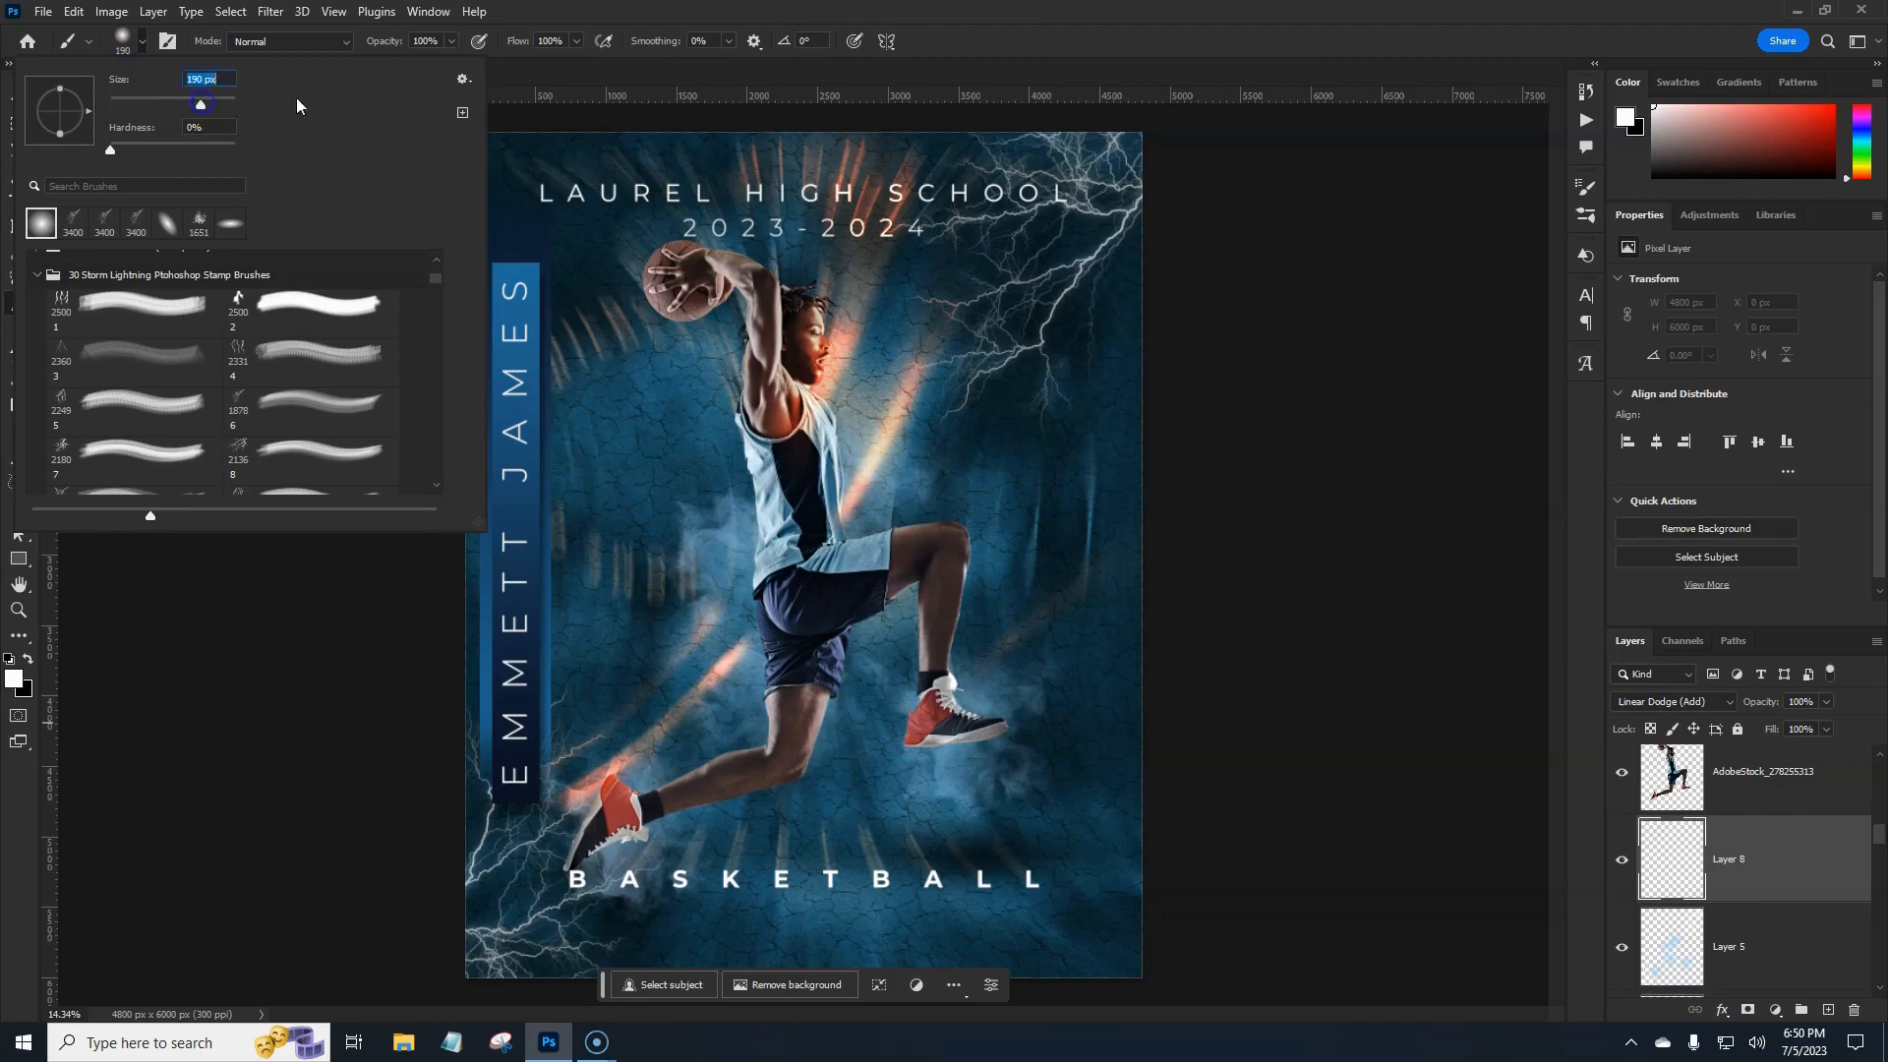
{"action": "left_click", "coordinate": [789, 72]}
{"action": "key", "text": "]"}
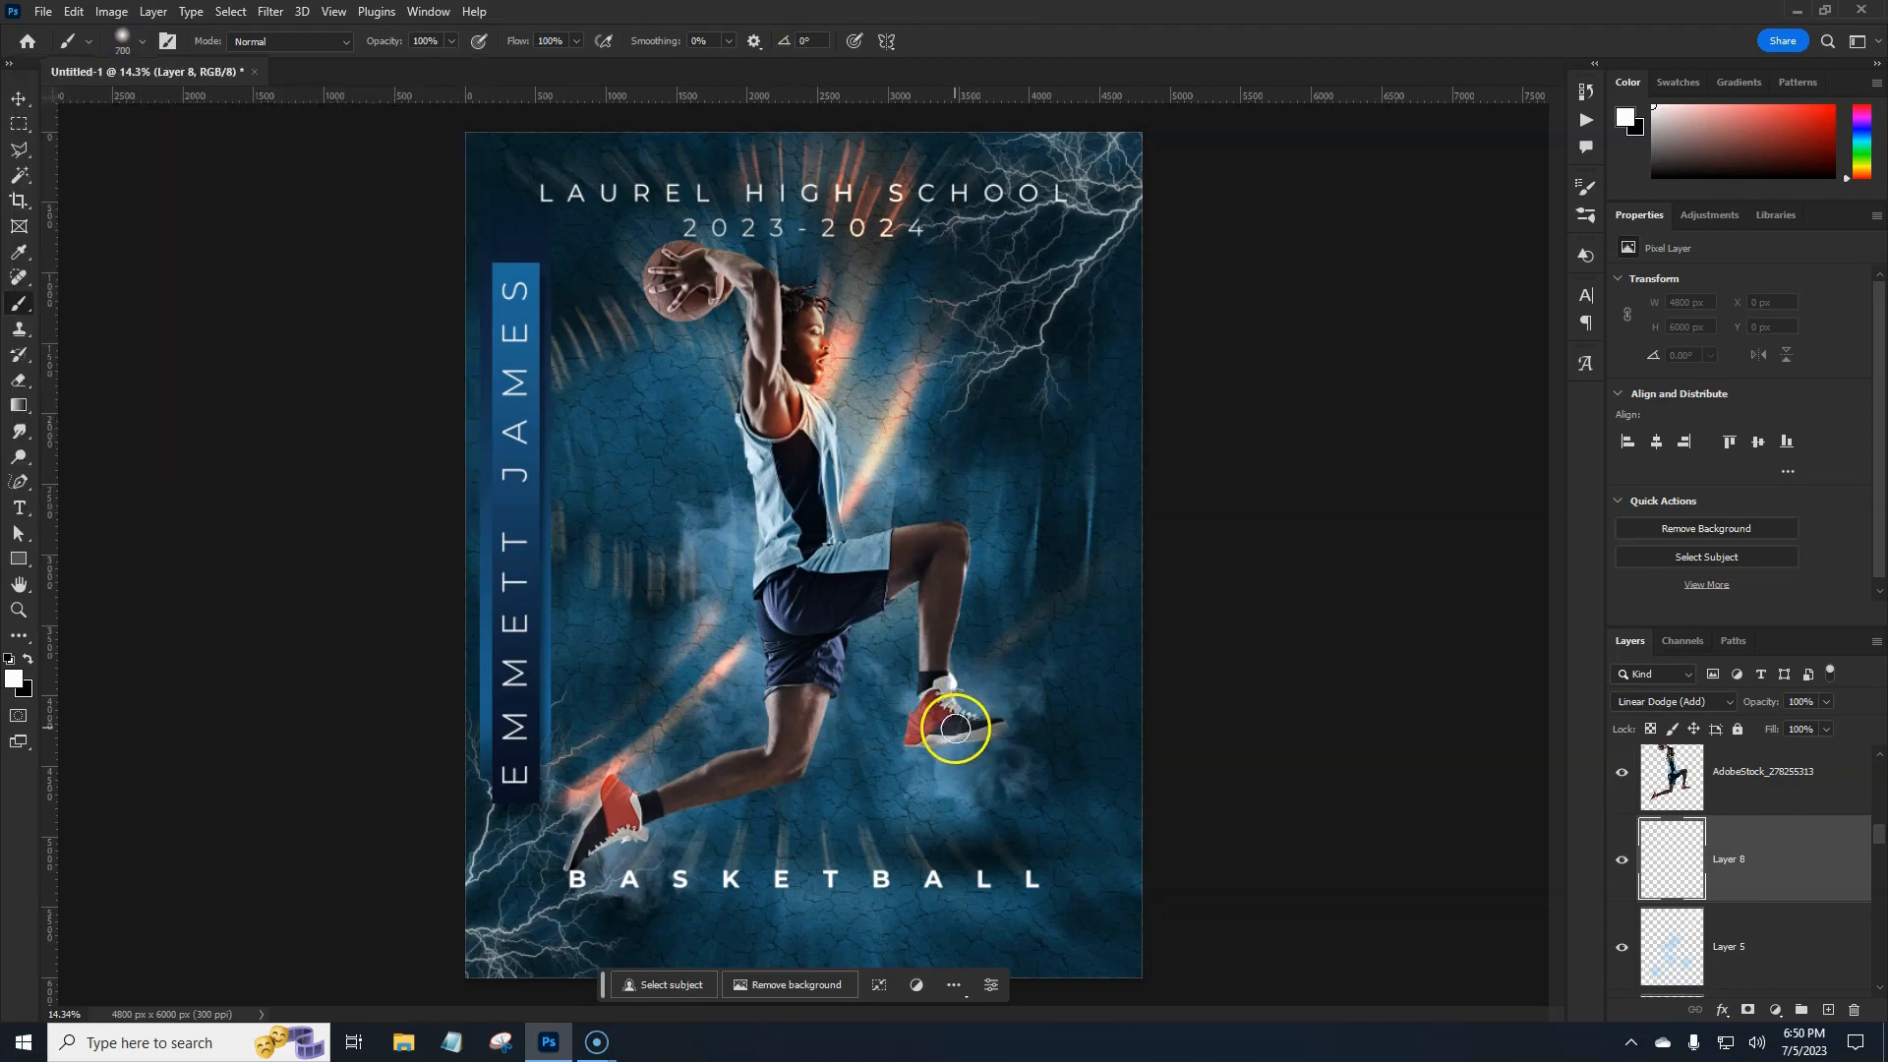
{"action": "key", "text": "]"}
{"action": "key", "text": "]"}
{"action": "key", "text": "]"}
{"action": "left_click", "coordinate": [937, 723]}
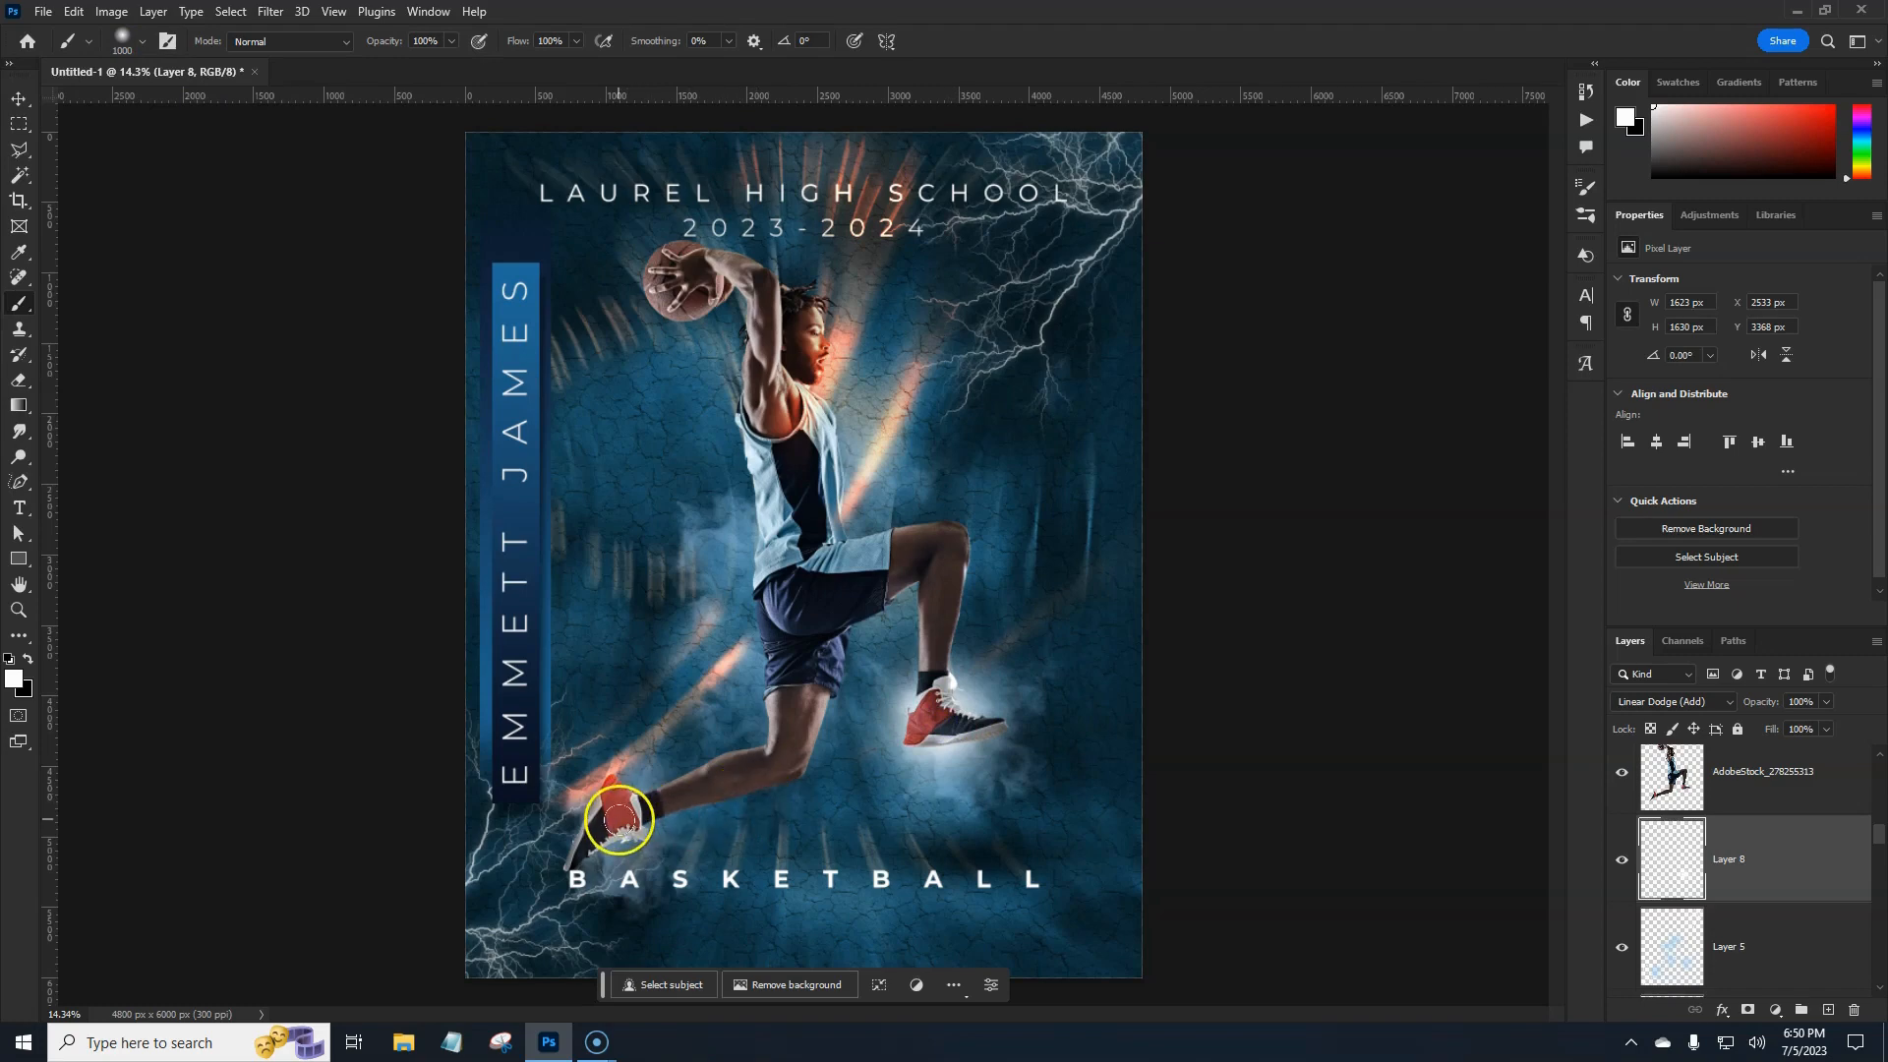
{"action": "left_click", "coordinate": [619, 821]}
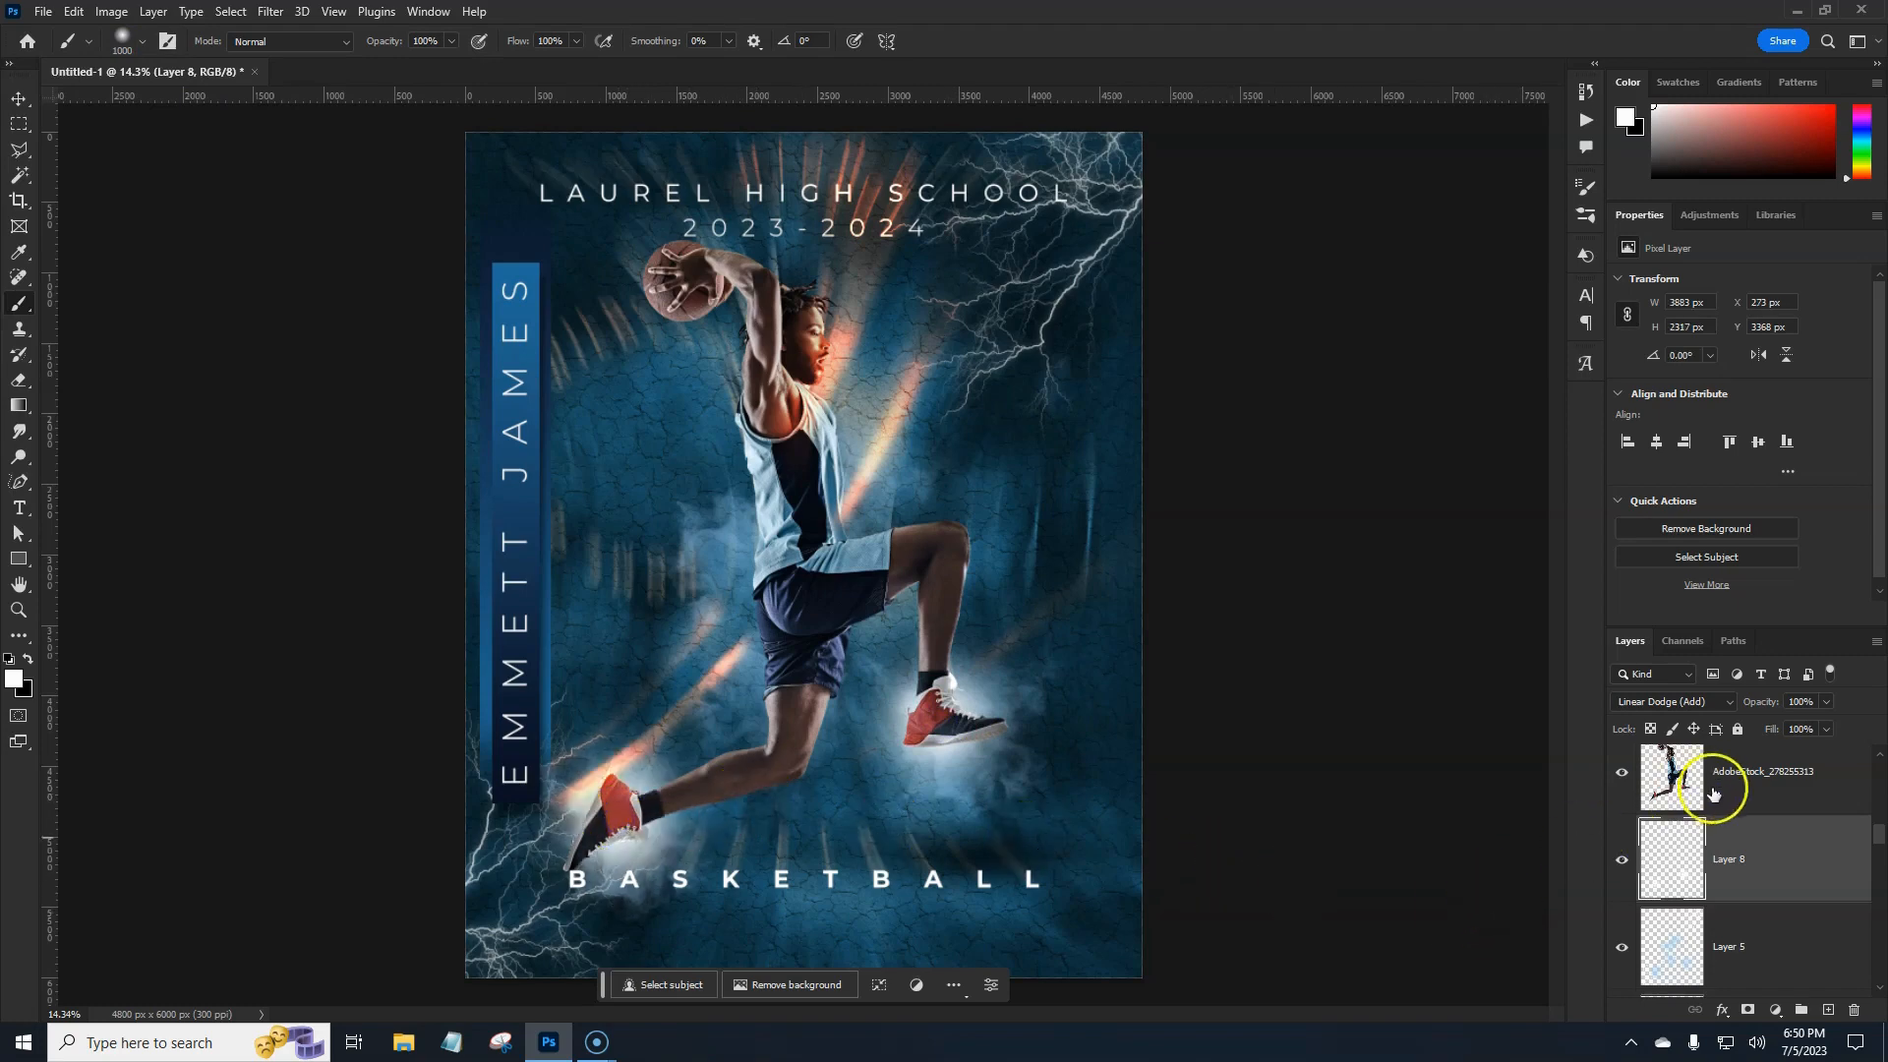
Lower Layer 8 to 71% opacity and add glows at the face, shoulder and basketball.
{"action": "left_click_drag", "start_coordinate": [1760, 704], "coordinate": [1753, 706]}
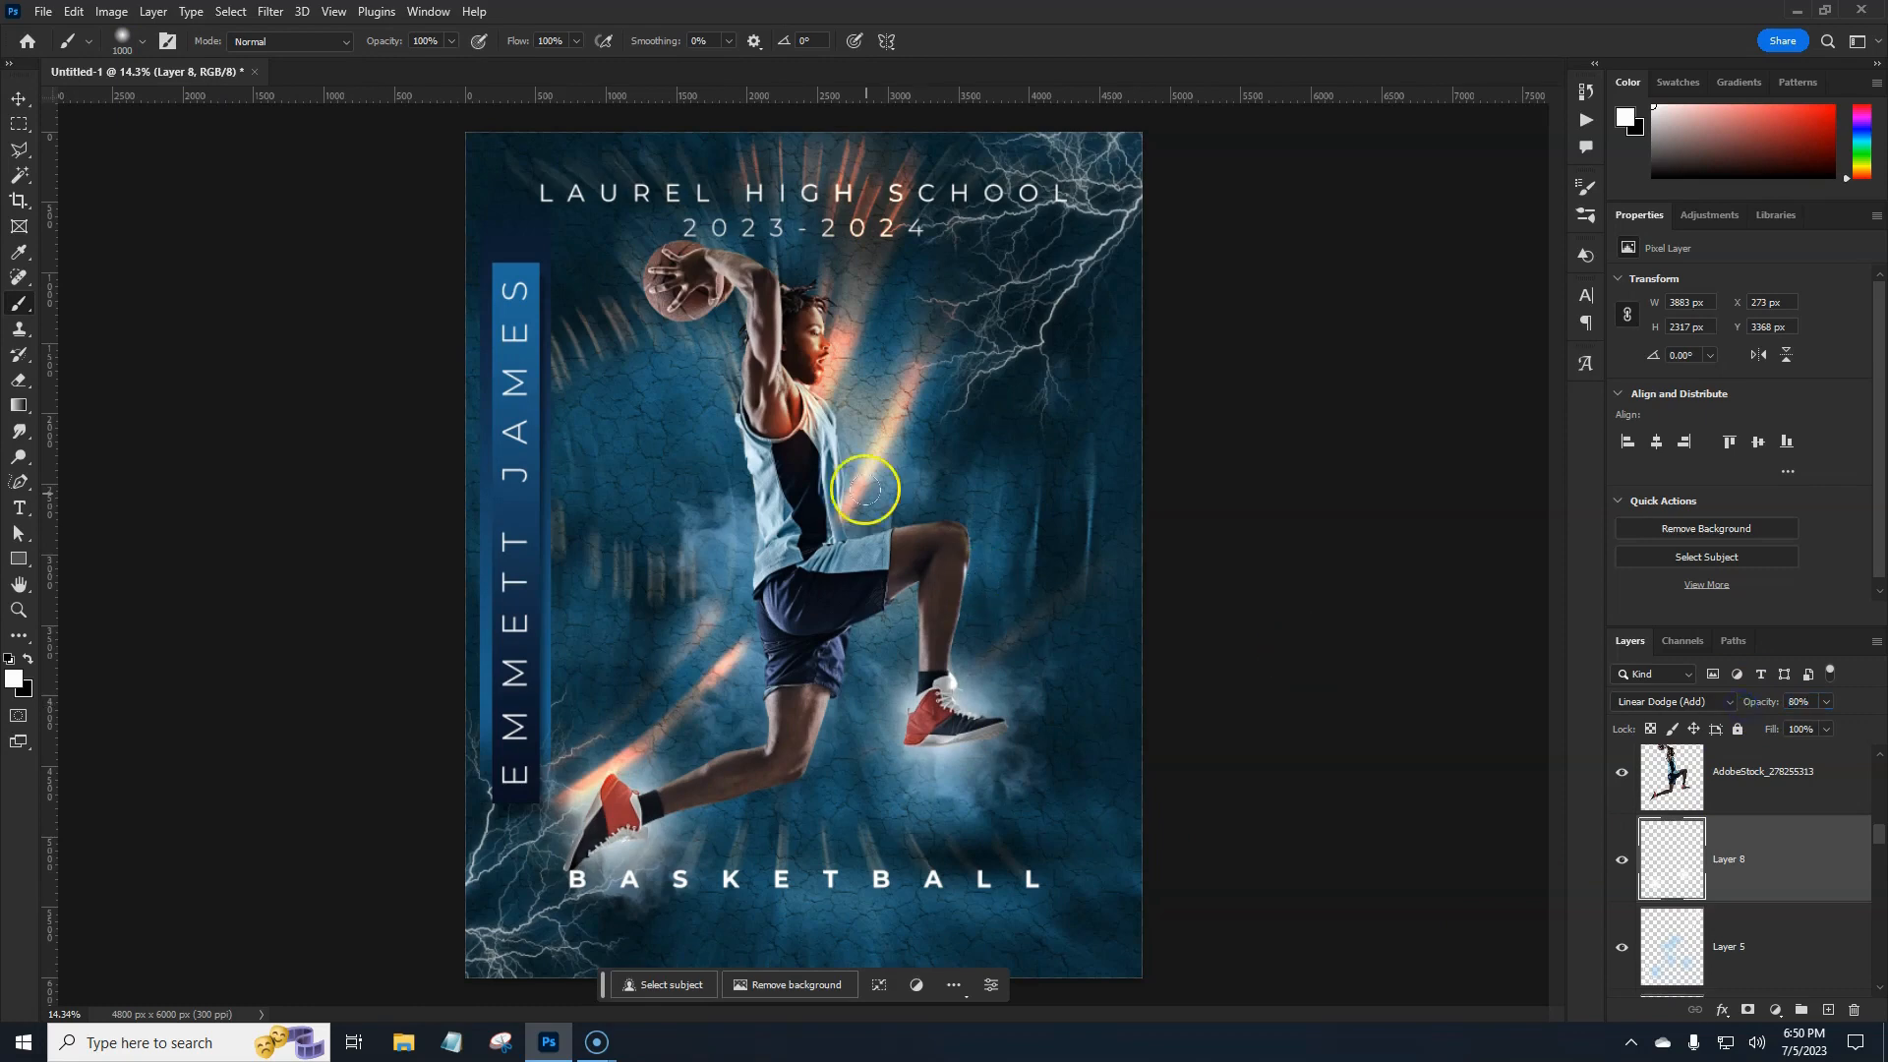
{"action": "left_click", "coordinate": [811, 342]}
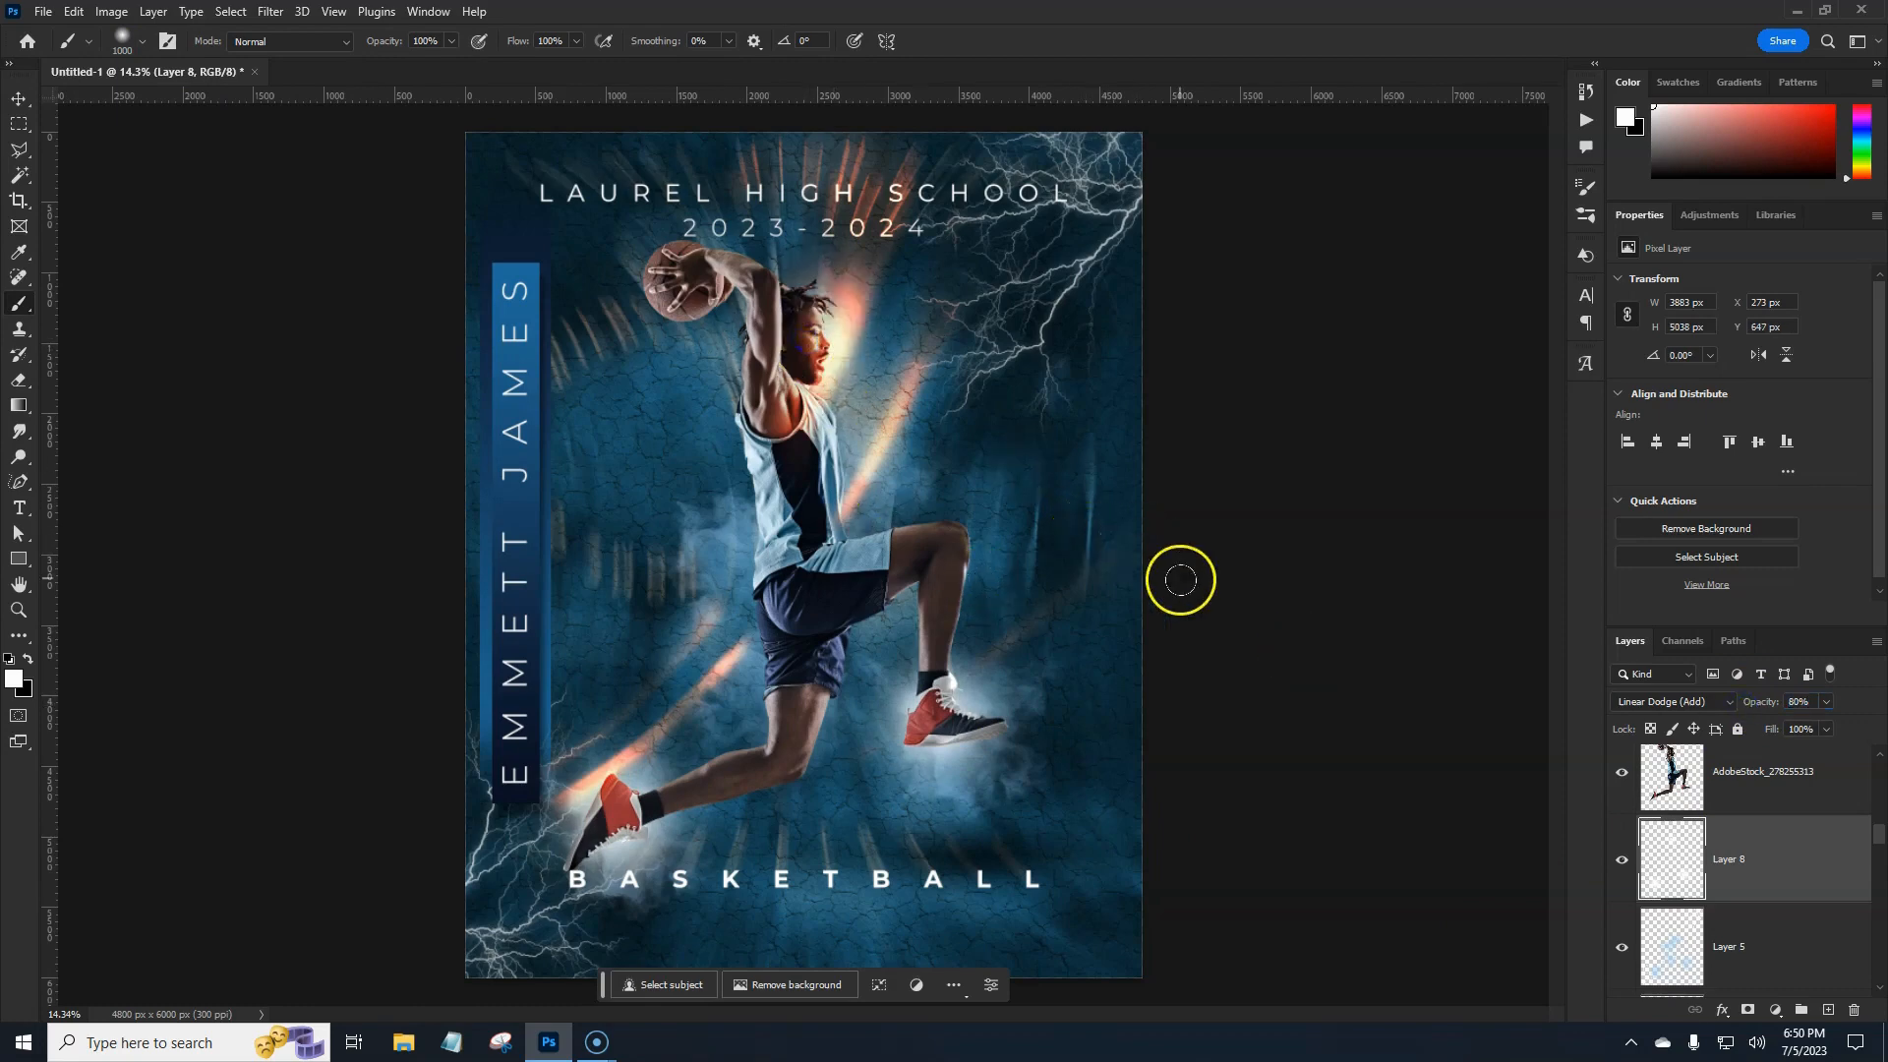
{"action": "left_click", "coordinate": [735, 384]}
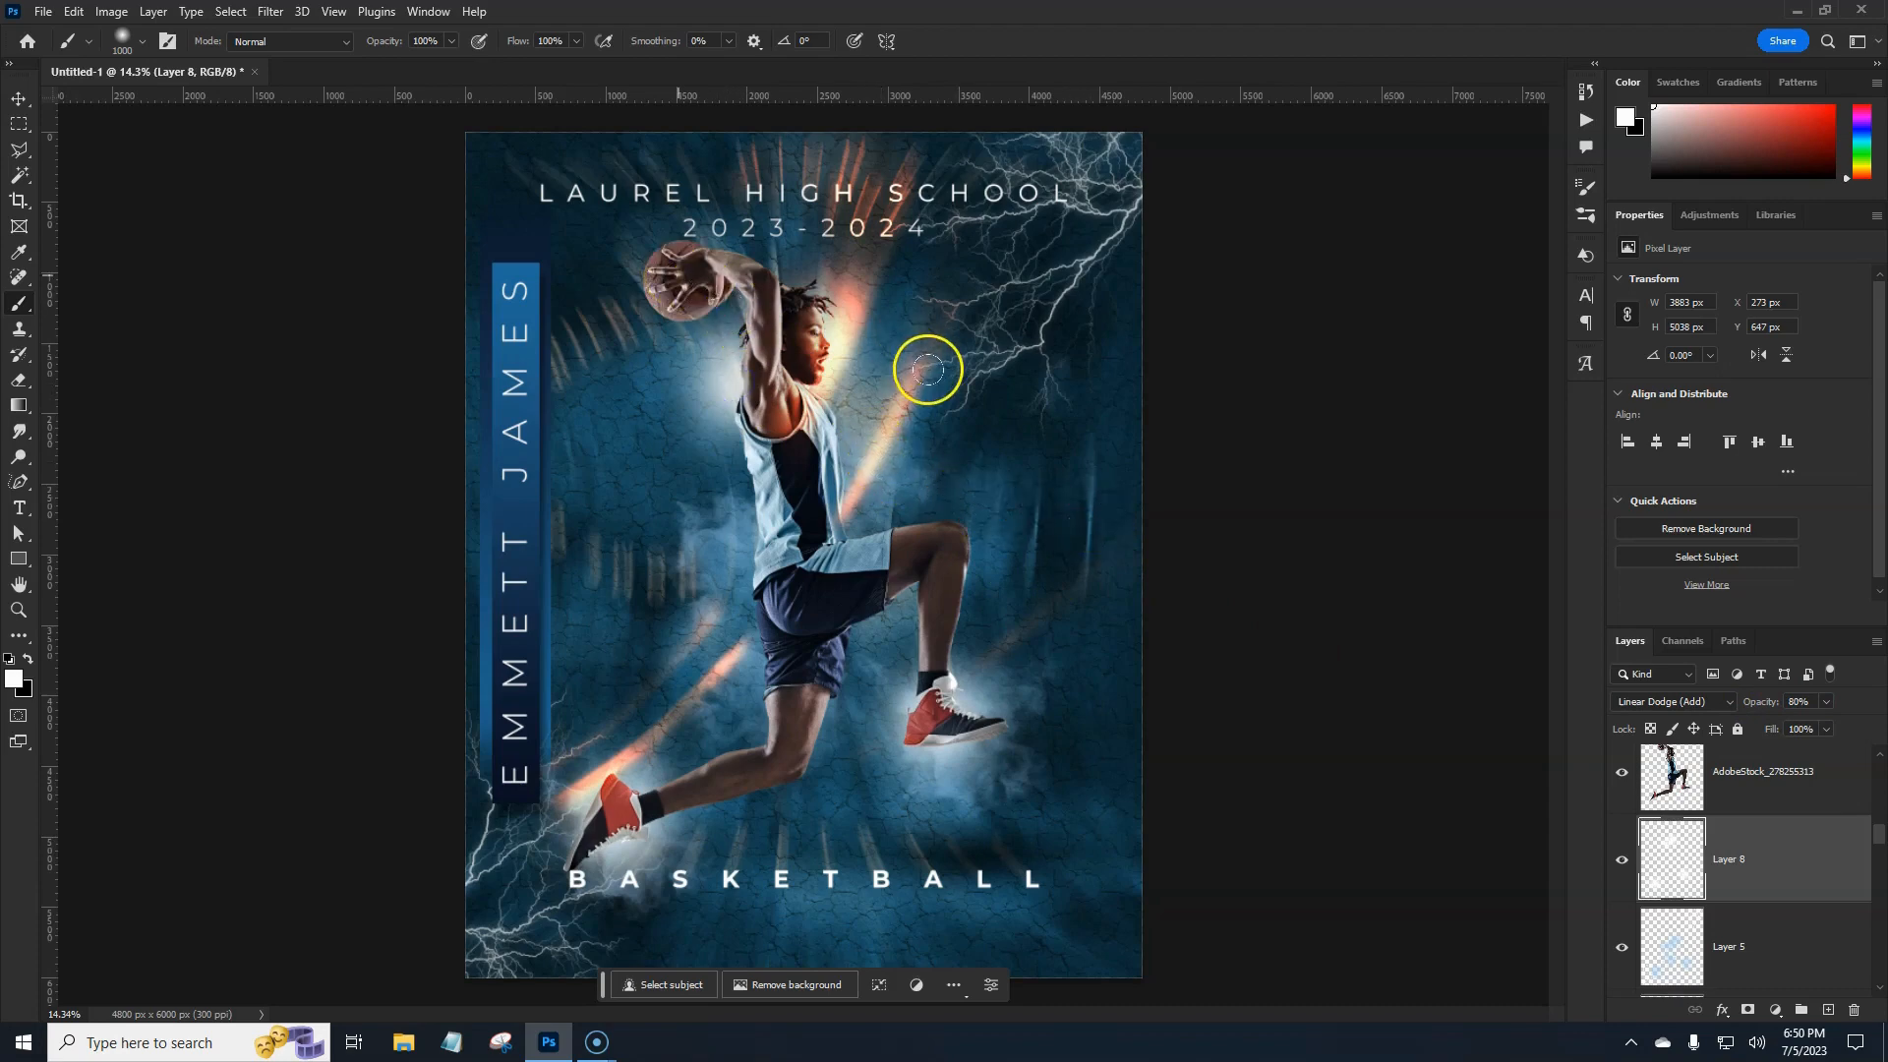
{"action": "left_click", "coordinate": [677, 276]}
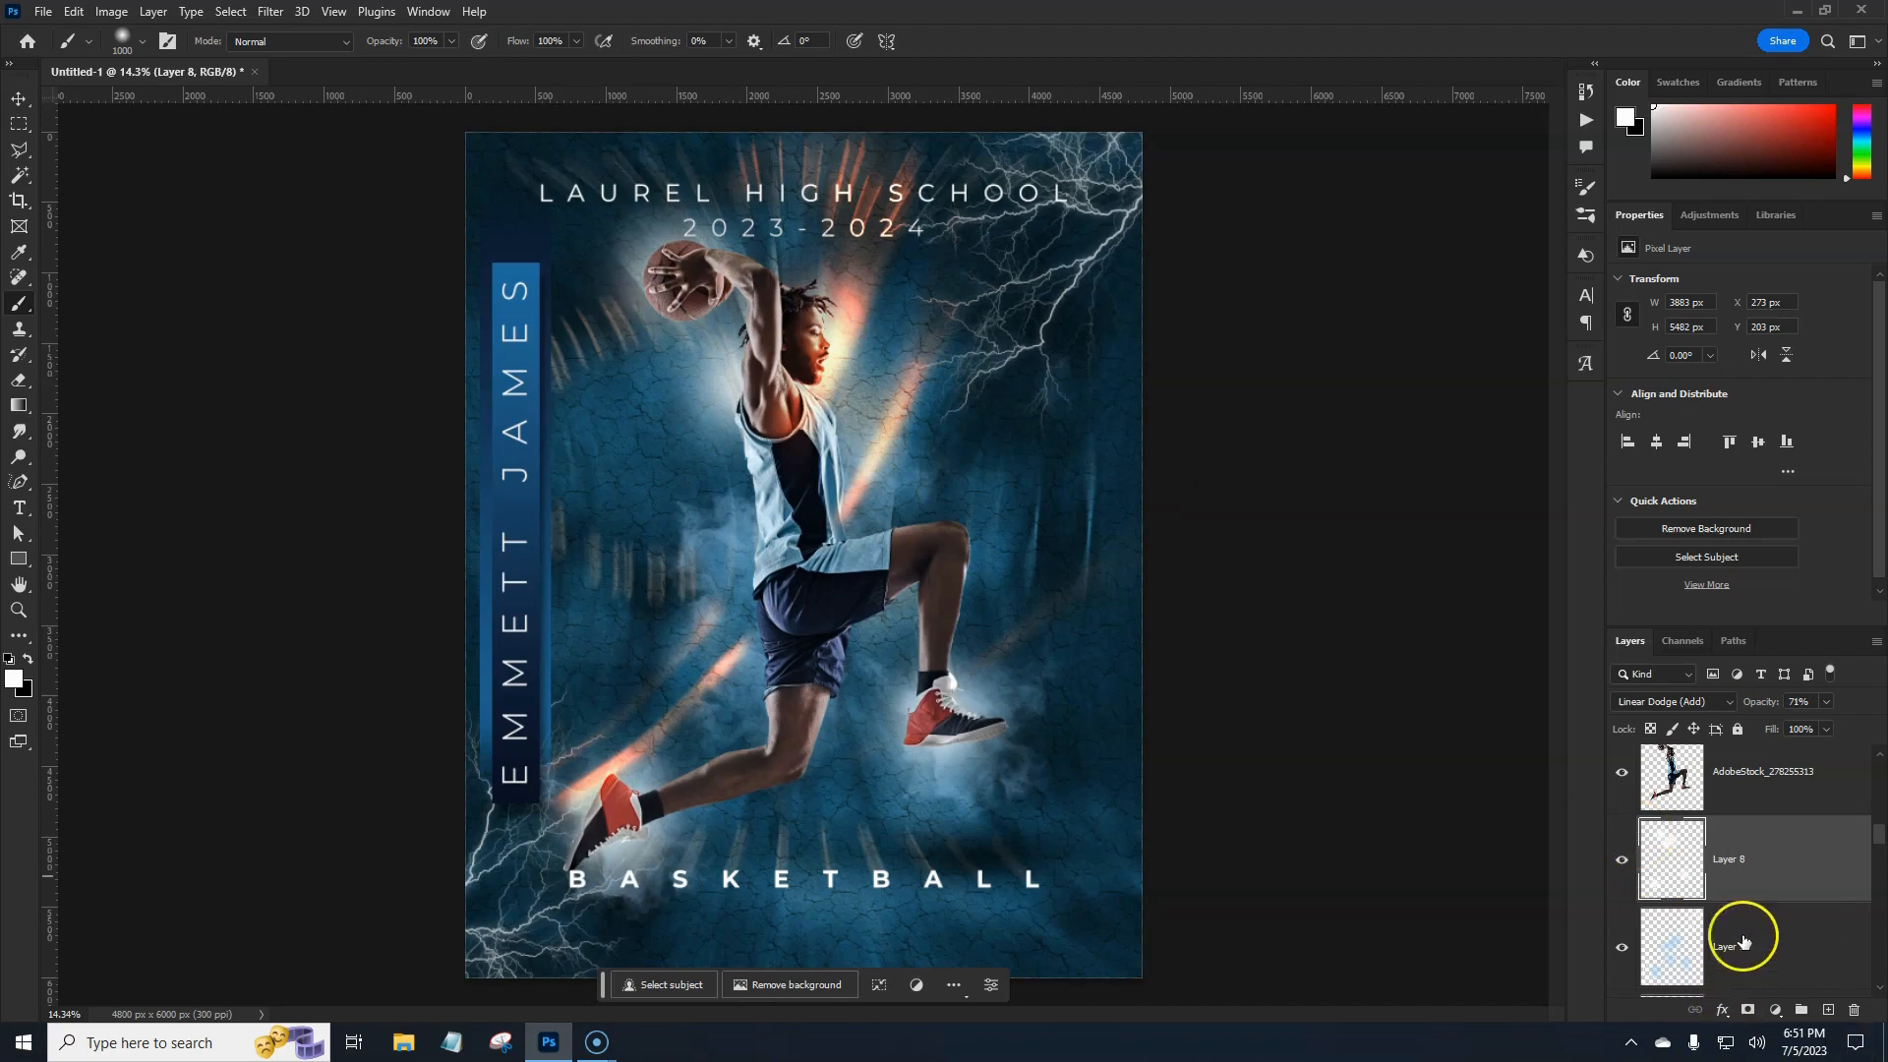
Select the Rectangle 1 copy layer.
{"action": "scroll", "coordinate": [1746, 929], "scroll_direction": "down", "scroll_amount": 5}
{"action": "scroll", "coordinate": [1754, 924], "scroll_direction": "down", "scroll_amount": 1}
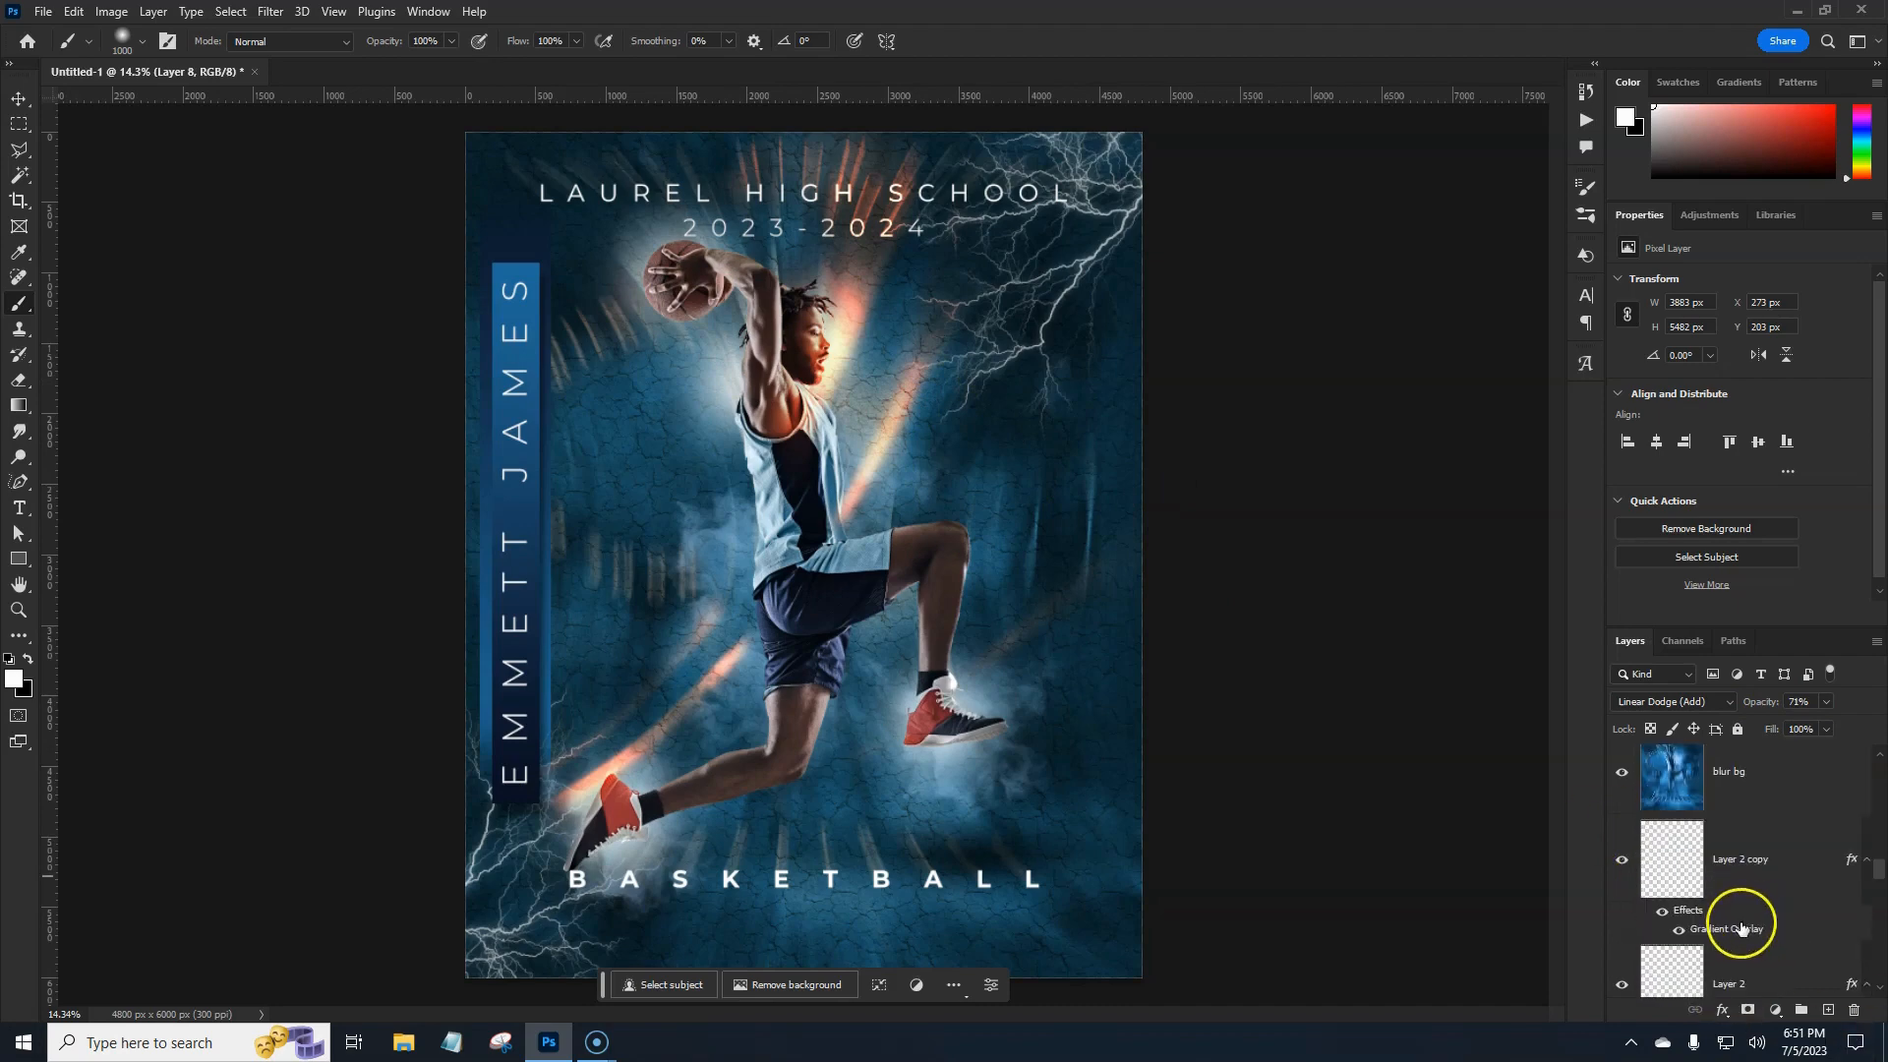
{"action": "scroll", "coordinate": [1746, 925], "scroll_direction": "up", "scroll_amount": 5}
{"action": "scroll", "coordinate": [1744, 926], "scroll_direction": "up", "scroll_amount": 6}
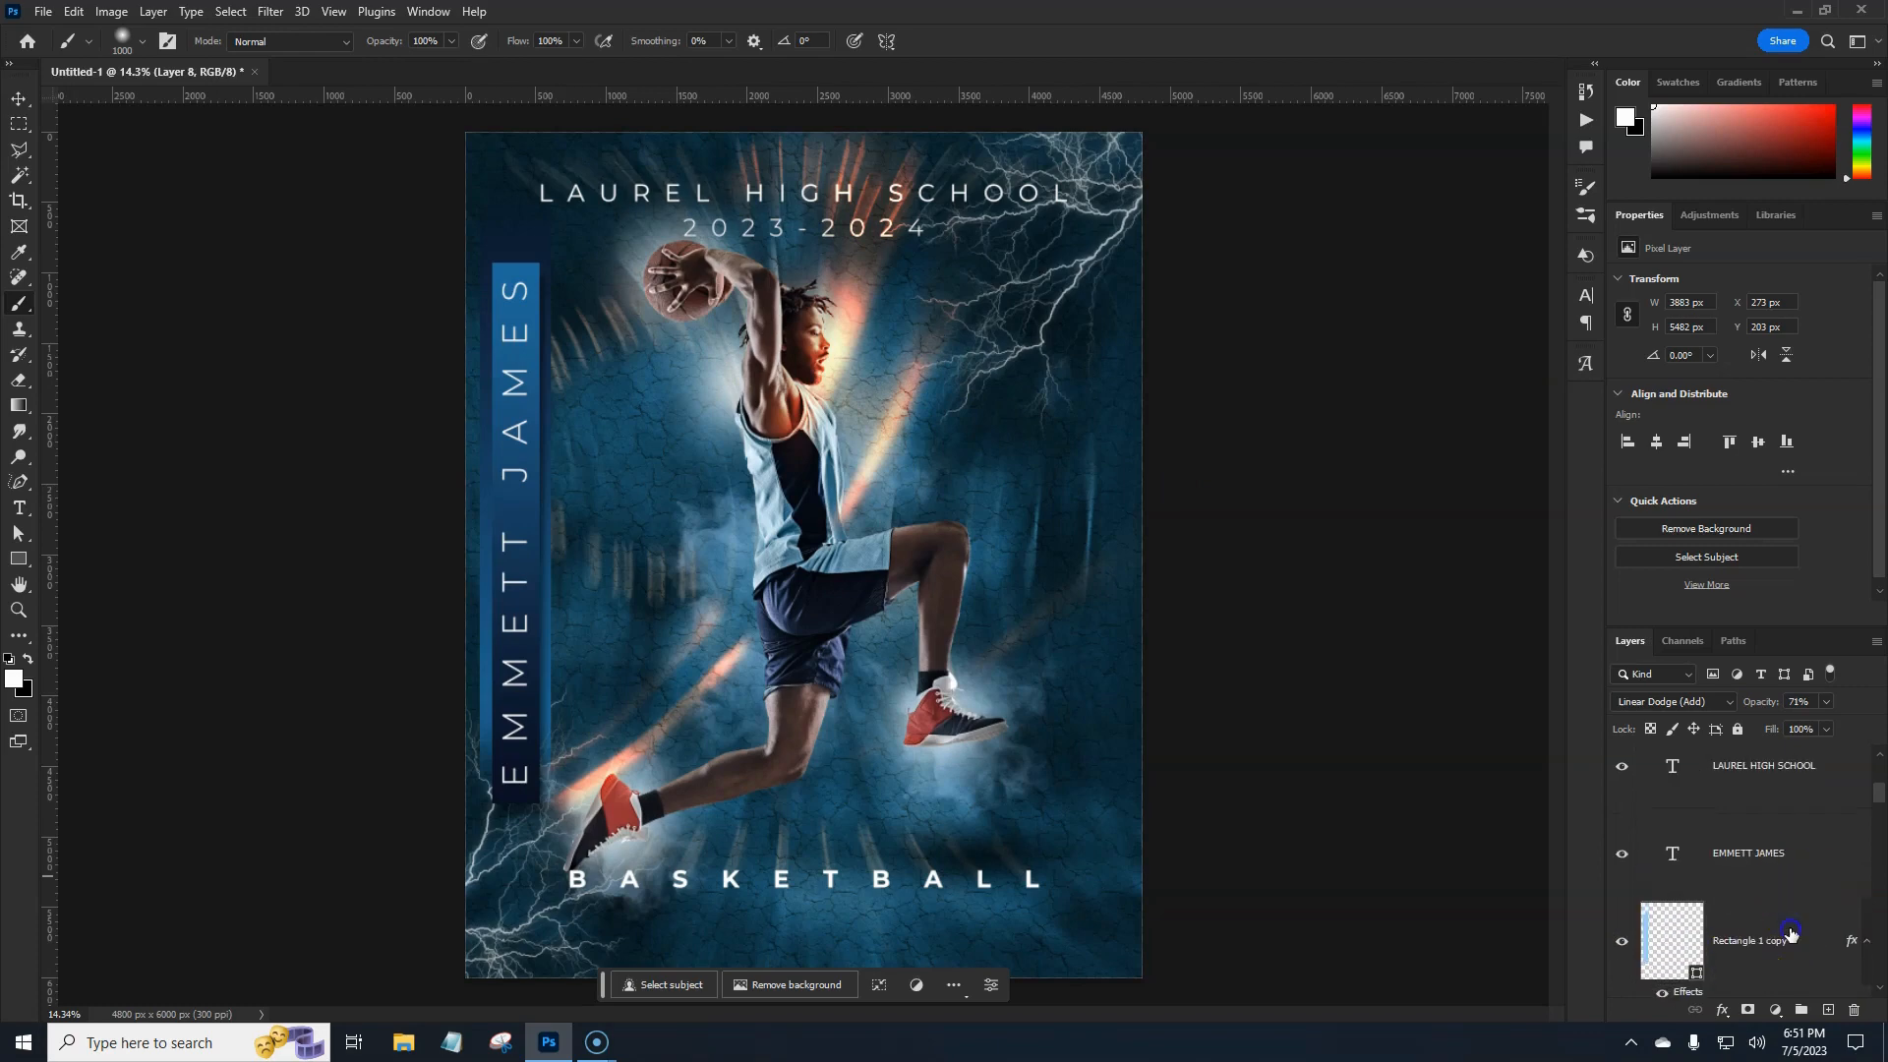
{"action": "left_click", "coordinate": [1788, 920]}
{"action": "scroll", "coordinate": [1760, 885], "scroll_direction": "down", "scroll_amount": 2}
Add a blank layer mask to the blue name bar layer, Rectangle 1 copy.
{"action": "left_click", "coordinate": [1622, 817]}
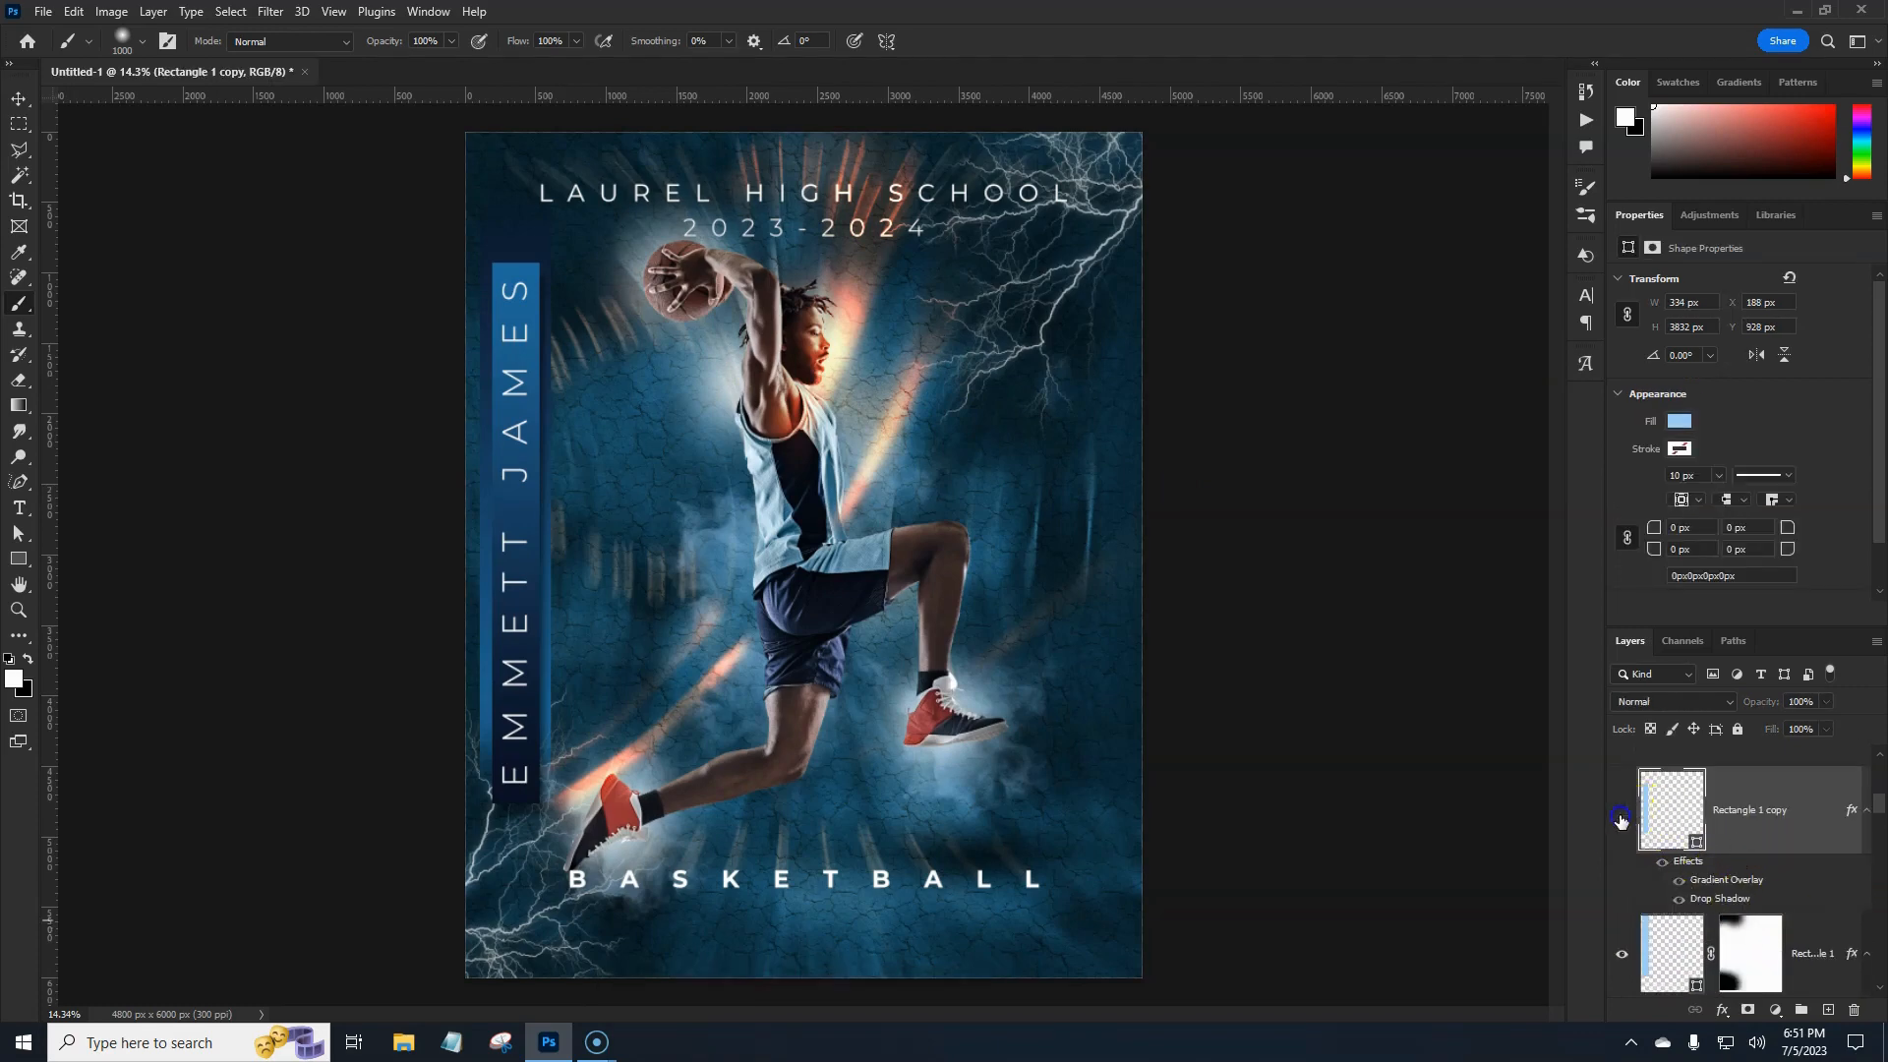
{"action": "left_click", "coordinate": [1622, 813]}
{"action": "left_click", "coordinate": [1748, 1011]}
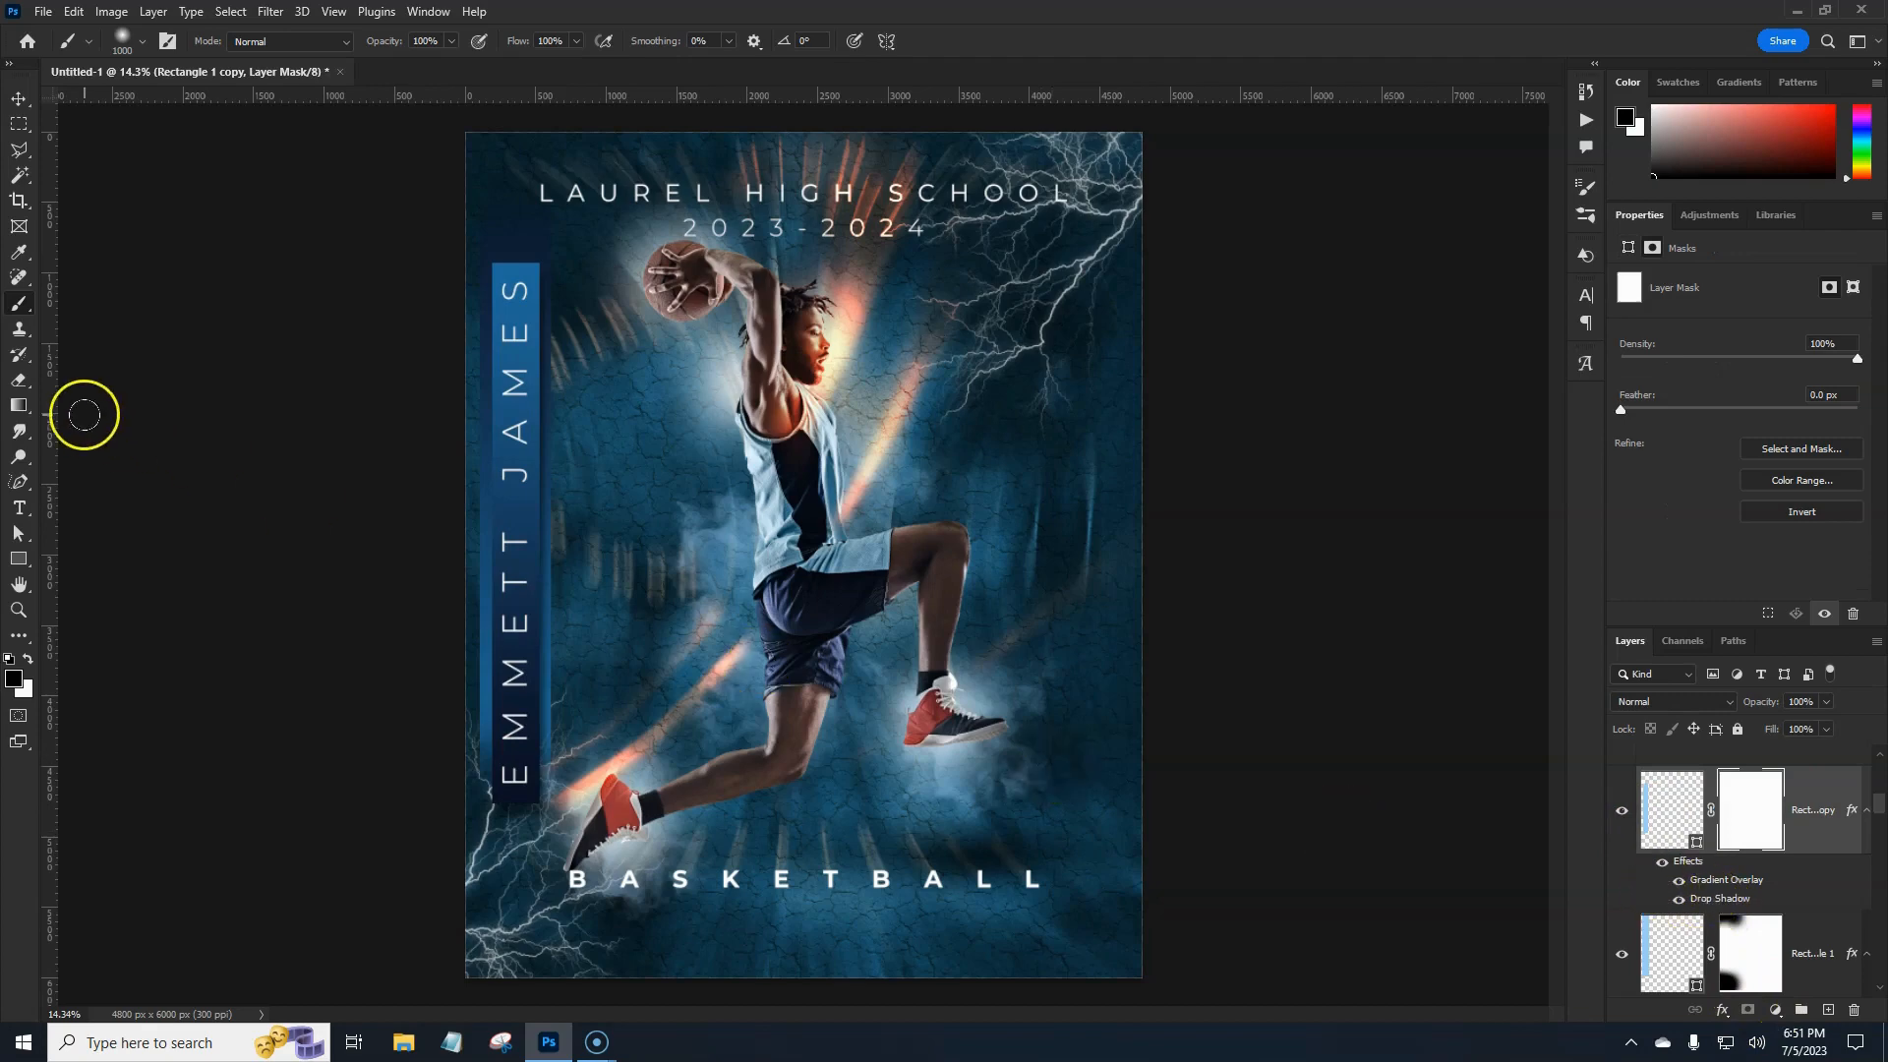
Choose the first 2500 px brush in the 45 Cracks Photoshop Stamp Brushes set.
{"action": "left_click", "coordinate": [122, 44]}
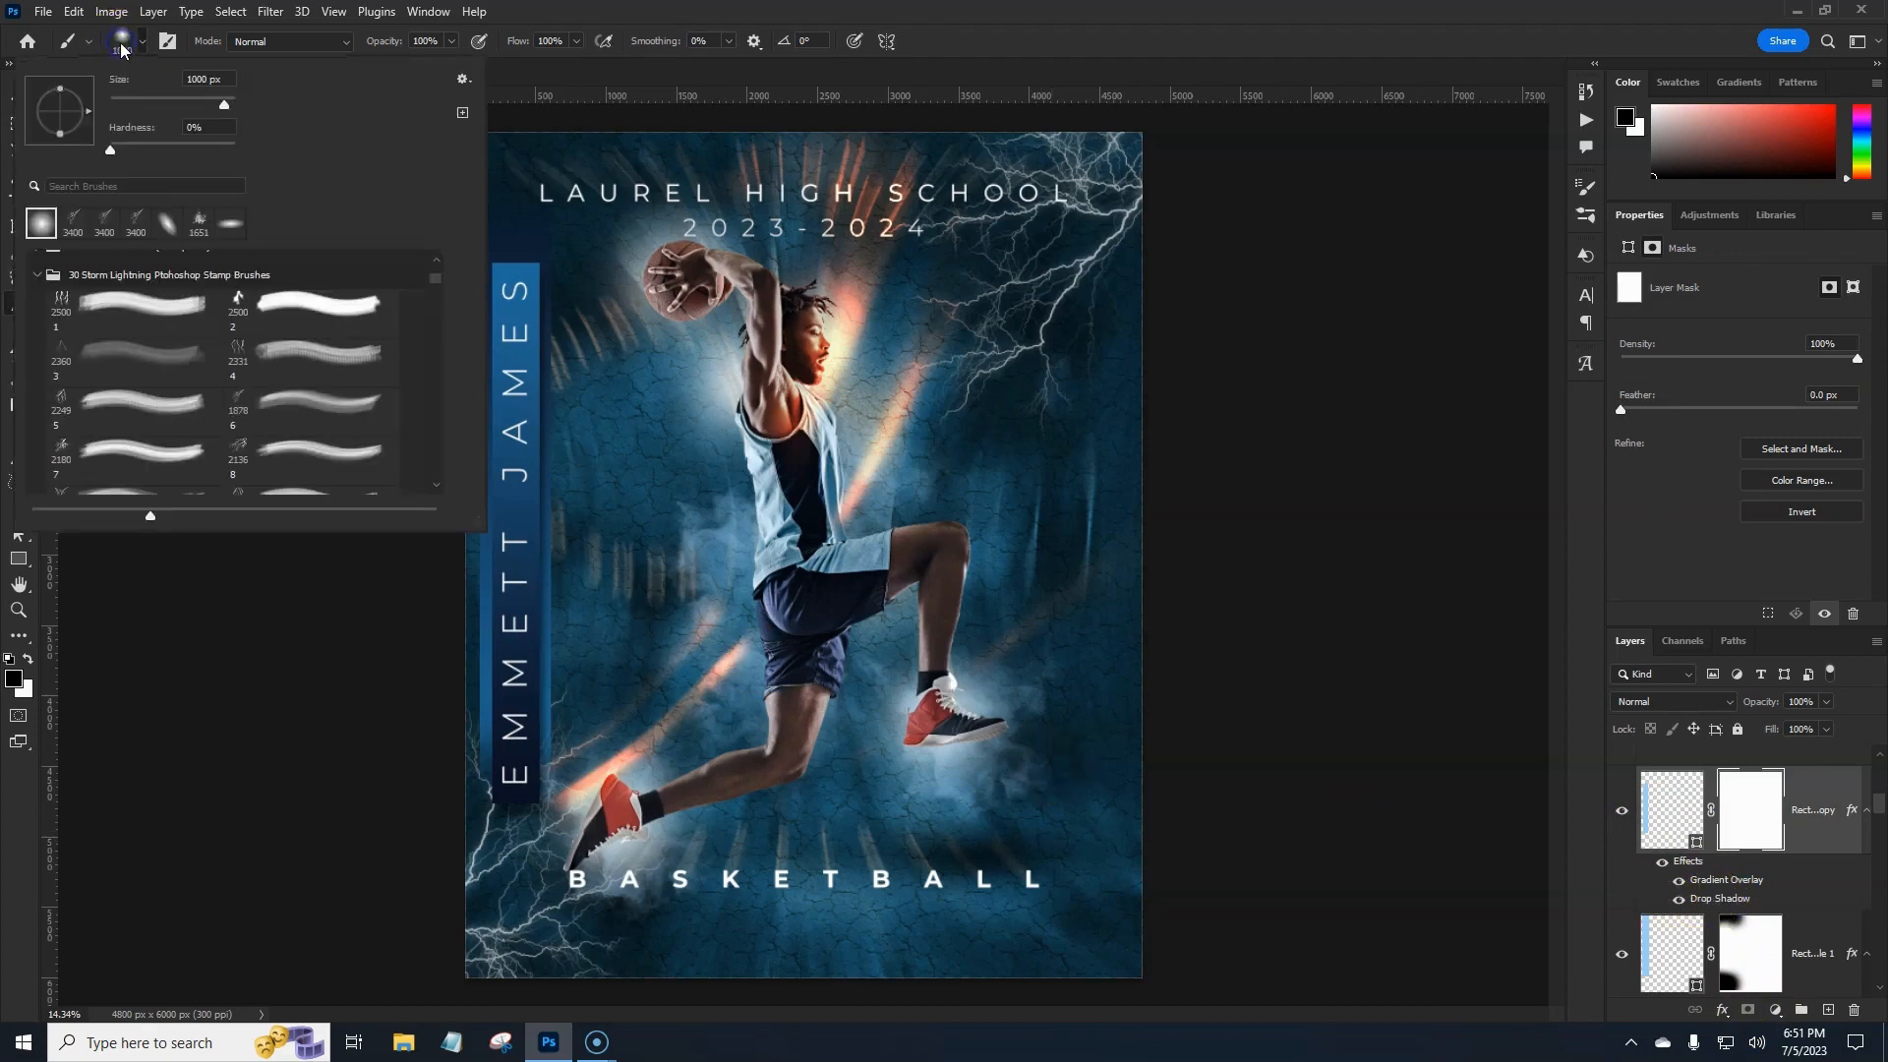
{"action": "left_click", "coordinate": [37, 275]}
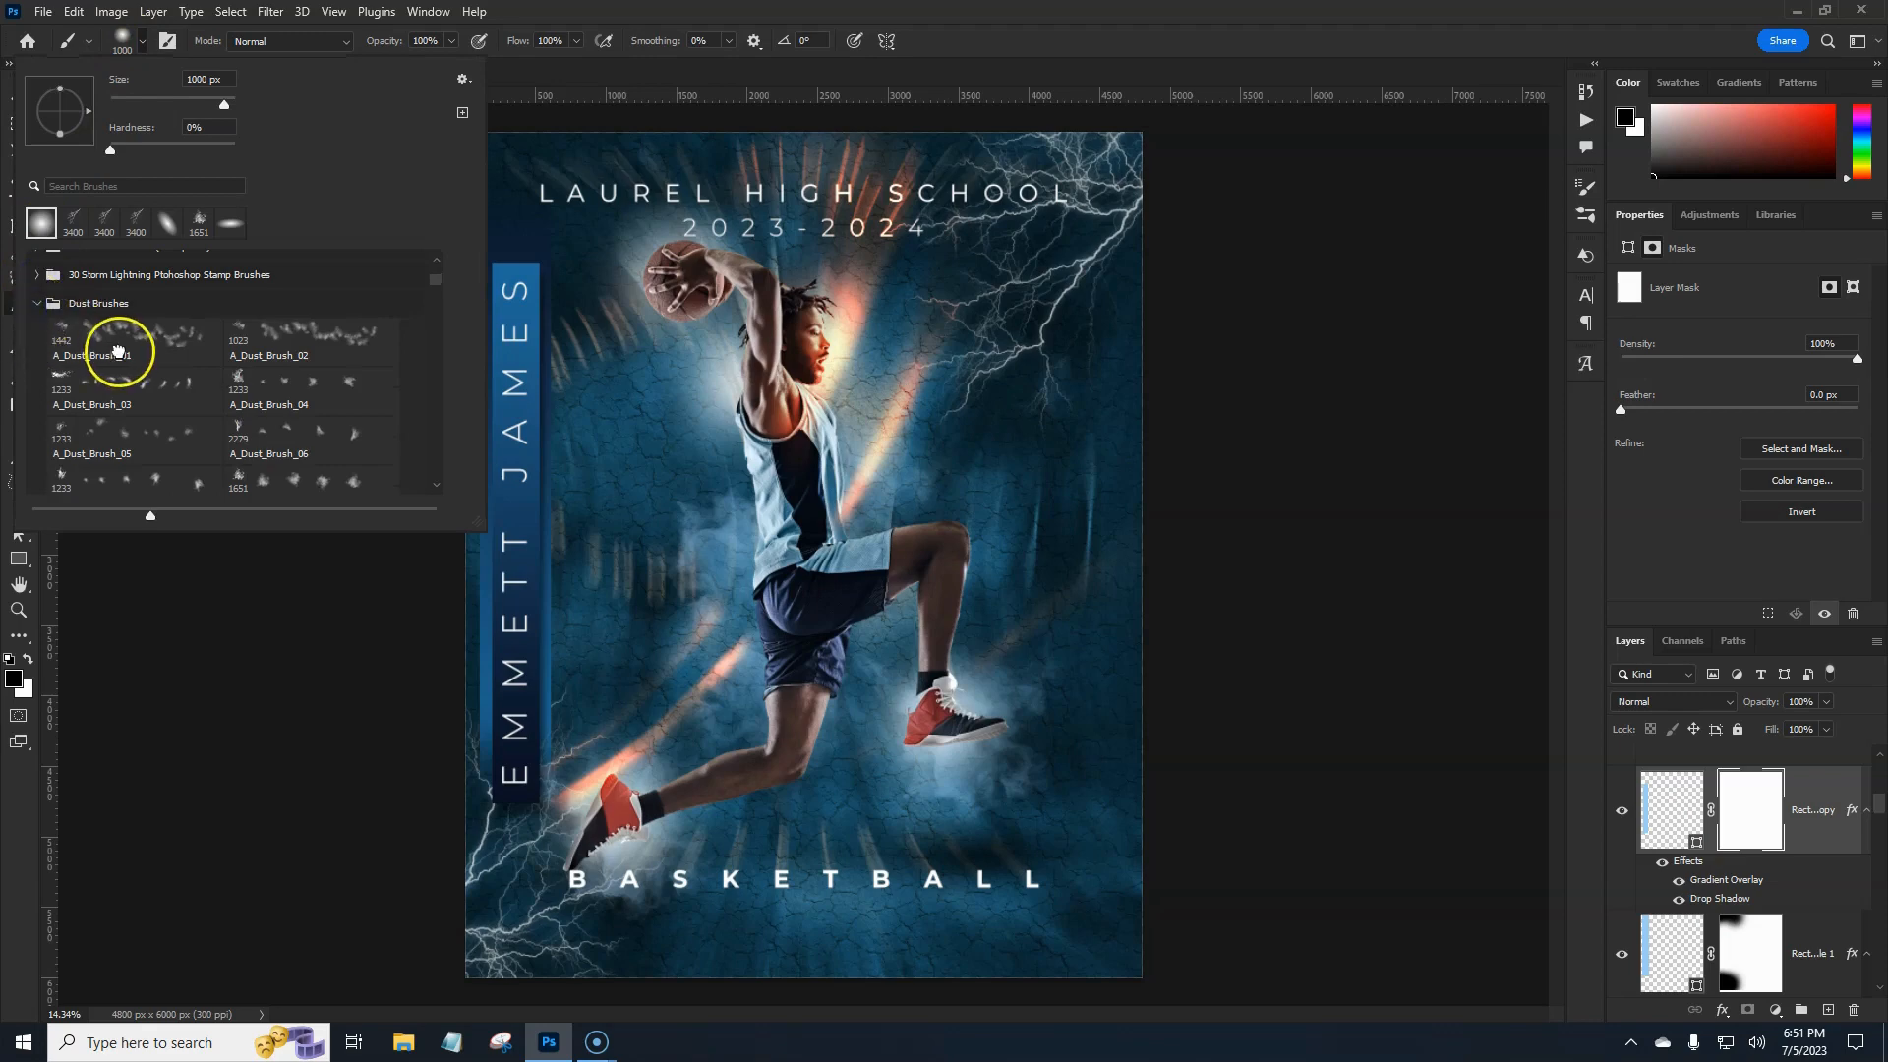
{"action": "left_click", "coordinate": [38, 303]}
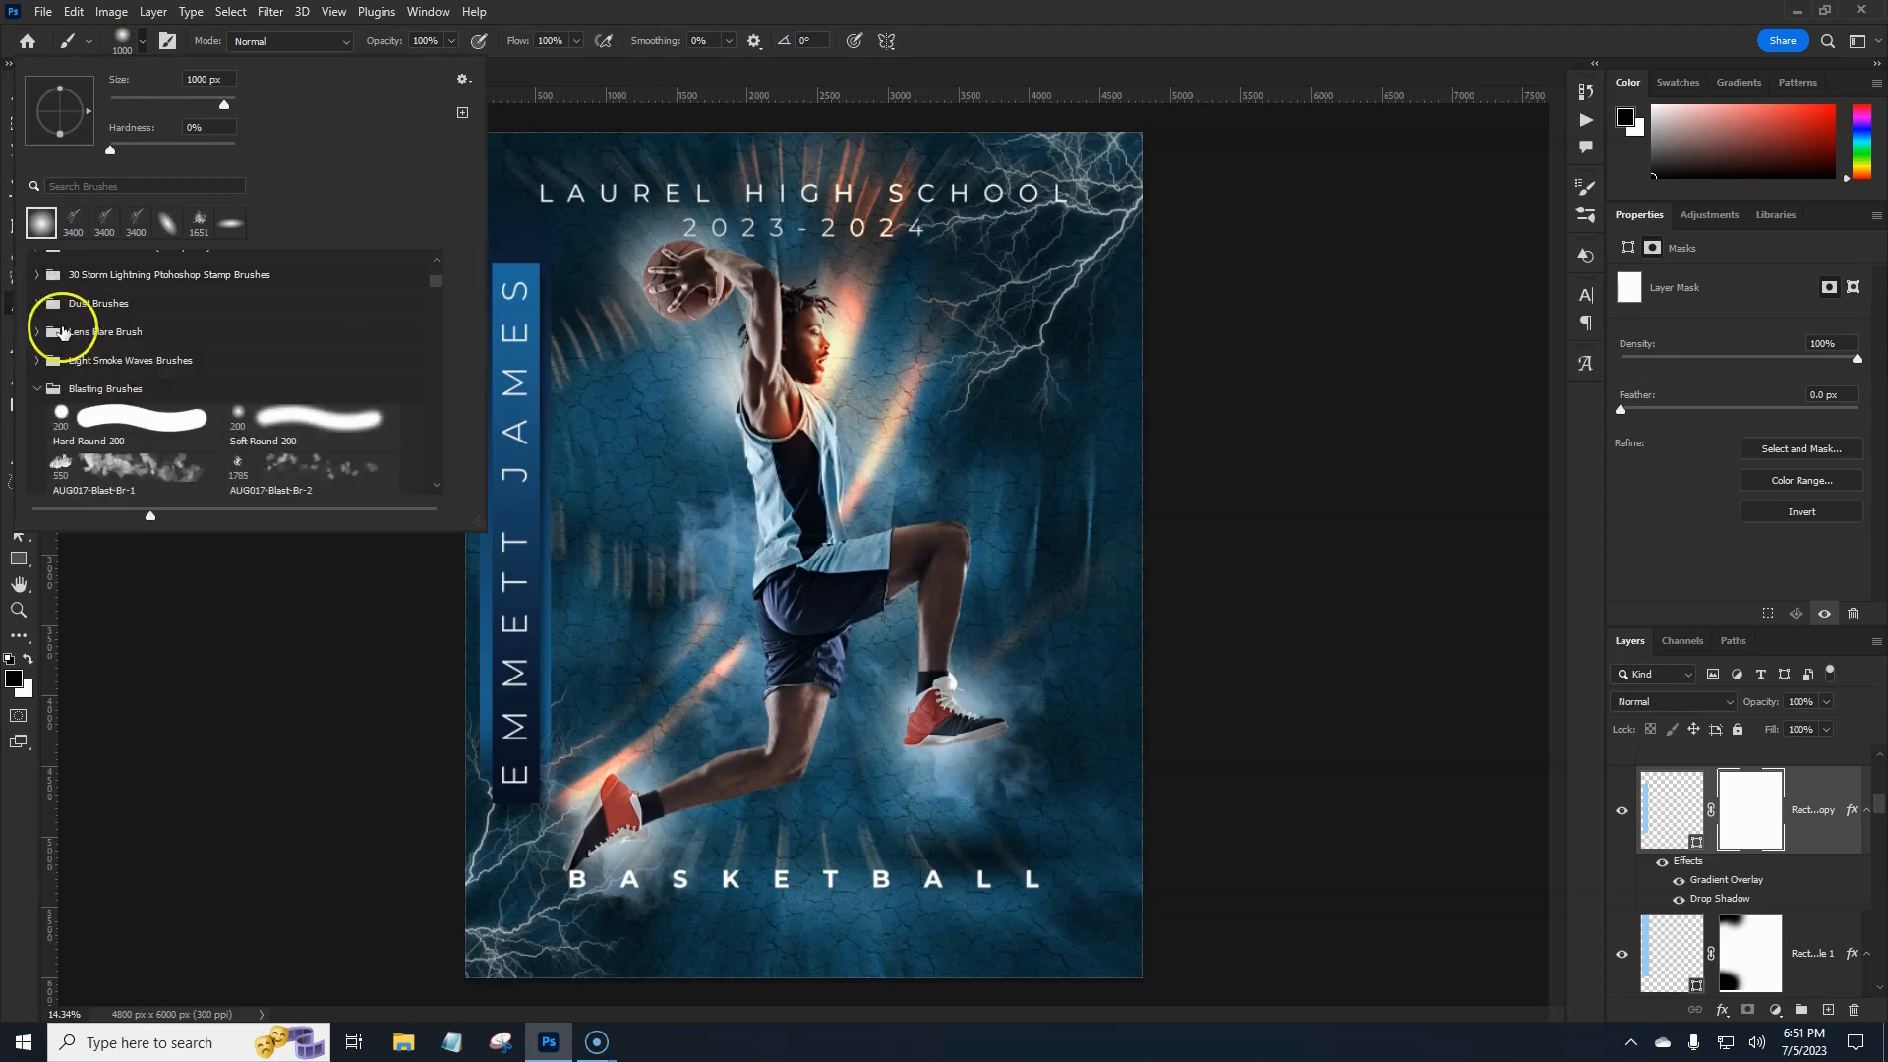
{"action": "left_click", "coordinate": [40, 390]}
{"action": "scroll", "coordinate": [143, 366], "scroll_direction": "down", "scroll_amount": 5}
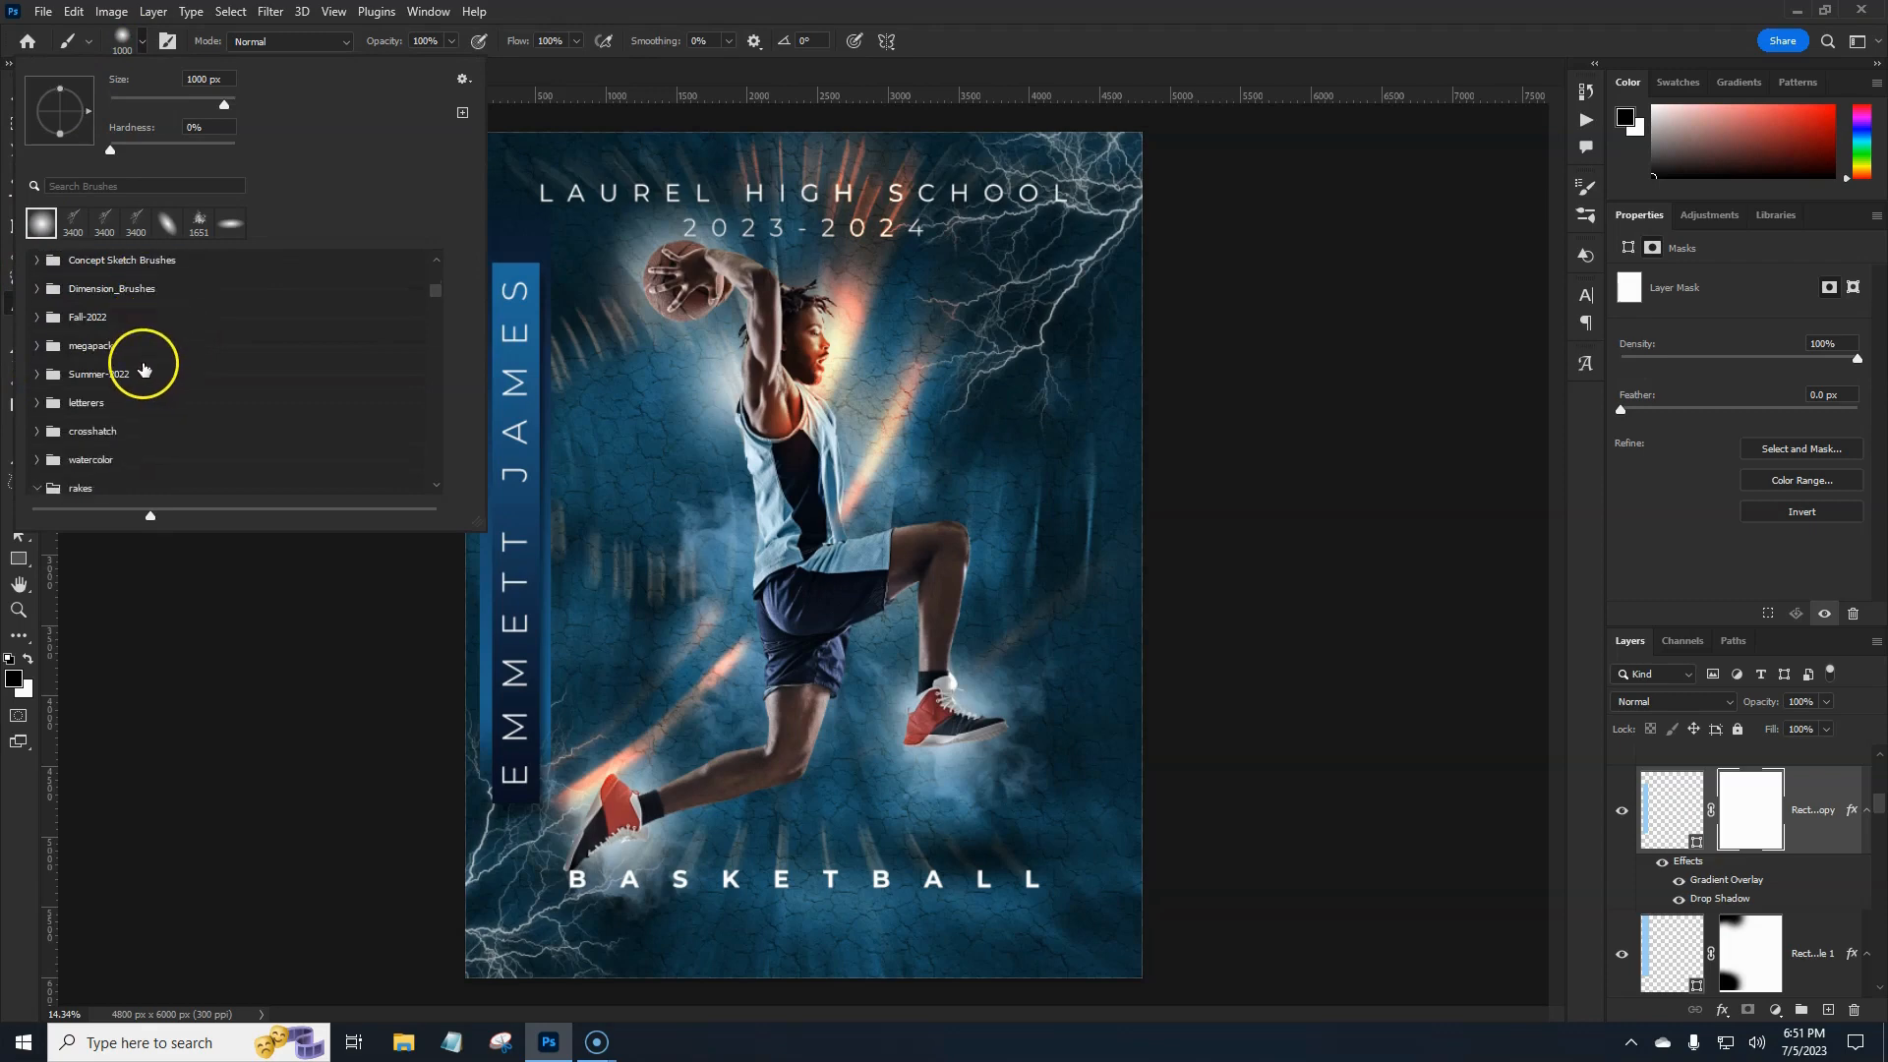
{"action": "scroll", "coordinate": [92, 423], "scroll_direction": "down", "scroll_amount": 2}
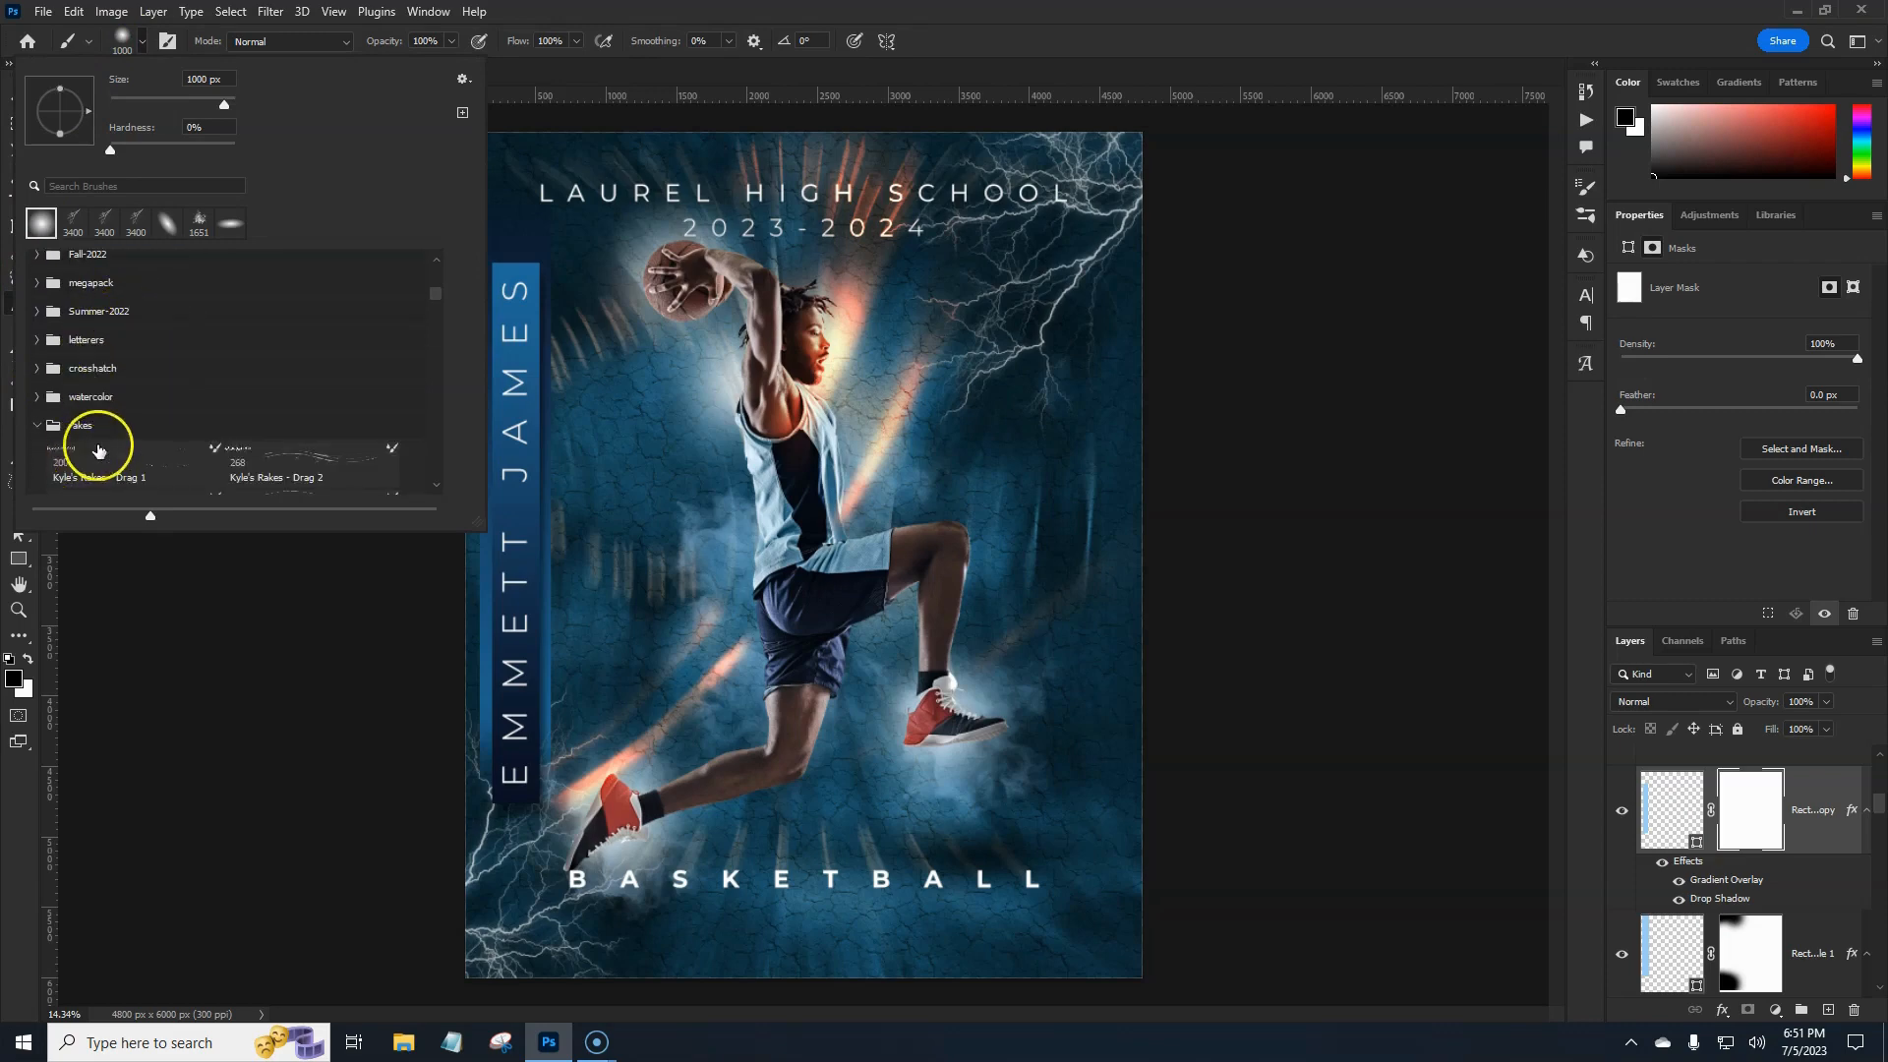
{"action": "left_click", "coordinate": [38, 428]}
{"action": "scroll", "coordinate": [98, 384], "scroll_direction": "down", "scroll_amount": 5}
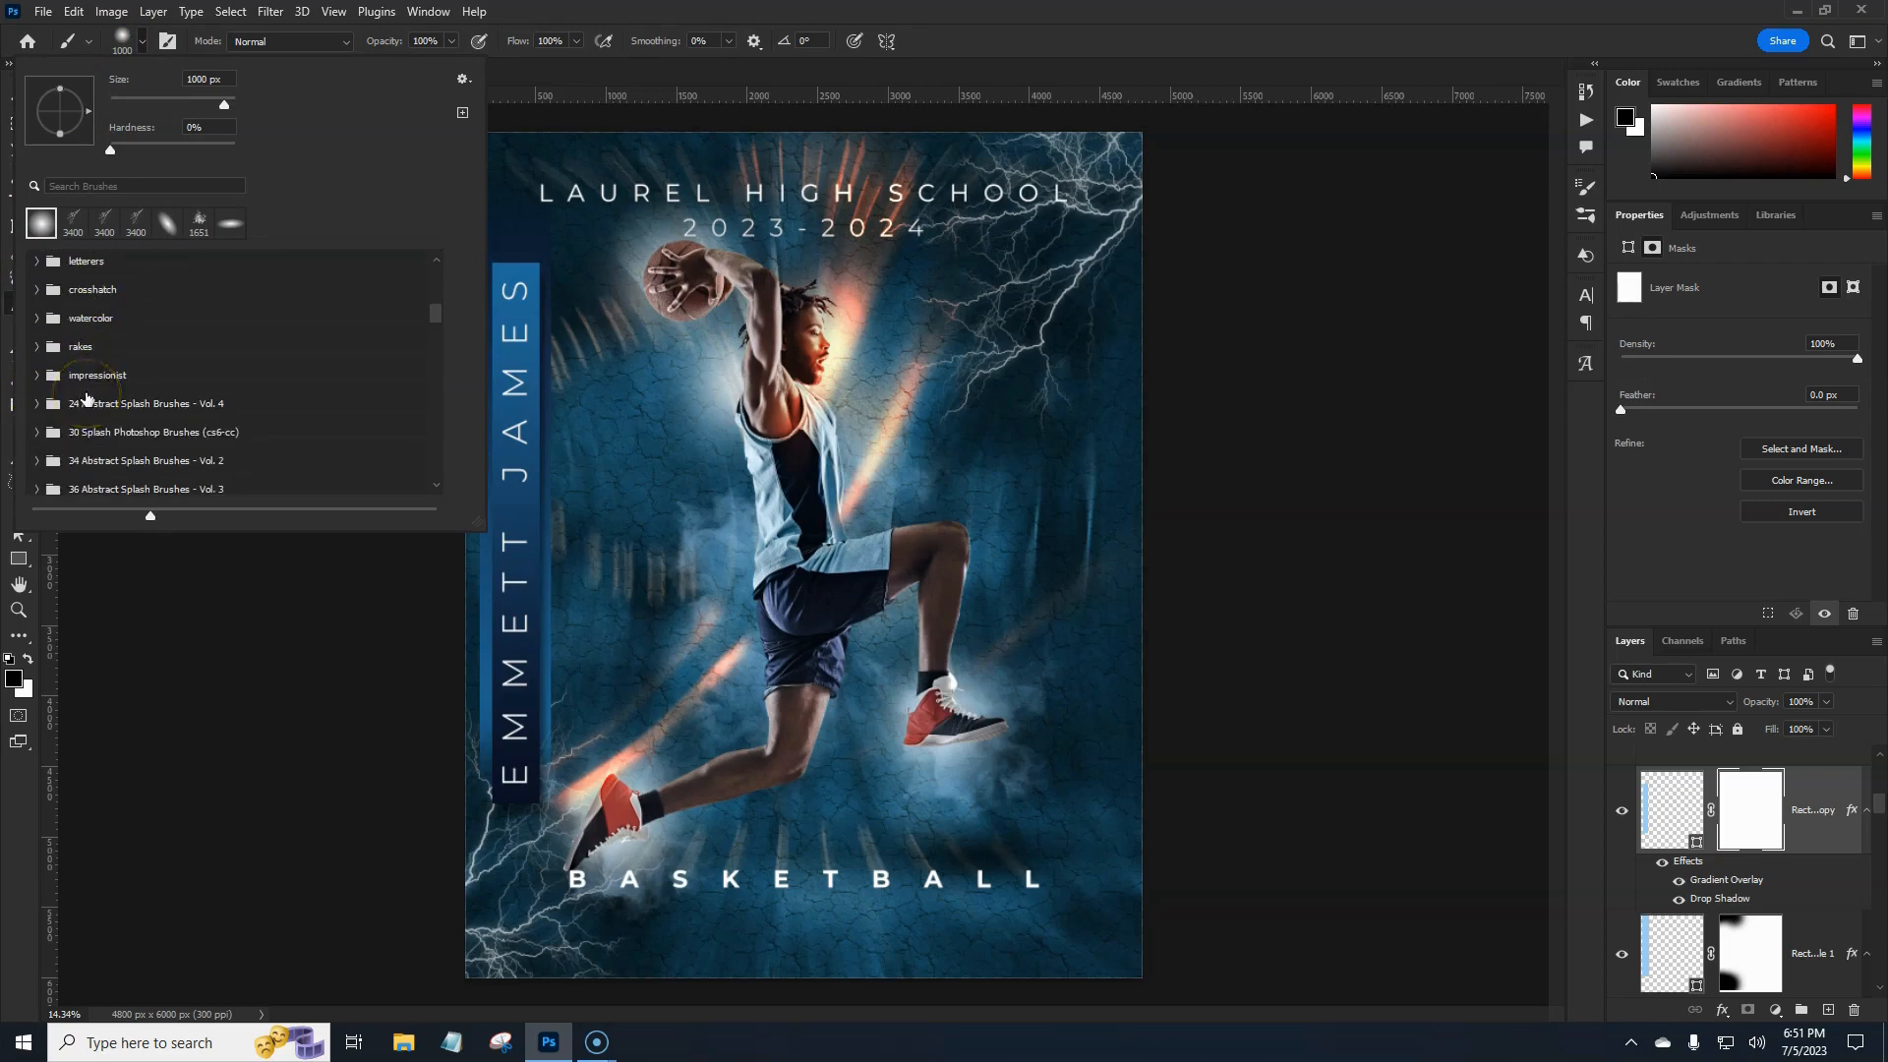
{"action": "scroll", "coordinate": [109, 386], "scroll_direction": "down", "scroll_amount": 4}
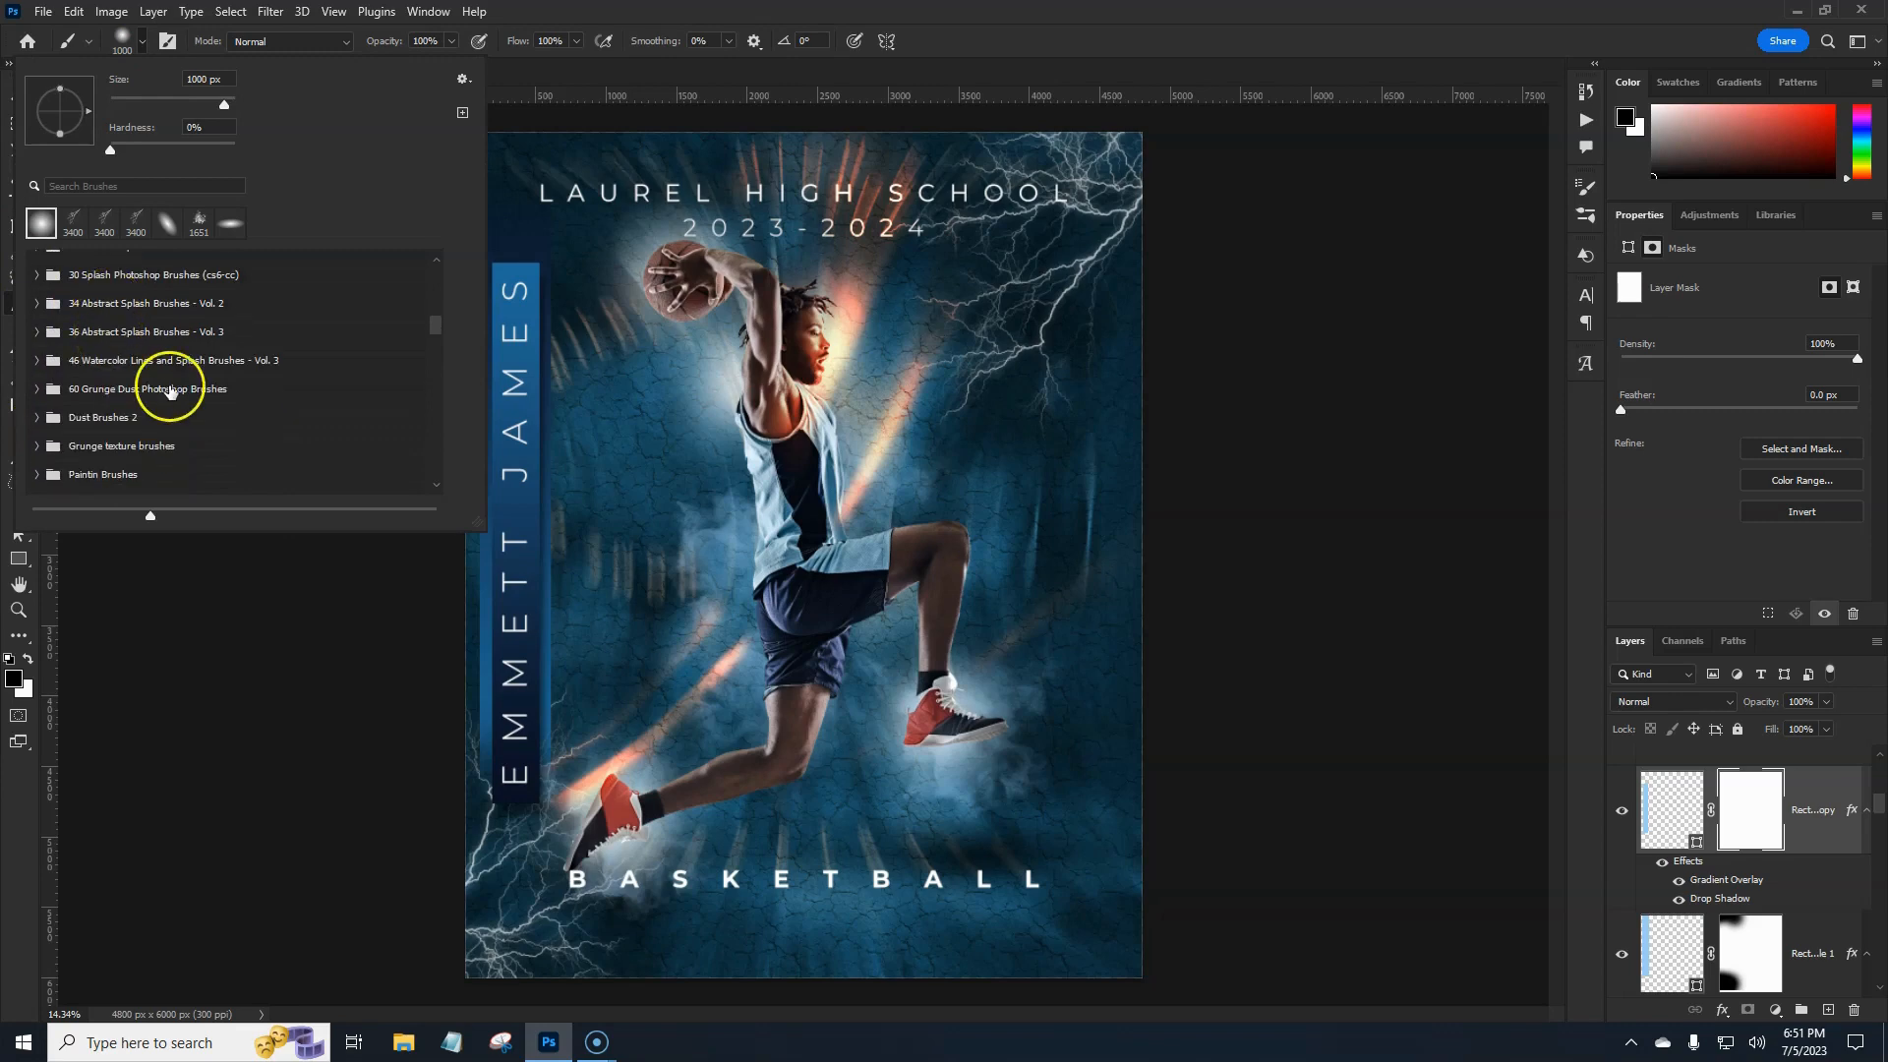
{"action": "scroll", "coordinate": [171, 392], "scroll_direction": "down", "scroll_amount": 2}
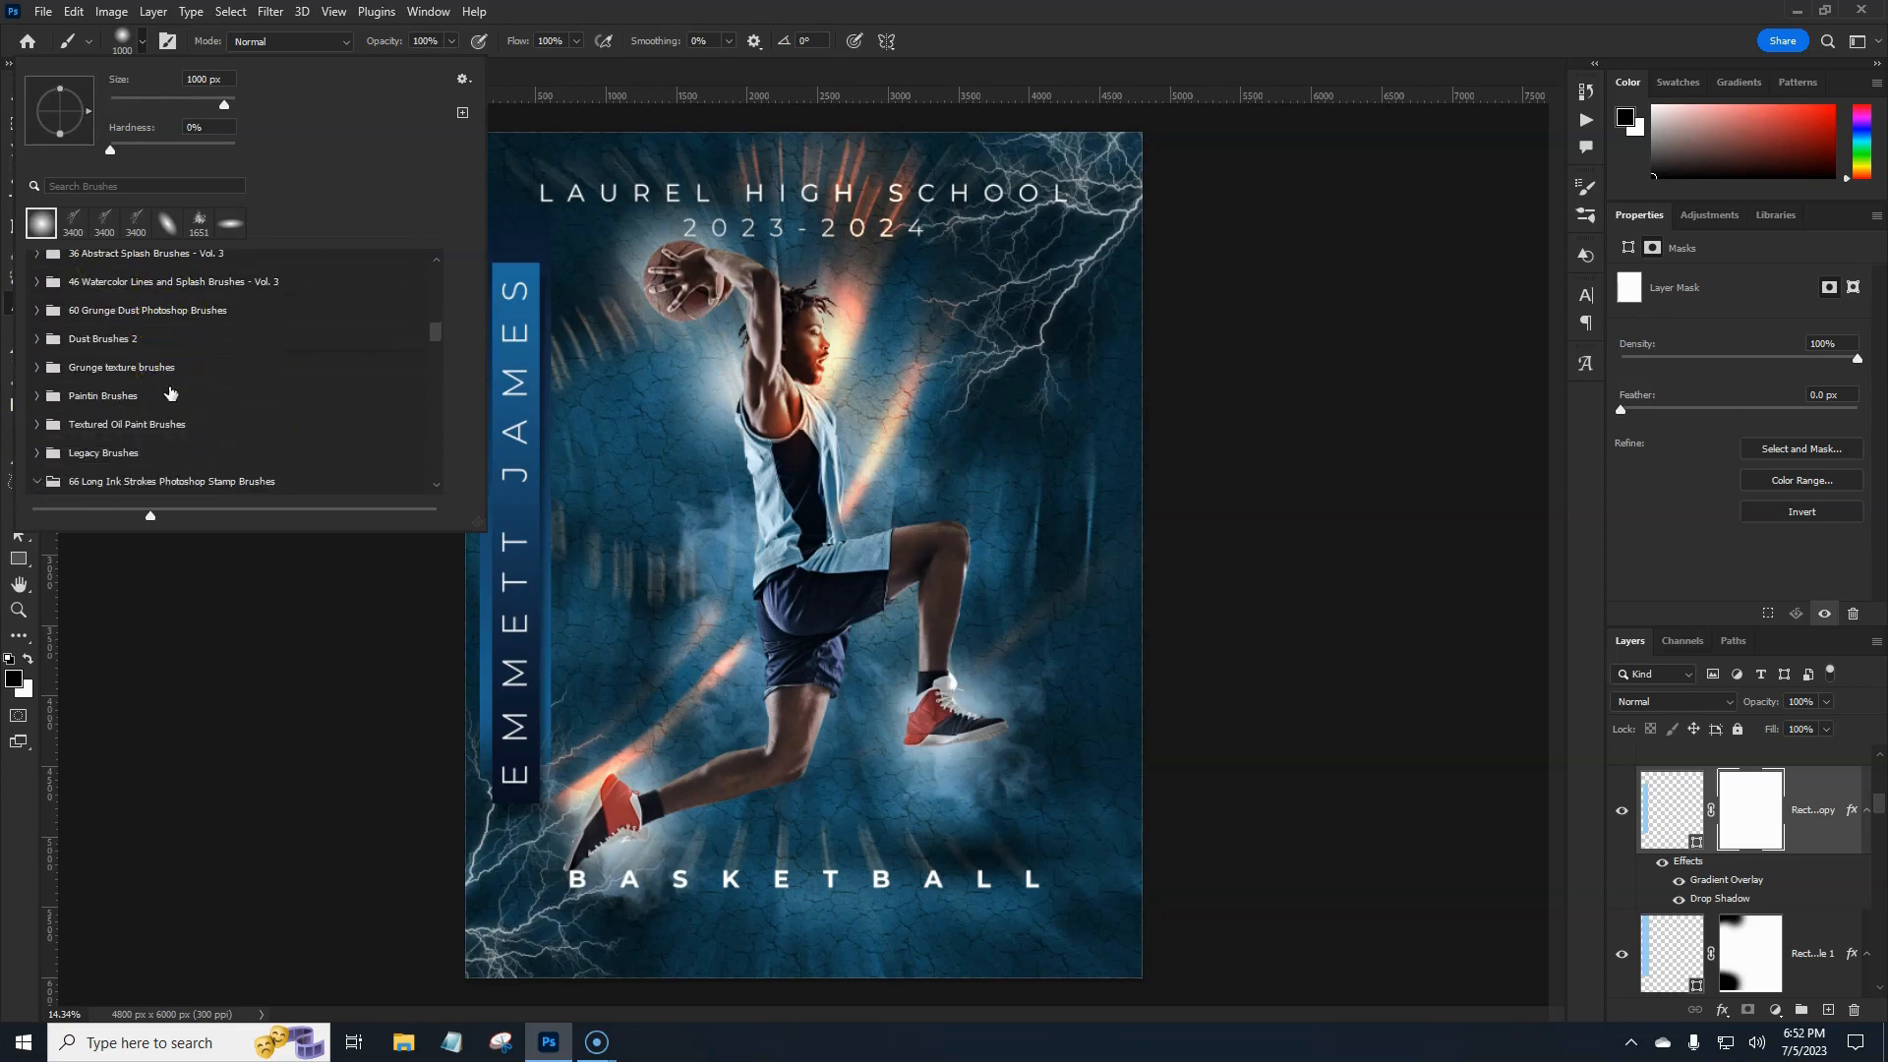
{"action": "scroll", "coordinate": [170, 392], "scroll_direction": "down", "scroll_amount": 2}
{"action": "left_click", "coordinate": [37, 418]}
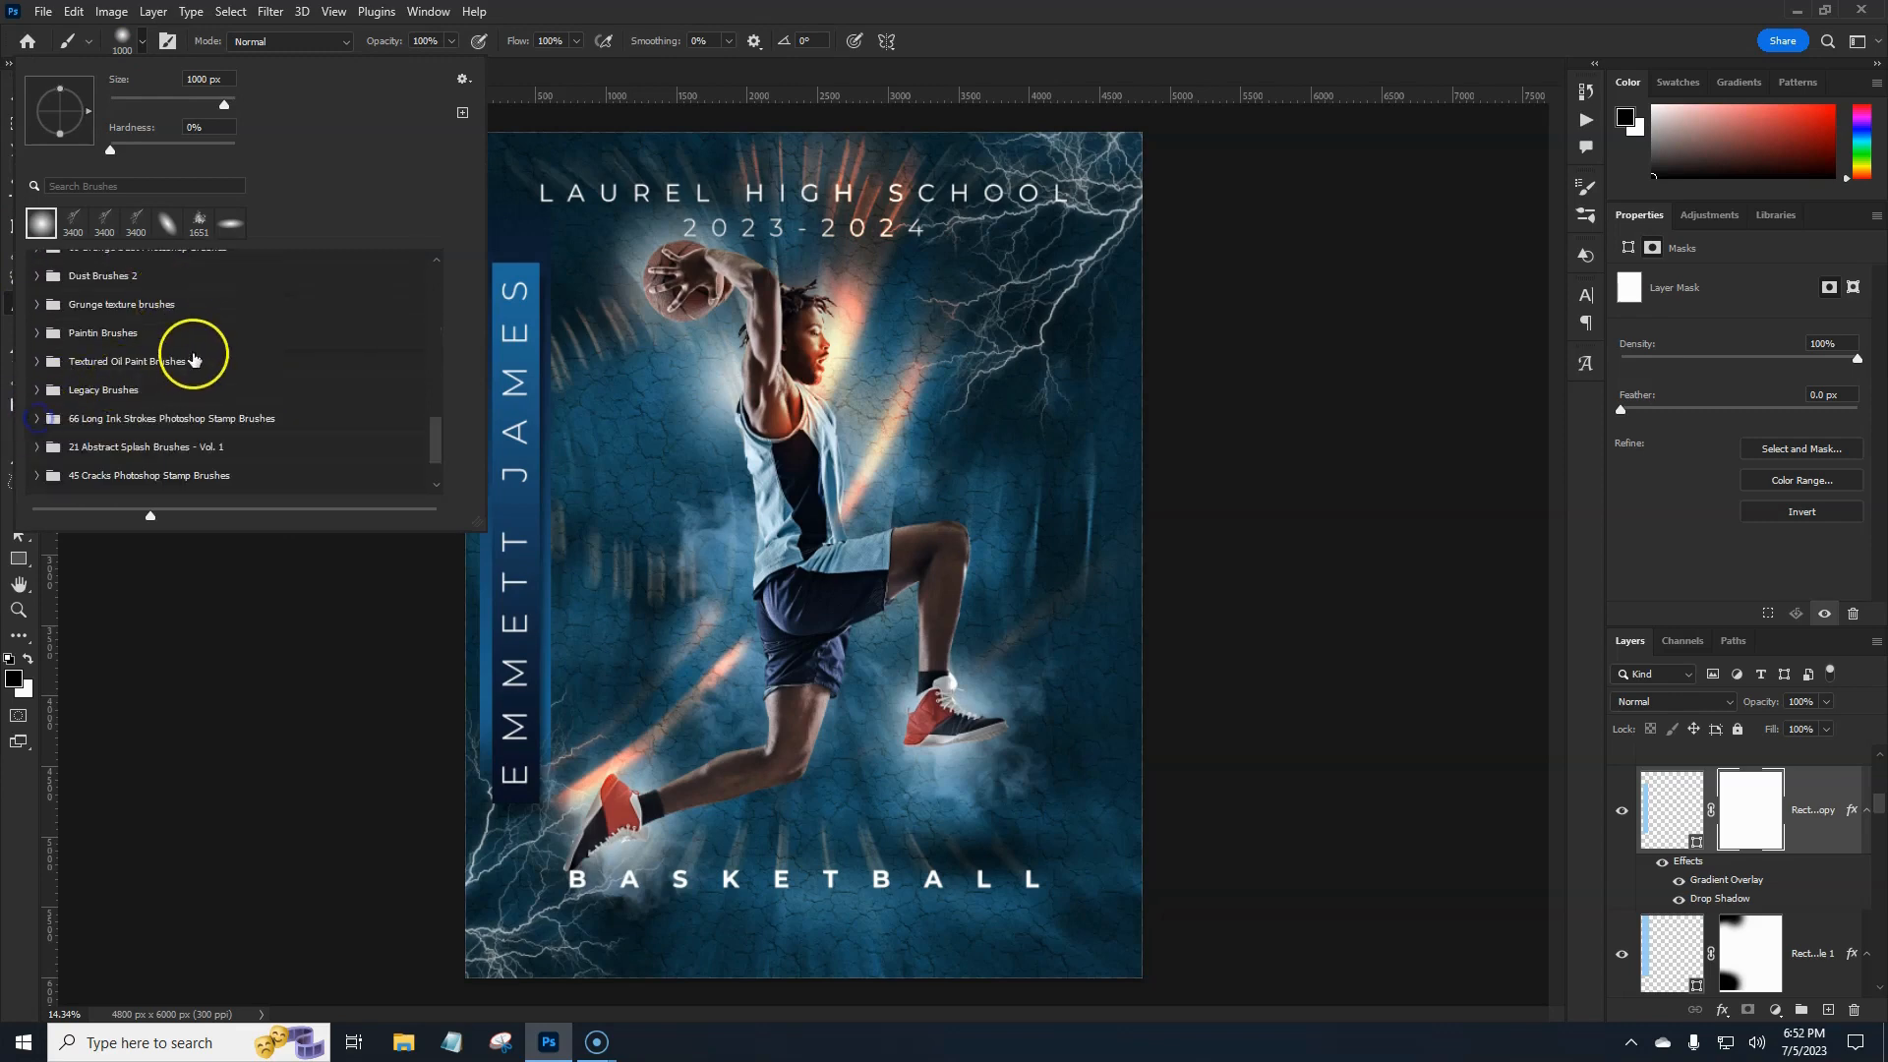
{"action": "scroll", "coordinate": [194, 359], "scroll_direction": "down", "scroll_amount": 3}
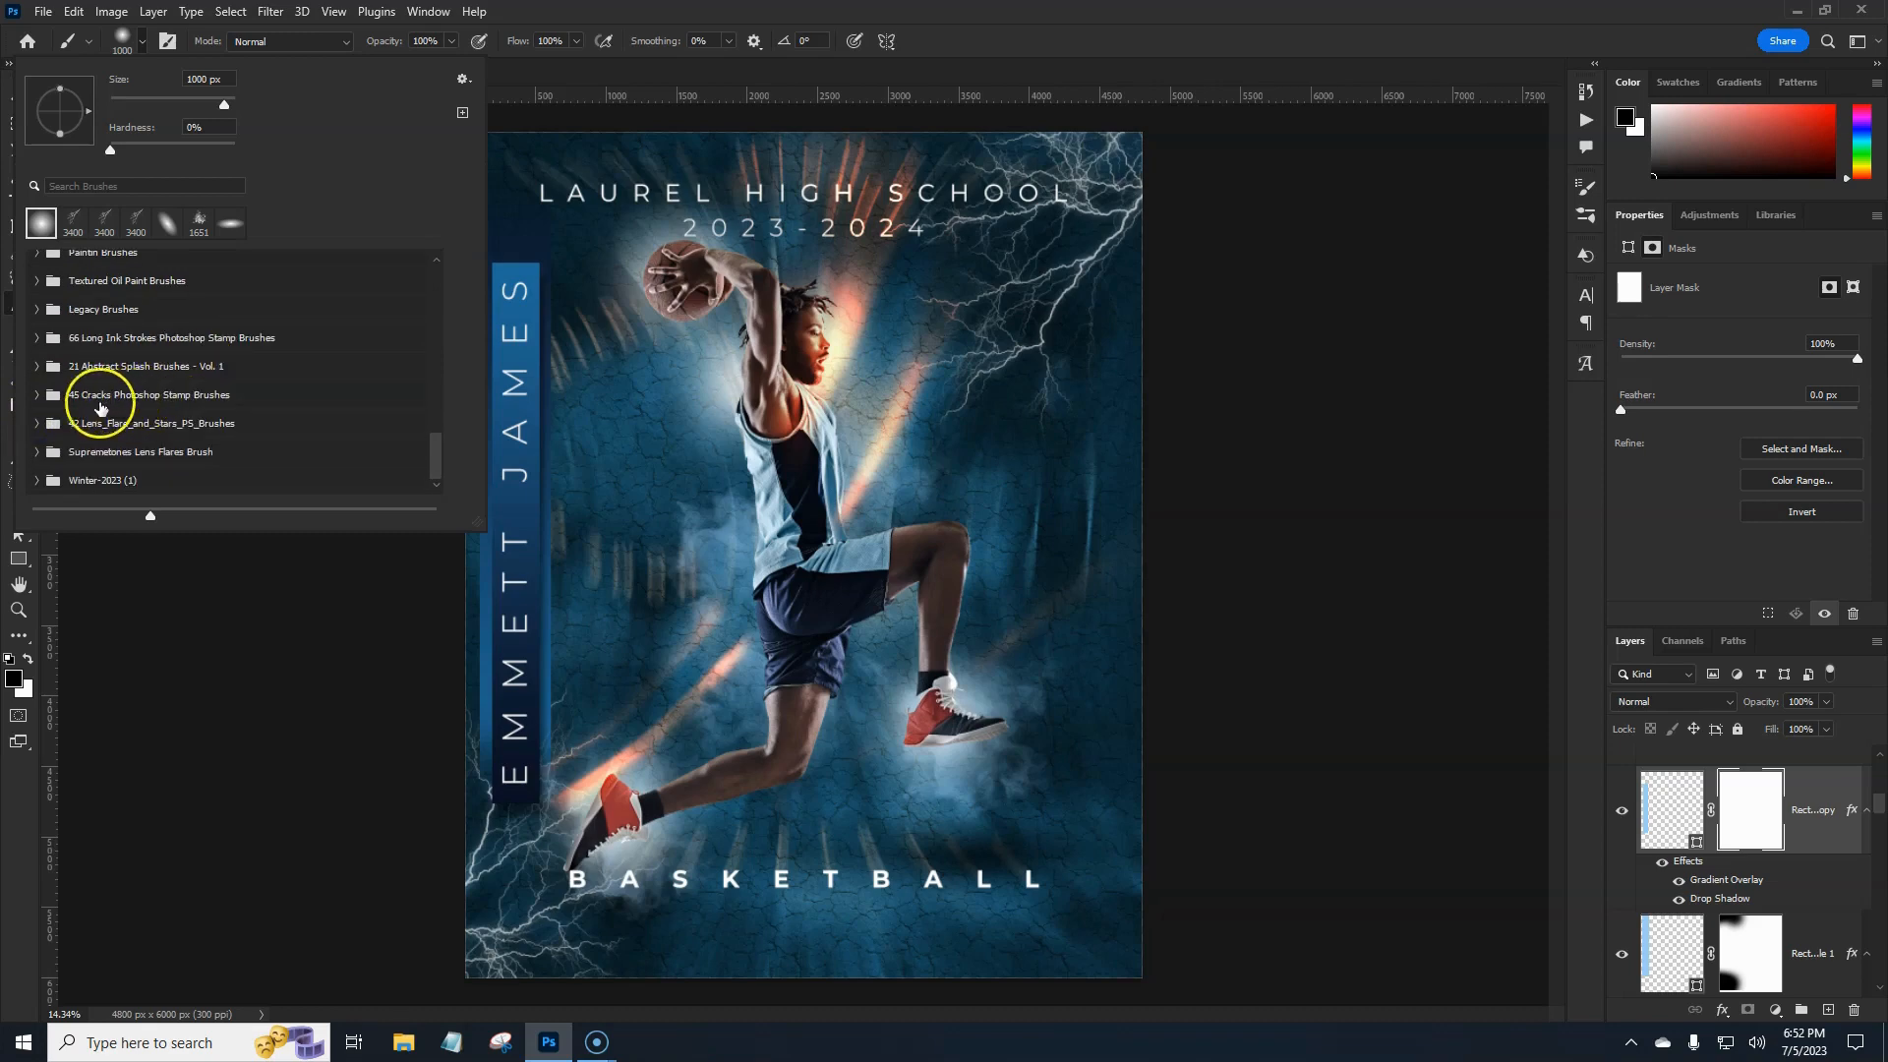
{"action": "left_click", "coordinate": [36, 395]}
{"action": "left_click", "coordinate": [96, 437]}
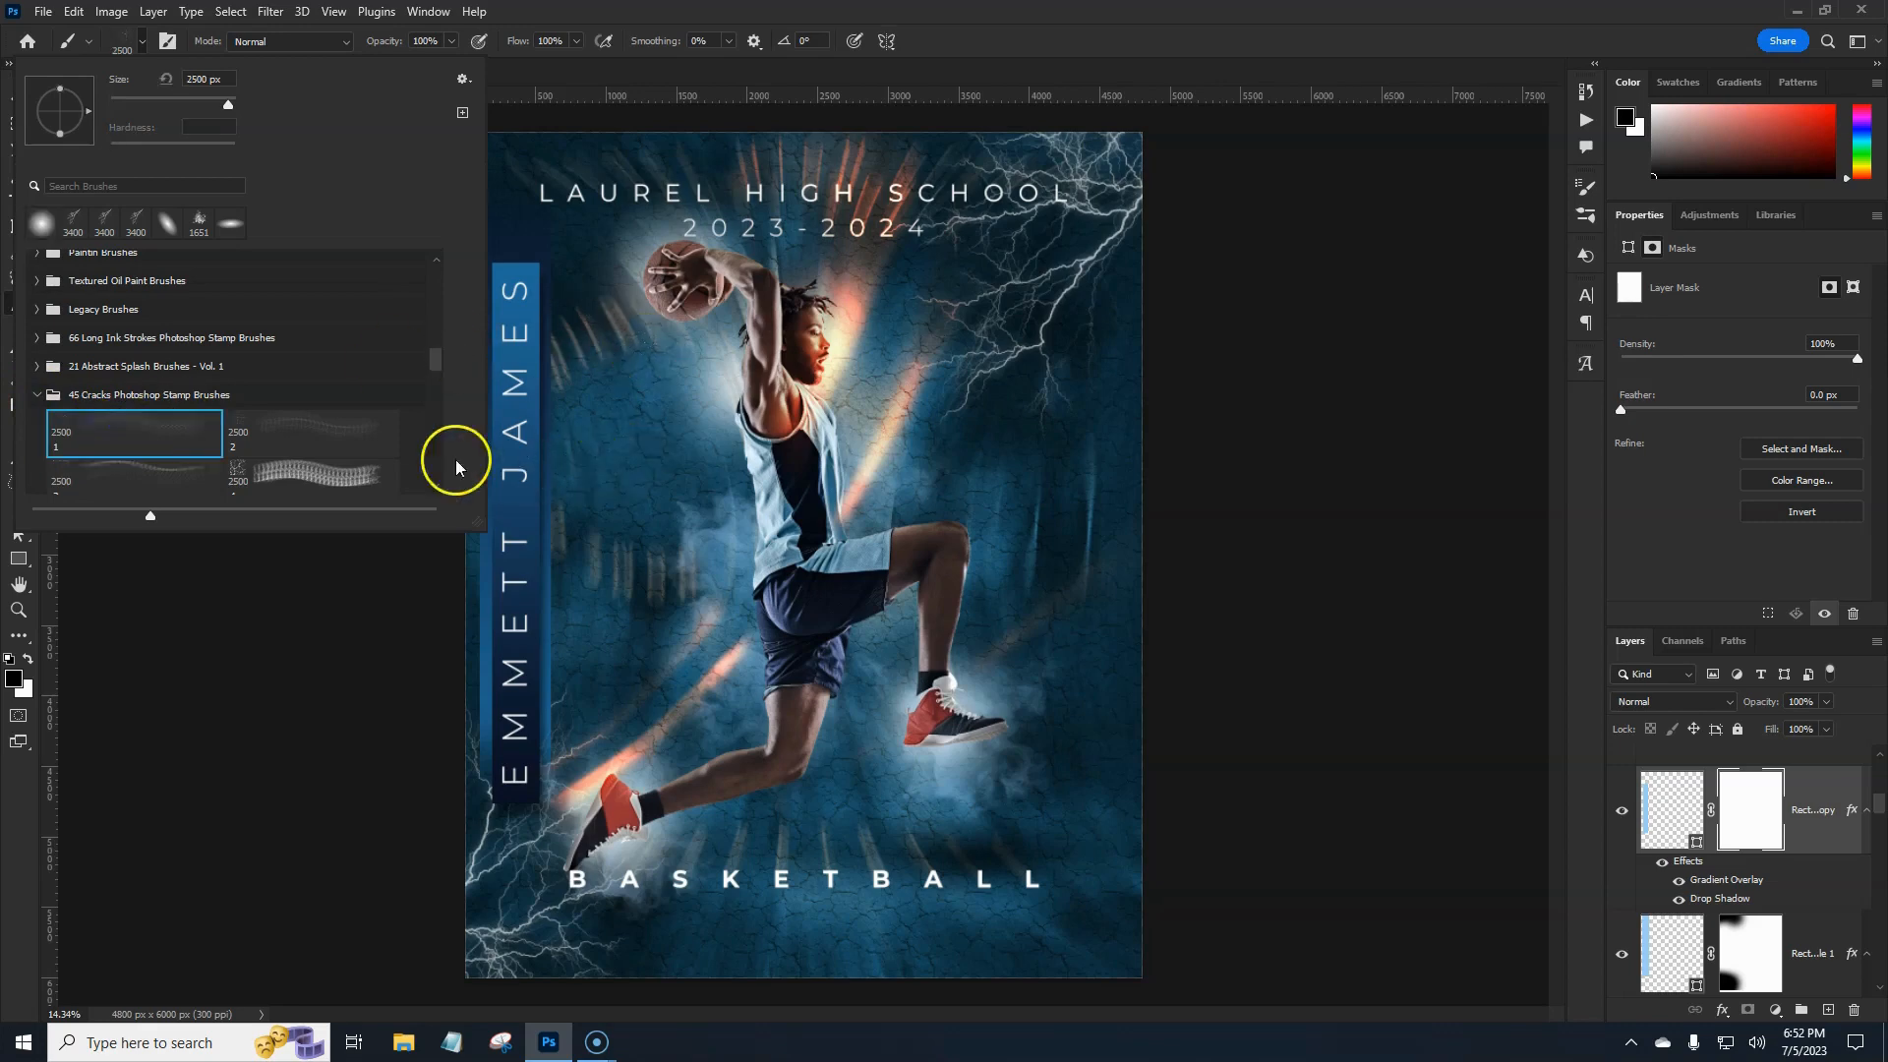
Switch to the second cracks brush and paint crack texture into the Rectangle 1 copy mask.
{"action": "left_click", "coordinate": [258, 445]}
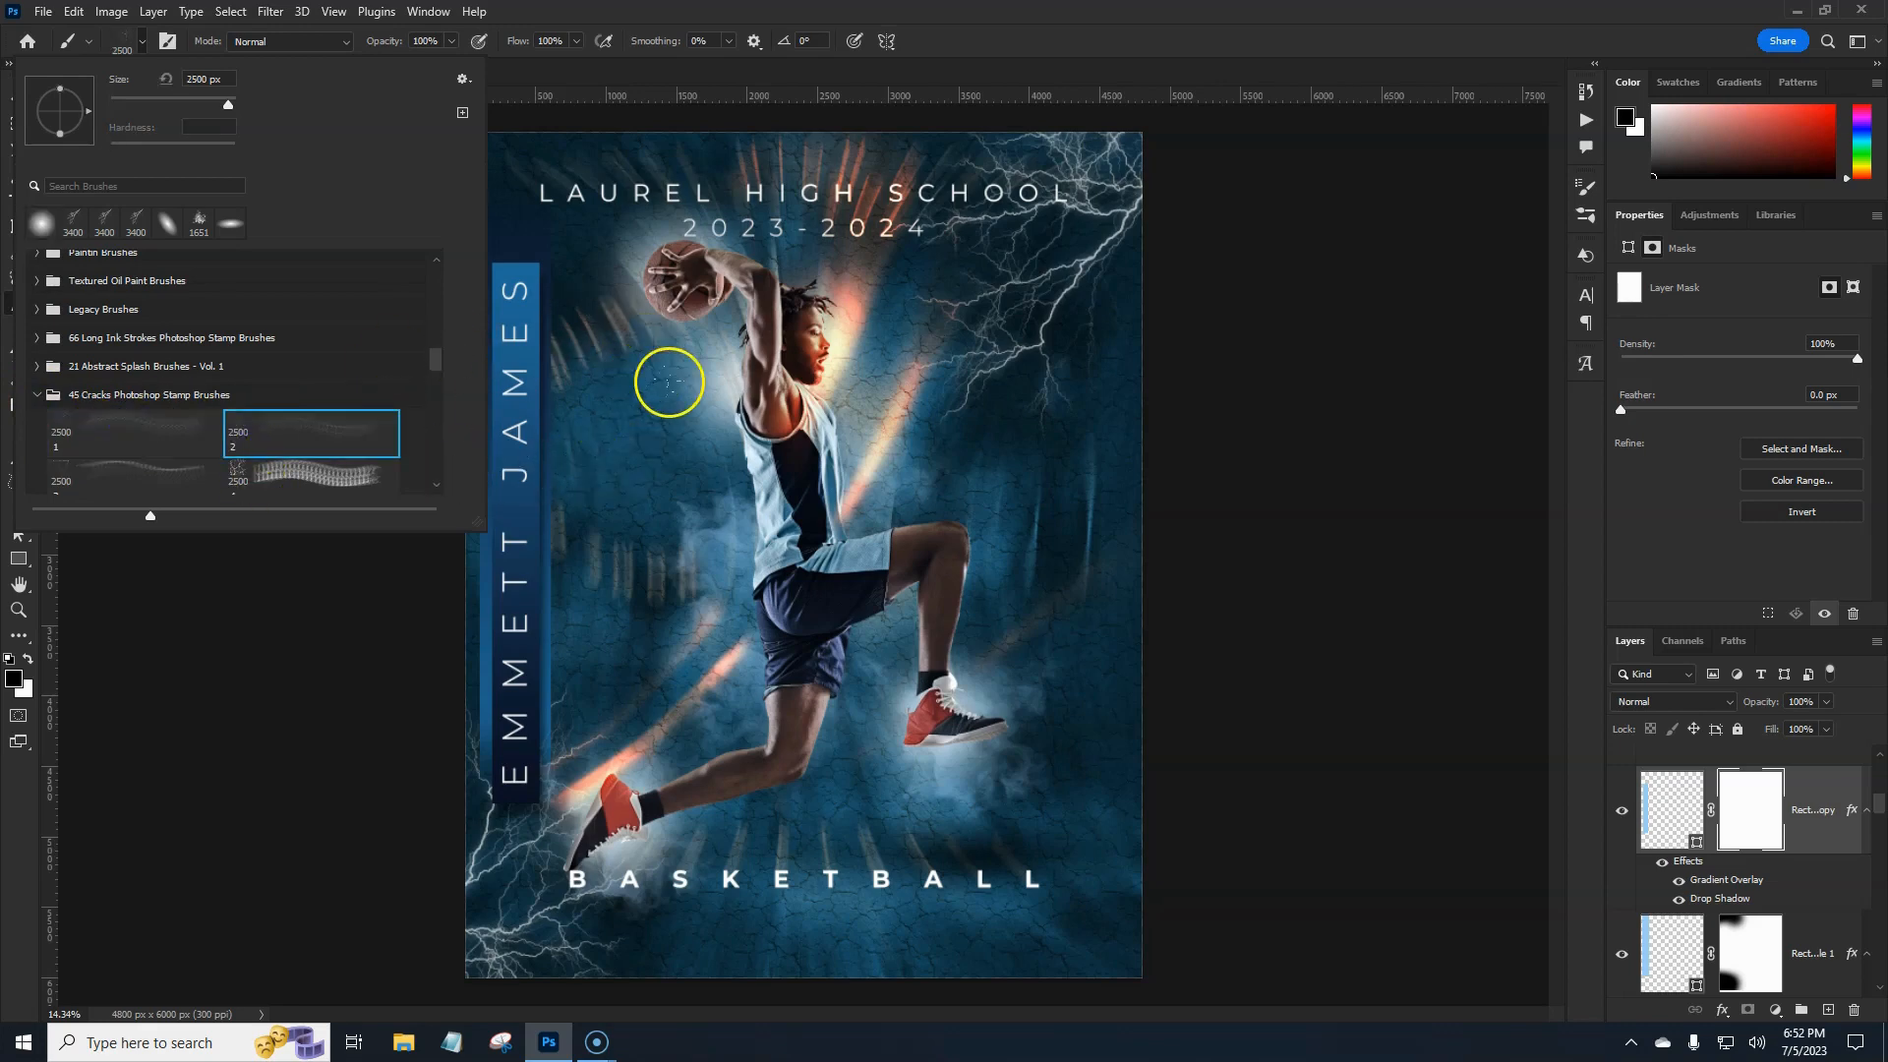
{"action": "key", "text": "Return"}
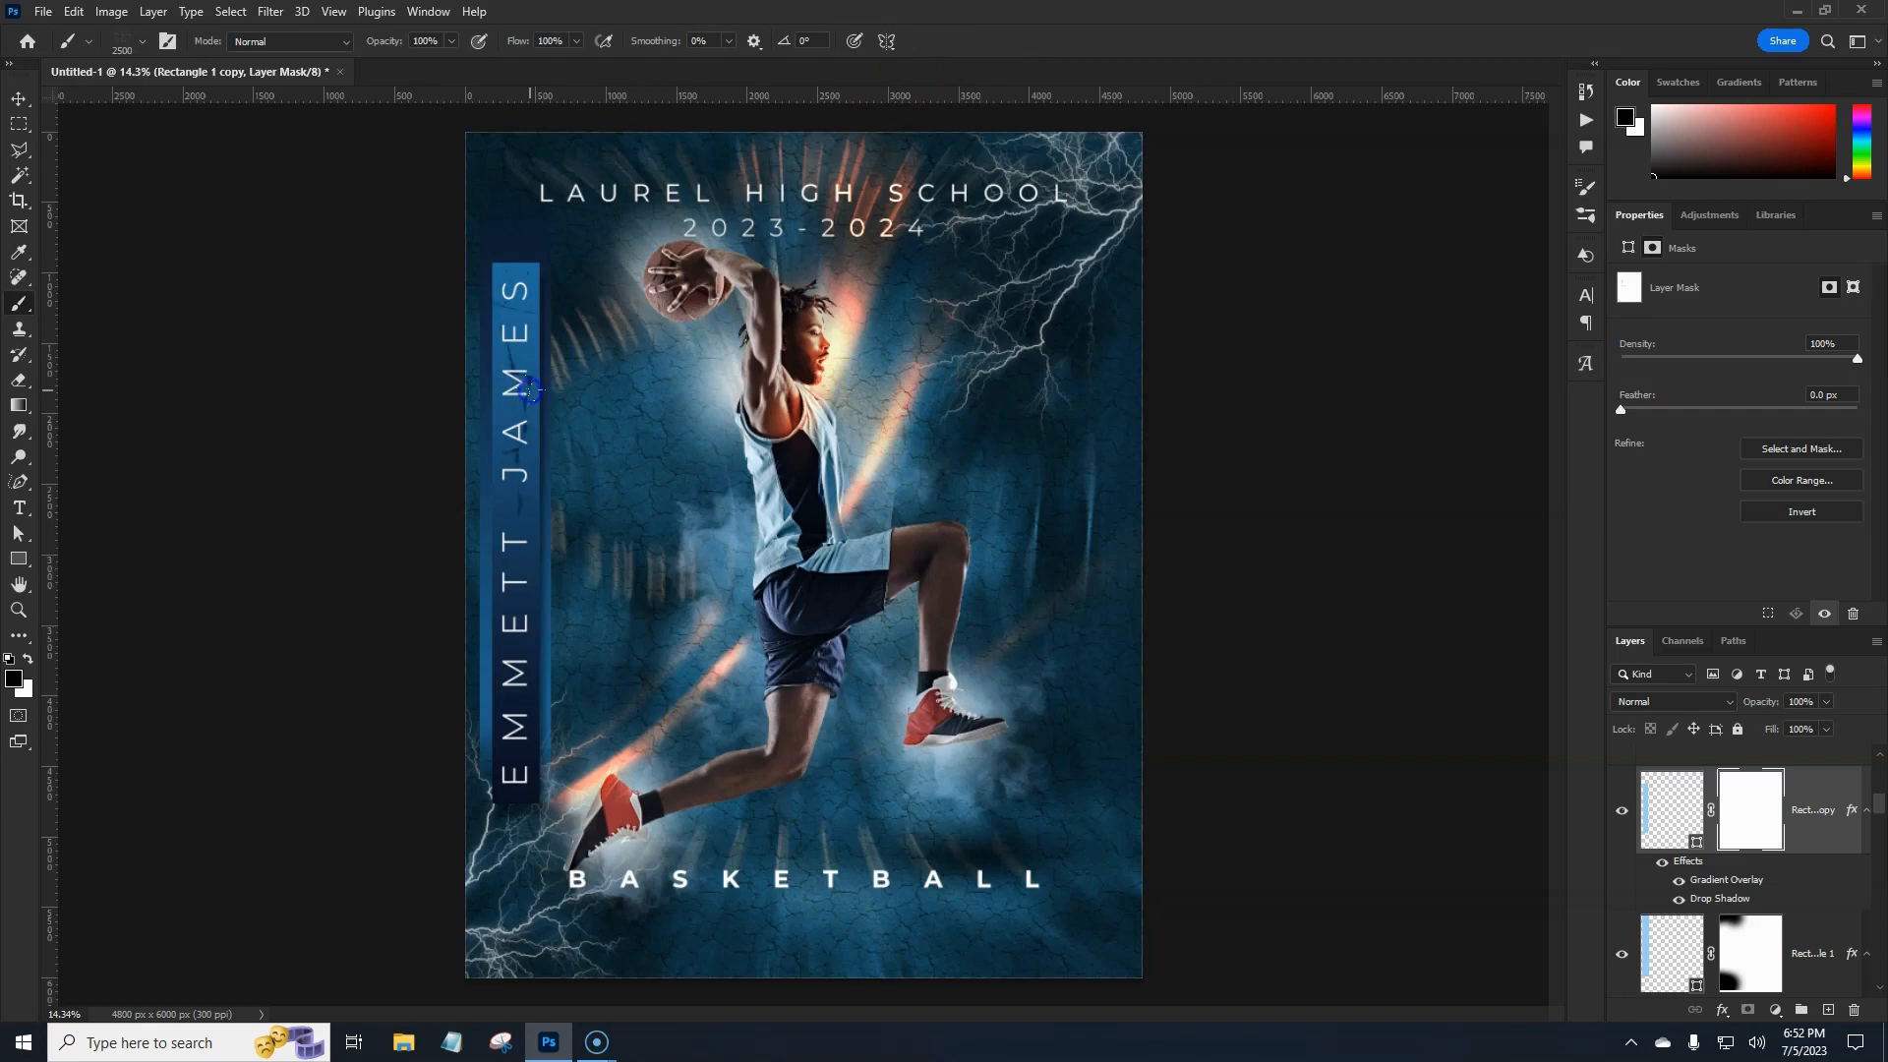
{"action": "left_click_drag", "start_coordinate": [520, 547], "coordinate": [528, 669]}
Stamp a crack into the Rectangle 1 mask, then retarget the Rectangle 1 copy mask.
{"action": "left_click", "coordinate": [1826, 930]}
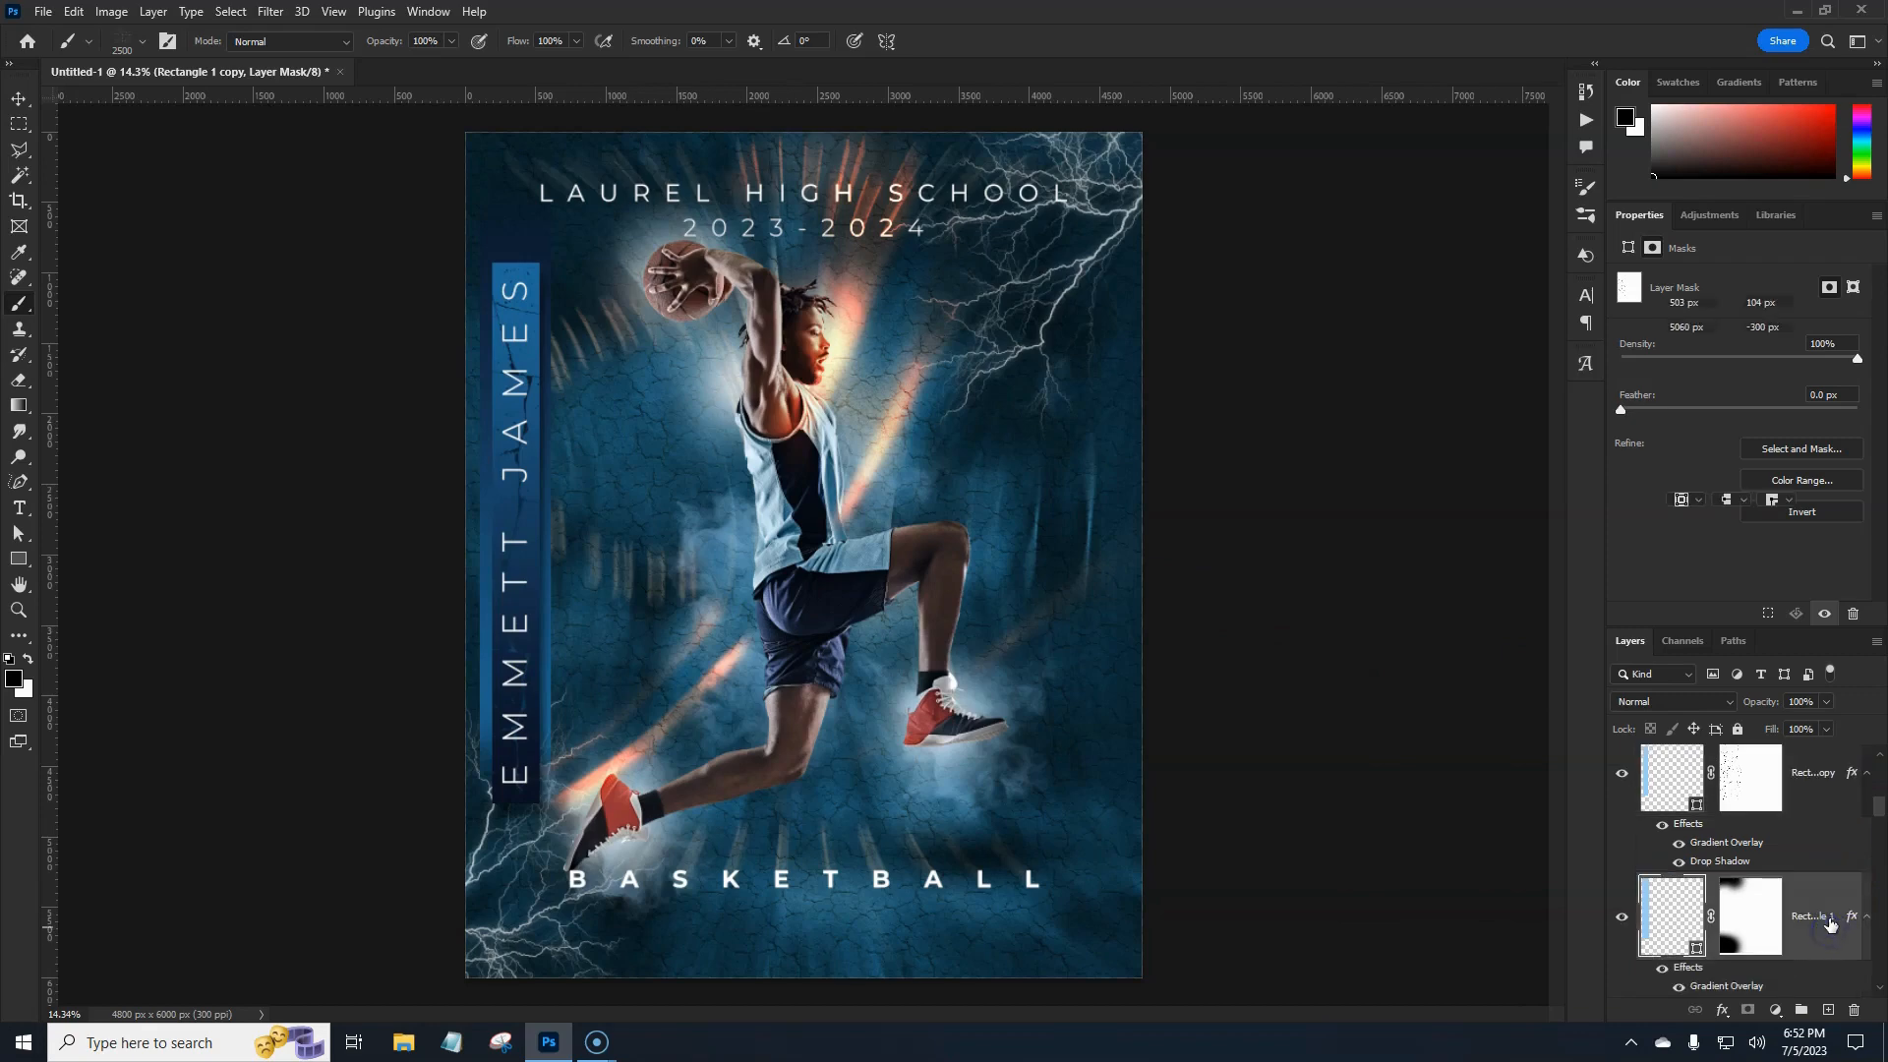
{"action": "left_click", "coordinate": [1766, 919]}
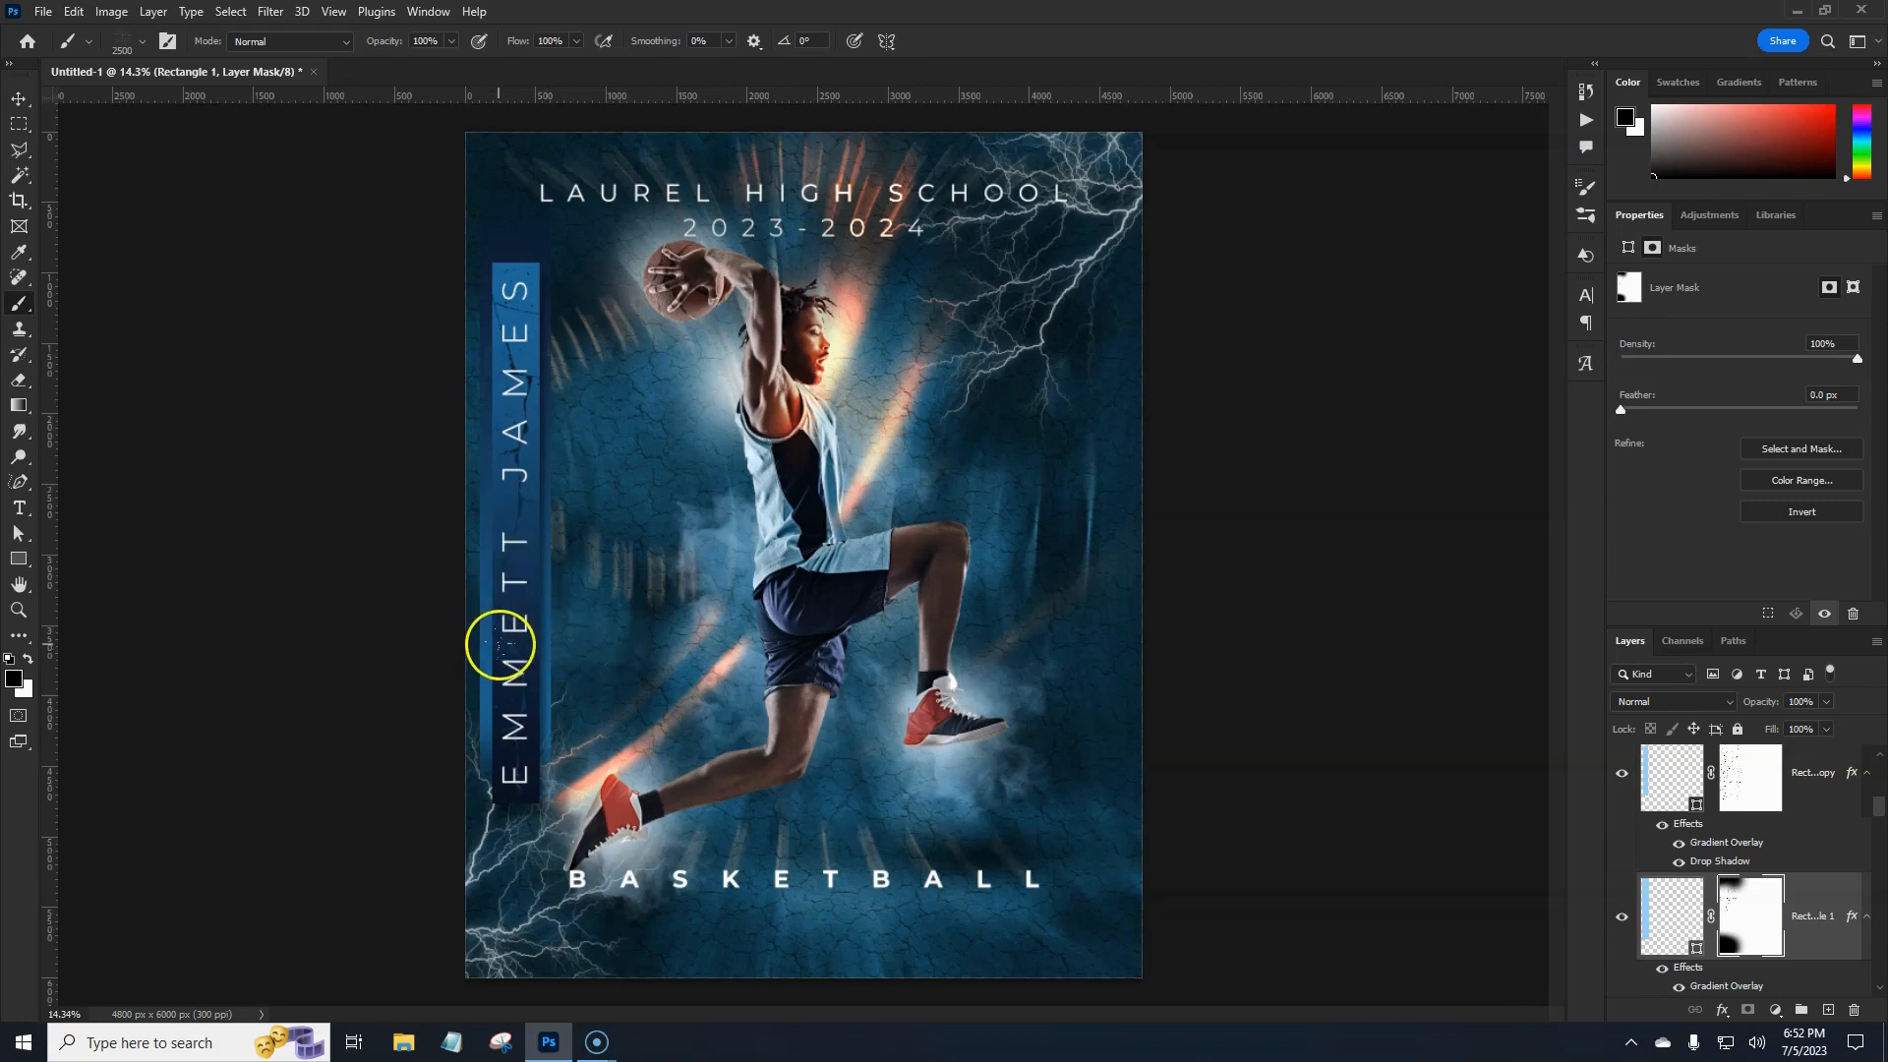
{"action": "left_click", "coordinate": [501, 644]}
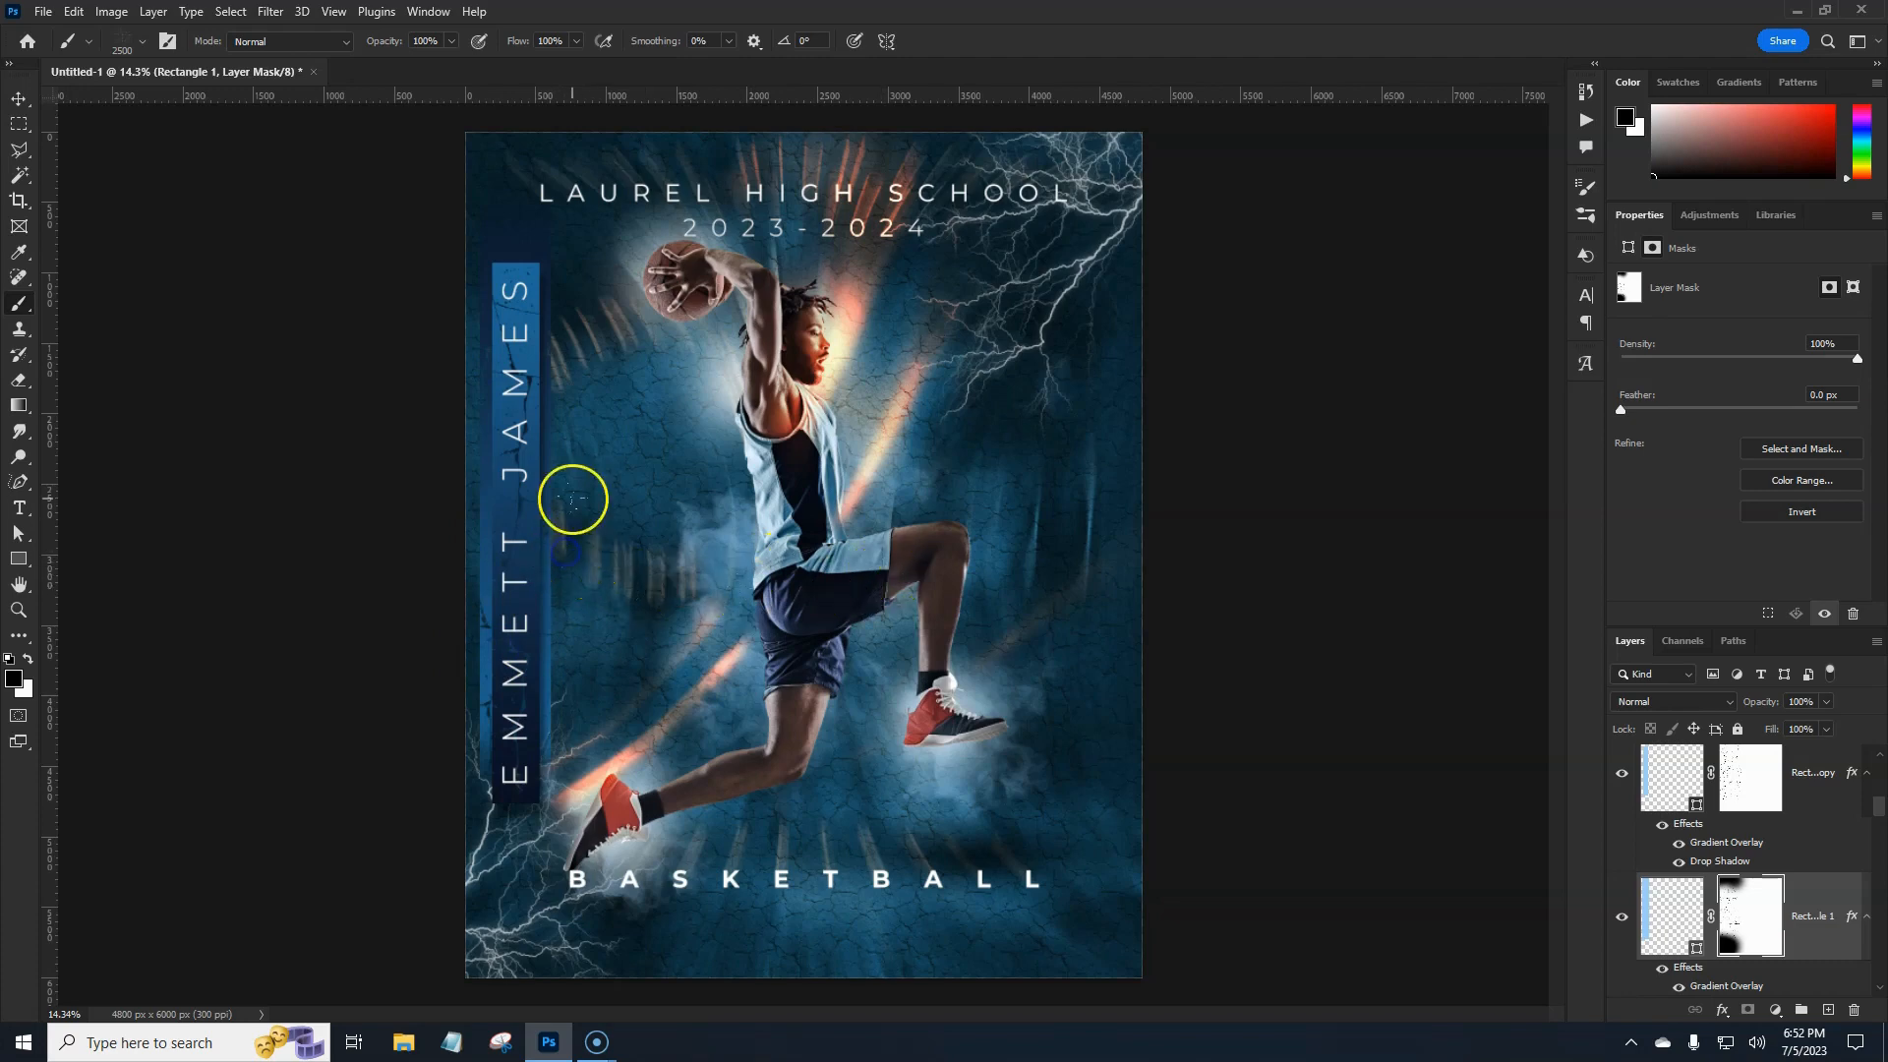
{"action": "left_click", "coordinate": [1770, 777]}
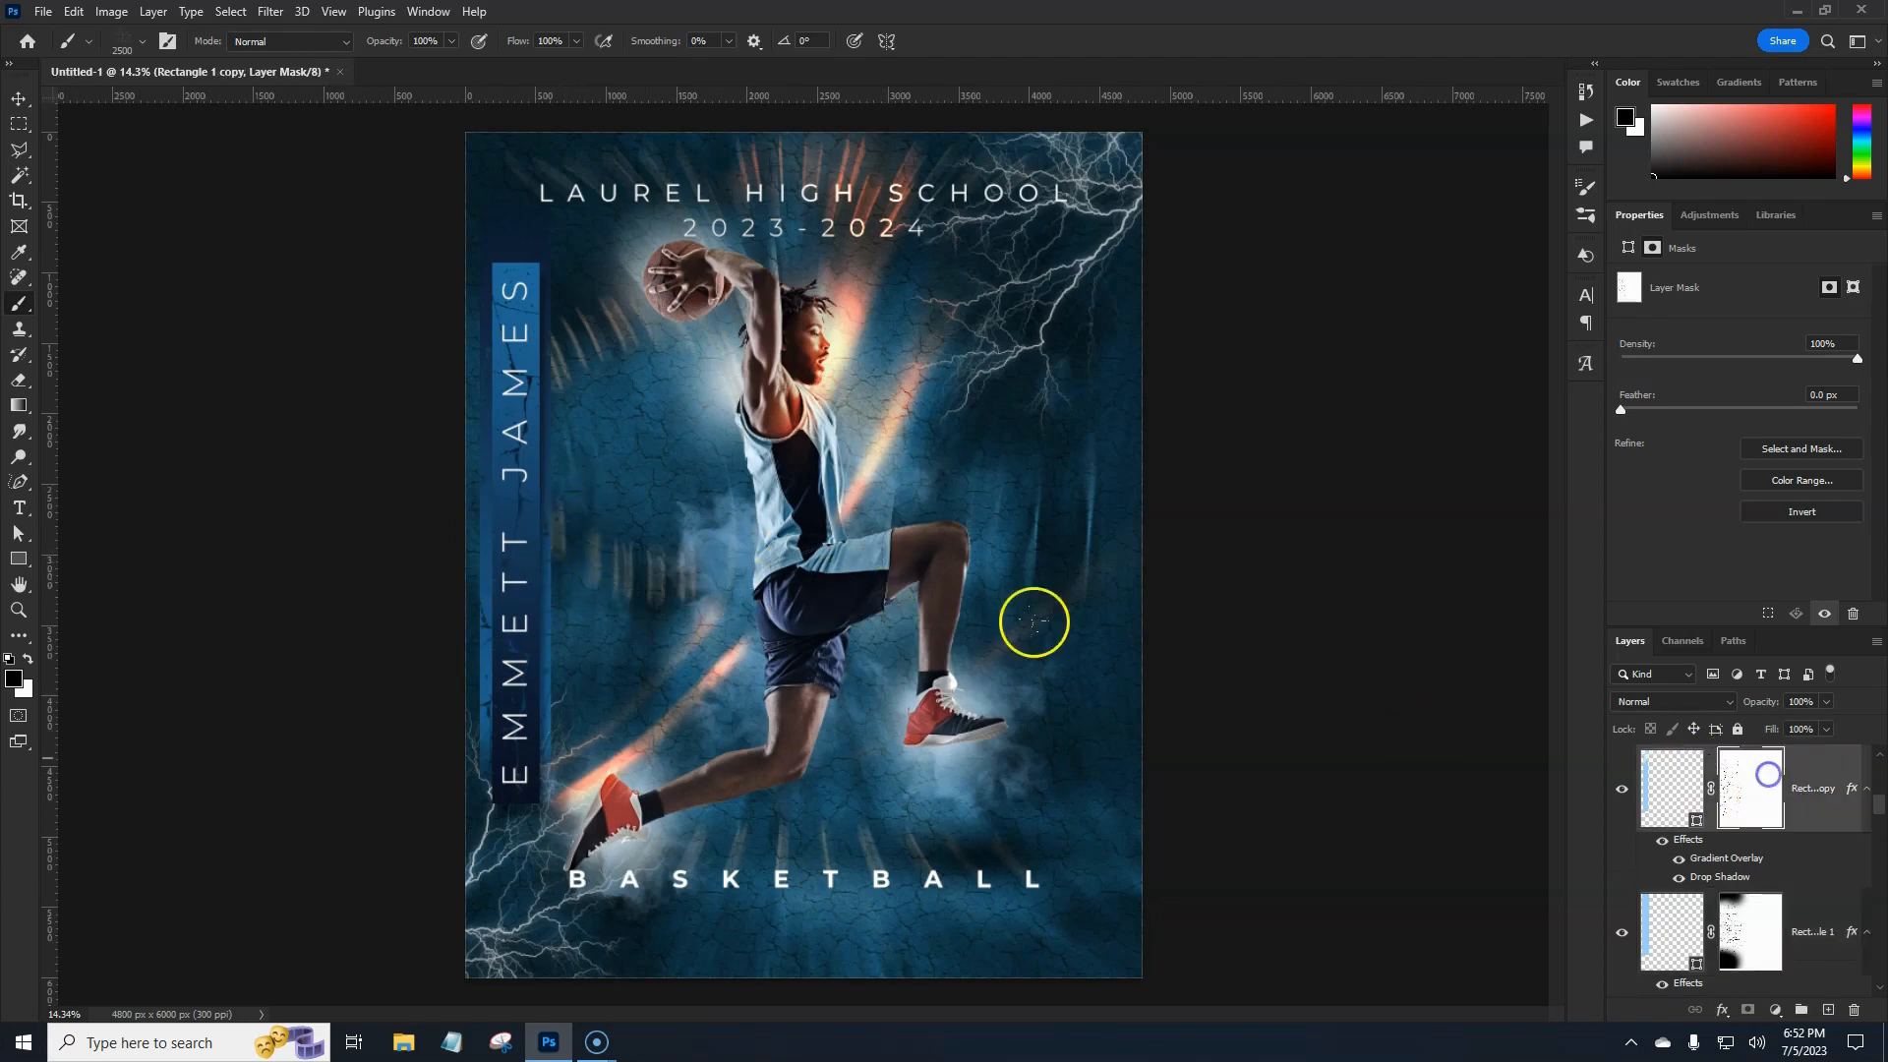
{"action": "left_click", "coordinate": [541, 706]}
{"action": "left_click", "coordinate": [455, 505]}
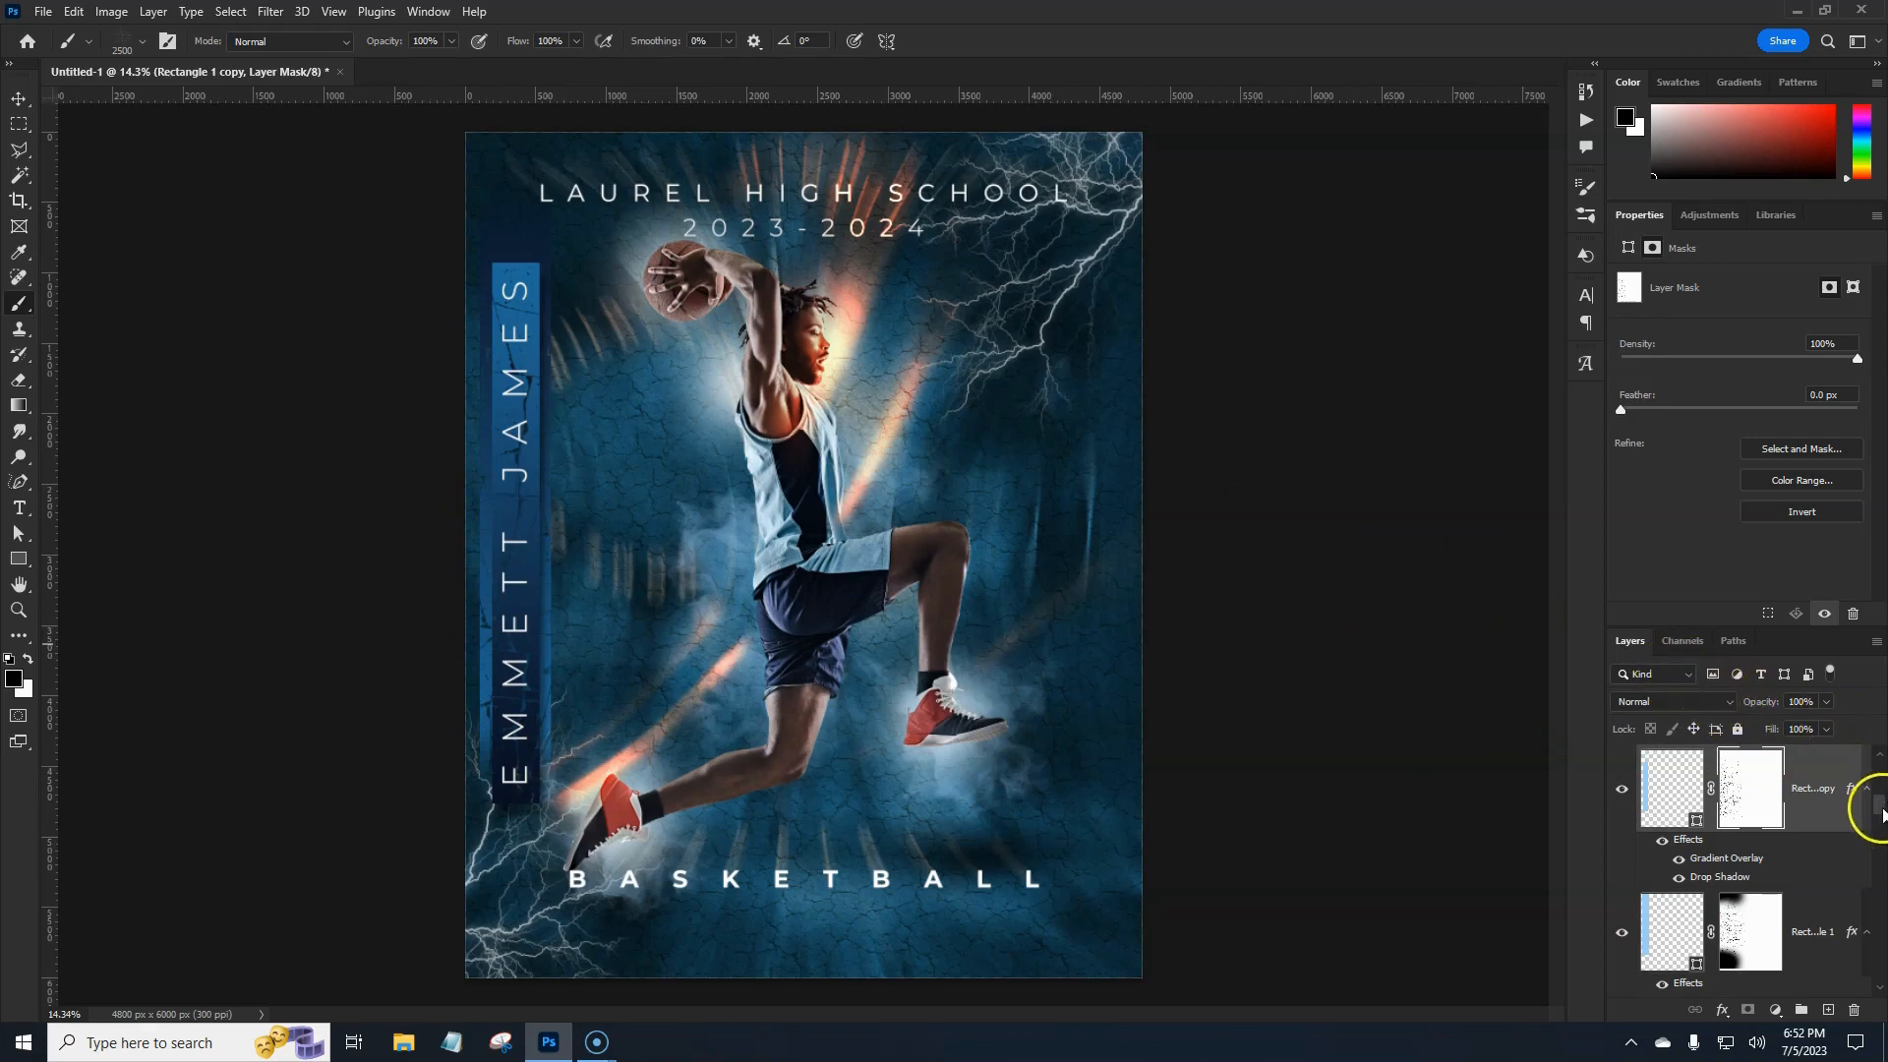
{"action": "left_click_drag", "start_coordinate": [1878, 807], "coordinate": [1875, 770]}
Stamp all visible layers into a new merged layer above Hue/Saturation 2.
{"action": "left_click", "coordinate": [1841, 788]}
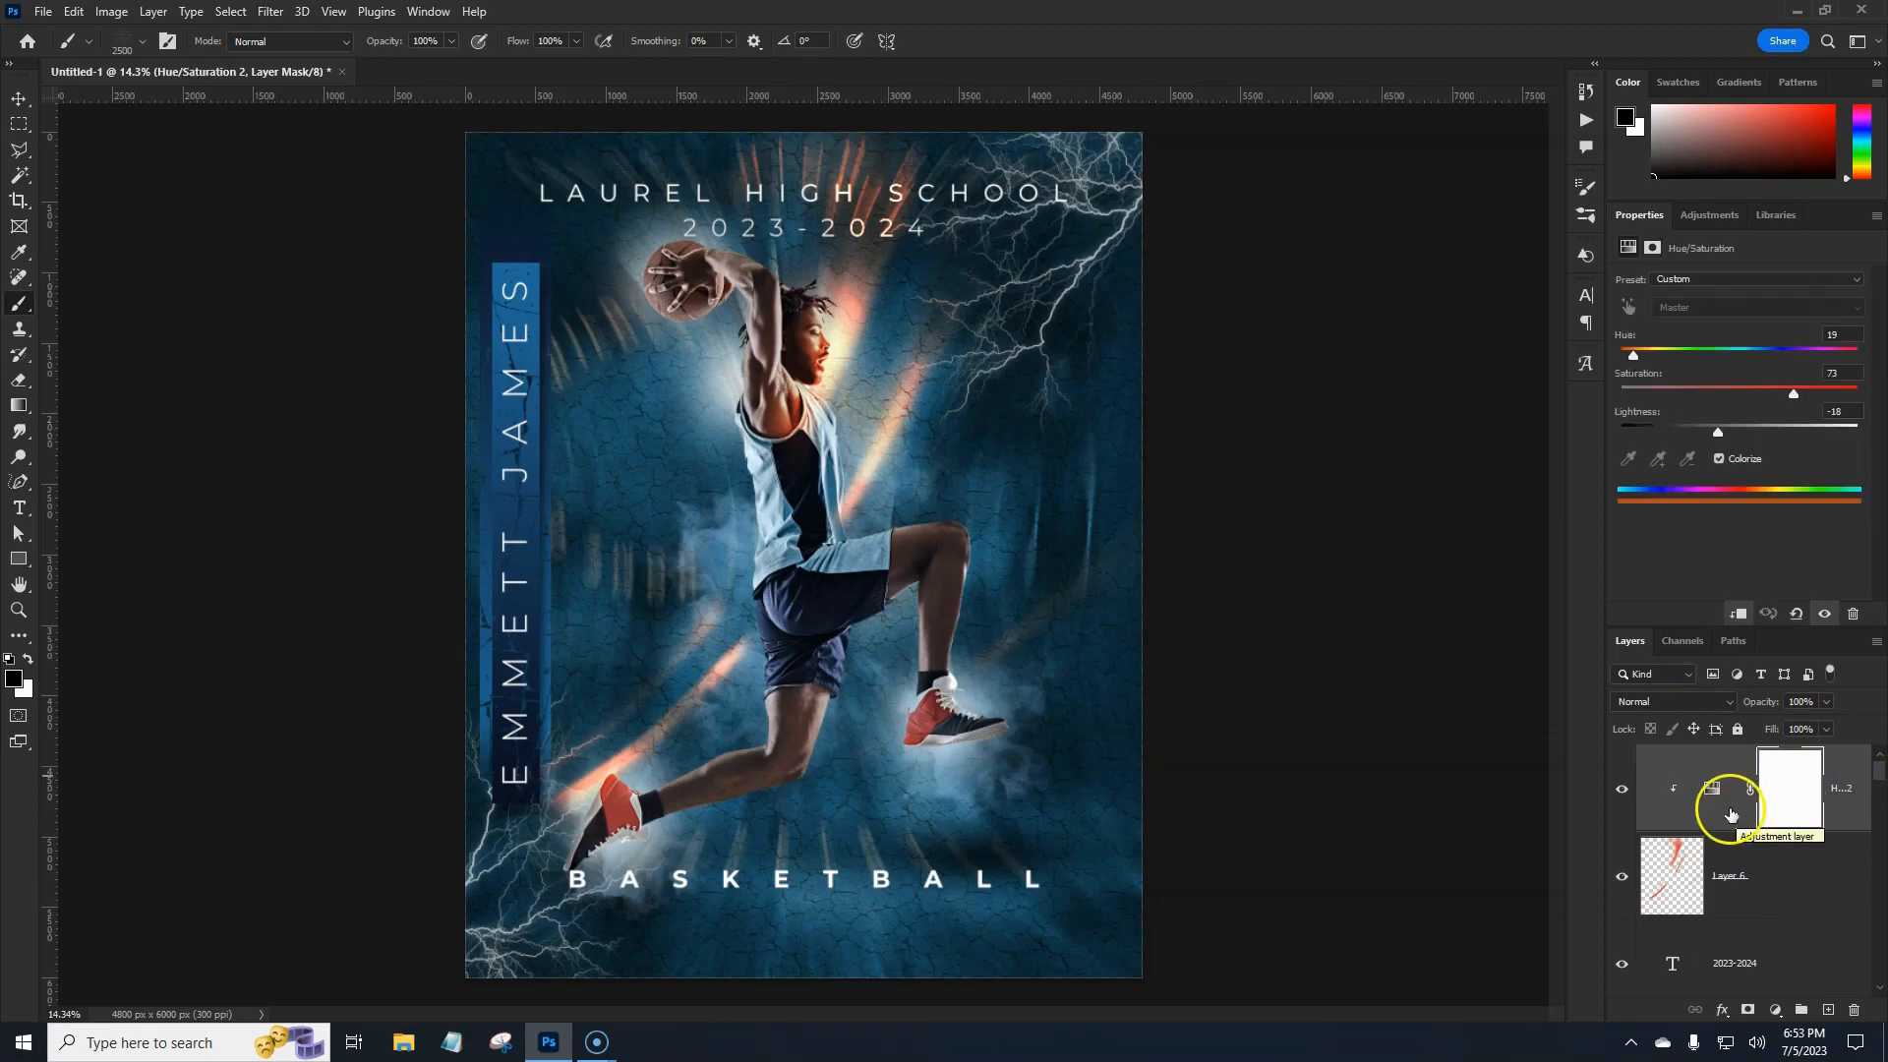
{"action": "left_click_drag", "start_coordinate": [1731, 814], "coordinate": [1734, 819]}
{"action": "key", "text": "ctrl+shift+alt+e"}
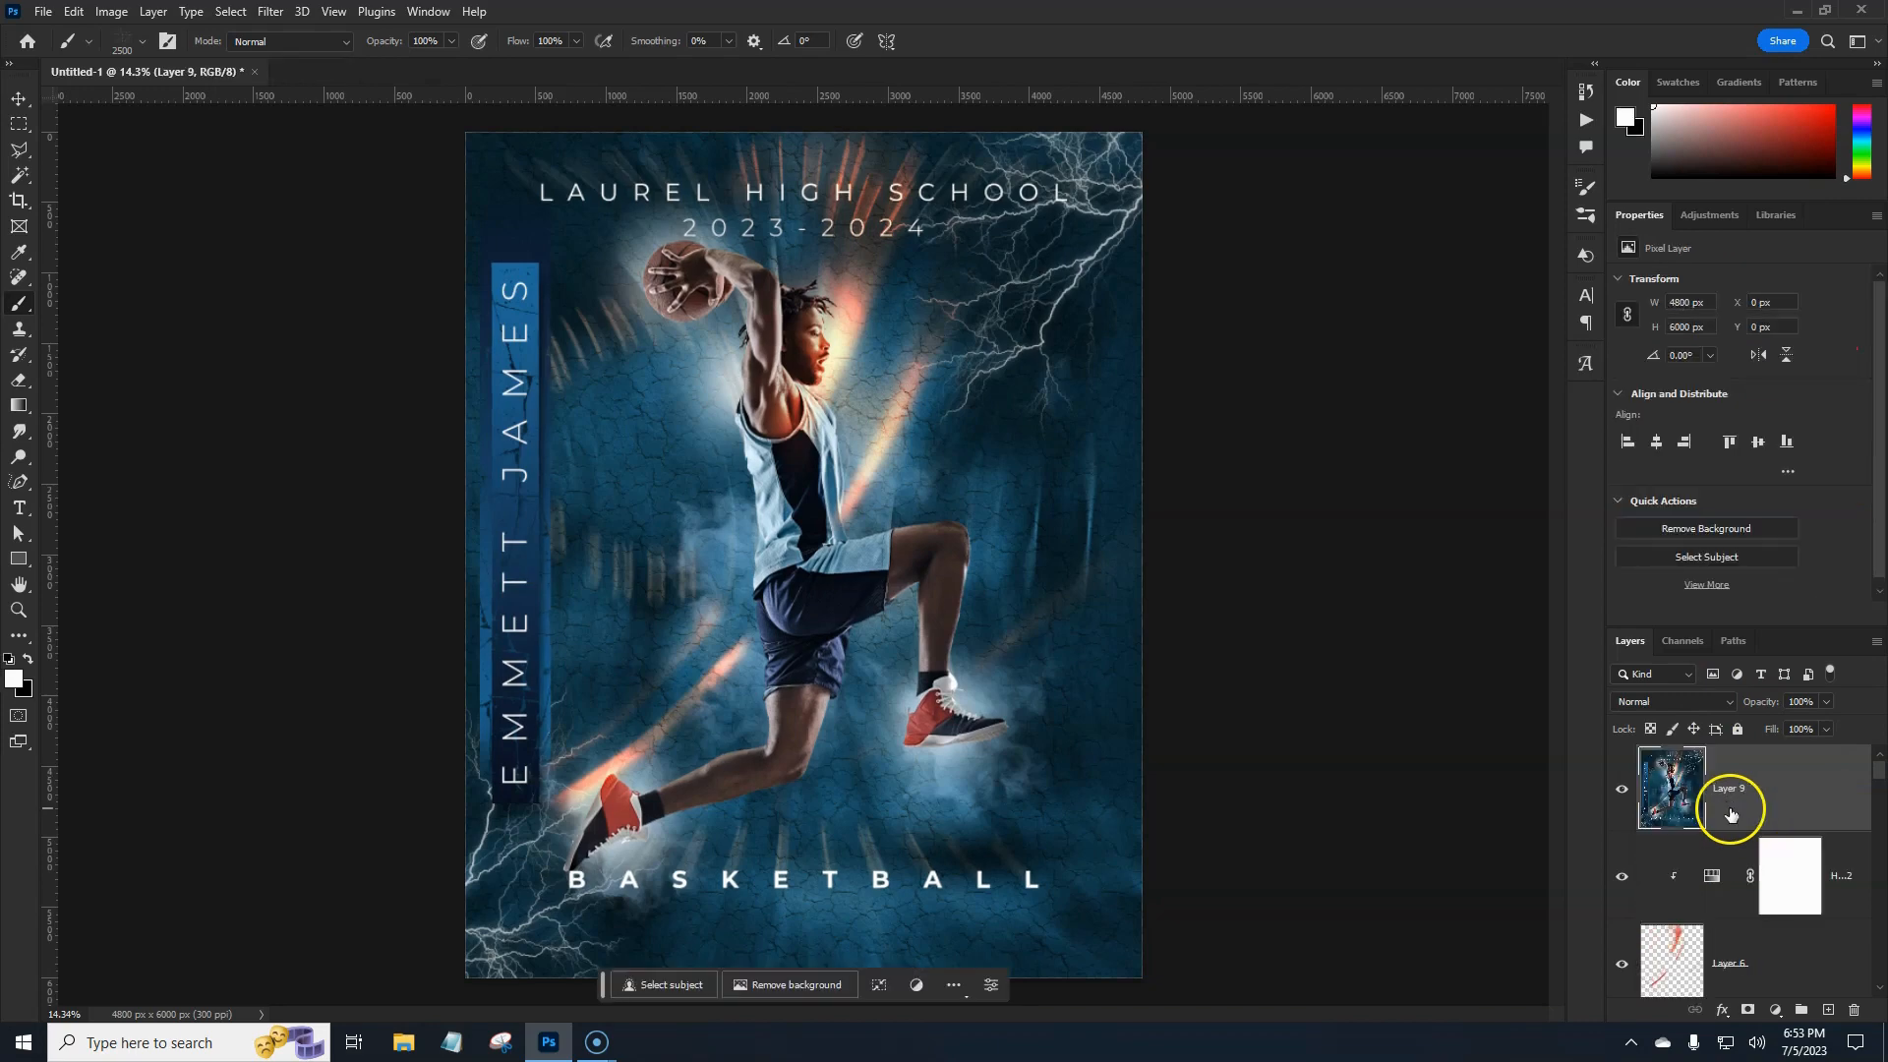
In Camera Raw, set Exposure +0.45, apply Auto, raise Whites, Blacks -41, Texture +13.
{"action": "left_click", "coordinate": [272, 13]}
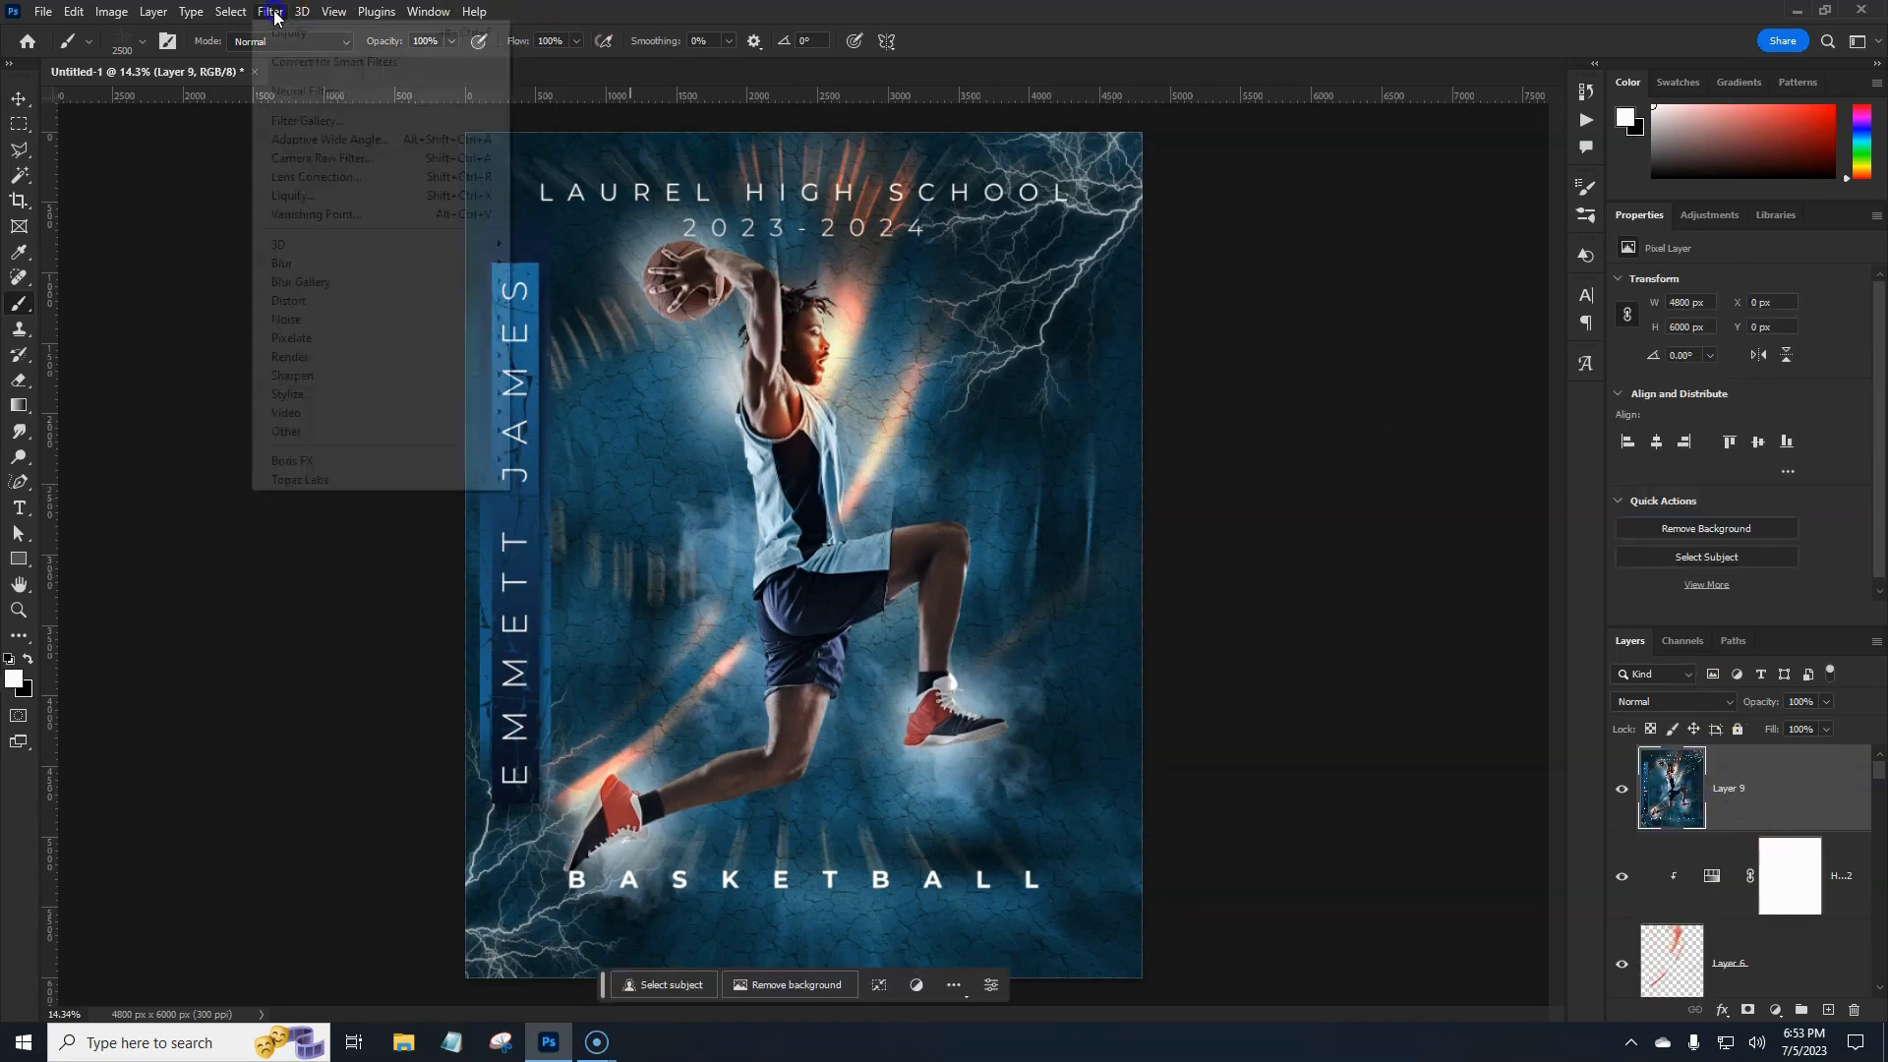
{"action": "left_click", "coordinate": [303, 159]}
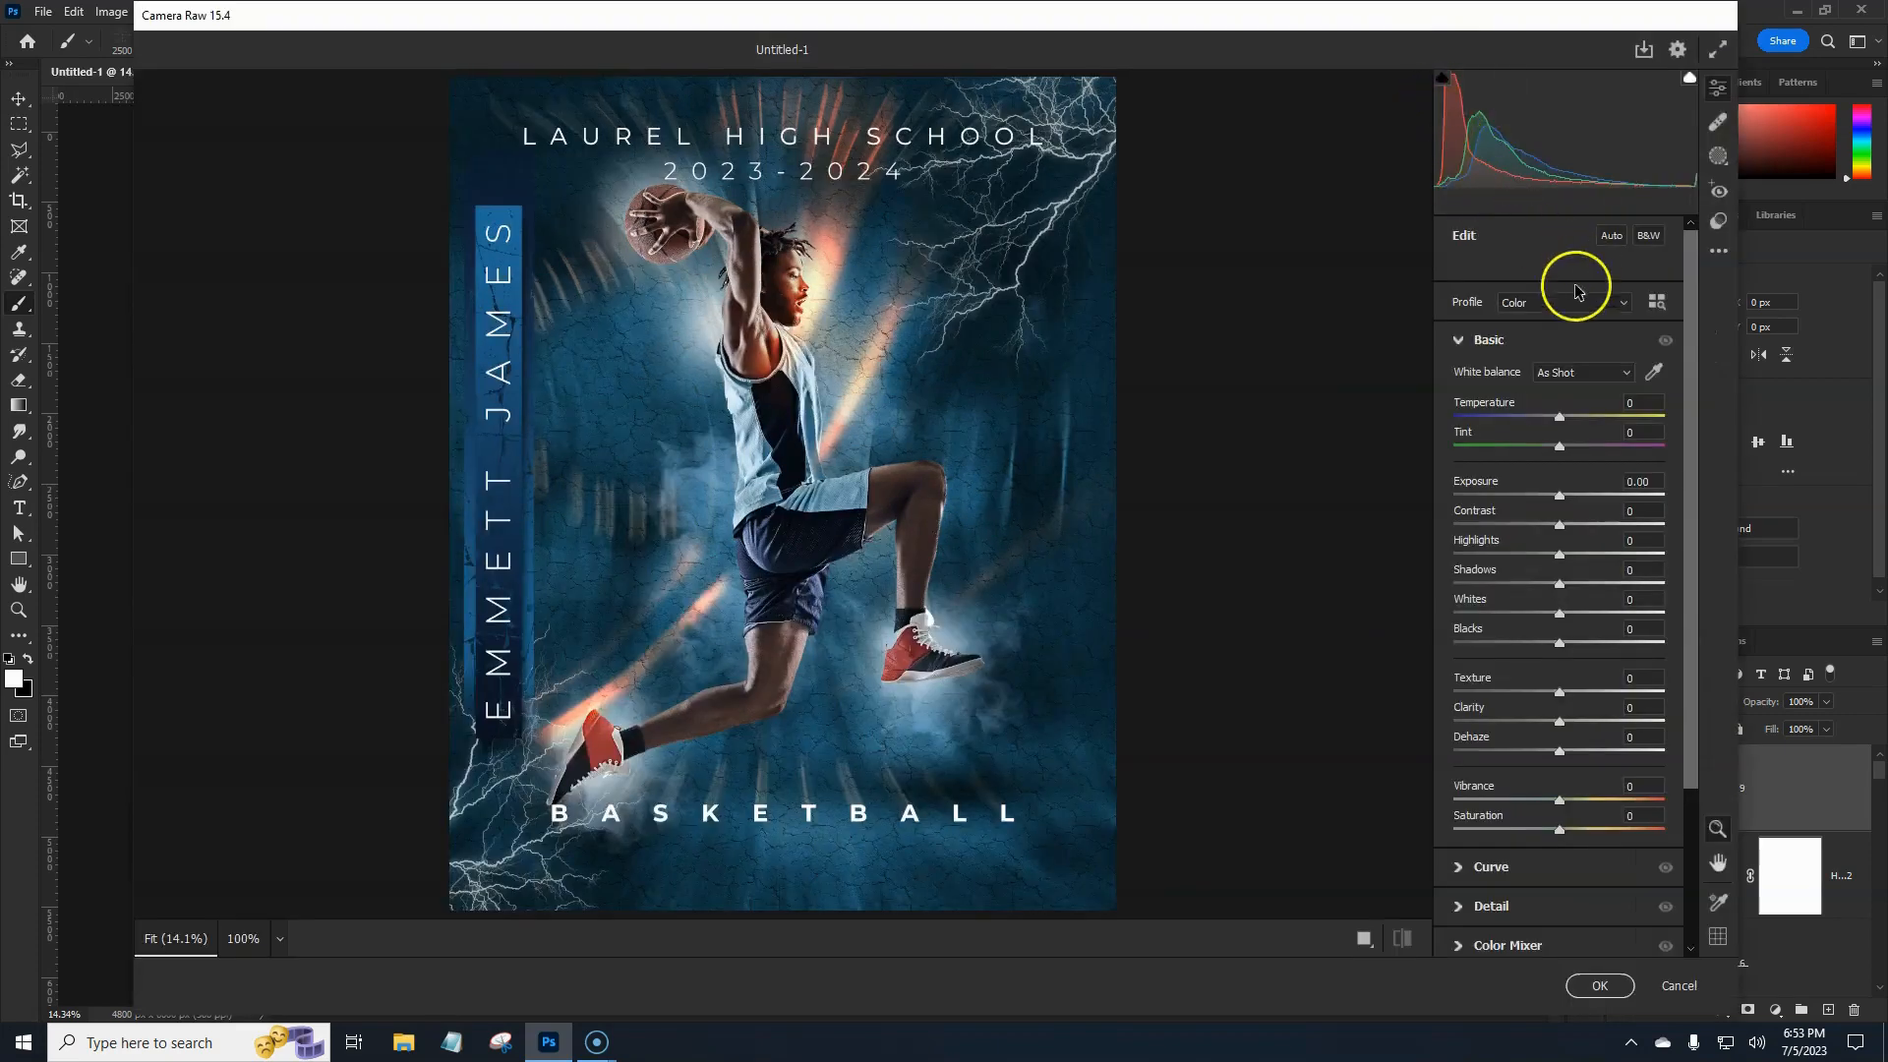
{"action": "left_click_drag", "start_coordinate": [1560, 495], "coordinate": [1571, 502]}
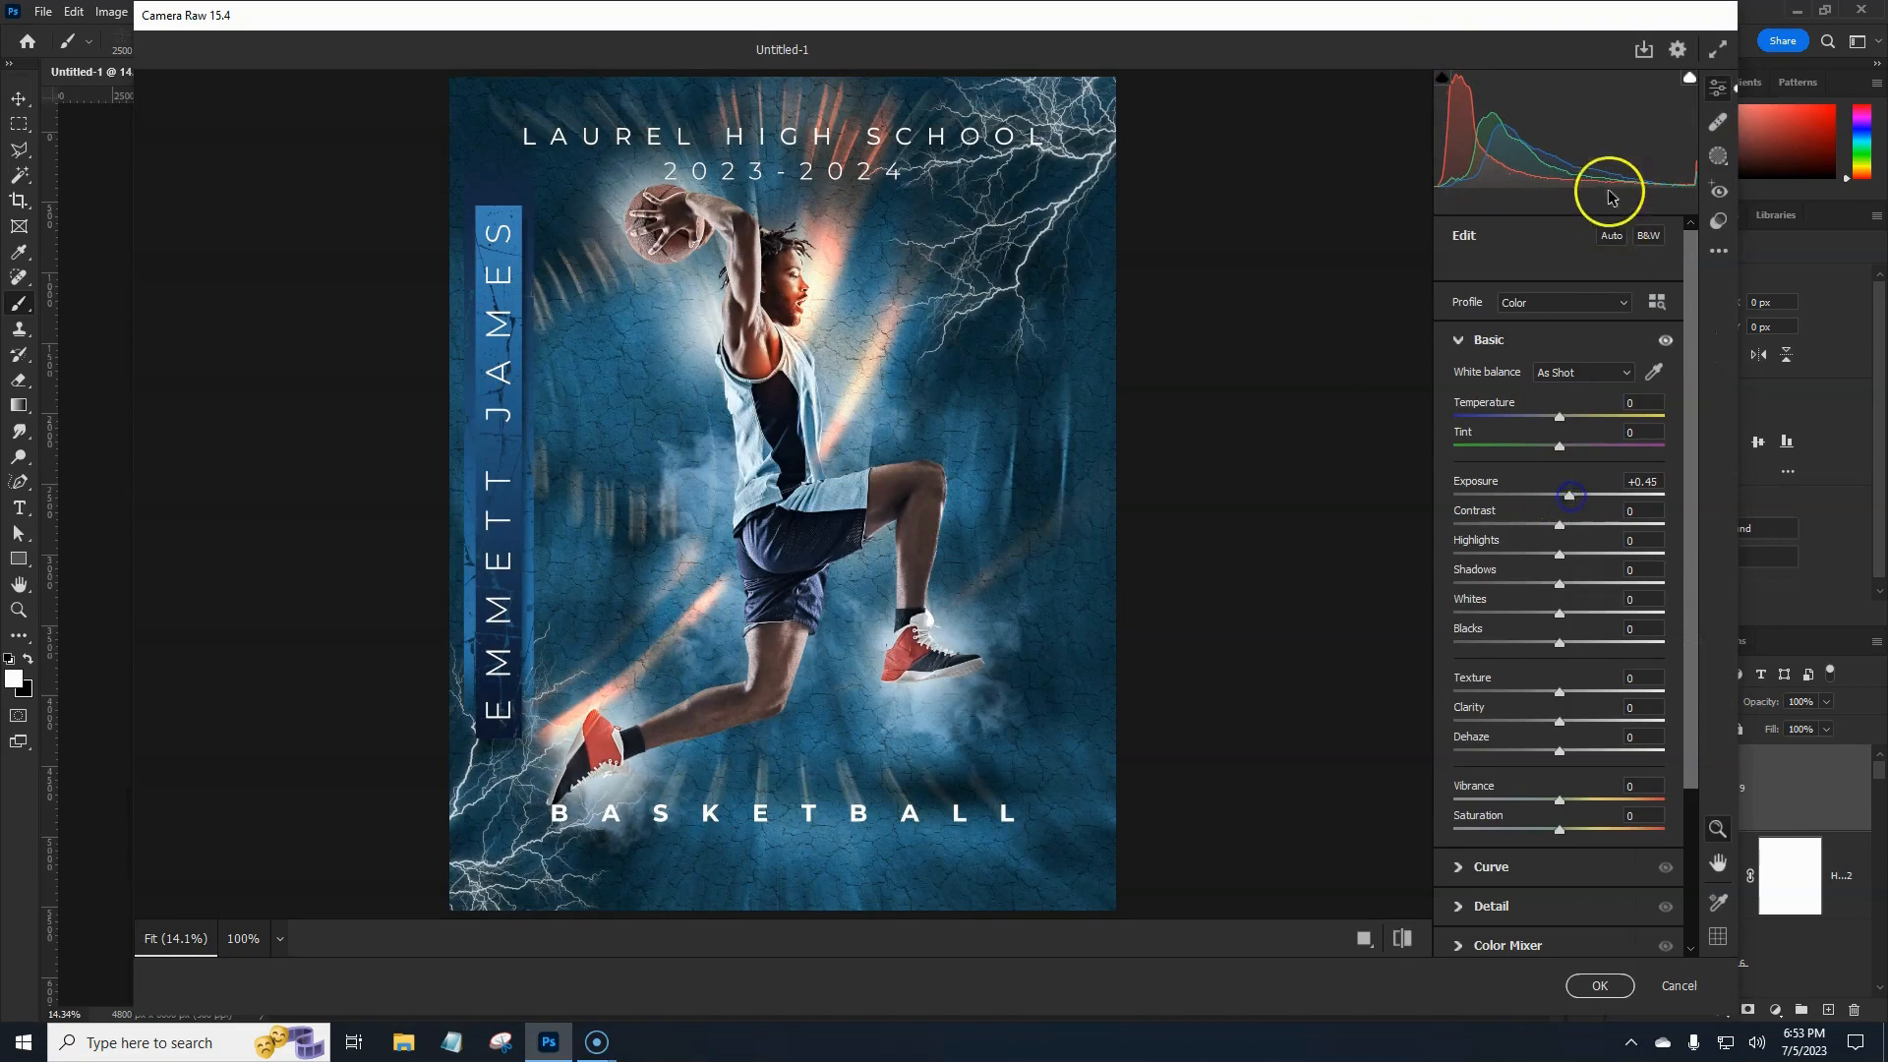
{"action": "left_click", "coordinate": [1611, 235]}
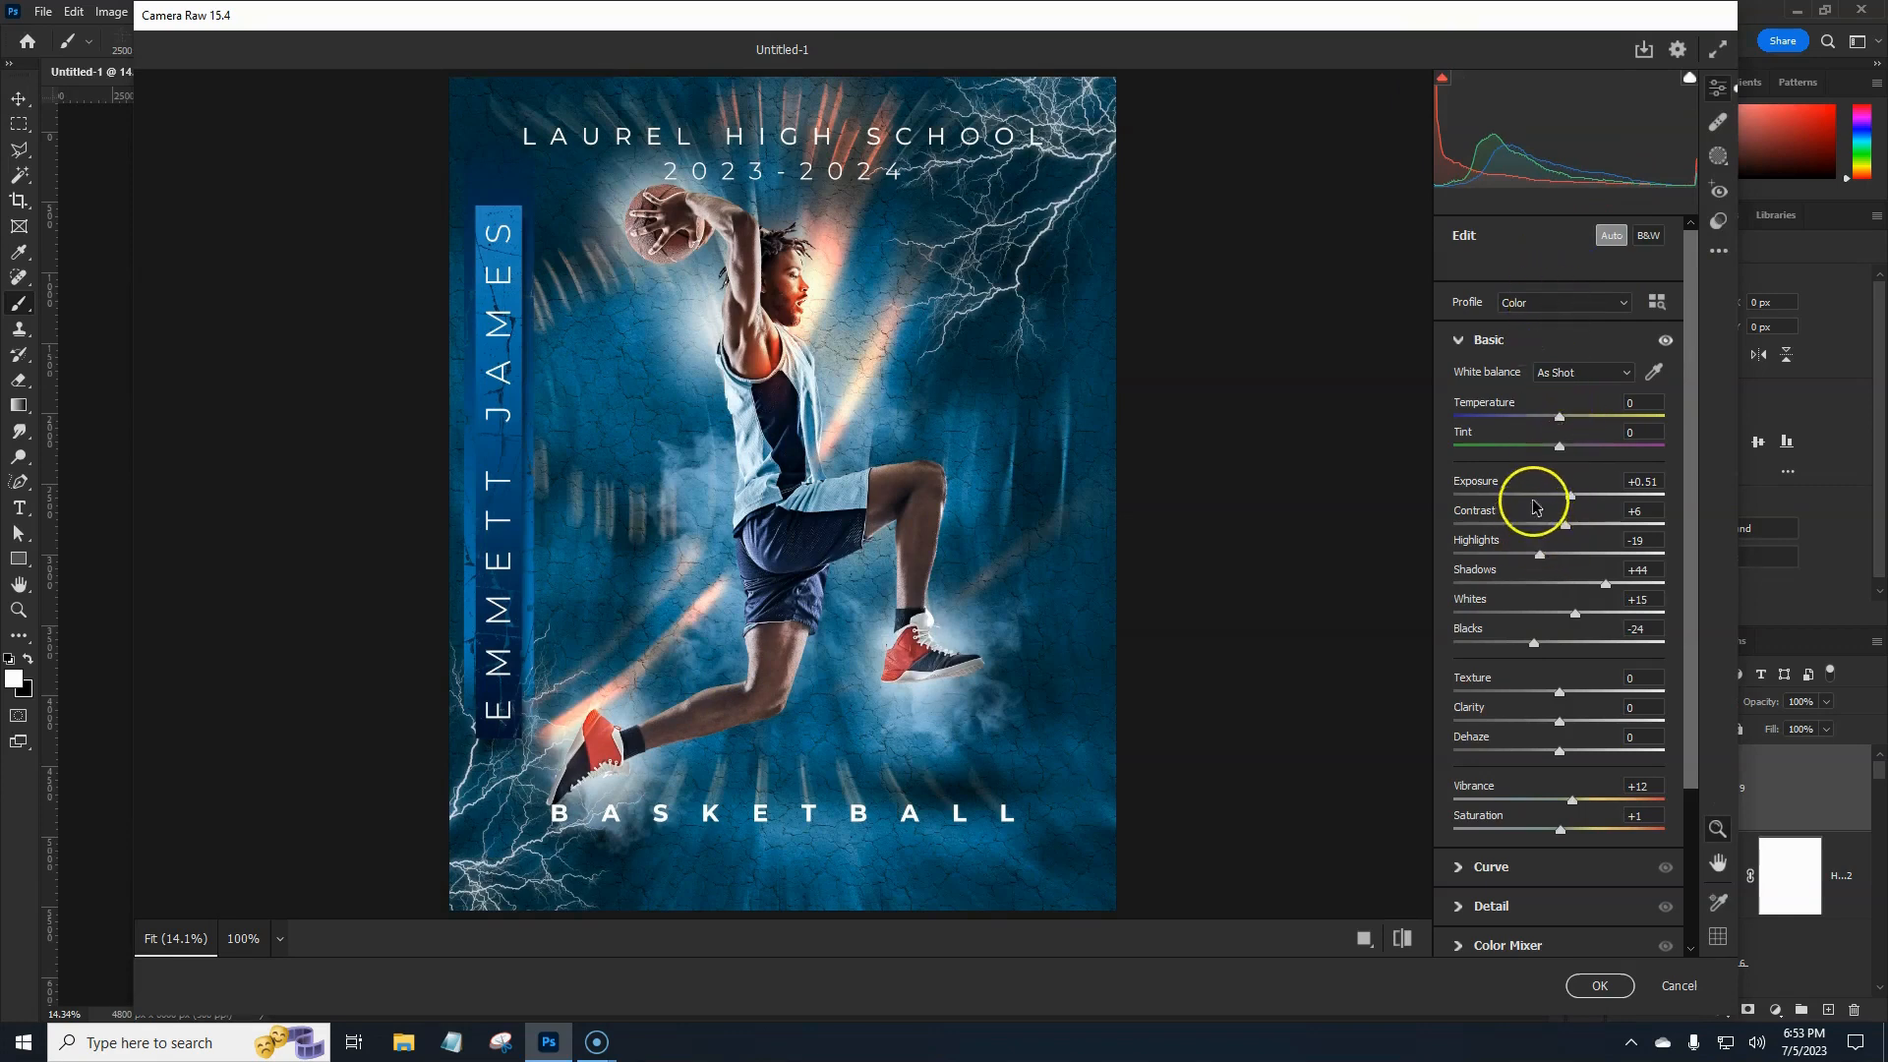
{"action": "left_click_drag", "start_coordinate": [1576, 614], "coordinate": [1520, 648]}
{"action": "left_click_drag", "start_coordinate": [1560, 692], "coordinate": [1588, 724]}
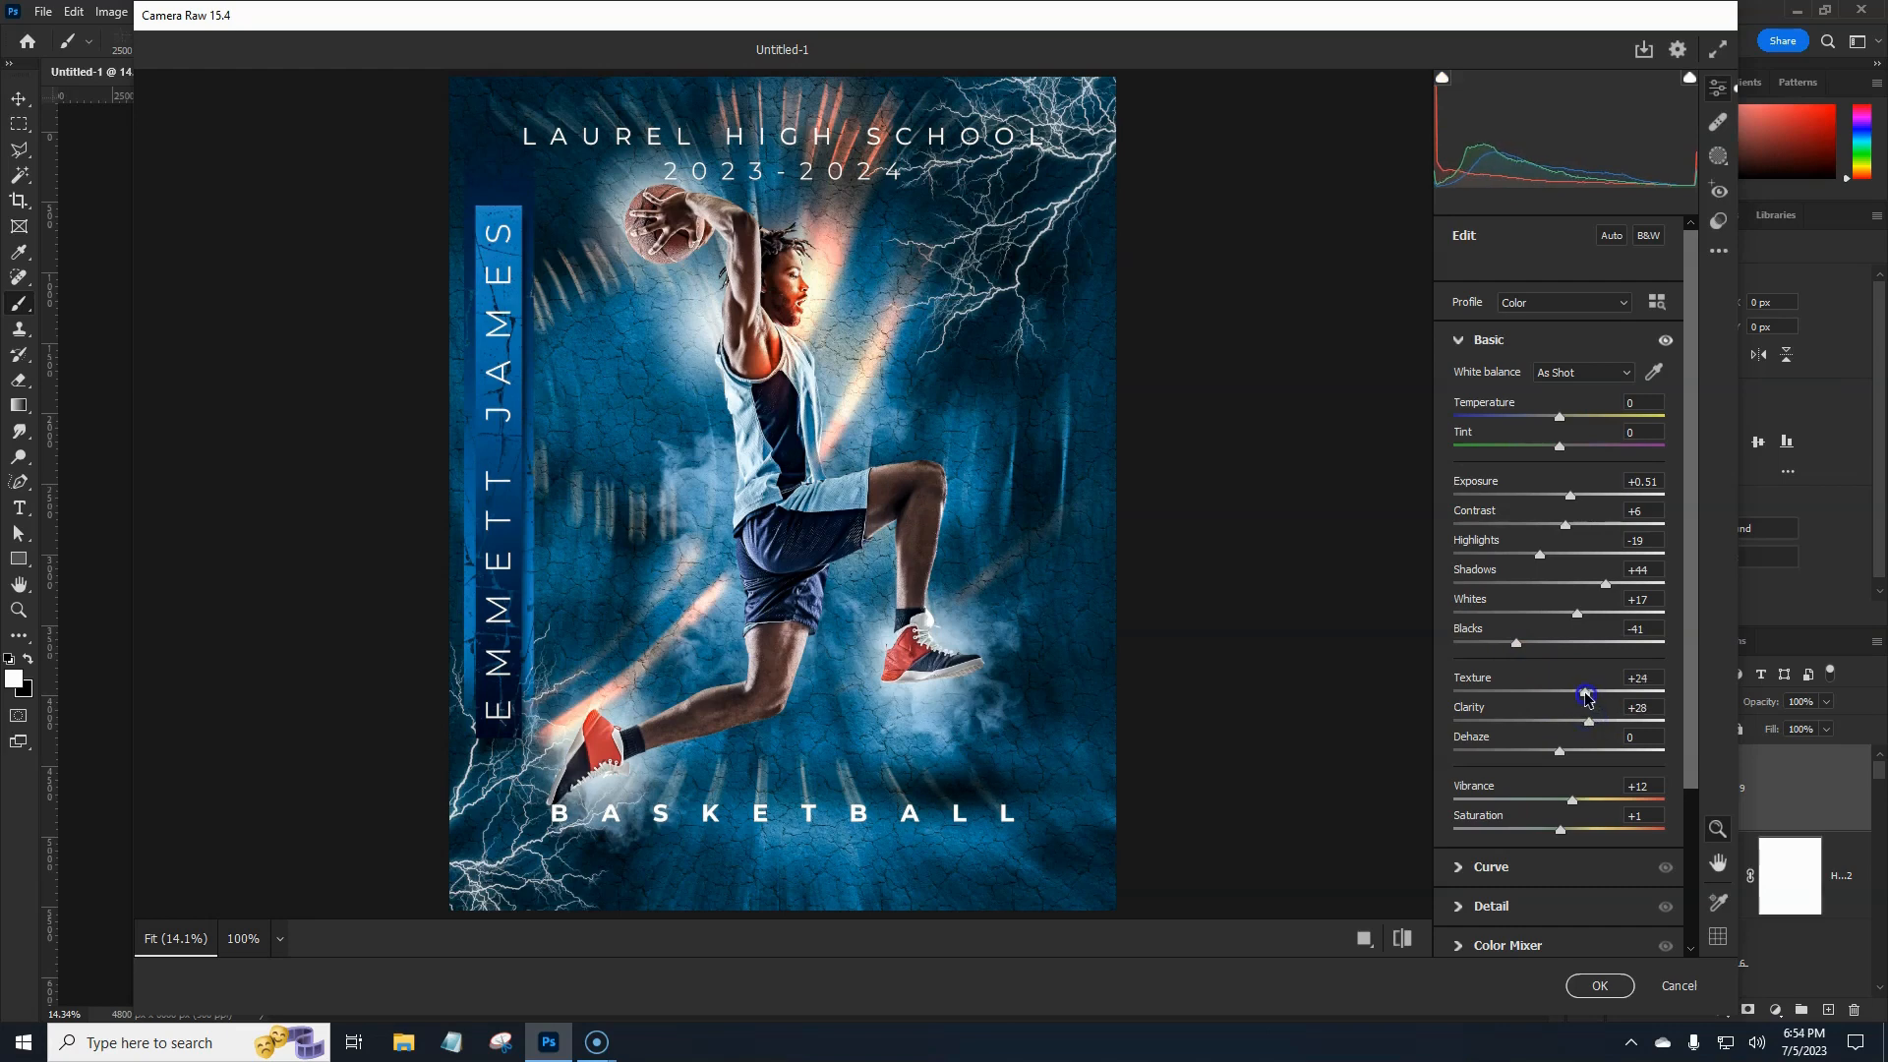
{"action": "left_click_drag", "start_coordinate": [1580, 696], "coordinate": [1576, 698]}
Inspect the preview at 100%, reduce Texture to +4, and apply the Camera Raw grade.
{"action": "left_click", "coordinate": [694, 442]}
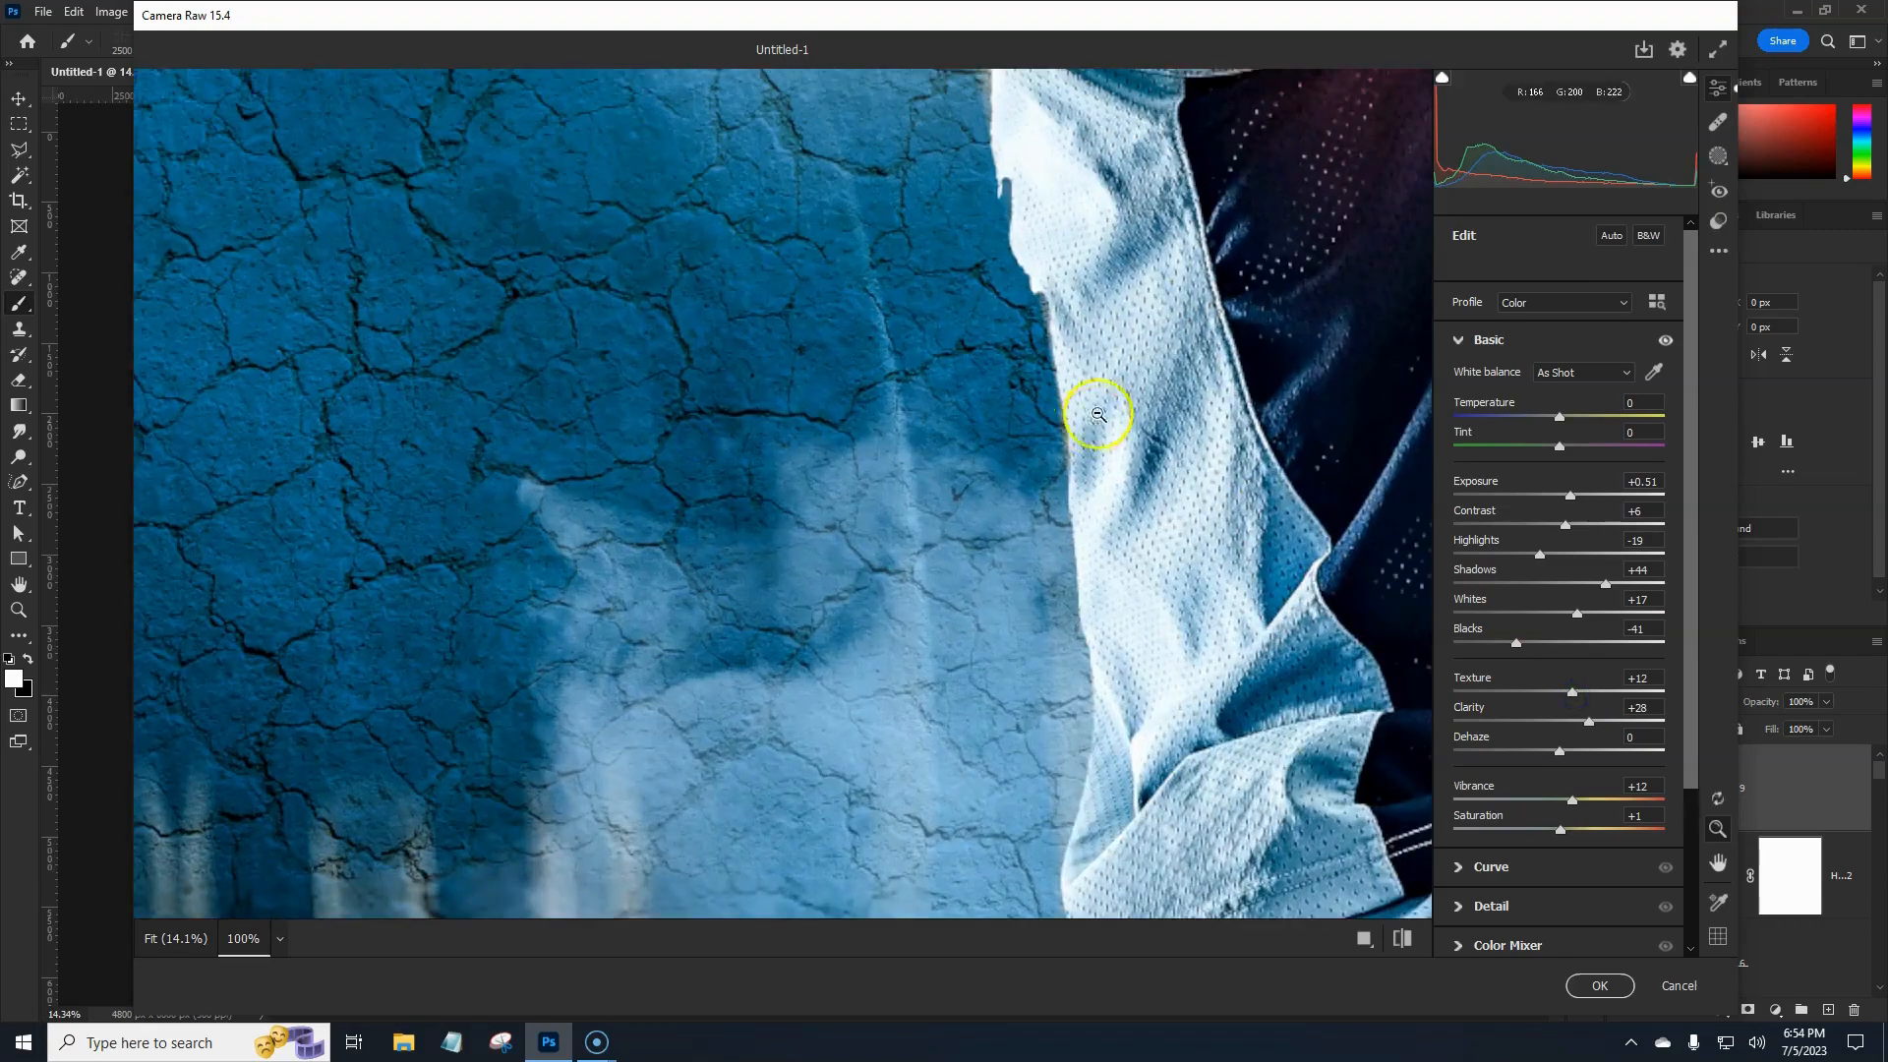
{"action": "left_click_drag", "start_coordinate": [1295, 493], "coordinate": [1066, 843]}
{"action": "left_click_drag", "start_coordinate": [1079, 645], "coordinate": [1125, 695]}
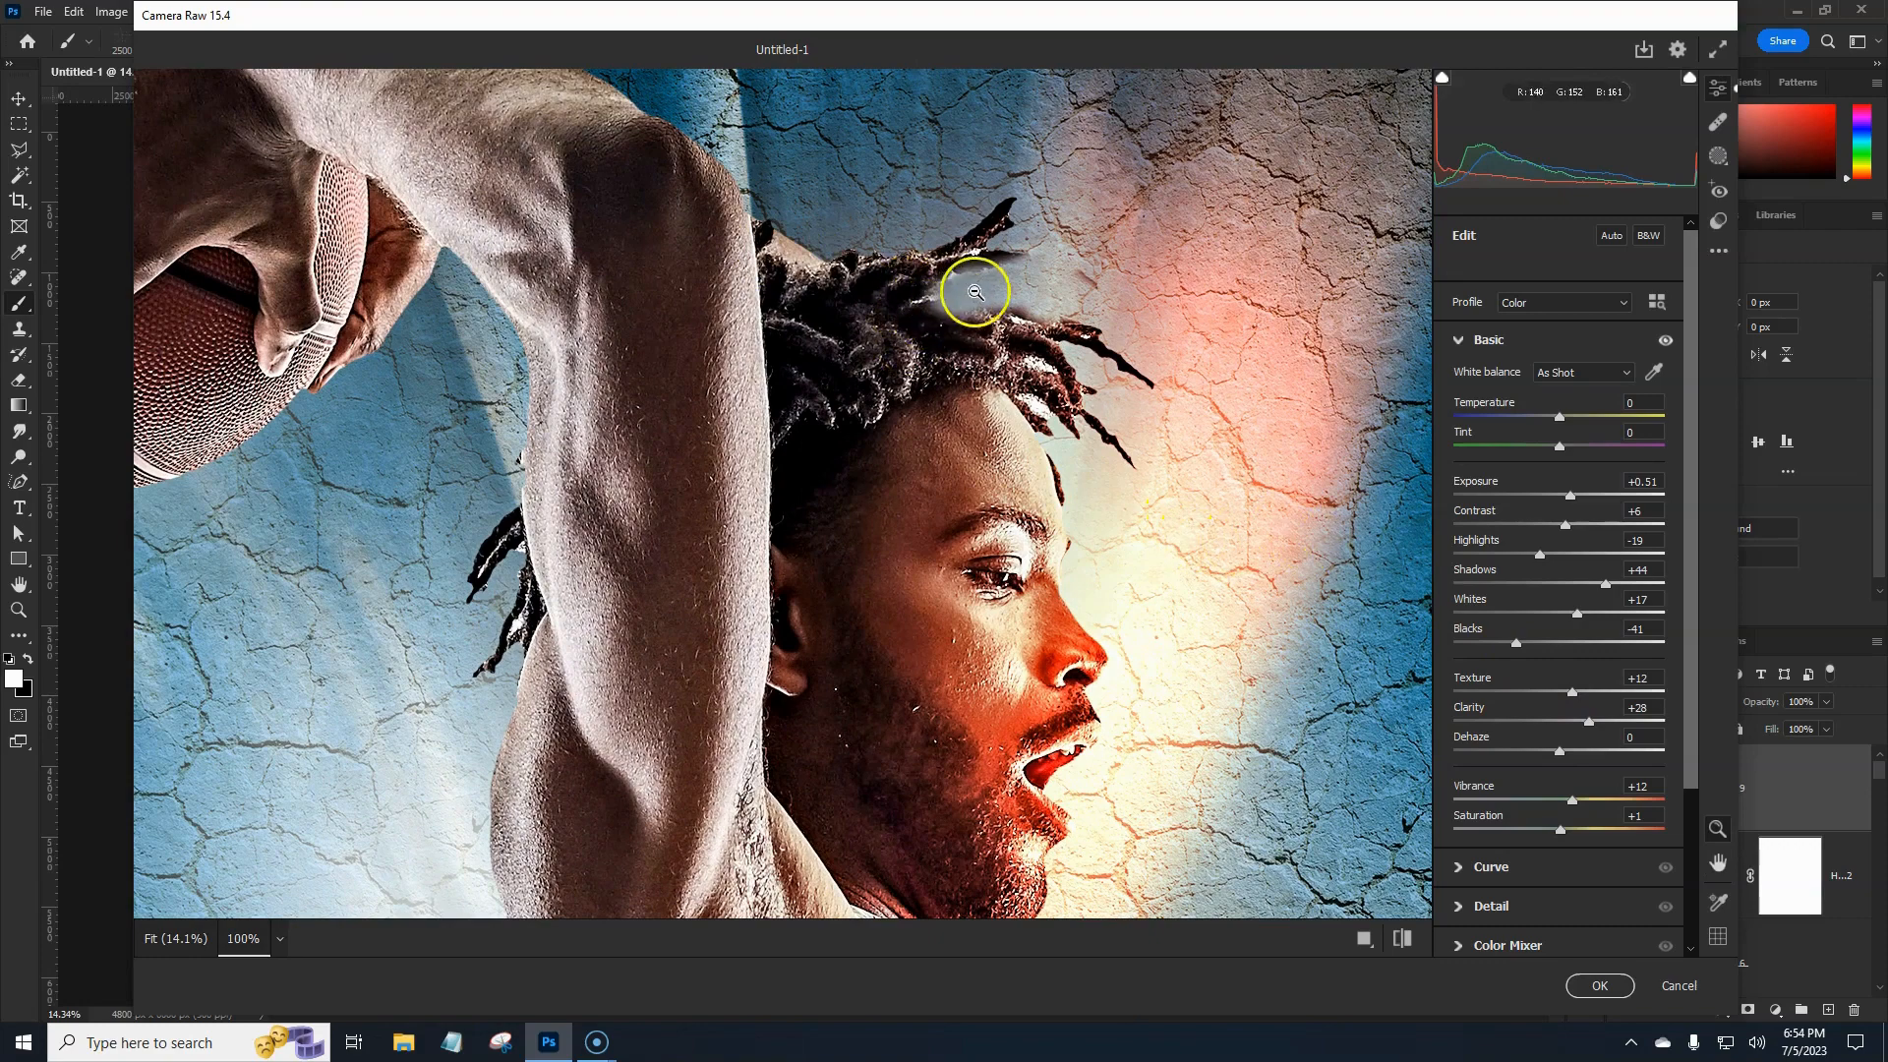
{"action": "left_click_drag", "start_coordinate": [1569, 693], "coordinate": [1577, 725]}
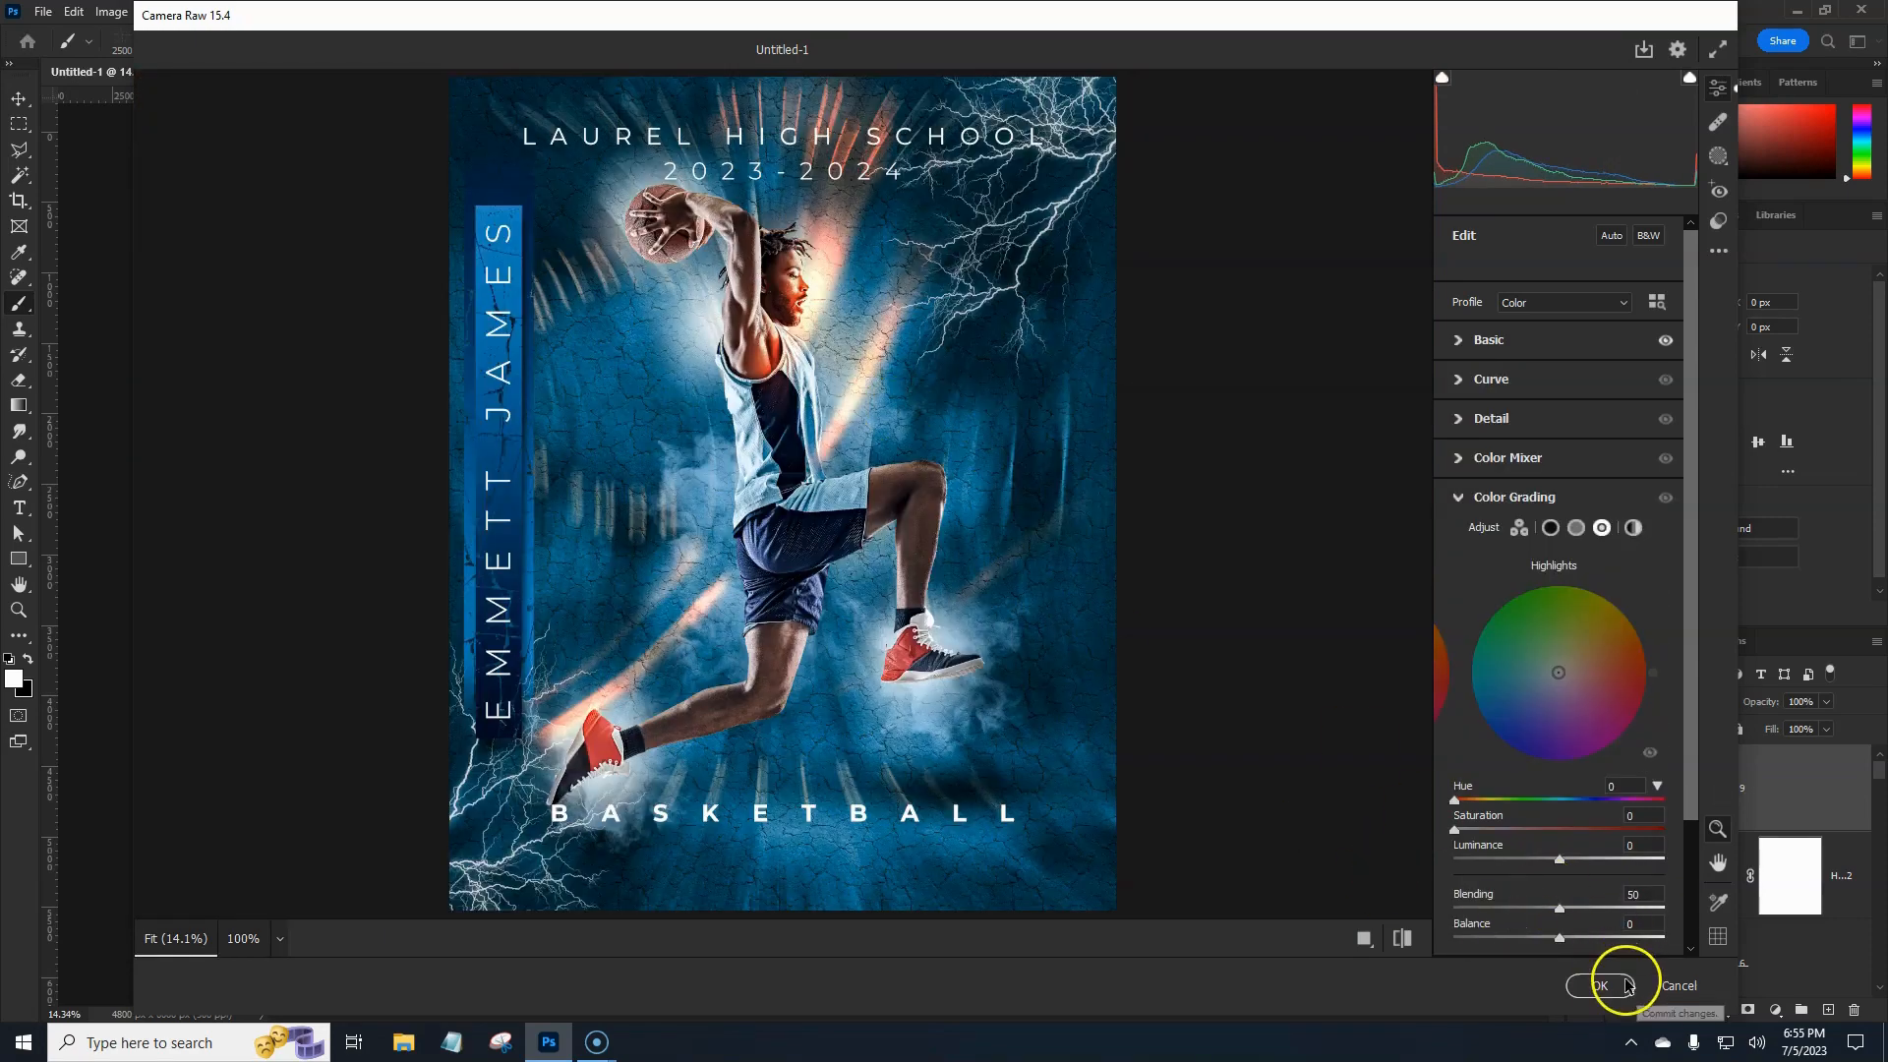
{"action": "left_click", "coordinate": [1604, 988]}
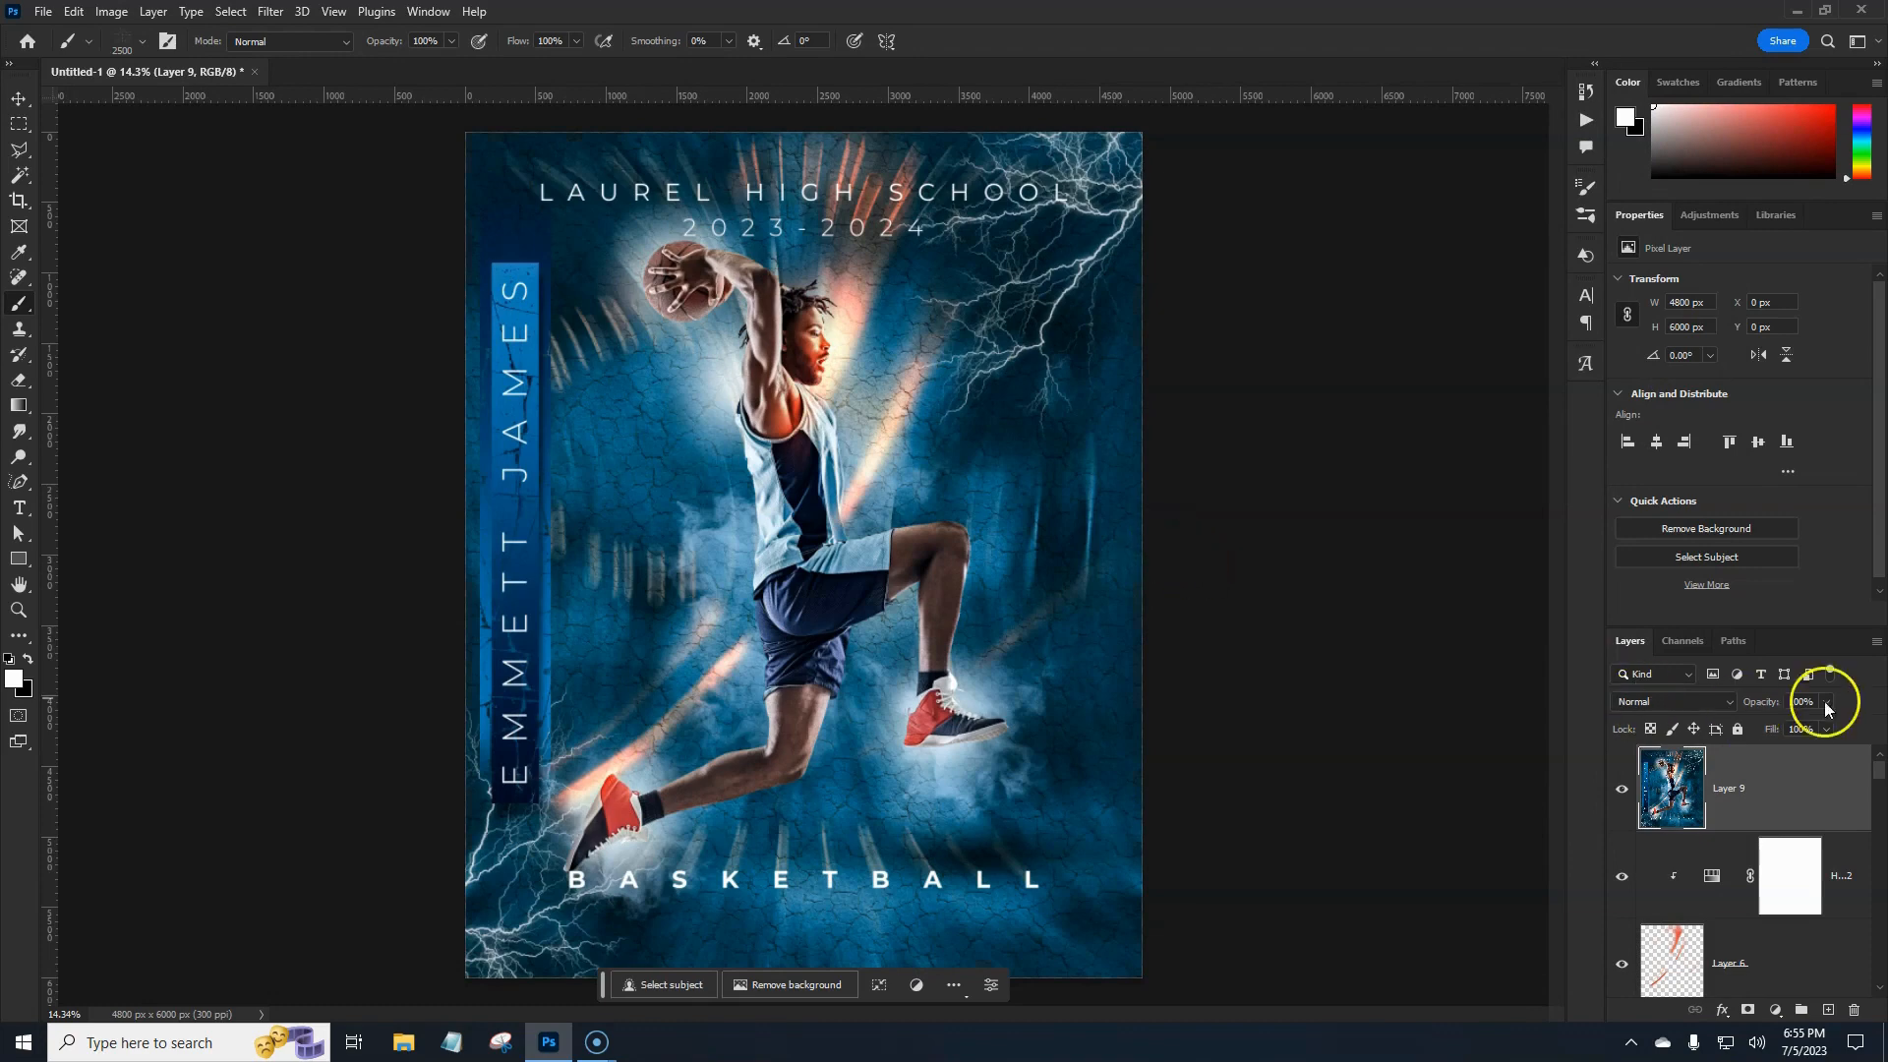
Fade the merged Layer 9 to 37% opacity.
{"action": "left_click_drag", "start_coordinate": [1774, 709], "coordinate": [1461, 725]}
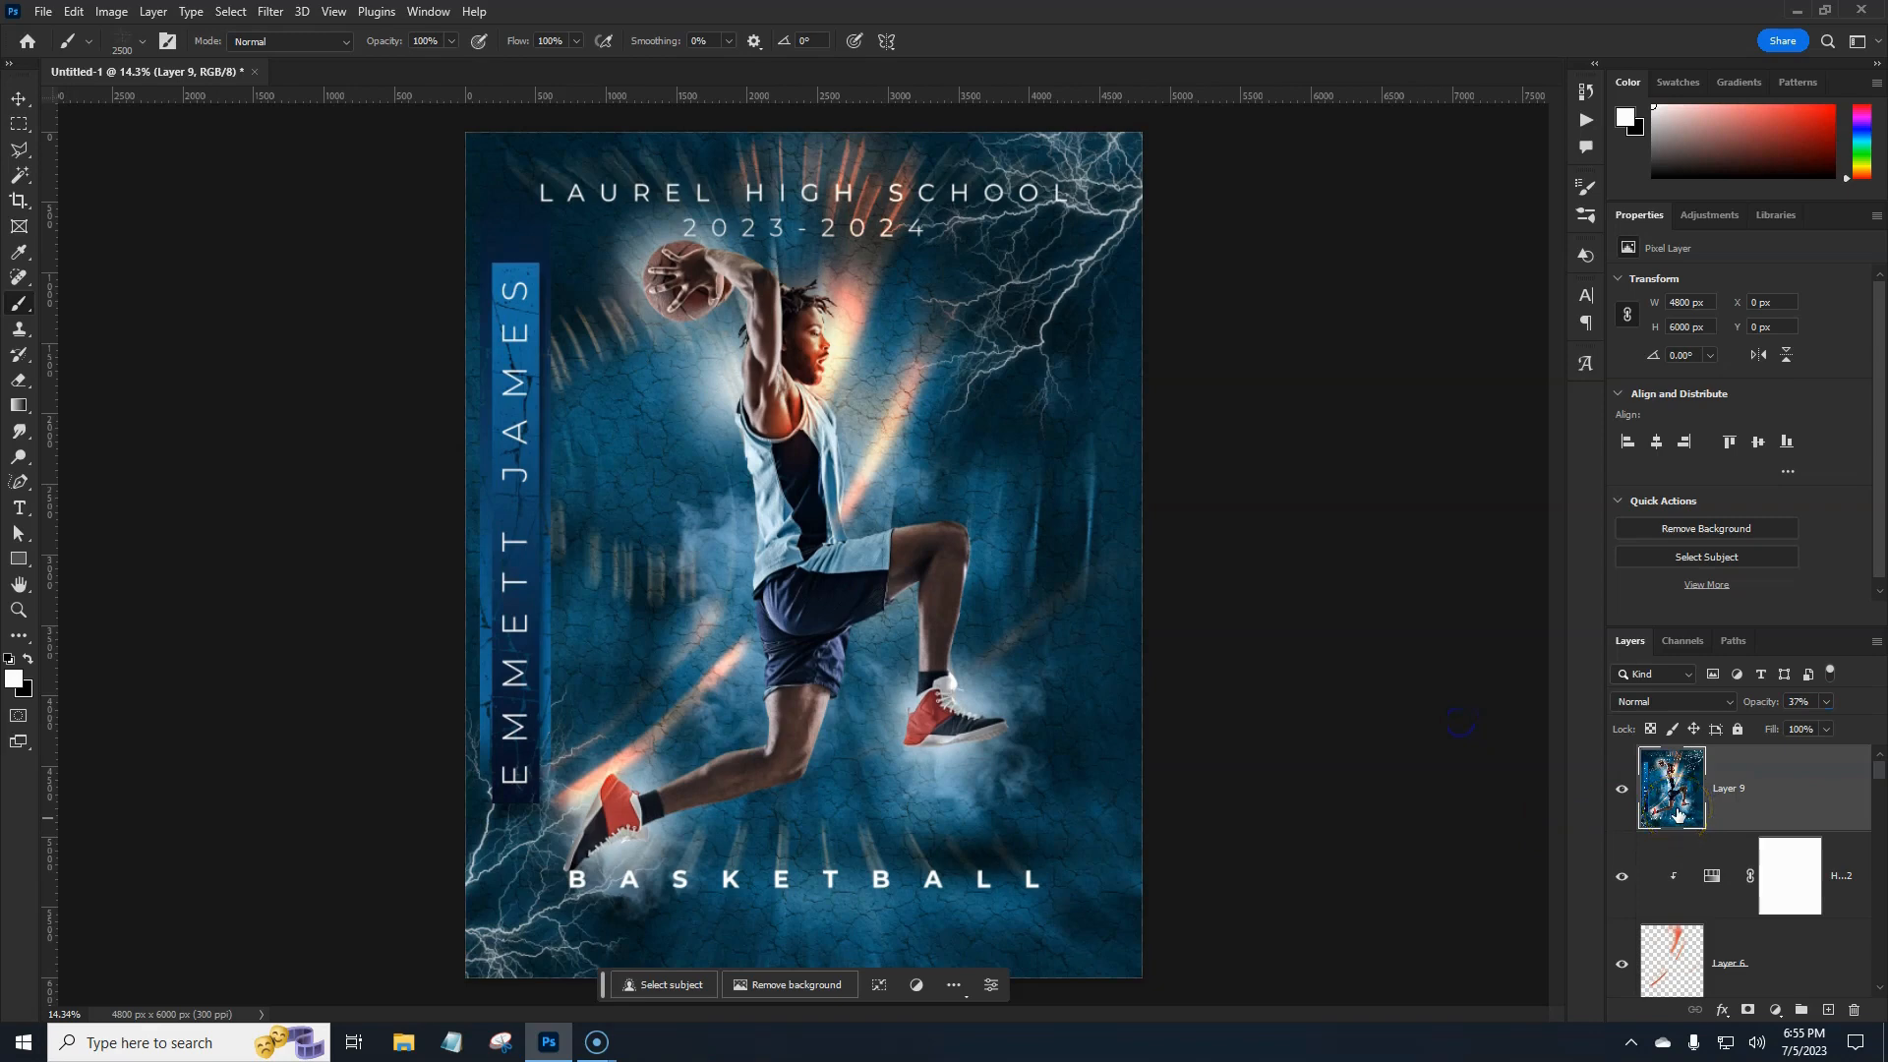
{"action": "left_click", "coordinate": [333, 12]}
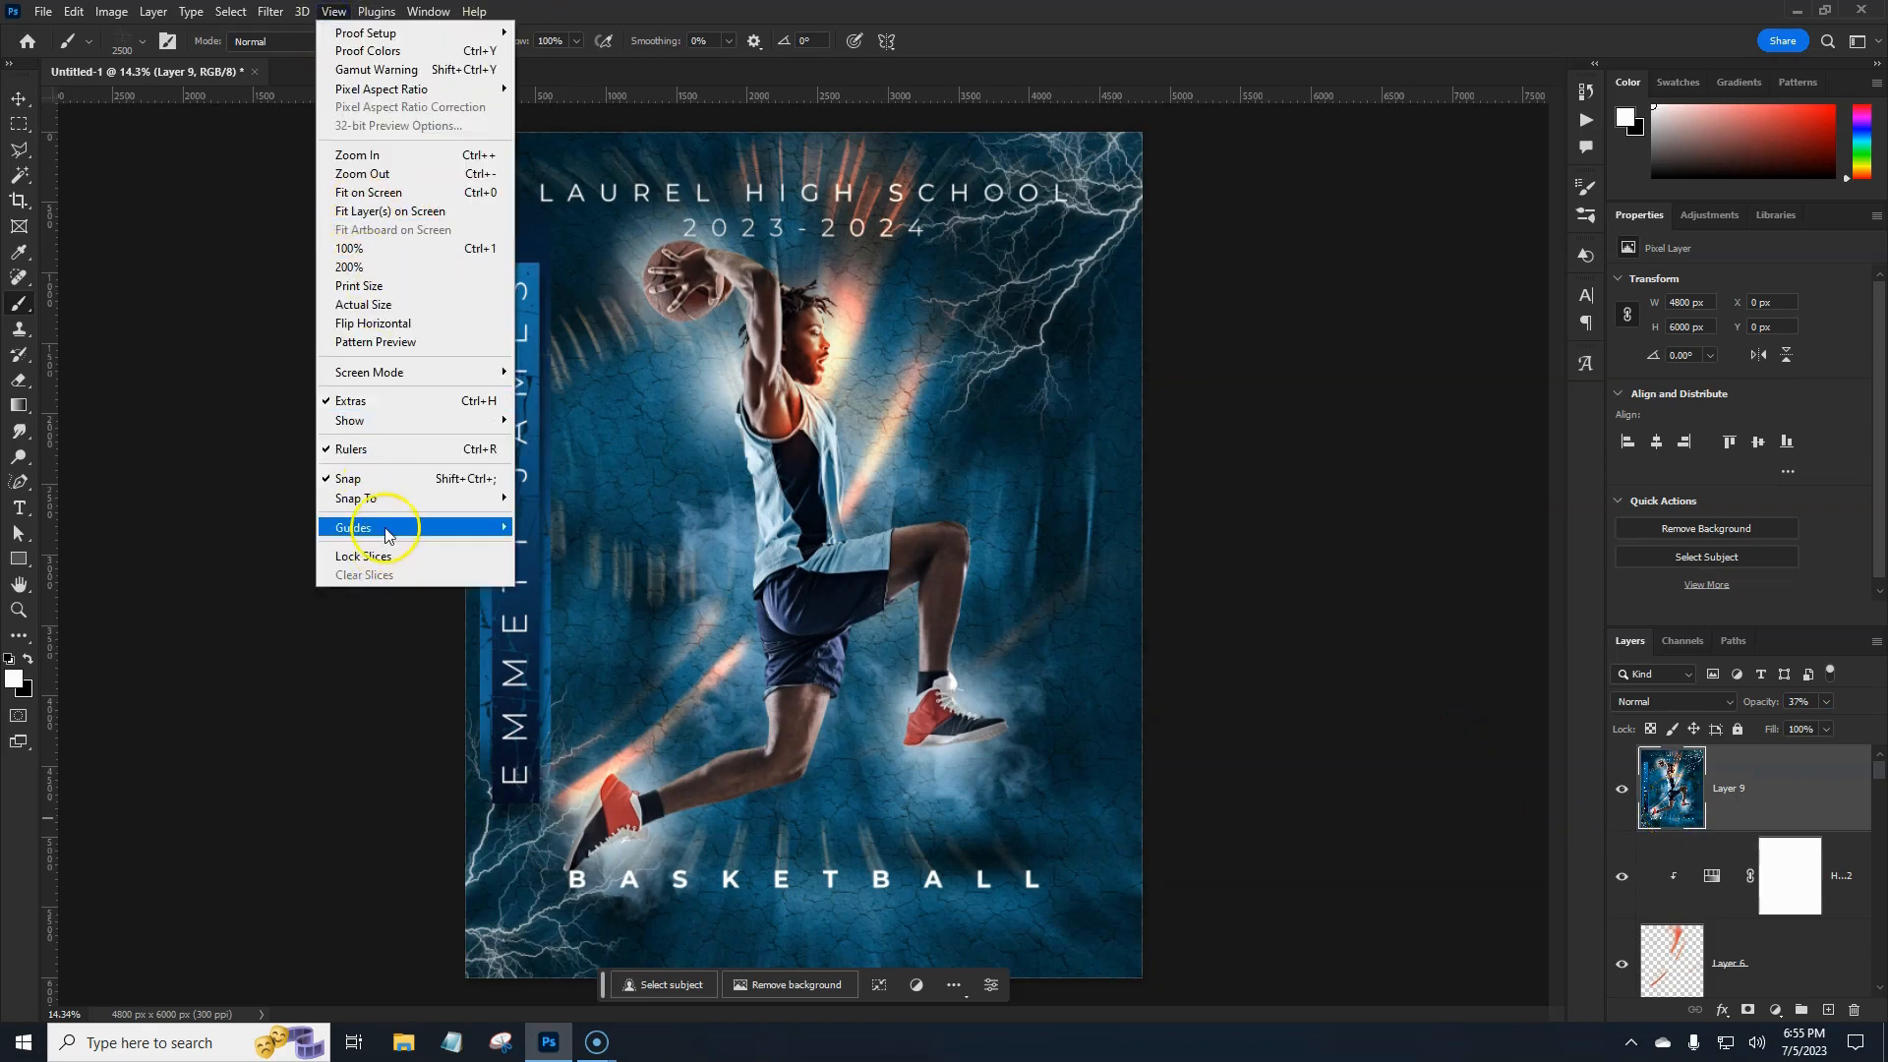
Create a guide layout with 0.125 in margins on all sides and no columns or rows.
{"action": "mouse_move", "coordinate": [388, 534]}
{"action": "left_click", "coordinate": [578, 658]}
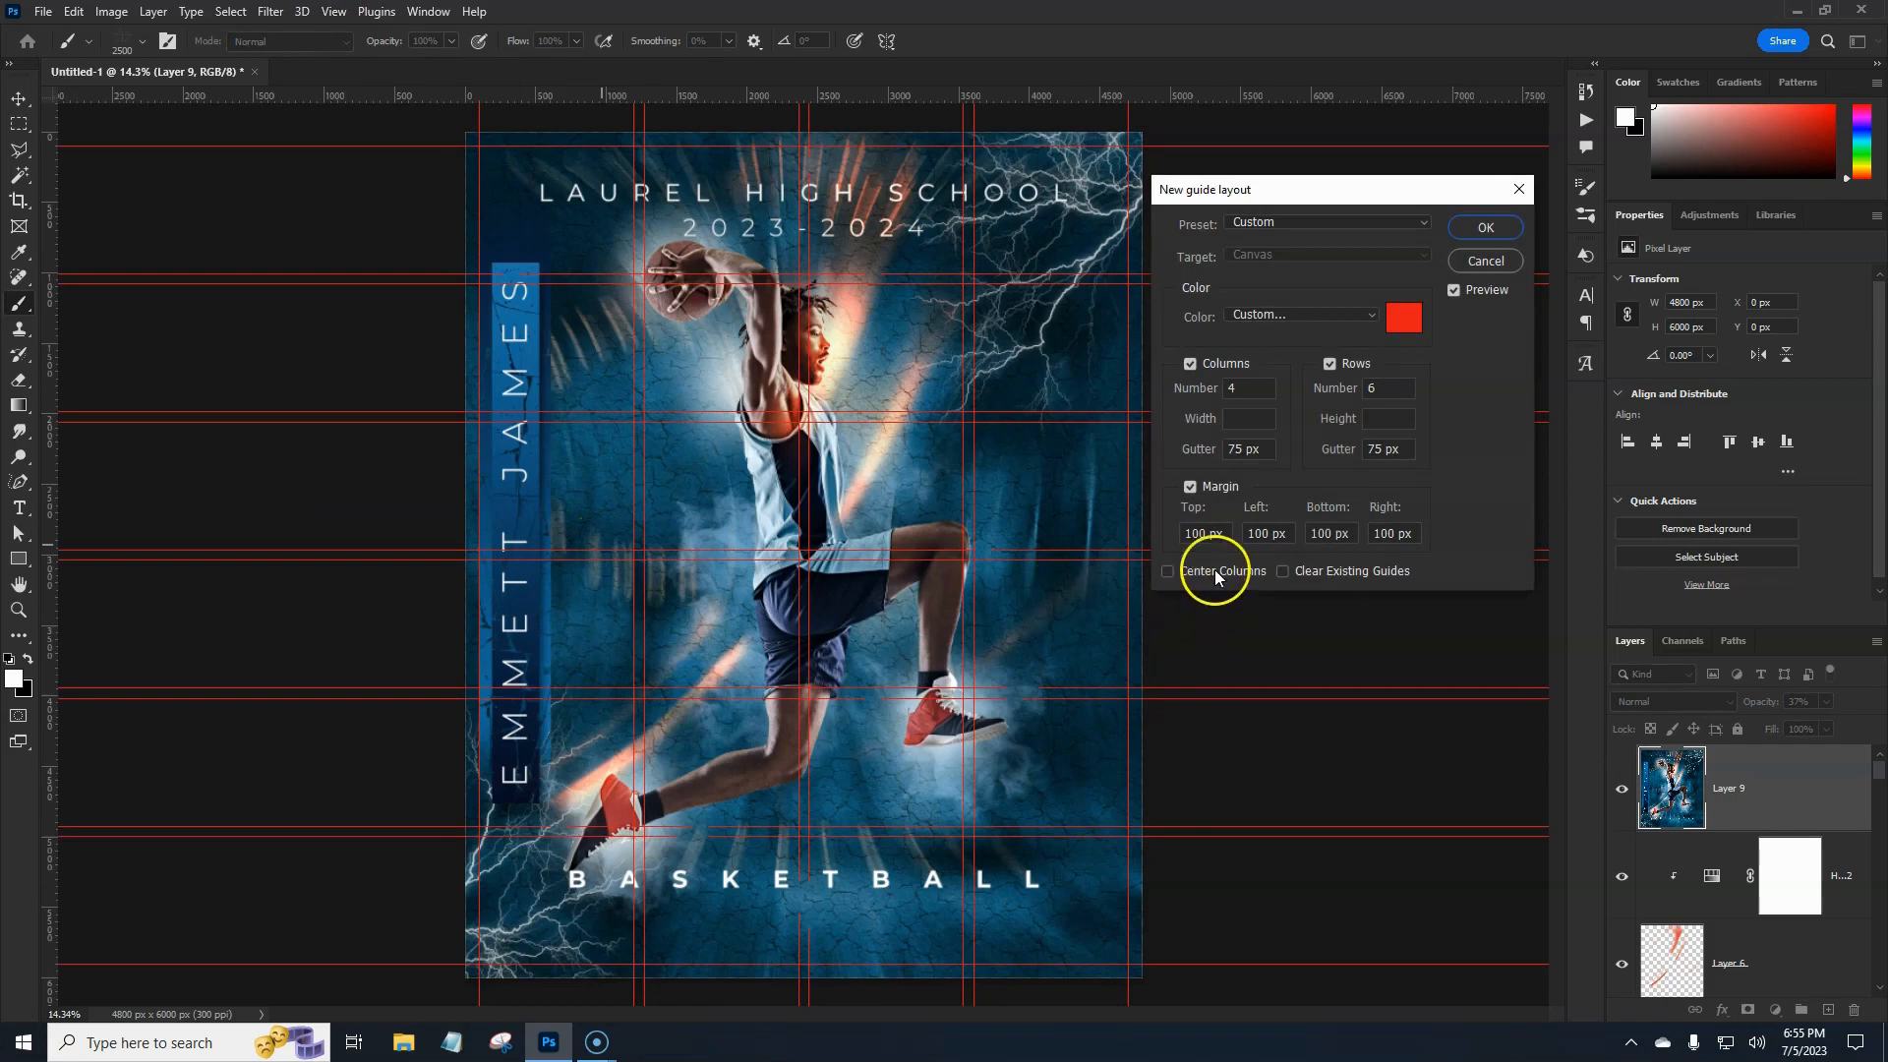
{"action": "left_click", "coordinate": [1207, 535]}
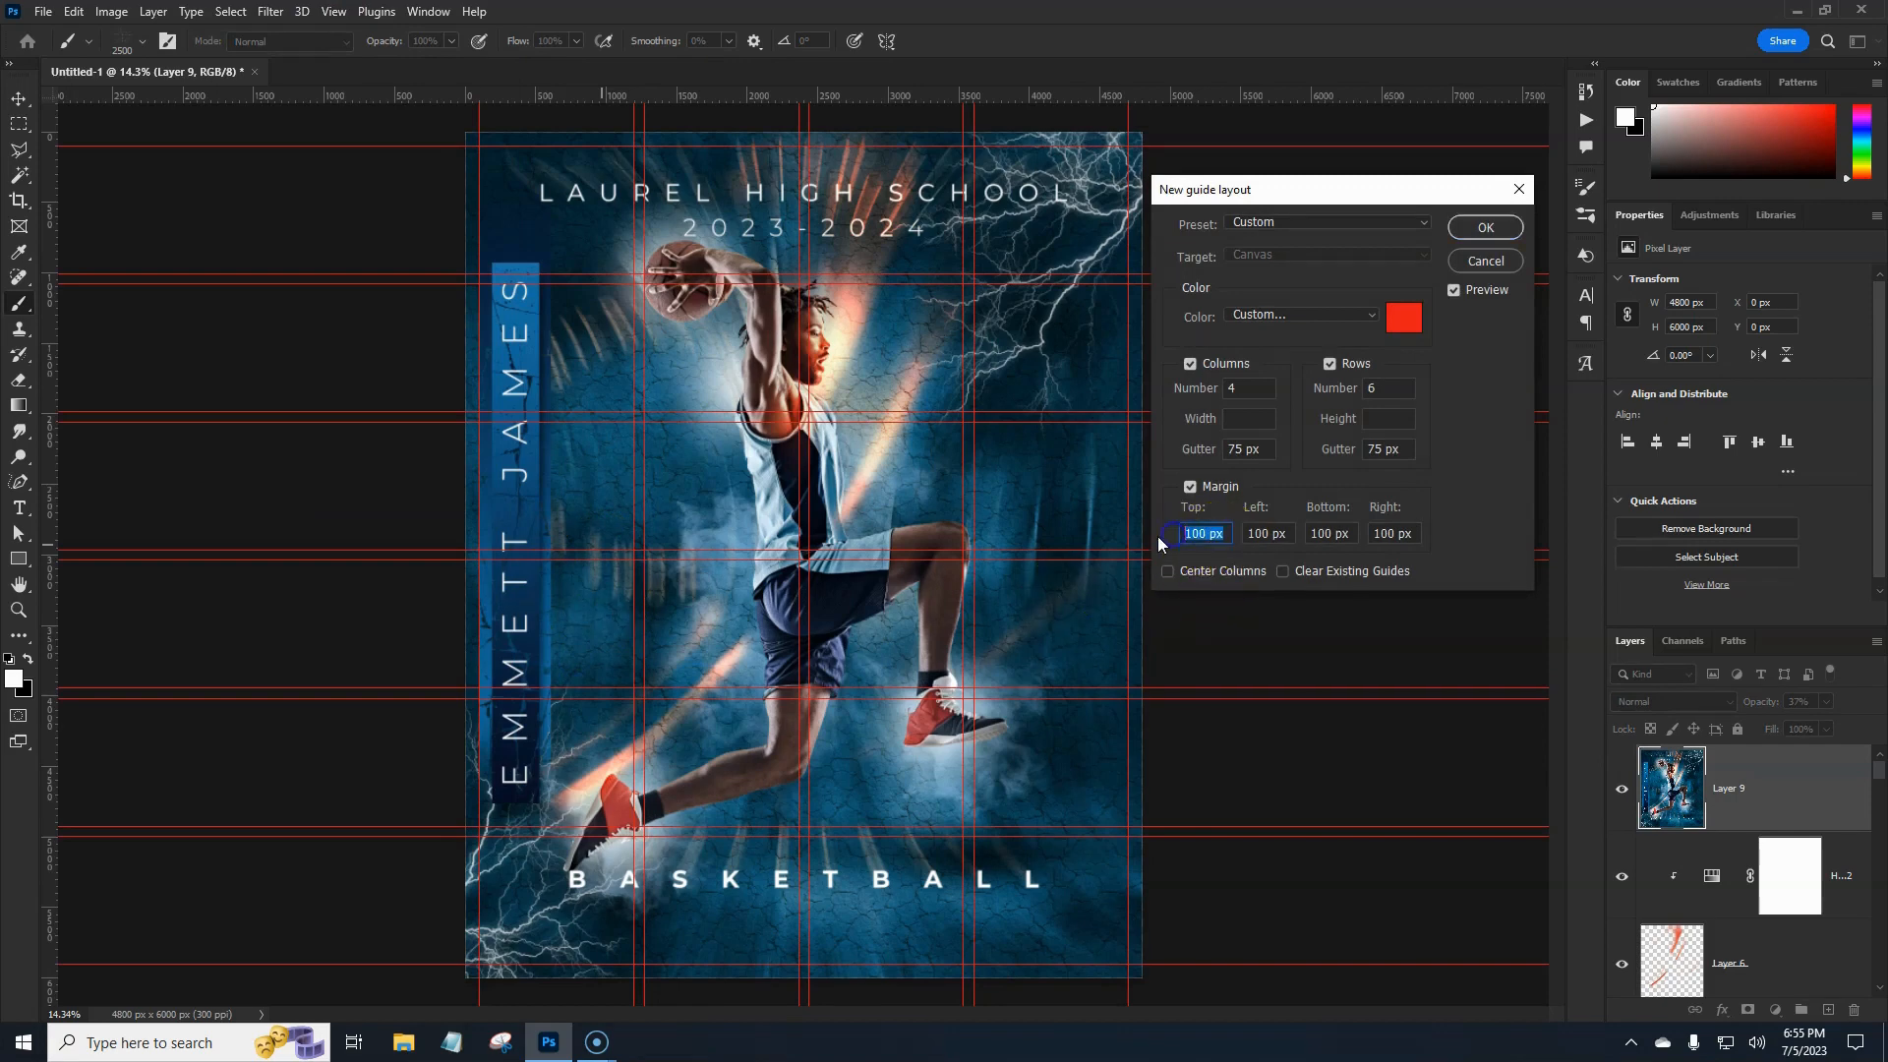
{"action": "type", "text": "0.125 "}
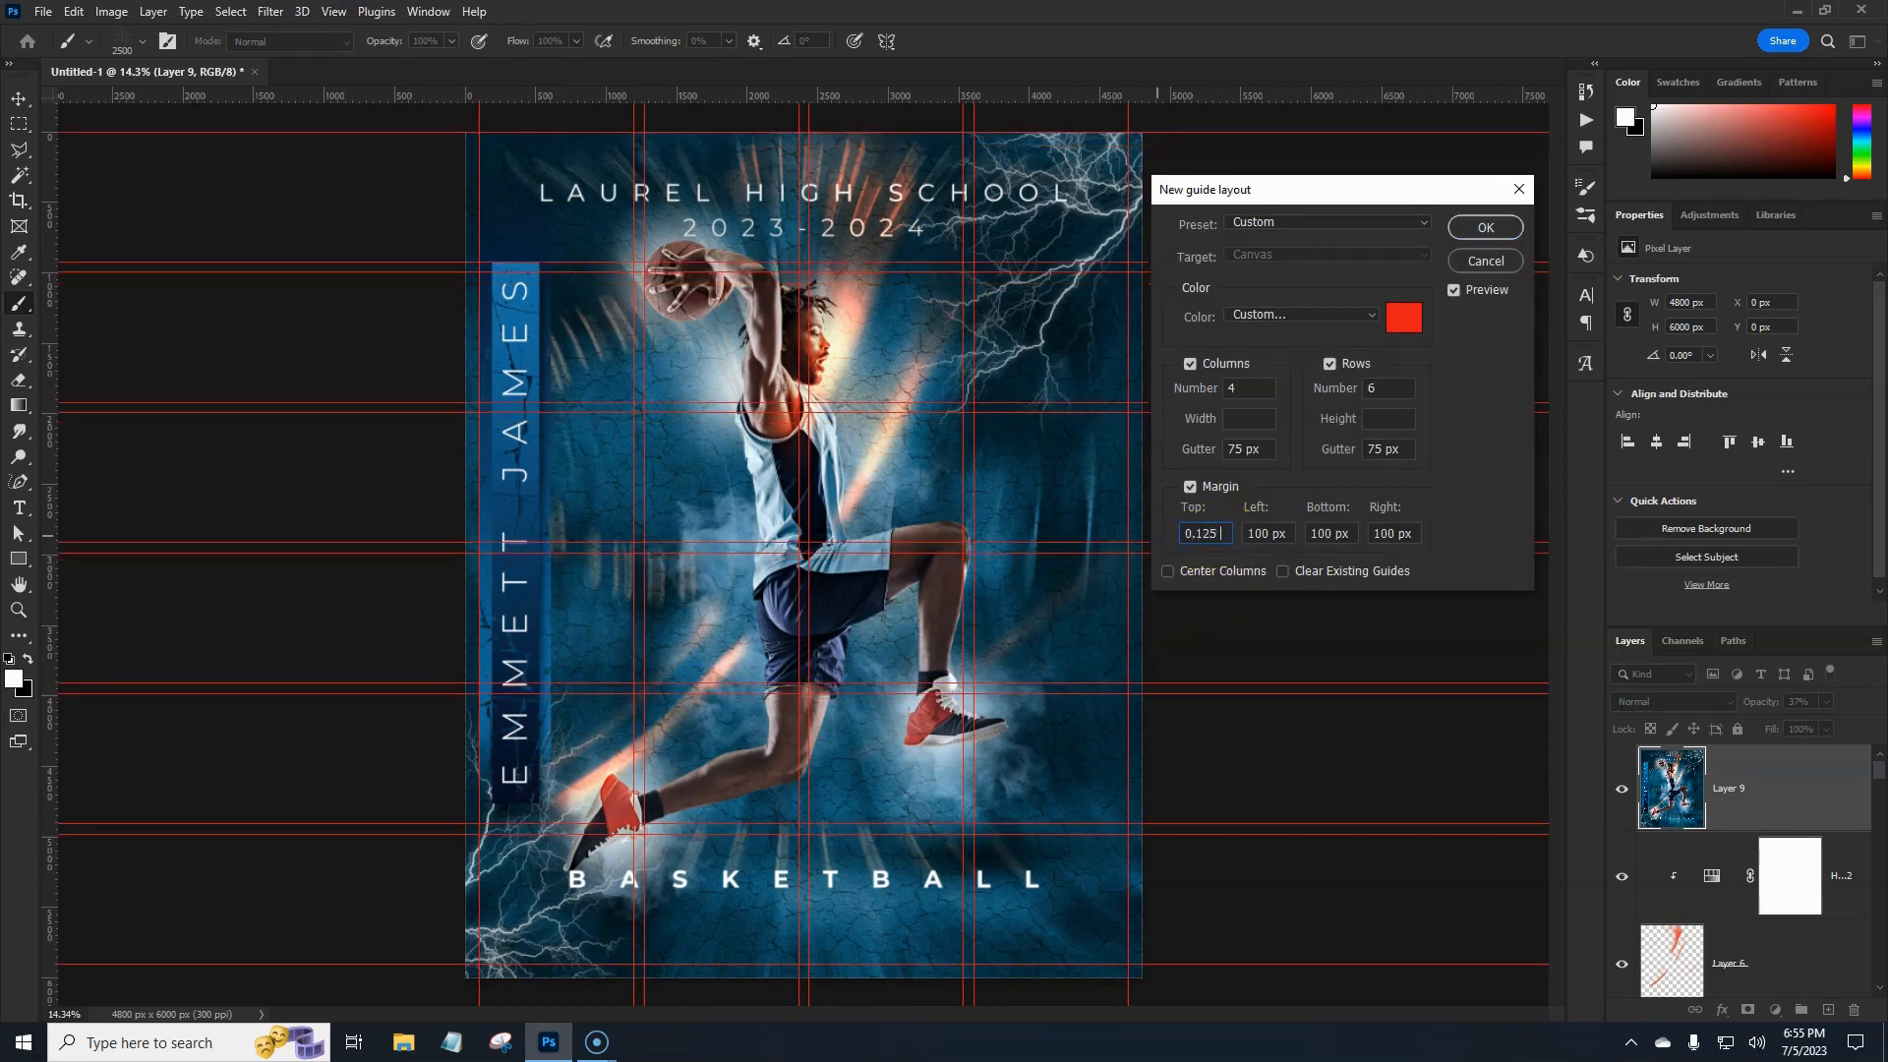
{"action": "type", "text": "in"}
{"action": "key", "text": "Tab"}
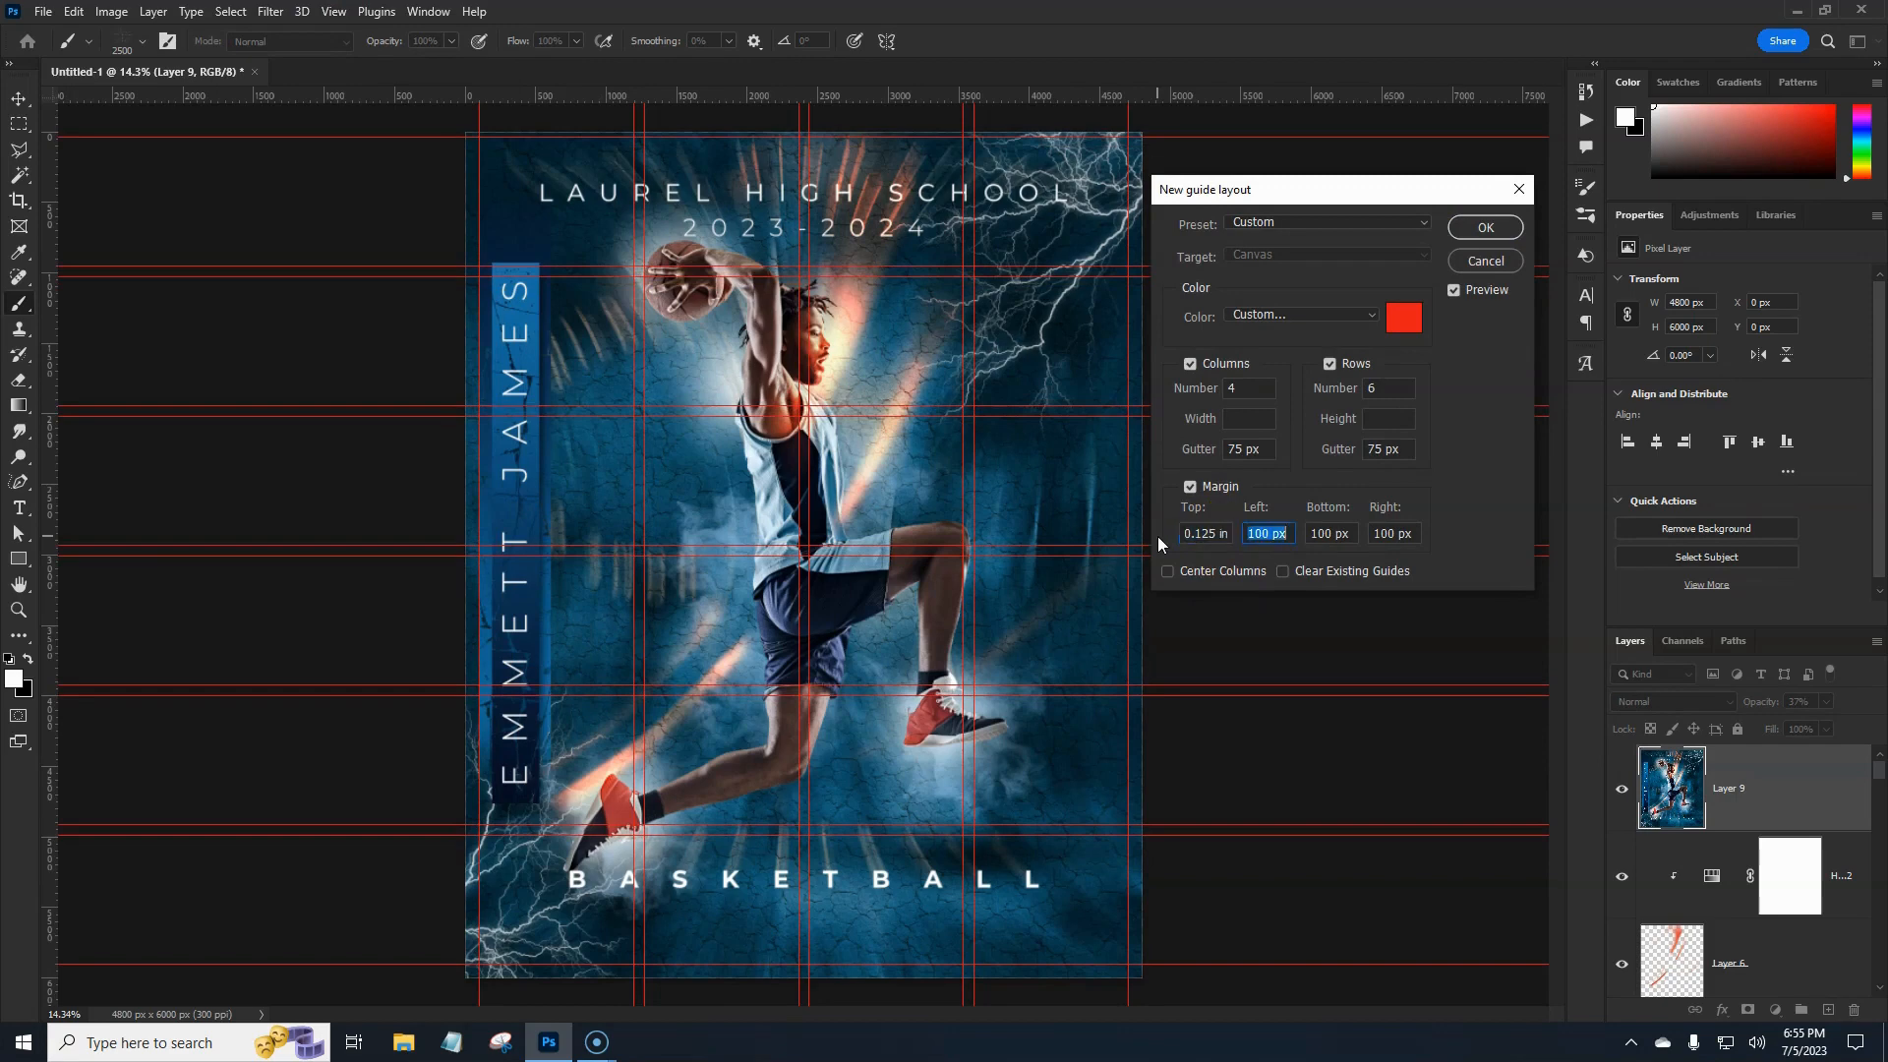
{"action": "type", "text": "0.125"}
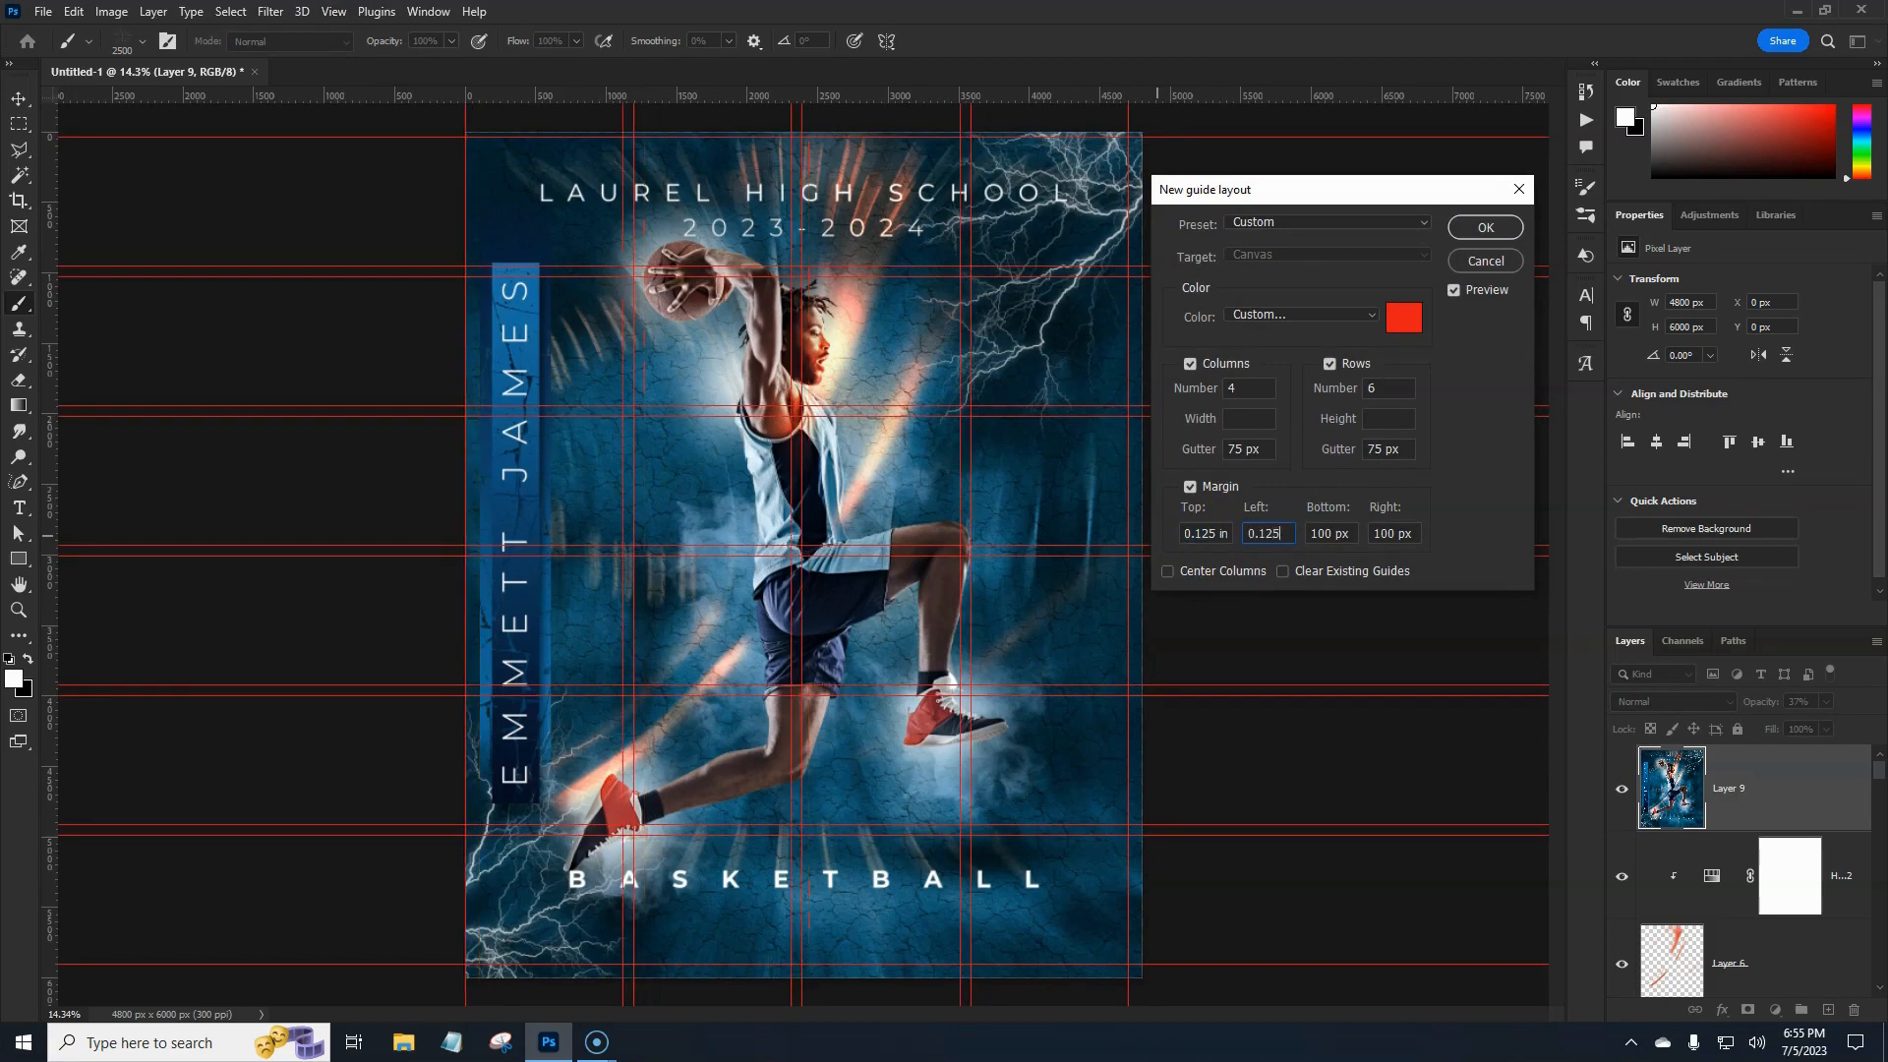
{"action": "key", "text": "Tab"}
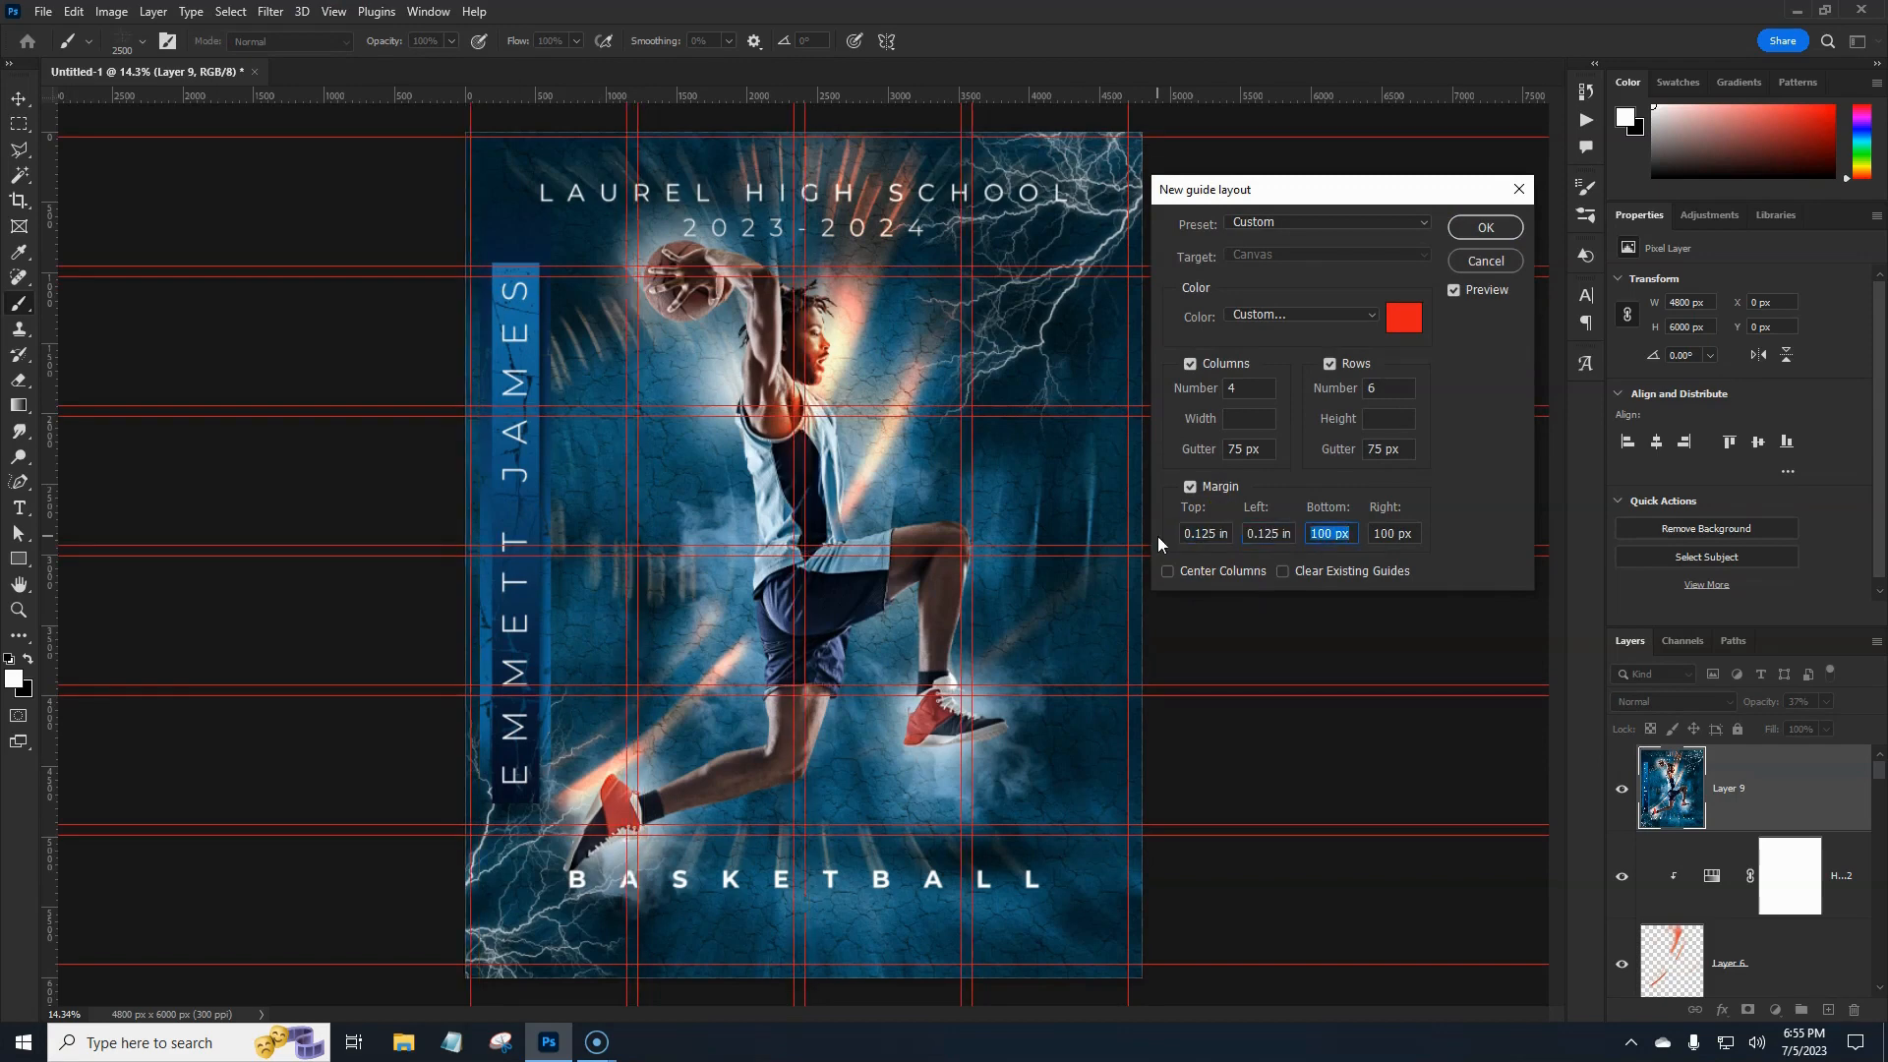
{"action": "type", "text": "0.125"}
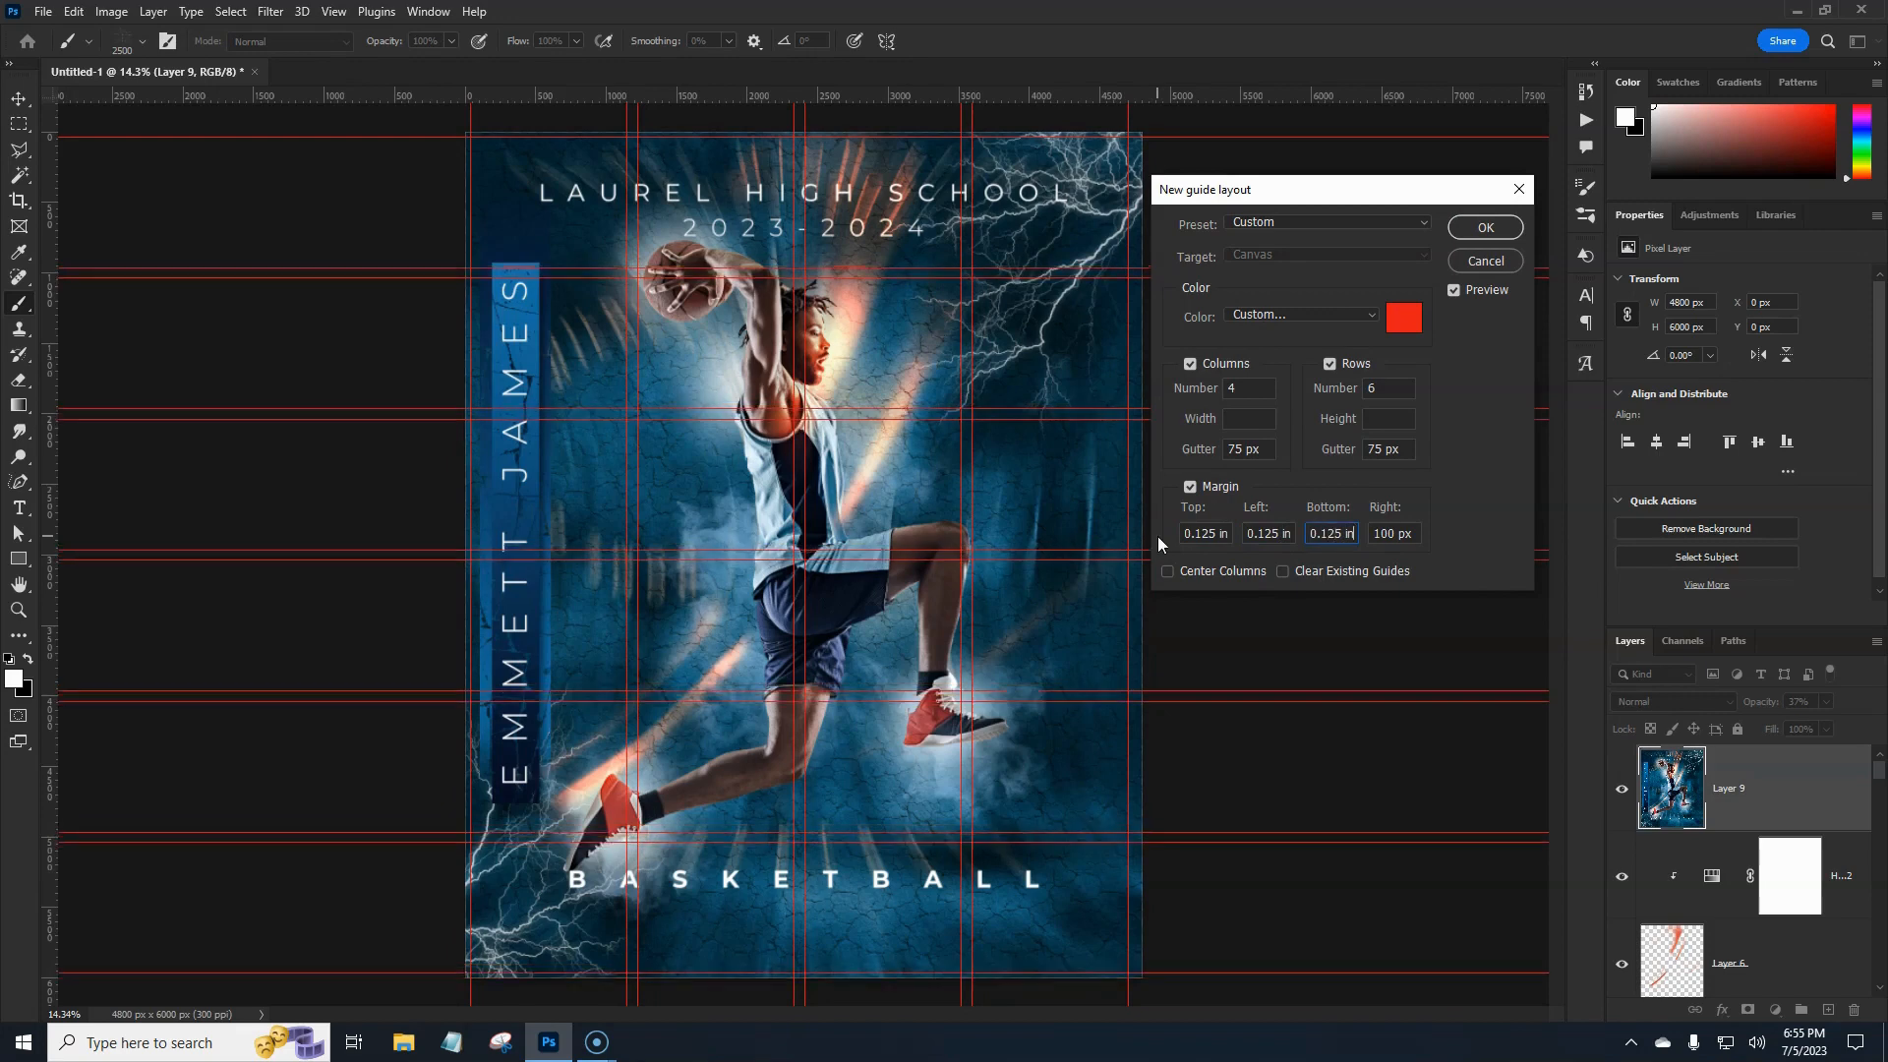
{"action": "key", "text": "Tab"}
{"action": "type", "text": "0.125"}
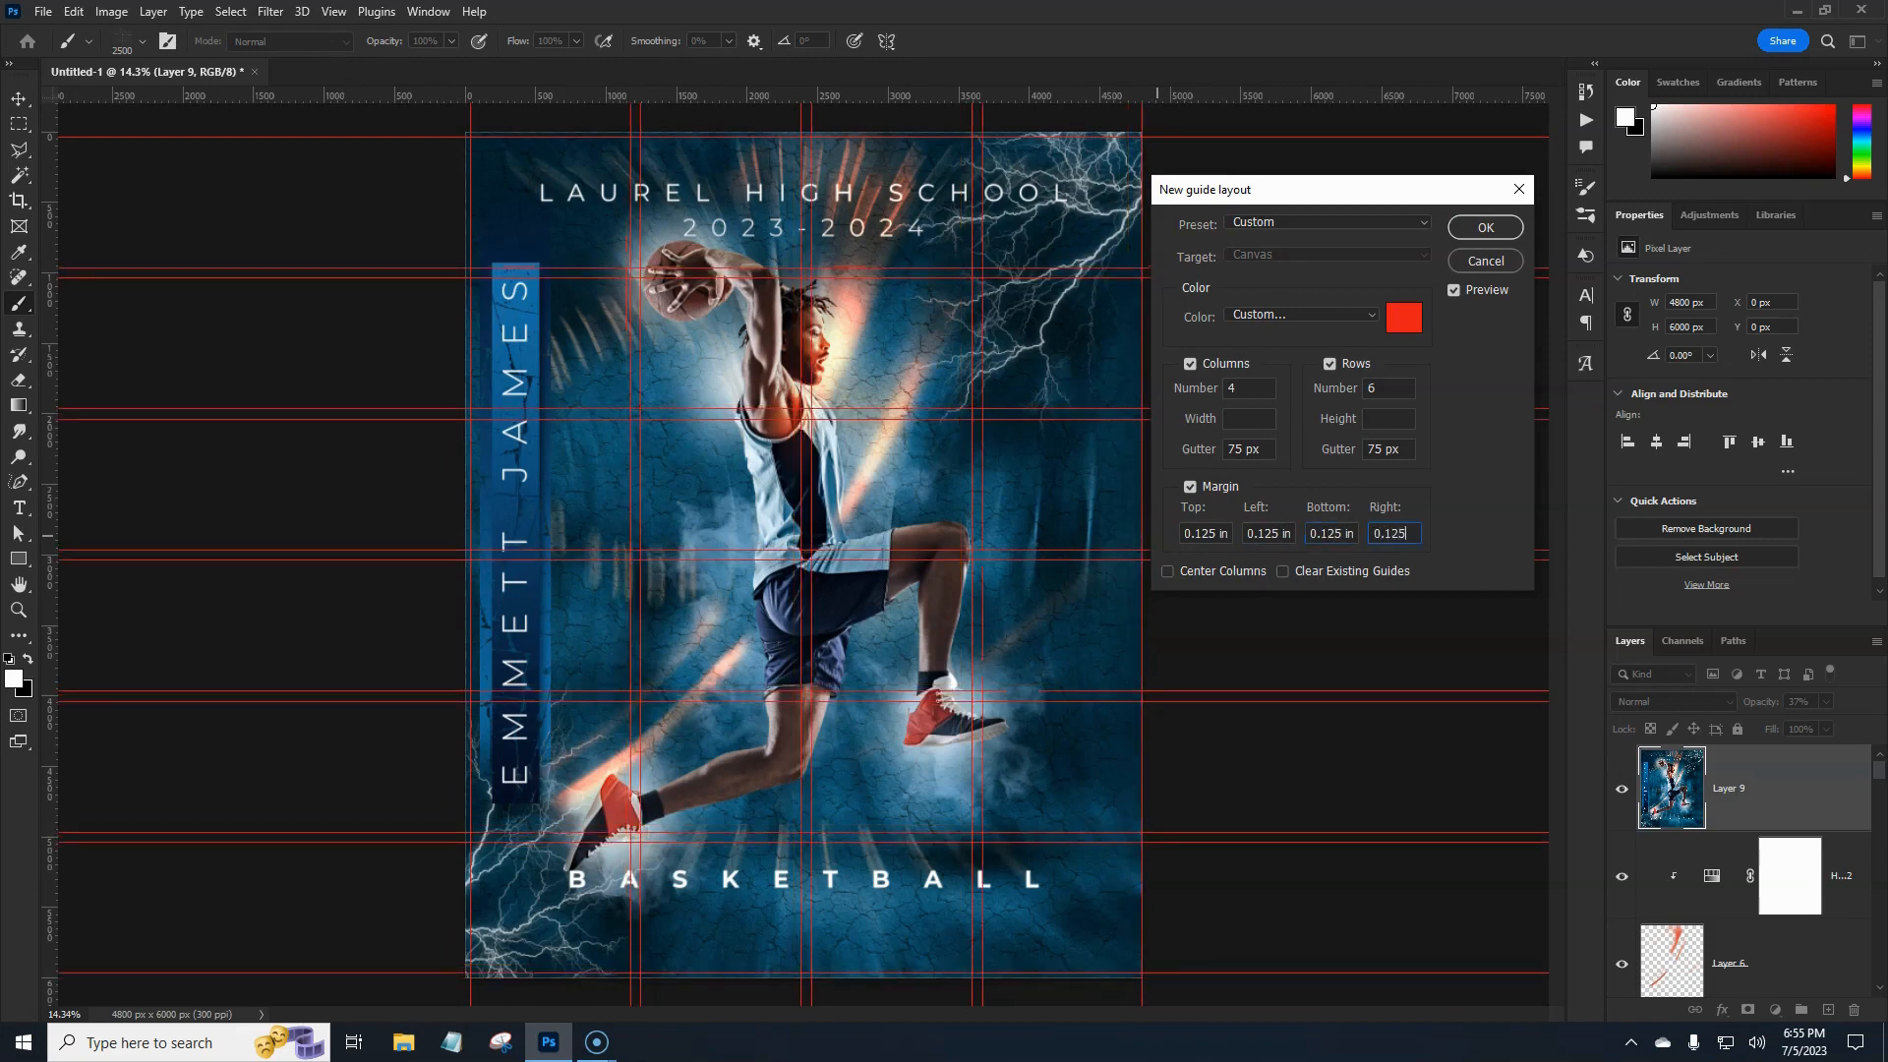
{"action": "type", "text": " in"}
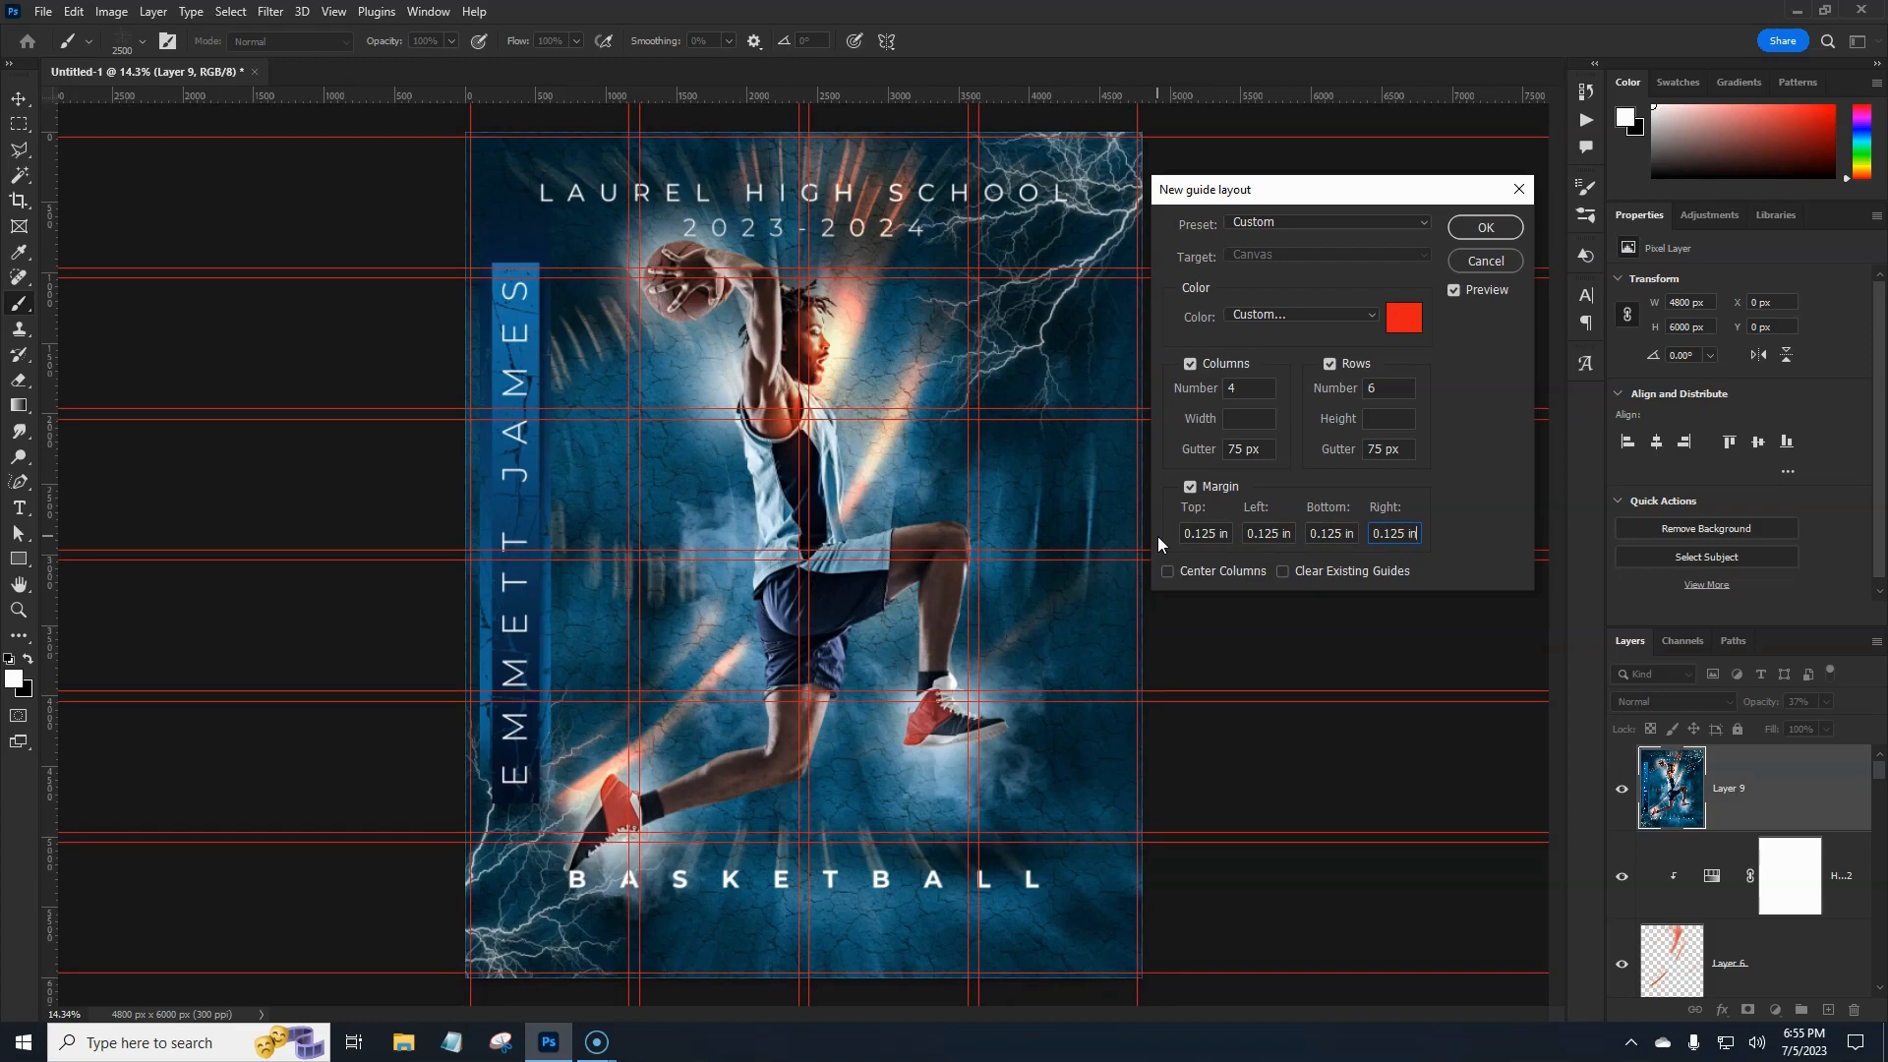
{"action": "left_click", "coordinate": [1186, 364]}
{"action": "left_click", "coordinate": [1330, 364]}
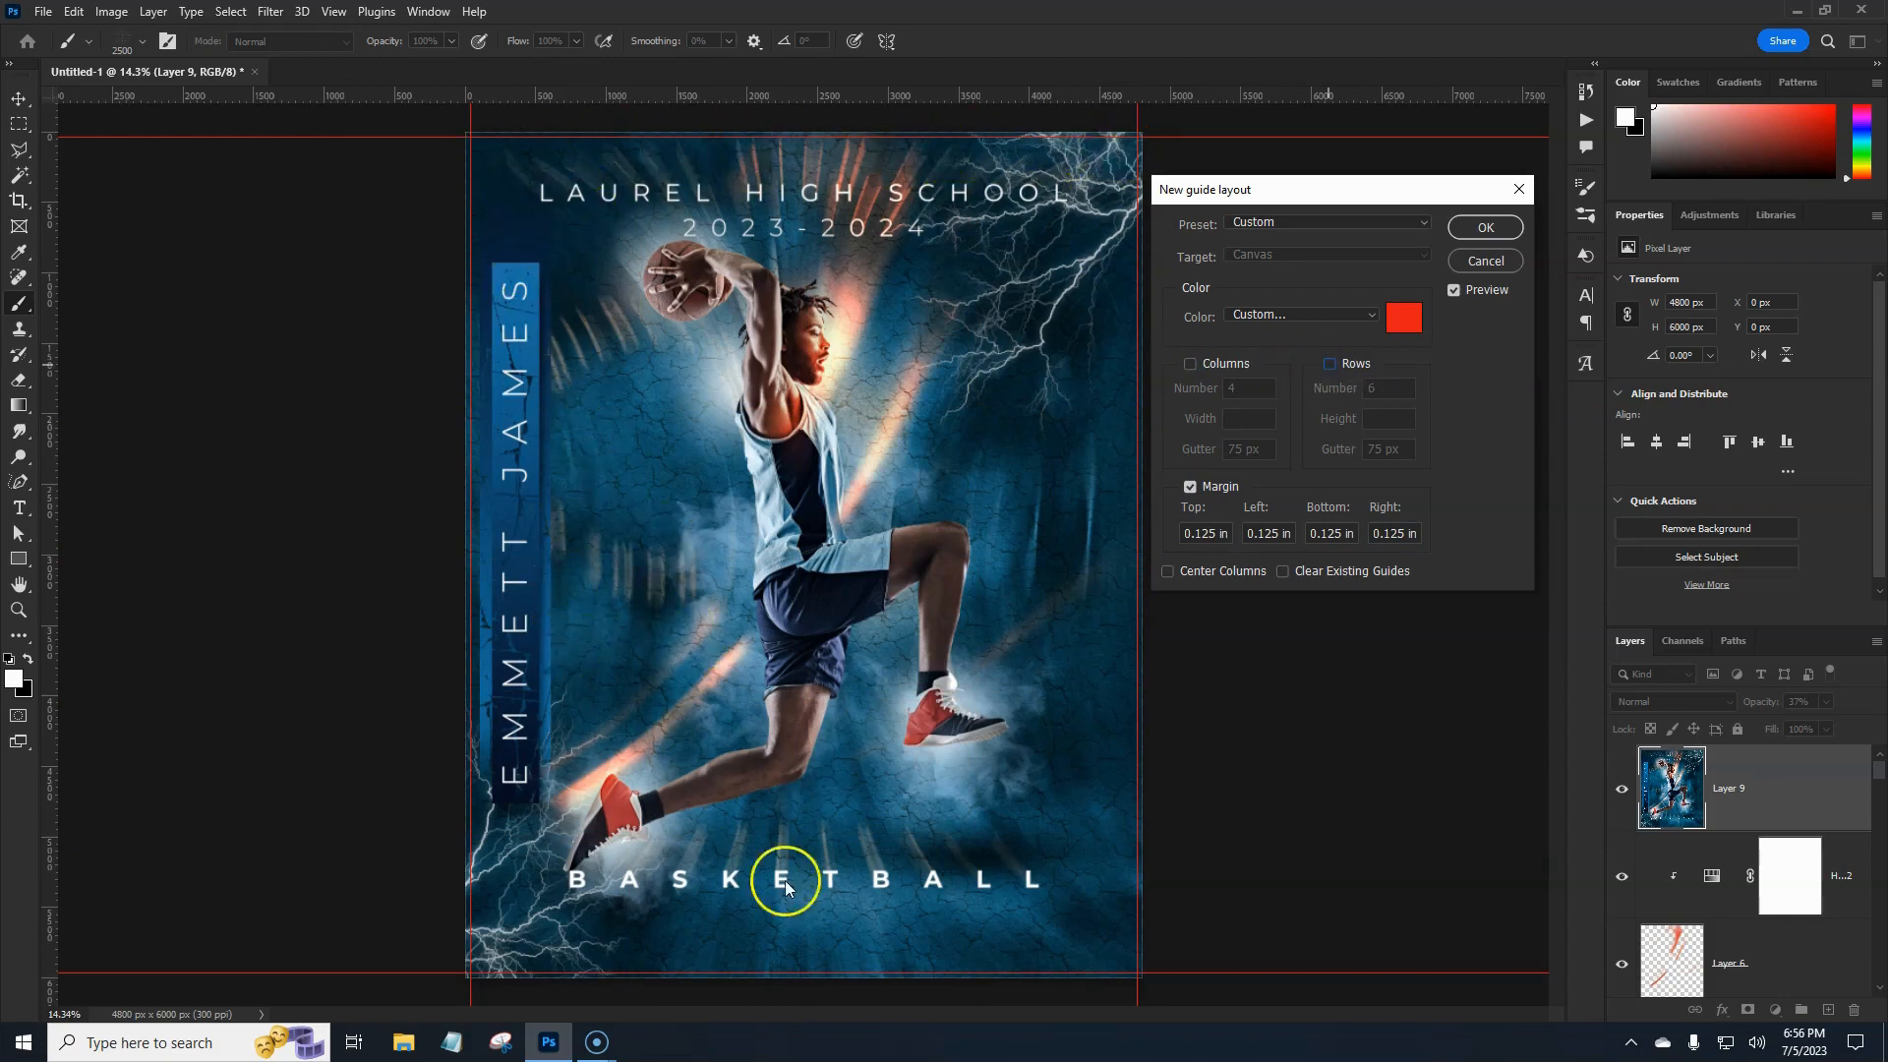
{"action": "left_click", "coordinate": [1483, 227]}
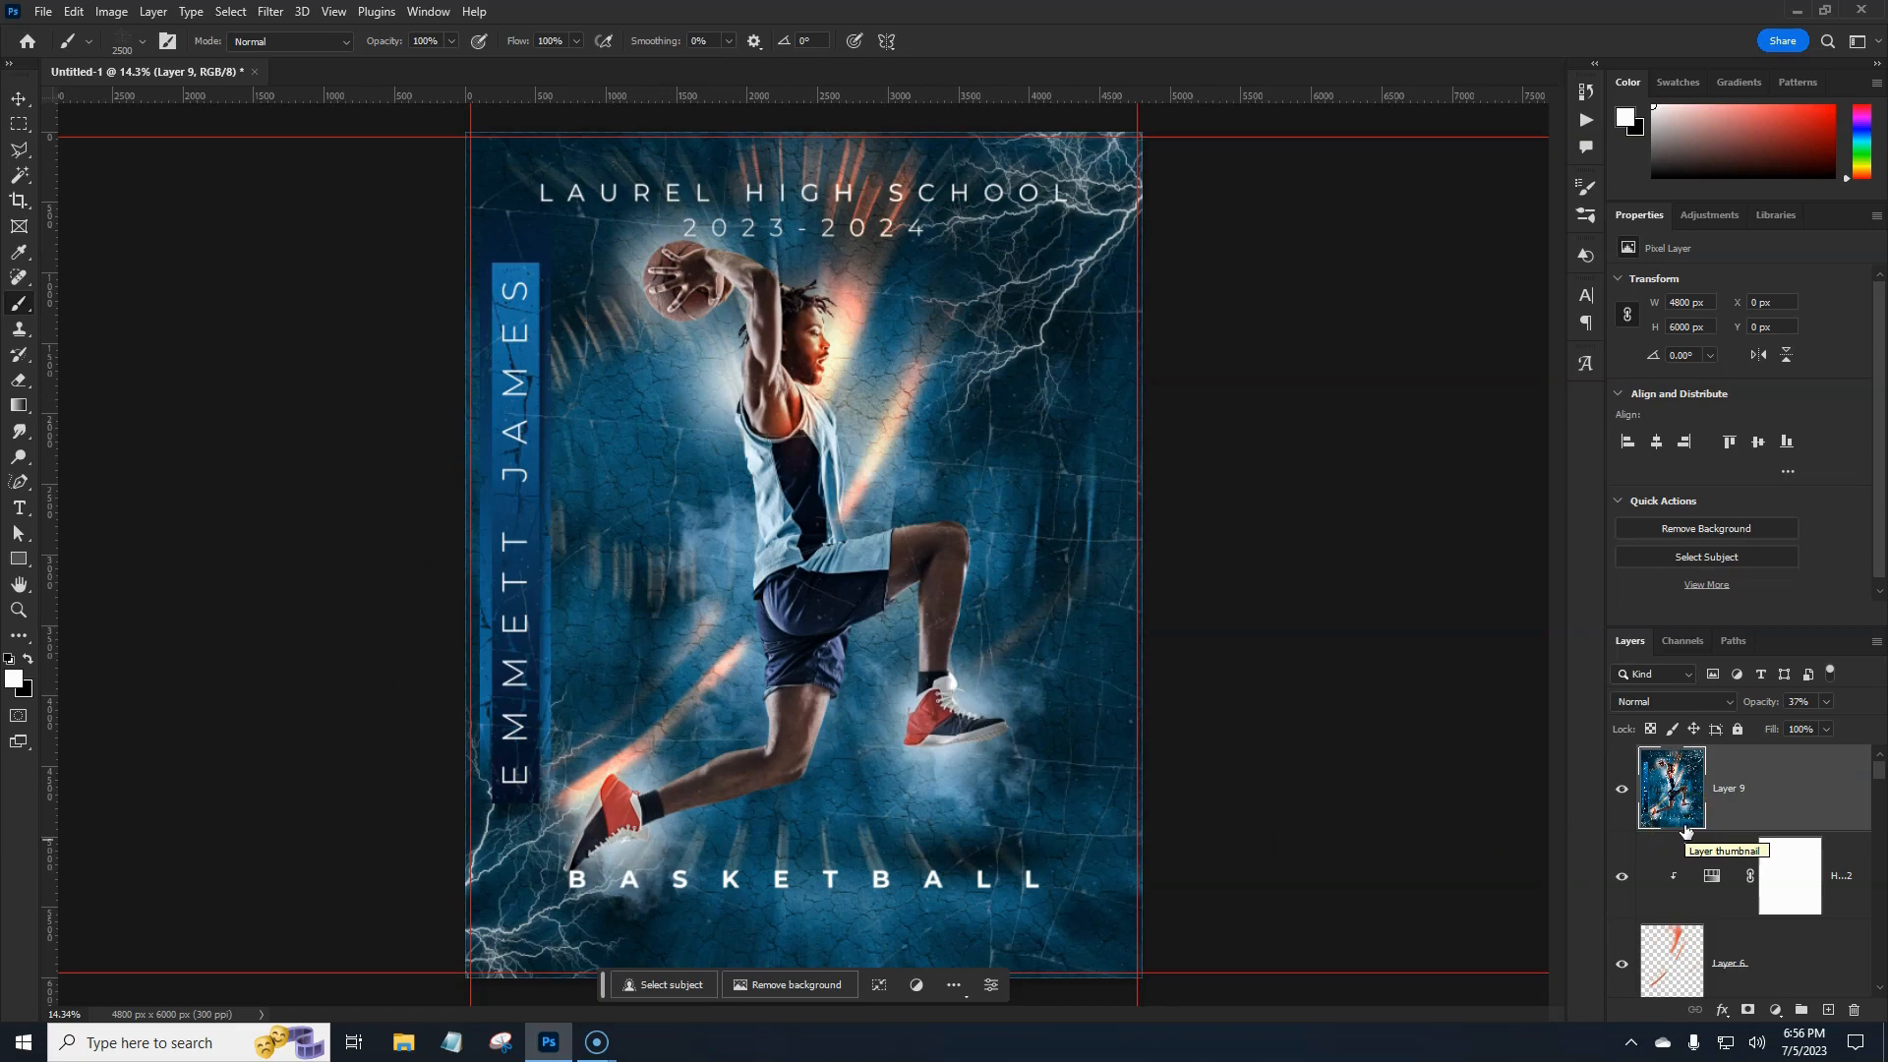
Hide the 0.125 in guides with Ctrl+; to preview the clean poster.
{"action": "key", "text": "ctrl+semicolon"}
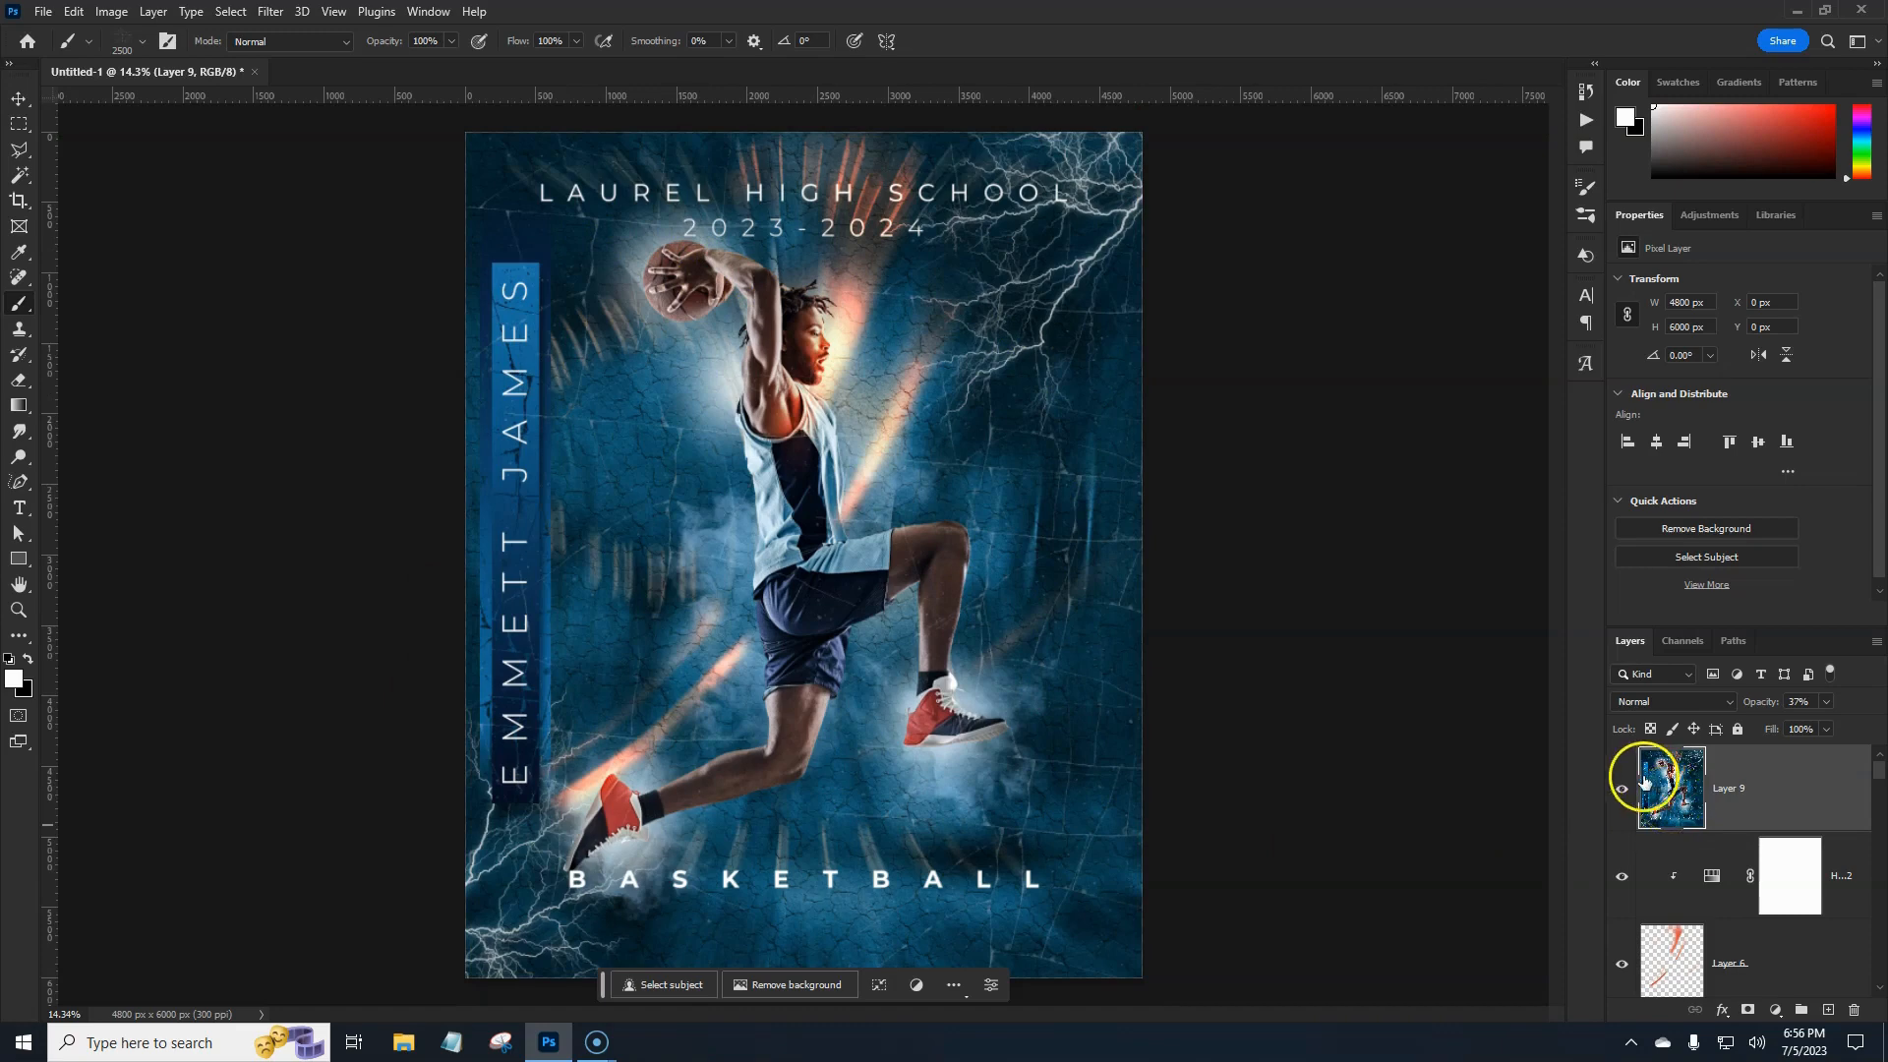
{"action": "left_click", "coordinate": [43, 12]}
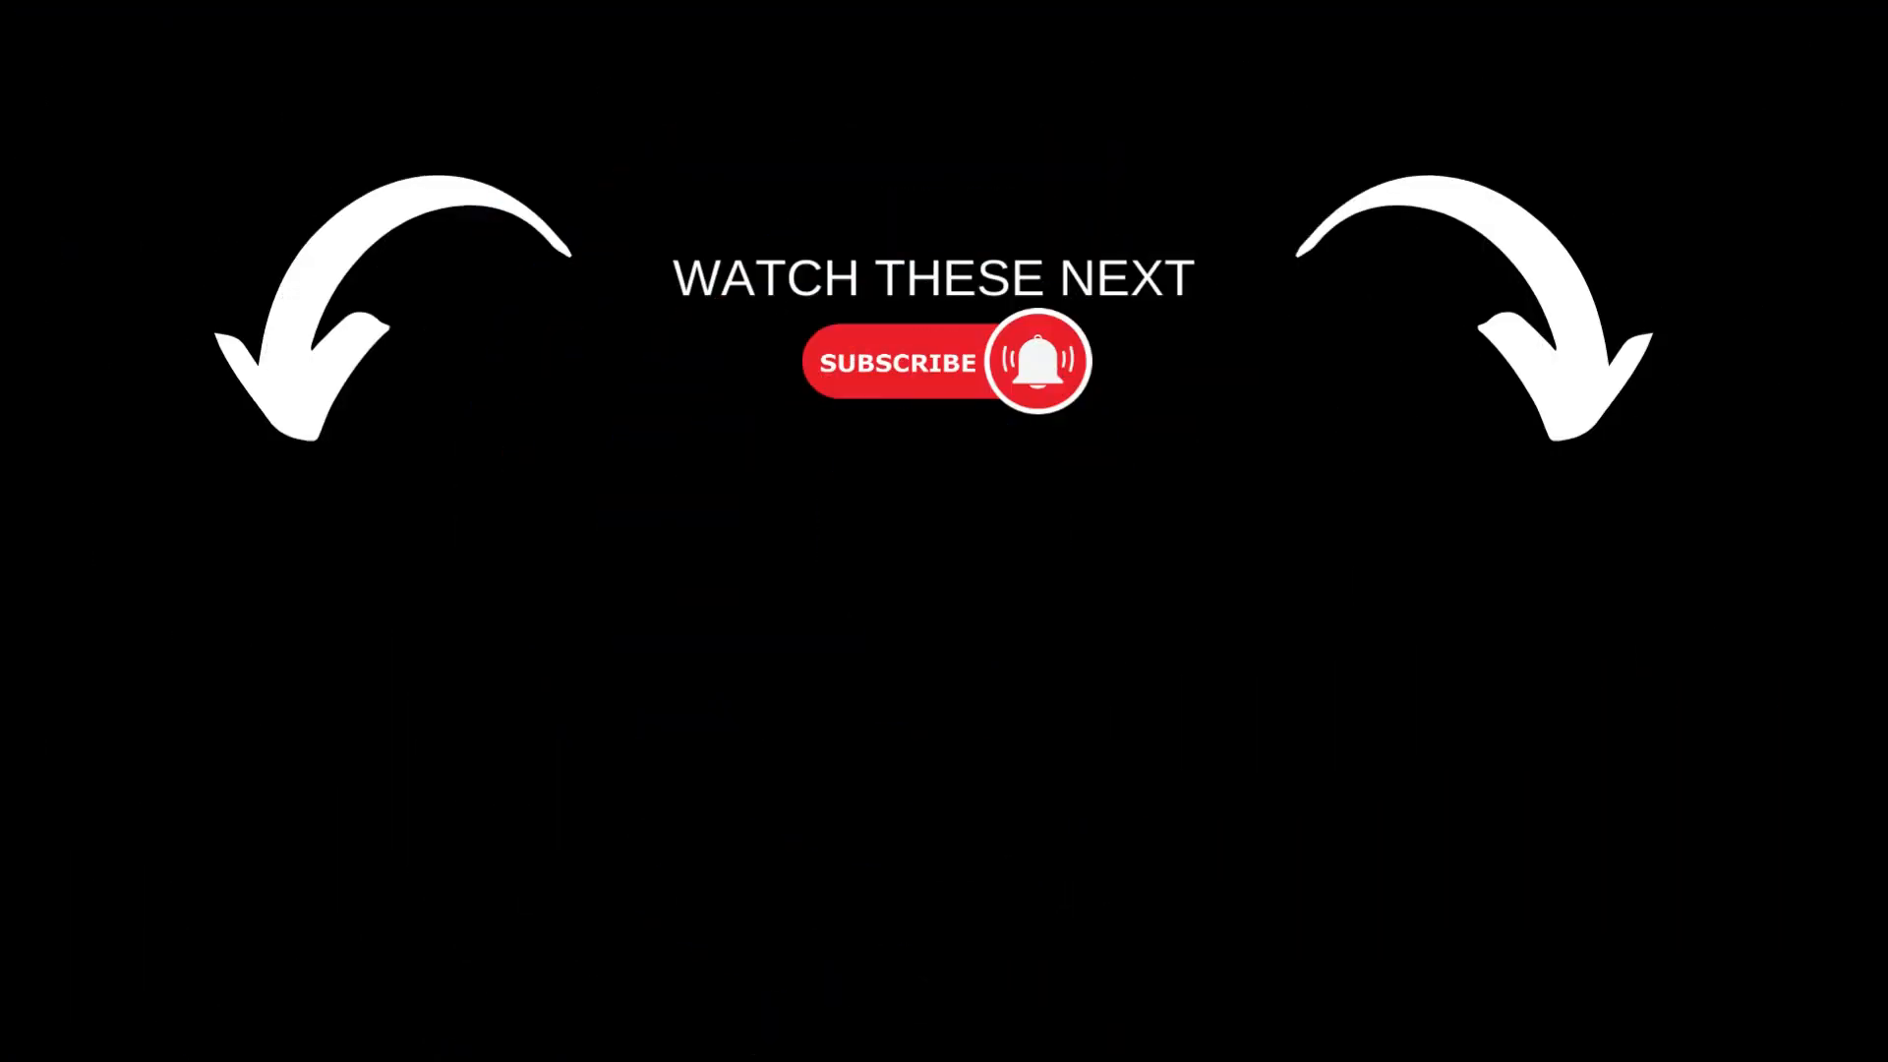